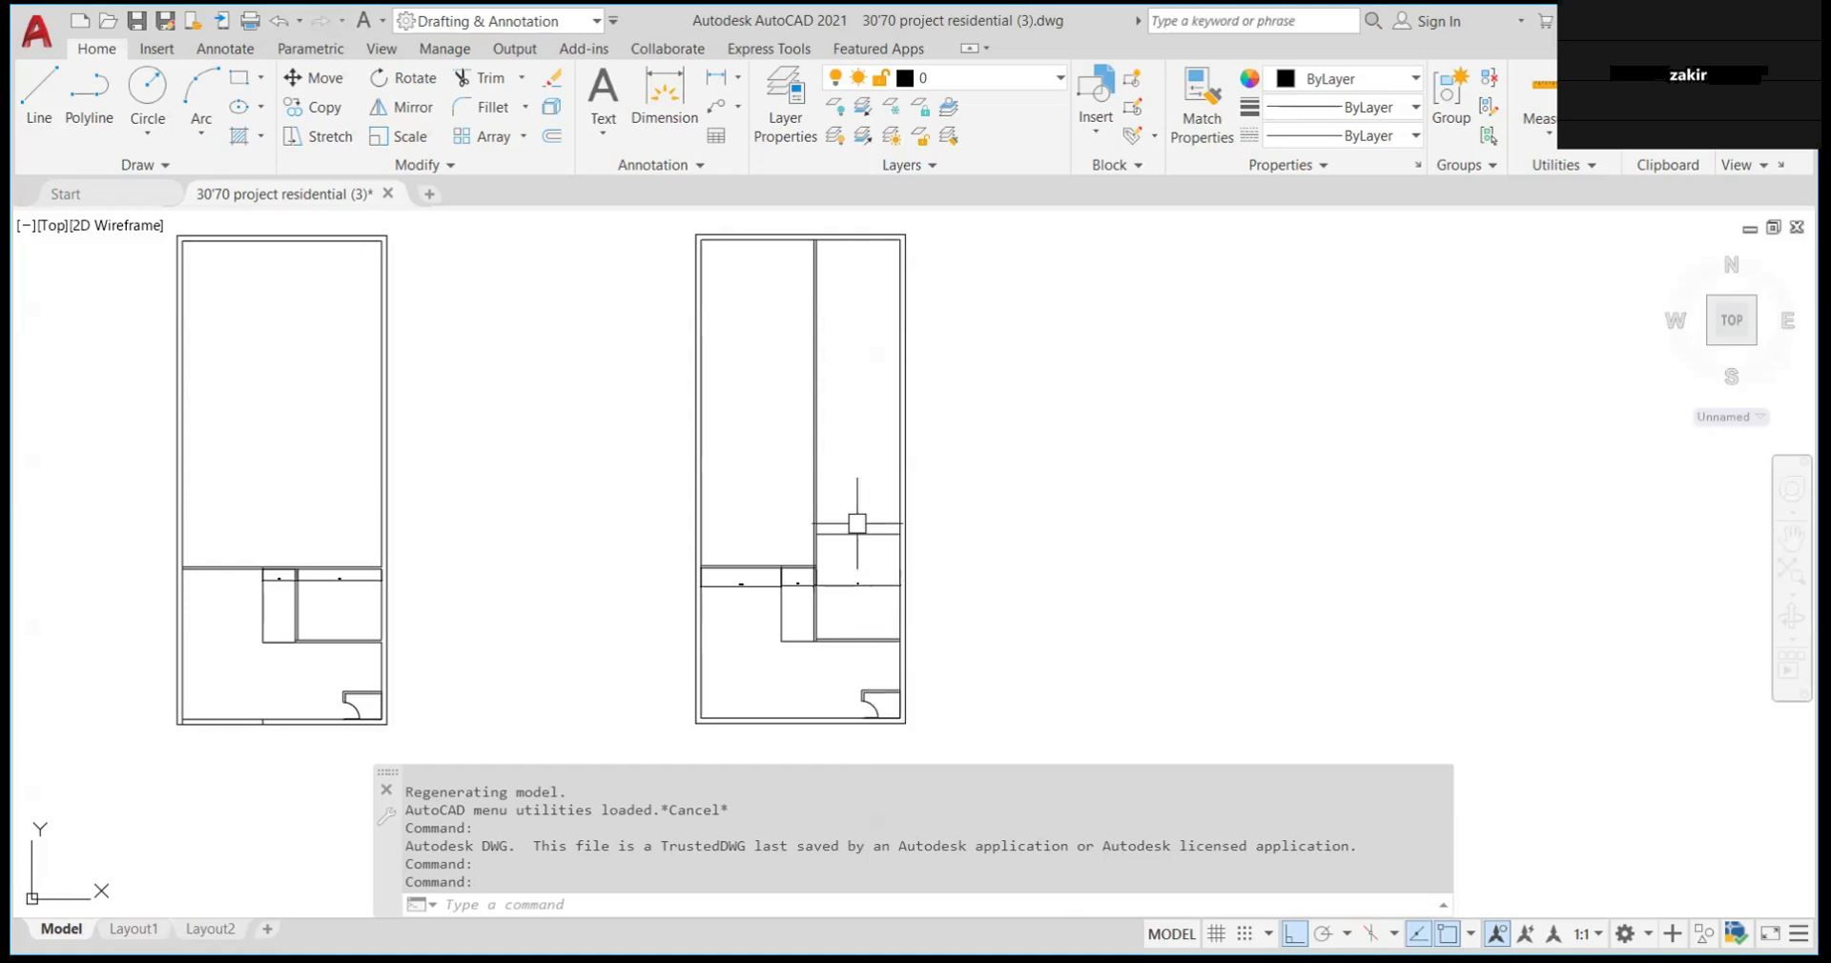
# Compare the partially drawn floor plans with the dimensioned 2D layout, checking the car parking, drawing room and bathroom areas
pyautogui.scroll(5, 826, 490)
pyautogui.scroll(-5, 900, 527)
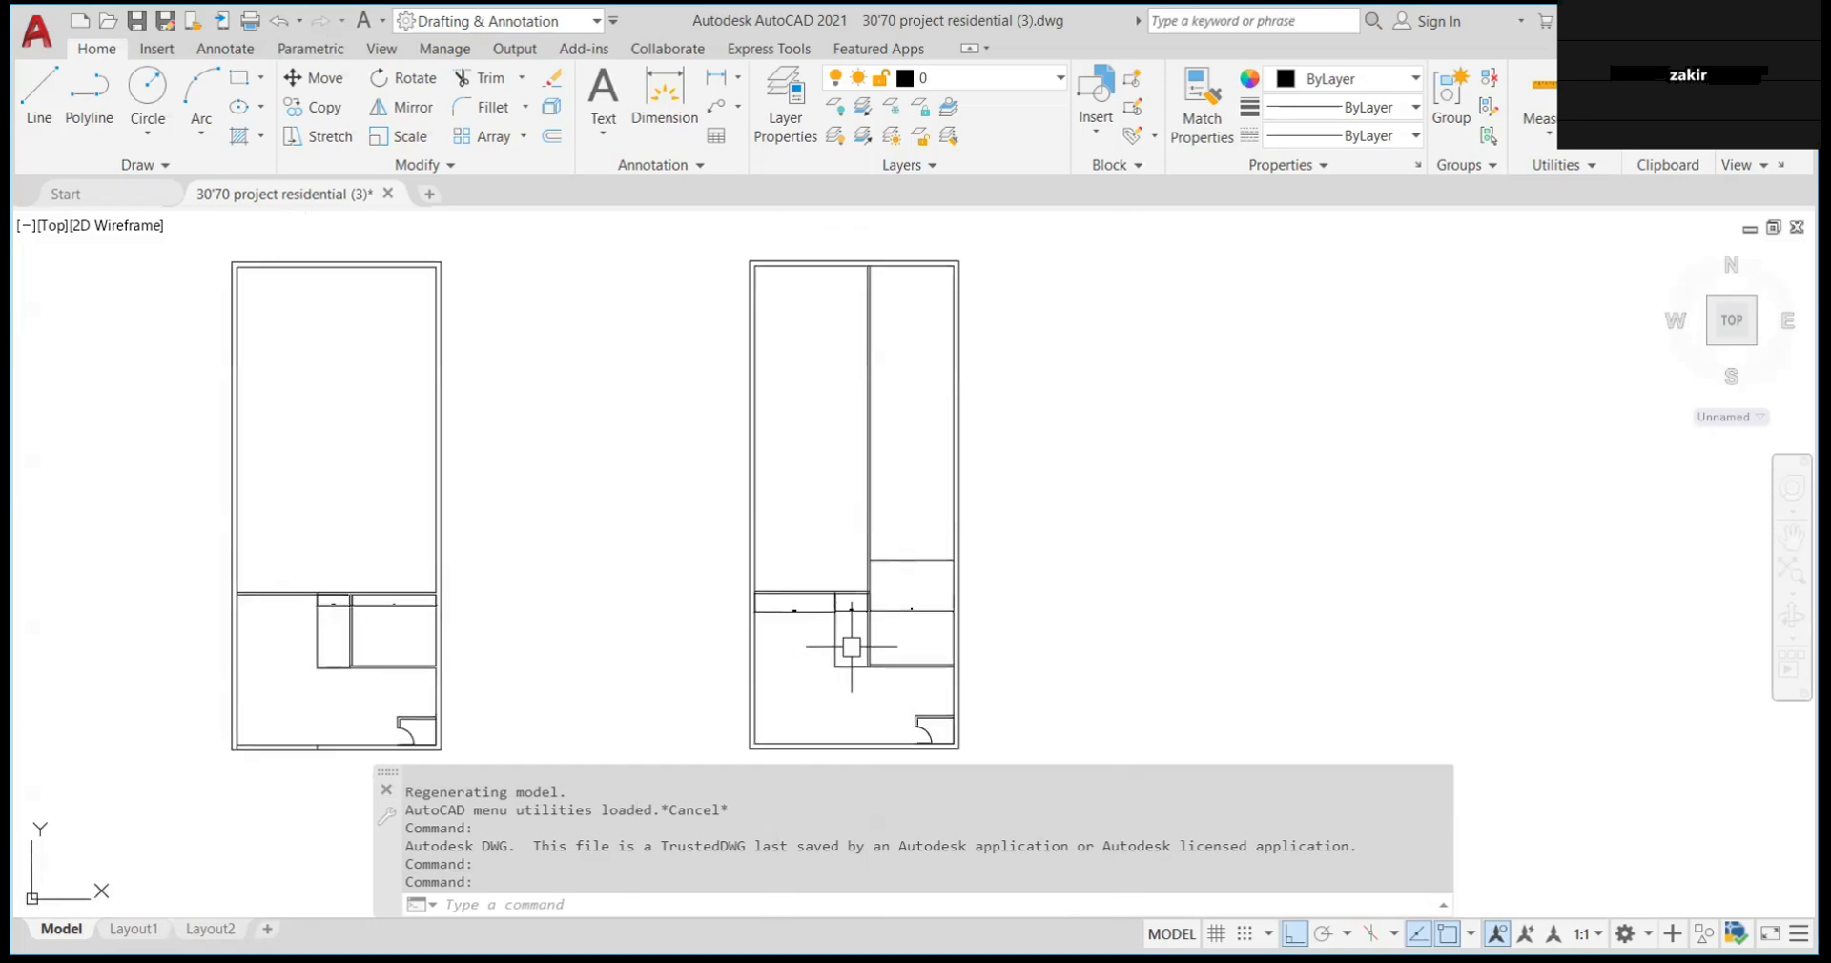
pyautogui.scroll(4, 847, 630)
pyautogui.scroll(-10, 885, 583)
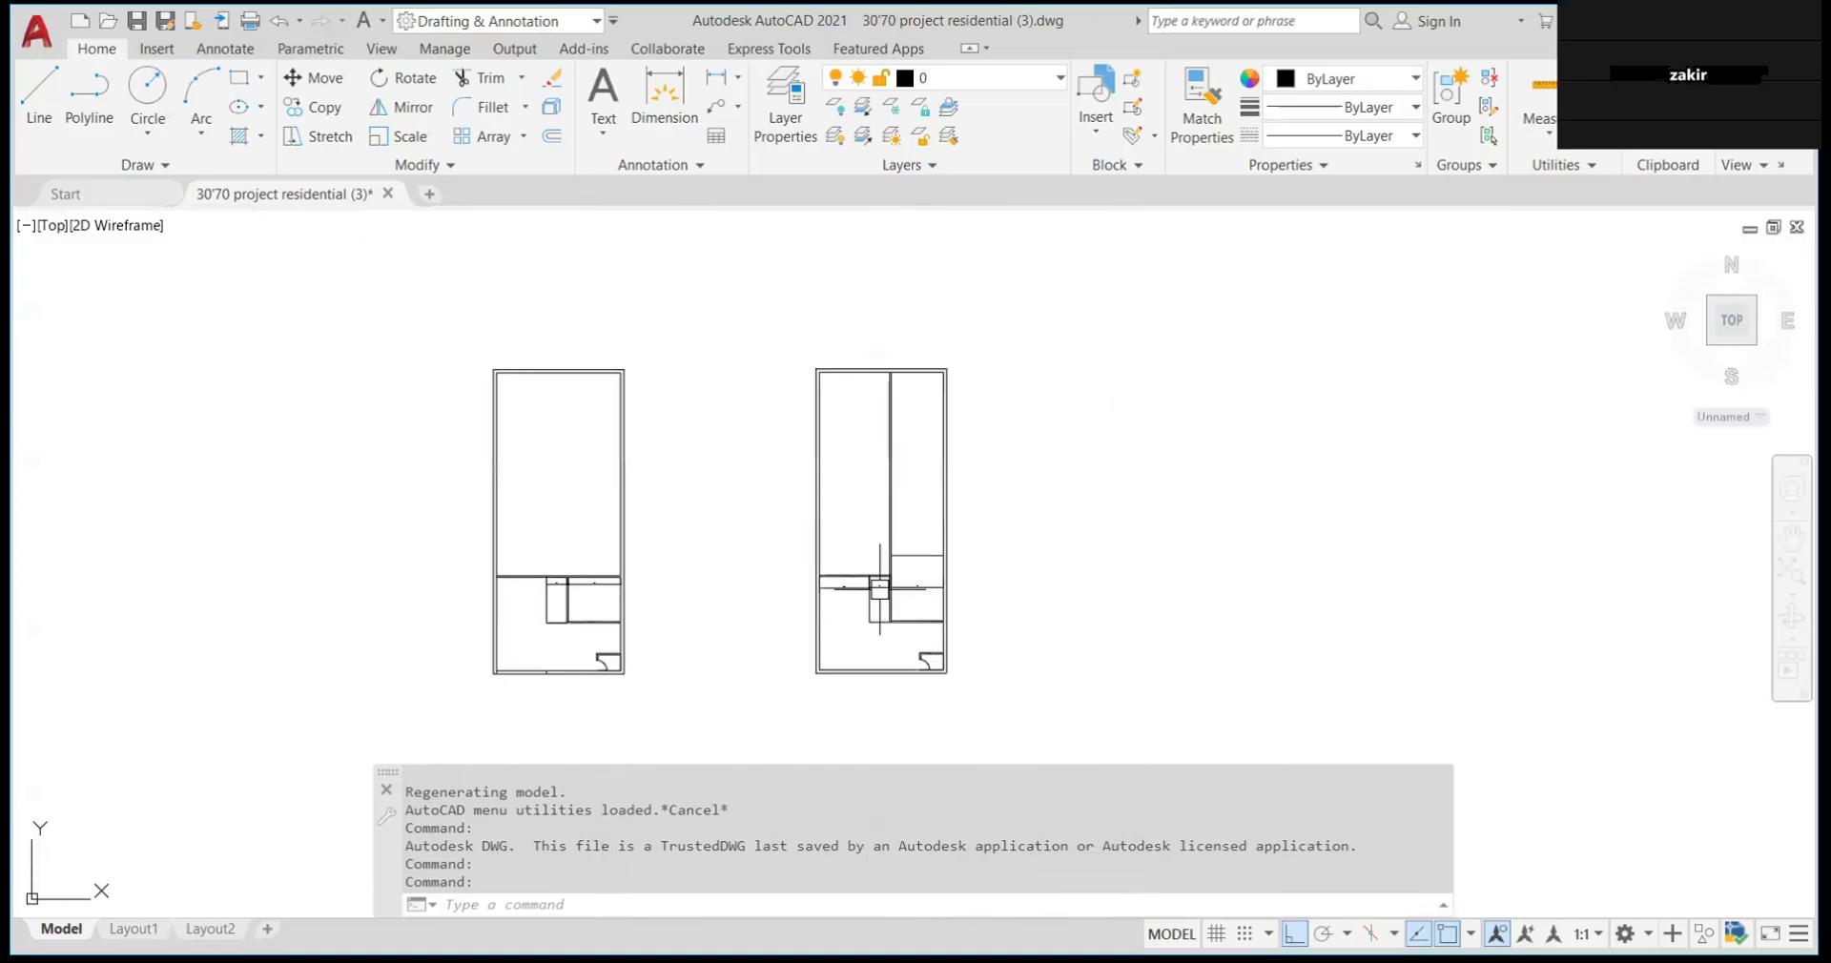
pyautogui.scroll(11, 881, 331)
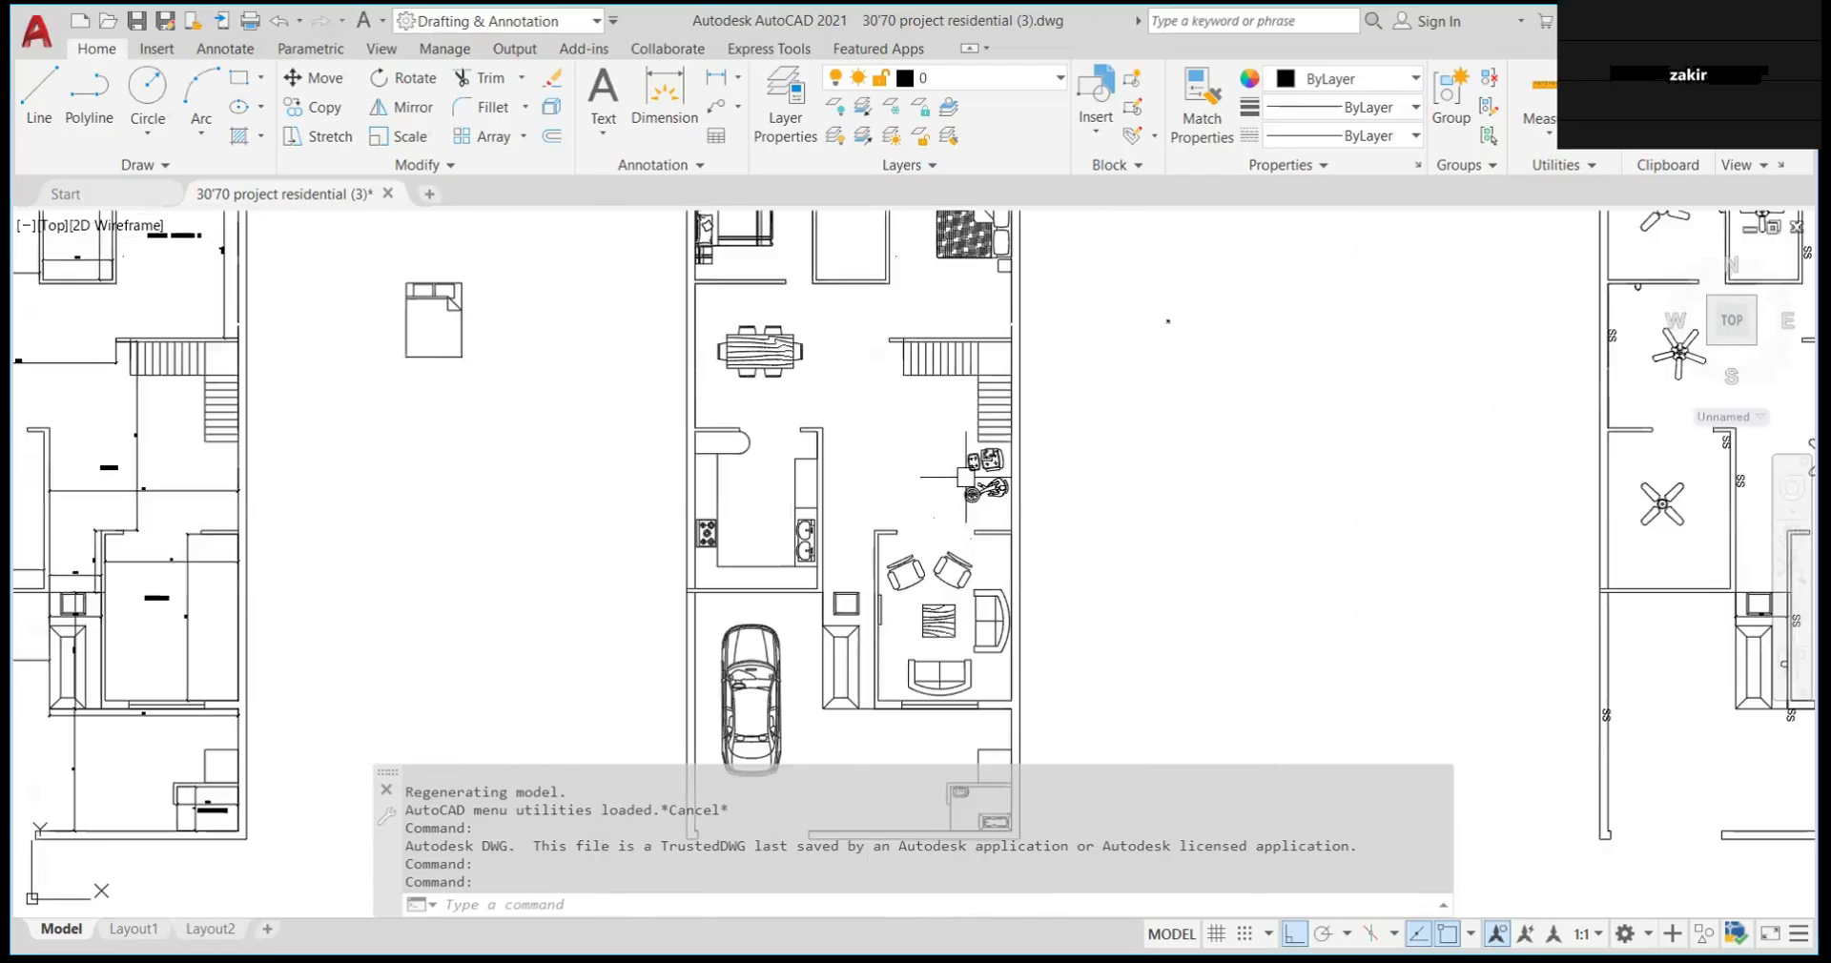
pyautogui.scroll(-4, 933, 463)
pyautogui.scroll(2, 889, 525)
pyautogui.scroll(-5, 889, 525)
pyautogui.scroll(3, 907, 545)
pyautogui.scroll(4, 715, 531)
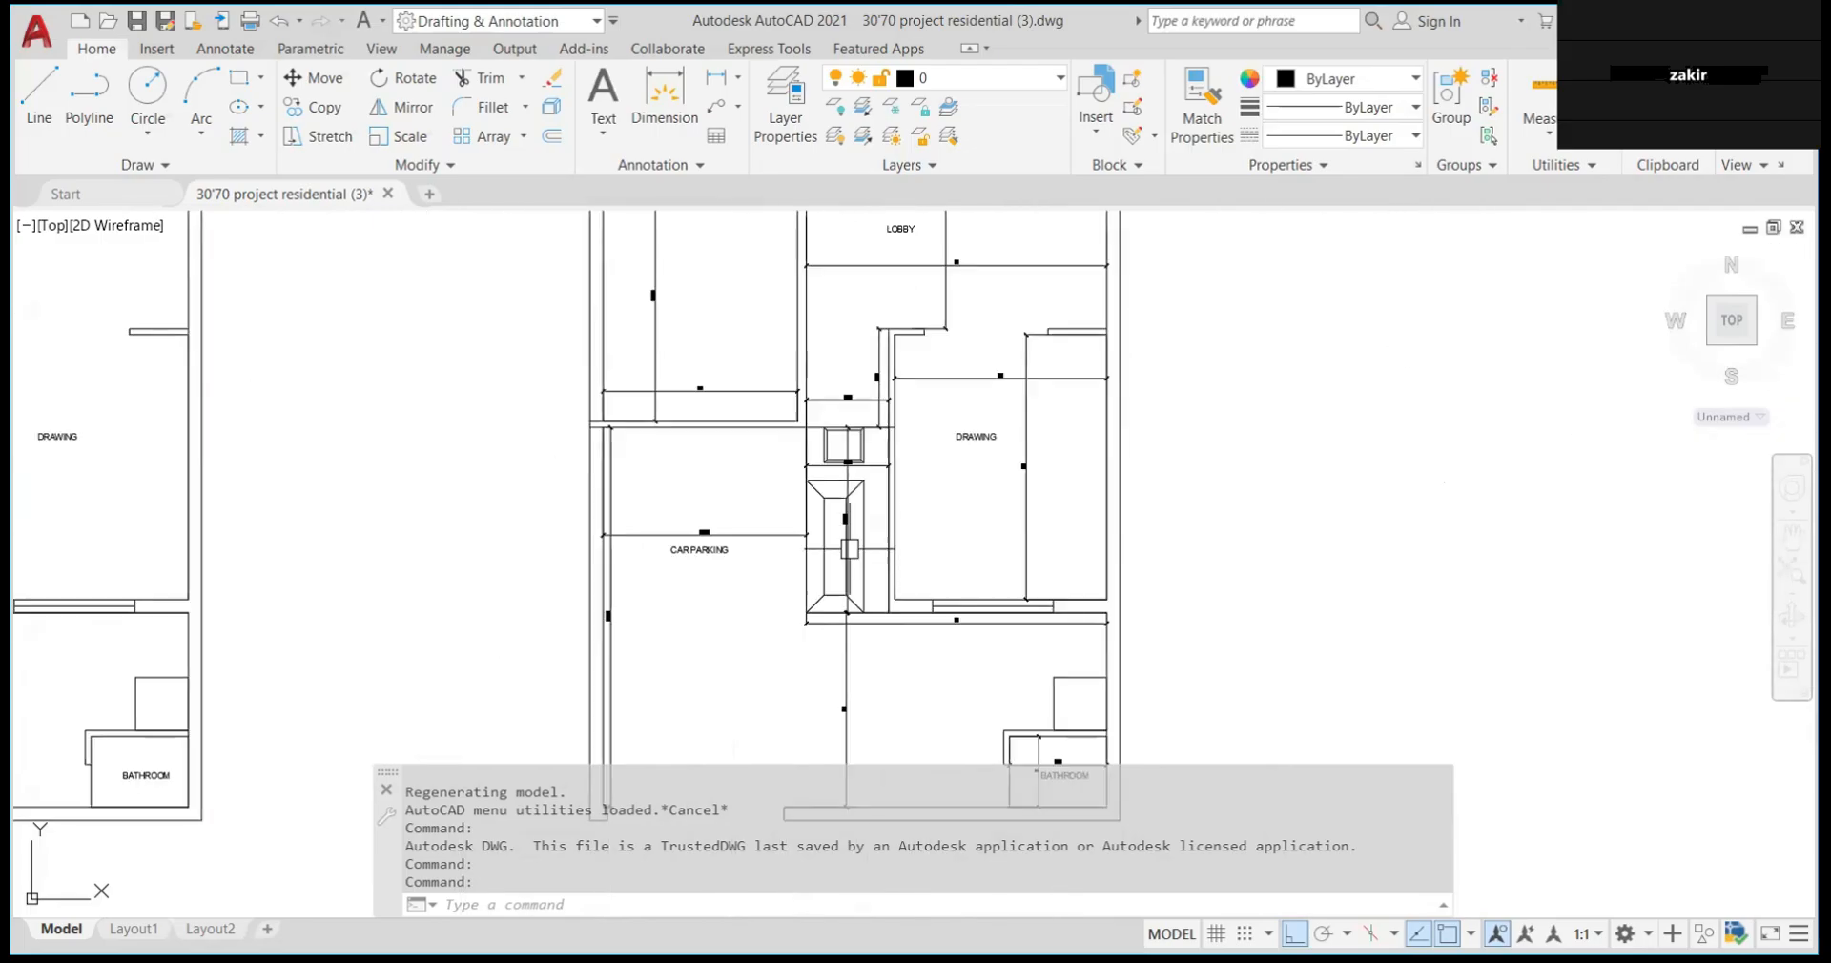
pyautogui.scroll(5, 754, 531)
pyautogui.scroll(-2, 753, 515)
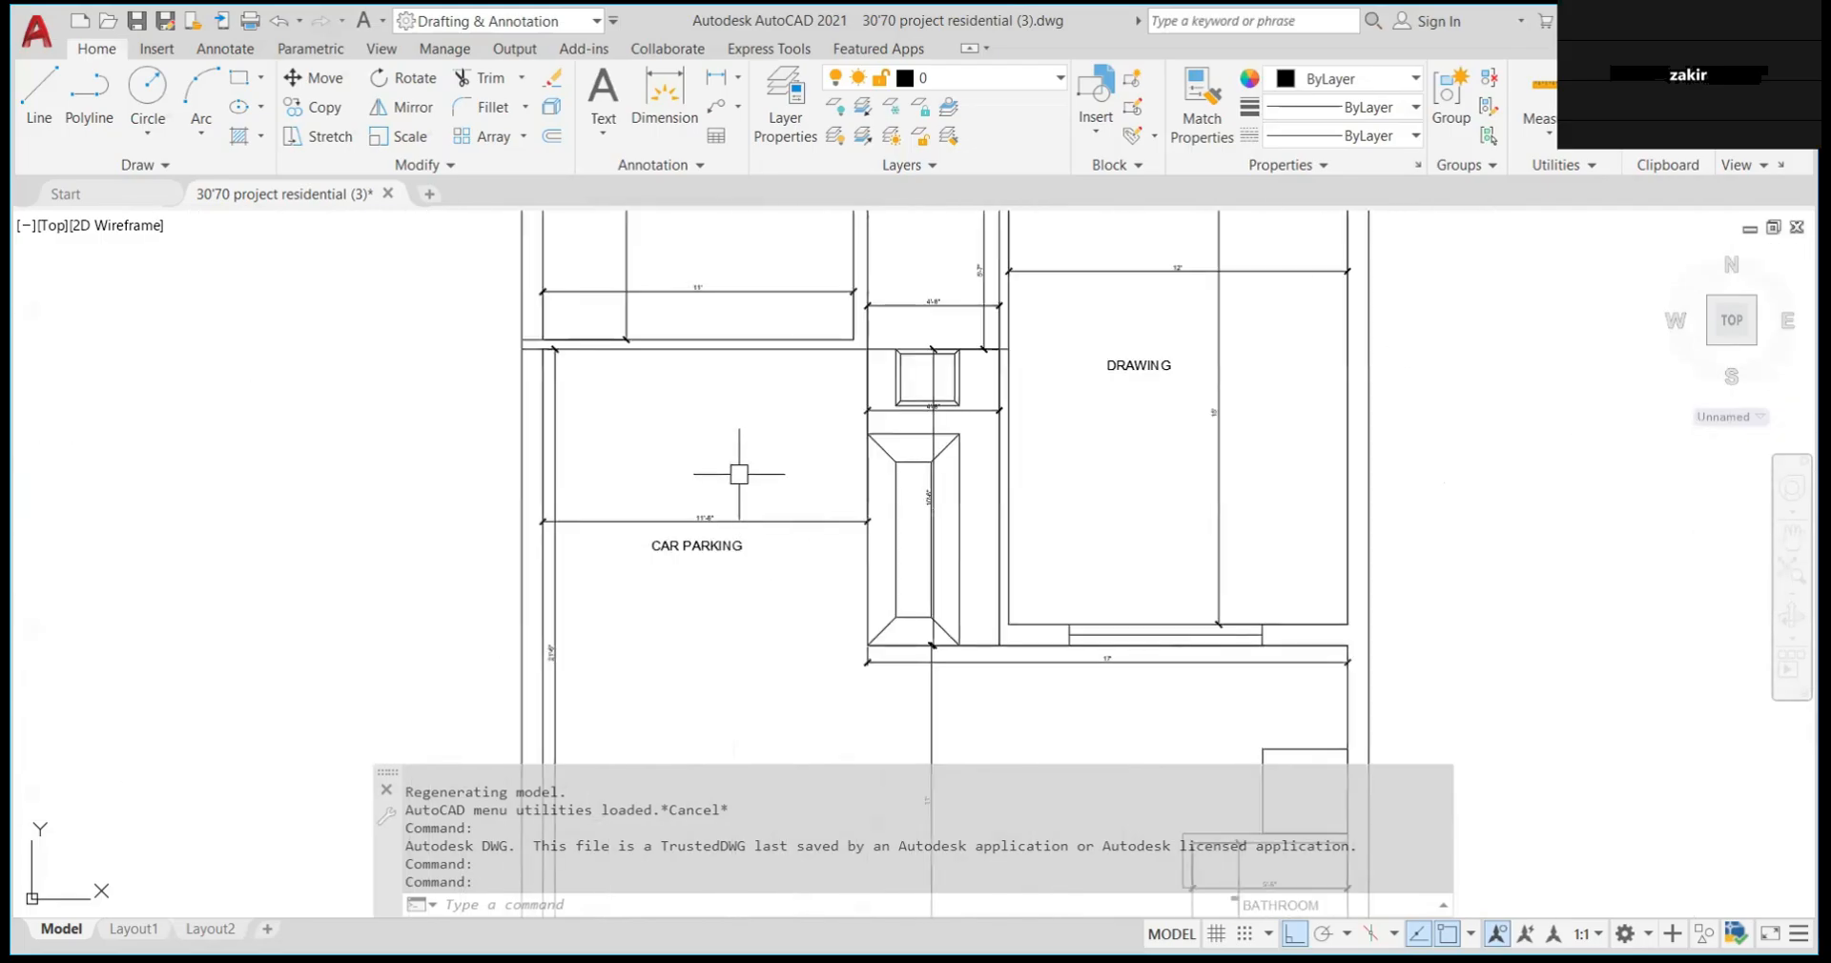
pyautogui.scroll(-4, 820, 620)
pyautogui.scroll(2, 958, 649)
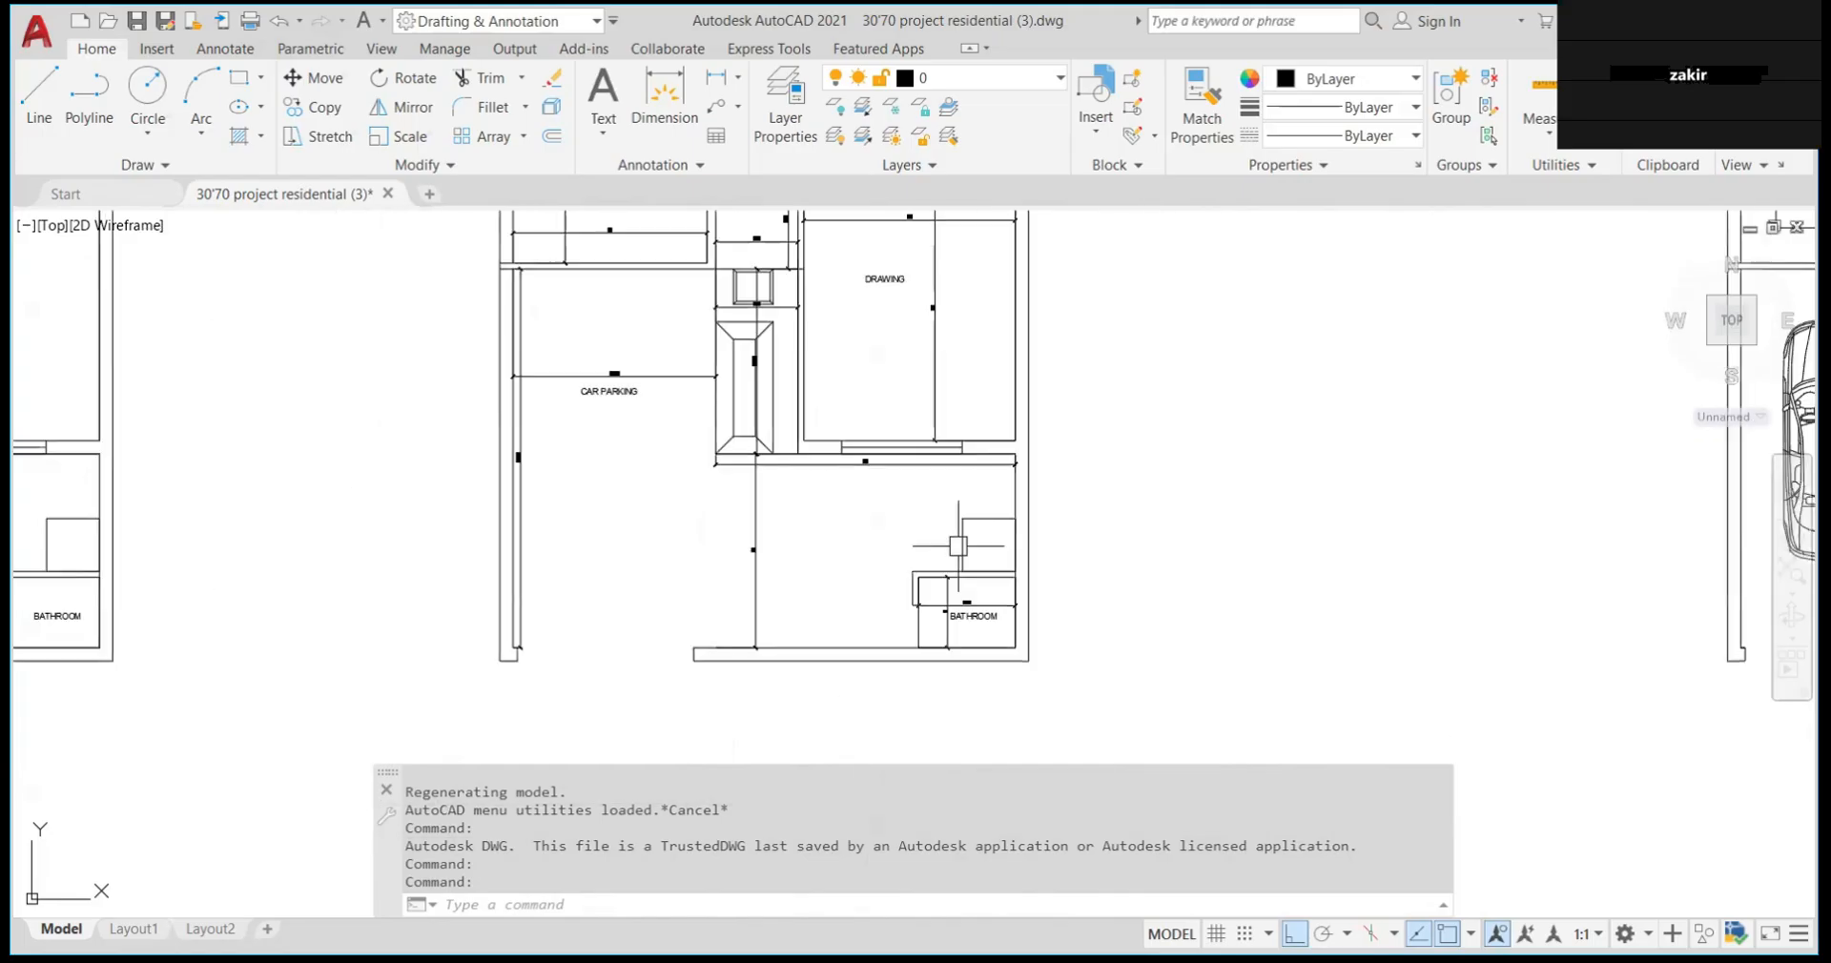
pyautogui.scroll(4, 980, 613)
pyautogui.scroll(-5, 976, 618)
pyautogui.scroll(-4, 976, 618)
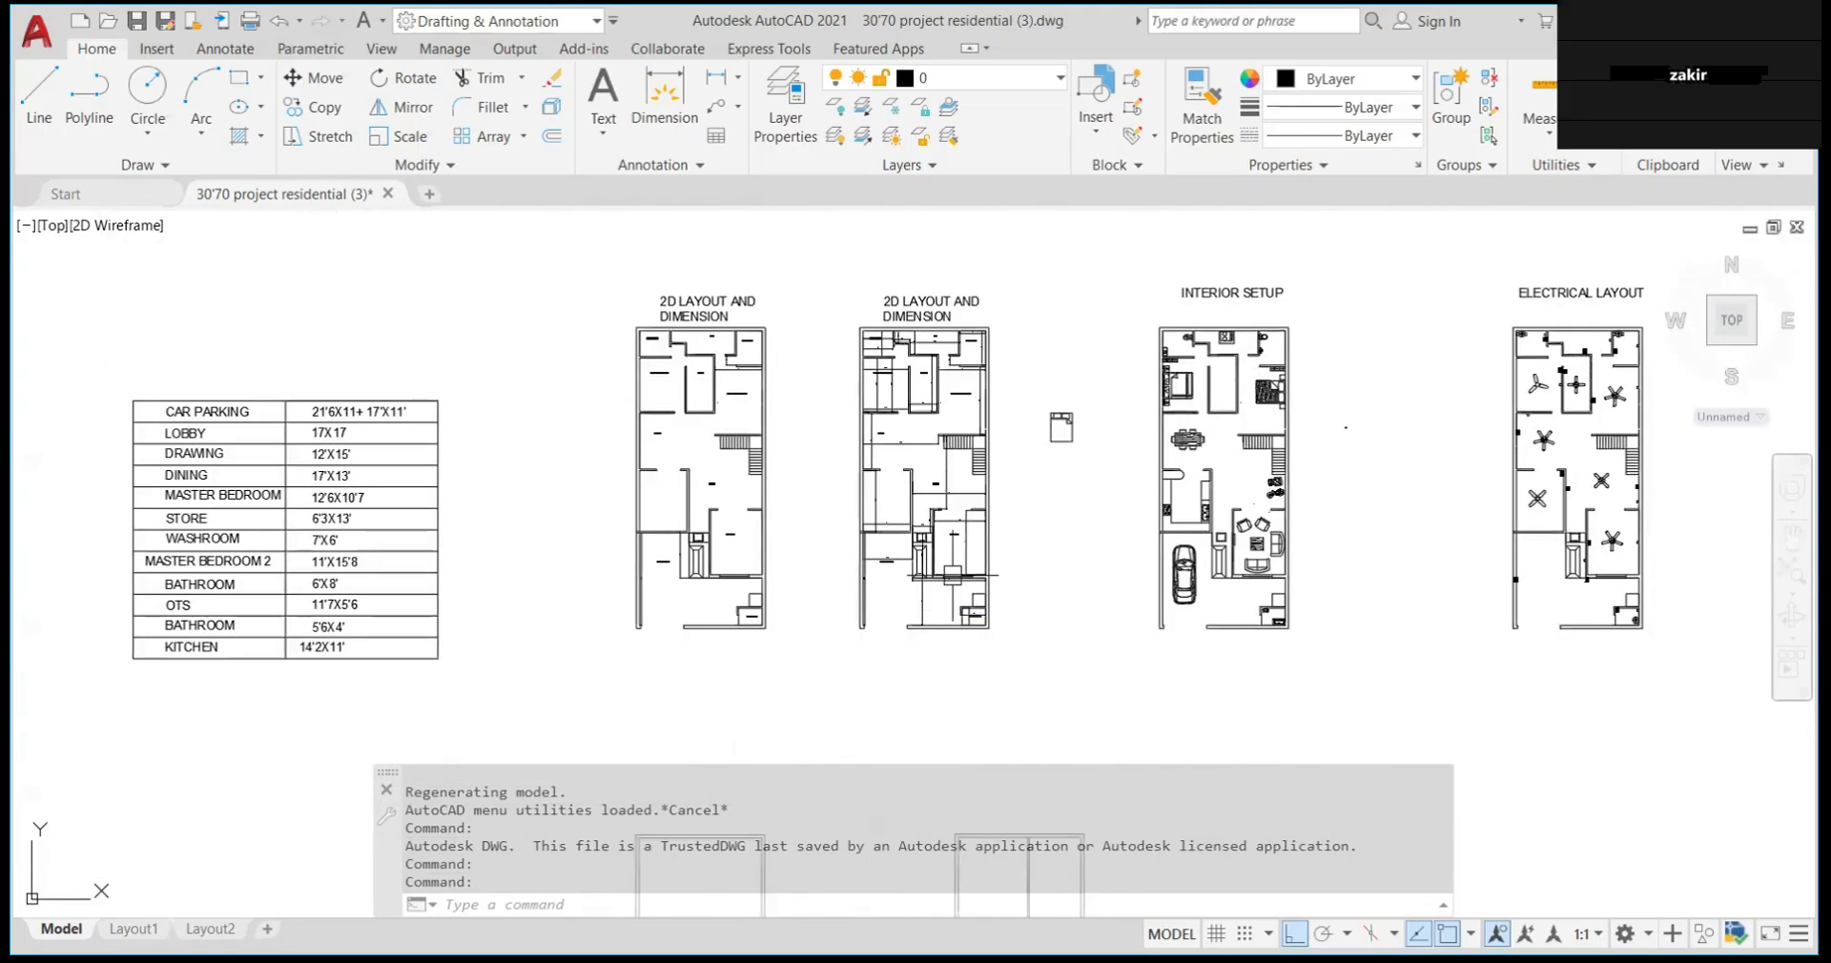
# Examine the room dimensions of the lobby, drawing room and car parking passage in the dimensioned 2D layout
pyautogui.scroll(4, 939, 572)
pyautogui.scroll(5, 864, 534)
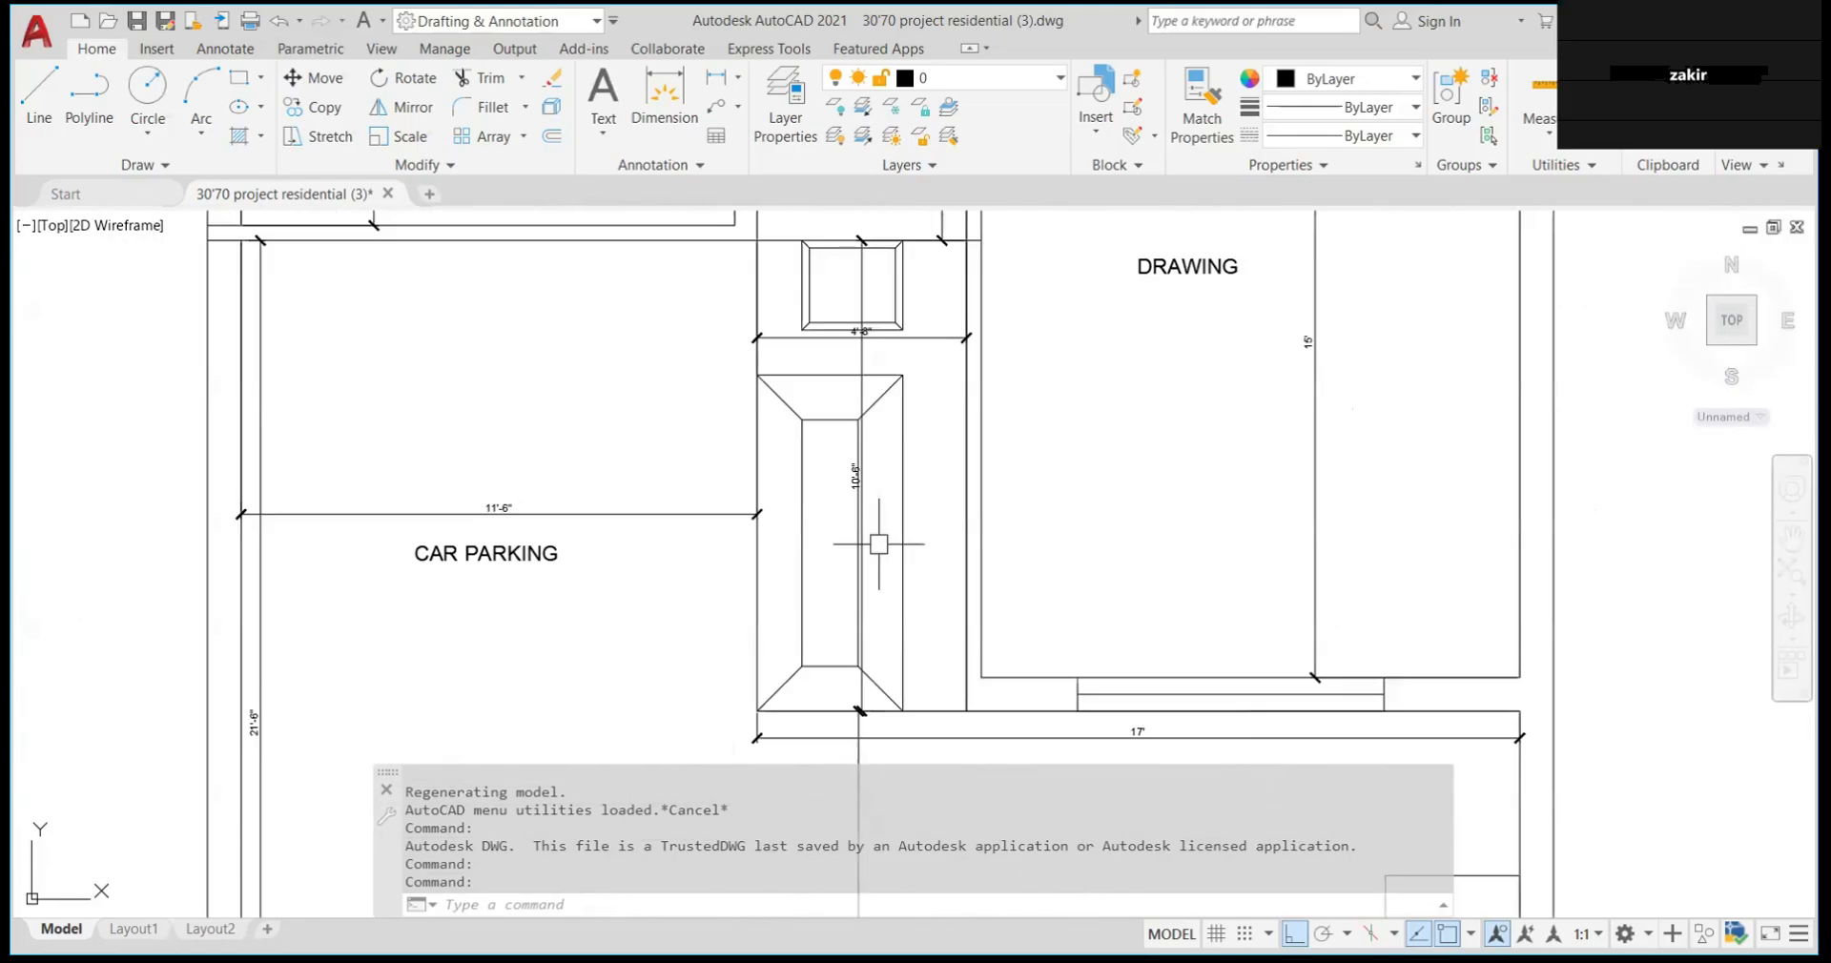
pyautogui.scroll(-3, 982, 597)
pyautogui.scroll(3, 991, 480)
pyautogui.scroll(-3, 971, 501)
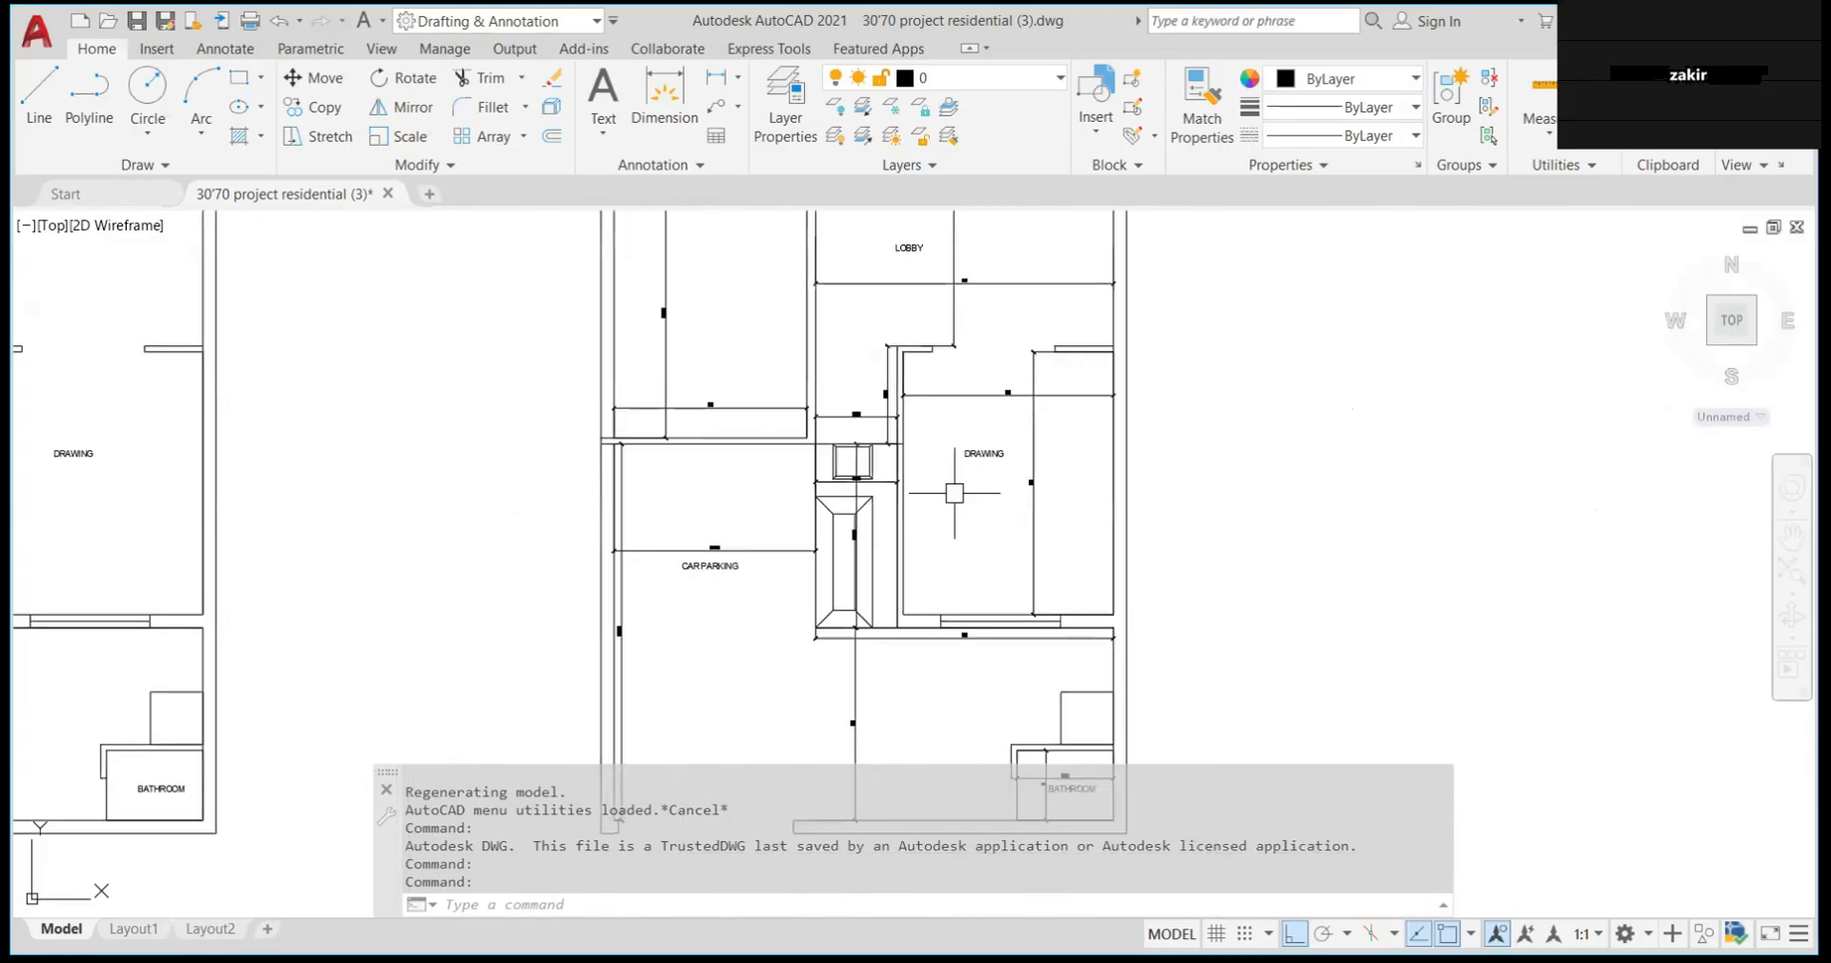
pyautogui.scroll(-4, 953, 402)
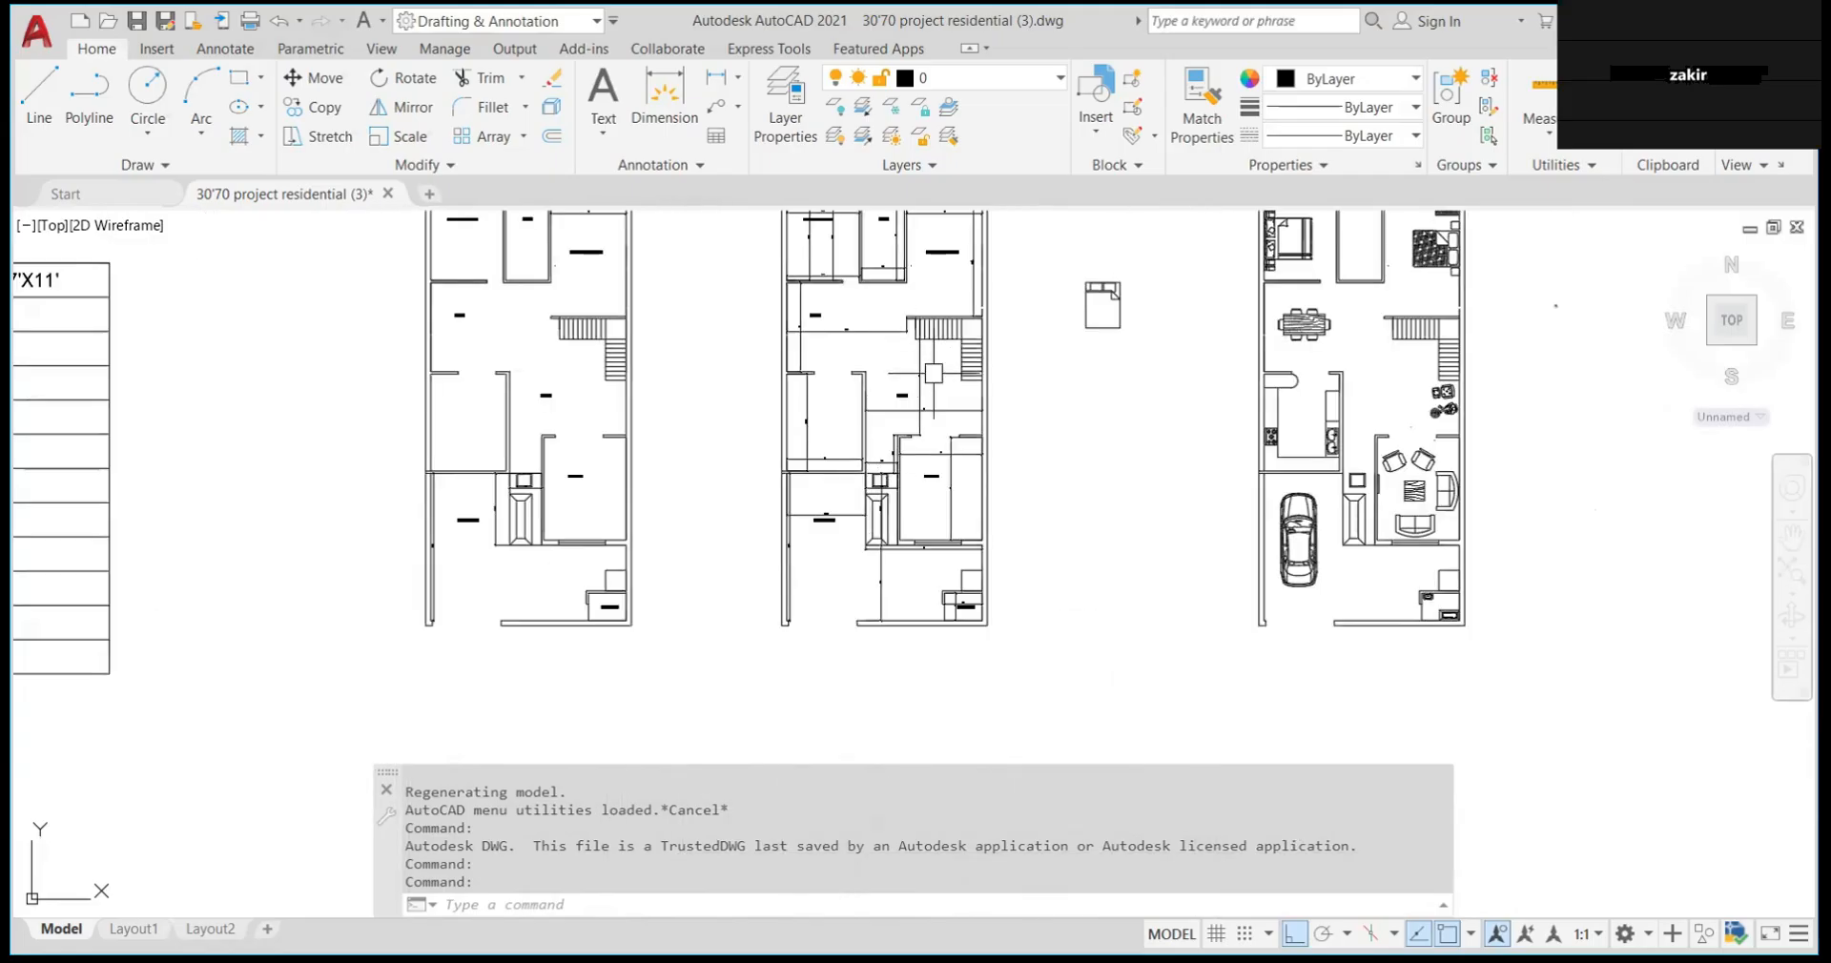
pyautogui.scroll(4, 939, 382)
pyautogui.scroll(-4, 936, 377)
pyautogui.scroll(4, 930, 372)
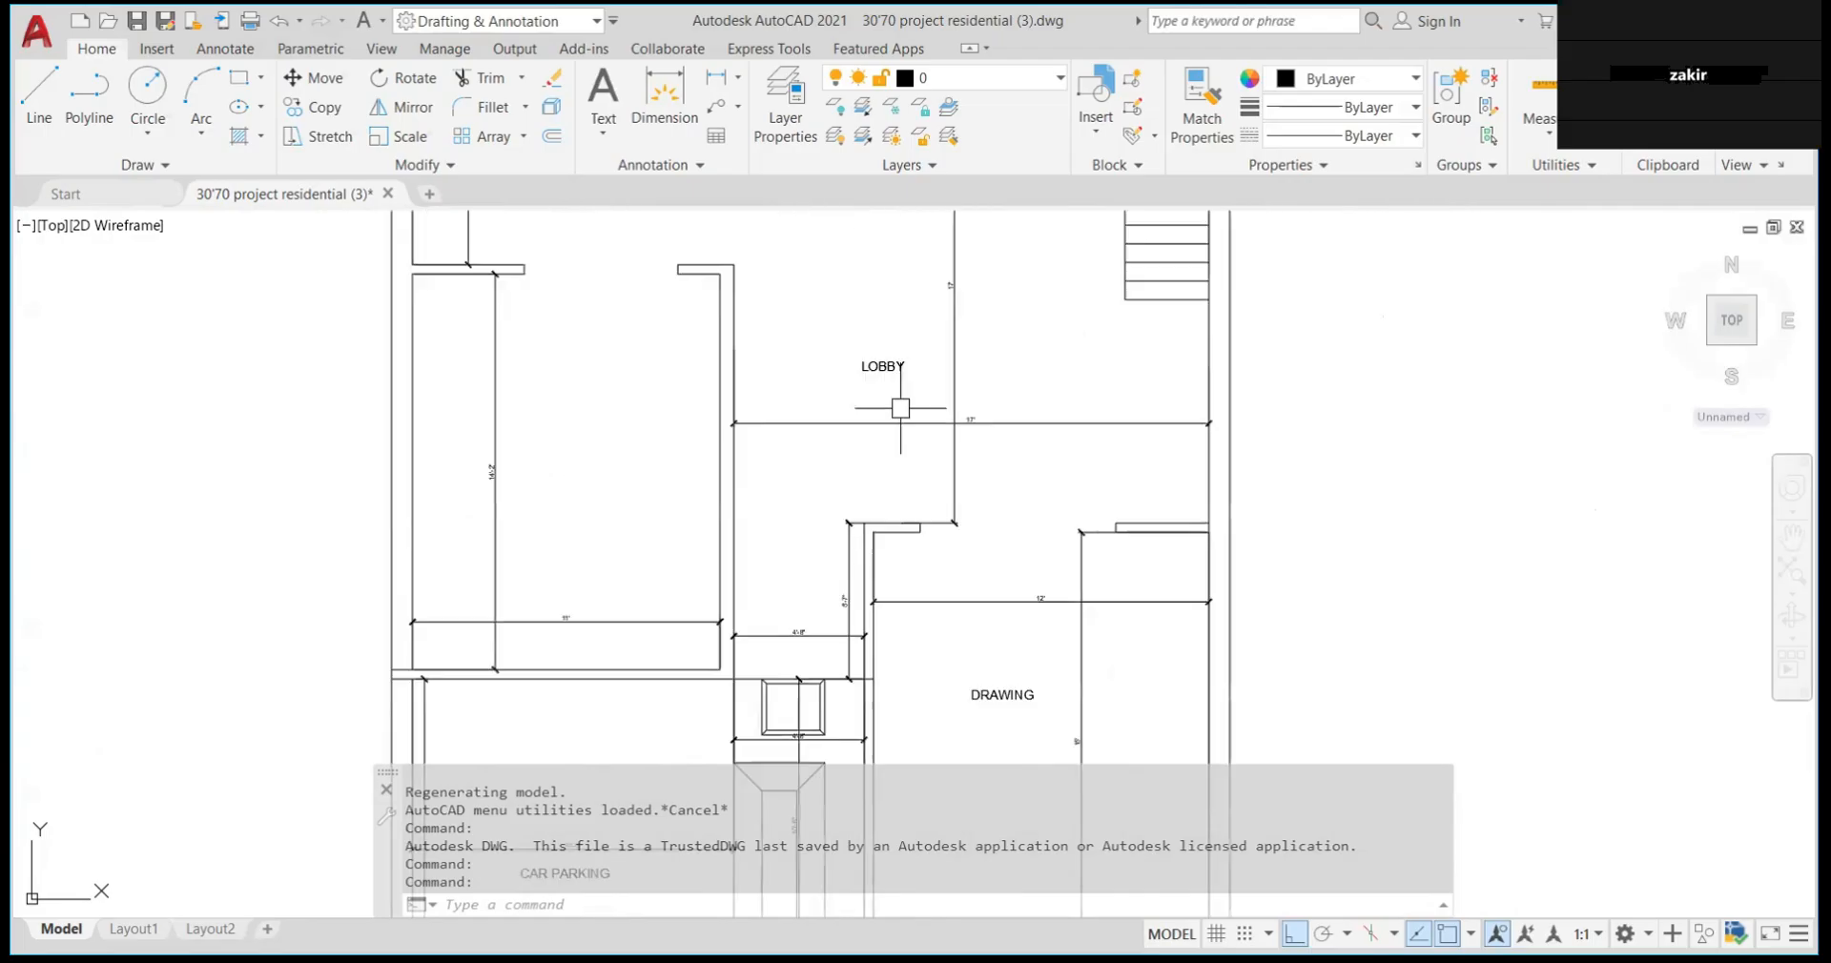
pyautogui.scroll(-7, 889, 489)
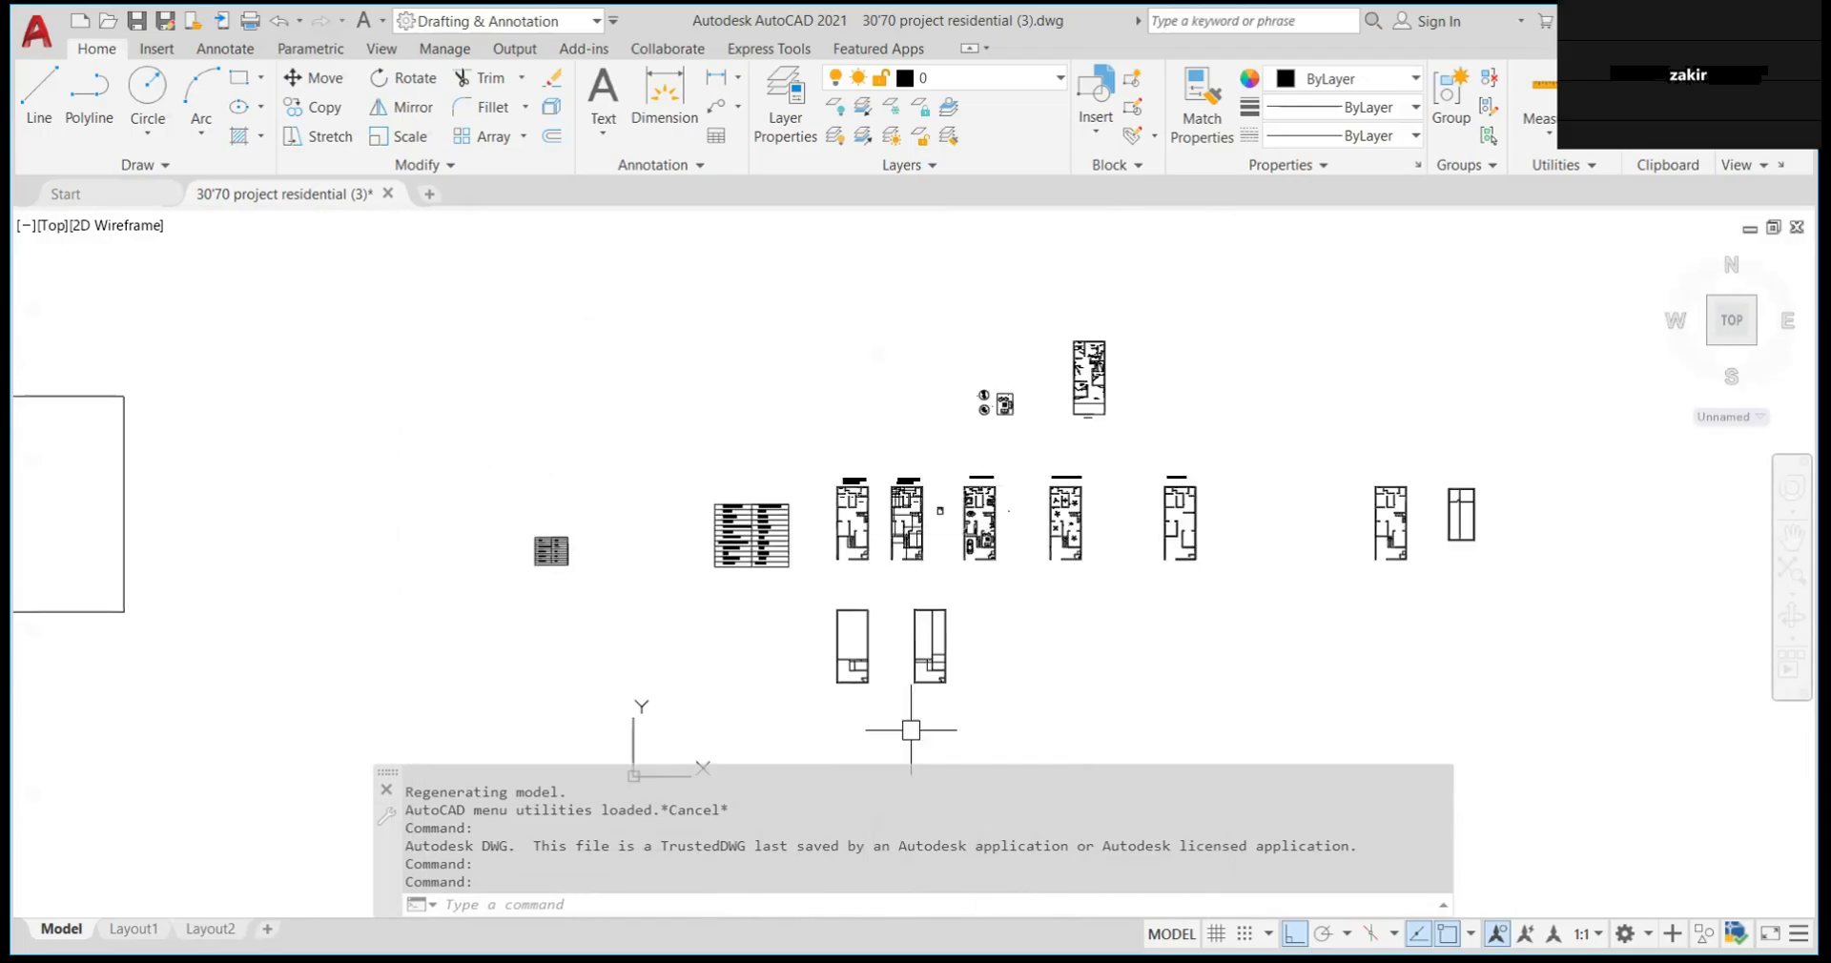
pyautogui.scroll(4, 952, 645)
pyautogui.scroll(-4, 952, 645)
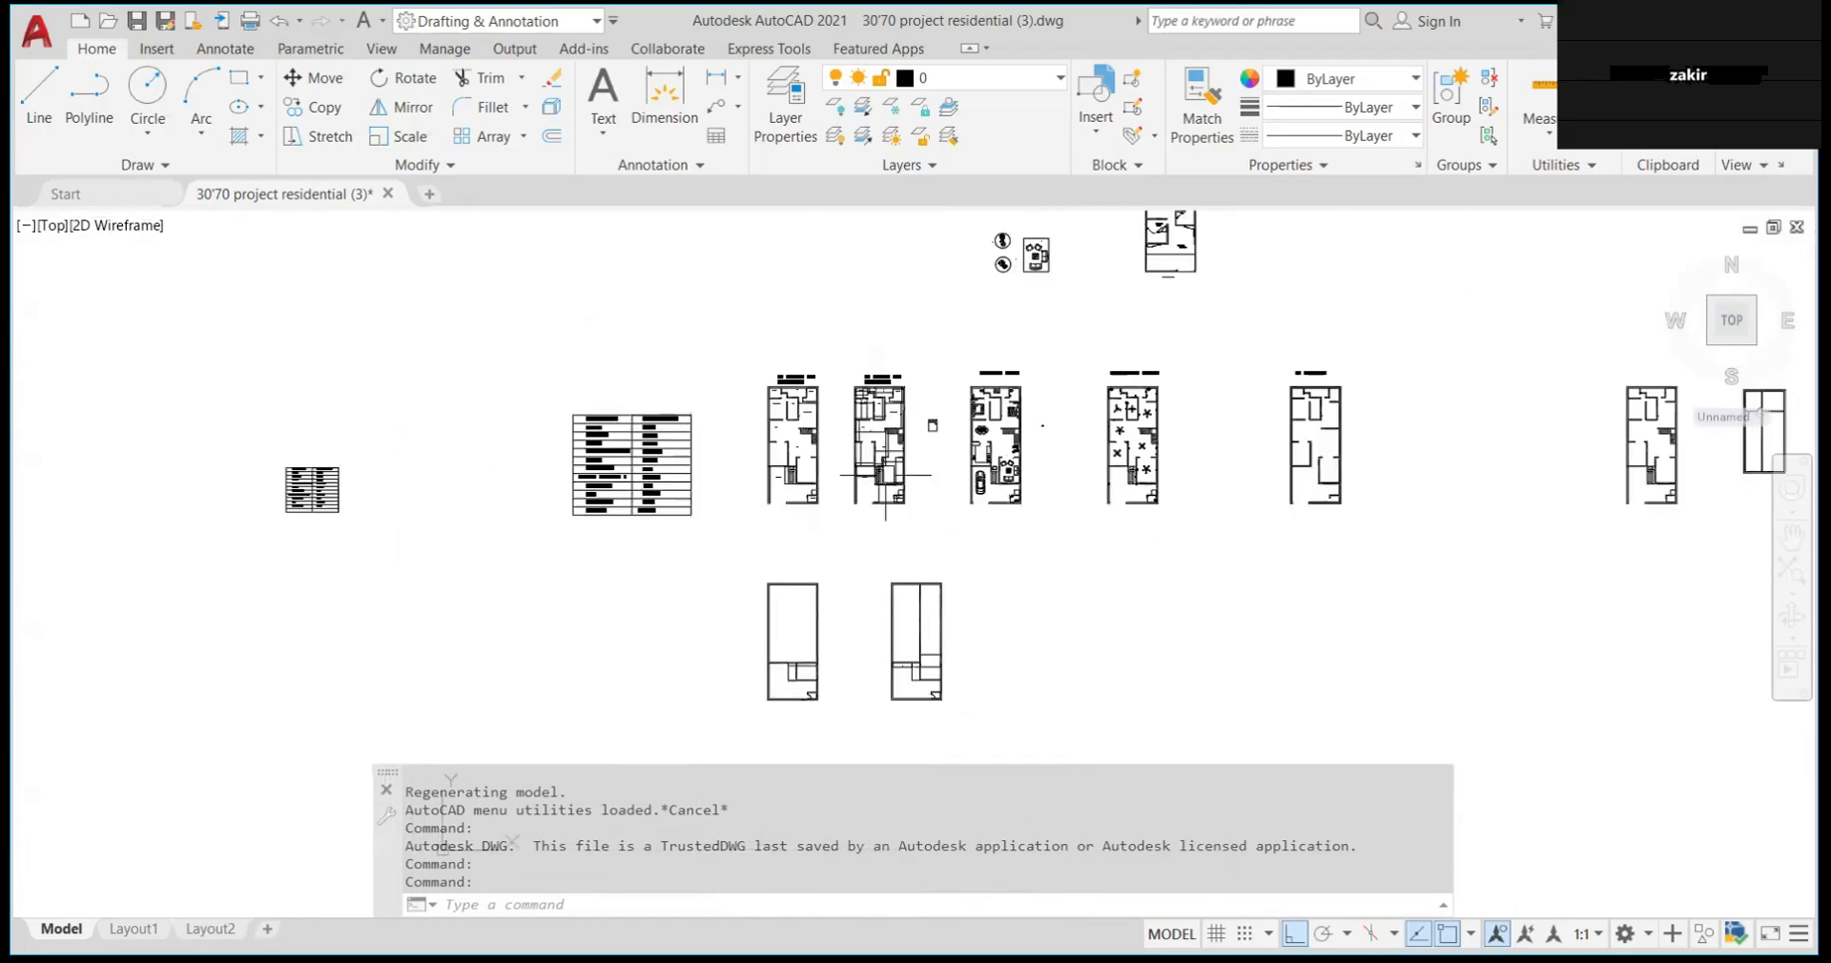
pyautogui.scroll(4, 881, 468)
pyautogui.scroll(8, 981, 431)
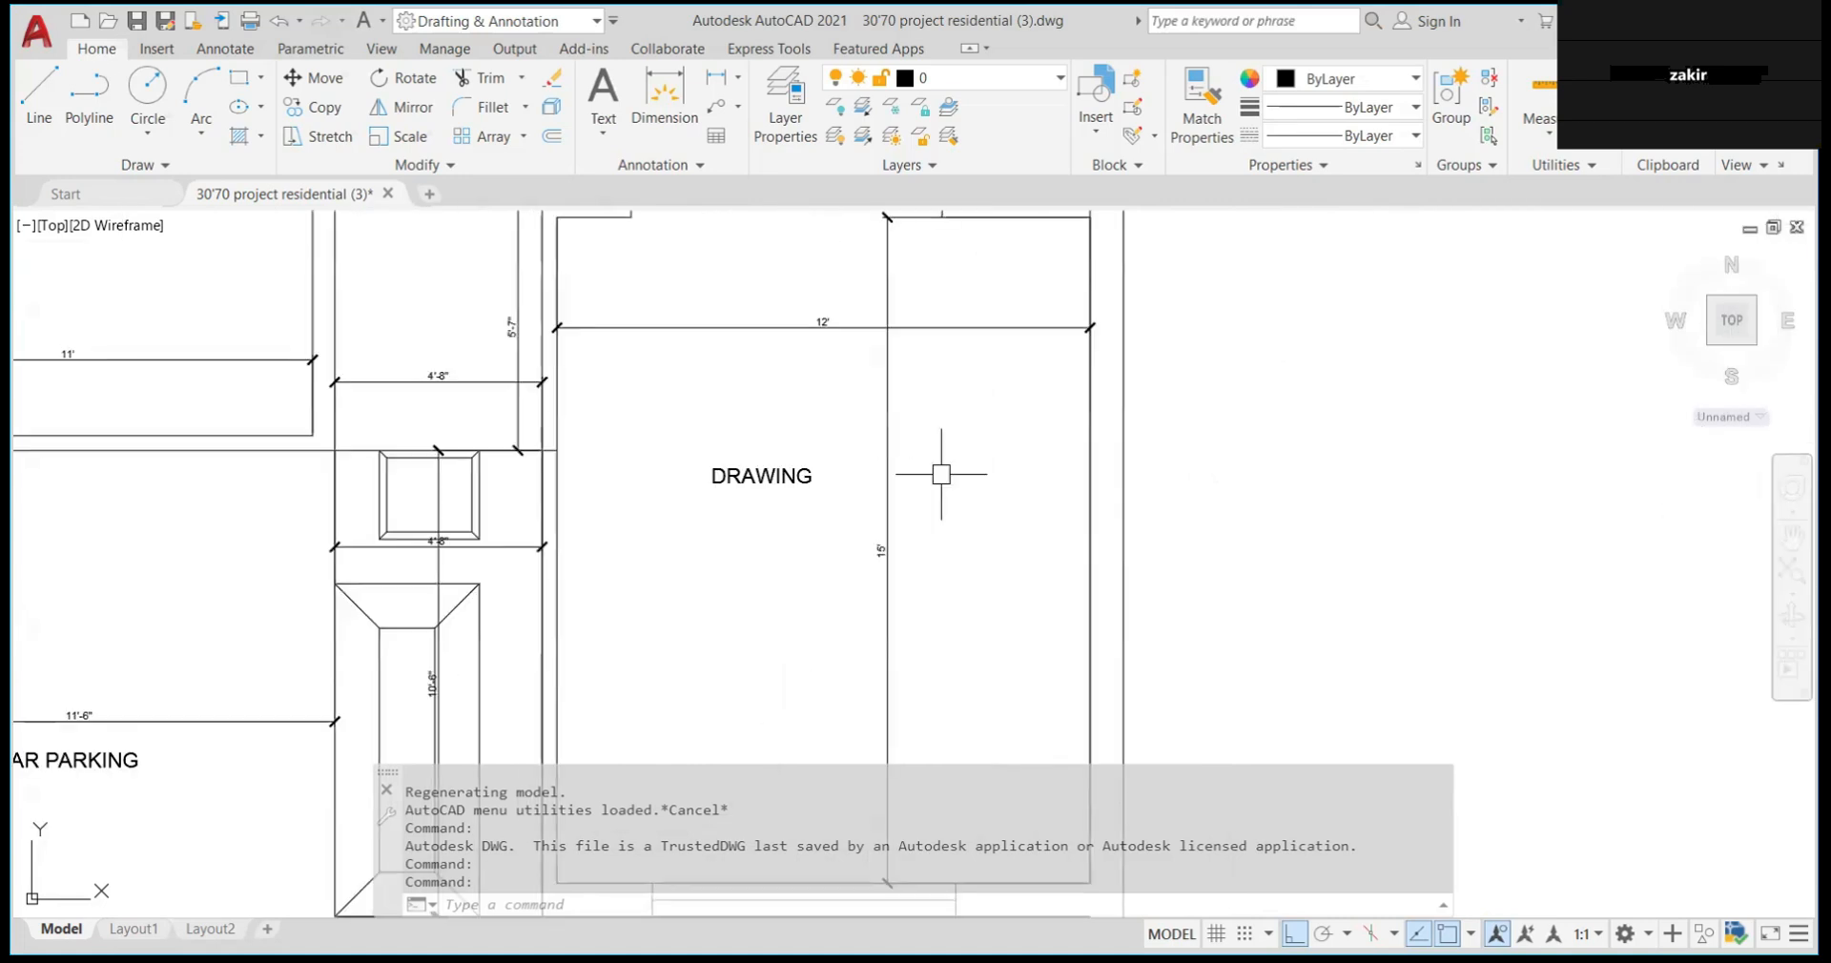
pyautogui.scroll(-4, 939, 477)
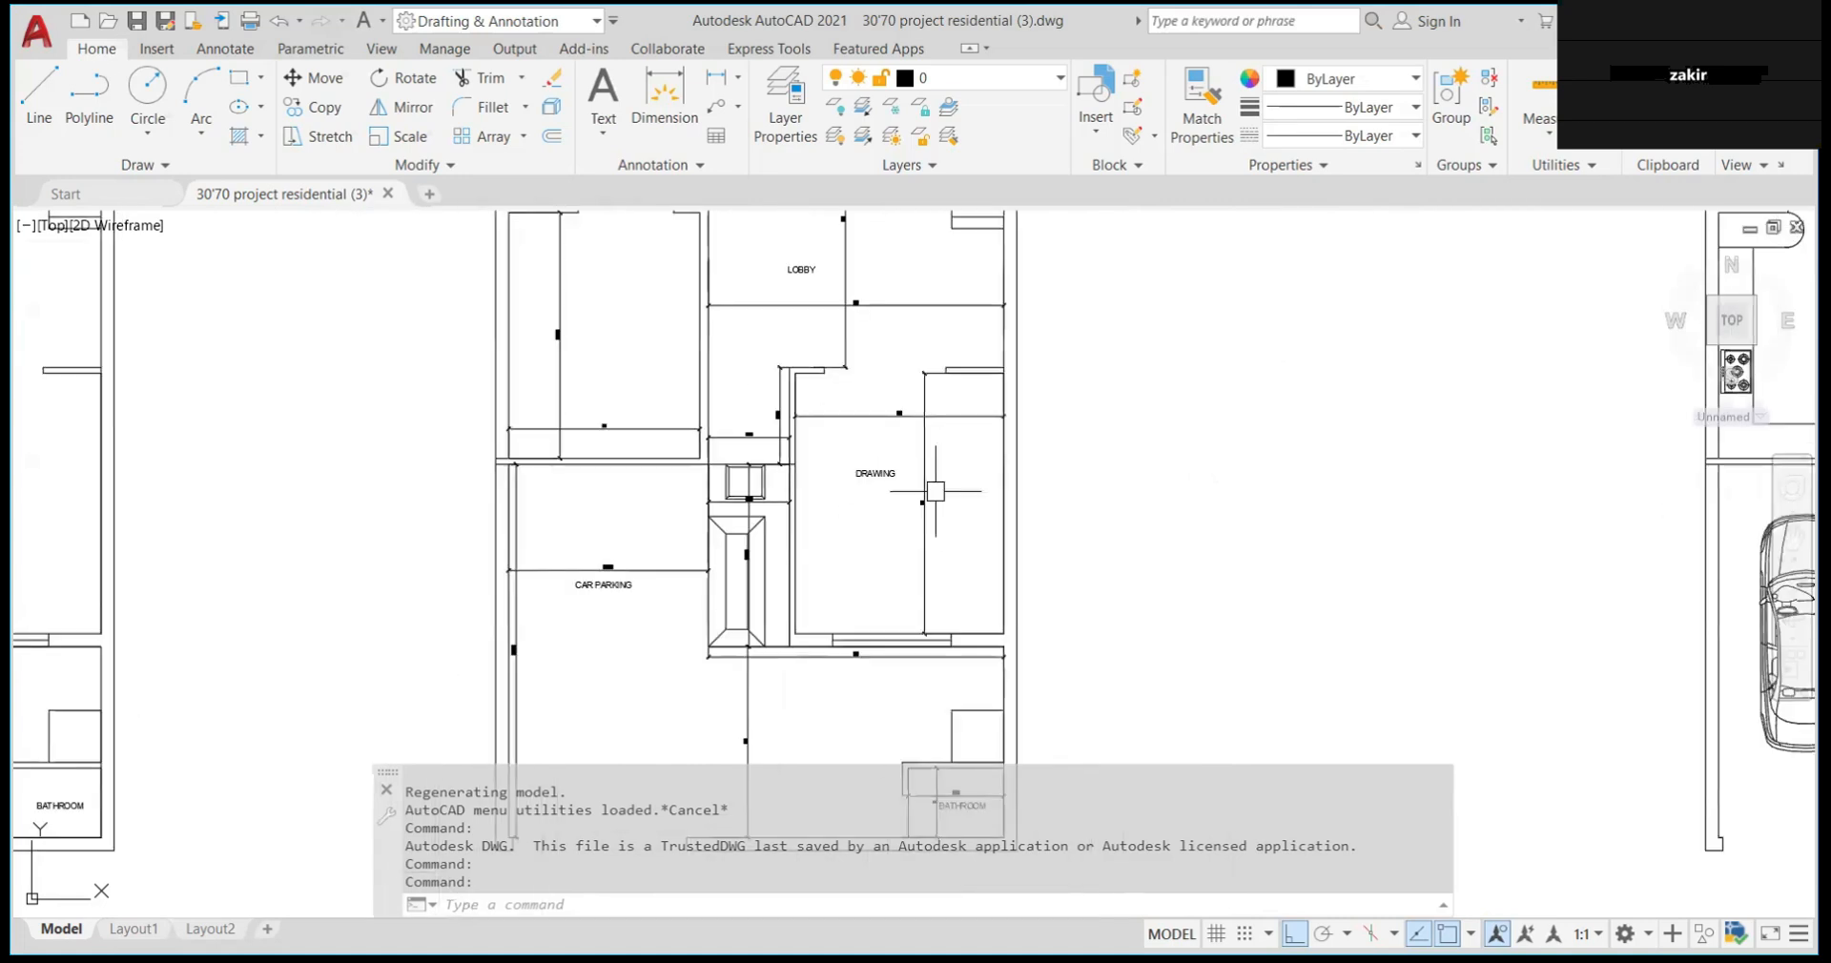
pyautogui.scroll(-2, 968, 558)
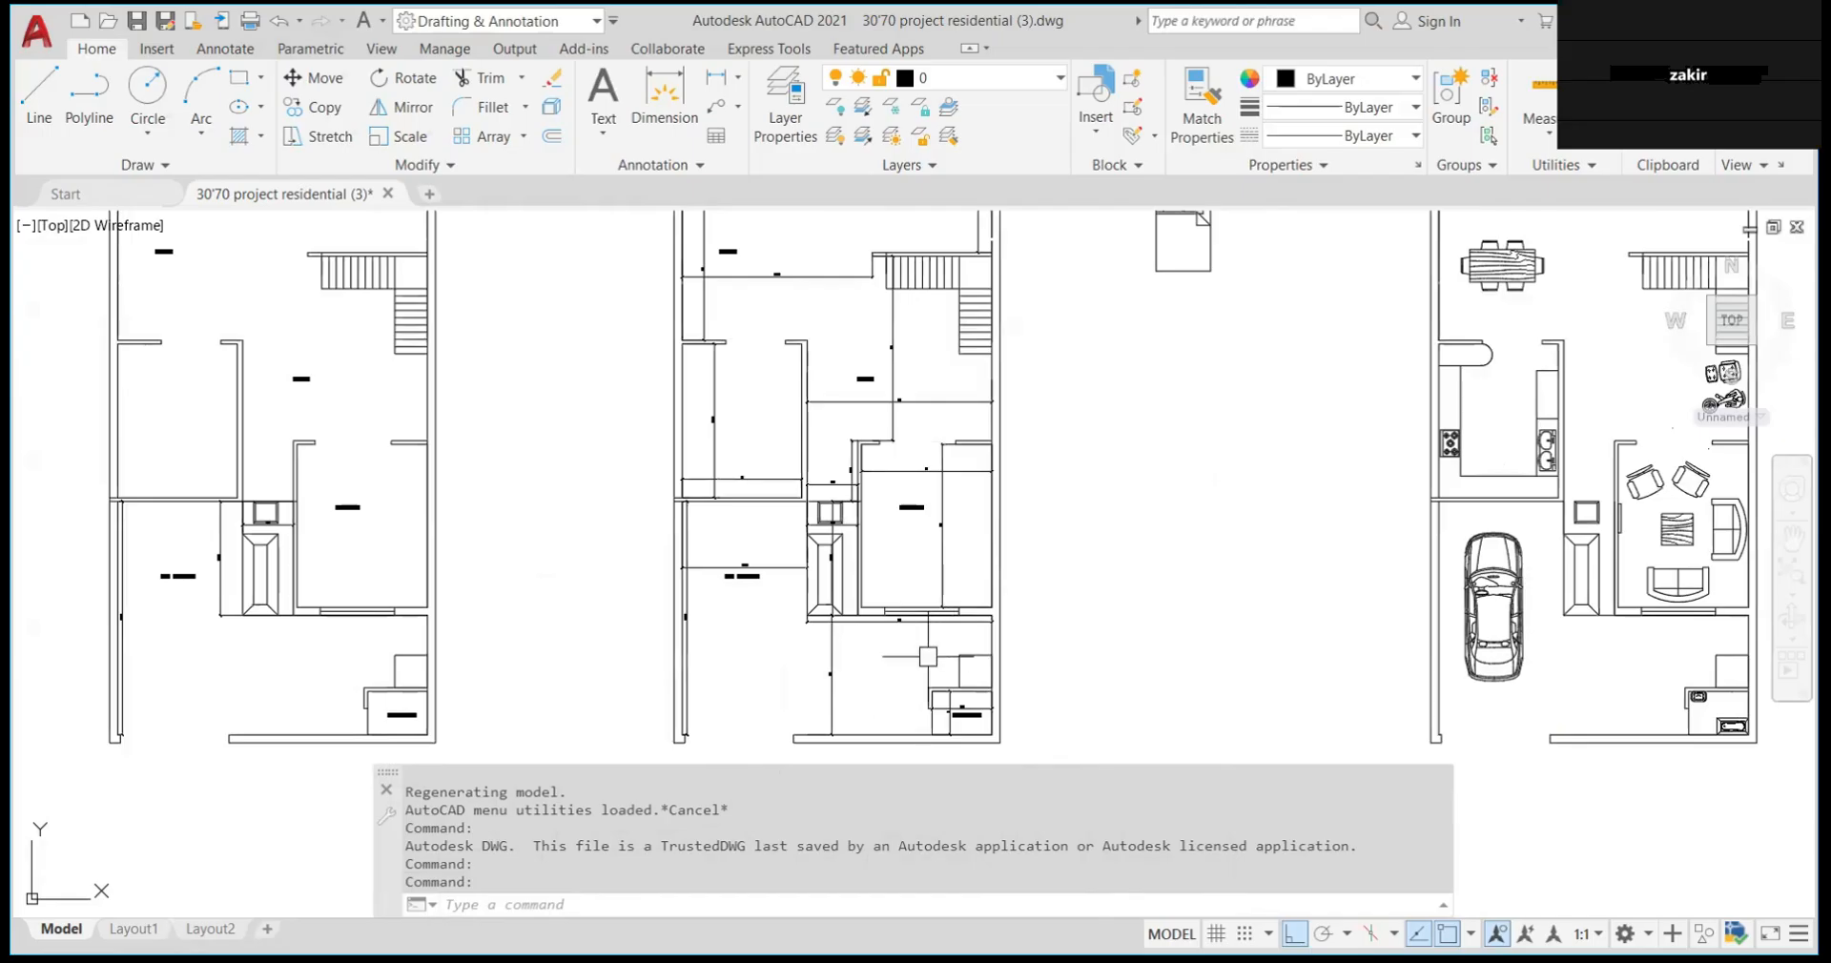
pyautogui.scroll(-5, 903, 589)
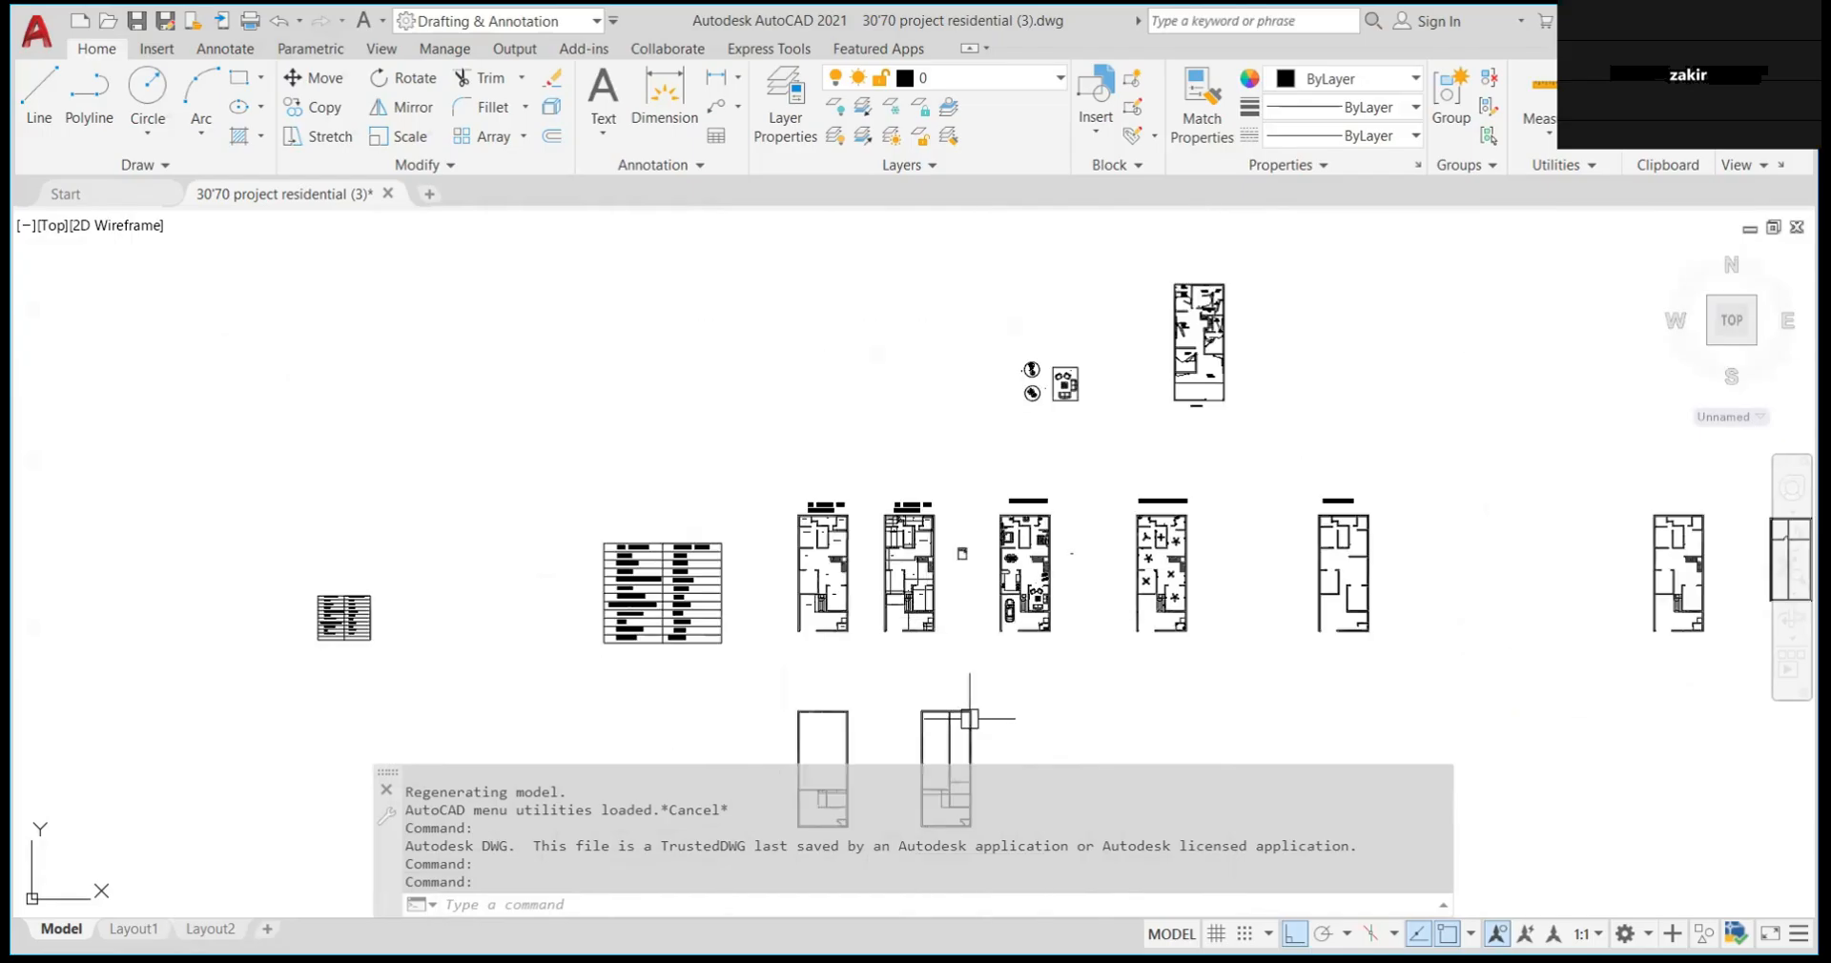
# Inspect the partially drawn plan's interior walls and width dimensions around the drawing room and car parking
pyautogui.scroll(-3, 964, 668)
pyautogui.scroll(8, 966, 706)
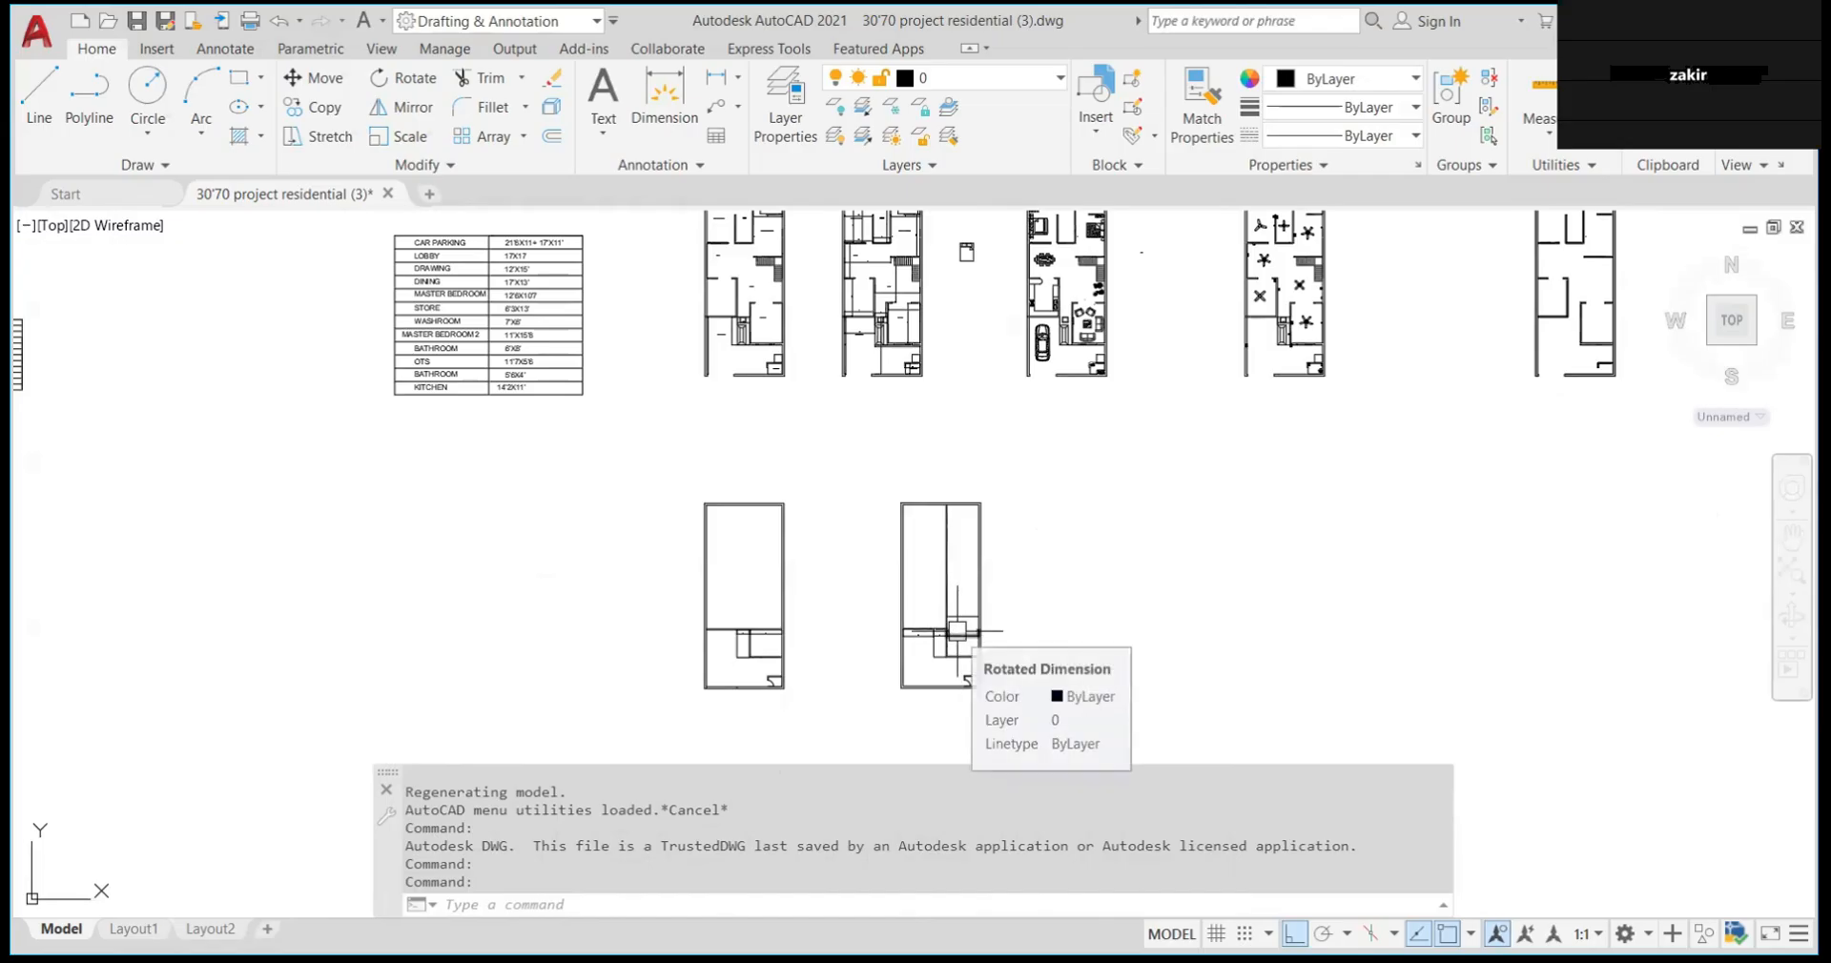
pyautogui.scroll(6, 963, 629)
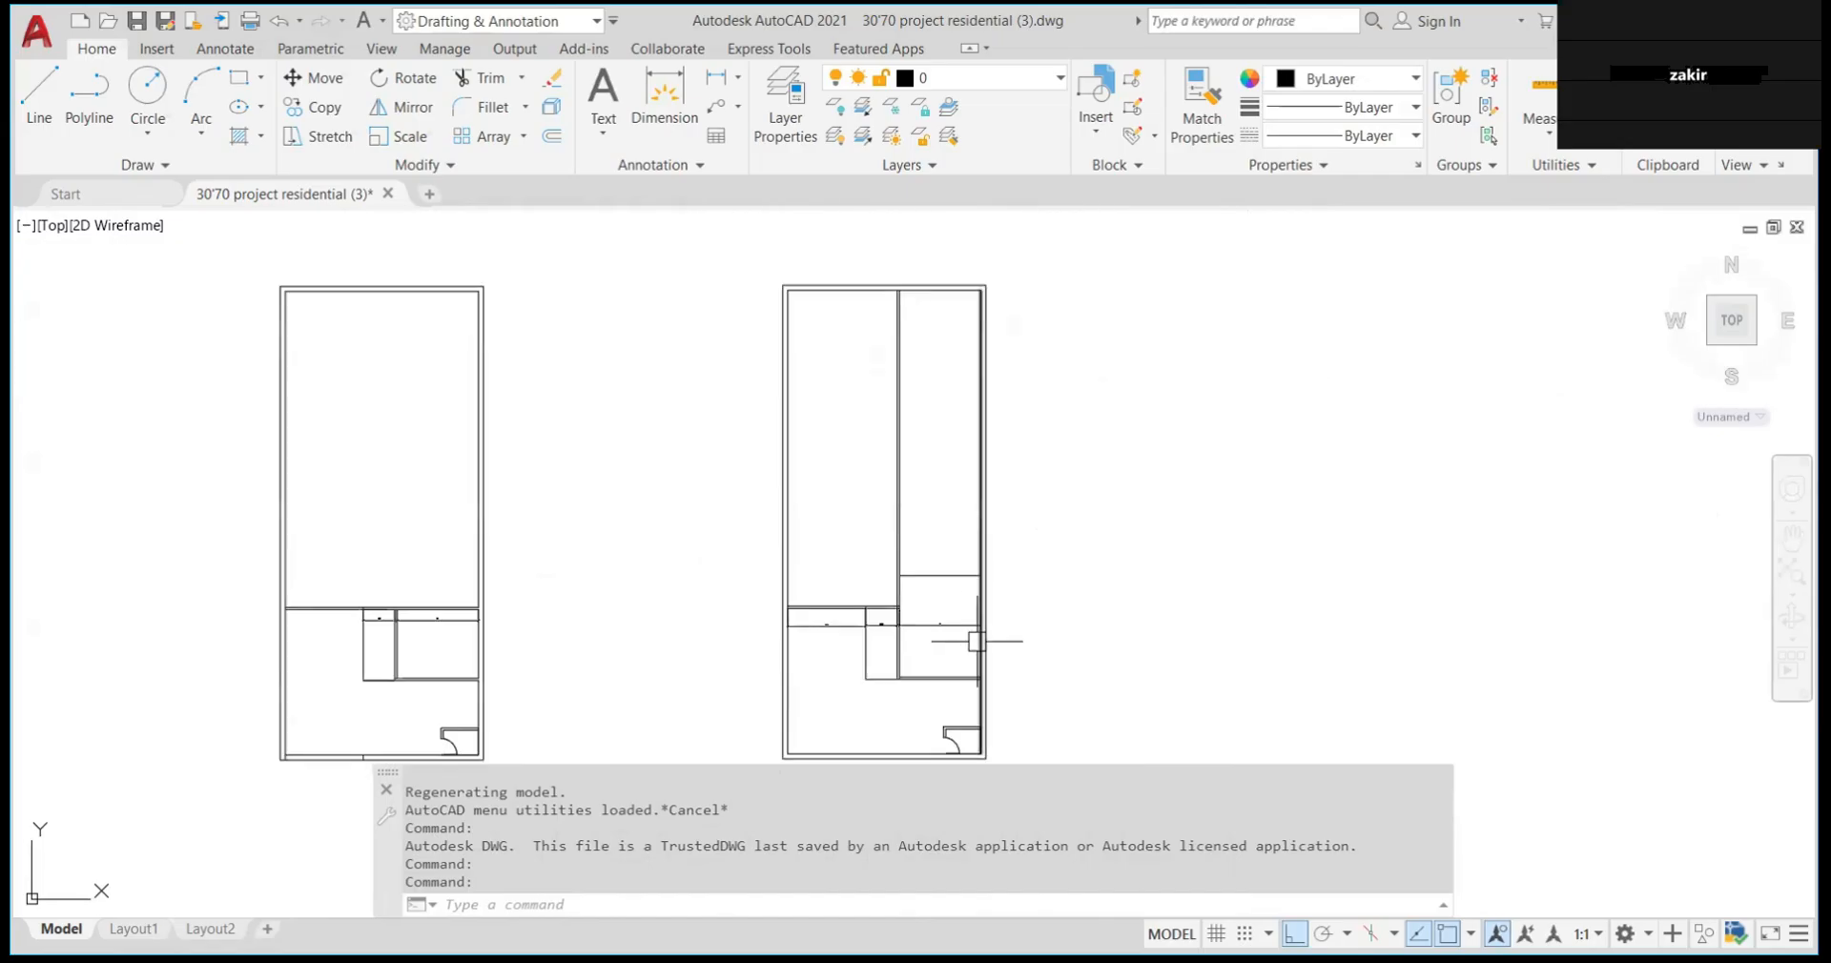
pyautogui.scroll(-3, 970, 627)
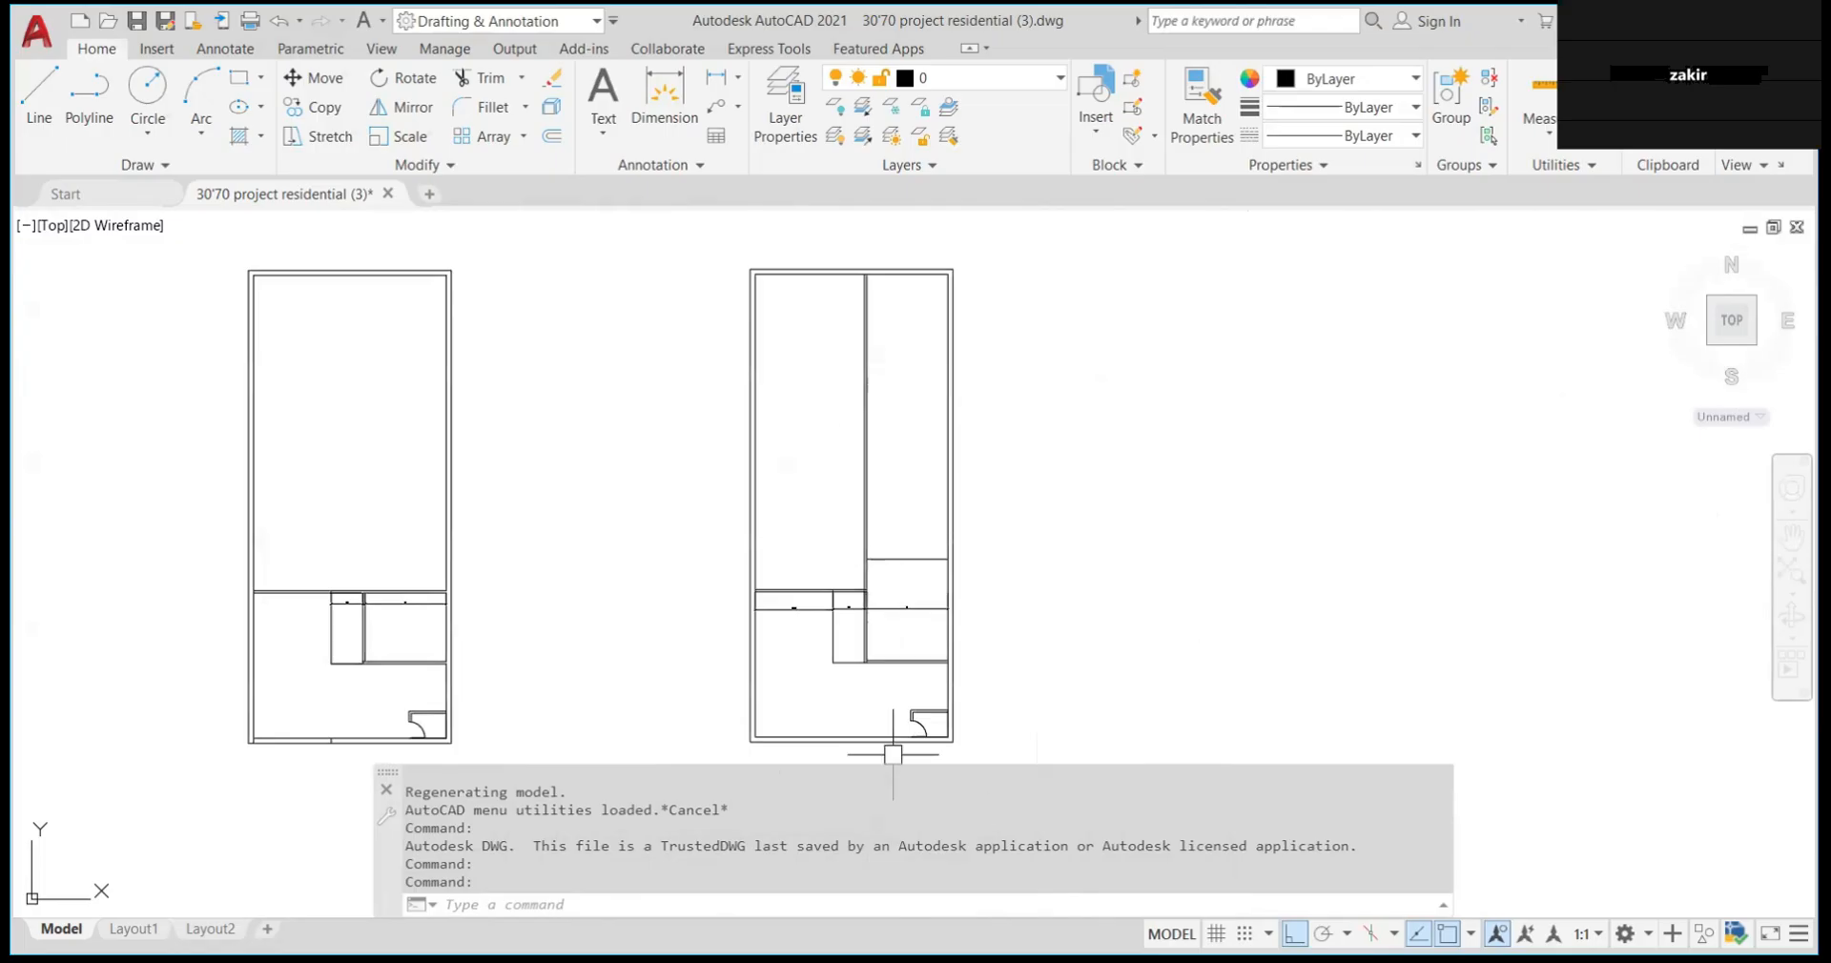
pyautogui.scroll(3, 899, 552)
pyautogui.scroll(-5, 903, 560)
pyautogui.scroll(6, 903, 560)
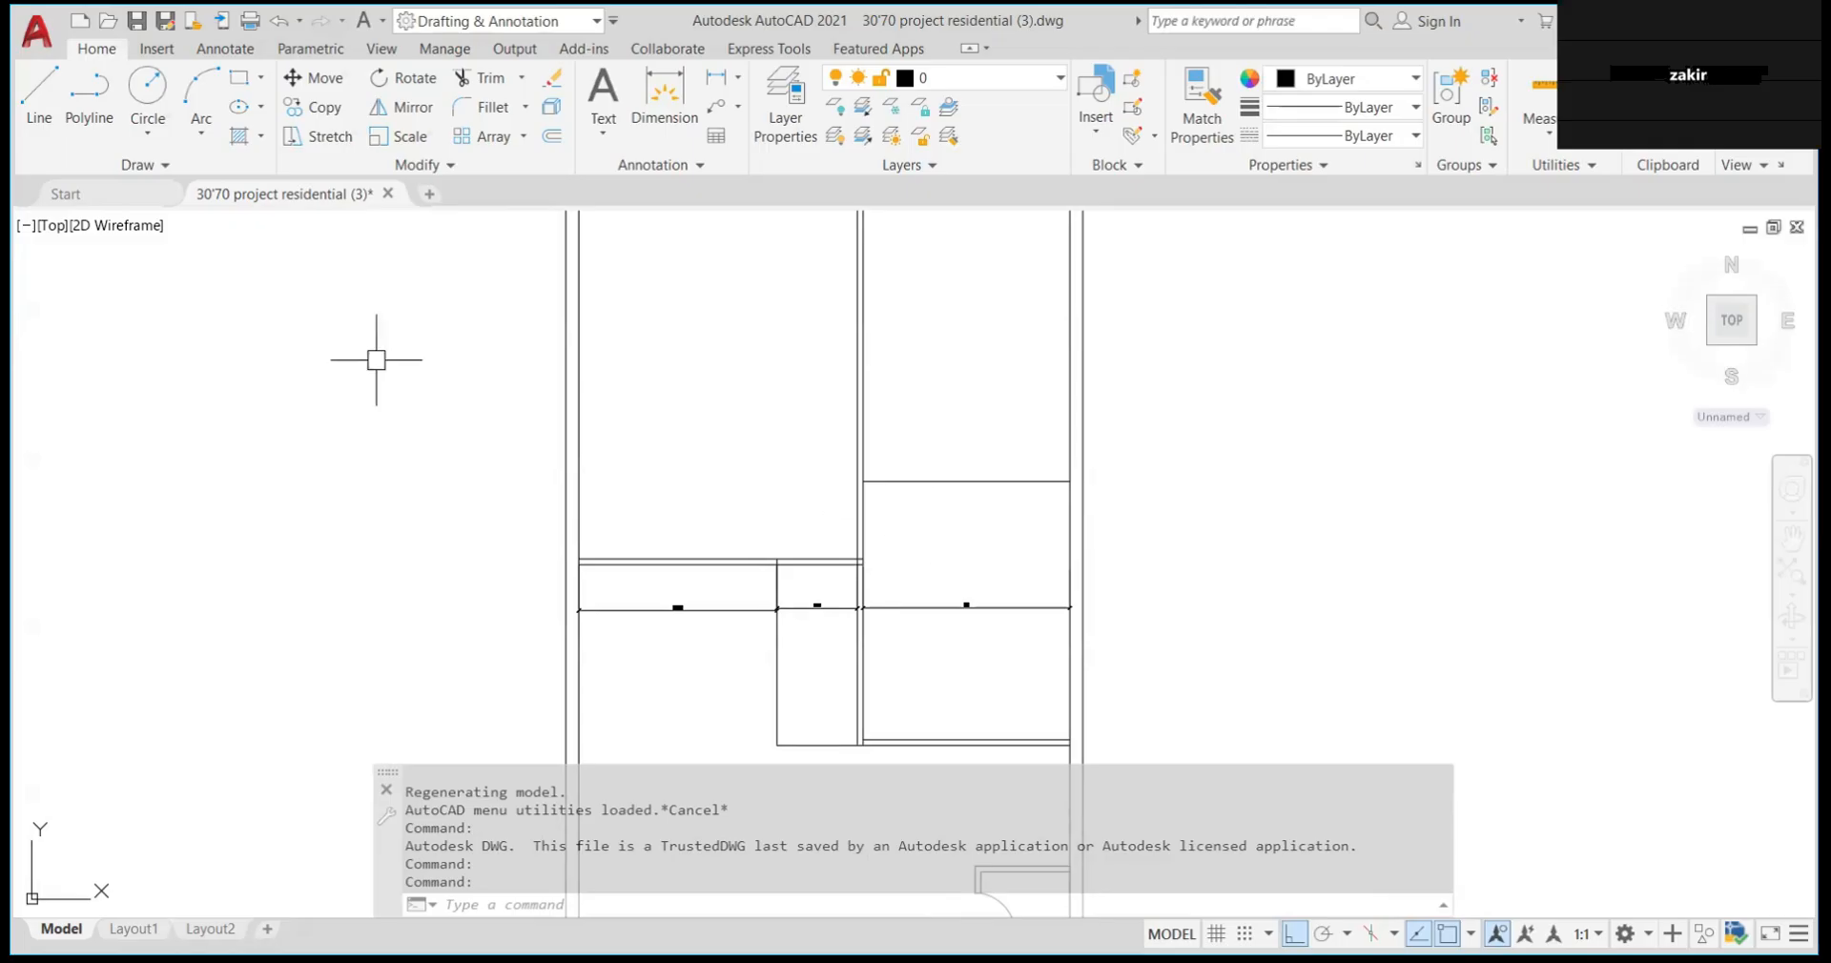
pyautogui.scroll(-2, 1069, 391)
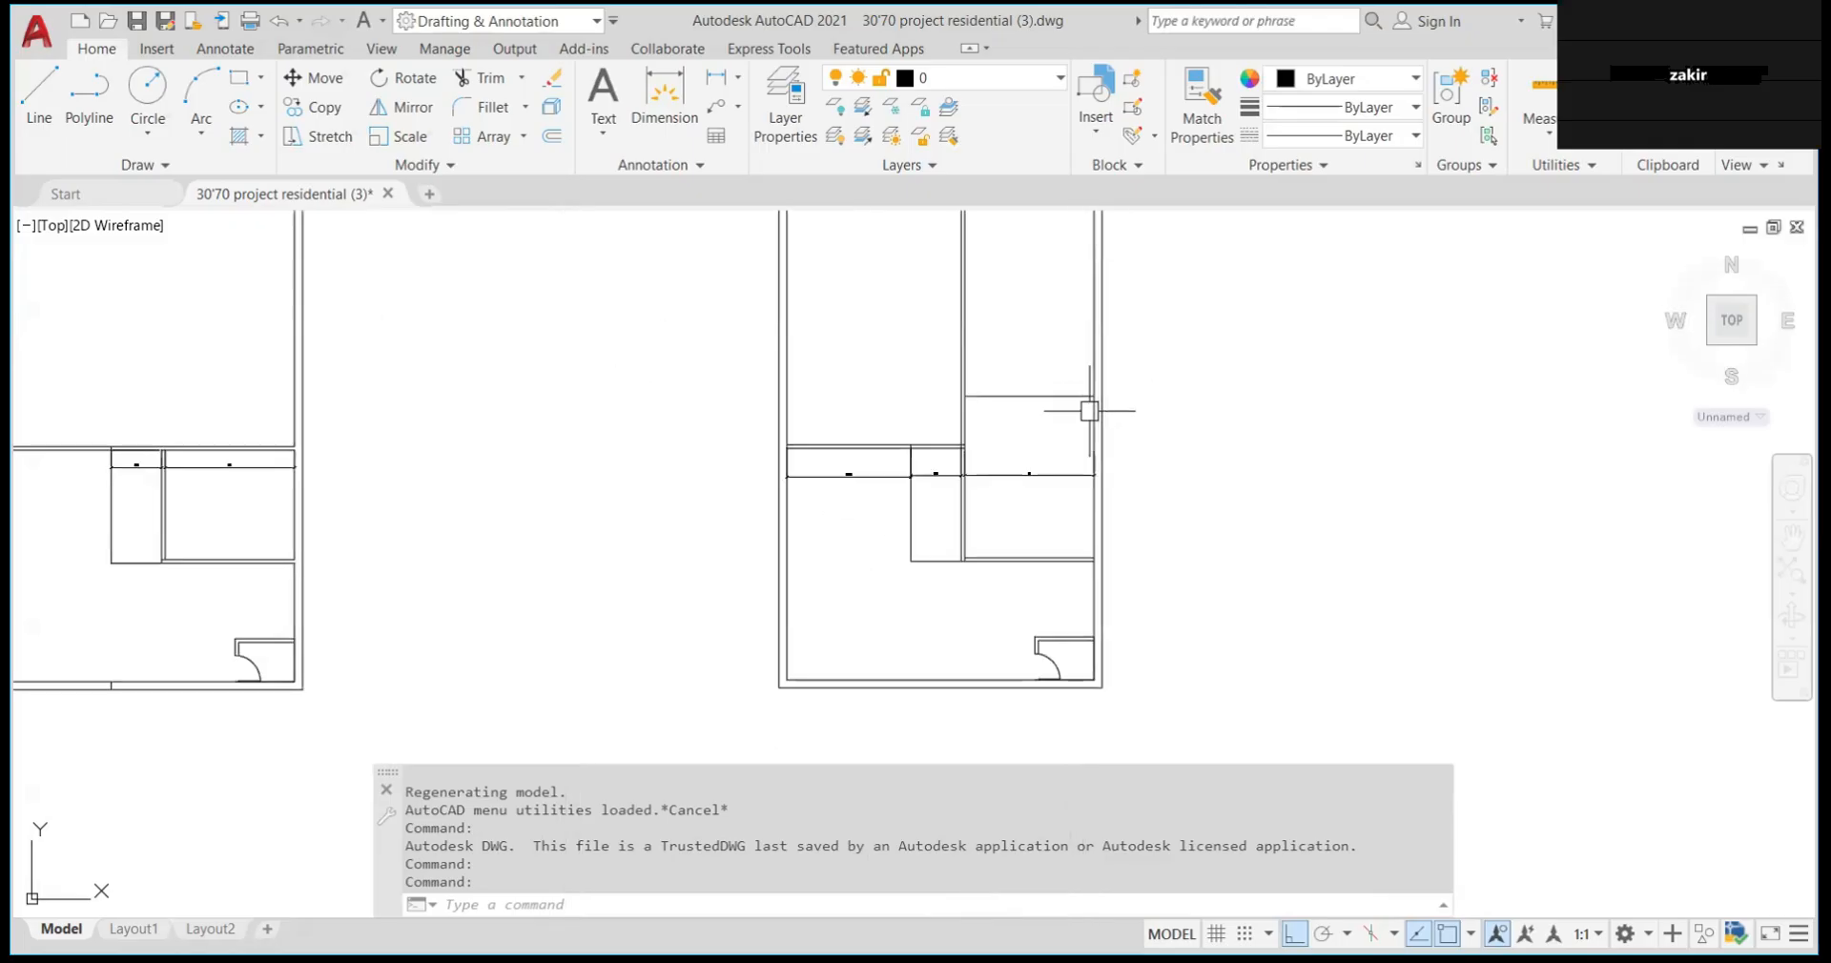
pyautogui.scroll(3, 1093, 367)
pyautogui.scroll(2, 867, 425)
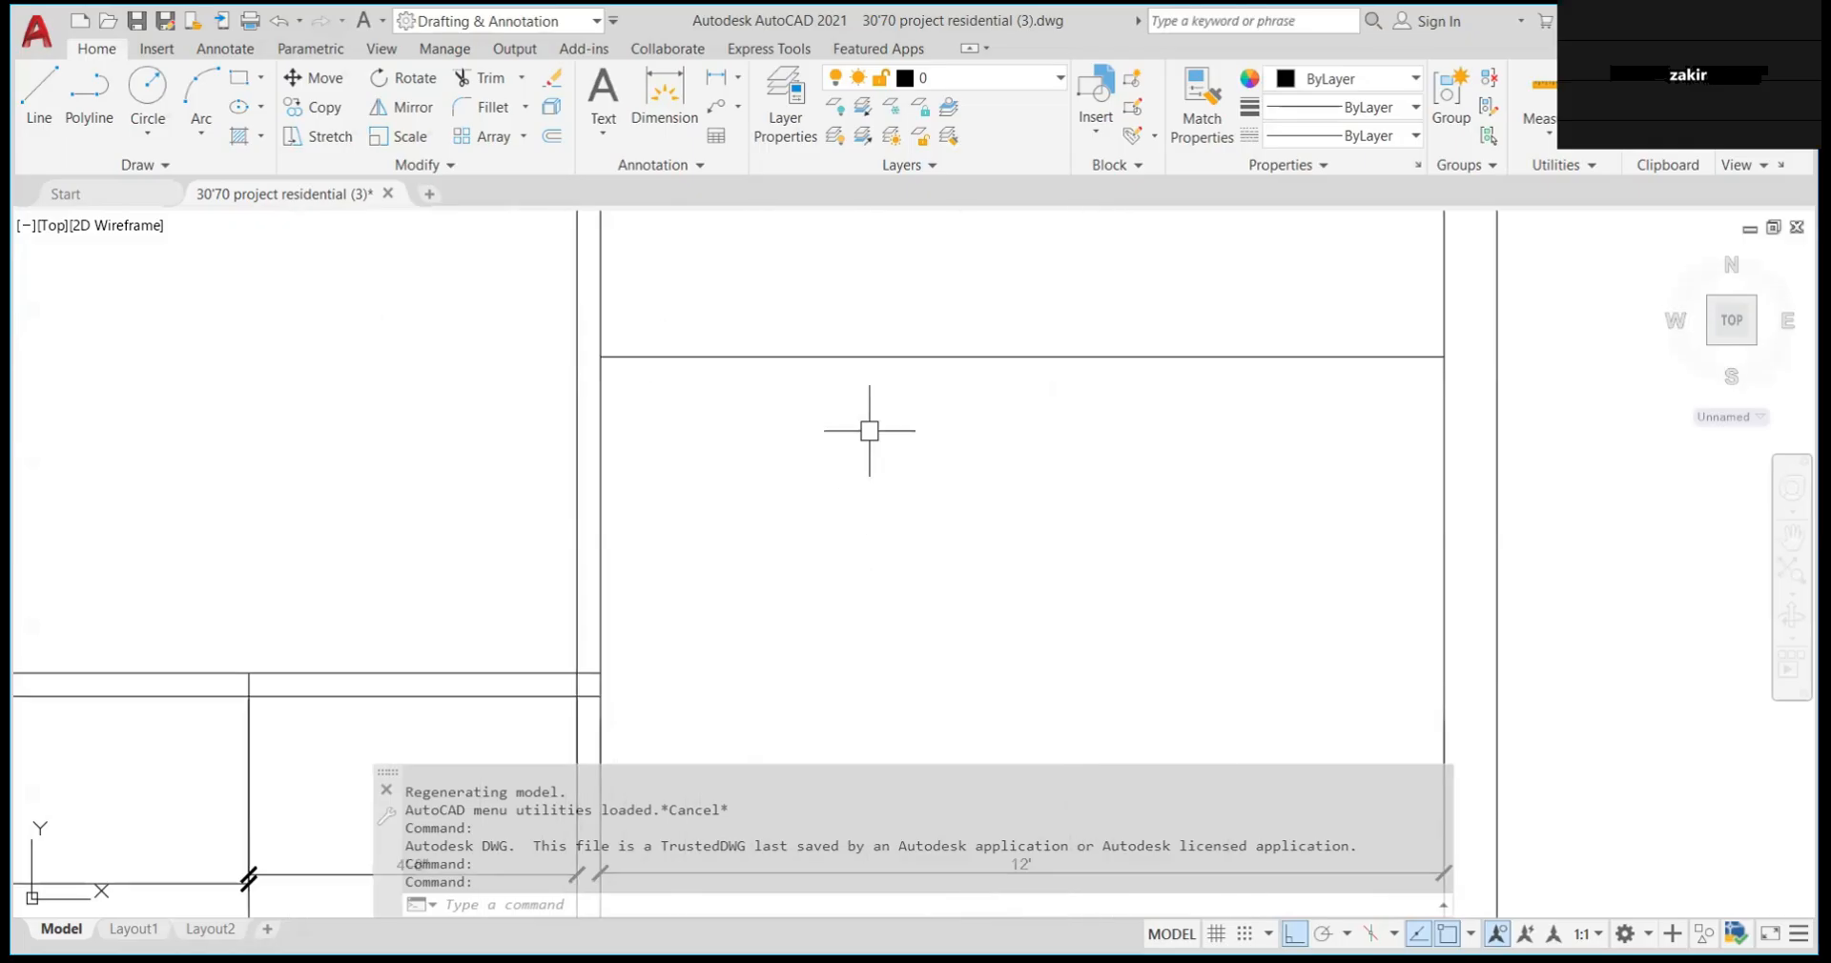
pyautogui.scroll(-2, 871, 392)
pyautogui.scroll(3, 940, 580)
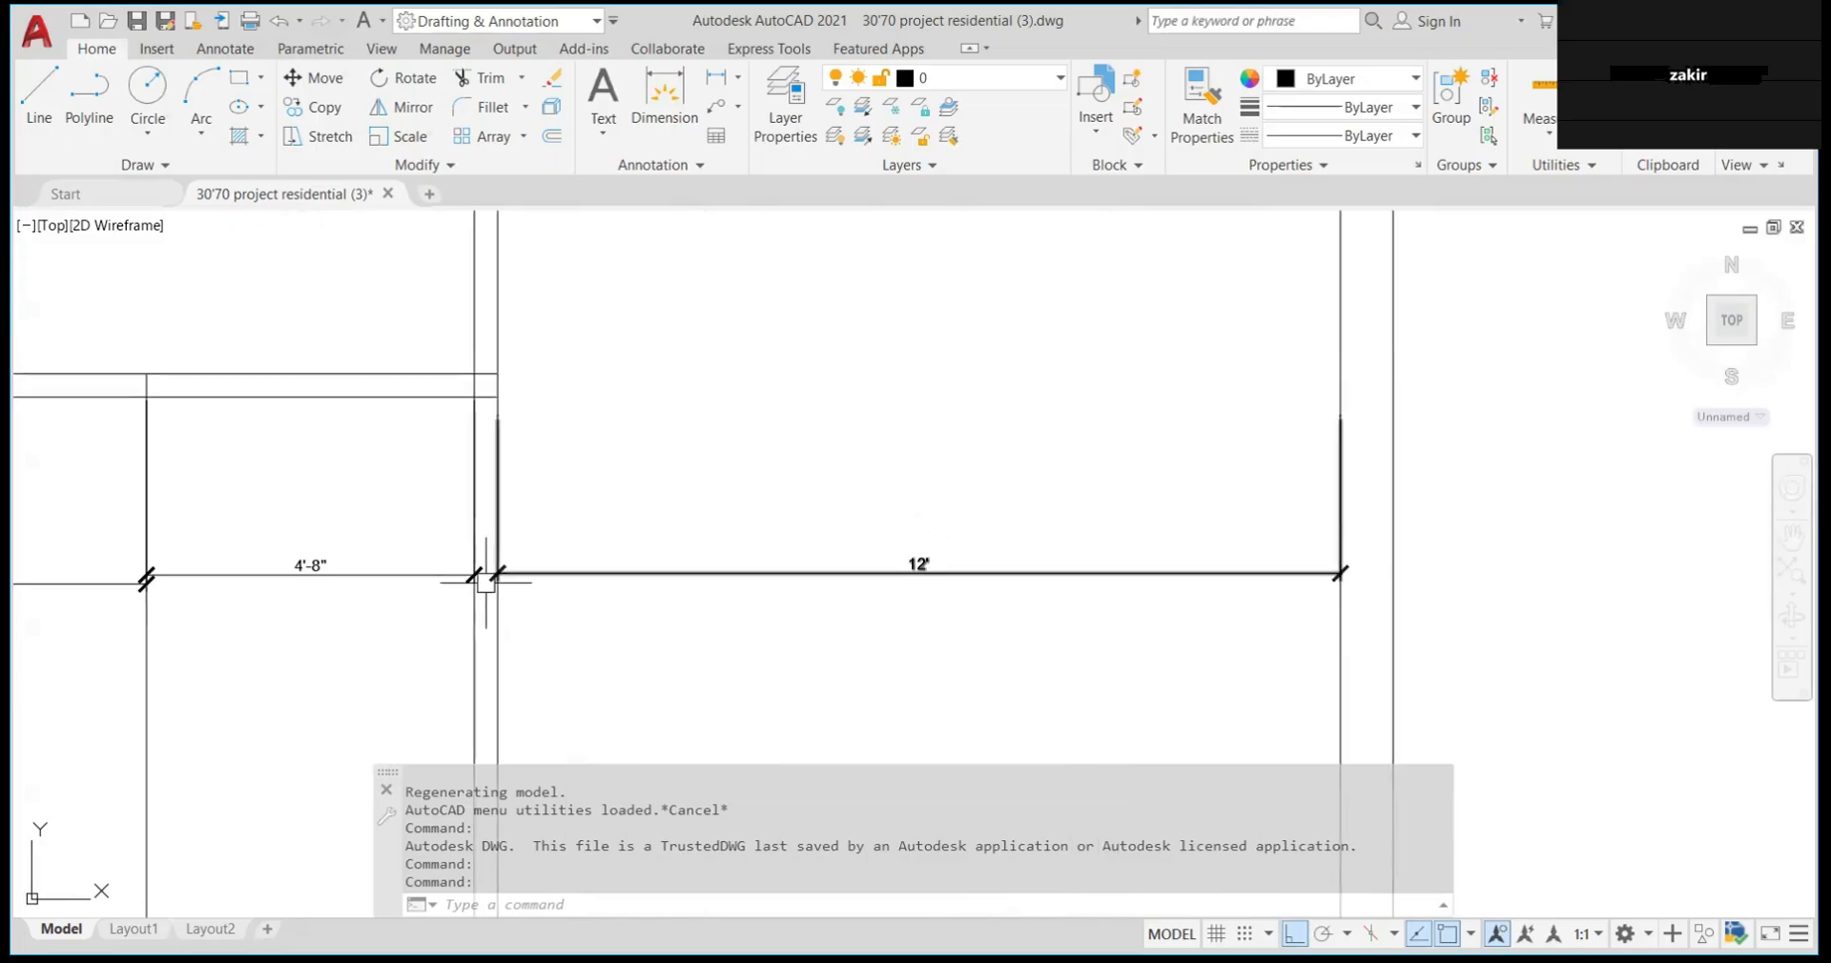
pyautogui.scroll(-3, 988, 515)
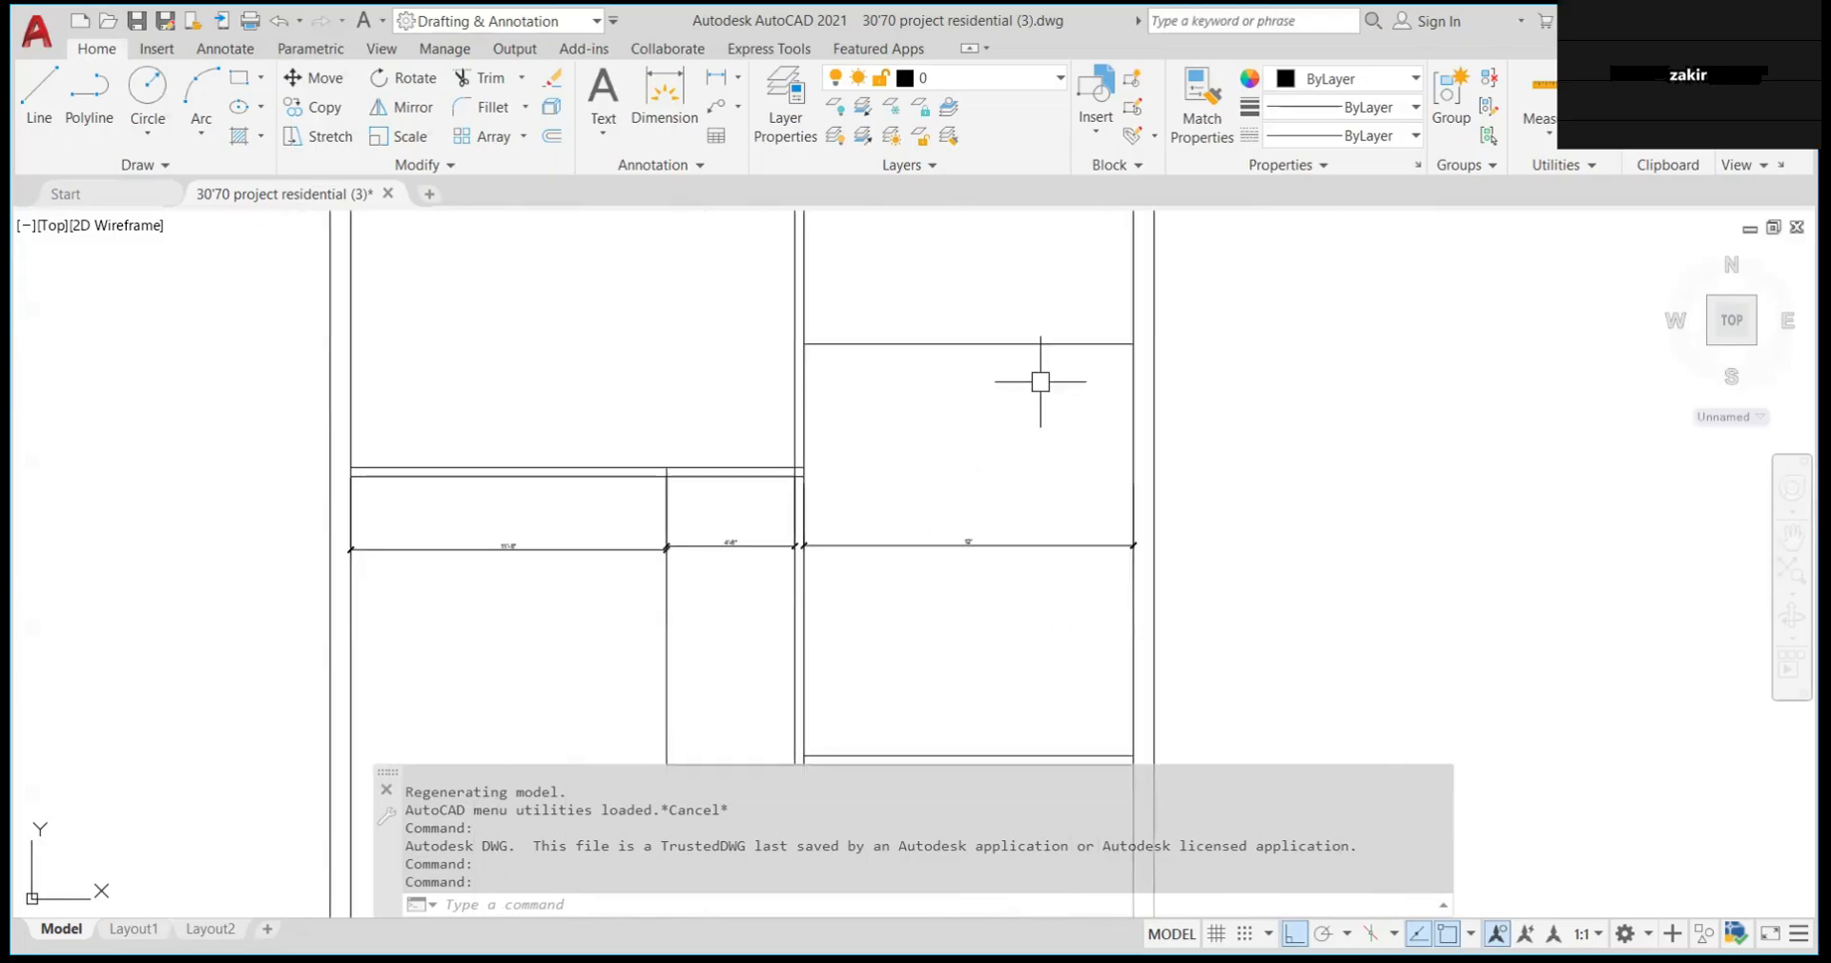
pyautogui.scroll(-3, 1014, 366)
pyautogui.scroll(2, 1023, 479)
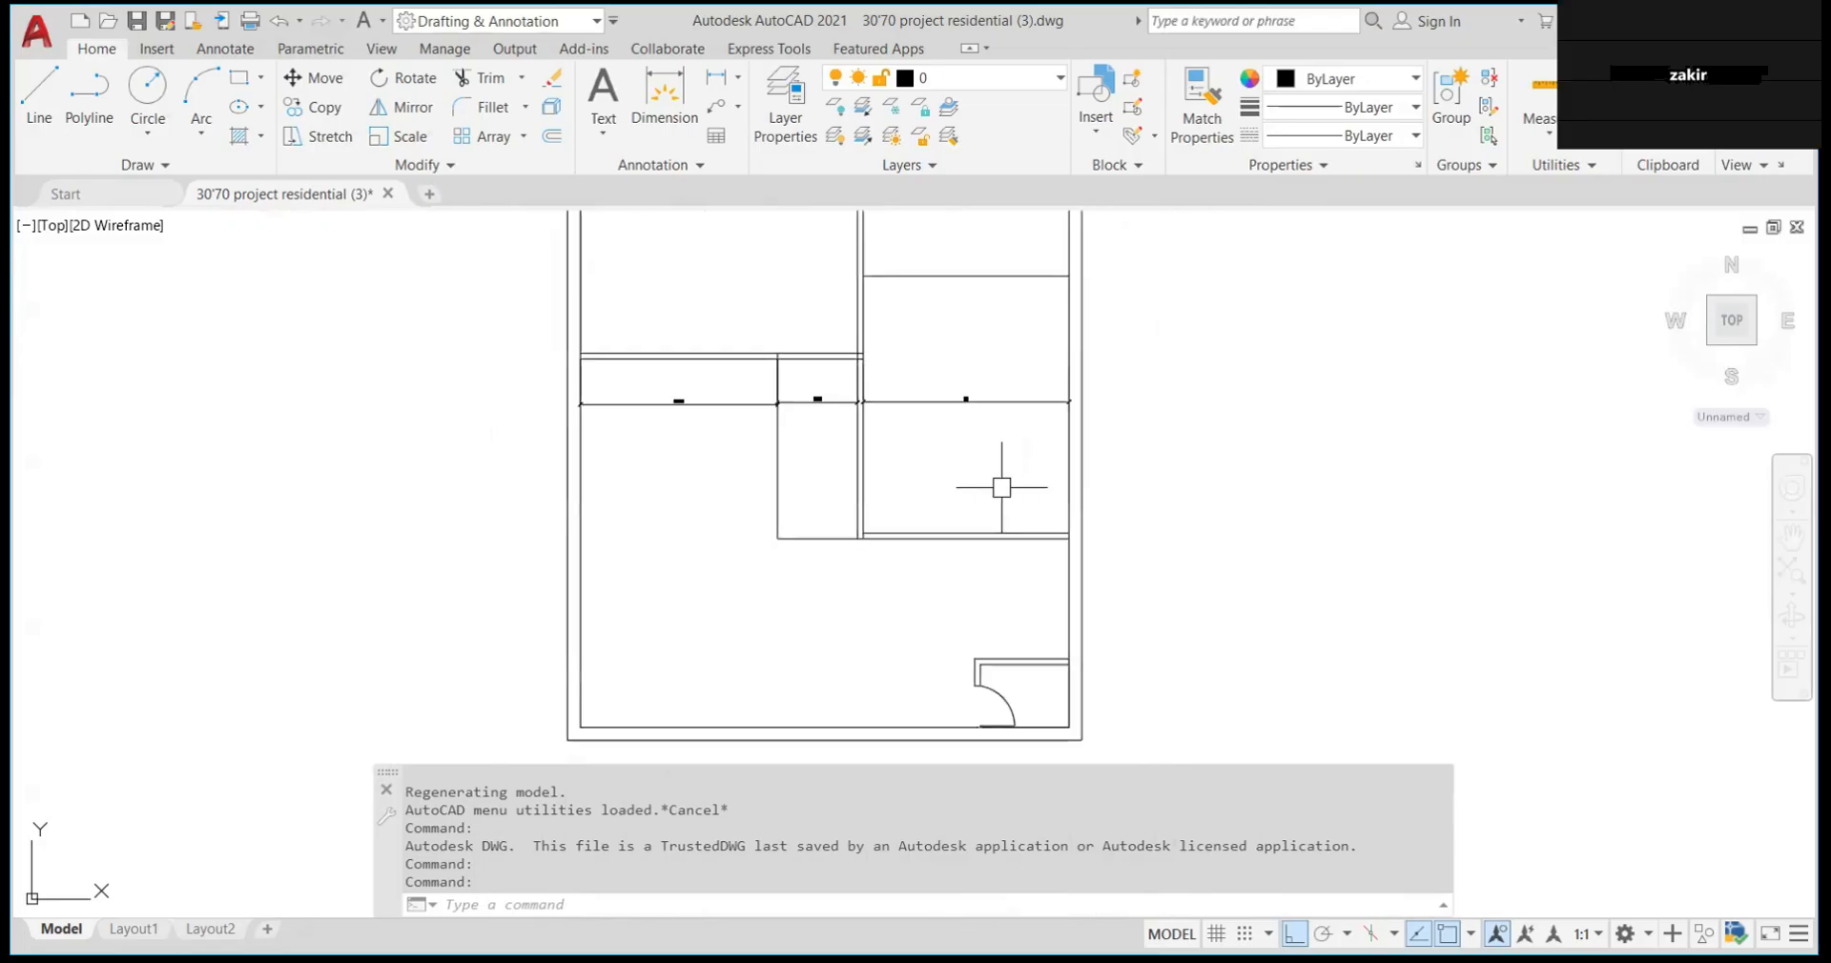
pyautogui.scroll(-3, 1010, 359)
pyautogui.scroll(3, 1010, 343)
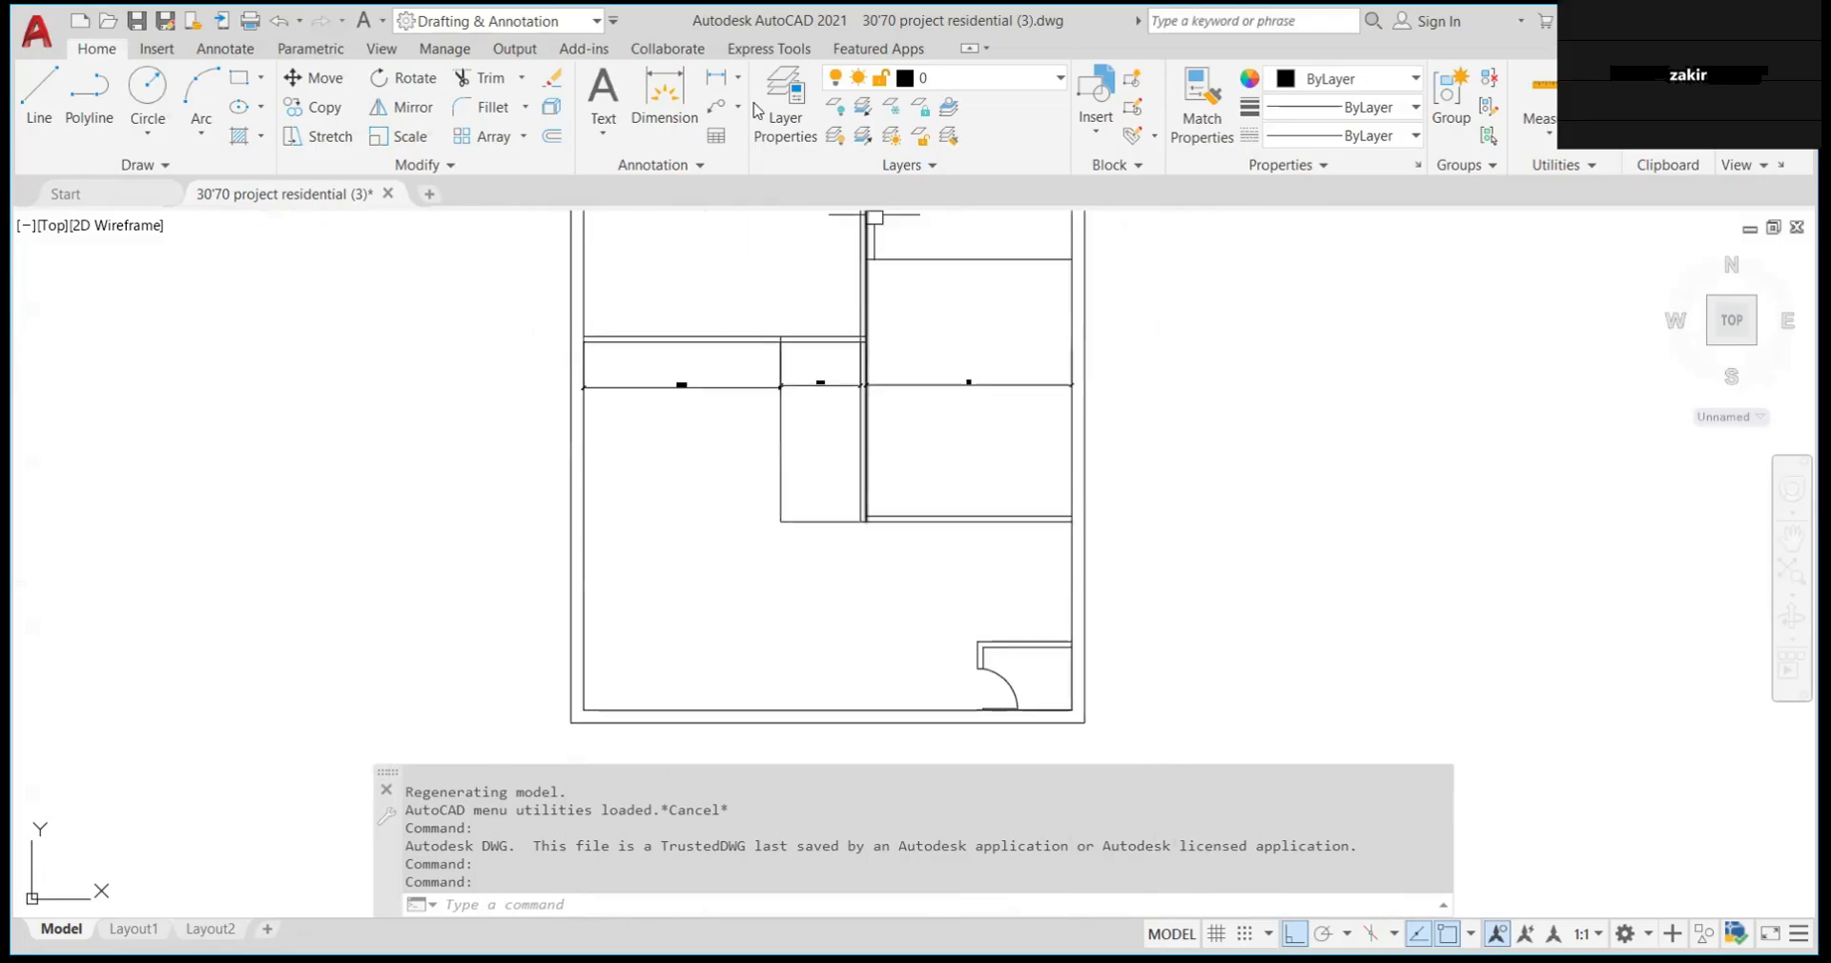
# Dimension the drawing room's vertical length in the partial plan and offset its upper boundary line upward by 4 as wall thickness
pyautogui.click(706, 100)
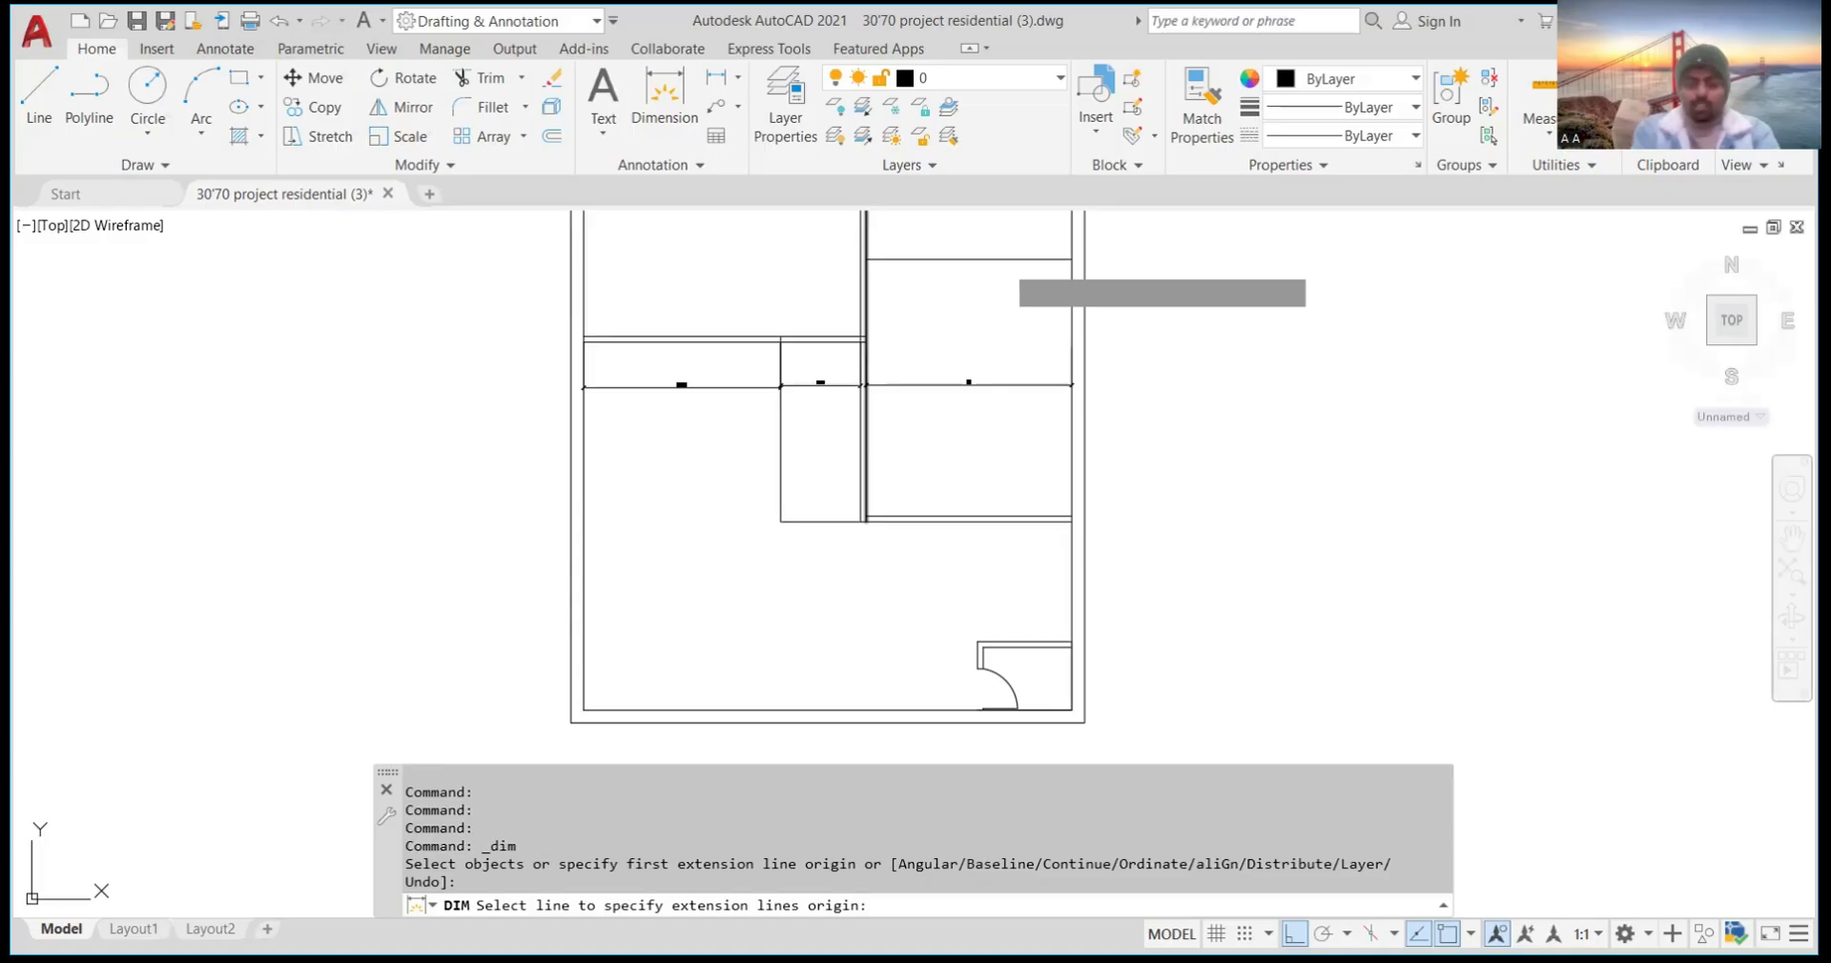
pyautogui.scroll(-2, 638, 591)
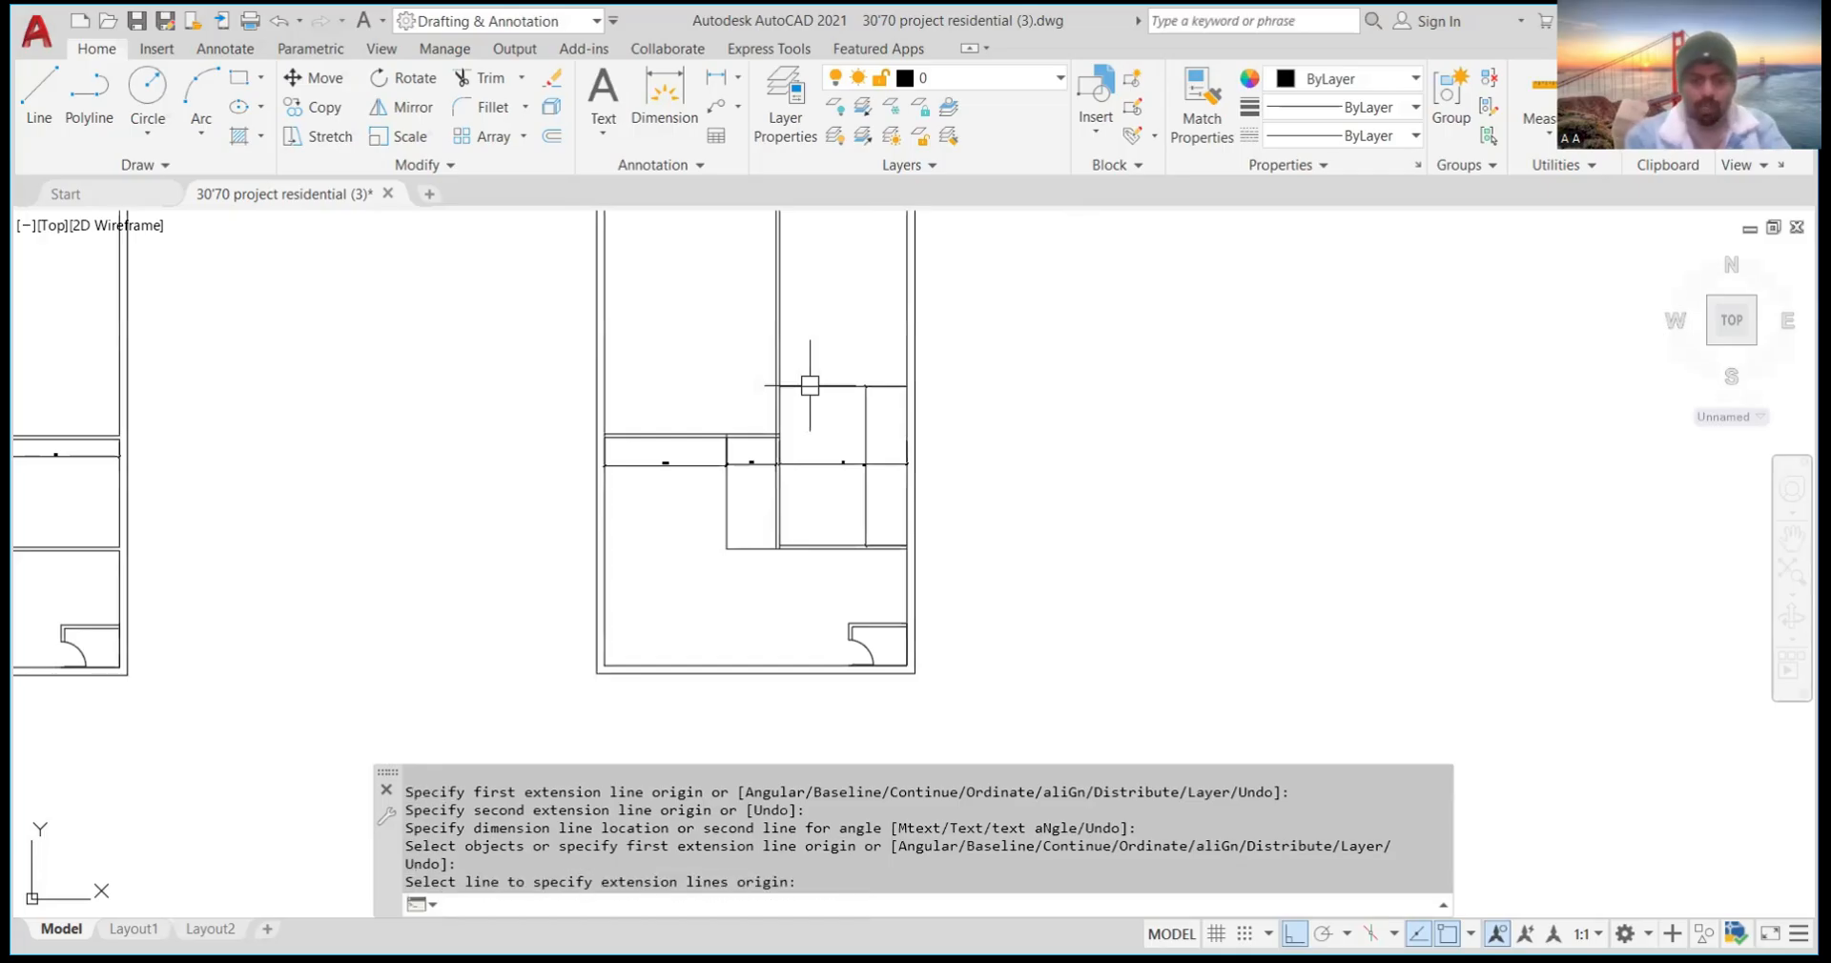
pyautogui.write('of')
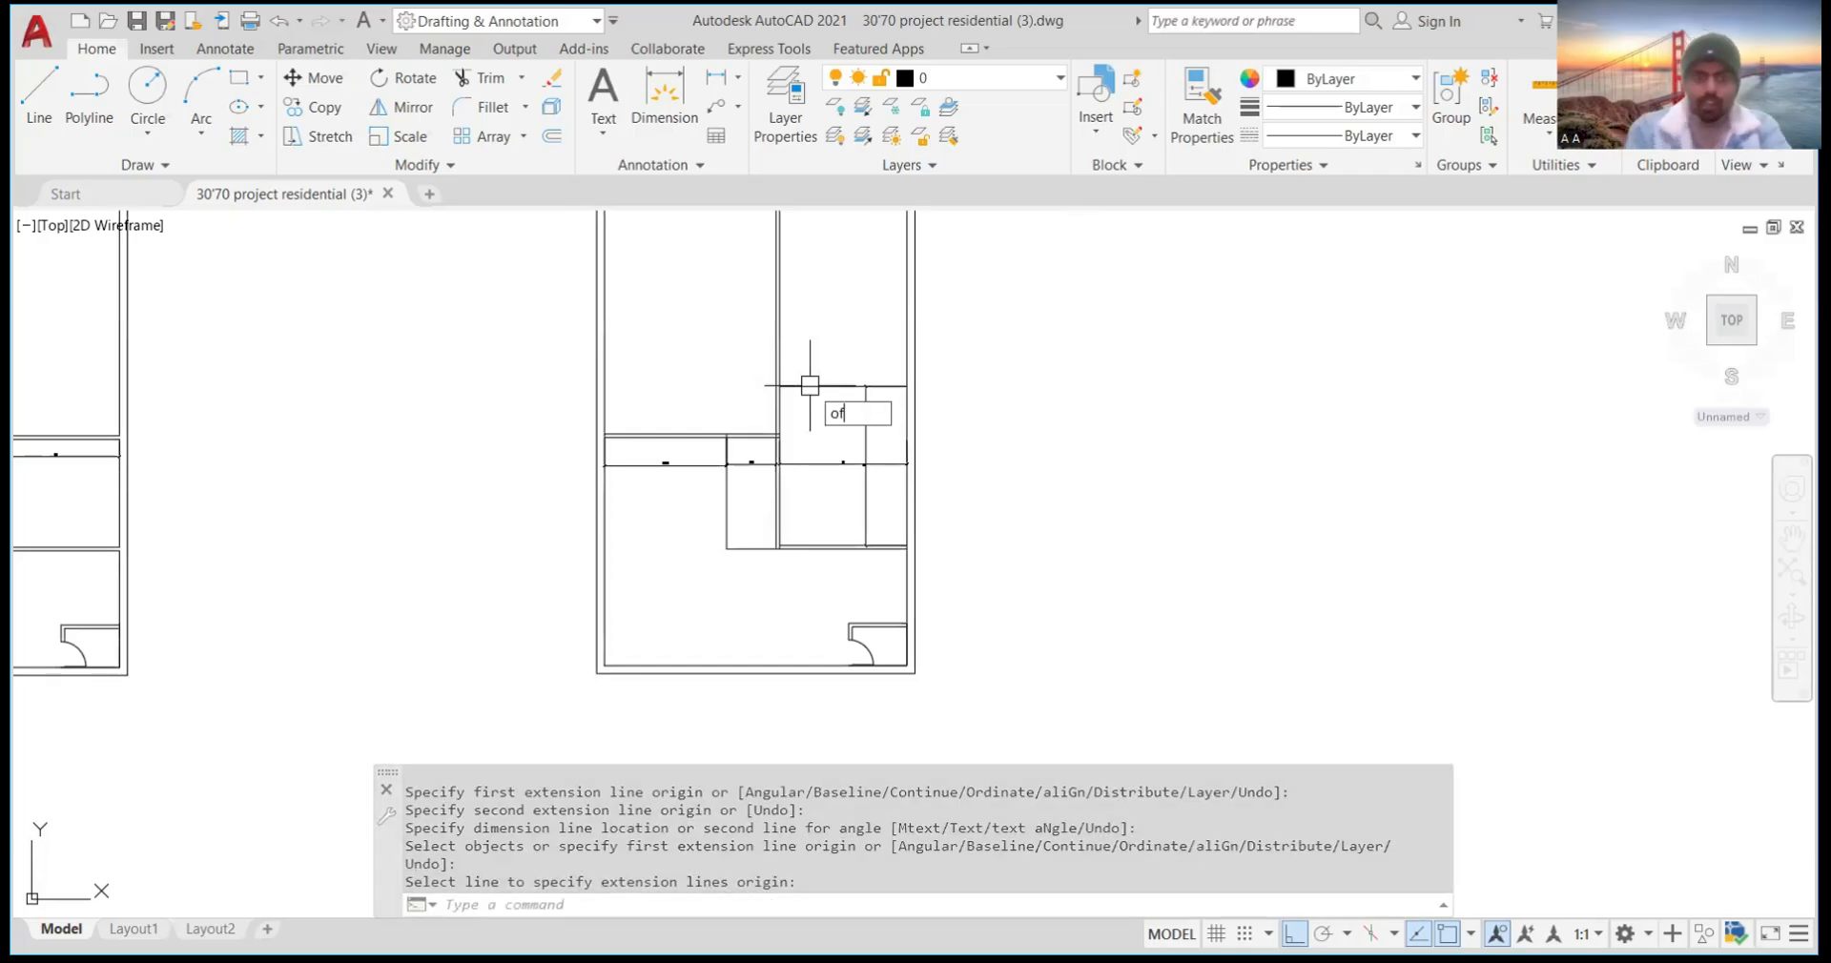
pyautogui.press('Return')
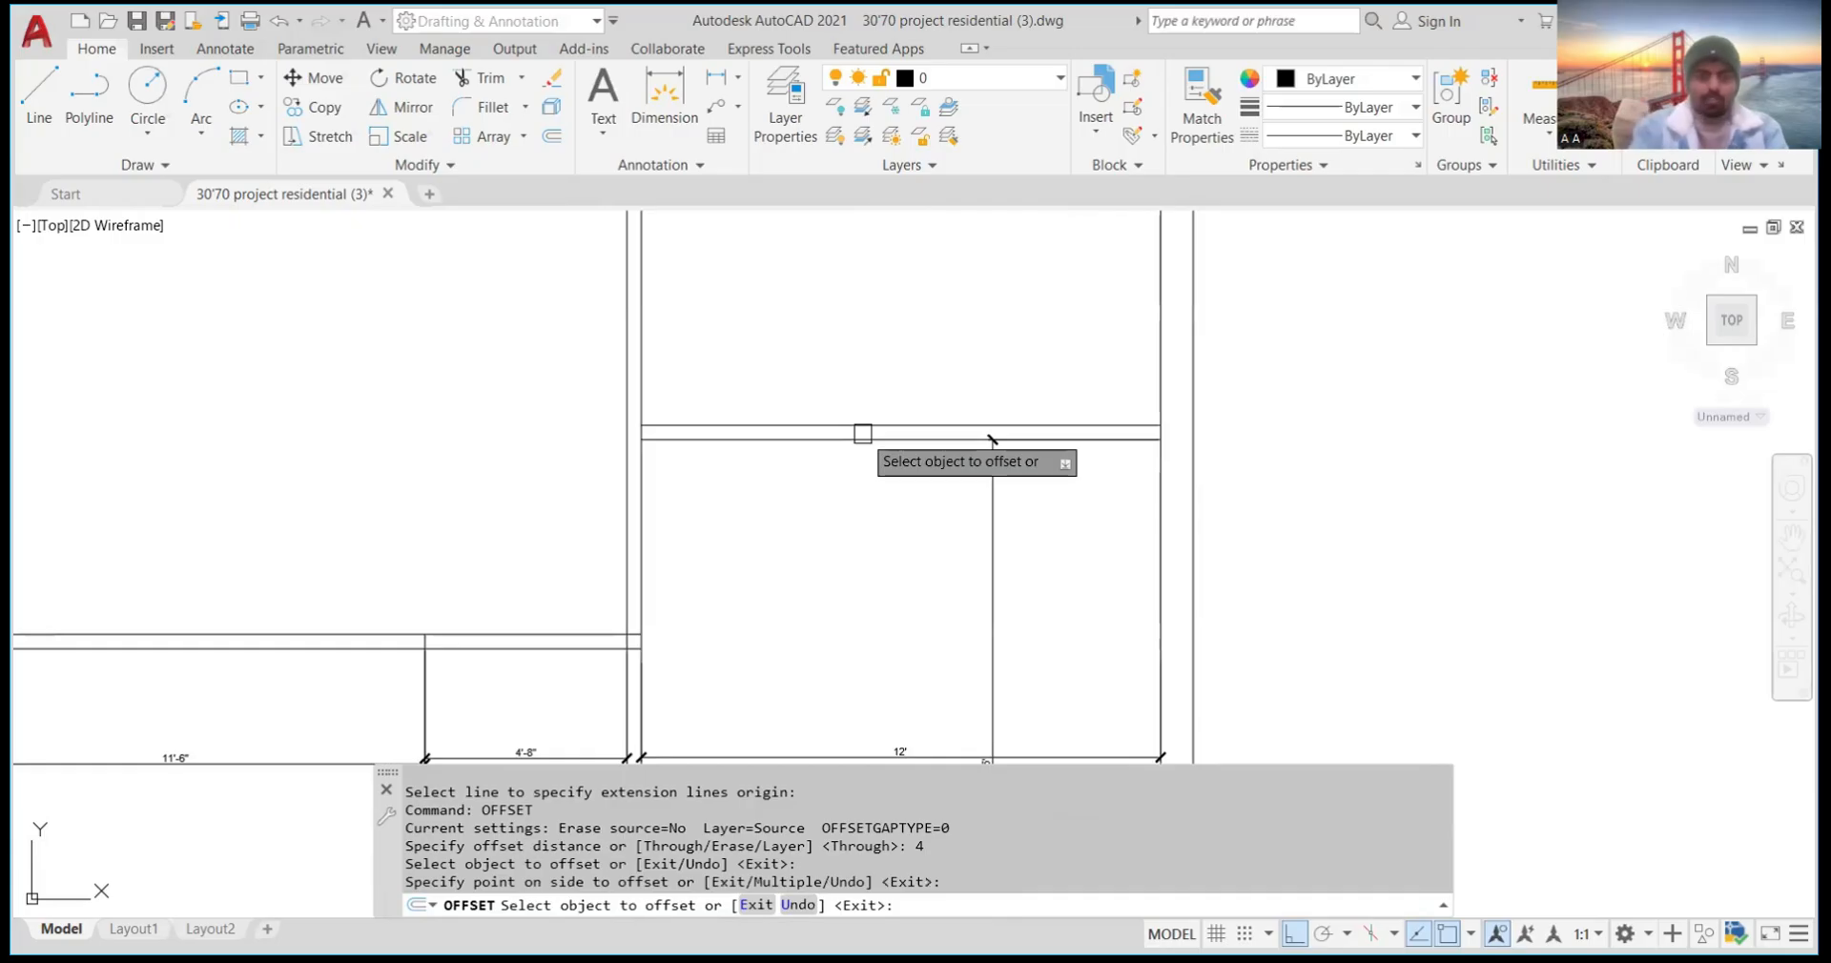
pyautogui.press('Return')
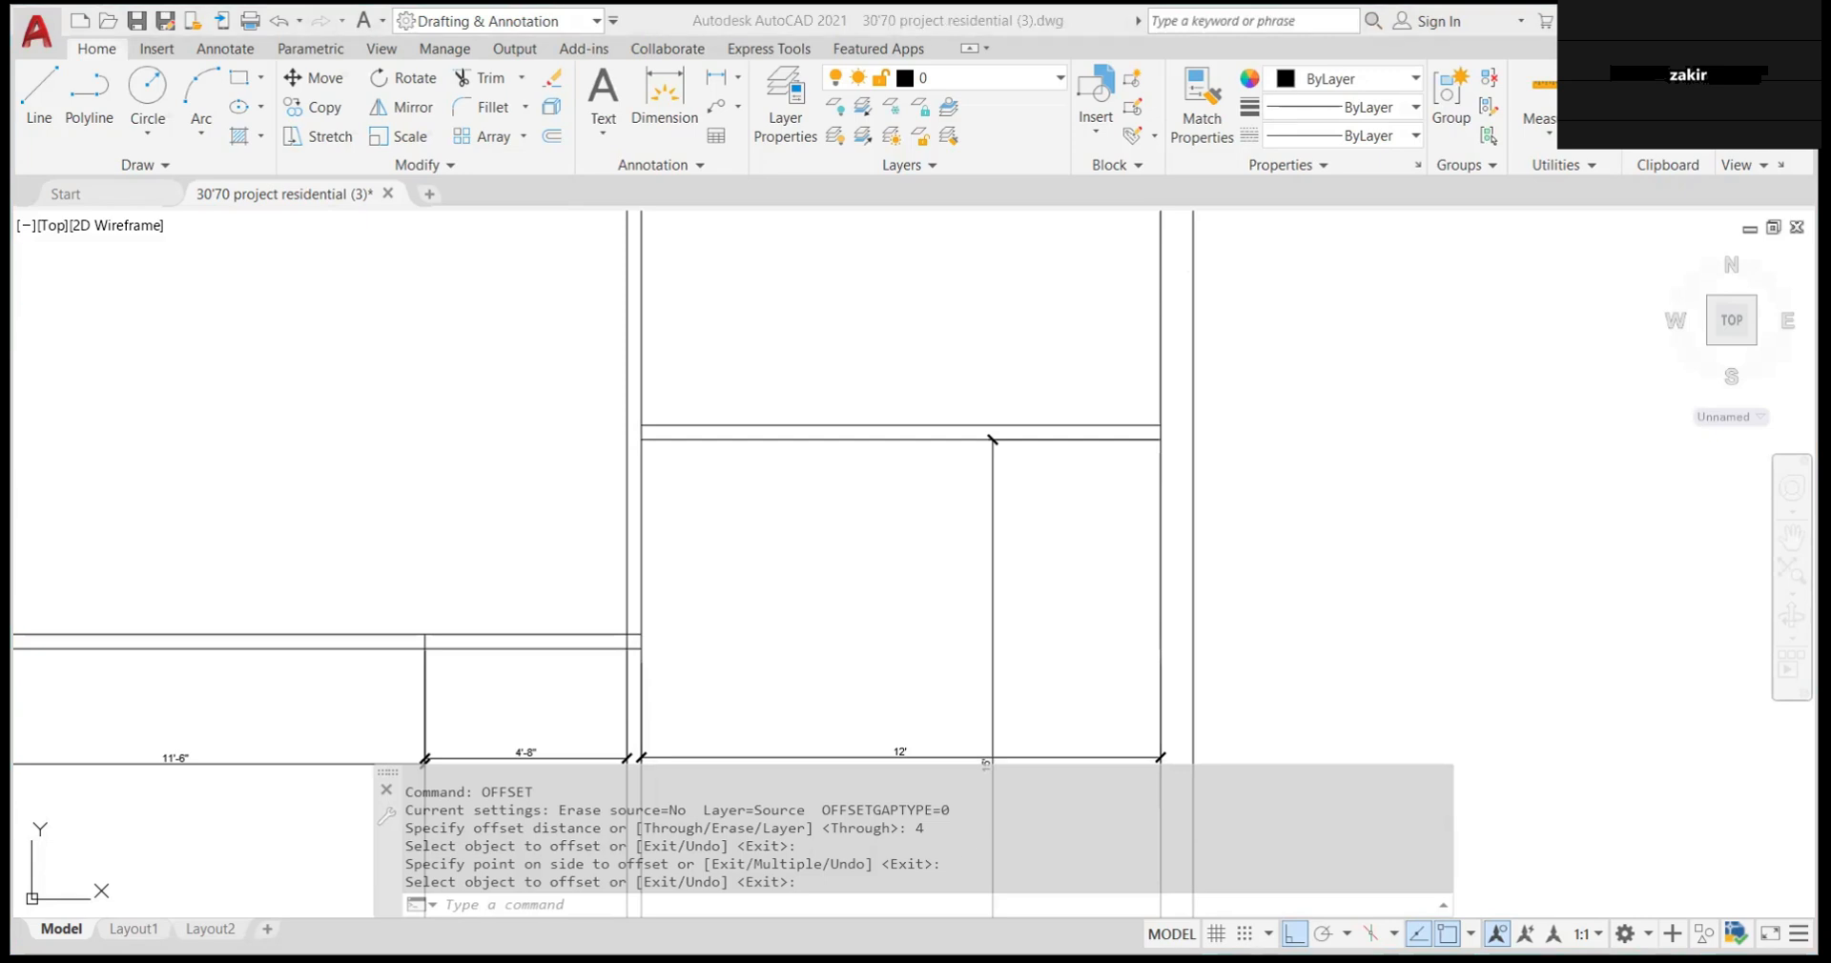
# Switch to WhatsApp, play the house walkthrough video and rewind it slightly to review the rooms
pyautogui.click(981, 849)
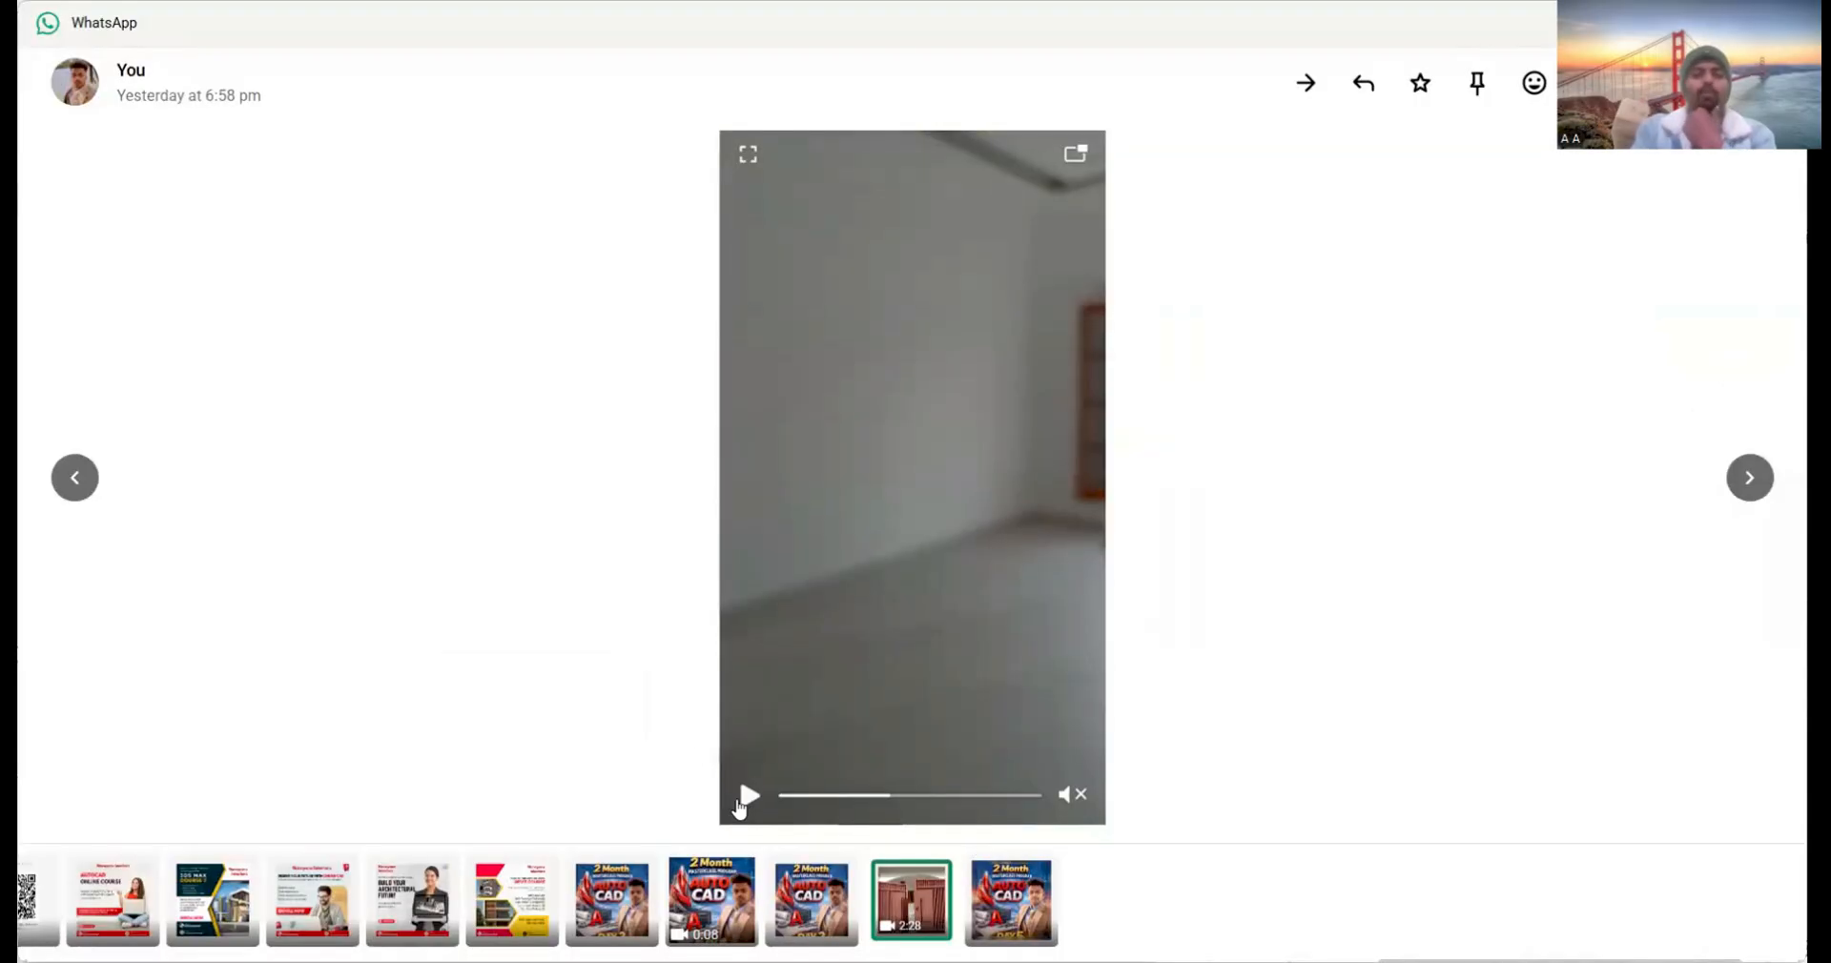
pyautogui.click(750, 797)
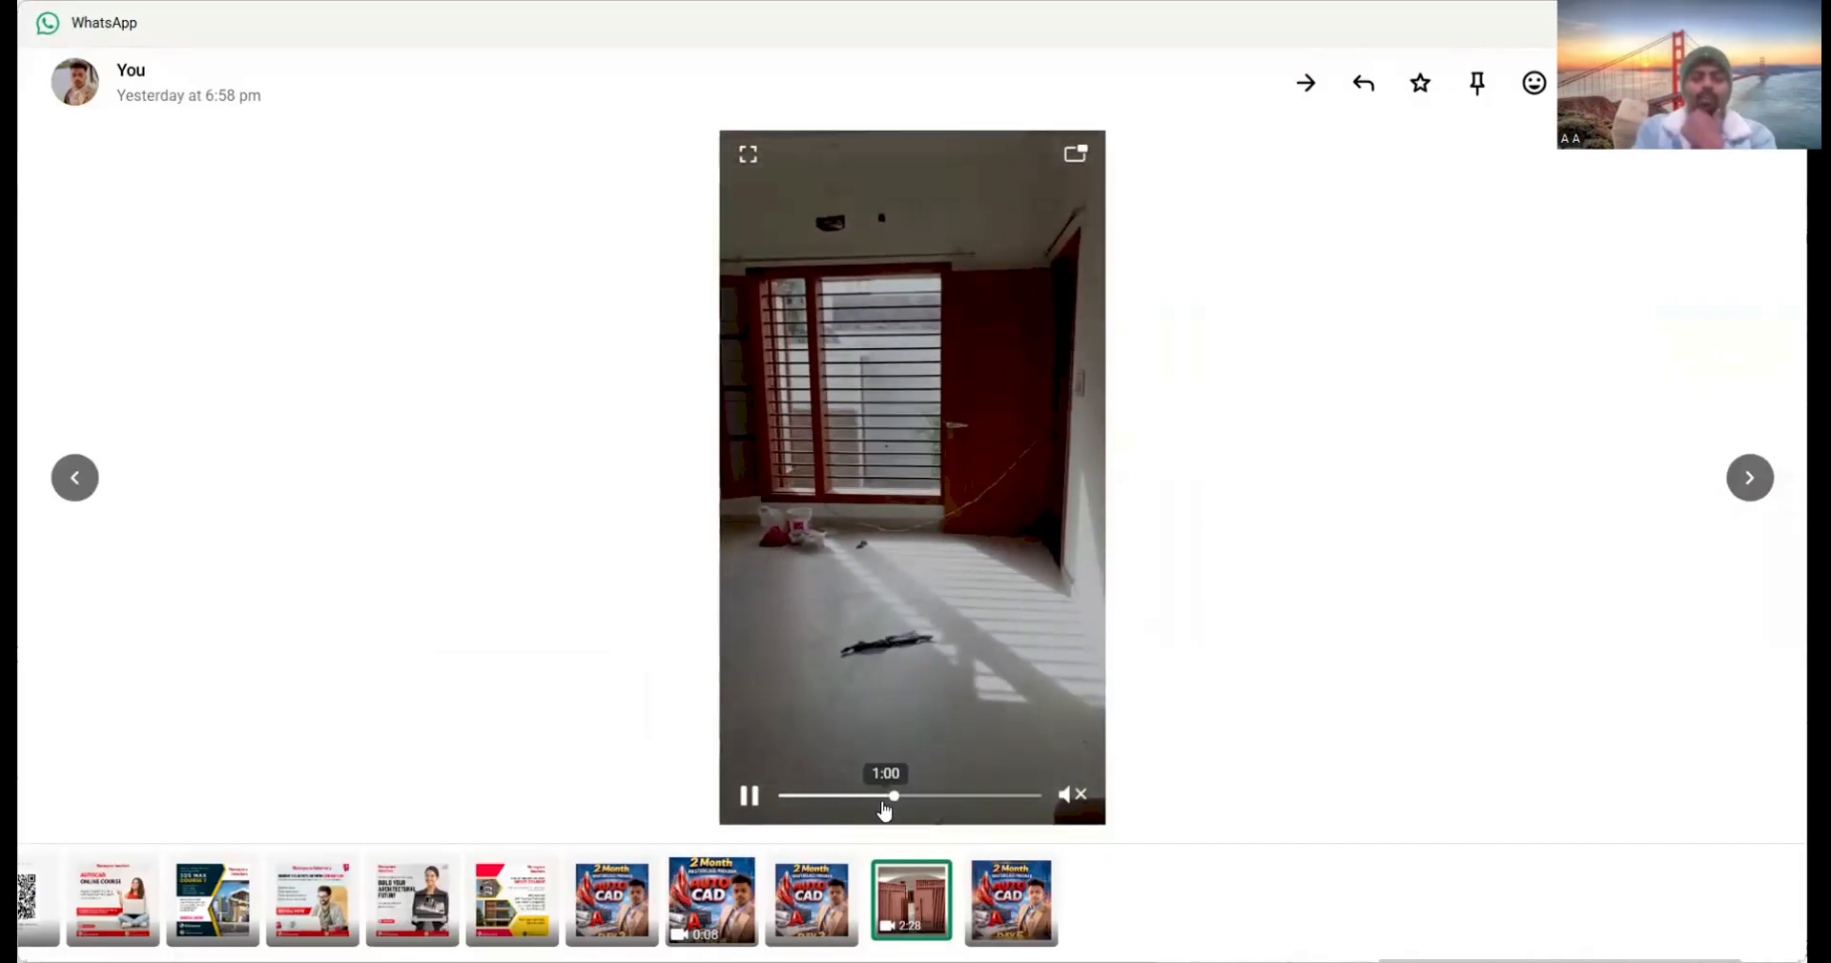
pyautogui.click(870, 796)
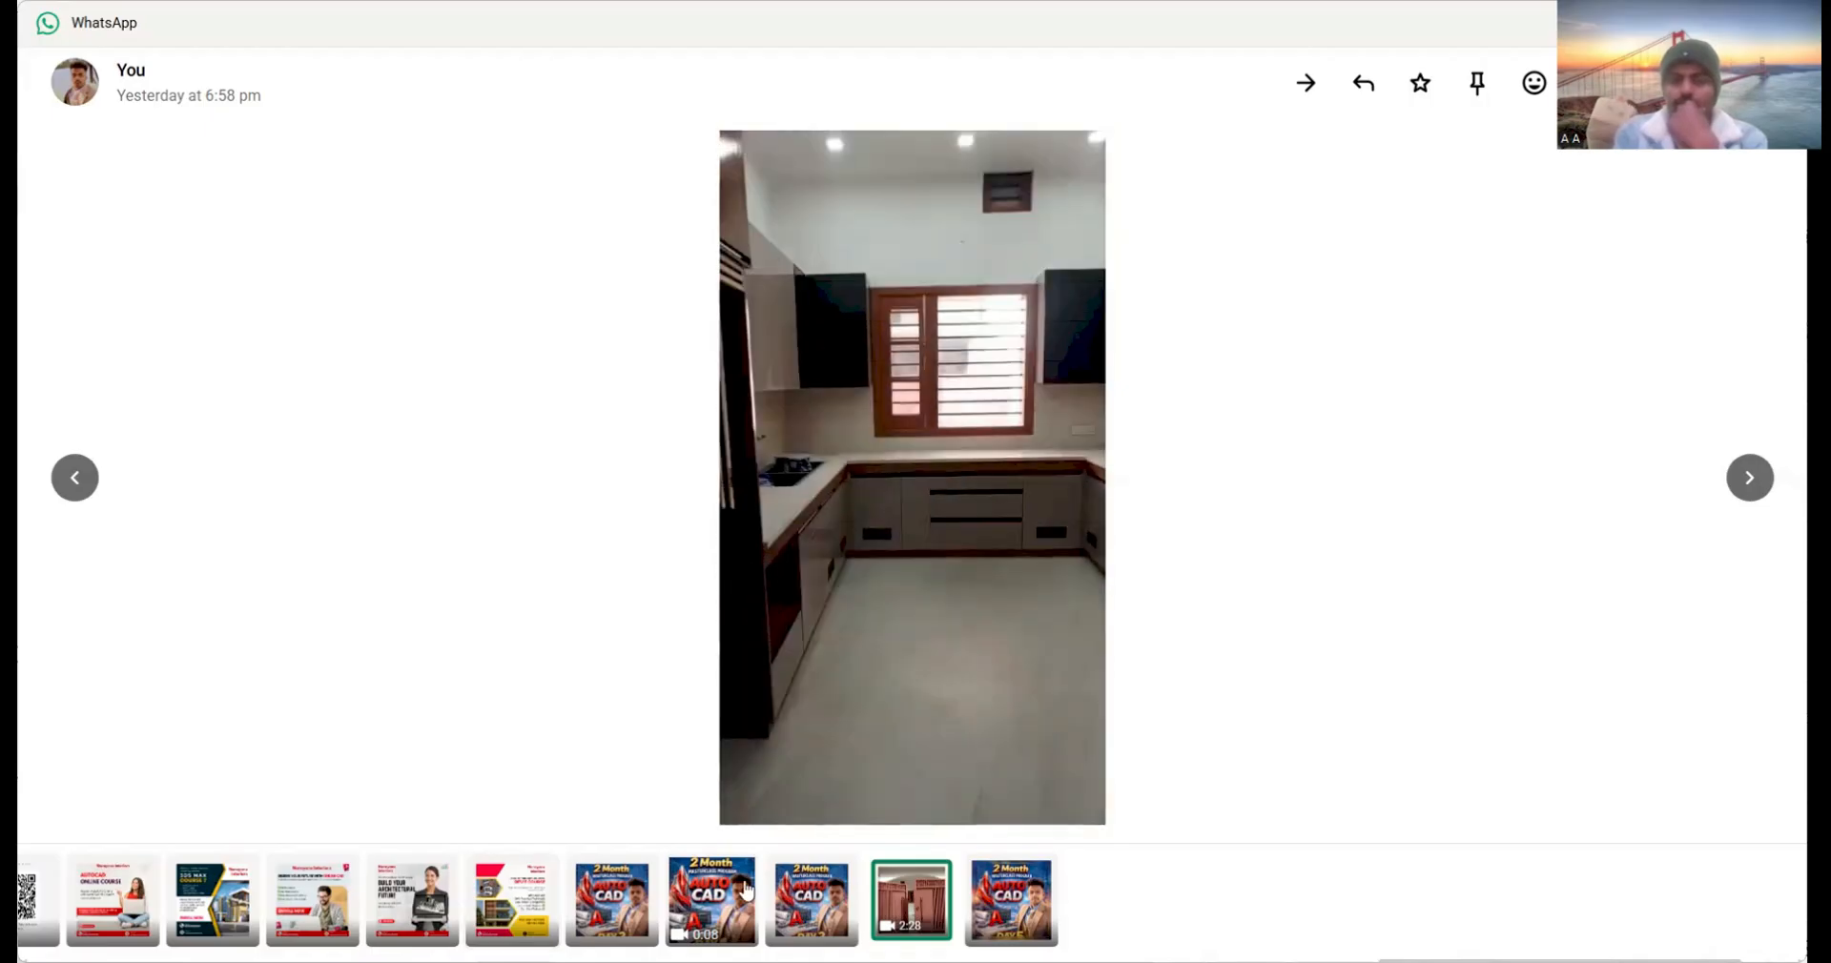
# Continue the house walkthrough video from the kitchen onward, pausing and resuming it to review the following rooms
pyautogui.click(748, 798)
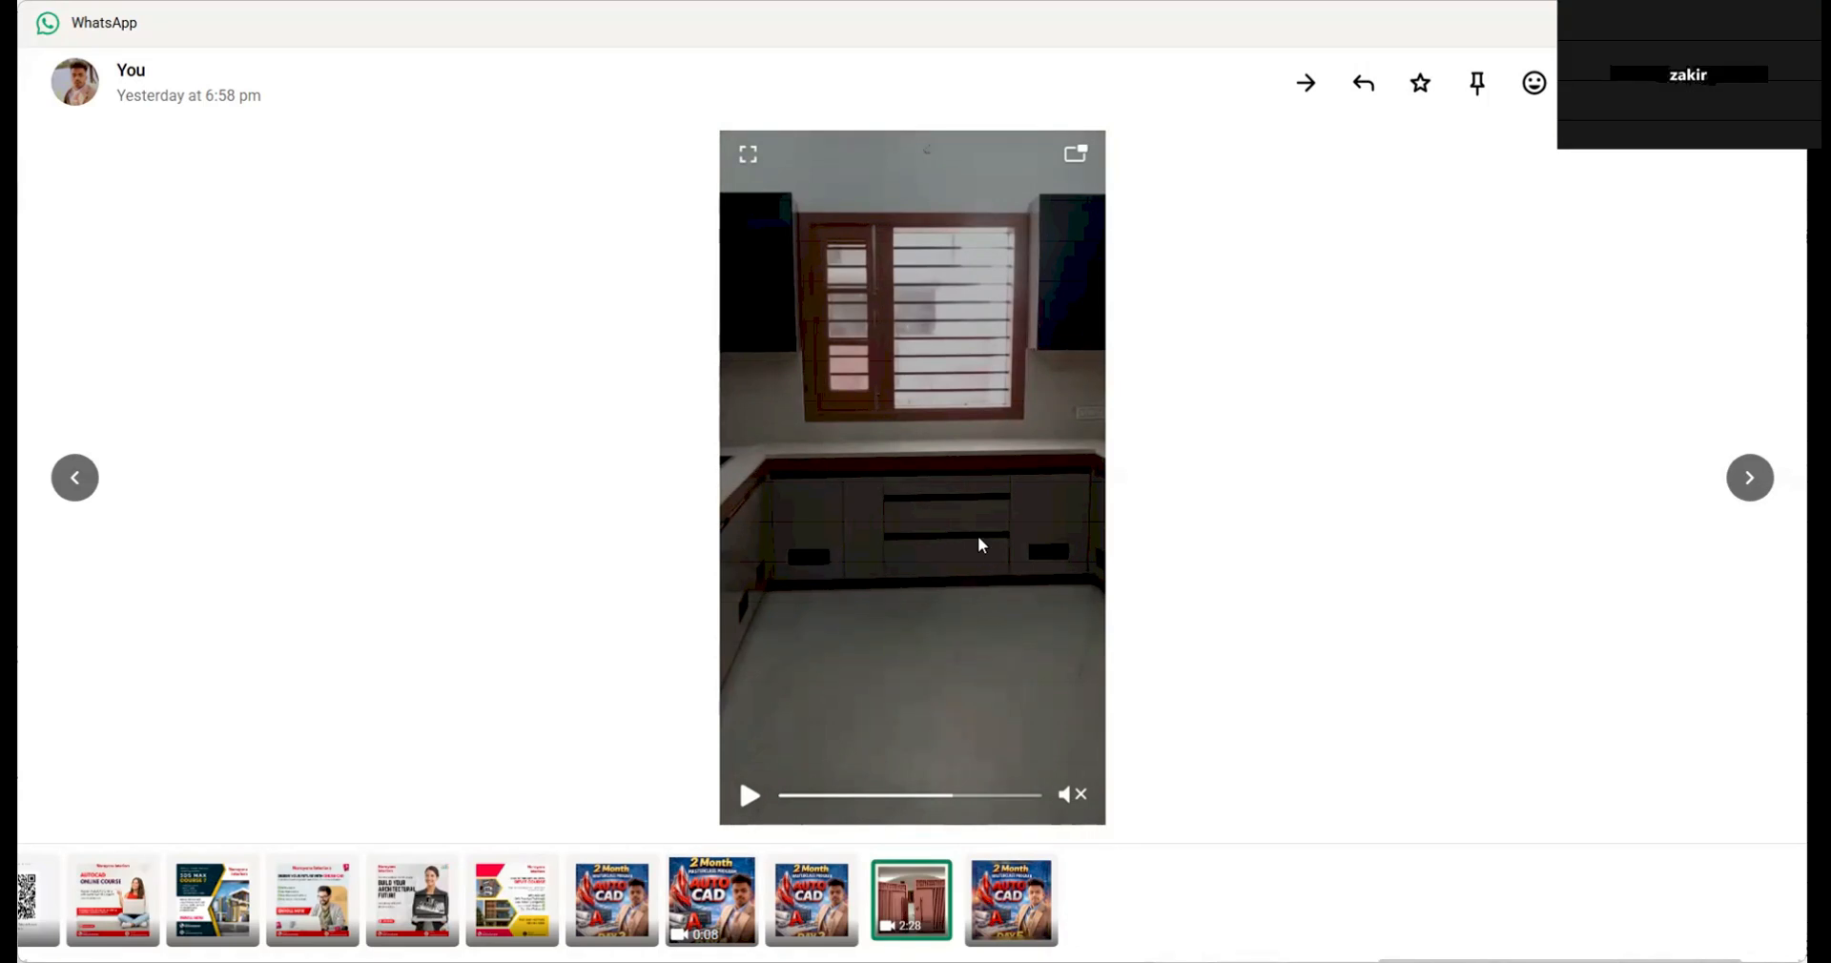
pyautogui.click(751, 796)
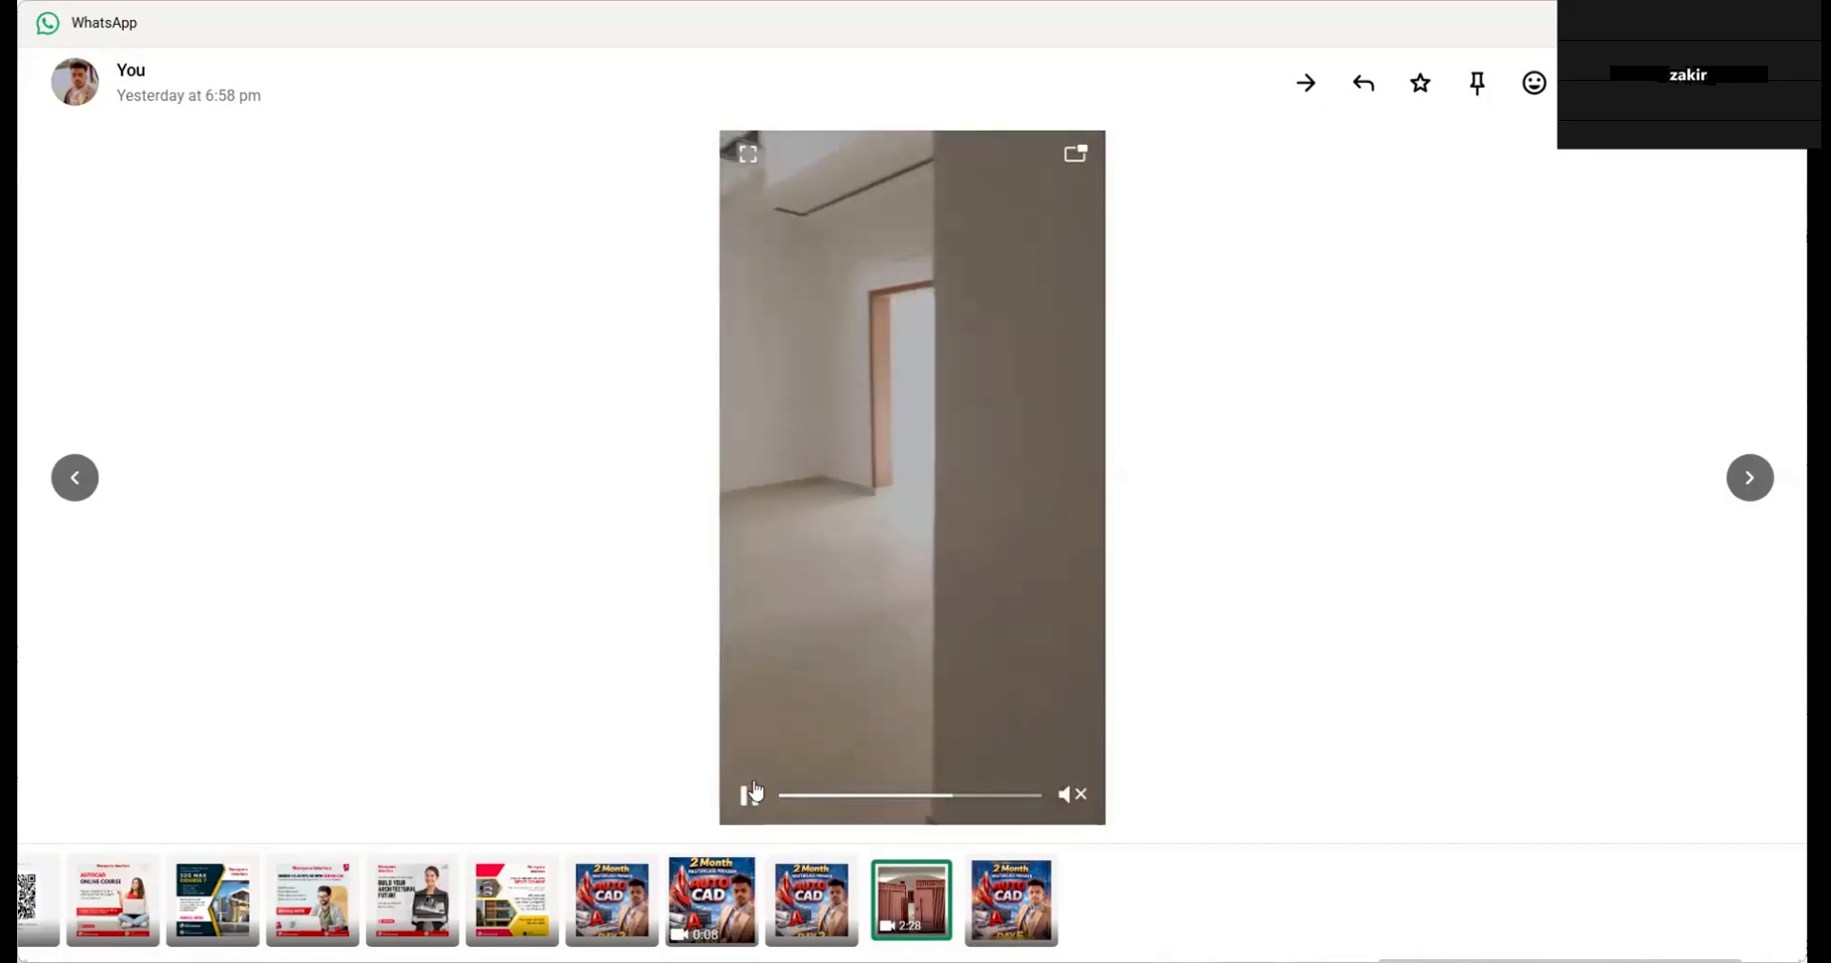
pyautogui.click(753, 794)
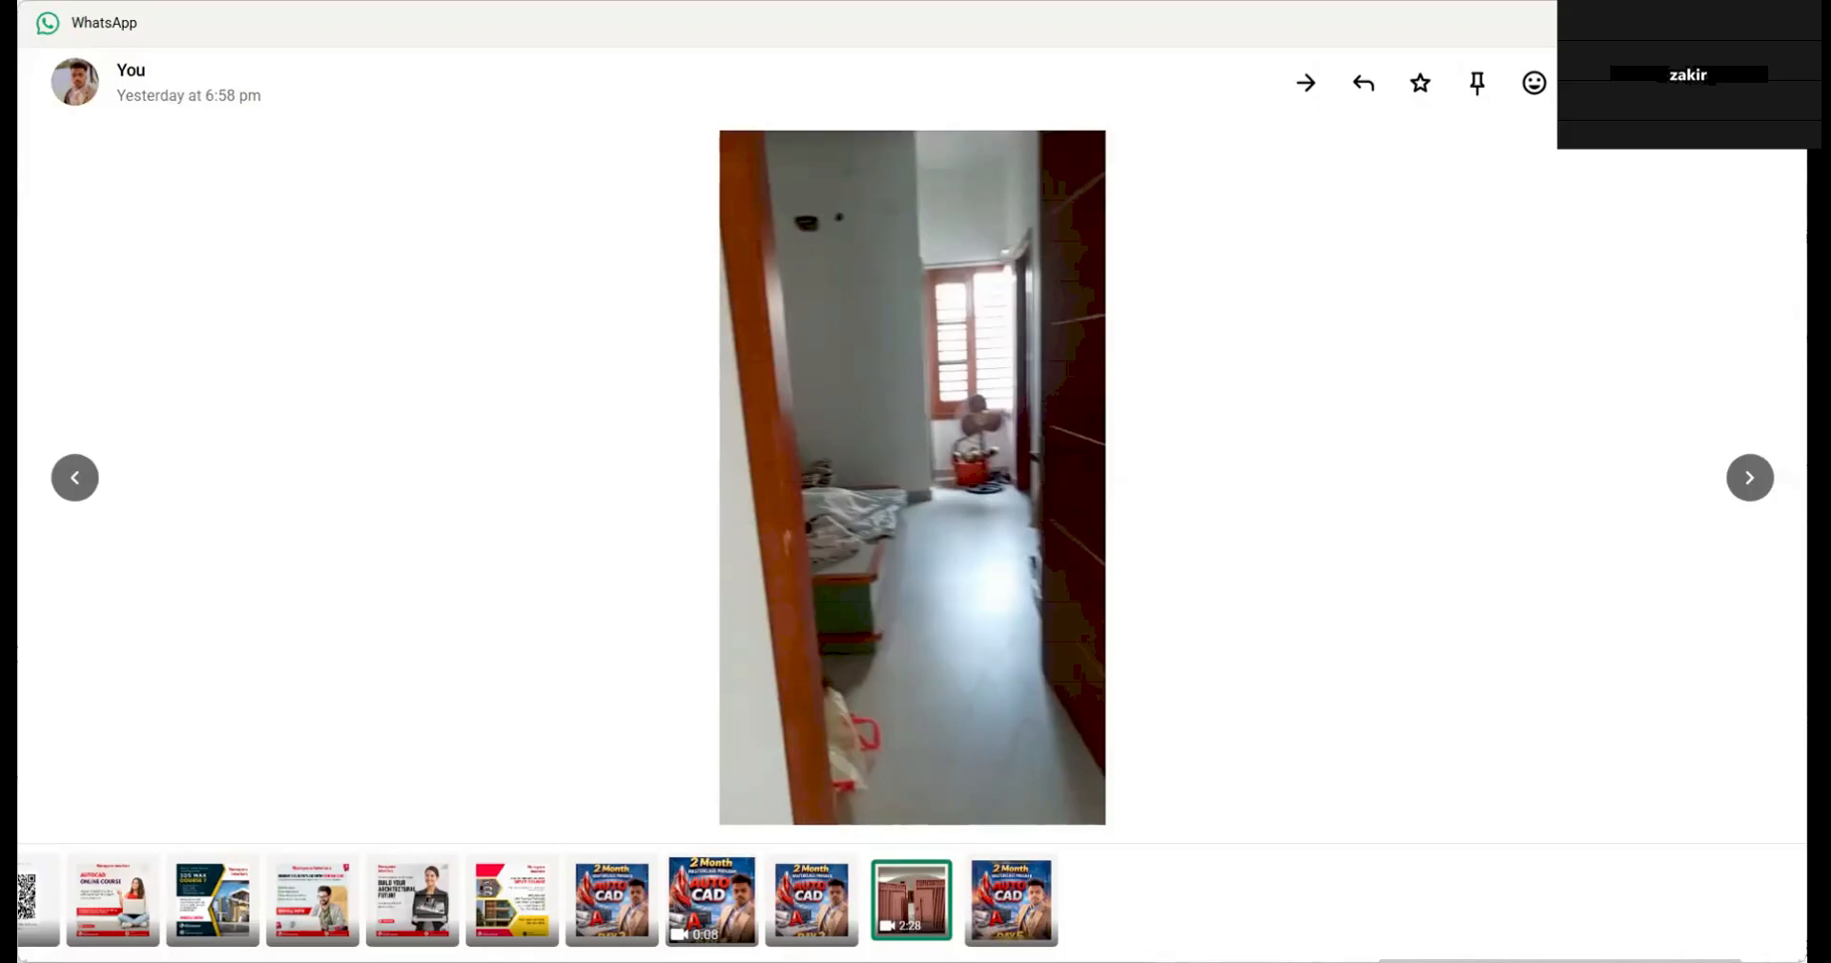
# Switch to AutoCAD and examine the drawing room's width and length dimensions in the partially drawn plan
pyautogui.hotkey('alt', 'Tab')
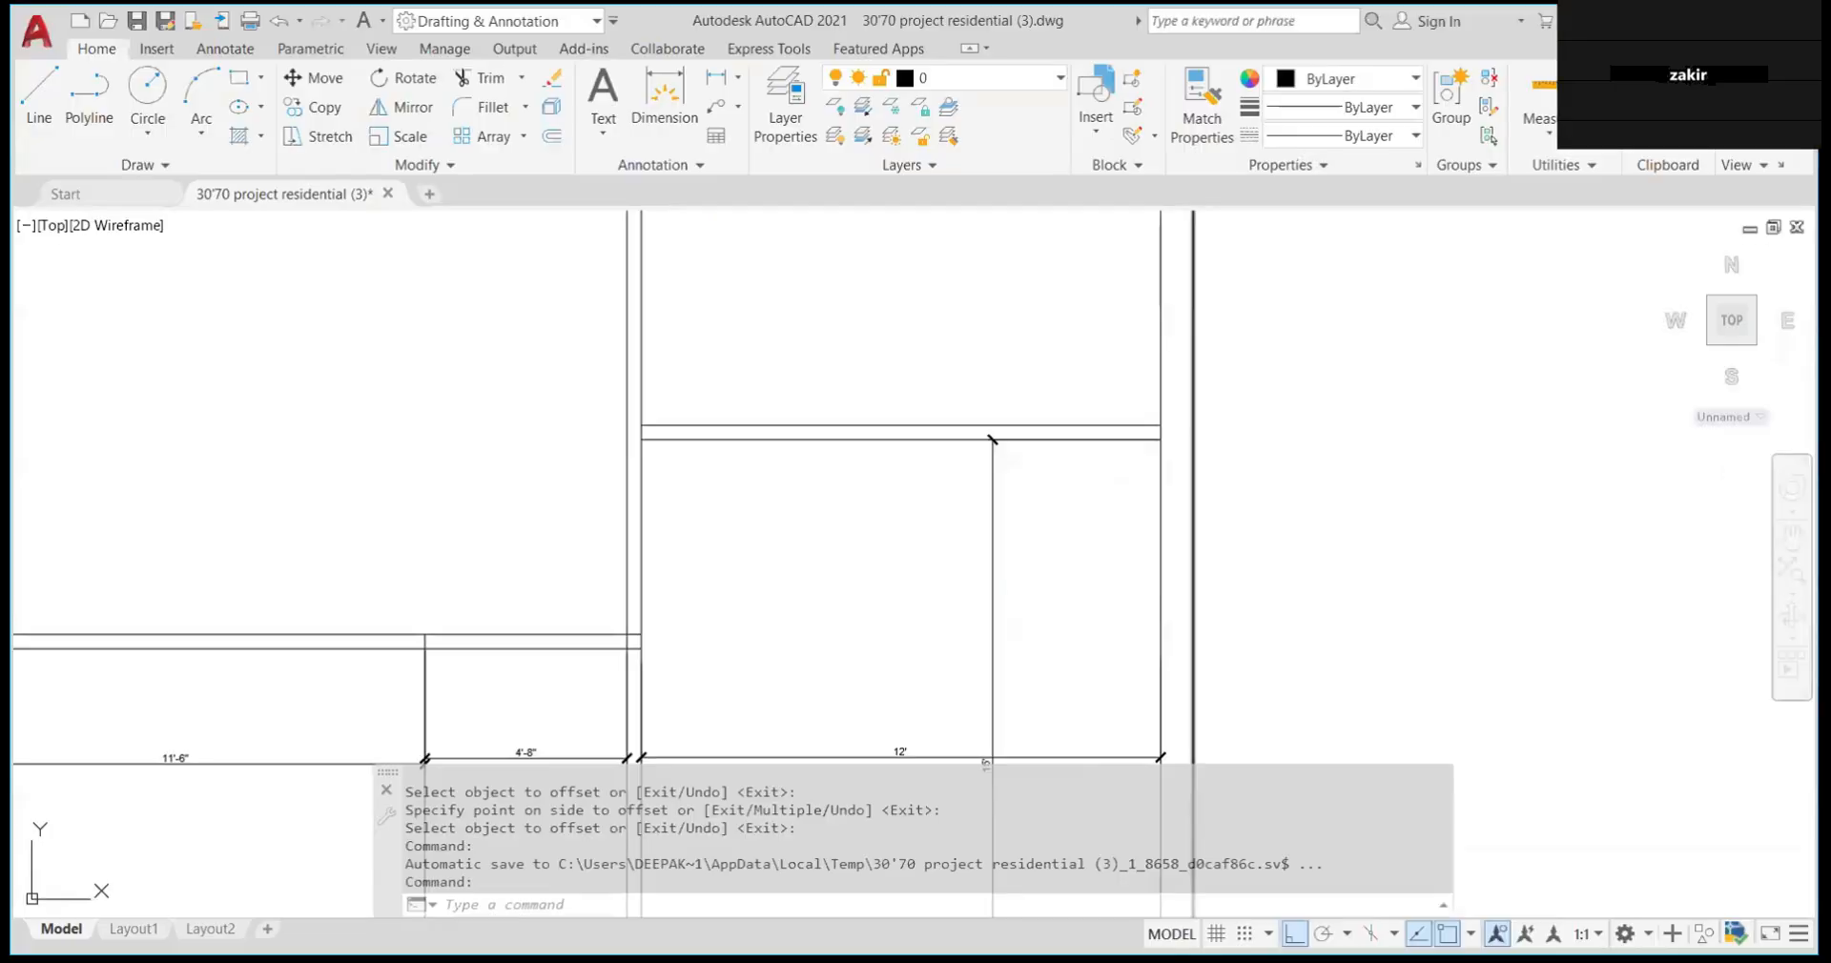
pyautogui.scroll(-5, 764, 430)
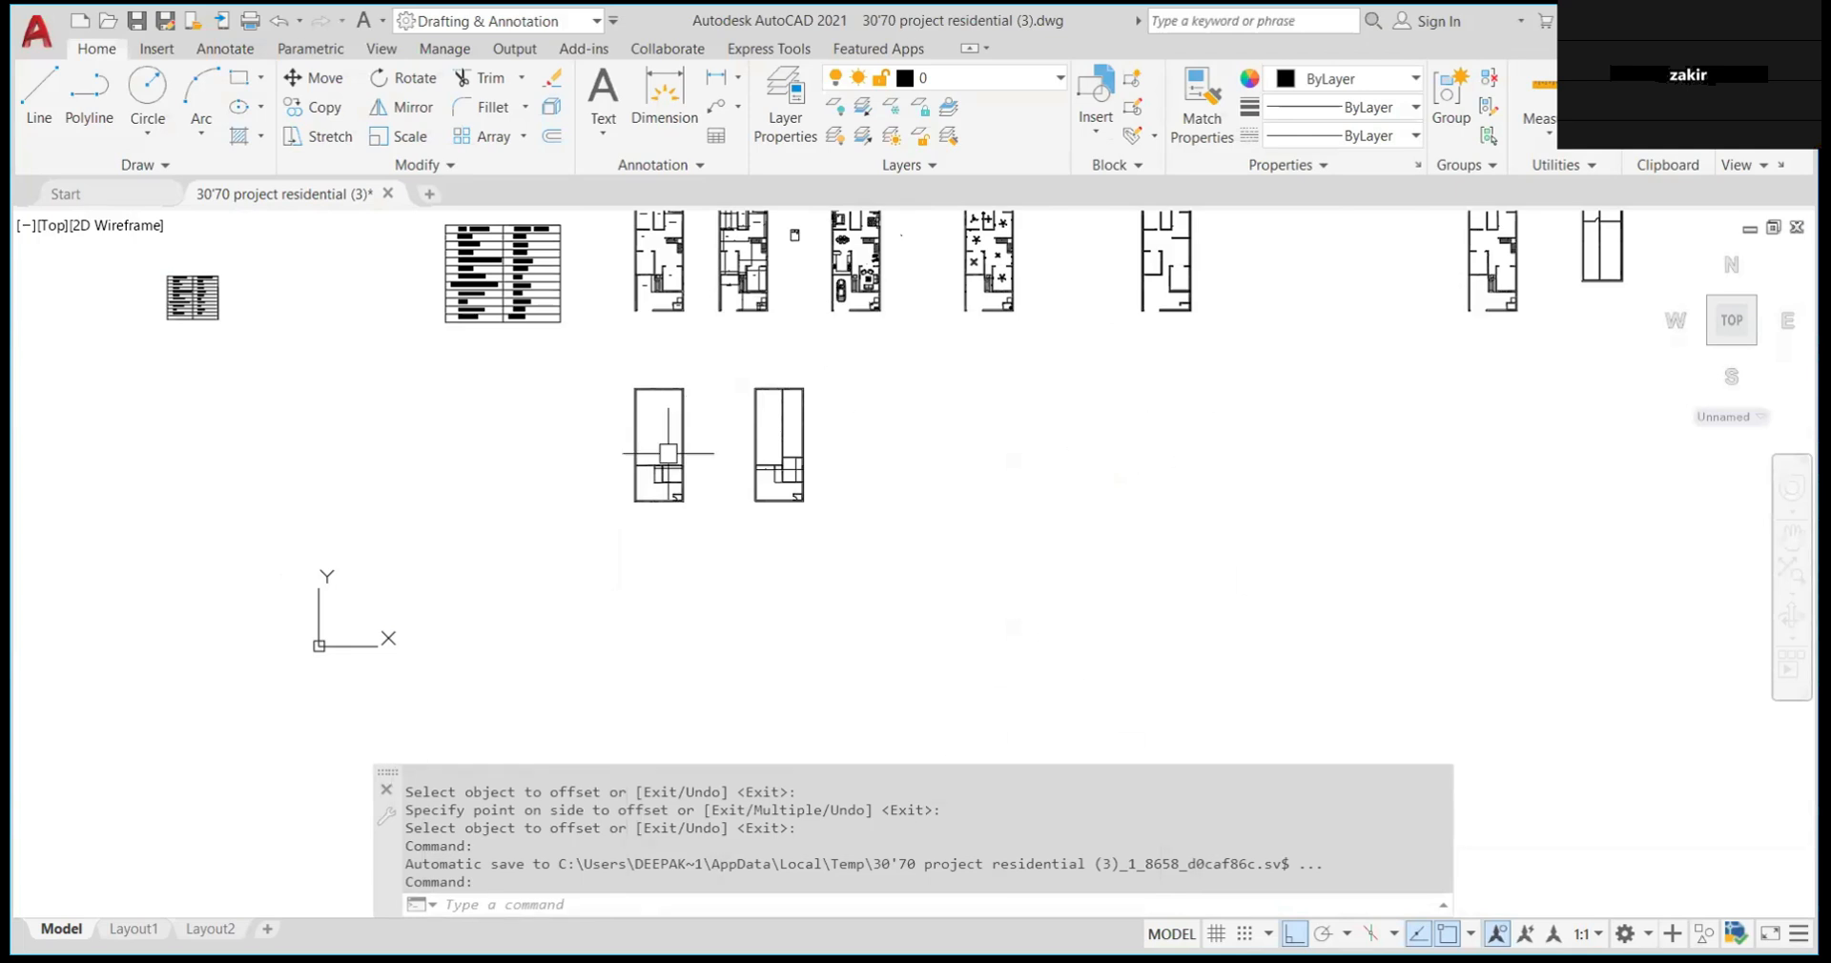
pyautogui.scroll(6, 775, 440)
pyautogui.scroll(-2, 941, 544)
pyautogui.scroll(12, 818, 512)
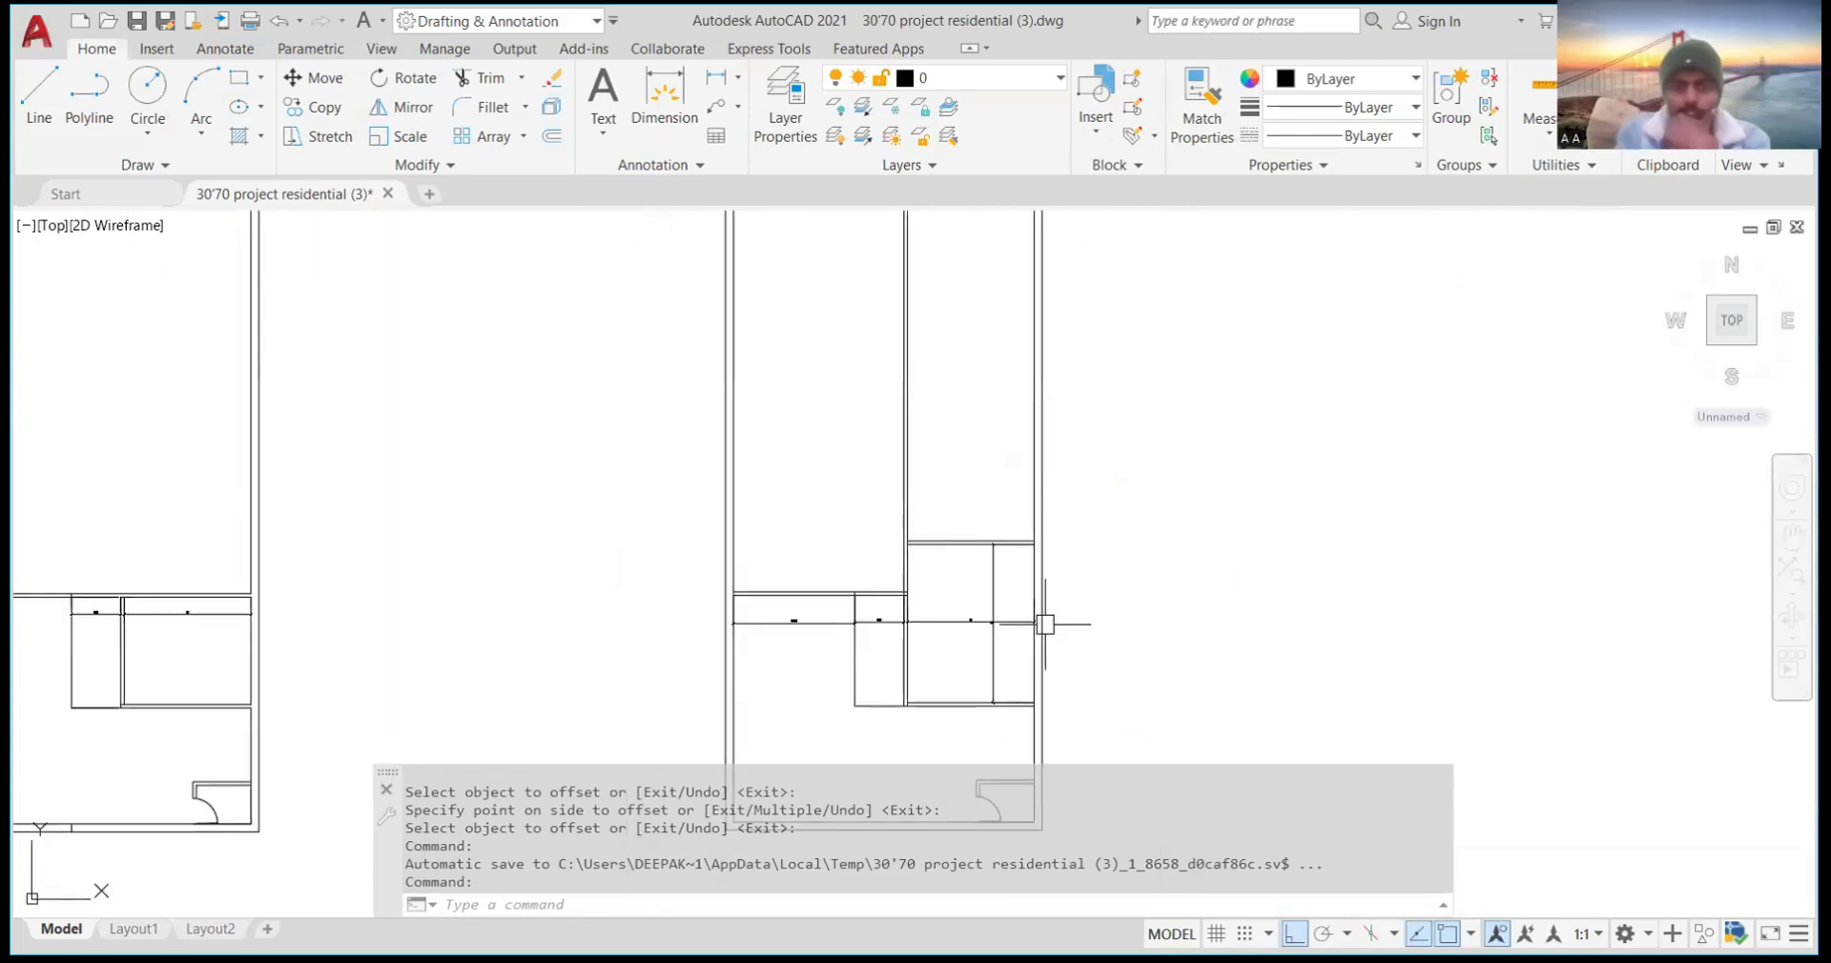
pyautogui.scroll(-2, 1031, 595)
pyautogui.scroll(2, 900, 597)
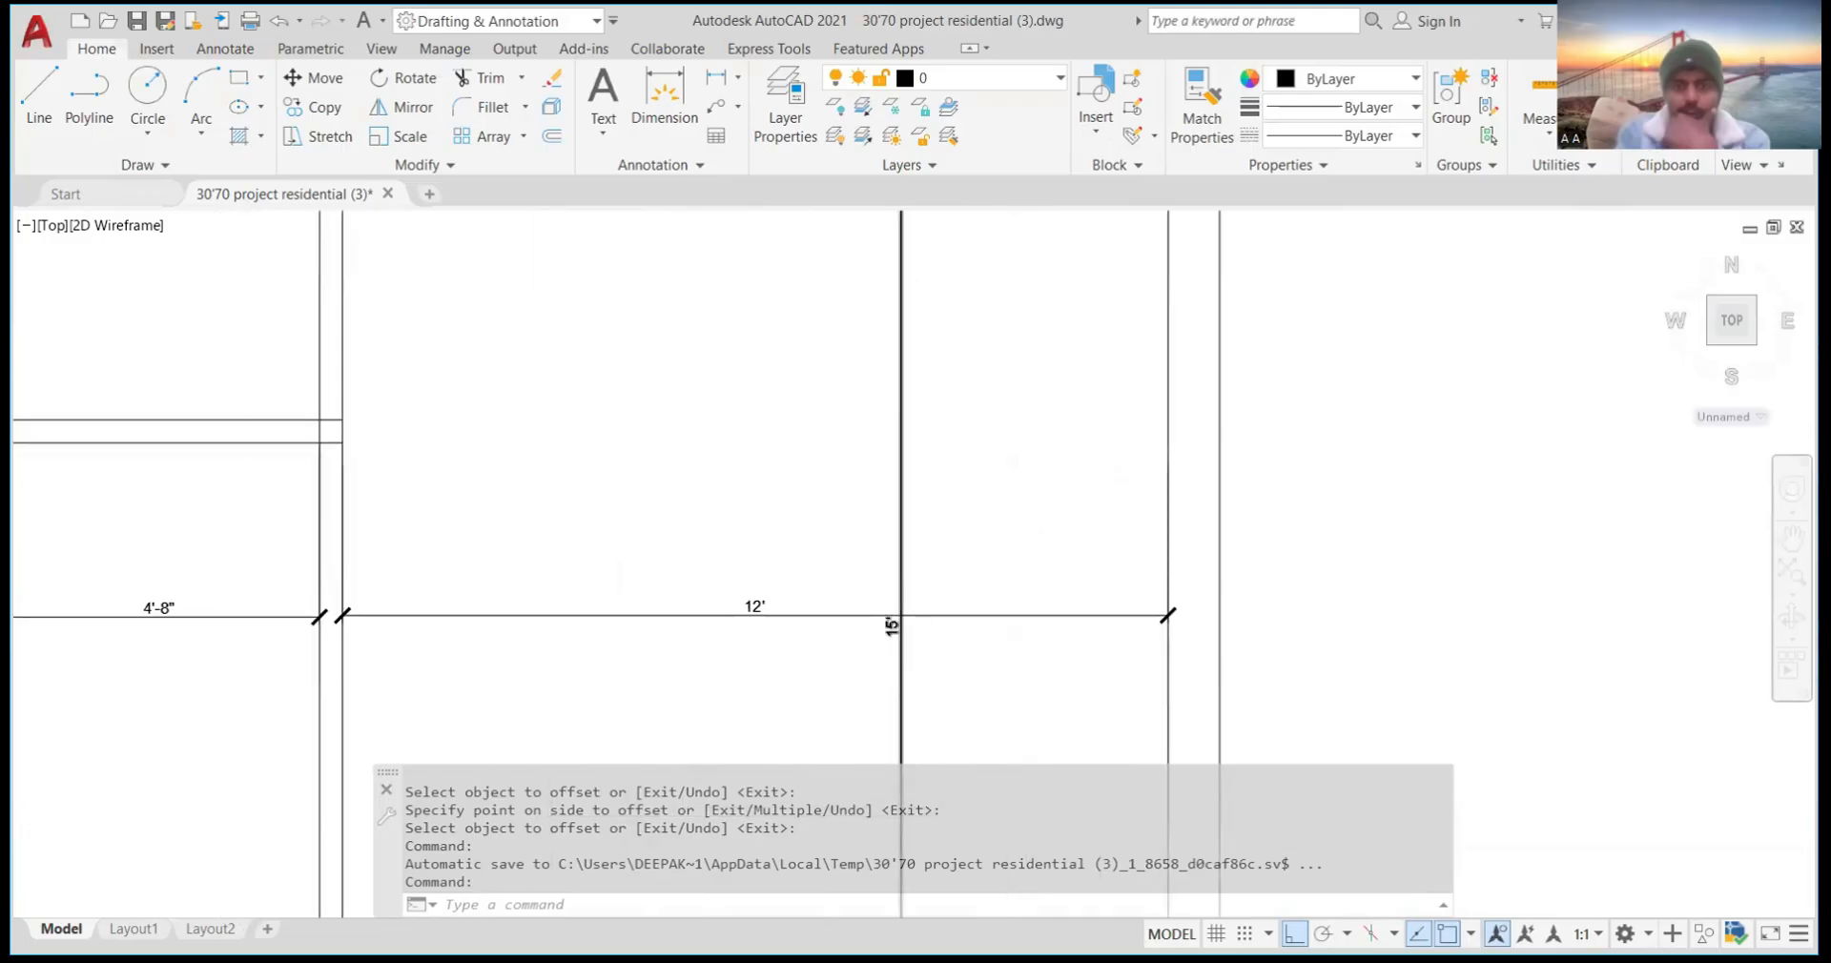
pyautogui.scroll(-2, 898, 612)
pyautogui.scroll(4, 753, 402)
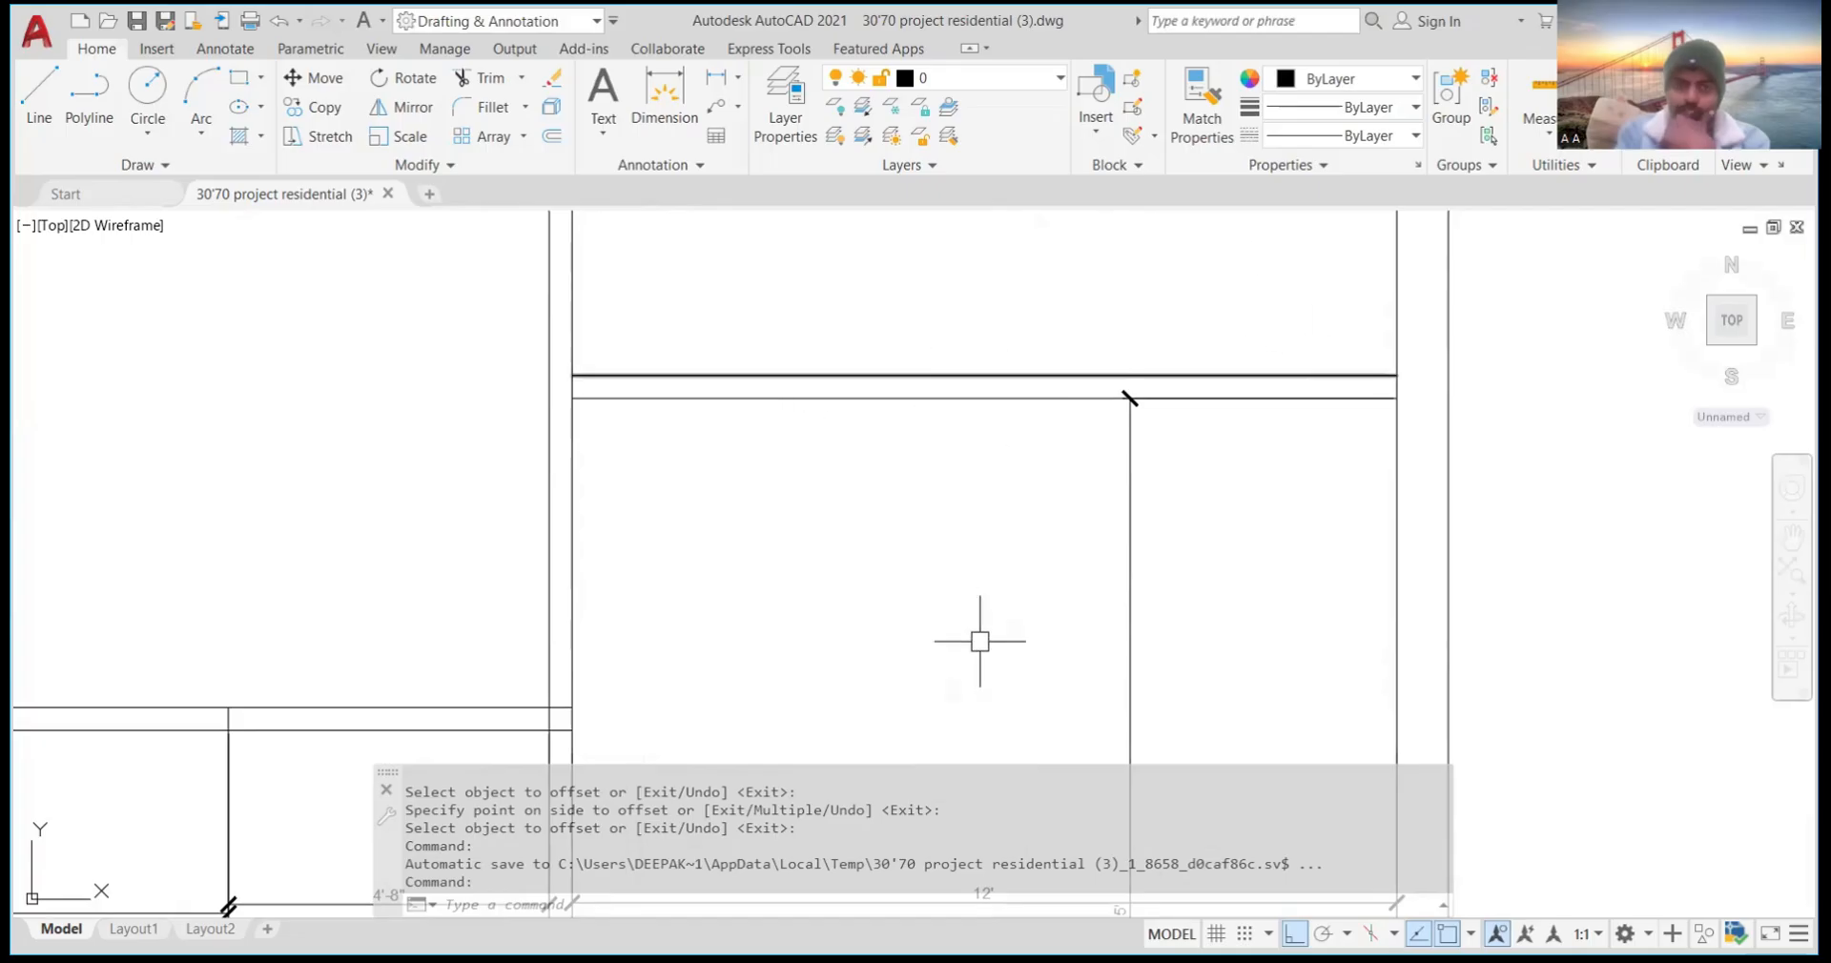
# Inspect the drawing room's double-line upper wall and where it meets the interior partition and the outer side wall
pyautogui.scroll(-4, 1002, 637)
pyautogui.scroll(6, 867, 551)
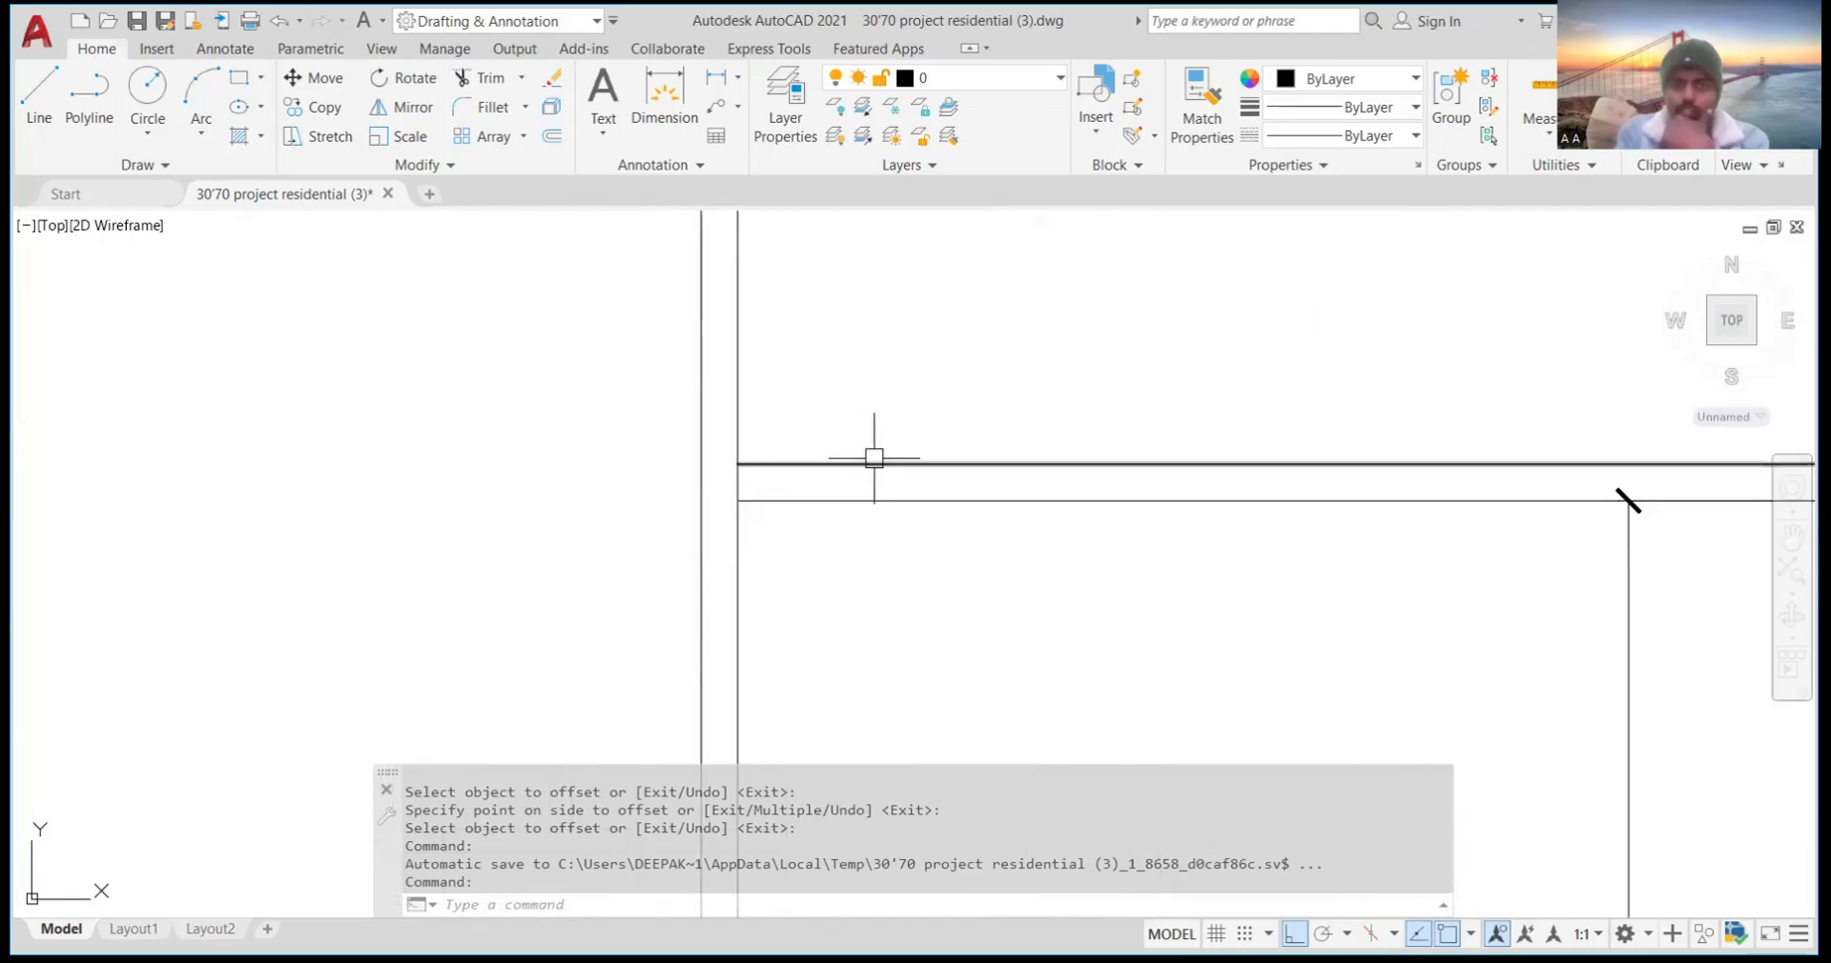
pyautogui.scroll(-4, 866, 461)
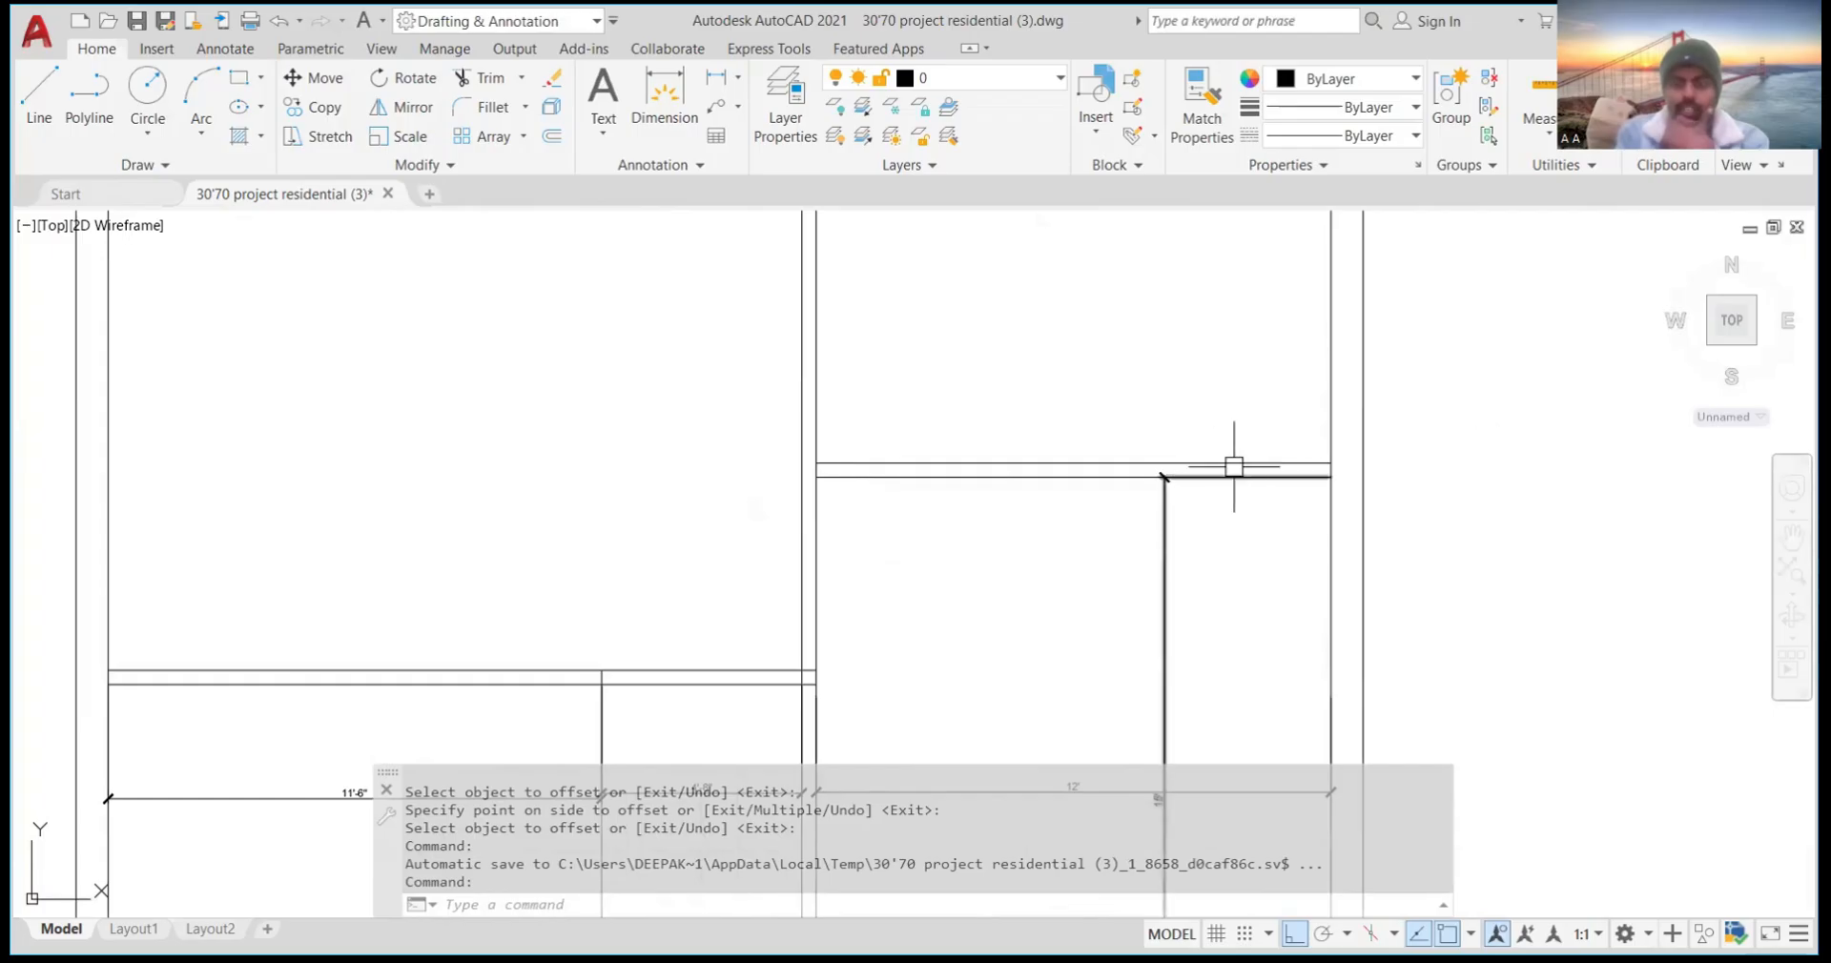
pyautogui.scroll(2, 1231, 459)
pyautogui.scroll(-4, 1157, 477)
pyautogui.scroll(2, 1157, 576)
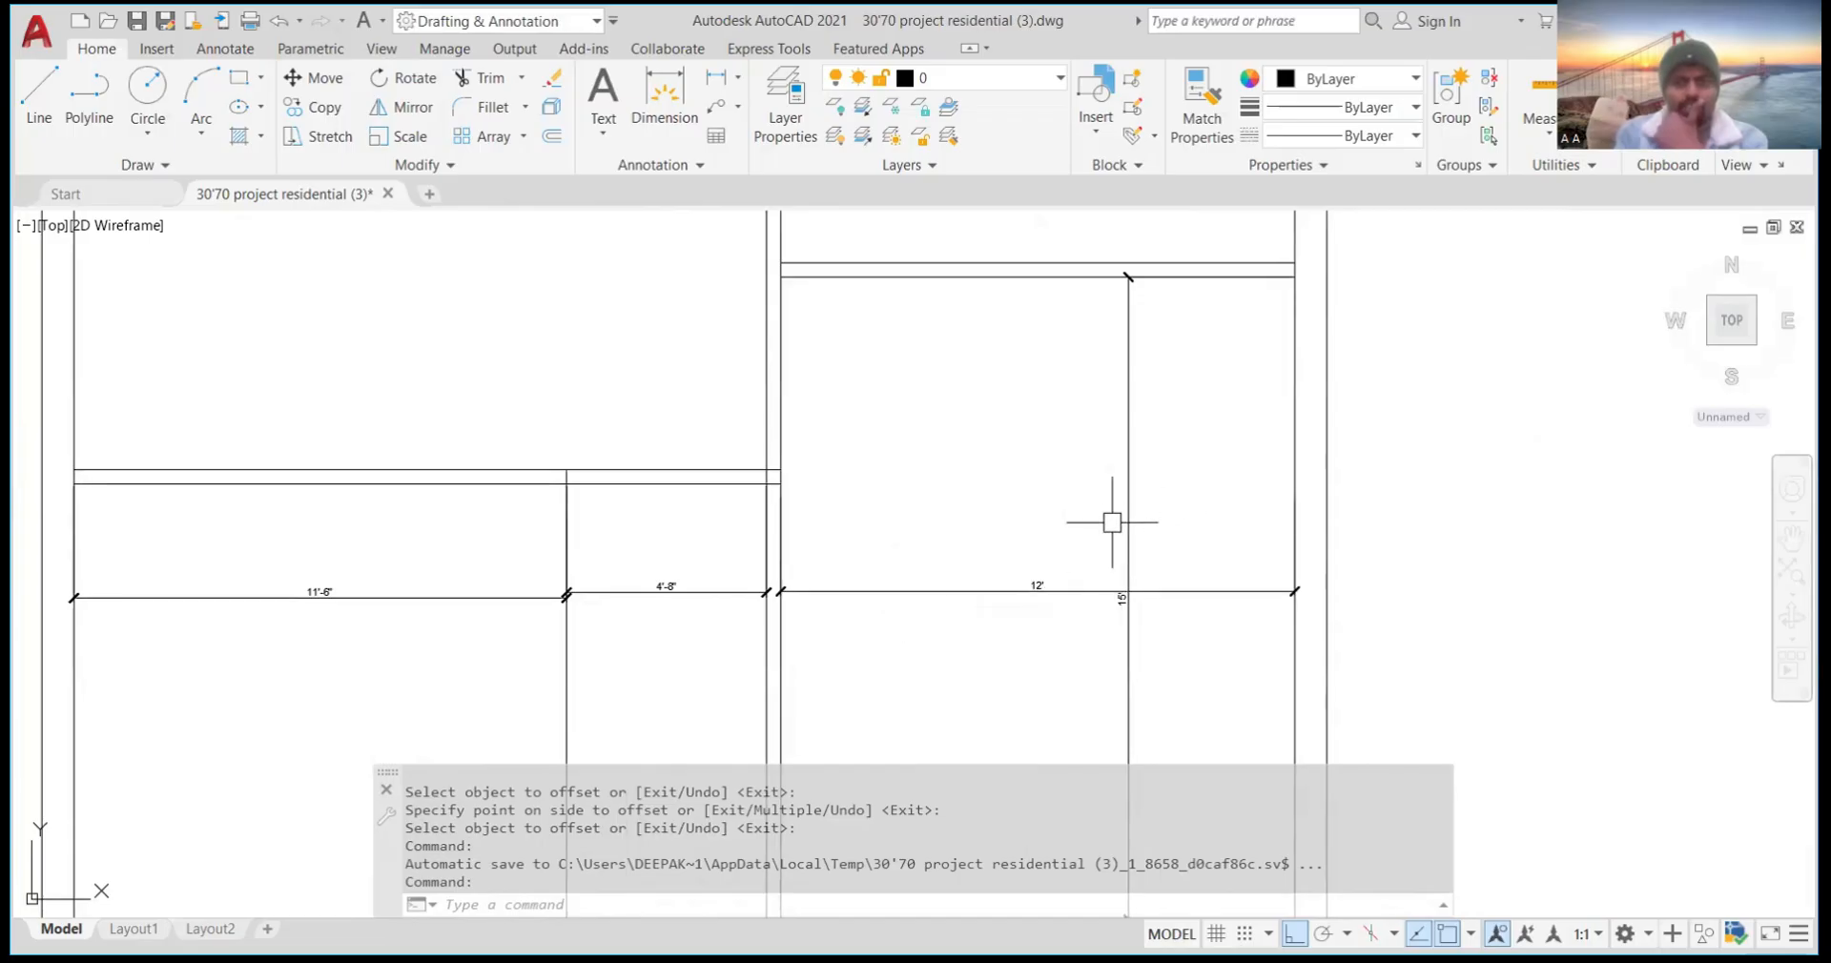
pyautogui.scroll(-3, 983, 537)
pyautogui.scroll(3, 1040, 320)
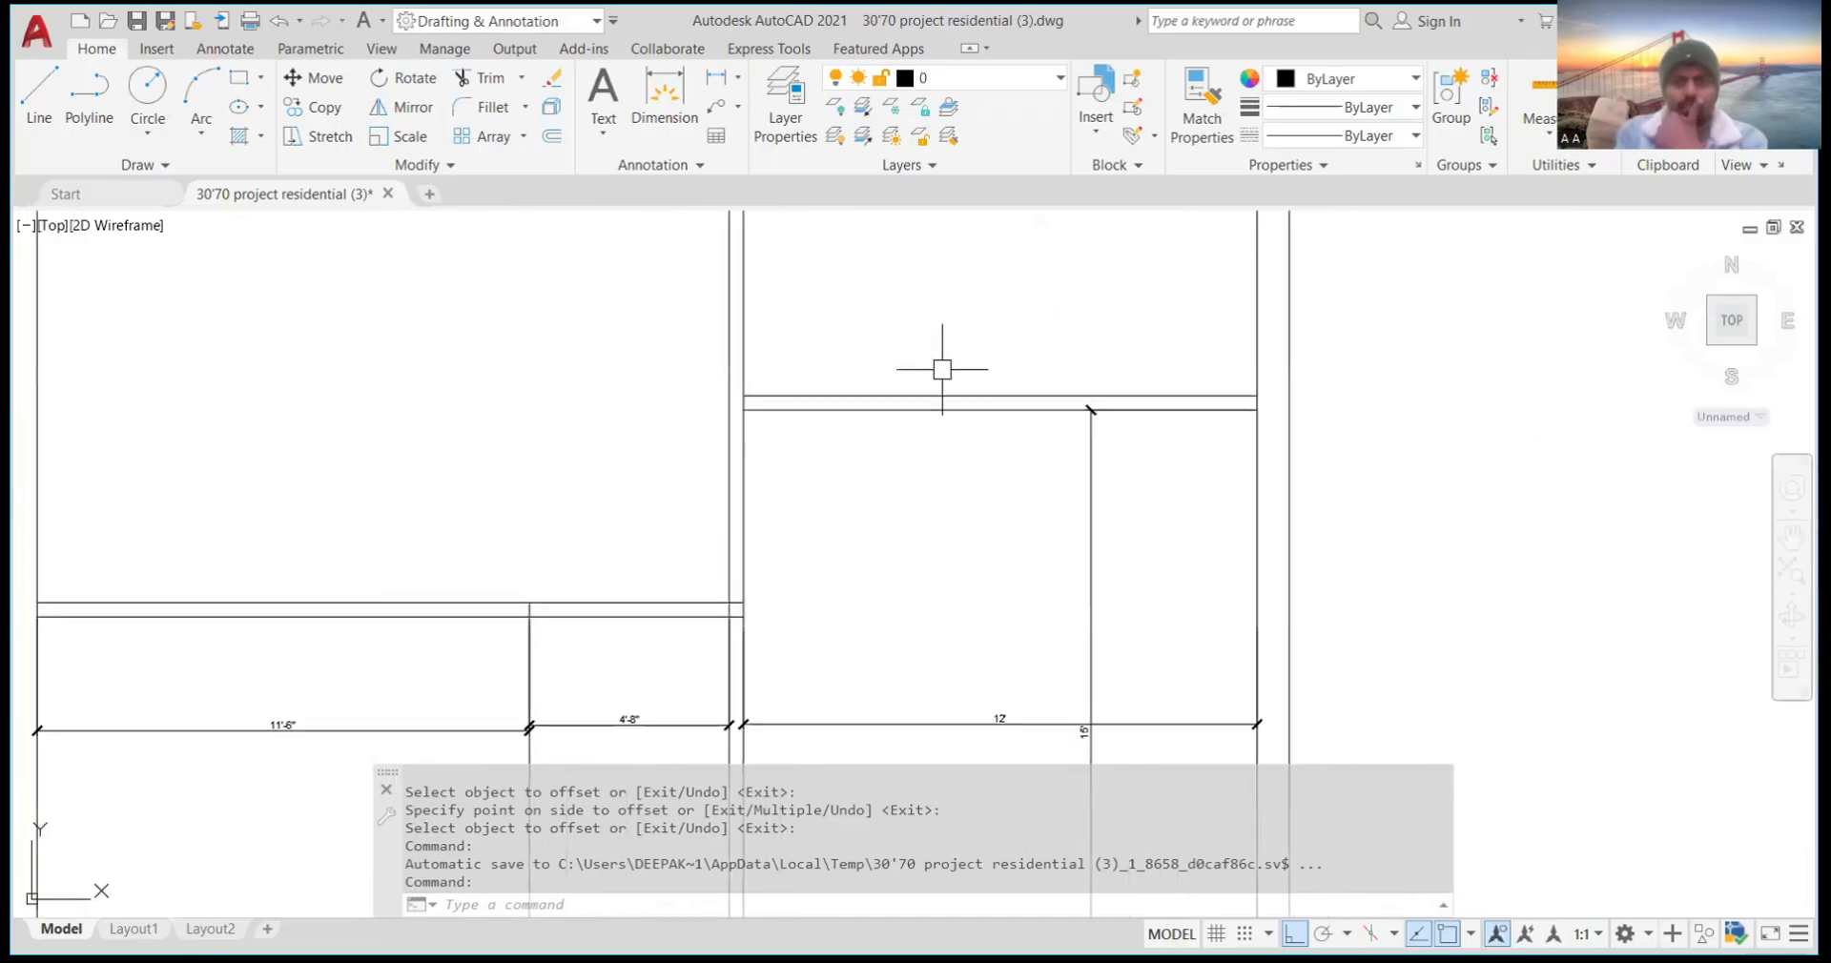
pyautogui.scroll(2, 1097, 458)
pyautogui.scroll(-2, 1107, 413)
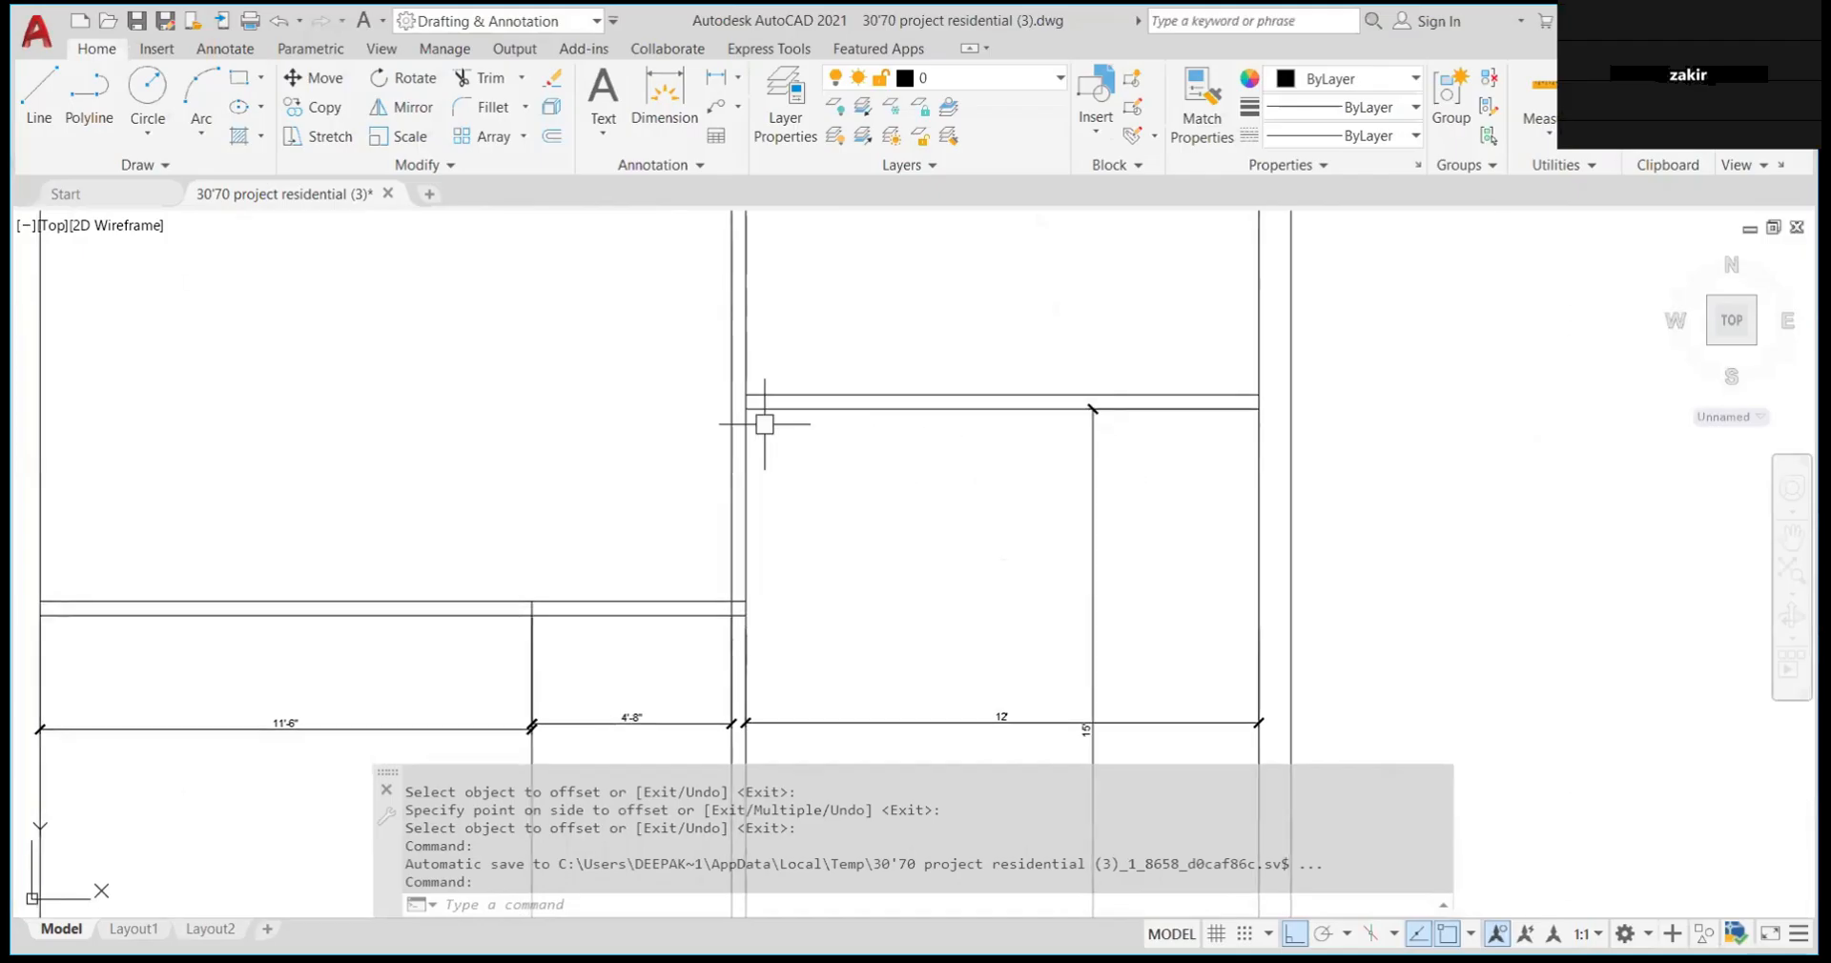
pyautogui.scroll(2, 779, 378)
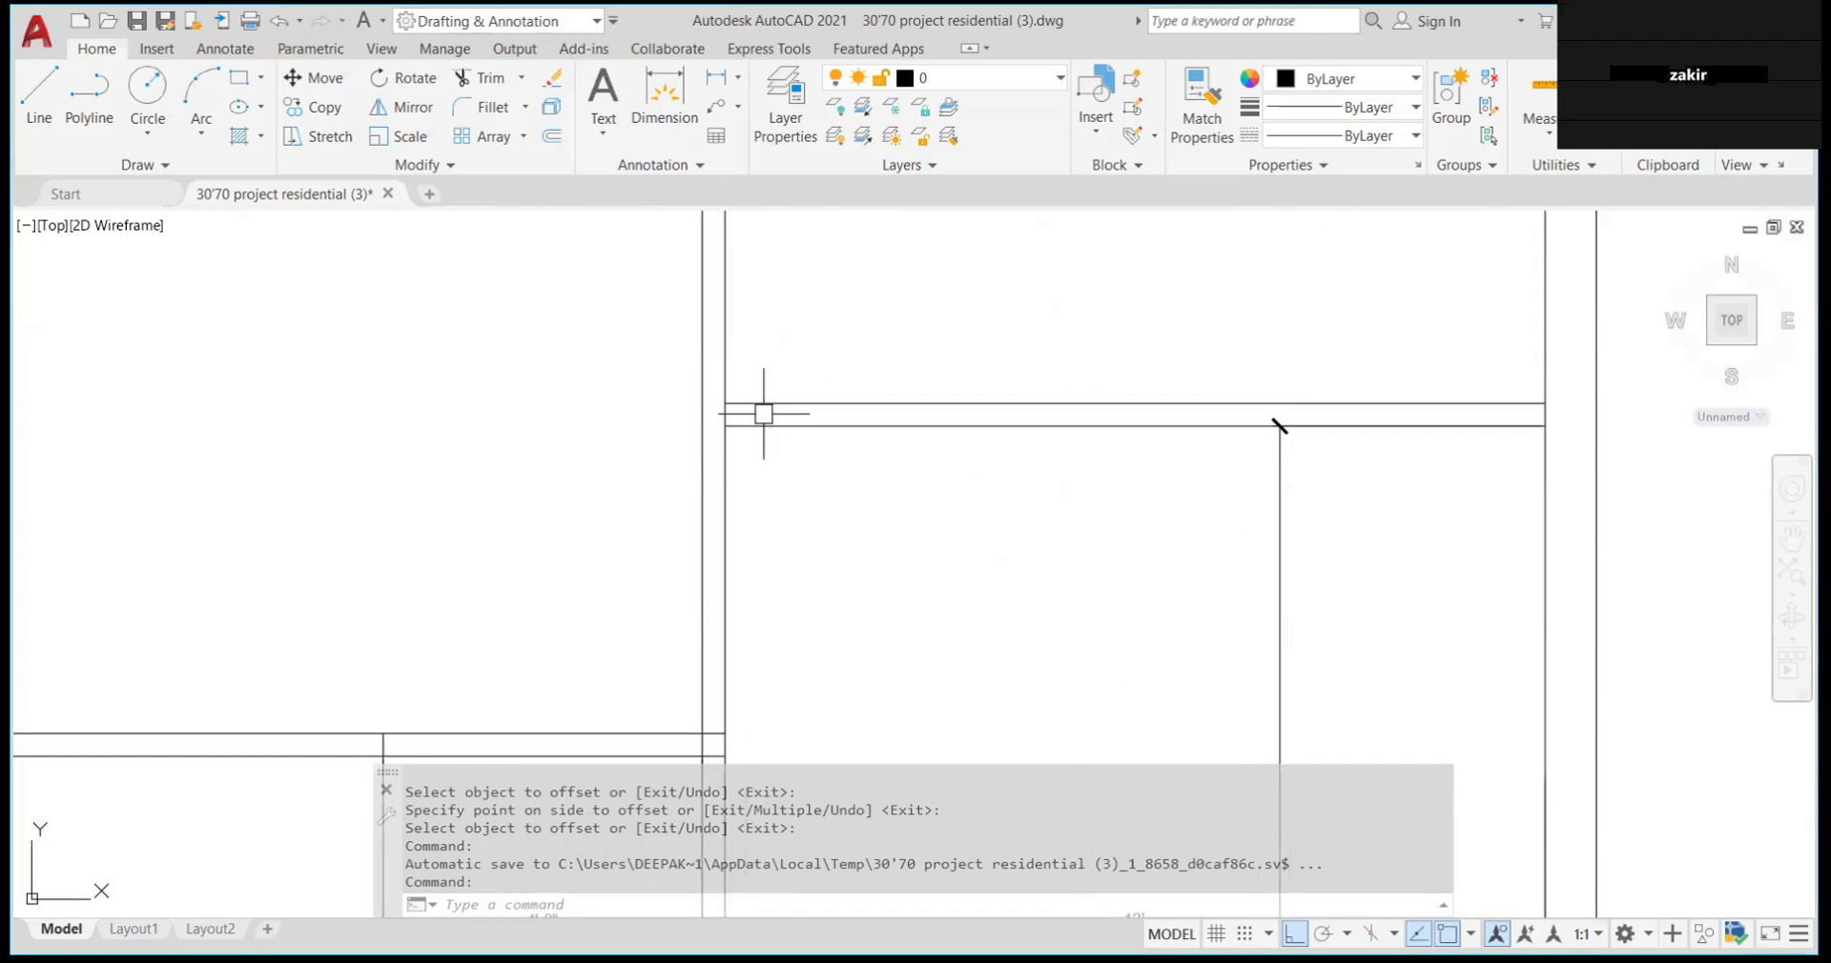
pyautogui.scroll(-5, 714, 487)
pyautogui.scroll(-4, 713, 489)
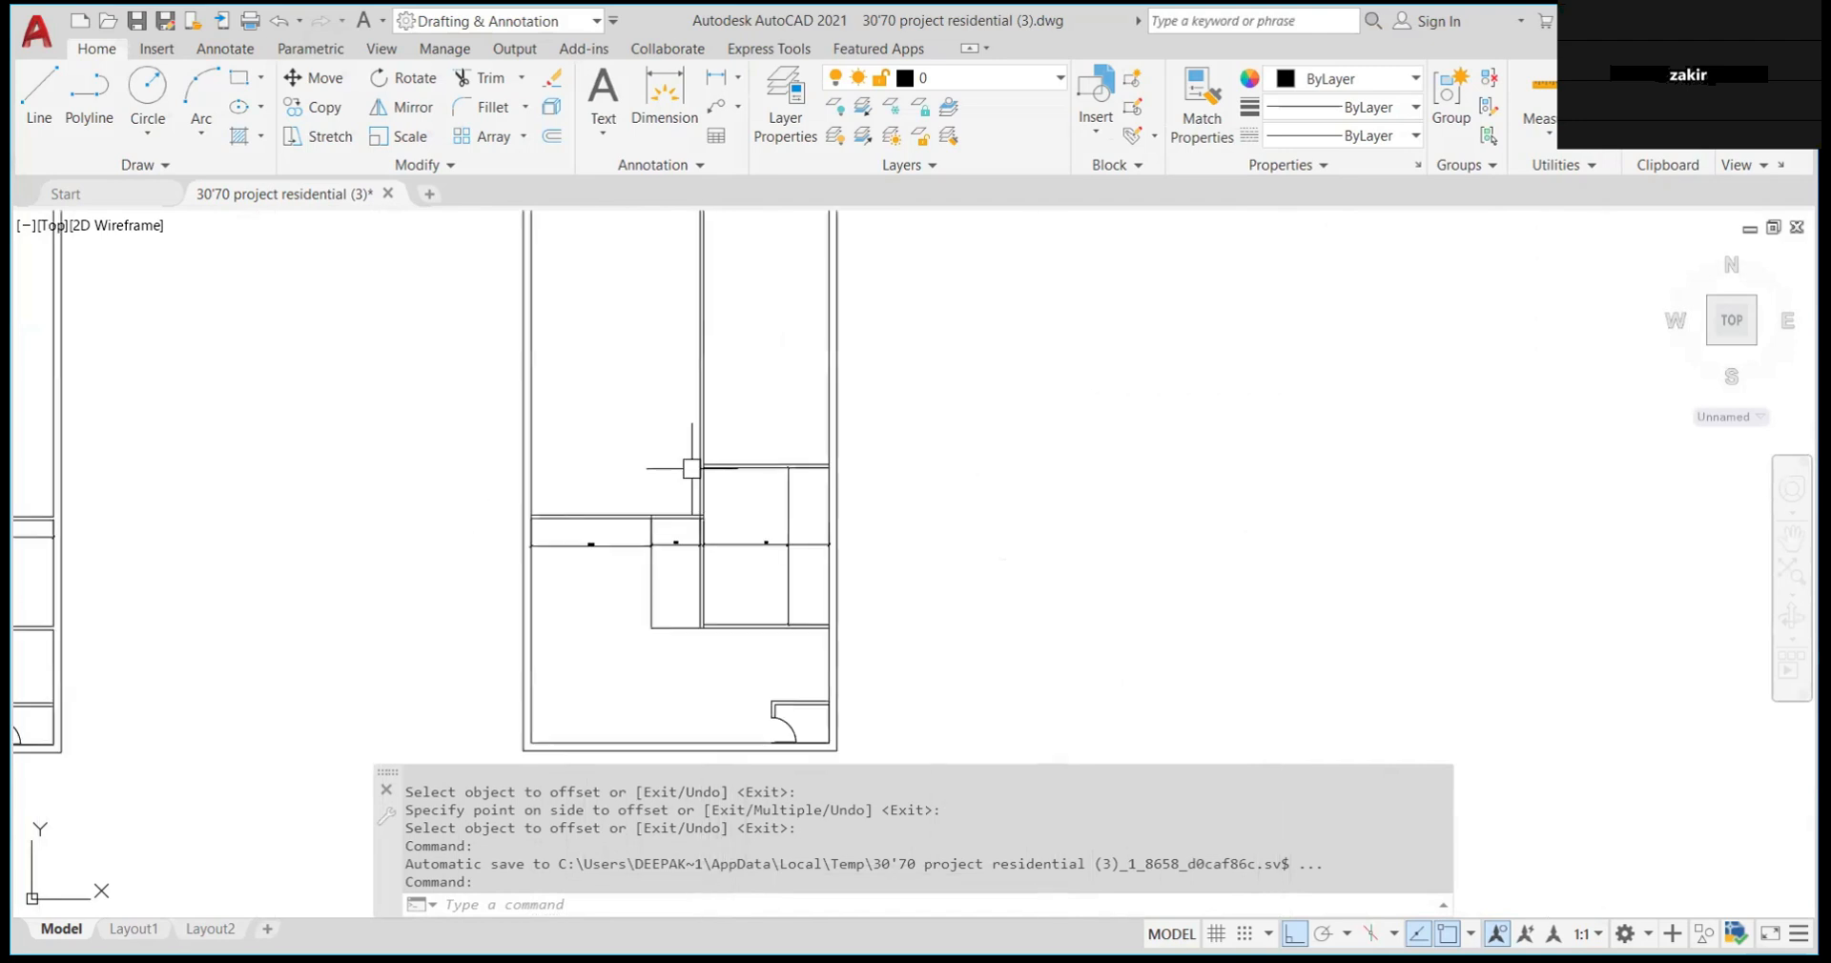
pyautogui.scroll(4, 703, 487)
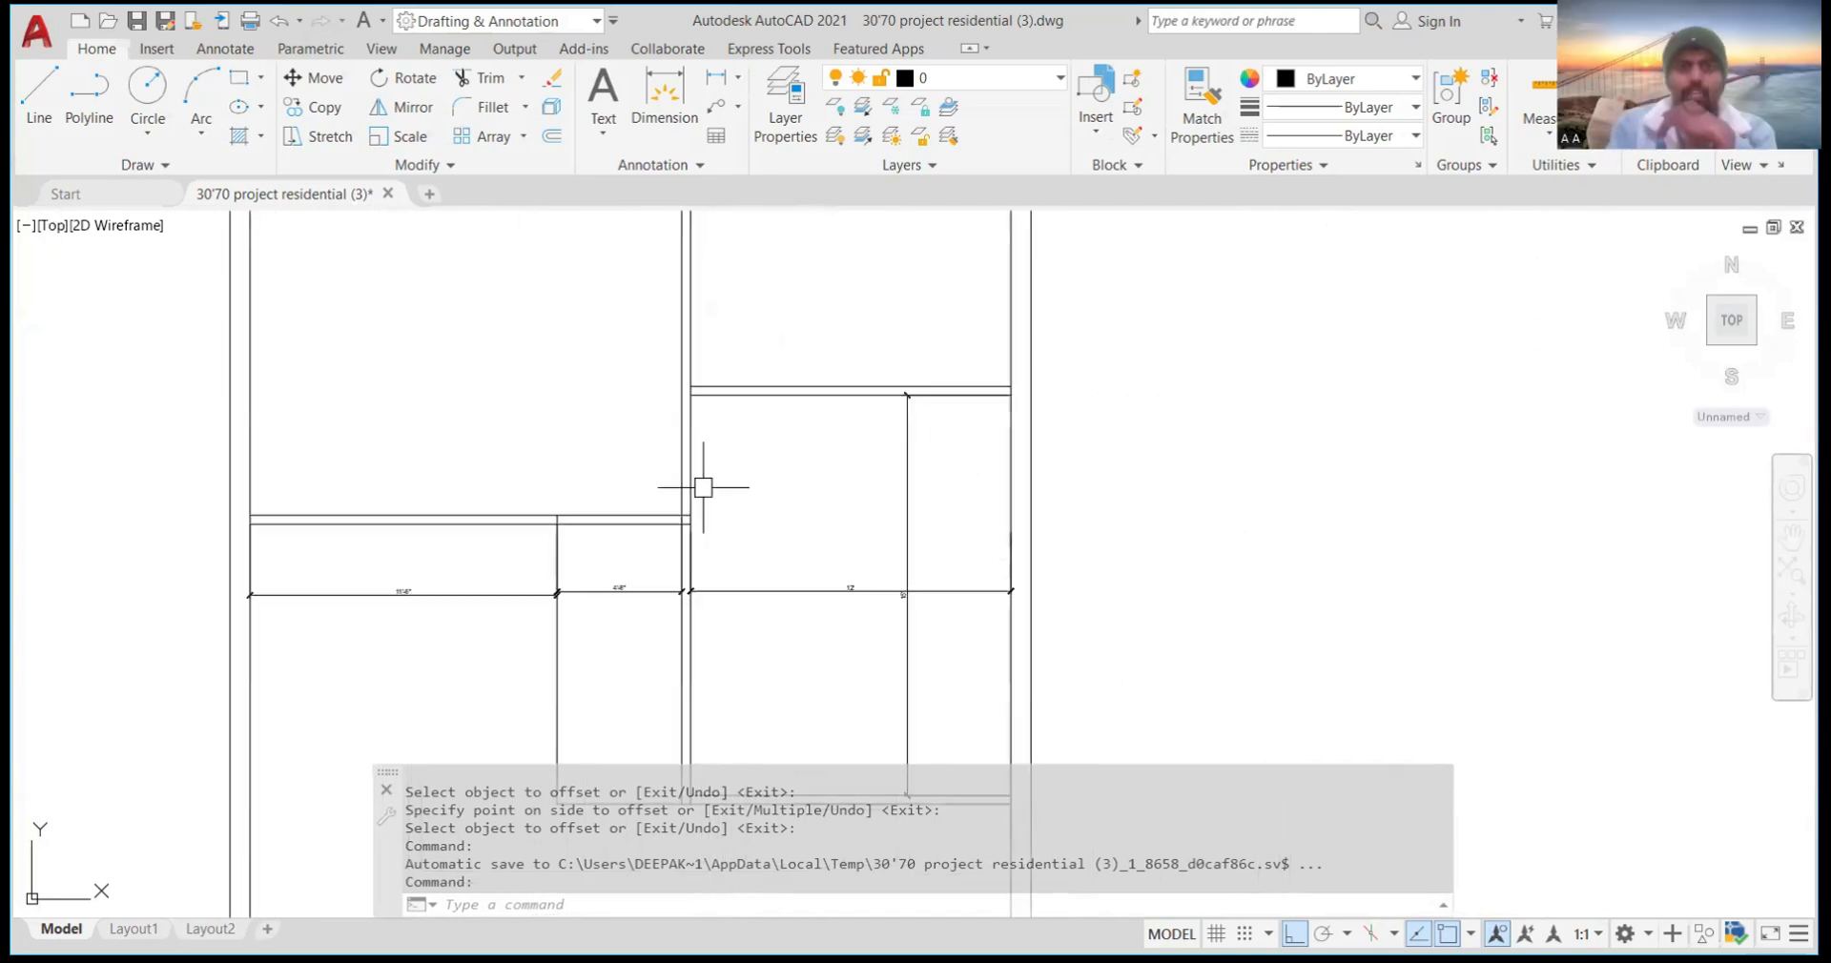
pyautogui.scroll(2, 669, 441)
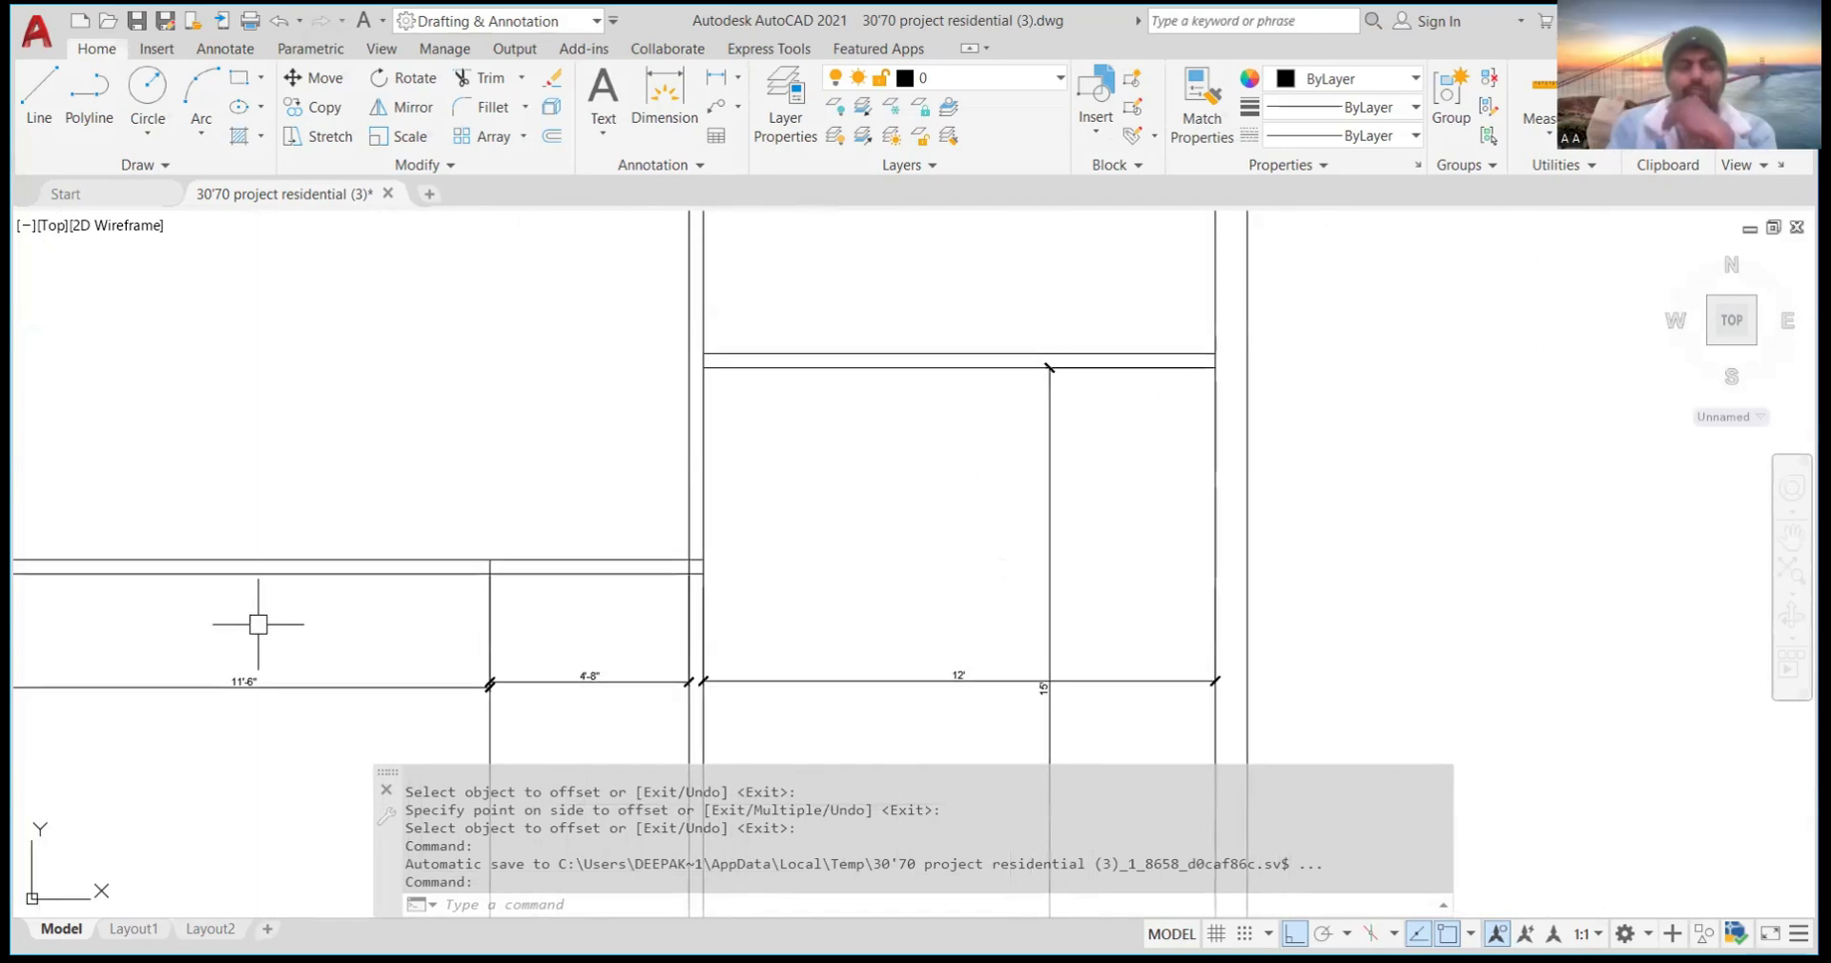
# Fillet the outer line of the drawing room's upper wall with the outer line of its left partition into a sharp corner
pyautogui.click(492, 107)
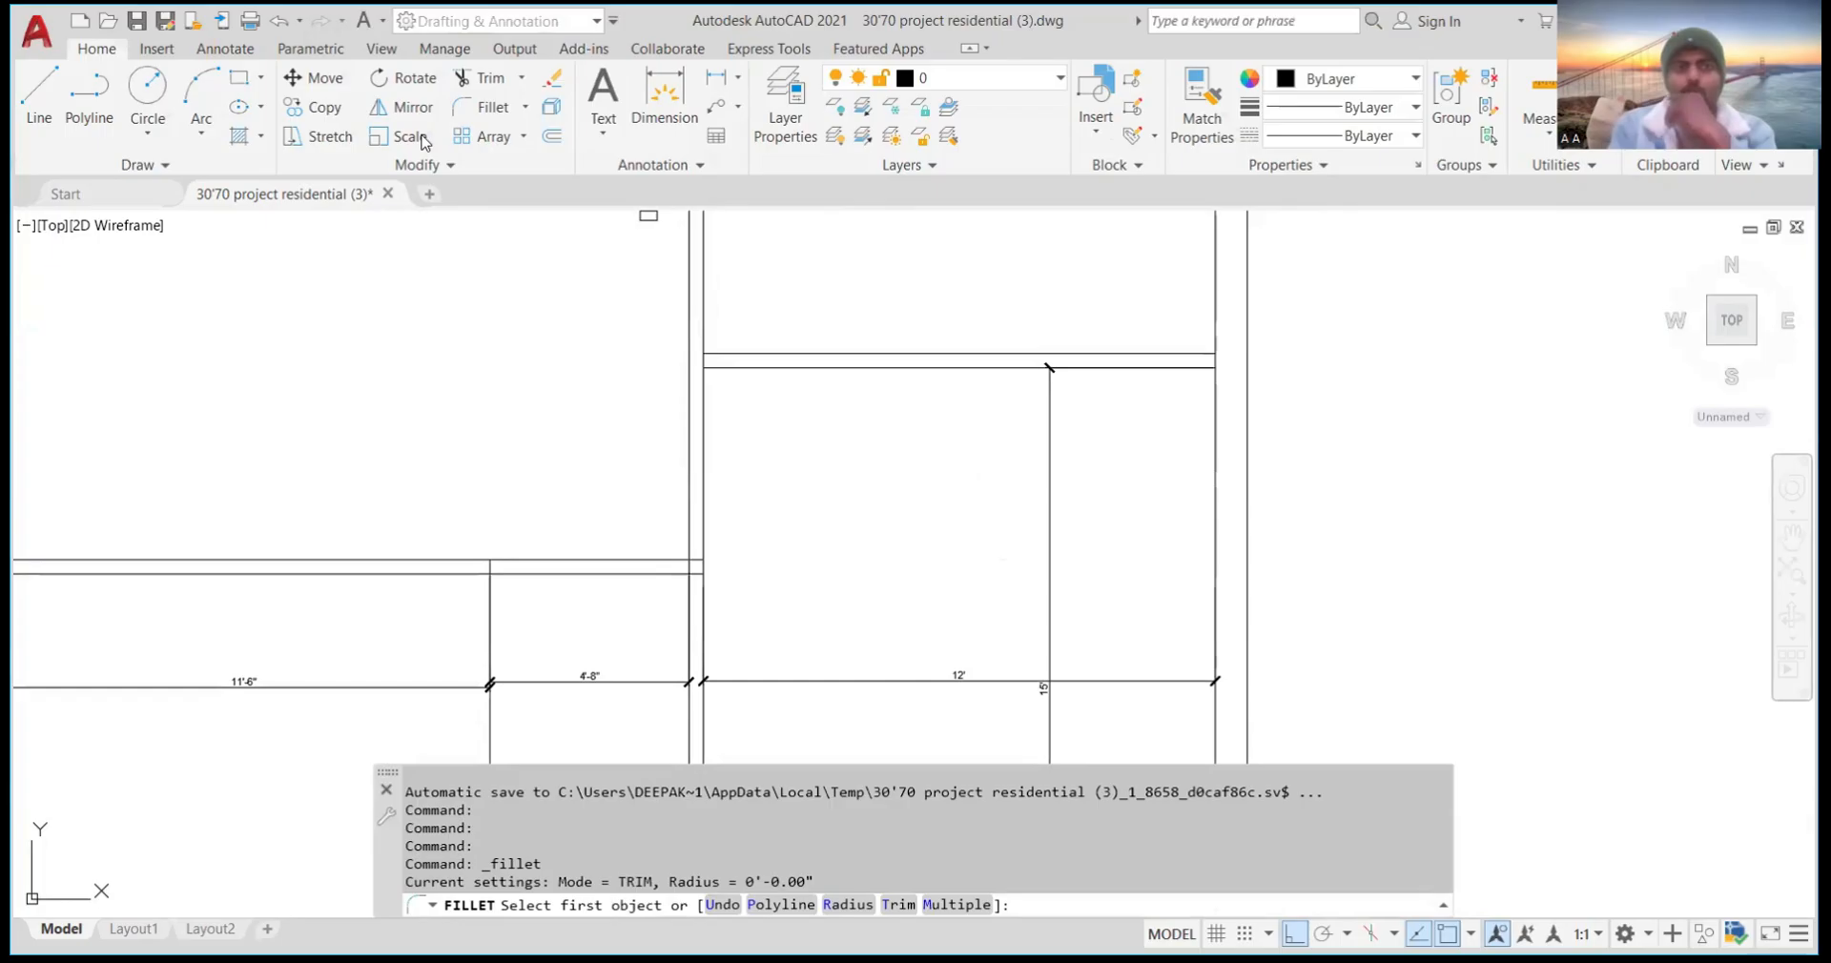
pyautogui.scroll(4, 728, 319)
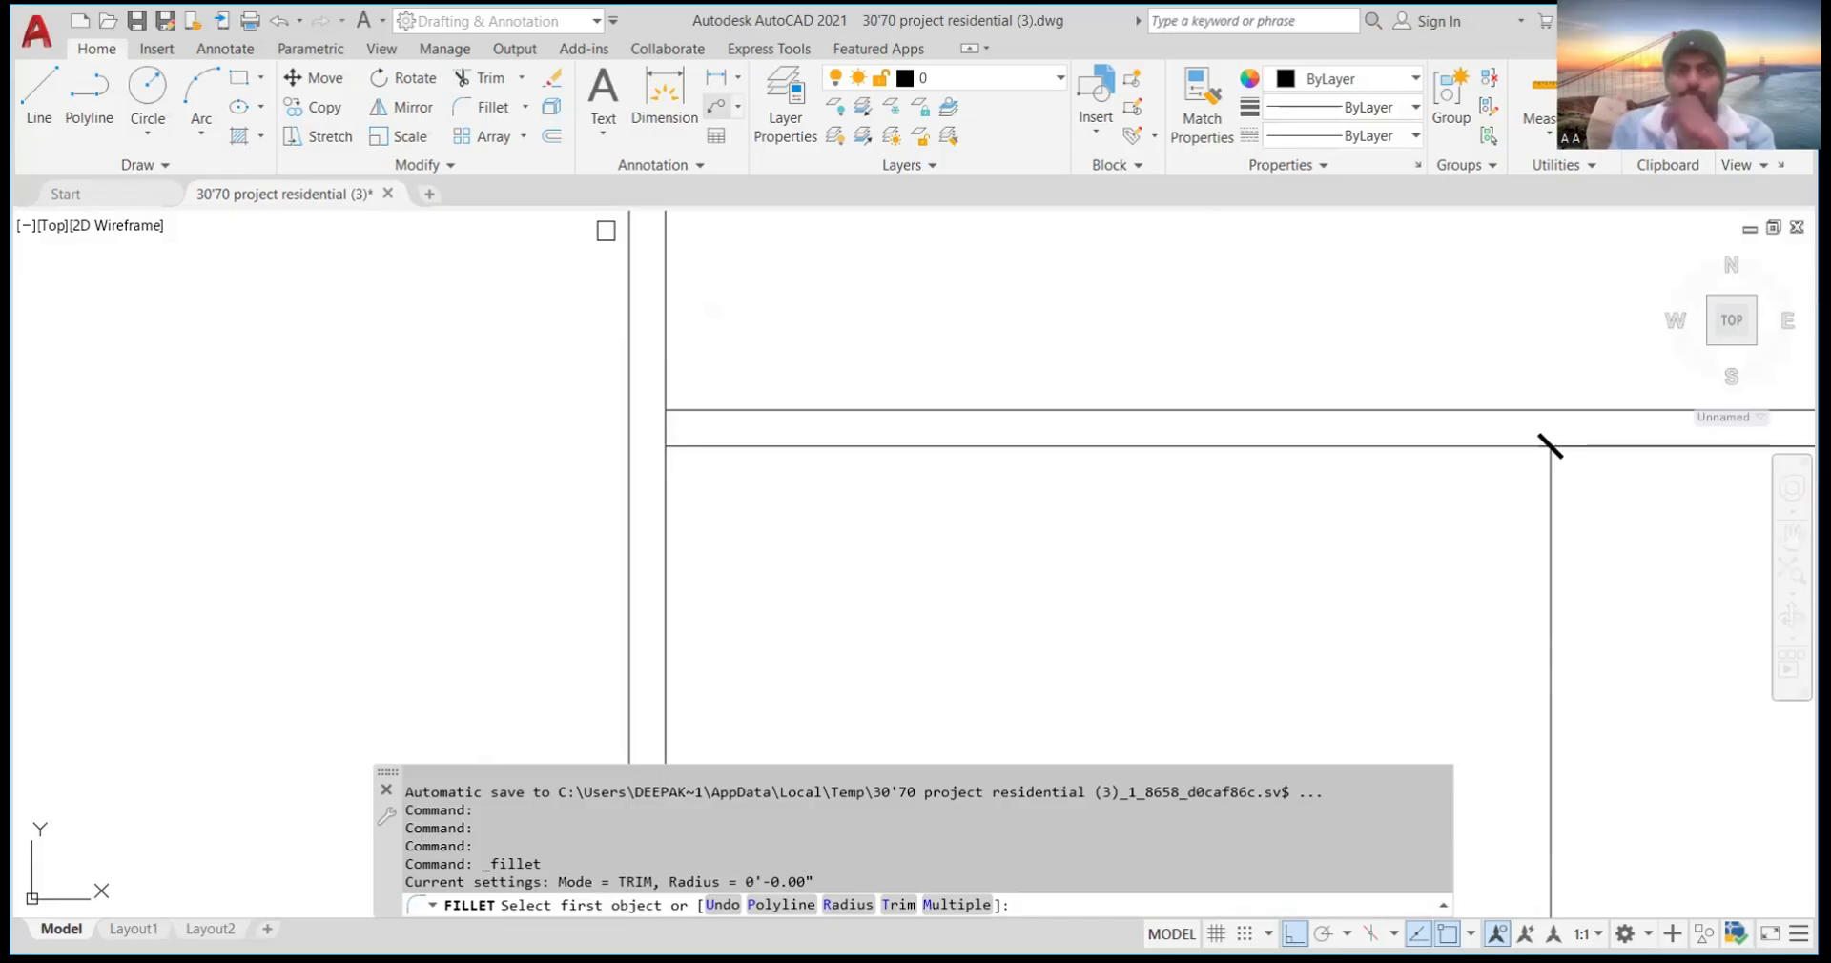
pyautogui.scroll(-2, 744, 417)
pyautogui.click(744, 417)
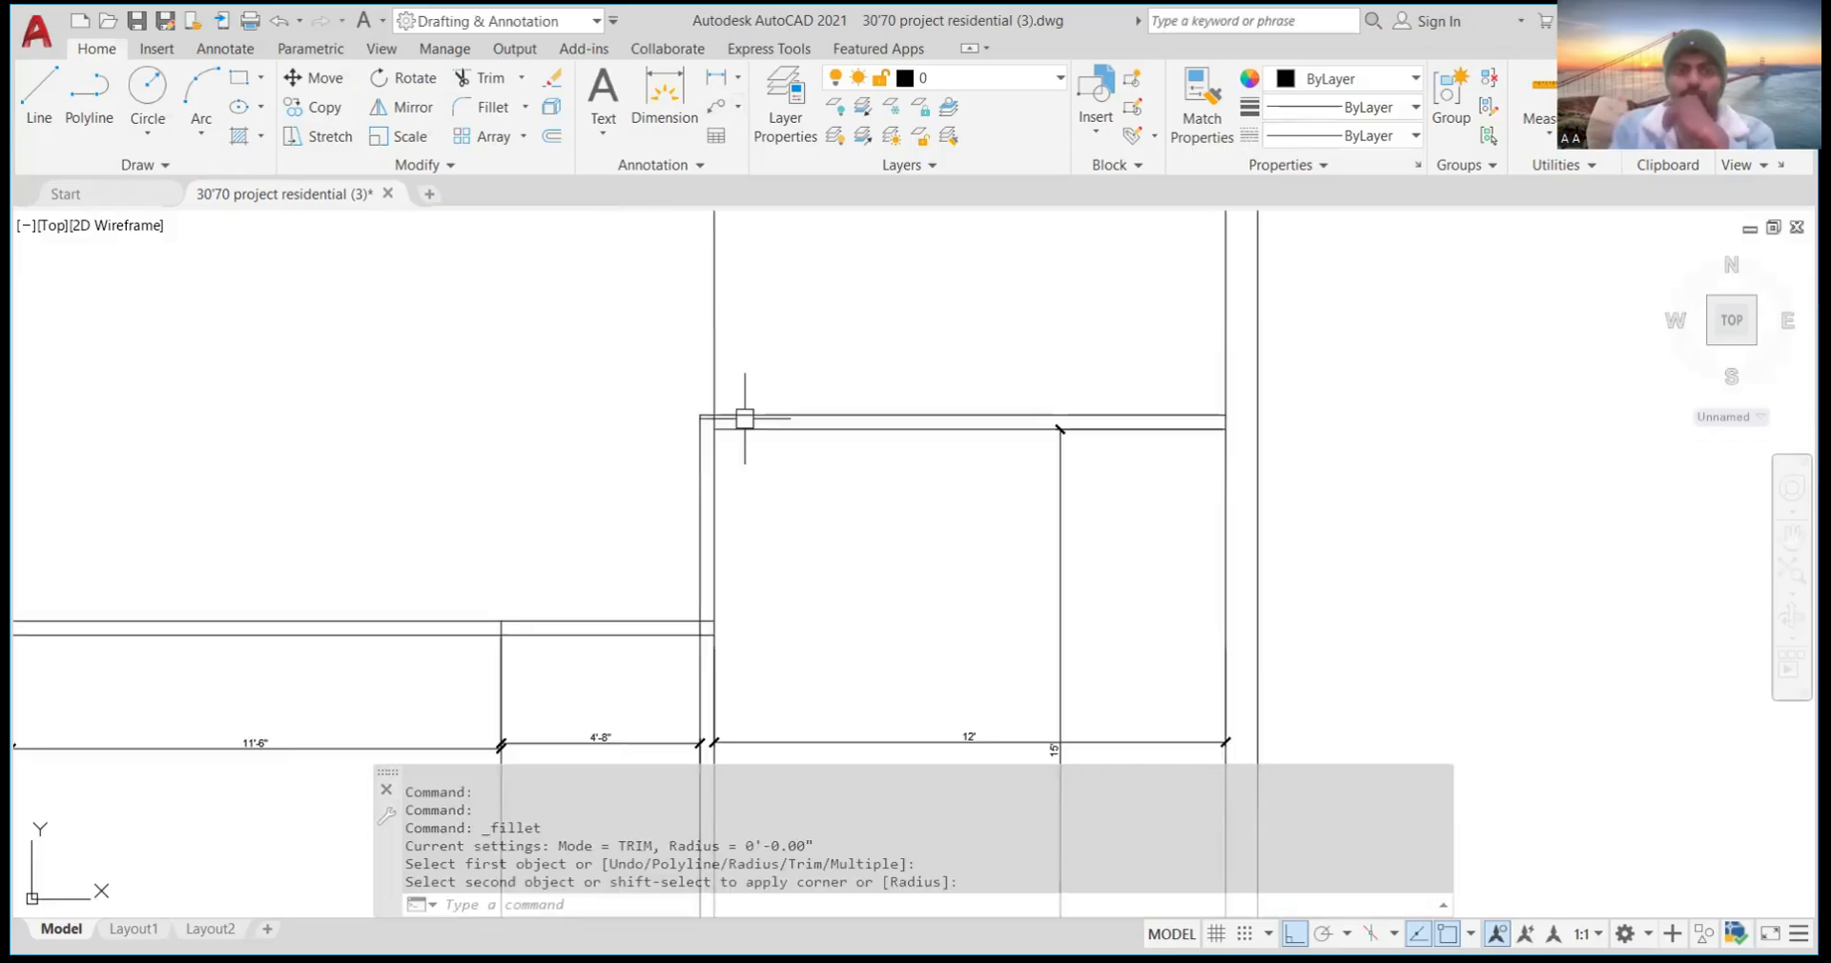
pyautogui.scroll(-2, 744, 417)
pyautogui.scroll(2, 743, 420)
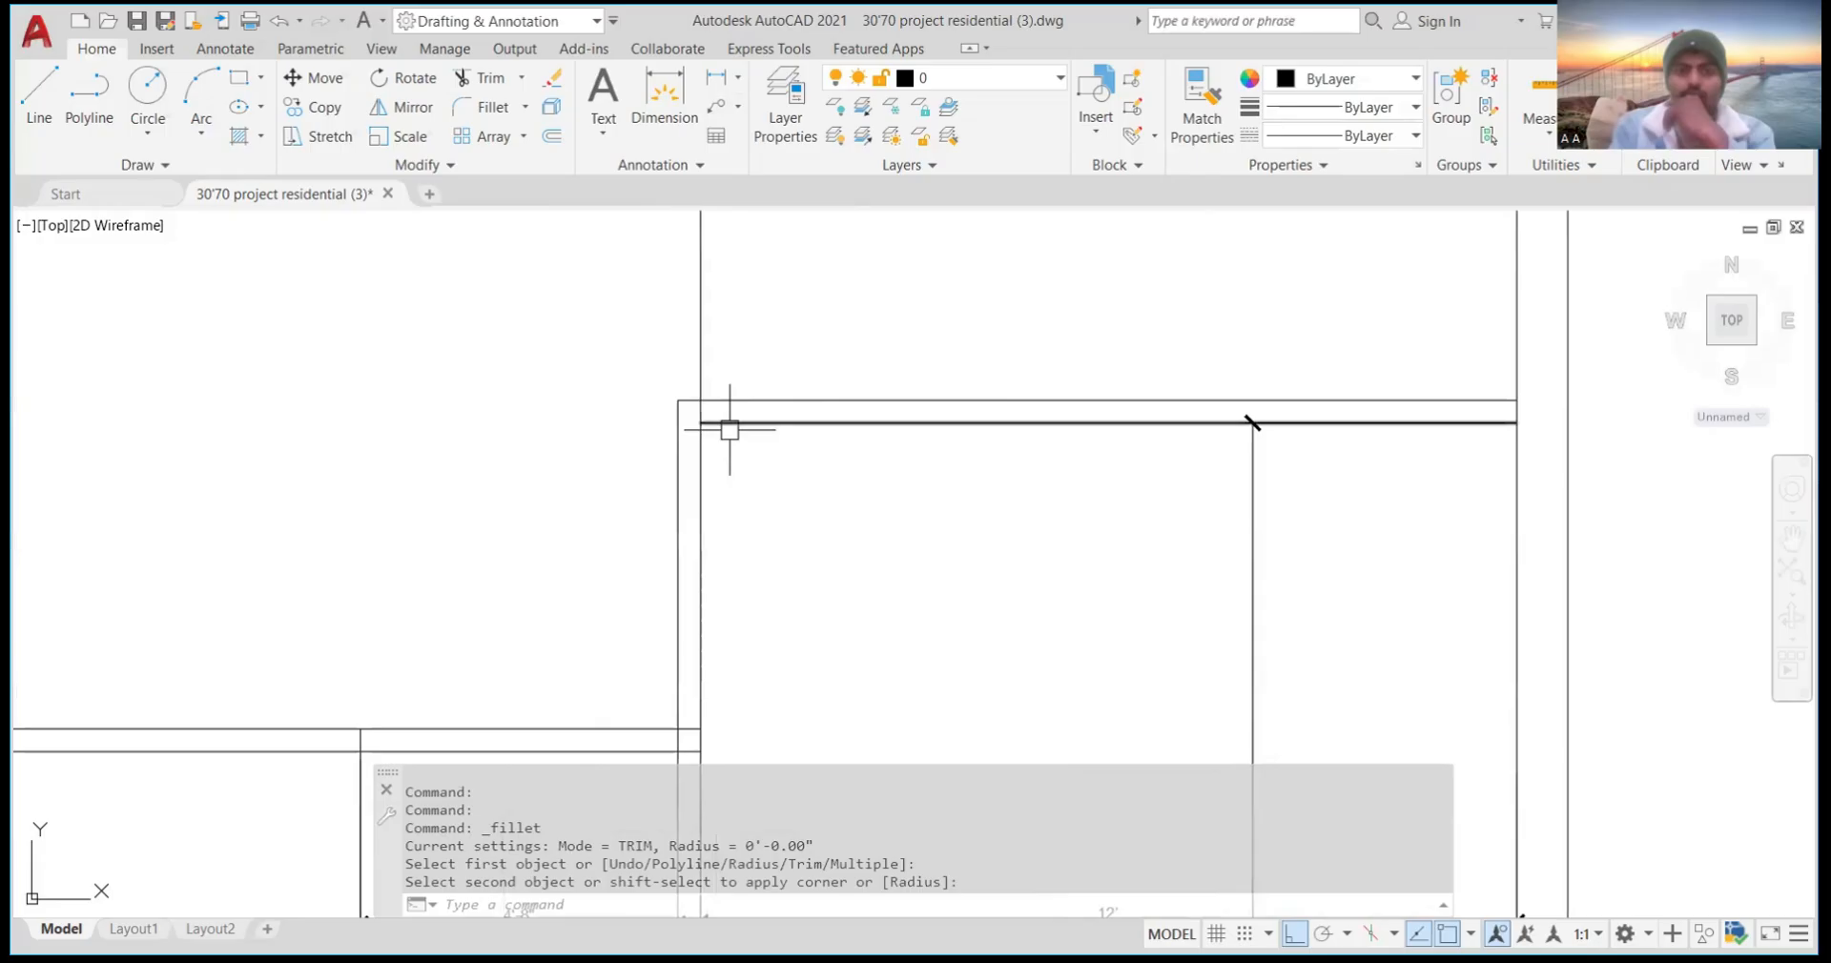
# Fillet the inner lines of the drawing room's upper wall and left partition into a sharp corner
pyautogui.click(475, 107)
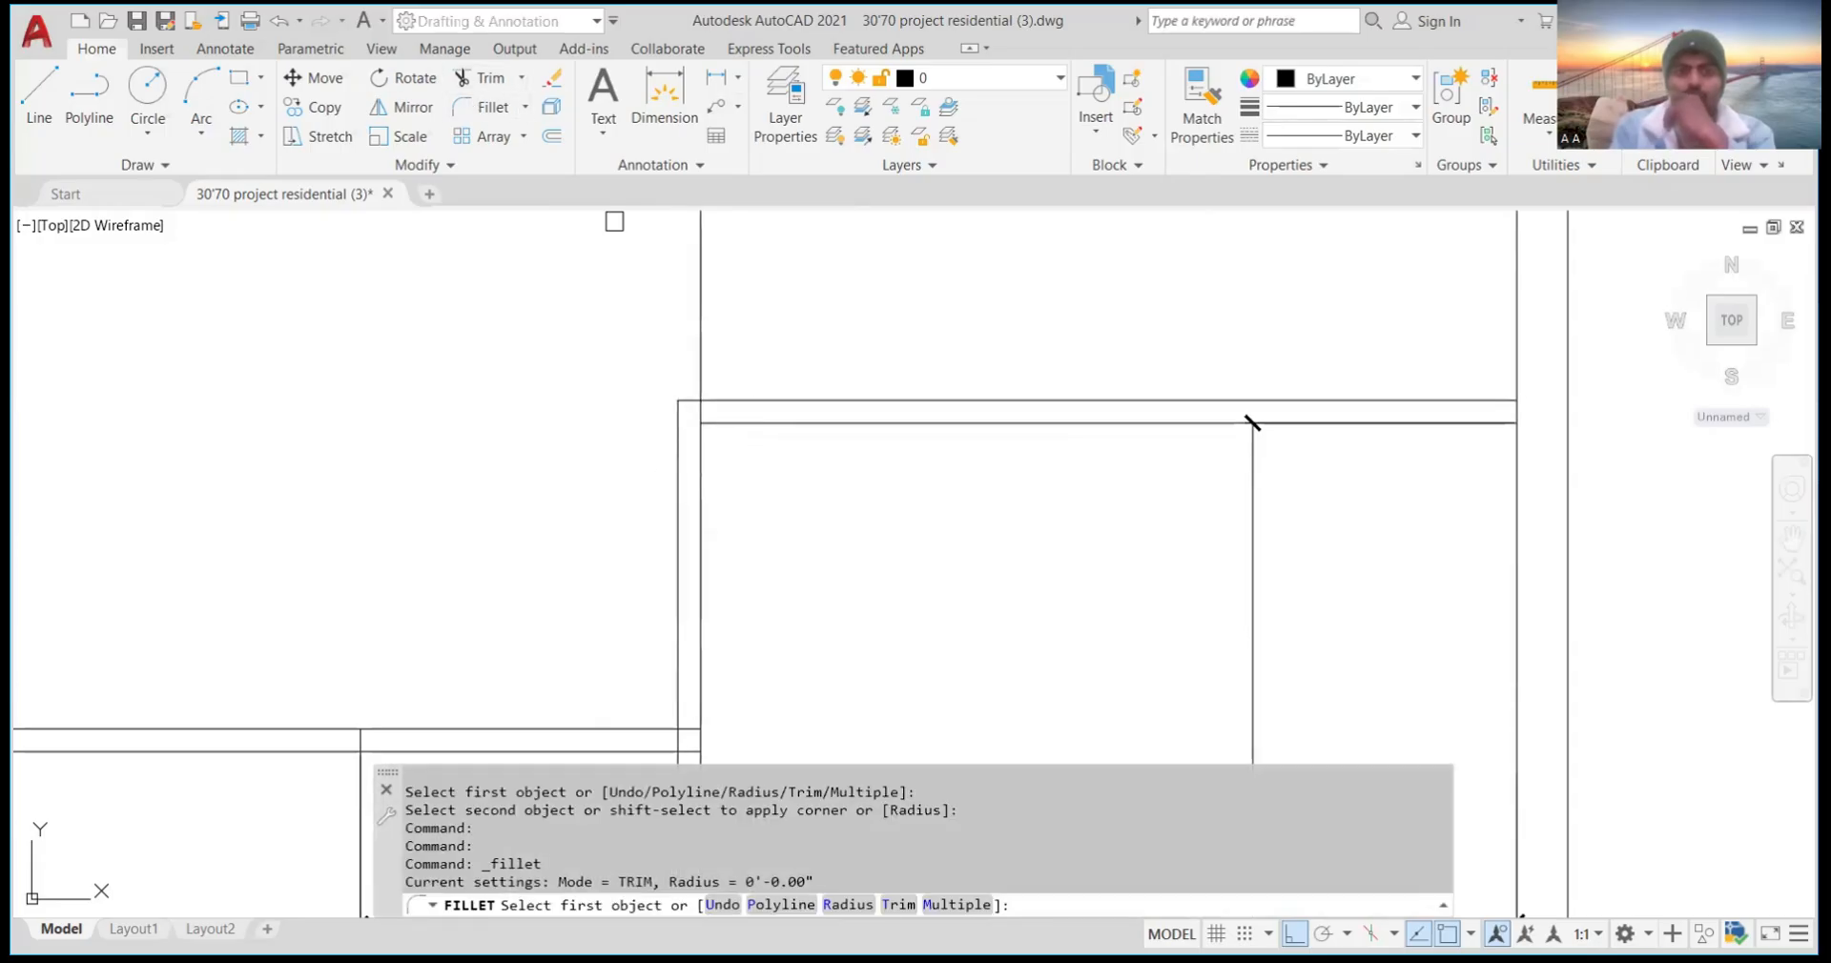
pyautogui.scroll(-3, 686, 410)
pyautogui.click(687, 409)
pyautogui.scroll(3, 704, 409)
pyautogui.scroll(-3, 635, 438)
pyautogui.scroll(3, 635, 448)
pyautogui.scroll(-3, 648, 465)
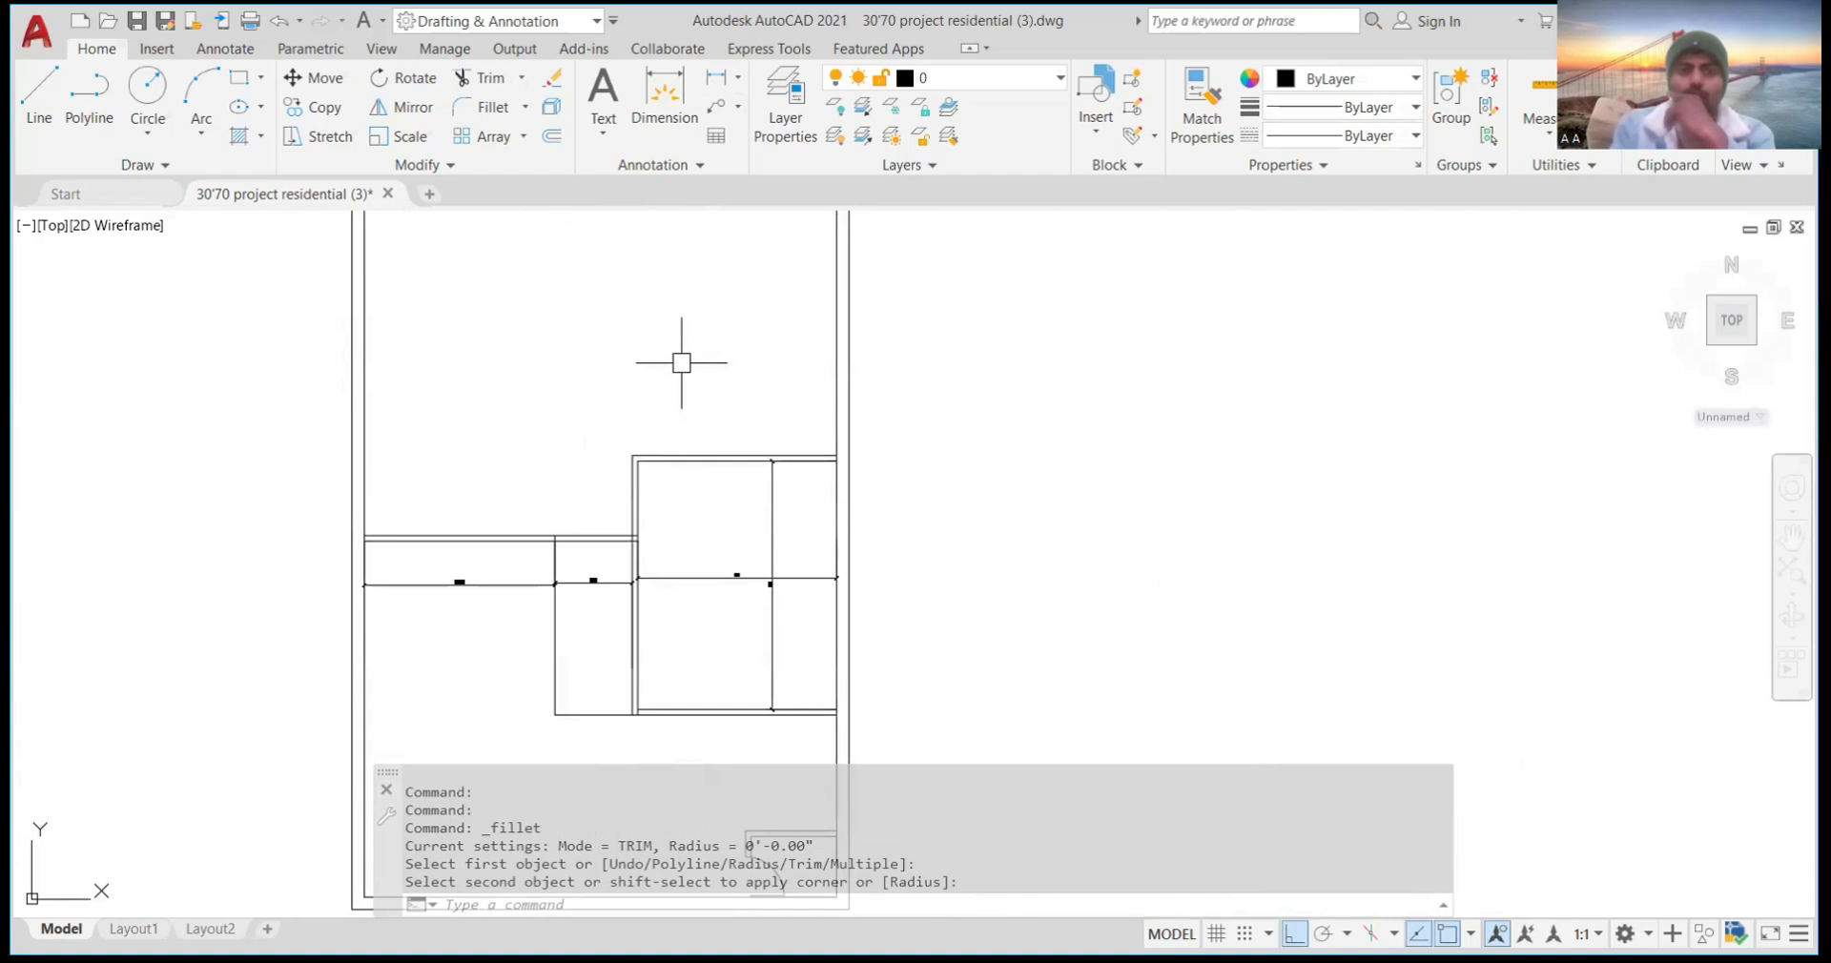
# Check the drawing room's upper-left wall corner against the neighbouring lobby walls and the rest of the plan
pyautogui.scroll(3, 665, 362)
pyautogui.scroll(-3, 667, 364)
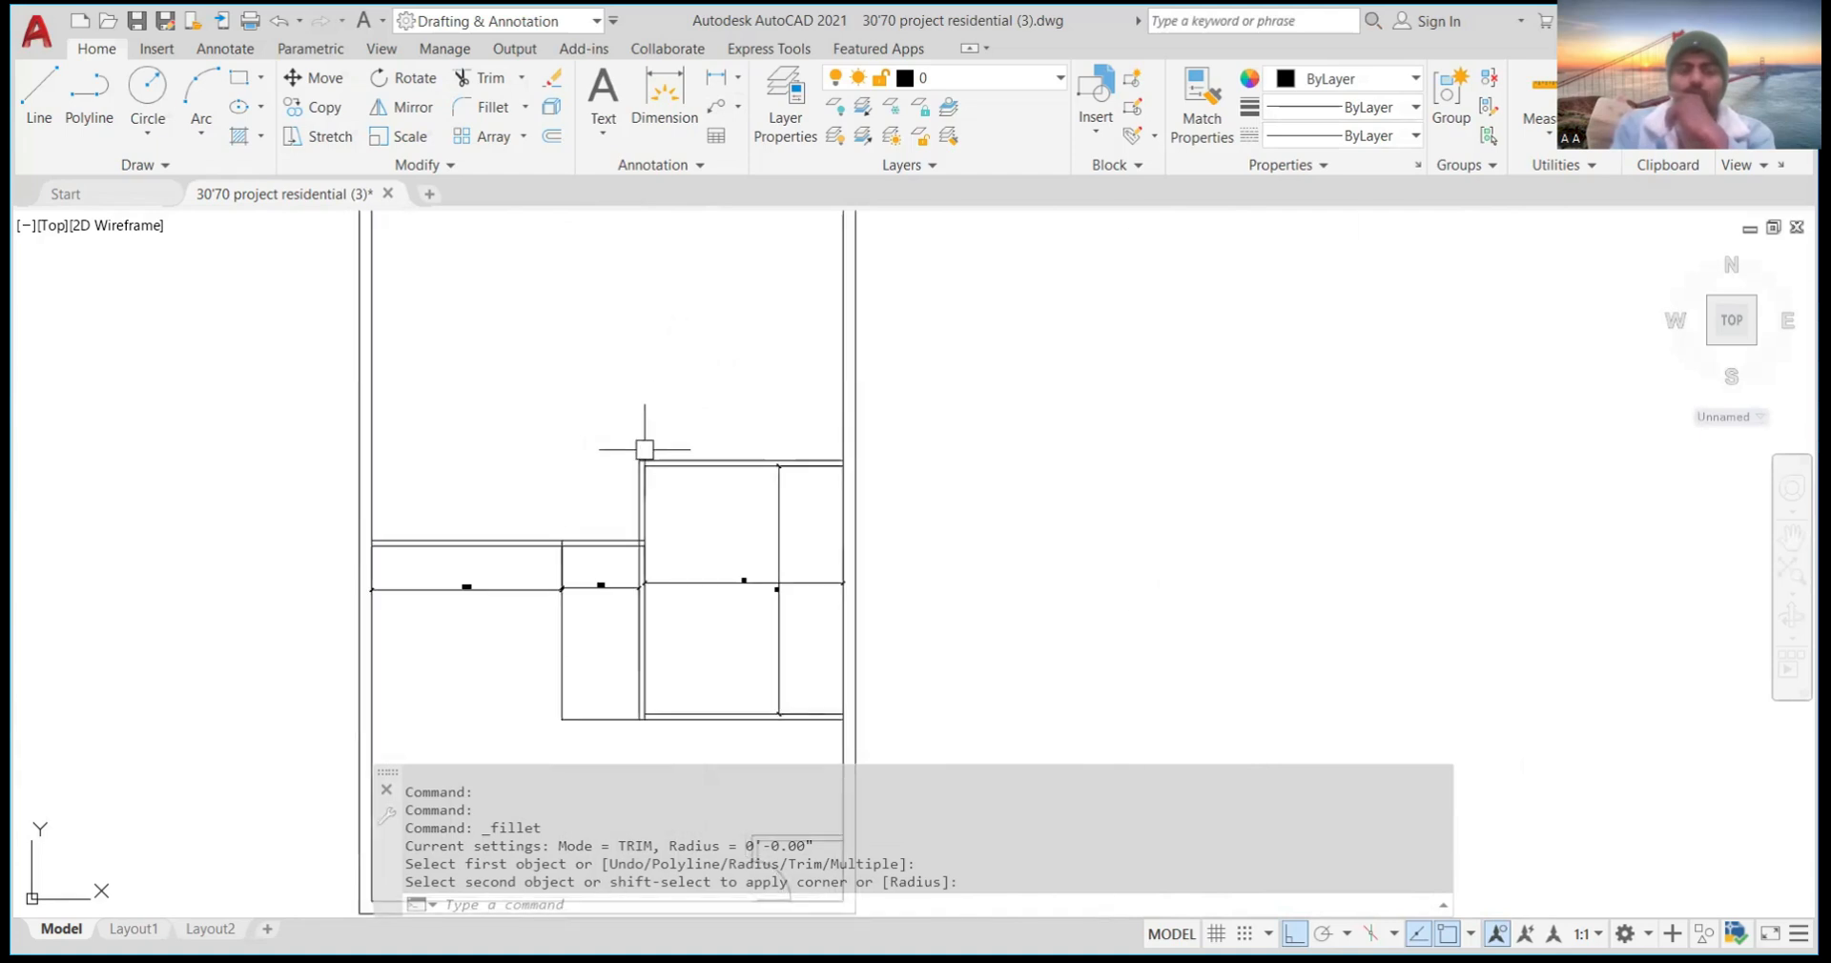
pyautogui.scroll(3, 644, 450)
pyautogui.scroll(-3, 645, 450)
pyautogui.scroll(2, 863, 477)
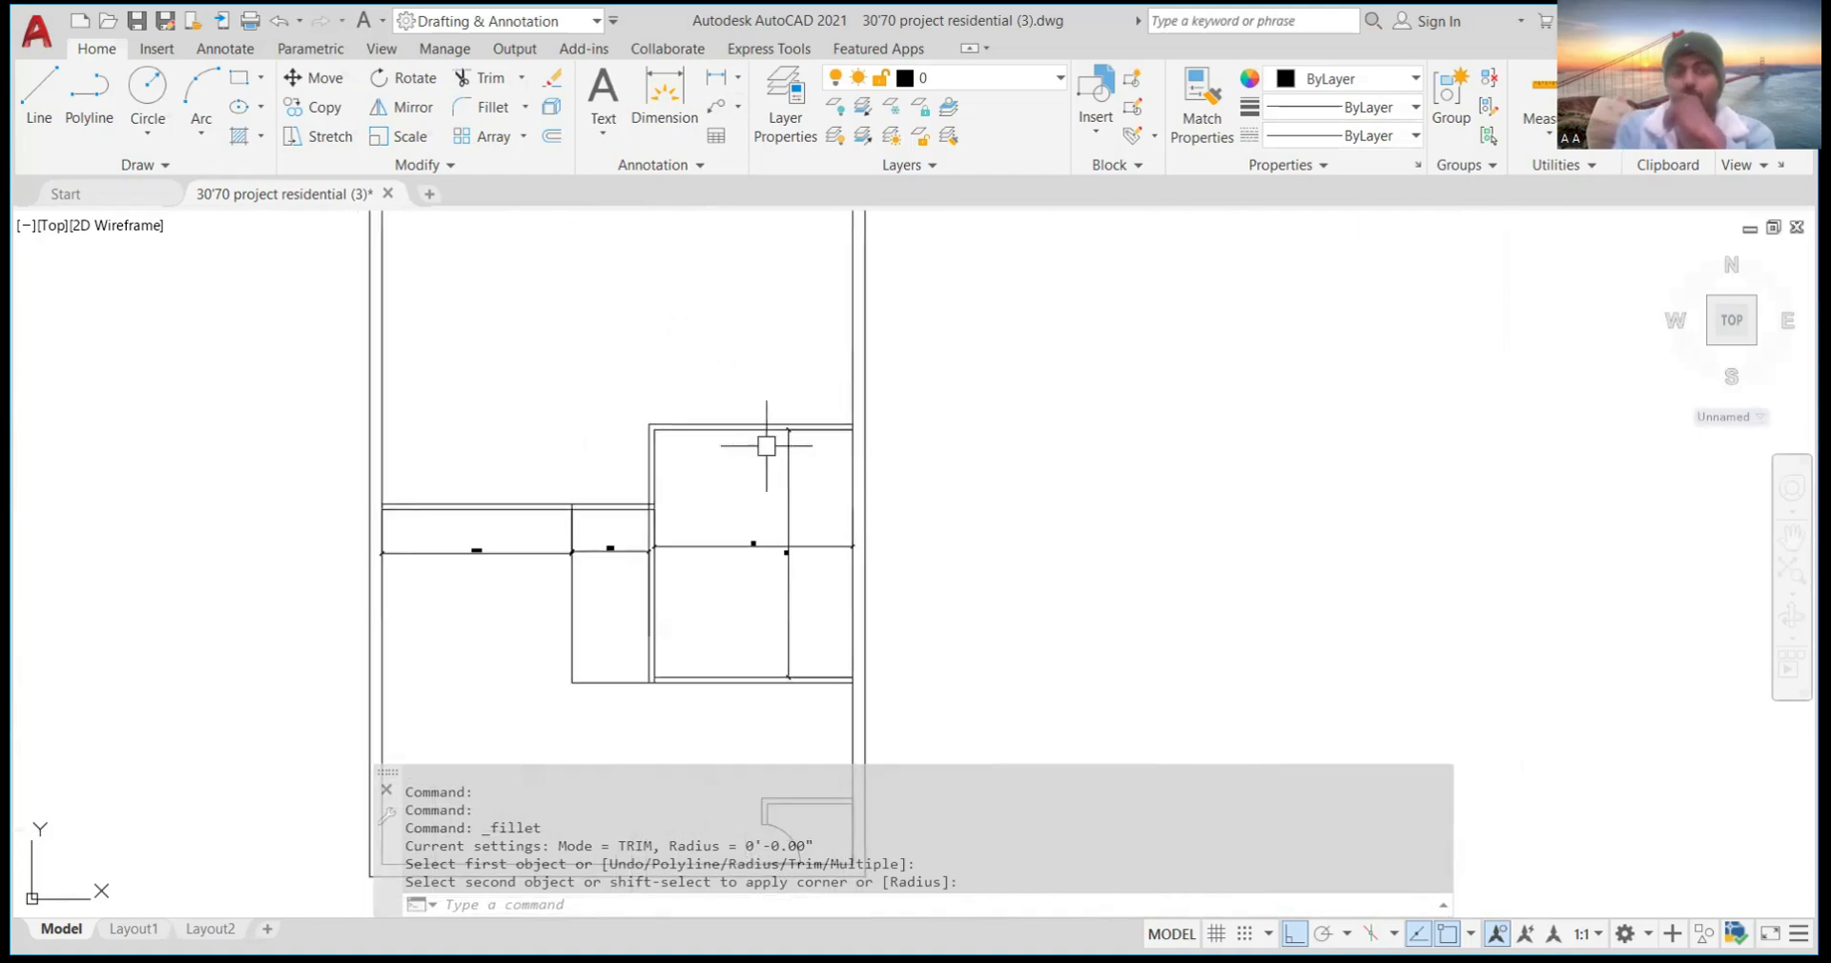
pyautogui.scroll(3, 789, 439)
pyautogui.scroll(-4, 789, 438)
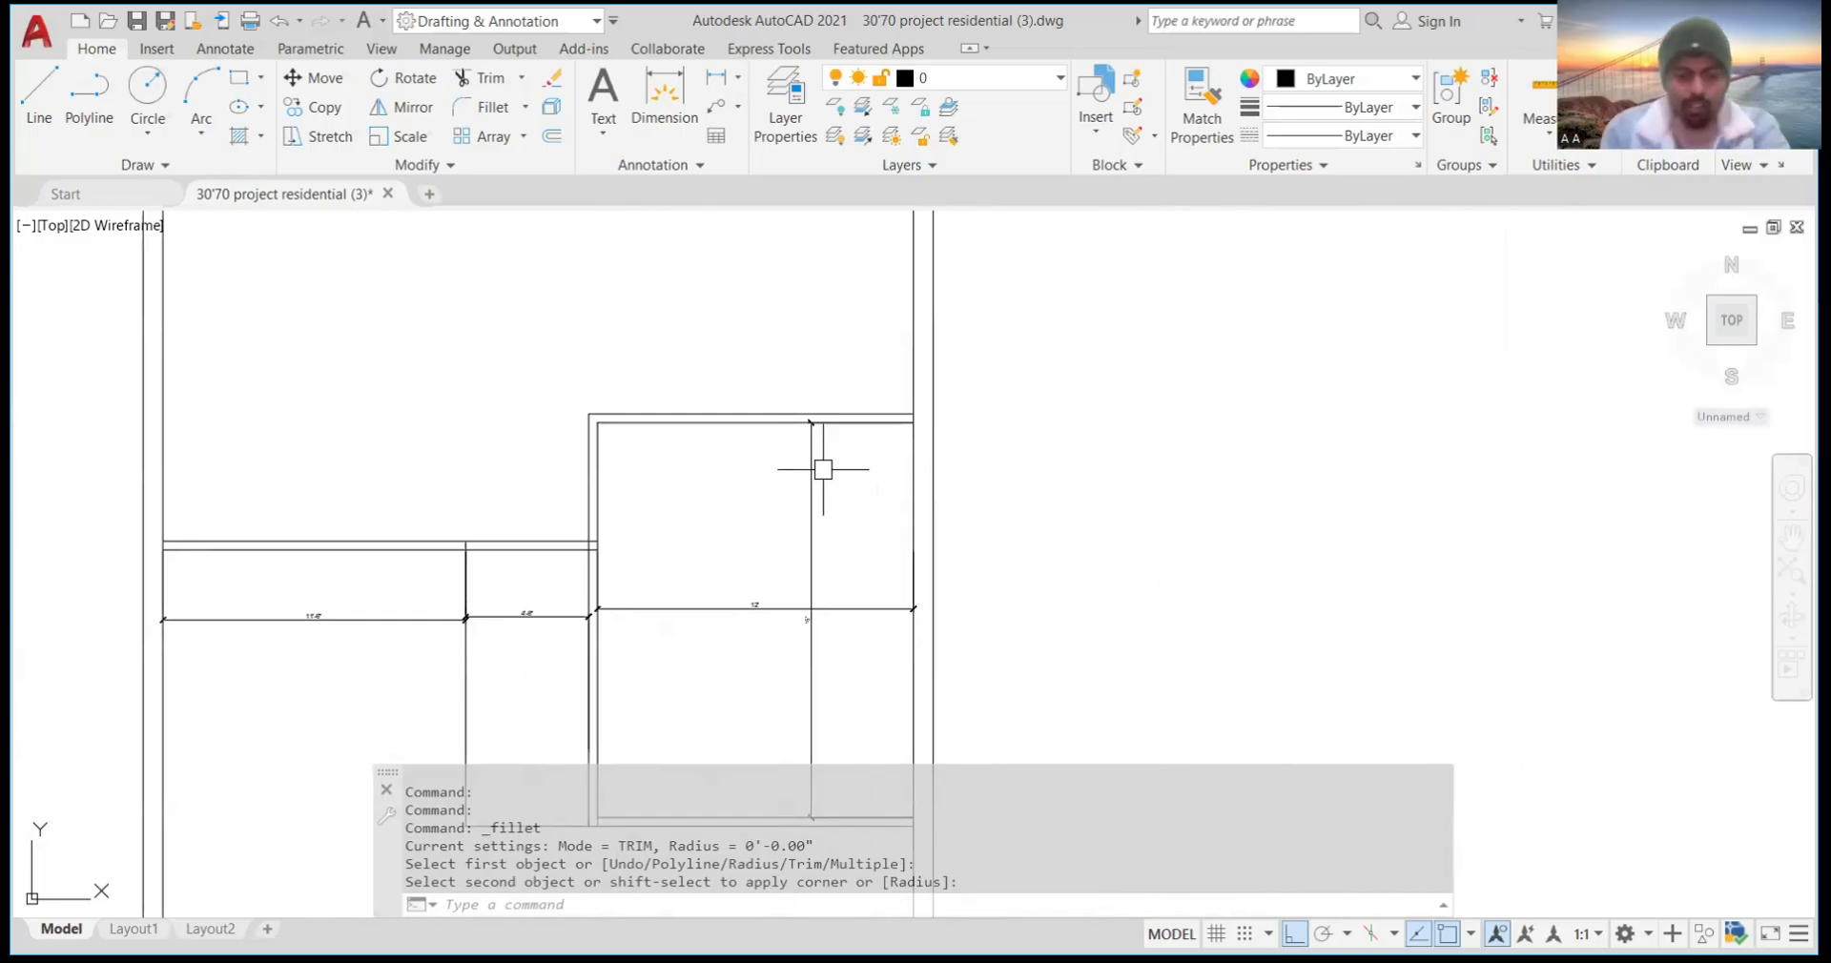
# Draw a line 2' along the upper wall from the drawing room's inner left corner, then across the wall thickness
pyautogui.press('Escape')
pyautogui.scroll(3, 661, 411)
pyautogui.write('L')
pyautogui.press('Return')
pyautogui.click(516, 441)
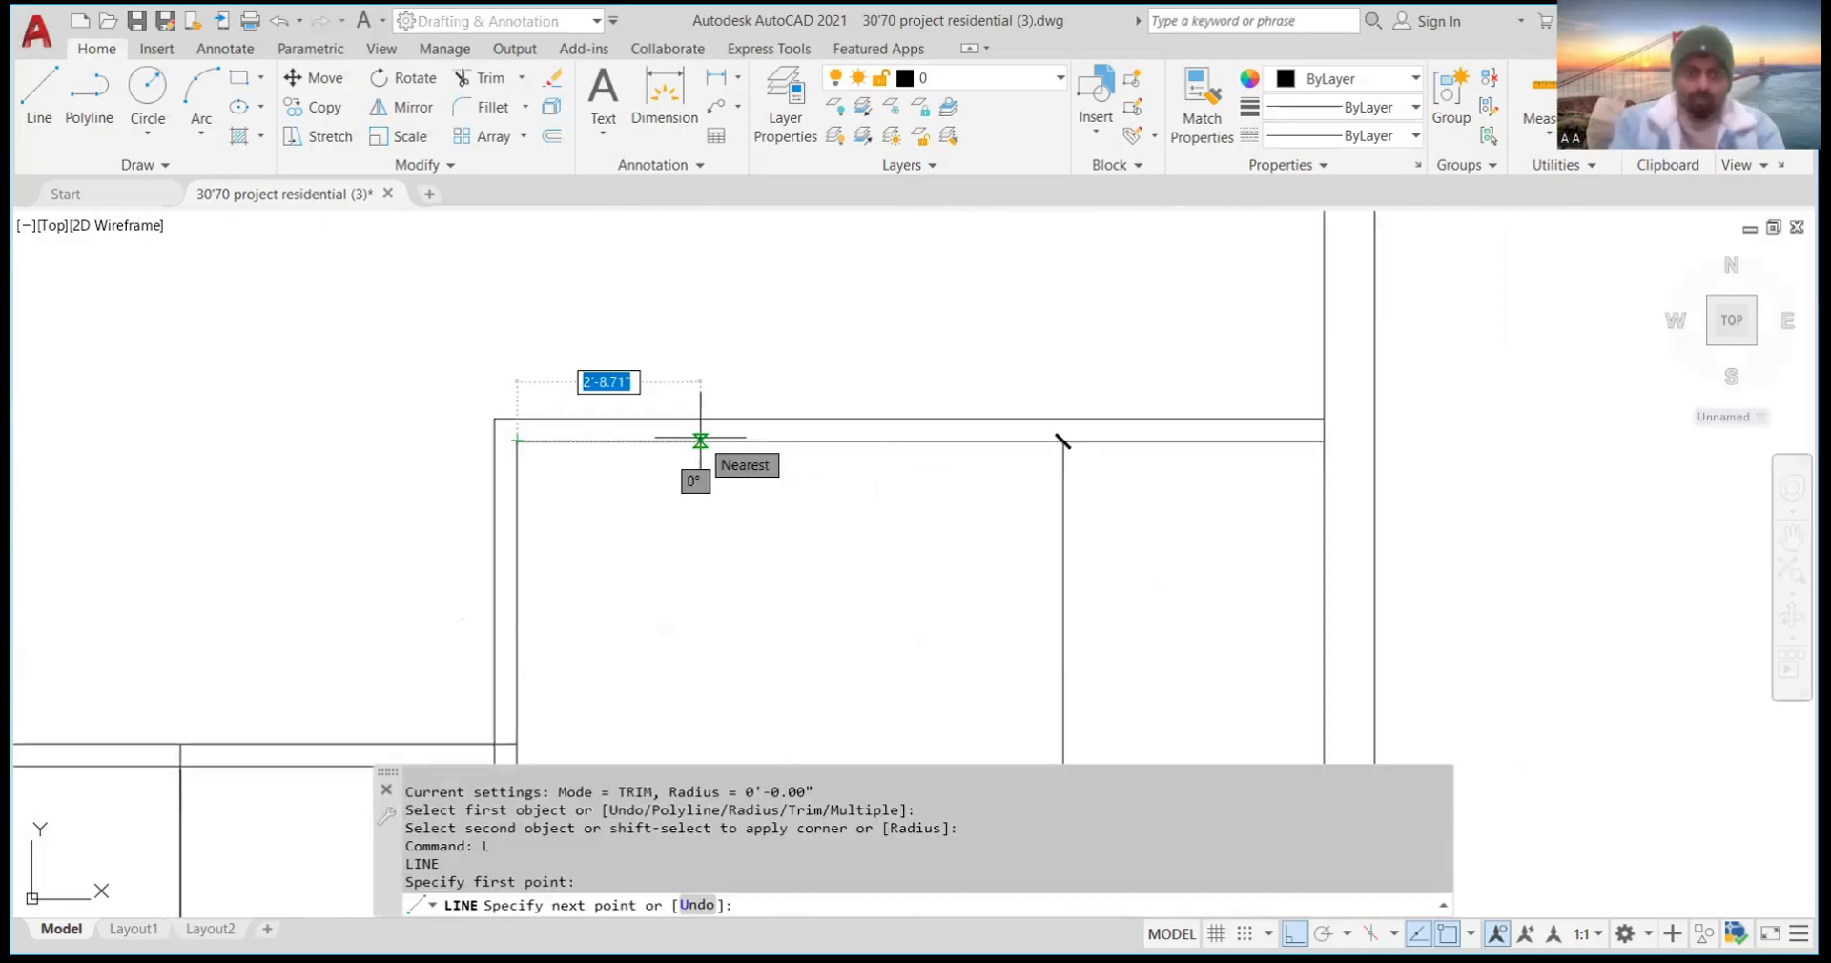
pyautogui.write("2'")
pyautogui.press('Return')
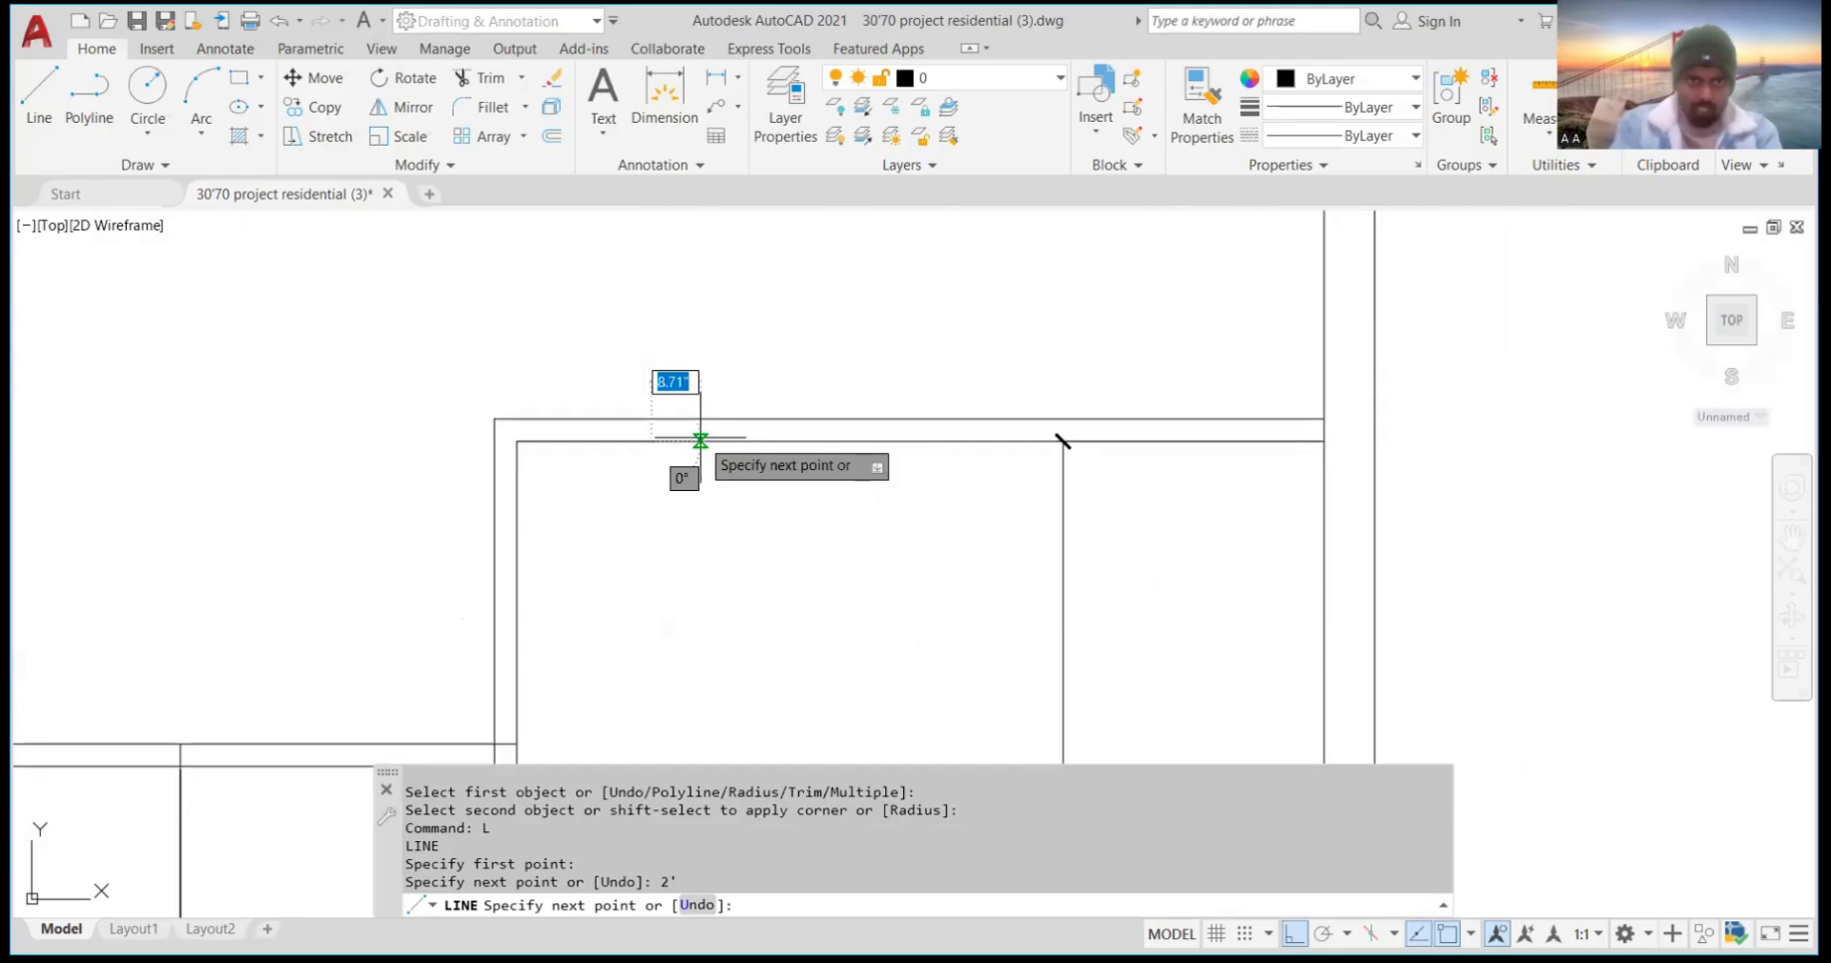
pyautogui.click(700, 441)
pyautogui.scroll(3, 700, 441)
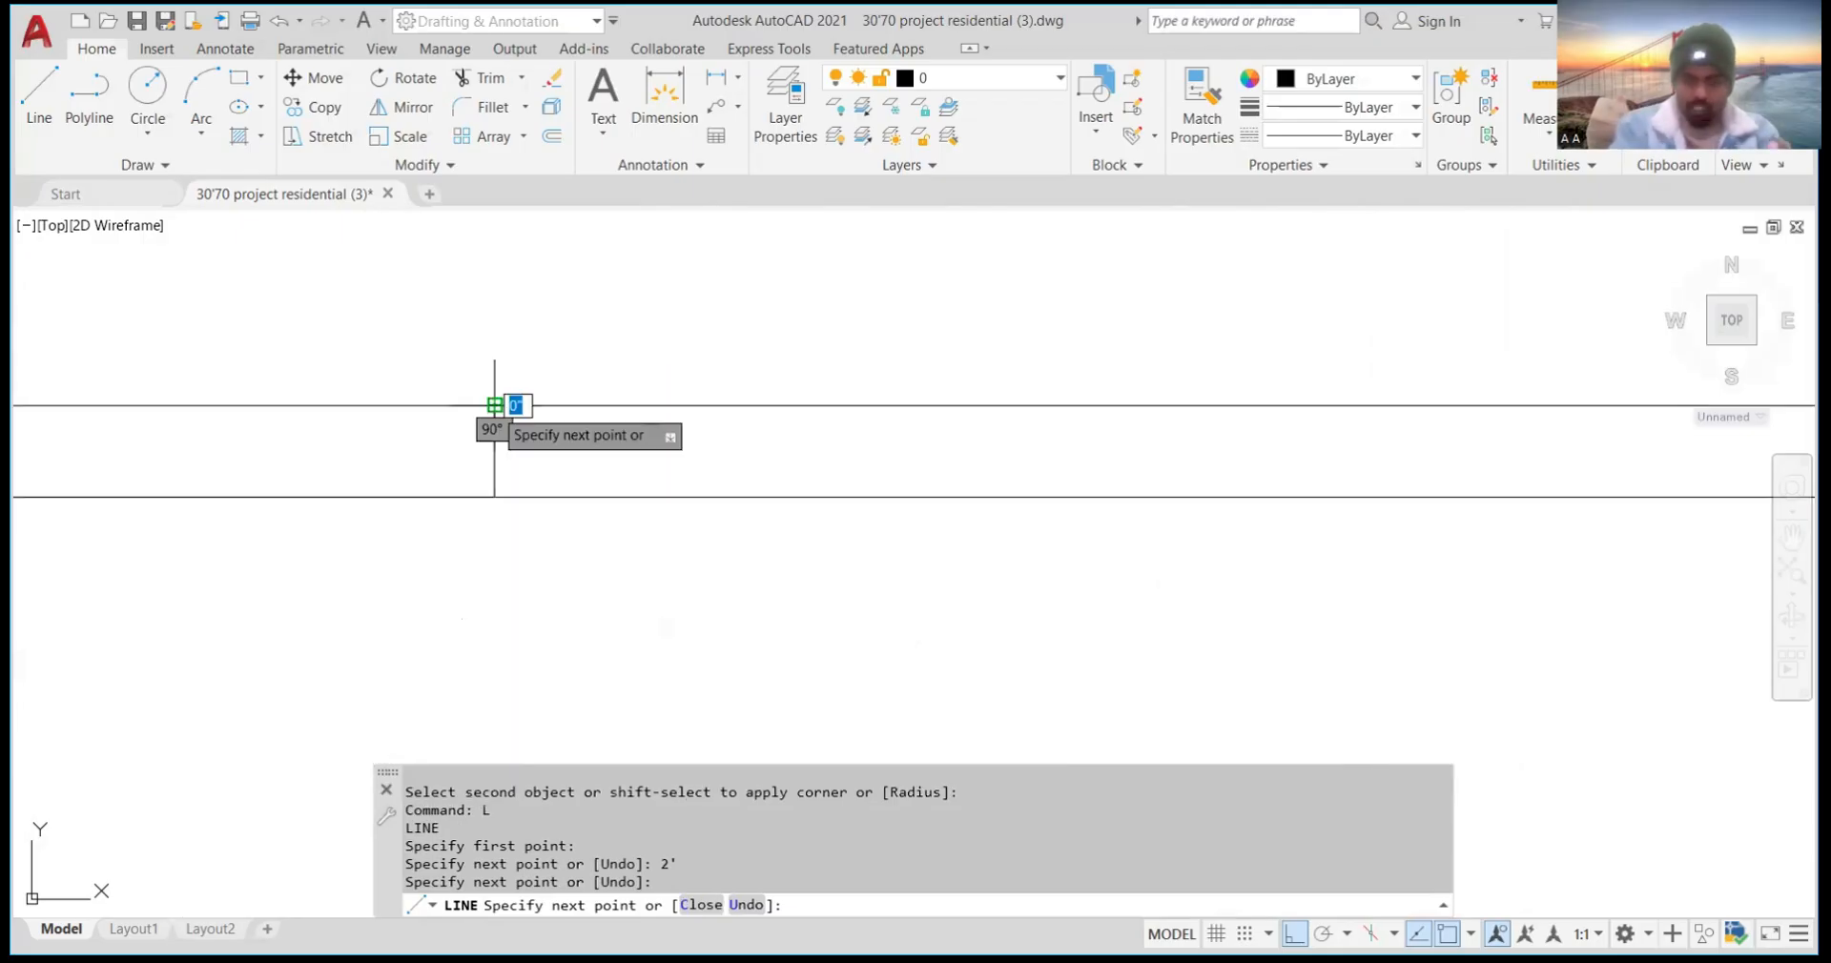
pyautogui.press('Return')
pyautogui.scroll(-3, 506, 405)
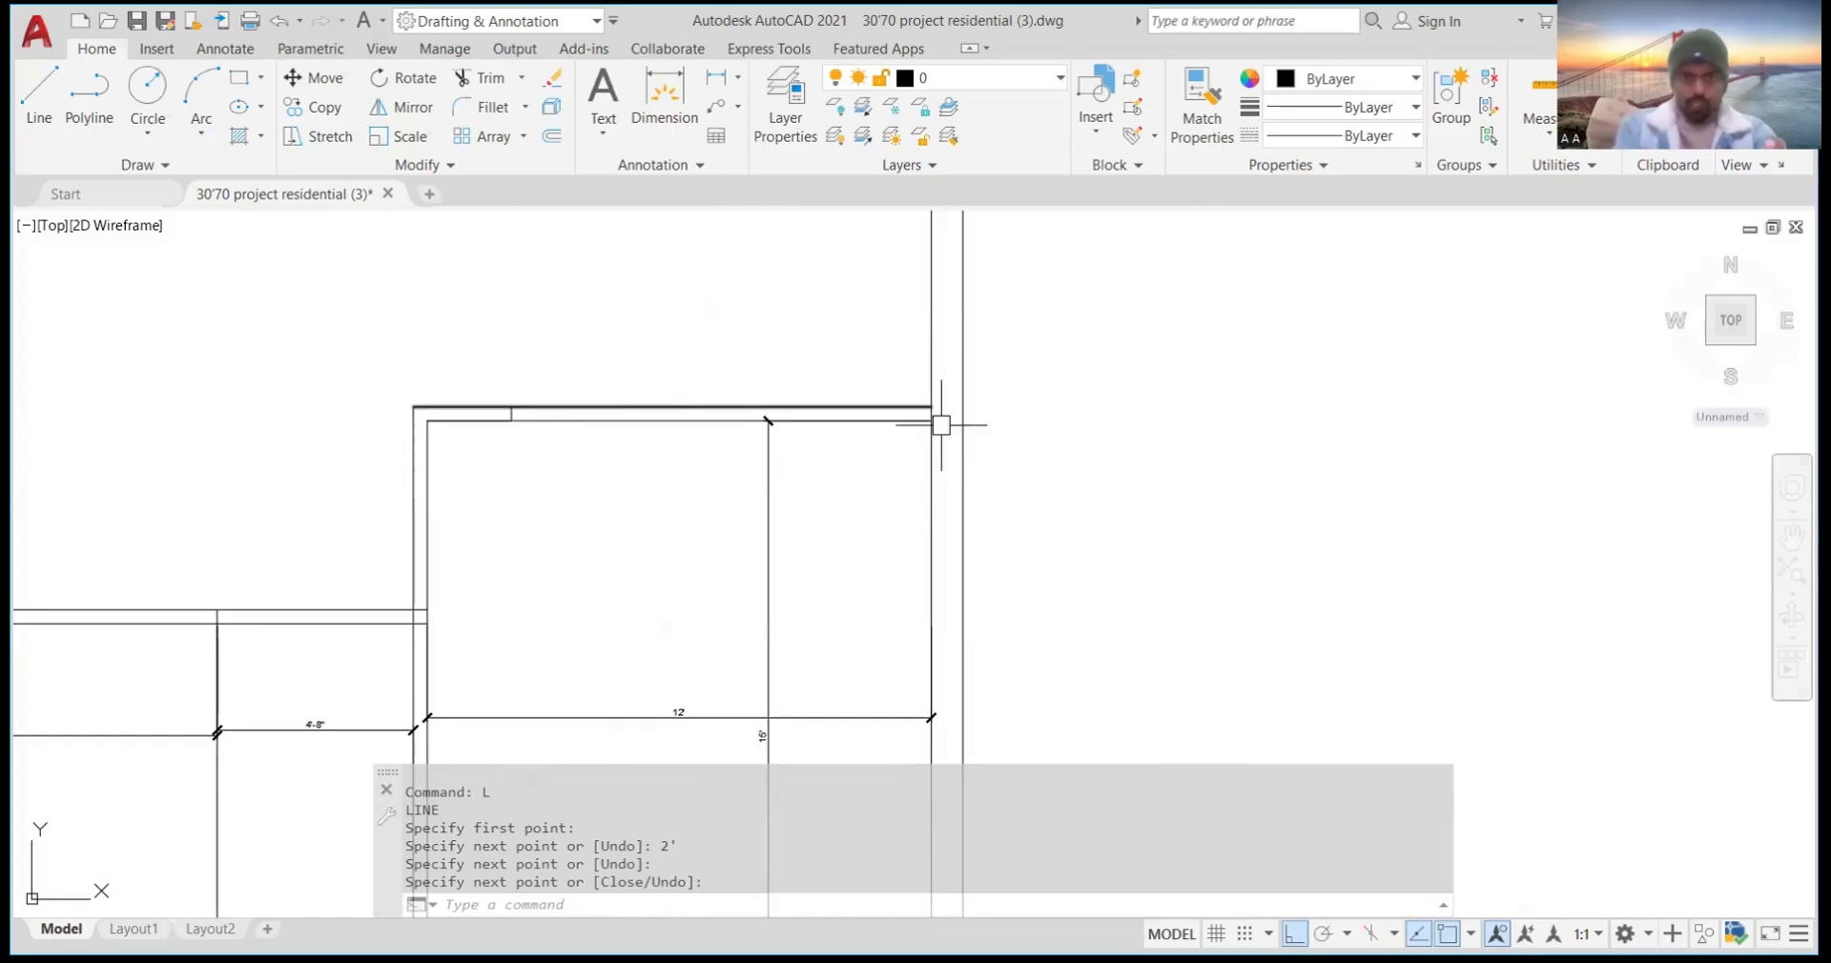
# Draw a line 3' leftward along the upper wall from the drawing room's inner right corner, then across the wall thickness
pyautogui.scroll(3, 936, 415)
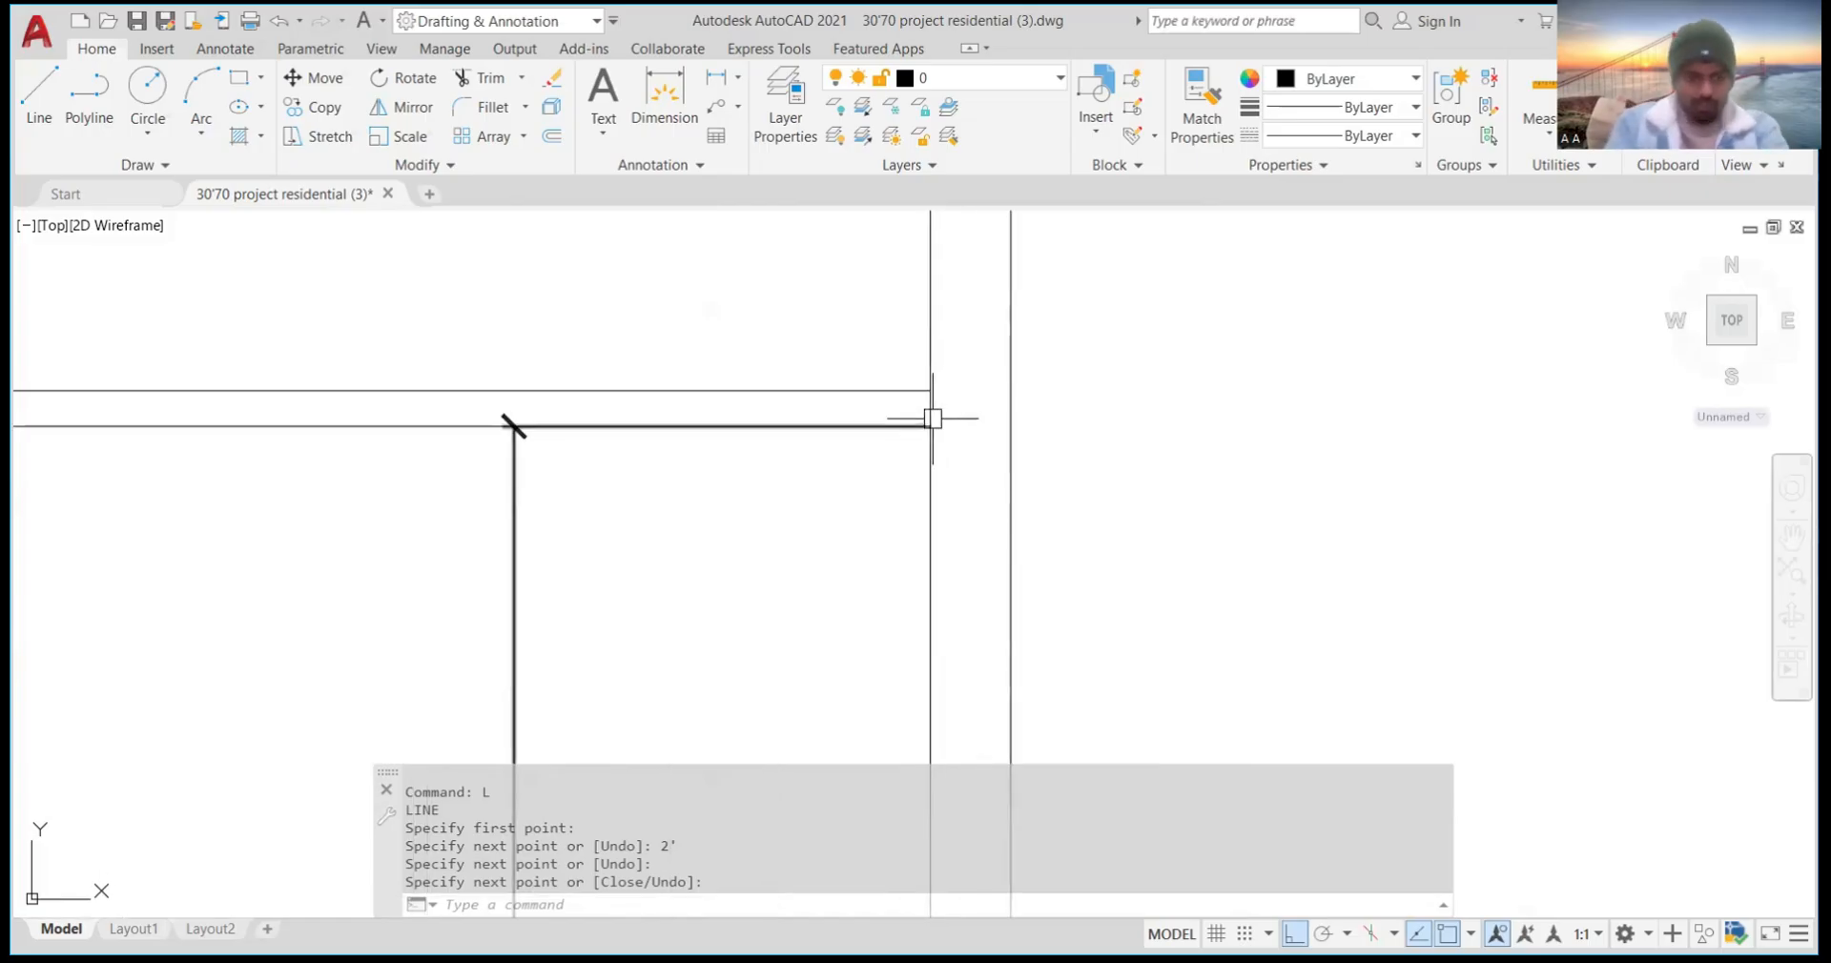
pyautogui.write('L')
pyautogui.press('Return')
pyautogui.click(932, 423)
pyautogui.write('3')
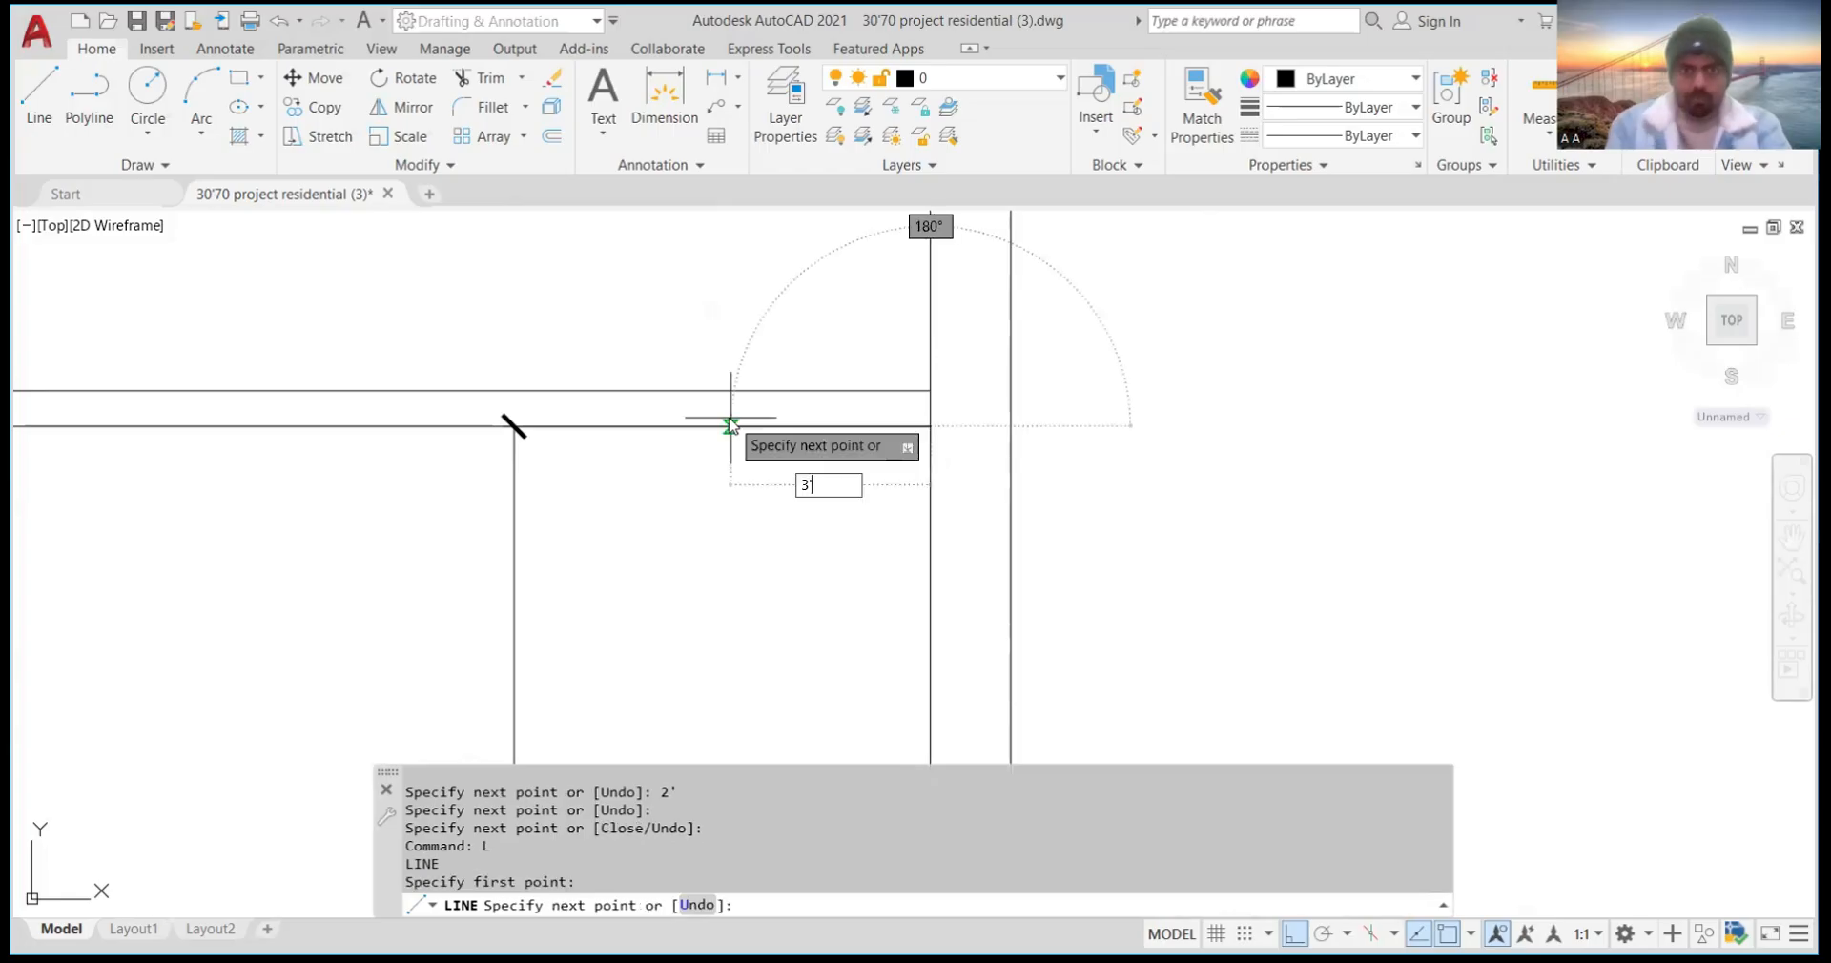
pyautogui.write("'")
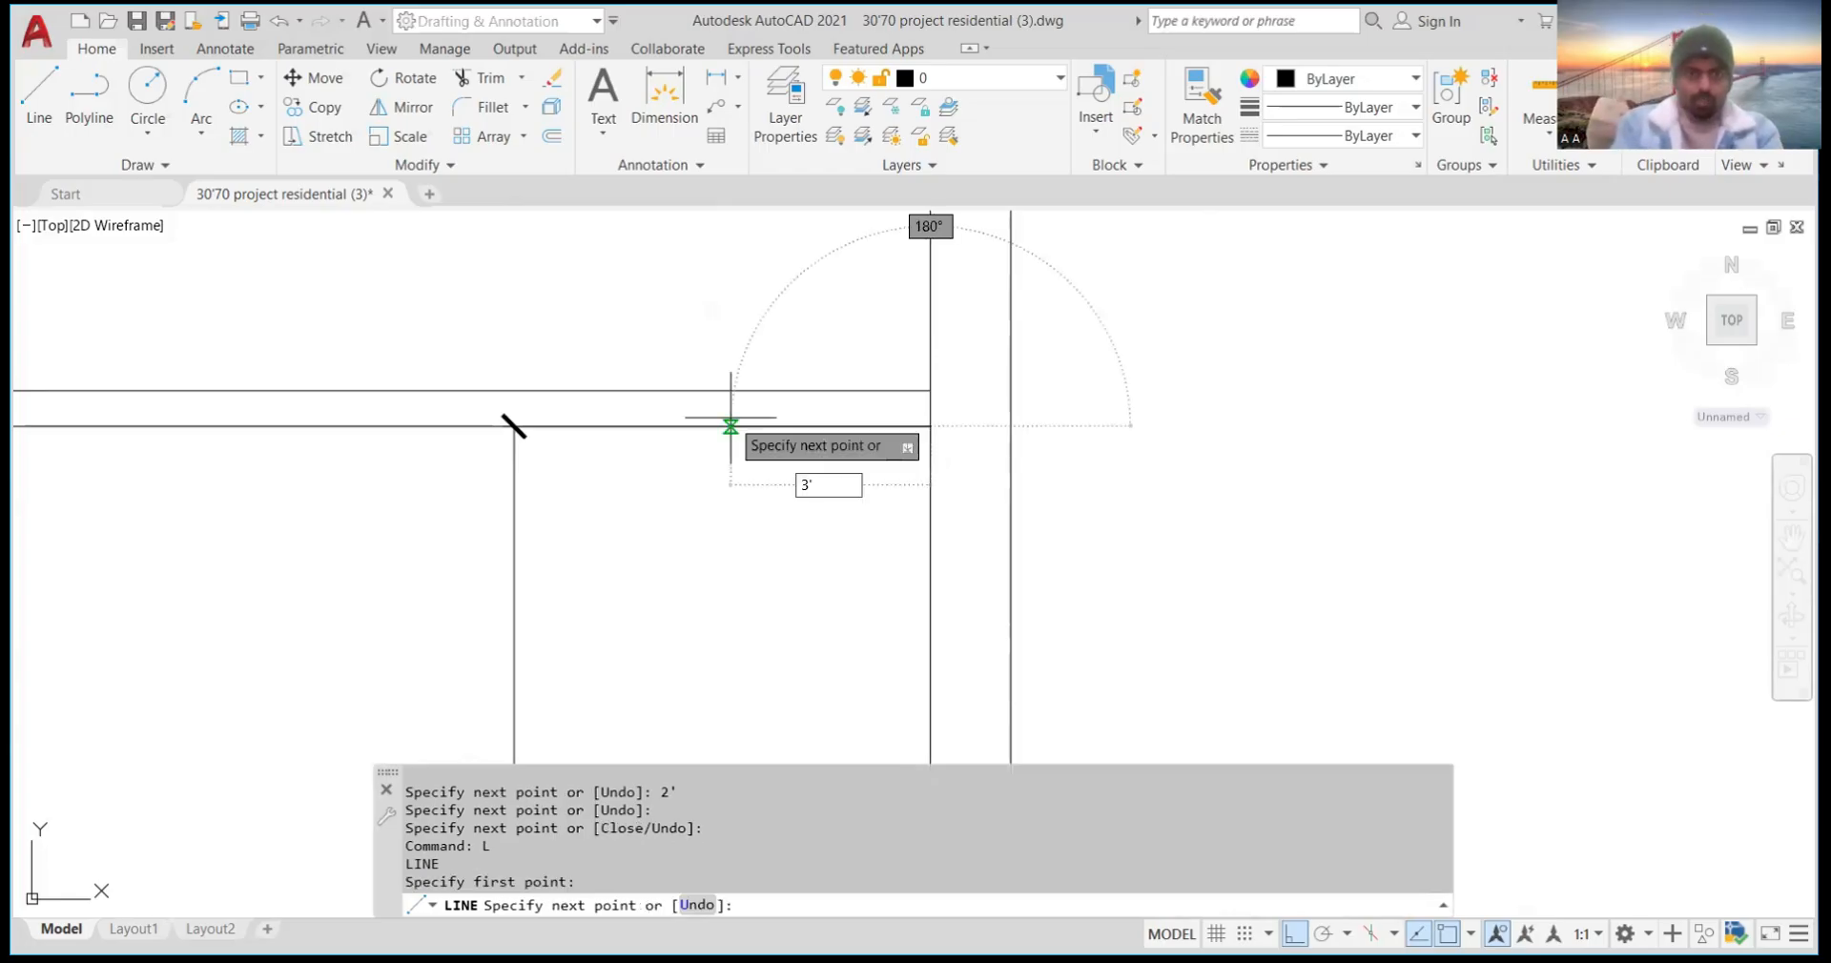
pyautogui.press('Return')
pyautogui.press('Return')
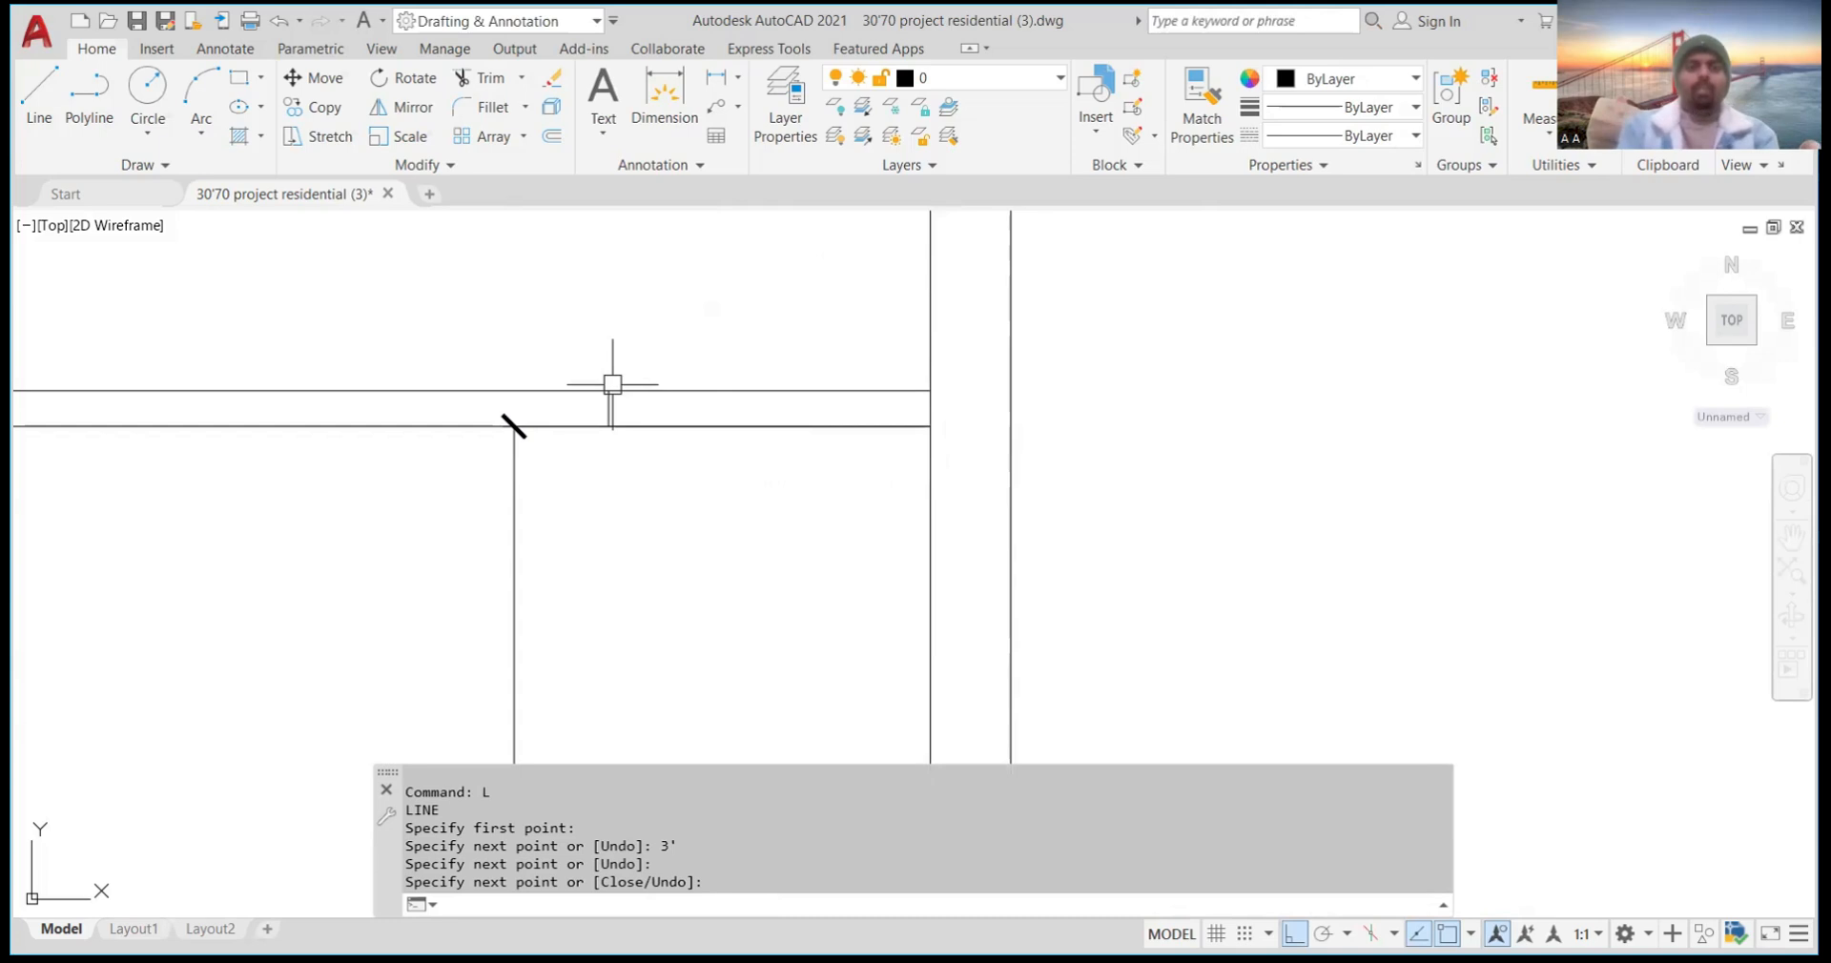
pyautogui.scroll(-4, 729, 396)
pyautogui.scroll(2, 495, 418)
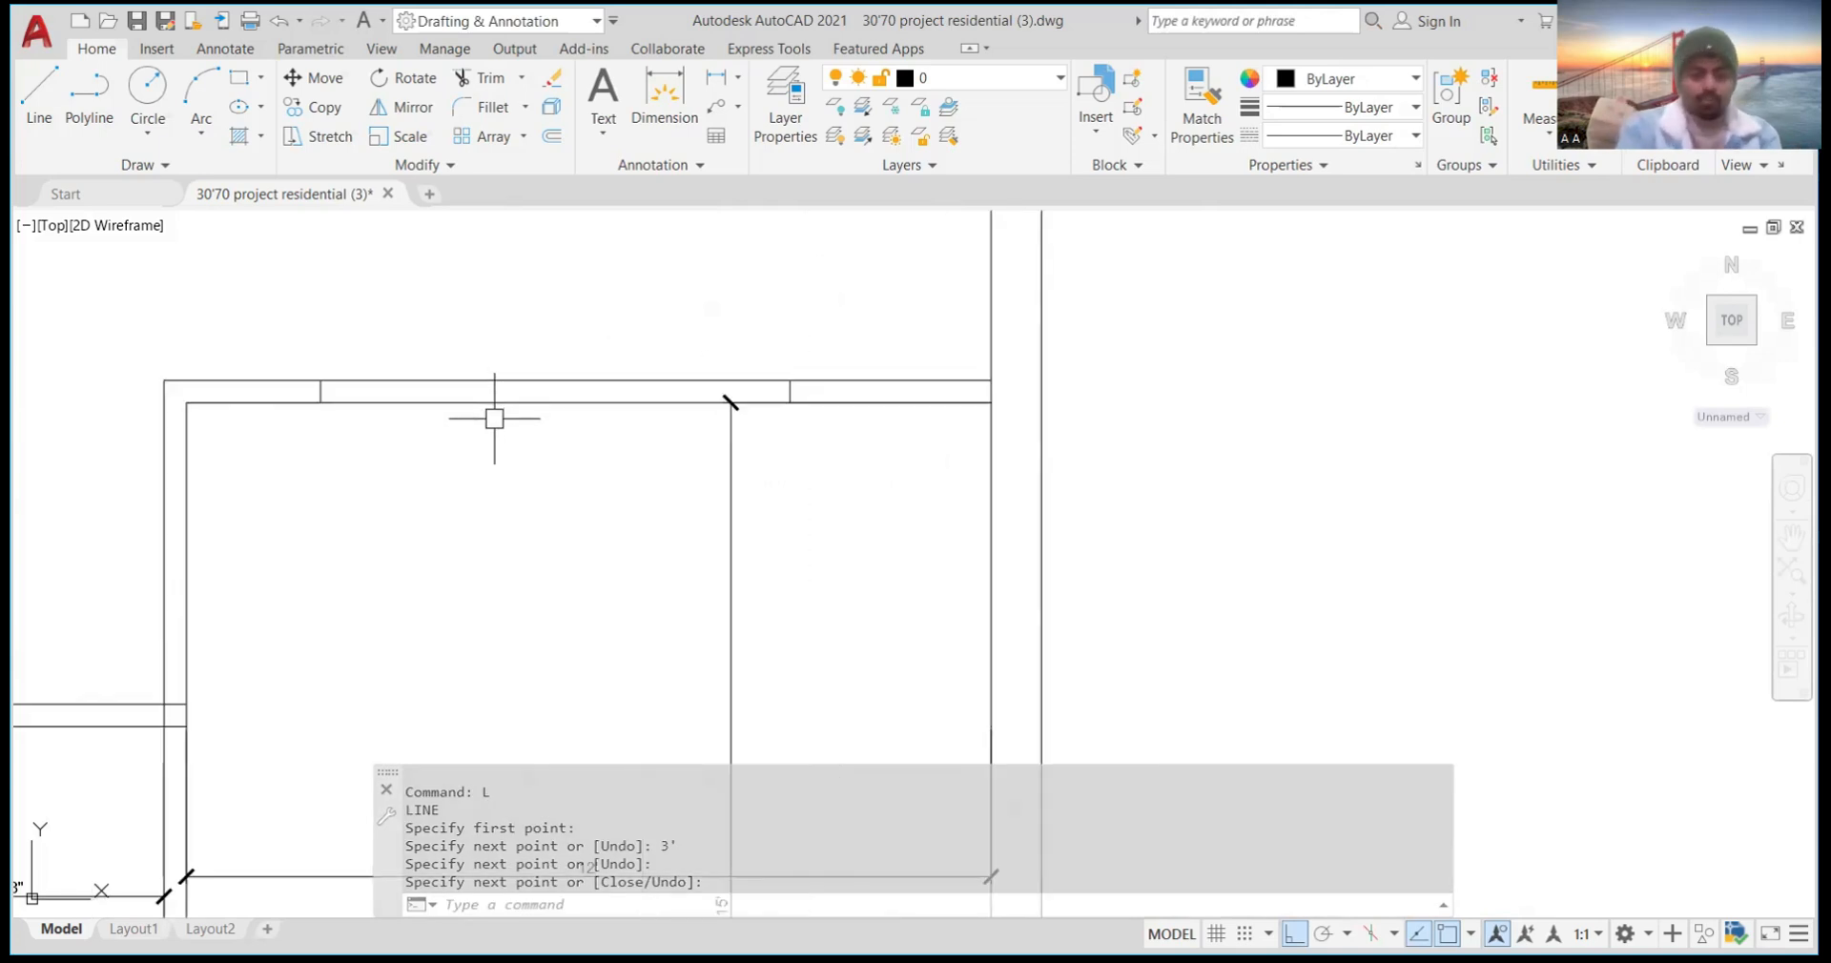
# Trim both lines of the drawing room's upper wall between the two cross lines to open the gap
pyautogui.write('TR')
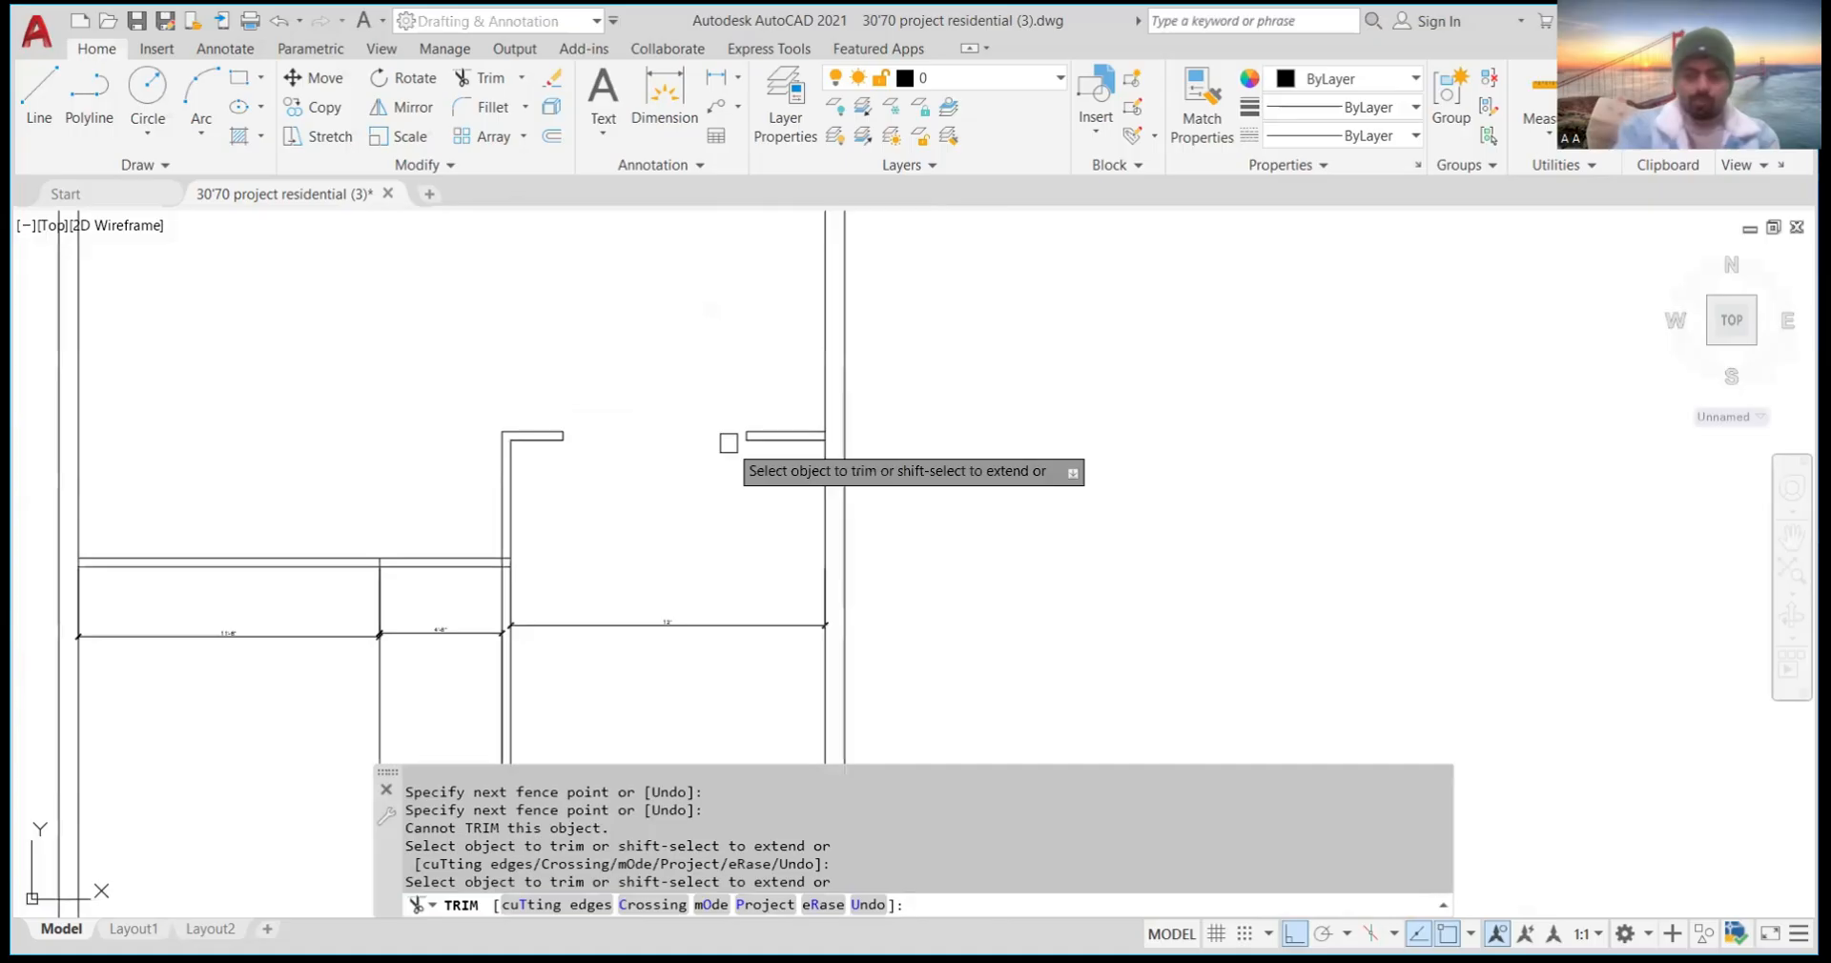
pyautogui.press('Return')
pyautogui.scroll(-3, 753, 401)
pyautogui.scroll(3, 736, 396)
pyautogui.scroll(5, 906, 446)
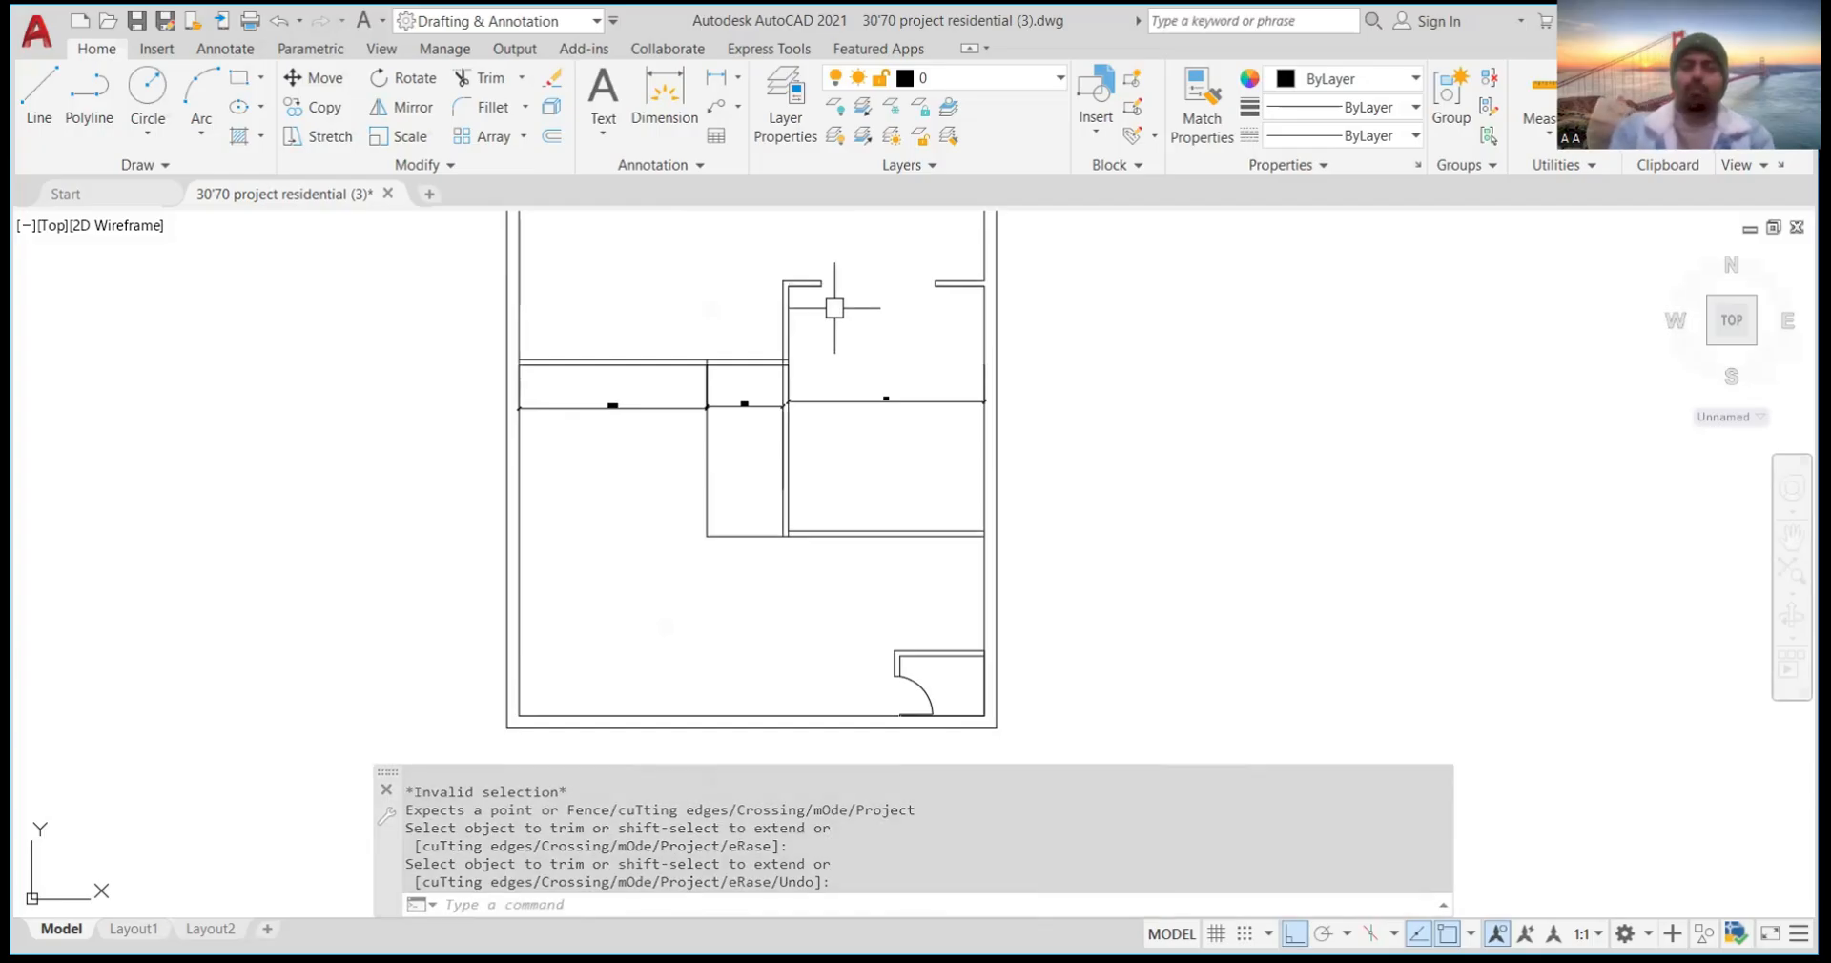
# Examine the drawing room's upper opening, the lobby walls and the left partition junction against the whole plan
pyautogui.scroll(-10, 853, 291)
pyautogui.scroll(8, 833, 283)
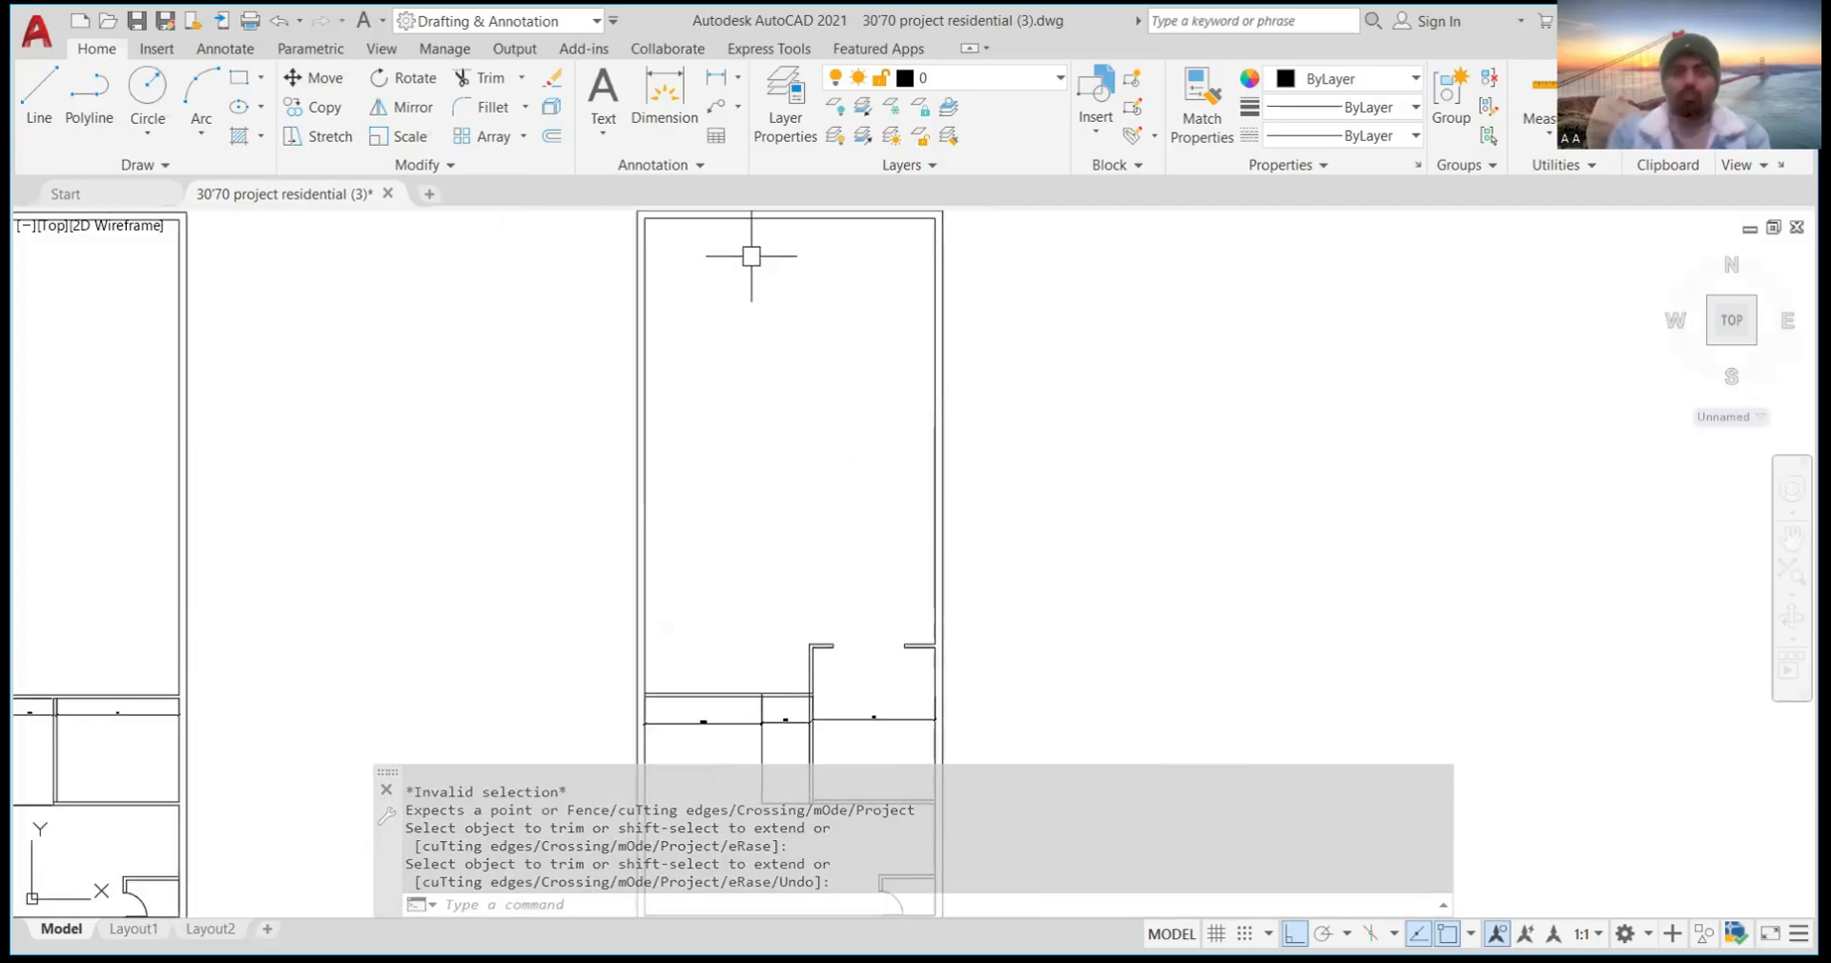
pyautogui.scroll(-4, 856, 286)
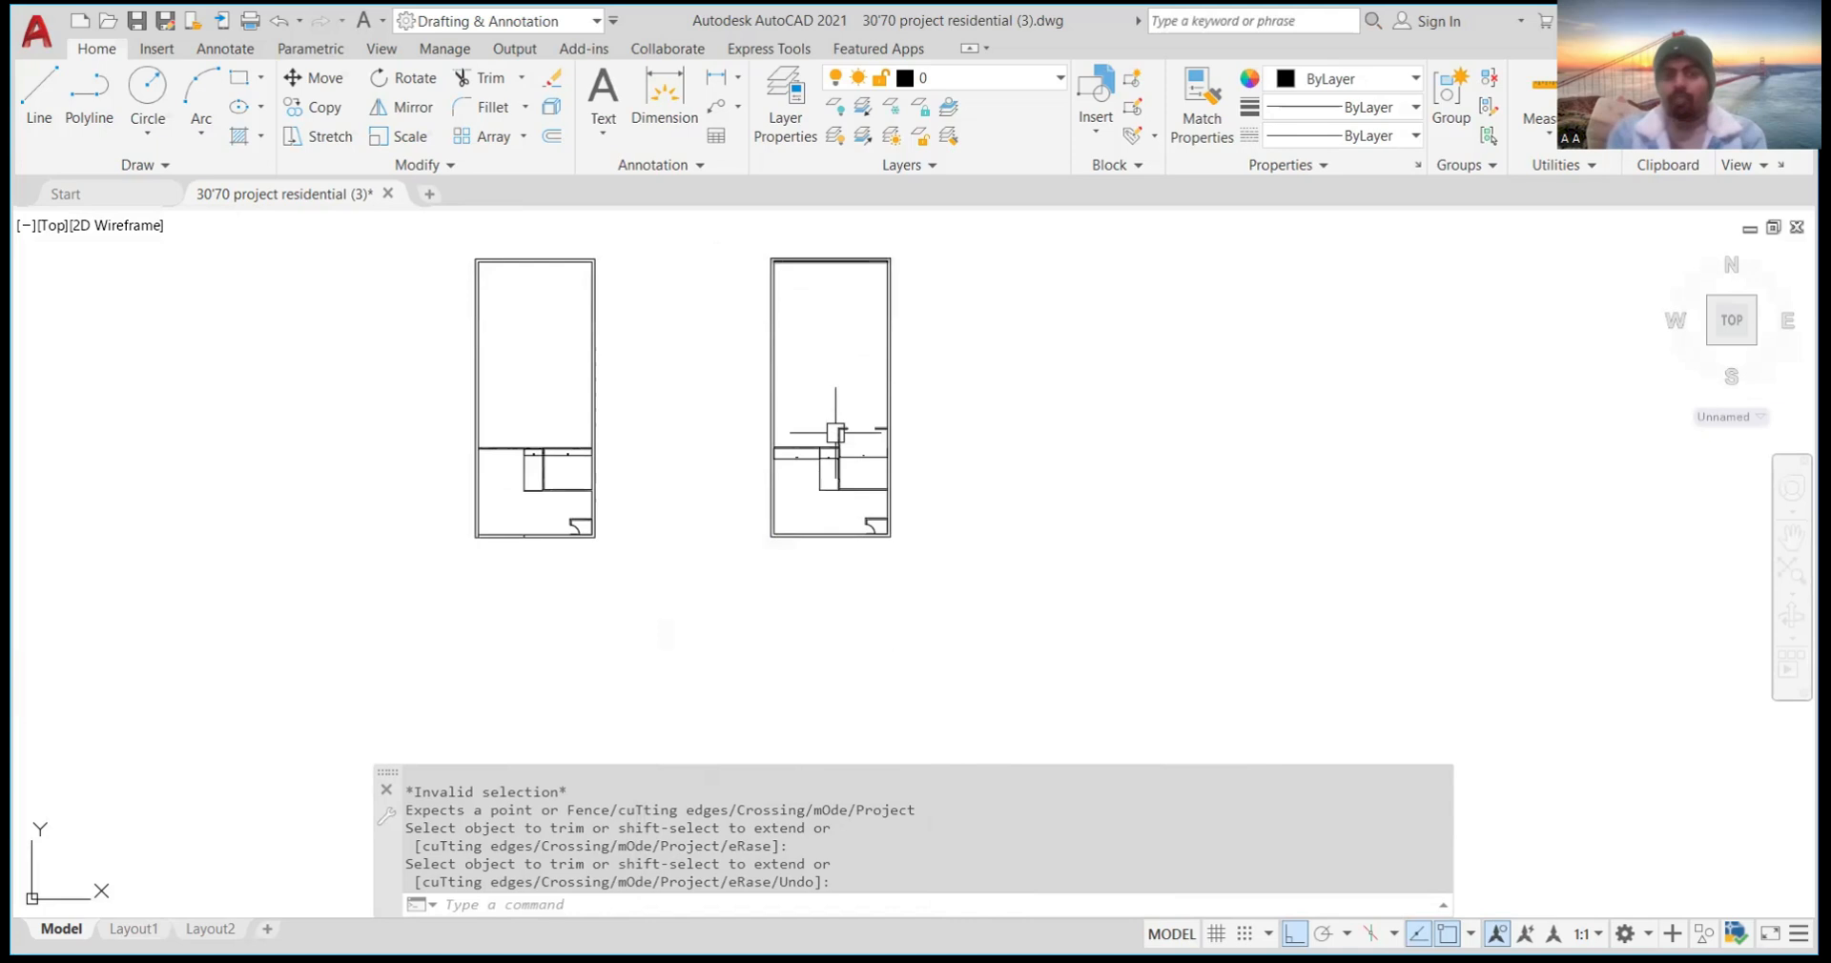
pyautogui.scroll(6, 838, 439)
pyautogui.scroll(6, 687, 453)
pyautogui.scroll(-8, 700, 442)
pyautogui.scroll(4, 697, 439)
pyautogui.scroll(-5, 690, 434)
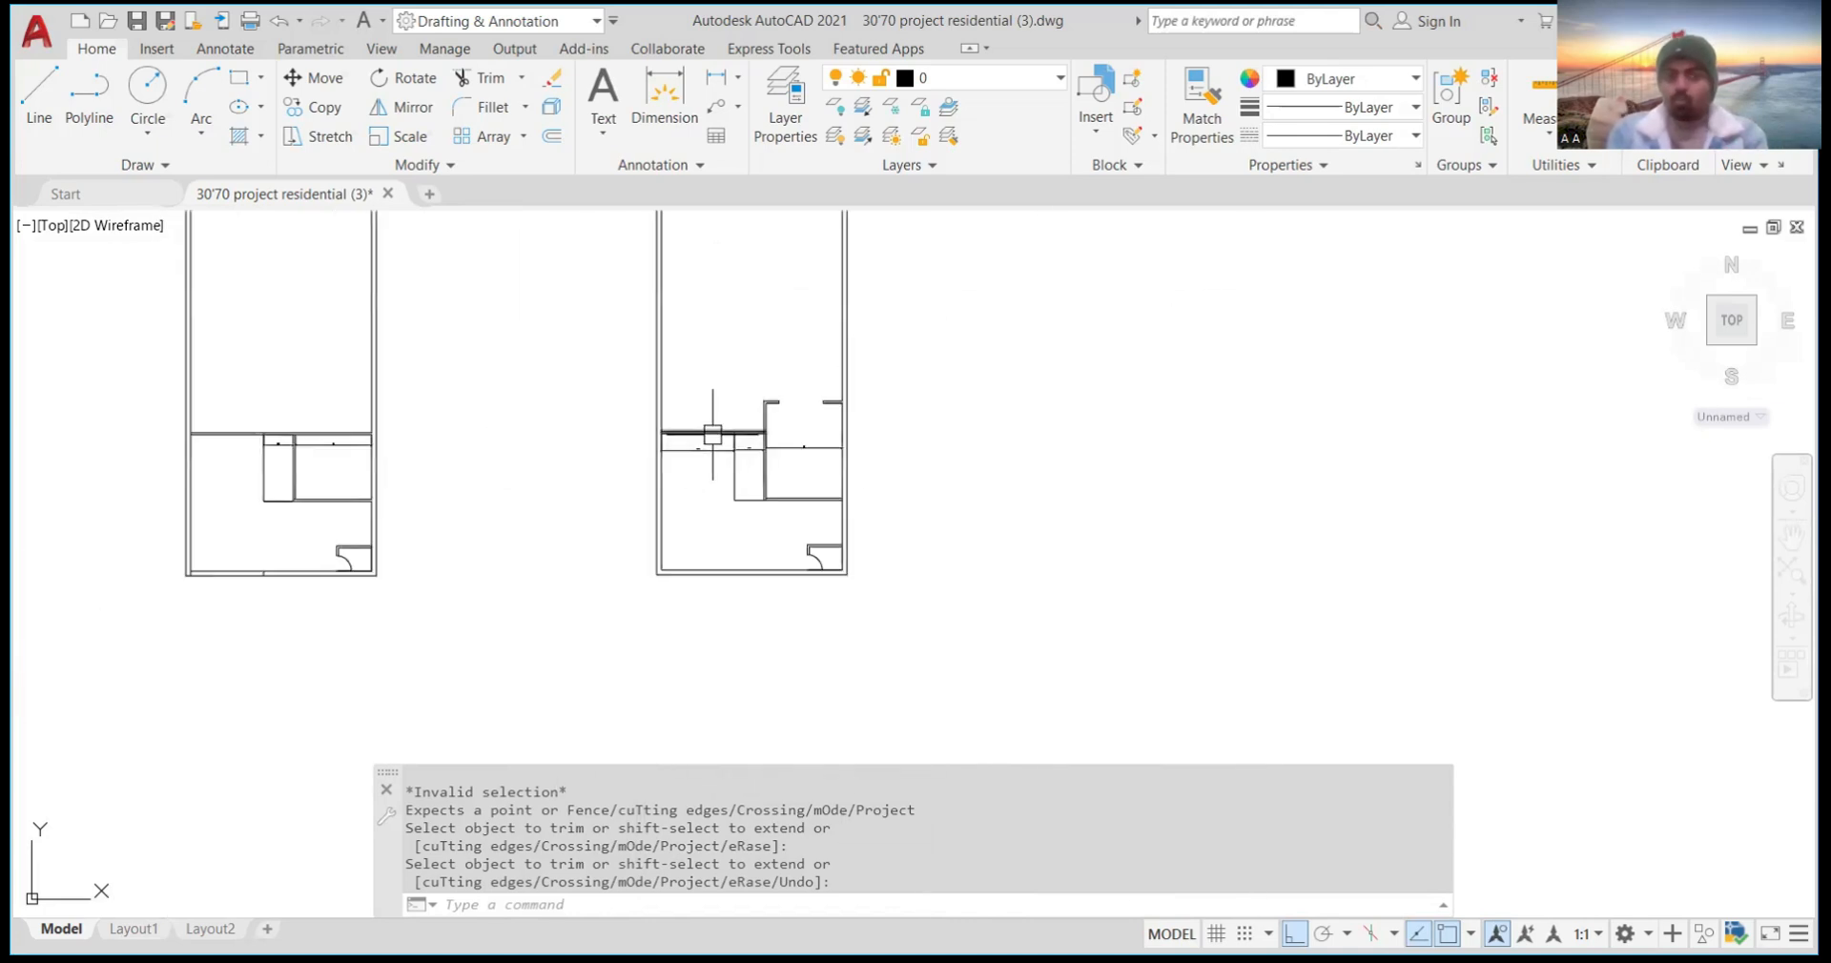
pyautogui.scroll(-2, 735, 442)
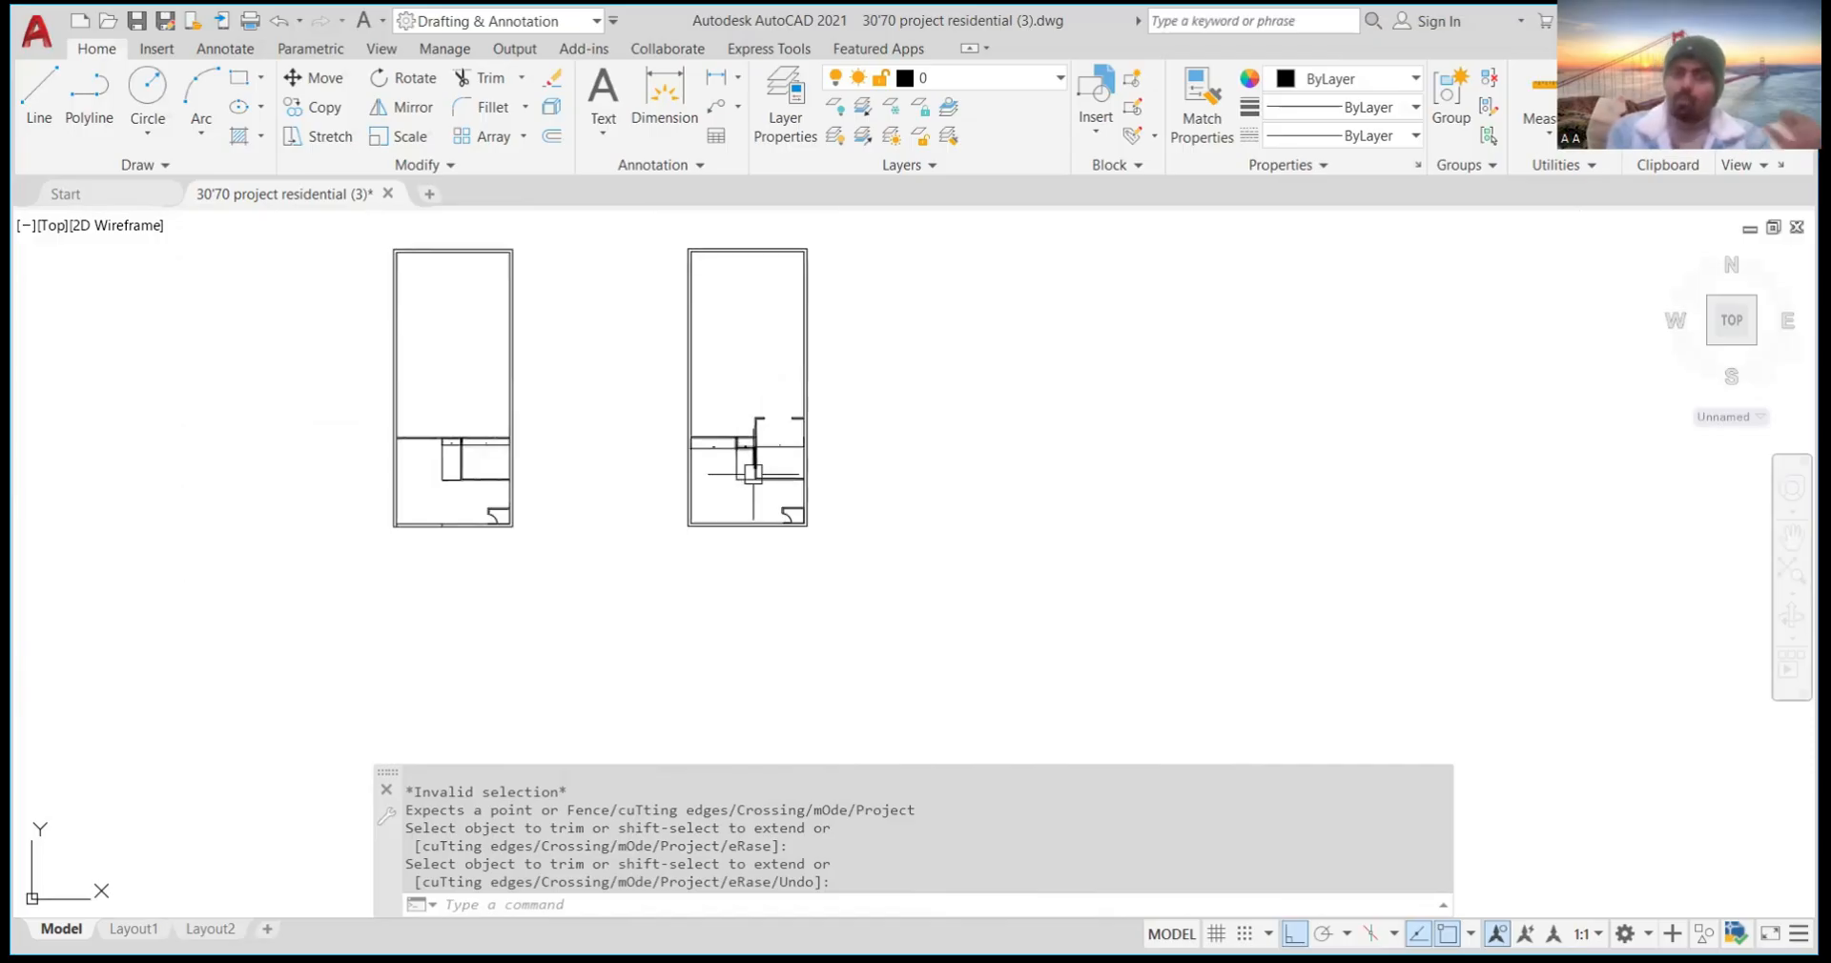
pyautogui.scroll(5, 735, 431)
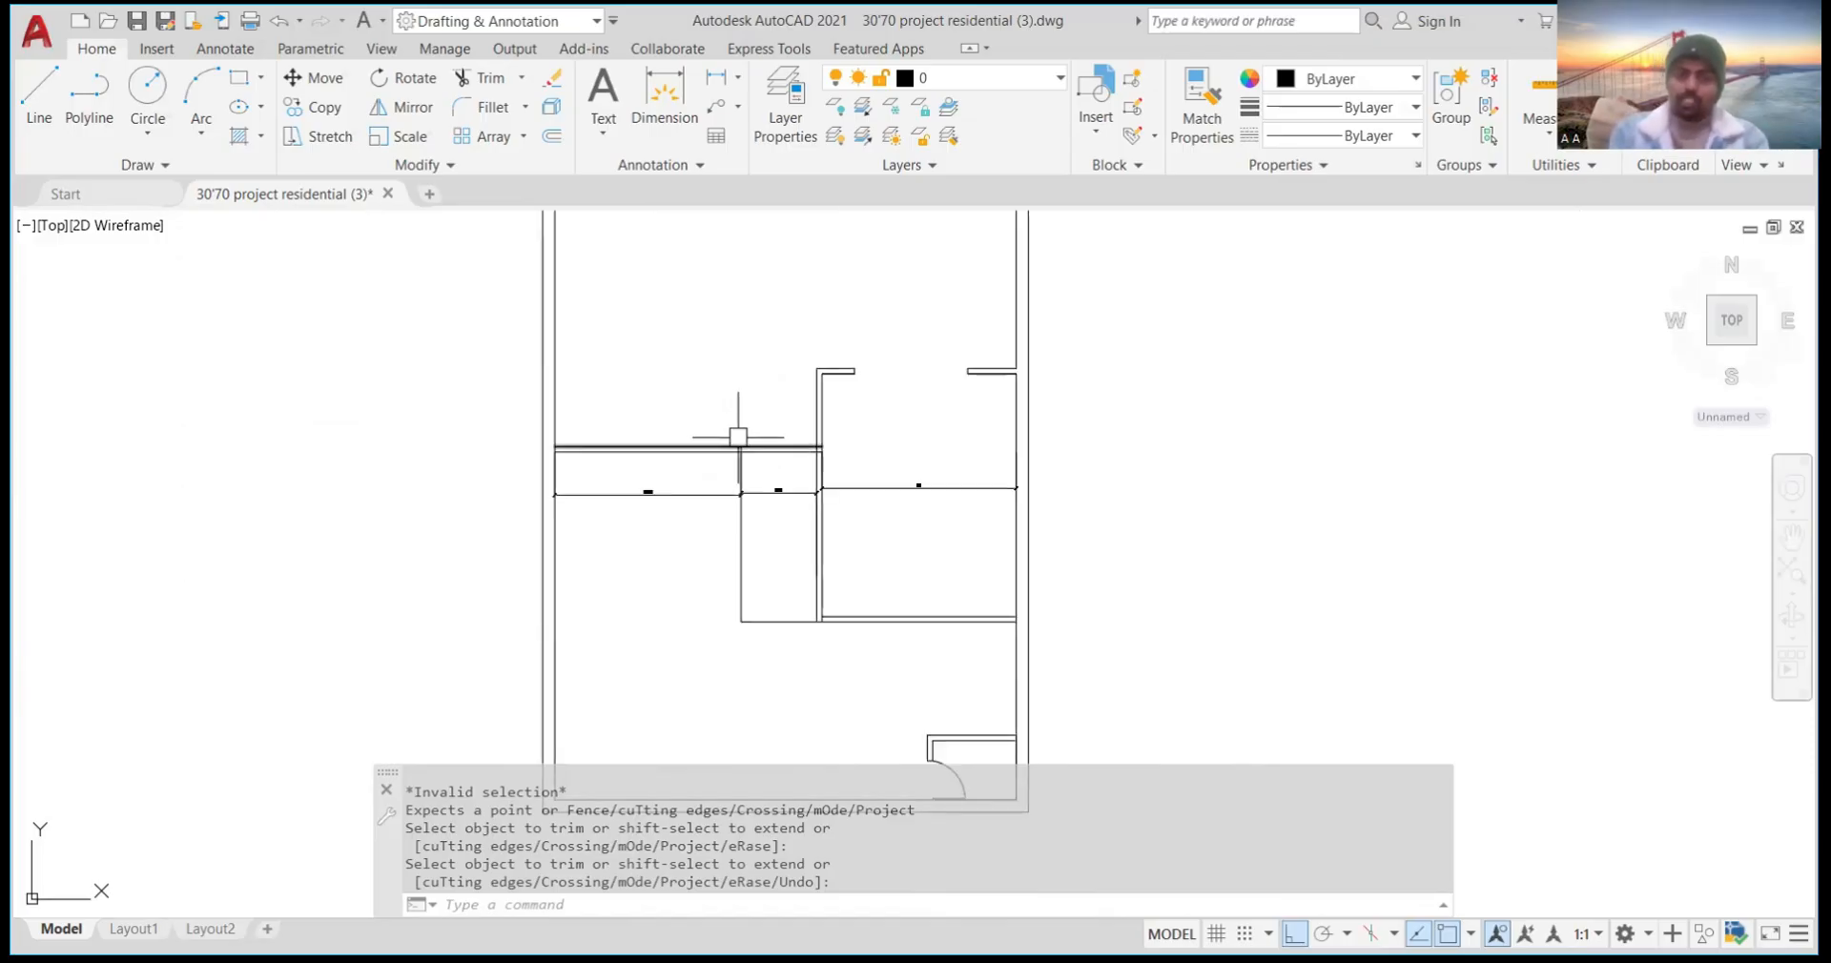
pyautogui.scroll(-3, 744, 443)
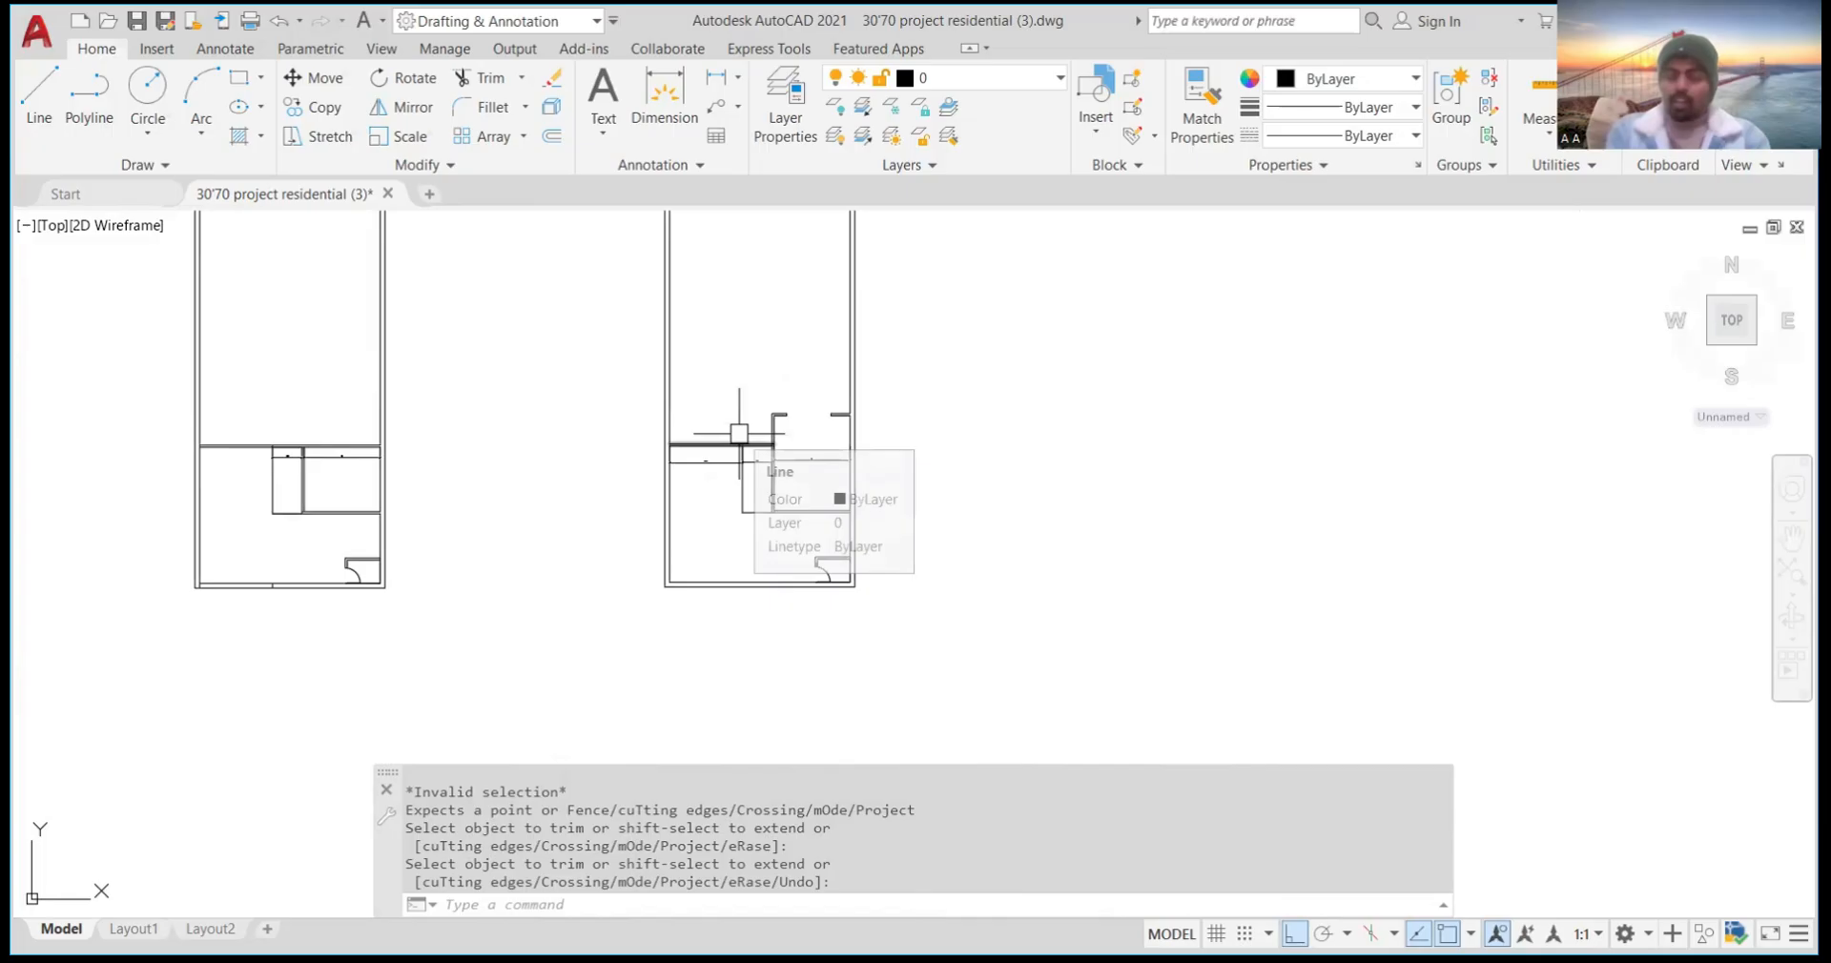
pyautogui.scroll(6, 754, 447)
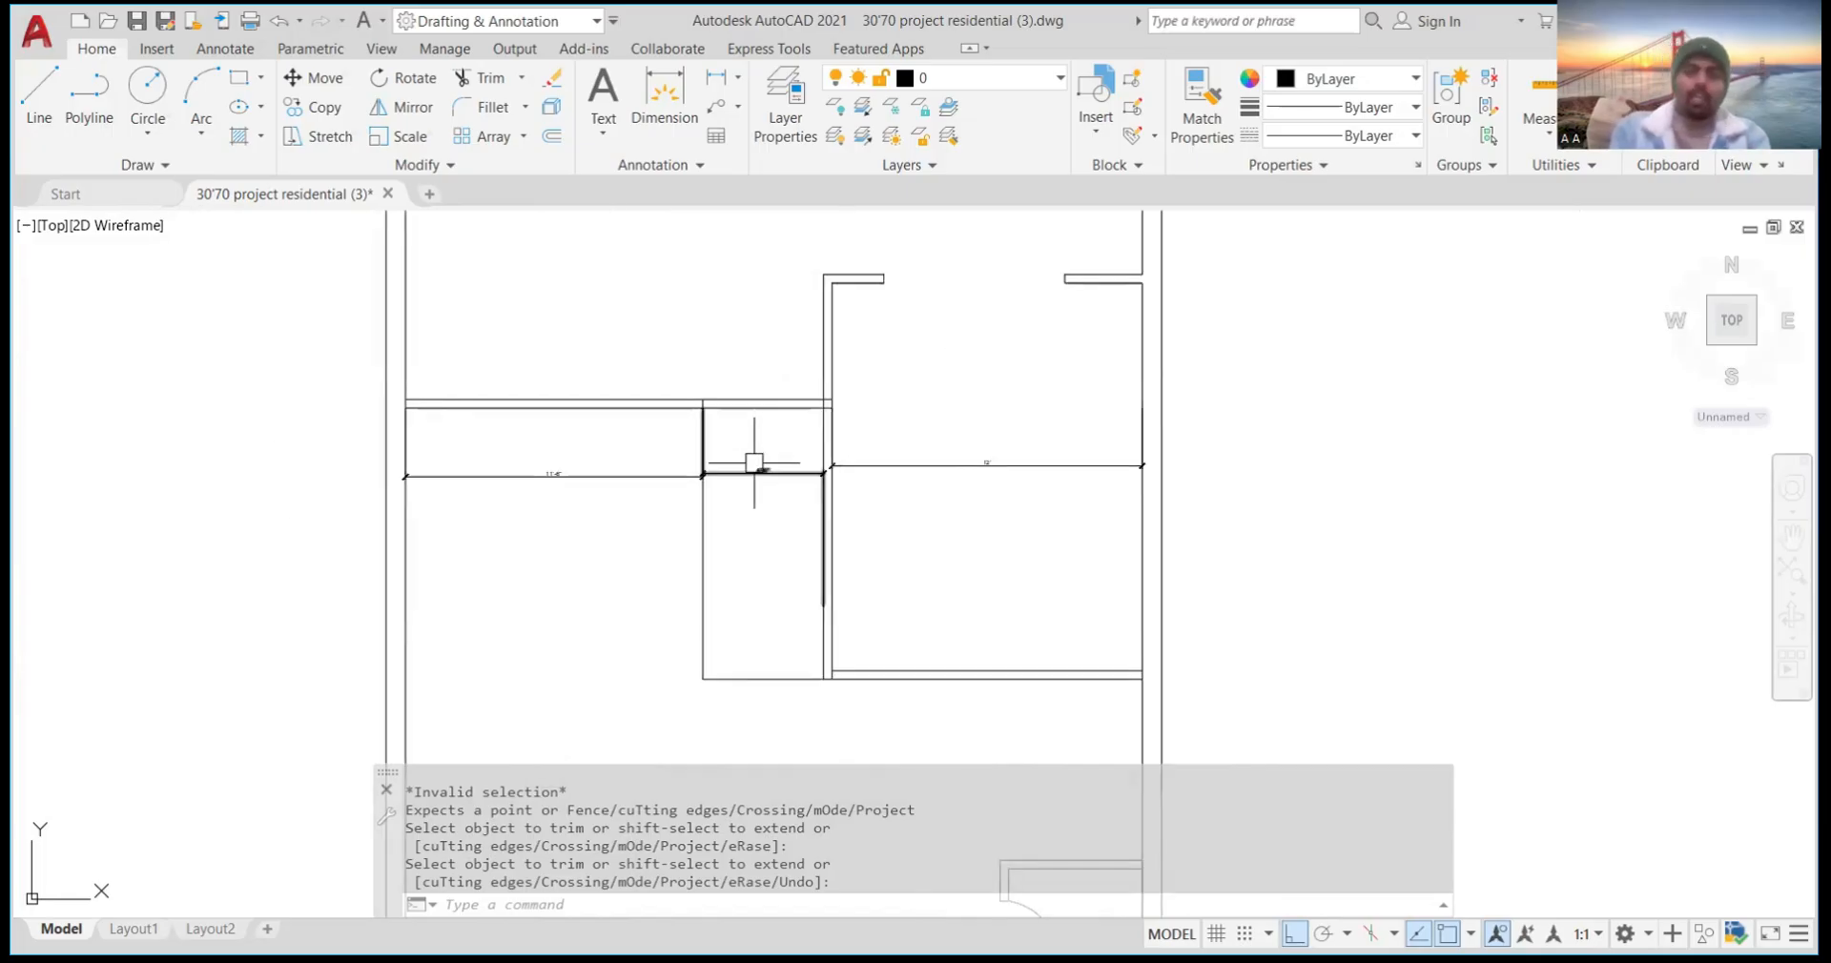
pyautogui.scroll(-6, 762, 440)
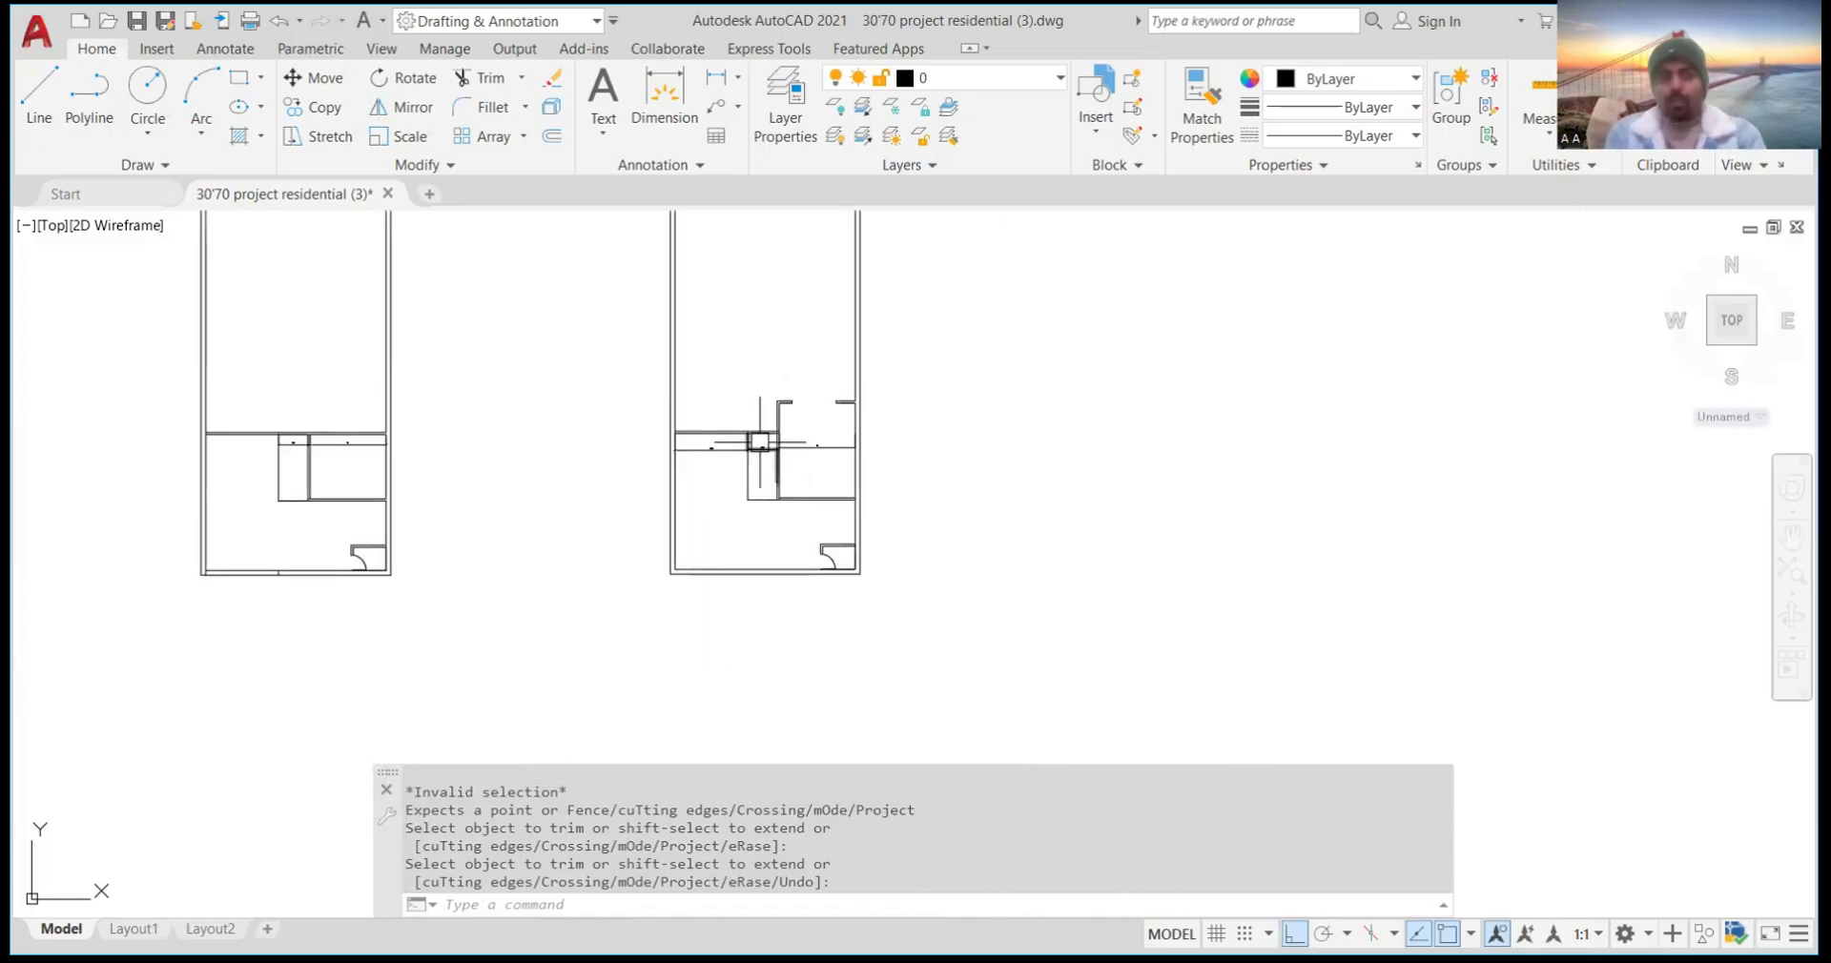
pyautogui.scroll(5, 764, 458)
pyautogui.scroll(-5, 764, 460)
pyautogui.scroll(8, 764, 456)
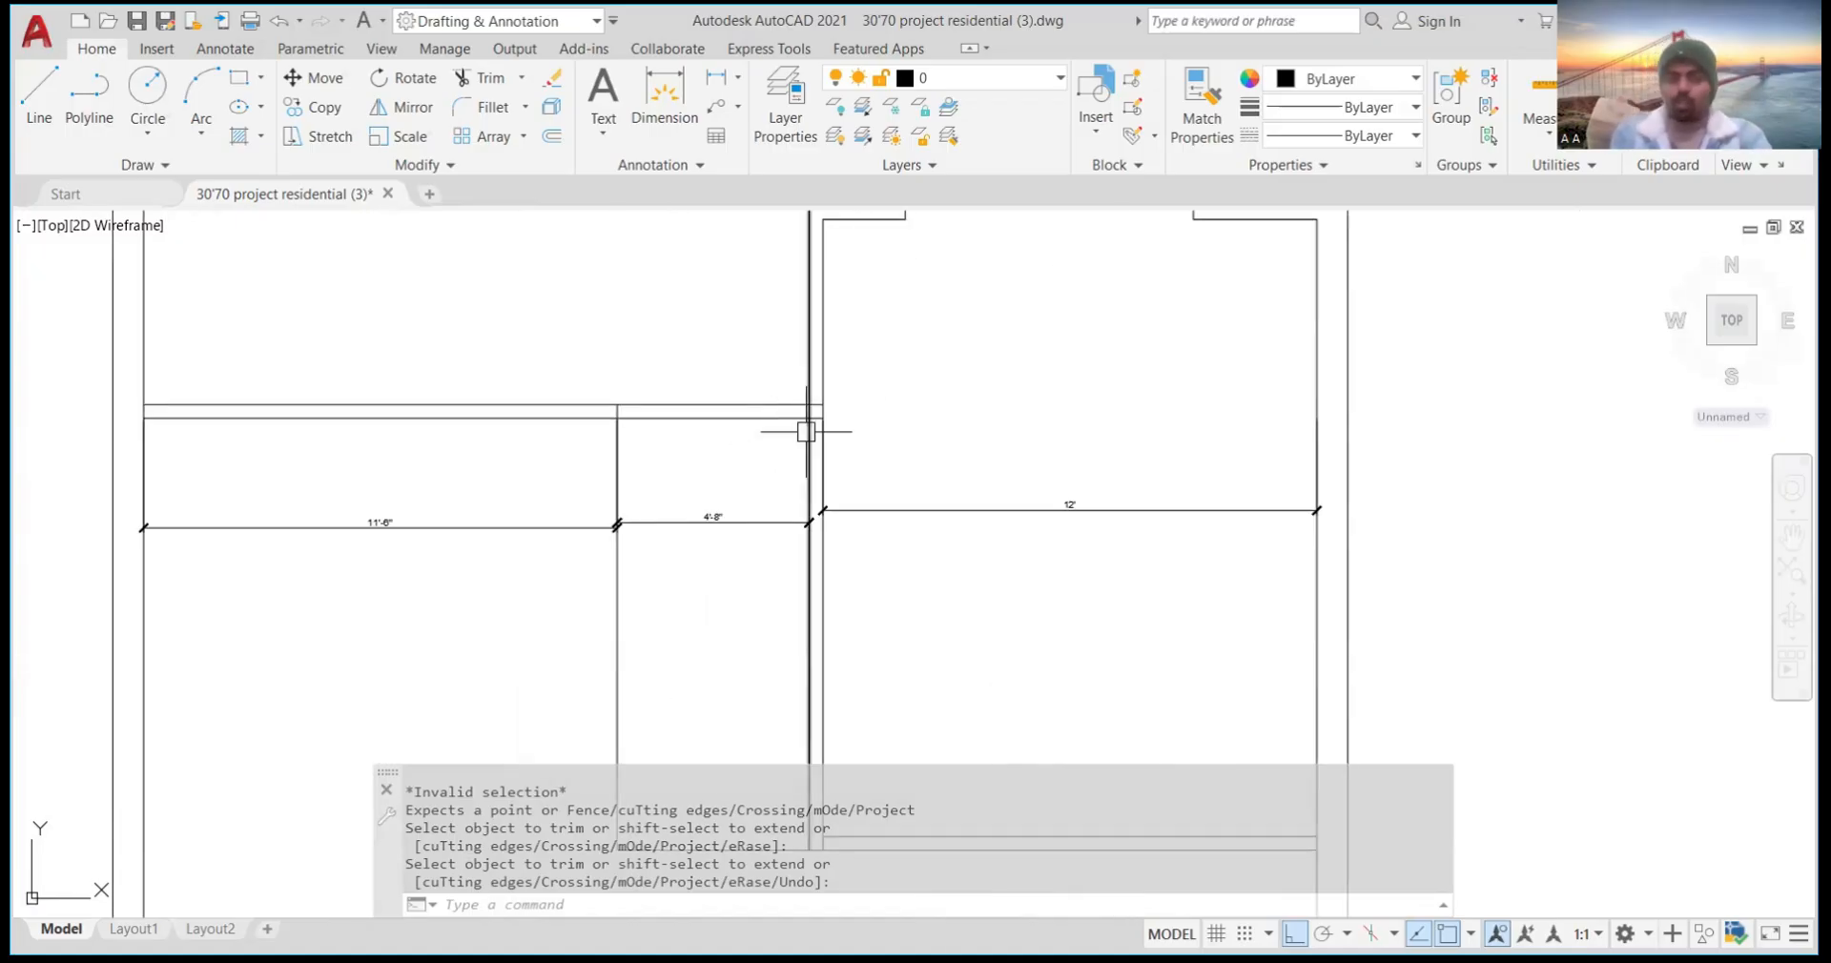
# Trim the horizontal lobby wall's lines where they cross the drawing room's left partition
pyautogui.scroll(4, 830, 415)
pyautogui.scroll(-6, 846, 413)
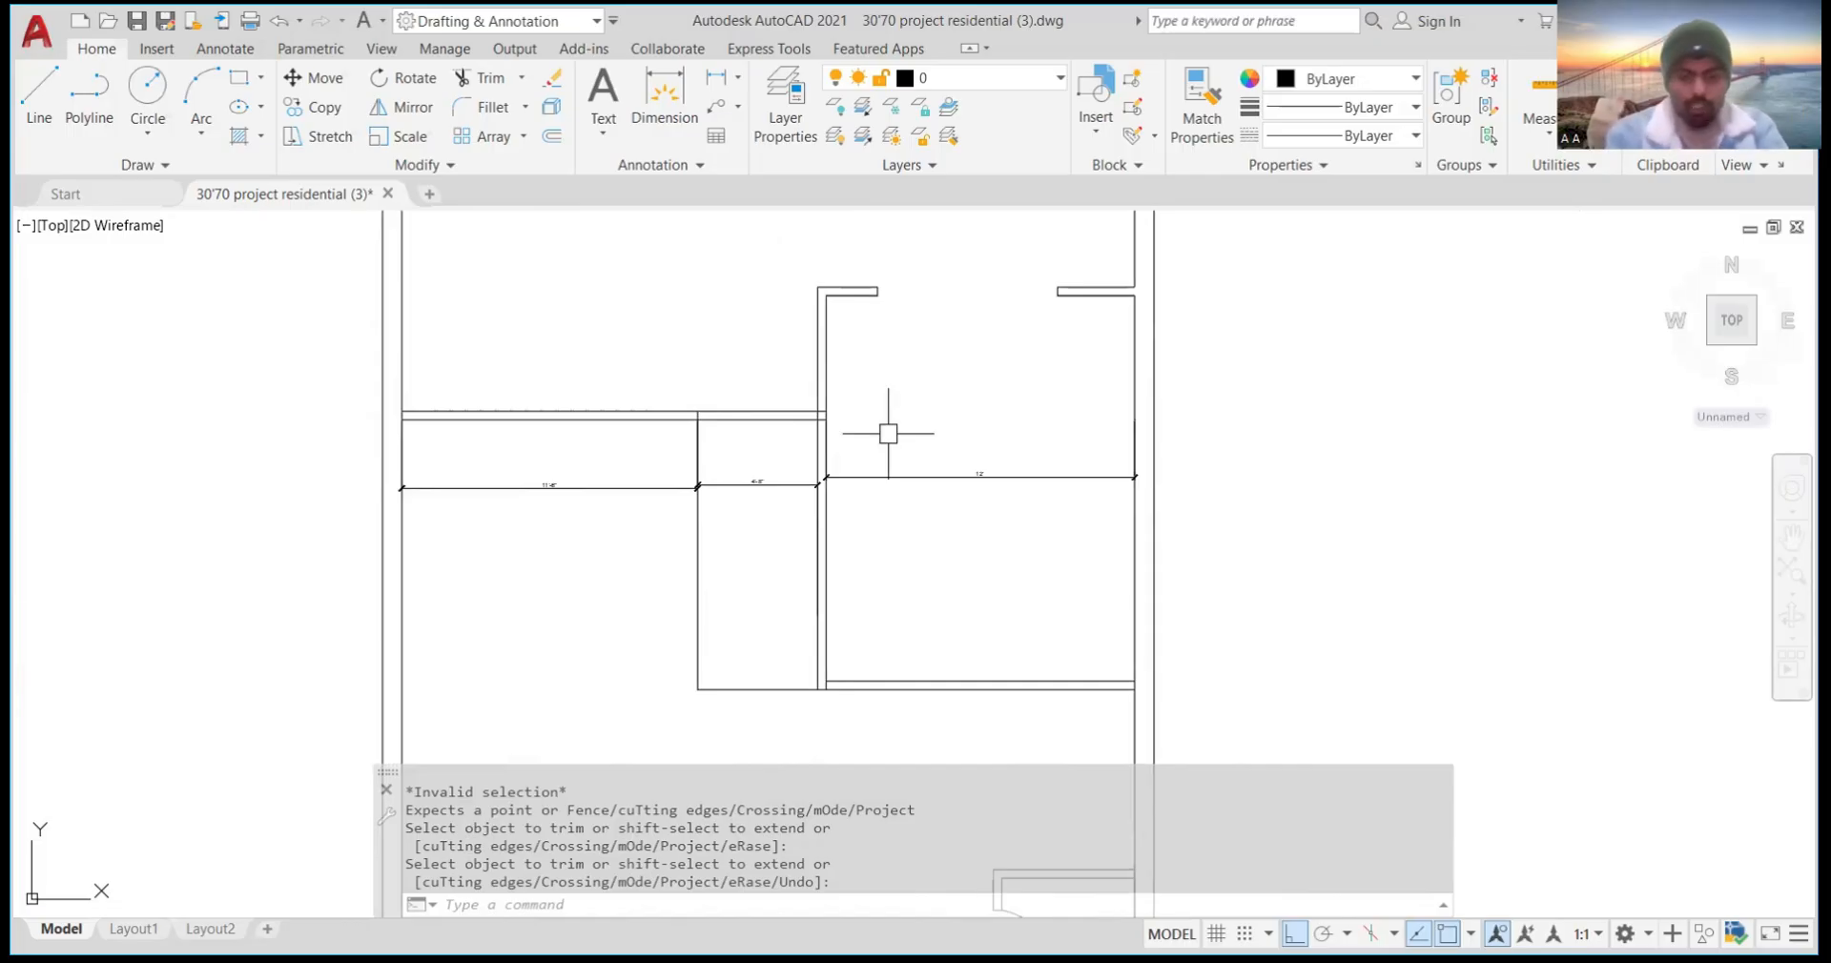
pyautogui.press('Return')
pyautogui.press('Return')
pyautogui.scroll(4, 897, 439)
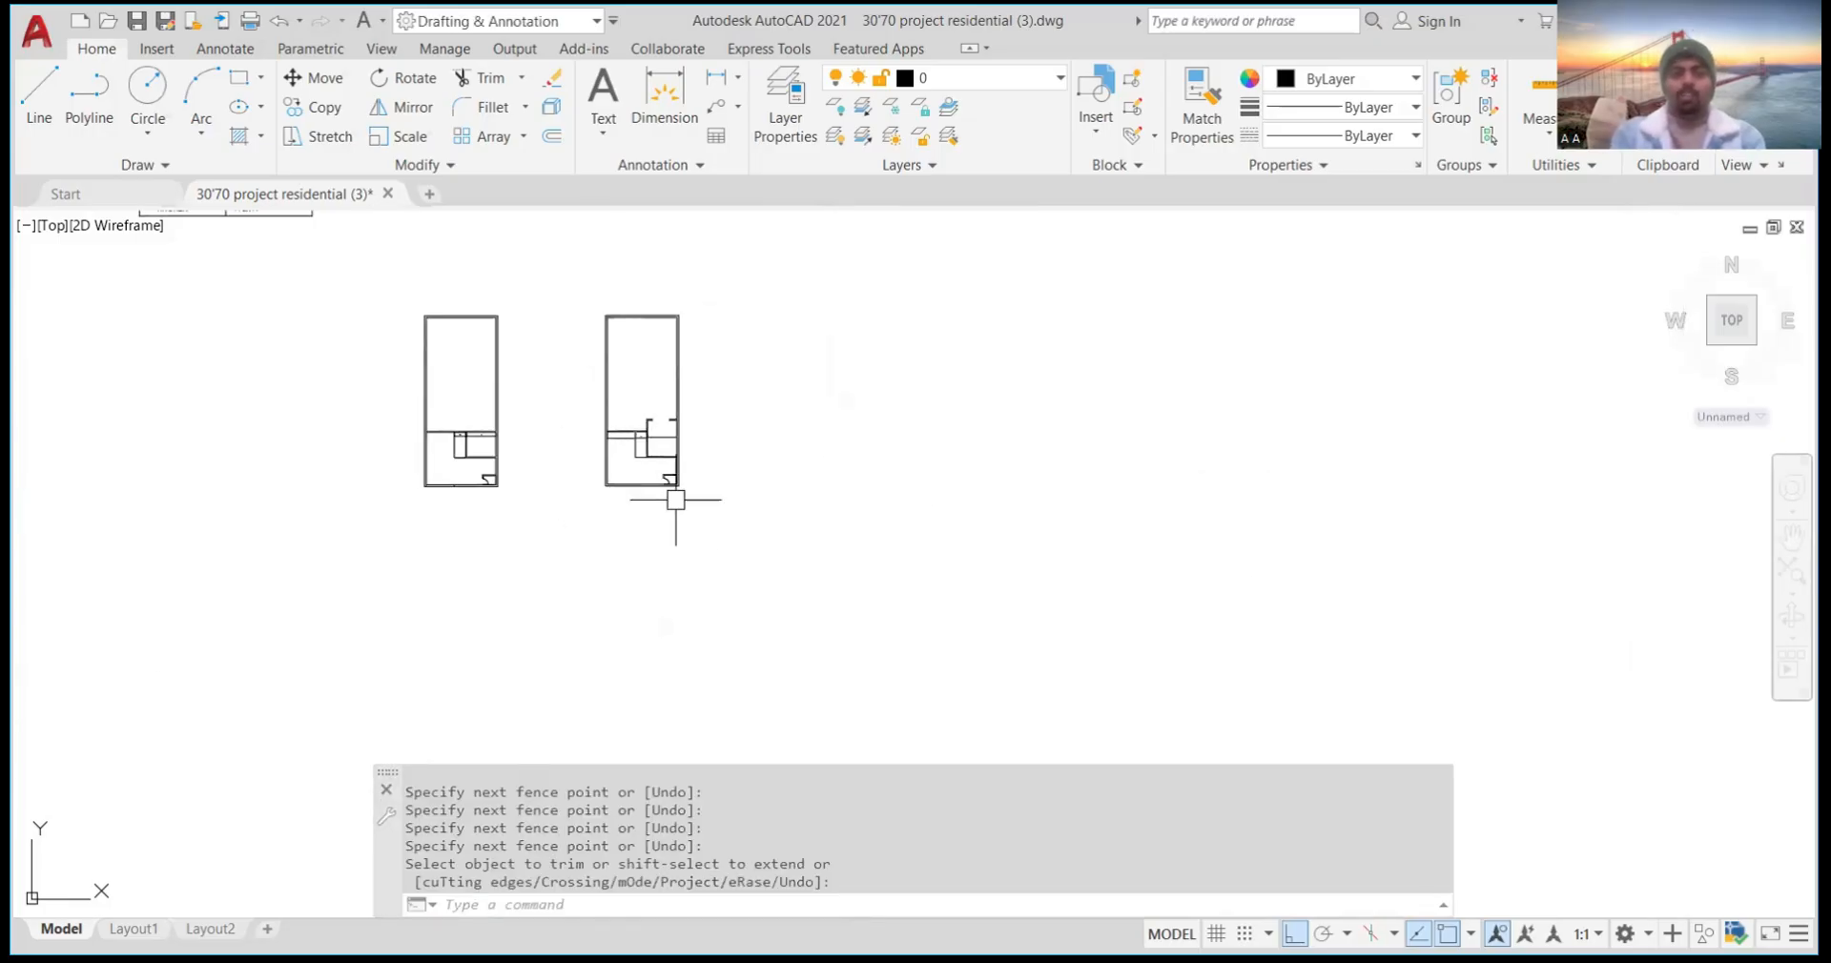
# Check the trimmed junction between the horizontal lobby wall and the drawing room's left partition, along with the surrounding rooms
pyautogui.scroll(5, 692, 314)
pyautogui.scroll(-5, 601, 282)
pyautogui.scroll(7, 573, 315)
pyautogui.scroll(-6, 818, 474)
pyautogui.scroll(6, 830, 477)
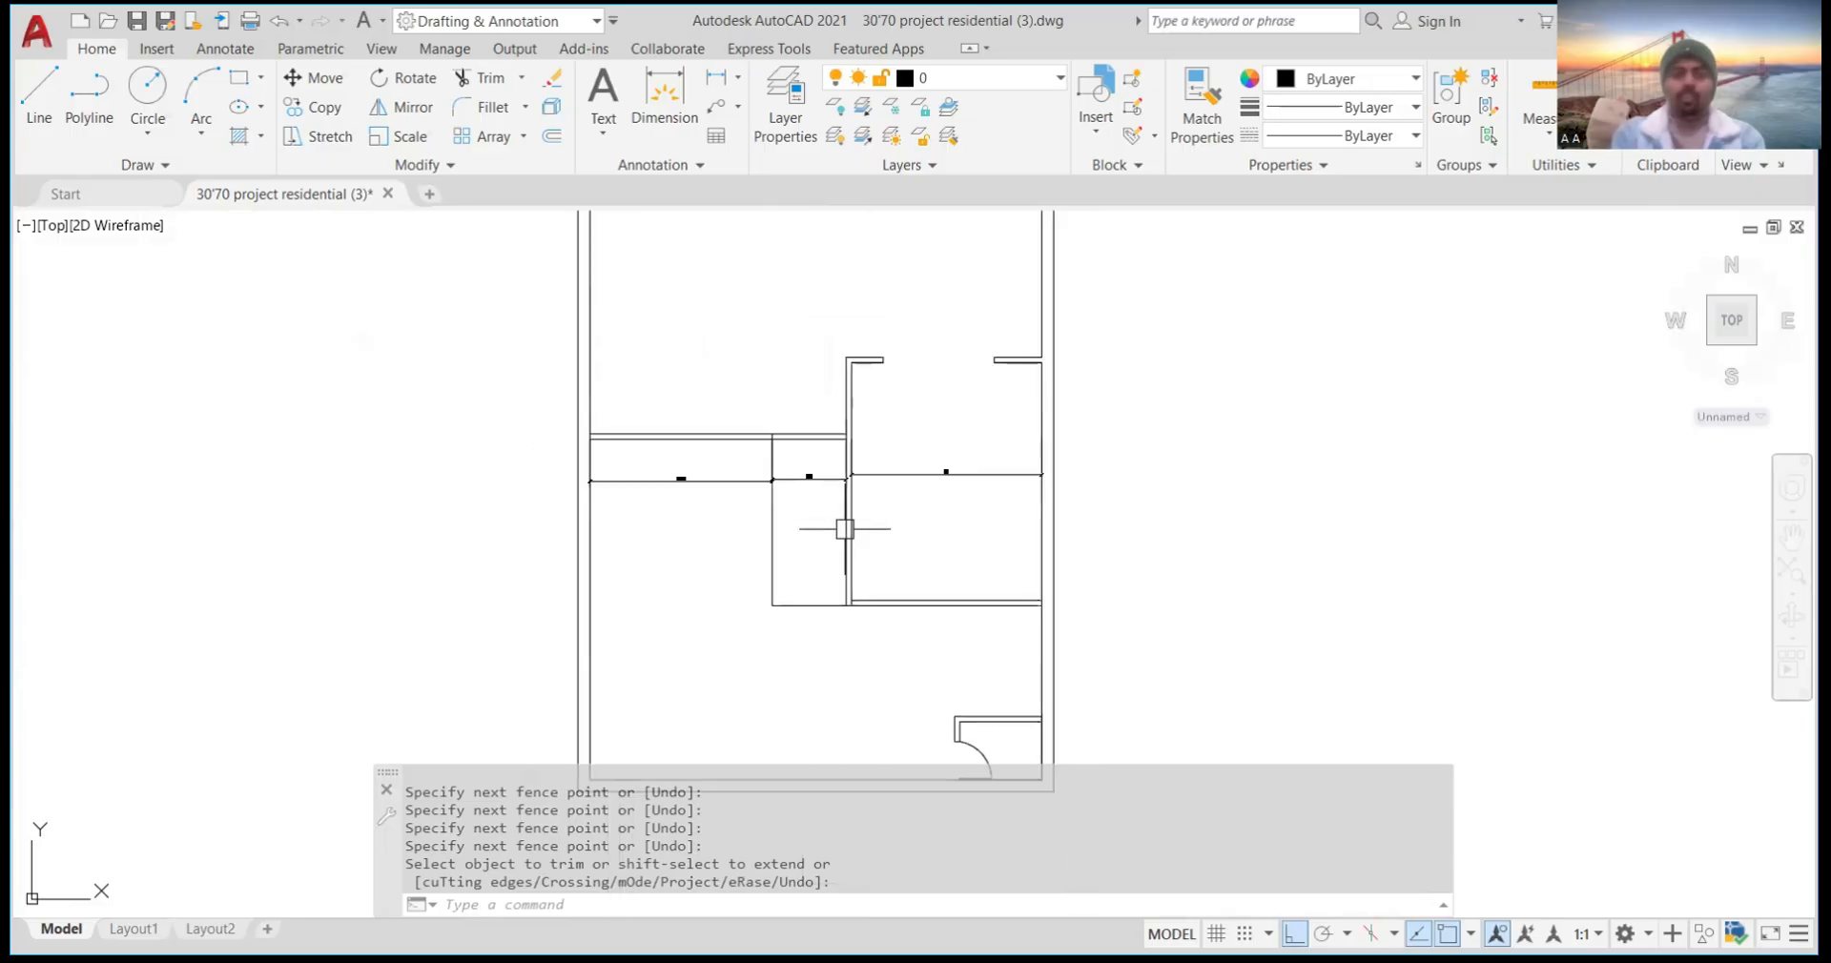
pyautogui.scroll(2, 845, 529)
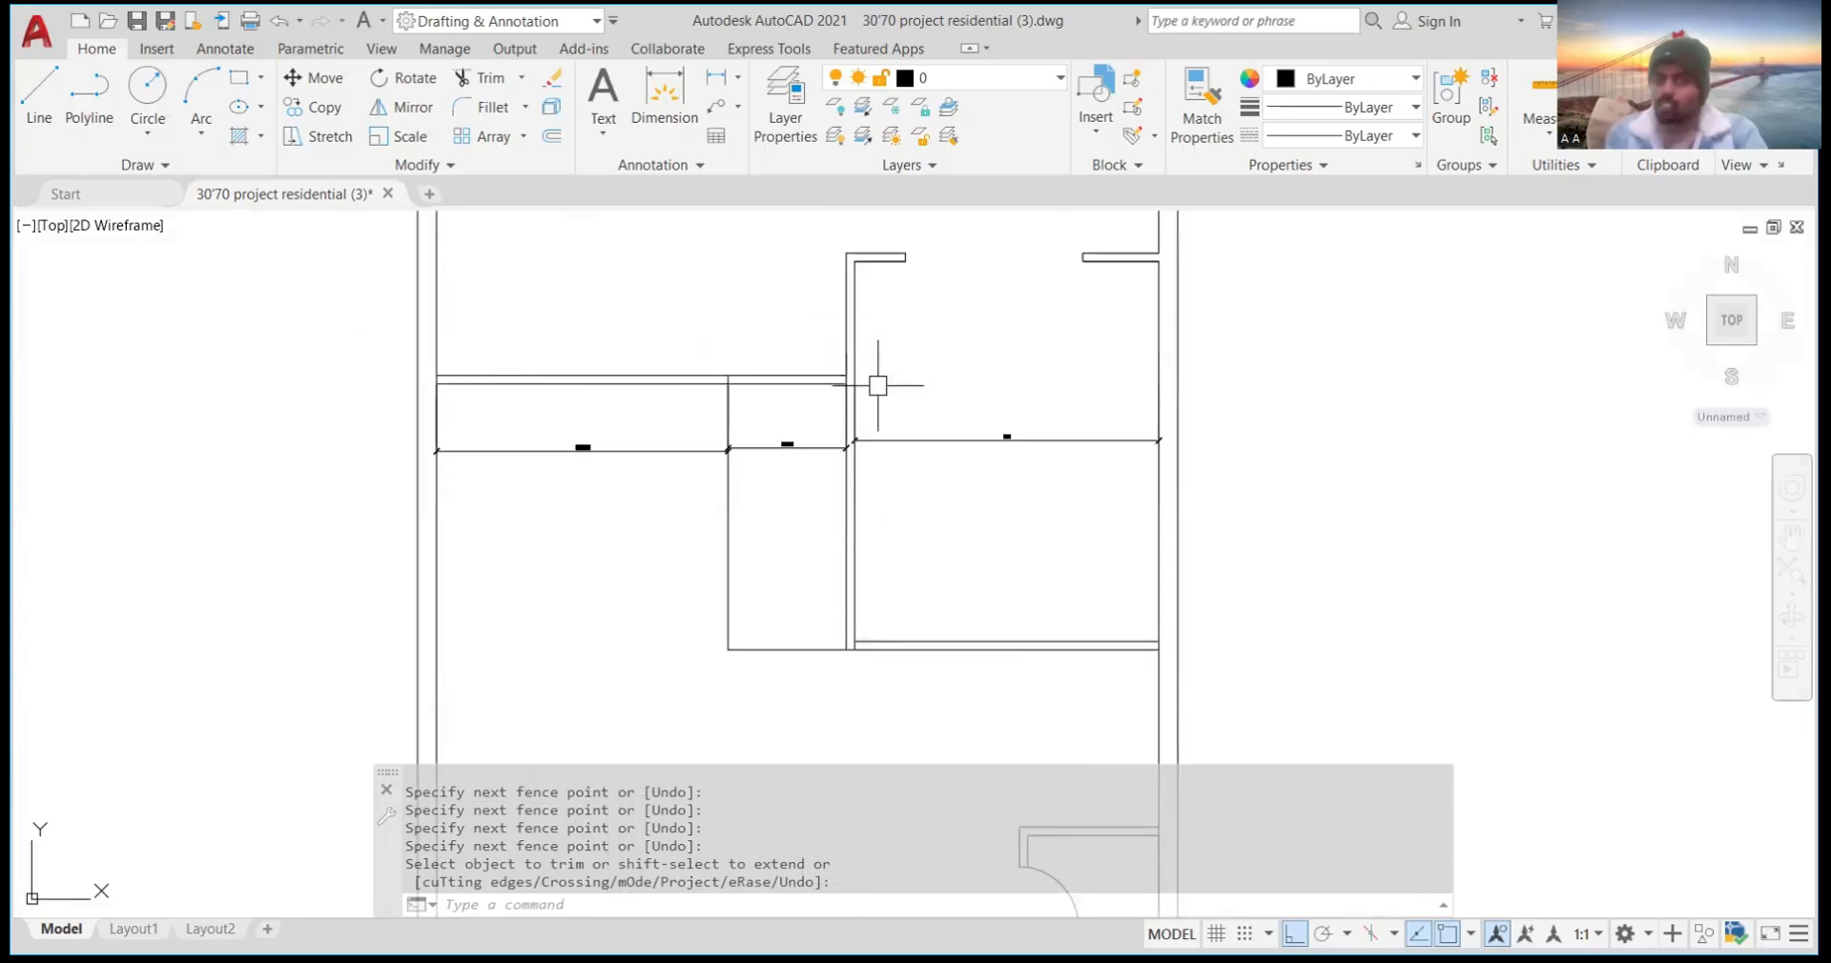
pyautogui.scroll(2, 877, 386)
pyautogui.scroll(6, 877, 383)
pyautogui.scroll(-5, 873, 391)
pyautogui.scroll(5, 854, 406)
pyautogui.scroll(-5, 844, 425)
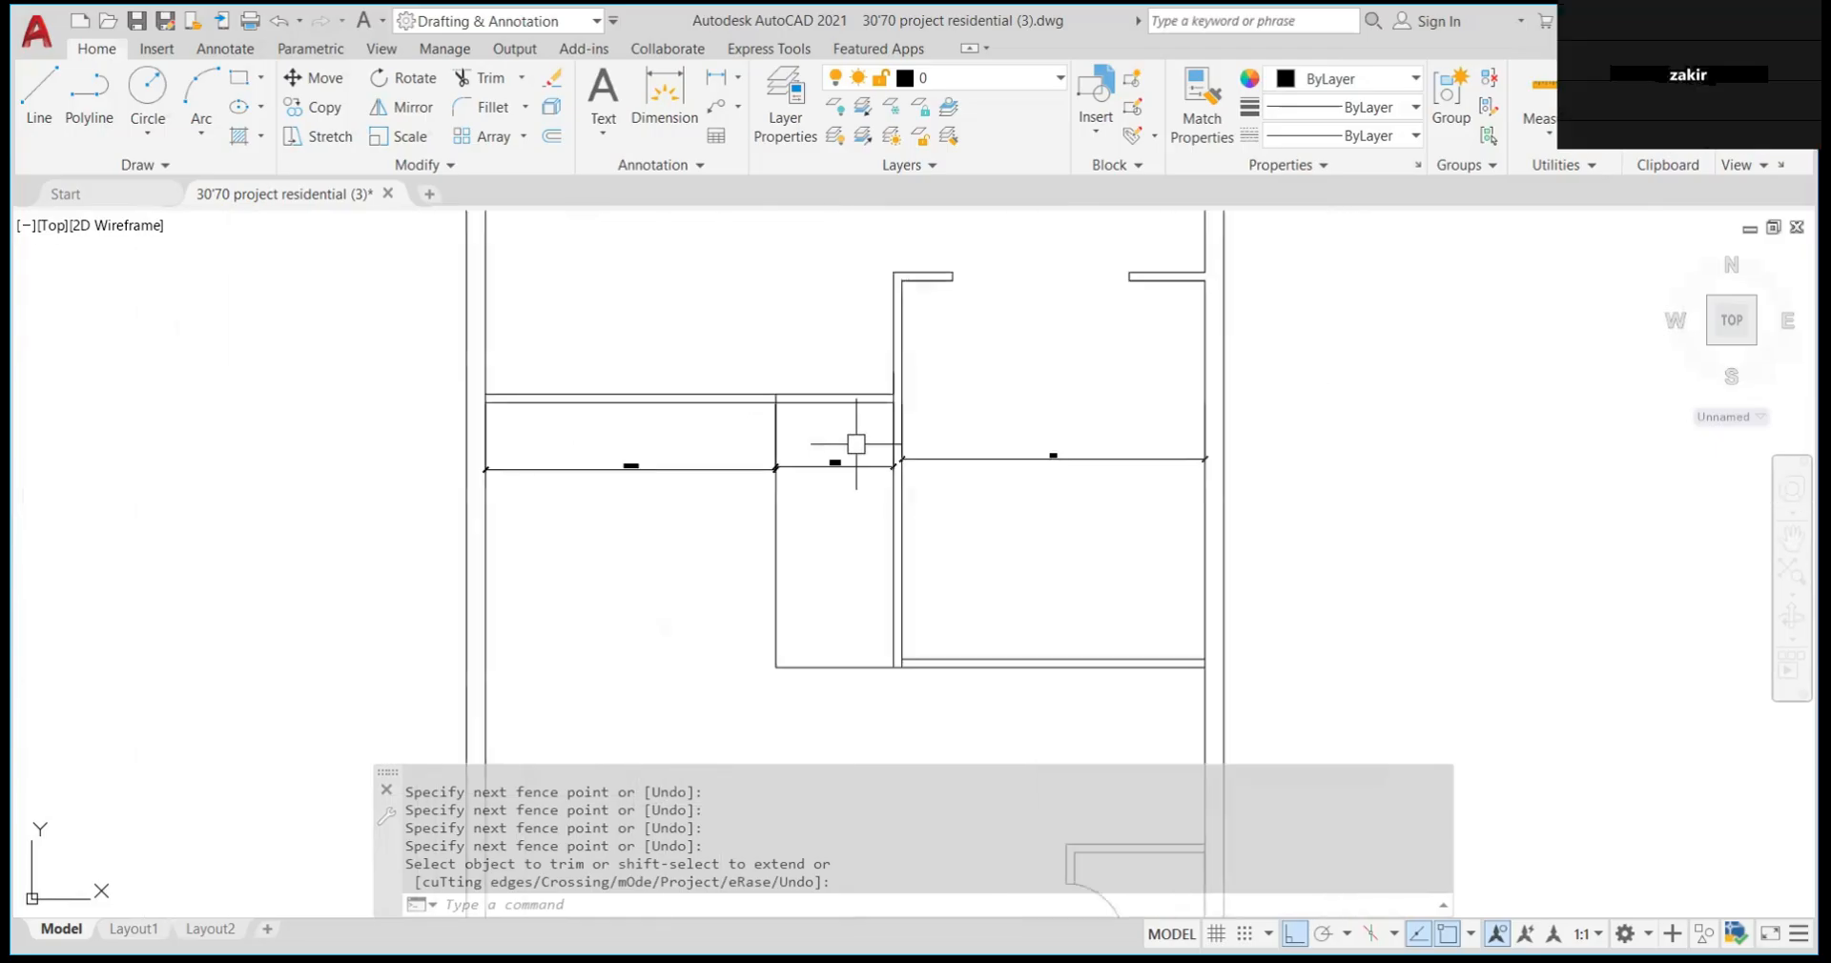
# Examine the window in the drawing room's lower wall on the finished, labelled reference plan
pyautogui.scroll(-10, 830, 458)
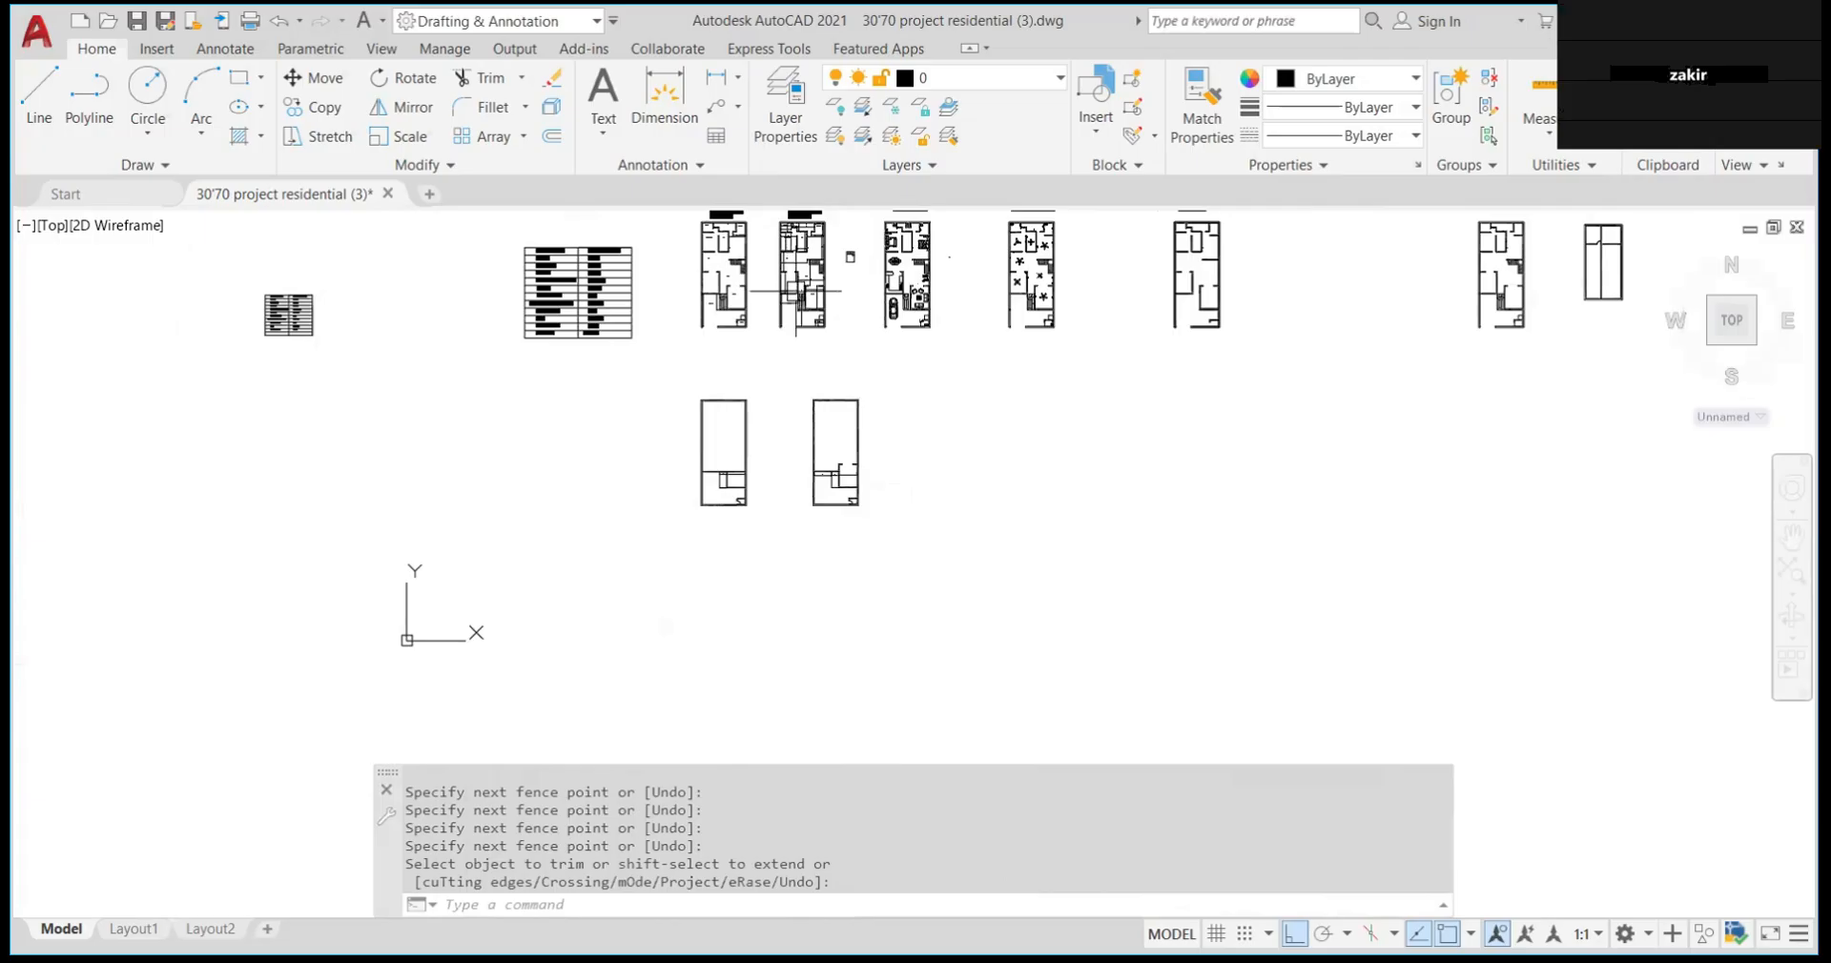
pyautogui.scroll(6, 796, 291)
pyautogui.scroll(-4, 773, 363)
pyautogui.scroll(6, 763, 378)
pyautogui.scroll(2, 811, 368)
pyautogui.scroll(-5, 859, 362)
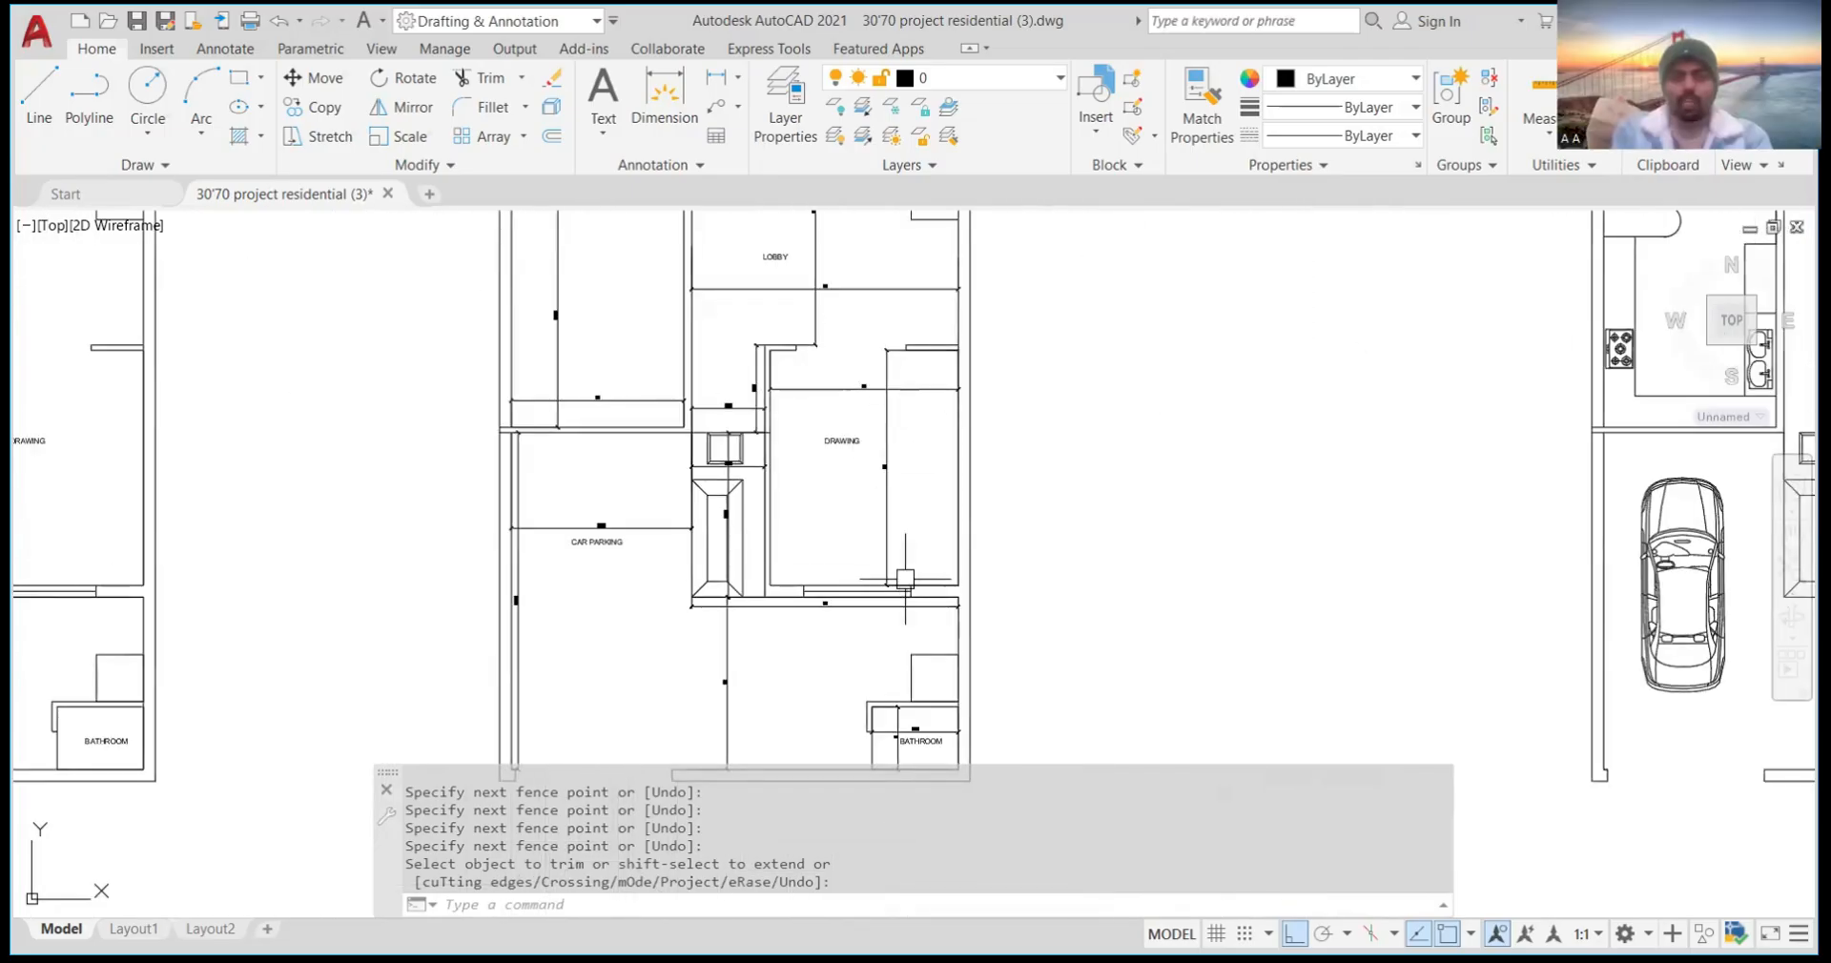
pyautogui.scroll(5, 906, 579)
pyautogui.scroll(-5, 936, 495)
pyautogui.scroll(6, 839, 534)
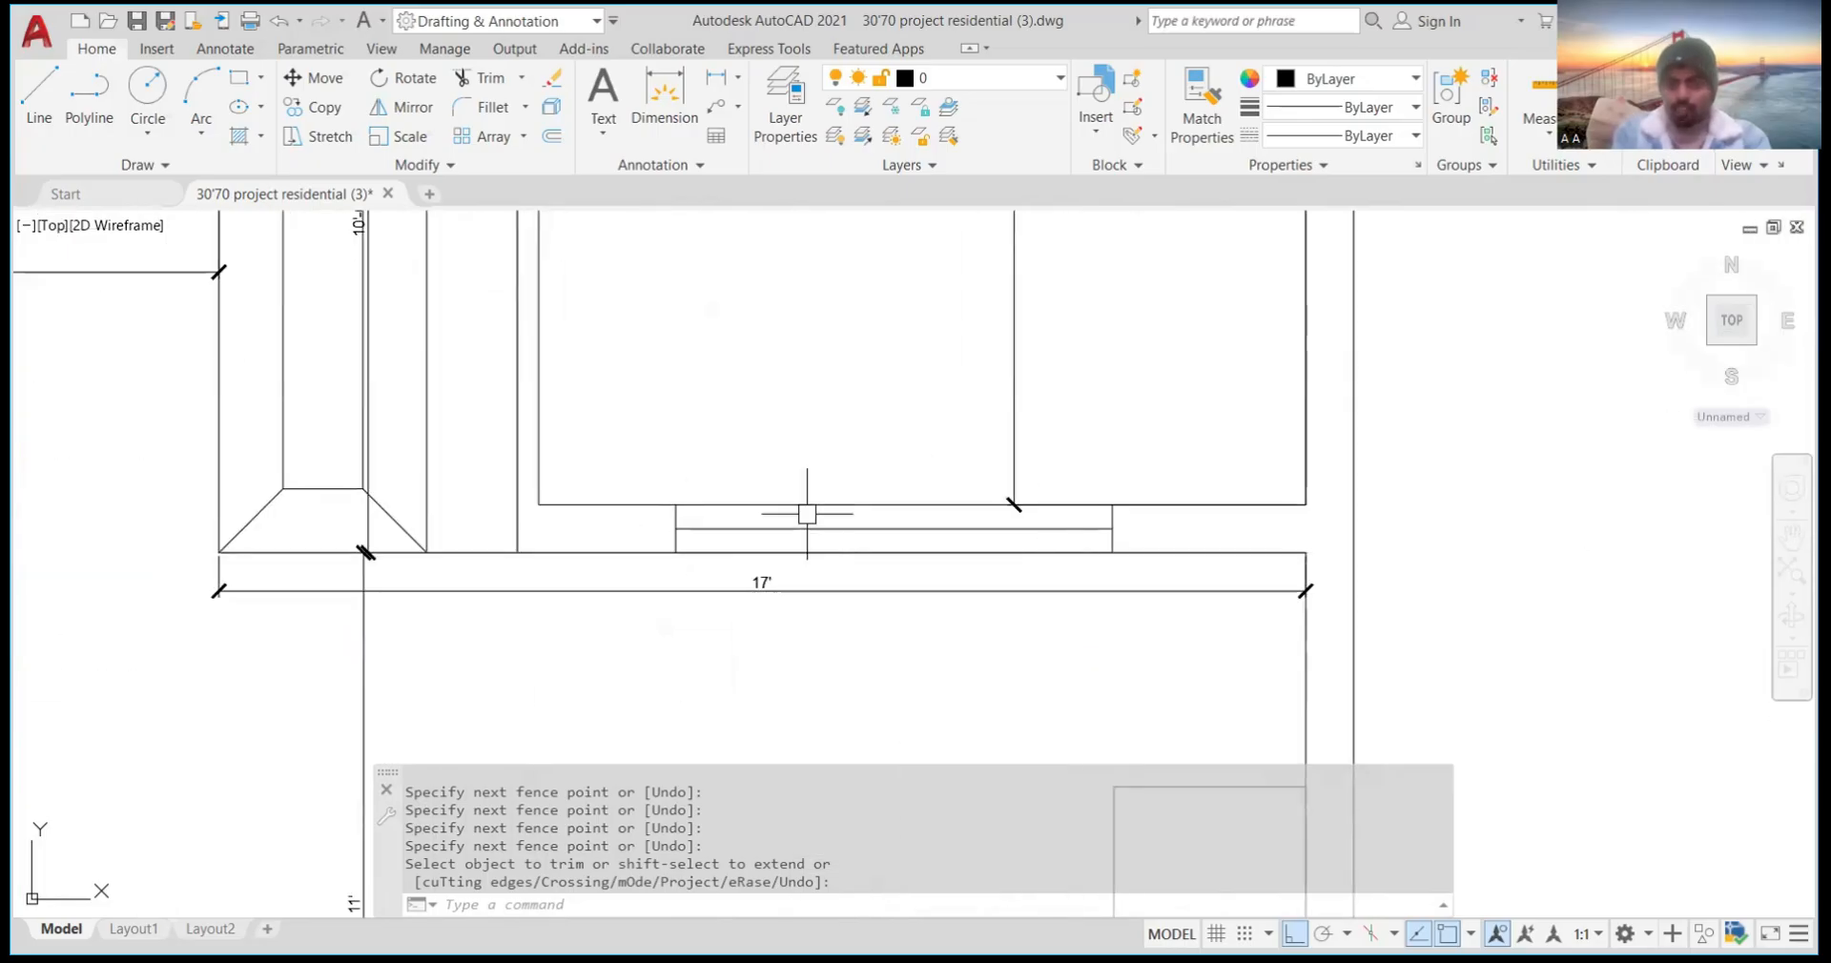
pyautogui.scroll(-5, 807, 514)
pyautogui.scroll(6, 807, 514)
pyautogui.scroll(-1, 797, 470)
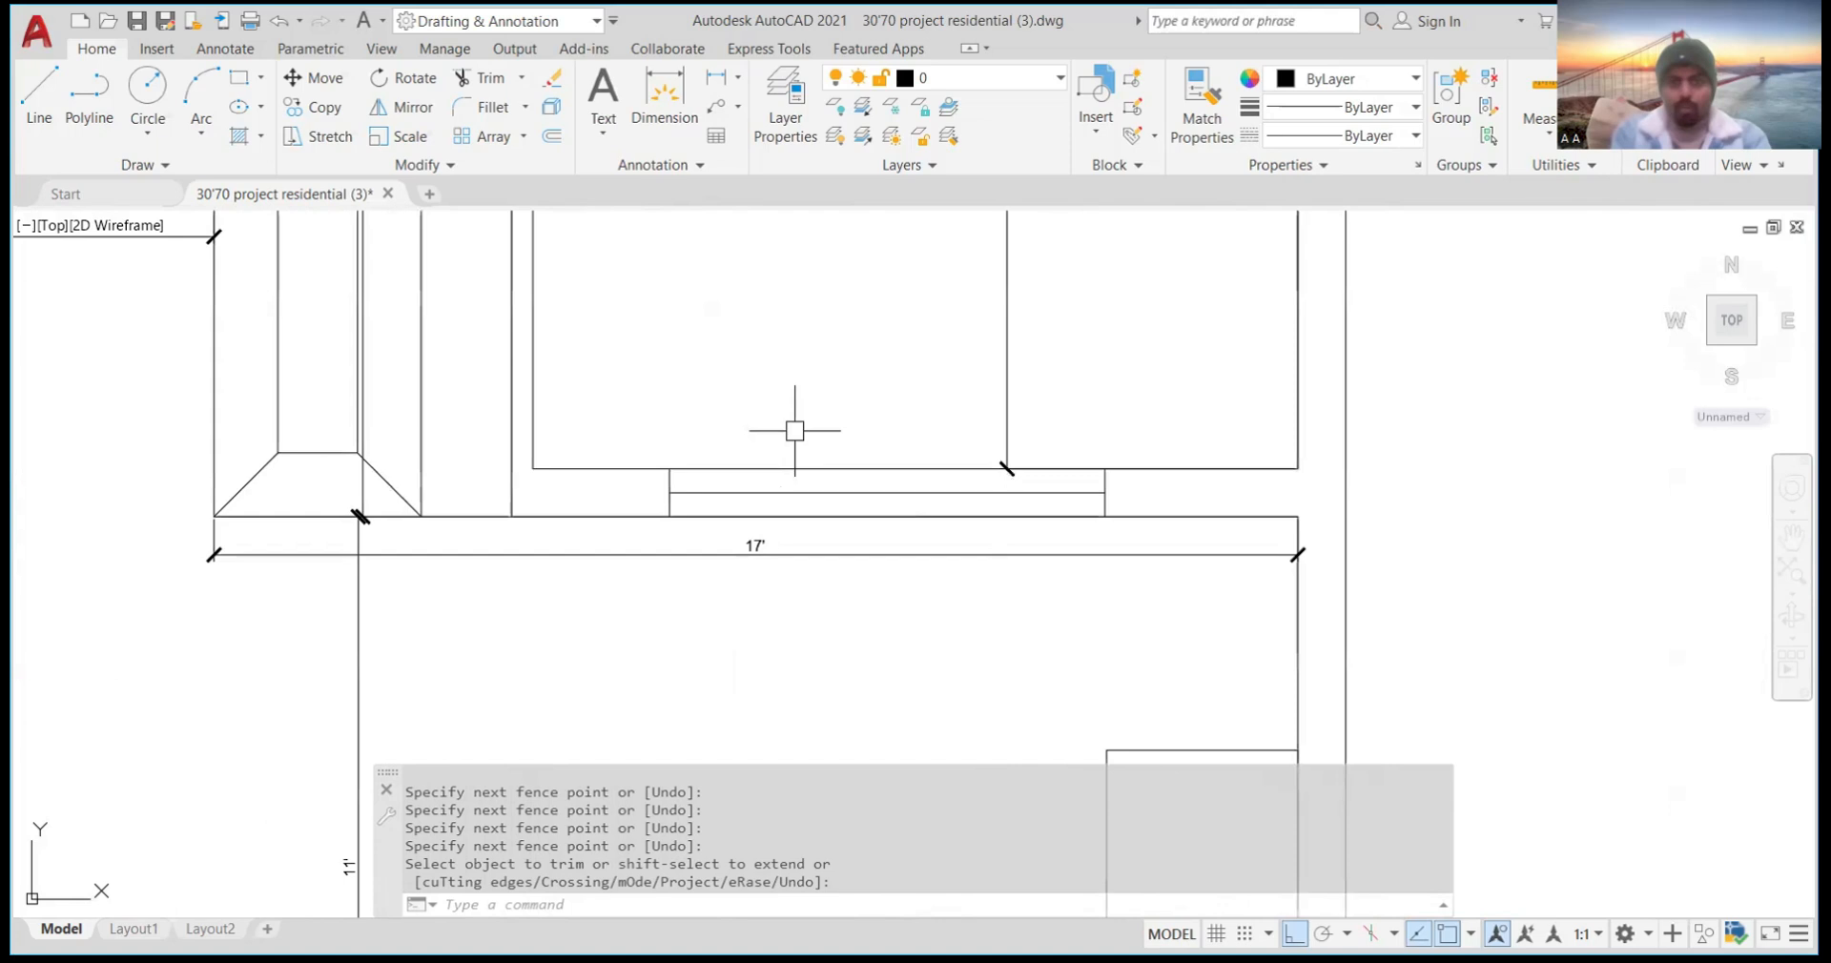
# Dimension the lower-wall window of the reference plan's drawing room, and return to the plan being drawn
pyautogui.write('DIM')
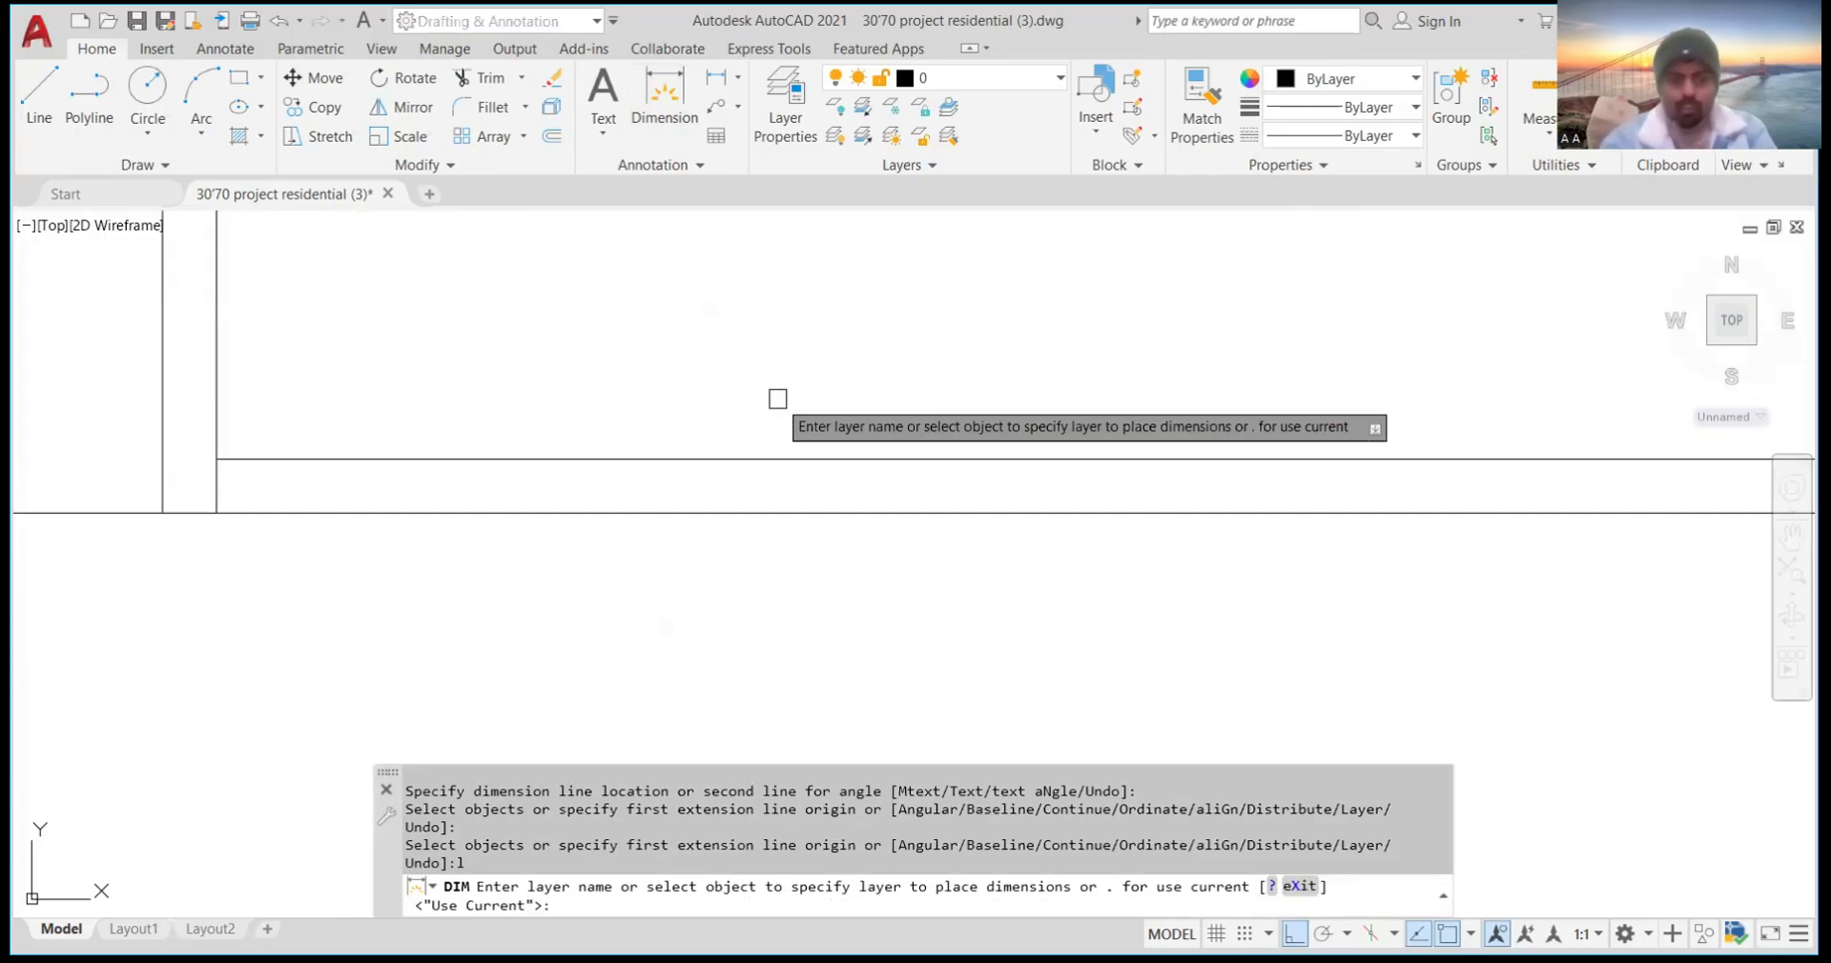
pyautogui.press('Return')
pyautogui.press('Return')
pyautogui.press('Return')
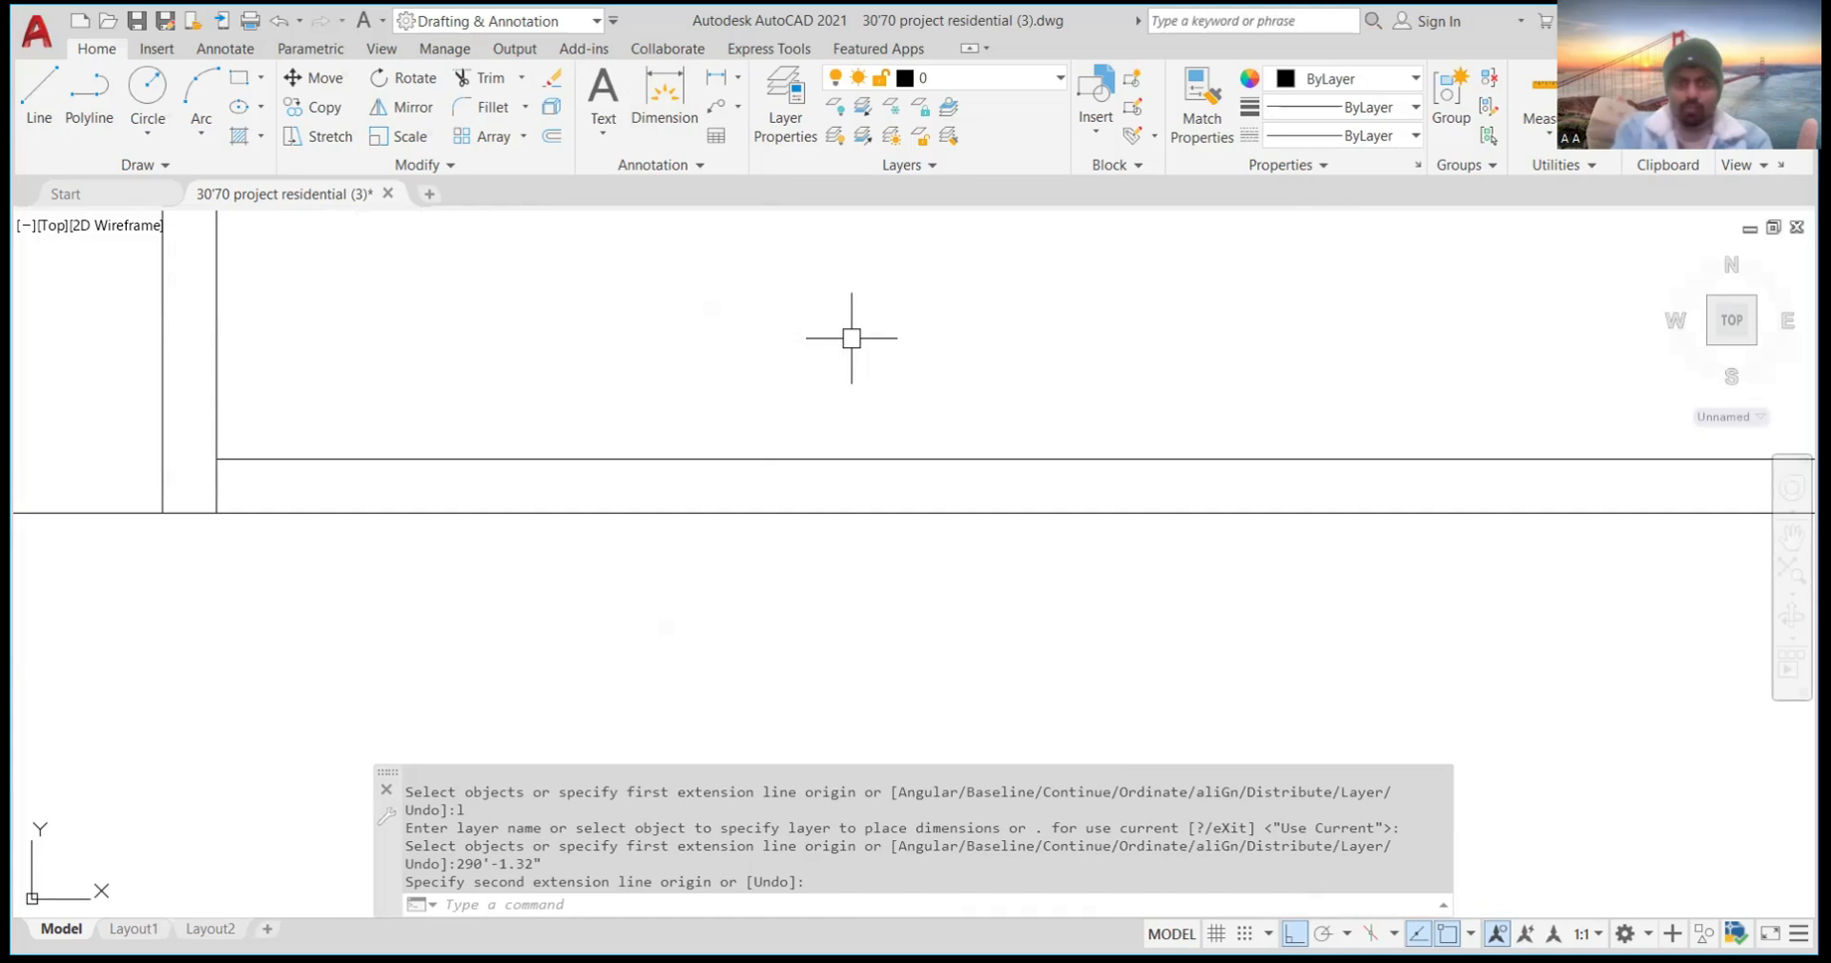
# Draw a line across the drawing room's lower wall, 6'10" rightward along its outer face, then back across the wall thickness
pyautogui.write('L')
pyautogui.press('Return')
pyautogui.click(832, 513)
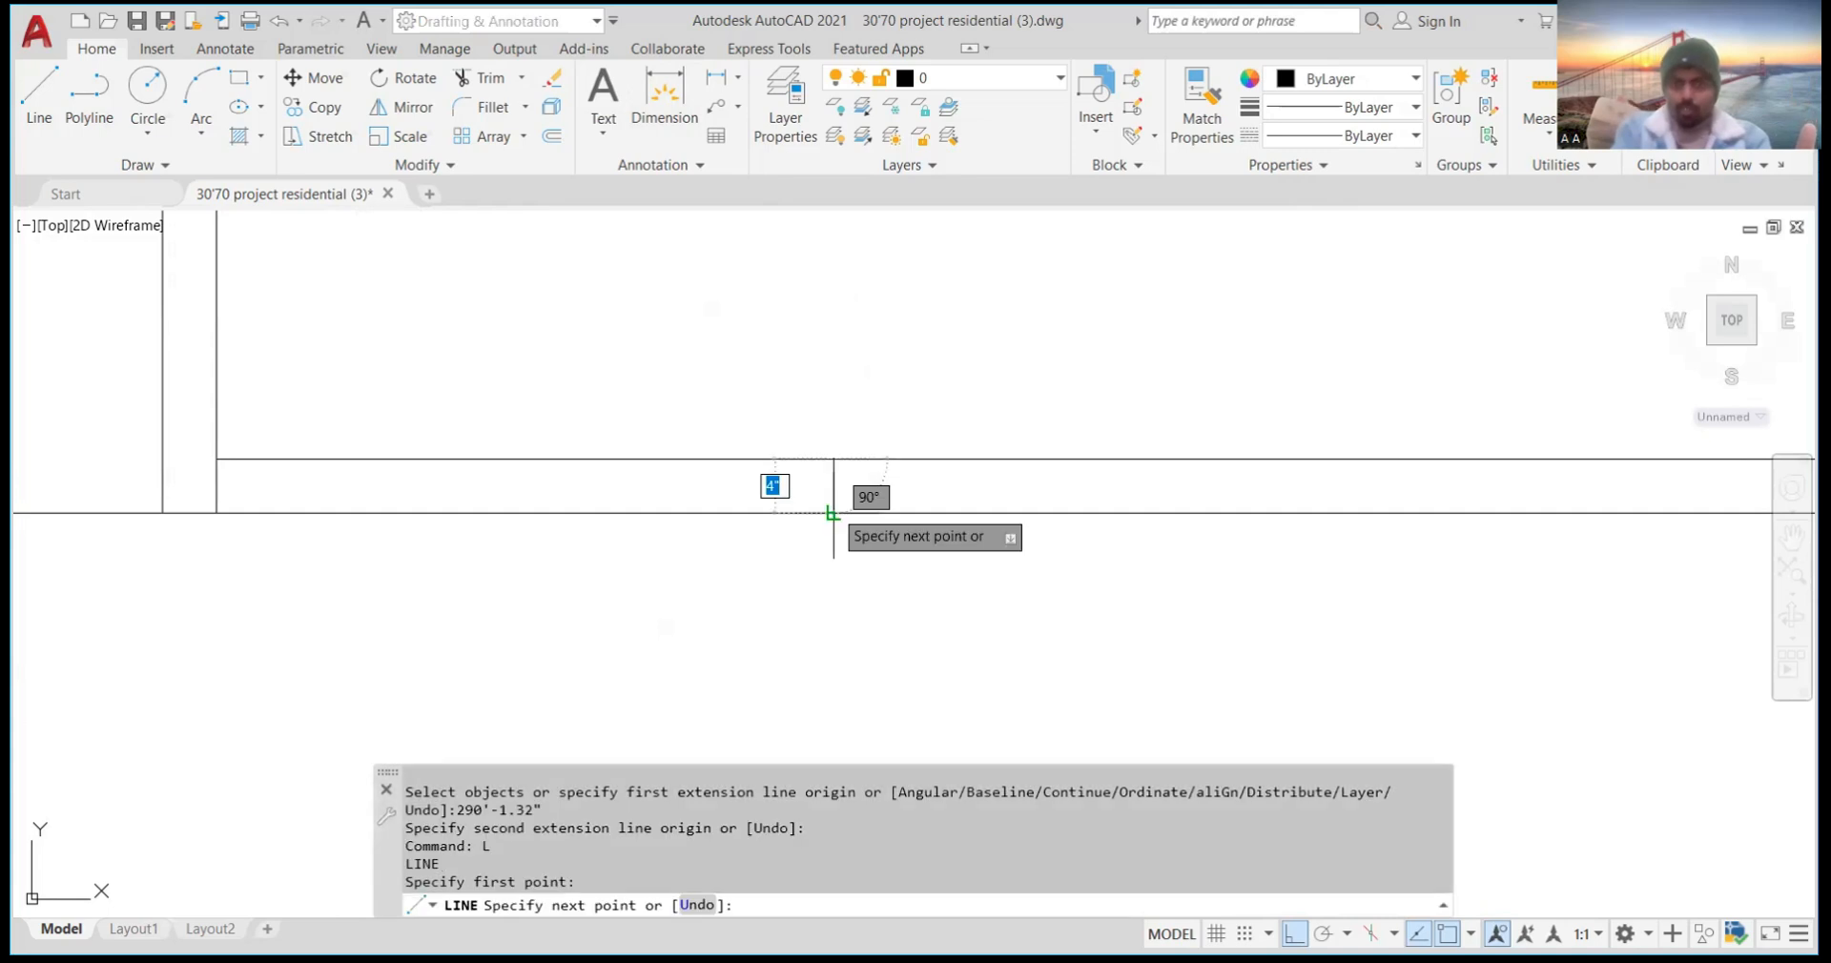
pyautogui.click(834, 513)
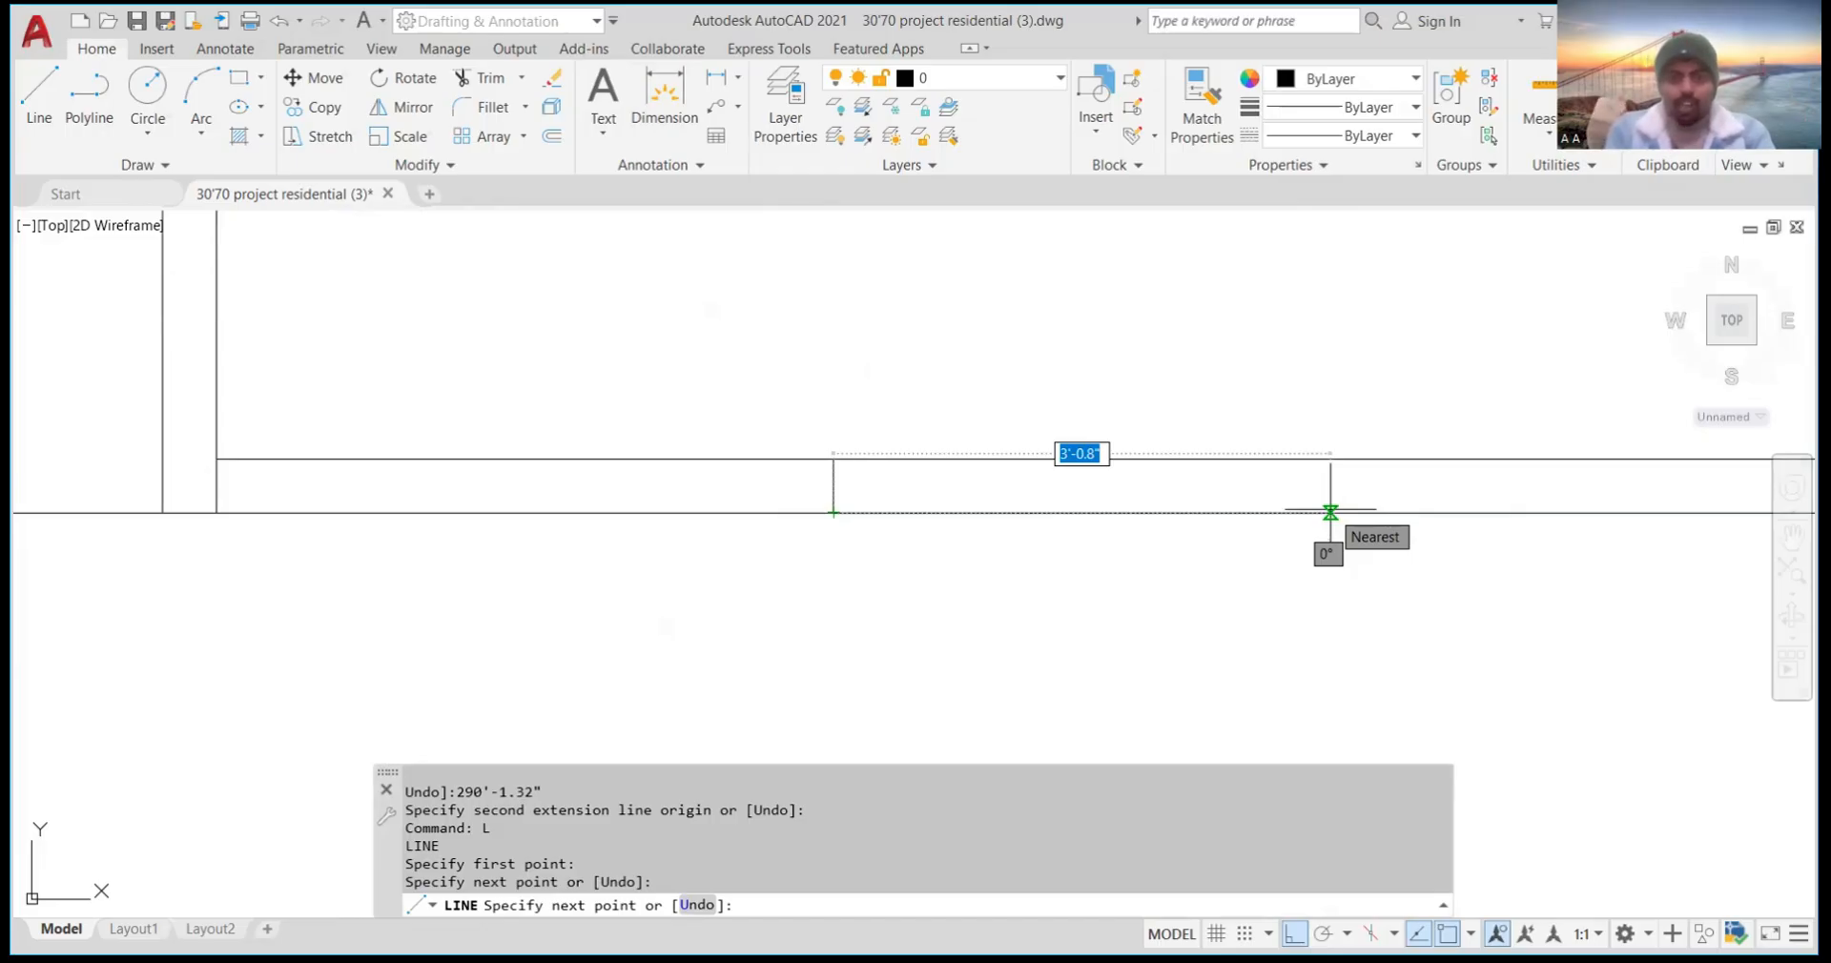
pyautogui.scroll(-4, 962, 617)
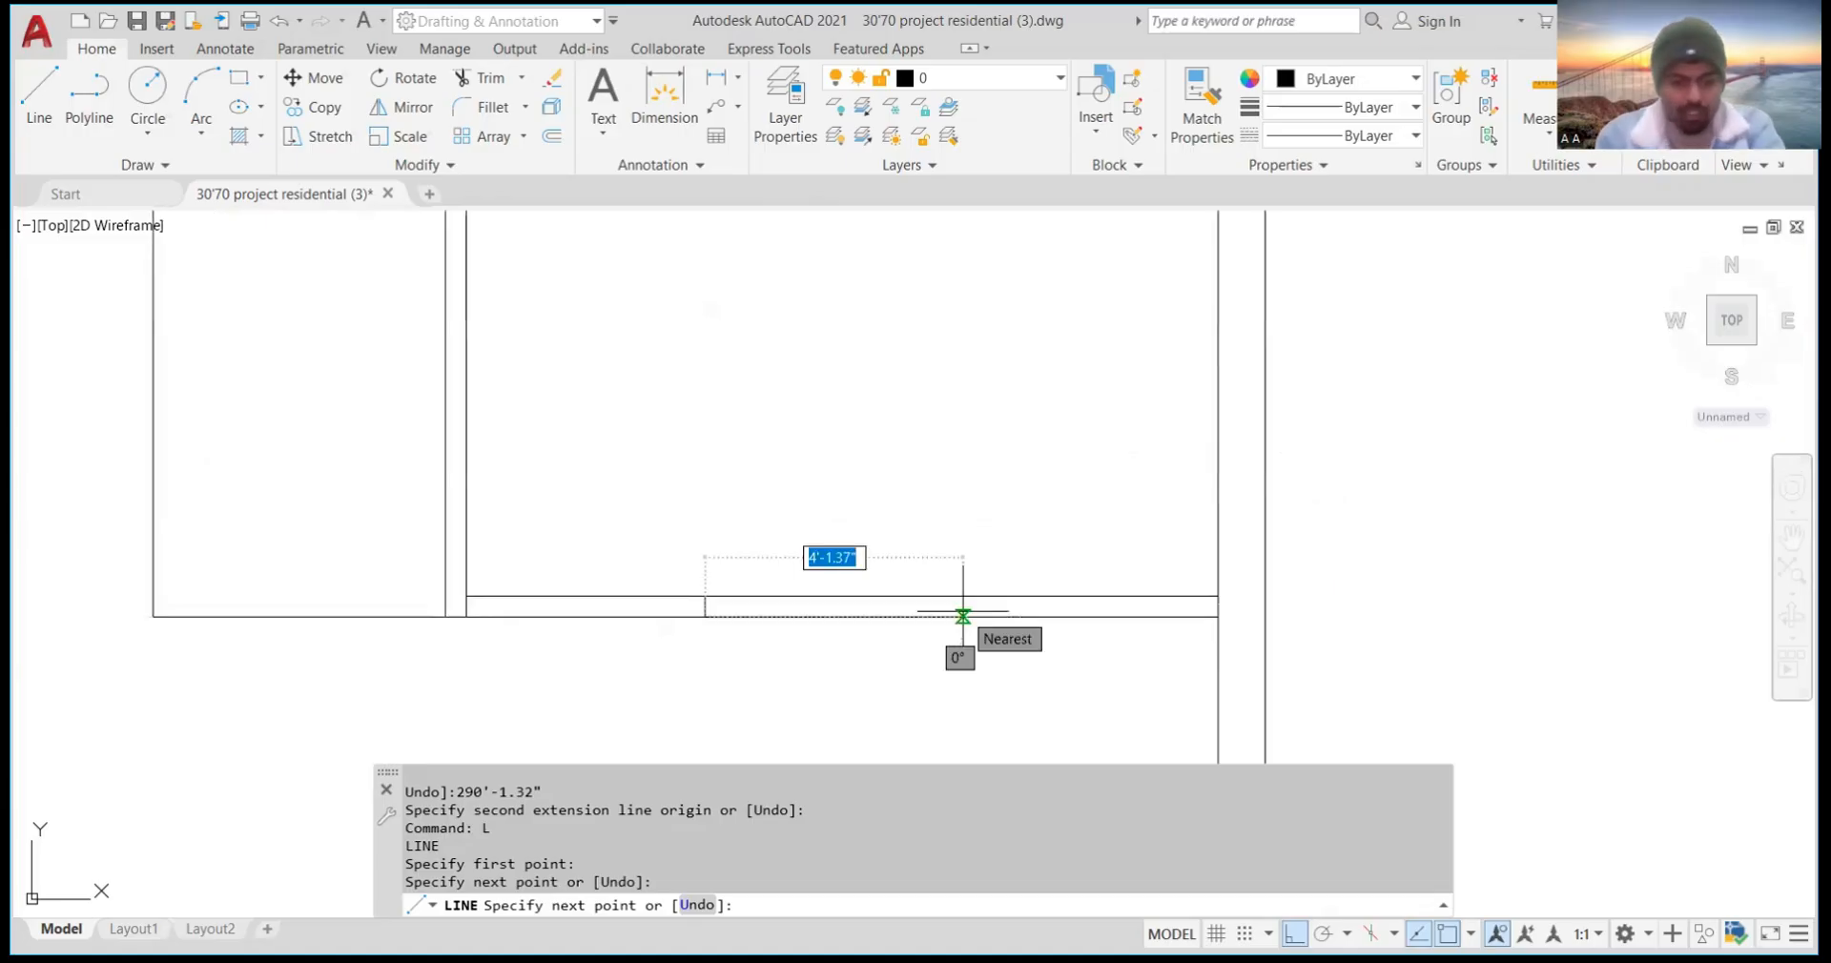
pyautogui.write("6'1")
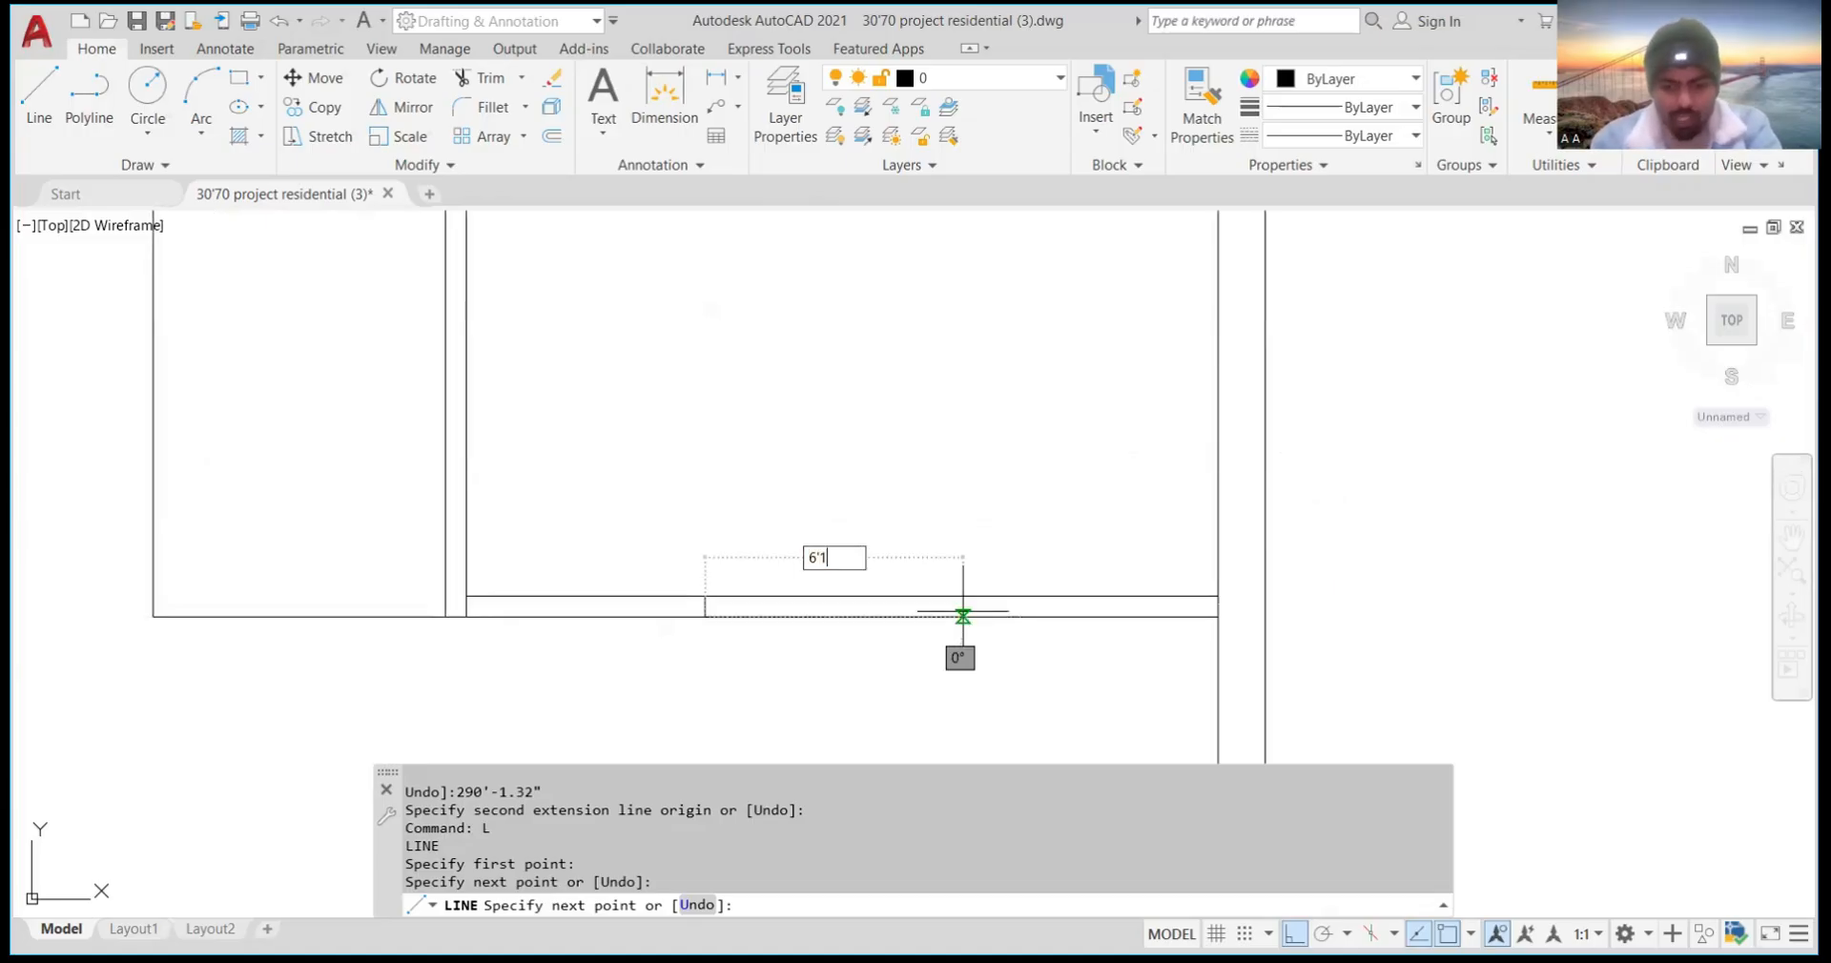
pyautogui.write('0')
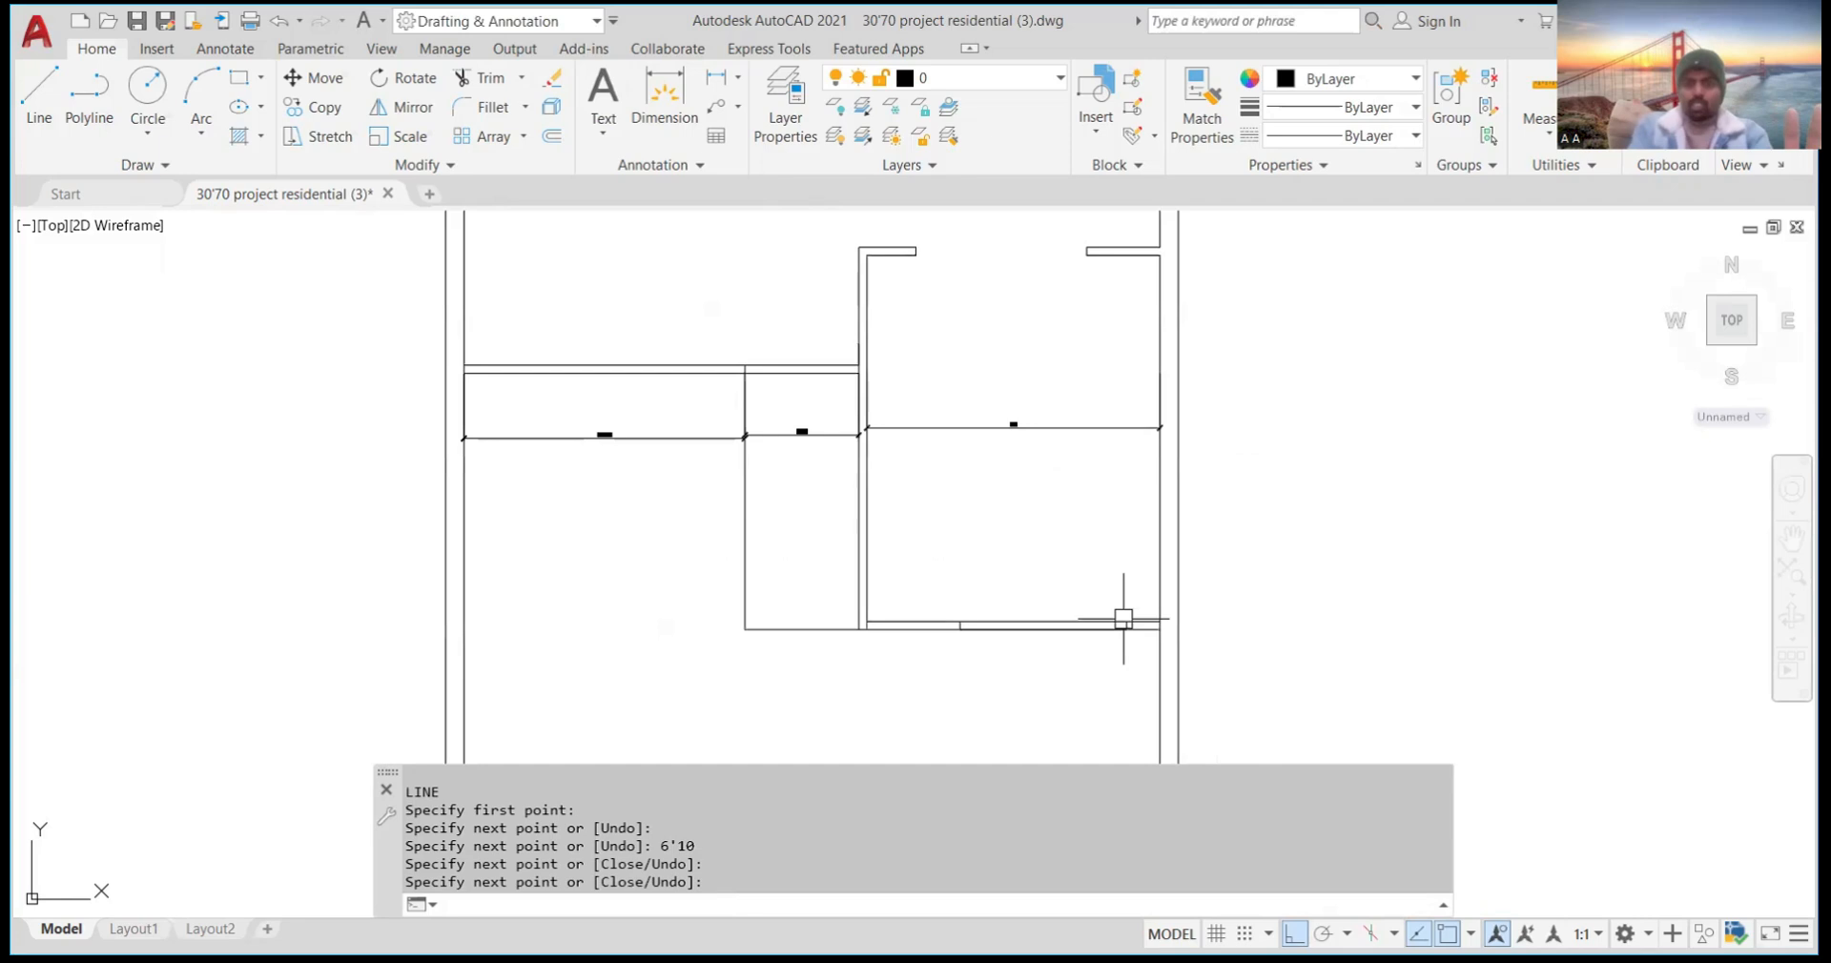
pyautogui.press('Return')
# Move the window's two end lines about 11" leftward along the drawing room's lower wall
pyautogui.scroll(-6, 907, 612)
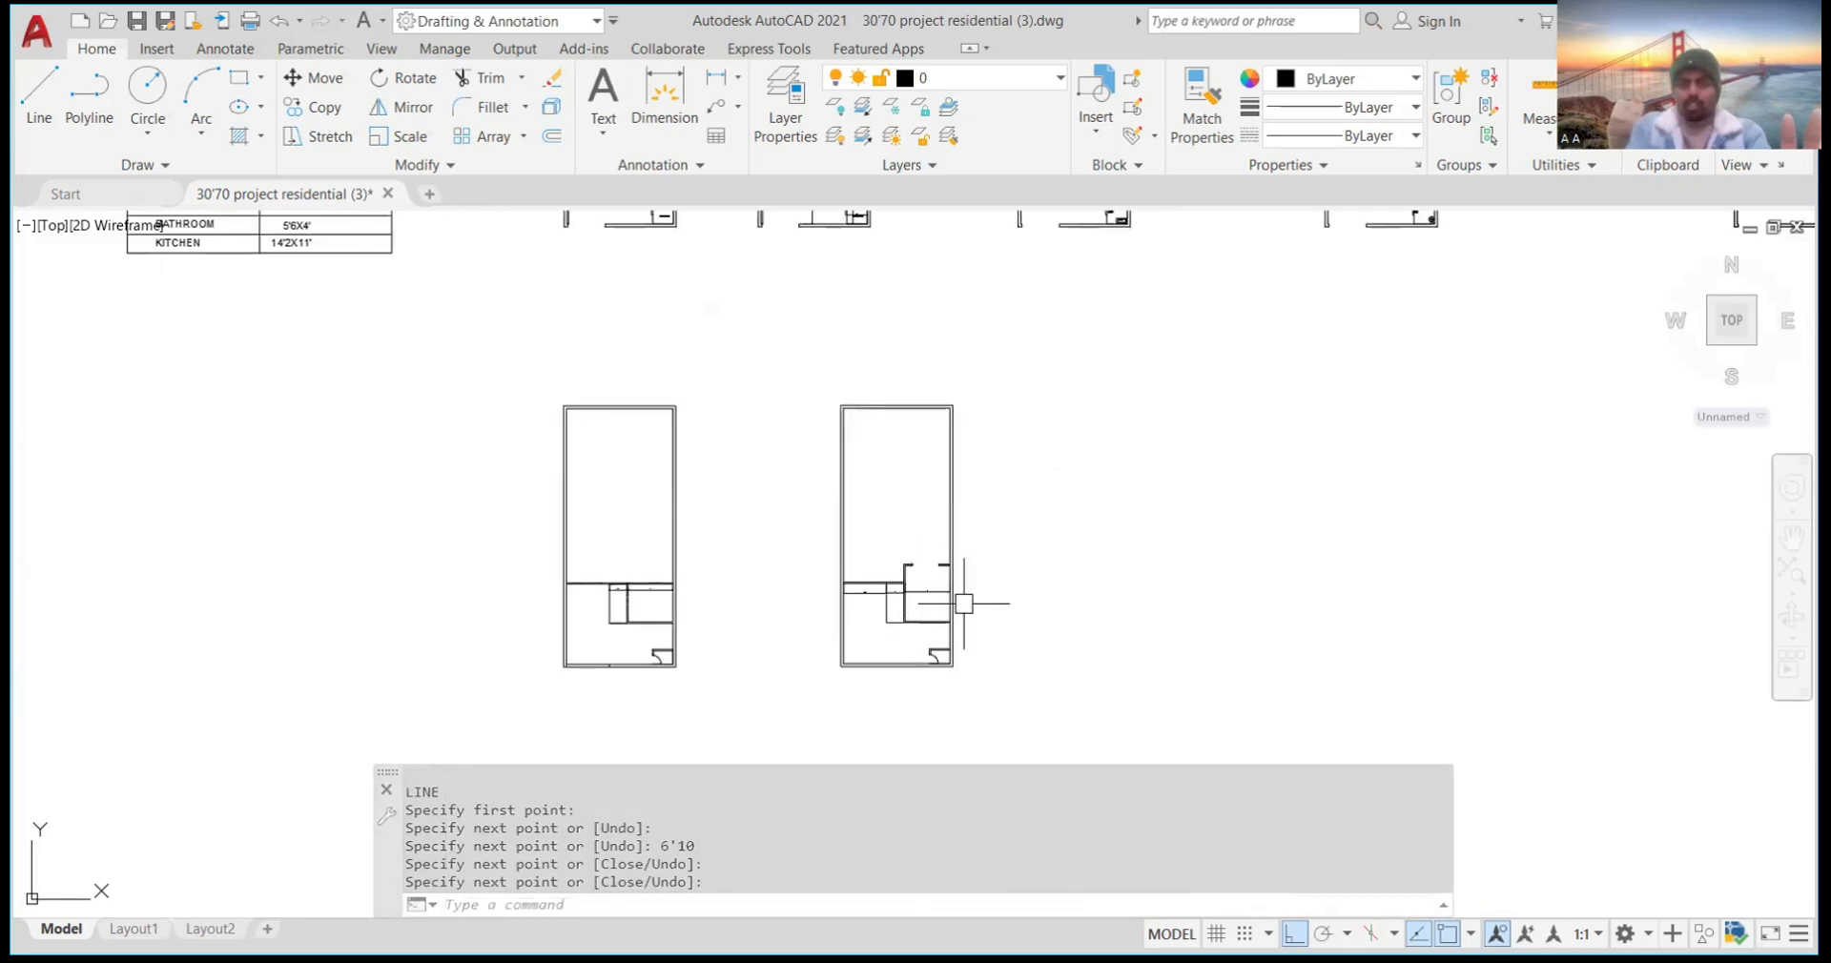
pyautogui.scroll(6, 969, 605)
pyautogui.scroll(-2, 735, 694)
pyautogui.scroll(6, 713, 694)
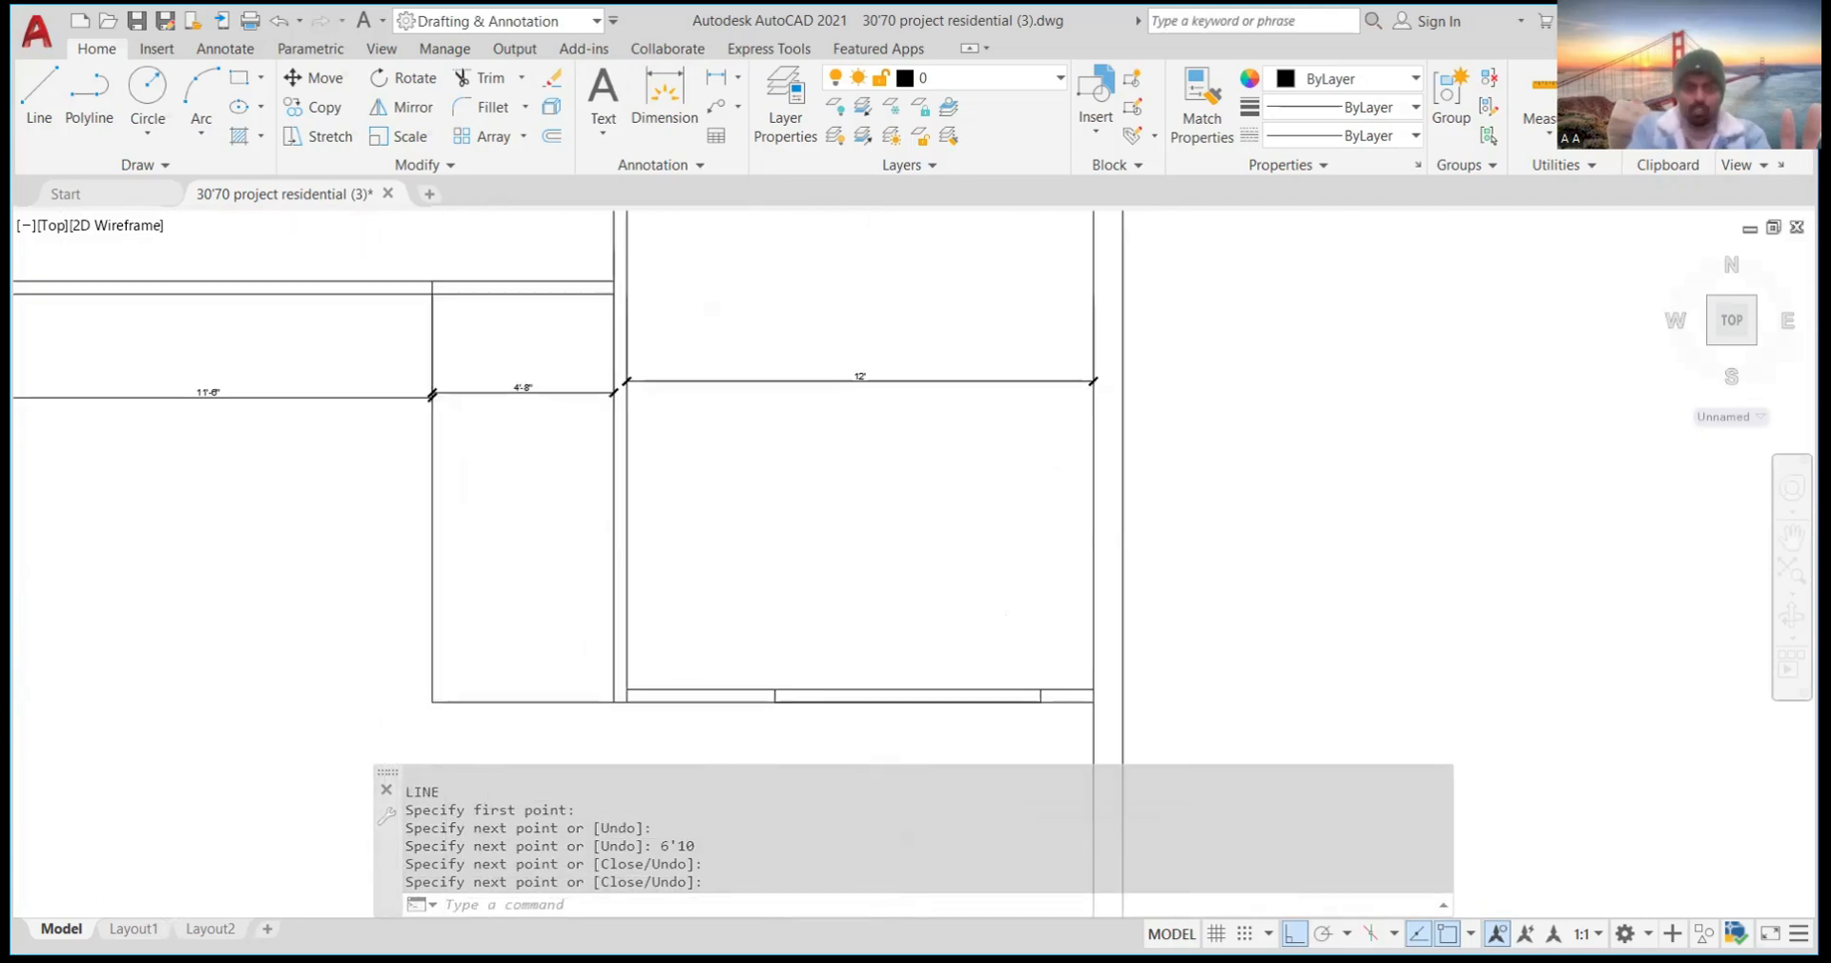
pyautogui.scroll(-3, 754, 668)
pyautogui.scroll(5, 792, 658)
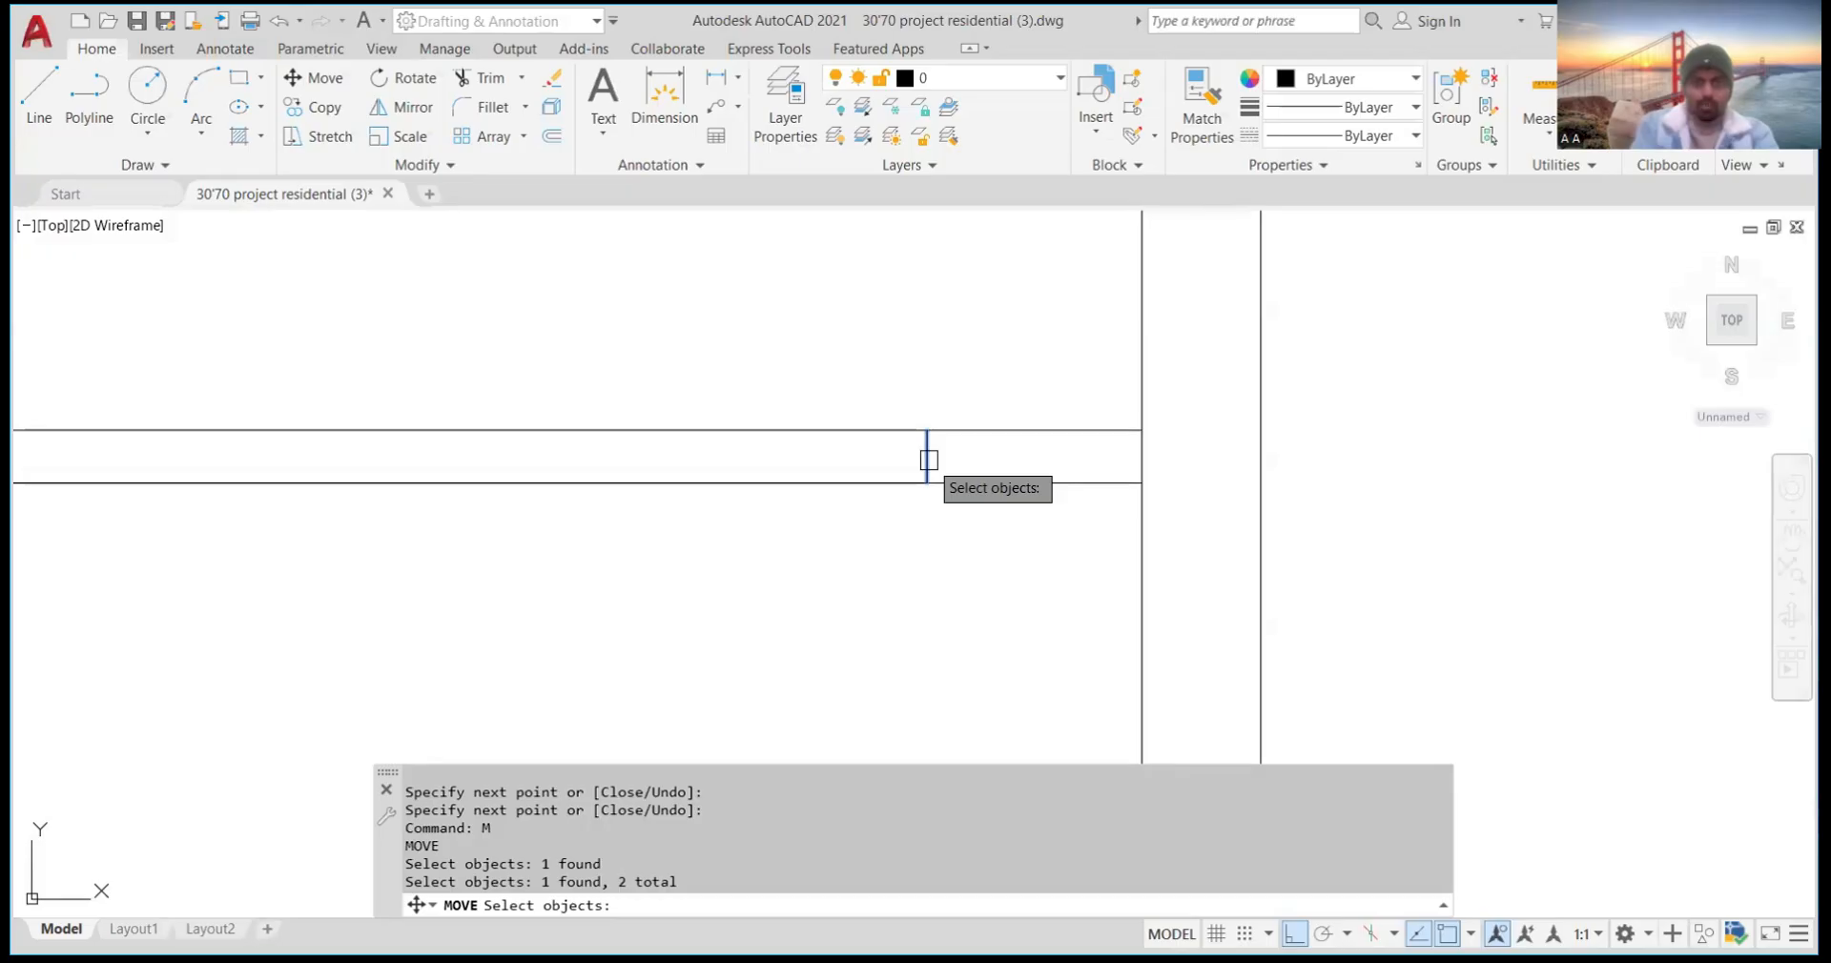
pyautogui.press('Return')
pyautogui.click(545, 469)
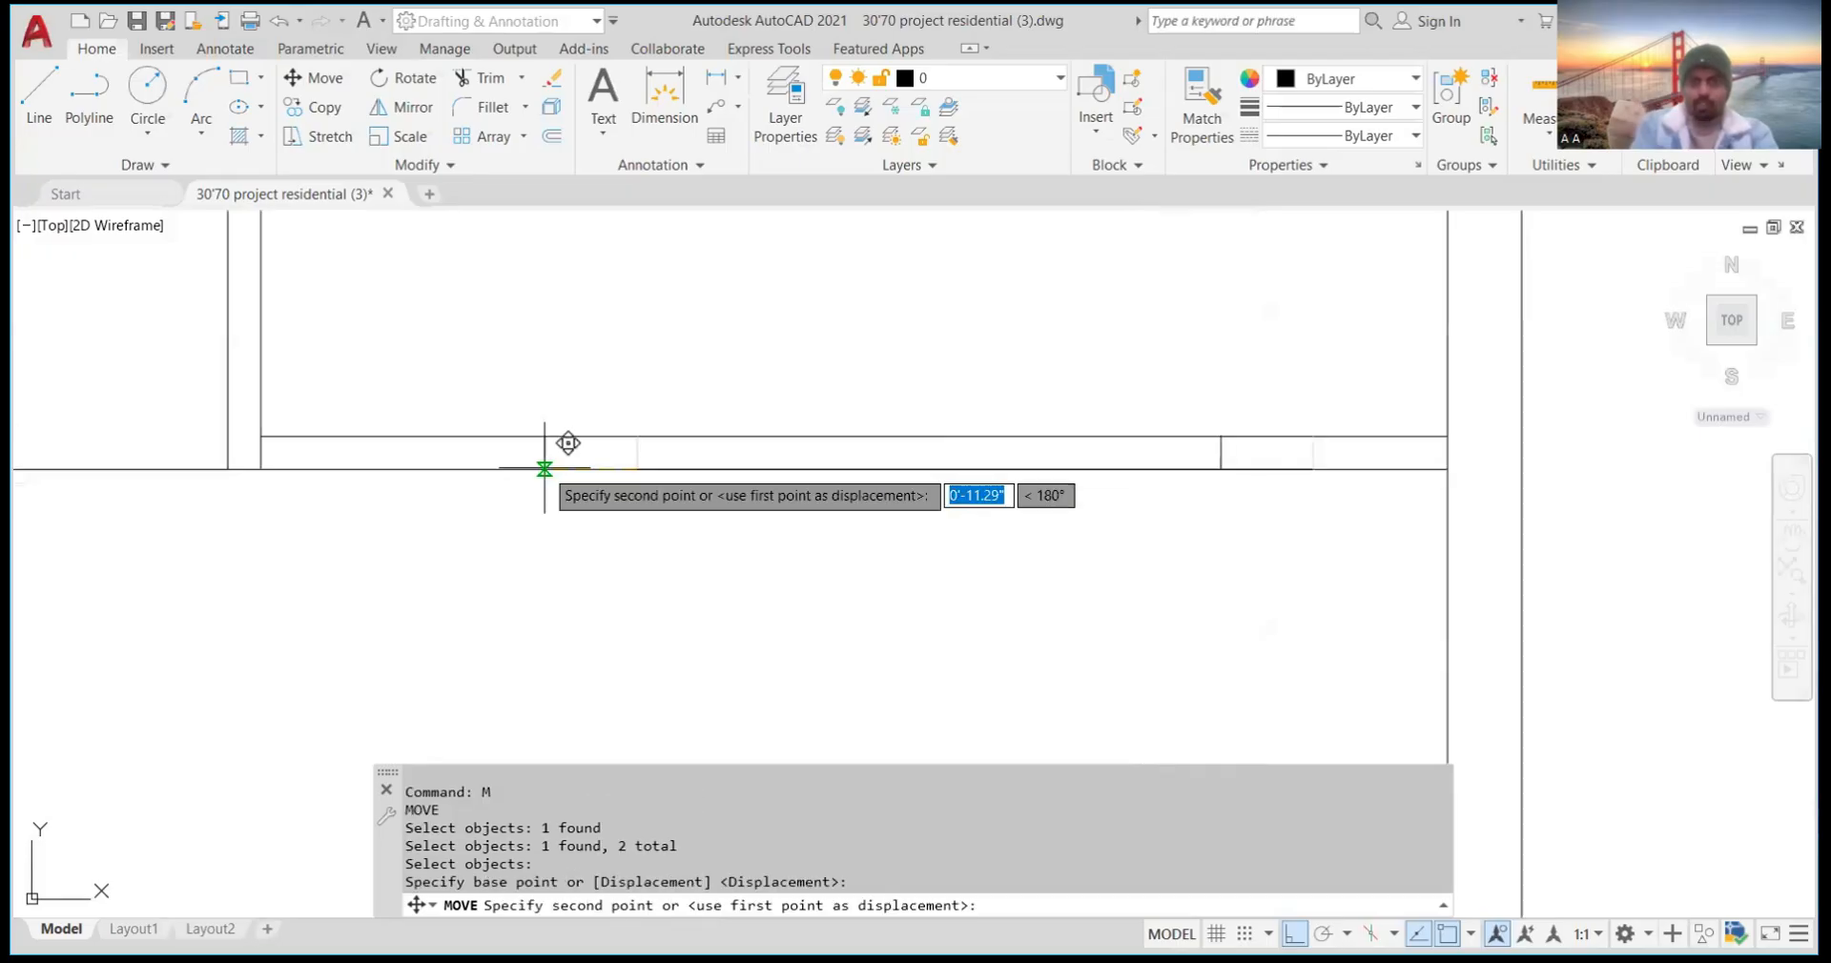
pyautogui.click(569, 443)
# Draw the window's centre line between its end lines, offset 2" within the wall thickness
pyautogui.scroll(-3, 662, 392)
pyautogui.scroll(3, 662, 392)
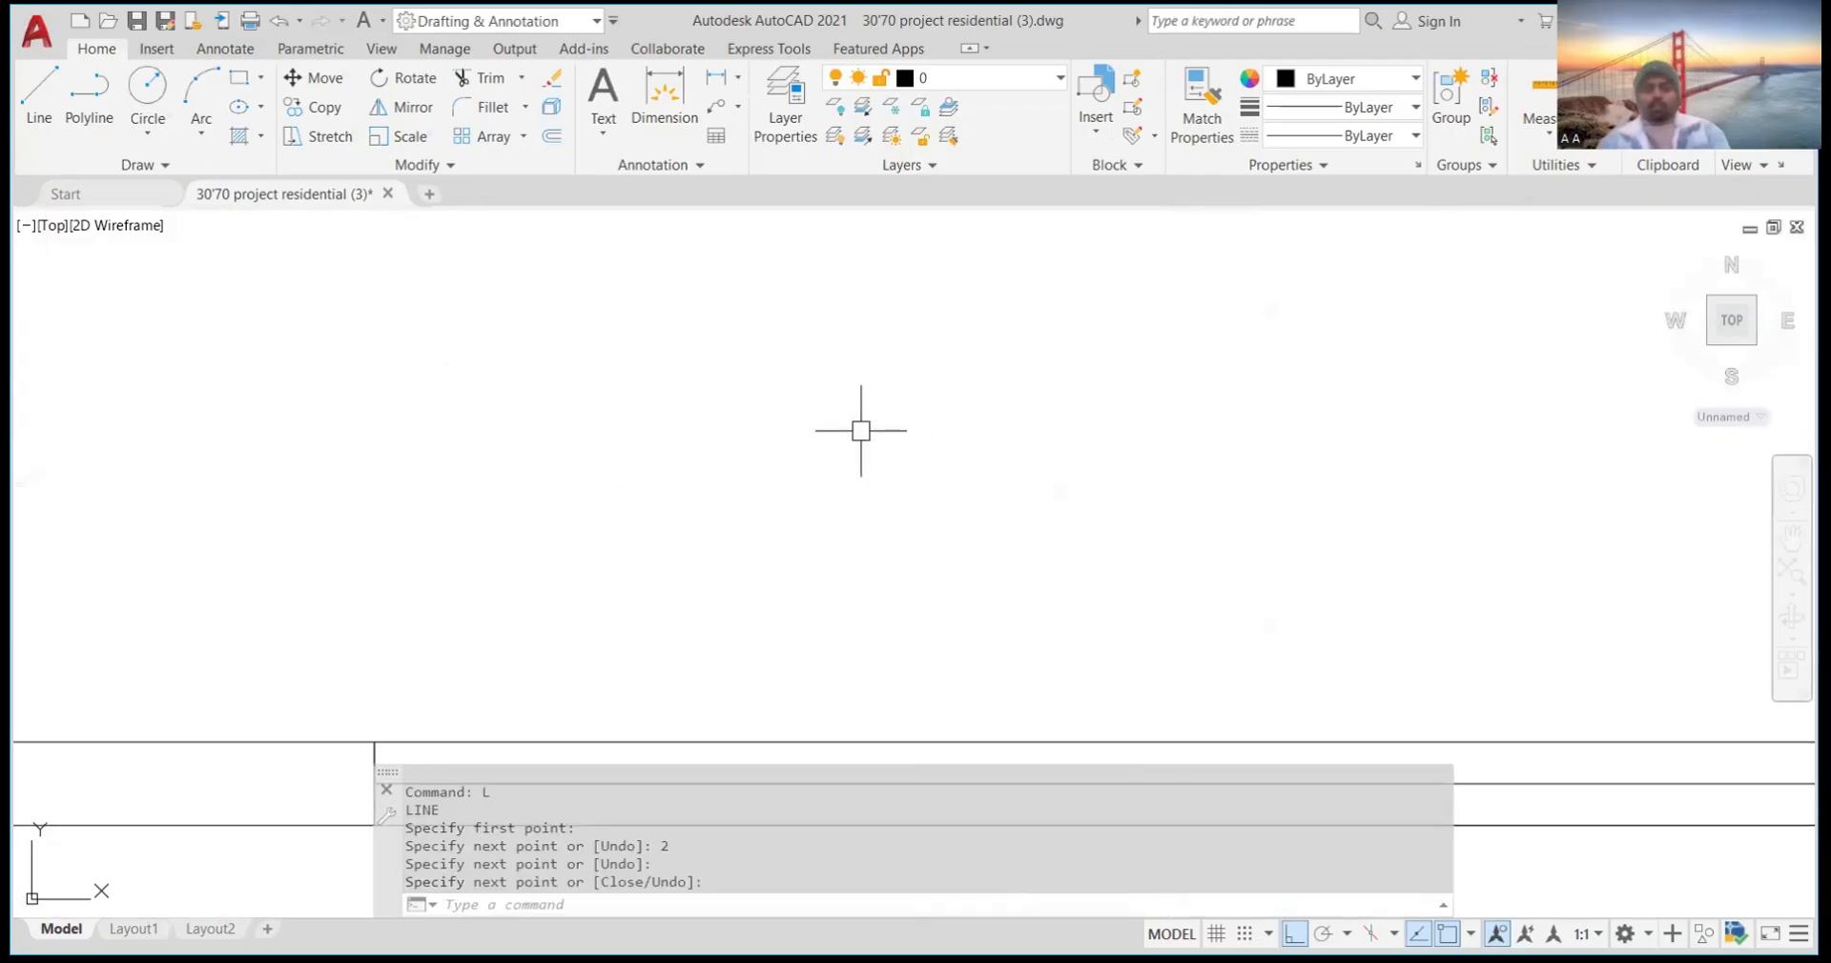
pyautogui.scroll(-3, 862, 430)
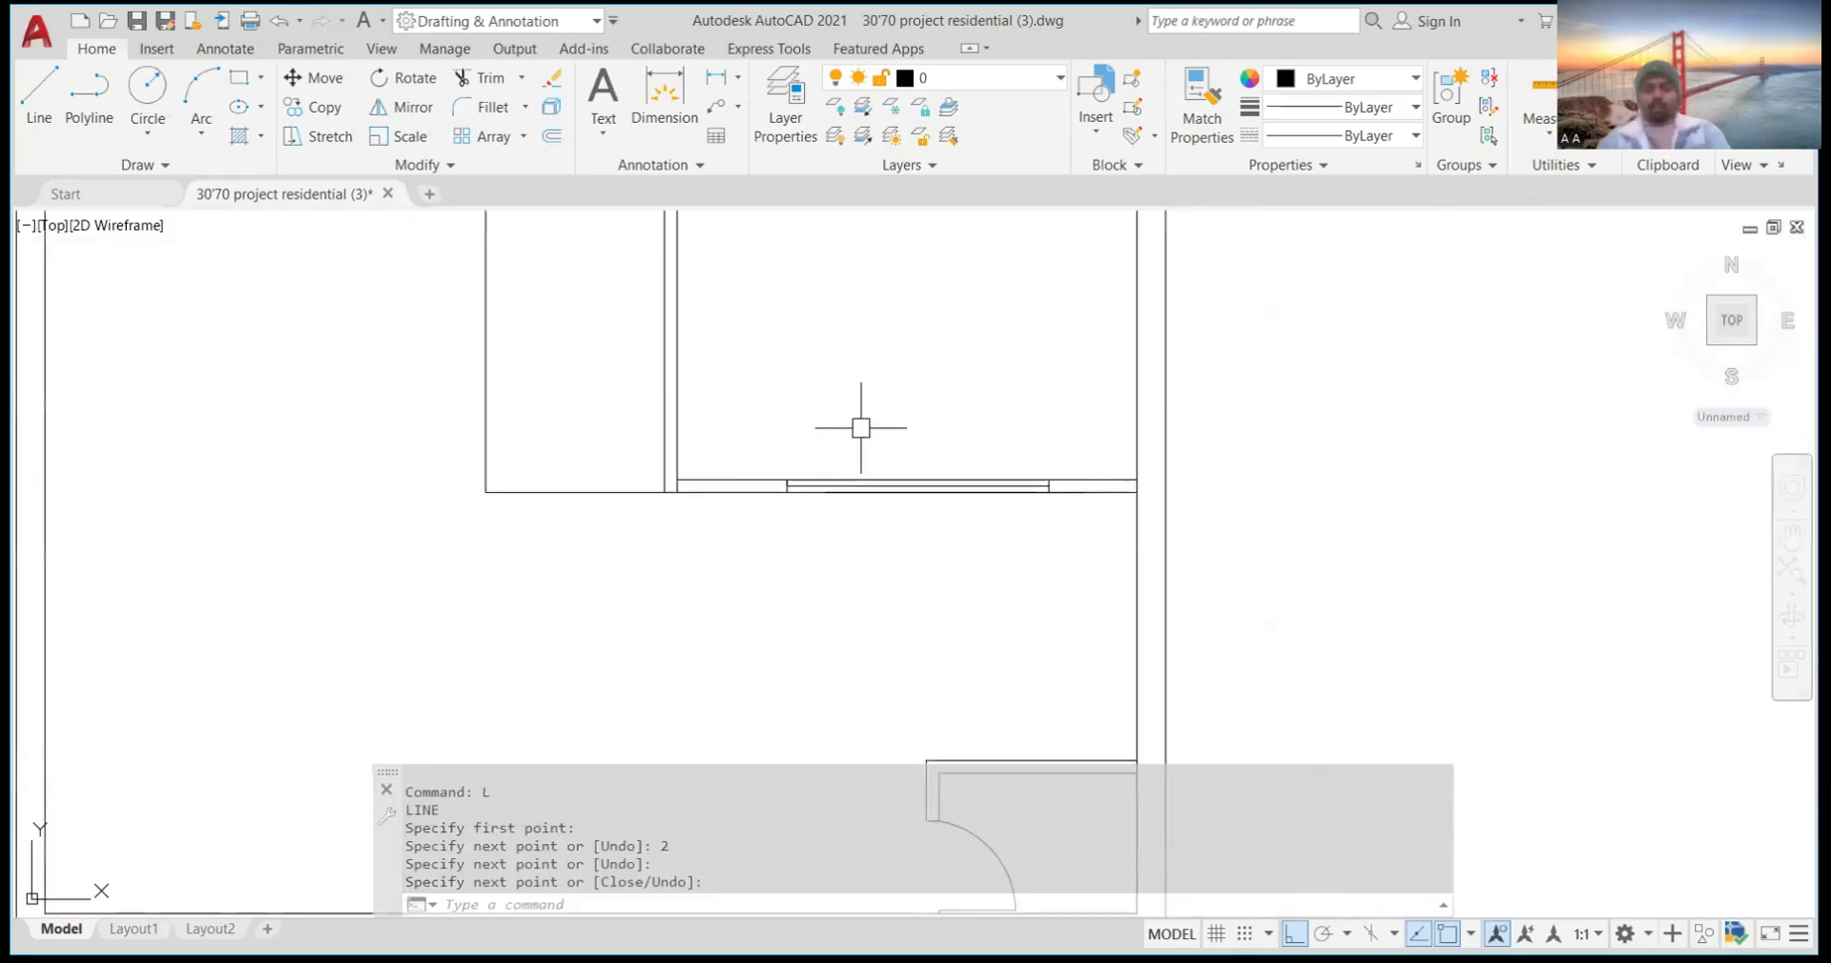
# Review the drawing room's lower-wall window within the whole plan and alongside the reference plans
pyautogui.scroll(2, 953, 458)
pyautogui.scroll(-2, 957, 449)
pyautogui.scroll(1, 944, 458)
pyautogui.scroll(-4, 941, 458)
pyautogui.scroll(2, 901, 468)
pyautogui.scroll(-5, 888, 463)
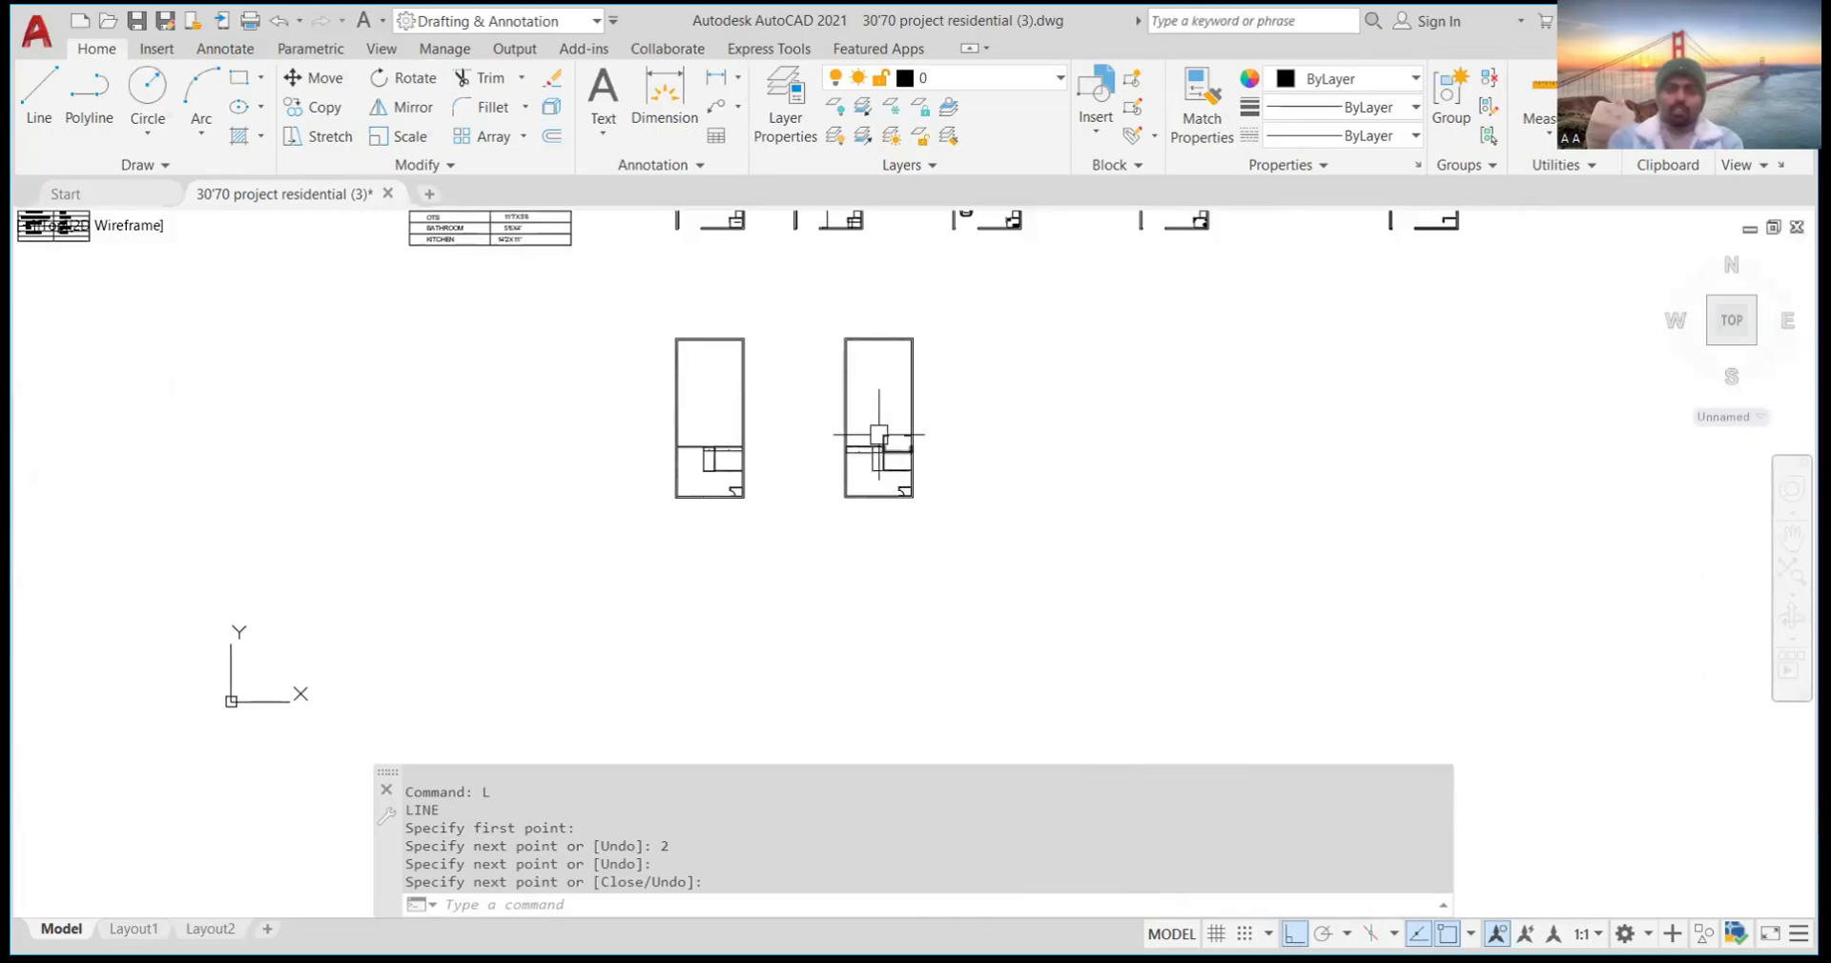
pyautogui.scroll(6, 871, 438)
pyautogui.scroll(-6, 820, 544)
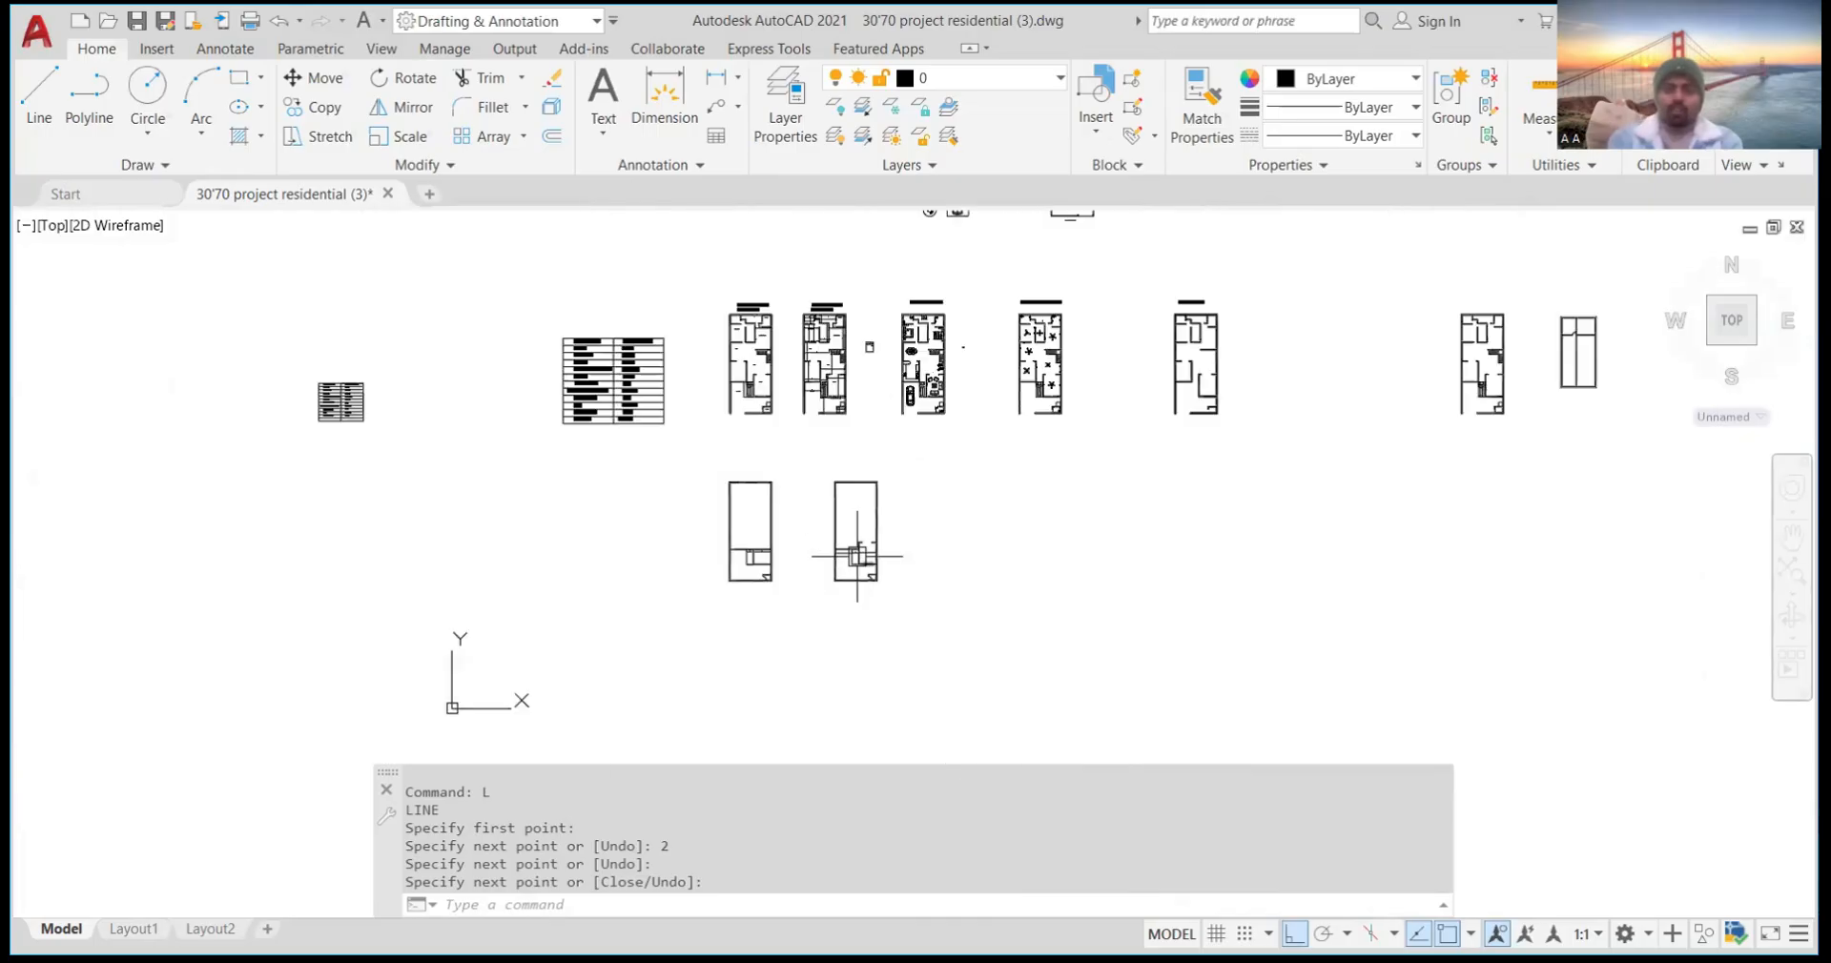
# Examine the dimensioned reference plan's entrance passage between the car parking and drawing room, including the stepped outlines and passage dimensions
pyautogui.scroll(5, 840, 458)
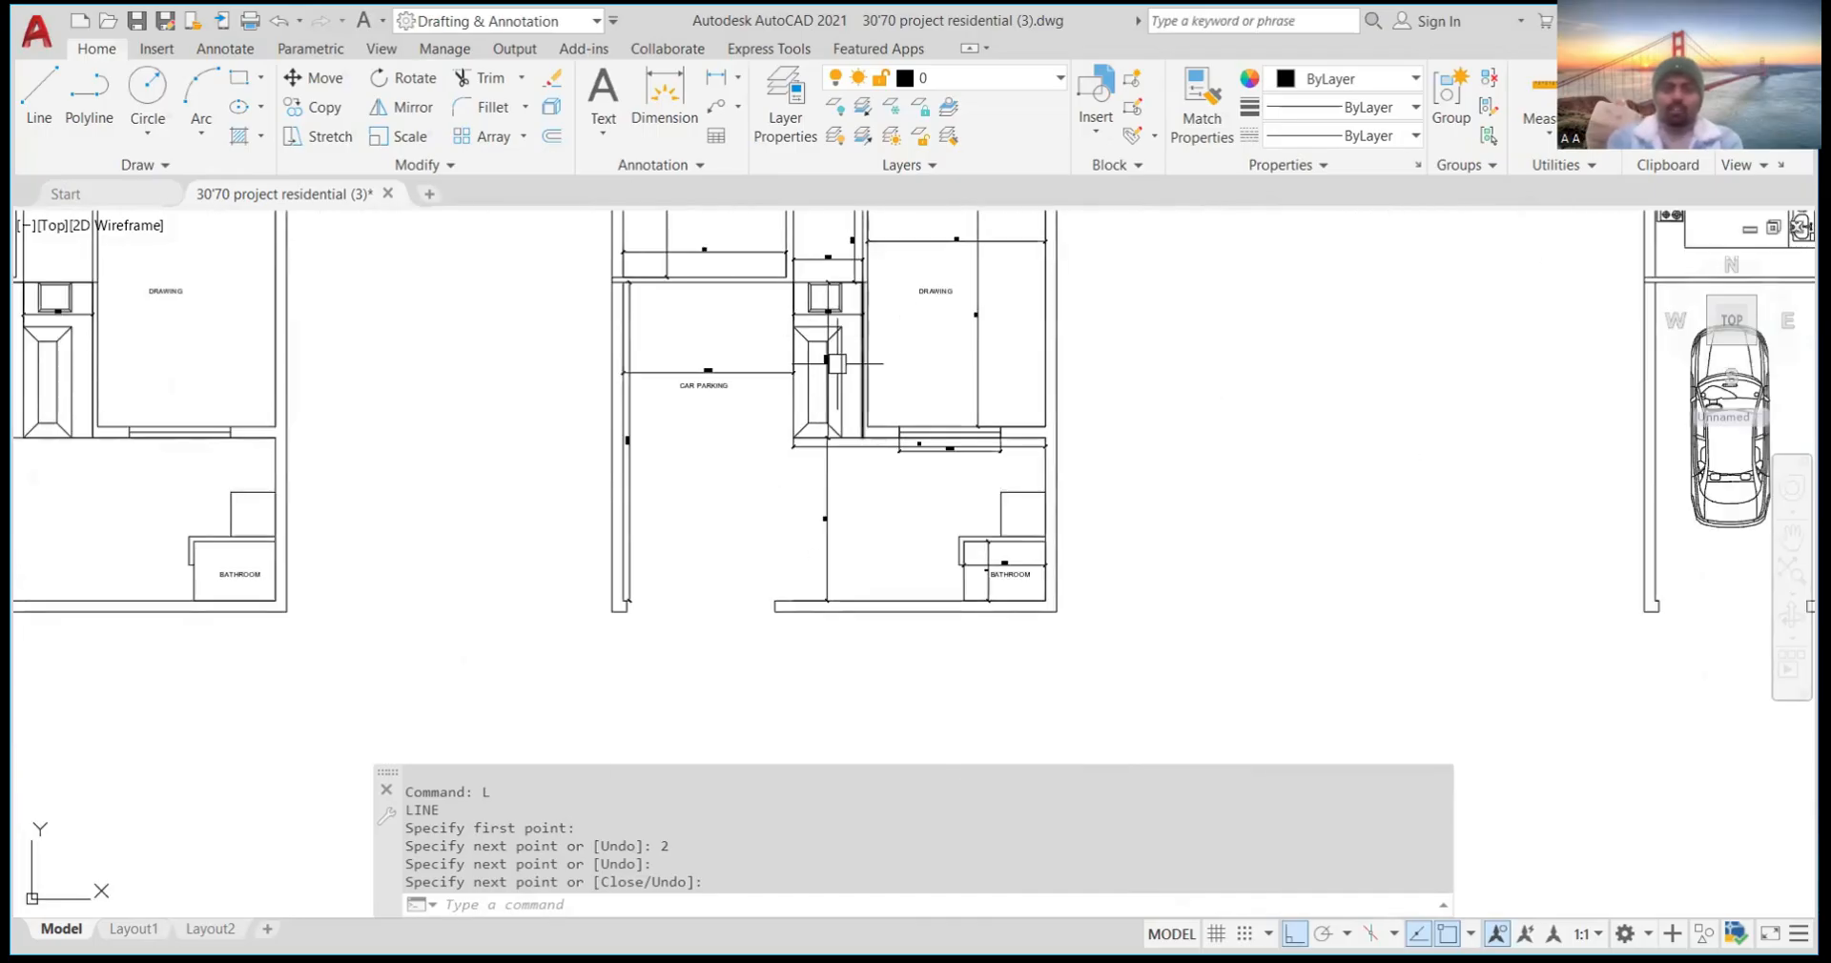
pyautogui.scroll(5, 826, 311)
pyautogui.scroll(-3, 797, 287)
pyautogui.scroll(5, 811, 278)
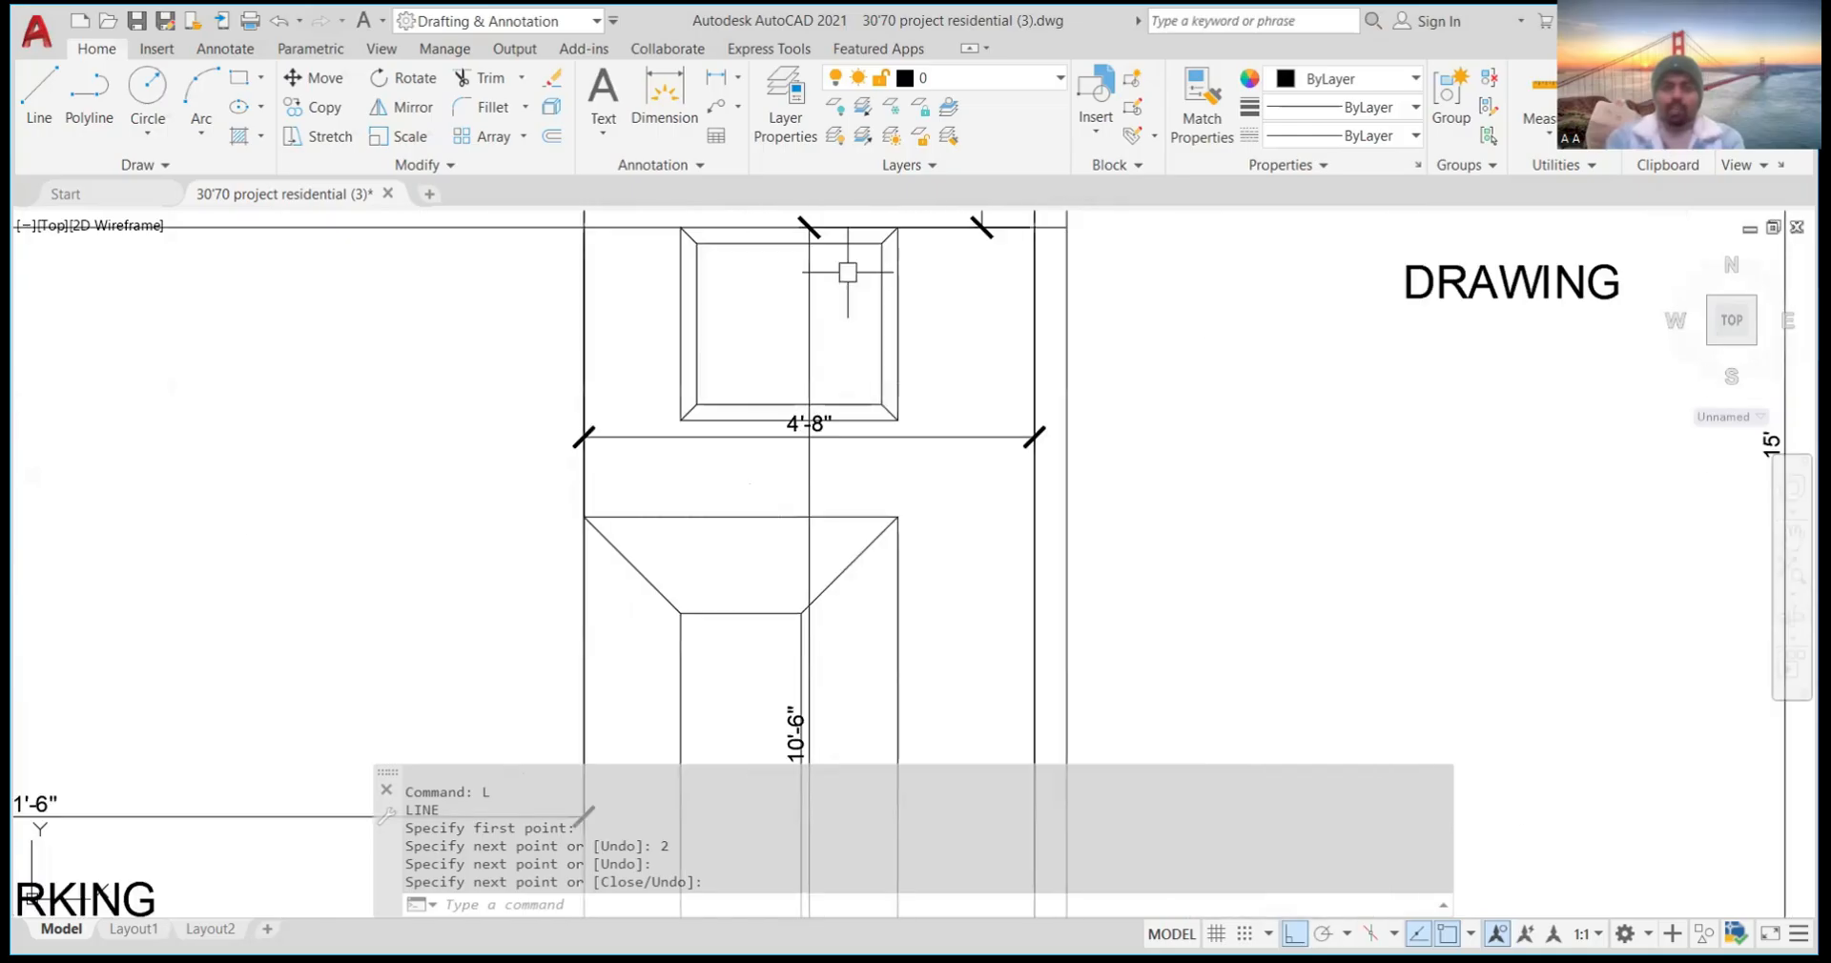
pyautogui.scroll(-5, 838, 277)
pyautogui.scroll(5, 845, 315)
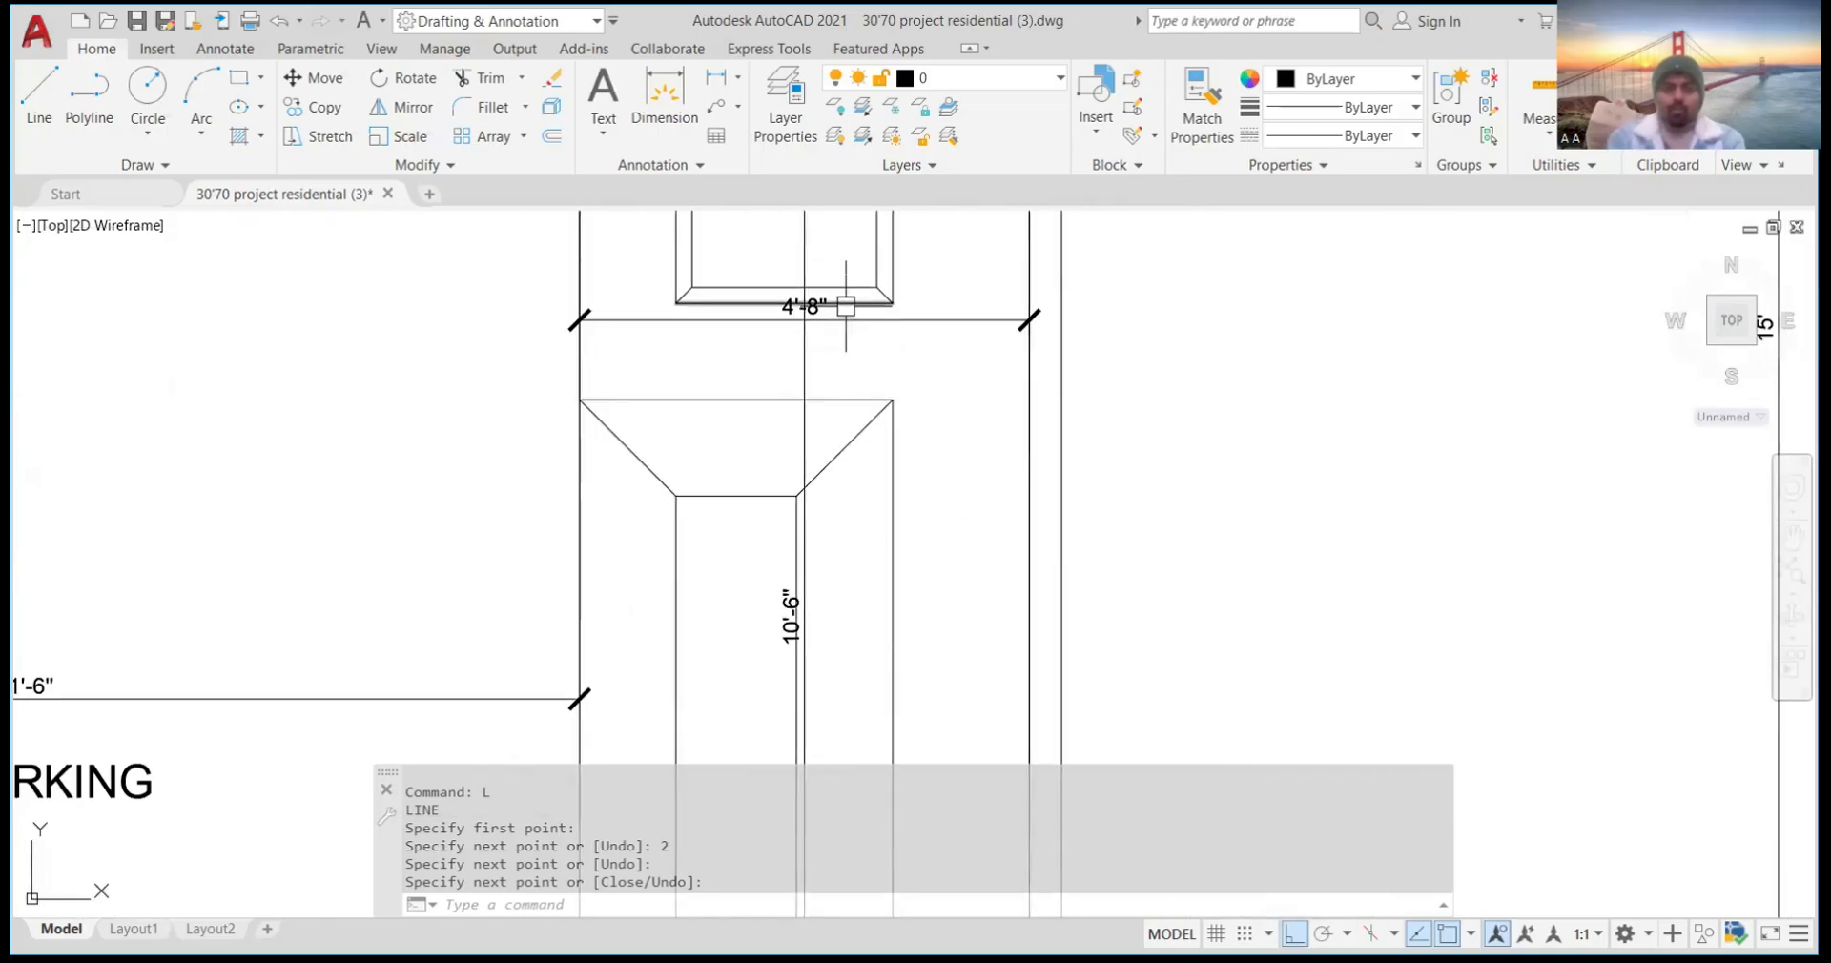
pyautogui.scroll(-5, 851, 333)
pyautogui.scroll(-5, 835, 305)
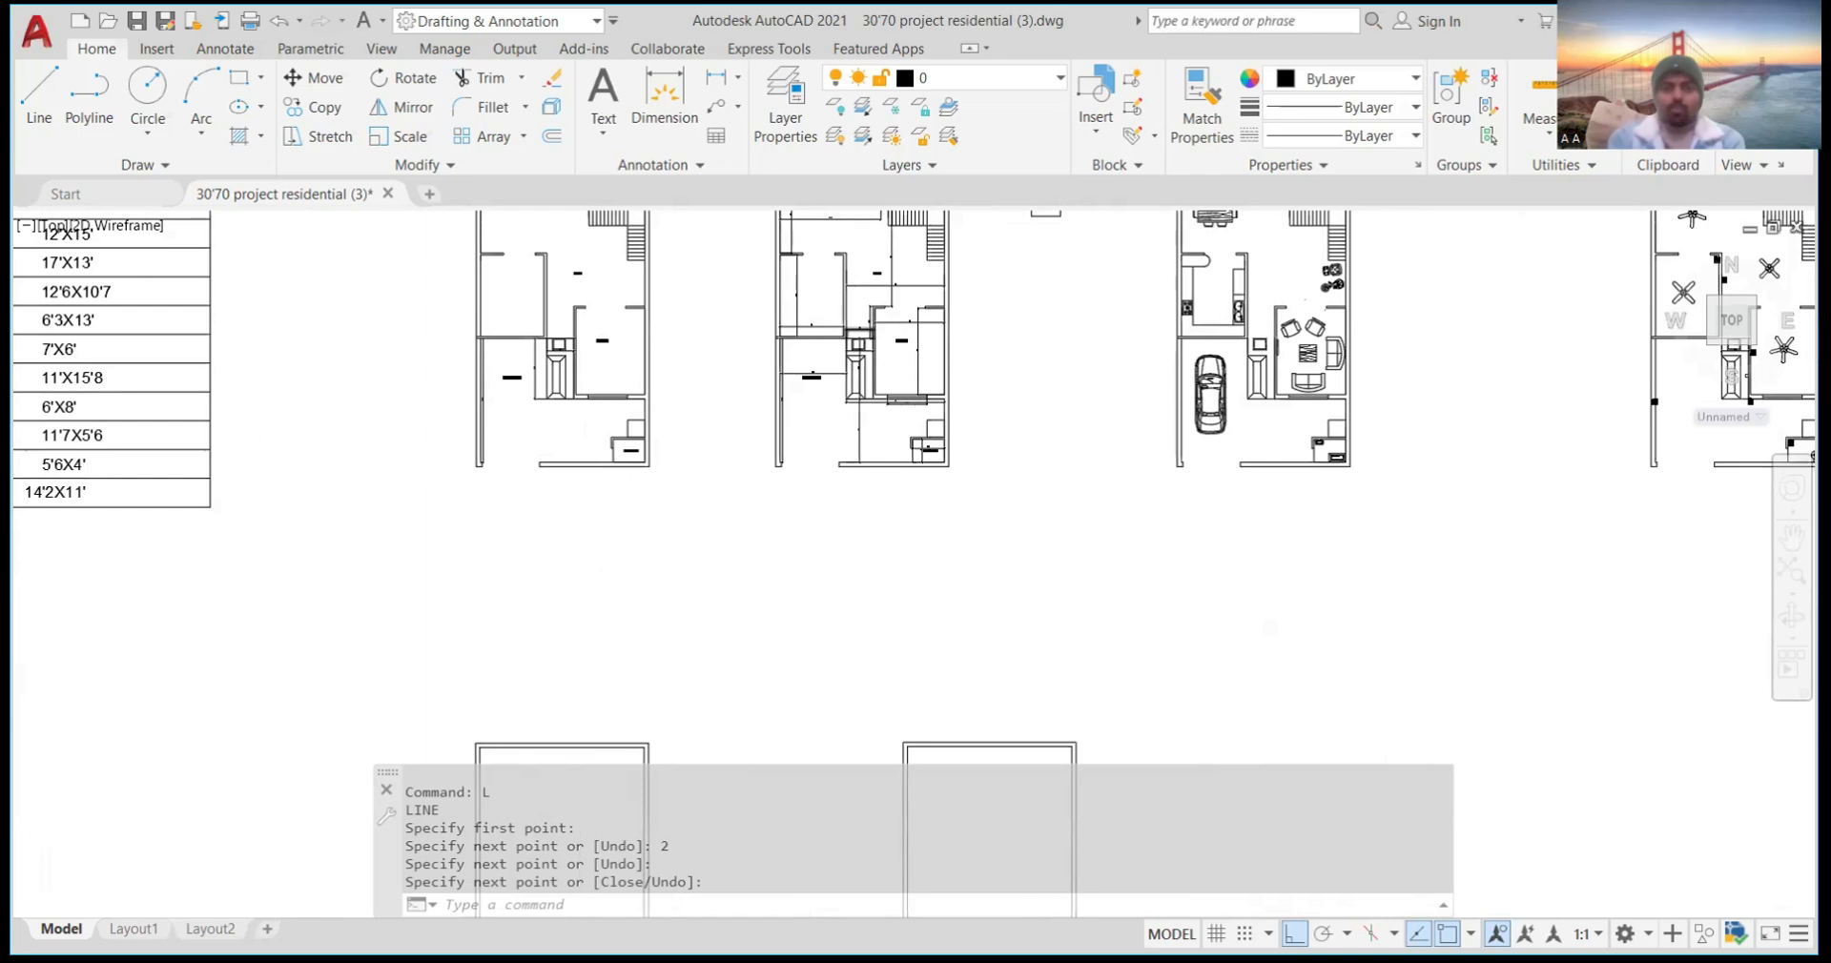
pyautogui.scroll(7, 868, 353)
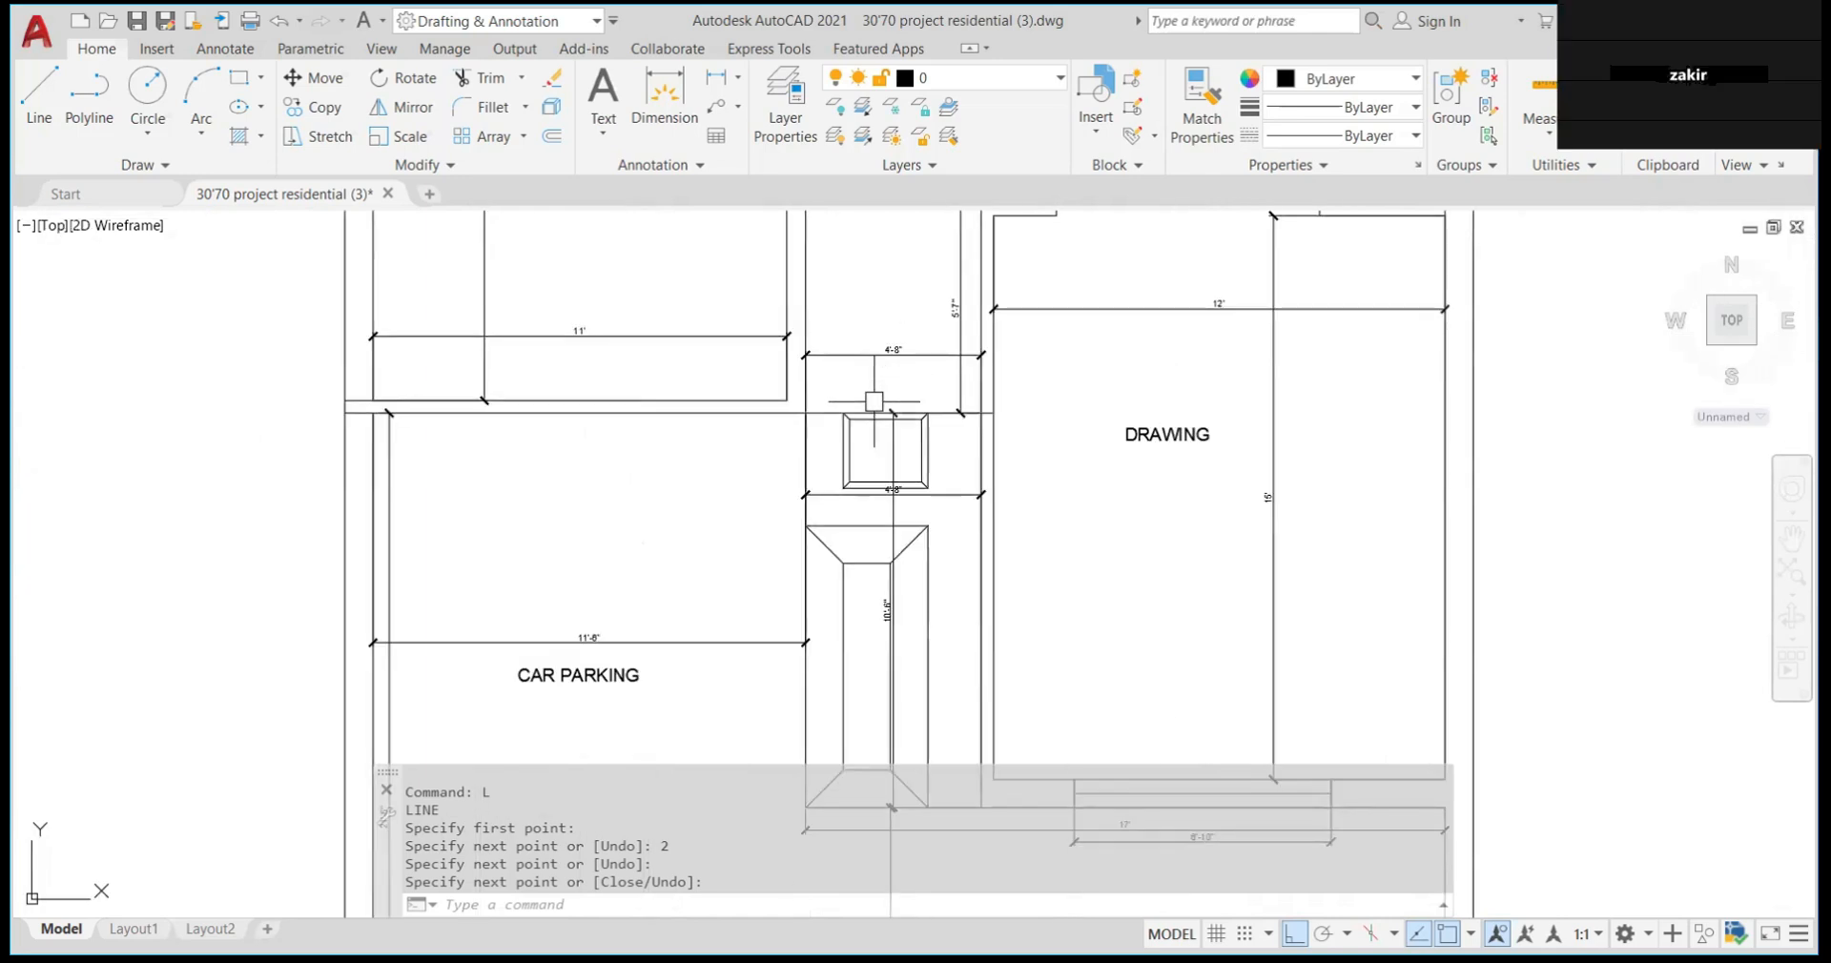
pyautogui.scroll(-5, 874, 405)
pyautogui.scroll(7, 874, 425)
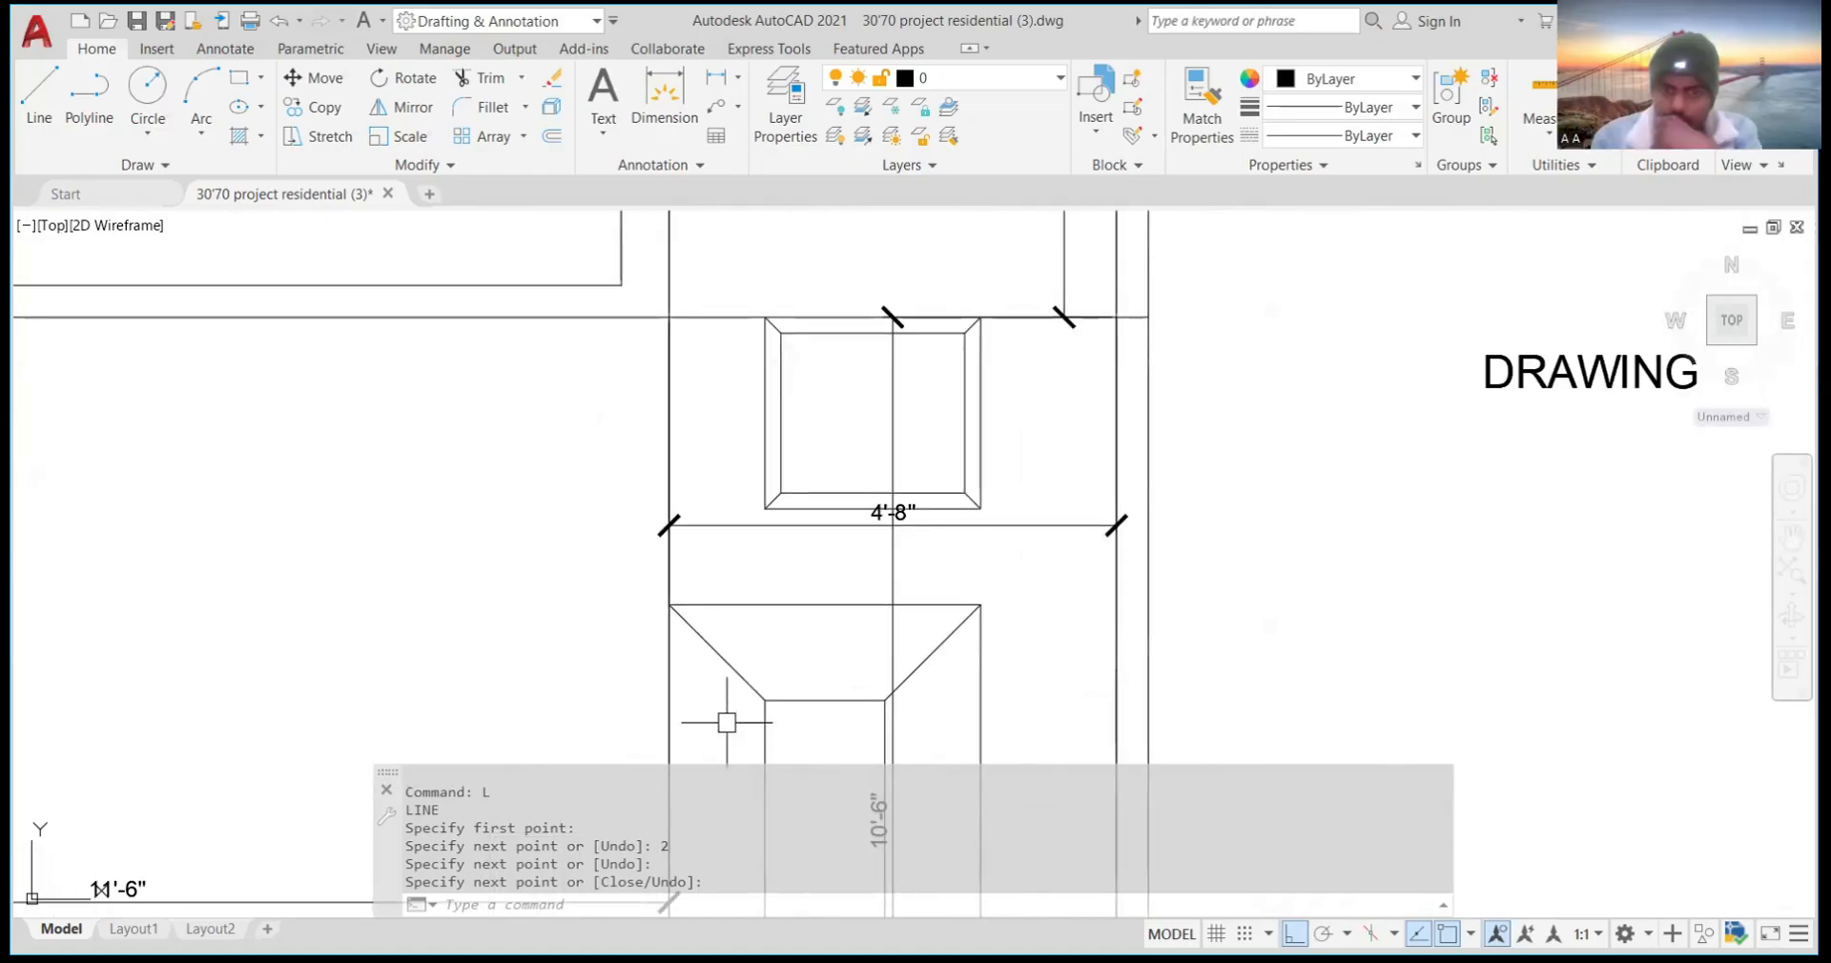
pyautogui.scroll(-5, 868, 505)
pyautogui.scroll(7, 875, 488)
pyautogui.scroll(-3, 839, 554)
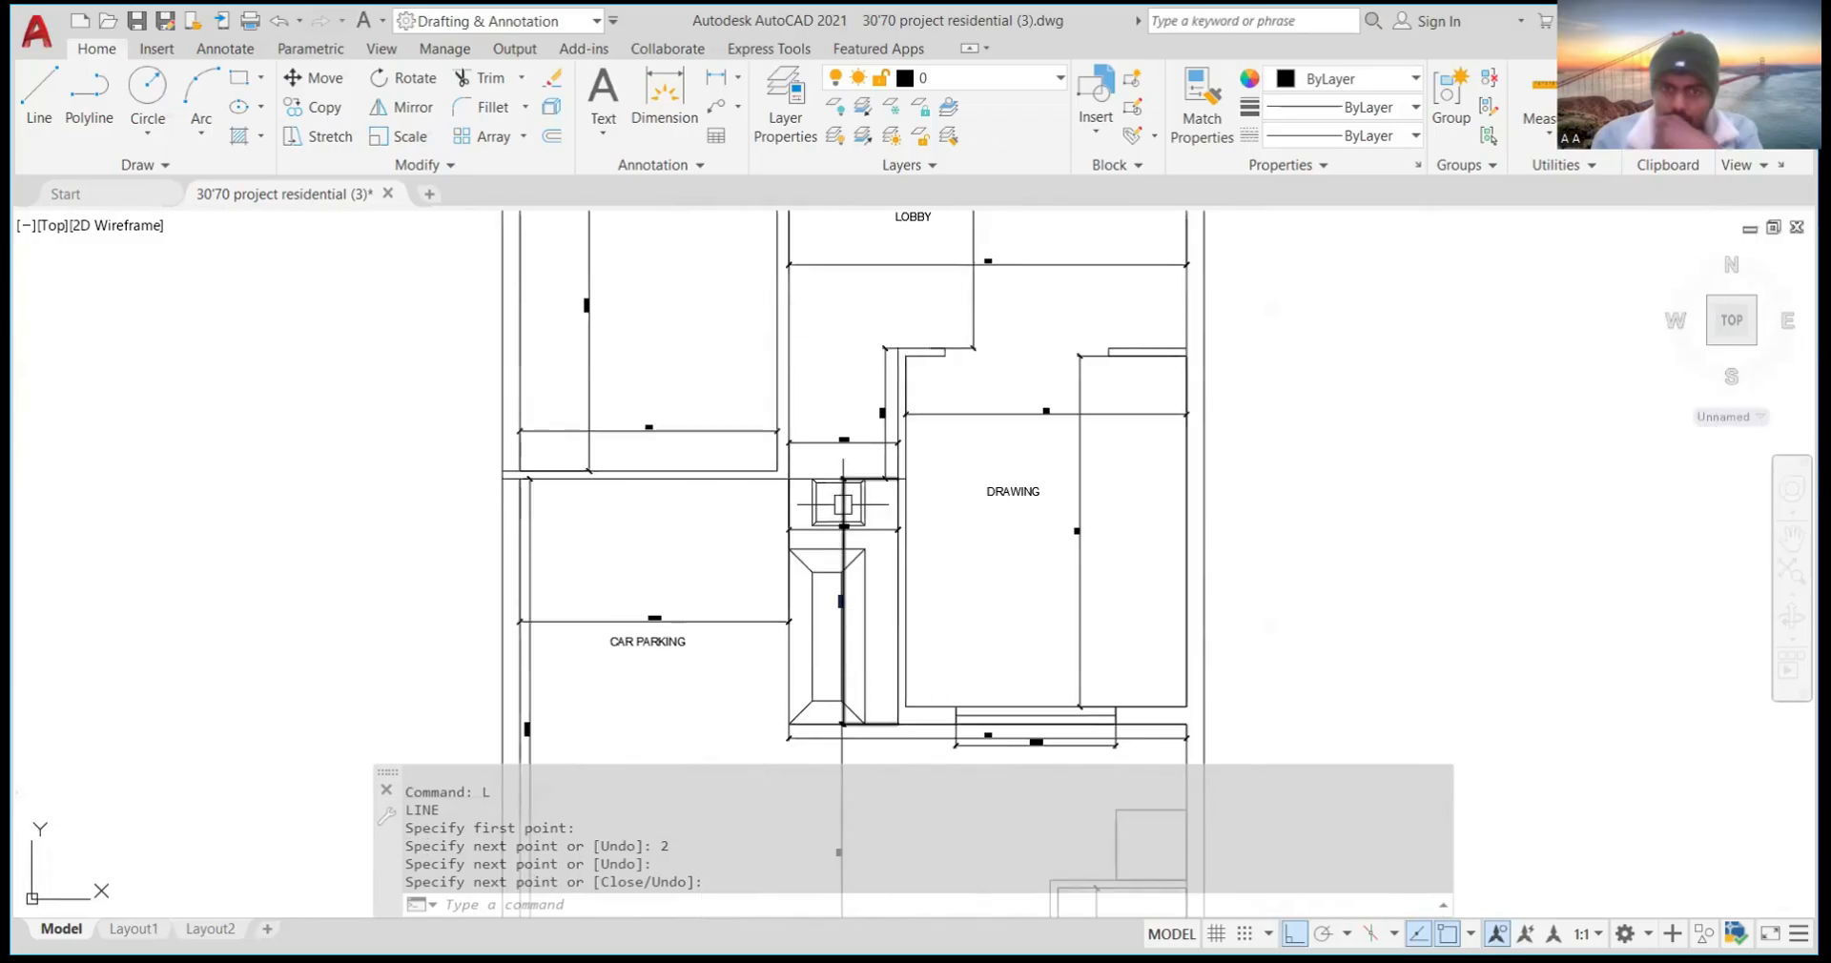
pyautogui.scroll(3, 825, 571)
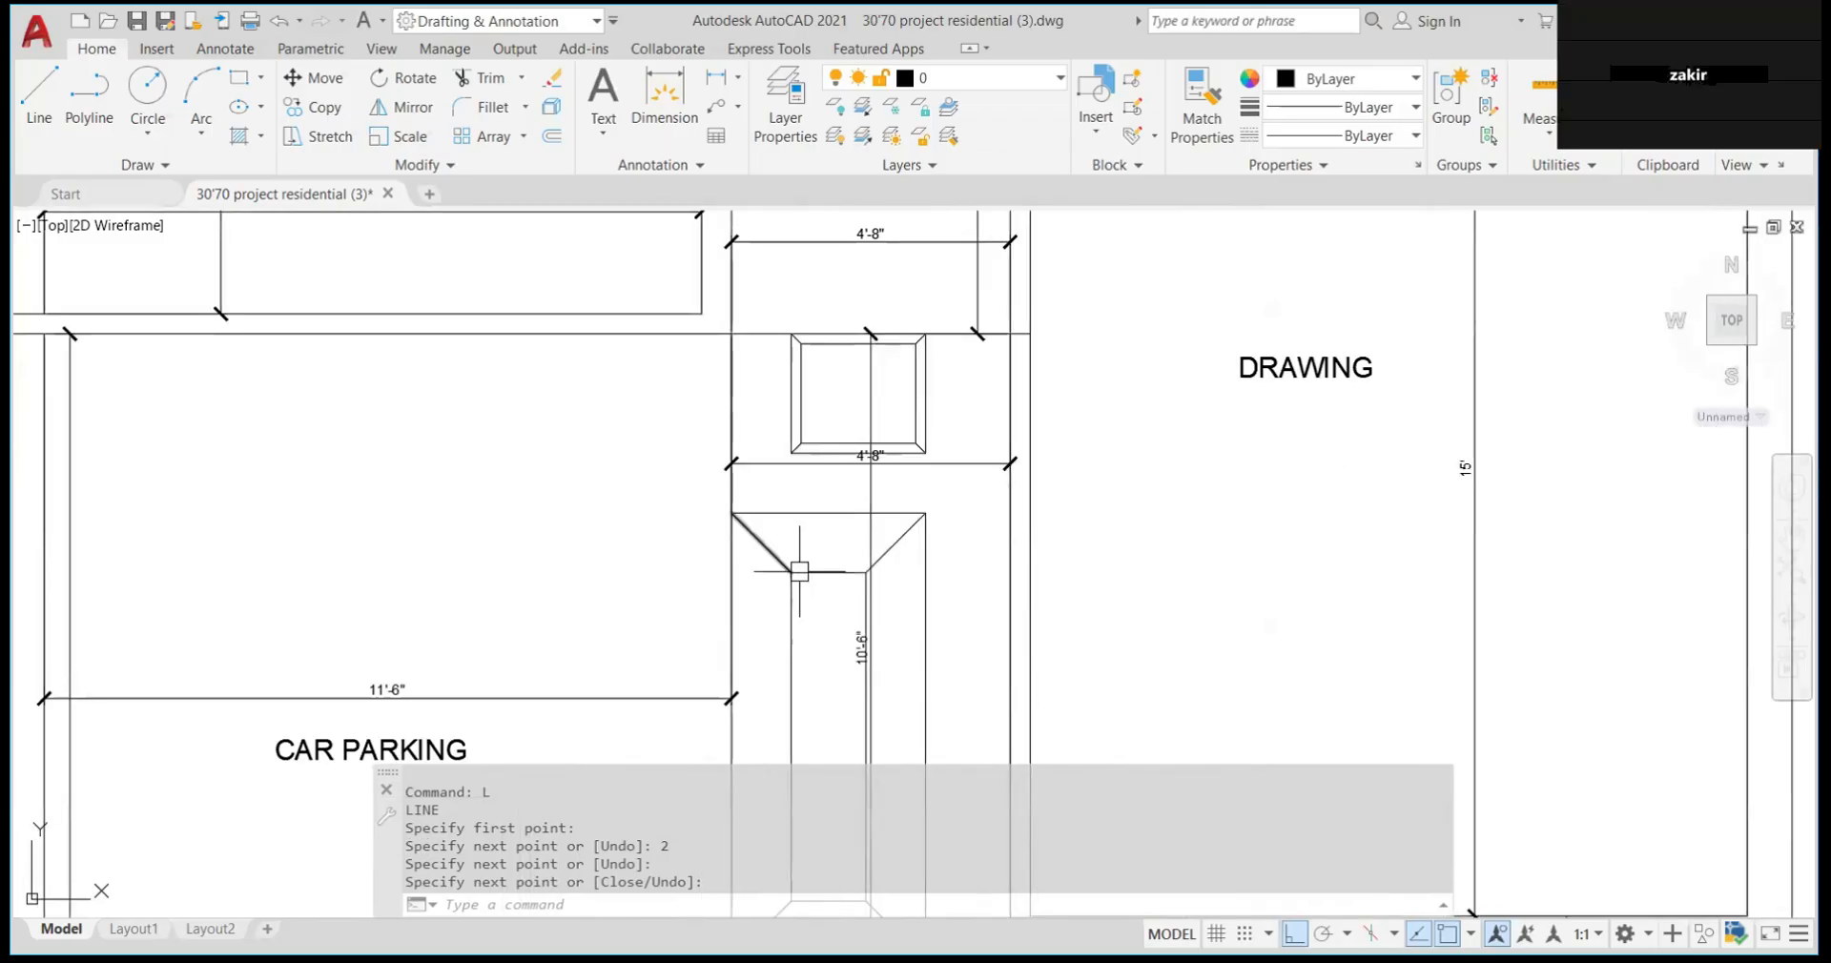
pyautogui.scroll(-5, 845, 503)
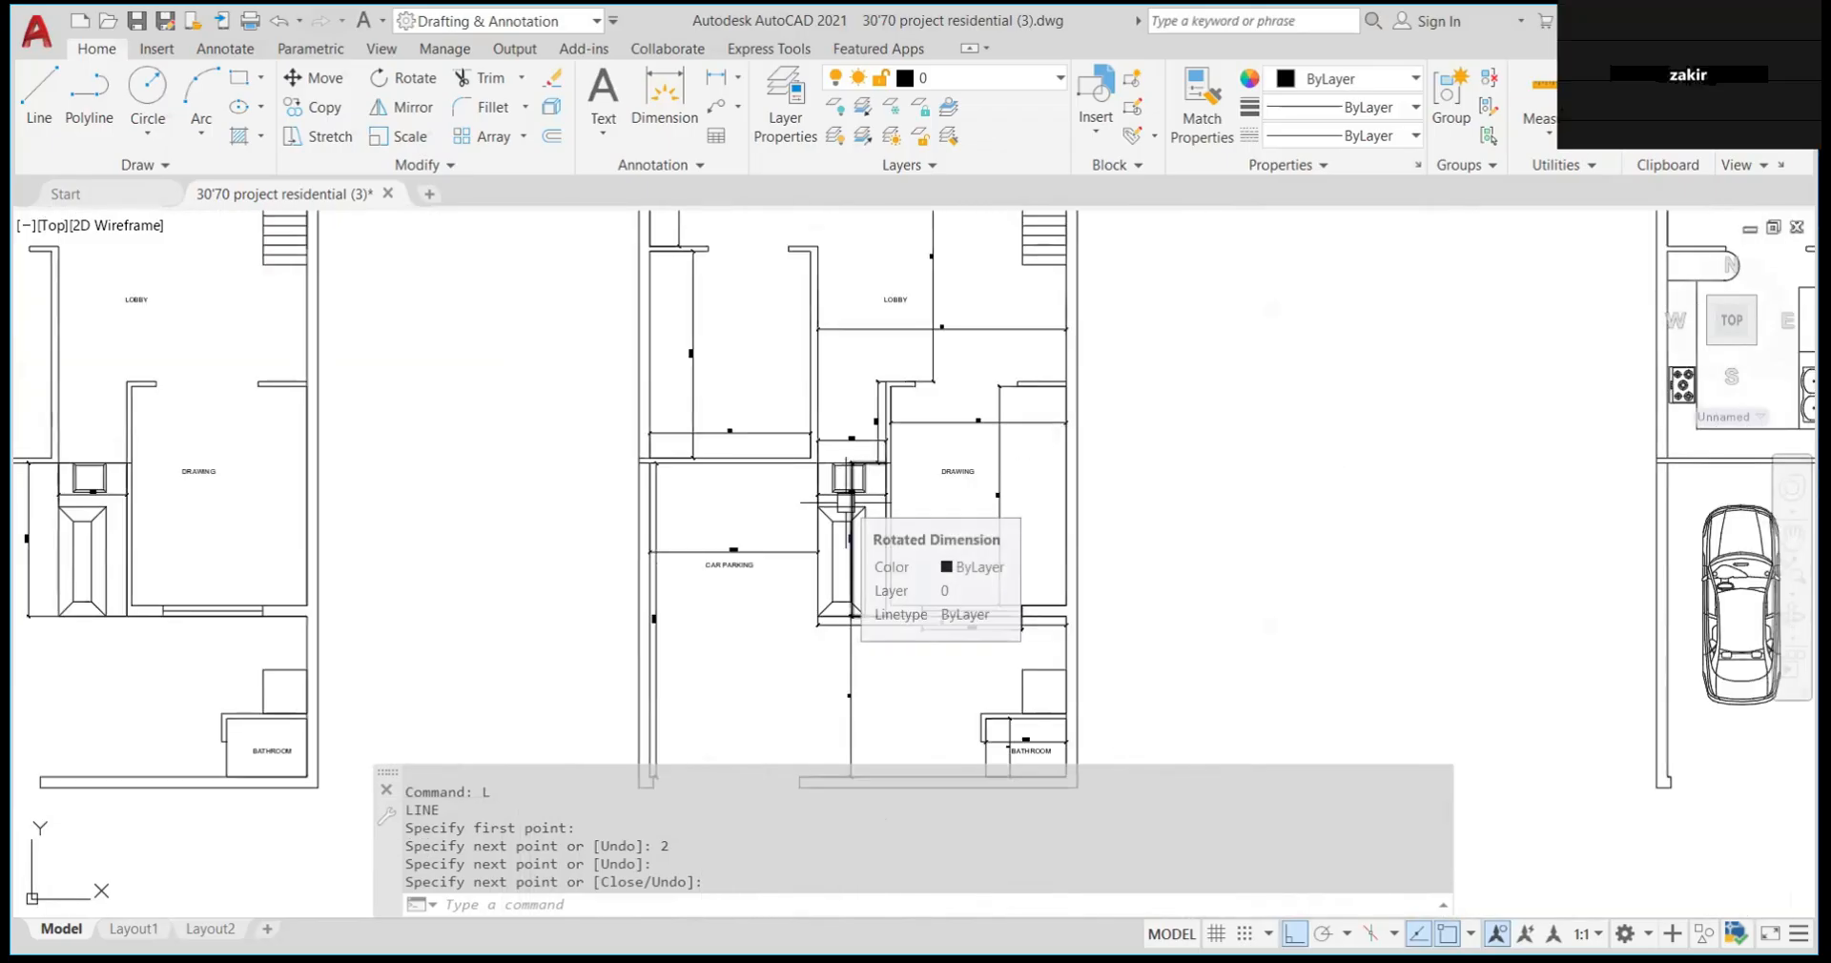
pyautogui.scroll(2, 847, 530)
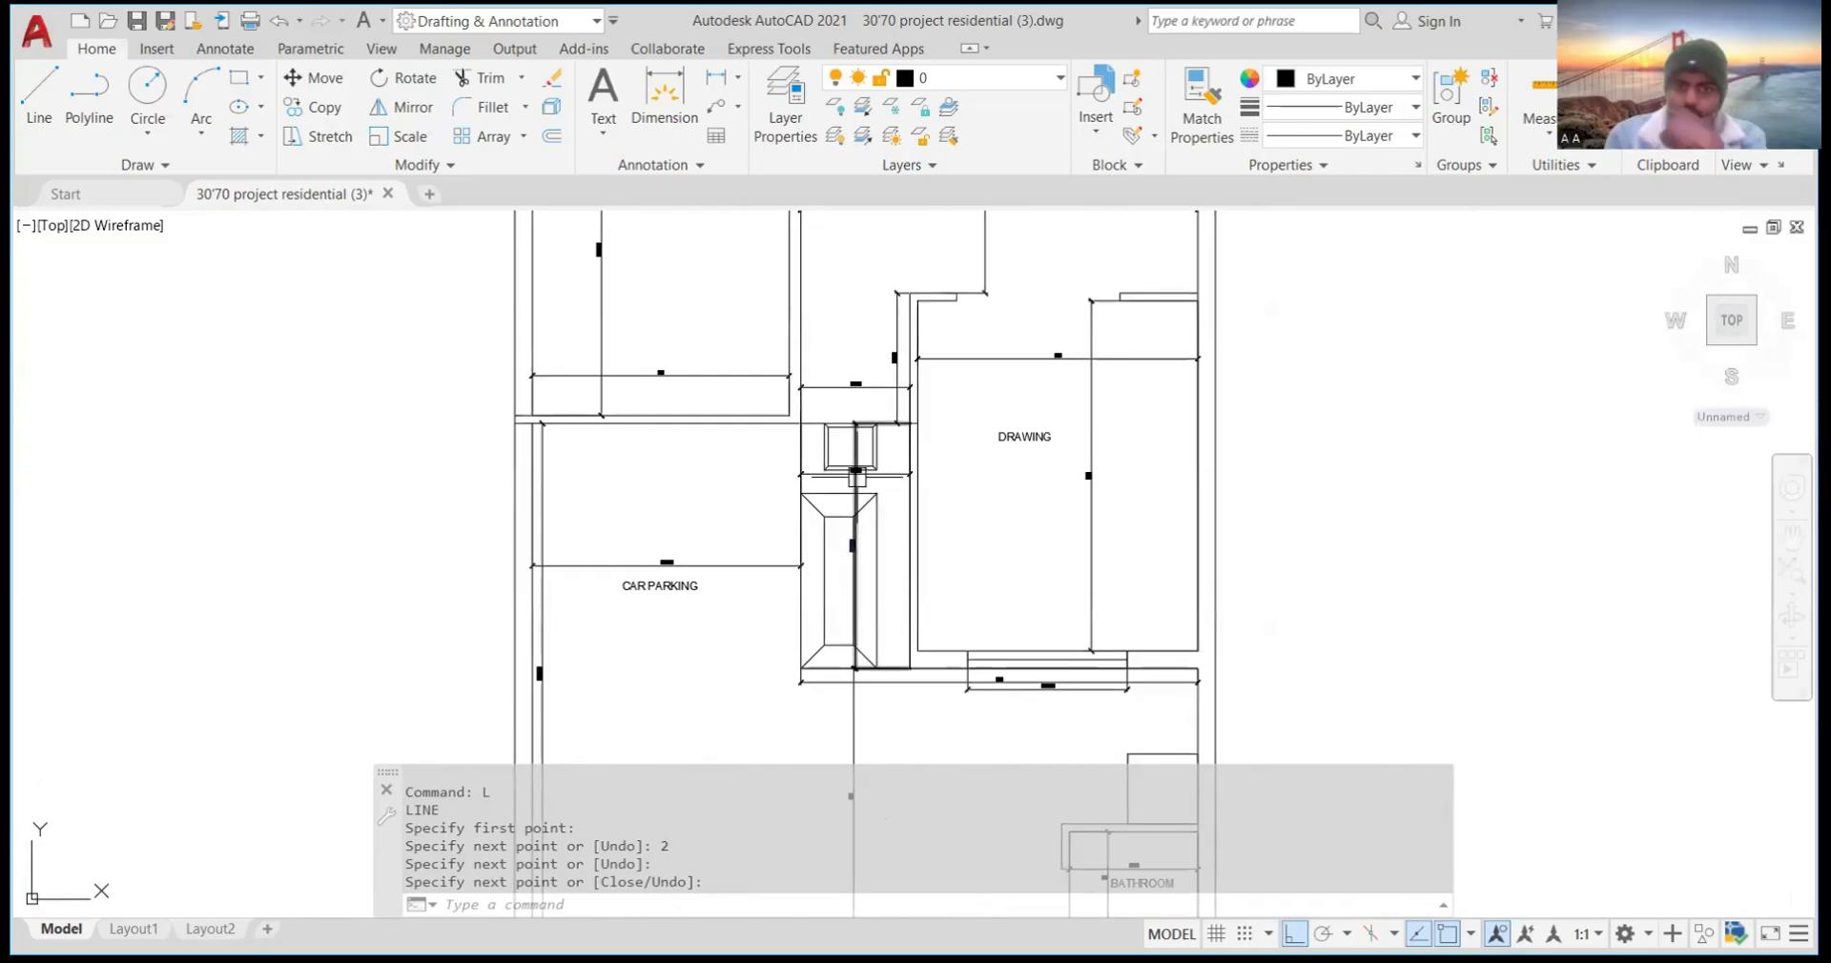
pyautogui.scroll(4, 859, 480)
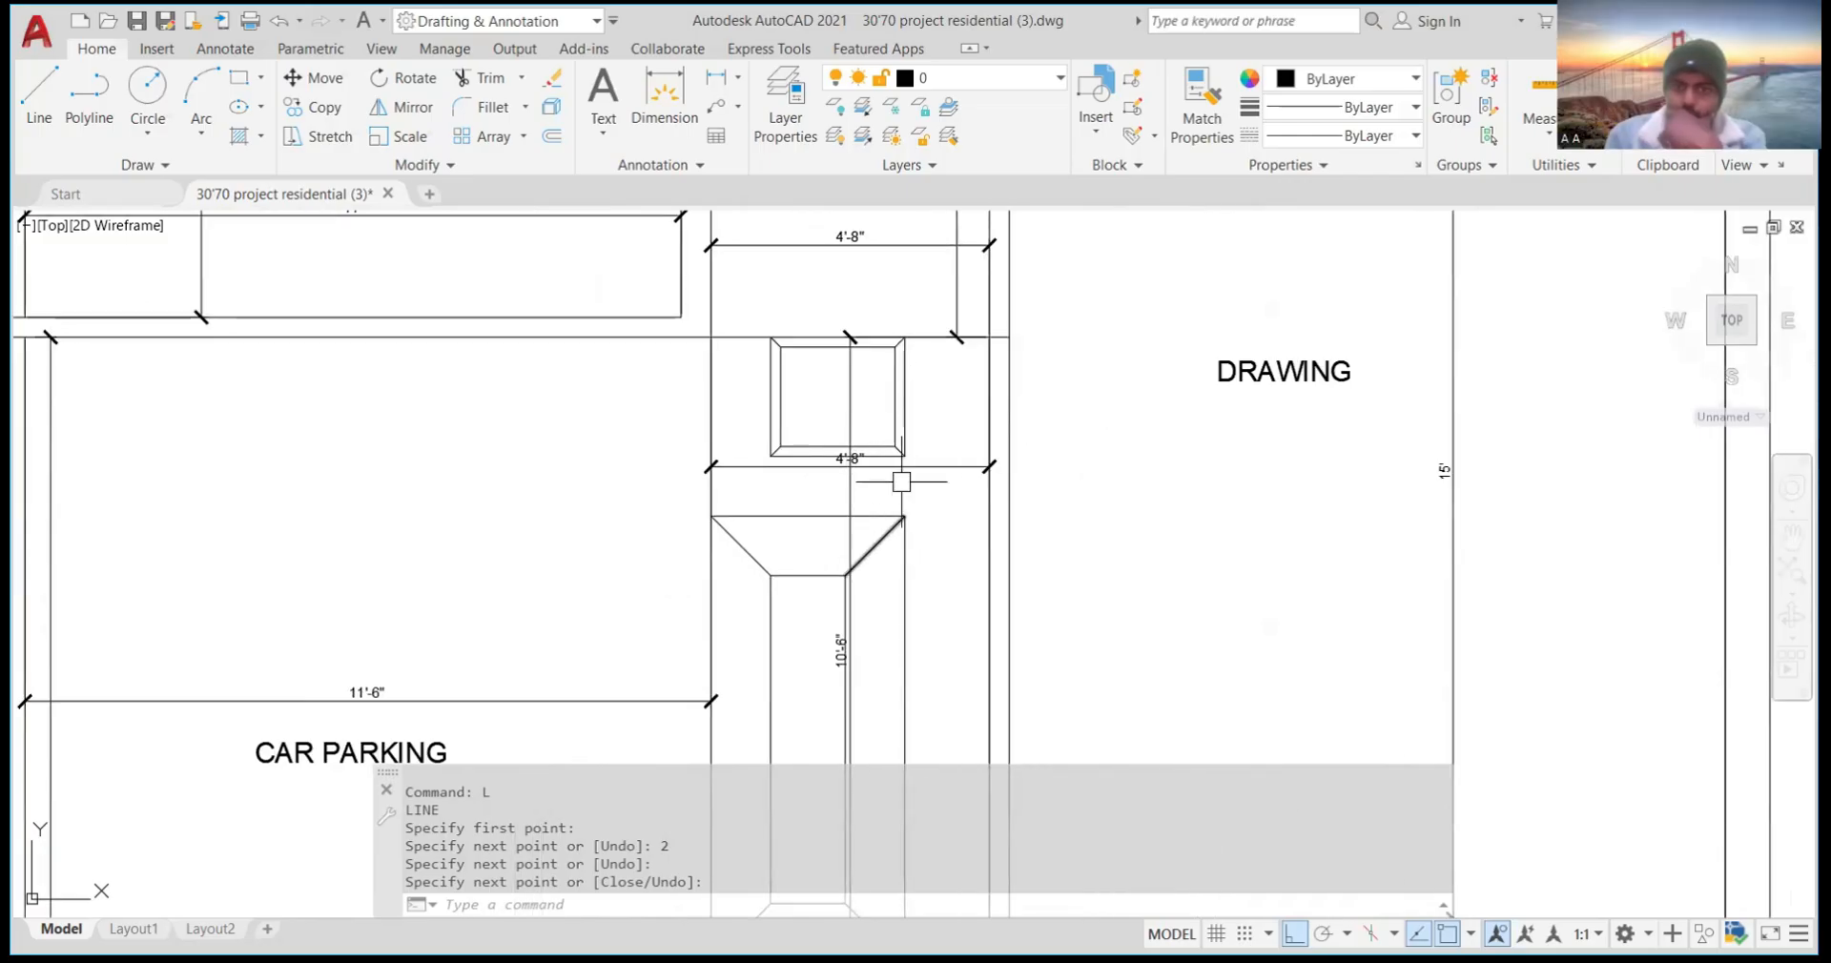
pyautogui.scroll(-3, 911, 448)
pyautogui.scroll(3, 883, 437)
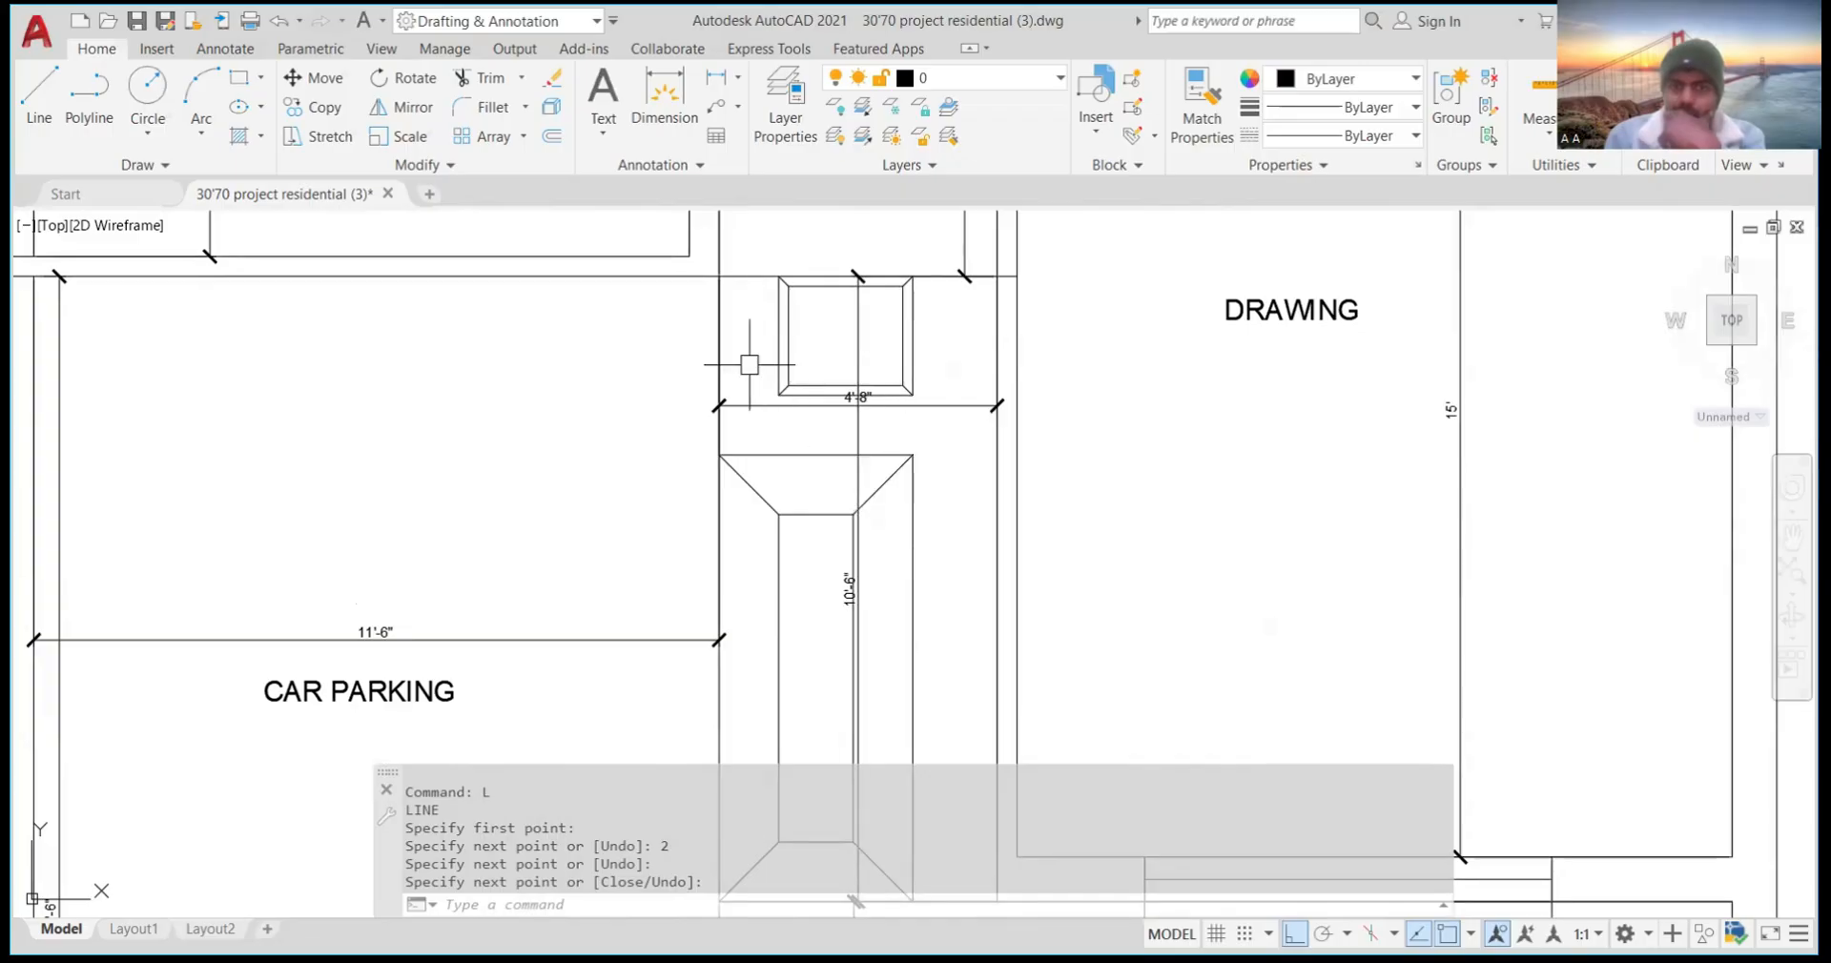
pyautogui.scroll(-4, 838, 611)
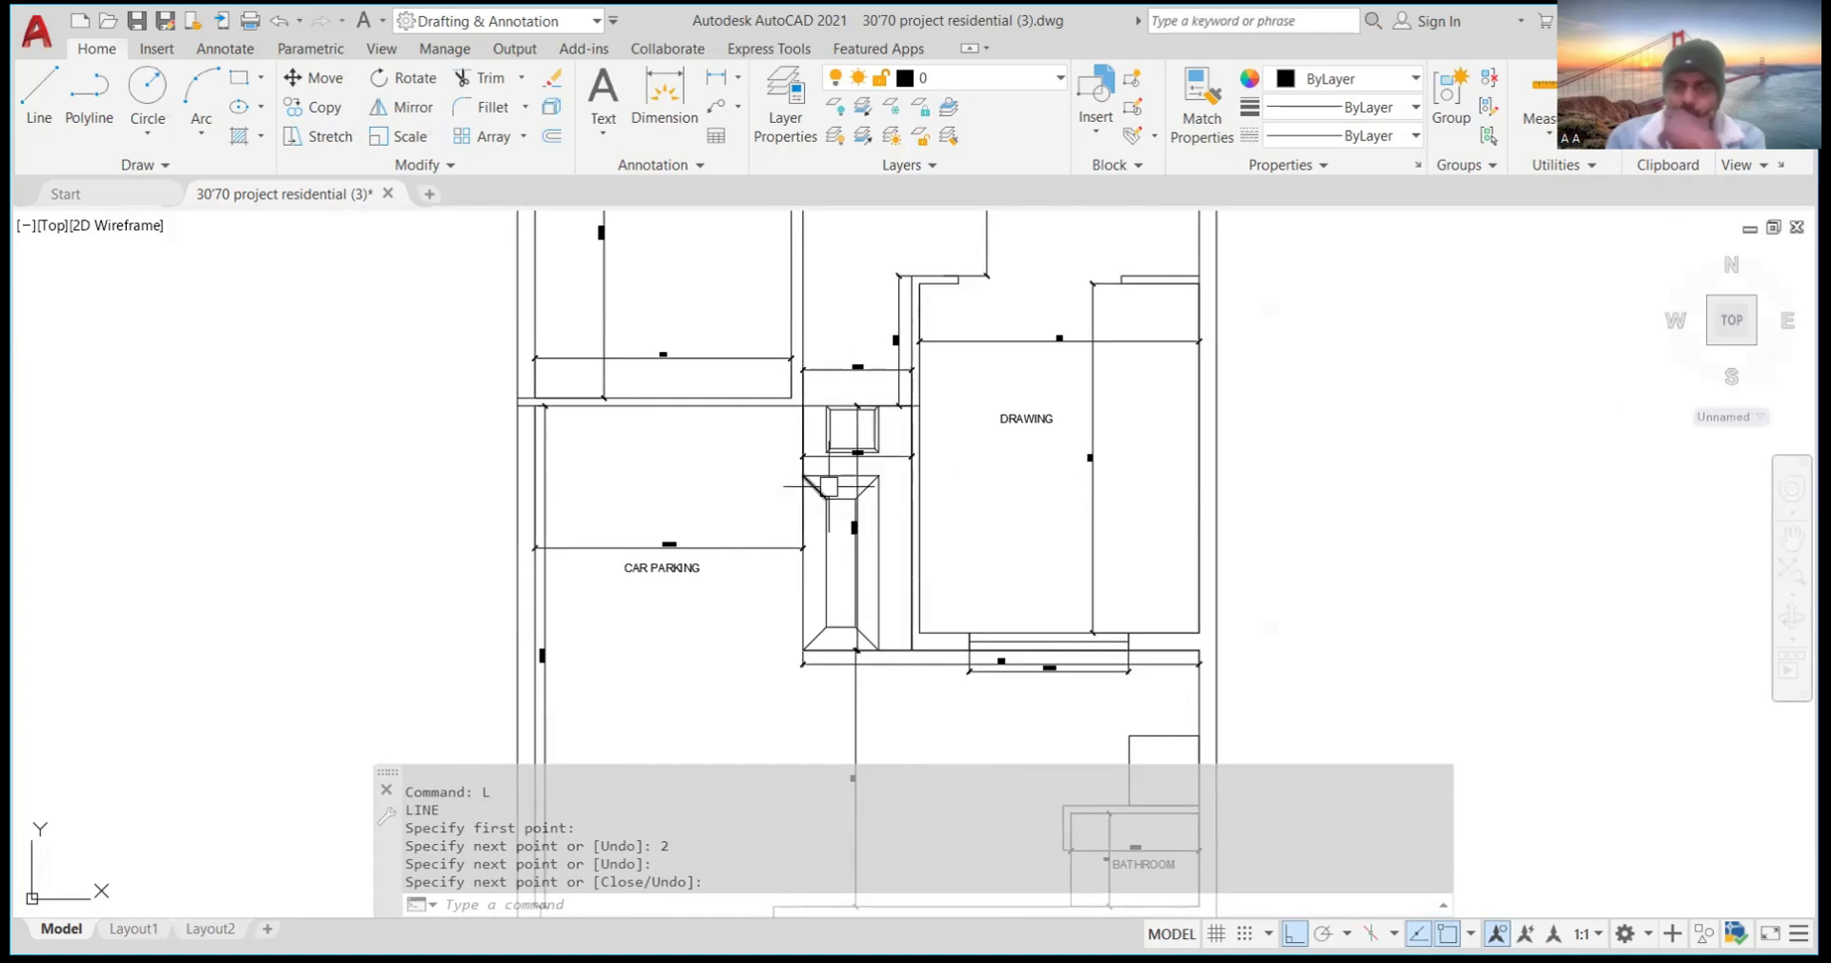
pyautogui.scroll(3, 858, 577)
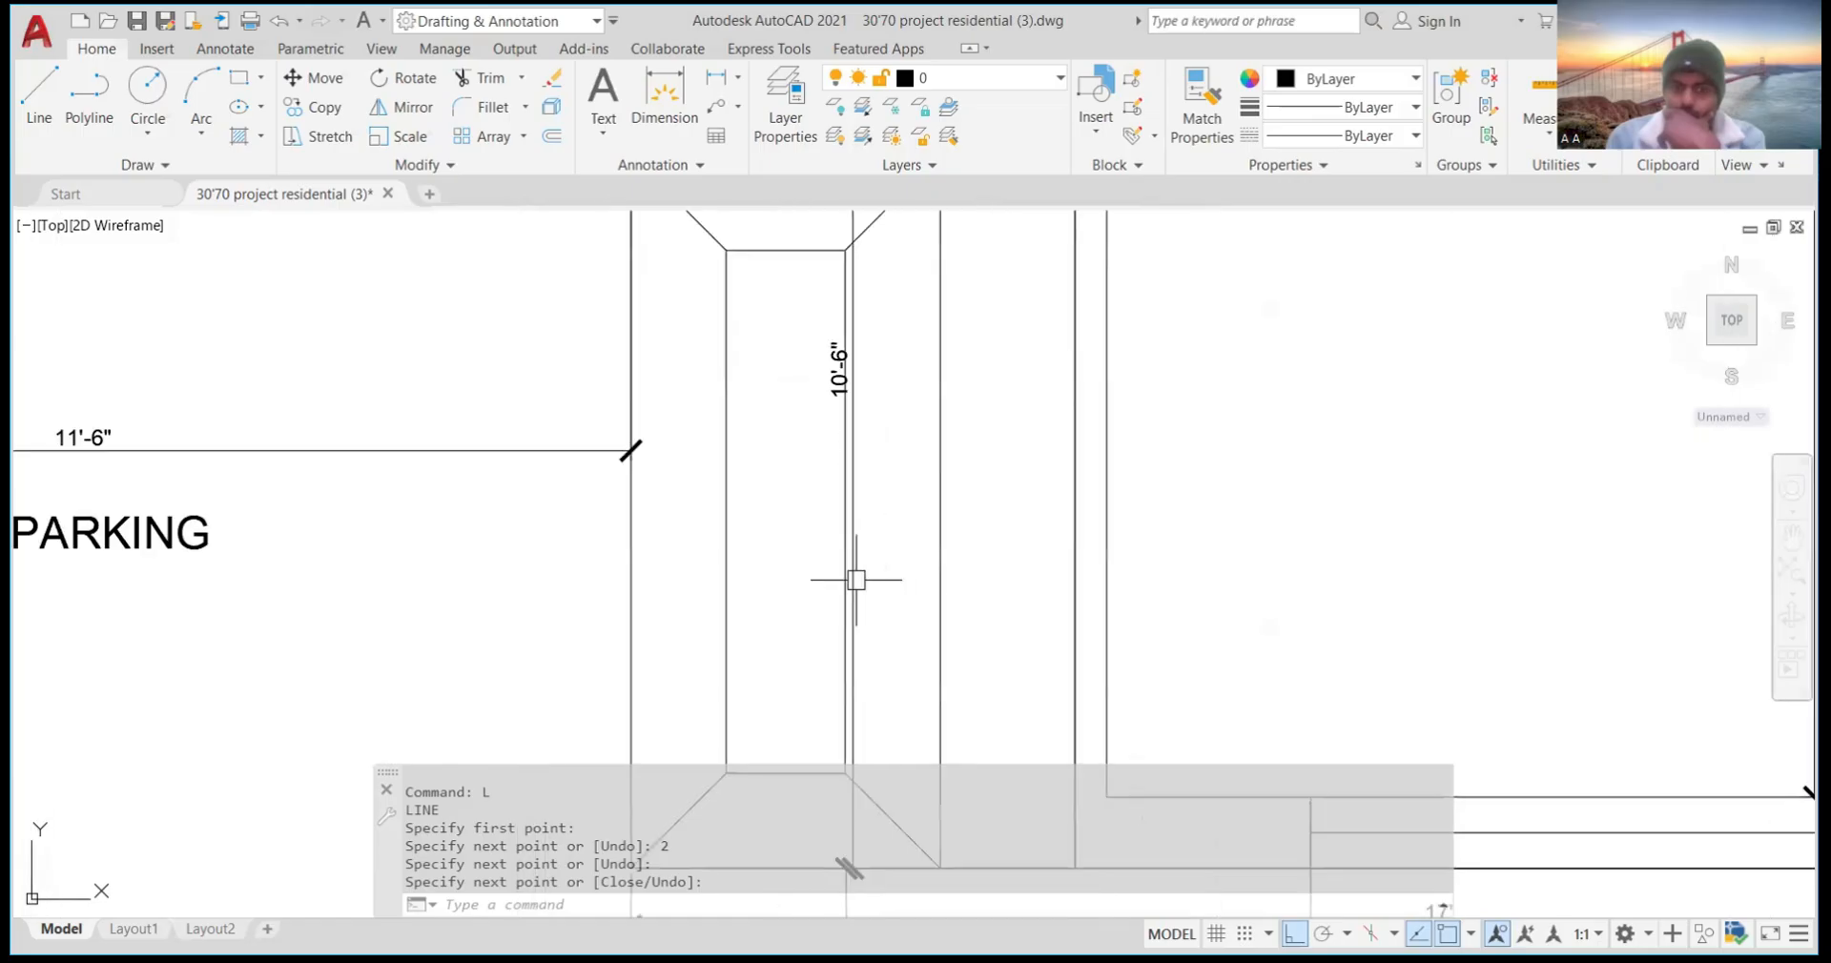
pyautogui.scroll(-8, 858, 576)
pyautogui.scroll(9, 854, 543)
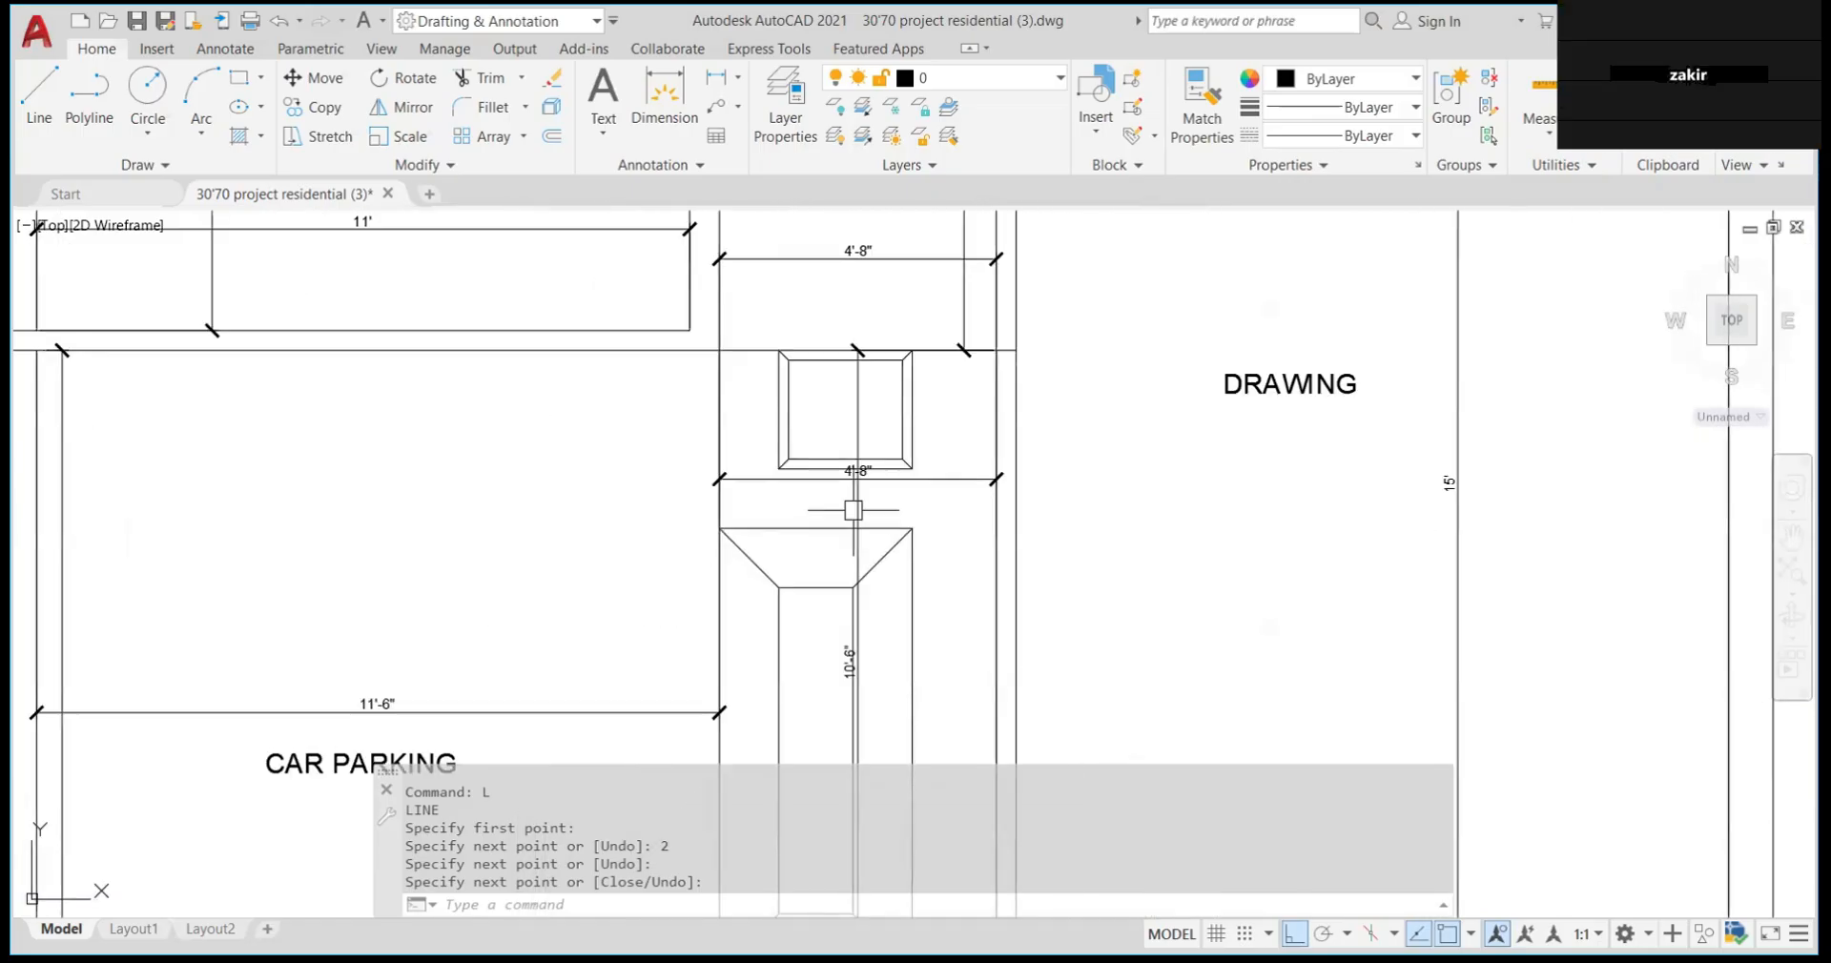
pyautogui.scroll(4, 874, 470)
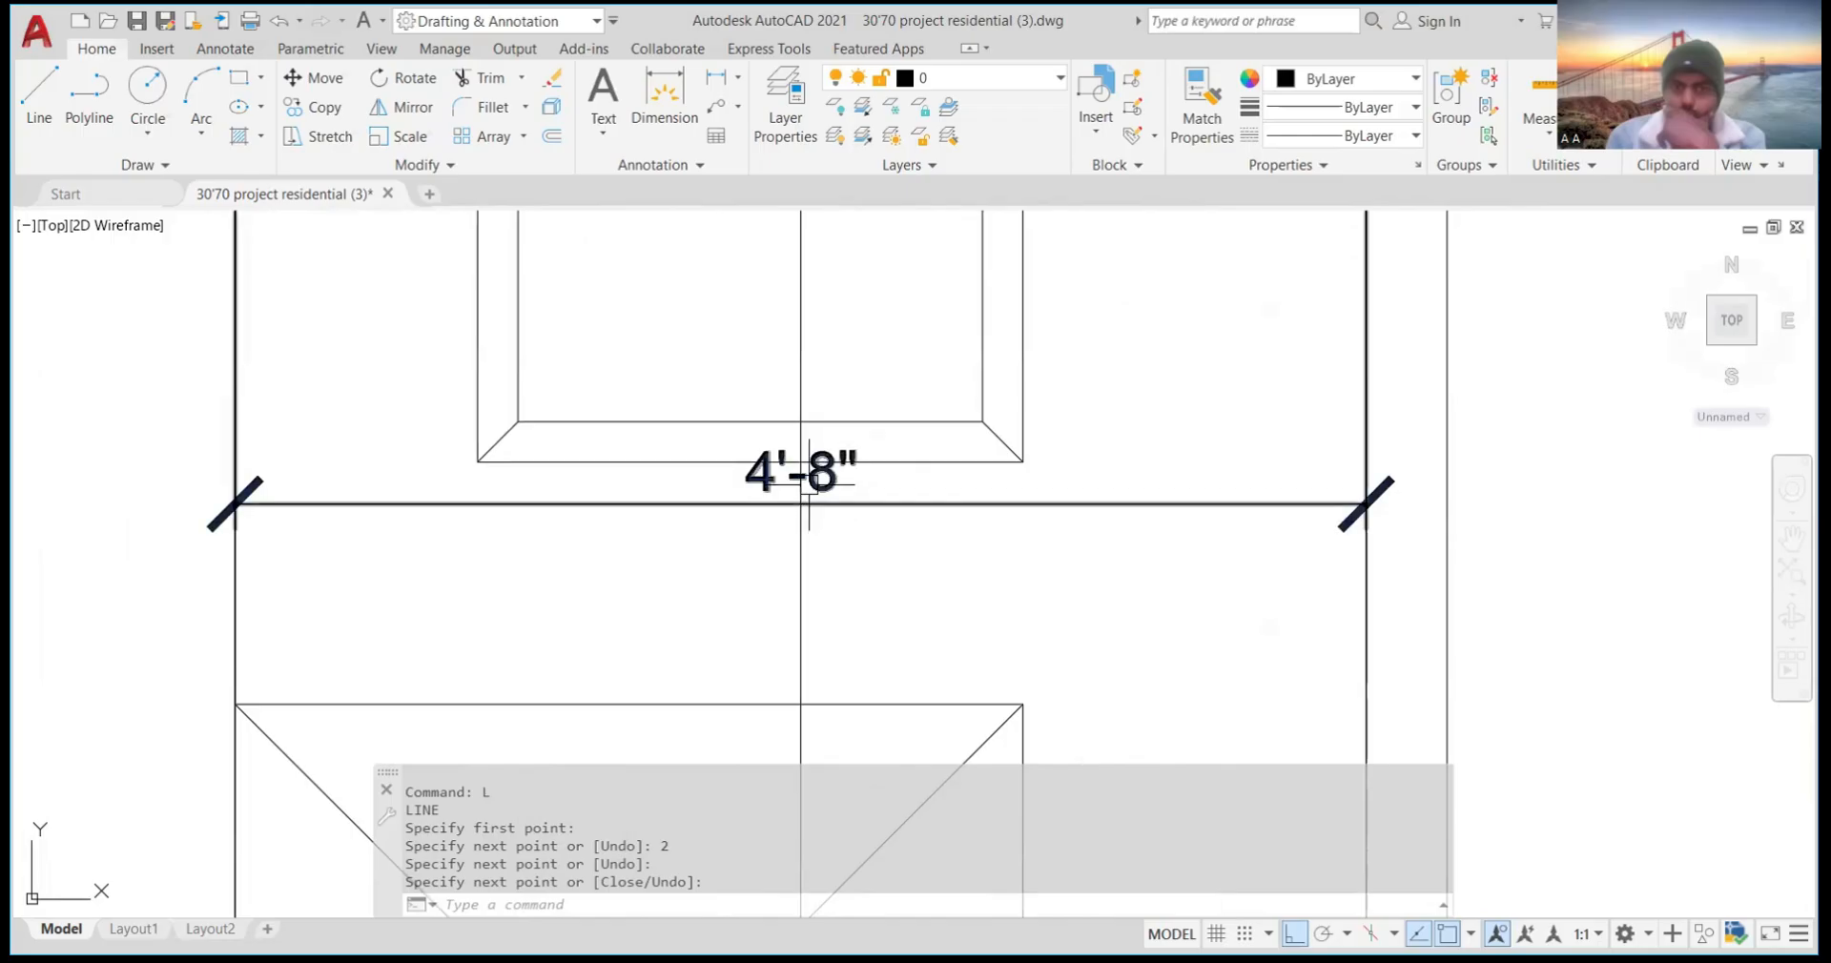
pyautogui.scroll(-4, 872, 471)
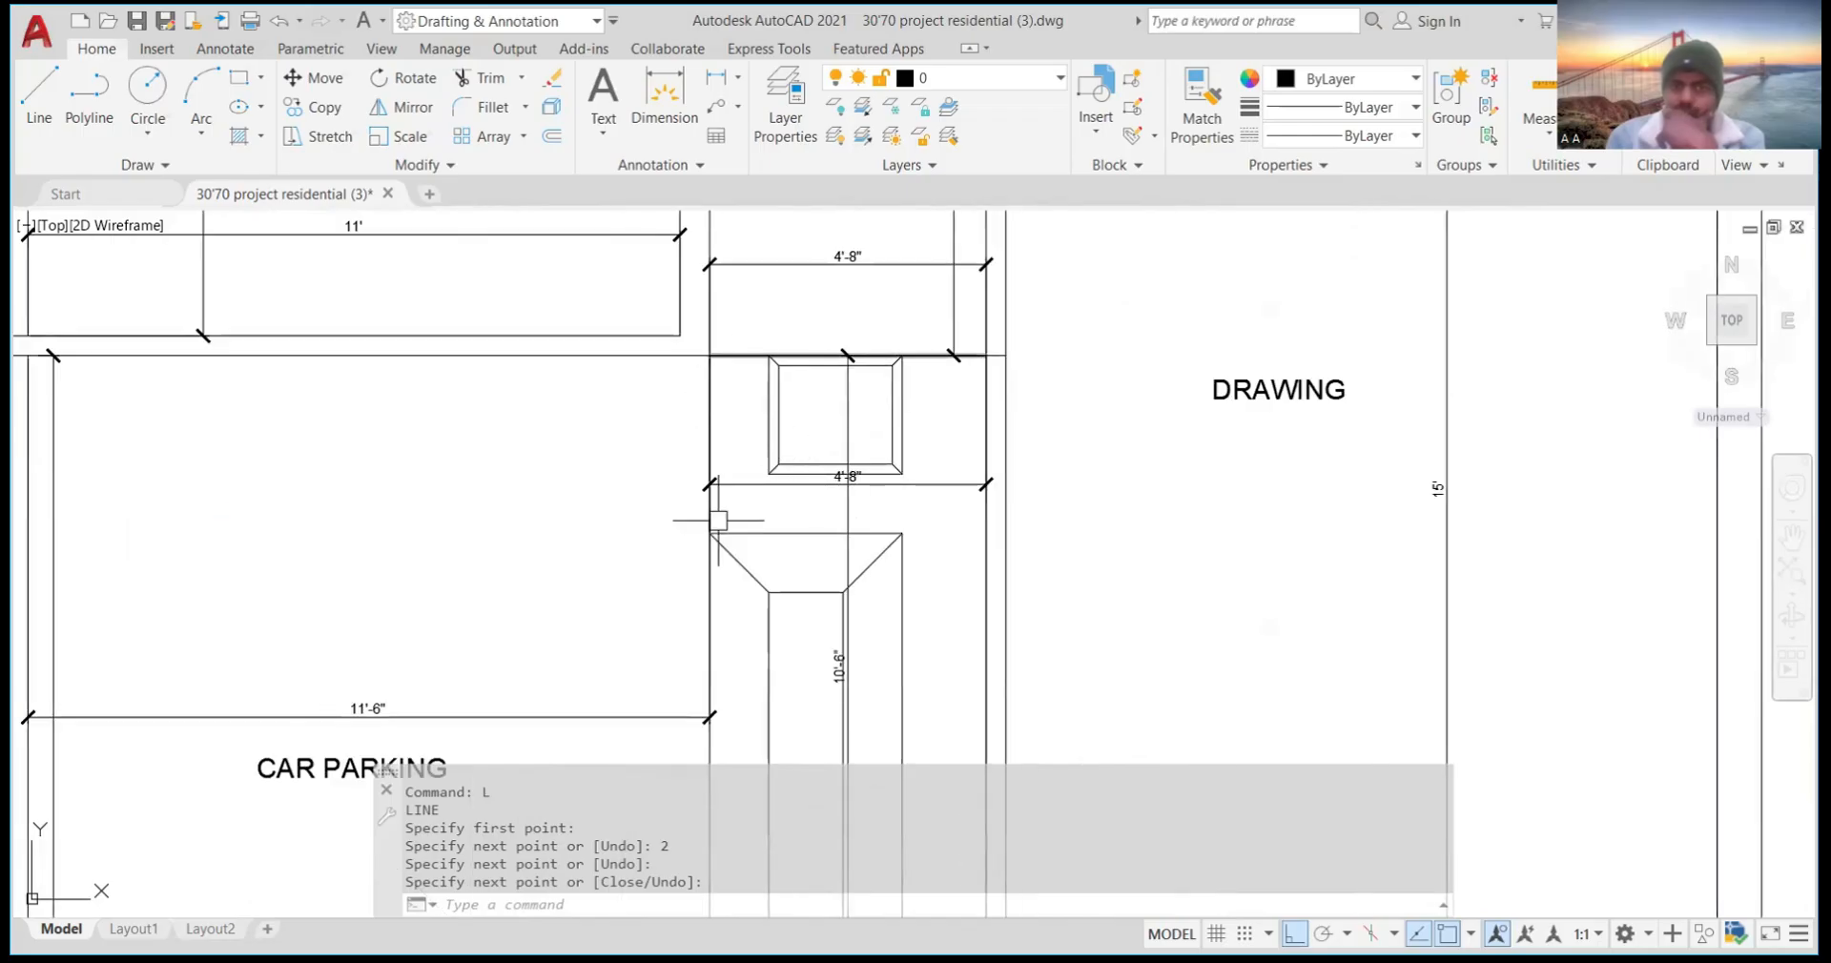
pyautogui.scroll(-2, 768, 396)
pyautogui.scroll(-3, 768, 392)
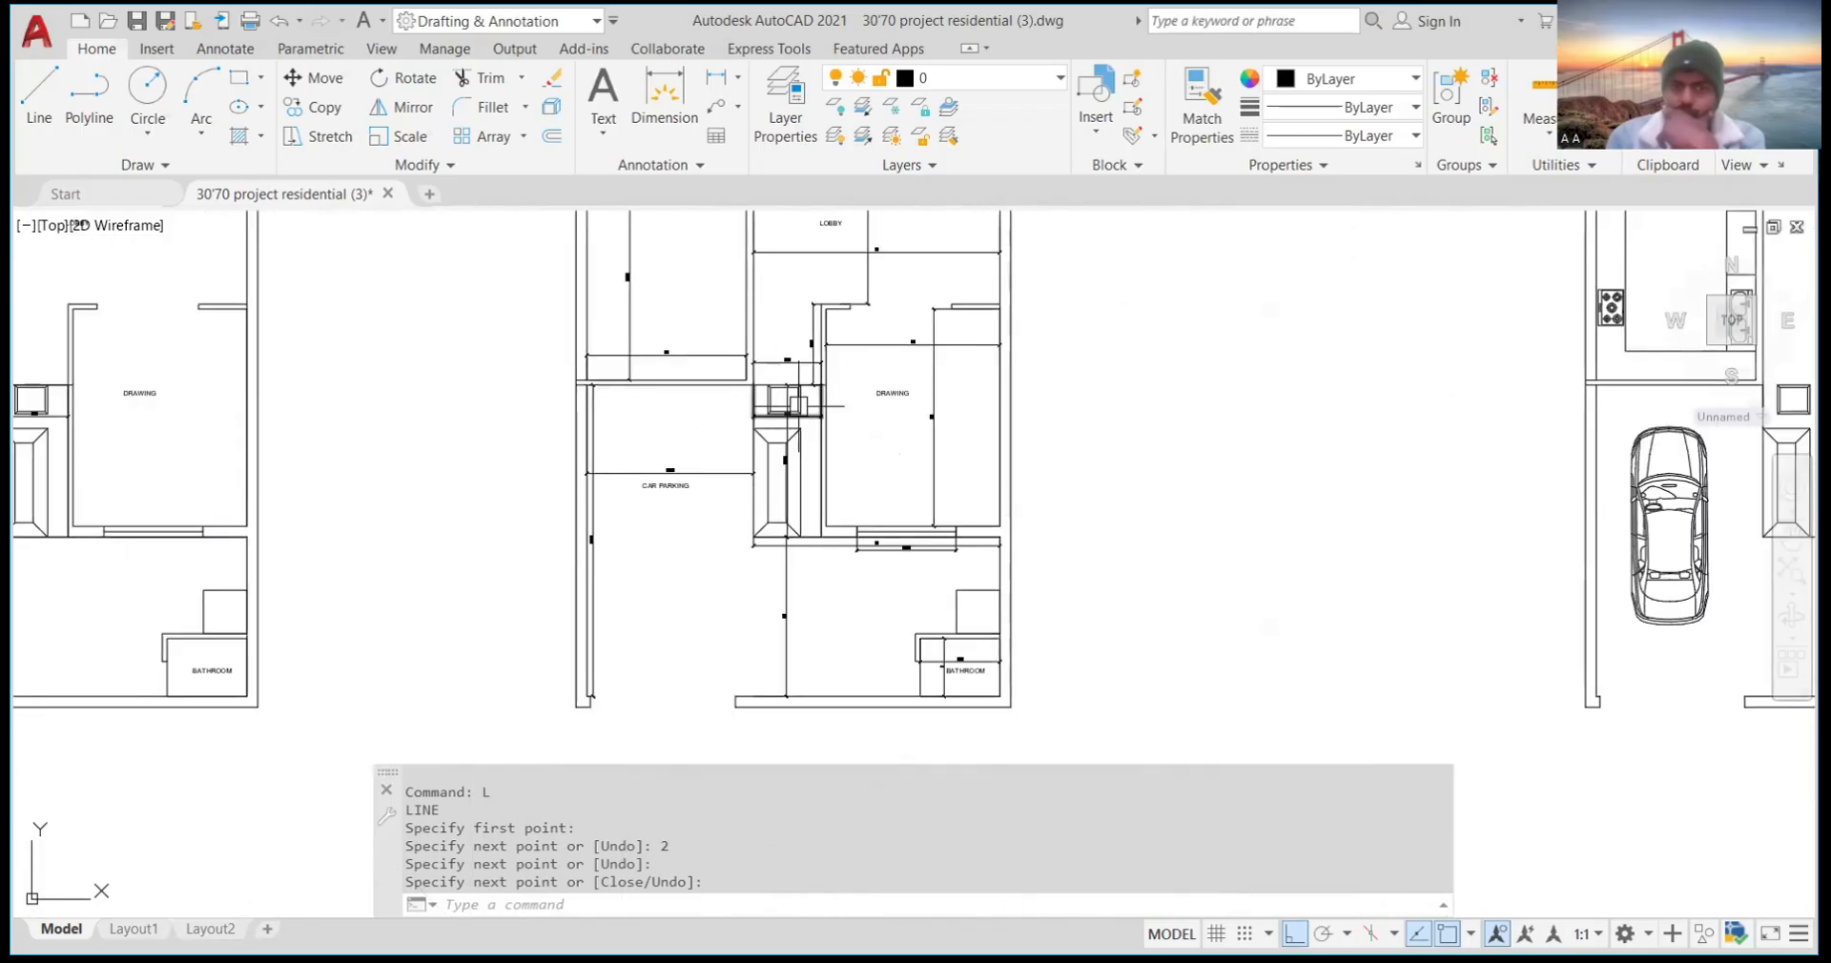
pyautogui.scroll(5, 813, 496)
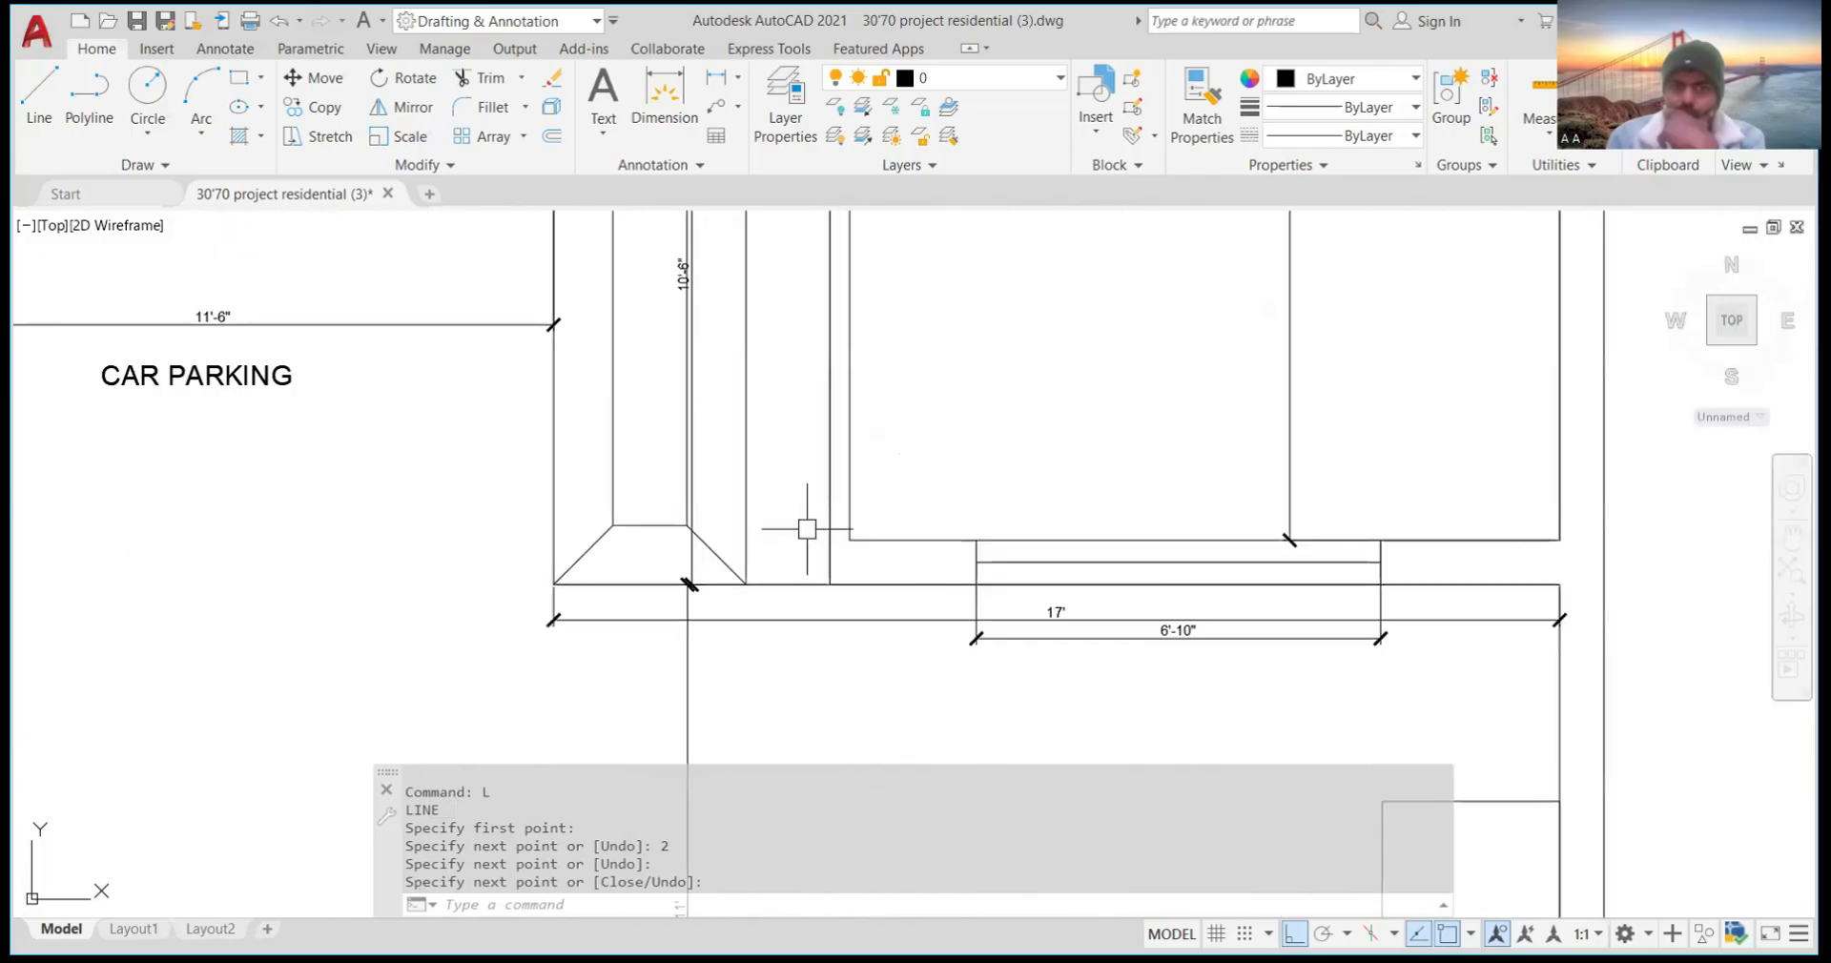
pyautogui.scroll(-5, 813, 585)
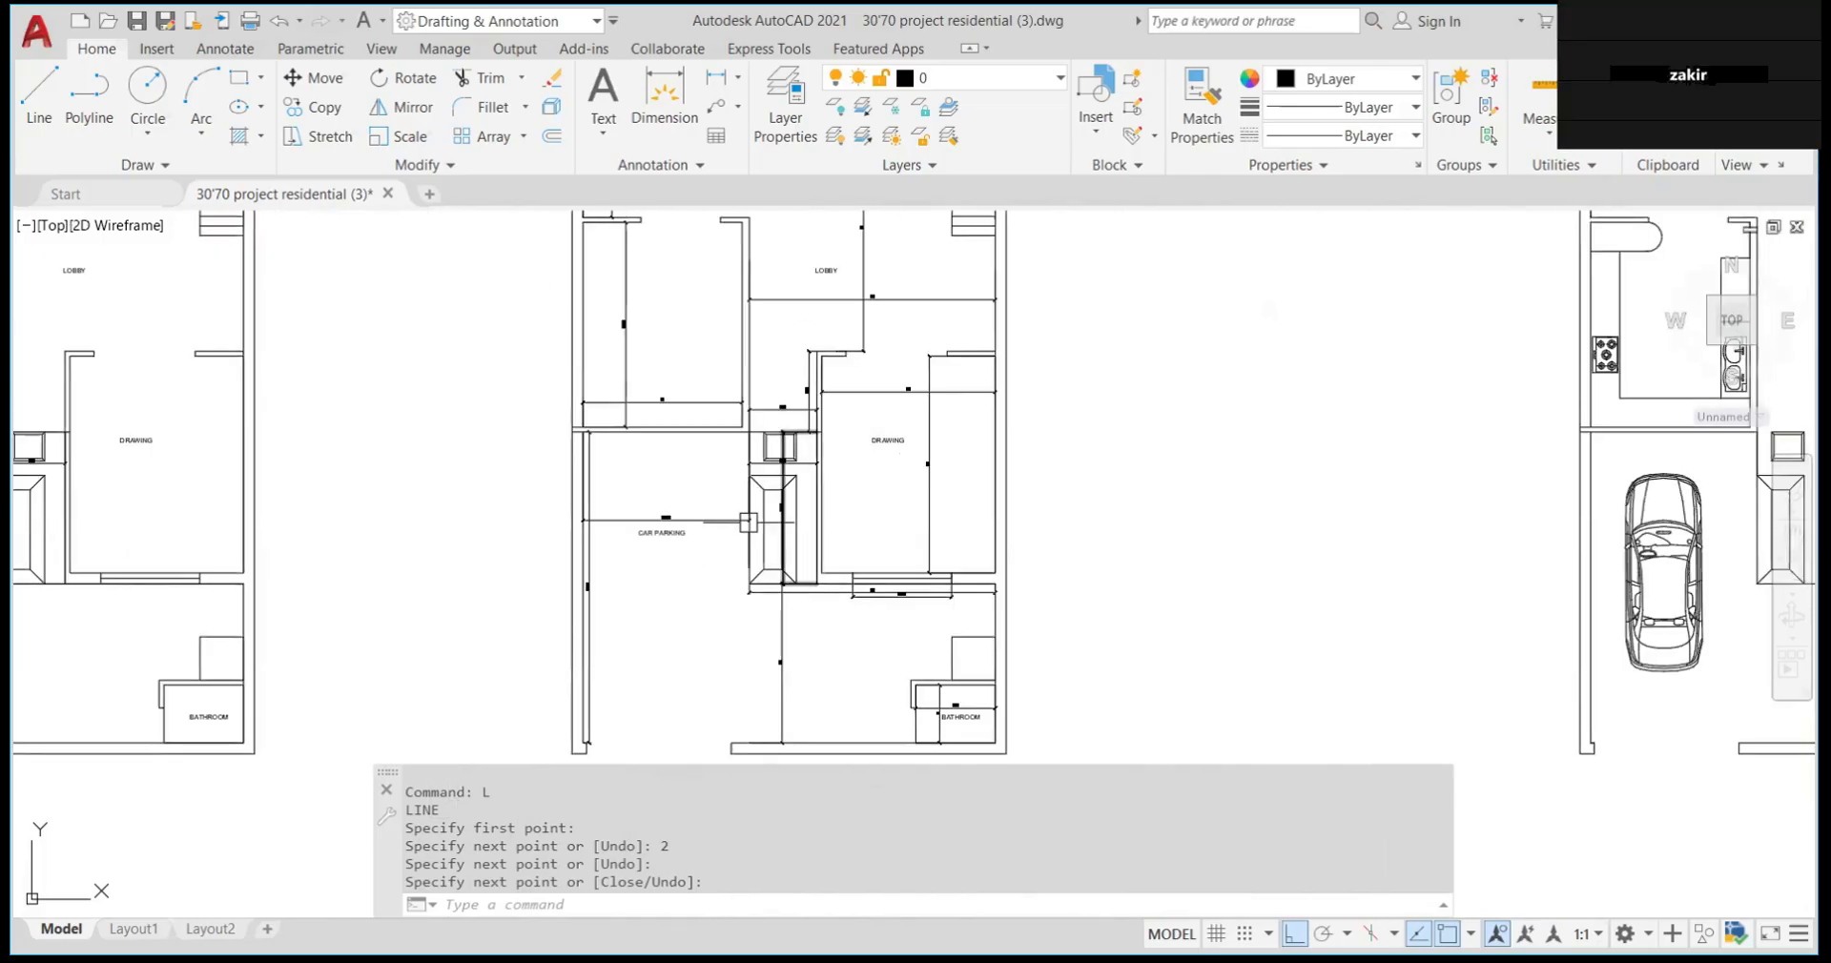
# Examine the lobby's dimensions and the drawing room's upper wall opening in the dimensioned reference plan
pyautogui.scroll(3, 801, 477)
pyautogui.scroll(-4, 801, 477)
pyautogui.scroll(4, 801, 481)
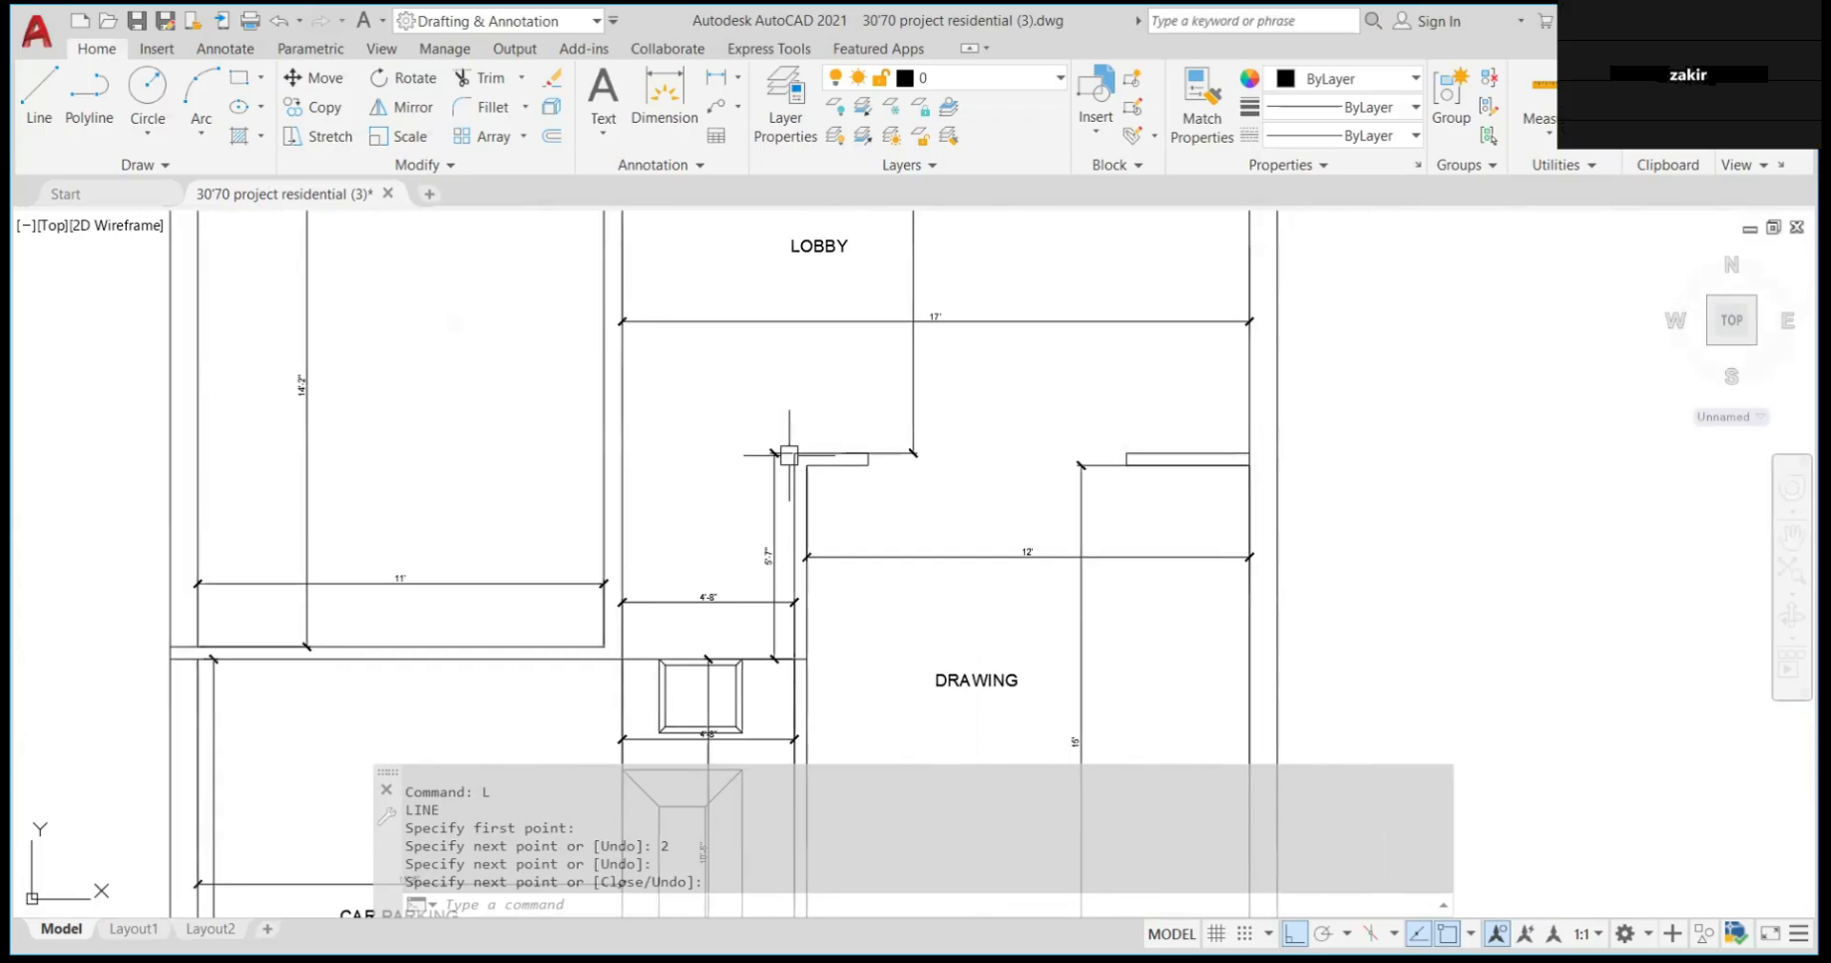
pyautogui.scroll(-2, 744, 534)
pyautogui.scroll(2, 733, 551)
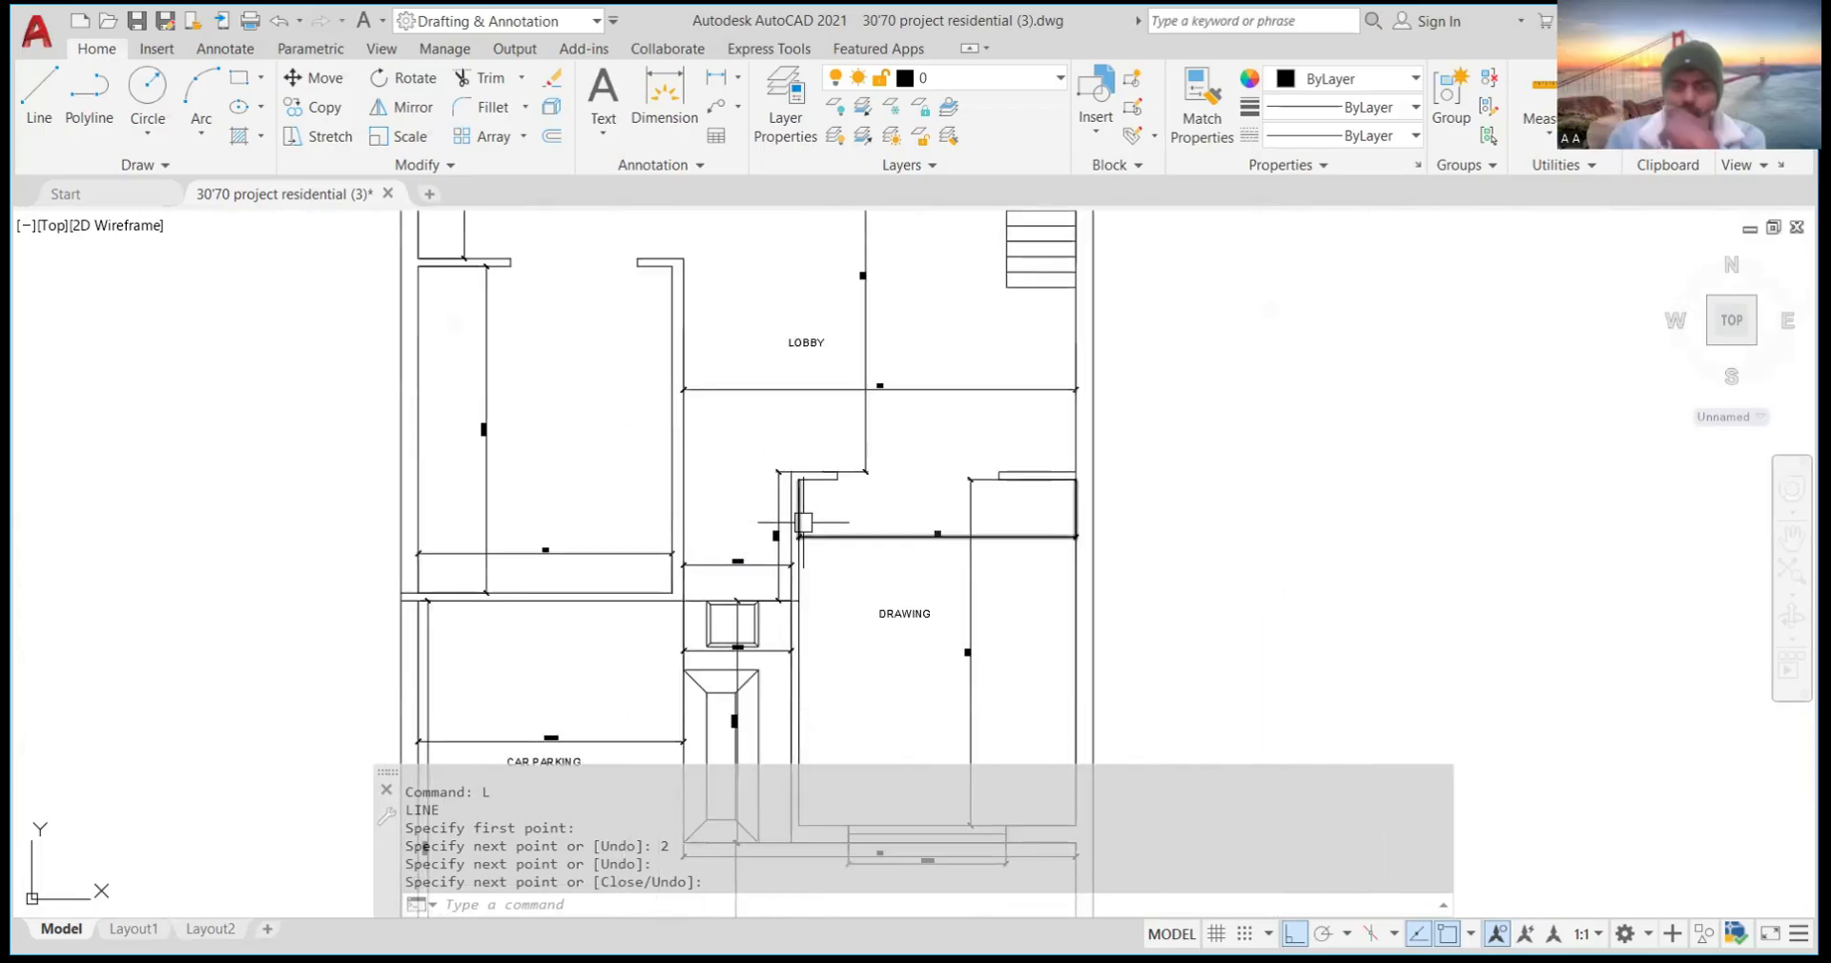
pyautogui.scroll(4, 801, 525)
pyautogui.scroll(-4, 570, 629)
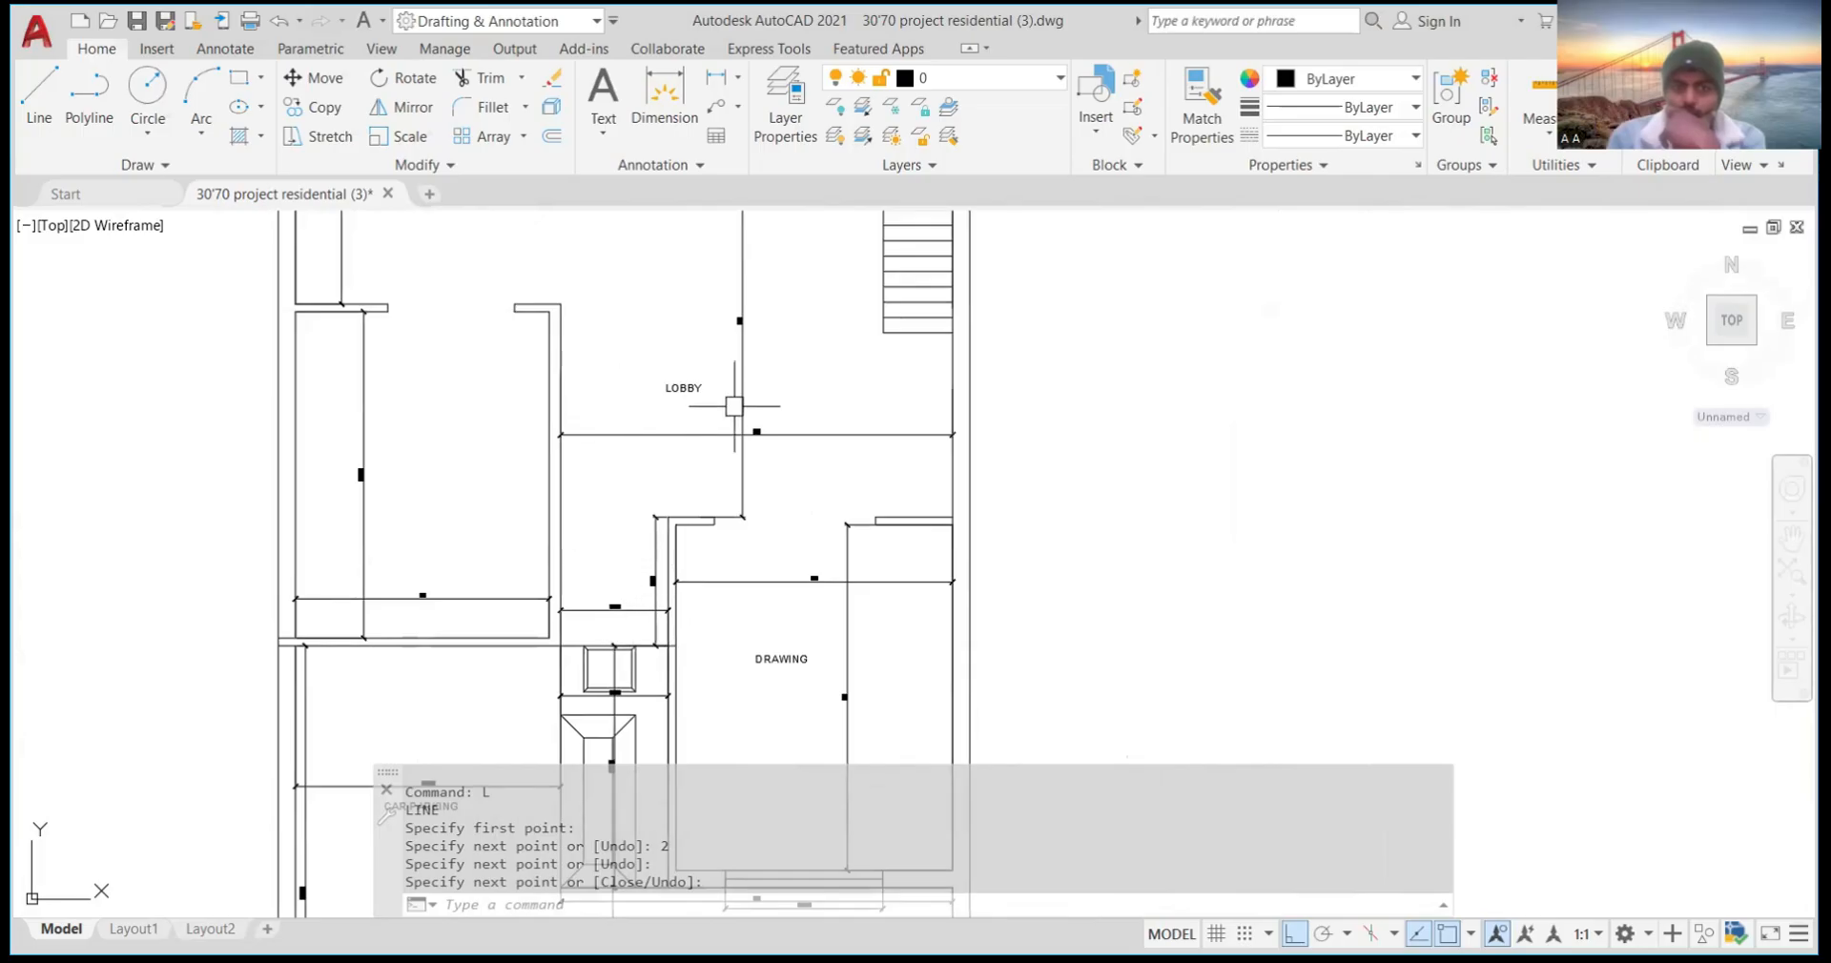
pyautogui.scroll(-2, 753, 430)
pyautogui.scroll(8, 759, 434)
pyautogui.scroll(-8, 759, 434)
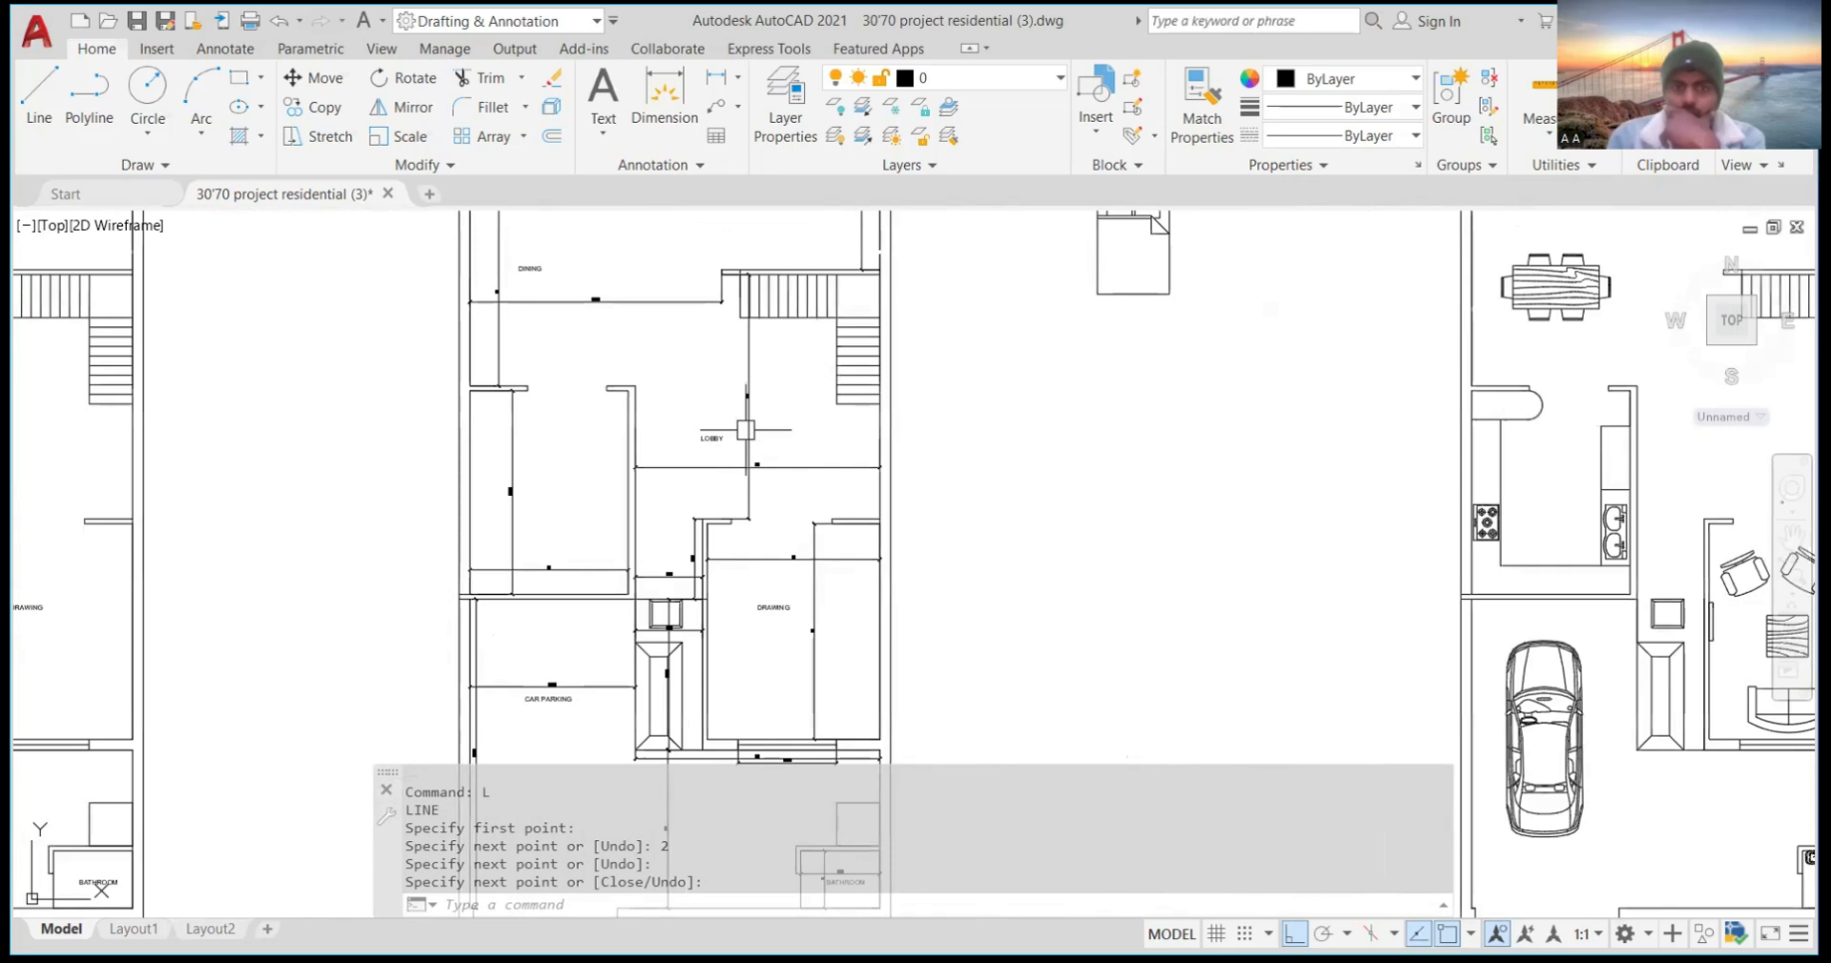
pyautogui.scroll(8, 744, 429)
pyautogui.scroll(-8, 740, 420)
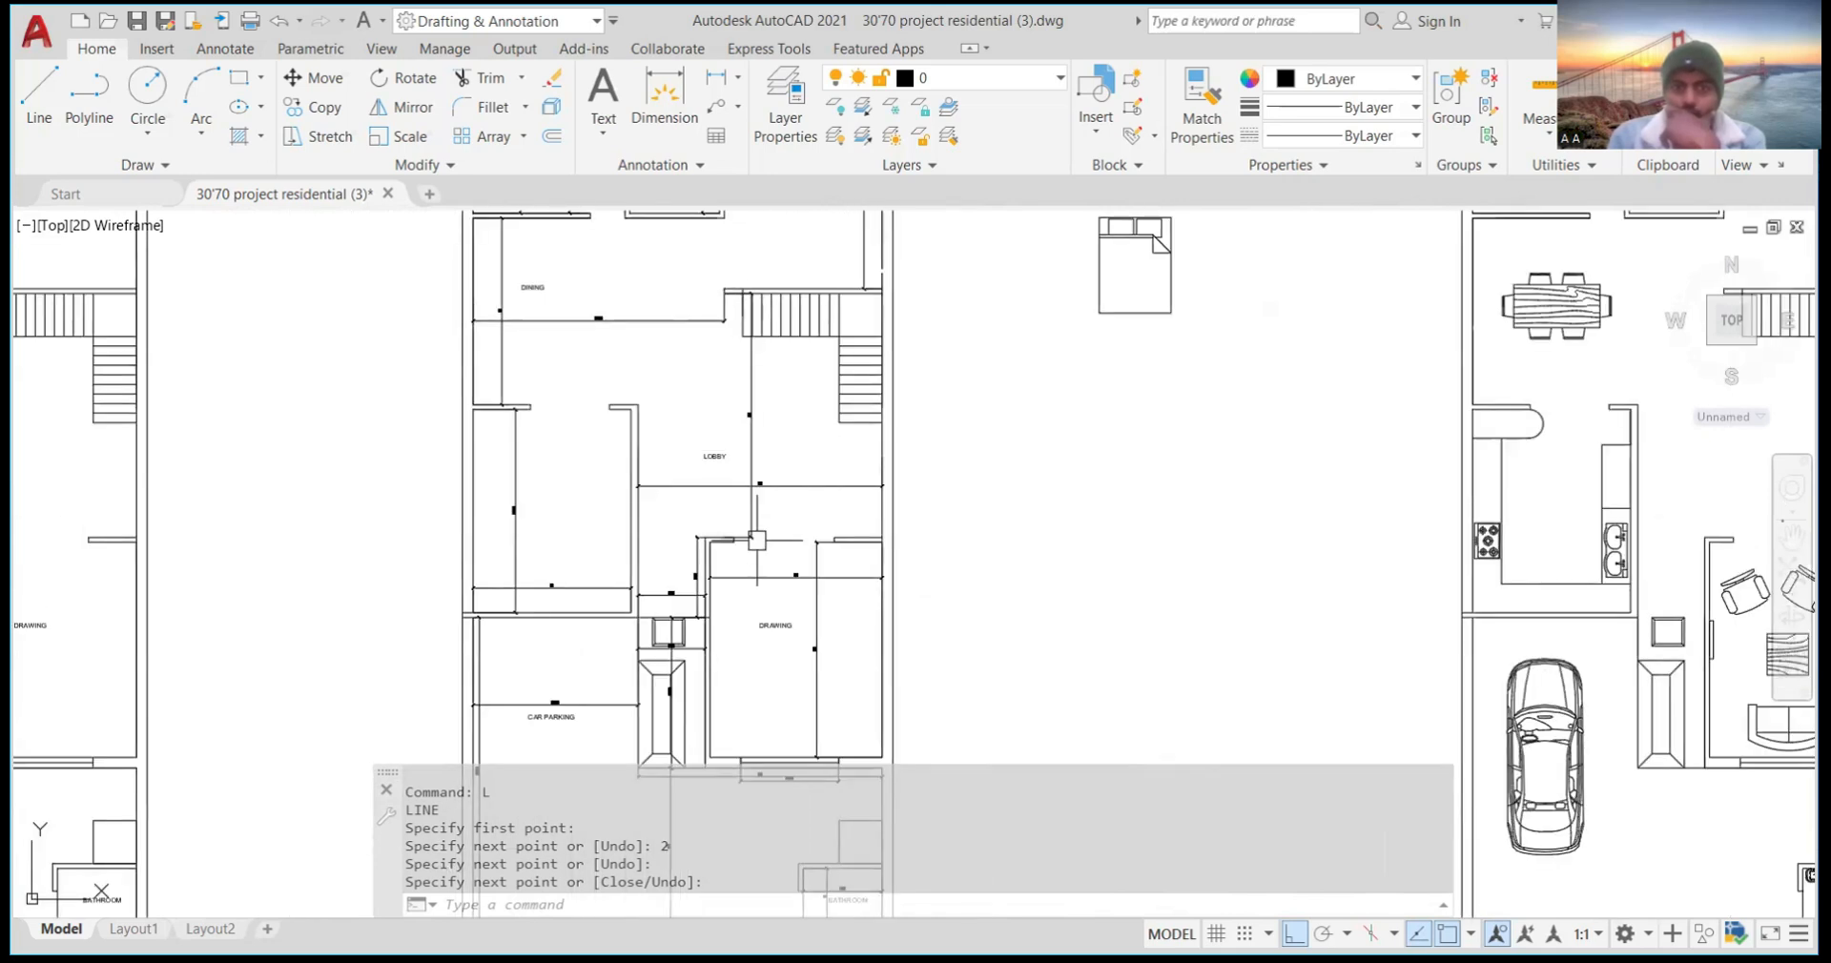
# Examine the dimensions of the dining area and of the room above the car parking in the dimensioned reference plan
pyautogui.scroll(-10, 752, 477)
pyautogui.scroll(12, 710, 427)
pyautogui.scroll(-3, 711, 426)
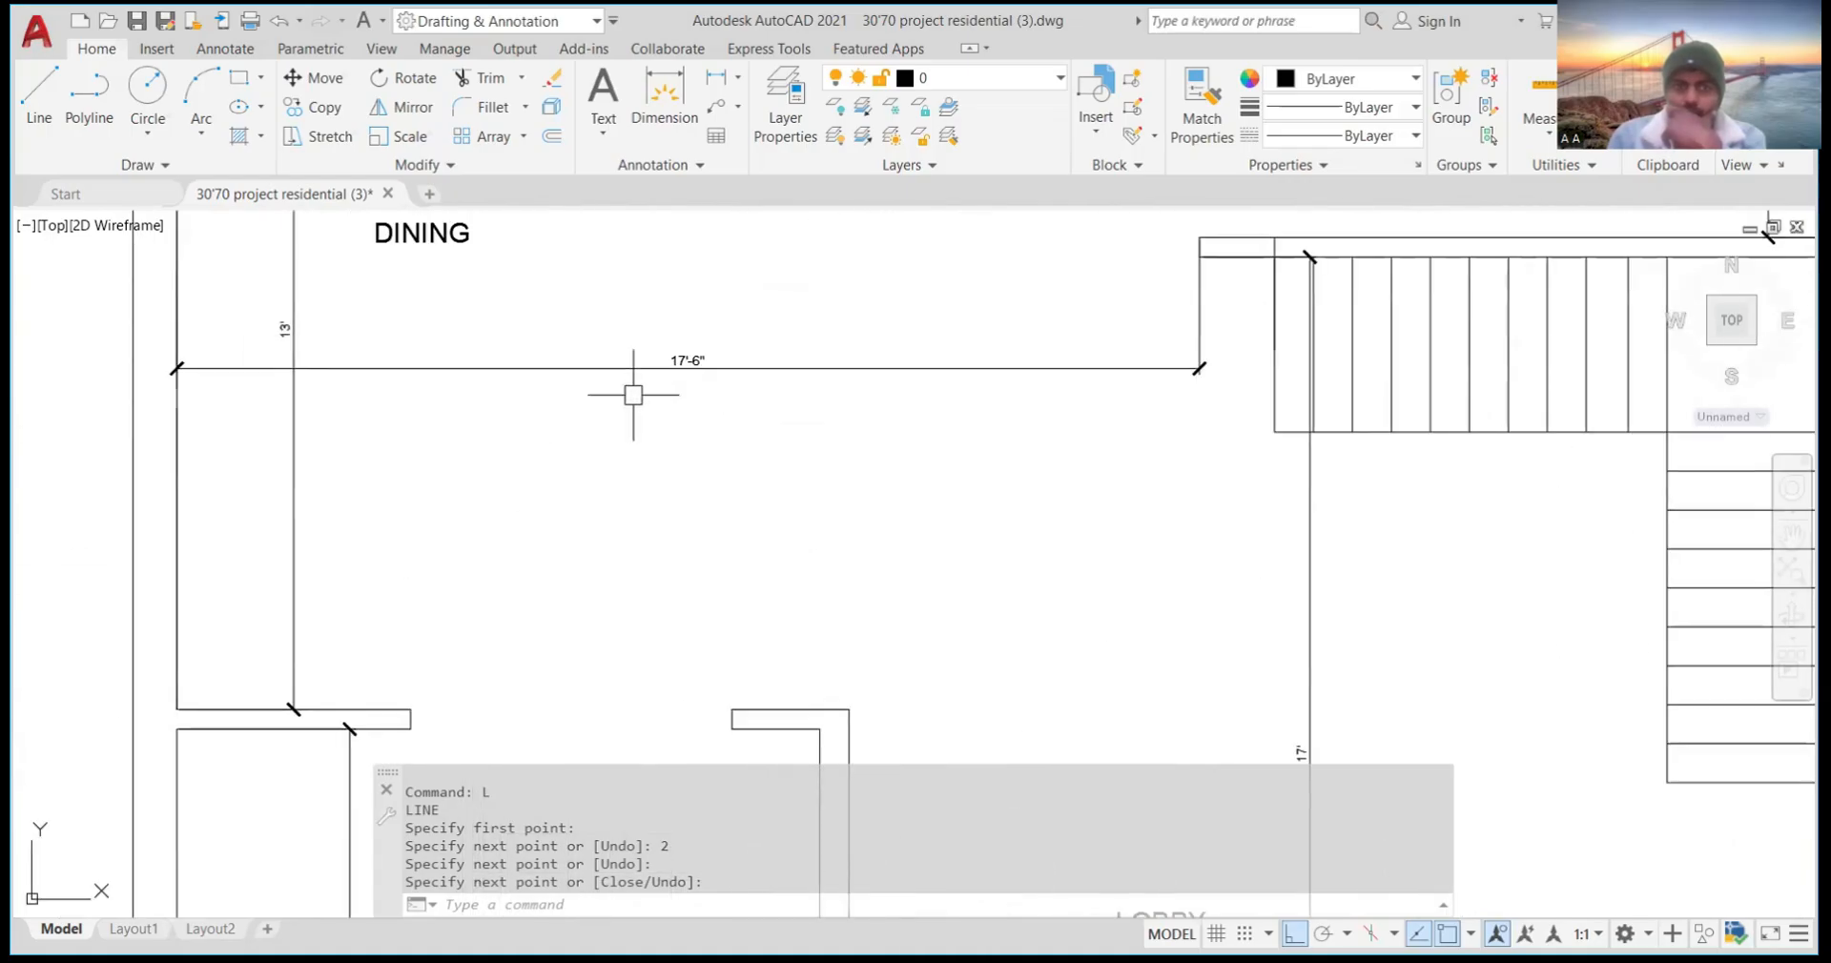
pyautogui.scroll(-4, 1097, 386)
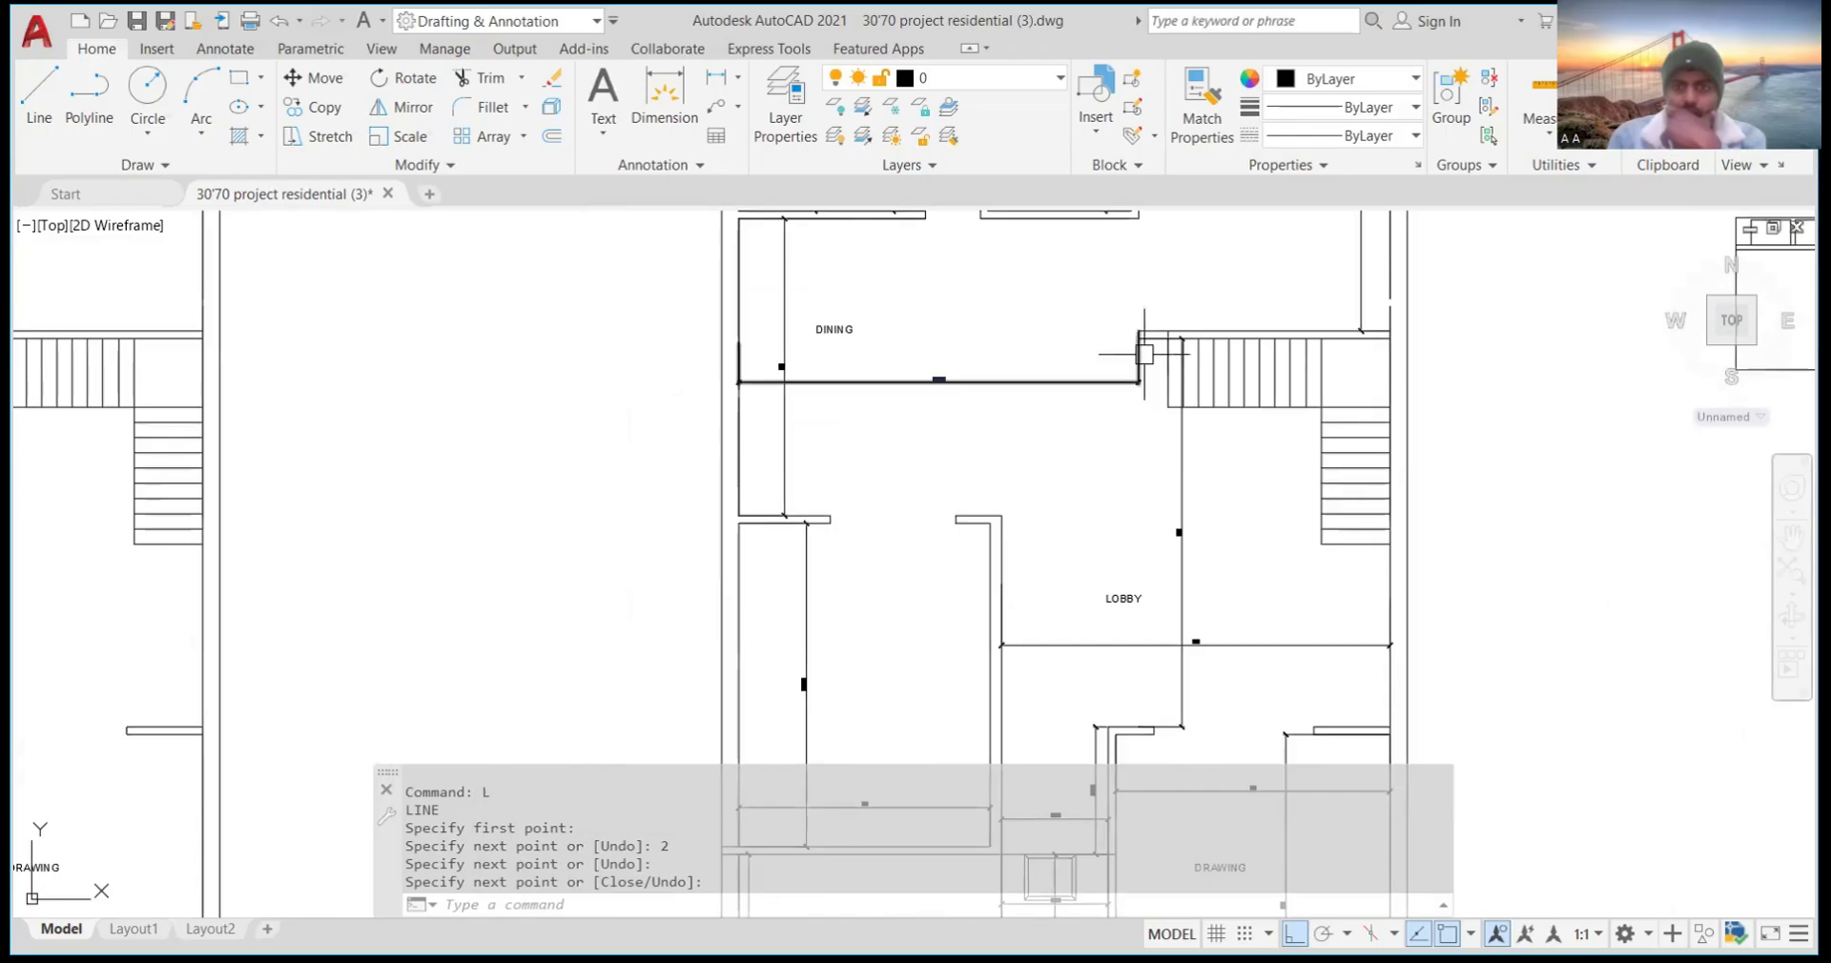
pyautogui.scroll(6, 965, 370)
pyautogui.scroll(-4, 844, 427)
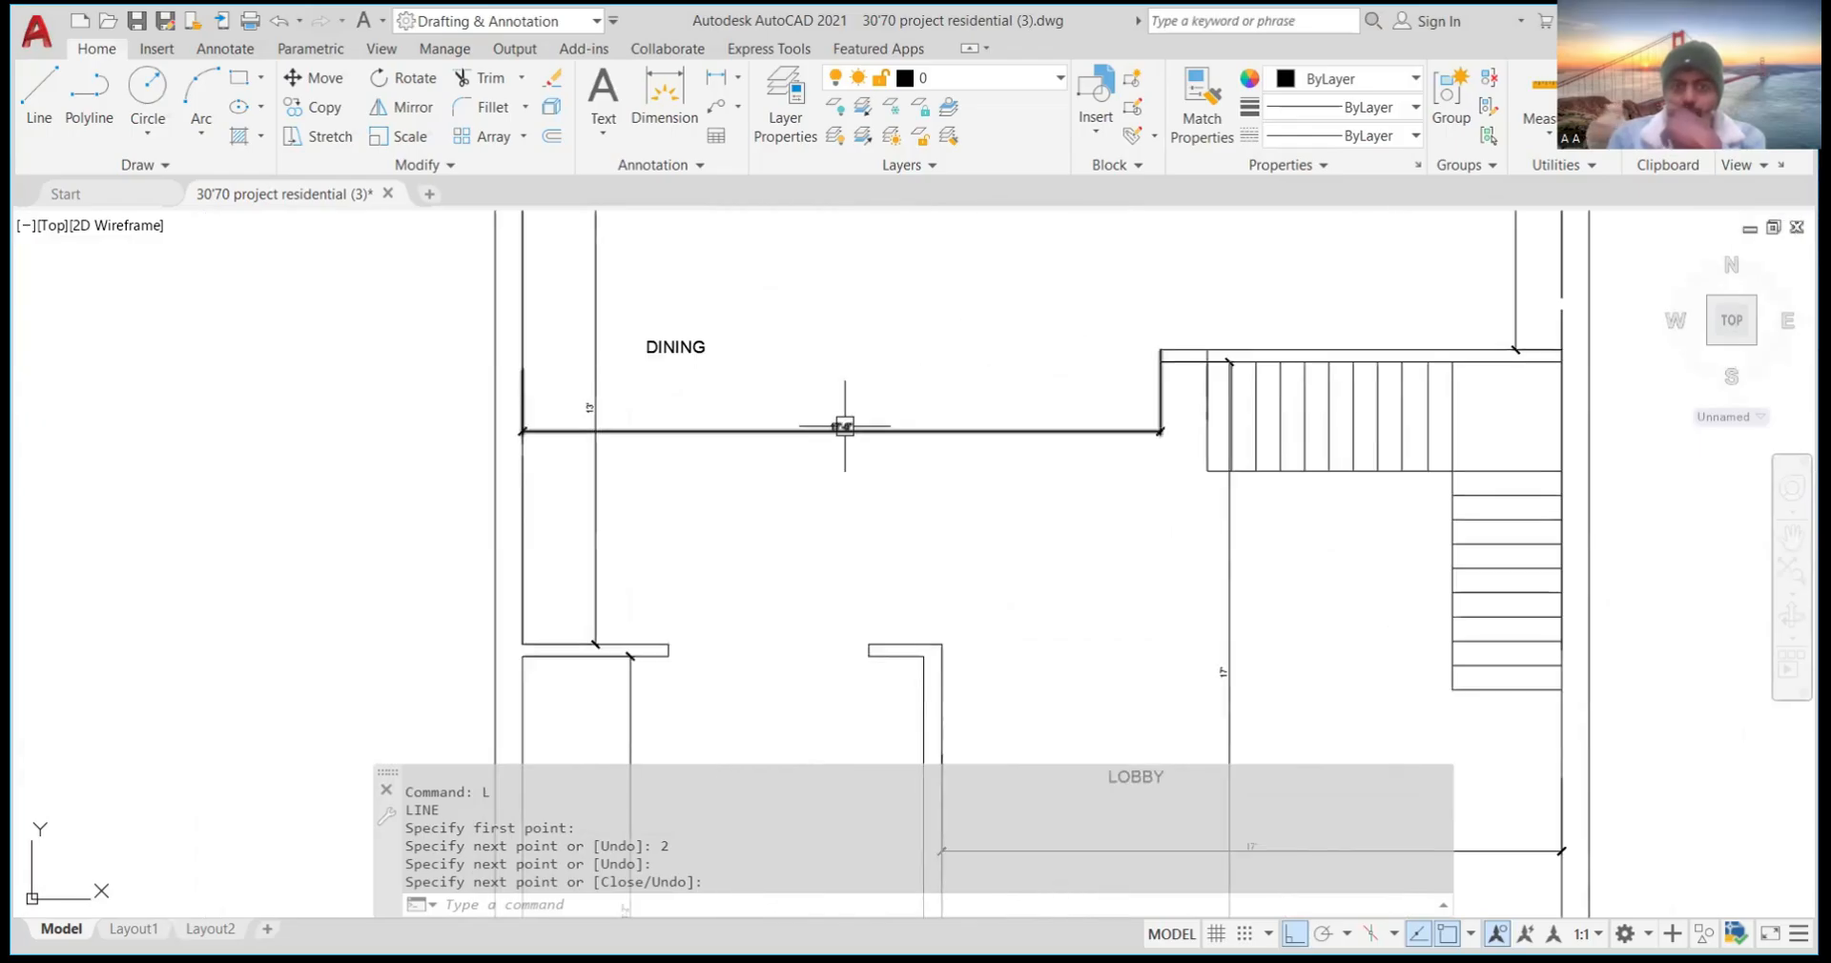
pyautogui.scroll(5, 577, 414)
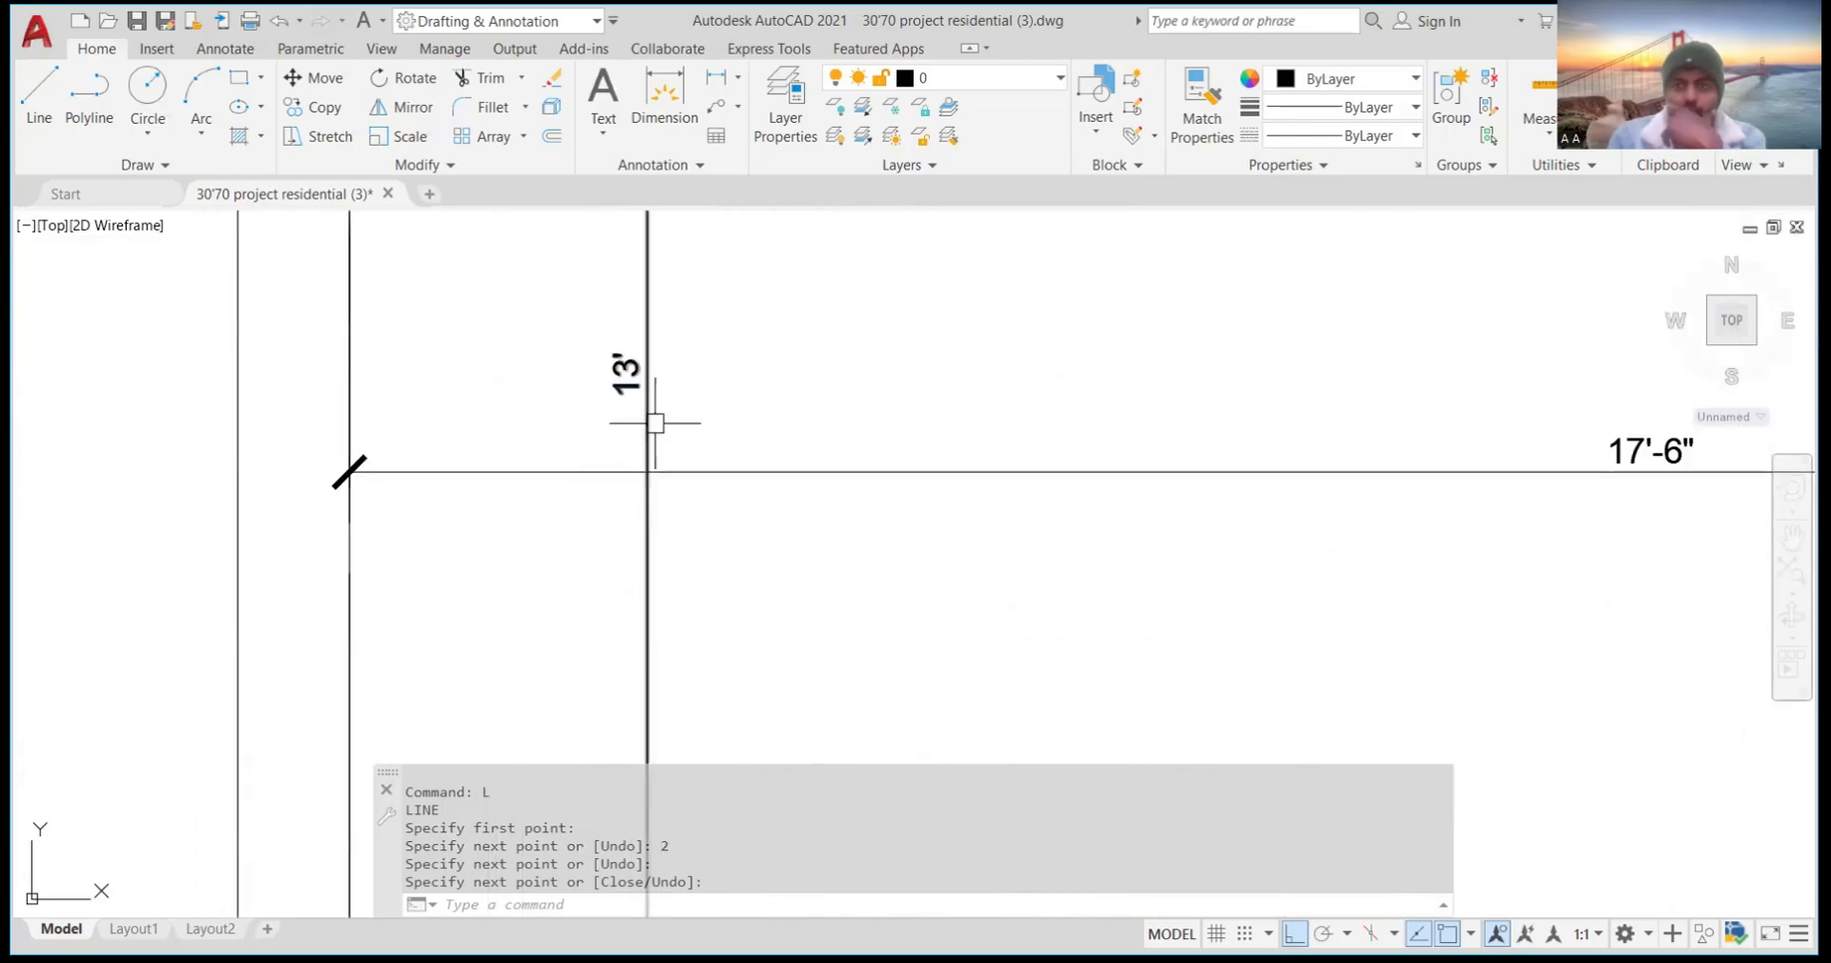
pyautogui.scroll(-3, 654, 421)
pyautogui.scroll(-4, 642, 409)
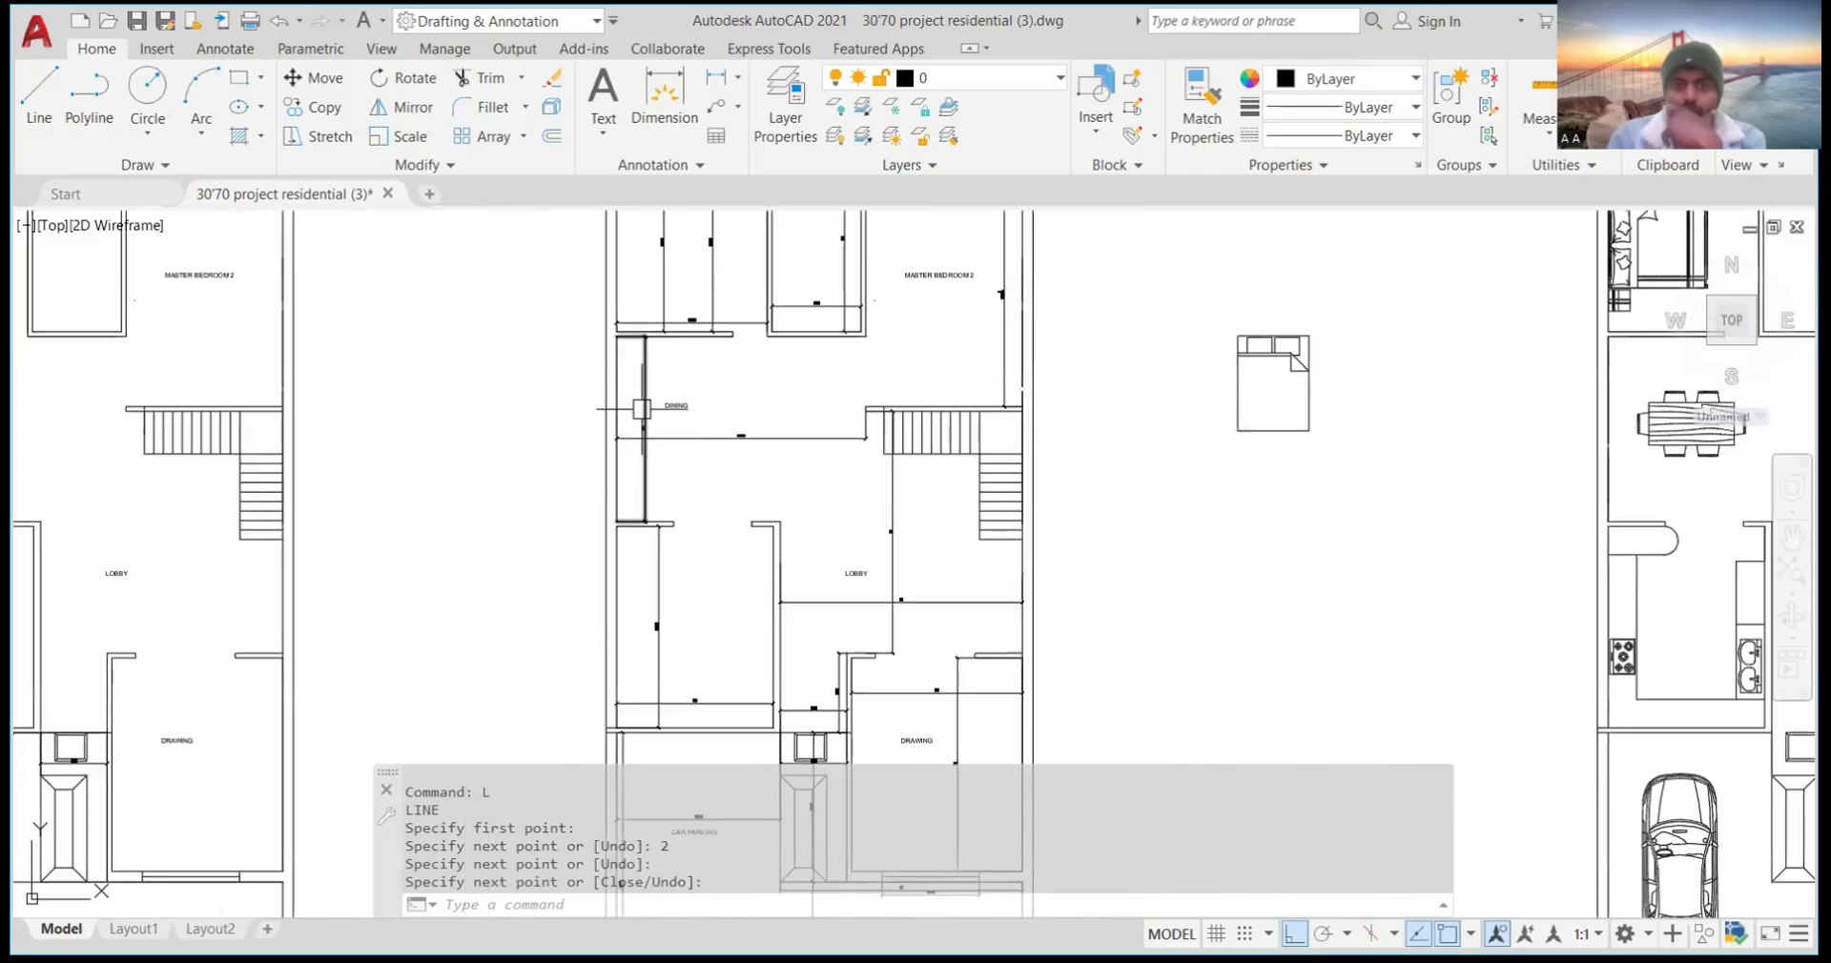
pyautogui.scroll(4, 644, 489)
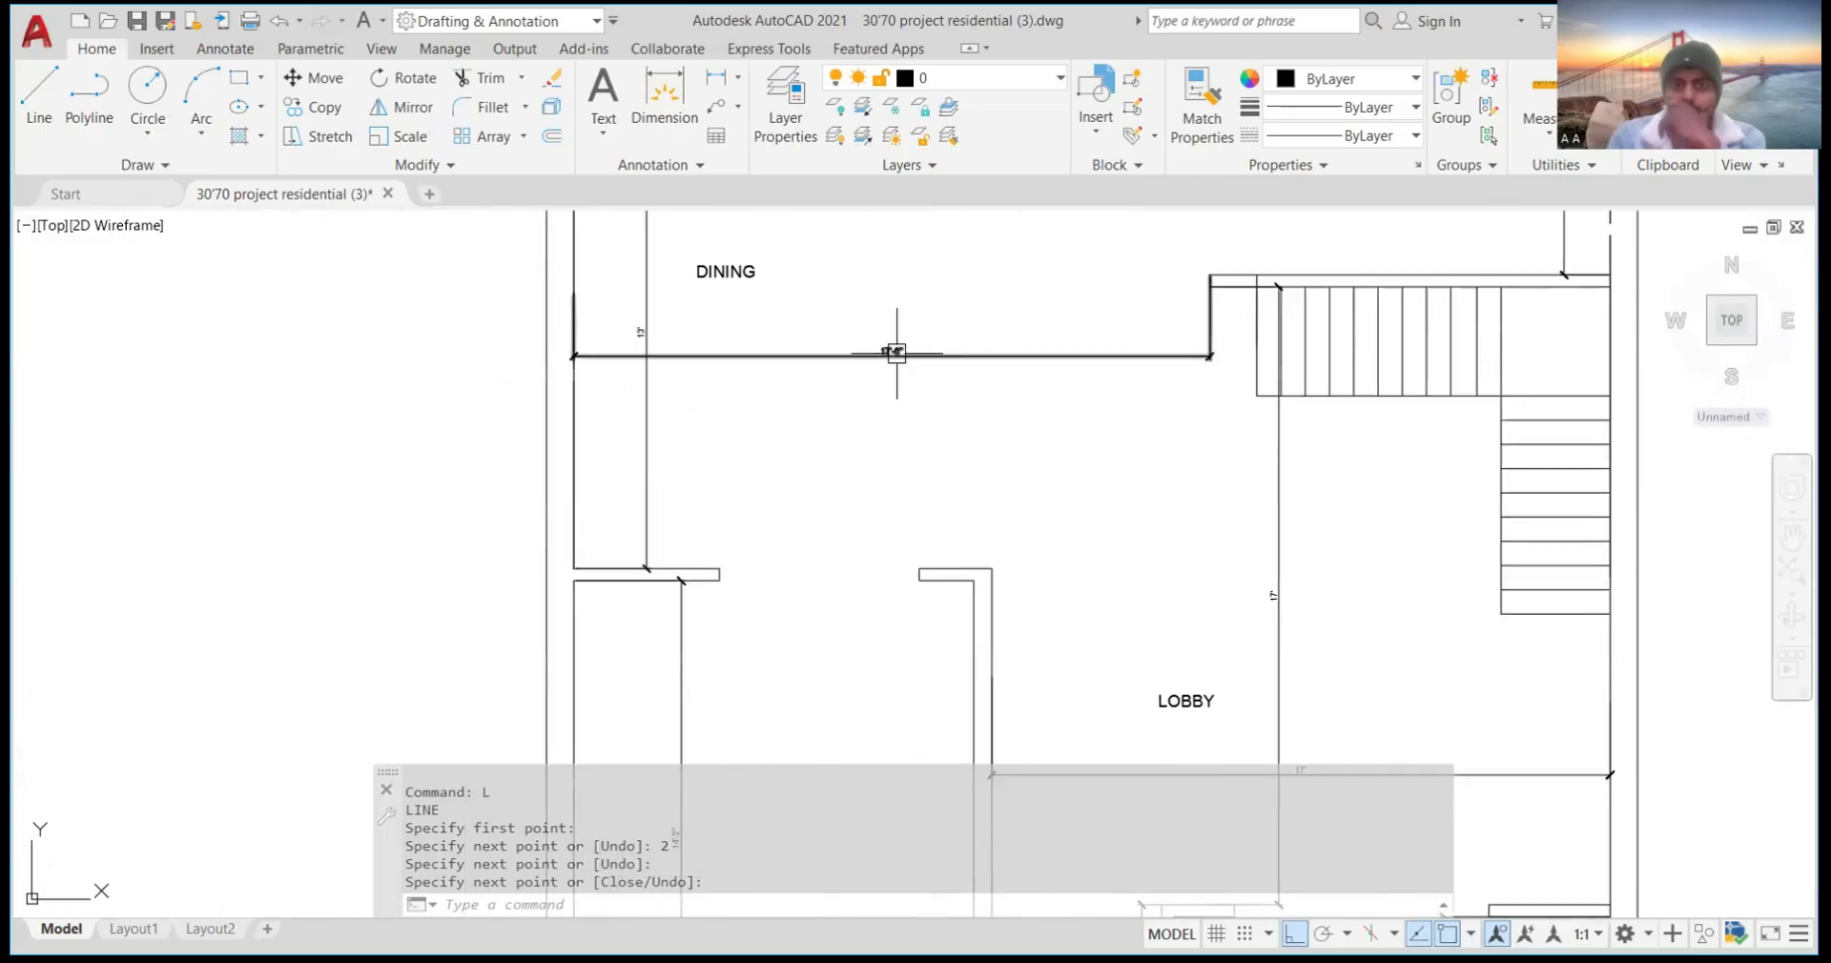
pyautogui.scroll(5, 897, 353)
pyautogui.scroll(-8, 897, 358)
pyautogui.scroll(6, 802, 341)
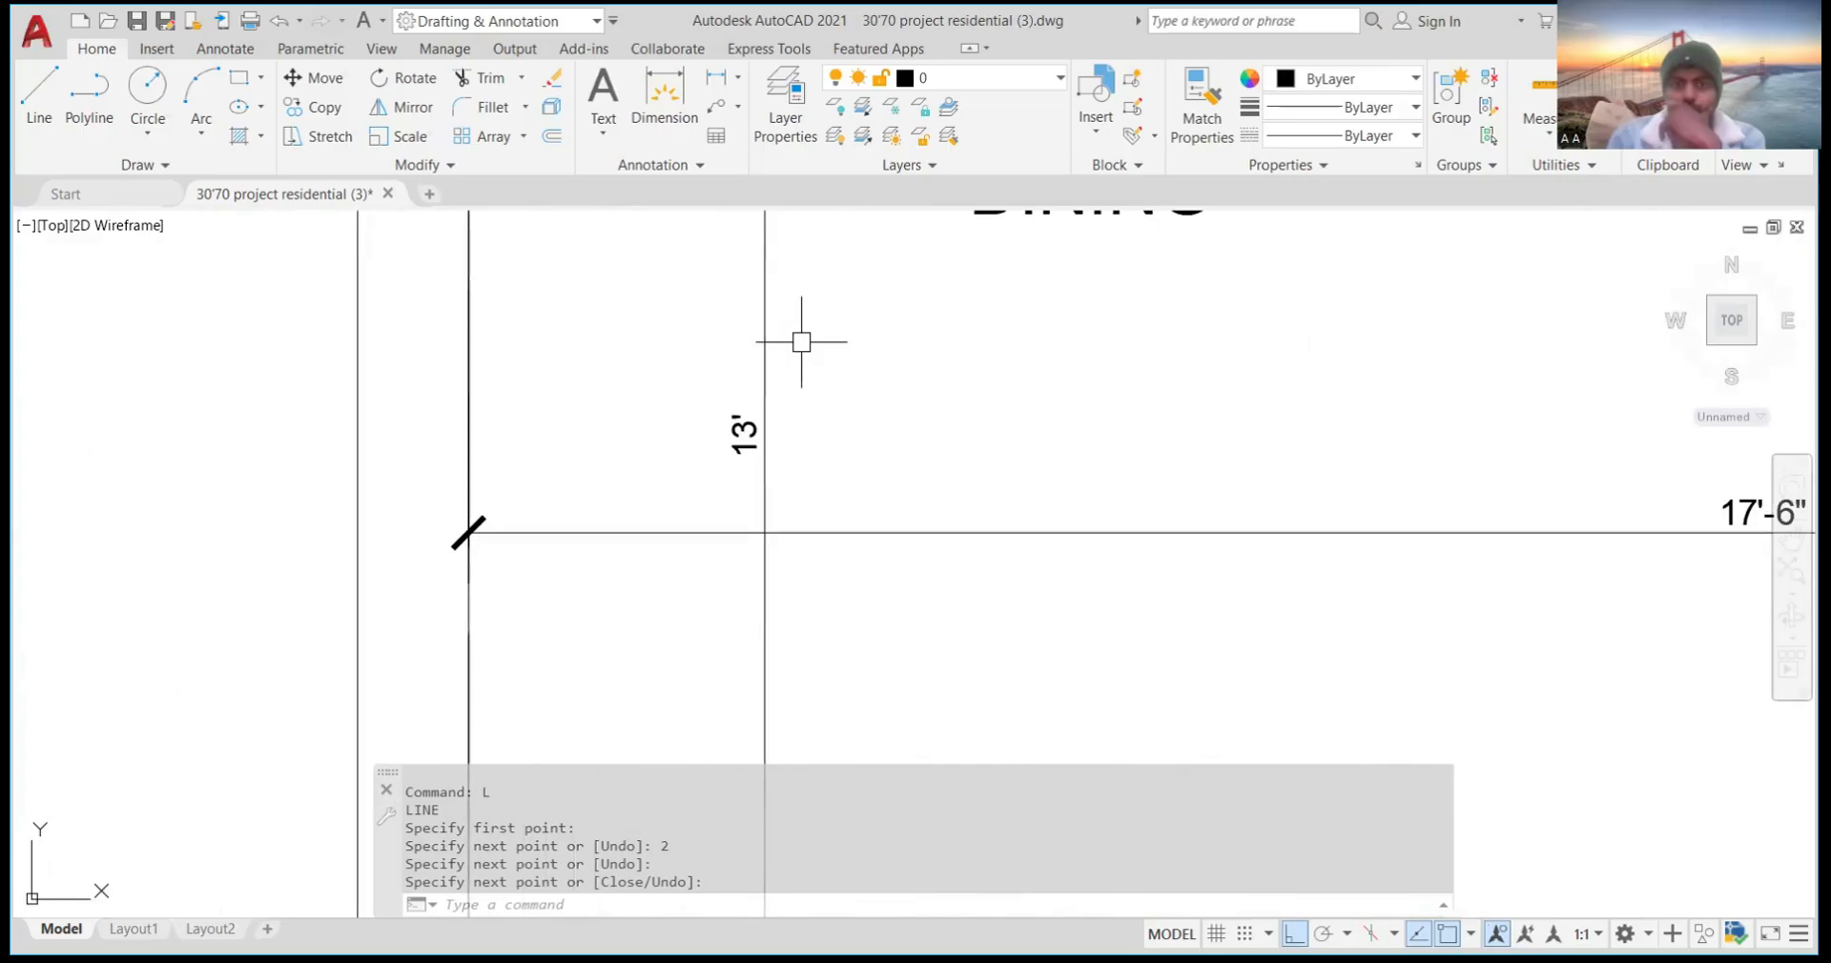
pyautogui.scroll(-5, 773, 397)
pyautogui.scroll(3, 792, 458)
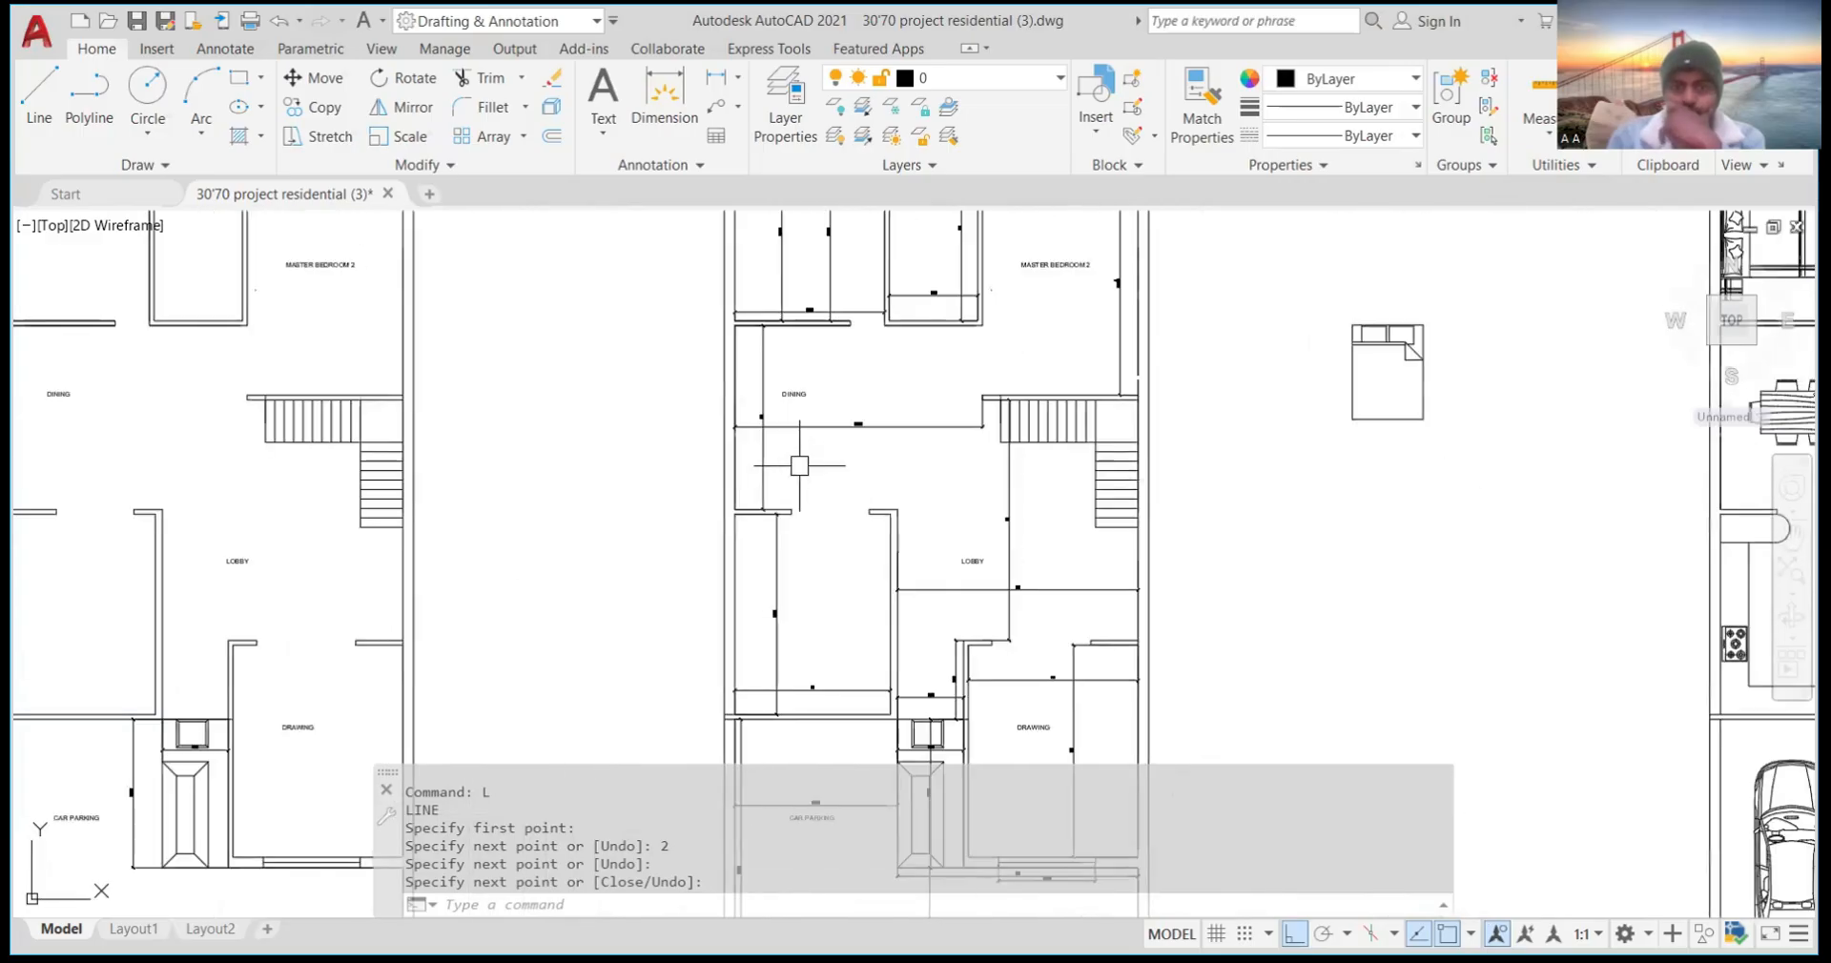
pyautogui.scroll(-4, 806, 549)
pyautogui.scroll(7, 820, 592)
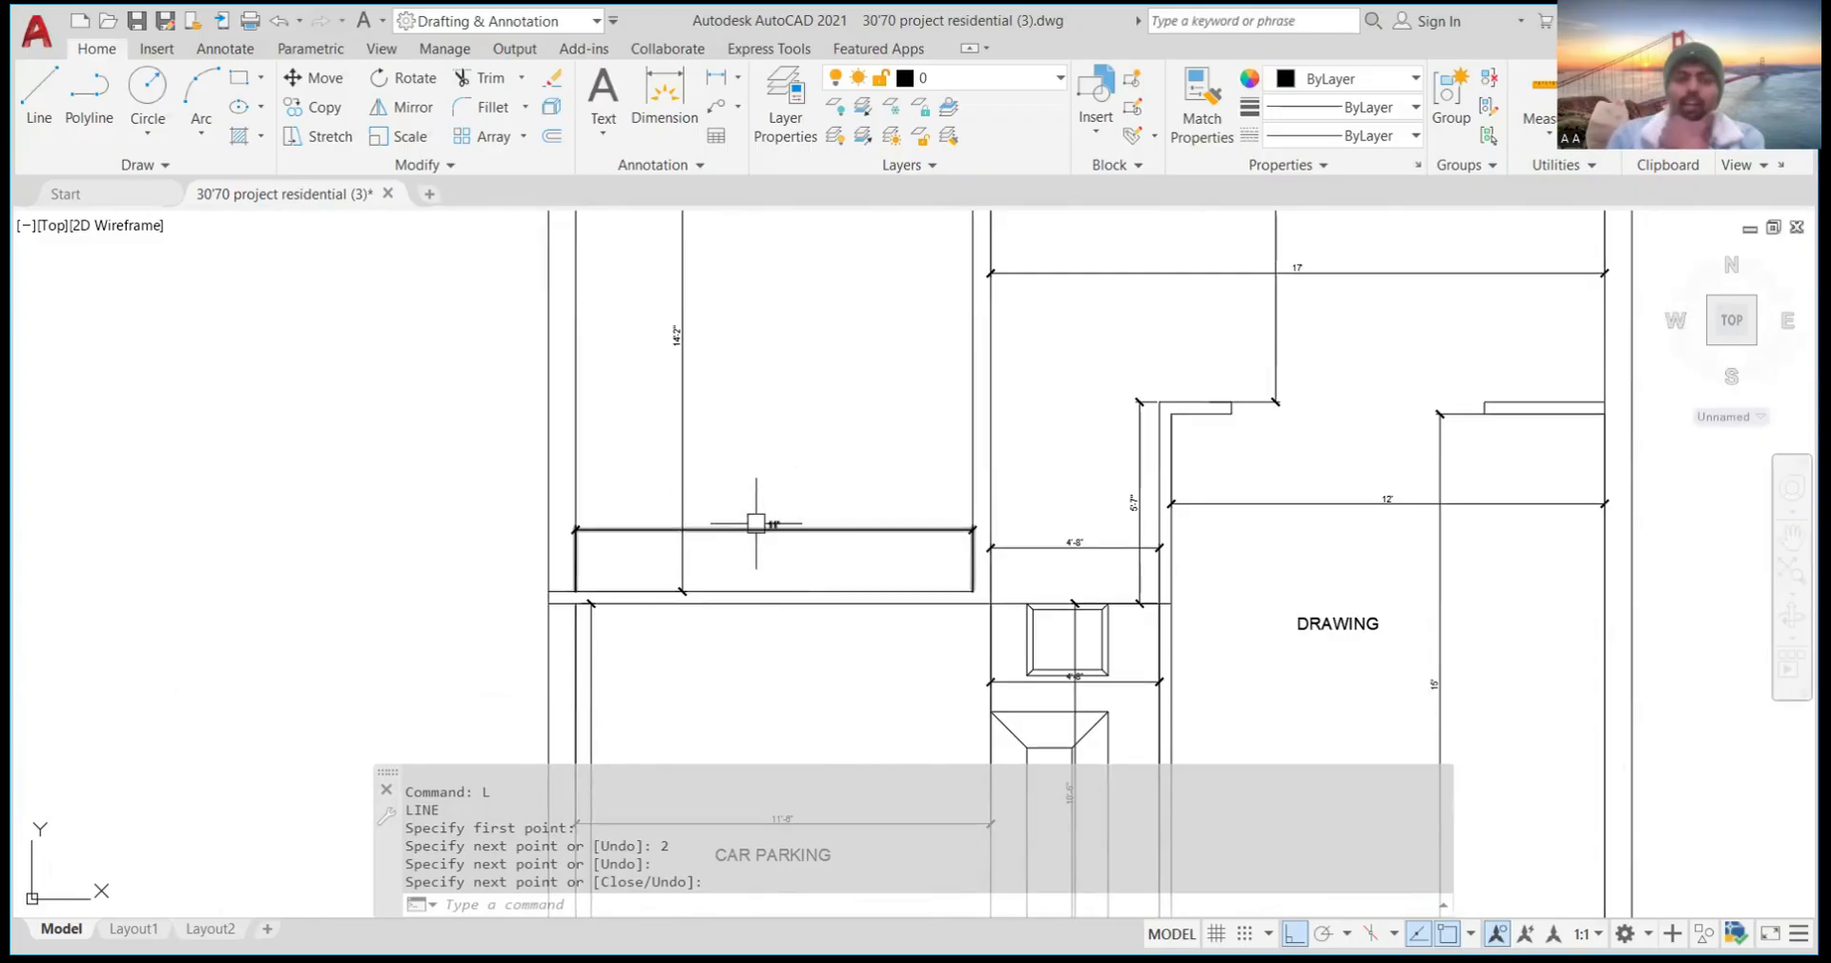
pyautogui.scroll(5, 678, 336)
pyautogui.scroll(-4, 678, 334)
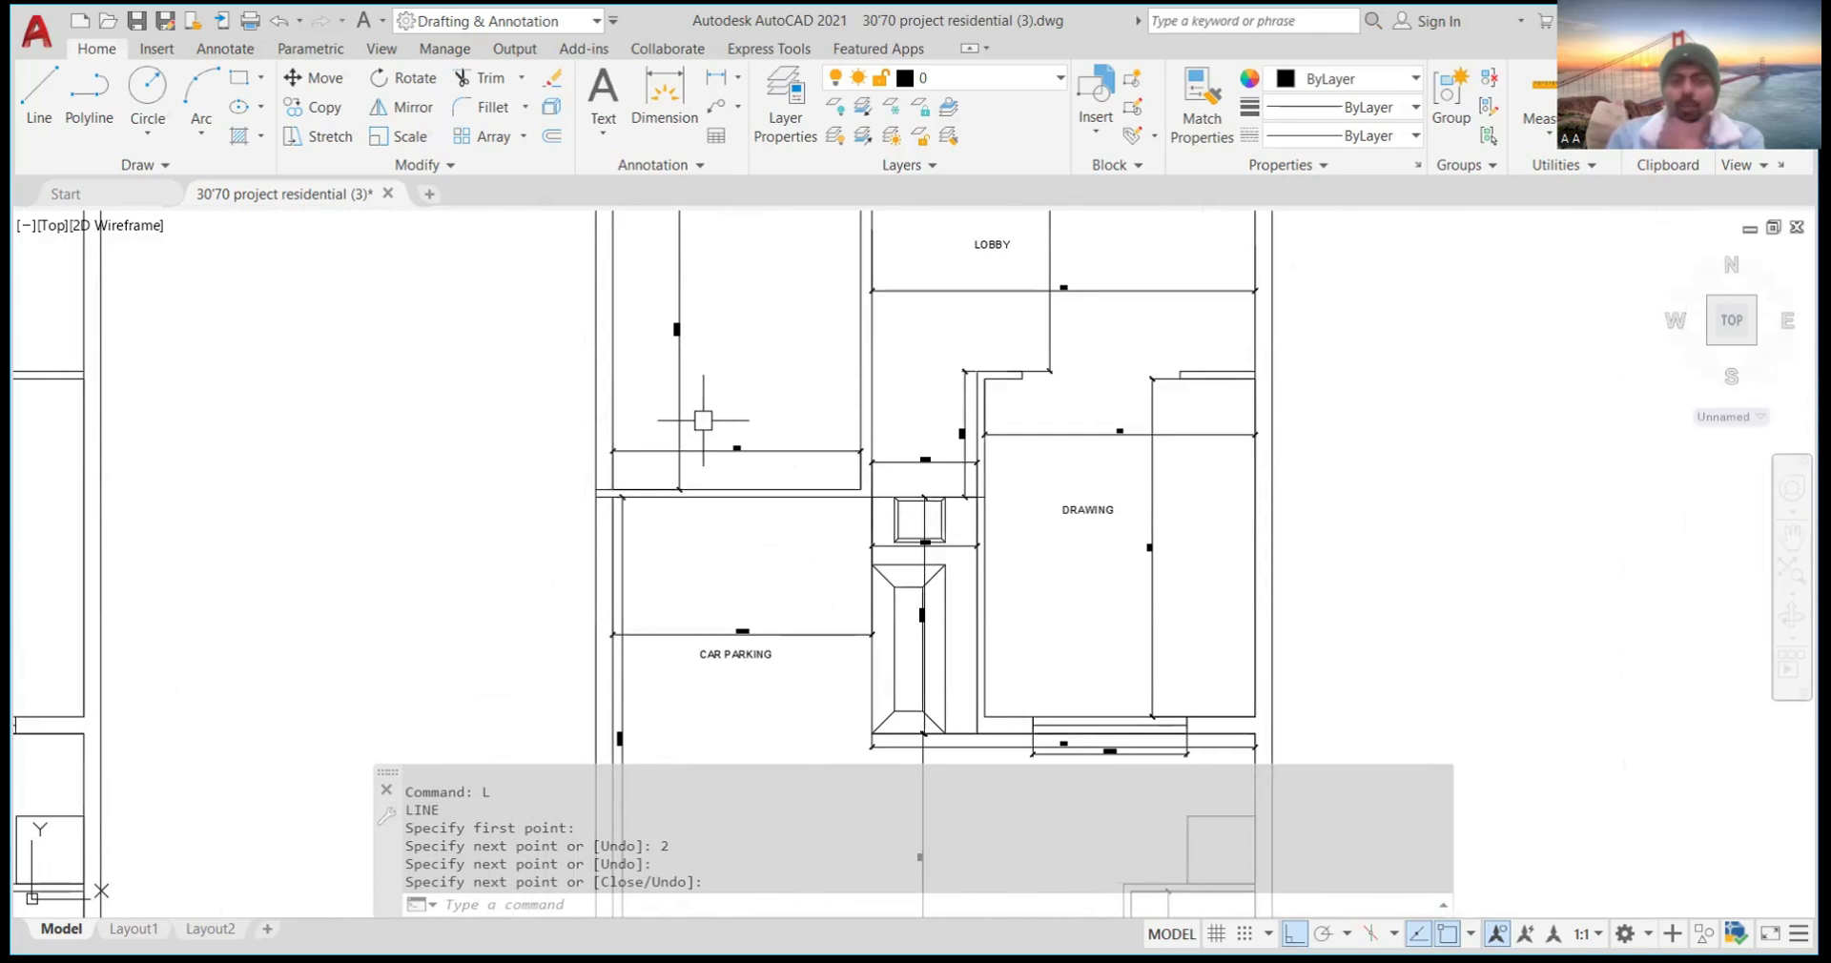
# Compare the reference plans and examine the kitchen's counters, stove and sink placement in the interior setup plan
pyautogui.scroll(-4, 797, 449)
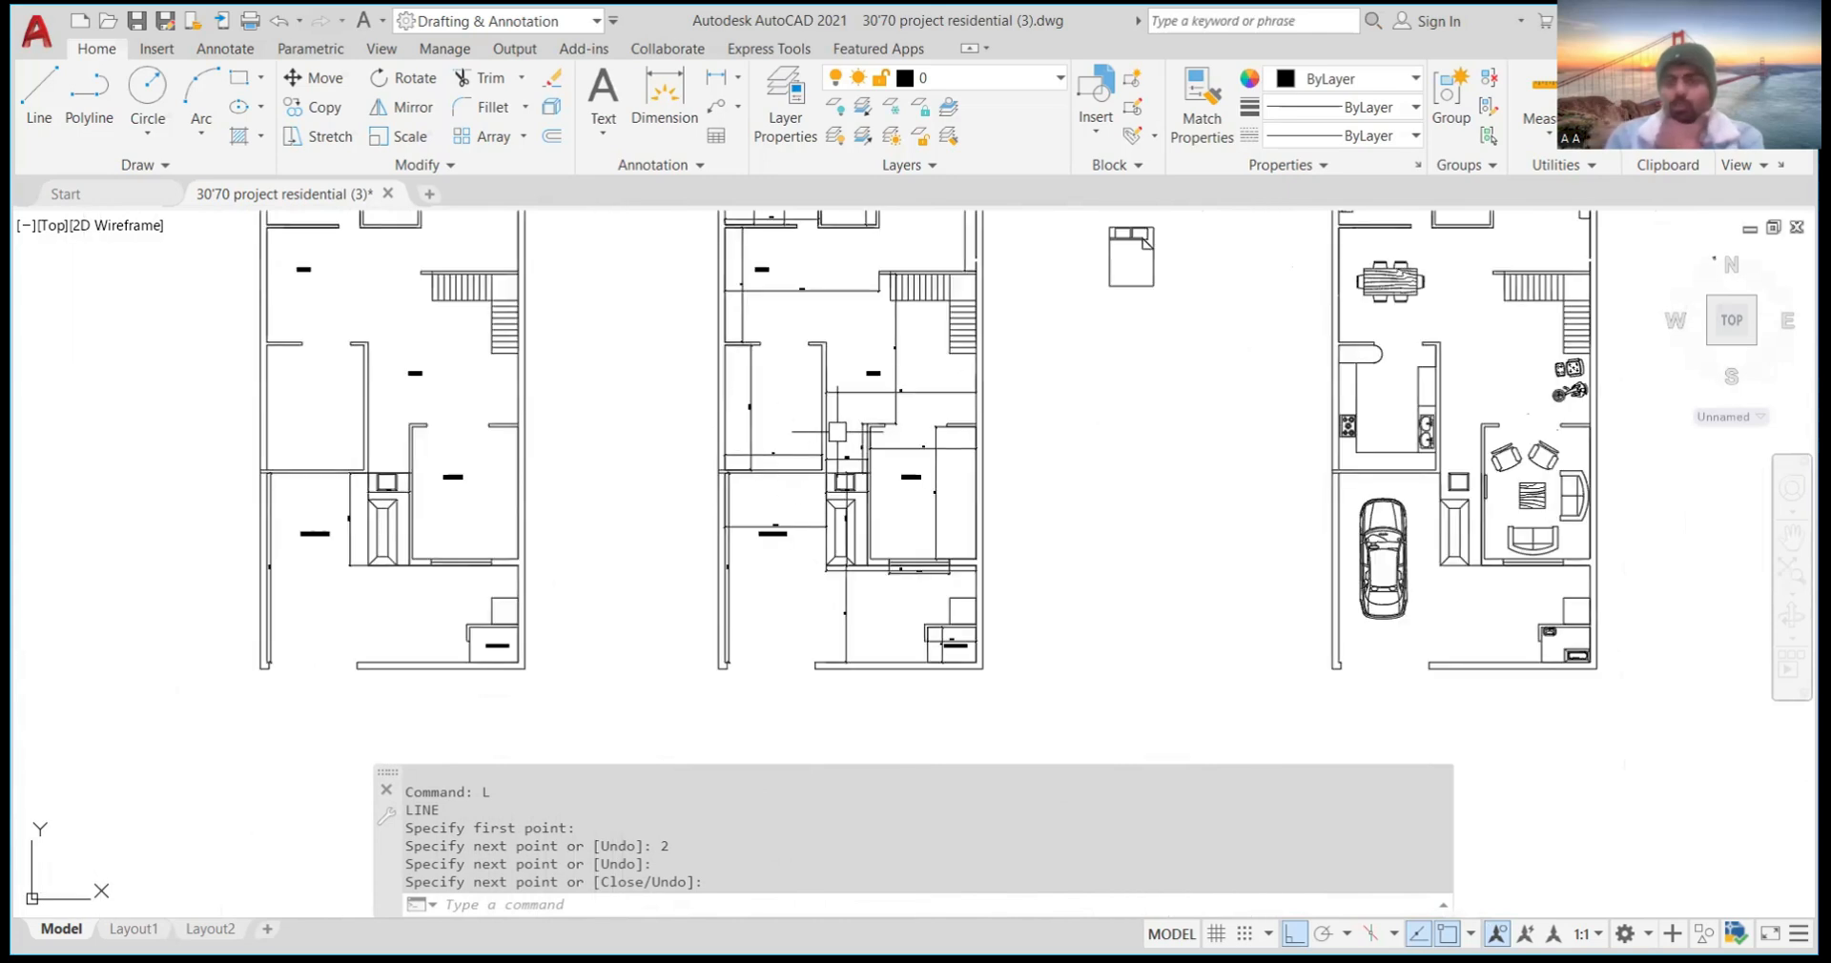
pyautogui.scroll(-1, 689, 449)
pyautogui.scroll(-3, 689, 449)
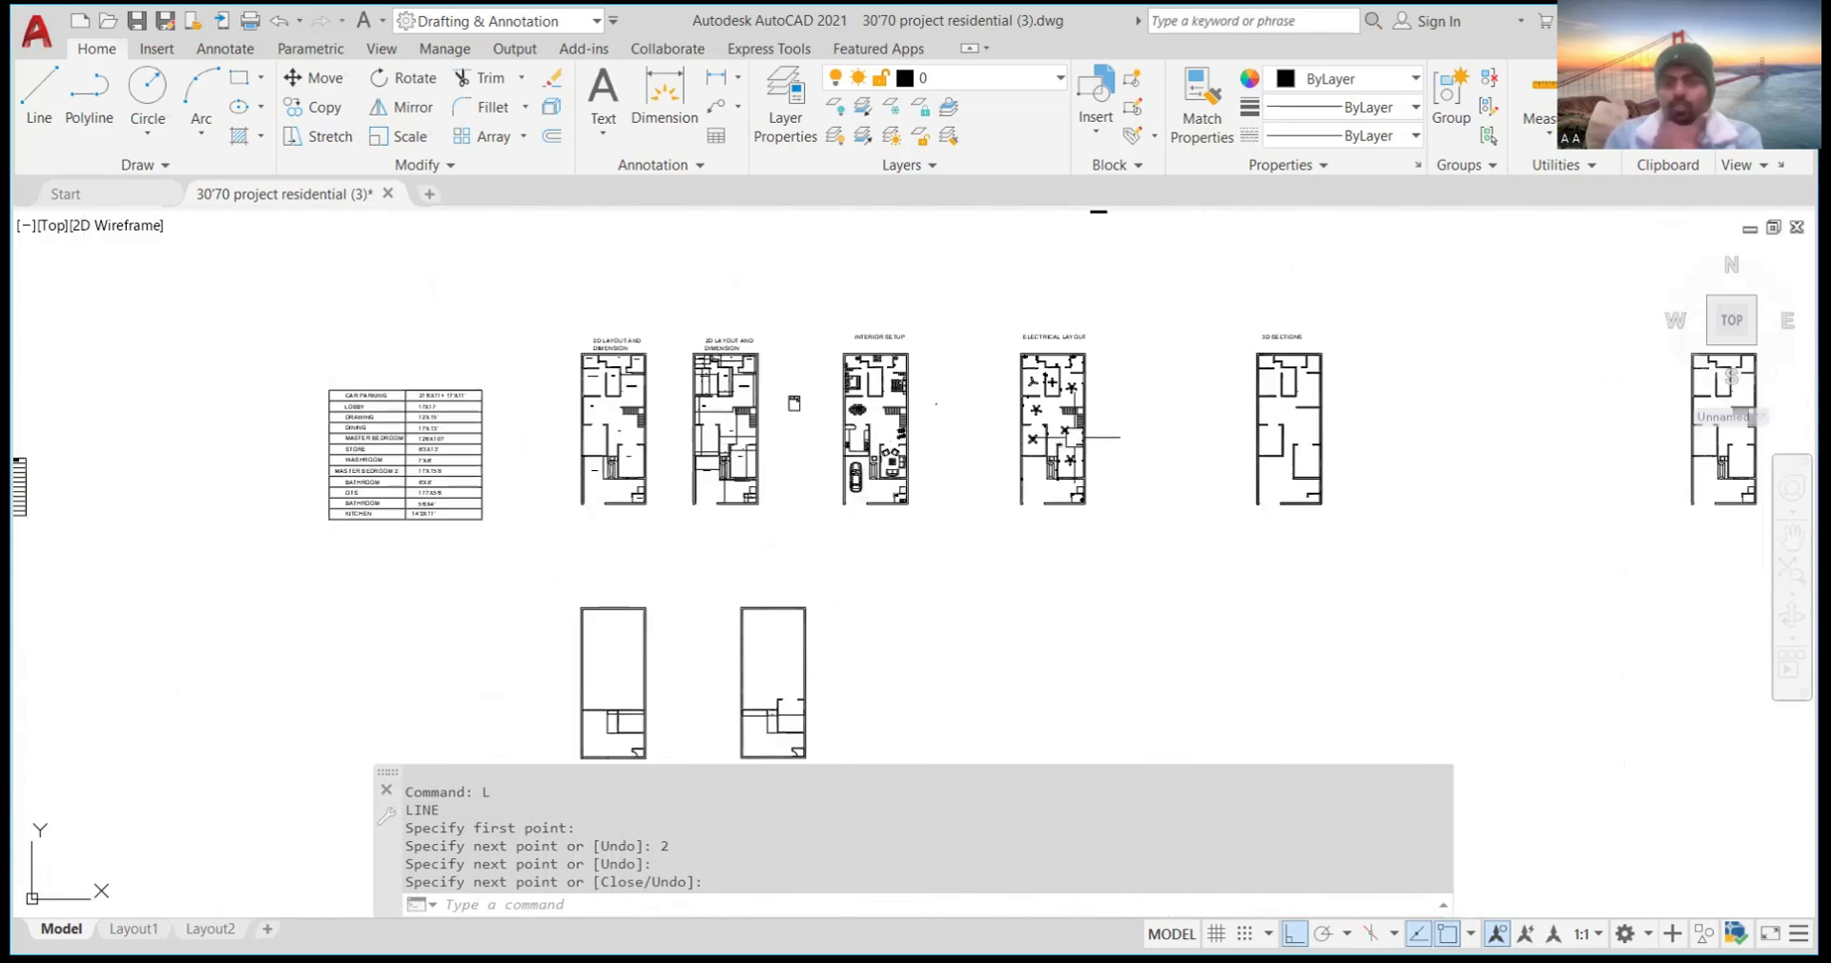
pyautogui.scroll(5, 1073, 439)
pyautogui.scroll(-4, 960, 406)
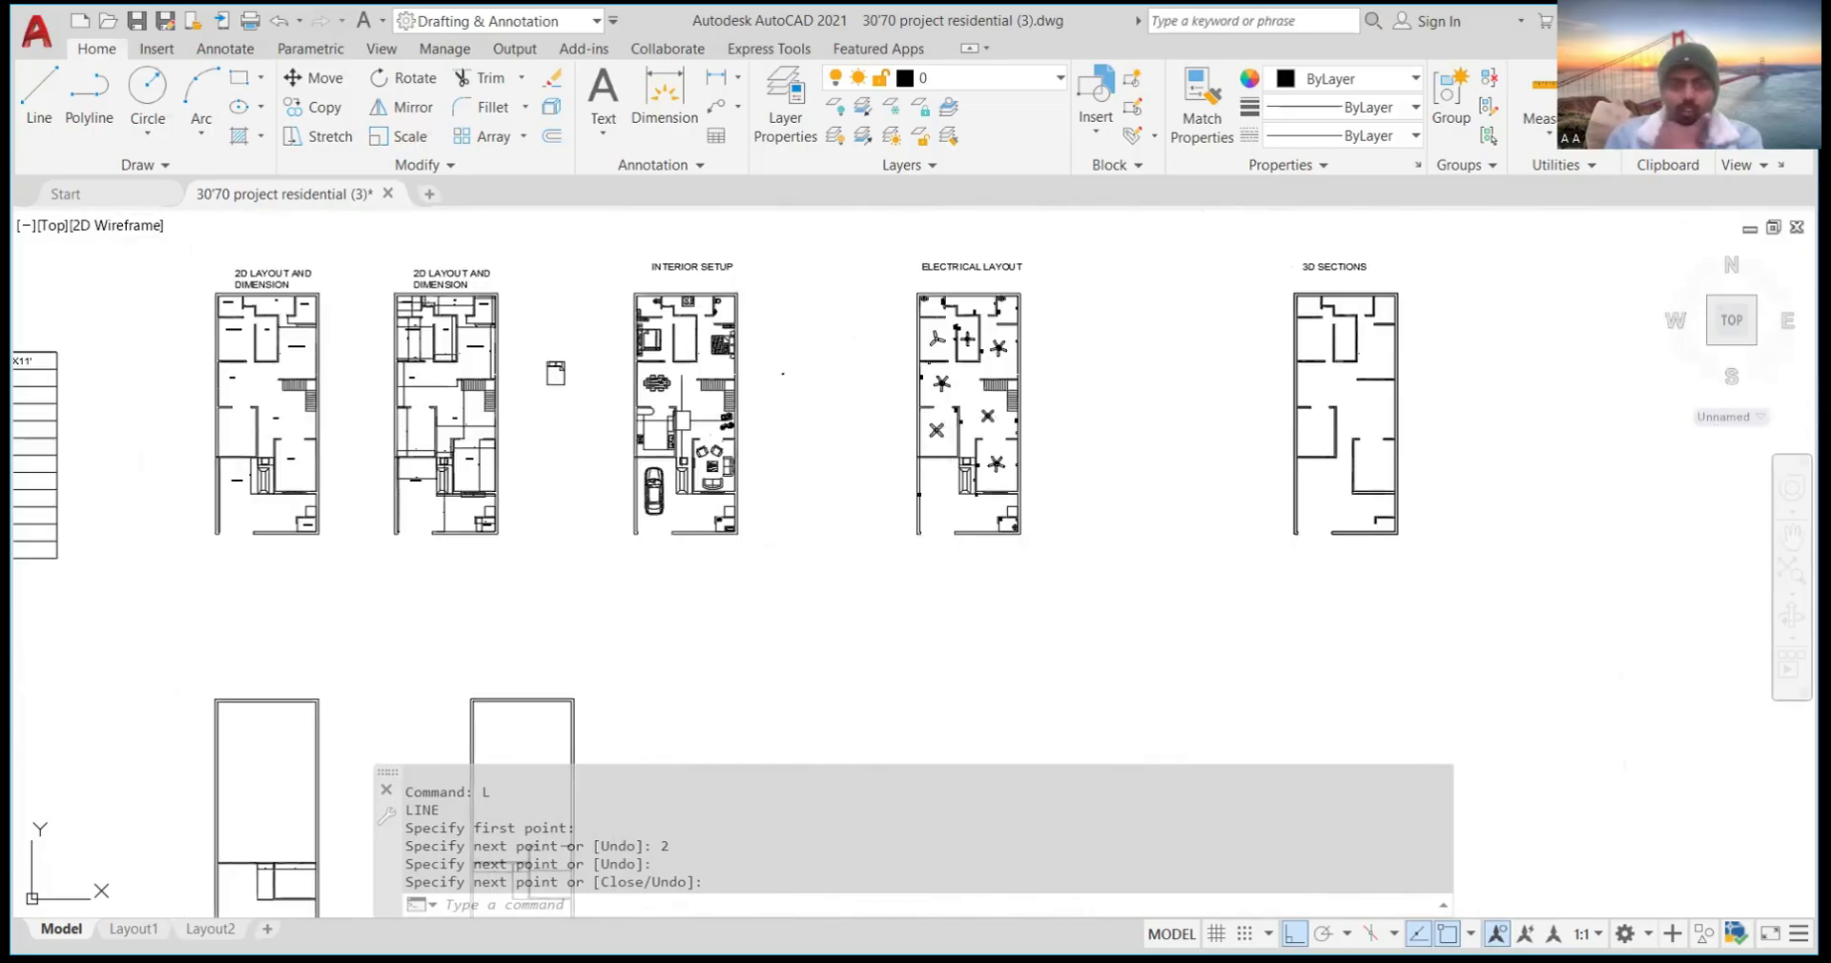
pyautogui.scroll(-3, 683, 422)
pyautogui.scroll(1, 697, 423)
pyautogui.scroll(8, 698, 424)
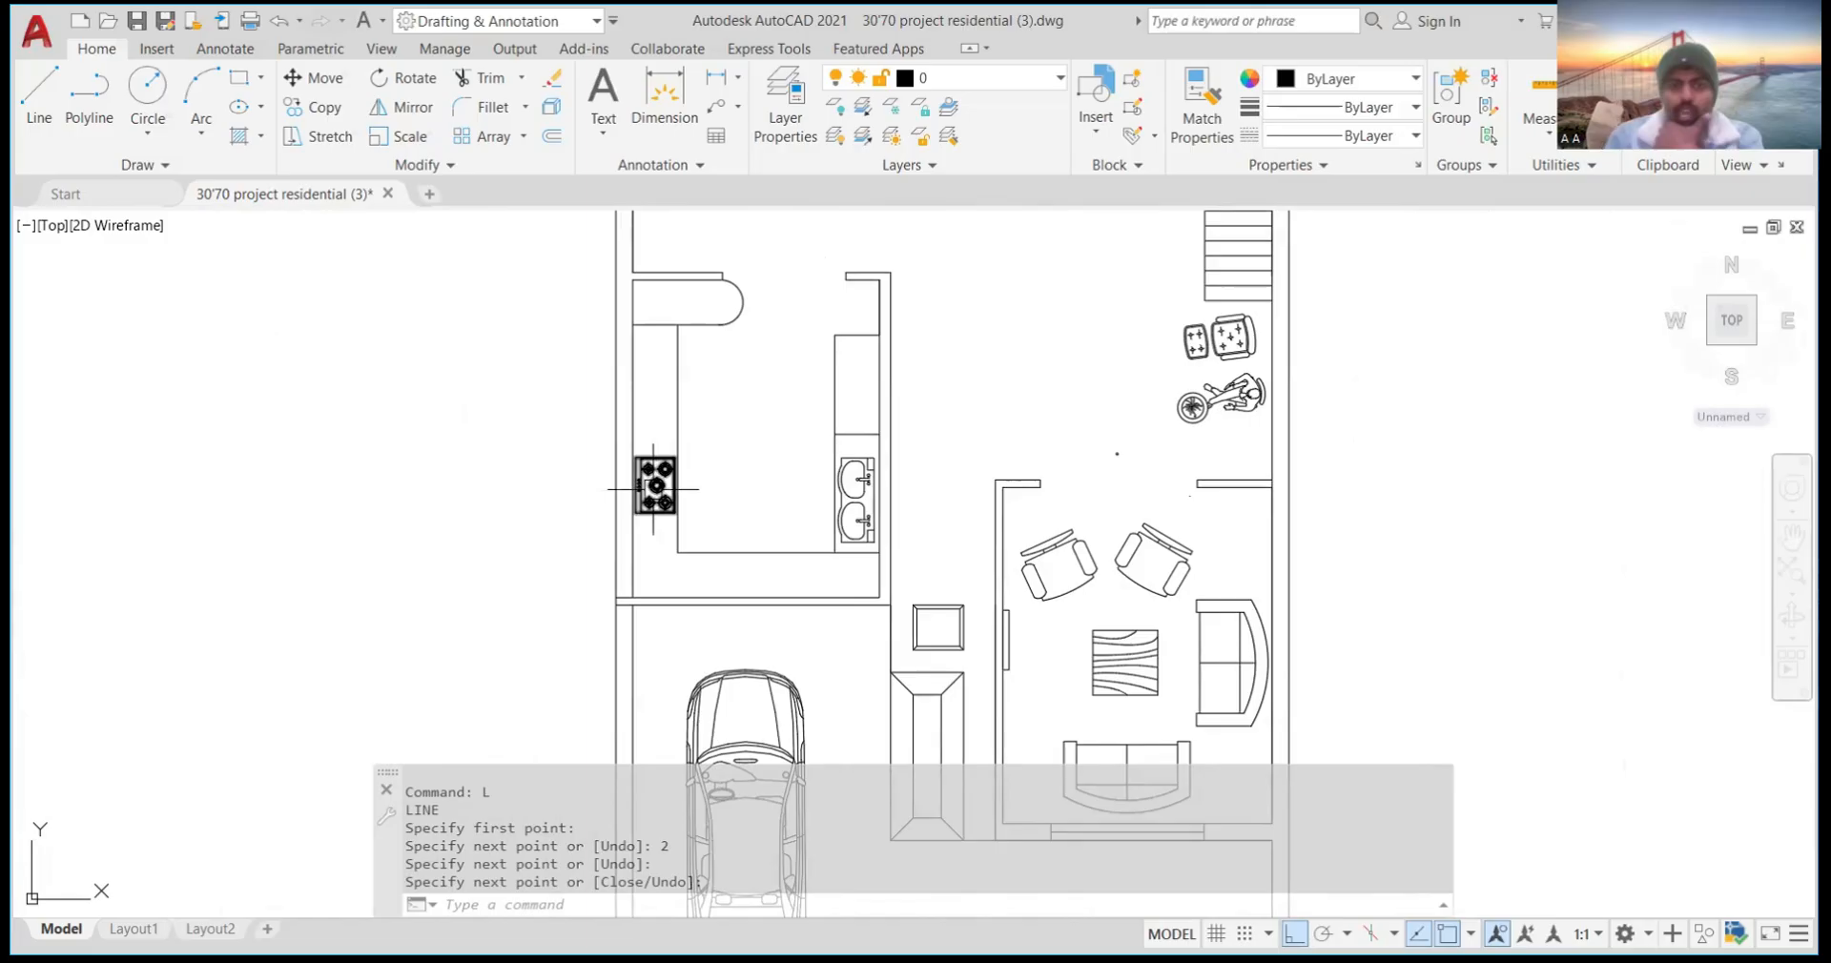
pyautogui.scroll(-5, 754, 580)
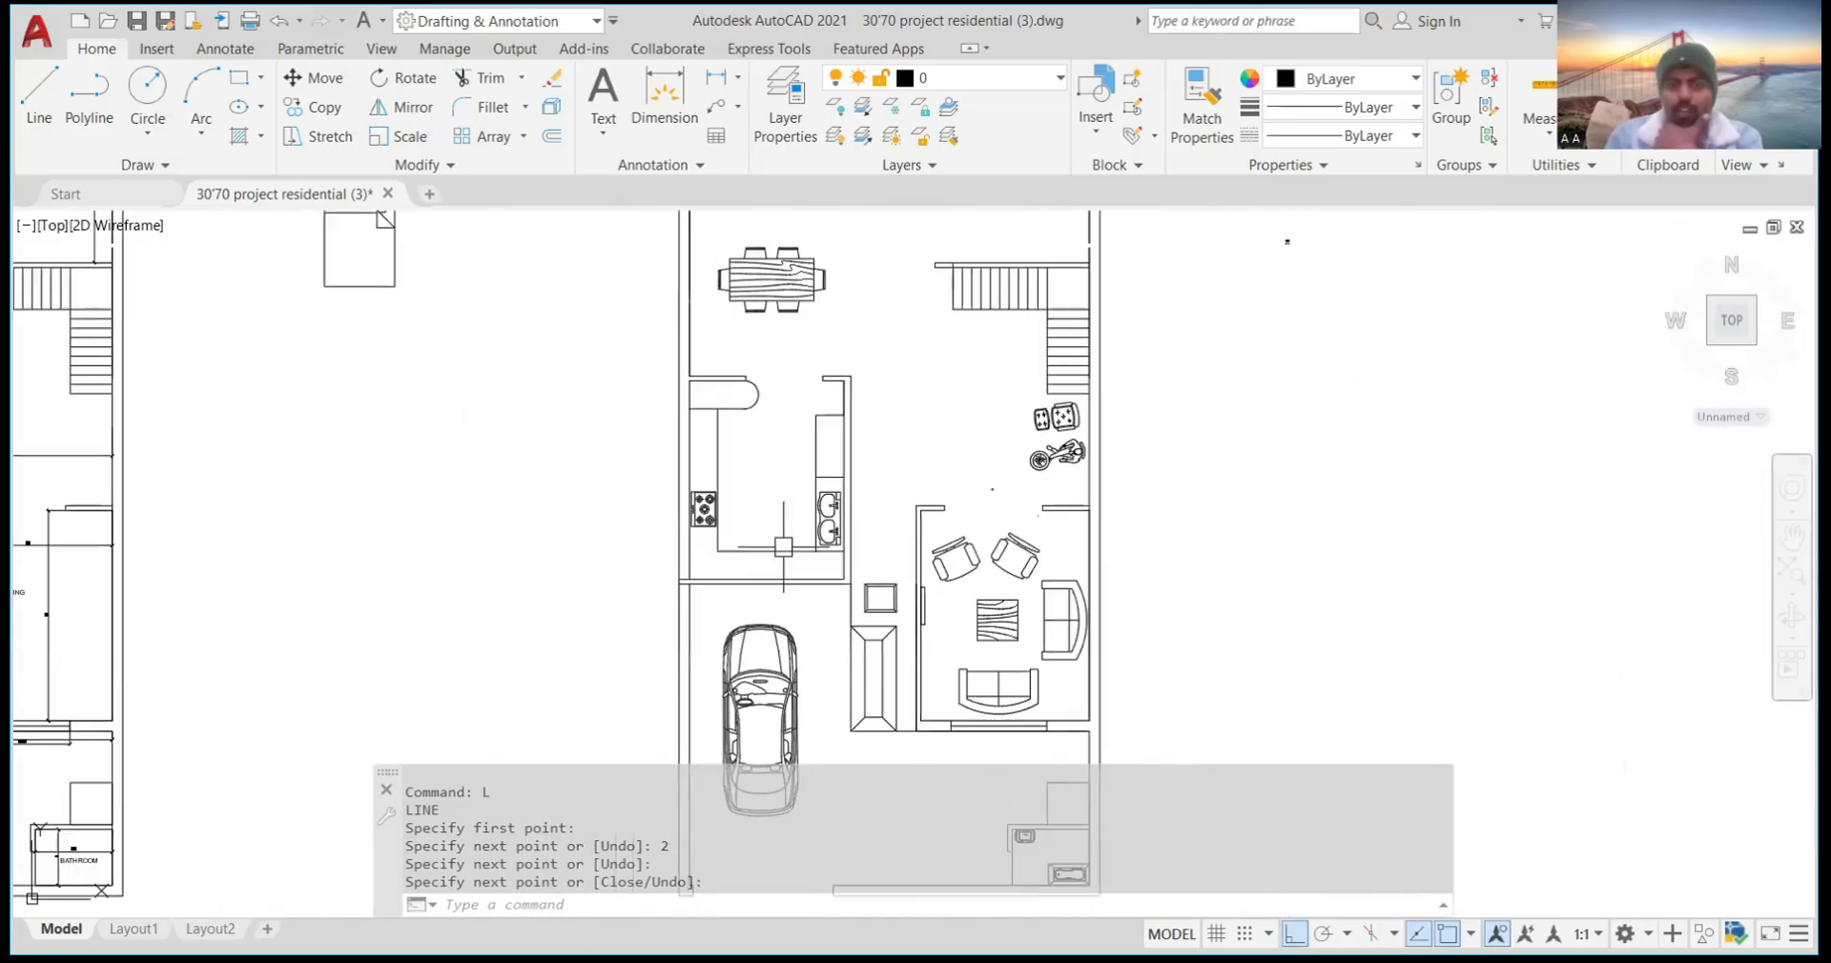
pyautogui.scroll(4, 756, 575)
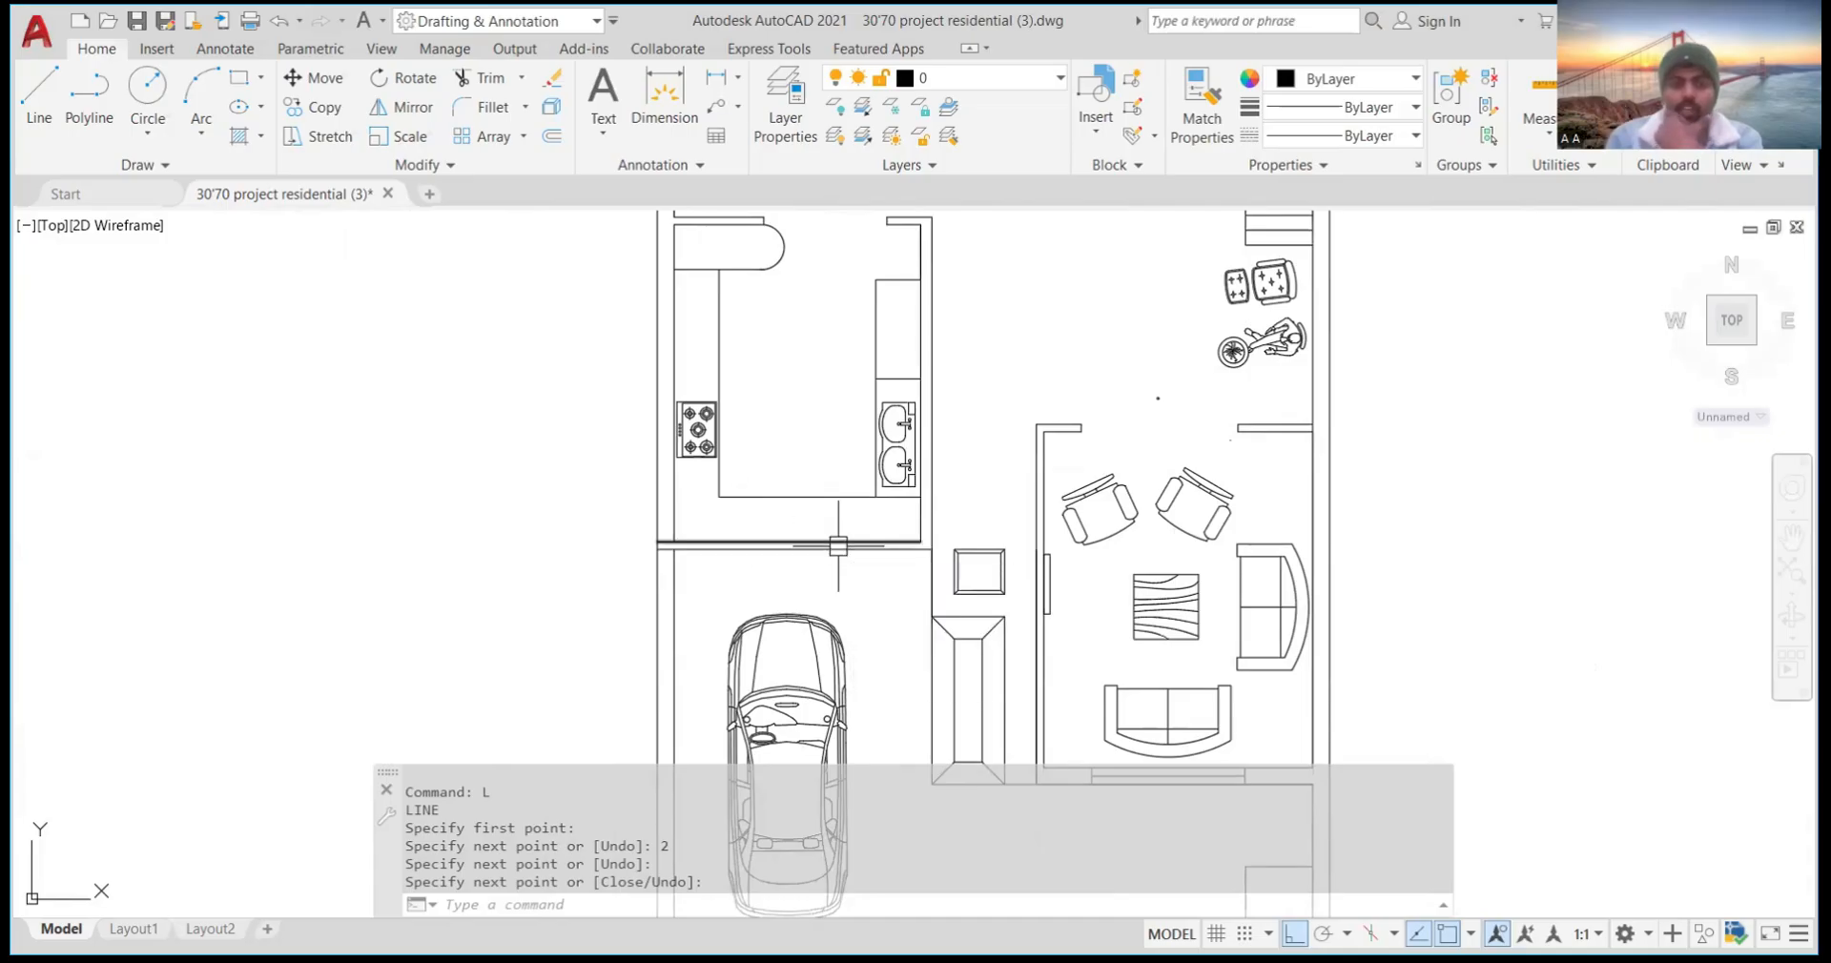
pyautogui.scroll(-3, 812, 446)
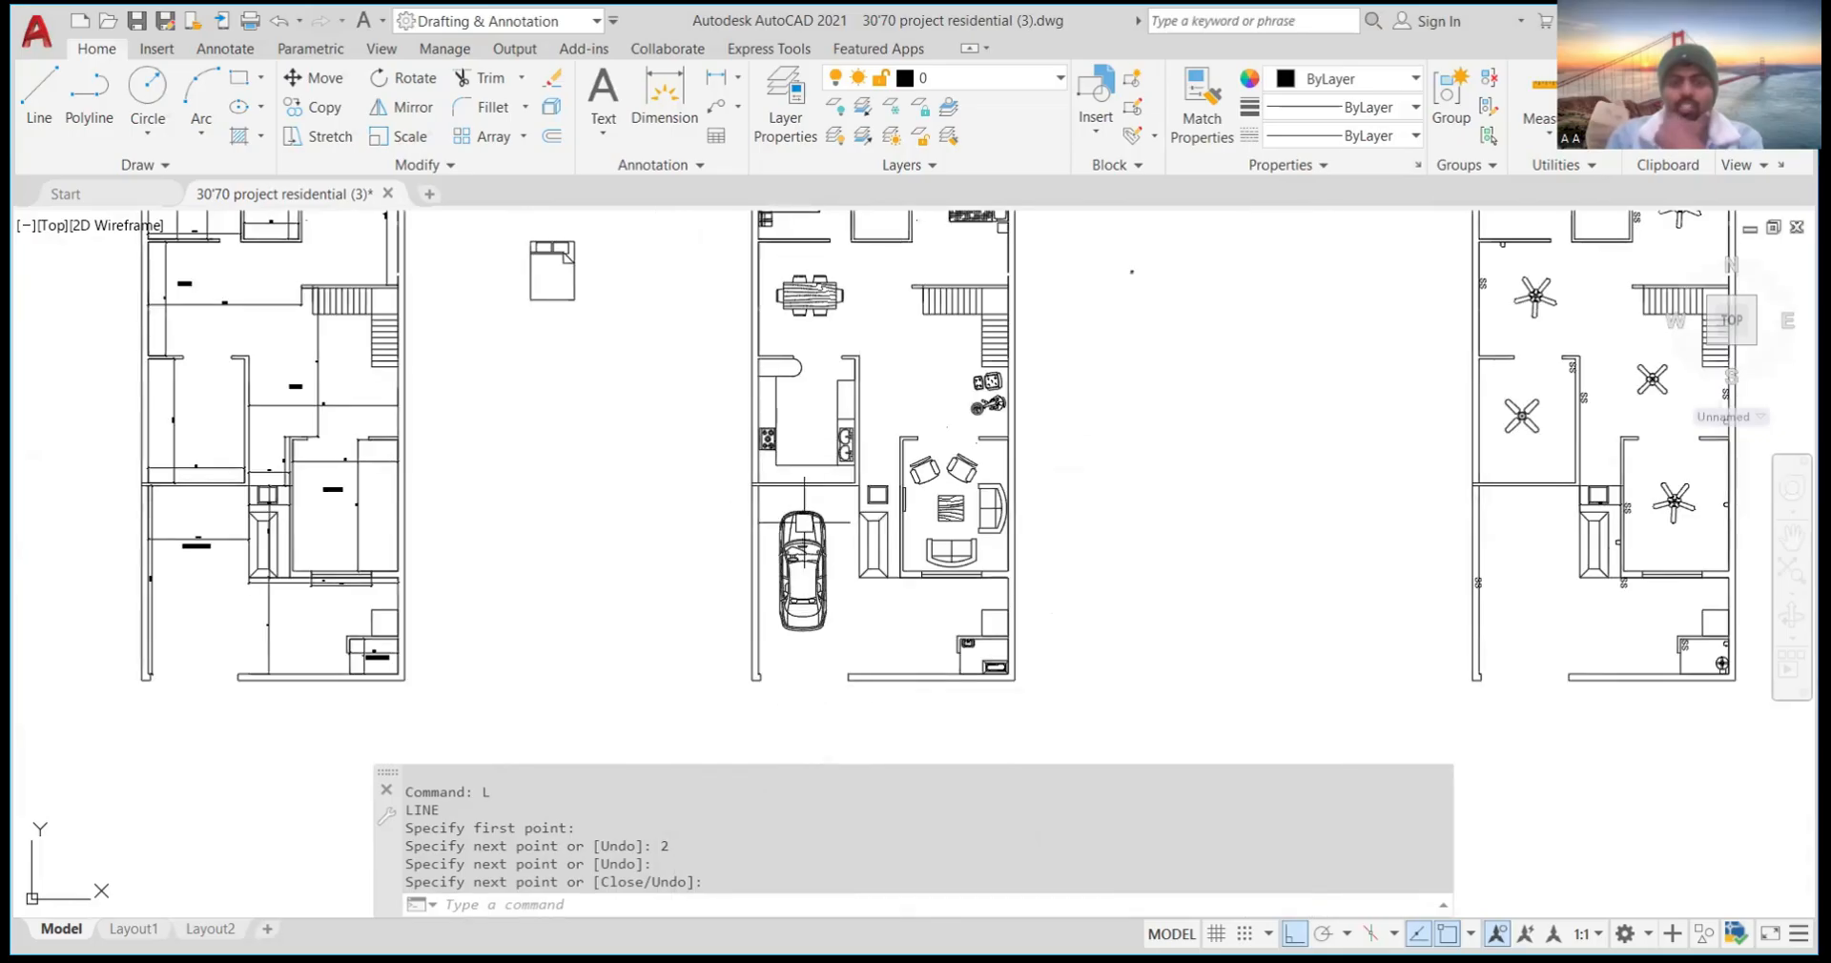
# Examine the car parking, entrance passage and furnished drawing room in the interior setup plan alongside the neighbouring plans
pyautogui.scroll(-4, 827, 470)
pyautogui.scroll(3, 845, 590)
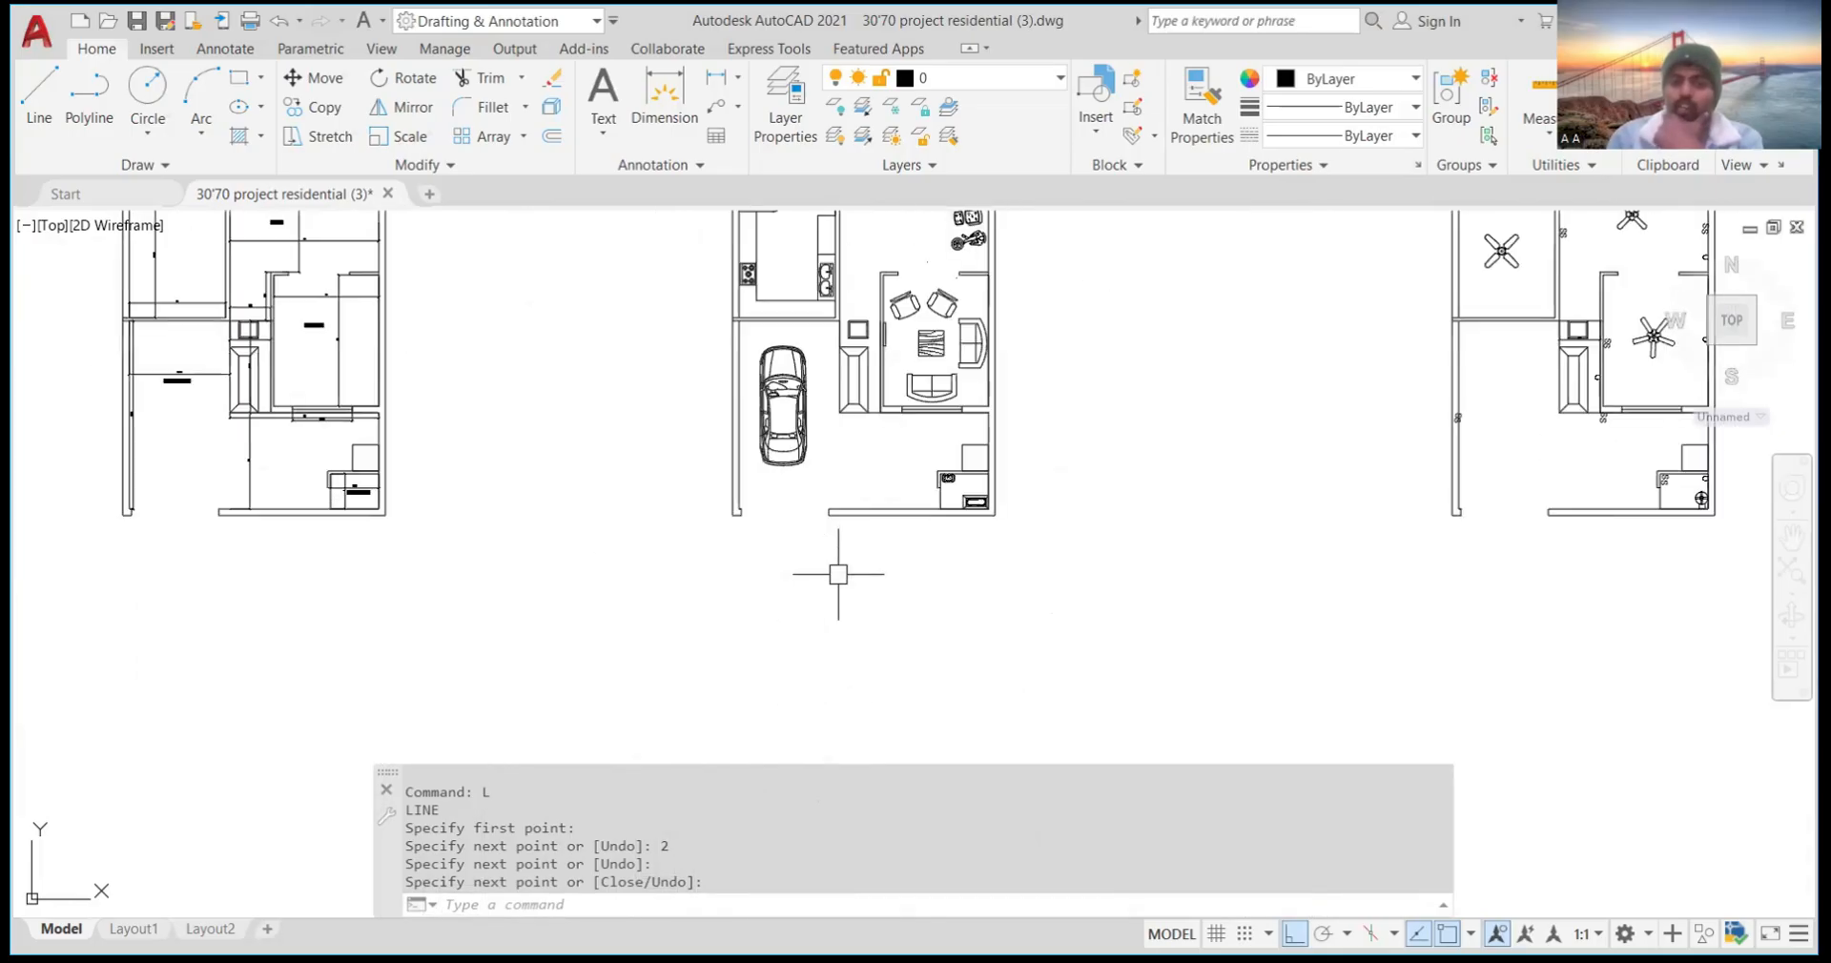
pyautogui.scroll(4, 800, 304)
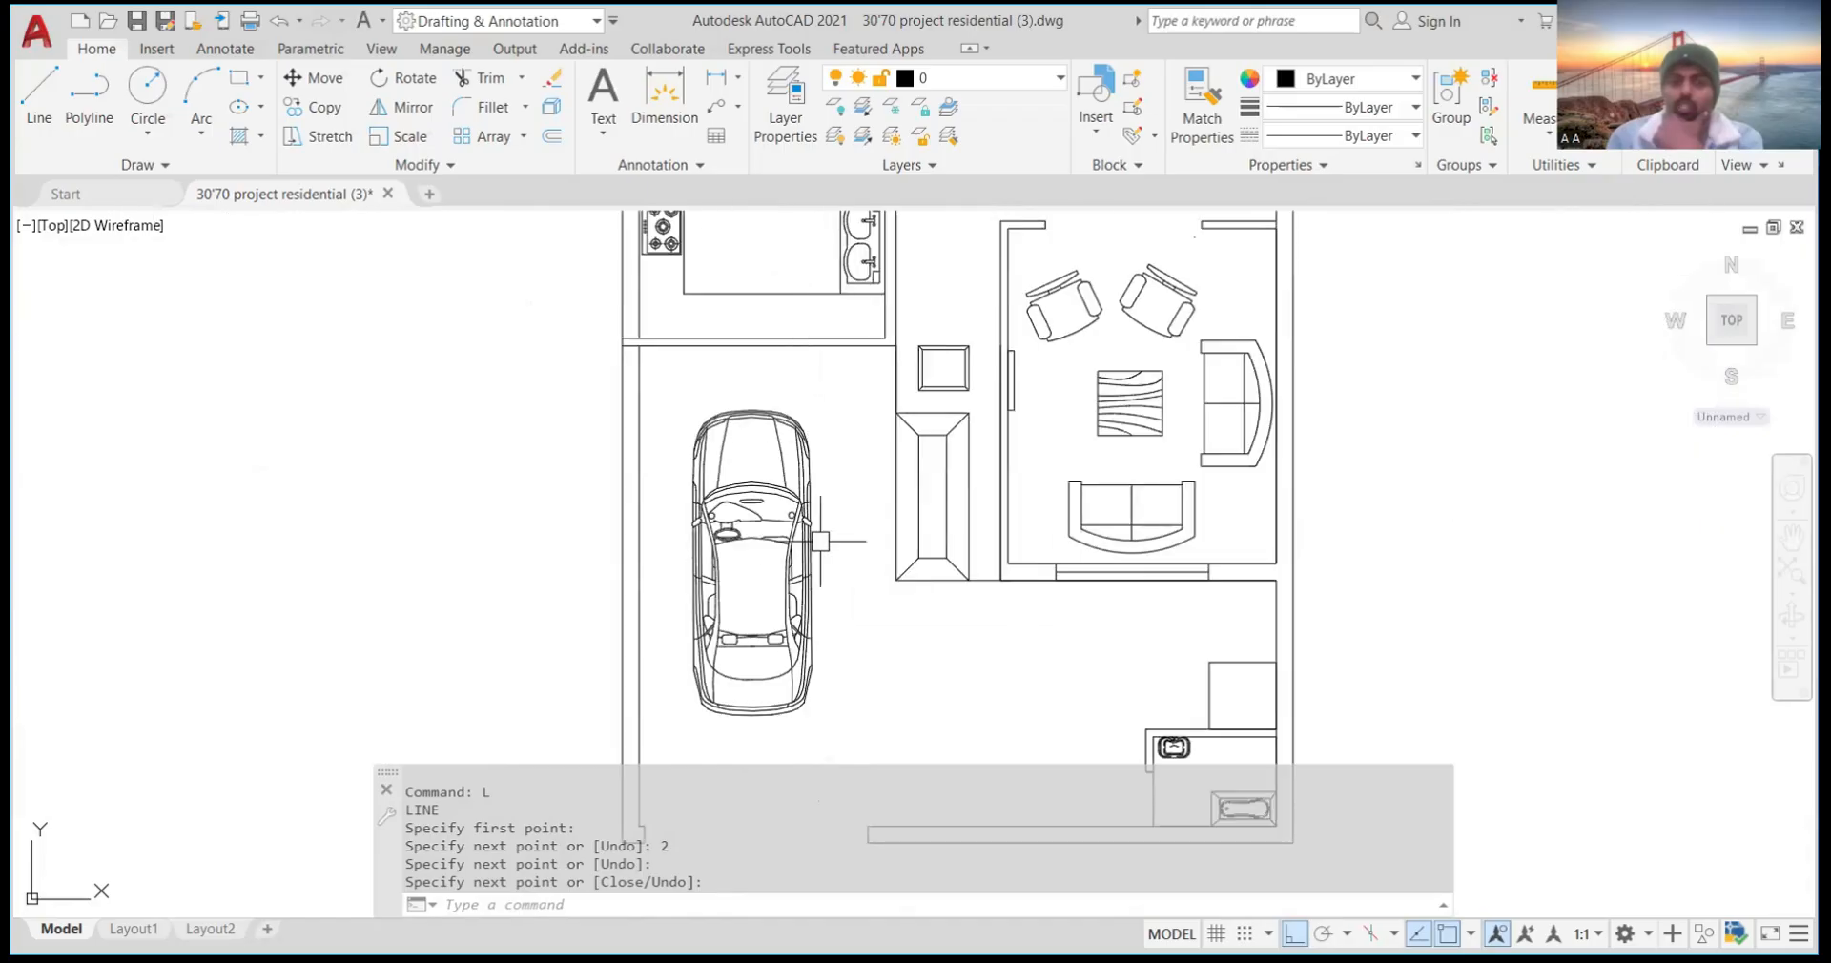
pyautogui.scroll(-3, 821, 541)
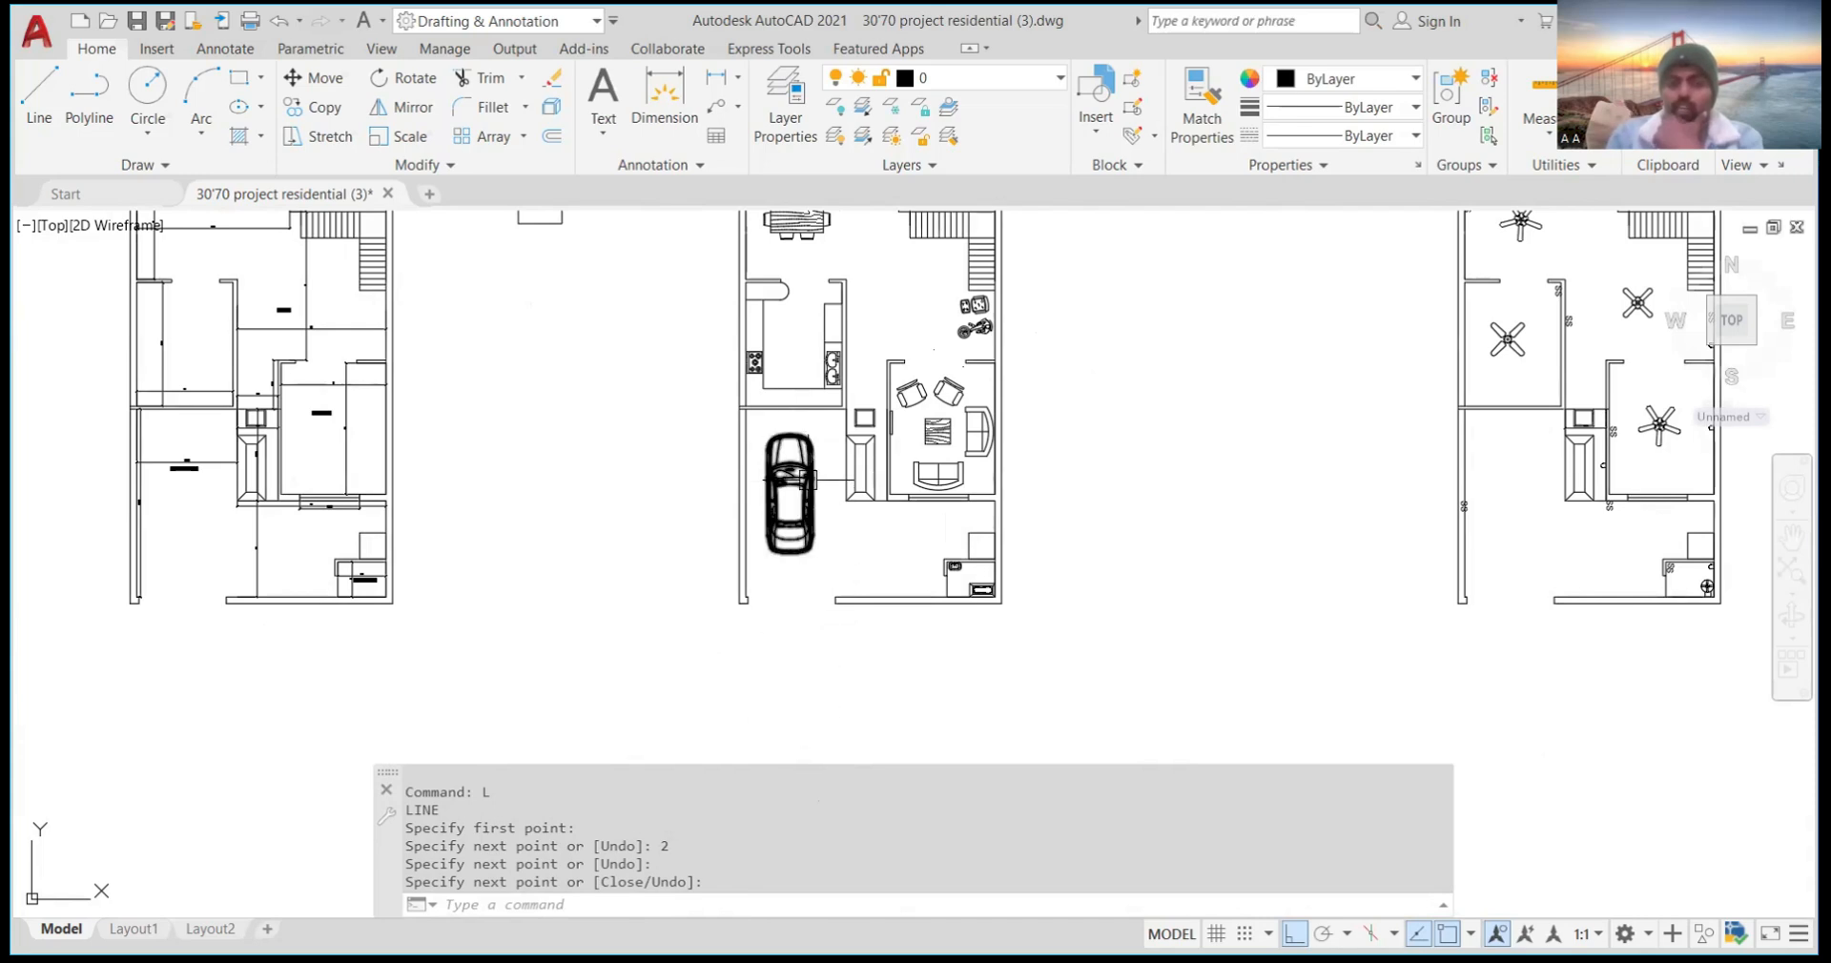
pyautogui.scroll(2, 793, 420)
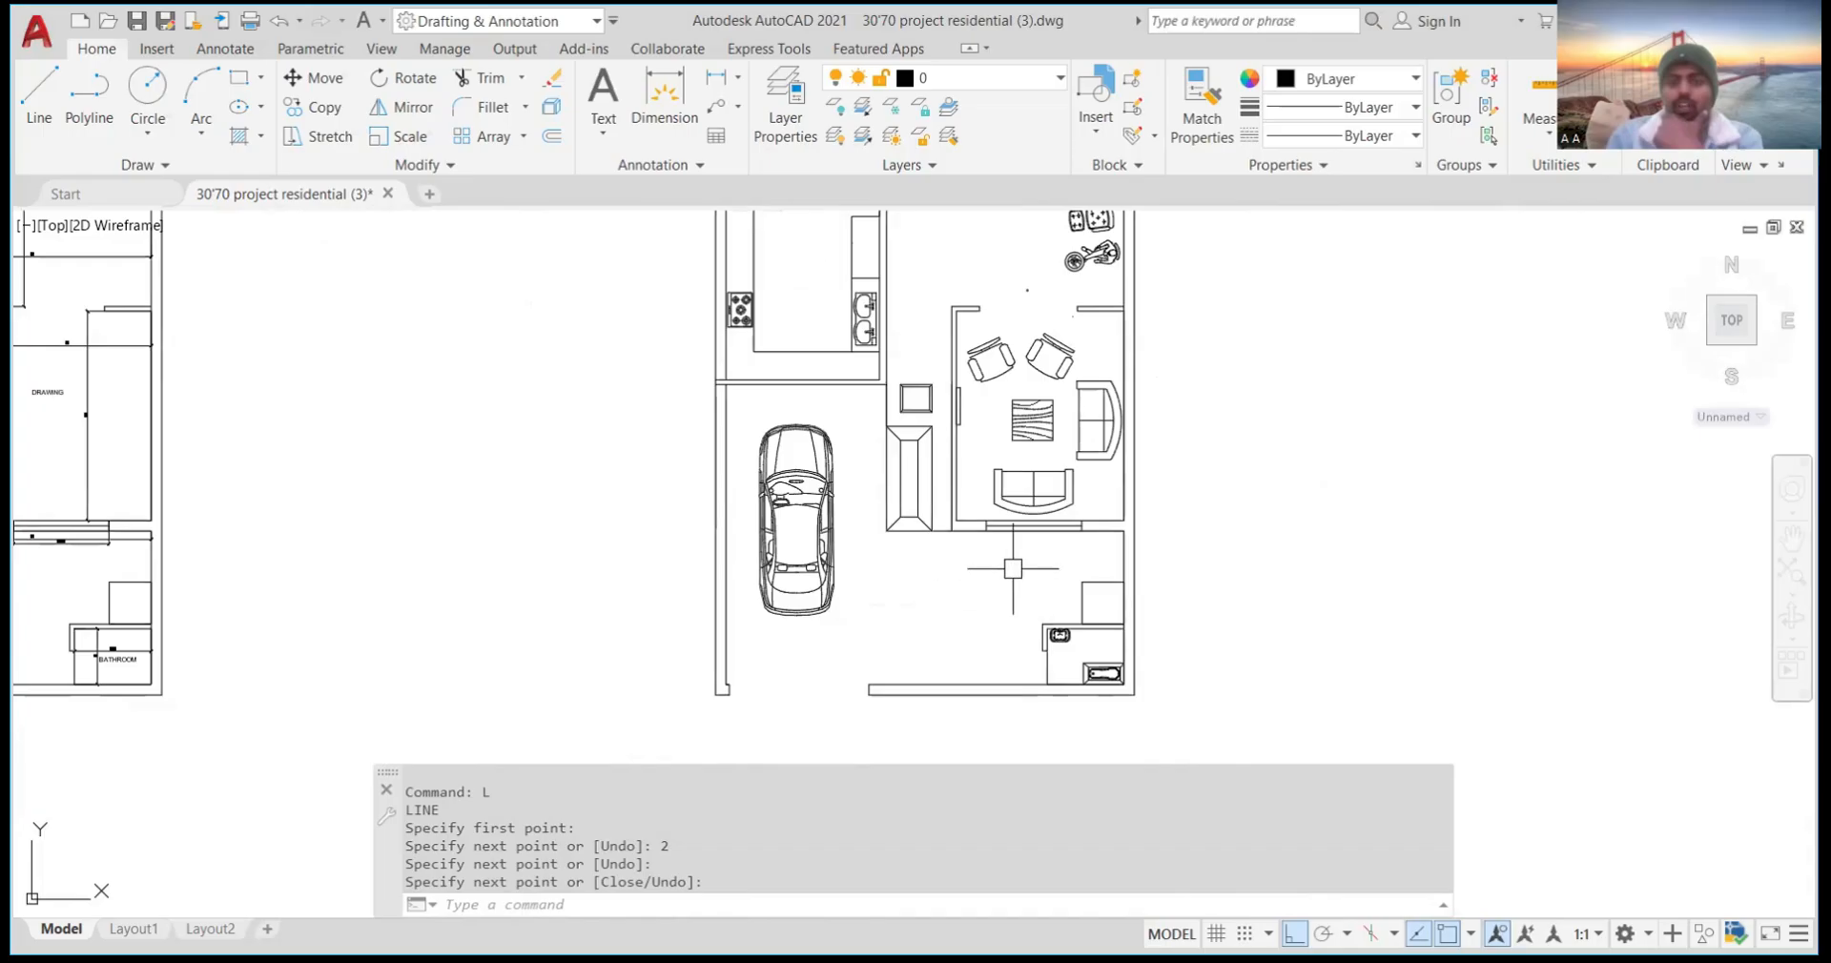
pyautogui.scroll(4, 1049, 488)
pyautogui.scroll(-8, 1049, 488)
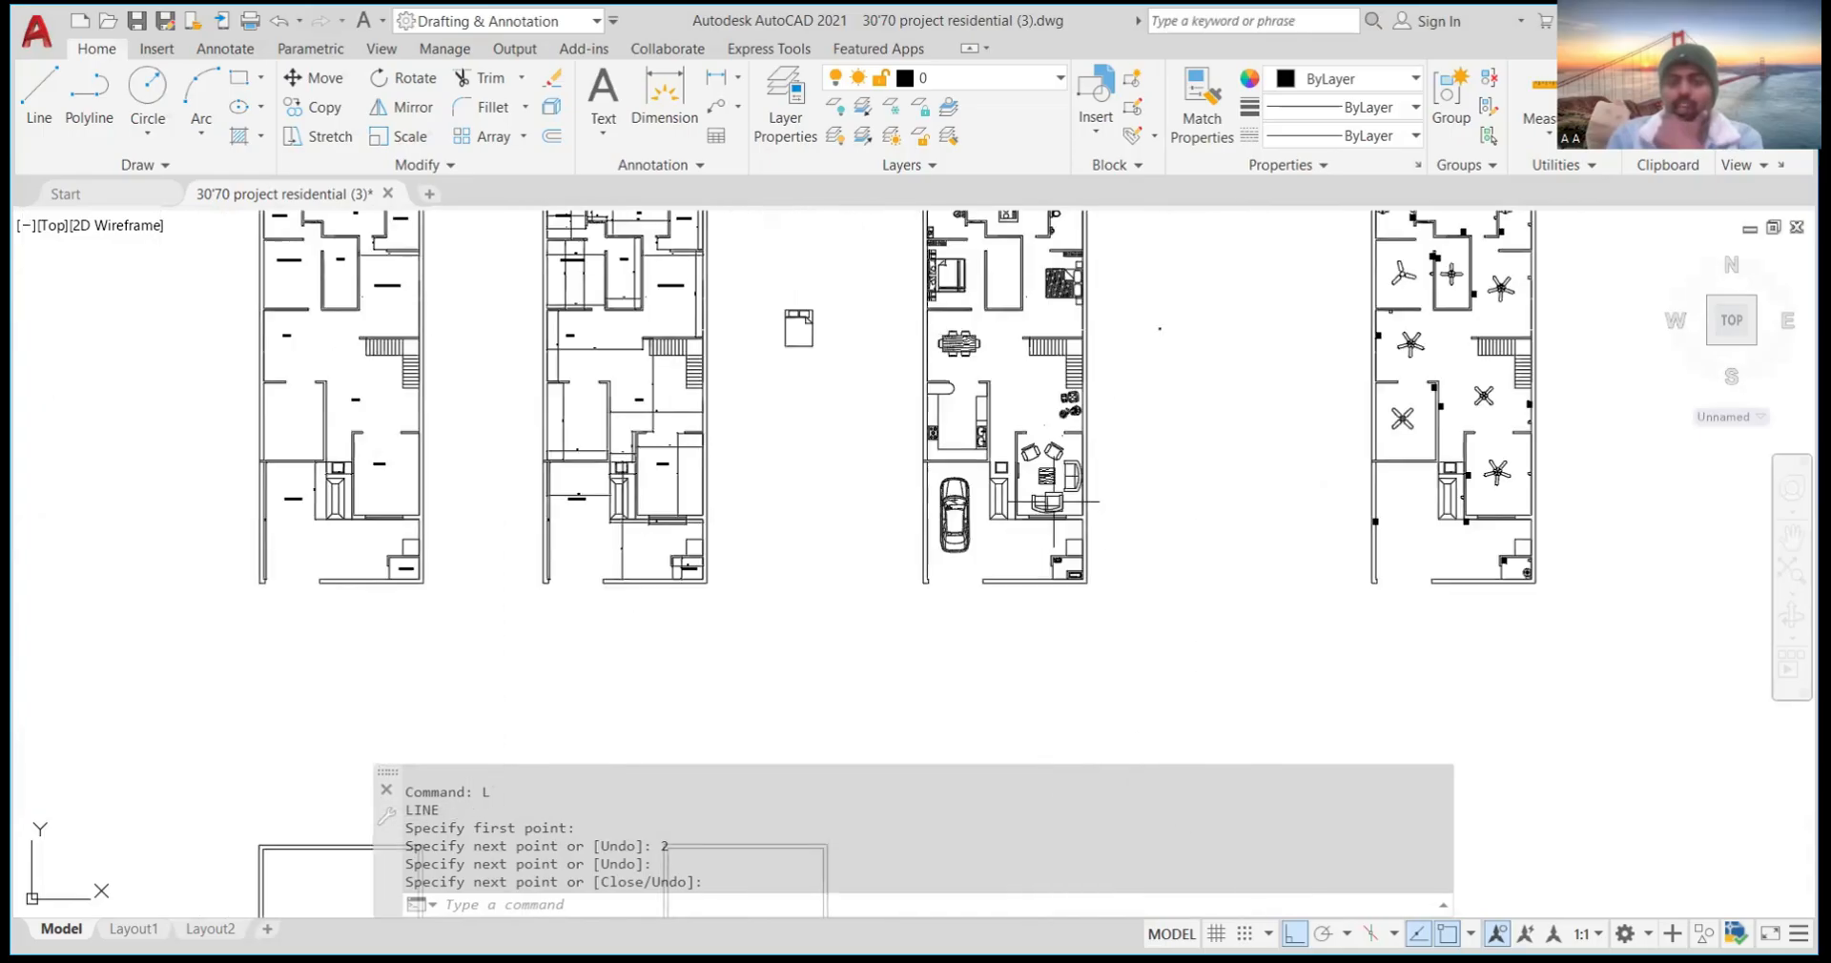
pyautogui.scroll(5, 1041, 504)
pyautogui.scroll(-5, 950, 604)
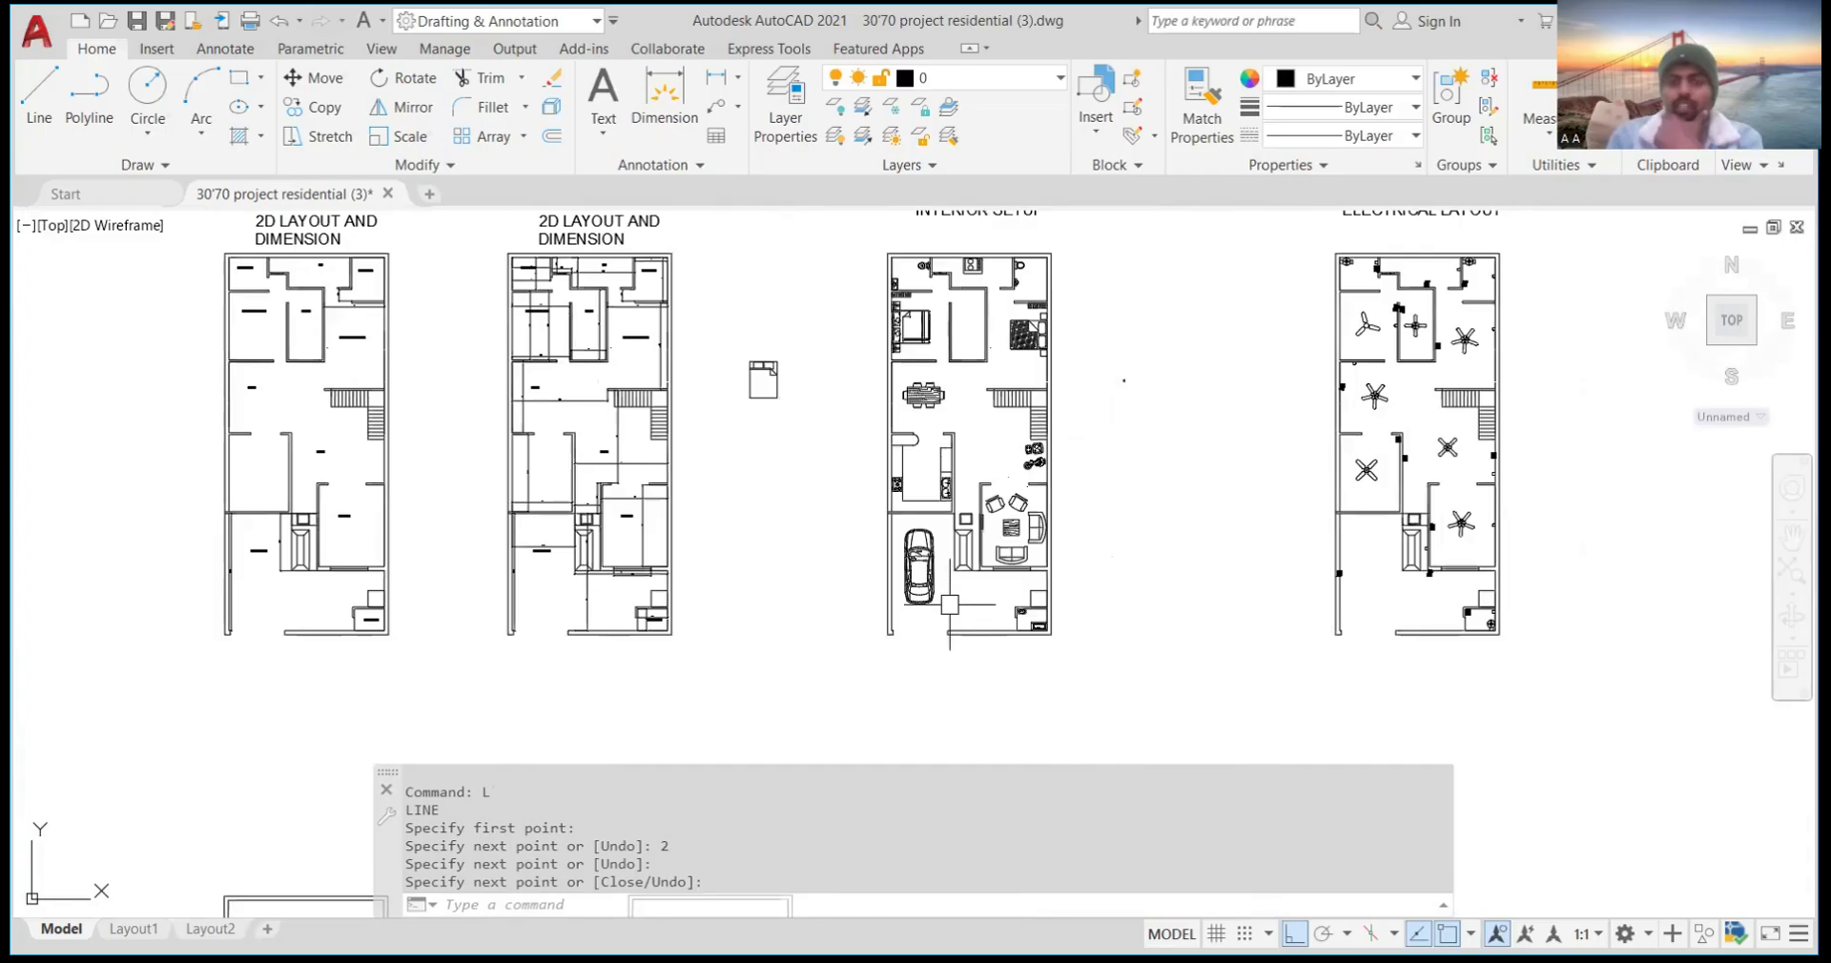
pyautogui.scroll(5, 958, 391)
pyautogui.scroll(-5, 946, 392)
pyautogui.scroll(5, 833, 395)
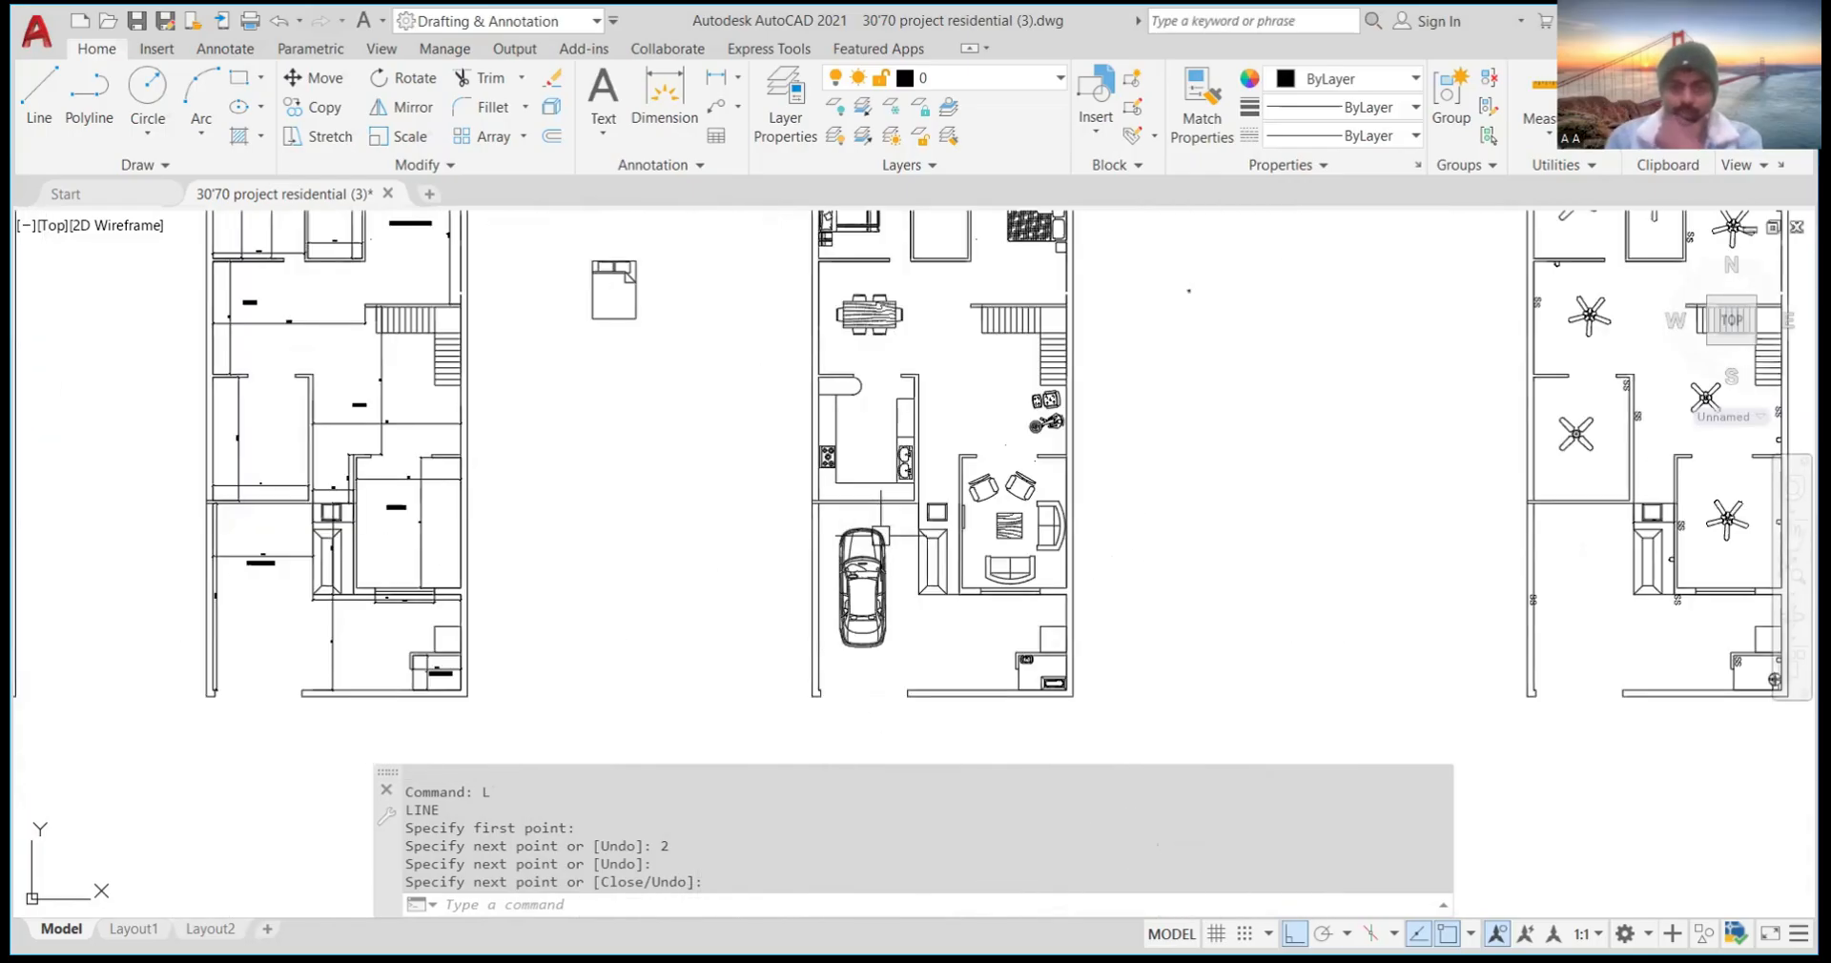
# Rotate the stove block in the interior setup plan's kitchen a quarter turn clockwise
pyautogui.scroll(6, 832, 401)
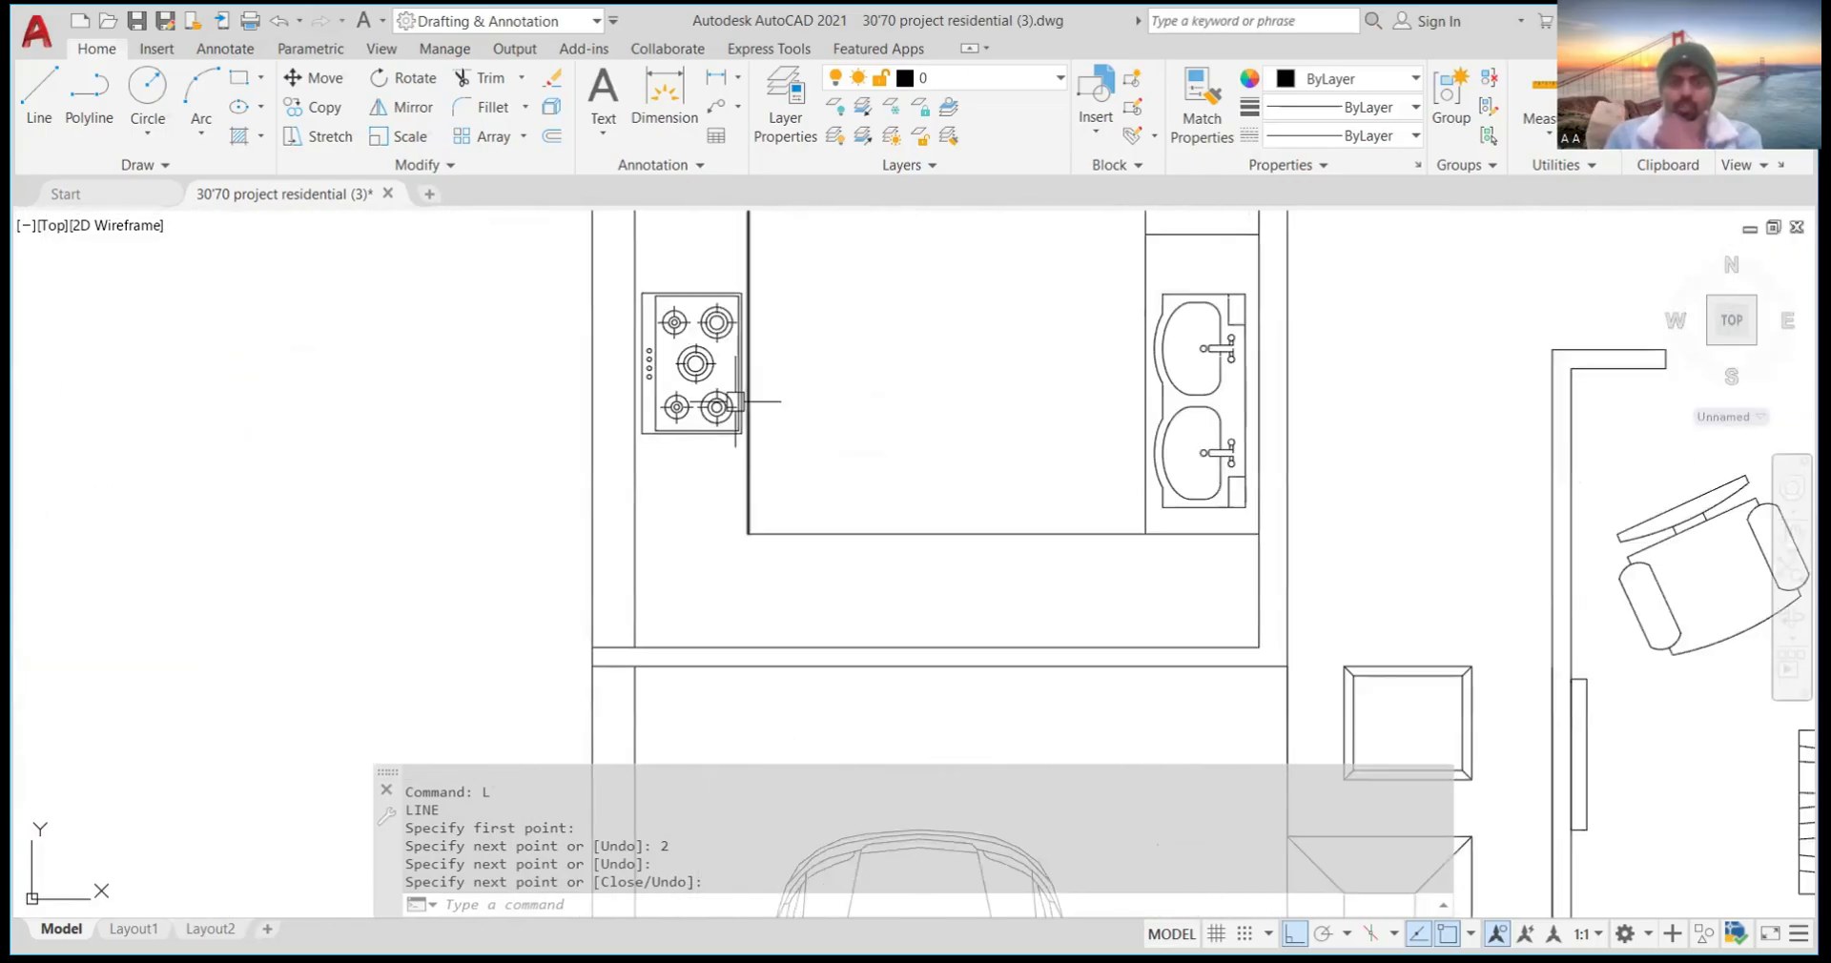
pyautogui.moveTo(705, 402)
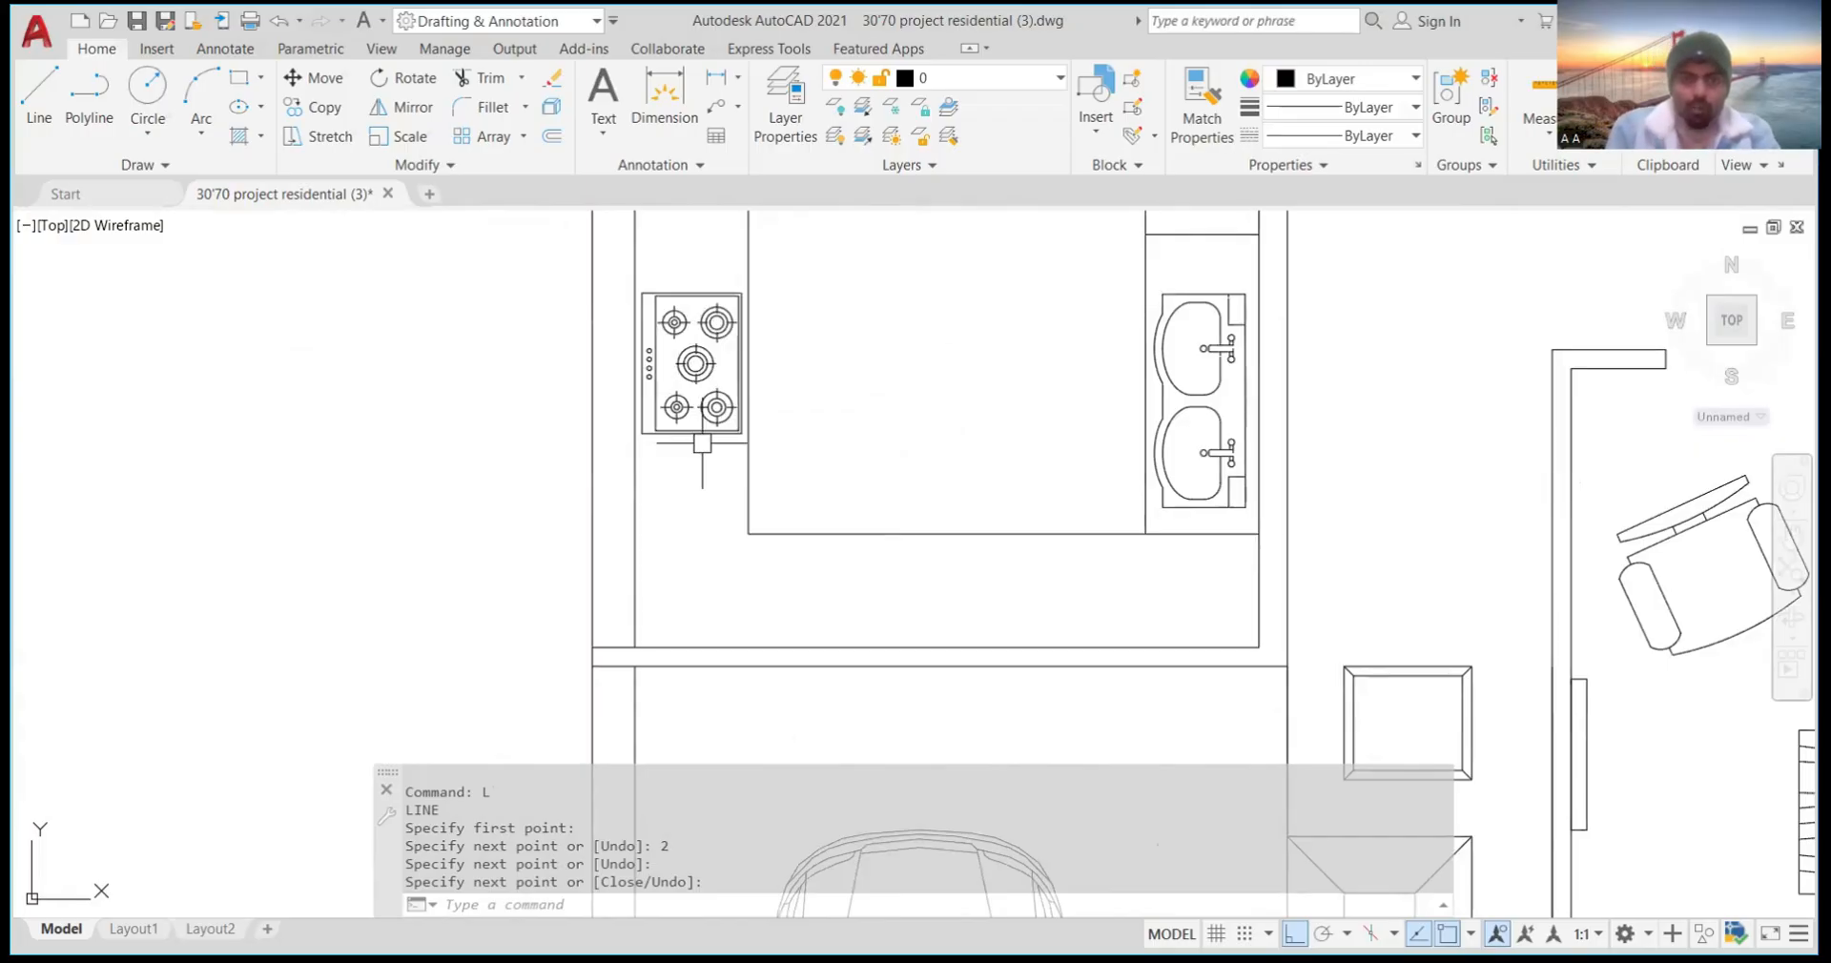
pyautogui.click(704, 421)
pyautogui.moveTo(704, 421)
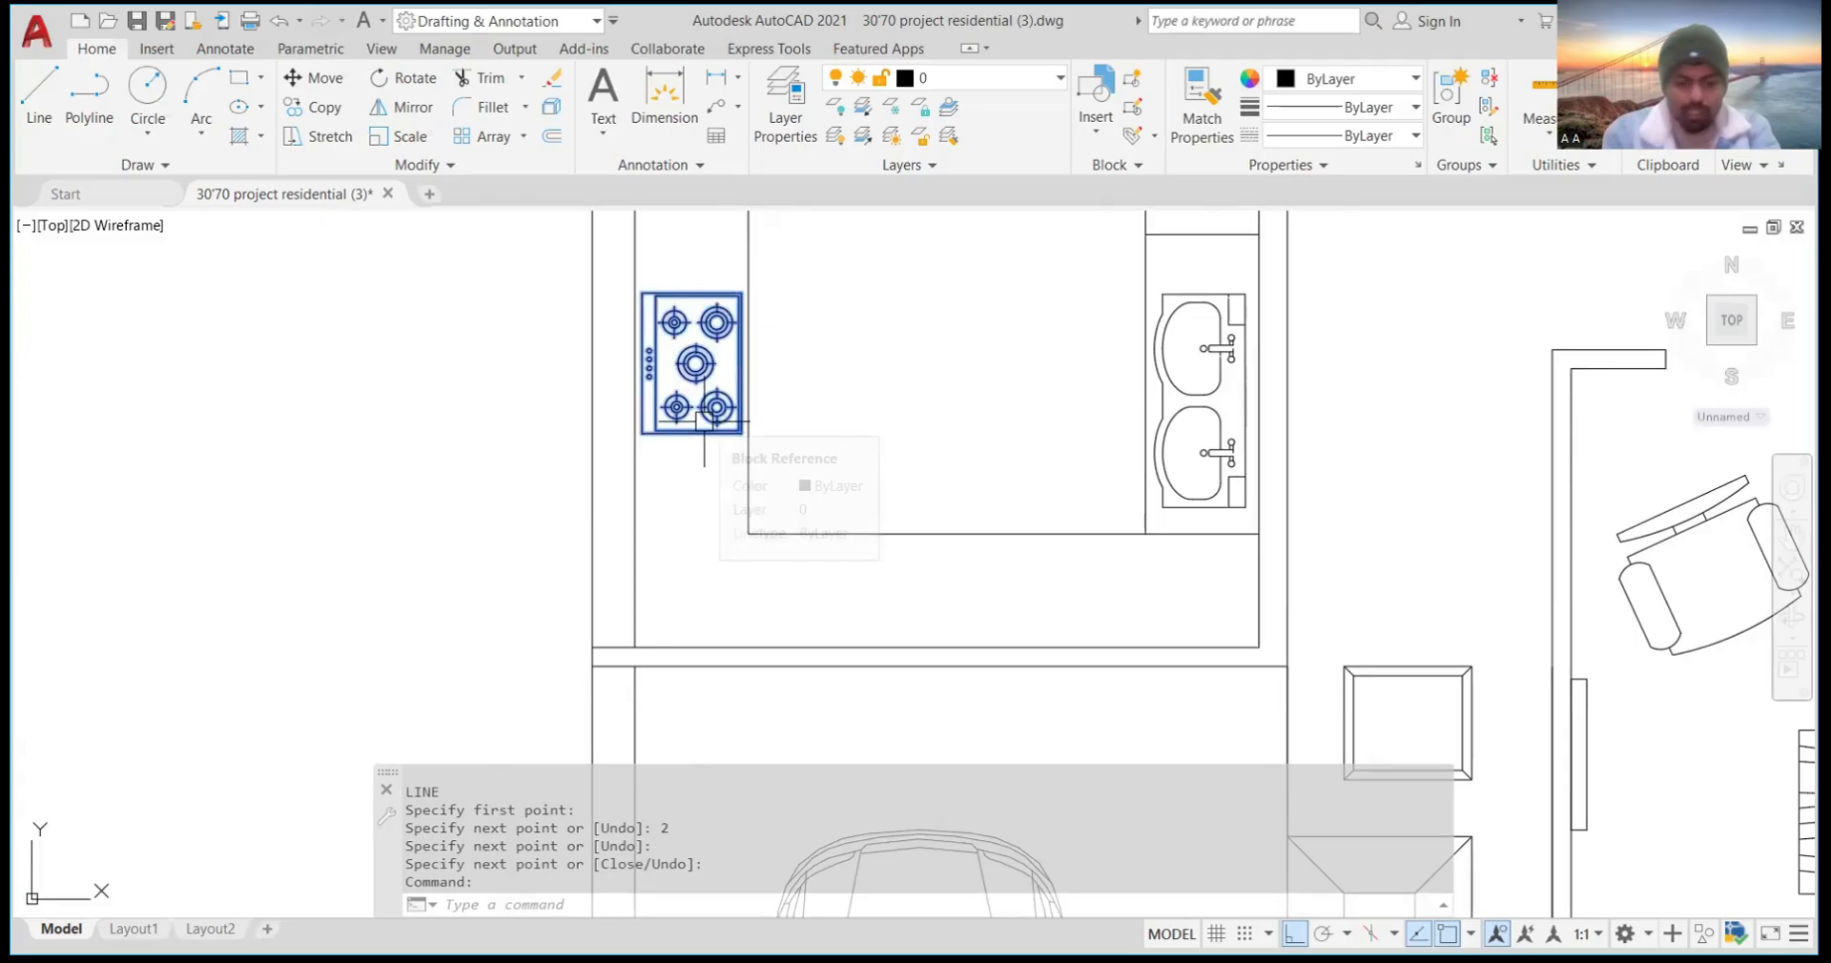
pyautogui.write('RO')
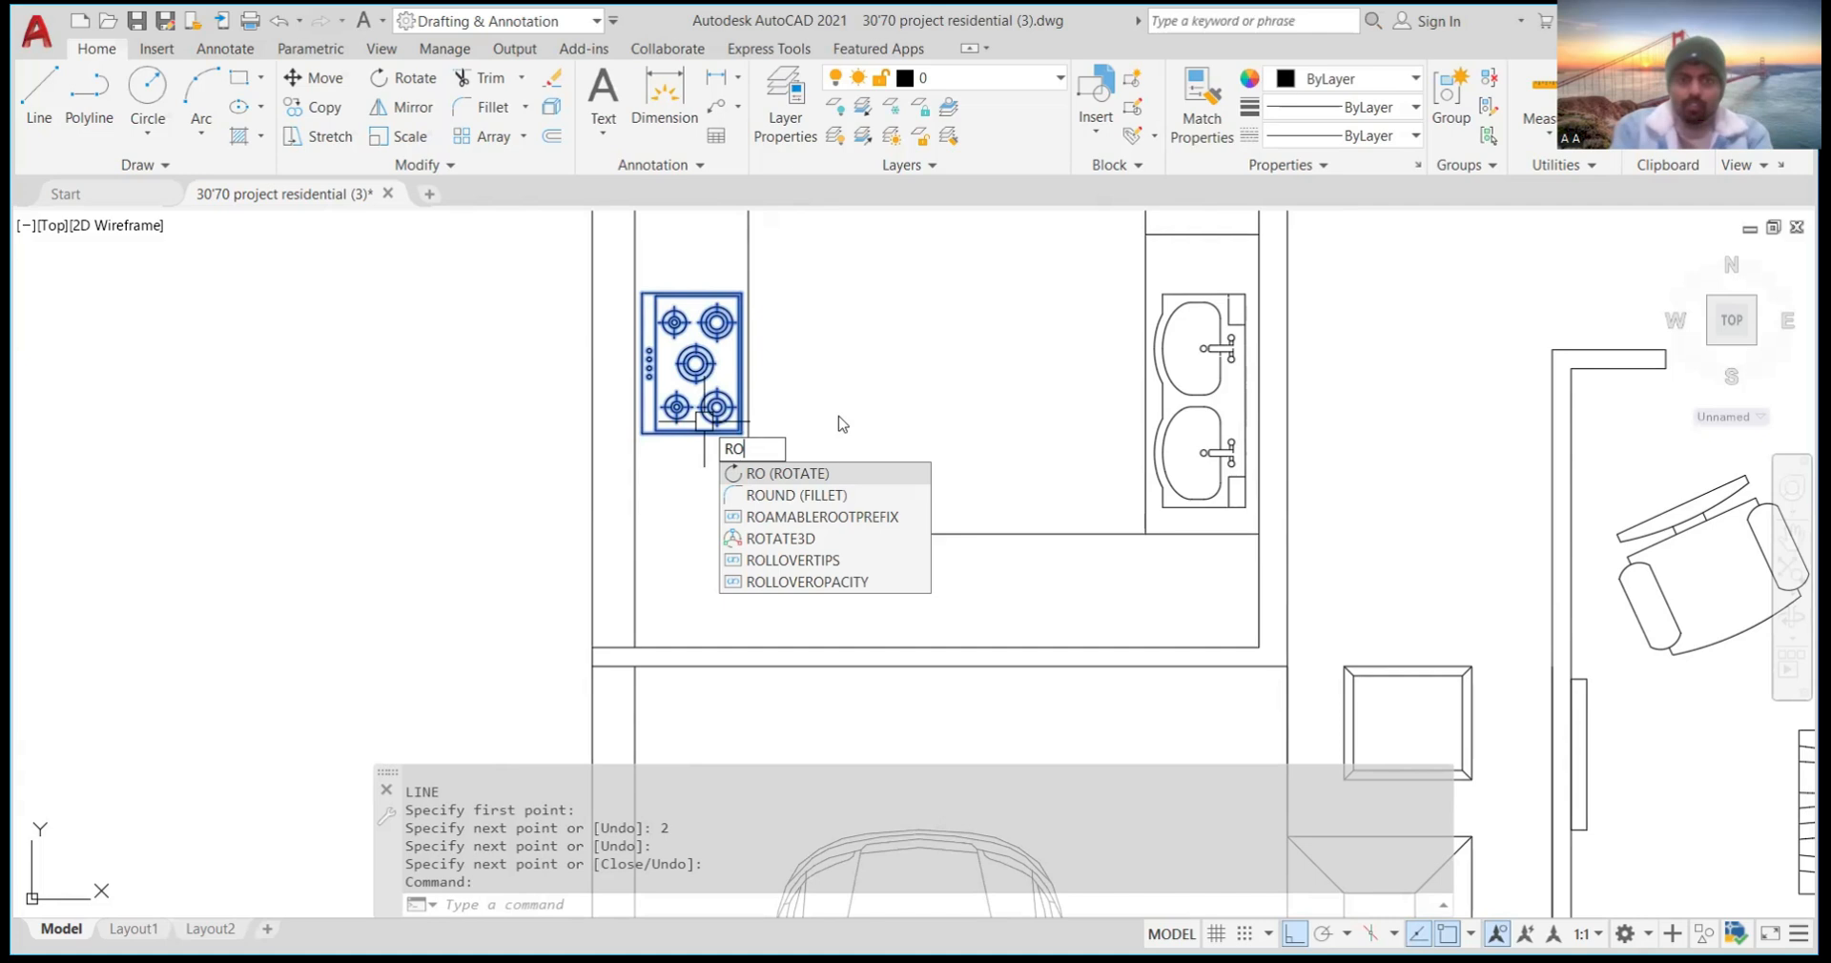
pyautogui.press('Return')
pyautogui.click(740, 432)
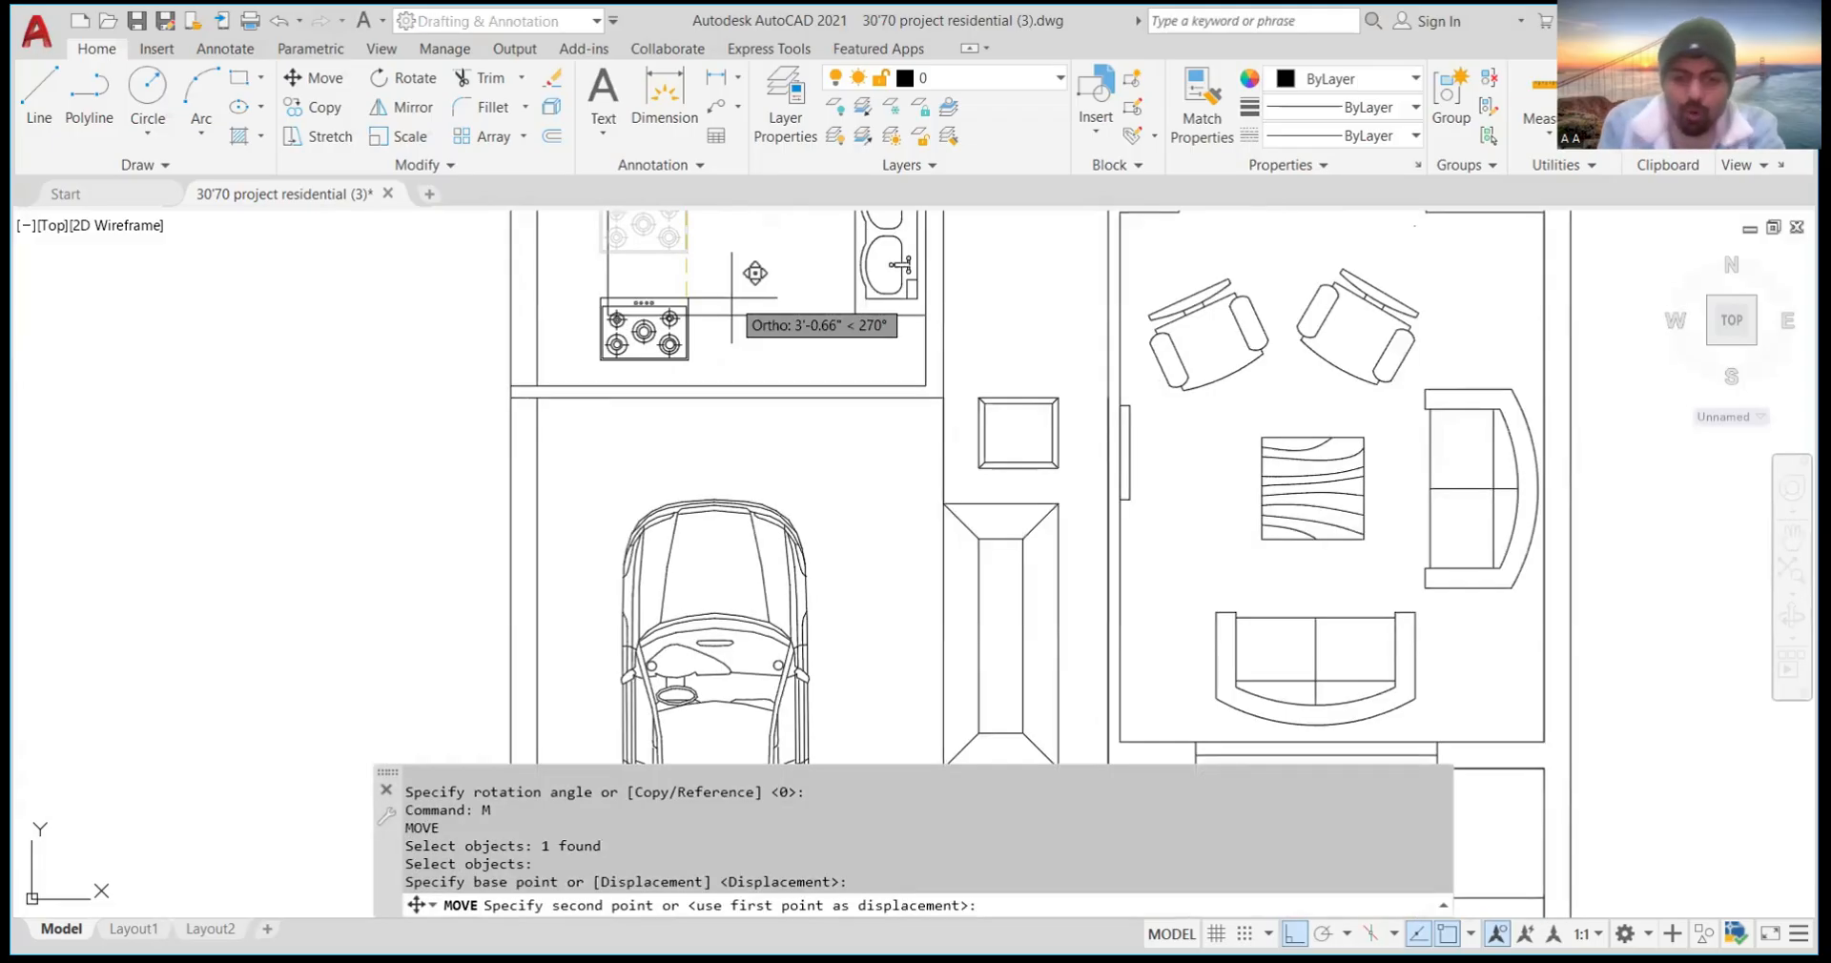
# Move the rotated stove, with Ortho off, onto the kitchen's lower counter against the wall shared with the car parking
pyautogui.press('F8')
pyautogui.scroll(2, 745, 322)
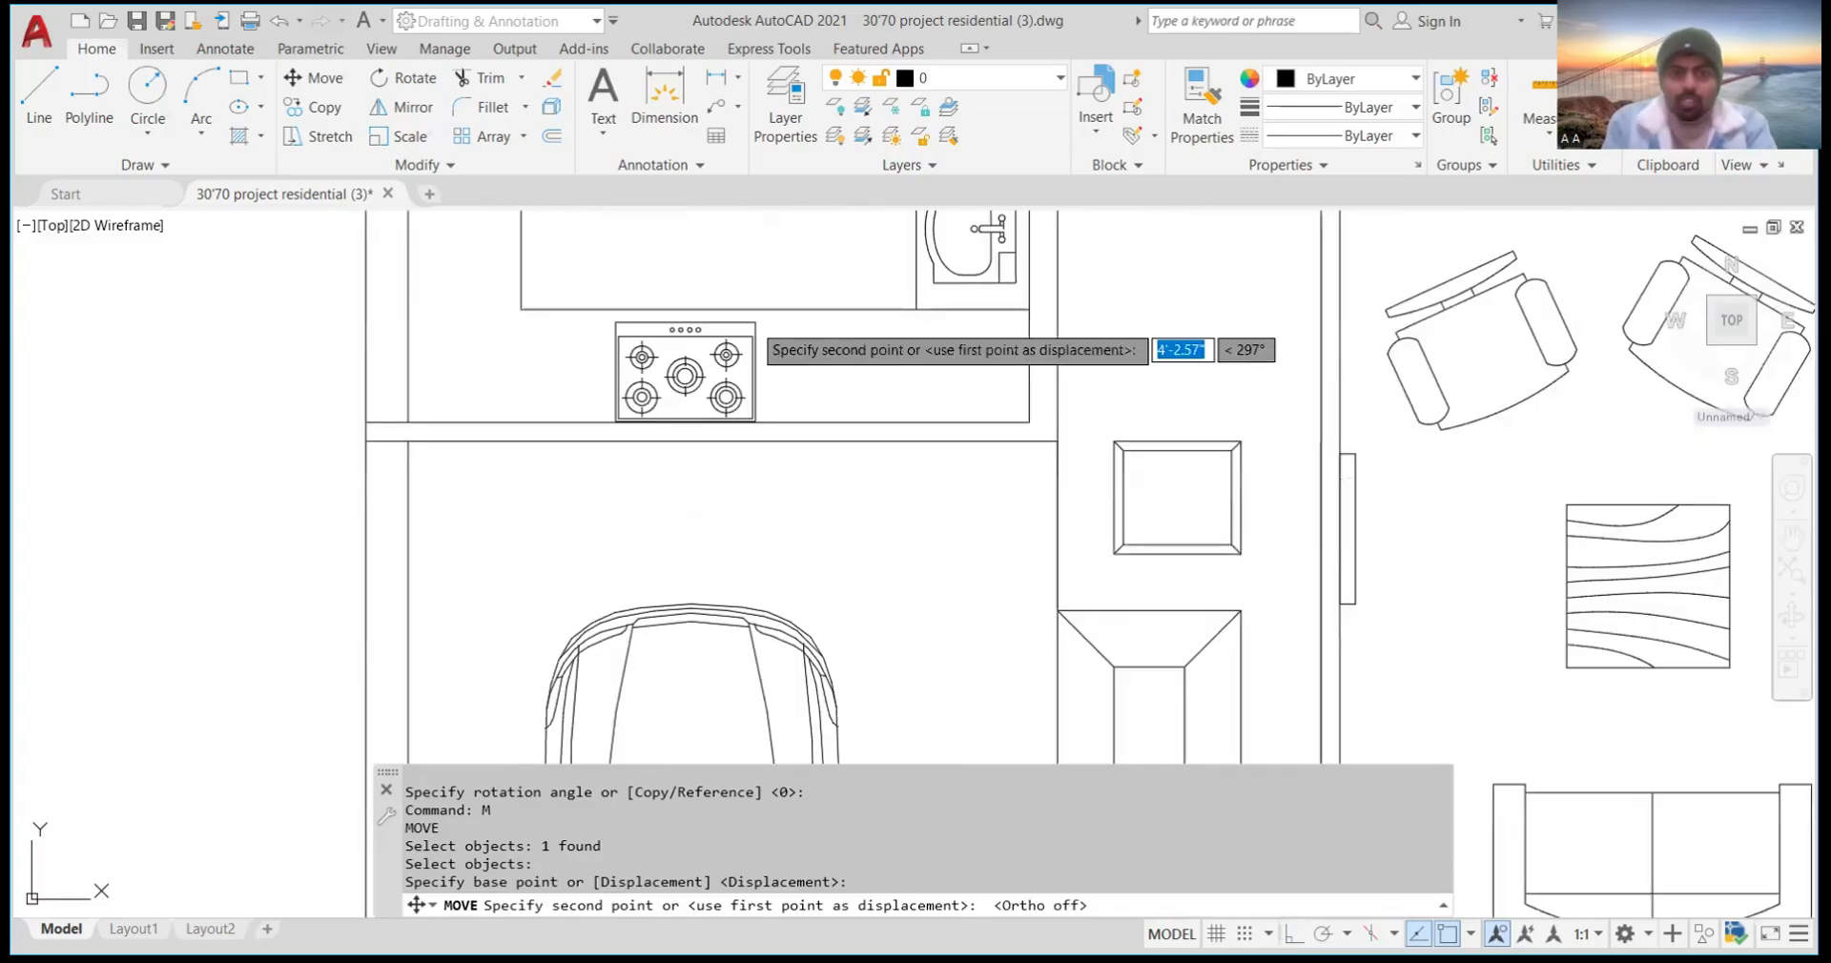
pyautogui.scroll(4, 715, 319)
pyautogui.click(744, 324)
pyautogui.scroll(-8, 777, 334)
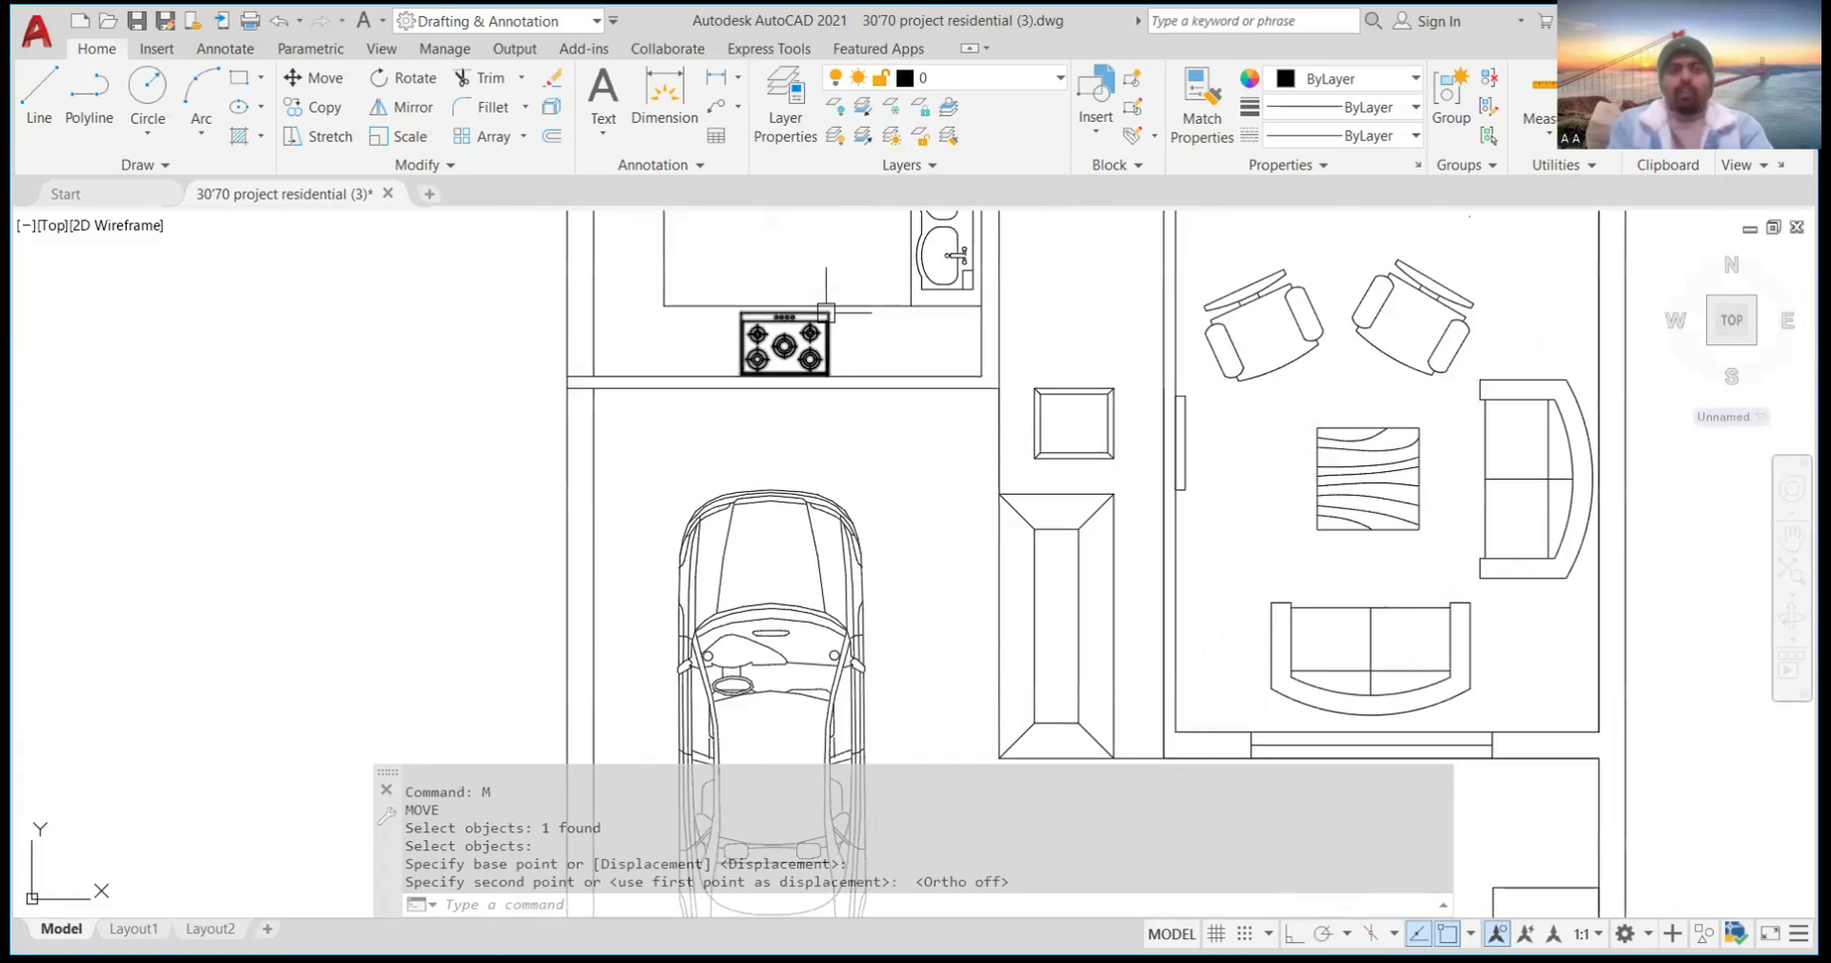
pyautogui.scroll(-4, 802, 340)
pyautogui.scroll(4, 799, 340)
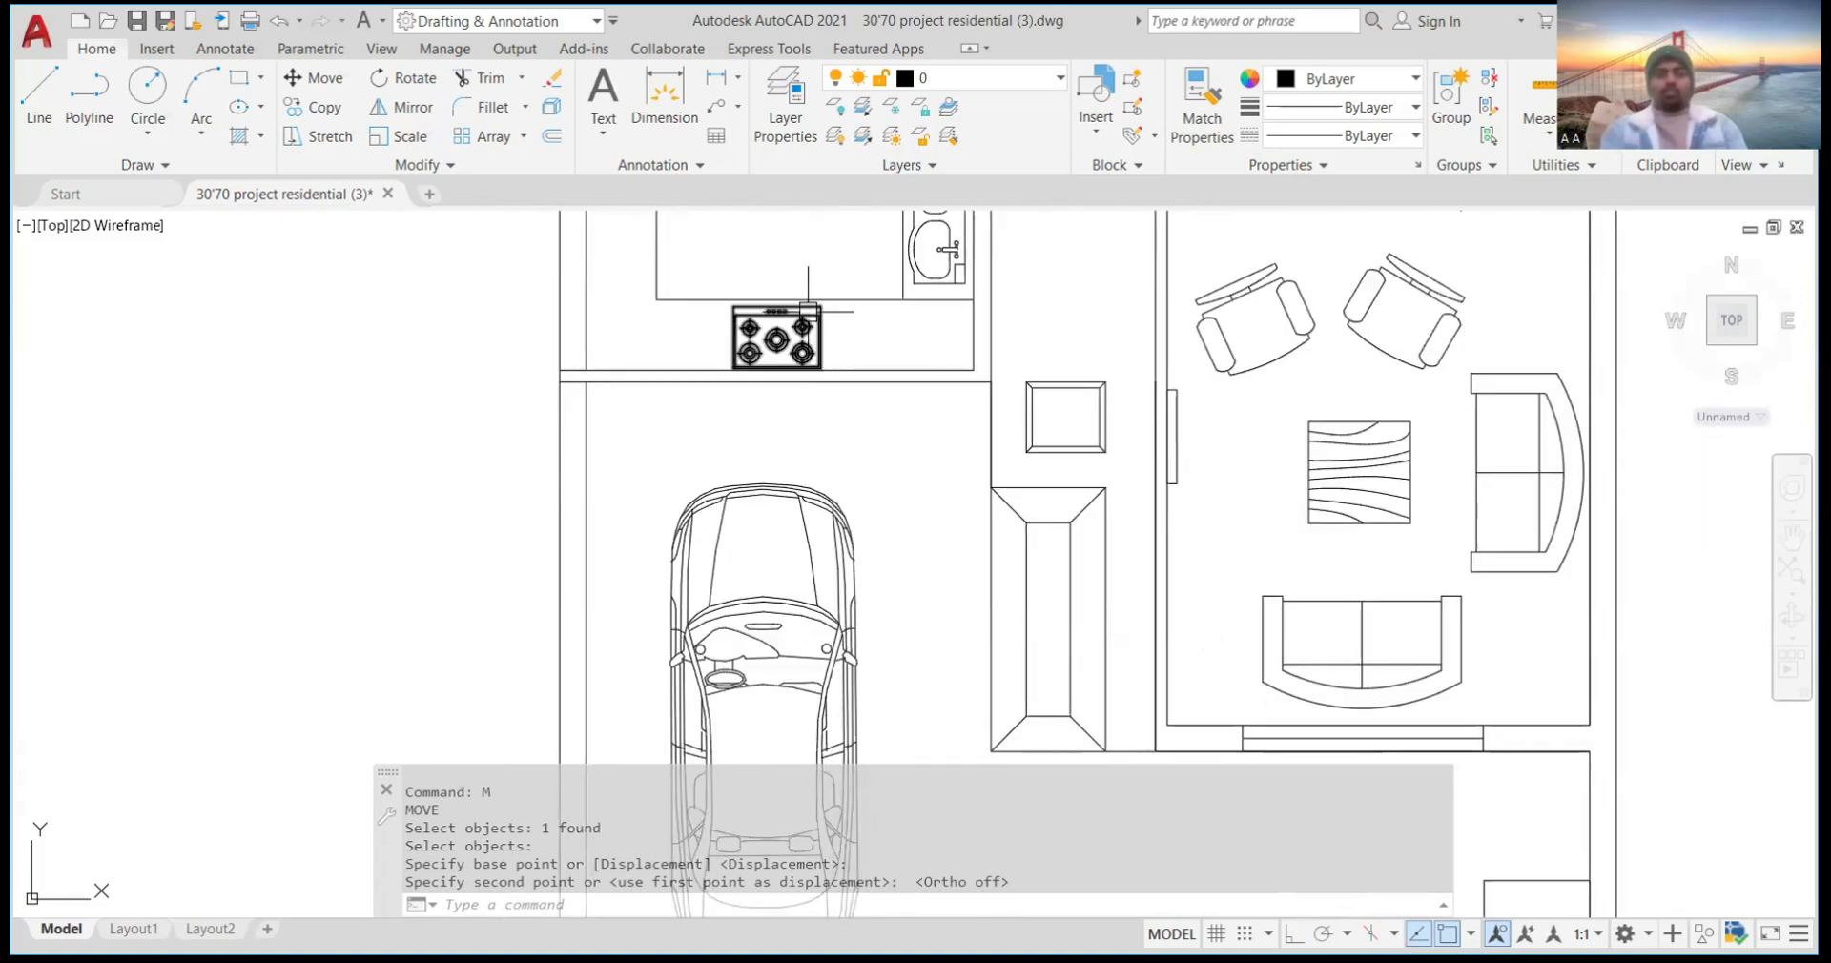
pyautogui.scroll(5, 764, 368)
pyautogui.scroll(5, 835, 386)
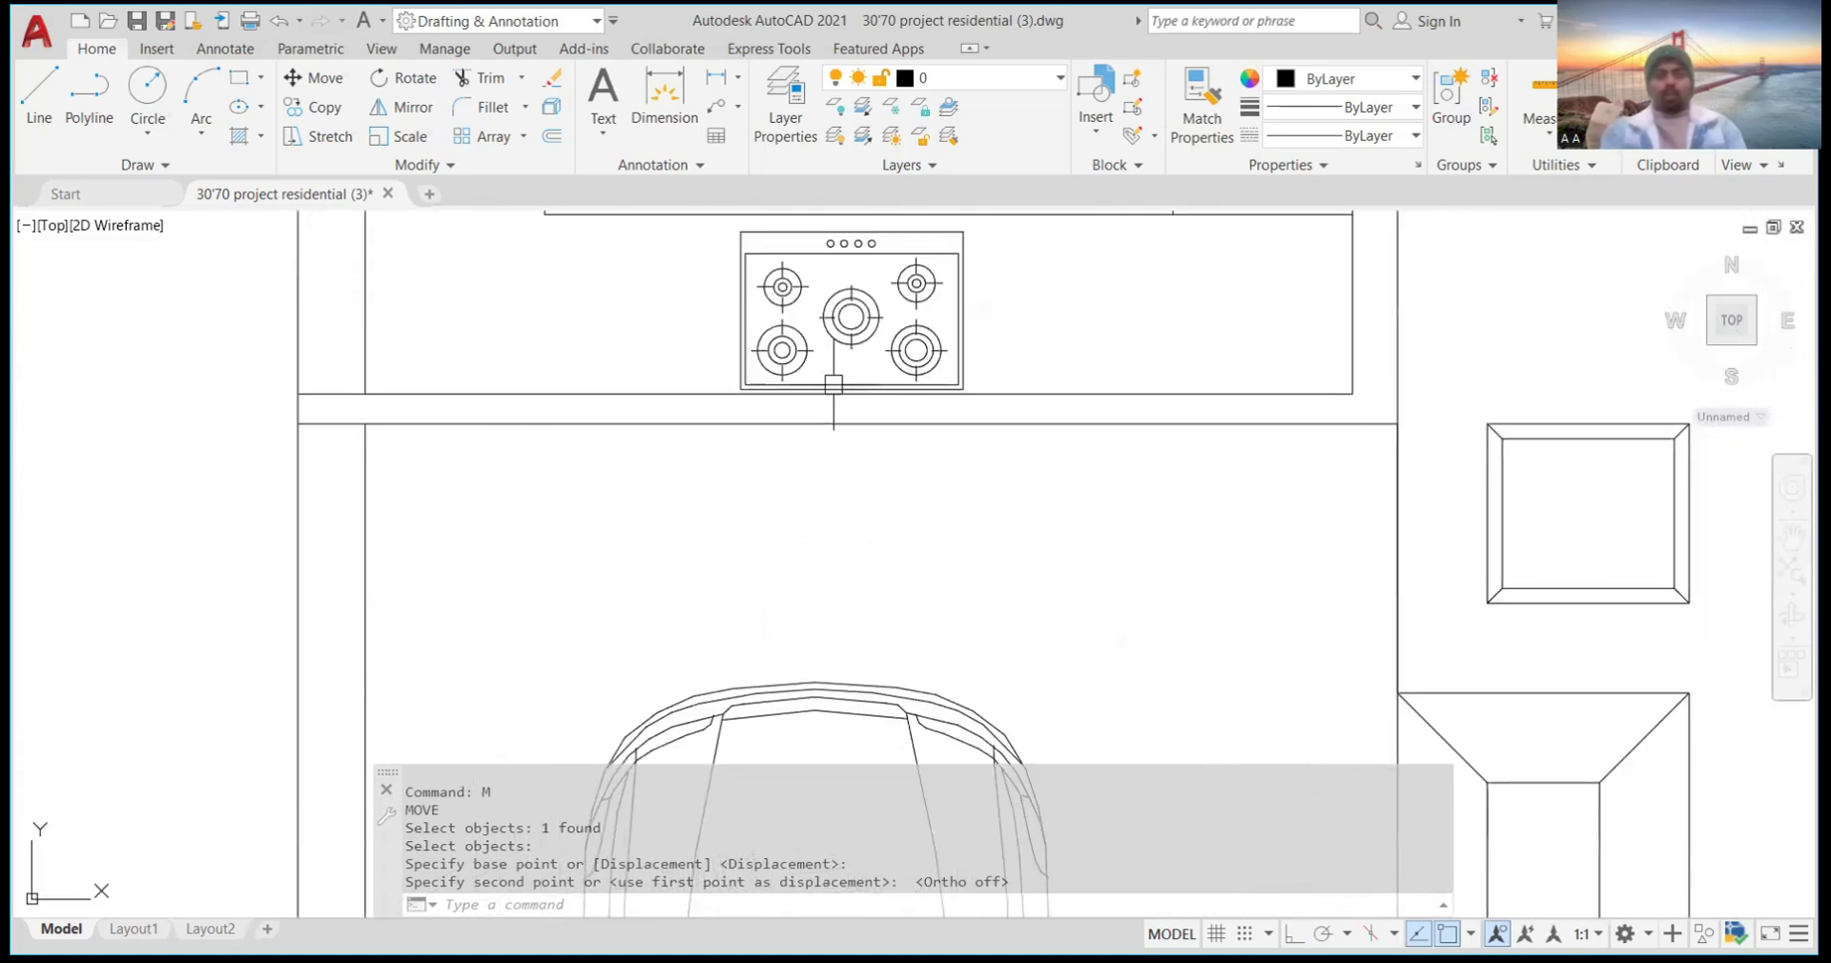
pyautogui.scroll(-3, 859, 463)
pyautogui.scroll(1, 838, 473)
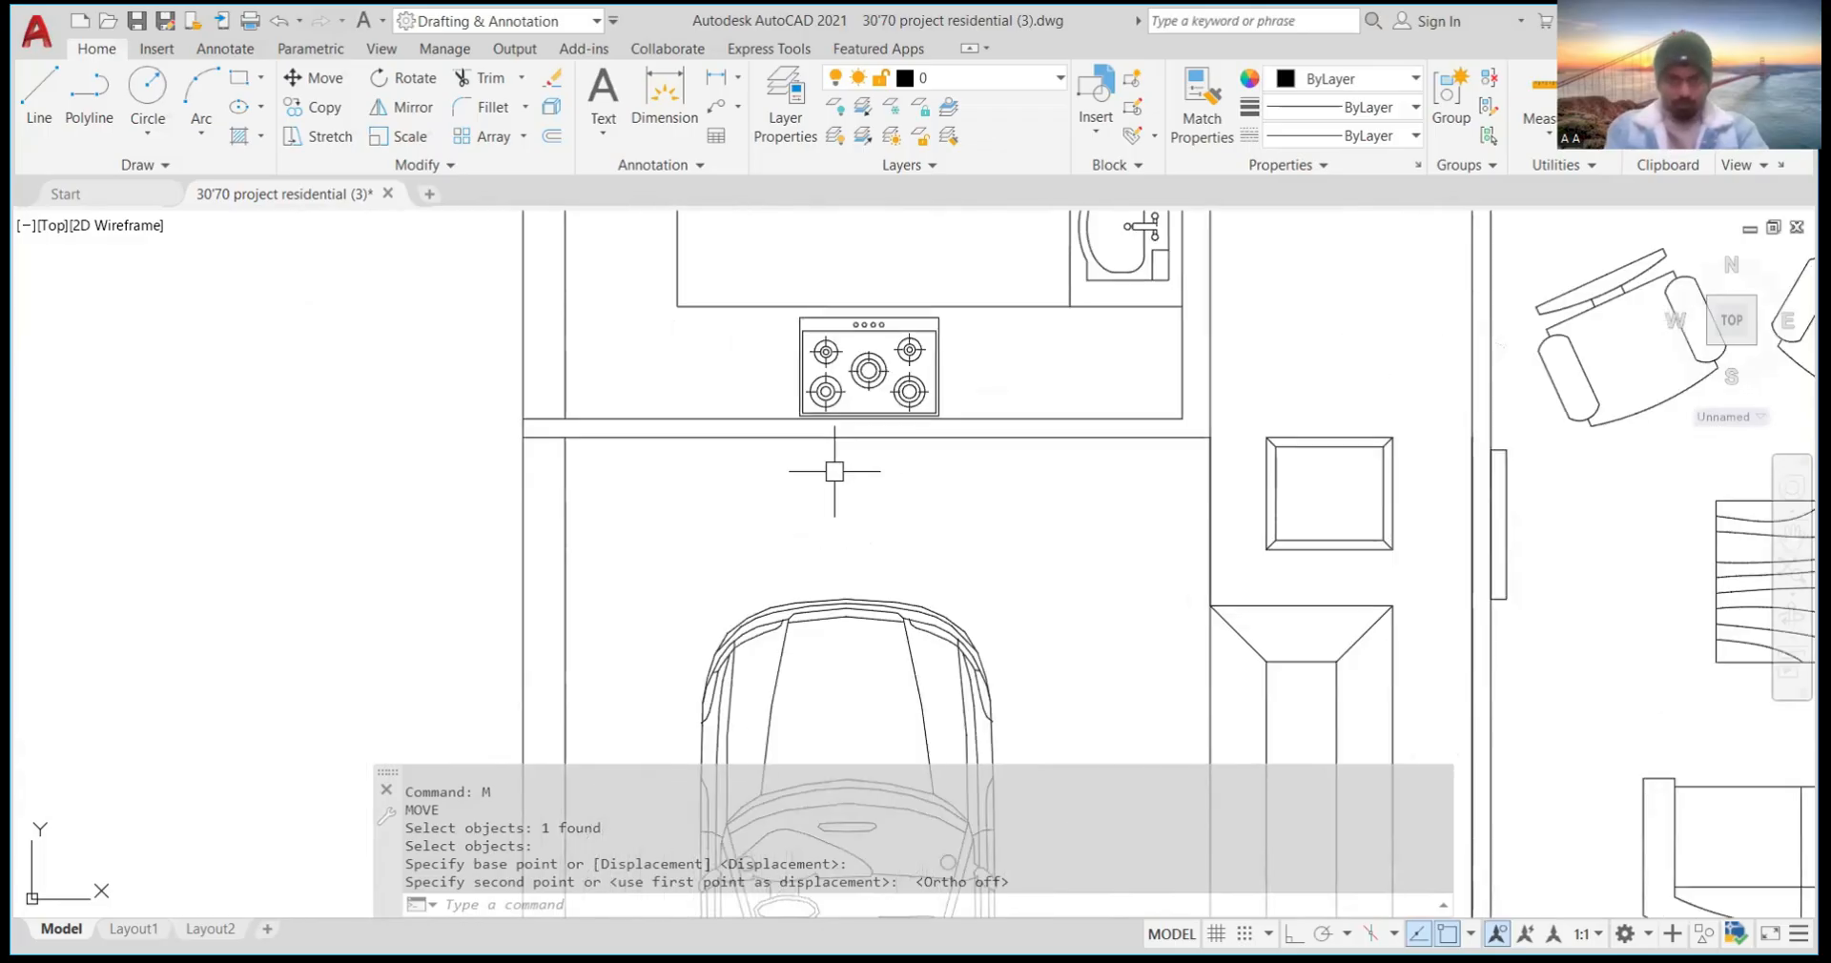
# Copy the three window lines from the drawing room's lower wall to the kitchen wall behind the stove
pyautogui.scroll(-4, 832, 403)
pyautogui.scroll(2, 966, 520)
pyautogui.scroll(4, 994, 494)
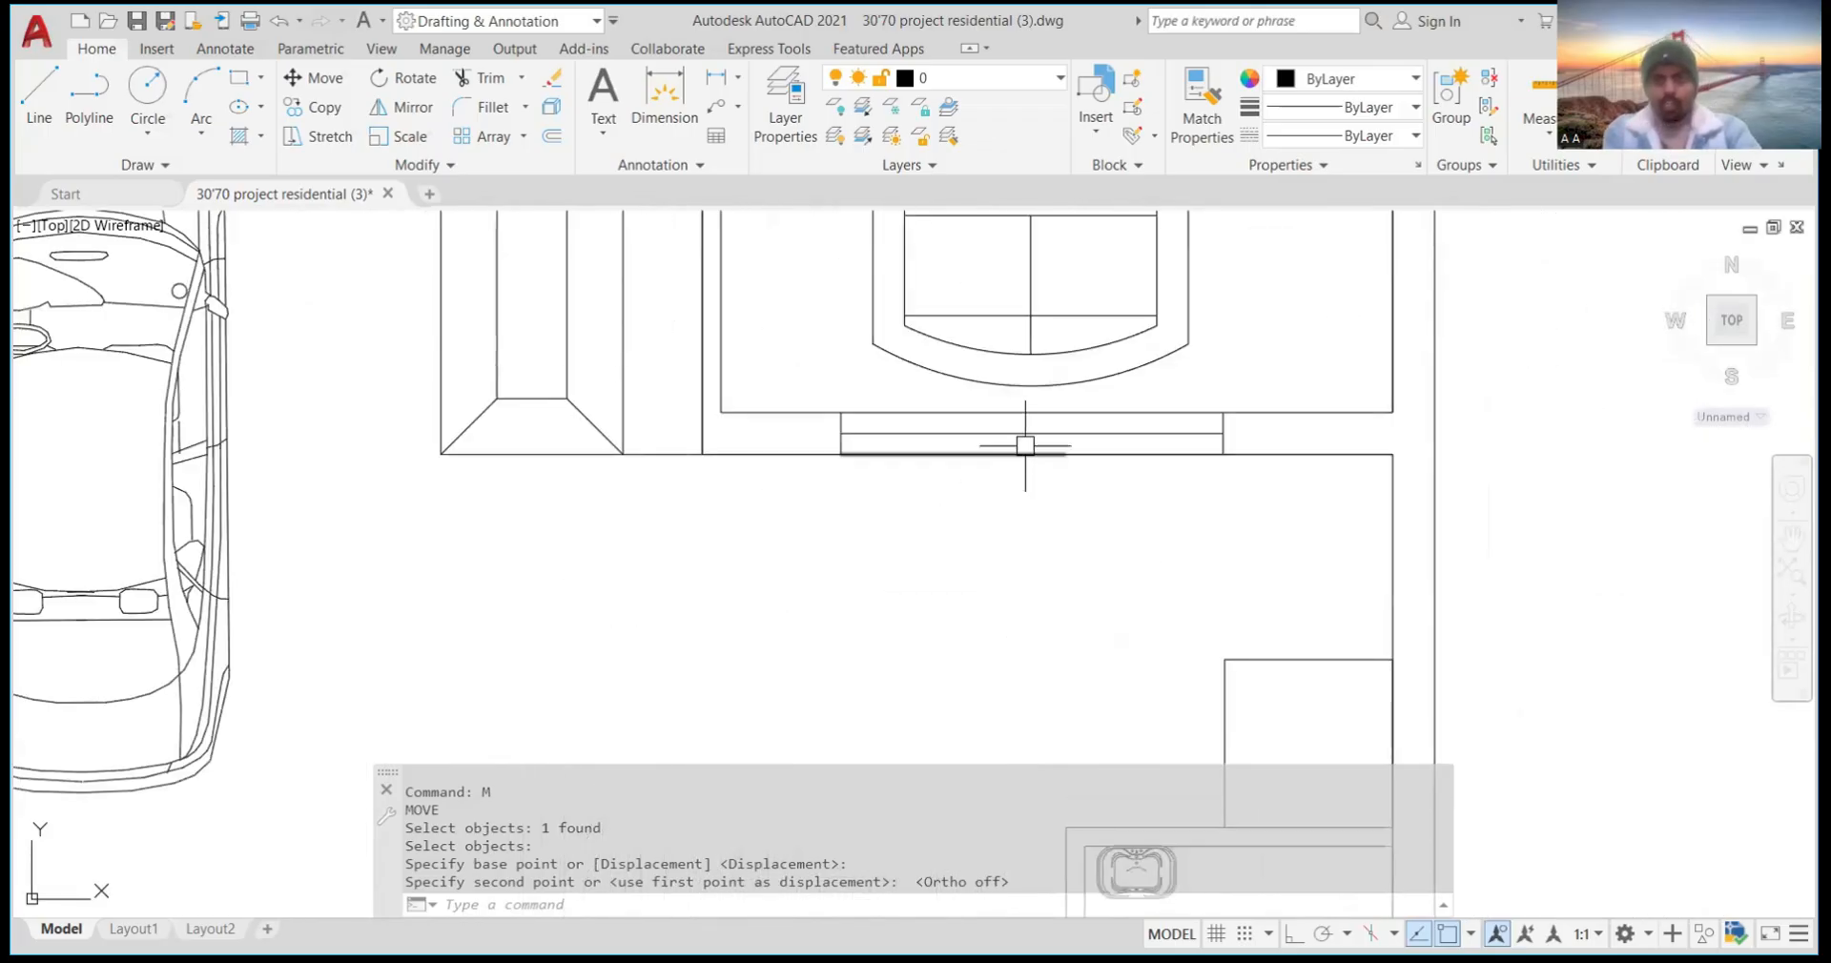
pyautogui.scroll(-4, 1020, 493)
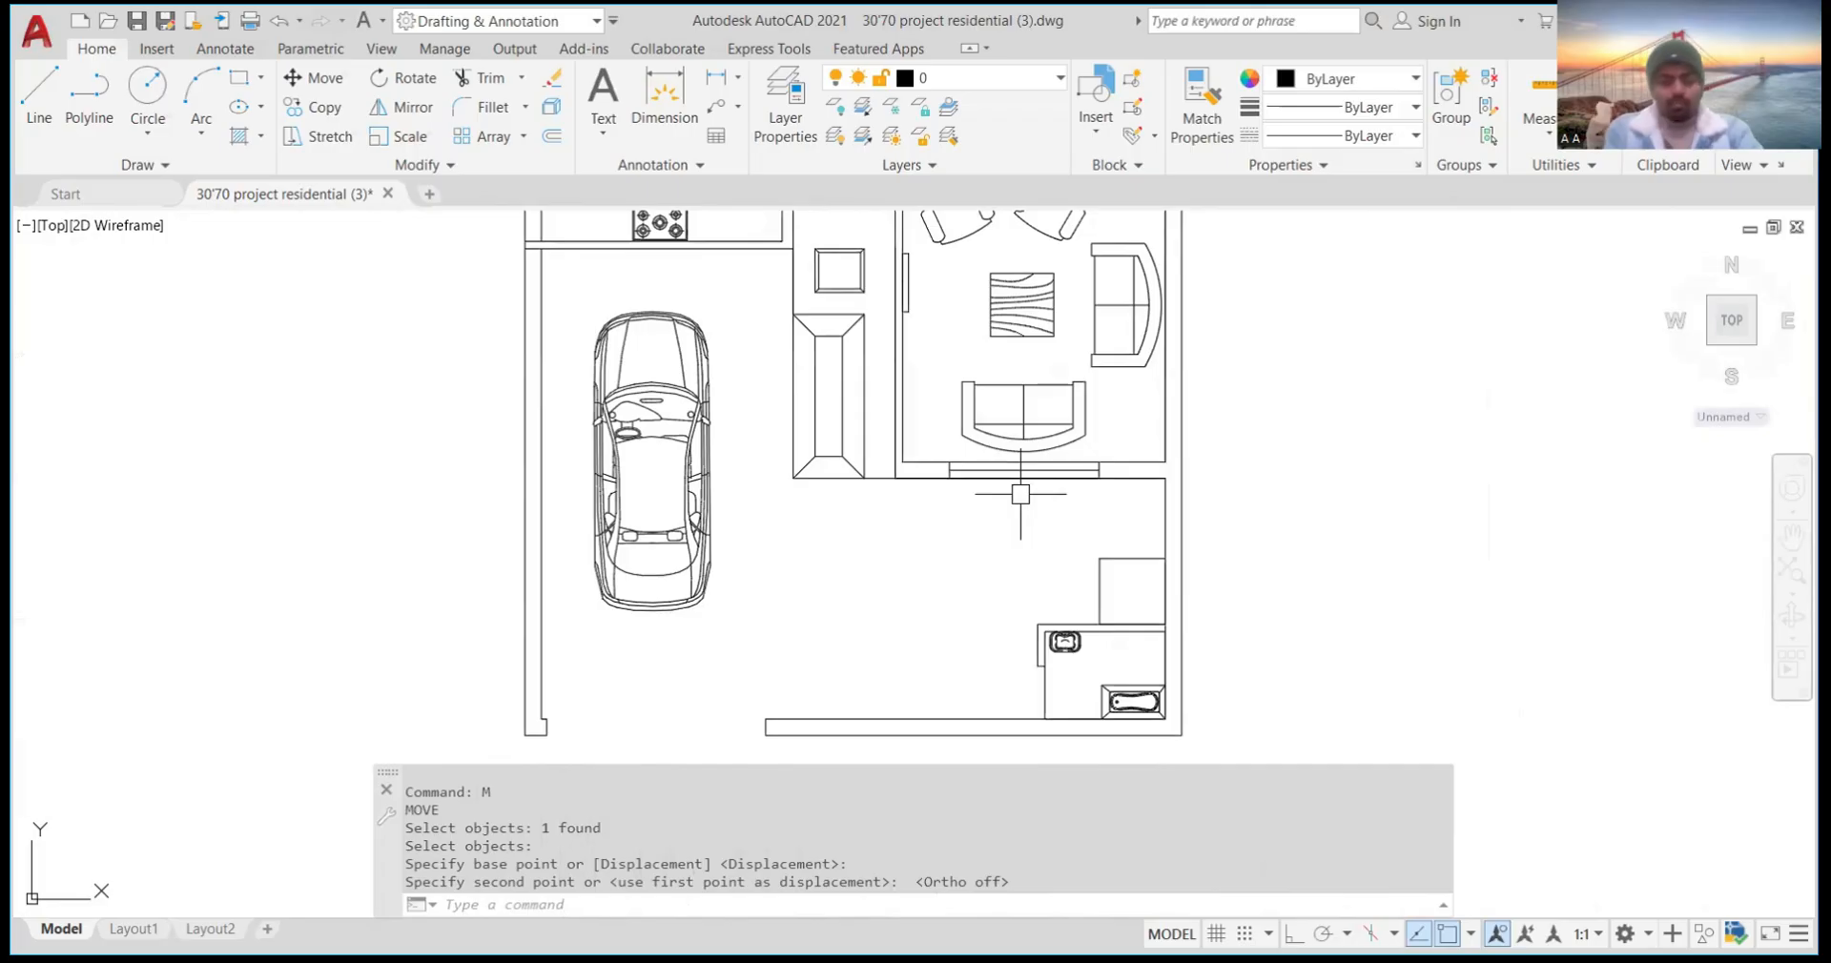
pyautogui.write('CO')
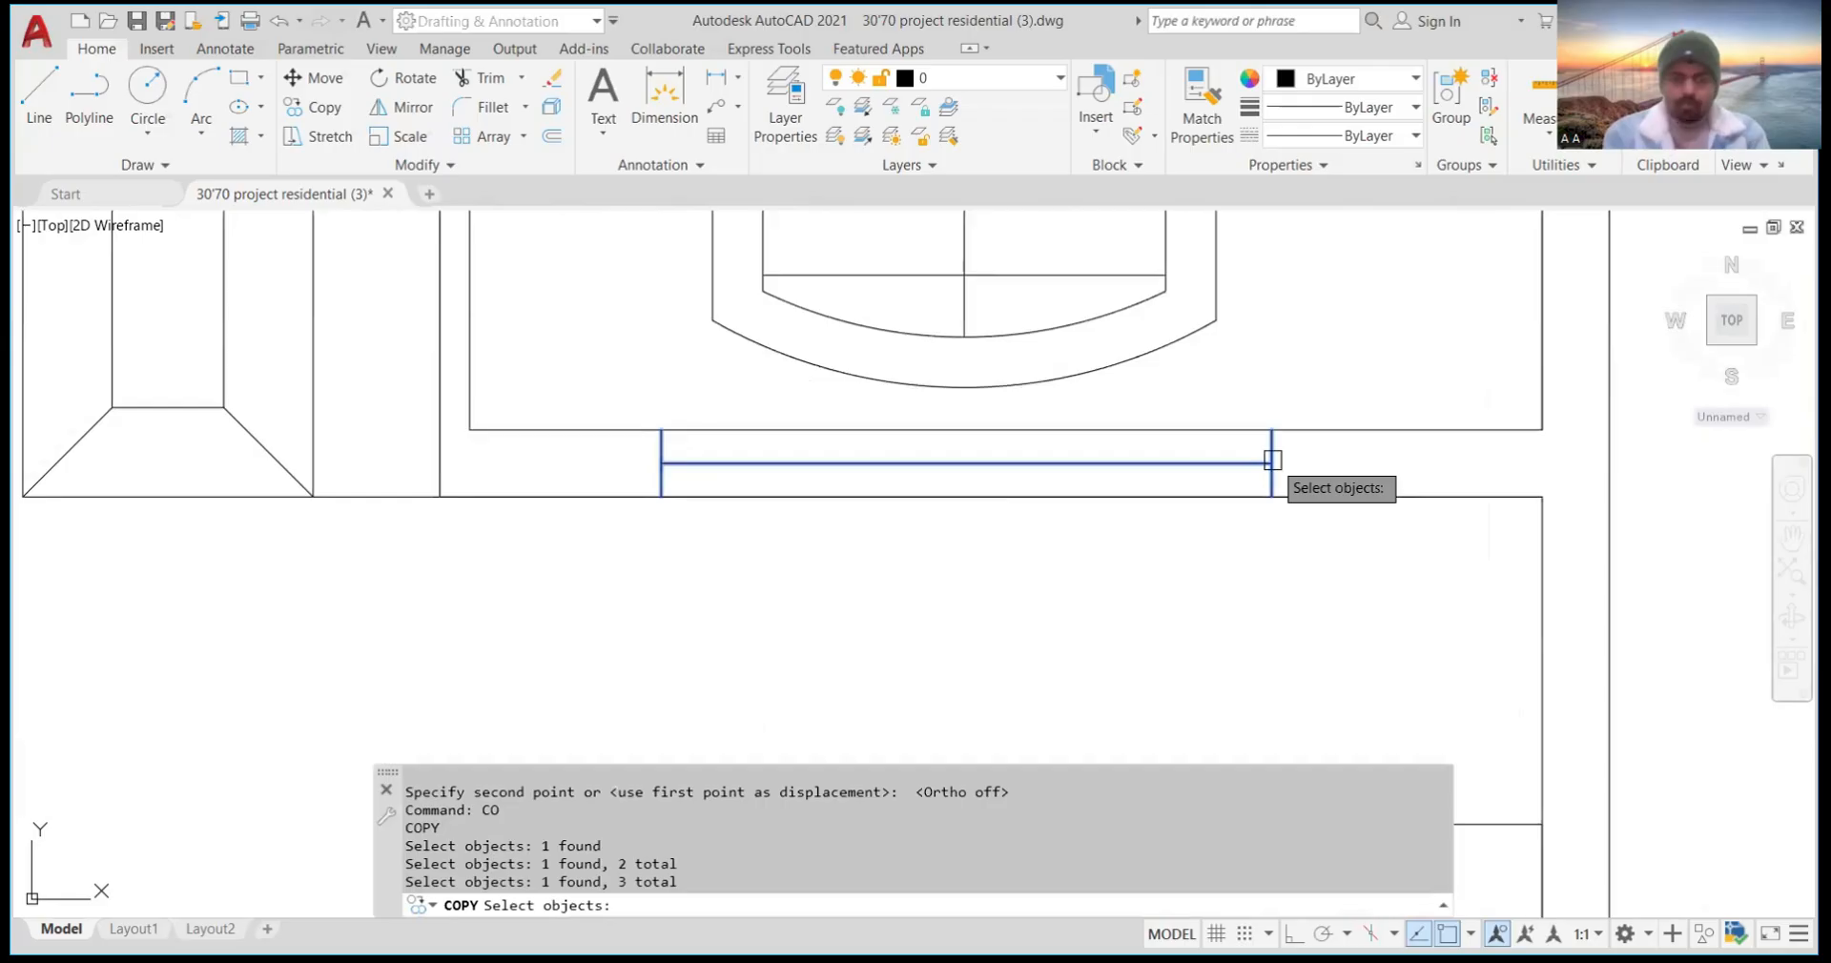
pyautogui.press('Return')
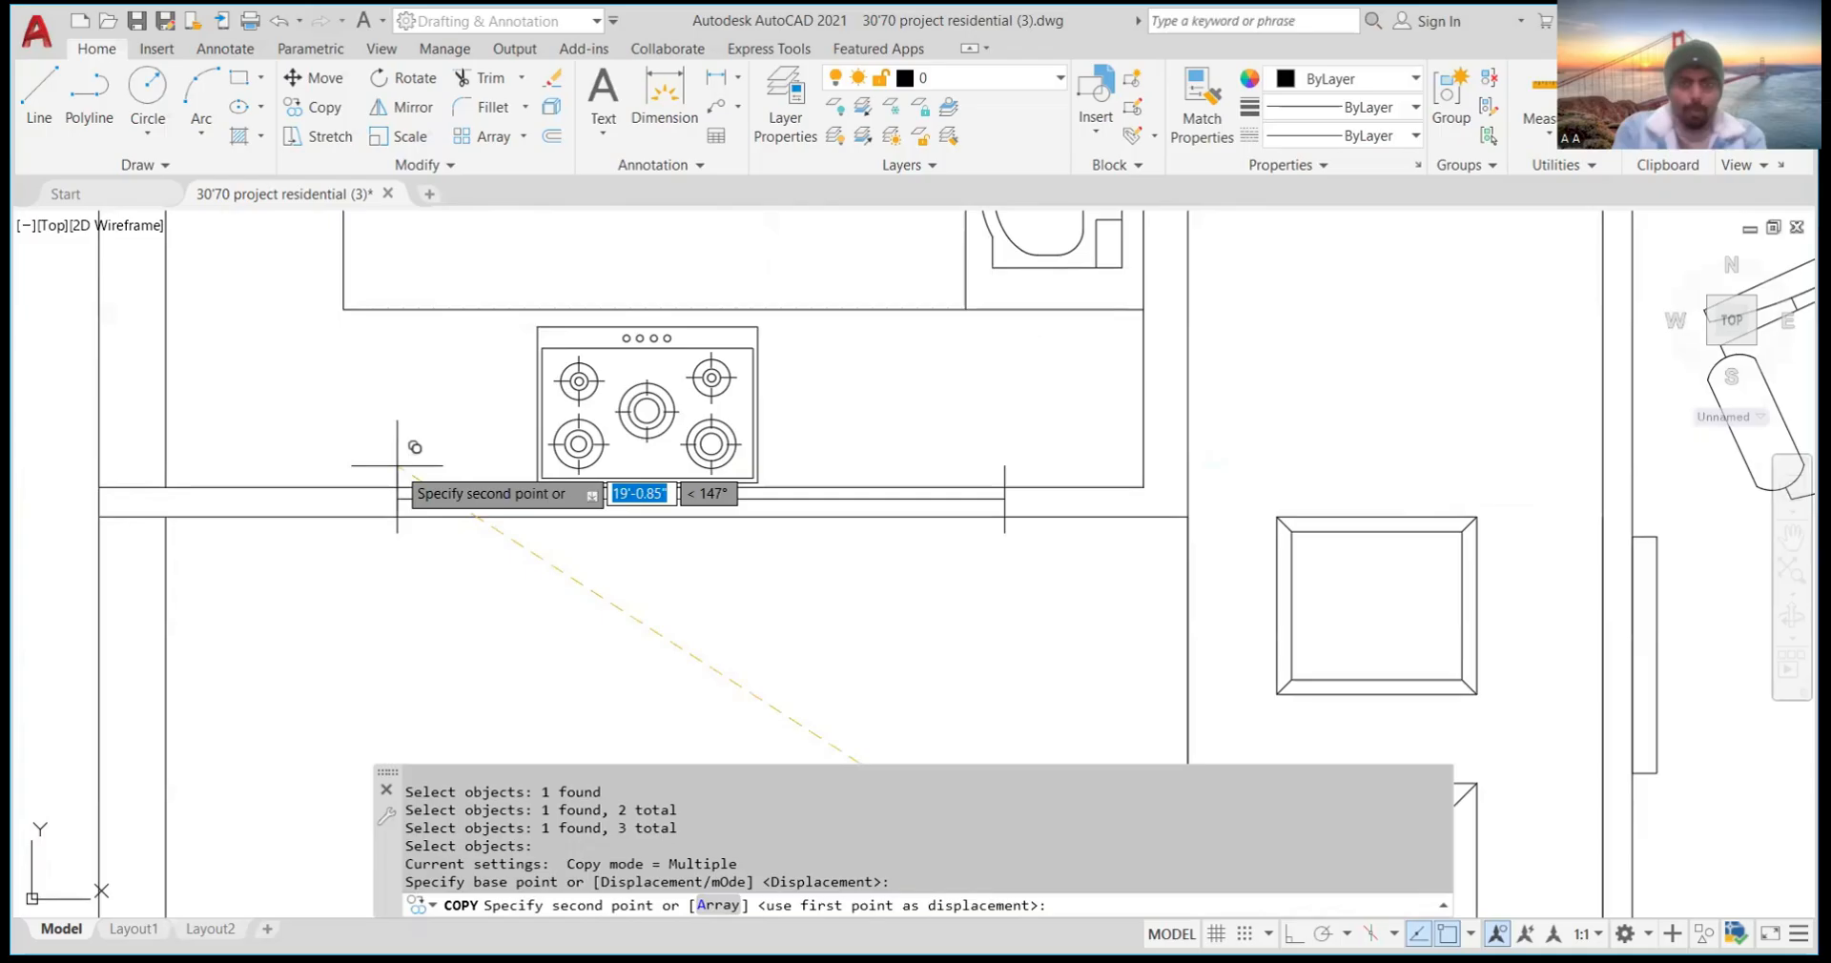
pyautogui.click(398, 468)
pyautogui.press('Return')
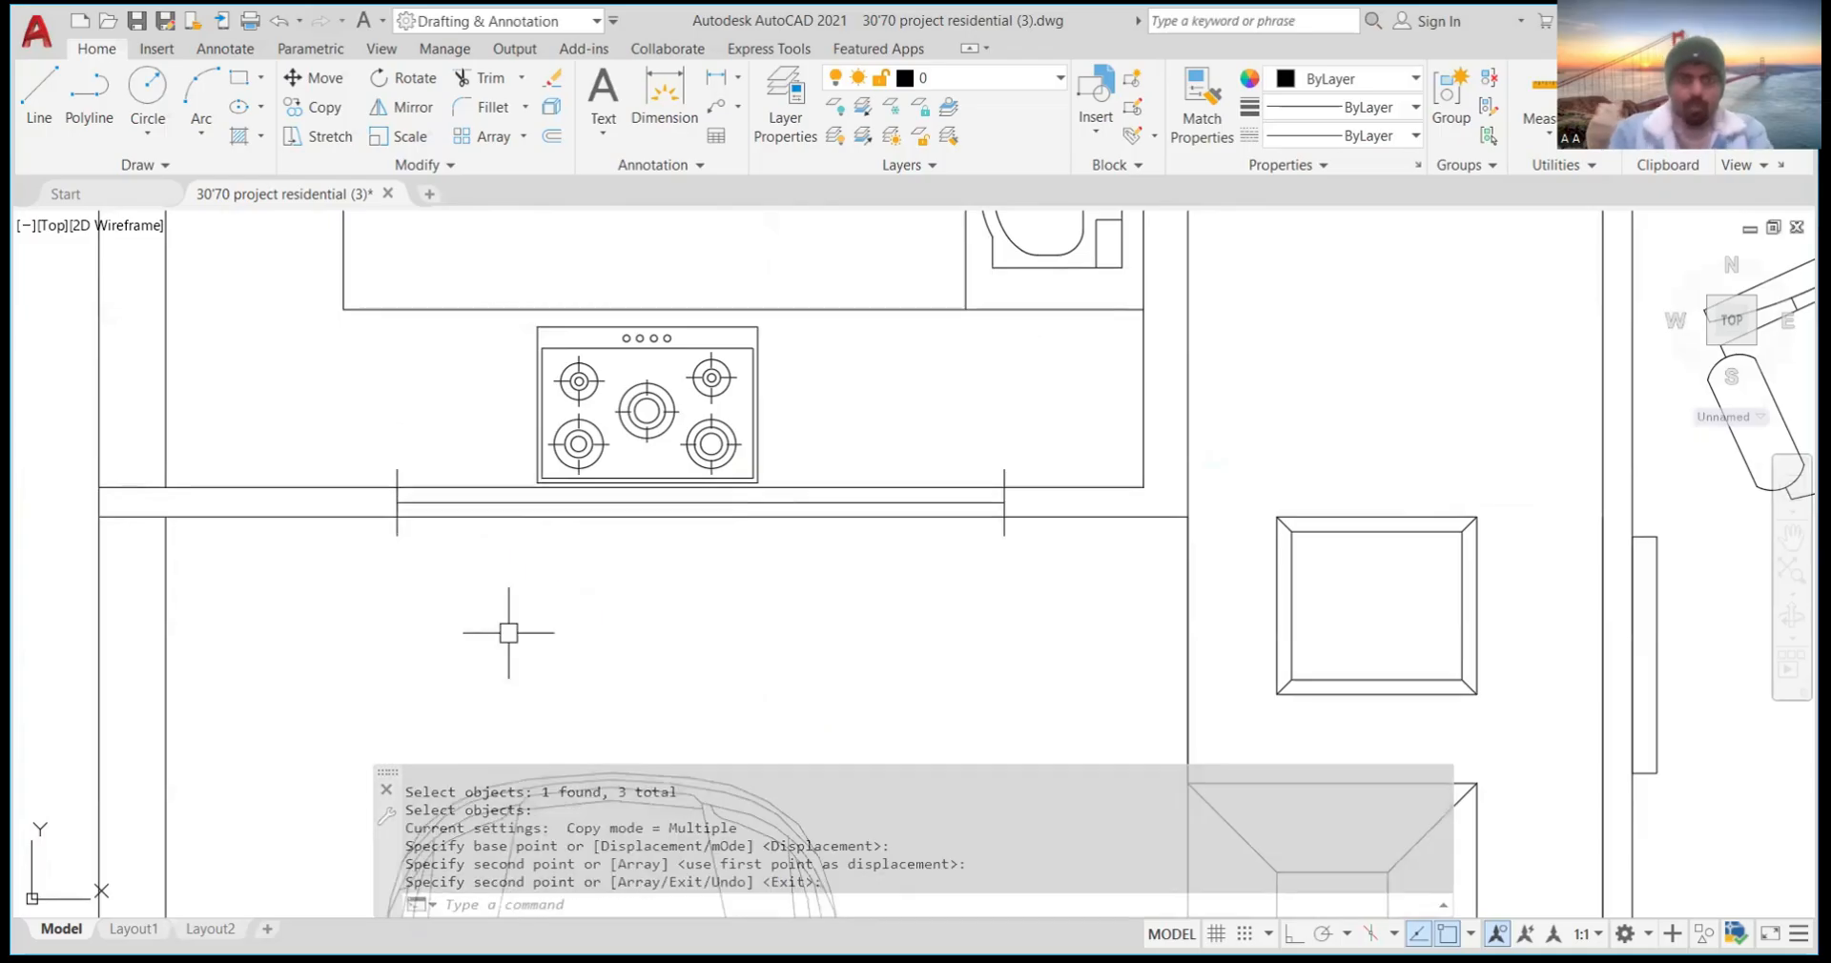
# Trim the overhanging ends of the copied kitchen window's side lines to the wall faces
pyautogui.scroll(2, 377, 458)
pyautogui.scroll(-5, 378, 457)
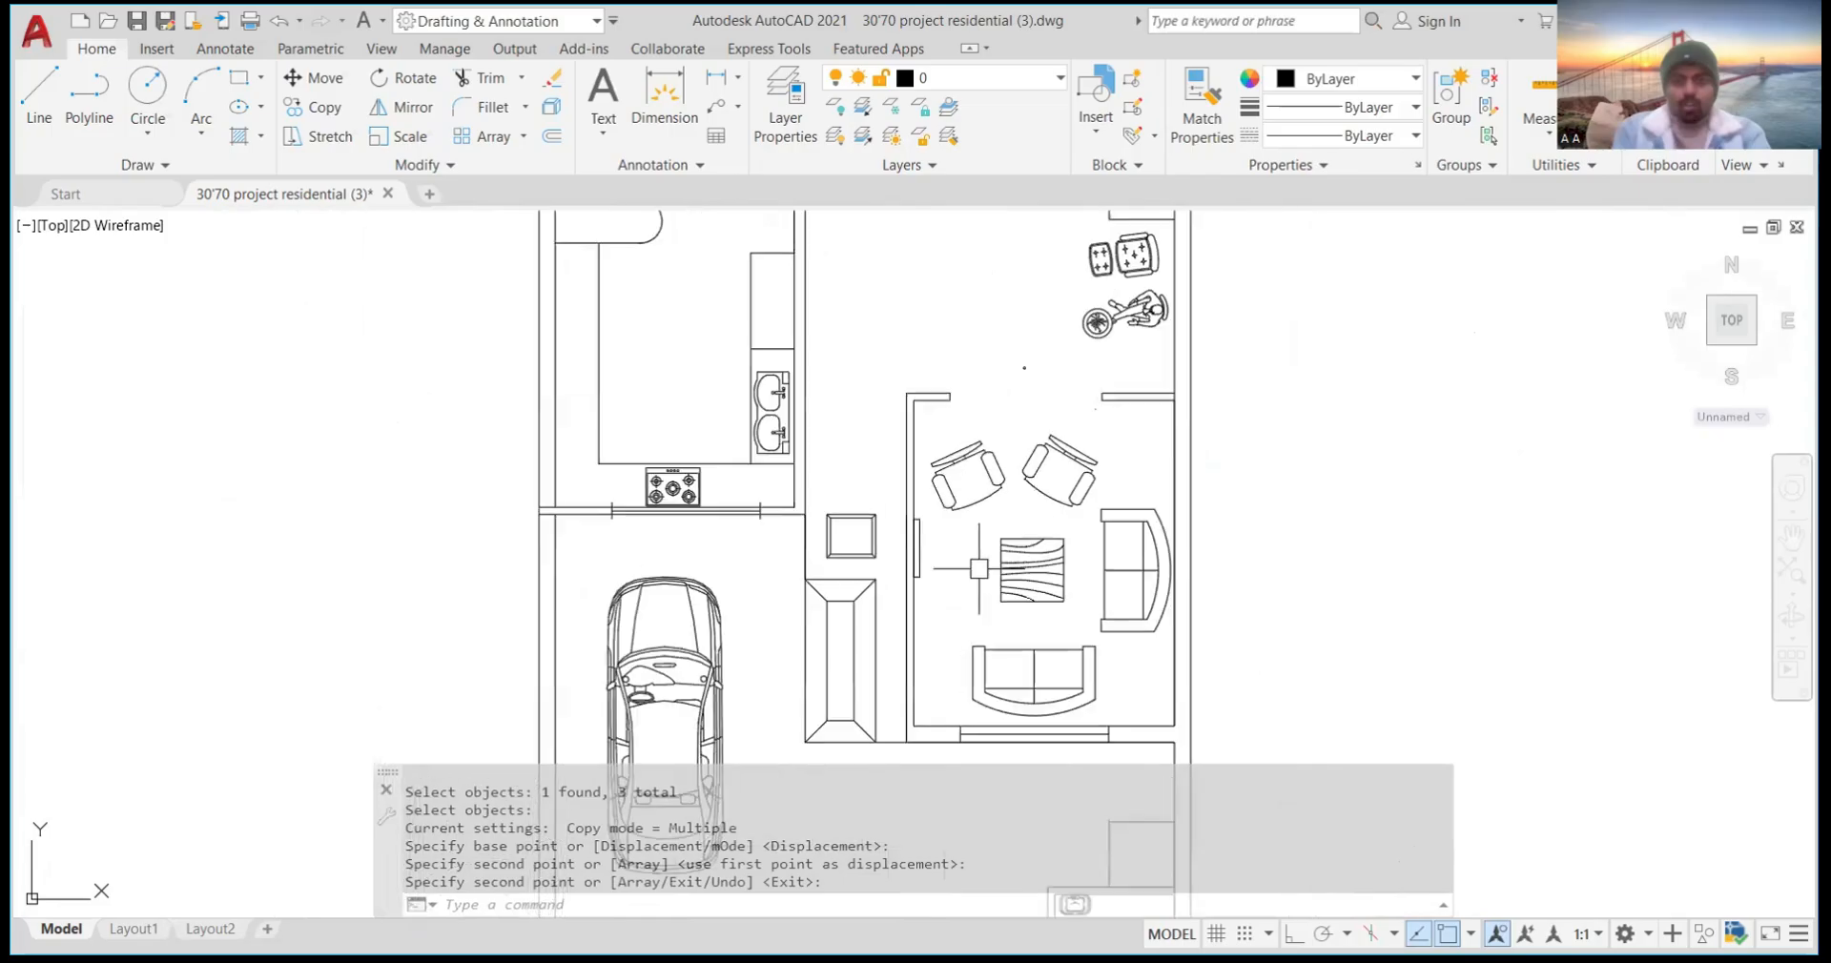
pyautogui.scroll(4, 1025, 640)
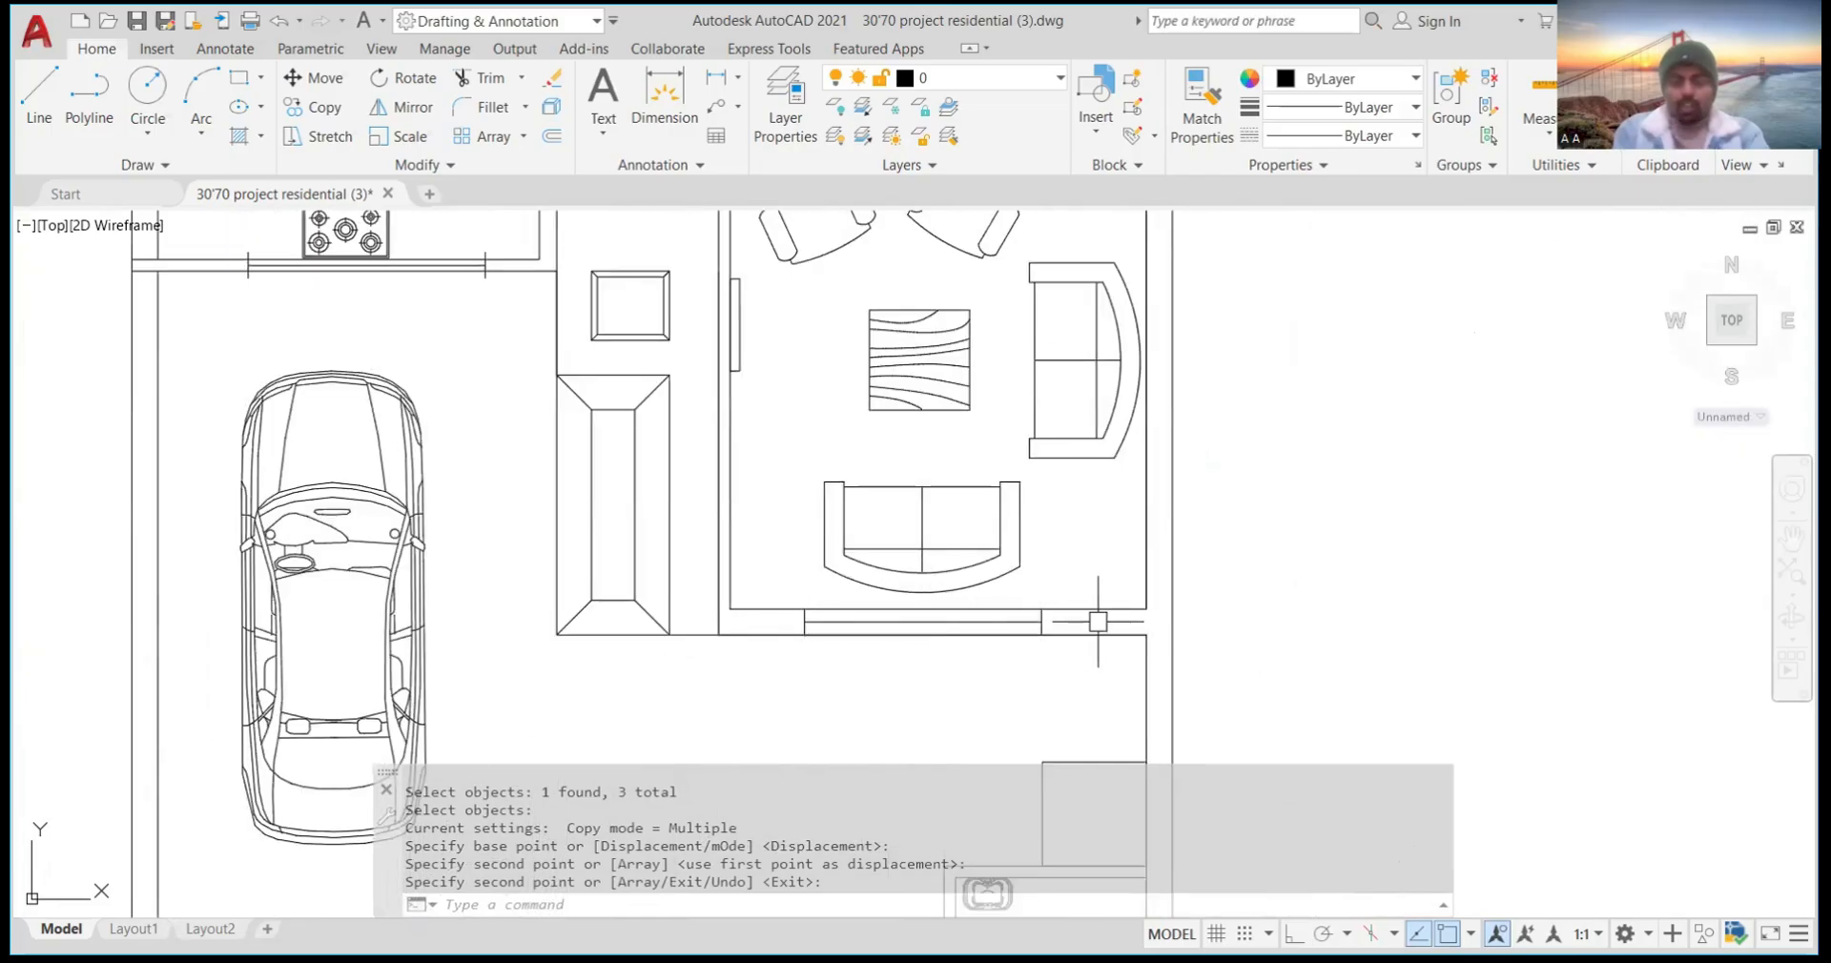
pyautogui.scroll(4, 1099, 621)
pyautogui.scroll(-6, 1099, 620)
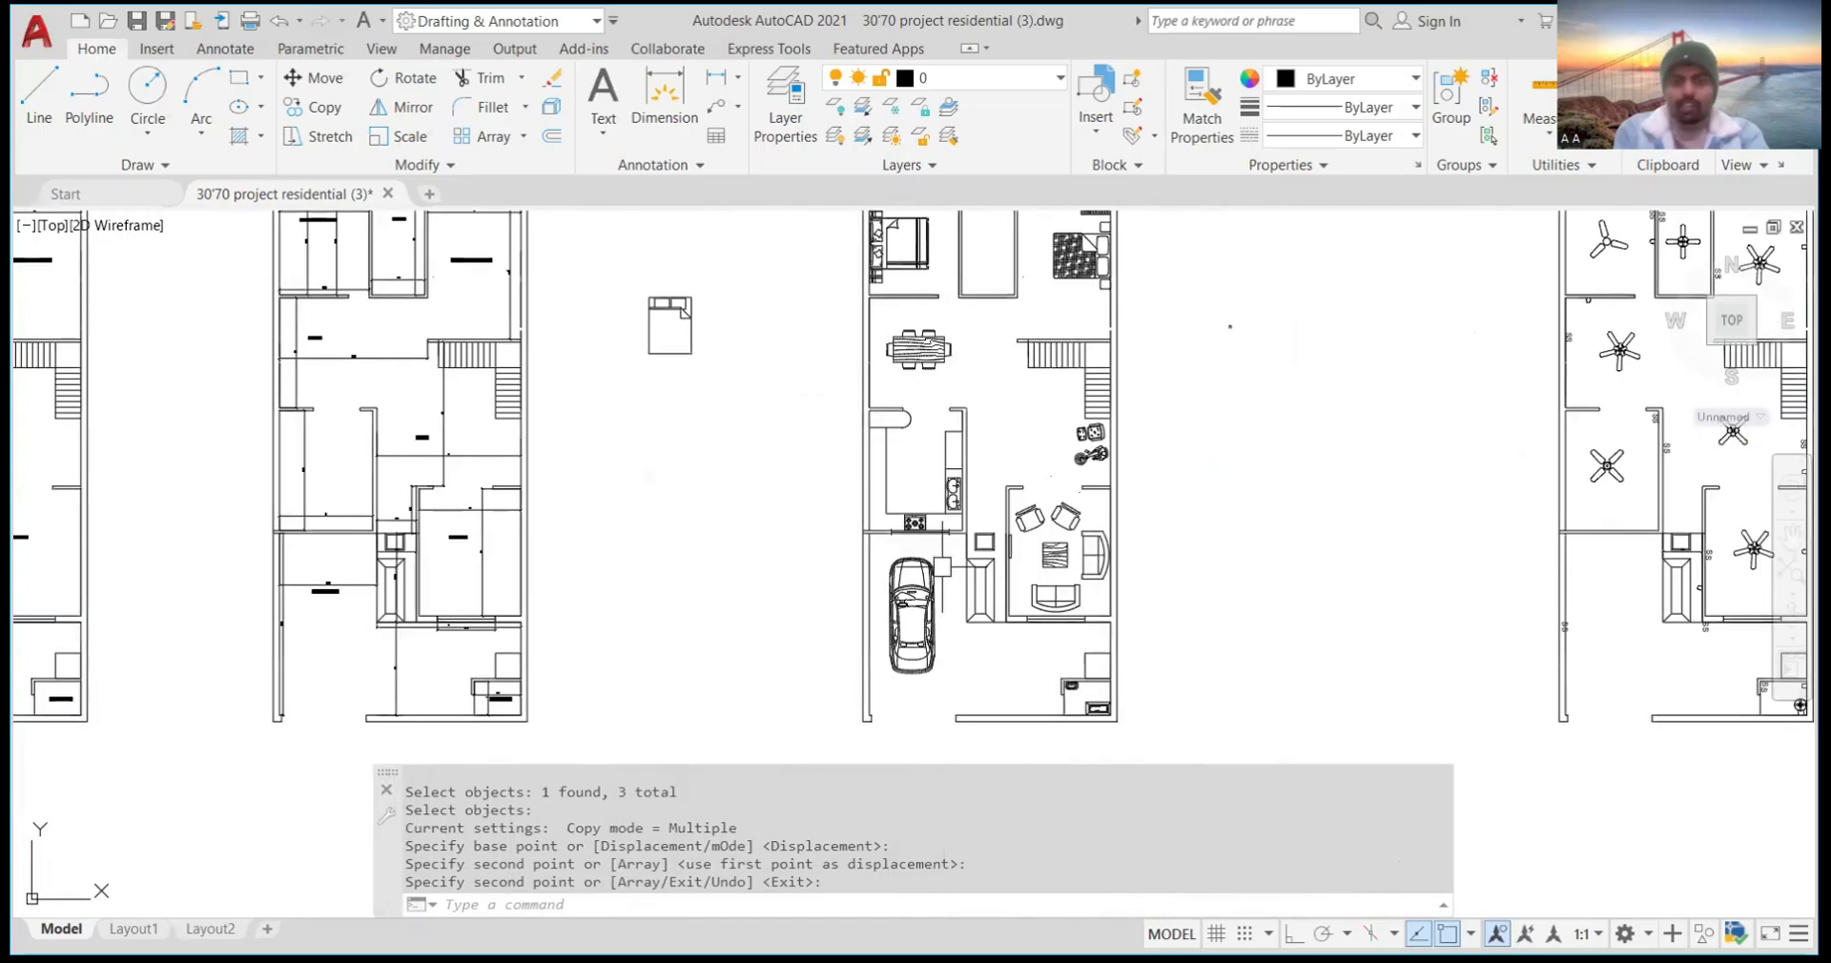
pyautogui.scroll(8, 942, 540)
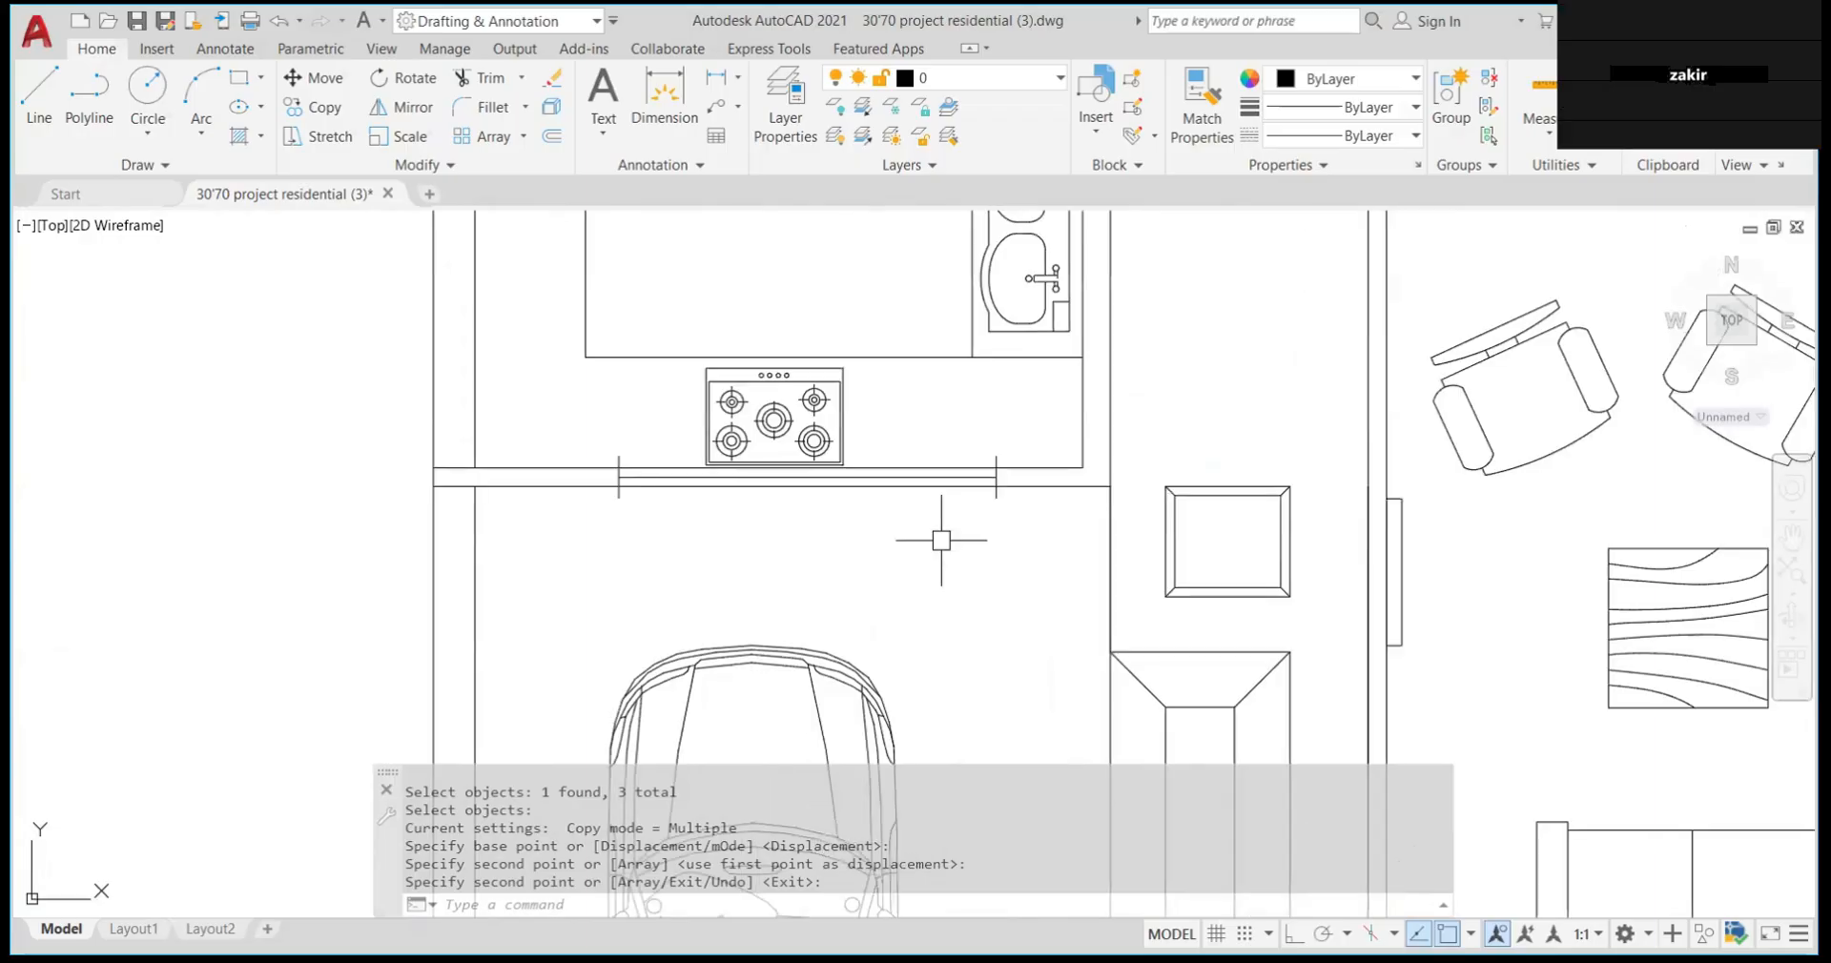
pyautogui.scroll(2, 973, 464)
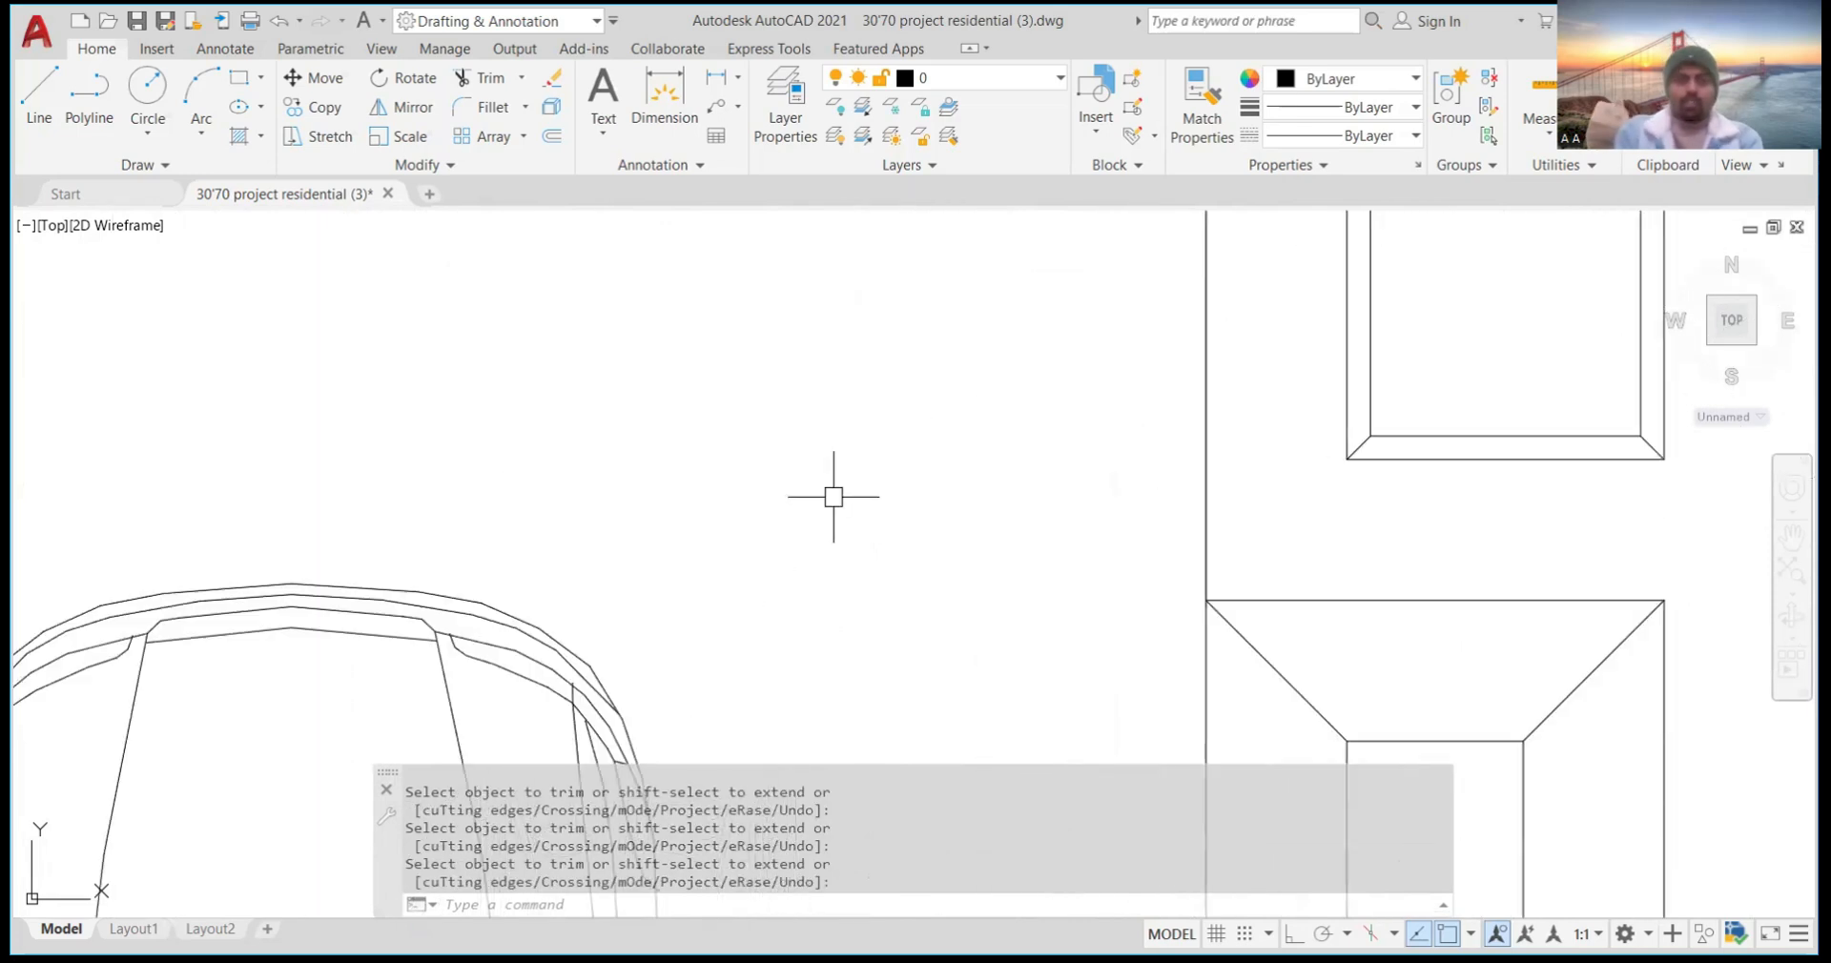
pyautogui.scroll(-3, 838, 520)
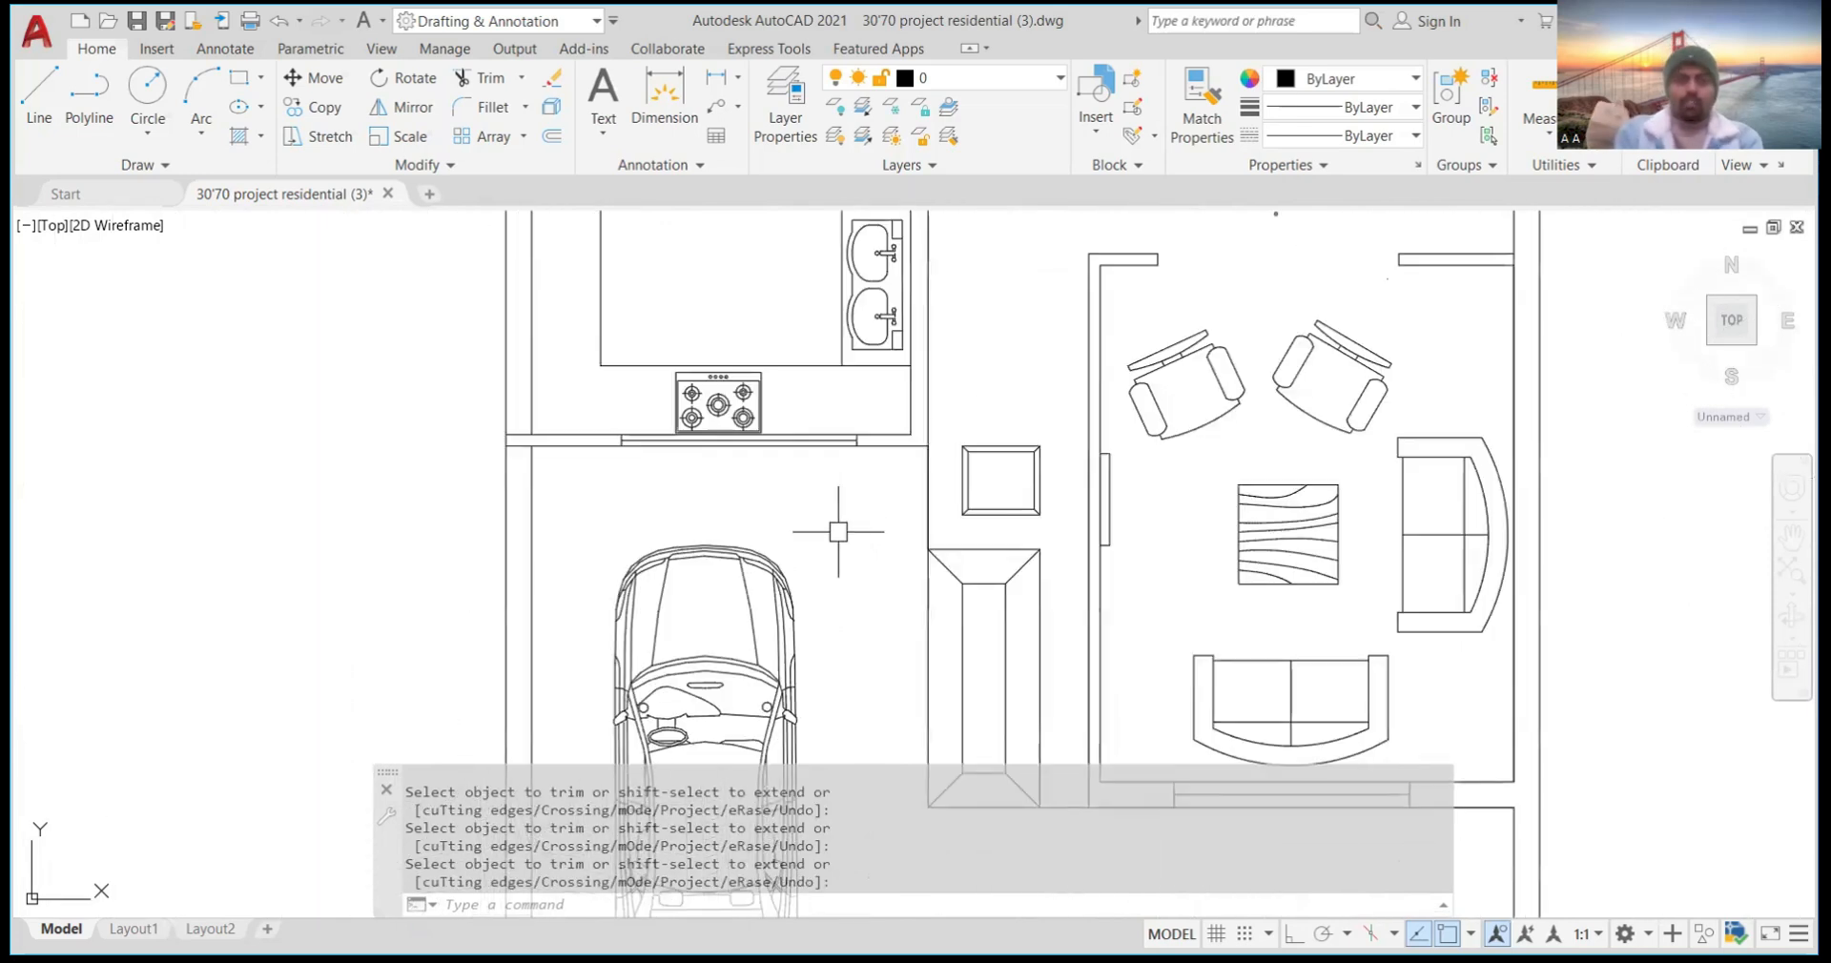
# Examine the finished kitchen in the interior setup plan and the partly drawn floor plan below the reference plans
pyautogui.scroll(5, 832, 458)
pyautogui.scroll(-3, 830, 445)
pyautogui.scroll(3, 846, 449)
pyautogui.scroll(-3, 903, 462)
pyautogui.scroll(-4, 916, 482)
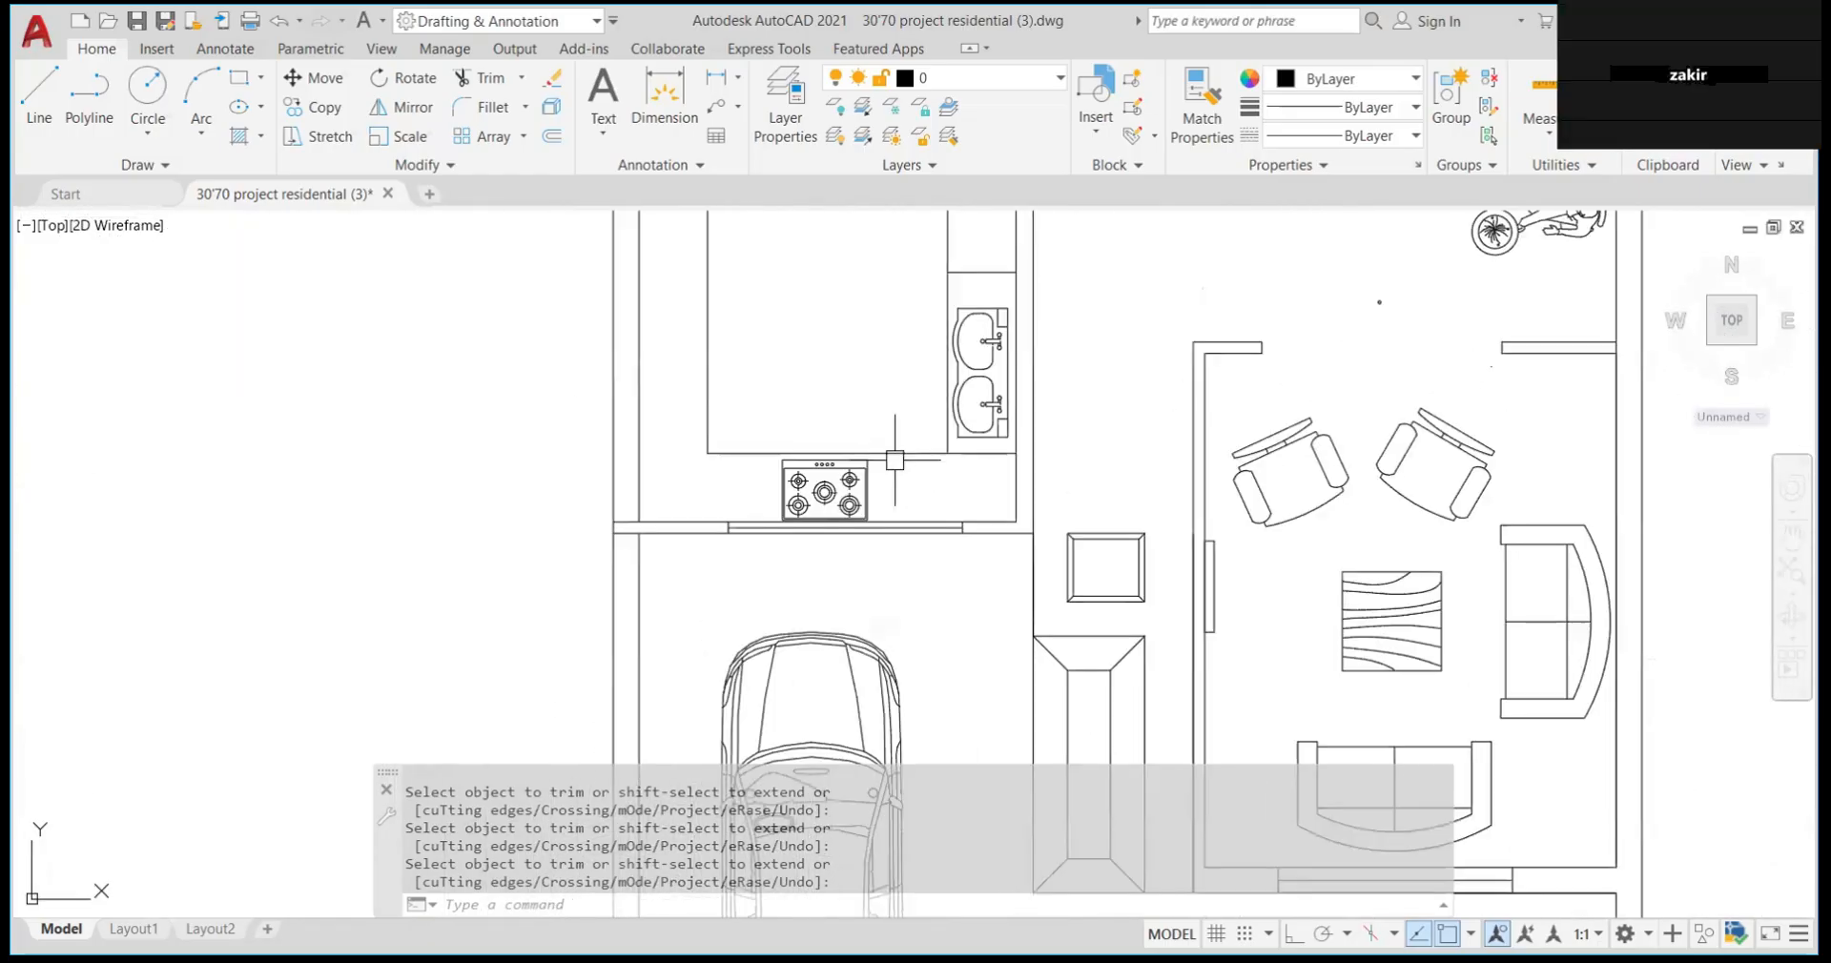
pyautogui.scroll(-5, 916, 393)
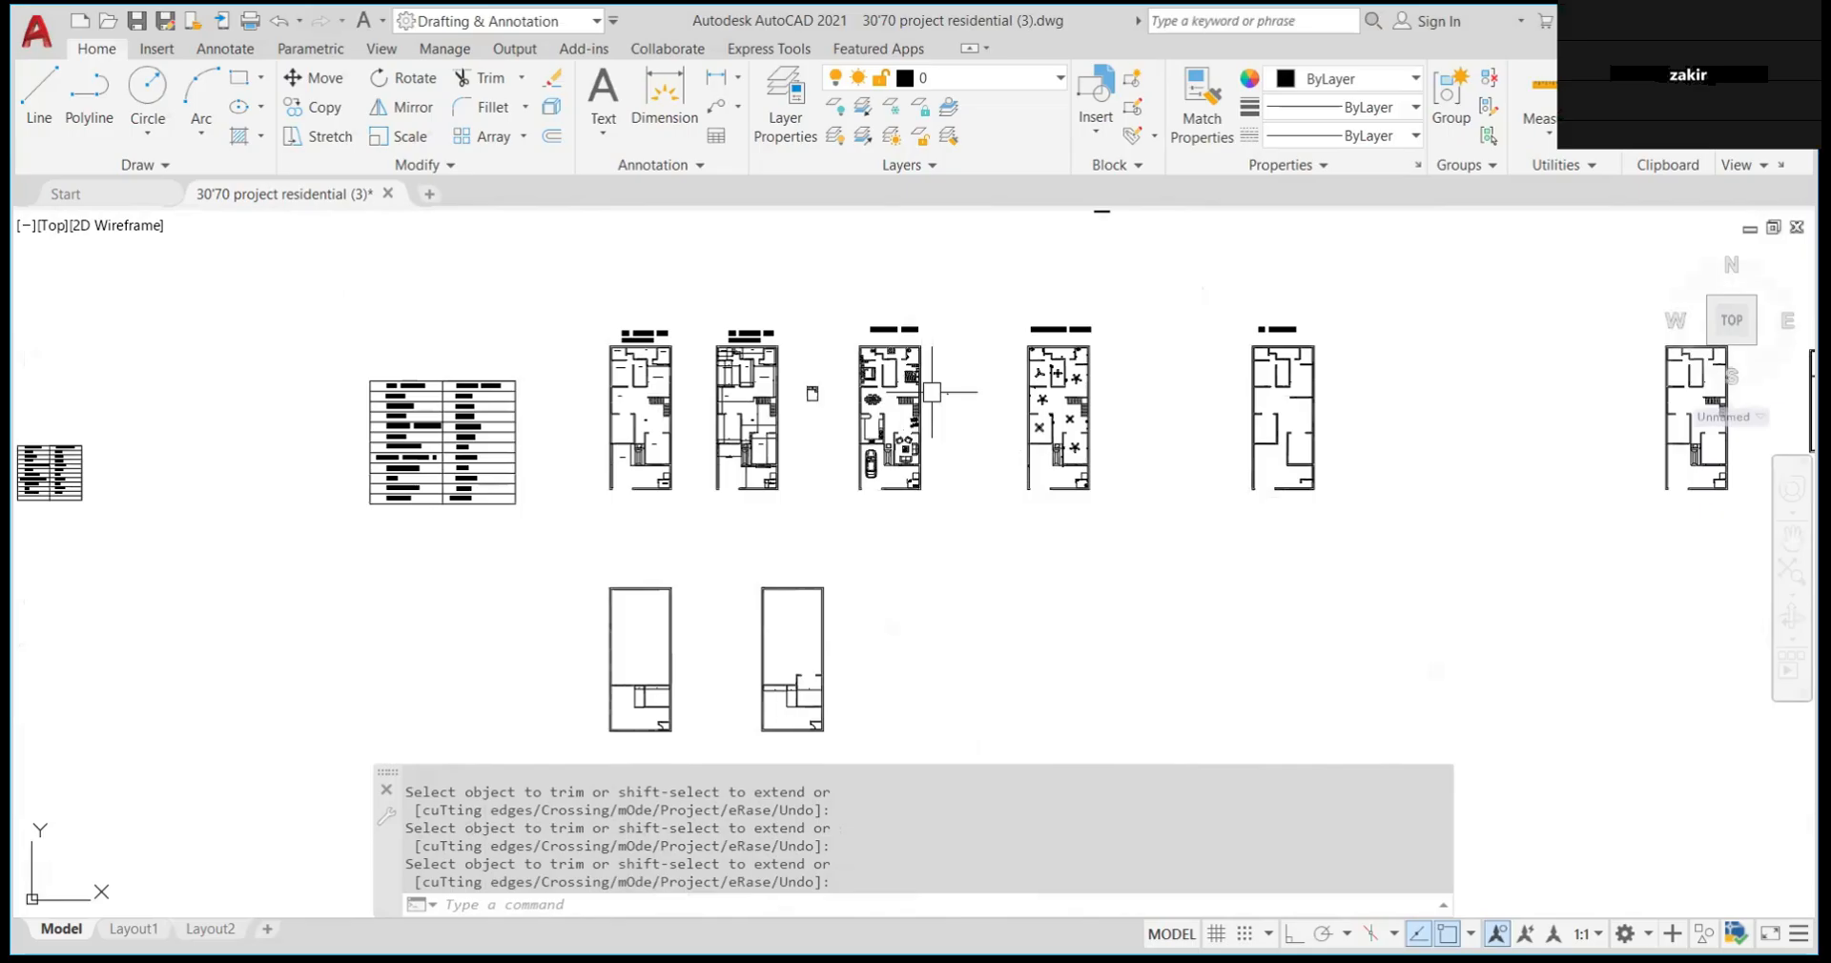
pyautogui.scroll(7, 667, 401)
pyautogui.scroll(3, 666, 403)
pyautogui.scroll(-8, 706, 477)
pyautogui.scroll(8, 674, 572)
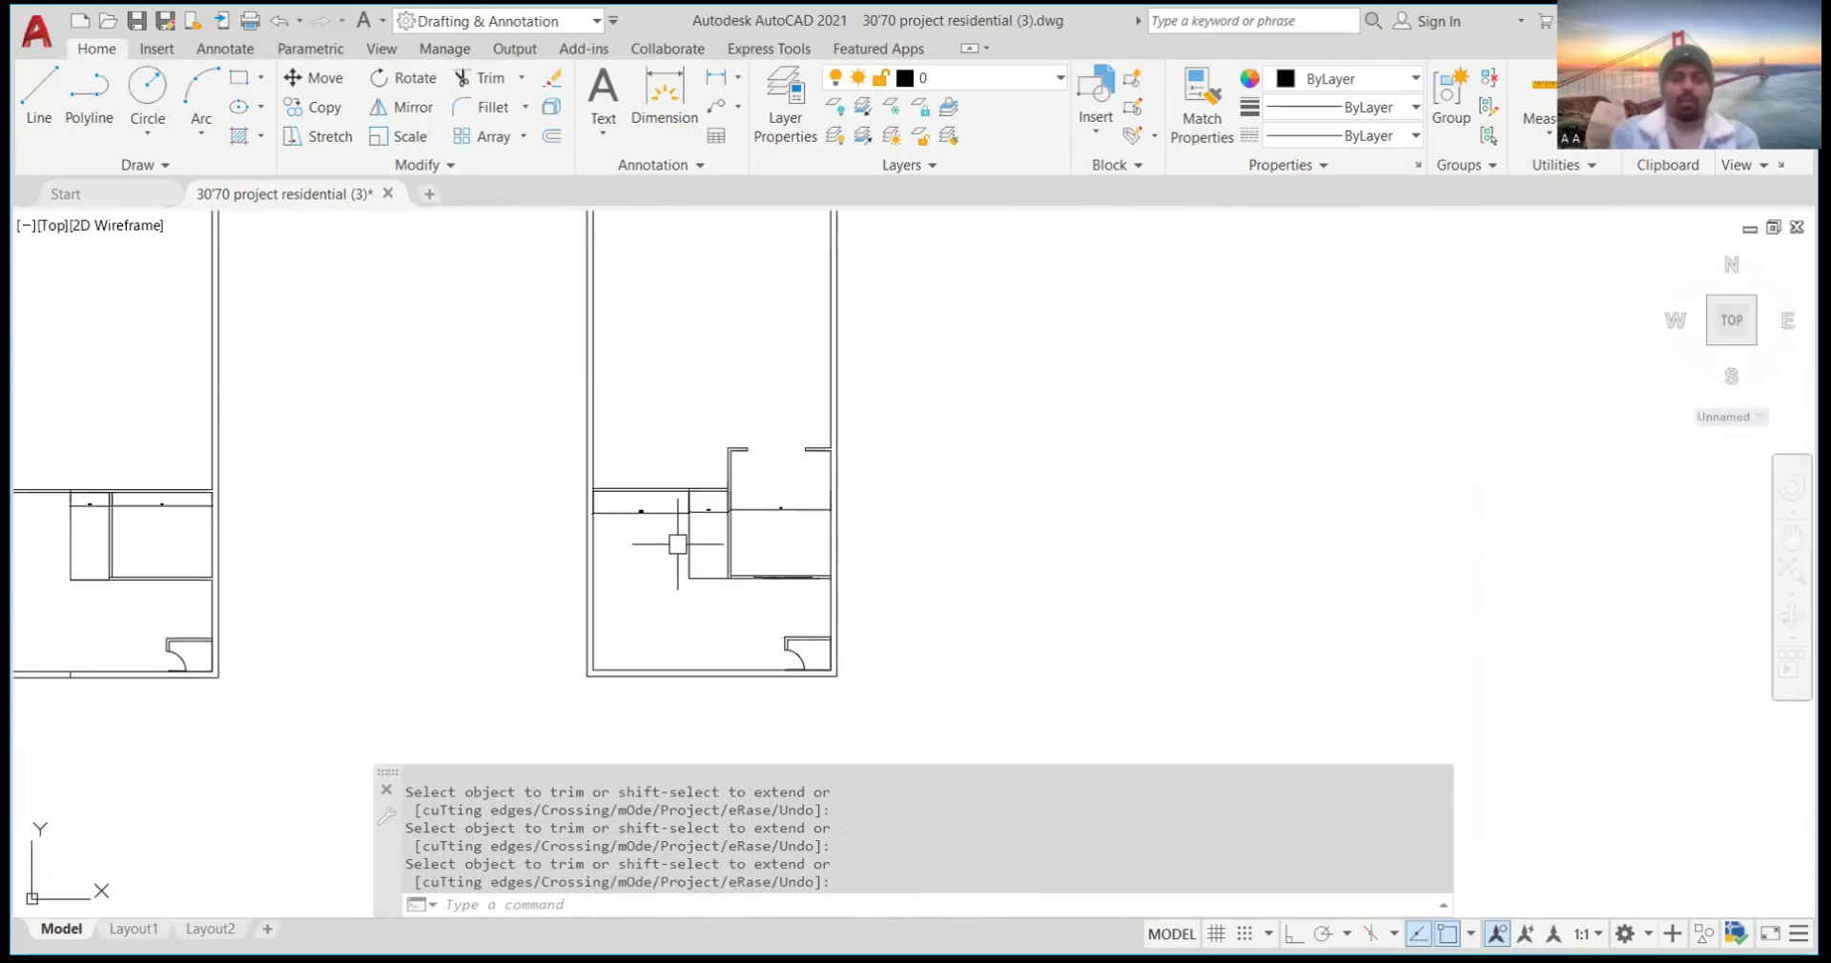
pyautogui.scroll(-8, 699, 475)
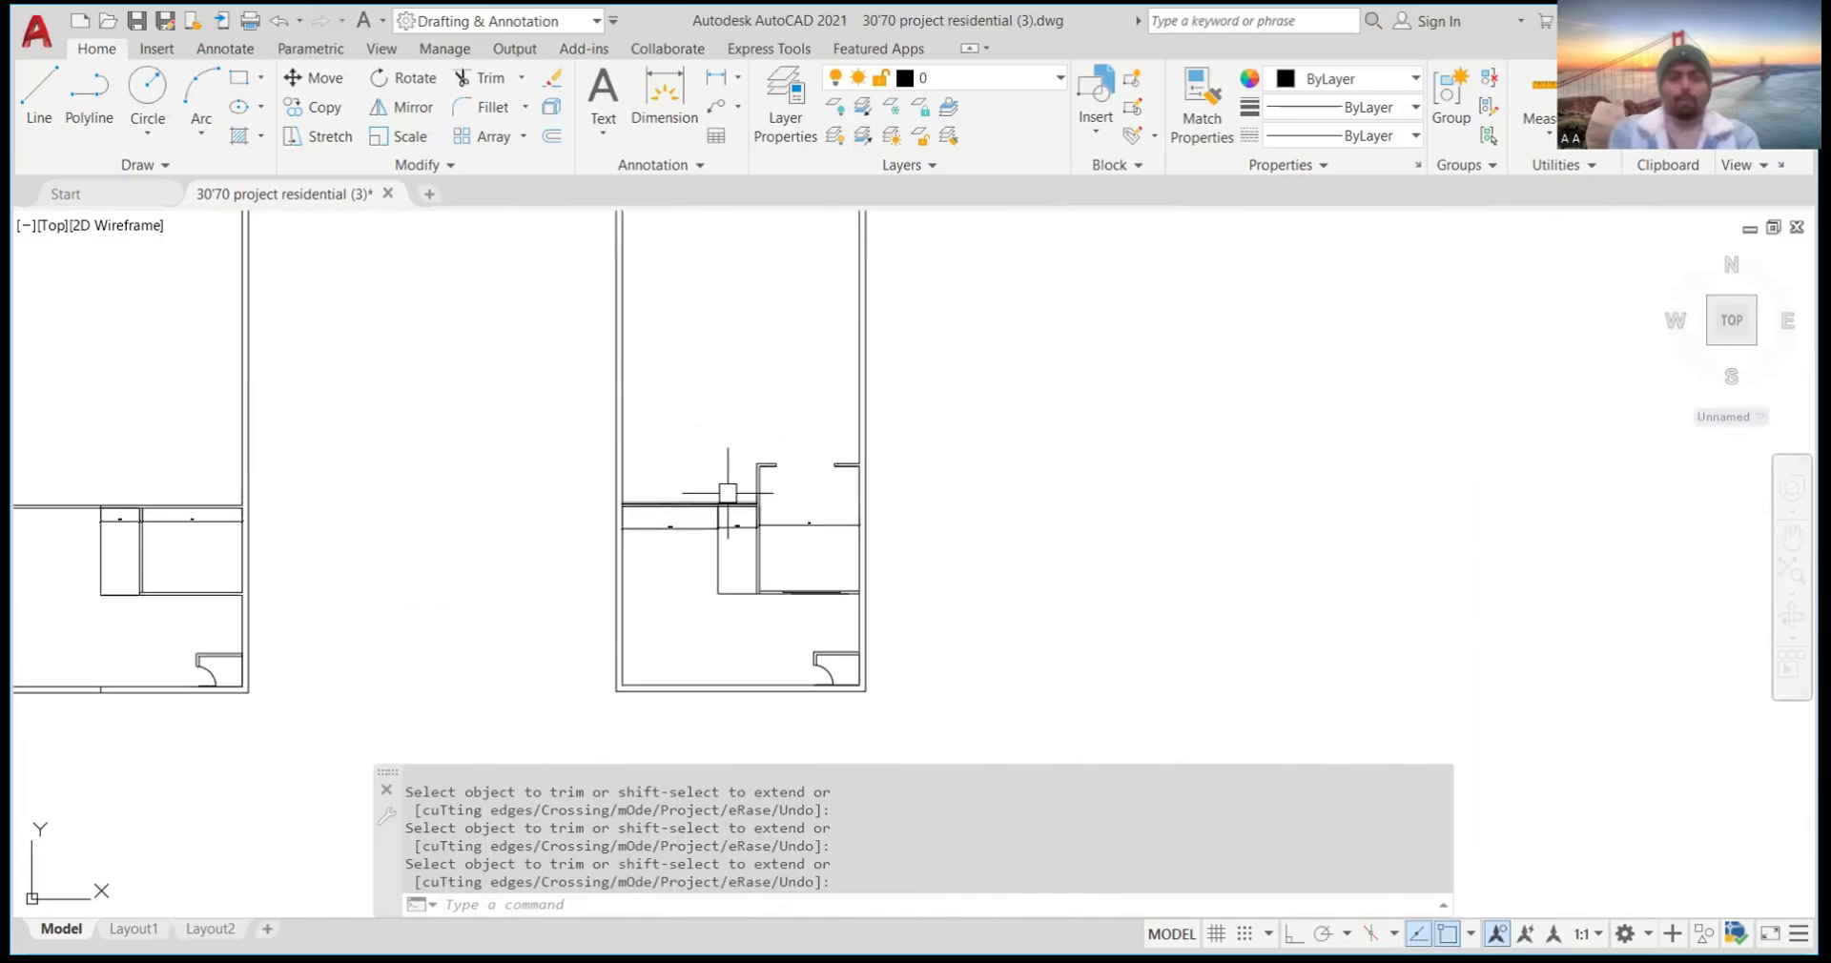
pyautogui.scroll(4, 740, 487)
pyautogui.scroll(-8, 803, 482)
pyautogui.scroll(4, 830, 425)
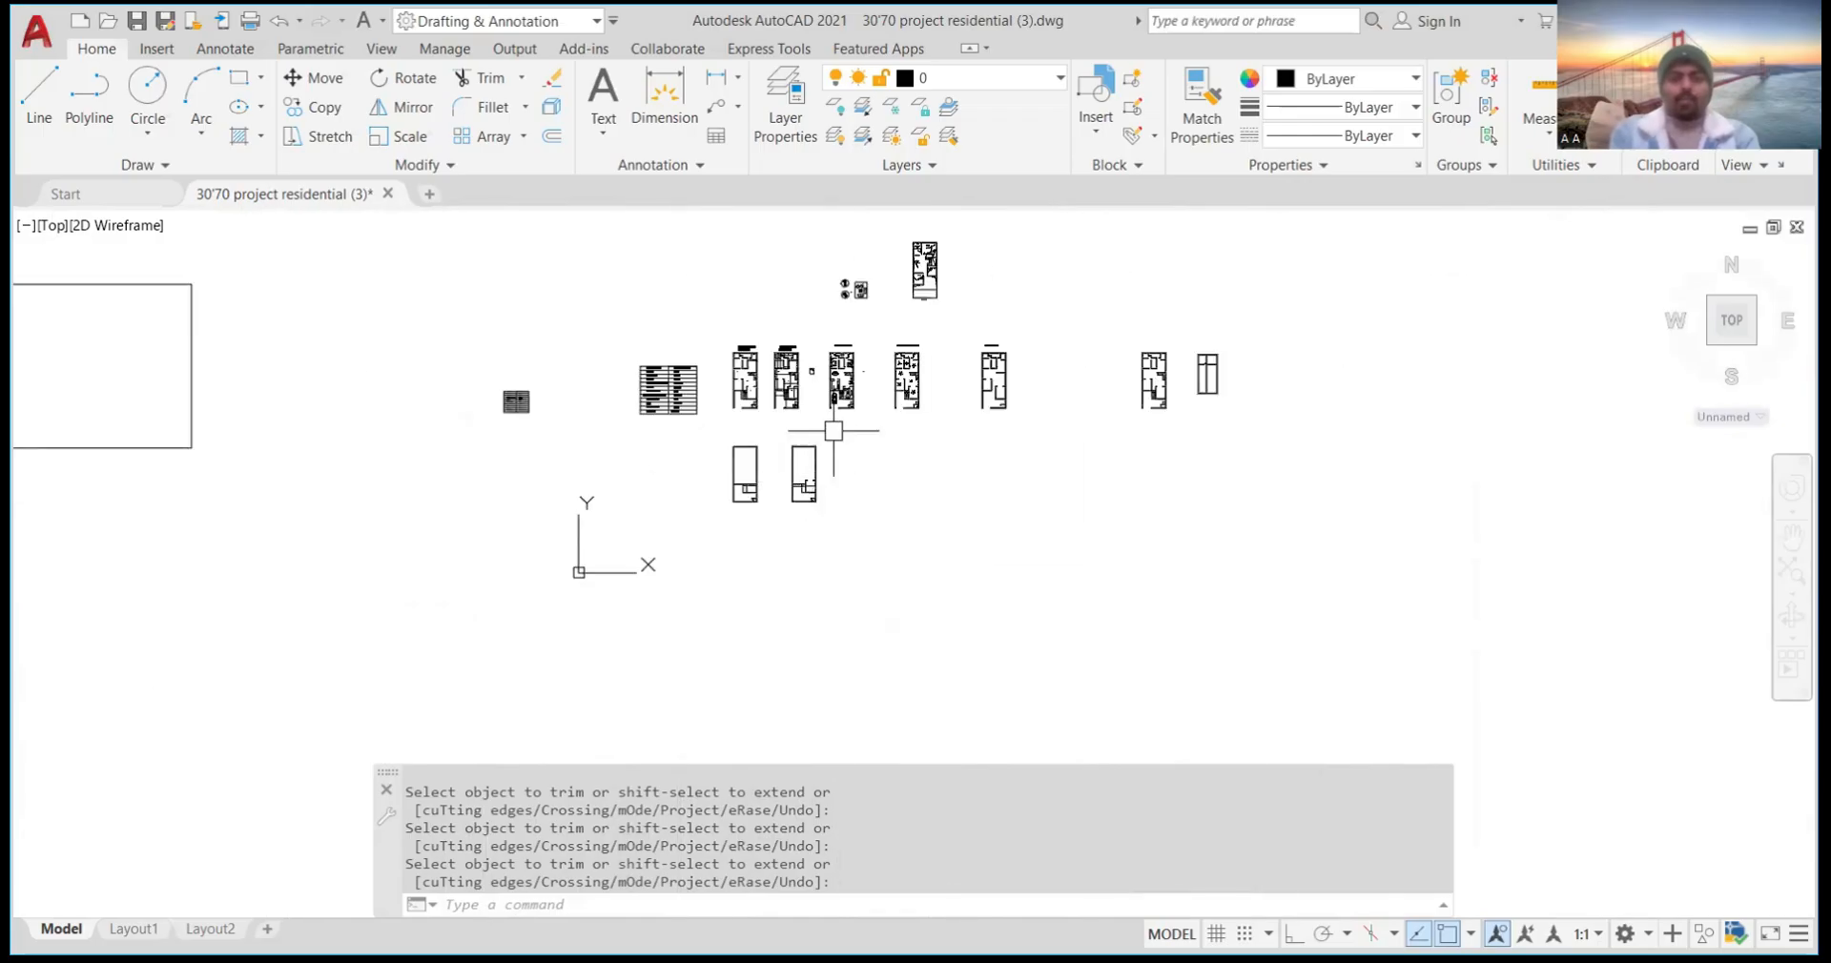
# Check the kitchen's length dimension in the dimensioned reference plan
pyautogui.scroll(4, 817, 416)
pyautogui.scroll(-4, 852, 467)
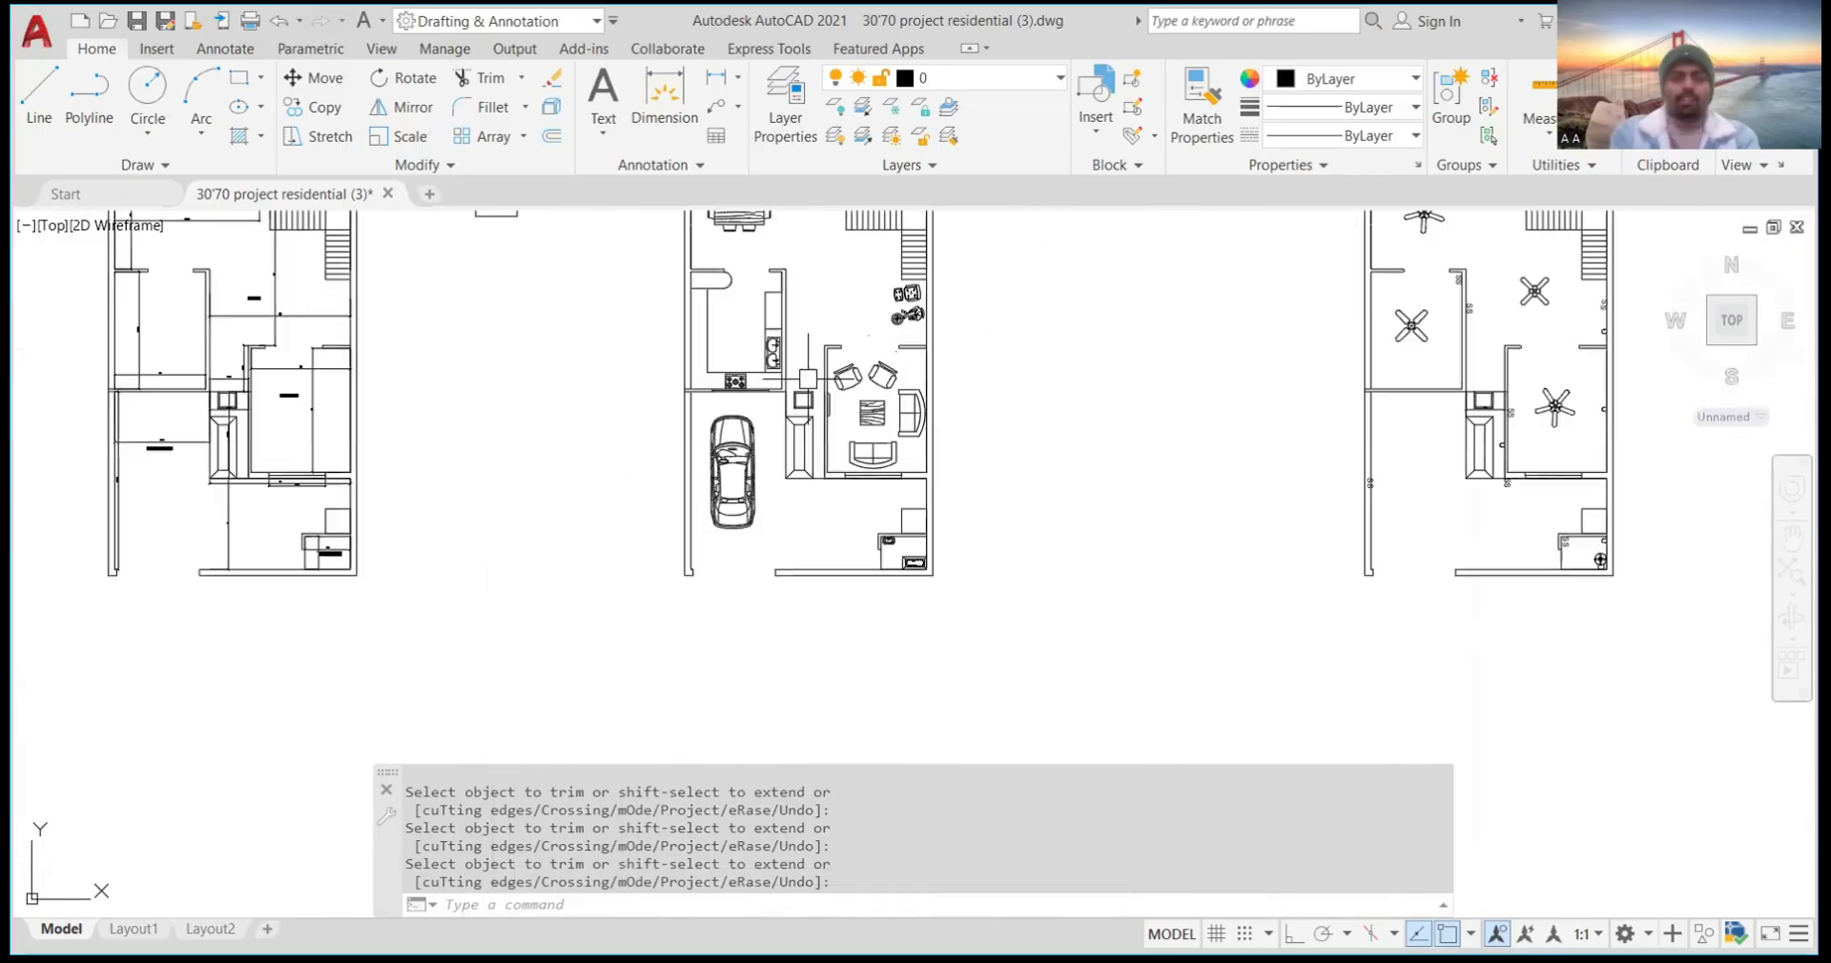
pyautogui.scroll(5, 449, 302)
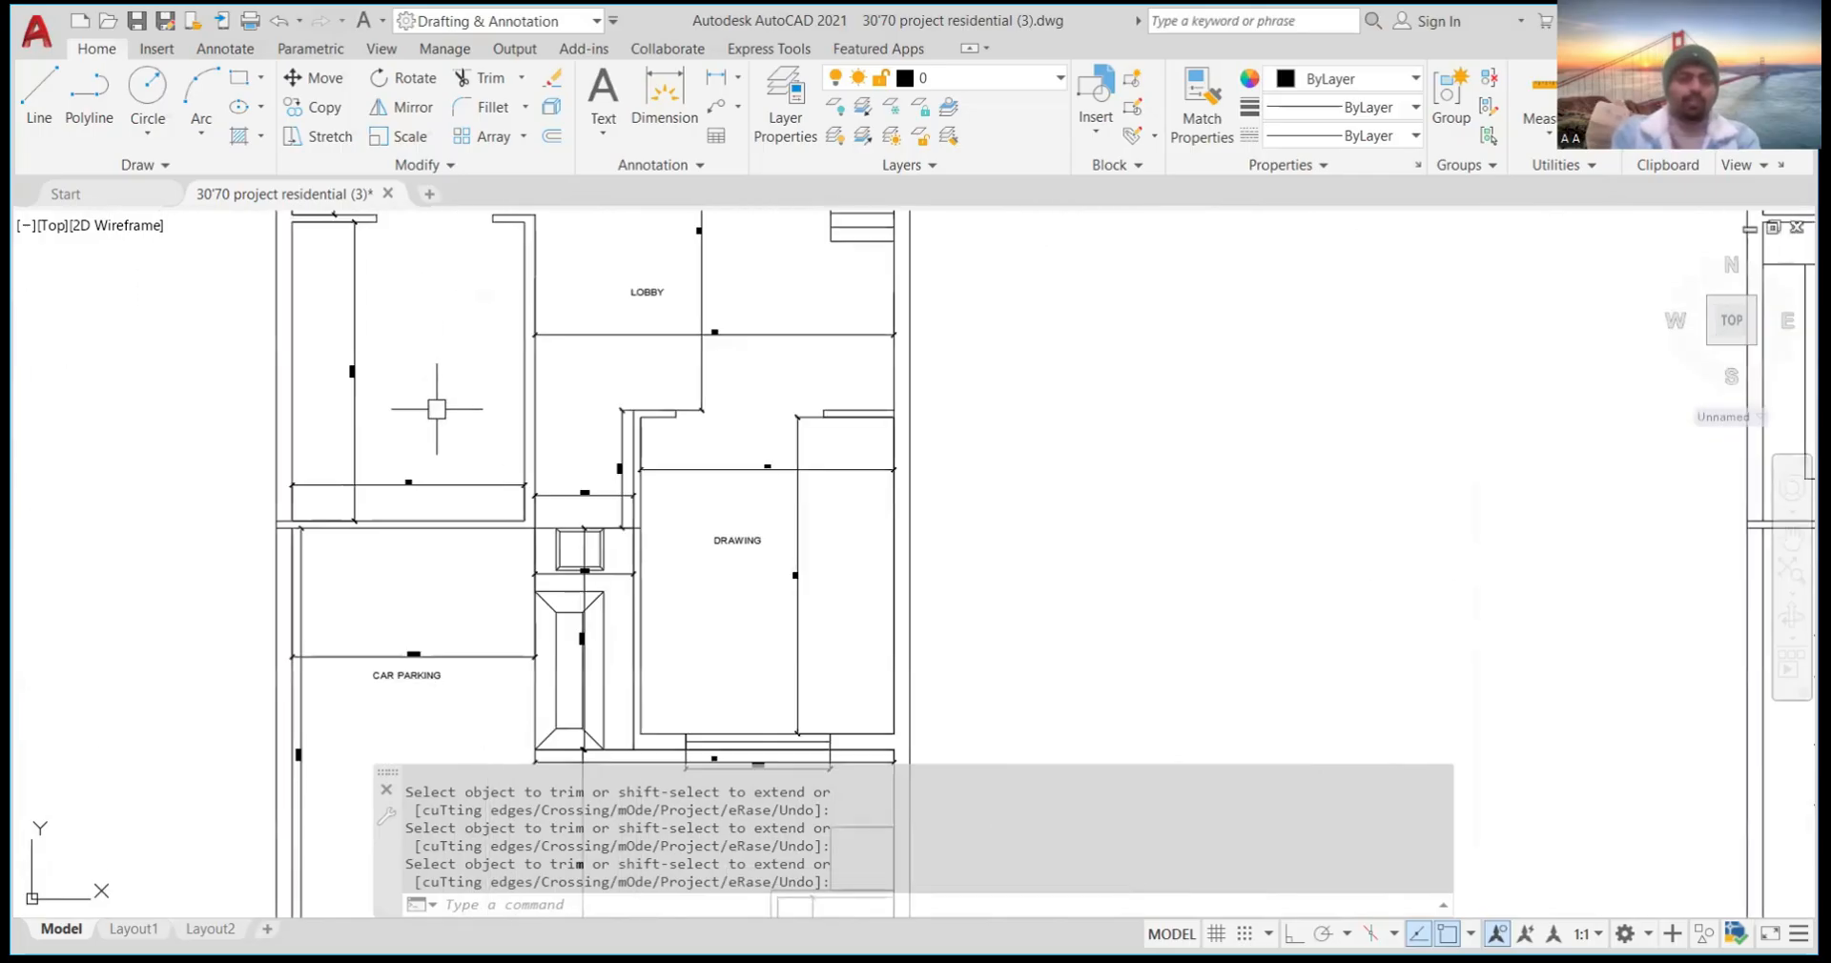
pyautogui.scroll(8, 271, 388)
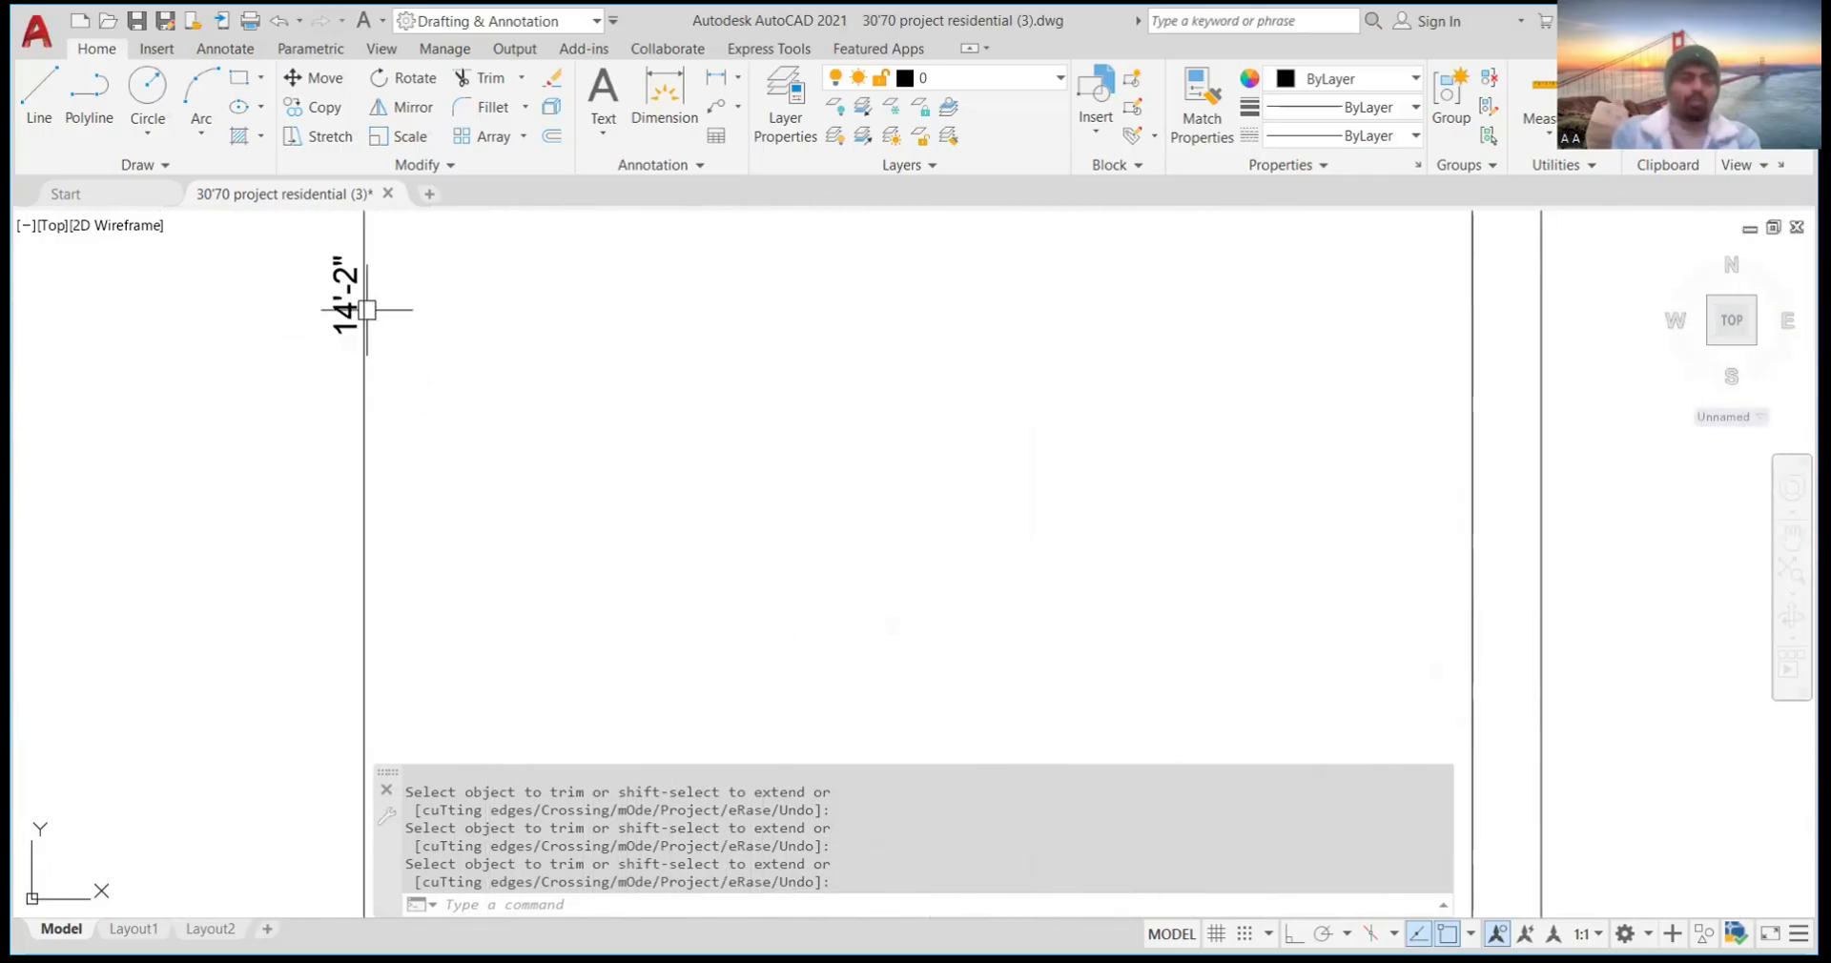
pyautogui.scroll(-8, 372, 312)
pyautogui.scroll(-6, 380, 317)
pyautogui.scroll(7, 382, 276)
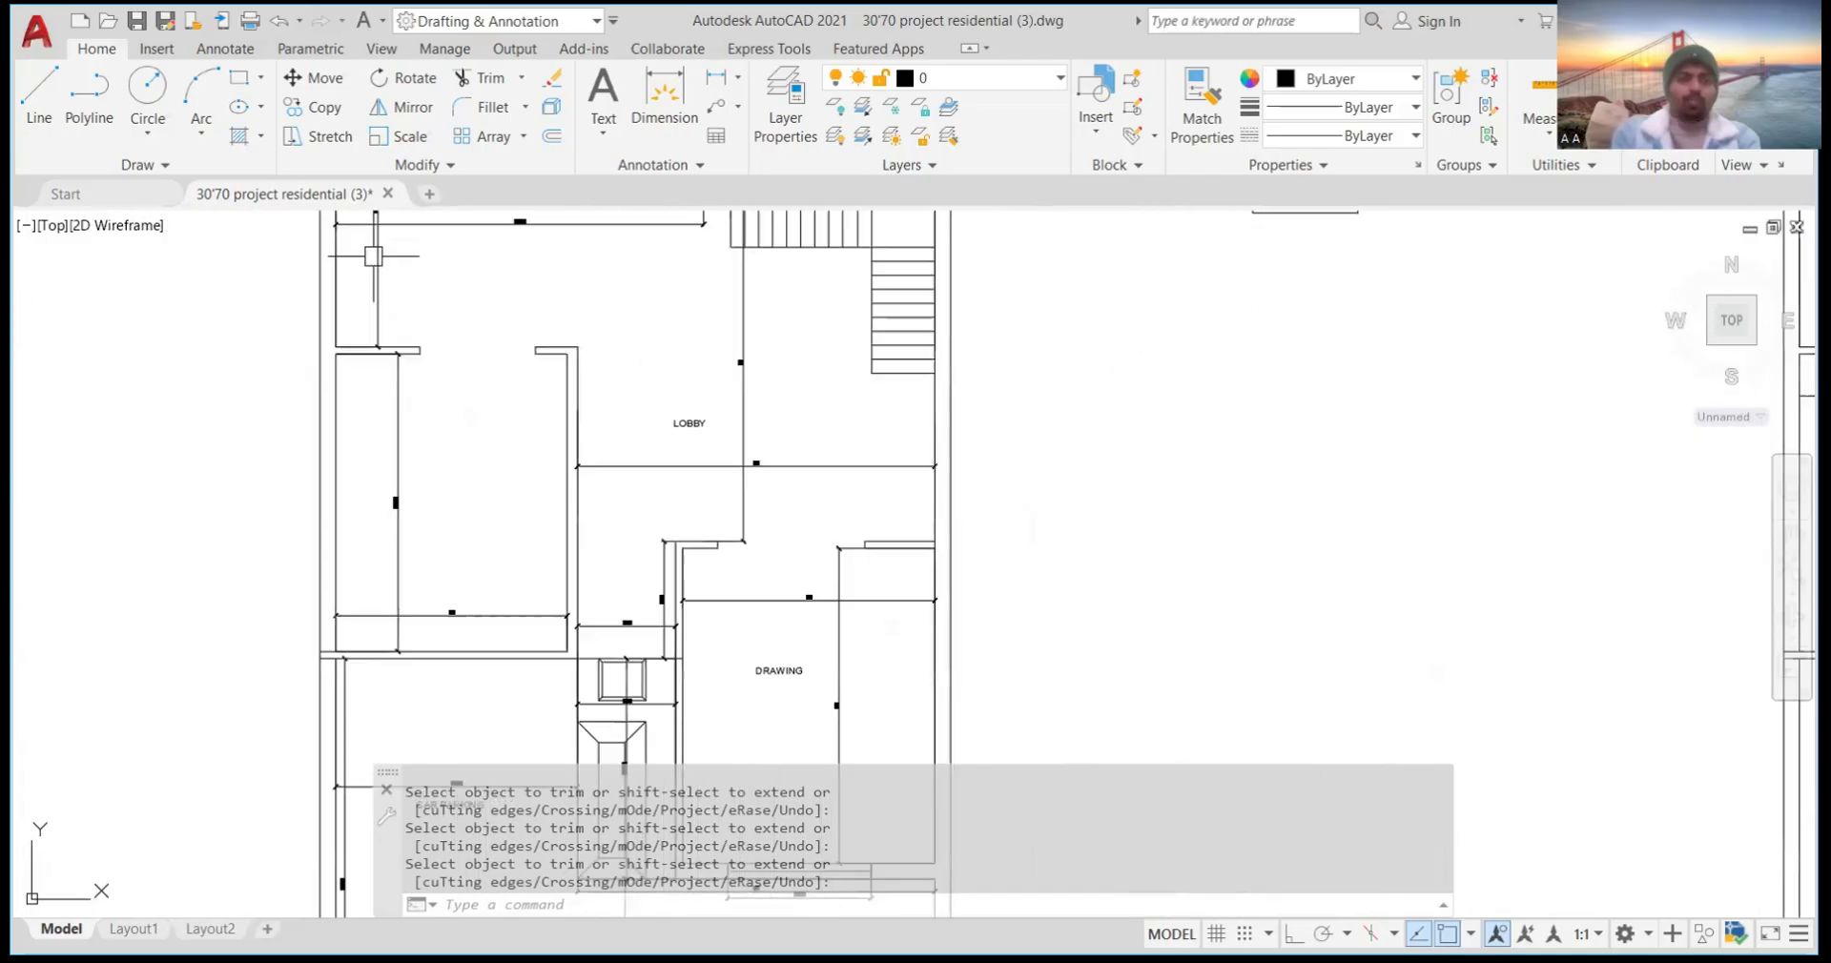
pyautogui.scroll(-6, 449, 454)
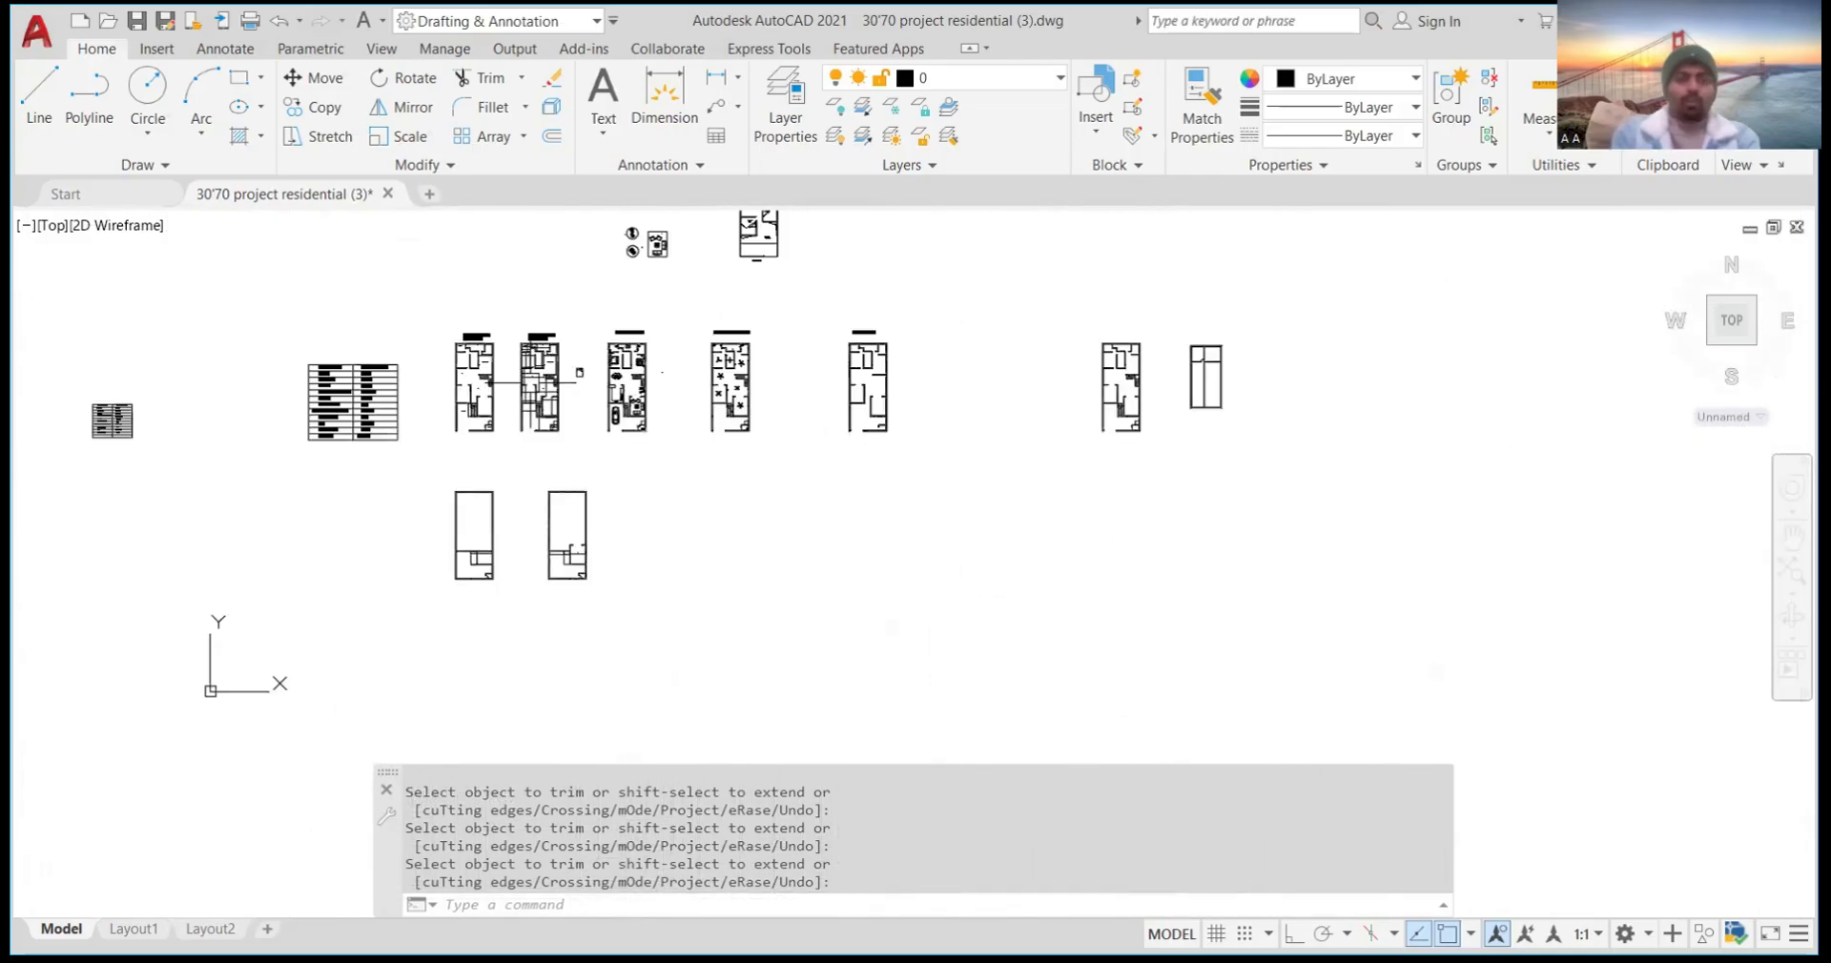
# Offset the wall line above the car parking 14'2" upward, and offset the new line 4" to form the kitchen's upper wall
pyautogui.scroll(1, 572, 534)
pyautogui.scroll(8, 579, 537)
pyautogui.scroll(-2, 531, 572)
pyautogui.scroll(2, 611, 530)
pyautogui.scroll(2, 560, 537)
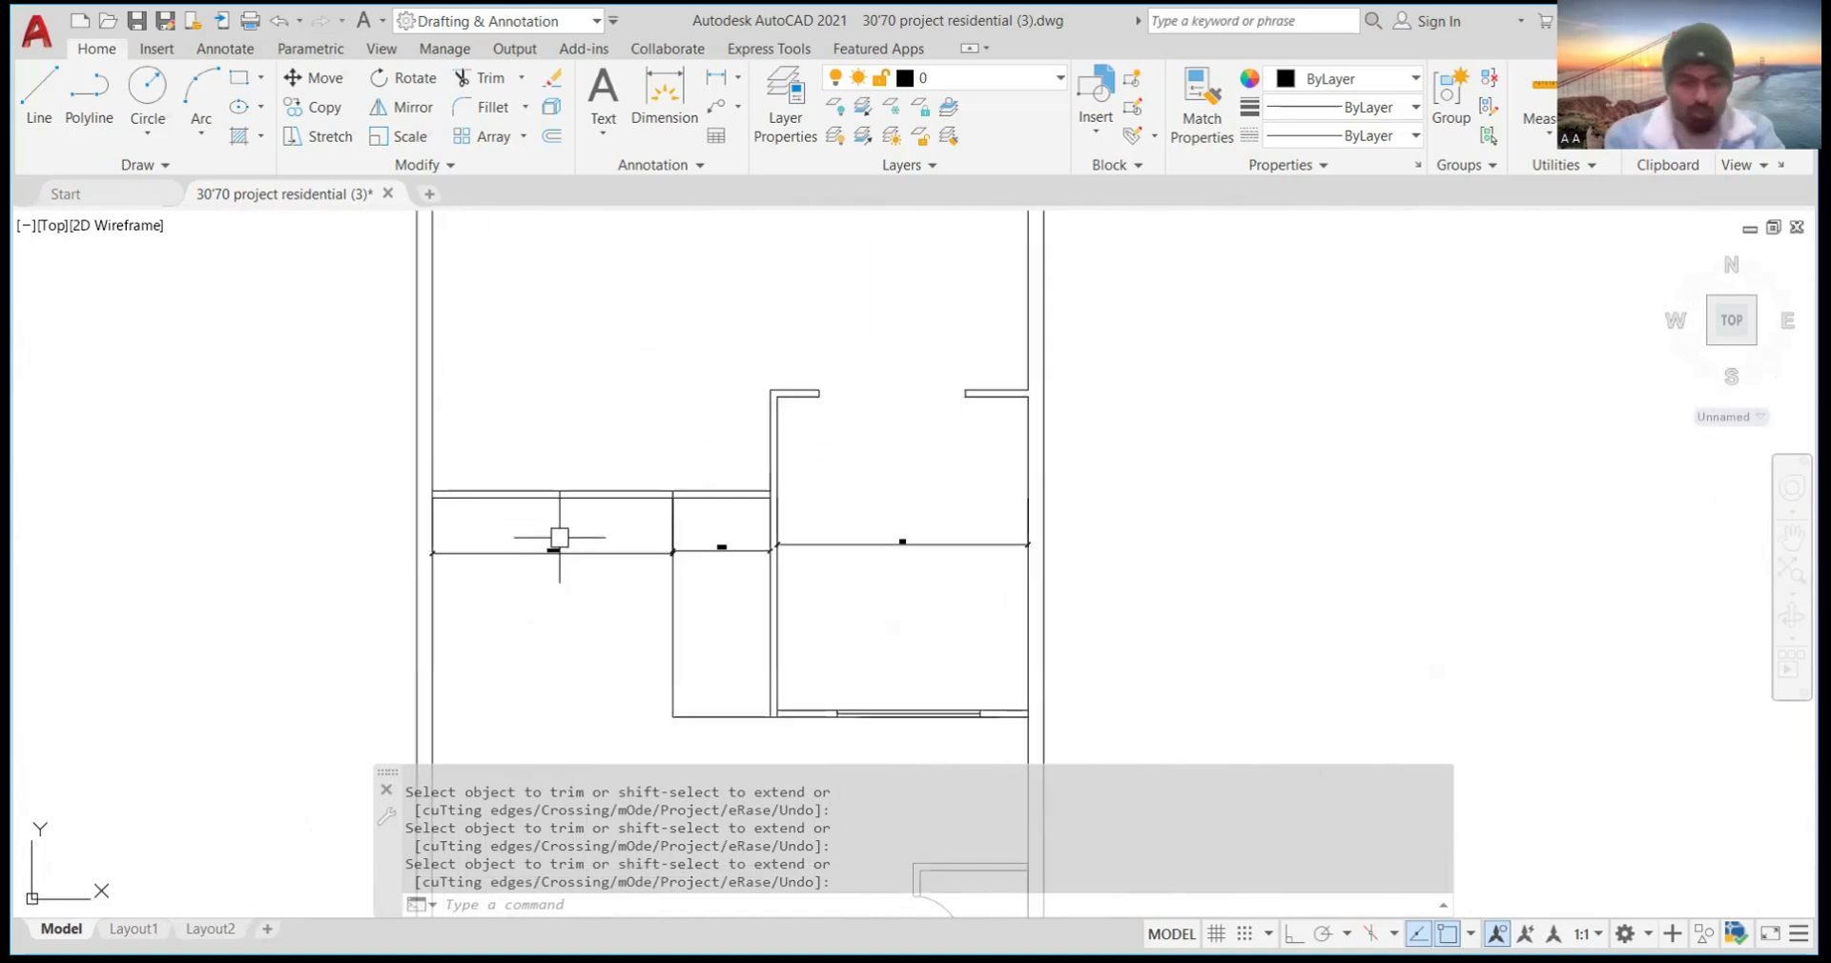
pyautogui.write('o')
pyautogui.press('space')
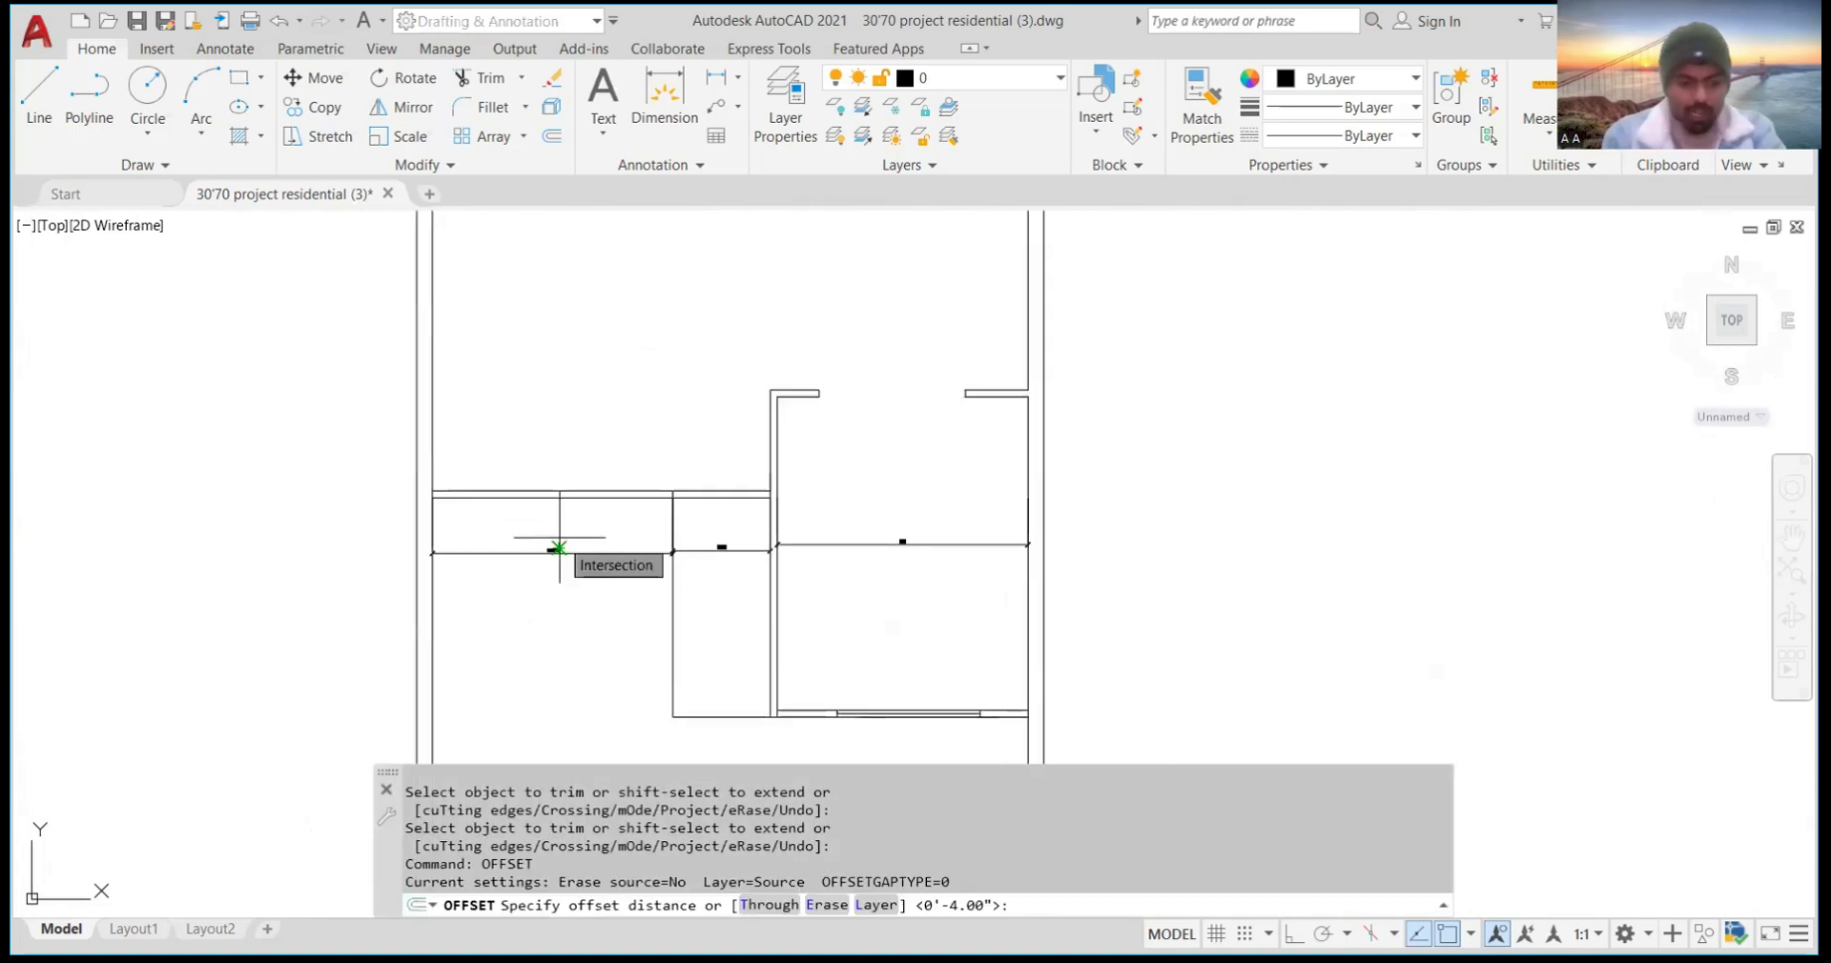
pyautogui.write('14')
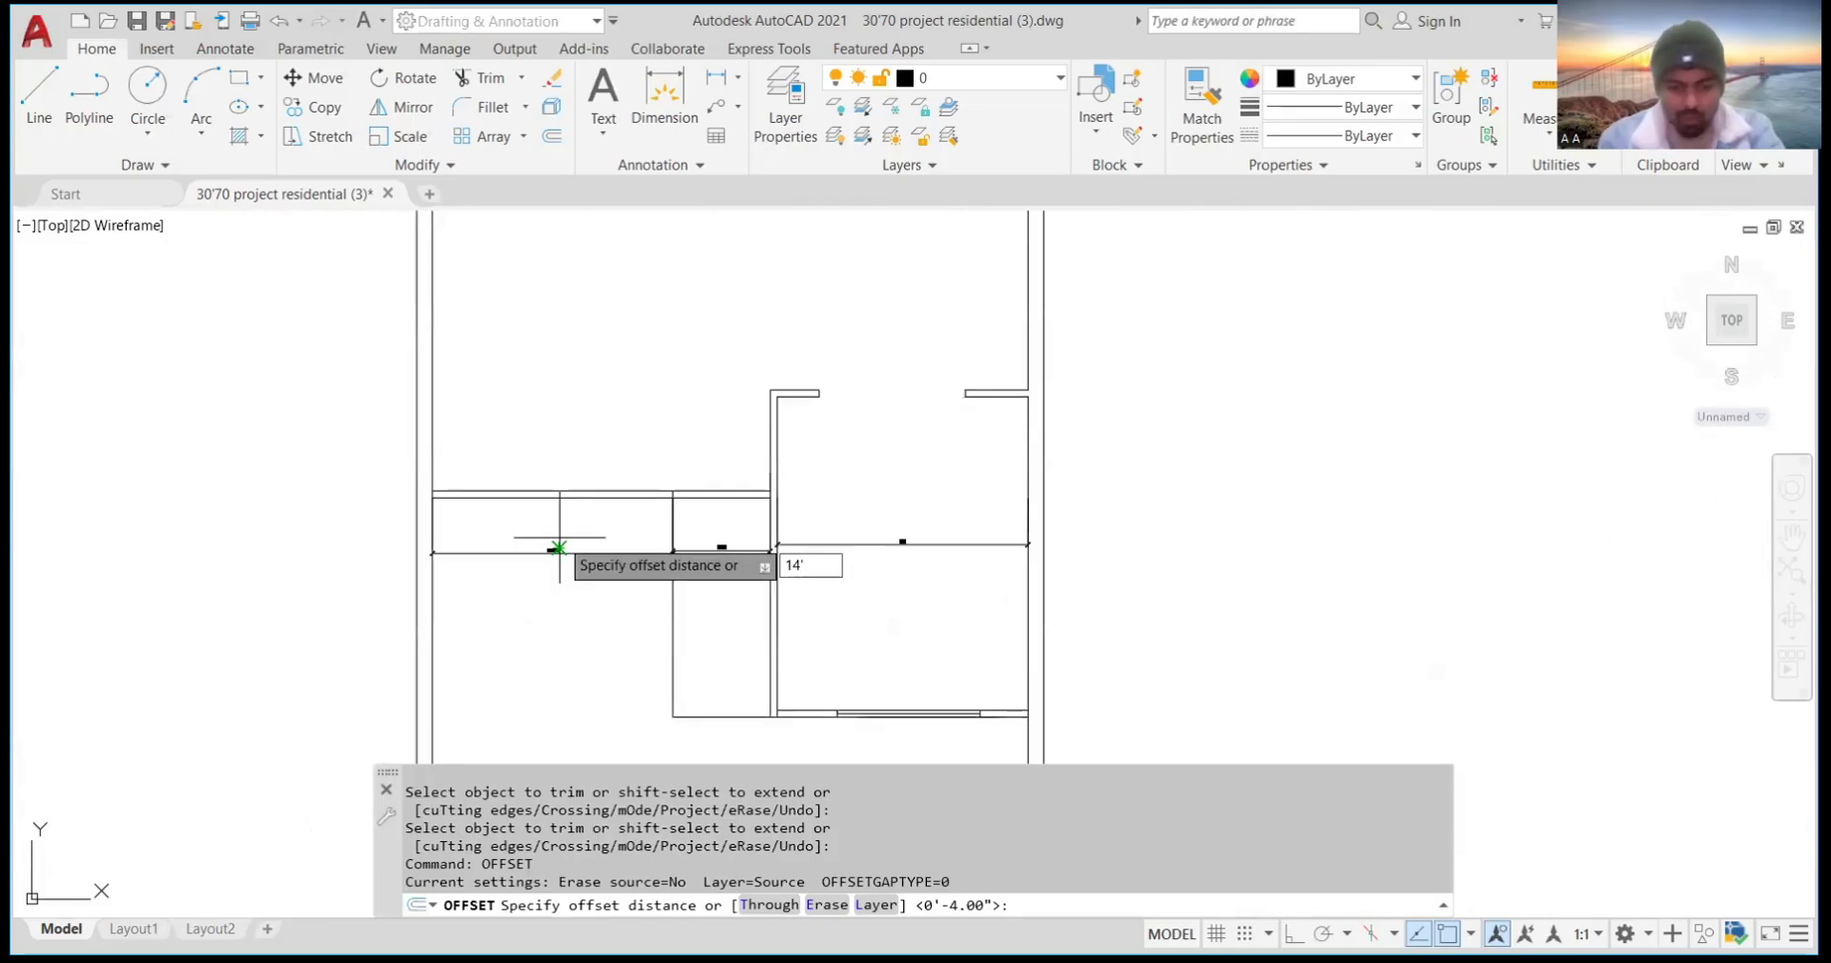
pyautogui.write("'2")
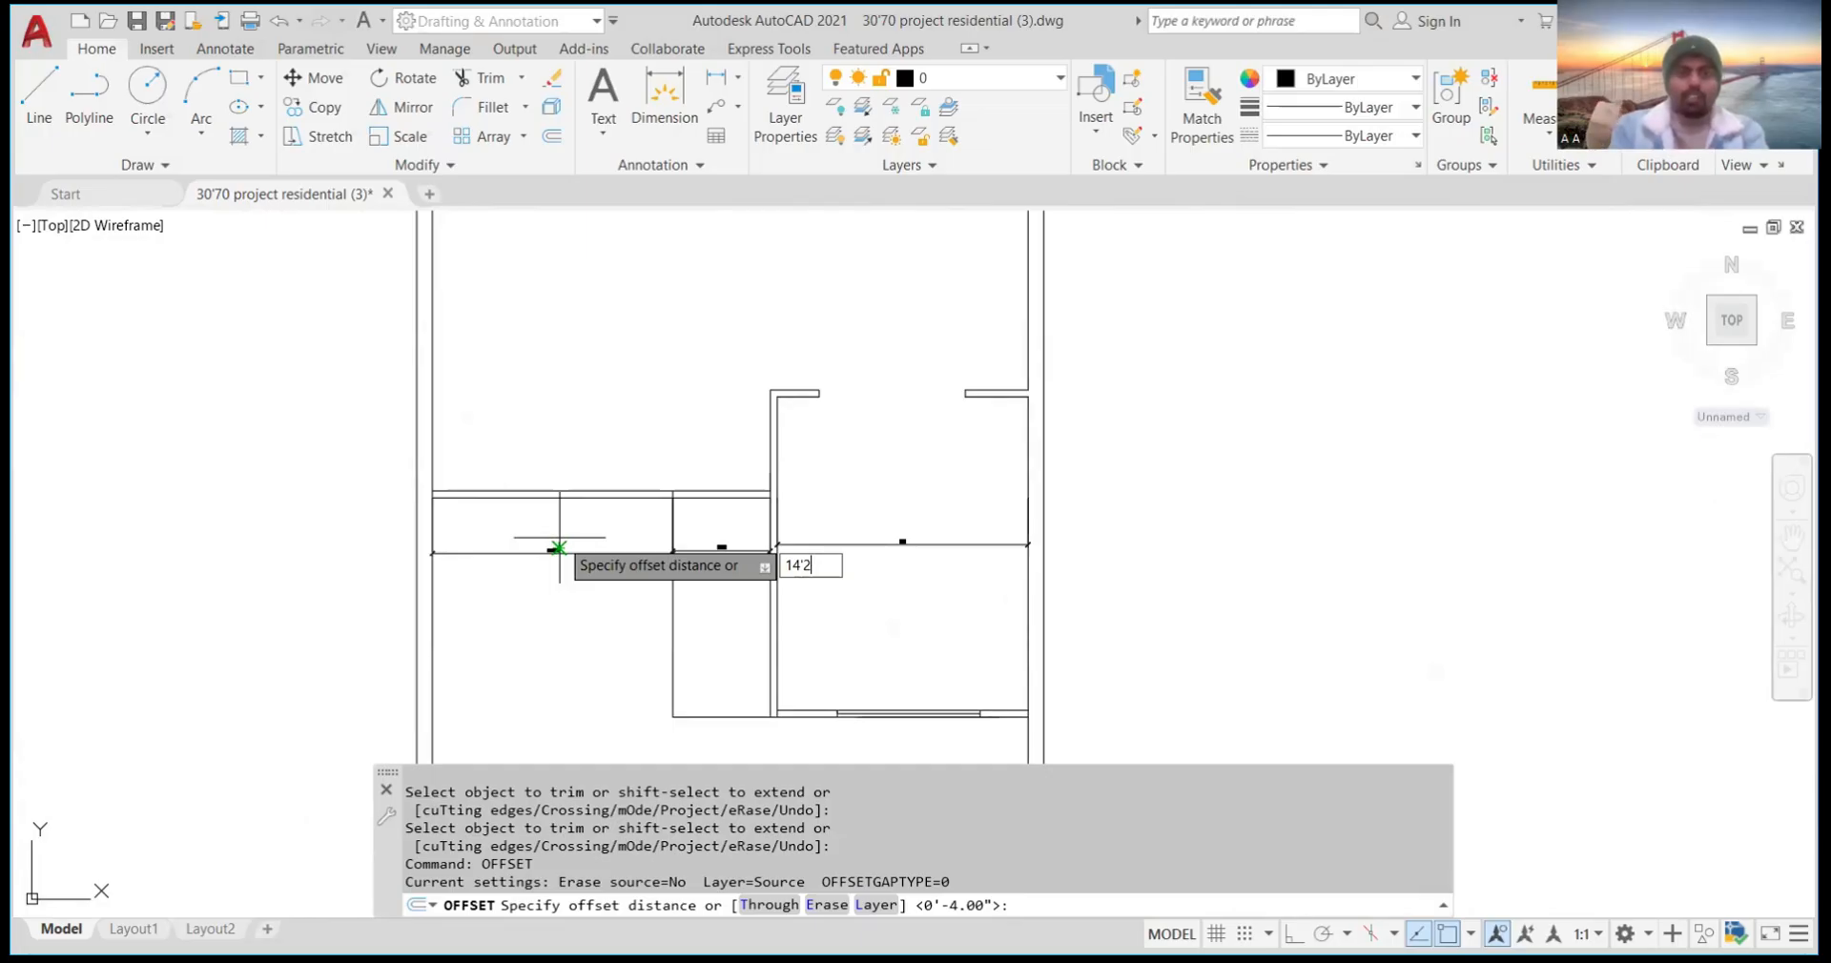
pyautogui.press('Return')
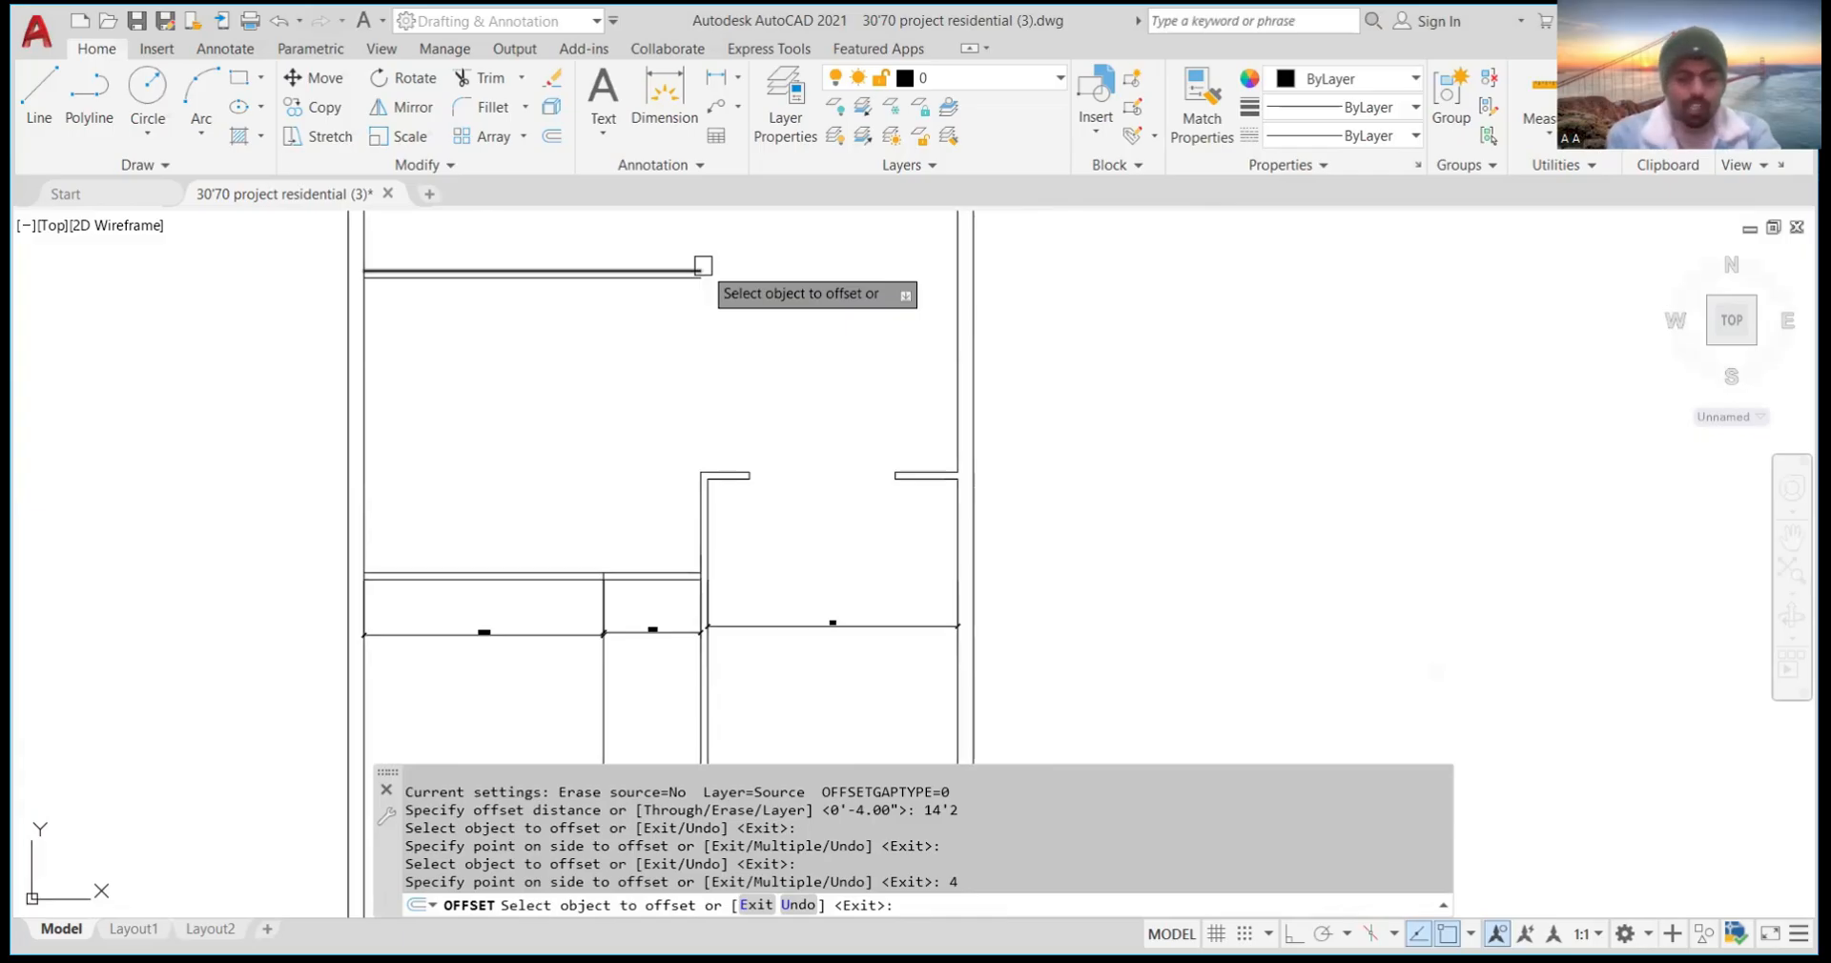
pyautogui.write('ex')
pyautogui.press('Return')
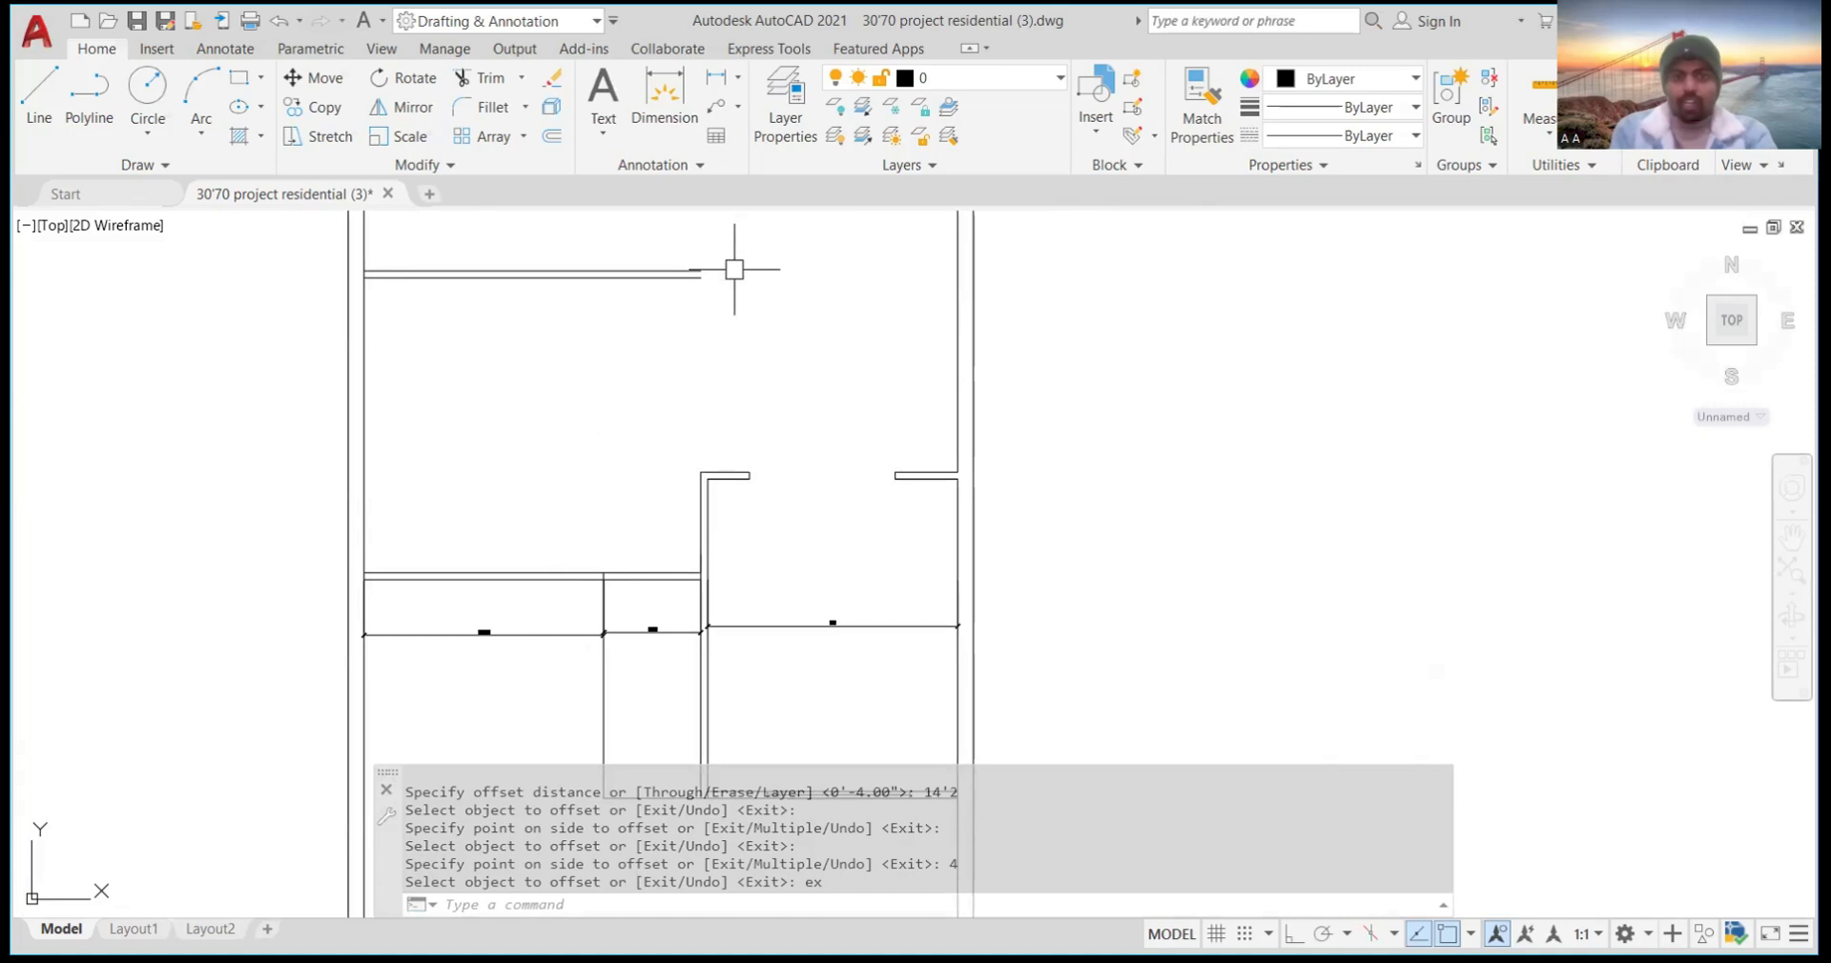
# Fillet the inner and outer lines of the kitchen's upper wall with the drawing room's side wall lines at zero radius, closing the corner
pyautogui.click(472, 107)
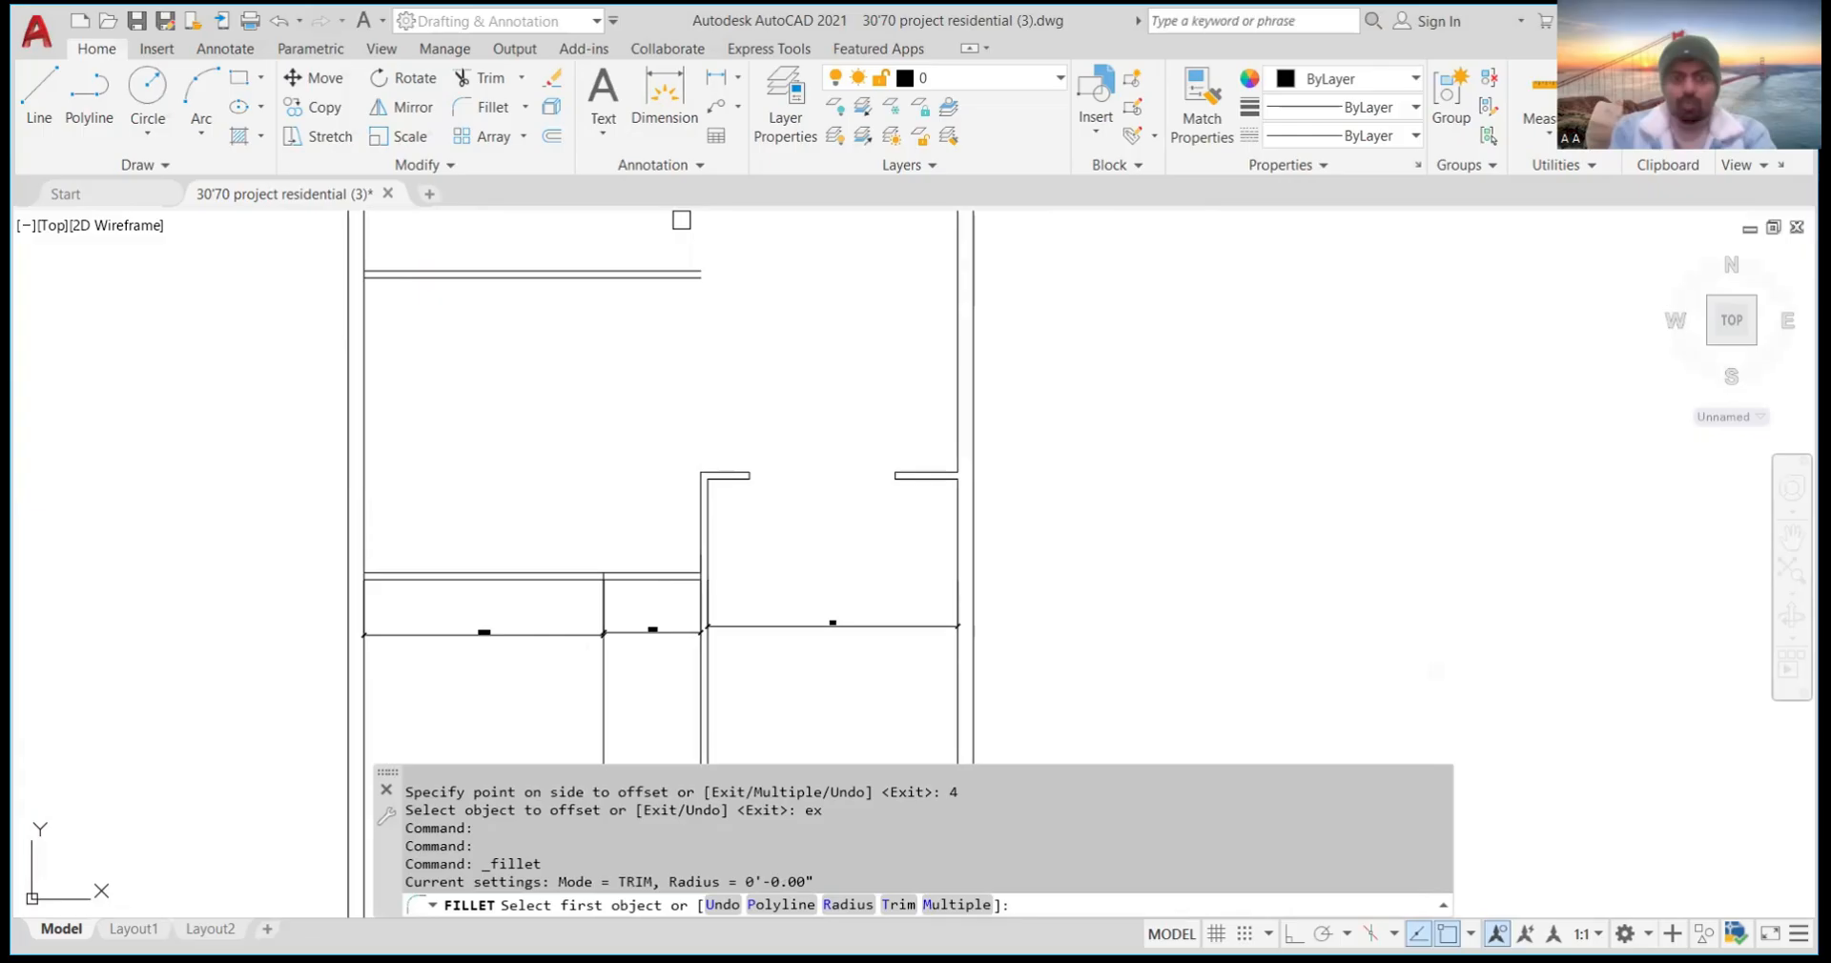
pyautogui.click(681, 276)
pyautogui.click(701, 525)
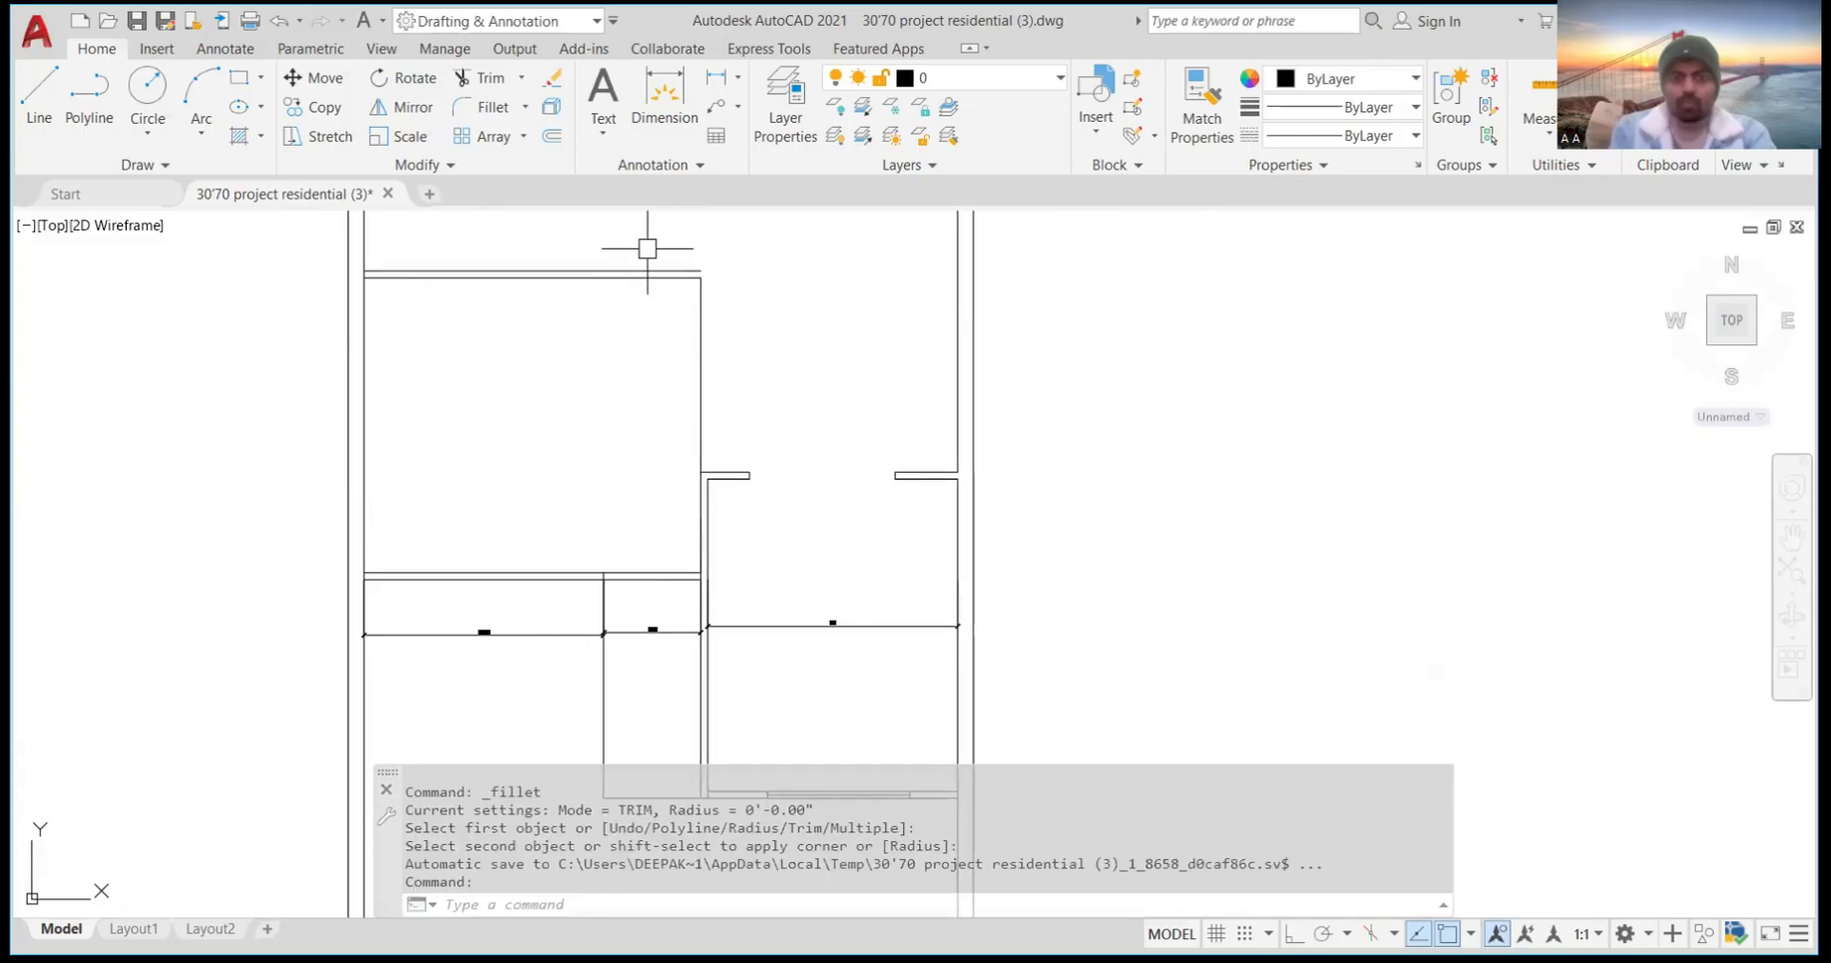
pyautogui.click(511, 109)
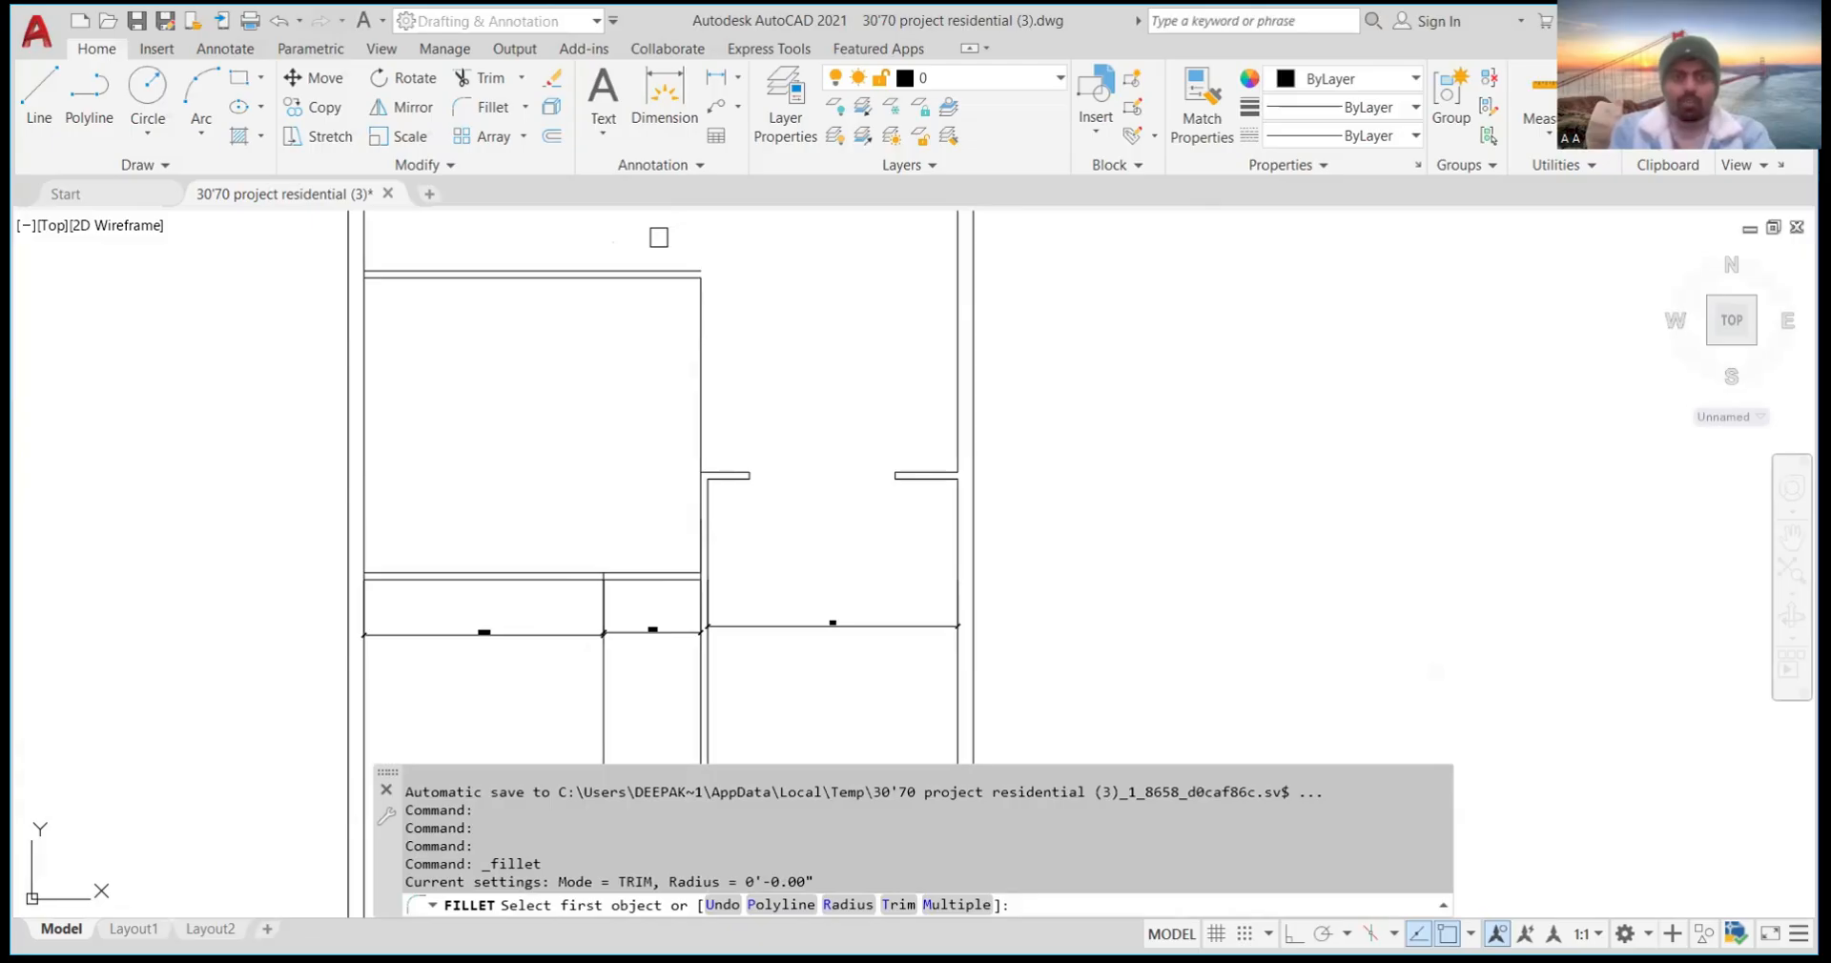
pyautogui.click(664, 271)
pyautogui.click(708, 496)
pyautogui.scroll(2, 704, 468)
pyautogui.scroll(-2, 751, 418)
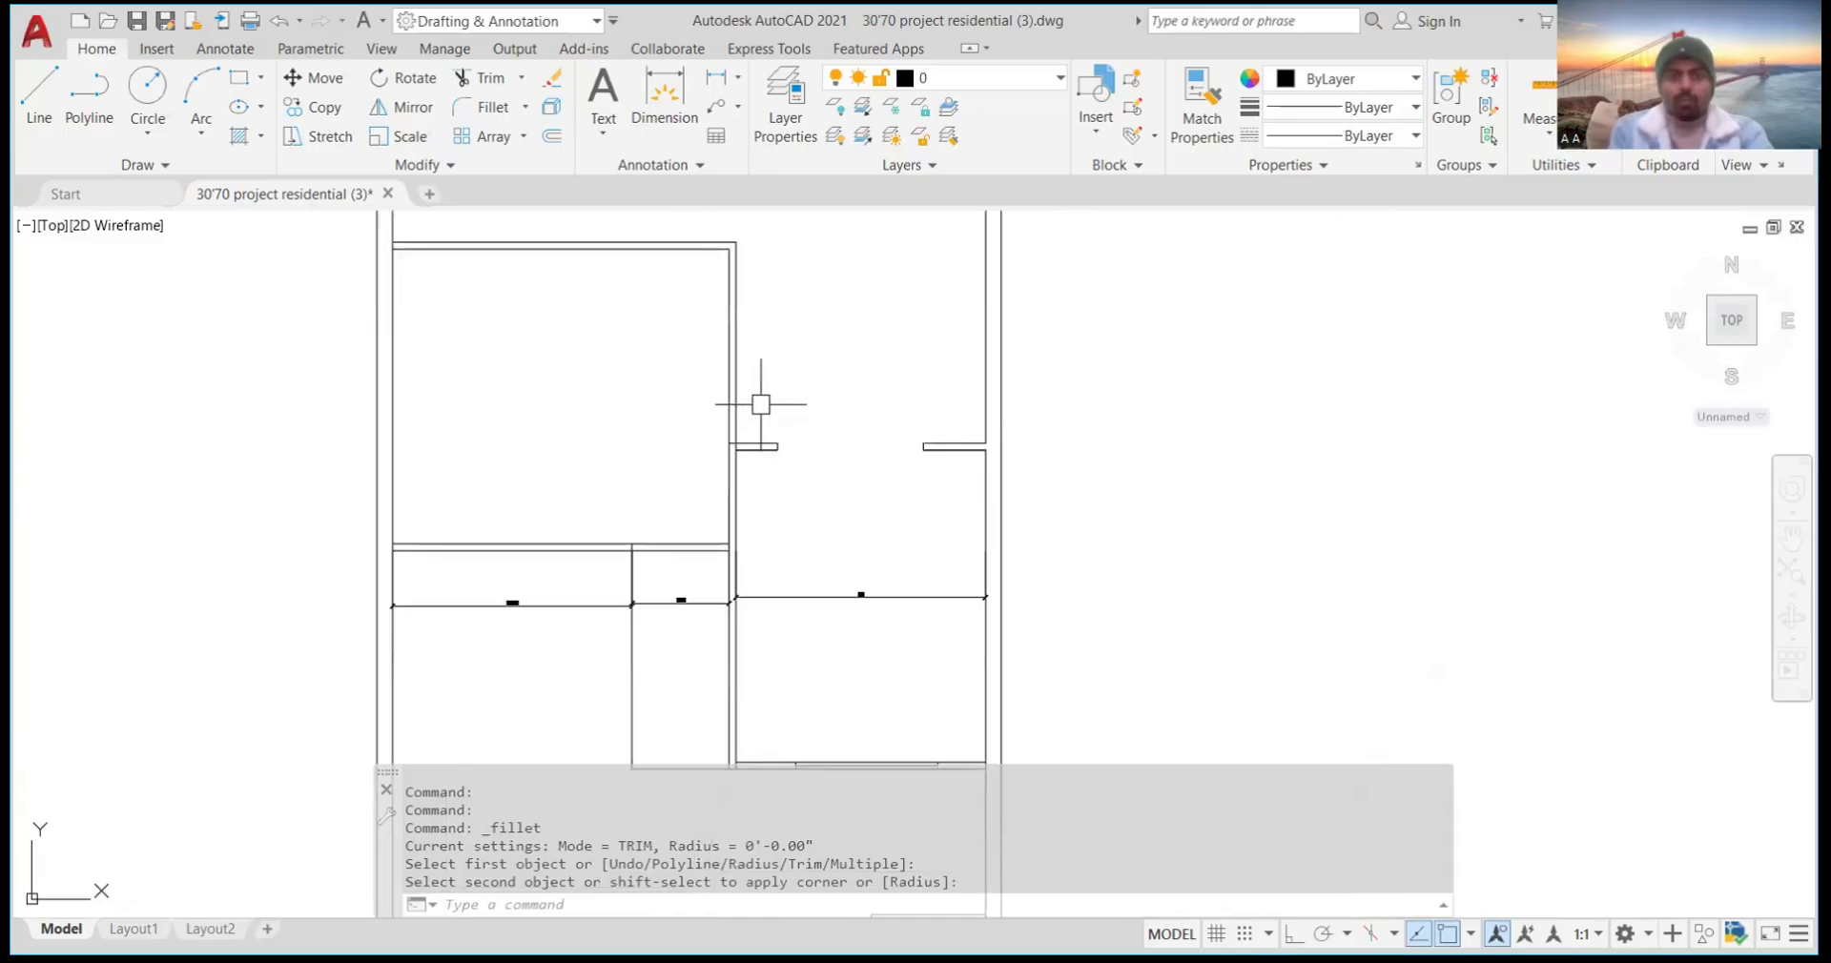
# Dimension the kitchen's length between its upper and lower walls in the partly drawn plan
pyautogui.scroll(-2, 761, 405)
pyautogui.scroll(-6, 683, 327)
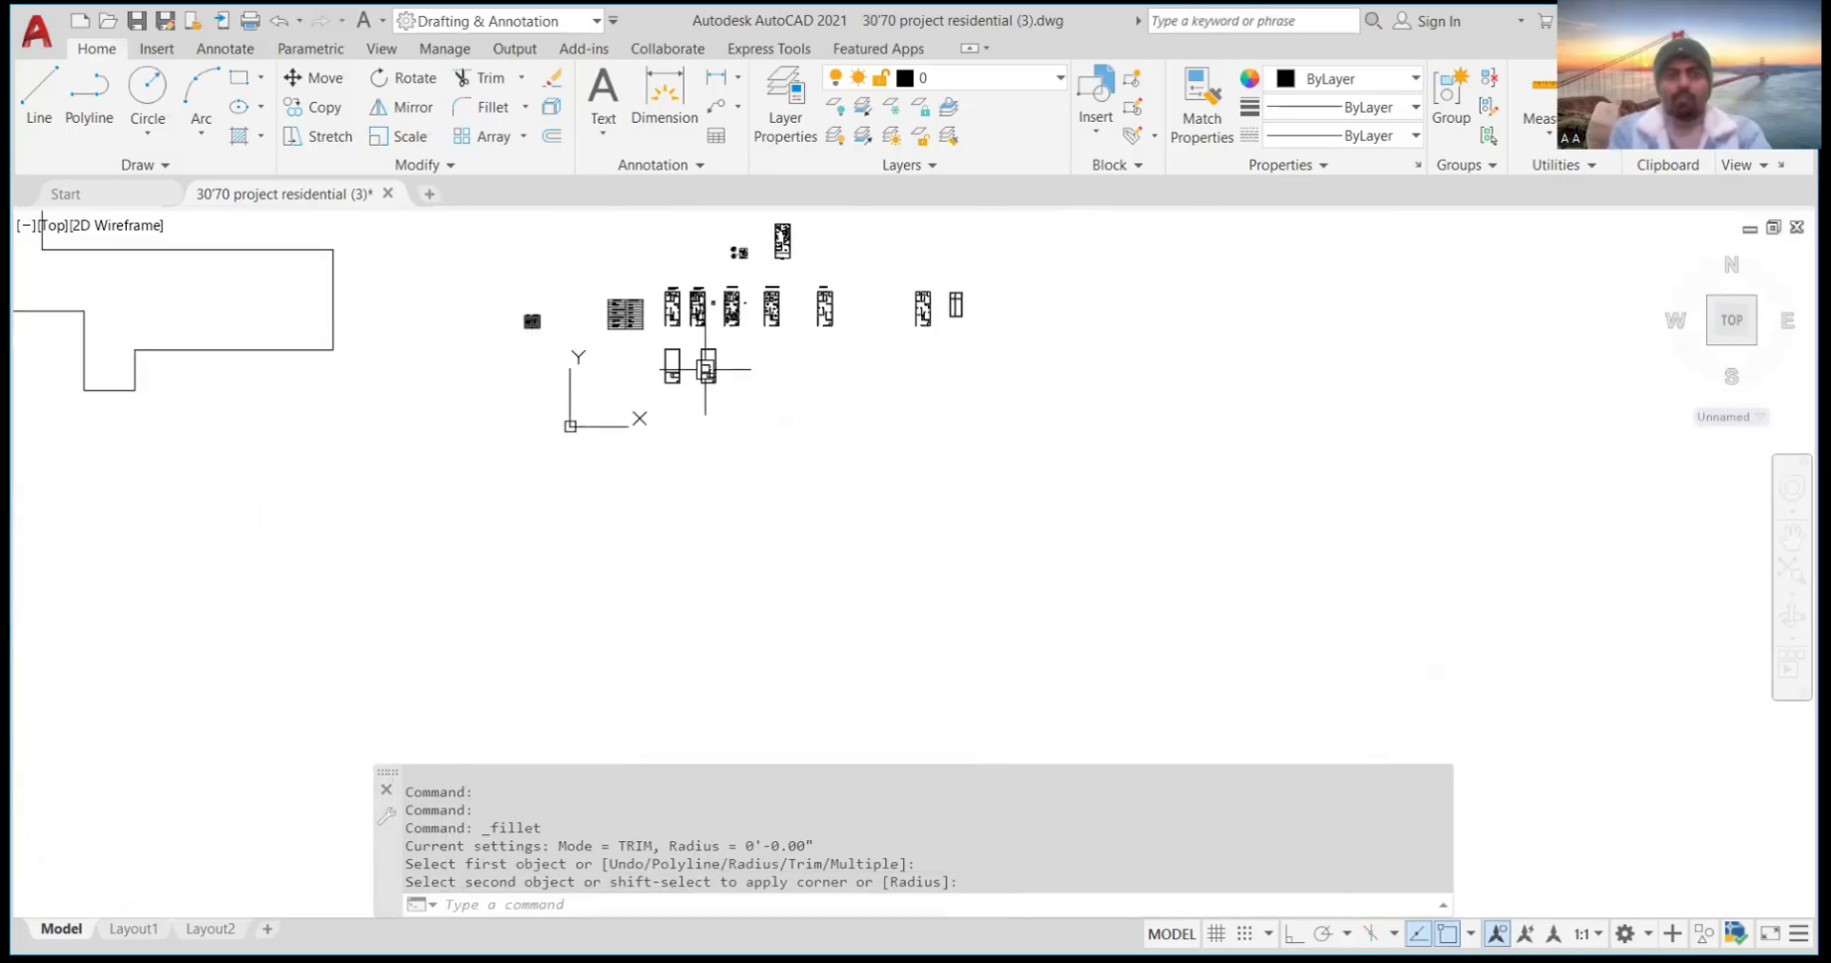
pyautogui.scroll(8, 705, 364)
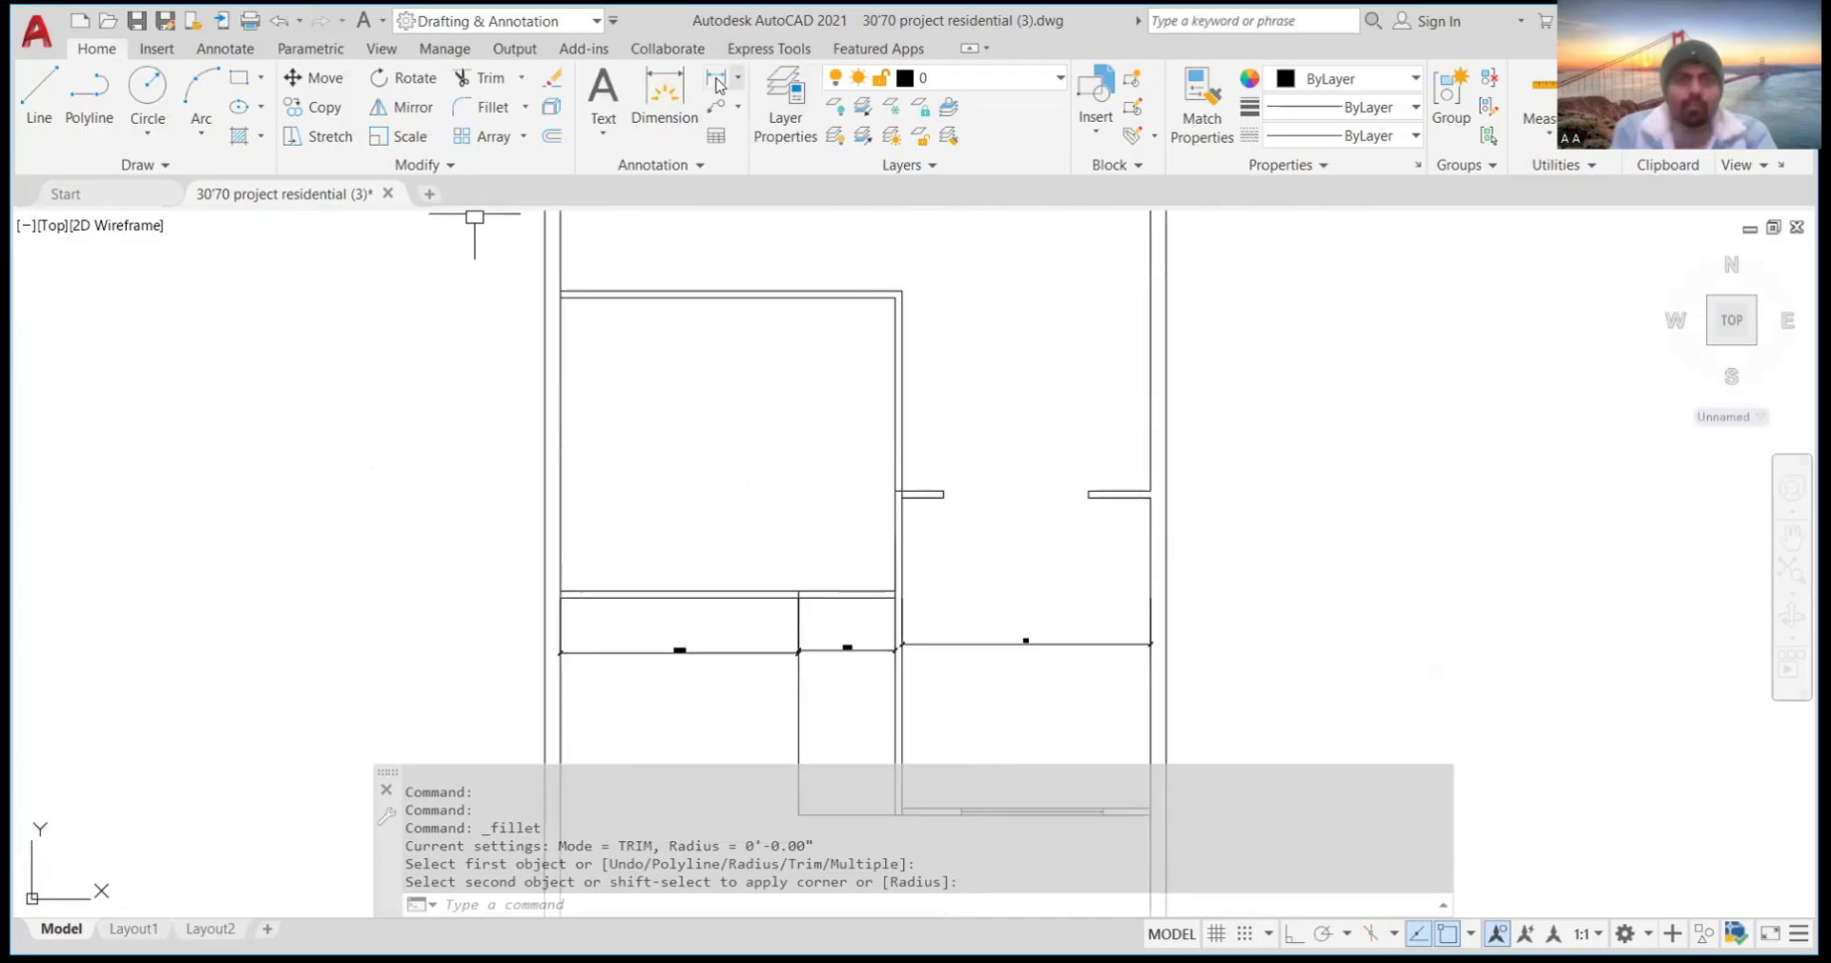
pyautogui.click(657, 107)
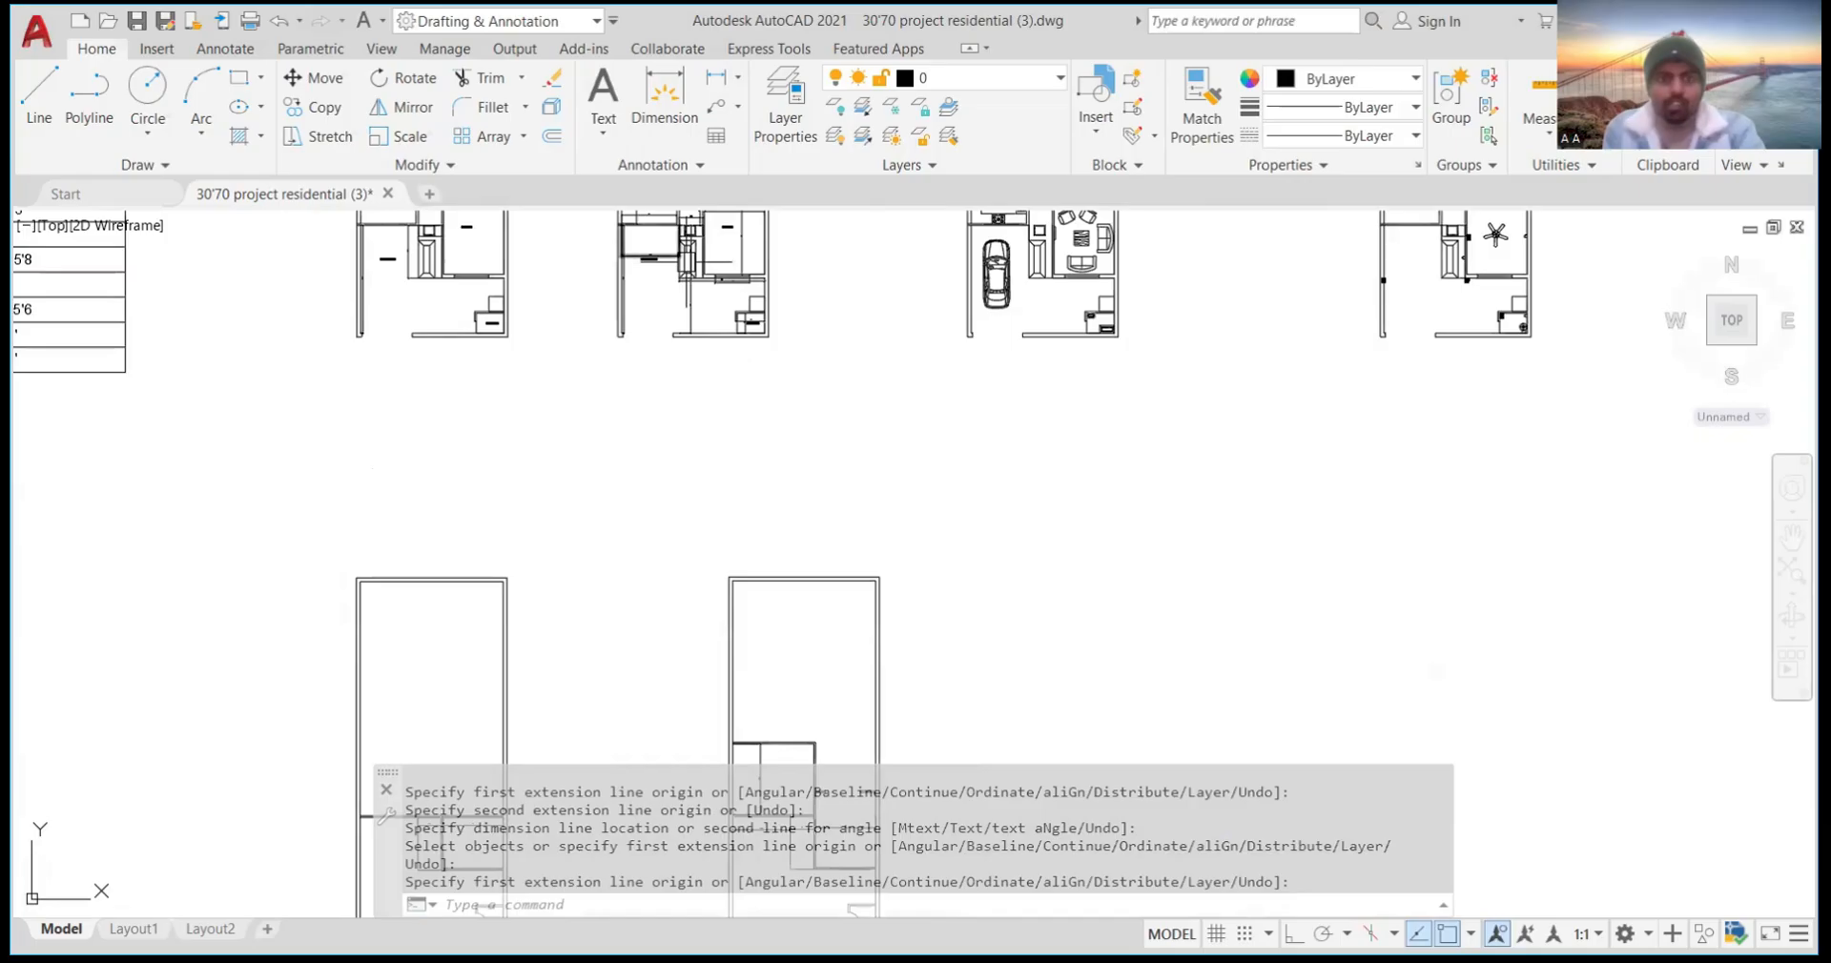
# Check the kitchen's width dimension in the dimensioned reference plan against the newly drawn kitchen
pyautogui.scroll(-5, 715, 348)
pyautogui.scroll(7, 715, 347)
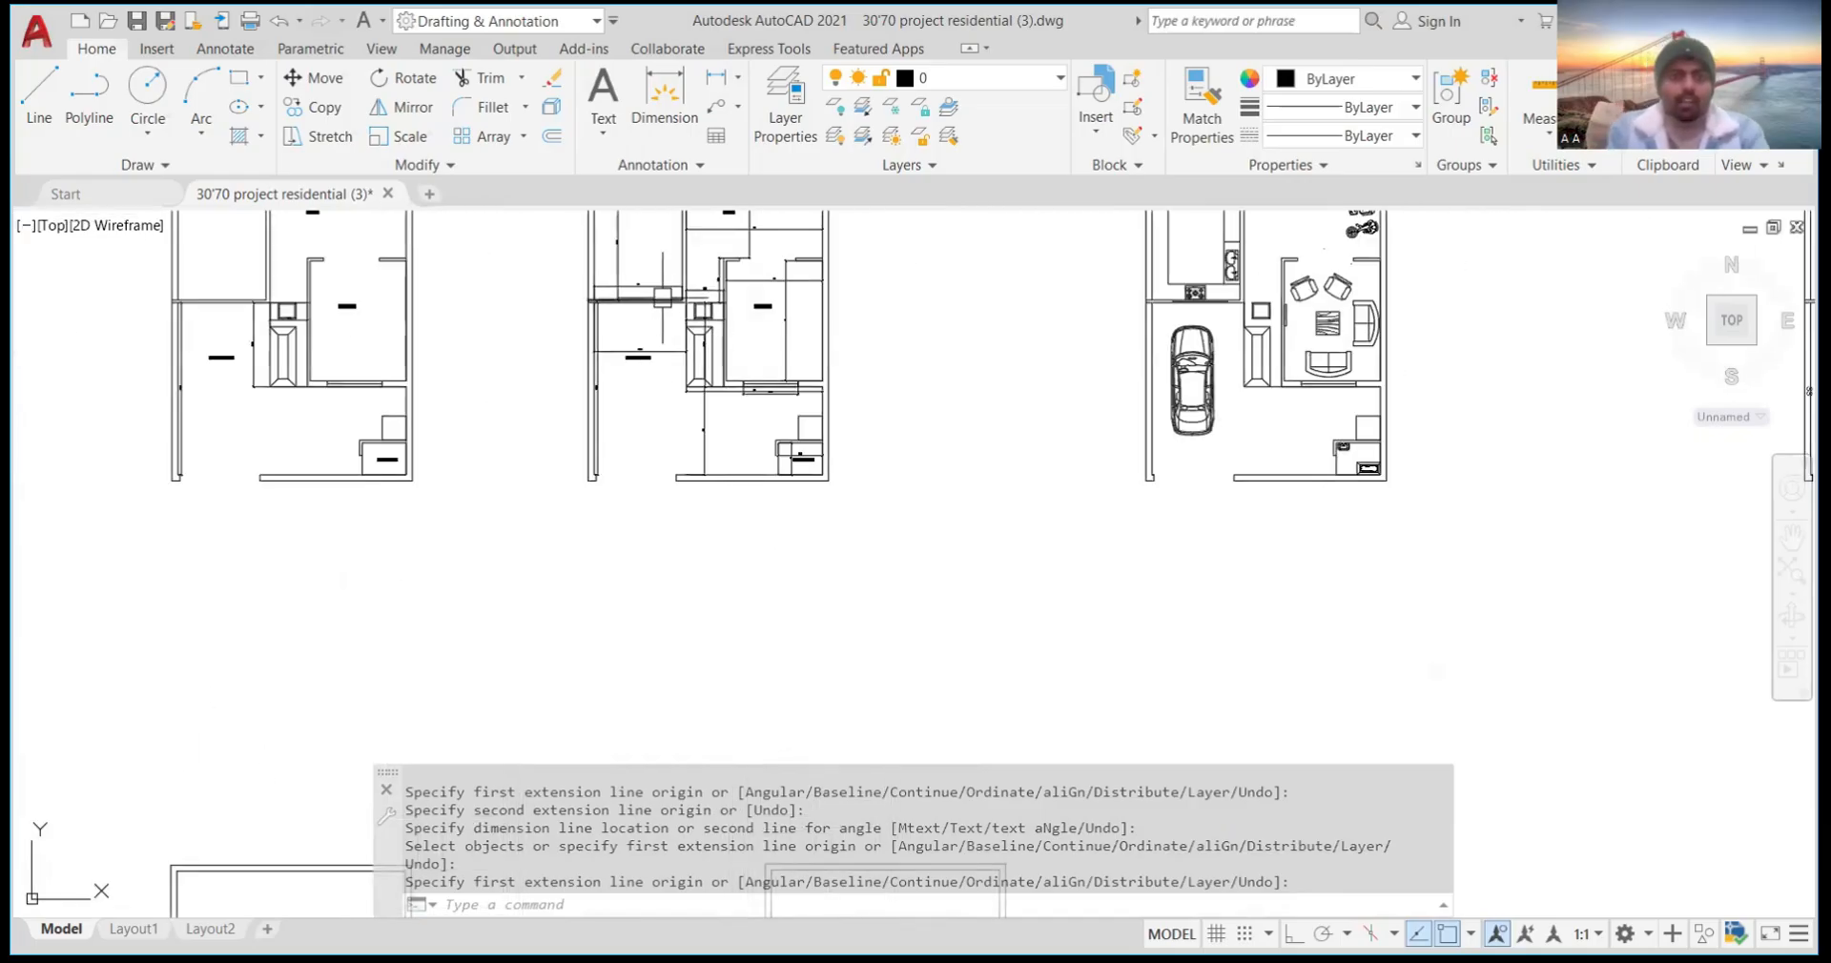
pyautogui.scroll(-2, 662, 298)
pyautogui.scroll(7, 649, 295)
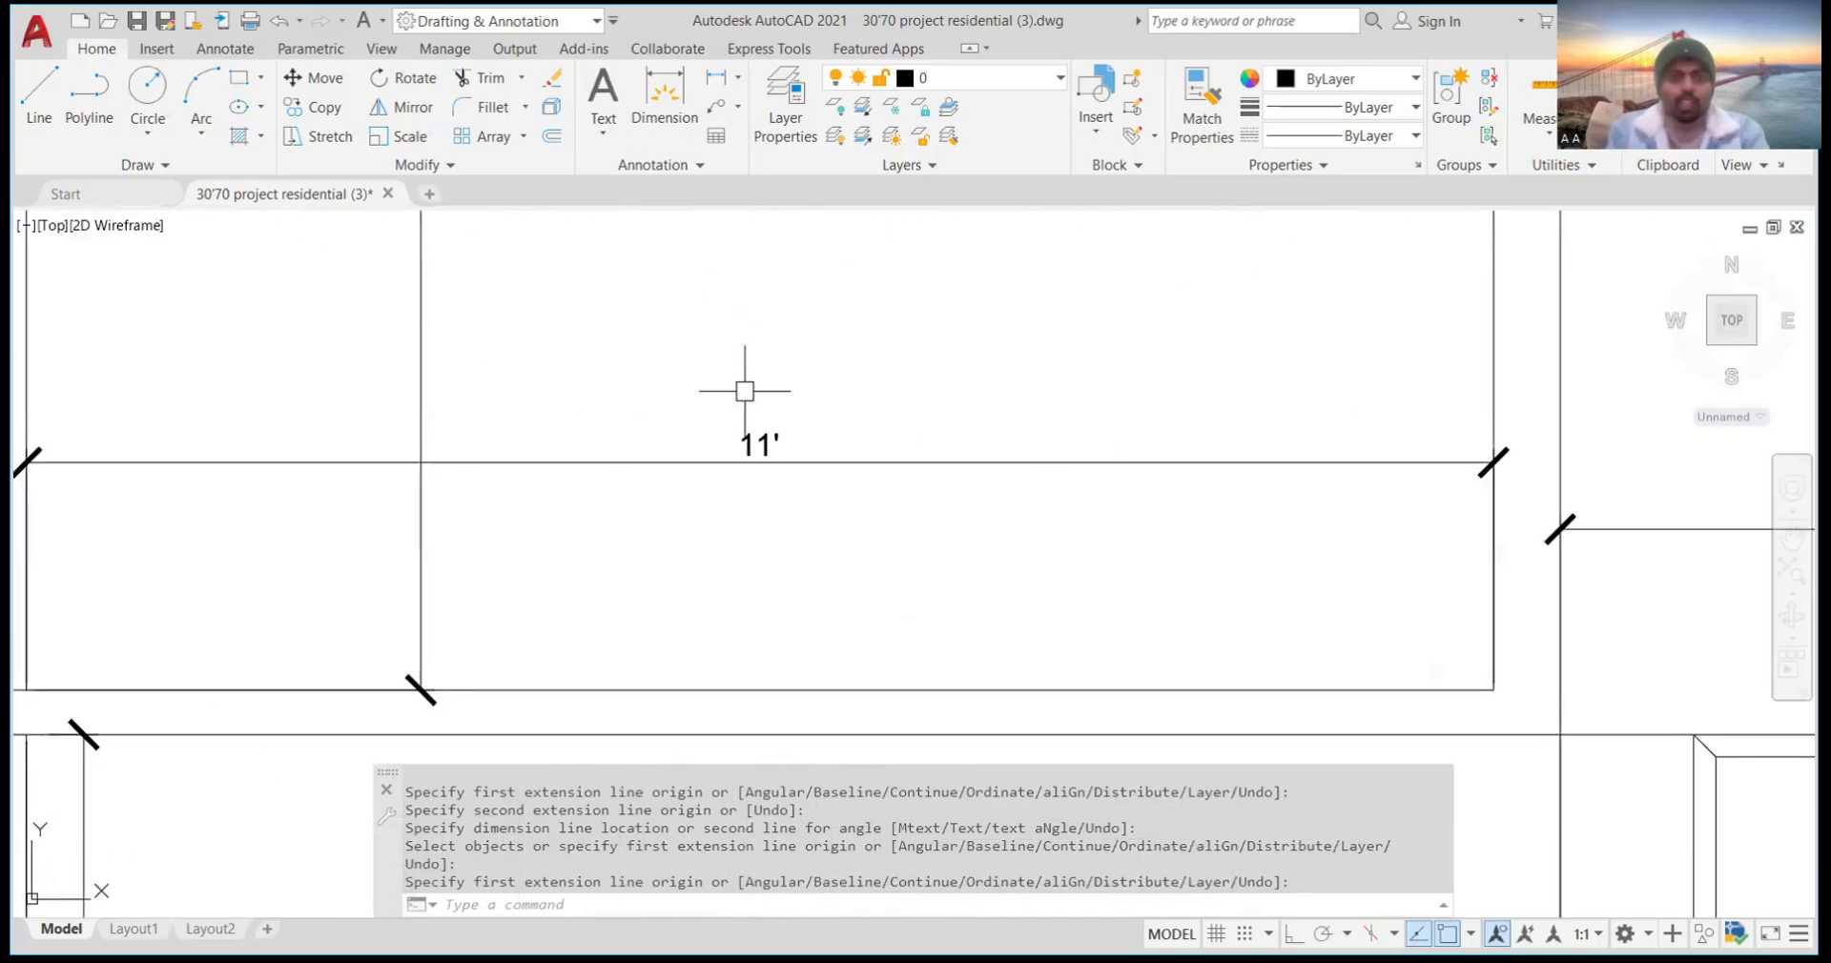
pyautogui.scroll(-5, 771, 424)
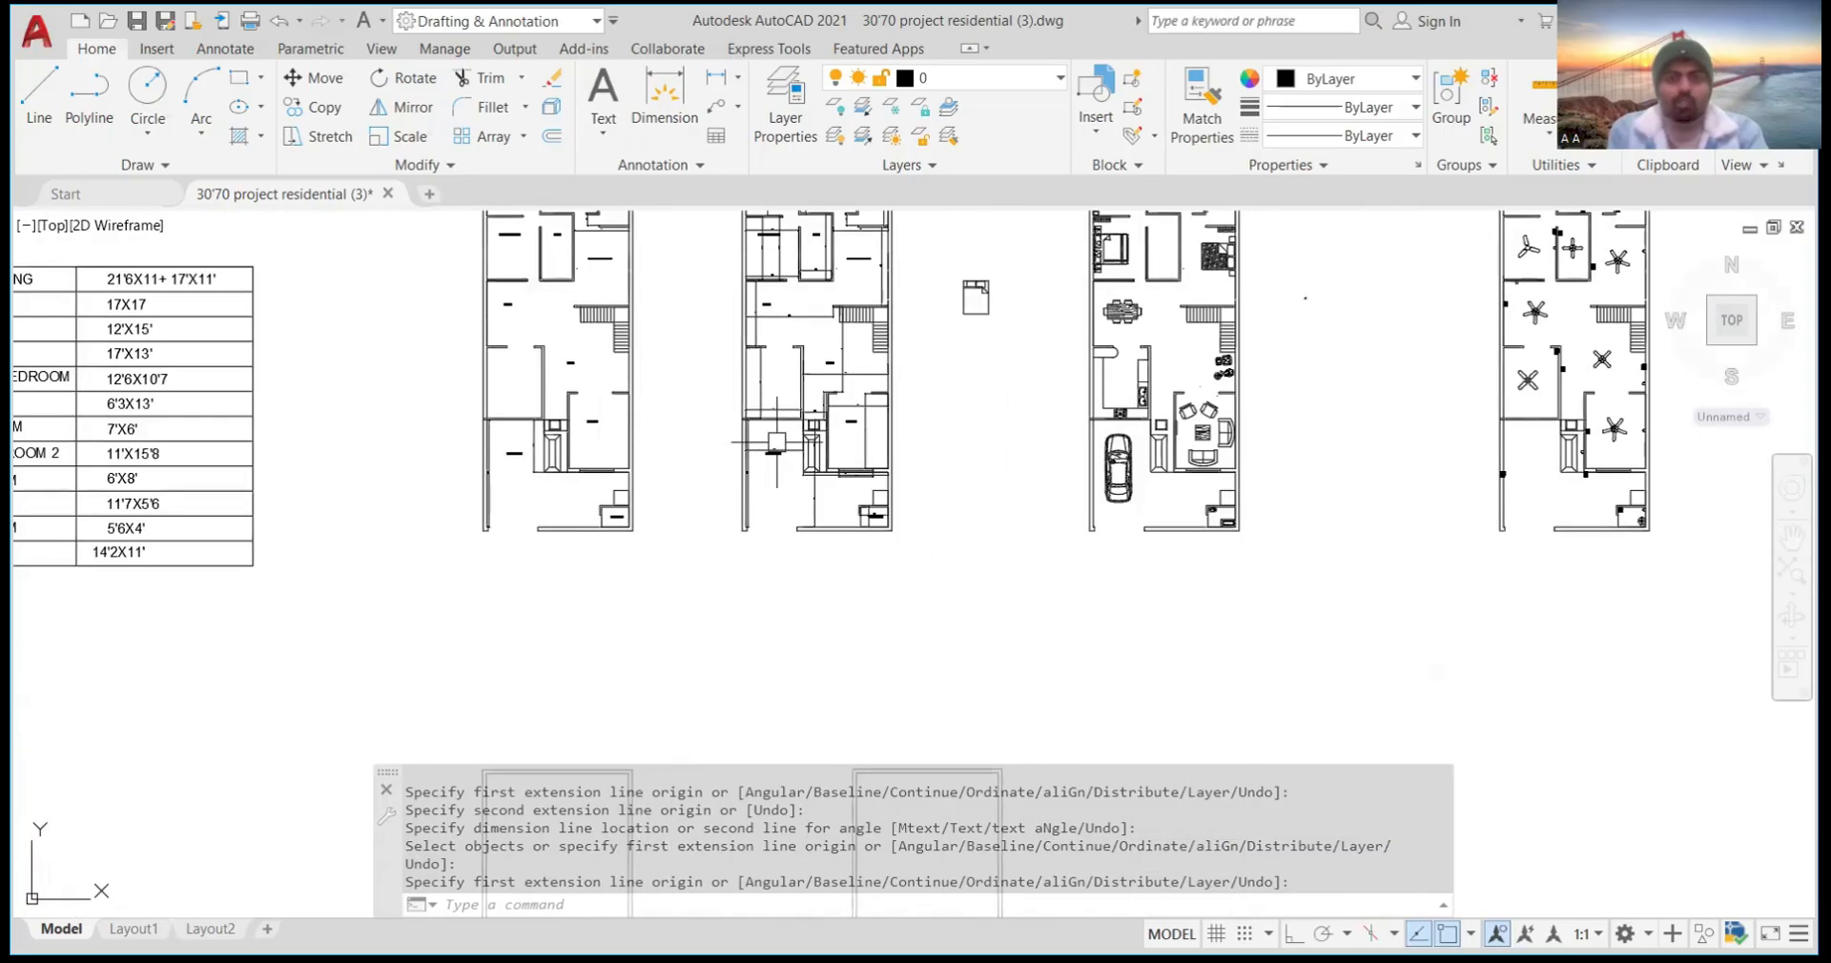
pyautogui.scroll(-4, 820, 506)
pyautogui.scroll(7, 830, 572)
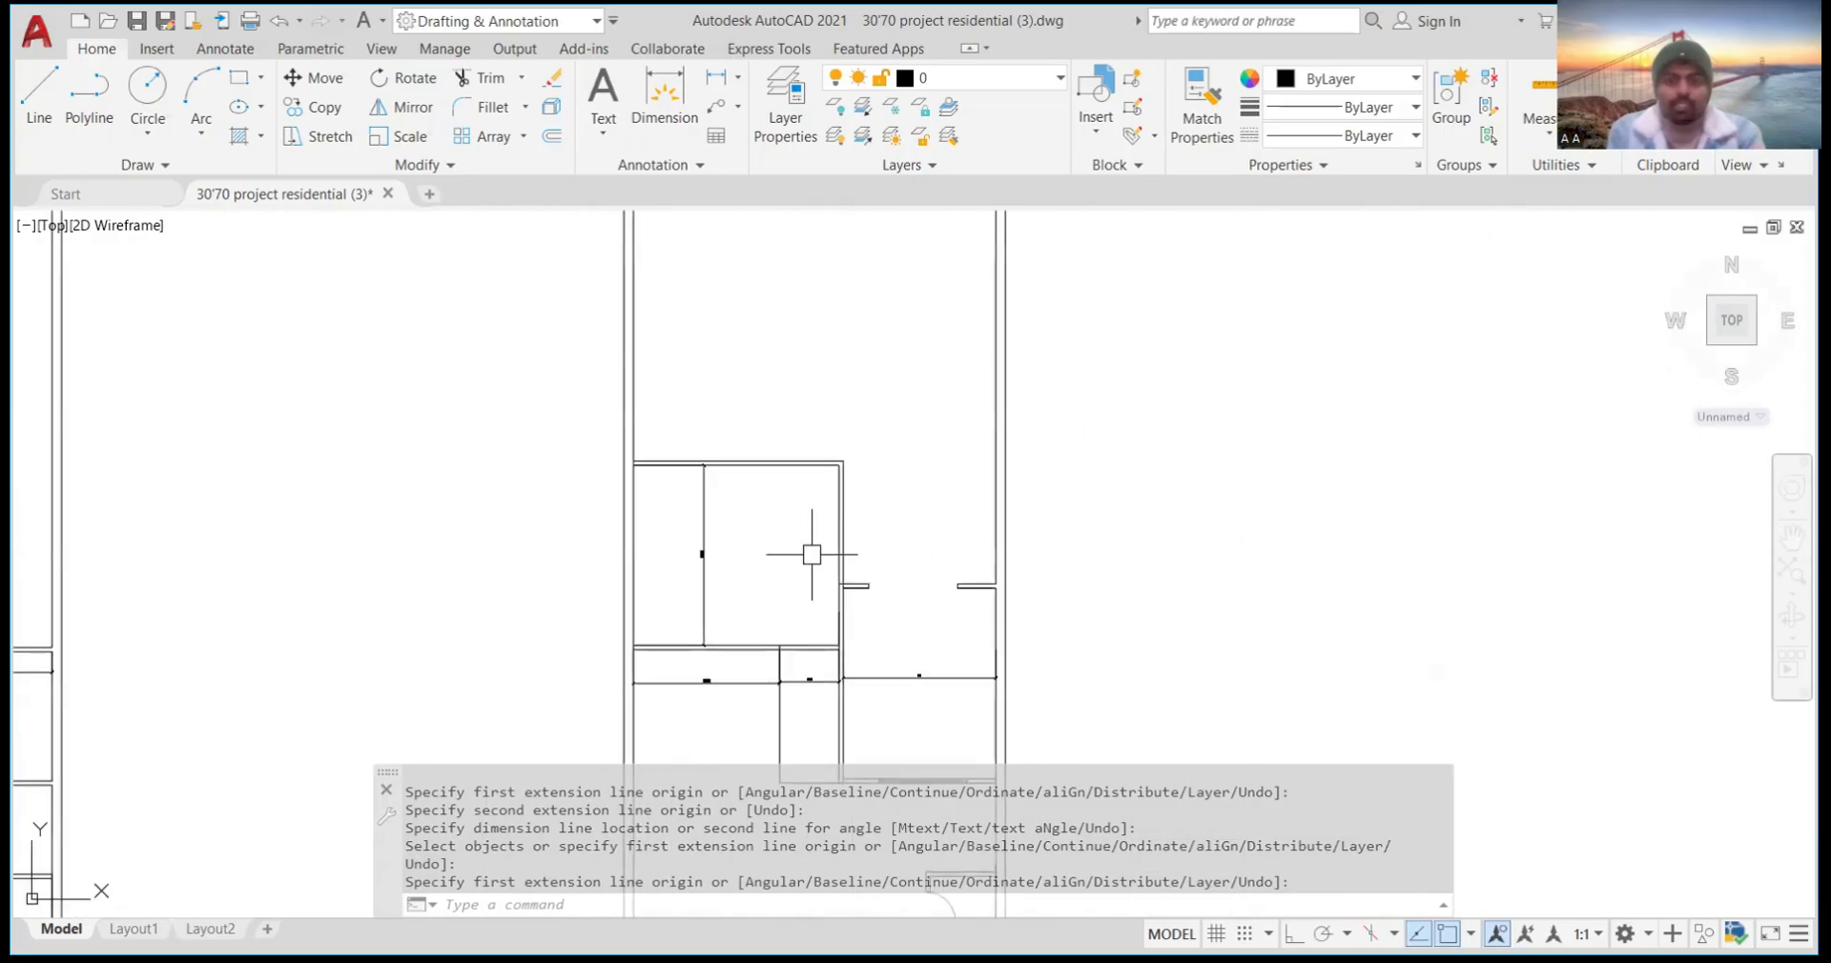
pyautogui.scroll(7, 695, 629)
pyautogui.scroll(-7, 785, 510)
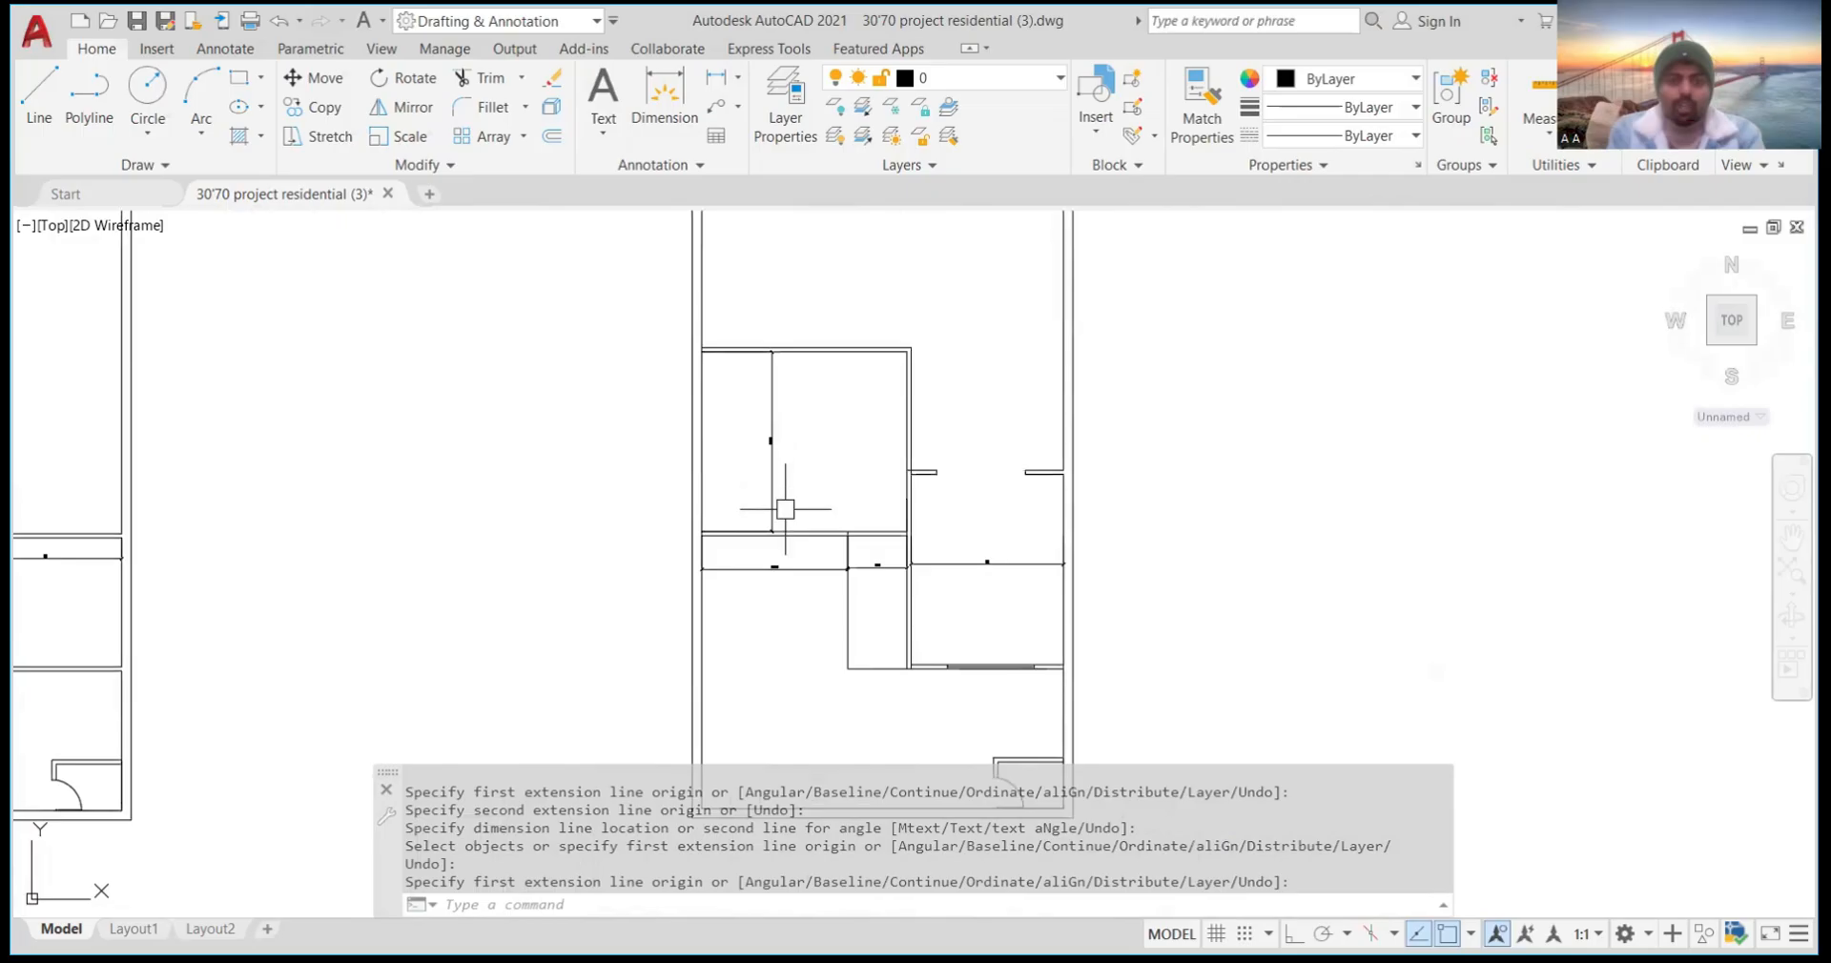
pyautogui.click(673, 87)
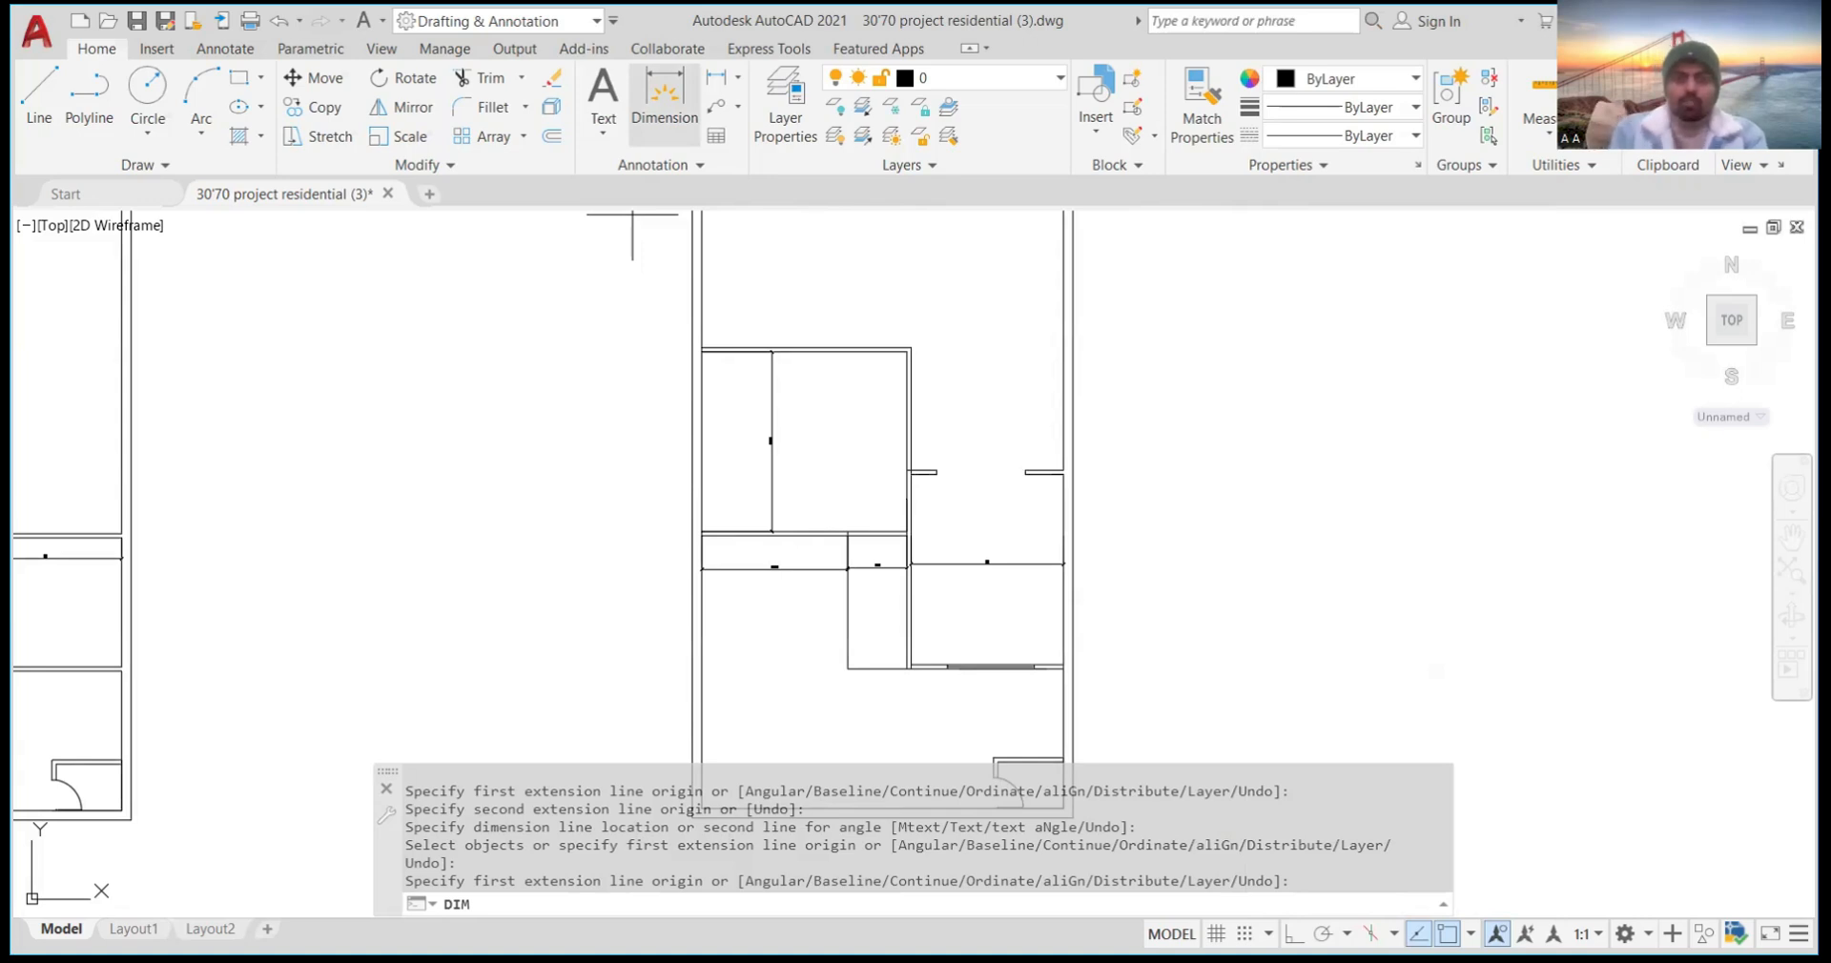
pyautogui.press('Return')
pyautogui.press('Return')
pyautogui.scroll(5, 820, 562)
pyautogui.scroll(-4, 841, 520)
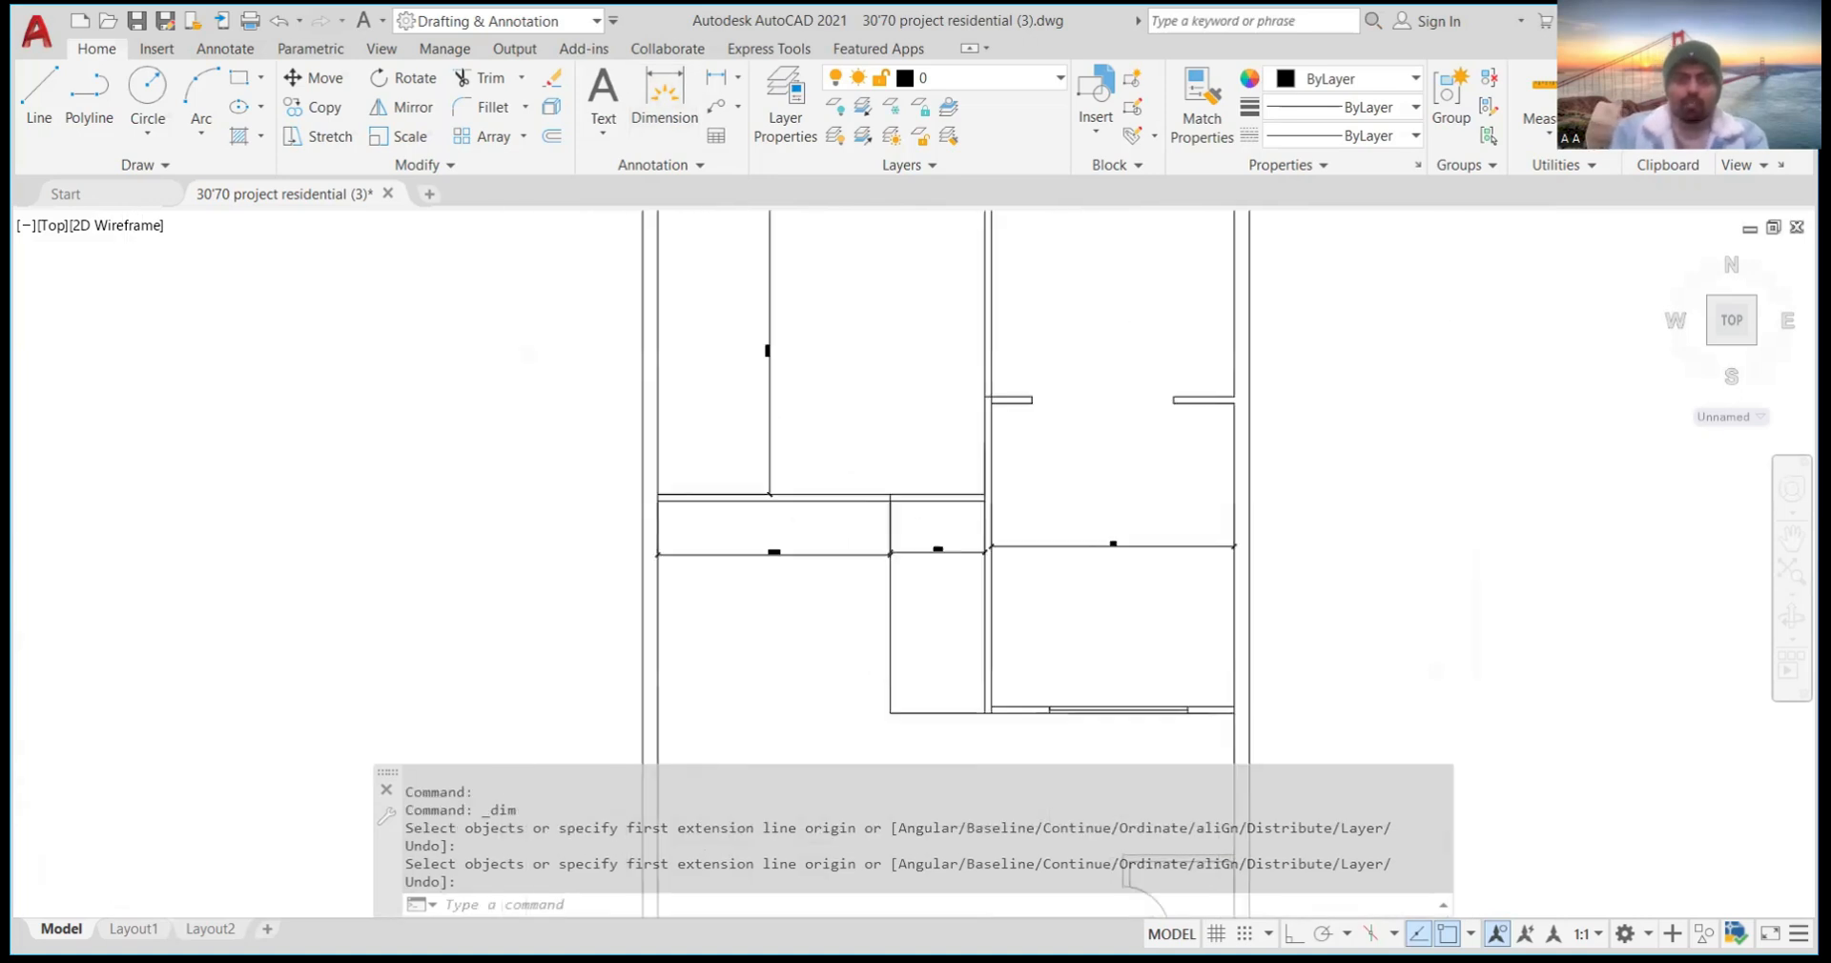
pyautogui.scroll(4, 858, 511)
pyautogui.scroll(-3, 863, 507)
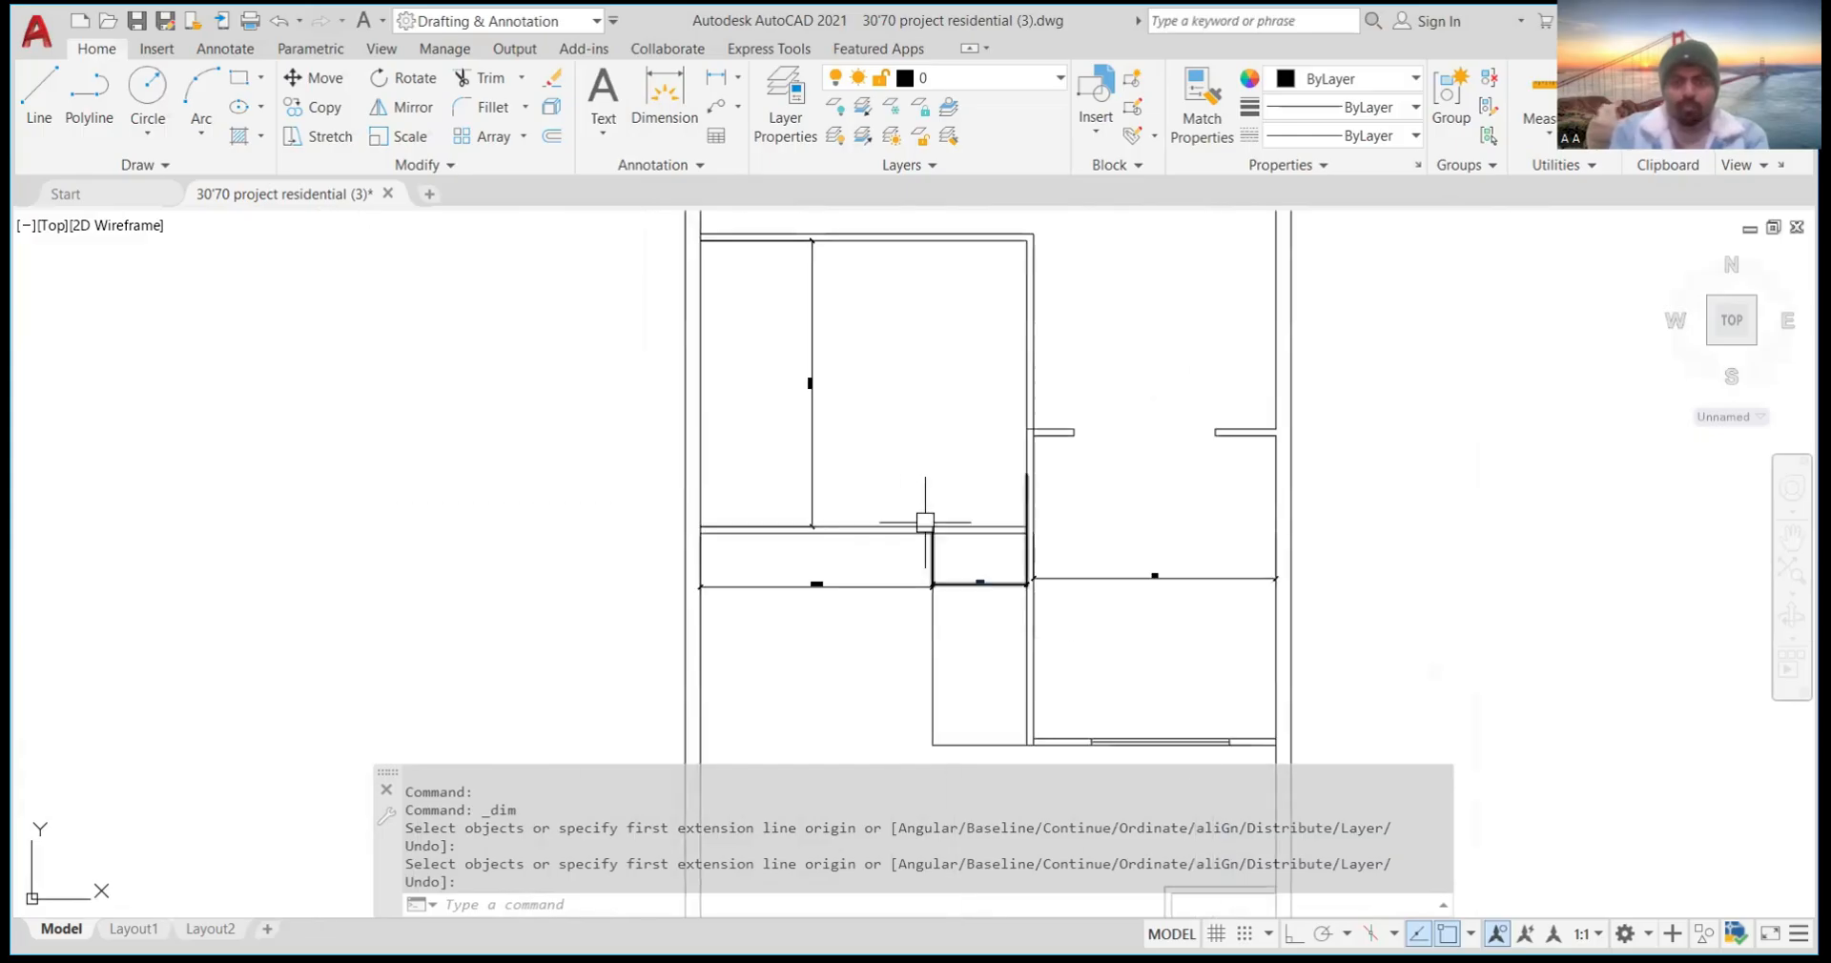
pyautogui.scroll(-4, 992, 417)
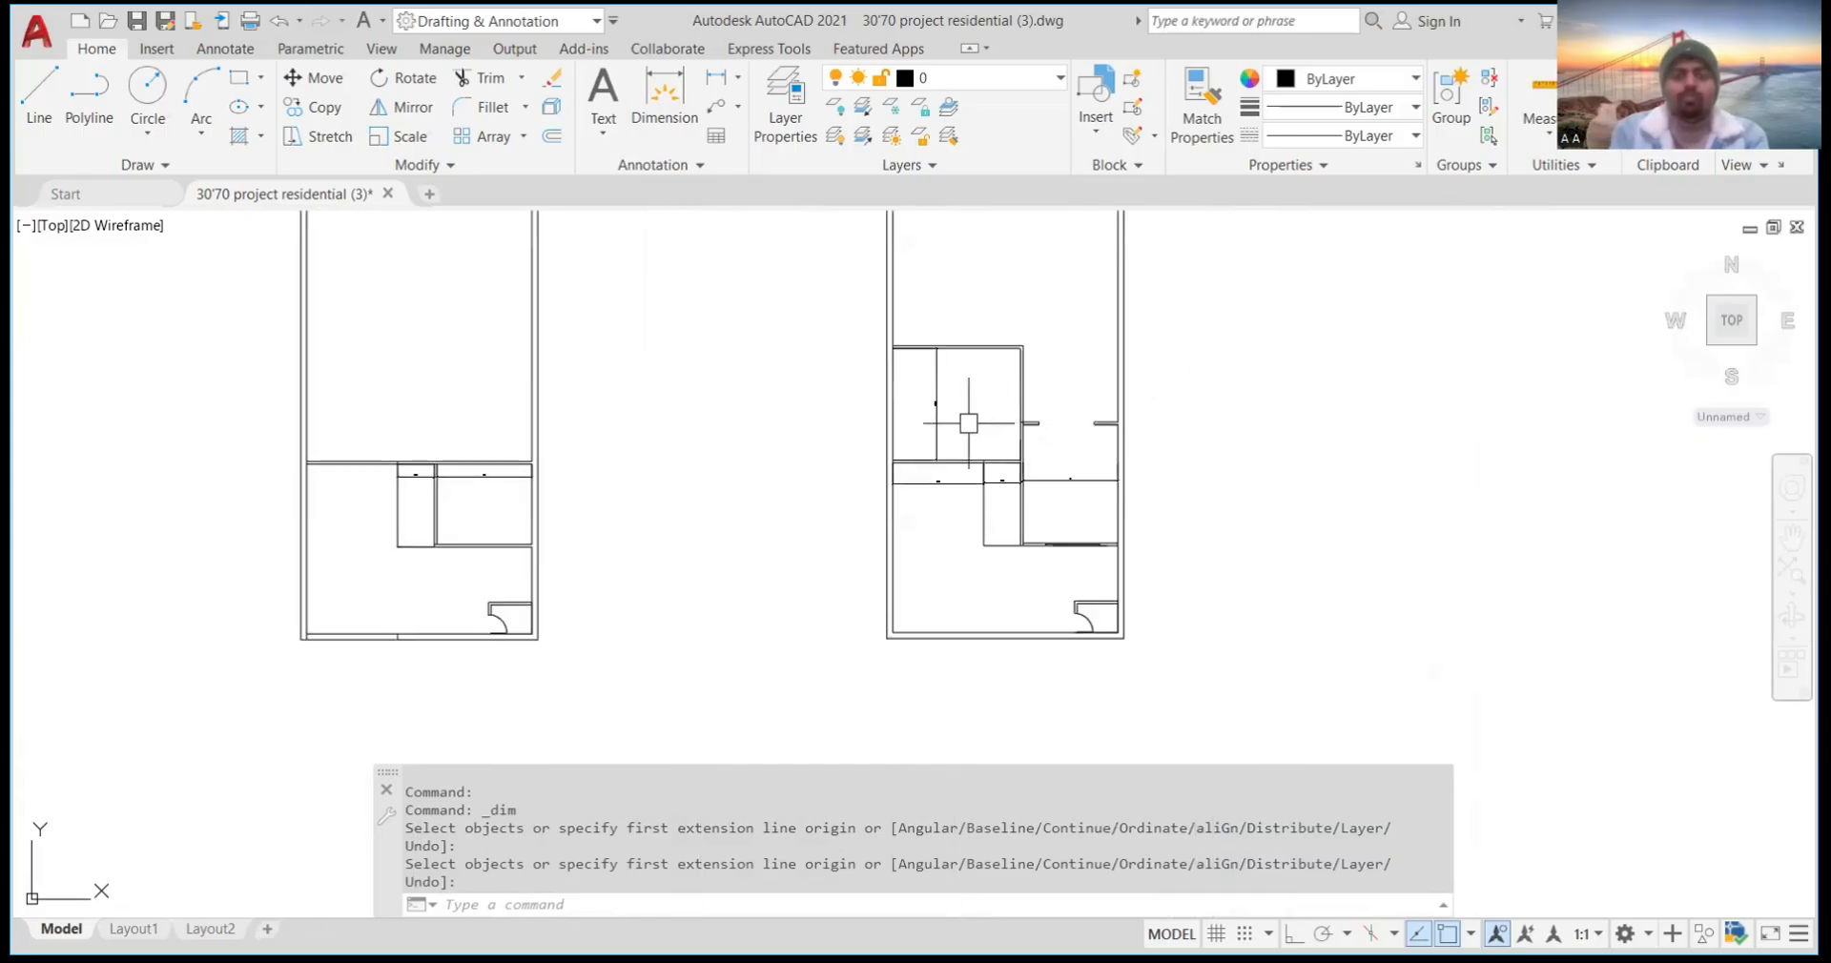
pyautogui.scroll(2, 961, 416)
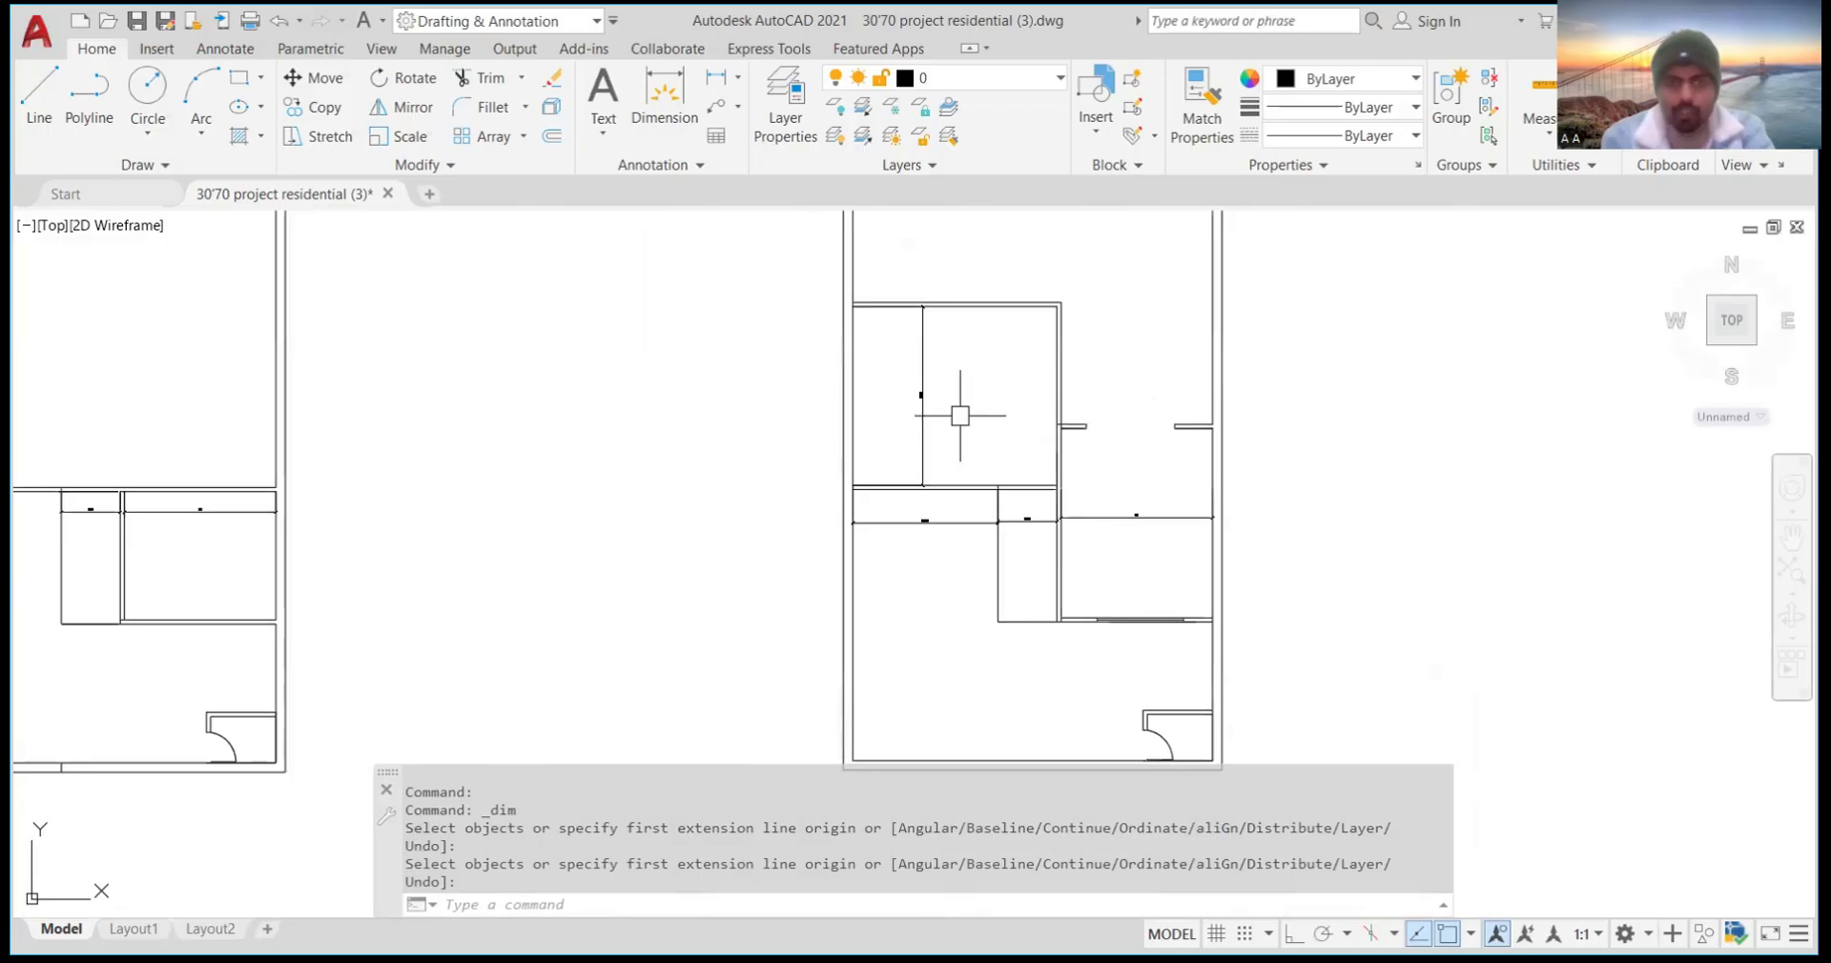
pyautogui.write('o')
pyautogui.press('Return')
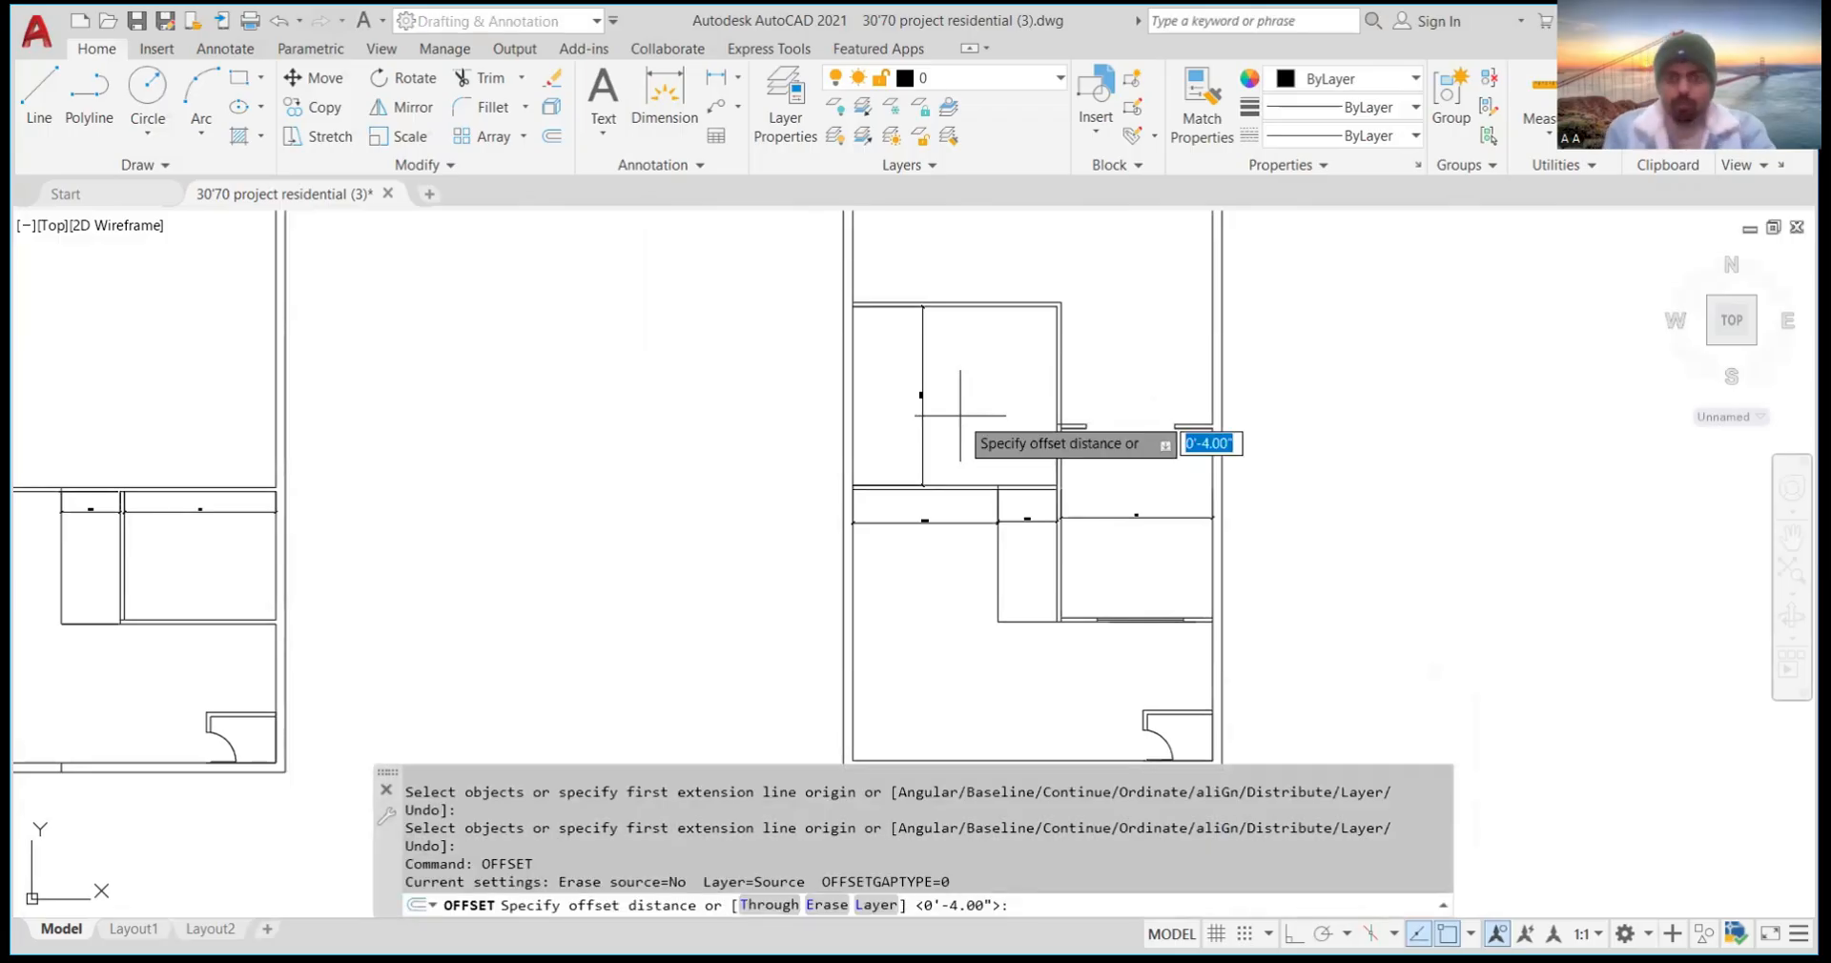
pyautogui.press('Return')
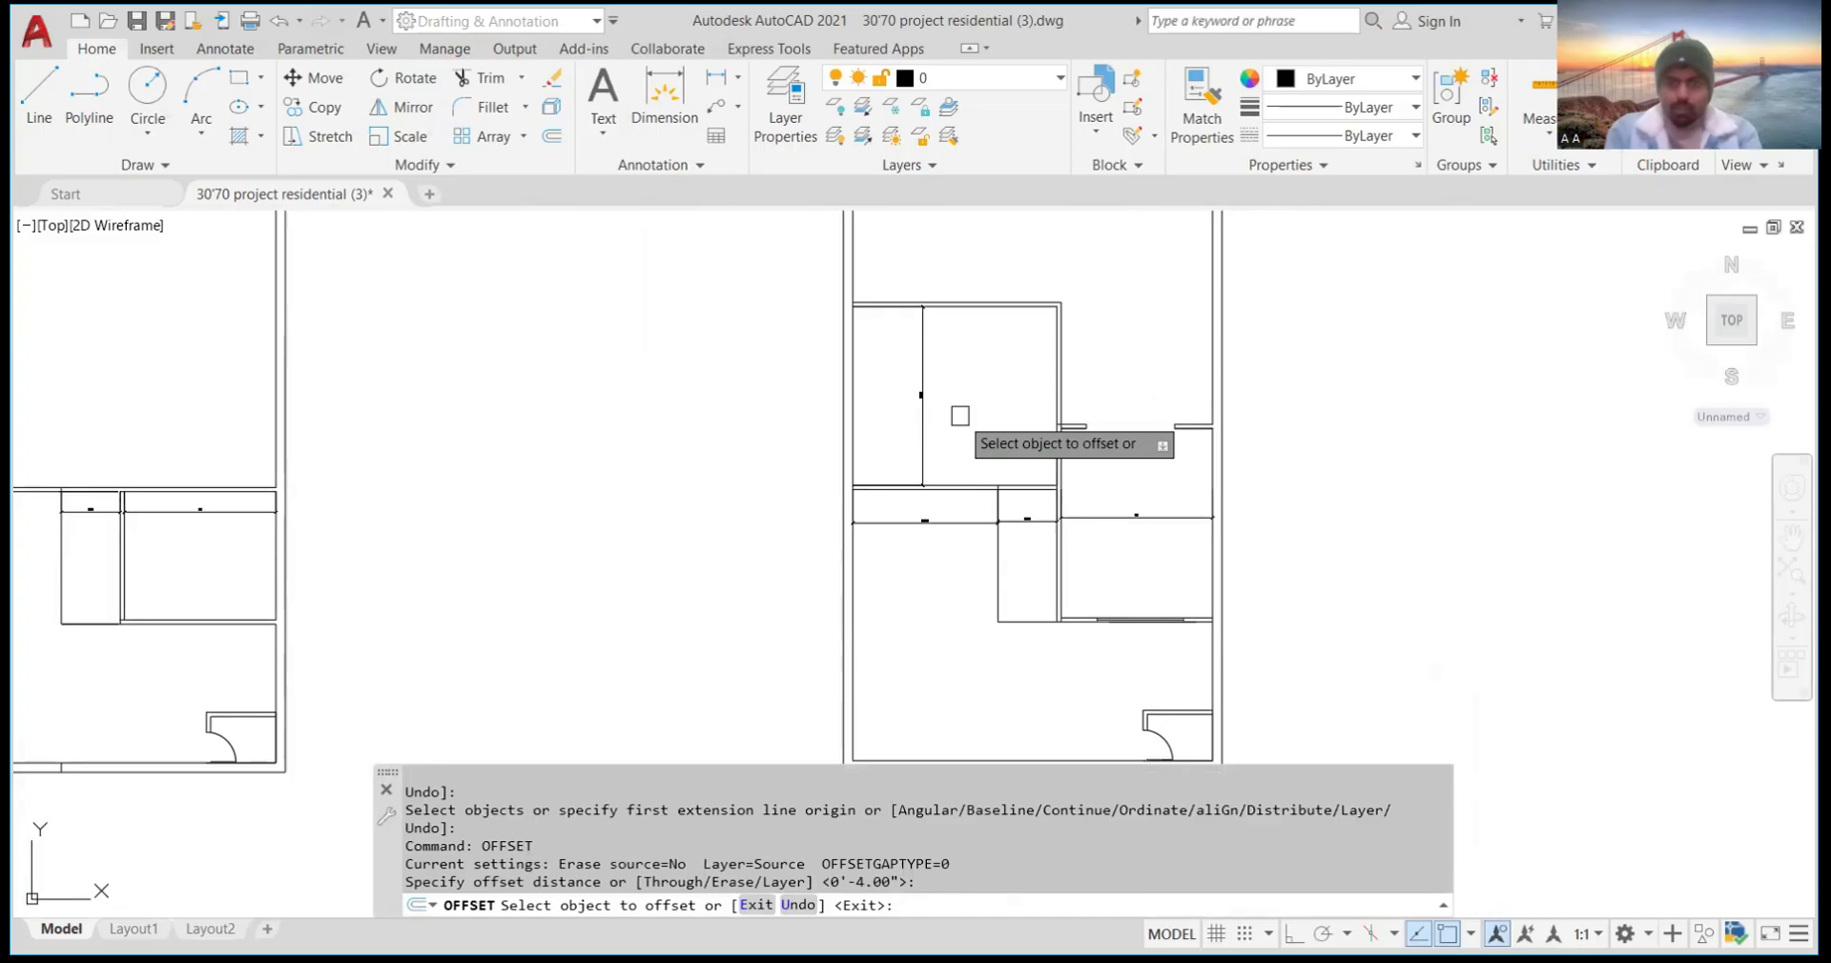
pyautogui.press('Return')
pyautogui.scroll(2, 1011, 620)
pyautogui.scroll(-6, 1002, 627)
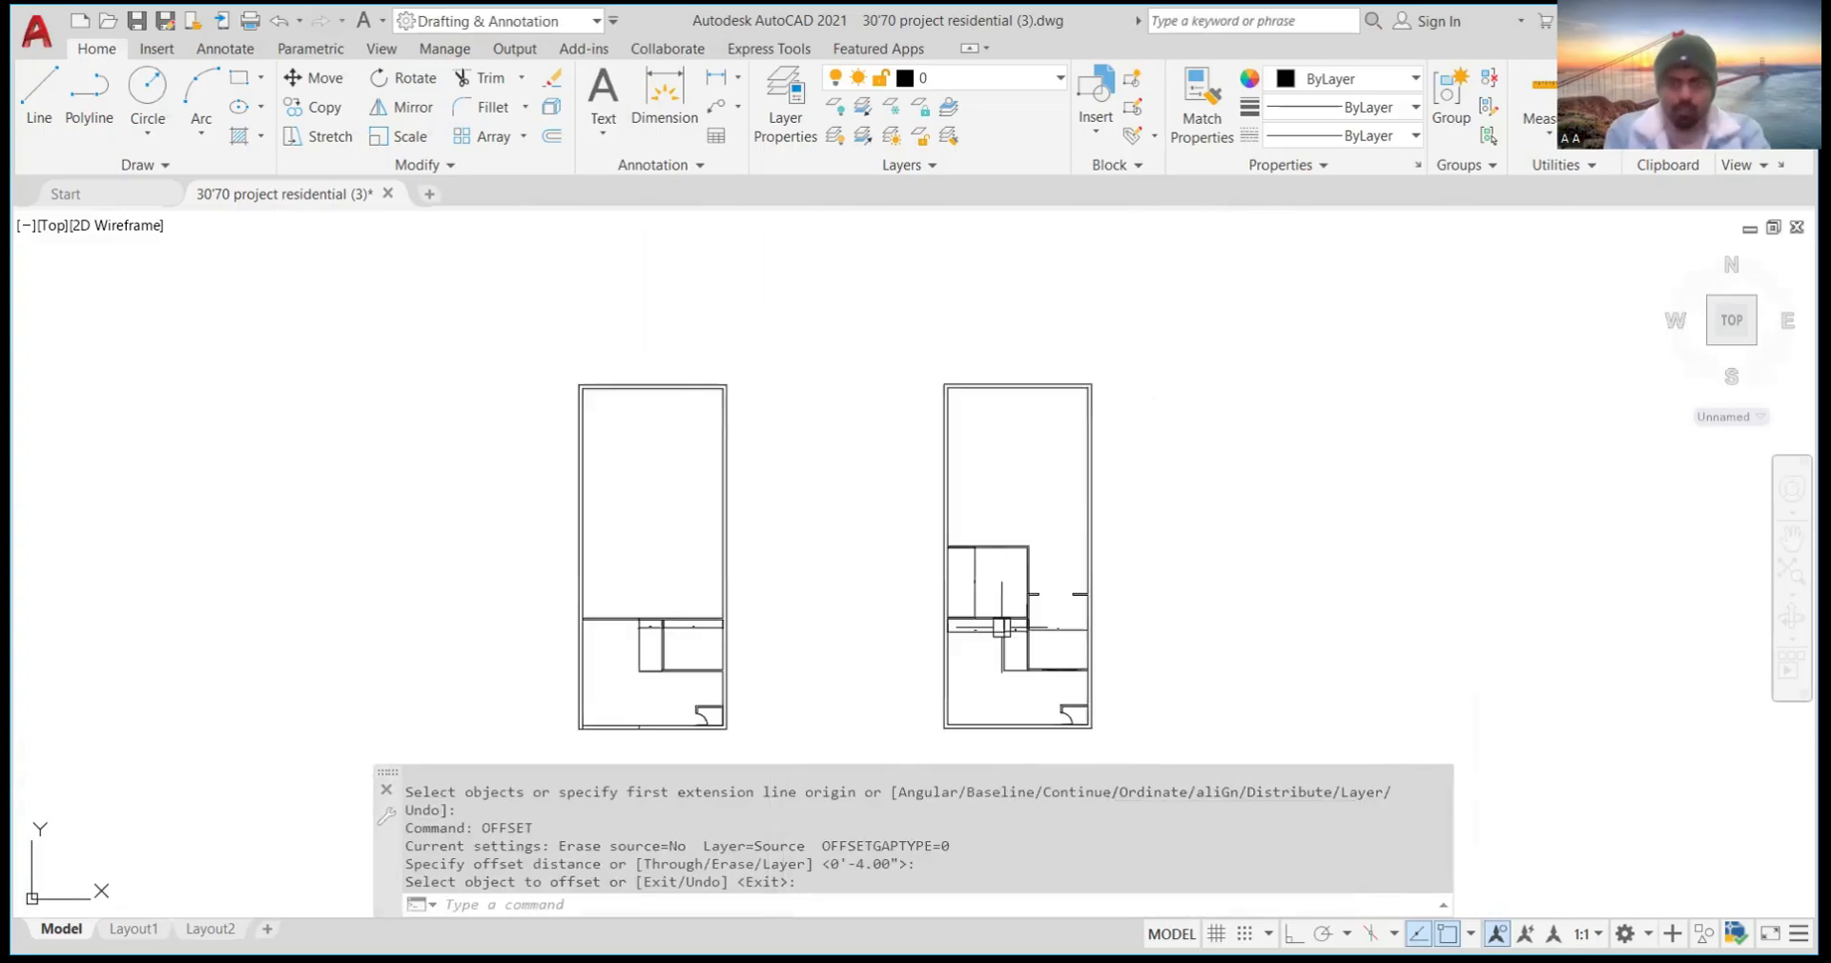
# Check the kitchen, car parking and passage width dimensions in the dimensioned reference plan against the new plan
pyautogui.scroll(-2, 1002, 628)
pyautogui.scroll(4, 973, 240)
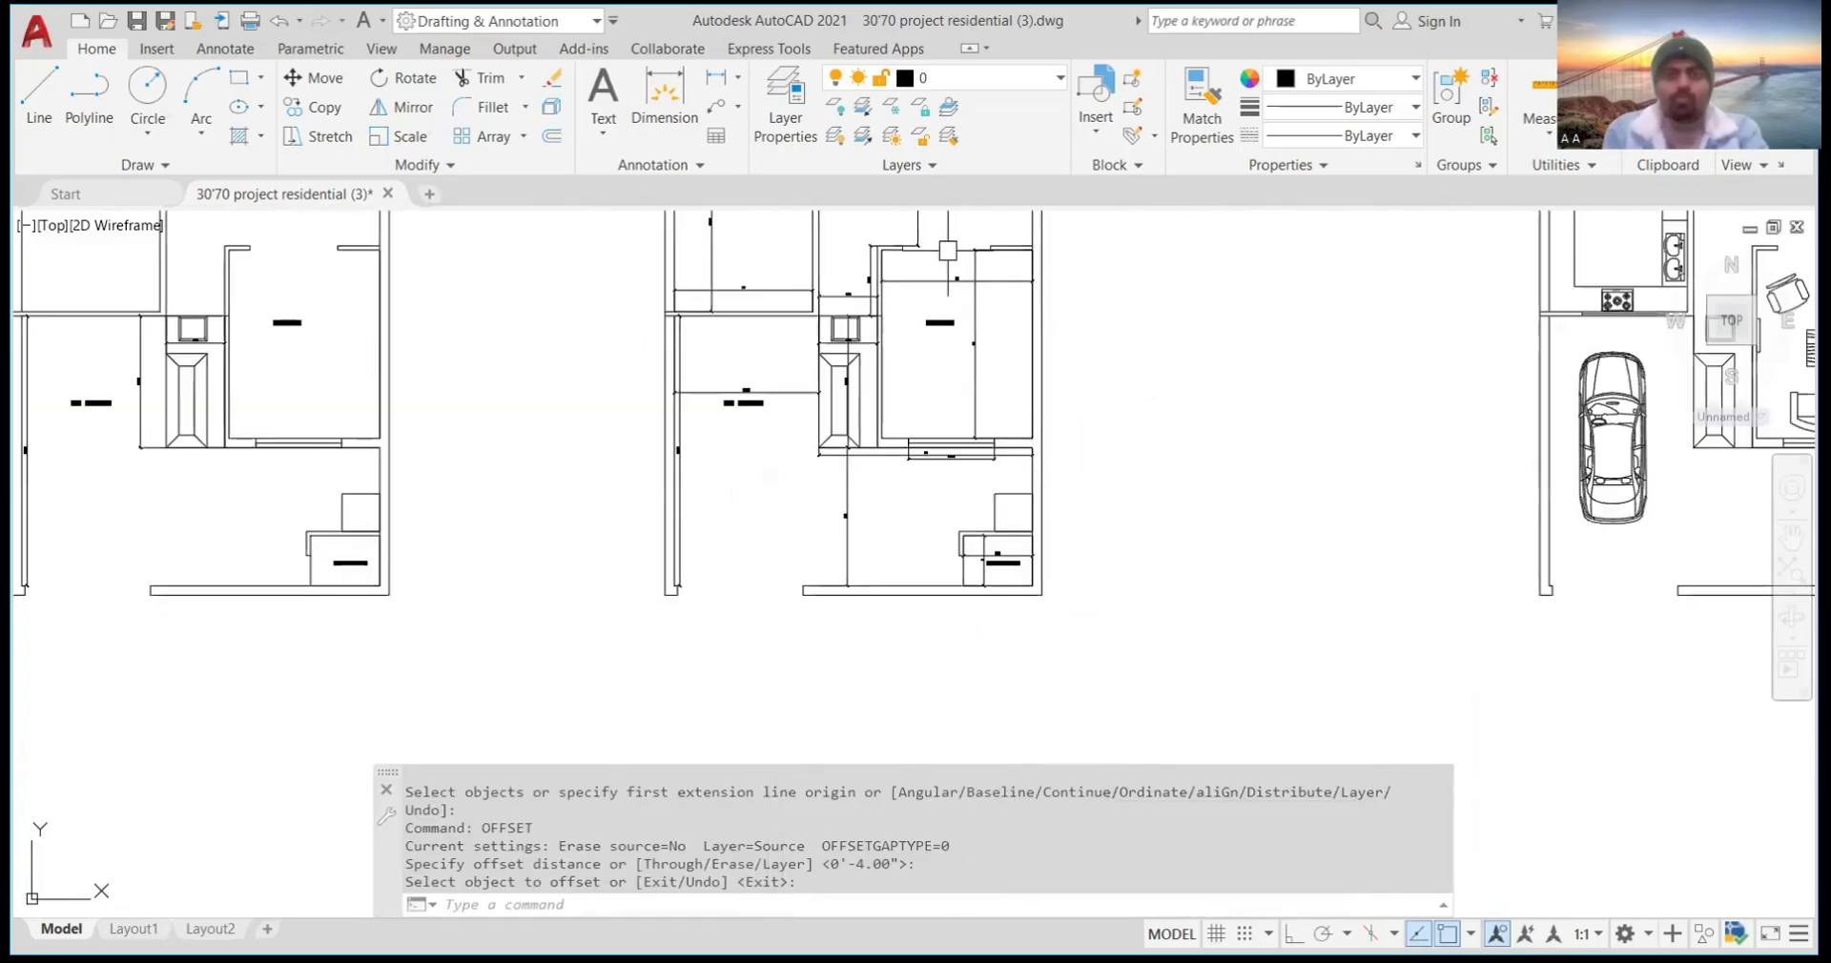
pyautogui.scroll(3, 849, 286)
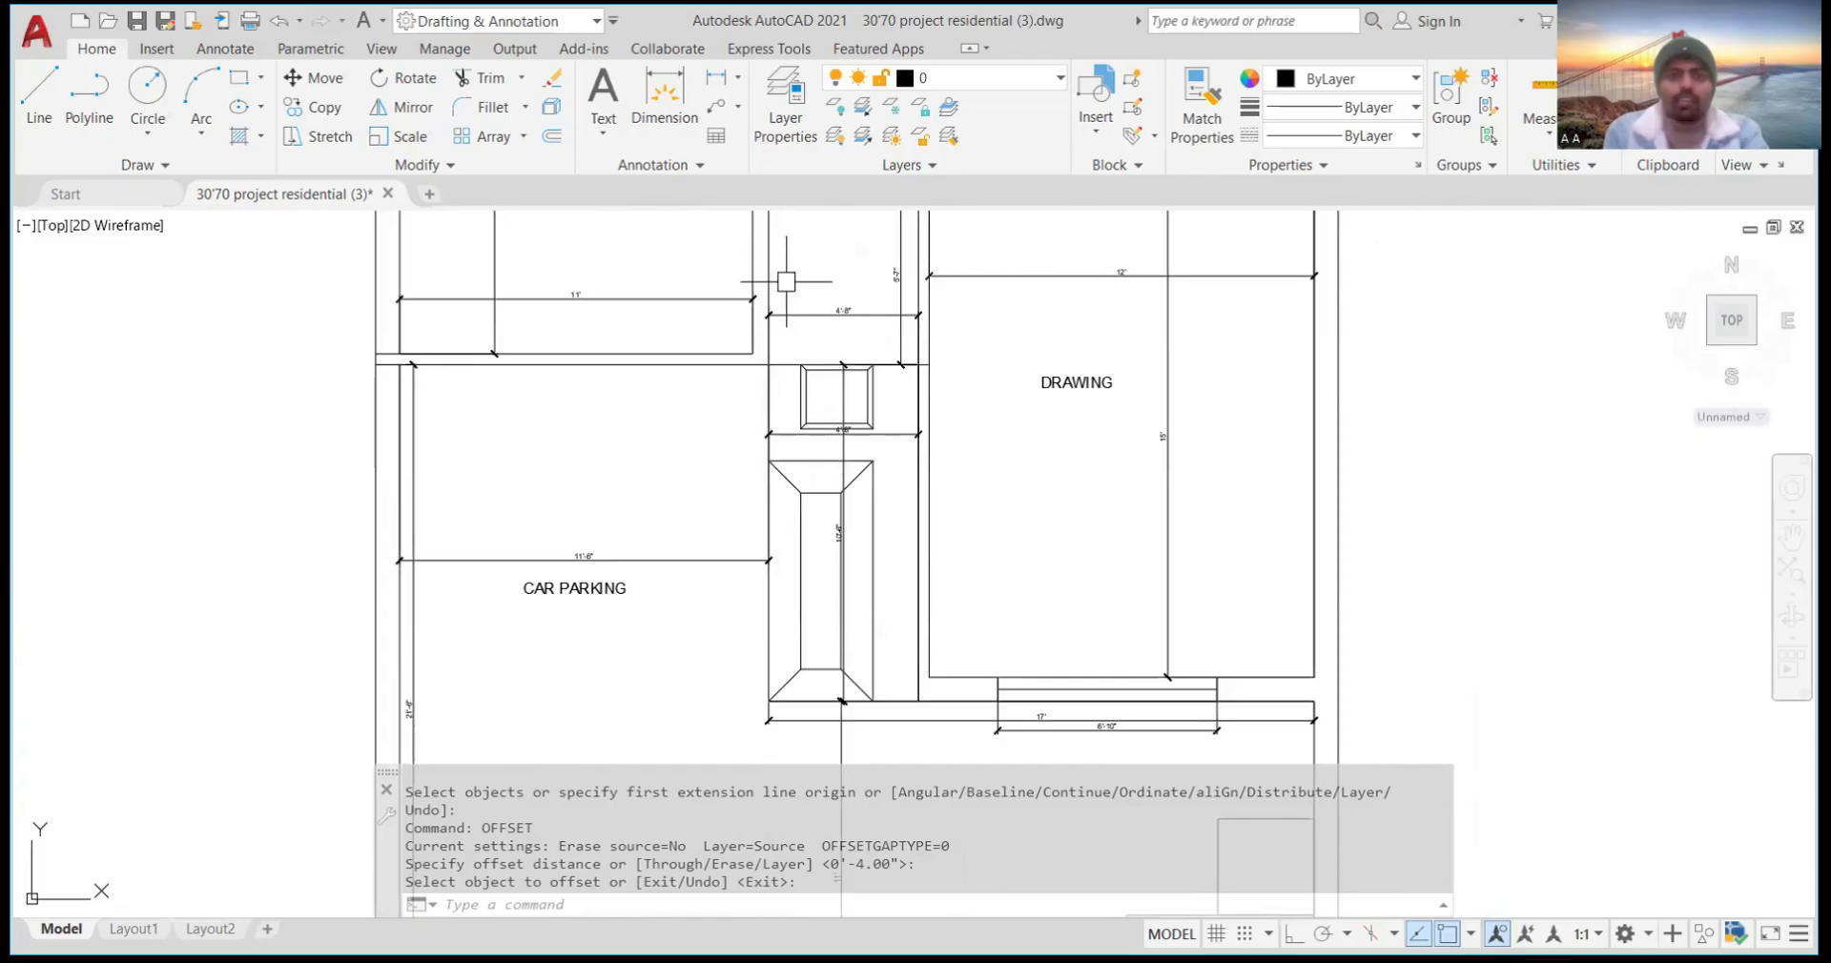
pyautogui.scroll(-6, 785, 286)
pyautogui.scroll(7, 822, 487)
pyautogui.scroll(4, 777, 575)
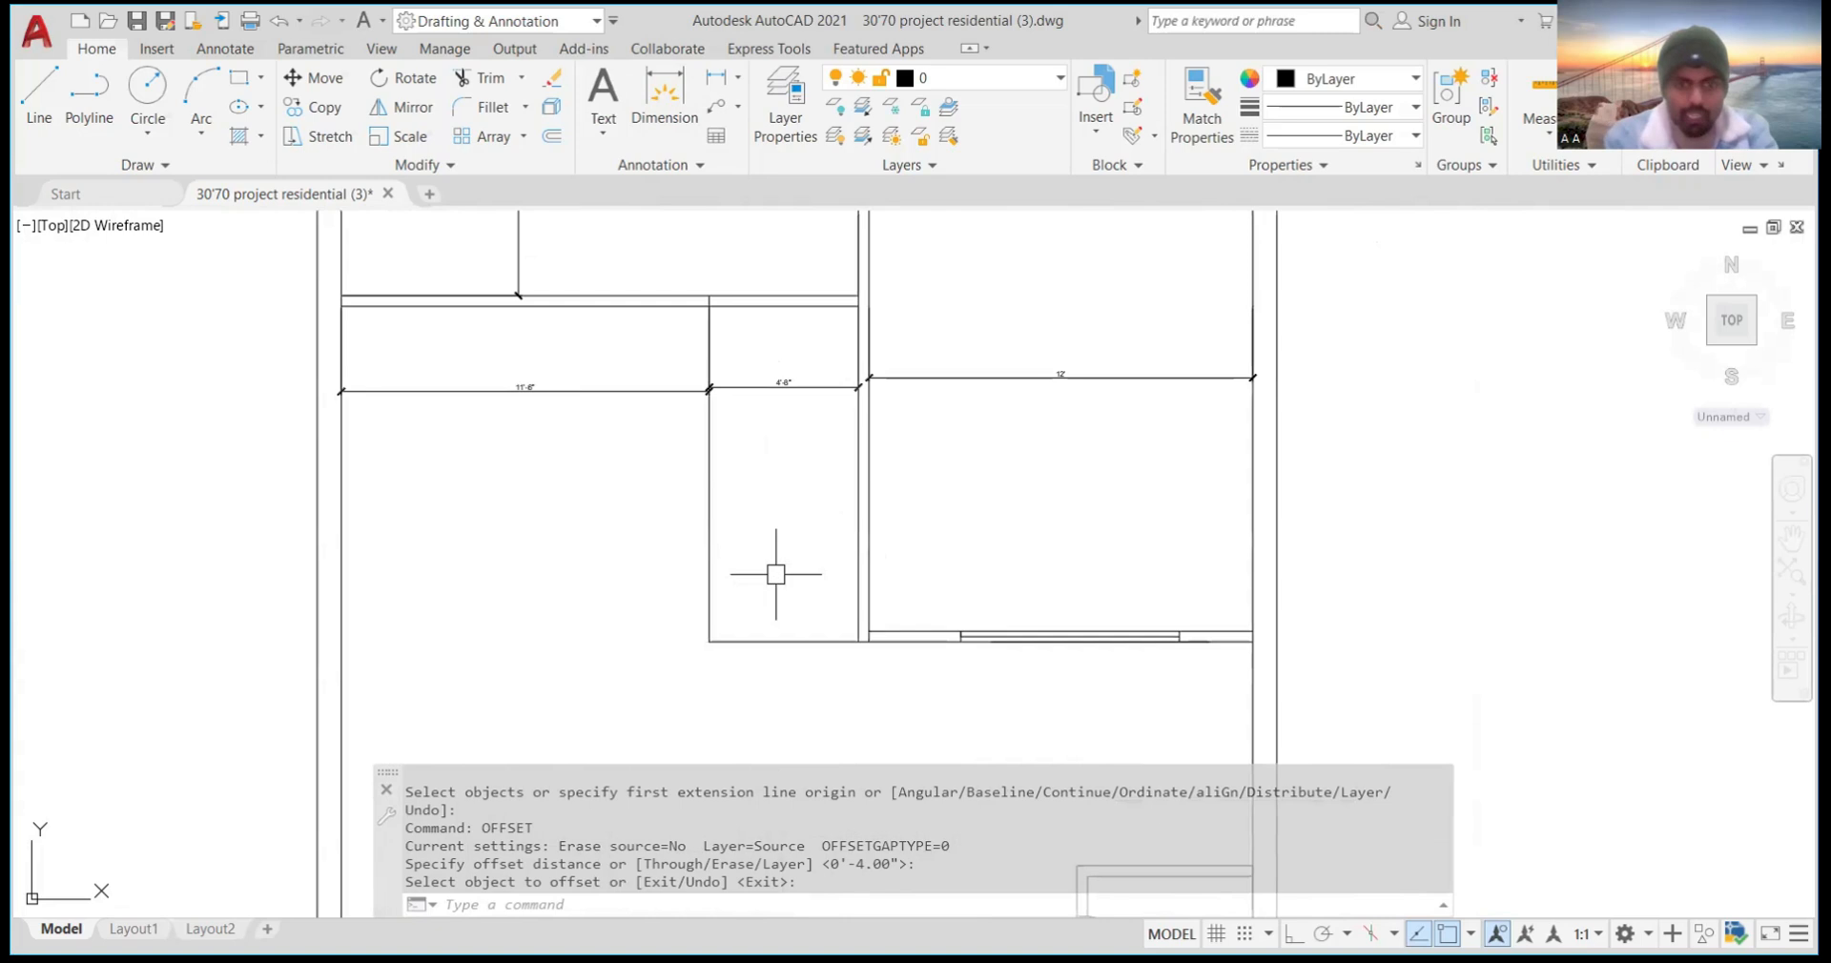
pyautogui.press('Return')
pyautogui.press('Return')
pyautogui.press('Escape')
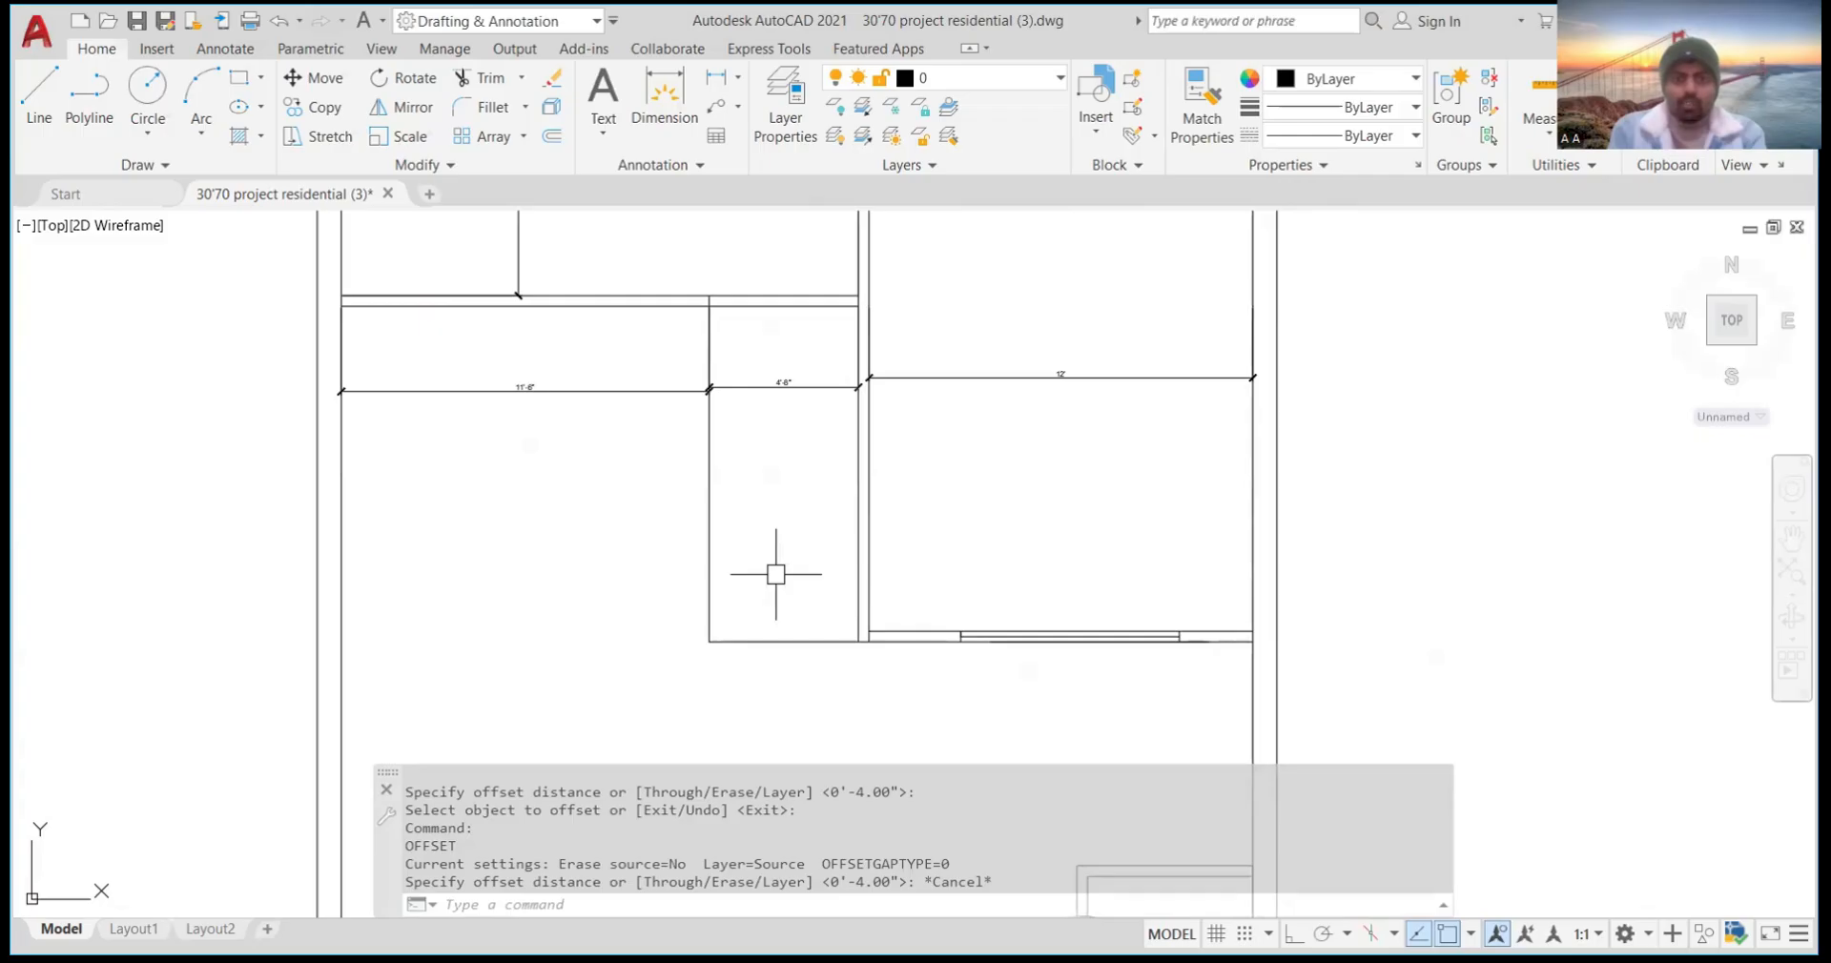
# Try to extend the vertical line beside the car parking through the kitchen up to its upper wall
pyautogui.write('EX')
pyautogui.press('Return')
pyautogui.moveTo(777, 574); pyautogui.dragTo(932, 714, button='middle')
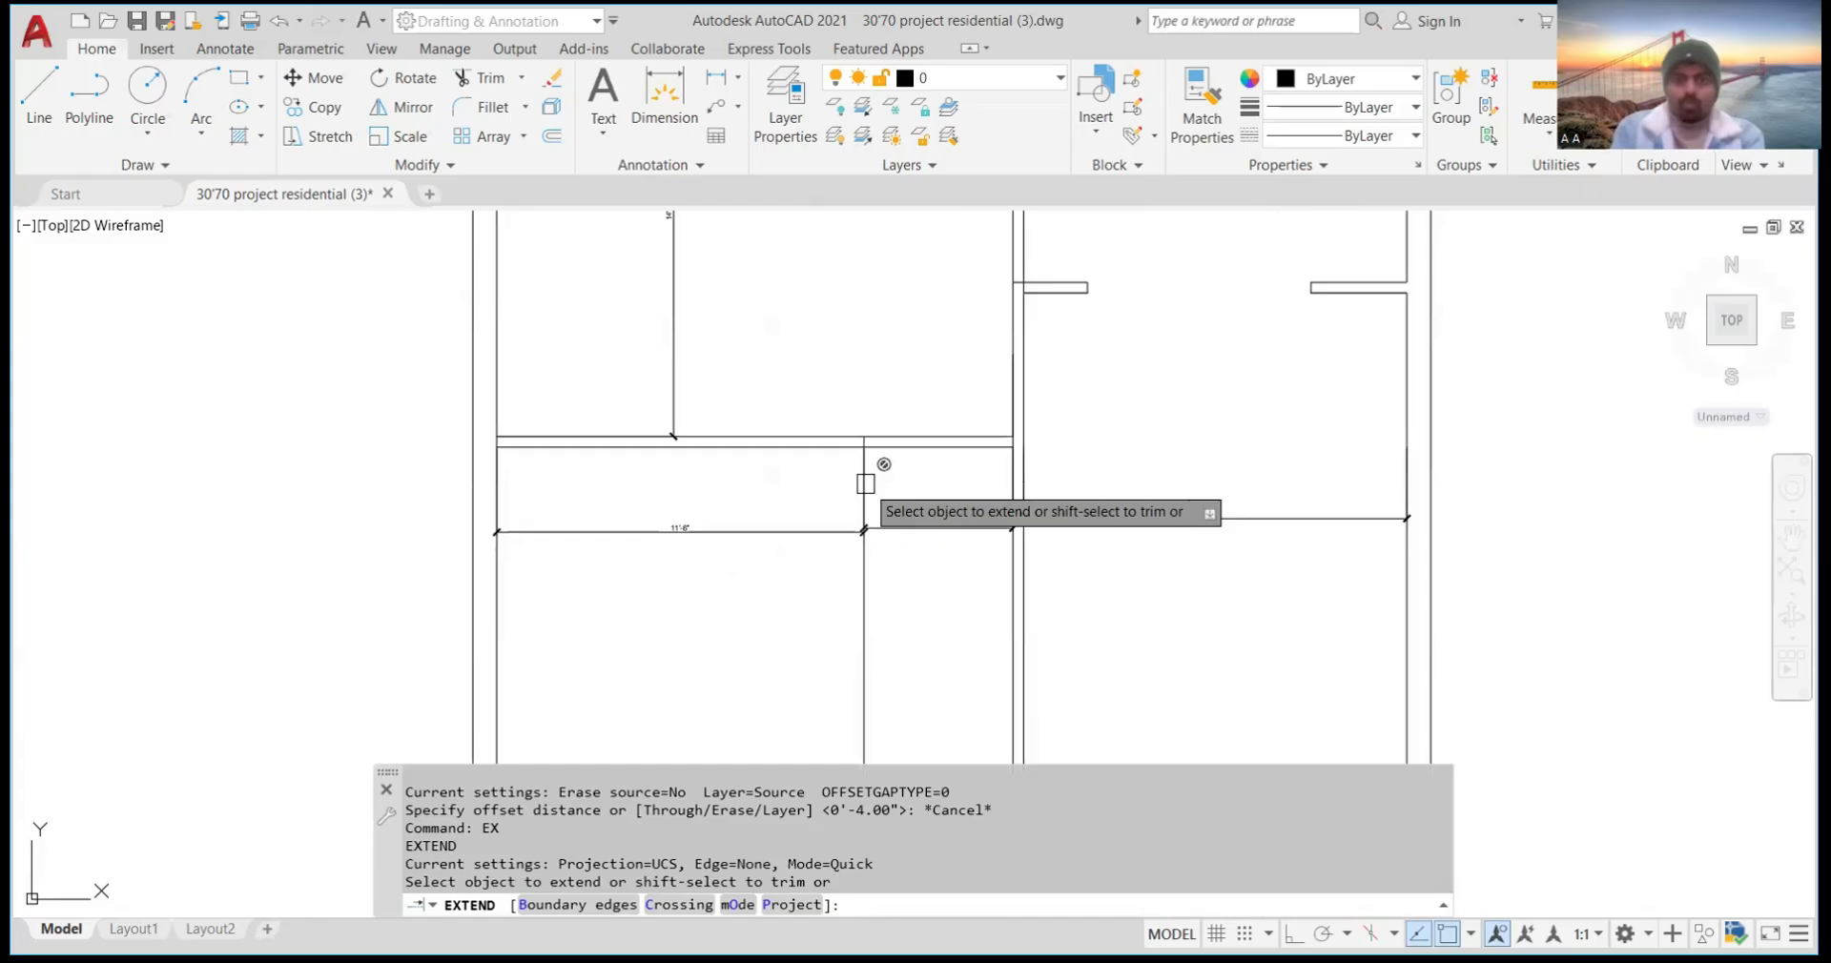
pyautogui.doubleClick(865, 483)
pyautogui.scroll(6, 858, 473)
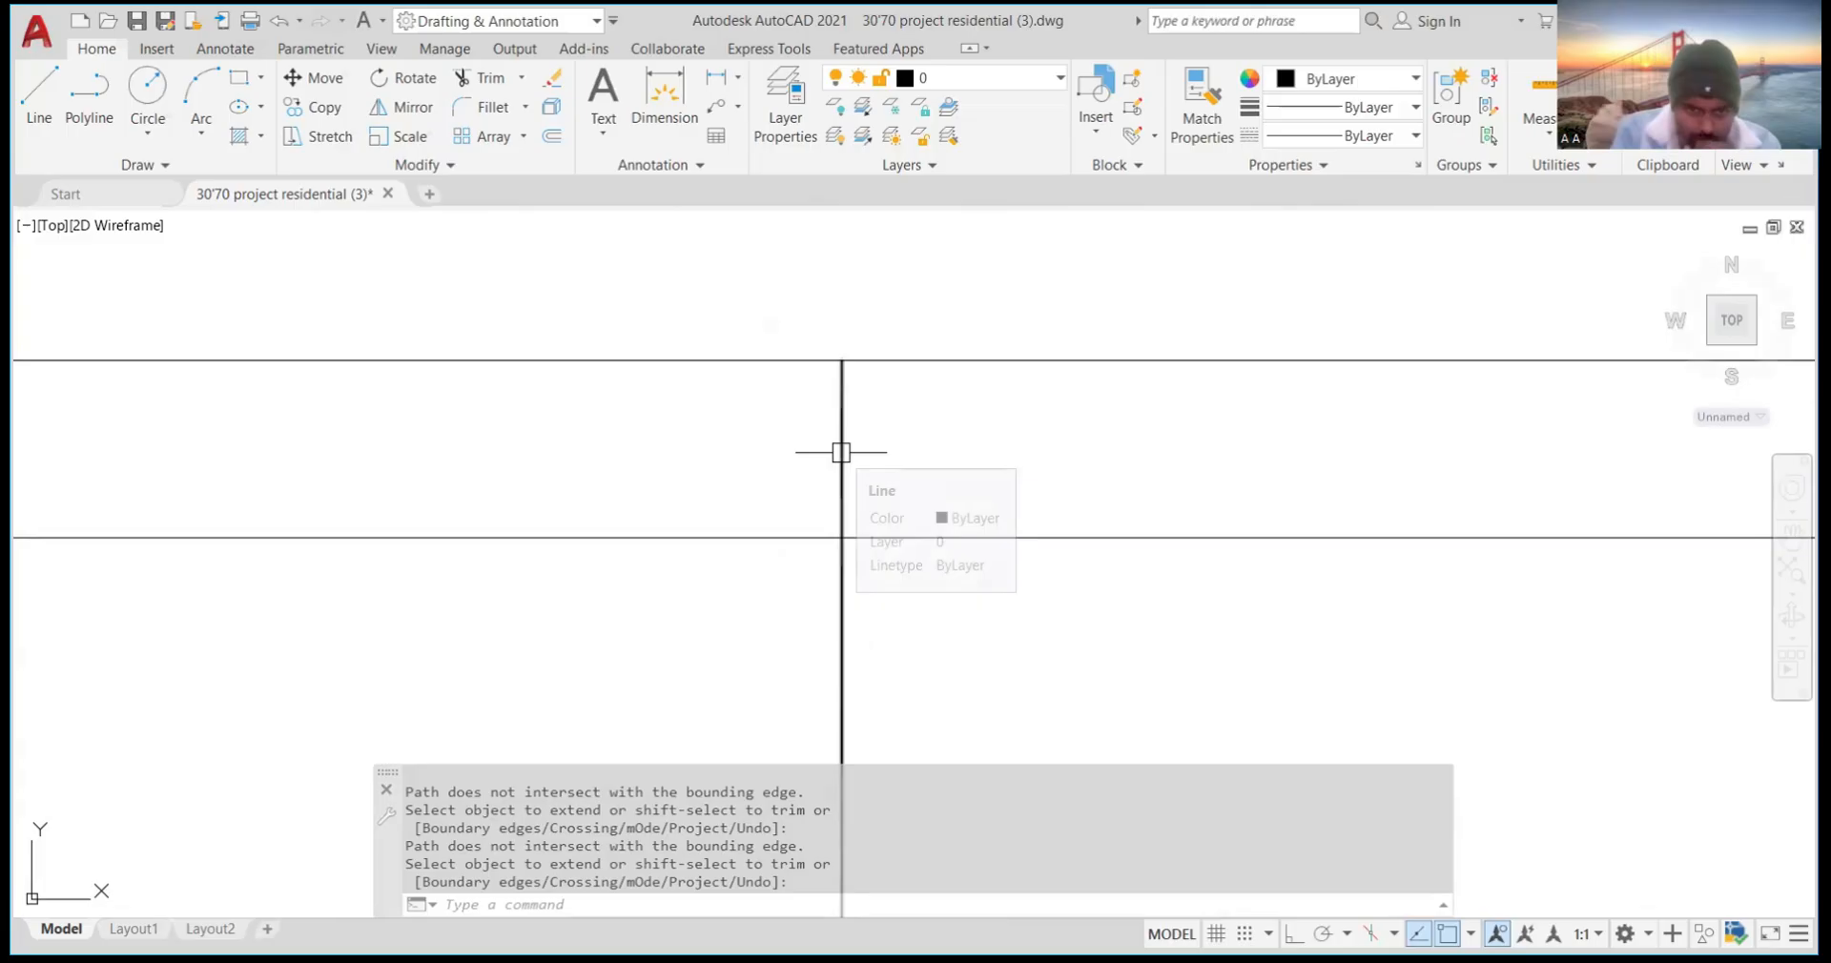
pyautogui.press('Return')
pyautogui.write('ex')
pyautogui.press('Return')
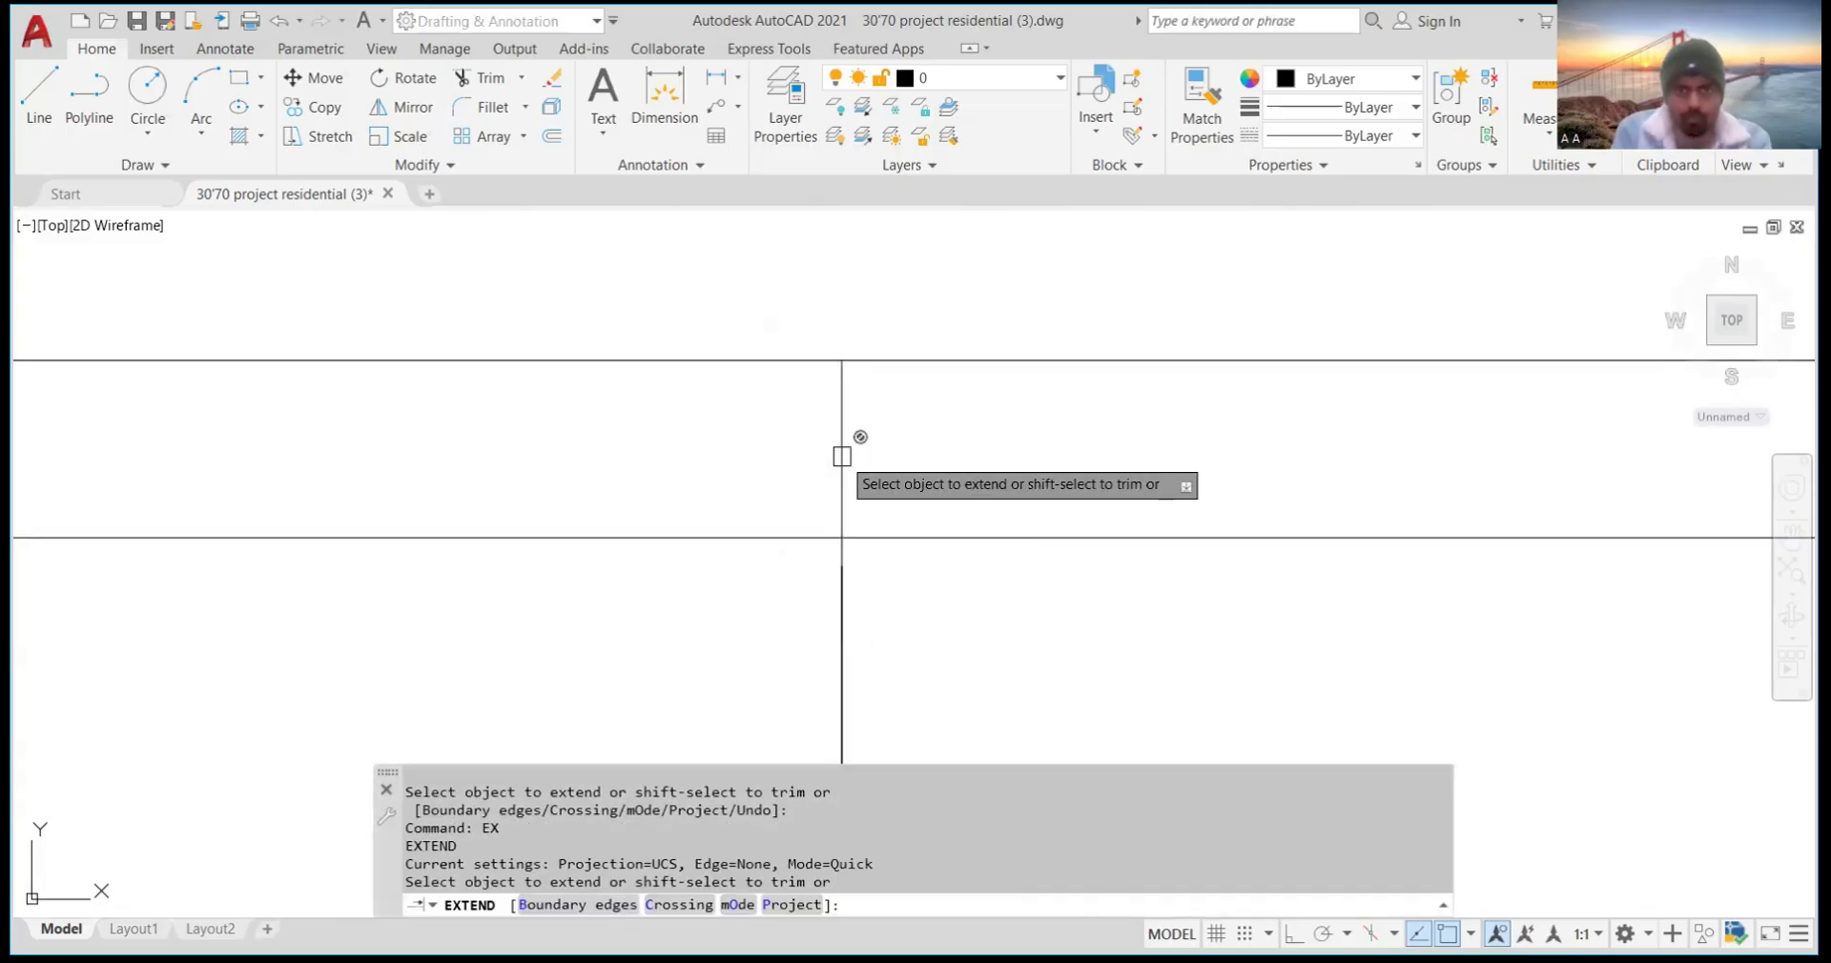
pyautogui.doubleClick(842, 457)
pyautogui.scroll(-10, 845, 486)
pyautogui.press('Return')
pyautogui.press('Return')
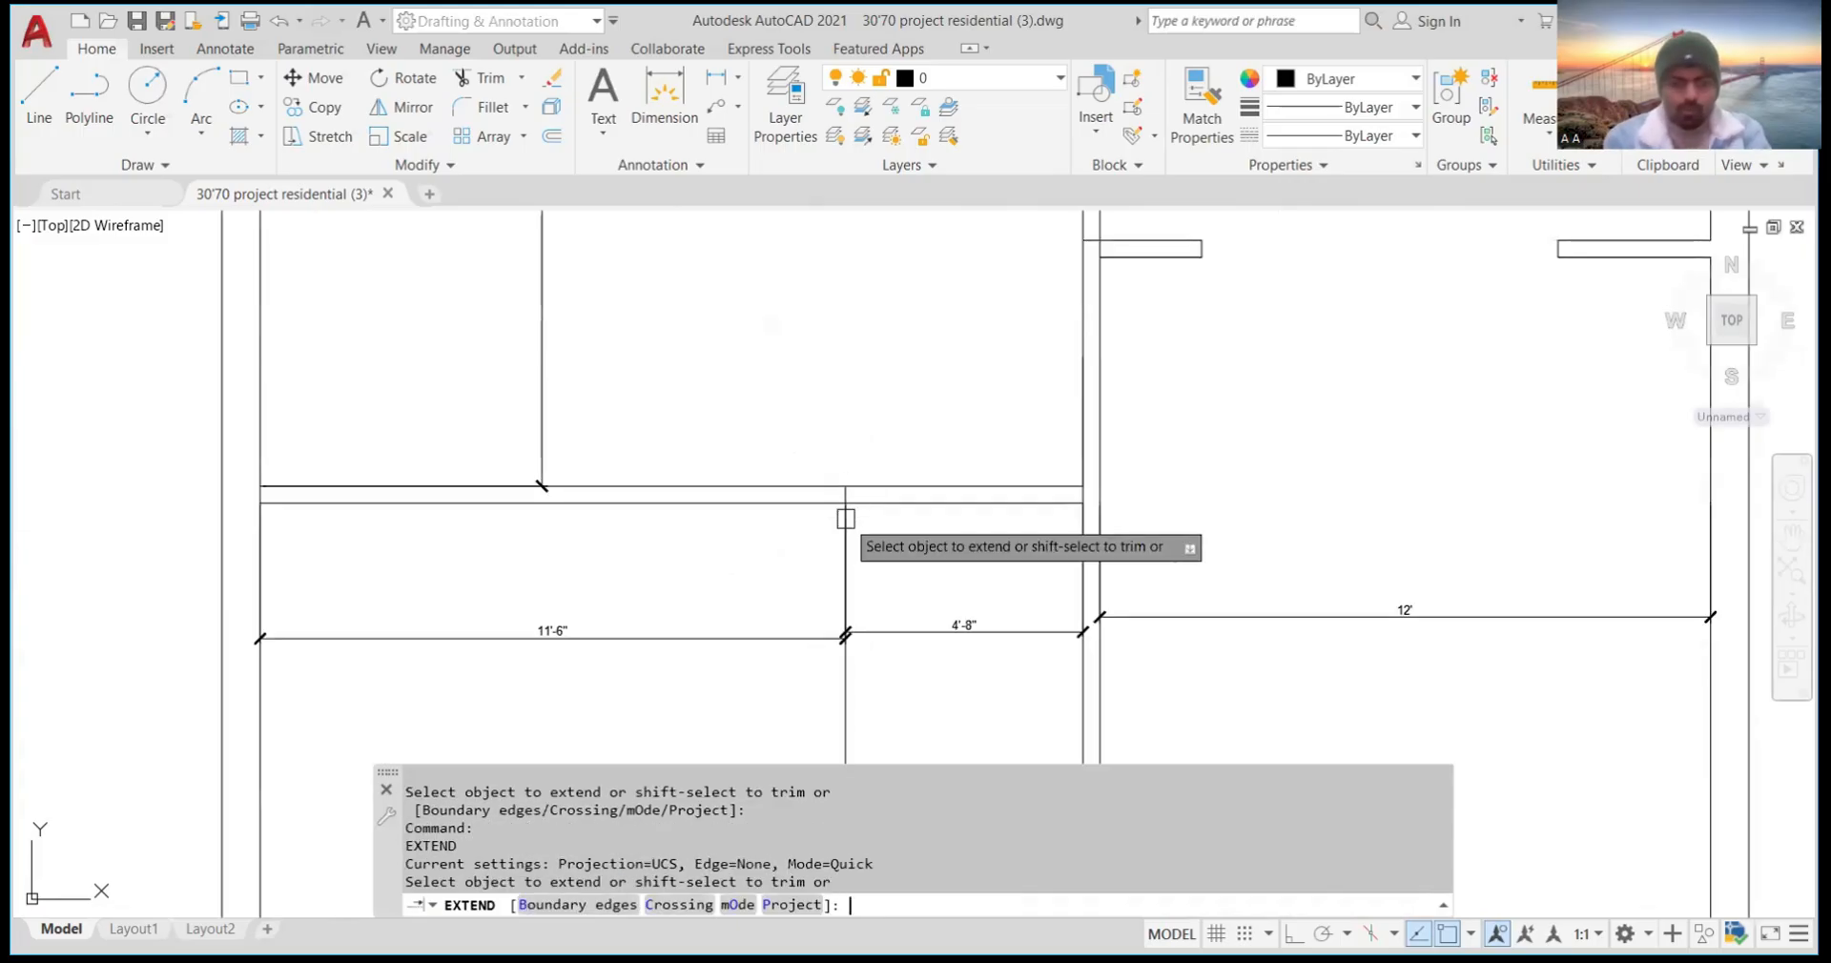
pyautogui.click(846, 518)
pyautogui.press('Return')
# Draw a vertical line through the kitchen, continuing the car parking's side line up to the upper wall's outer line
pyautogui.scroll(-2, 846, 518)
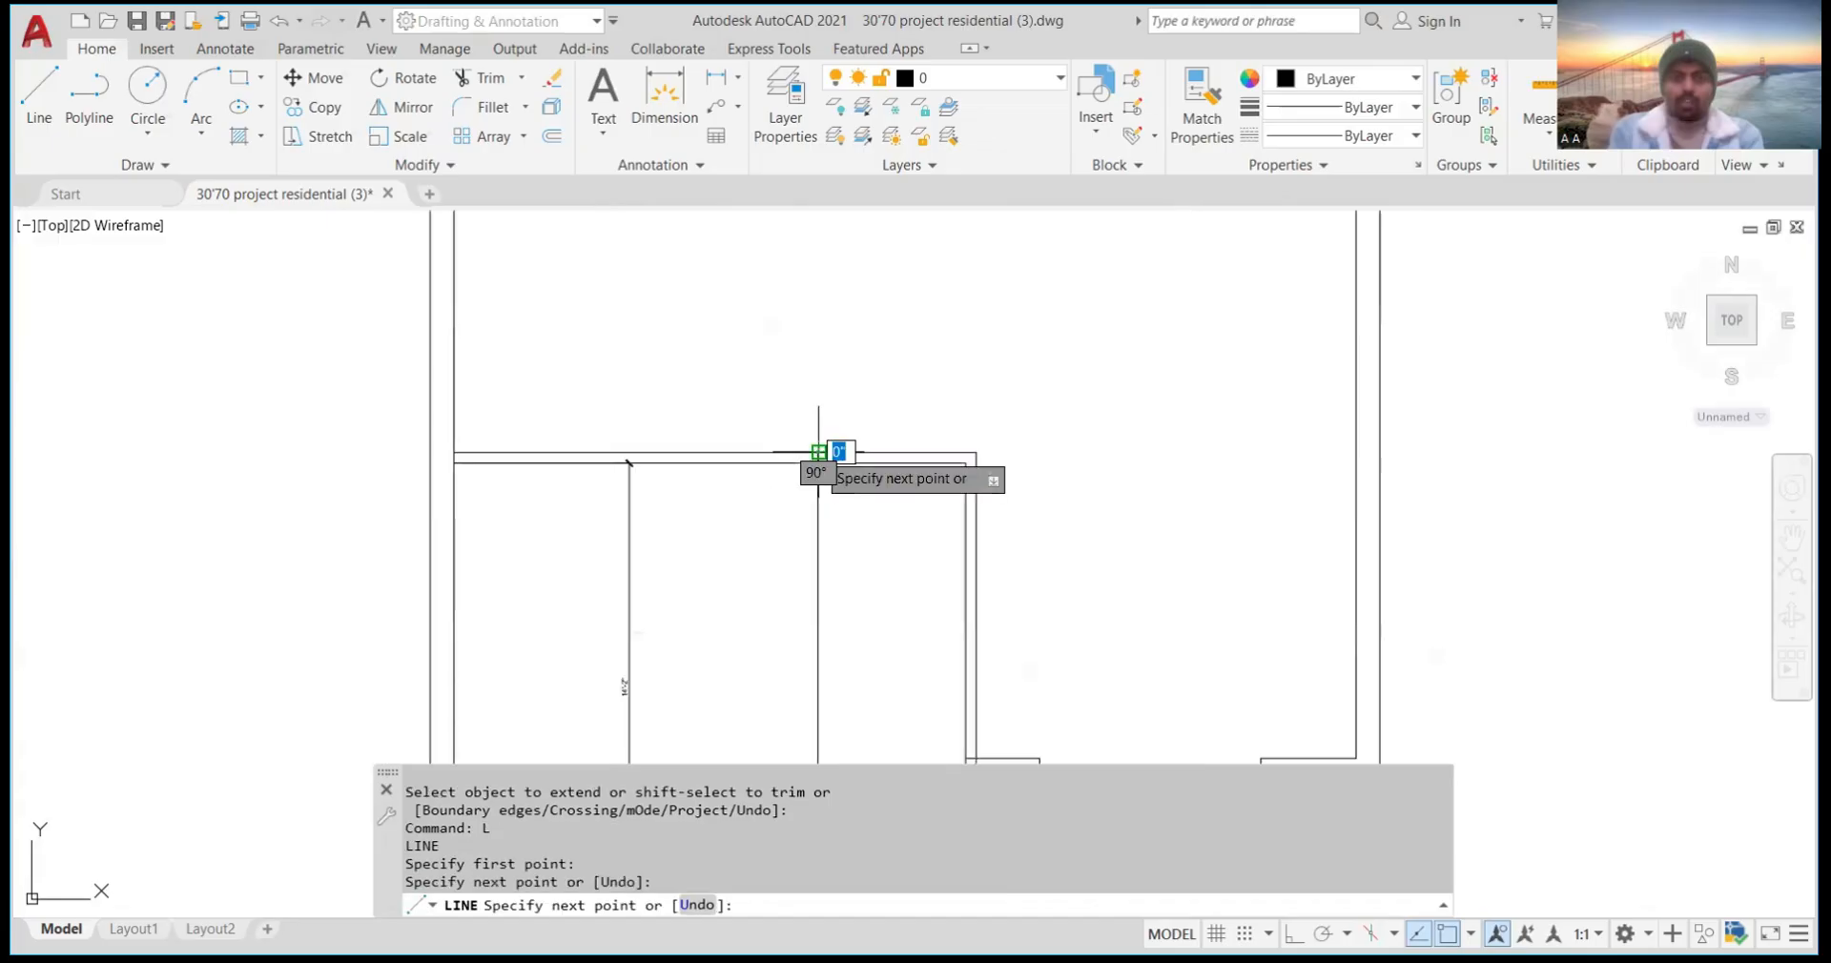
pyautogui.click(818, 453)
pyautogui.press('Return')
# Compare the kitchen's side wall and the passage beside it in the dimensioned reference plan with the new plan
pyautogui.scroll(-5, 819, 458)
pyautogui.scroll(3, 838, 470)
pyautogui.scroll(-2, 842, 513)
pyautogui.scroll(3, 847, 543)
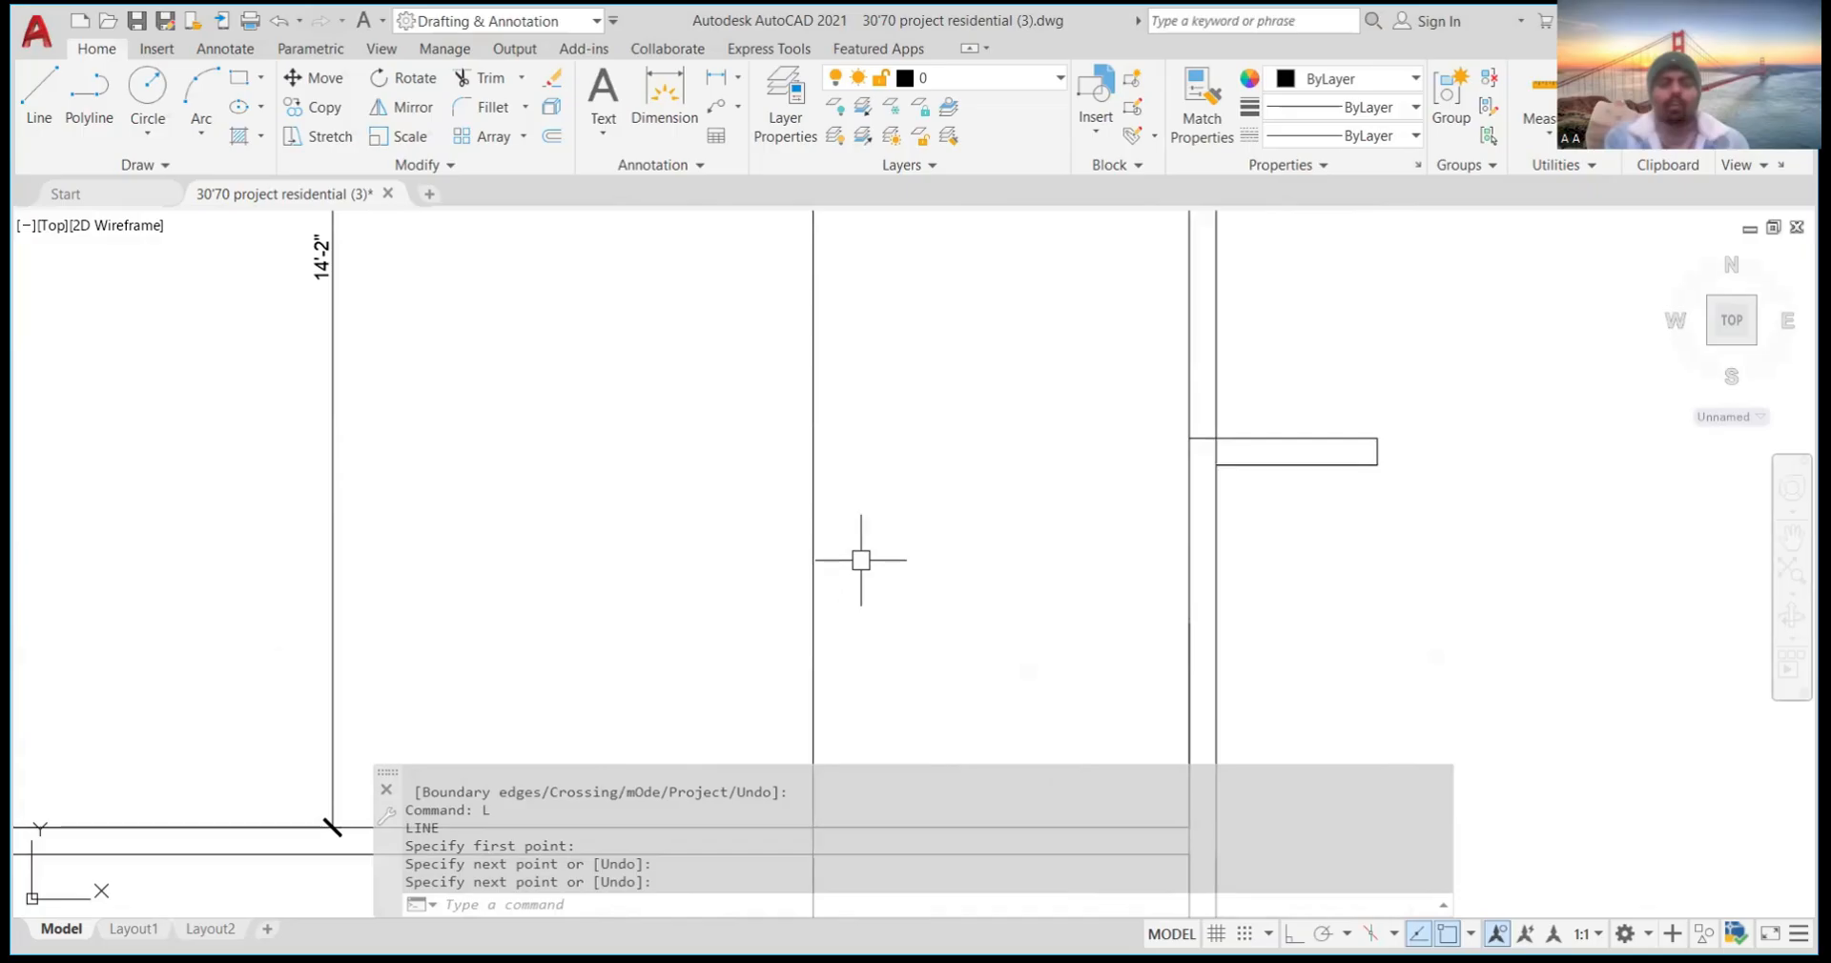
pyautogui.scroll(-5, 858, 556)
pyautogui.scroll(-5, 882, 513)
pyautogui.scroll(5, 819, 458)
pyautogui.scroll(5, 811, 443)
pyautogui.scroll(-2, 809, 437)
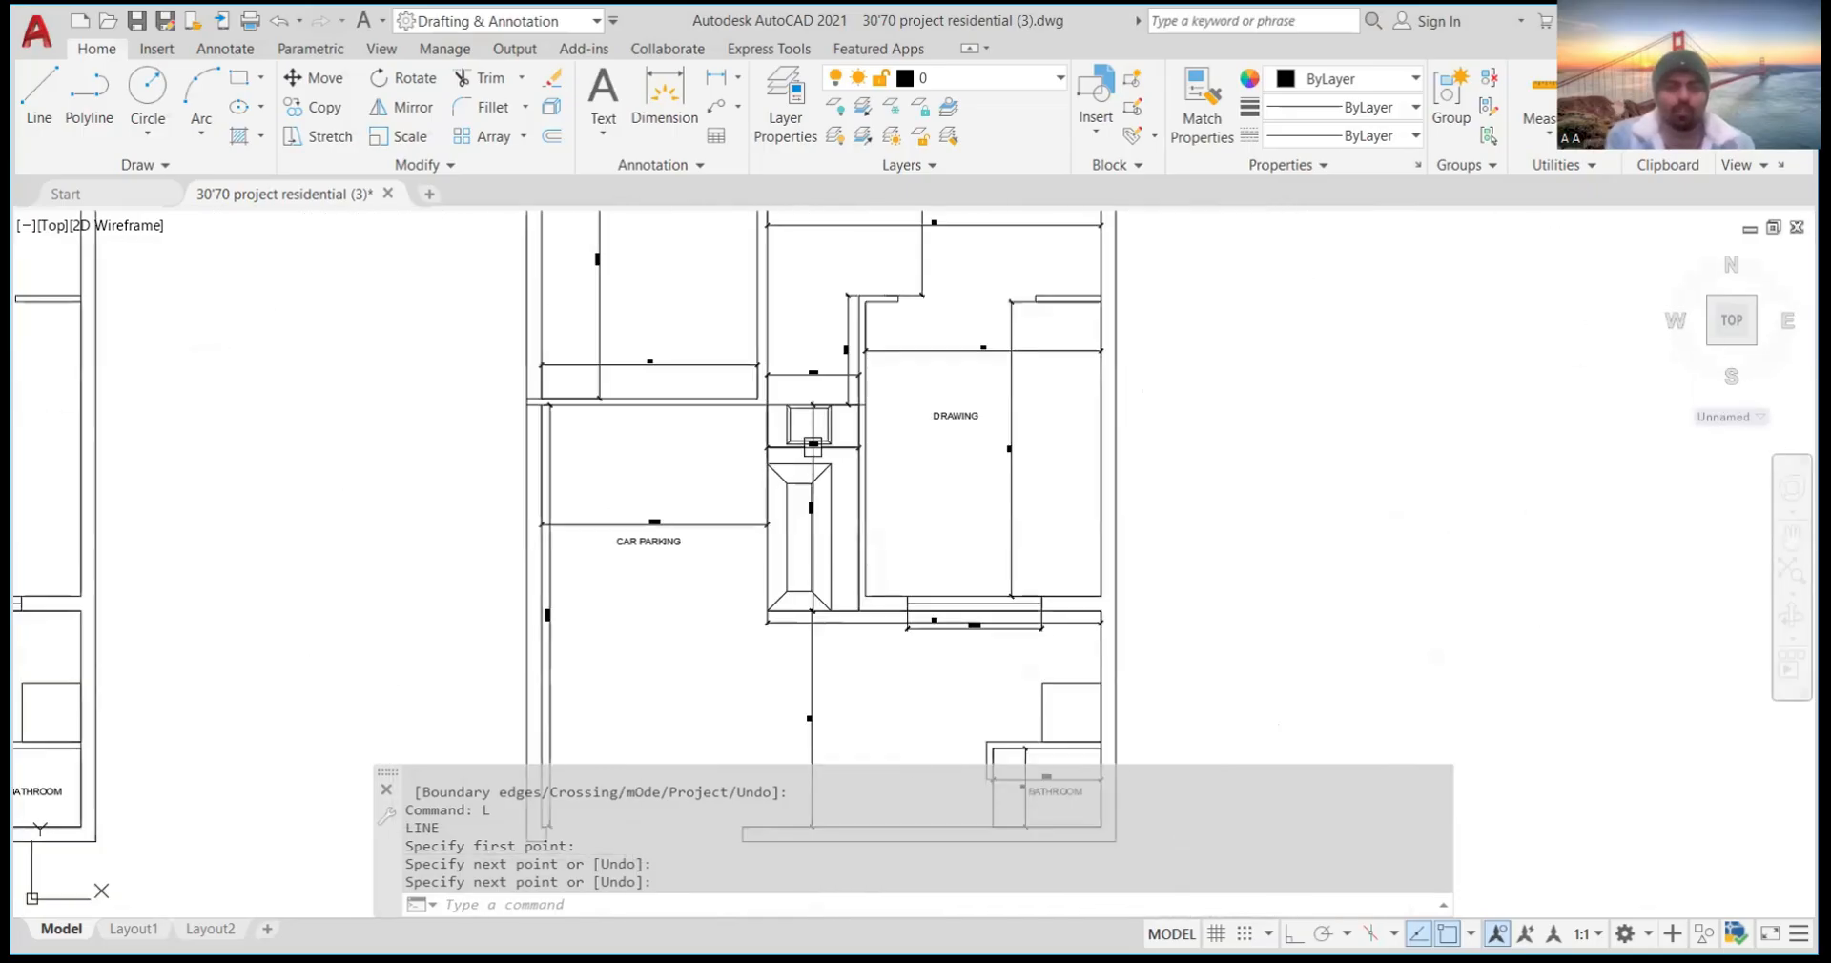
pyautogui.scroll(-4, 802, 420)
pyautogui.scroll(4, 777, 362)
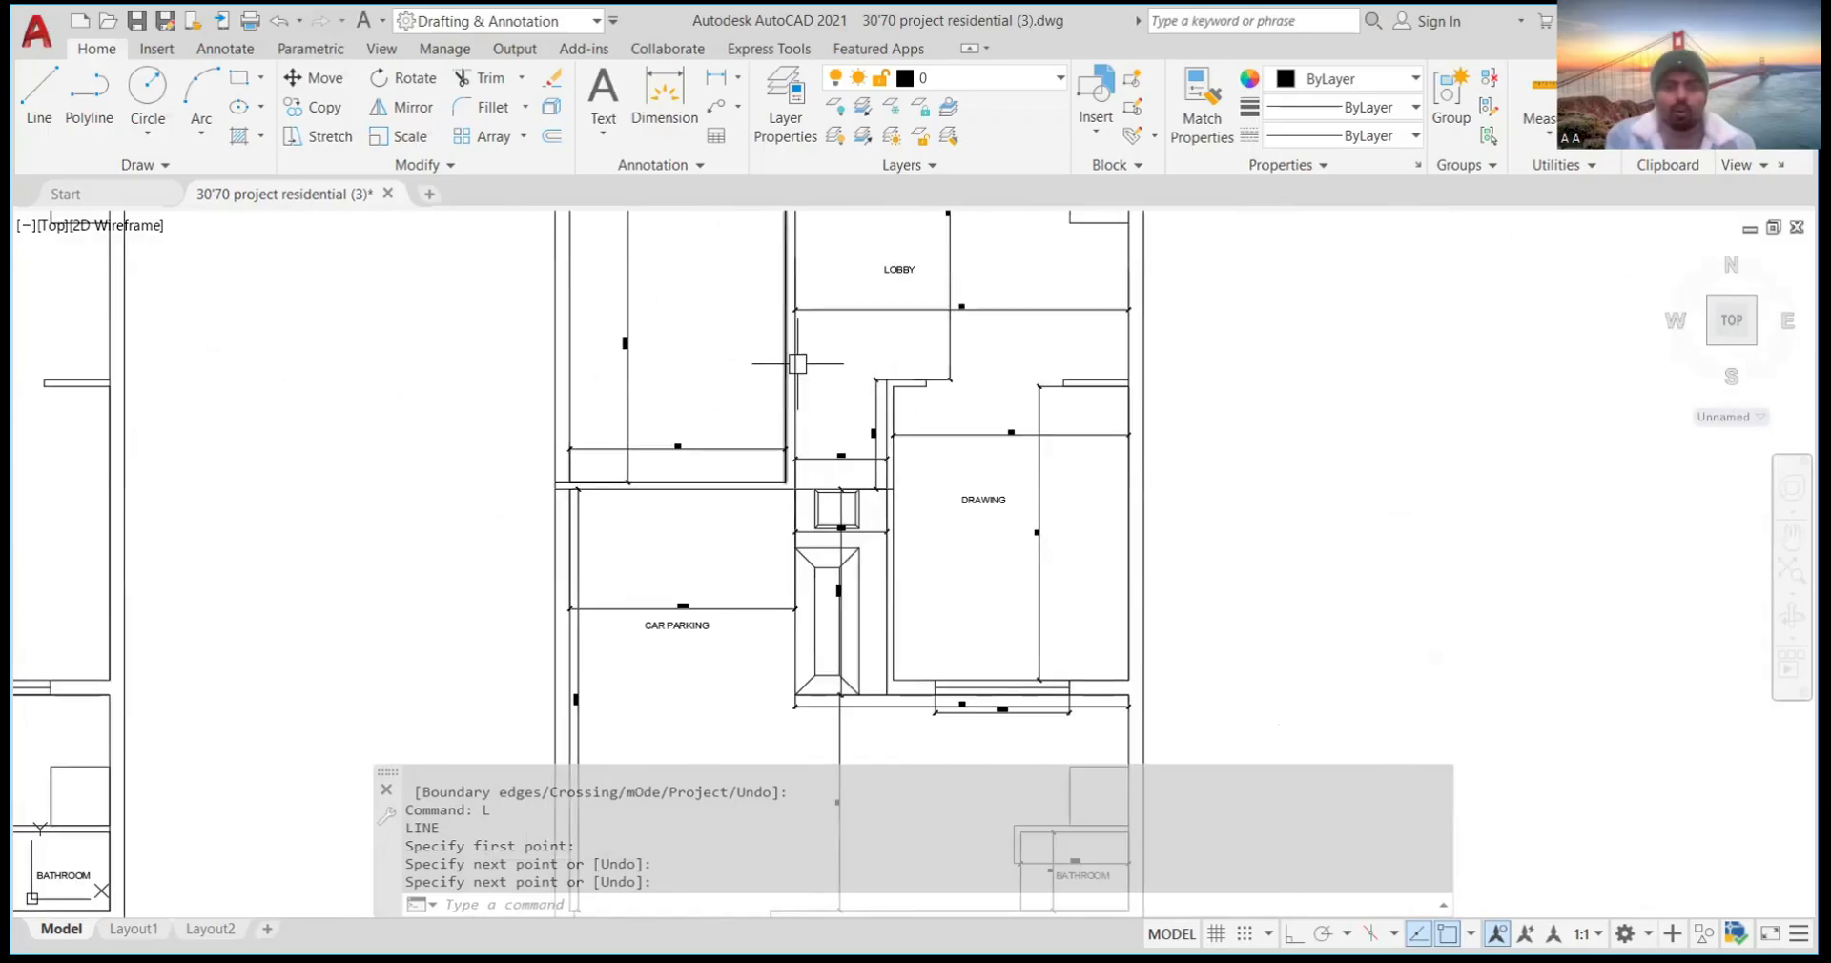
pyautogui.scroll(-5, 783, 367)
pyautogui.scroll(6, 801, 479)
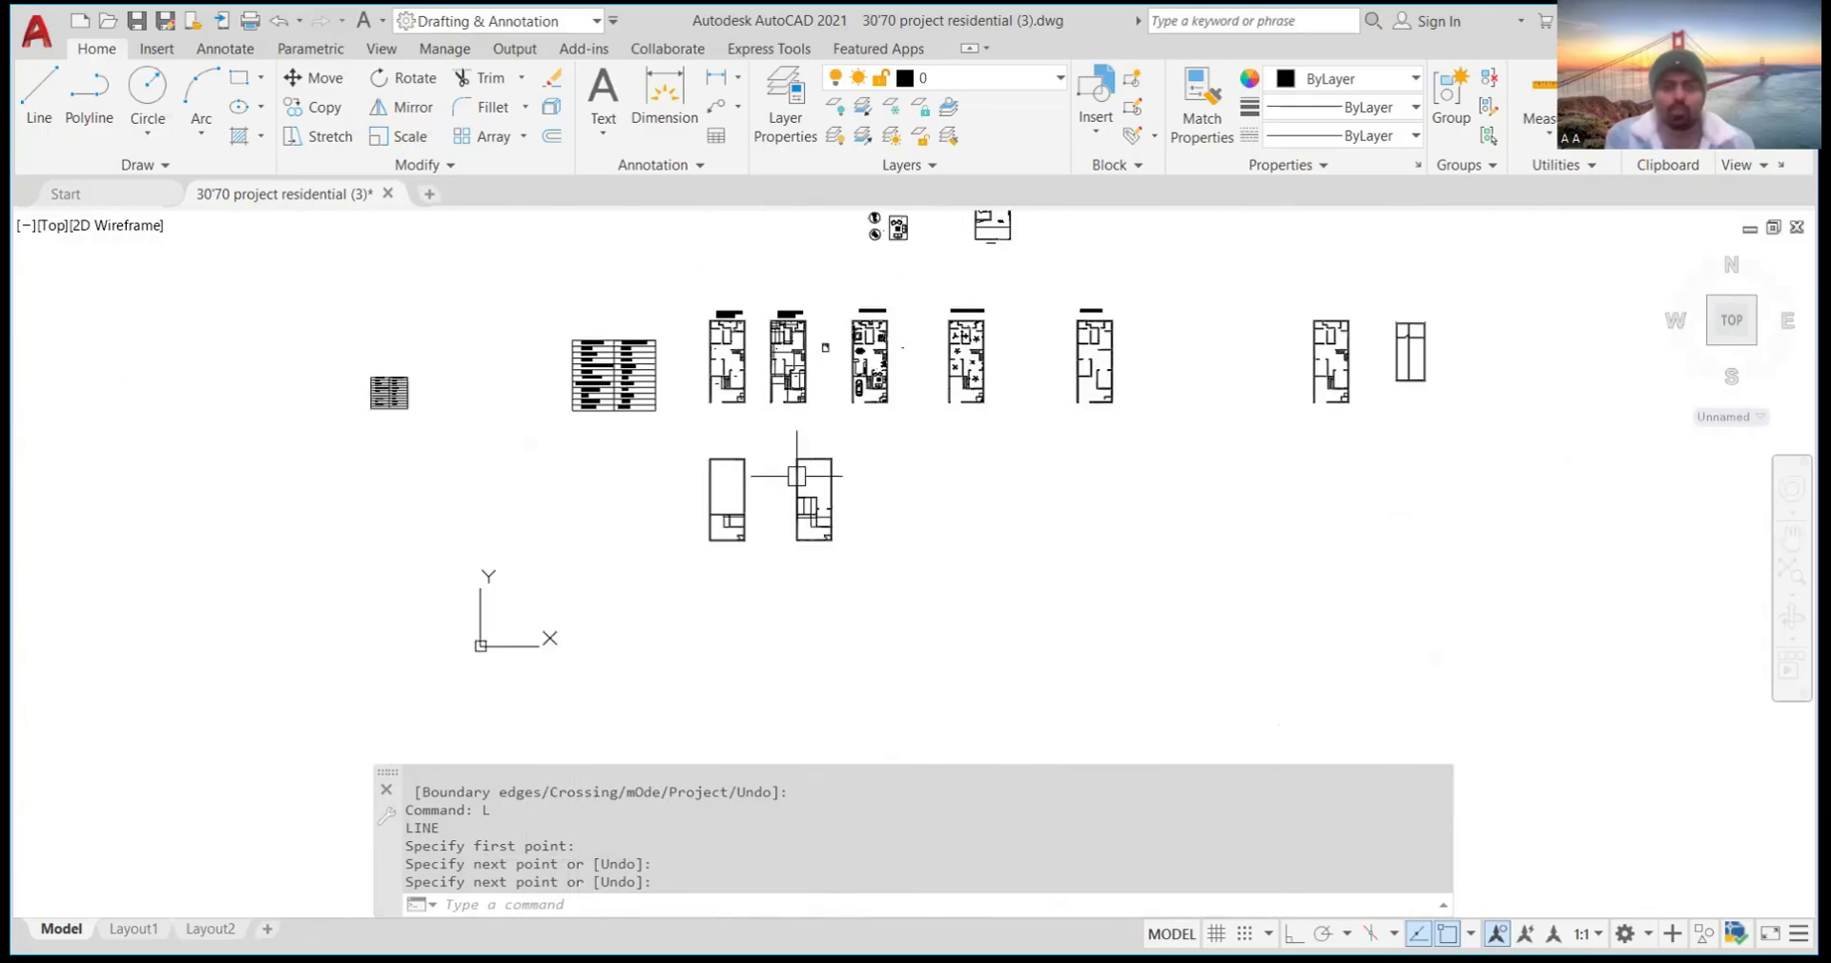
pyautogui.scroll(4, 706, 479)
pyautogui.scroll(-4, 732, 458)
pyautogui.scroll(4, 738, 431)
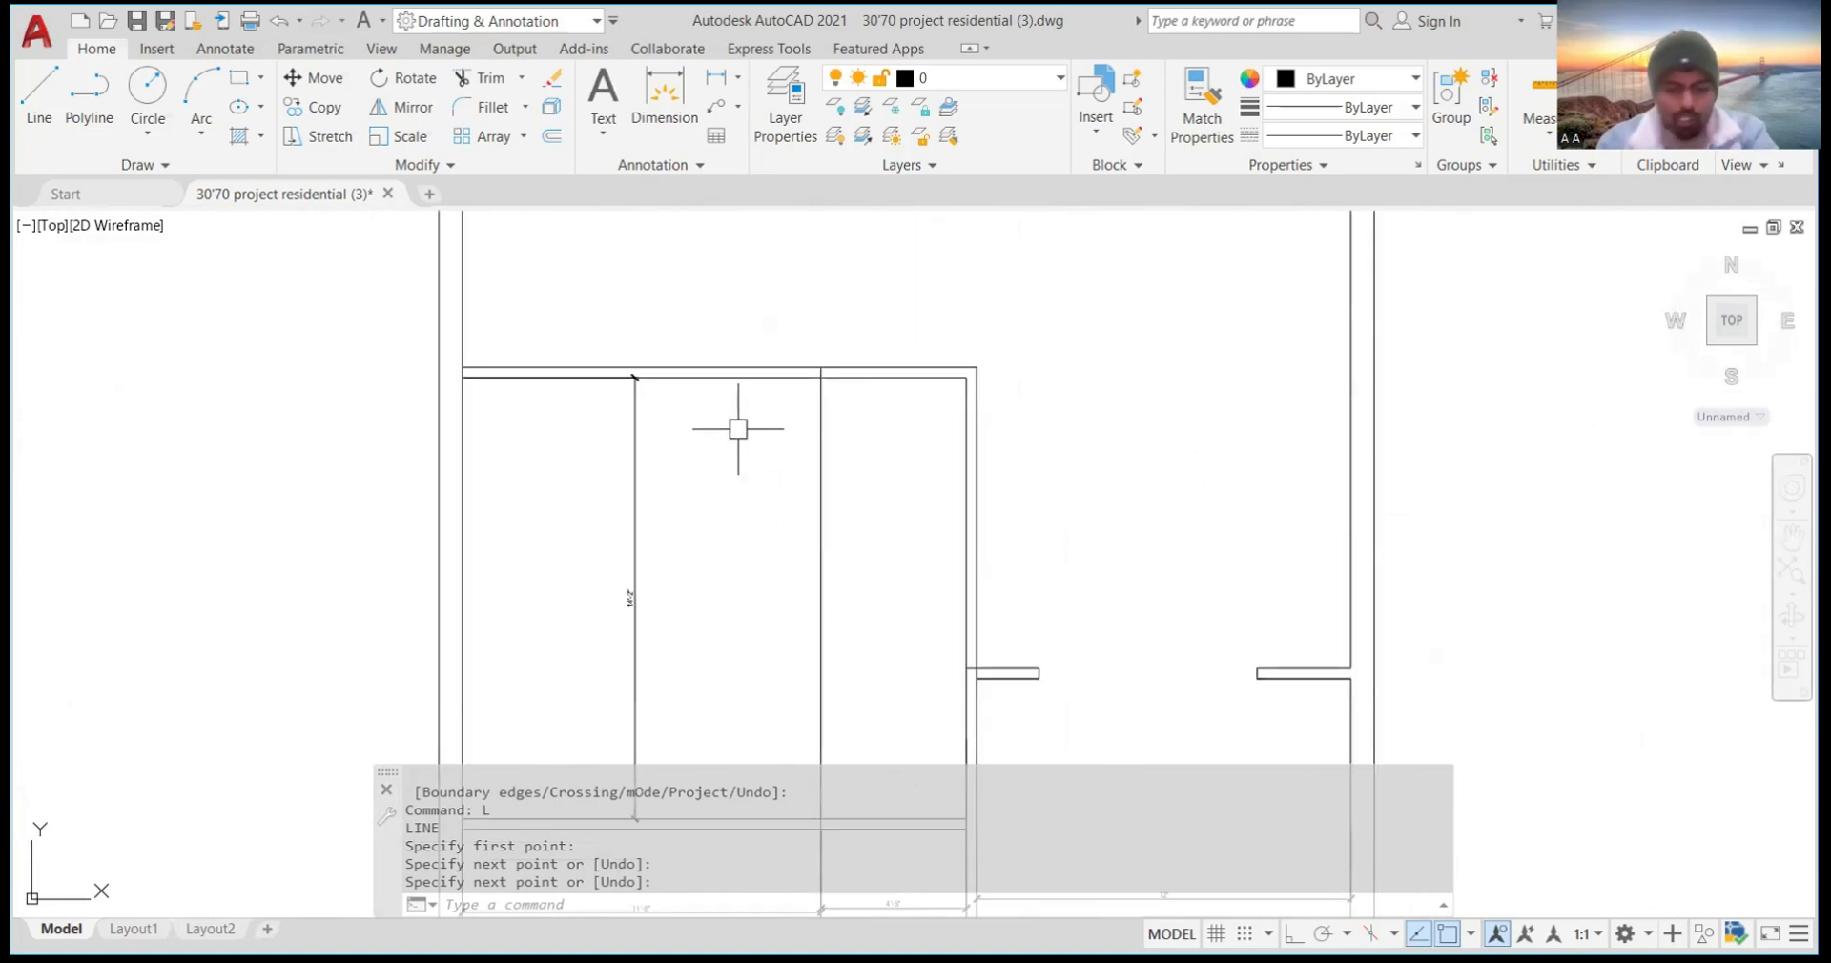
# Offset the new vertical line 4" toward the kitchen to form the kitchen's side wall
pyautogui.write('offset')
pyautogui.press('Return')
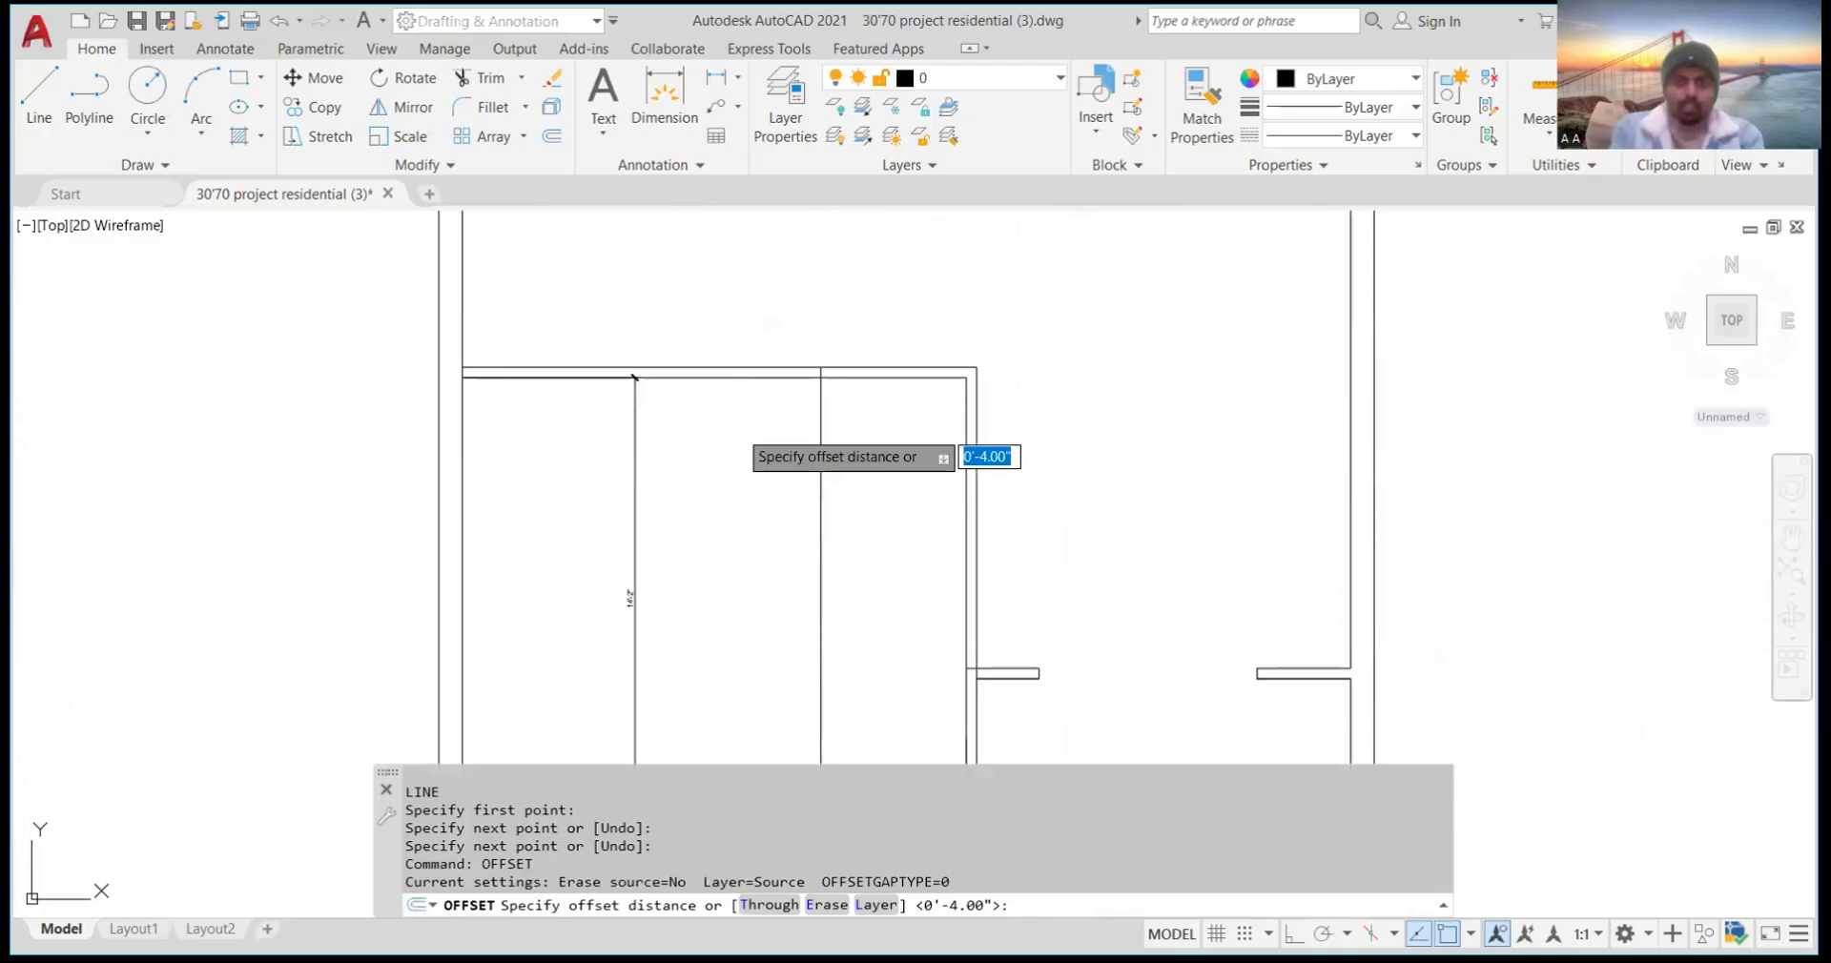
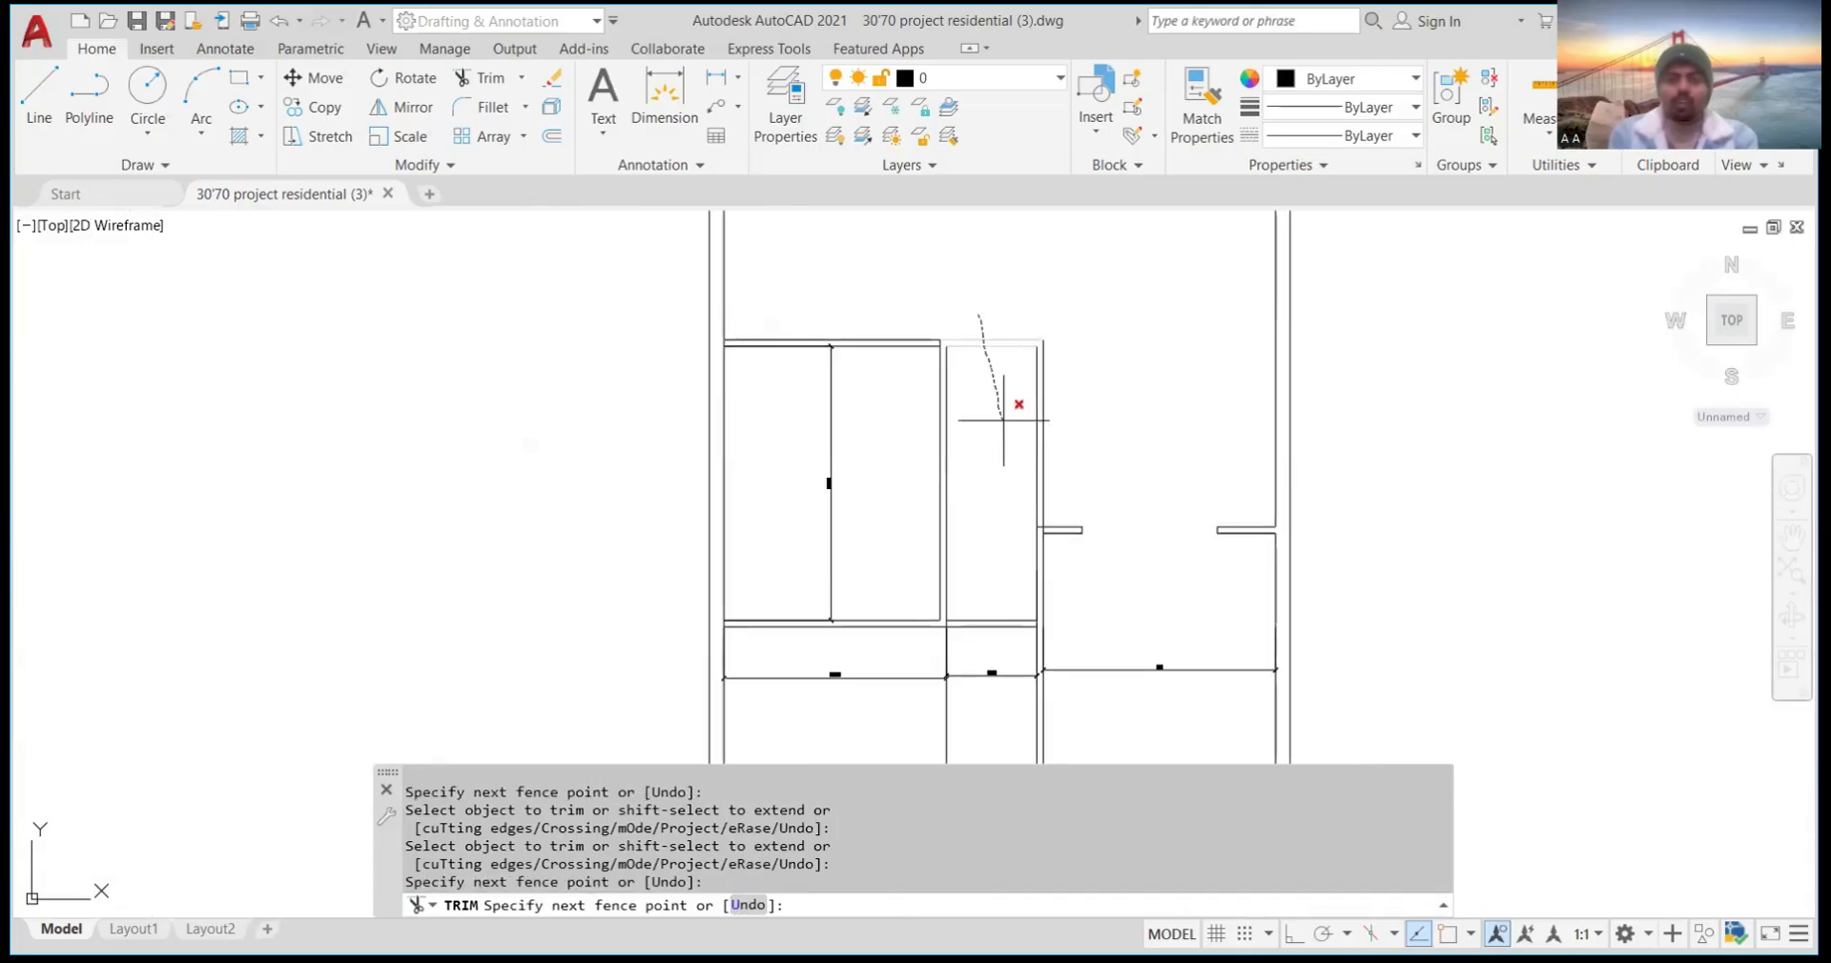
# Trim the kitchen's upper wall across the passage and fillet its outer corner with the new side wall at zero radius
pyautogui.moveTo(1003, 420); pyautogui.dragTo(1004, 424)
pyautogui.press('Return')
pyautogui.scroll(4, 960, 349)
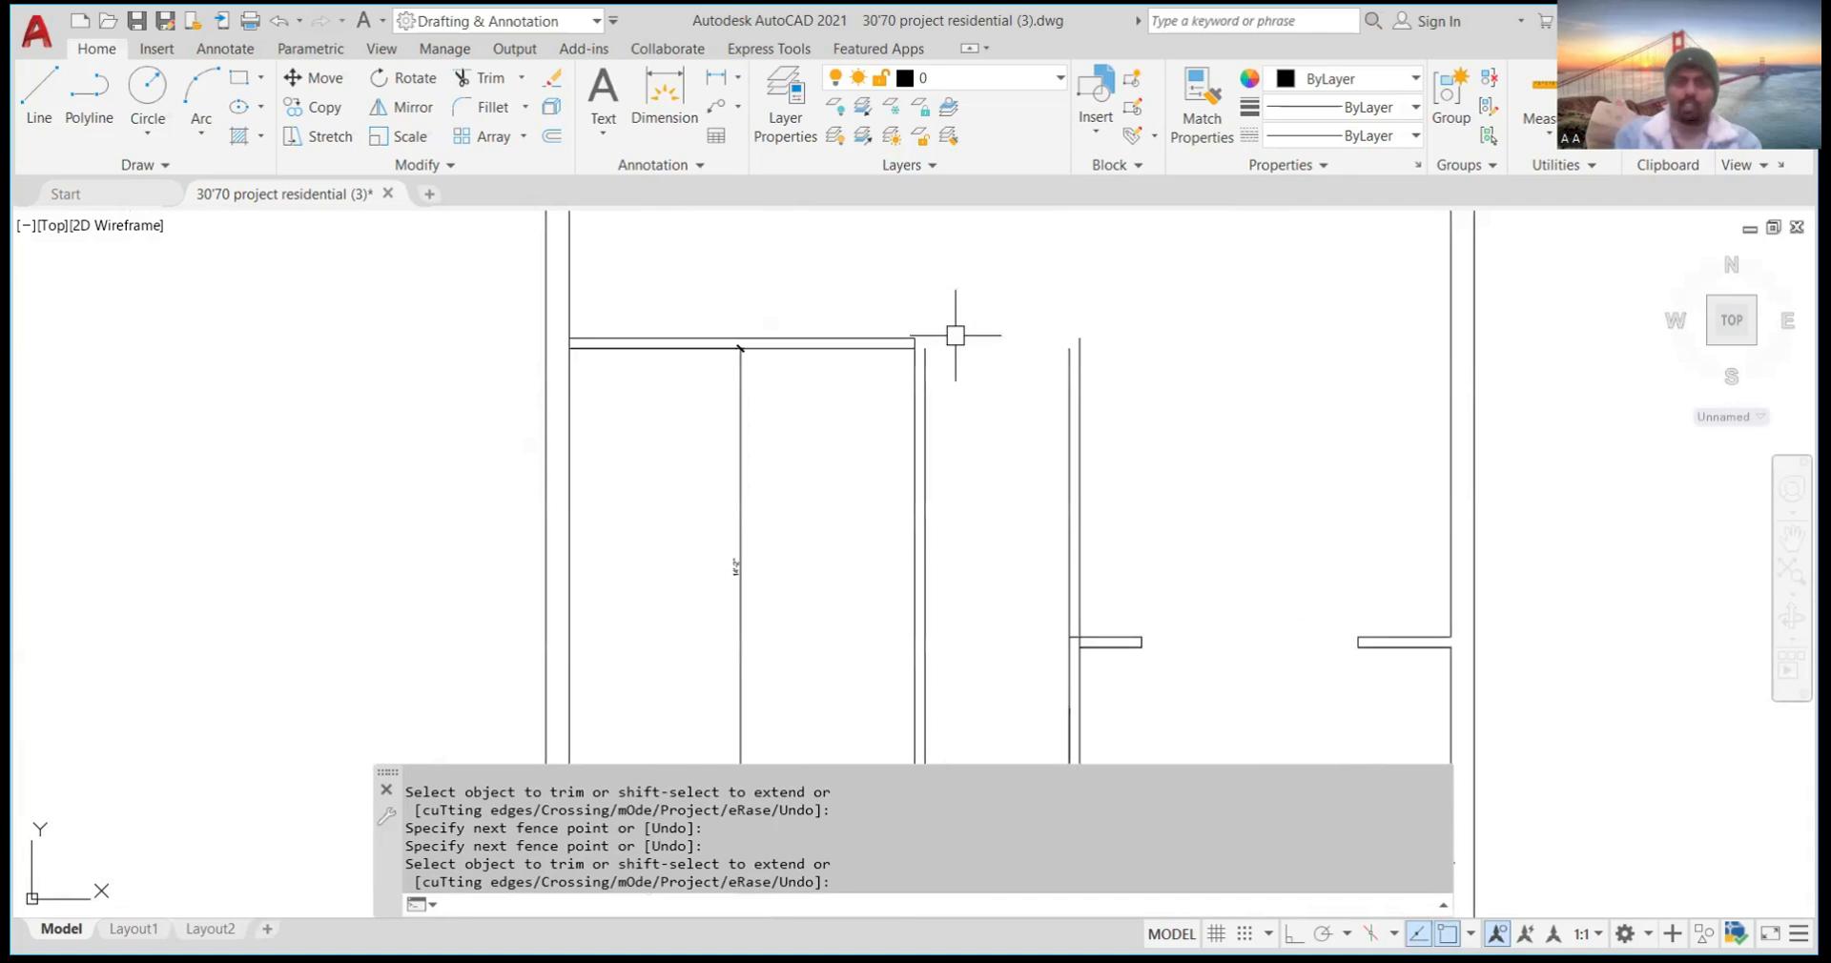
pyautogui.click(483, 106)
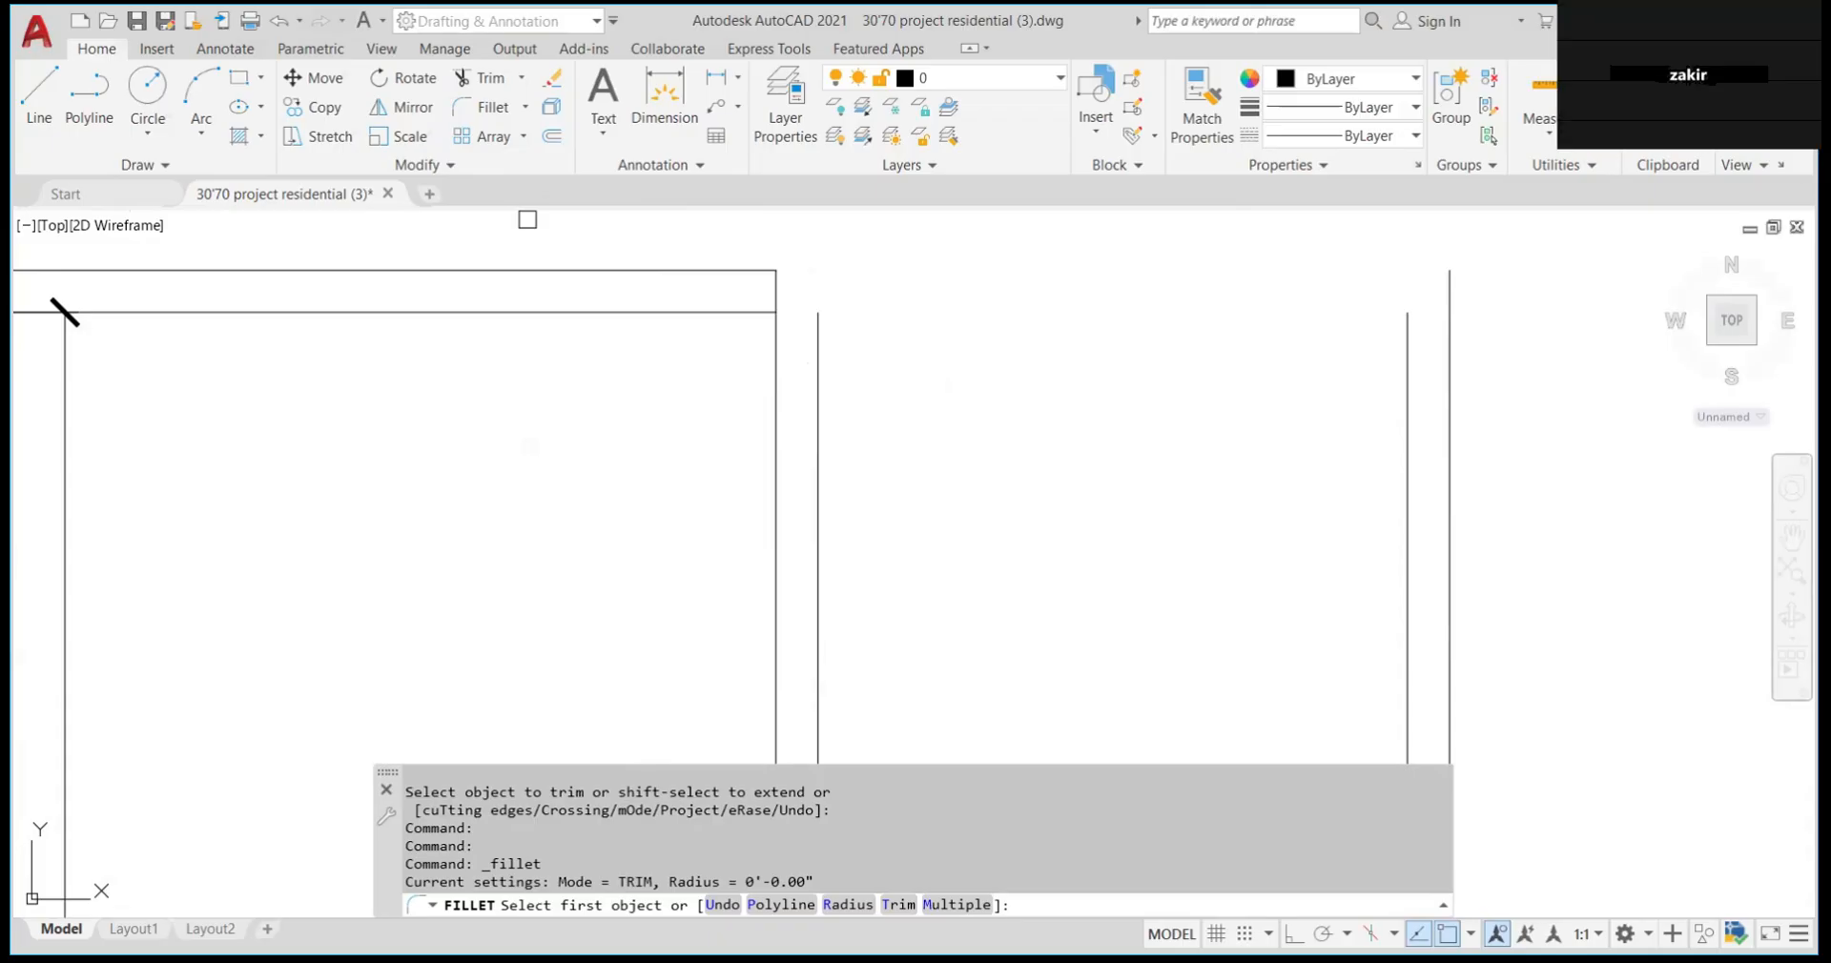
# Measure the width of the opening in the kitchen's upper wall in the reference plan
pyautogui.click(665, 95)
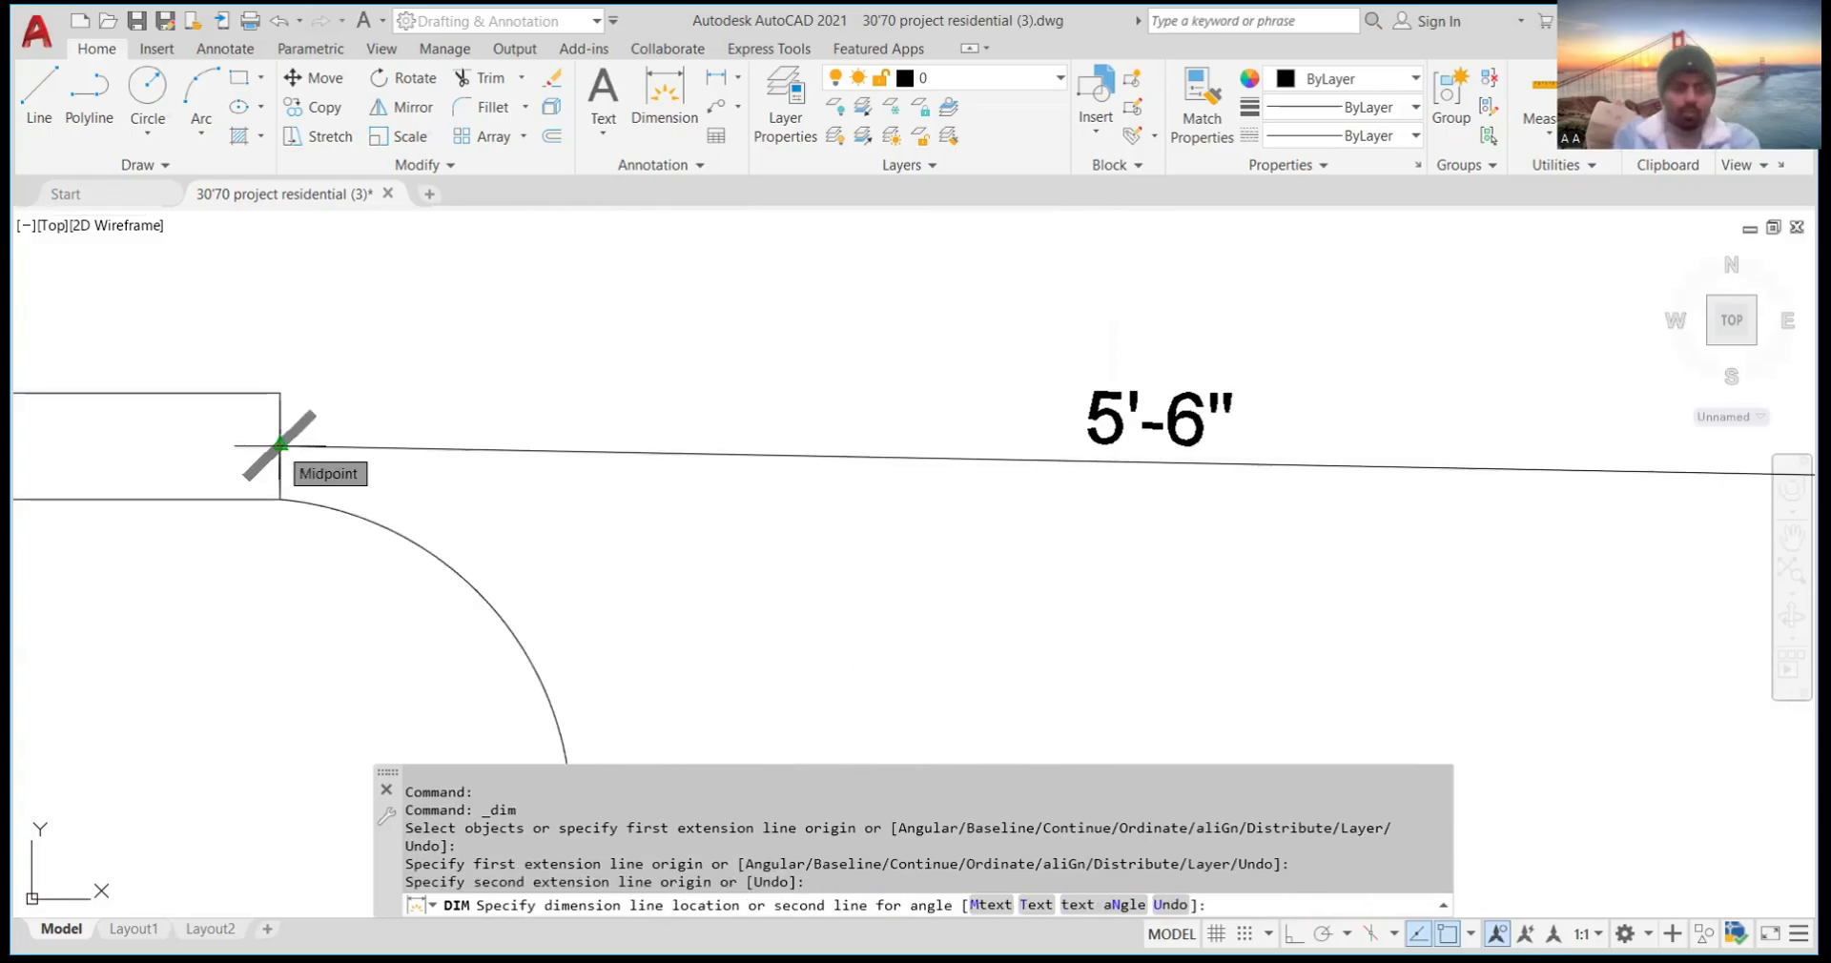
pyautogui.press('Escape')
pyautogui.scroll(-10, 359, 400)
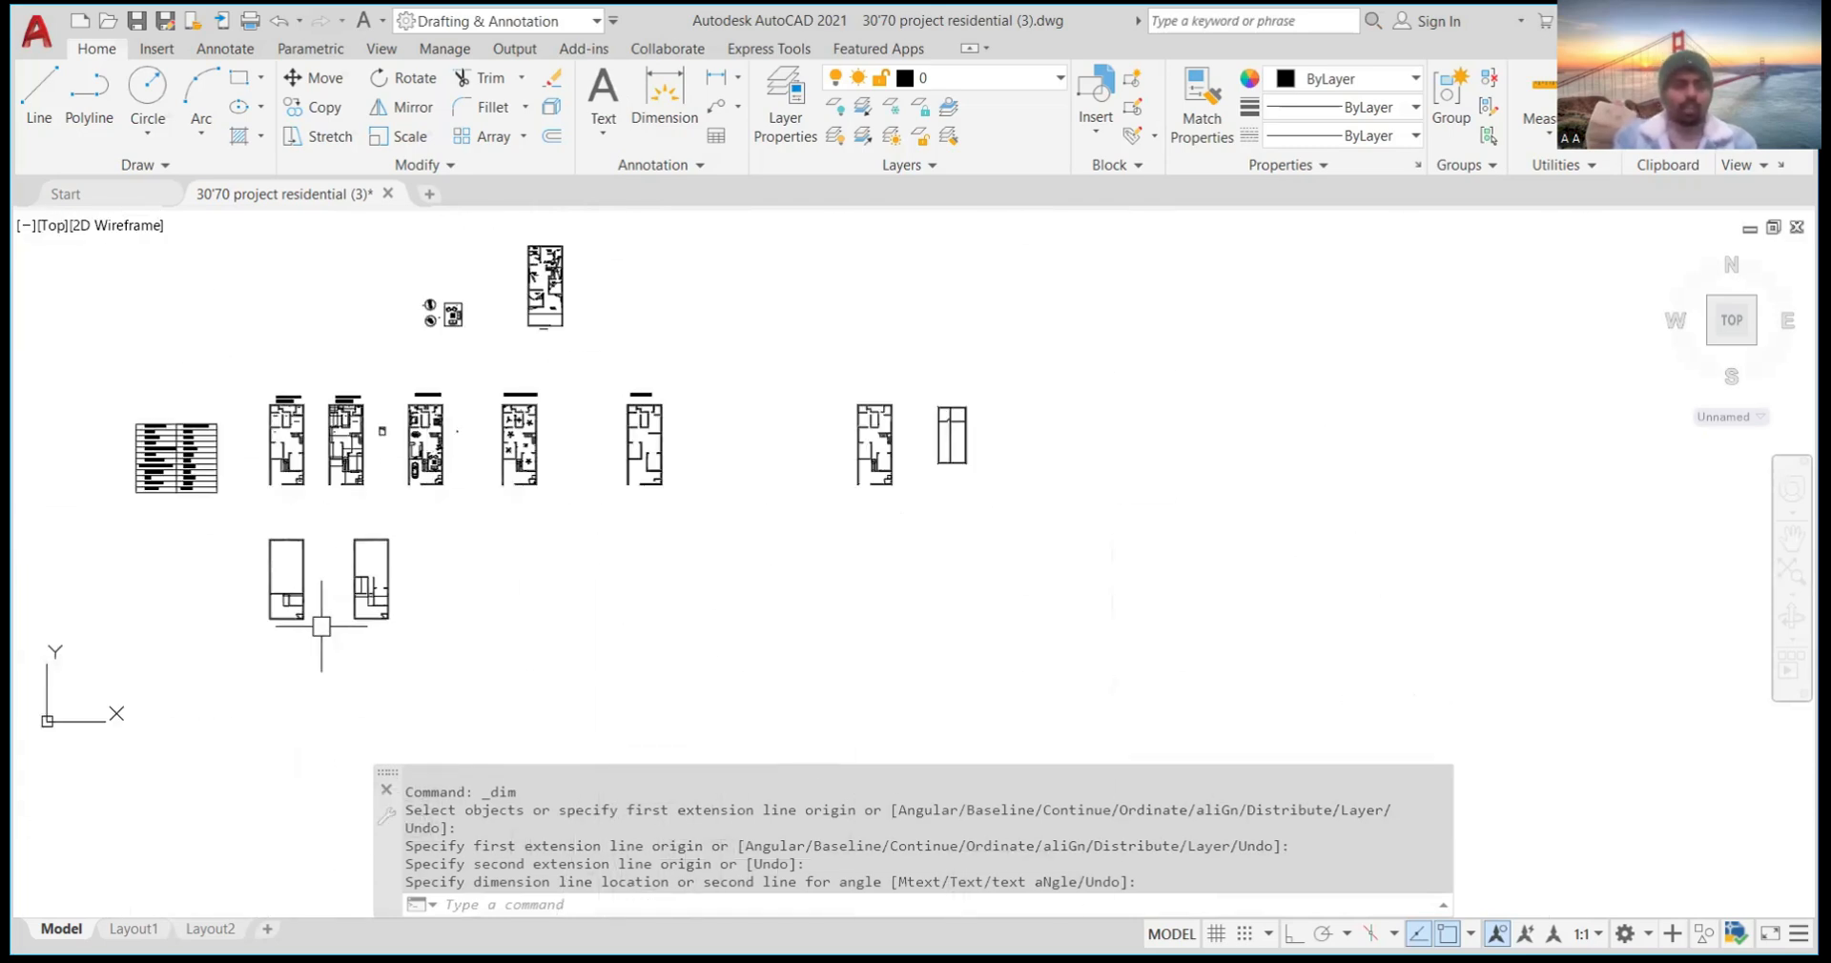
# Offset the inner line of the kitchen's side wall 5'6" into the kitchen to mark the upper wall's opening
pyautogui.scroll(10, 324, 611)
pyautogui.scroll(-6, 505, 482)
pyautogui.scroll(8, 518, 490)
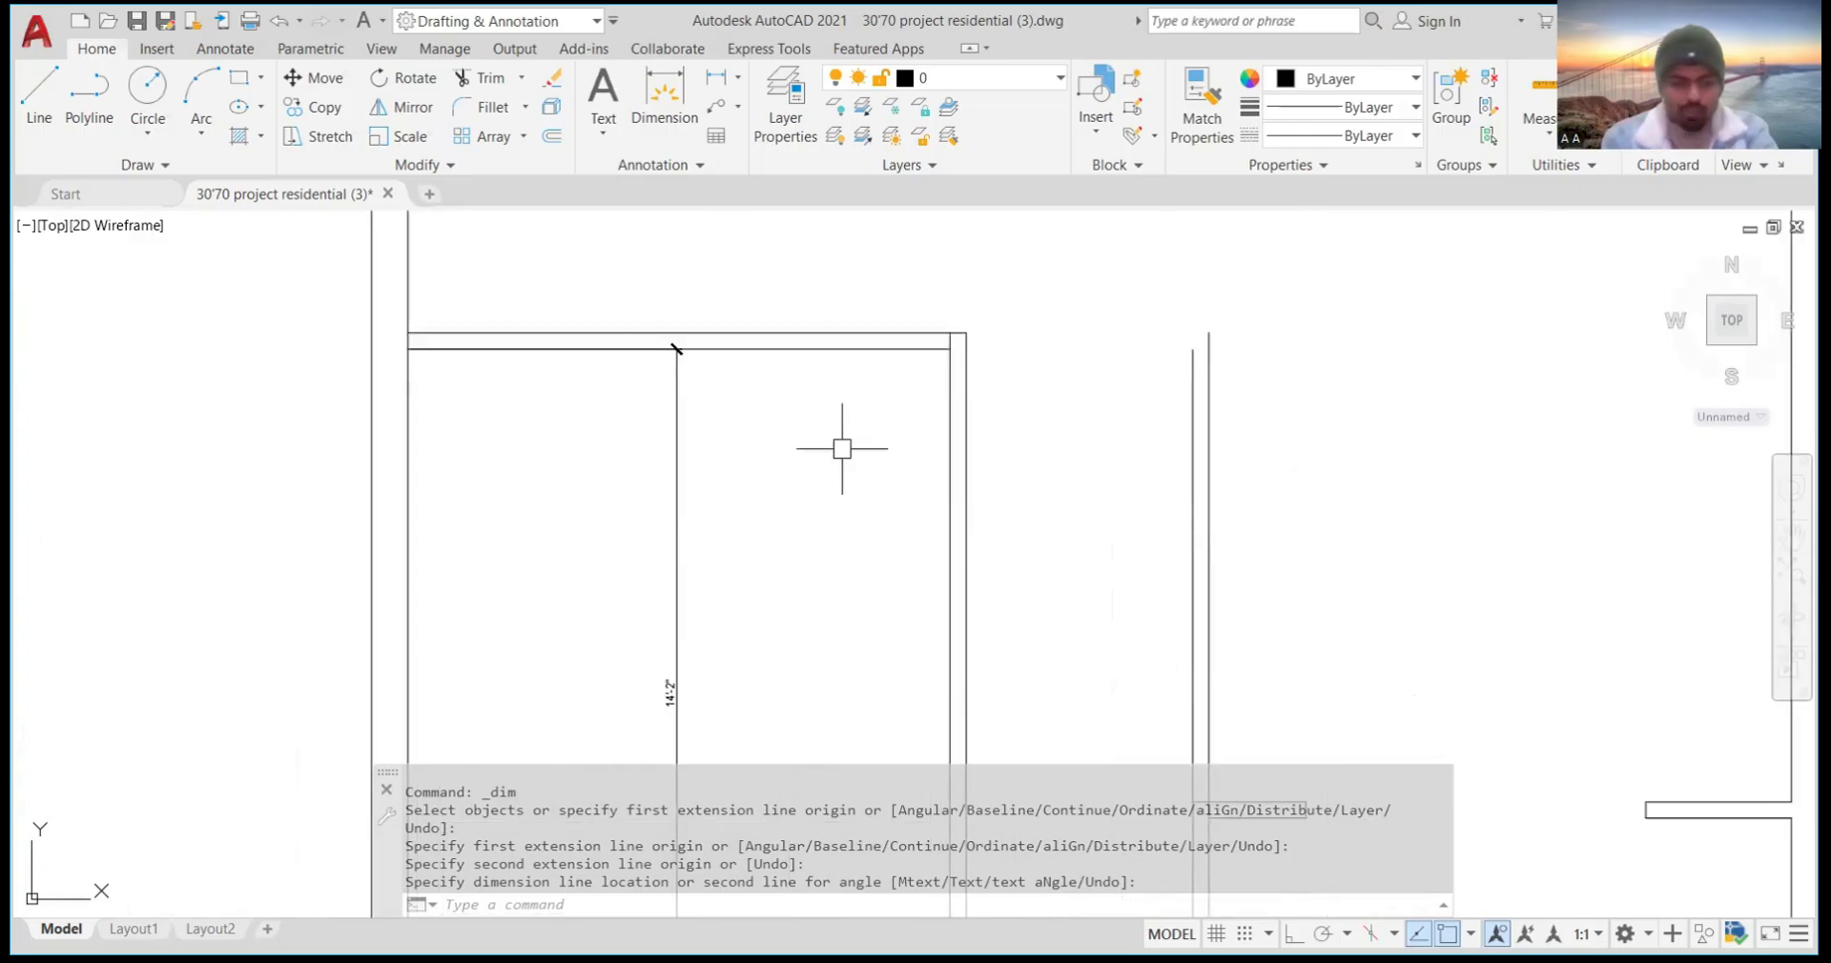
pyautogui.write('o')
pyautogui.press('Return')
pyautogui.write("5'6")
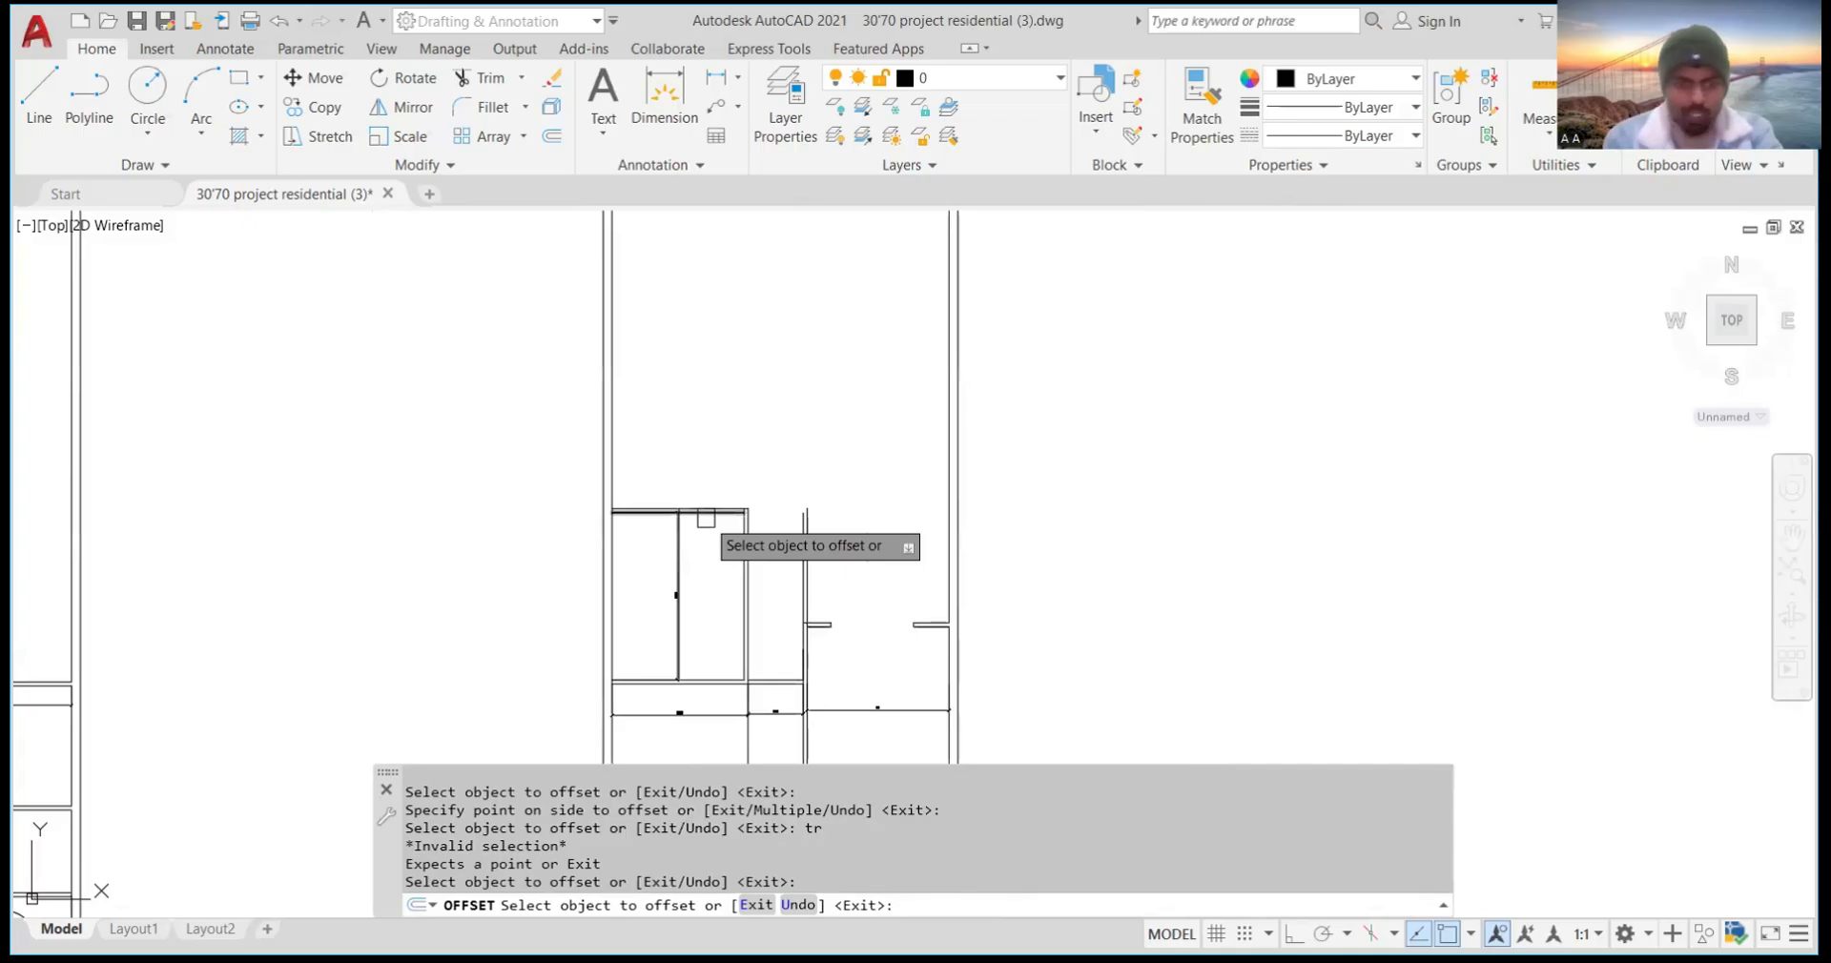
pyautogui.press('Return')
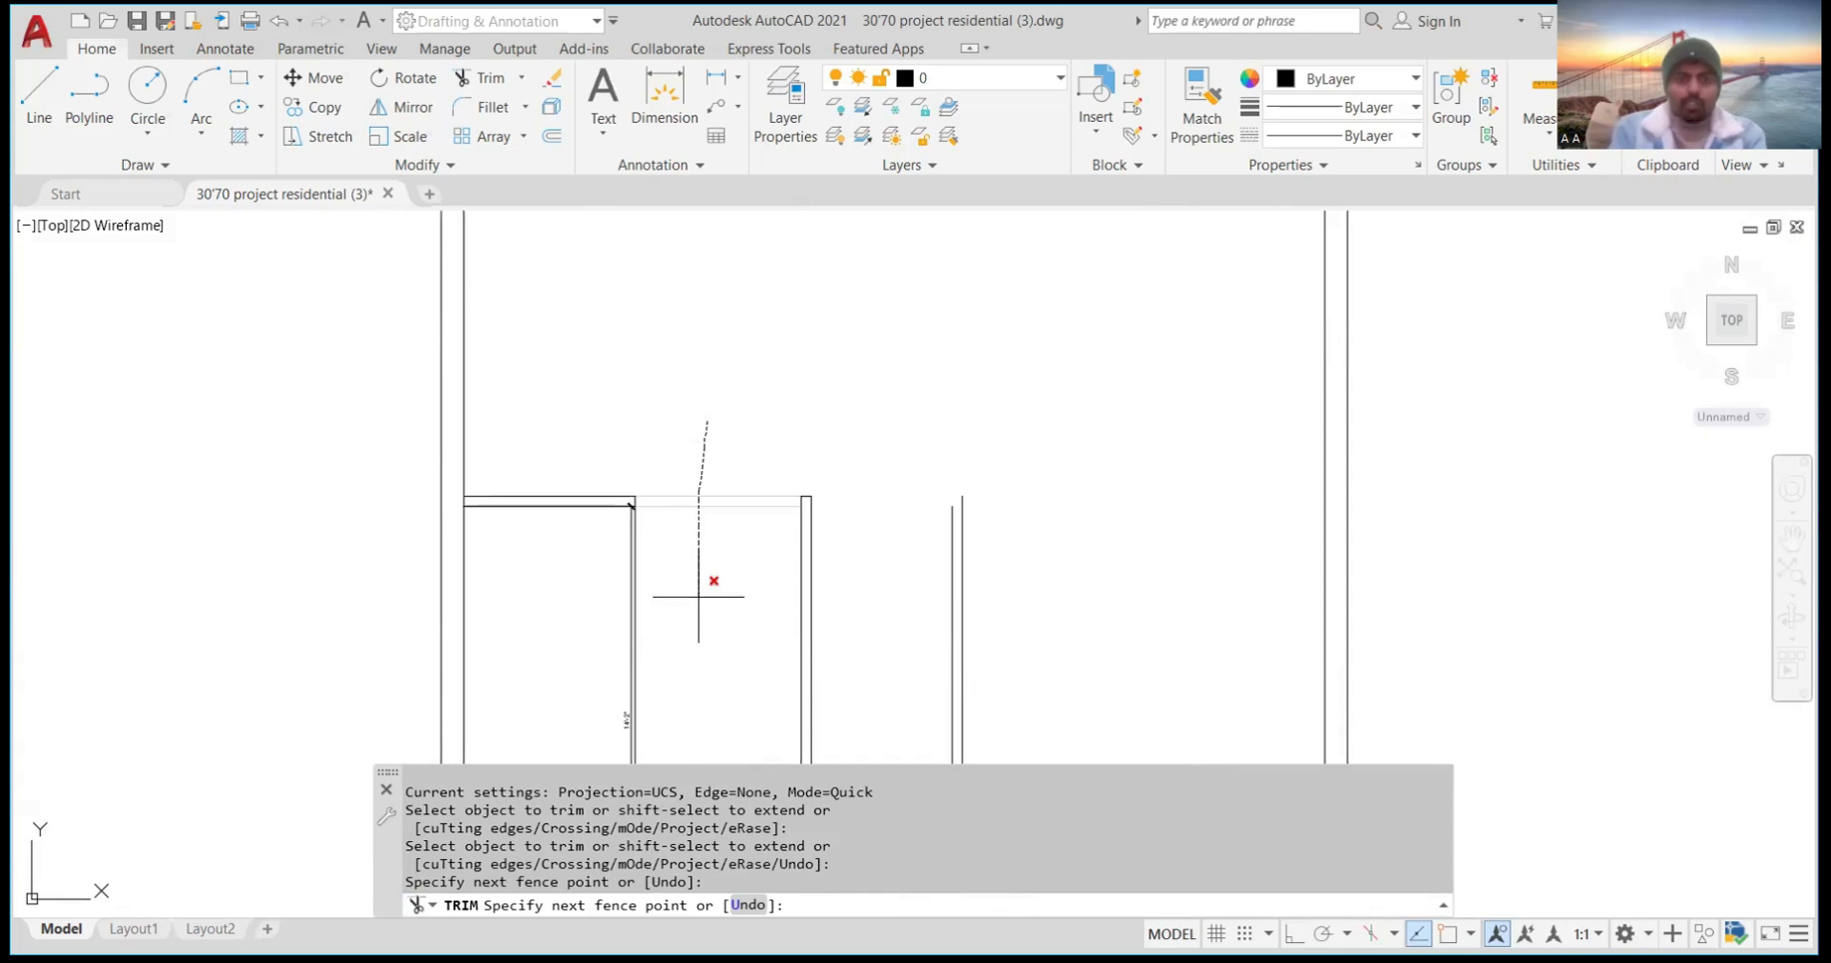
# Trim the kitchen's upper wall between the offset line and the side wall, and remove the offset line
pyautogui.moveTo(700, 598); pyautogui.dragTo(689, 594)
pyautogui.moveTo(688, 593); pyautogui.dragTo(590, 603)
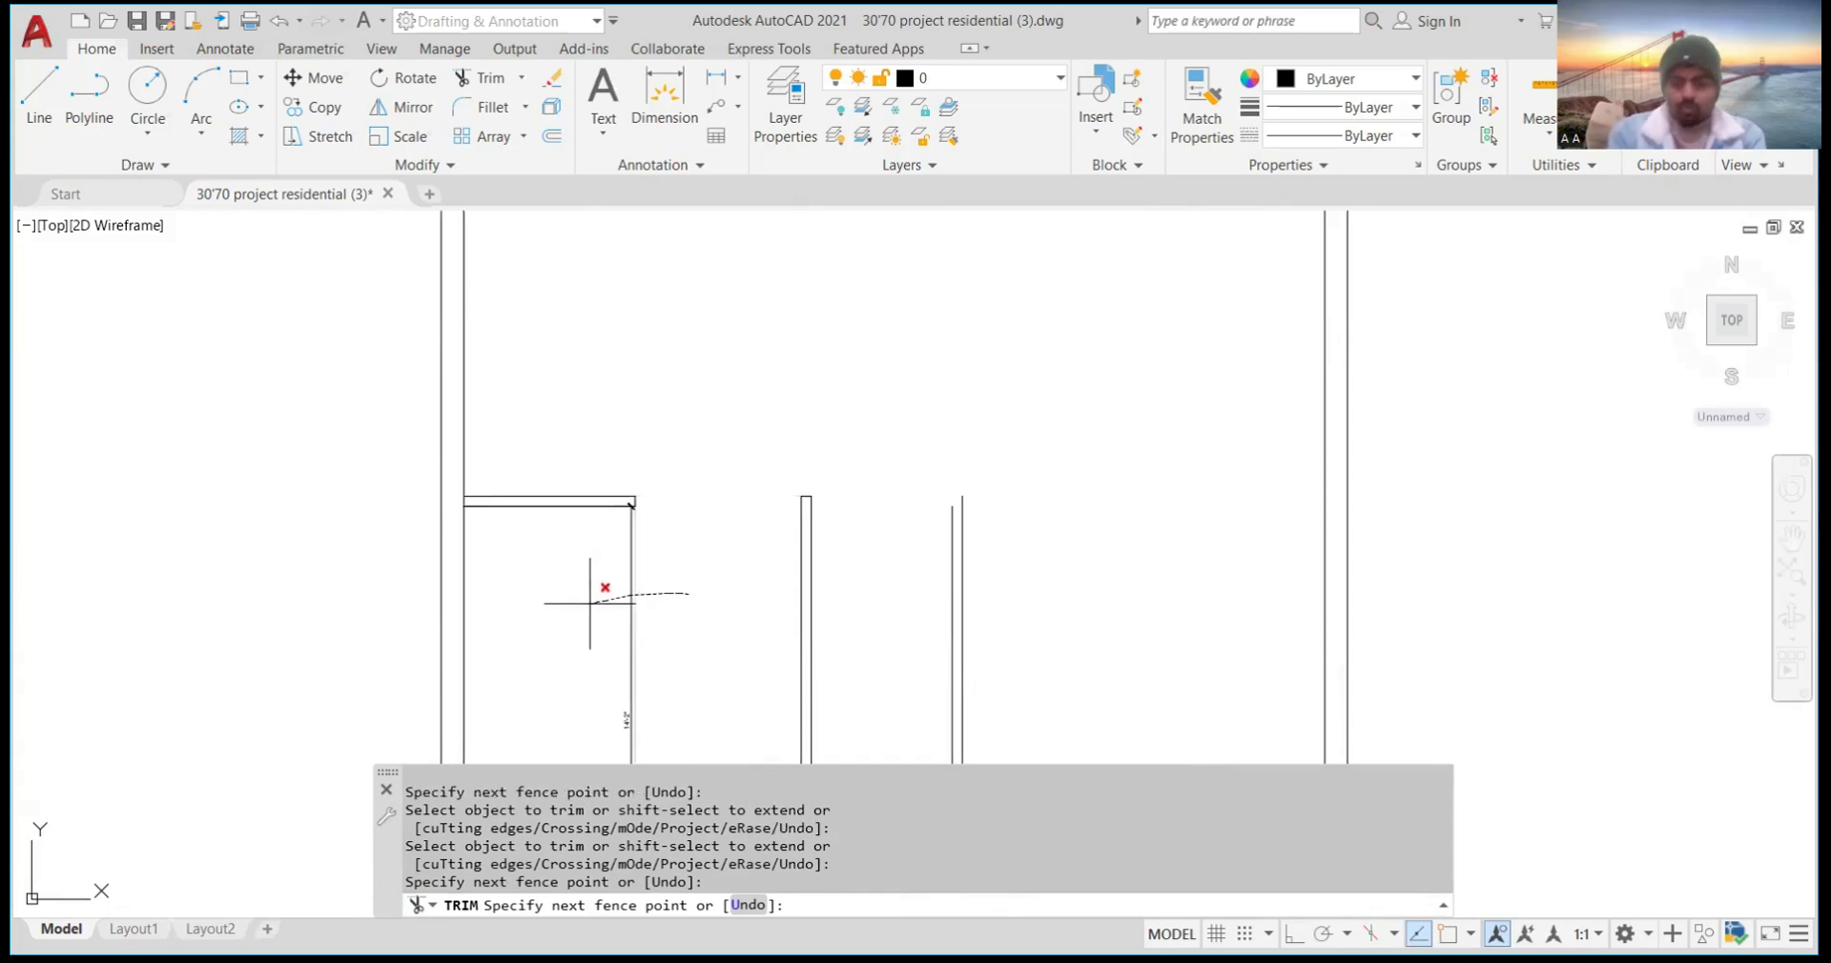
pyautogui.press('Return')
# Measure the inner length of the short wall return between the kitchen's upper opening and its side wall in the reference plan
pyautogui.scroll(-14, 767, 510)
pyautogui.scroll(8, 767, 395)
pyautogui.scroll(6, 719, 528)
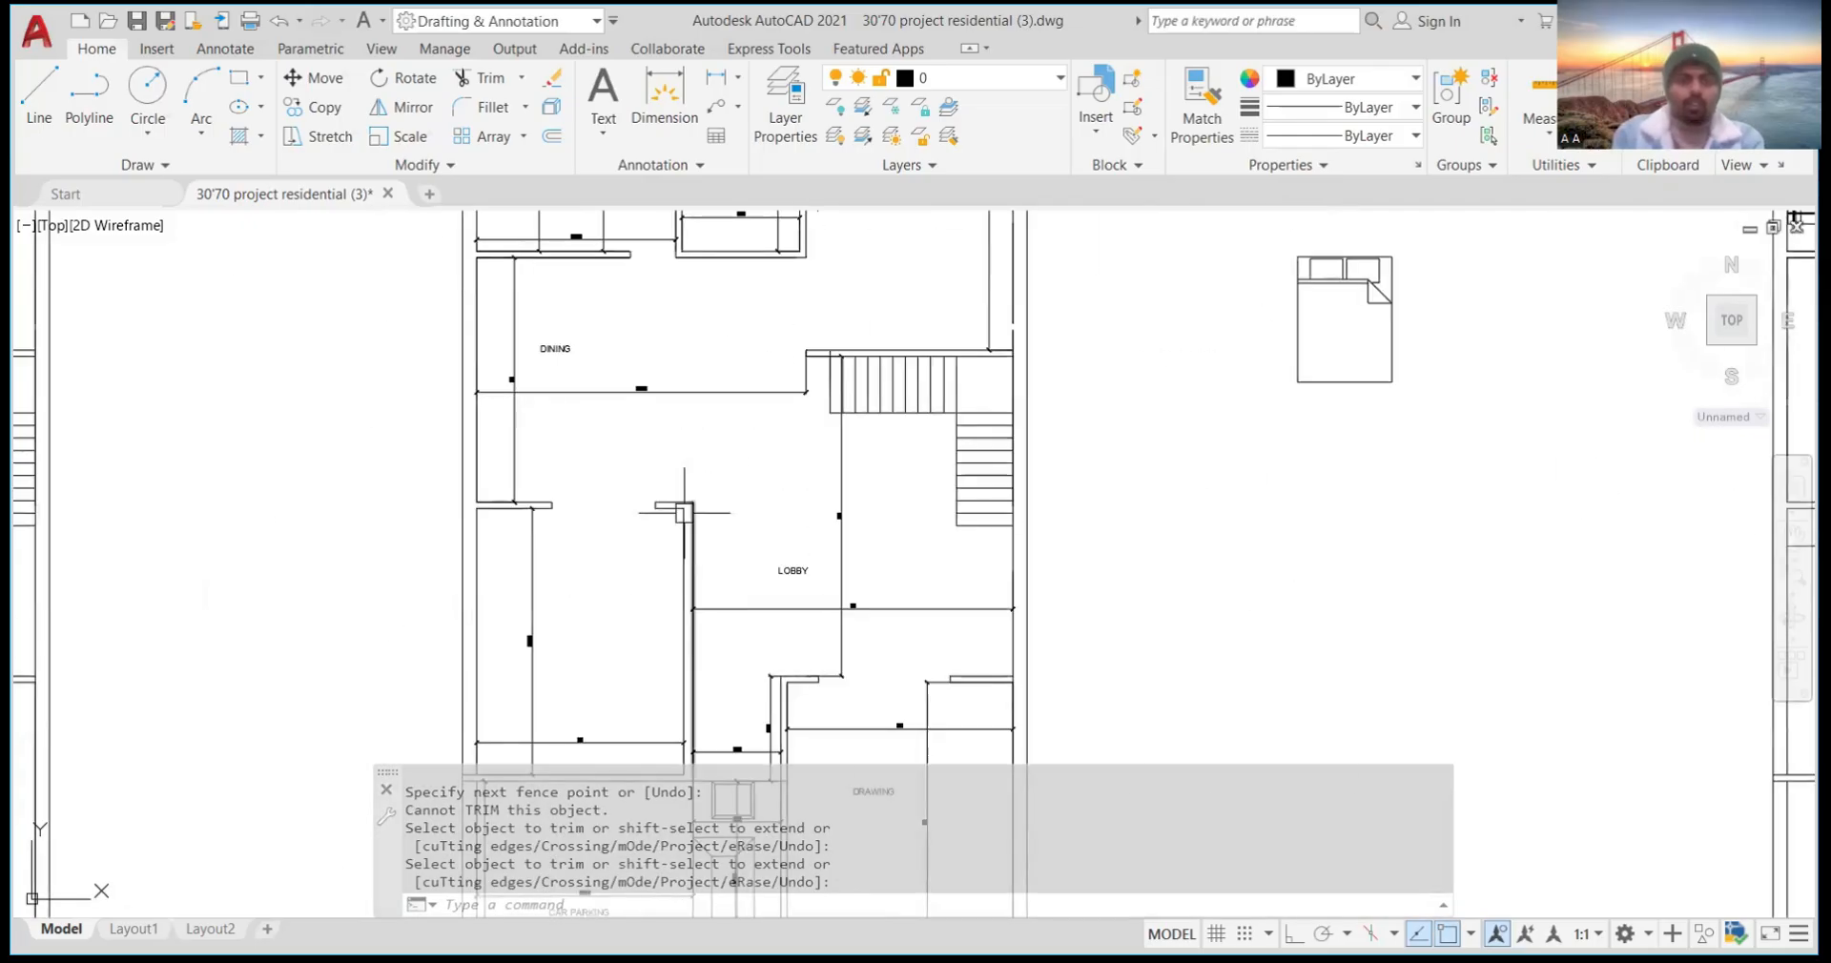
pyautogui.scroll(6, 685, 515)
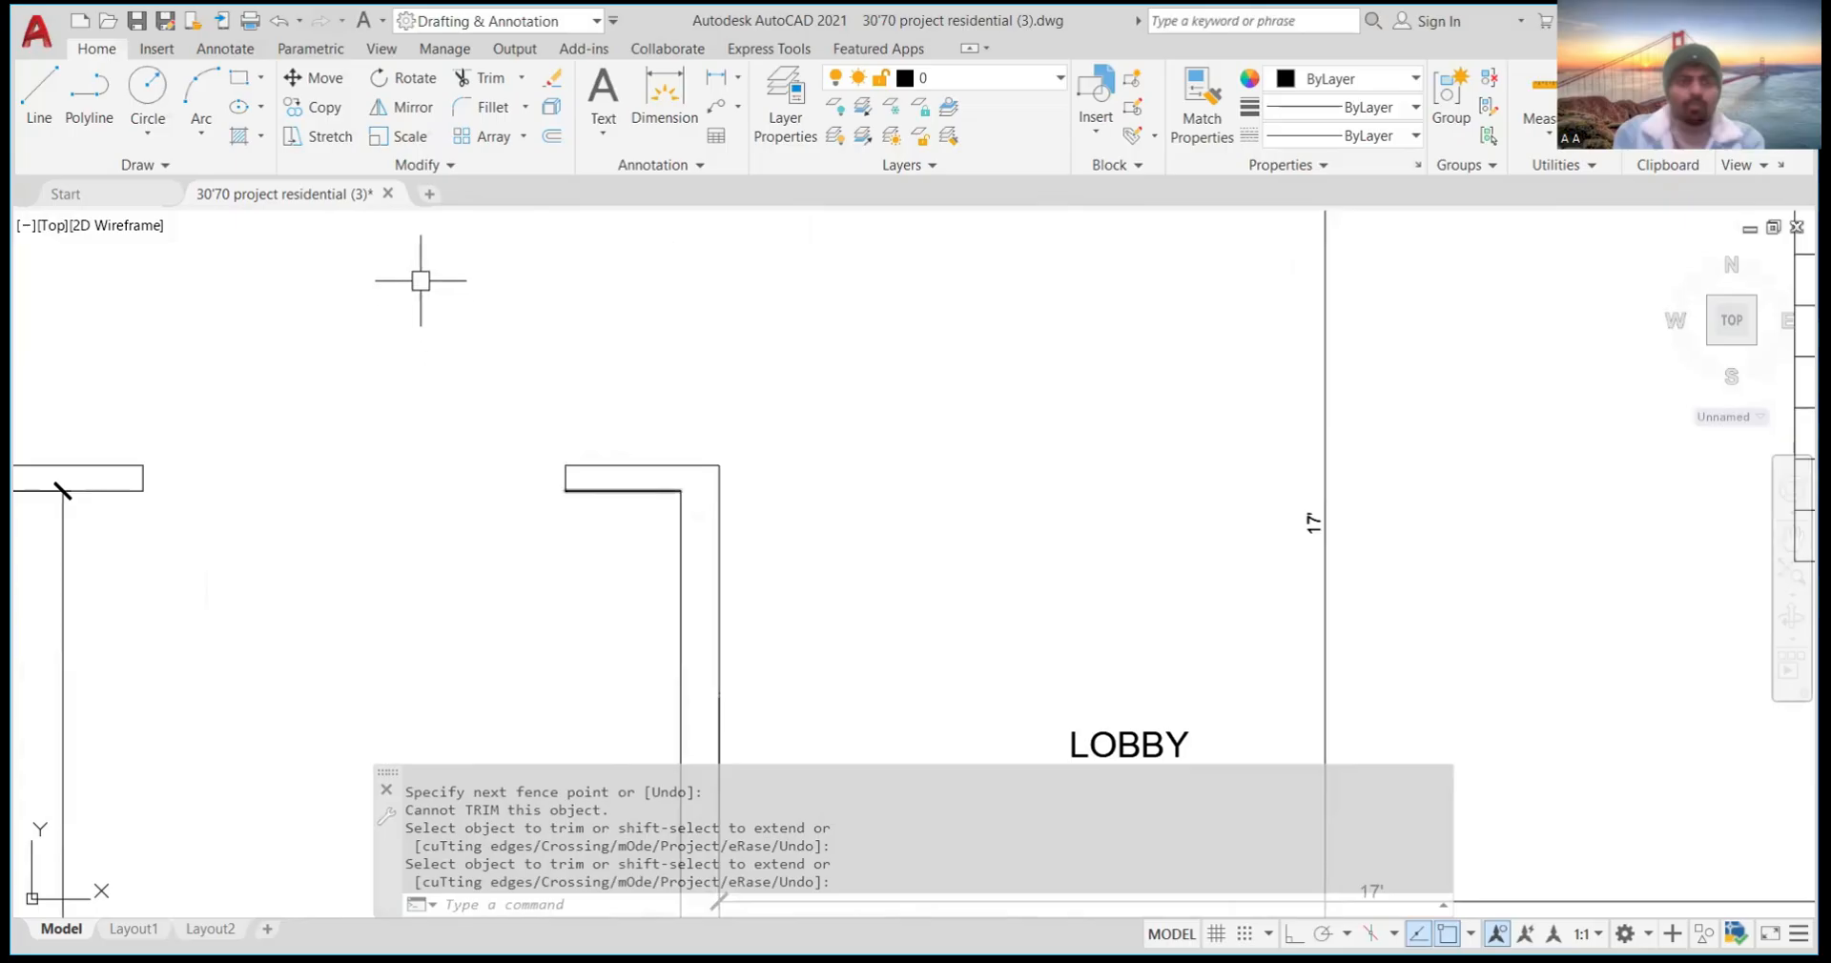
pyautogui.write('DIM')
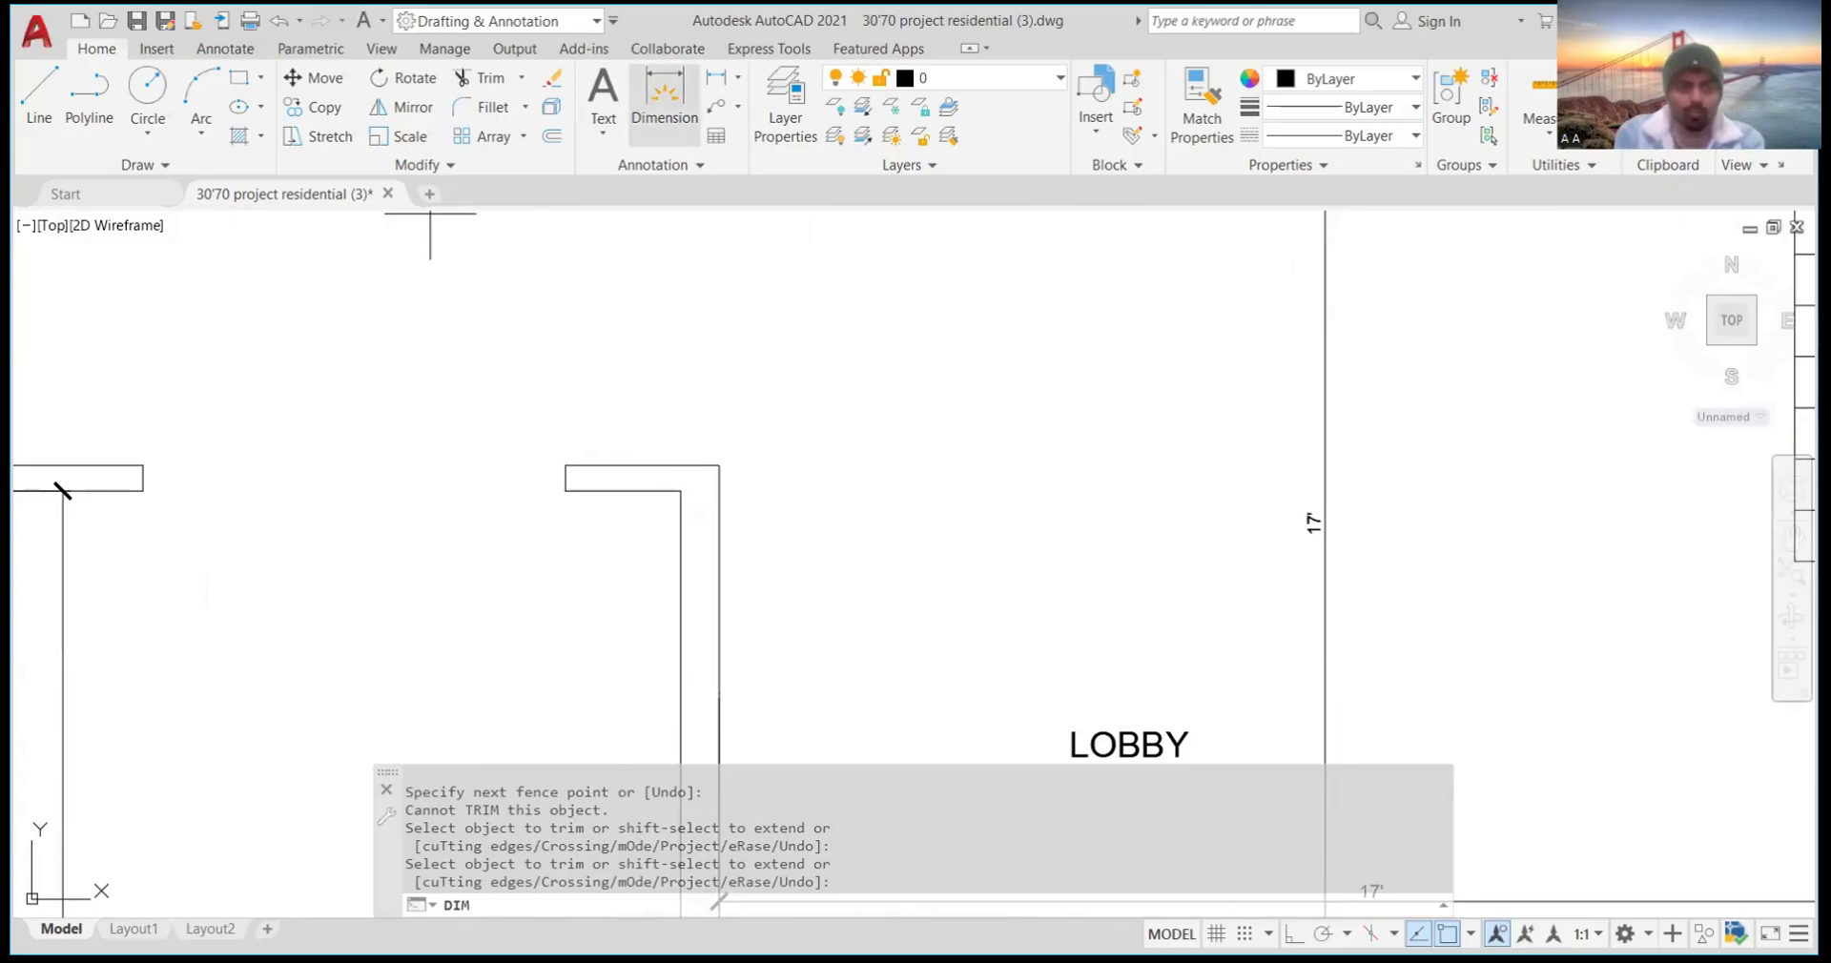
pyautogui.press('Return')
pyautogui.click(680, 490)
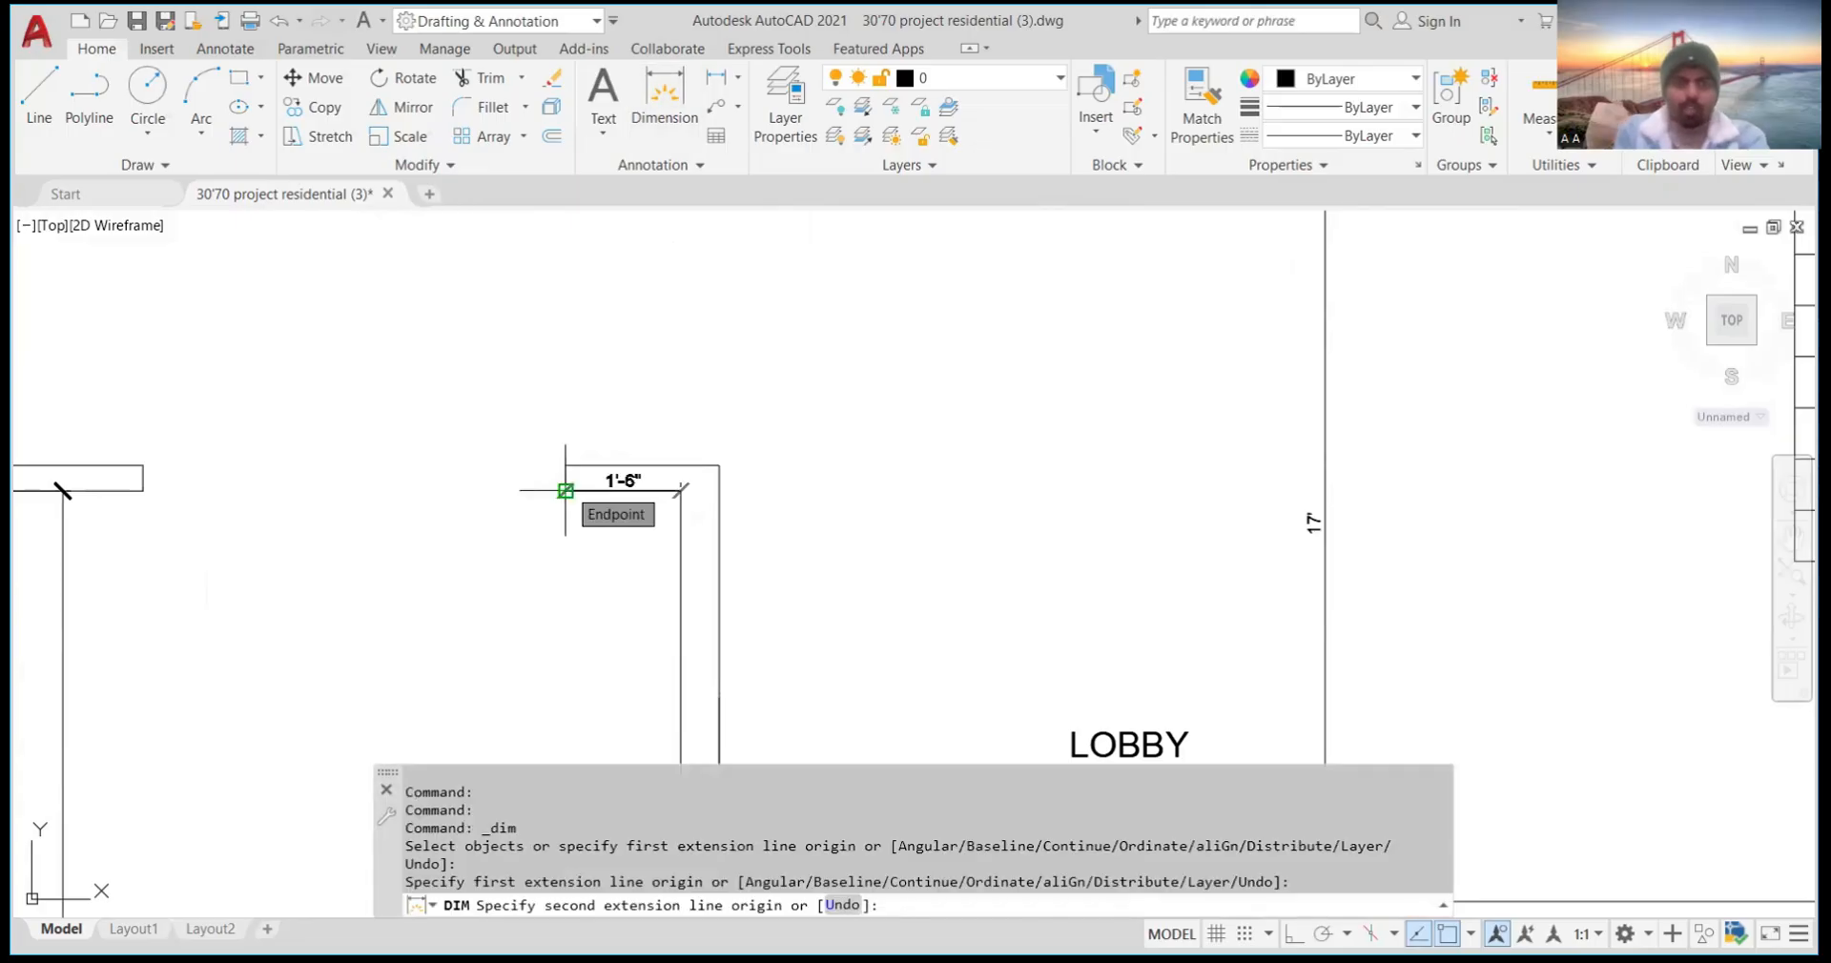
pyautogui.press('Escape')
# Draw an 18" horizontal line from the outer top corner of the kitchen's side wall toward the upper wall's opening
pyautogui.scroll(-6, 565, 491)
pyautogui.scroll(5, 785, 492)
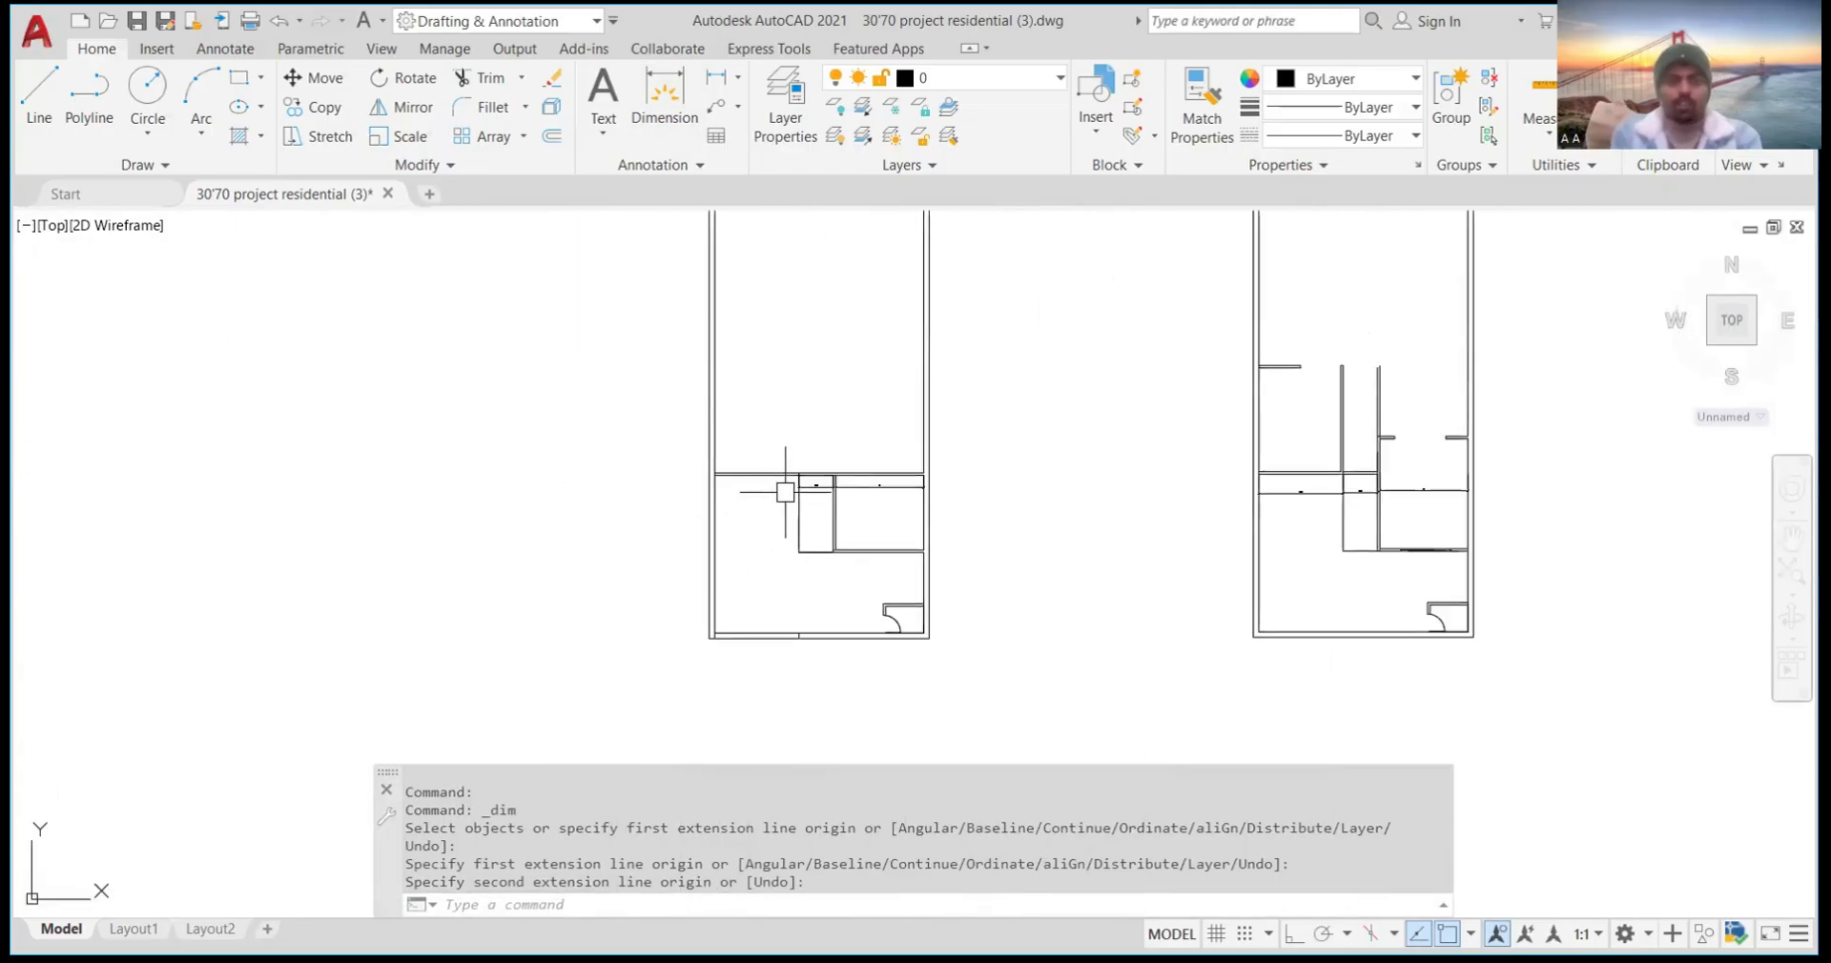
pyautogui.scroll(-4, 748, 485)
pyautogui.scroll(8, 982, 474)
pyautogui.scroll(-3, 949, 381)
pyautogui.scroll(5, 872, 389)
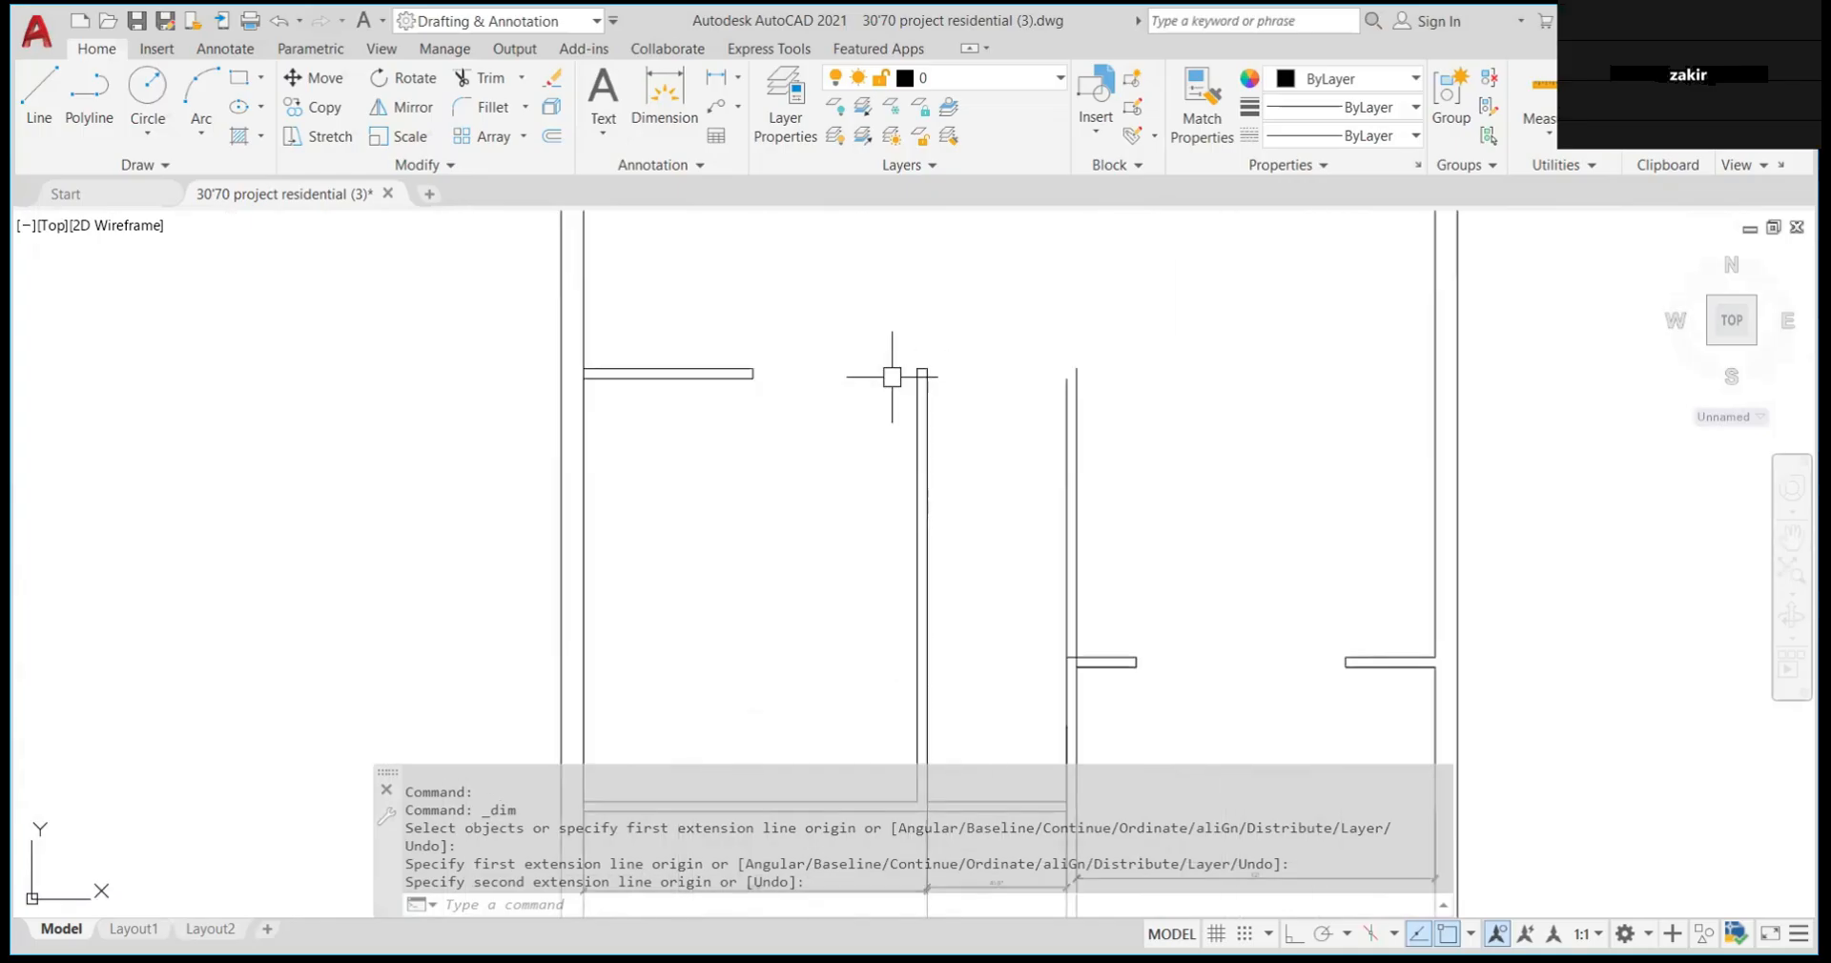
pyautogui.scroll(3, 892, 377)
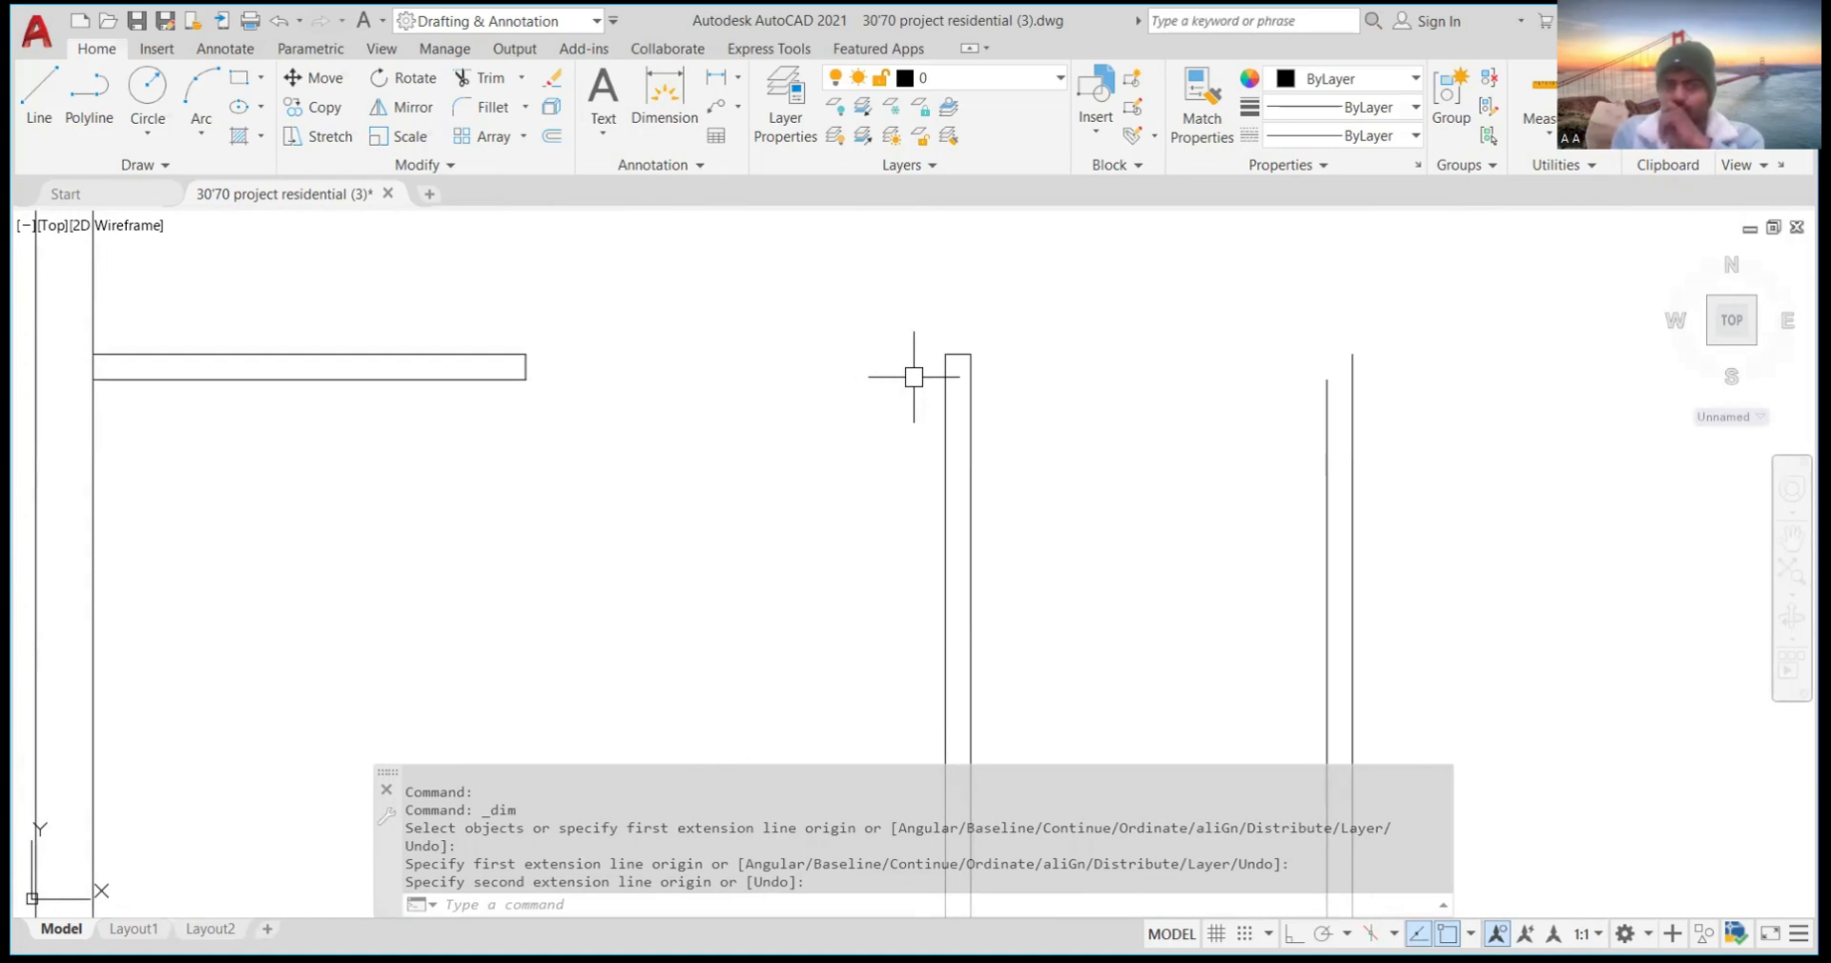
pyautogui.write('l')
pyautogui.press('Return')
pyautogui.click(971, 354)
pyautogui.write('18')
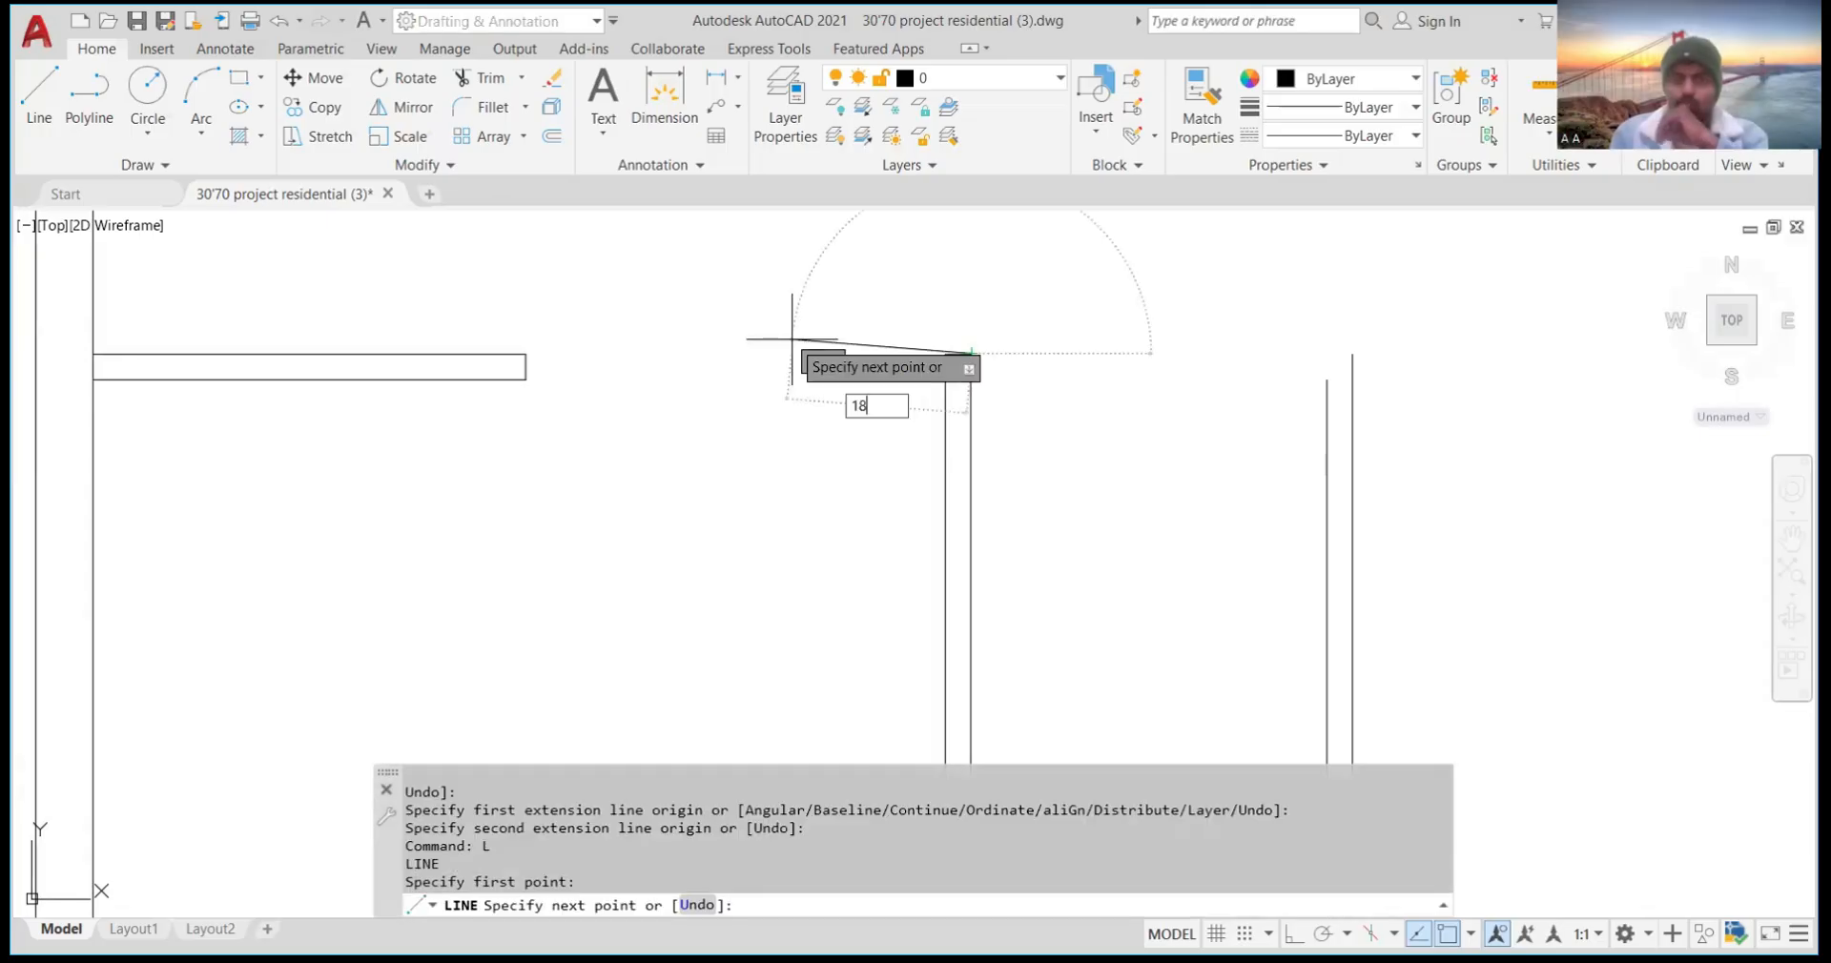
pyautogui.press('Return')
pyautogui.hotkey('ctrl', 'z')
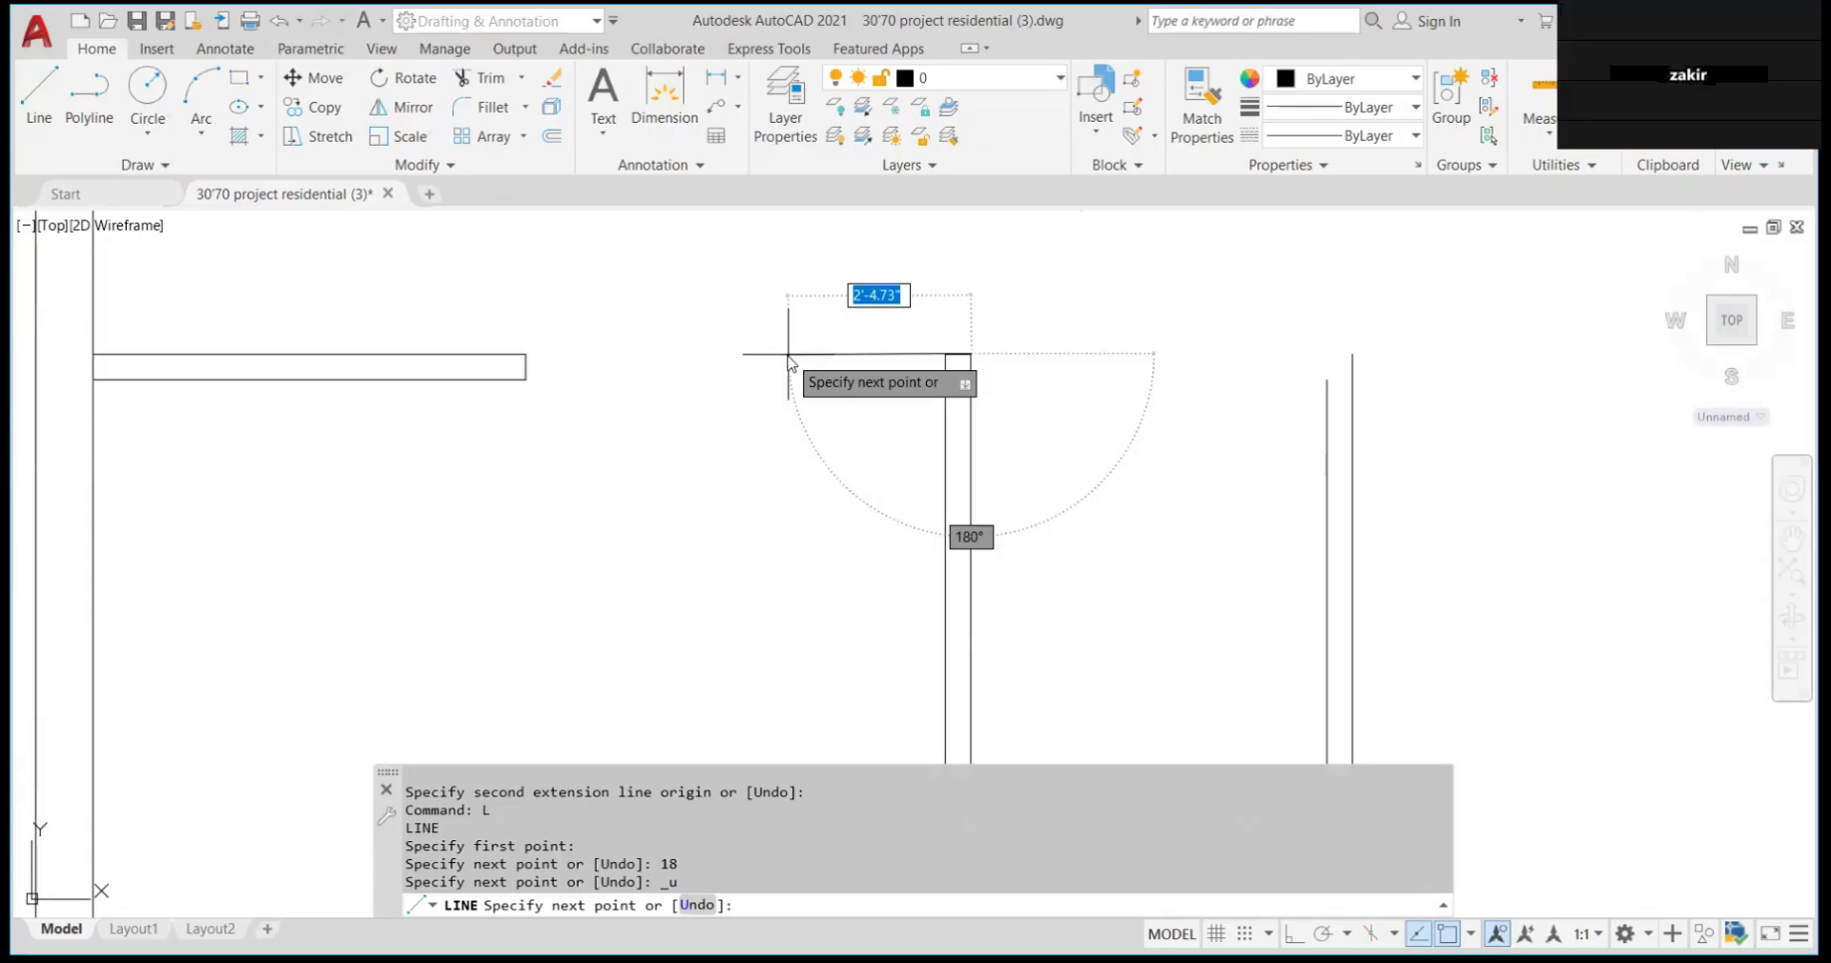
pyautogui.press('Return')
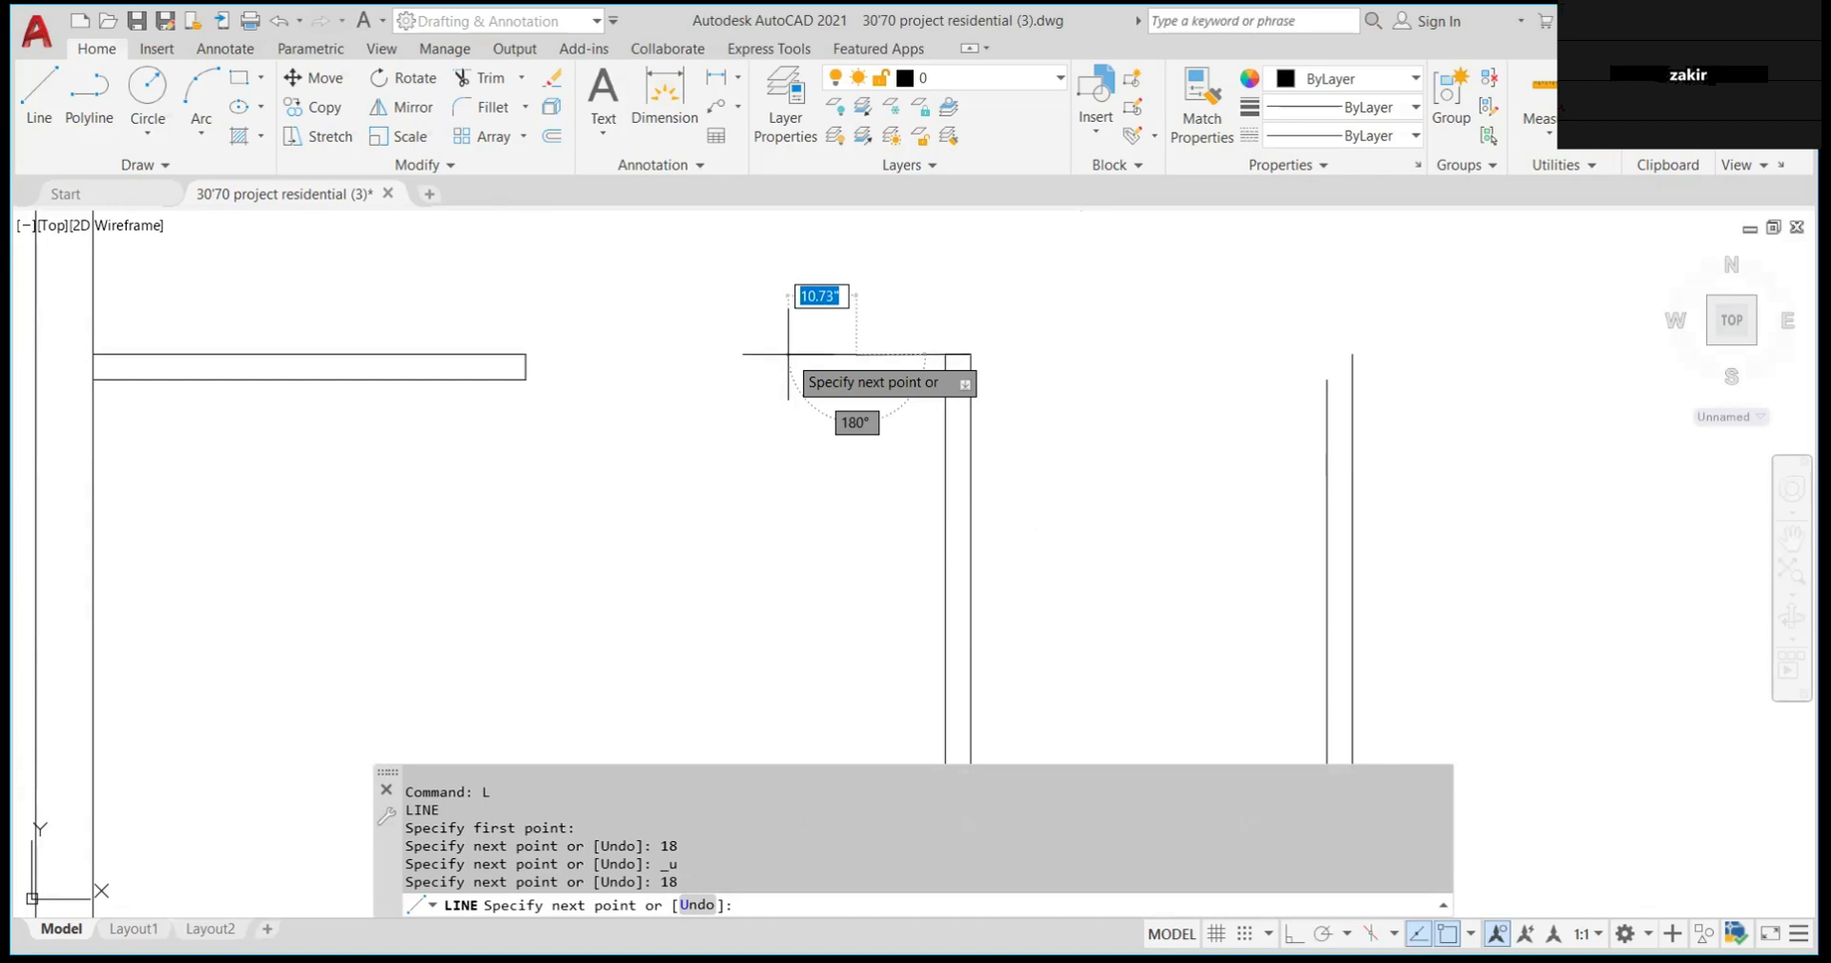
# Turn on Ortho and continue the wall return's outline 4" downward to form its end at the kitchen opening
pyautogui.press('F8')
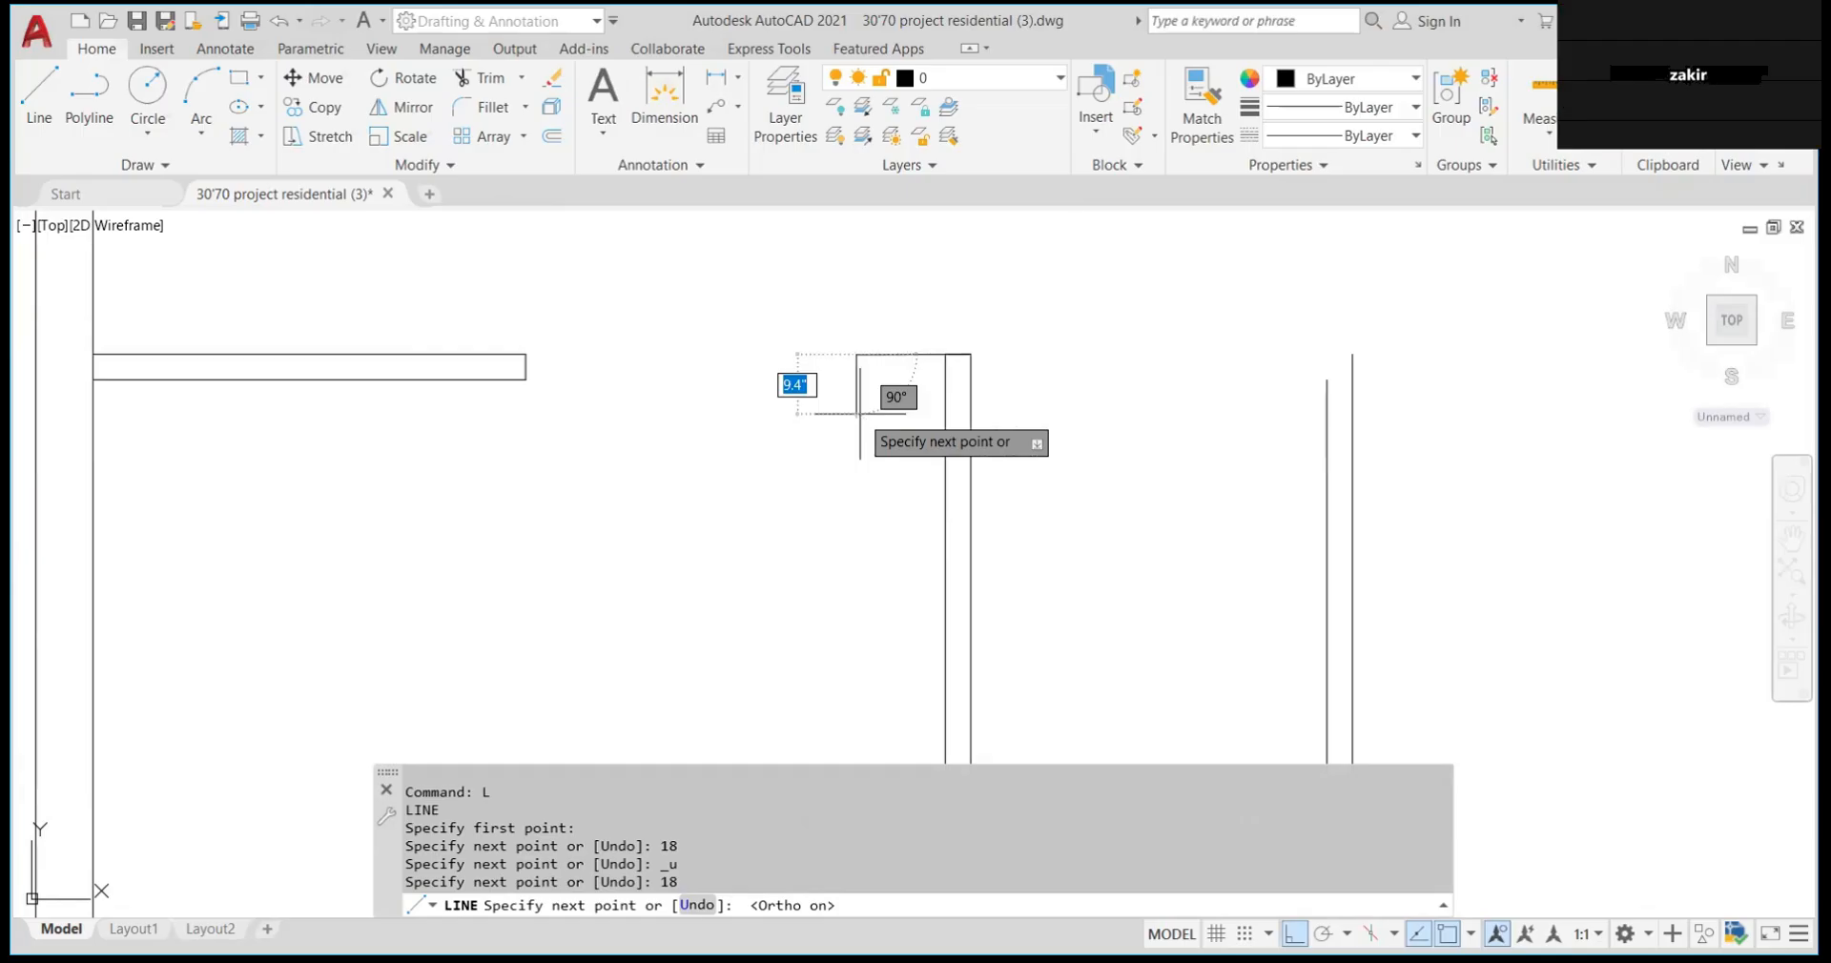
pyautogui.write('4')
pyautogui.press('Return')
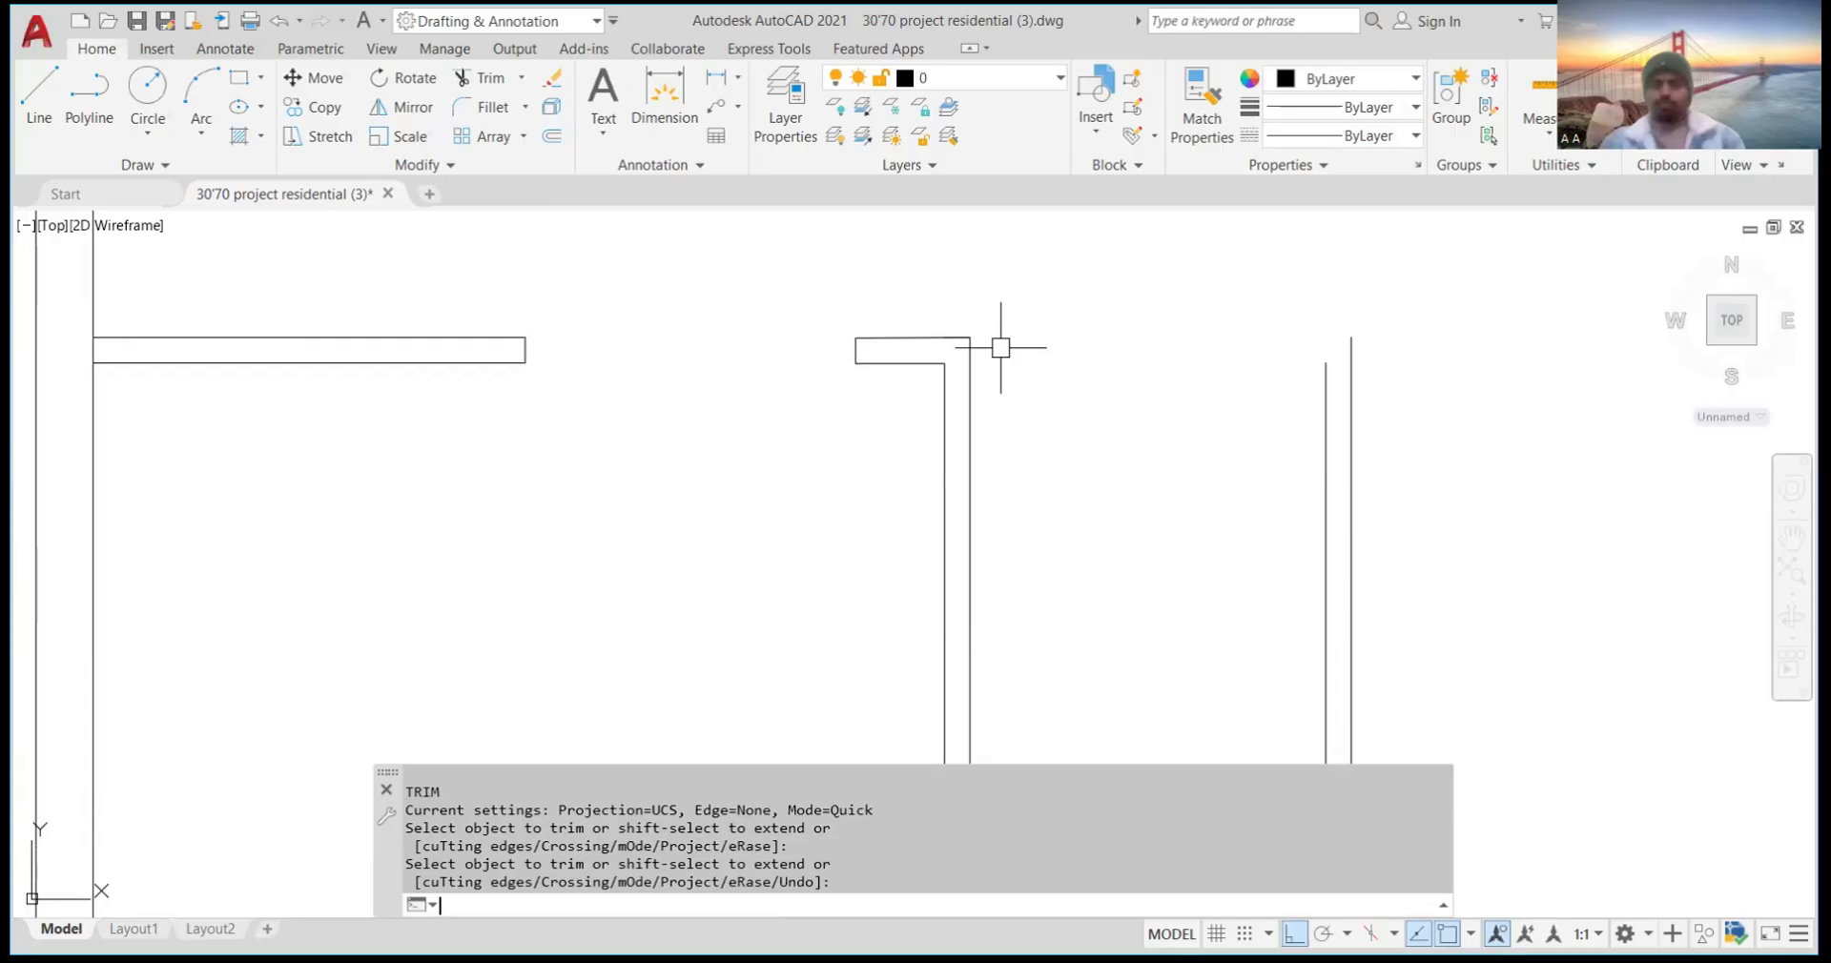
# Trim the double wall line between the passage and drawing room where it extends above the drawing room's upper wall
pyautogui.scroll(-4, 1001, 347)
pyautogui.scroll(-4, 728, 449)
pyautogui.scroll(4, 728, 421)
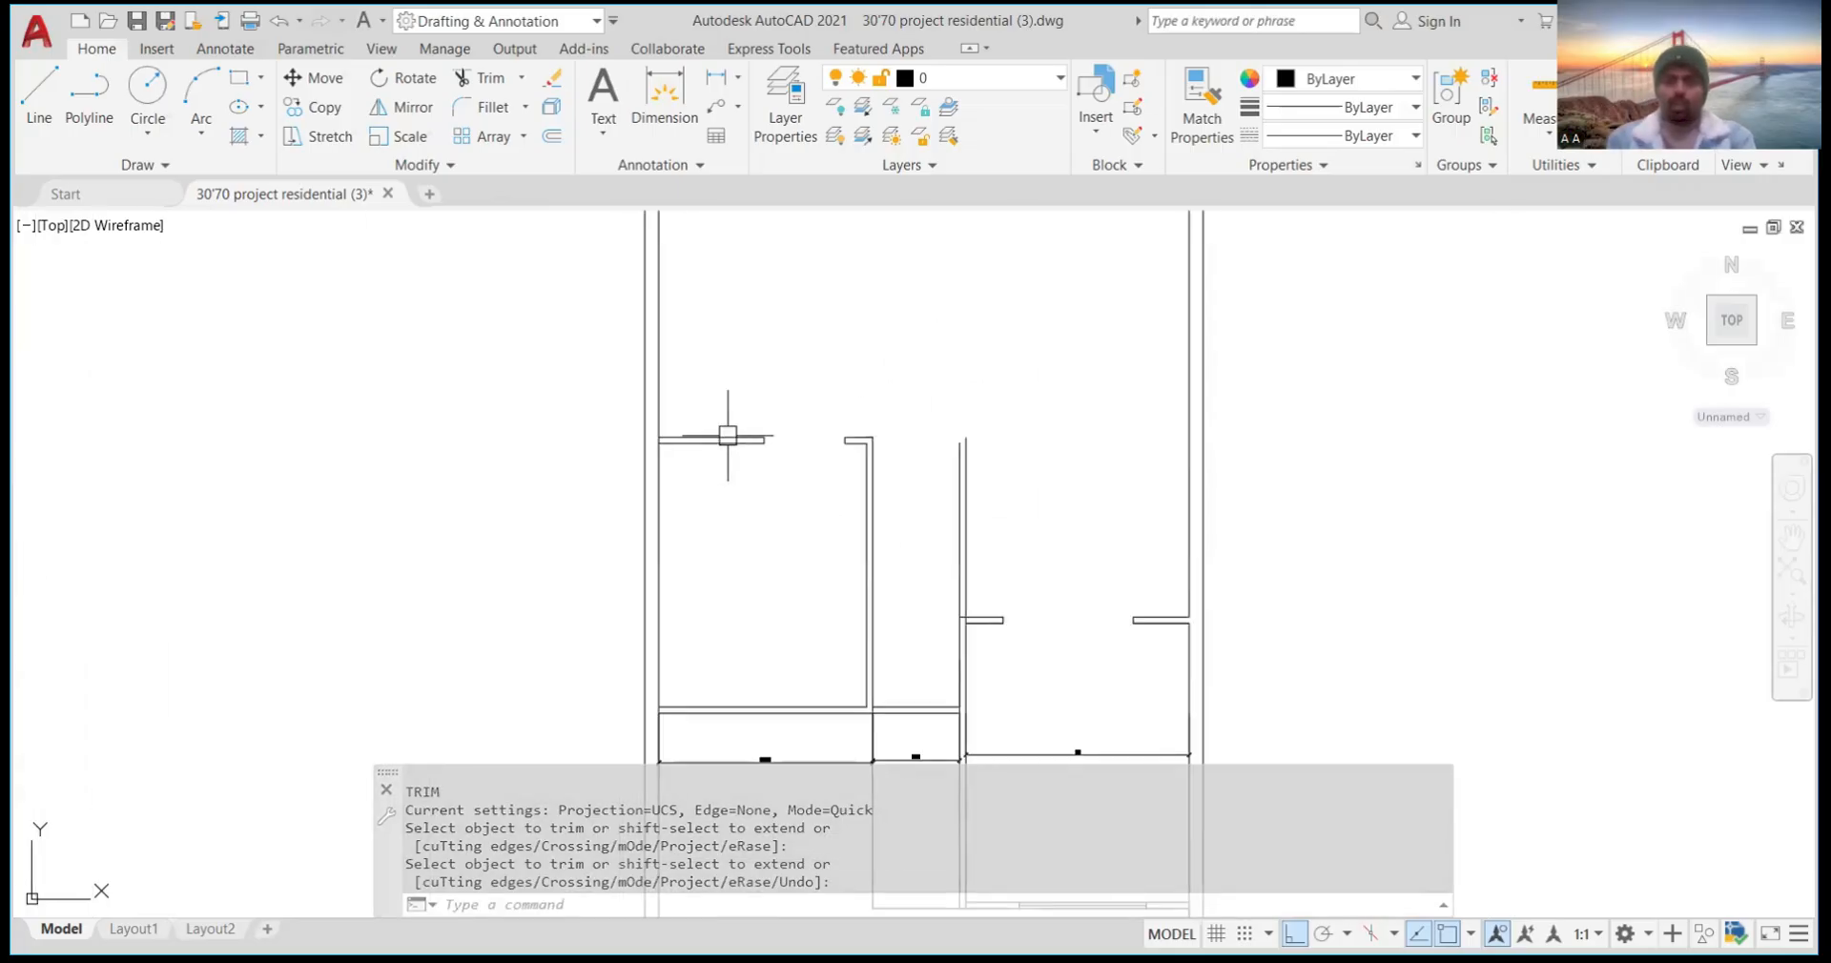
pyautogui.scroll(3, 782, 444)
pyautogui.scroll(-5, 790, 448)
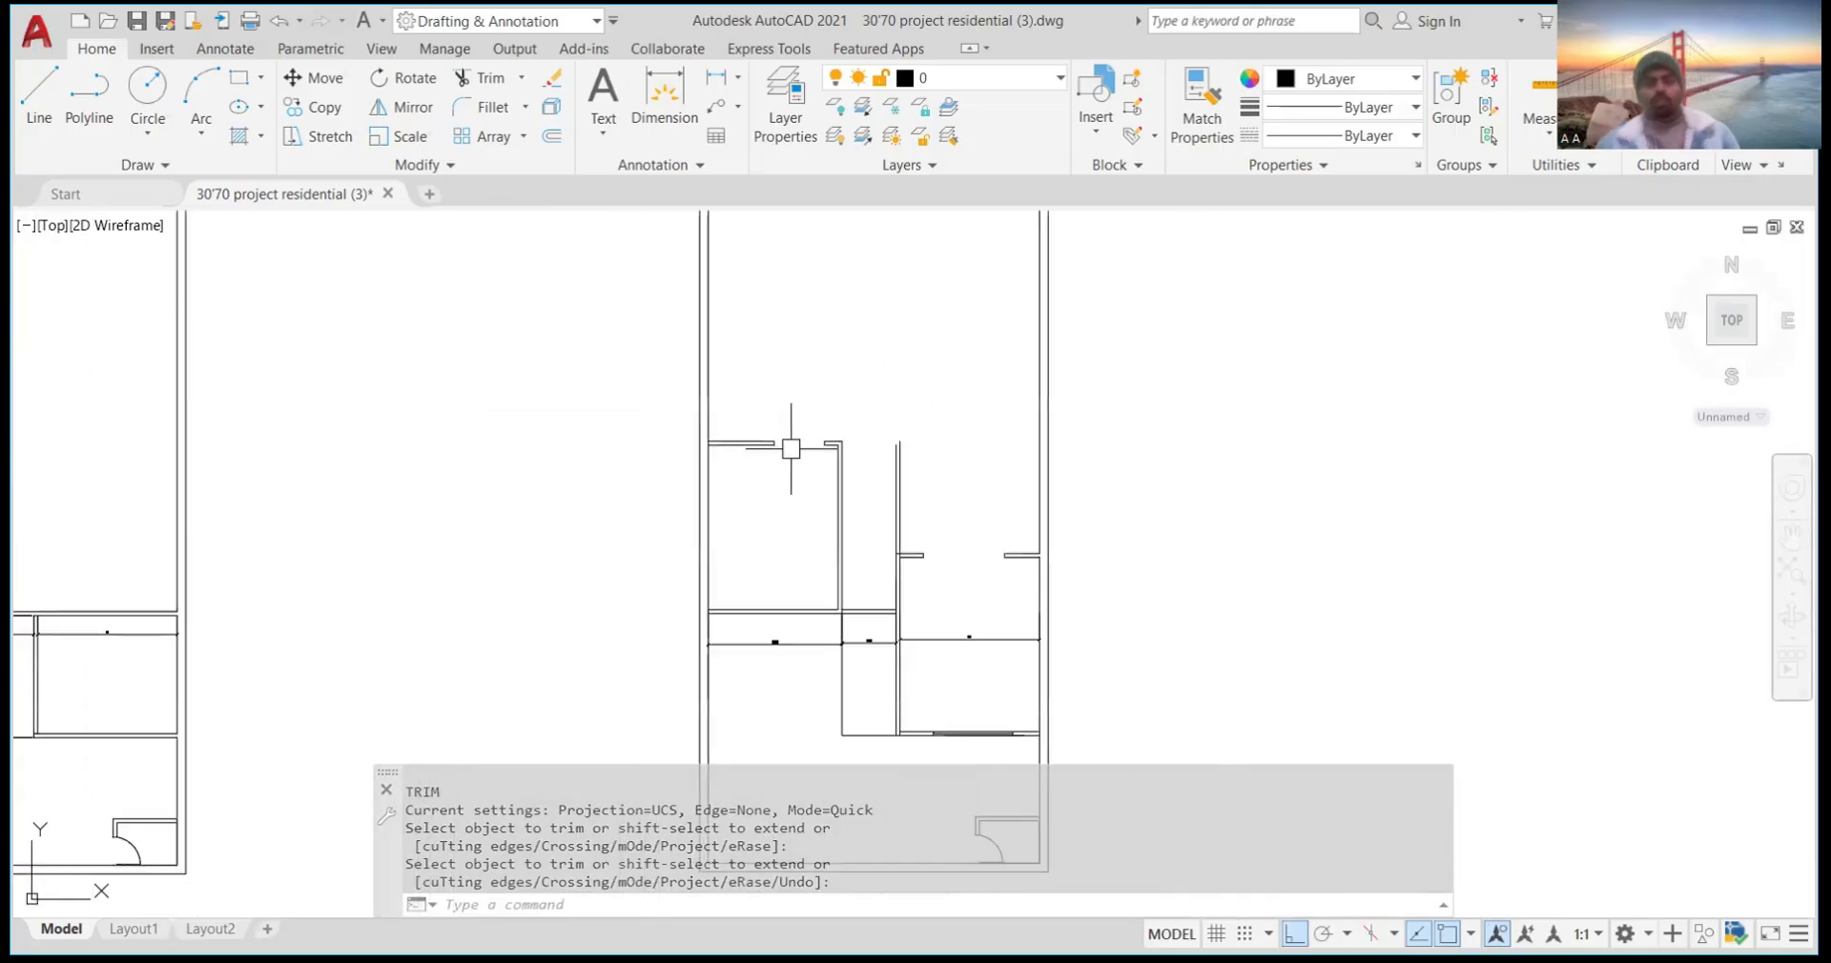
pyautogui.scroll(3, 1001, 507)
pyautogui.scroll(-3, 1002, 507)
pyautogui.scroll(3, 907, 425)
pyautogui.scroll(-2, 907, 431)
pyautogui.scroll(2, 900, 462)
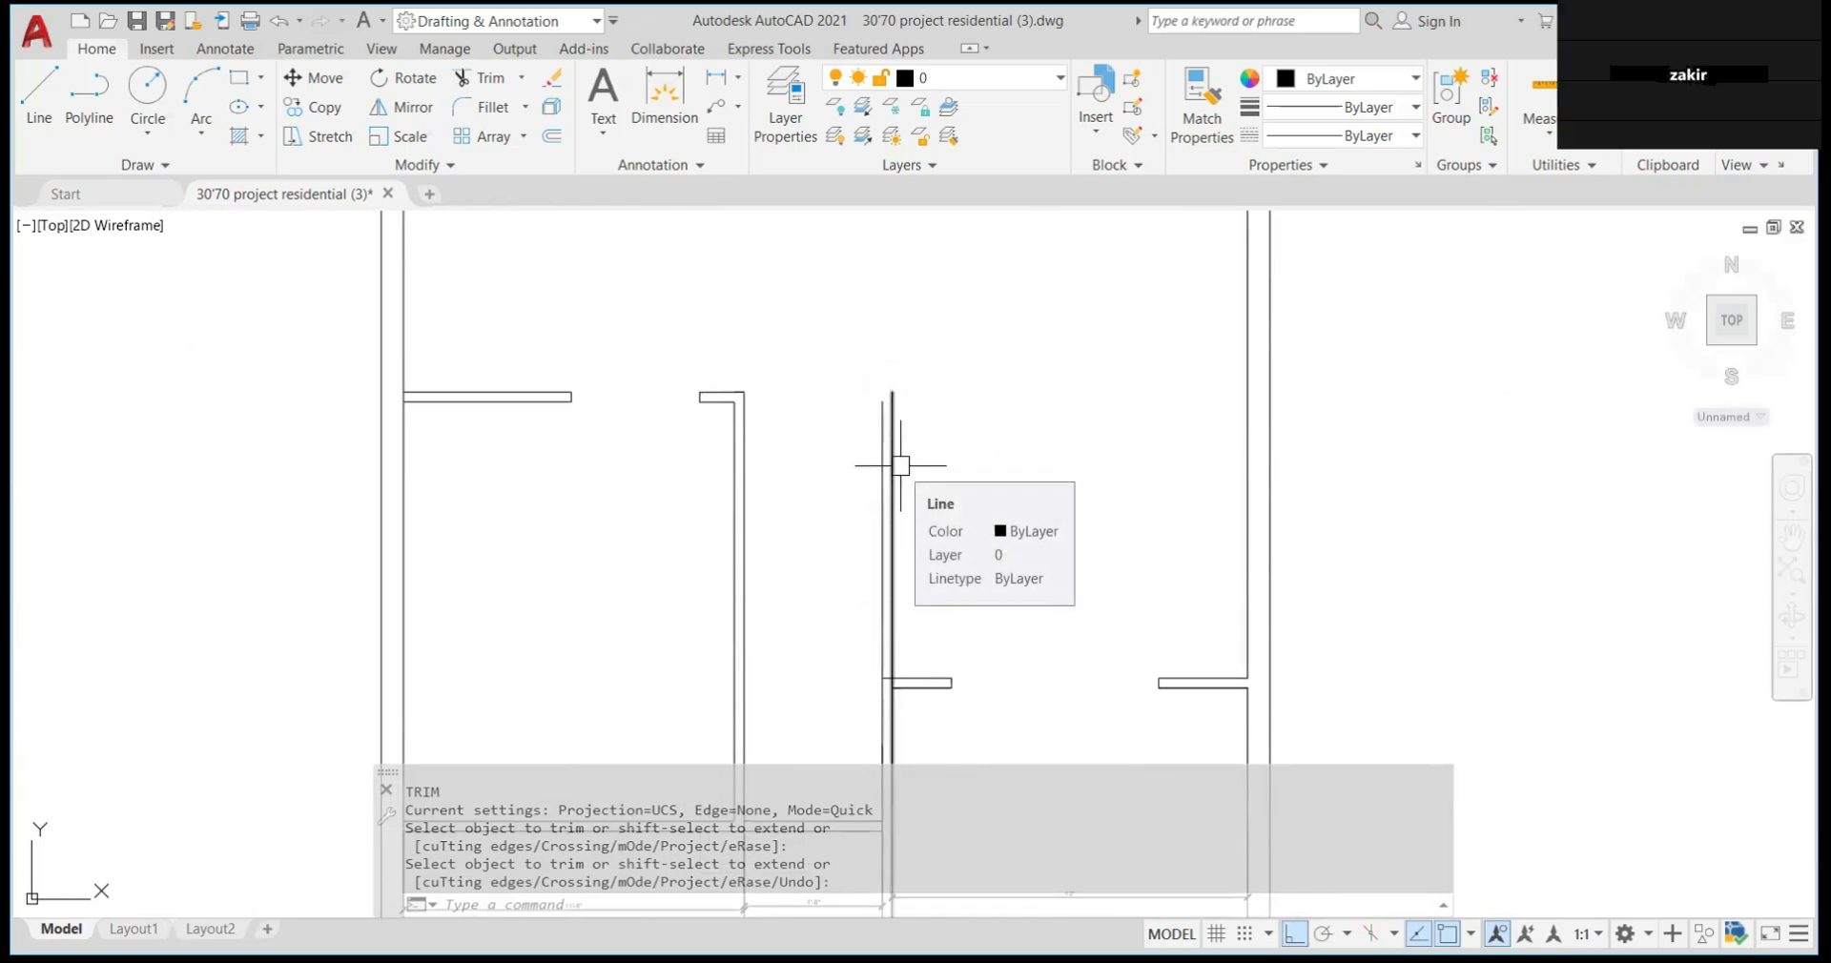
pyautogui.scroll(-3, 882, 437)
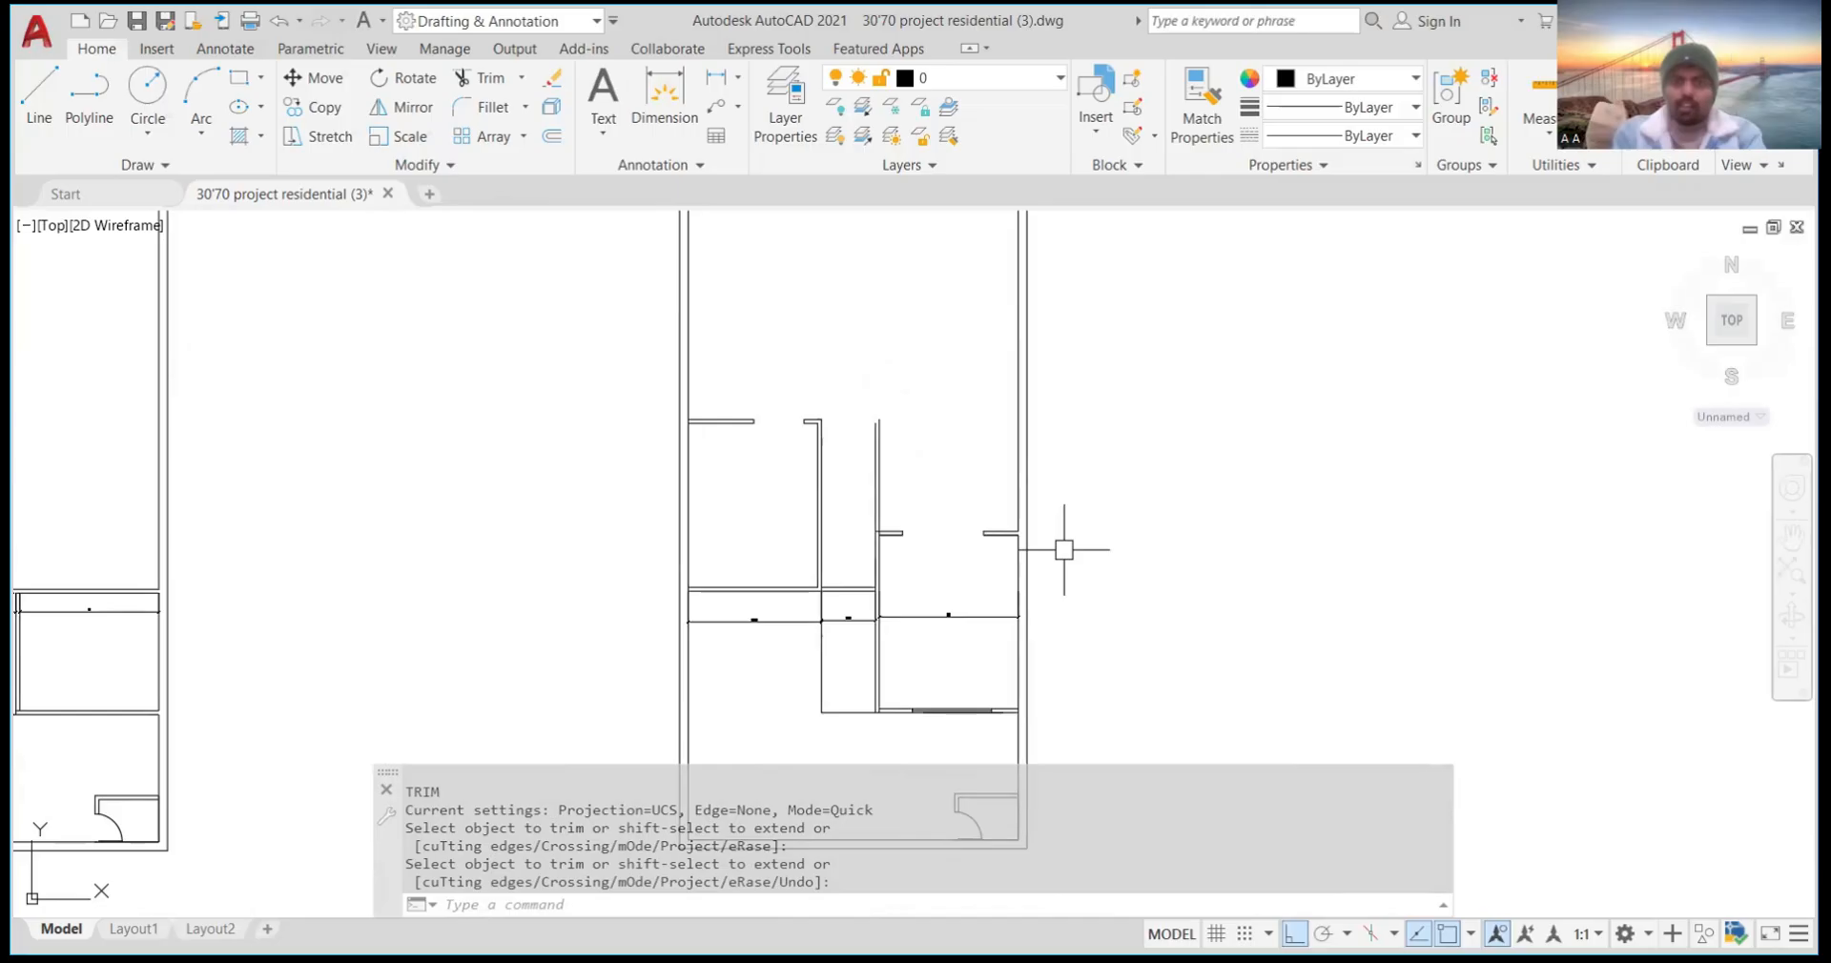
pyautogui.scroll(4, 930, 483)
pyautogui.click(860, 480)
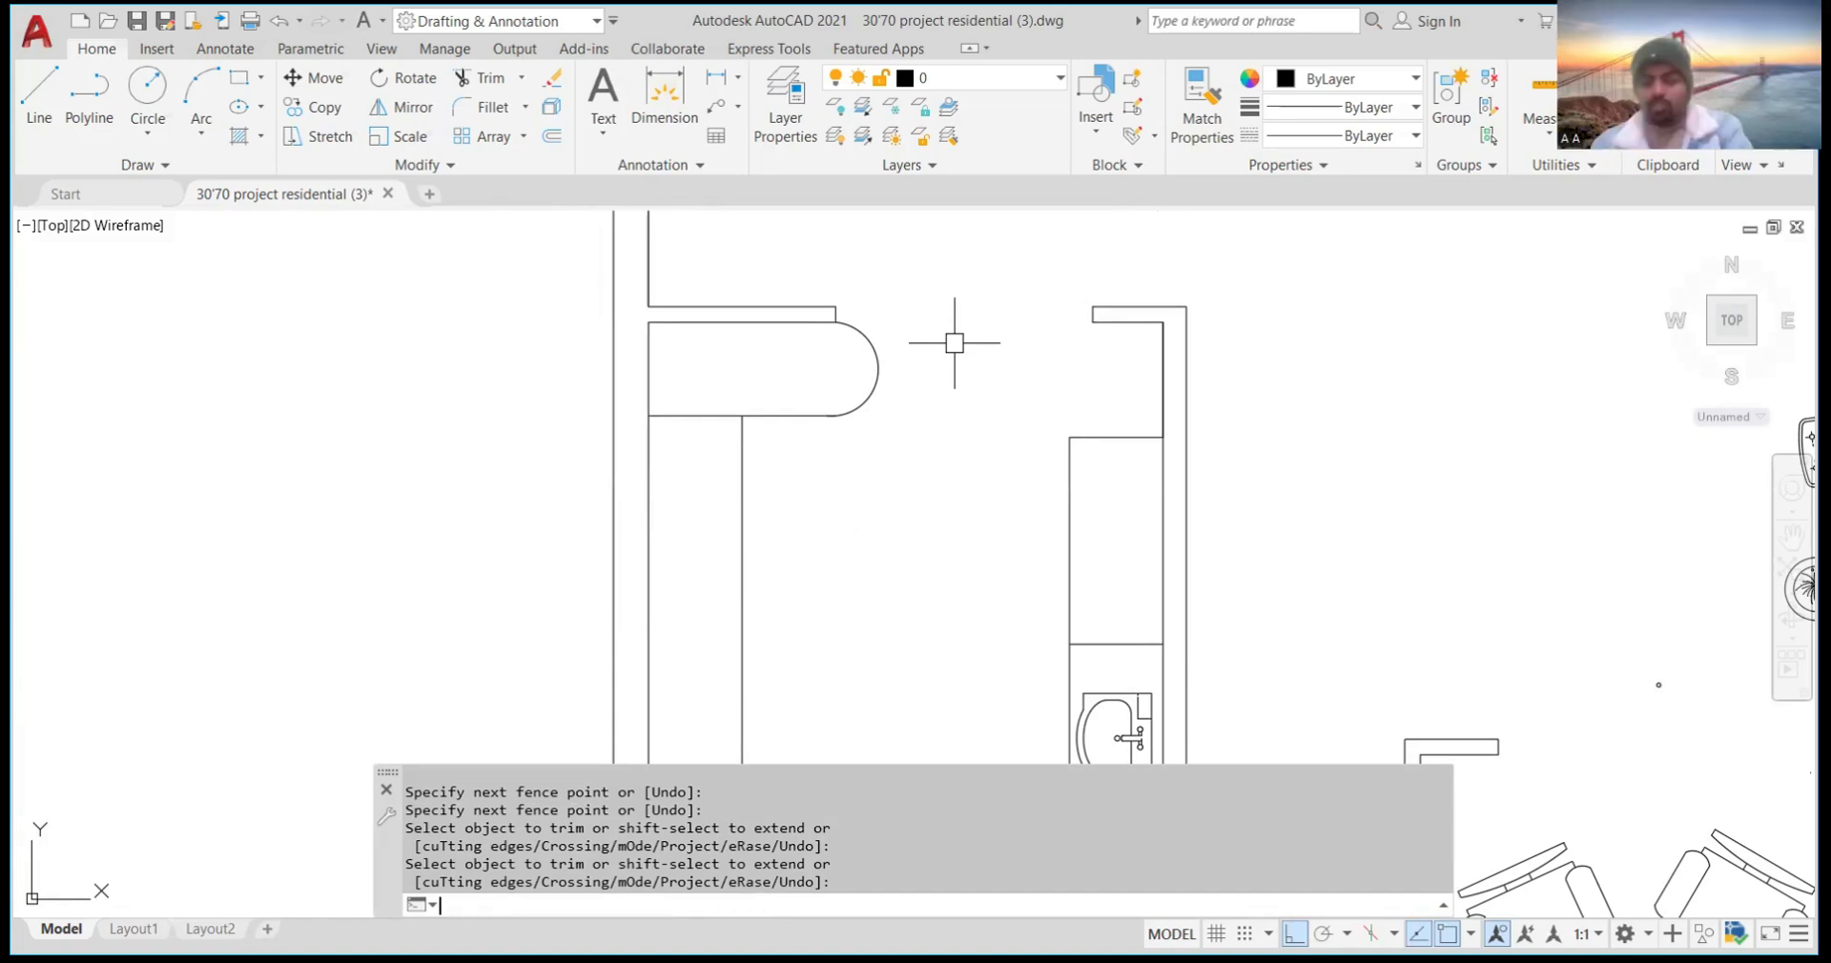
# Compare the kitchen and drawing room walls in the new plan with the furnished reference plan
pyautogui.scroll(-6, 955, 343)
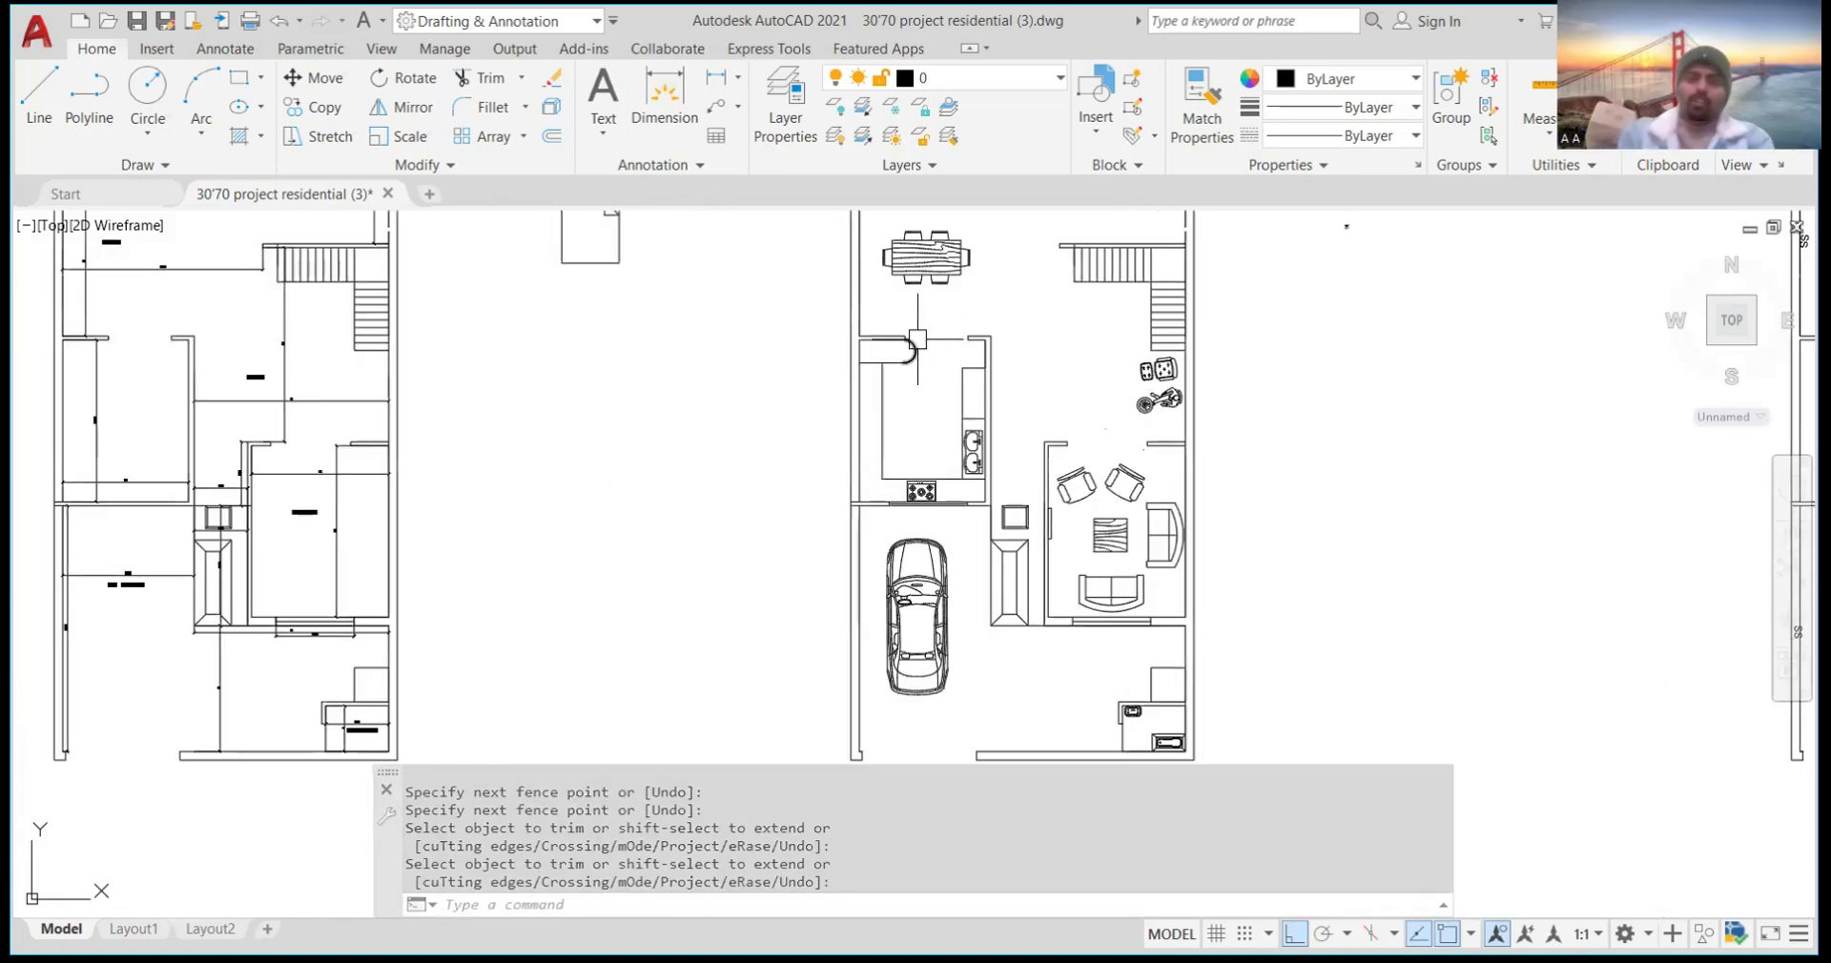
pyautogui.scroll(3, 753, 744)
pyautogui.scroll(2, 858, 564)
pyautogui.scroll(-1, 962, 444)
pyautogui.scroll(5, 945, 505)
pyautogui.scroll(-7, 946, 497)
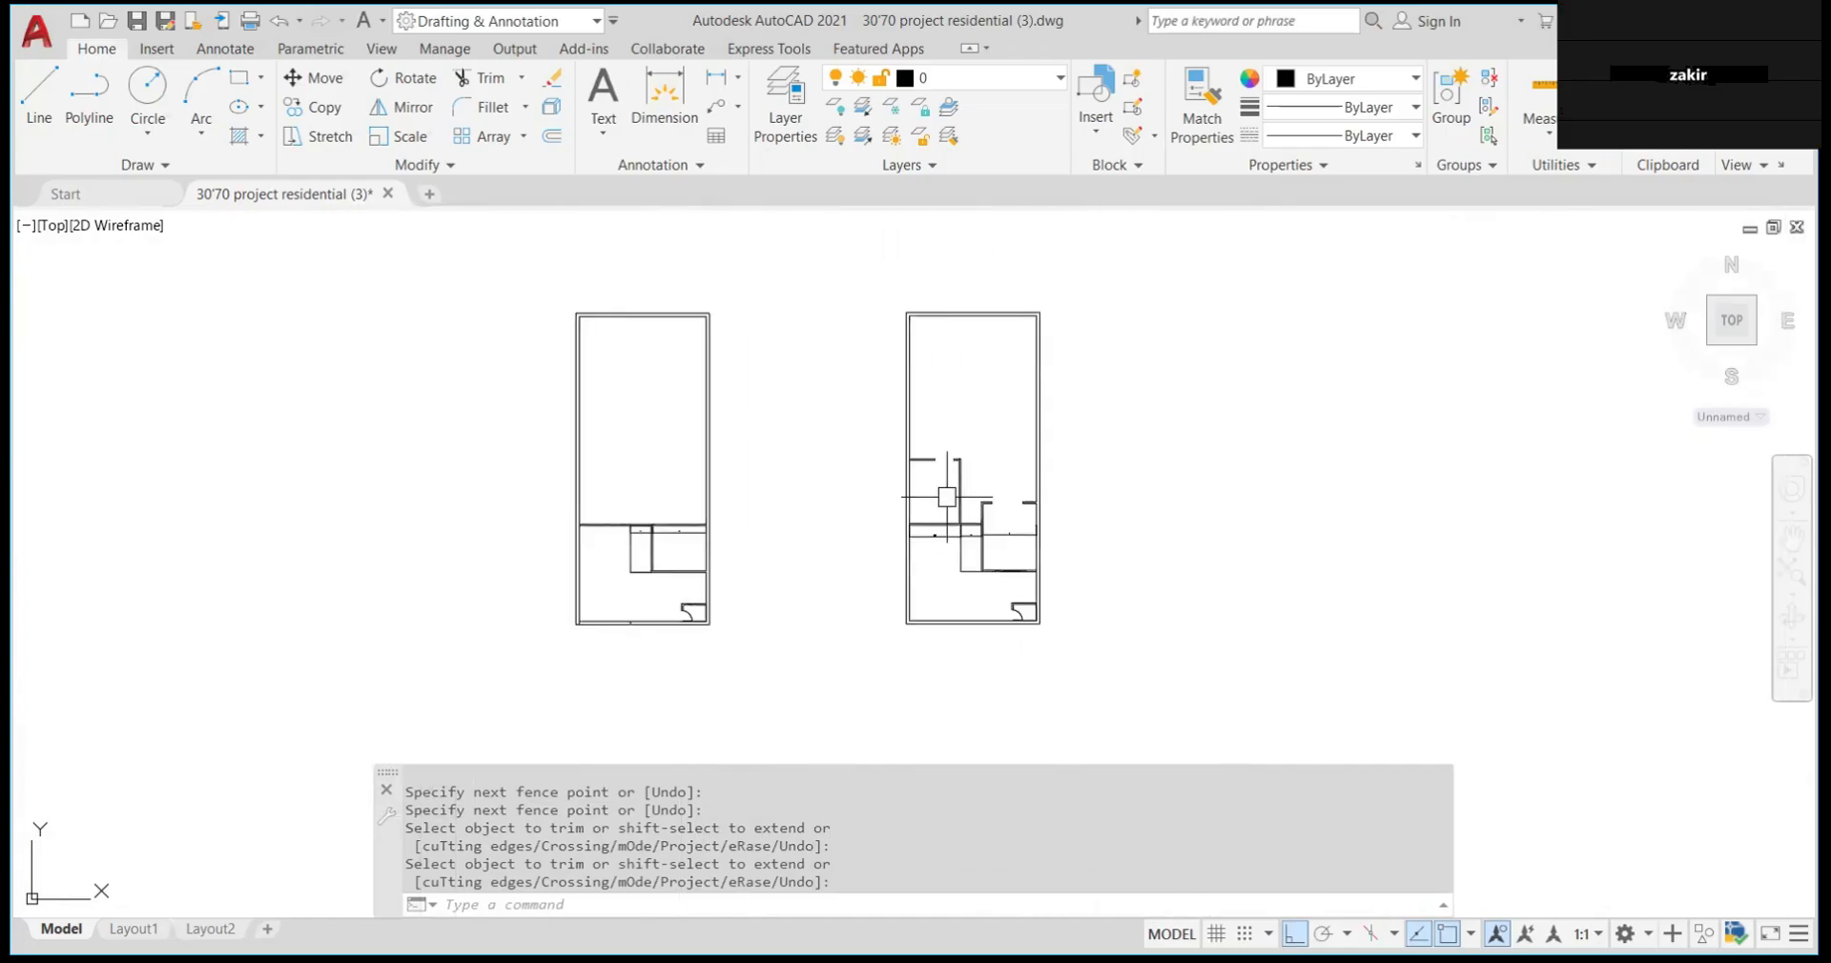
pyautogui.scroll(4, 972, 437)
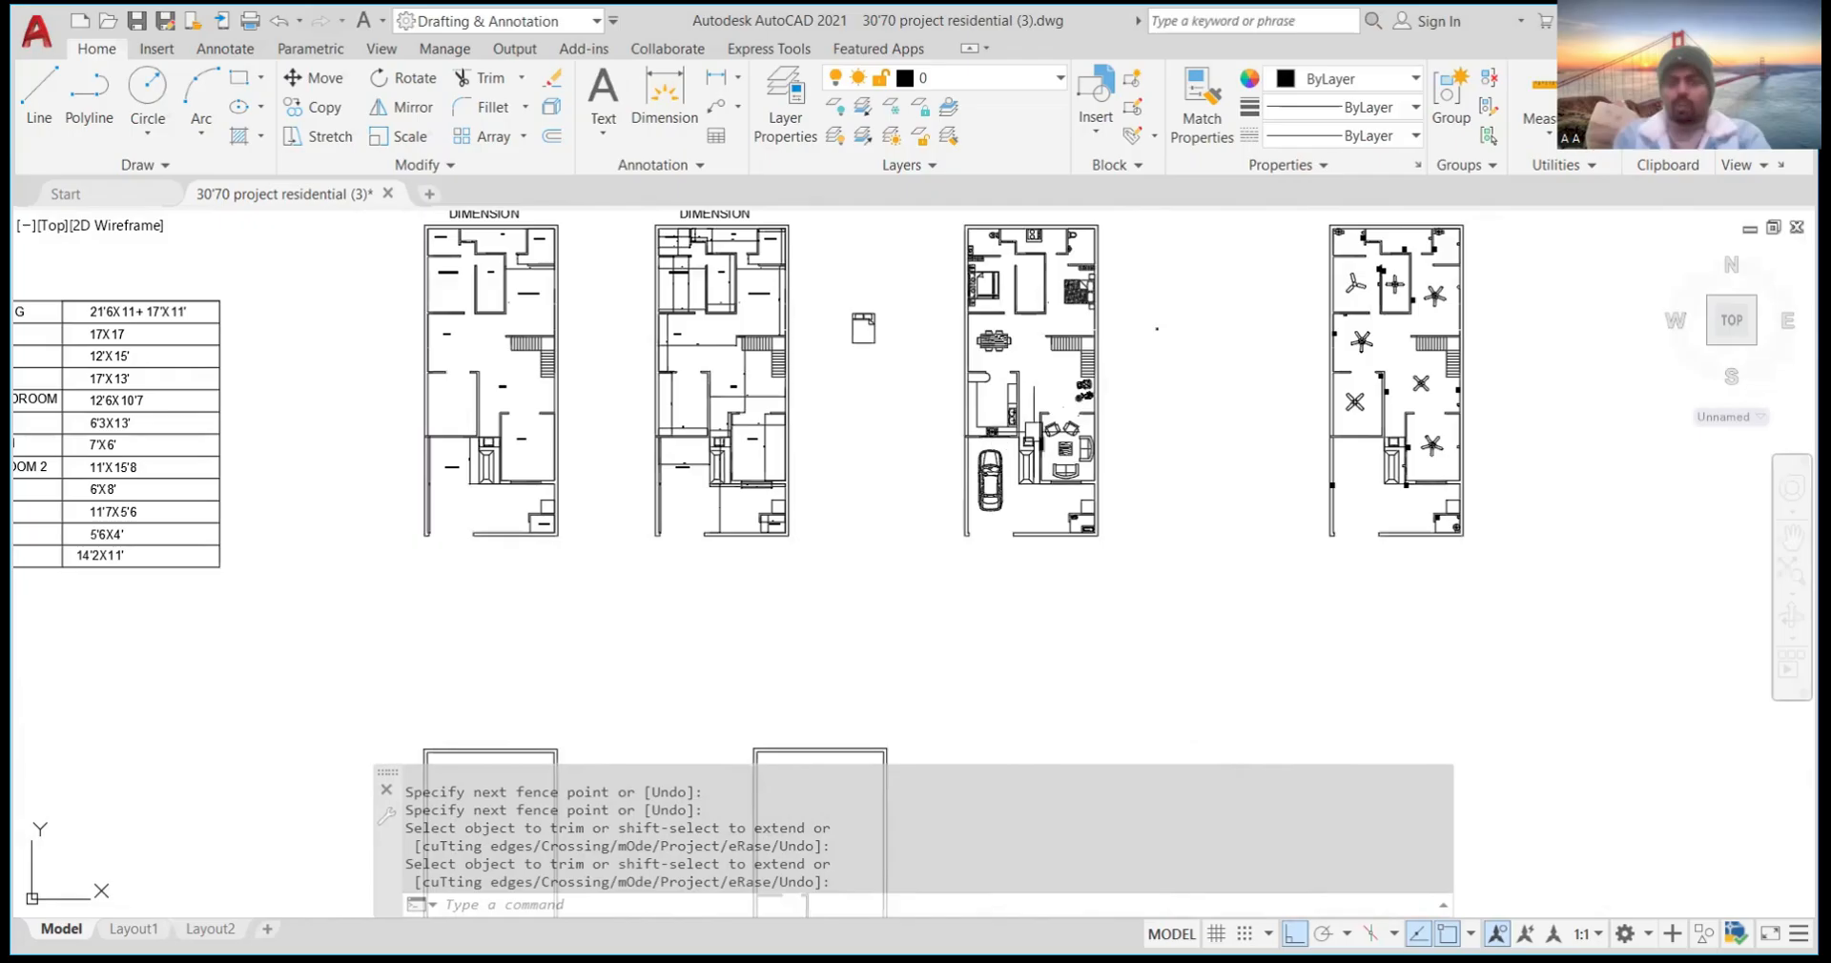
pyautogui.scroll(4, 1005, 407)
pyautogui.scroll(-5, 1005, 409)
pyautogui.scroll(4, 916, 364)
pyautogui.scroll(-3, 1013, 406)
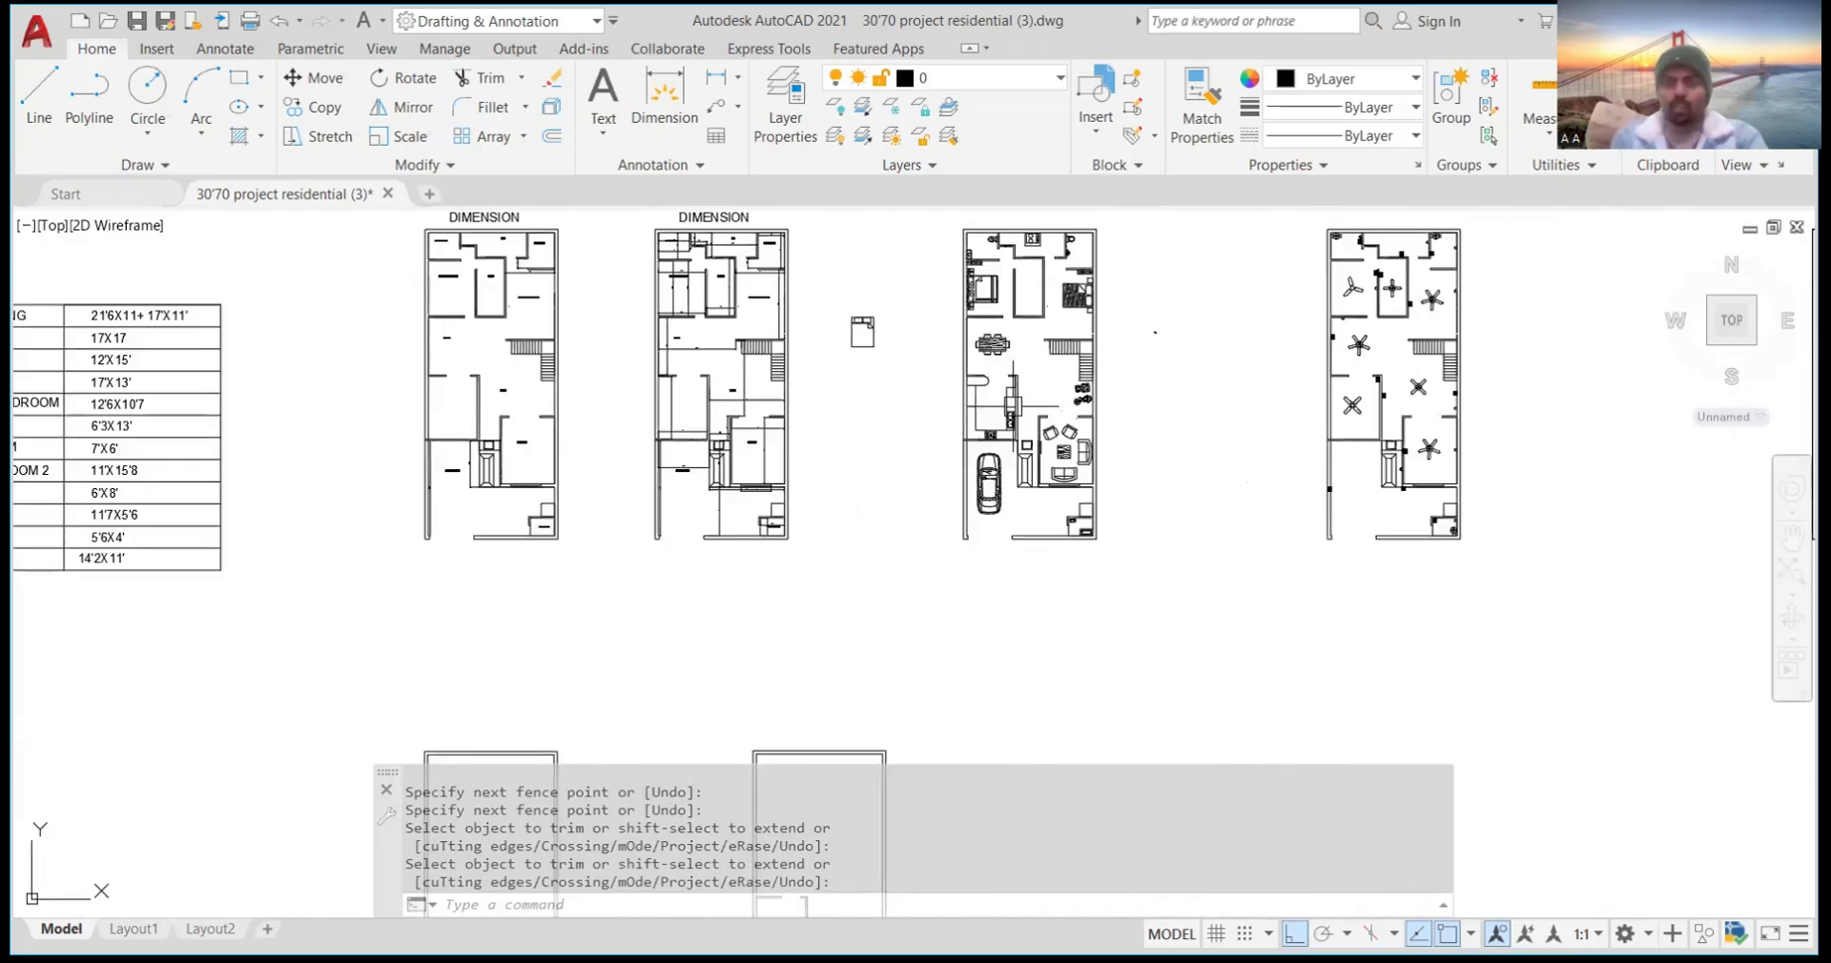
pyautogui.scroll(-3, 1007, 391)
pyautogui.scroll(5, 931, 585)
pyautogui.scroll(-3, 925, 591)
pyautogui.scroll(5, 940, 552)
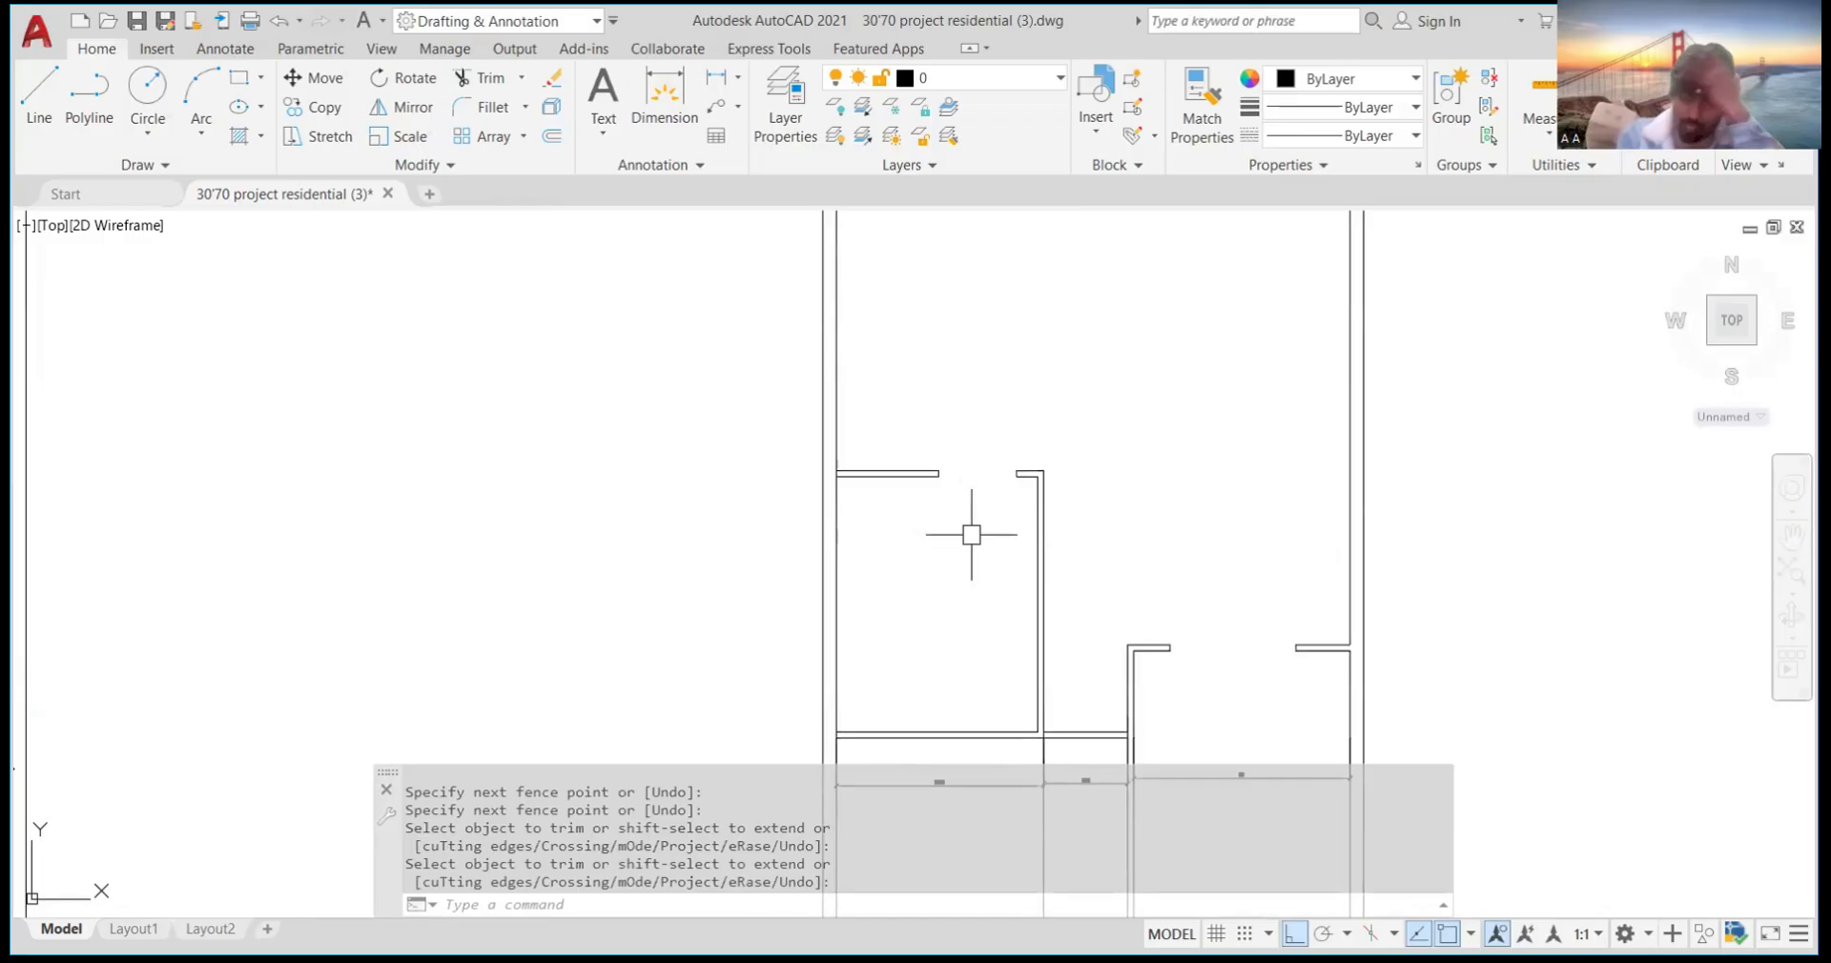
pyautogui.scroll(2, 972, 534)
pyautogui.scroll(-5, 1001, 510)
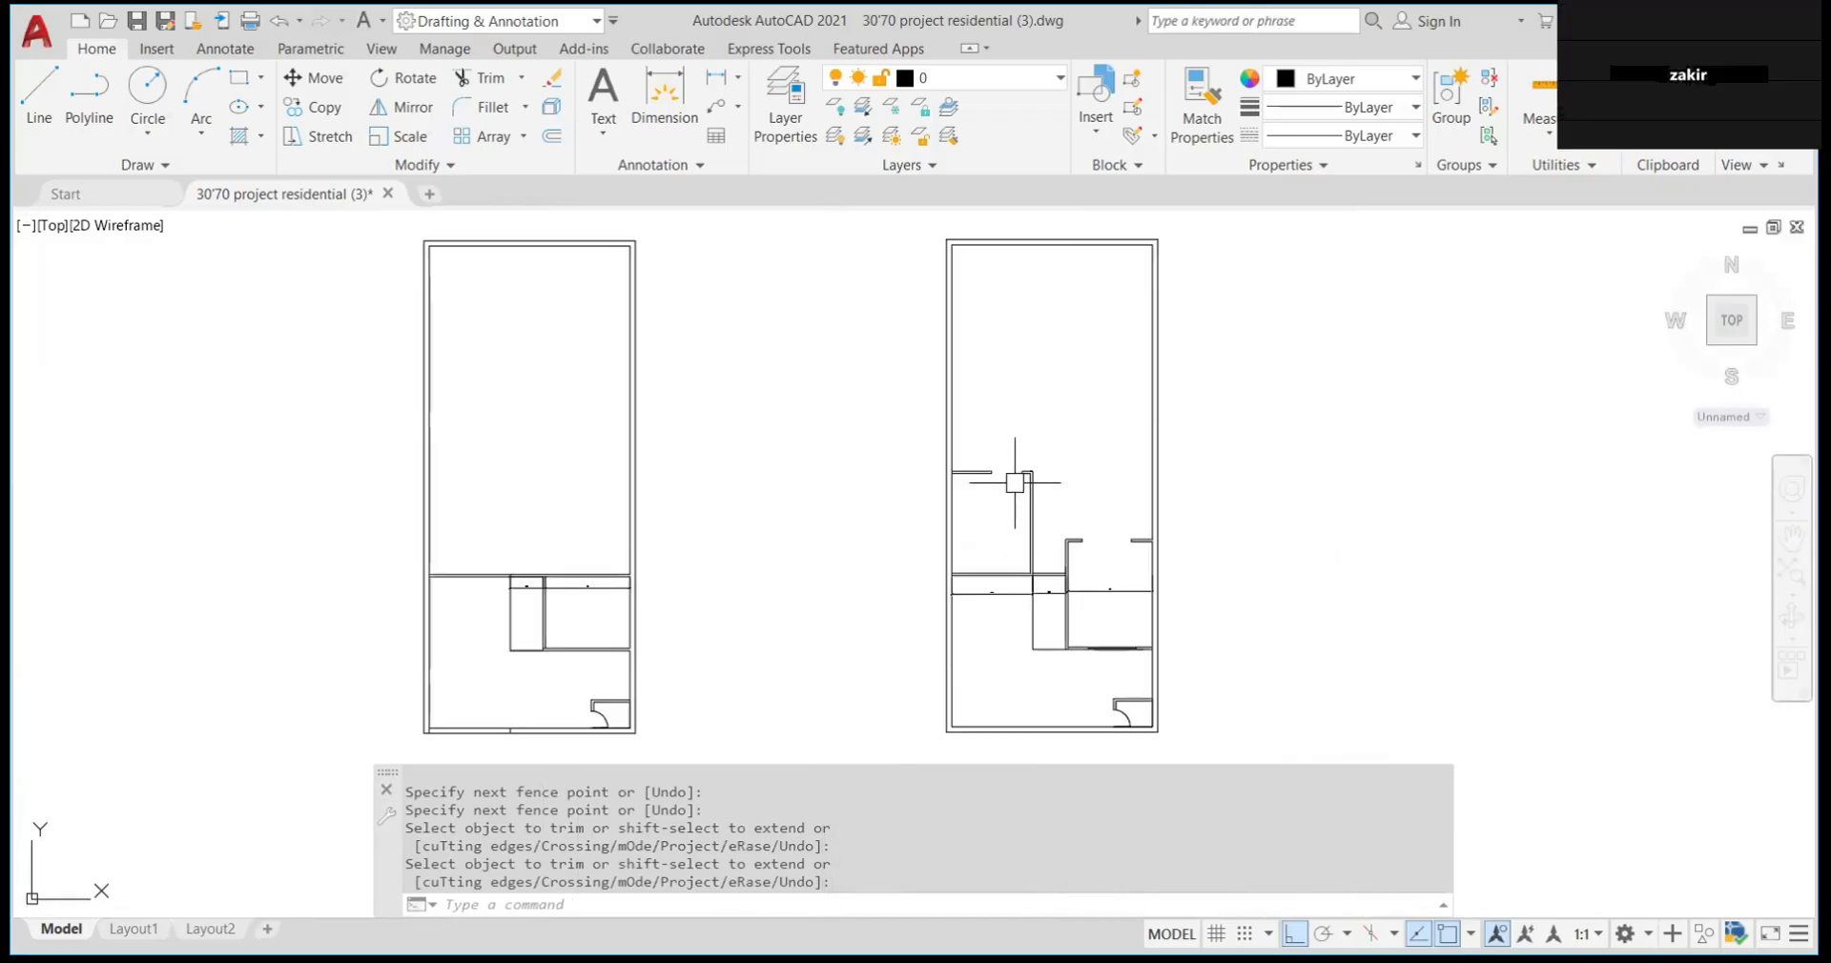
# Look over the room-size table and the dimension, interior and electrical reference plans
pyautogui.scroll(-5, 1015, 482)
pyautogui.scroll(4, 969, 408)
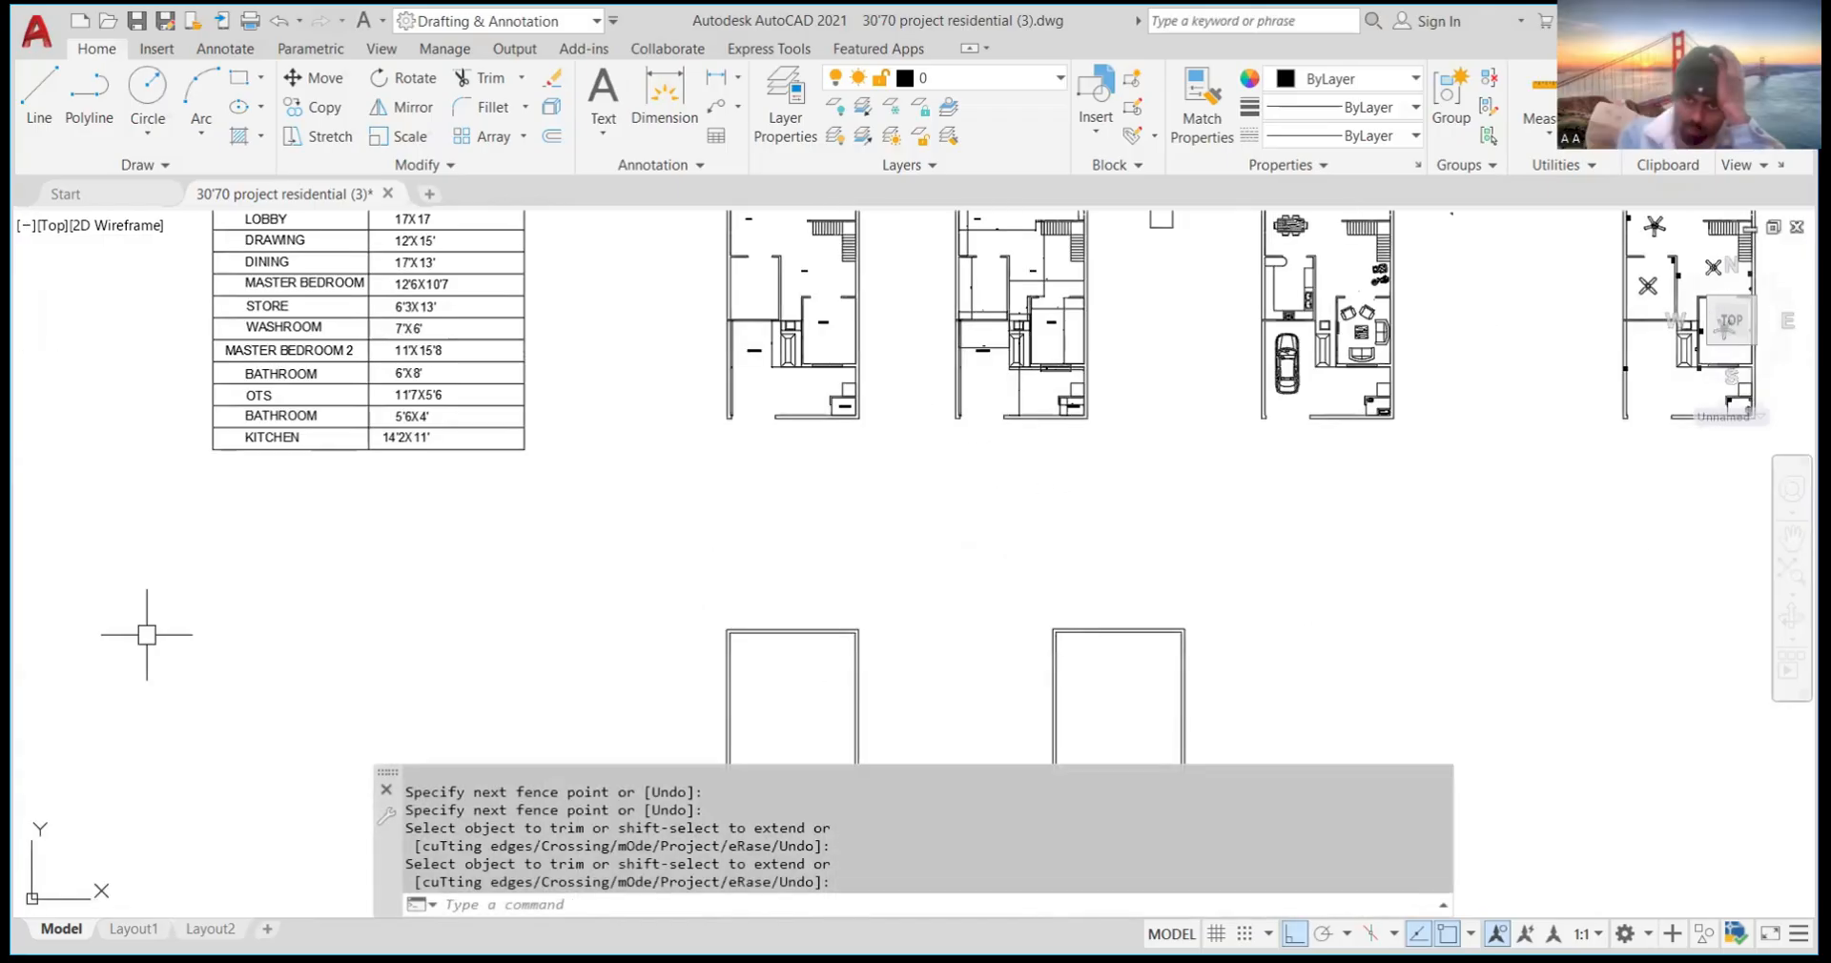
pyautogui.scroll(-5, 818, 539)
pyautogui.scroll(6, 878, 477)
pyautogui.scroll(-5, 890, 467)
pyautogui.scroll(5, 951, 438)
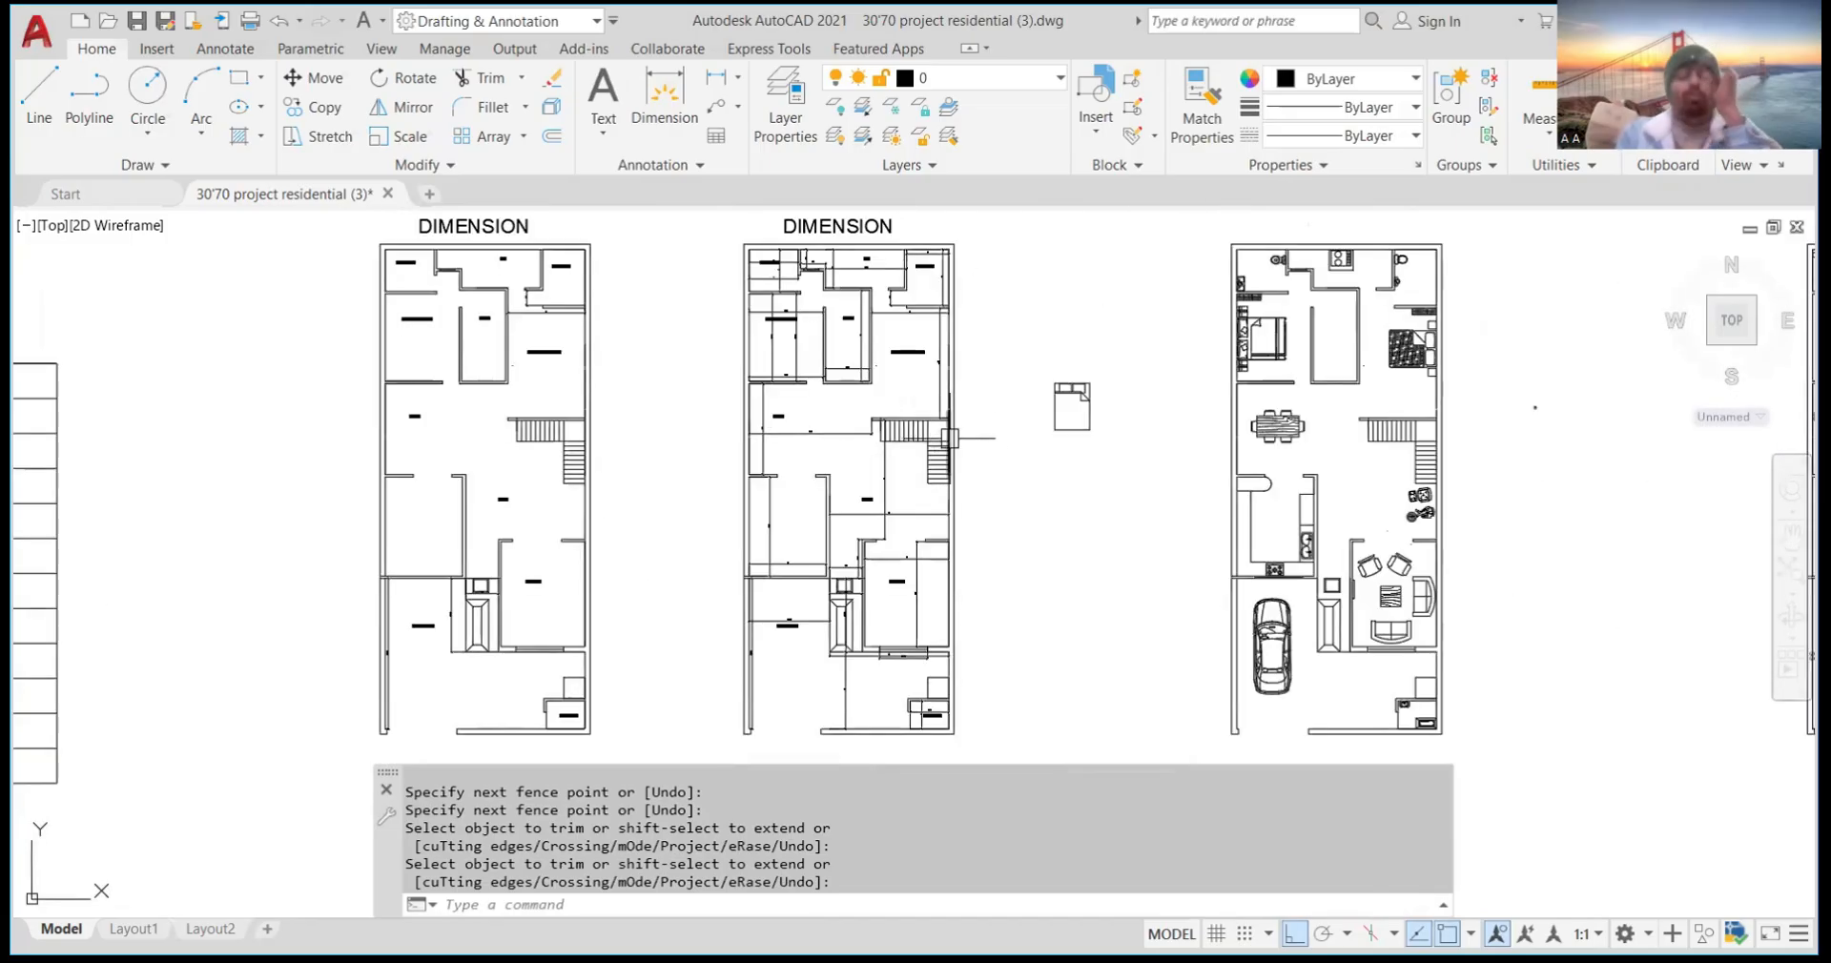
pyautogui.scroll(-5, 1063, 391)
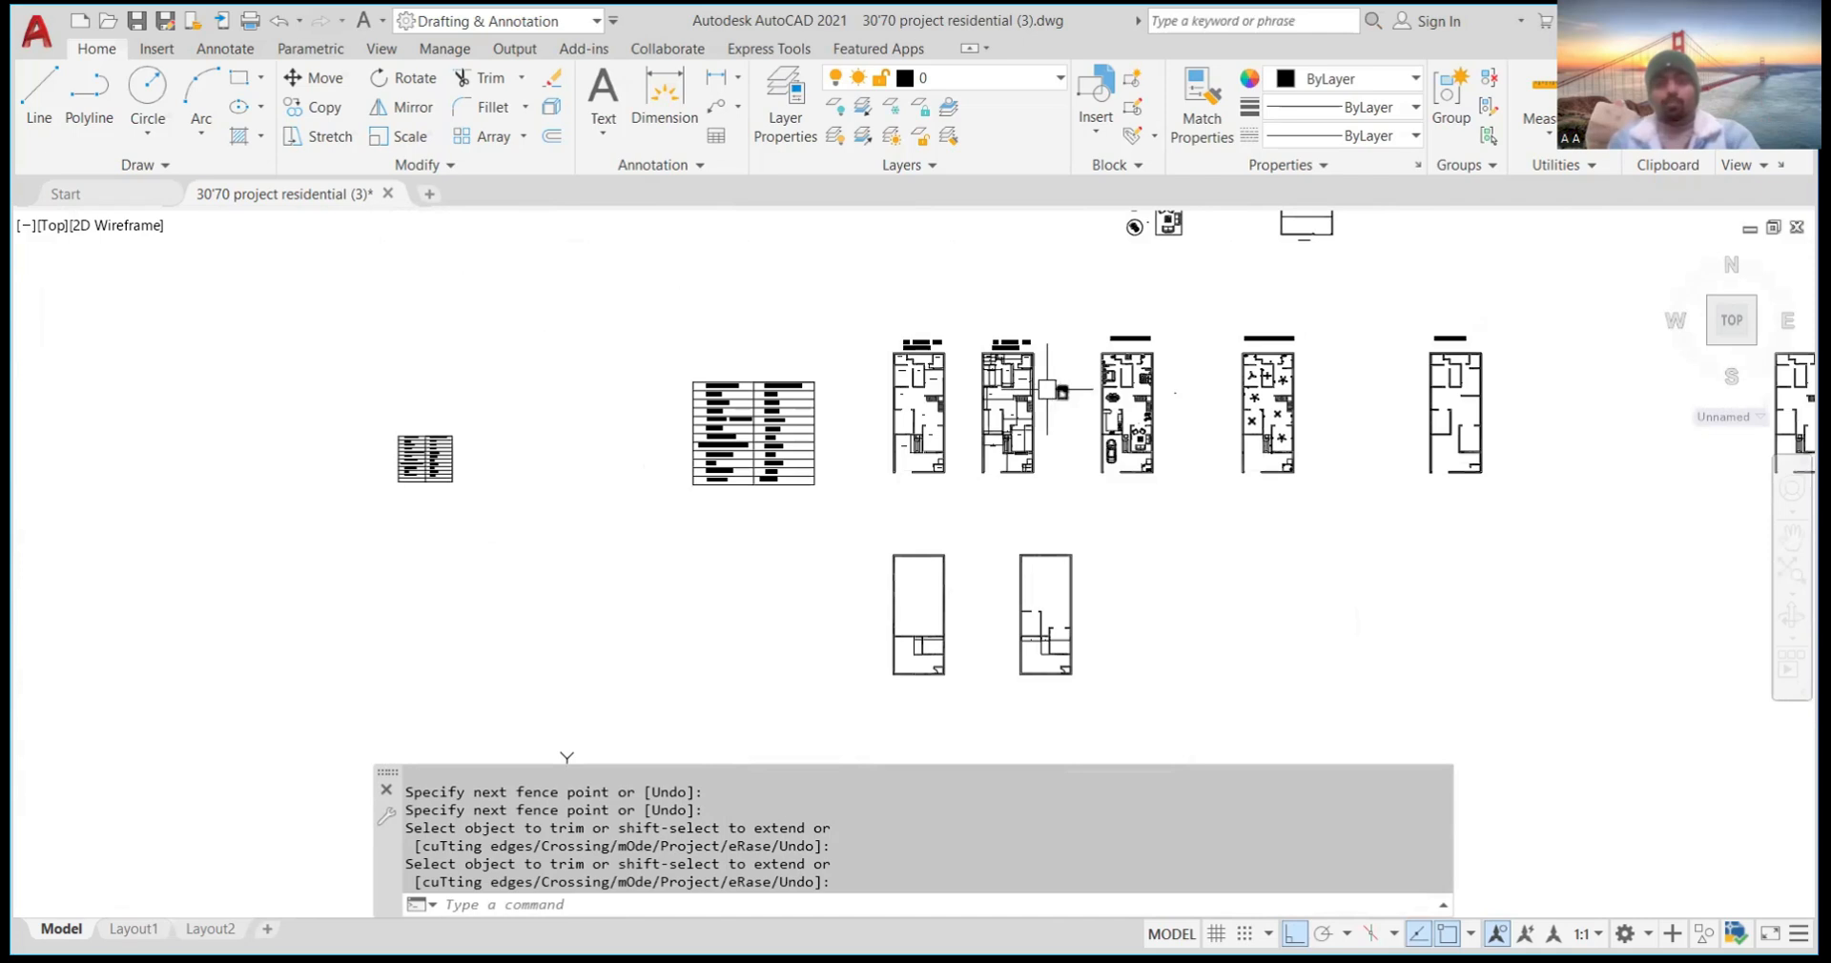
pyautogui.scroll(2, 1048, 389)
pyautogui.scroll(-4, 1059, 390)
pyautogui.scroll(7, 1078, 389)
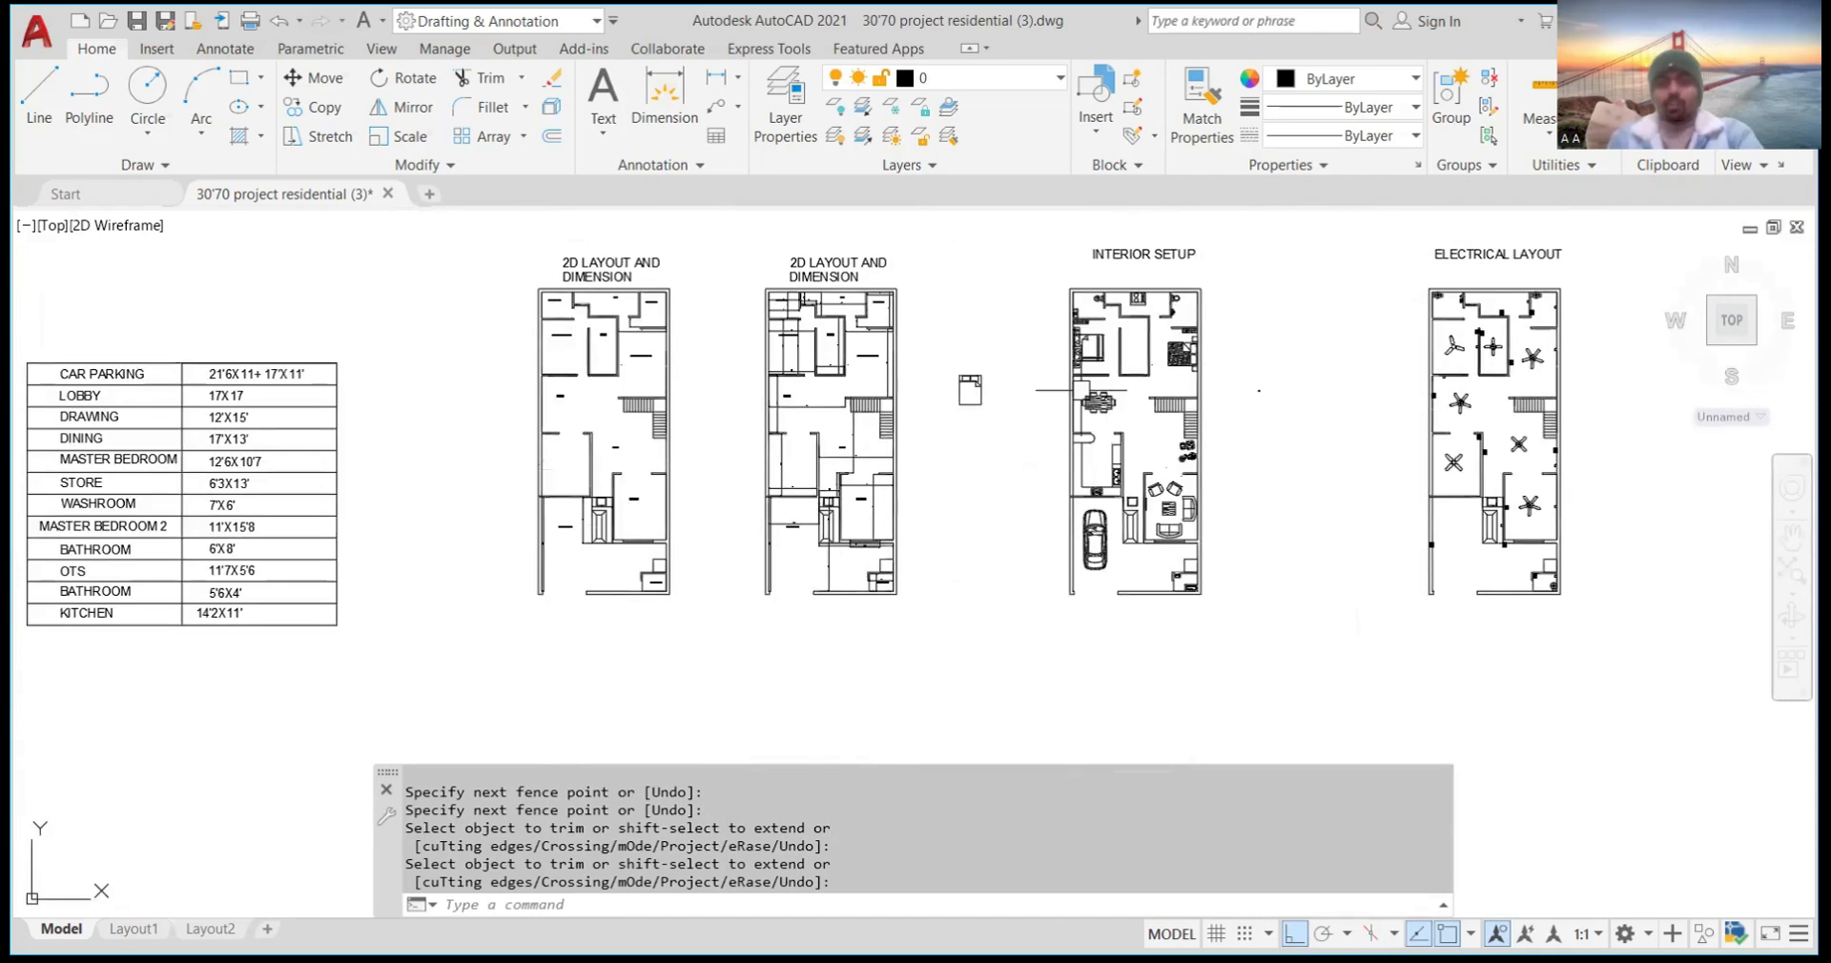
pyautogui.scroll(3, 1097, 390)
pyautogui.scroll(-4, 1101, 391)
pyautogui.scroll(5, 1102, 390)
pyautogui.scroll(-5, 1101, 390)
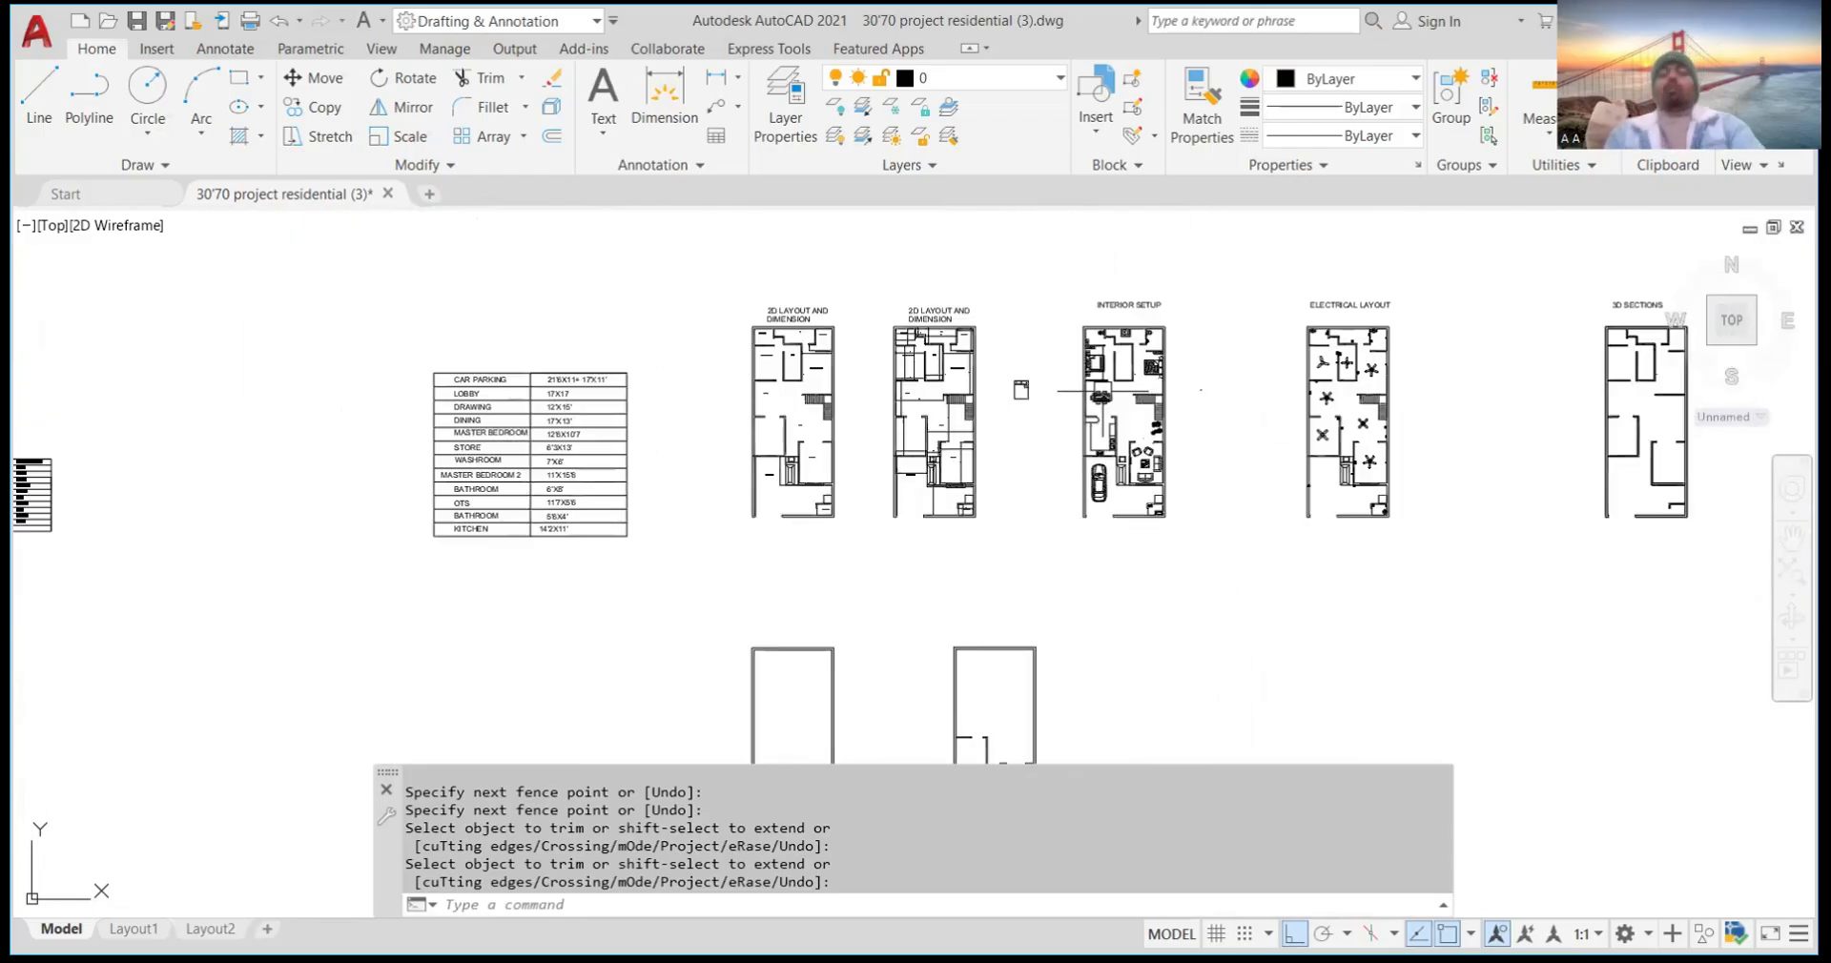
pyautogui.scroll(-4, 1068, 476)
pyautogui.scroll(5, 1068, 476)
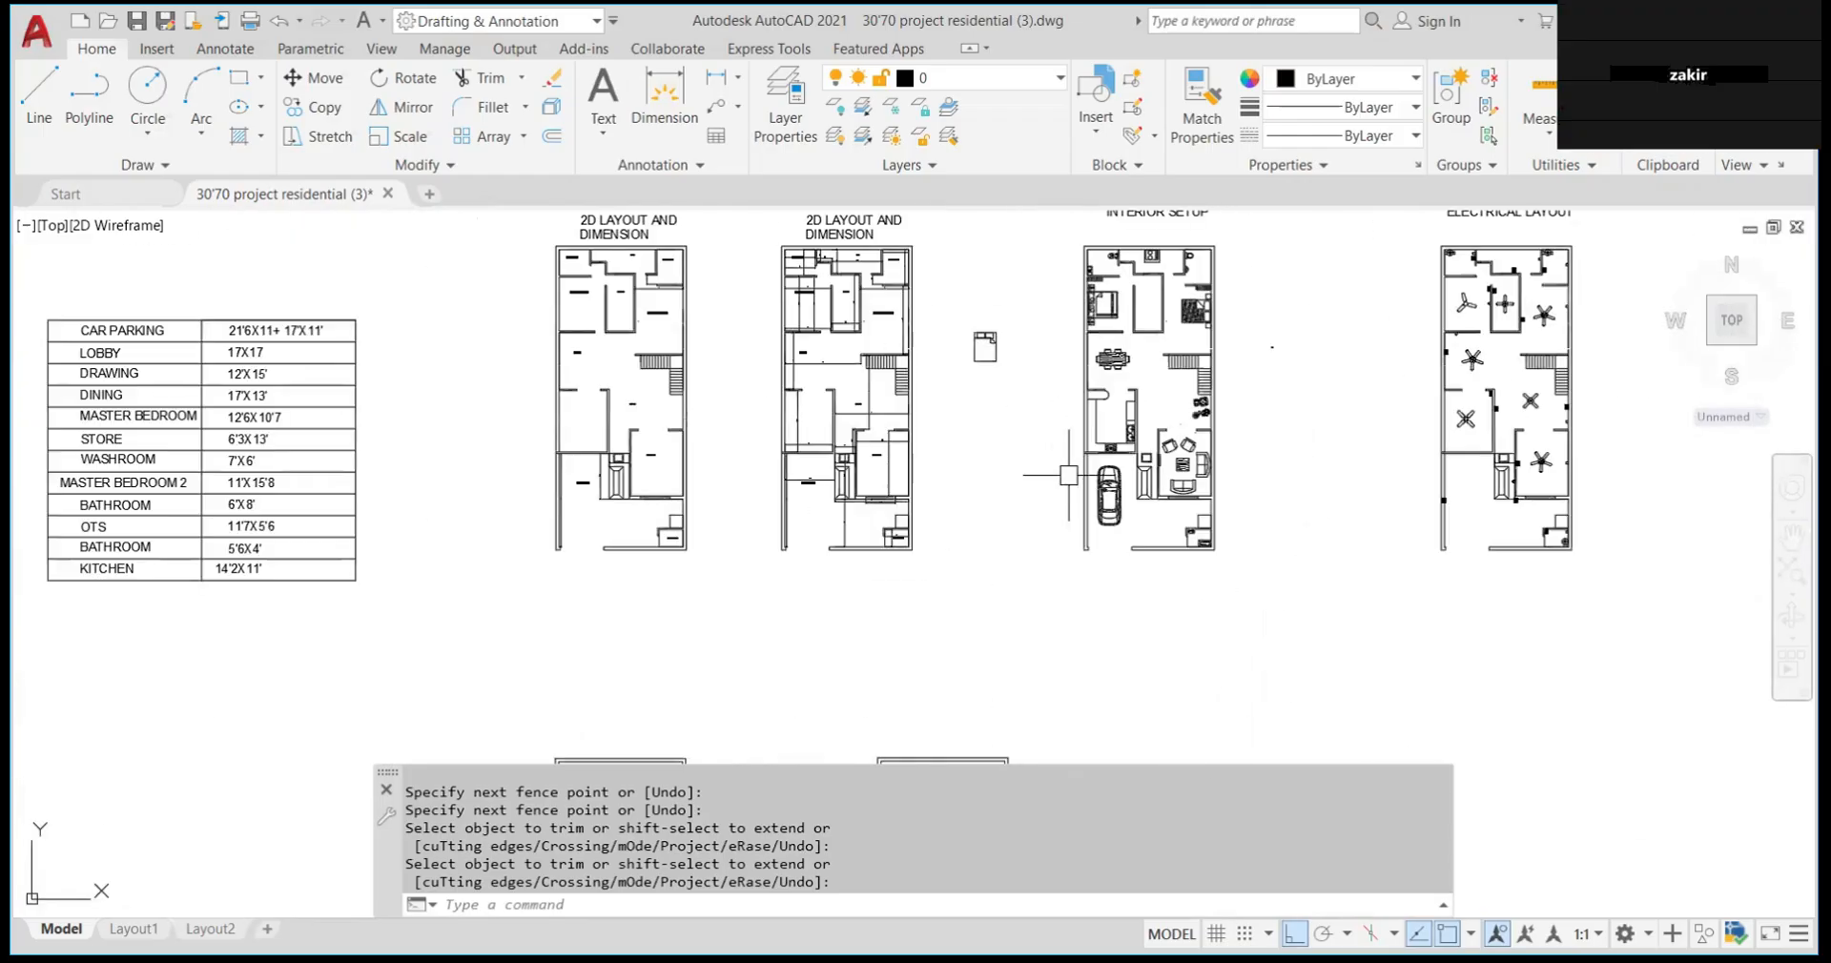
# Examine the kitchen's rounded counter and upper wall opening in the interior setup plan, along with the new plan's layout
pyautogui.scroll(5, 1109, 444)
pyautogui.scroll(5, 1096, 524)
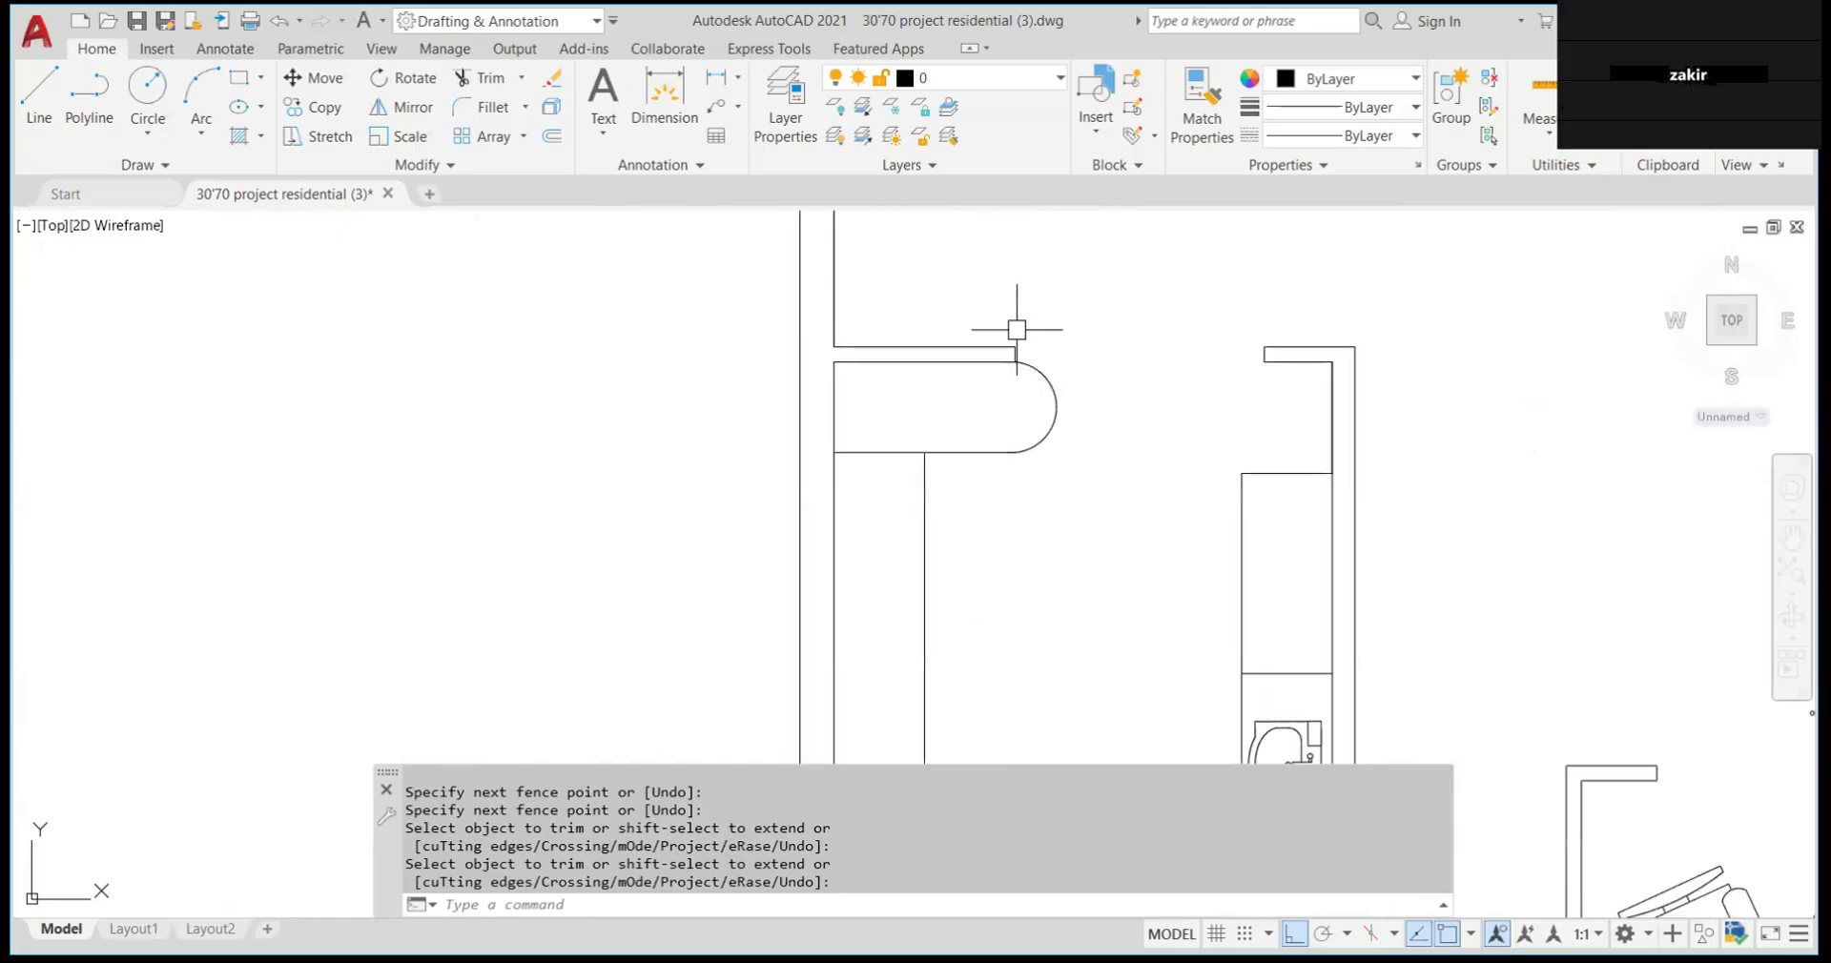
pyautogui.scroll(-5, 1046, 370)
pyautogui.scroll(4, 1017, 404)
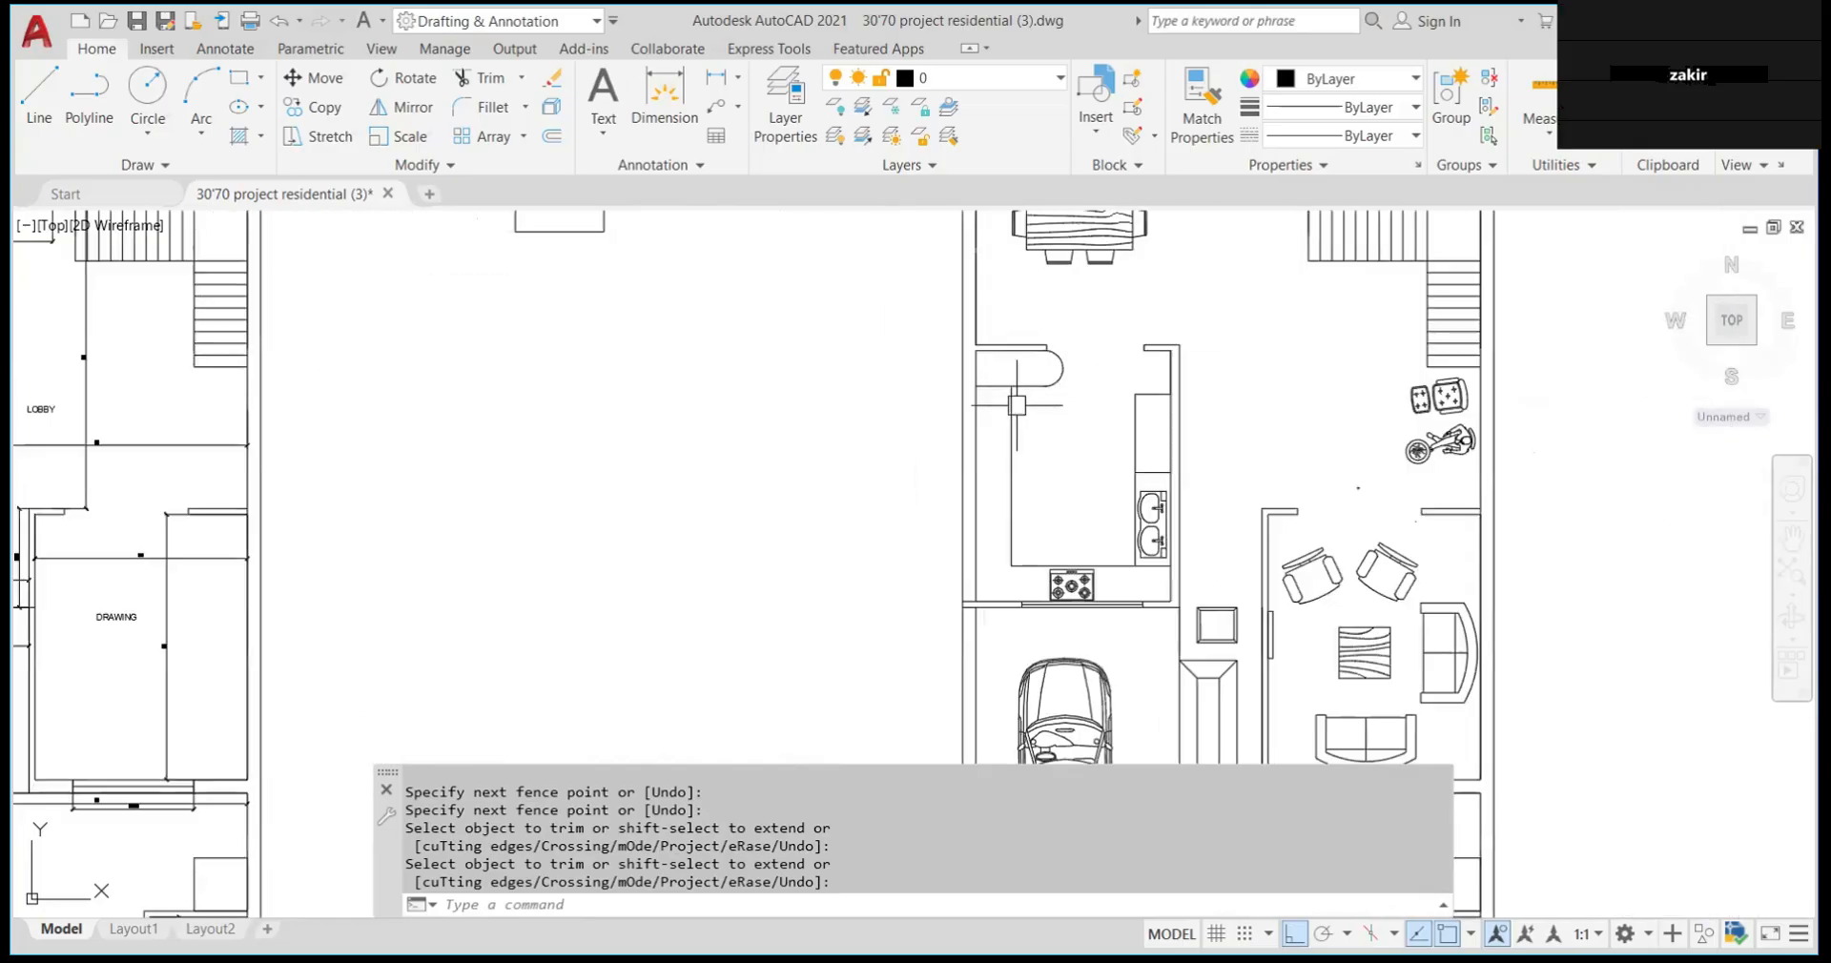
pyautogui.scroll(4, 1041, 369)
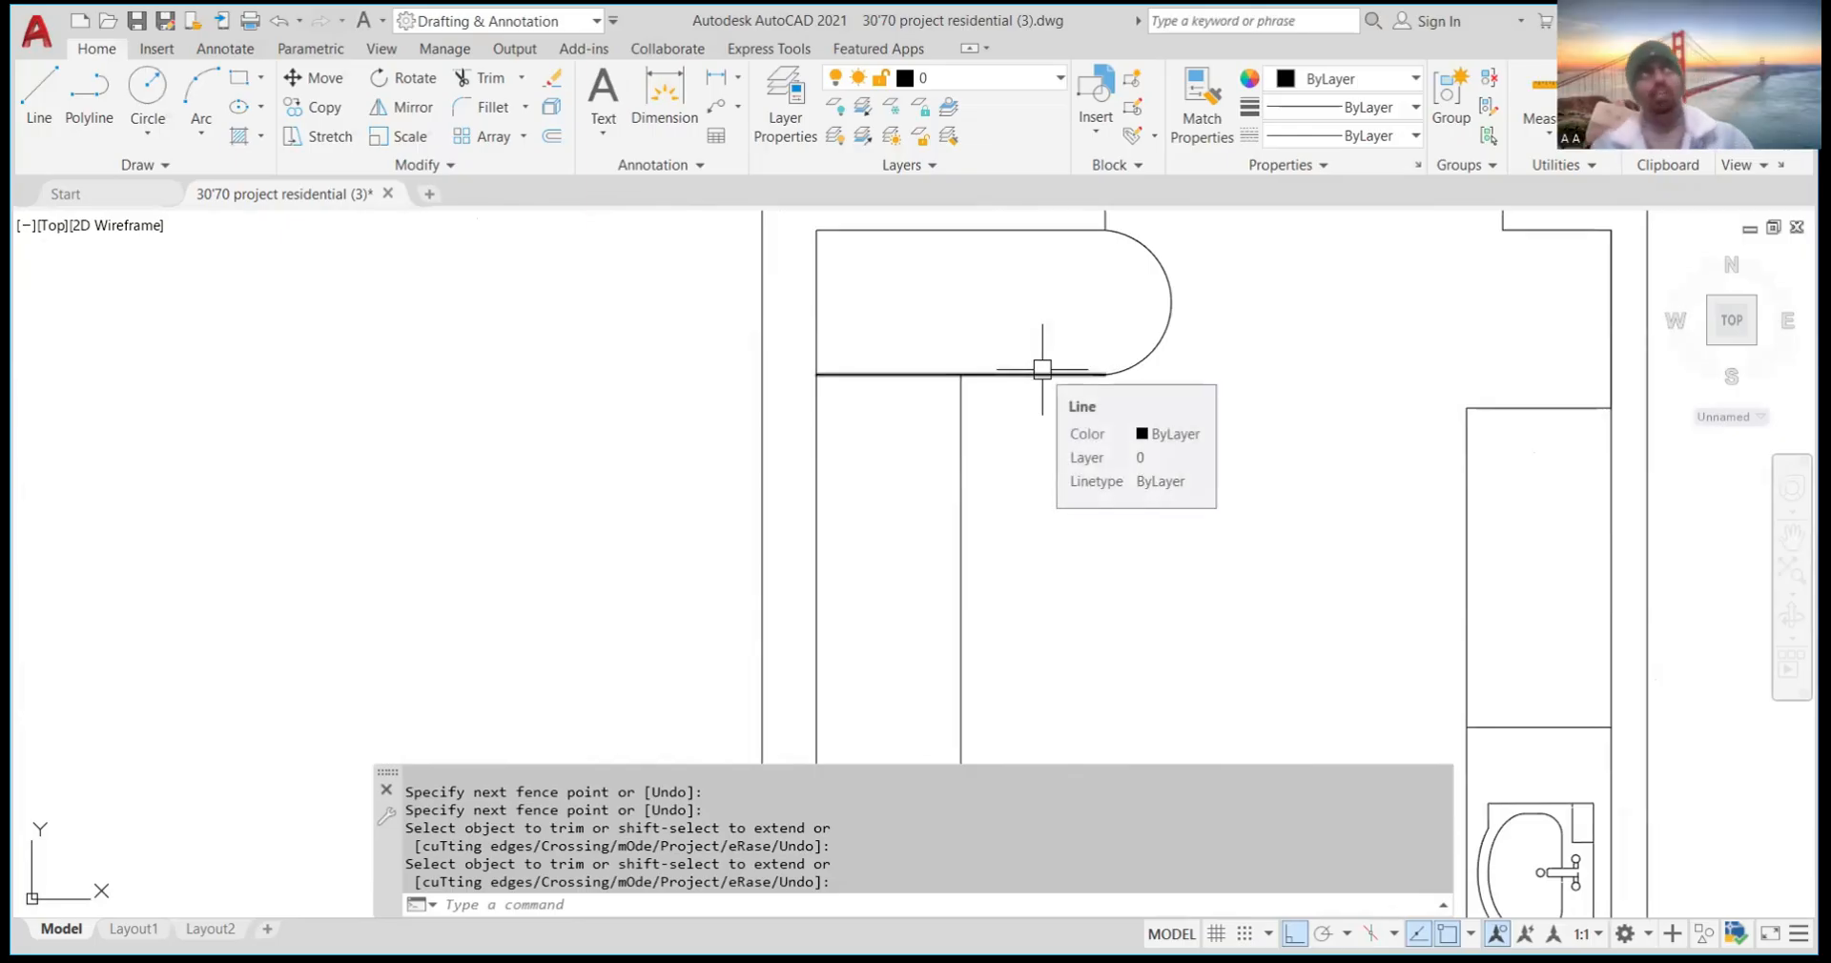
pyautogui.scroll(-8, 1041, 369)
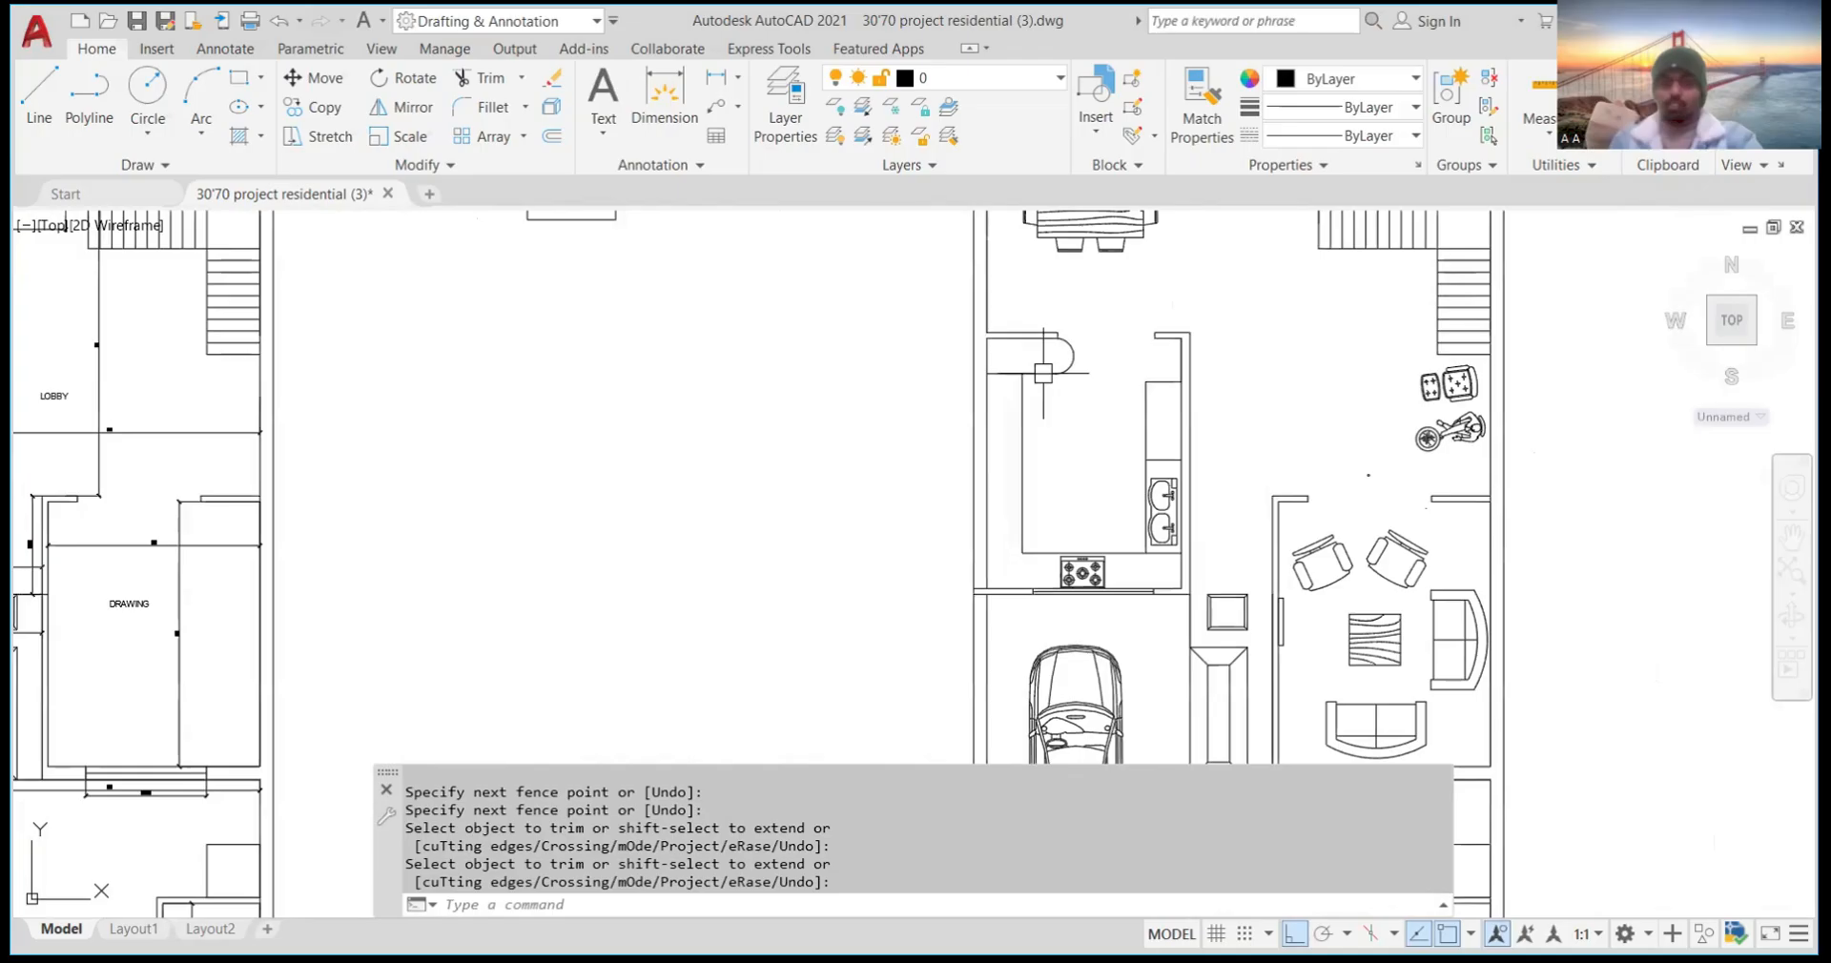
pyautogui.scroll(-2, 964, 563)
pyautogui.scroll(7, 965, 564)
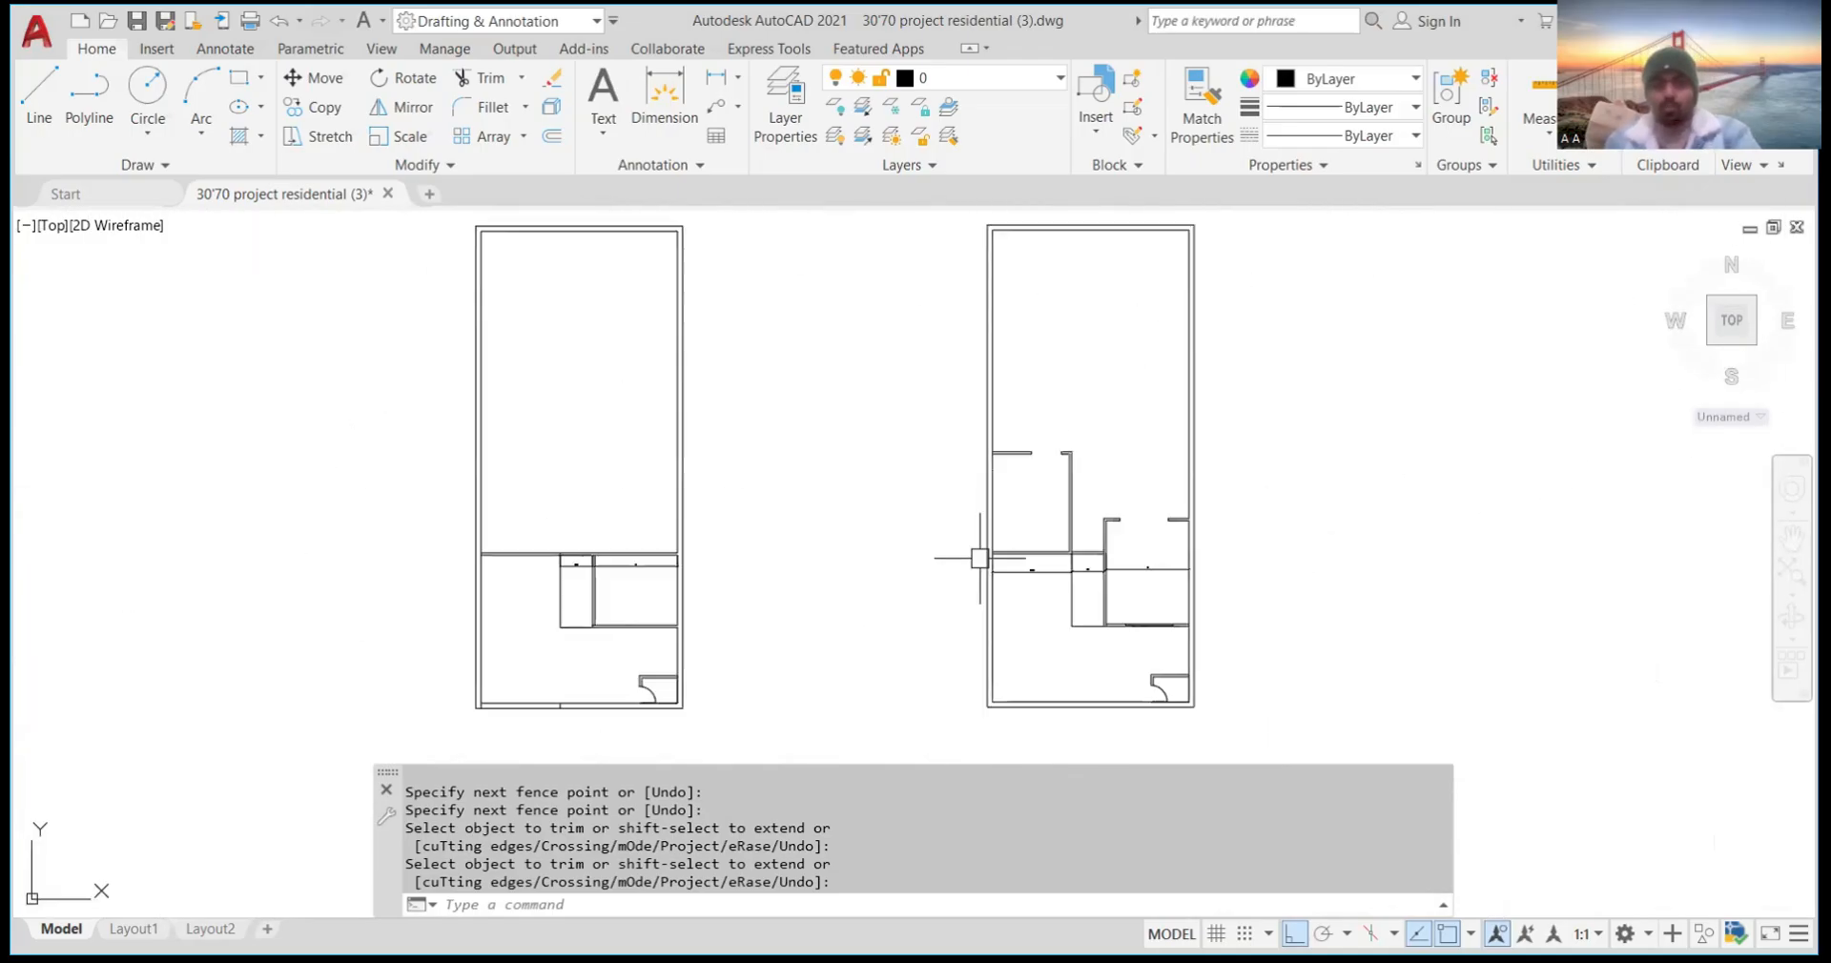
pyautogui.scroll(4, 1050, 464)
pyautogui.scroll(-12, 1051, 464)
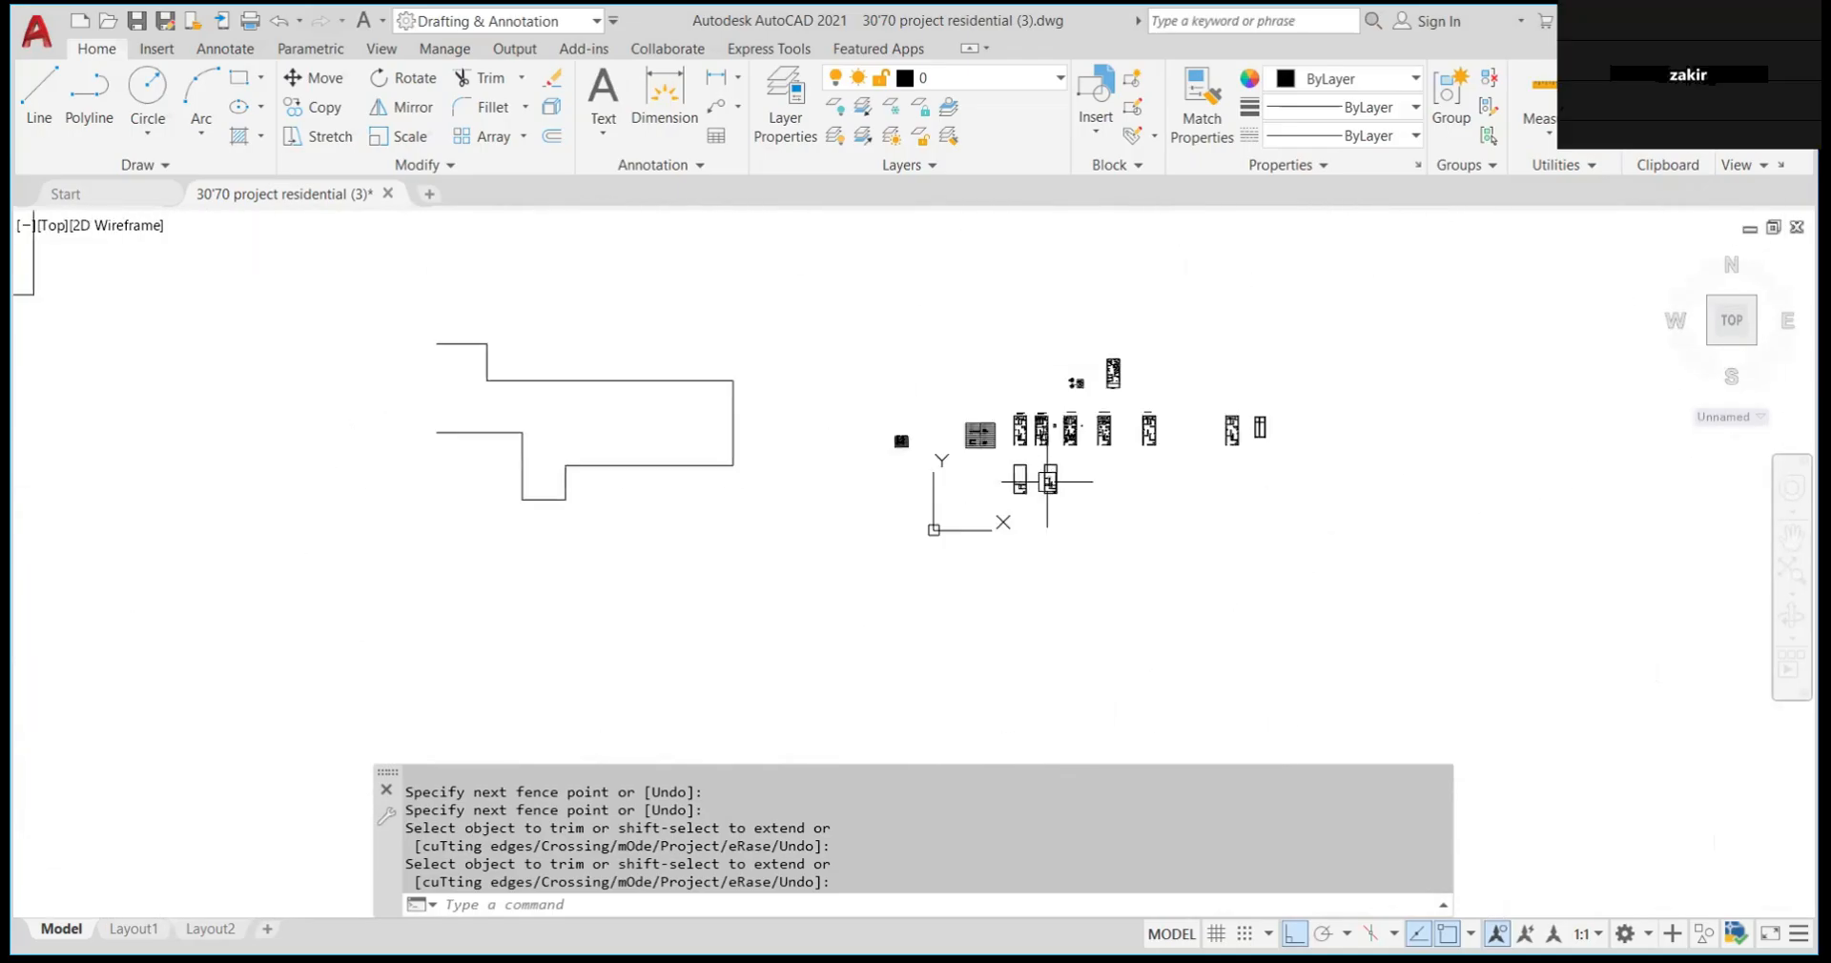
# Erase the 11'-6" and 4'-8" dimensions below the kitchen and passage wall in the new plan
pyautogui.scroll(4, 1078, 429)
pyautogui.scroll(6, 1078, 429)
pyautogui.scroll(-10, 1122, 436)
pyautogui.scroll(4, 1121, 436)
pyautogui.scroll(-3, 1097, 496)
pyautogui.scroll(7, 1078, 563)
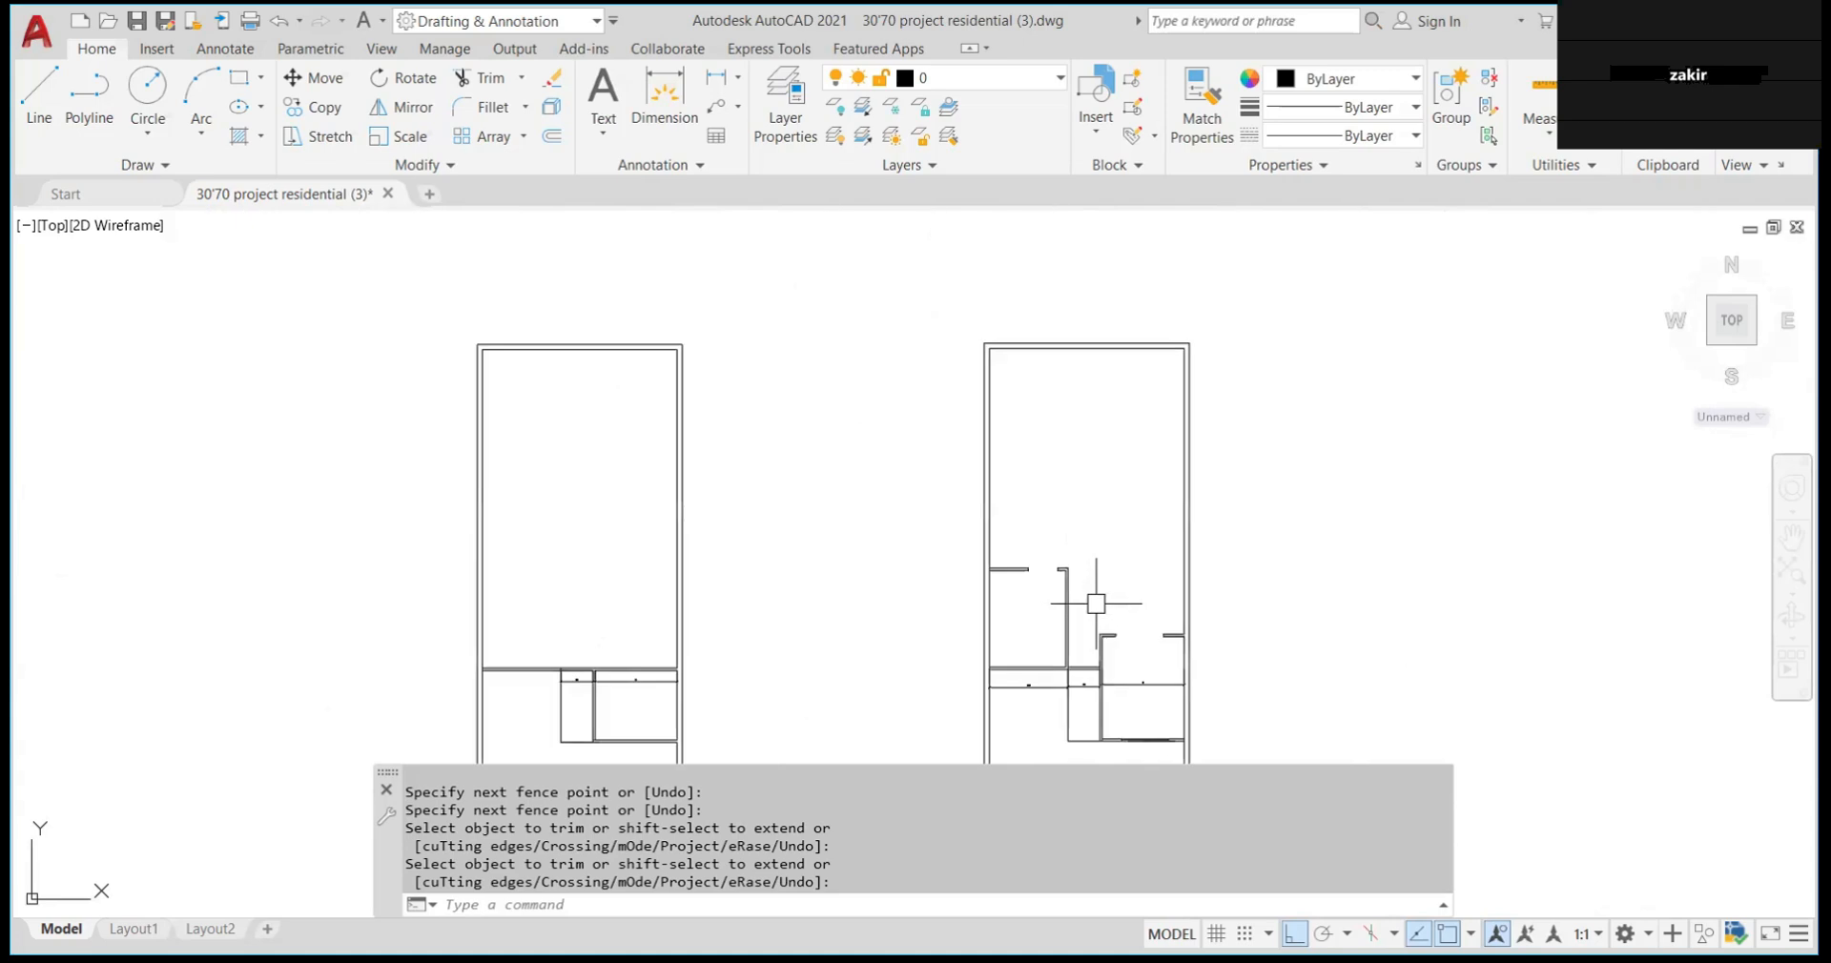
pyautogui.scroll(-5, 1097, 604)
pyautogui.scroll(7, 1097, 603)
pyautogui.scroll(-2, 1099, 601)
pyautogui.scroll(-1, 1056, 614)
pyautogui.scroll(8, 1061, 629)
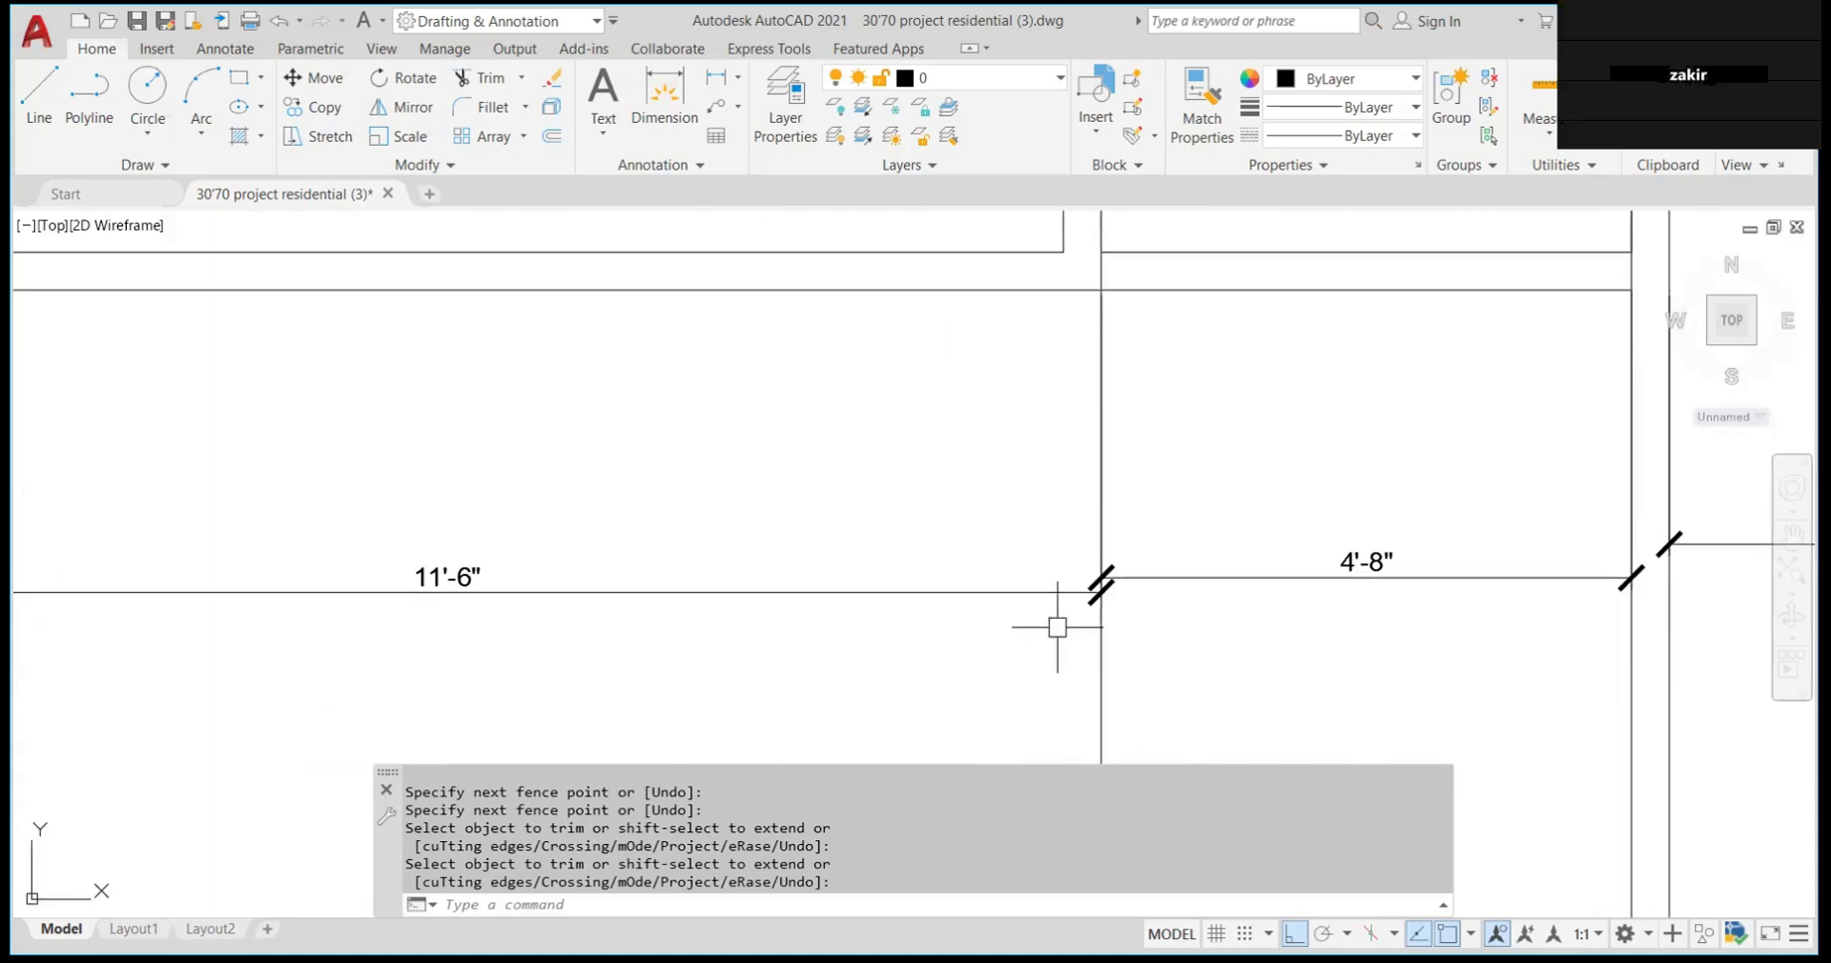
pyautogui.scroll(-6, 1066, 561)
pyautogui.scroll(3, 1069, 560)
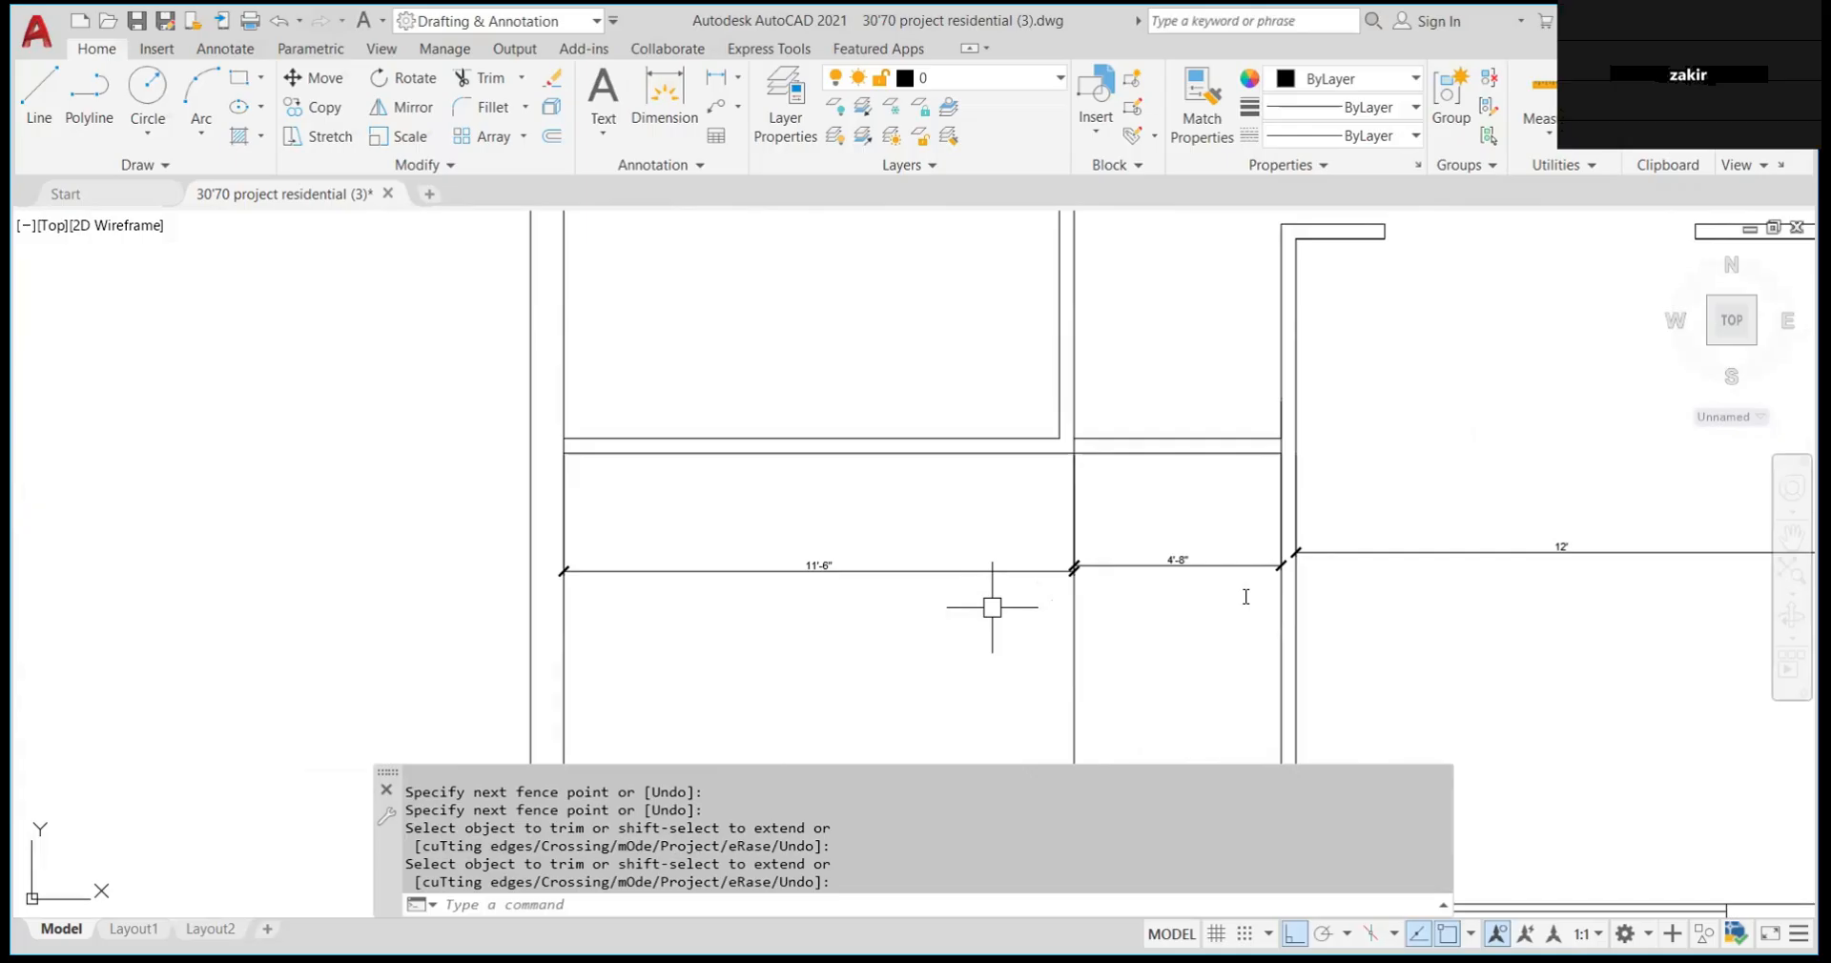
pyautogui.scroll(-2, 1246, 597)
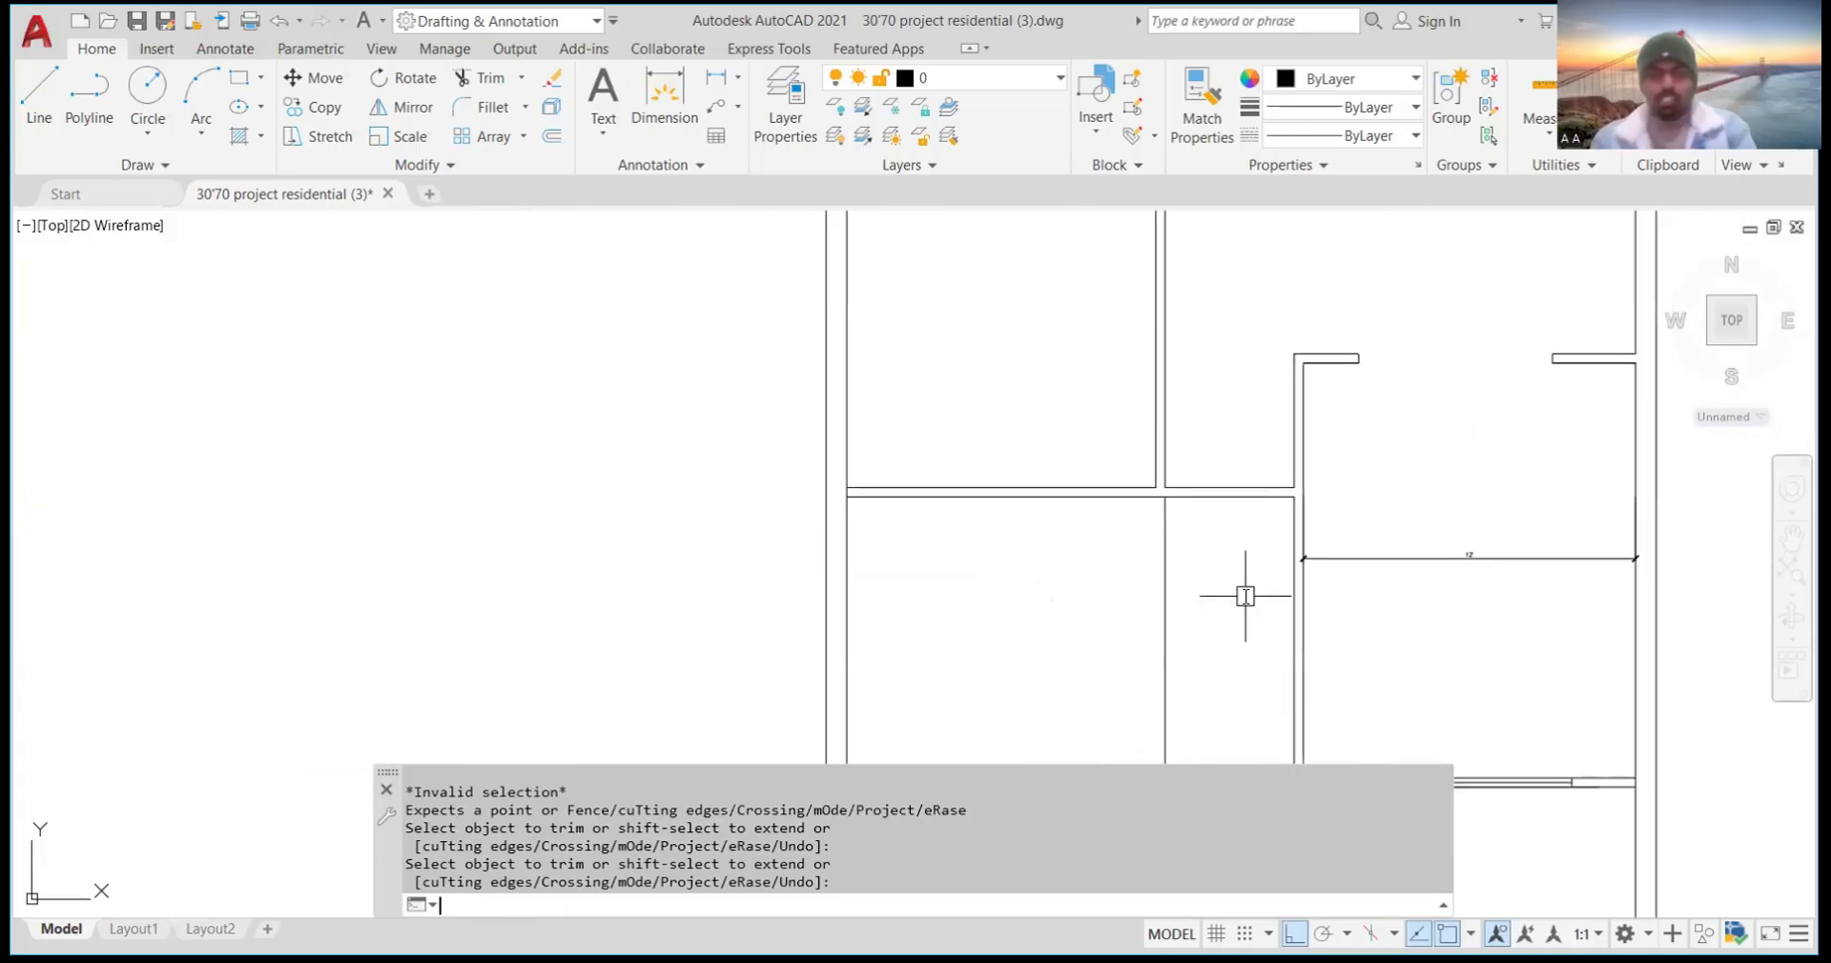
# Look over the kitchen and drawing room walls in the new plan alongside the earlier copy
pyautogui.scroll(-8, 1132, 597)
pyautogui.scroll(6, 1083, 605)
pyautogui.scroll(-6, 1062, 531)
pyautogui.scroll(7, 1072, 524)
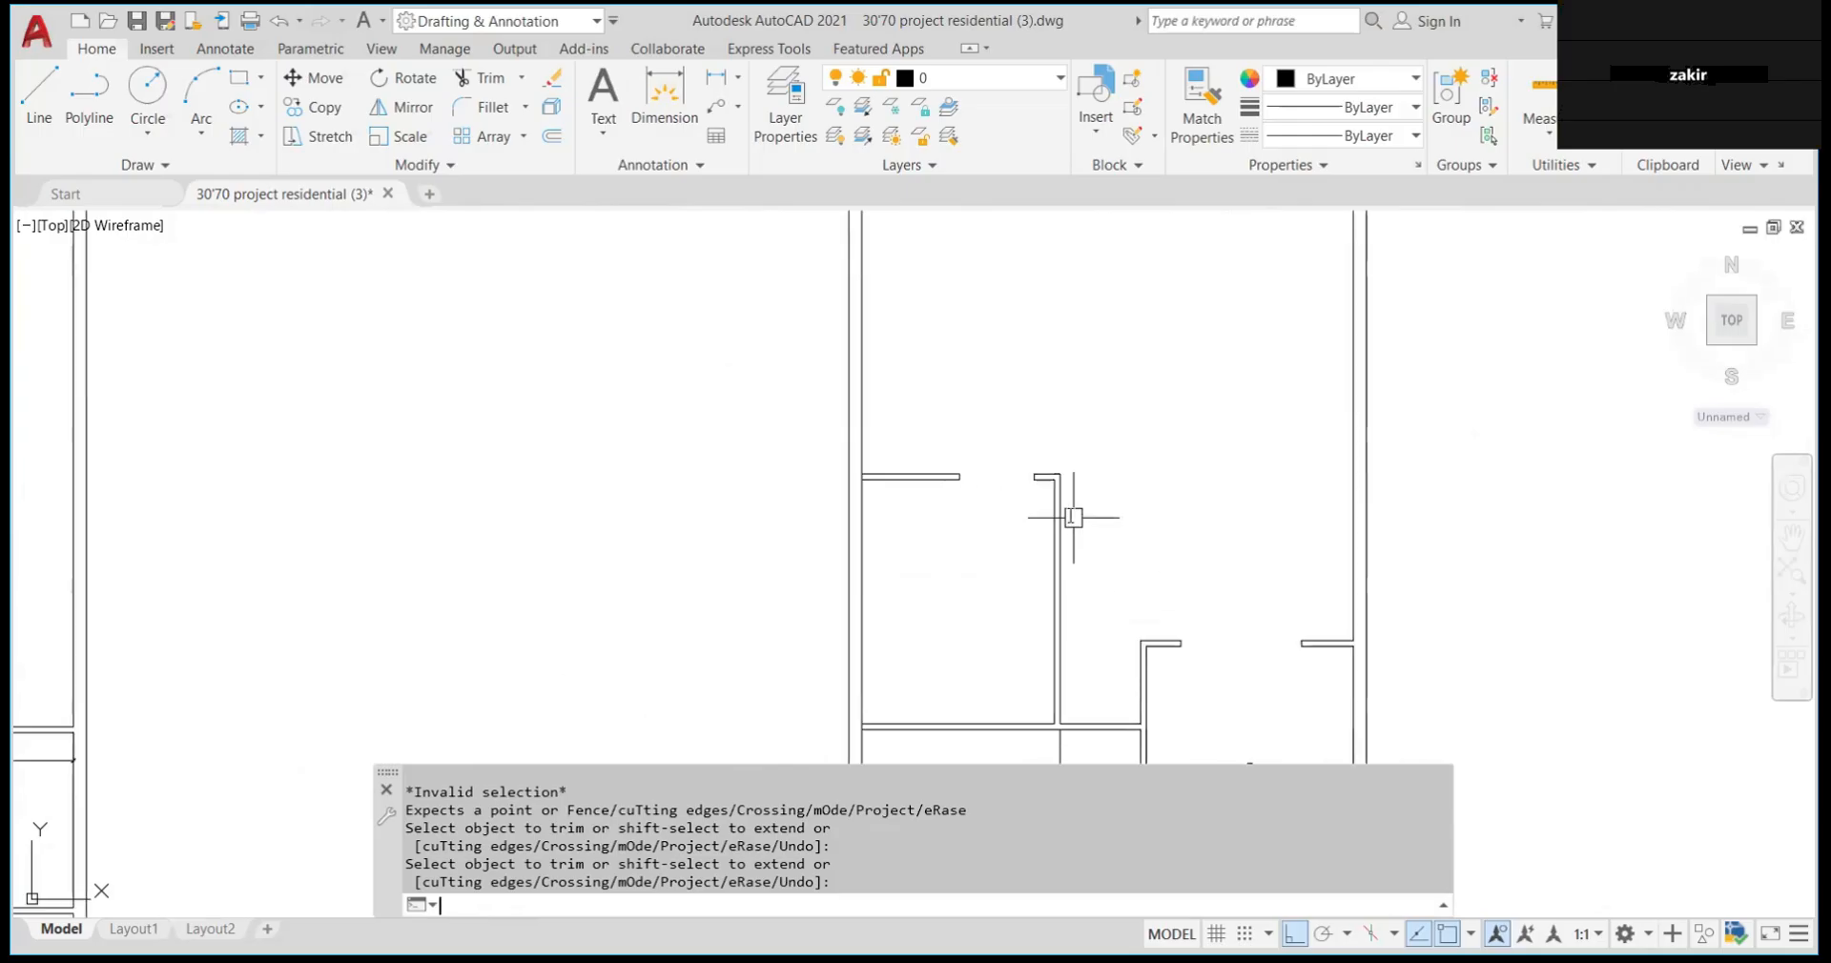
pyautogui.scroll(-5, 1073, 518)
pyautogui.scroll(5, 1092, 519)
pyautogui.scroll(-7, 1024, 529)
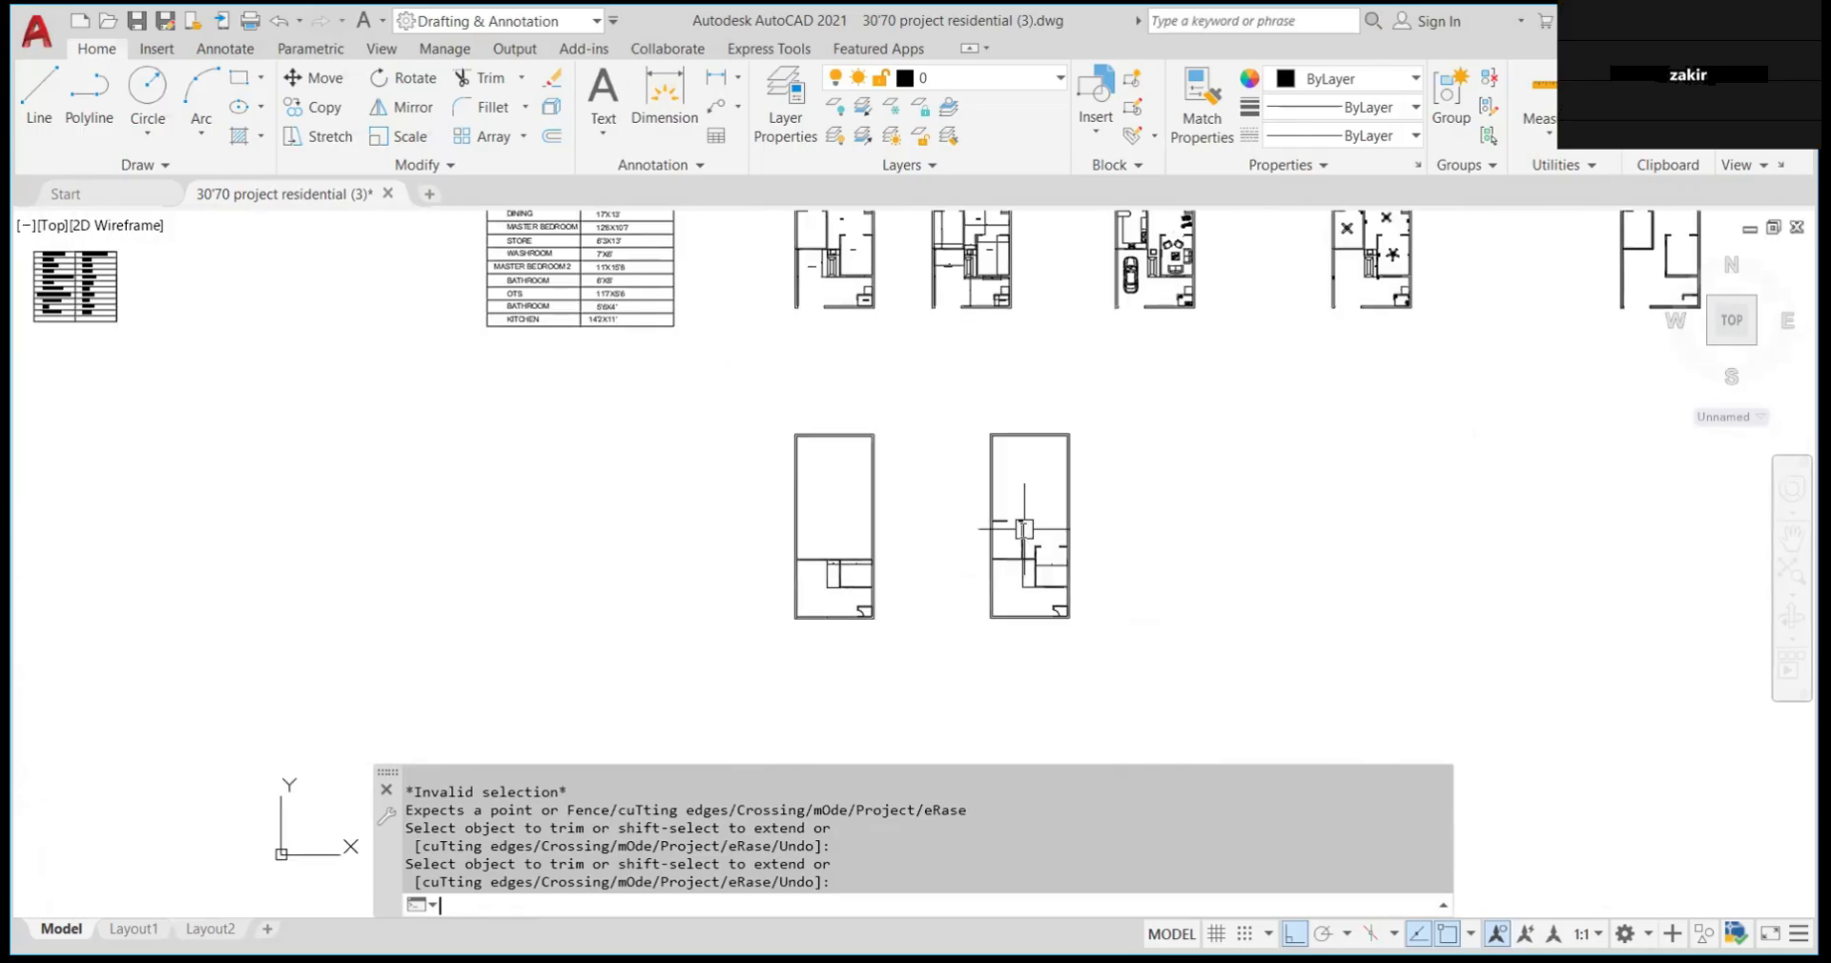
pyautogui.scroll(8, 1025, 530)
pyautogui.scroll(-8, 974, 605)
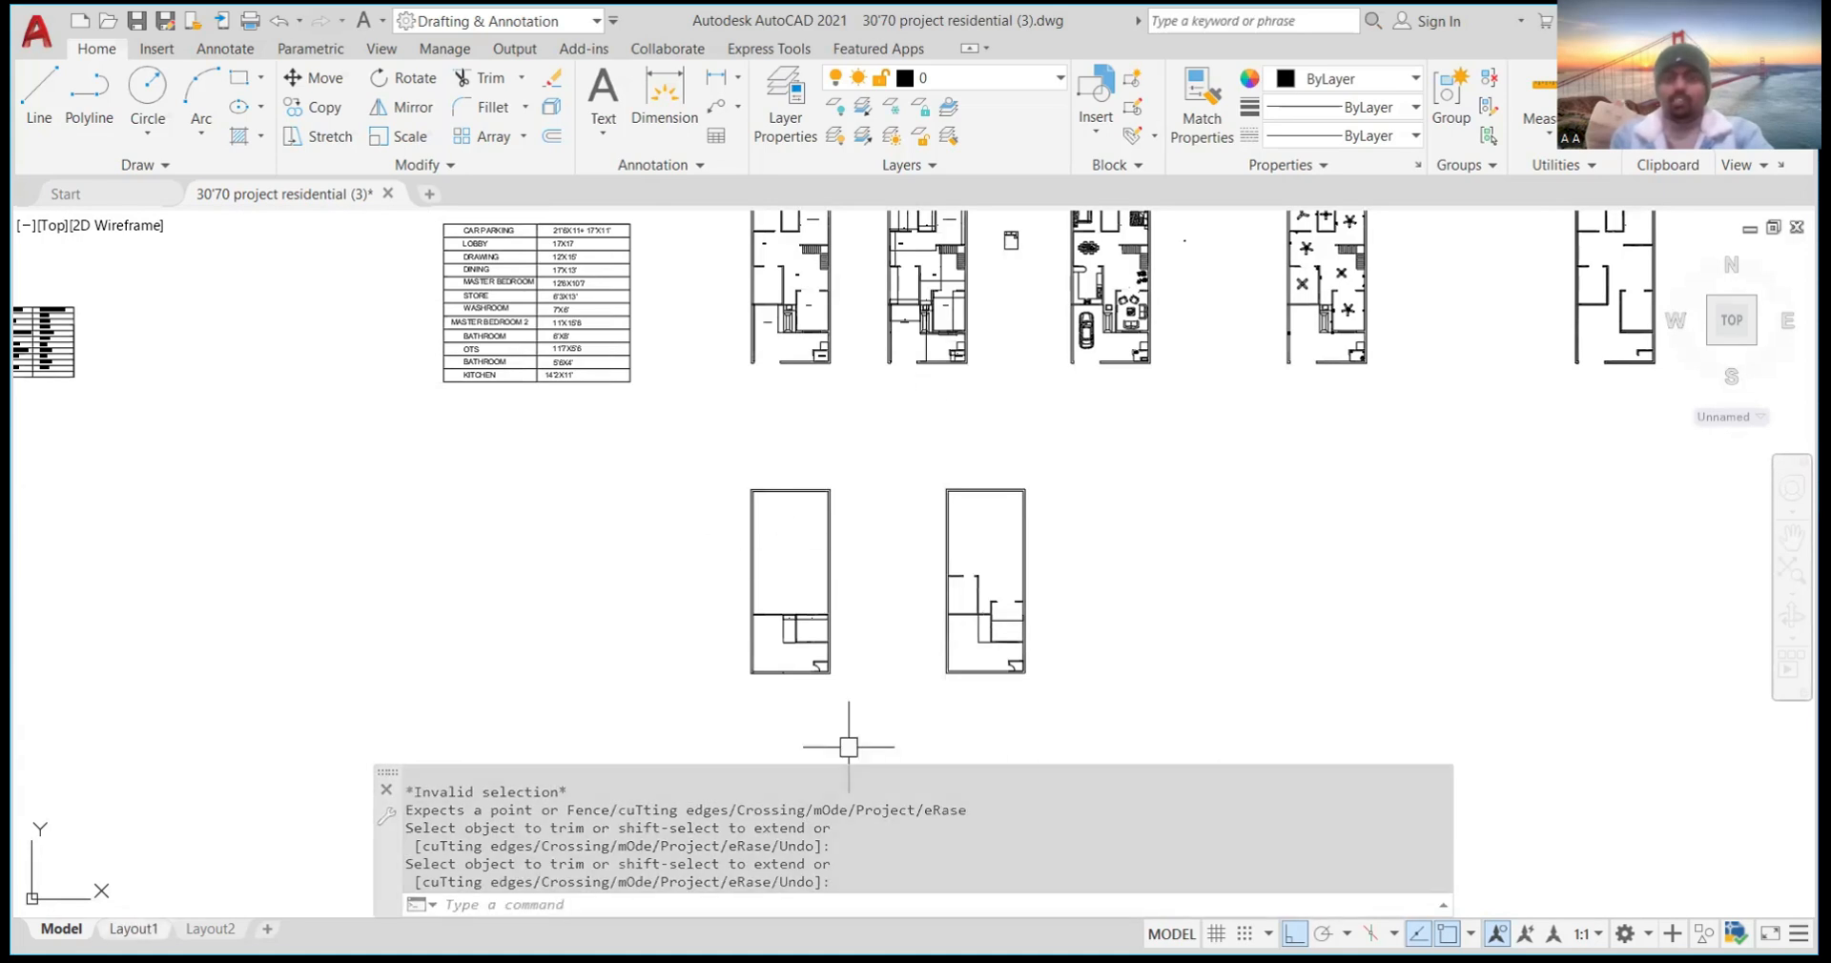
# Examine the dining, lobby and kitchen areas in the furnished and dimensioned reference plans
pyautogui.scroll(-4, 863, 560)
pyautogui.scroll(6, 961, 438)
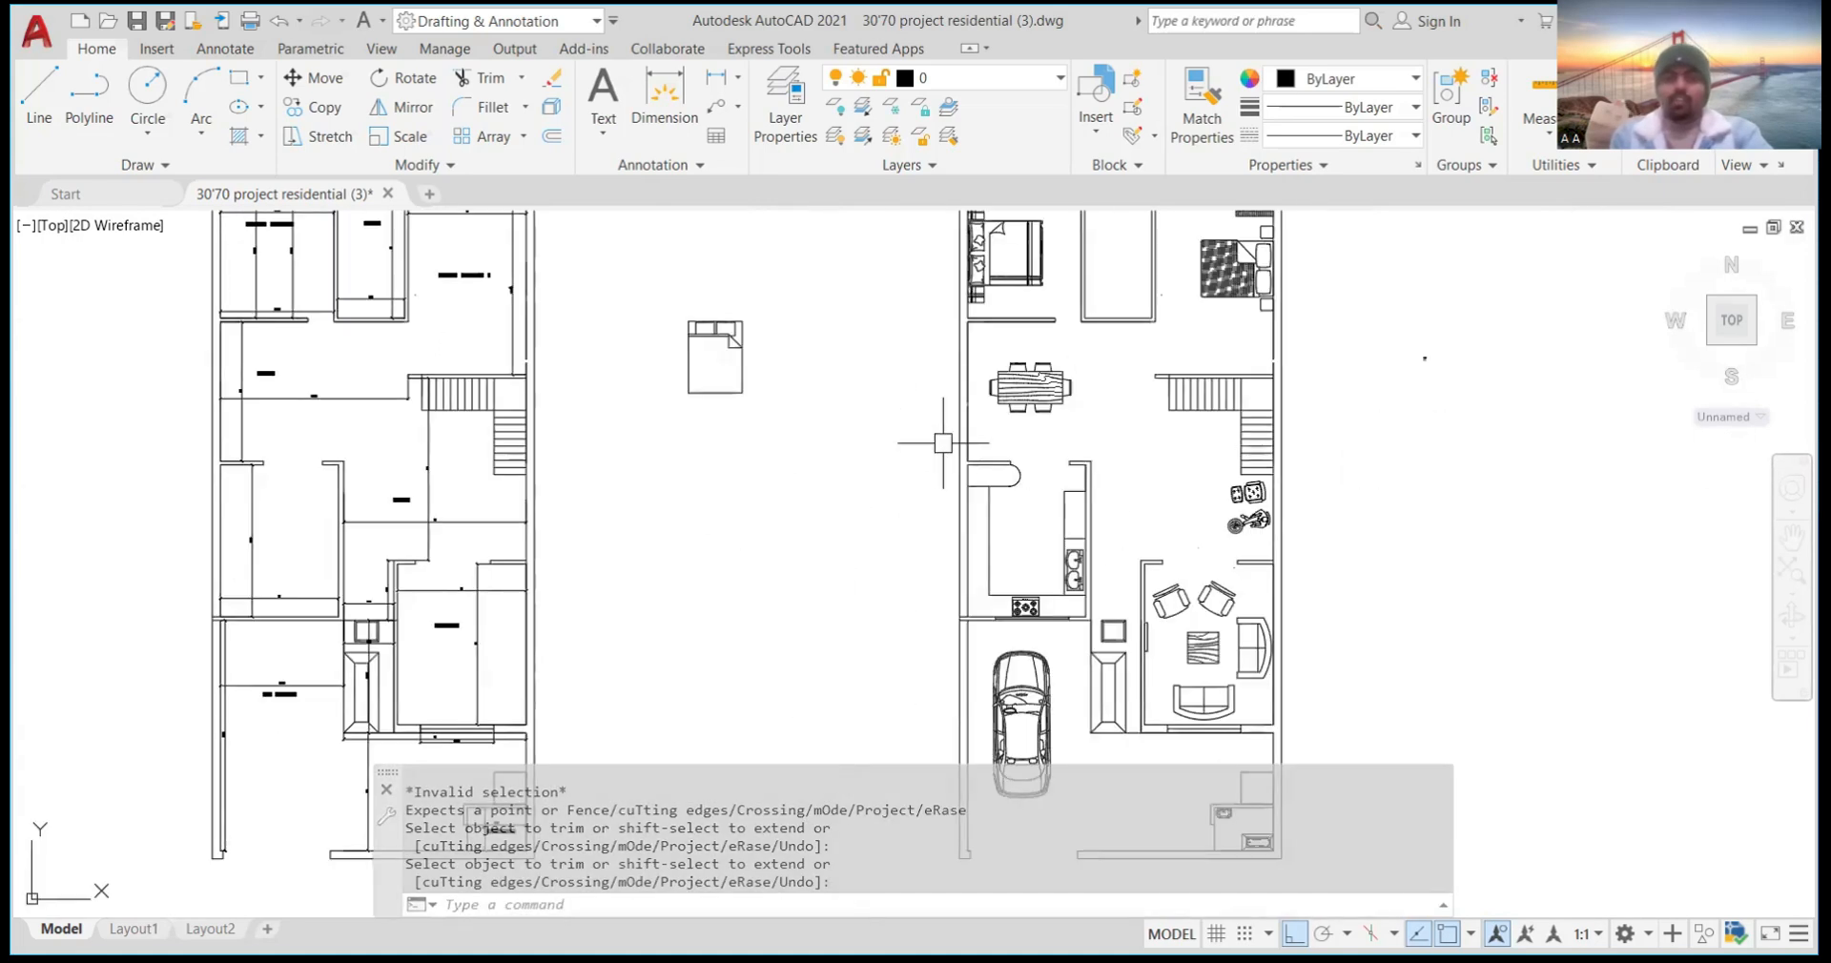
pyautogui.scroll(4, 954, 420)
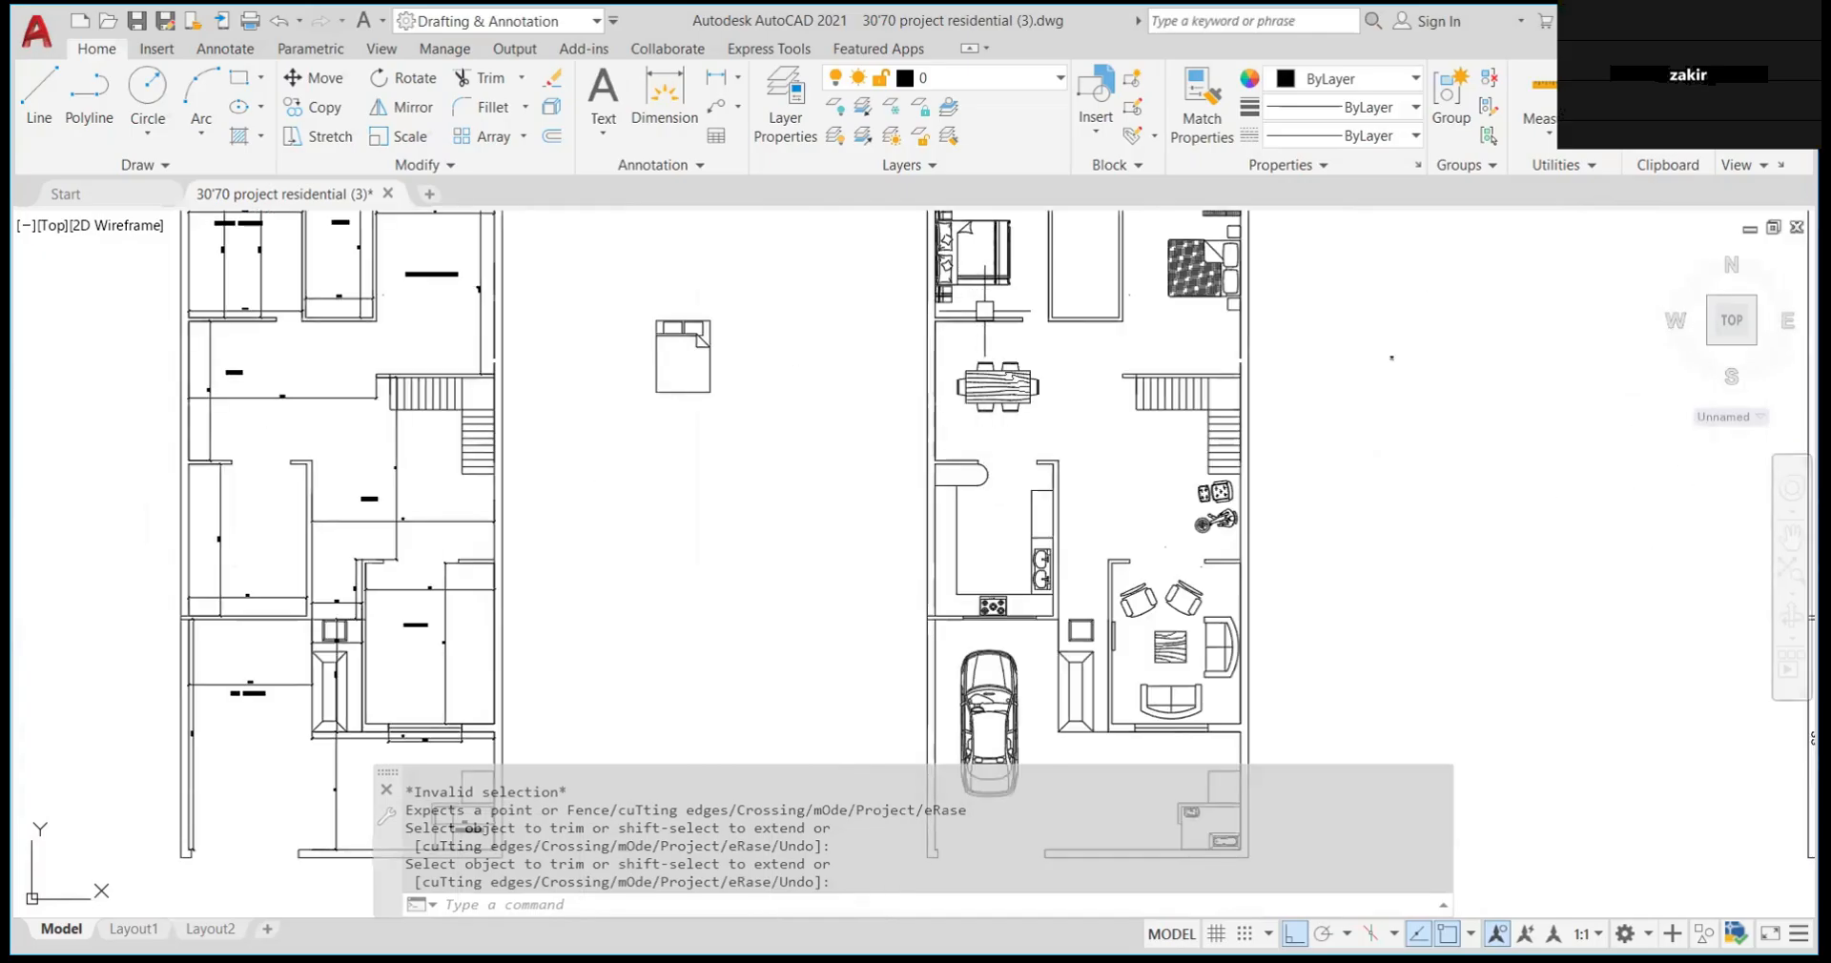
pyautogui.scroll(4, 982, 310)
pyautogui.scroll(-10, 918, 359)
pyautogui.scroll(8, 830, 367)
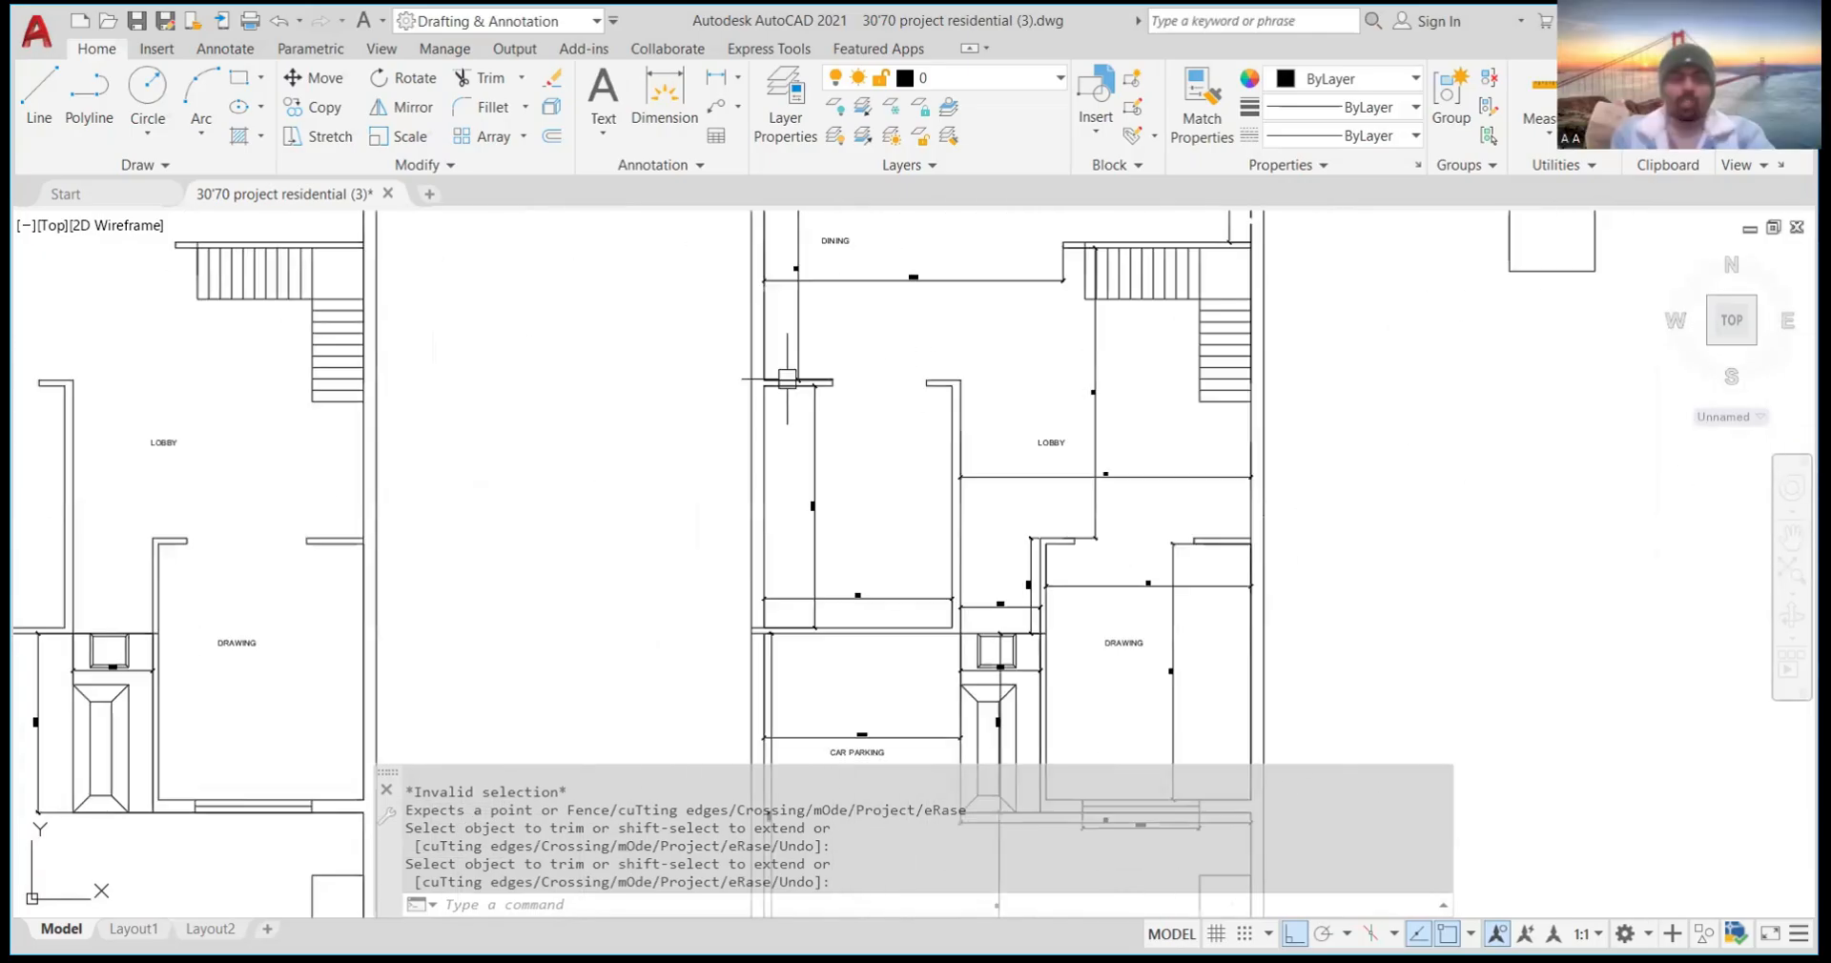
pyautogui.scroll(-5, 820, 374)
pyautogui.scroll(8, 849, 367)
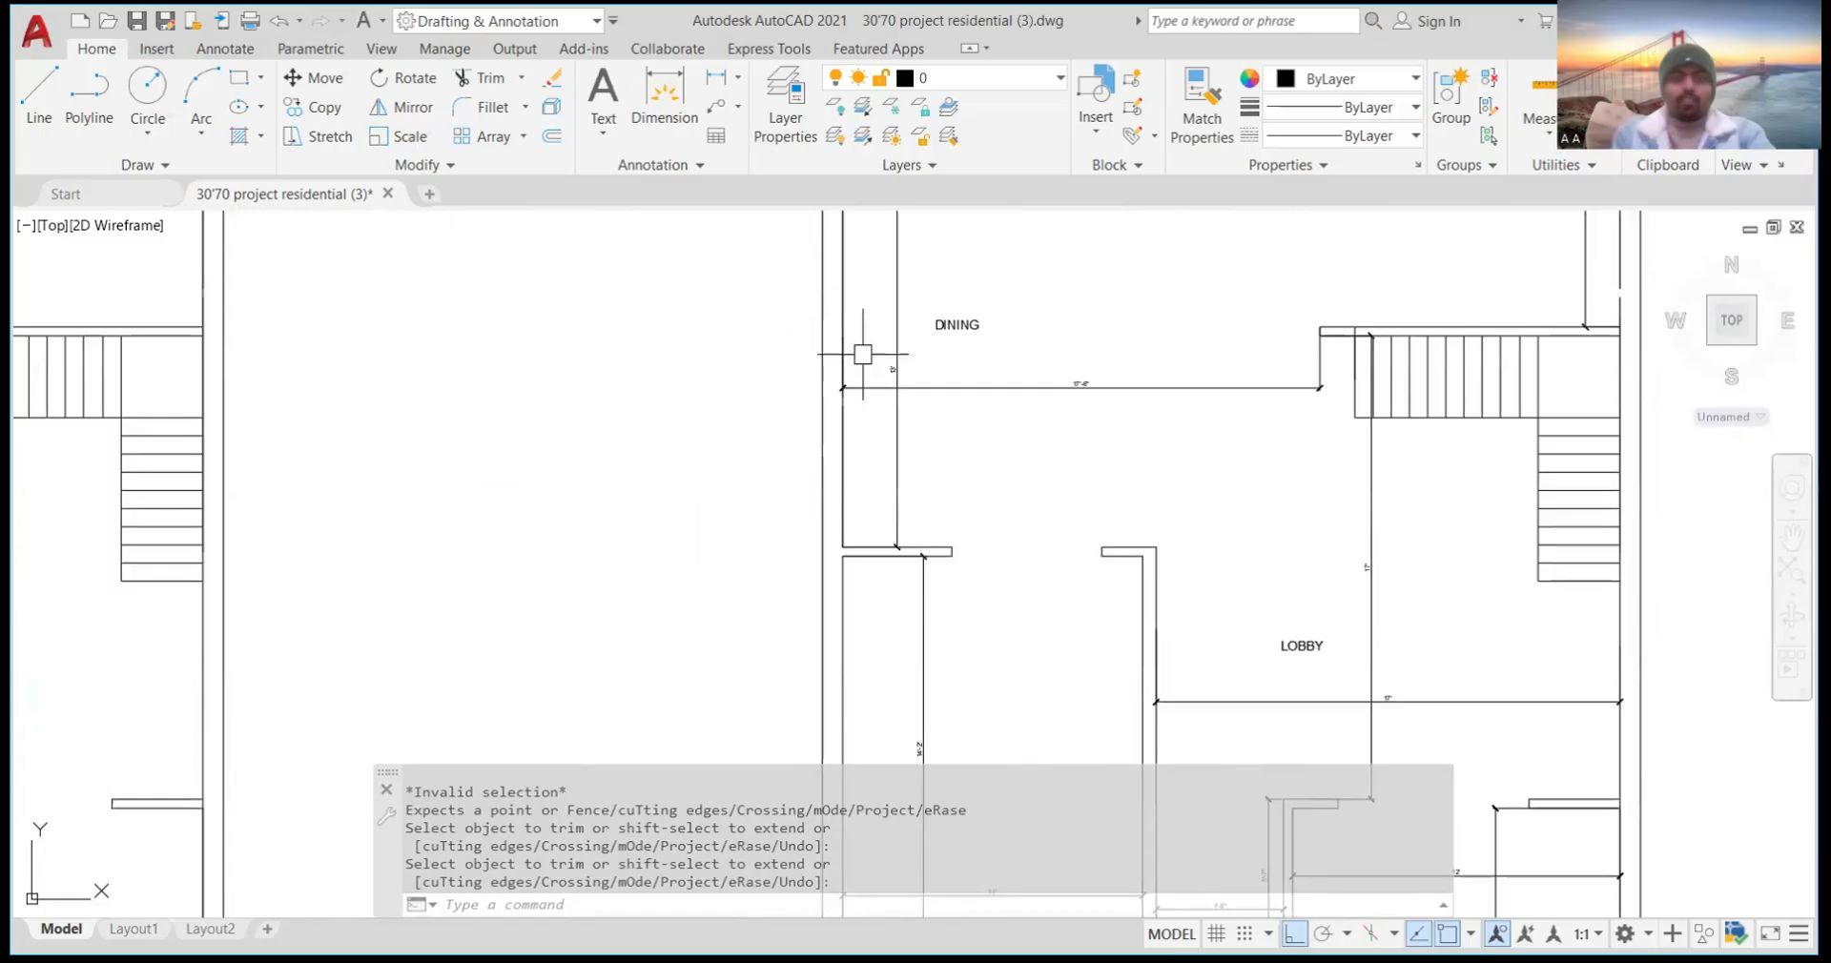
pyautogui.scroll(-4, 902, 387)
pyautogui.scroll(-5, 897, 398)
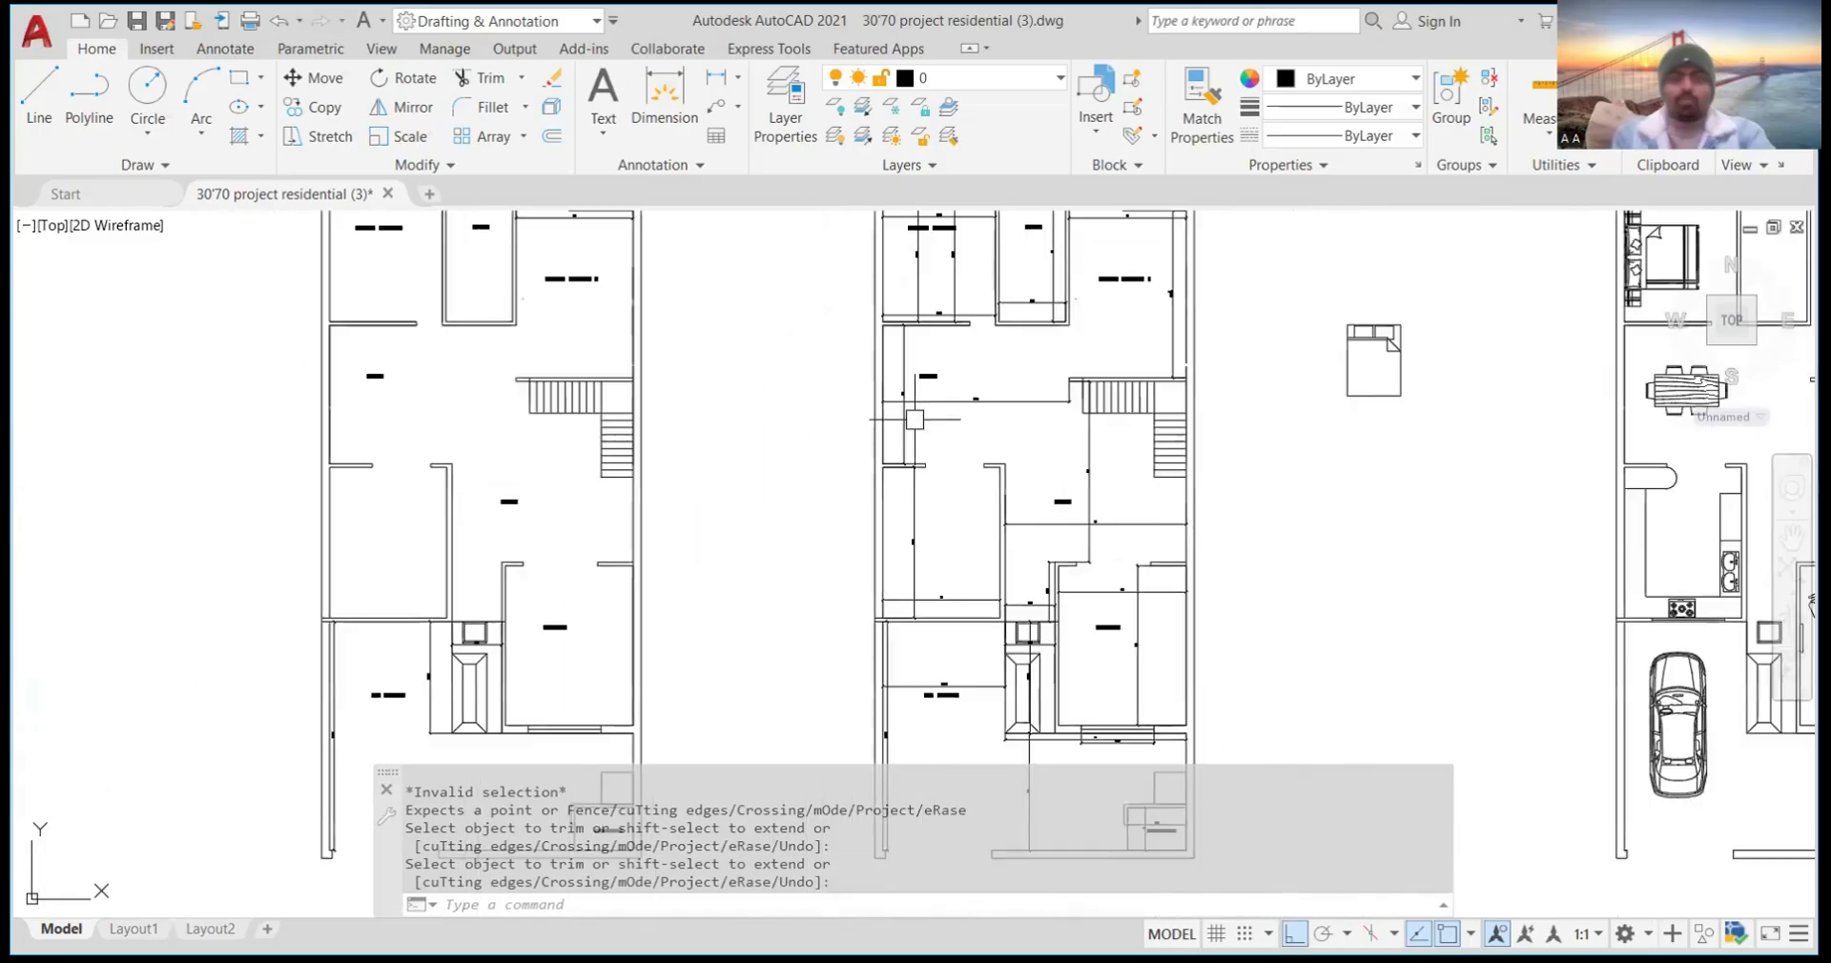
pyautogui.scroll(5, 911, 405)
pyautogui.scroll(6, 892, 448)
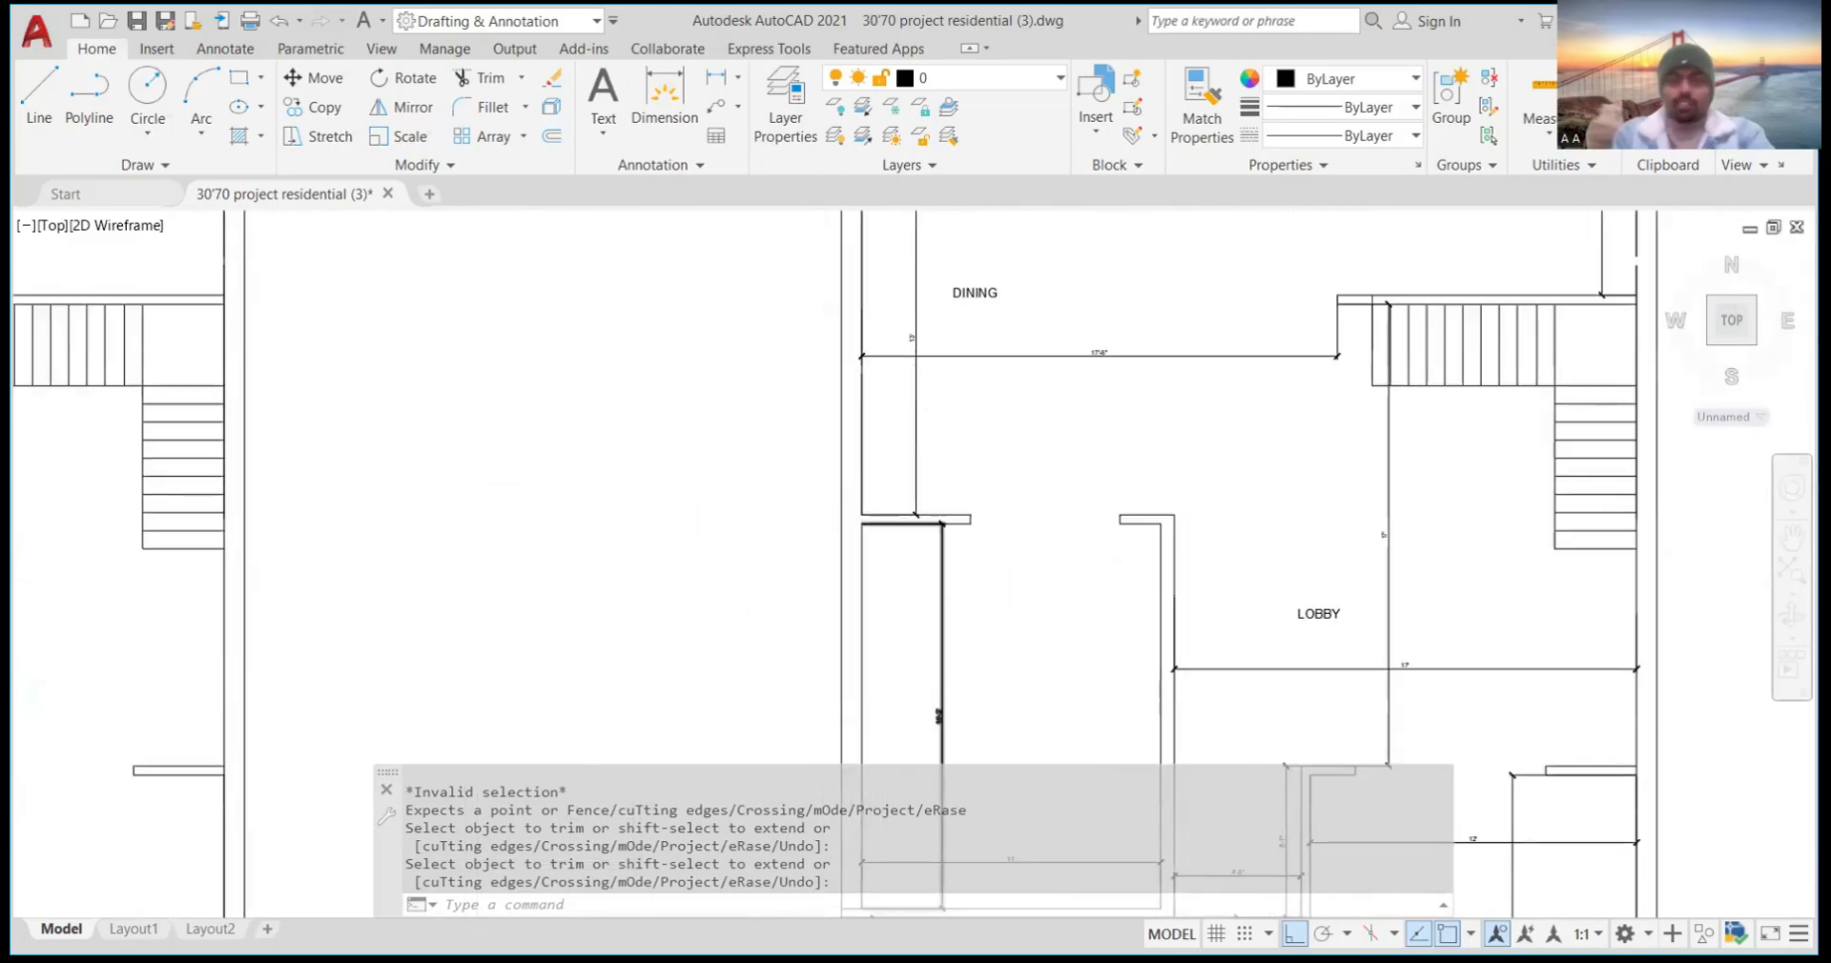
pyautogui.scroll(-5, 865, 298)
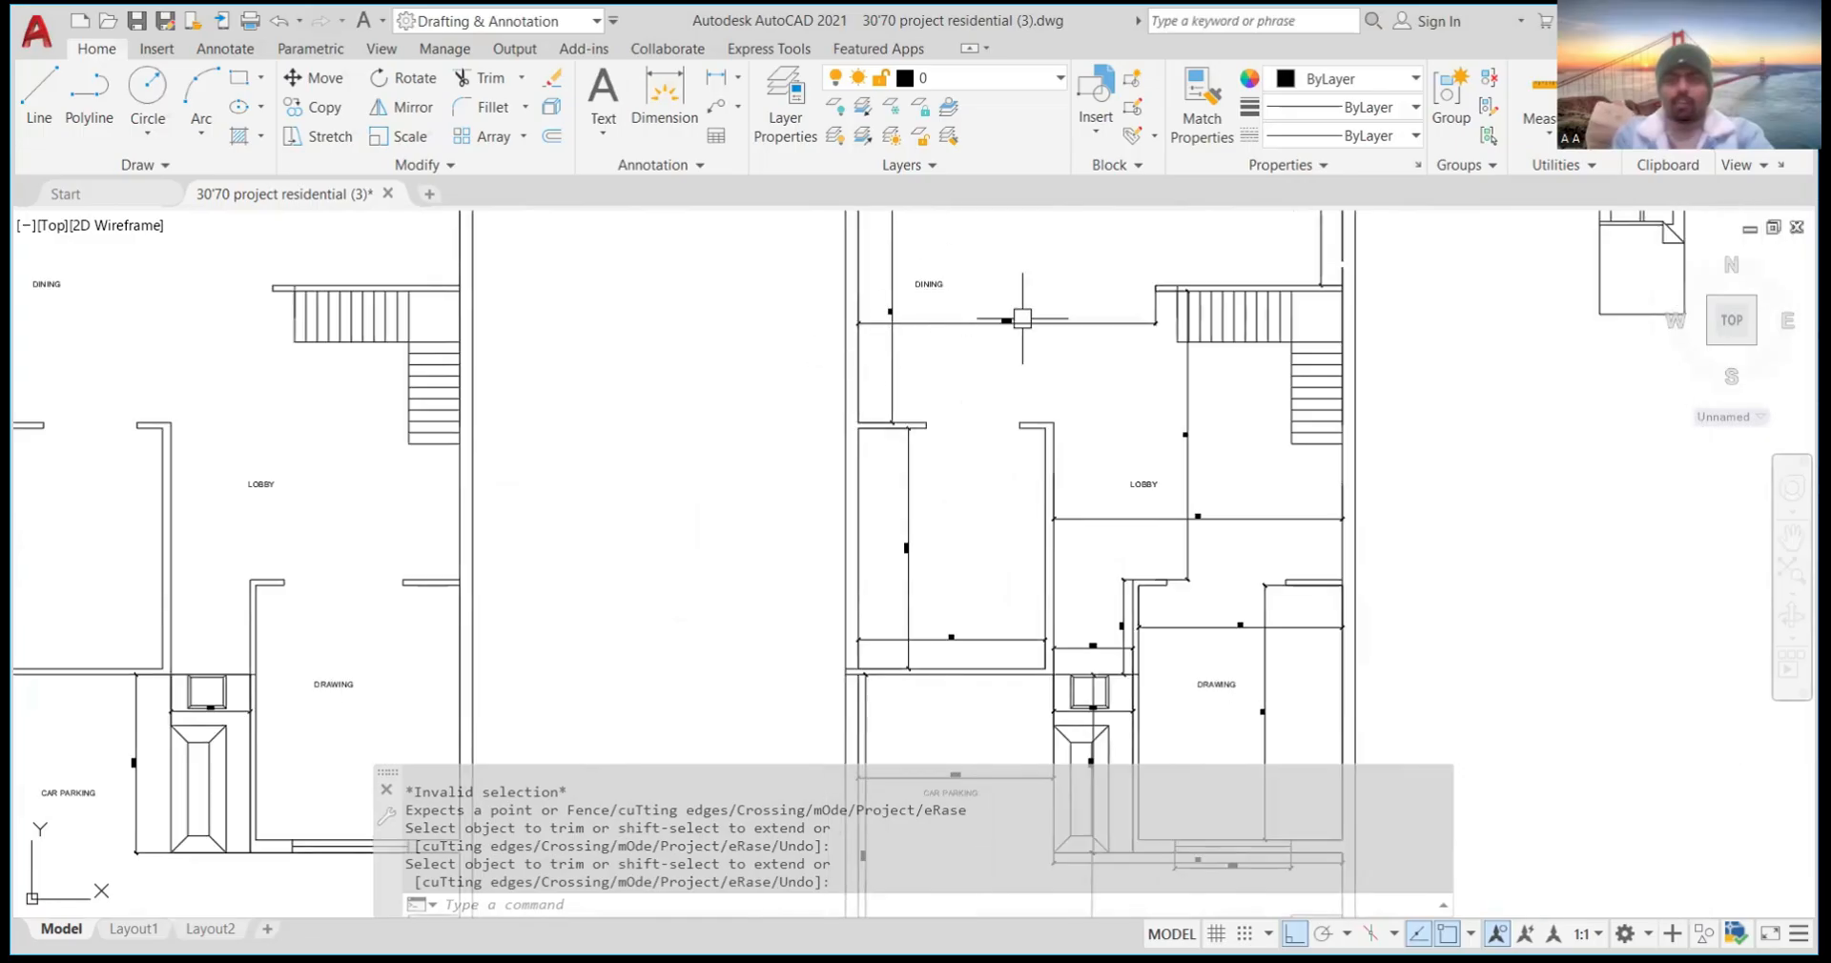
pyautogui.scroll(8, 992, 325)
pyautogui.scroll(-8, 990, 324)
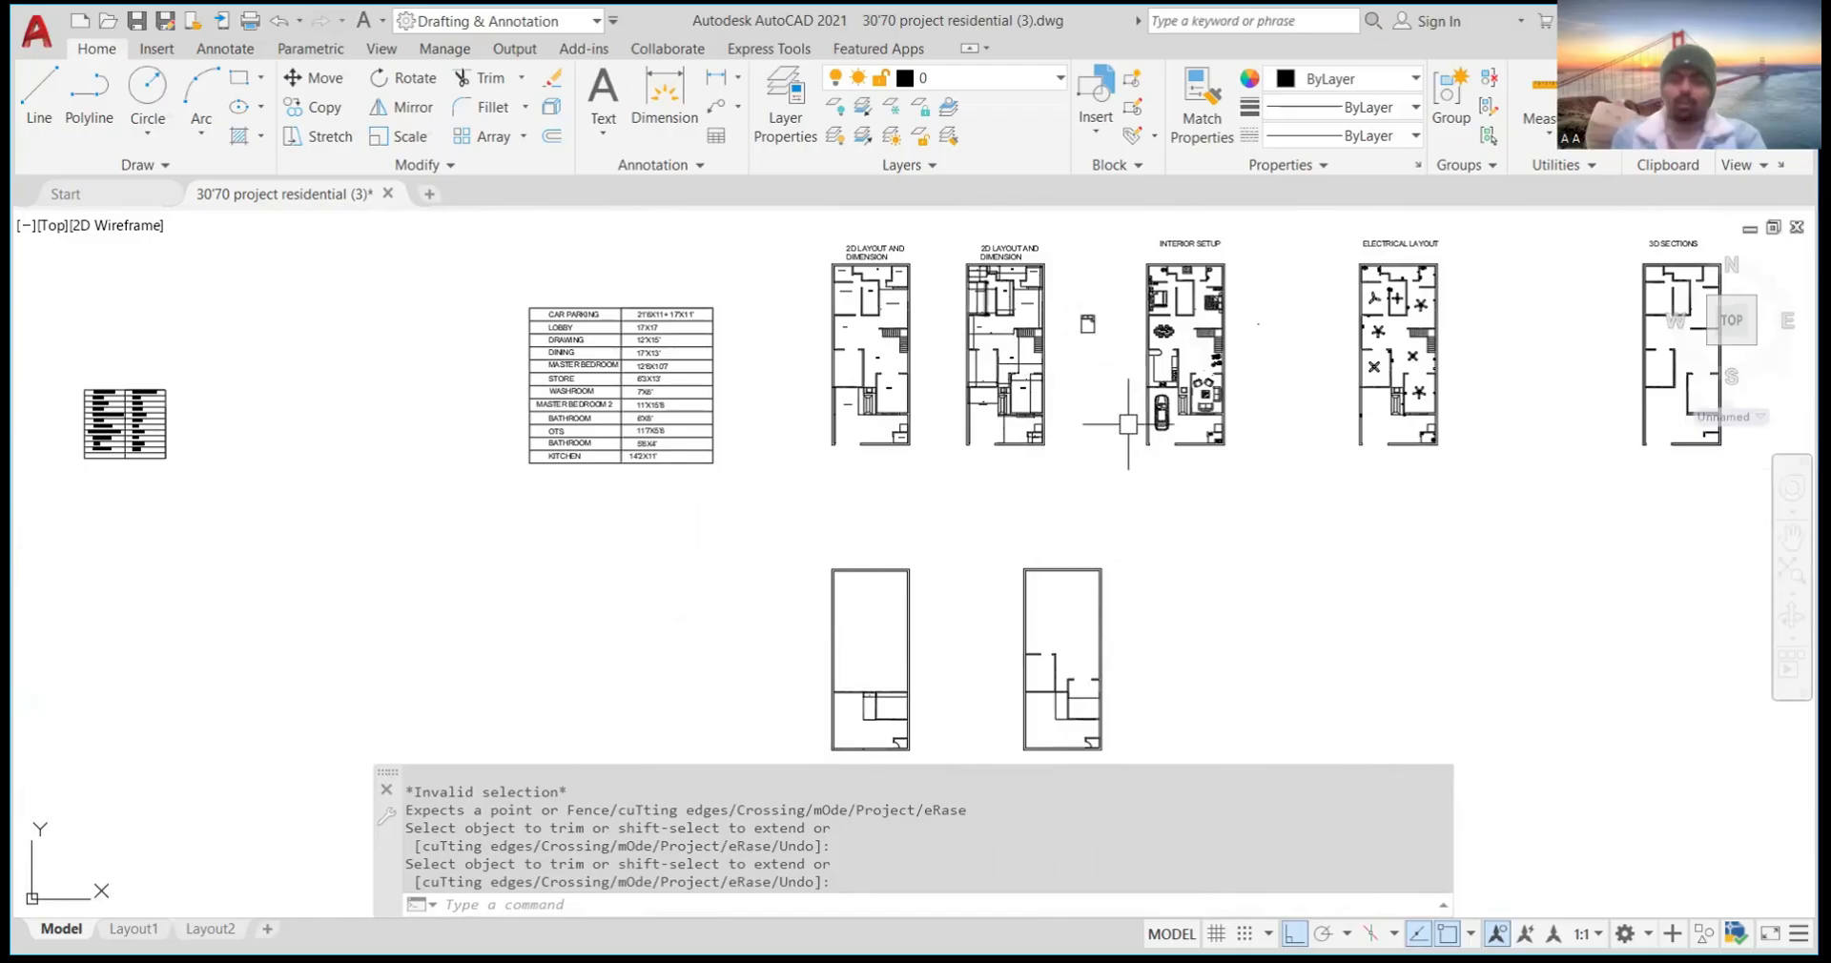
# Trim the outer wall's inner line where the kitchen's upper wall joins it in the new plan
pyautogui.scroll(6, 1132, 584)
pyautogui.scroll(-8, 1124, 546)
pyautogui.scroll(2, 1041, 604)
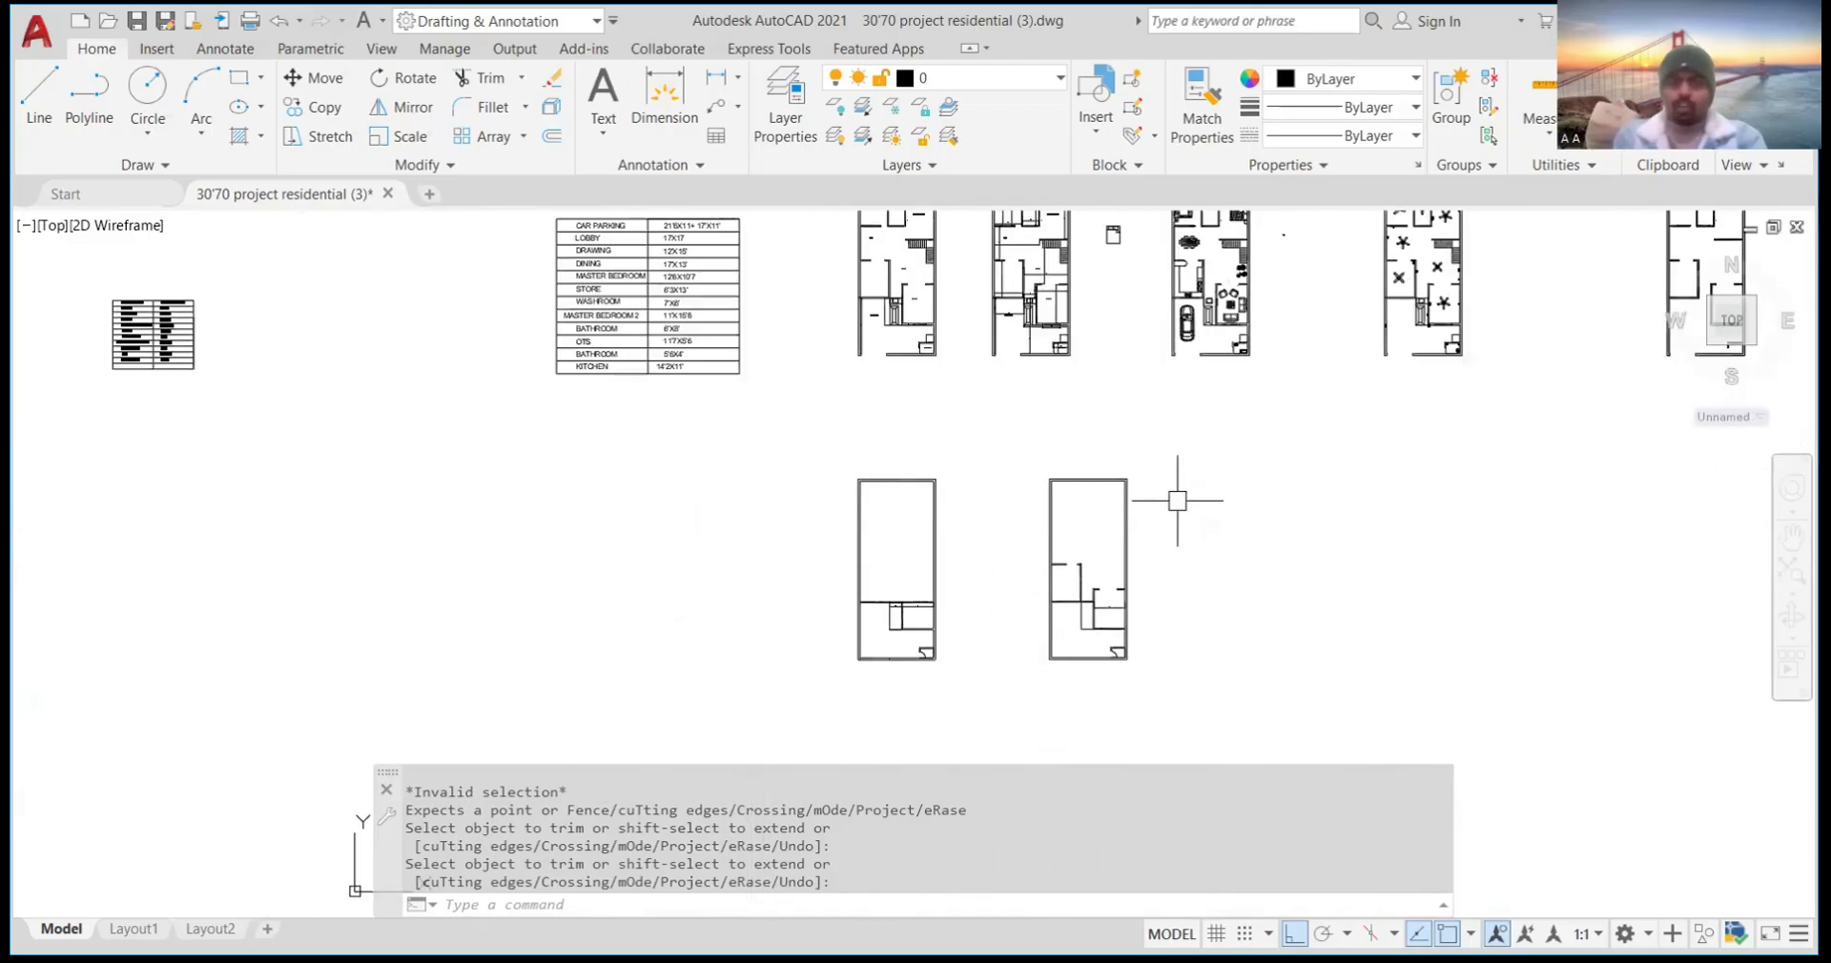
pyautogui.scroll(5, 1084, 528)
pyautogui.scroll(-5, 1080, 529)
pyautogui.scroll(8, 1079, 563)
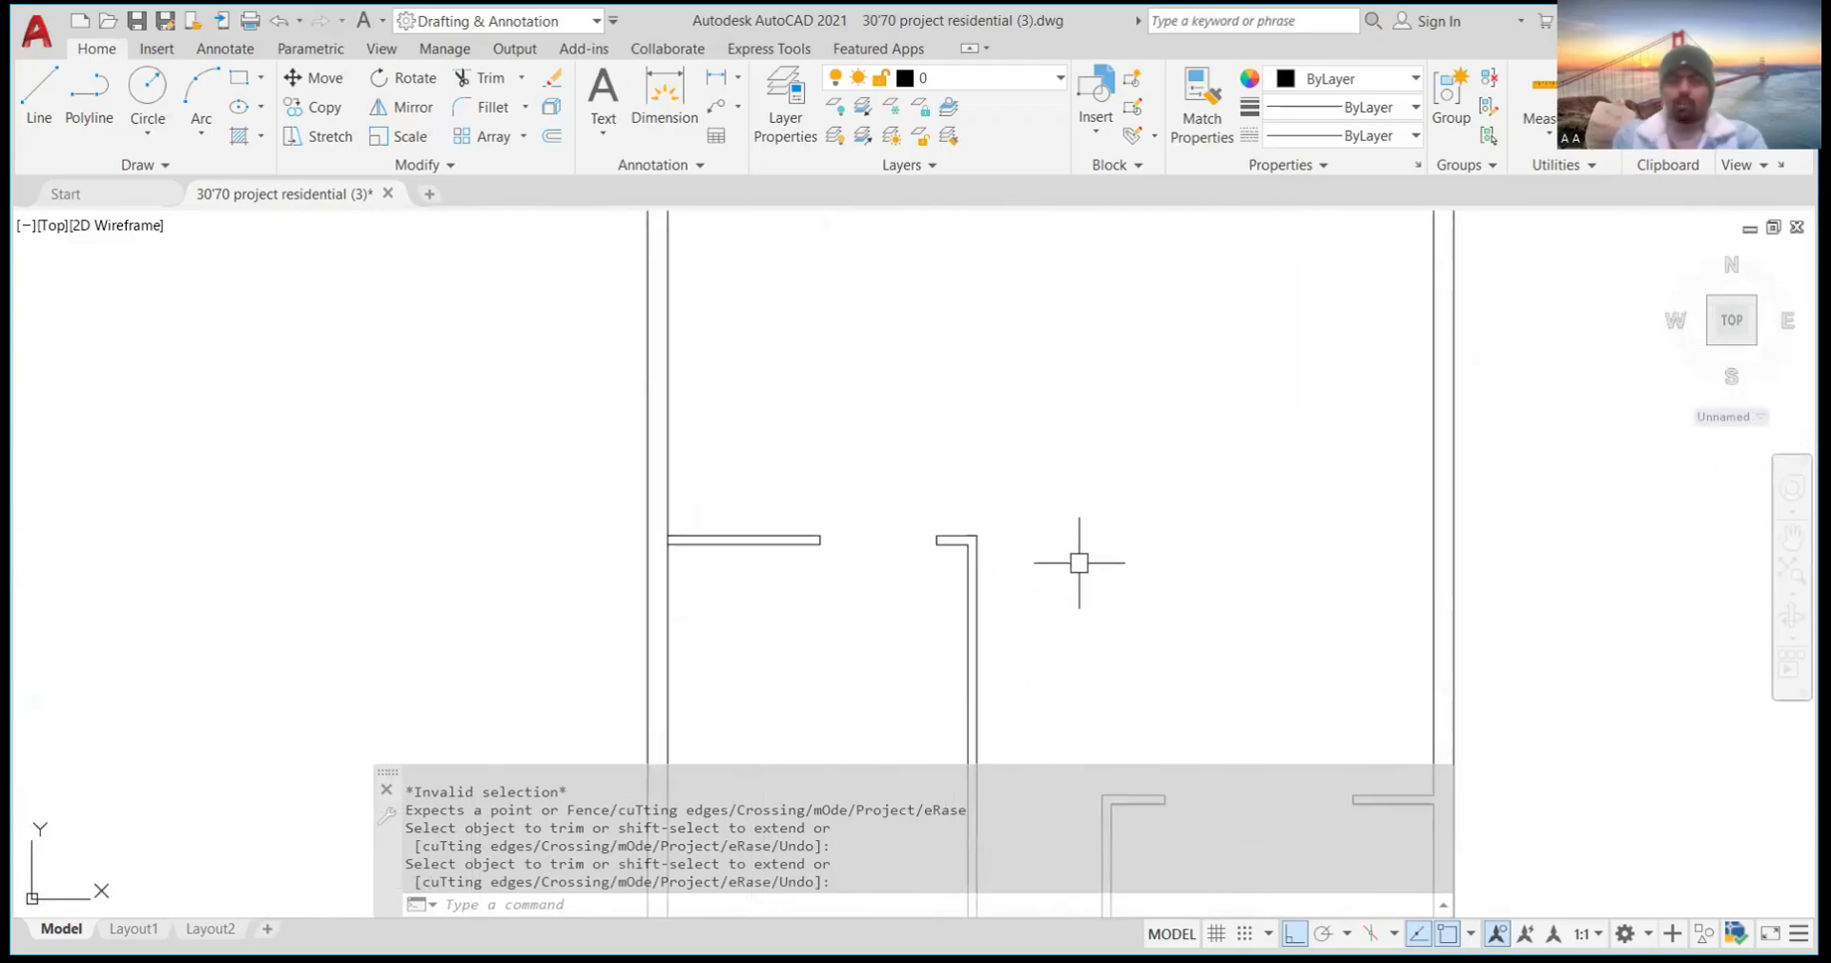
pyautogui.scroll(-4, 983, 482)
pyautogui.scroll(4, 984, 477)
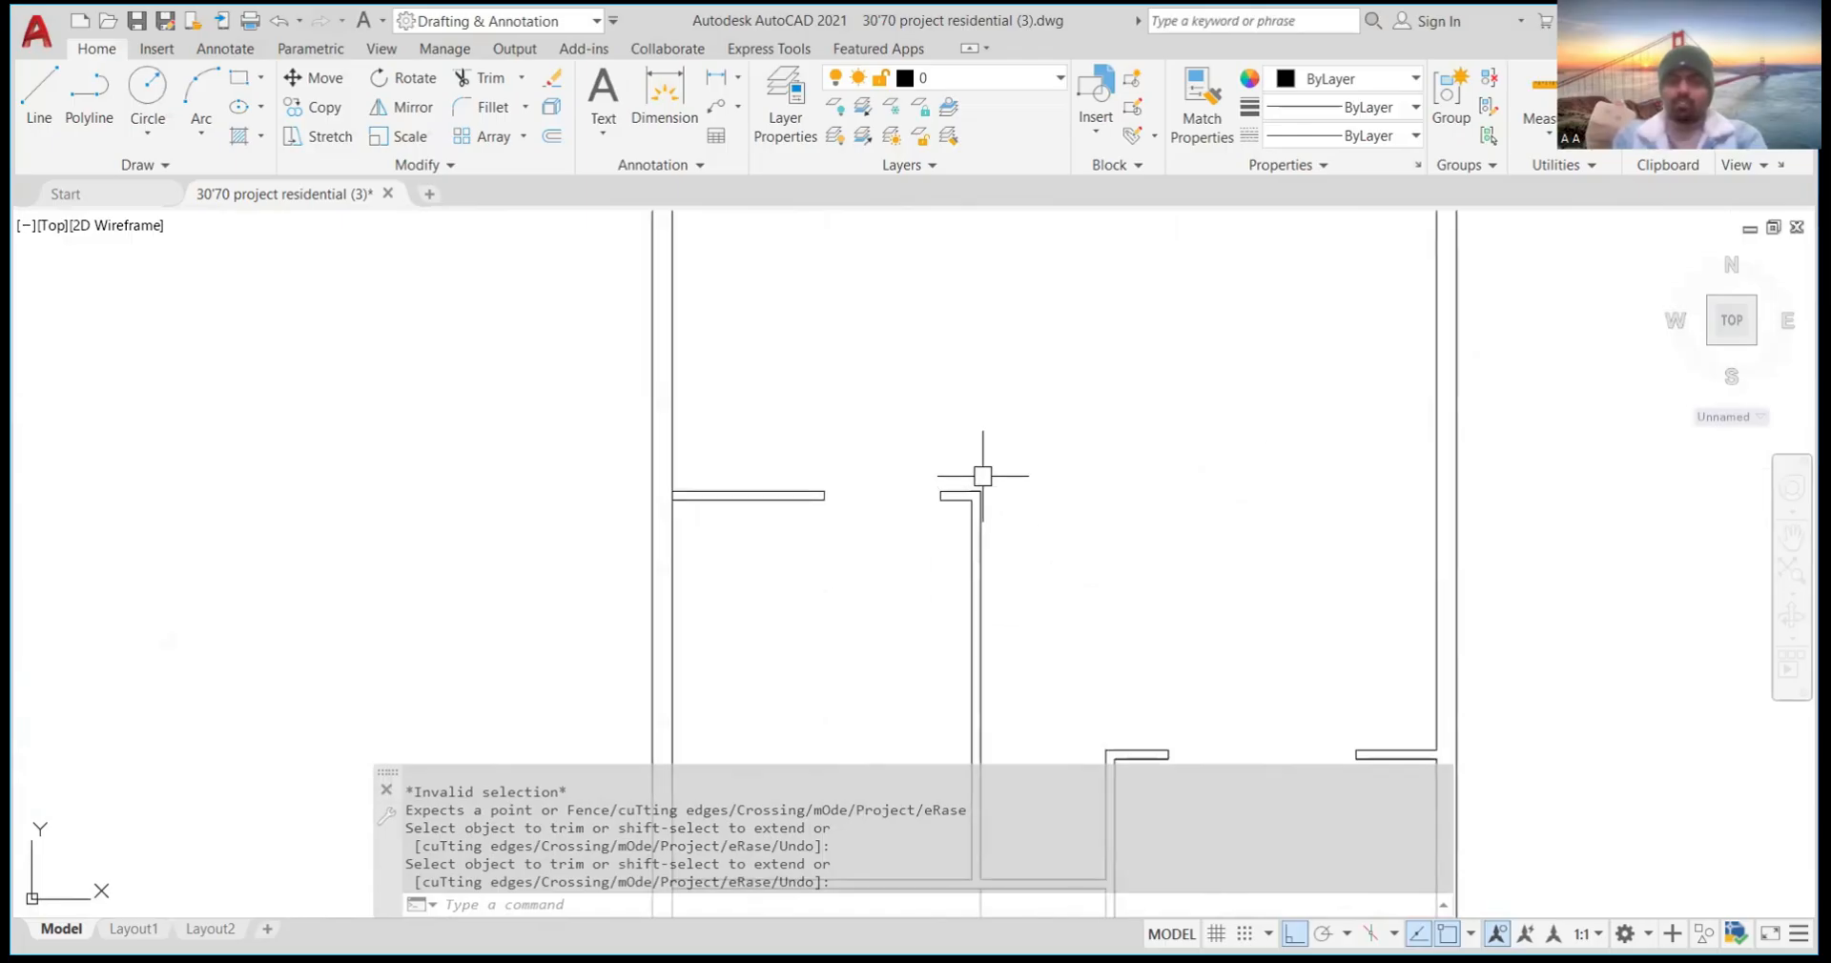
pyautogui.scroll(-3, 984, 476)
pyautogui.scroll(2, 777, 450)
pyautogui.scroll(3, 734, 446)
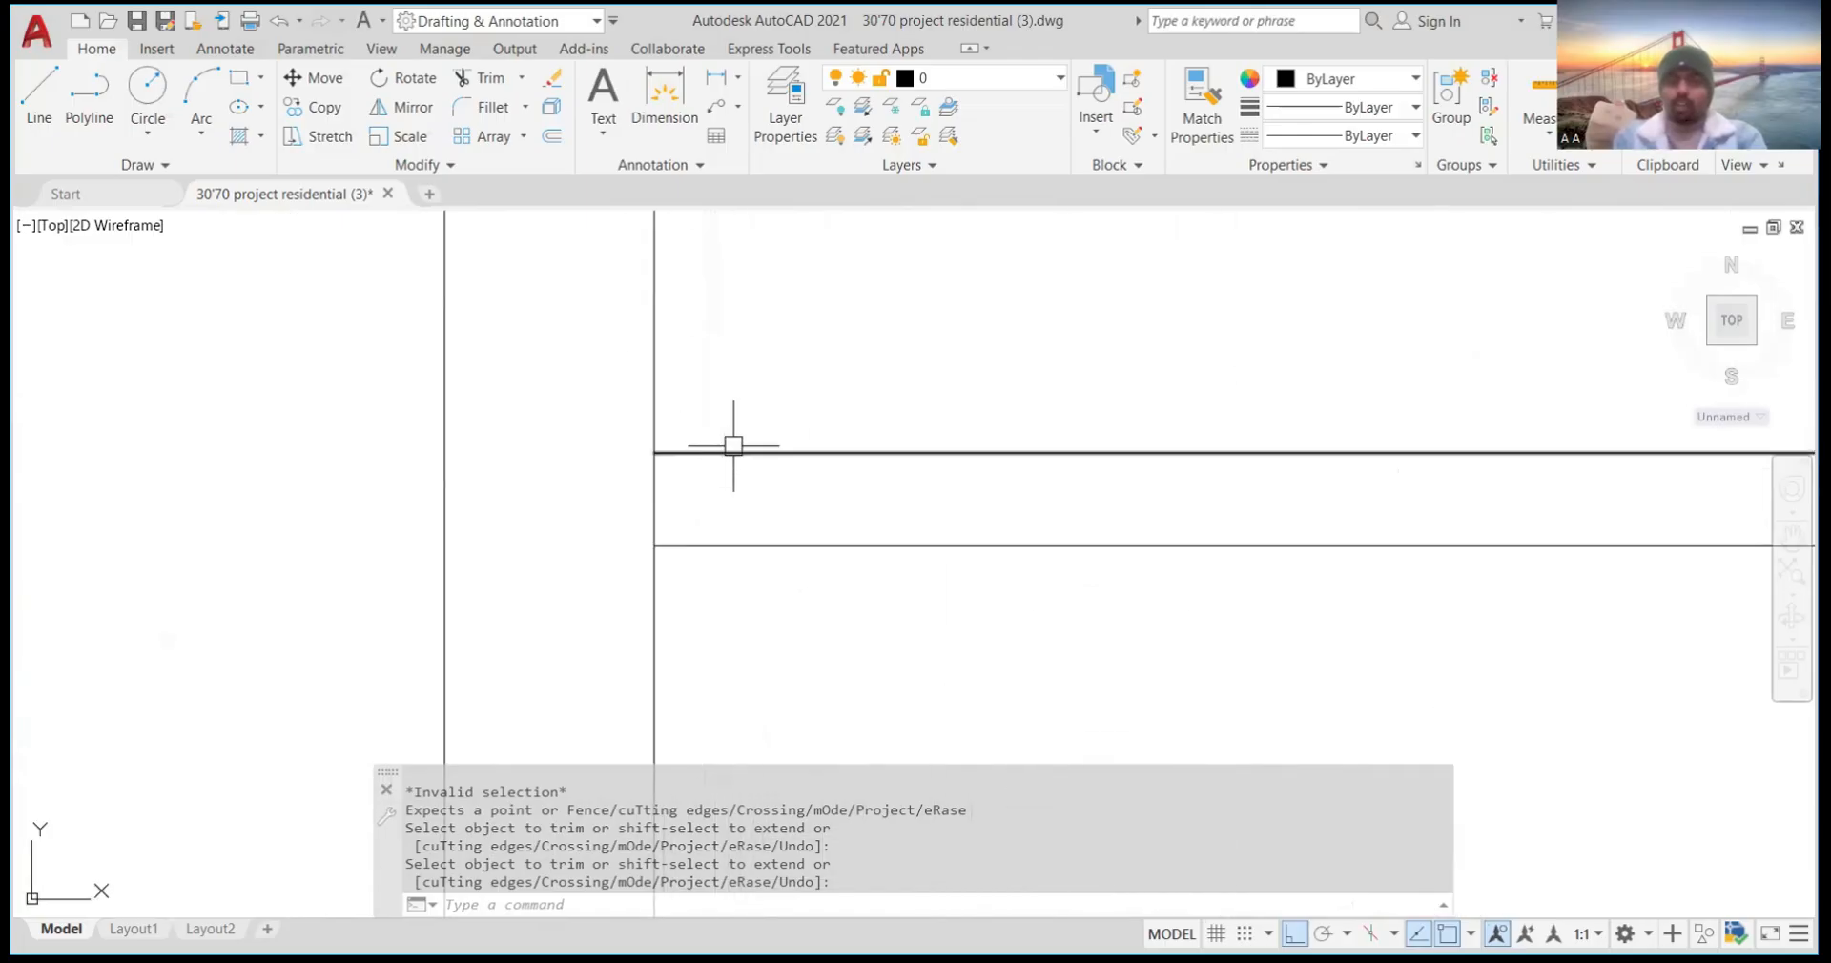
pyautogui.scroll(-4, 744, 442)
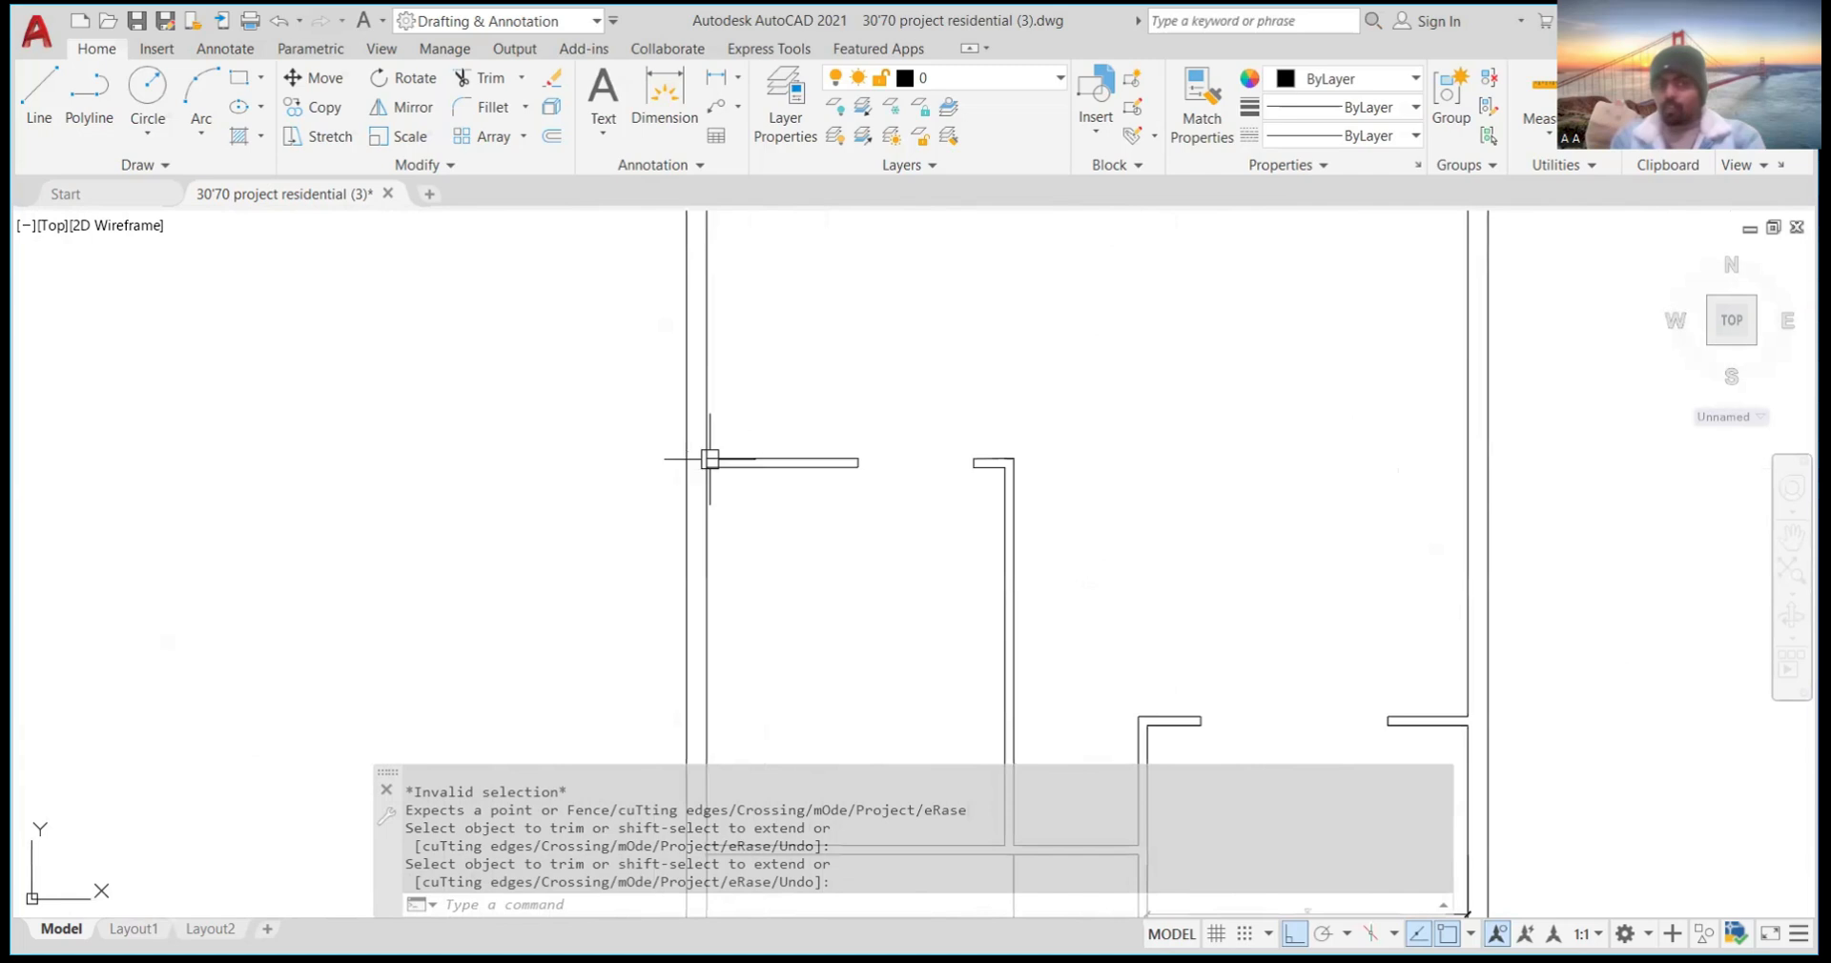
pyautogui.scroll(4, 707, 457)
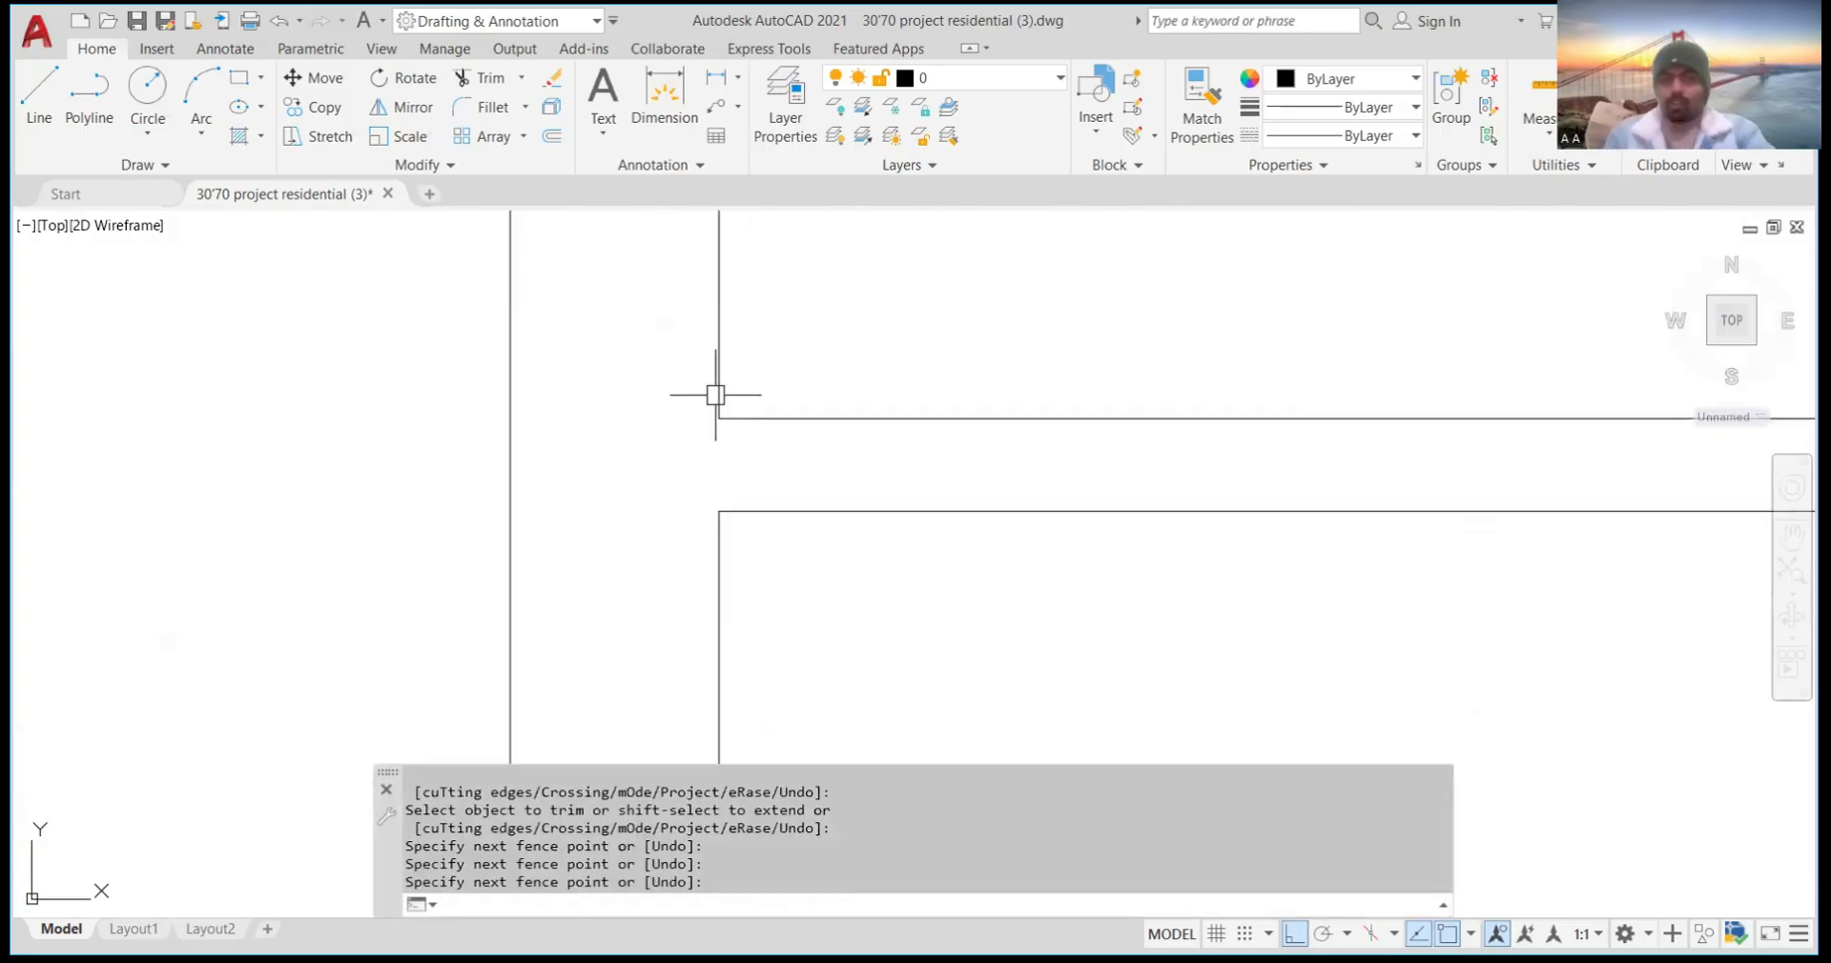
pyautogui.scroll(-10, 756, 519)
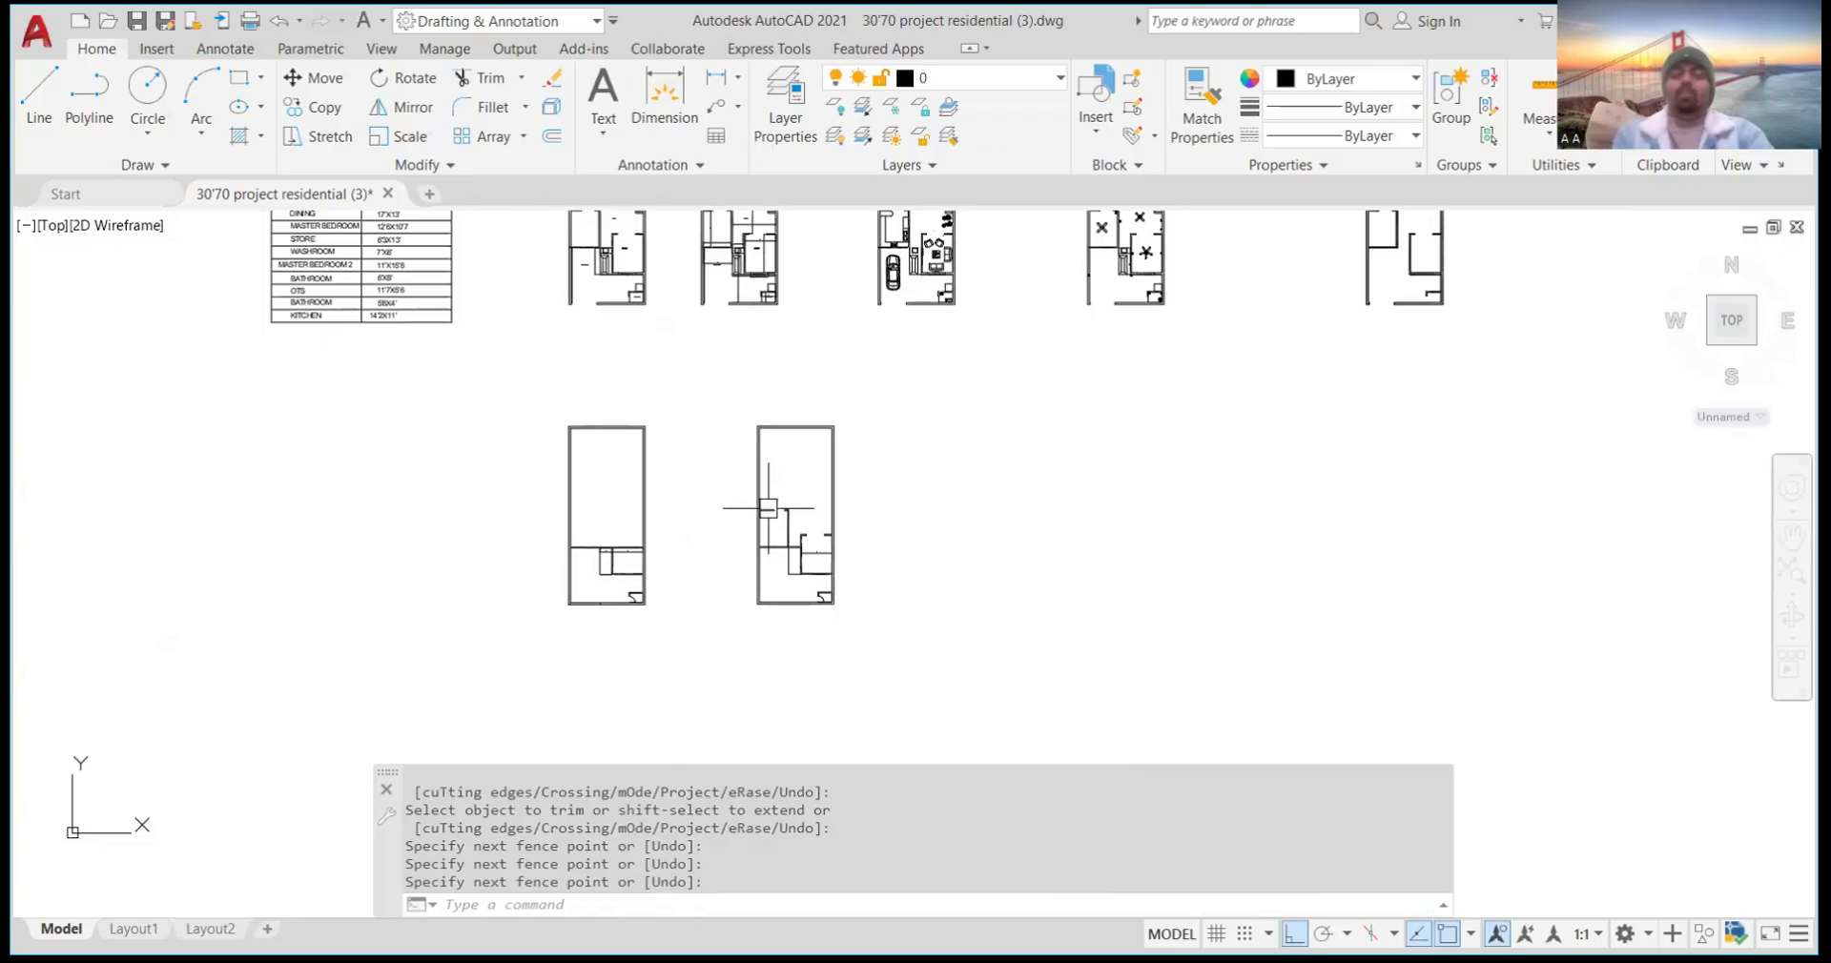
# Review the new plan's kitchen walls, upper opening and joint with the outer wall
pyautogui.scroll(10, 767, 509)
pyautogui.scroll(2, 863, 532)
pyautogui.scroll(-4, 921, 511)
pyautogui.scroll(-3, 870, 482)
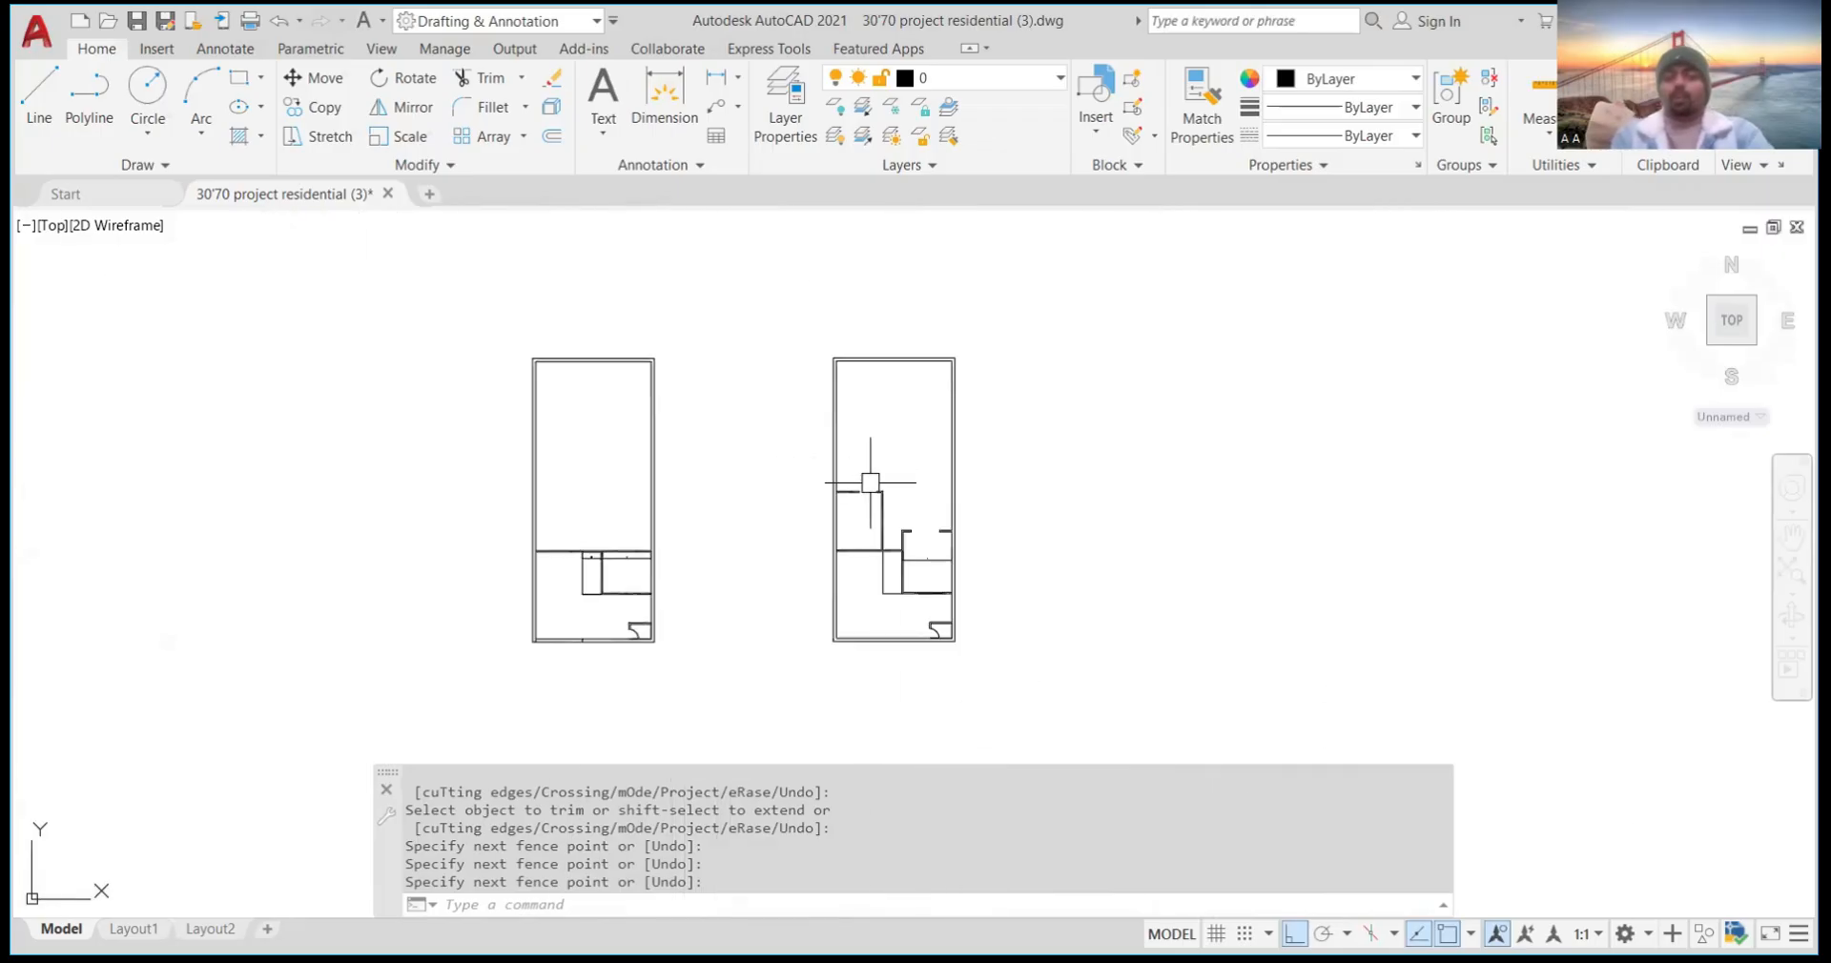
pyautogui.scroll(6, 870, 483)
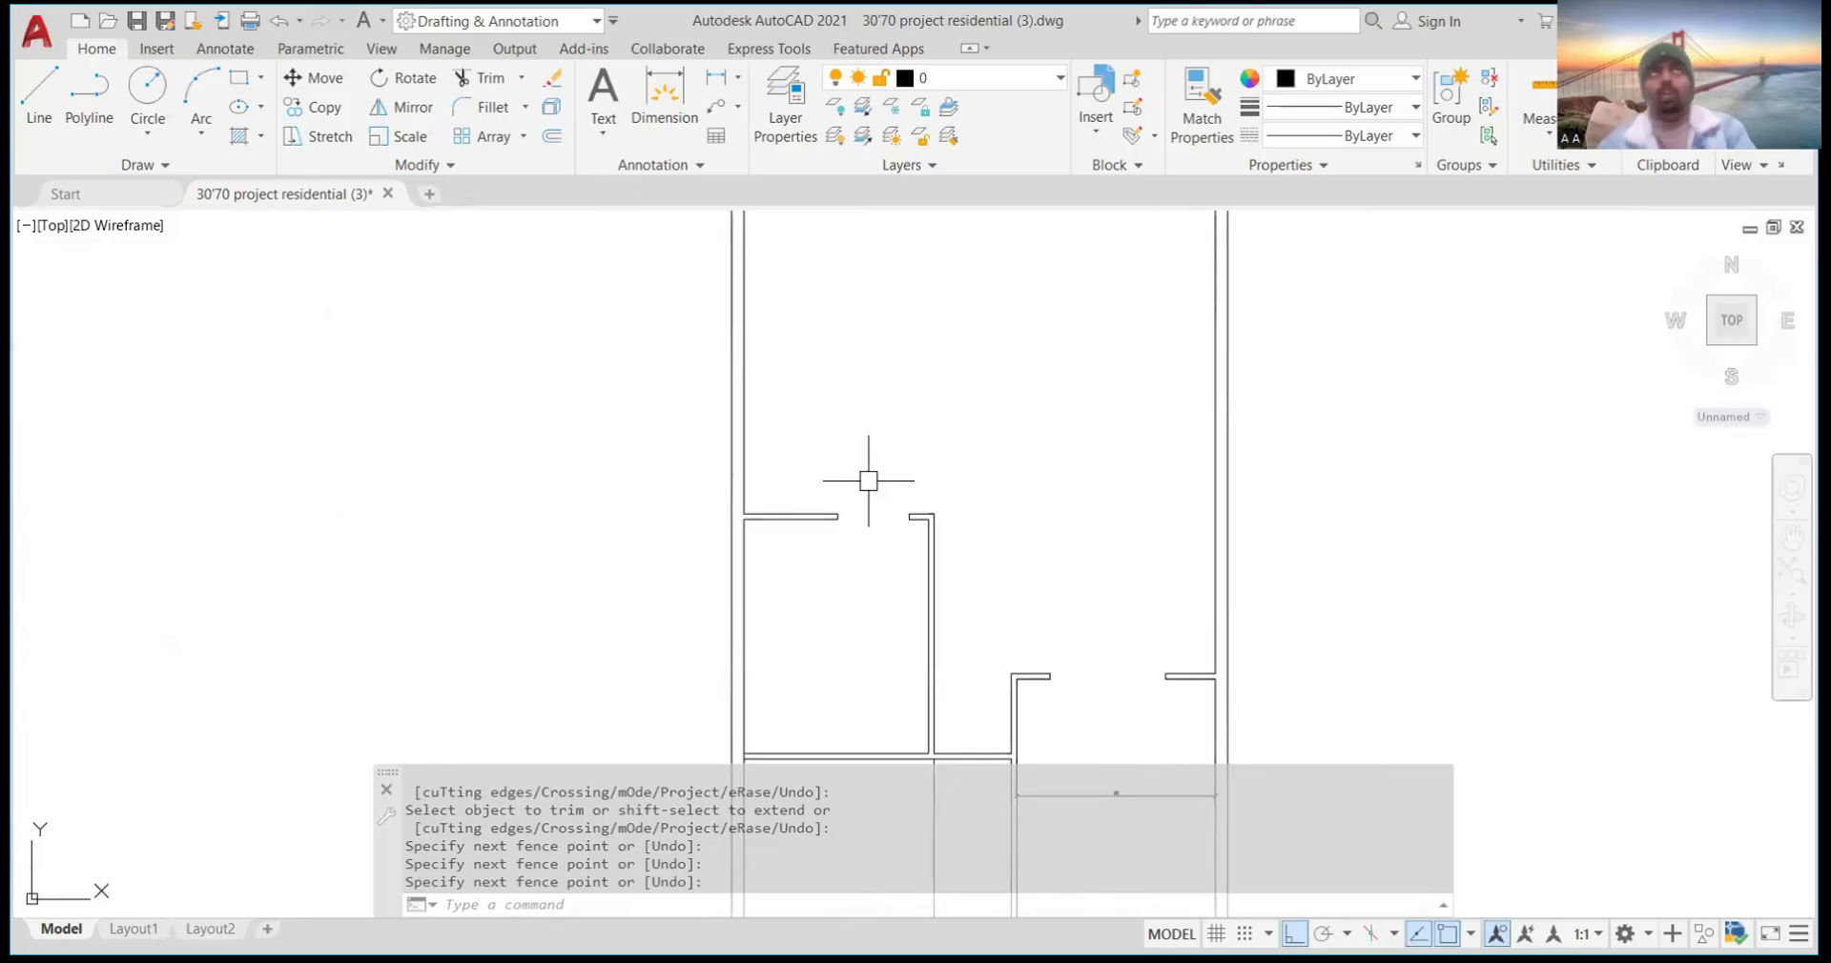
pyautogui.scroll(-3, 927, 329)
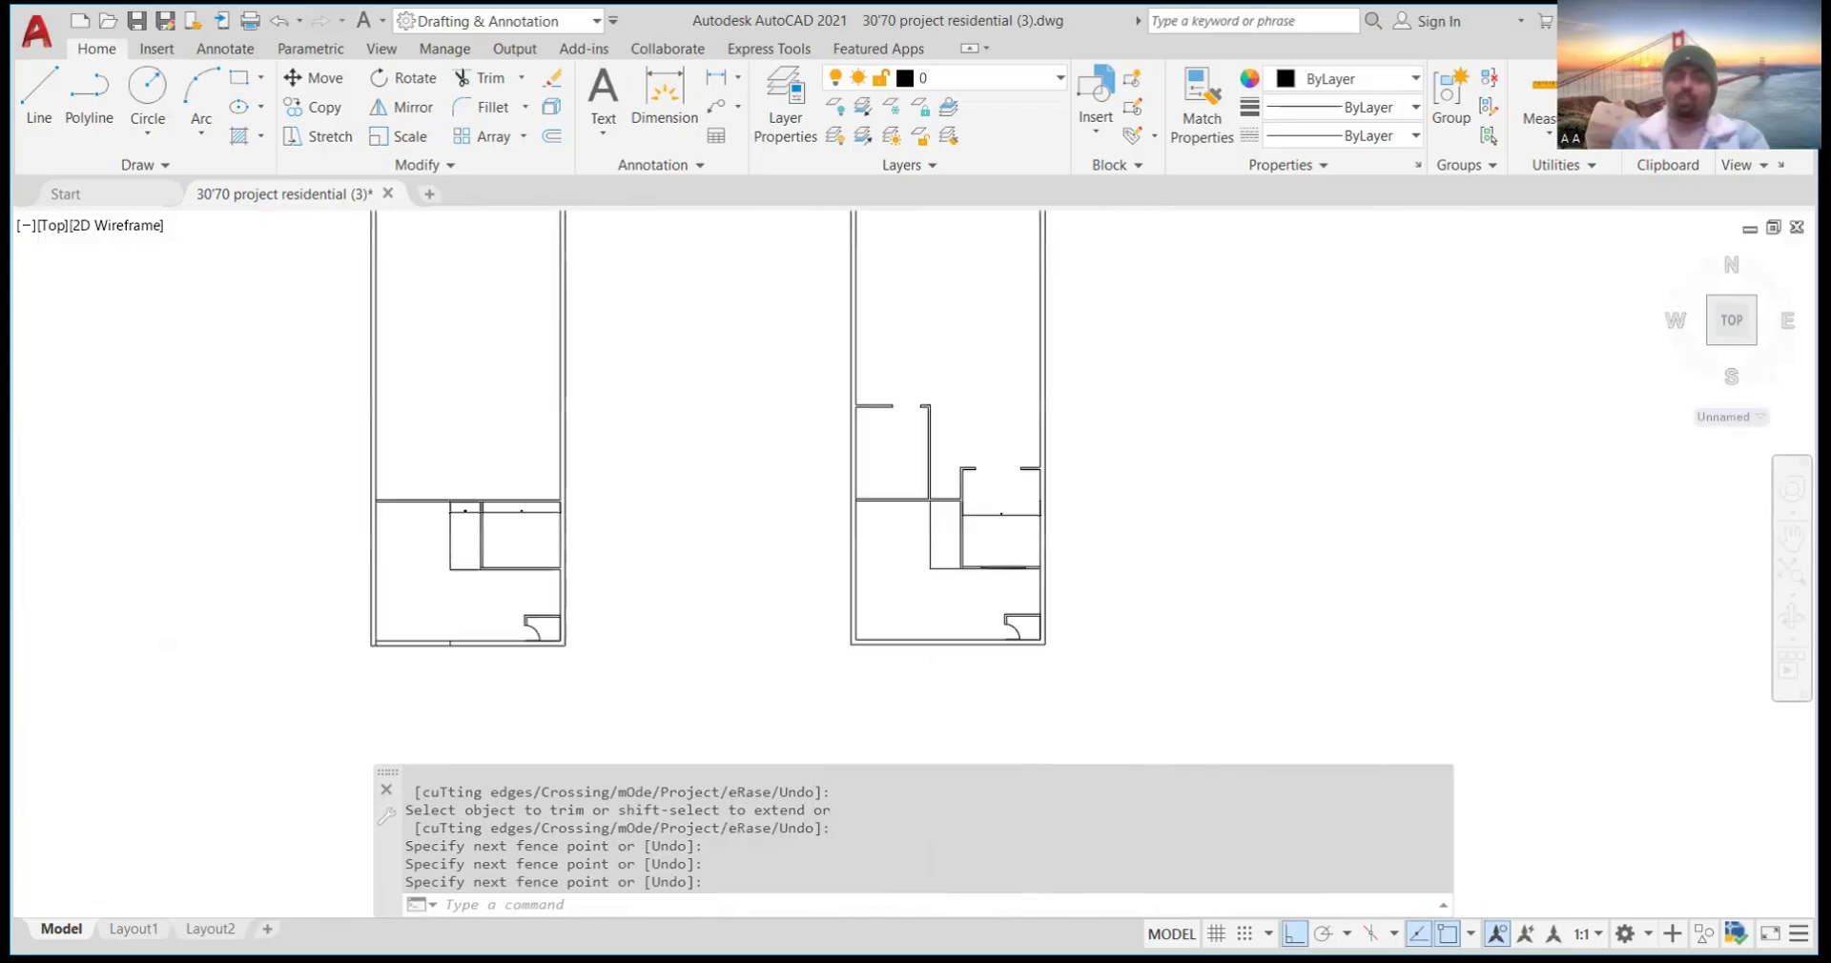
pyautogui.scroll(4, 924, 343)
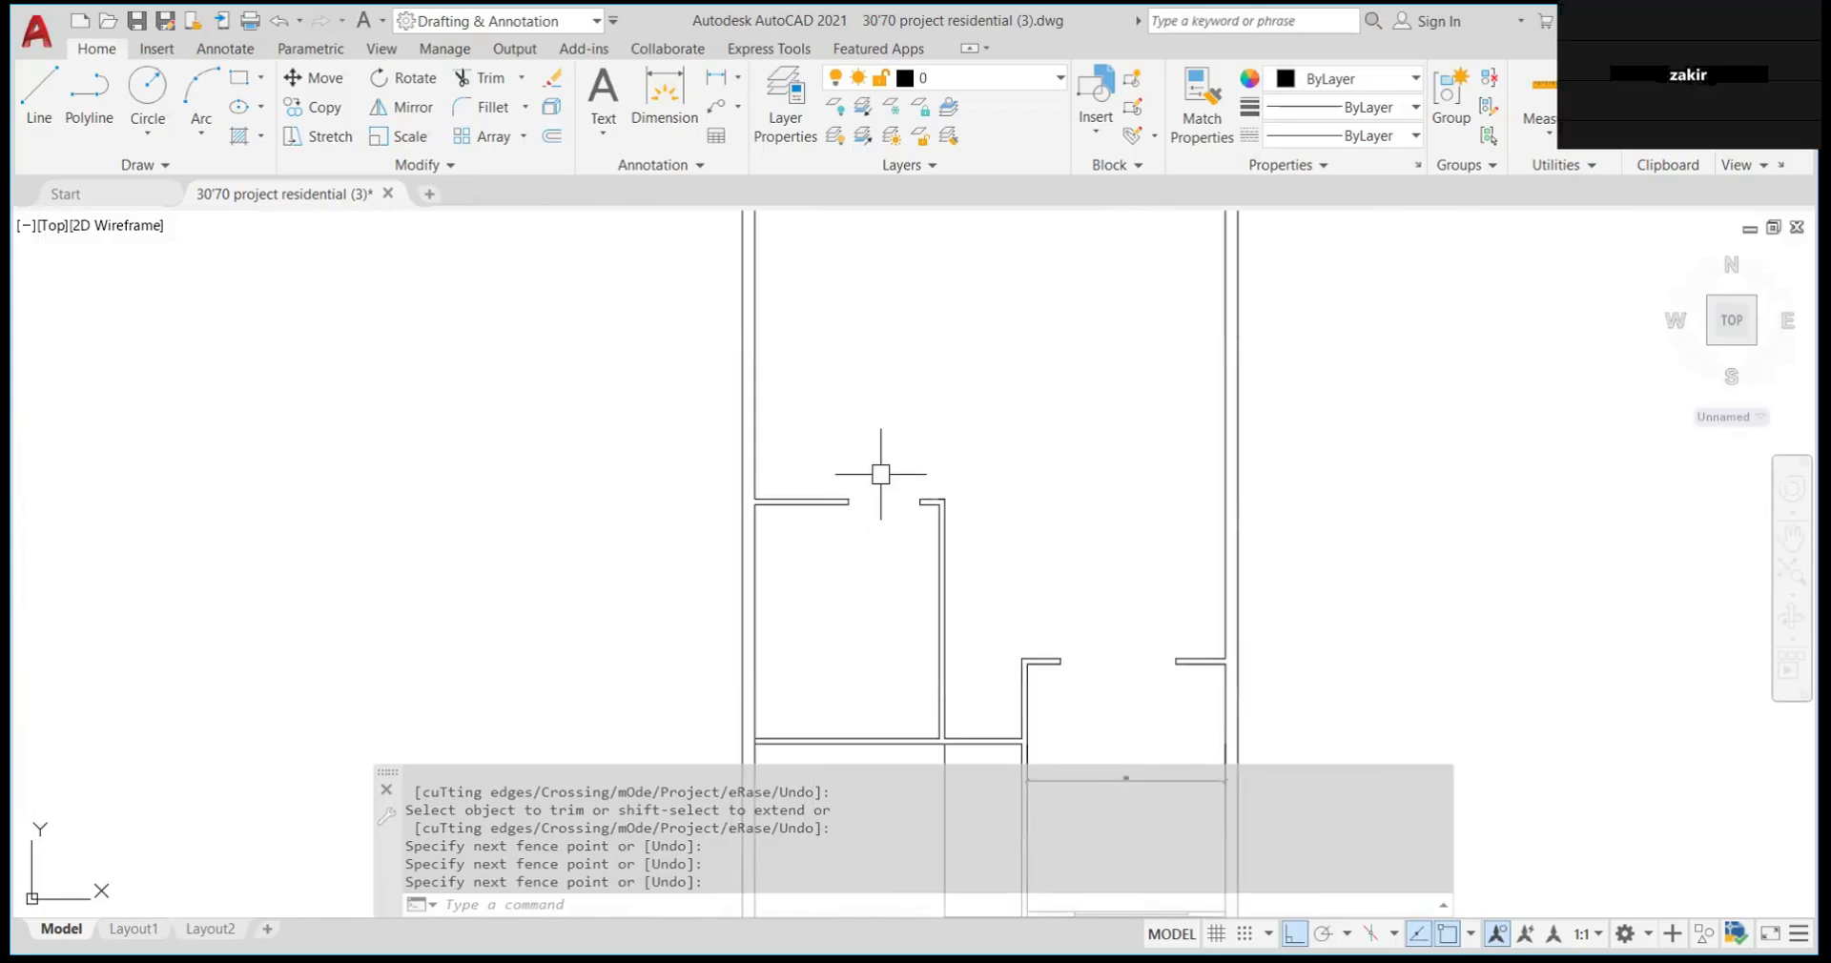
pyautogui.scroll(-4, 878, 477)
pyautogui.scroll(4, 858, 472)
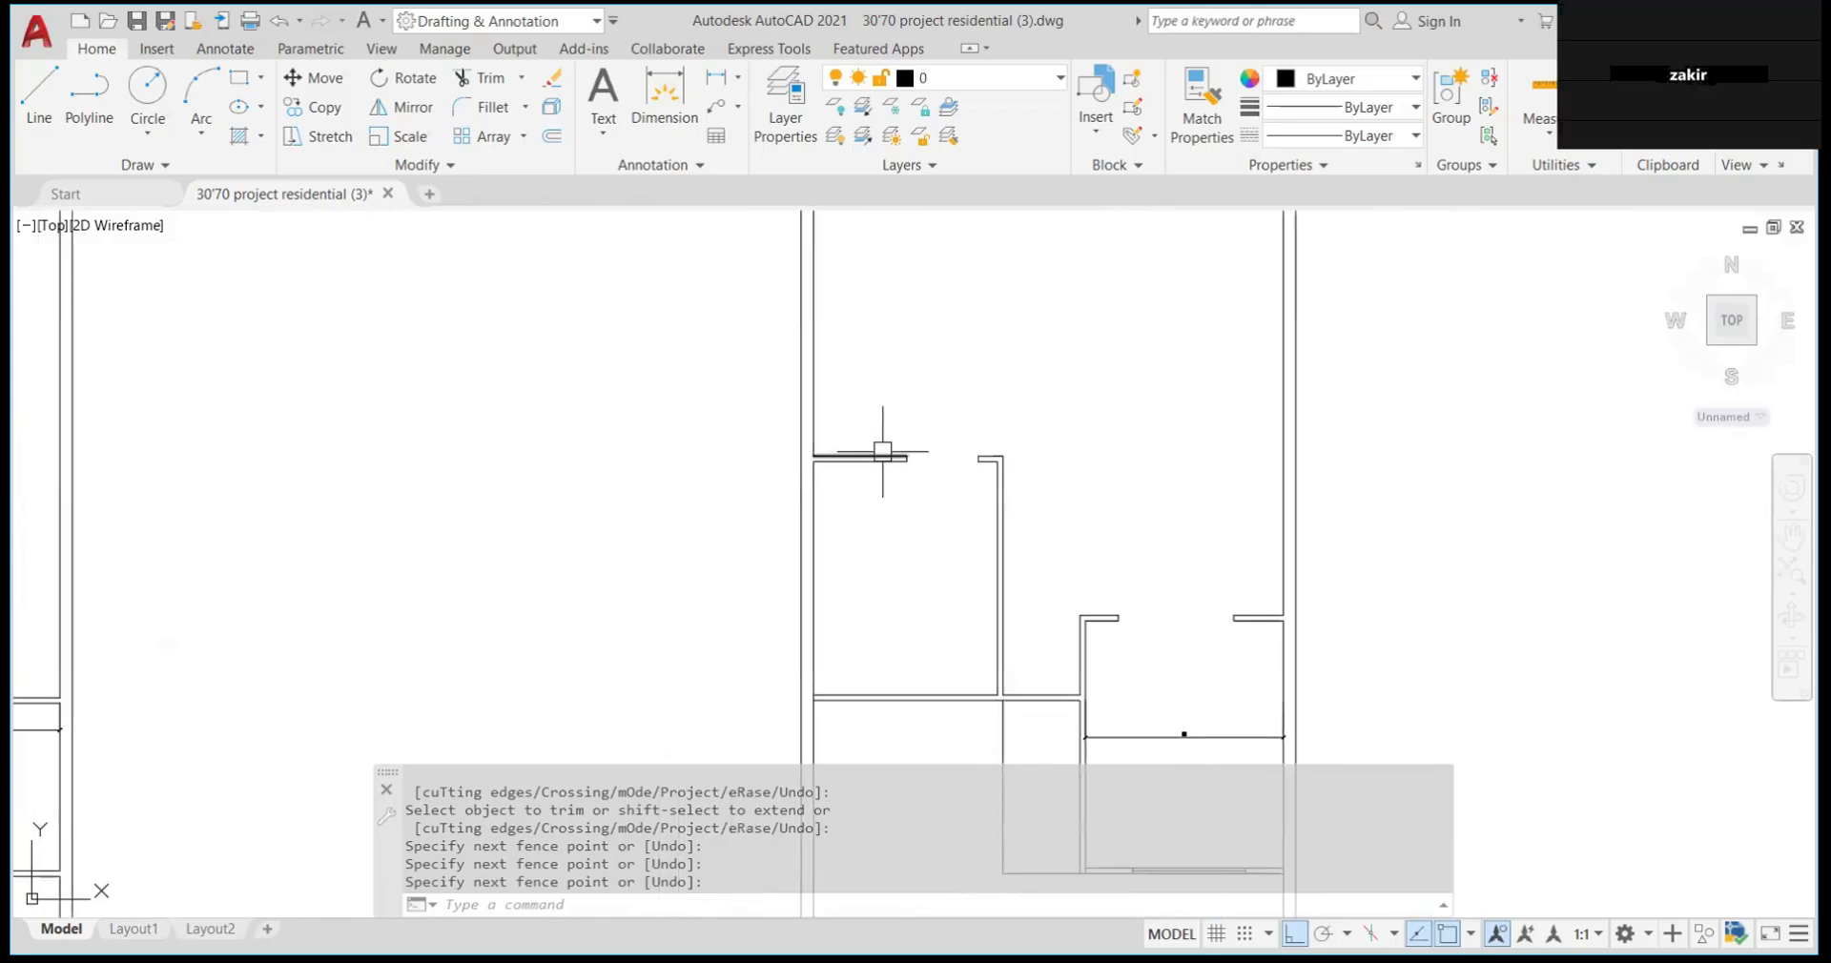
pyautogui.scroll(-2, 884, 507)
pyautogui.scroll(2, 906, 572)
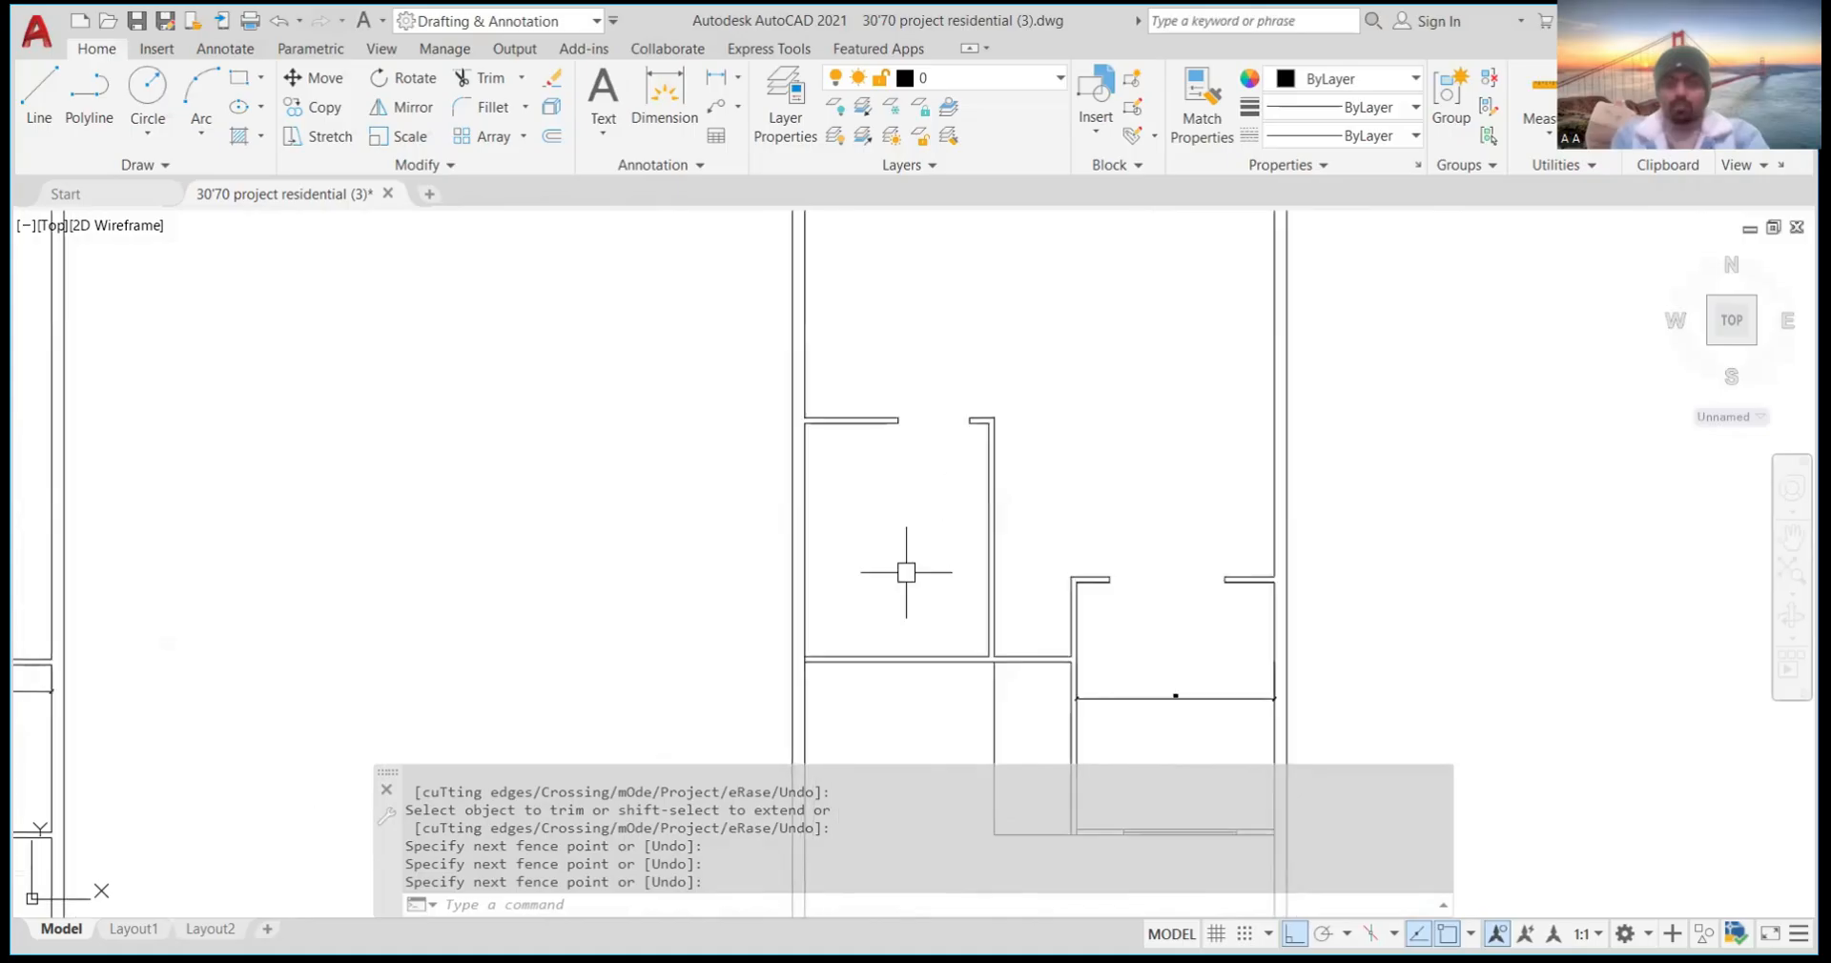
pyautogui.scroll(2, 906, 572)
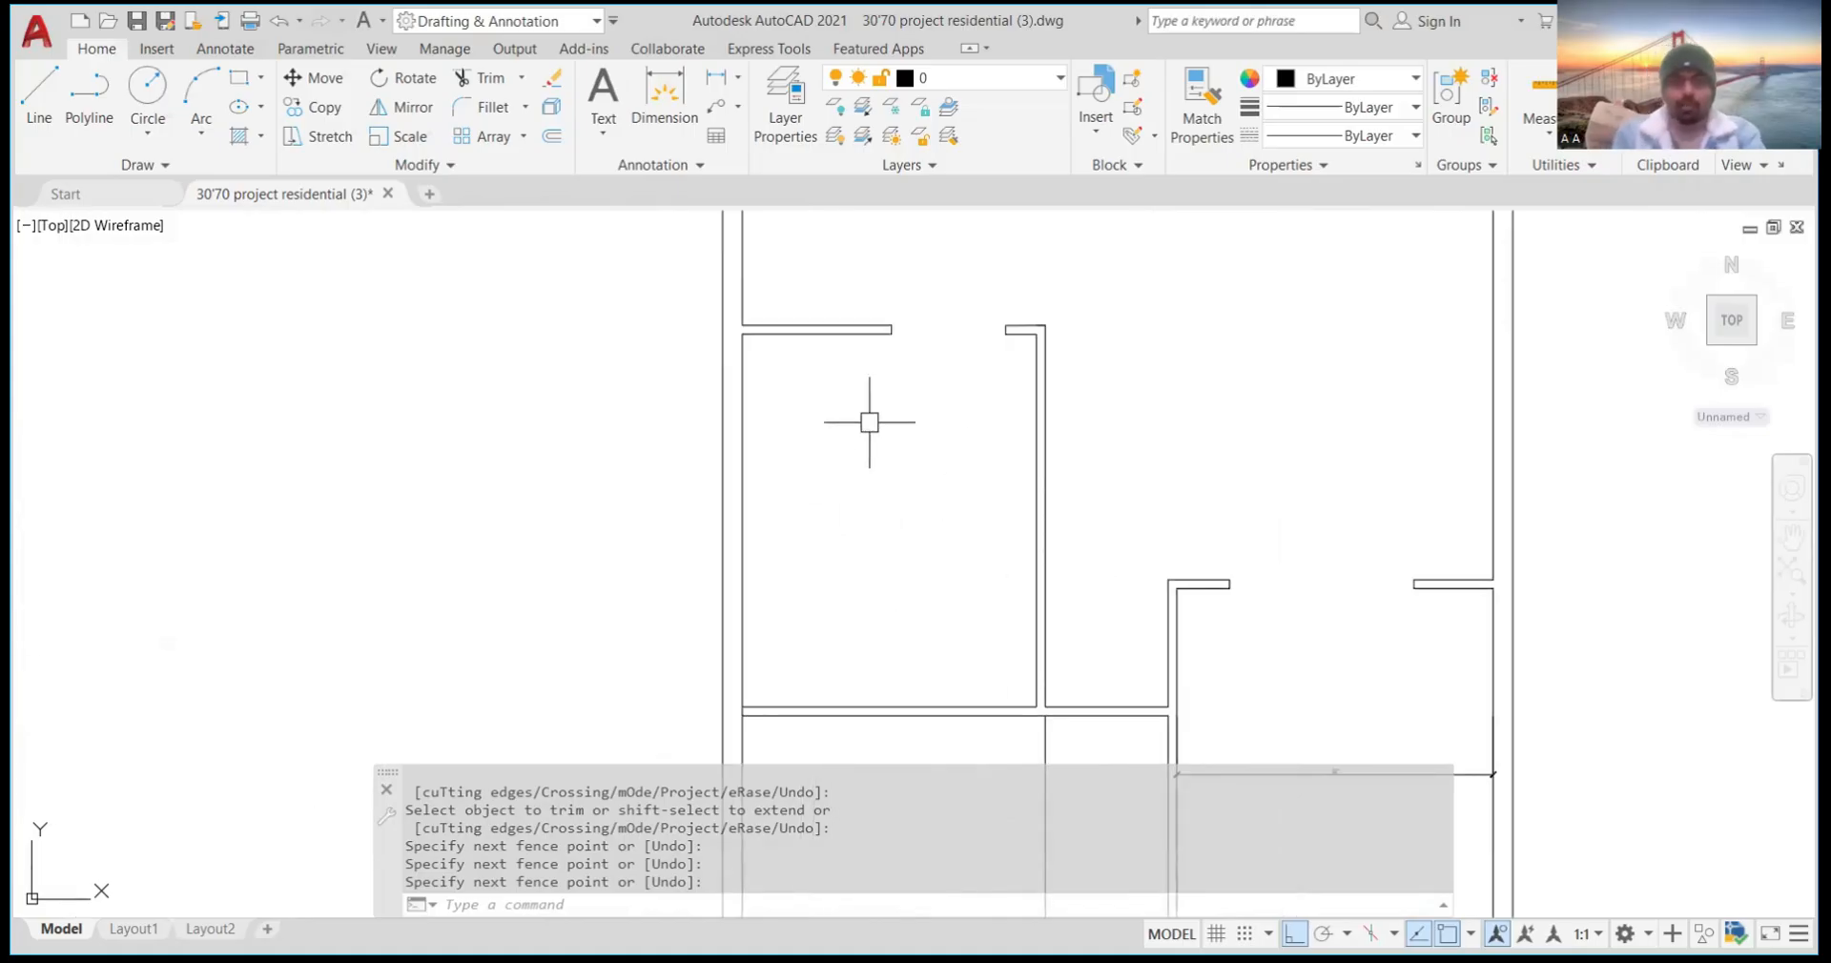
# Compare the kitchen counter, sink and stove layout in the interior setup plan with the new plan's kitchen
pyautogui.scroll(-8, 869, 422)
pyautogui.scroll(8, 954, 351)
pyautogui.scroll(-5, 954, 353)
pyautogui.scroll(5, 959, 351)
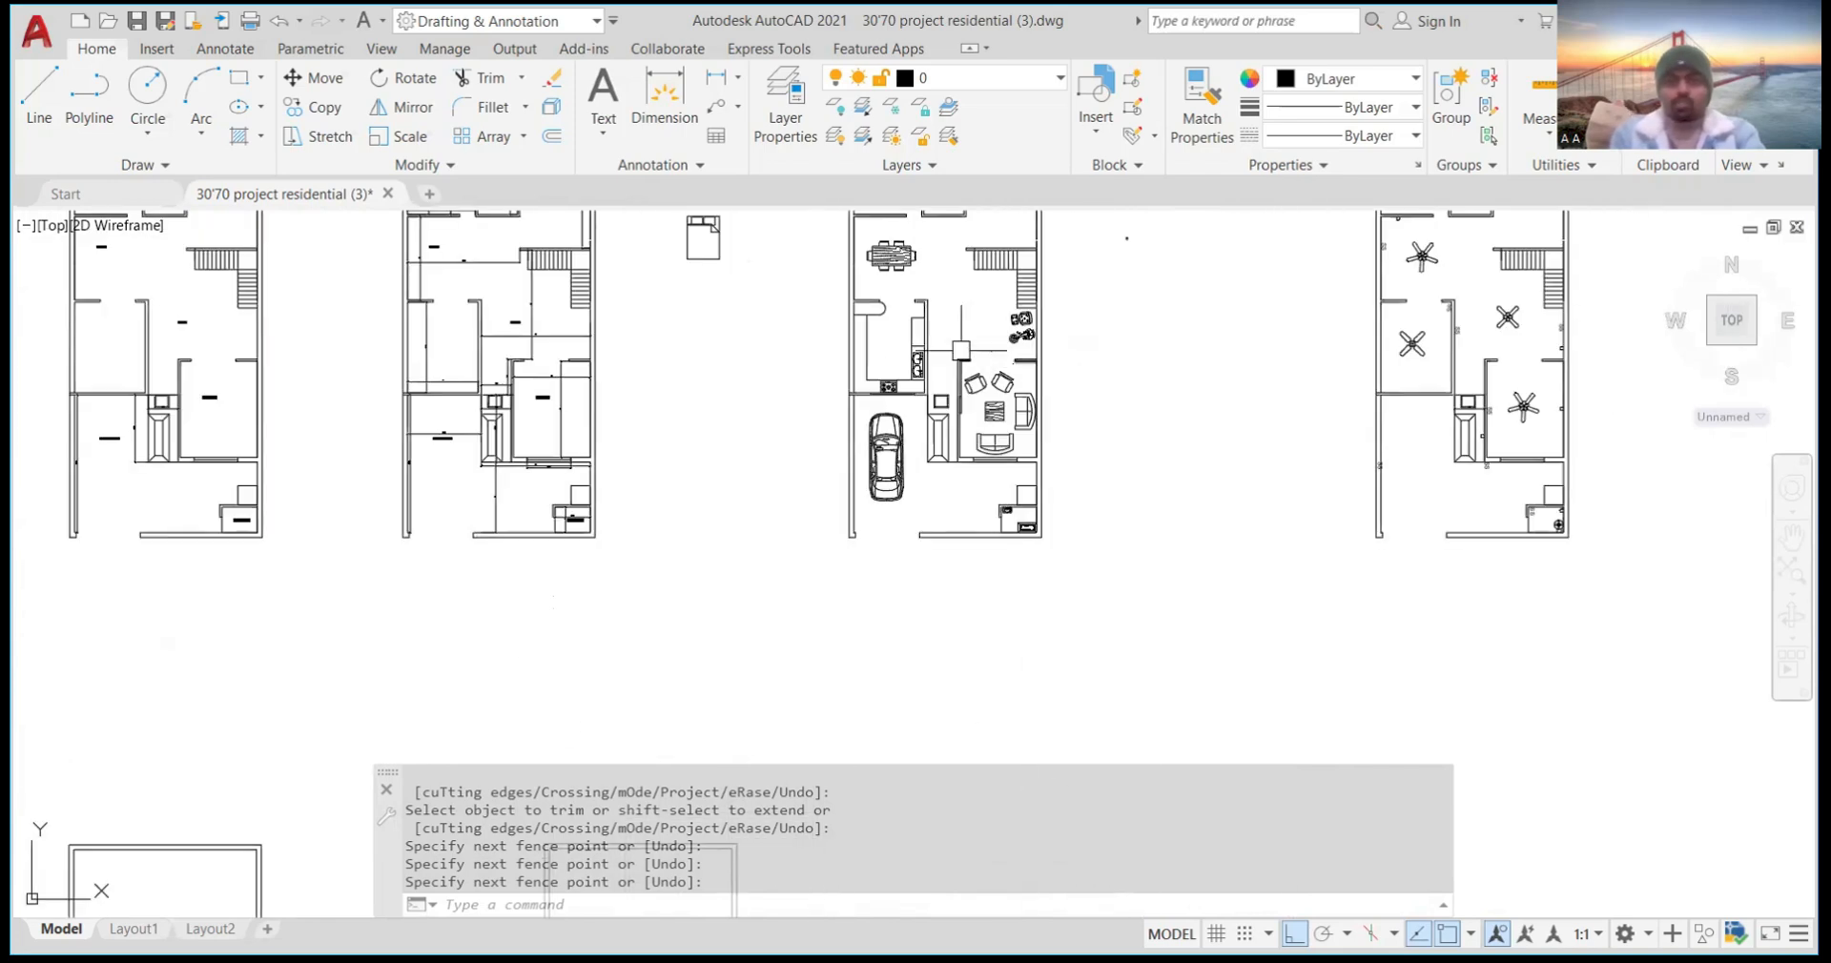
pyautogui.scroll(4, 961, 351)
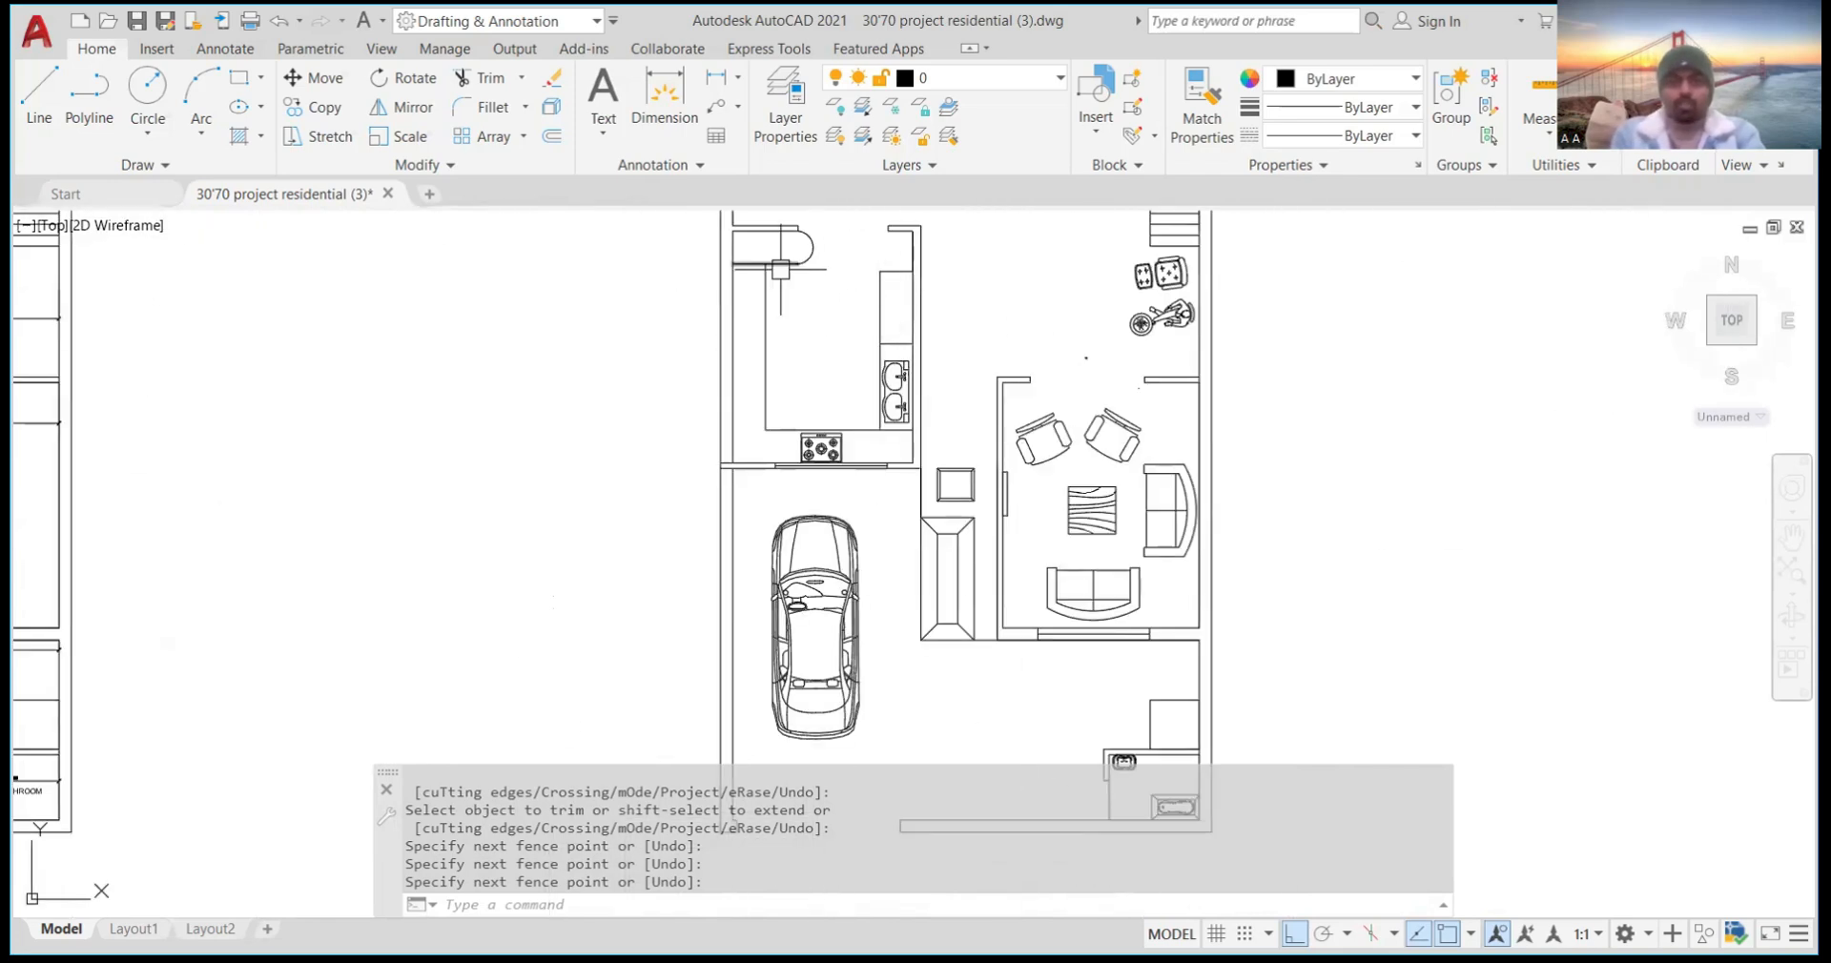
pyautogui.scroll(2, 780, 270)
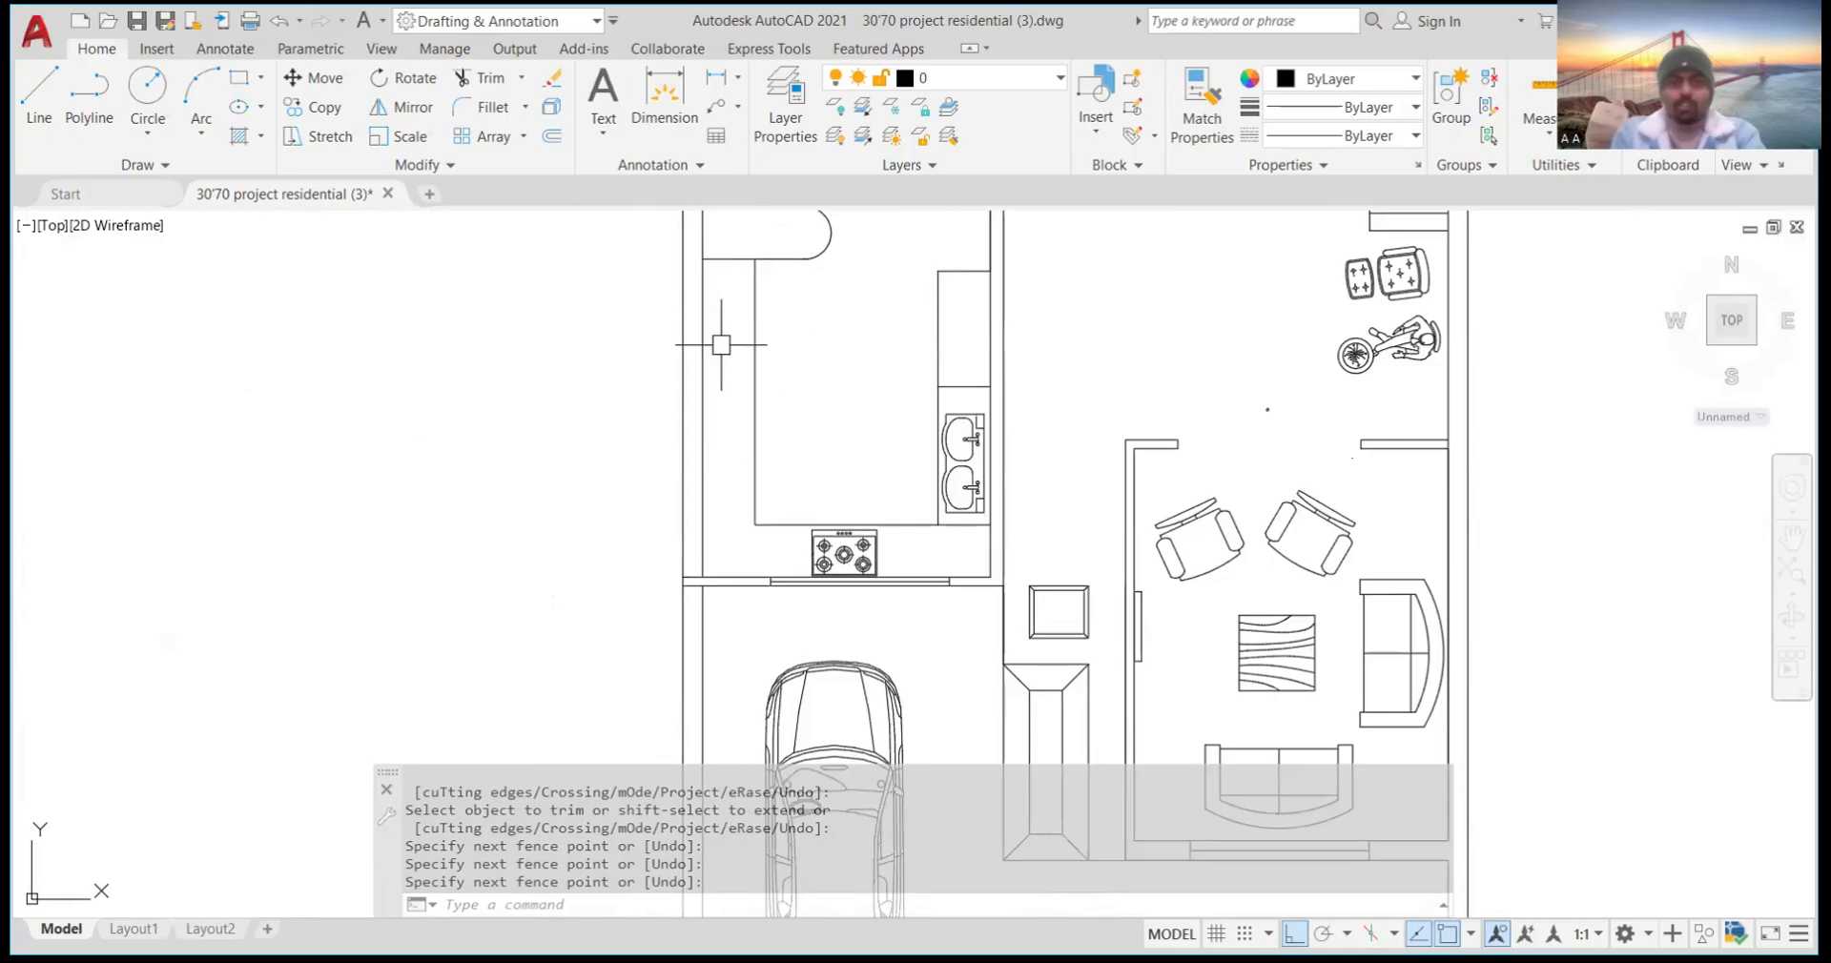
pyautogui.scroll(-12, 954, 293)
pyautogui.scroll(14, 919, 372)
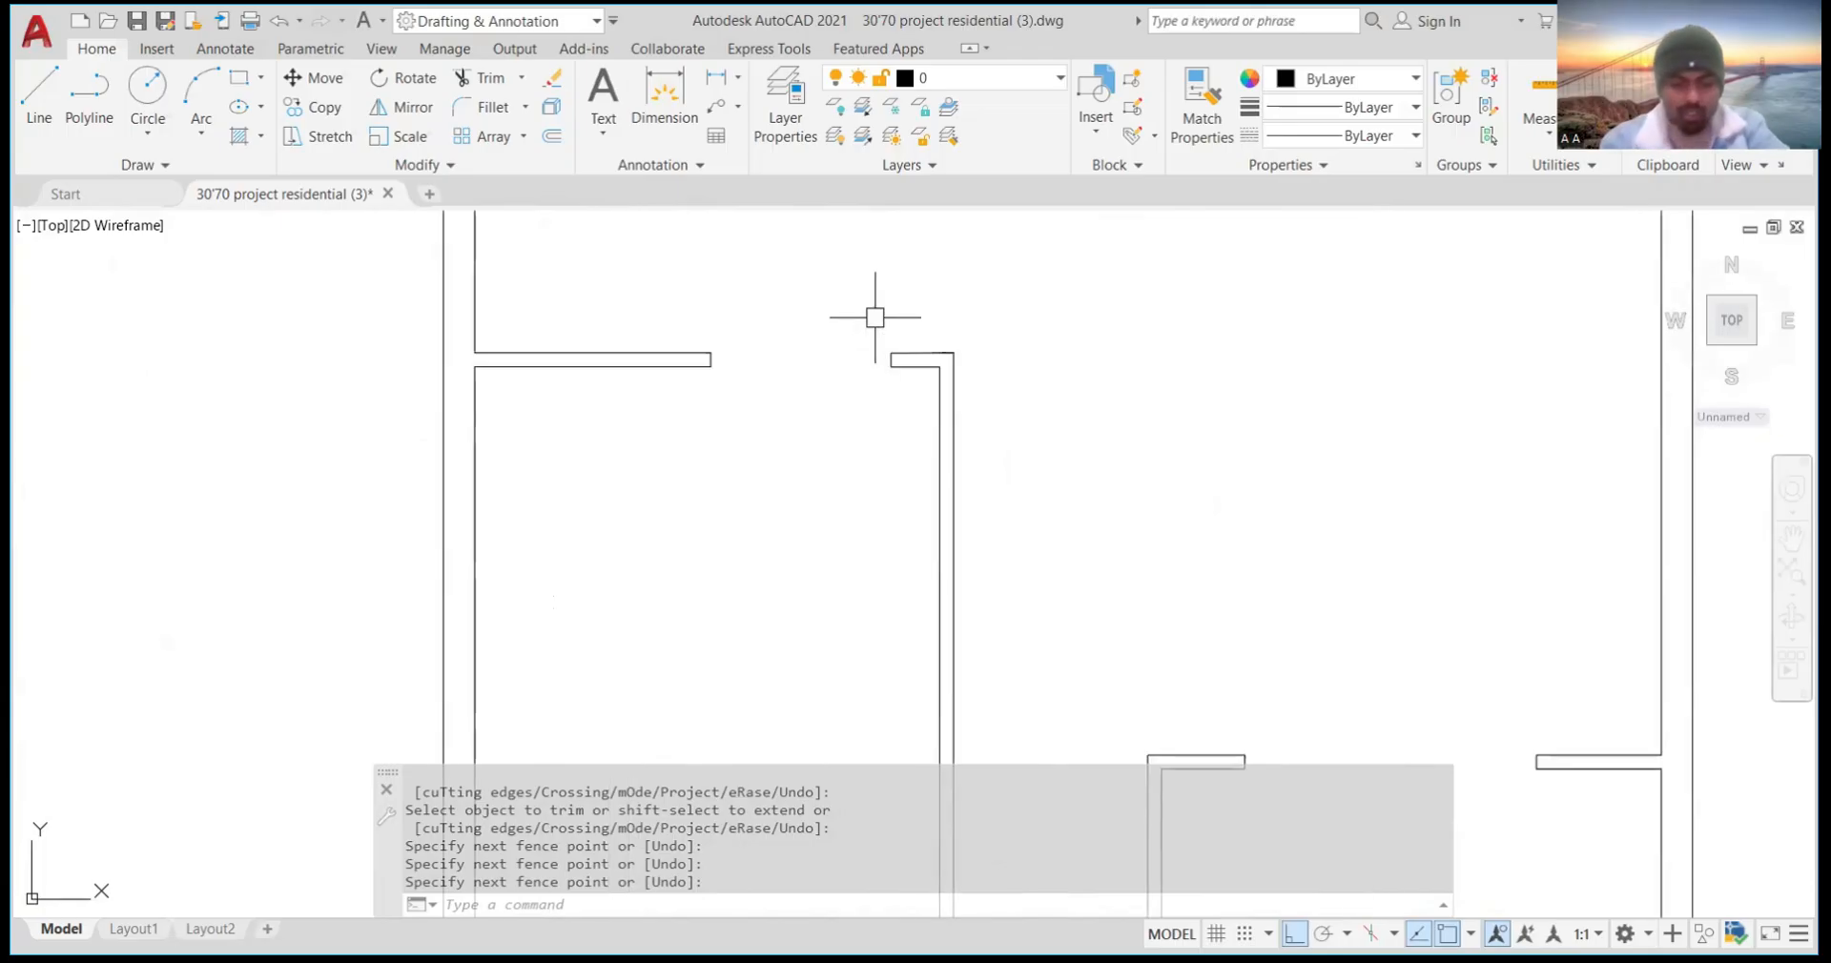
# Offset the inner lines of the new plan's kitchen side walls and lower wall 2' inward to form the counter edges
pyautogui.press('Return')
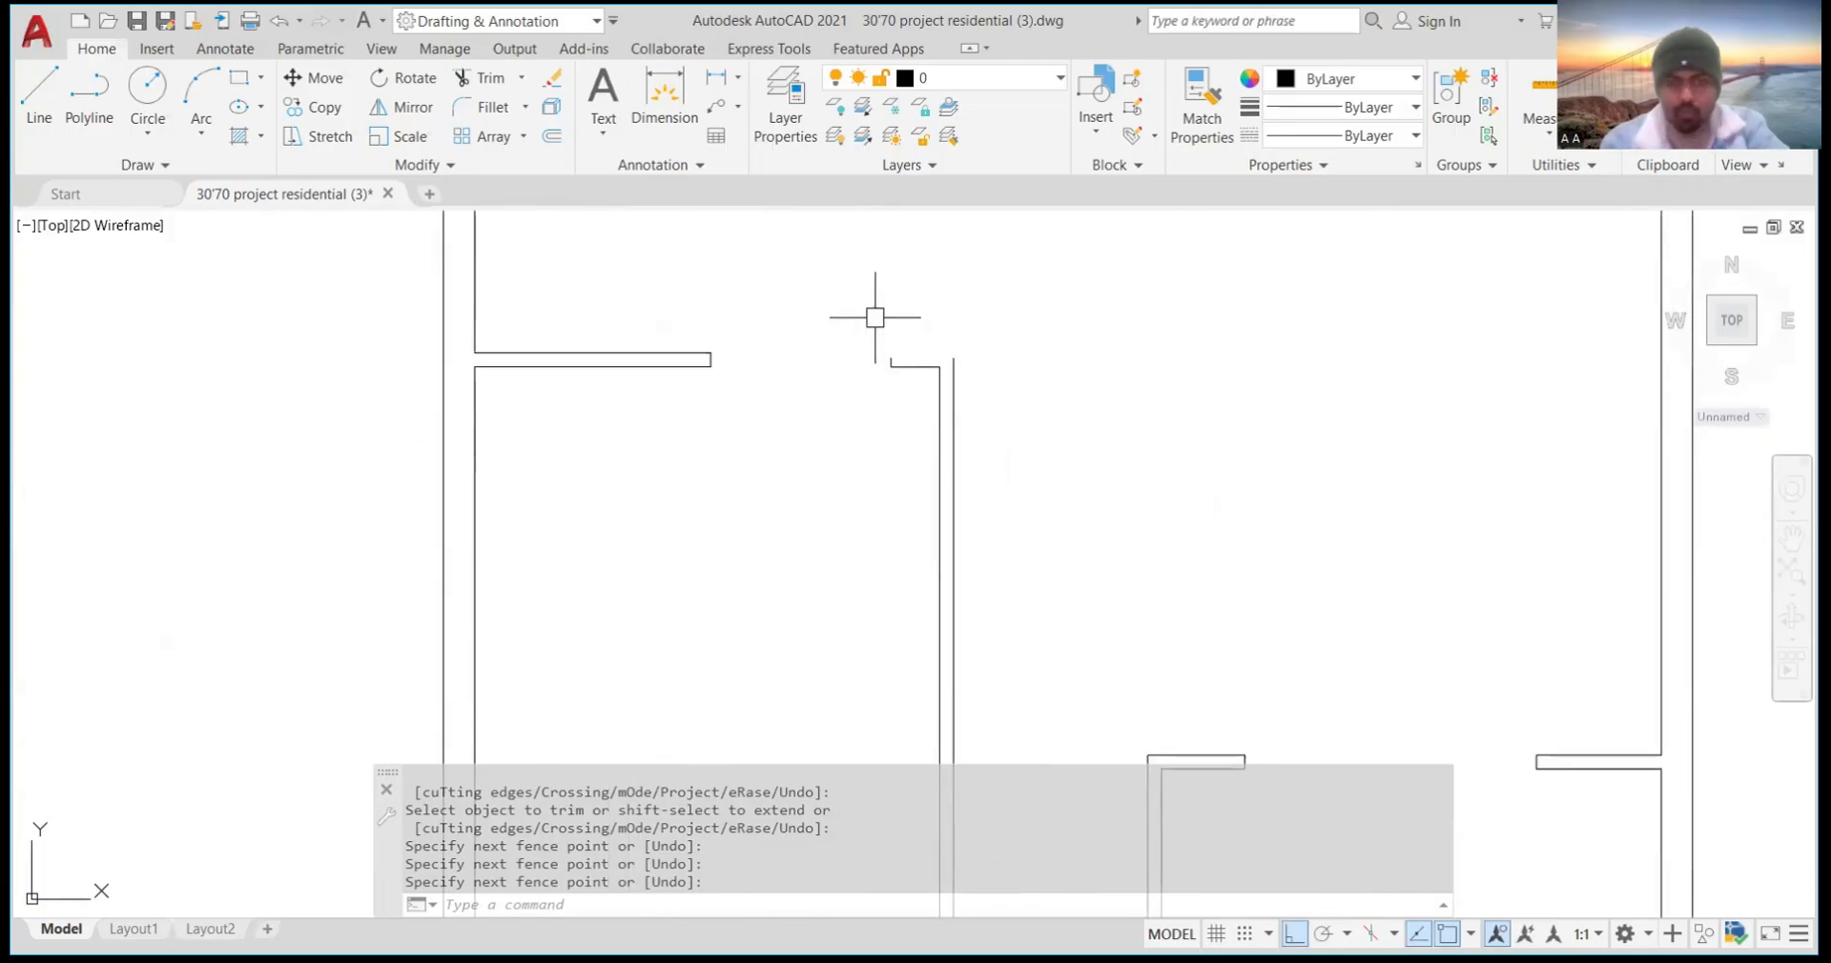
pyautogui.write("of'")
pyautogui.press('Return')
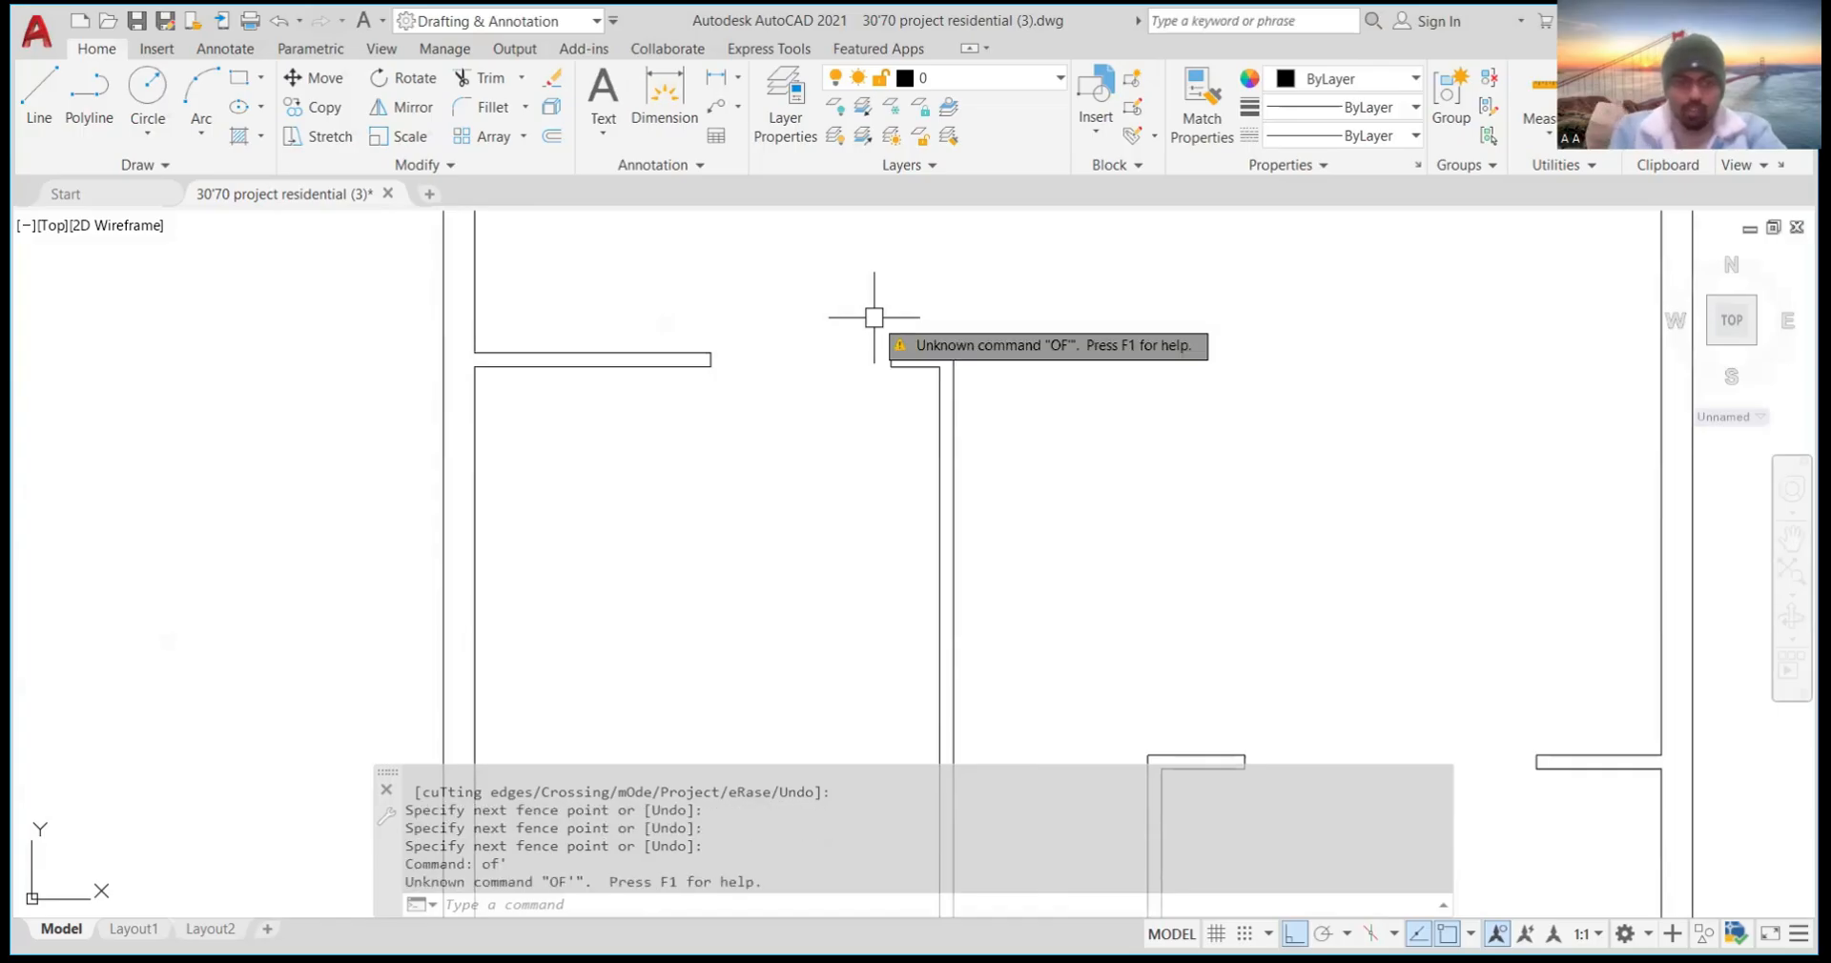
pyautogui.write('o')
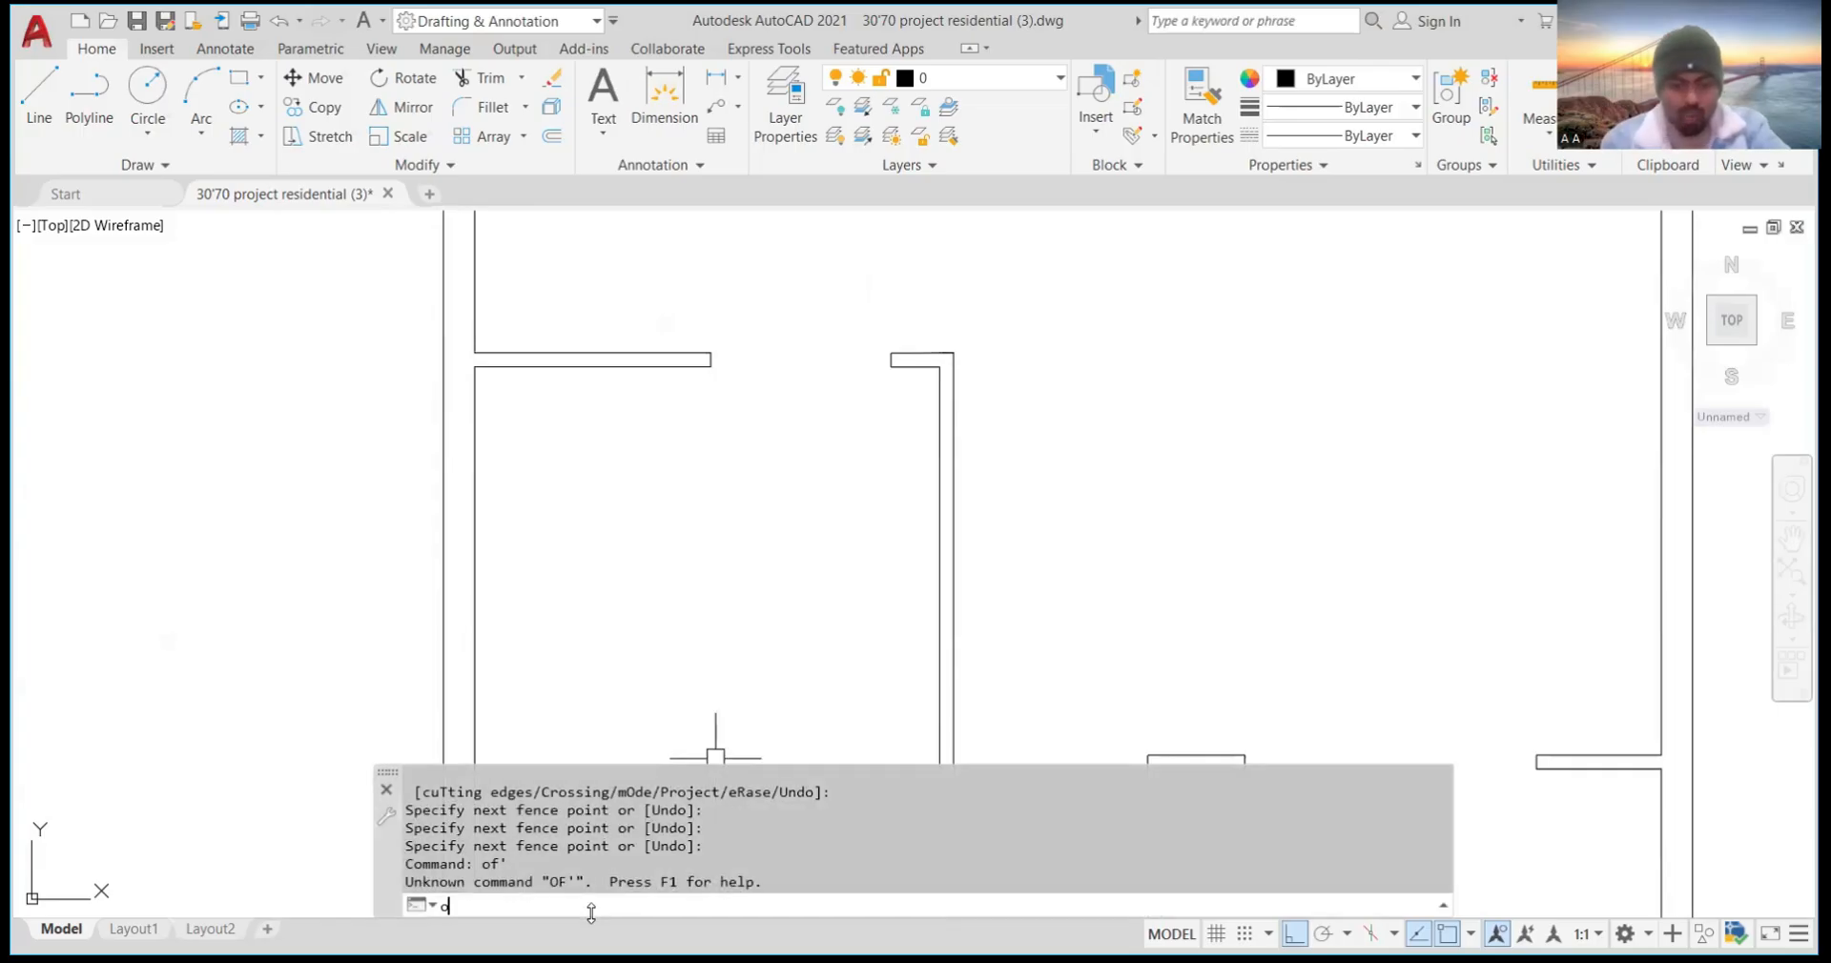
pyautogui.press('Return')
pyautogui.write('2')
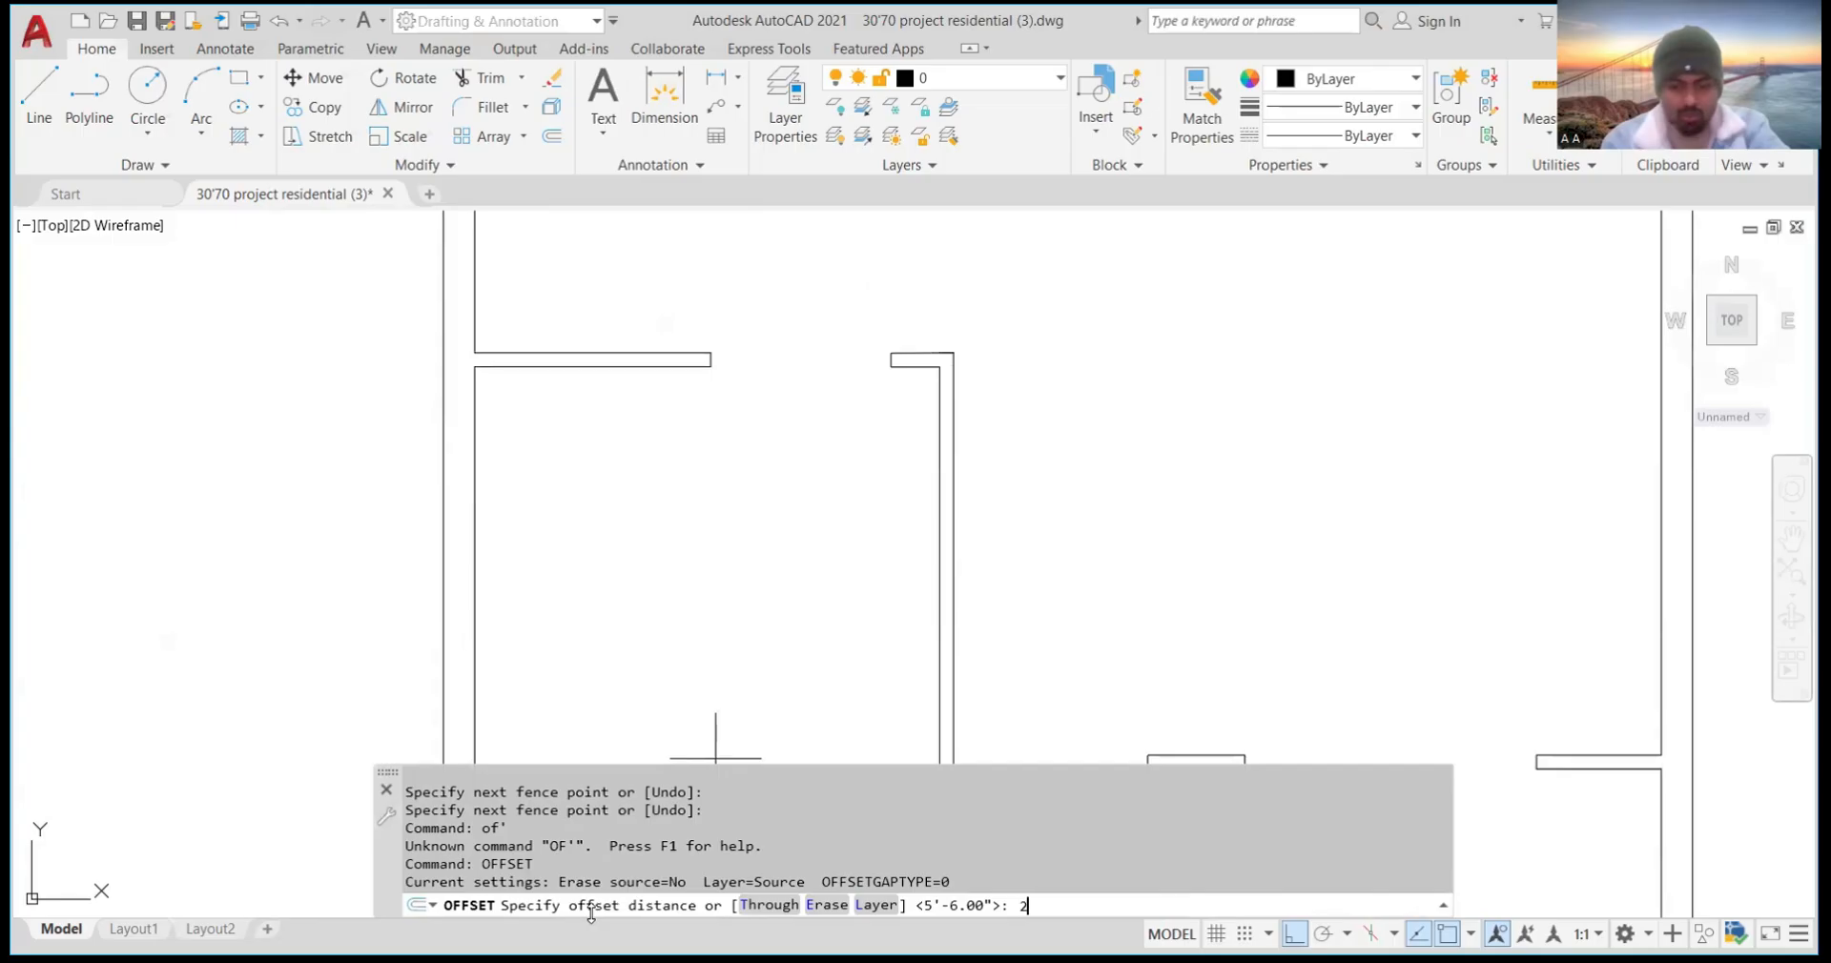
pyautogui.write("'")
pyautogui.press('Return')
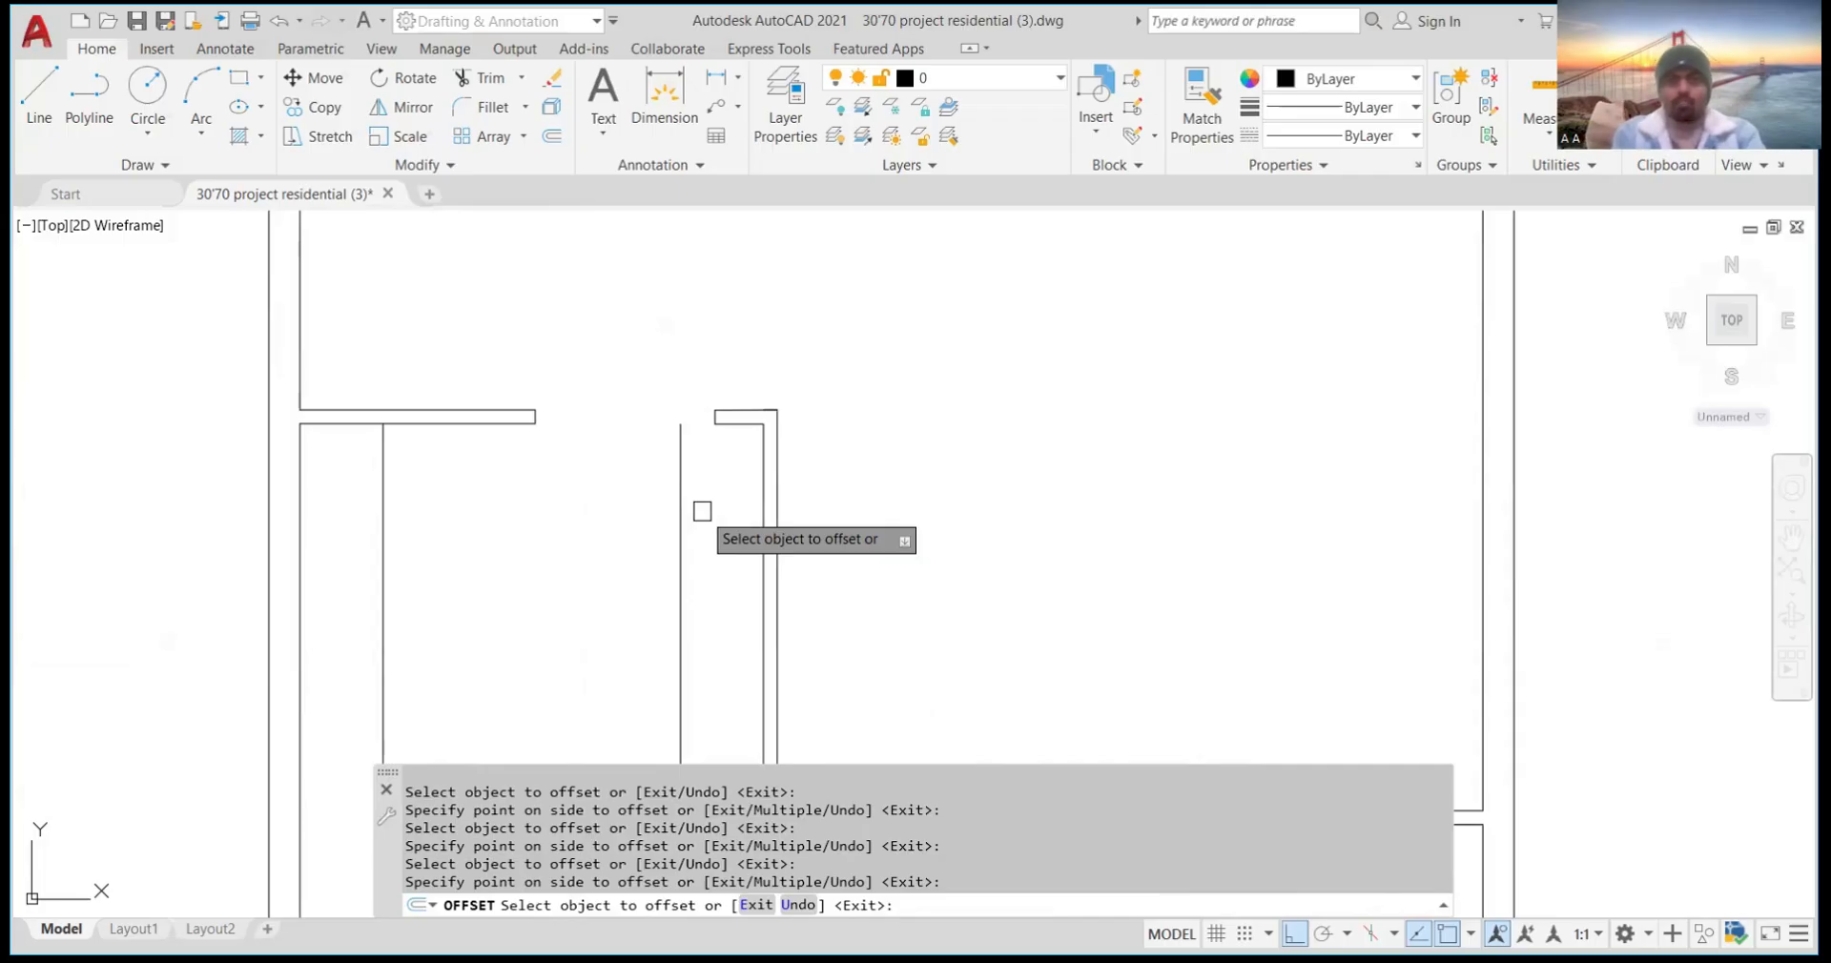
pyautogui.scroll(-5, 702, 512)
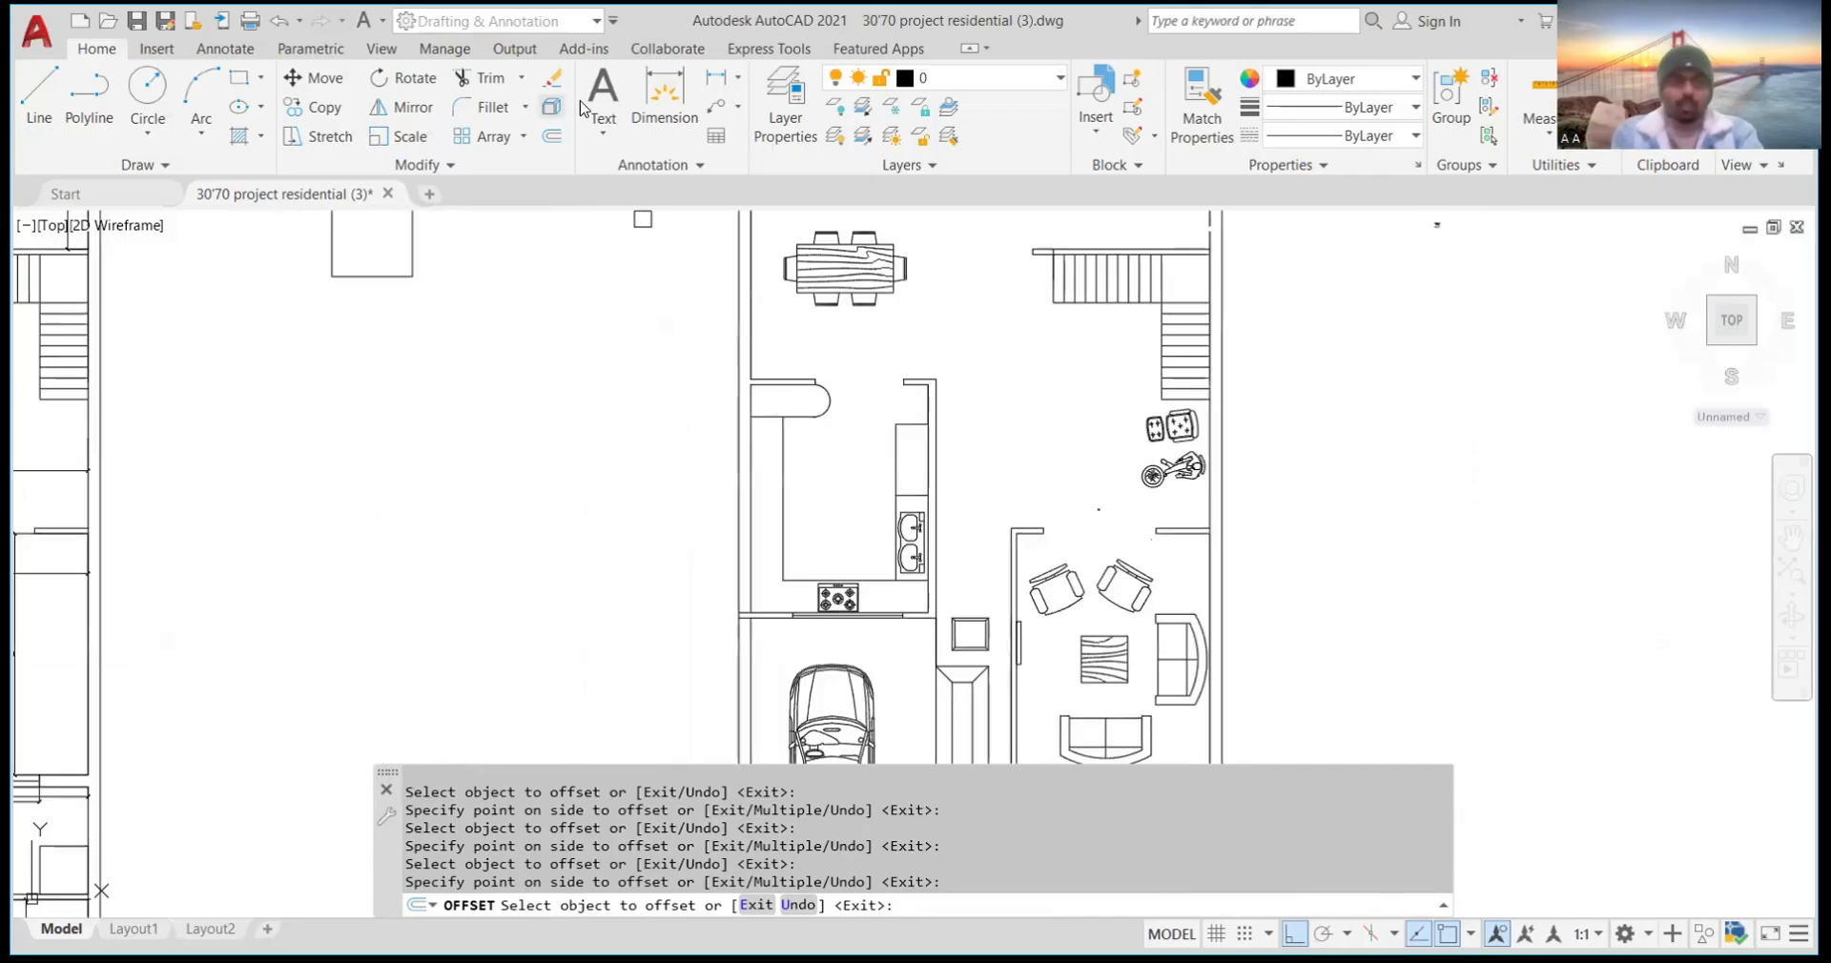
pyautogui.press('Escape')
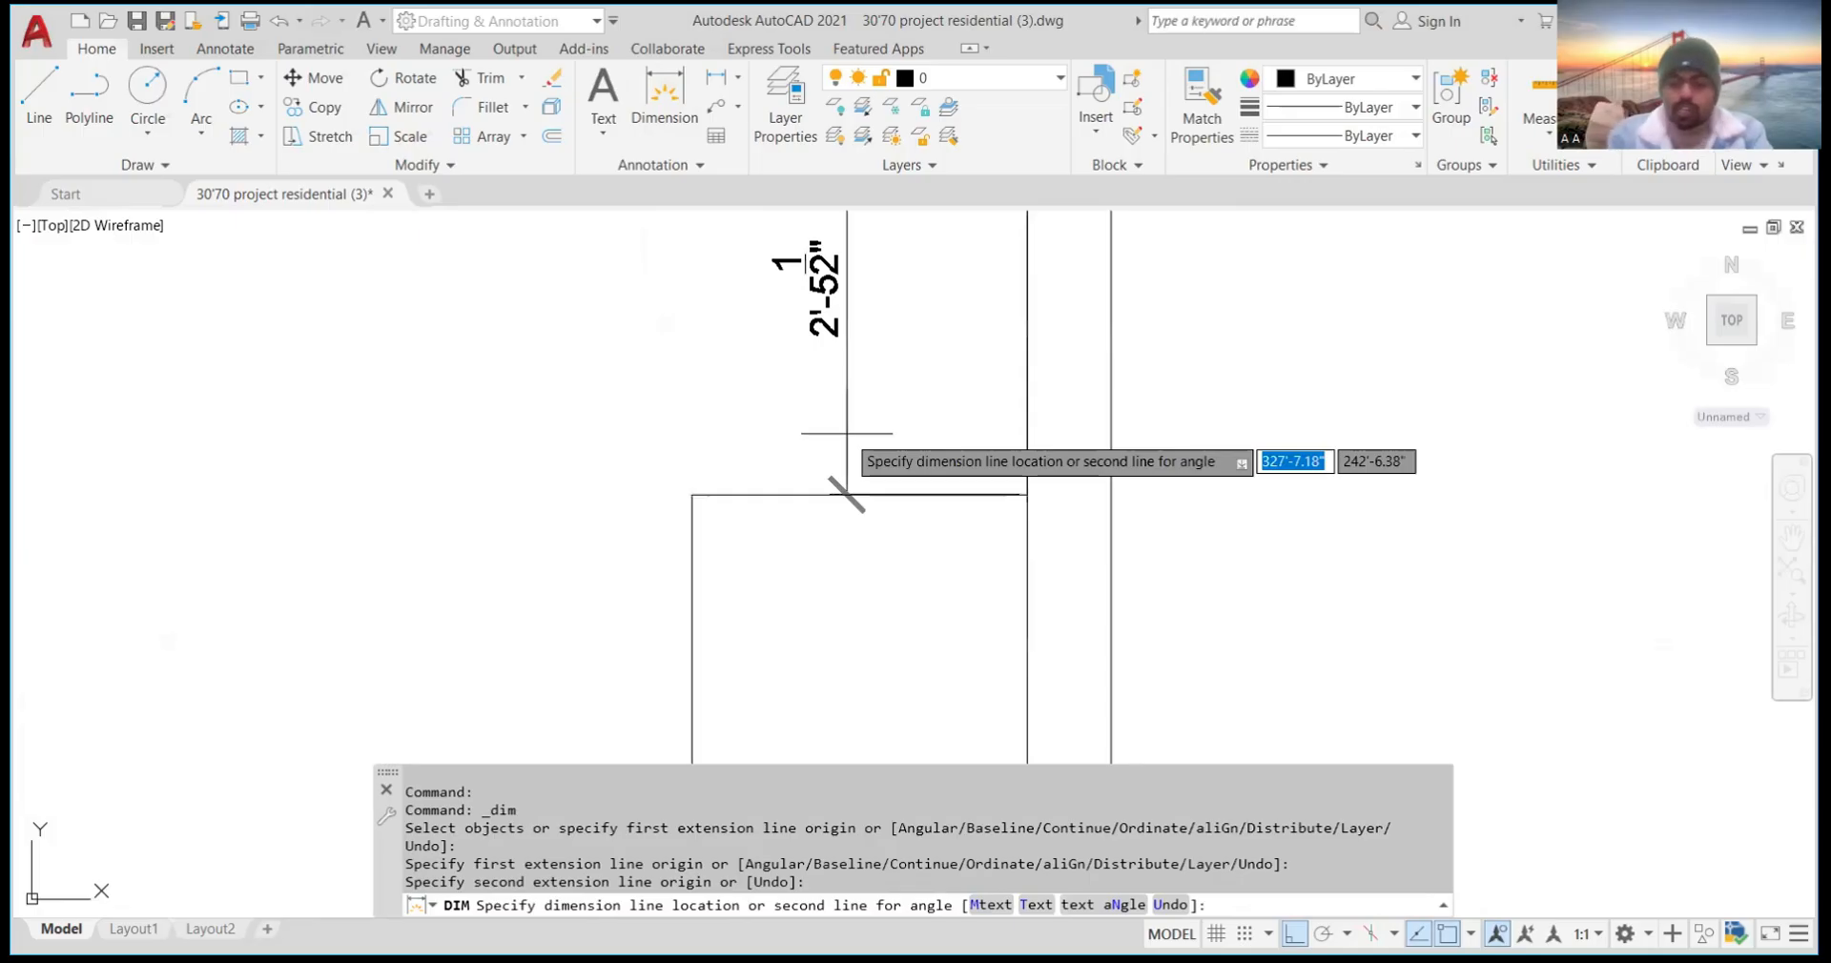
# Measure the gap between the kitchen's upper wall and the end of the sink-side counter in the interior setup plan
pyautogui.press('Escape')
pyautogui.scroll(-3, 996, 413)
pyautogui.scroll(2, 996, 413)
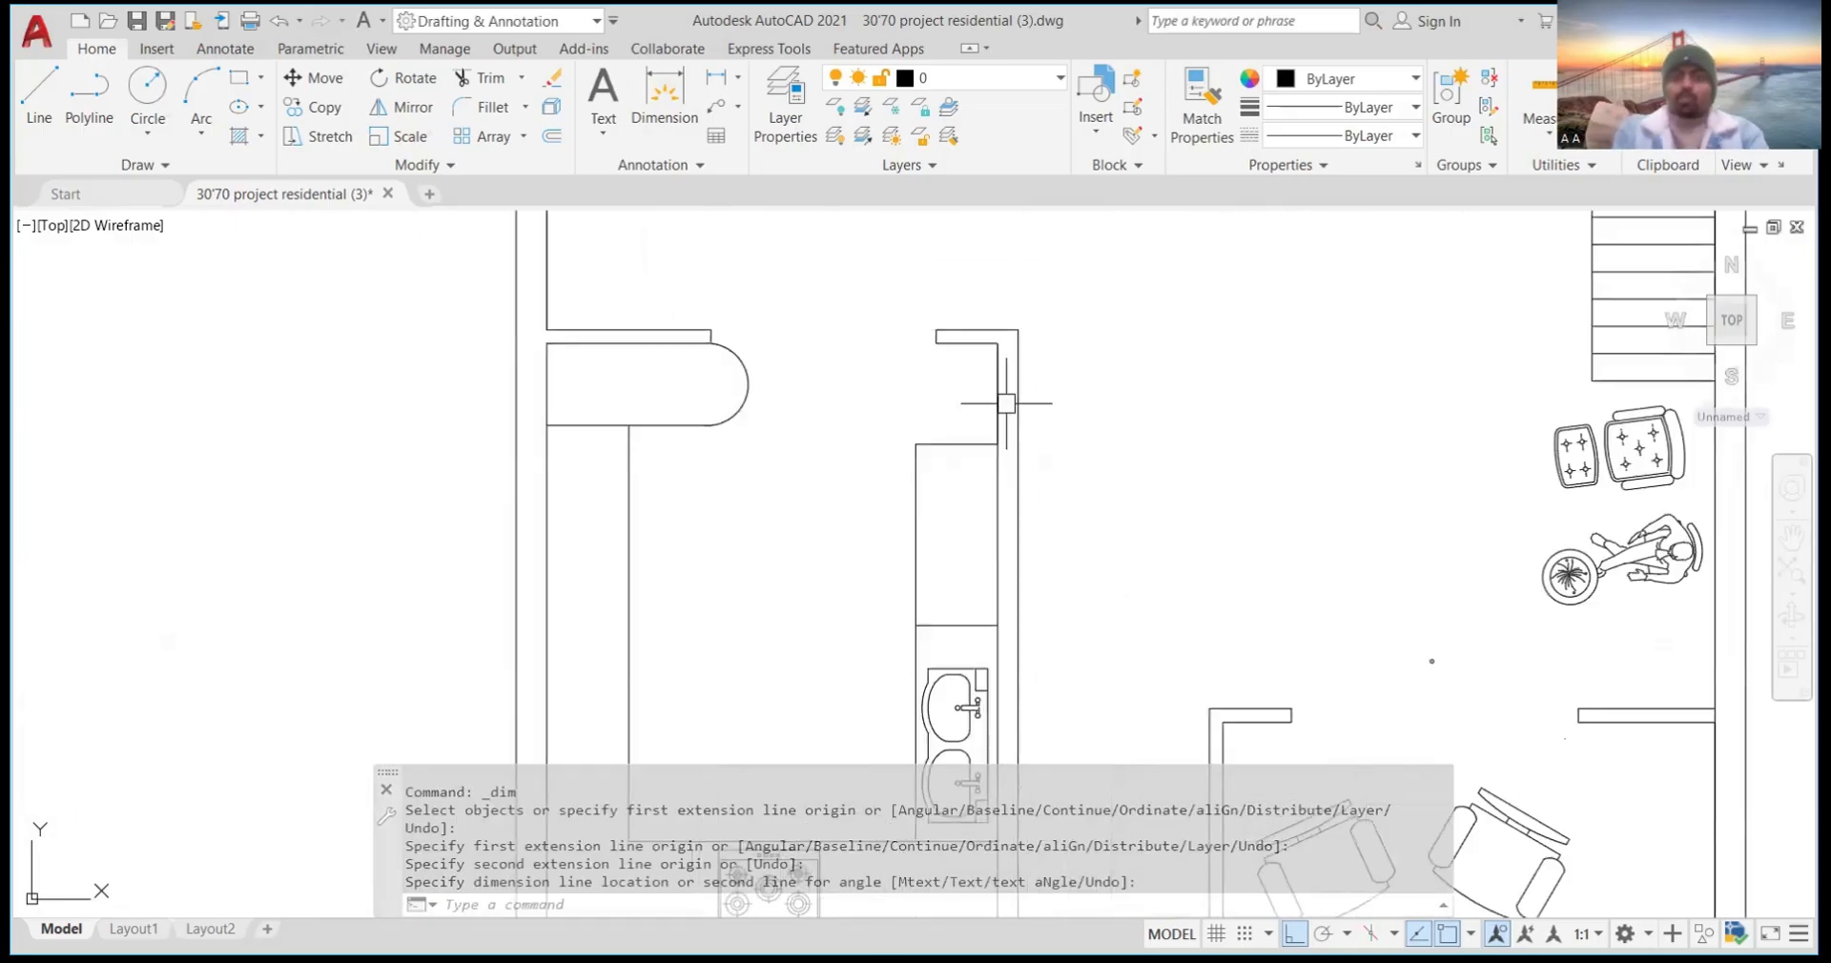
pyautogui.scroll(-2, 1009, 334)
pyautogui.scroll(-4, 965, 388)
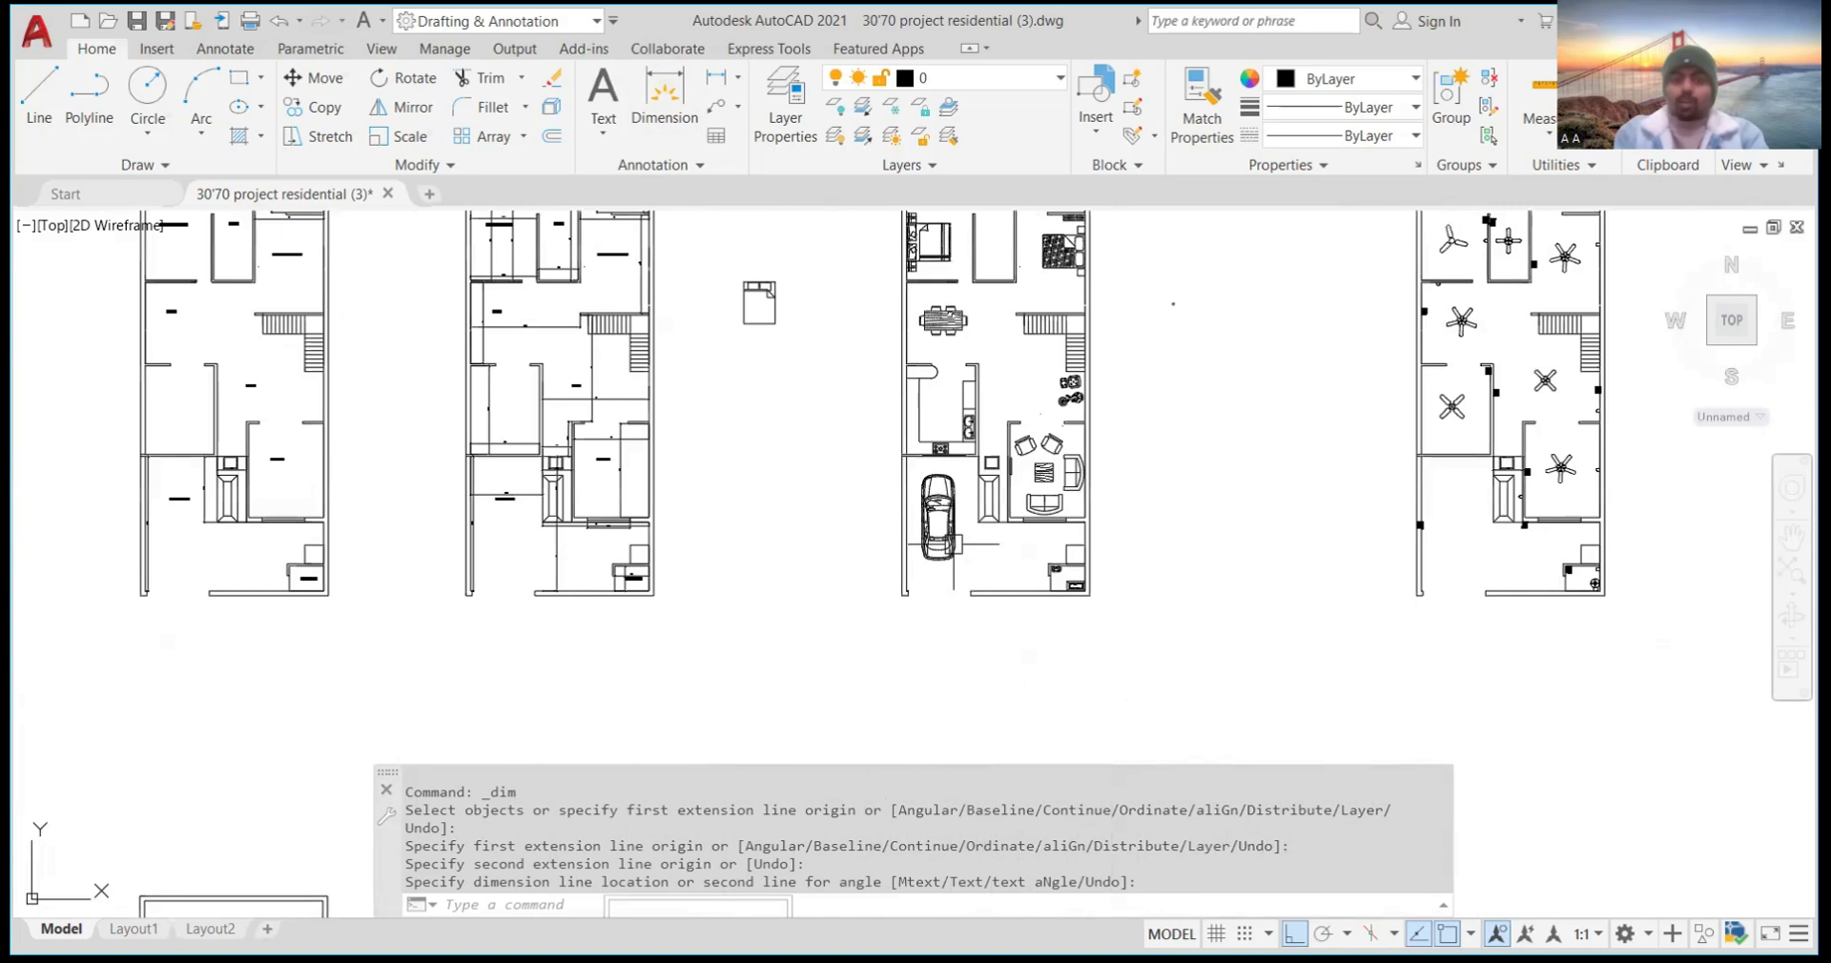
# Draw a line 2'5 down from the new kitchen's upper inner corner, then across to the sink-side counter edge
pyautogui.scroll(-5, 930, 534)
pyautogui.scroll(8, 911, 592)
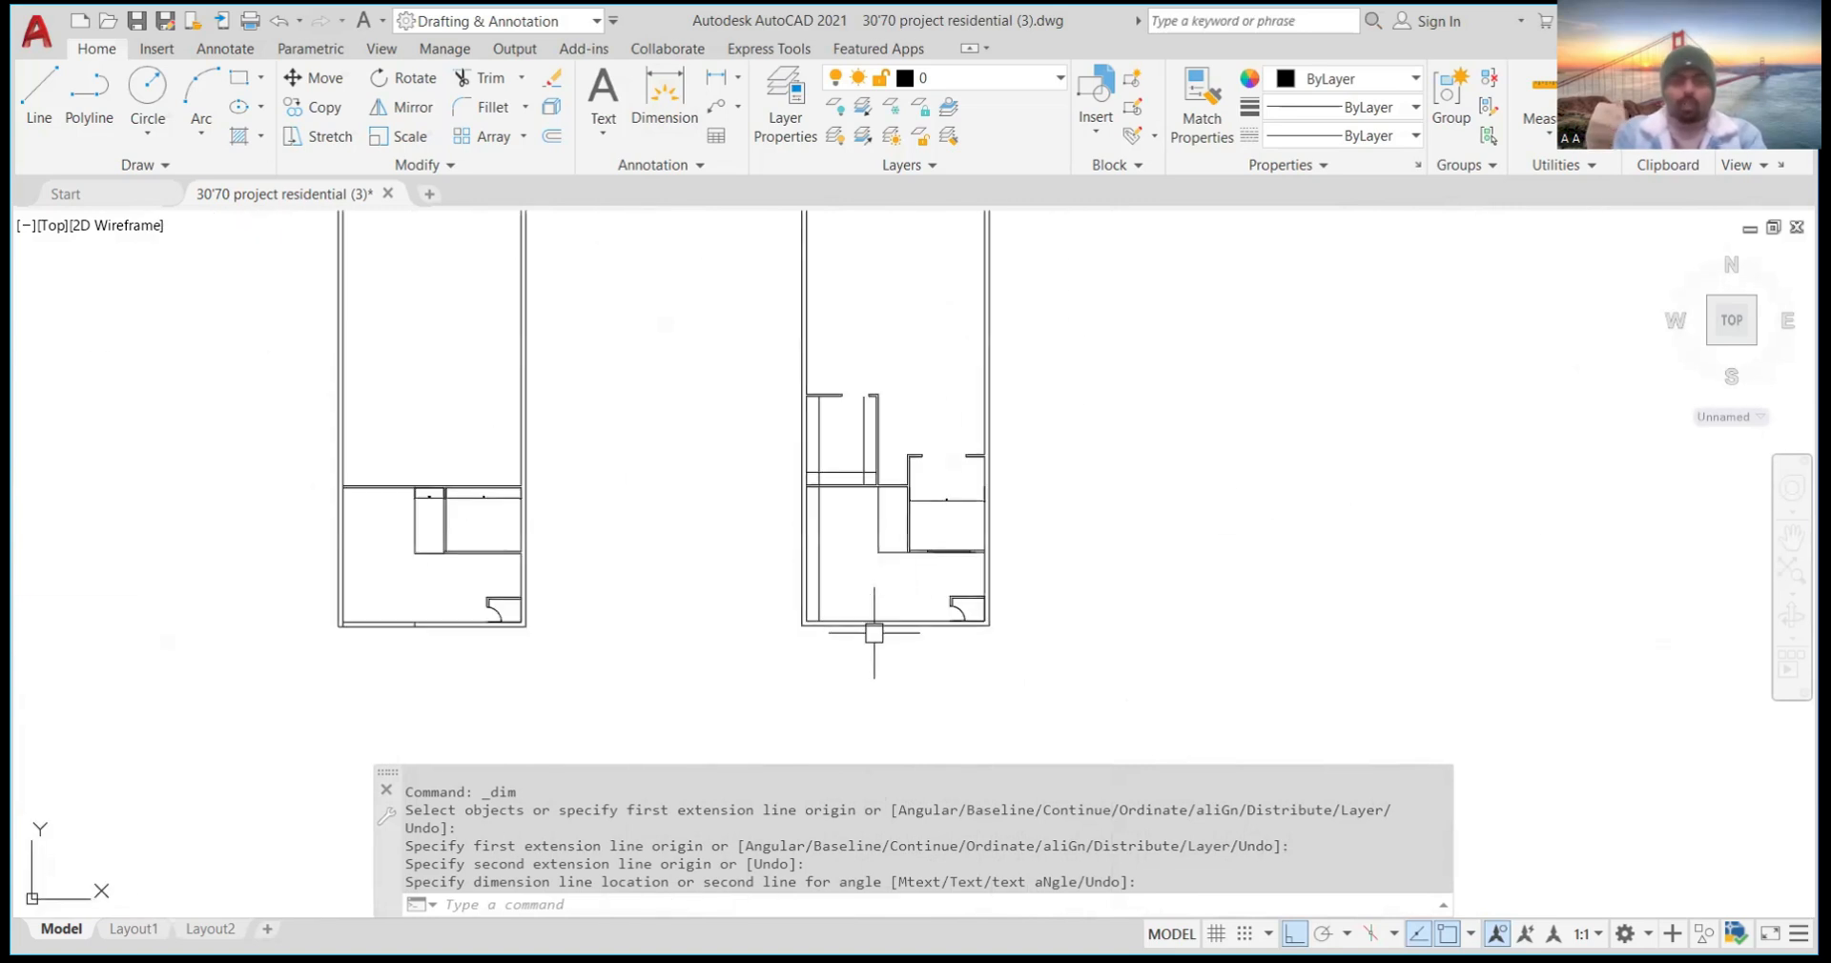
pyautogui.scroll(2, 873, 401)
pyautogui.scroll(3, 868, 367)
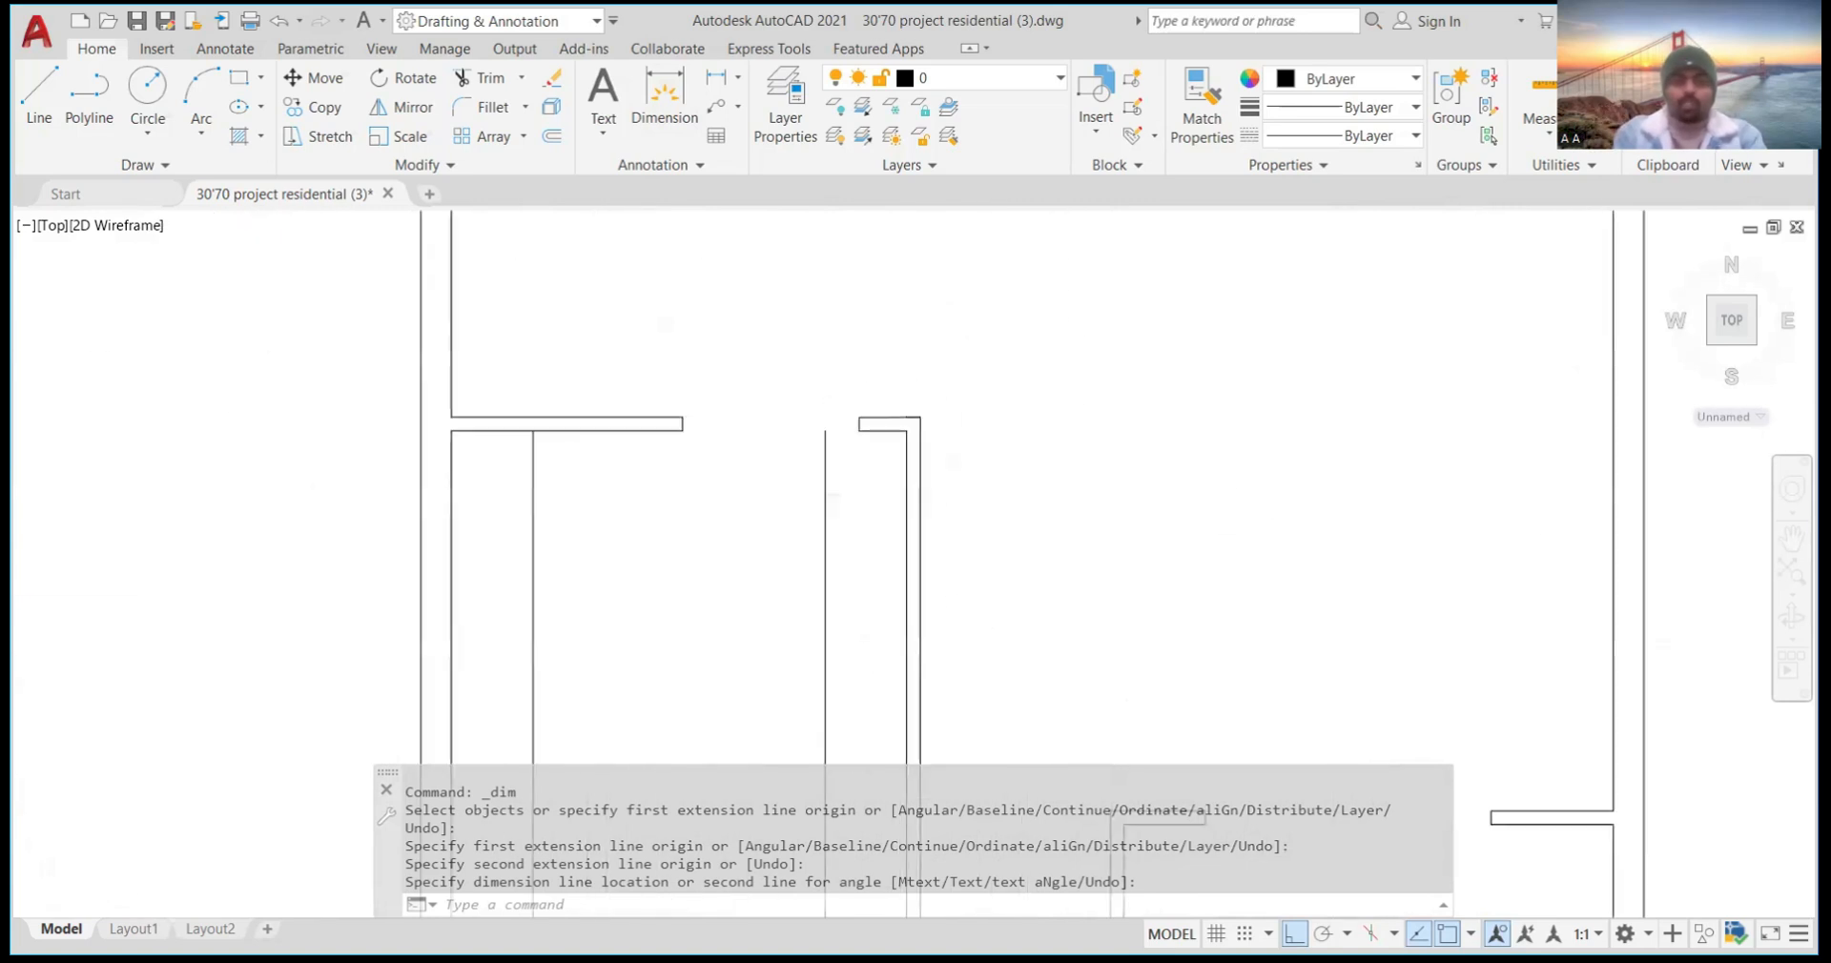
pyautogui.scroll(-1, 865, 344)
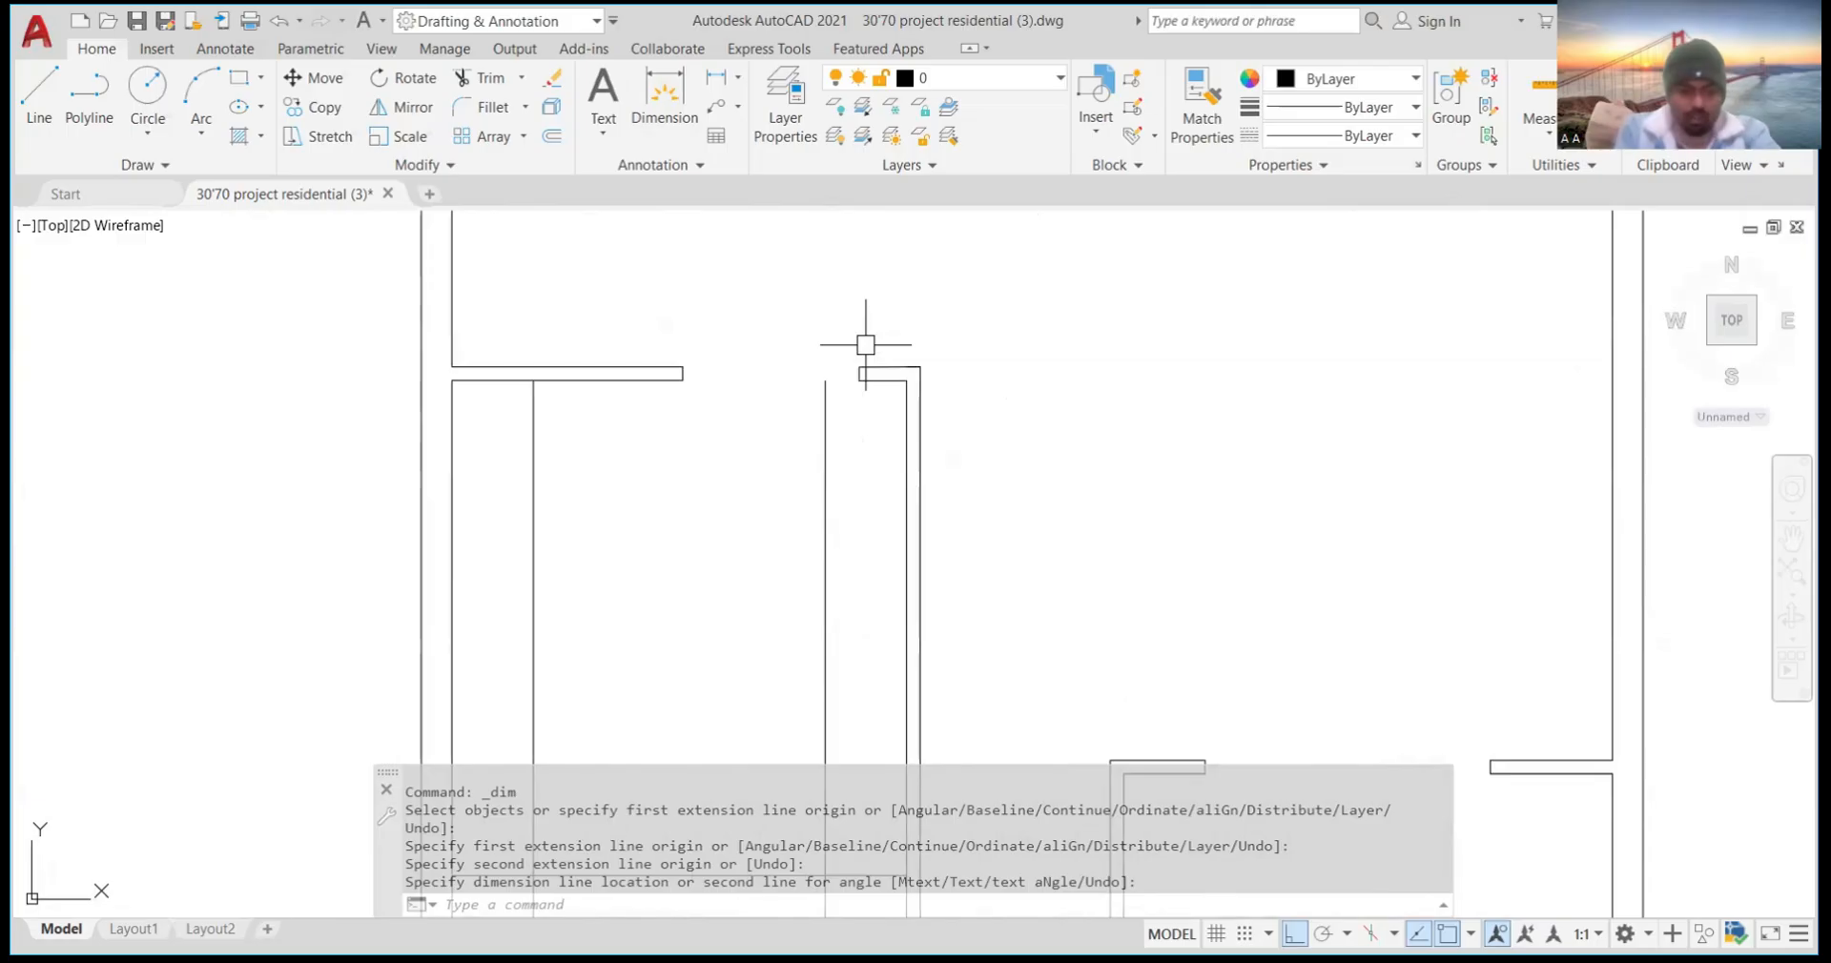
pyautogui.write('L')
pyautogui.press('Return')
pyautogui.click(949, 358)
pyautogui.write('2')
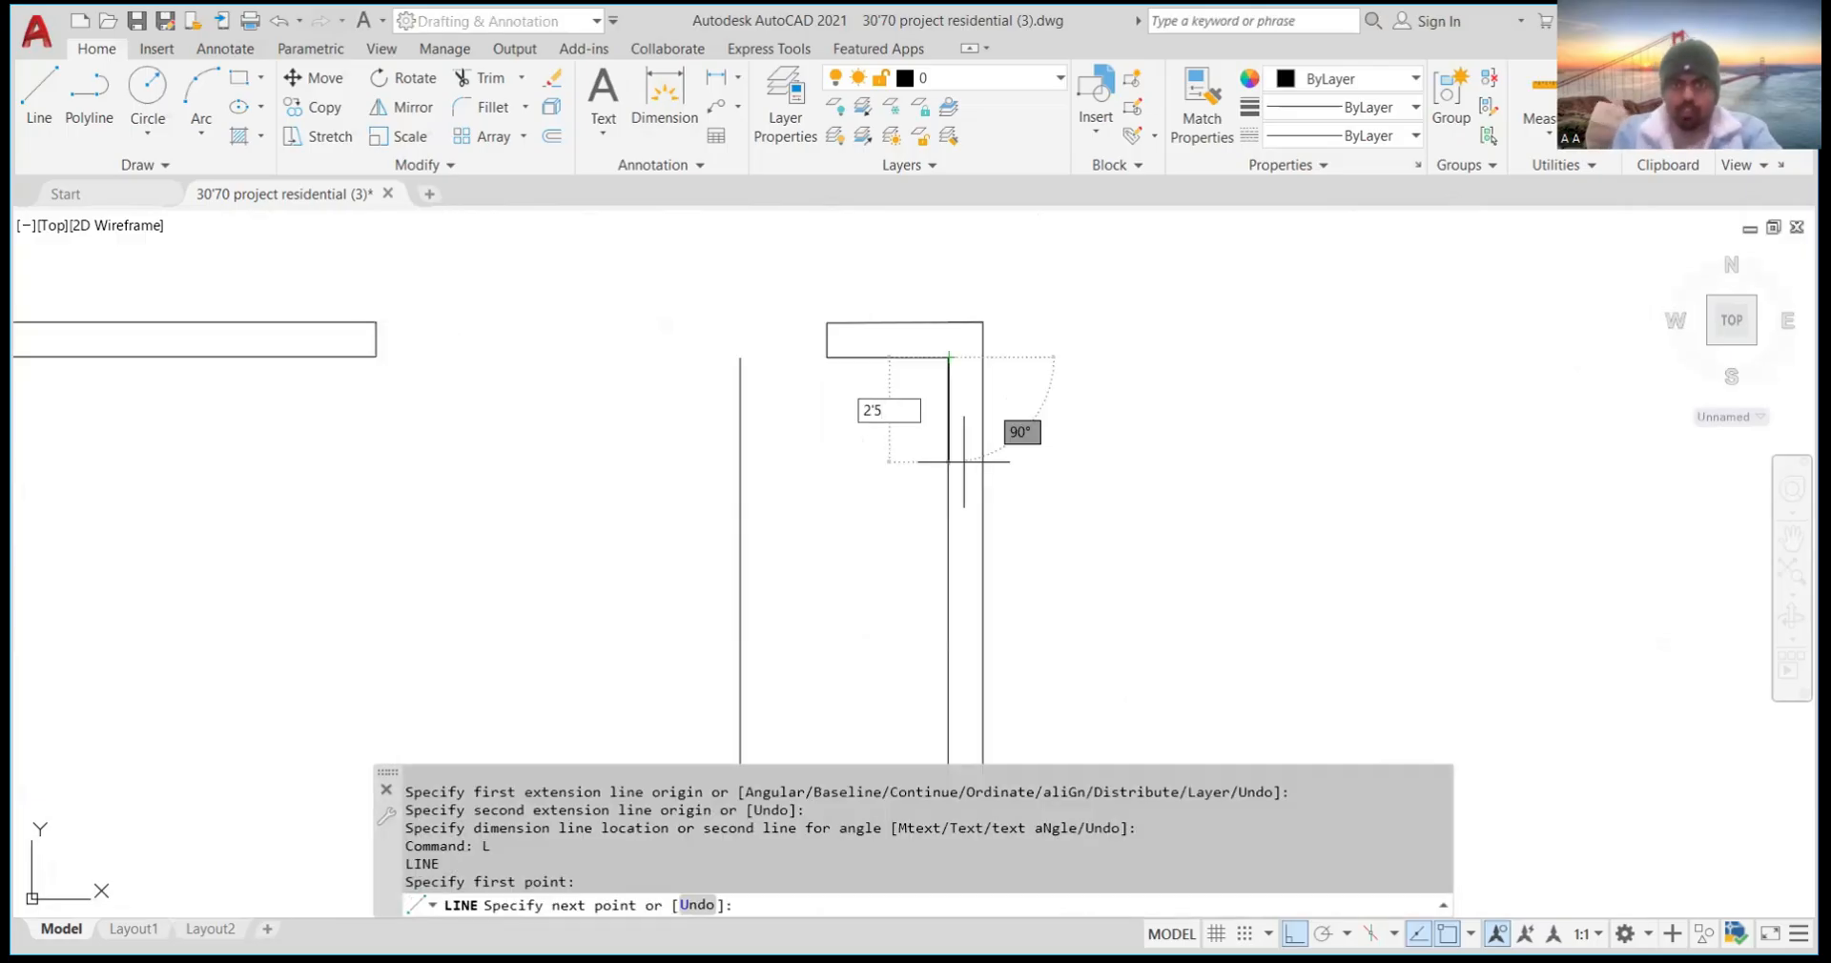
pyautogui.write("'5")
pyautogui.press('Return')
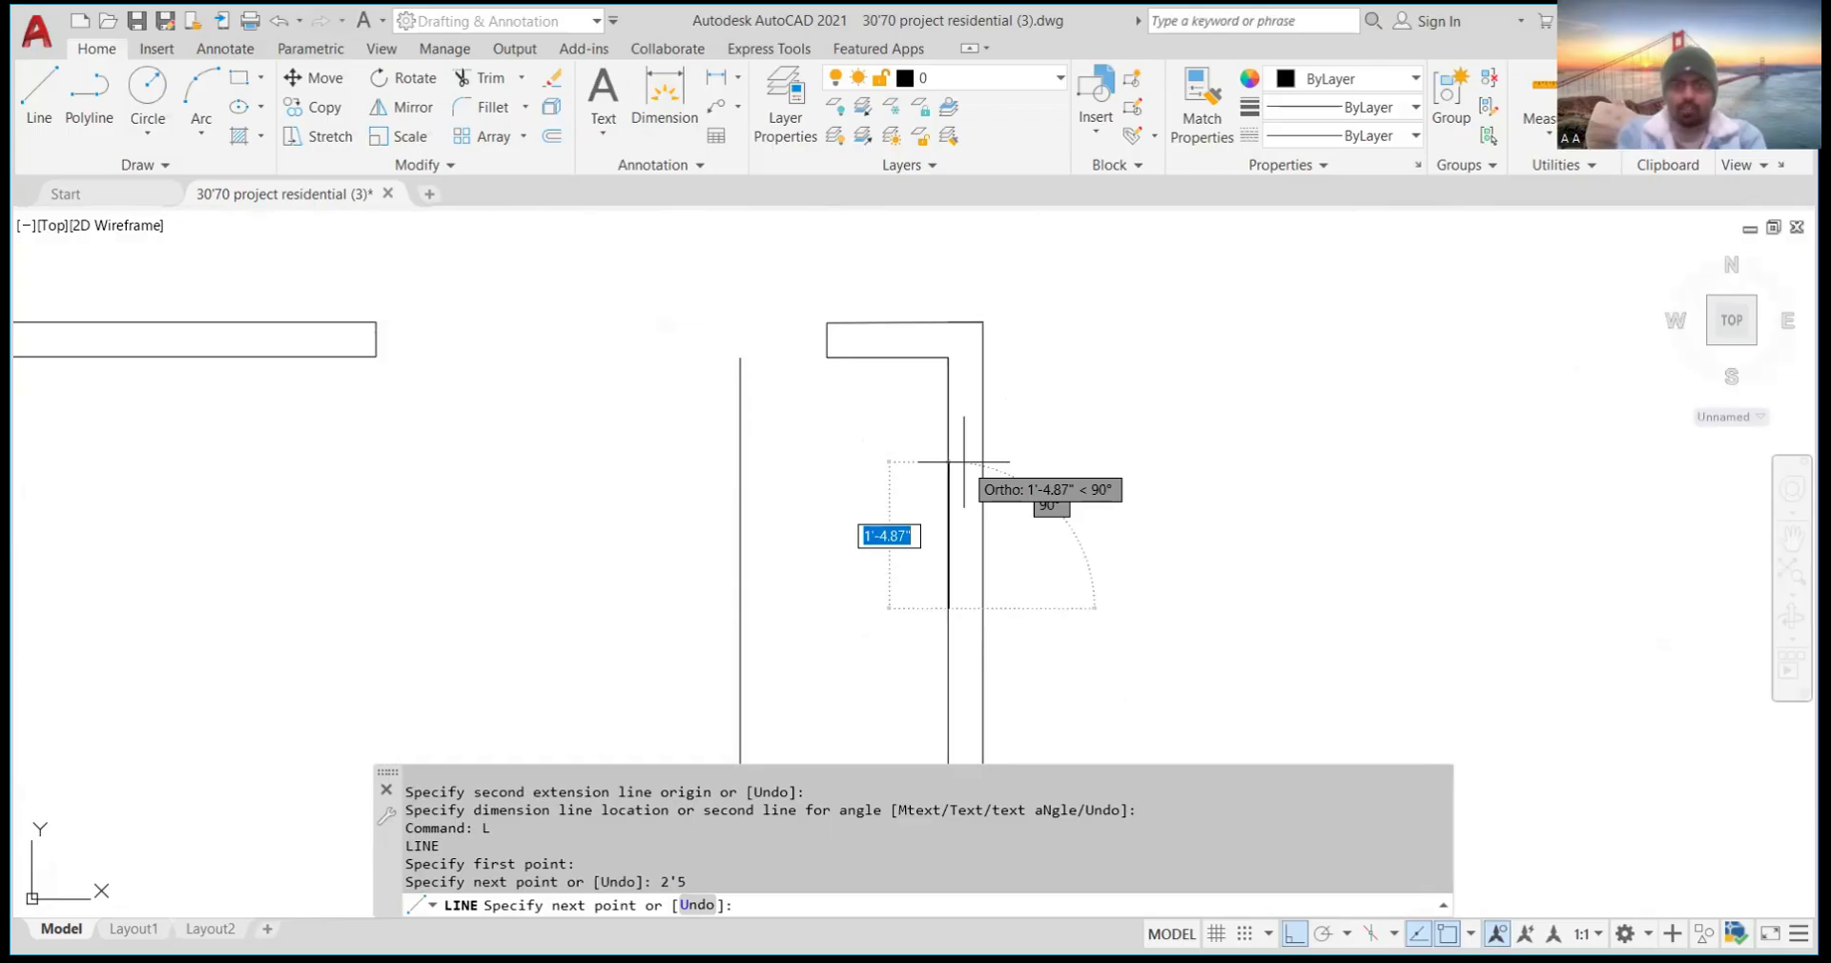
pyautogui.click(741, 608)
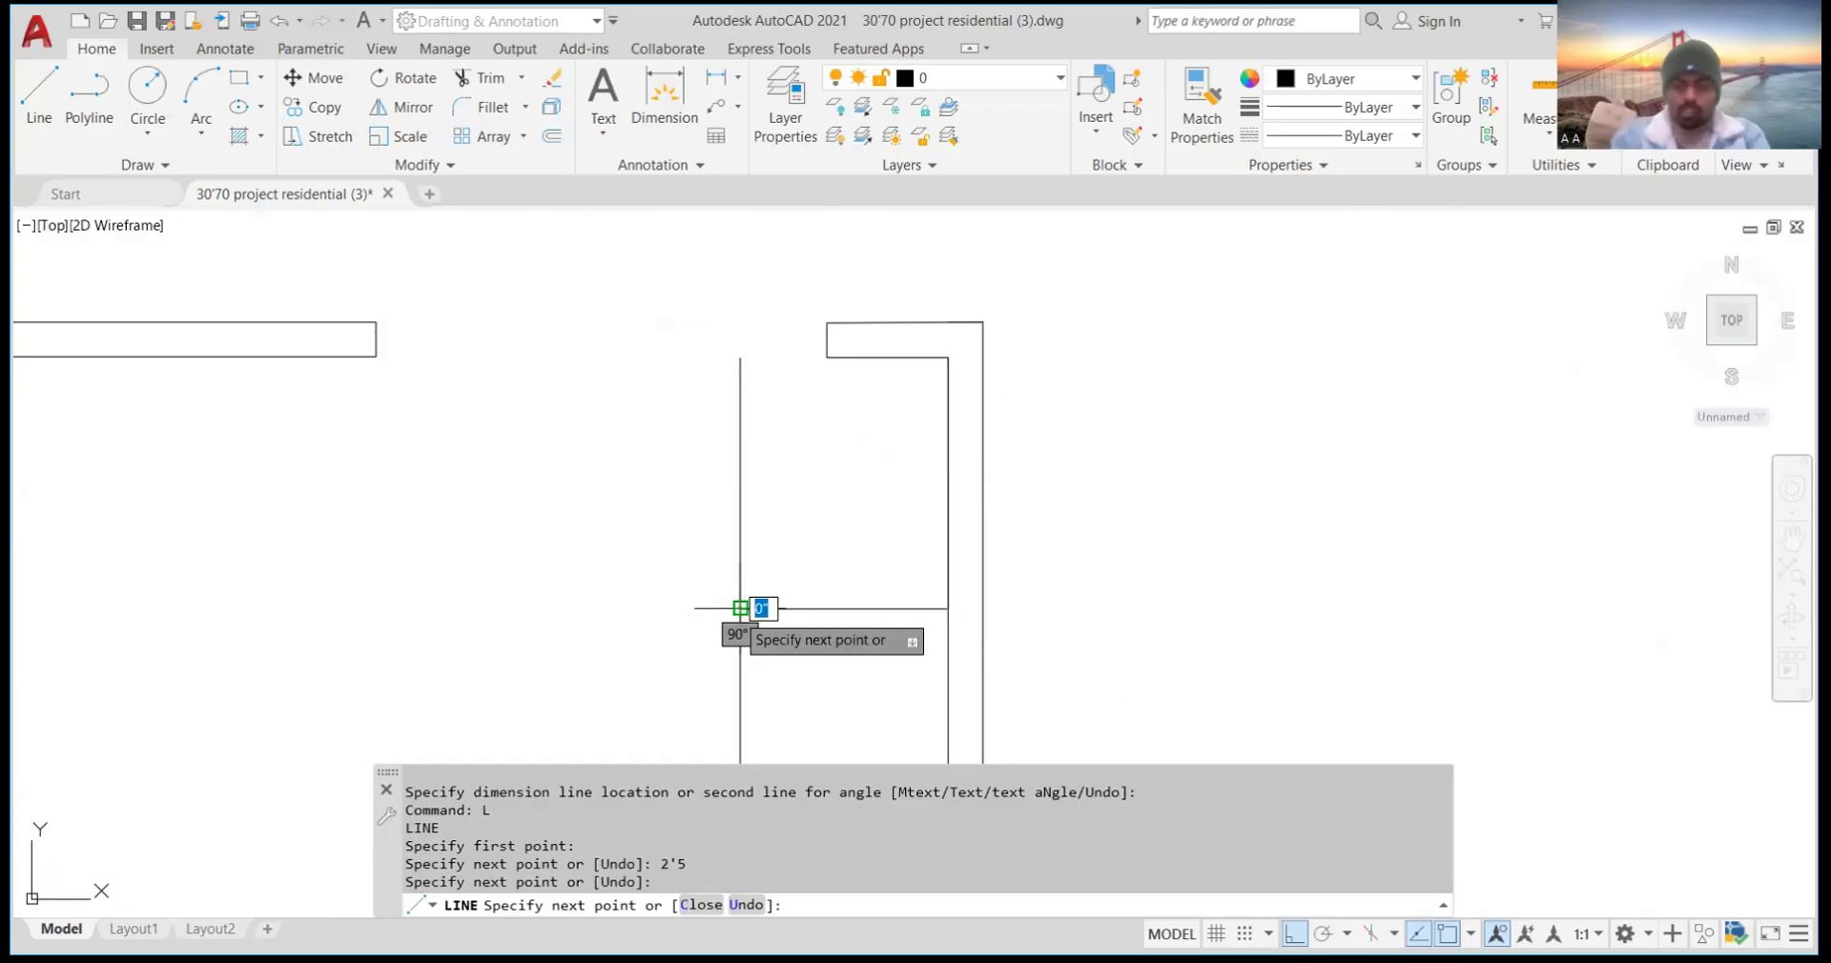
pyautogui.press('Return')
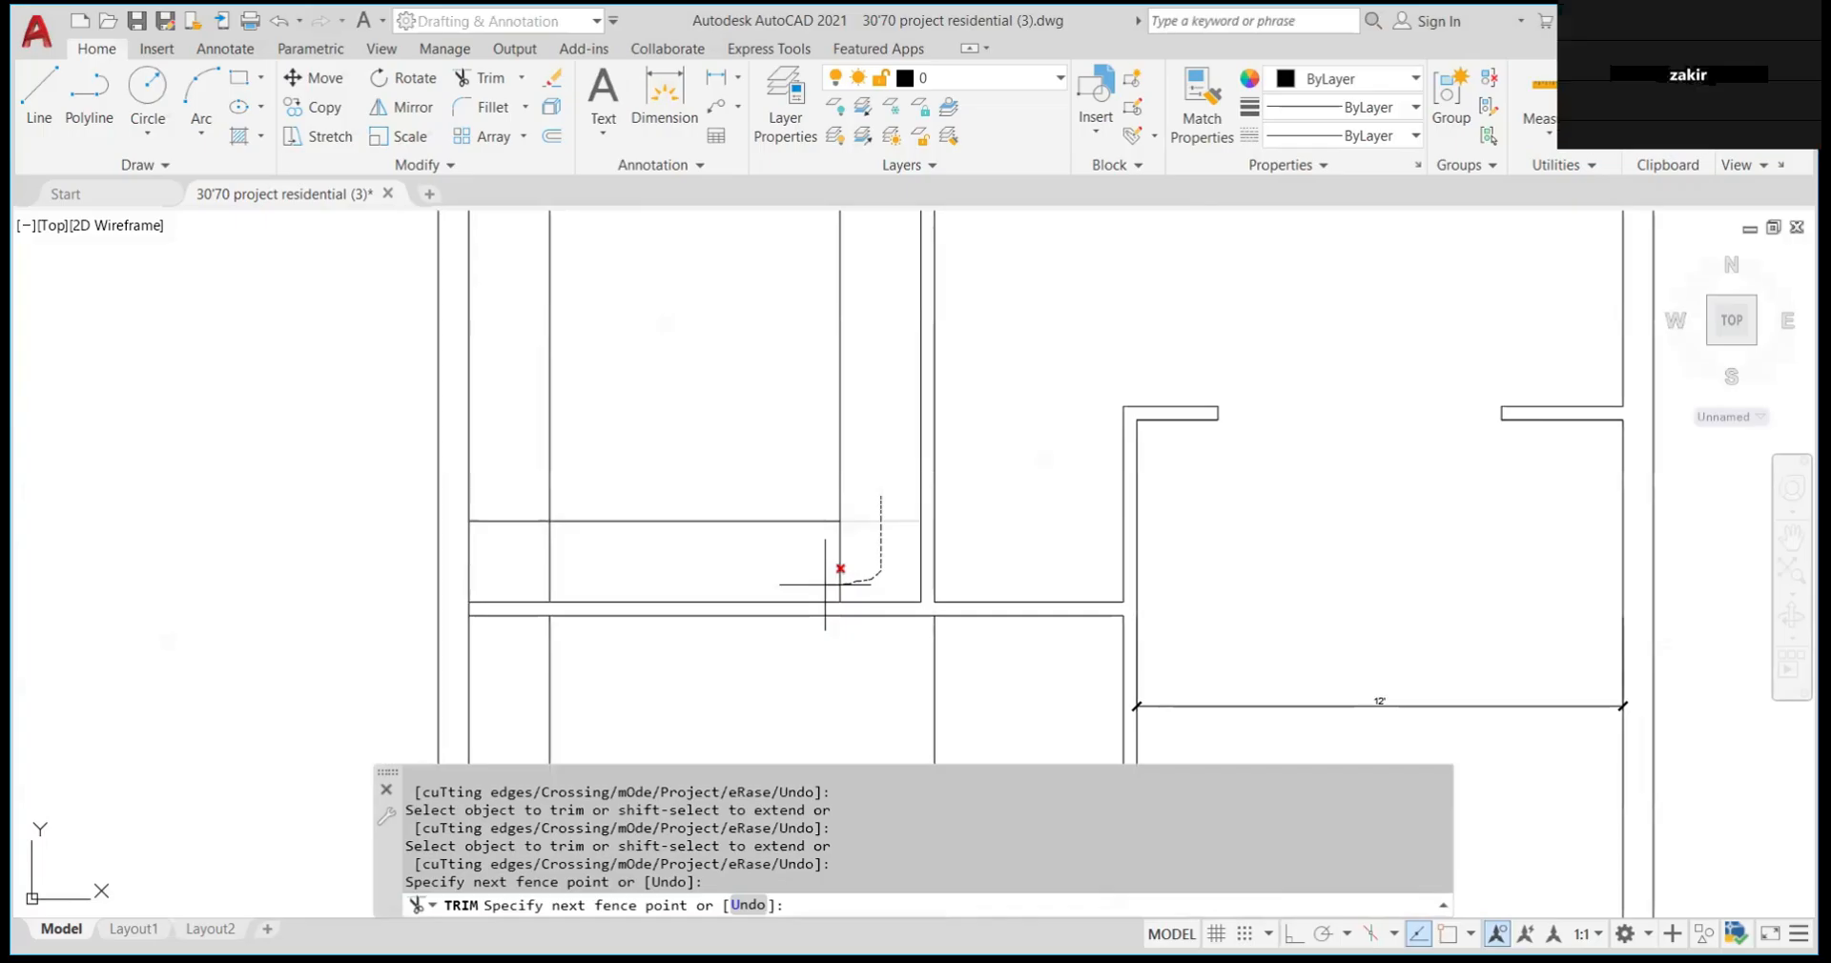
# Trim the overlapping kitchen counter lines at their corners and the leftover counter line running through the car parking area
pyautogui.click(837, 568)
pyautogui.press('Return')
pyautogui.click(520, 520)
pyautogui.press('Return')
pyautogui.scroll(-4, 565, 551)
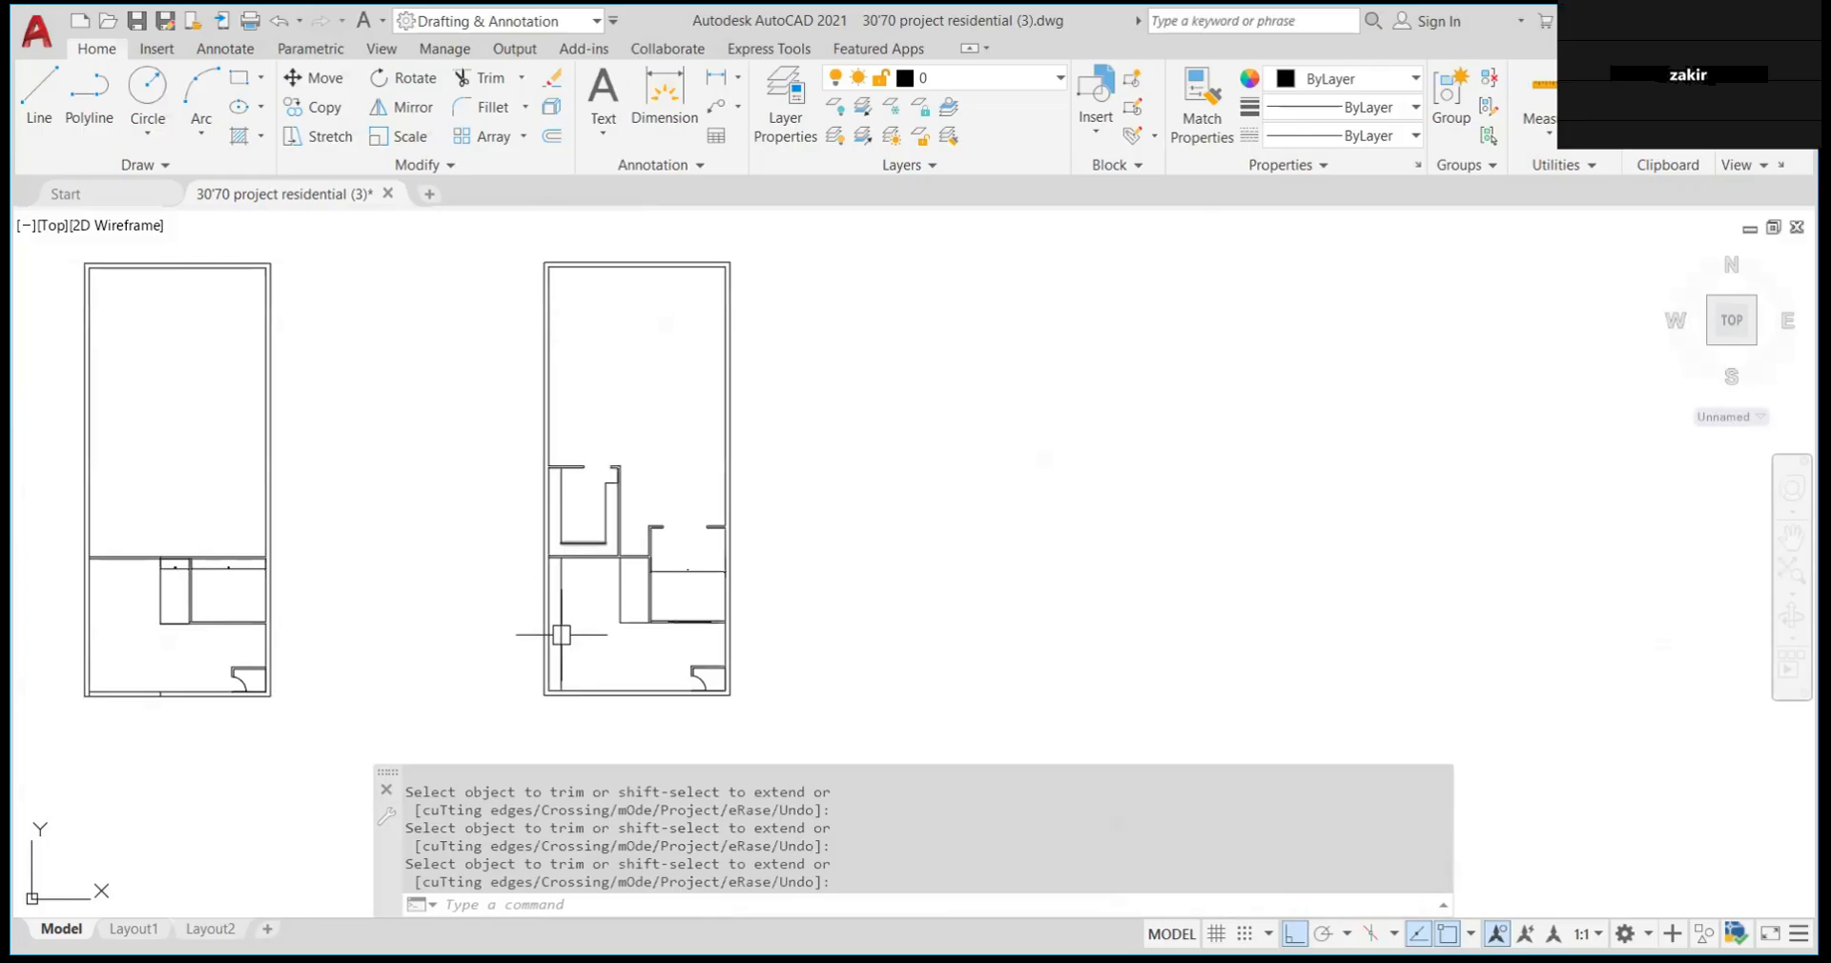
pyautogui.scroll(3, 562, 617)
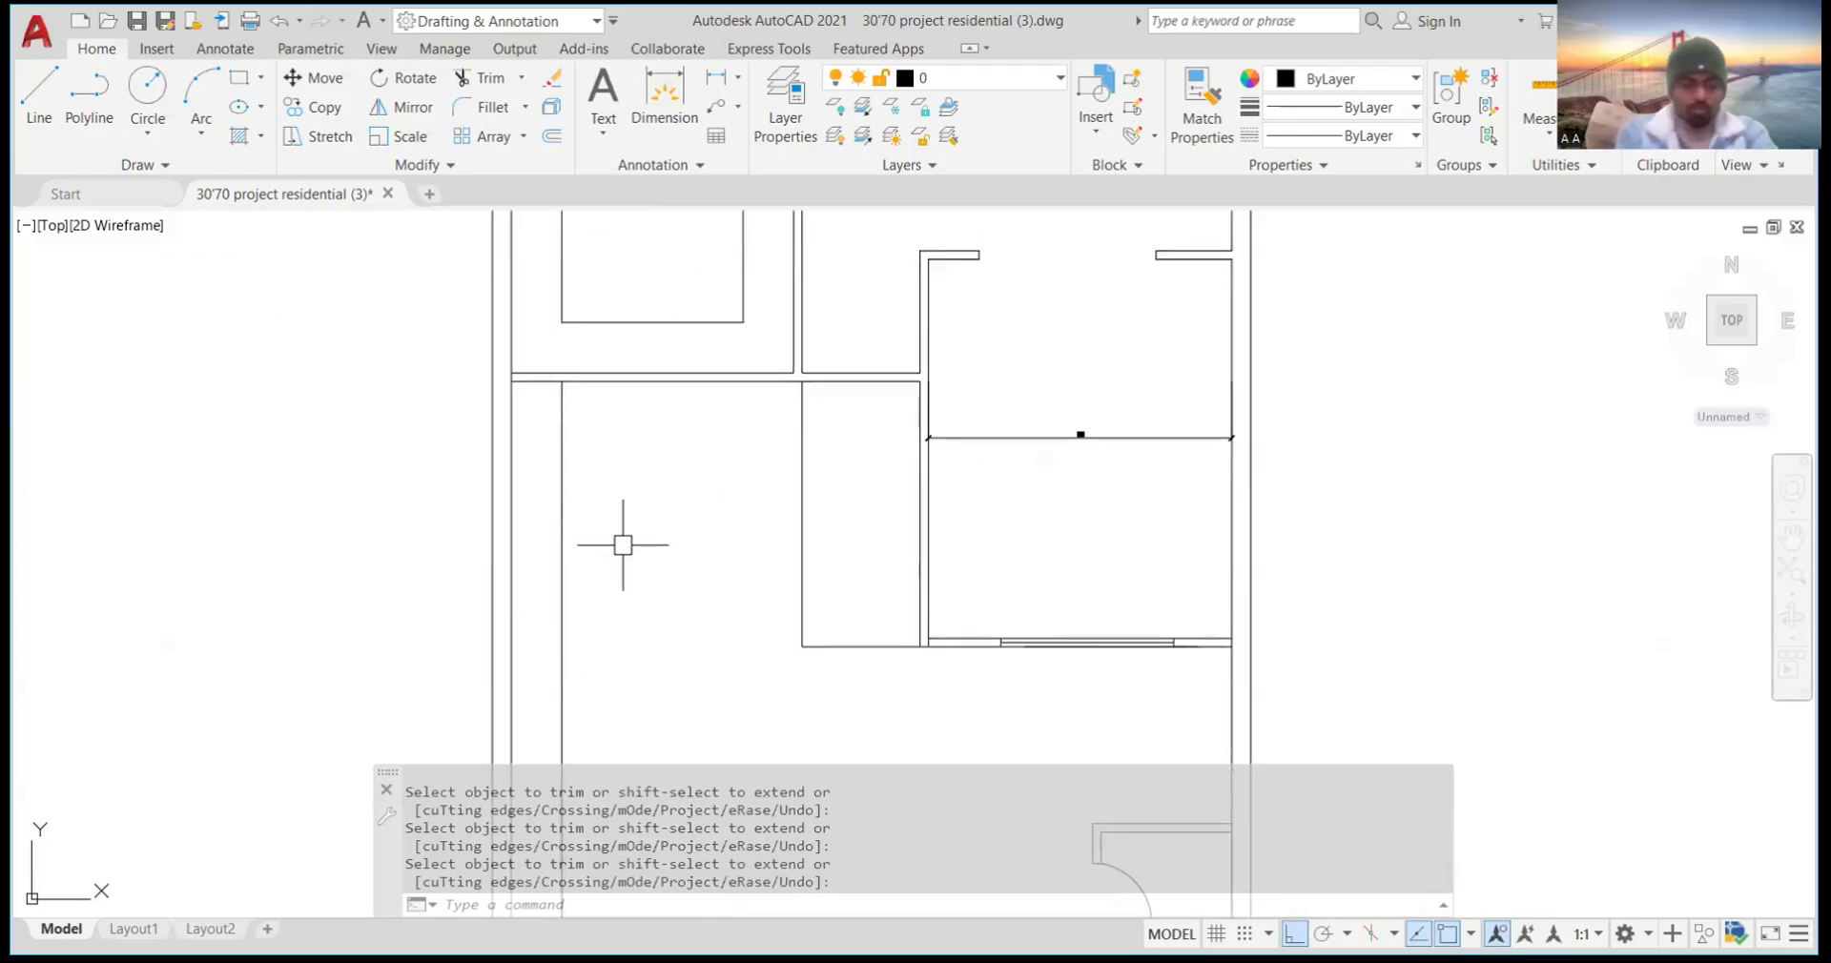
pyautogui.write('tr')
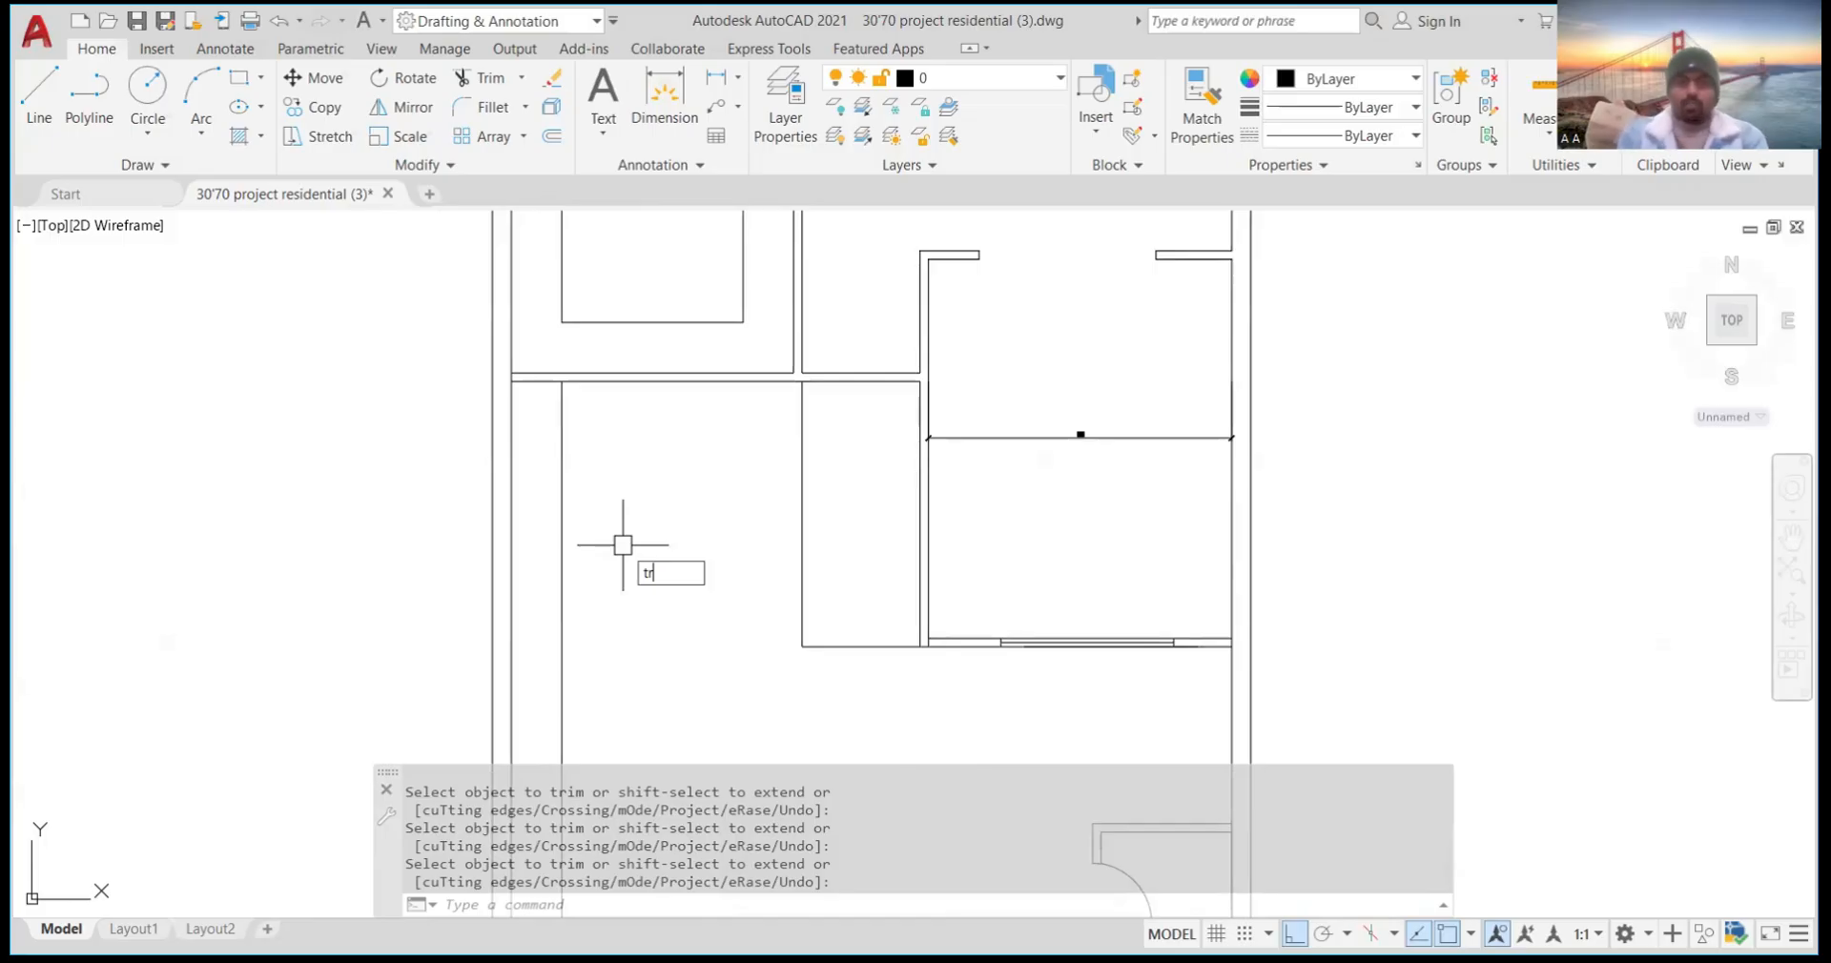
# Examine the parked car in the interior setup plan and view the import options for other file formats
pyautogui.scroll(-6, 828, 343)
pyautogui.scroll(4, 828, 342)
pyautogui.scroll(-10, 834, 348)
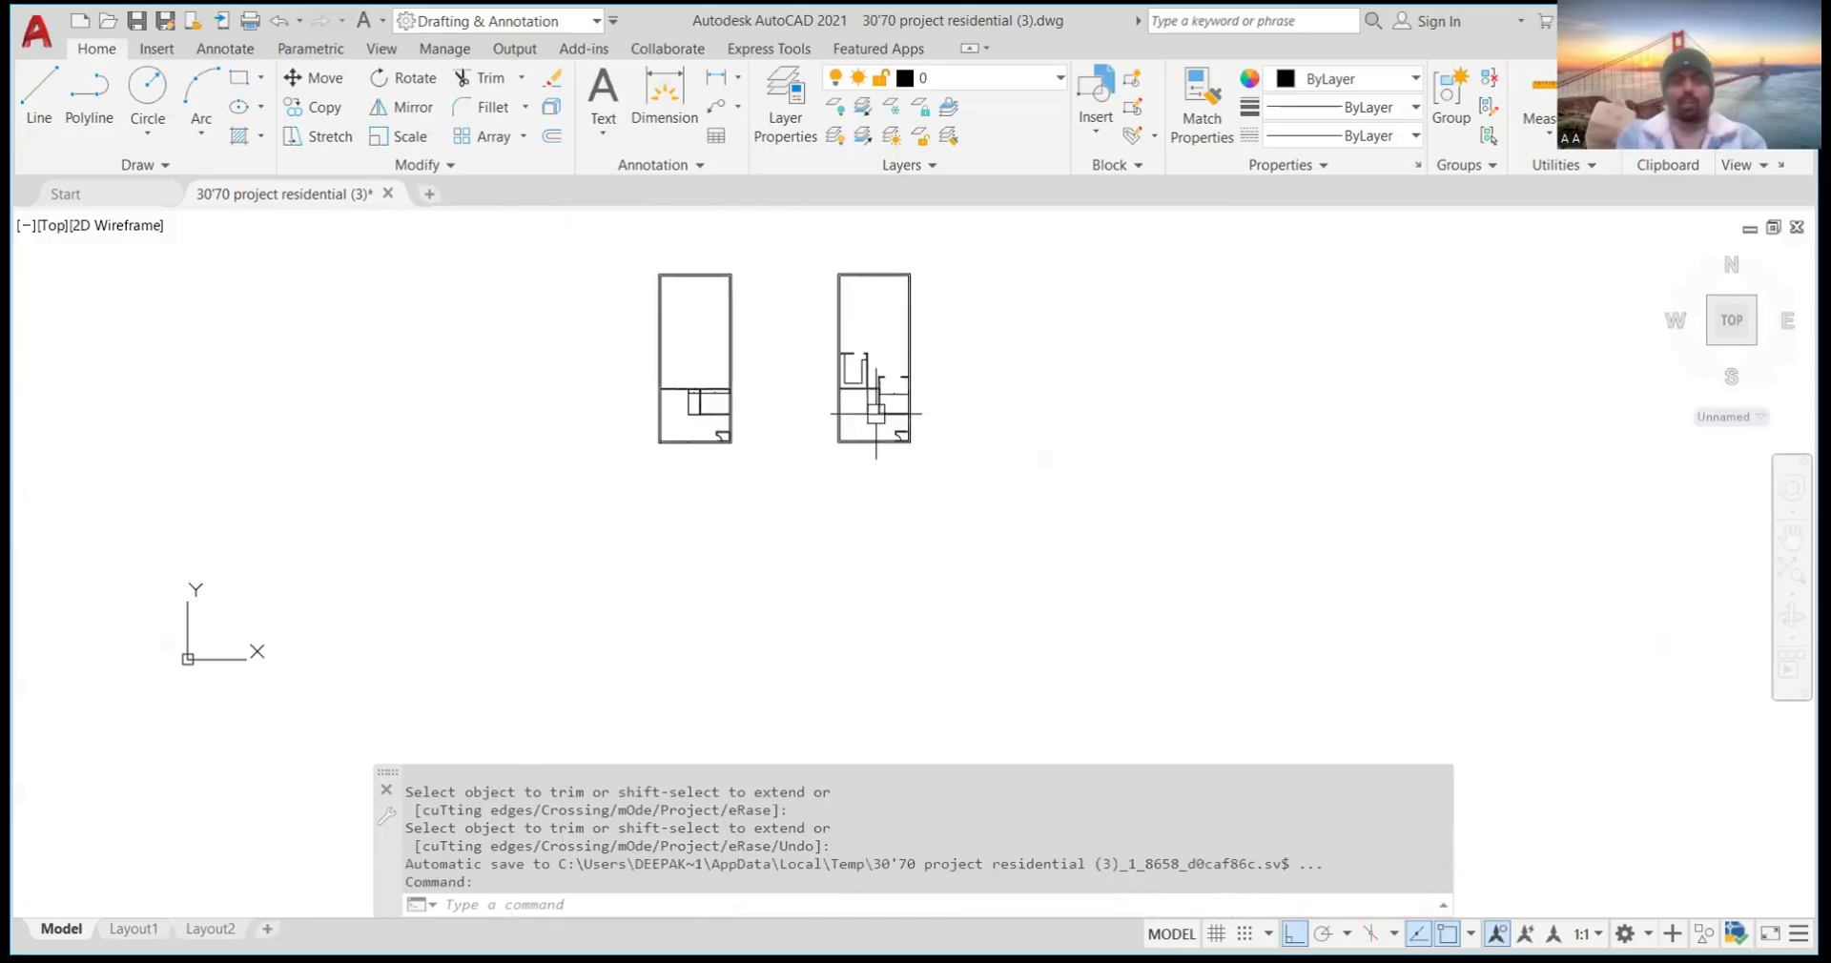
pyautogui.scroll(5, 797, 443)
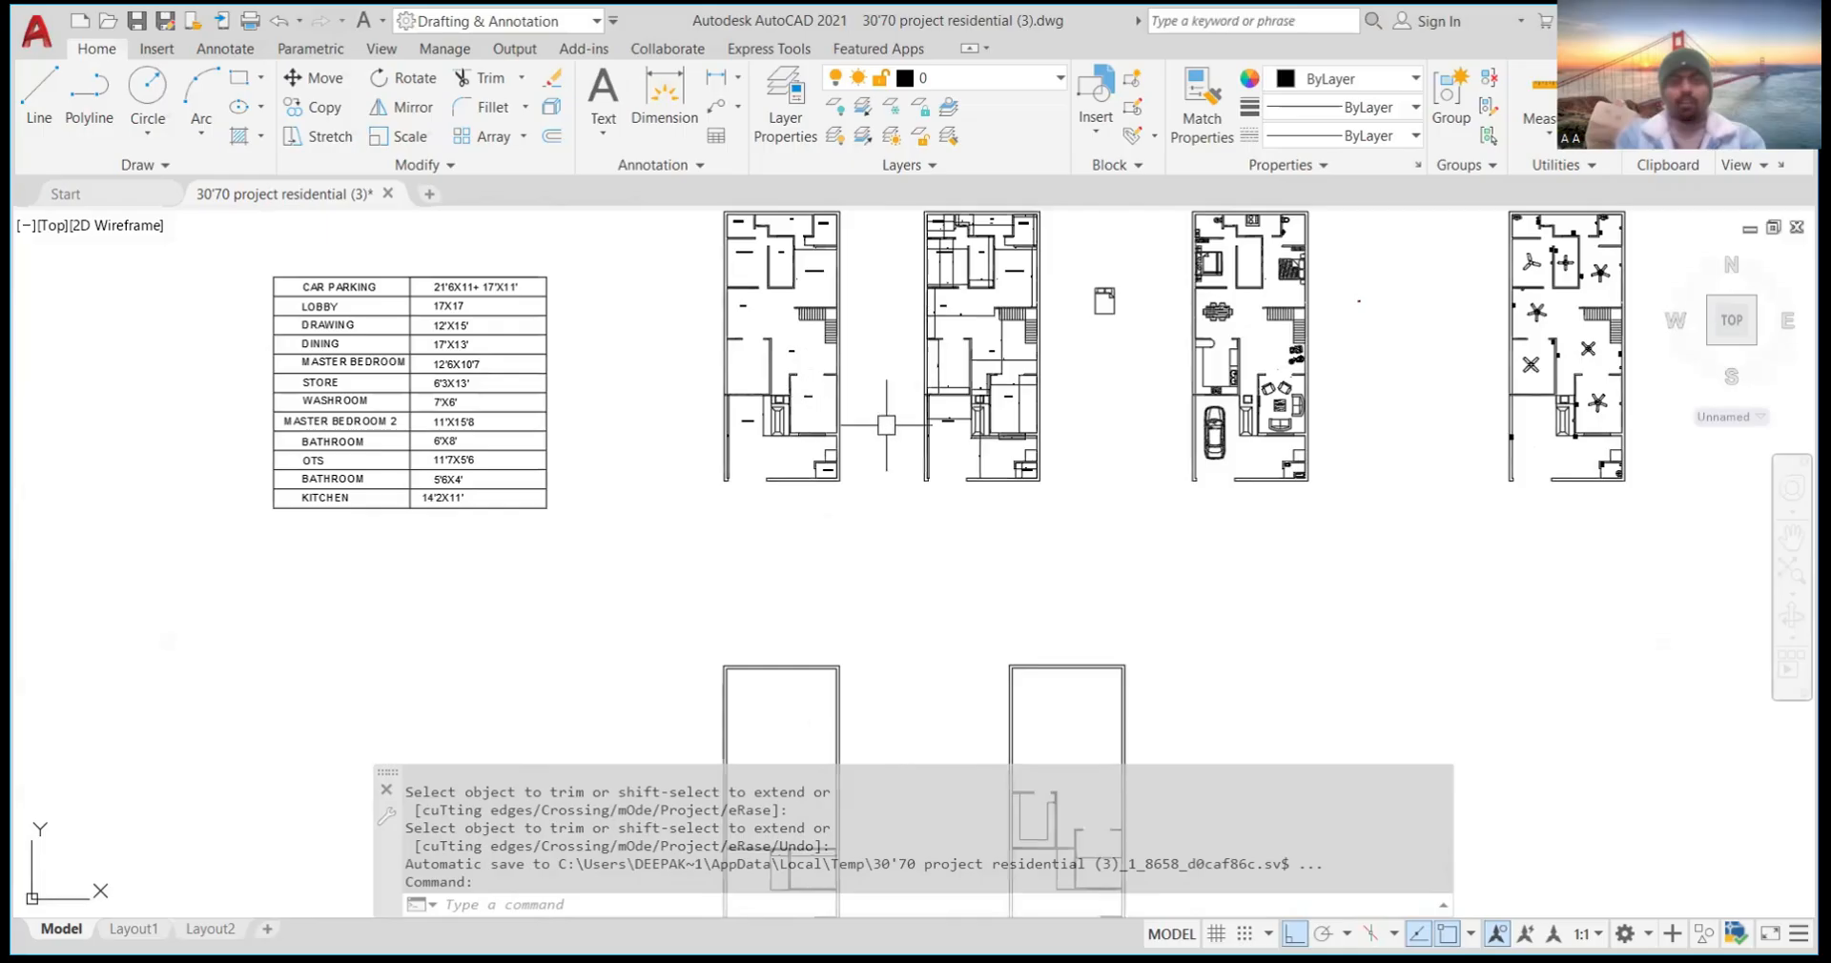
pyautogui.scroll(-4, 975, 417)
pyautogui.scroll(5, 975, 416)
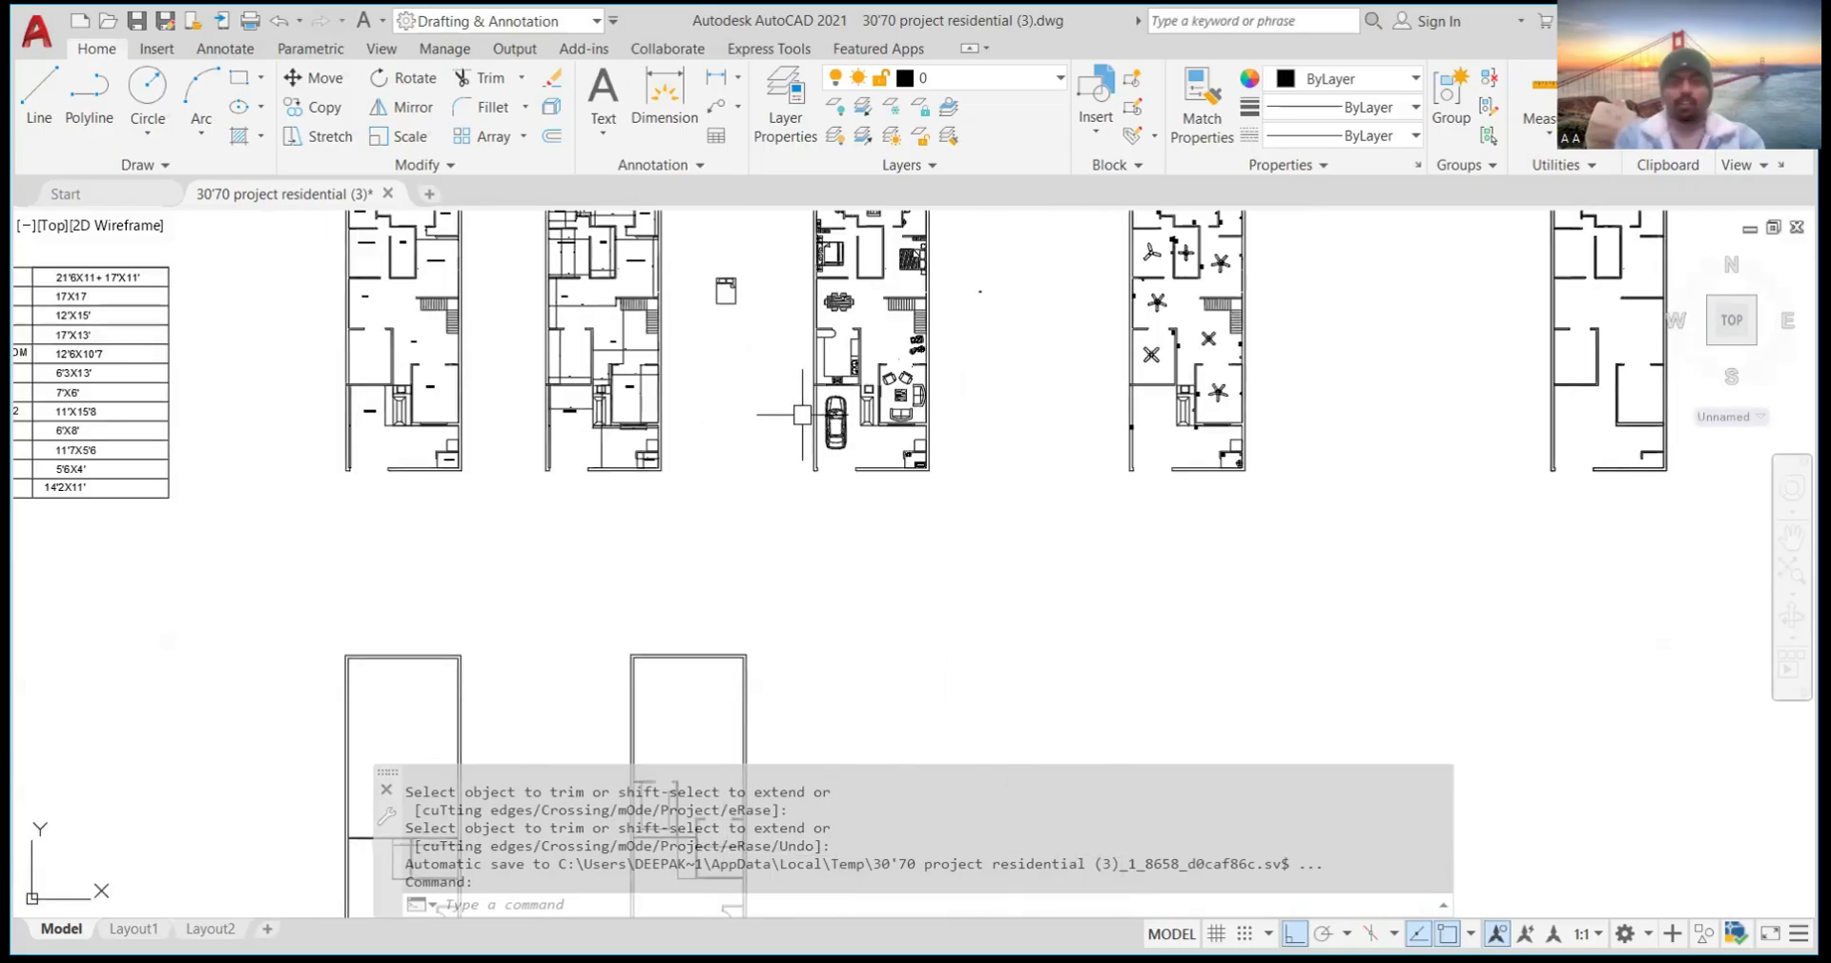
pyautogui.scroll(4, 1027, 455)
pyautogui.scroll(-3, 954, 448)
pyautogui.scroll(4, 944, 458)
pyautogui.scroll(-4, 940, 441)
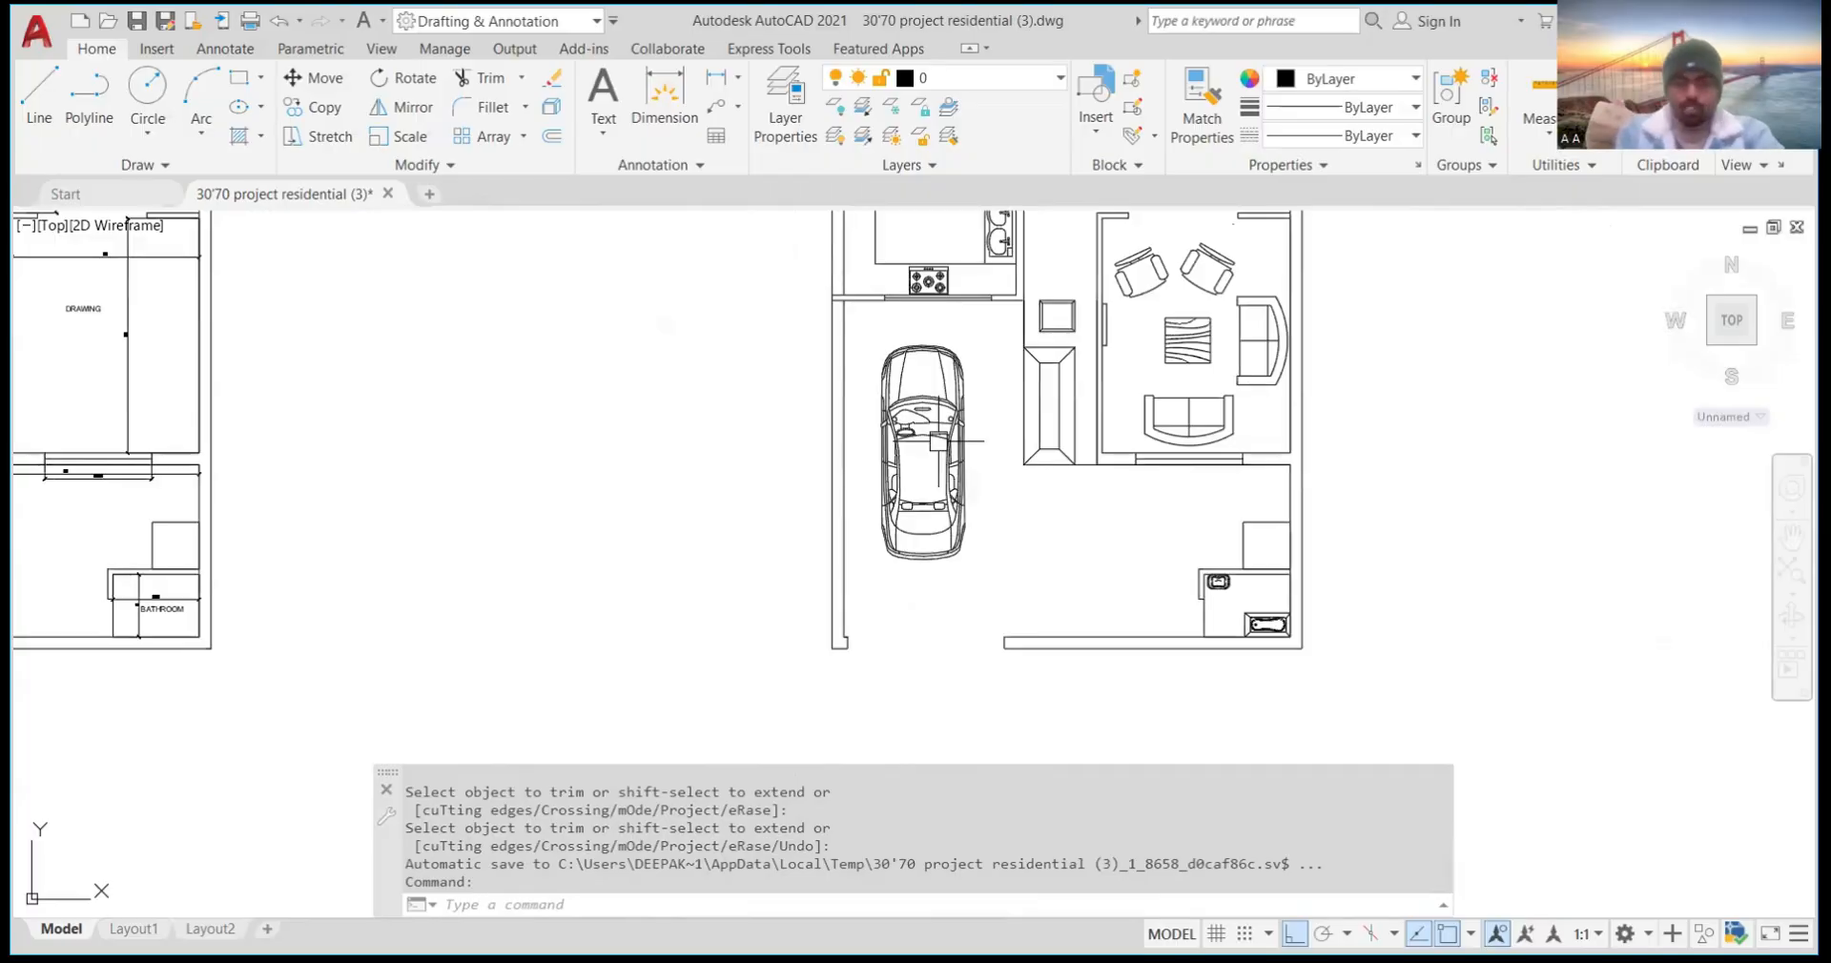
pyautogui.scroll(4, 938, 441)
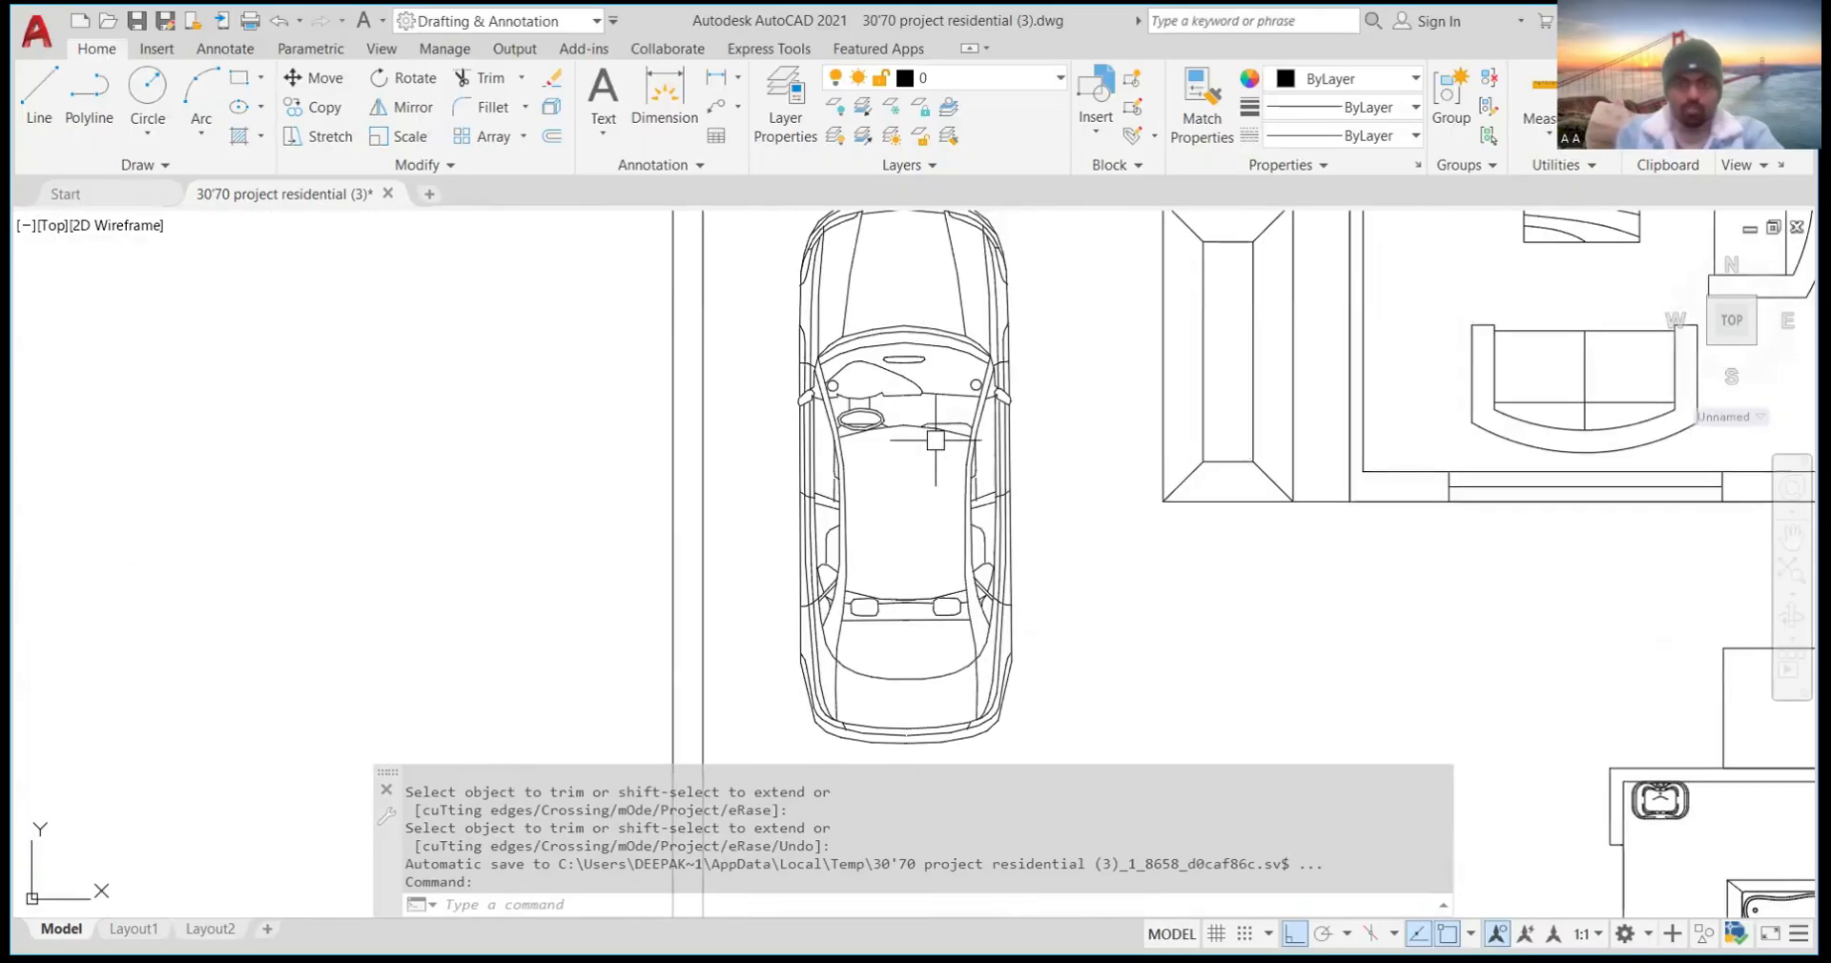
pyautogui.scroll(-4, 936, 440)
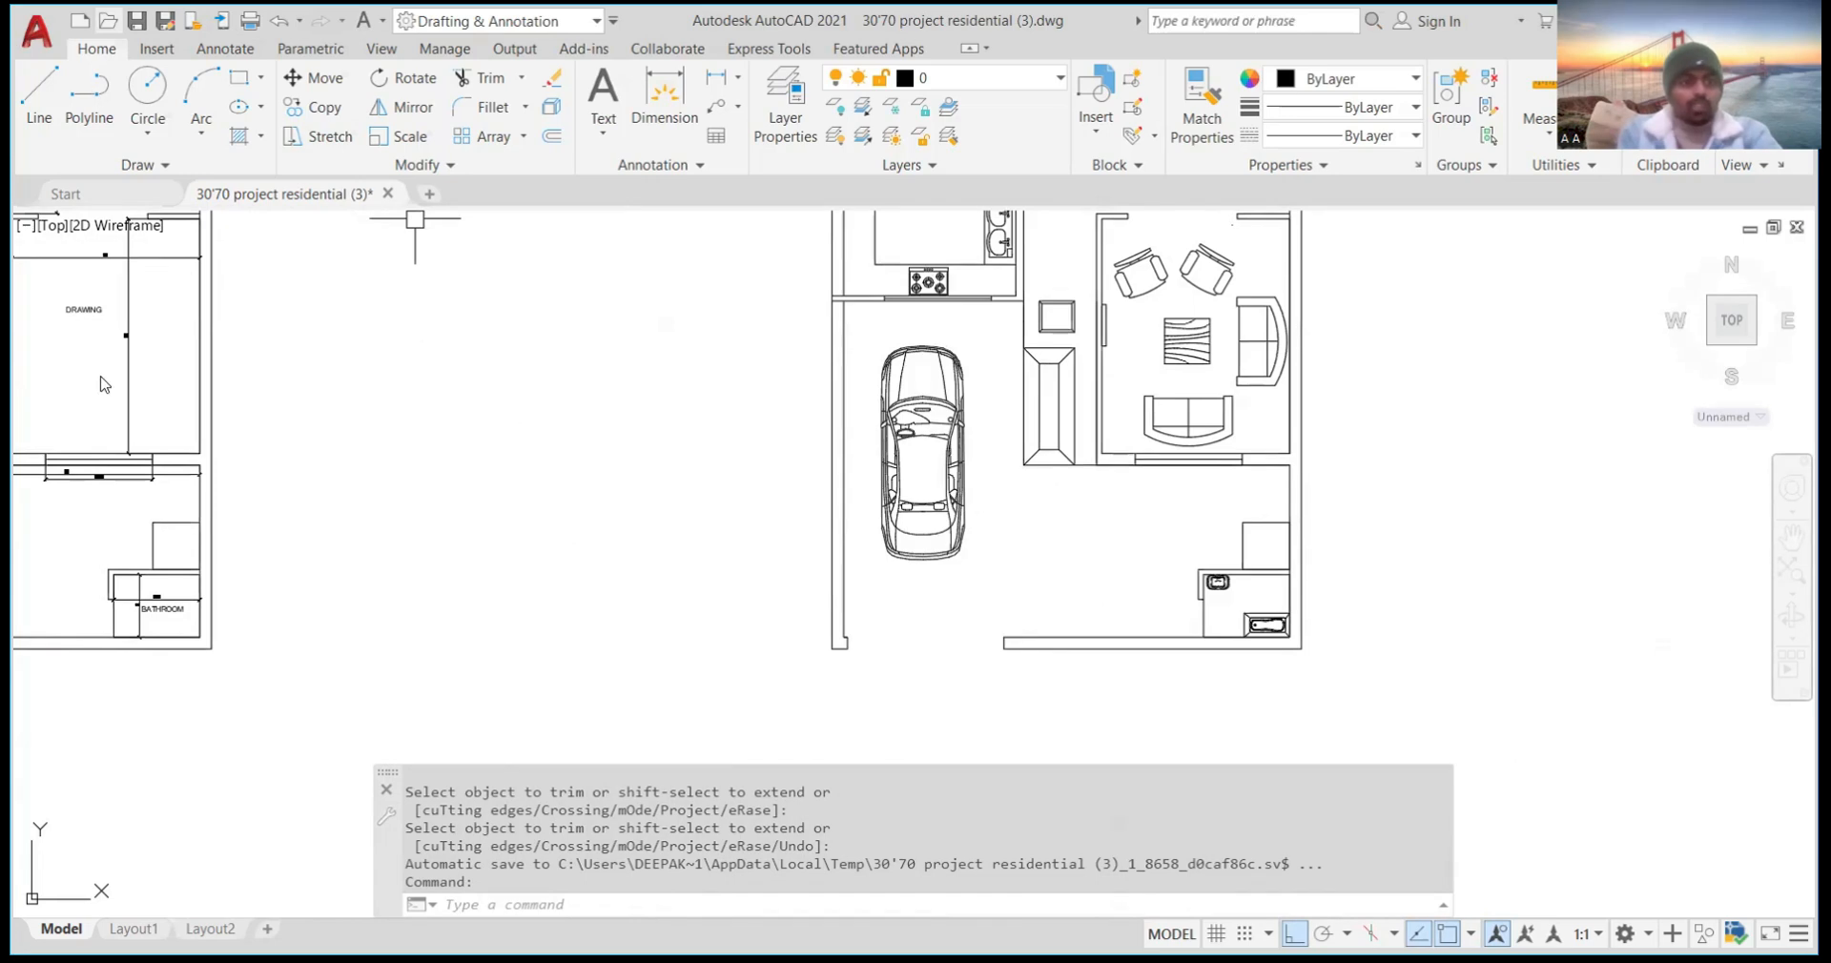
pyautogui.moveTo(101, 373)
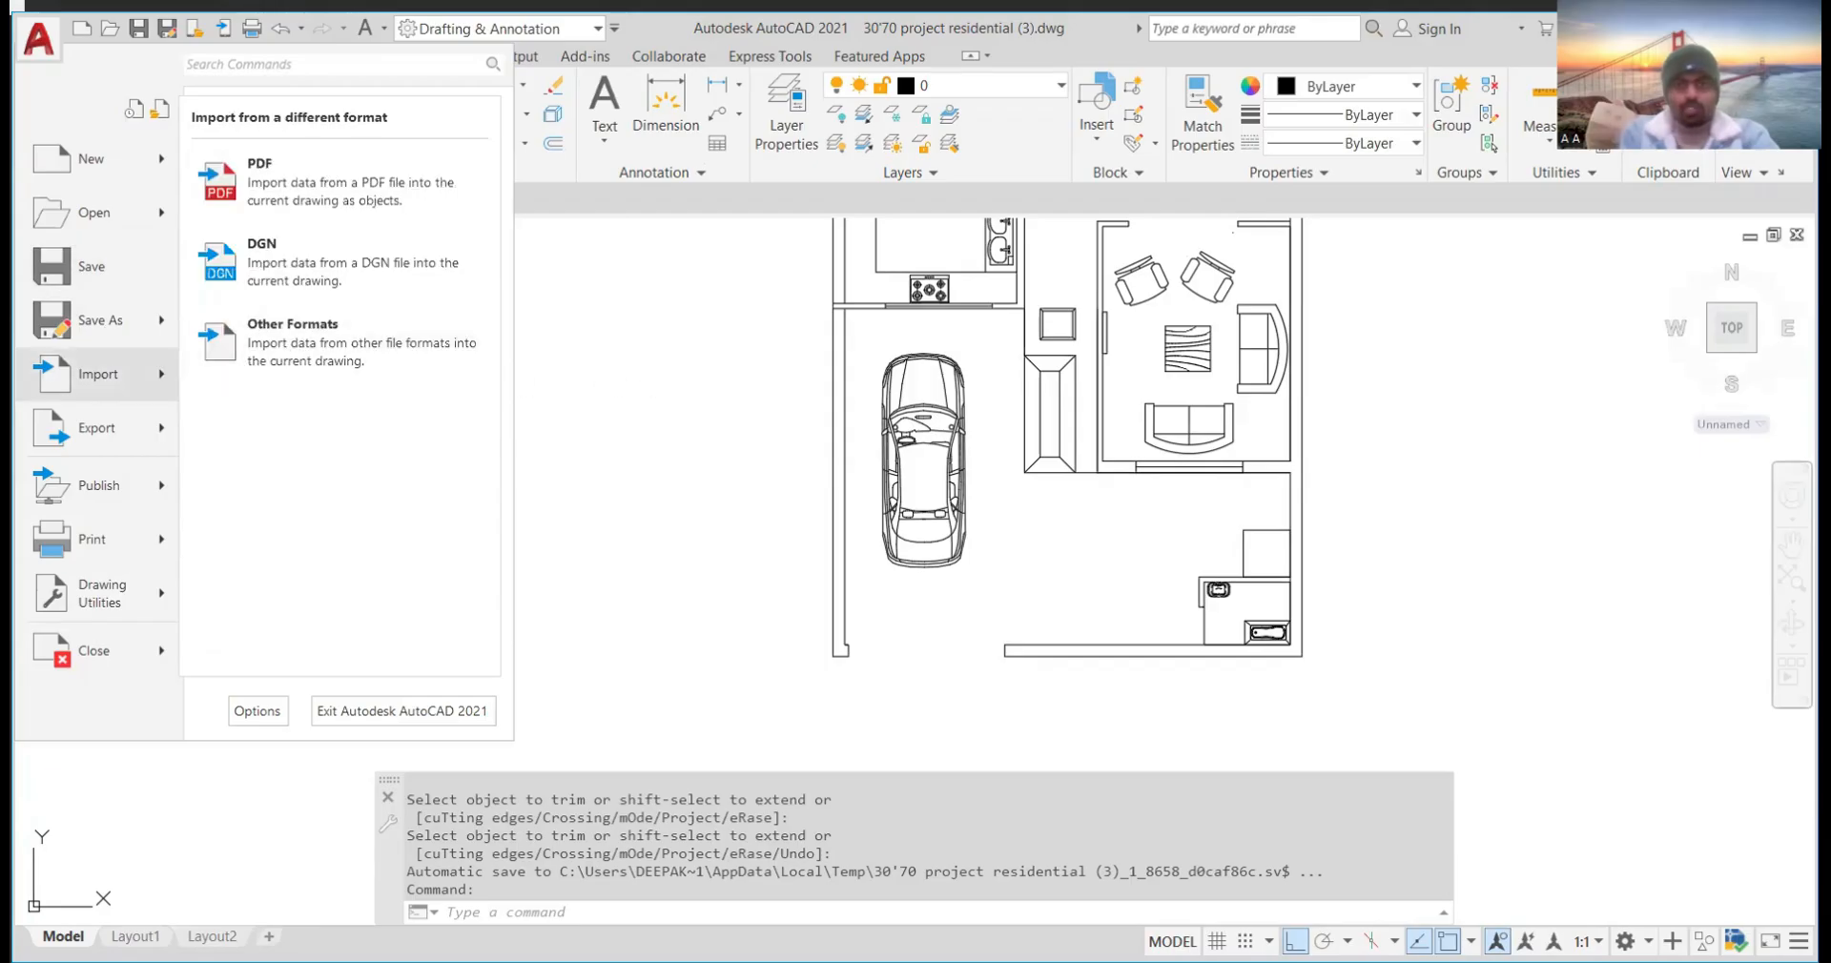
pyautogui.click(968, 429)
# Copy the car from the interior setup plan into the new plan's car parking area with ortho mode off
pyautogui.moveTo(968, 429); pyautogui.dragTo(936, 391, button='middle')
pyautogui.scroll(-3, 936, 387)
pyautogui.write('co')
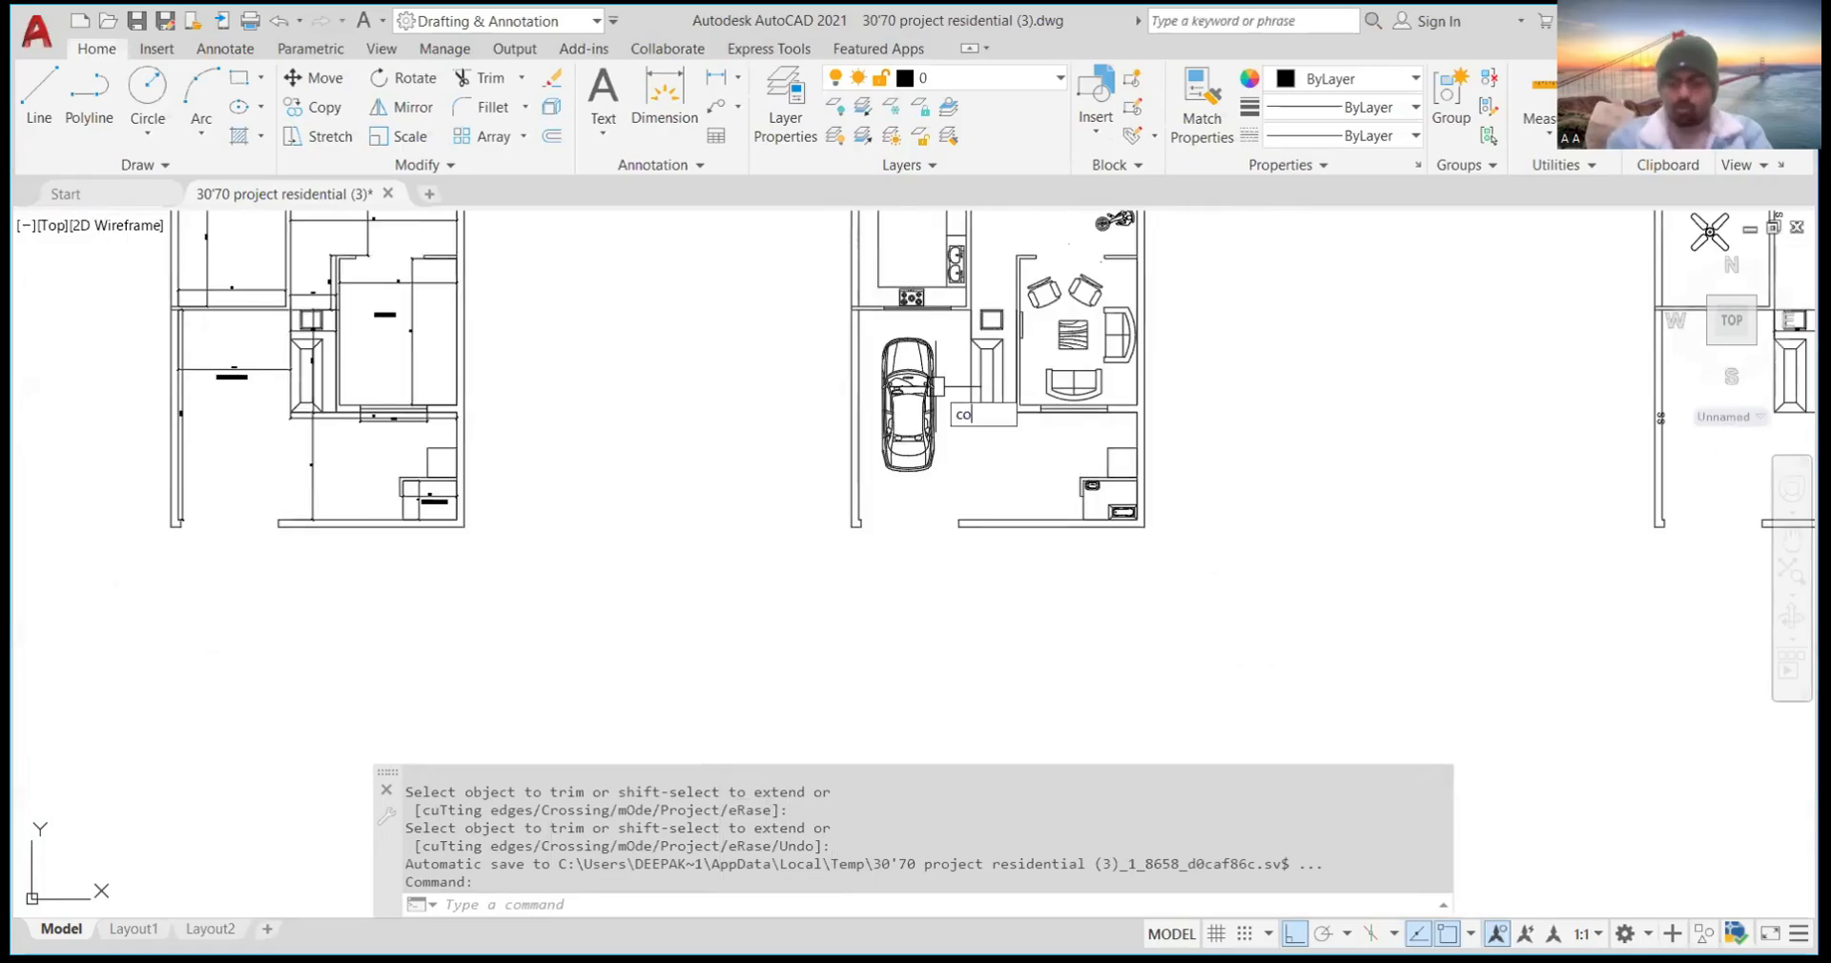
pyautogui.press('Return')
pyautogui.click(923, 391)
pyautogui.press('Return')
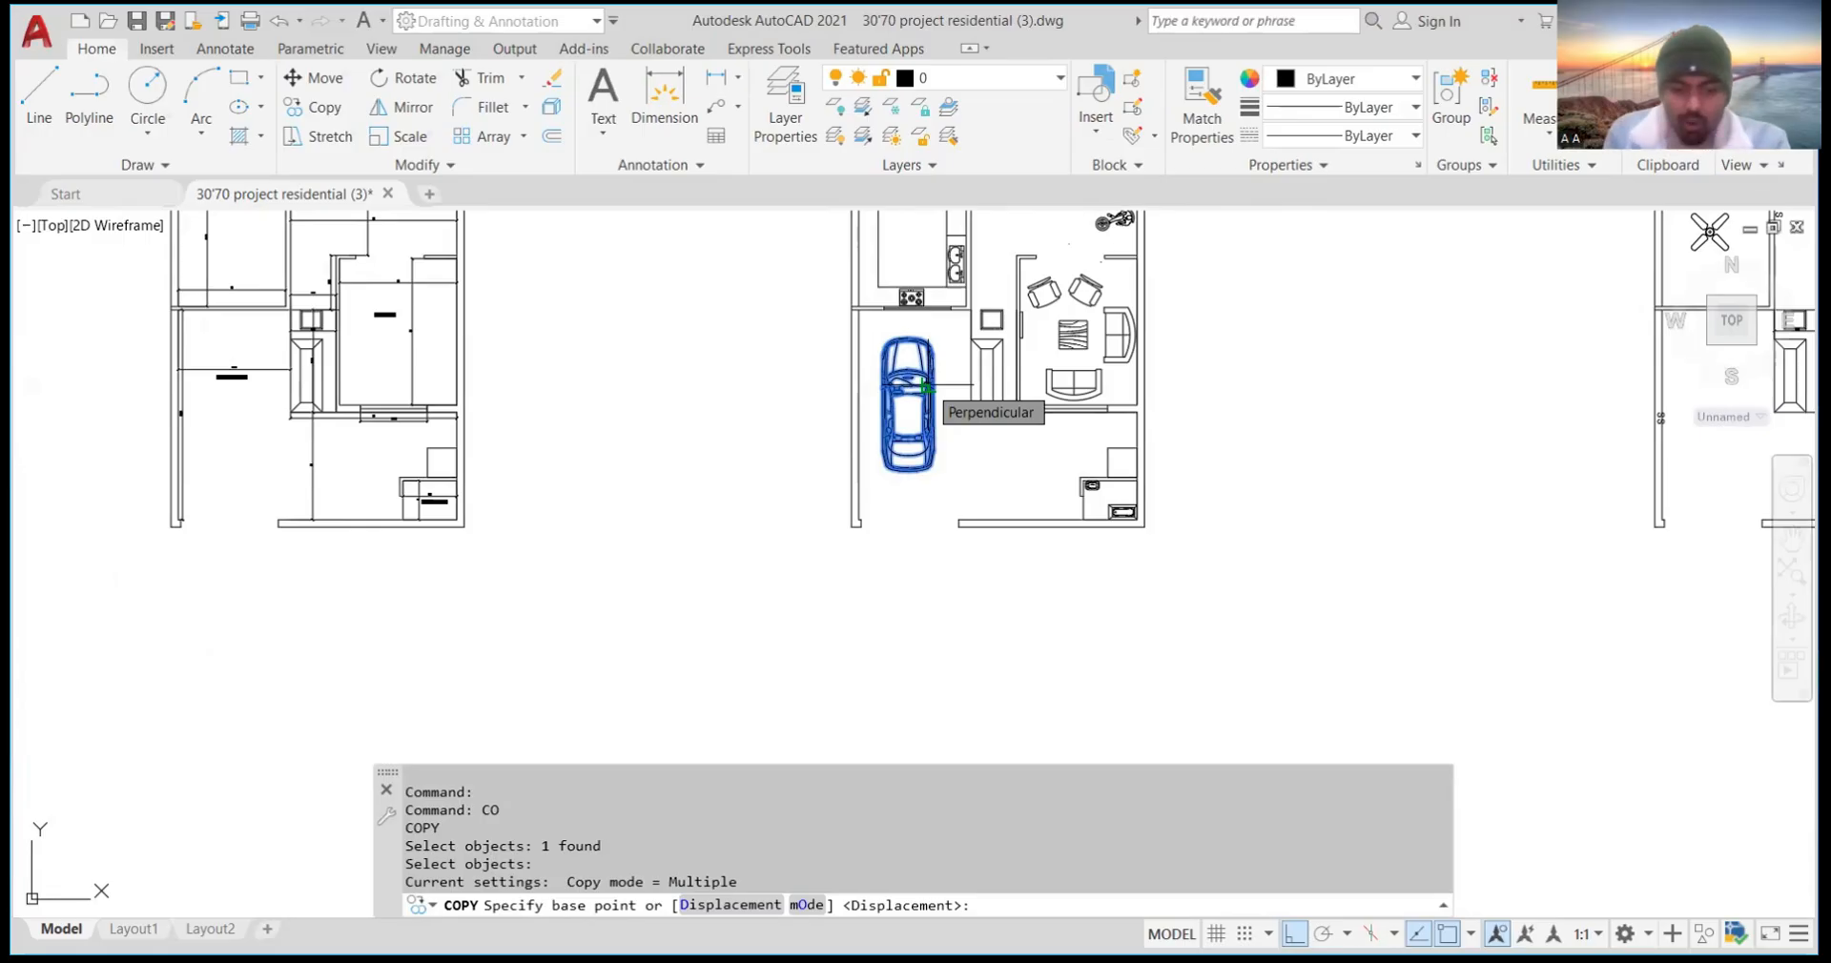
pyautogui.click(923, 387)
pyautogui.scroll(-6, 923, 386)
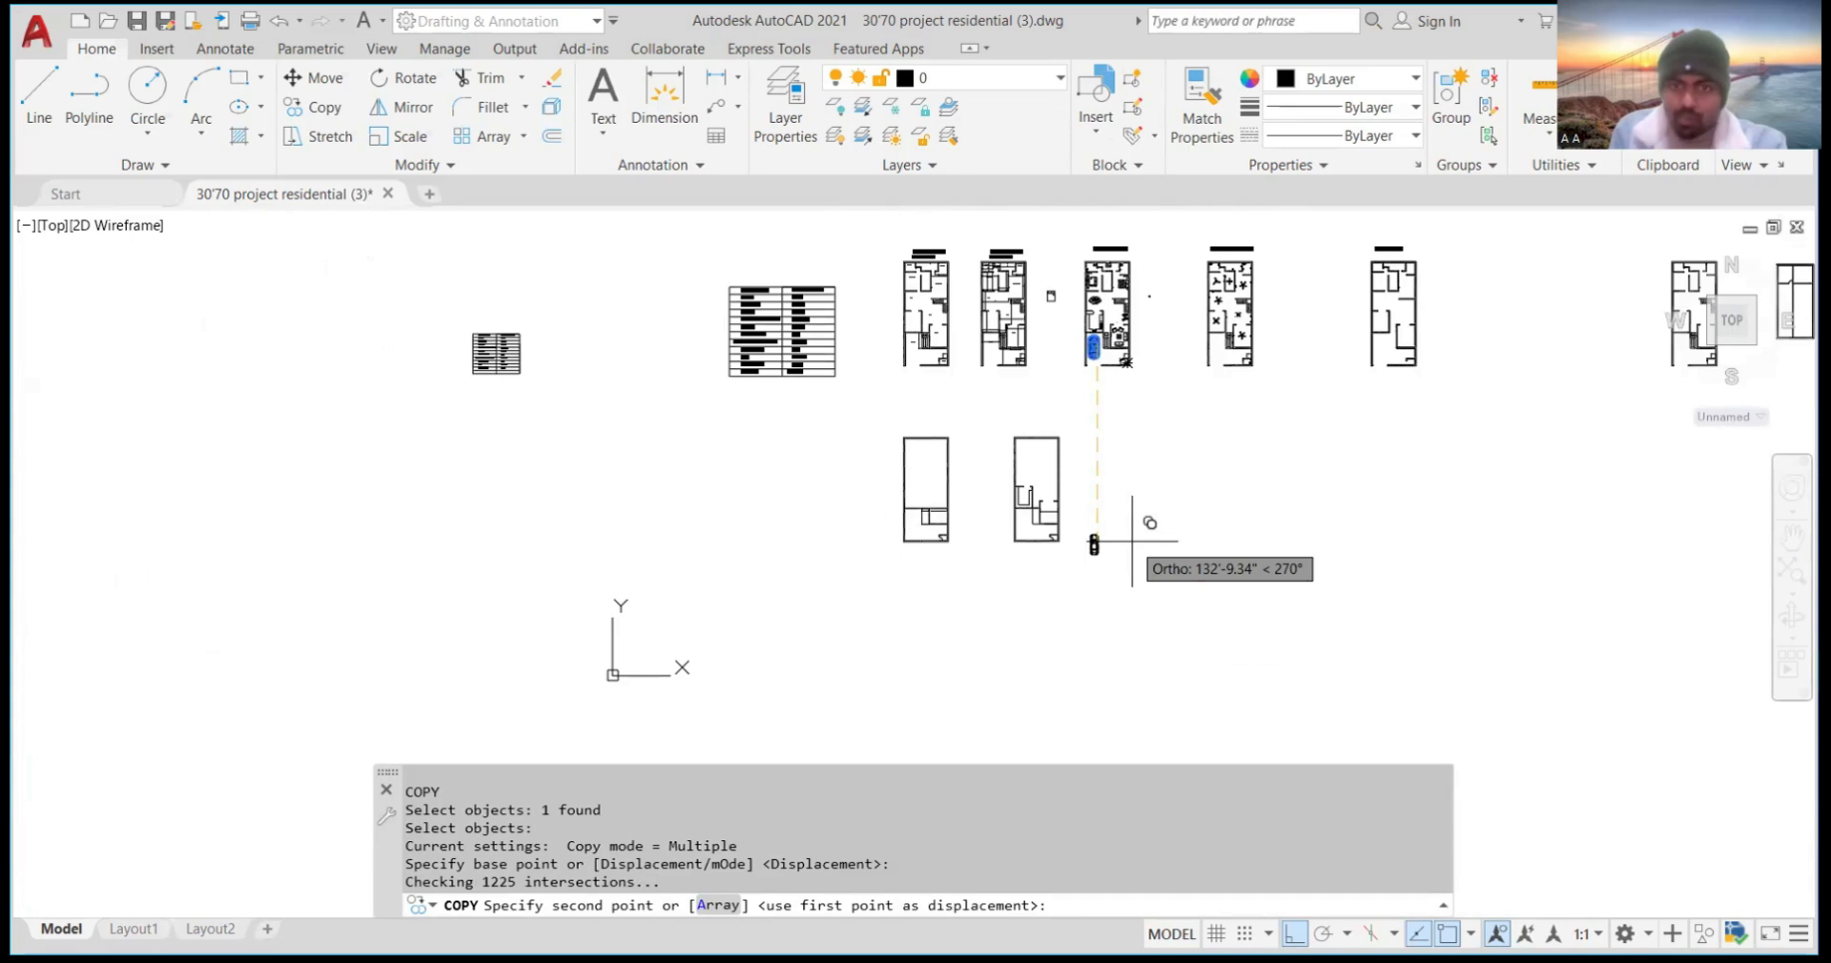
pyautogui.press('F8')
pyautogui.click(1035, 520)
# Review the copied car's position in the new plan's parking area and compare it with the reference plans
pyautogui.scroll(8, 1035, 520)
pyautogui.scroll(6, 1015, 425)
pyautogui.scroll(-8, 1015, 424)
pyautogui.scroll(6, 983, 508)
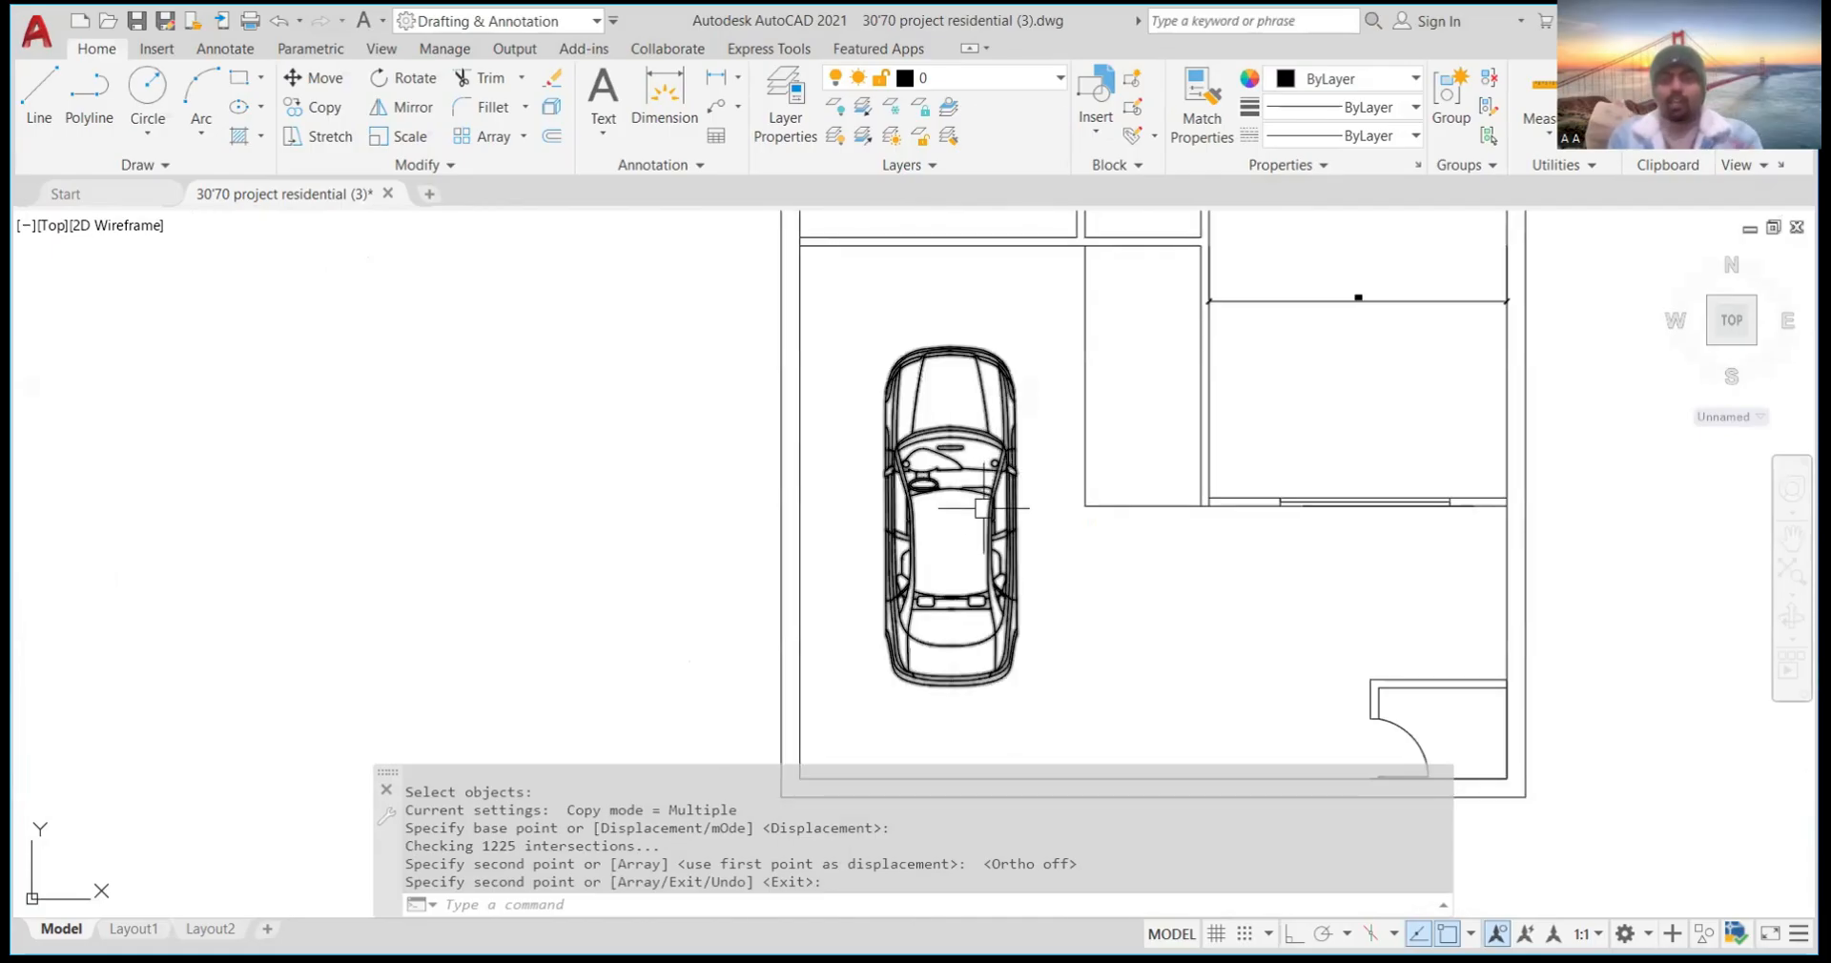
pyautogui.scroll(5, 968, 515)
pyautogui.scroll(-5, 956, 486)
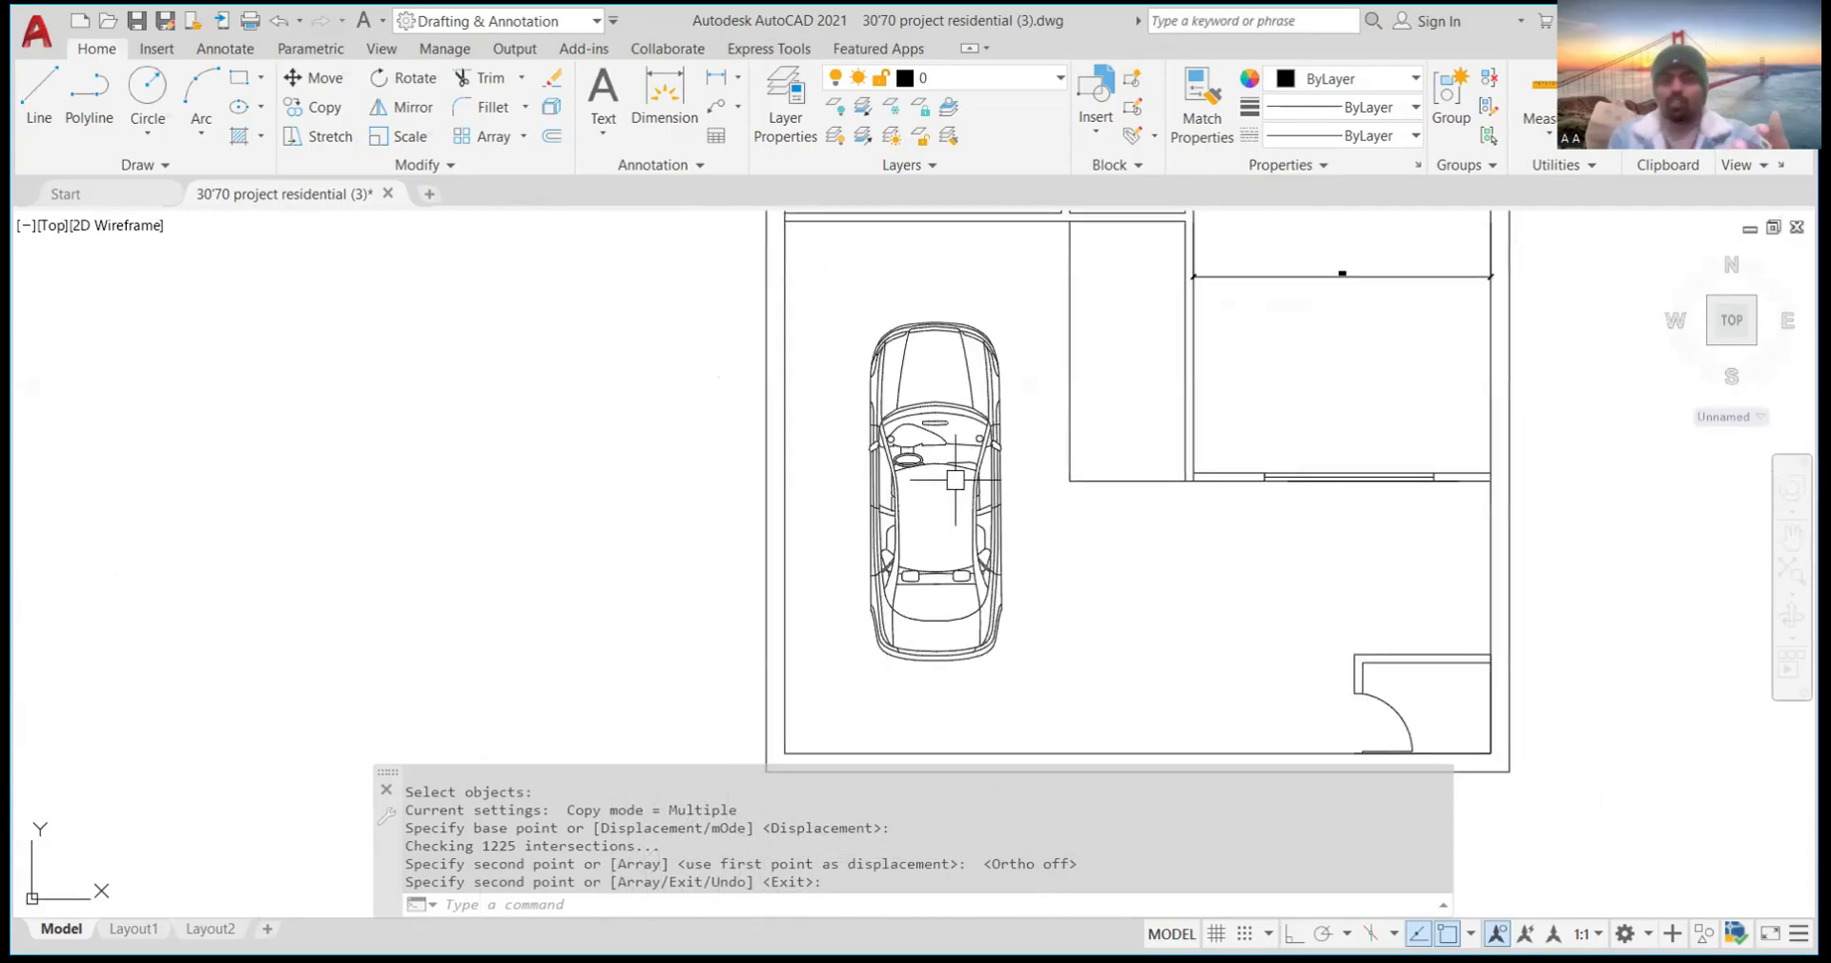
pyautogui.scroll(3, 954, 476)
pyautogui.scroll(-5, 953, 474)
pyautogui.scroll(3, 959, 424)
pyautogui.scroll(2, 959, 425)
pyautogui.scroll(-6, 949, 434)
pyautogui.scroll(4, 945, 441)
pyautogui.scroll(-4, 944, 429)
pyautogui.scroll(3, 942, 420)
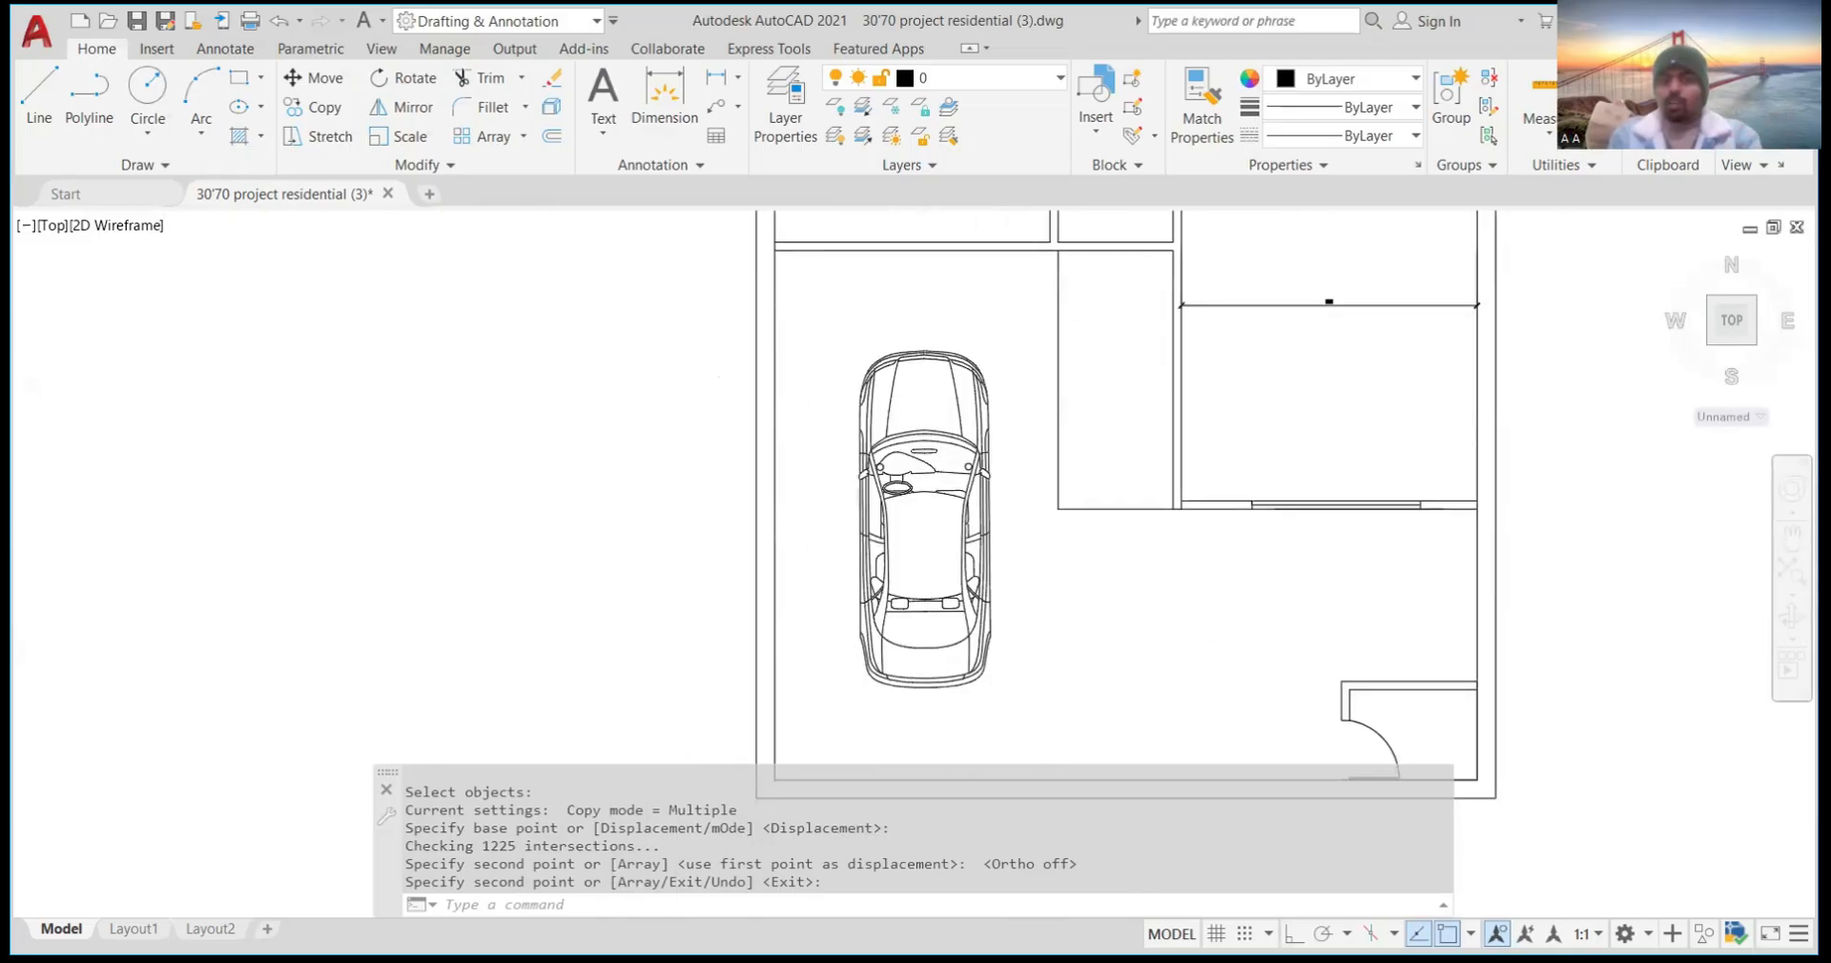
pyautogui.scroll(-6, 940, 410)
pyautogui.scroll(4, 935, 406)
pyautogui.scroll(-2, 933, 399)
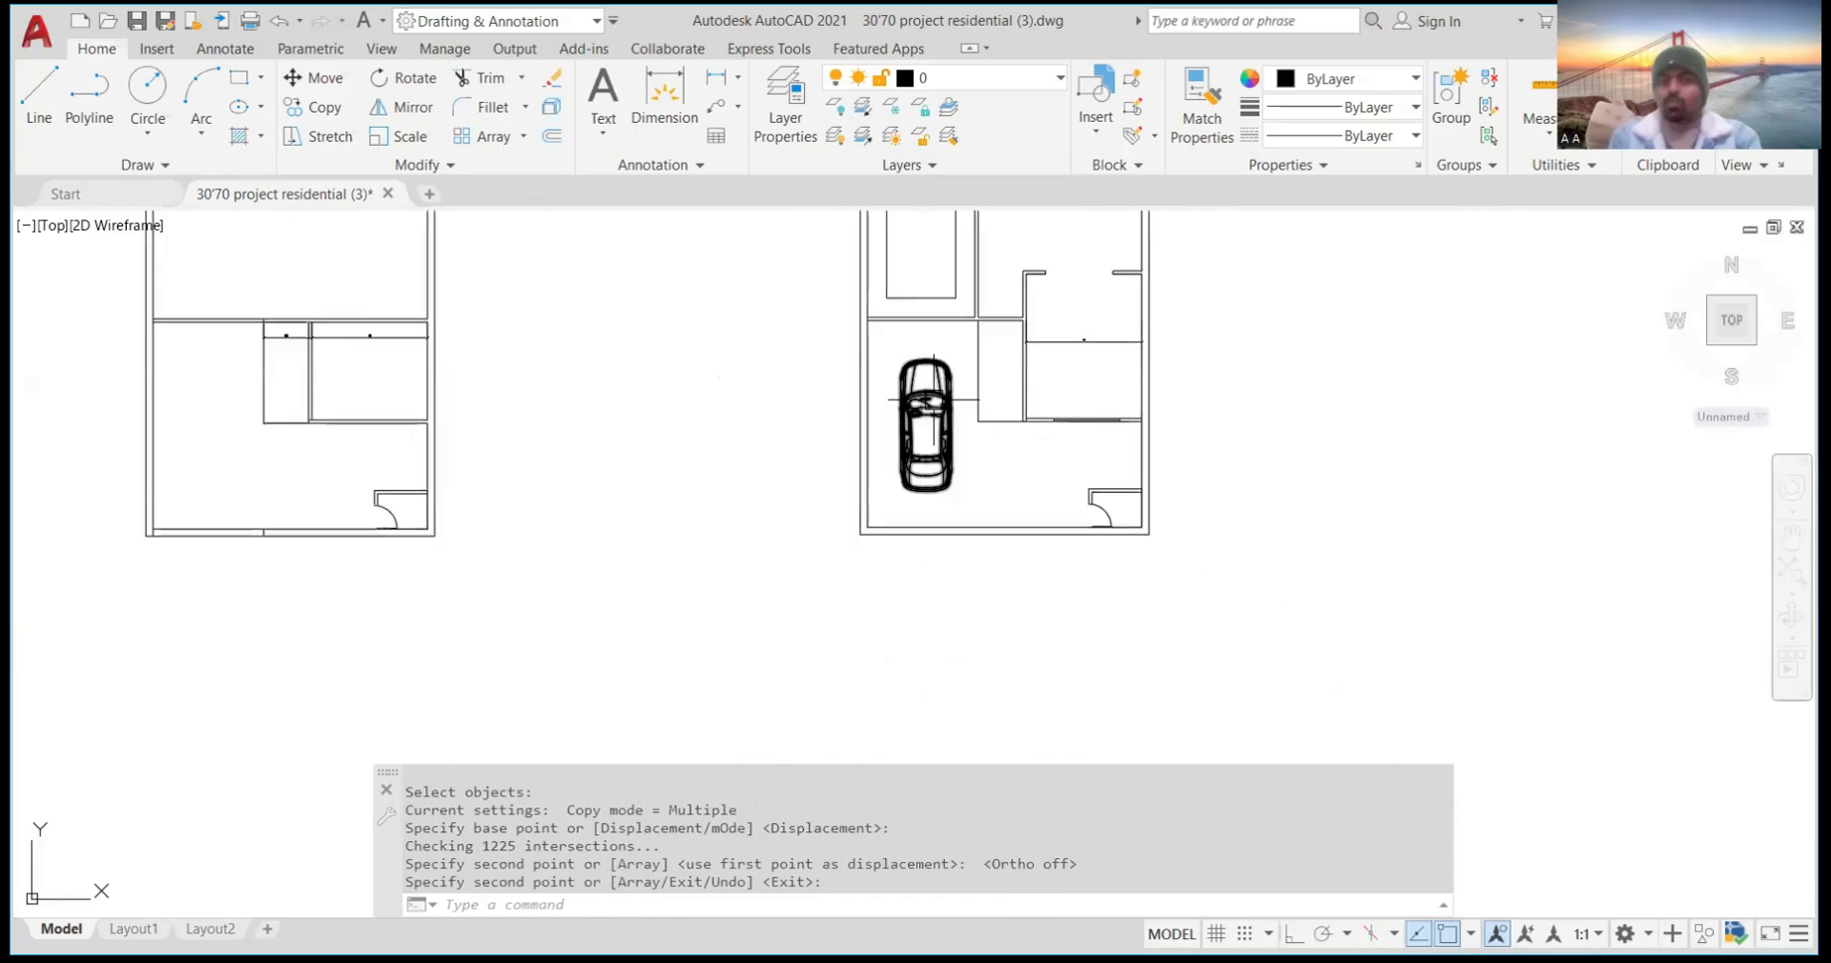
pyautogui.scroll(2, 932, 343)
pyautogui.scroll(-6, 952, 406)
pyautogui.scroll(4, 953, 381)
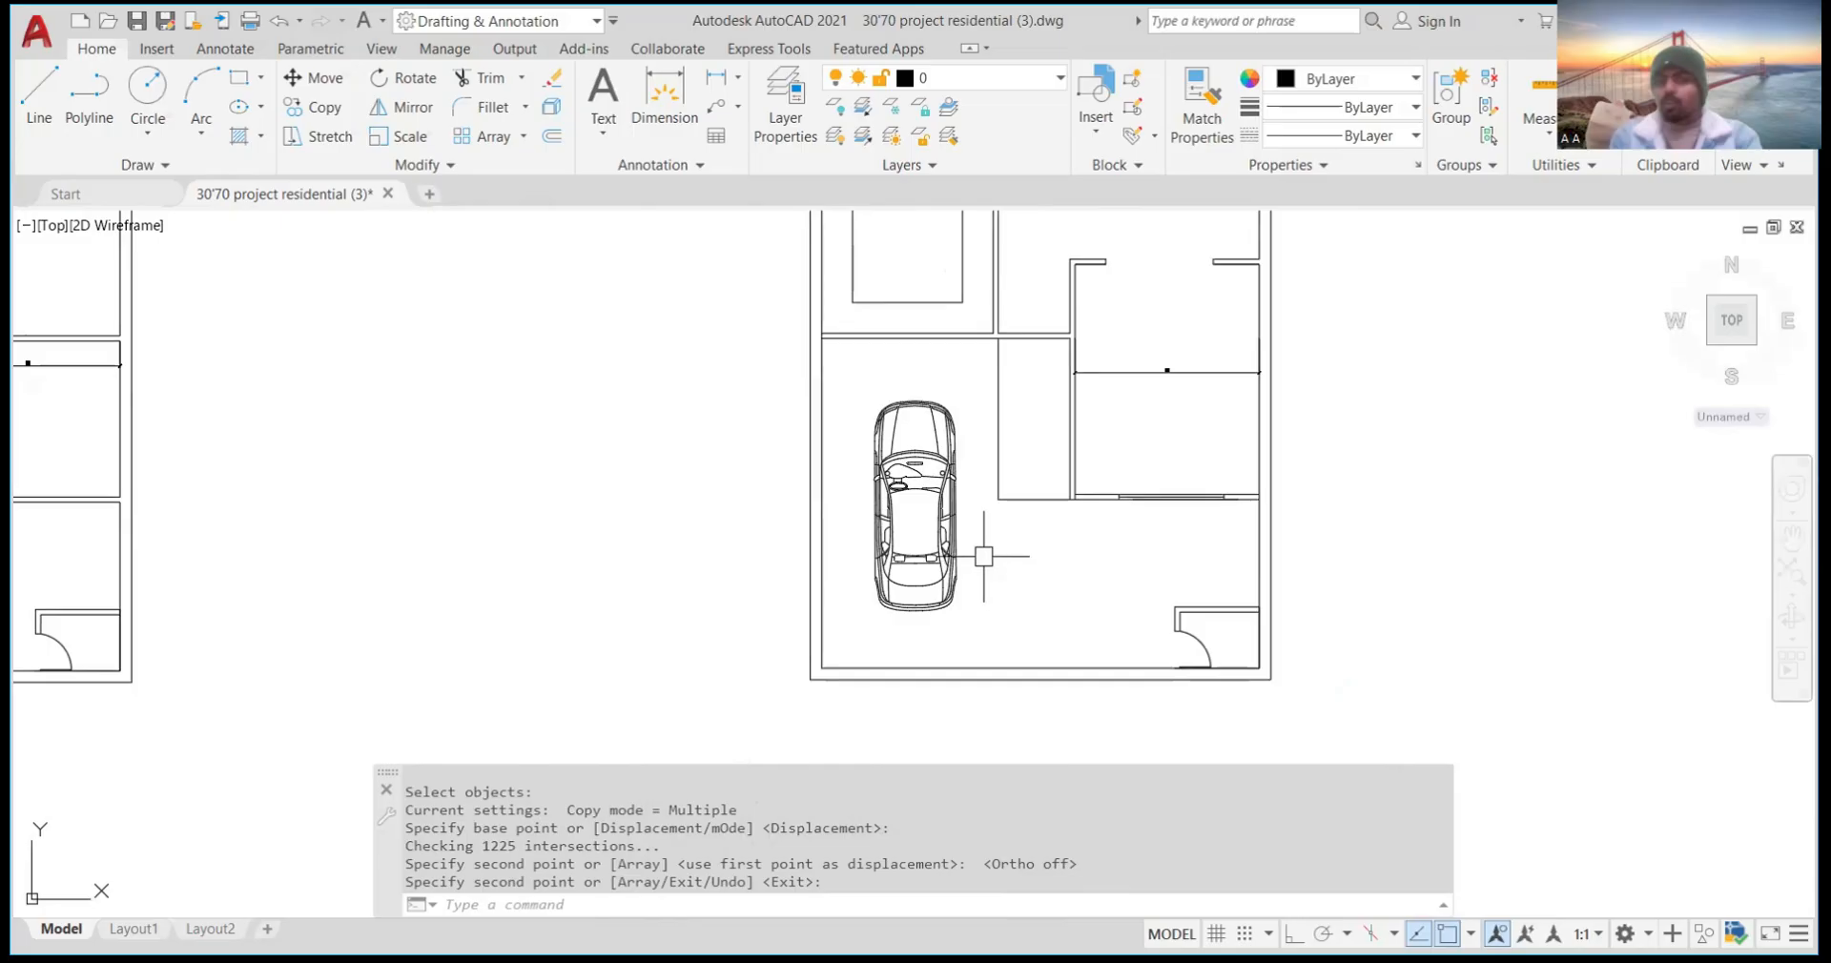
pyautogui.scroll(-5, 984, 556)
pyautogui.scroll(-2, 895, 519)
pyautogui.scroll(3, 850, 413)
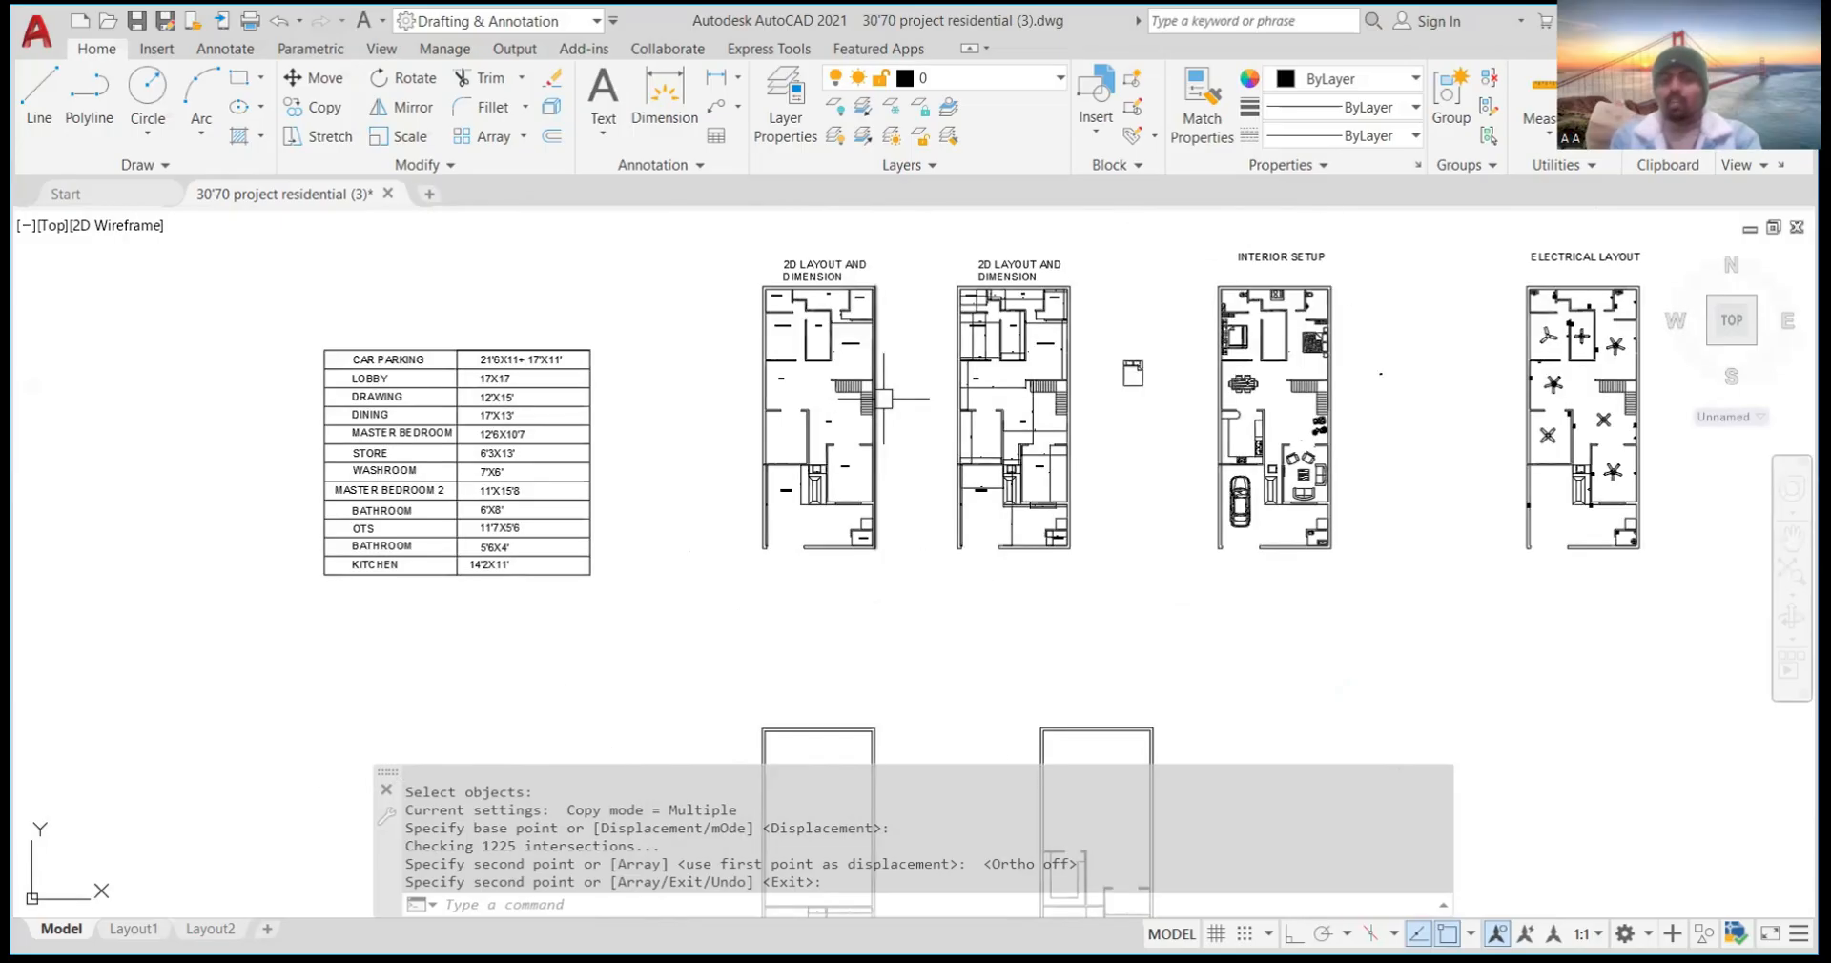
# Examine the copied car's fit in the new plan's car parking area against the surrounding walls and the front boundary
pyautogui.scroll(-5, 886, 399)
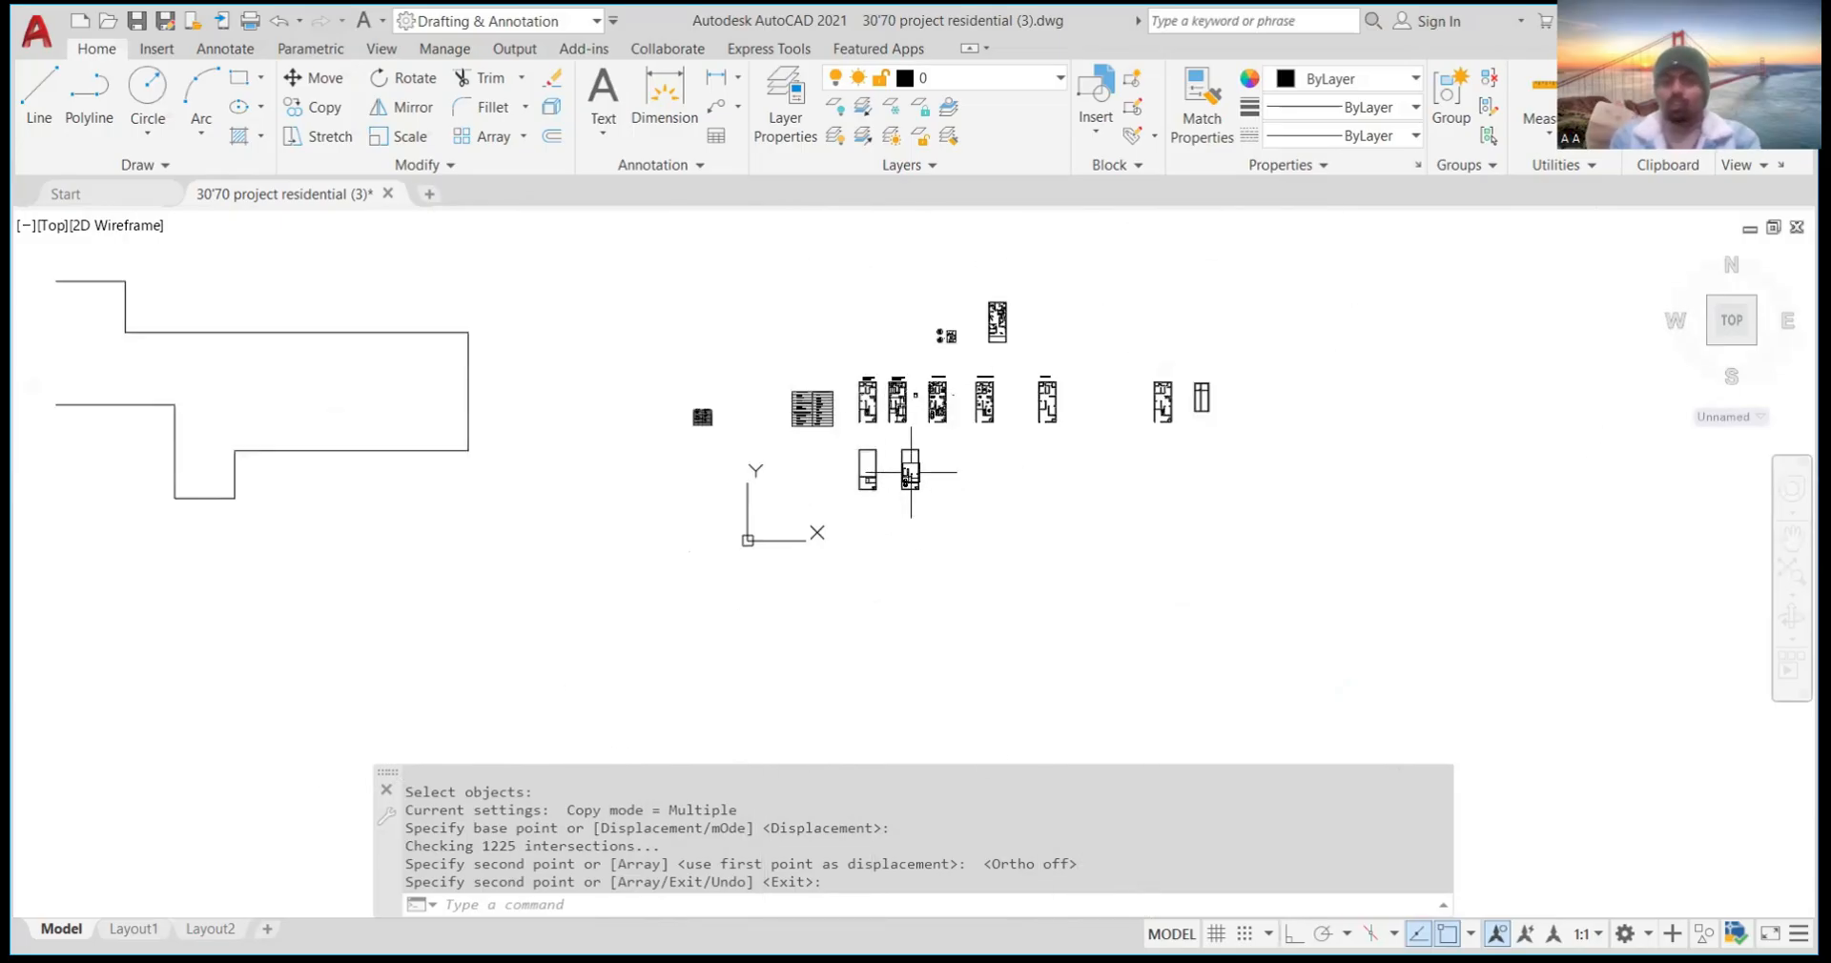
pyautogui.scroll(15, 911, 472)
pyautogui.scroll(-9, 970, 461)
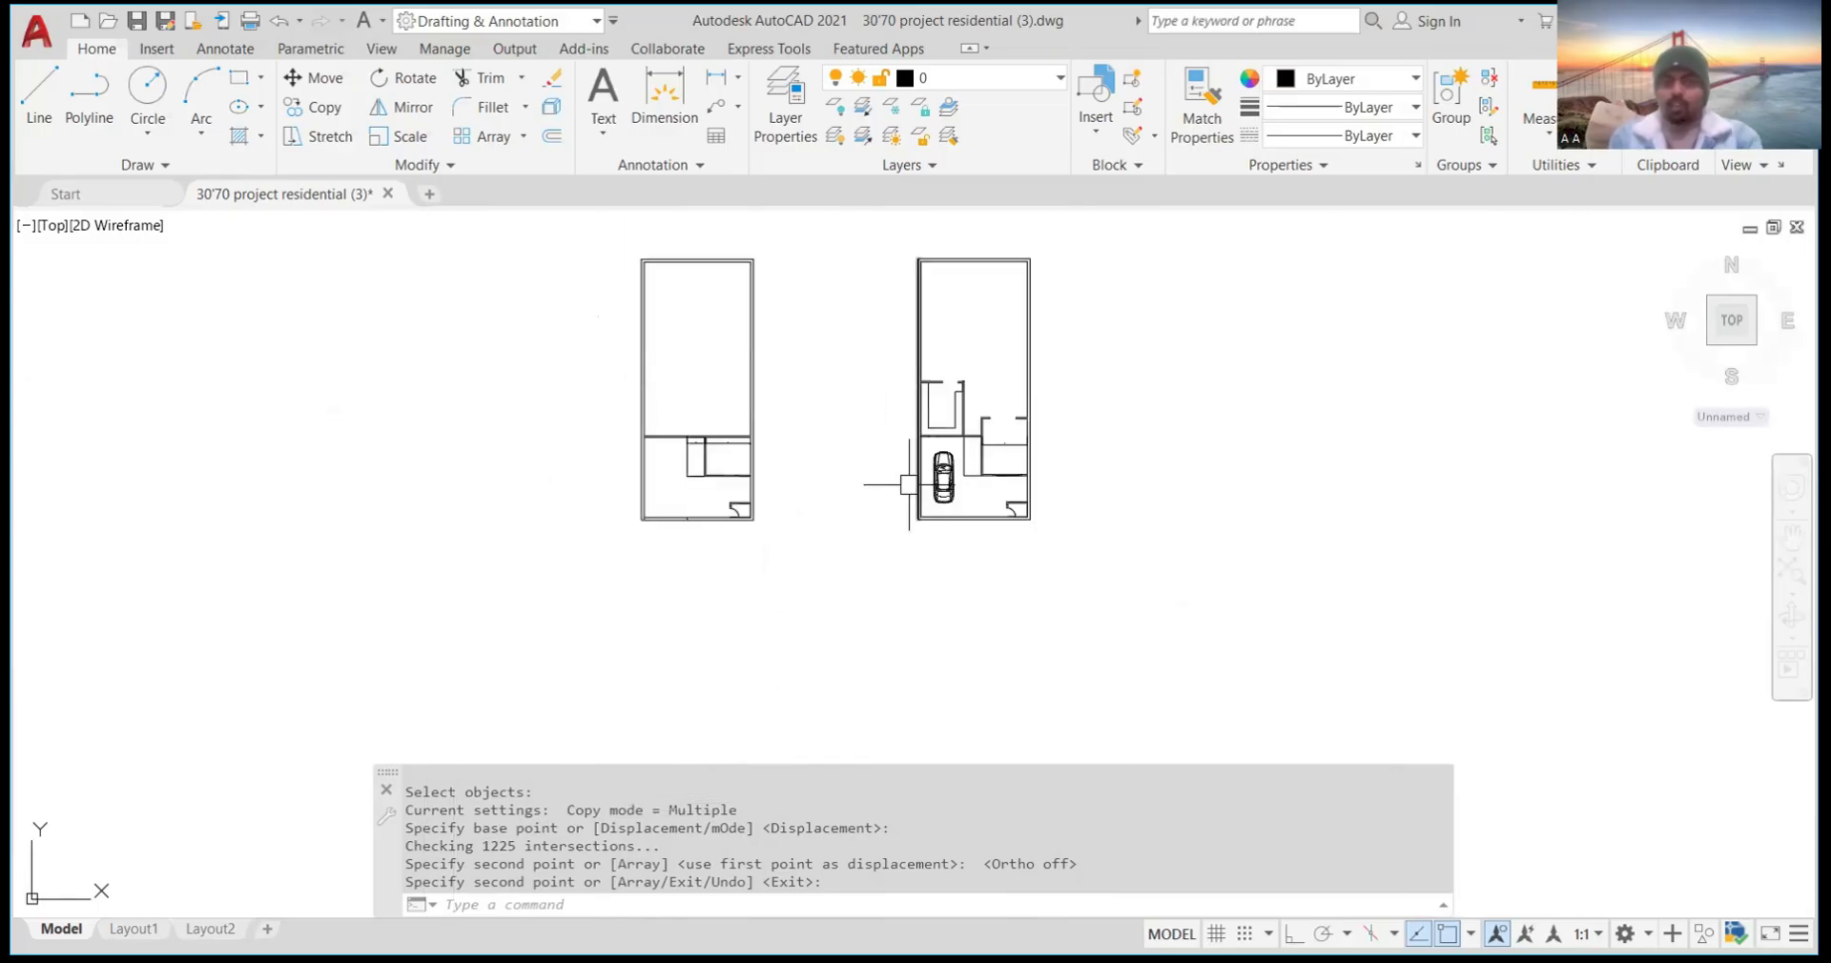
pyautogui.scroll(6, 909, 485)
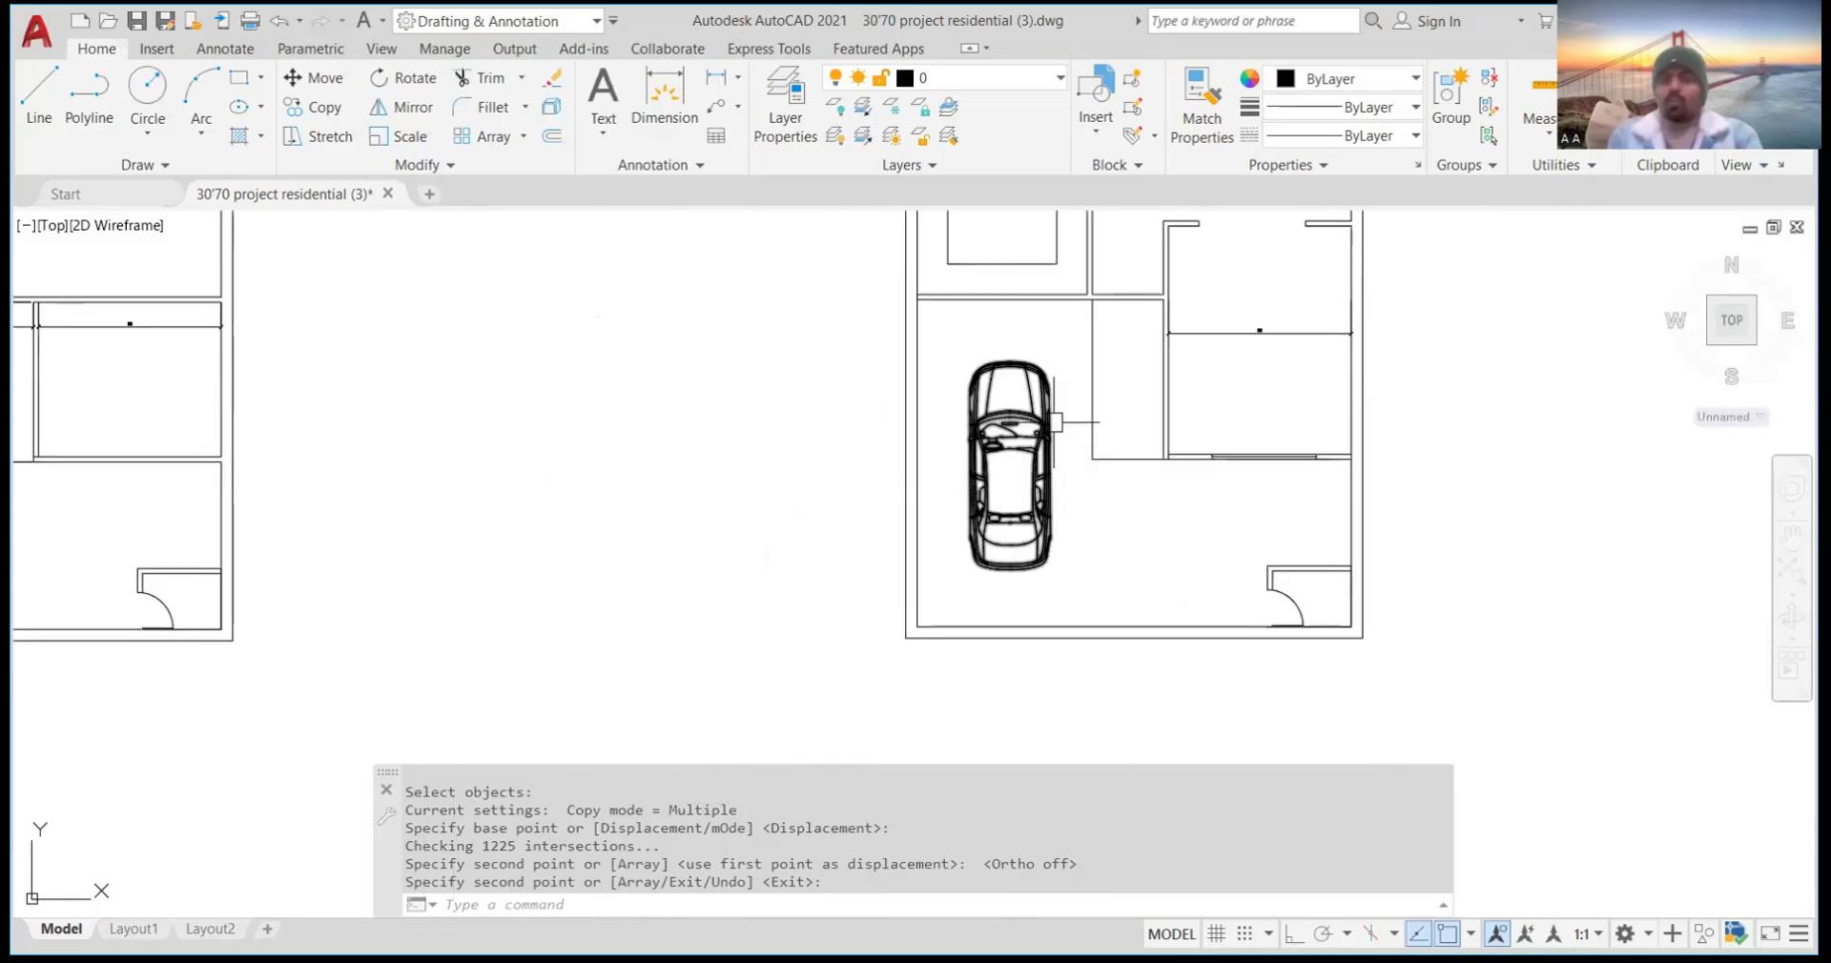
pyautogui.scroll(4, 992, 430)
pyautogui.scroll(-6, 989, 429)
pyautogui.scroll(4, 987, 429)
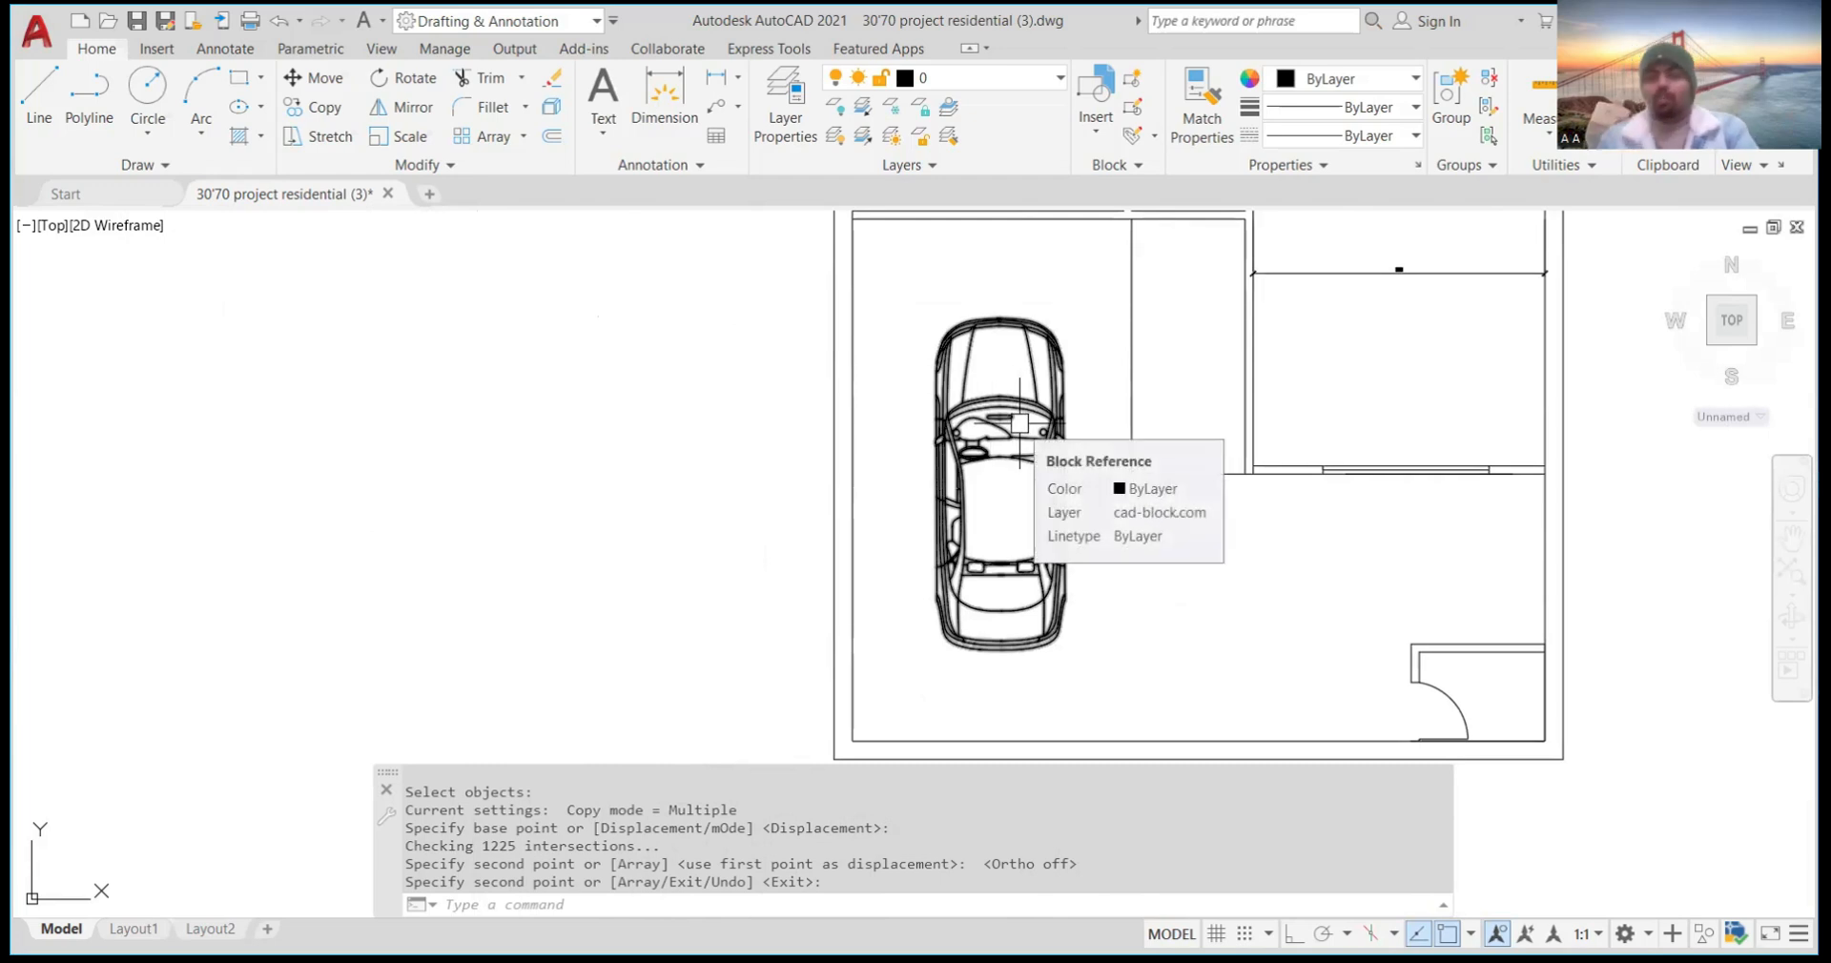
pyautogui.scroll(3, 1019, 422)
pyautogui.scroll(-5, 1013, 416)
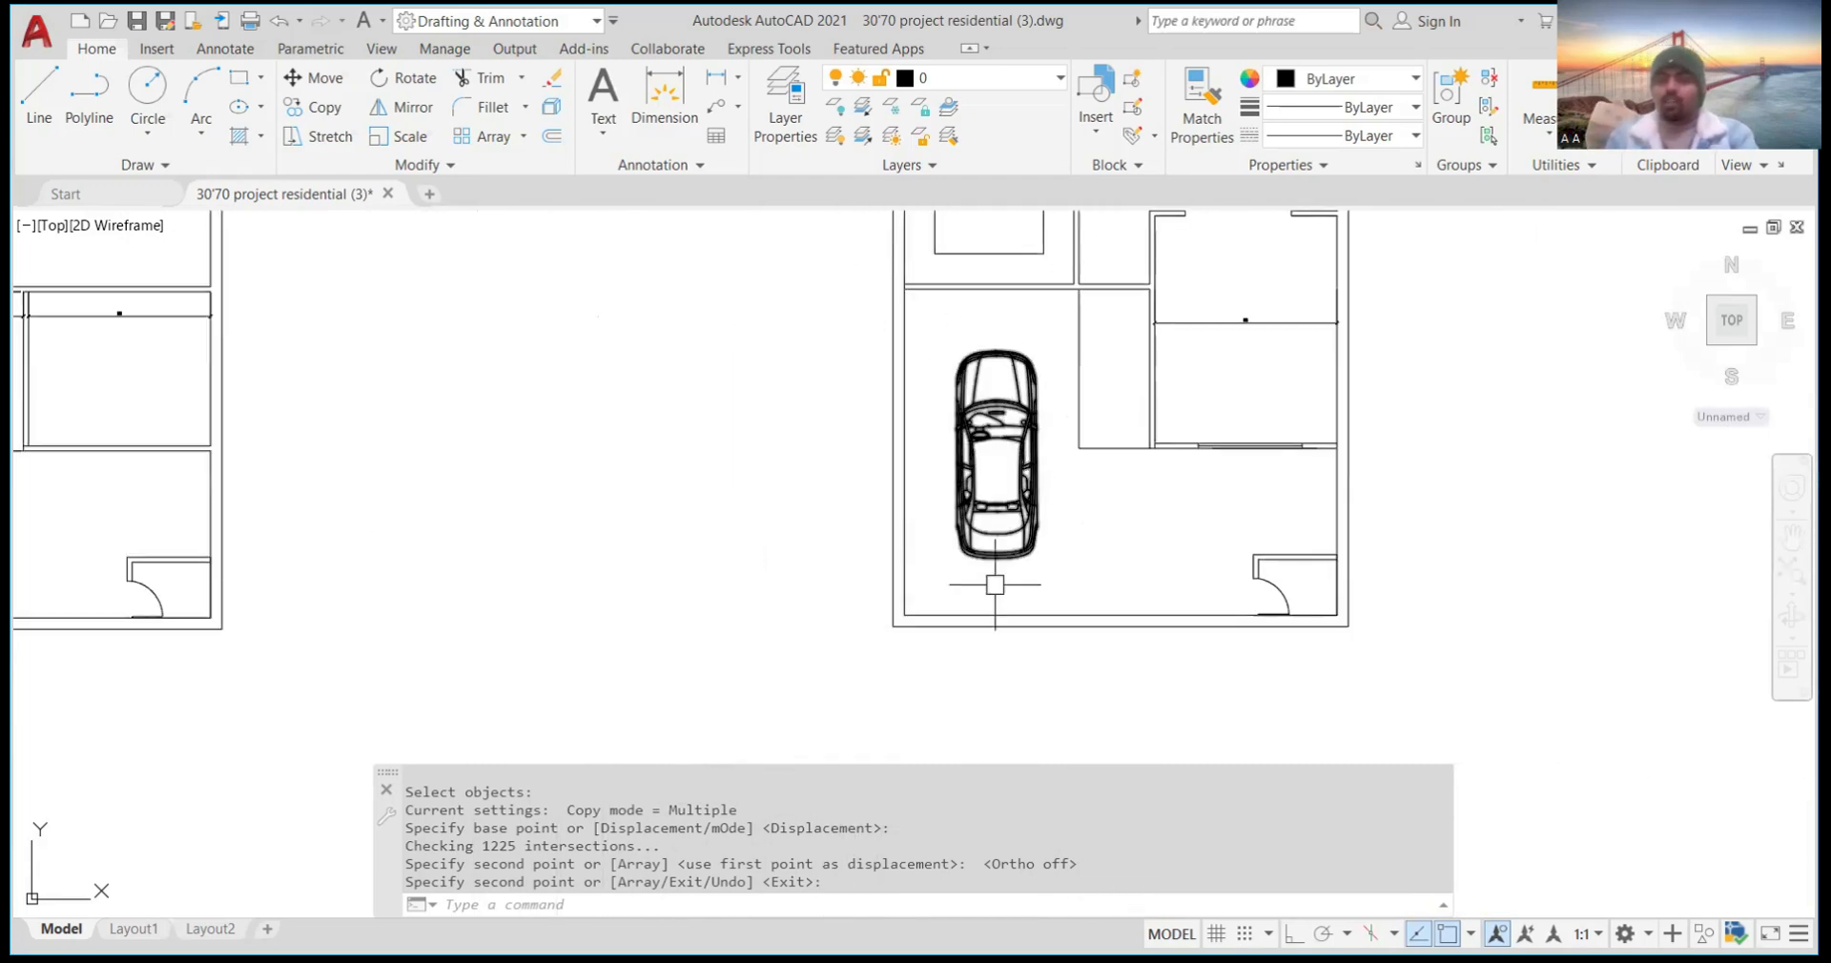
pyautogui.scroll(3, 1020, 453)
pyautogui.scroll(-5, 984, 472)
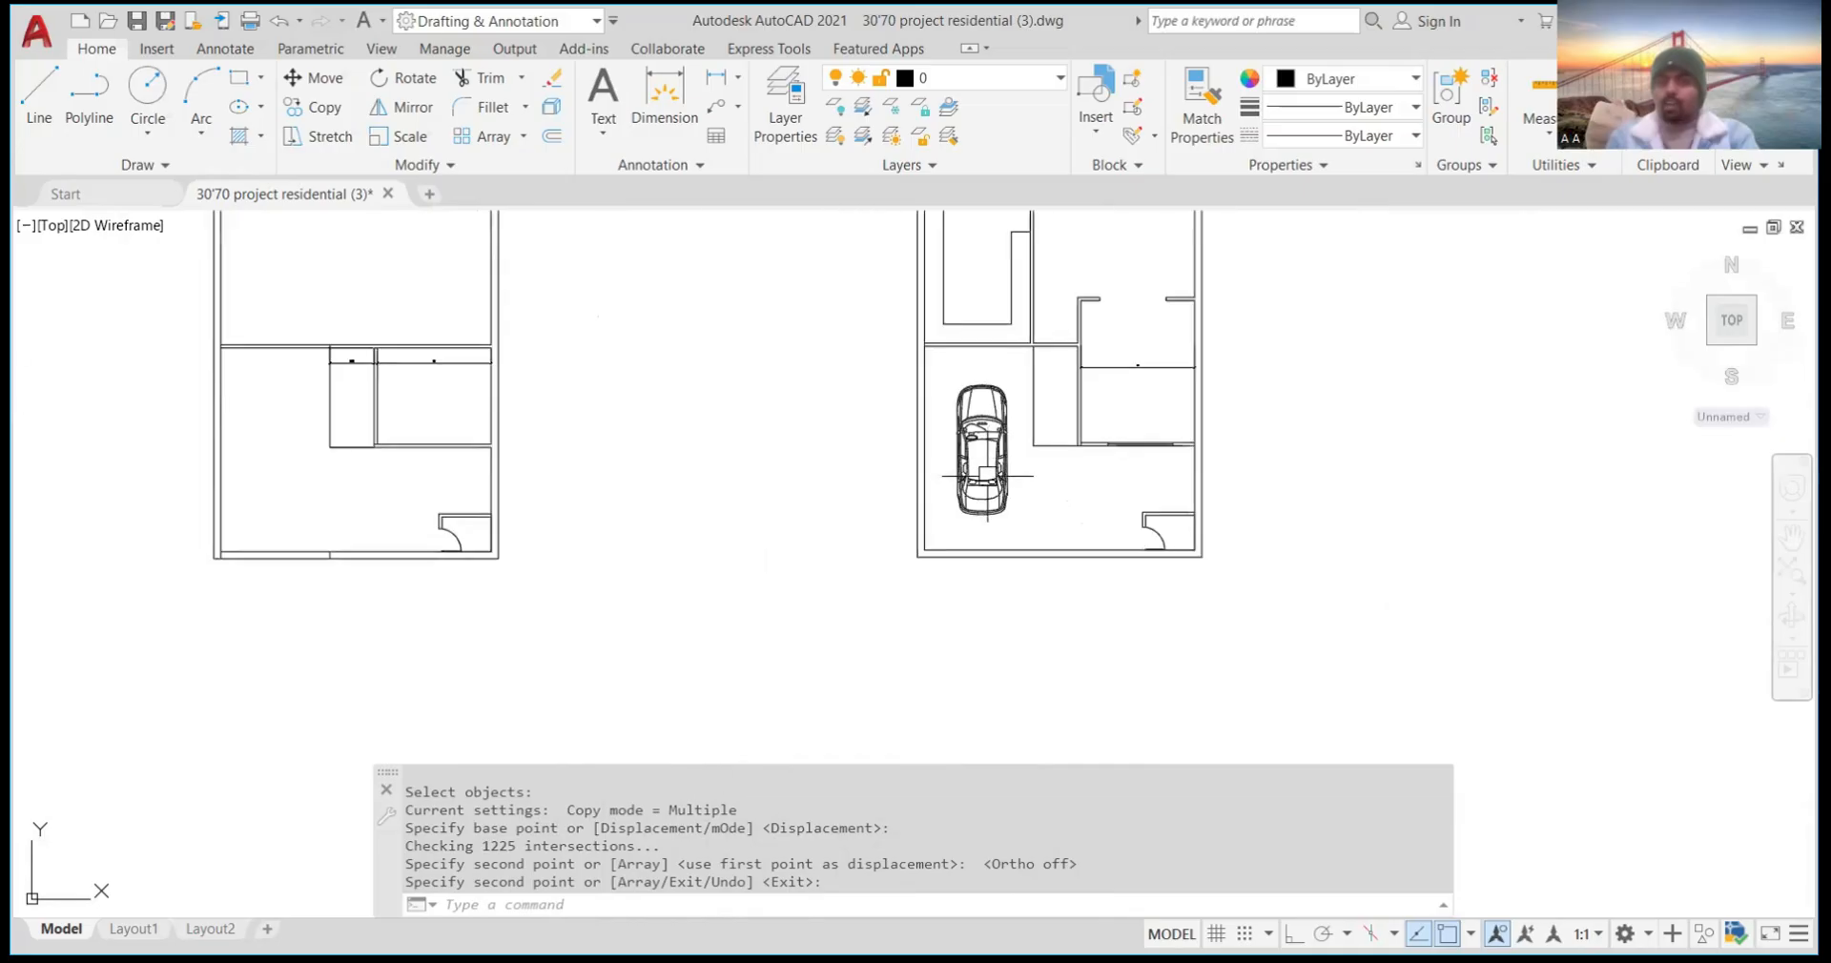
pyautogui.scroll(2, 1020, 314)
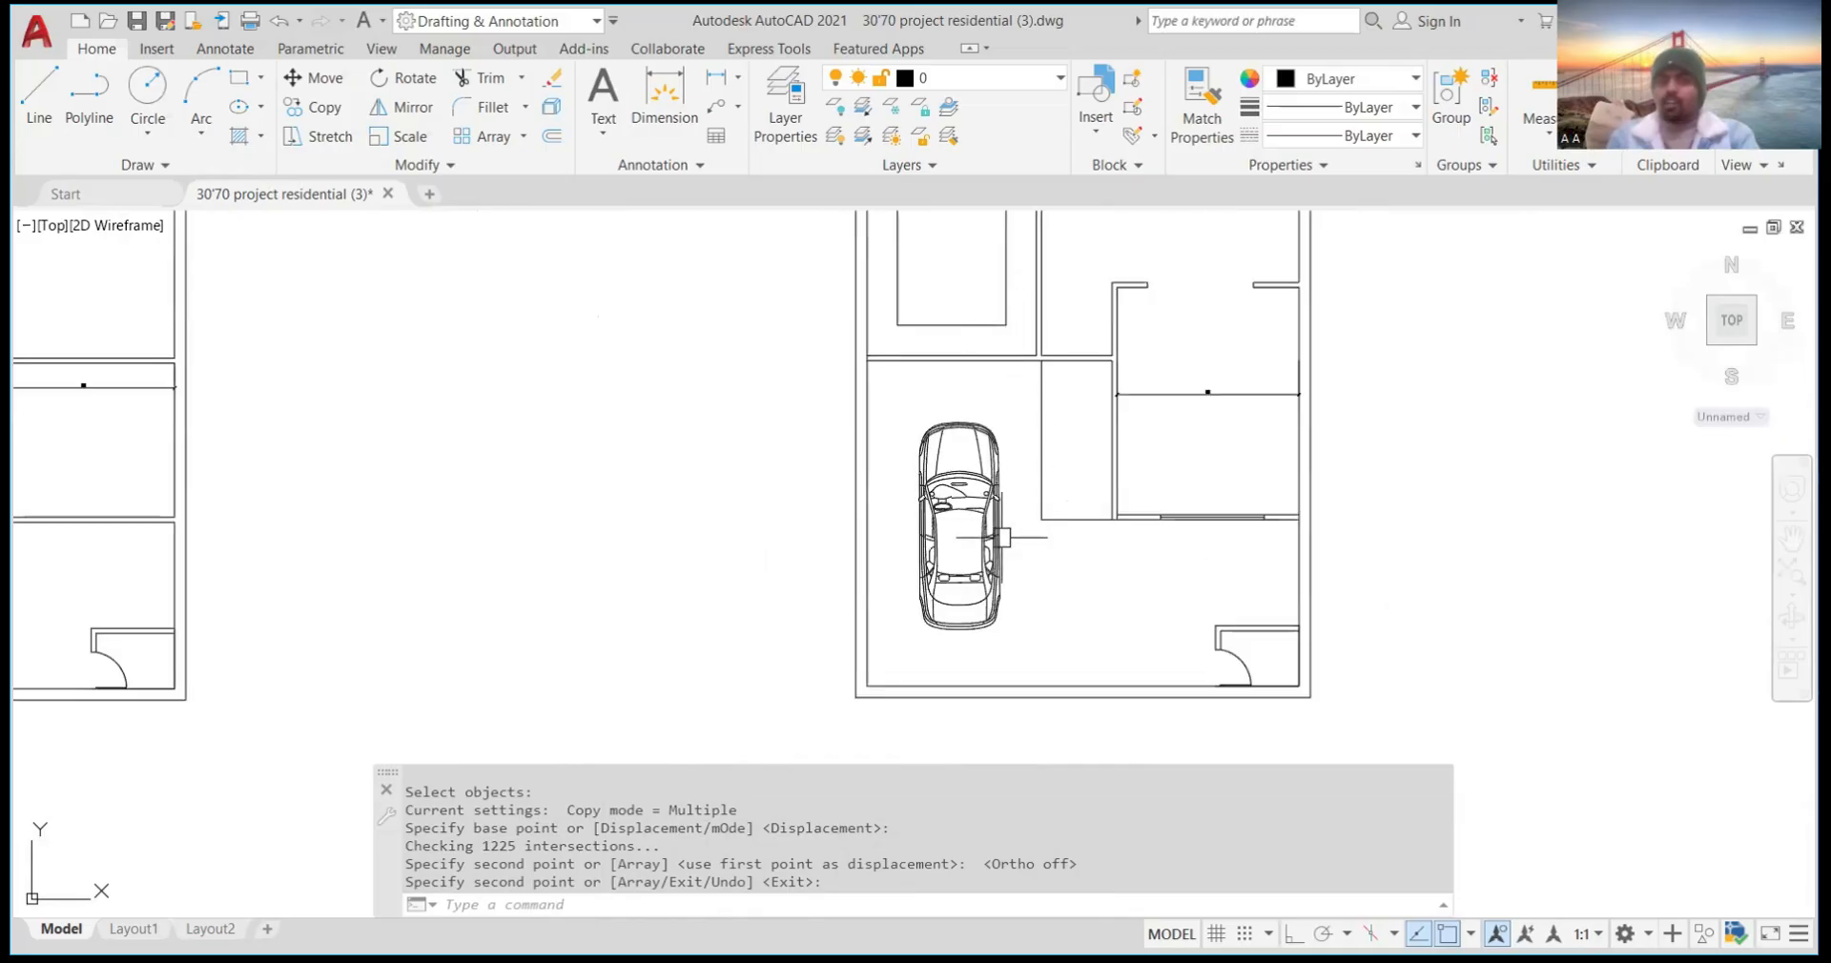
pyautogui.scroll(-4, 975, 634)
pyautogui.scroll(4, 963, 649)
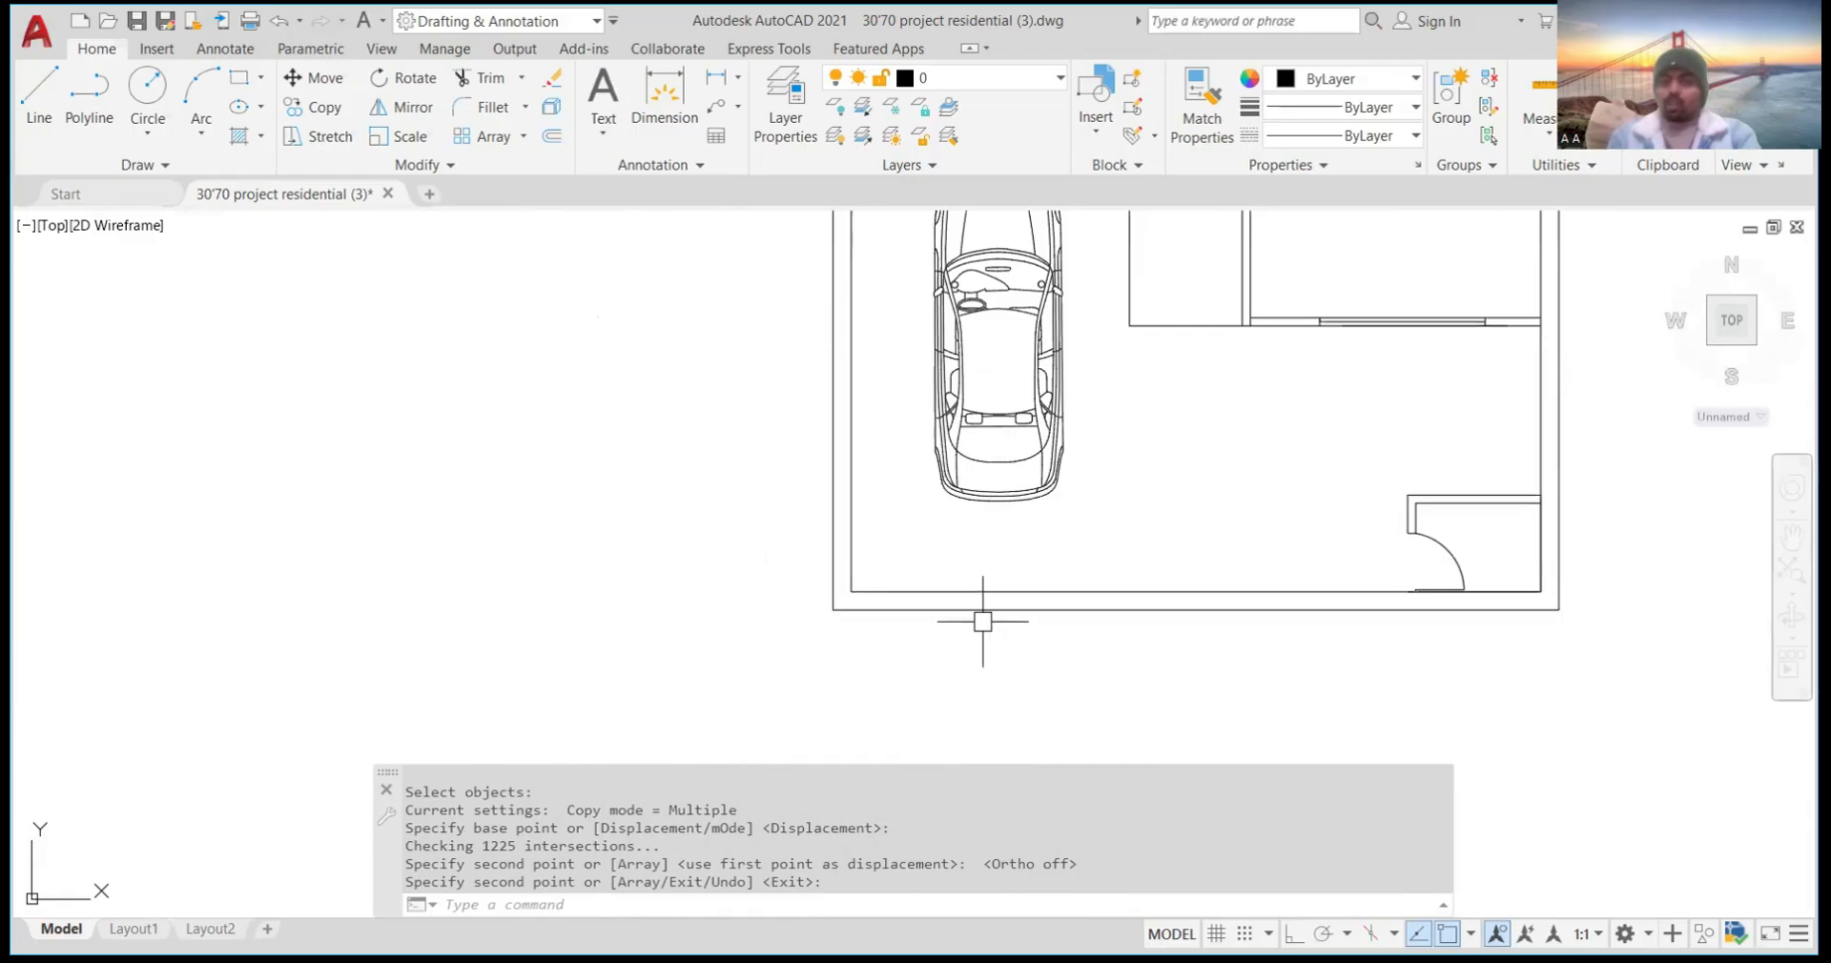
pyautogui.scroll(-2, 1011, 534)
pyautogui.scroll(4, 1040, 410)
pyautogui.scroll(-2, 1049, 396)
pyautogui.scroll(-2, 1069, 414)
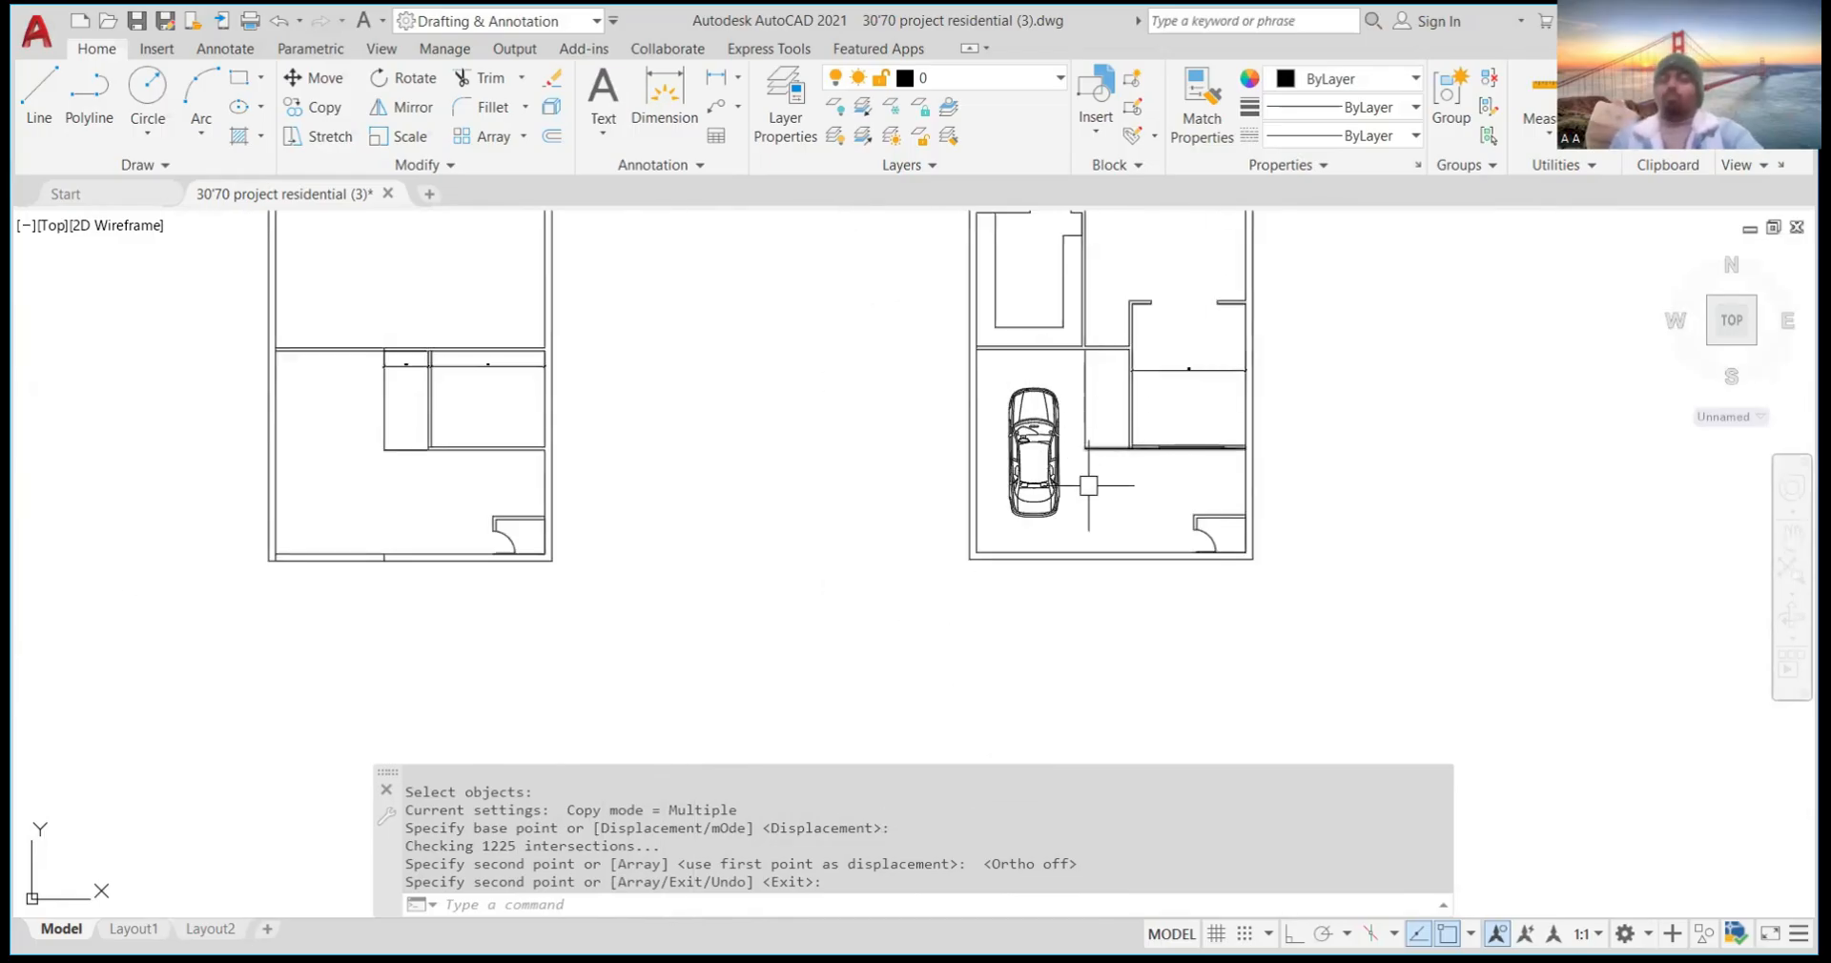
pyautogui.scroll(2, 1040, 430)
pyautogui.scroll(-5, 992, 458)
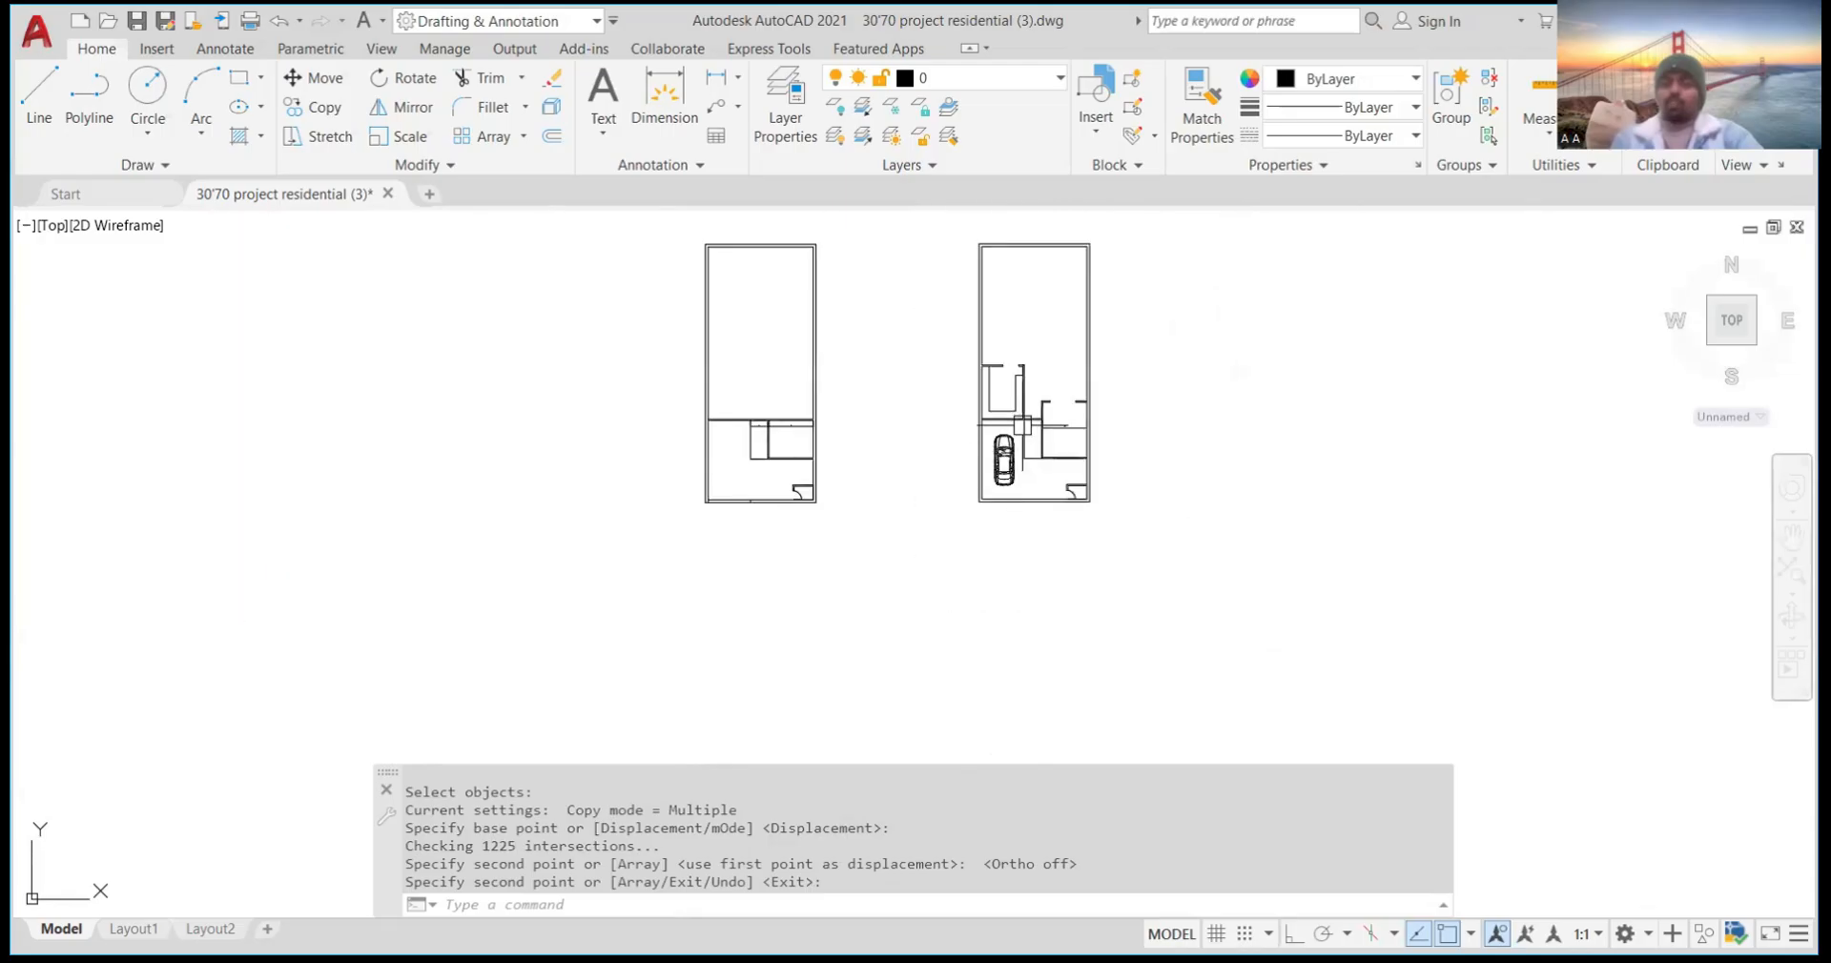
pyautogui.scroll(3, 1021, 453)
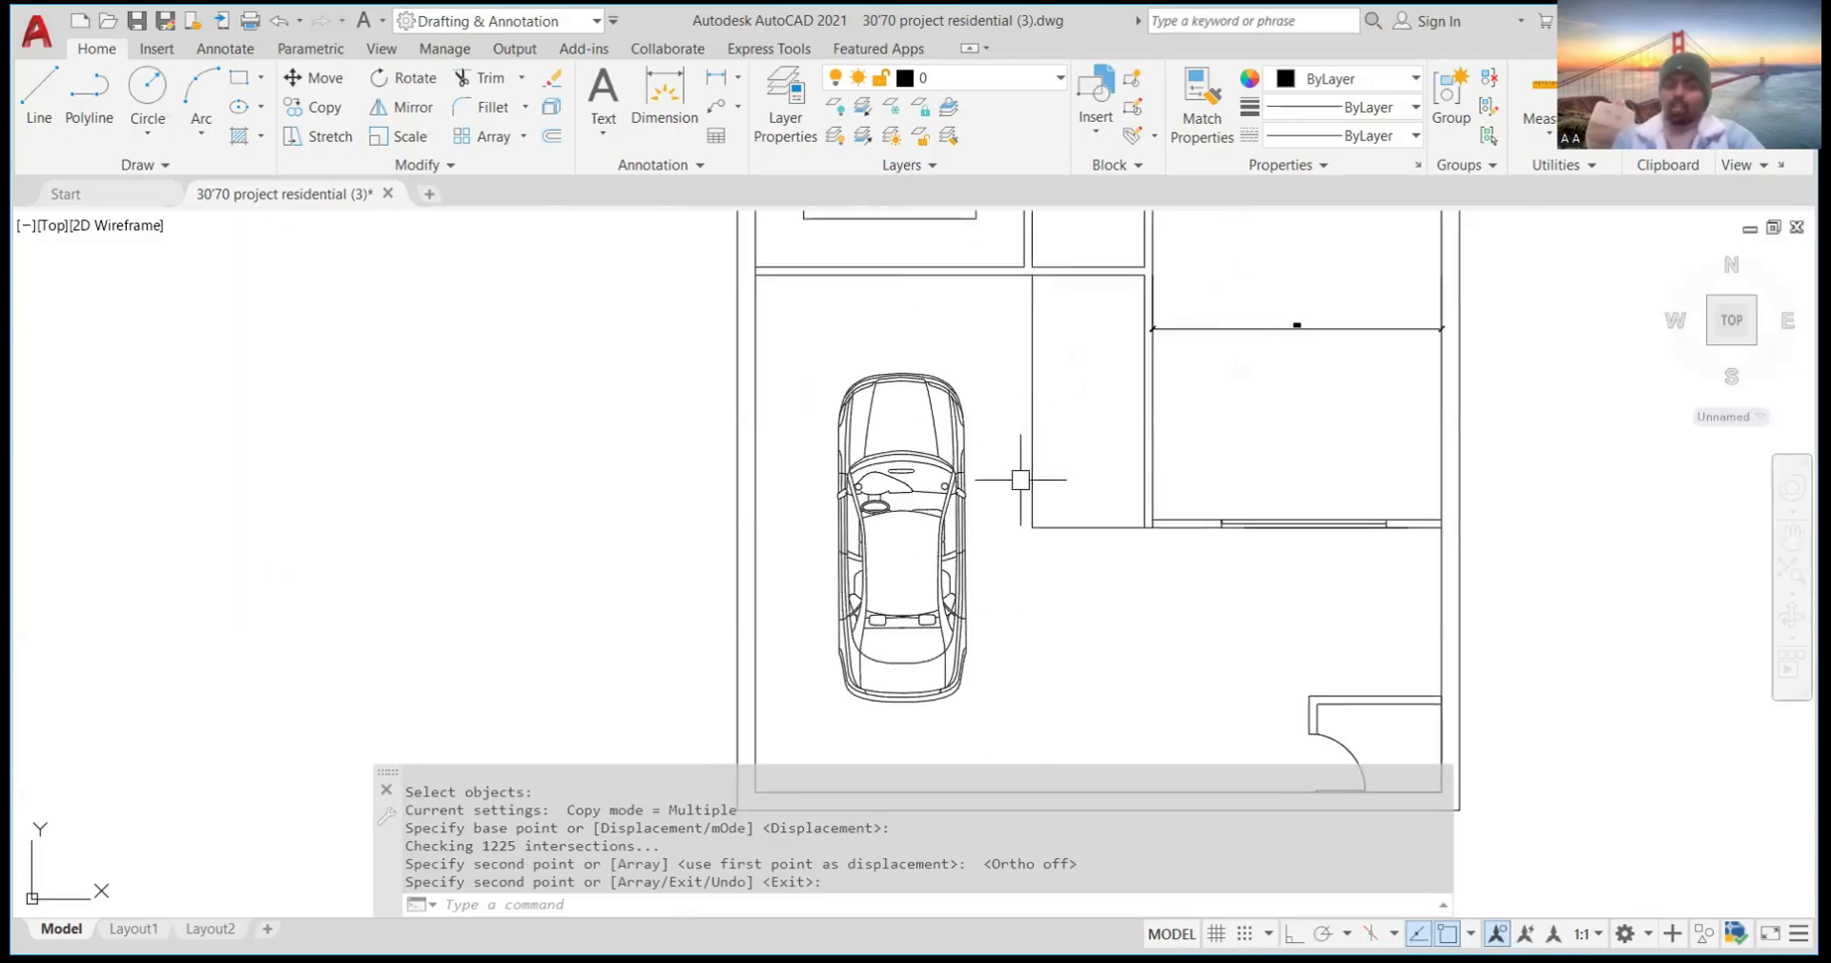
pyautogui.scroll(-3, 1016, 484)
pyautogui.scroll(4, 1015, 485)
pyautogui.scroll(-2, 1014, 519)
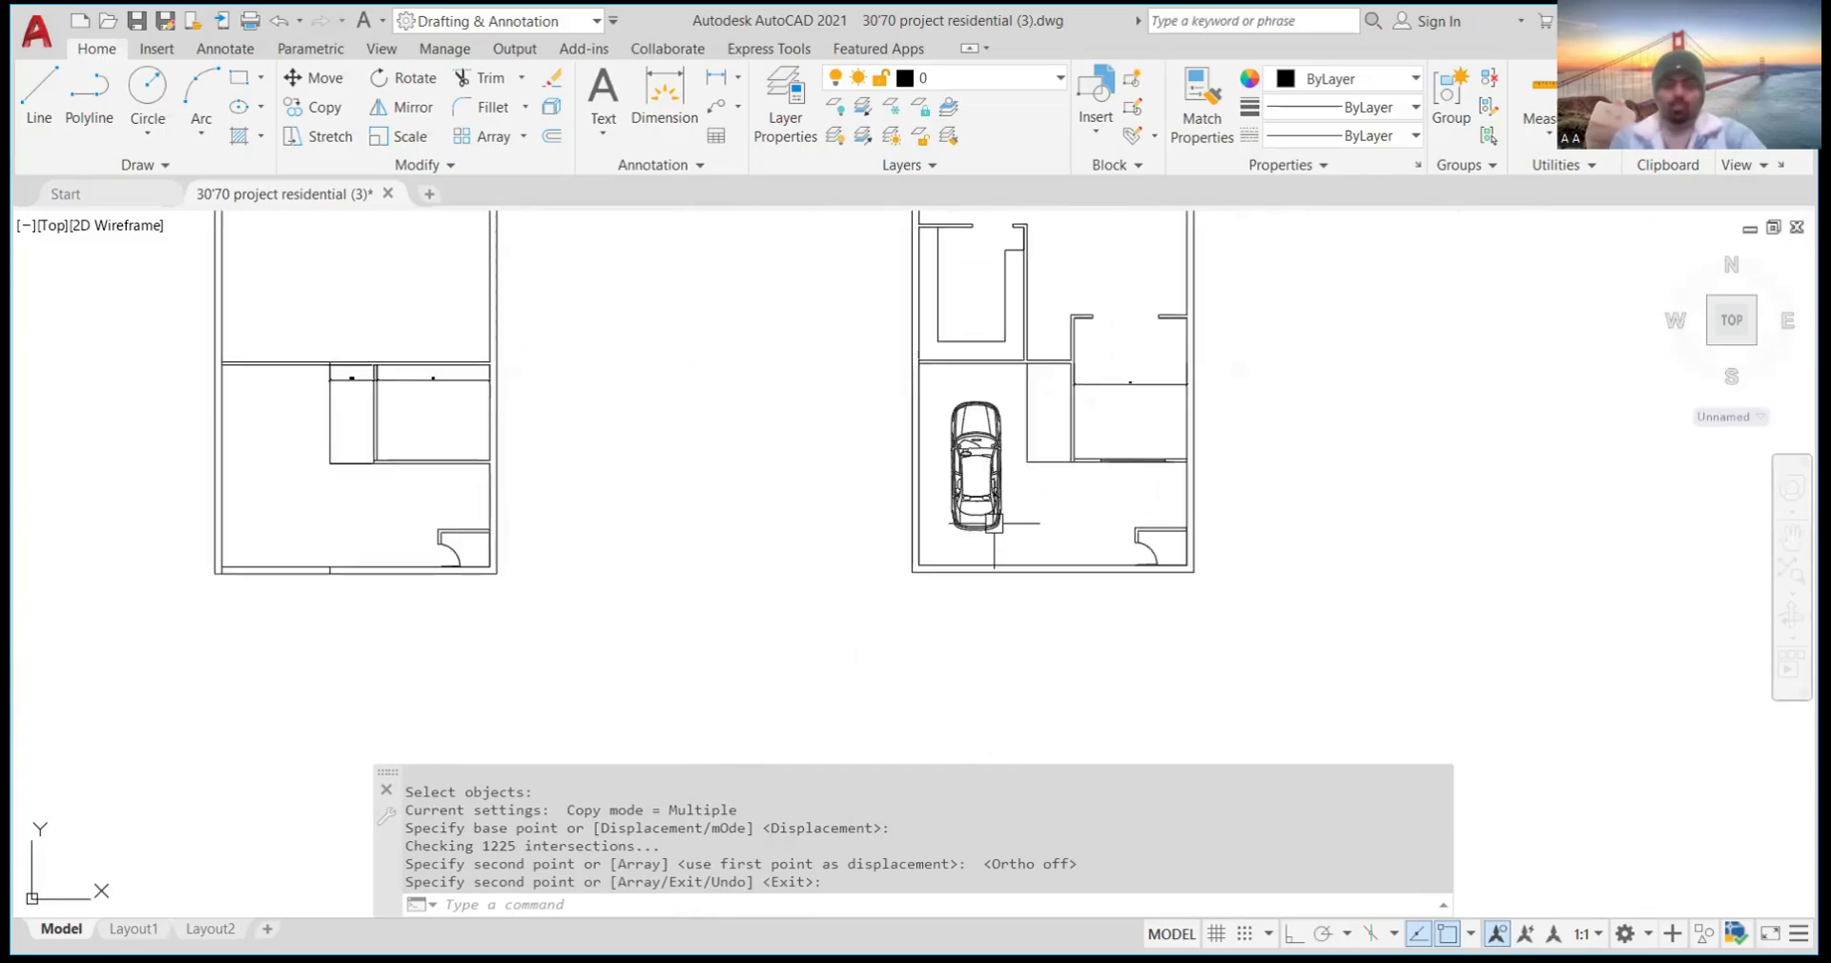
pyautogui.scroll(3, 995, 524)
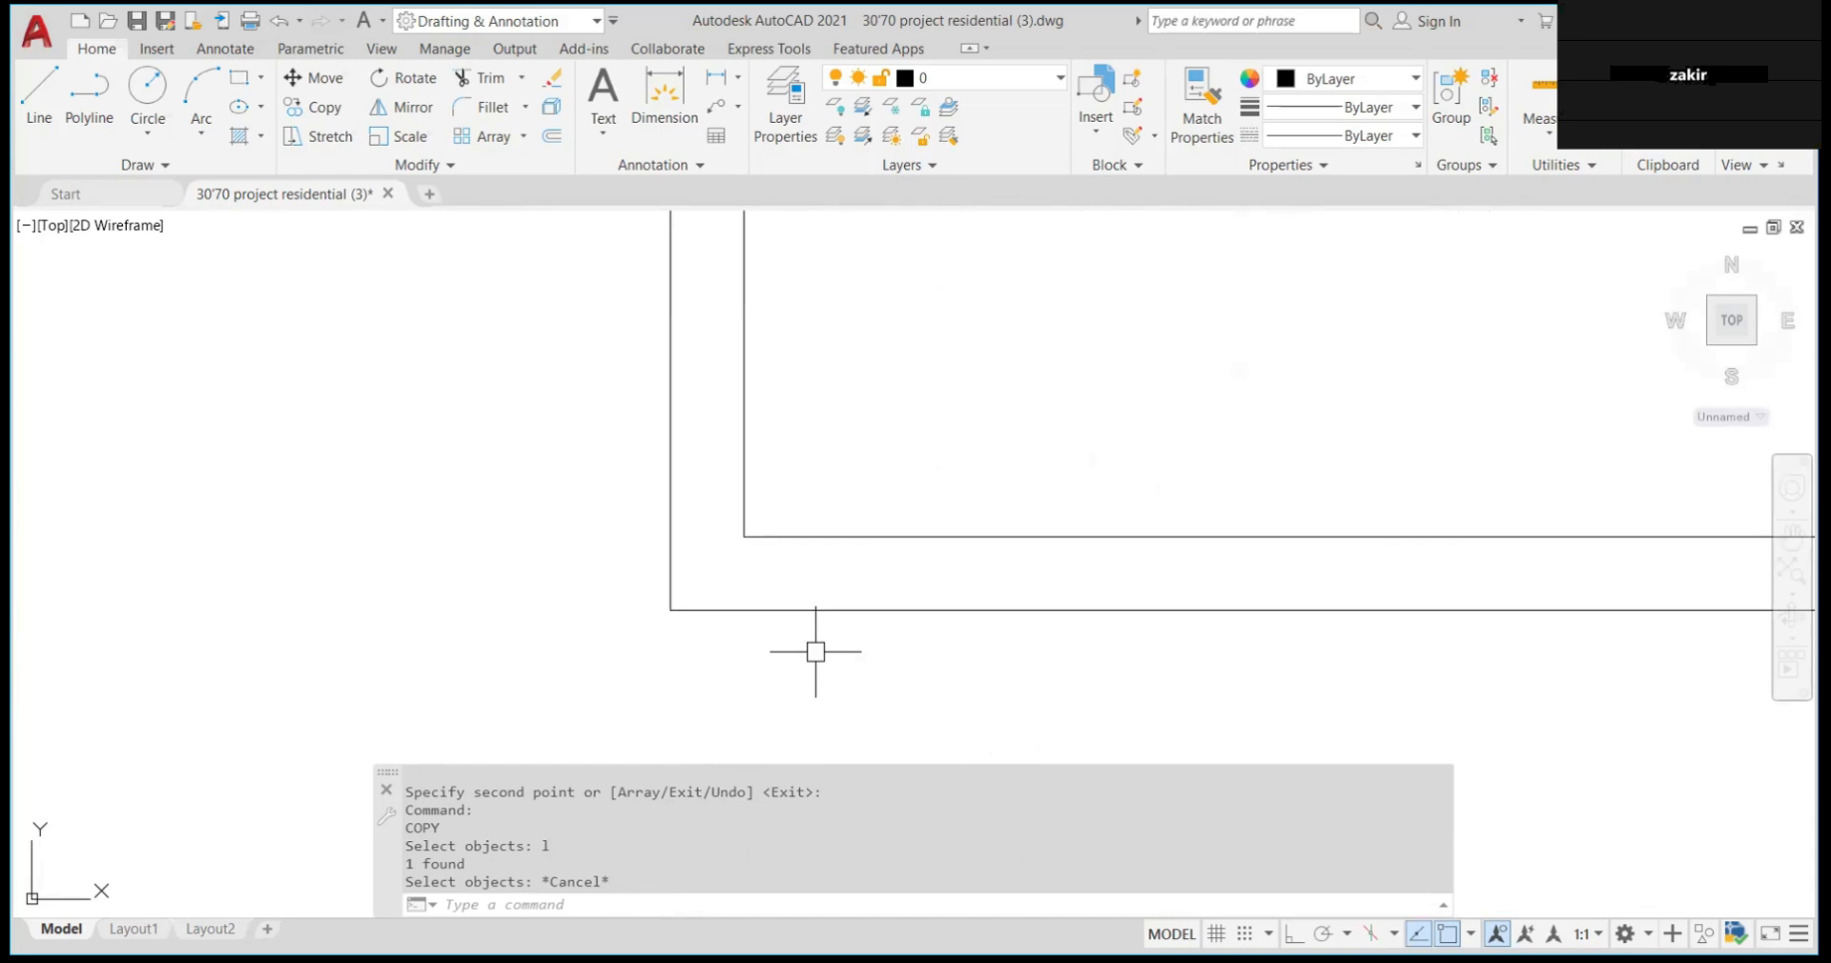
pyautogui.scroll(-6, 743, 544)
pyautogui.write('l')
pyautogui.press('Return')
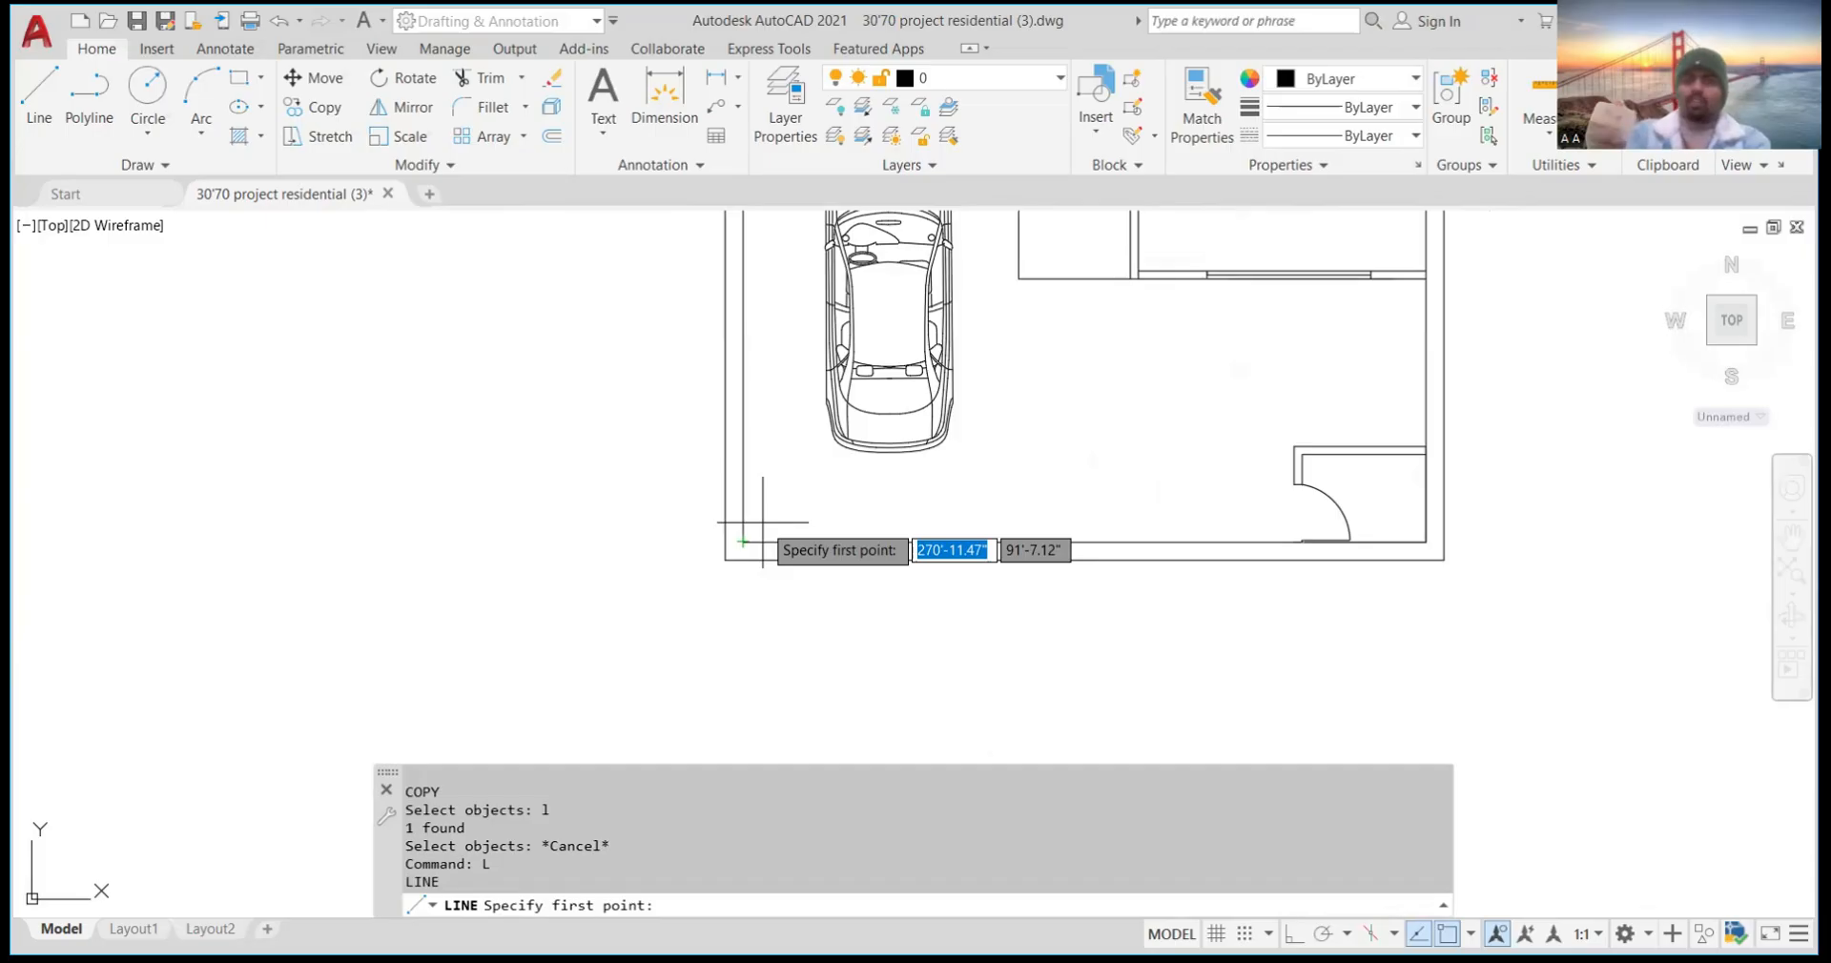
pyautogui.scroll(3, 925, 398)
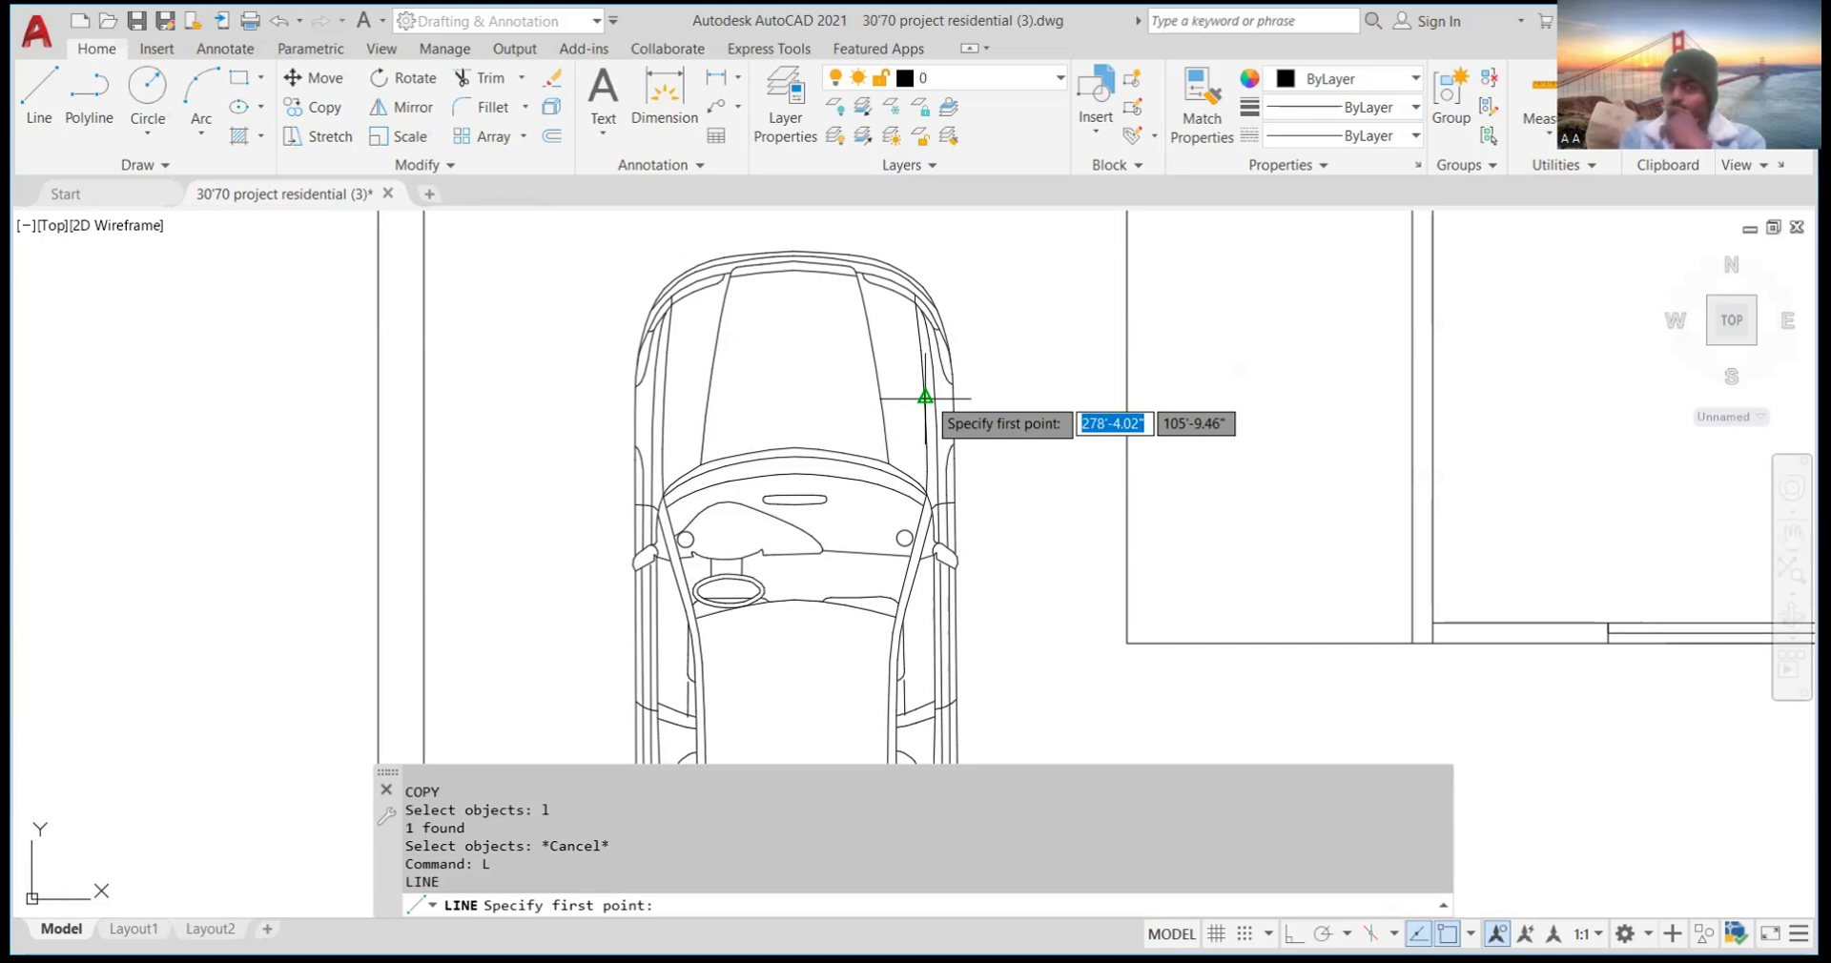
pyautogui.scroll(-2, 948, 482)
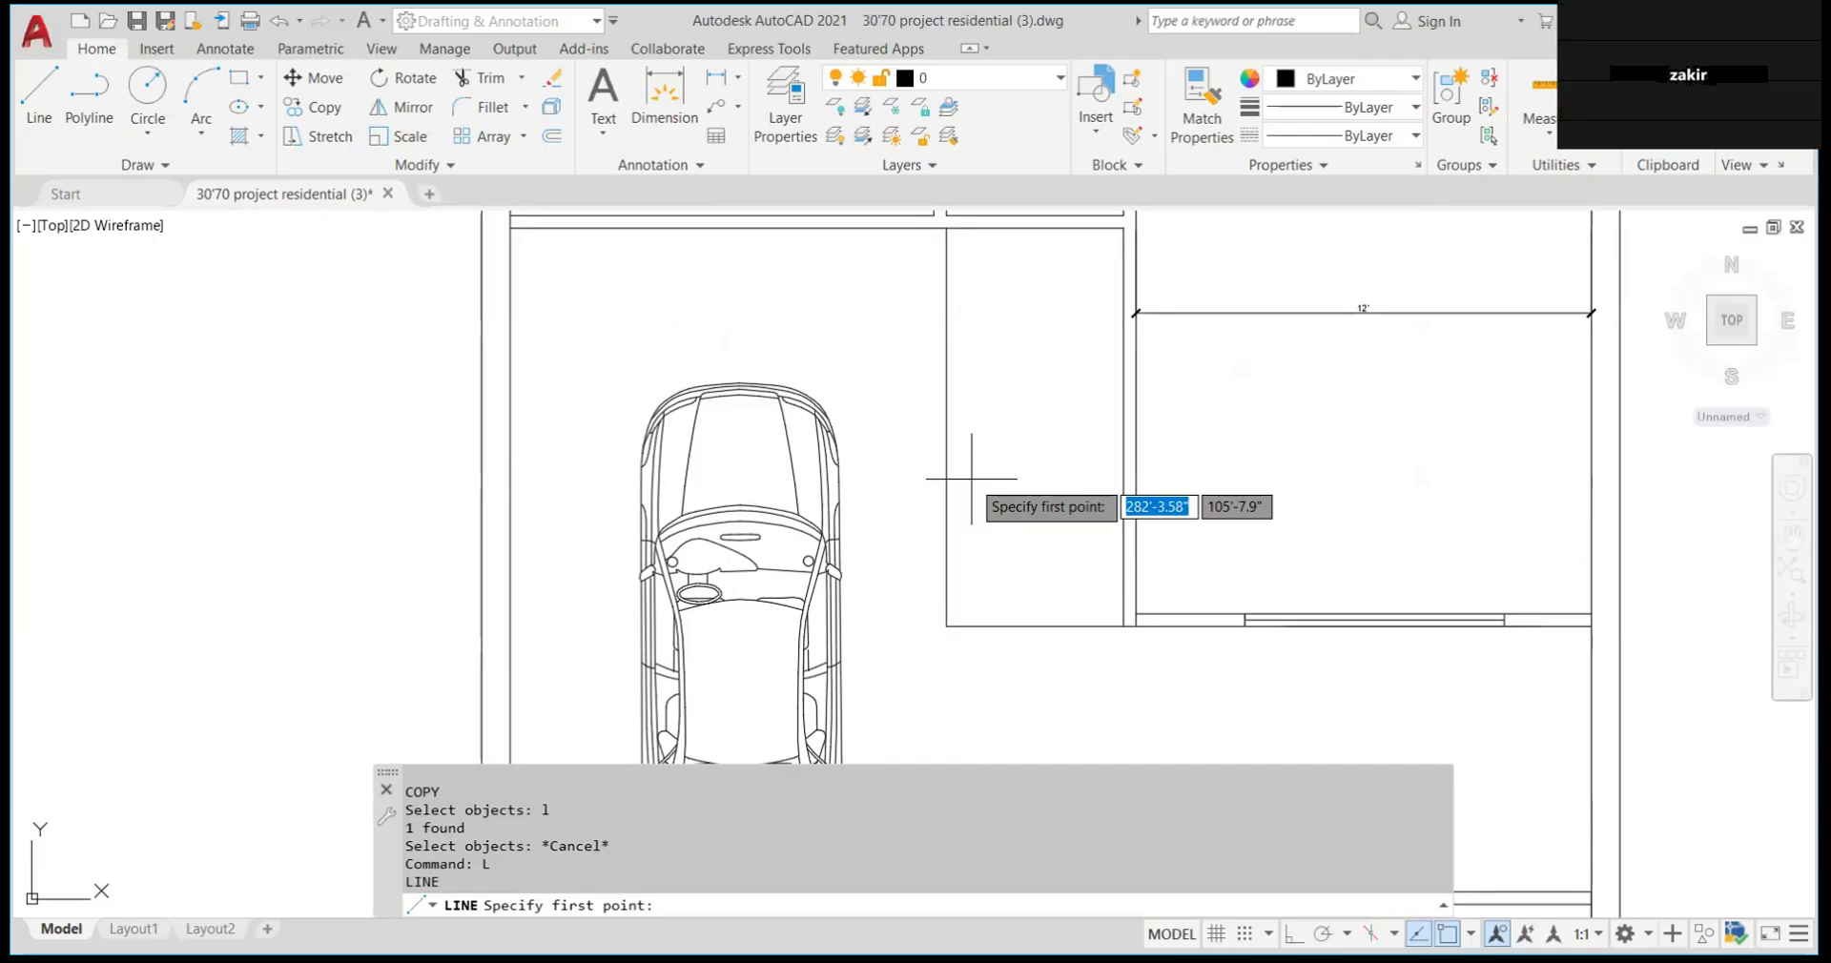
pyautogui.scroll(-4, 972, 479)
pyautogui.click(918, 271)
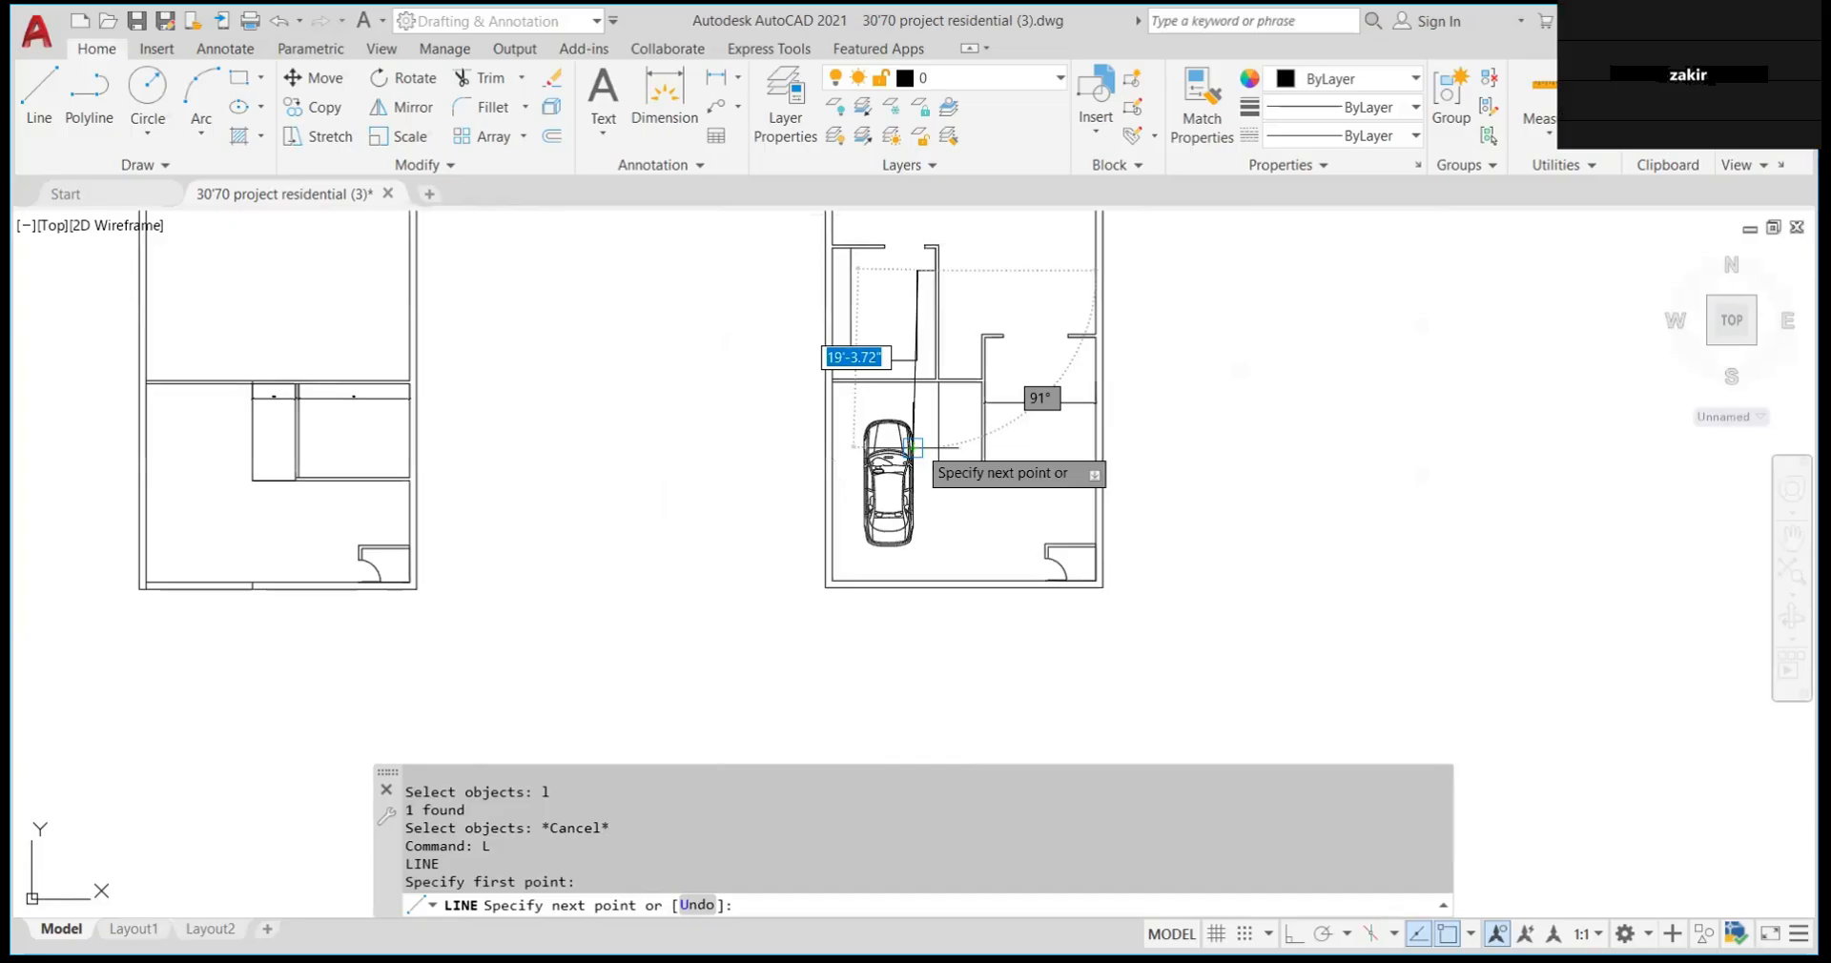
pyautogui.press('Escape')
# Compare the reference plans with the new plan and inspect the kitchen counter above the parking area
pyautogui.scroll(-4, 897, 315)
pyautogui.scroll(6, 901, 317)
pyautogui.scroll(-7, 902, 317)
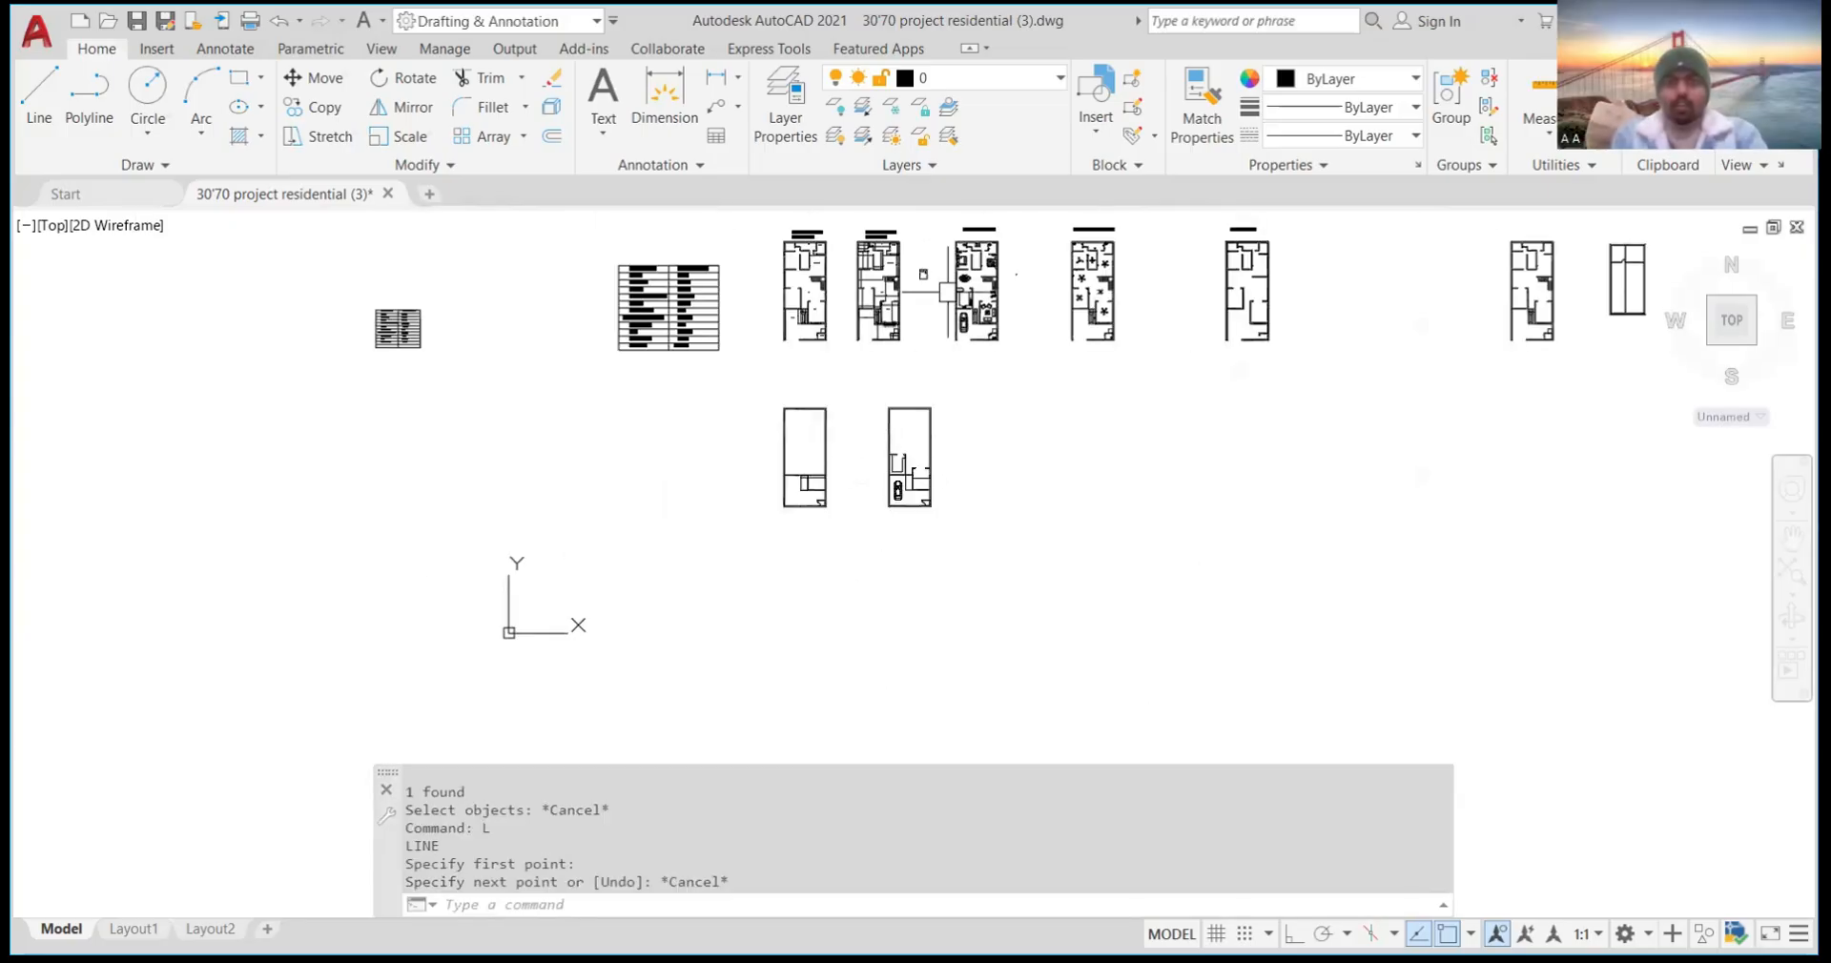
pyautogui.scroll(5, 982, 291)
pyautogui.scroll(4, 809, 433)
pyautogui.scroll(-5, 811, 439)
pyautogui.scroll(1, 754, 530)
pyautogui.scroll(-3, 754, 531)
pyautogui.scroll(8, 763, 549)
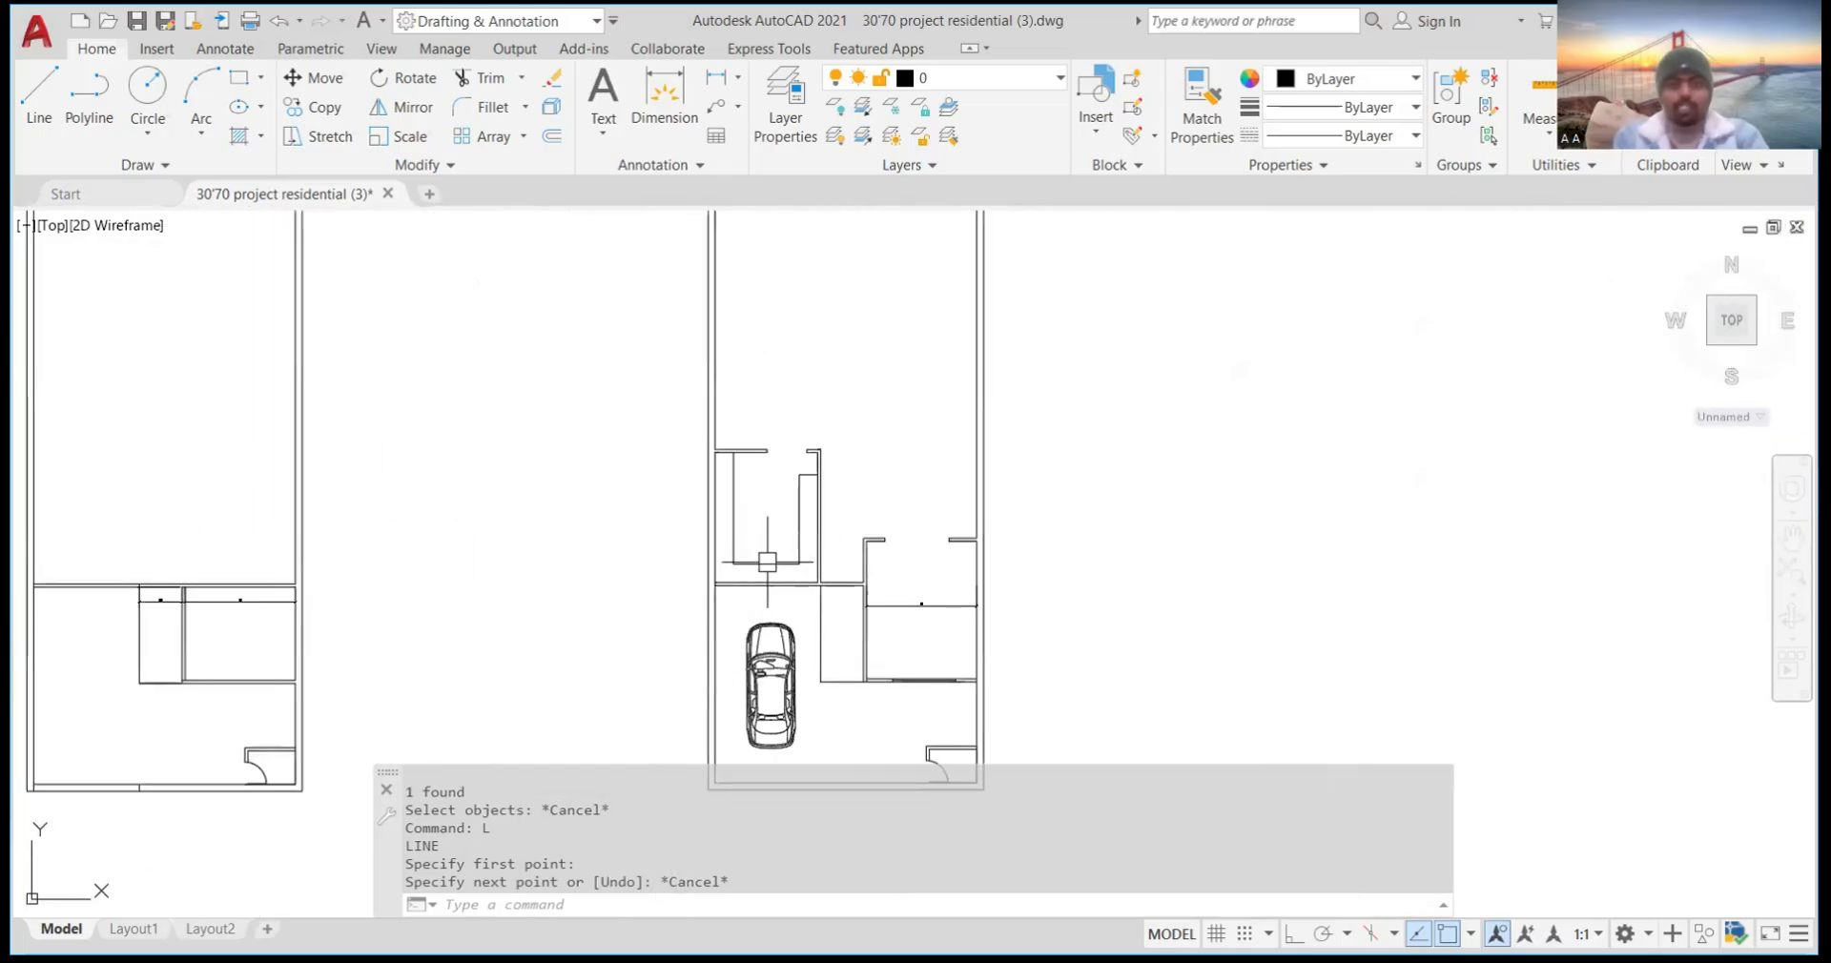
pyautogui.scroll(-4, 769, 559)
pyautogui.scroll(6, 758, 581)
pyautogui.scroll(-4, 770, 577)
pyautogui.scroll(2, 779, 573)
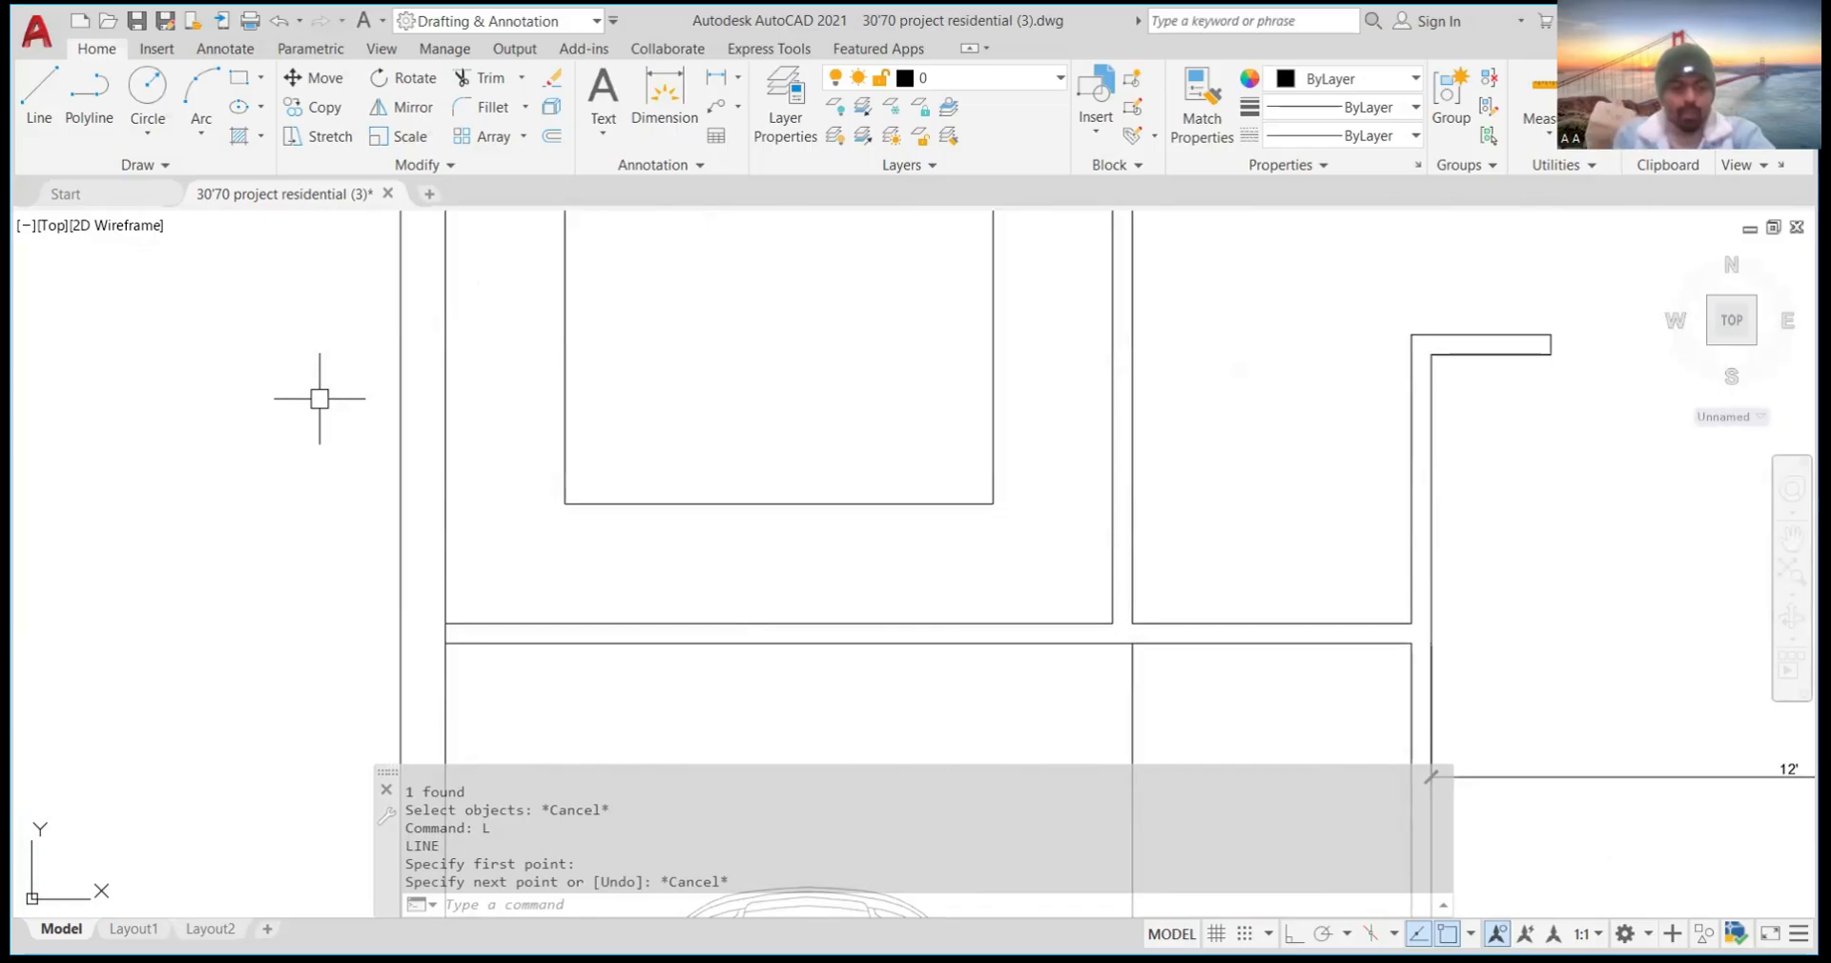
# Open DesignCenter and go to its home Sample folder without loading a drawing
pyautogui.hotkey('ctrl', '2')
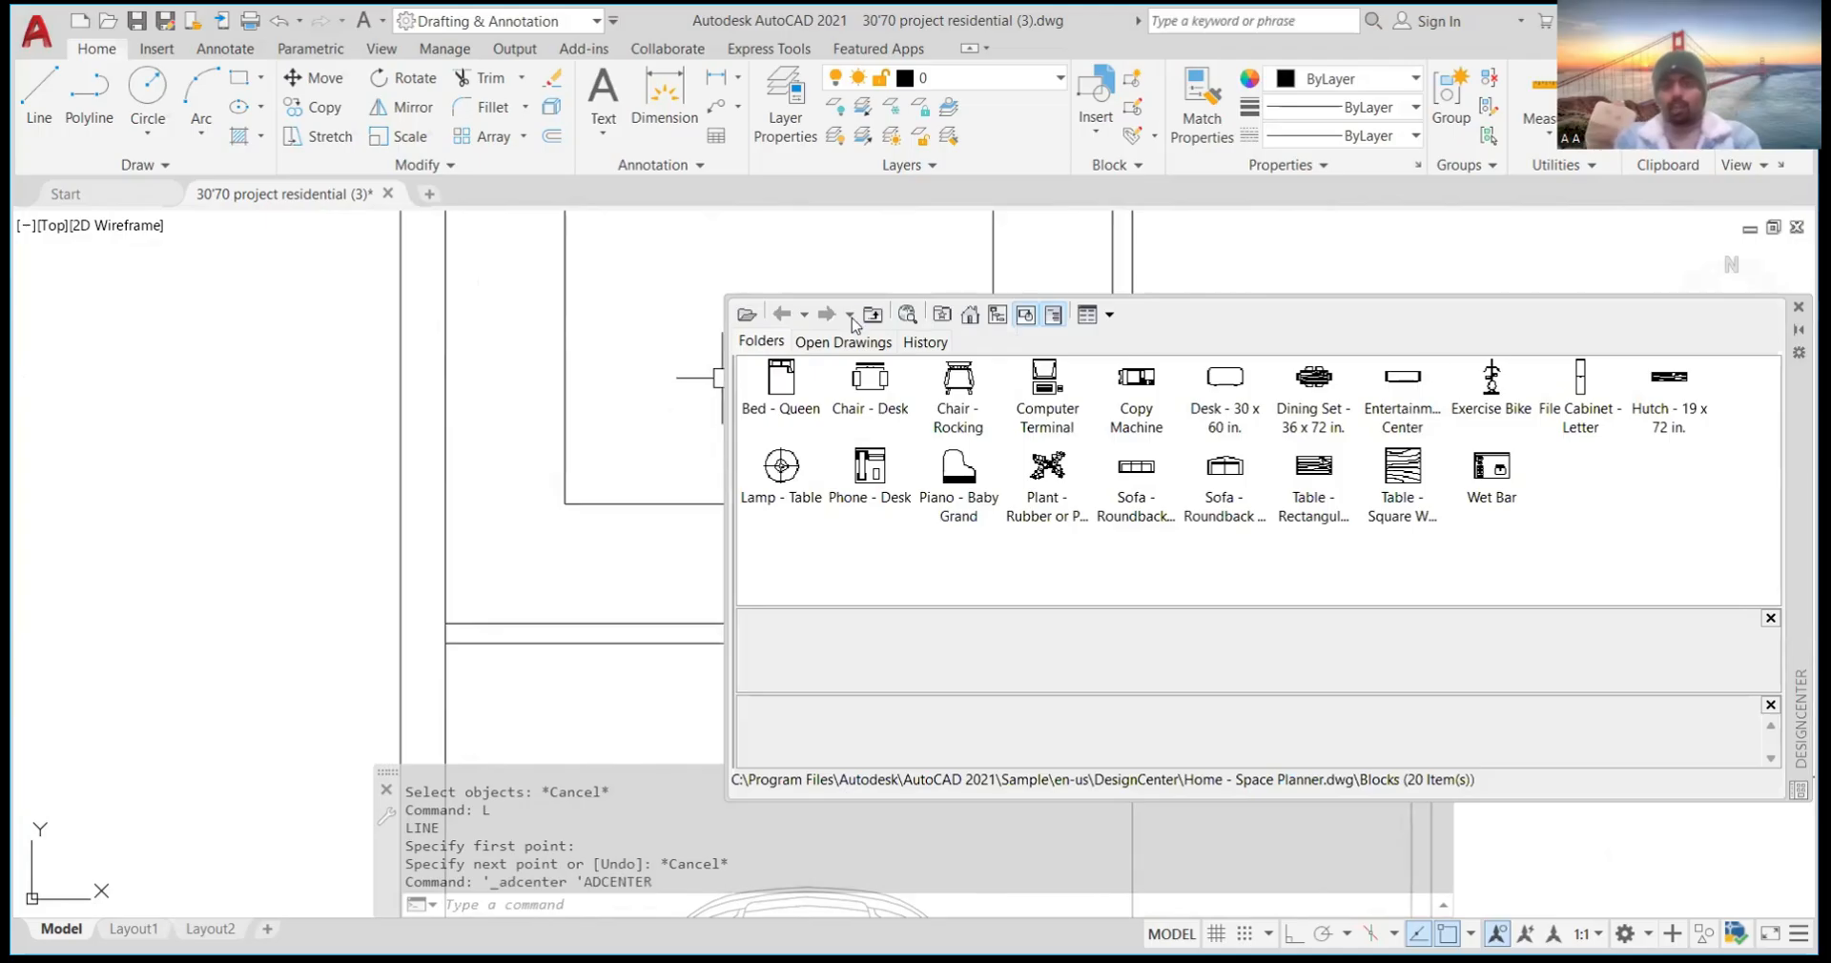
pyautogui.click(746, 316)
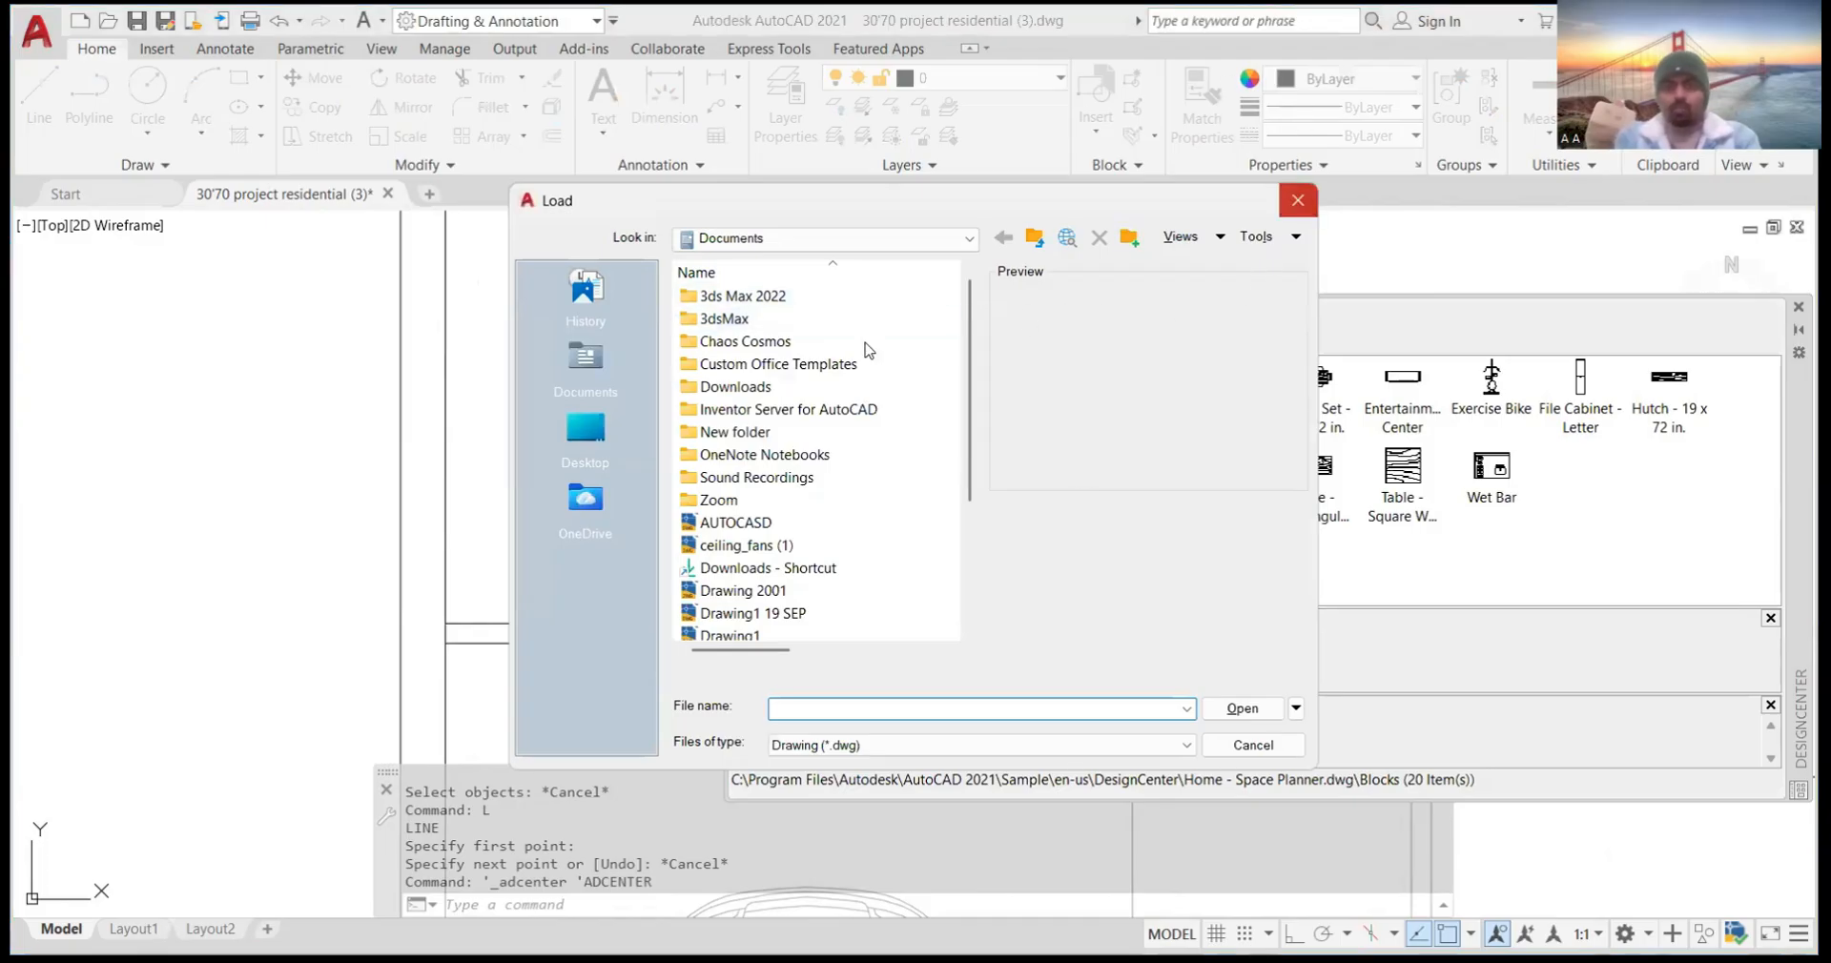
pyautogui.click(1298, 201)
pyautogui.click(970, 314)
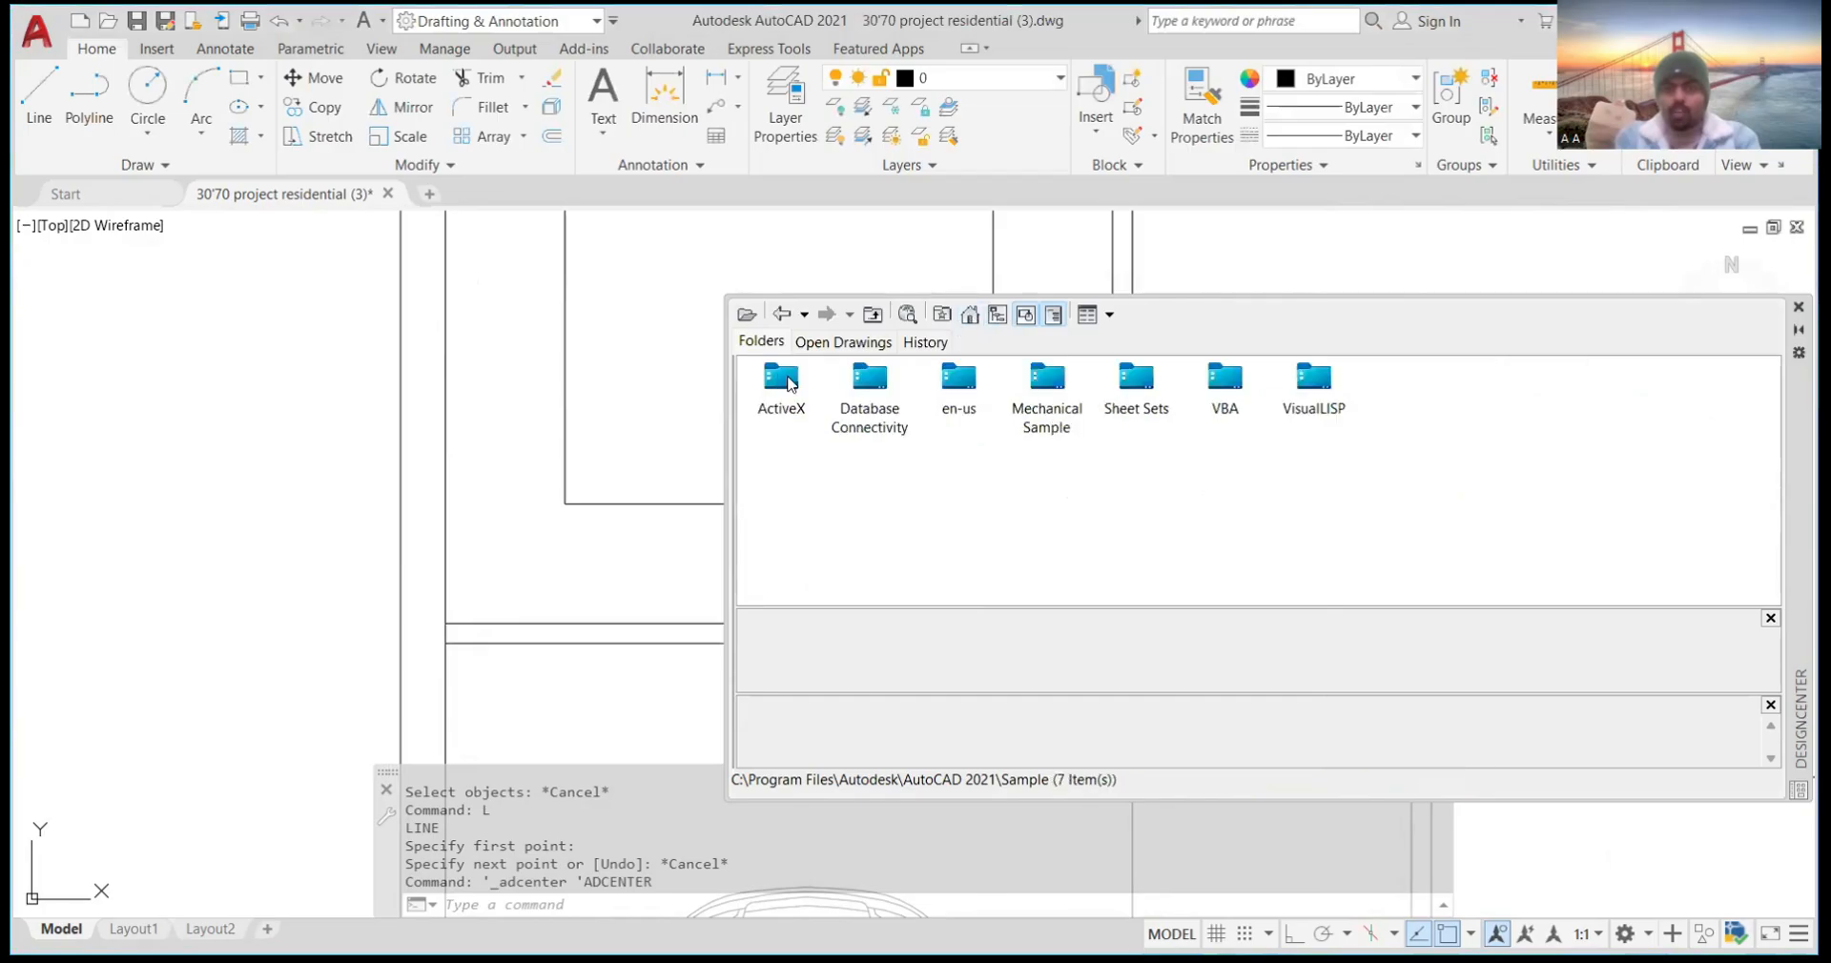
# Browse the en-us DesignCenter sample drawings and examine the blocks in Basic Electronics.dwg
pyautogui.click(965, 405)
pyautogui.doubleClick(963, 389)
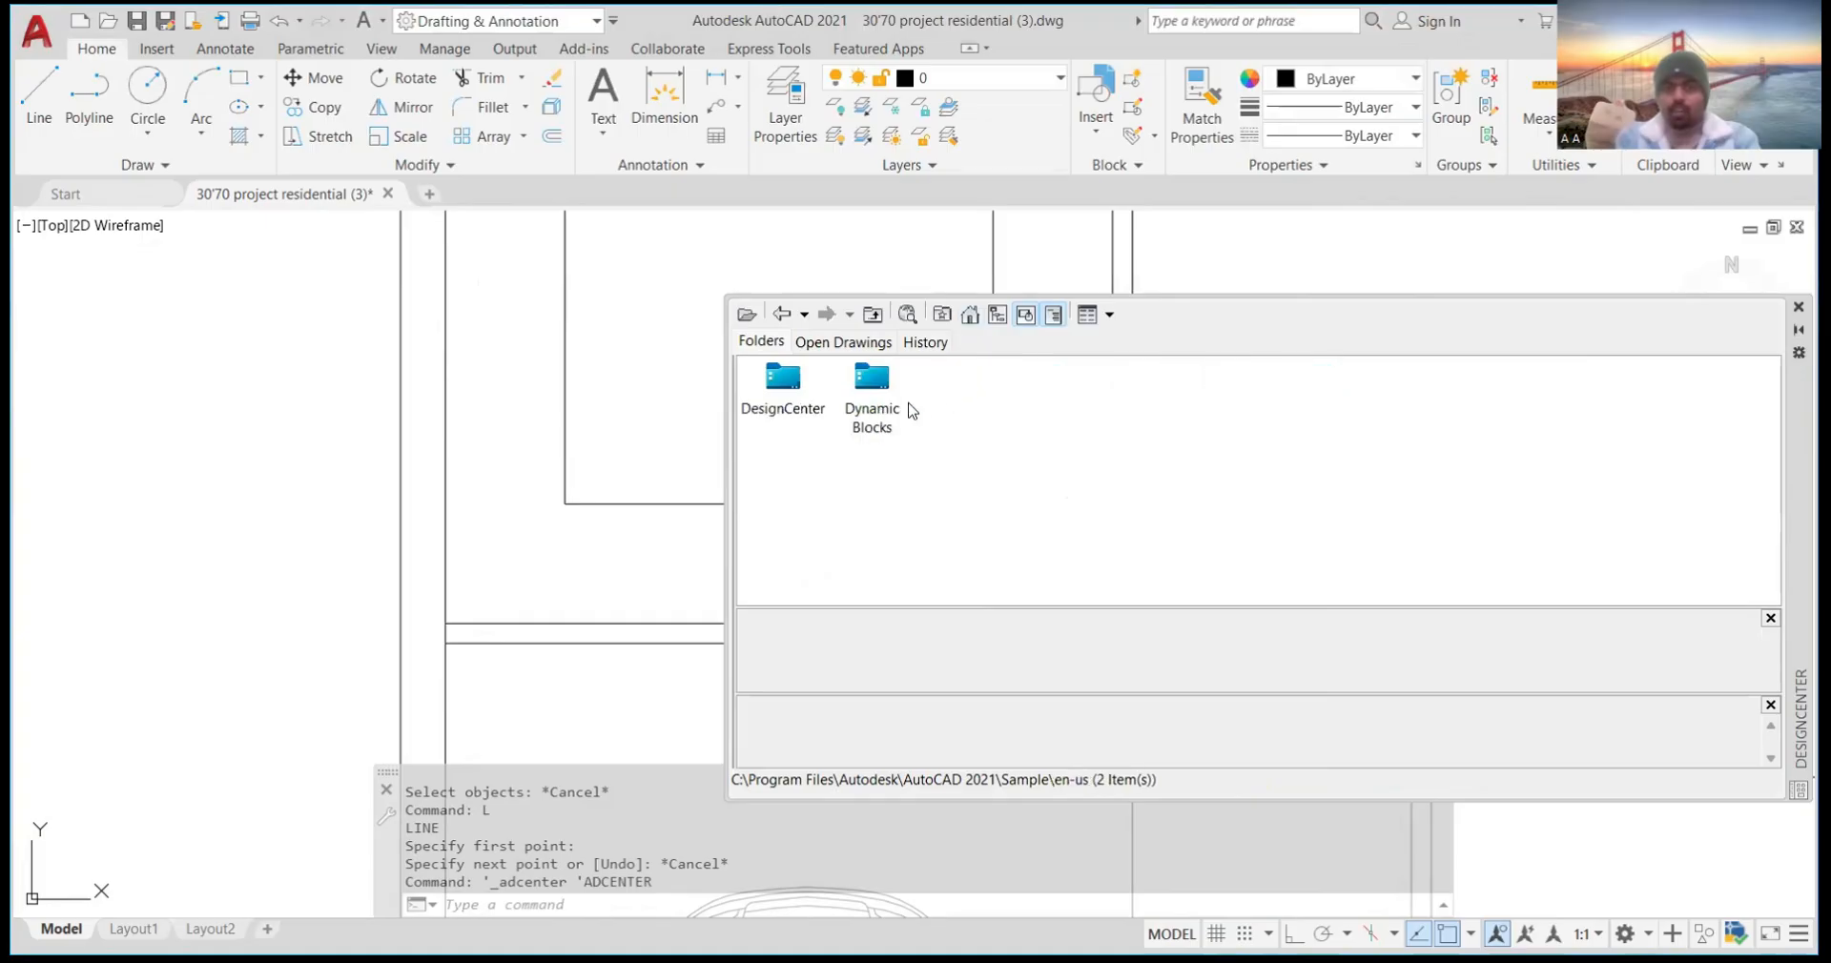
pyautogui.click(782, 406)
pyautogui.doubleClick(782, 405)
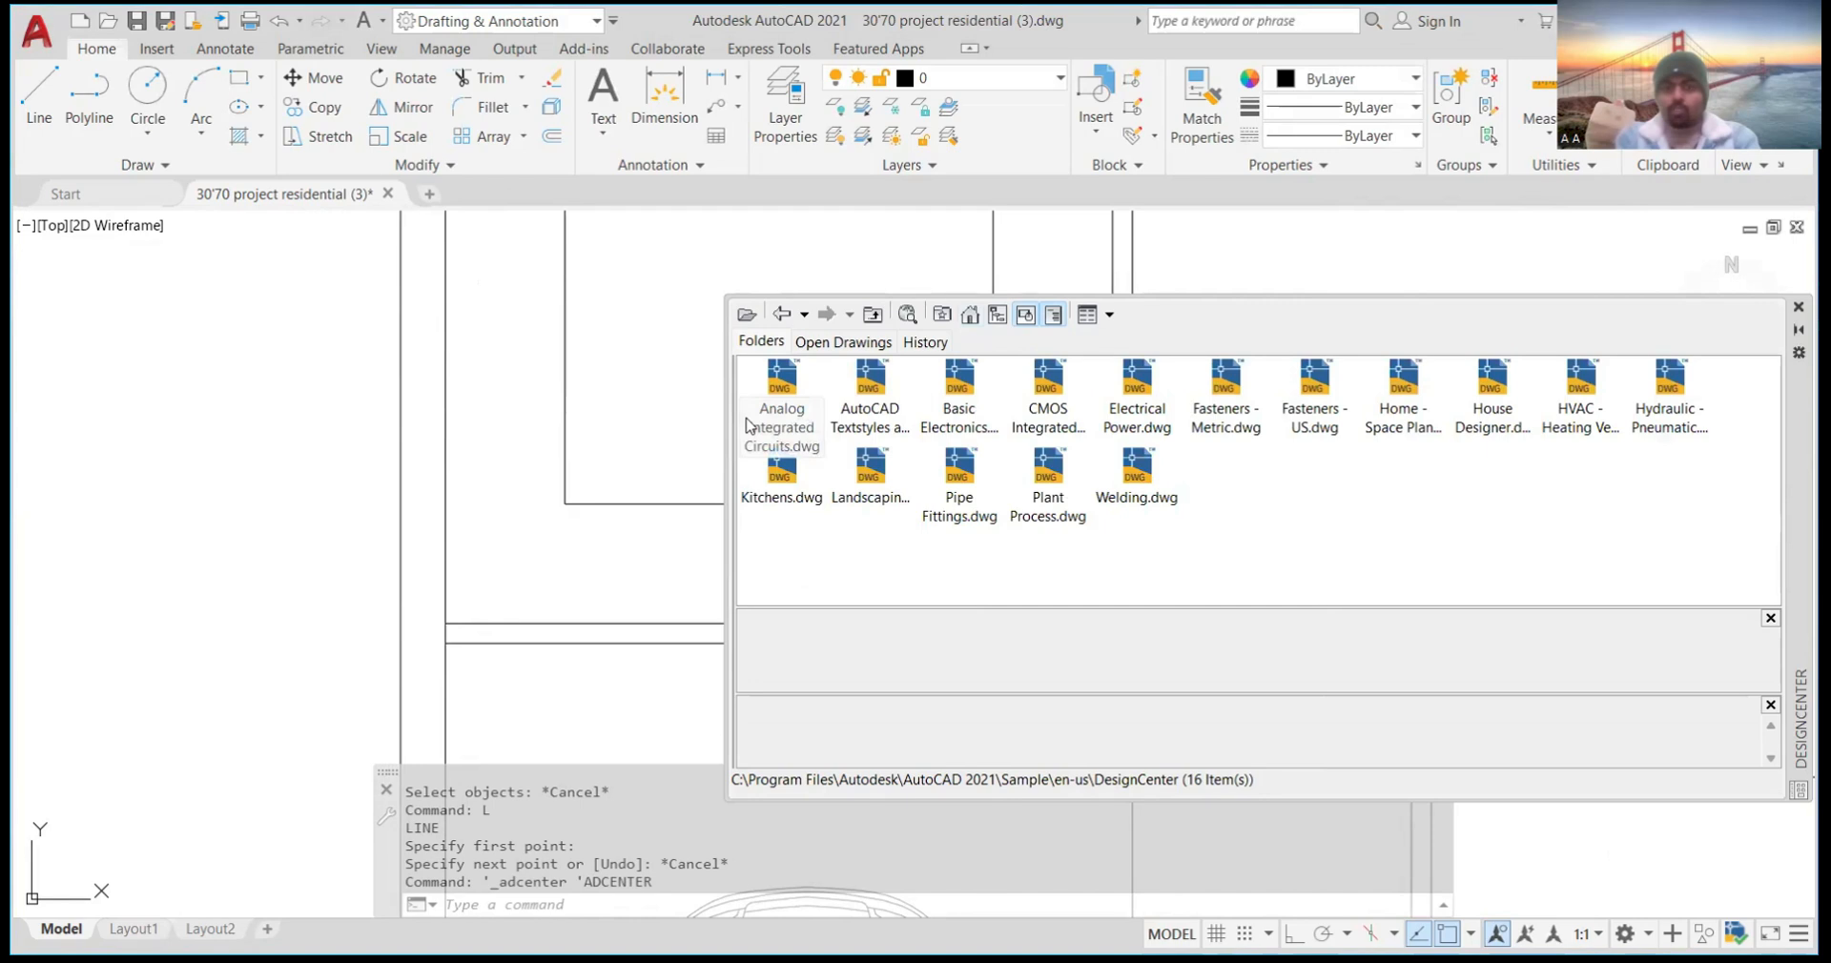
pyautogui.doubleClick(960, 417)
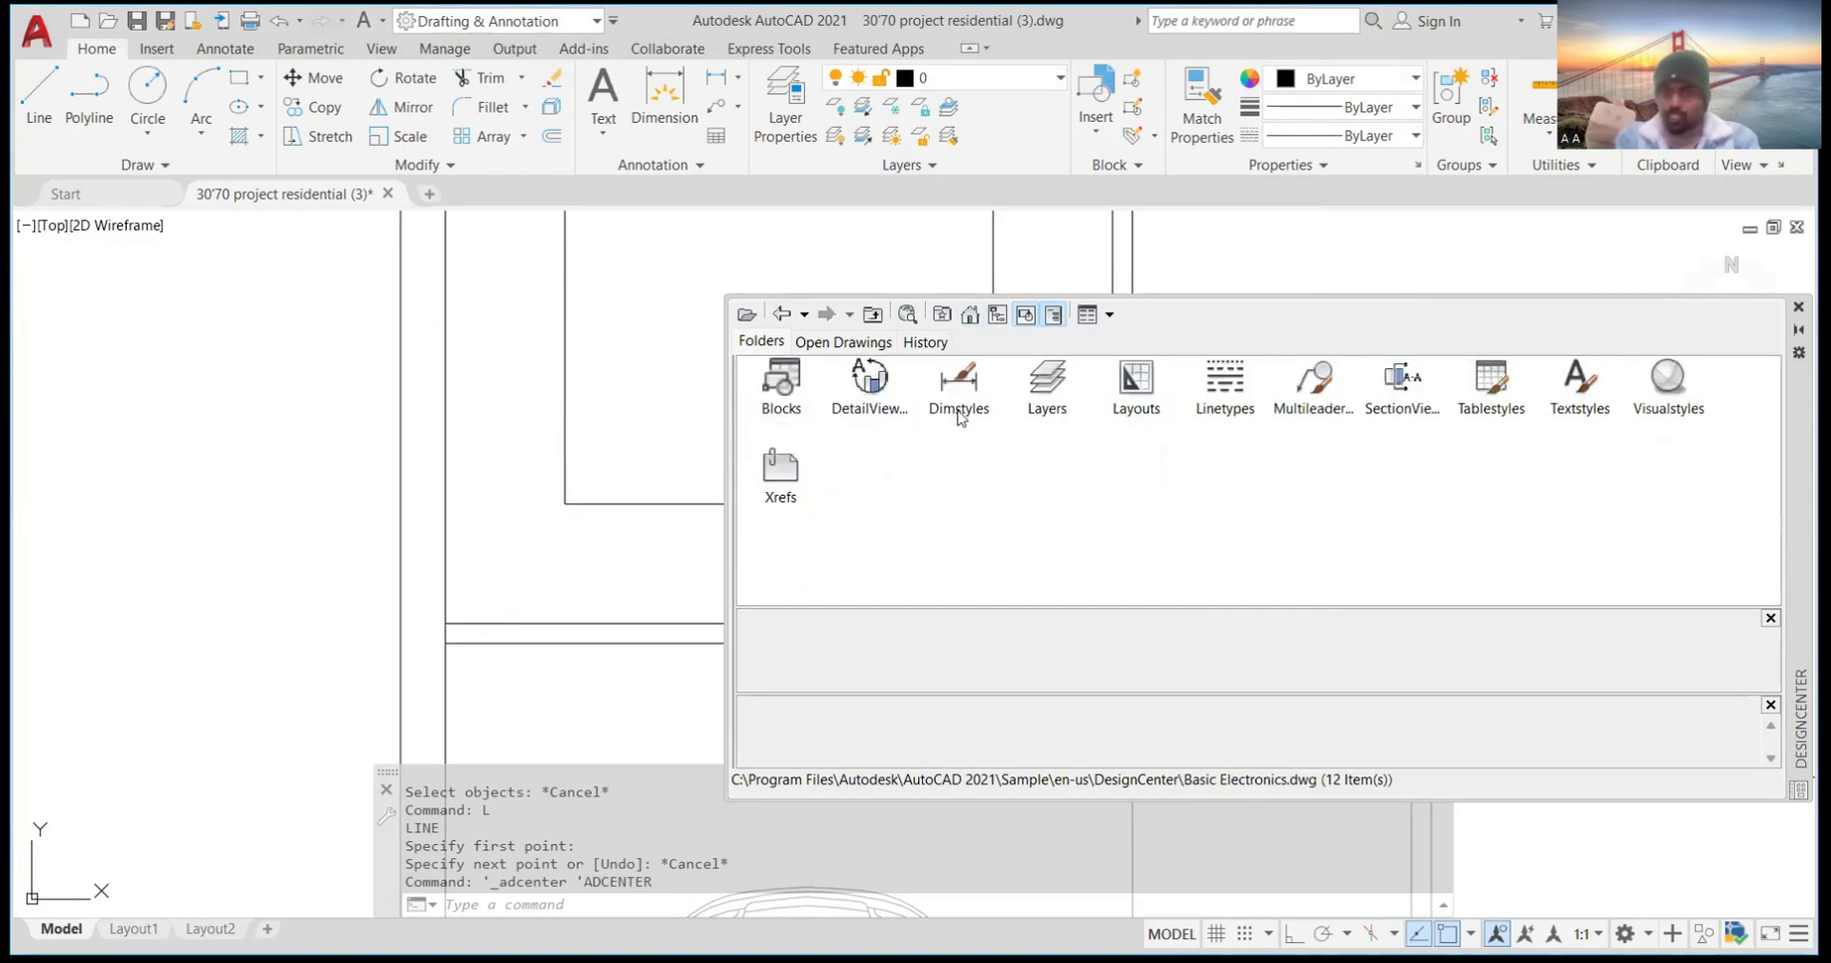
pyautogui.doubleClick(781, 382)
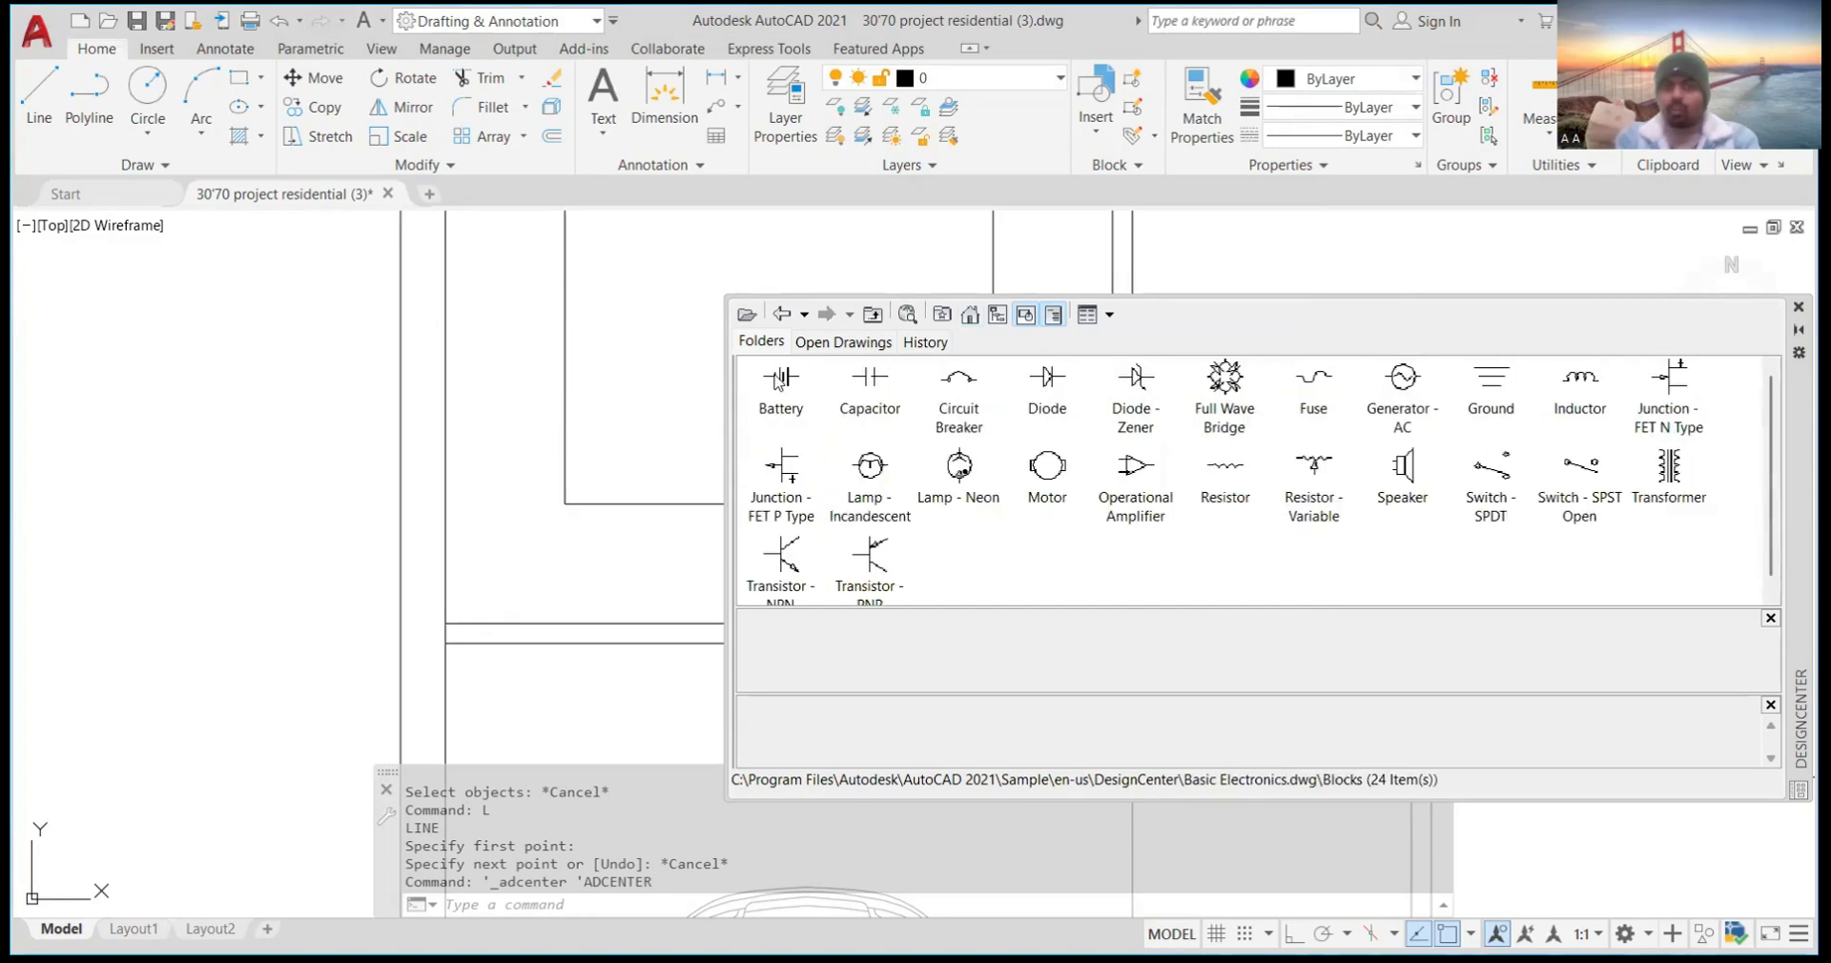
pyautogui.scroll(-1, 1095, 434)
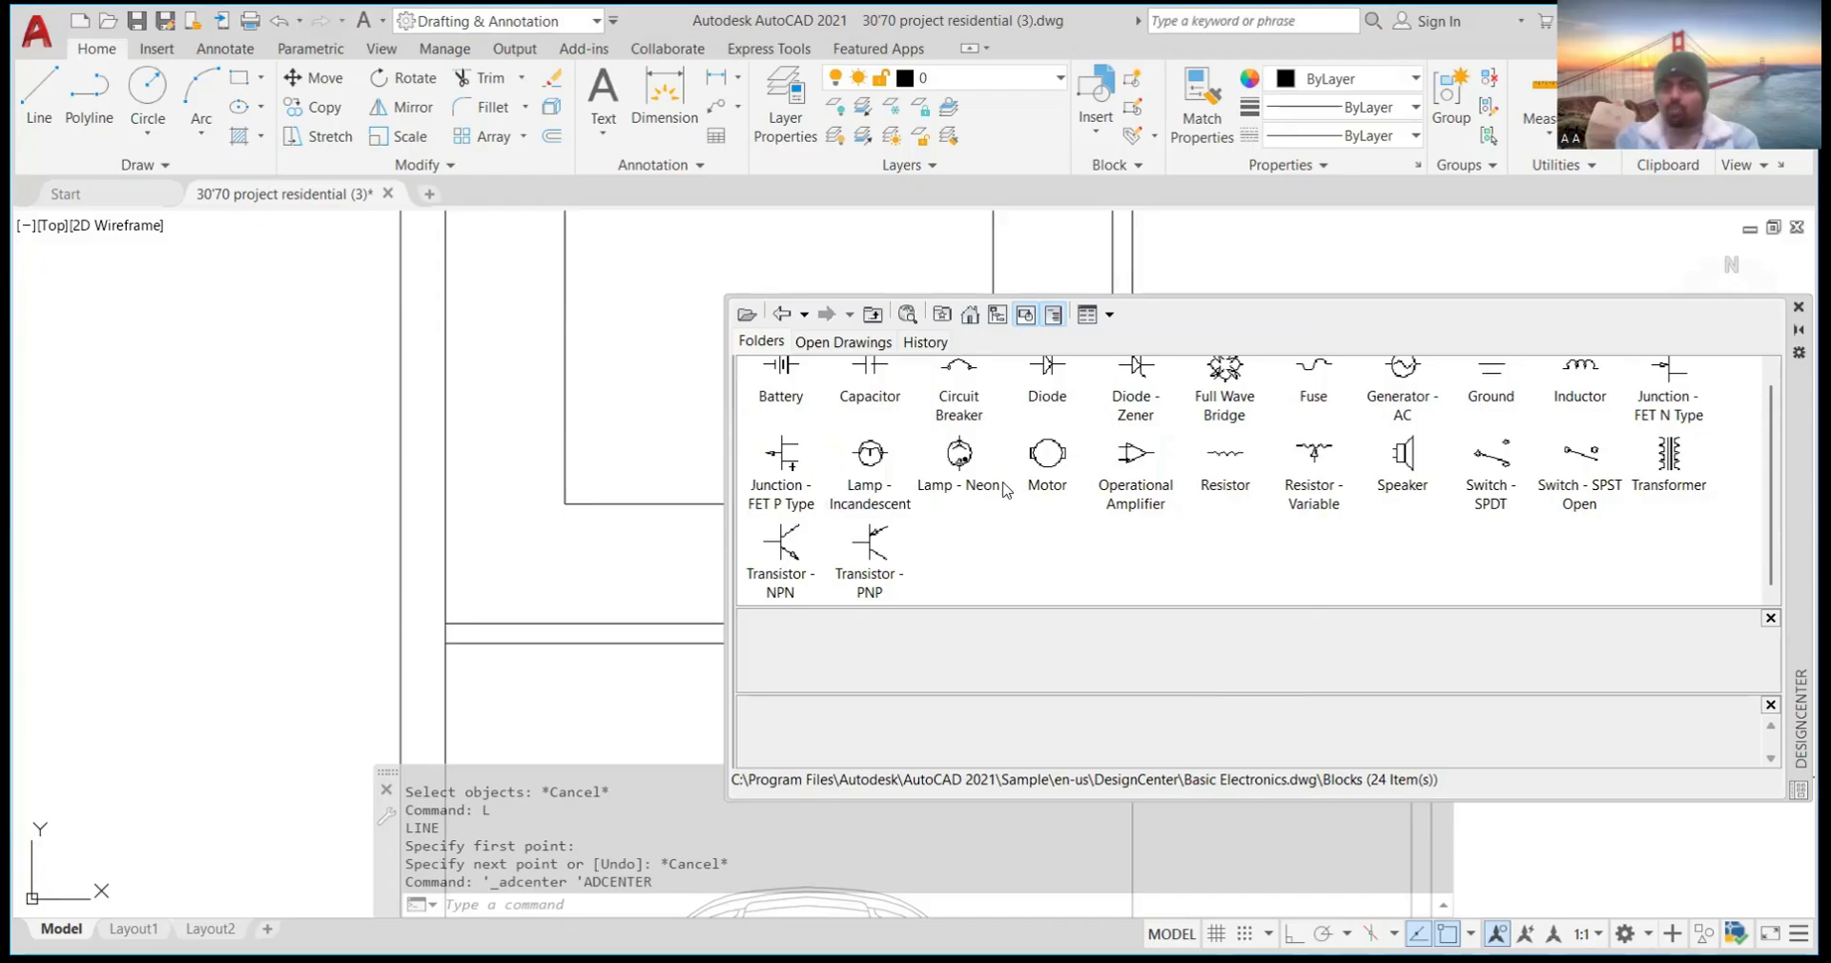
pyautogui.scroll(1, 1380, 480)
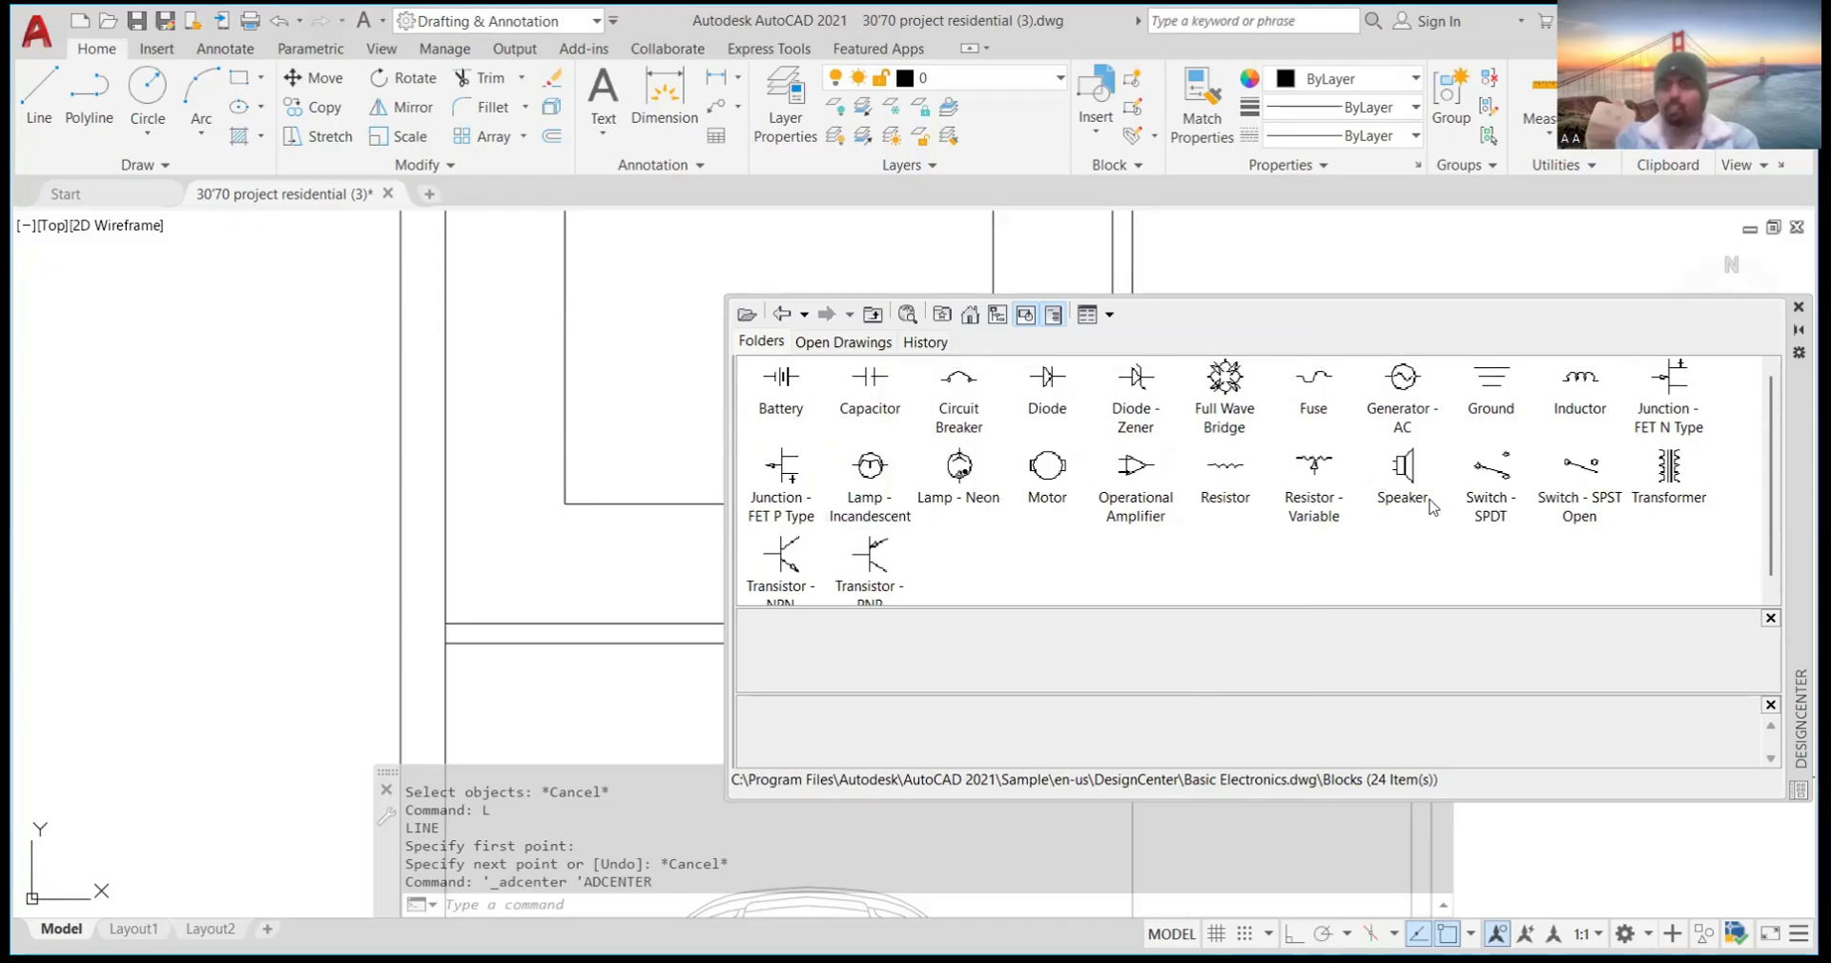
pyautogui.scroll(-1, 812, 439)
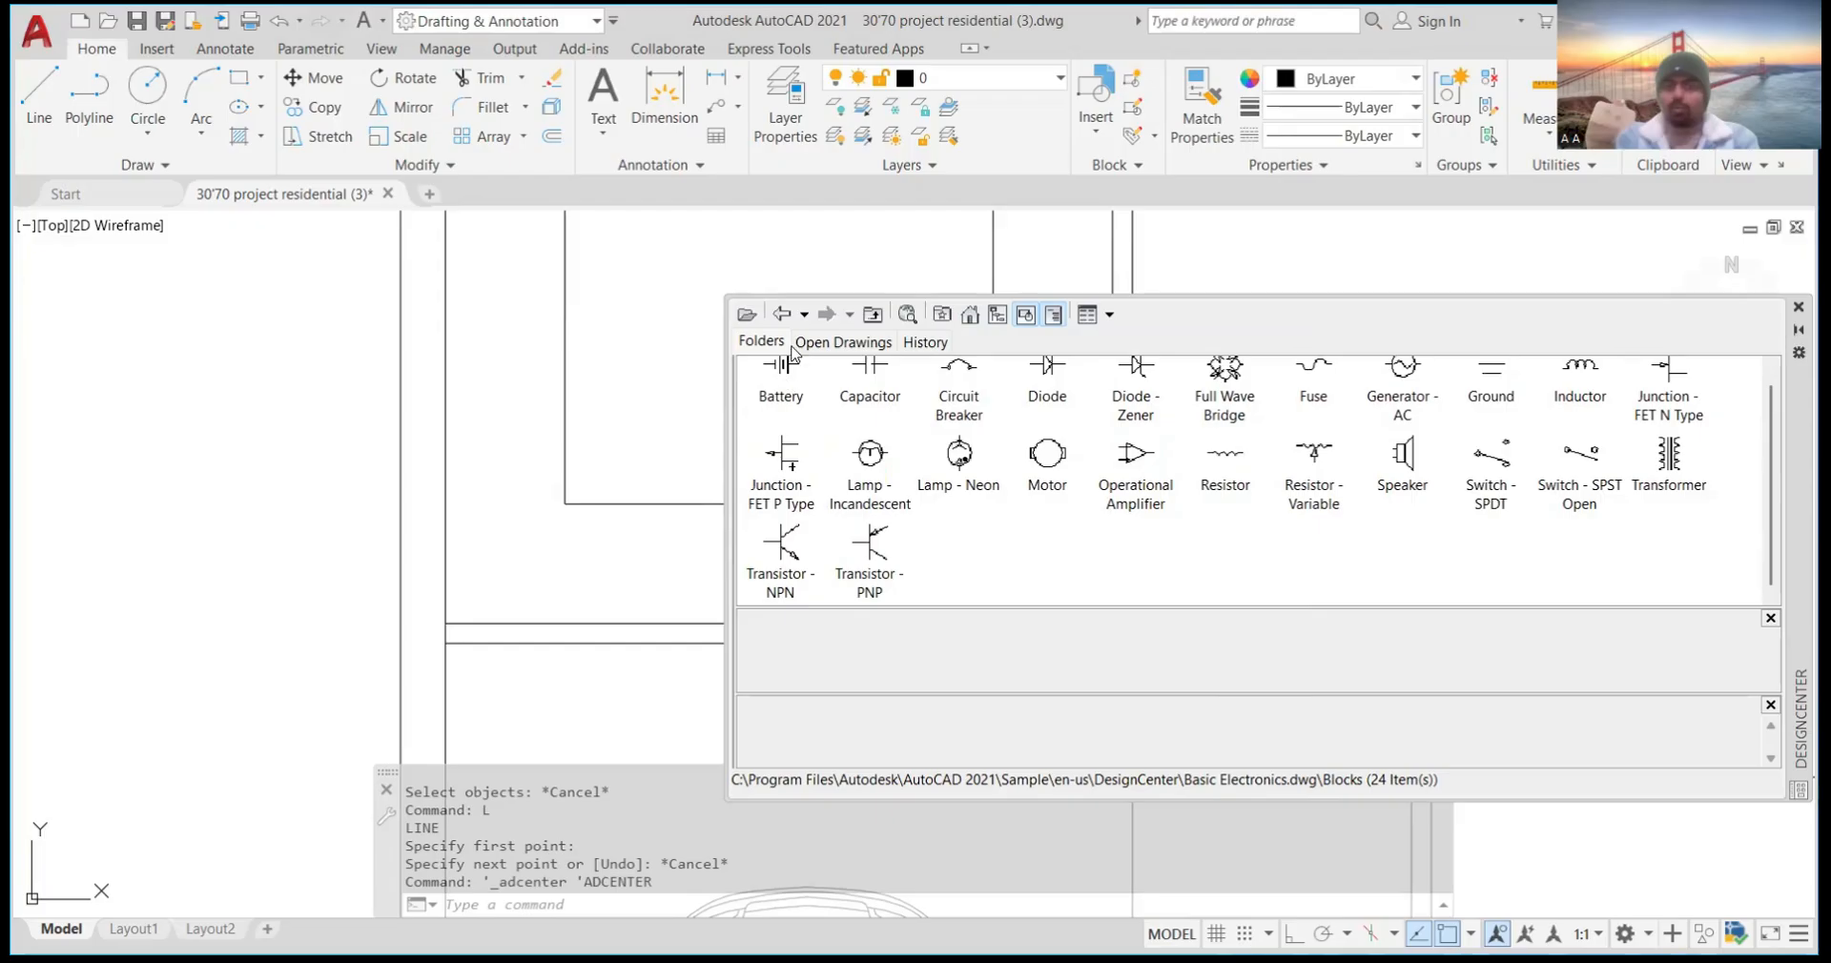
# Leave the Basic Electronics blocks, look through the ActiveX sample folder and return to the home Sample folder
pyautogui.click(792, 318)
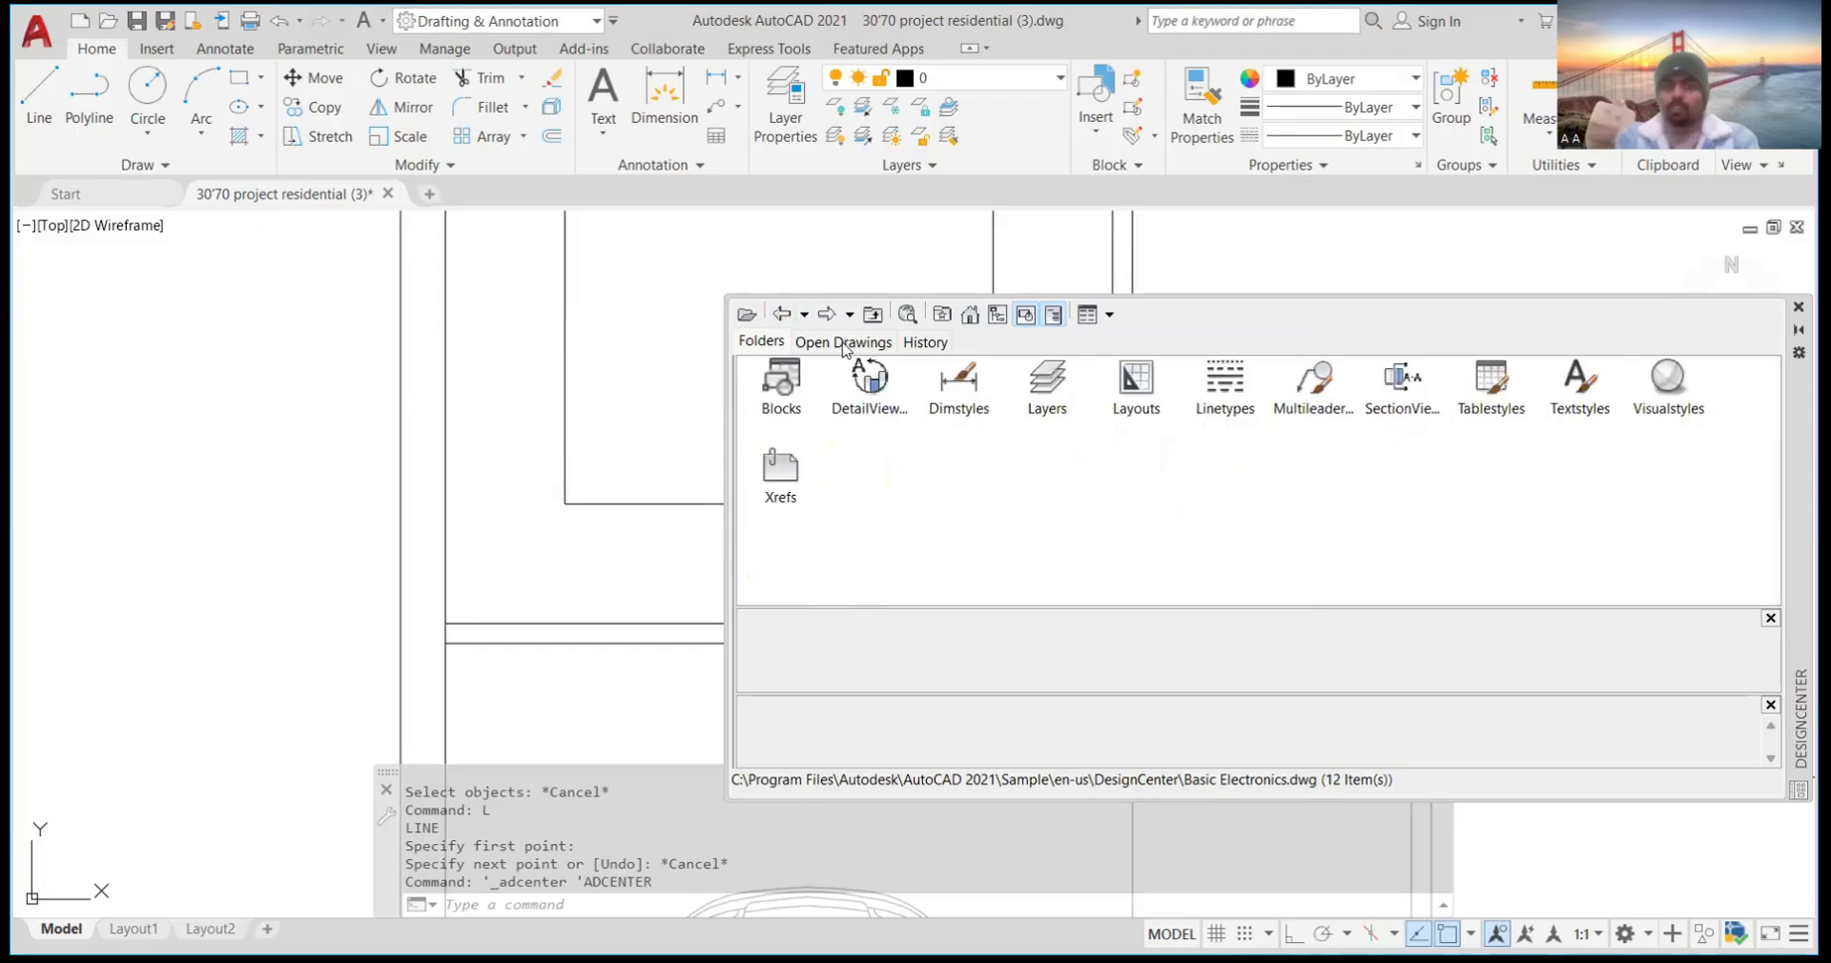
pyautogui.click(870, 396)
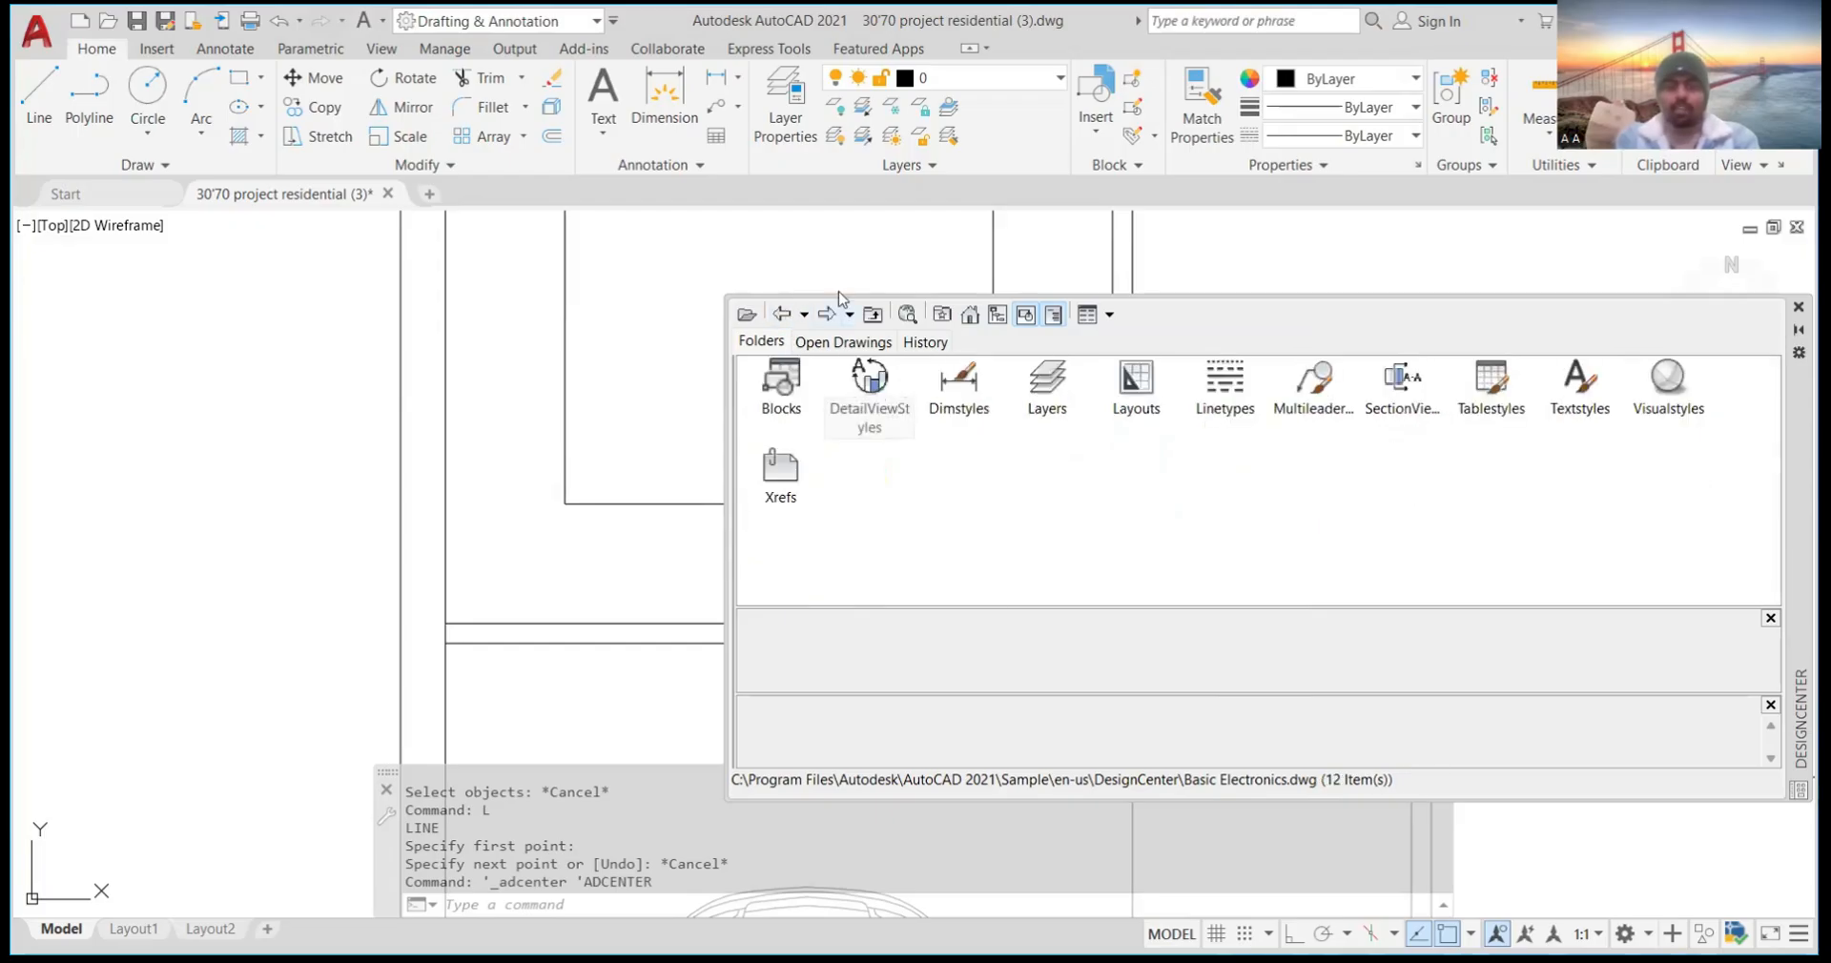
pyautogui.click(969, 319)
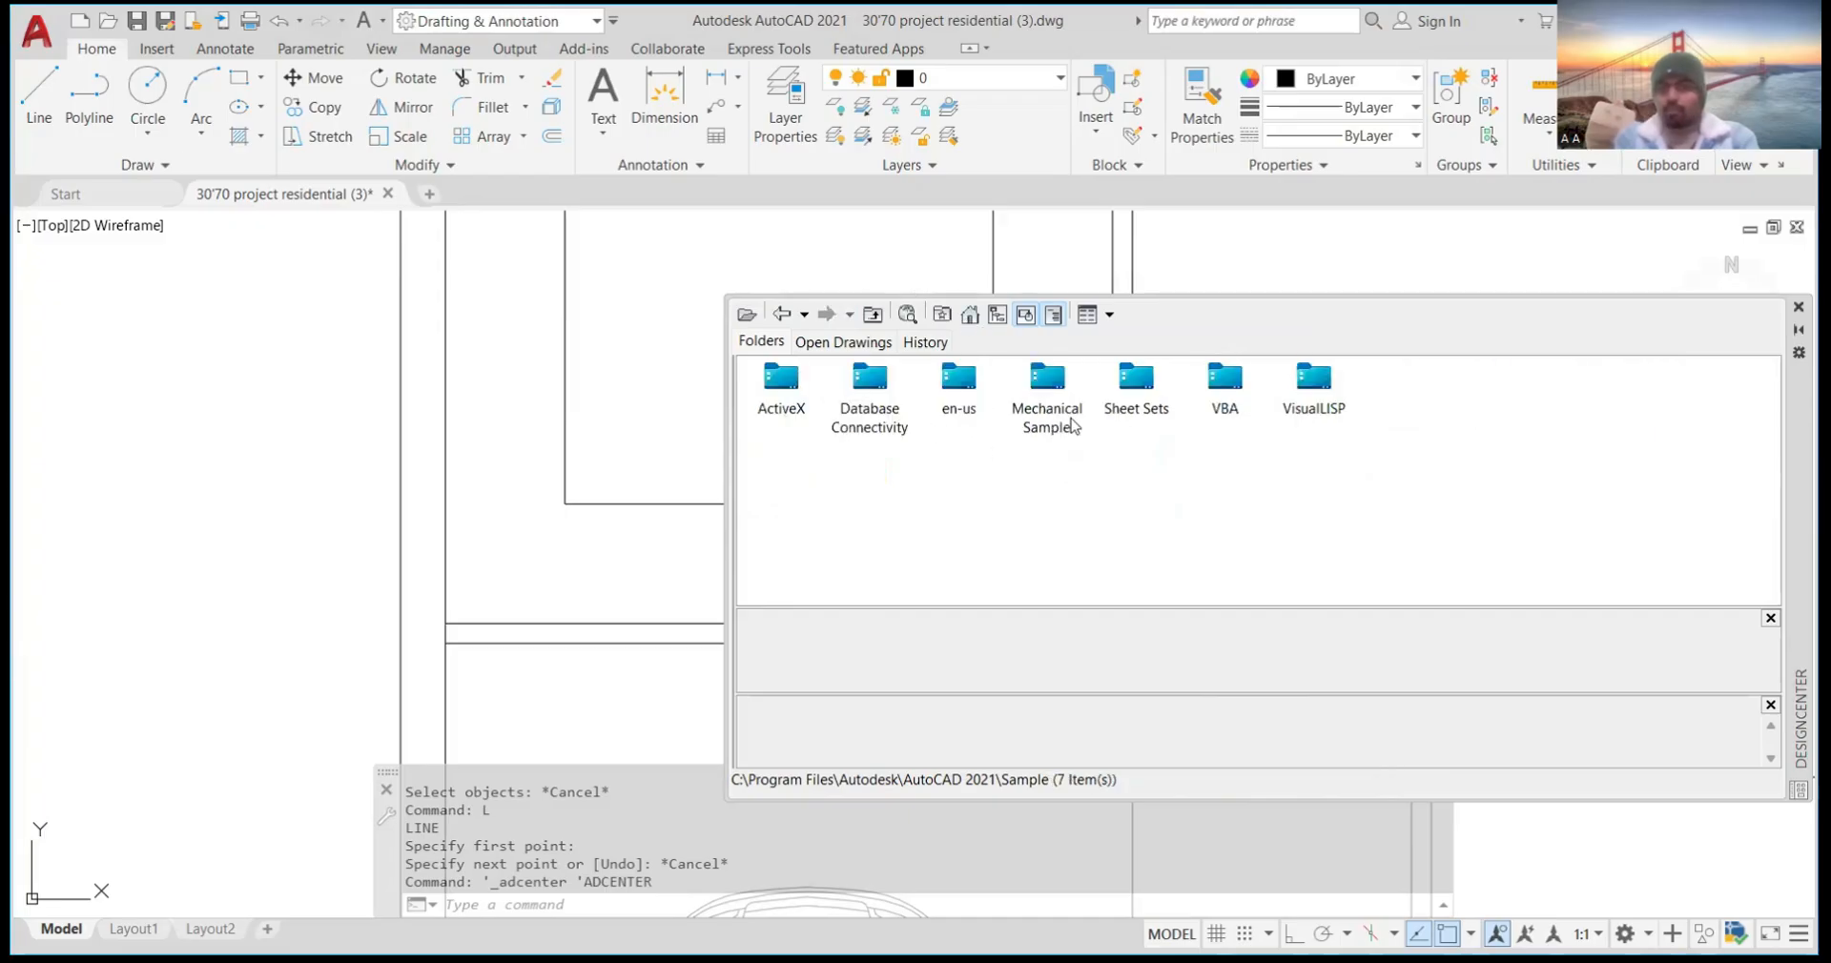
pyautogui.doubleClick(800, 398)
pyautogui.click(800, 398)
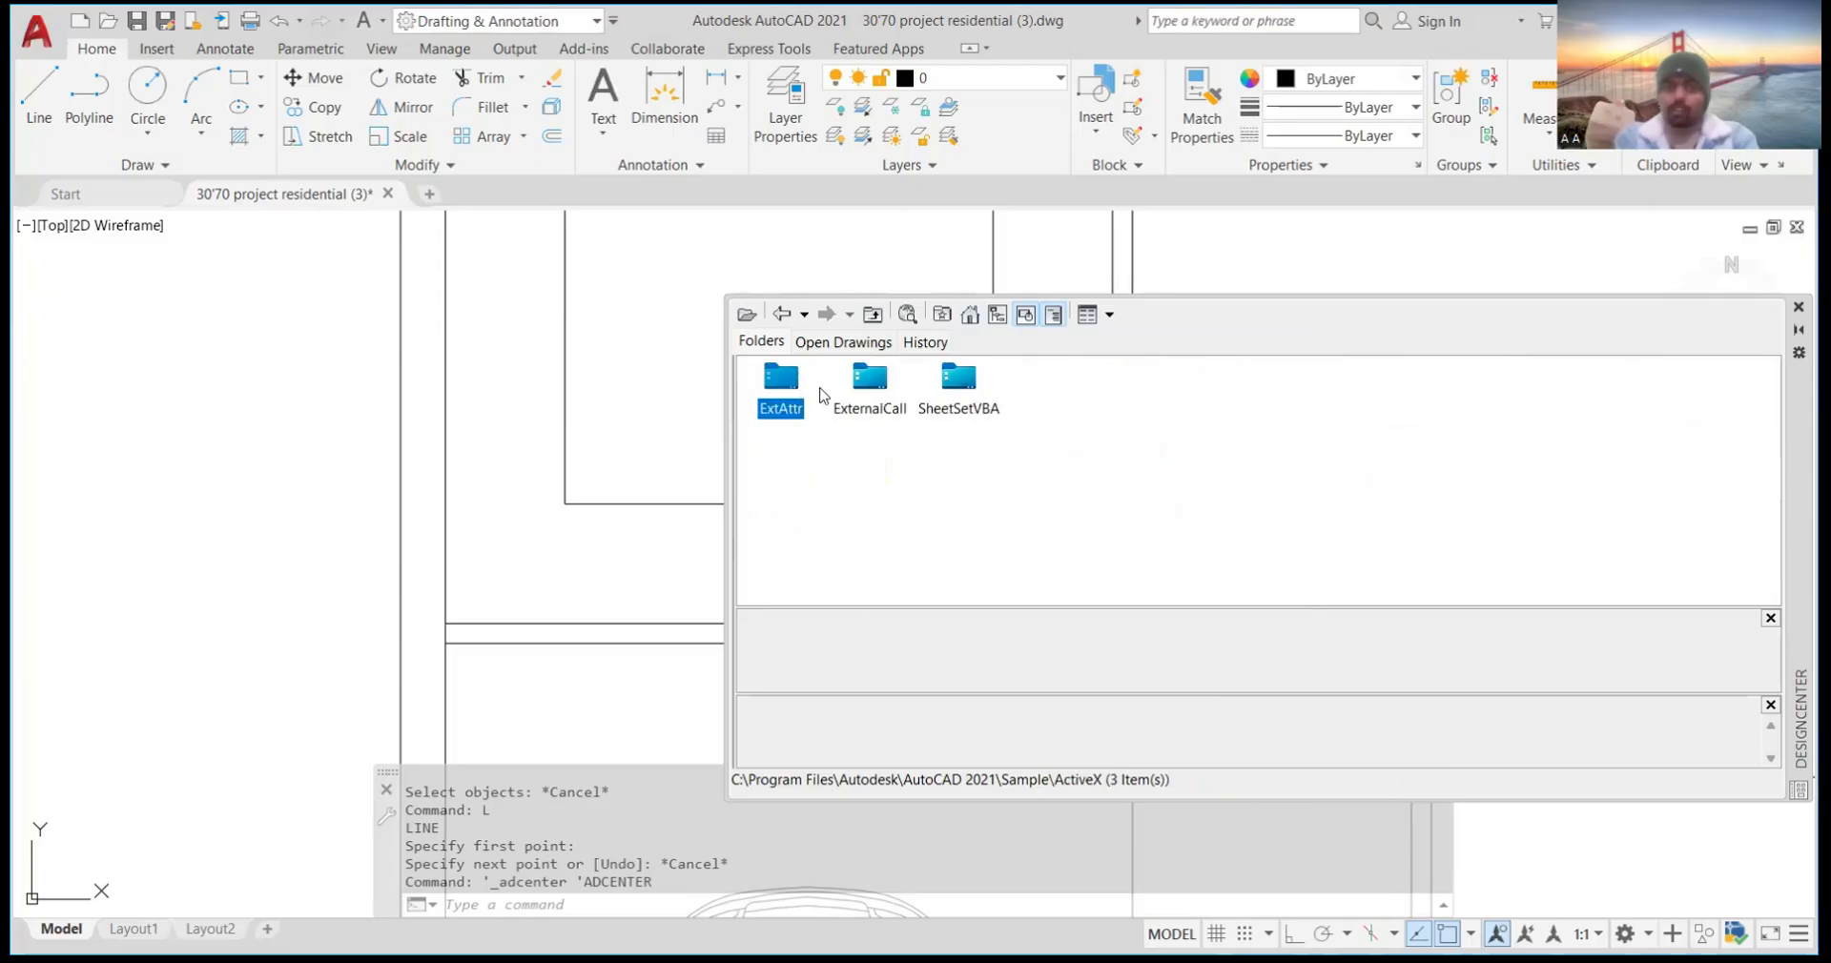
pyautogui.click(968, 317)
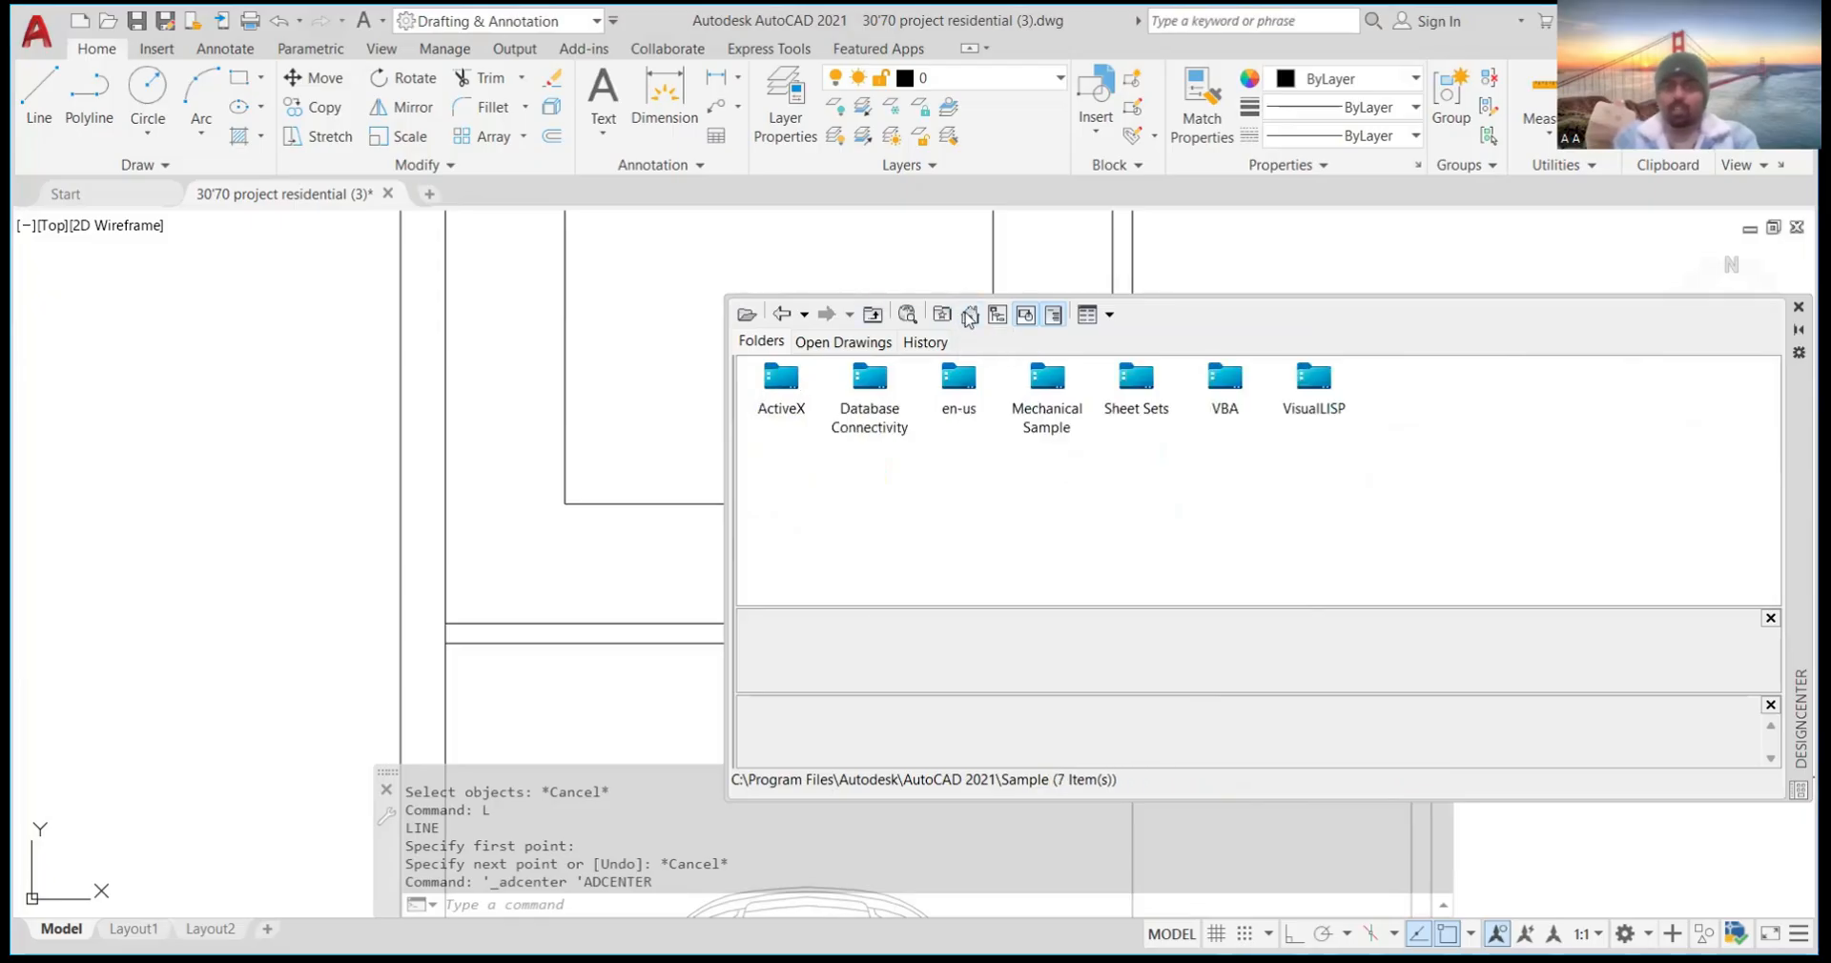
# Browse the blocks of the Pipe Fittings.dwg sample in the en-us DesignCenter folder
pyautogui.doubleClick(960, 386)
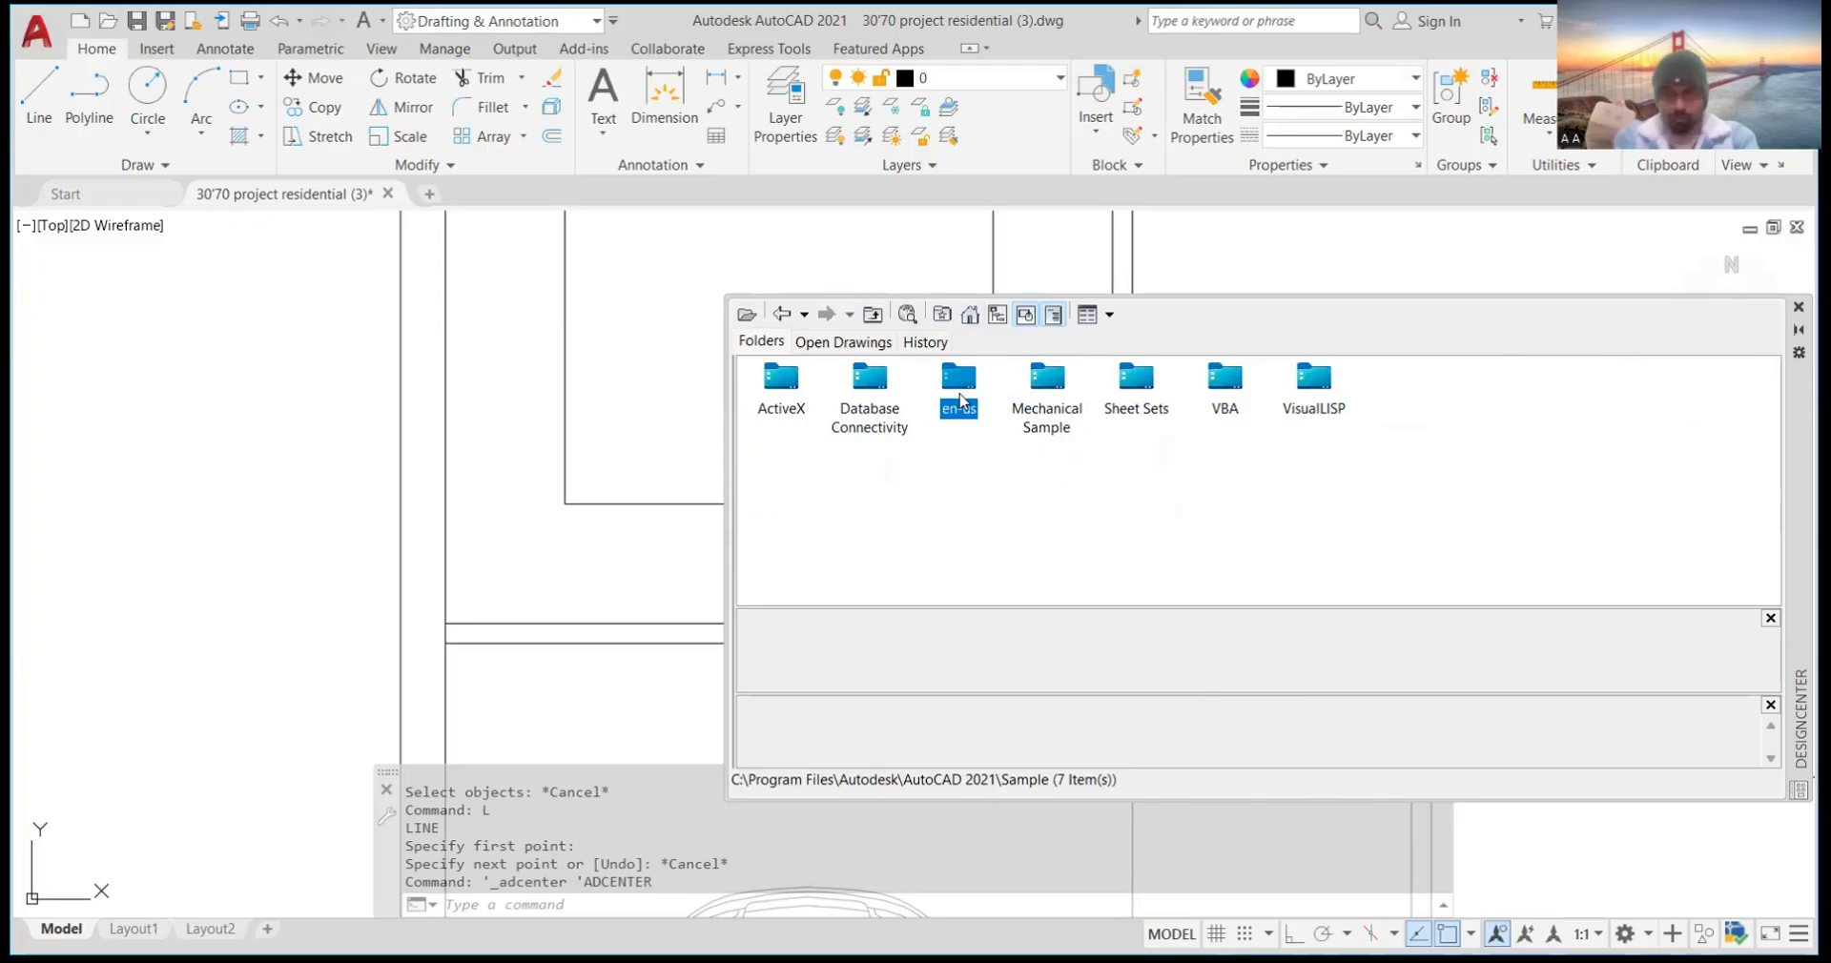
pyautogui.doubleClick(793, 397)
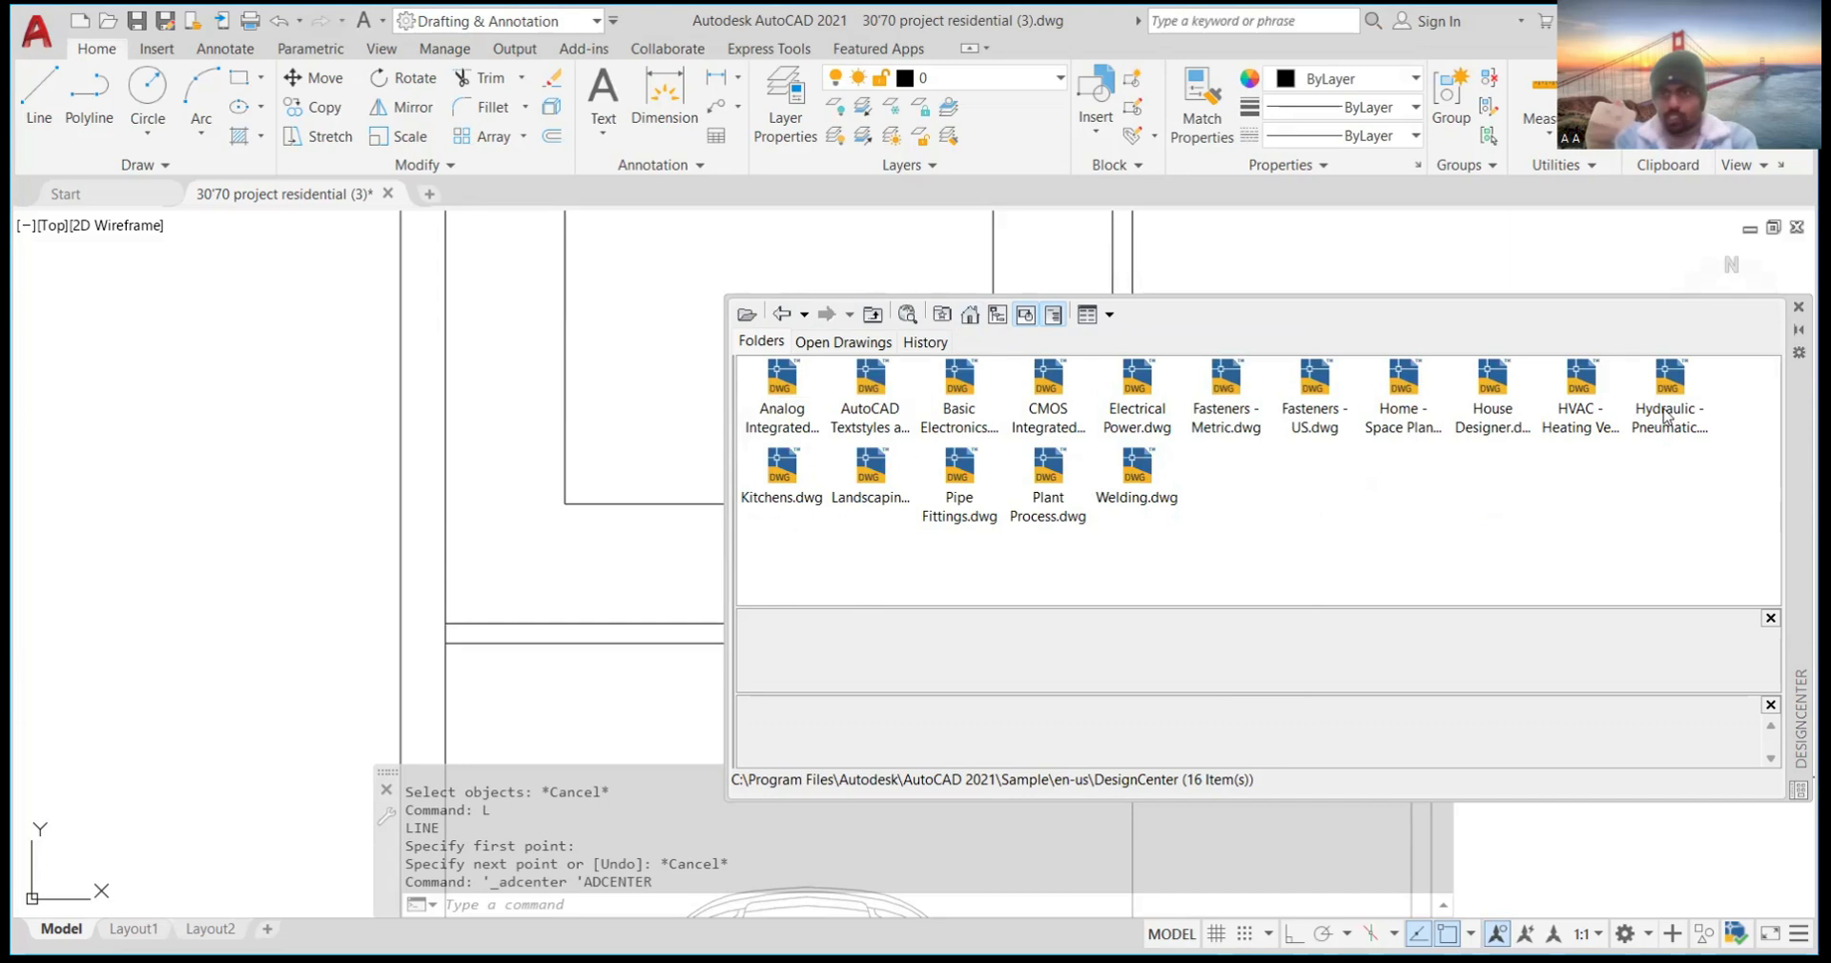
pyautogui.doubleClick(959, 482)
pyautogui.doubleClick(788, 386)
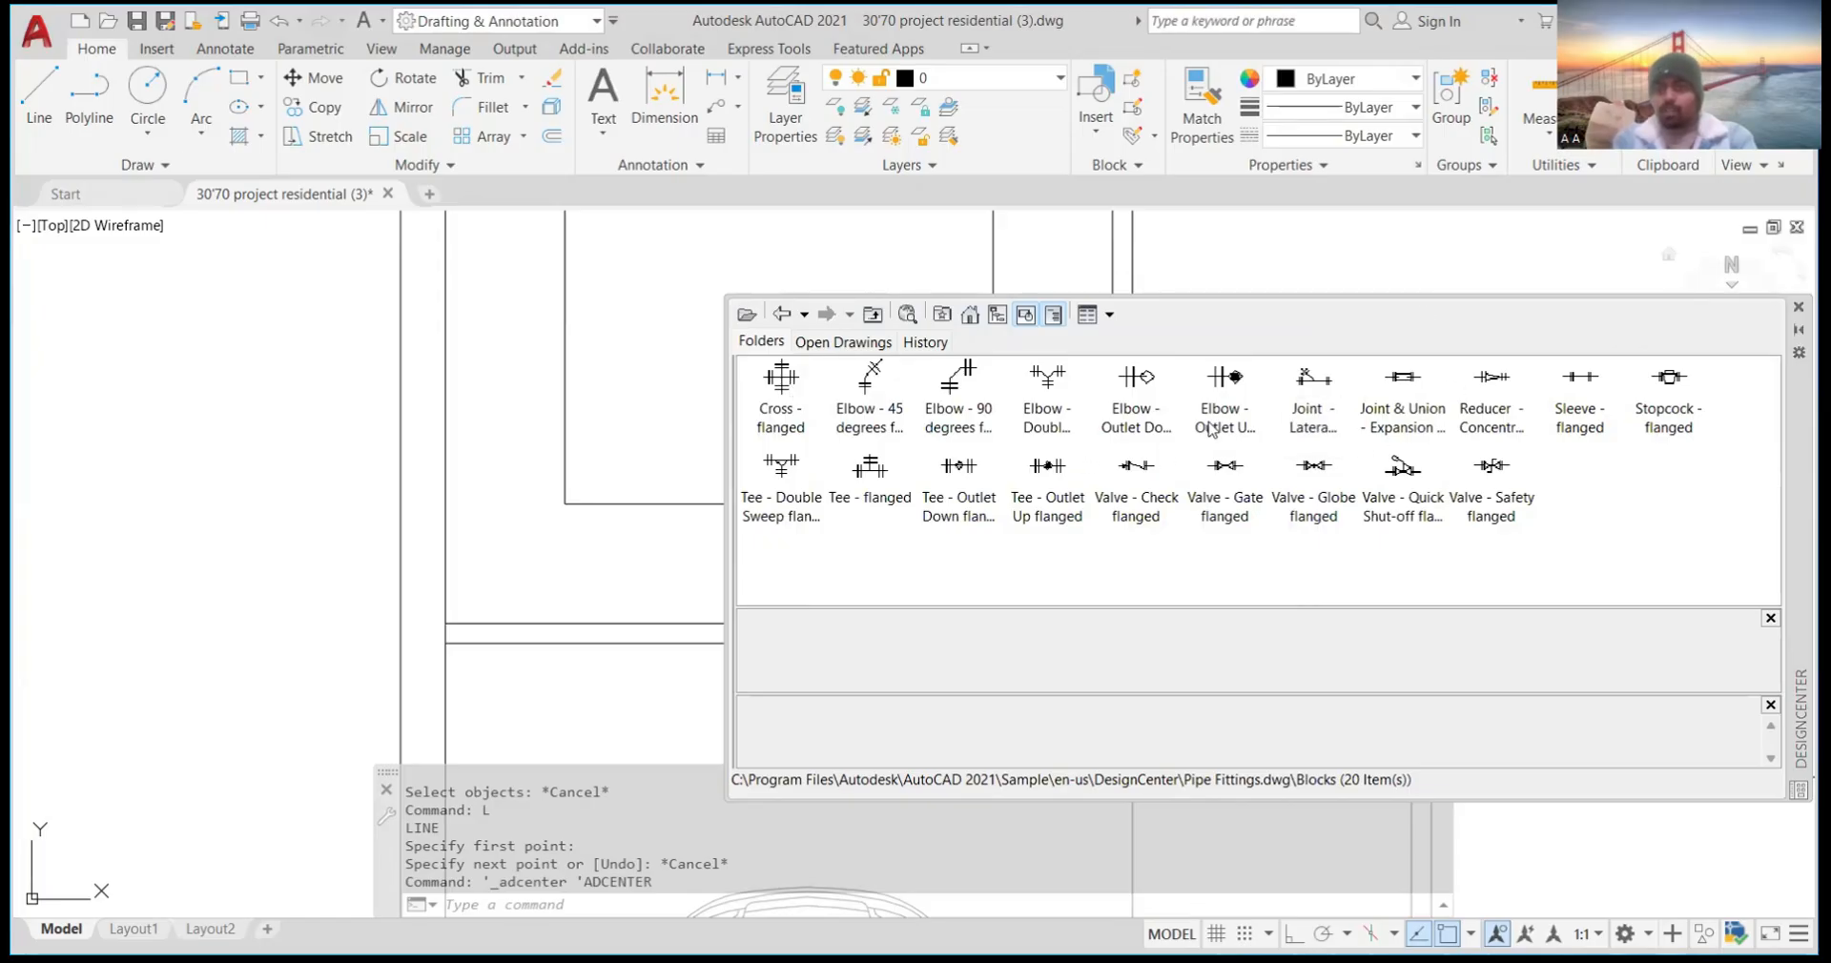
# Return to the Sample folder and browse the blocks of Home - Space Planner.dwg in en-us\DesignCenter
pyautogui.click(974, 323)
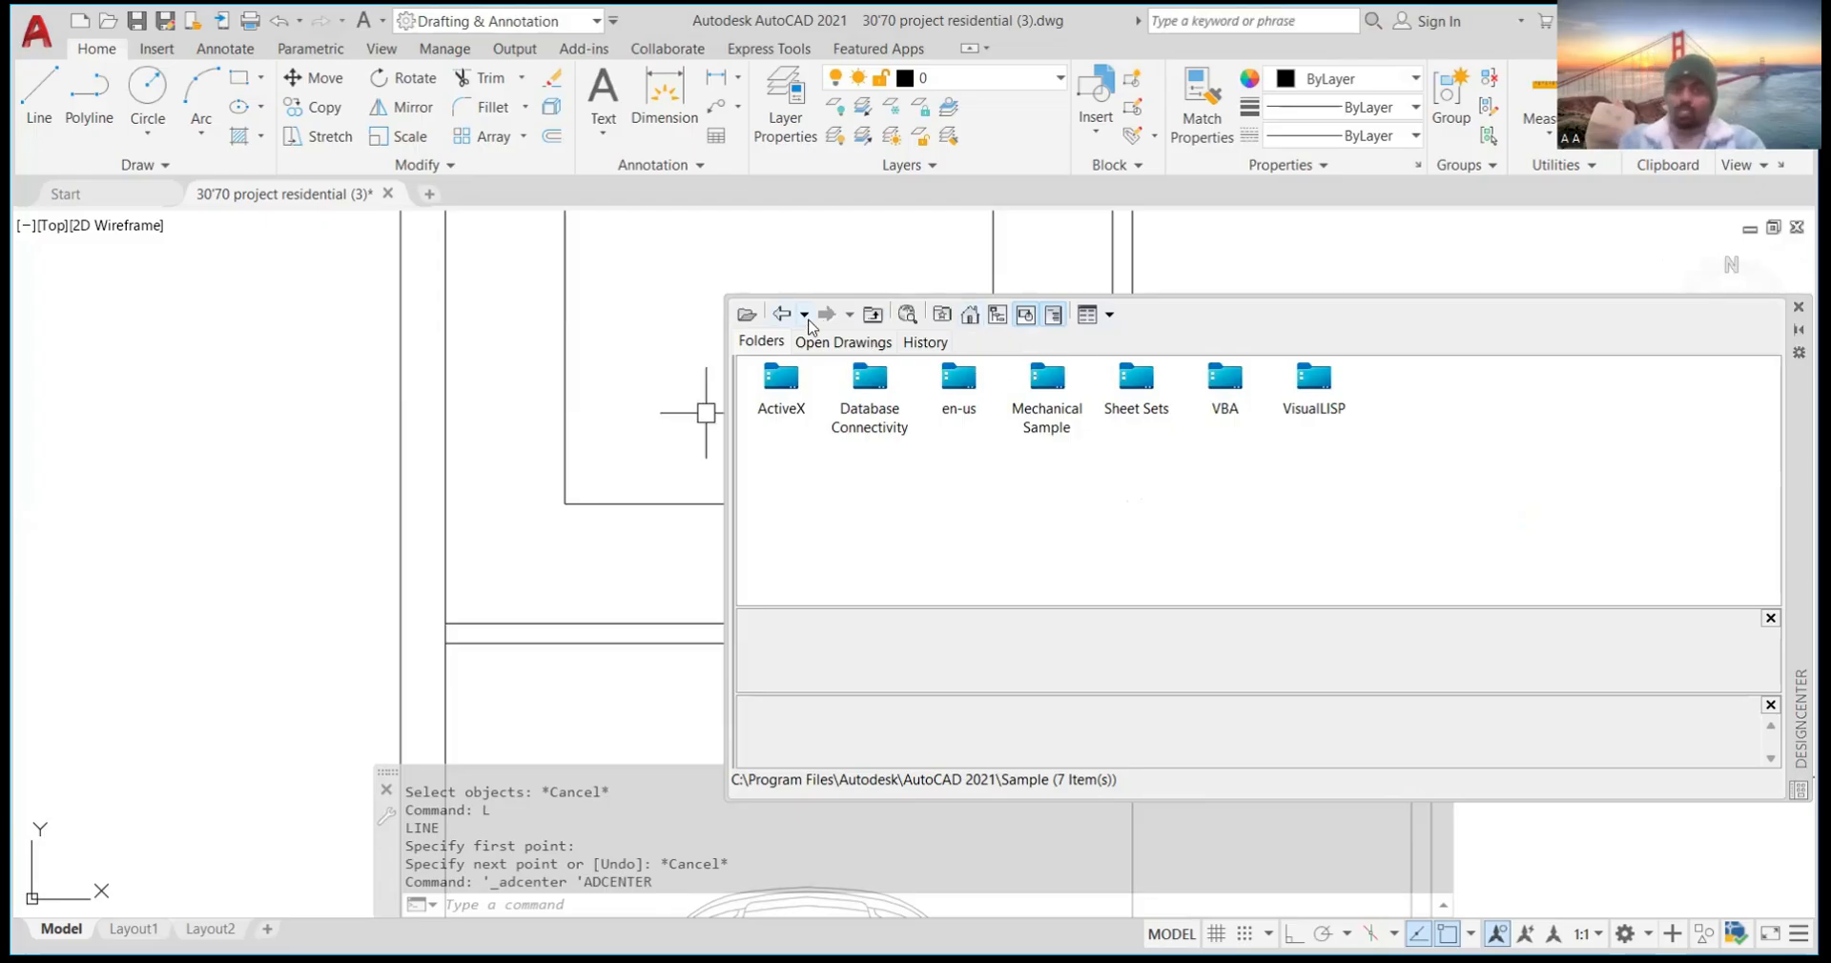
pyautogui.doubleClick(964, 401)
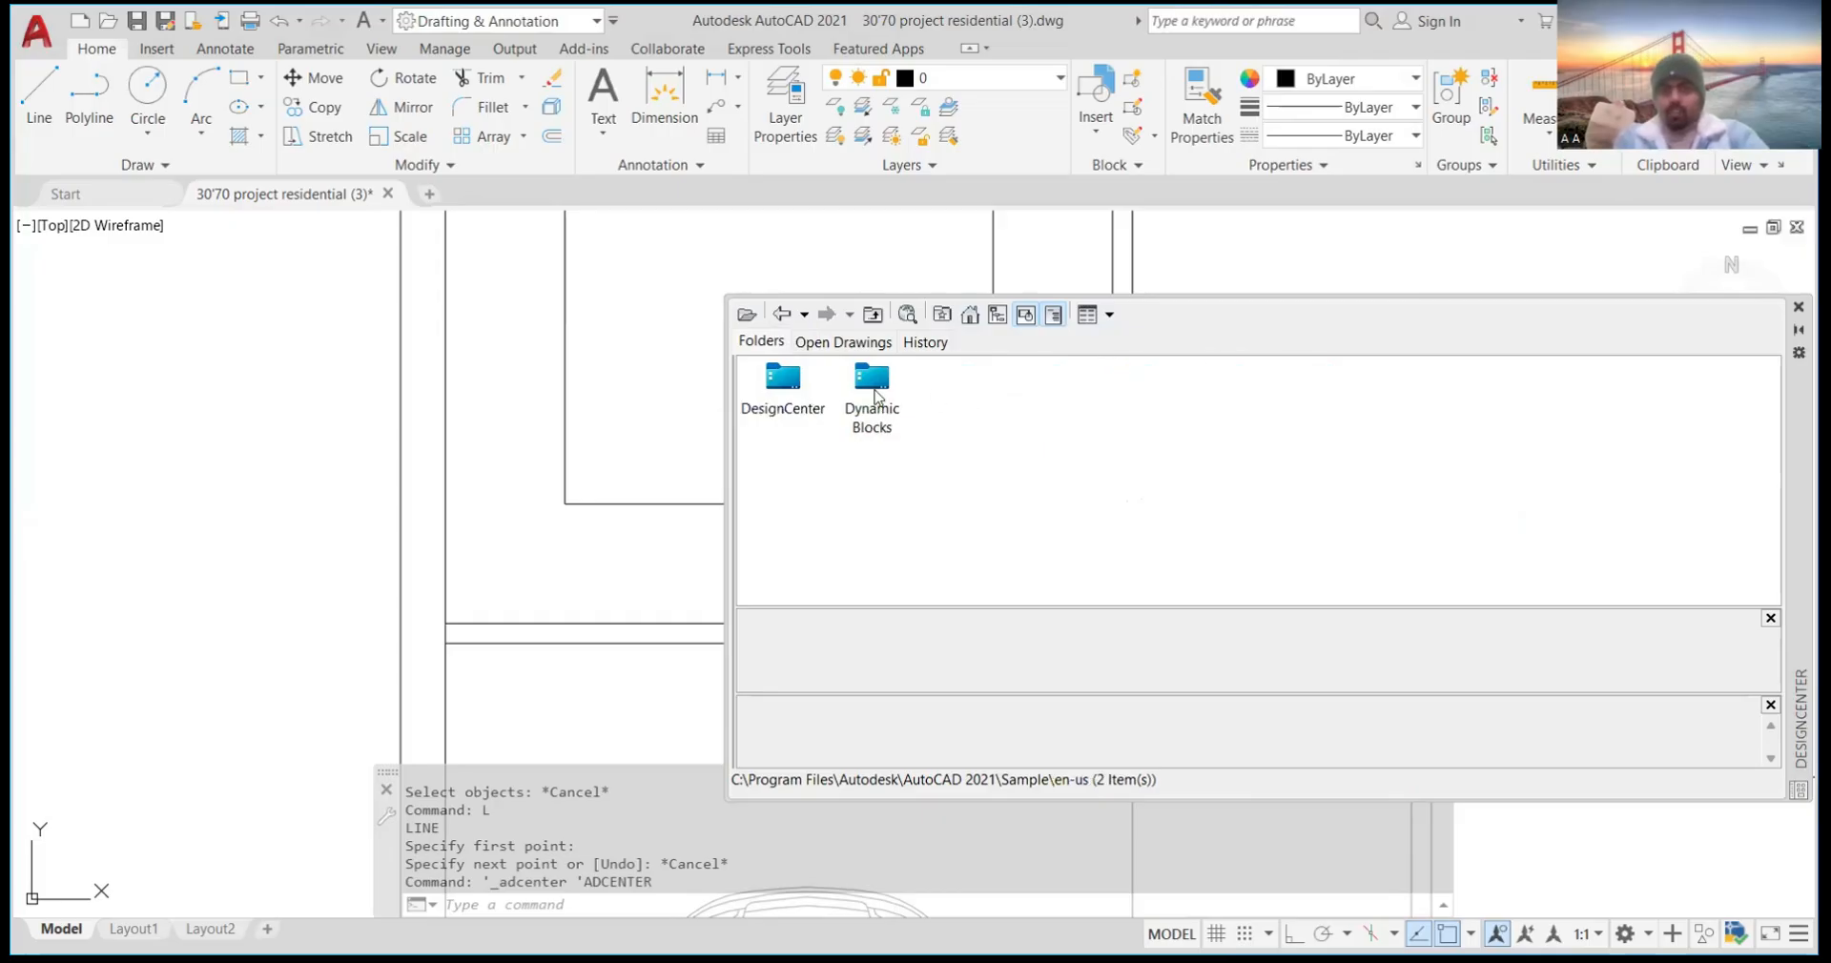
pyautogui.doubleClick(781, 399)
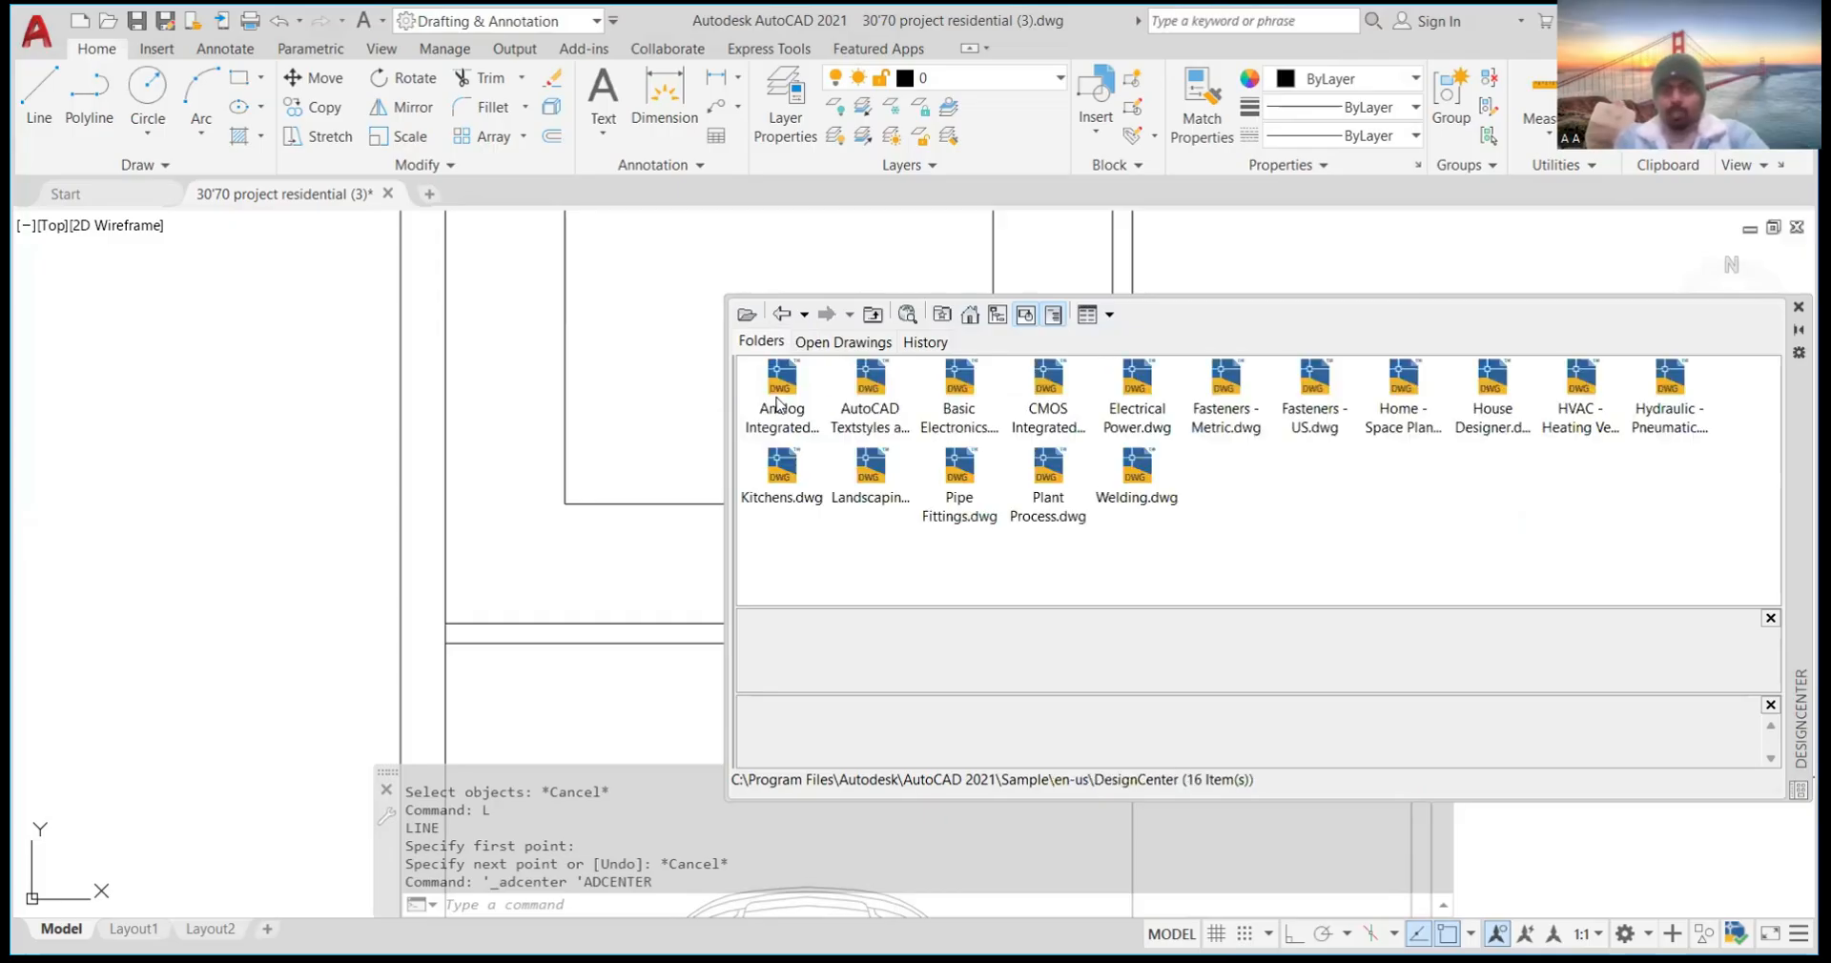
pyautogui.click(1421, 399)
pyautogui.doubleClick(1404, 395)
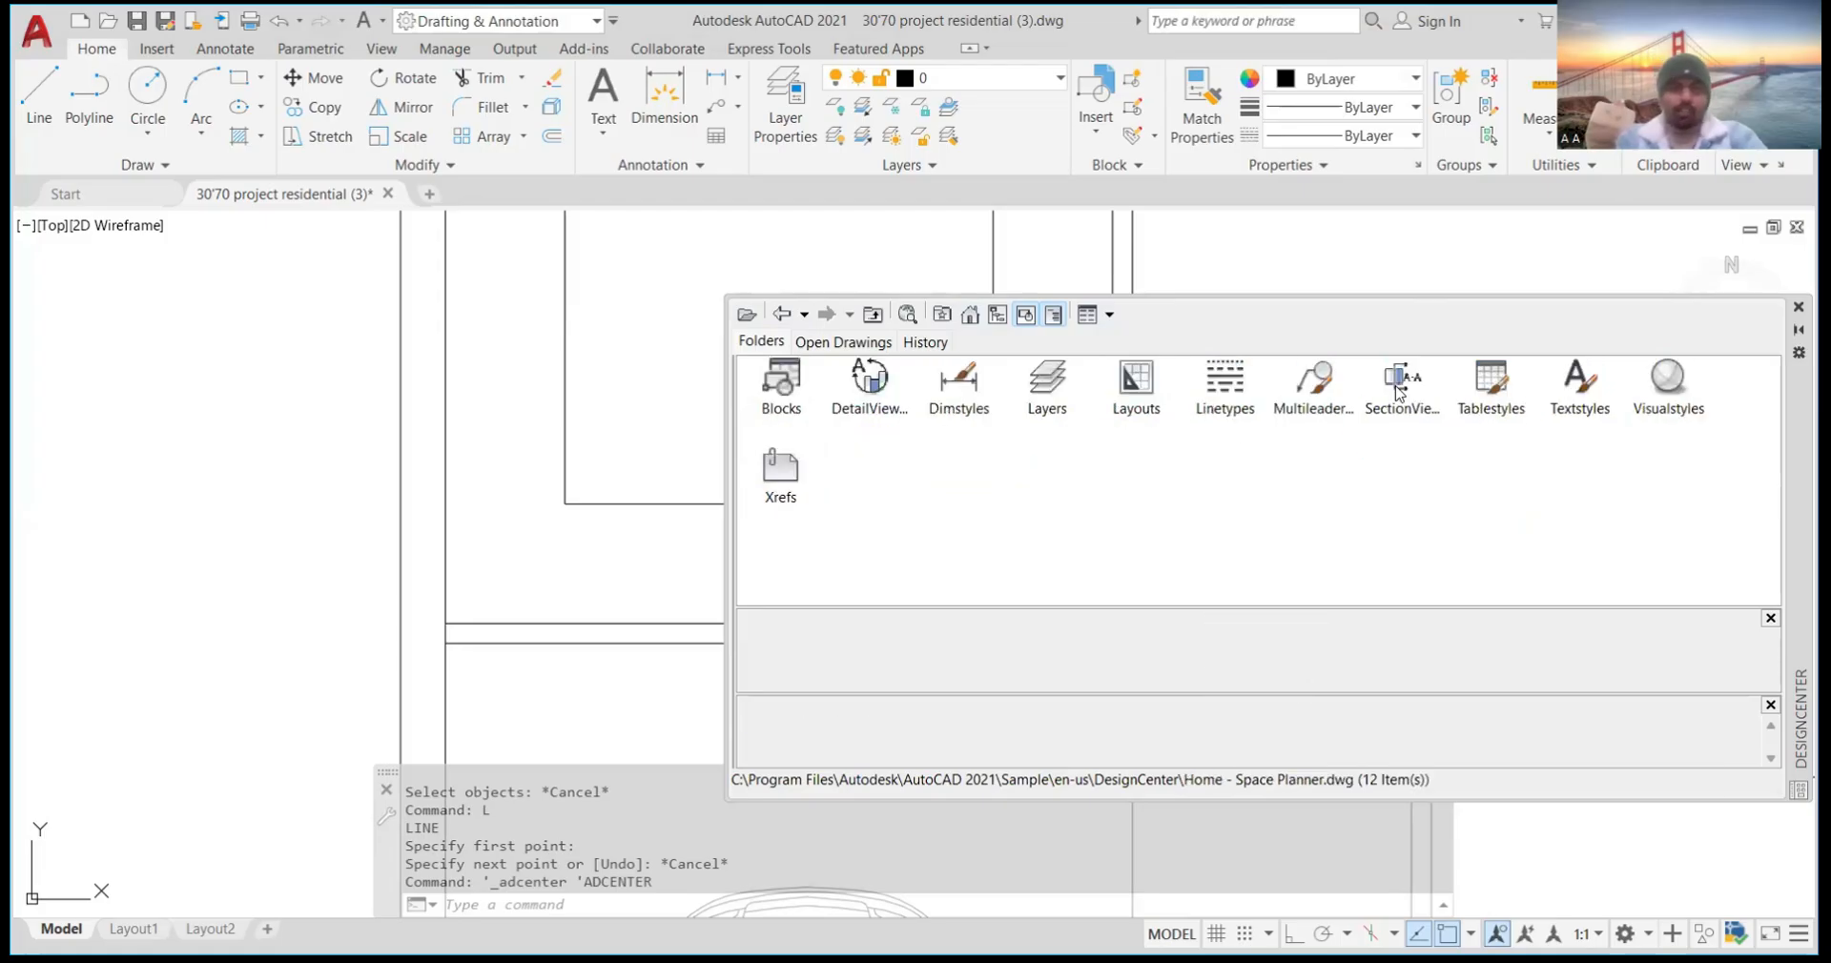
pyautogui.doubleClick(780, 383)
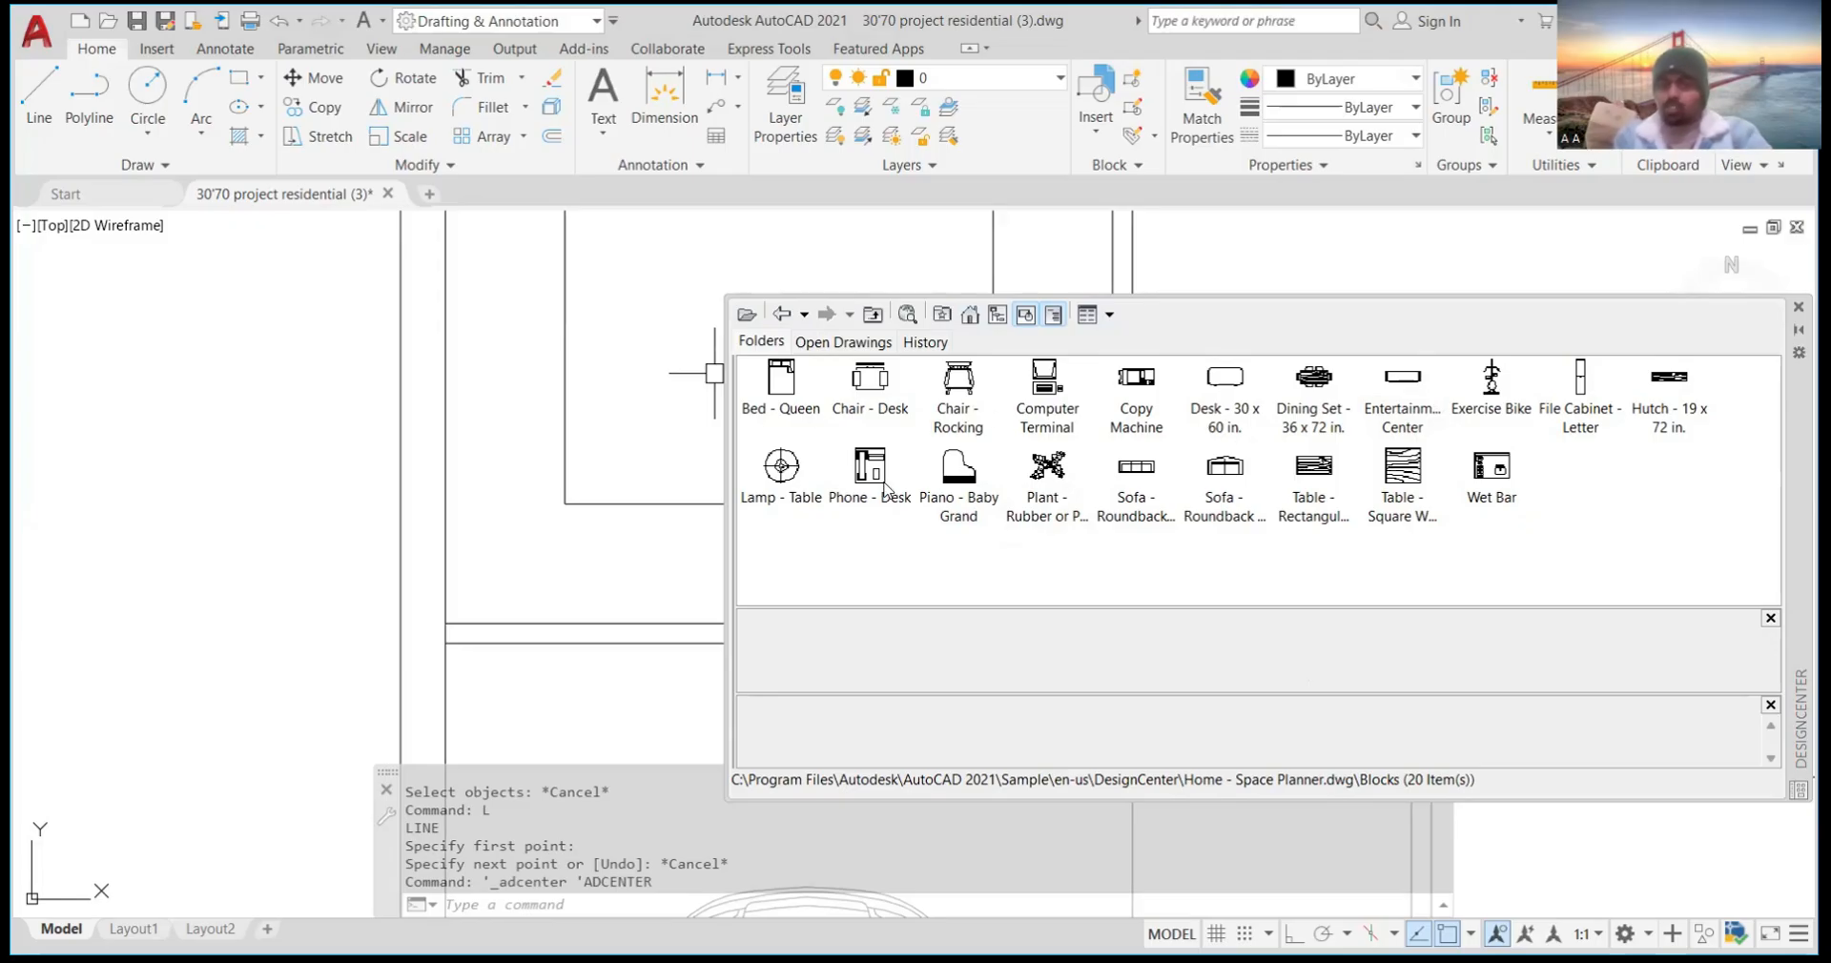
# Go back to the Sample folder and reopen the Home - Space Planner.dwg blocks
pyautogui.click(970, 318)
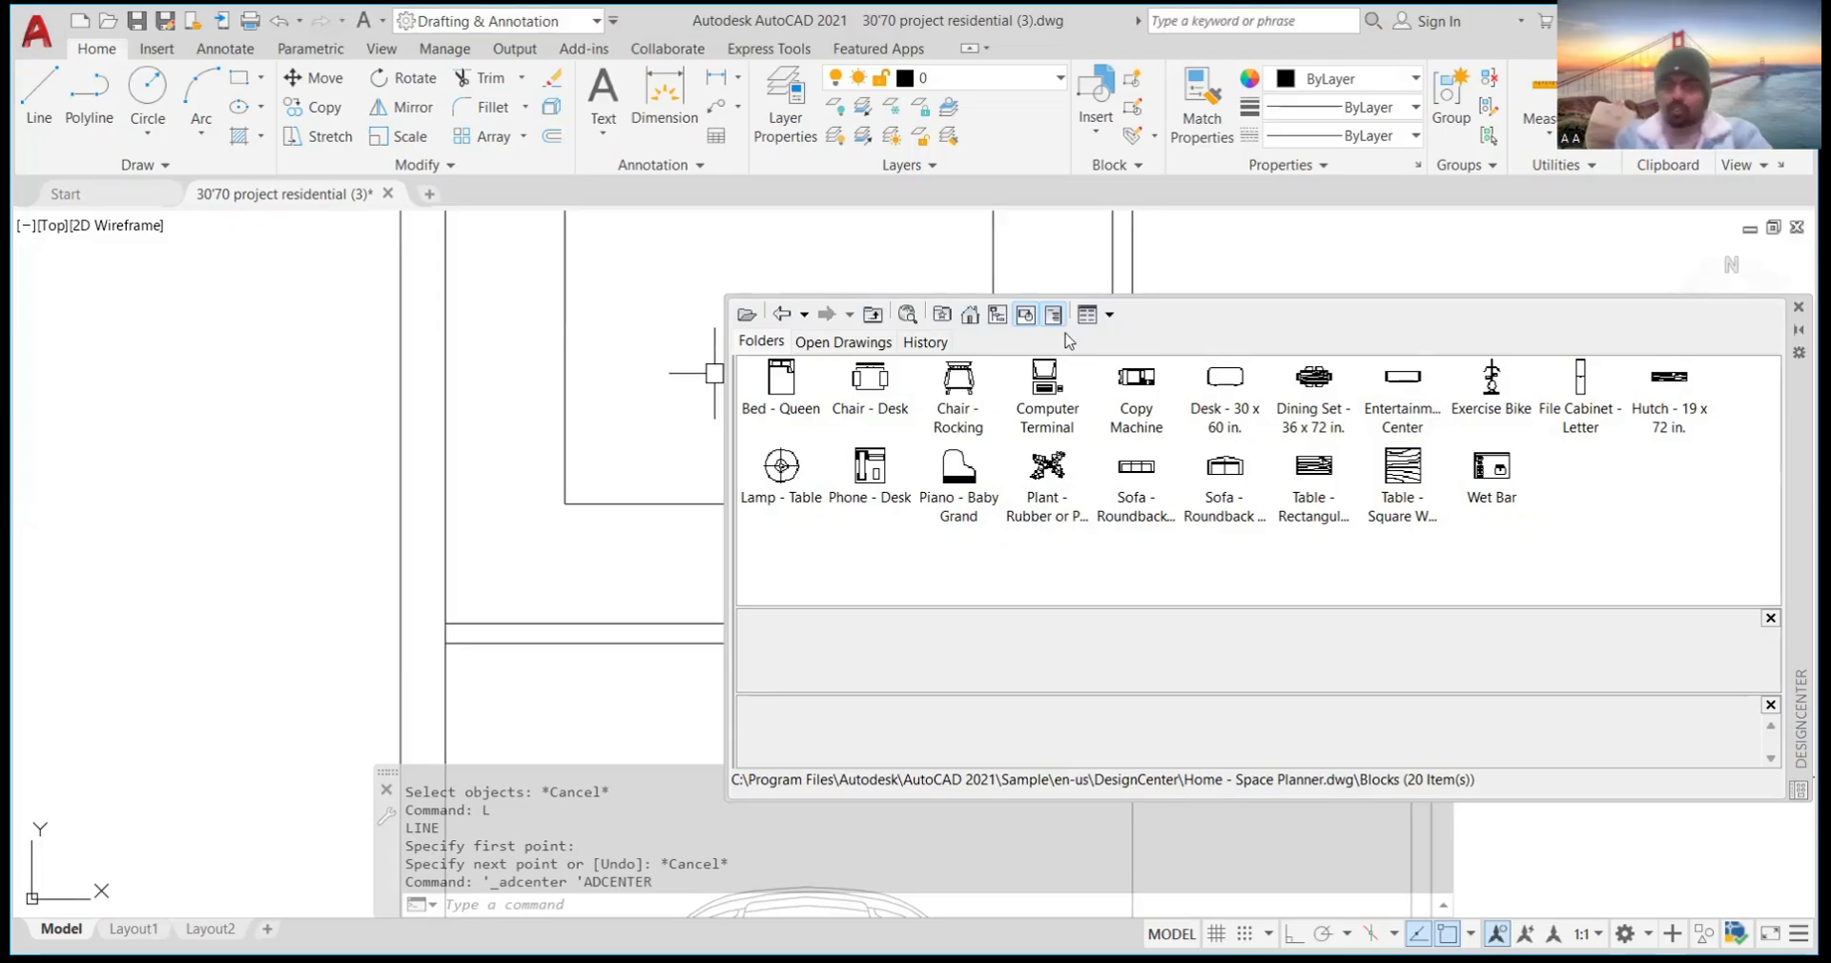
pyautogui.doubleClick(960, 391)
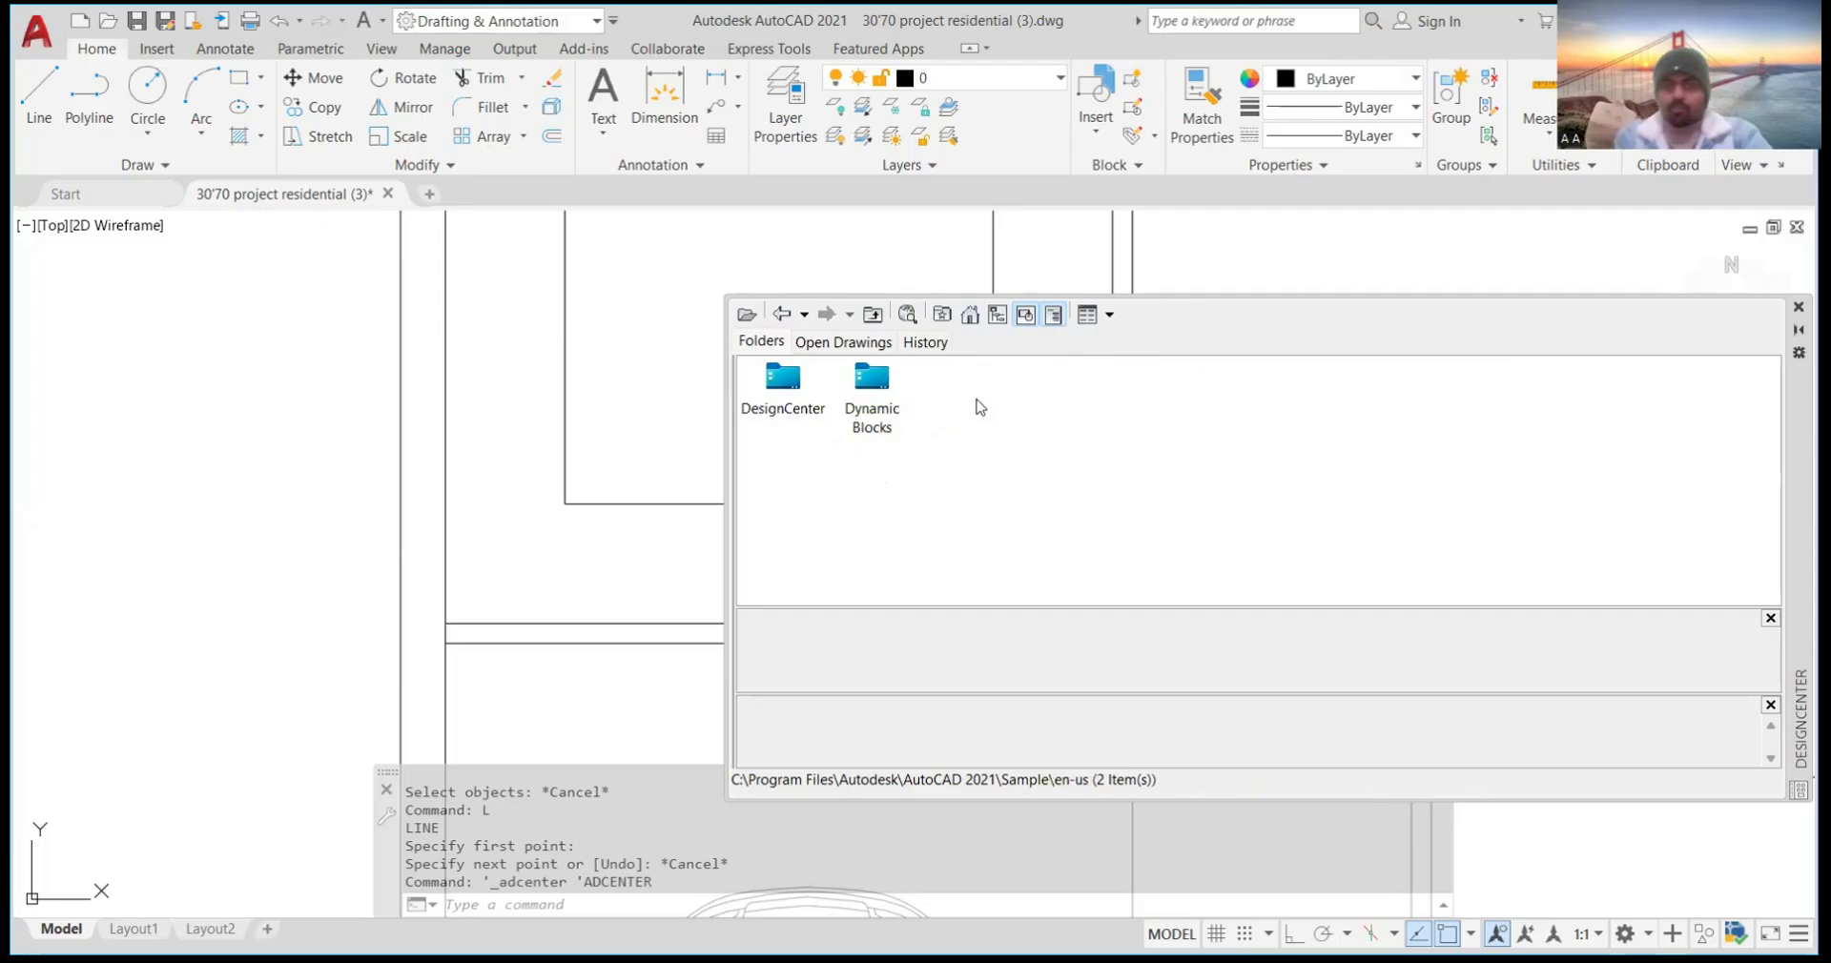
pyautogui.doubleClick(783, 387)
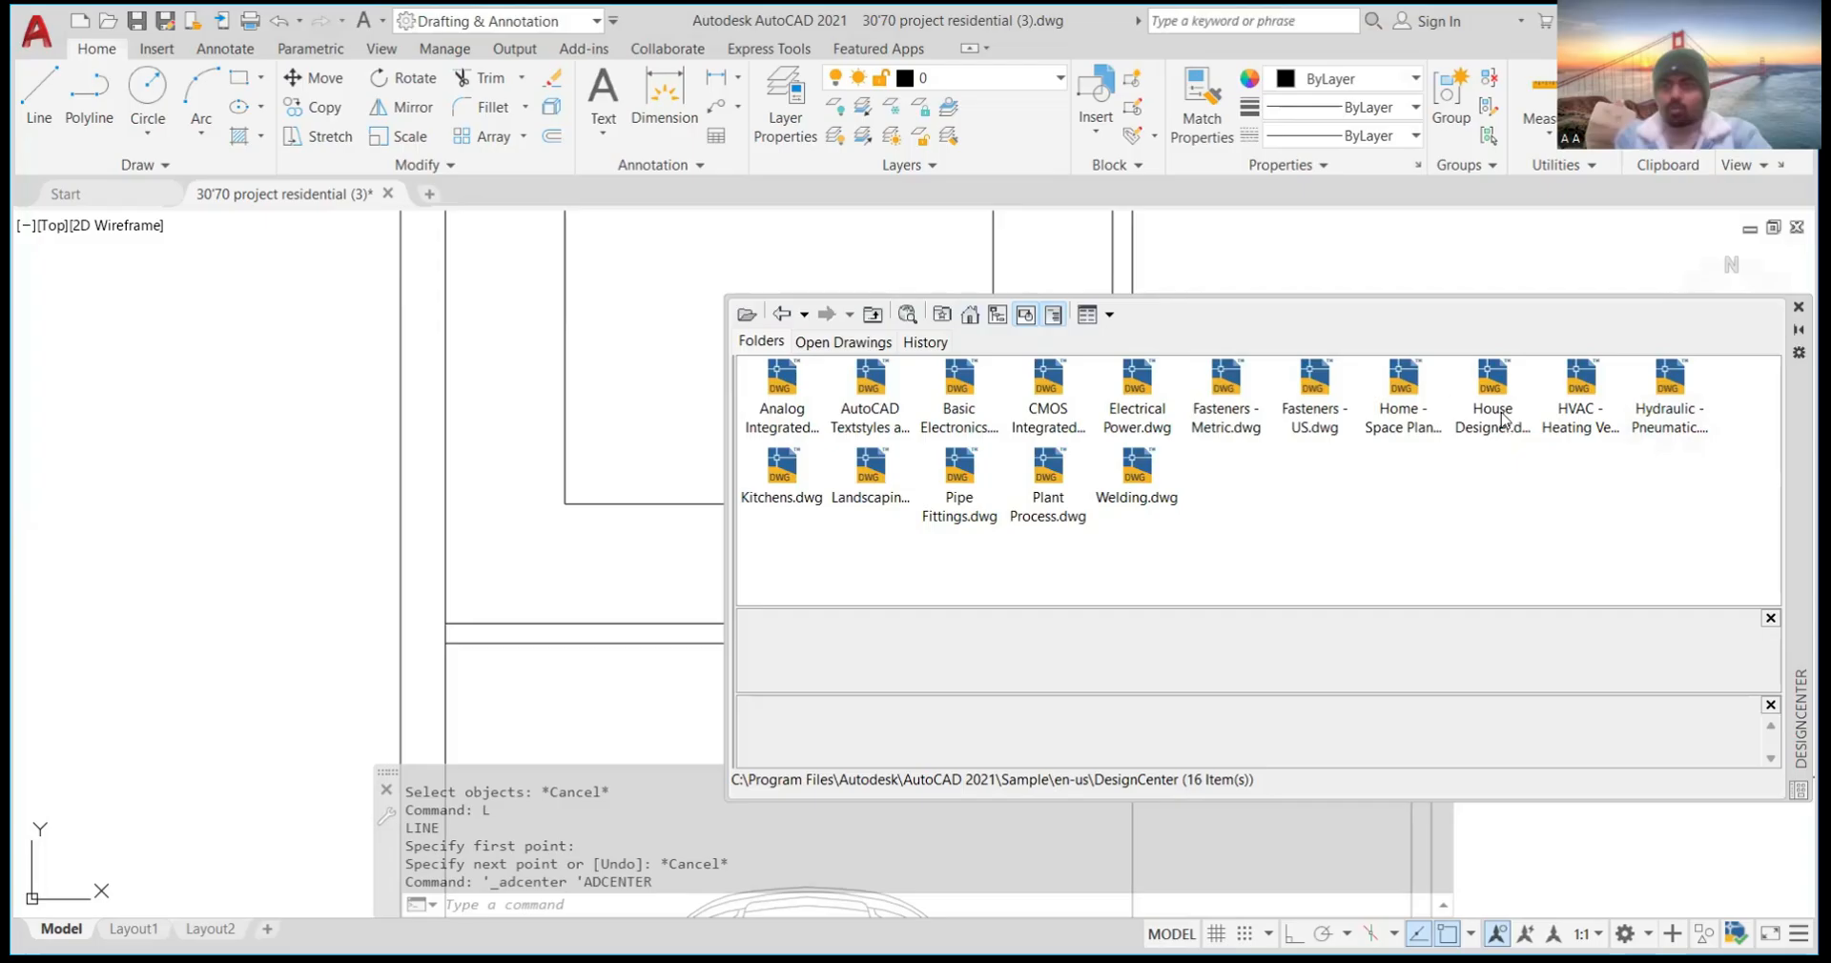
pyautogui.doubleClick(1404, 382)
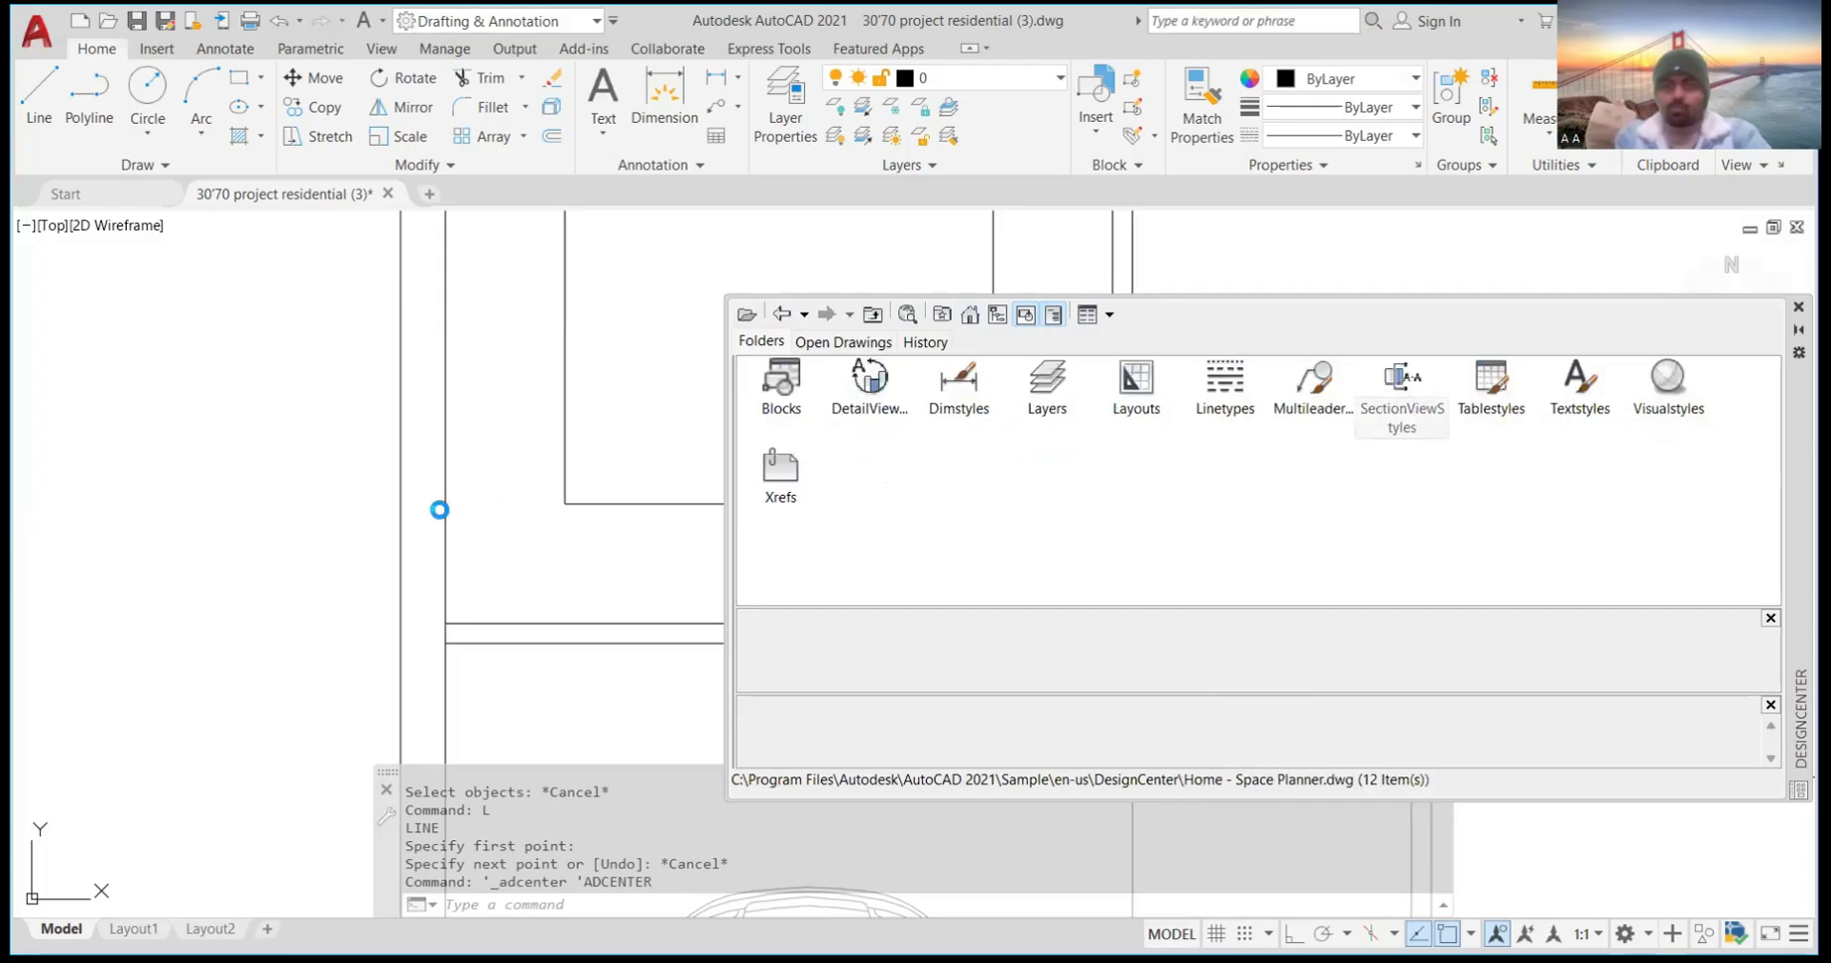
pyautogui.doubleClick(776, 397)
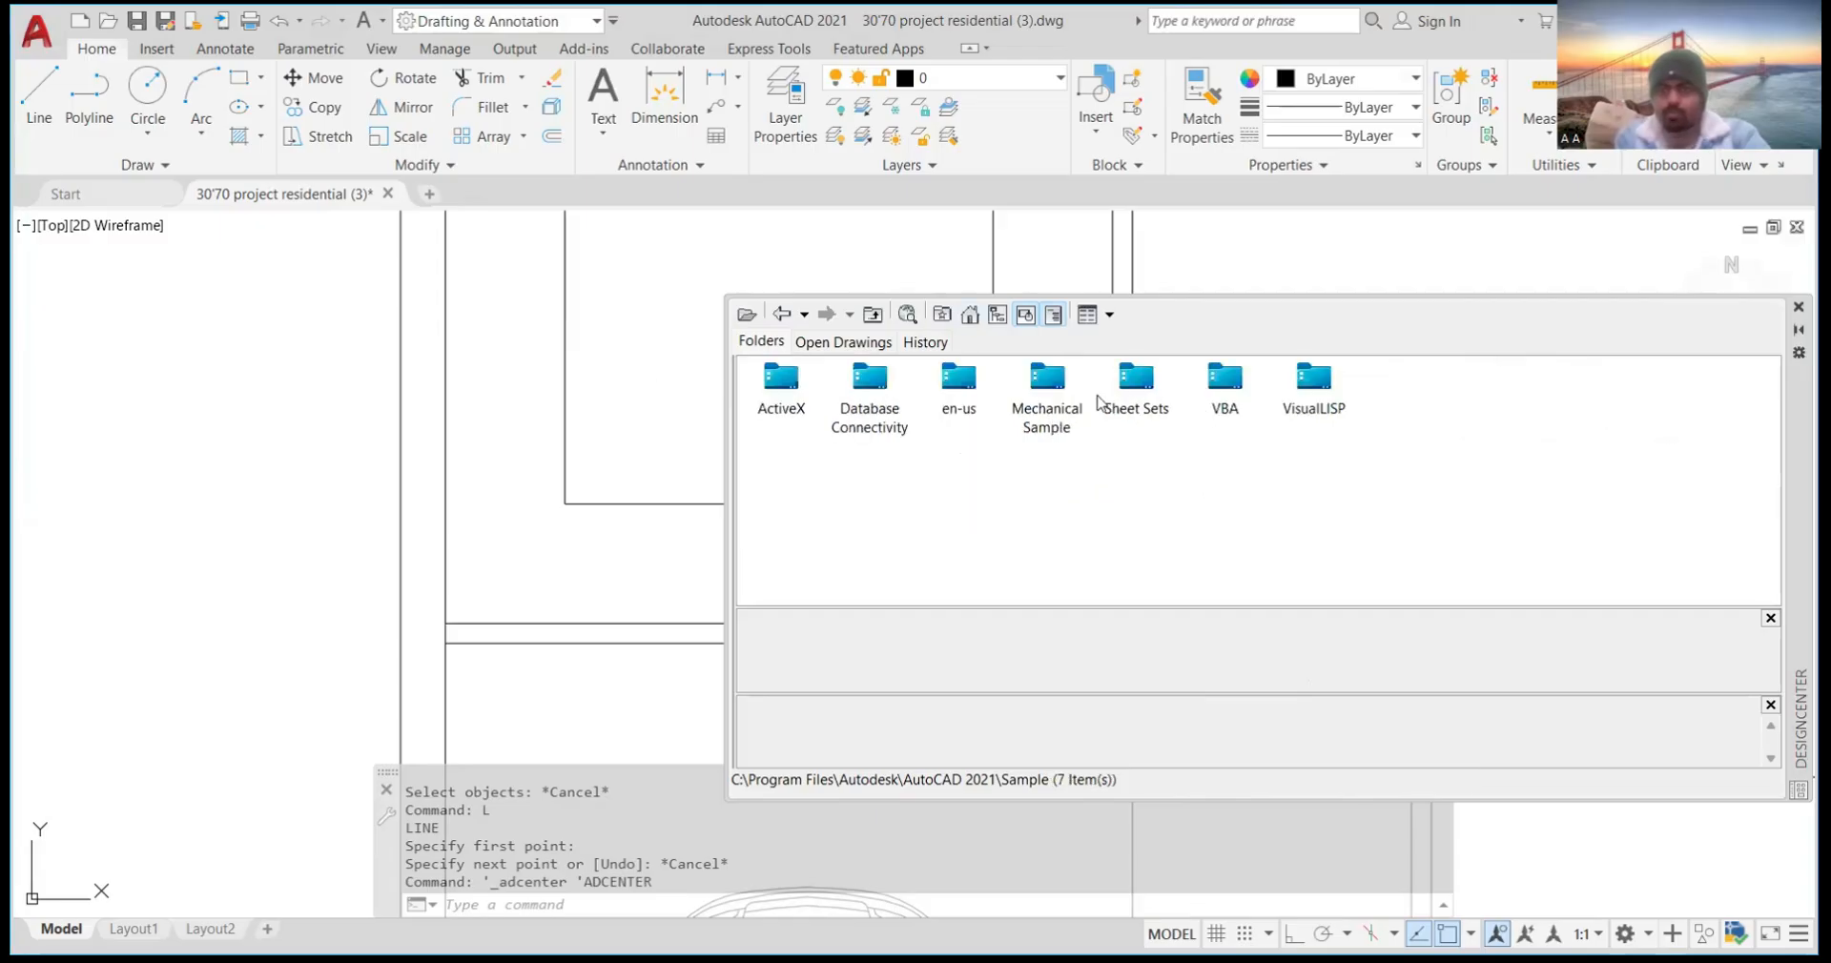
# Browse the blocks of House Designer.dwg in the en-us\DesignCenter sample folder
pyautogui.doubleClick(974, 414)
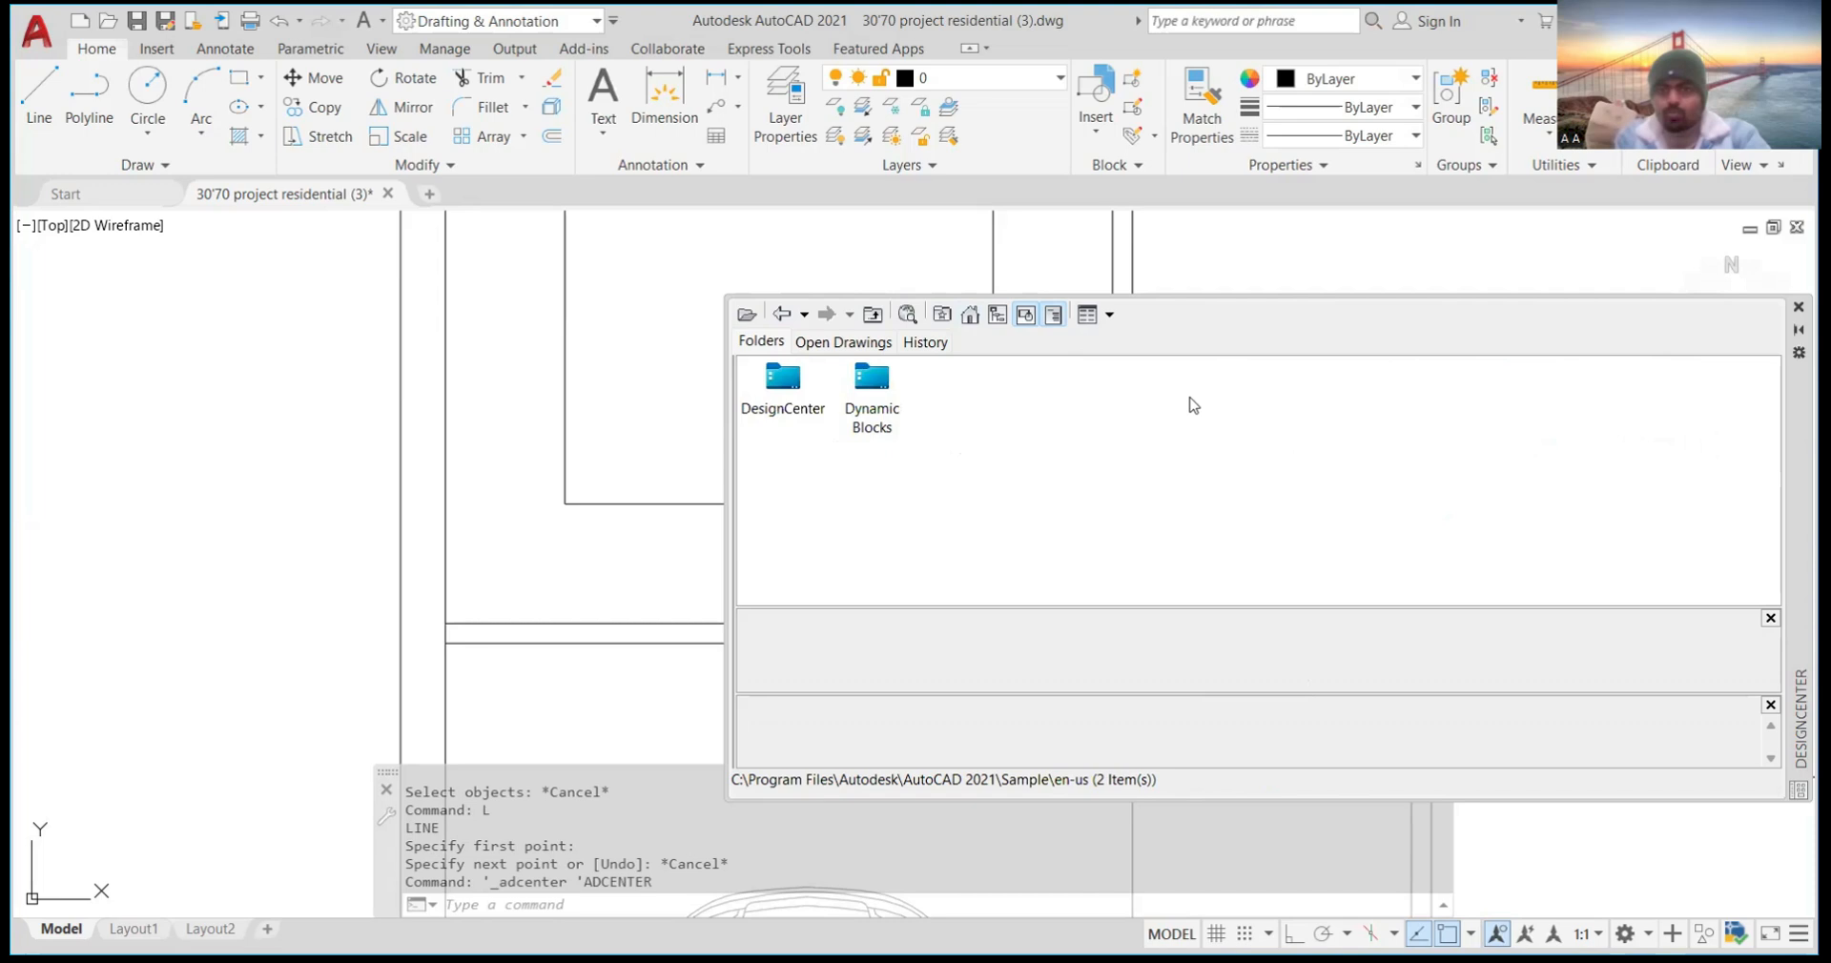
pyautogui.doubleClick(783, 379)
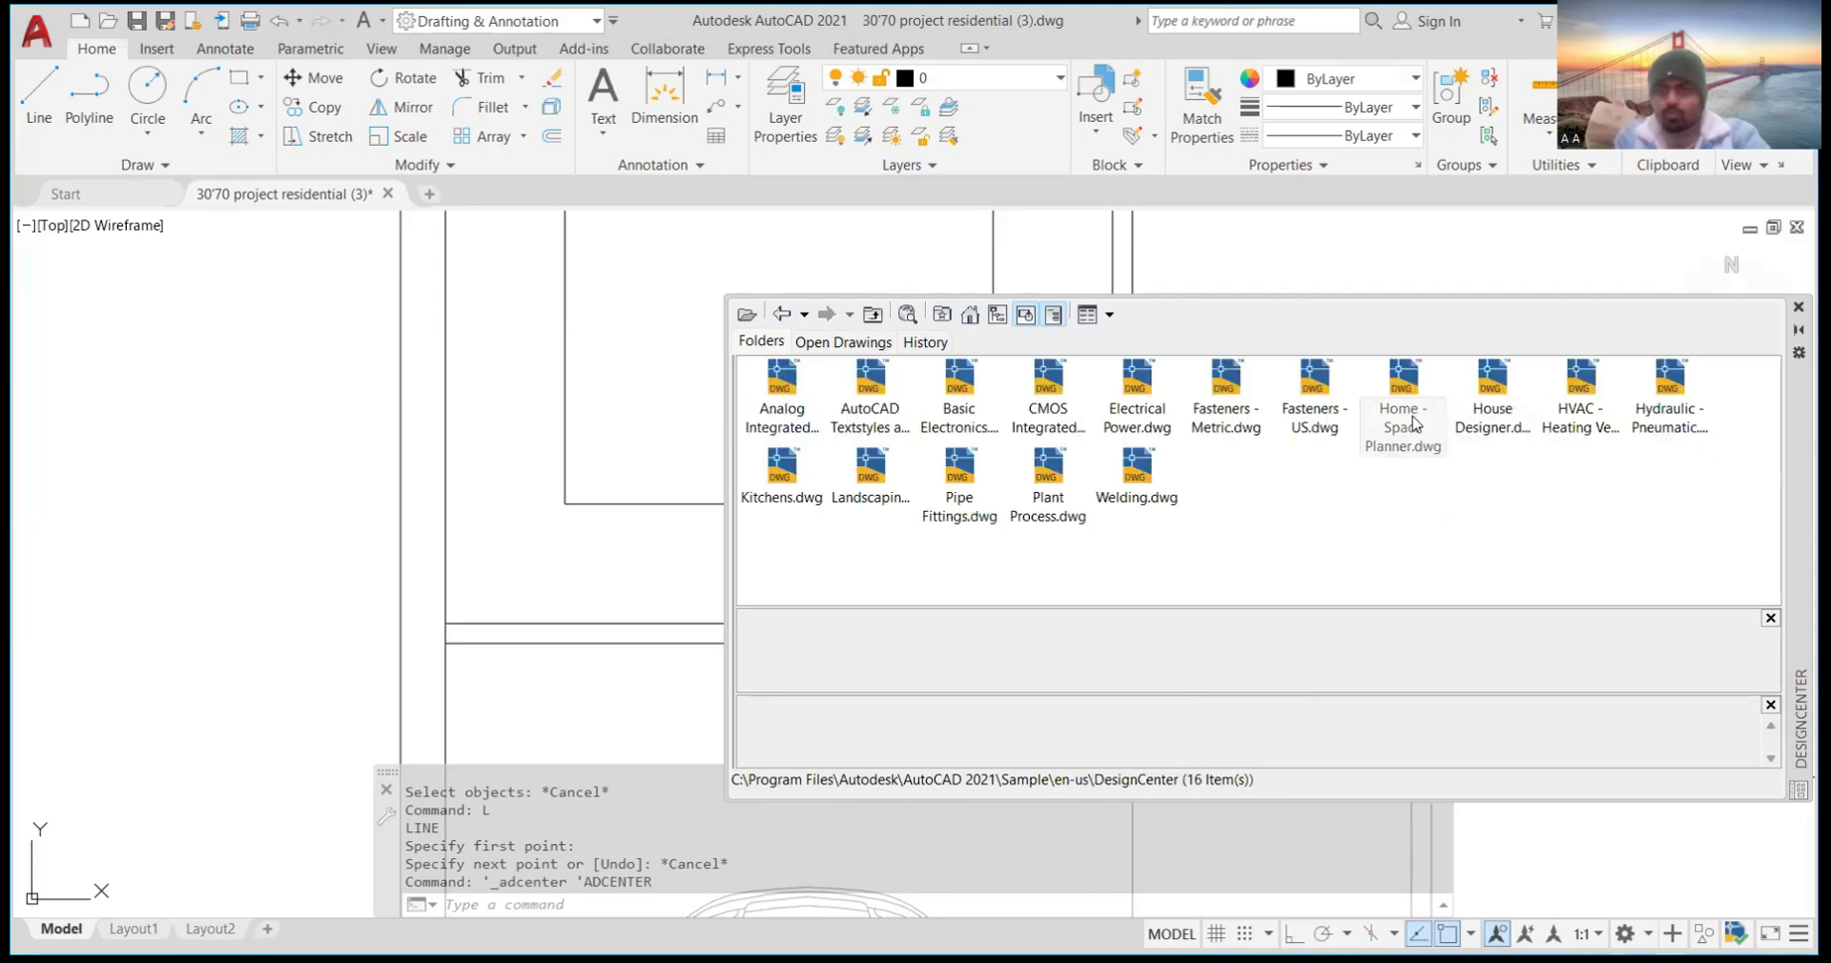
pyautogui.doubleClick(1488, 410)
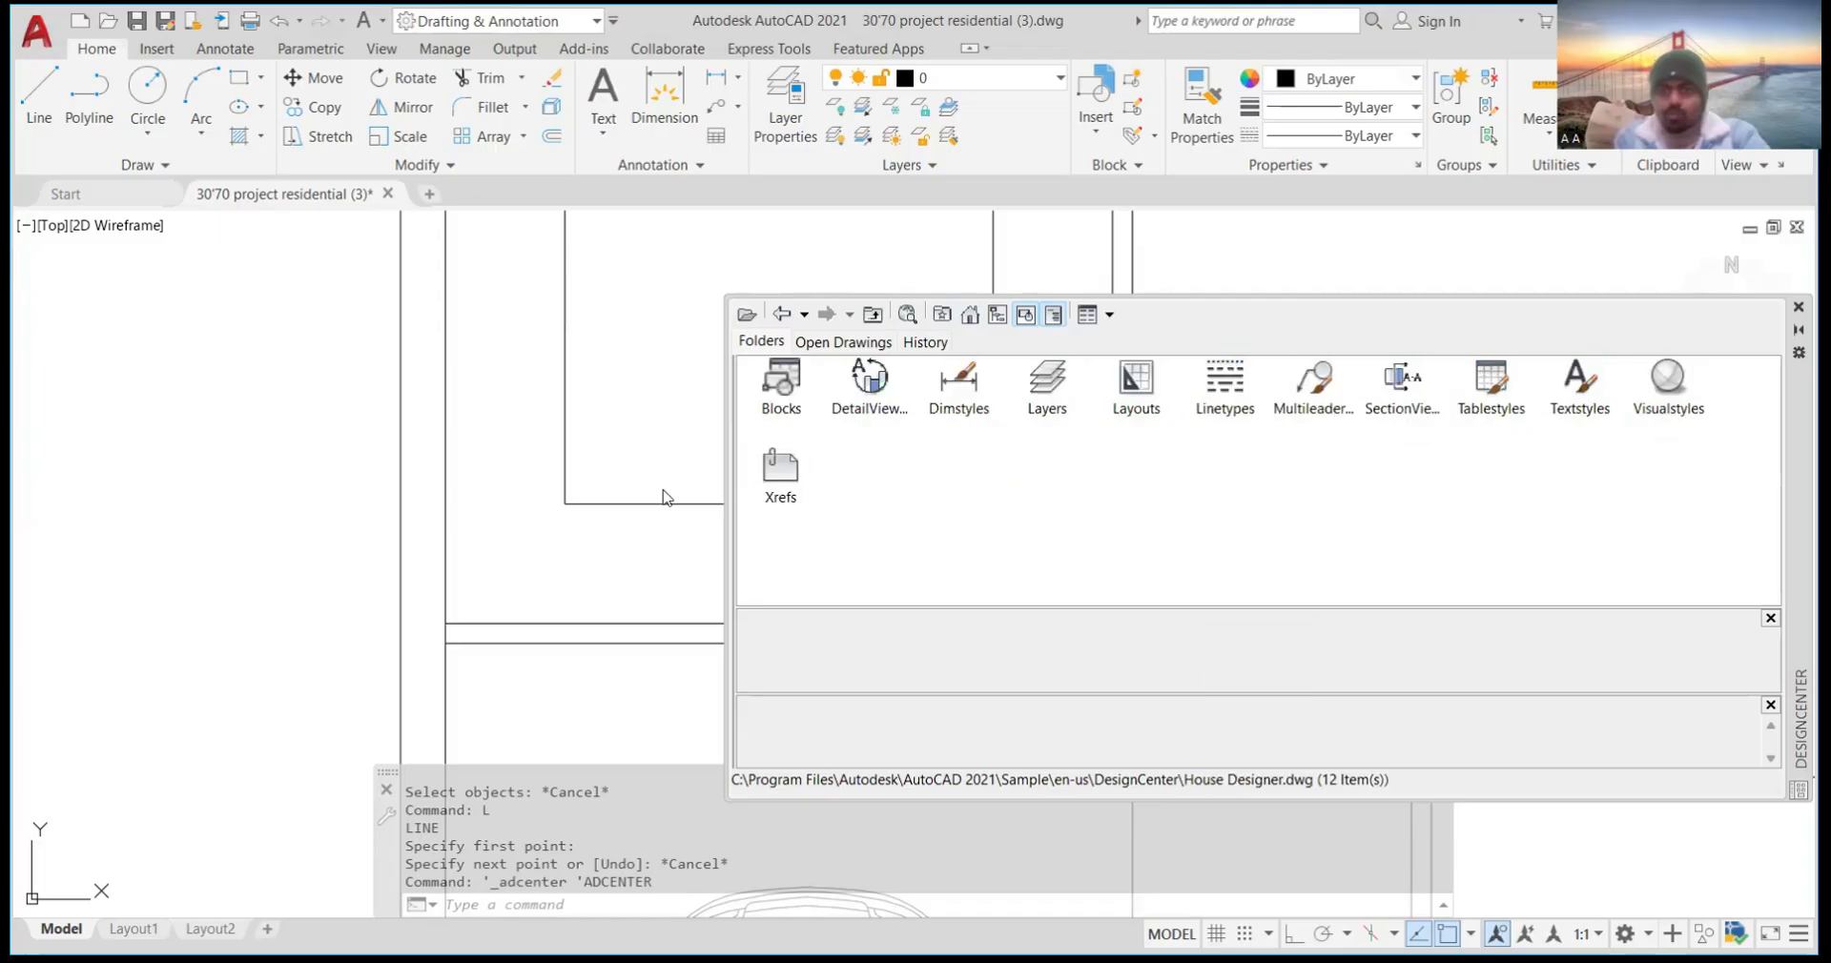
pyautogui.doubleClick(775, 382)
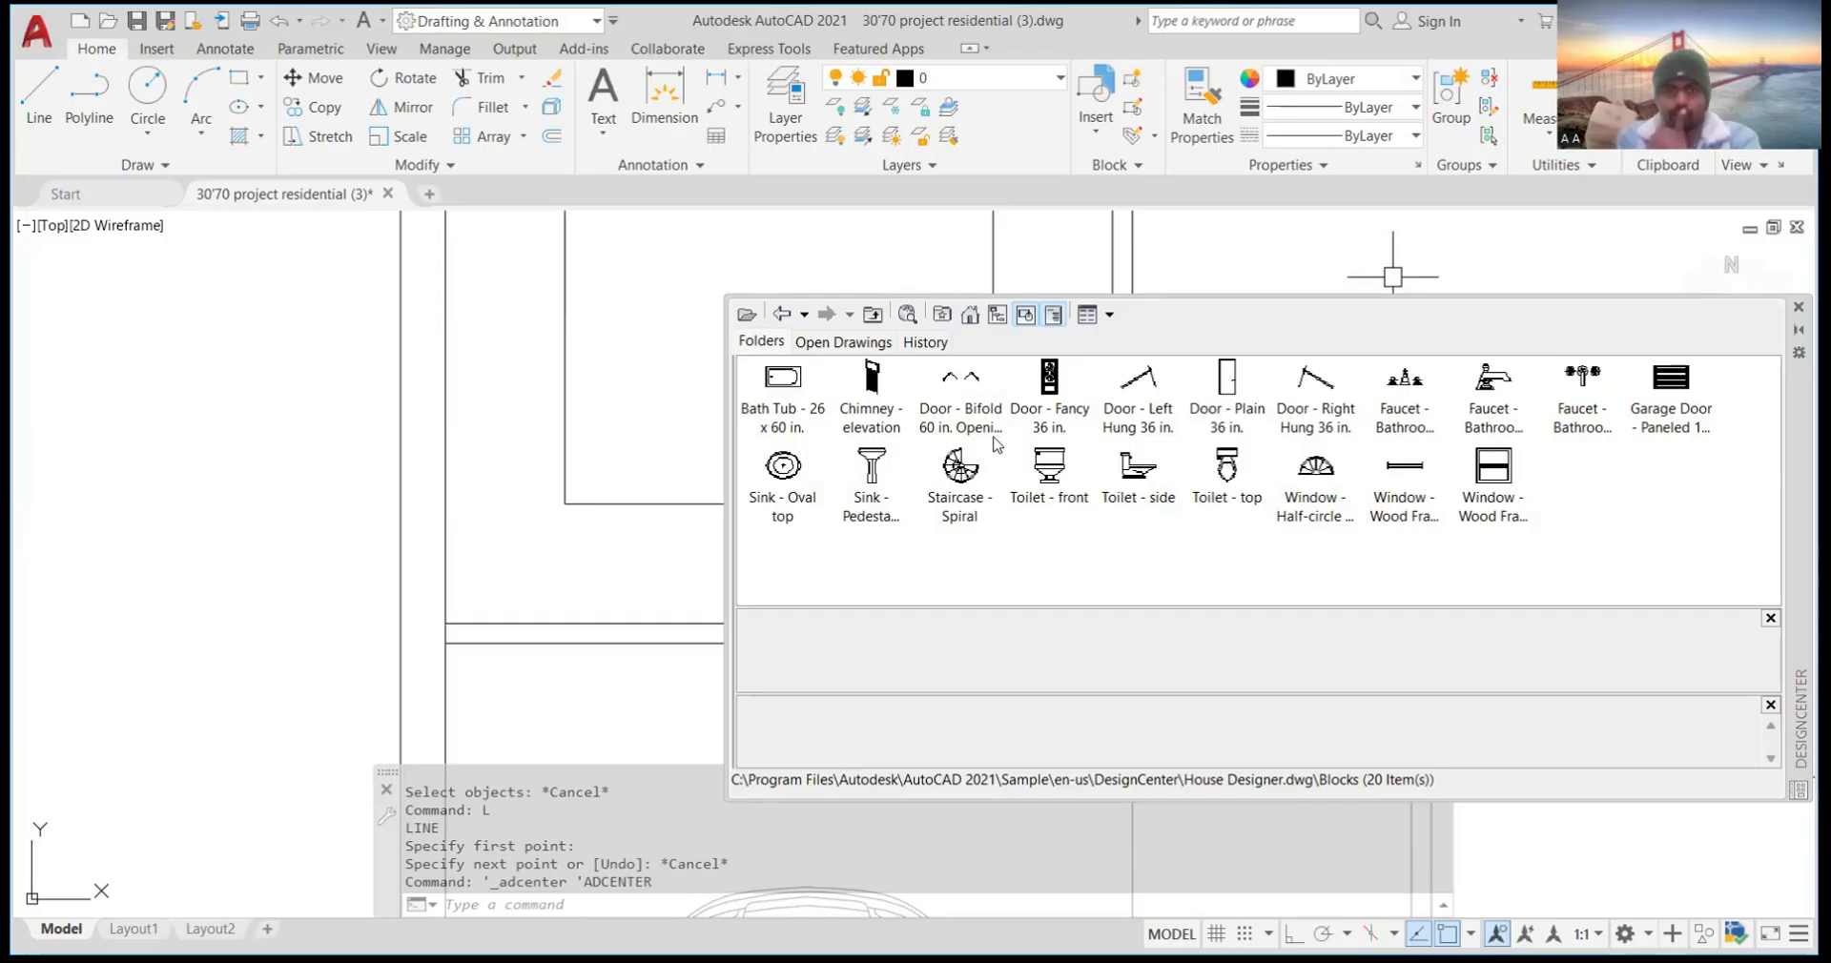
# Examine the House Designer.dwg block set again for usable fixtures, previewing the Bath Tub - 26 x 60 in. block
pyautogui.click(782, 315)
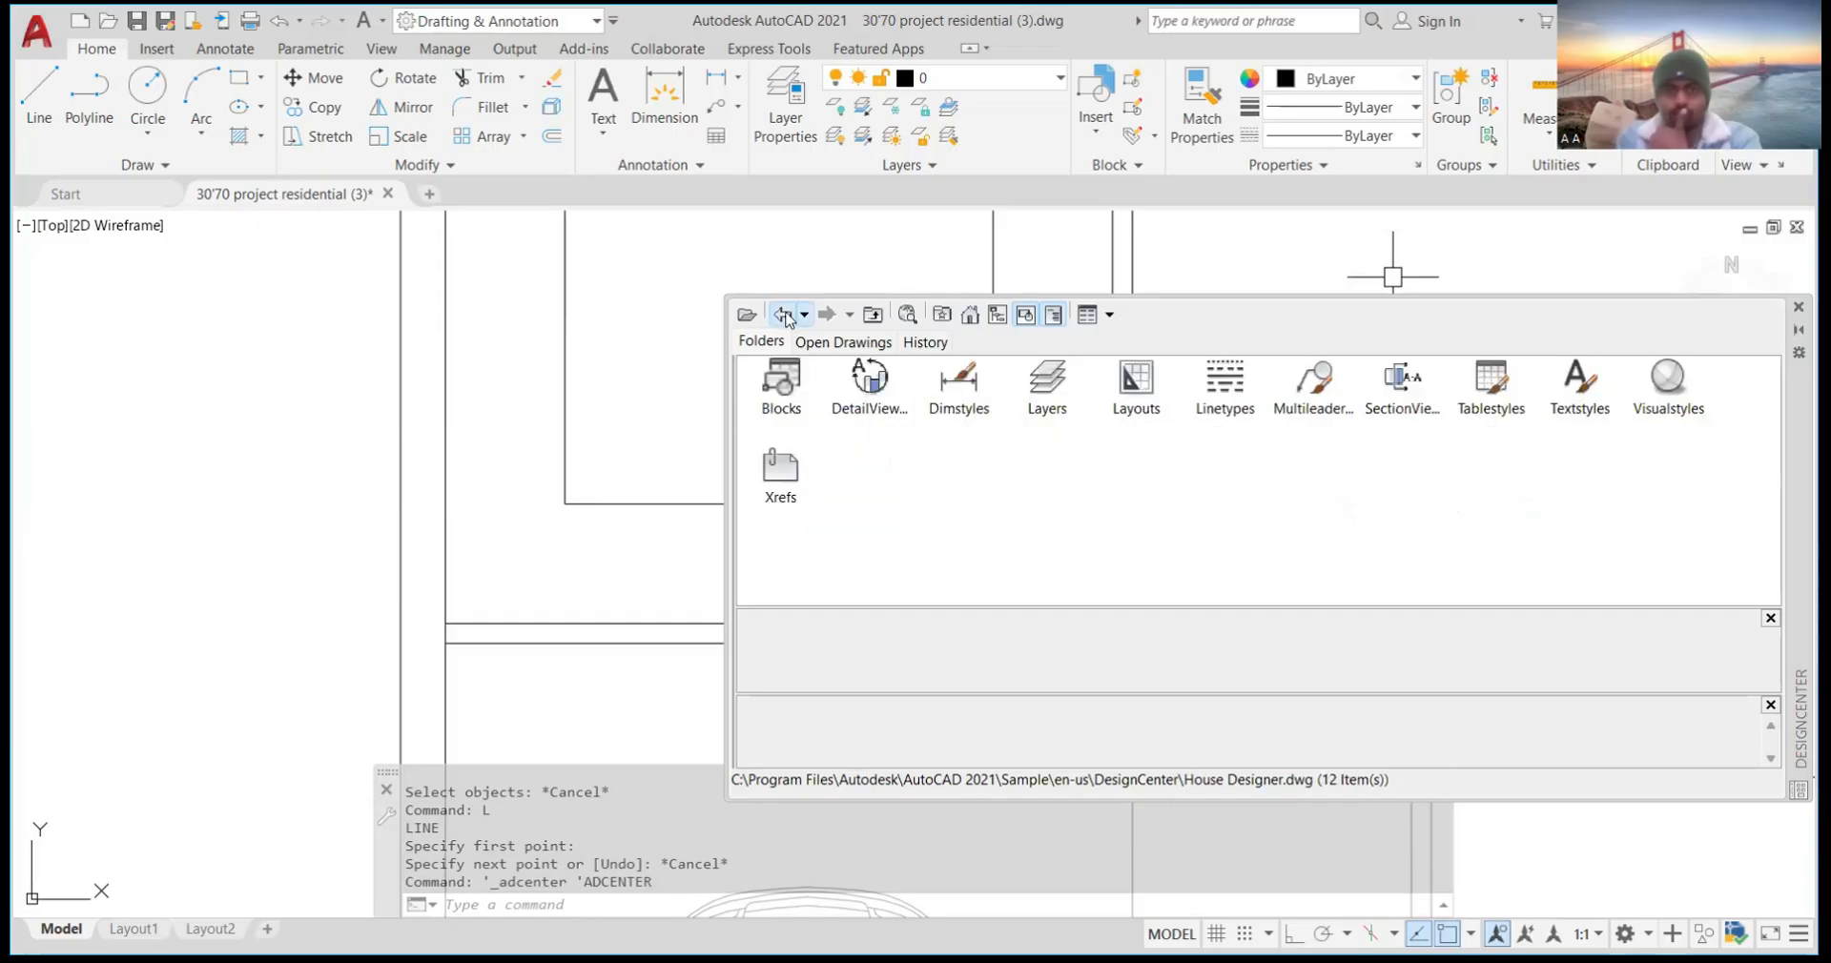
pyautogui.click(784, 384)
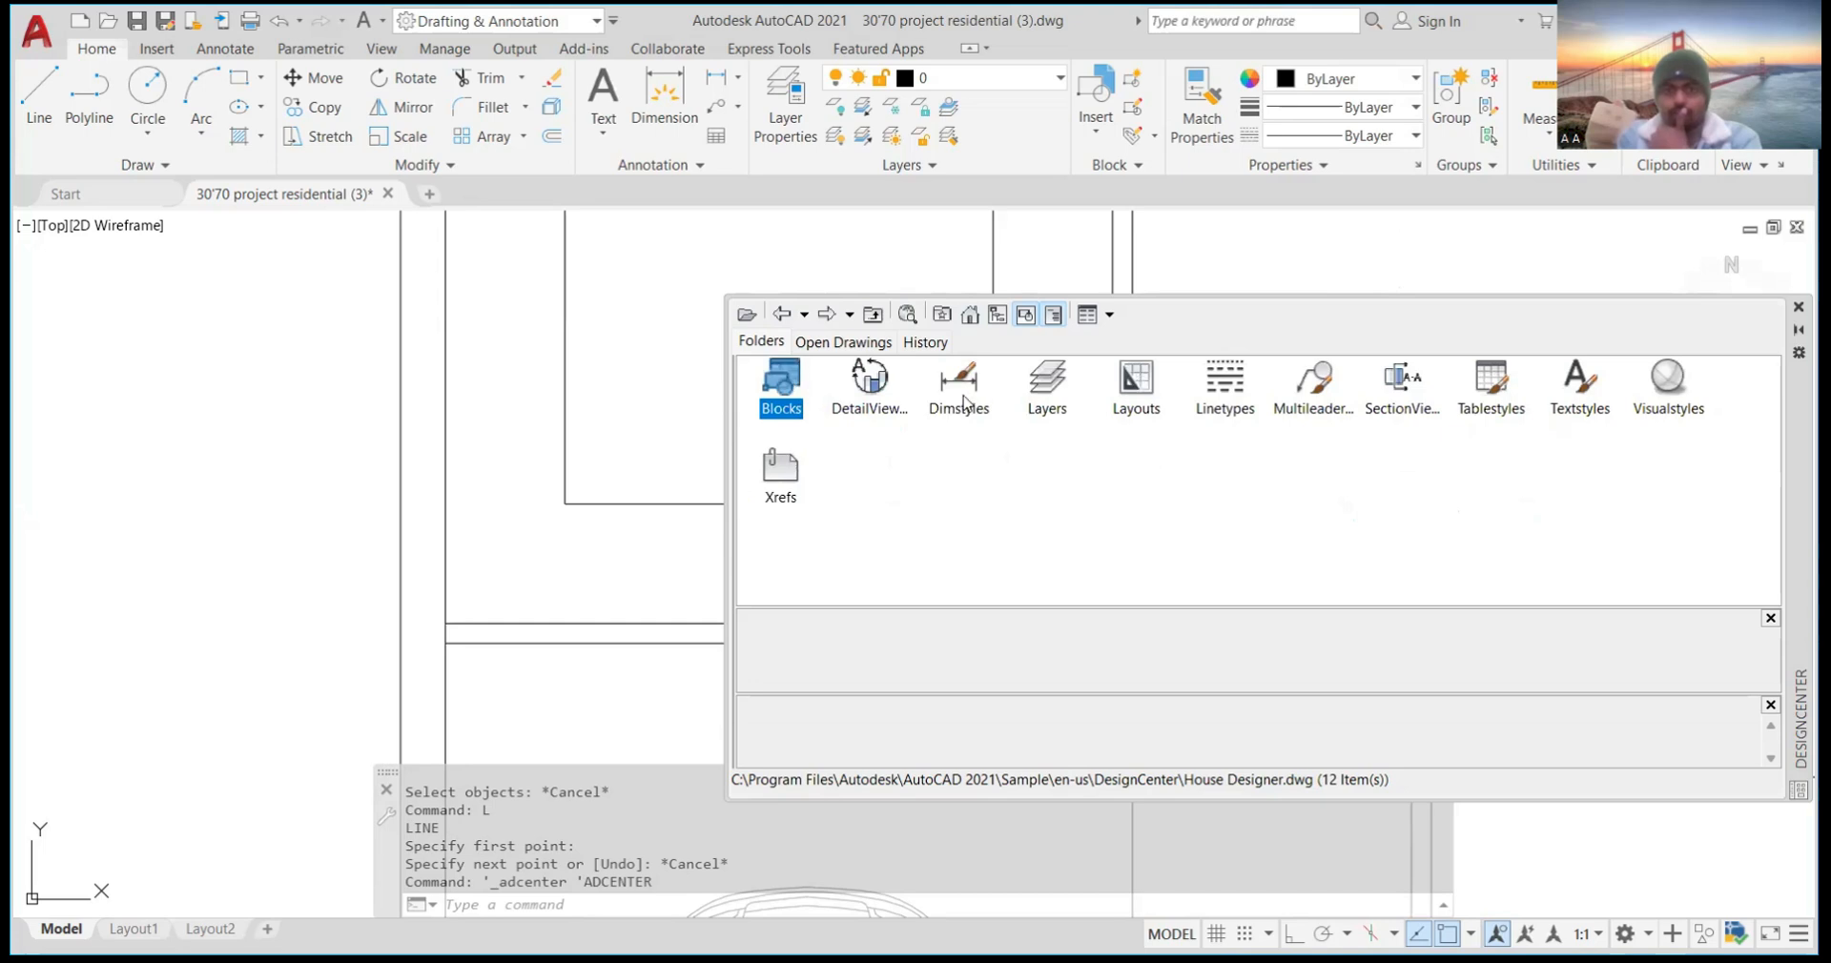
pyautogui.doubleClick(792, 385)
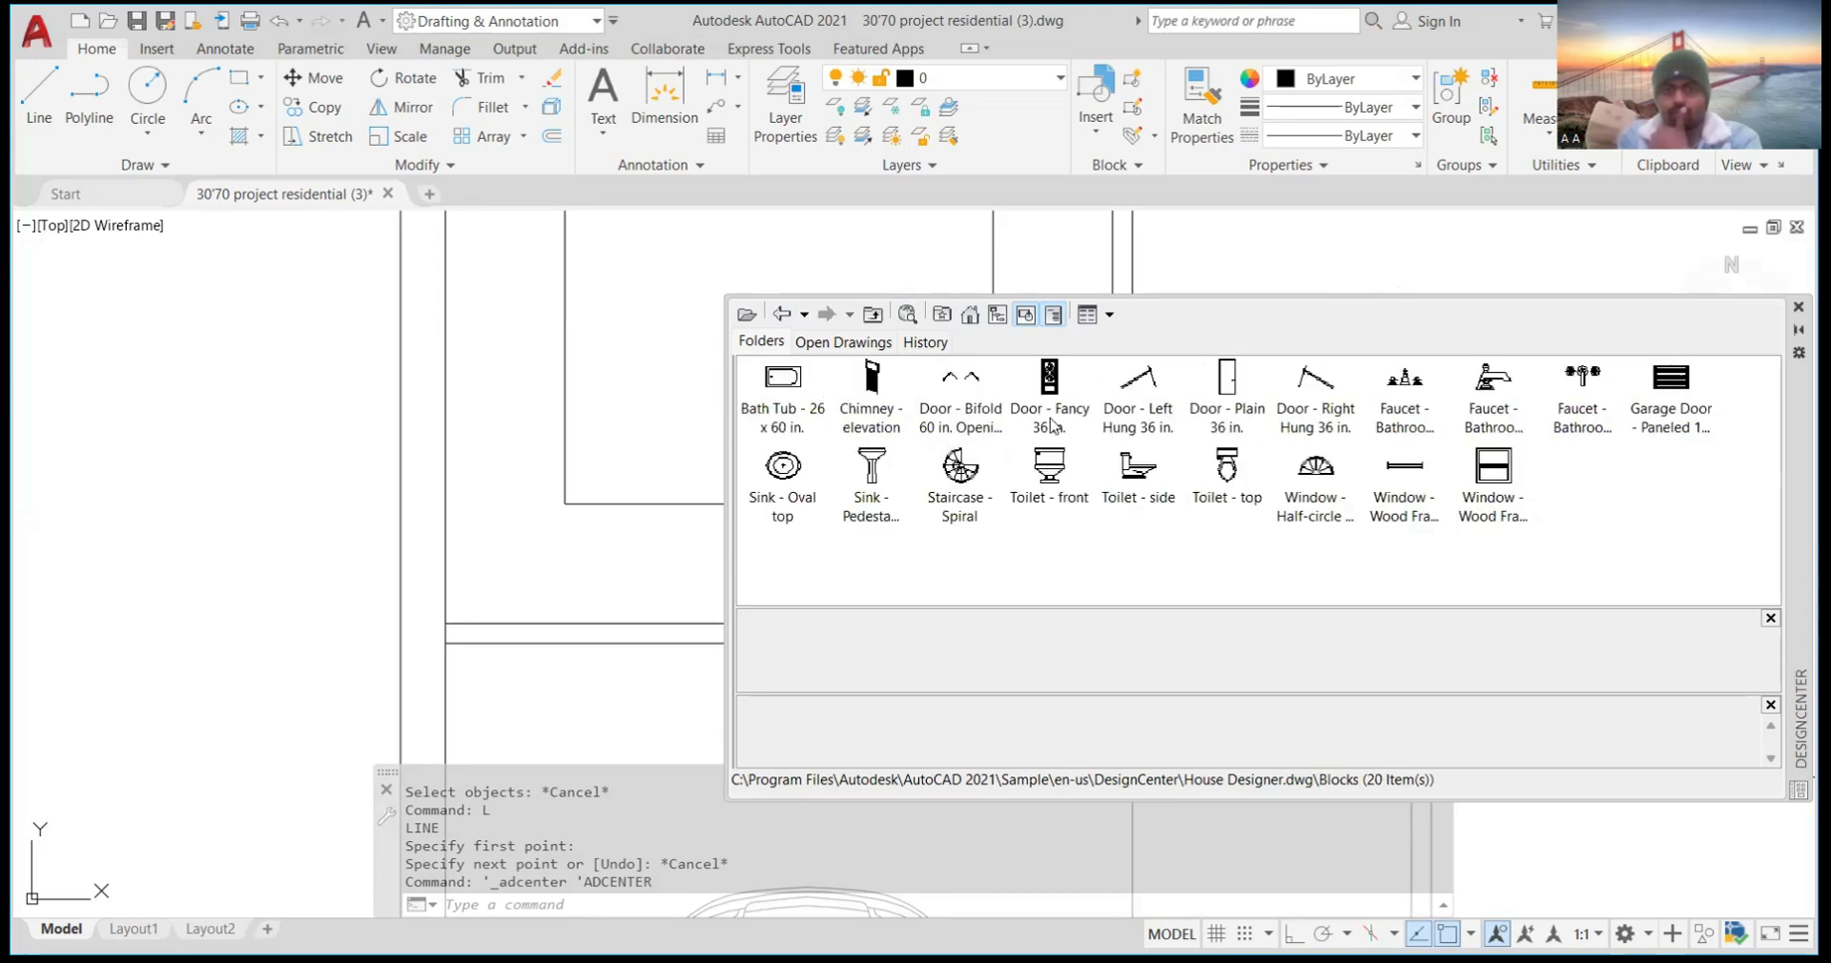
pyautogui.click(784, 314)
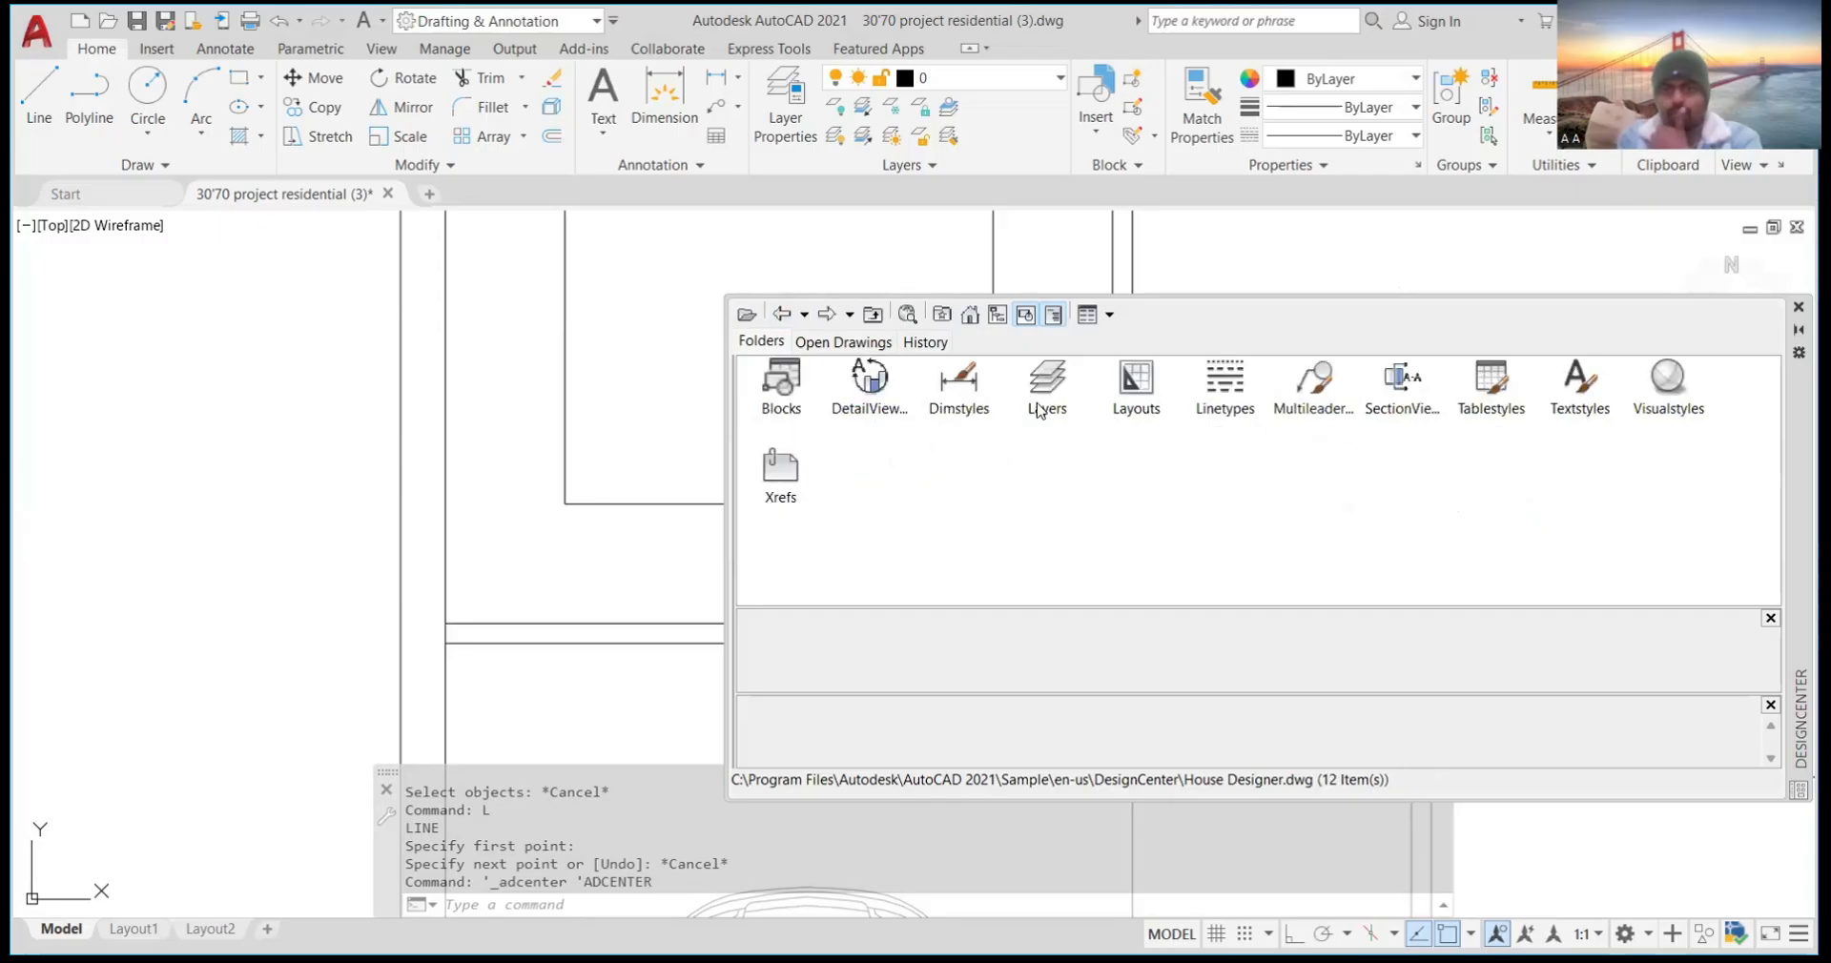
pyautogui.click(781, 397)
pyautogui.doubleClick(788, 397)
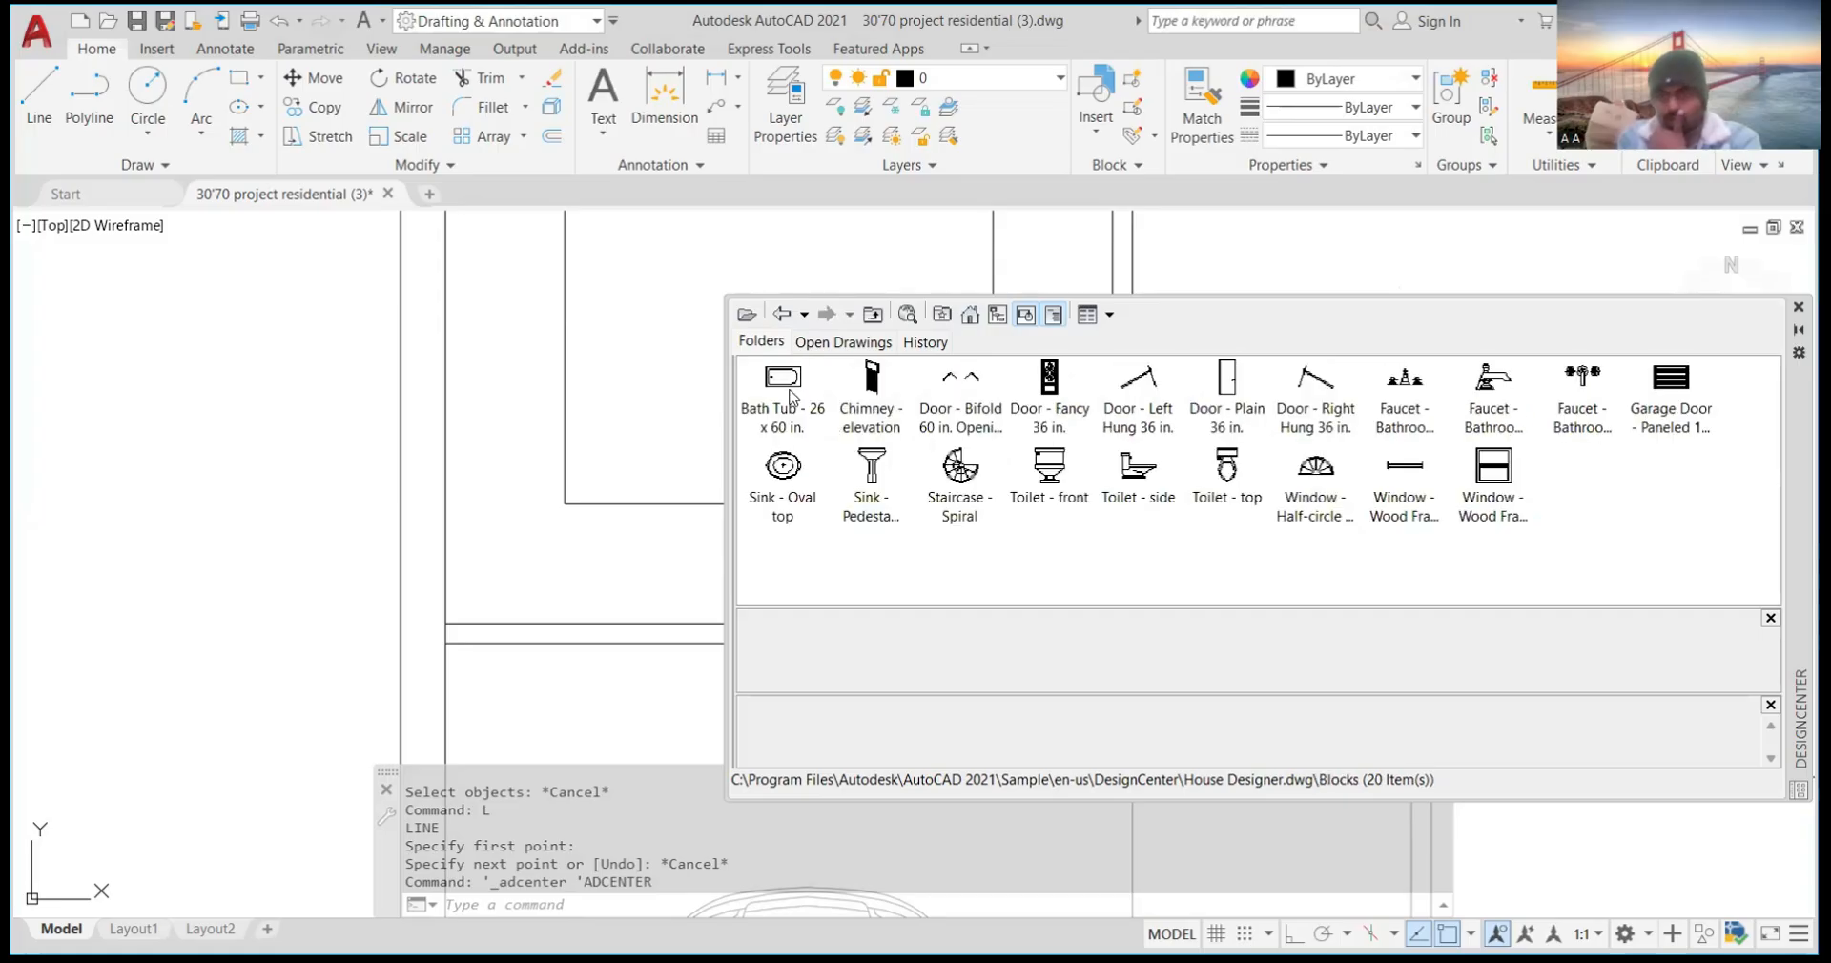
pyautogui.click(795, 396)
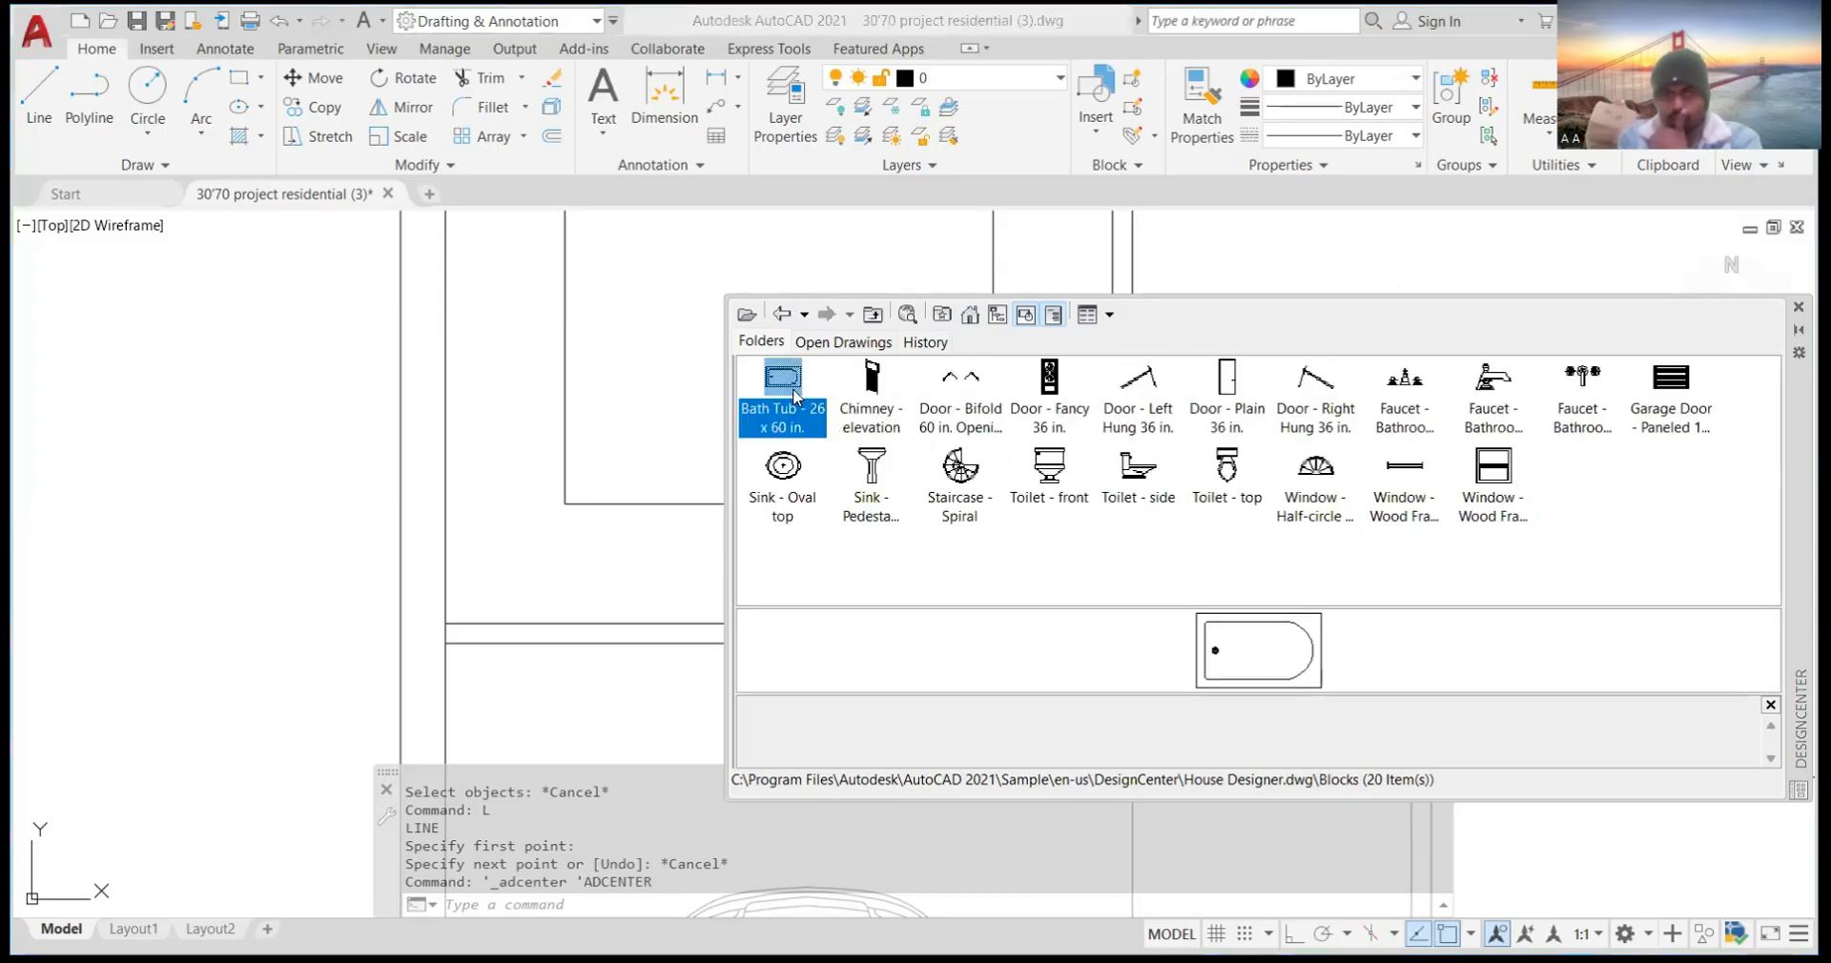
pyautogui.click(782, 314)
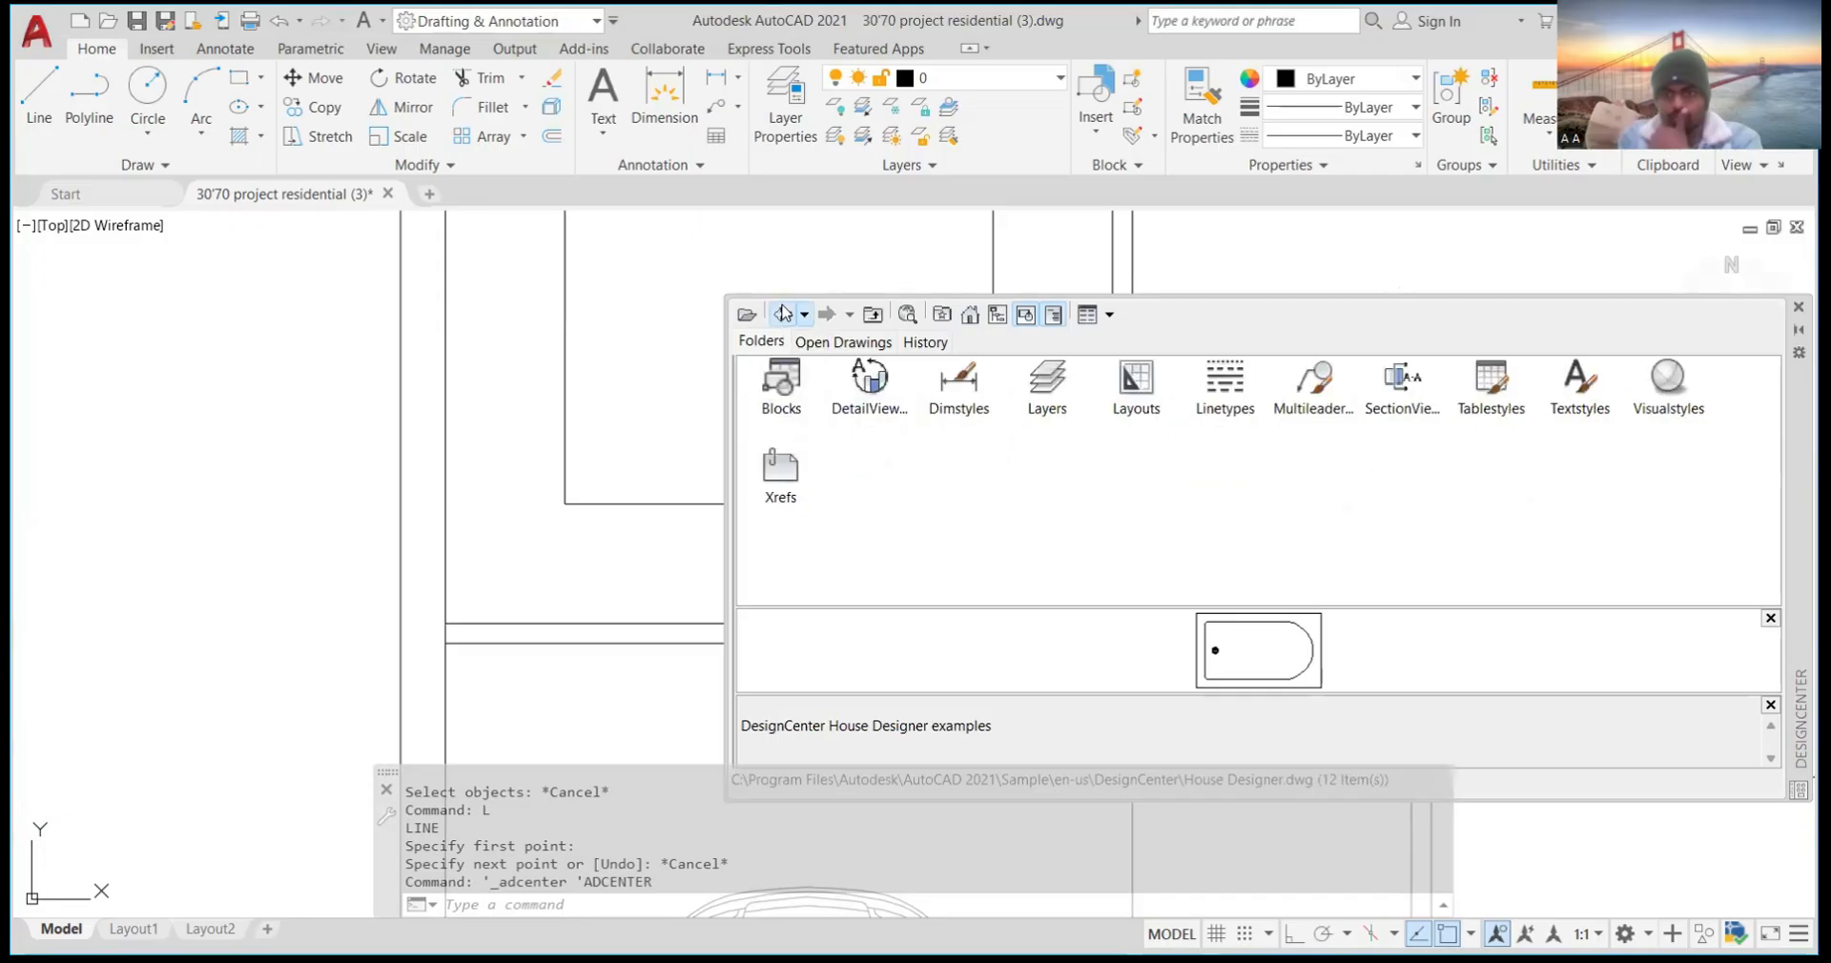
pyautogui.doubleClick(804, 400)
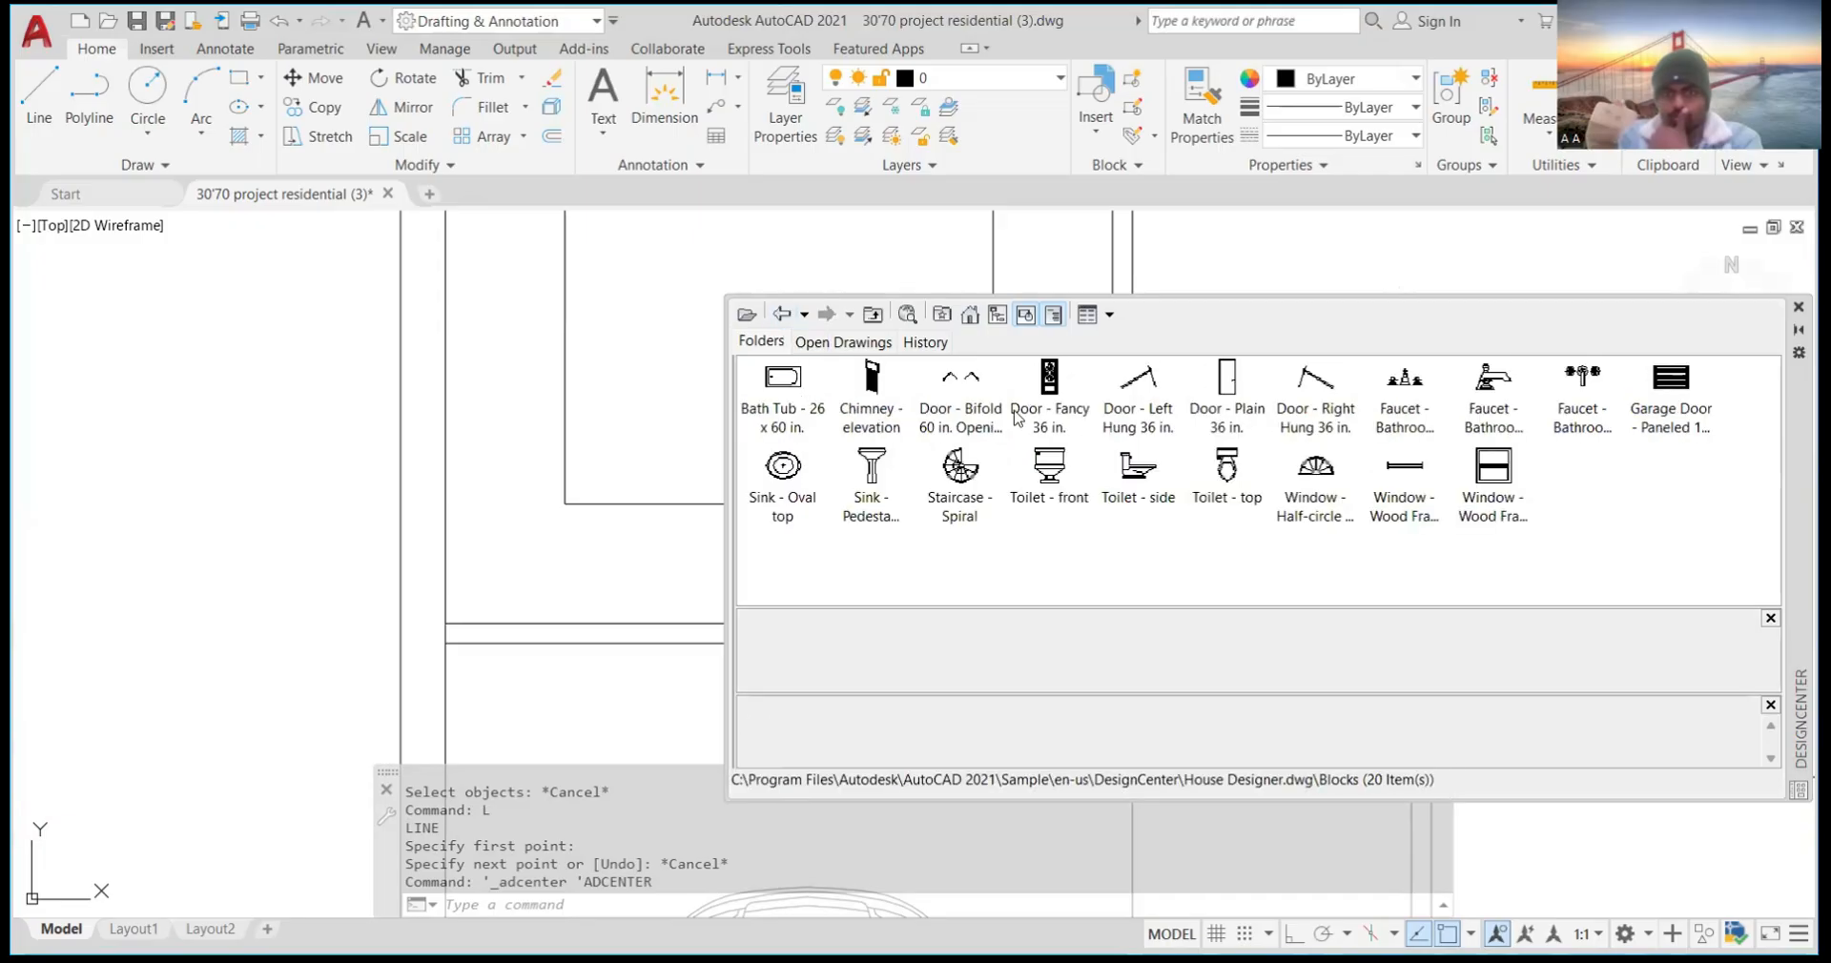
# Open the blocks of Kitchens.dwg from the en-us\DesignCenter sample folder
pyautogui.click(972, 315)
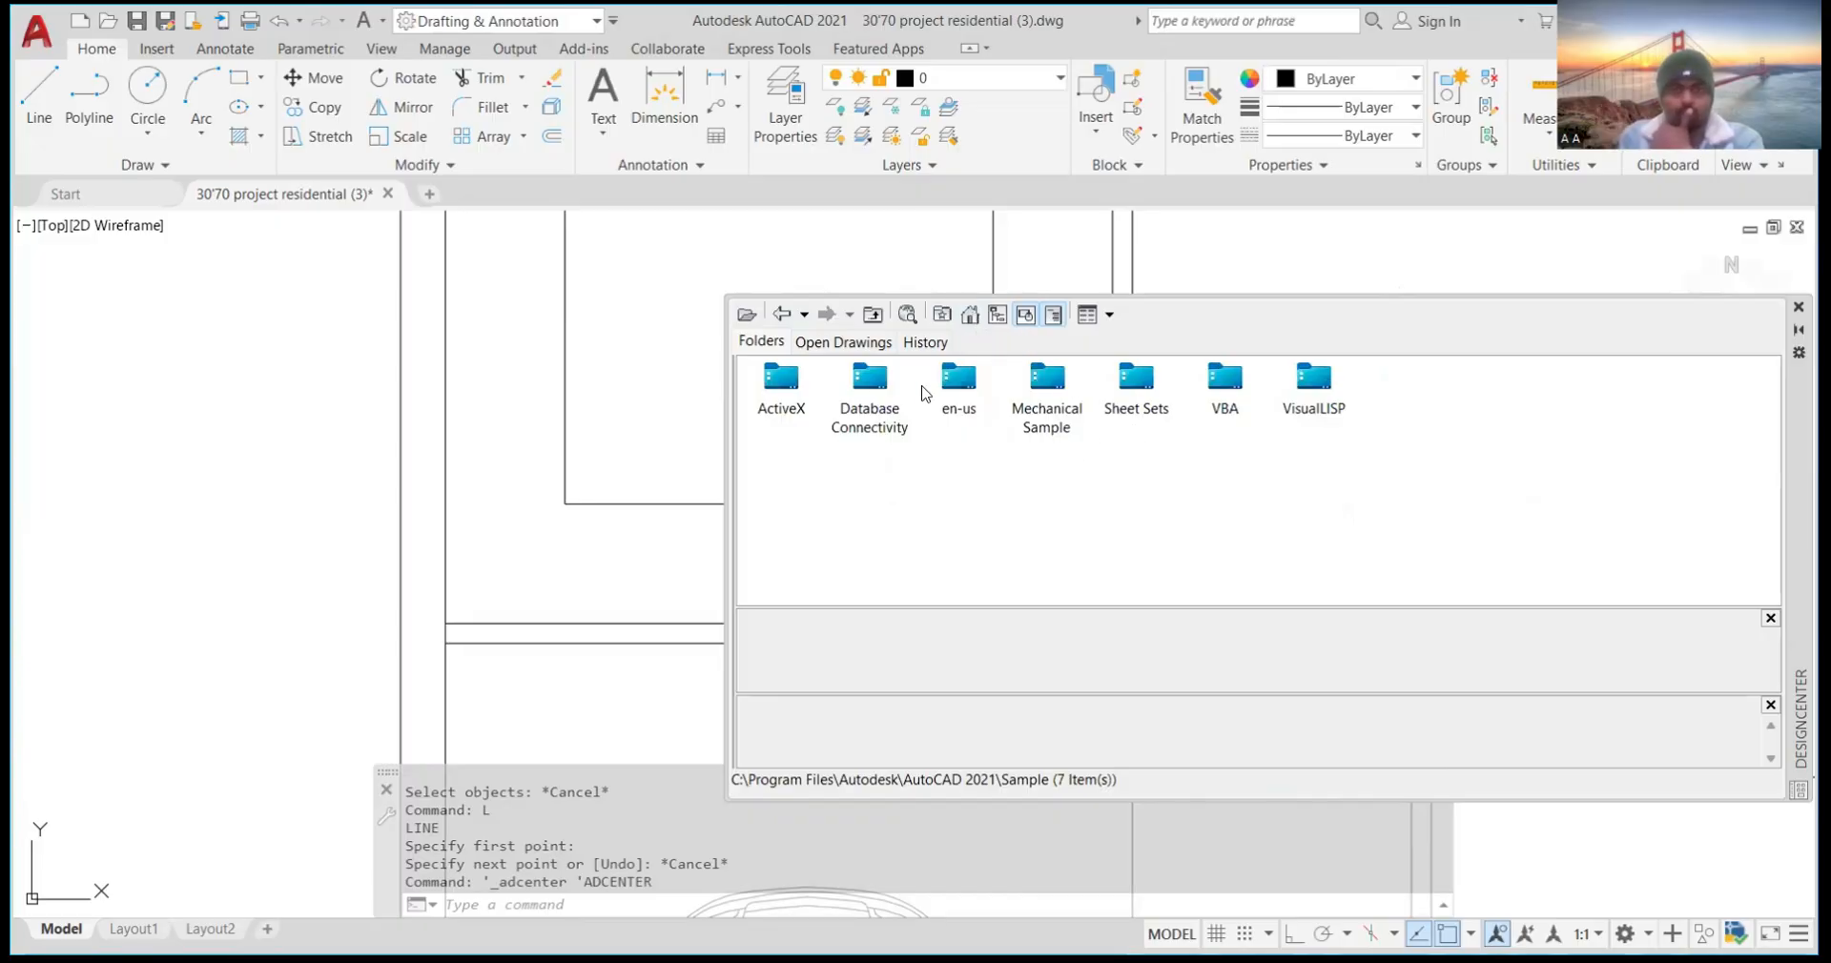
pyautogui.doubleClick(960, 398)
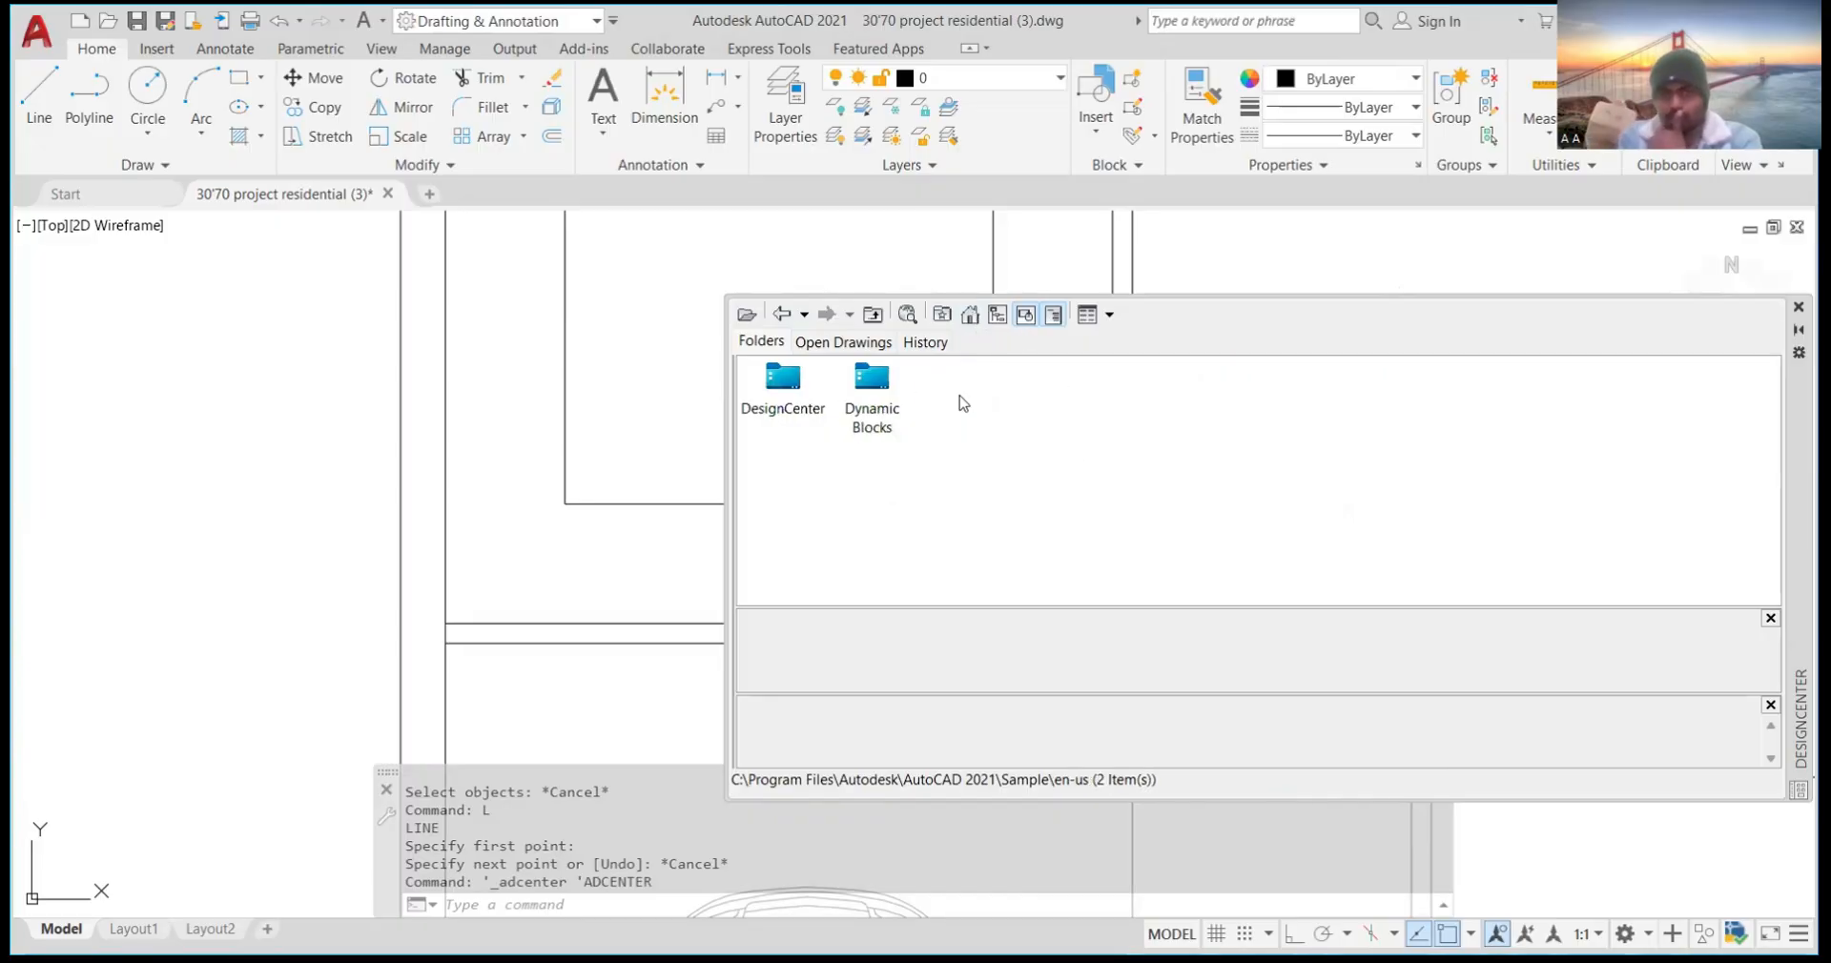
pyautogui.doubleClick(806, 391)
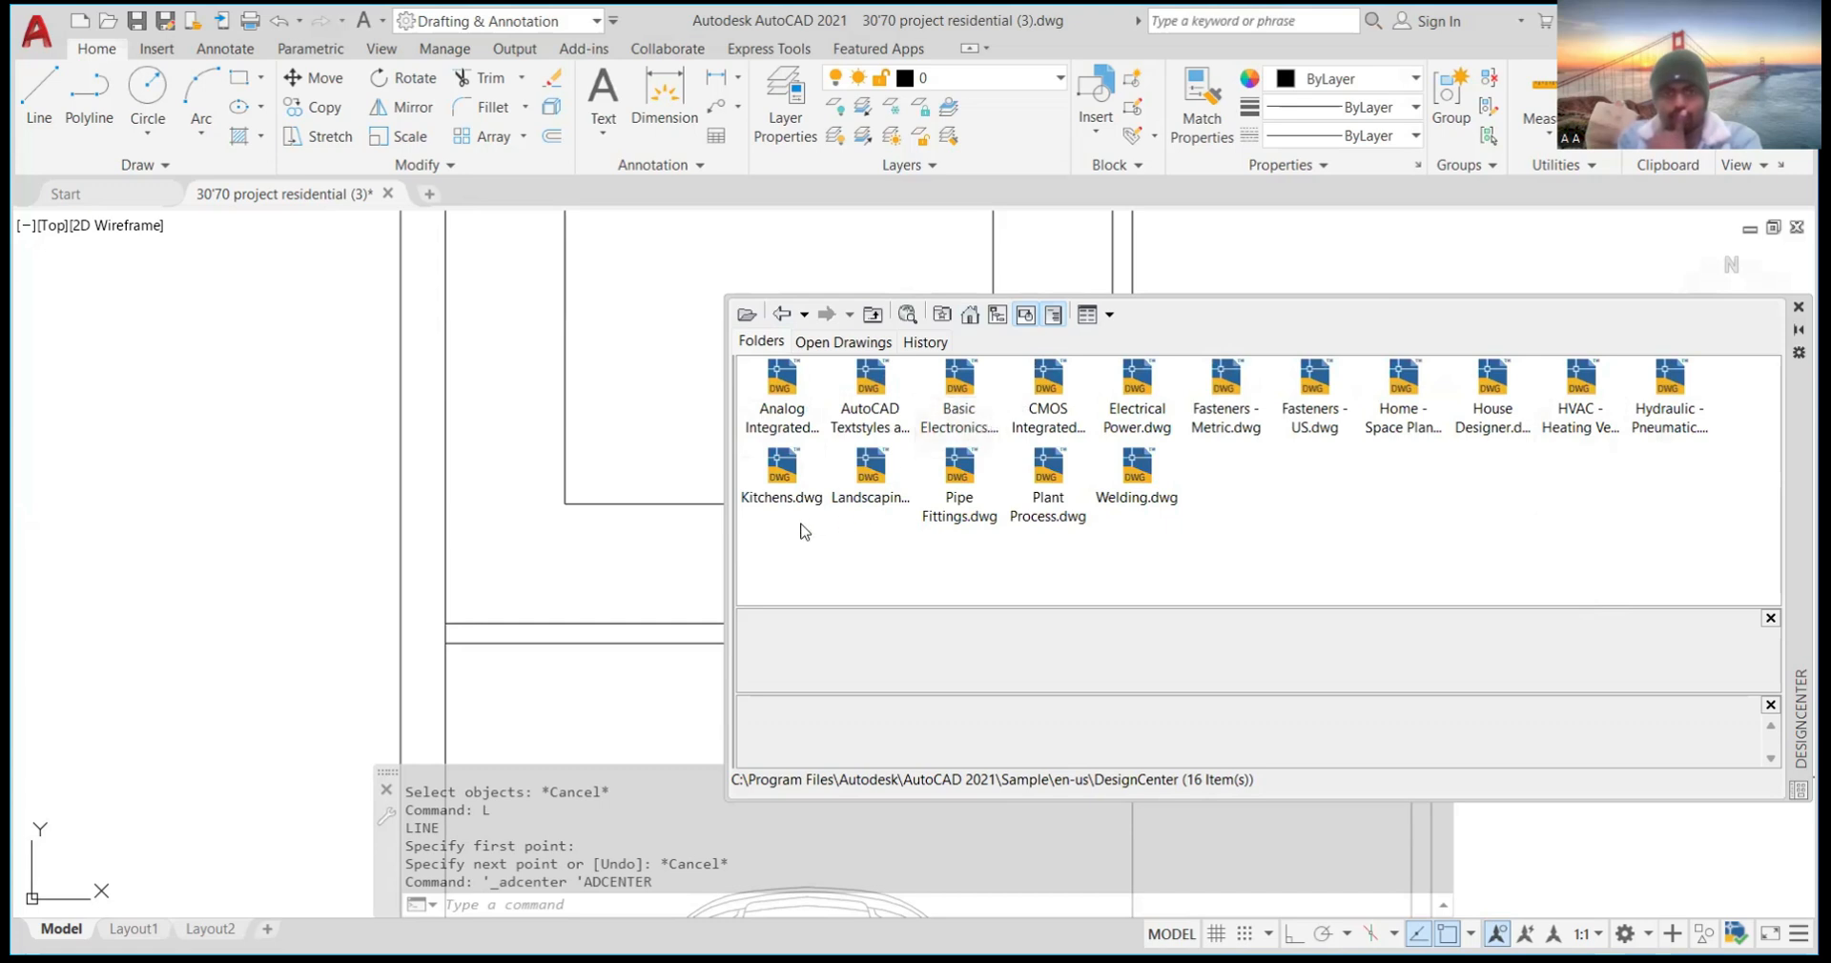
pyautogui.doubleClick(780, 487)
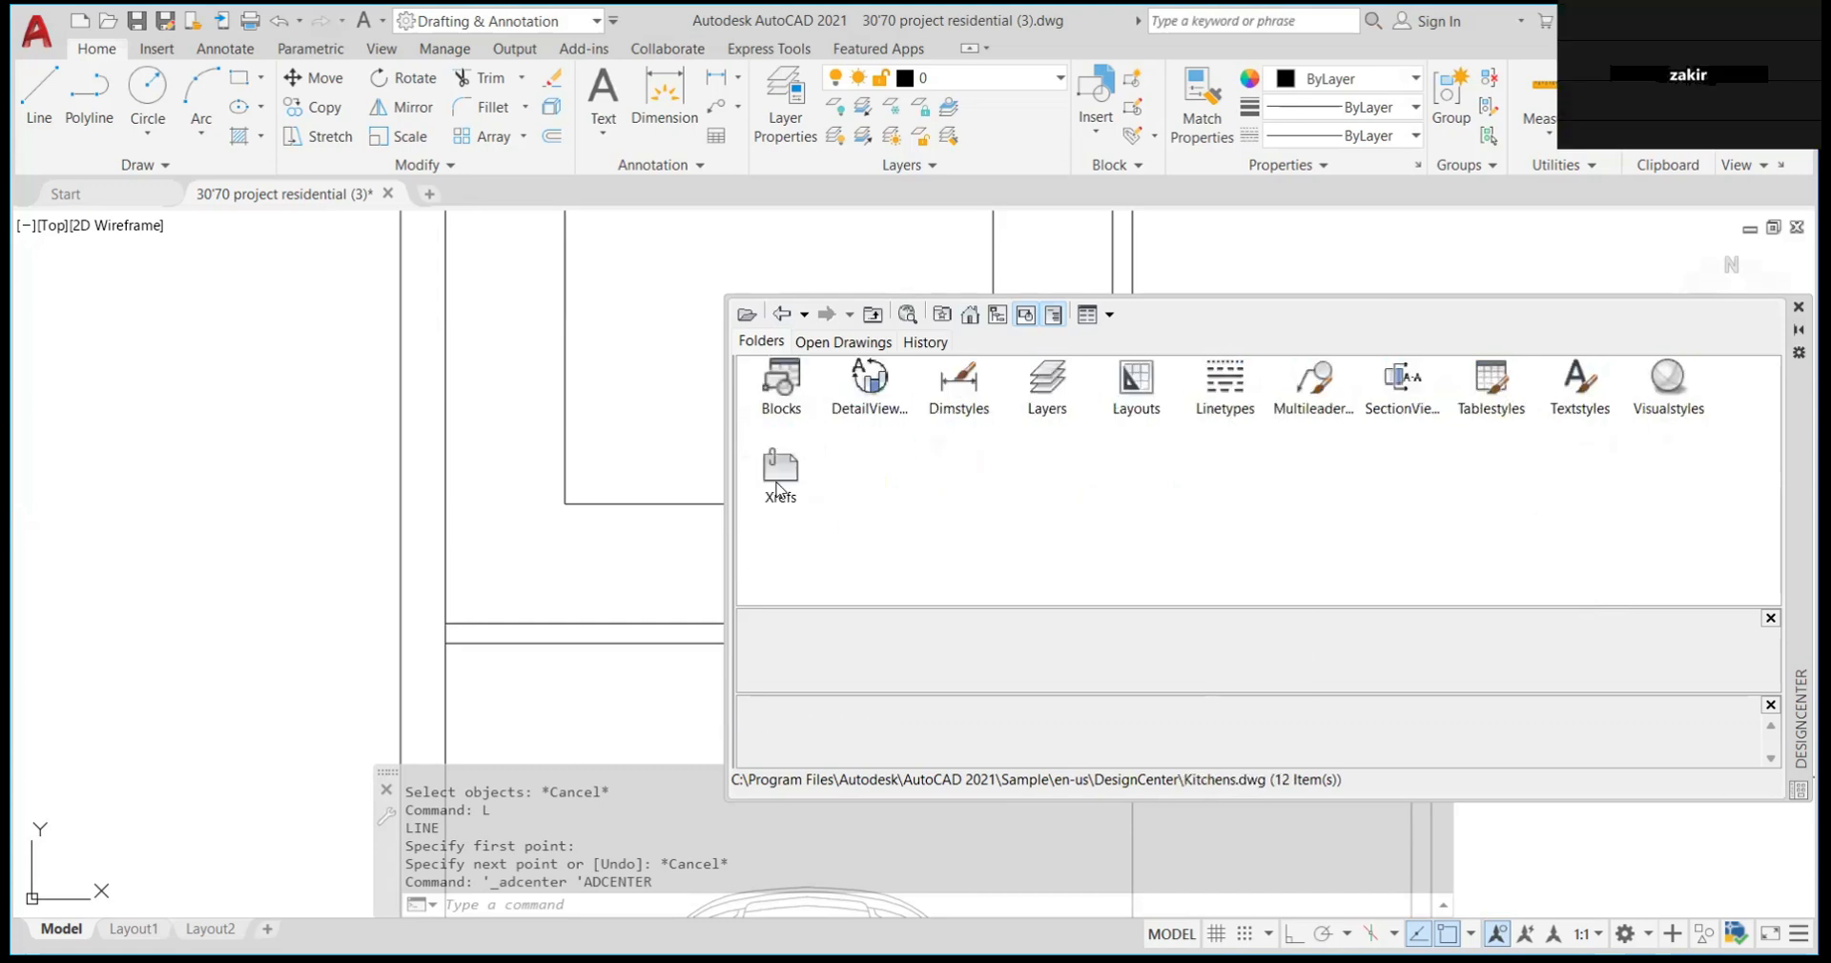
pyautogui.doubleClick(792, 374)
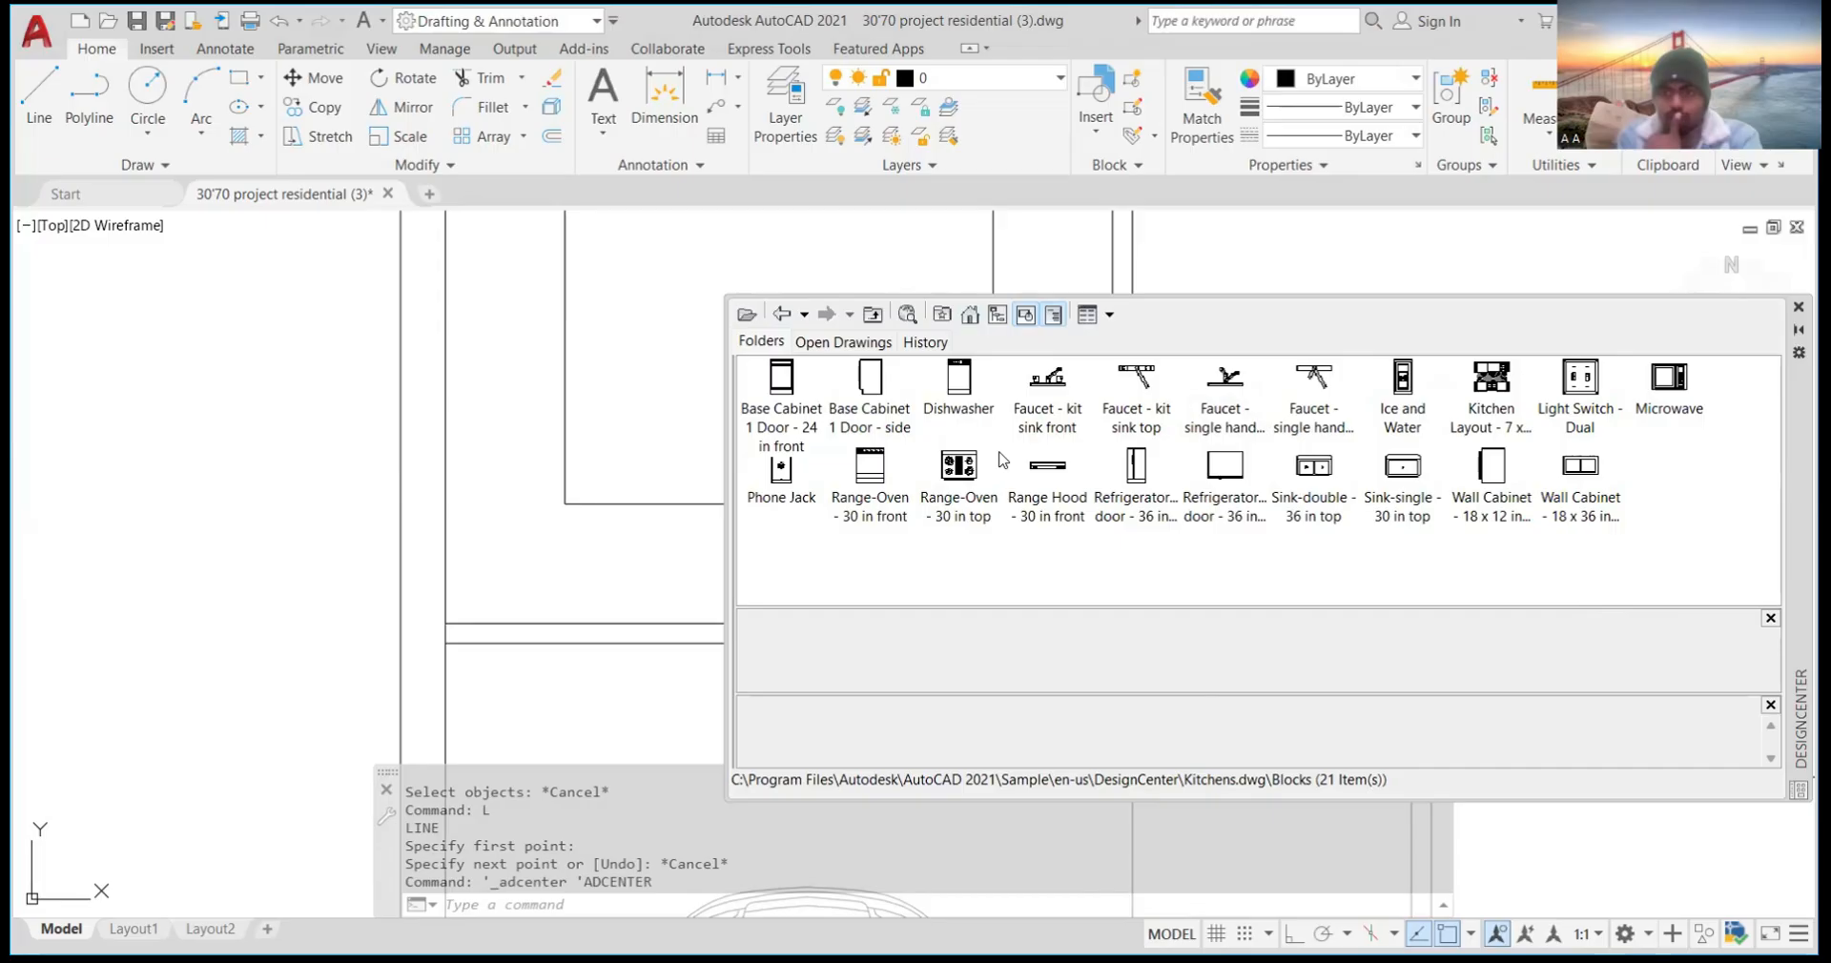
# Insert the Sink-double - 36 in top and Range-Oven - 30 in top blocks outside the plan's left wall and close DesignCenter
pyautogui.moveTo(1579, 486)
pyautogui.mouseDown()
pyautogui.moveTo(1418, 514)
pyautogui.moveTo(128, 456)
pyautogui.mouseUp()
pyautogui.moveTo(958, 468)
pyautogui.mouseDown()
pyautogui.moveTo(646, 392)
pyautogui.moveTo(352, 401)
pyautogui.moveTo(183, 327)
pyautogui.mouseUp()
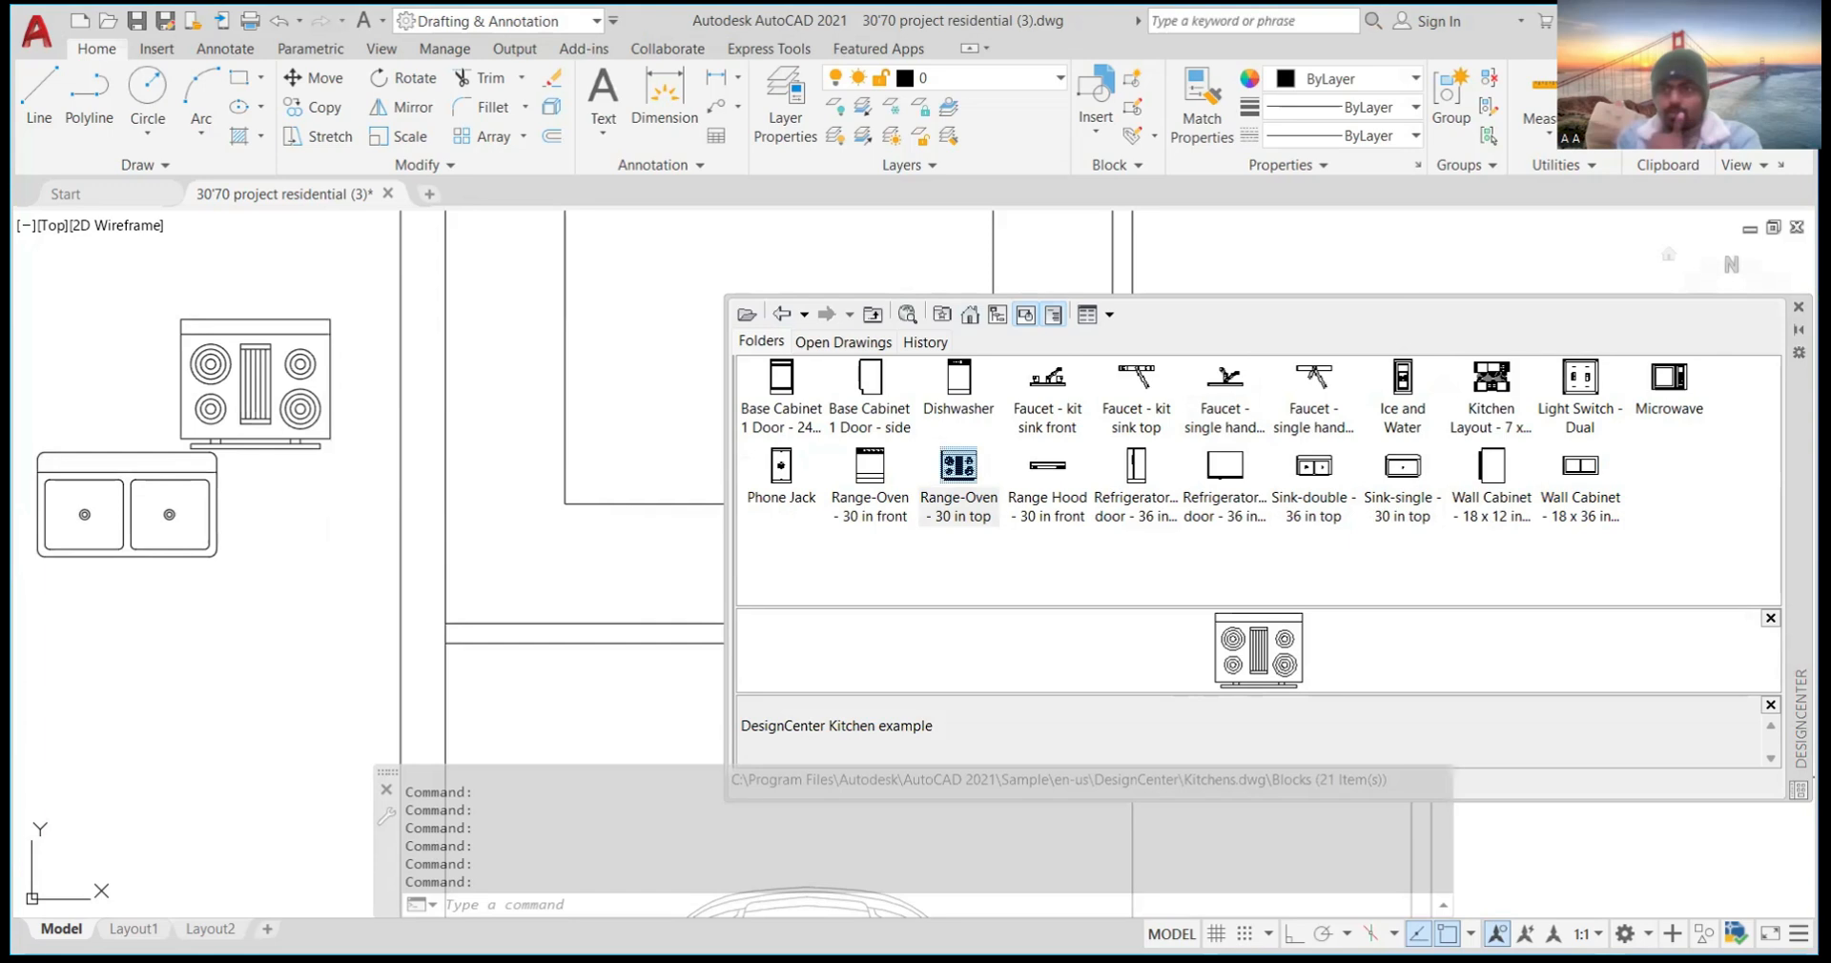
pyautogui.click(1799, 307)
# Move the Range-Oven block from outside the plan's left wall into the kitchen
pyautogui.scroll(-4, 859, 421)
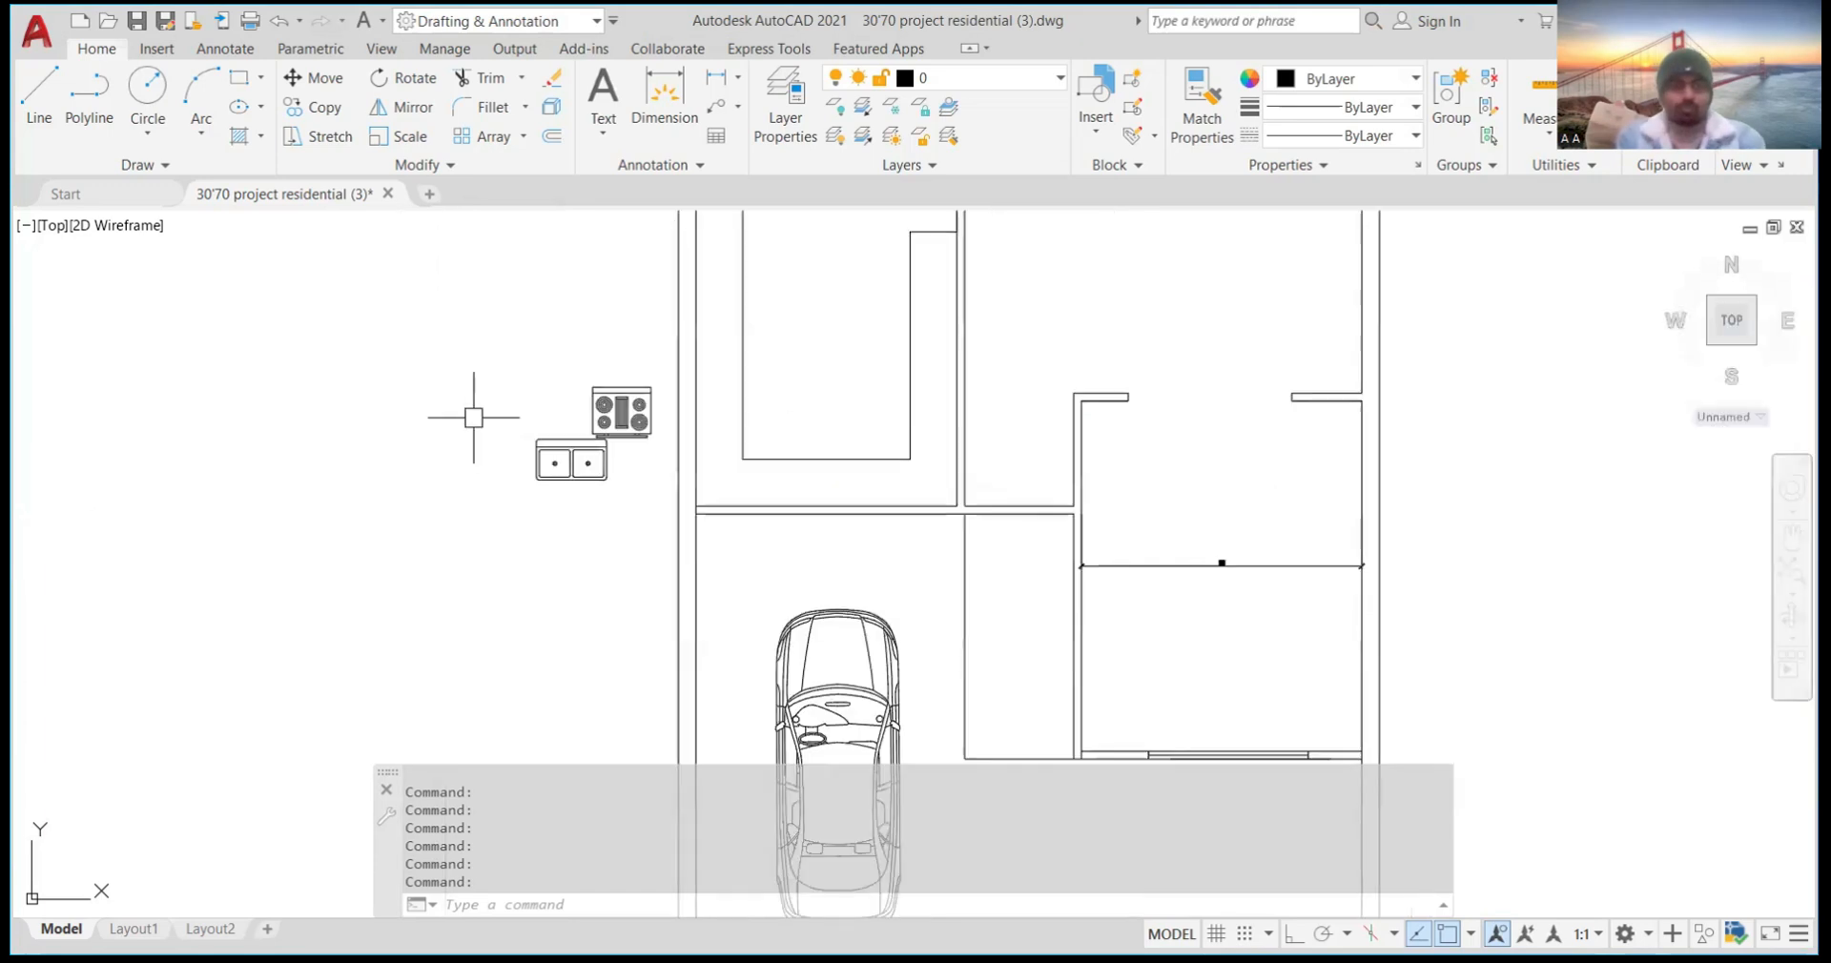
pyautogui.scroll(4, 562, 425)
pyautogui.scroll(3, 744, 377)
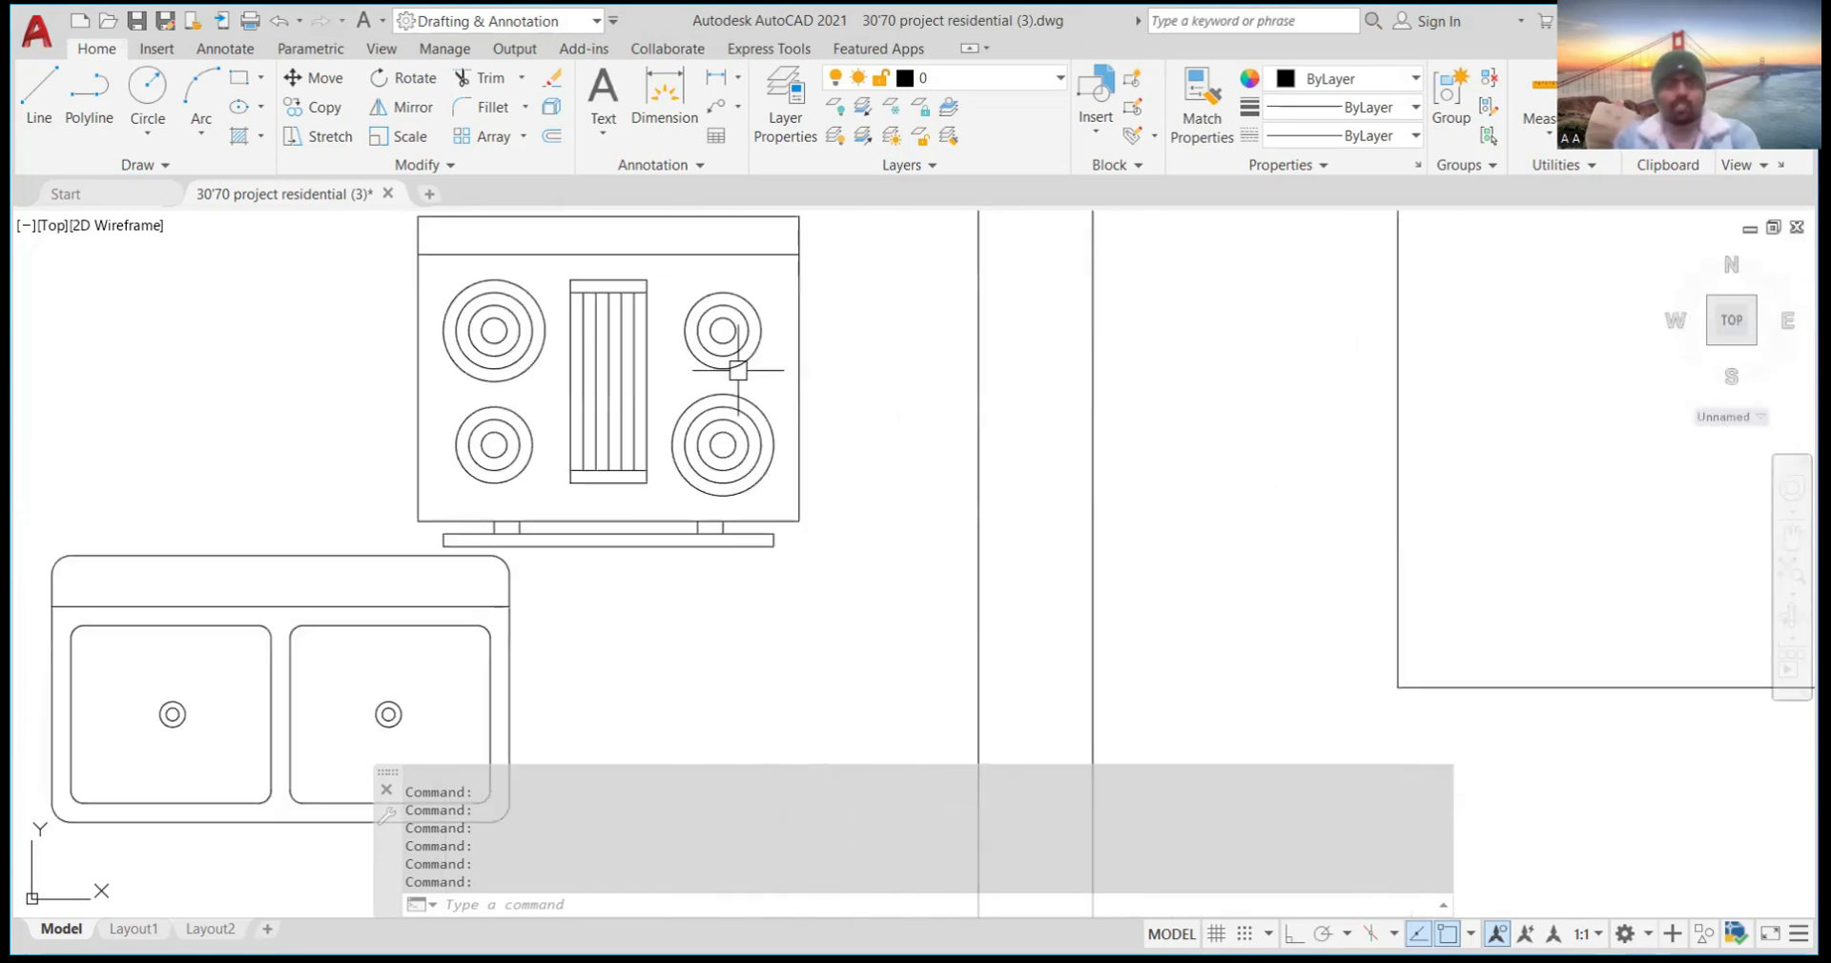
pyautogui.scroll(-3, 758, 385)
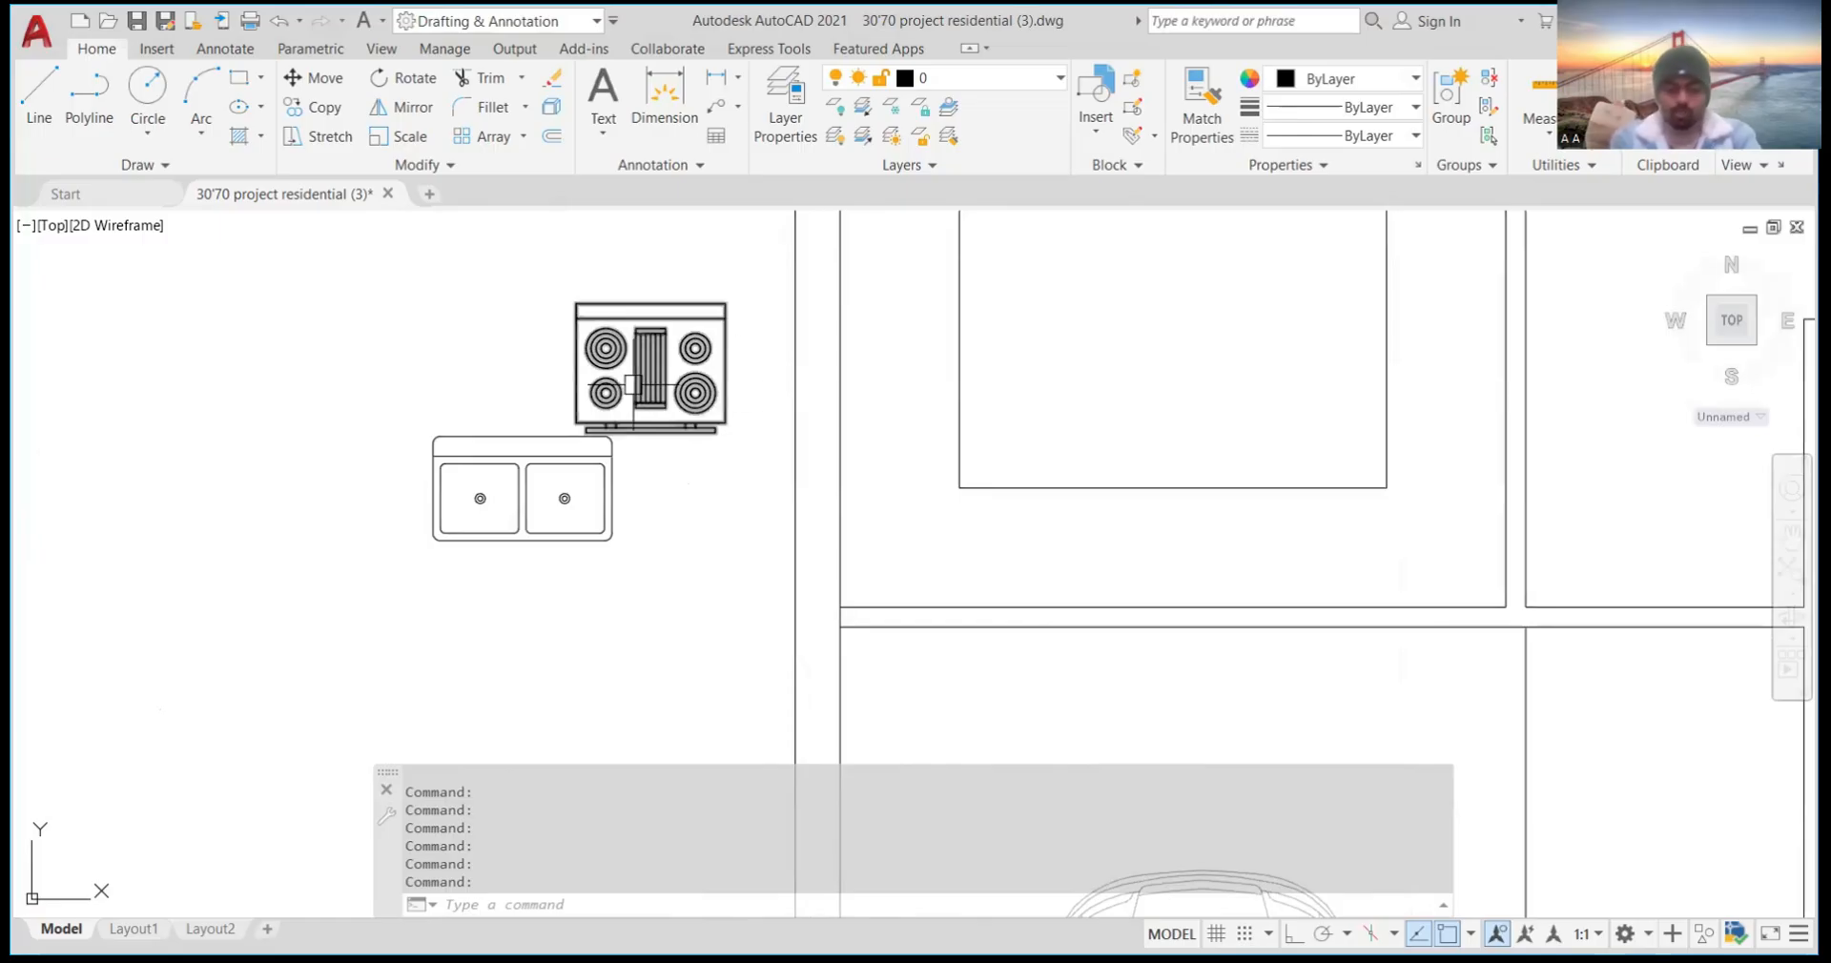
pyautogui.write('m')
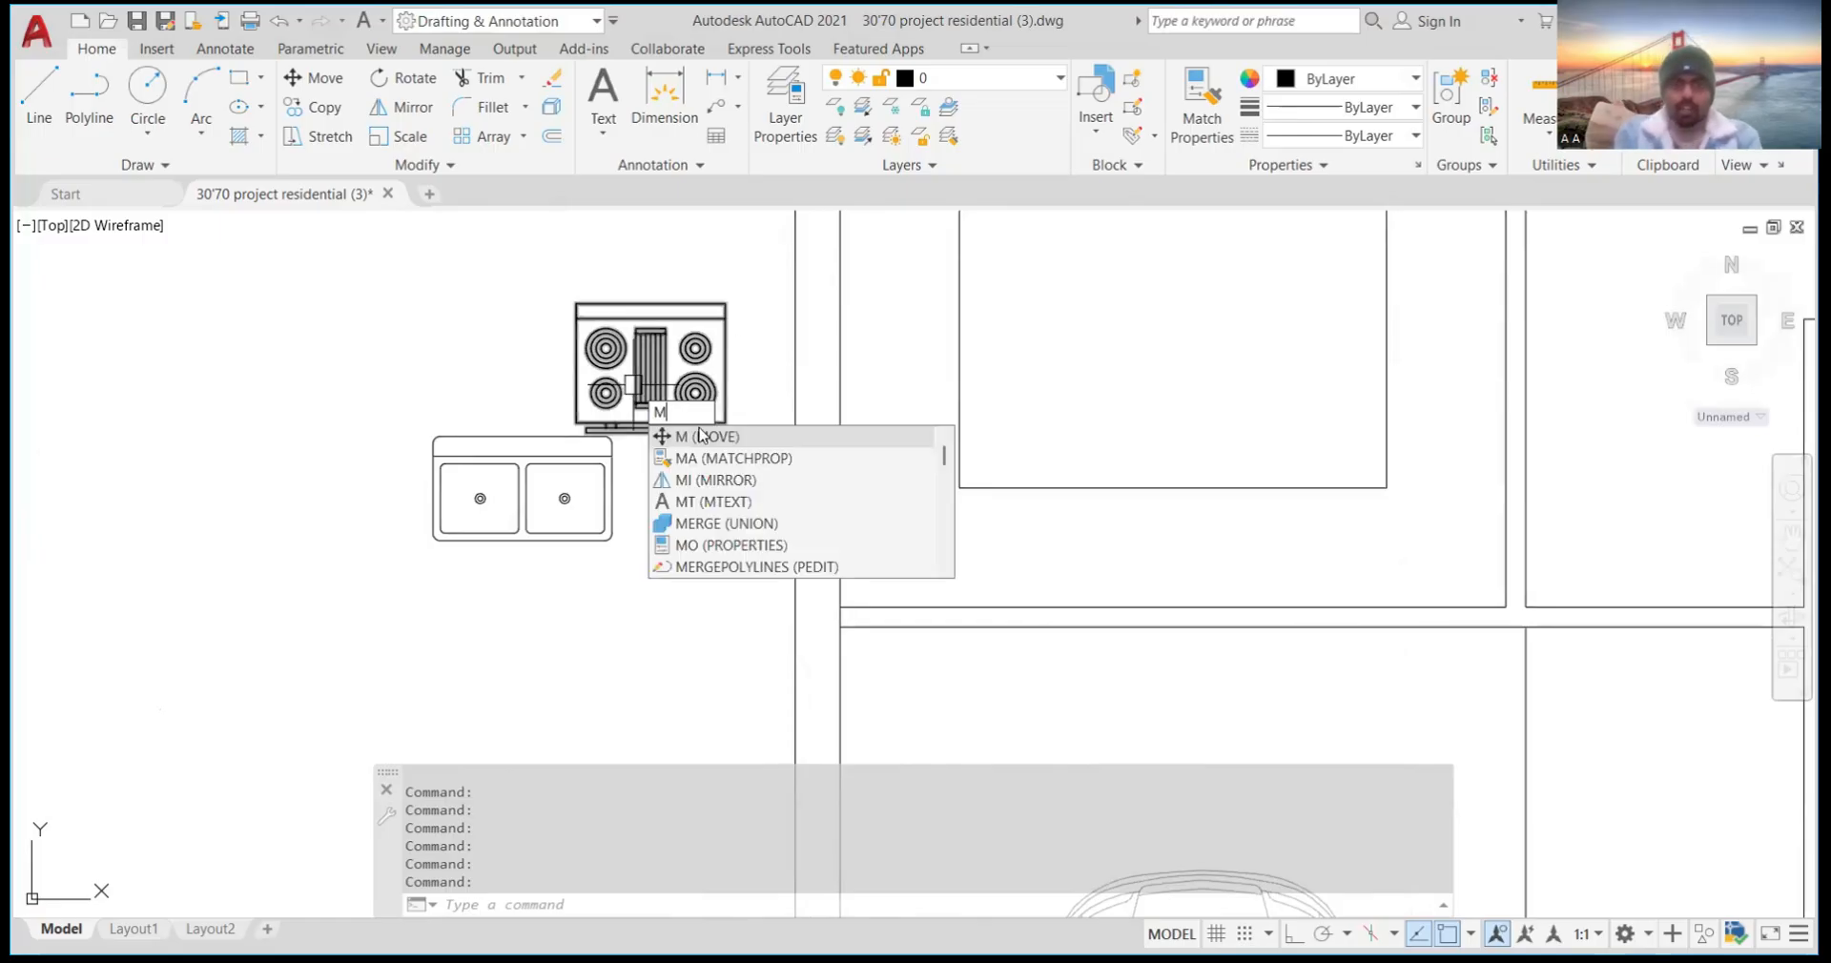
pyautogui.press('Return')
pyautogui.click(632, 386)
pyautogui.press('Return')
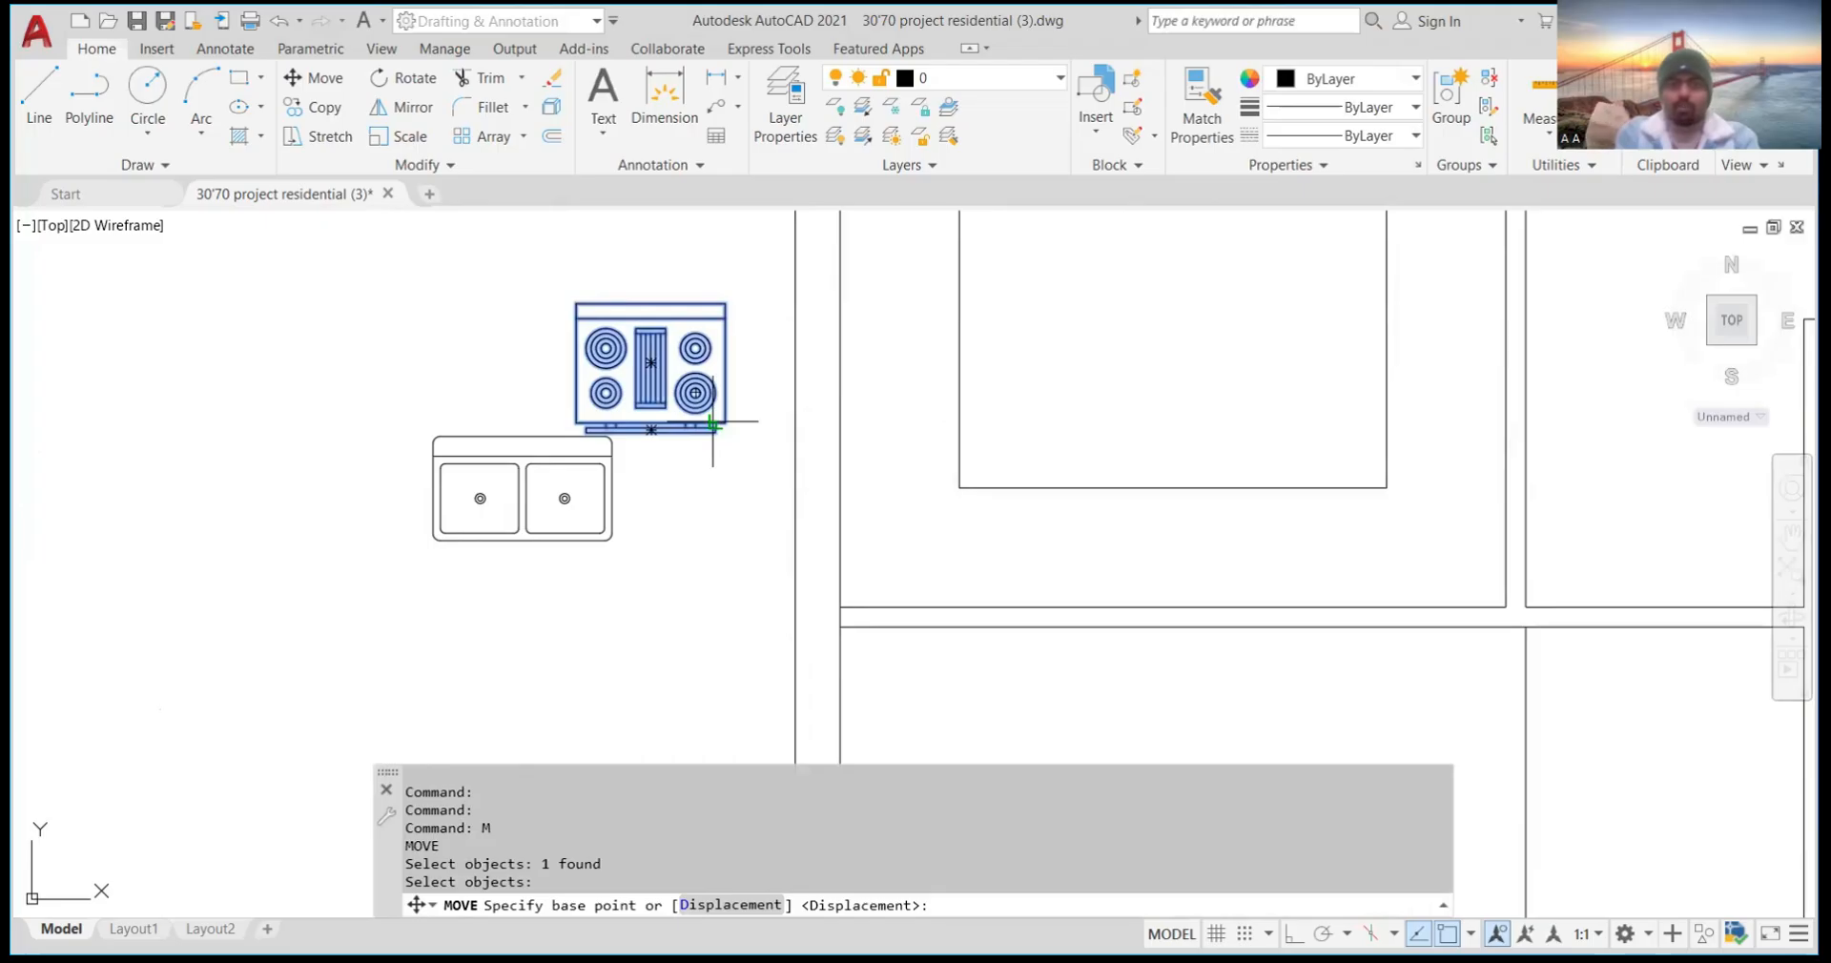
pyautogui.click(713, 422)
pyautogui.scroll(-5, 713, 421)
pyautogui.scroll(5, 749, 416)
pyautogui.click(799, 418)
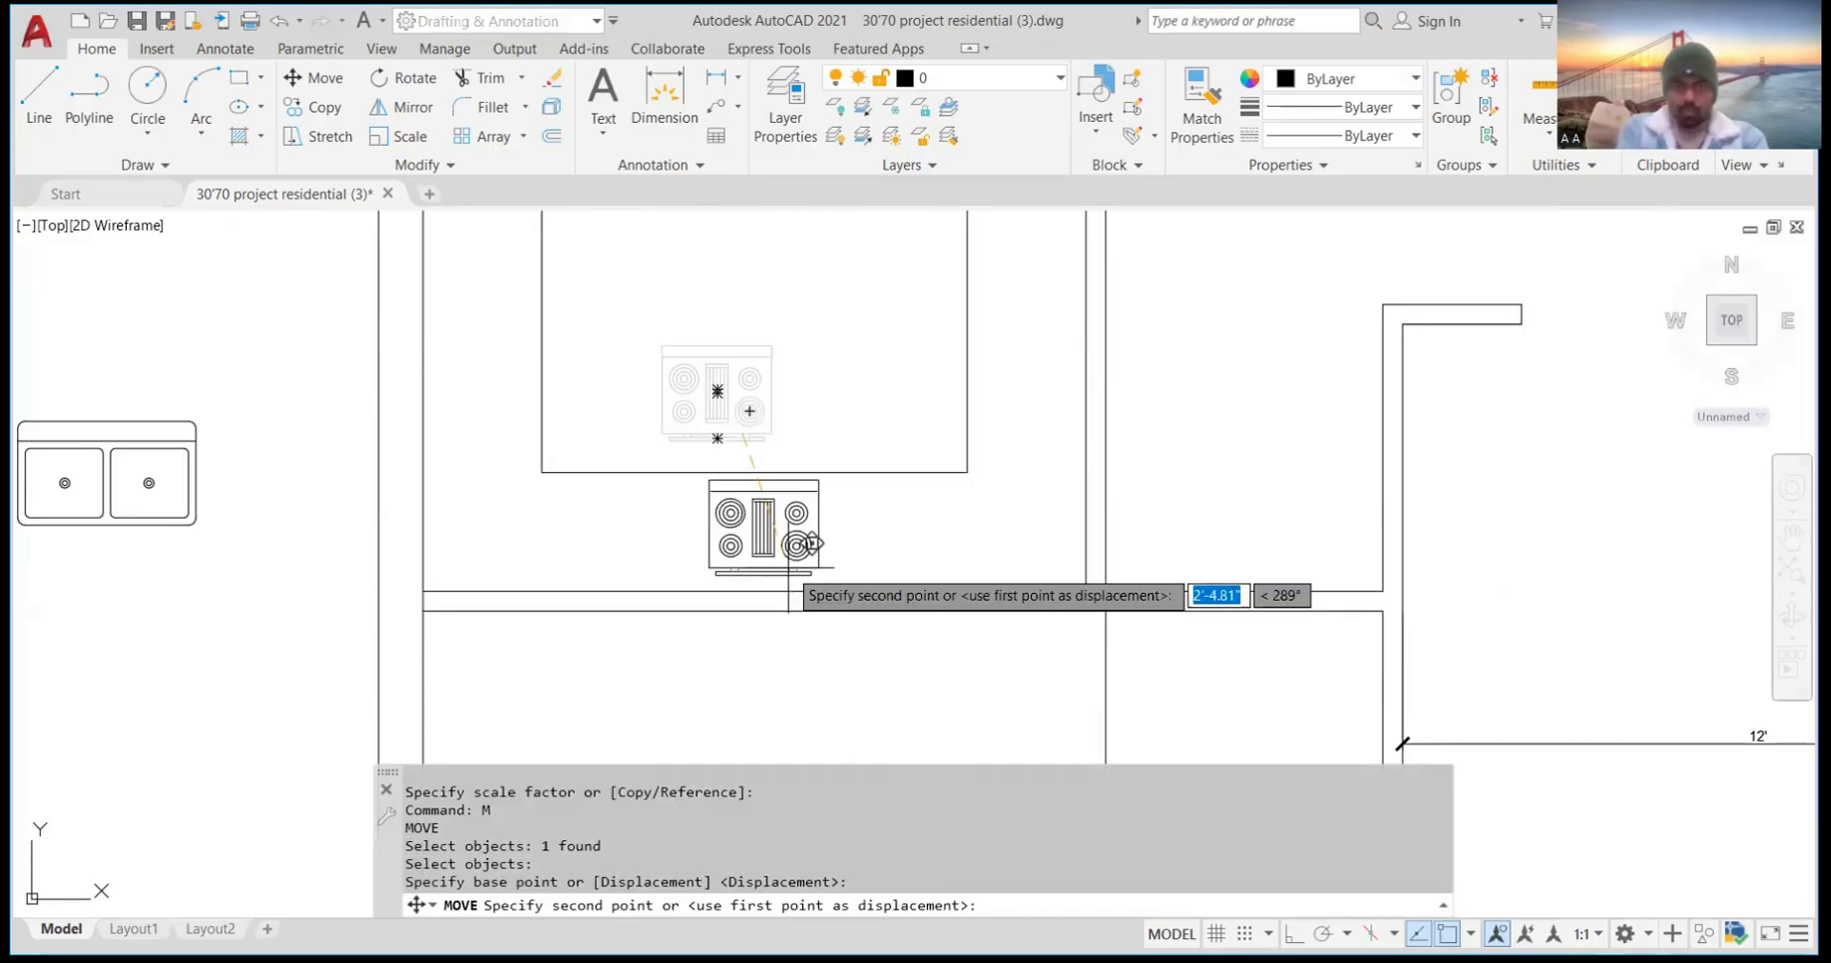
# Place the Range-Oven block on the counter strip along the kitchen's lower wall
pyautogui.click(812, 544)
pyautogui.scroll(-4, 907, 372)
pyautogui.scroll(4, 820, 410)
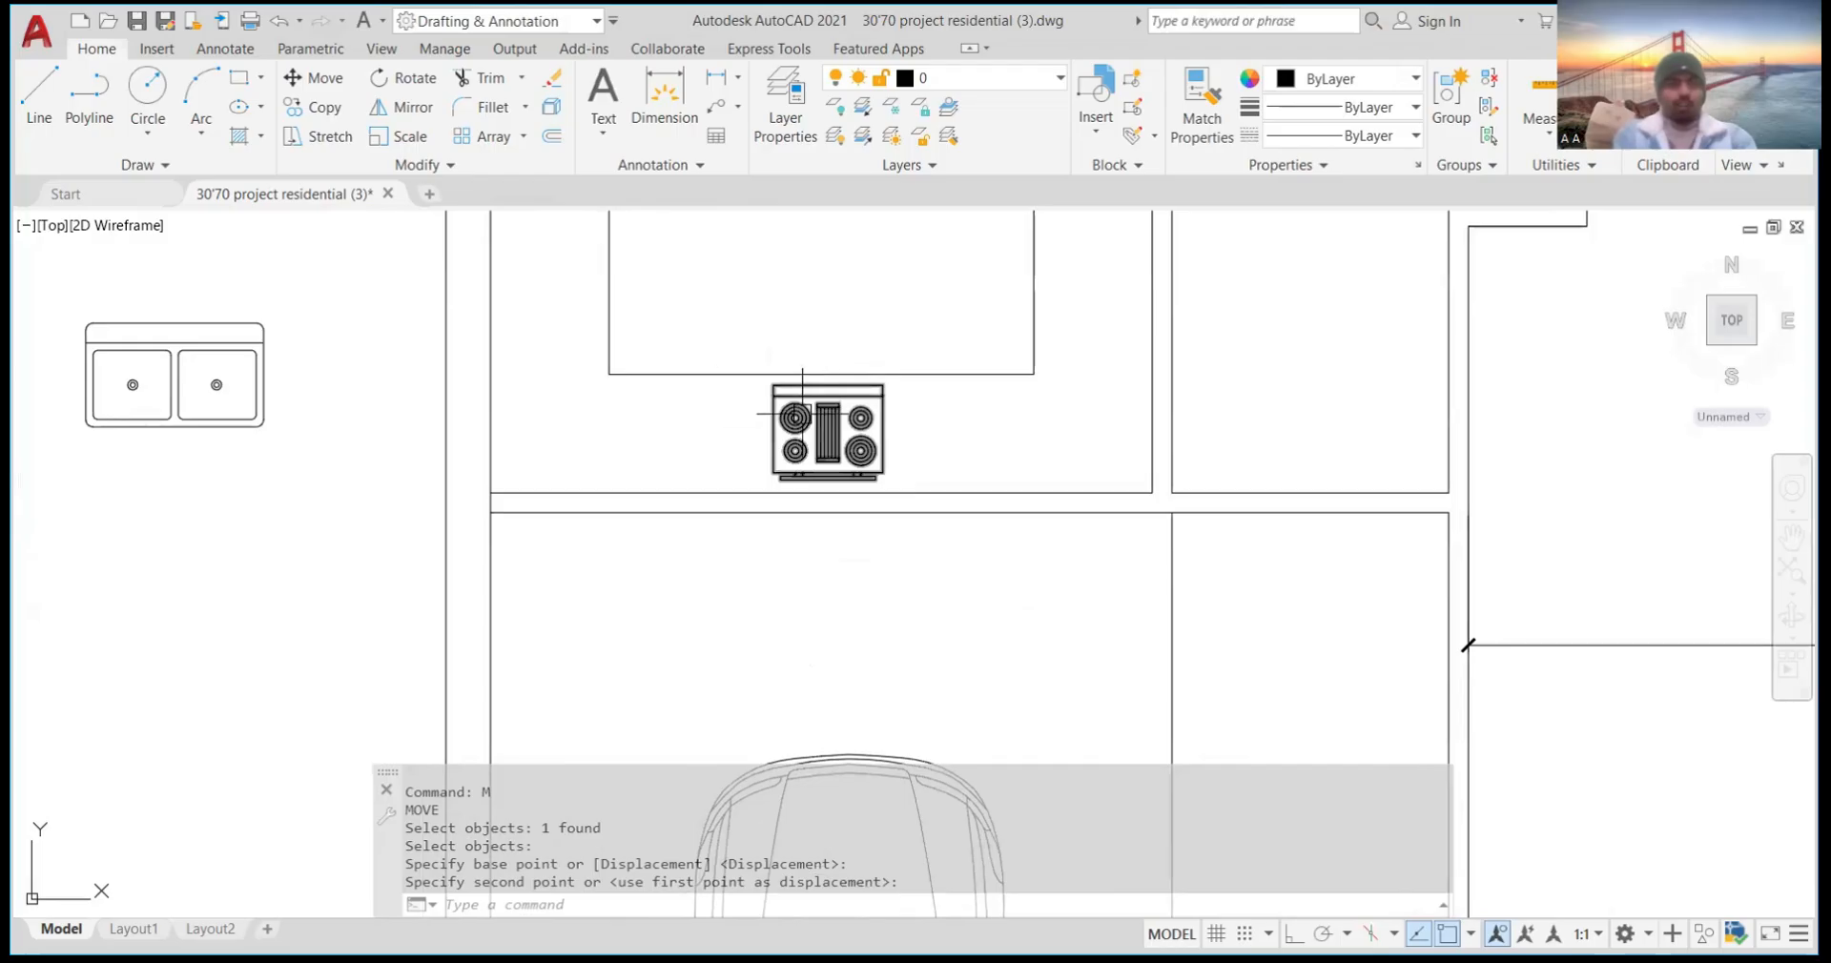
pyautogui.scroll(-4, 655, 406)
pyautogui.scroll(-4, 519, 408)
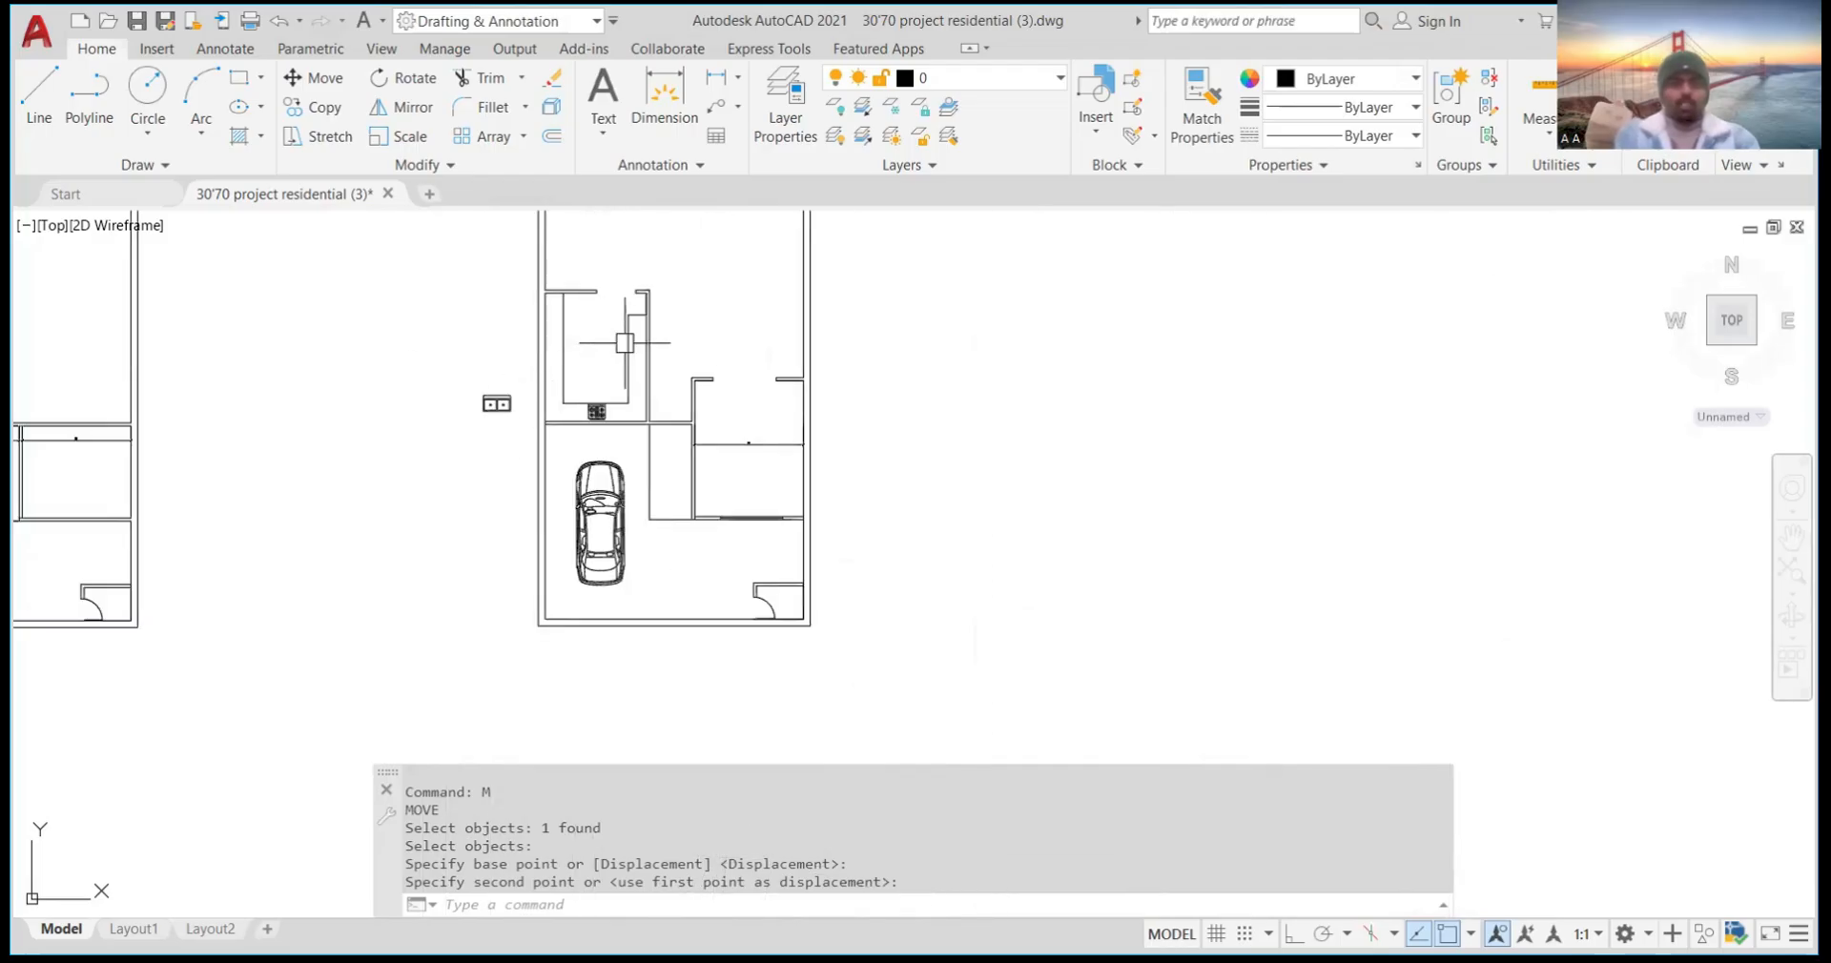
pyautogui.scroll(6, 625, 344)
pyautogui.scroll(-4, 637, 429)
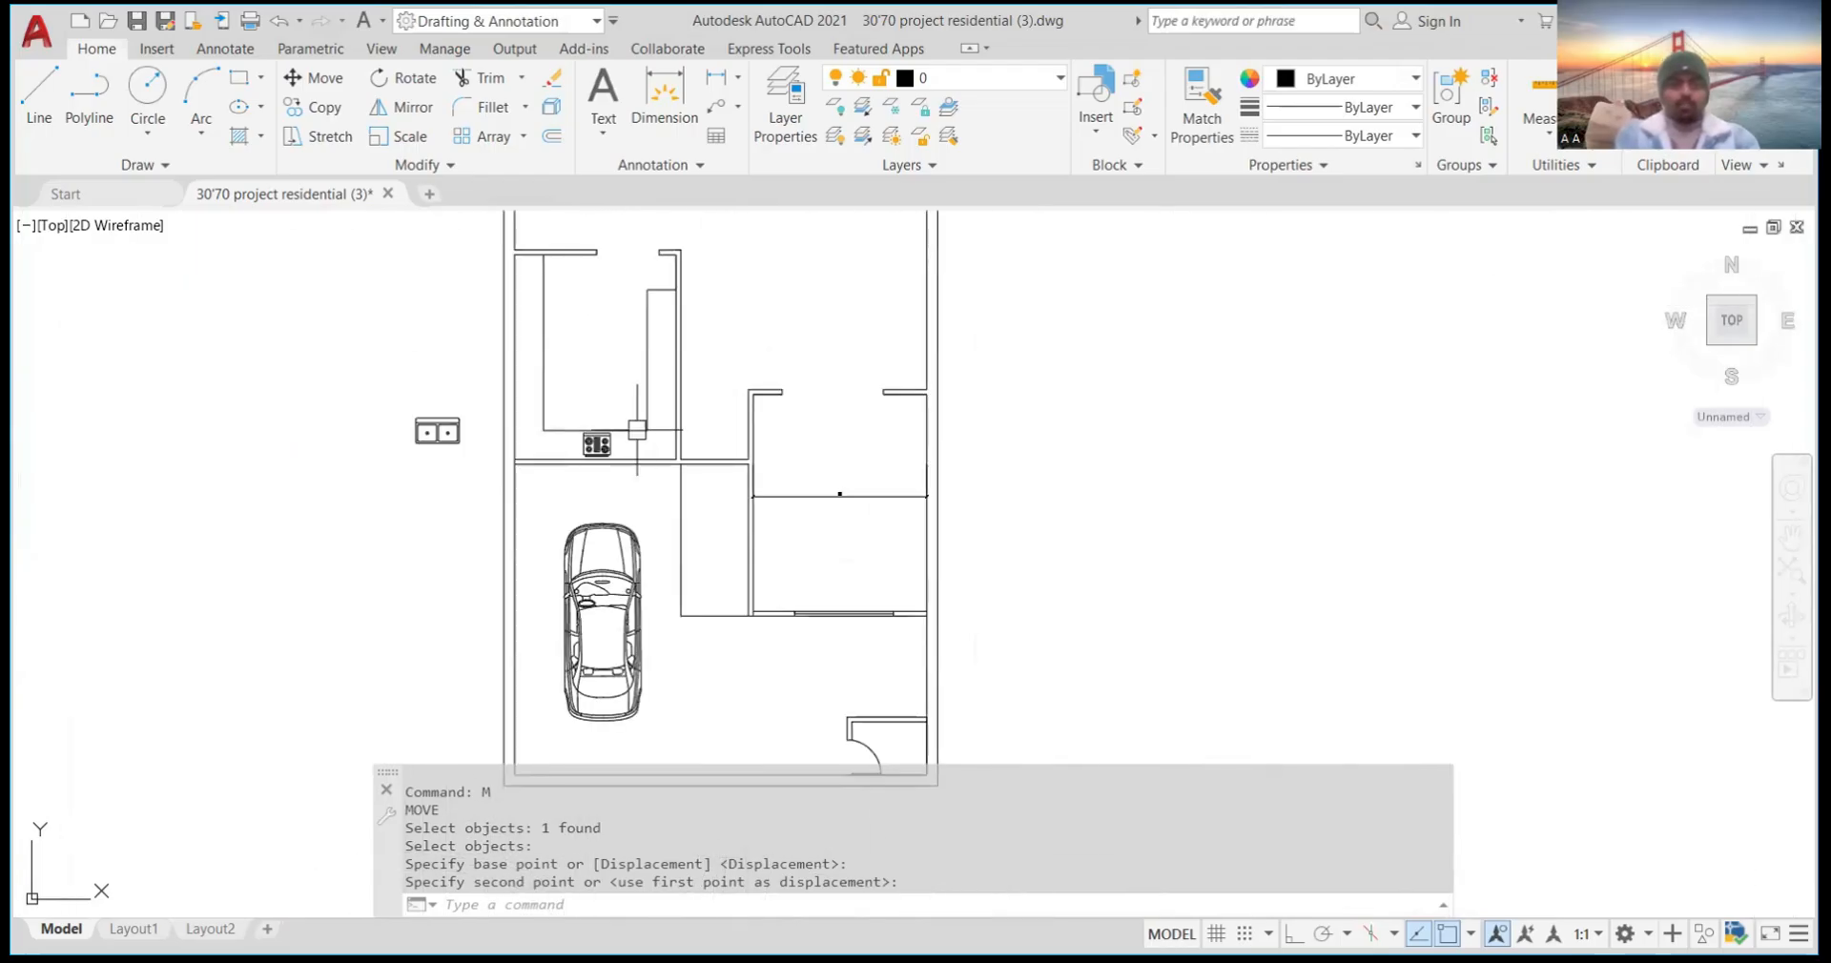
# Rotate the double-sink block outside the left wall a quarter turn clockwise, with its back edge facing the plan
pyautogui.scroll(5, 448, 428)
pyautogui.scroll(-2, 478, 419)
pyautogui.scroll(5, 478, 420)
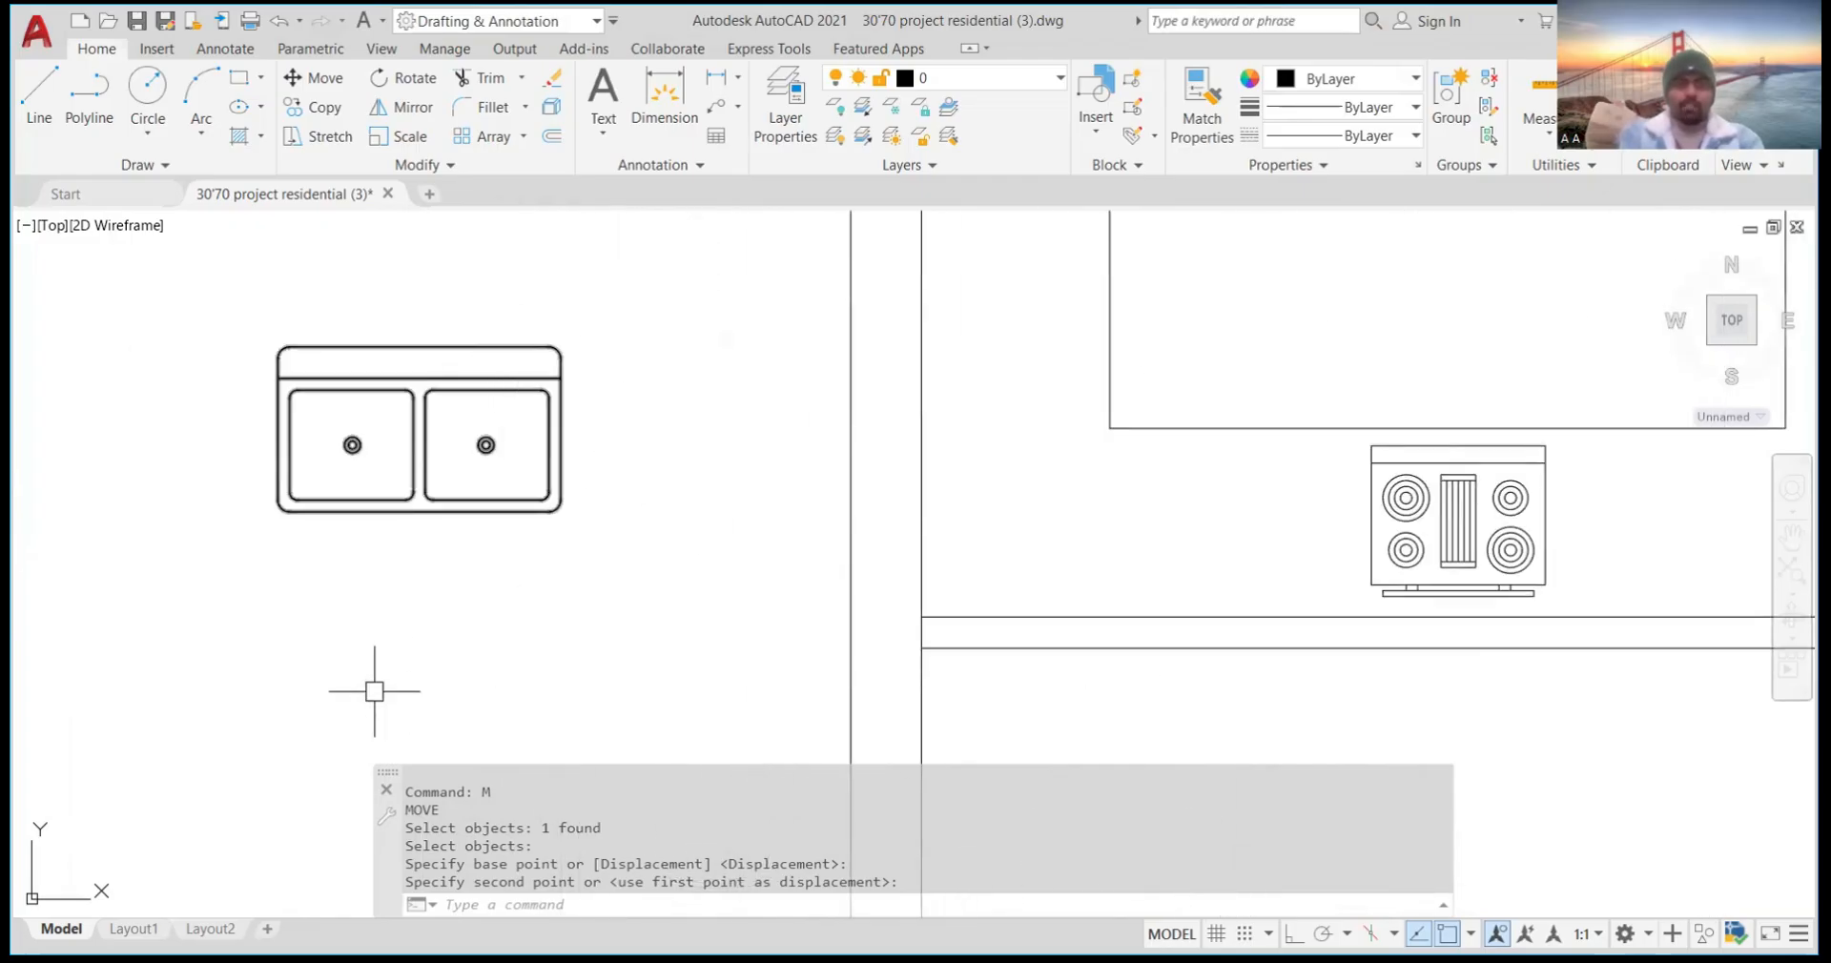
pyautogui.scroll(-6, 573, 611)
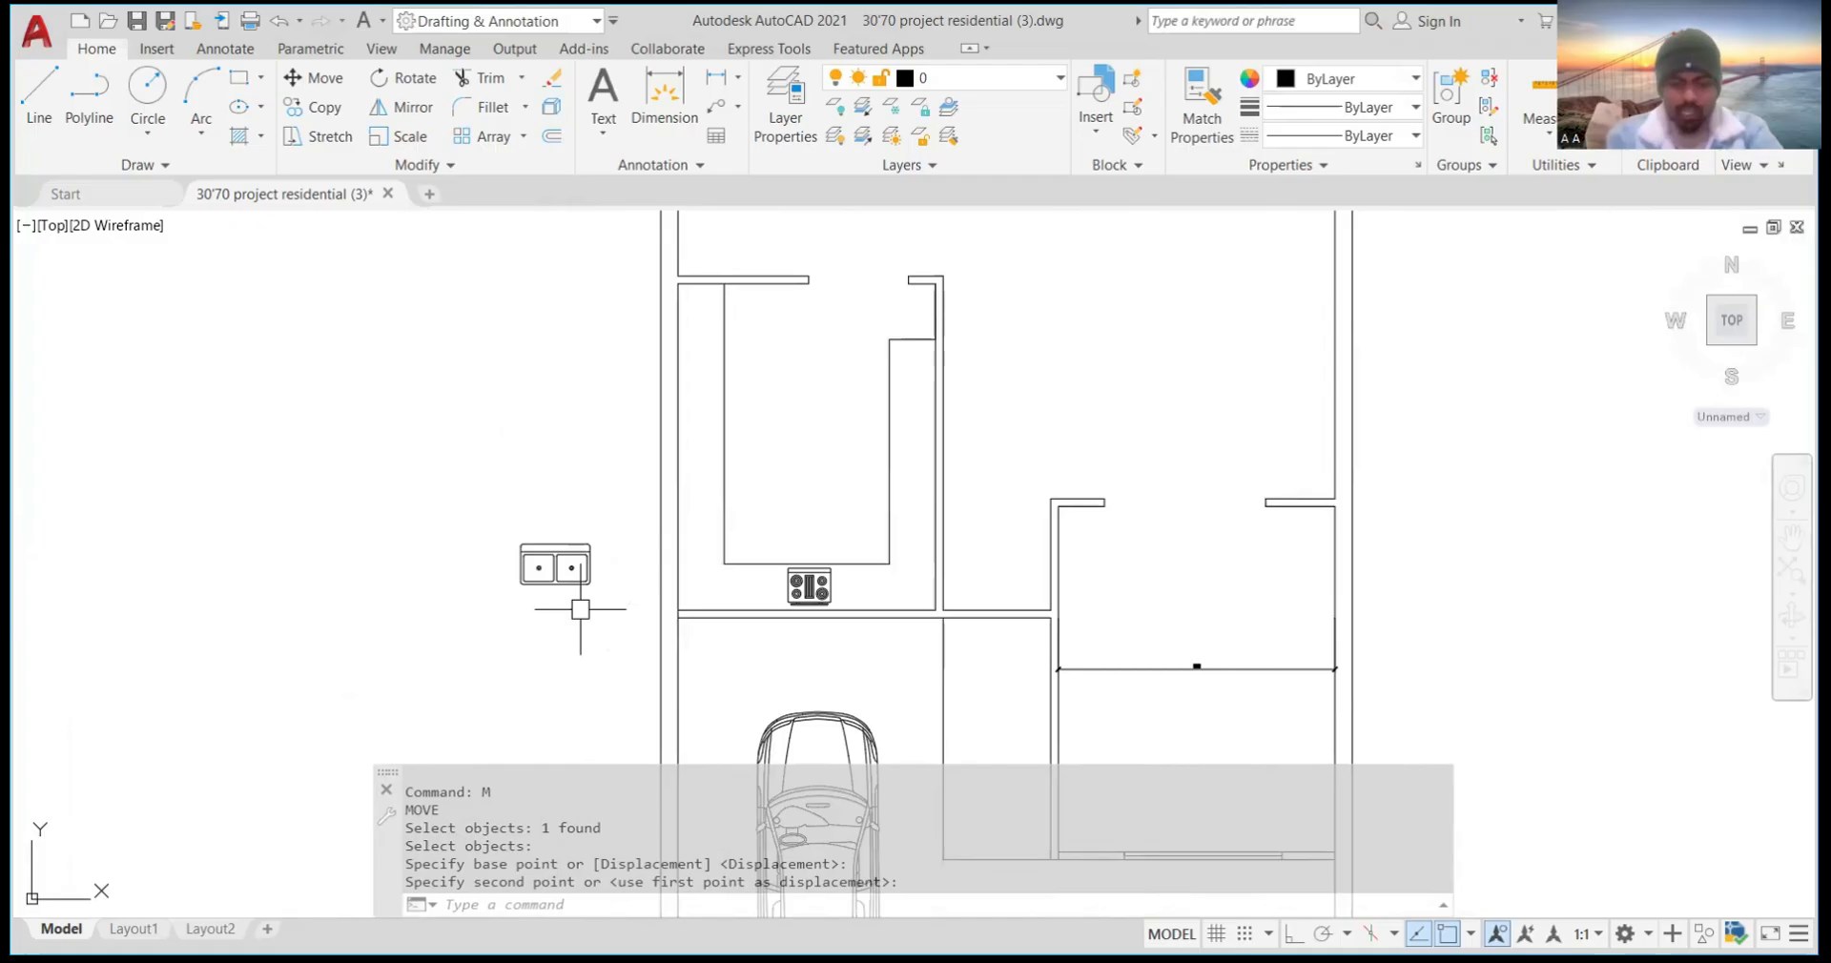
pyautogui.write('RO')
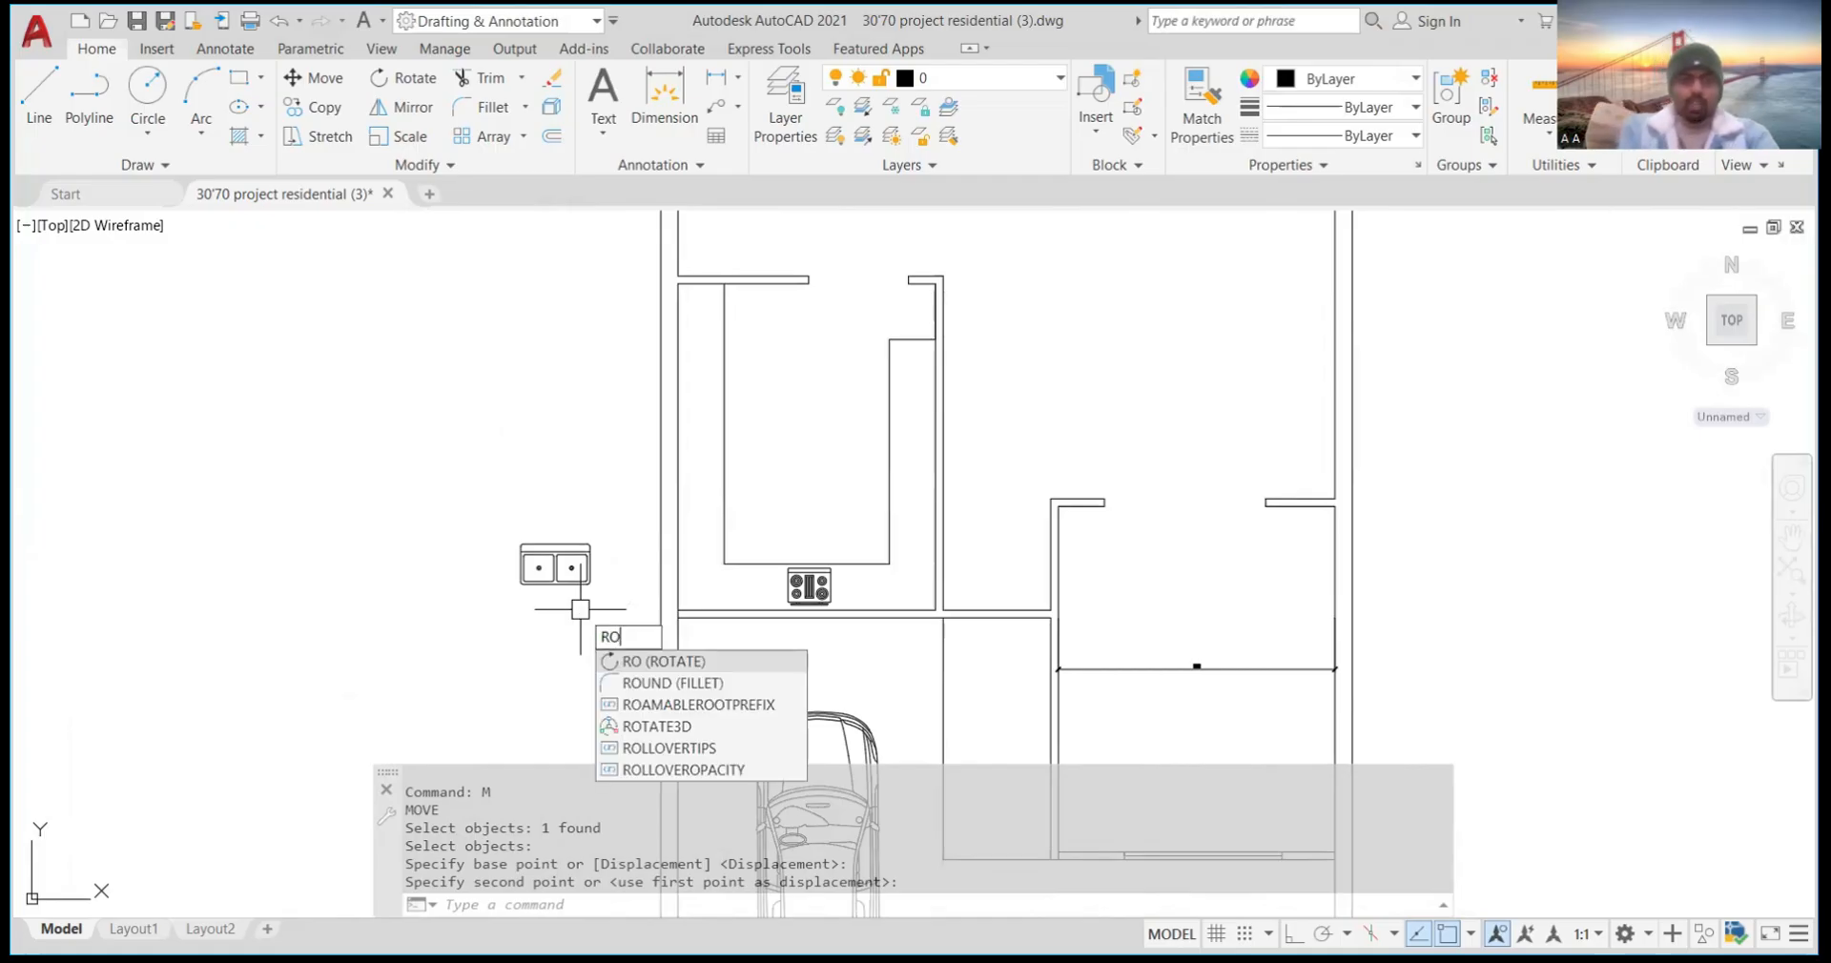
pyautogui.press('Return')
pyautogui.click(569, 569)
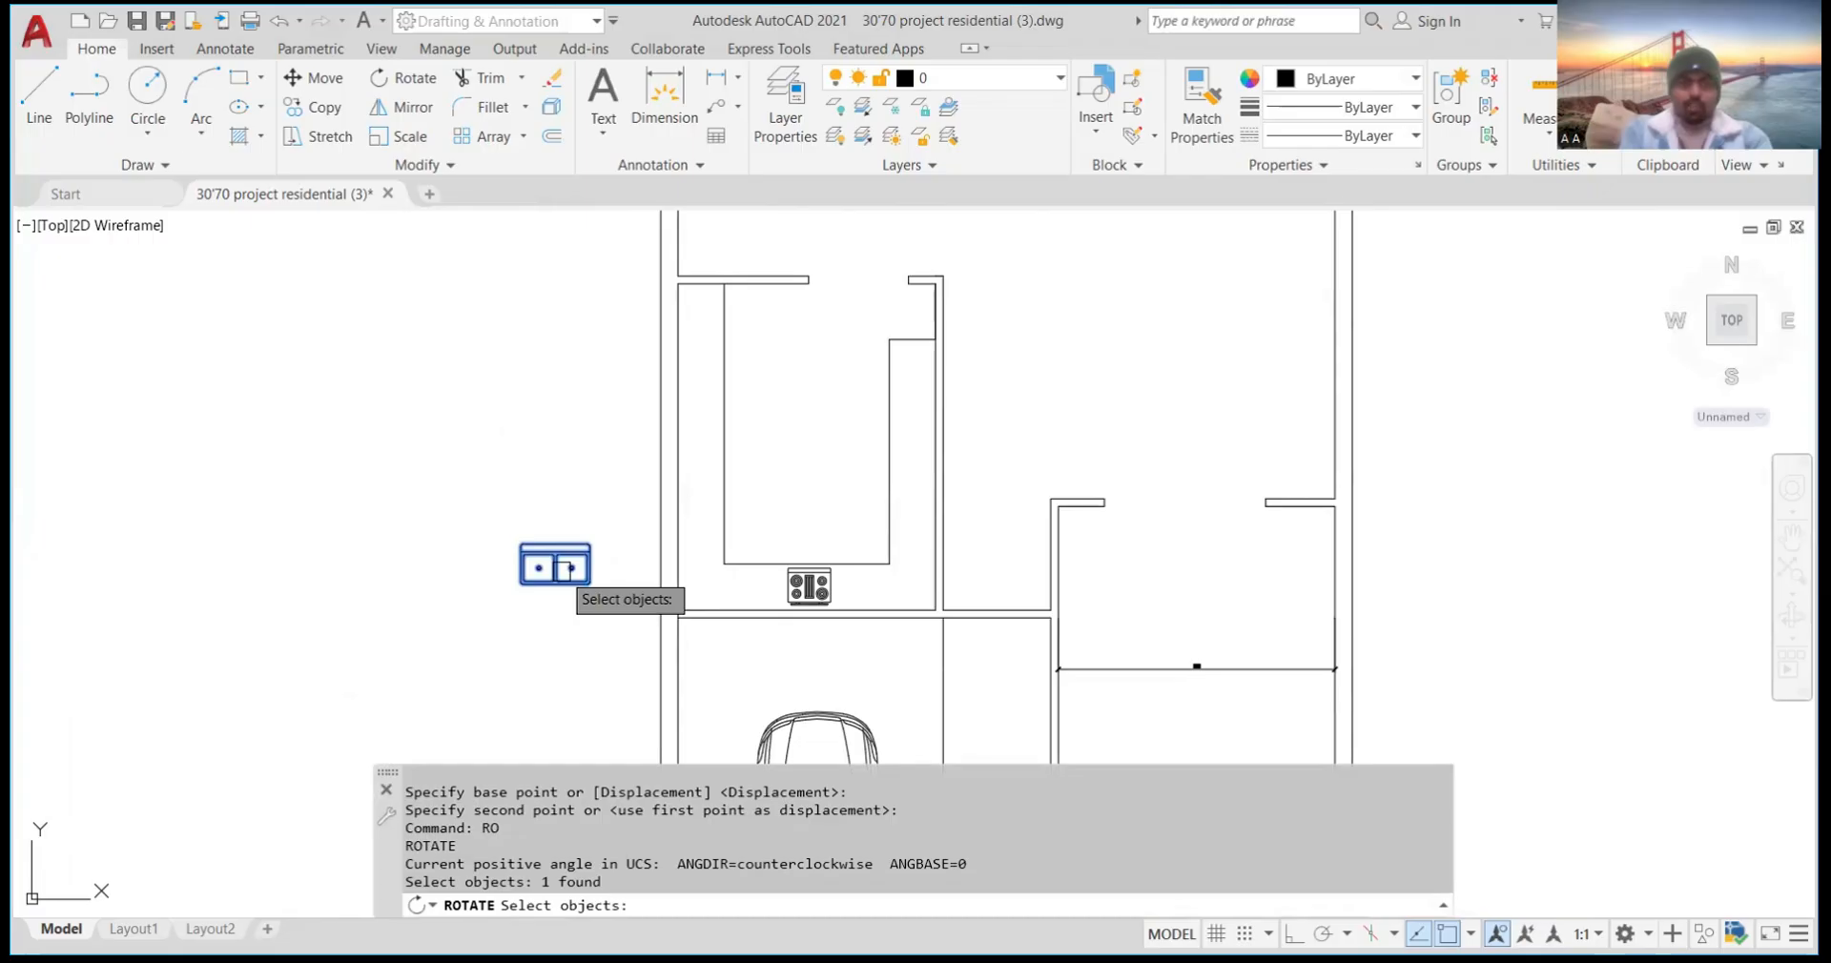
pyautogui.scroll(2, 563, 570)
pyautogui.press('Return')
pyautogui.click(603, 597)
pyautogui.click(602, 626)
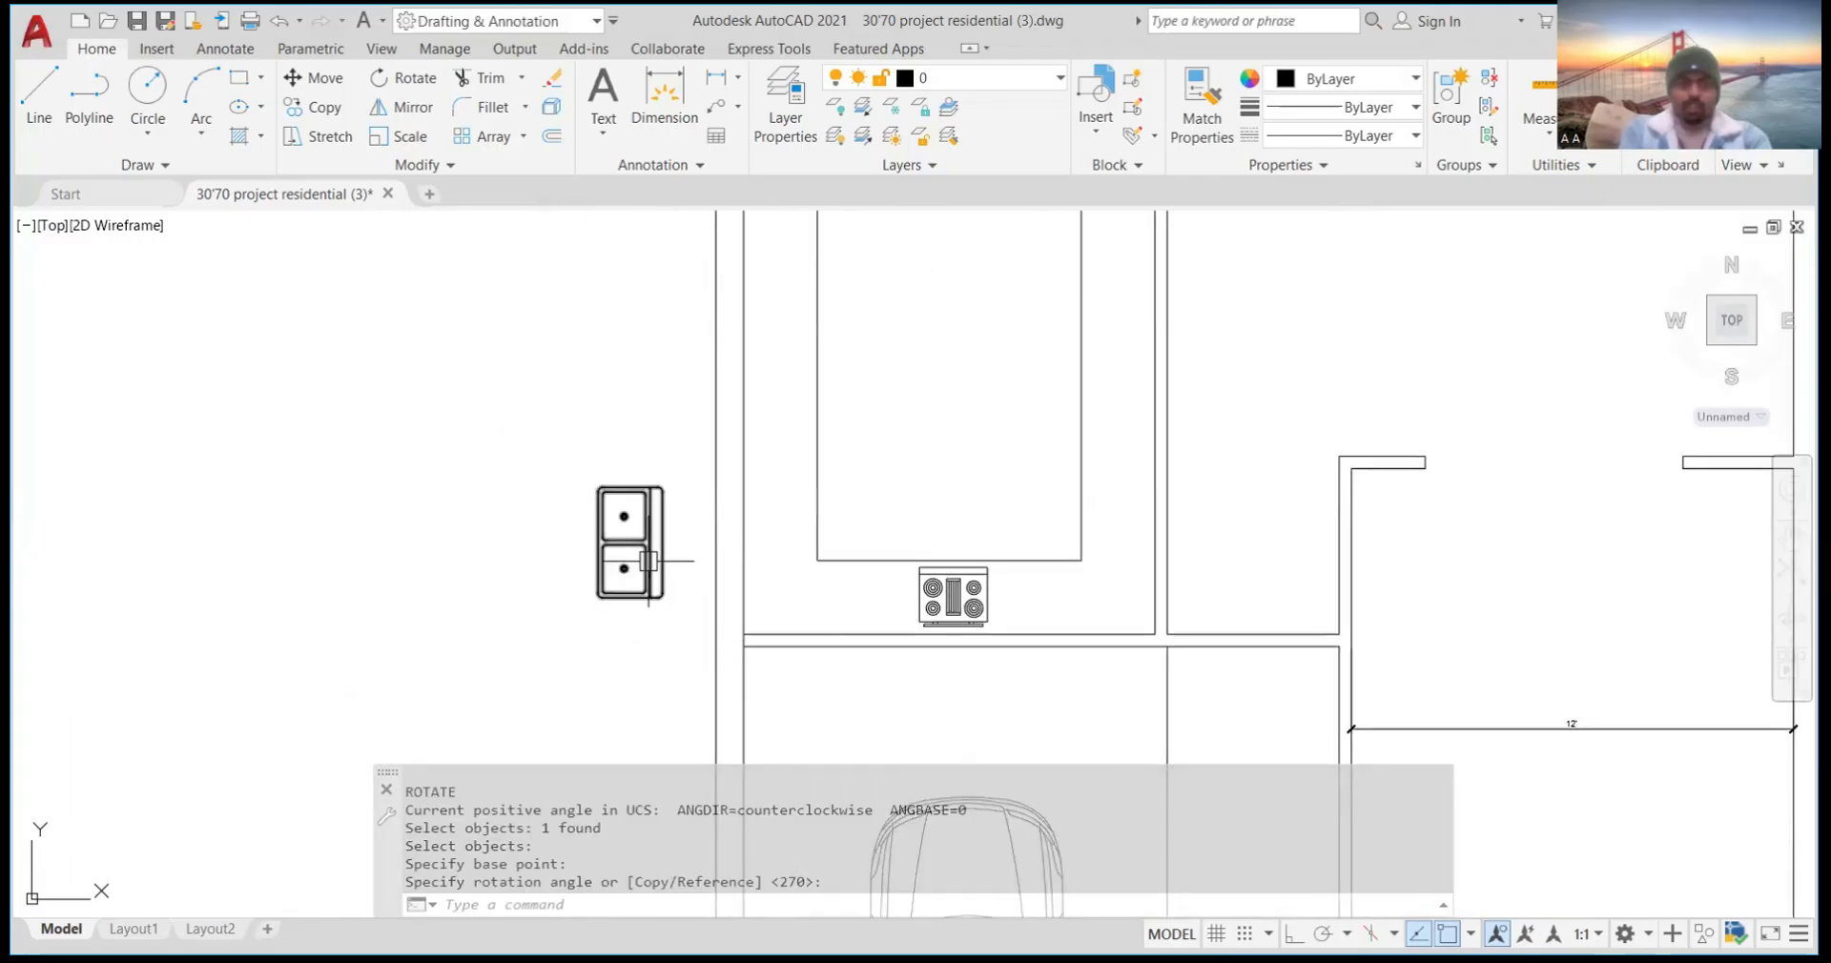
pyautogui.scroll(4, 649, 561)
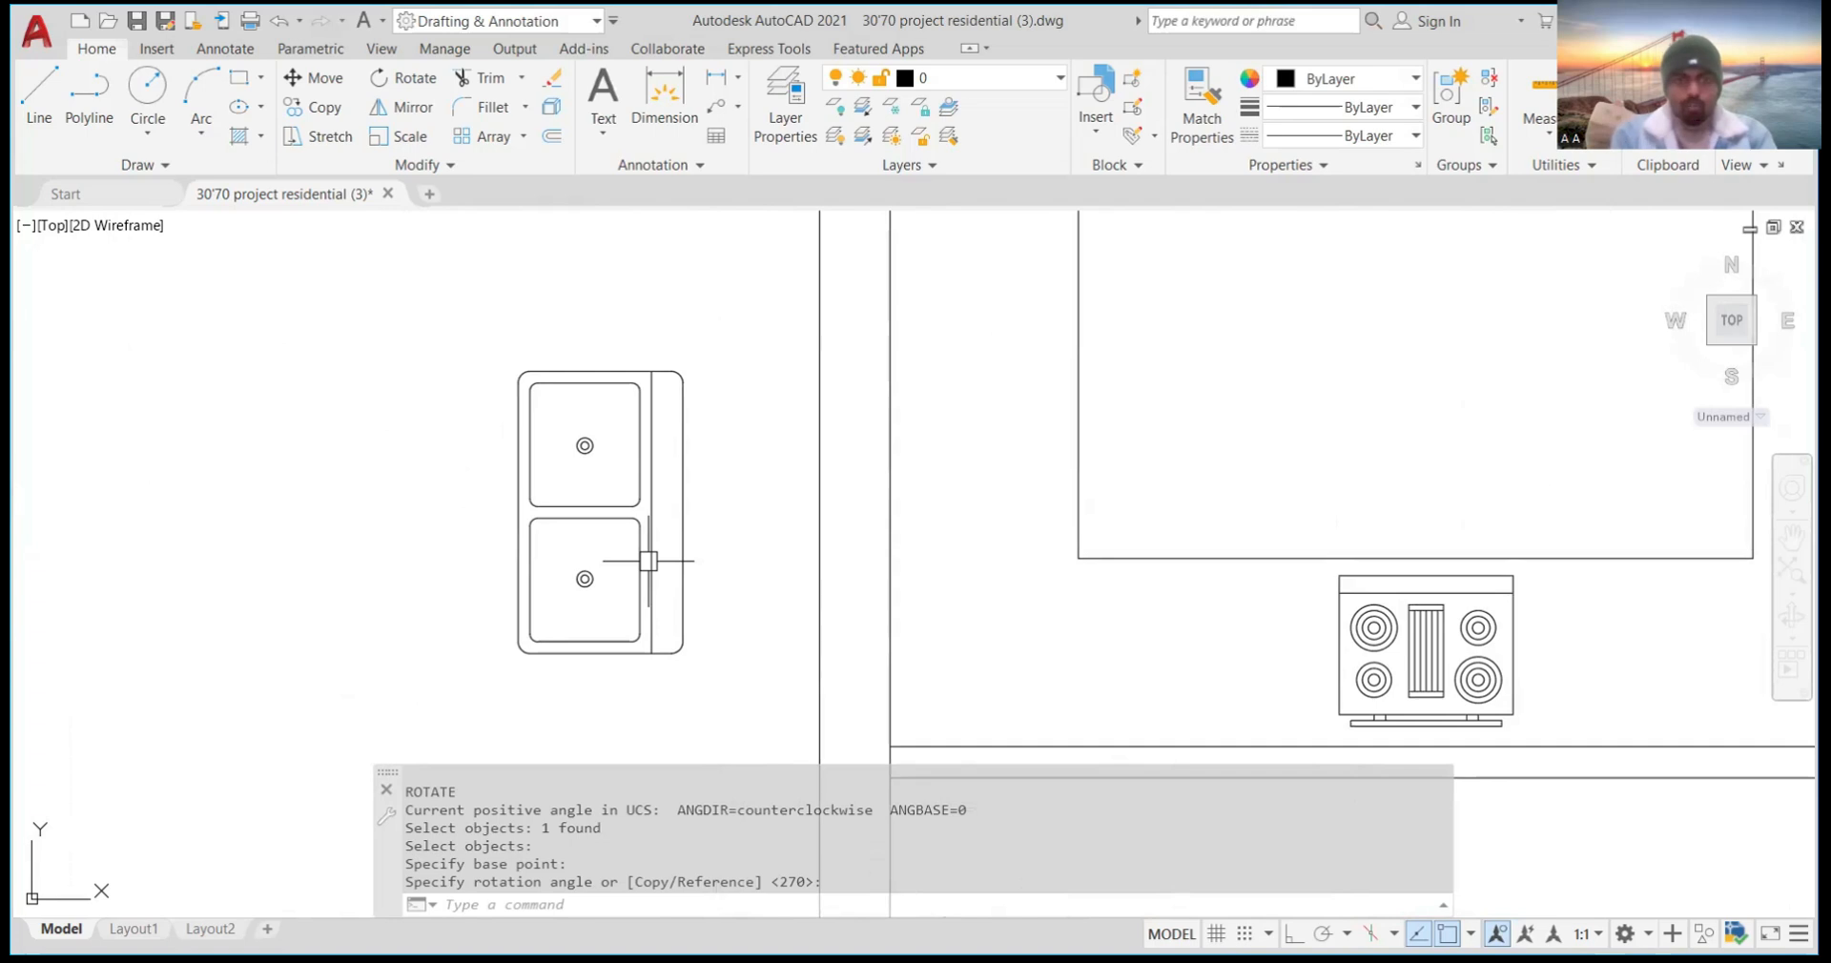
pyautogui.write('M')
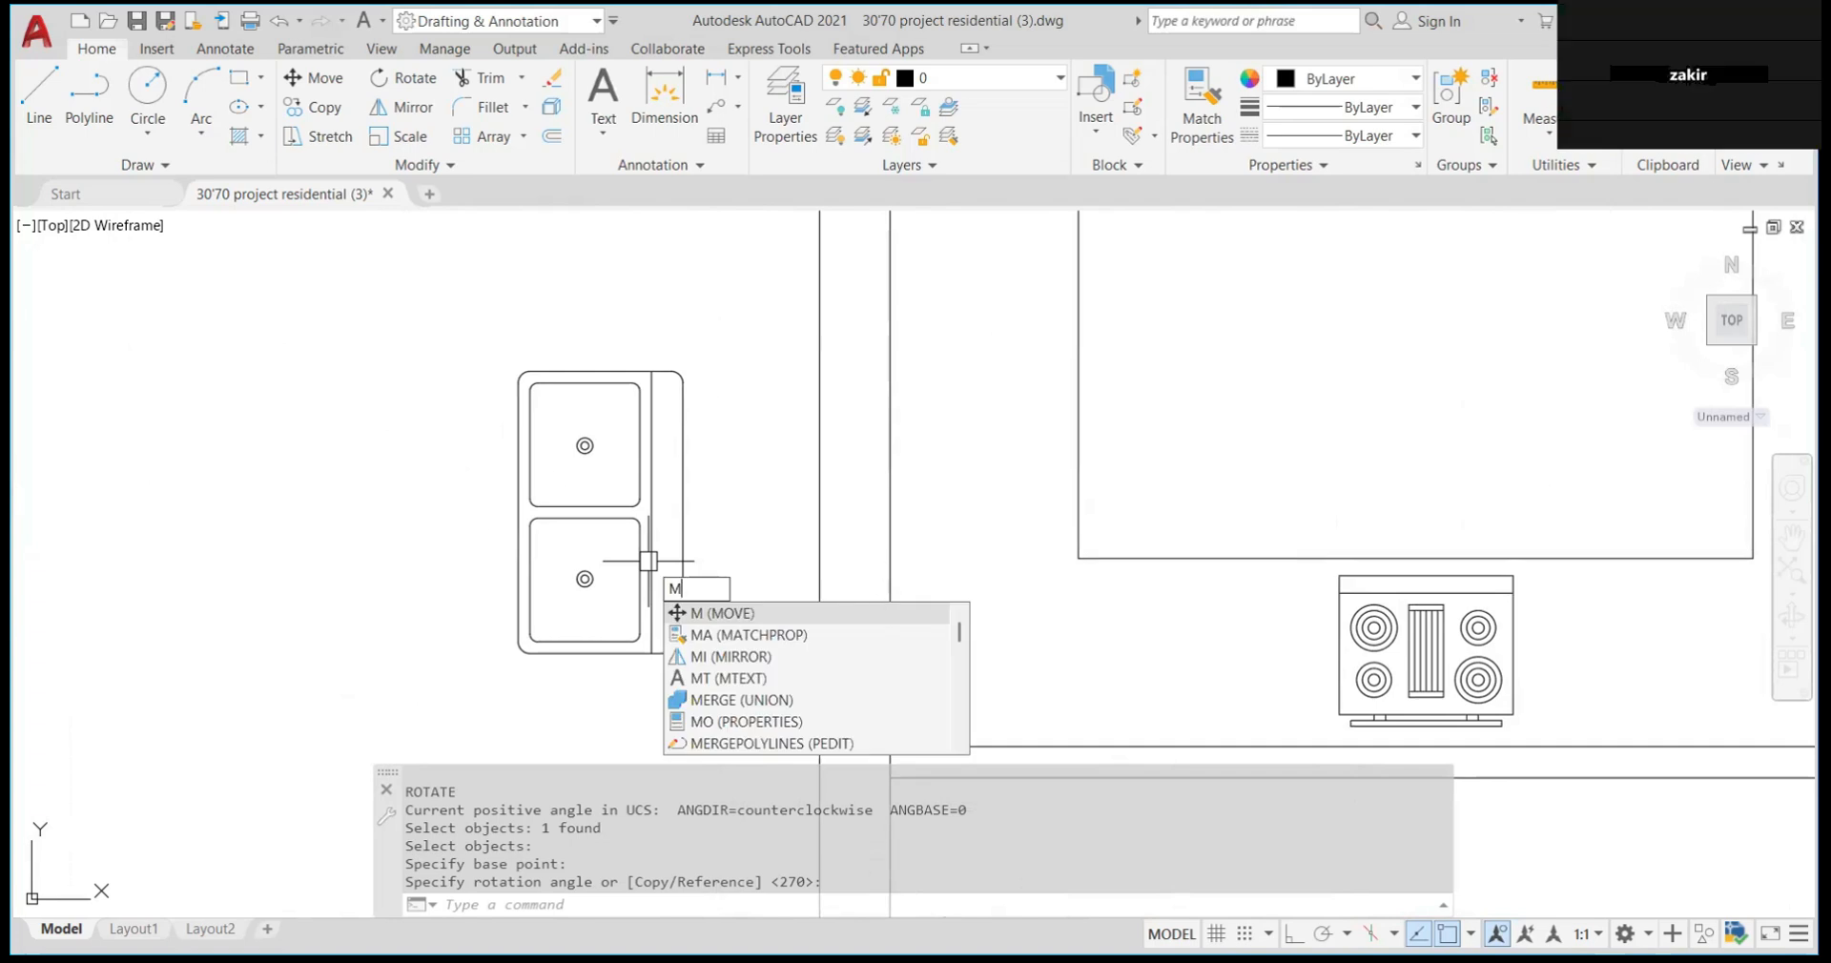
pyautogui.click(672, 502)
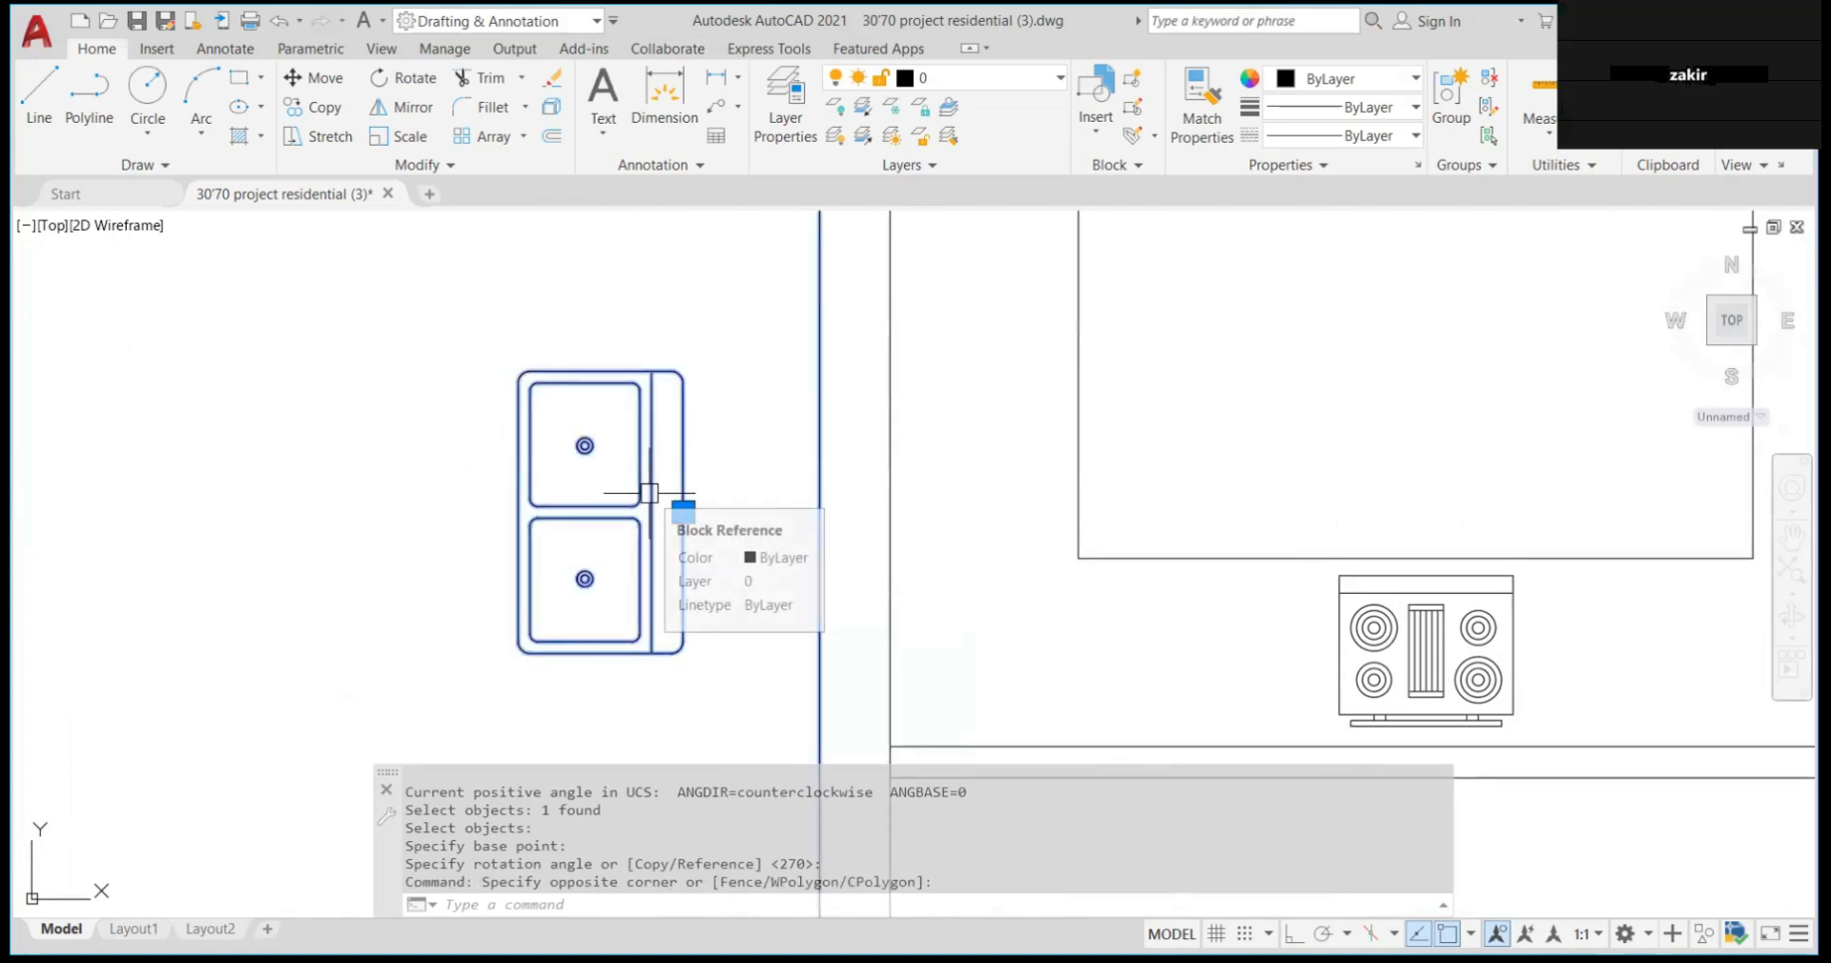
pyautogui.press('Escape')
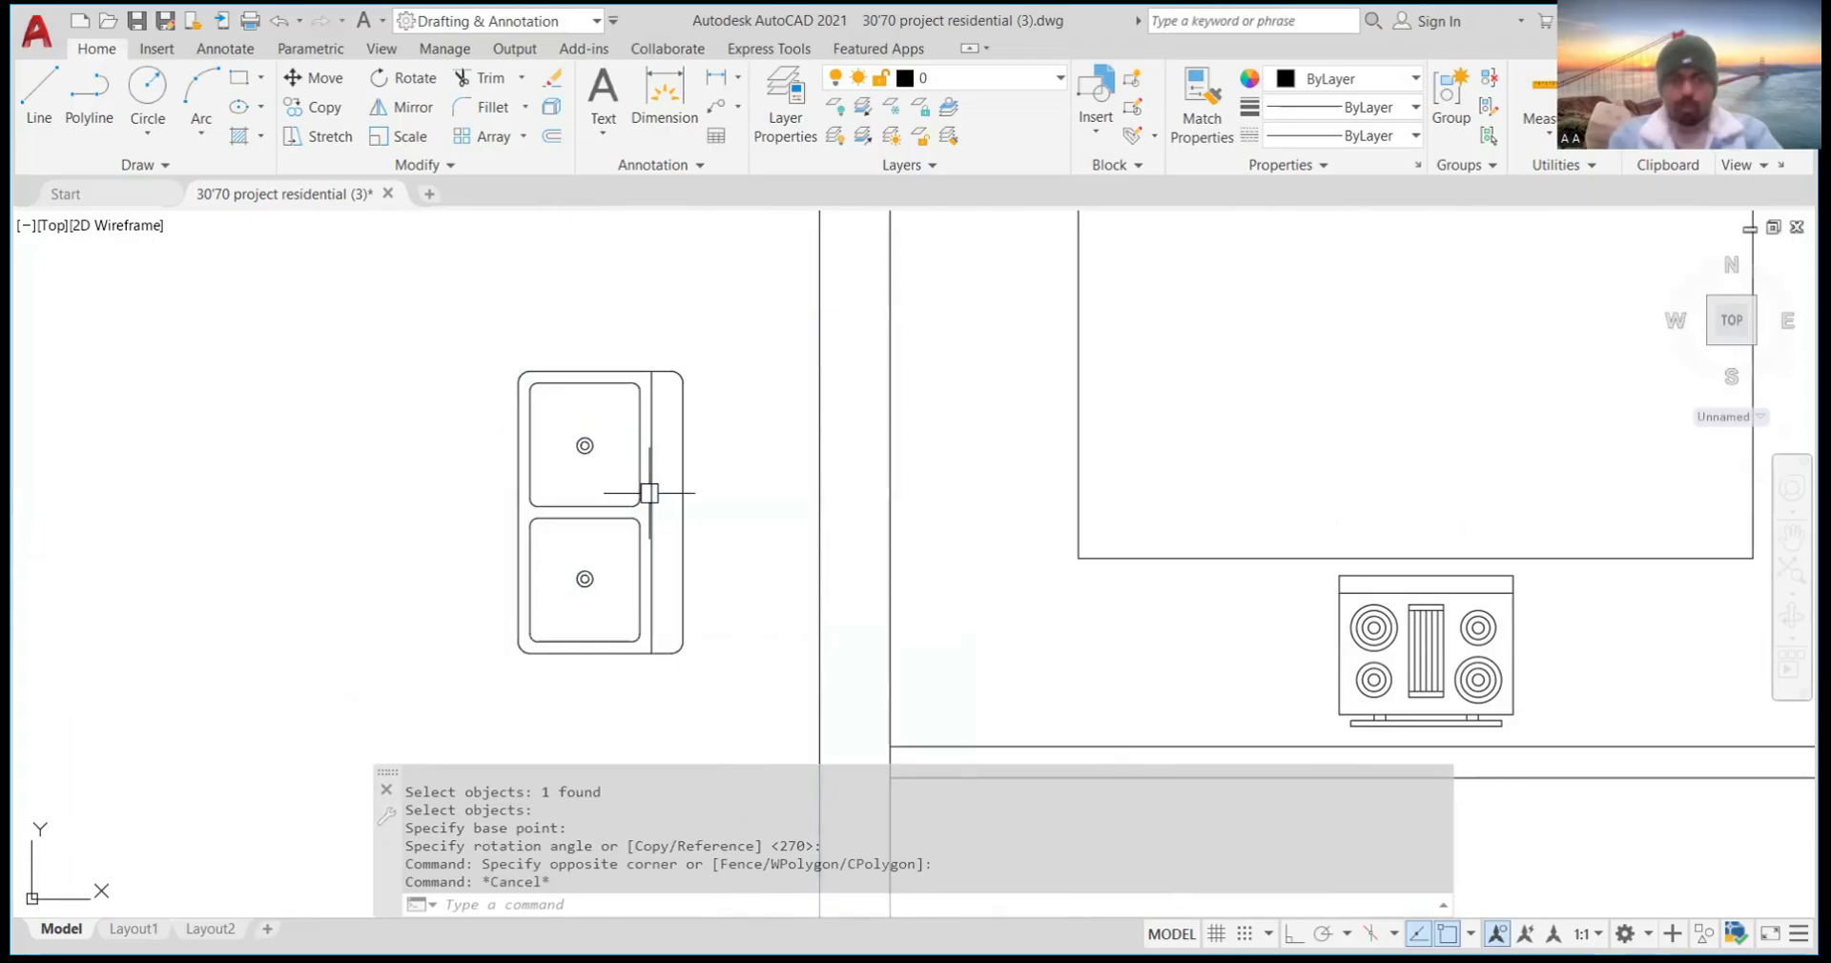
pyautogui.write('M')
pyautogui.press('Return')
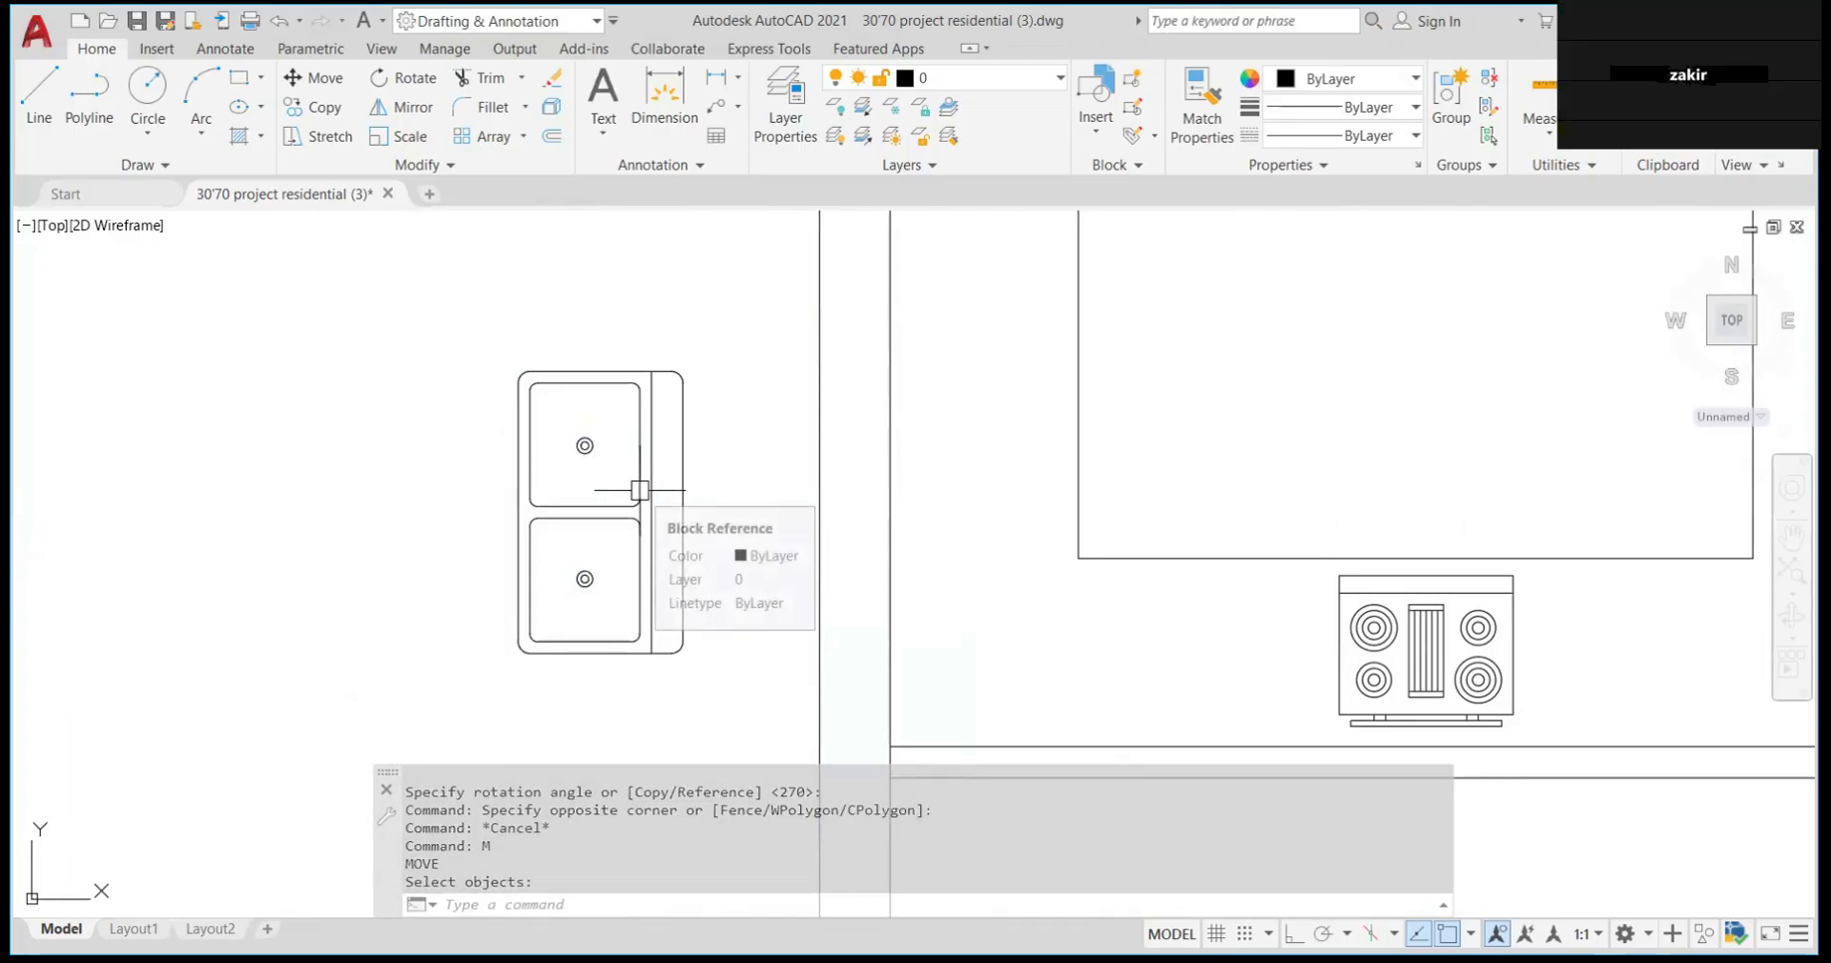
# Move the rotated double sink by its lower back corner onto the counter along the kitchen's right wall
pyautogui.write('M')
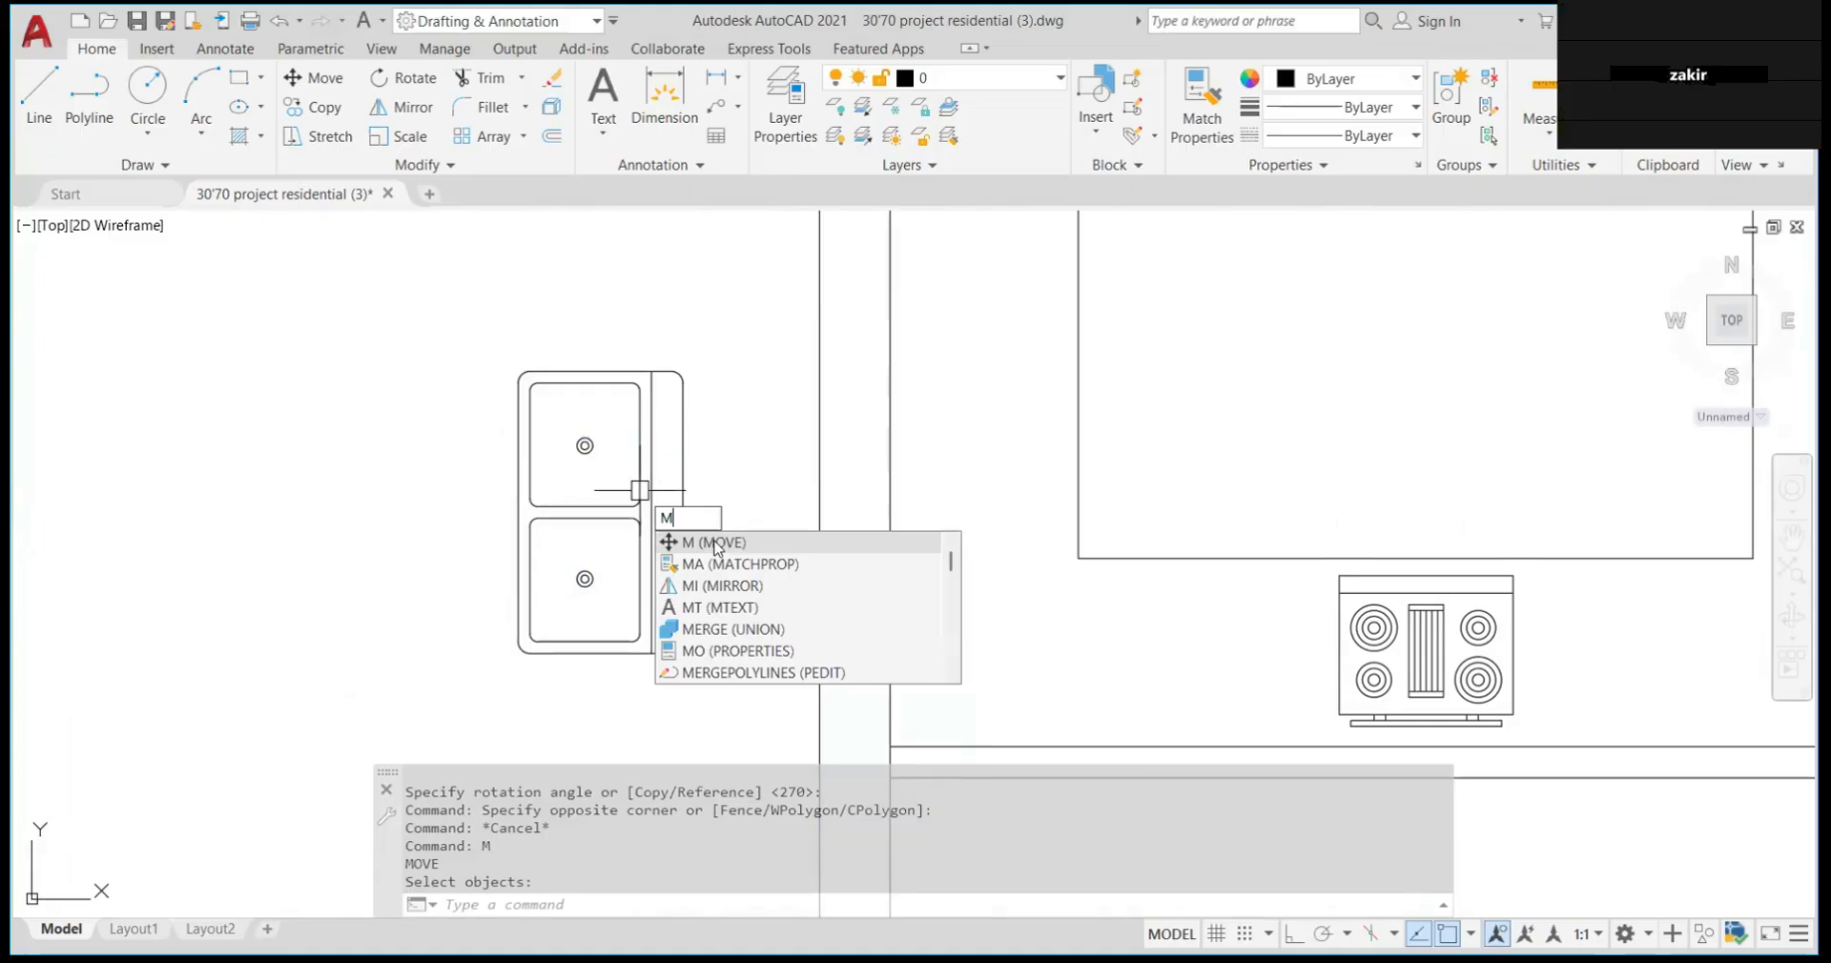
pyautogui.press('Return')
pyautogui.click(622, 526)
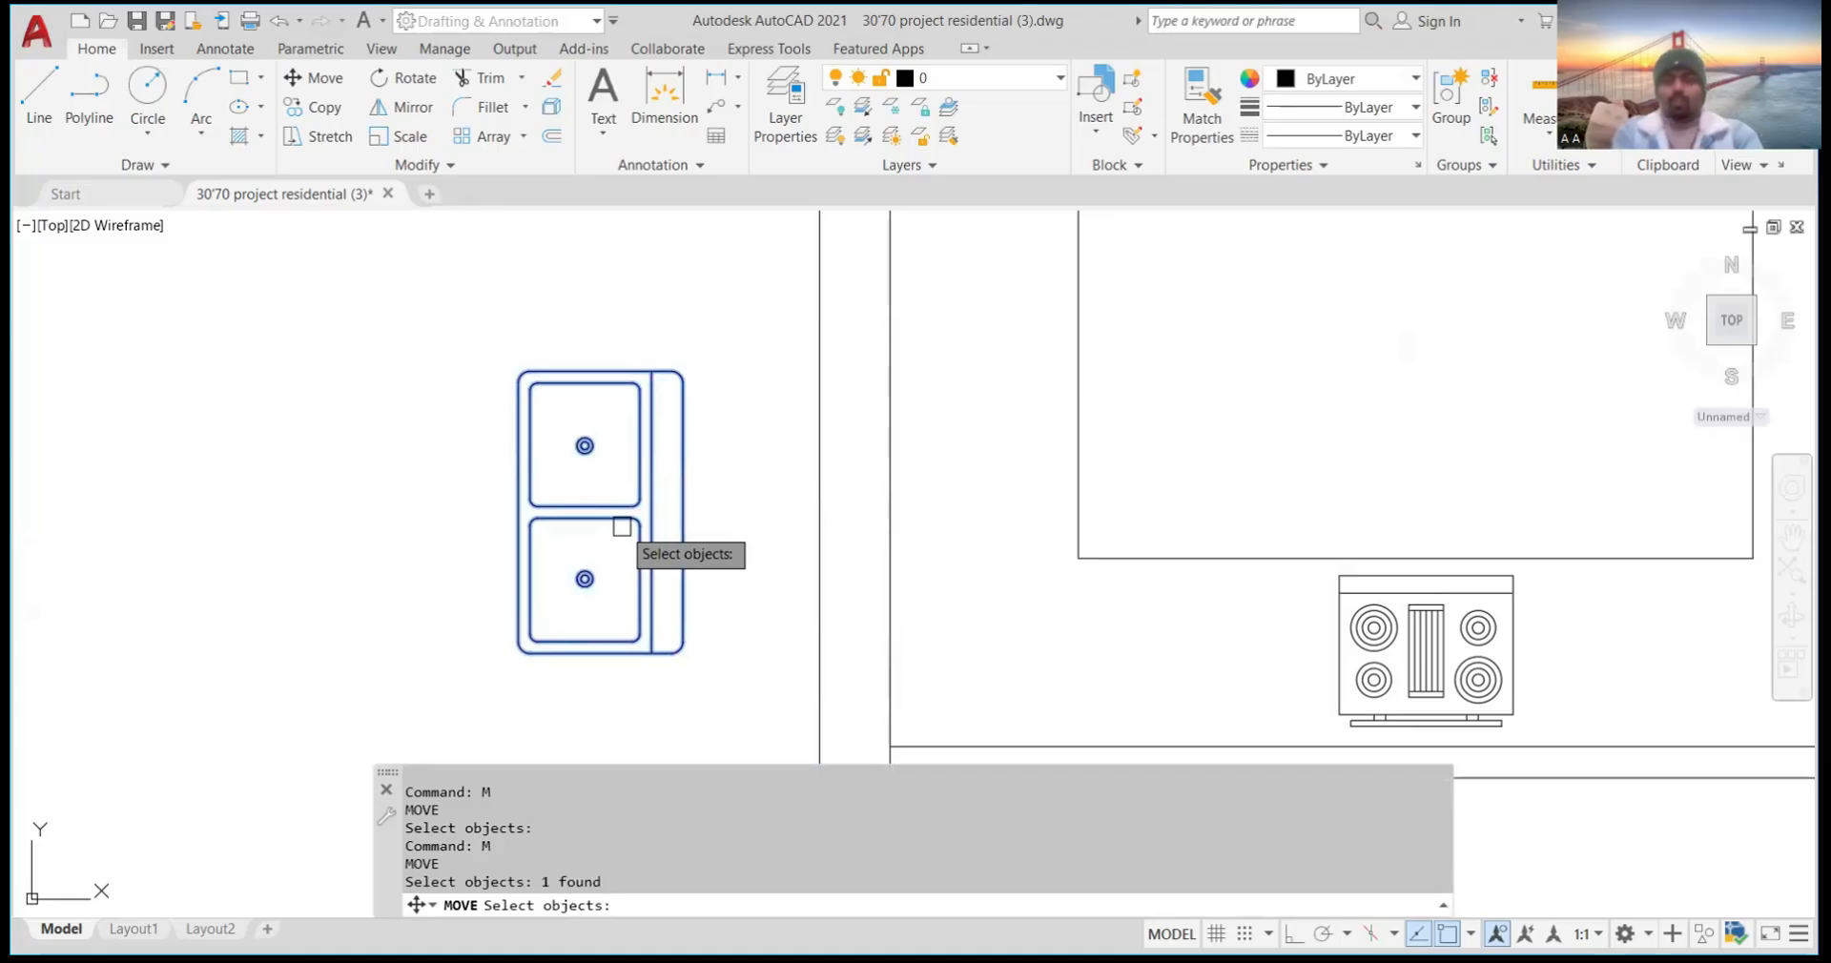
pyautogui.press('Return')
pyautogui.click(681, 651)
pyautogui.scroll(-4, 540, 560)
pyautogui.click(1087, 508)
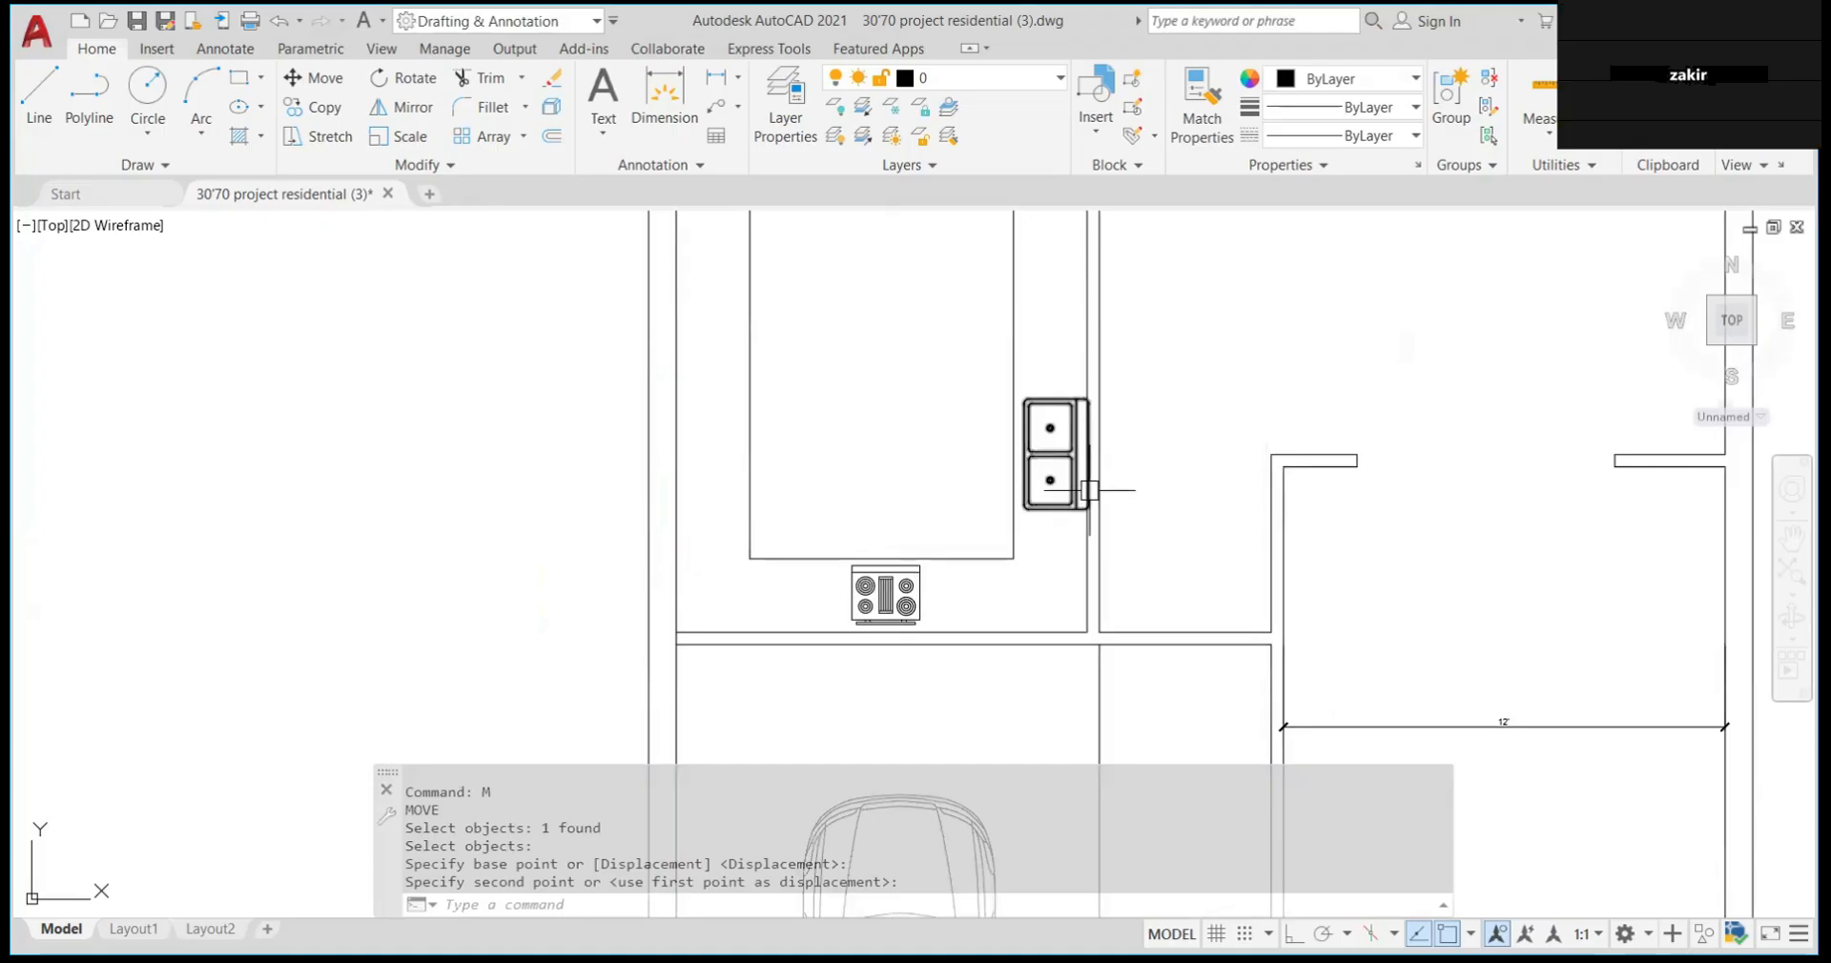
# Shift the double sink slightly left on the counter so its back edge clears the kitchen's right wall line
pyautogui.scroll(5, 1091, 488)
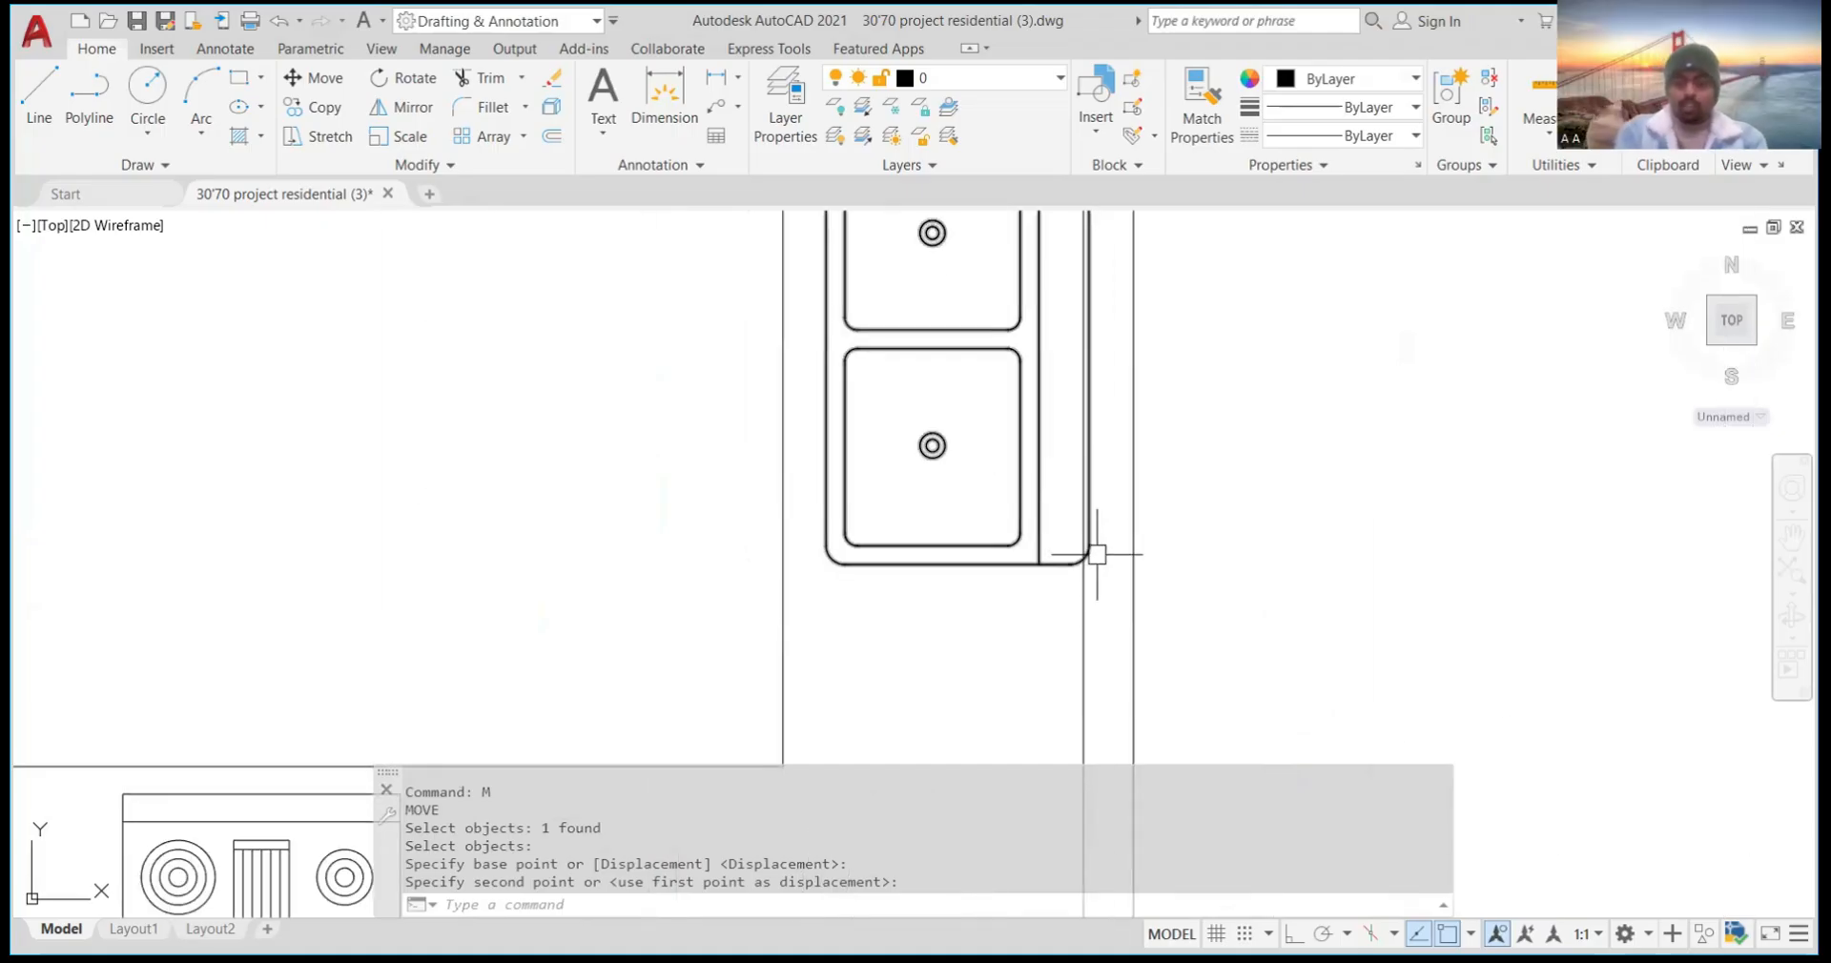
pyautogui.write('m')
pyautogui.press('Return')
pyautogui.click(1025, 532)
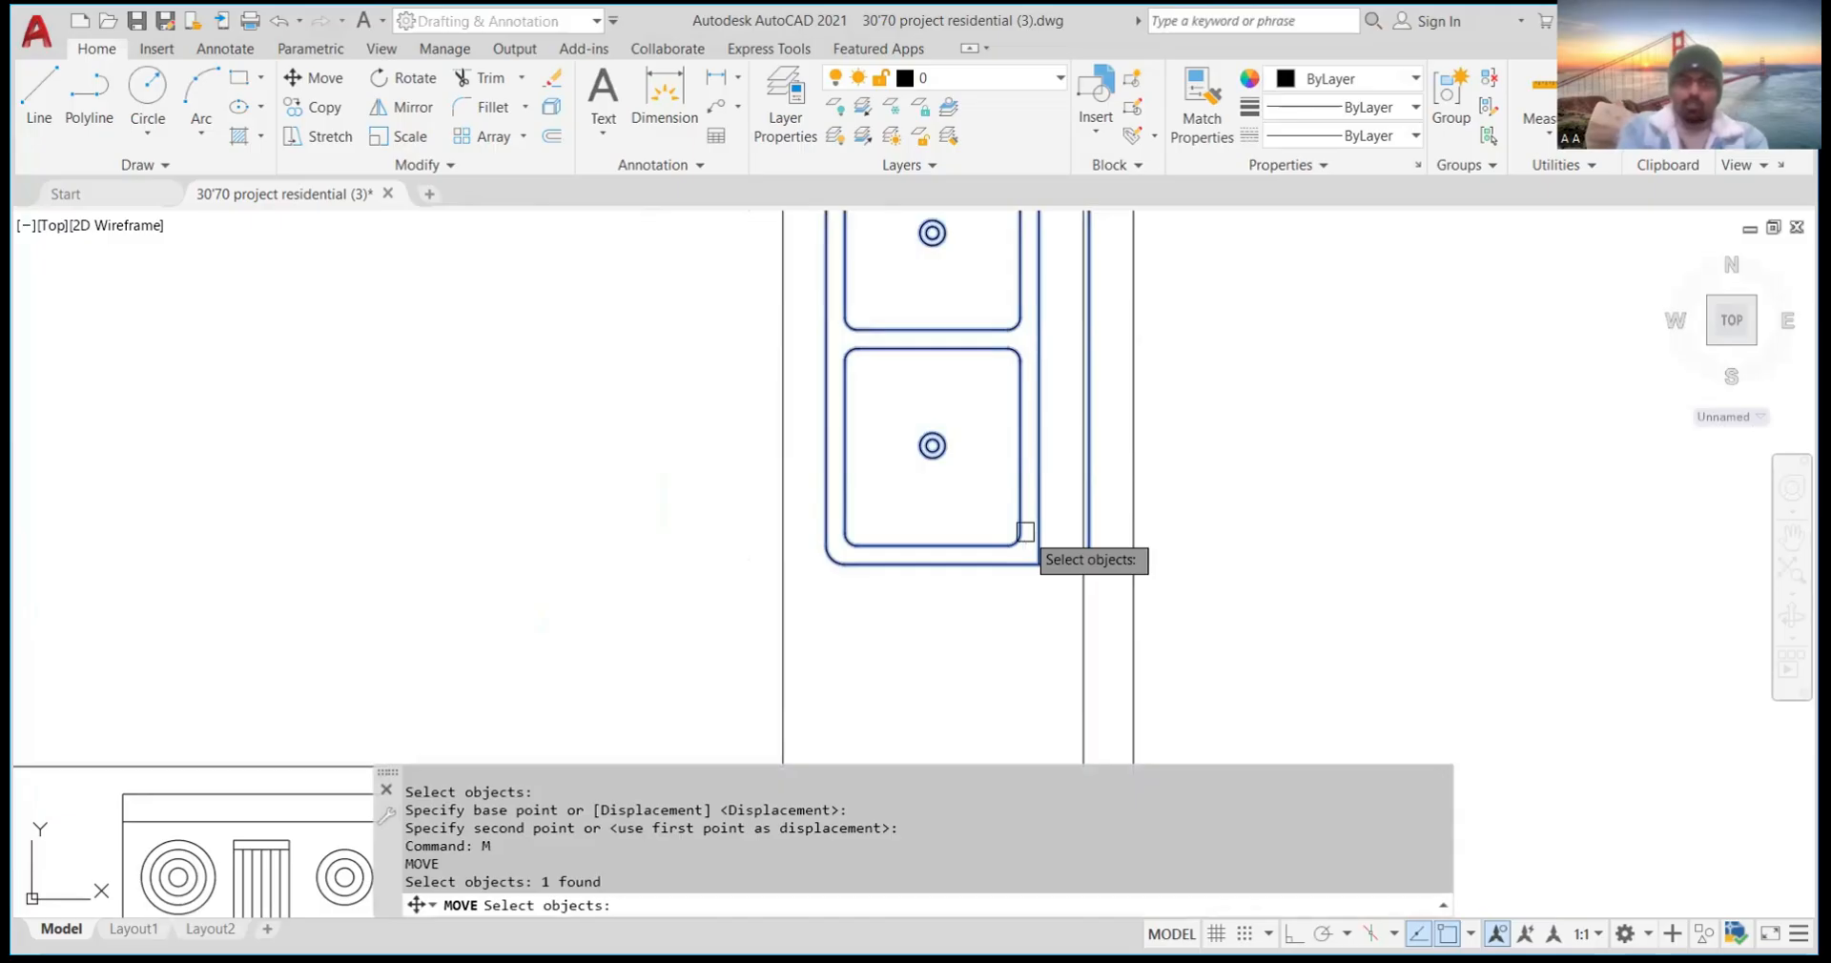
pyautogui.press('Return')
pyautogui.click(1025, 532)
pyautogui.click(846, 498)
# Examine how the sink and range-oven sit on the kitchen counters and check the right counter's upper end by the doorway
pyautogui.scroll(-5, 846, 498)
pyautogui.scroll(5, 855, 462)
pyautogui.scroll(-5, 855, 462)
pyautogui.scroll(-3, 849, 339)
pyautogui.scroll(6, 846, 322)
pyautogui.scroll(-6, 865, 342)
pyautogui.scroll(-4, 781, 277)
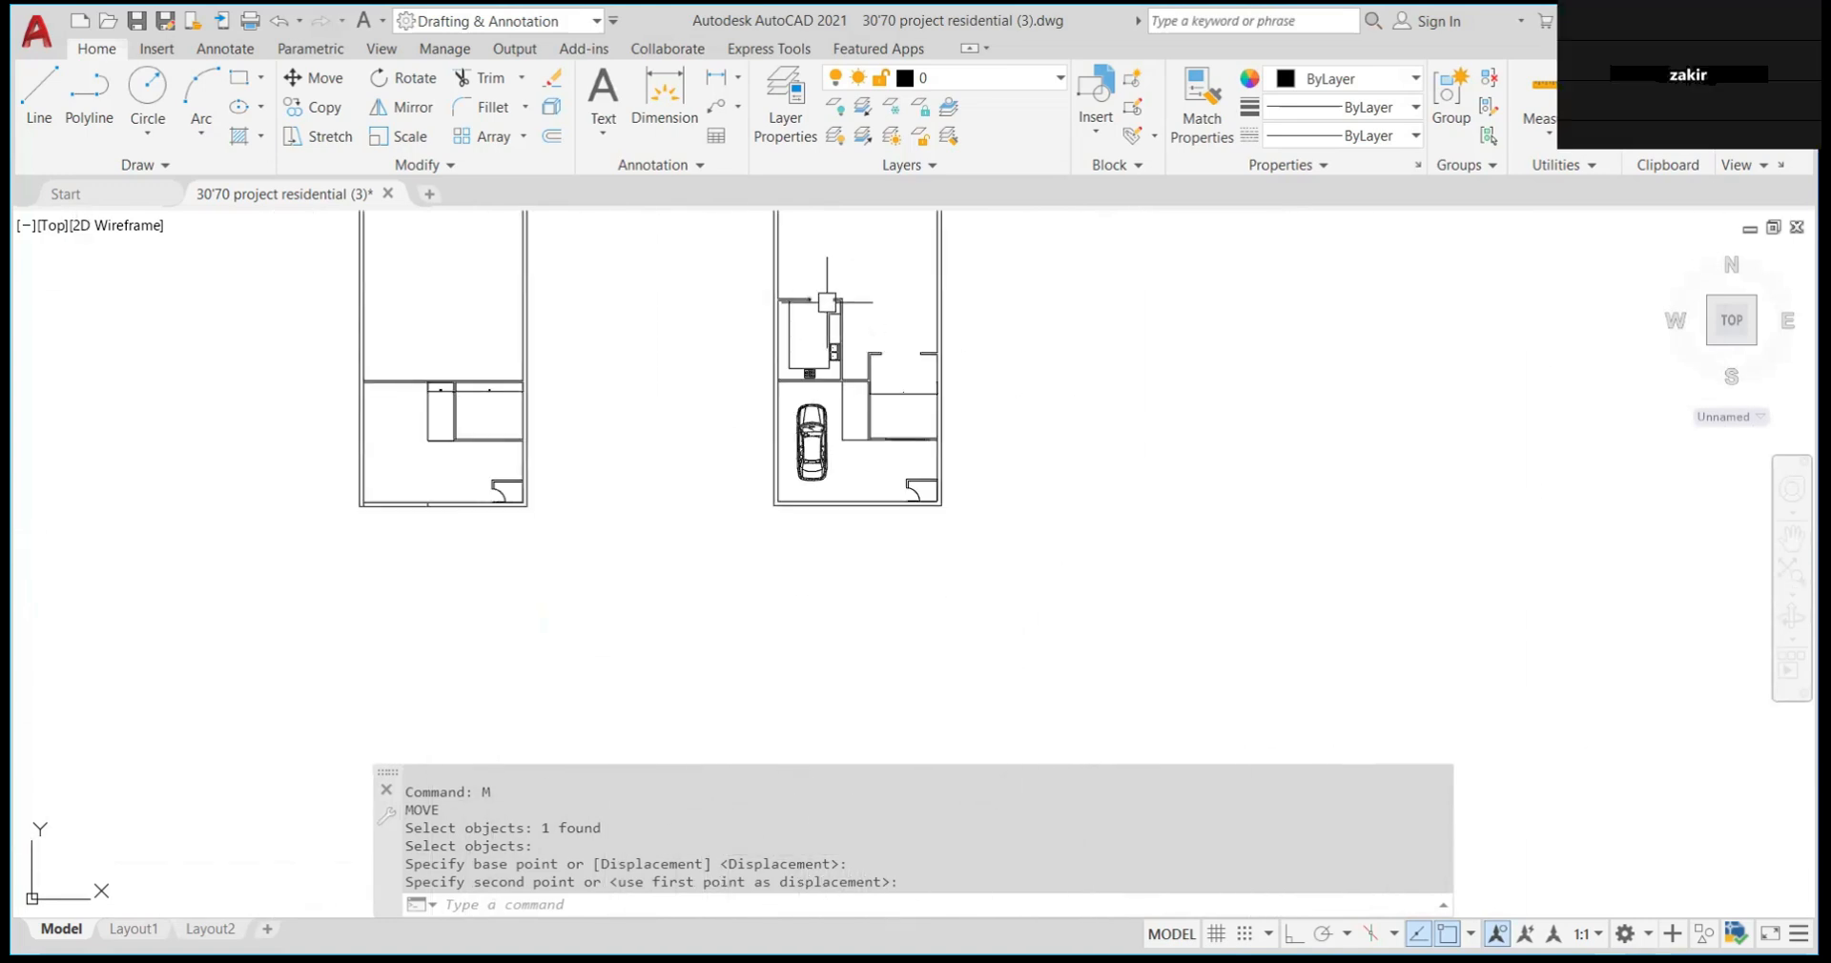
pyautogui.scroll(4, 821, 353)
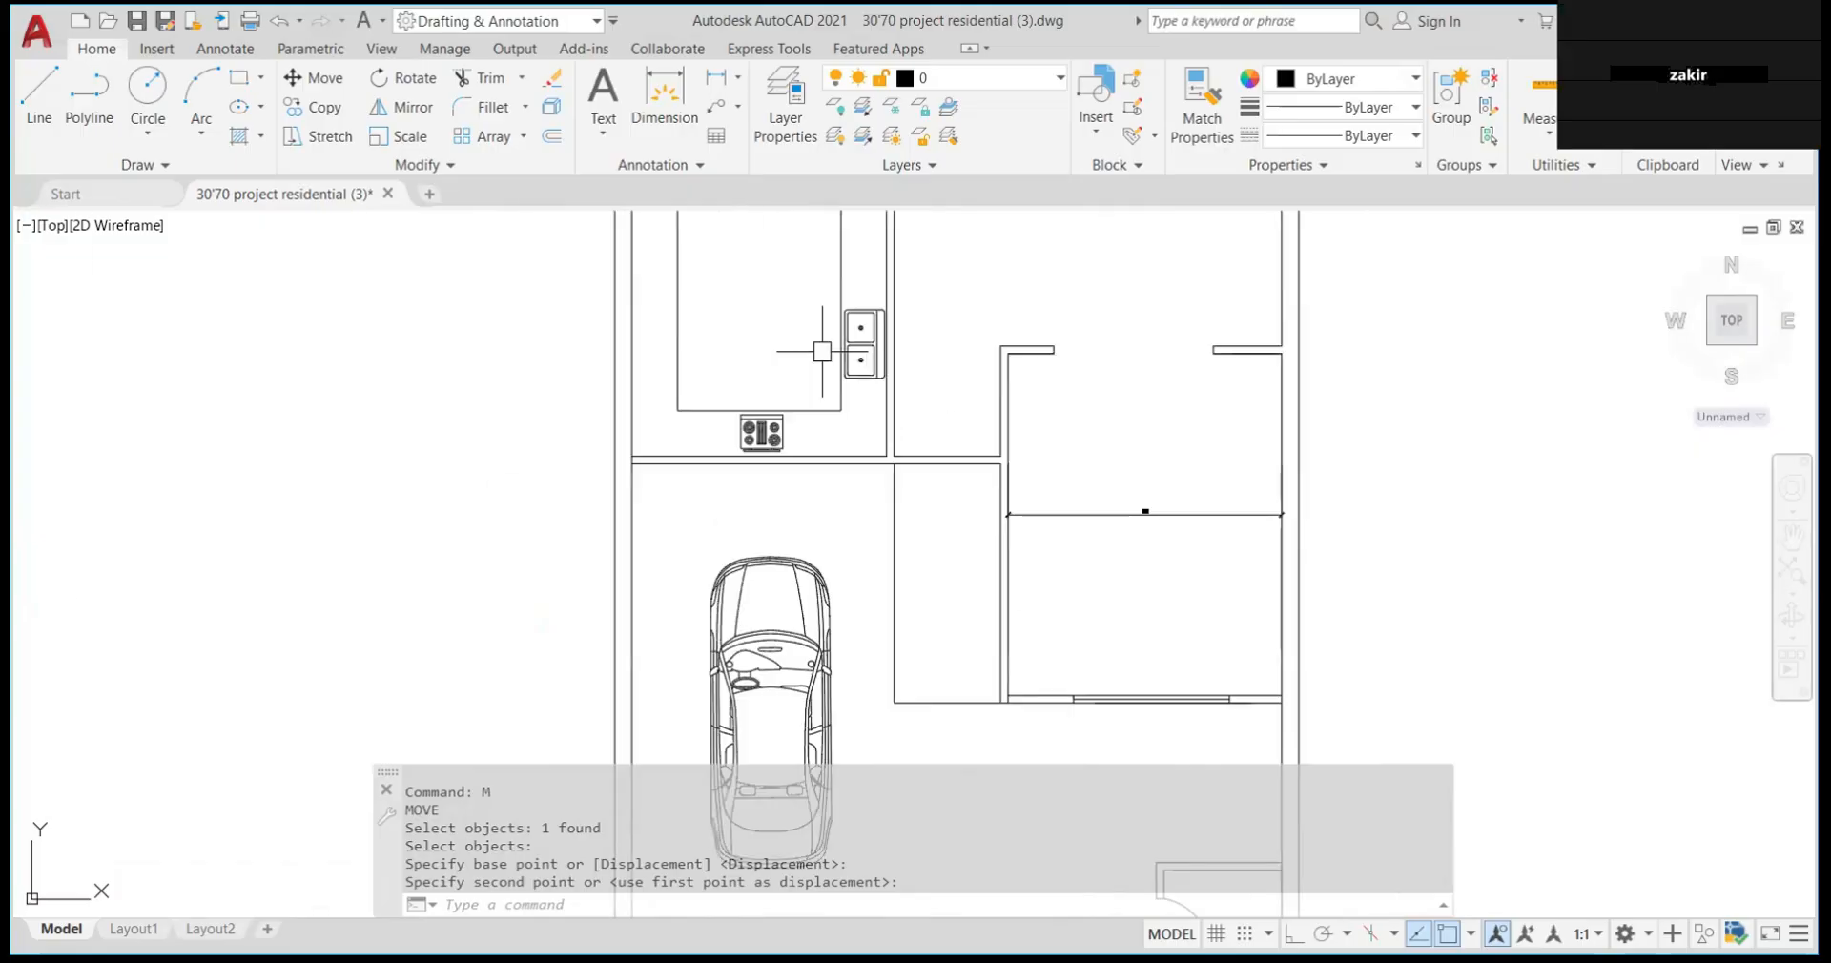
pyautogui.scroll(4, 822, 351)
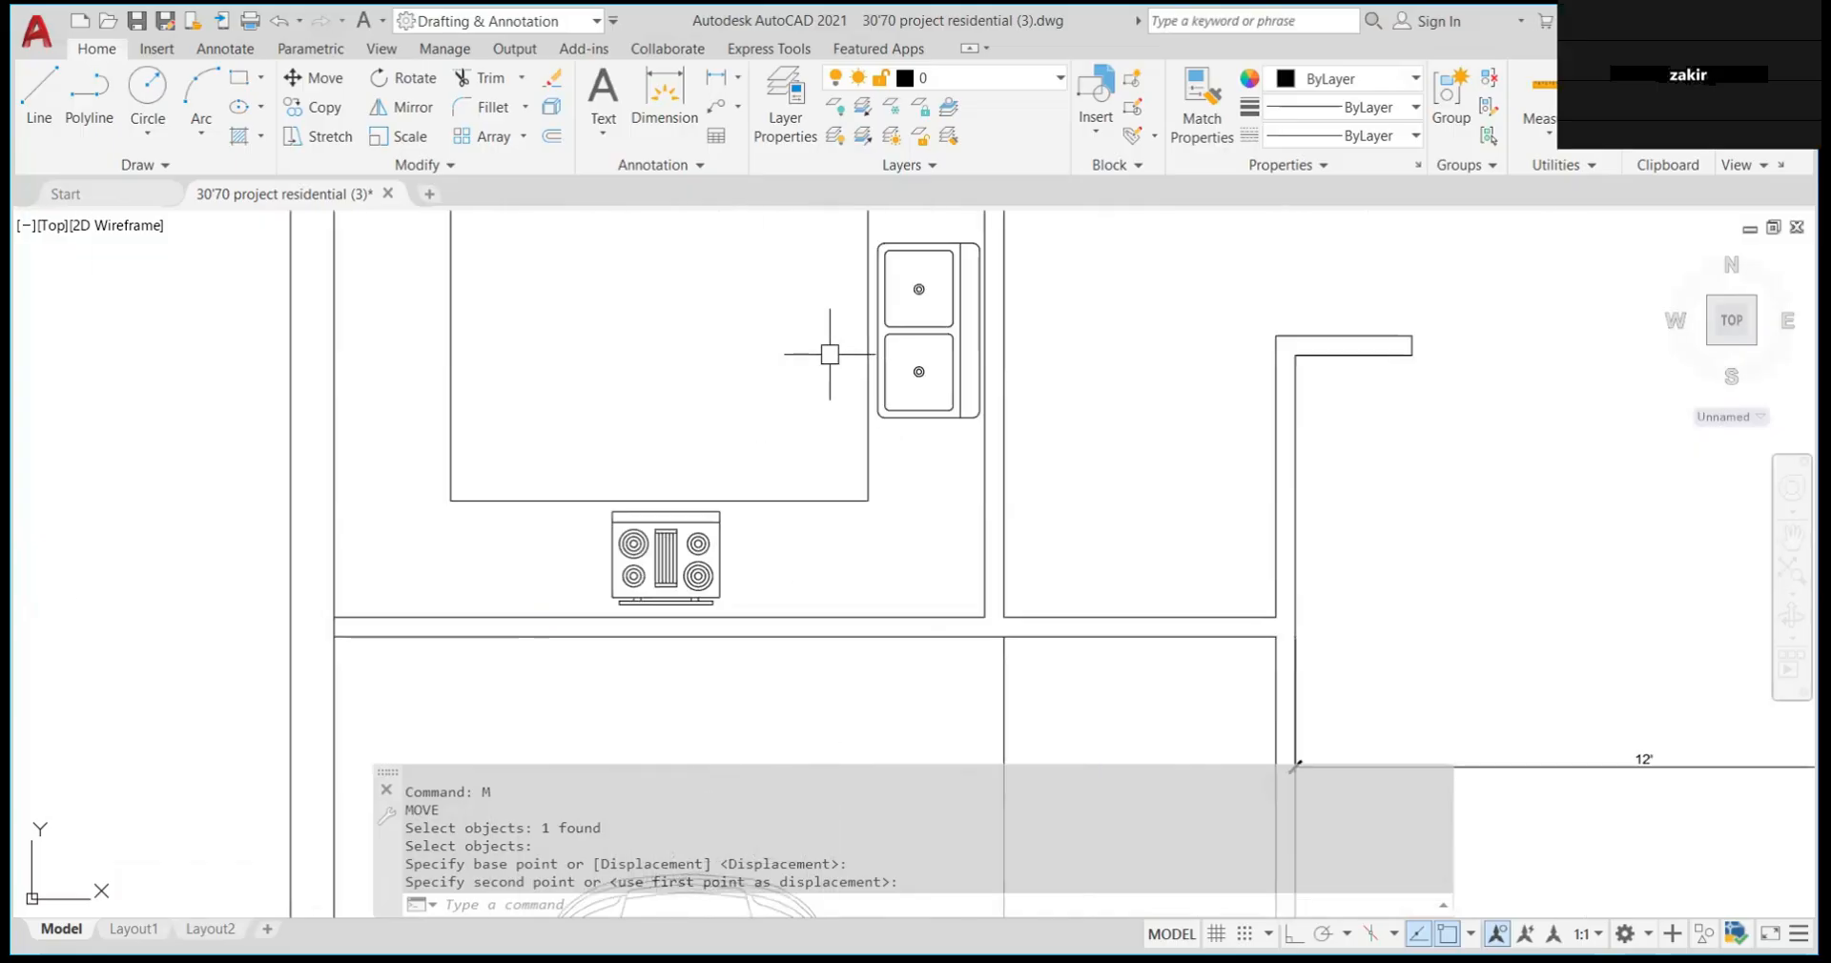
pyautogui.scroll(-6, 888, 391)
pyautogui.scroll(2, 887, 395)
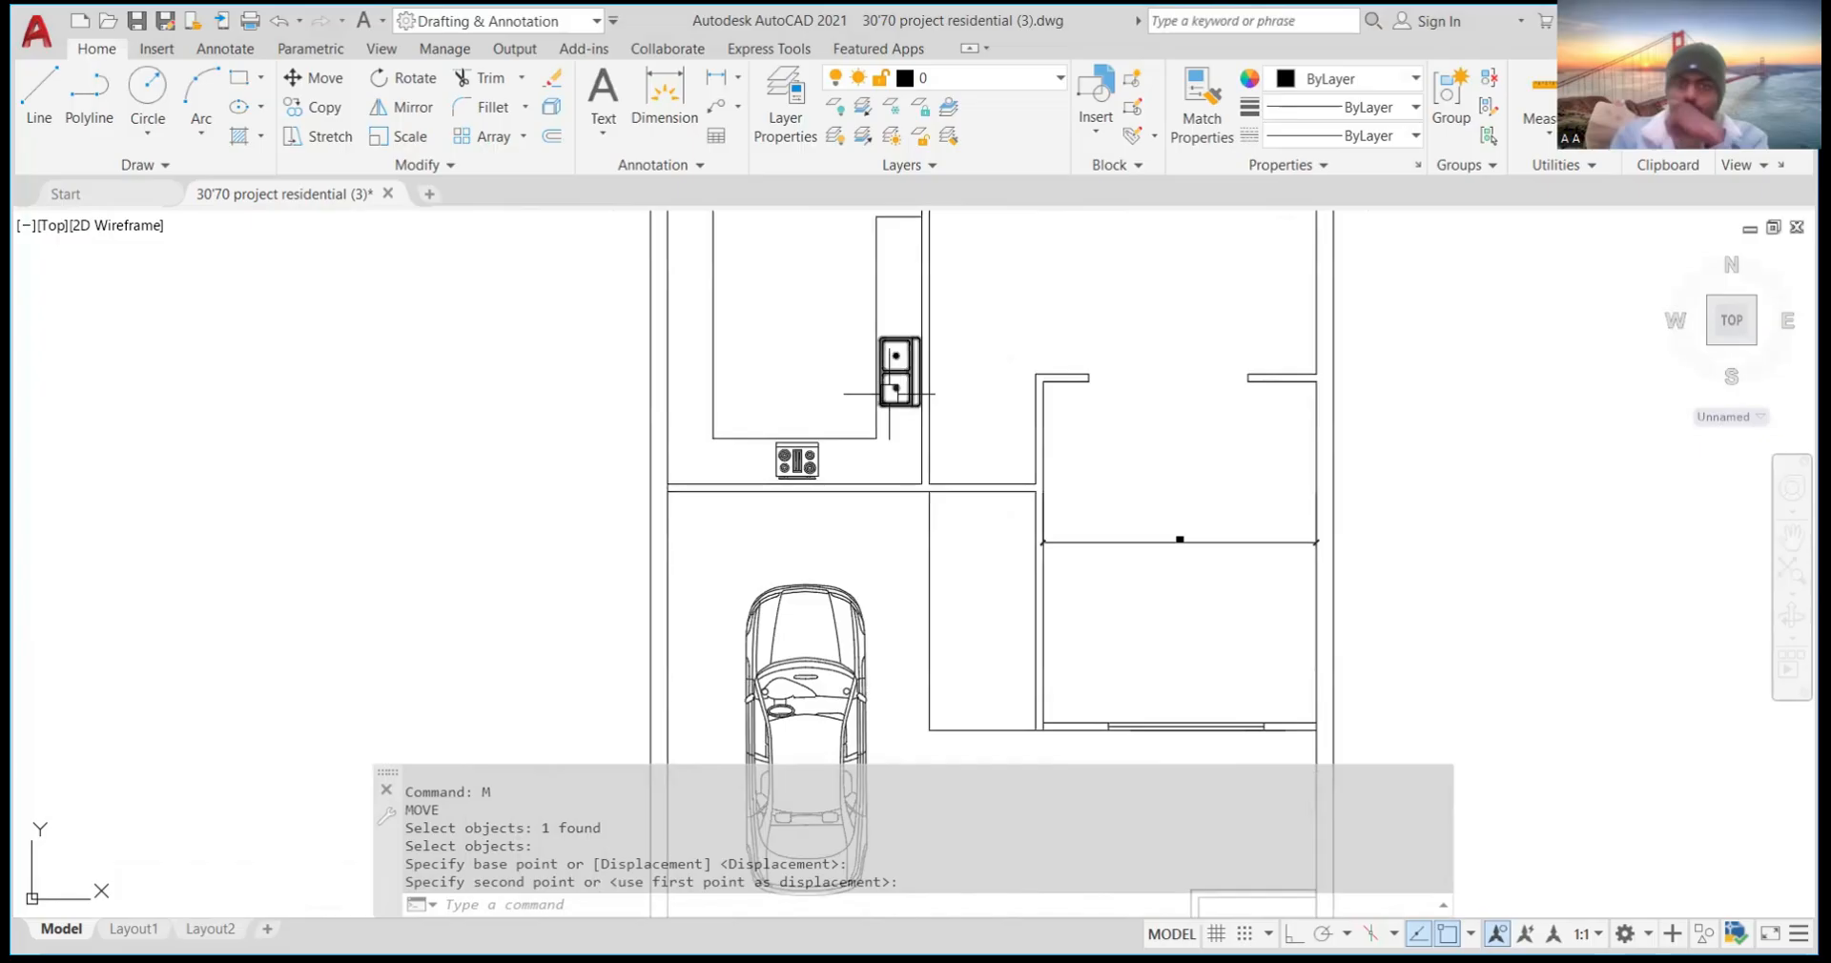
pyautogui.scroll(4, 911, 344)
pyautogui.scroll(-5, 915, 353)
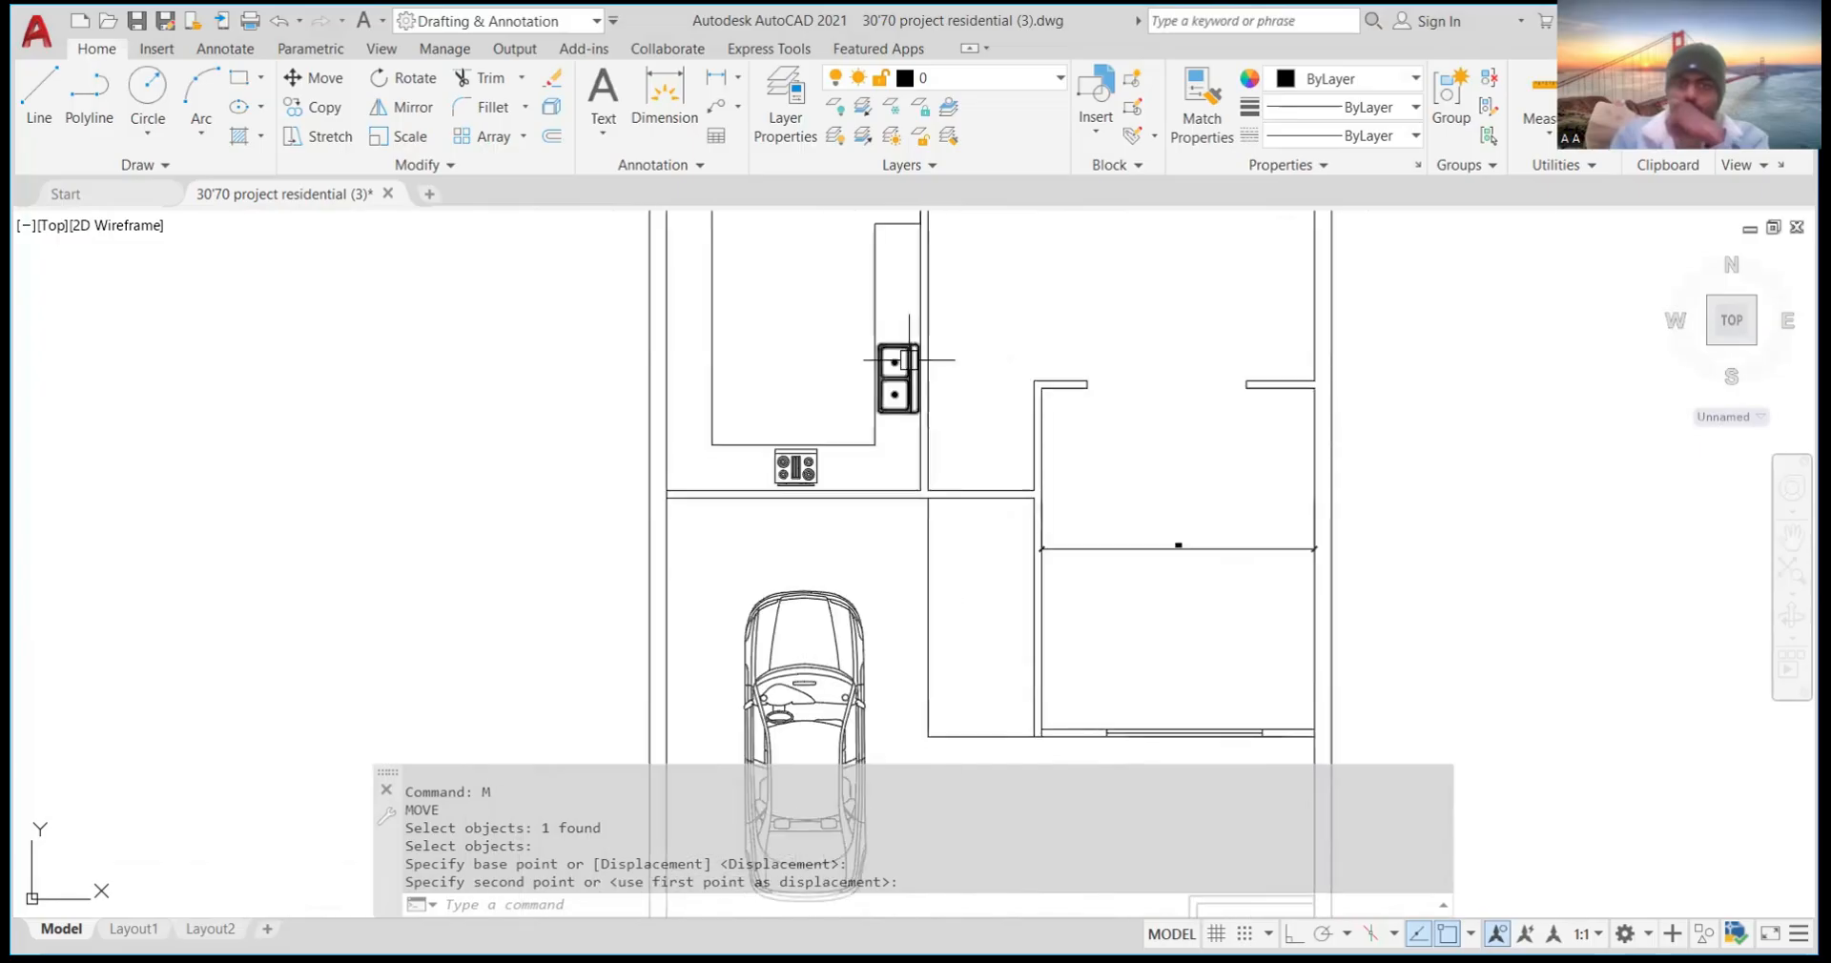
pyautogui.scroll(-4, 932, 293)
pyautogui.scroll(4, 915, 301)
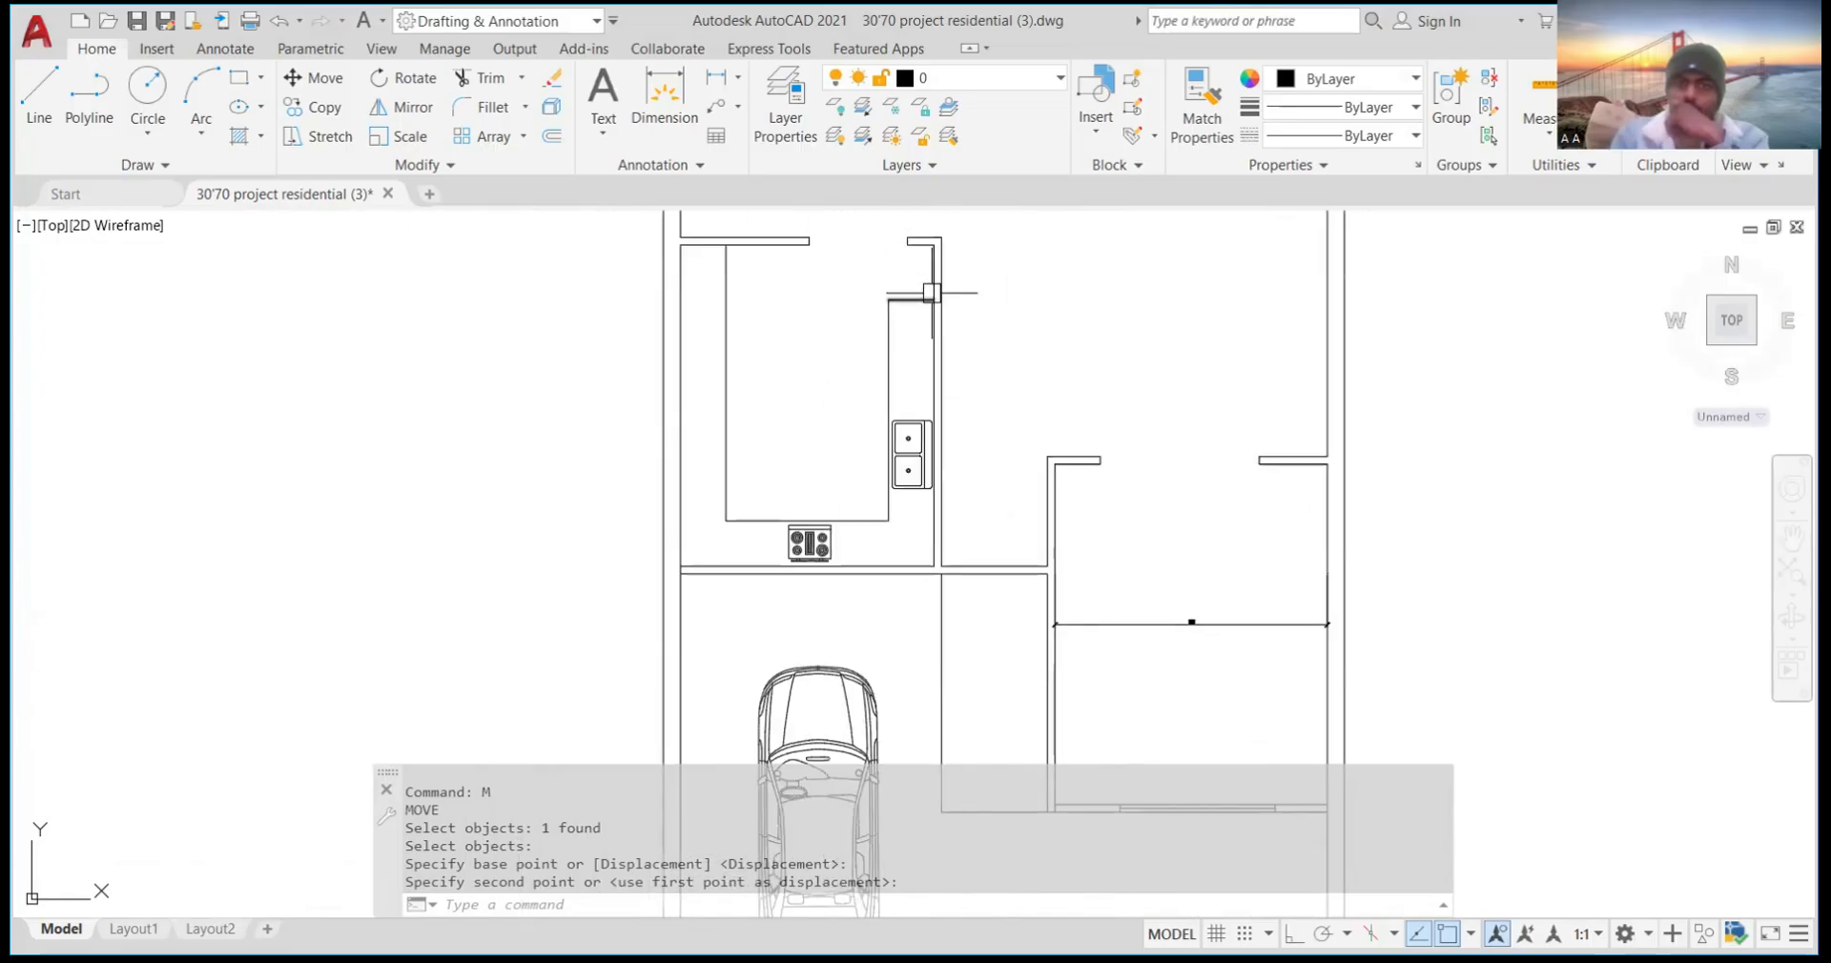
pyautogui.scroll(3, 930, 288)
pyautogui.scroll(-4, 893, 324)
pyautogui.scroll(4, 891, 335)
pyautogui.scroll(-5, 891, 336)
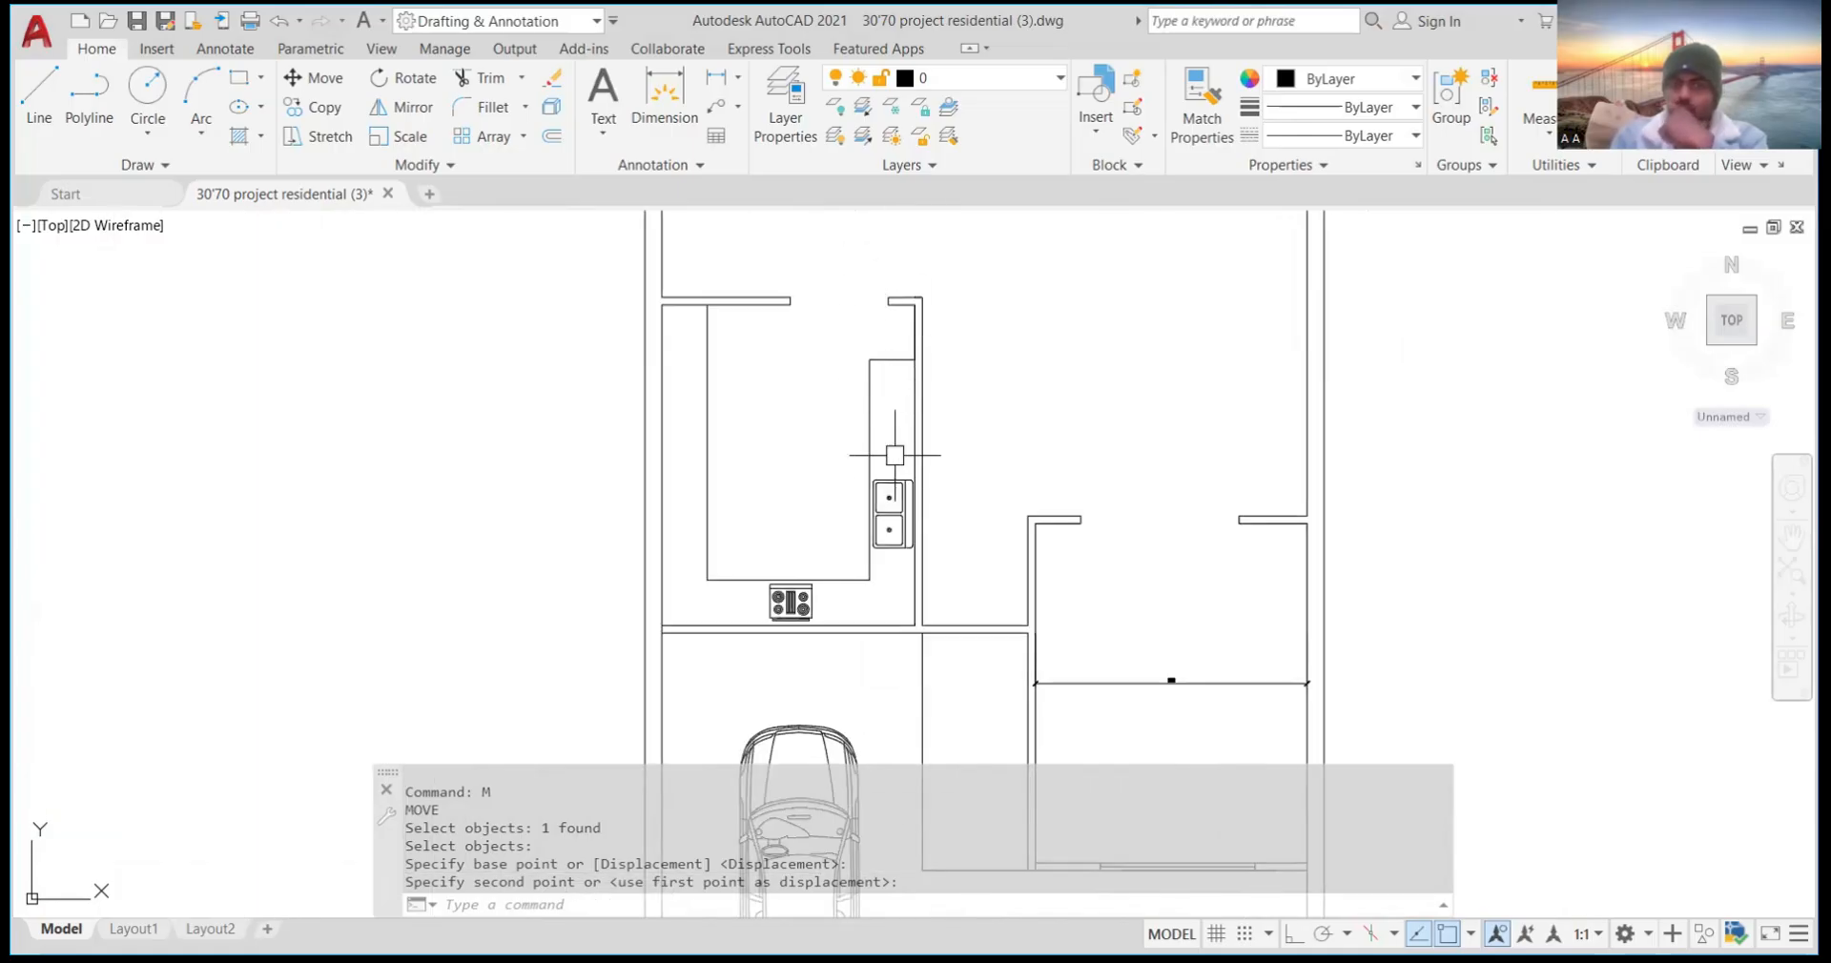
pyautogui.scroll(3, 889, 534)
pyautogui.scroll(3, 902, 582)
pyautogui.scroll(-7, 887, 552)
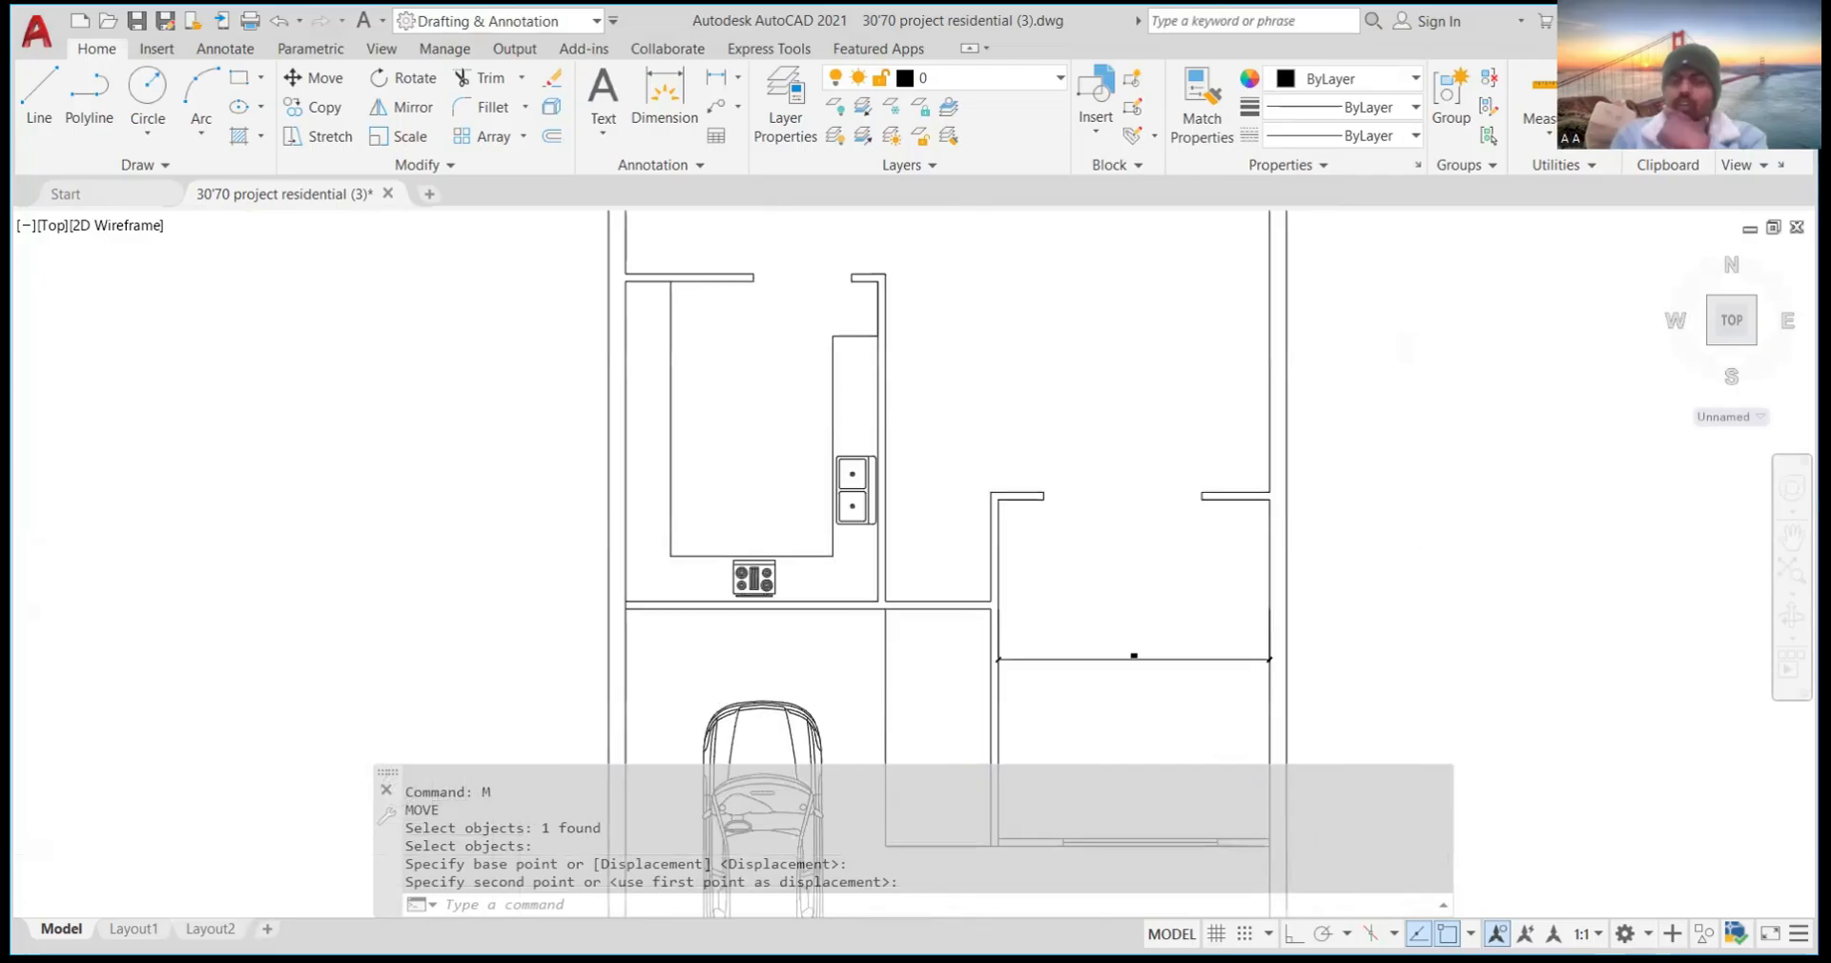
pyautogui.scroll(2, 830, 429)
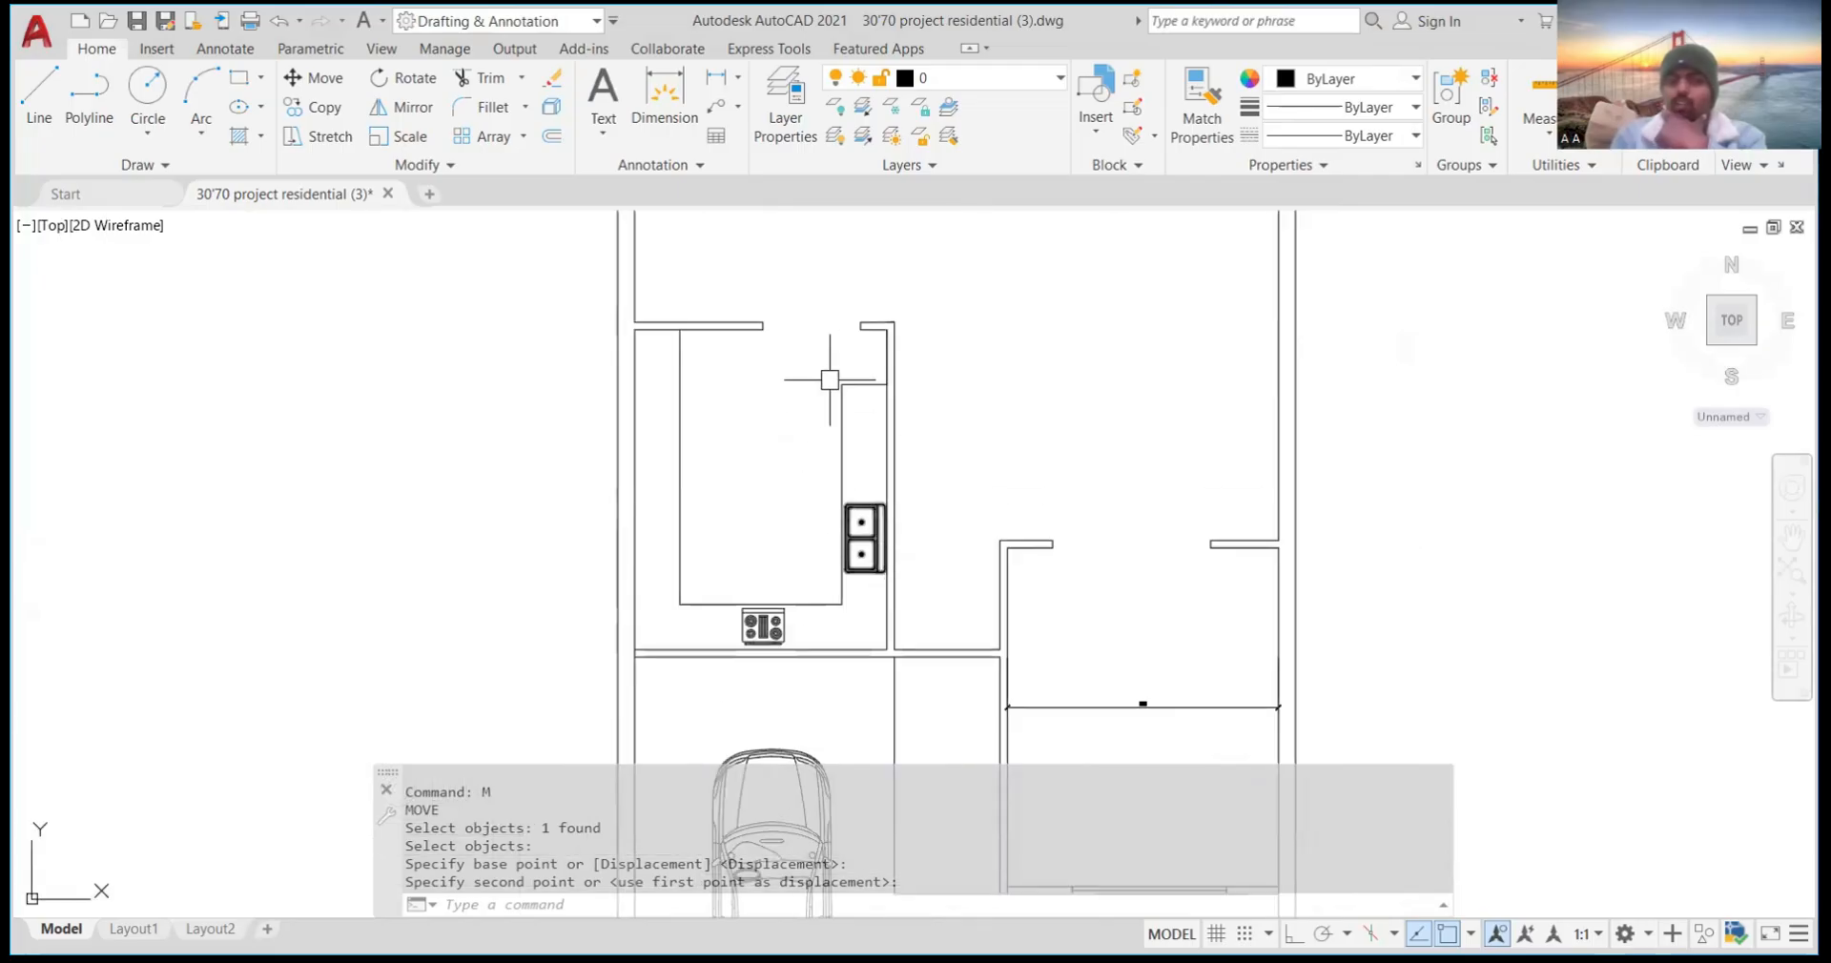
pyautogui.scroll(4, 881, 371)
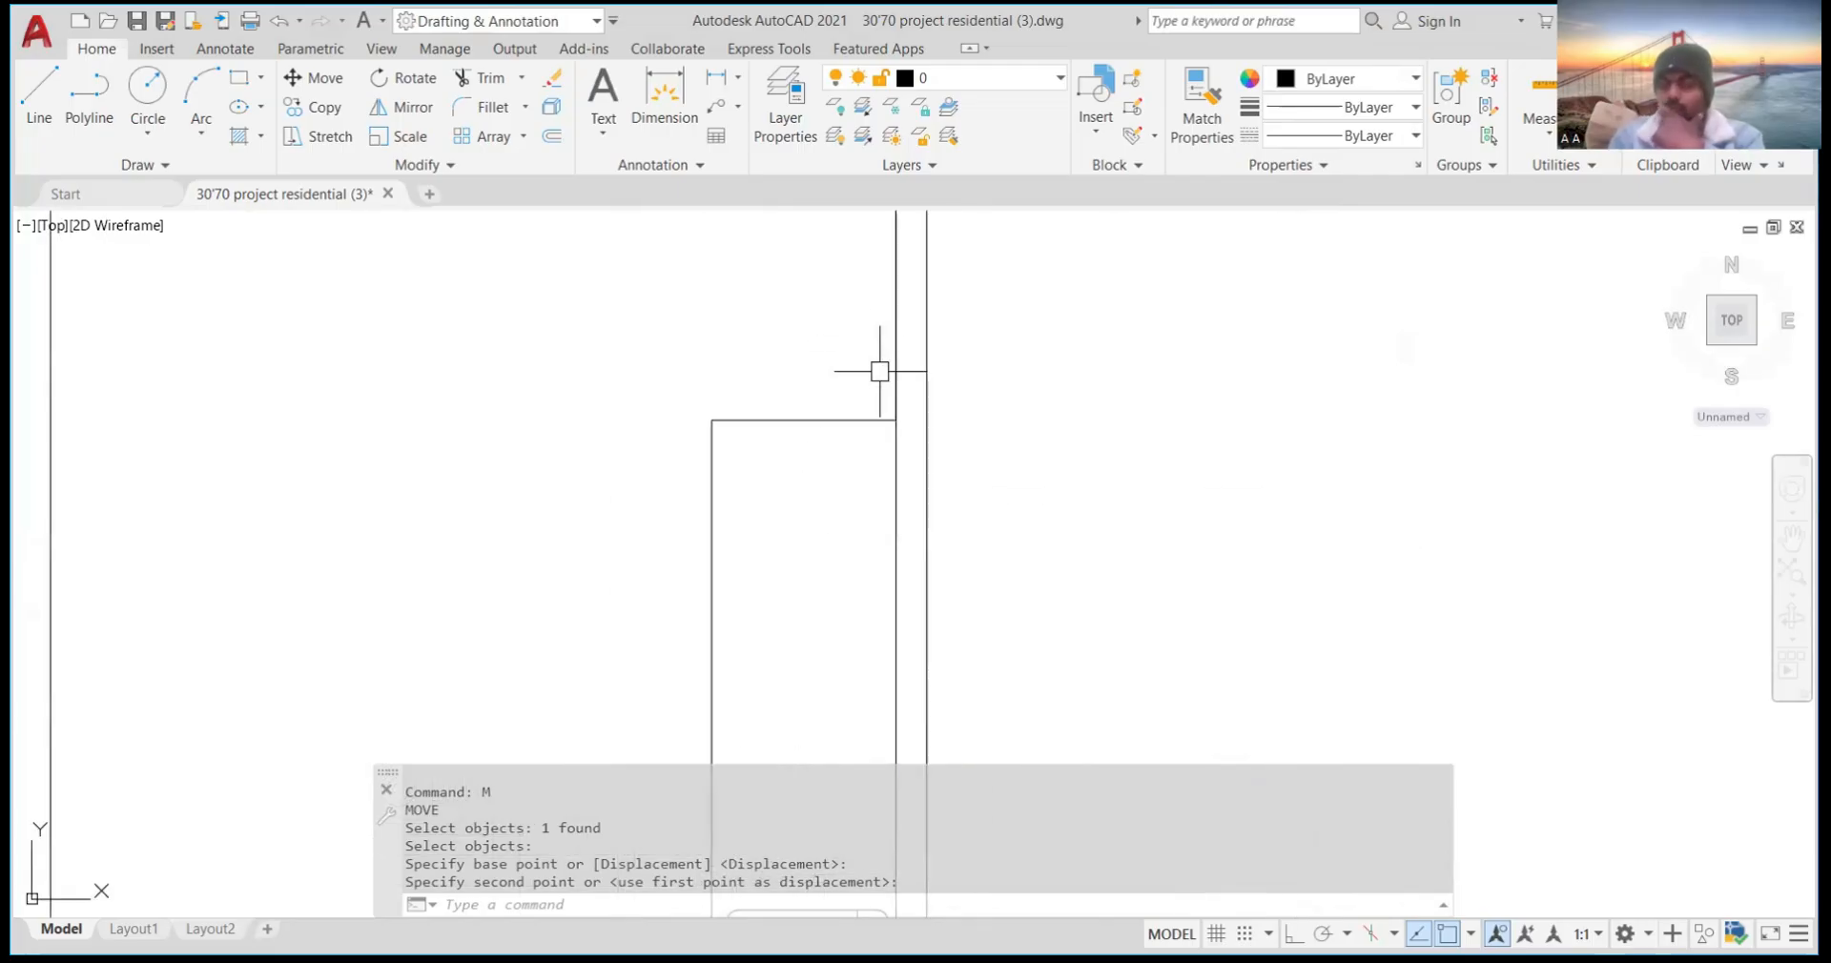
pyautogui.scroll(-4, 879, 371)
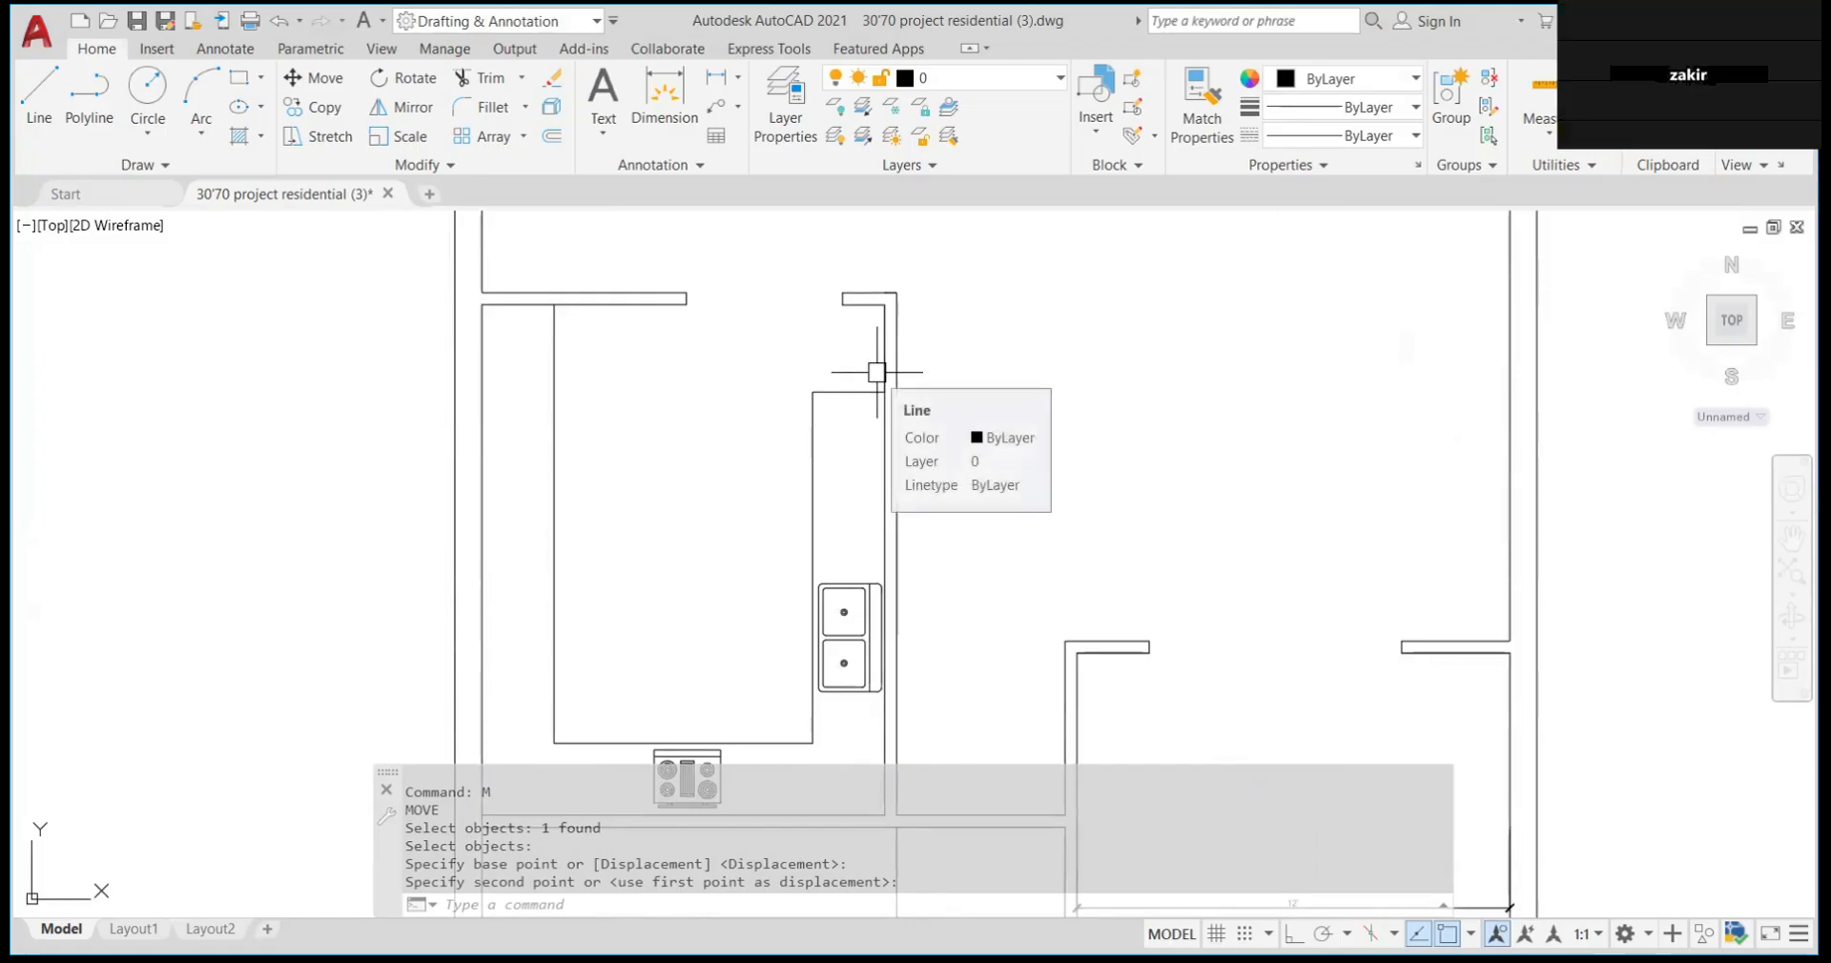
# Examine the placement of the sink and range-oven in the kitchen relative to the walls and the parking area below
pyautogui.scroll(3, 876, 372)
pyautogui.scroll(-5, 872, 369)
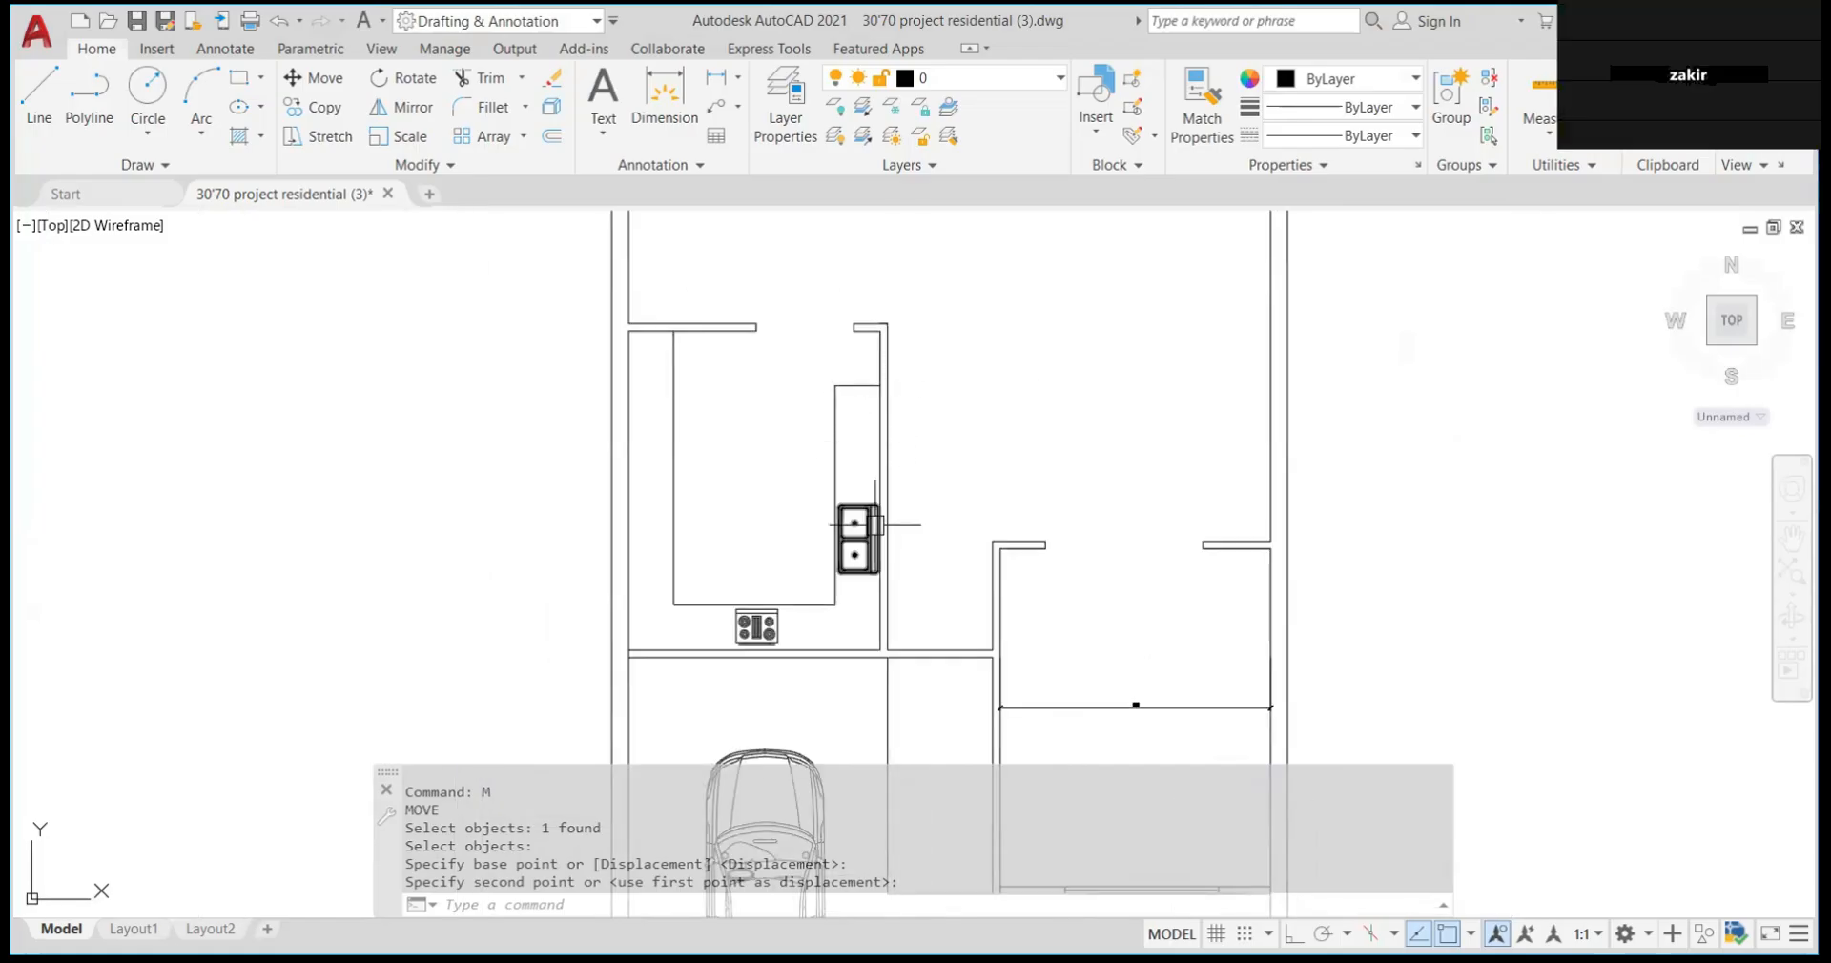
pyautogui.scroll(5, 863, 569)
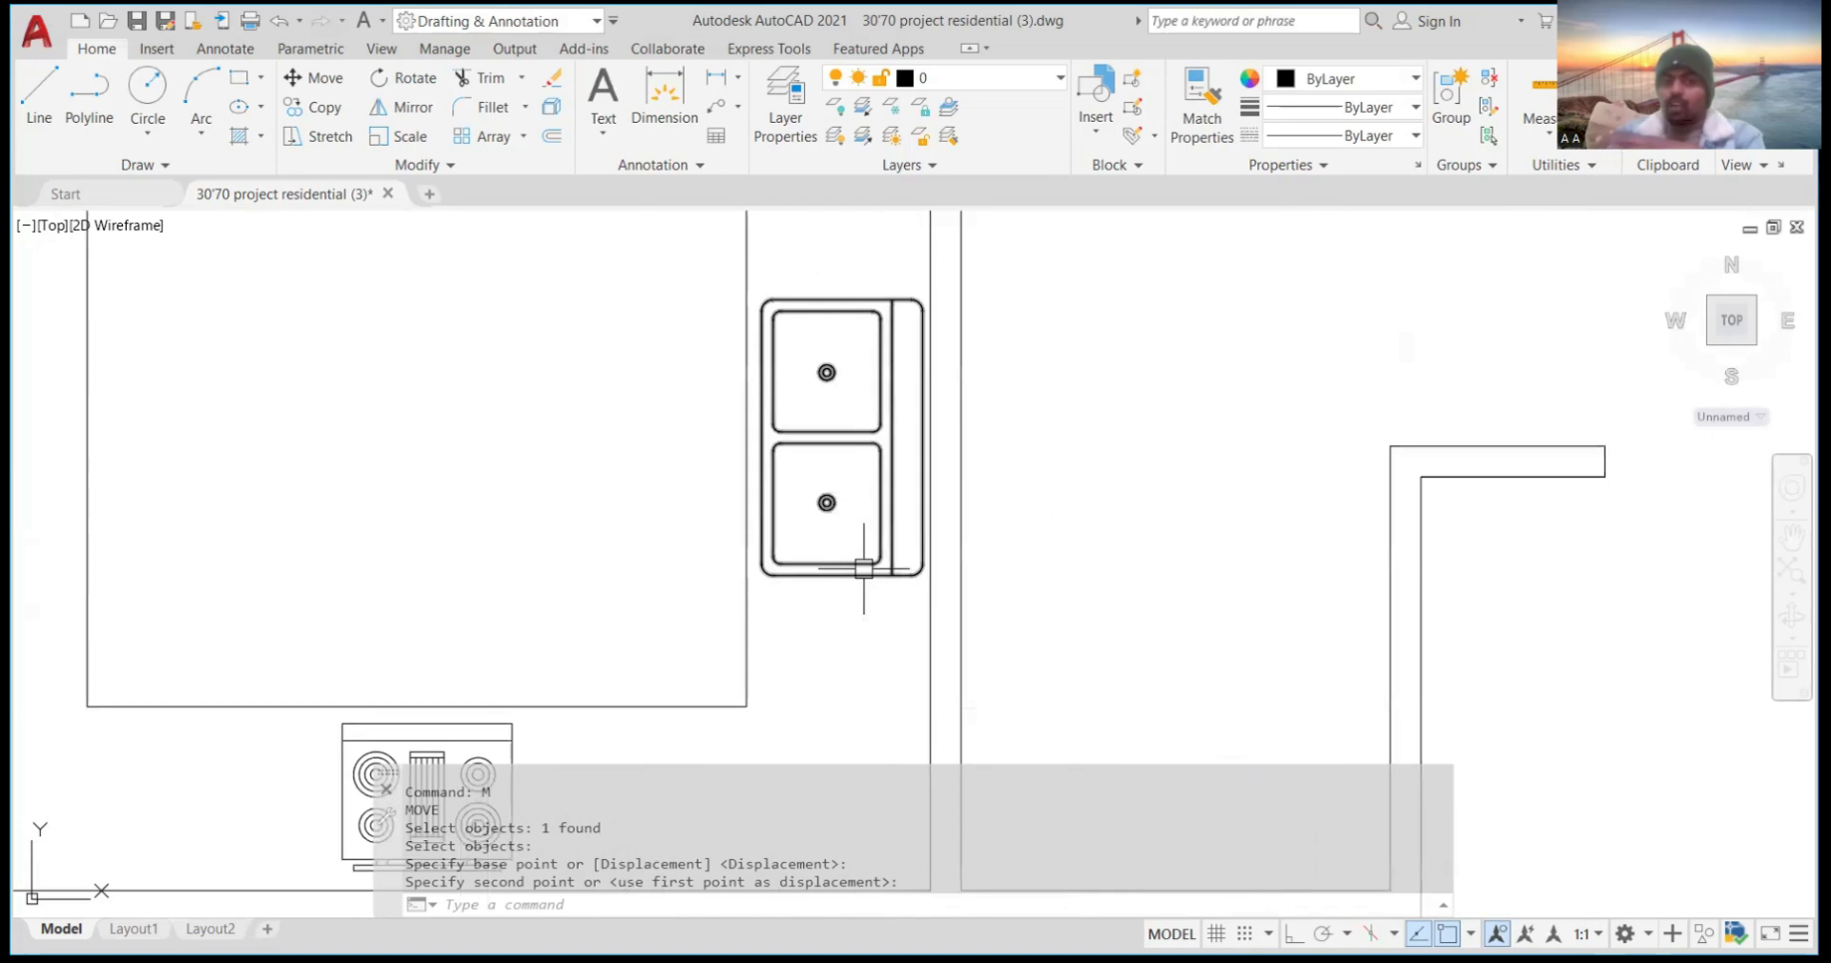
pyautogui.scroll(-3, 863, 570)
pyautogui.scroll(5, 875, 523)
pyautogui.scroll(-6, 877, 521)
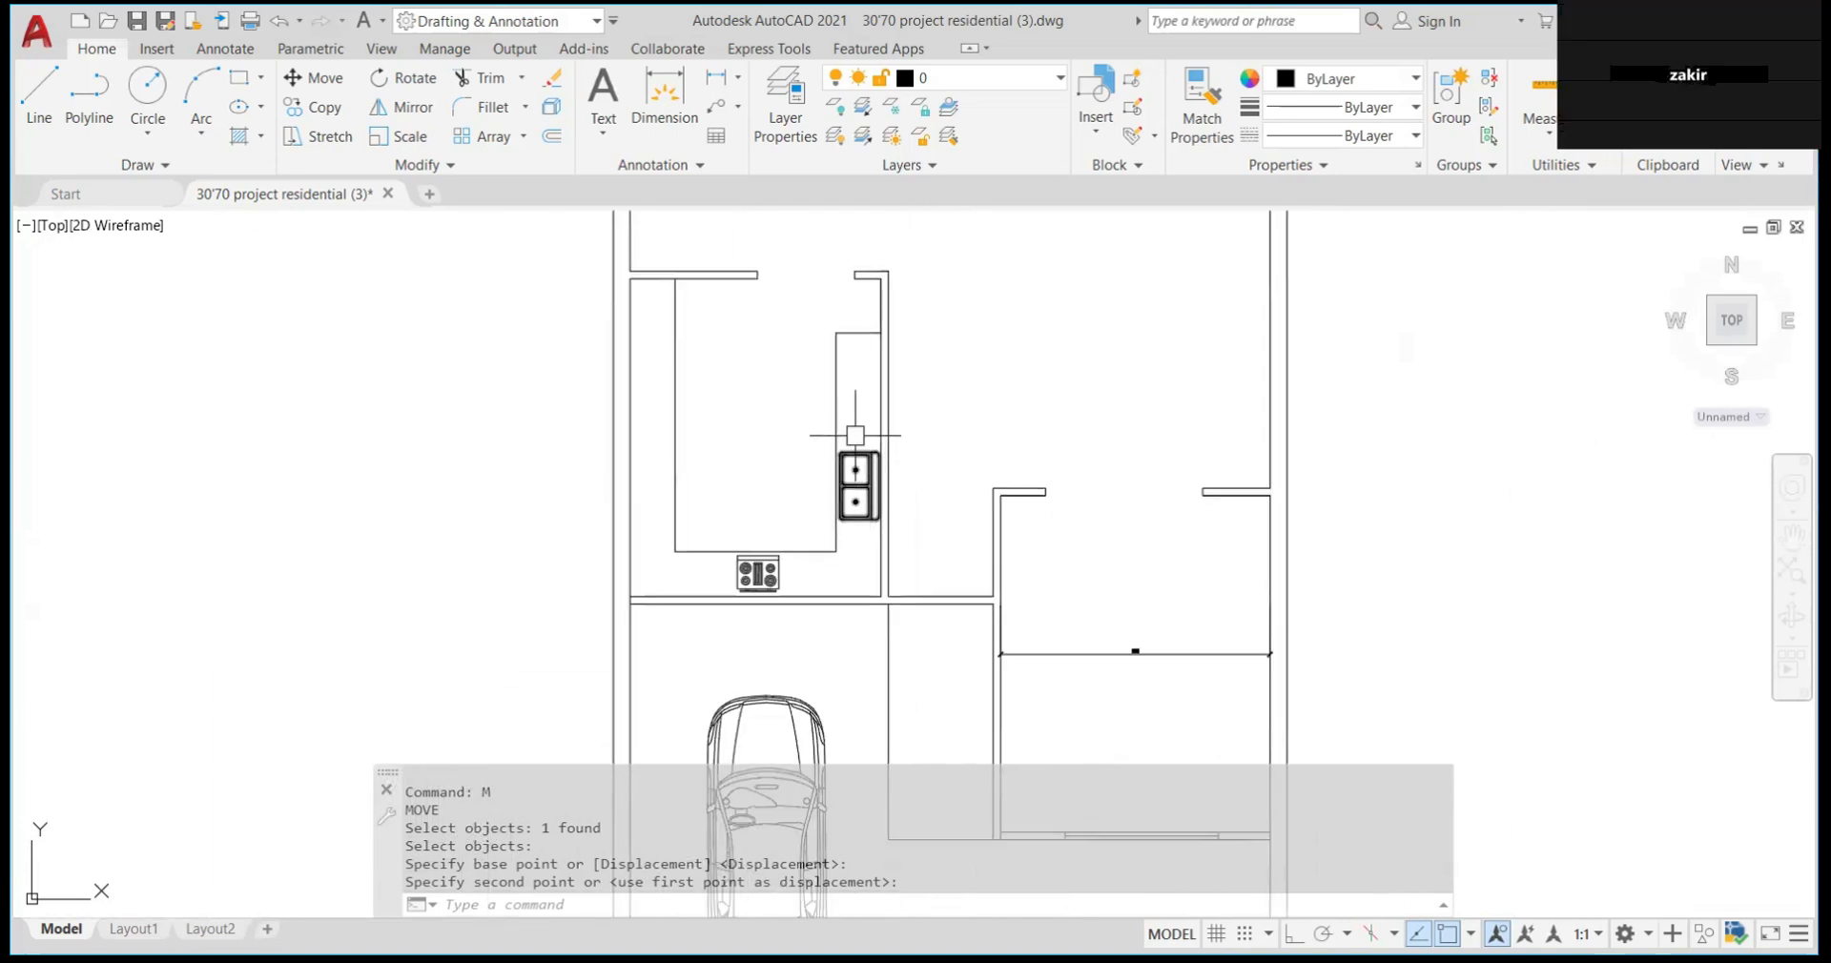
pyautogui.scroll(3, 852, 430)
pyautogui.scroll(-6, 850, 425)
pyautogui.scroll(6, 776, 381)
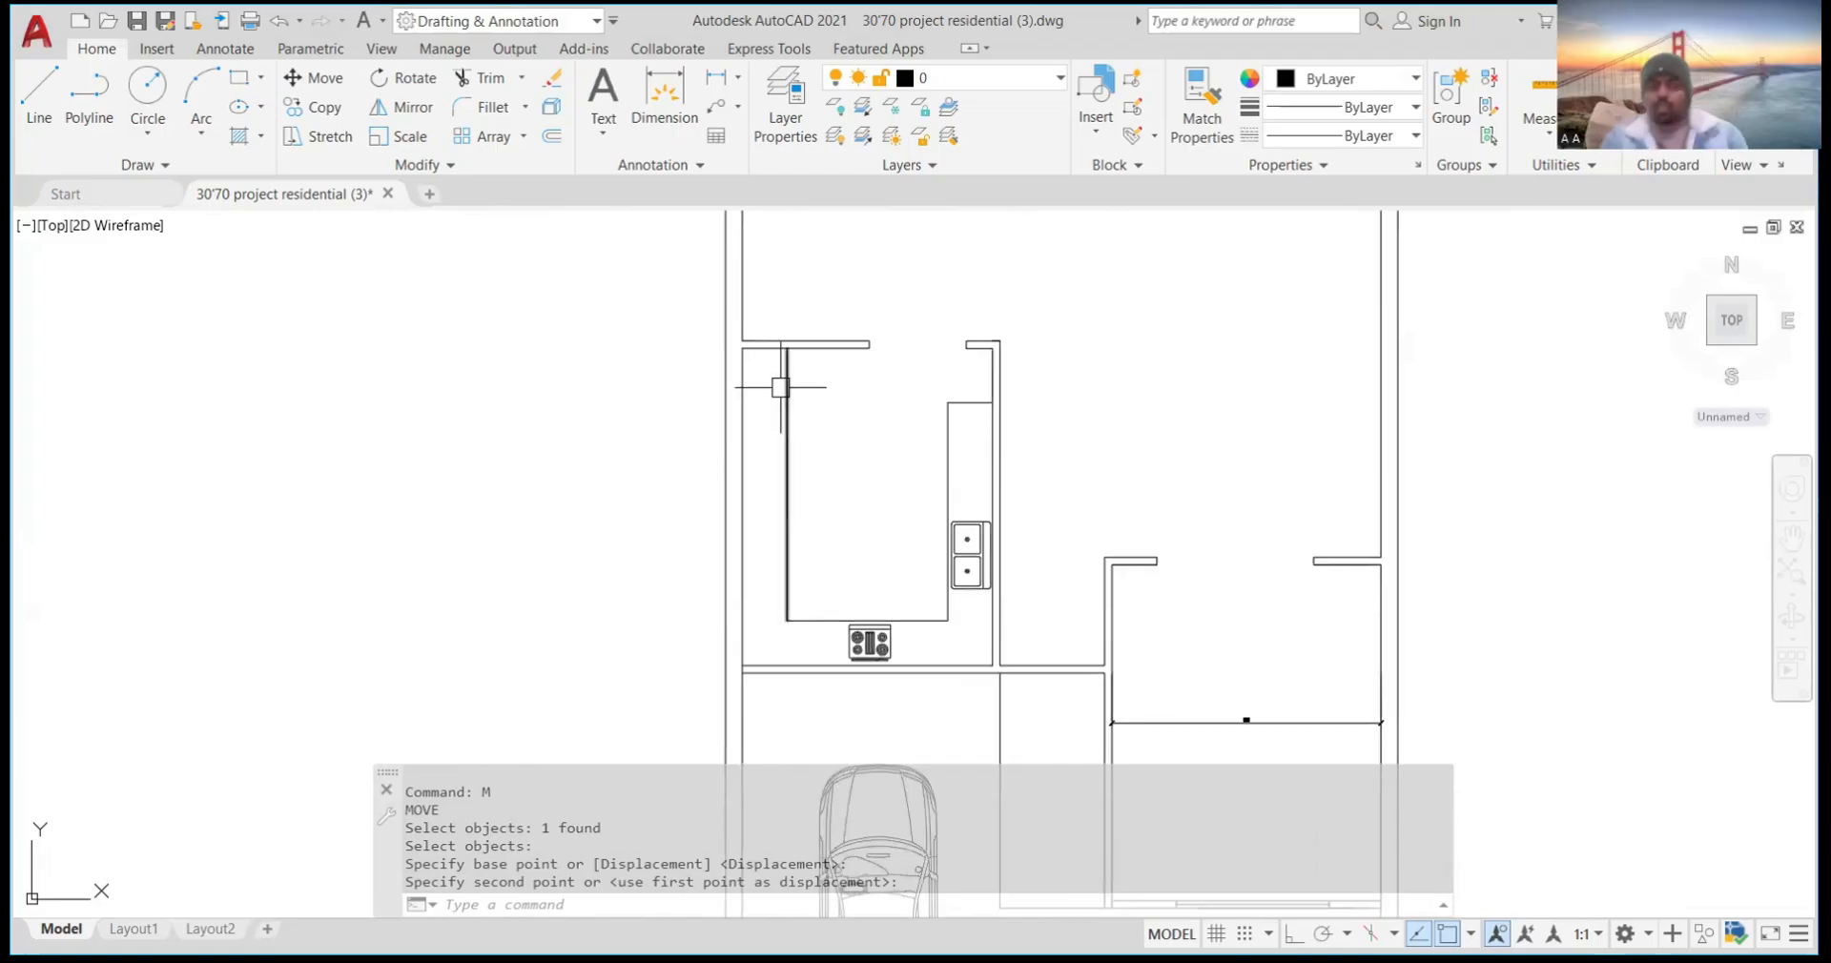
pyautogui.scroll(-5, 785, 388)
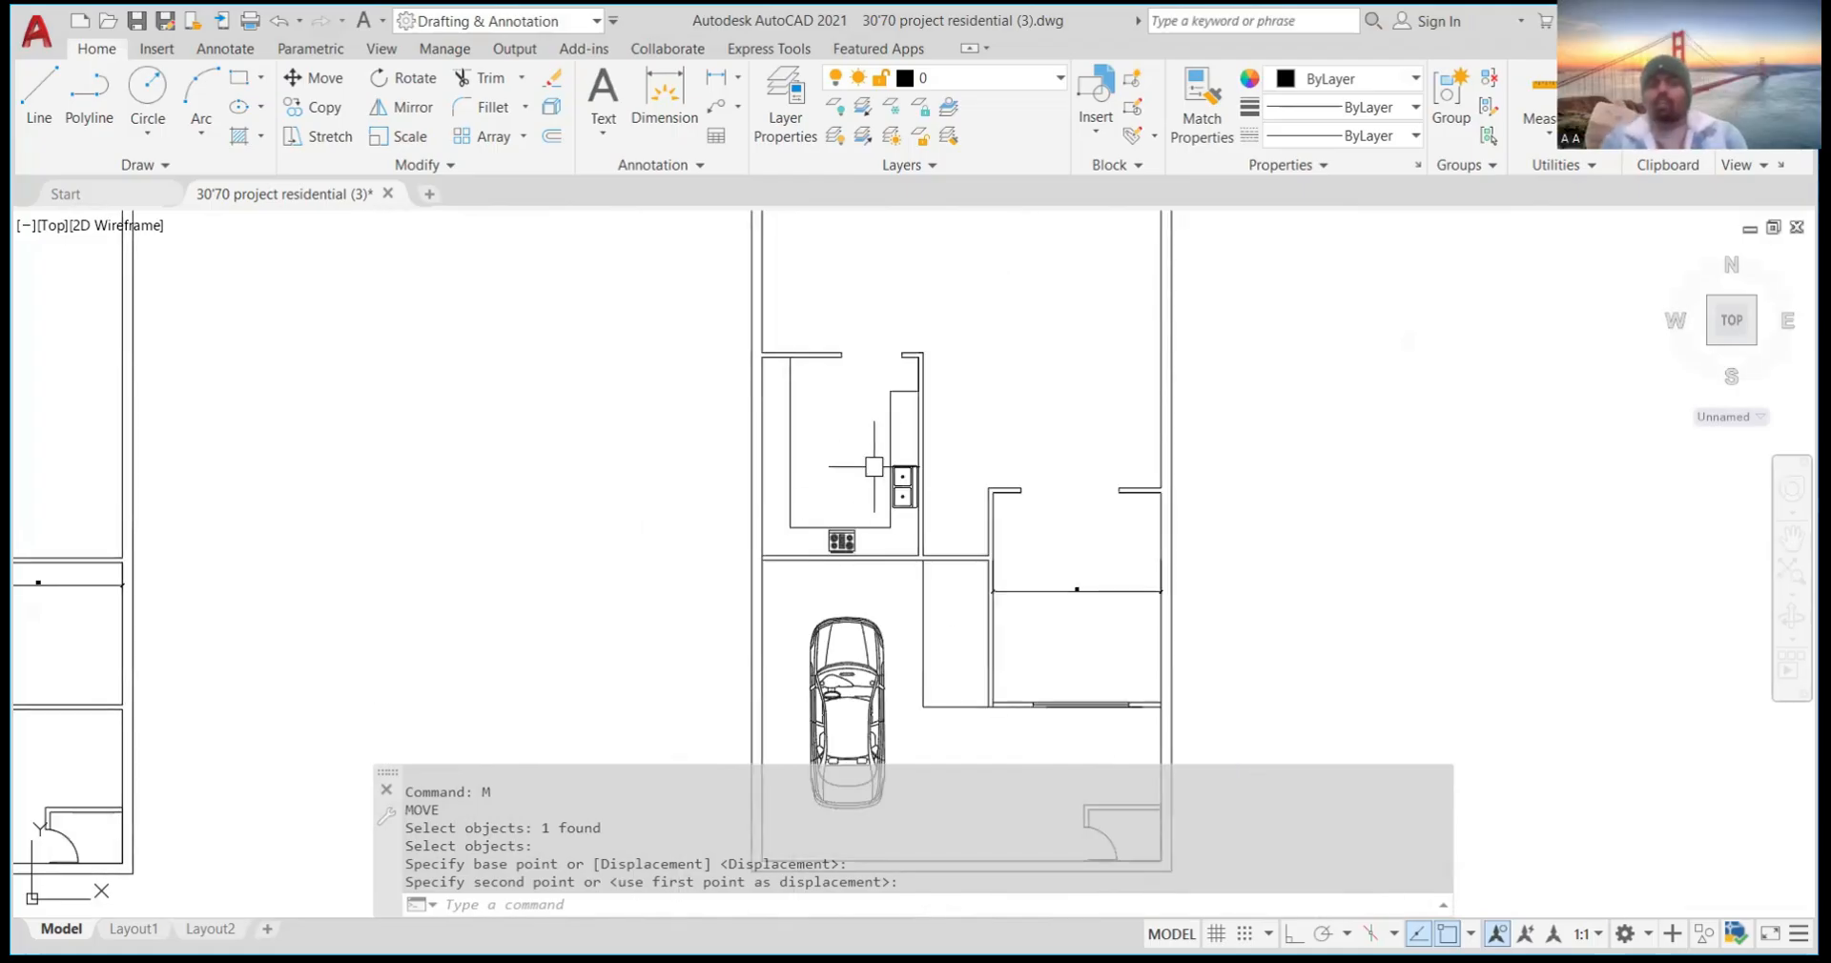
pyautogui.scroll(5, 900, 496)
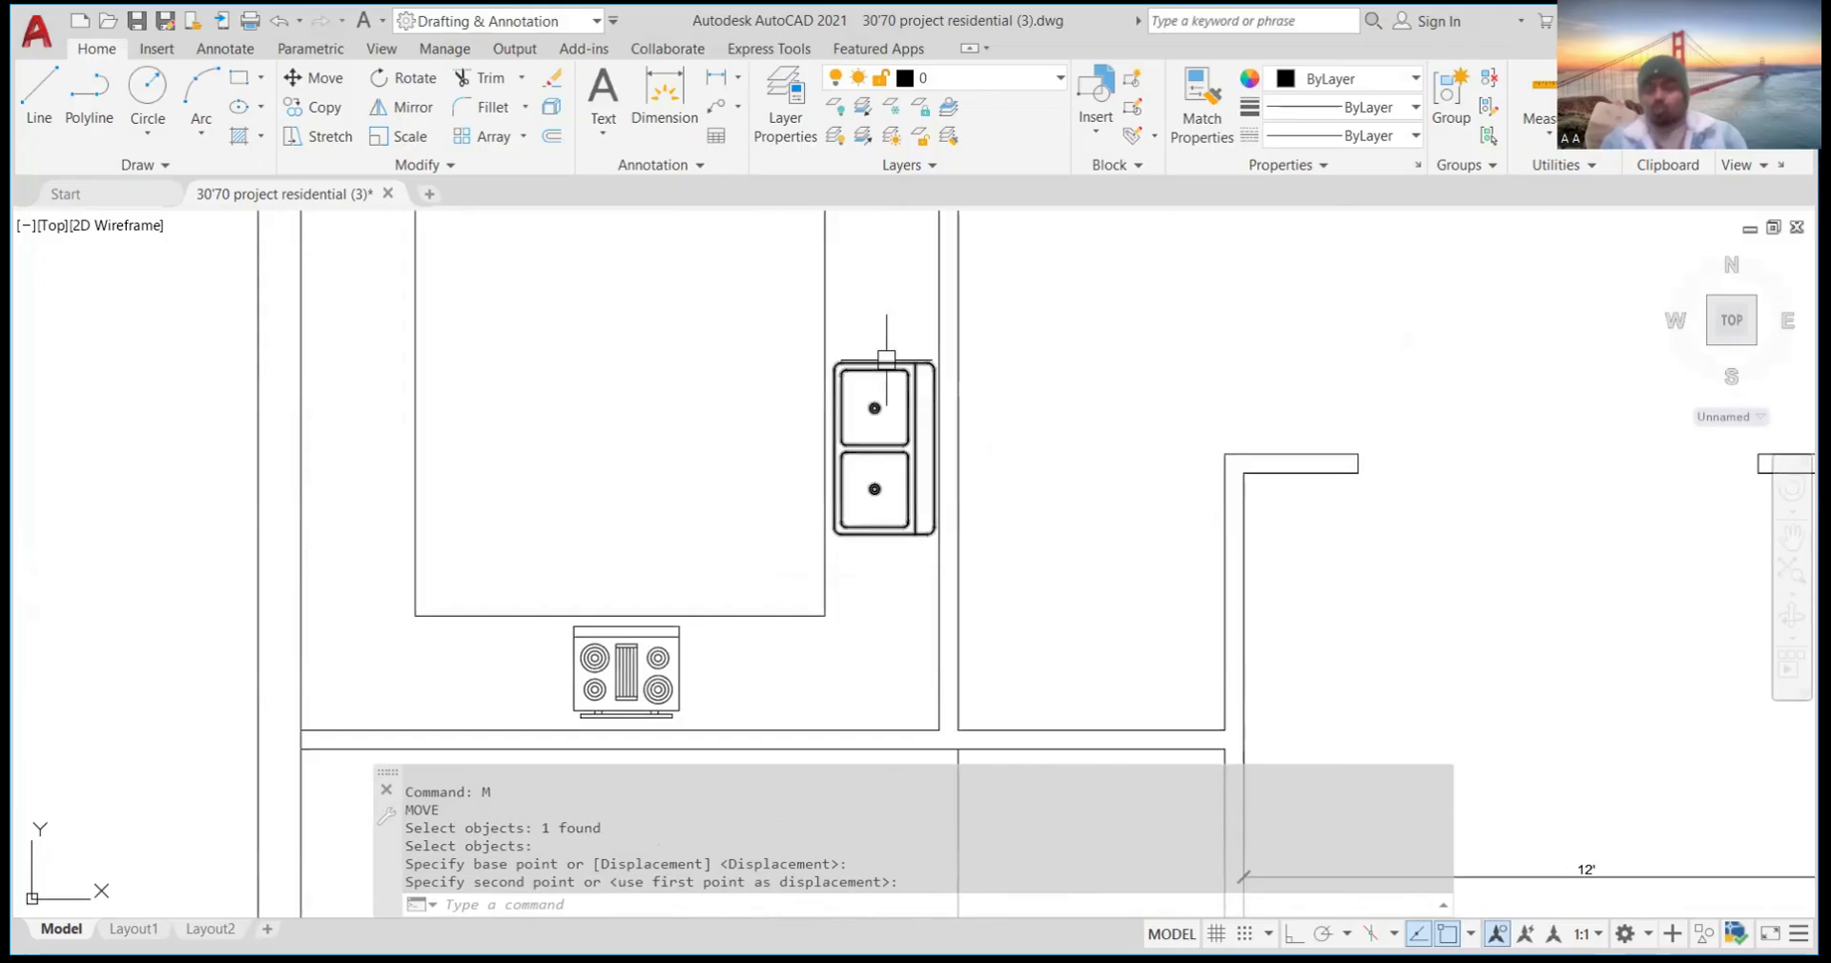
pyautogui.scroll(-4, 887, 359)
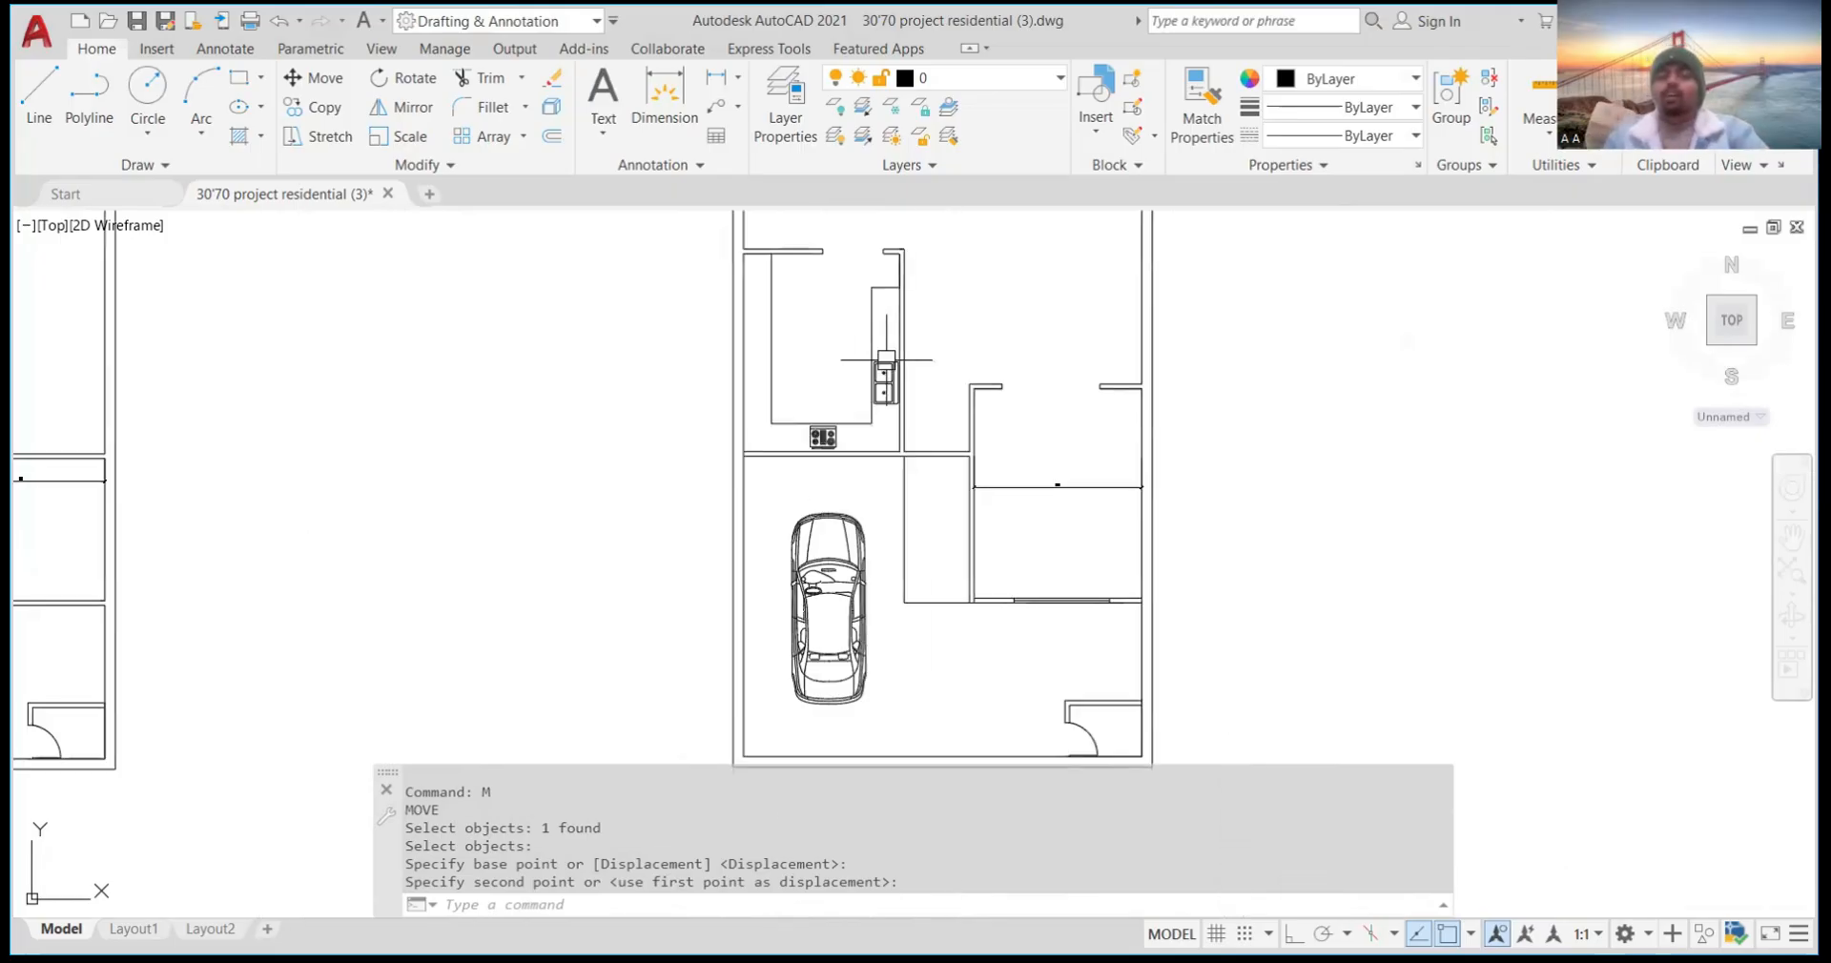
pyautogui.scroll(-4, 871, 360)
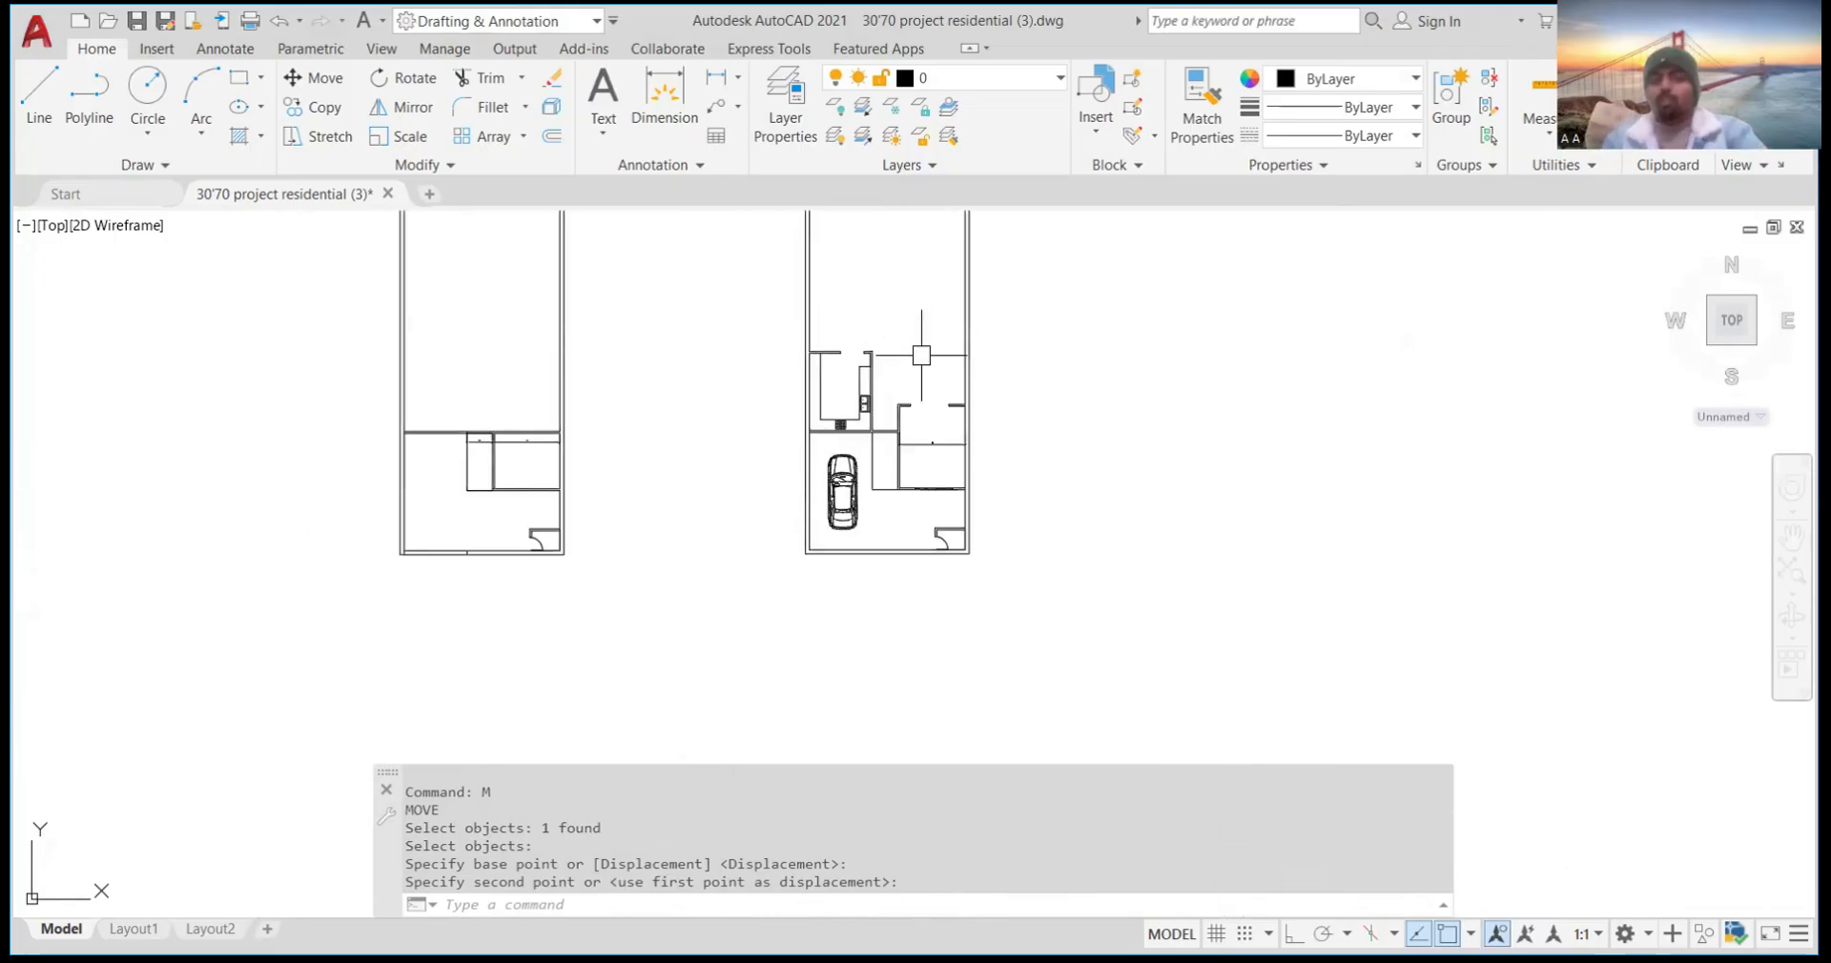
pyautogui.scroll(4, 874, 394)
pyautogui.scroll(9, 873, 397)
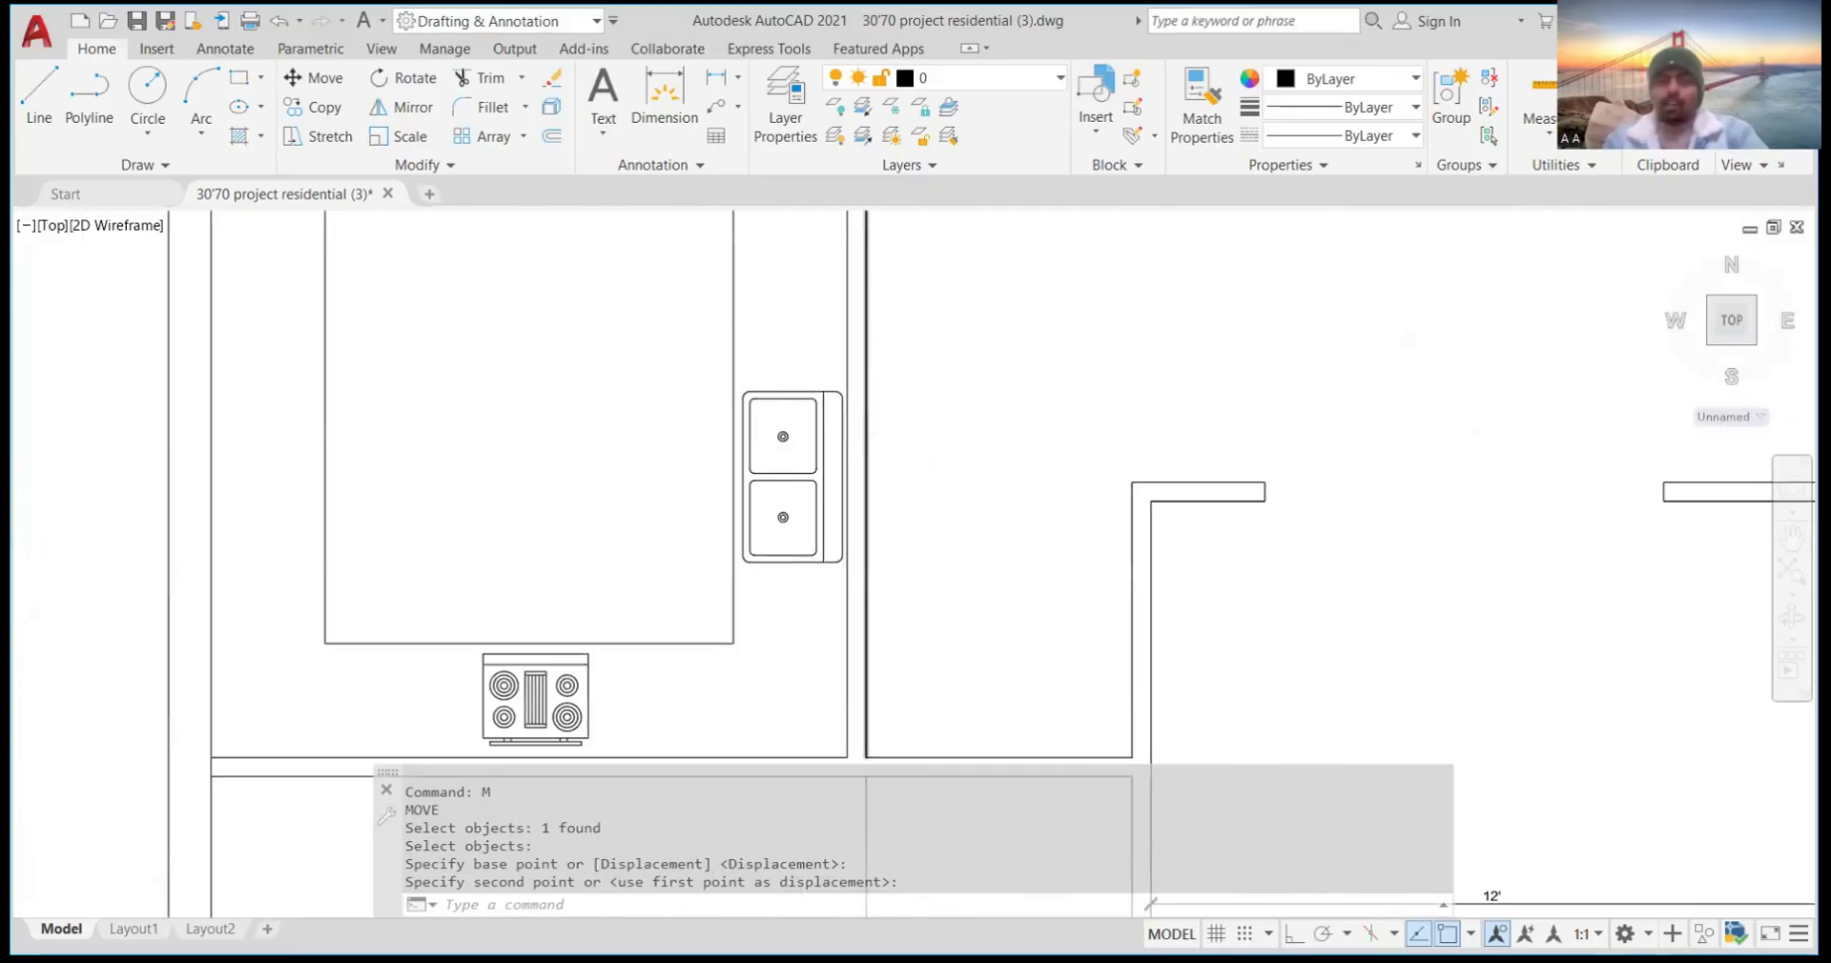
pyautogui.scroll(-9, 748, 408)
pyautogui.scroll(2, 766, 442)
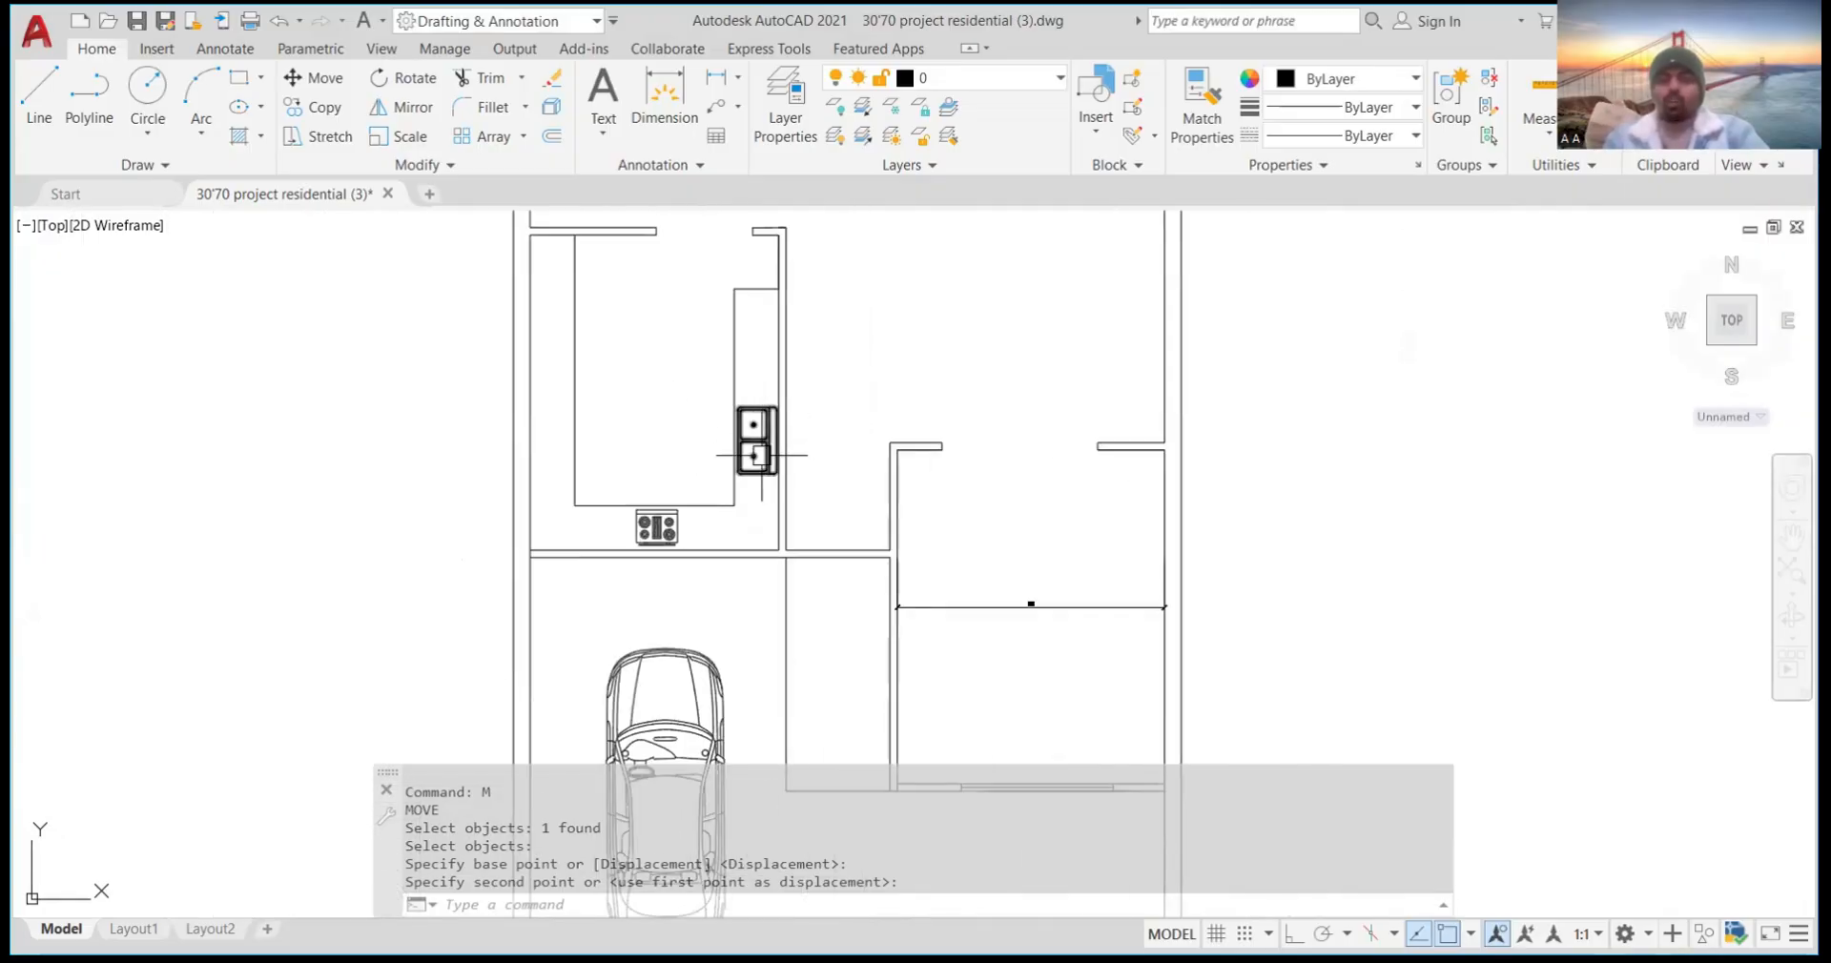
pyautogui.scroll(6, 763, 442)
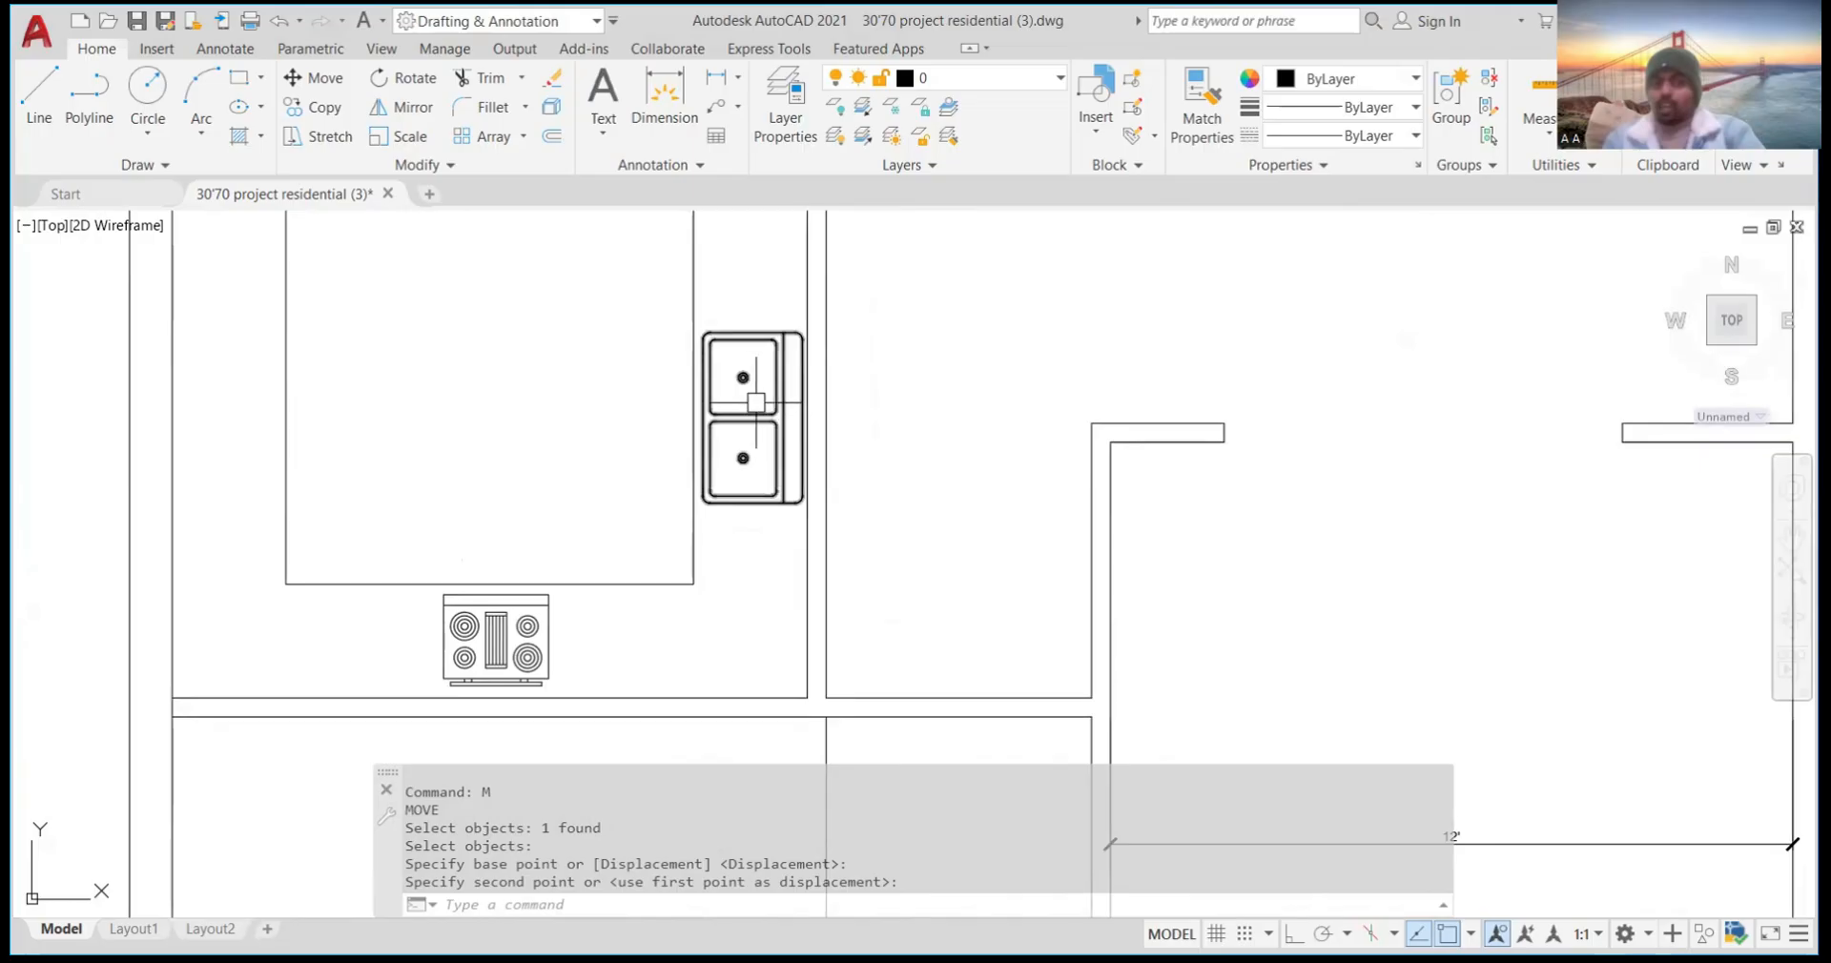
pyautogui.scroll(4, 806, 408)
pyautogui.scroll(-4, 776, 397)
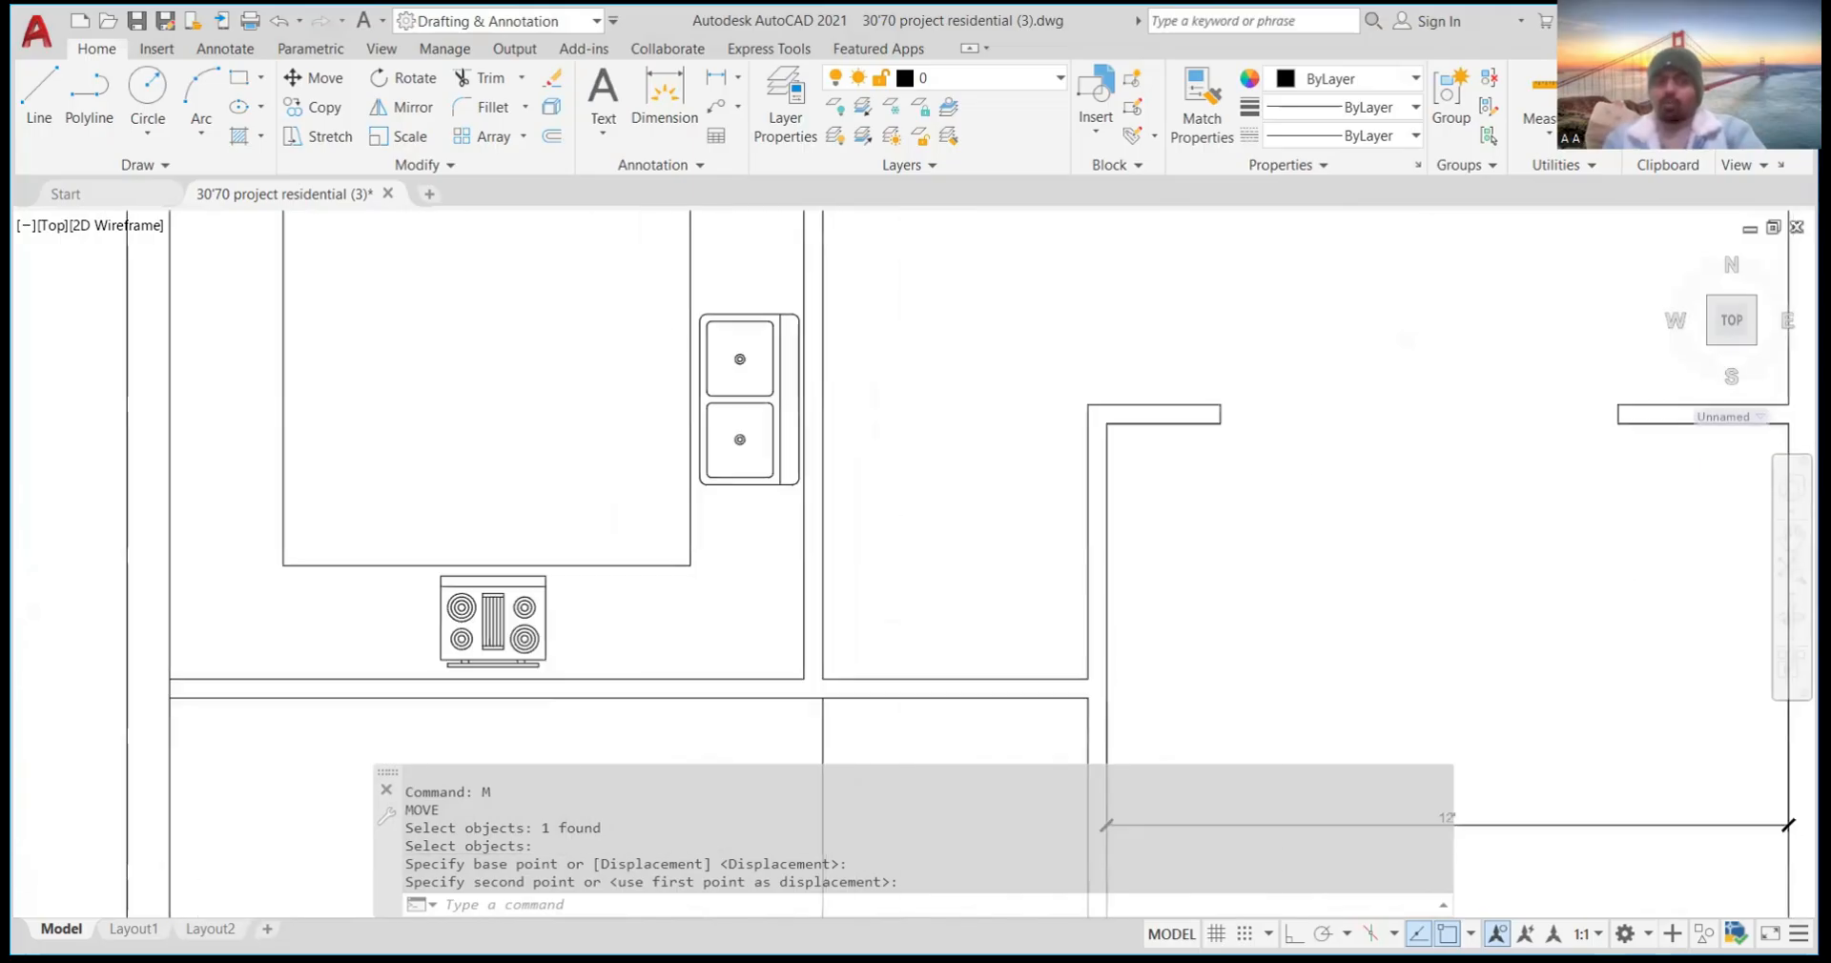
pyautogui.scroll(-2, 769, 379)
pyautogui.scroll(4, 754, 386)
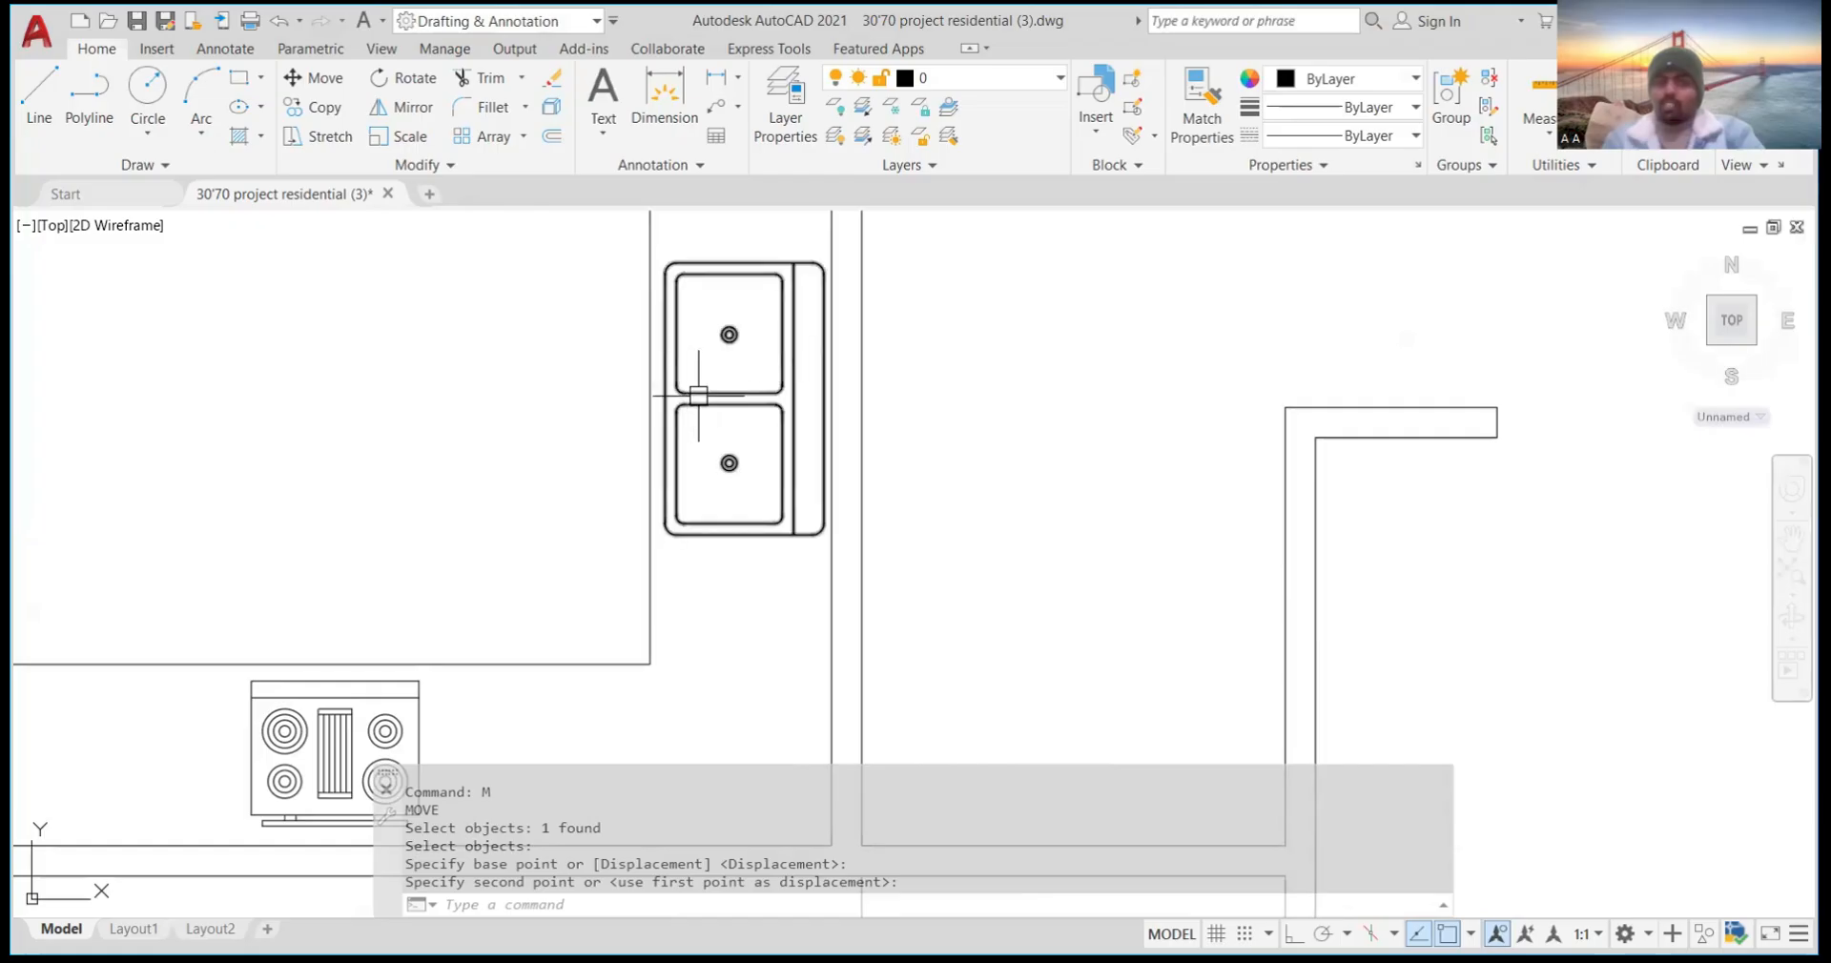
pyautogui.scroll(4, 699, 389)
pyautogui.scroll(-9, 699, 389)
pyautogui.scroll(4, 687, 328)
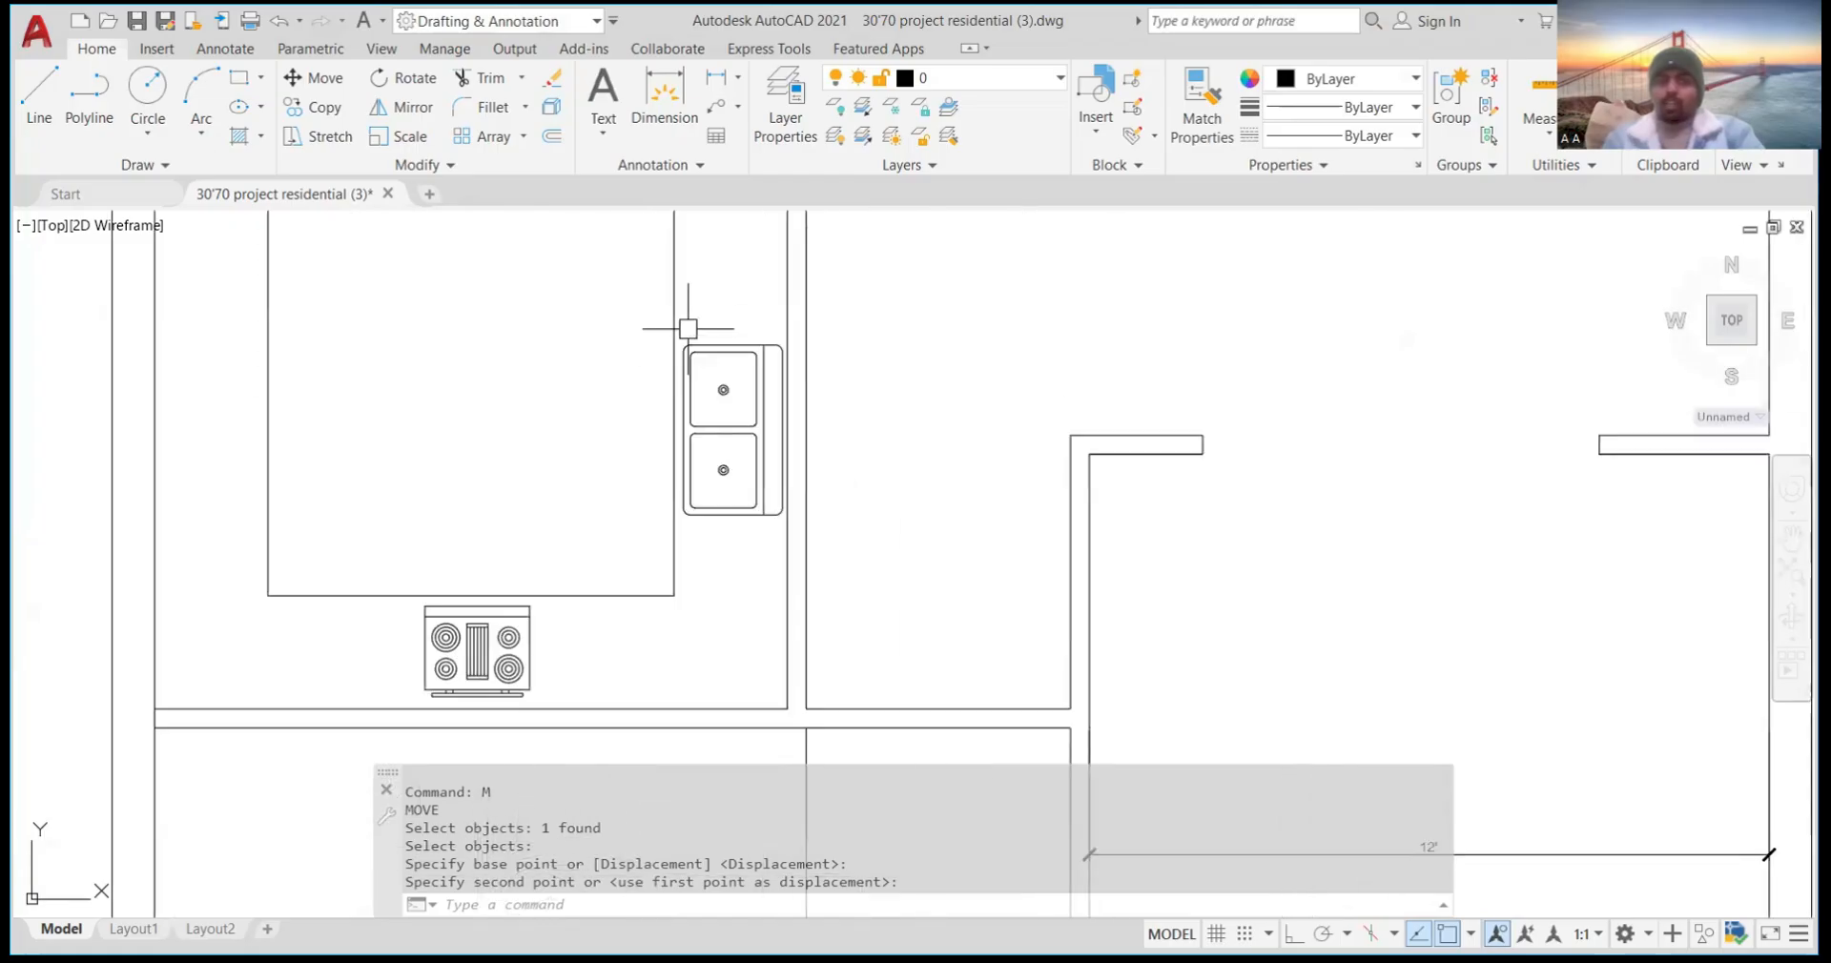
pyautogui.scroll(-8, 799, 344)
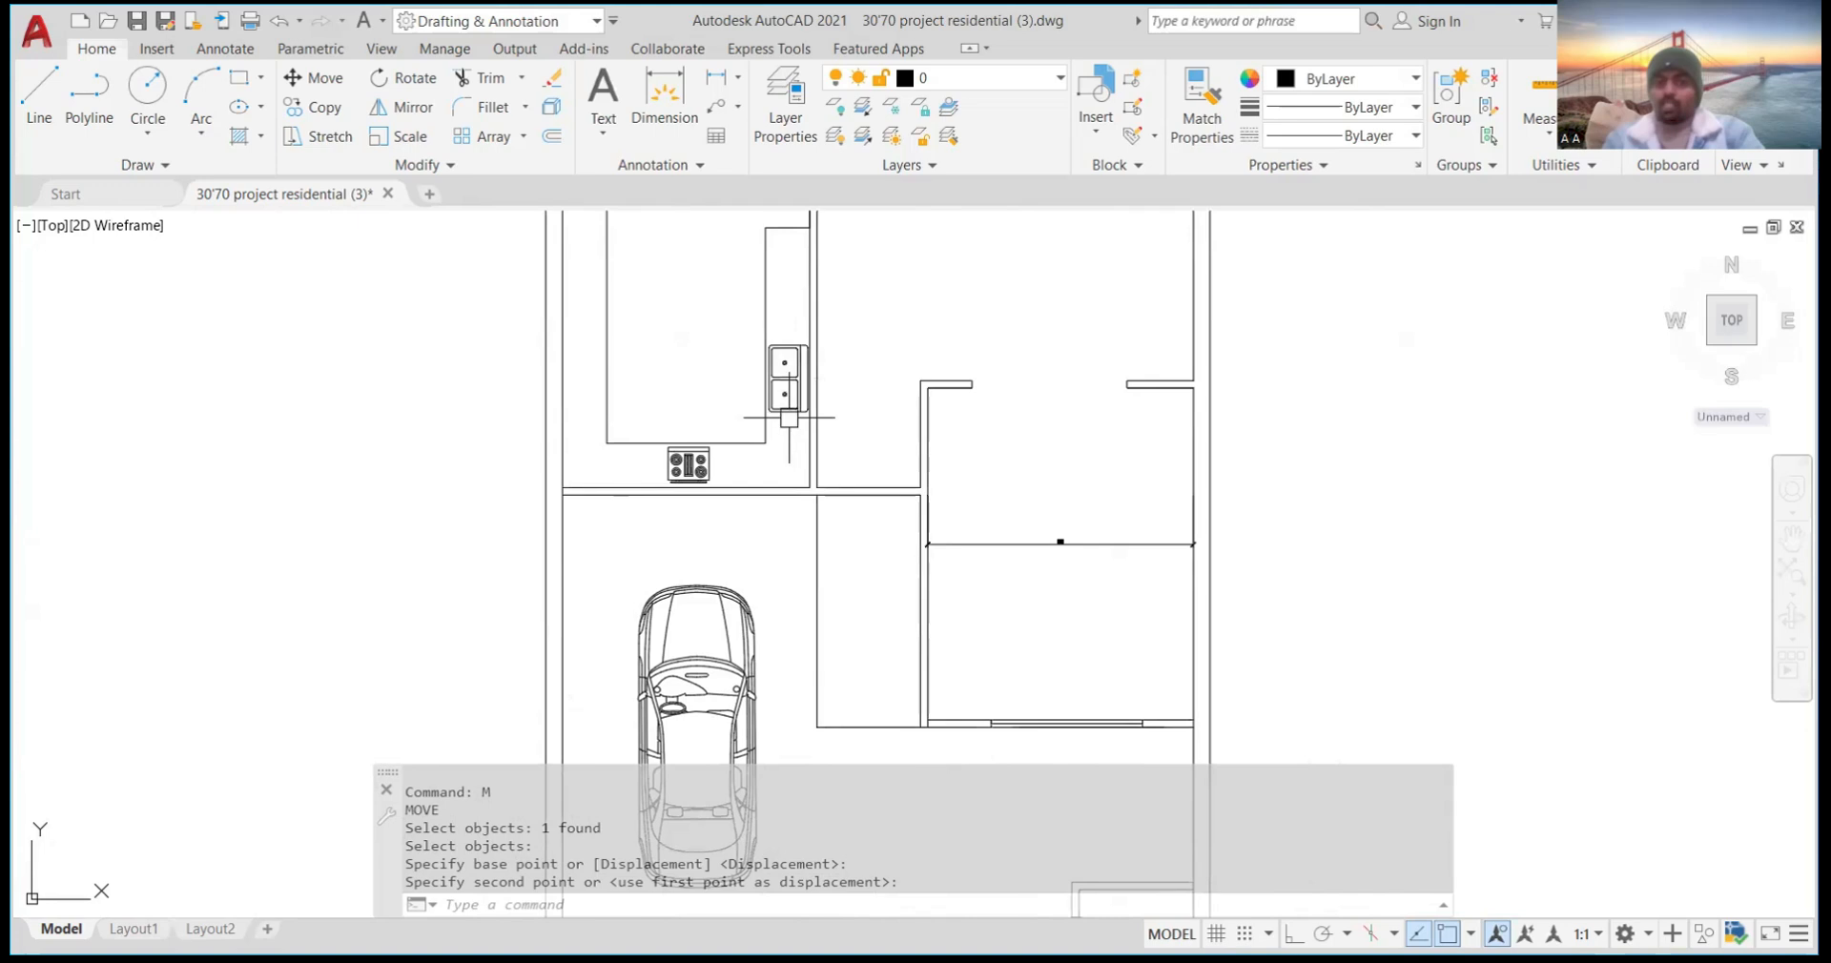
pyautogui.scroll(10, 792, 381)
pyautogui.scroll(-10, 796, 384)
pyautogui.scroll(4, 796, 384)
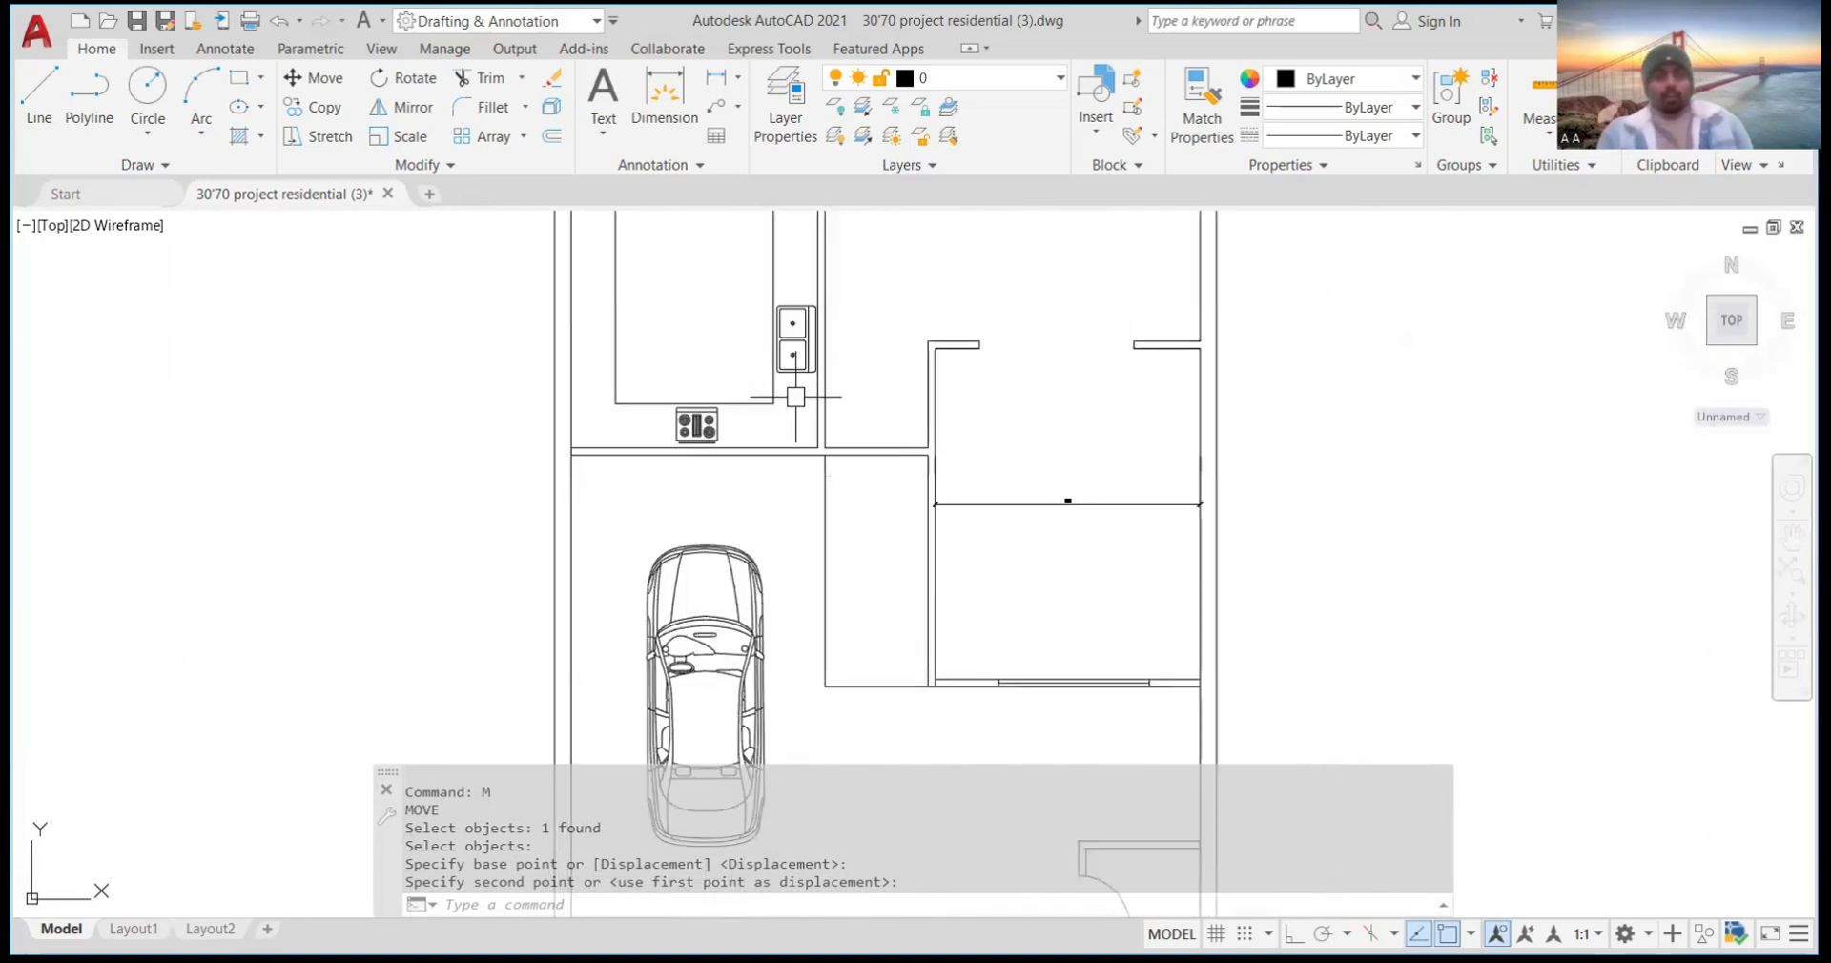
pyautogui.scroll(-4, 763, 448)
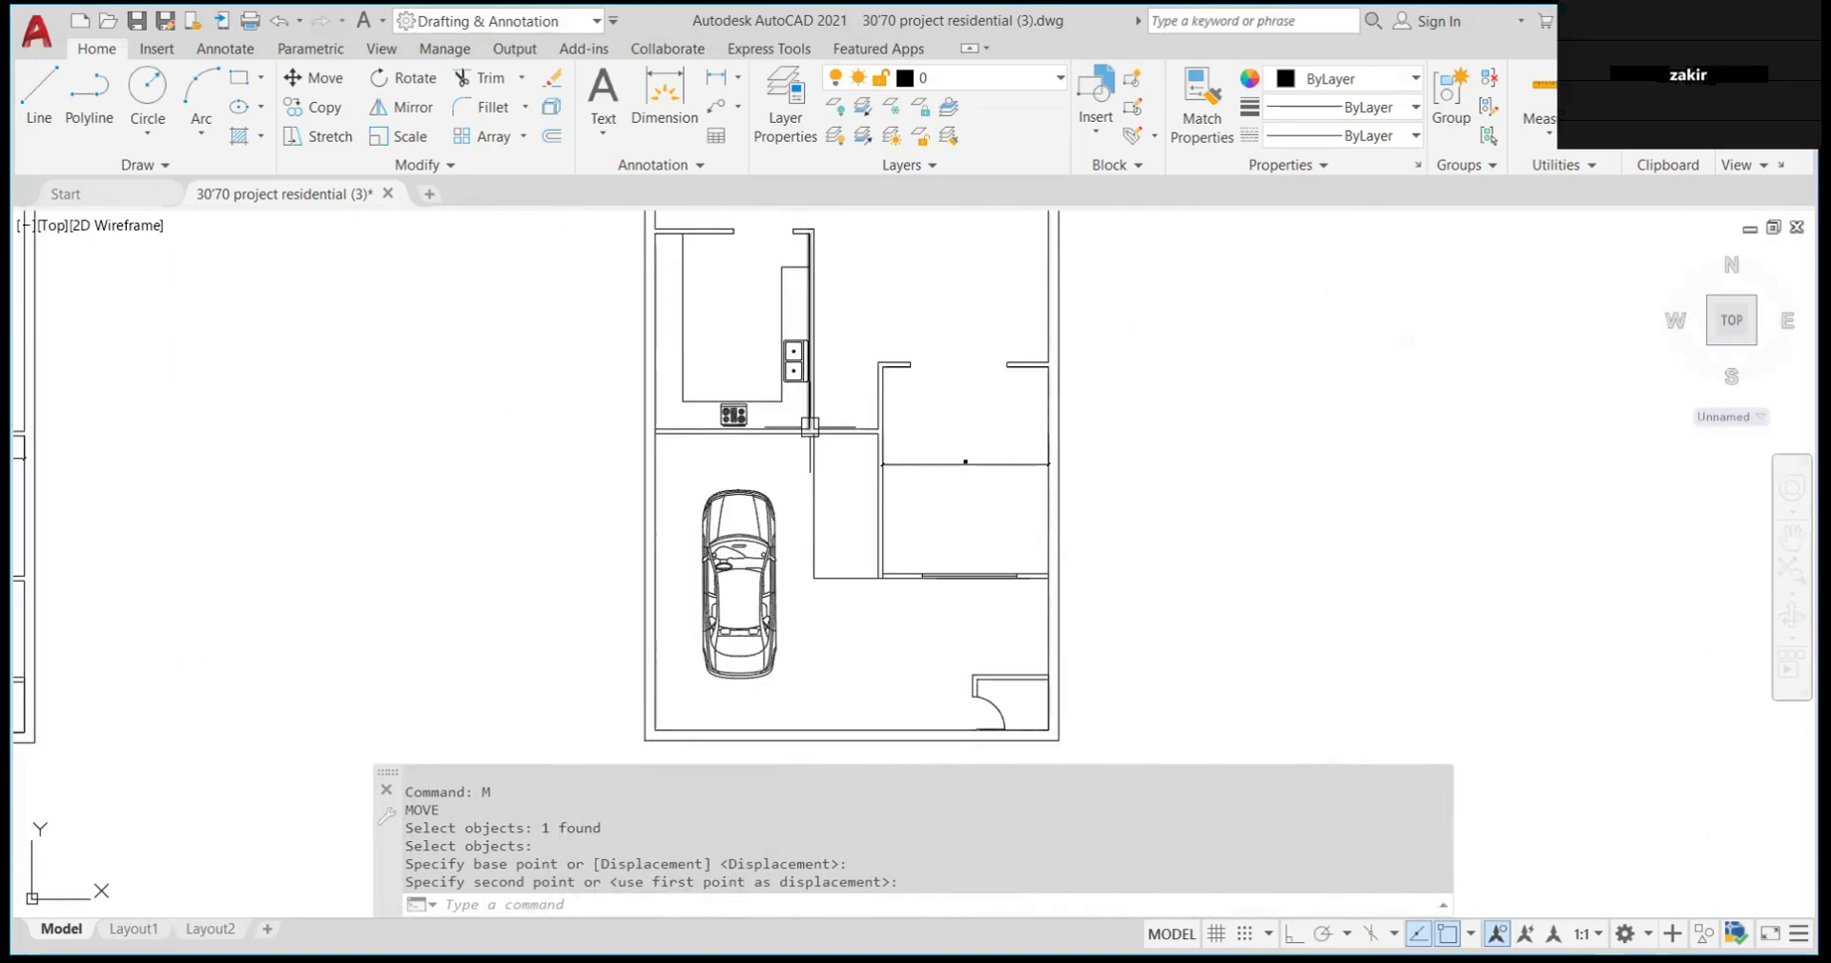
# Draw a line across the thickness of the kitchen's lower wall, right of the range-oven, as the window's right jamb
pyautogui.scroll(5, 725, 421)
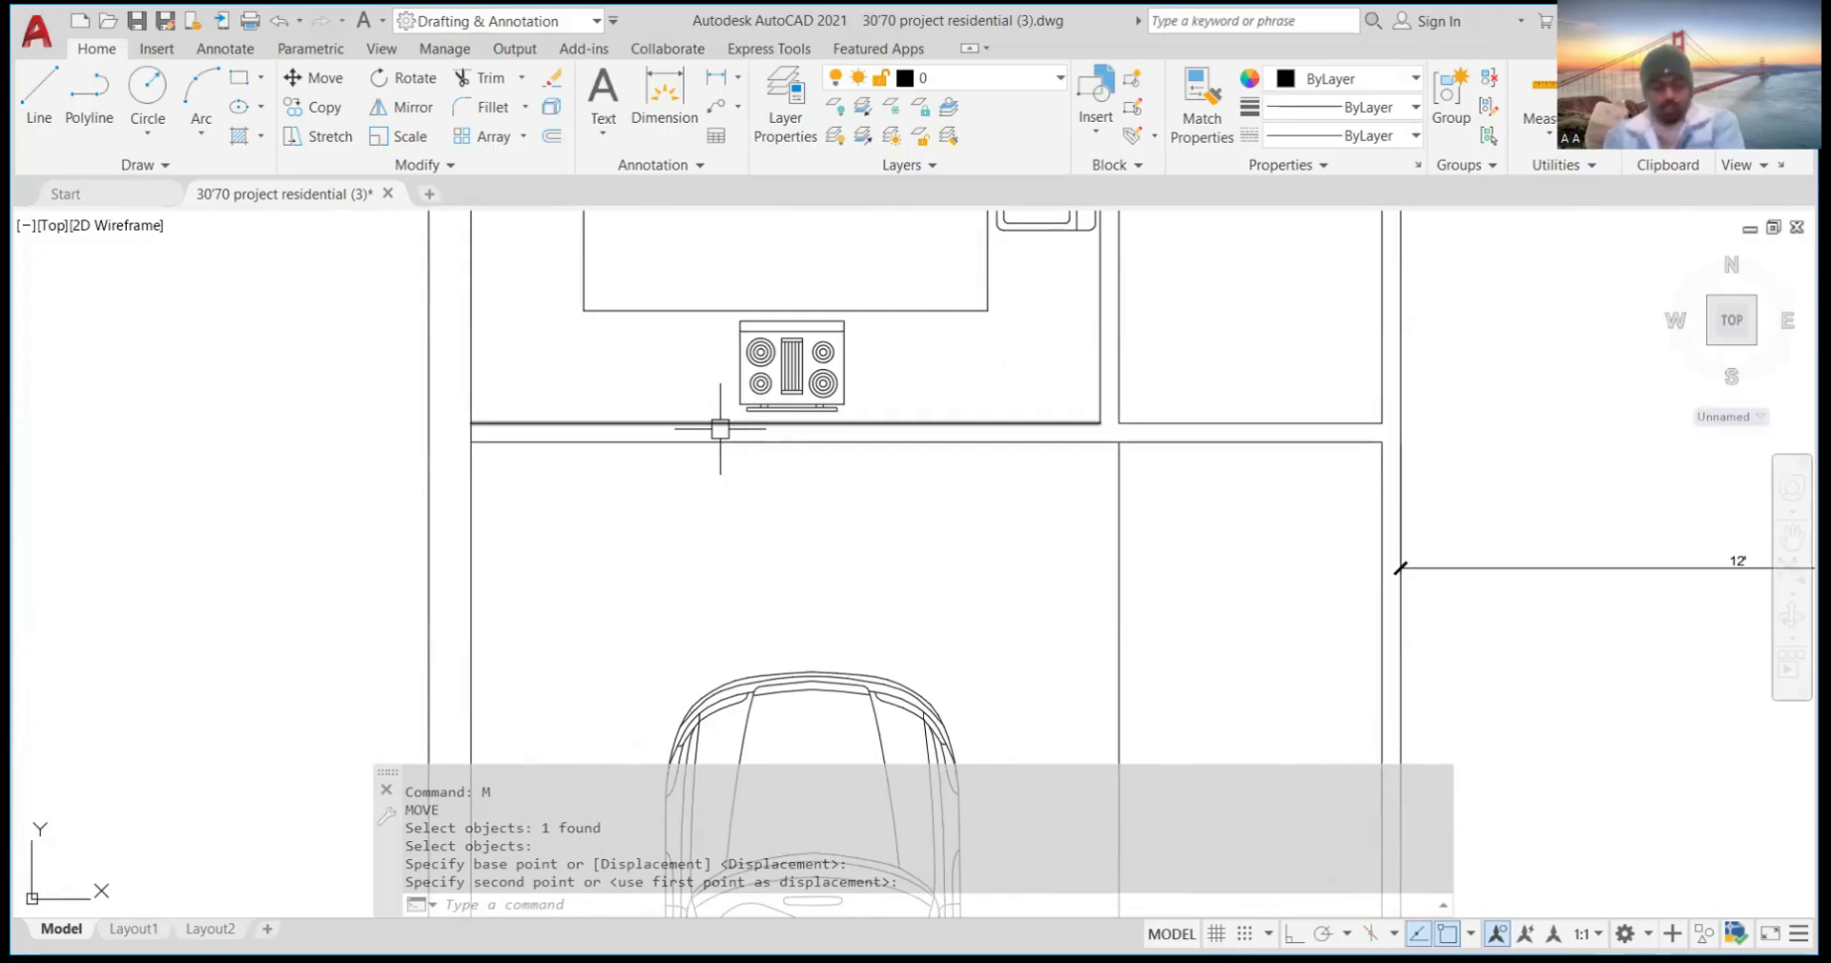
pyautogui.write('l')
pyautogui.press('Return')
pyautogui.scroll(4, 720, 429)
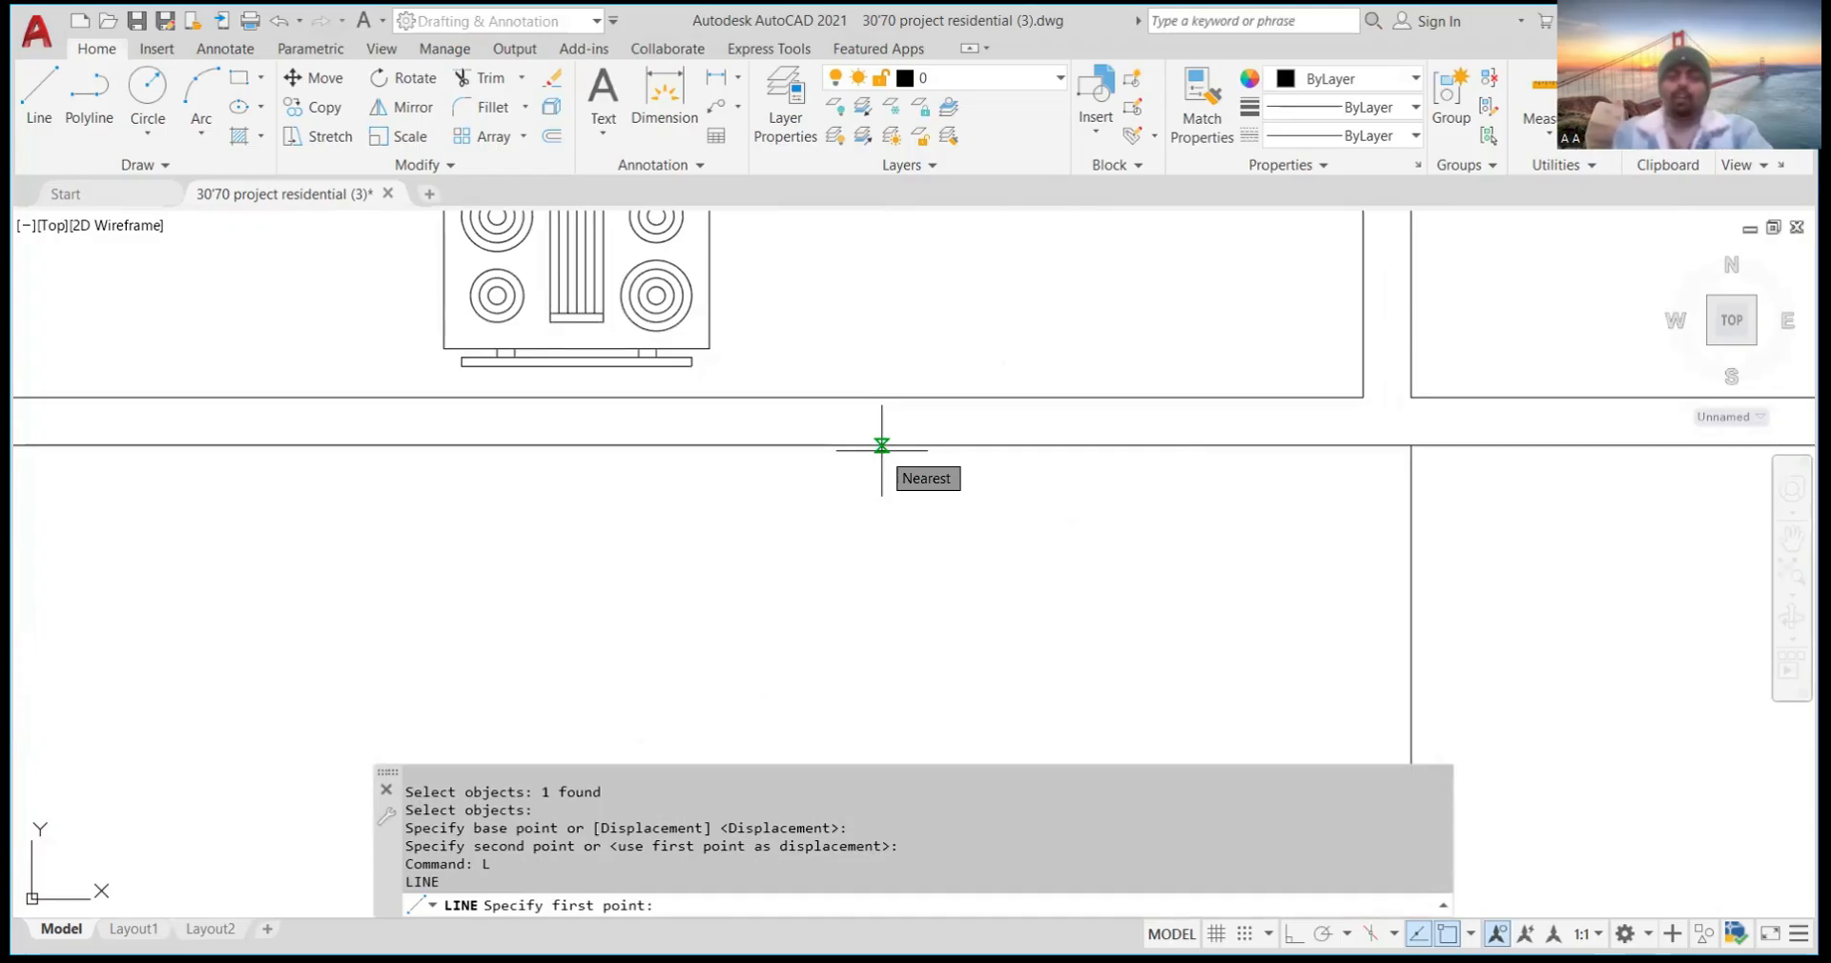
pyautogui.click(882, 445)
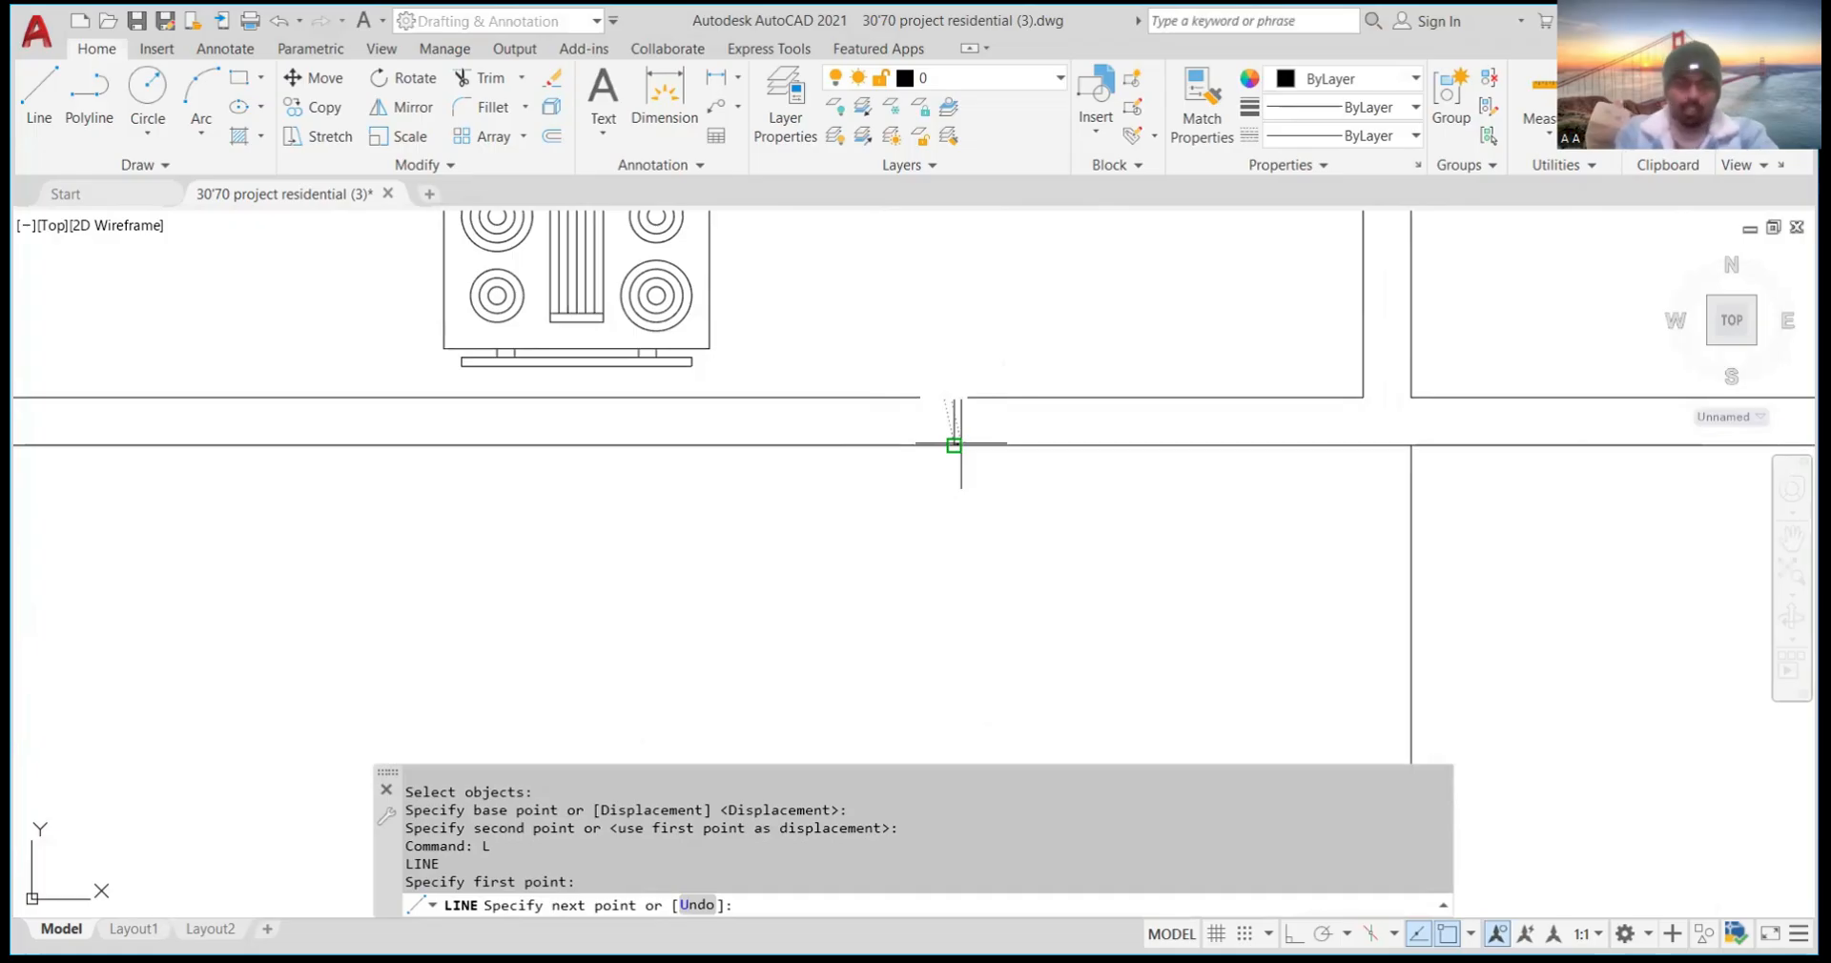
pyautogui.scroll(-3, 739, 444)
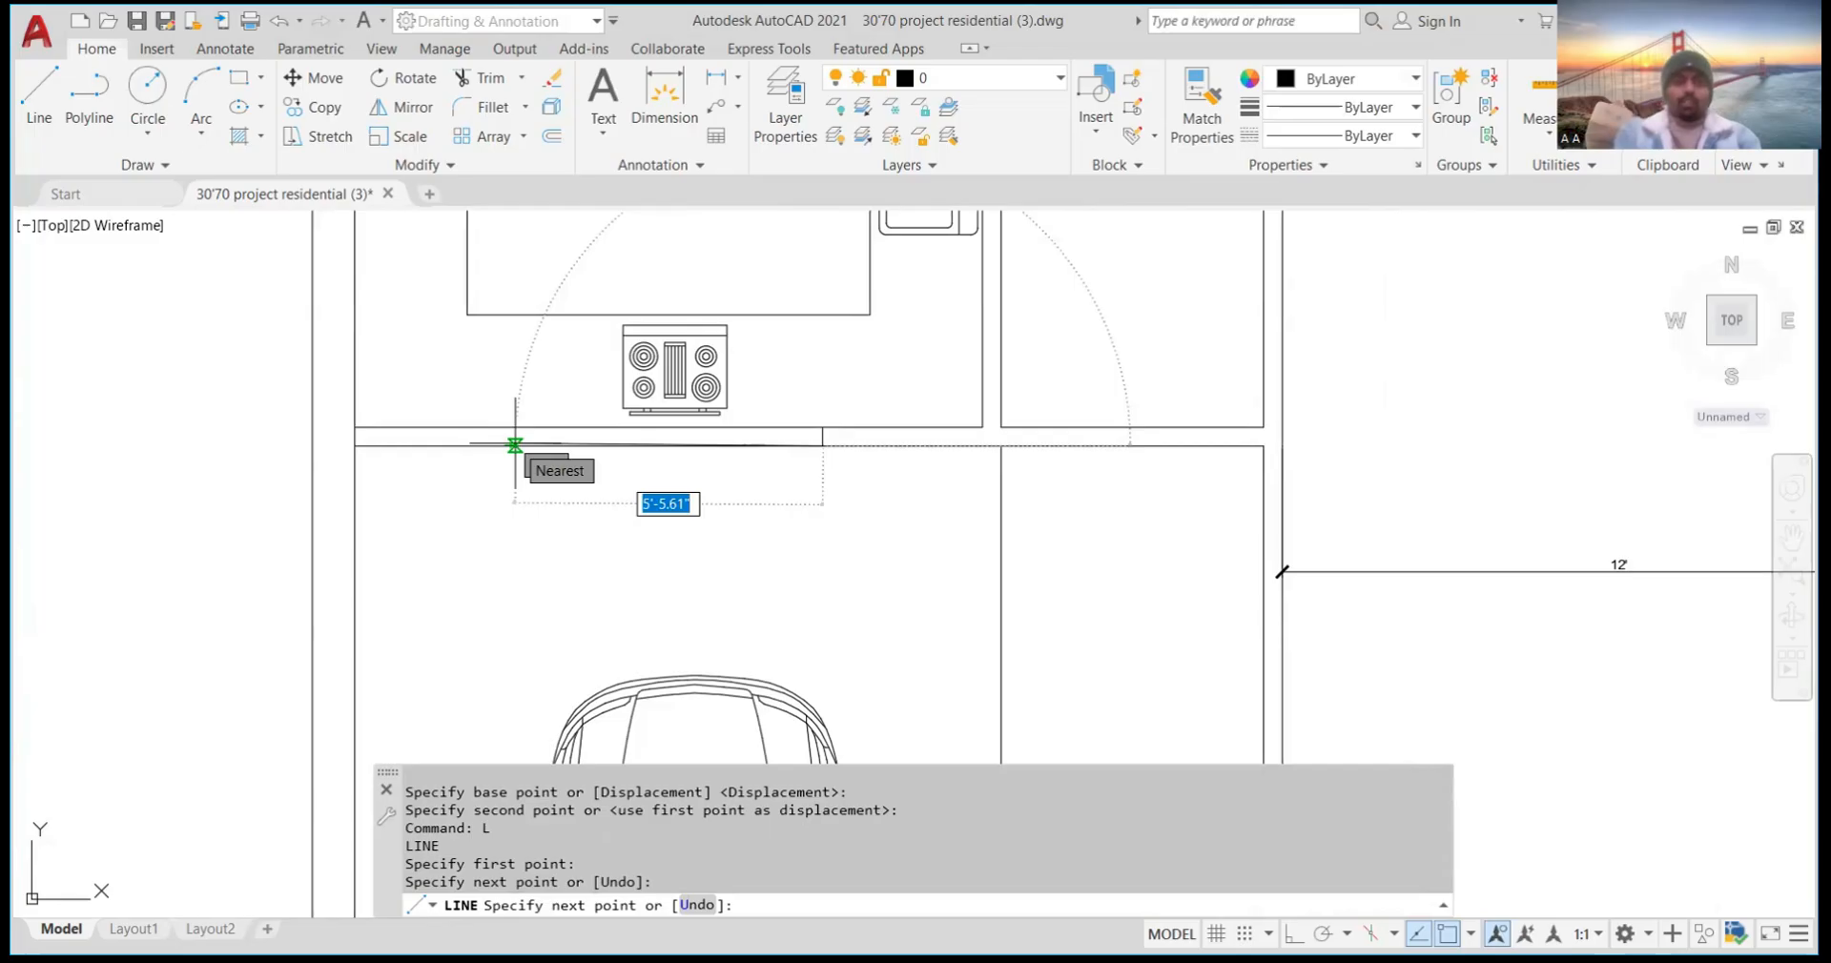
pyautogui.write("5'")
pyautogui.press('Return')
pyautogui.hotkey('ctrl', 'z')
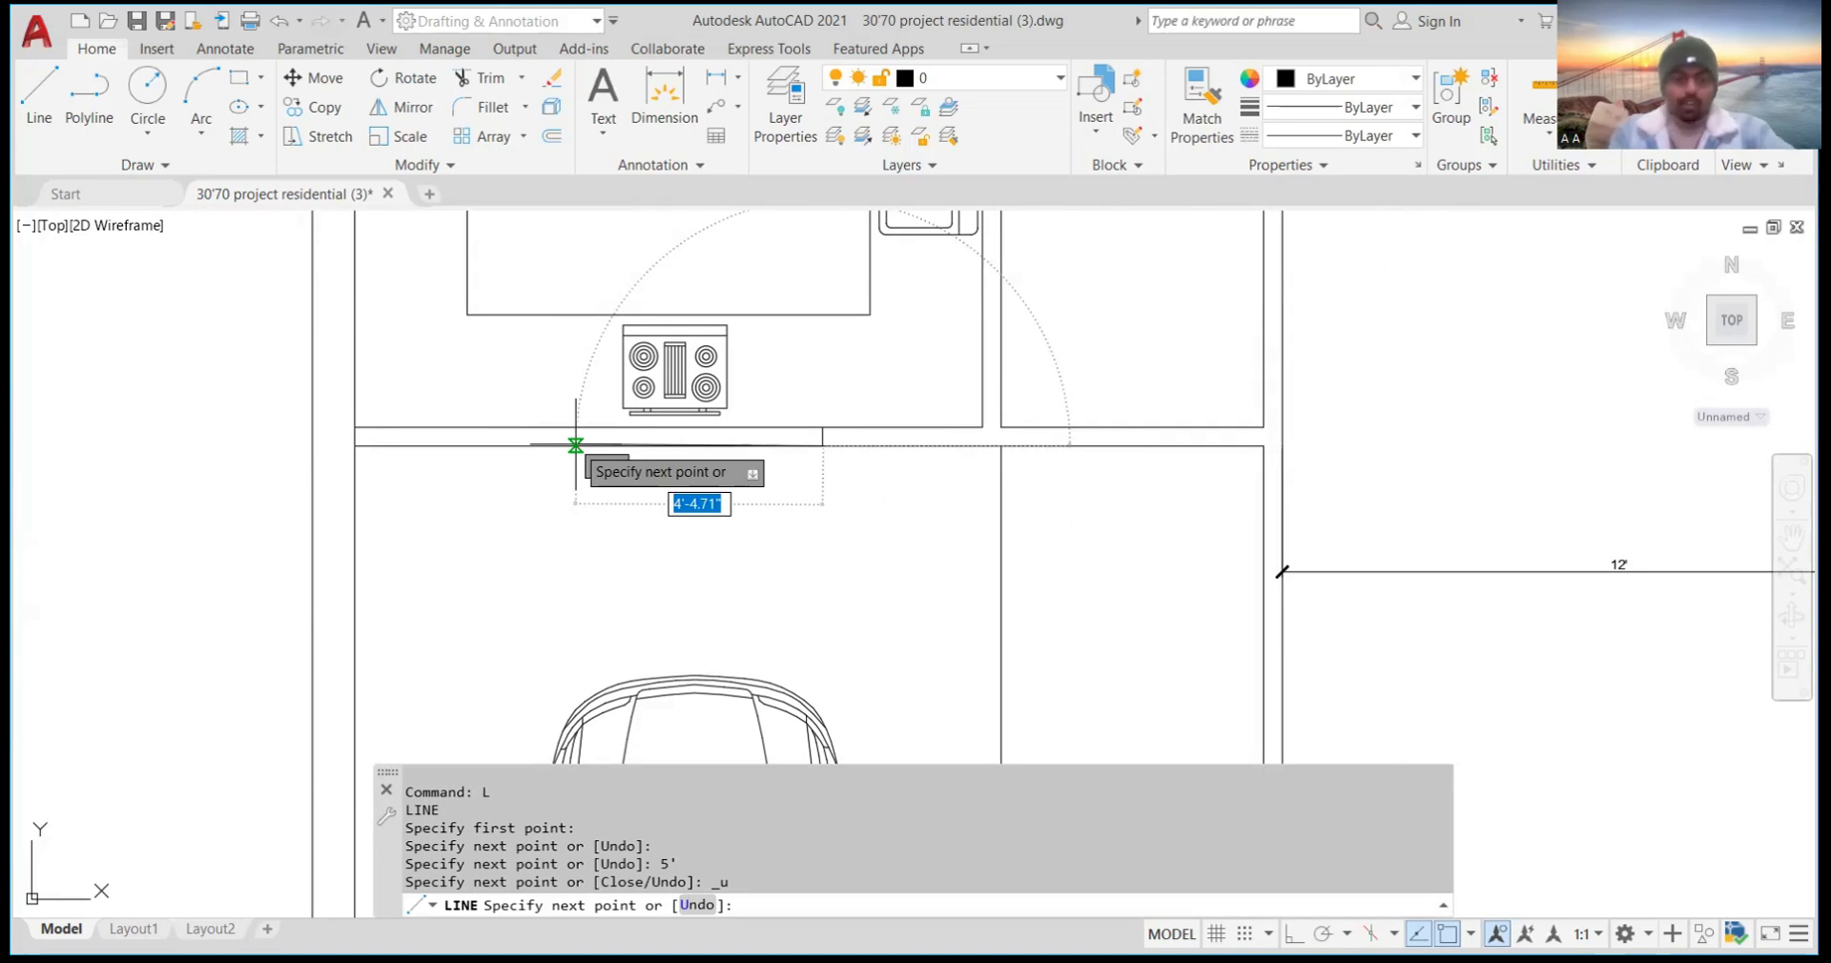
# With Ortho on, continue the line 5' left along the wall's lower edge and up across the wall as the left jamb
pyautogui.scroll(4, 575, 446)
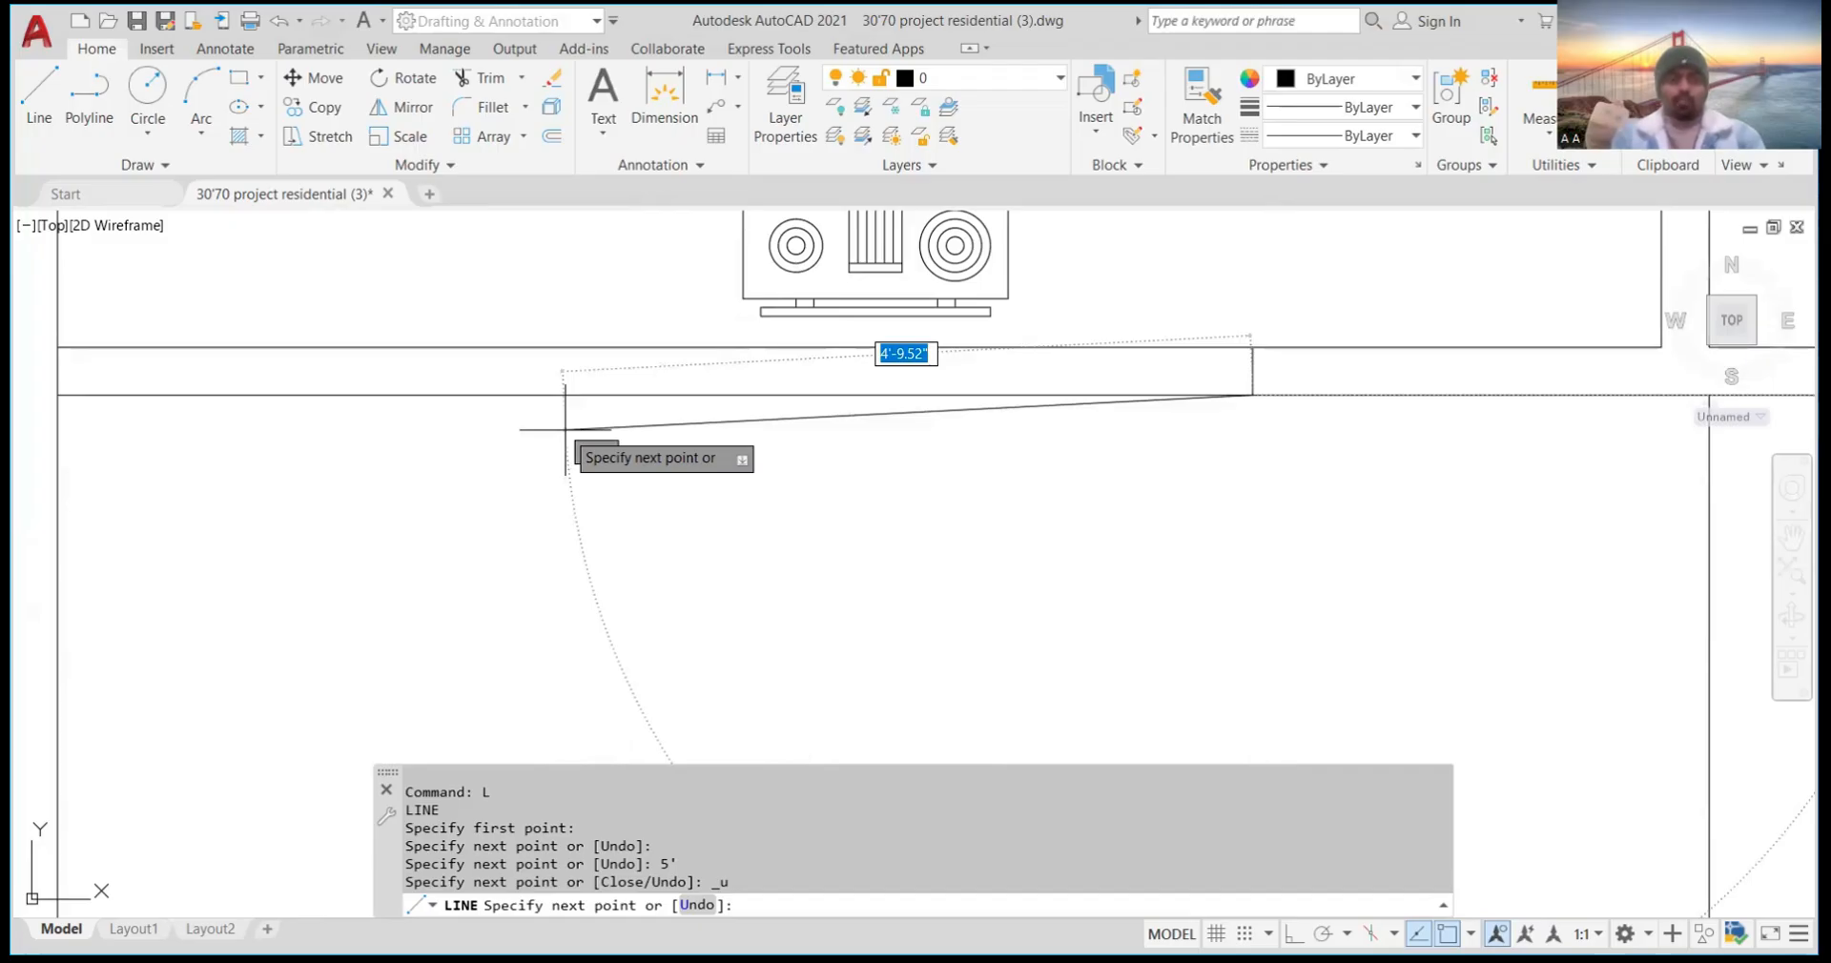
pyautogui.press('F8')
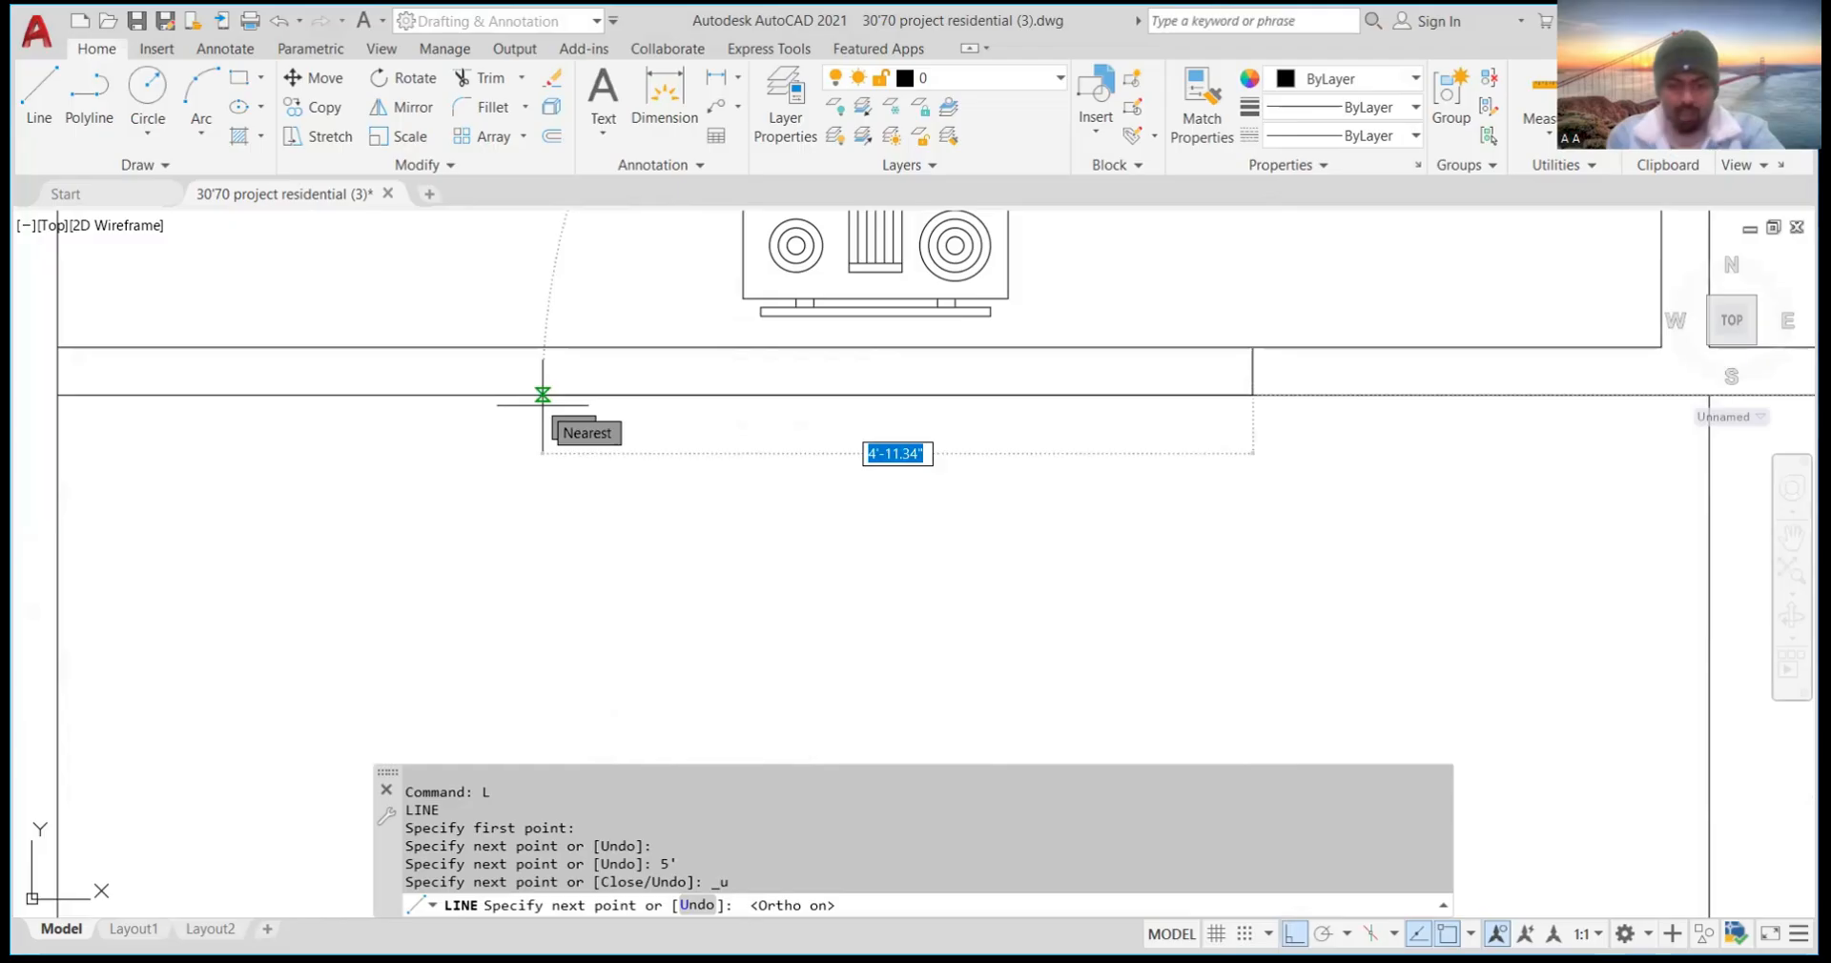
pyautogui.write("5'")
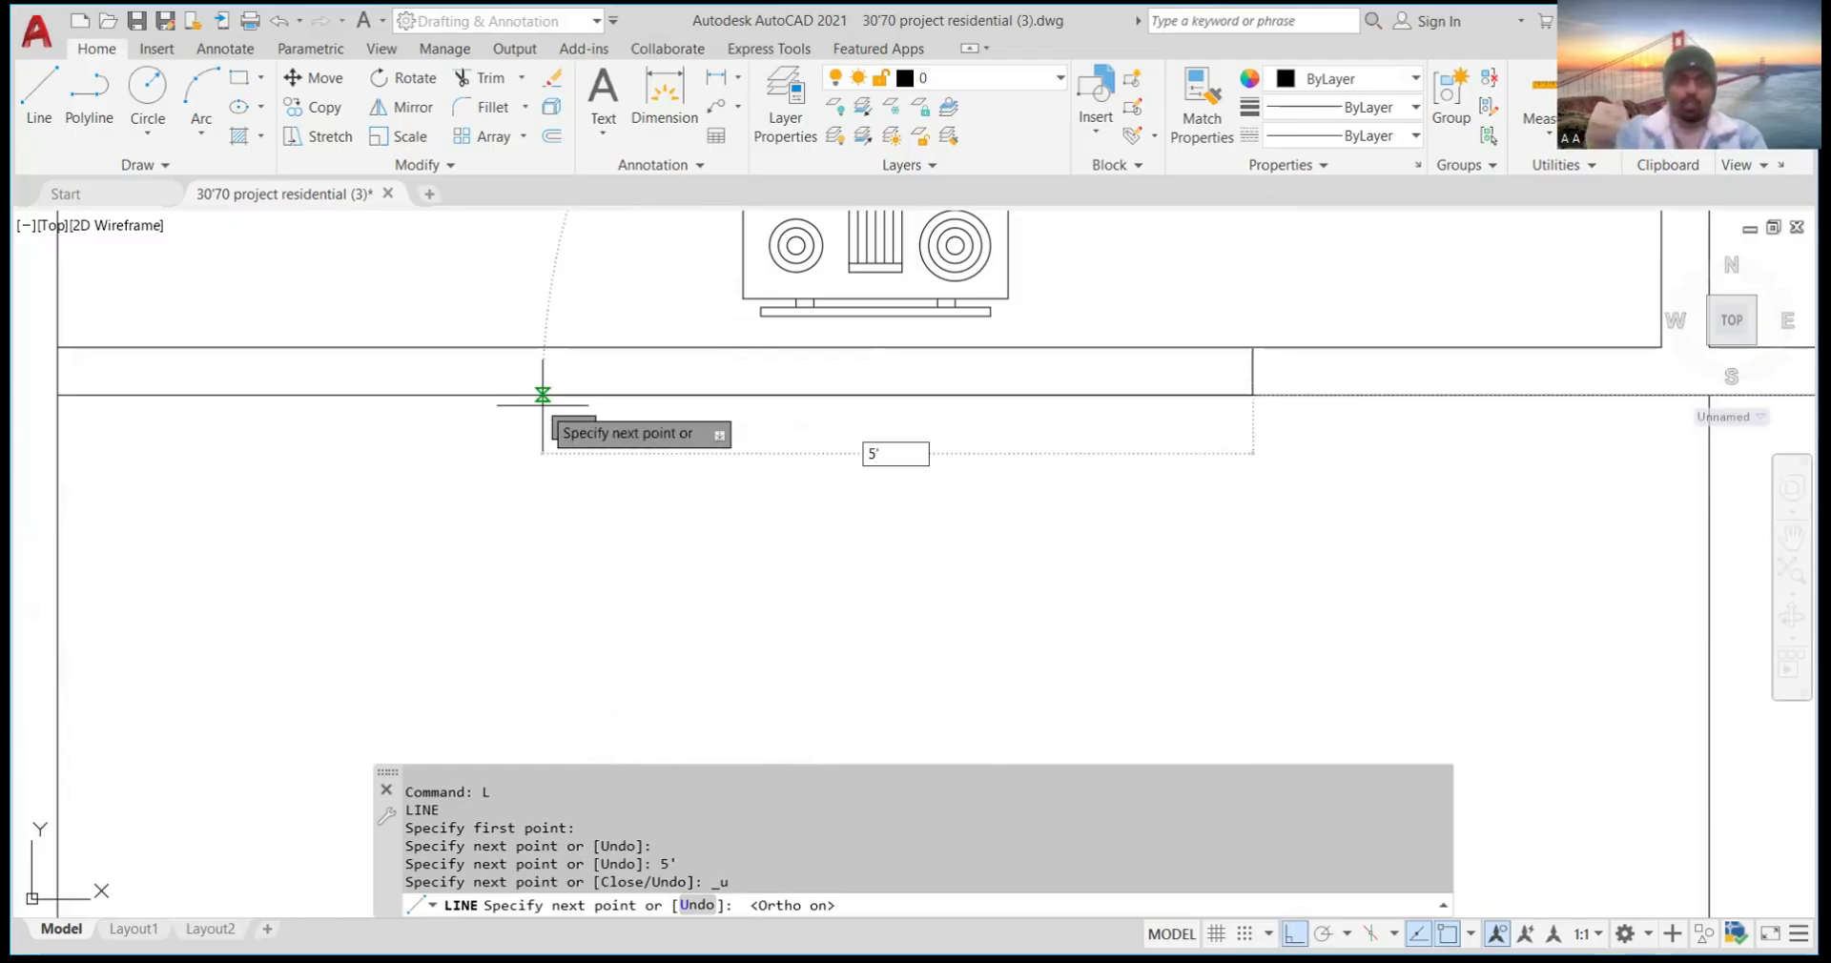
pyautogui.press('Return')
pyautogui.press('Return')
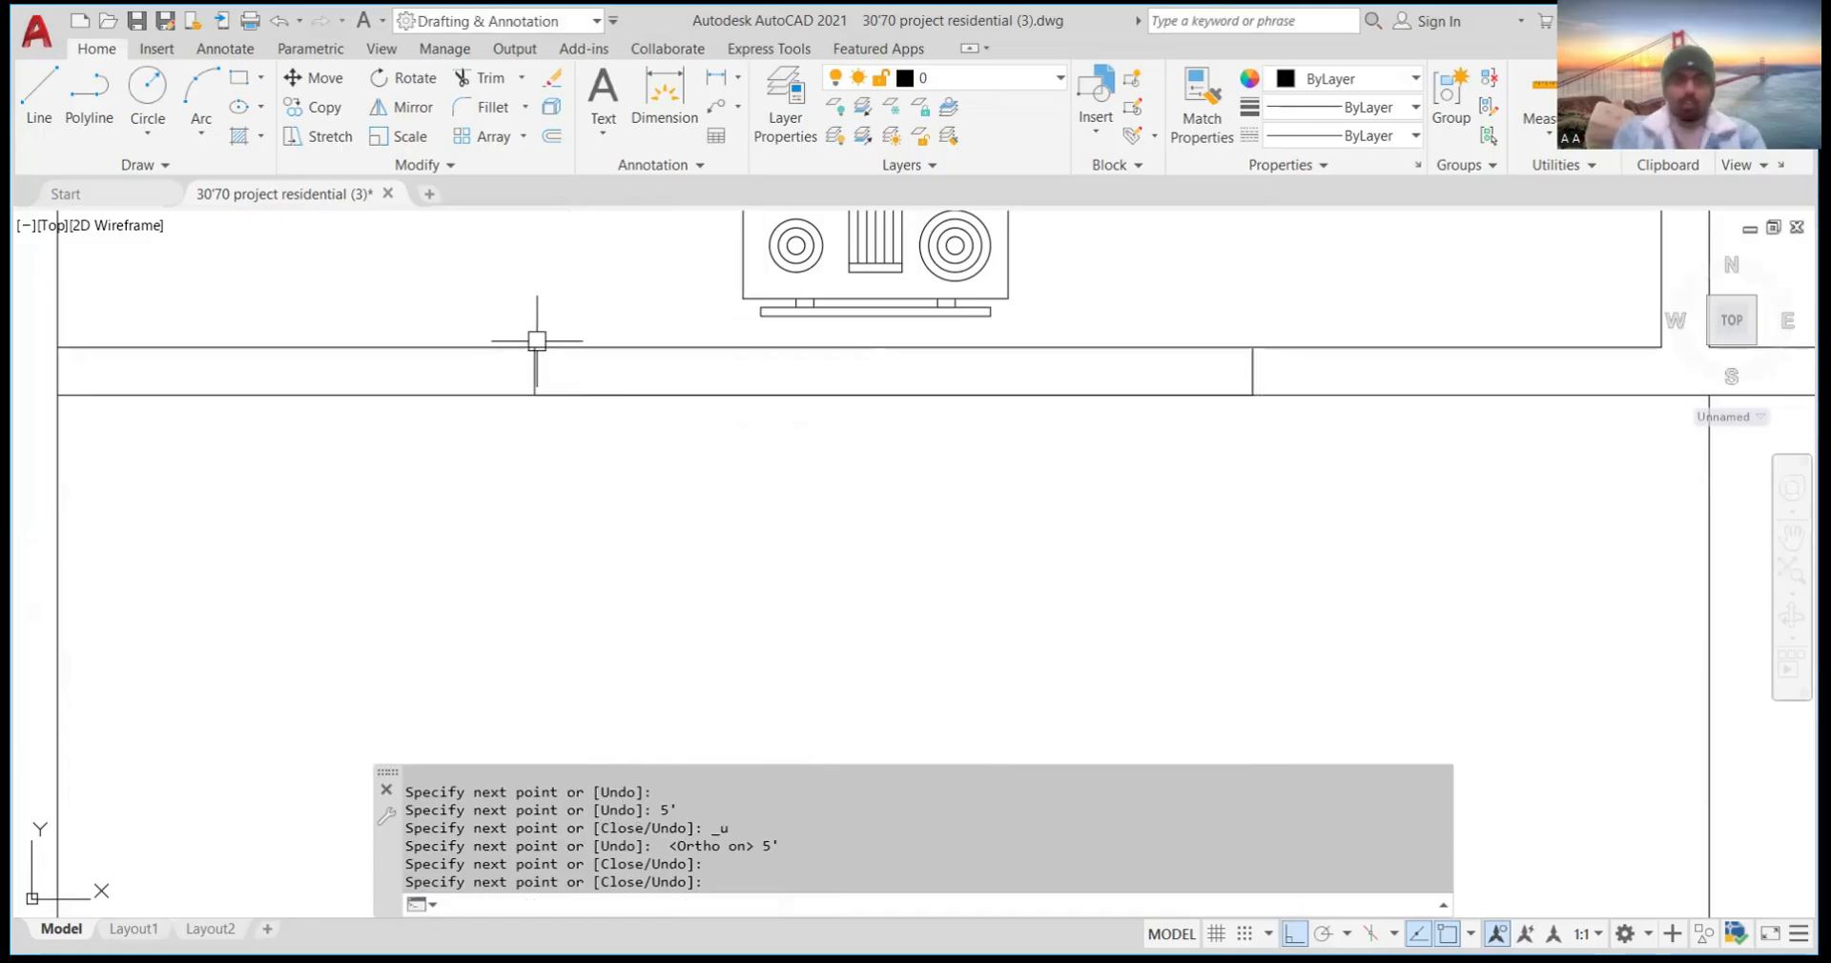
# Draw a line 2" down from the left jamb's upper end and across to the right jamb as the window's middle line
pyautogui.scroll(4, 537, 341)
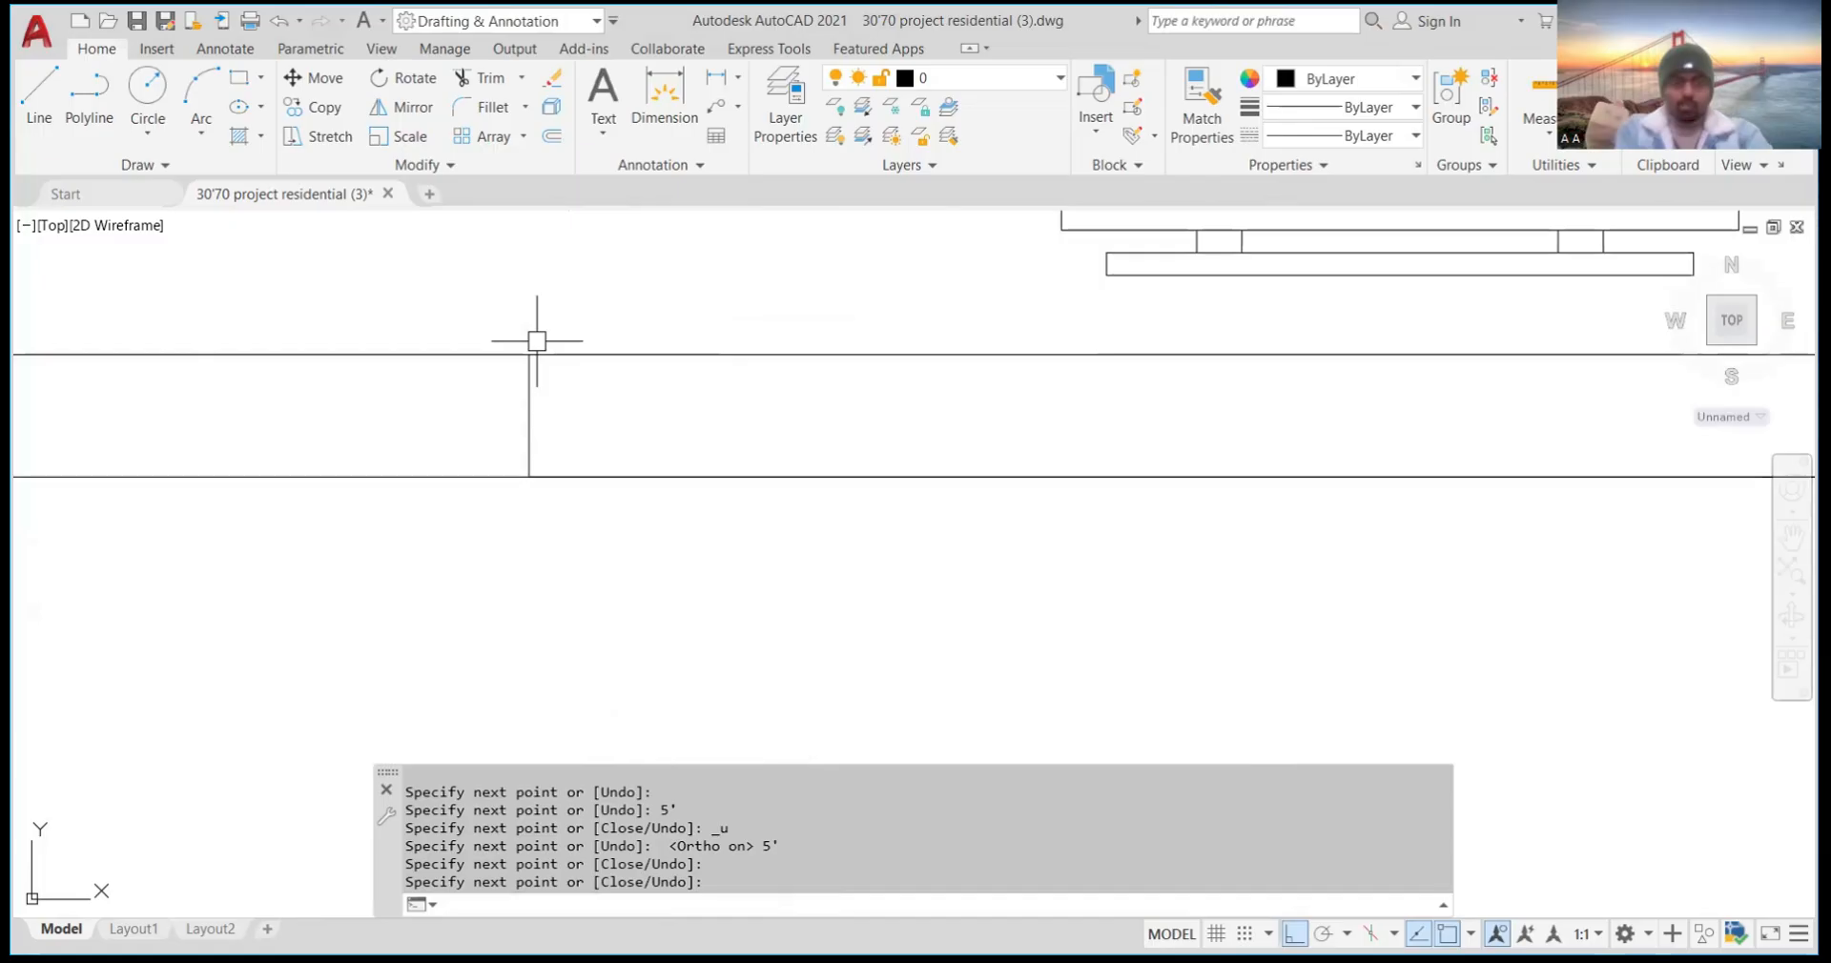
pyautogui.write('L')
pyautogui.press('Return')
pyautogui.click(531, 355)
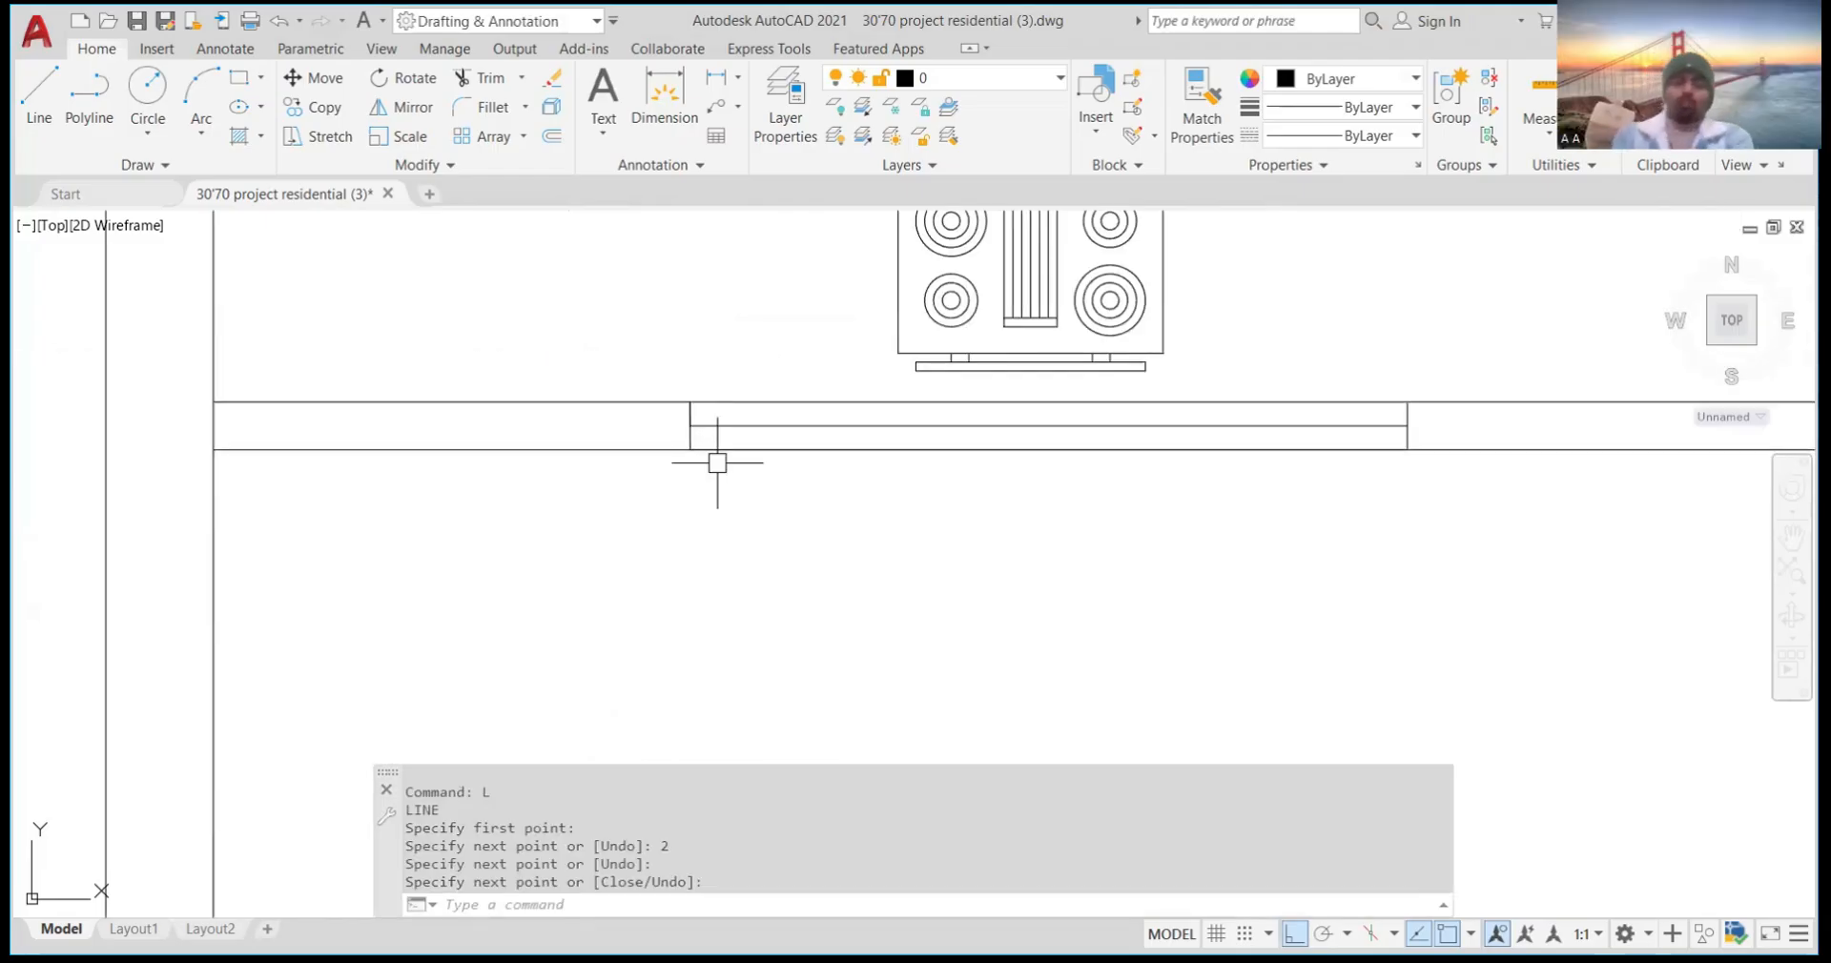
# Examine the new kitchen window below the range-oven, up close and within the floor plan
pyautogui.scroll(4, 715, 462)
pyautogui.scroll(-4, 533, 381)
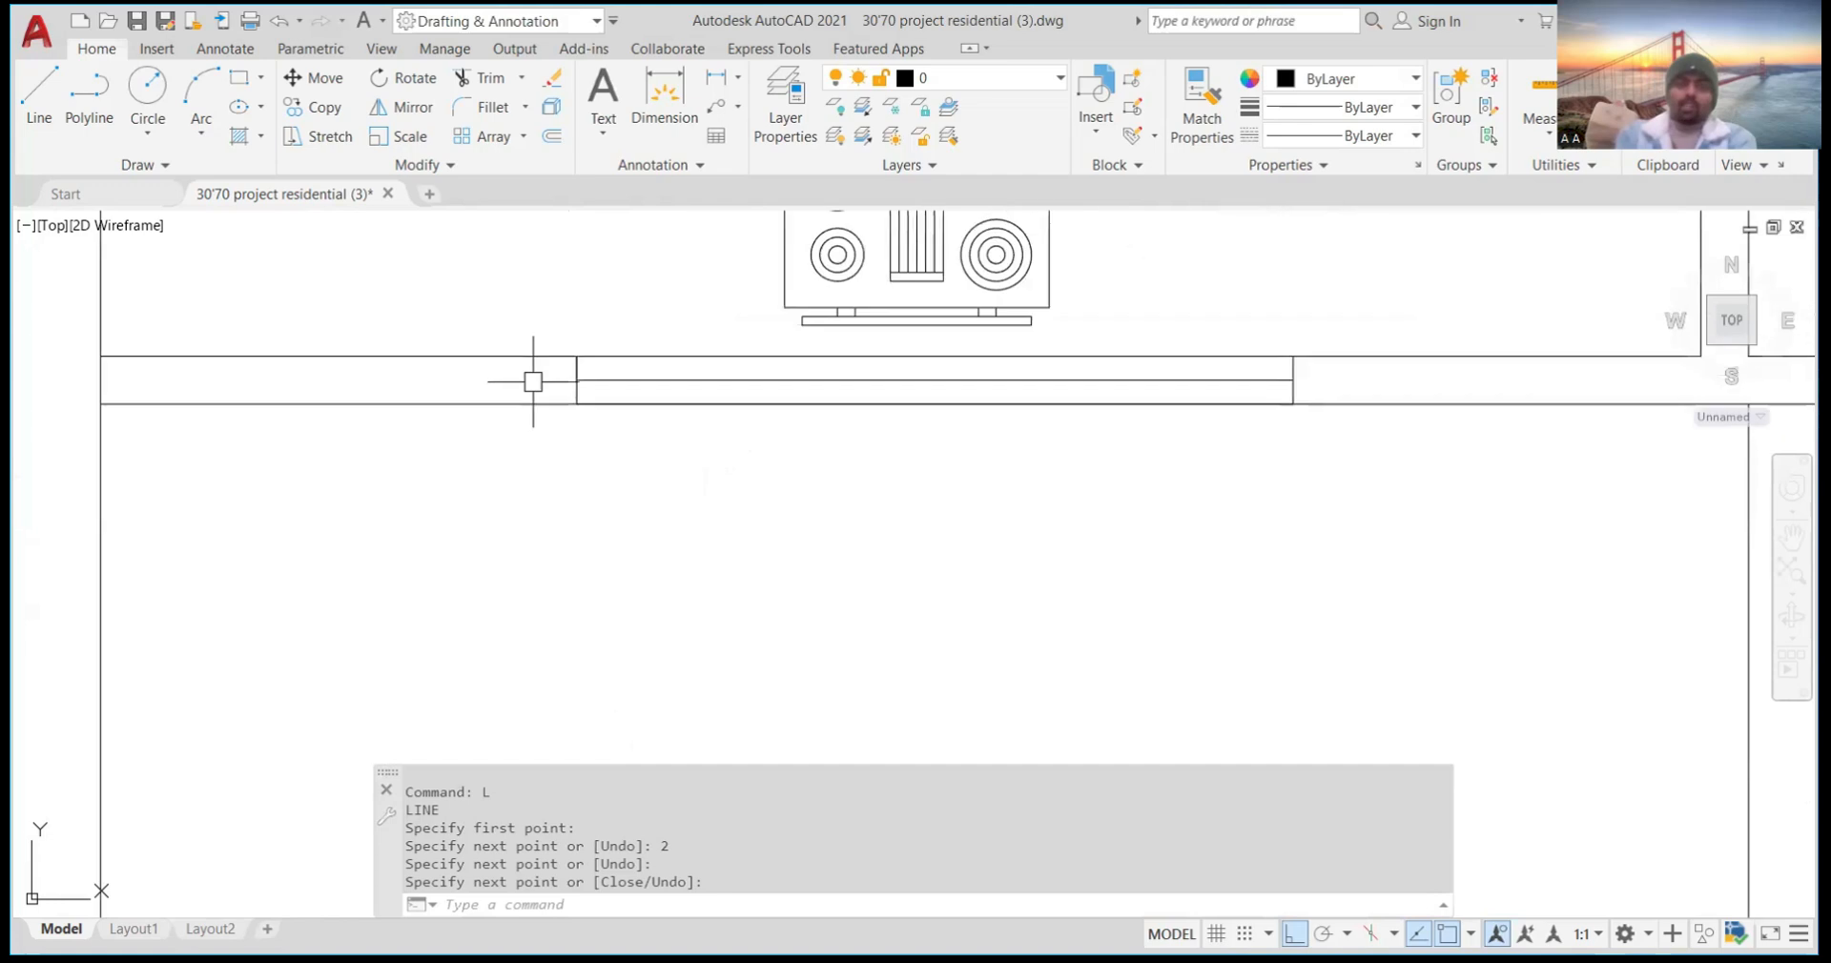
pyautogui.scroll(2, 577, 391)
pyautogui.scroll(-4, 580, 397)
pyautogui.scroll(1, 695, 385)
pyautogui.scroll(-5, 679, 386)
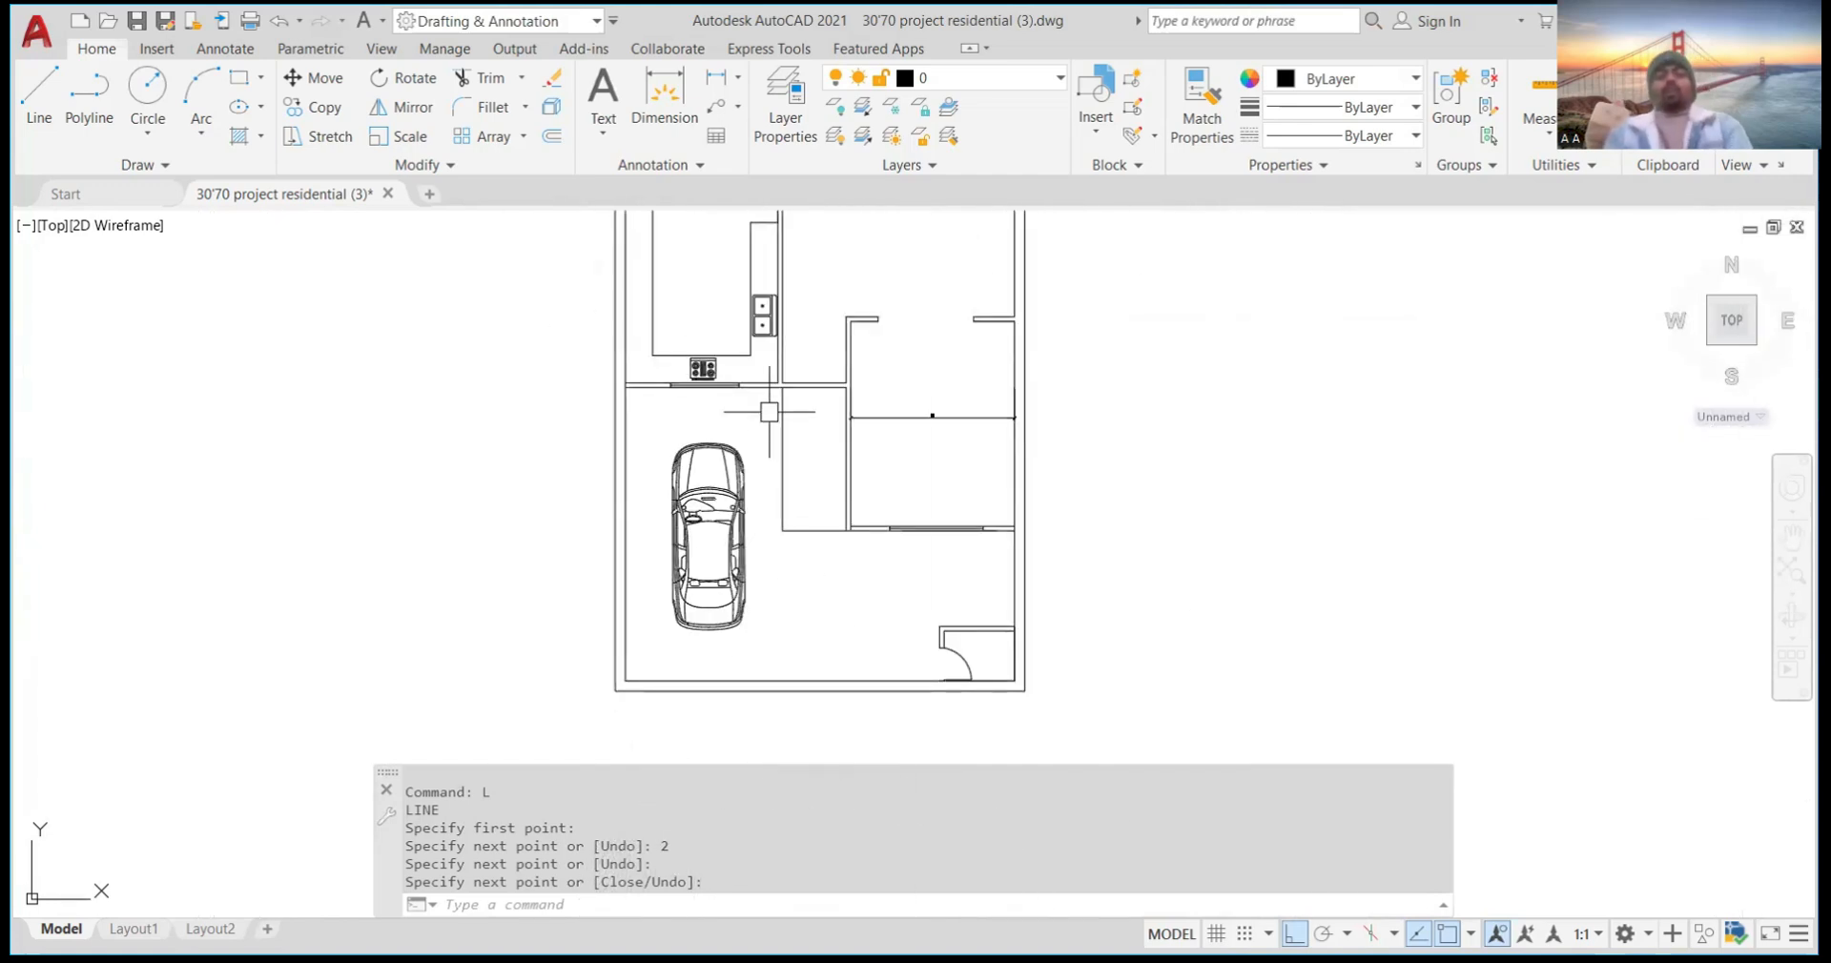
pyautogui.scroll(2, 773, 396)
pyautogui.scroll(-3, 776, 382)
pyautogui.scroll(5, 820, 401)
pyautogui.scroll(-5, 858, 405)
pyautogui.scroll(6, 854, 409)
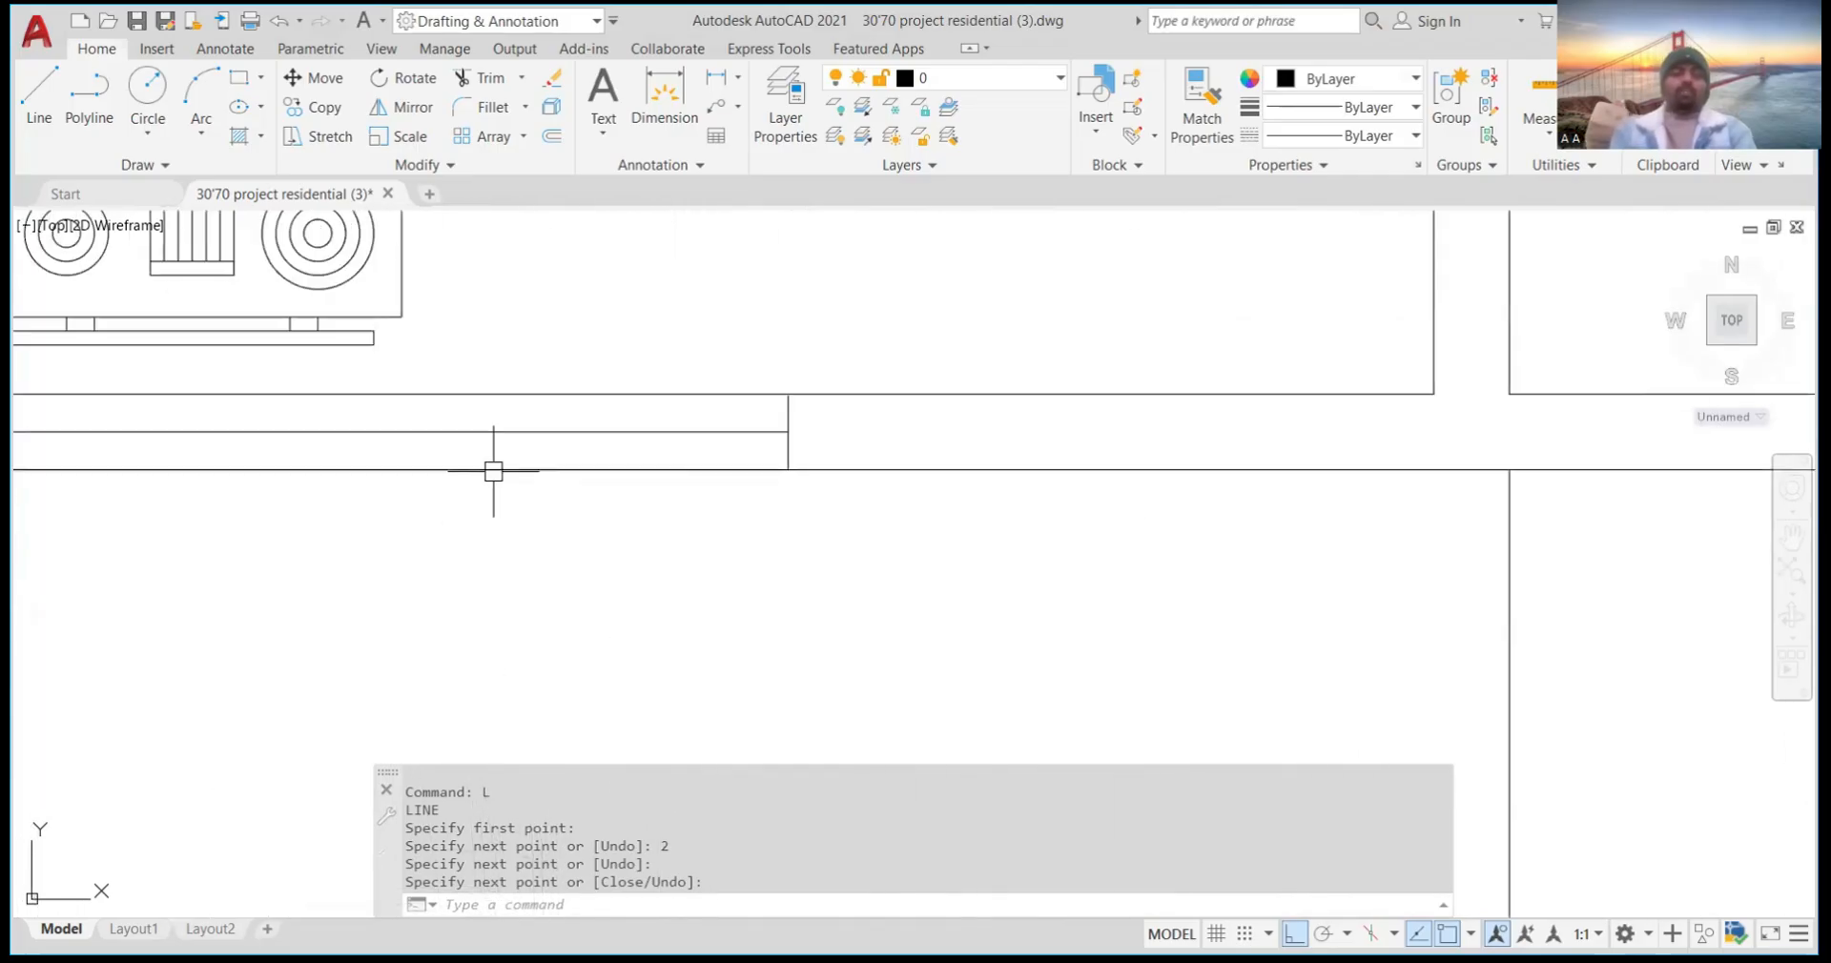
pyautogui.scroll(-4, 818, 482)
pyautogui.scroll(4, 728, 462)
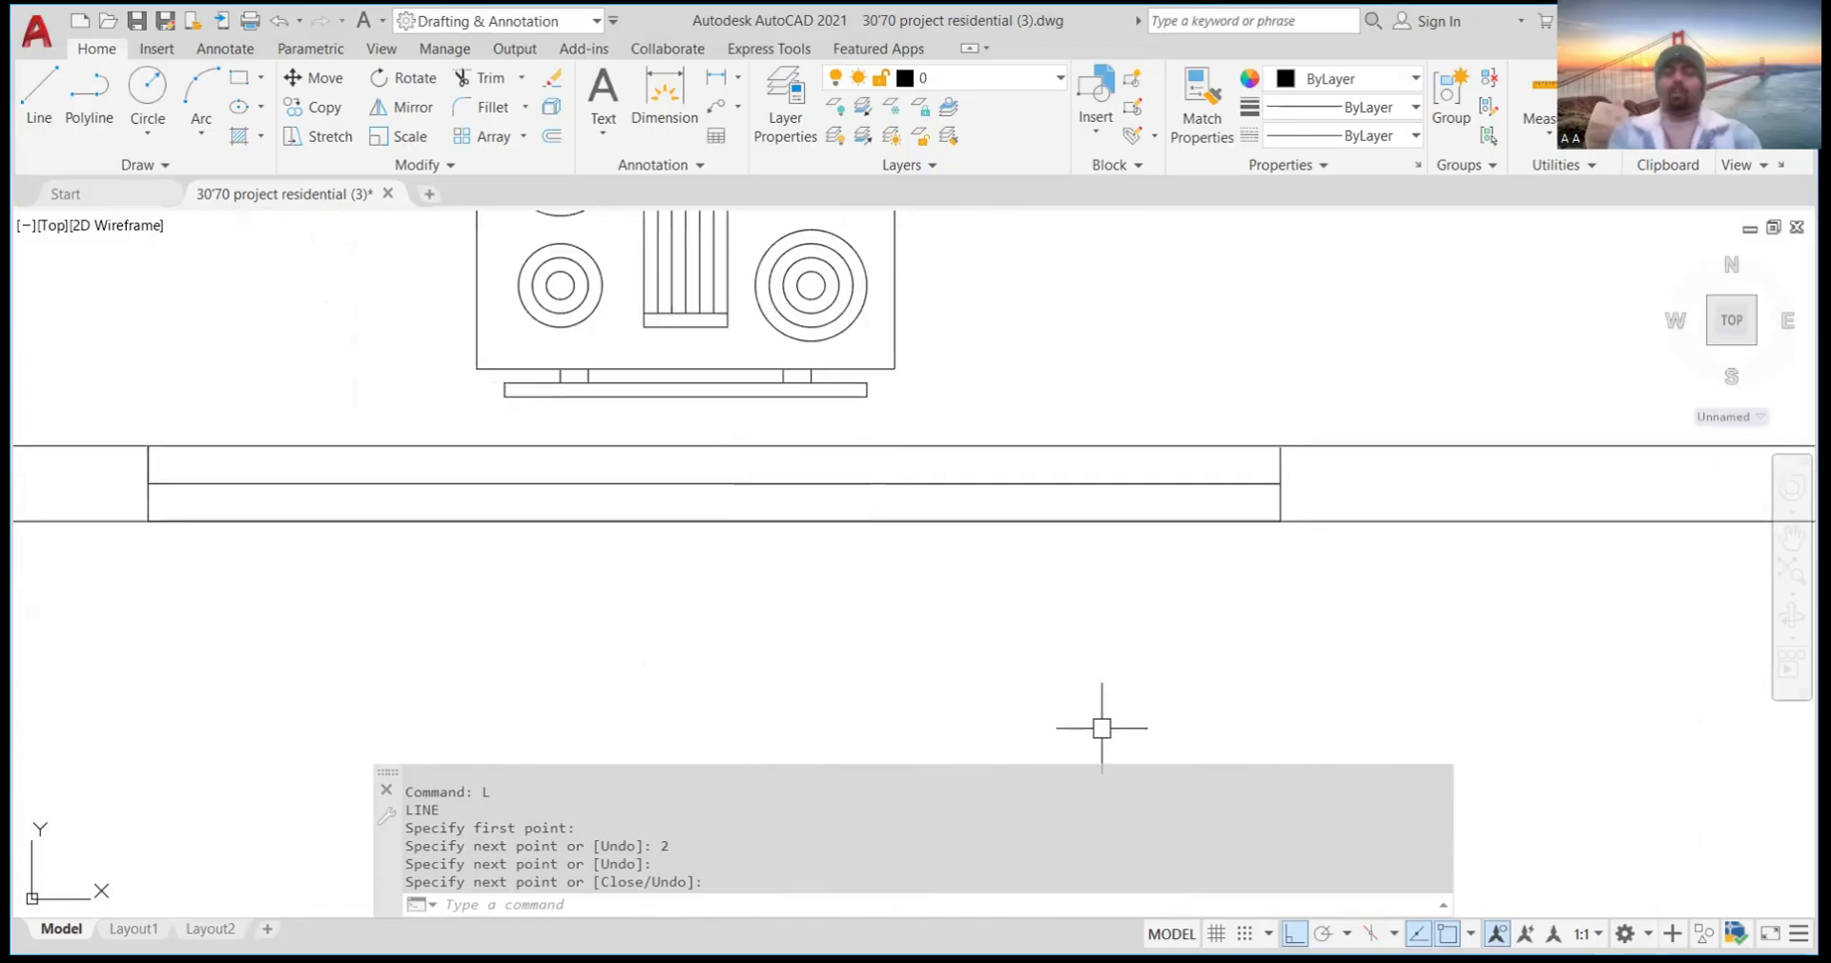
pyautogui.scroll(-3, 1030, 496)
pyautogui.scroll(-2, 916, 360)
pyautogui.scroll(6, 1022, 359)
pyautogui.scroll(-2, 1043, 368)
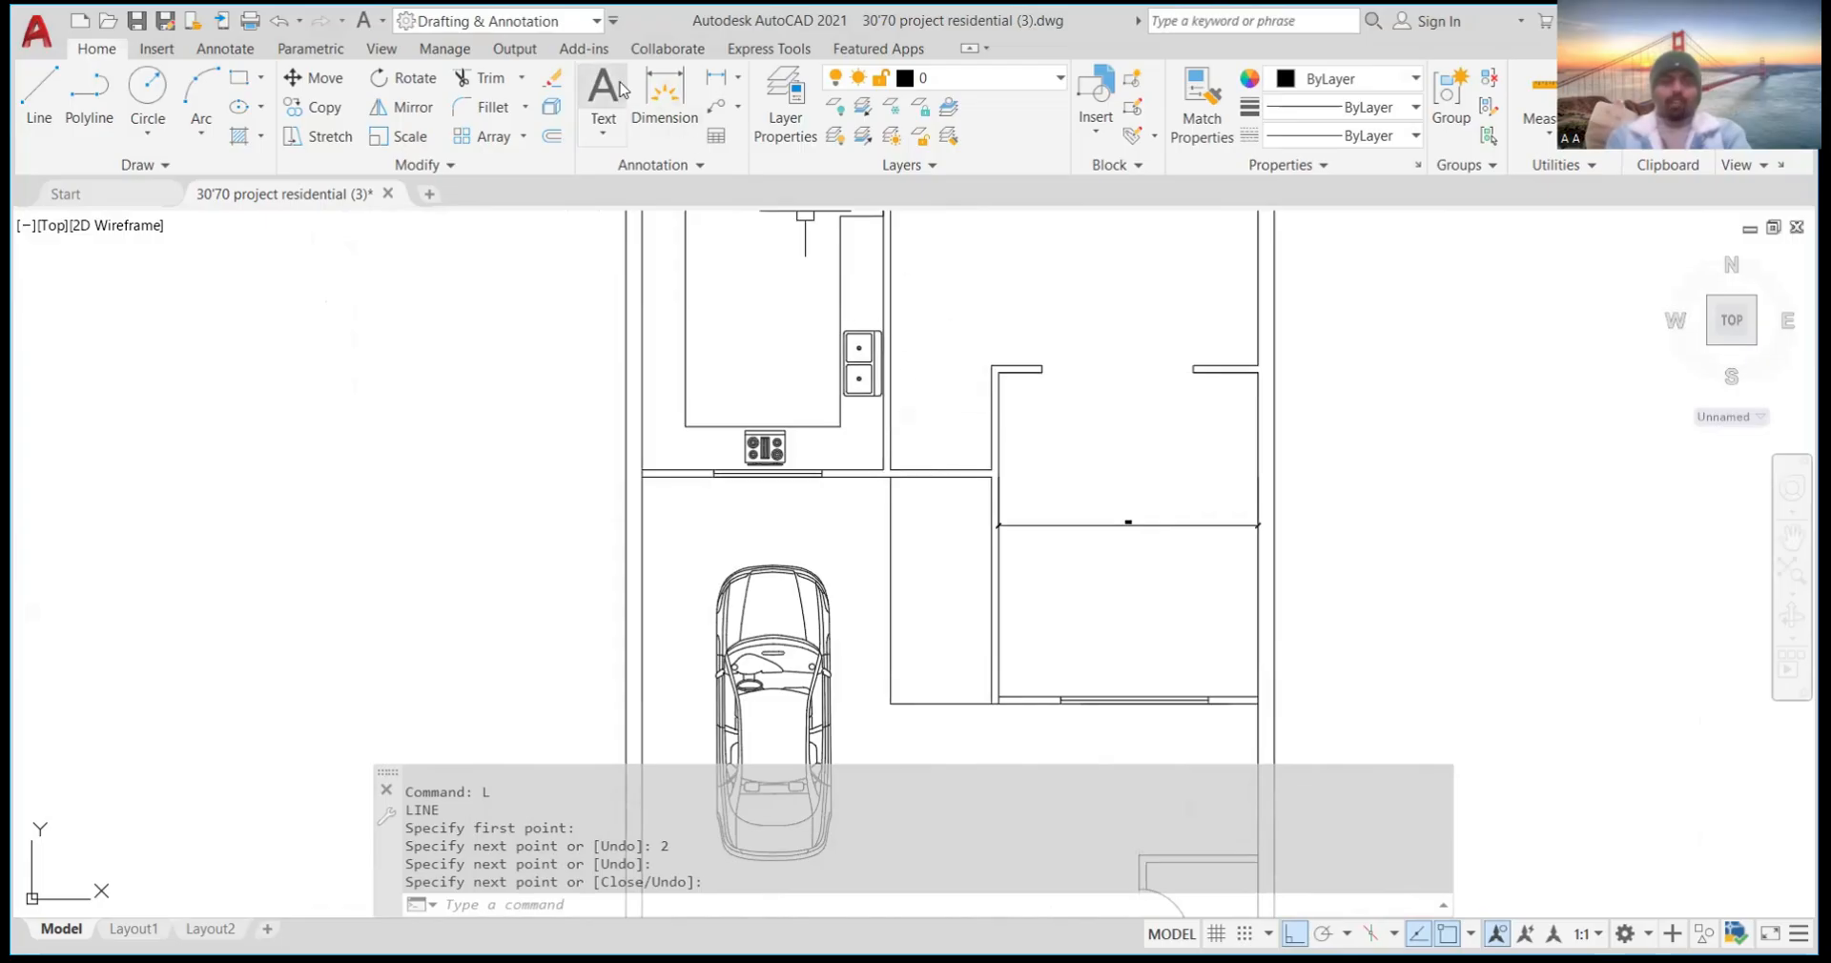
# Check a distance in the floor plan with the Dimension command without placing a dimension, and view all the plans
pyautogui.click(665, 95)
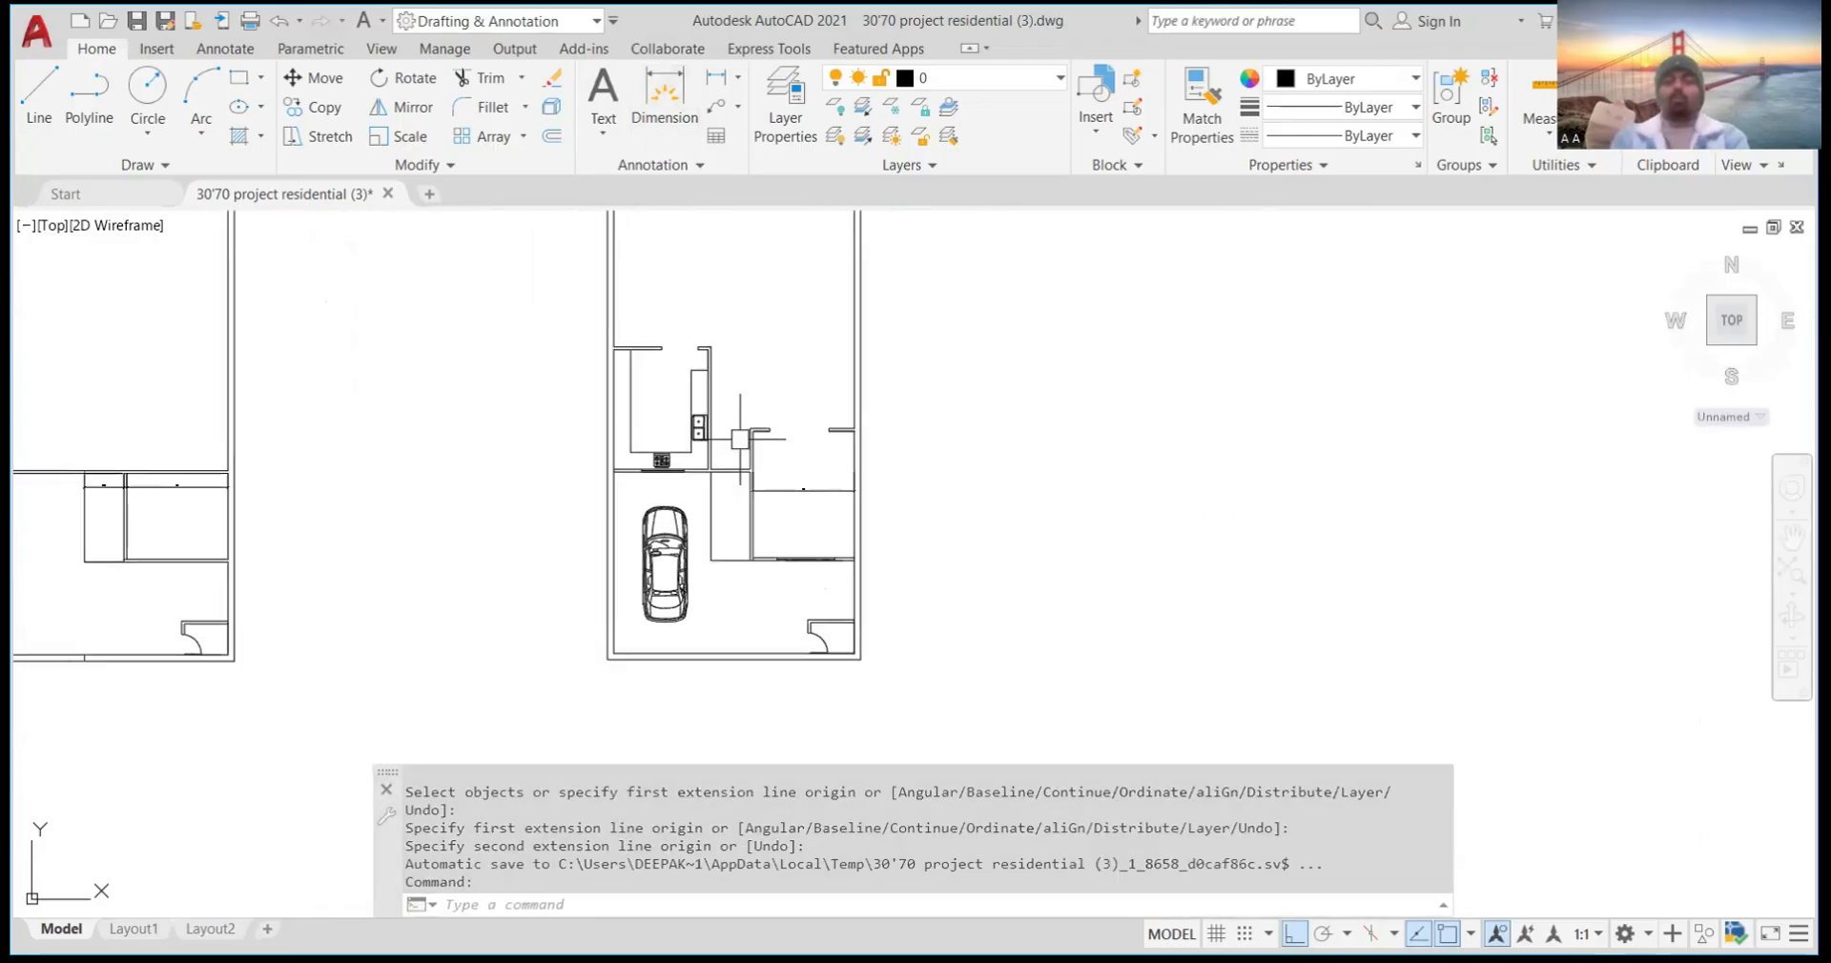
pyautogui.scroll(-2, 740, 438)
pyautogui.scroll(5, 754, 424)
pyautogui.scroll(-6, 754, 421)
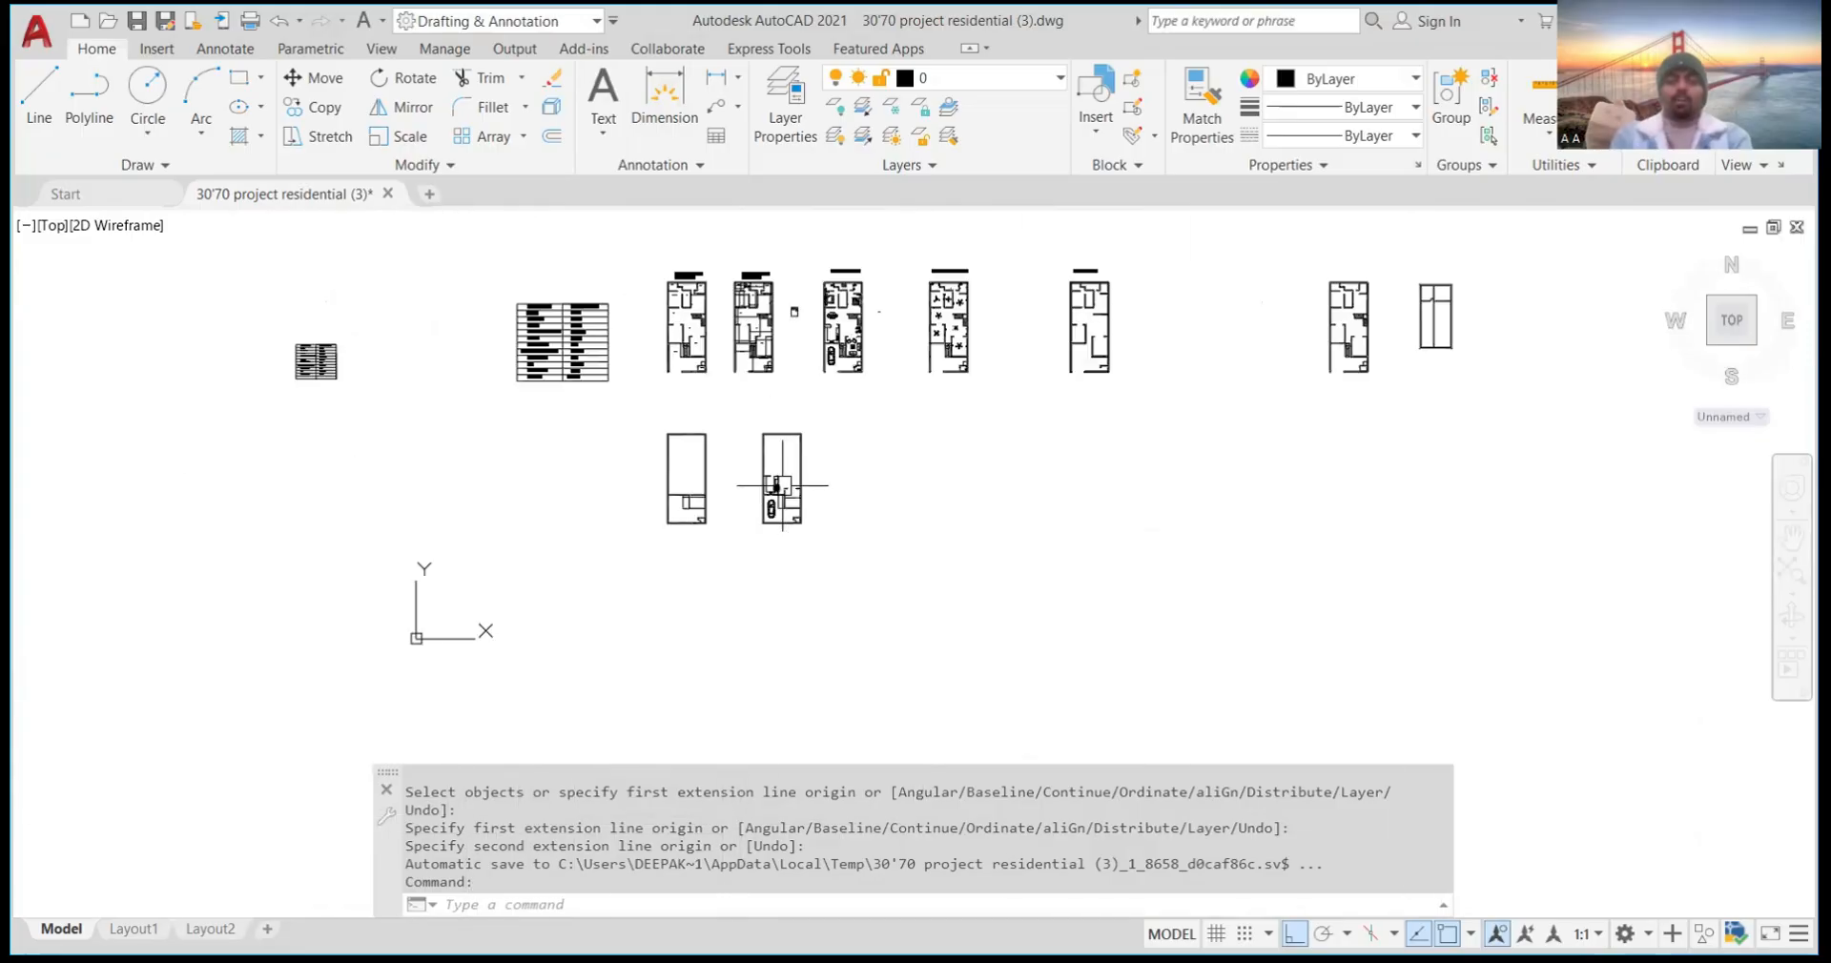
# Examine the lobby's dimensions in the dimensioned reference plan, up close and among the other plans
pyautogui.scroll(4, 756, 313)
pyautogui.scroll(7, 748, 397)
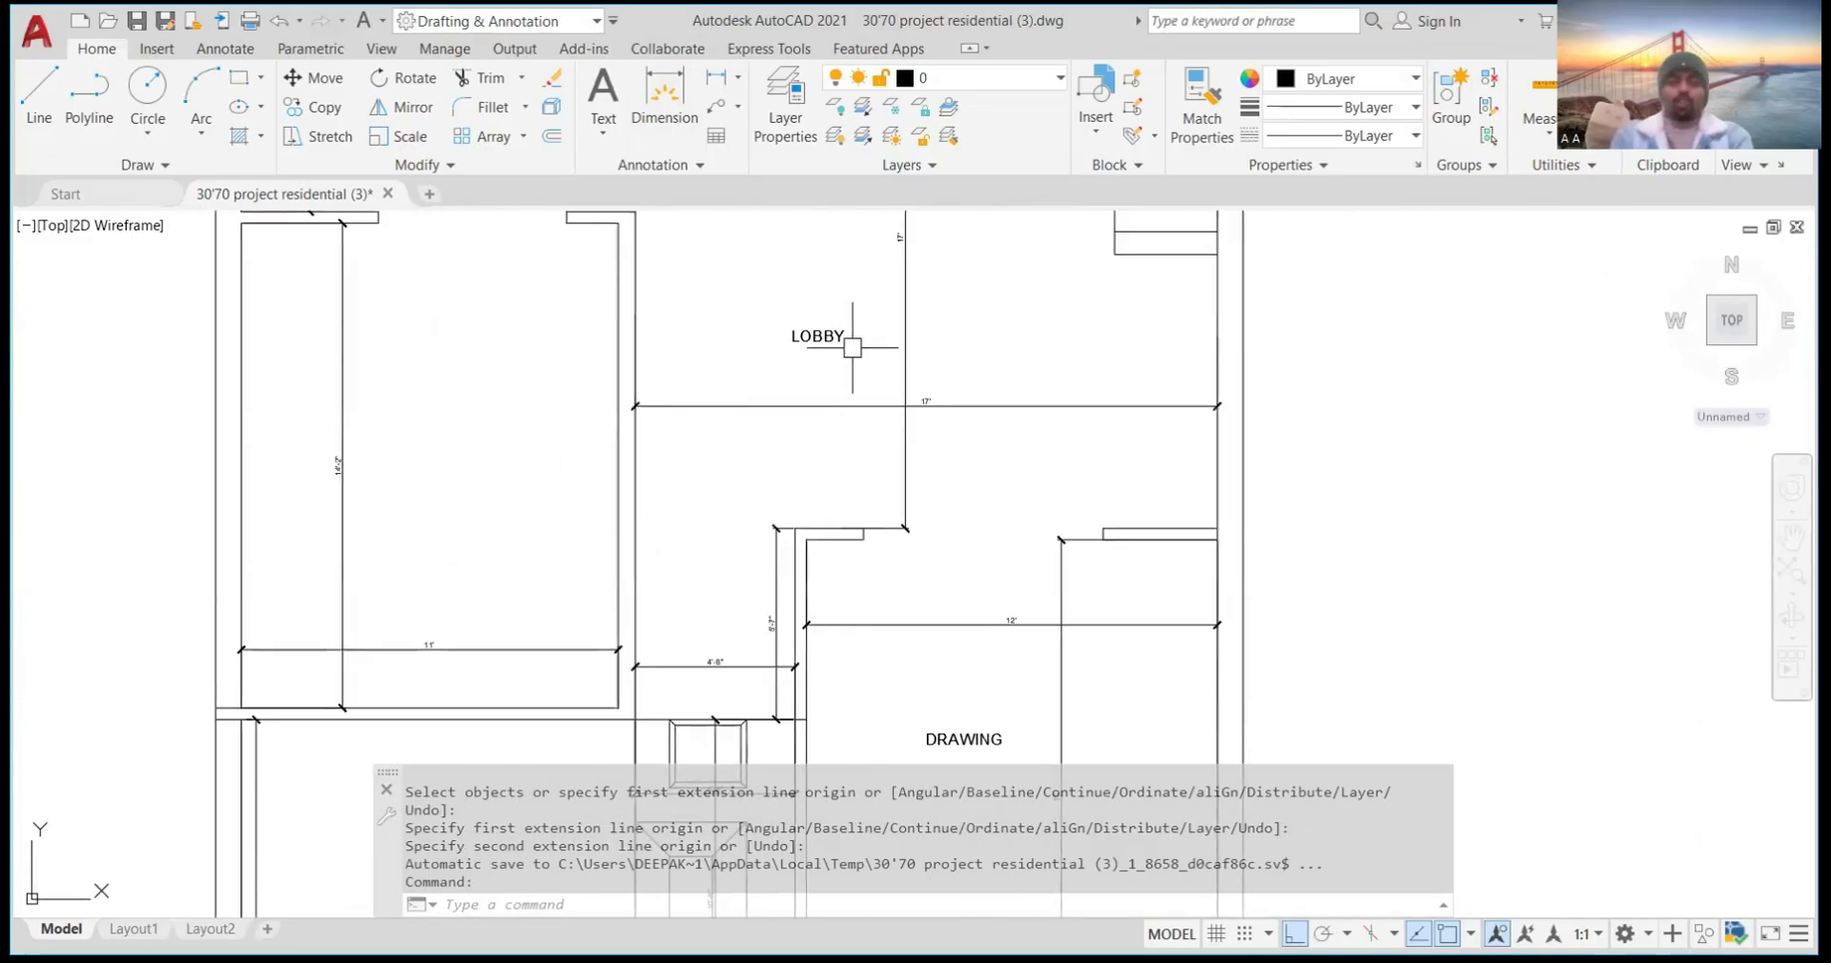
pyautogui.scroll(-5, 985, 627)
pyautogui.scroll(5, 953, 384)
pyautogui.scroll(-5, 949, 396)
pyautogui.scroll(-5, 949, 396)
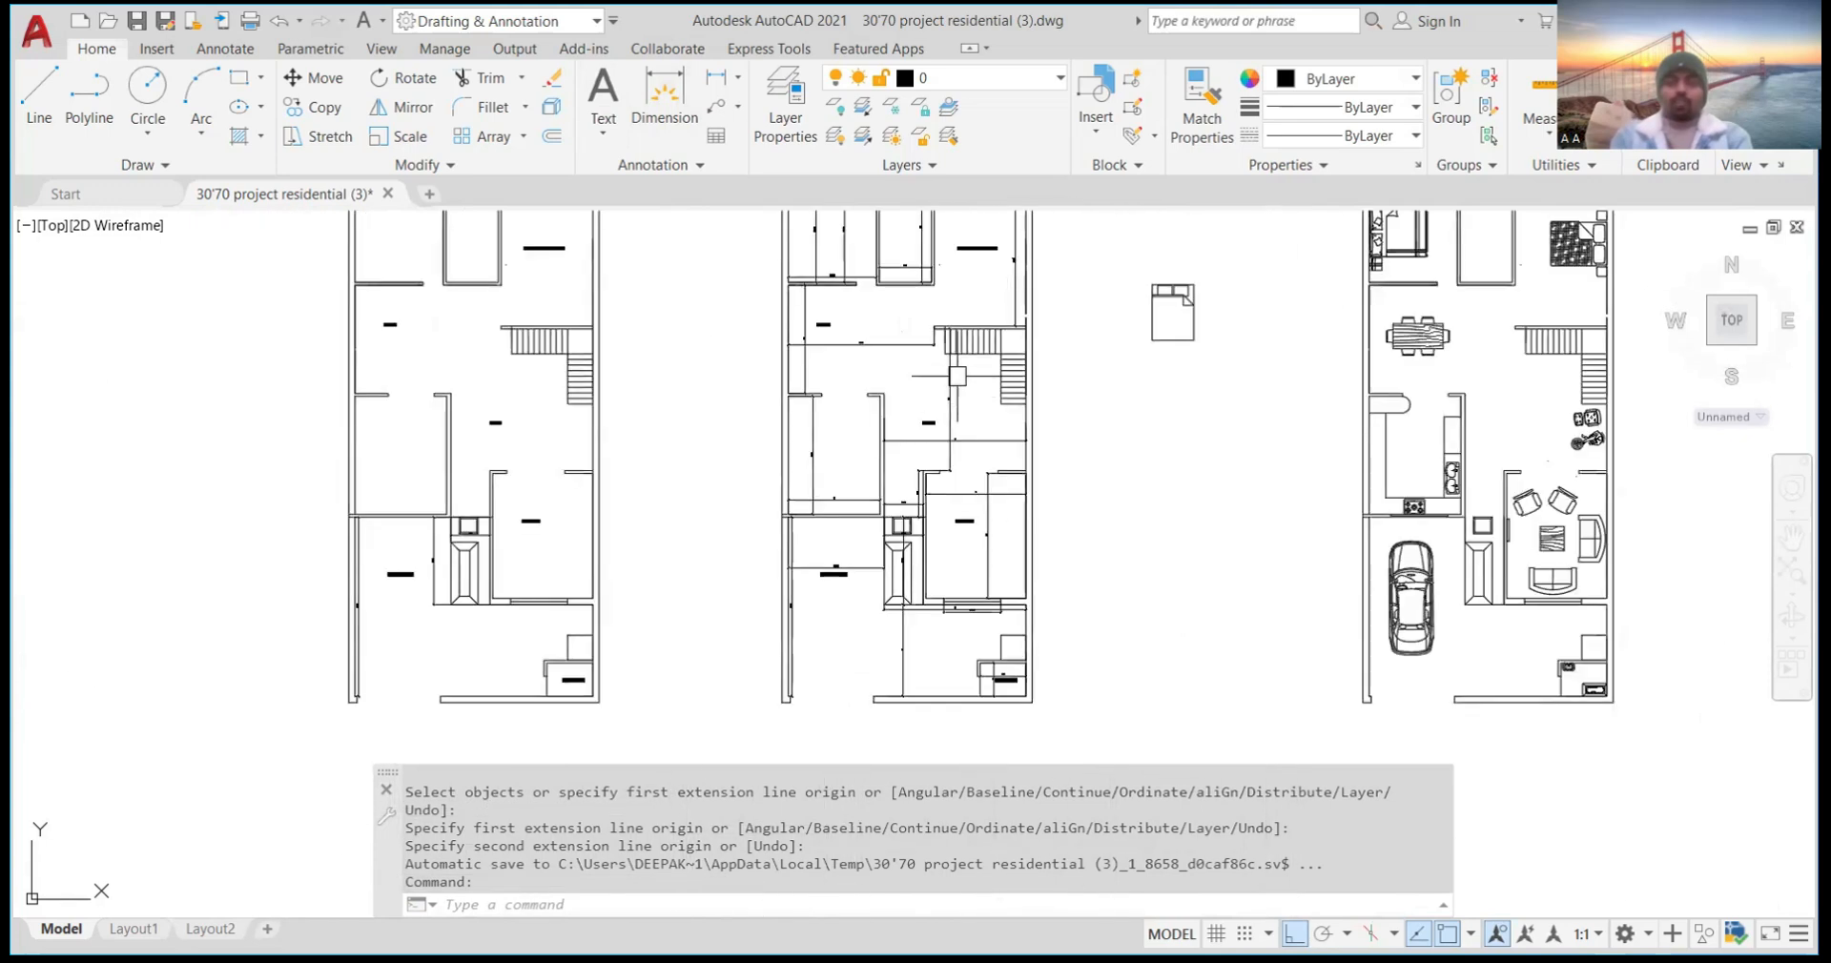
pyautogui.scroll(5, 906, 345)
pyautogui.scroll(-5, 964, 368)
pyautogui.scroll(-4, 906, 346)
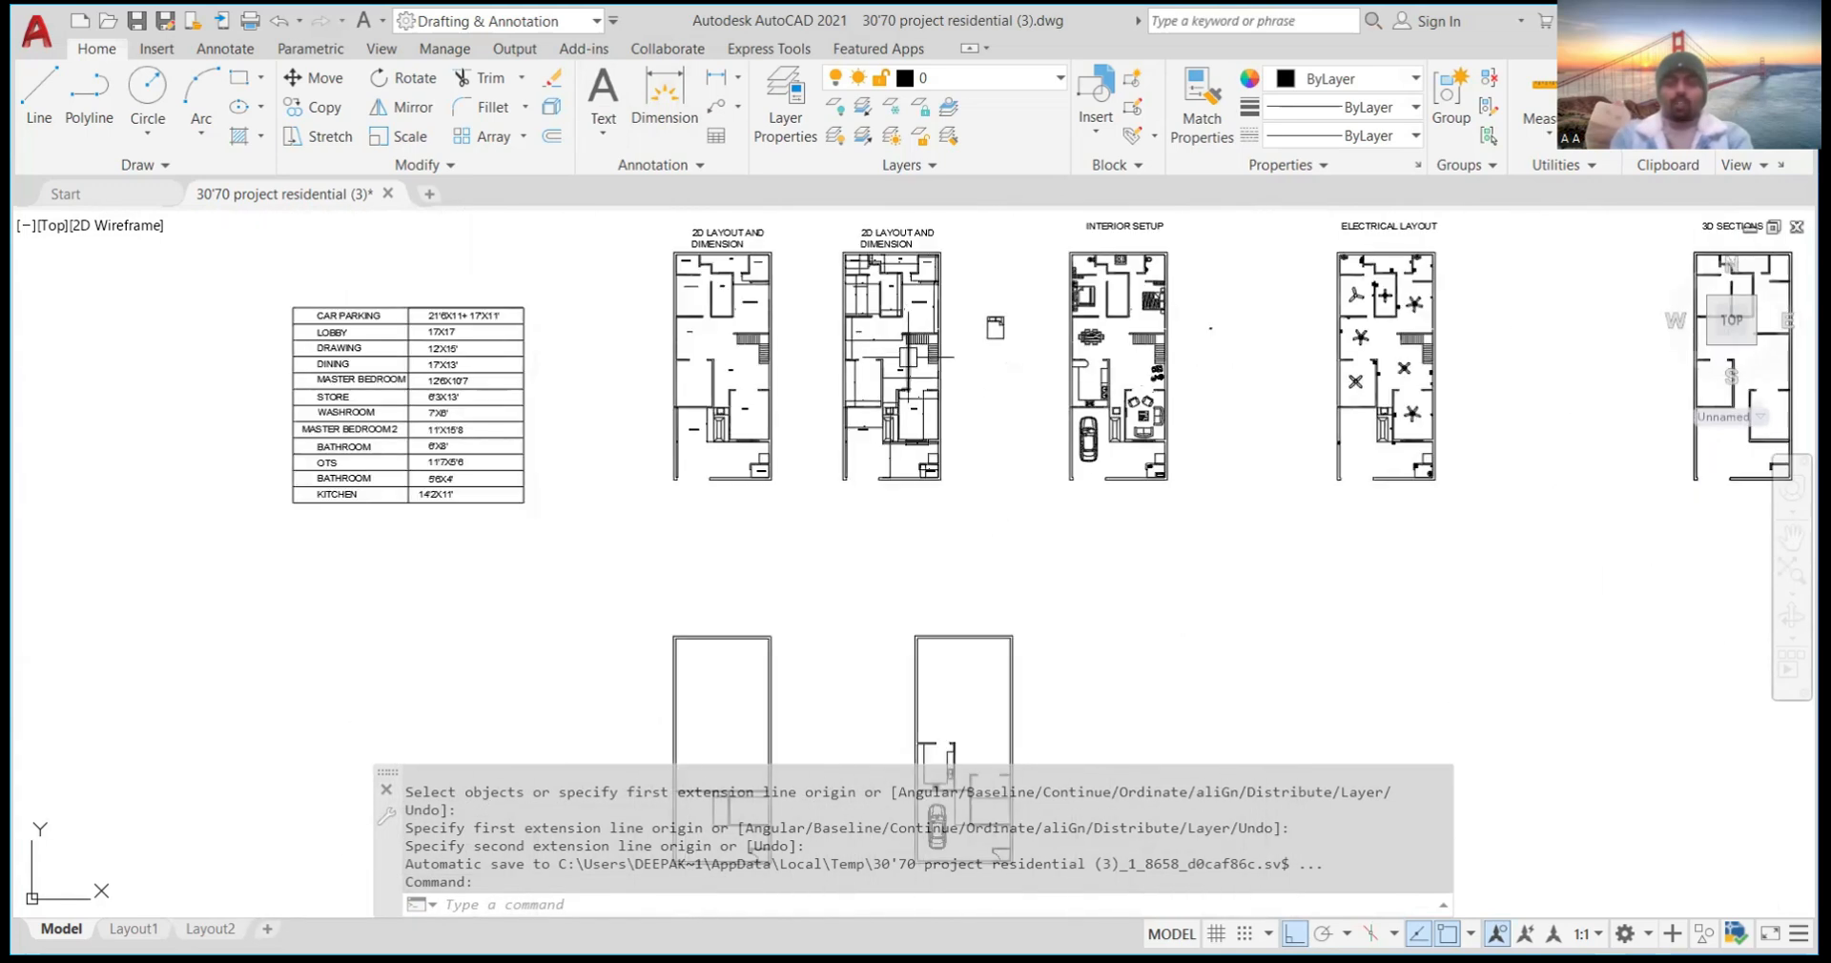
pyautogui.scroll(-2, 921, 381)
# Dimension the lobby's width in the working plan, from the kitchen wall to the opposite outer wall
pyautogui.scroll(5, 973, 598)
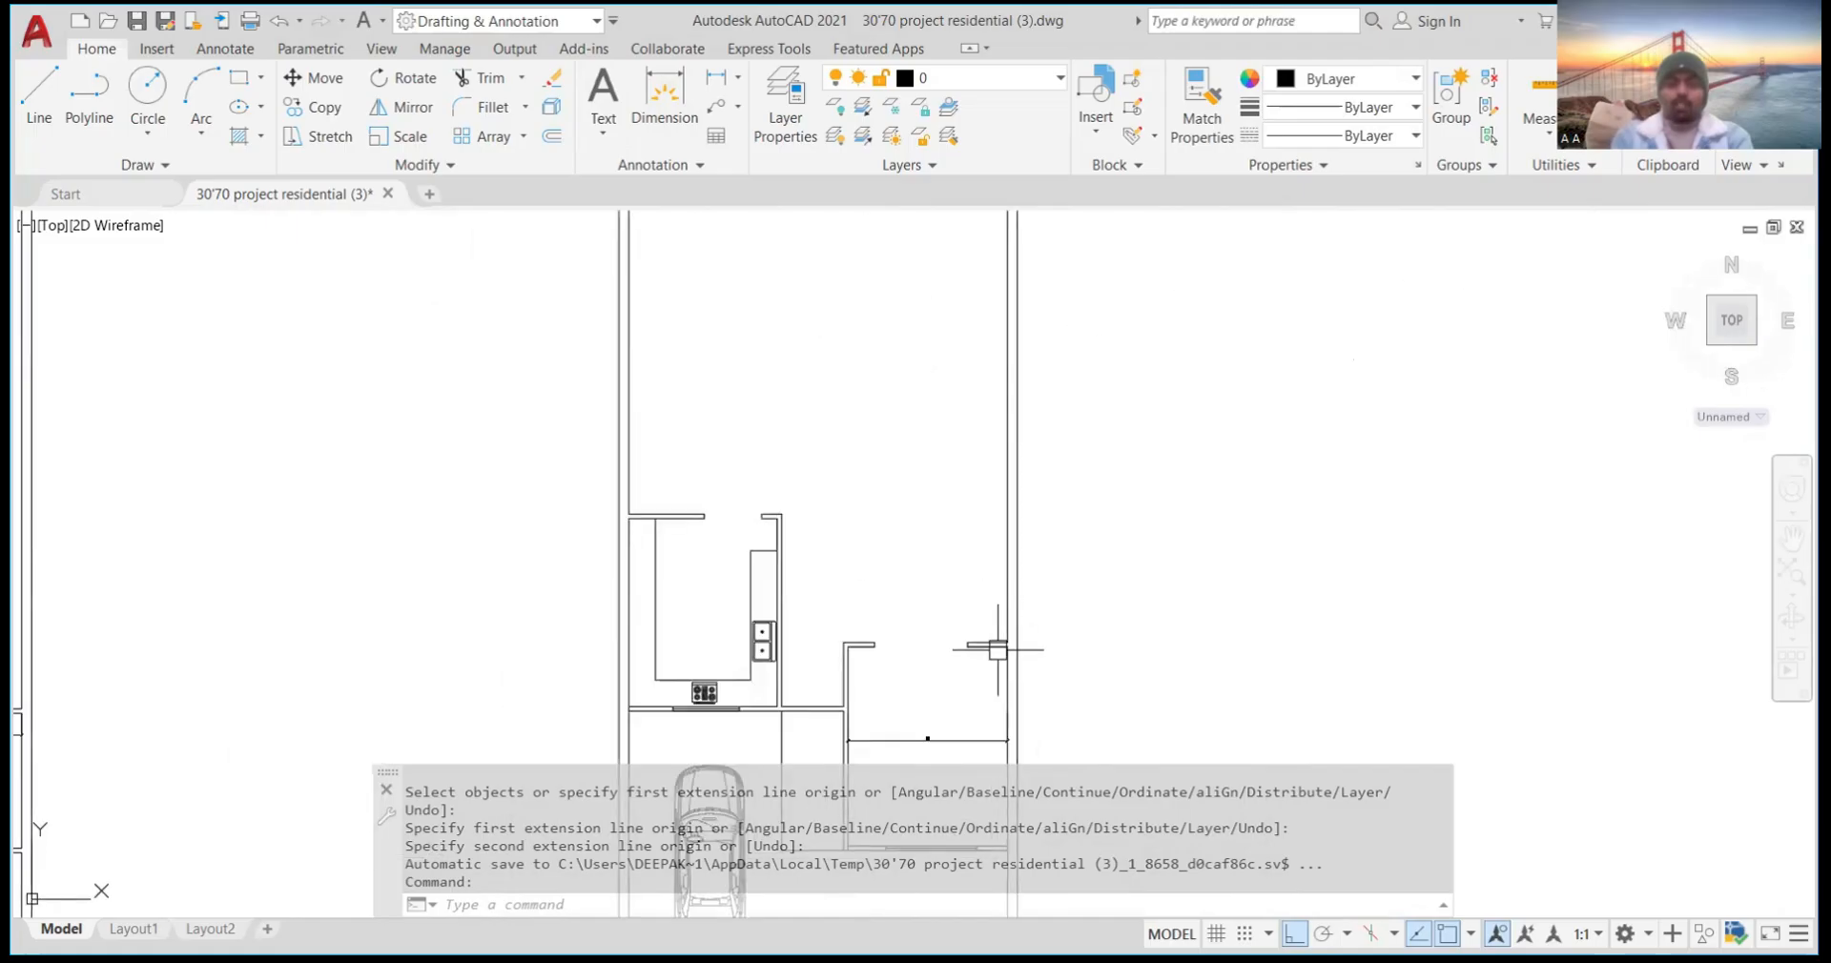
pyautogui.scroll(3, 987, 634)
pyautogui.scroll(-4, 891, 600)
pyautogui.scroll(2, 870, 601)
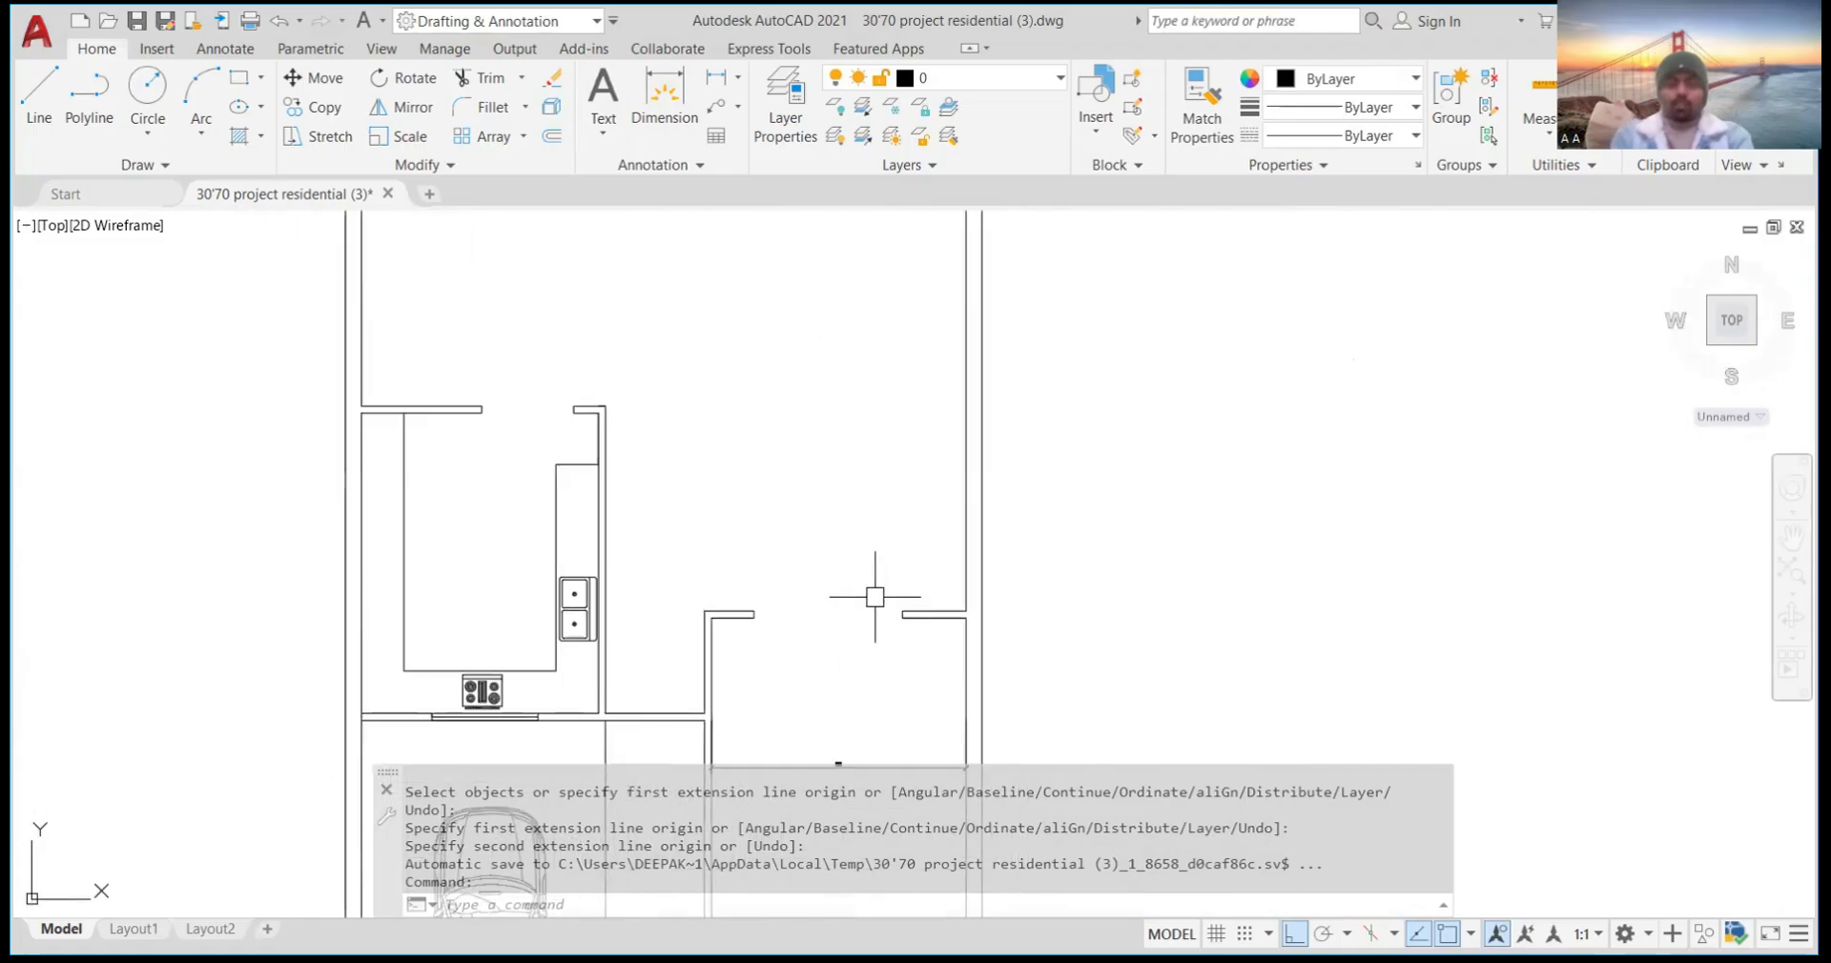
pyautogui.click(667, 105)
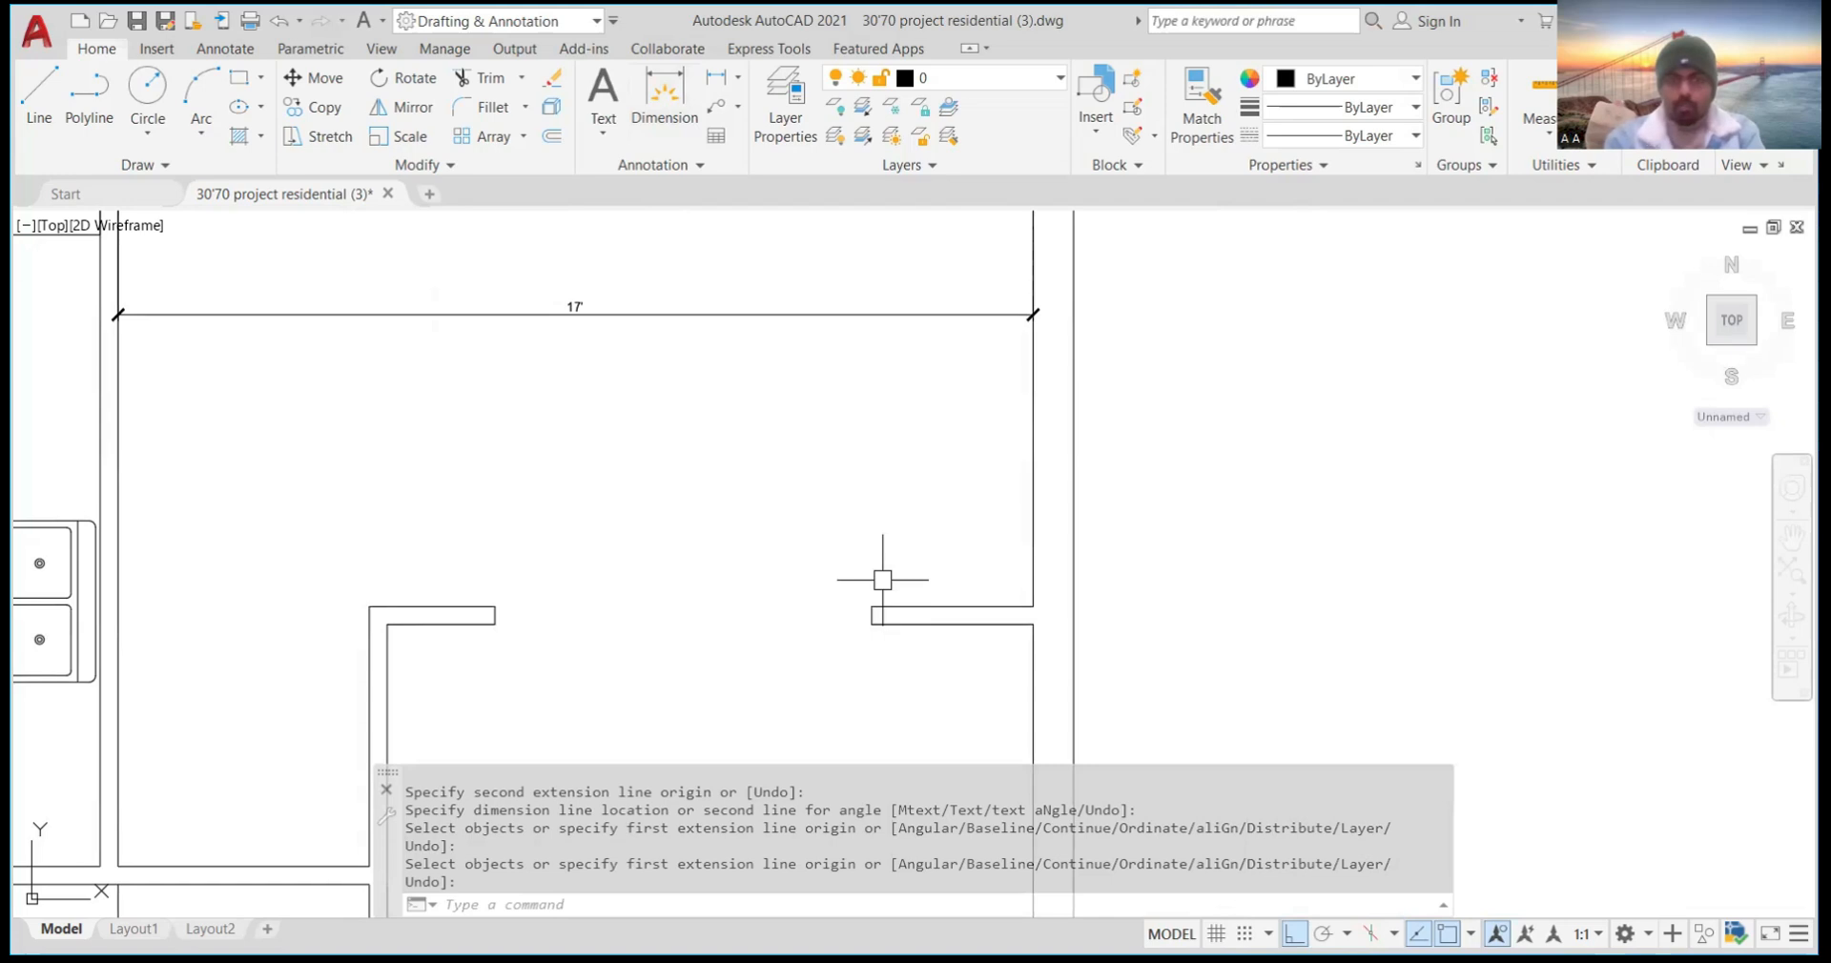
# Draw a line from the drawing room's upper wall corner 17' up along the outer wall and across to the opposite outer wall
pyautogui.write('l')
pyautogui.press('Return')
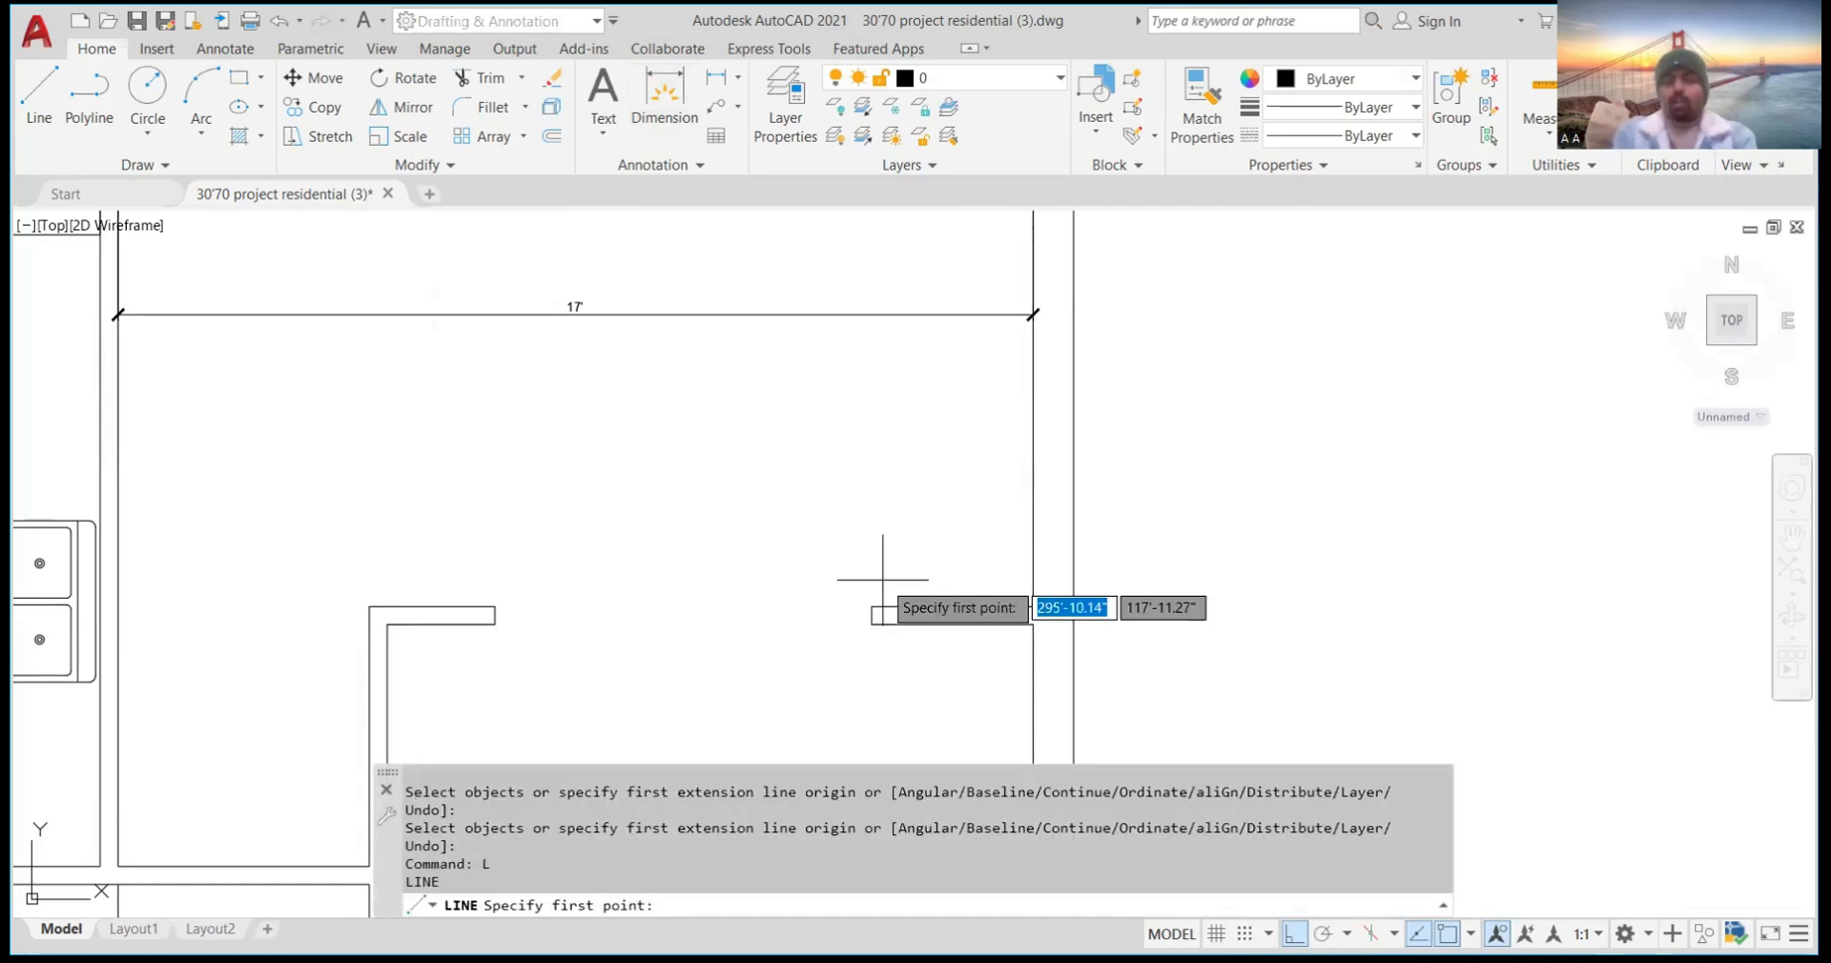
pyautogui.scroll(2, 1022, 588)
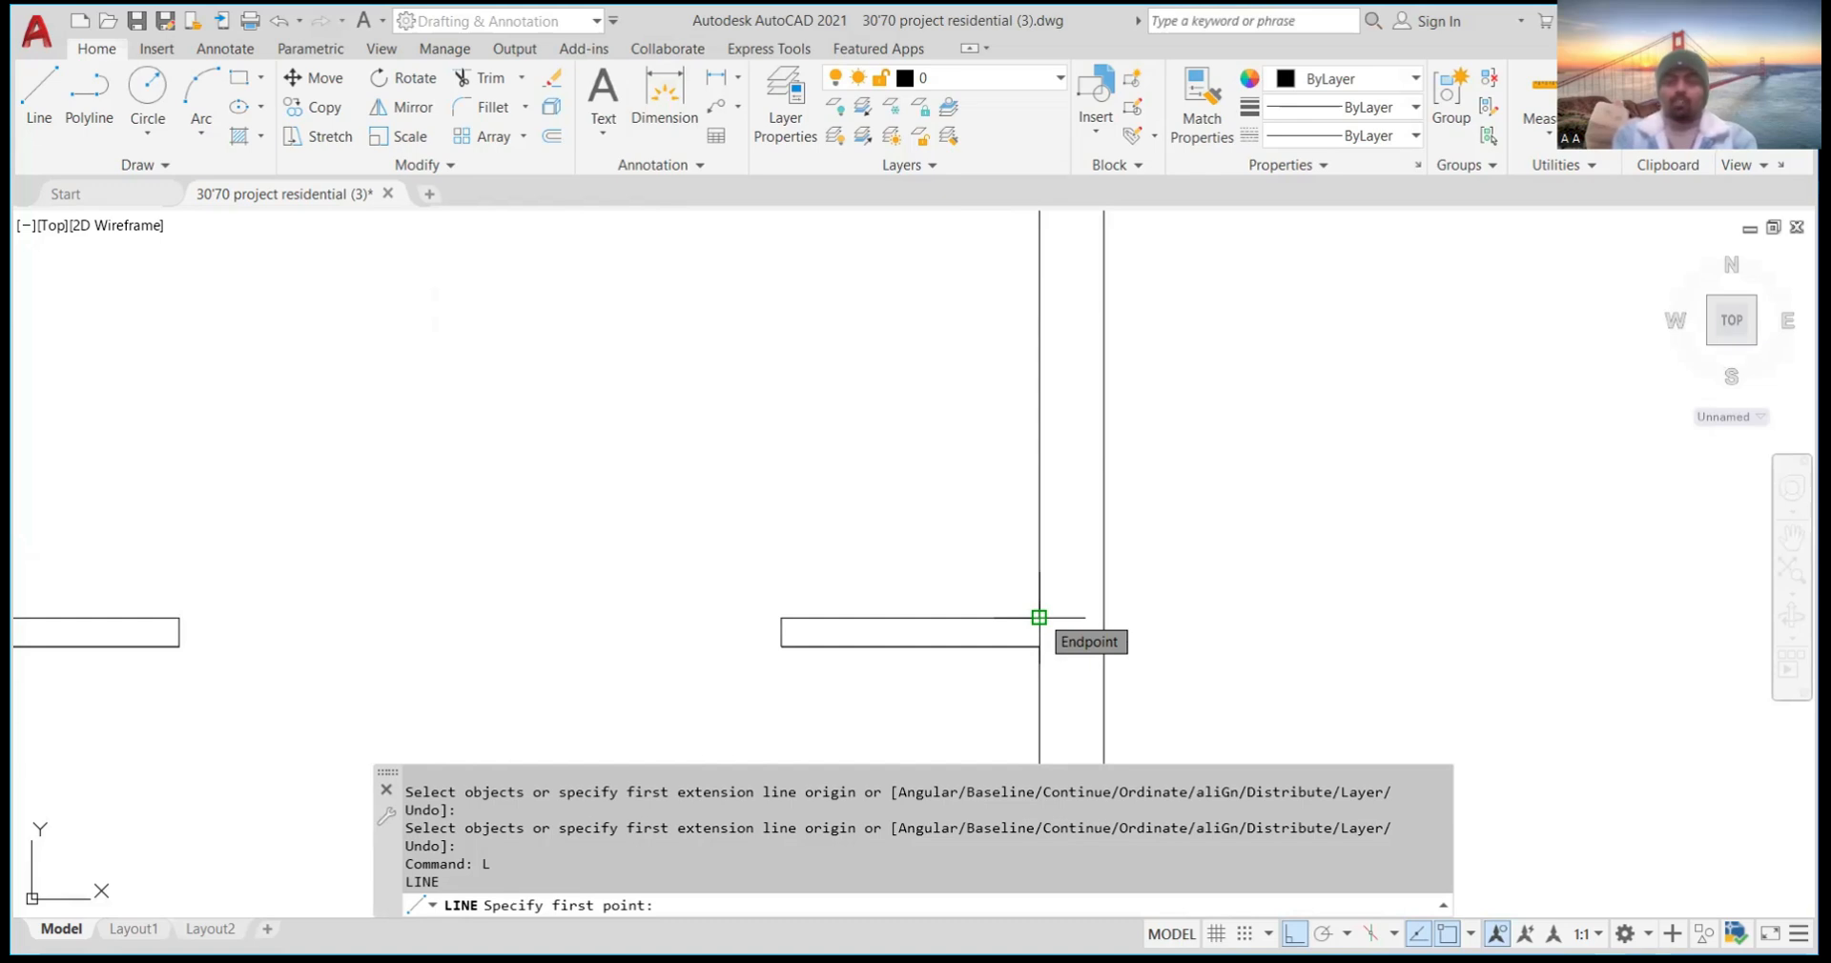
pyautogui.click(1038, 617)
pyautogui.scroll(-2, 1039, 617)
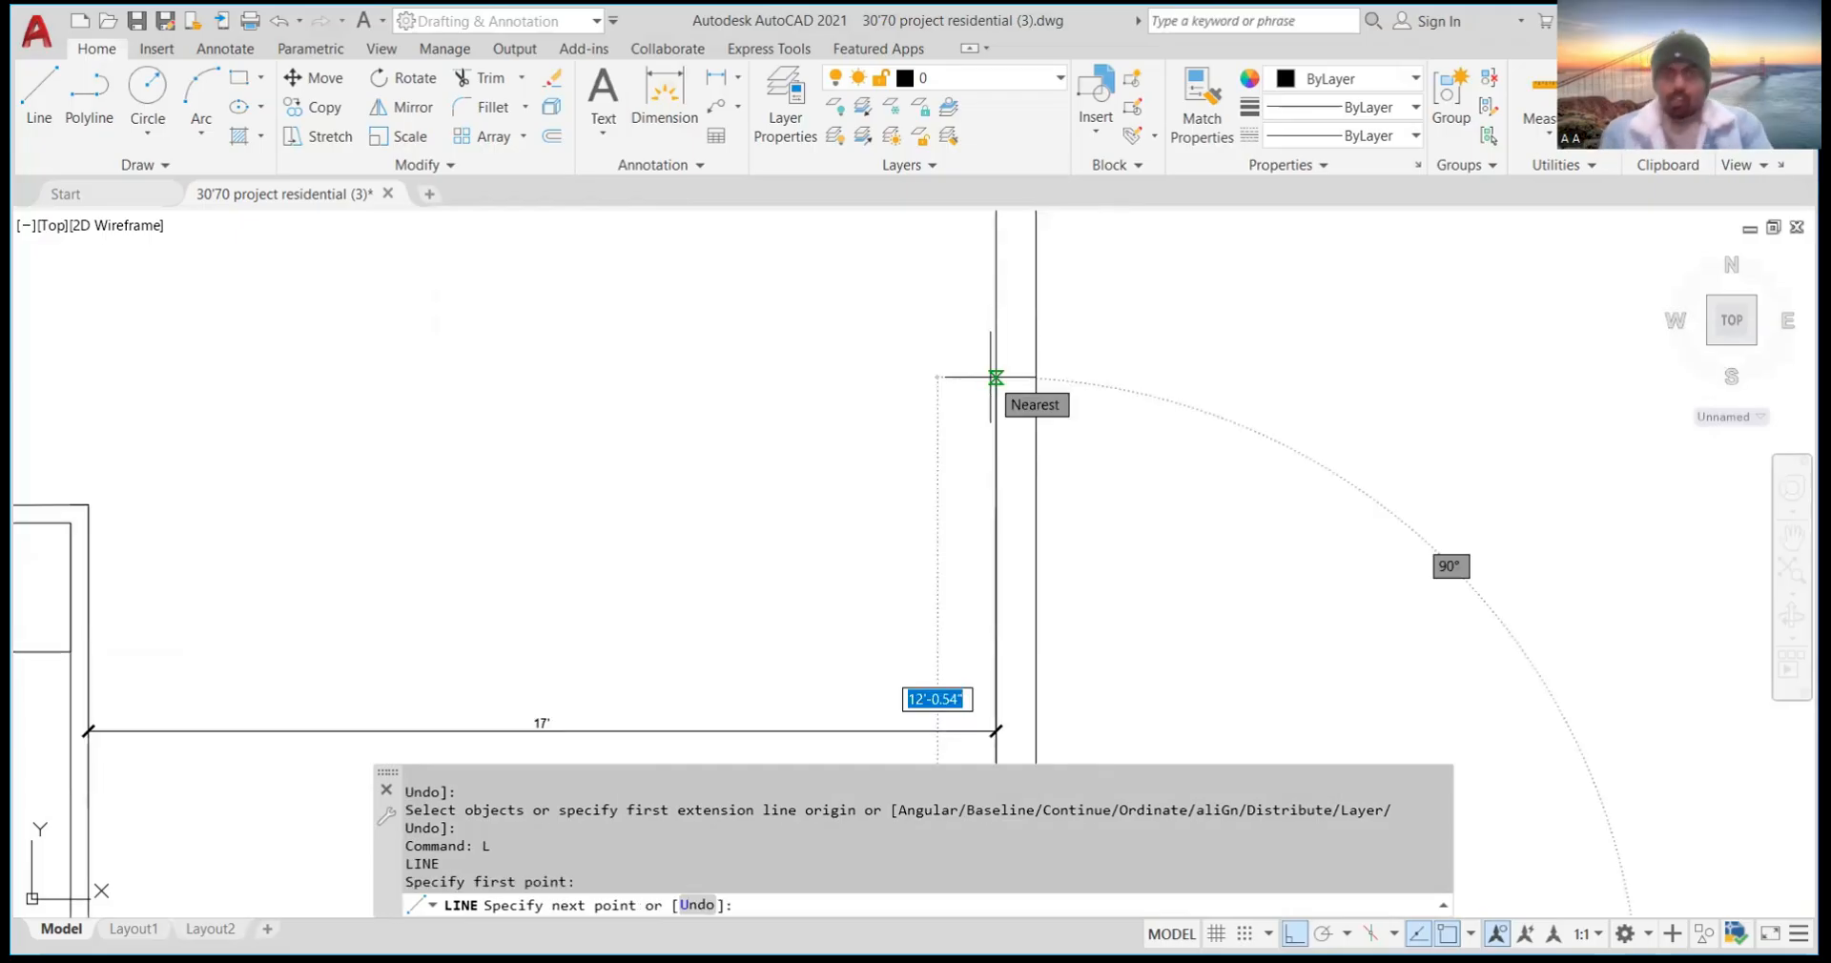
pyautogui.write("17'")
pyautogui.press('Return')
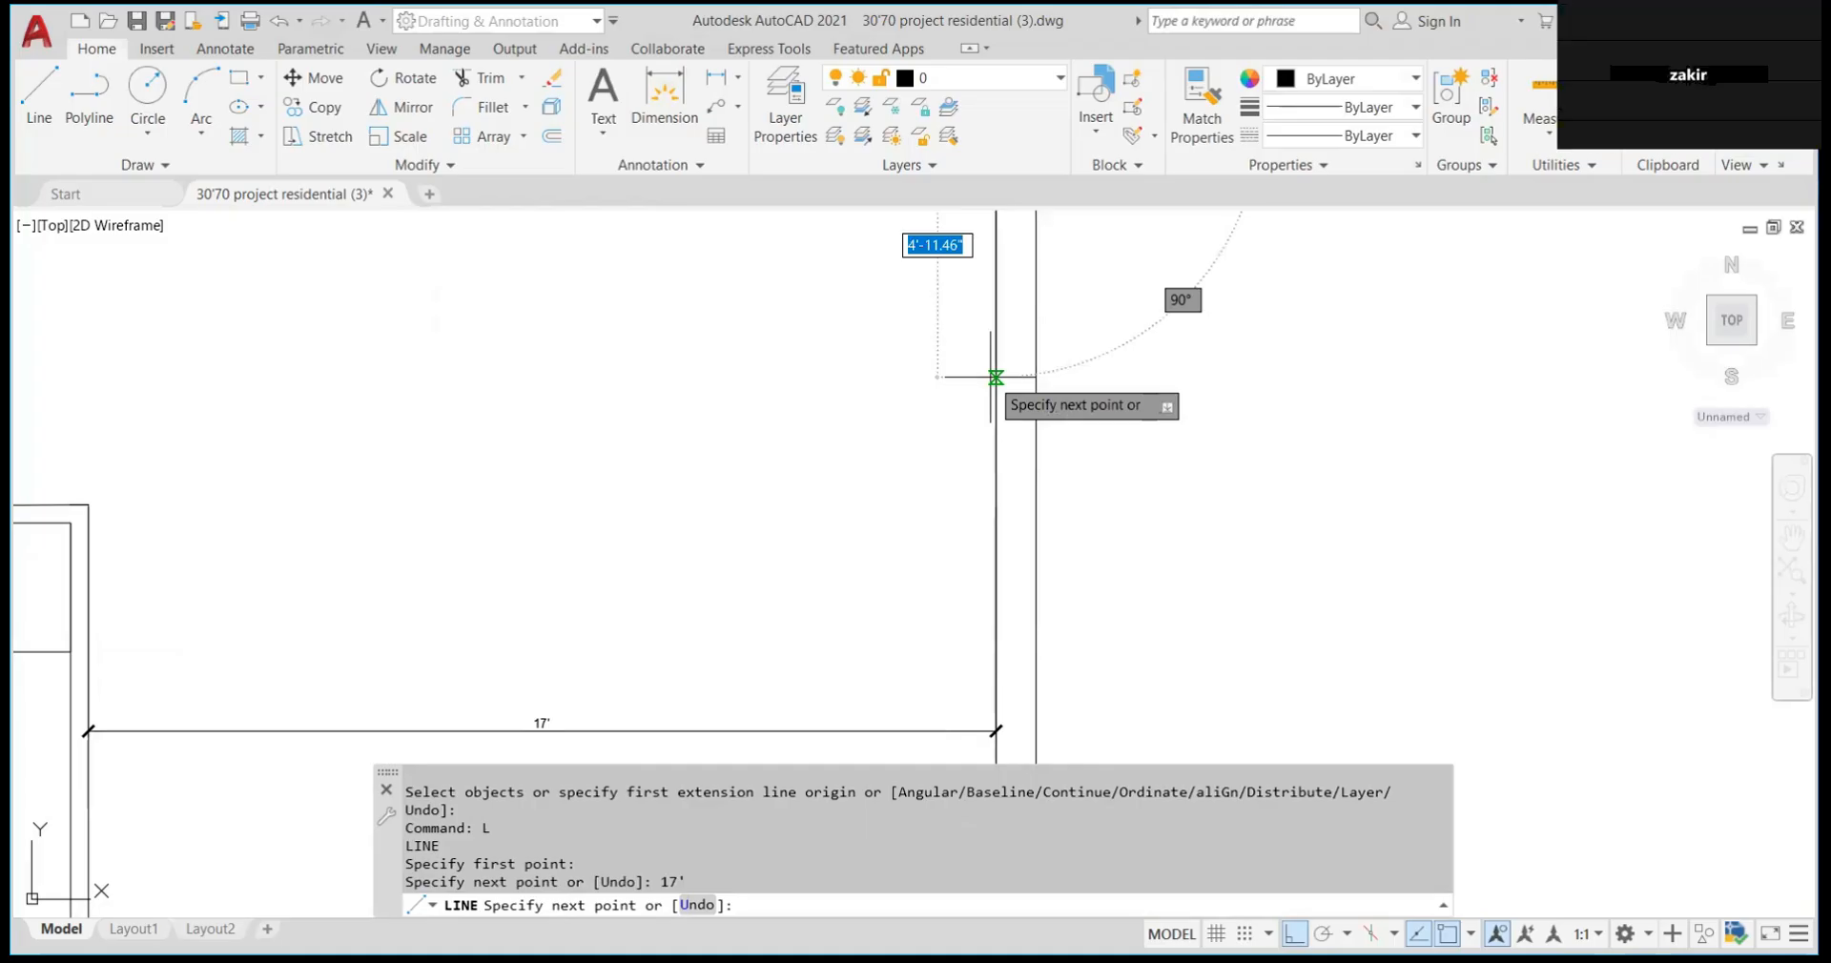
pyautogui.scroll(-4, 996, 377)
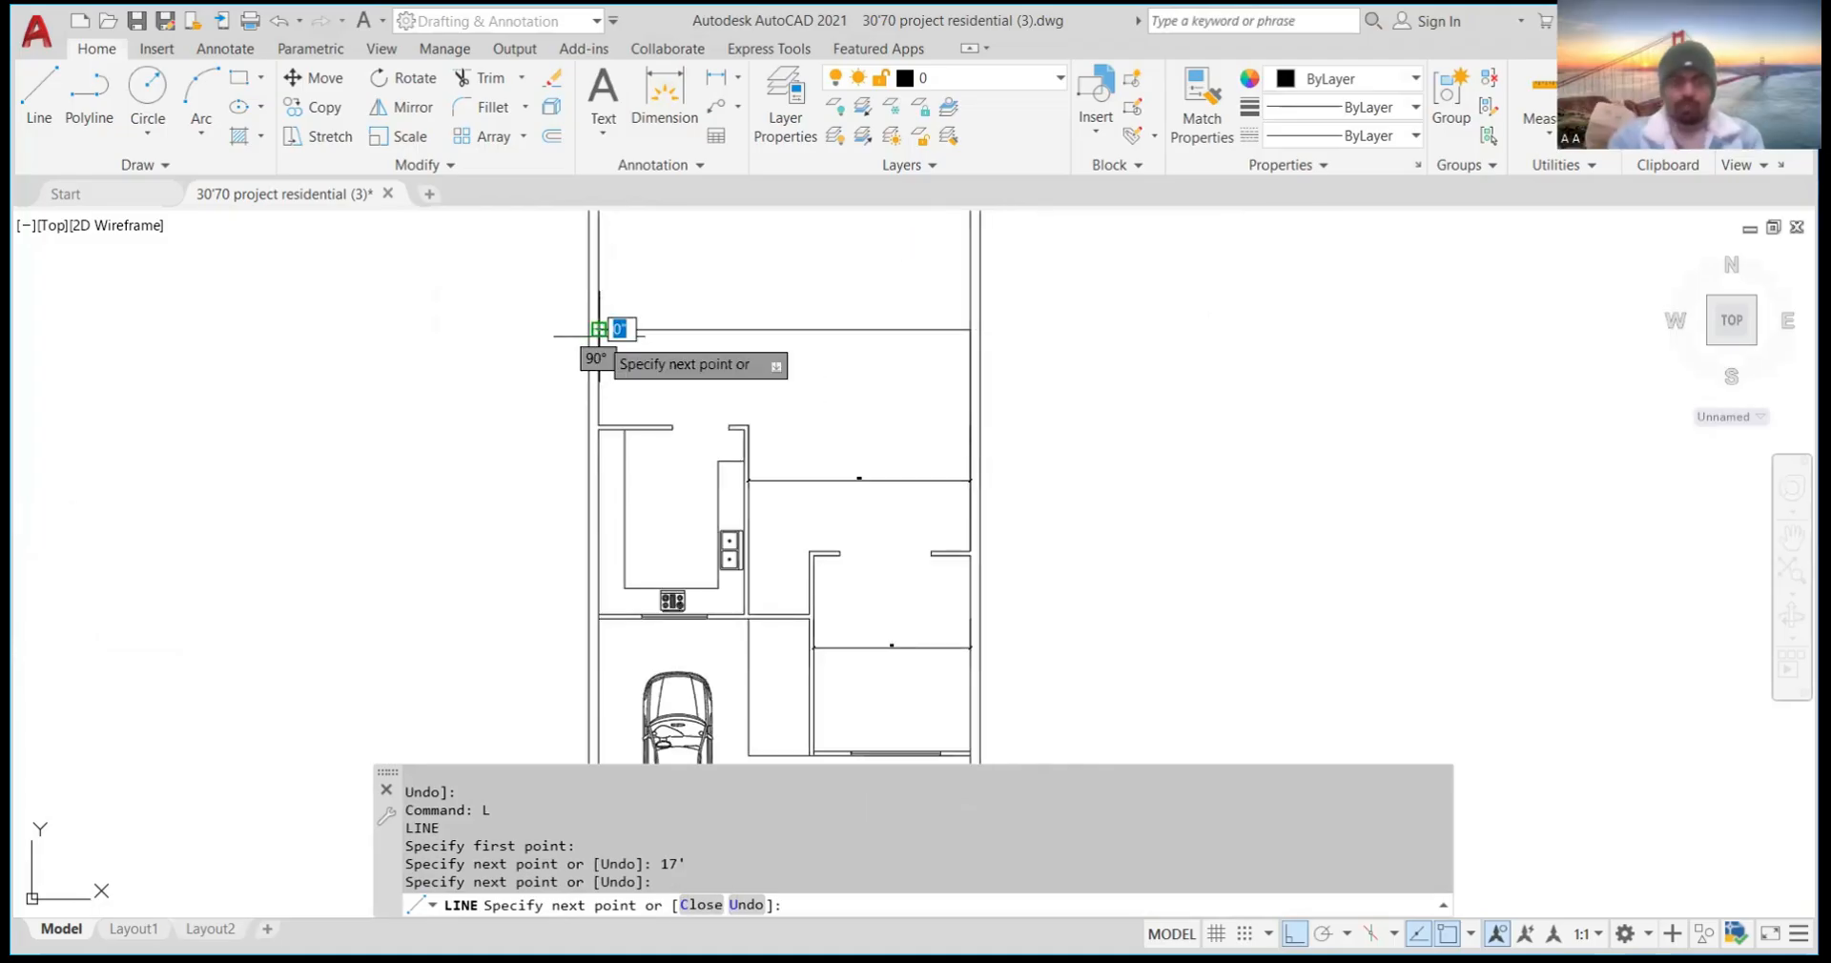
pyautogui.press('Return')
# Compare the new line across the working plan with the lobby and dining area of the dimensioned reference plan
pyautogui.scroll(4, 601, 331)
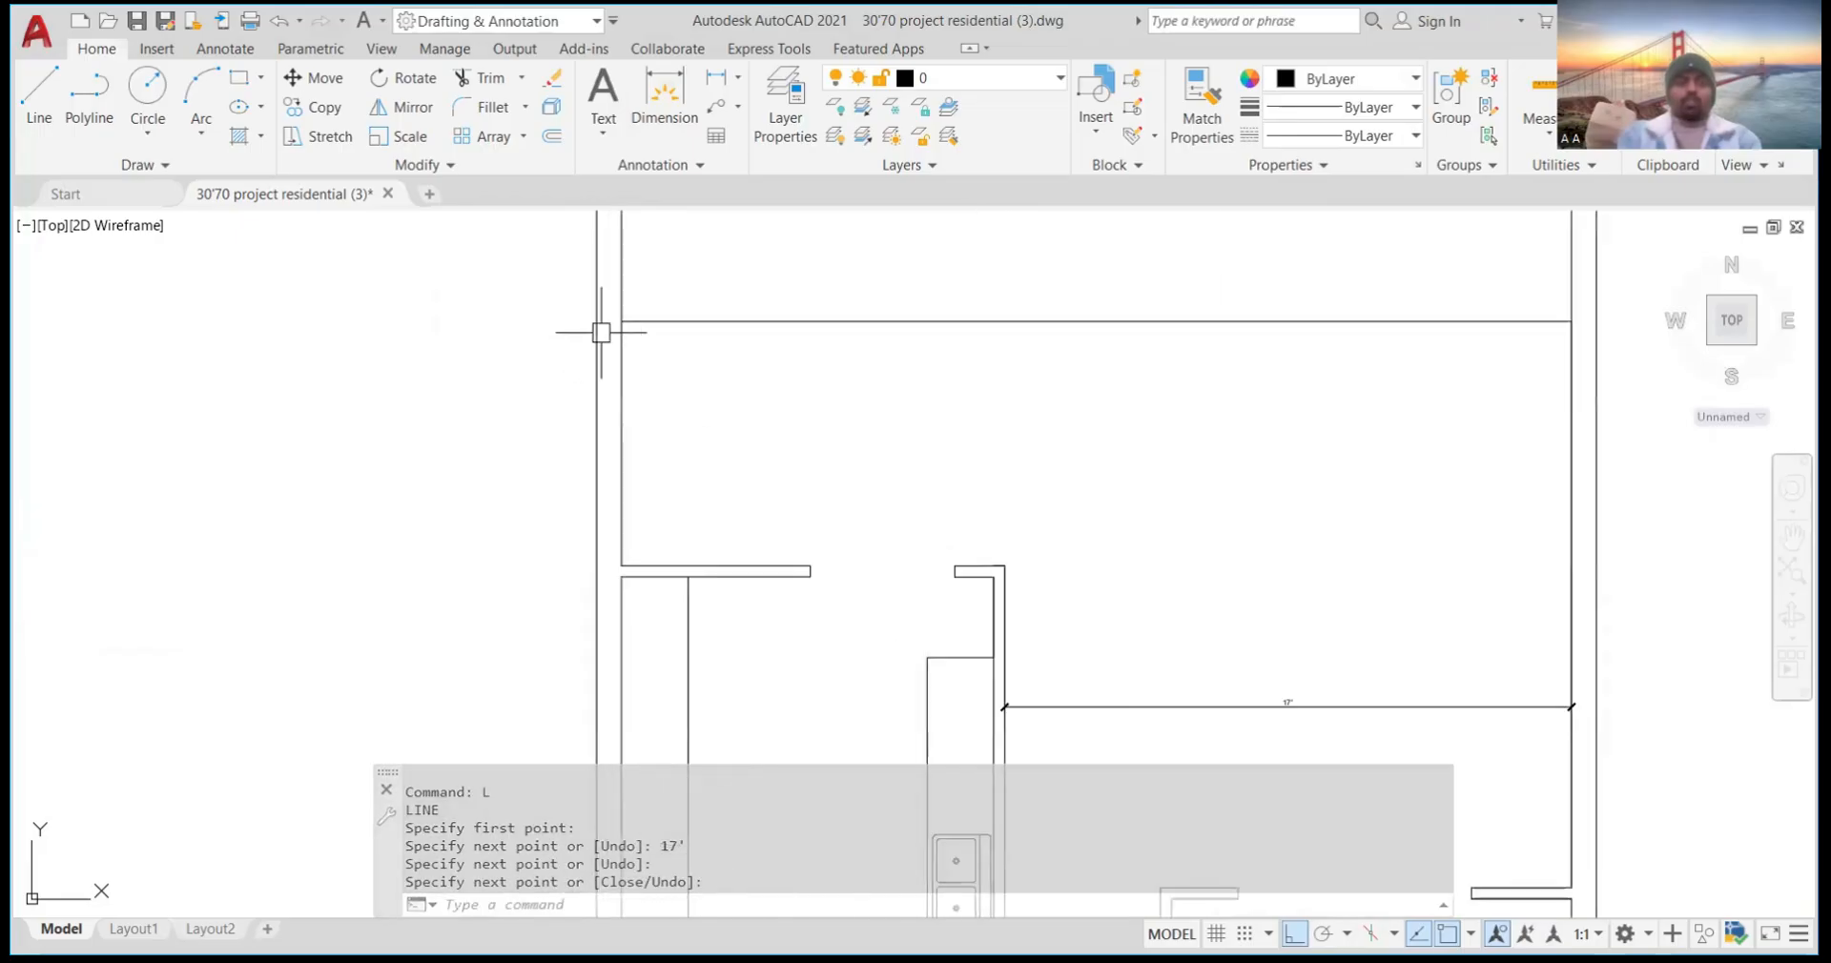
pyautogui.scroll(-2, 682, 325)
pyautogui.scroll(6, 692, 427)
pyautogui.scroll(-8, 692, 428)
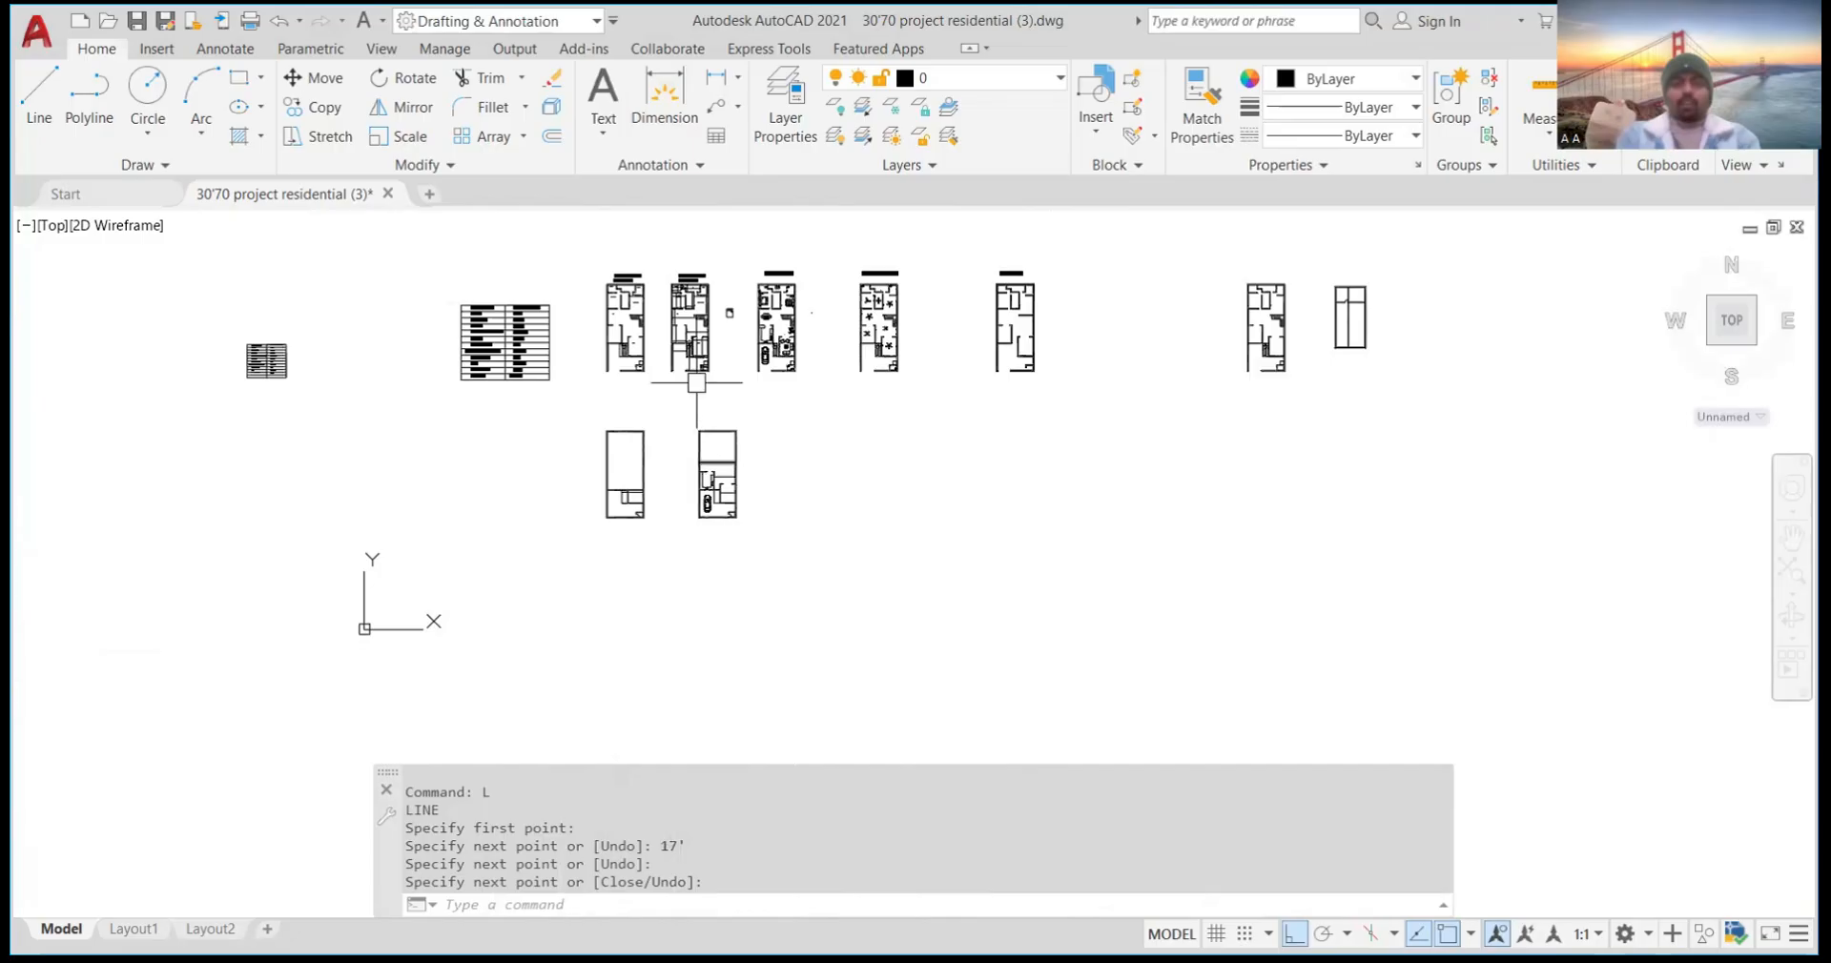
pyautogui.scroll(5, 696, 382)
pyautogui.scroll(3, 715, 254)
pyautogui.scroll(-2, 760, 429)
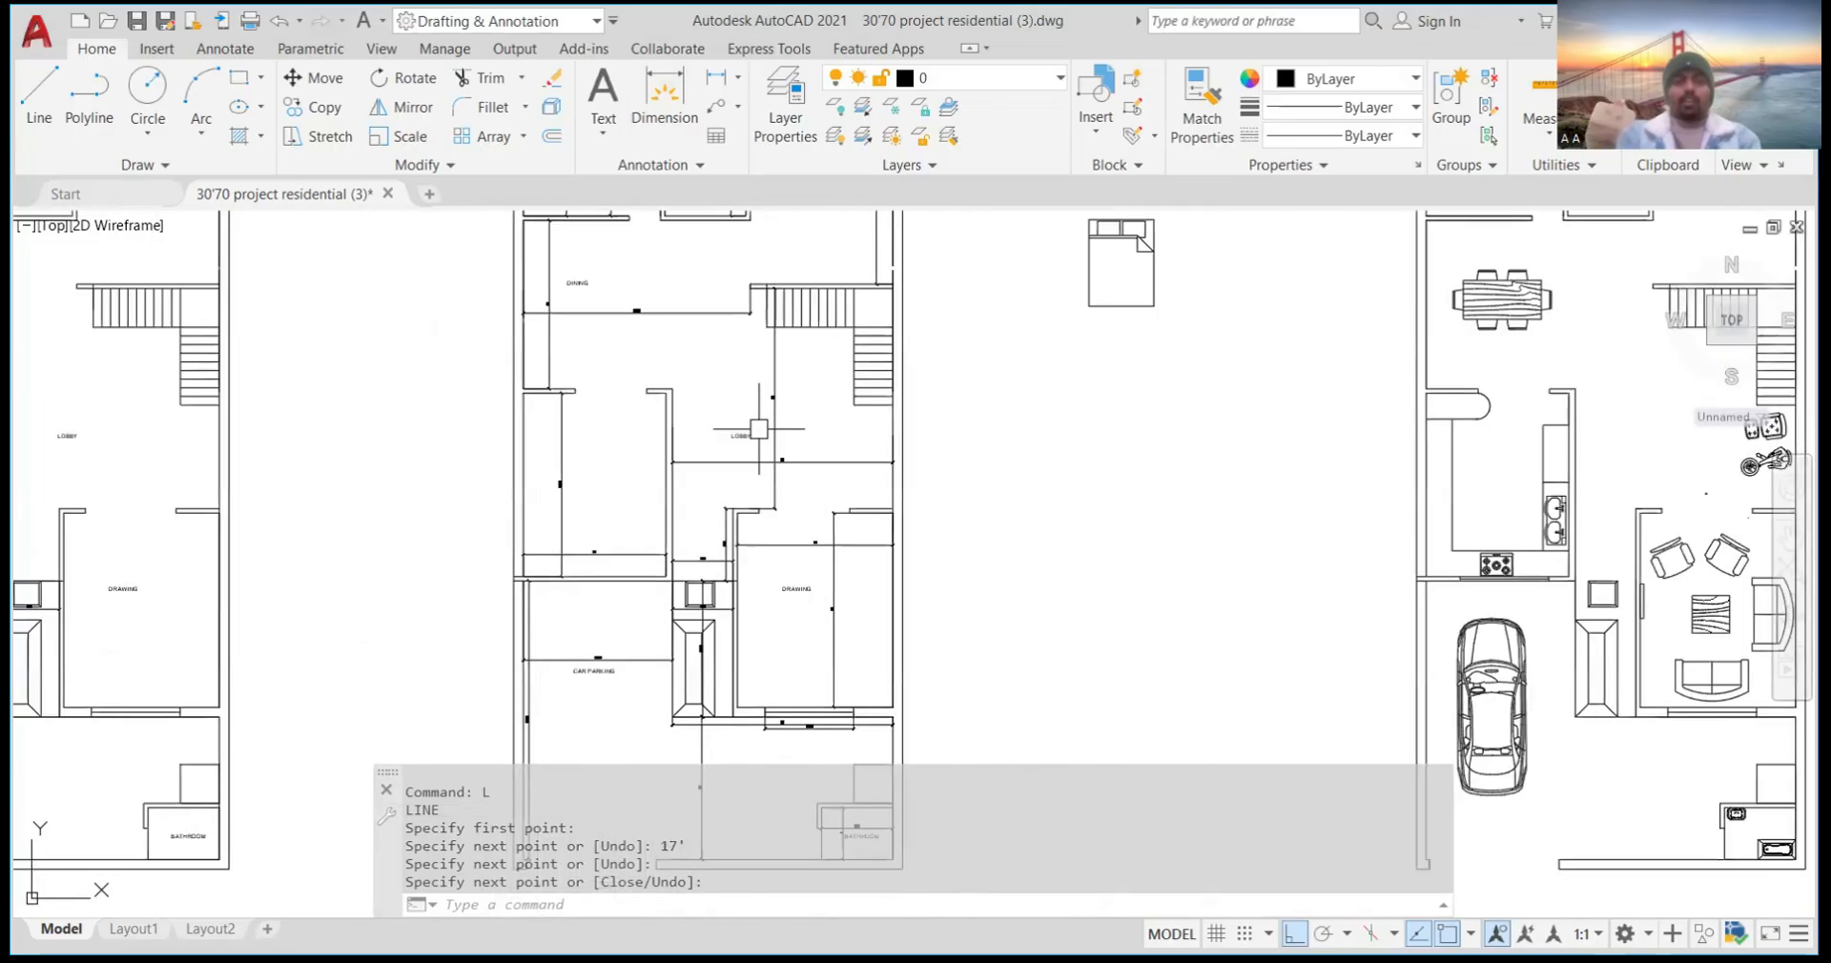
pyautogui.scroll(6, 560, 314)
pyautogui.scroll(-8, 534, 296)
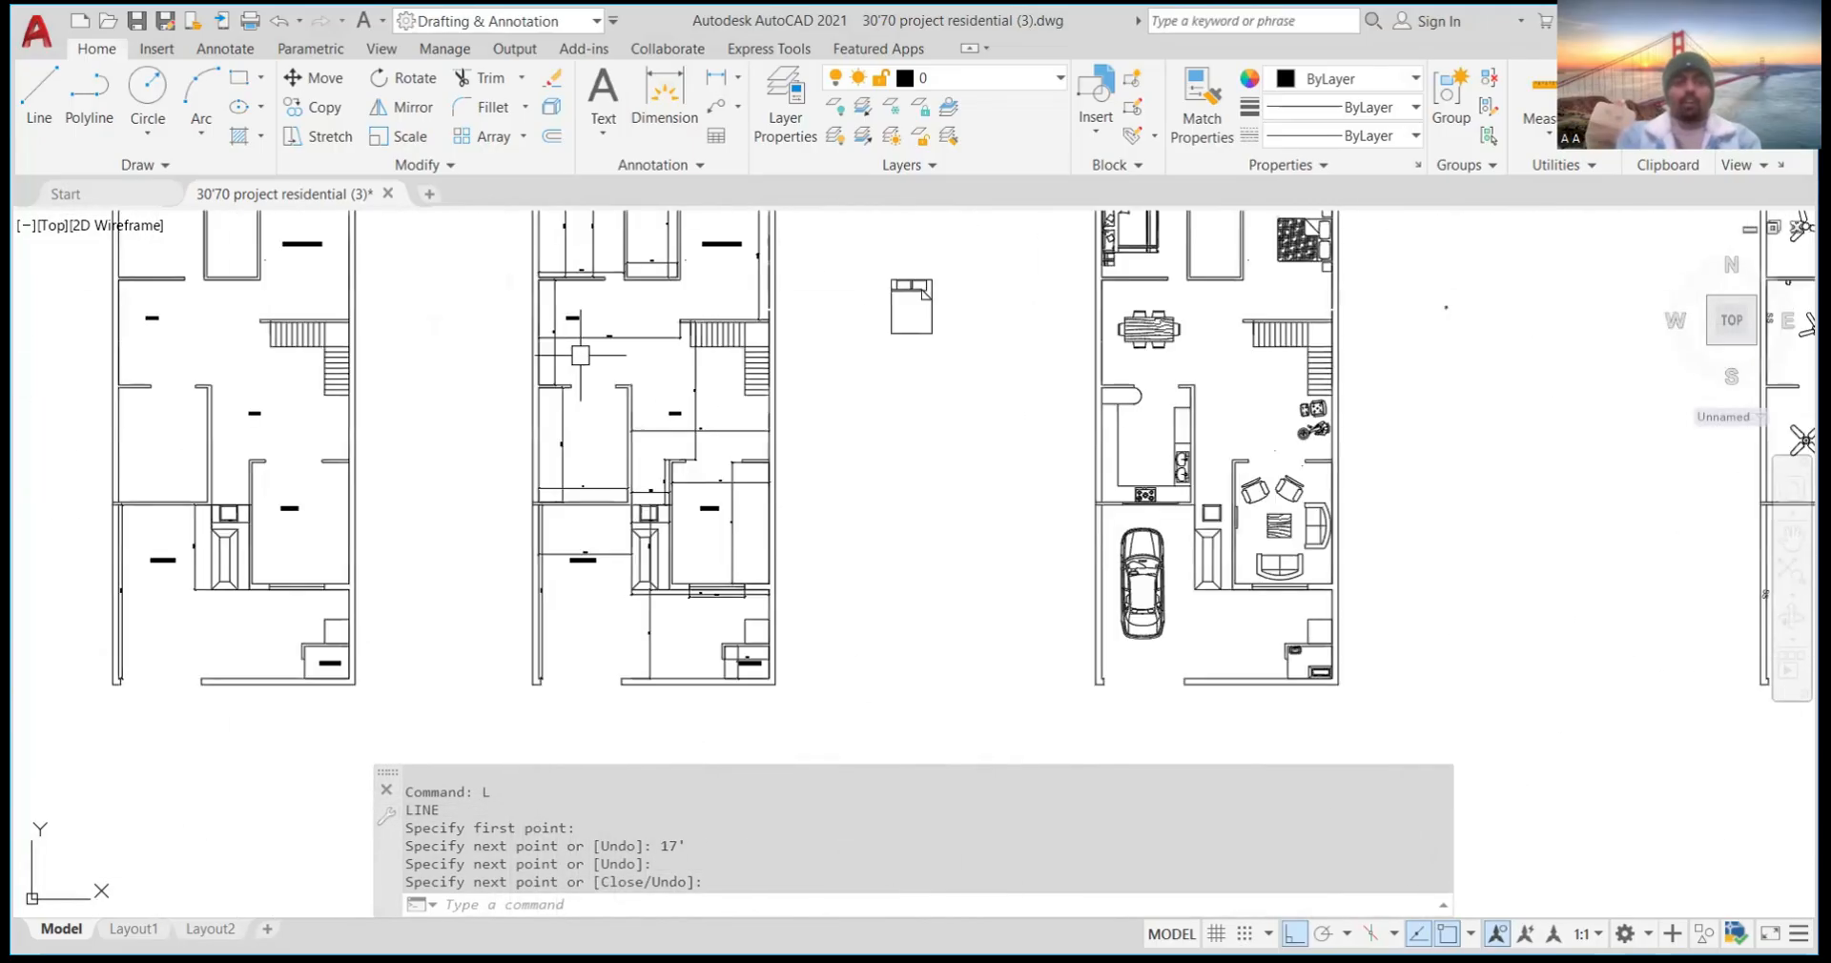
pyautogui.scroll(-2, 580, 355)
pyautogui.scroll(4, 570, 305)
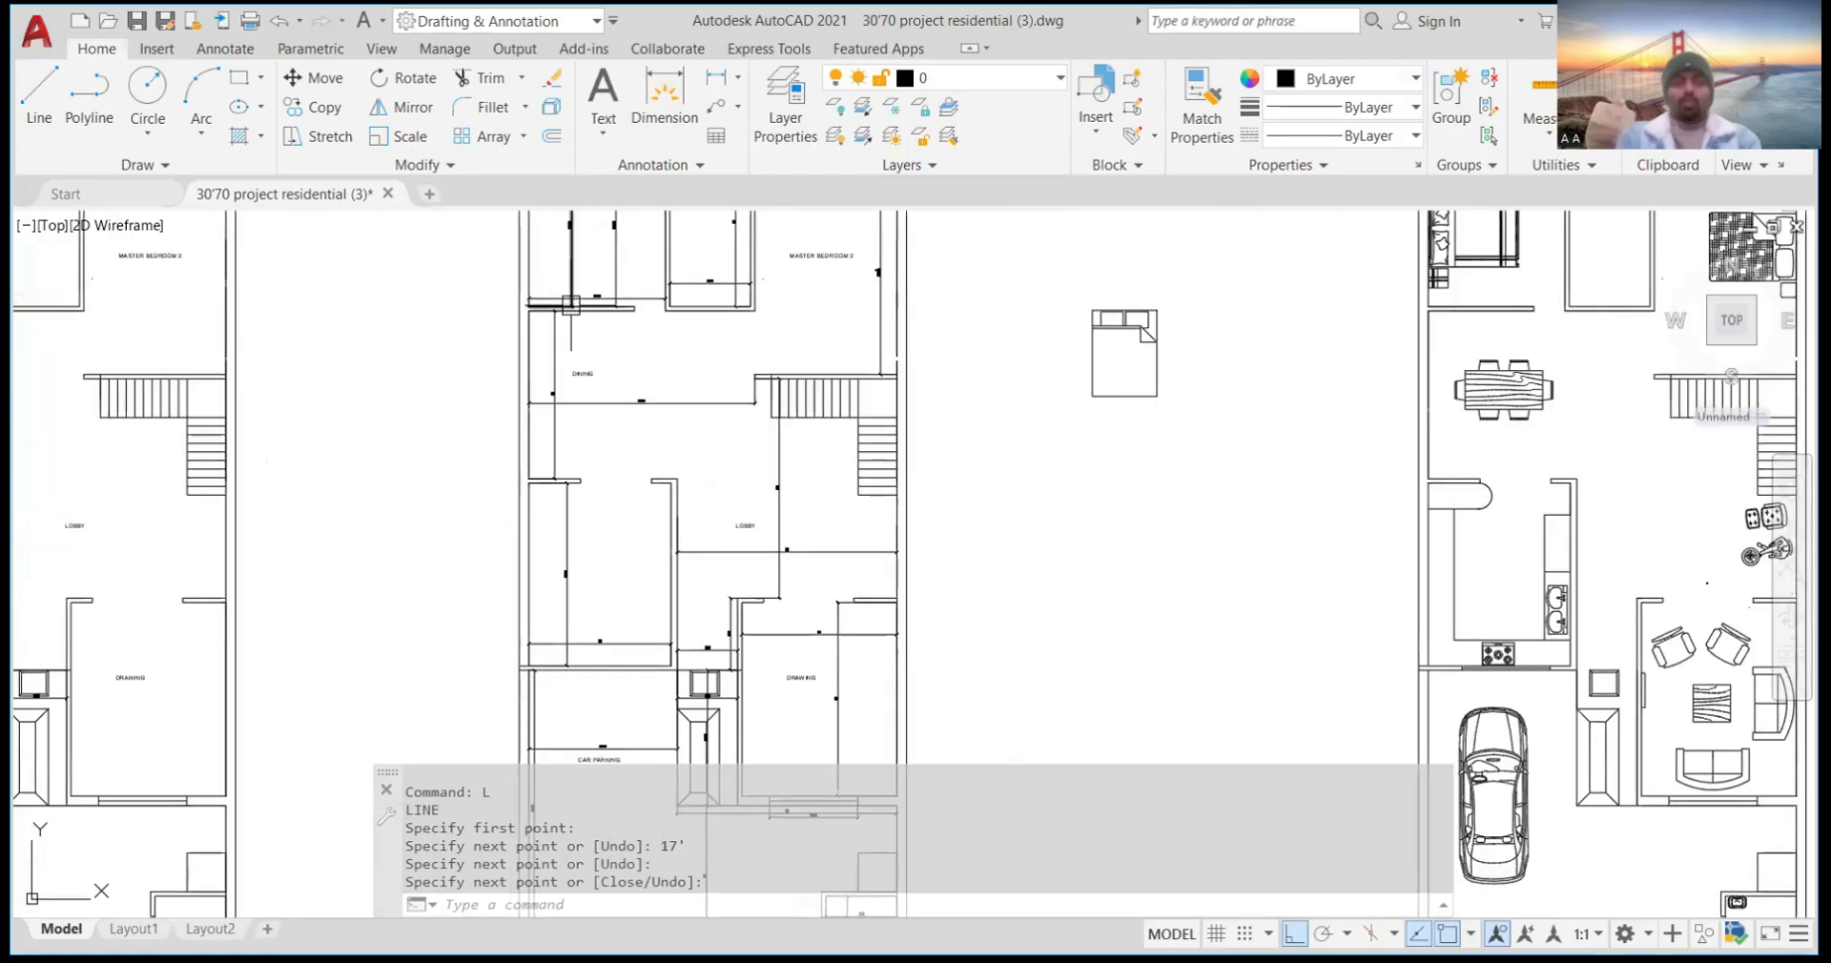
# Examine the dining area, the staircase wall and Master Bedroom 2 up close in the dimensioned reference plan
pyautogui.scroll(4, 775, 318)
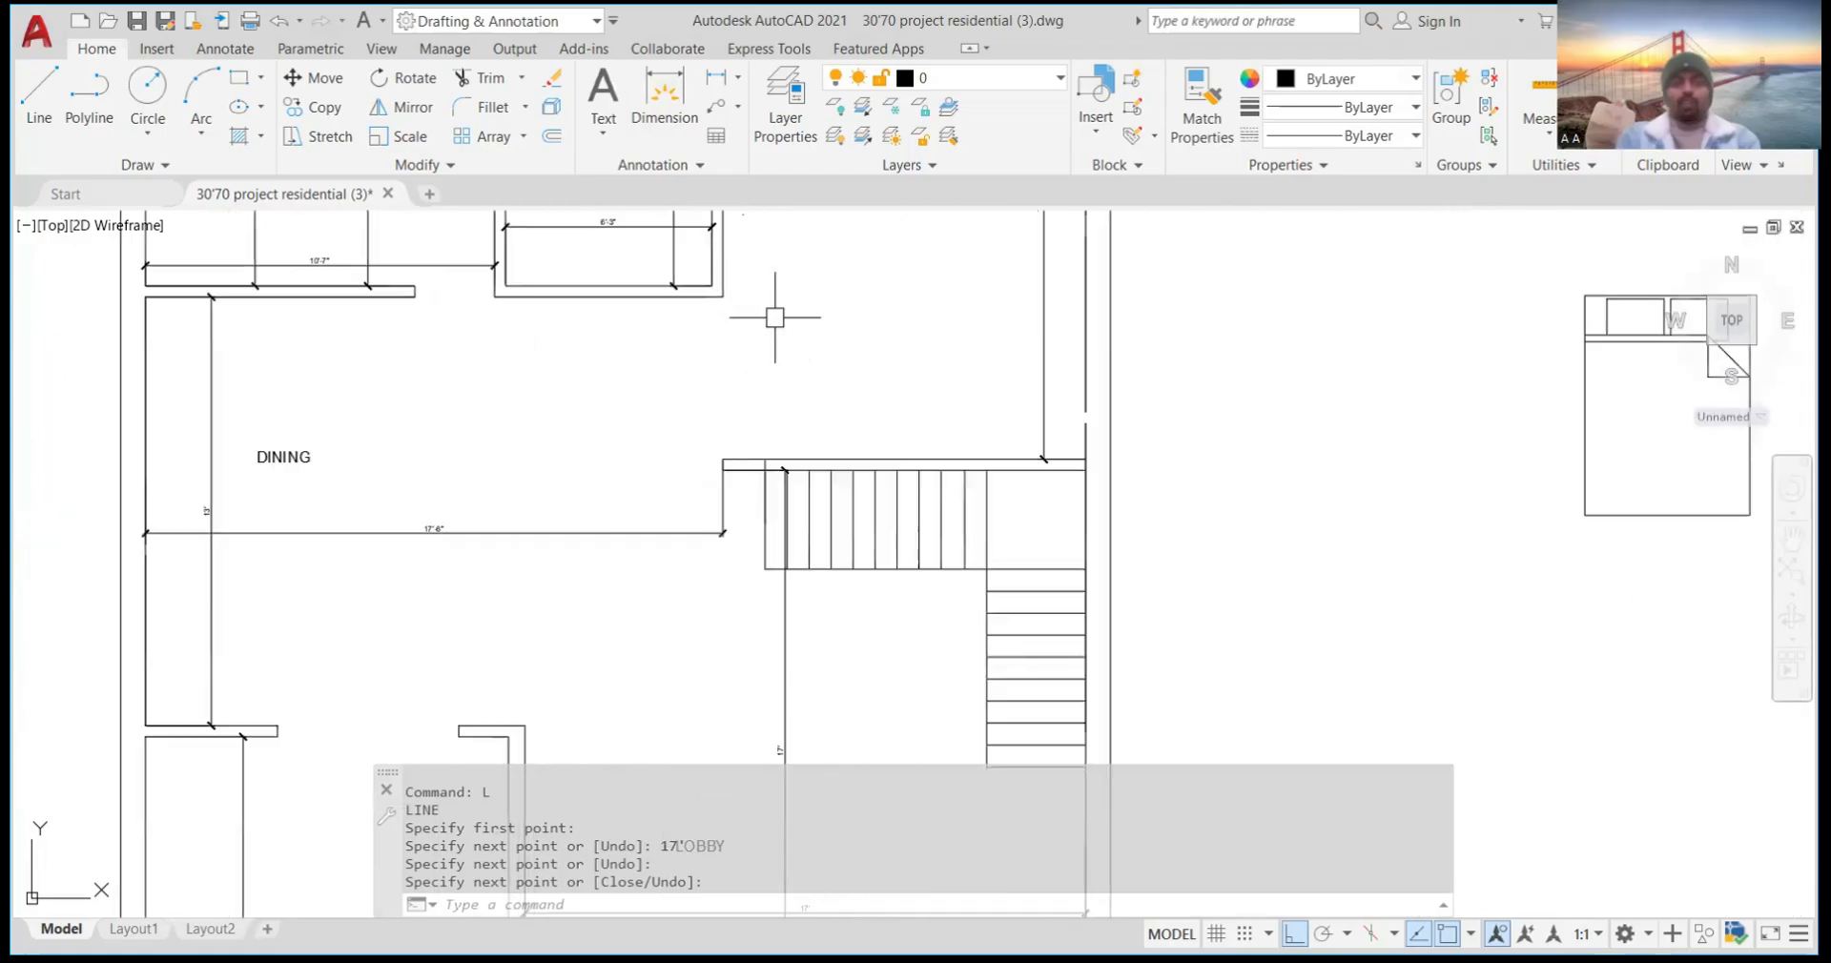
pyautogui.scroll(2, 724, 415)
pyautogui.scroll(-4, 707, 339)
pyautogui.scroll(3, 711, 341)
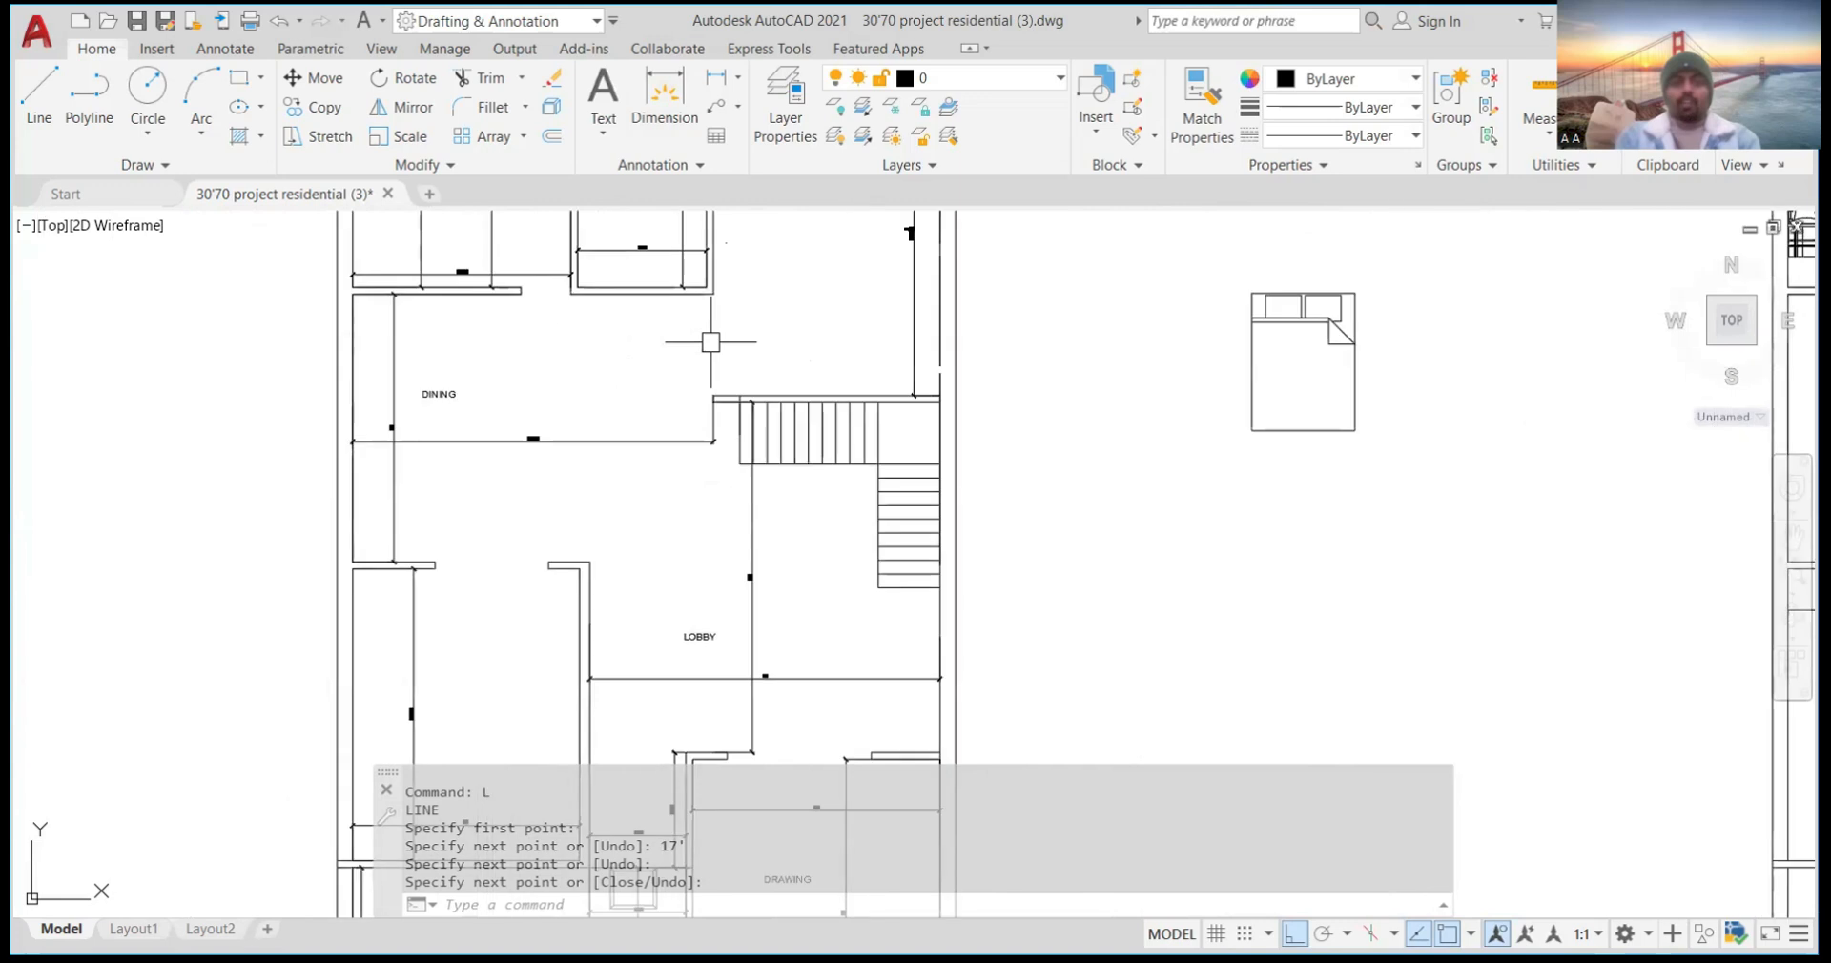
pyautogui.scroll(2, 711, 342)
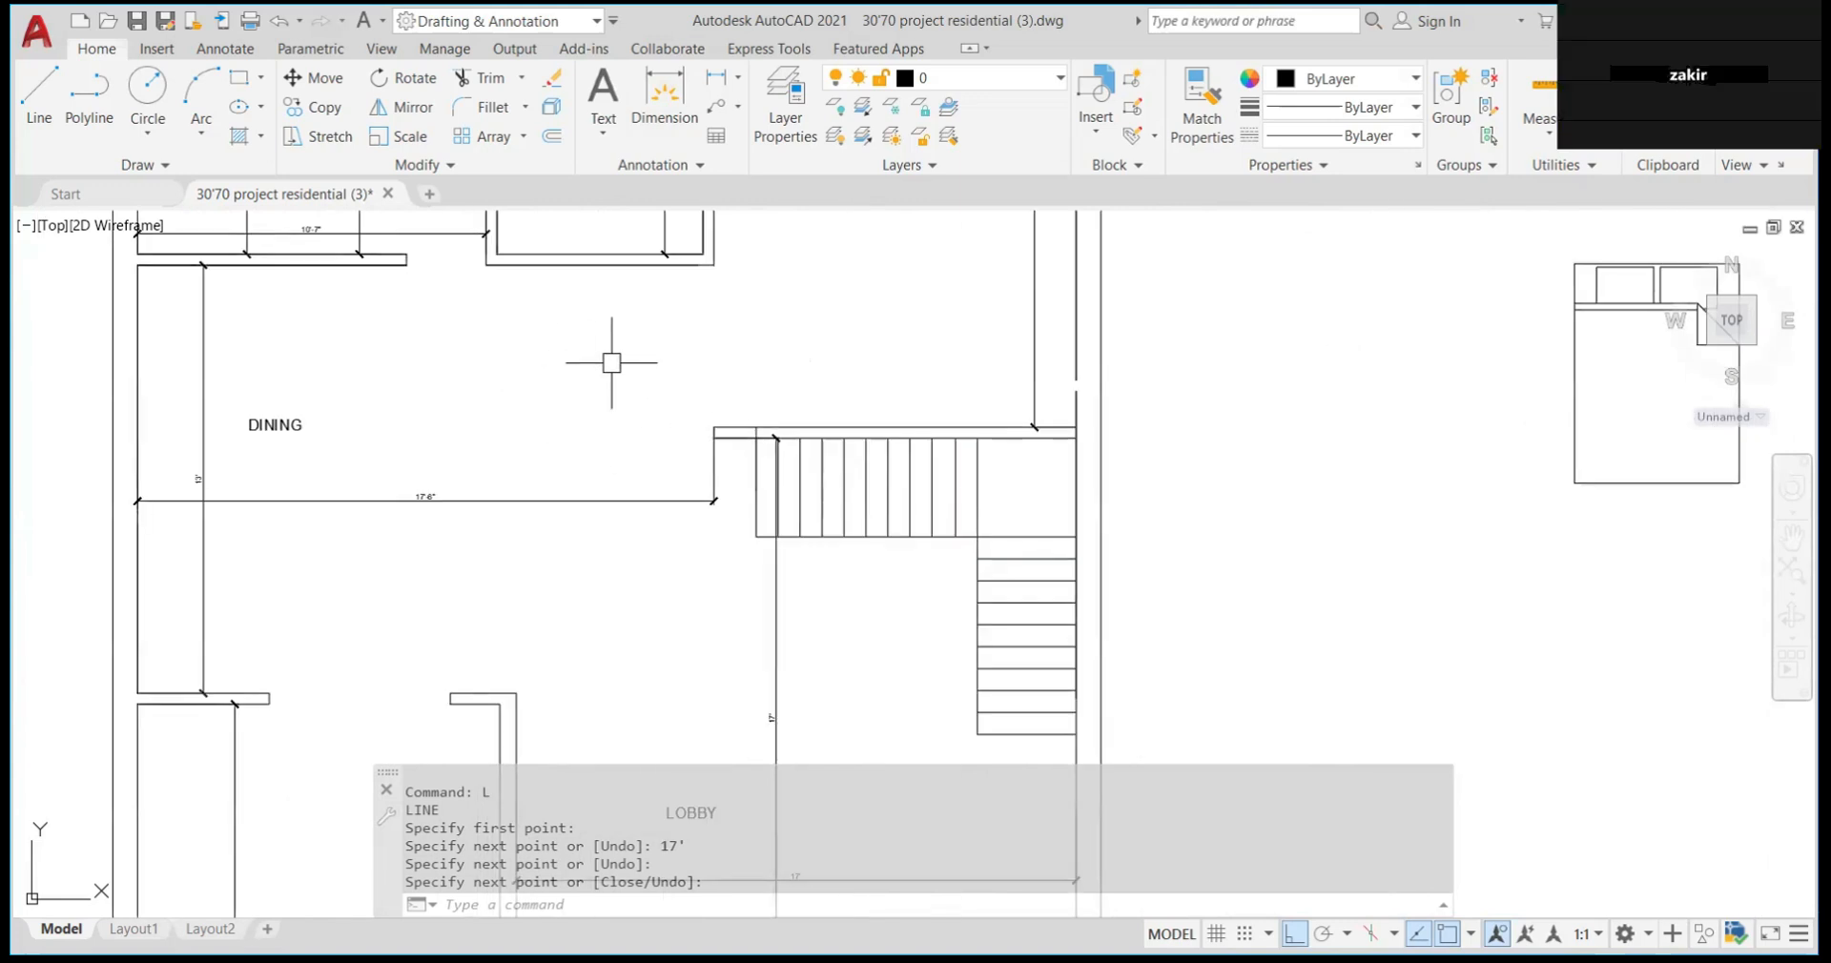
pyautogui.scroll(-4, 601, 362)
pyautogui.scroll(5, 757, 329)
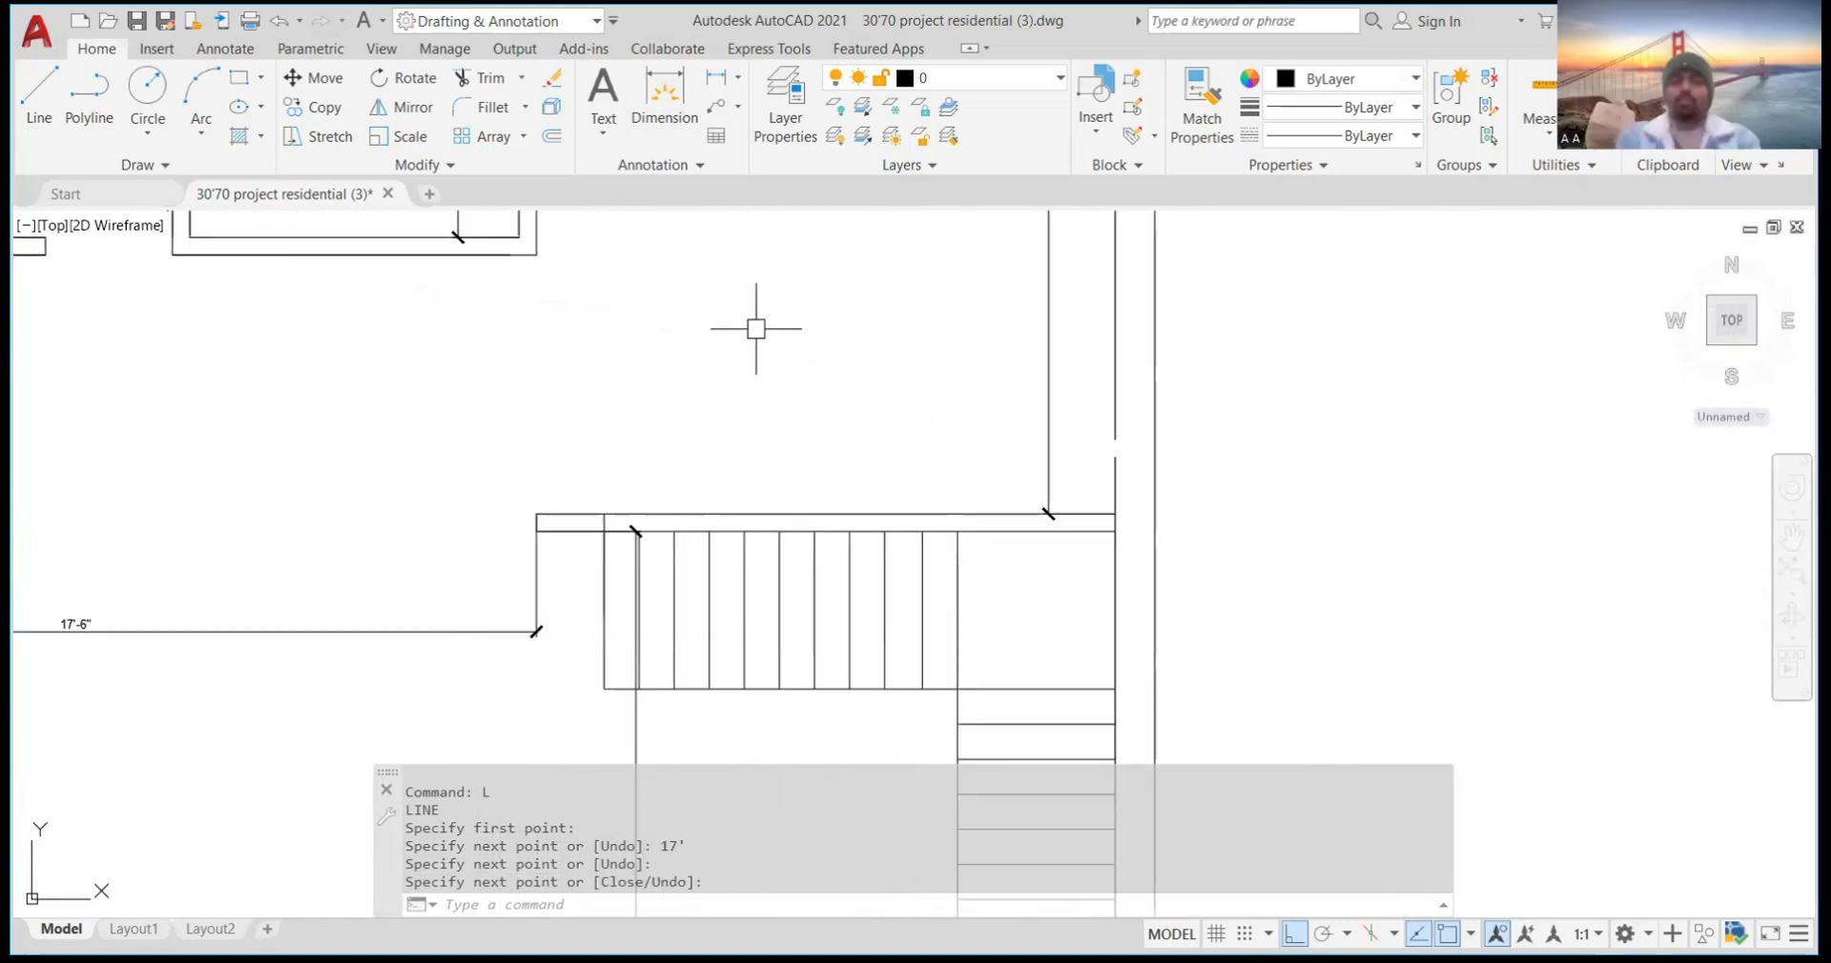
pyautogui.scroll(-4, 756, 329)
pyautogui.scroll(5, 811, 314)
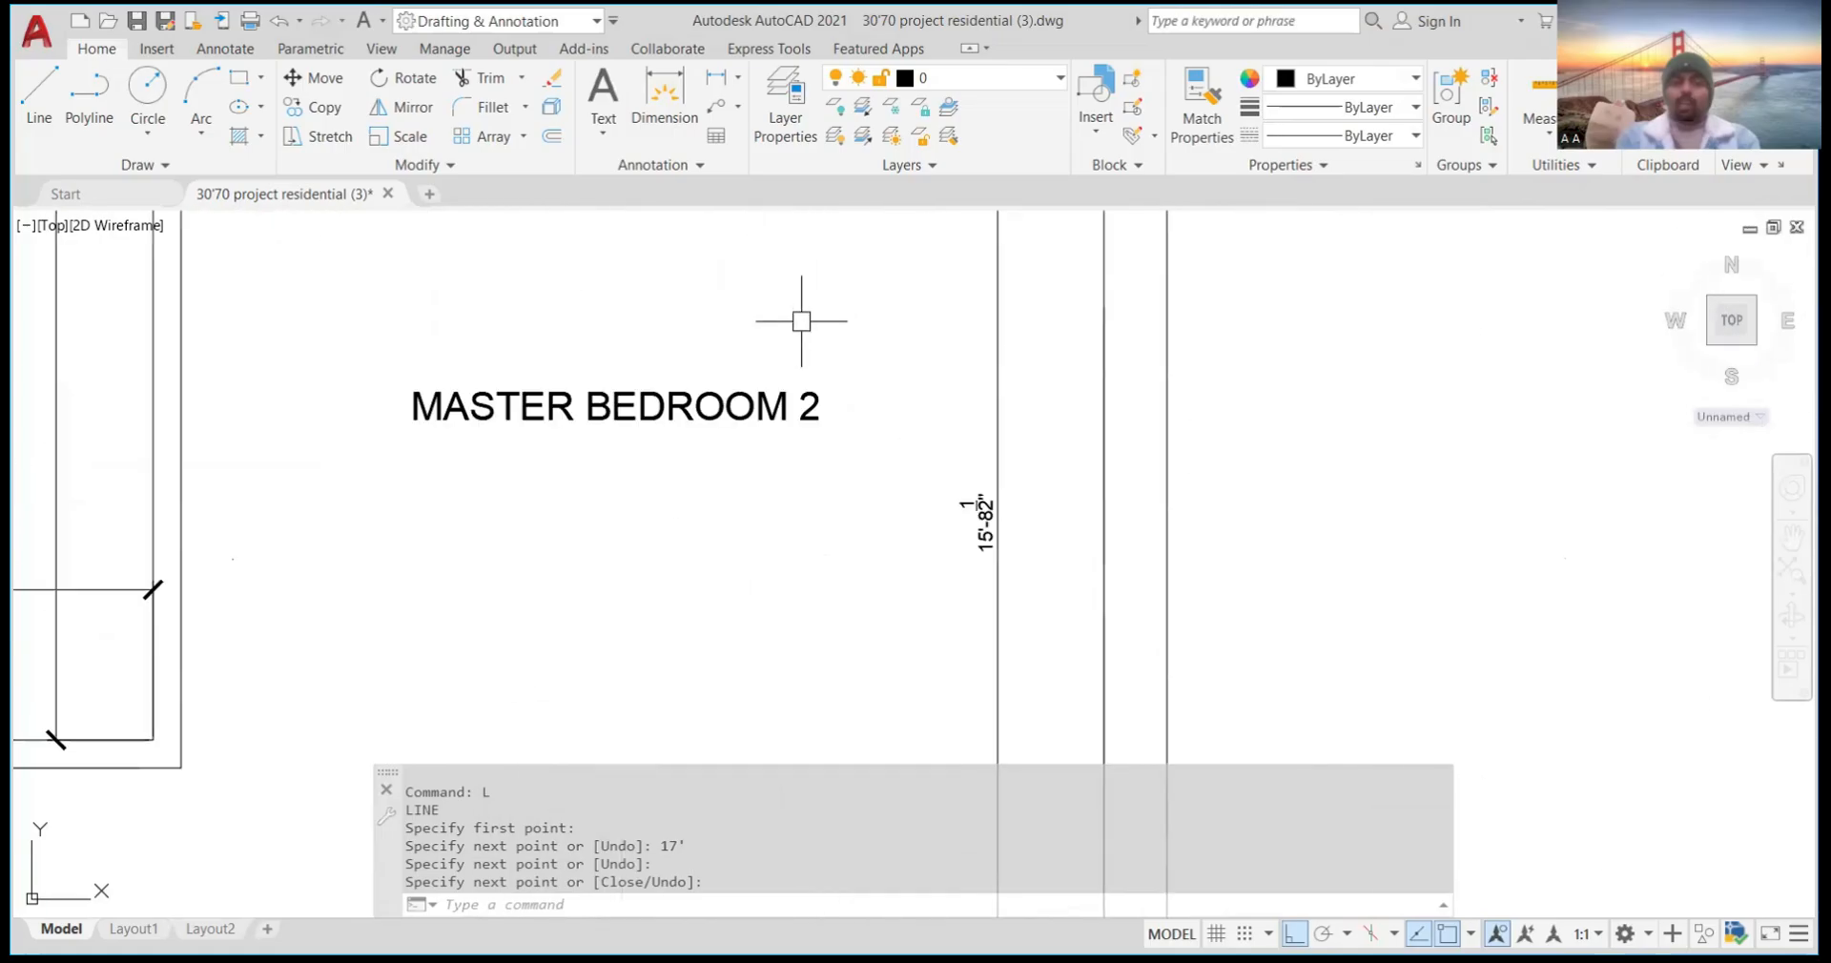
pyautogui.scroll(-4, 801, 320)
pyautogui.scroll(4, 654, 518)
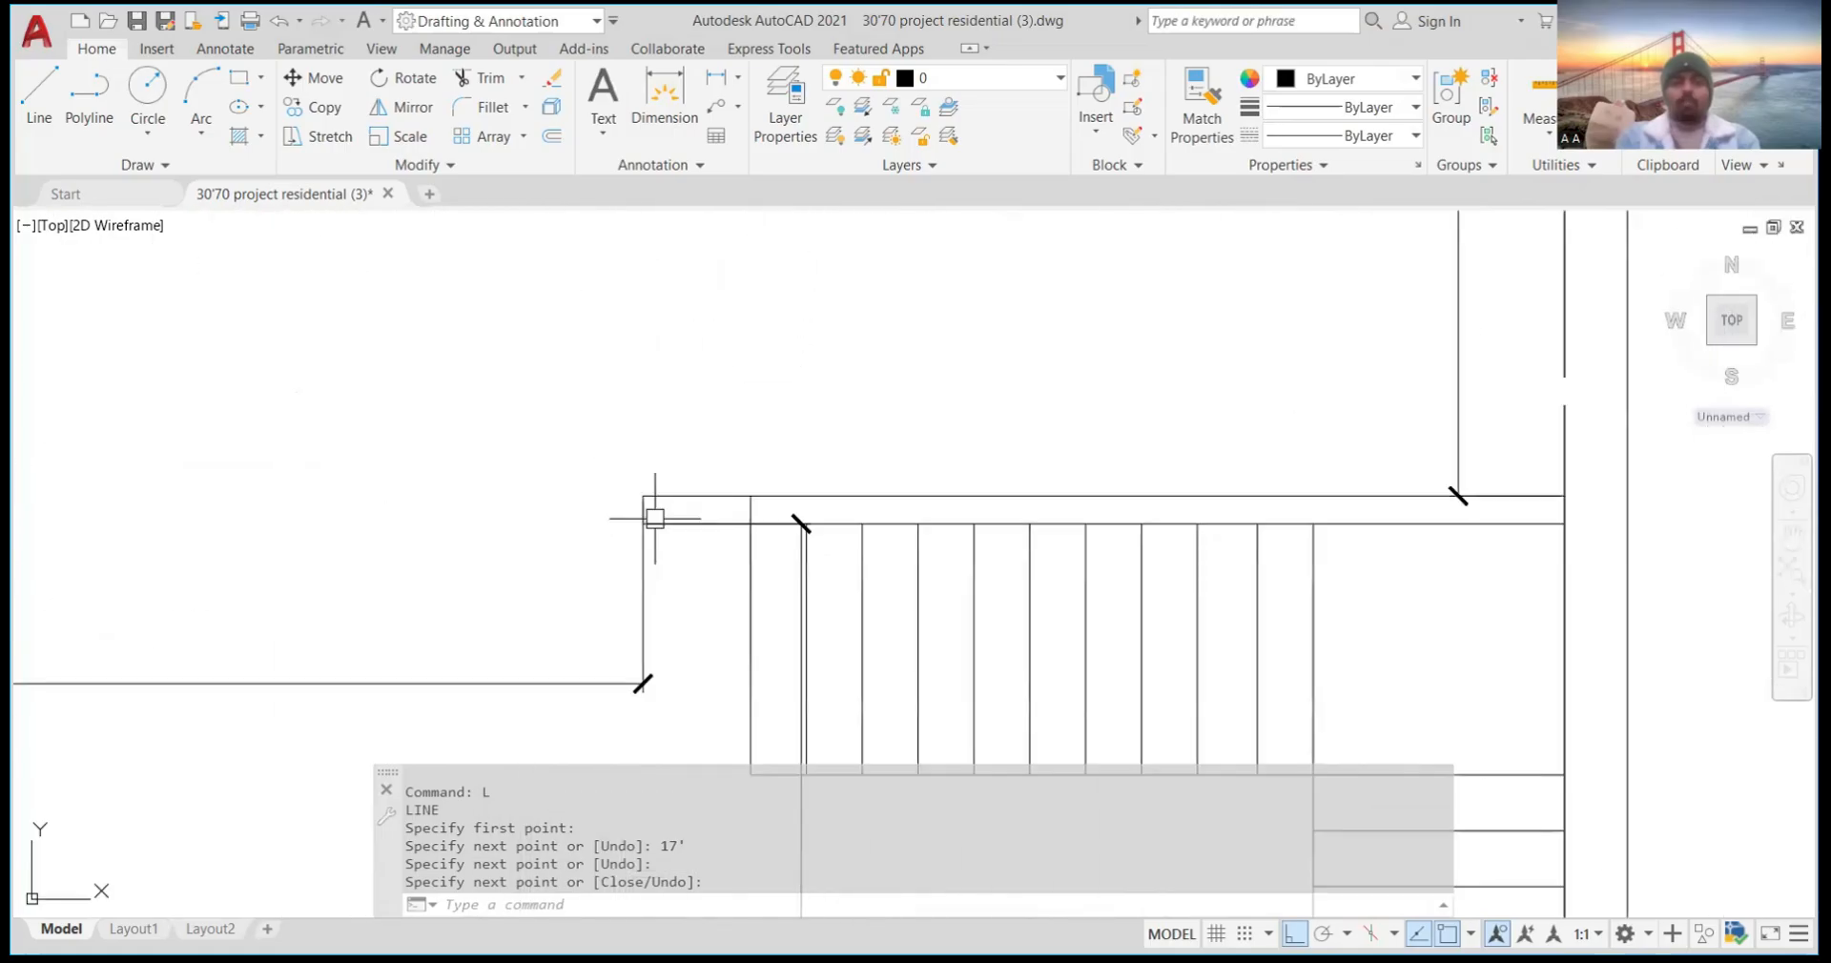
pyautogui.scroll(-4, 654, 518)
pyautogui.scroll(3, 640, 420)
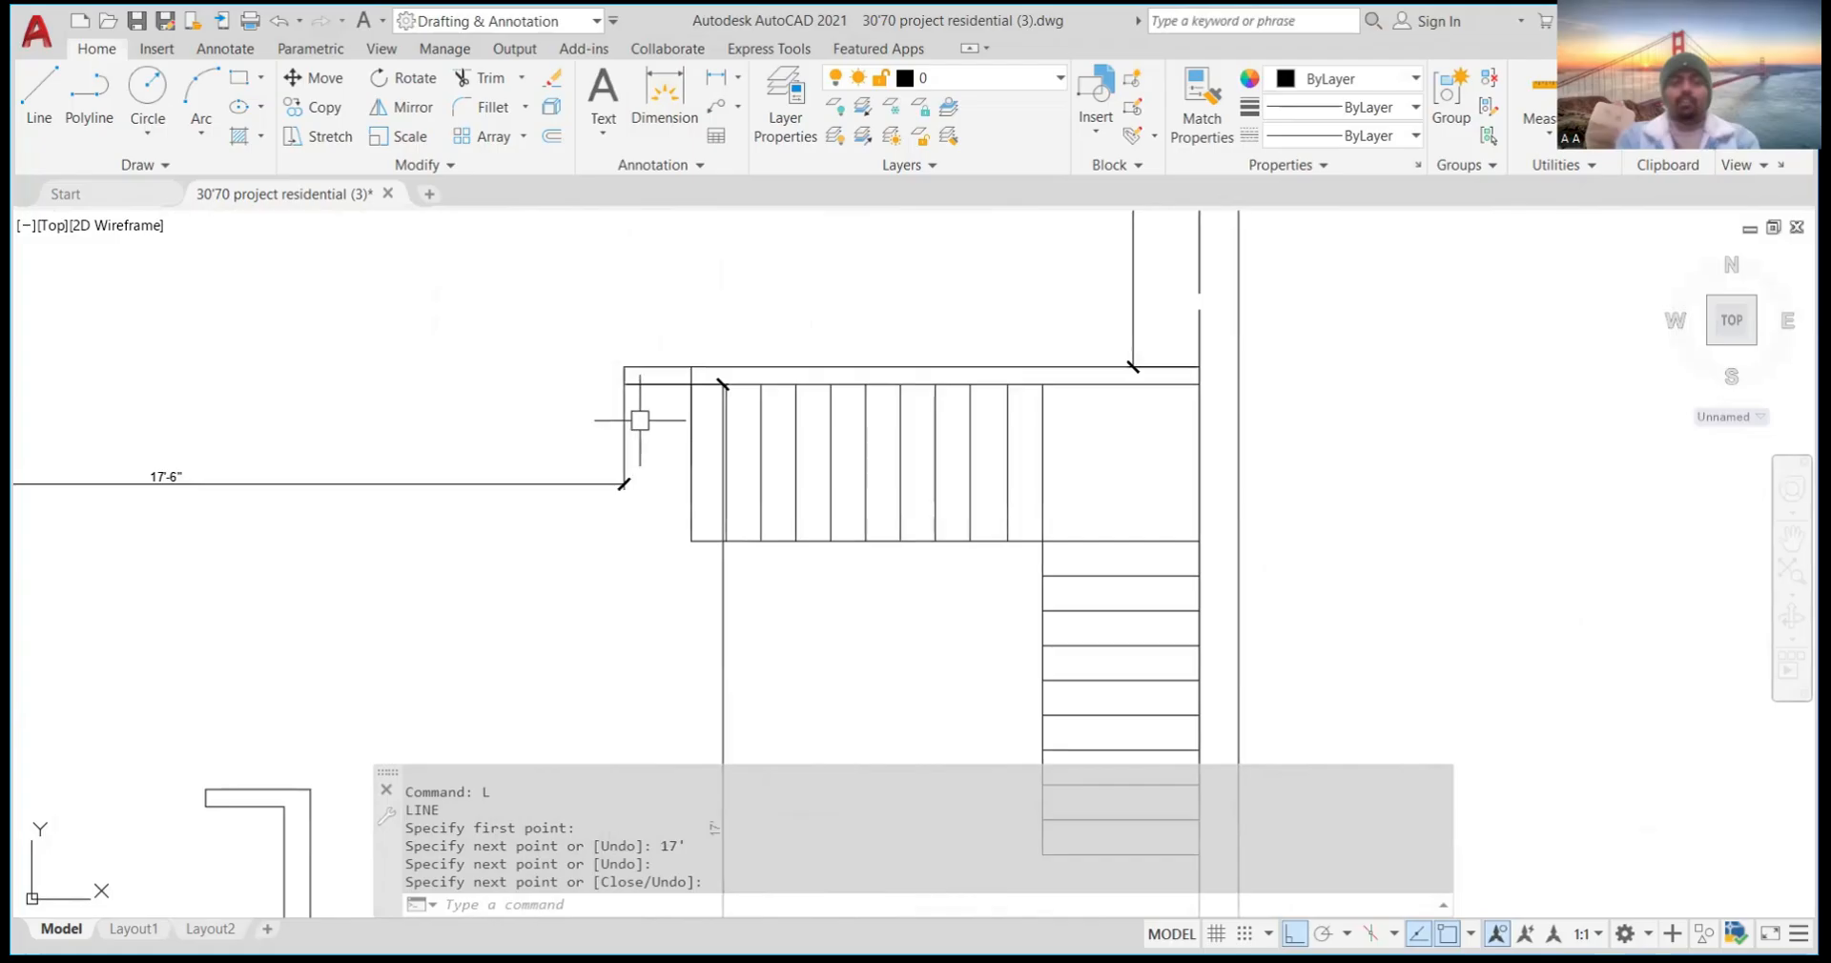
pyautogui.scroll(-3, 621, 278)
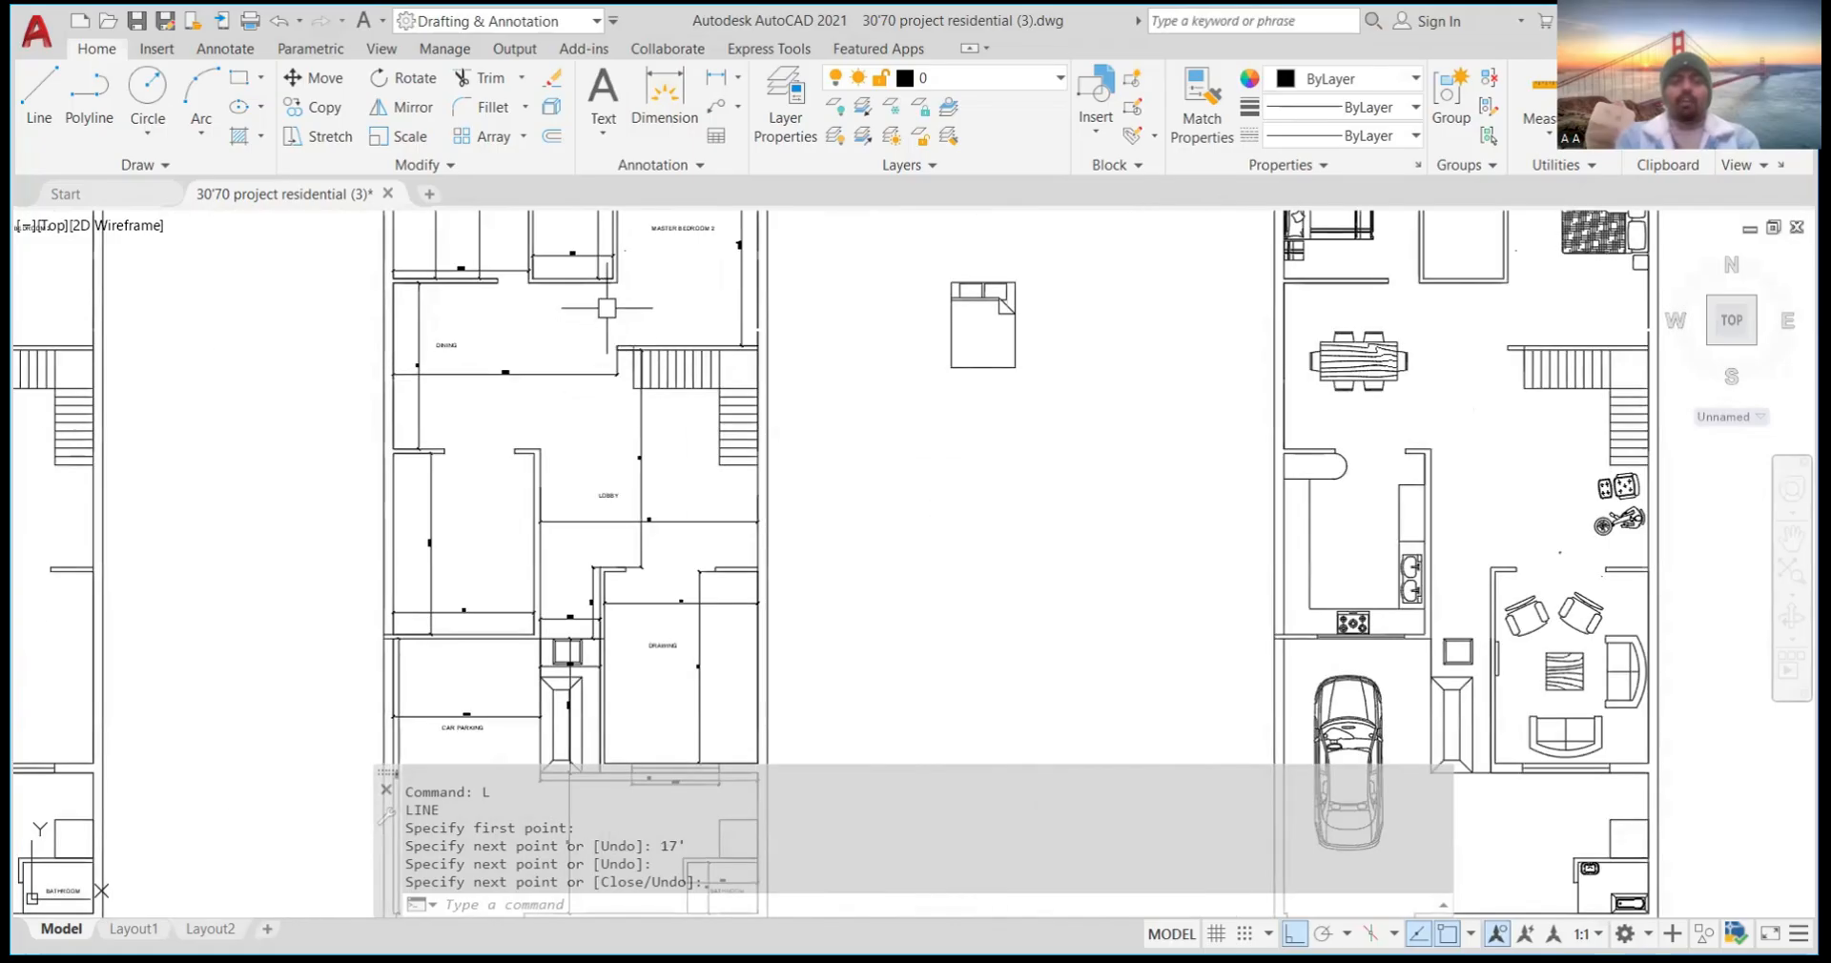
pyautogui.scroll(3, 607, 308)
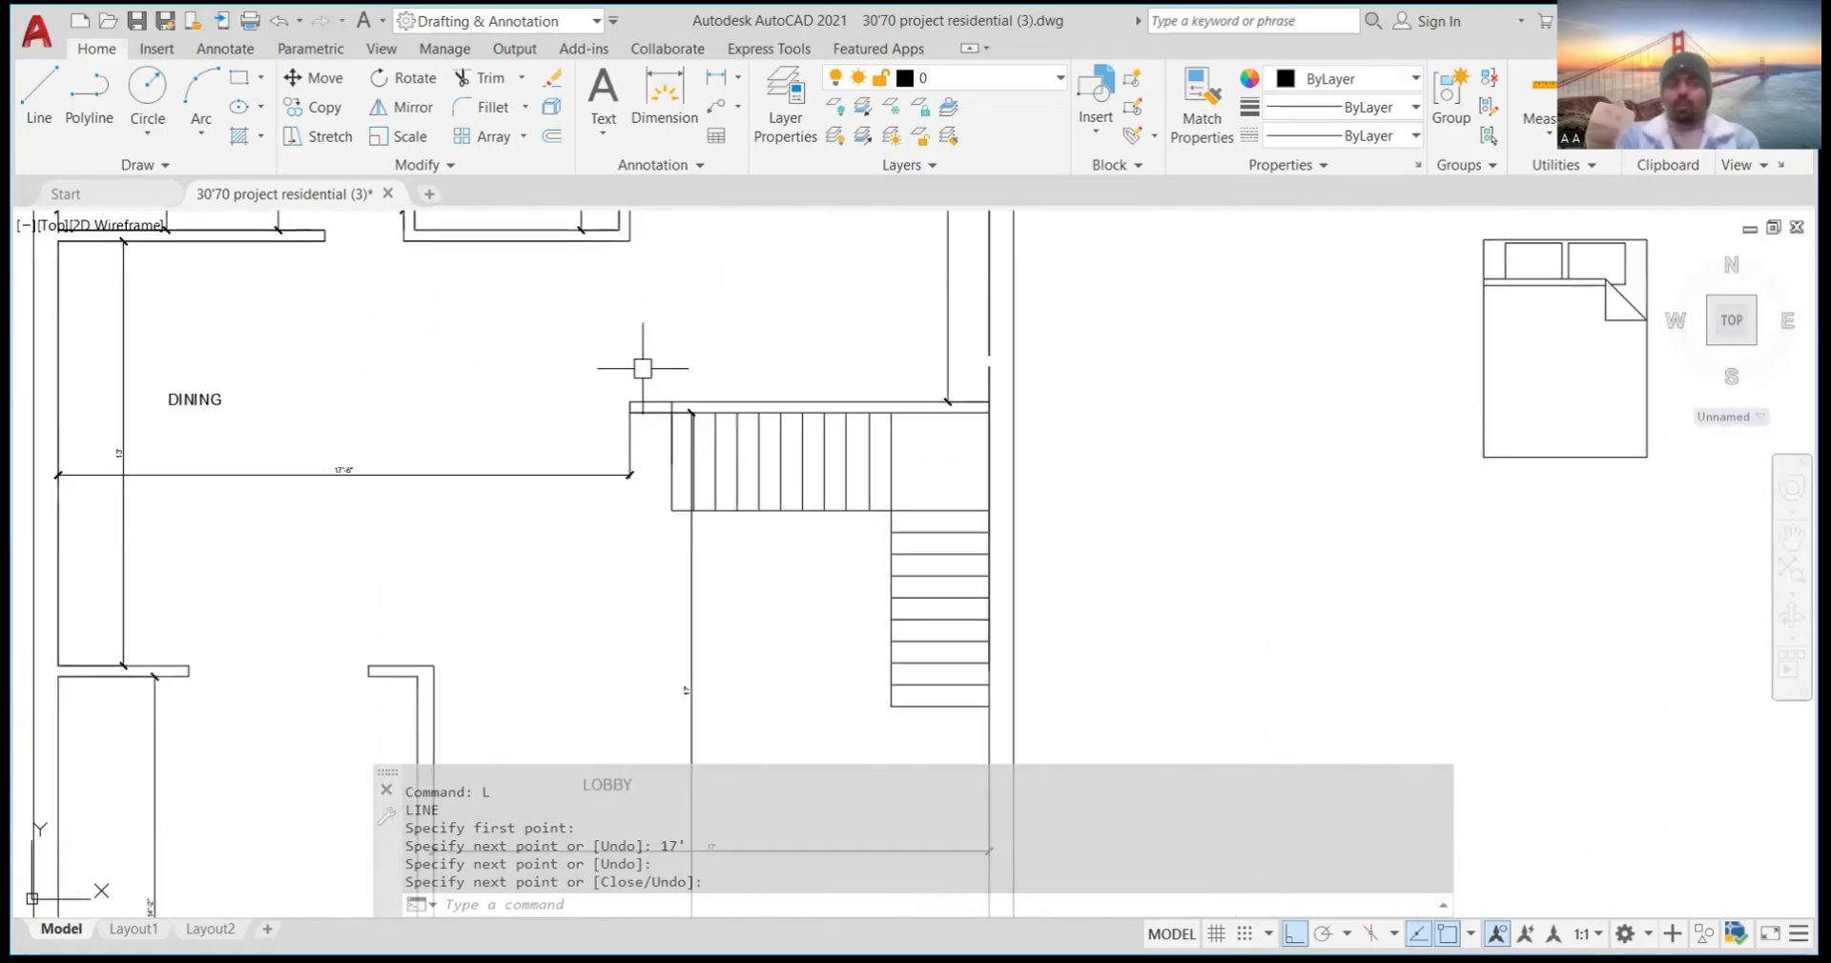
pyautogui.scroll(-4, 634, 266)
pyautogui.scroll(2, 643, 264)
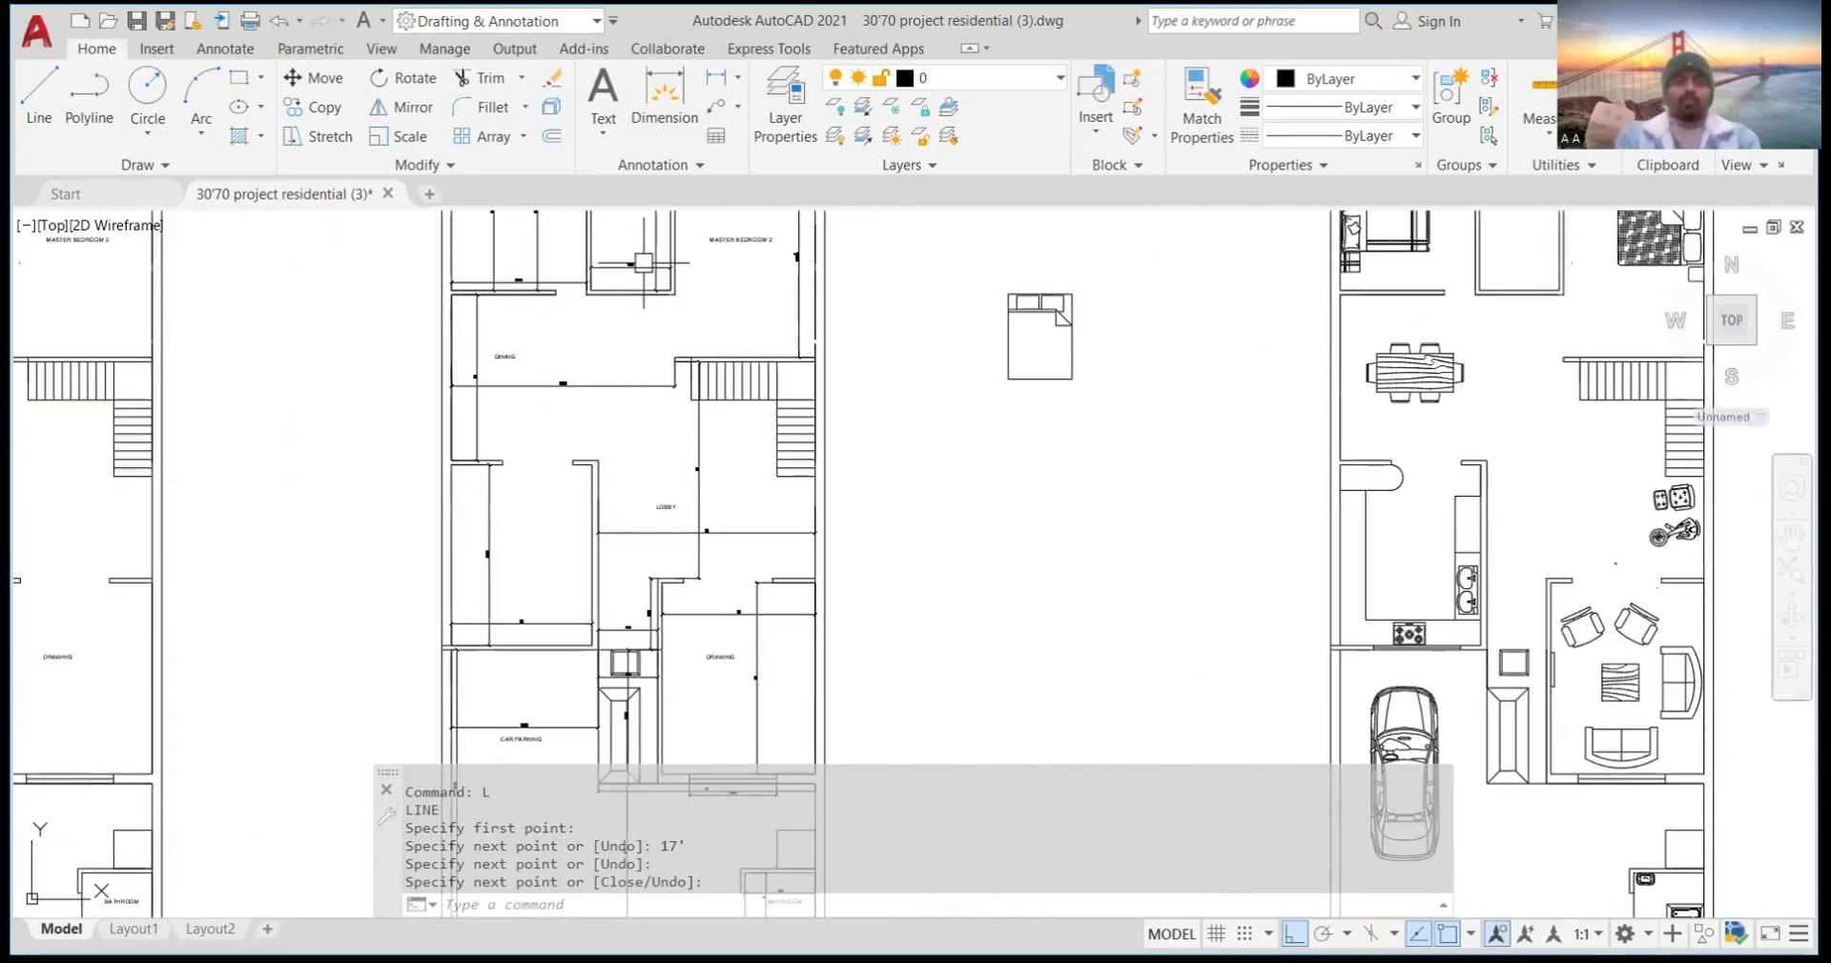
pyautogui.scroll(-4, 644, 263)
# Examine the new cross line above the kitchen and lobby in the working plan, up close and as a whole
pyautogui.scroll(4, 689, 530)
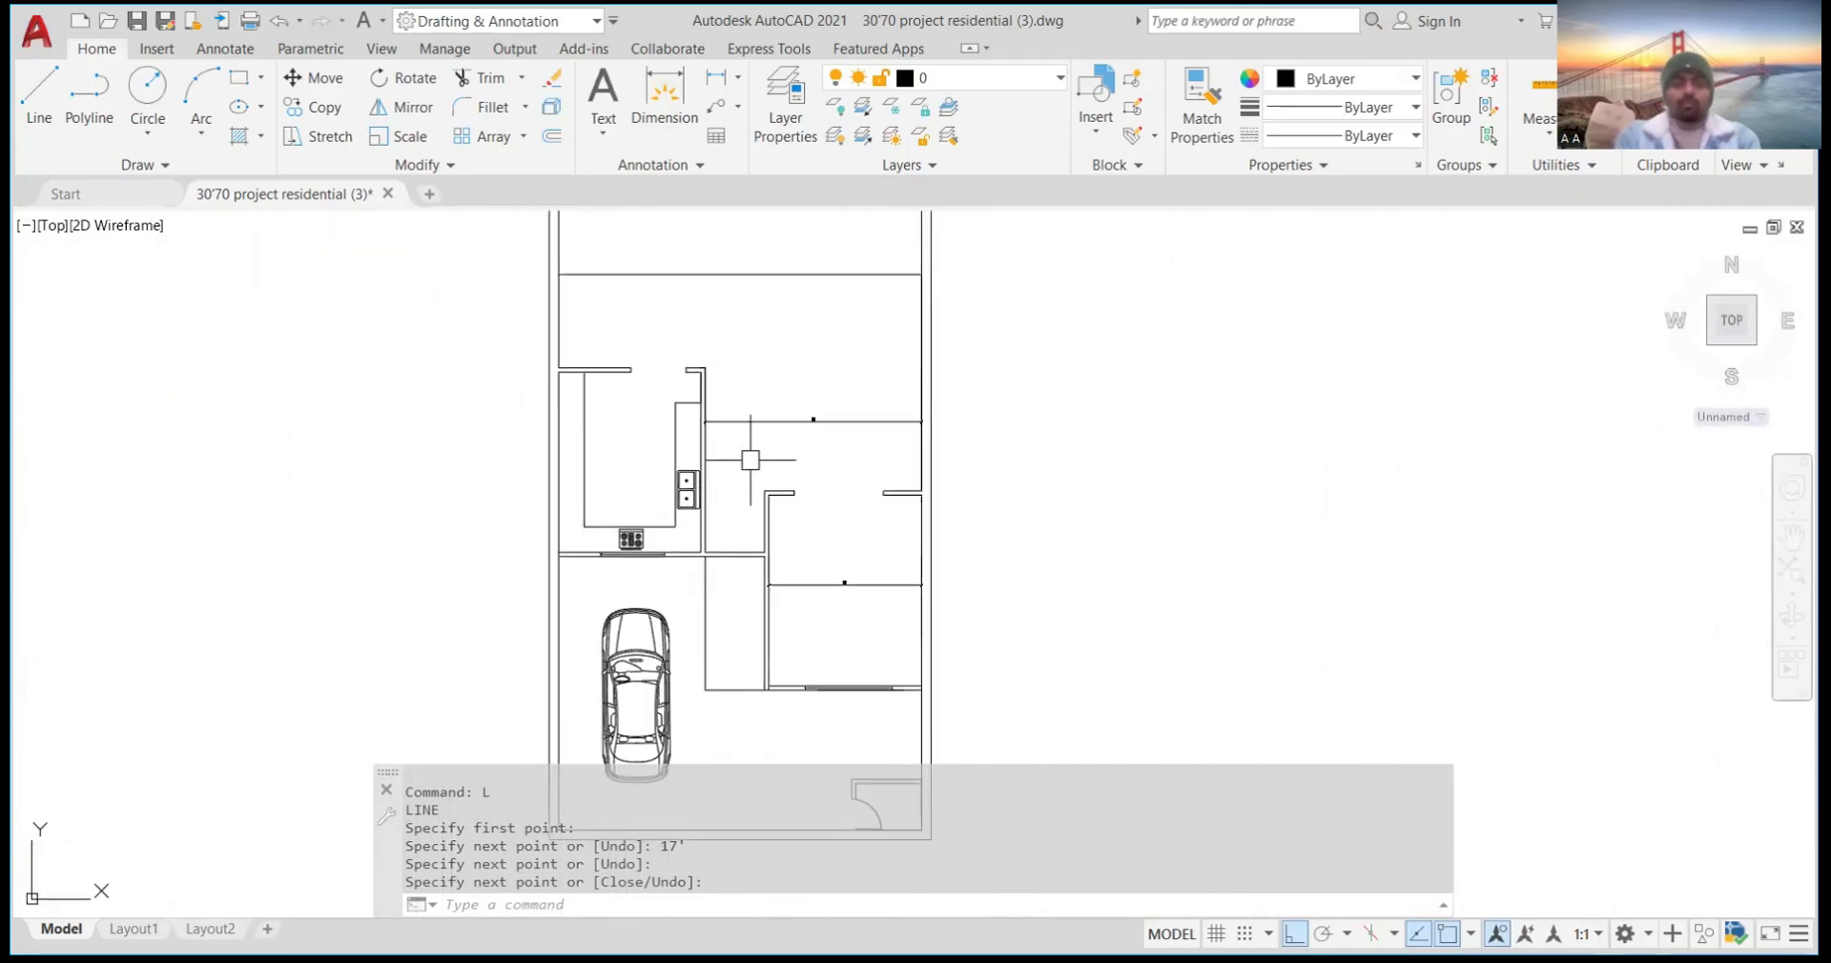
pyautogui.scroll(2, 763, 419)
pyautogui.scroll(-4, 776, 396)
pyautogui.scroll(2, 789, 396)
pyautogui.scroll(-2, 753, 390)
pyautogui.scroll(4, 752, 390)
pyautogui.scroll(-3, 776, 396)
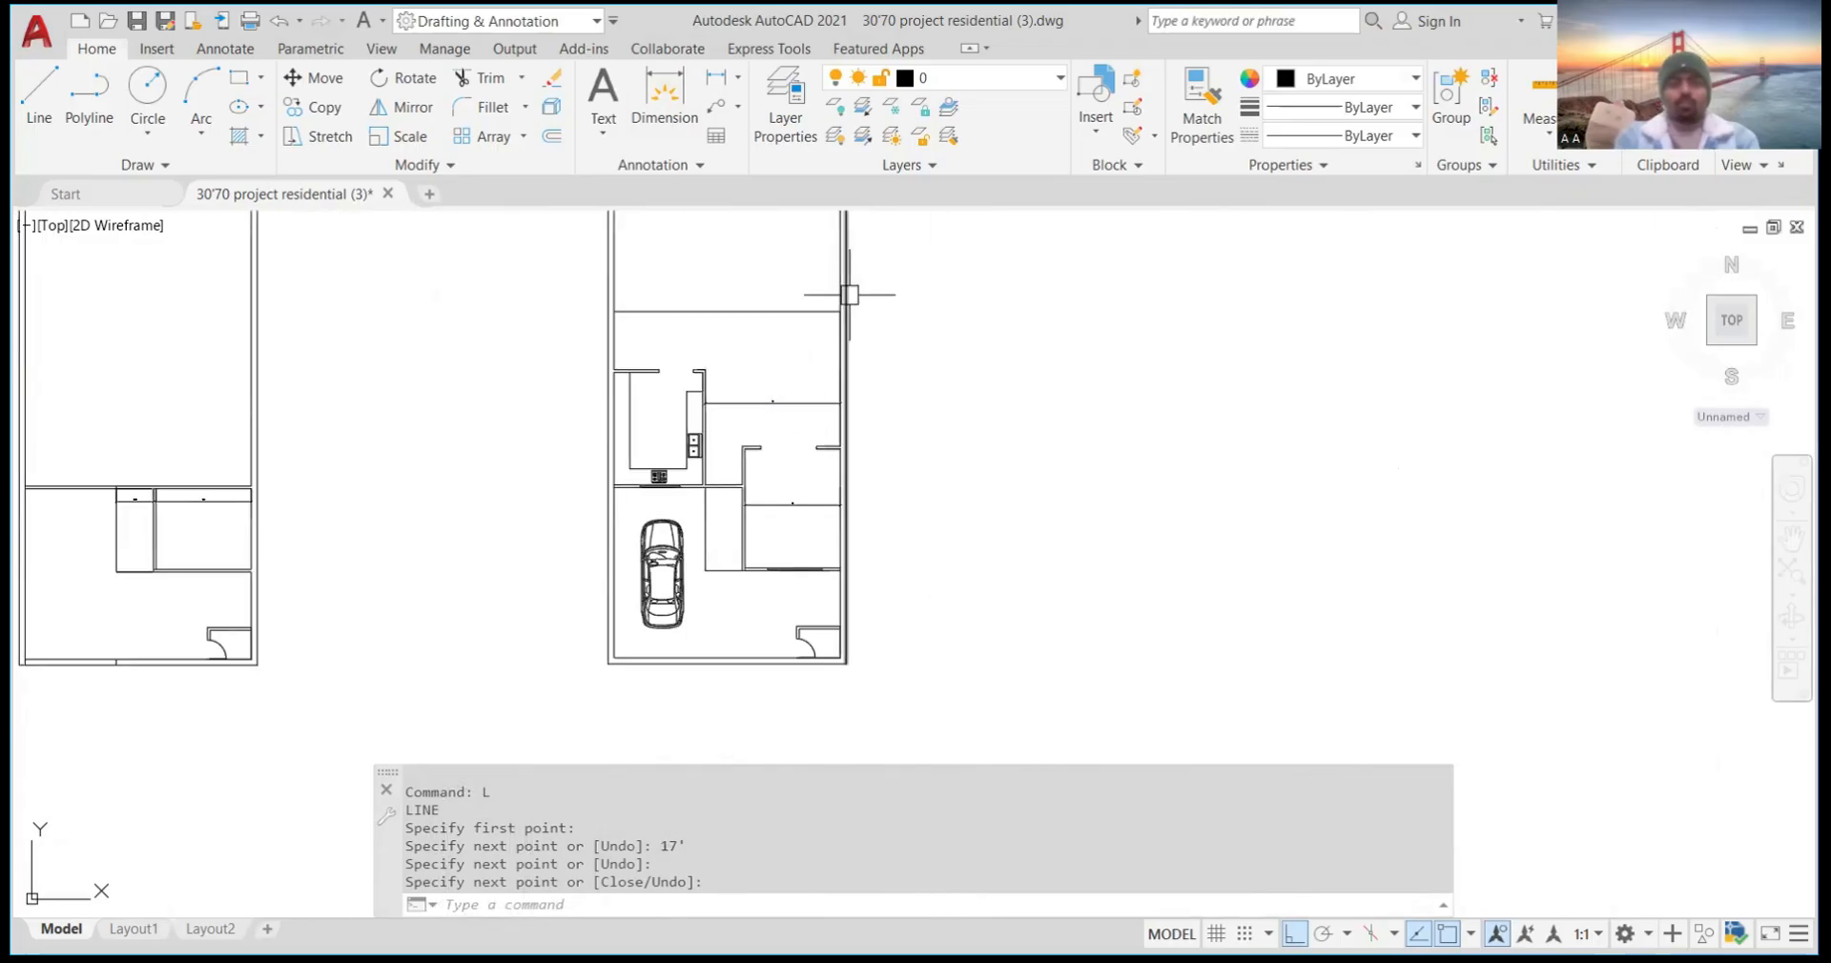
pyautogui.scroll(2, 849, 295)
pyautogui.scroll(-5, 877, 363)
pyautogui.scroll(3, 830, 397)
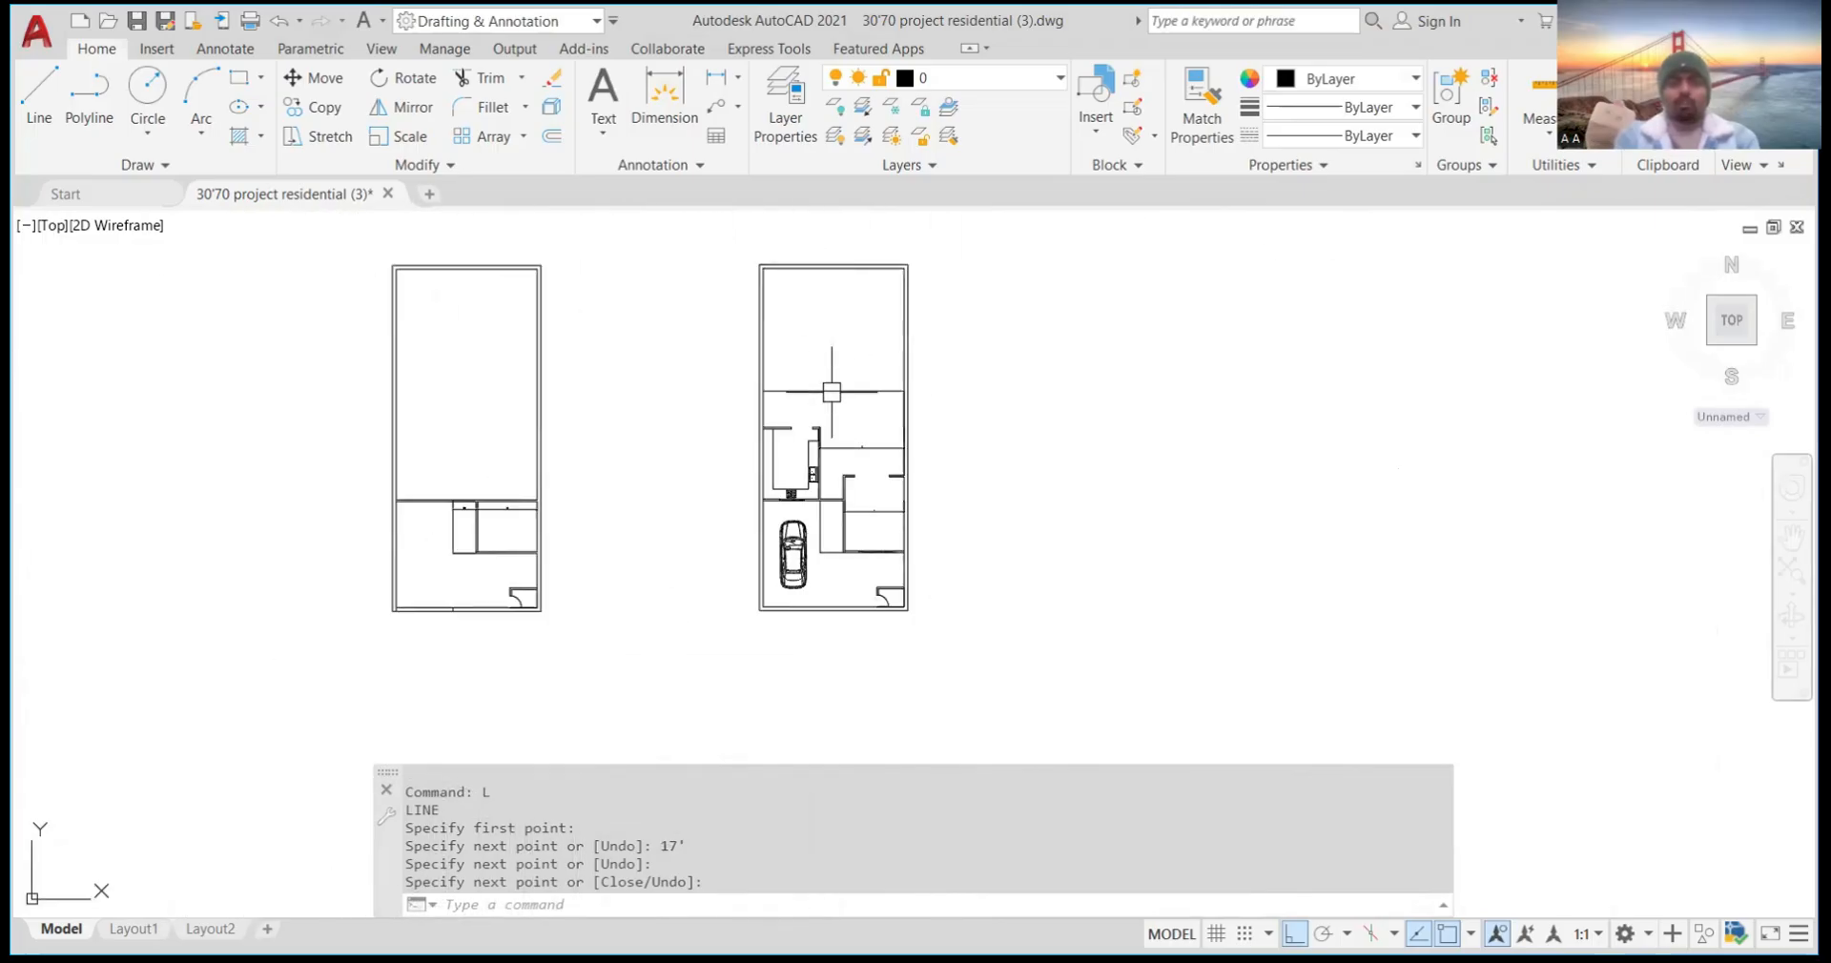
pyautogui.scroll(4, 850, 397)
pyautogui.scroll(-6, 835, 401)
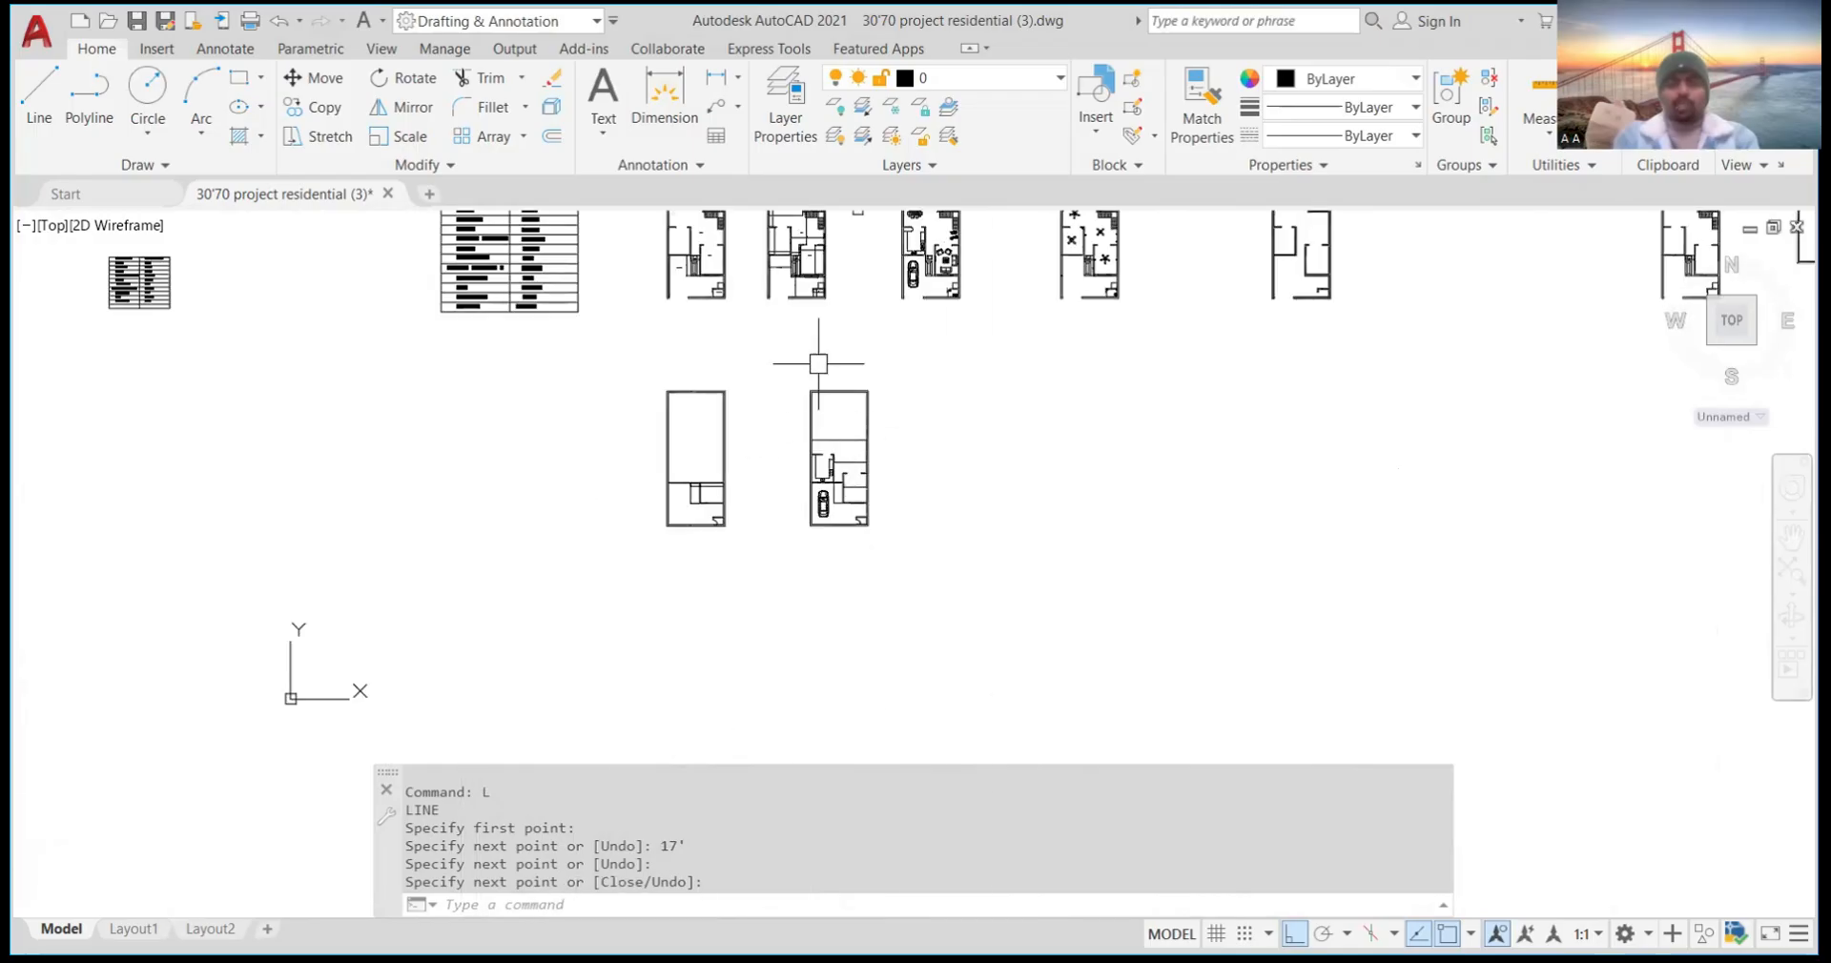
# Examine the staircase's treads, landing and upper wall up close in the dimensioned reference plan
pyautogui.scroll(-2, 811, 347)
pyautogui.scroll(5, 818, 277)
pyautogui.scroll(5, 818, 262)
pyautogui.scroll(-4, 782, 315)
pyautogui.scroll(4, 741, 309)
pyautogui.scroll(2, 743, 307)
pyautogui.scroll(-4, 668, 278)
pyautogui.scroll(4, 695, 277)
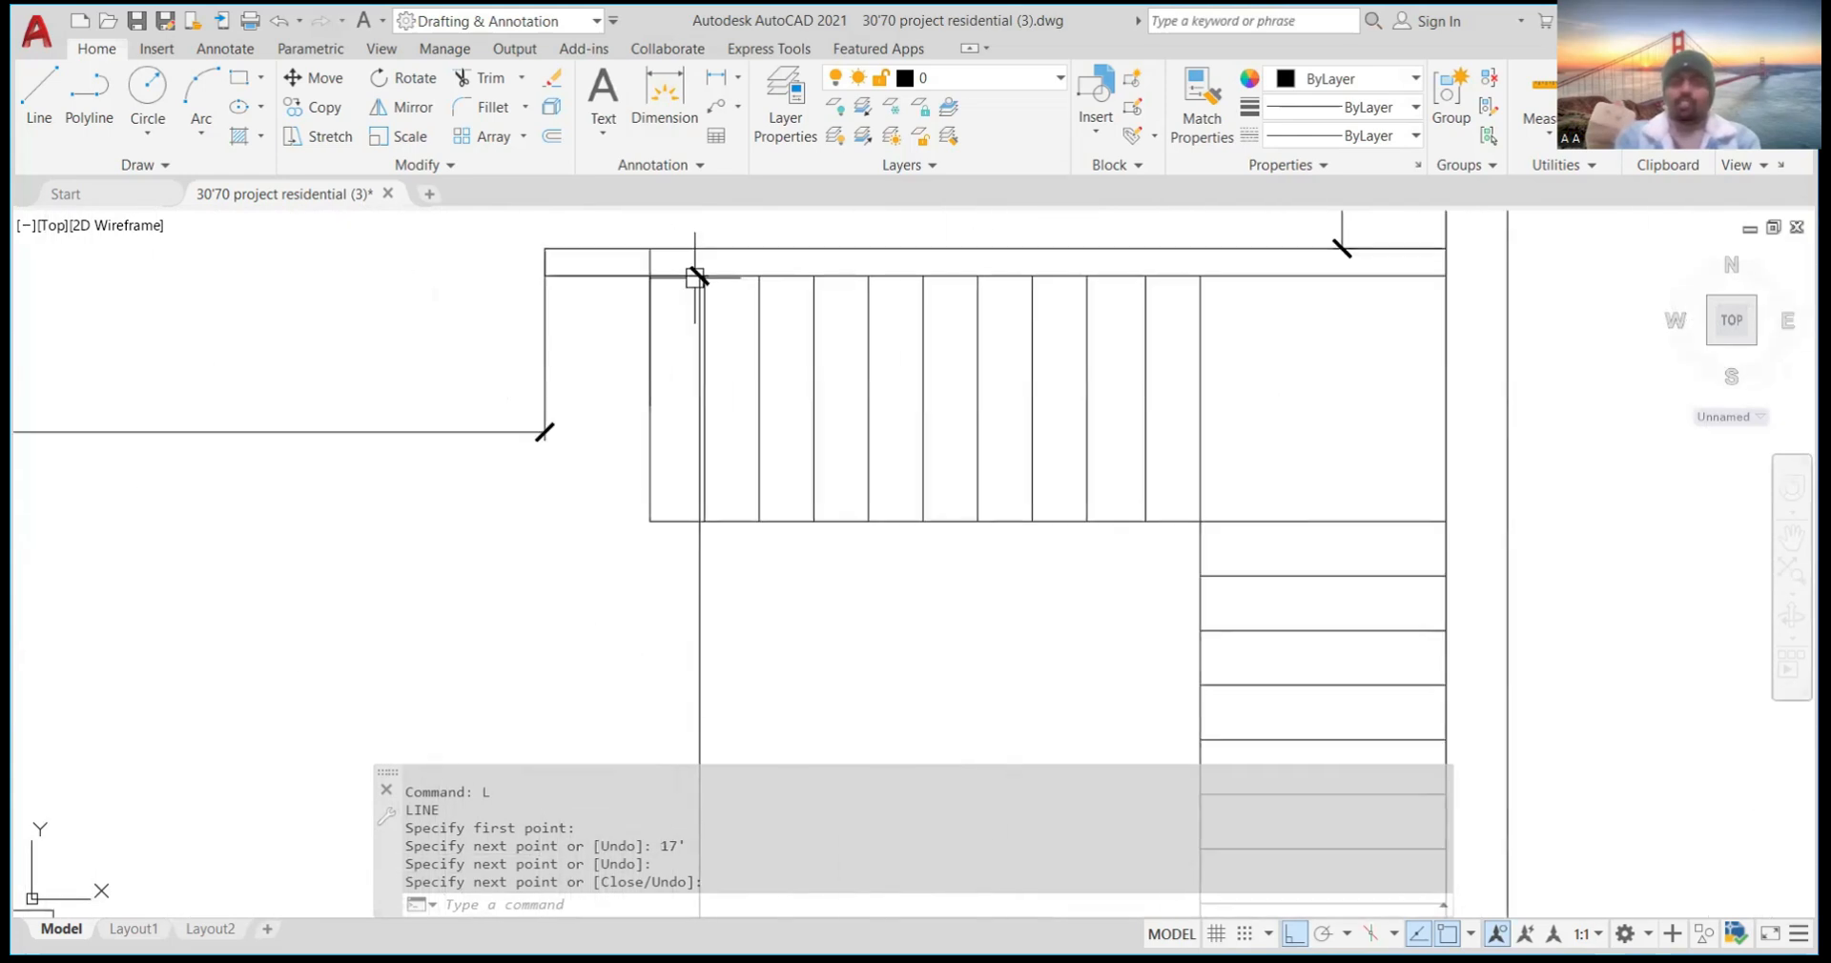
pyautogui.scroll(2, 695, 276)
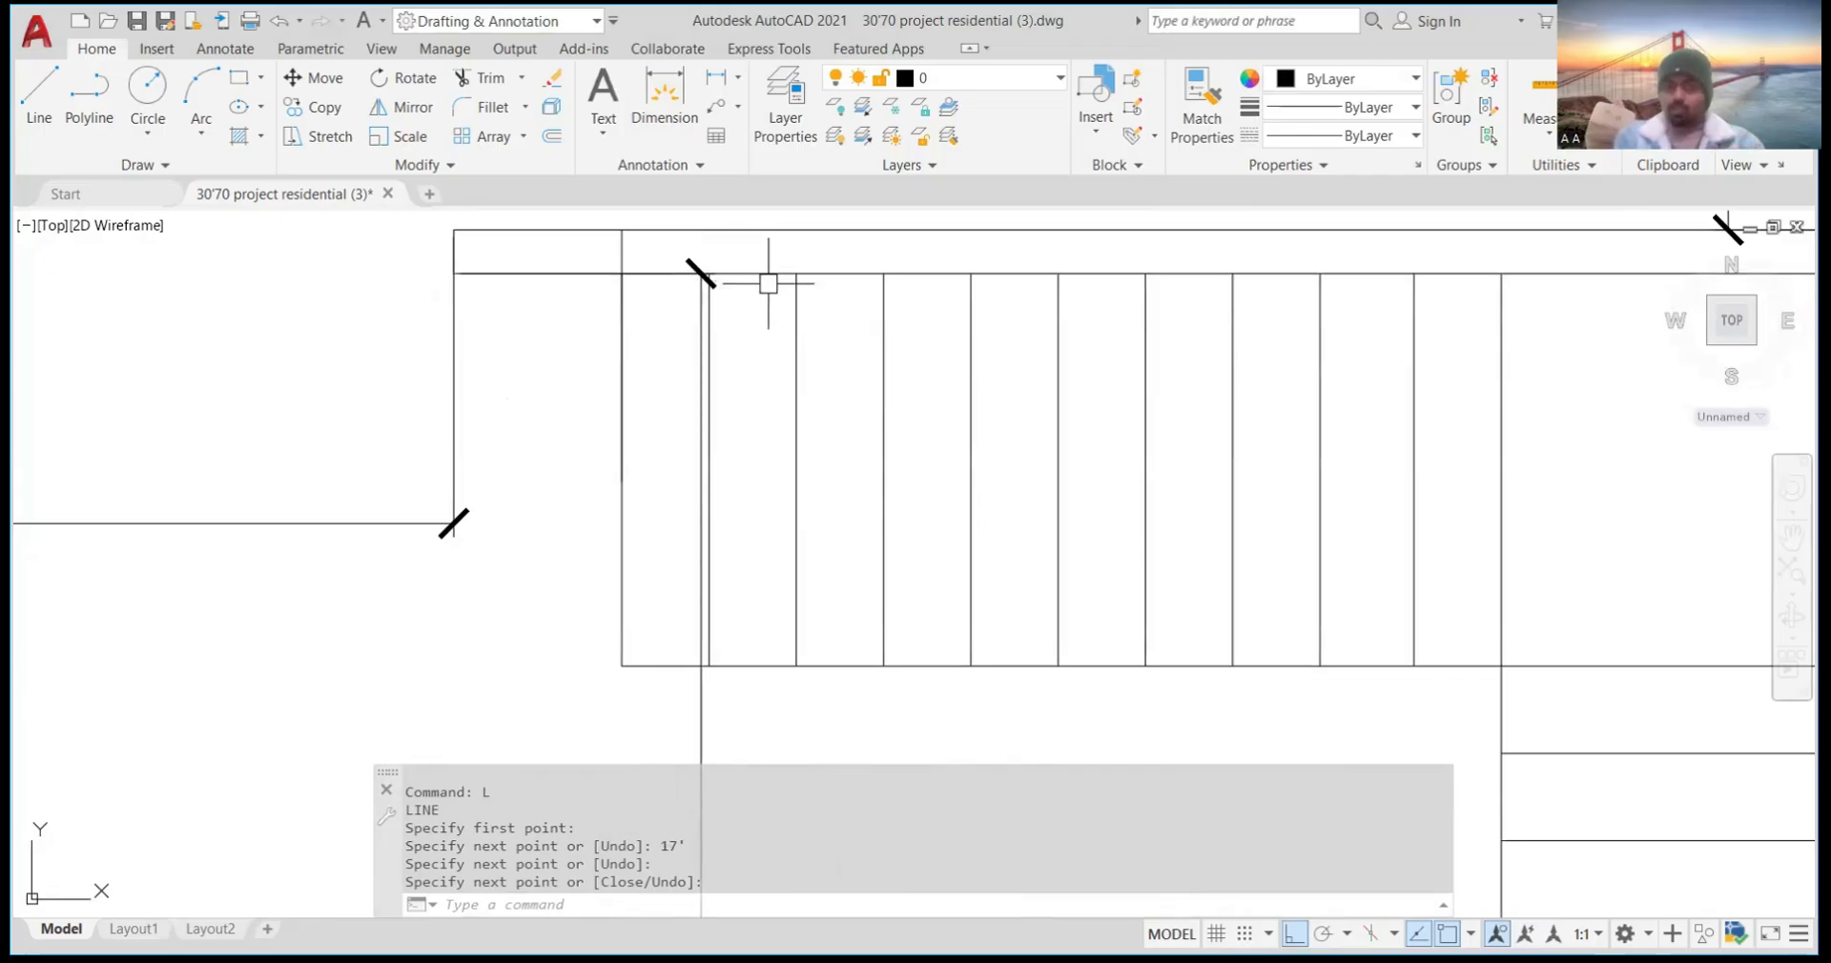
pyautogui.scroll(3, 764, 283)
pyautogui.scroll(-6, 757, 278)
pyautogui.scroll(3, 773, 289)
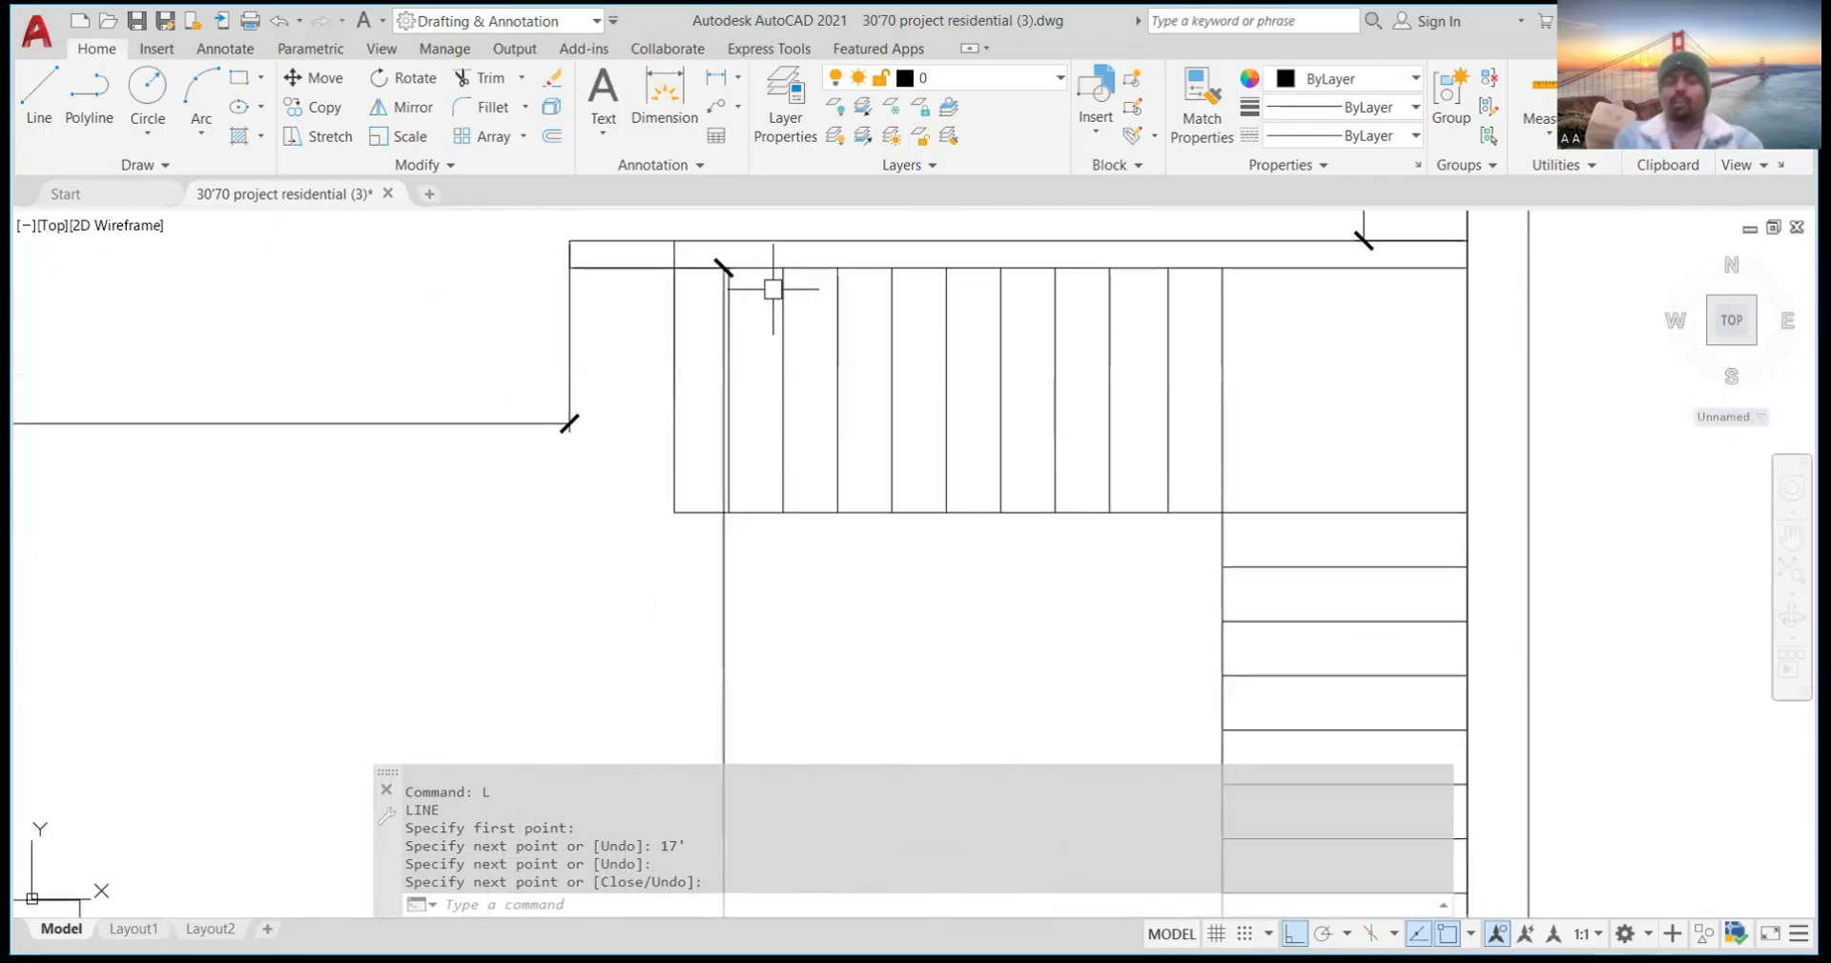
pyautogui.scroll(-5, 722, 275)
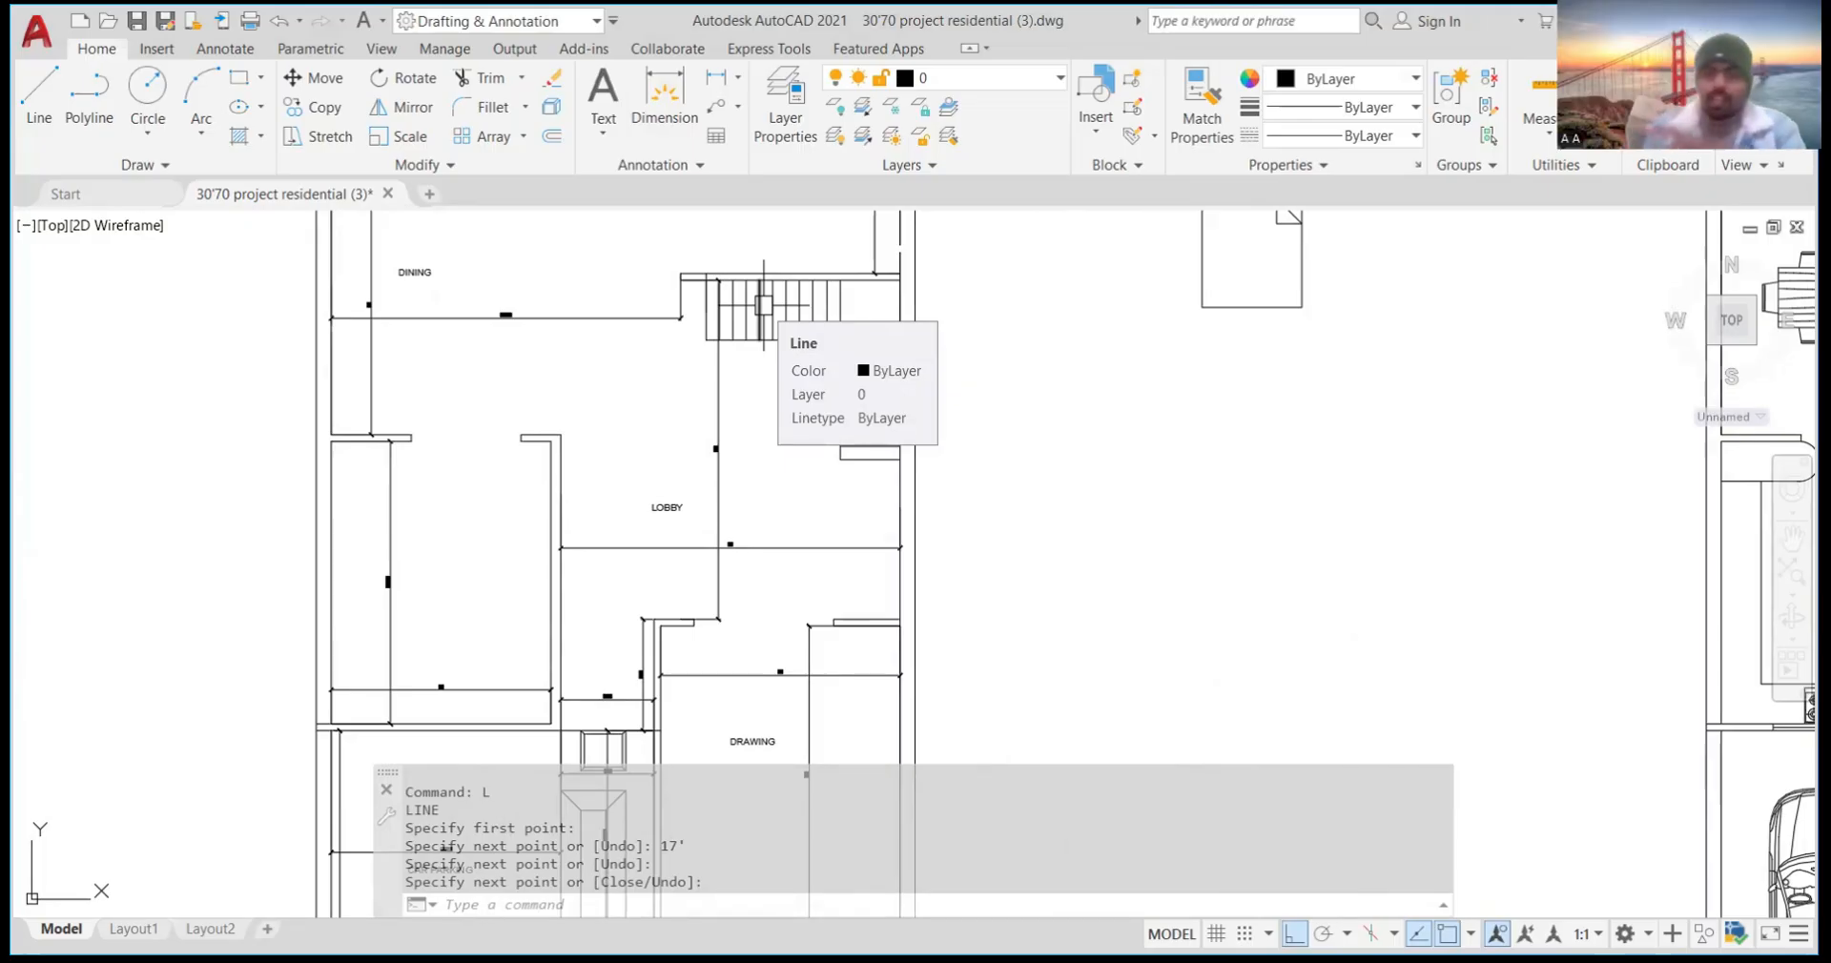
pyautogui.scroll(6, 761, 307)
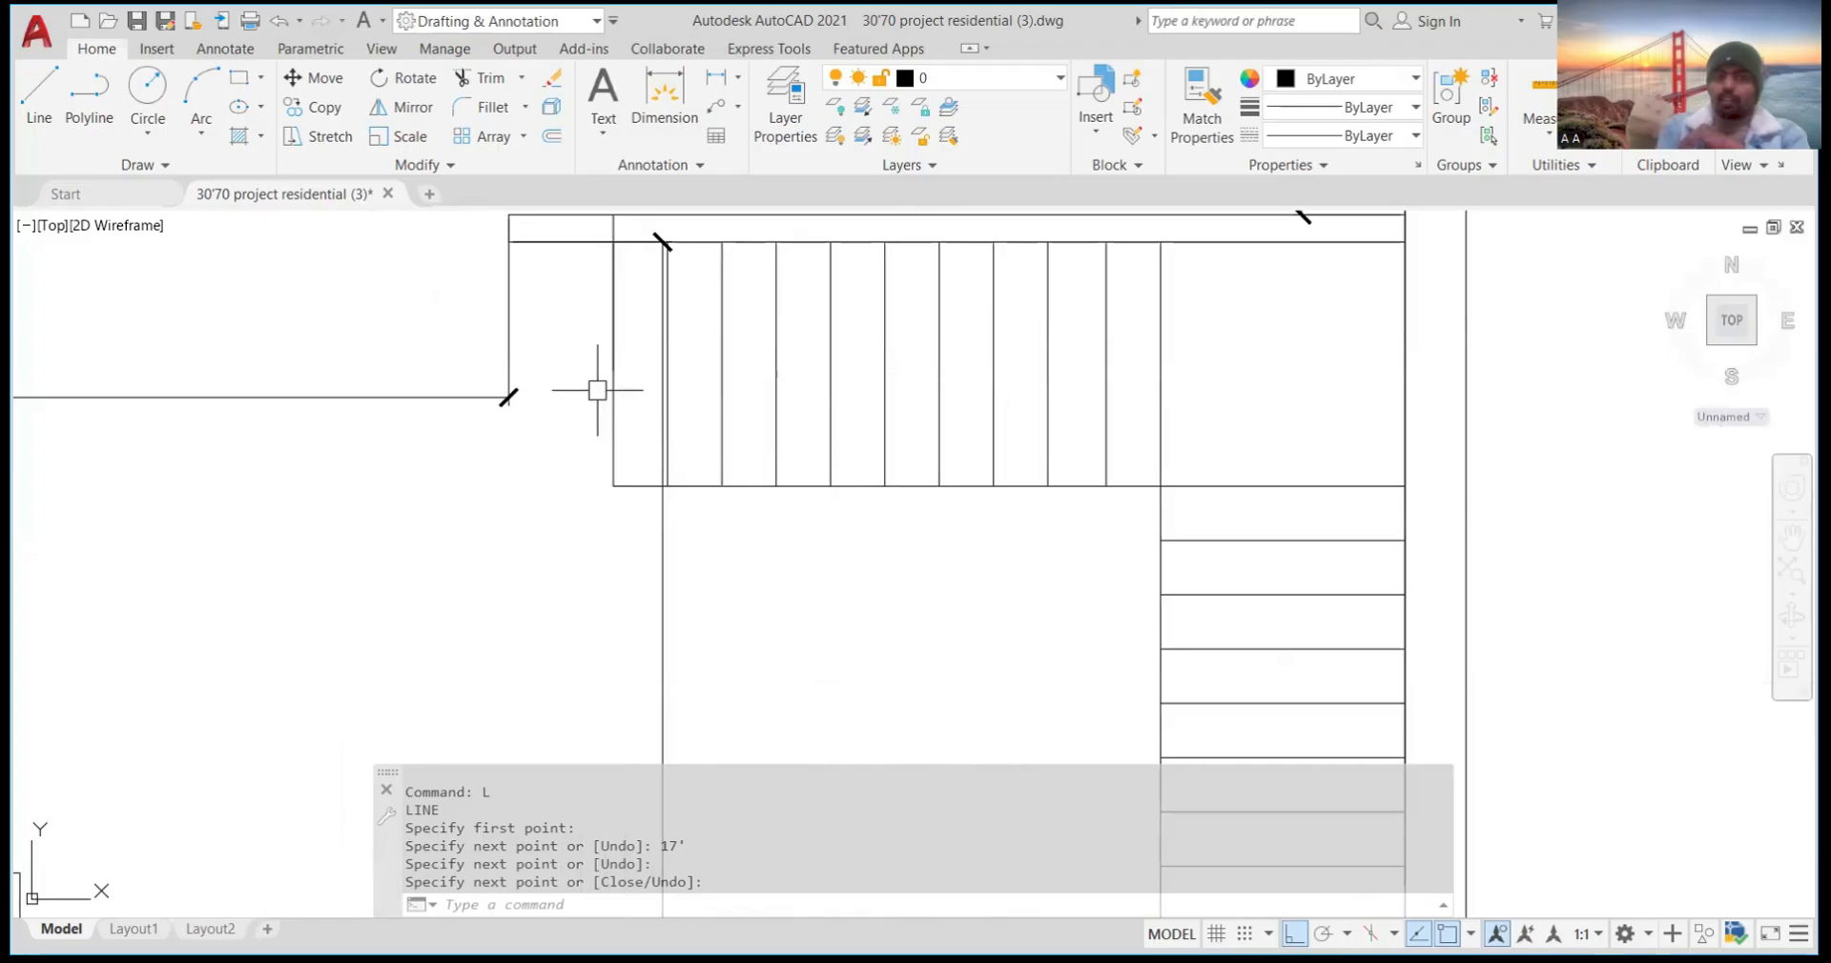
# Examine the staircase's upper flight of treads beside the lobby and dining area in the dimensioned reference plan
pyautogui.scroll(-4, 876, 382)
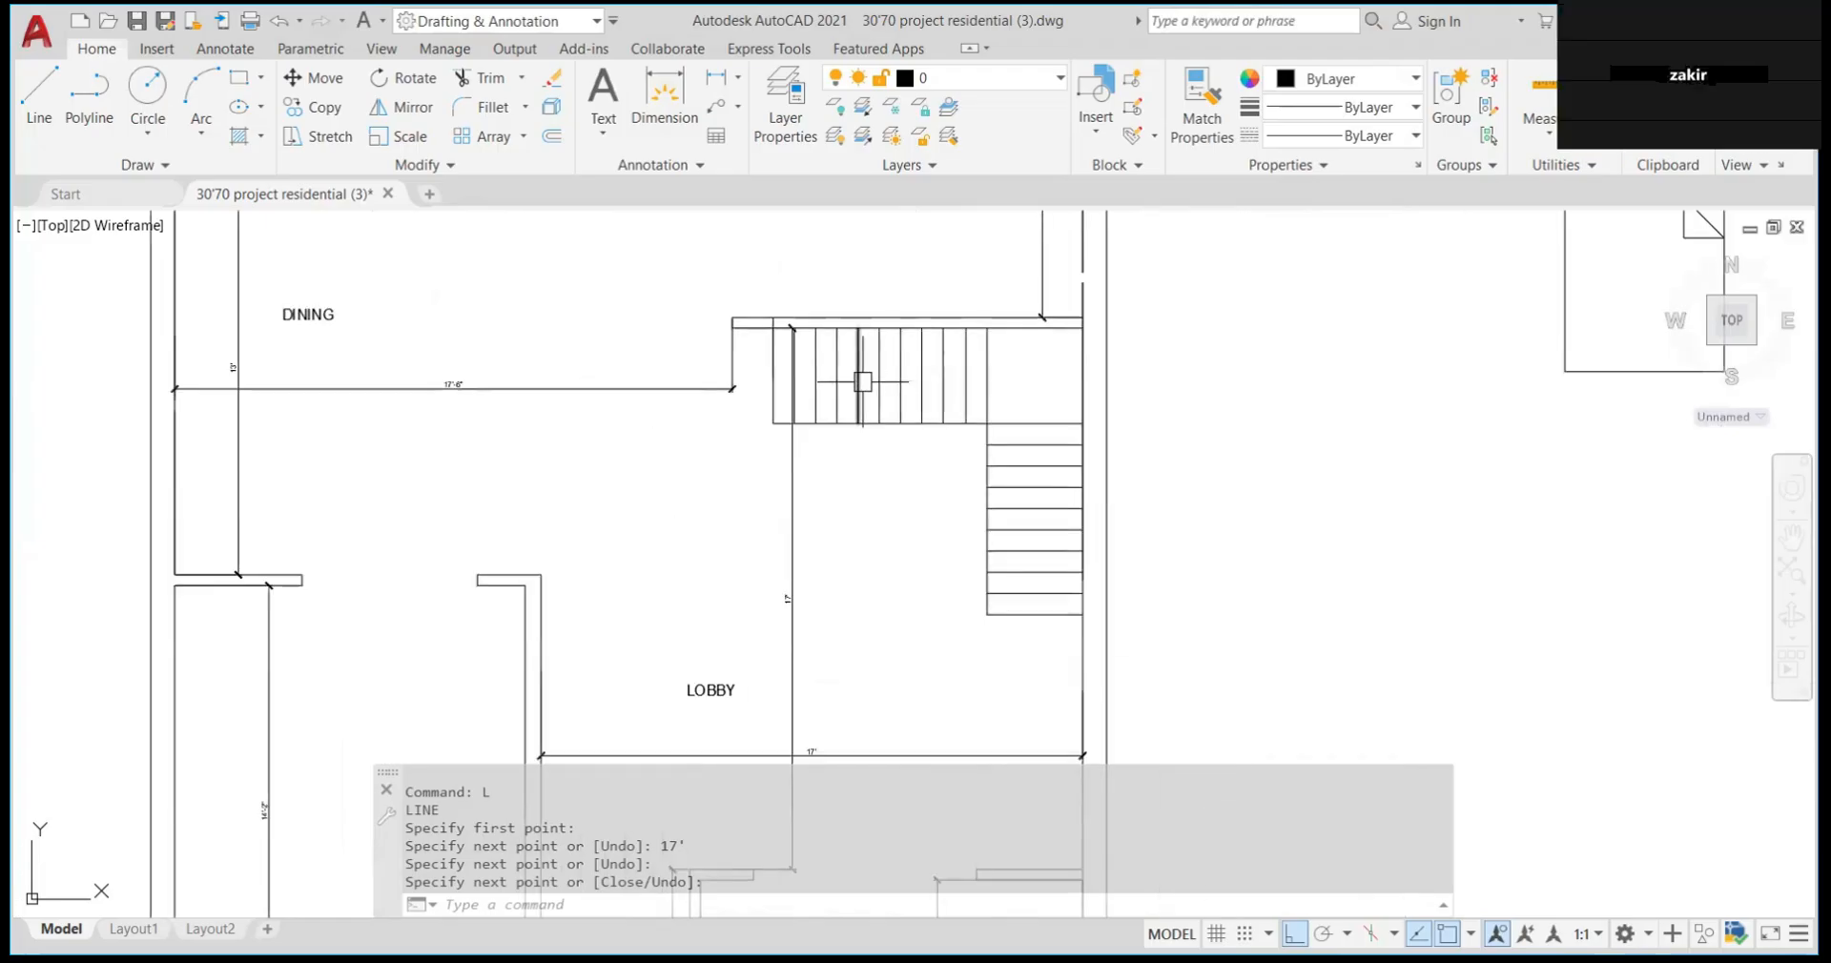
pyautogui.scroll(4, 872, 381)
pyautogui.scroll(-4, 733, 370)
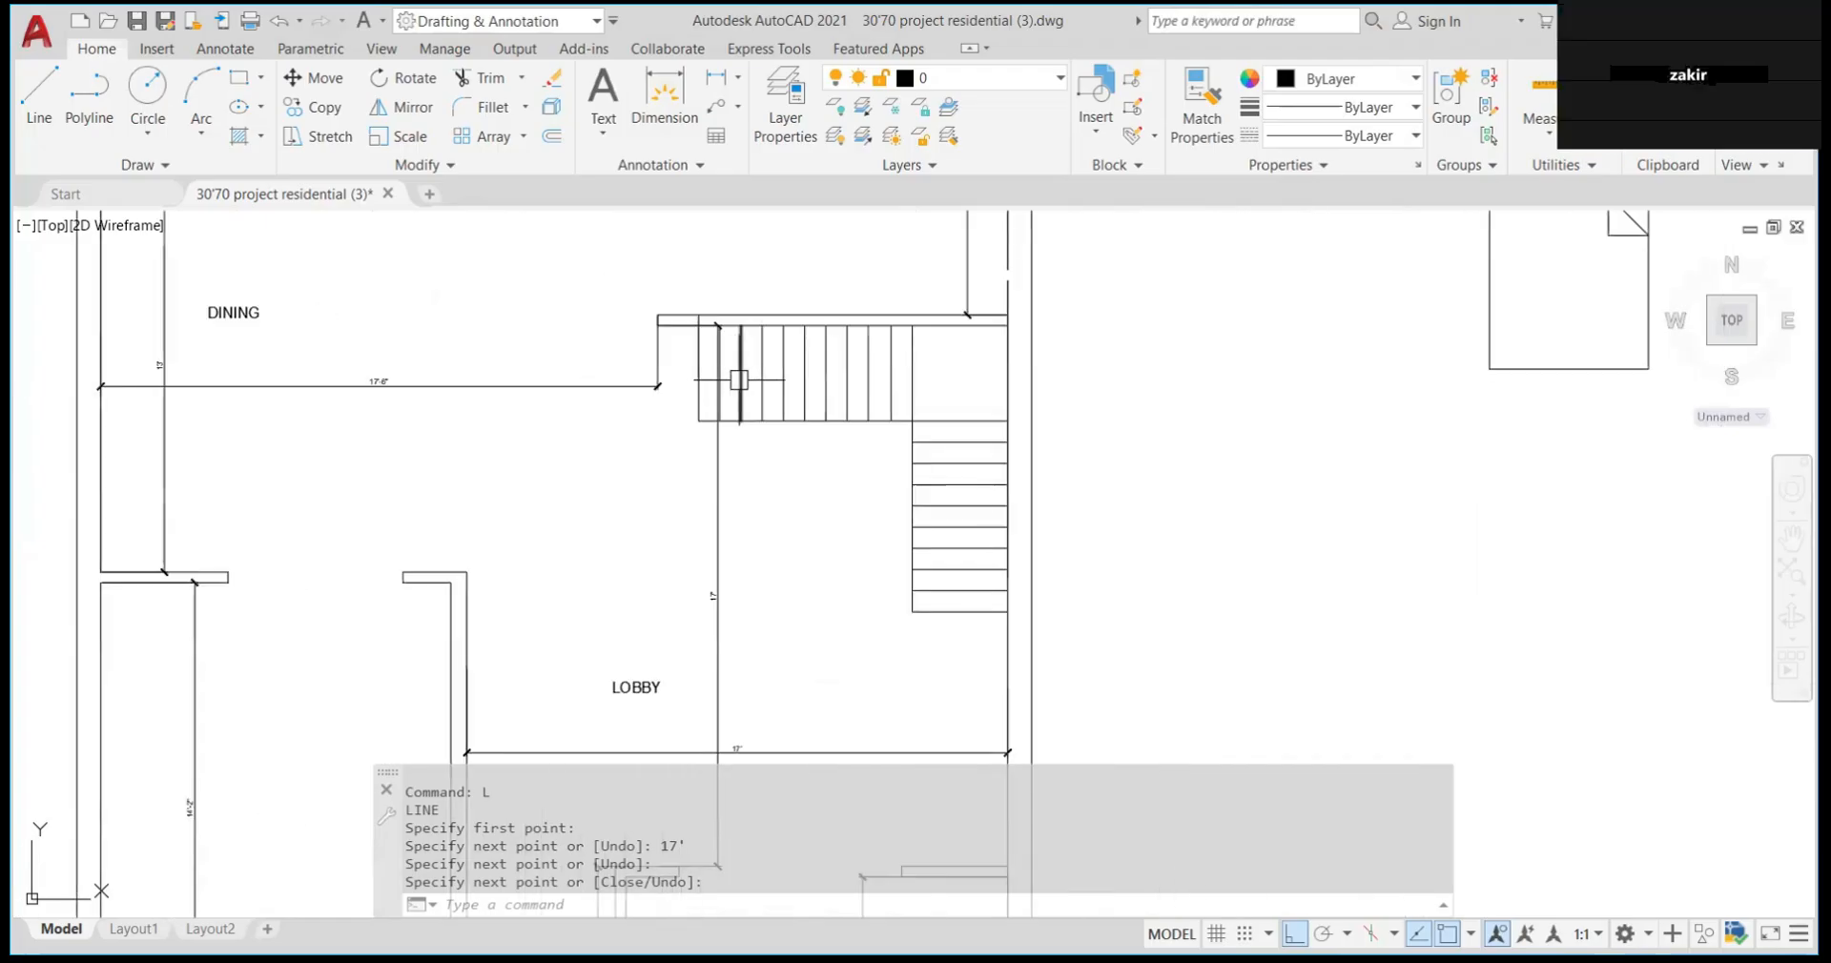
pyautogui.scroll(4, 730, 372)
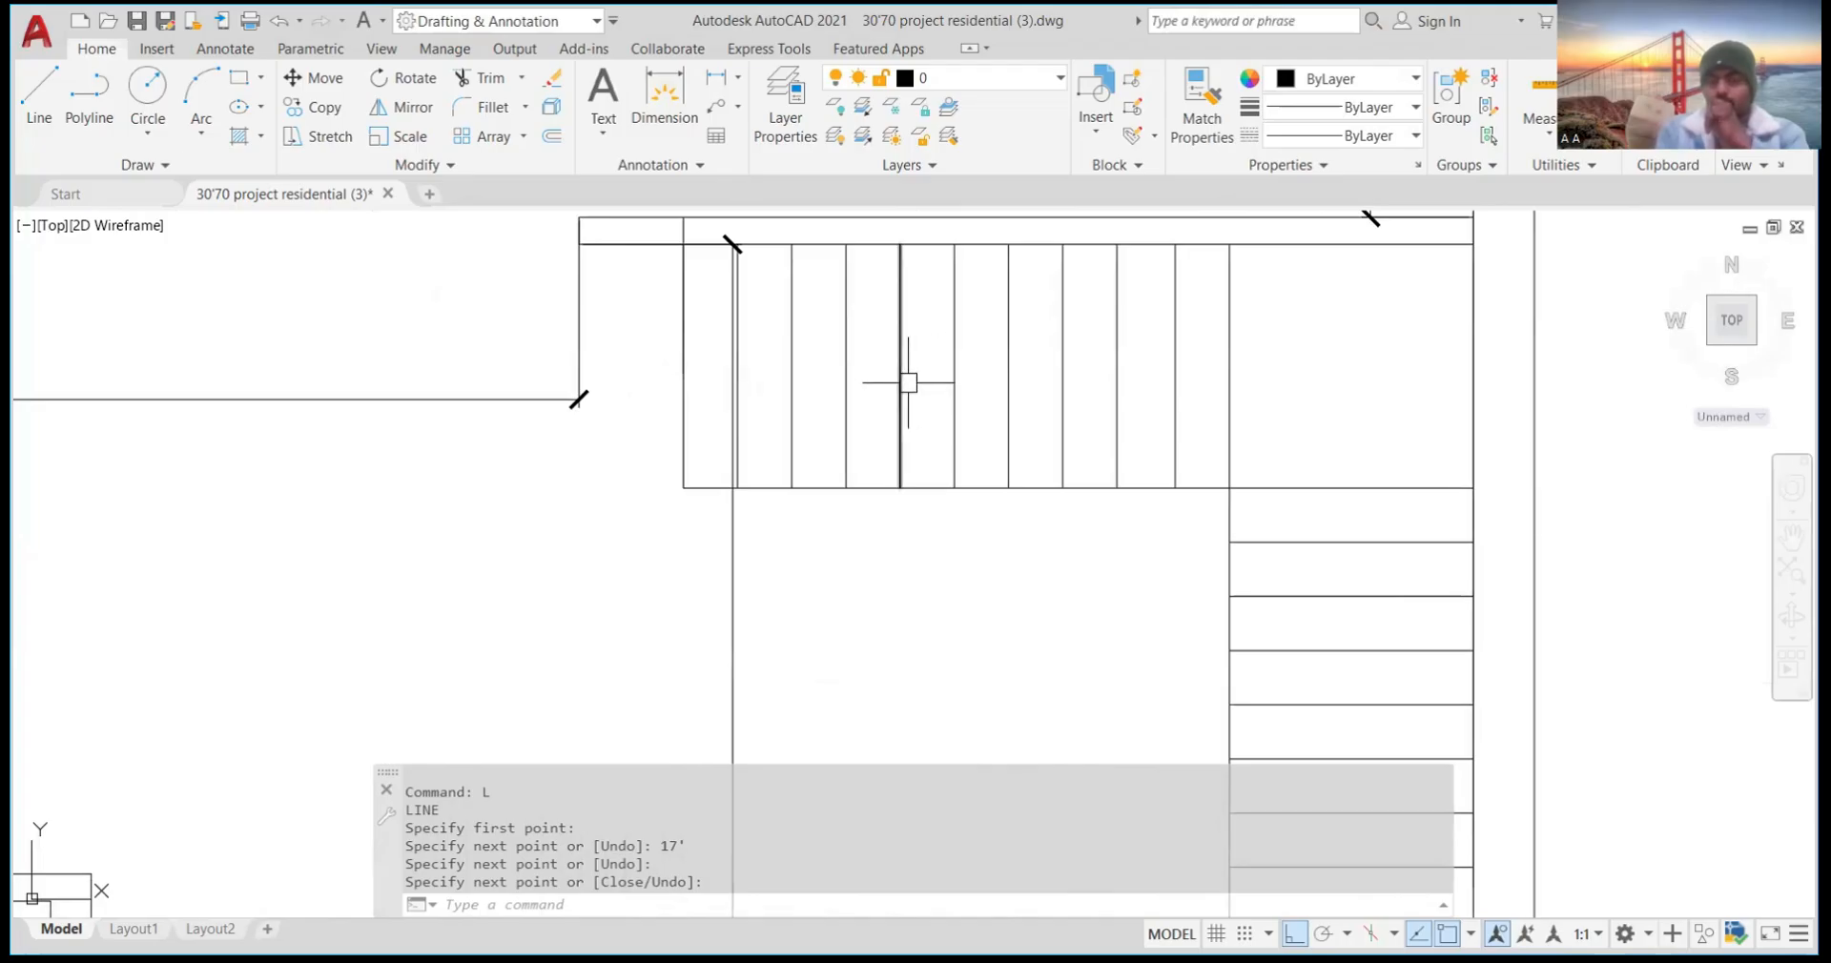
pyautogui.scroll(-5, 907, 381)
pyautogui.scroll(3, 932, 385)
pyautogui.scroll(-2, 1039, 381)
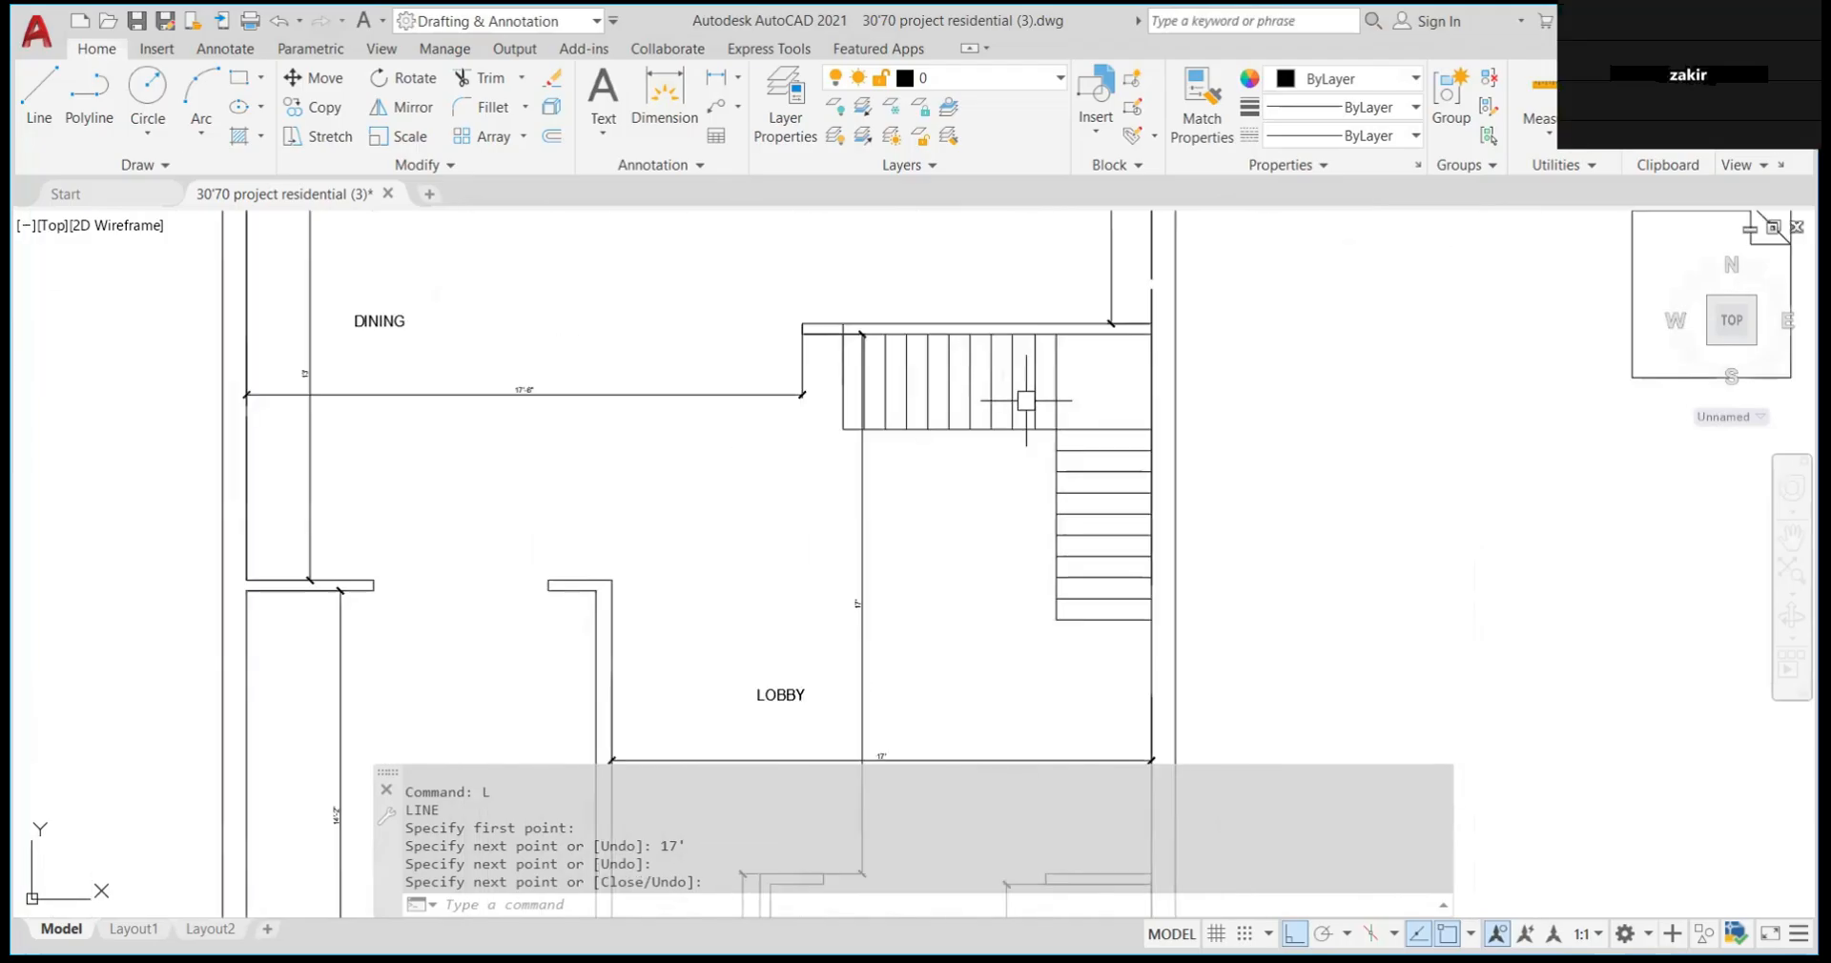
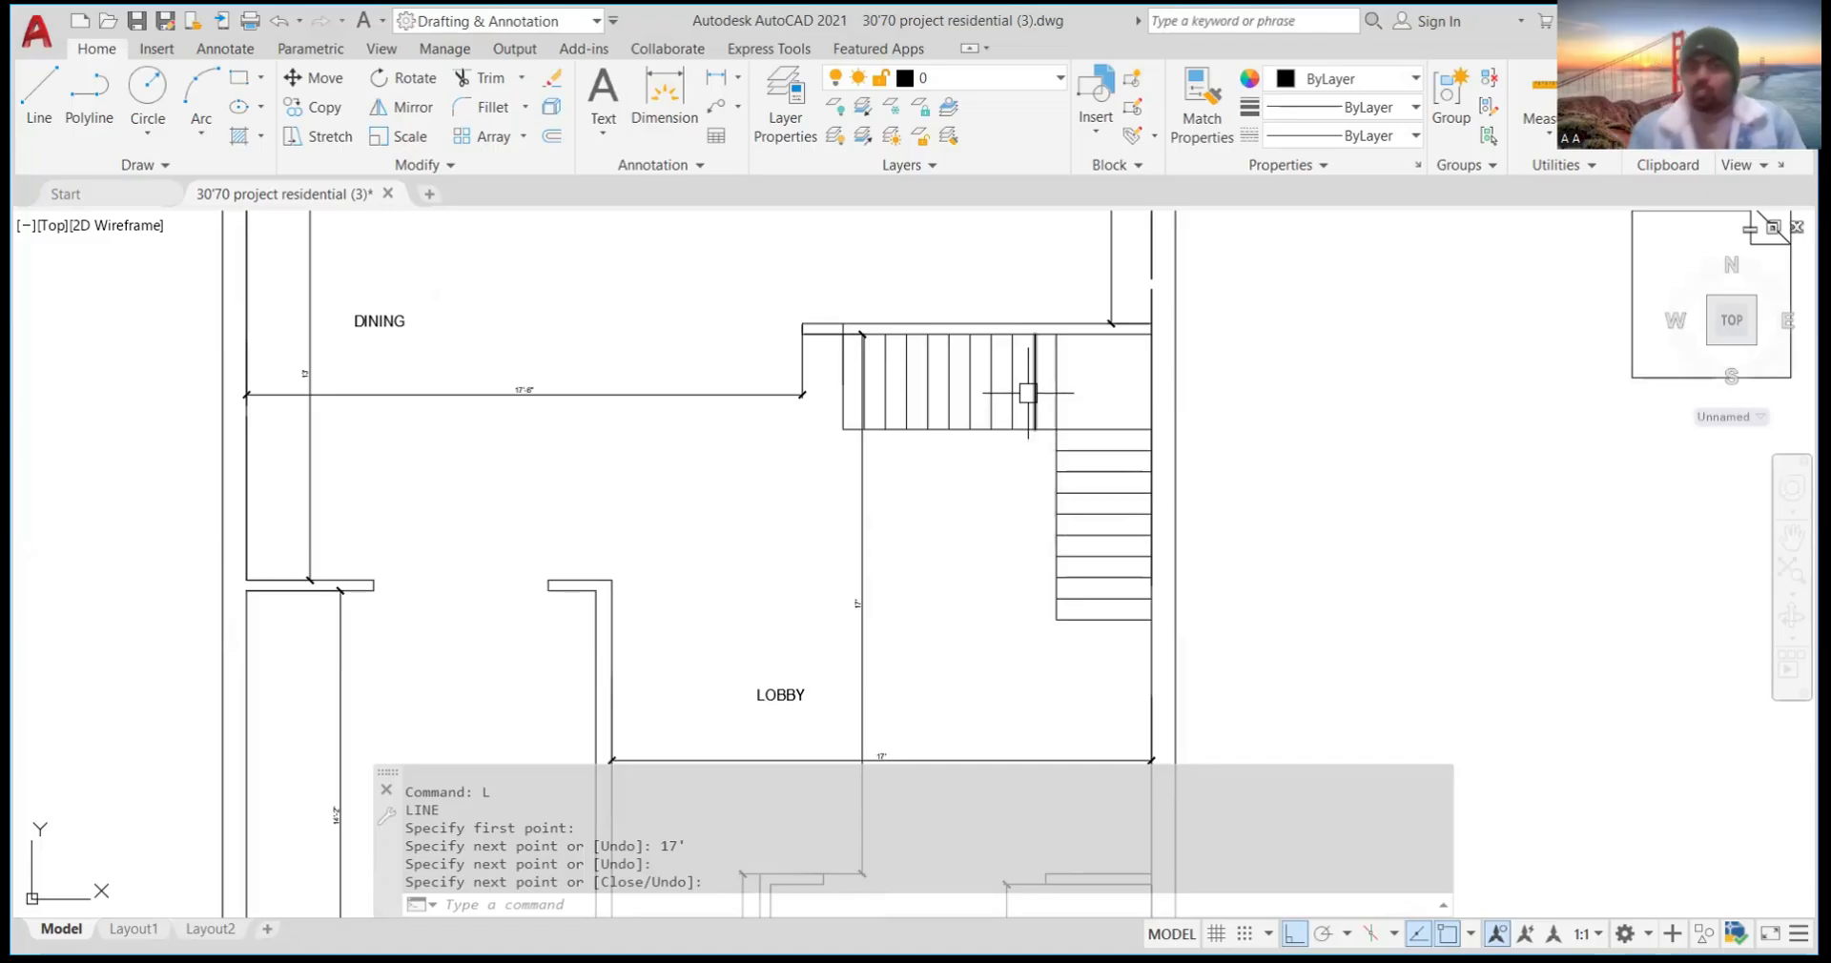
# Examine the corner landing where the two stair flights meet in the dimensioned reference plan
pyautogui.scroll(2, 1002, 389)
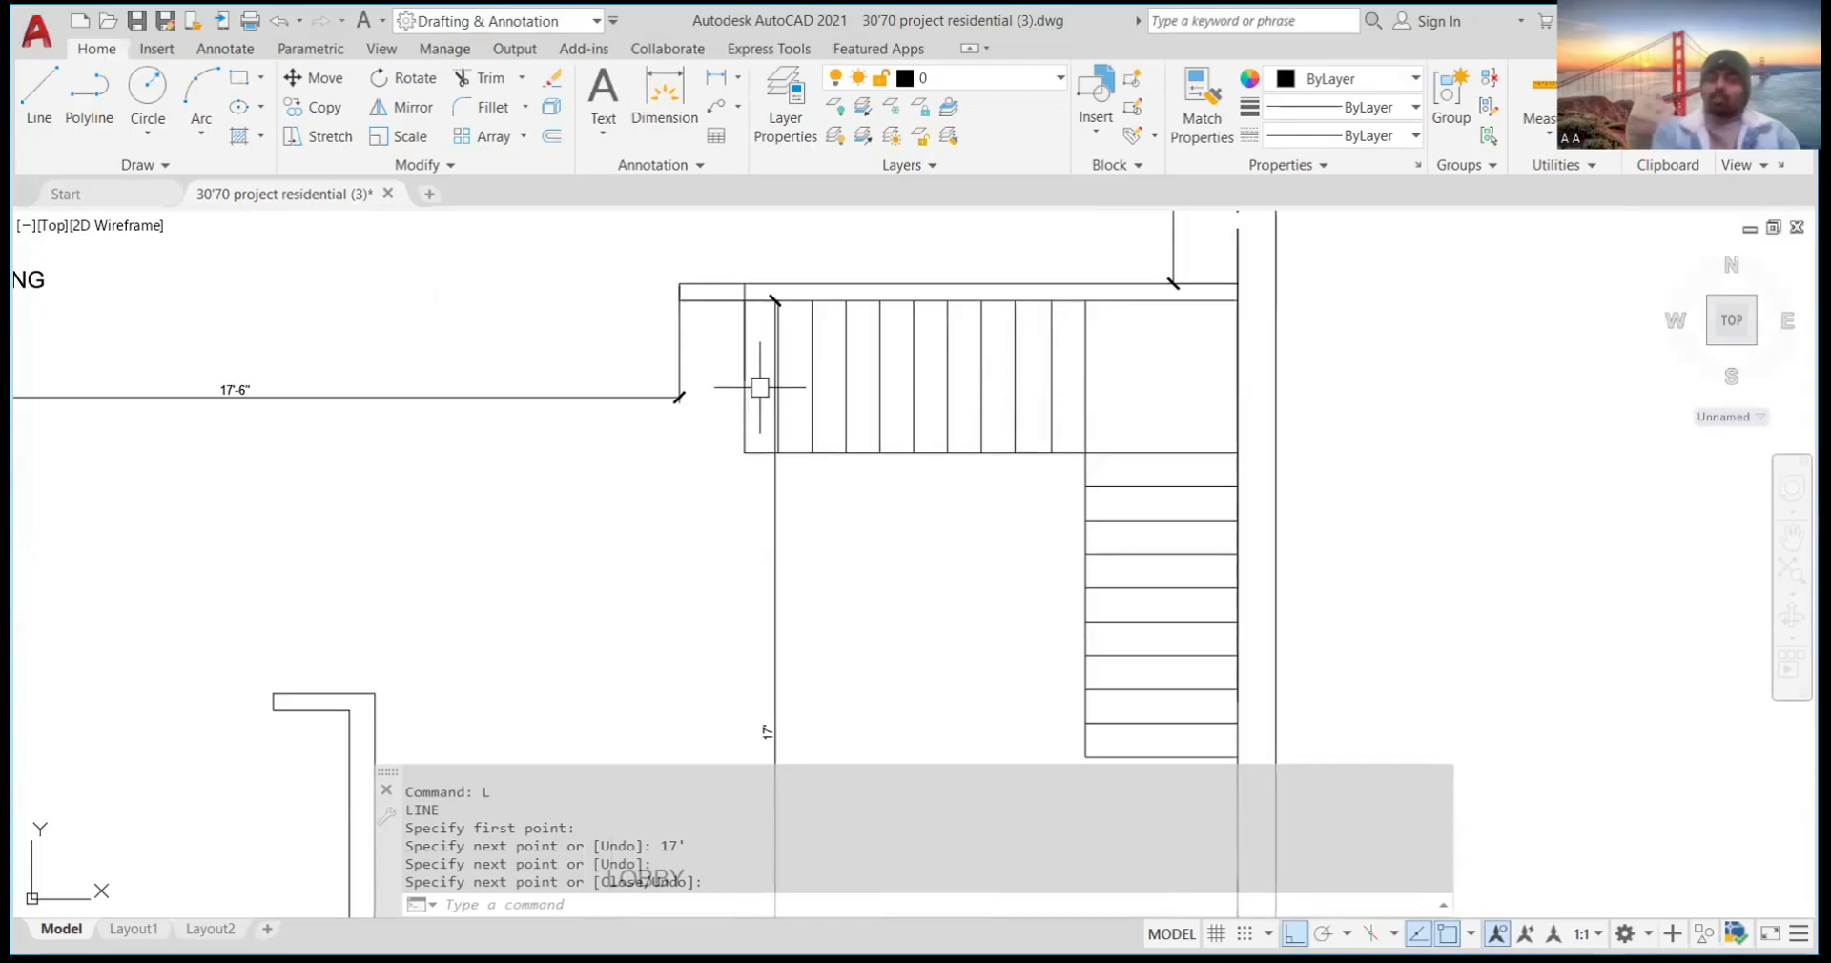
pyautogui.scroll(5, 1193, 357)
pyautogui.scroll(-5, 1165, 410)
pyautogui.scroll(4, 1122, 320)
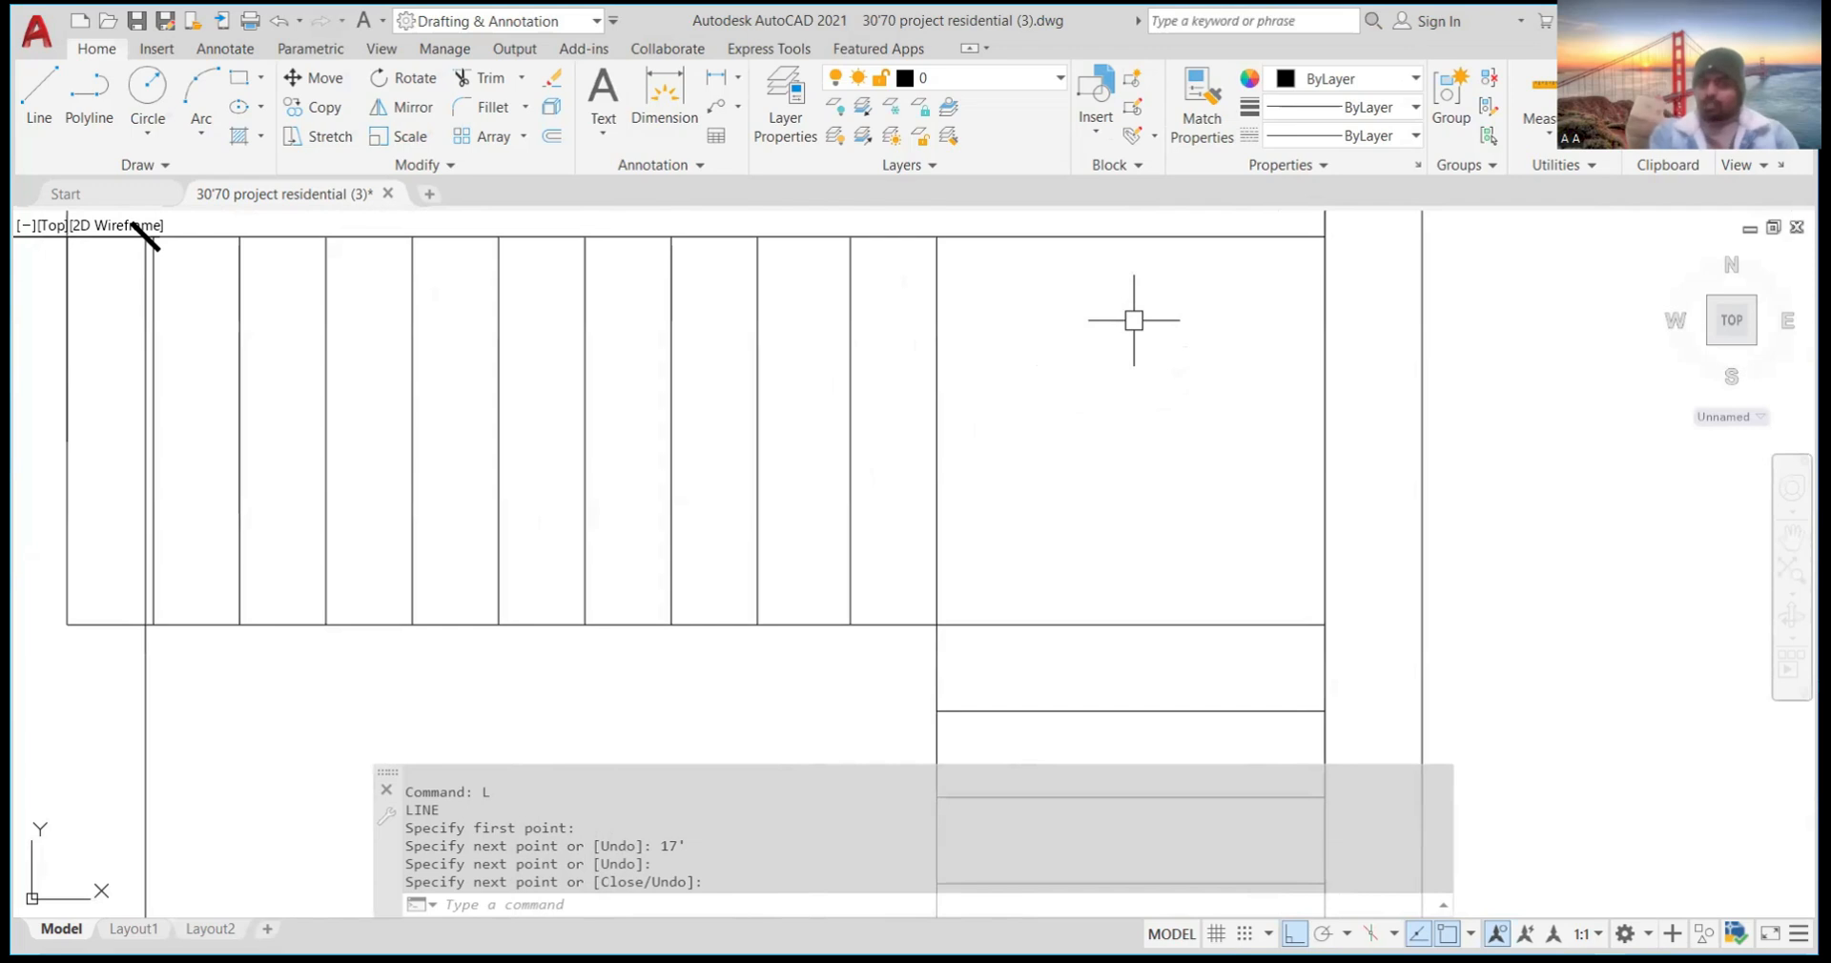
pyautogui.scroll(-4, 1136, 315)
pyautogui.scroll(4, 1141, 330)
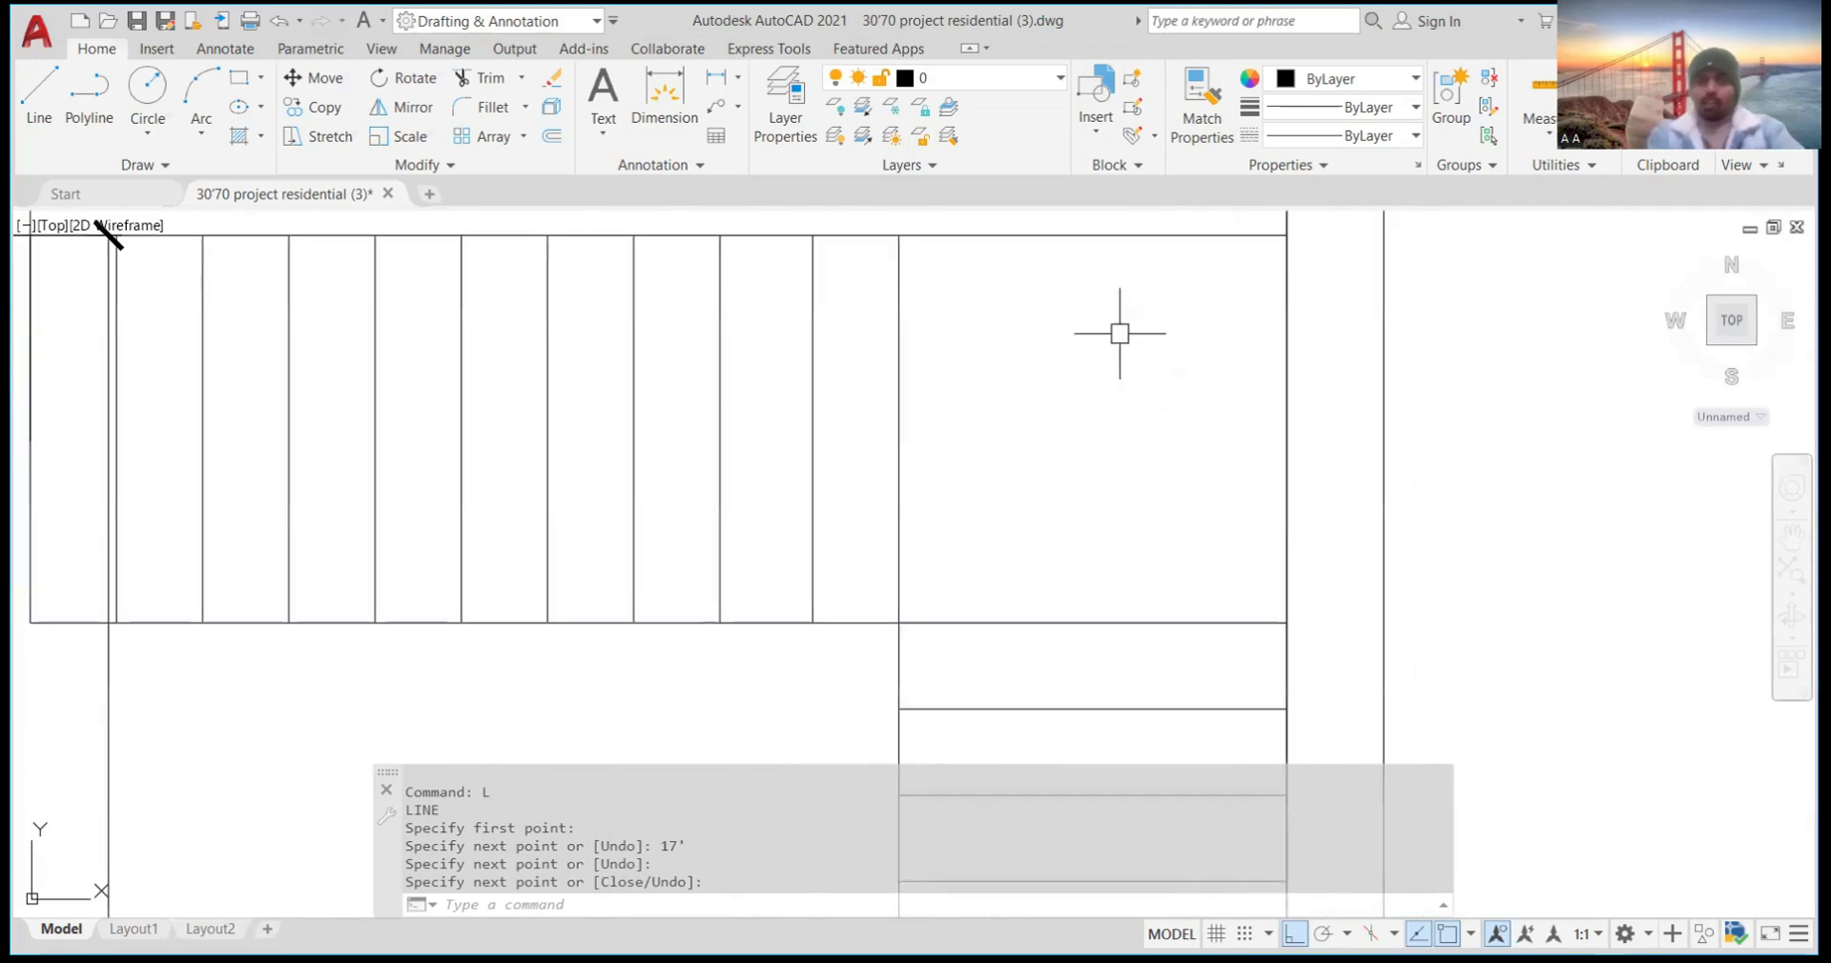
pyautogui.scroll(-6, 1124, 327)
pyautogui.scroll(4, 1103, 356)
pyautogui.scroll(-6, 1078, 358)
pyautogui.scroll(5, 1063, 362)
pyautogui.scroll(-1, 1038, 374)
pyautogui.scroll(-6, 1036, 375)
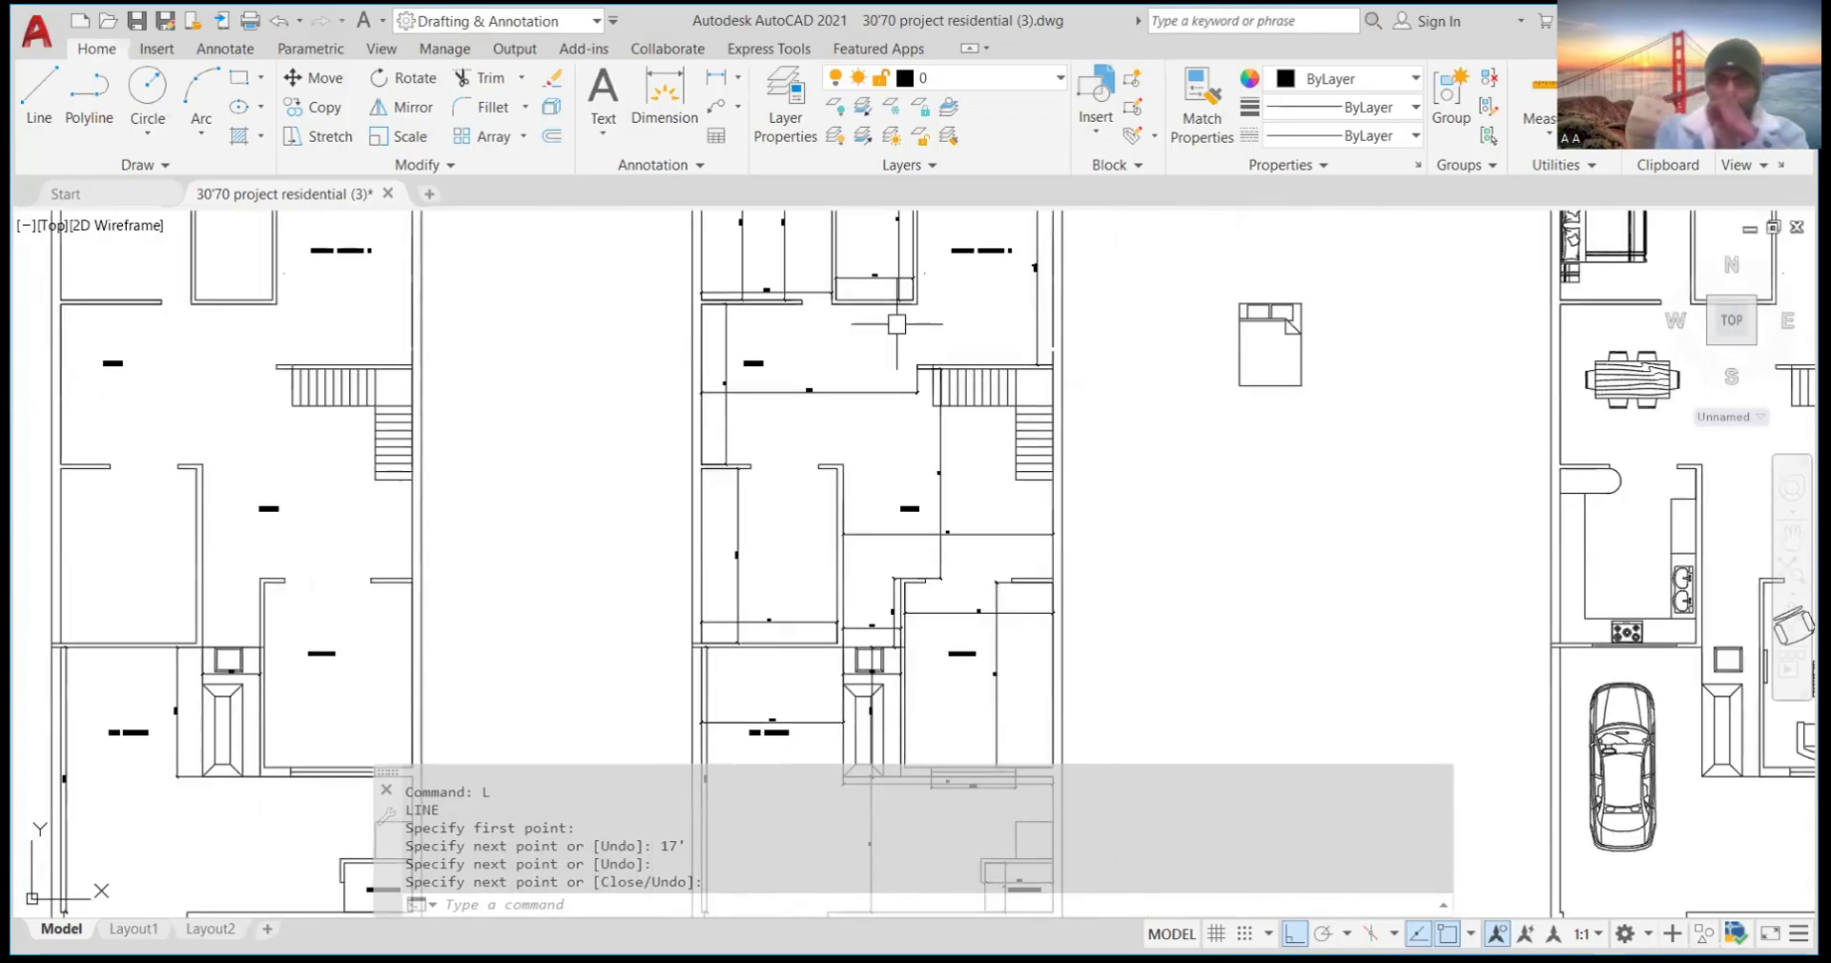
# Examine how the landing and the lower flight adjoin the outer side wall and the lobby in the dimensioned reference plan
pyautogui.scroll(8, 1050, 388)
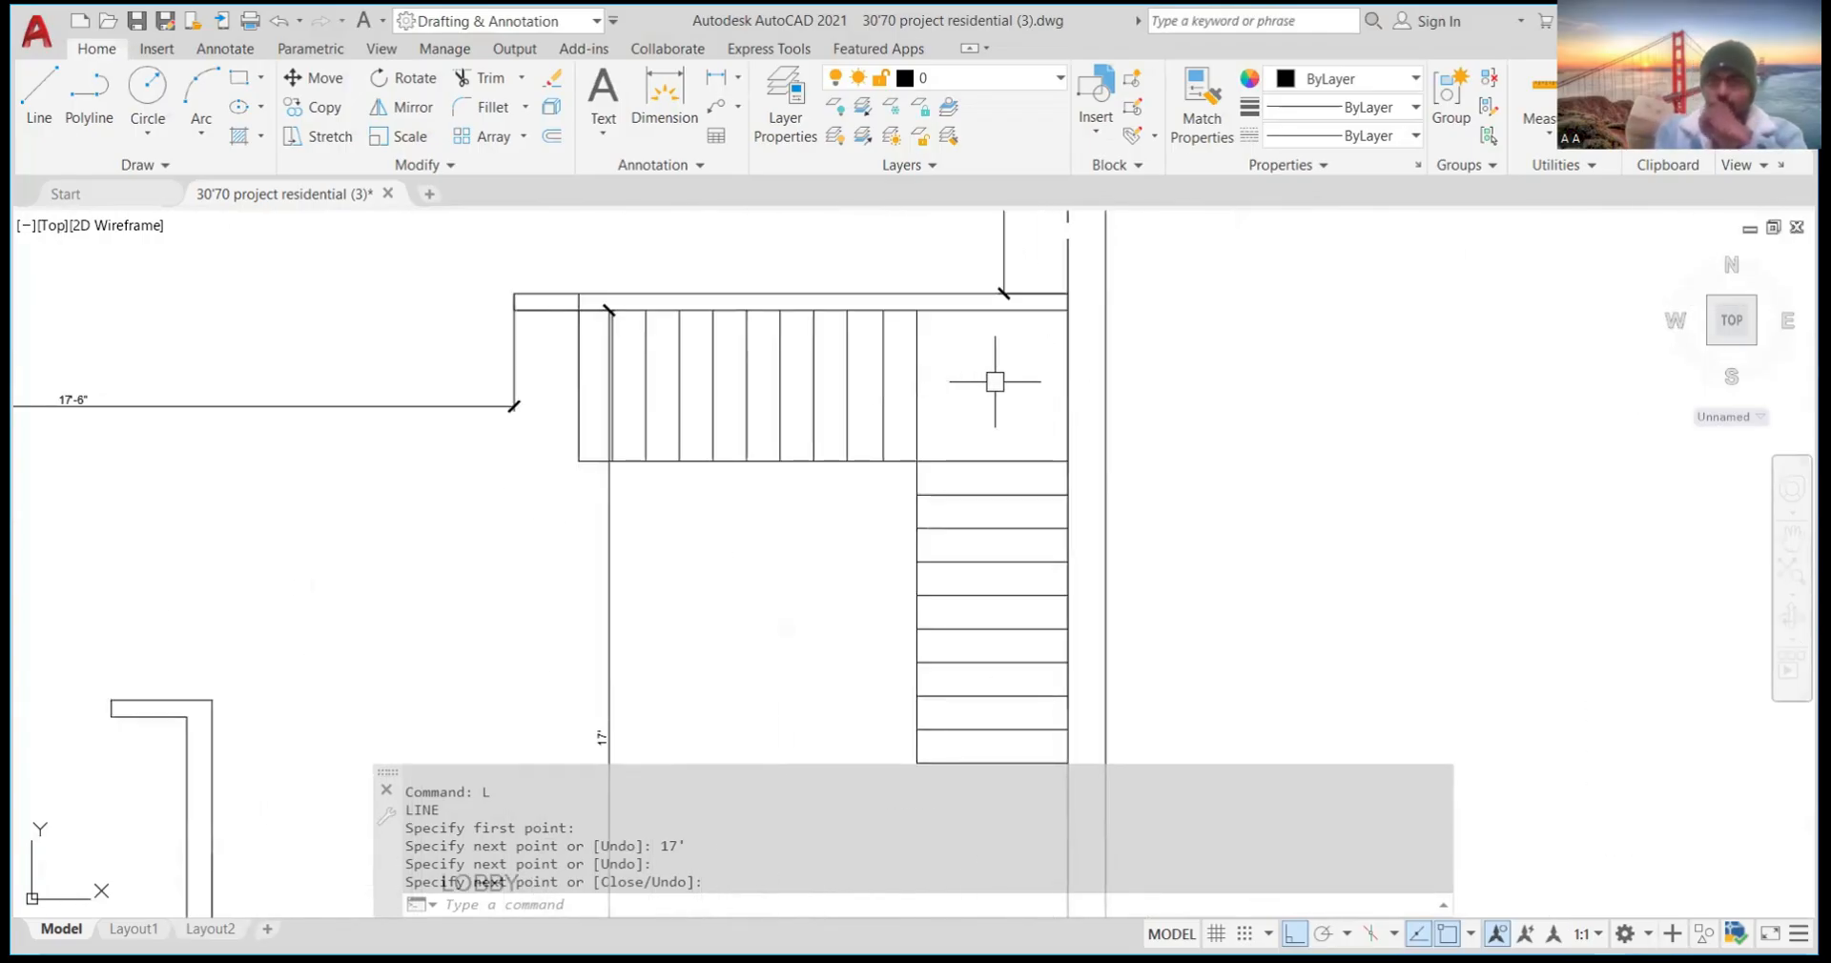
pyautogui.scroll(4, 990, 380)
pyautogui.scroll(-6, 973, 382)
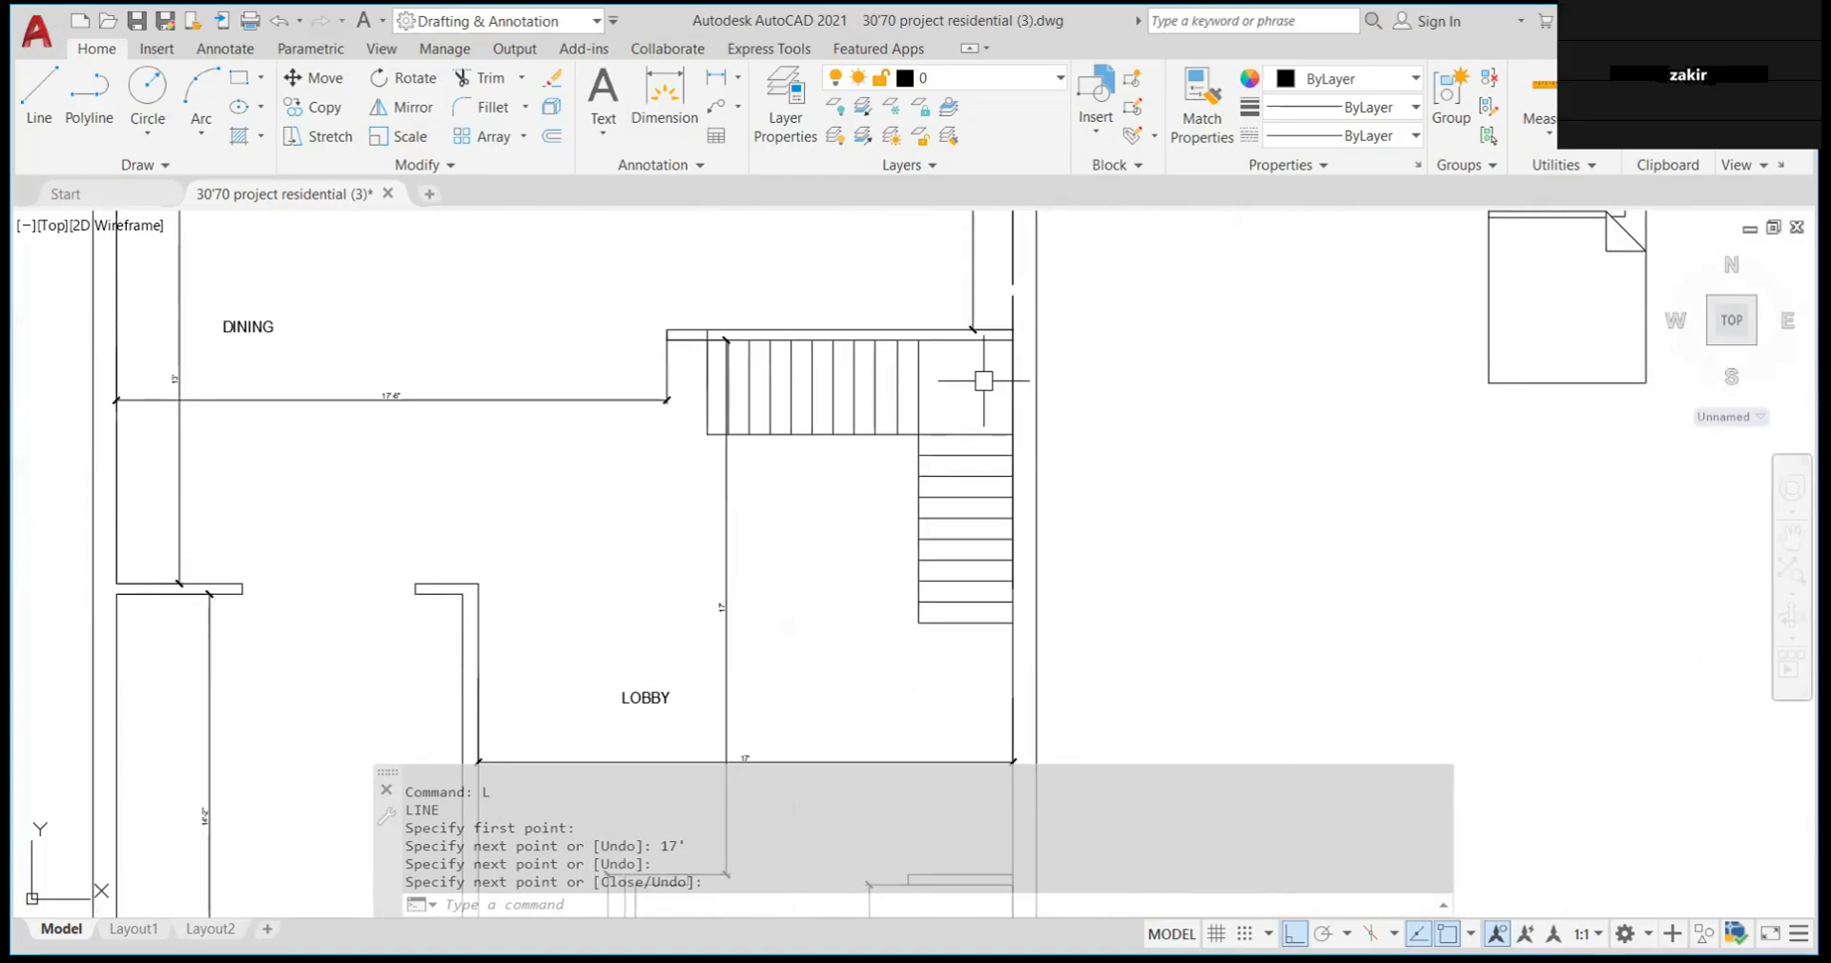
pyautogui.scroll(4, 984, 380)
pyautogui.scroll(-7, 946, 410)
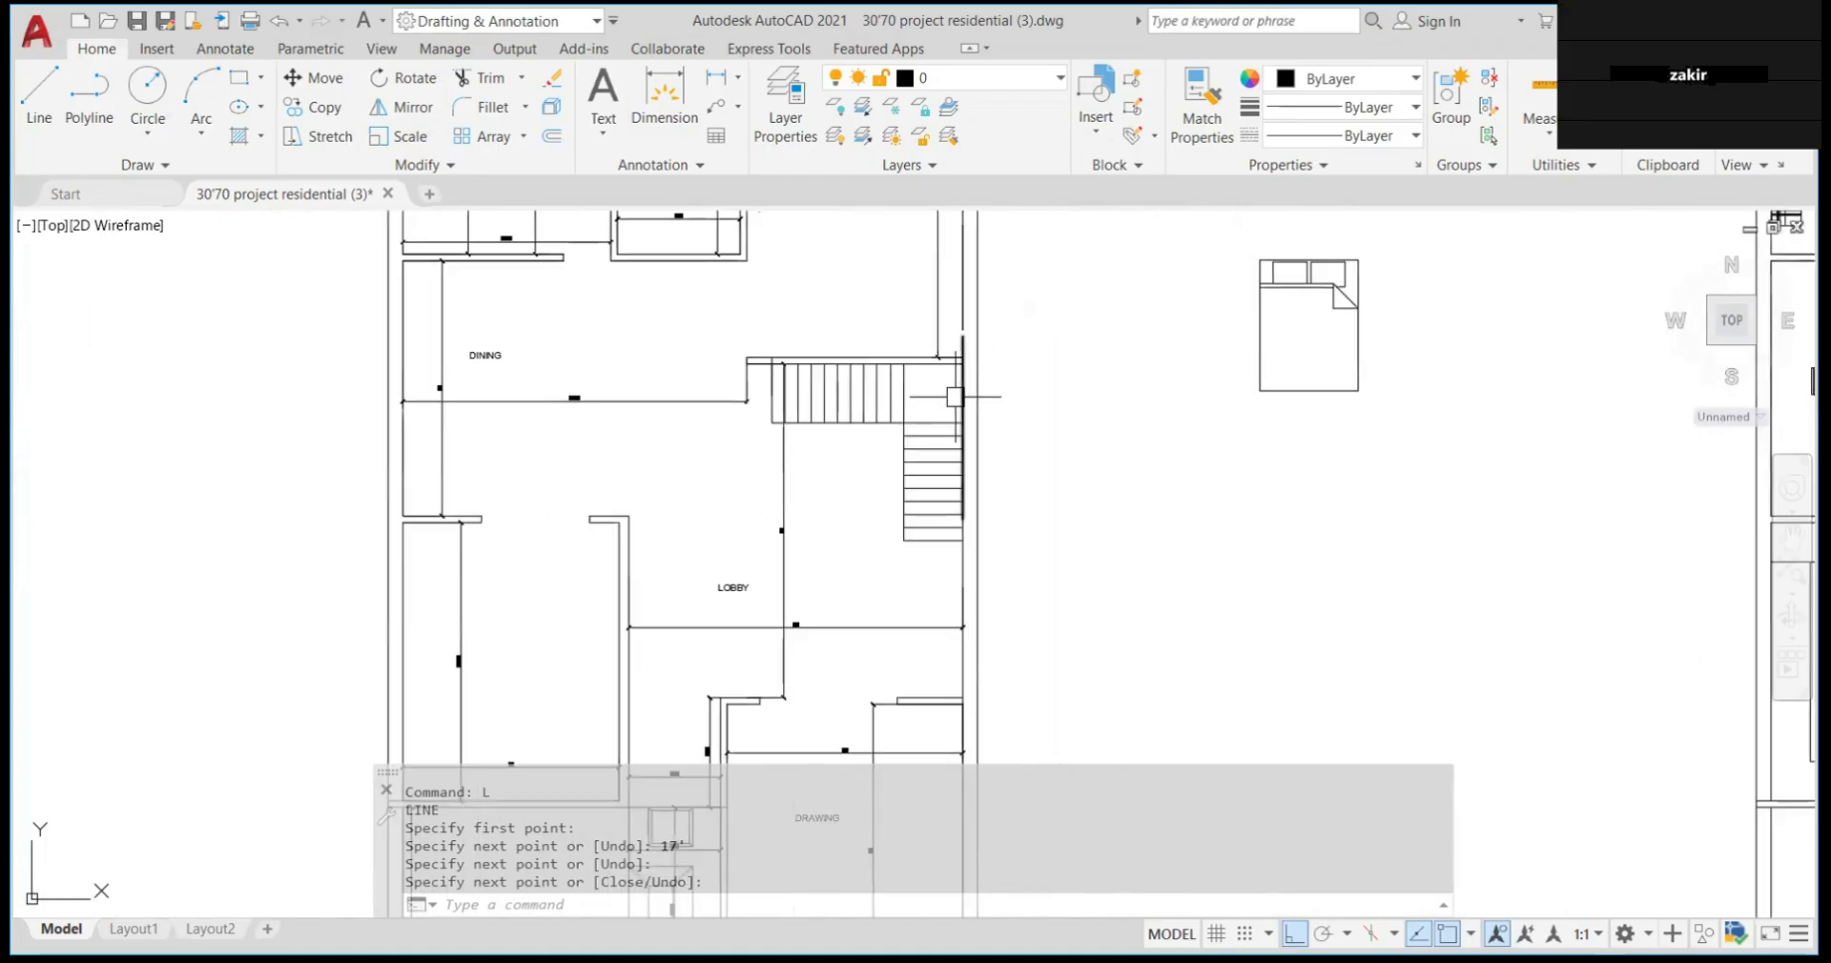
pyautogui.scroll(7, 969, 396)
pyautogui.scroll(-4, 891, 381)
pyautogui.scroll(4, 891, 380)
pyautogui.scroll(-2, 865, 384)
pyautogui.scroll(-4, 620, 408)
pyautogui.scroll(5, 686, 380)
pyautogui.scroll(-4, 706, 375)
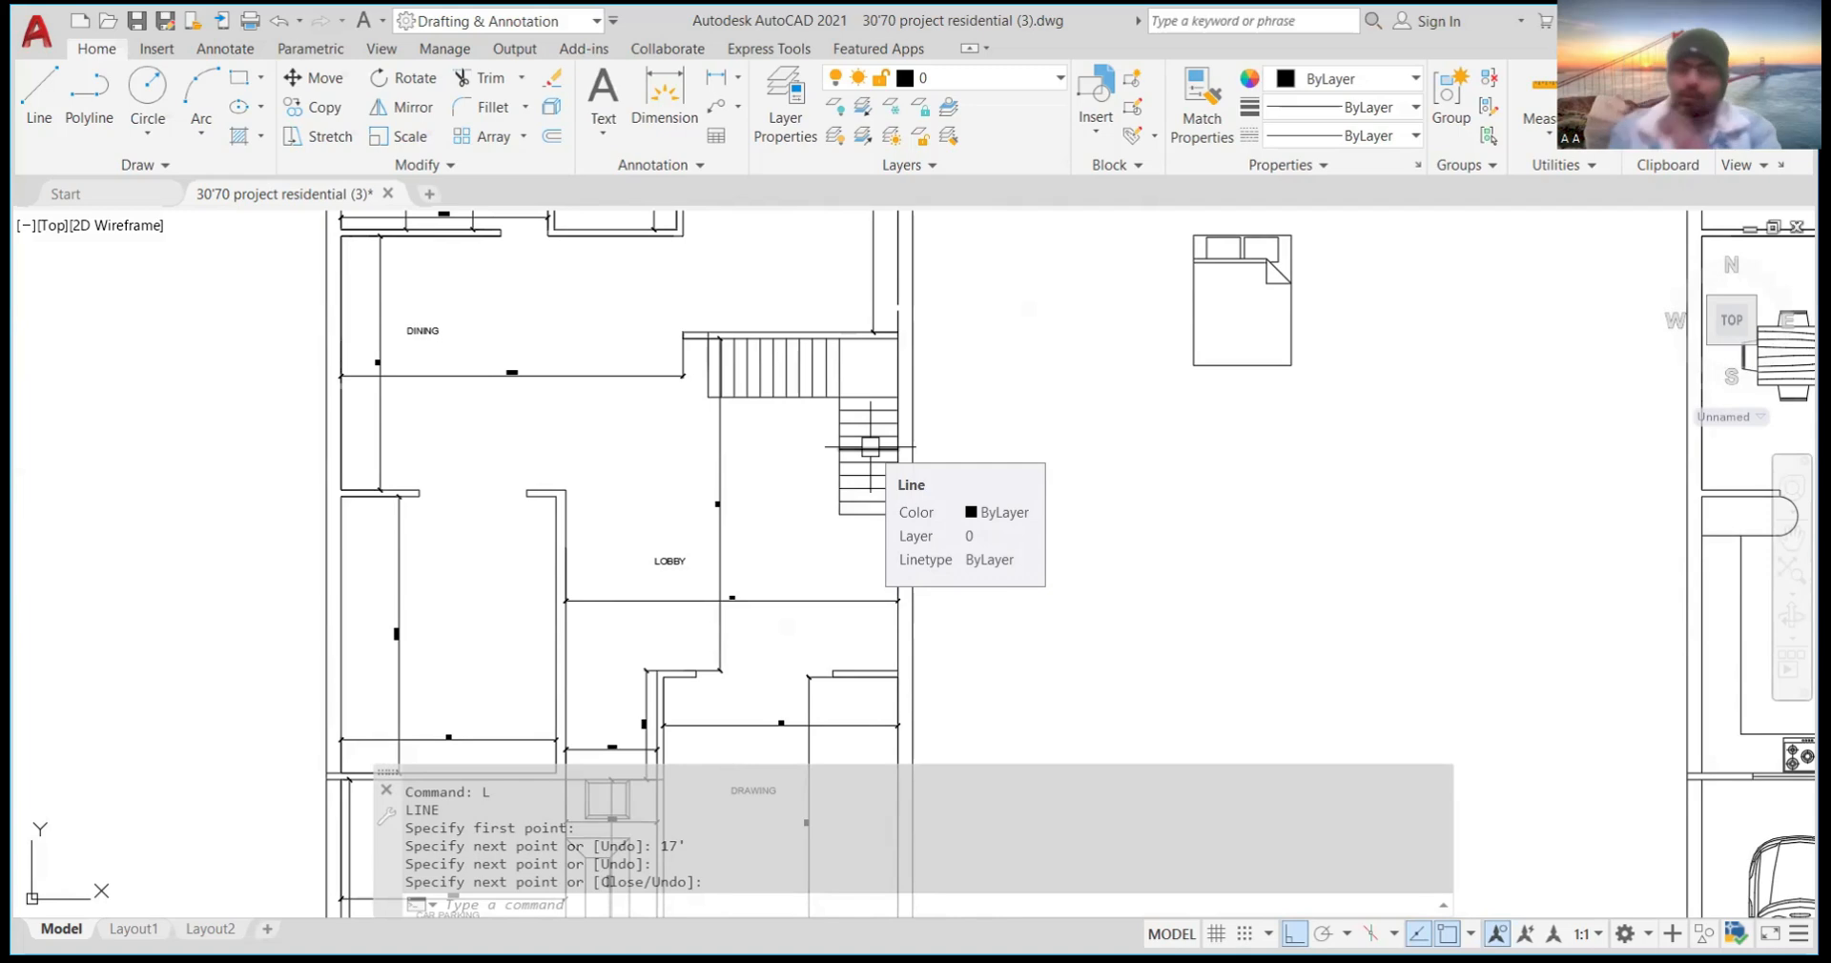
# Compare the working plan's empty area above the cross line with the completed reference plans
pyautogui.scroll(-5, 868, 438)
pyautogui.scroll(-3, 868, 438)
pyautogui.scroll(6, 887, 415)
pyautogui.scroll(-5, 869, 420)
pyautogui.scroll(1, 867, 503)
pyautogui.scroll(3, 887, 519)
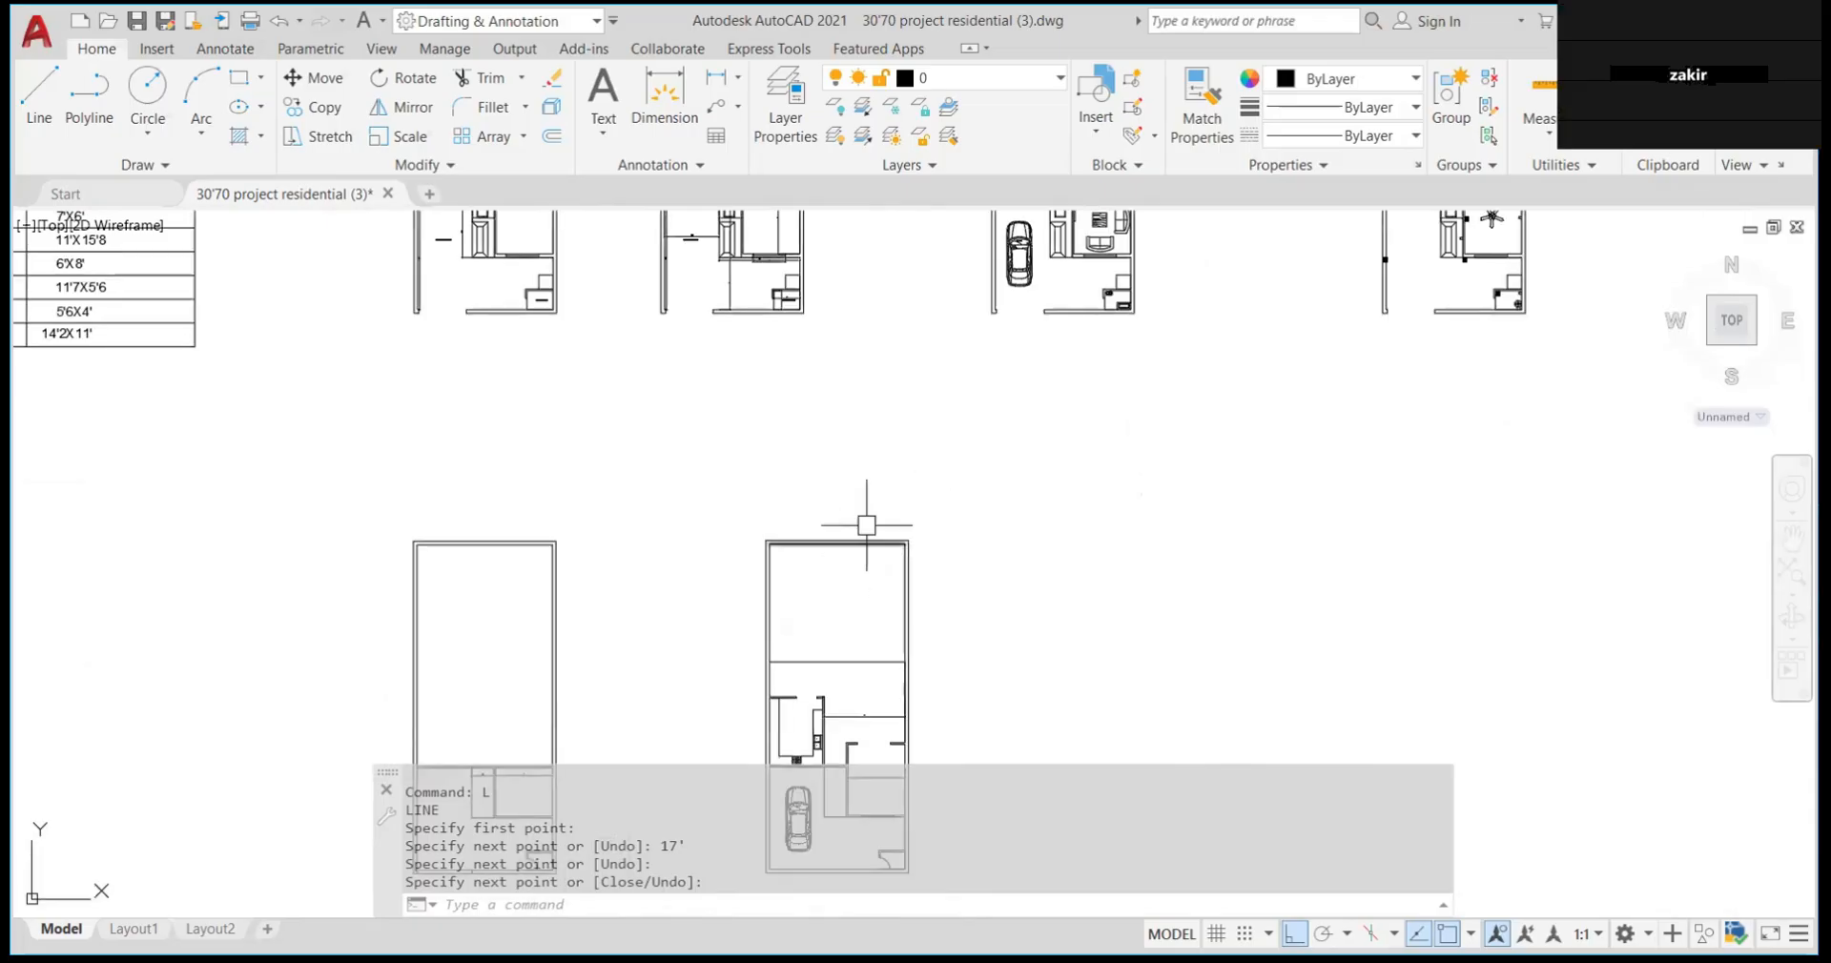
pyautogui.scroll(-5, 867, 524)
pyautogui.scroll(4, 845, 427)
pyautogui.scroll(-6, 845, 422)
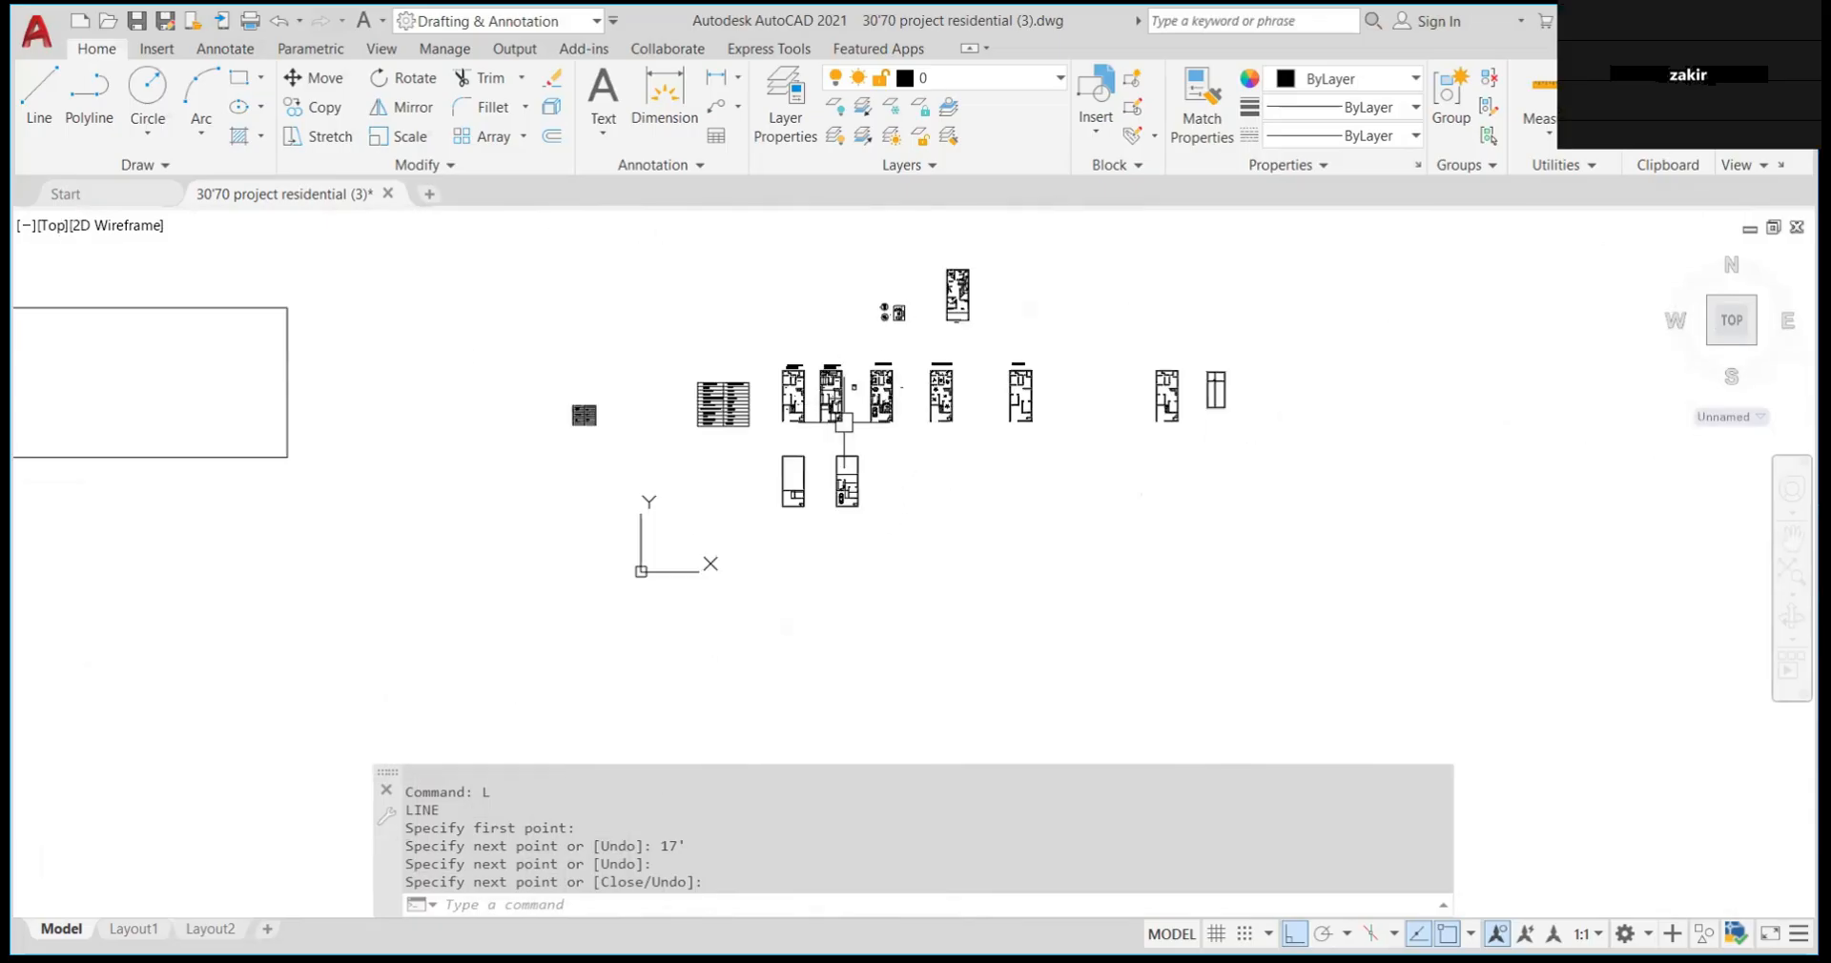
pyautogui.scroll(3, 844, 422)
pyautogui.scroll(5, 838, 408)
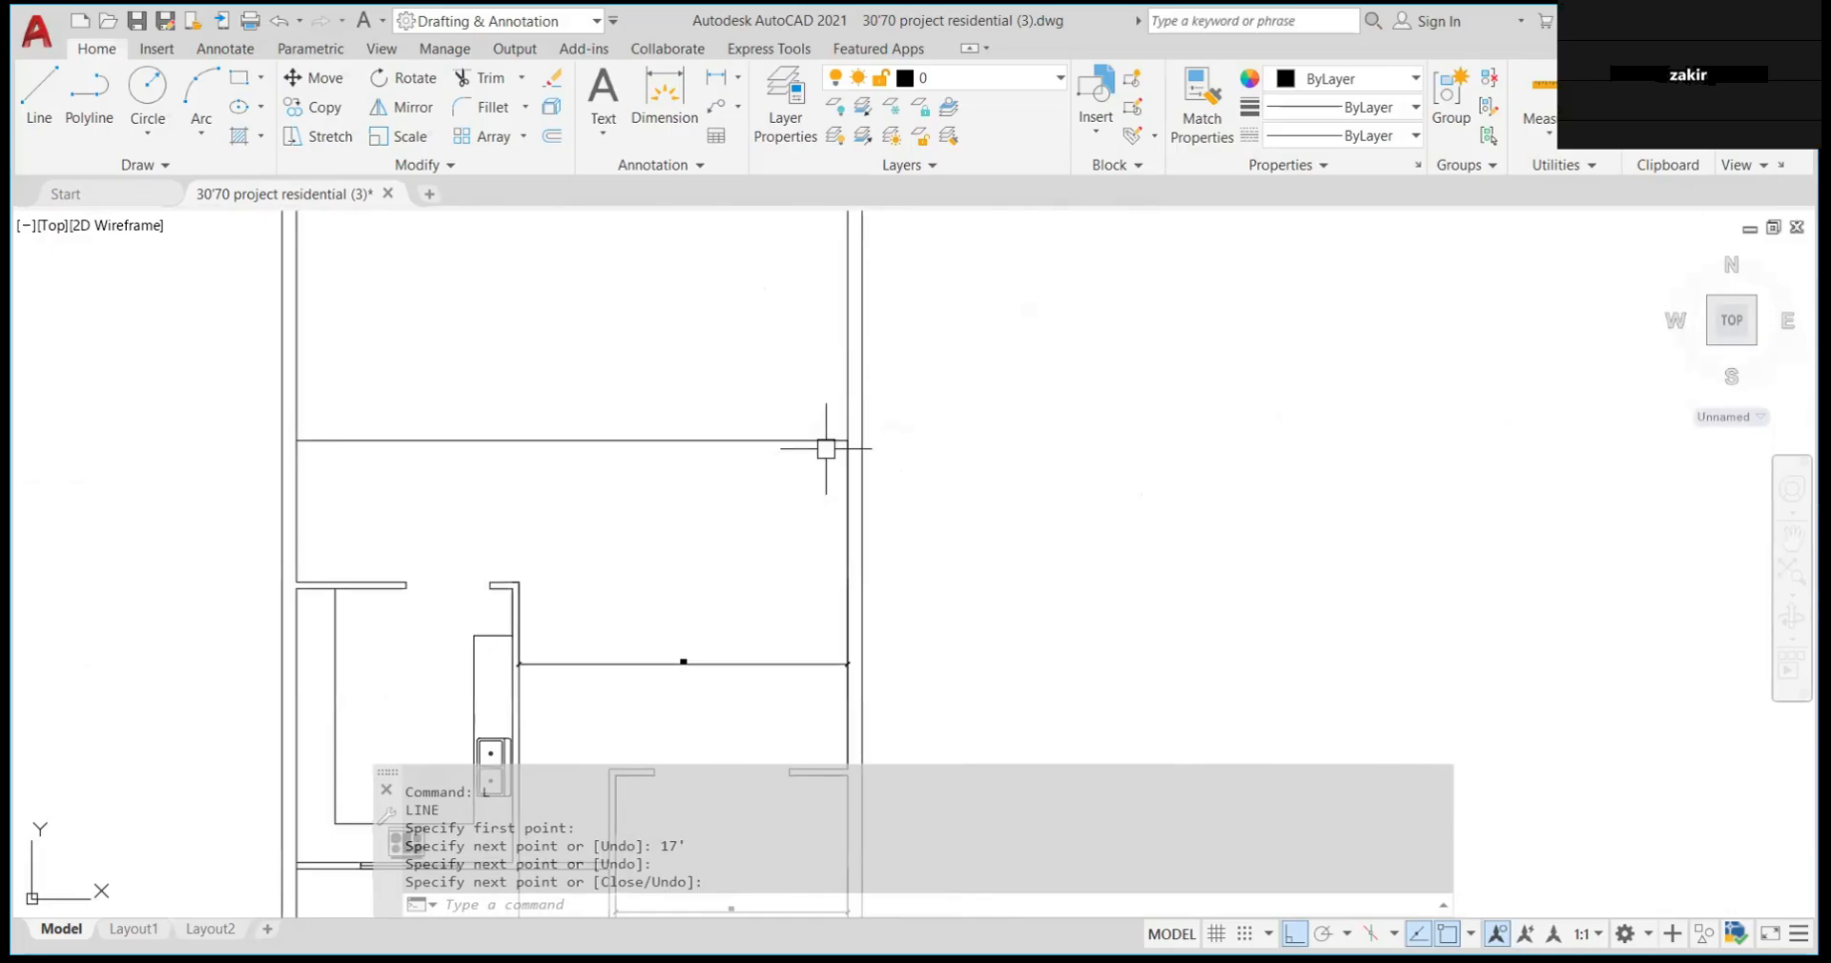
pyautogui.scroll(-6, 830, 421)
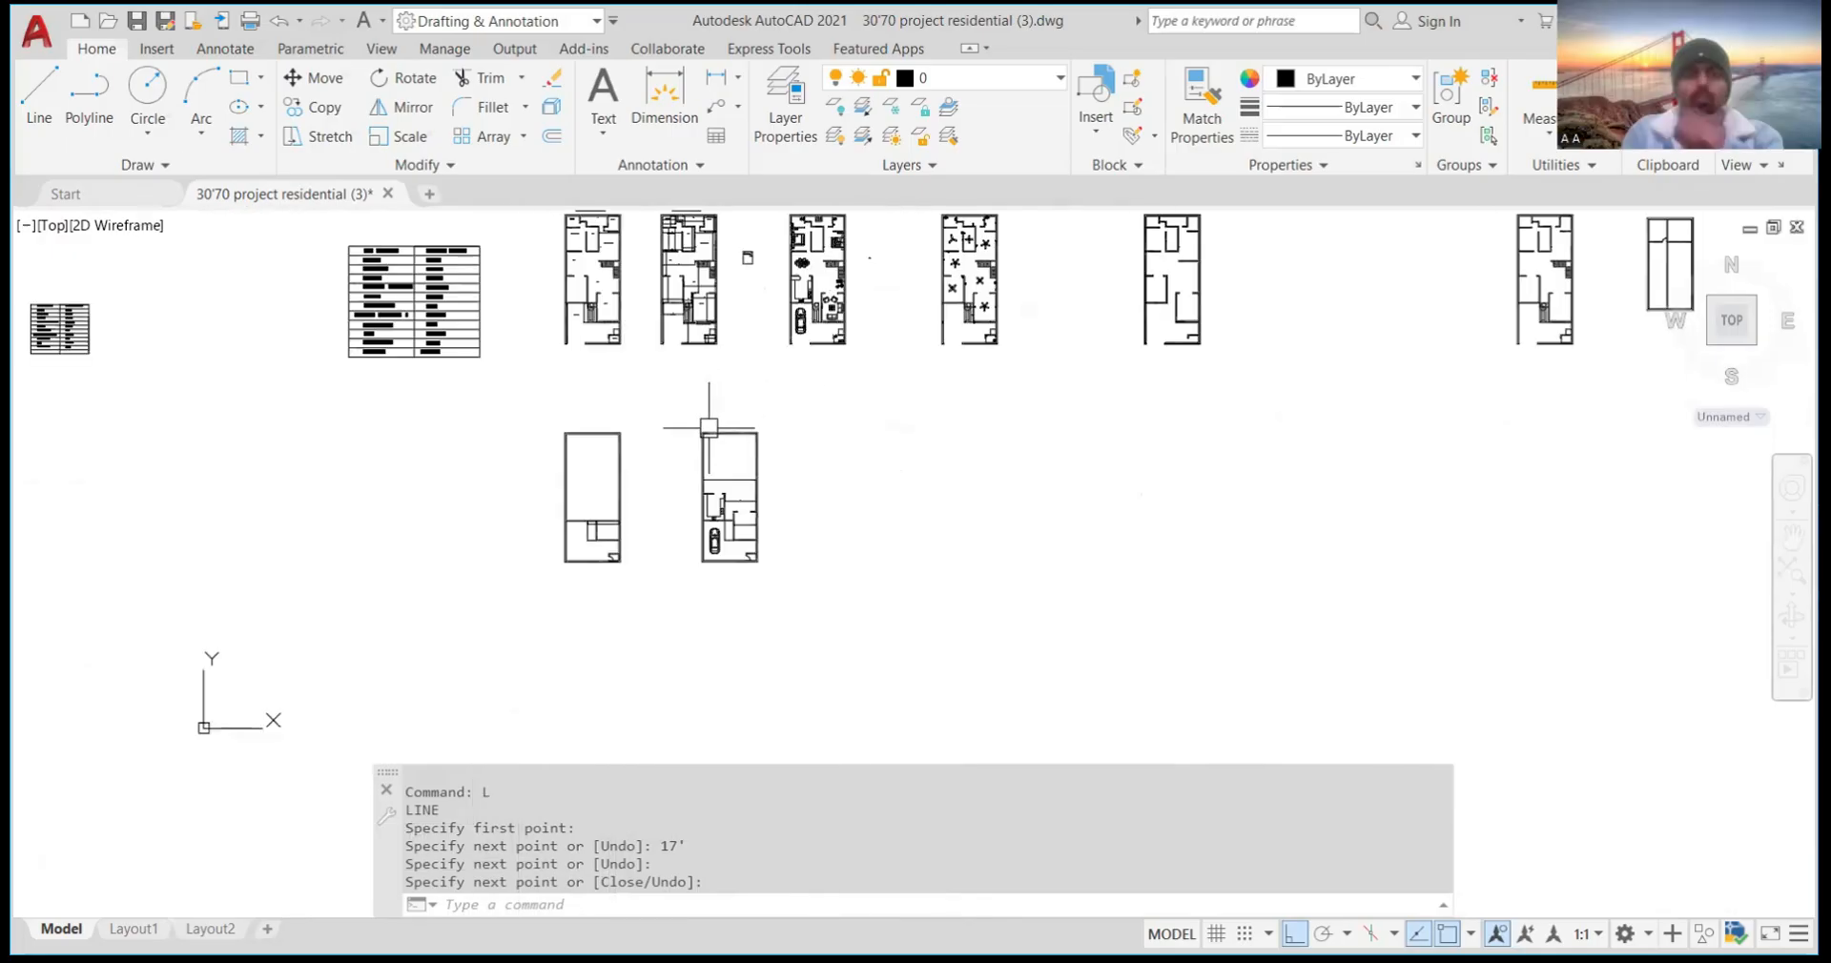
pyautogui.scroll(5, 687, 264)
pyautogui.scroll(-4, 693, 306)
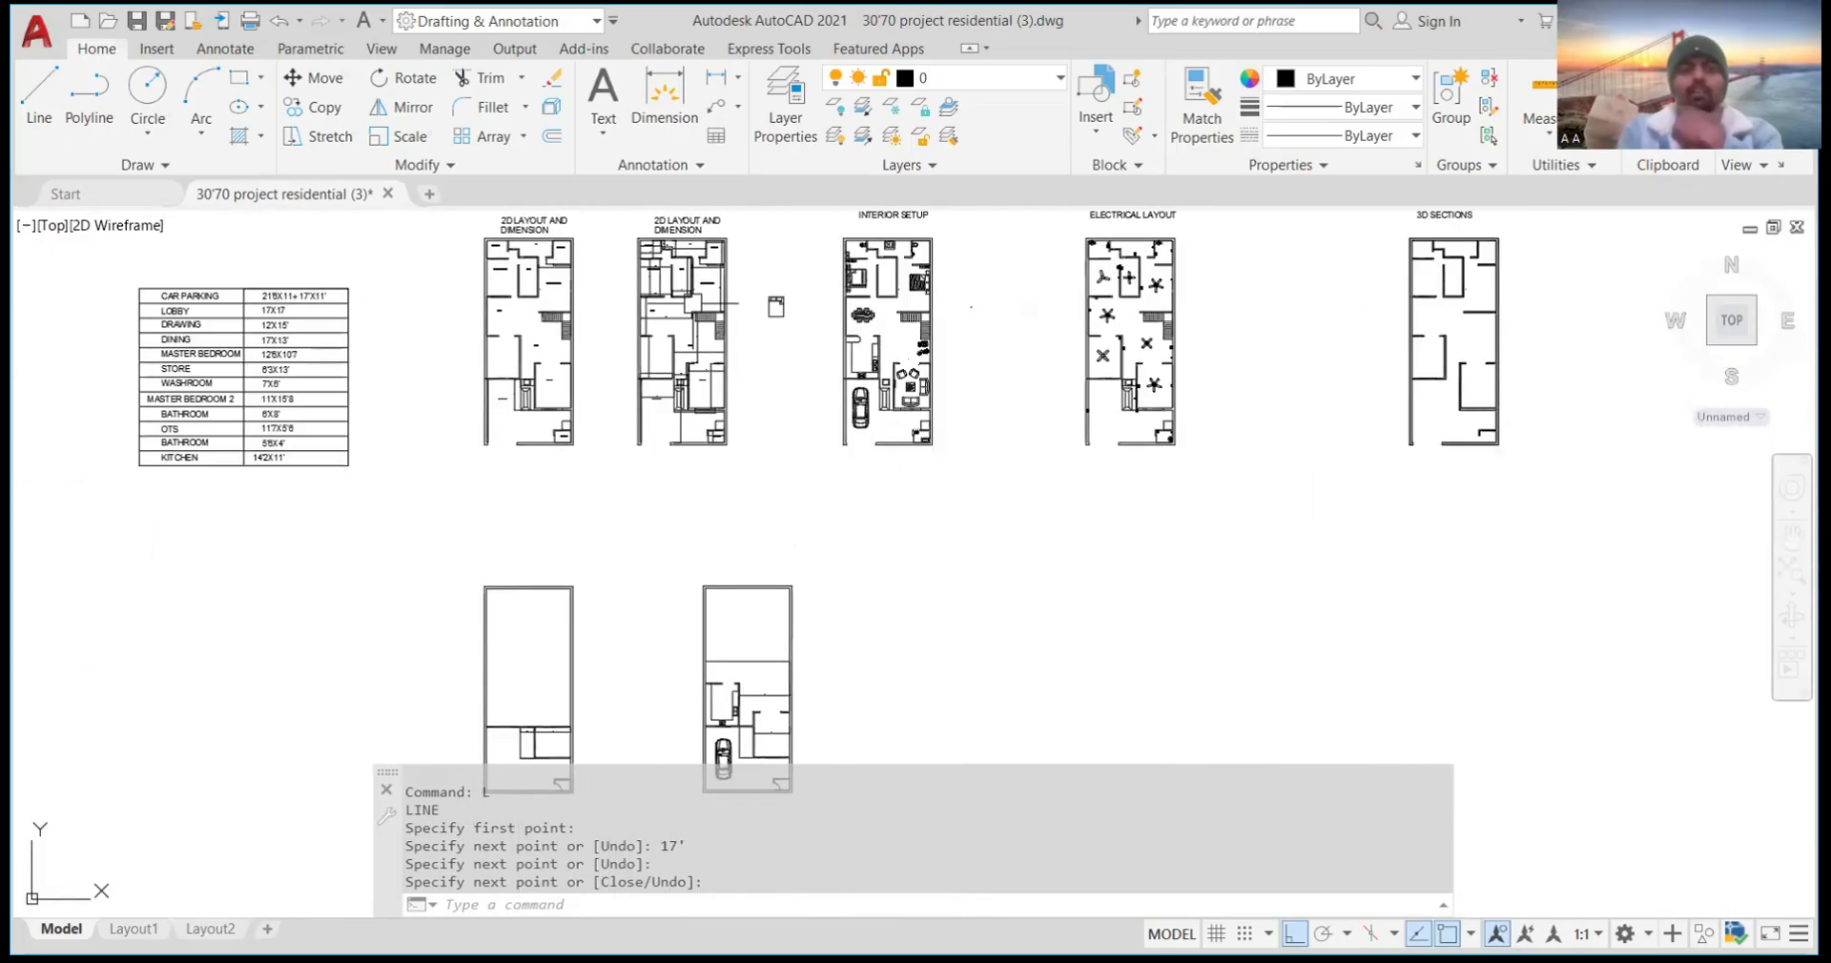
# Measure the length of the wall above the staircase in the dimensioned reference plan
pyautogui.scroll(5, 776, 306)
pyautogui.scroll(-2, 725, 372)
pyautogui.scroll(2, 733, 382)
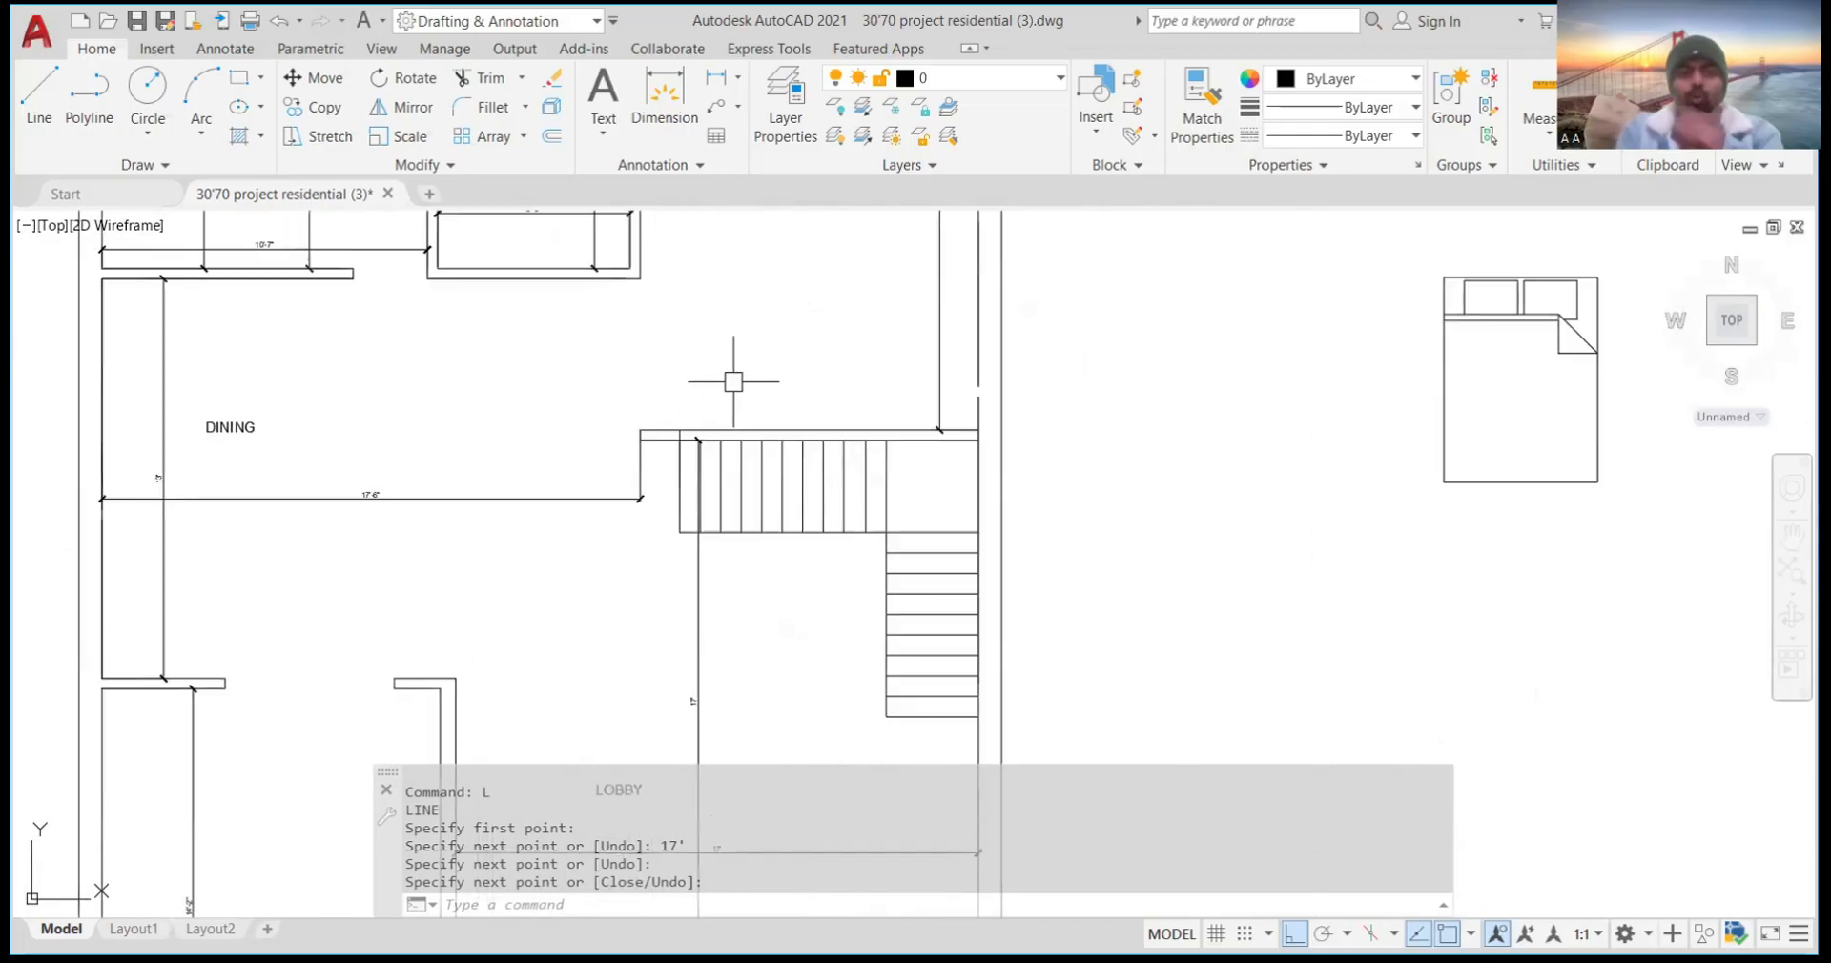
pyautogui.click(656, 101)
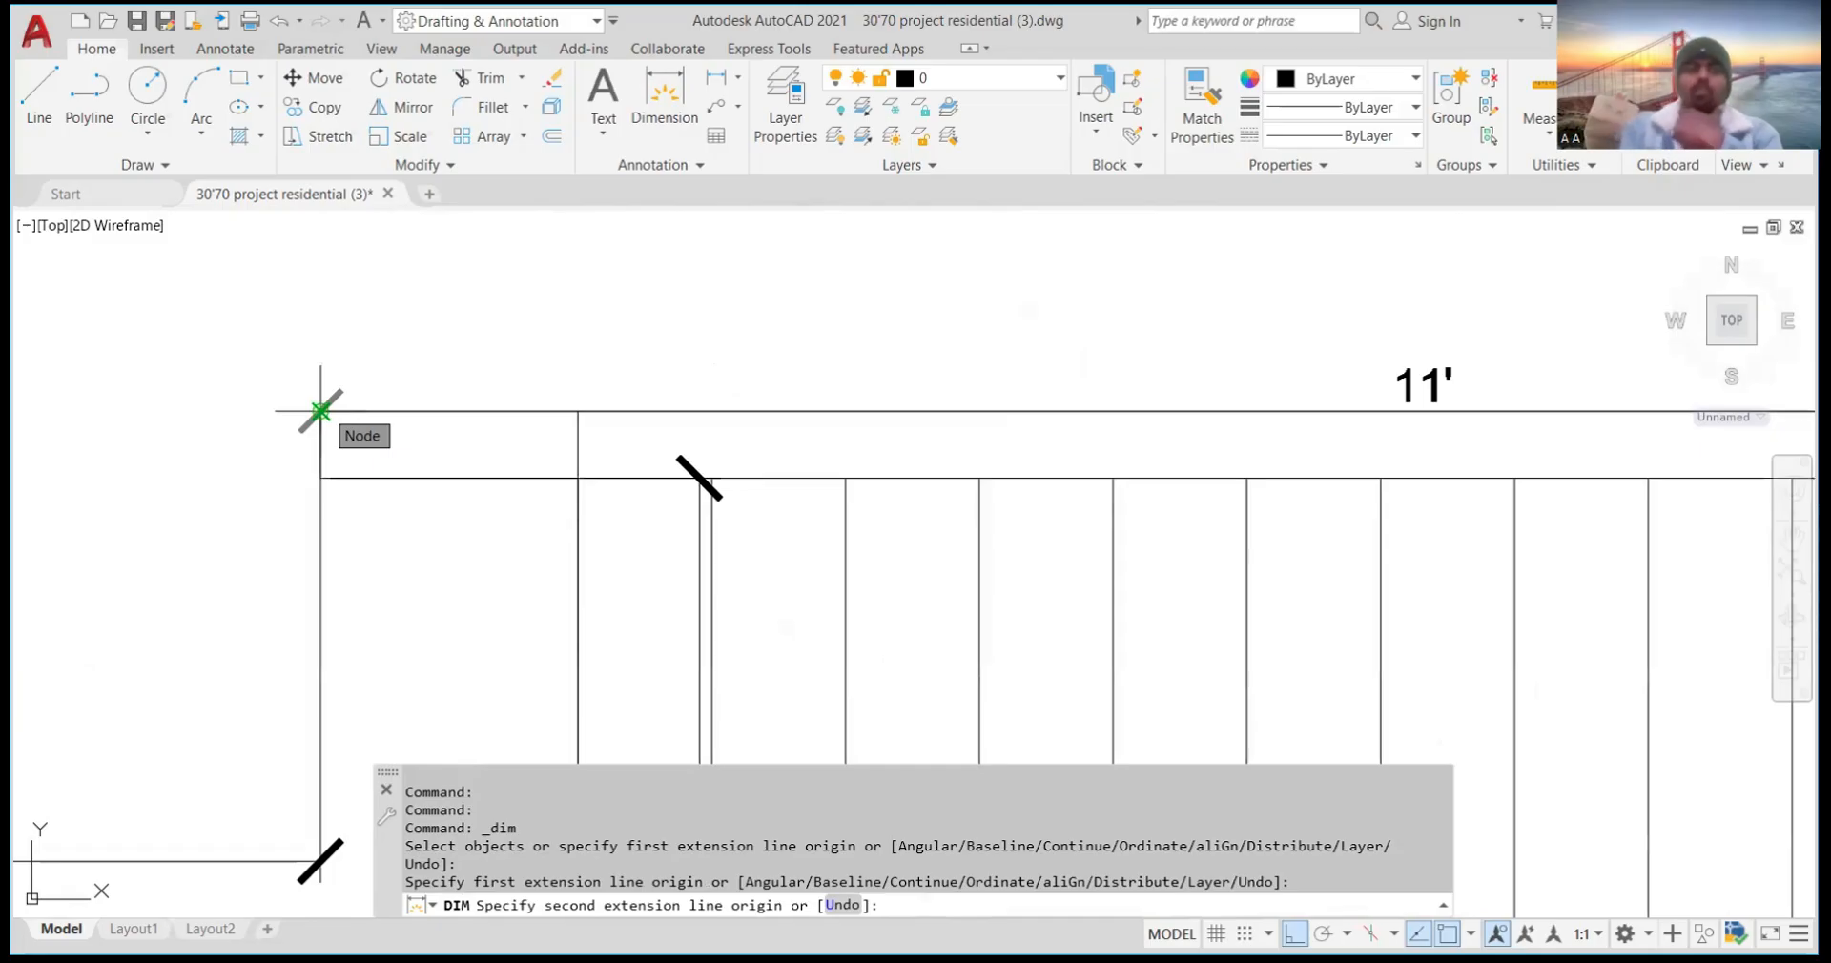
pyautogui.press('Escape')
pyautogui.scroll(-14, 356, 402)
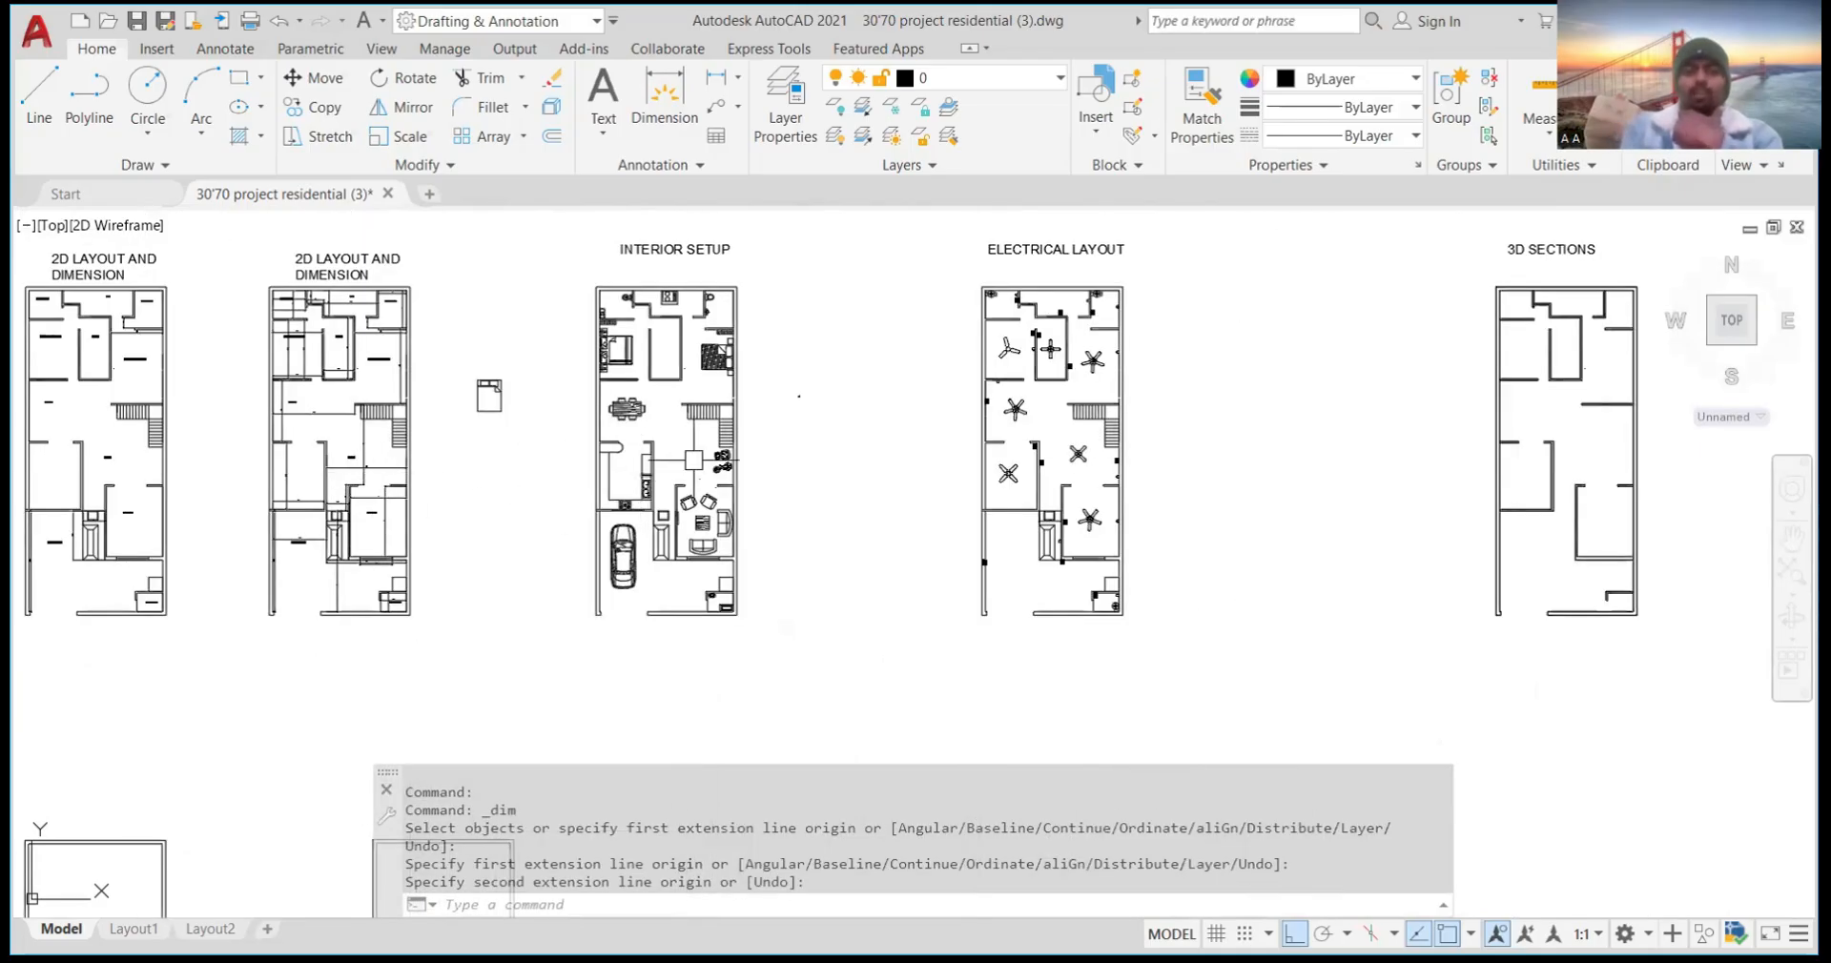
# Draw the Master Bedroom 2 outline in the working plan: 11' along the cross line, 15'8 up, and across to the side wall
pyautogui.scroll(-5, 635, 584)
pyautogui.scroll(12, 695, 478)
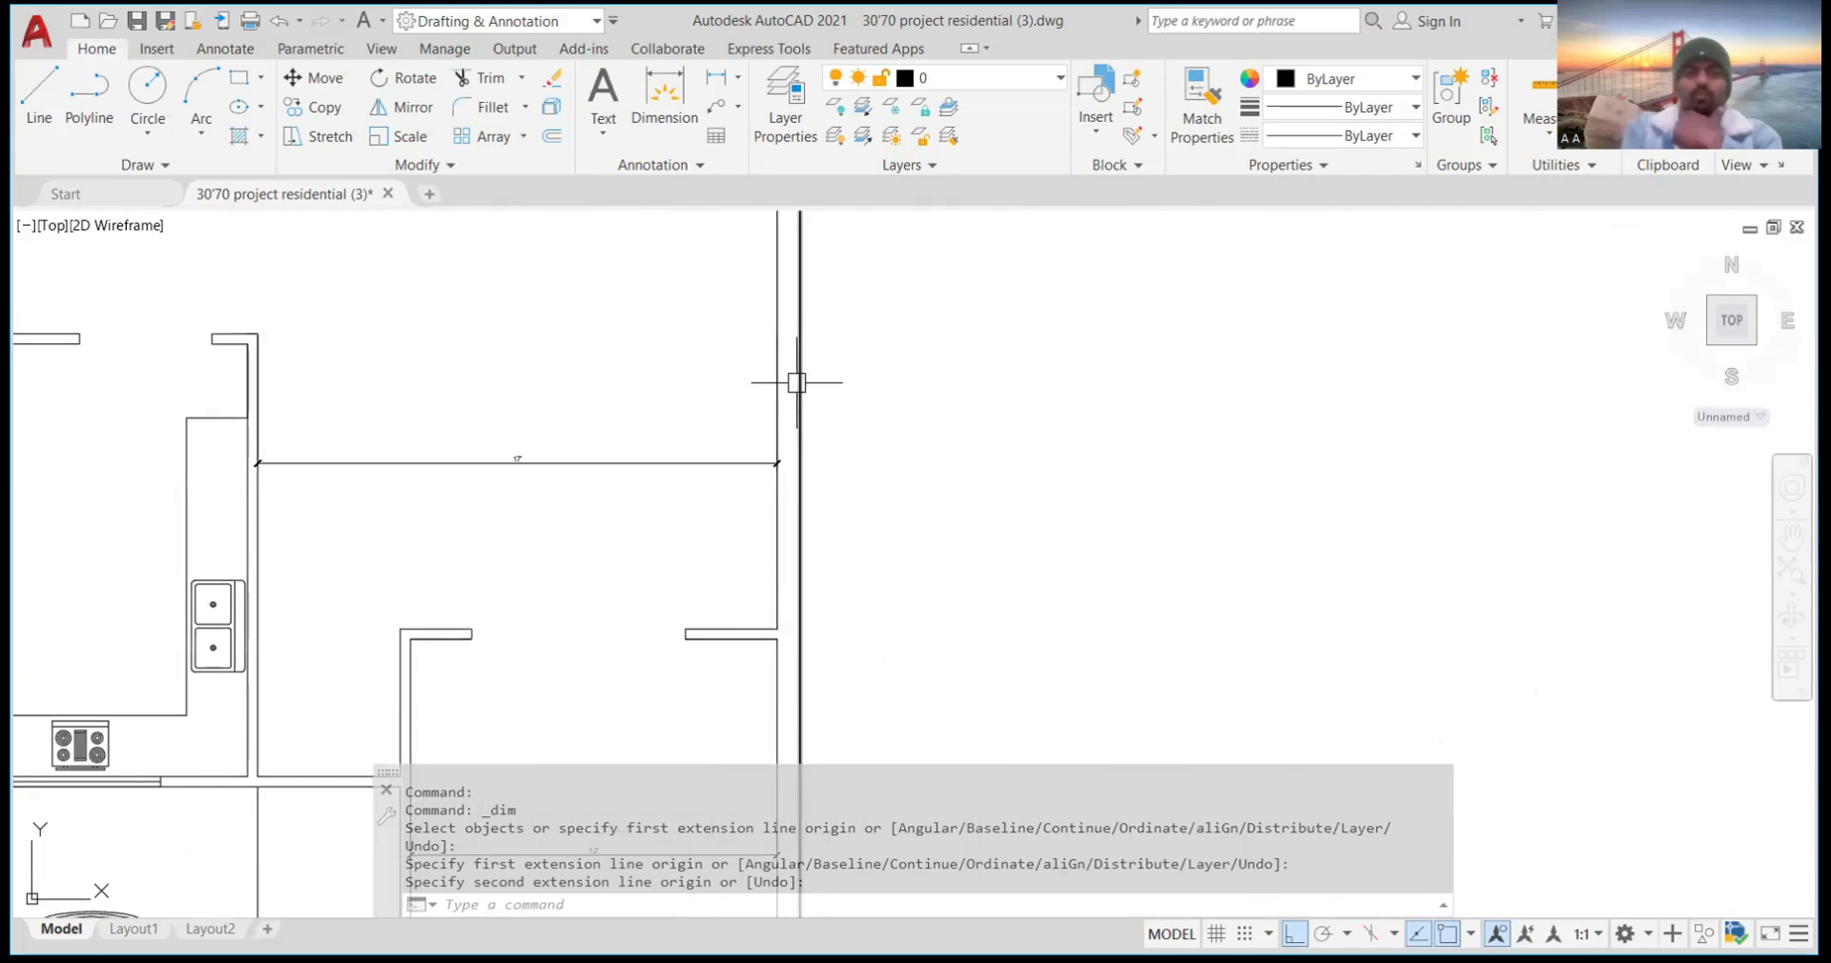
pyautogui.scroll(-7, 796, 383)
pyautogui.scroll(-4, 791, 410)
pyautogui.scroll(5, 780, 423)
pyautogui.scroll(-3, 797, 326)
pyautogui.scroll(7, 798, 327)
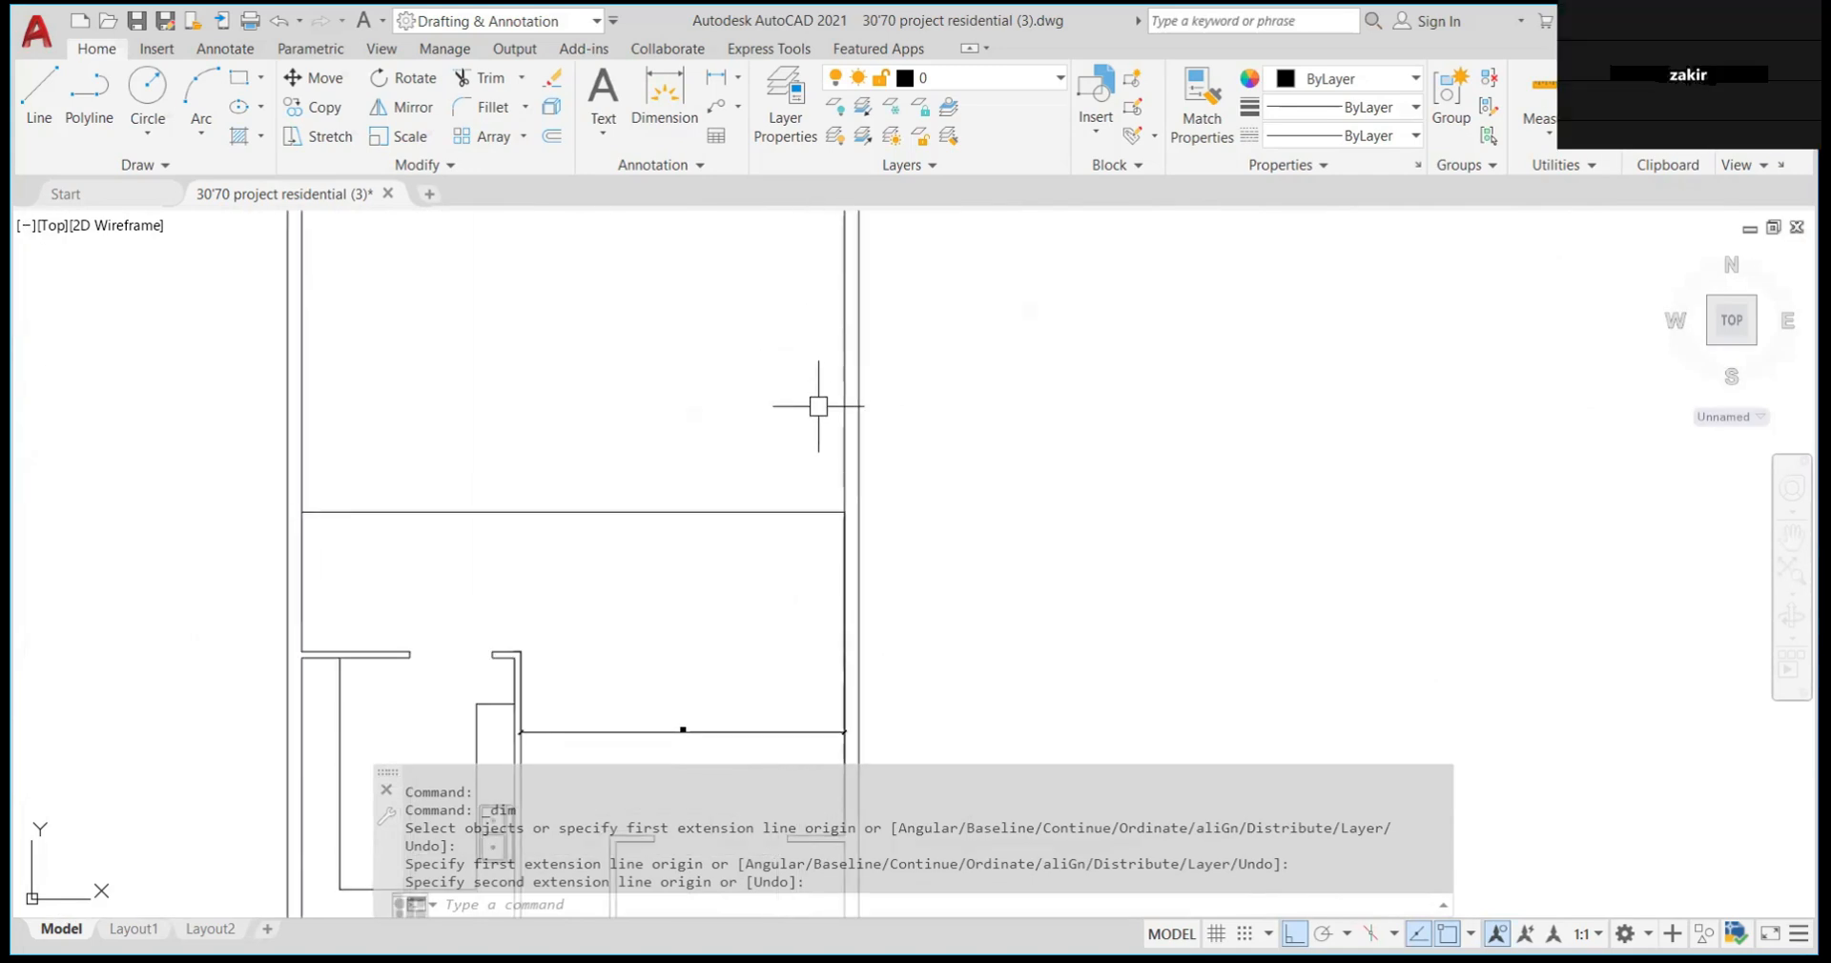
pyautogui.scroll(-5, 818, 406)
pyautogui.scroll(4, 818, 420)
pyautogui.scroll(-4, 830, 429)
pyautogui.scroll(4, 836, 434)
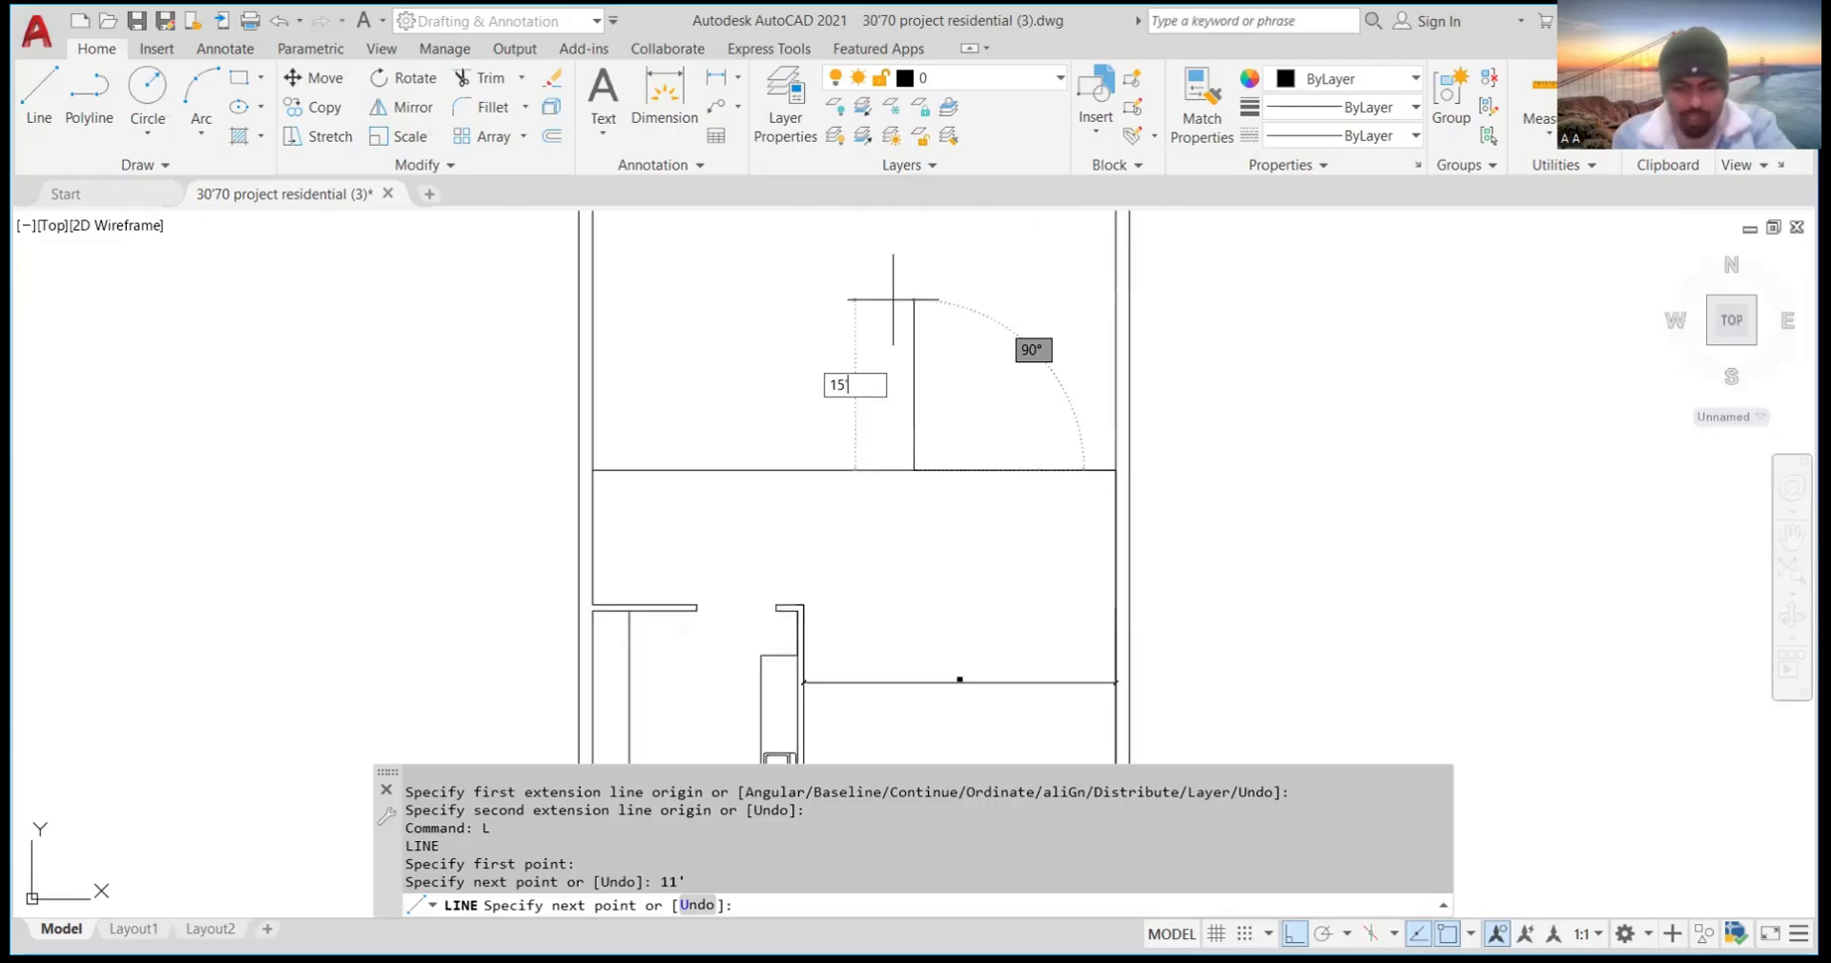
pyautogui.write('8')
pyautogui.press('Return')
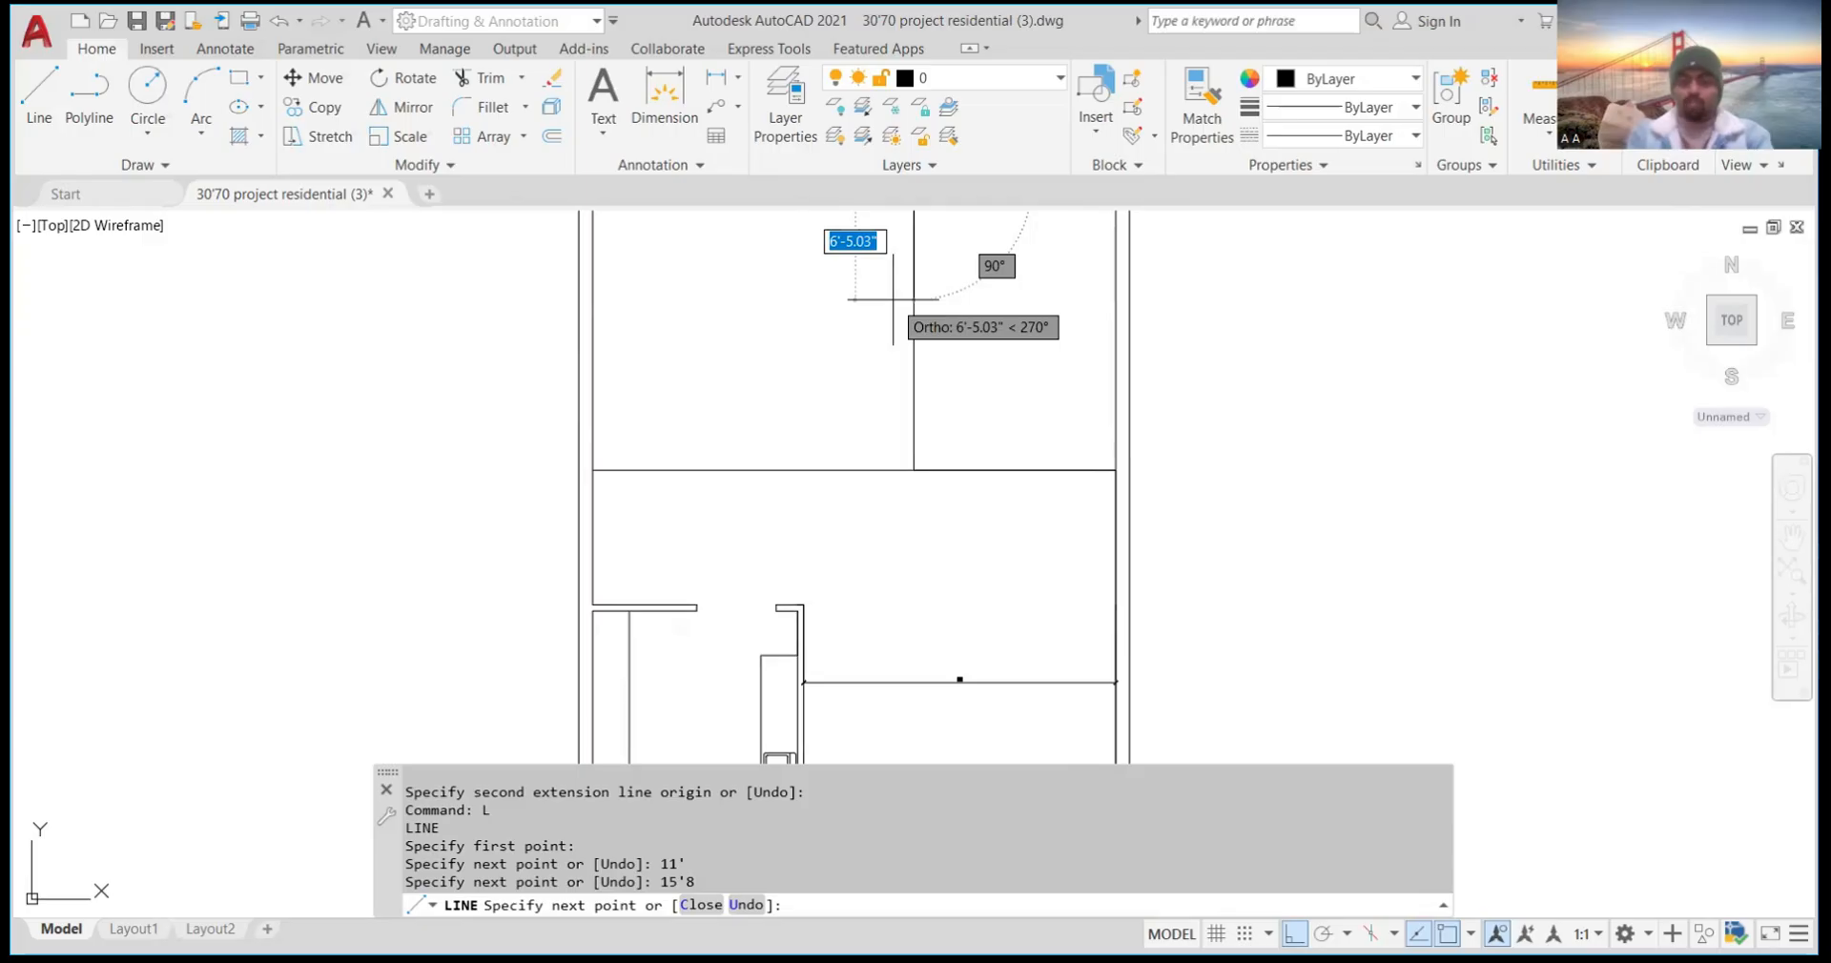
pyautogui.press('Return')
# Examine the new bedroom outline and the open lobby area below it in the working plan
pyautogui.scroll(-2, 802, 538)
pyautogui.scroll(2, 925, 534)
pyautogui.scroll(-5, 928, 477)
pyautogui.scroll(3, 914, 482)
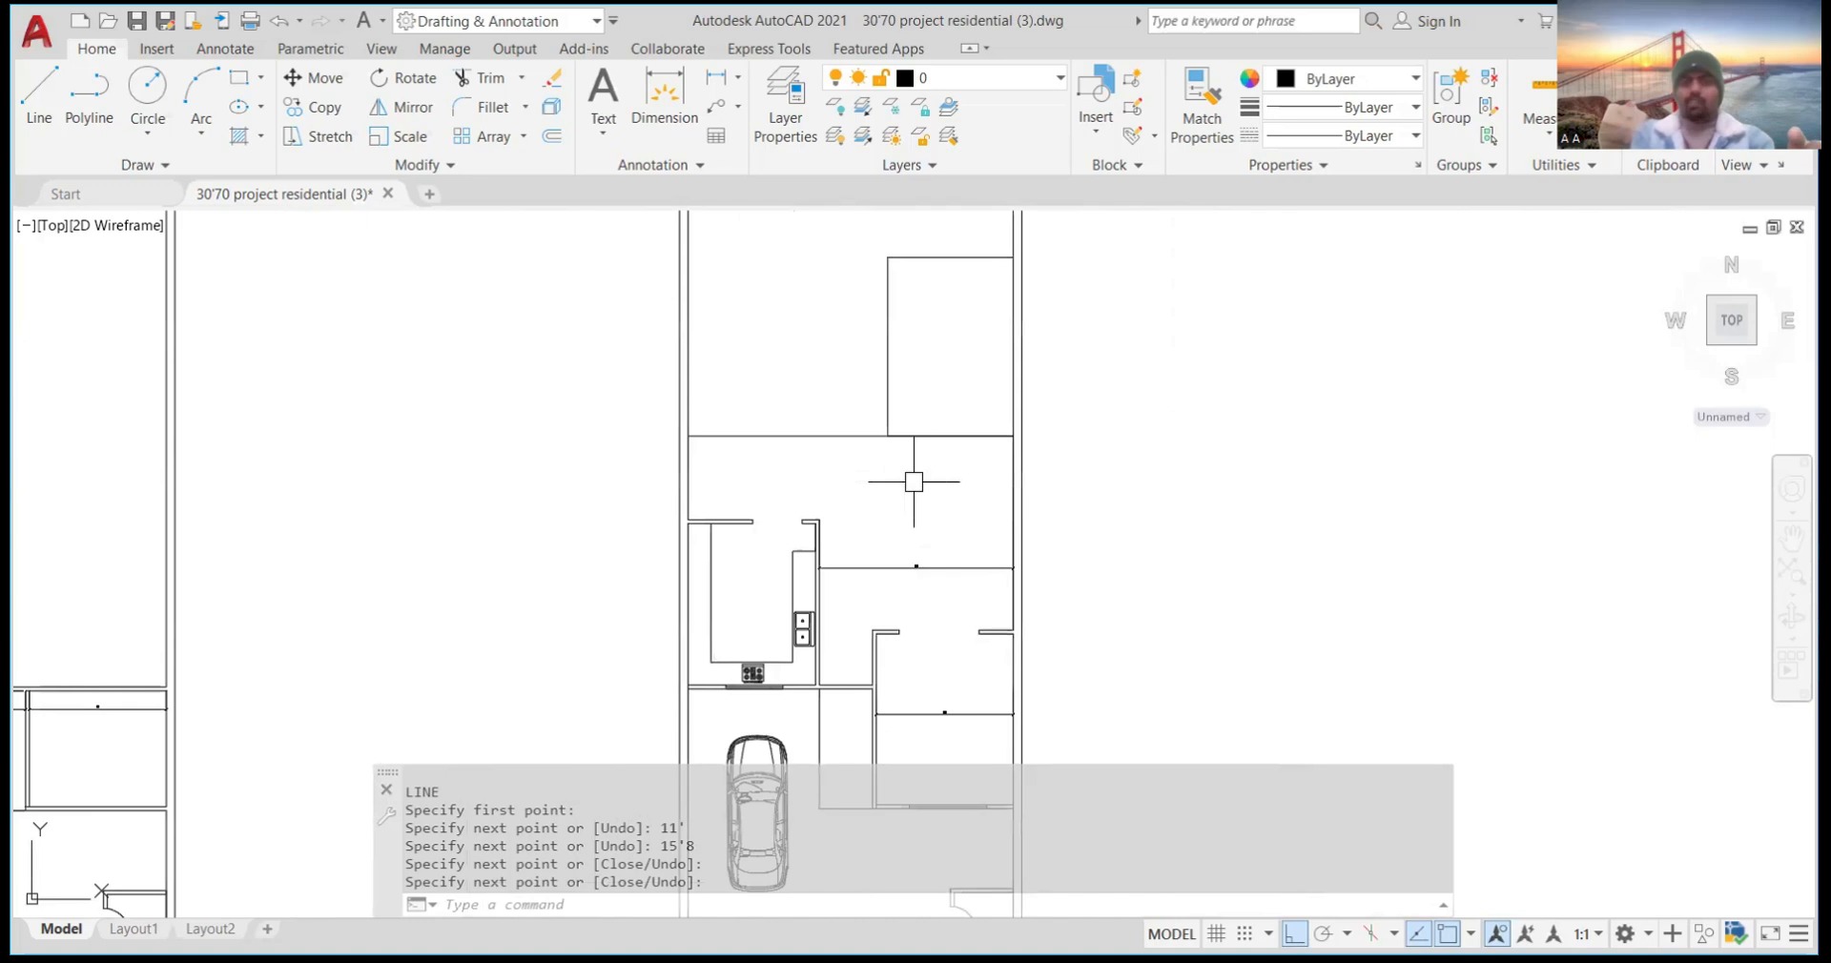
pyautogui.scroll(2, 914, 481)
pyautogui.scroll(4, 896, 412)
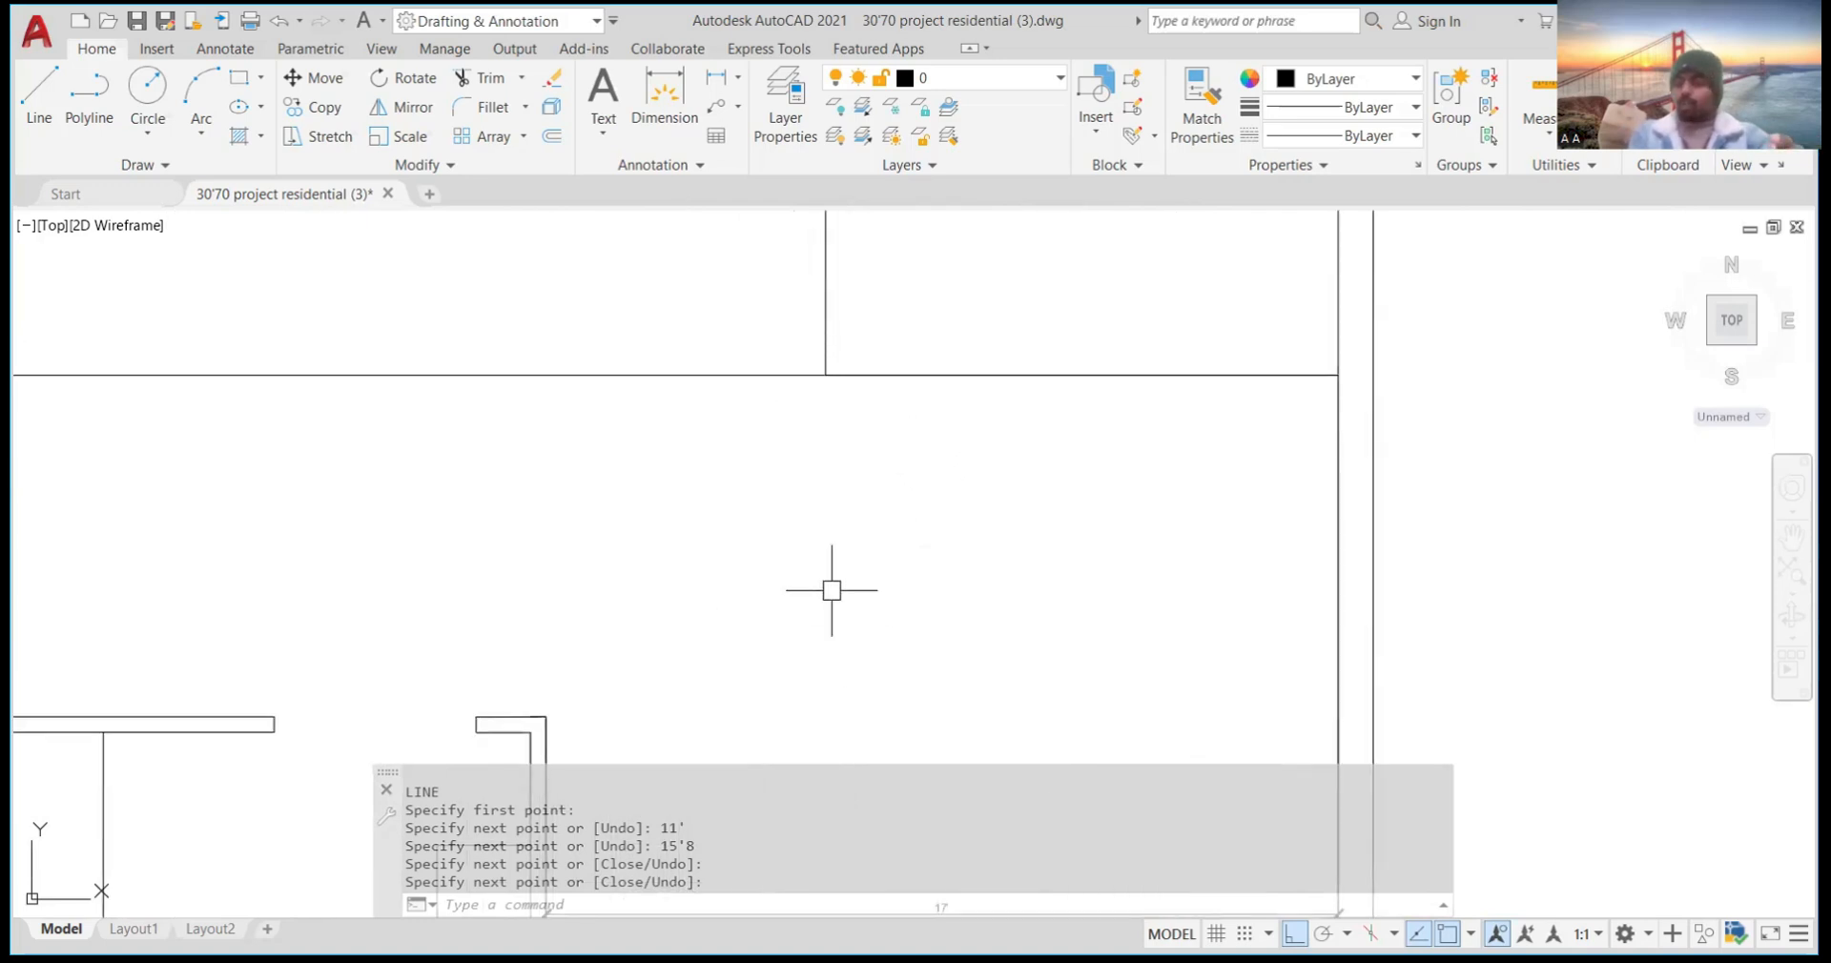
pyautogui.scroll(-3, 887, 433)
pyautogui.scroll(3, 859, 420)
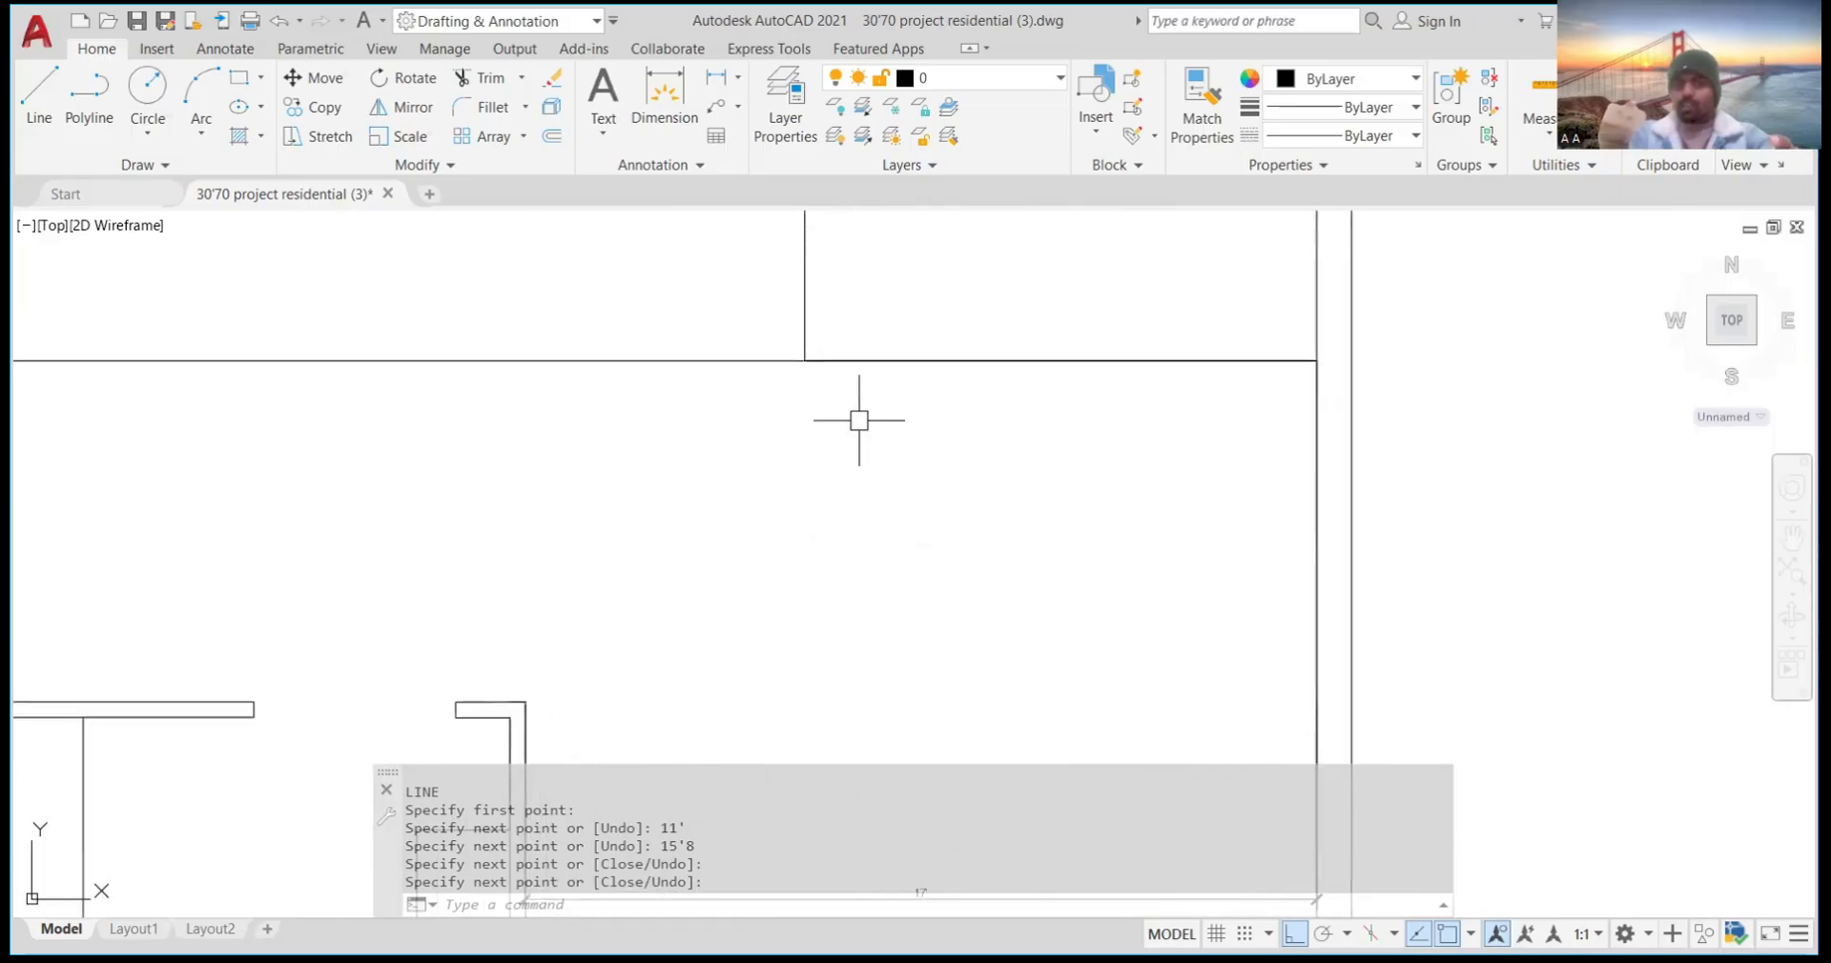
pyautogui.scroll(-4, 816, 336)
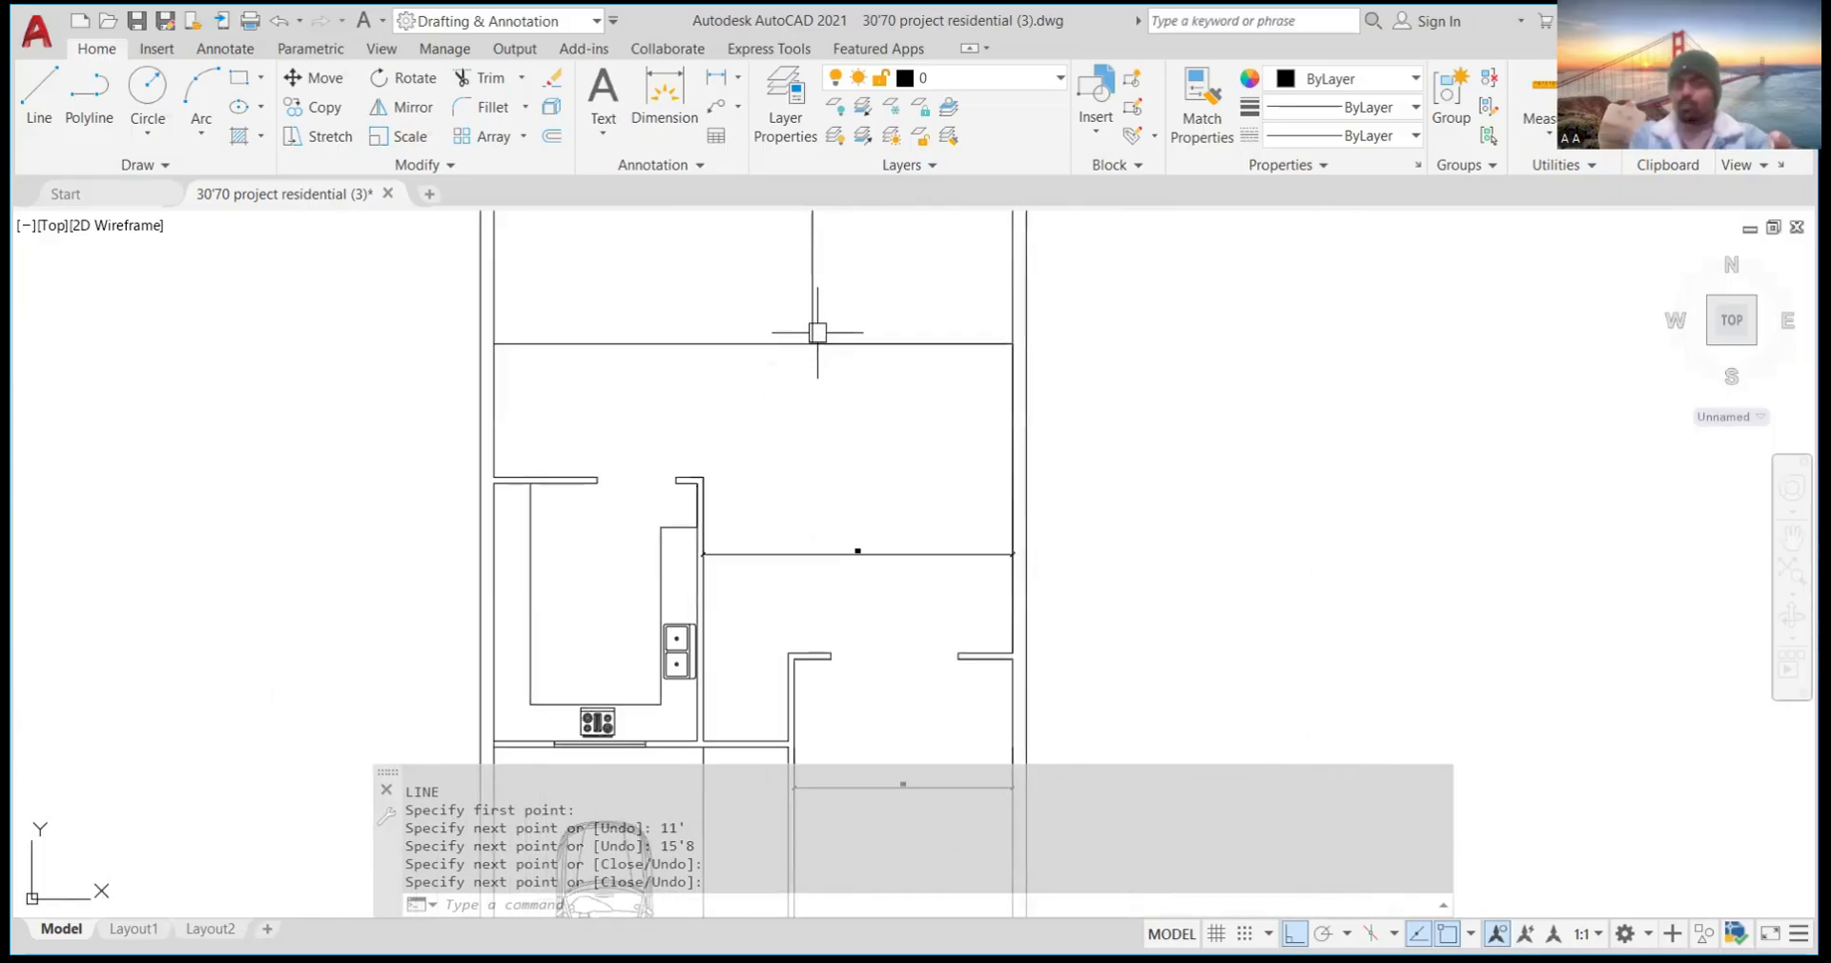
pyautogui.scroll(4, 823, 374)
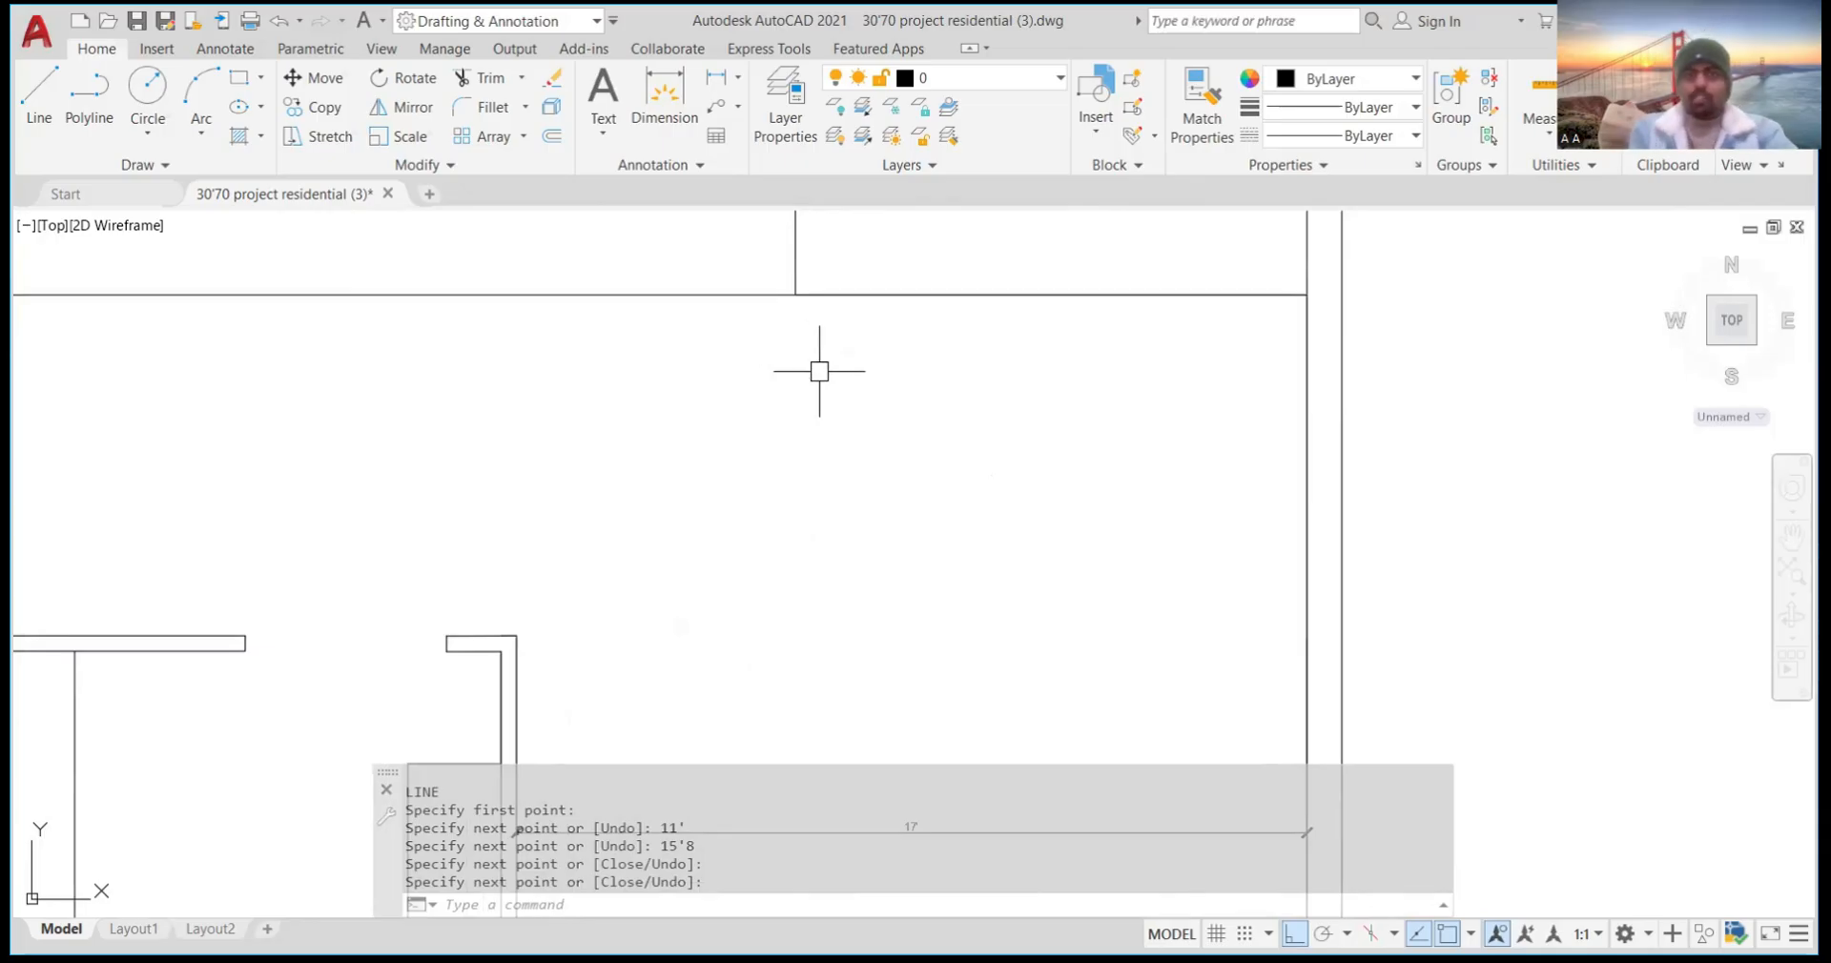
# Dimension the width of the staircase's corner landing in the interior setup plan
pyautogui.scroll(-5, 818, 372)
pyautogui.scroll(-8, 710, 498)
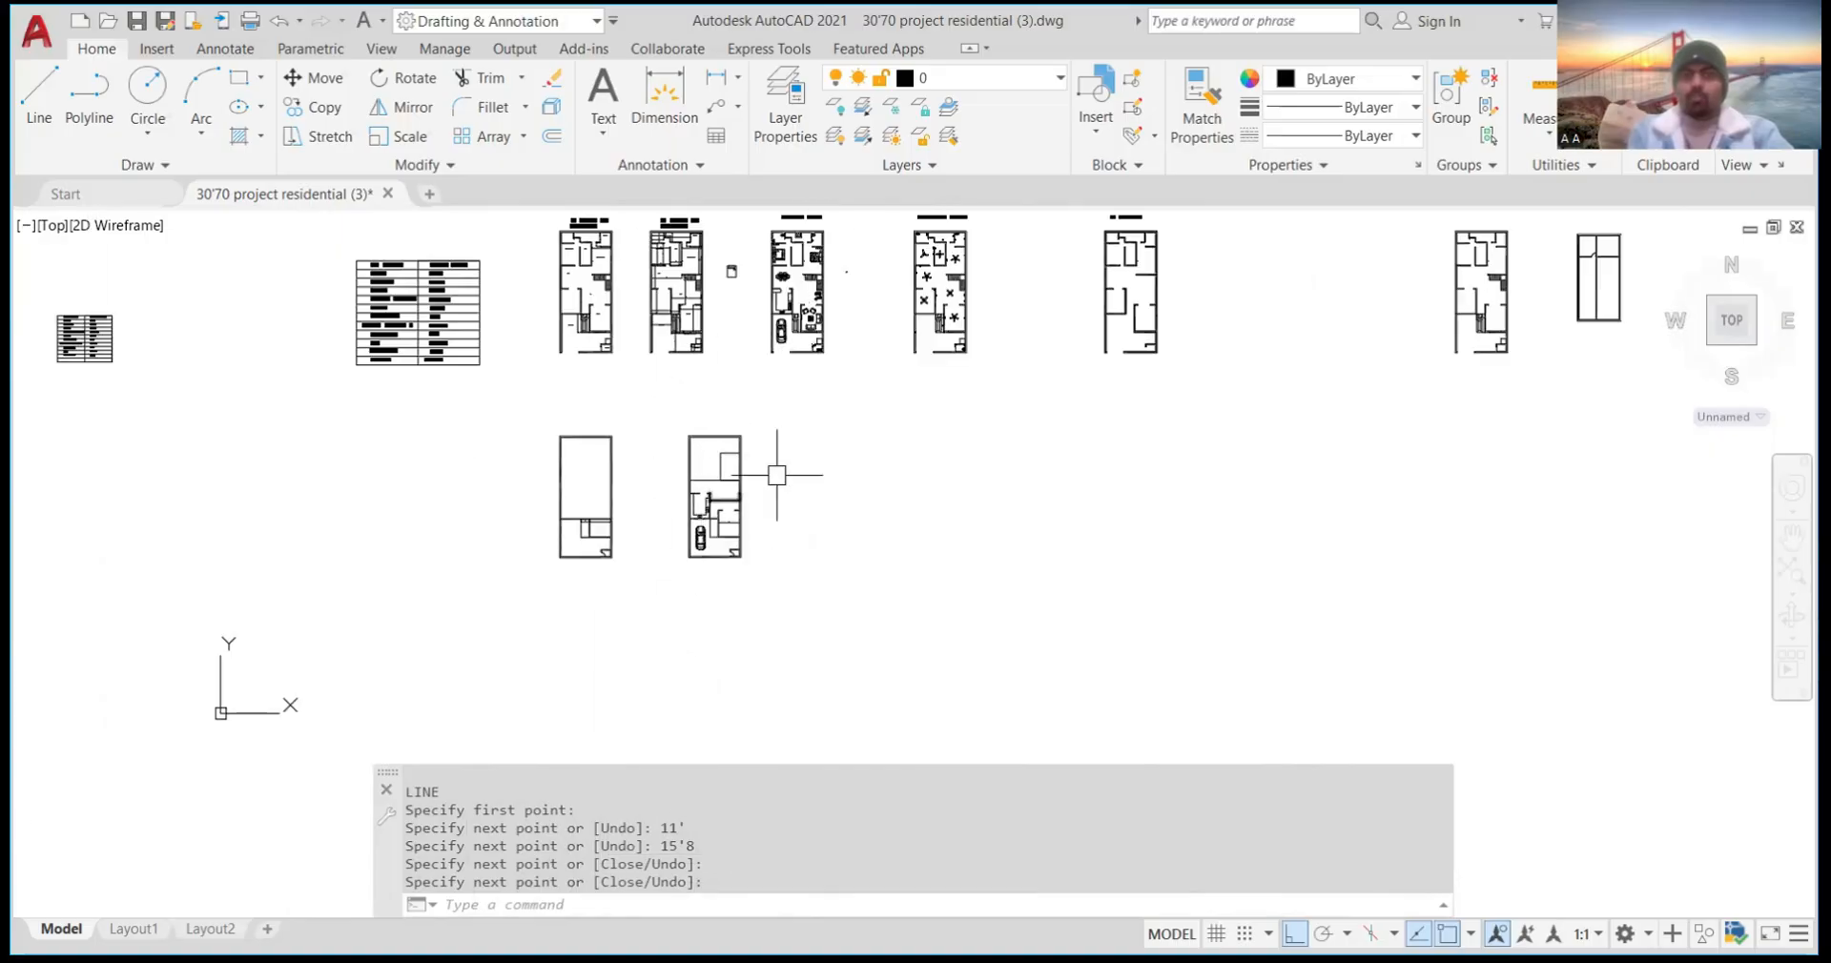
pyautogui.scroll(5, 864, 281)
pyautogui.scroll(3, 839, 286)
pyautogui.scroll(-5, 792, 375)
pyautogui.scroll(10, 792, 374)
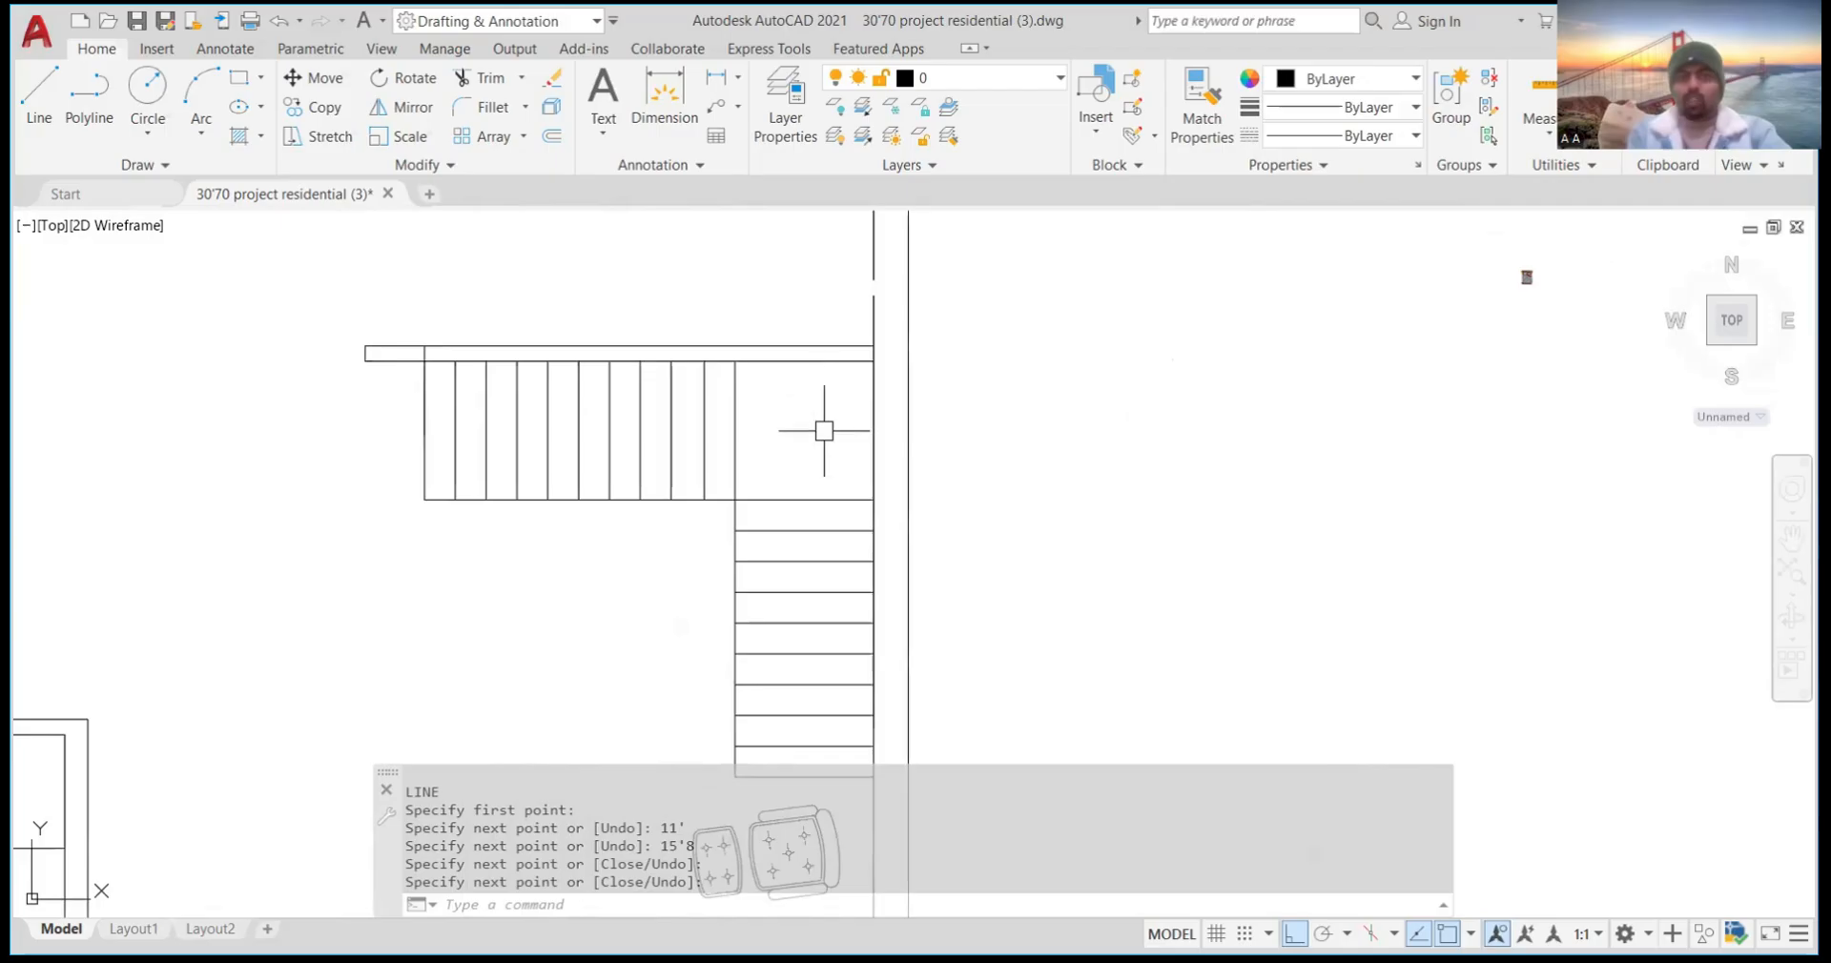
pyautogui.scroll(-3, 815, 420)
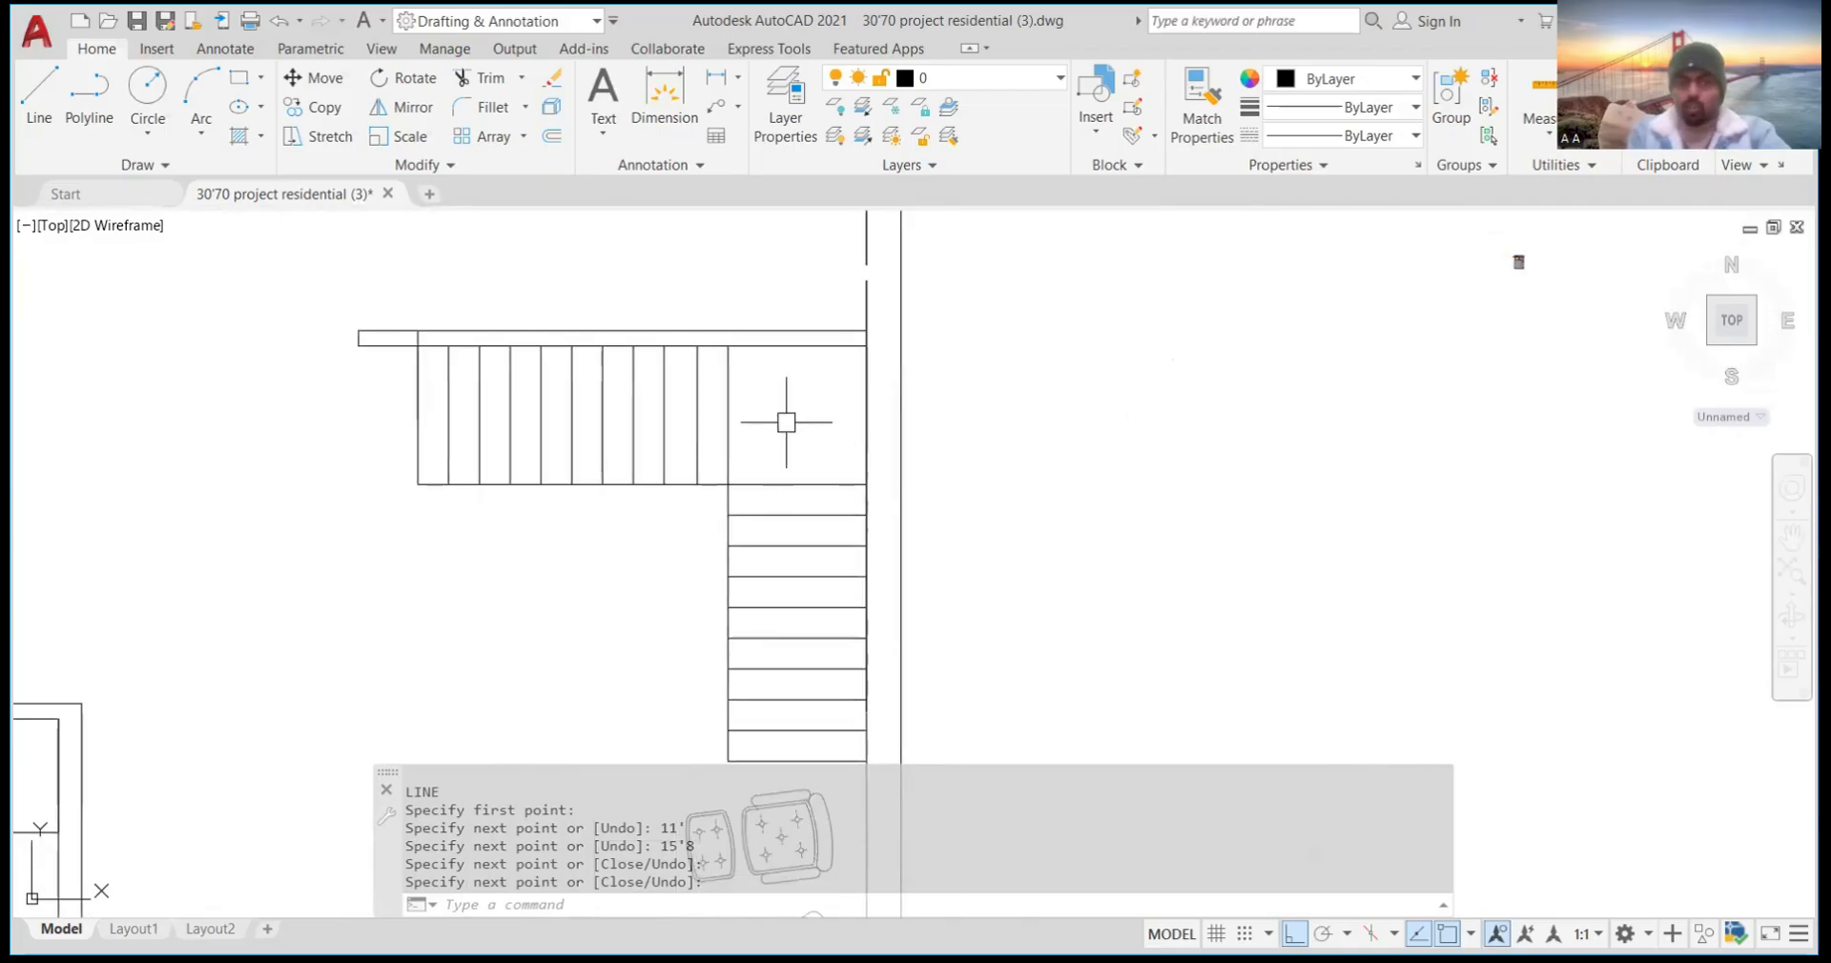
pyautogui.scroll(2, 801, 412)
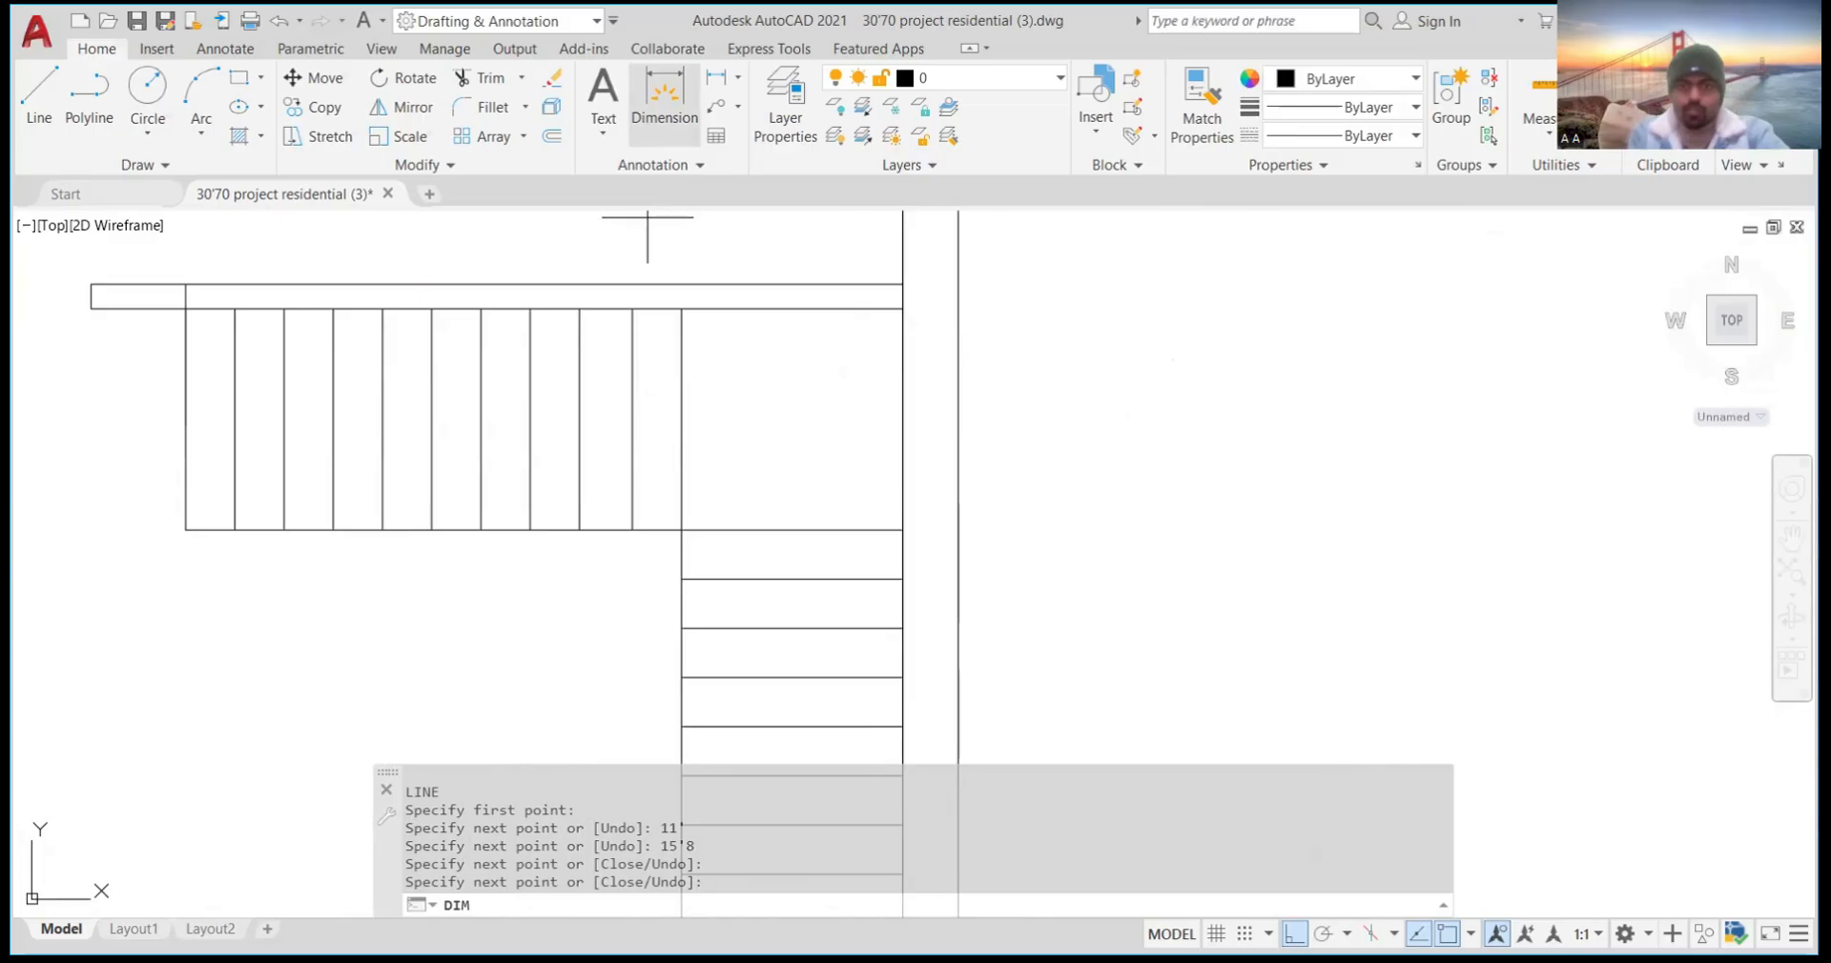
pyautogui.click(665, 95)
pyautogui.click(683, 376)
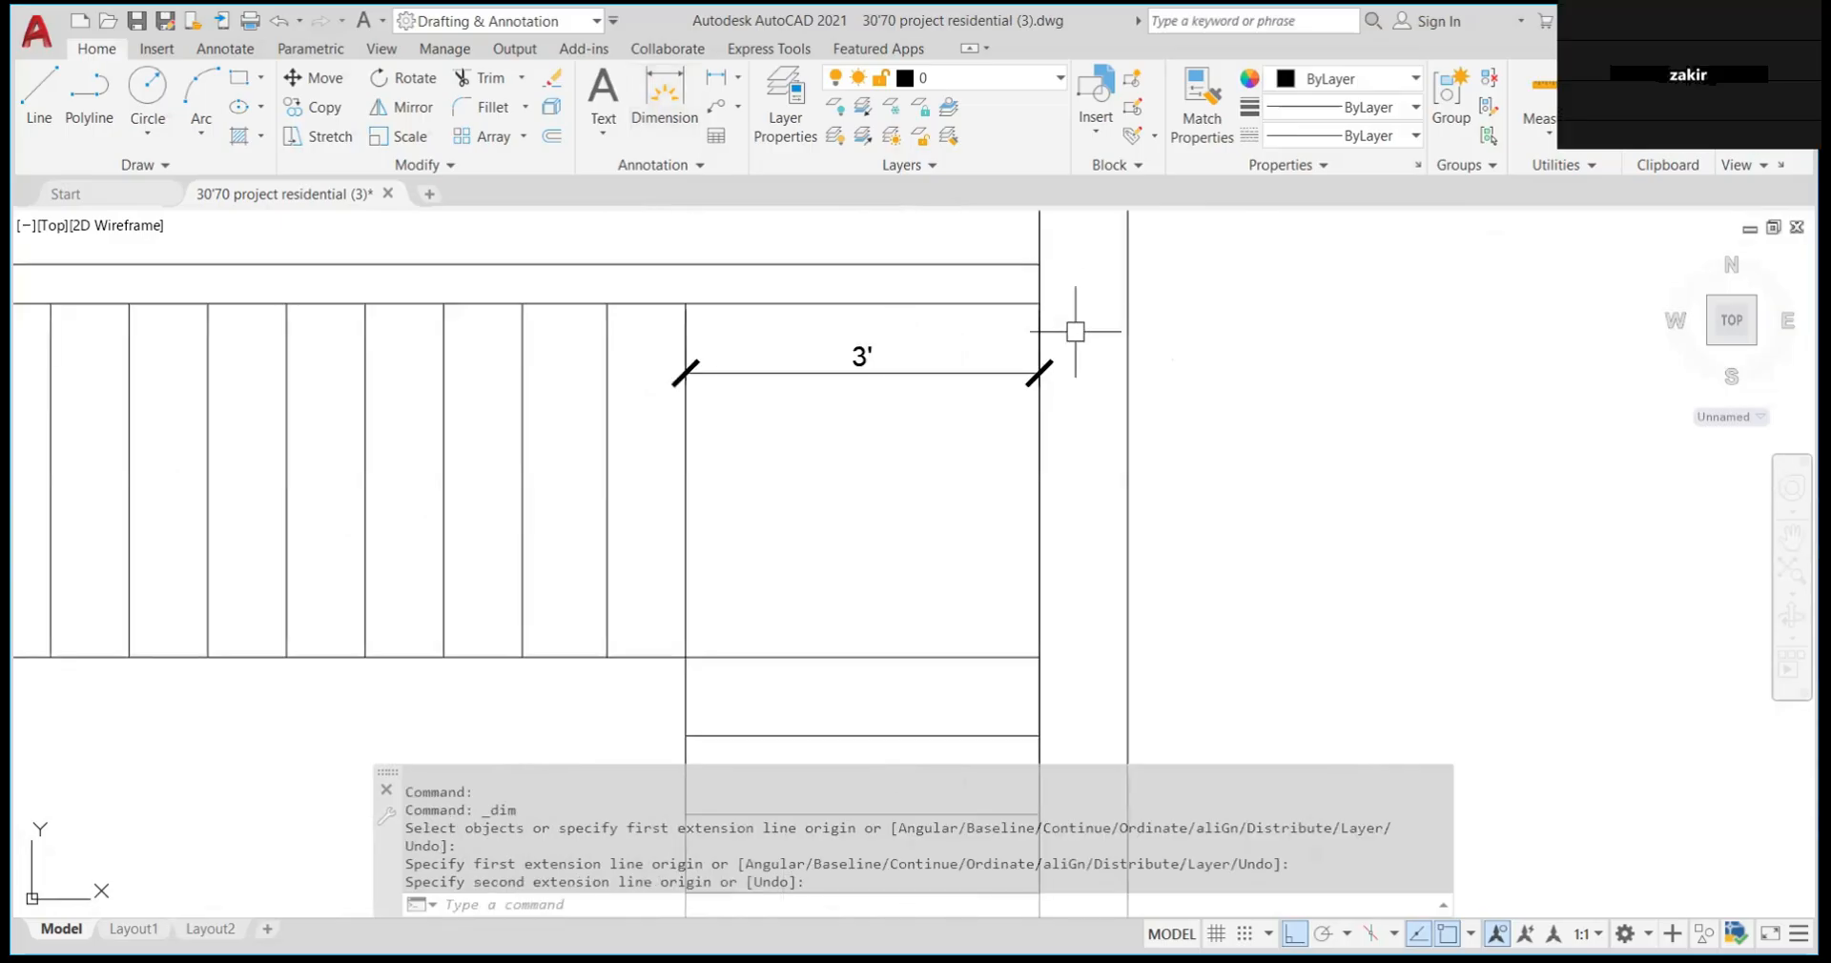
# Add a linear dimension across the width of the staircase's upper flight, at its open end in the interior setup plan
pyautogui.scroll(-8, 1073, 329)
pyautogui.scroll(-2, 1004, 554)
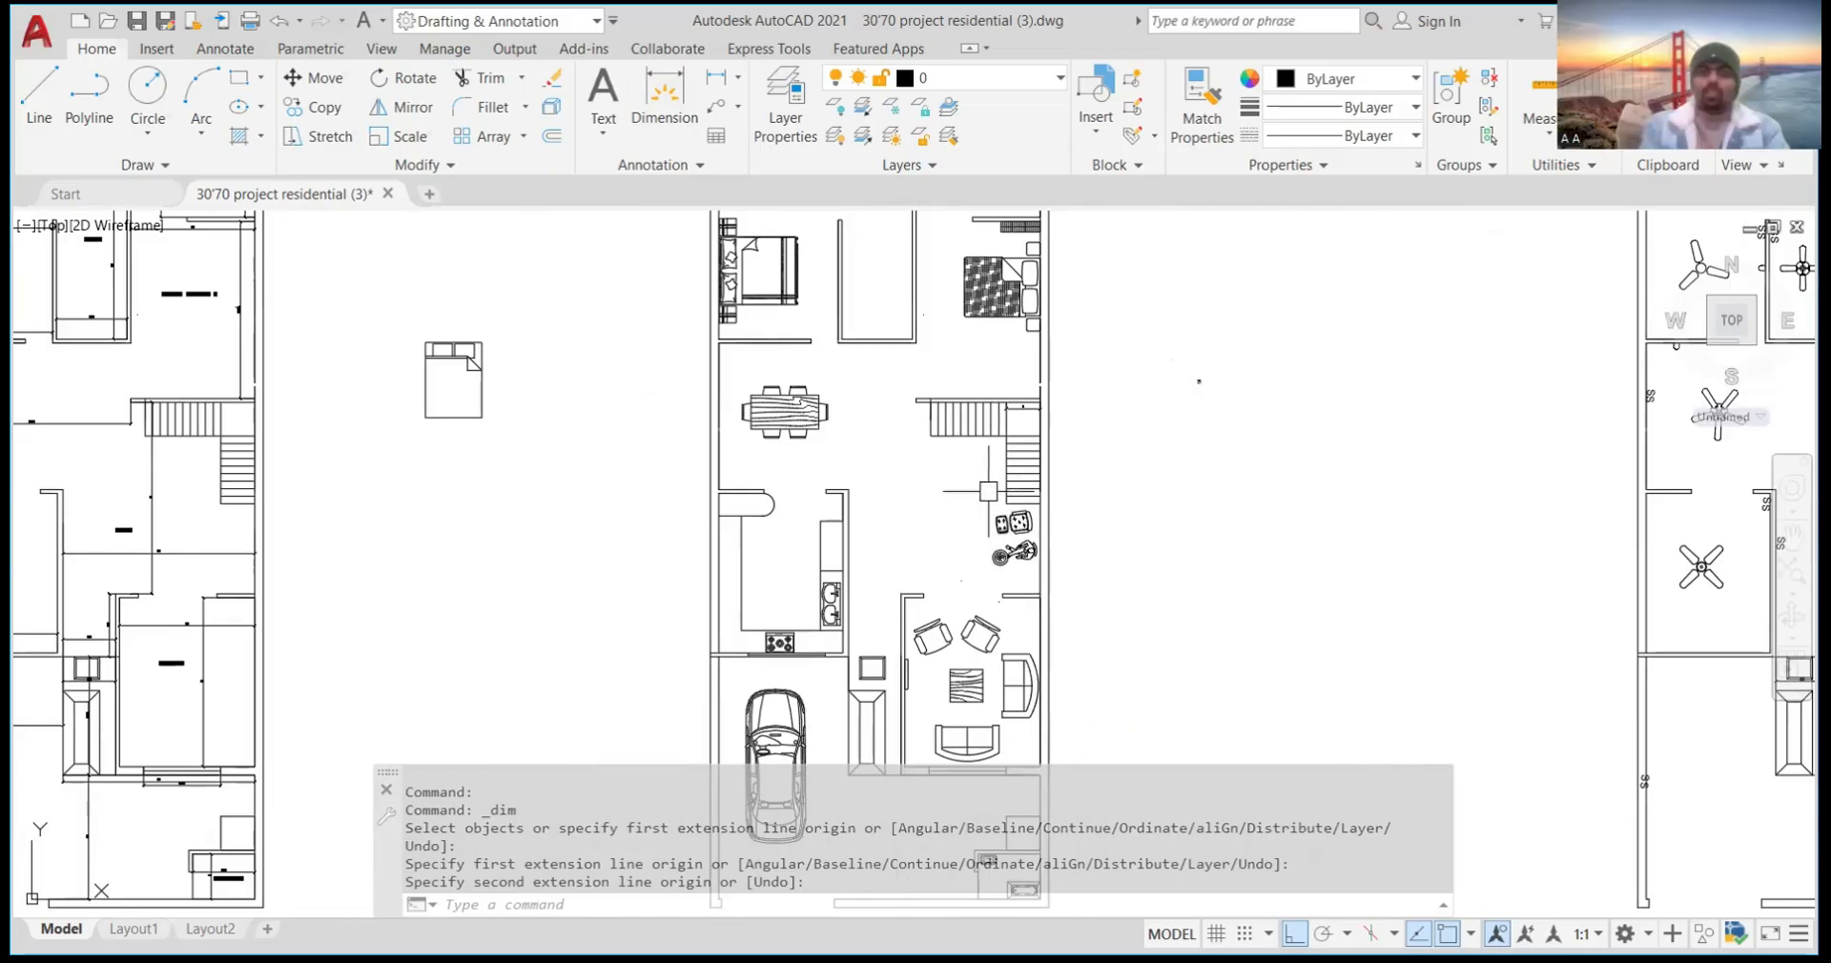
pyautogui.scroll(4, 957, 434)
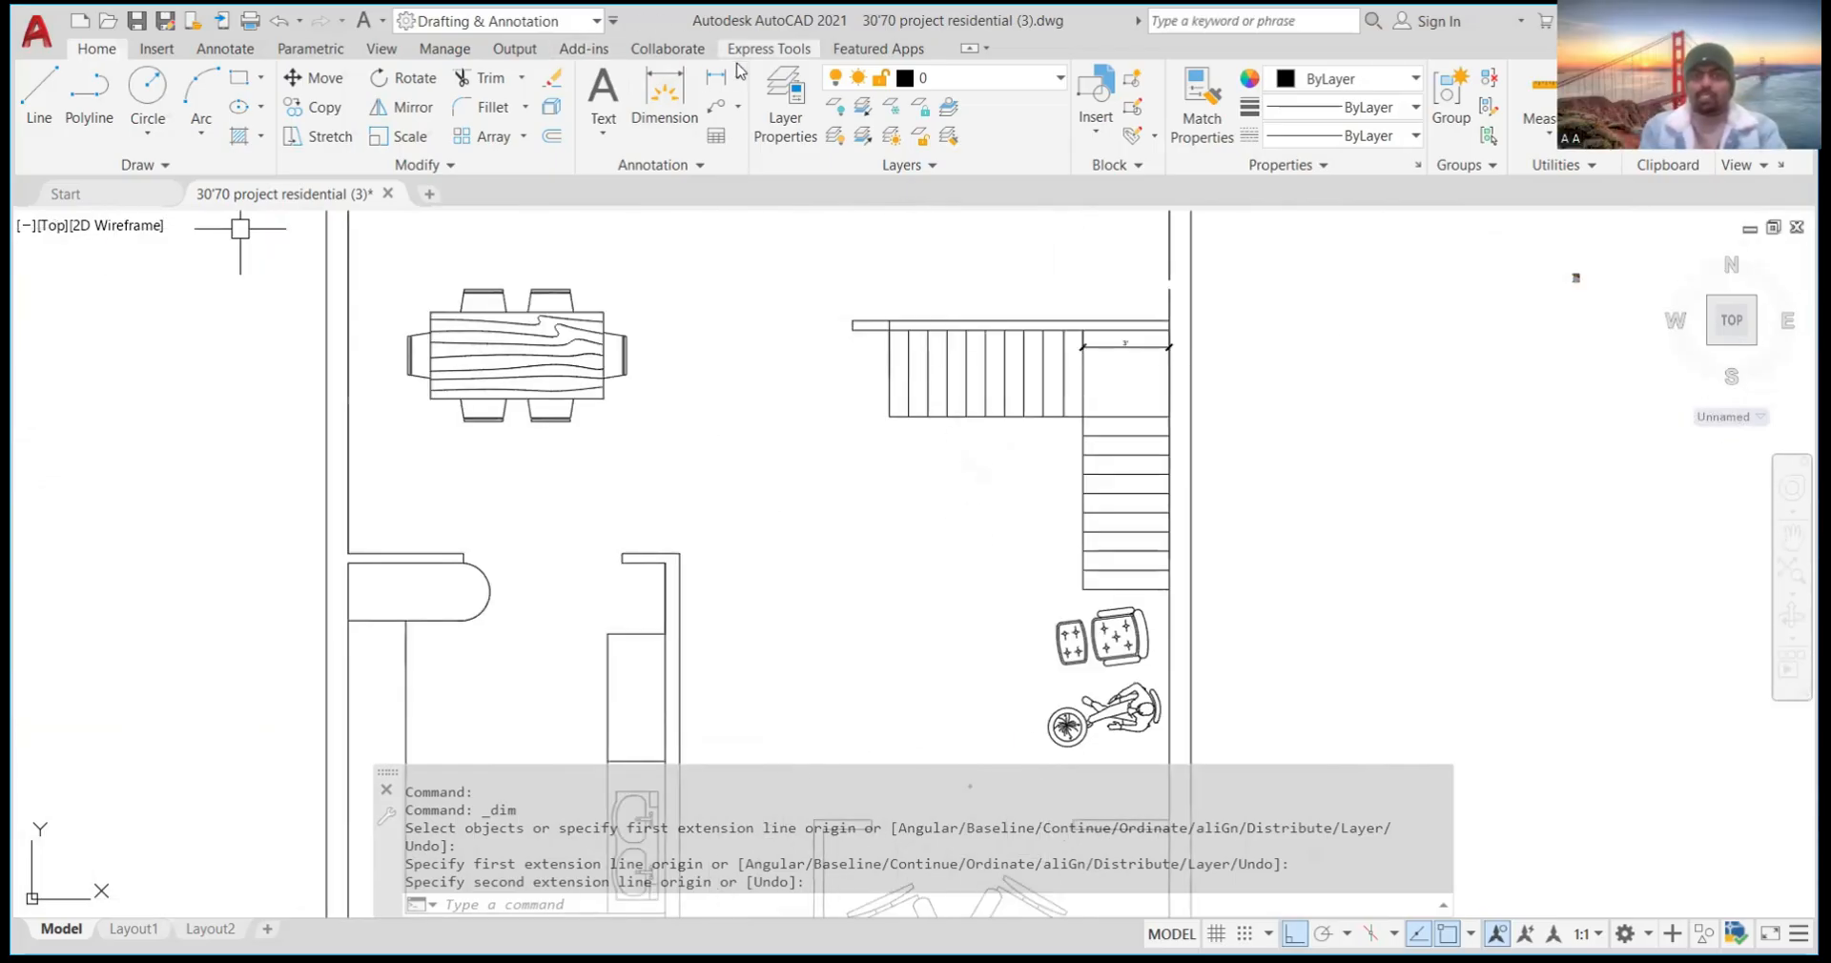
pyautogui.write('dimlinear')
pyautogui.press('Return')
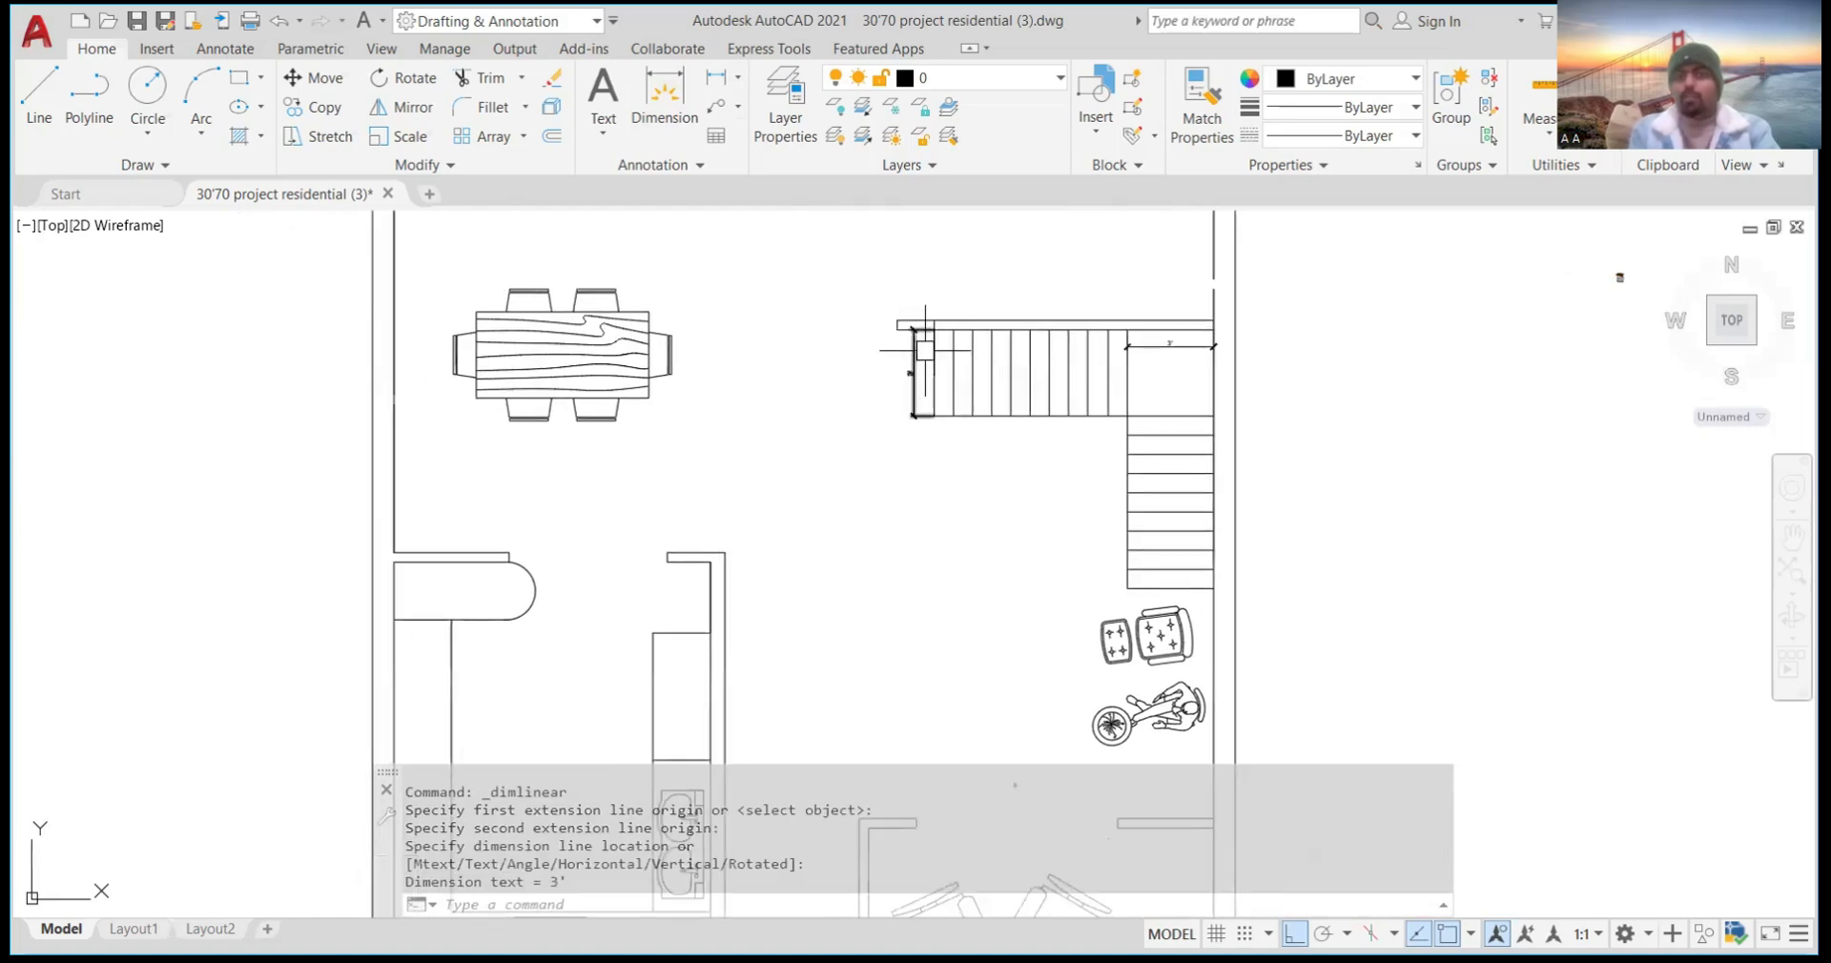
# Examine the staircase in the interior setup plan: the treads of both flights, the corner landing and the two width dimensions
pyautogui.scroll(8, 923, 345)
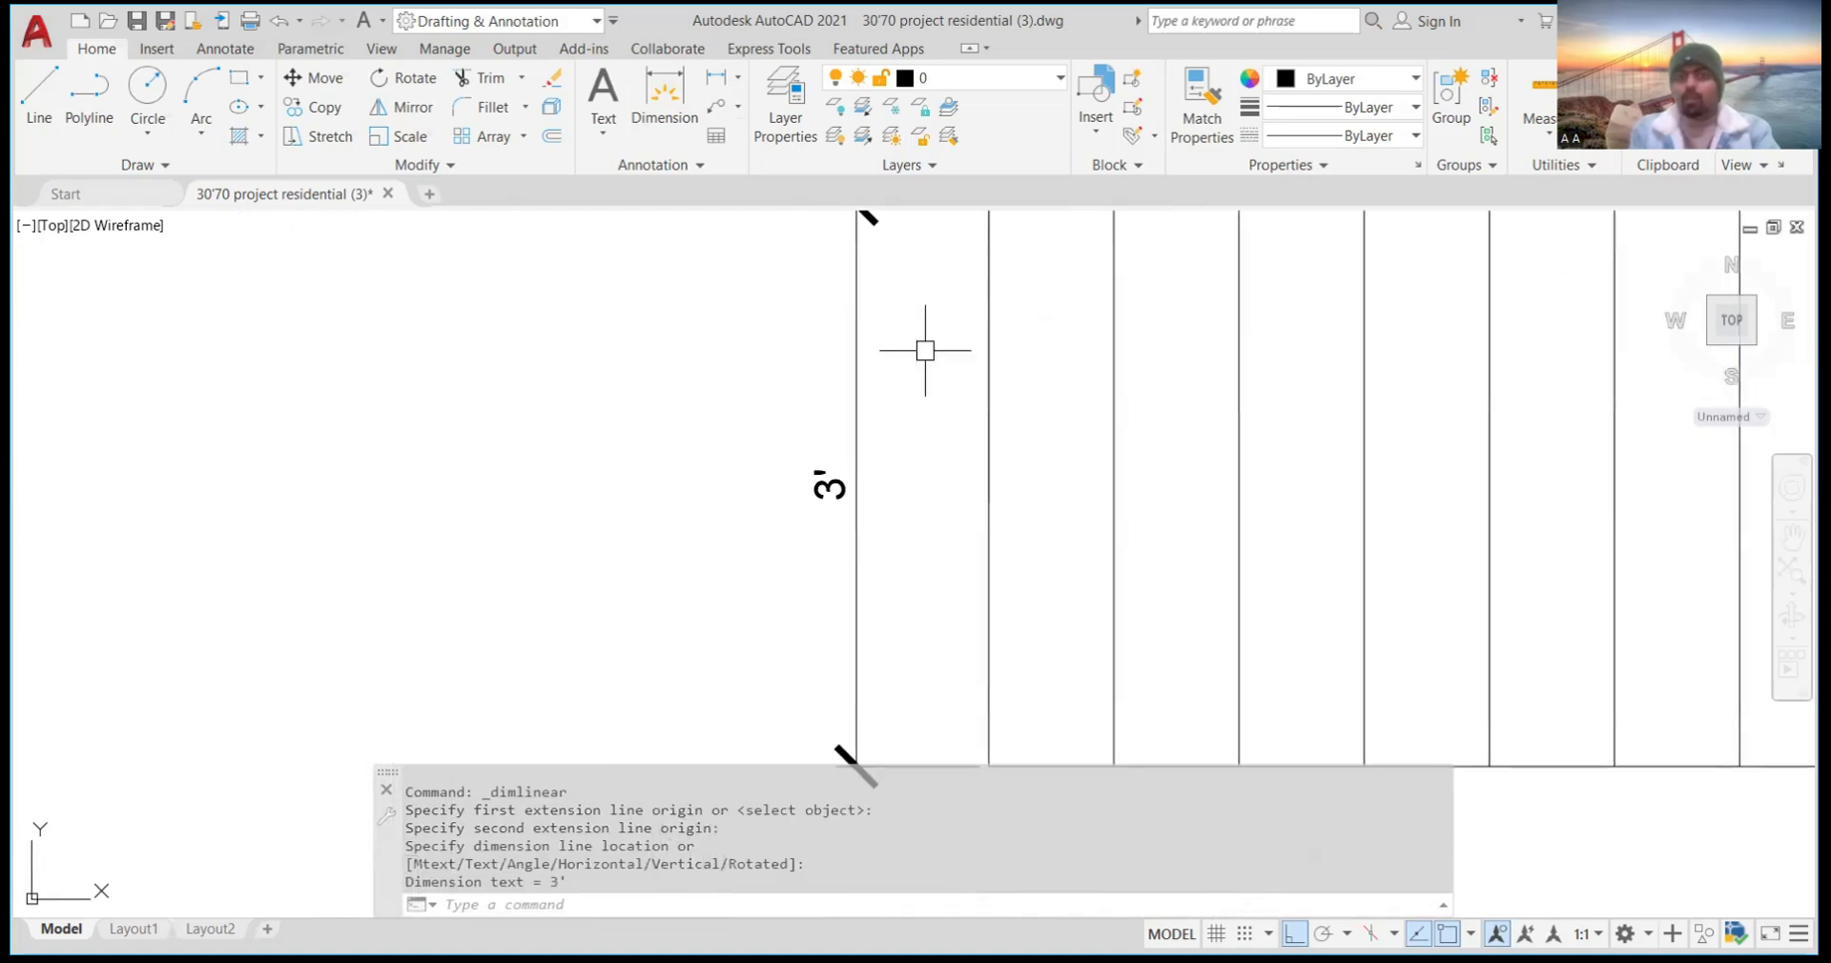
pyautogui.scroll(-6, 916, 345)
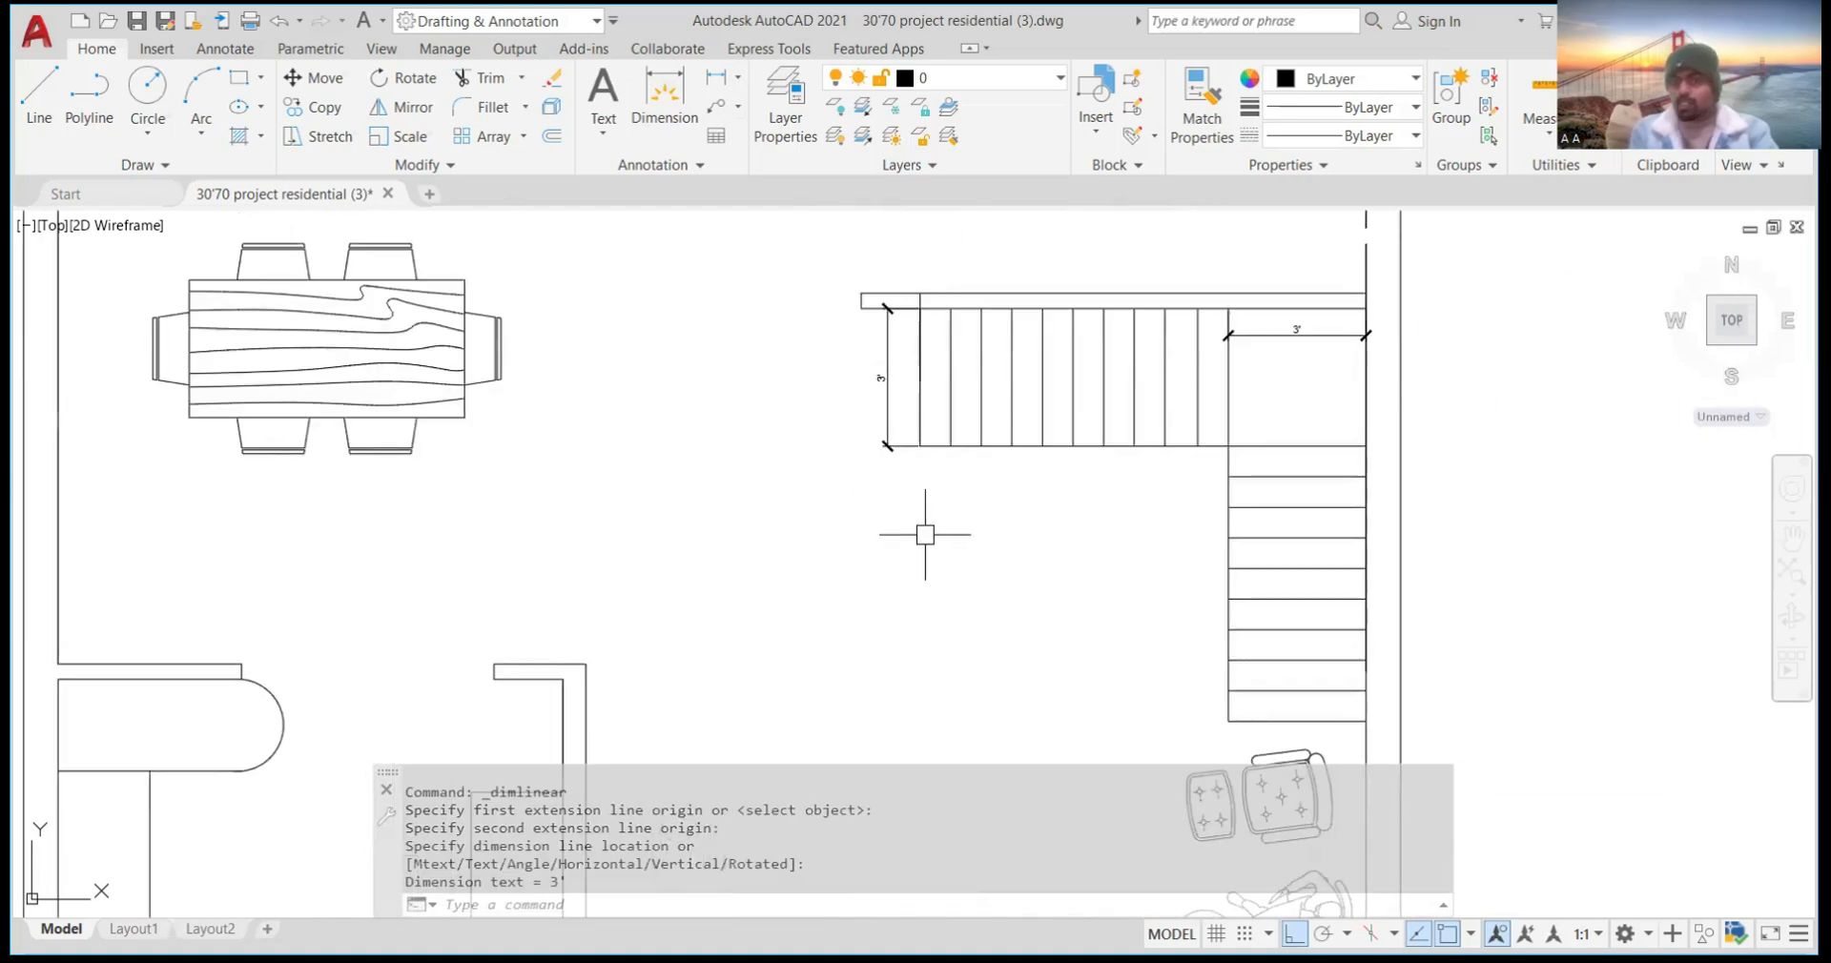
pyautogui.scroll(4, 1186, 543)
pyautogui.scroll(-4, 1186, 543)
pyautogui.scroll(-2, 1022, 429)
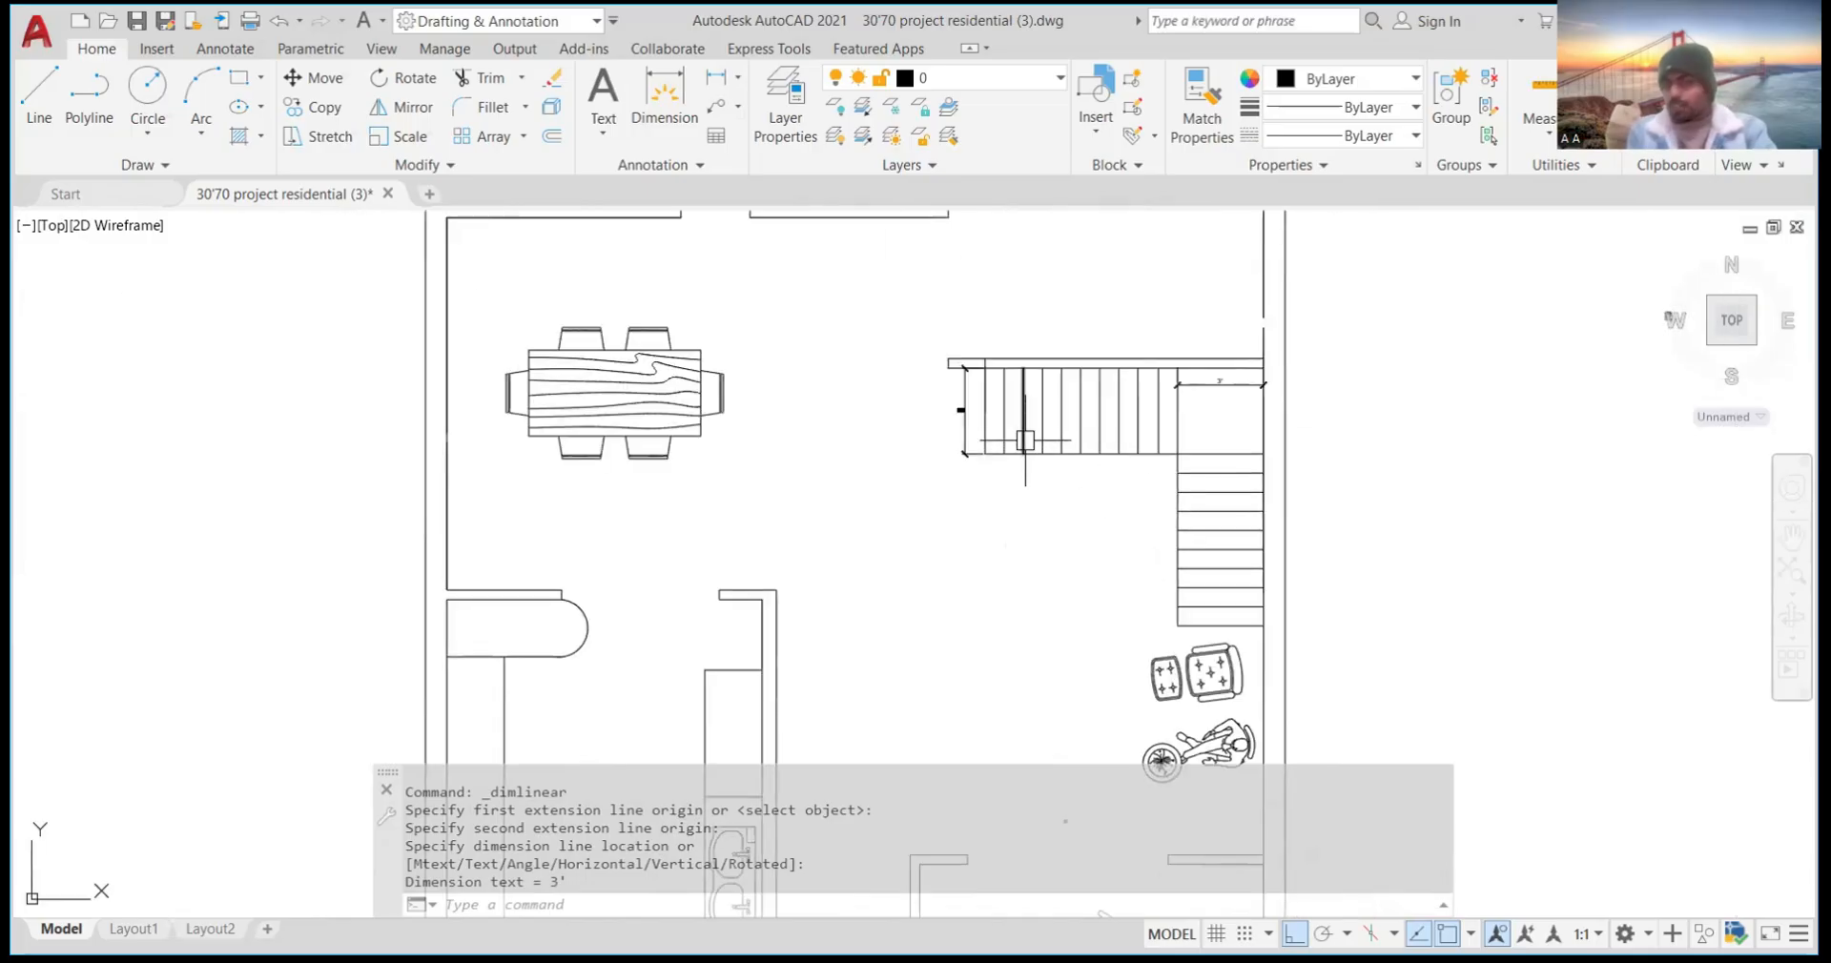
pyautogui.scroll(5, 1021, 430)
pyautogui.scroll(-5, 756, 327)
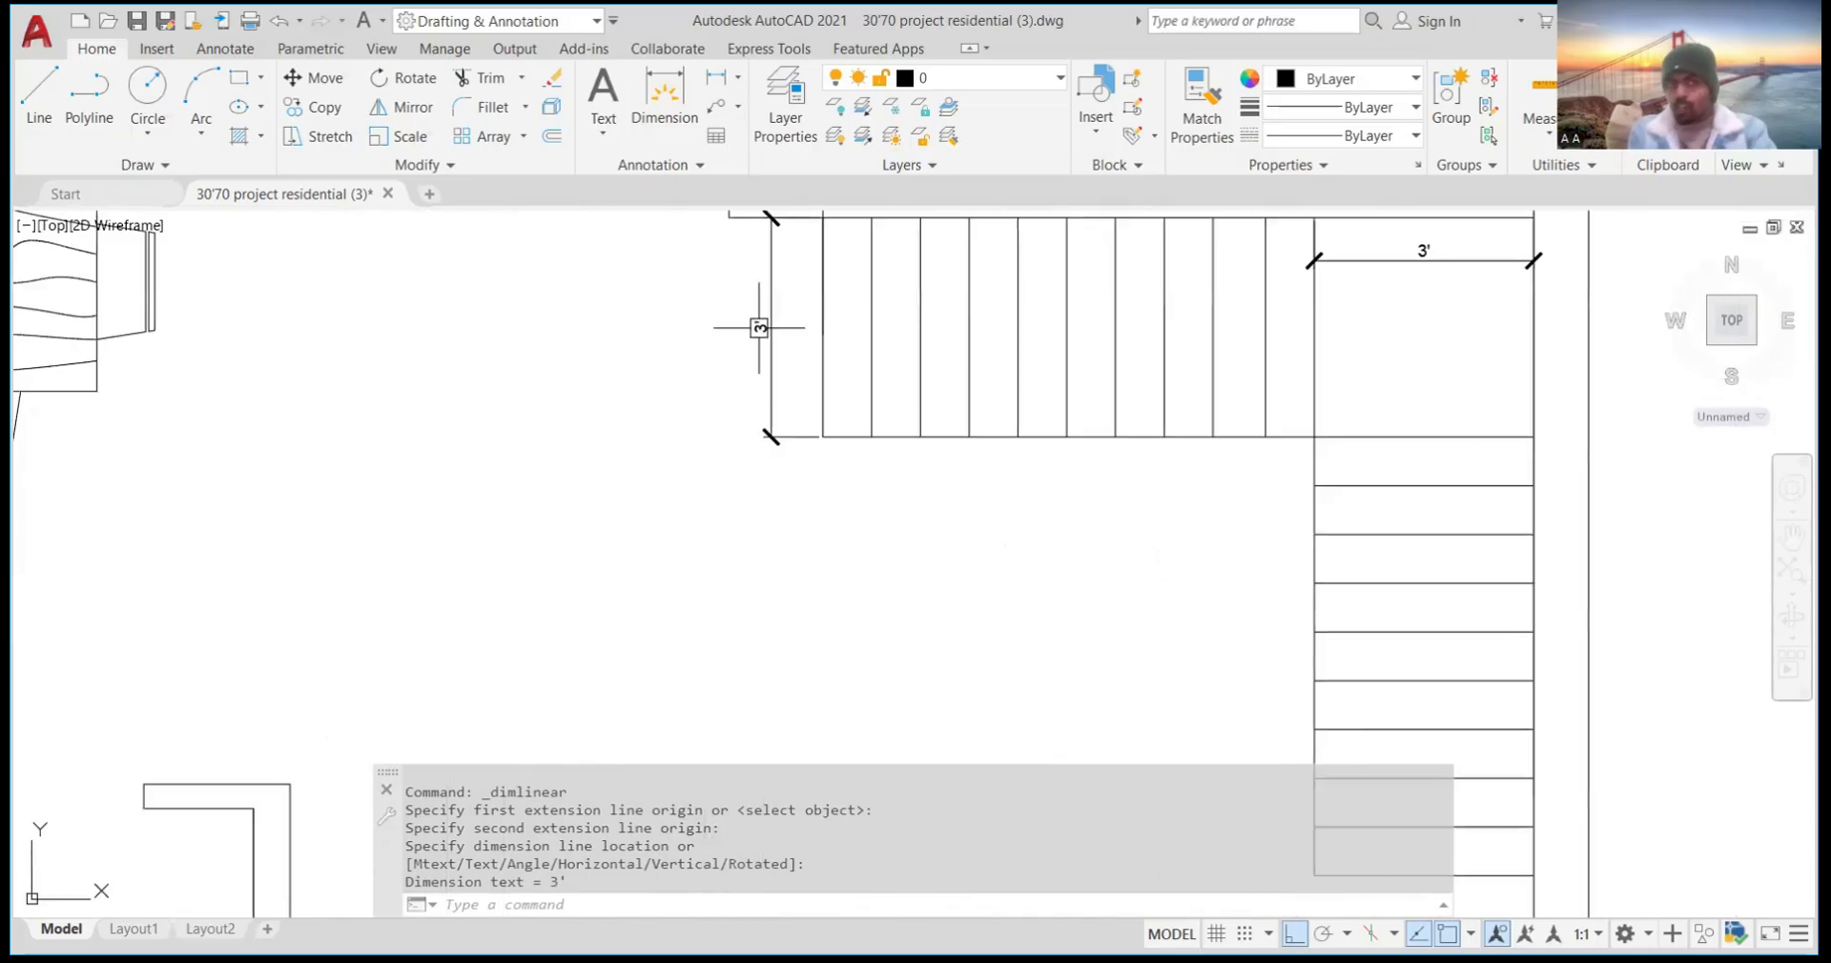
pyautogui.scroll(7, 756, 327)
pyautogui.scroll(-3, 757, 331)
pyautogui.scroll(-2, 838, 384)
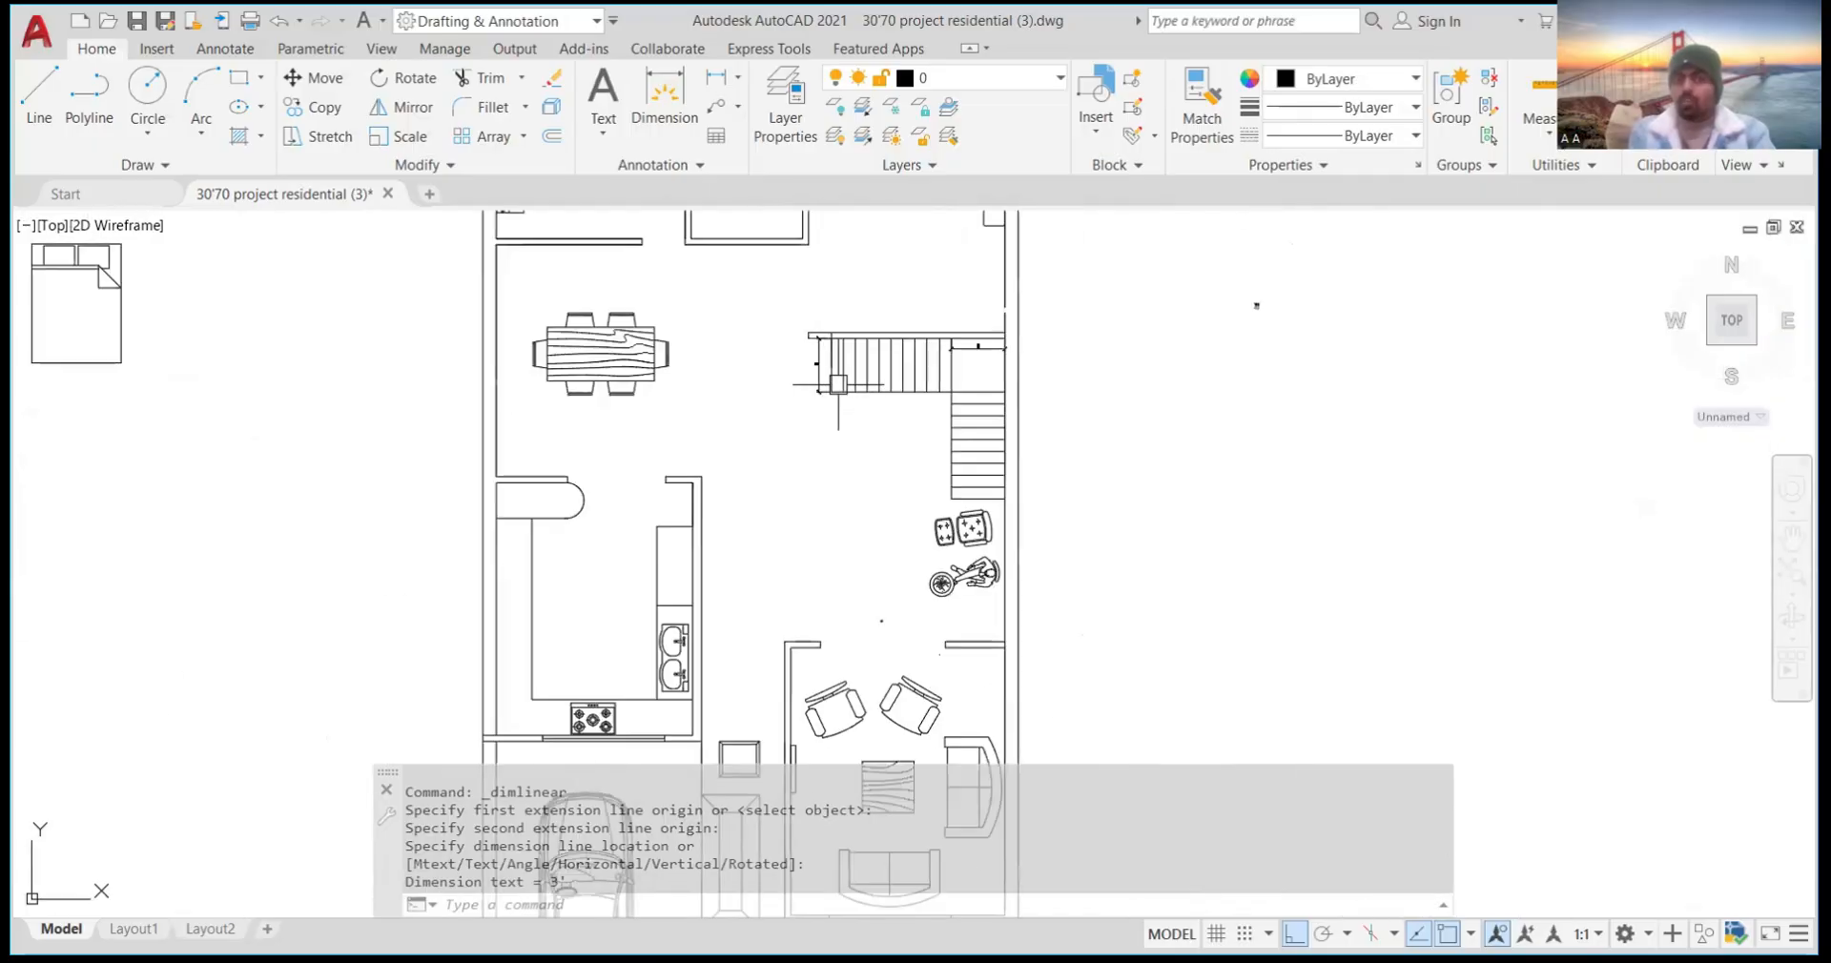
pyautogui.scroll(4, 839, 384)
pyautogui.scroll(8, 817, 379)
pyautogui.scroll(-3, 817, 360)
pyautogui.scroll(3, 803, 349)
pyautogui.scroll(-3, 808, 345)
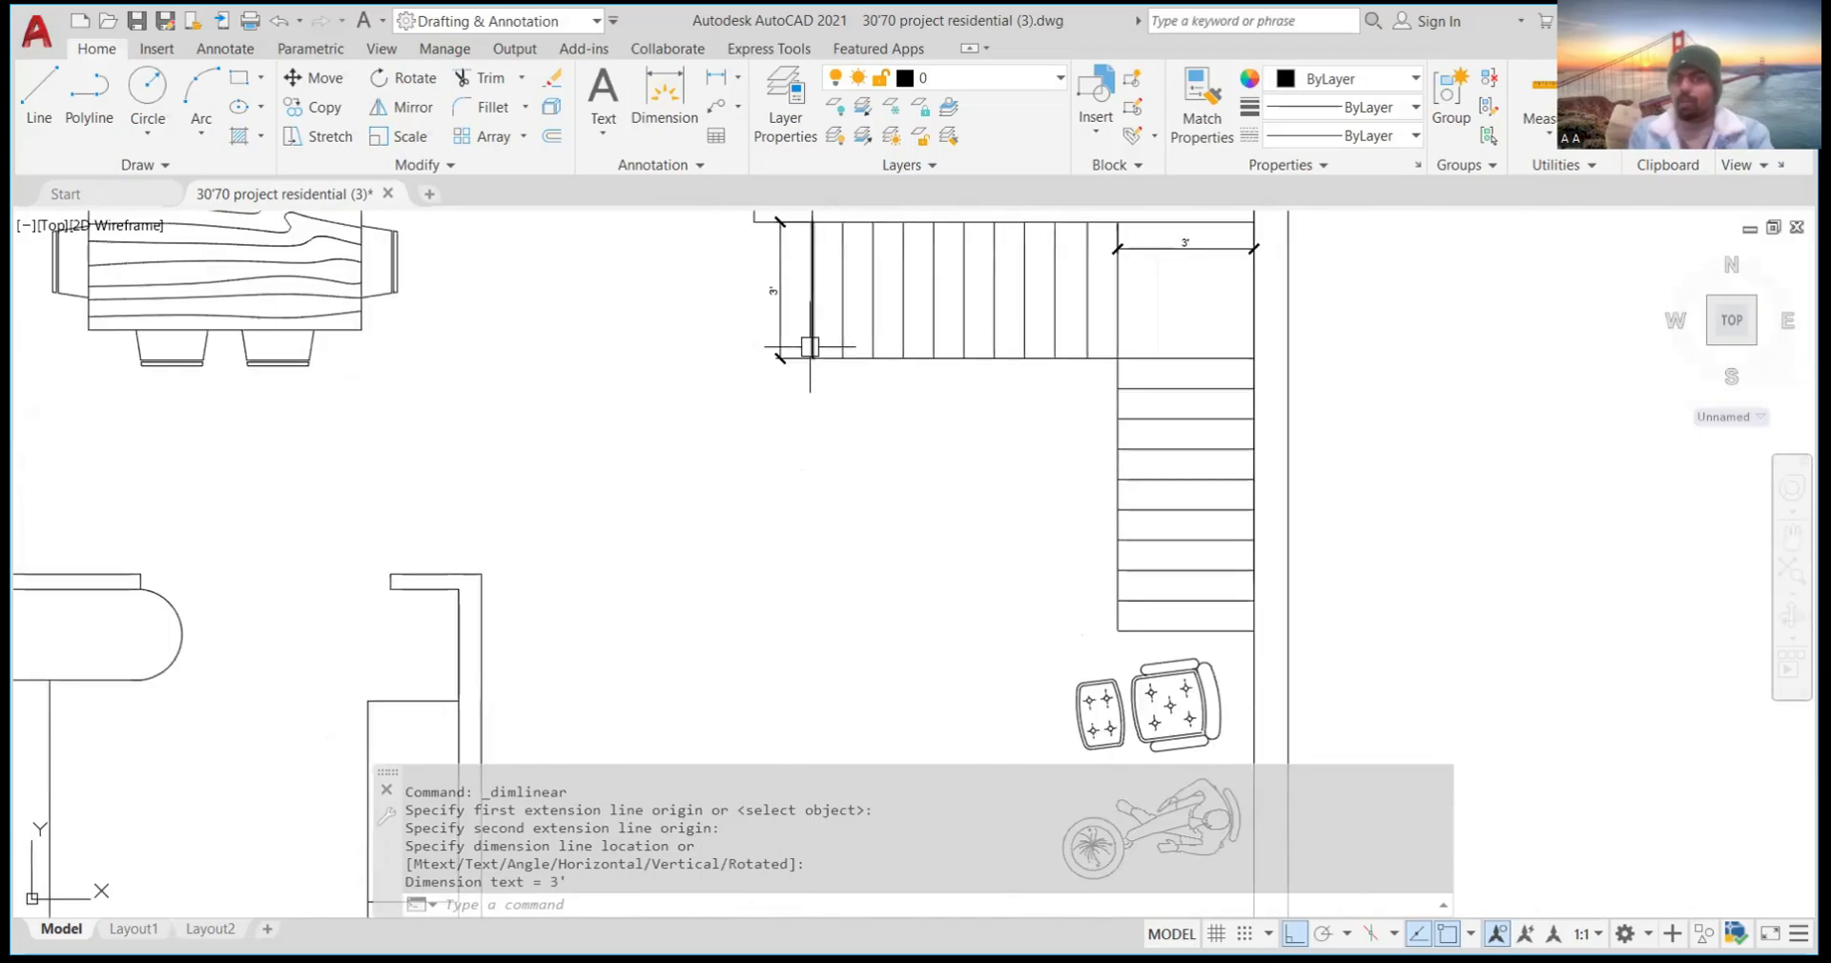
pyautogui.scroll(-4, 810, 345)
pyautogui.scroll(7, 811, 342)
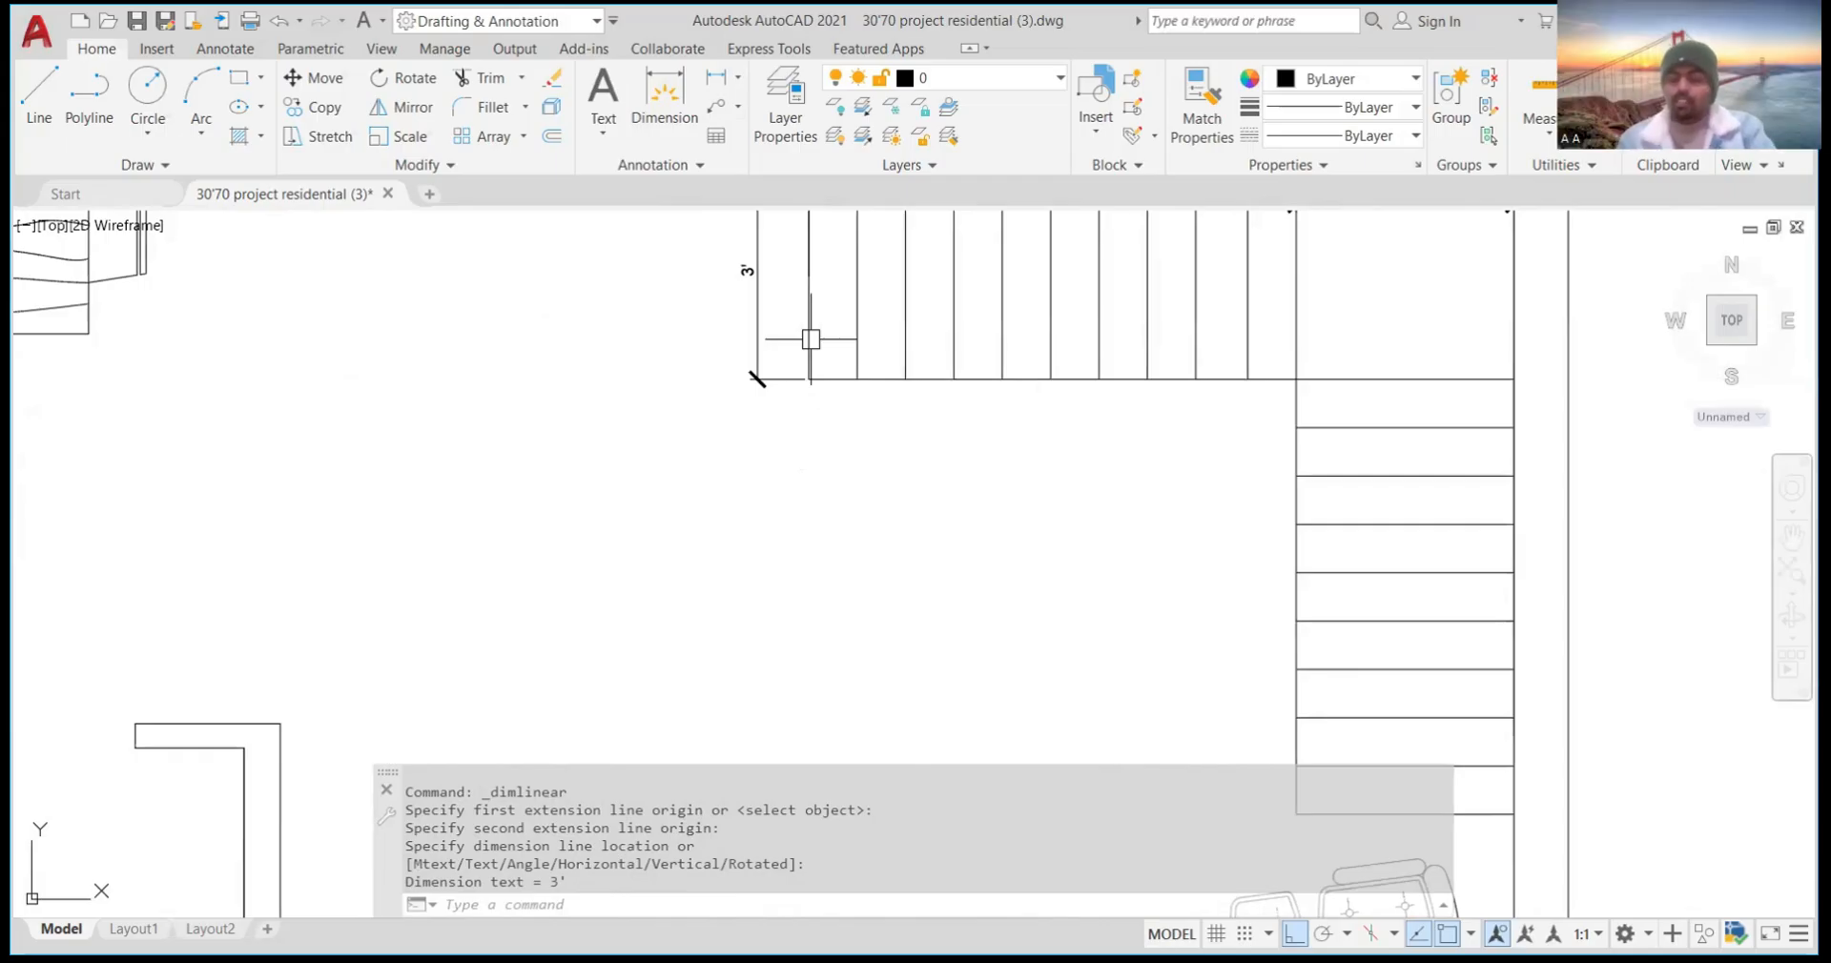
pyautogui.scroll(-6, 811, 341)
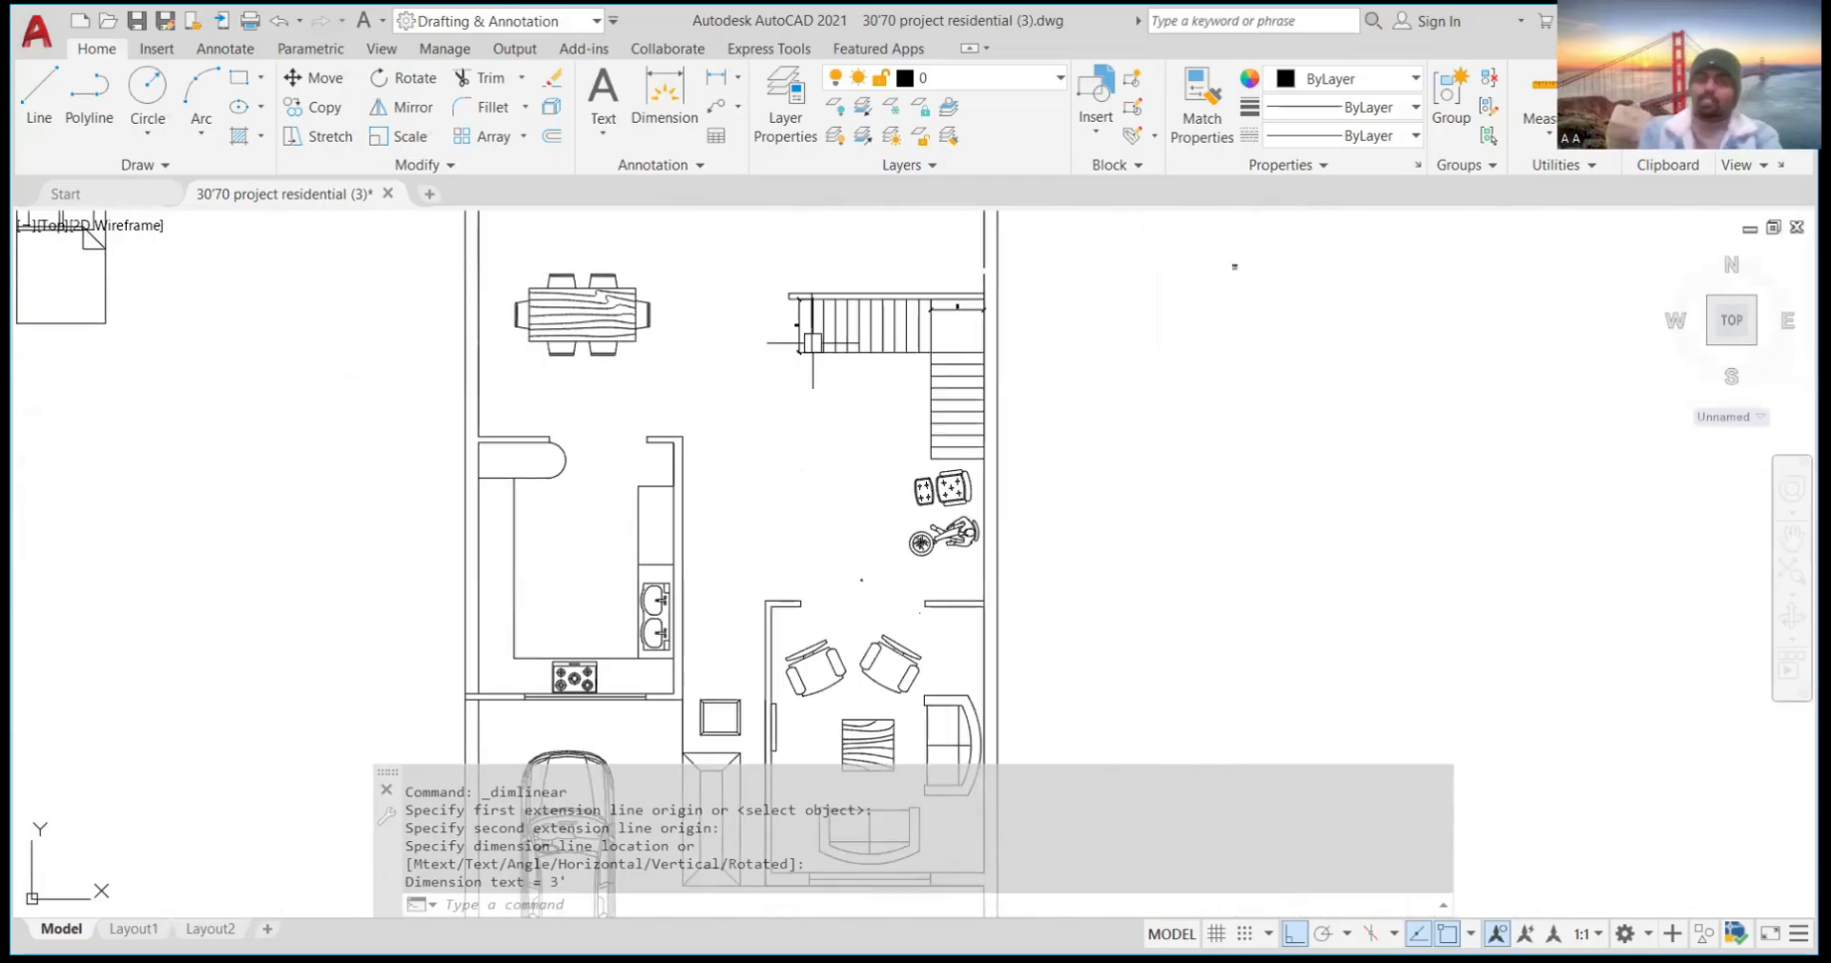
pyautogui.scroll(6, 813, 341)
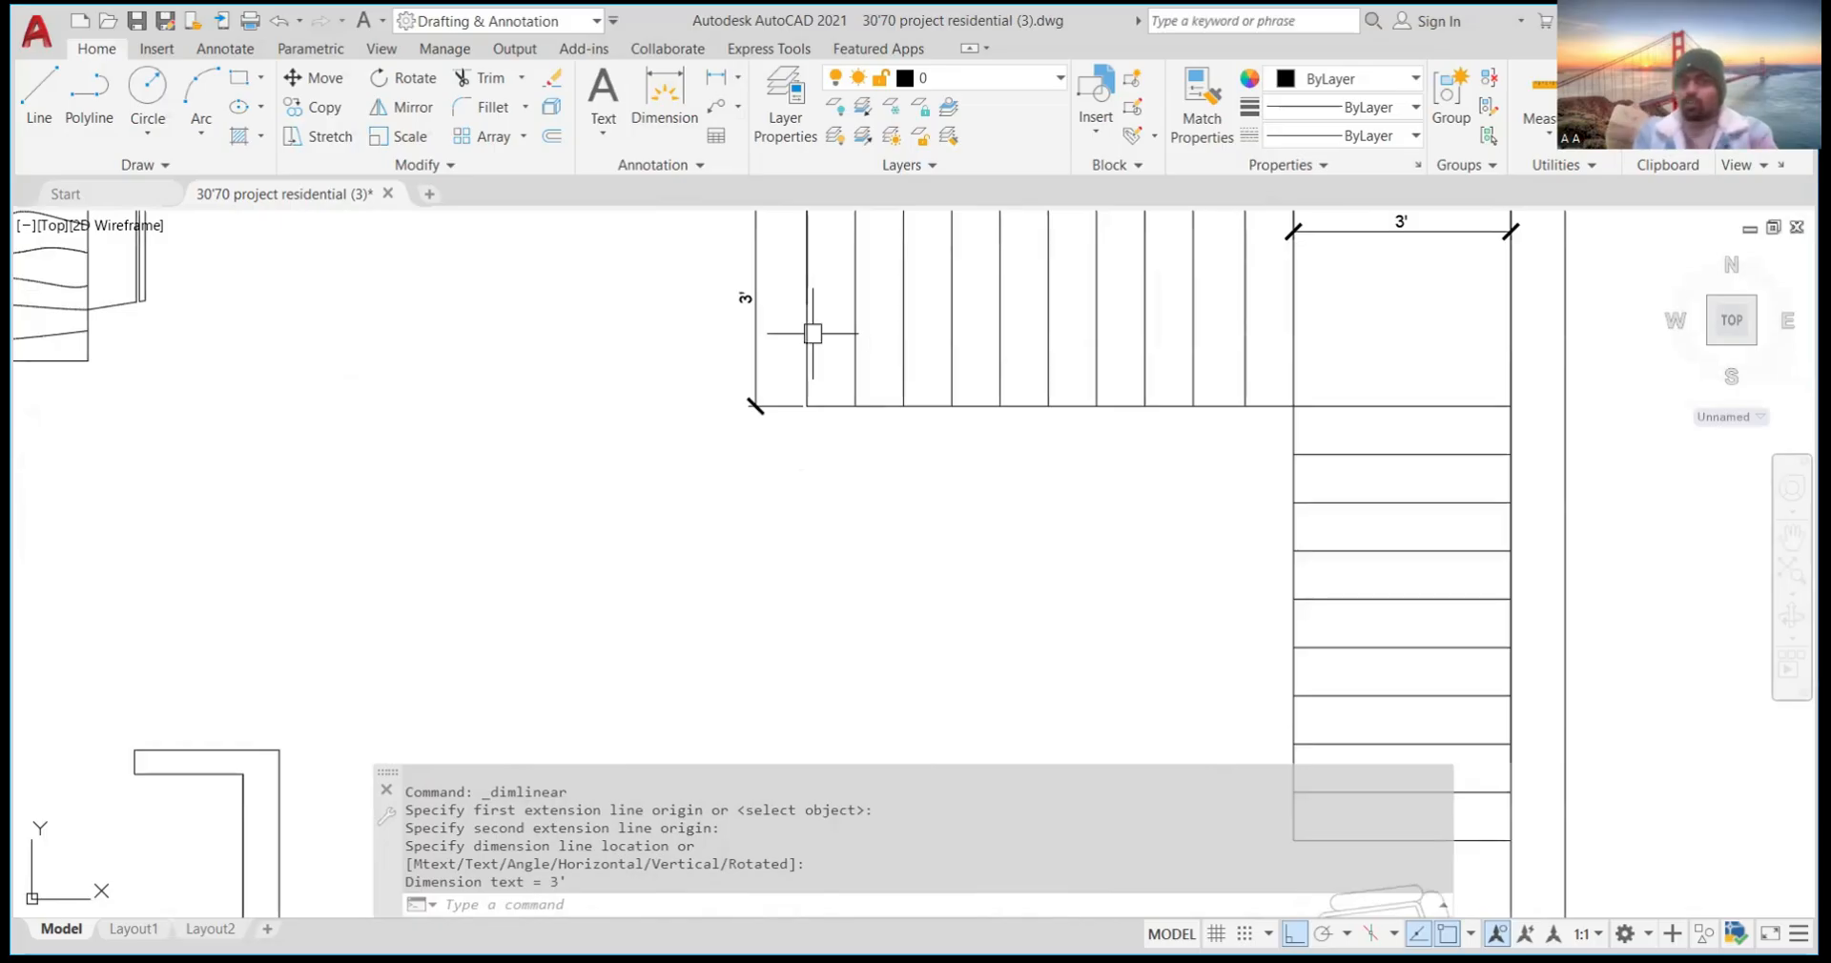
pyautogui.scroll(-4, 818, 339)
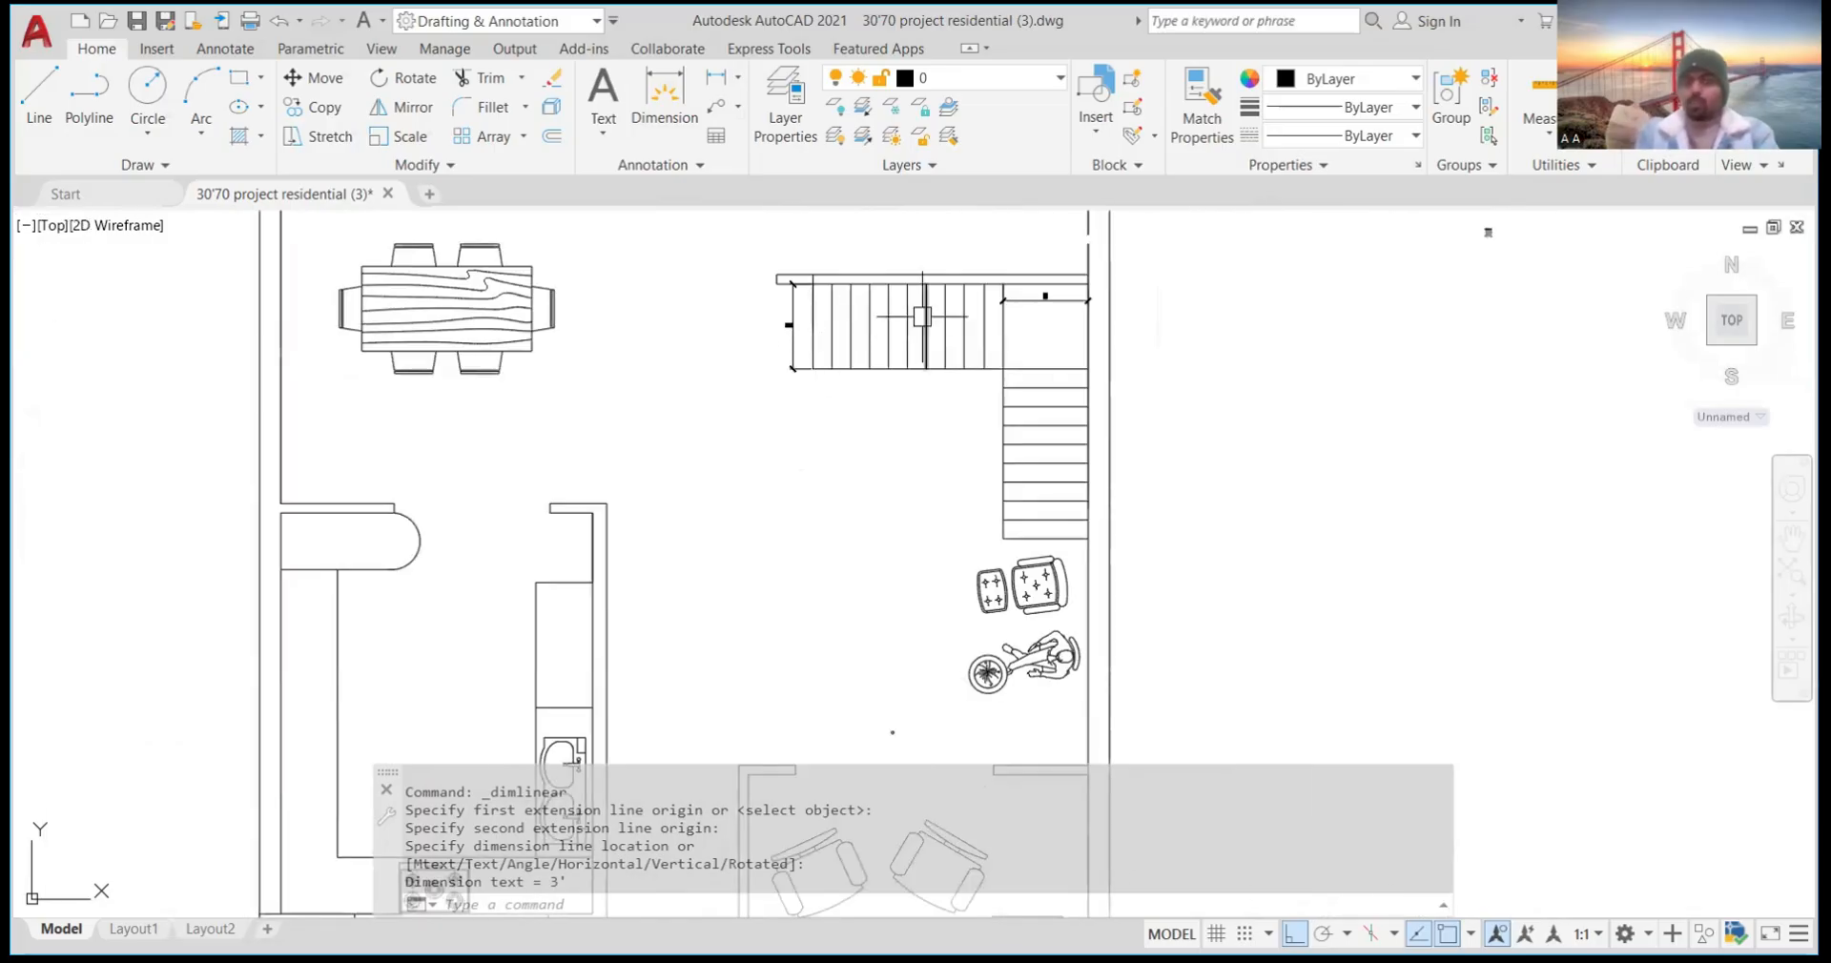
pyautogui.scroll(5, 922, 317)
pyautogui.scroll(-5, 766, 401)
pyautogui.scroll(-3, 766, 400)
pyautogui.scroll(6, 870, 388)
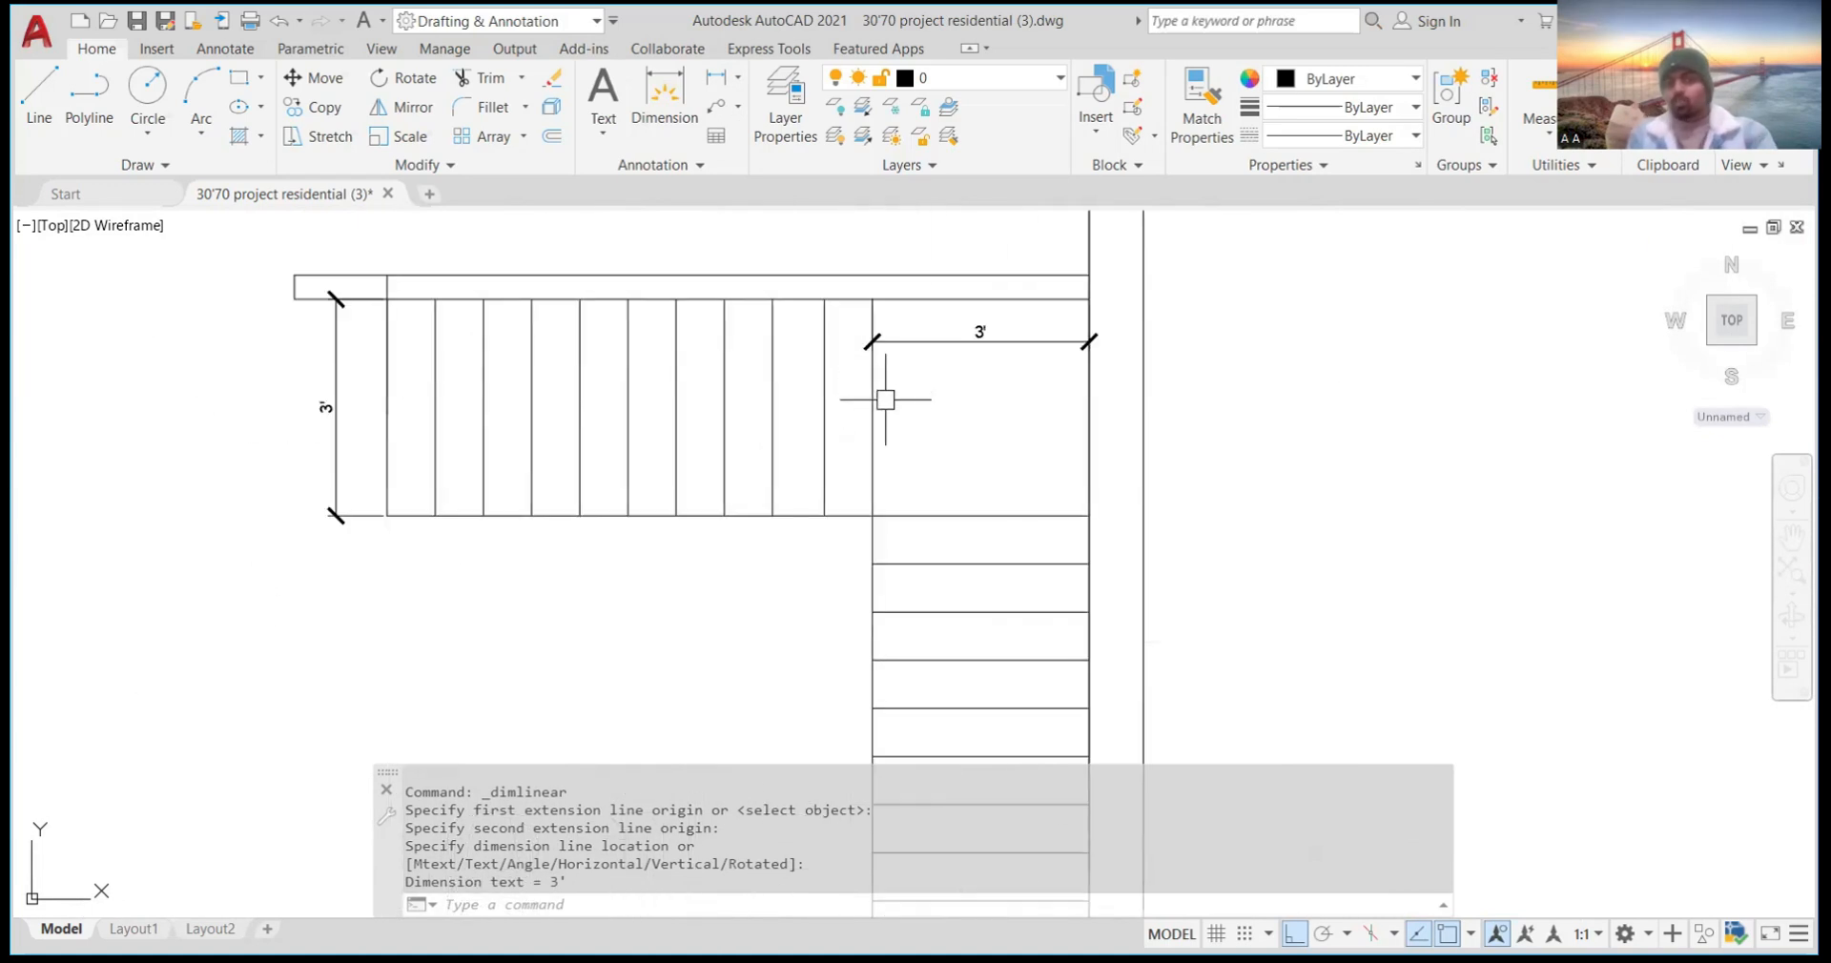
pyautogui.scroll(2, 881, 401)
pyautogui.scroll(-6, 887, 404)
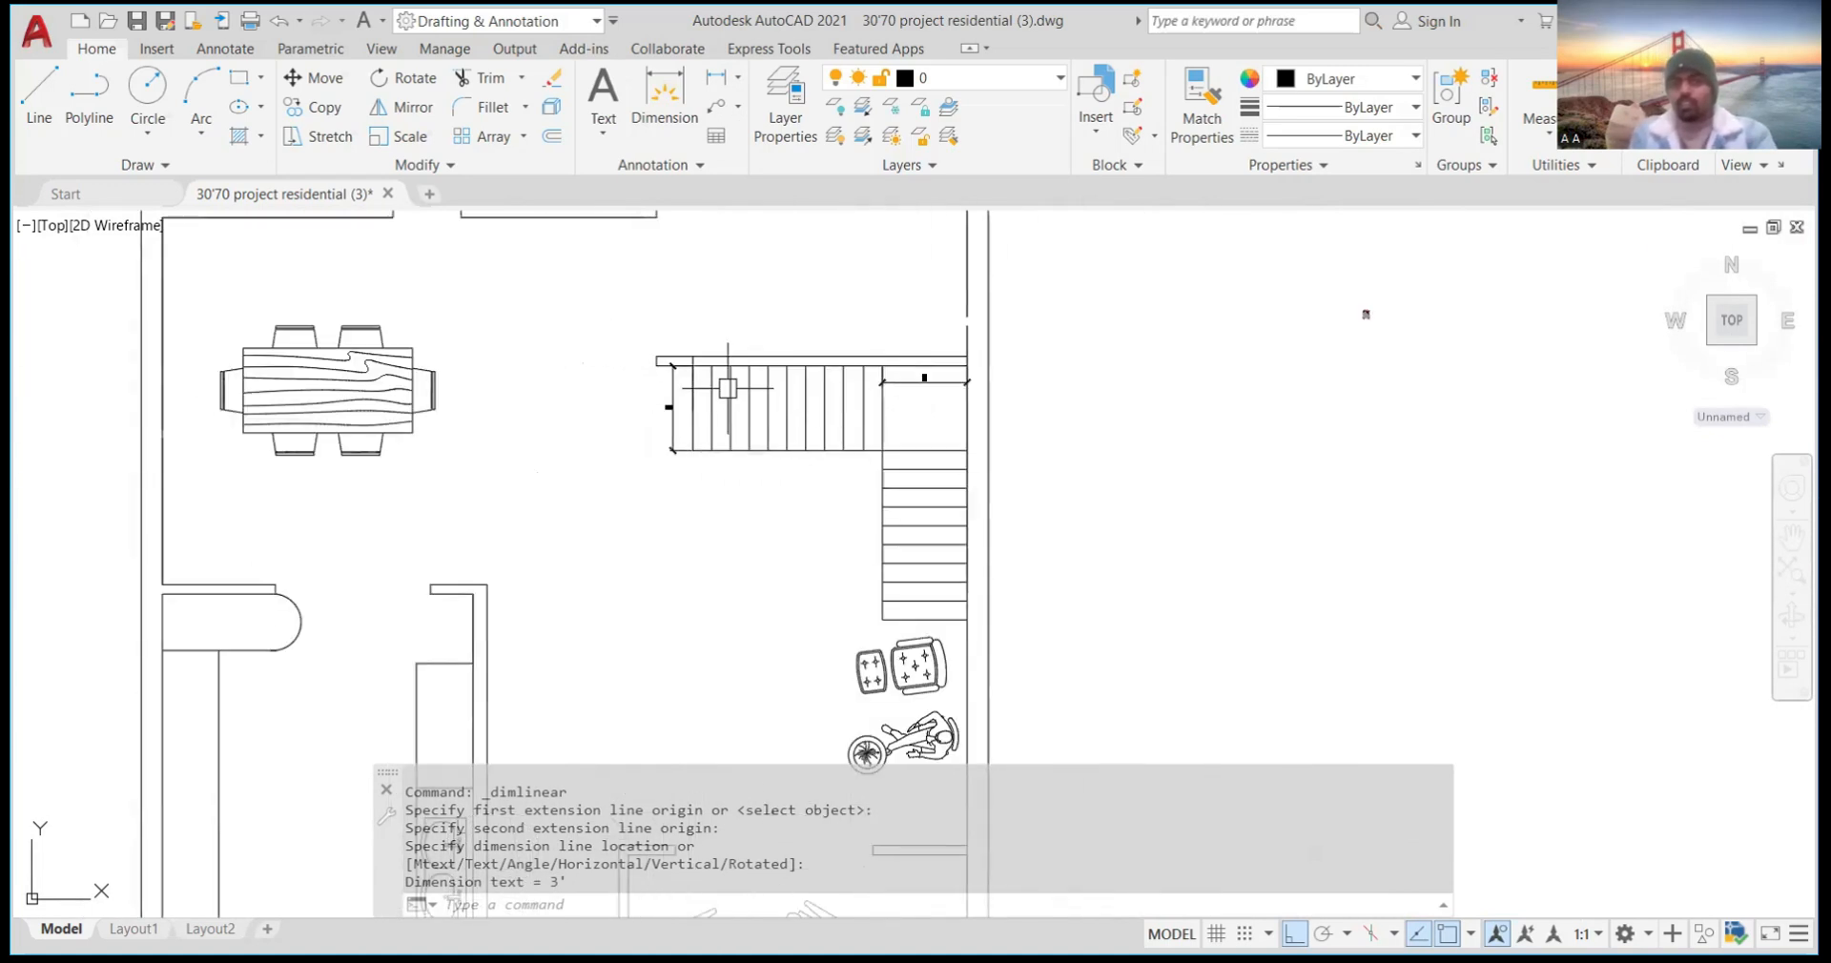
pyautogui.scroll(6, 931, 603)
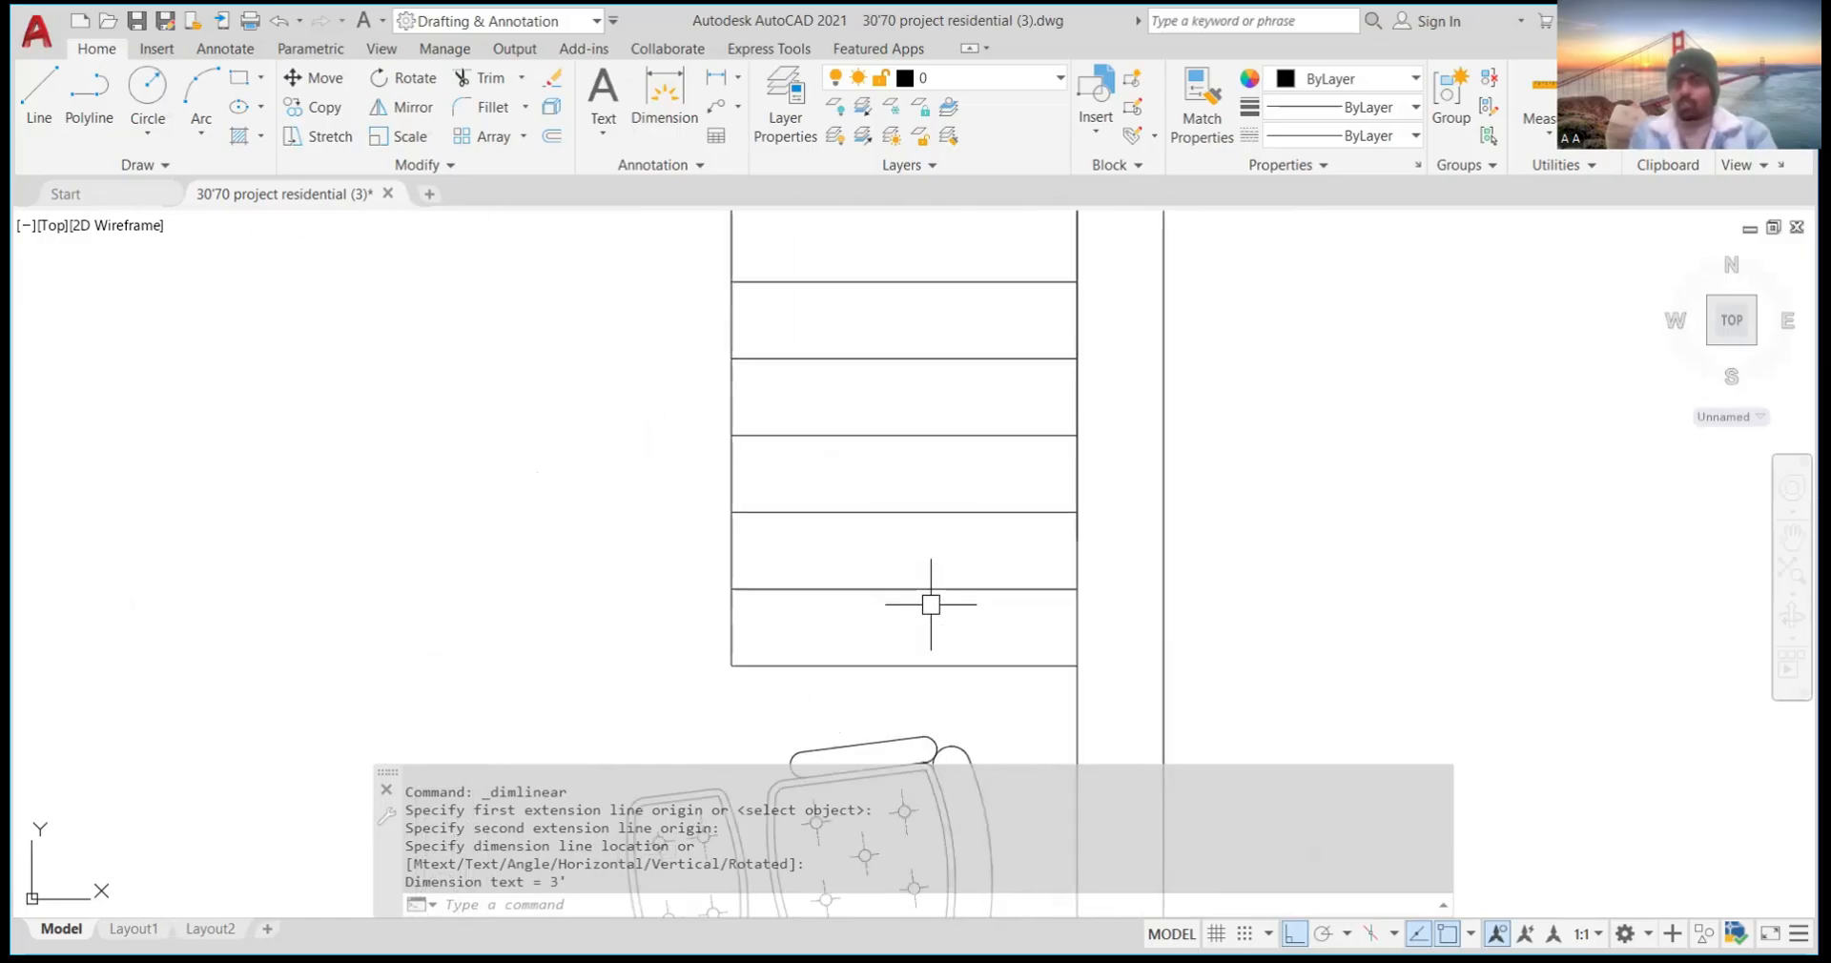
pyautogui.scroll(-6, 931, 604)
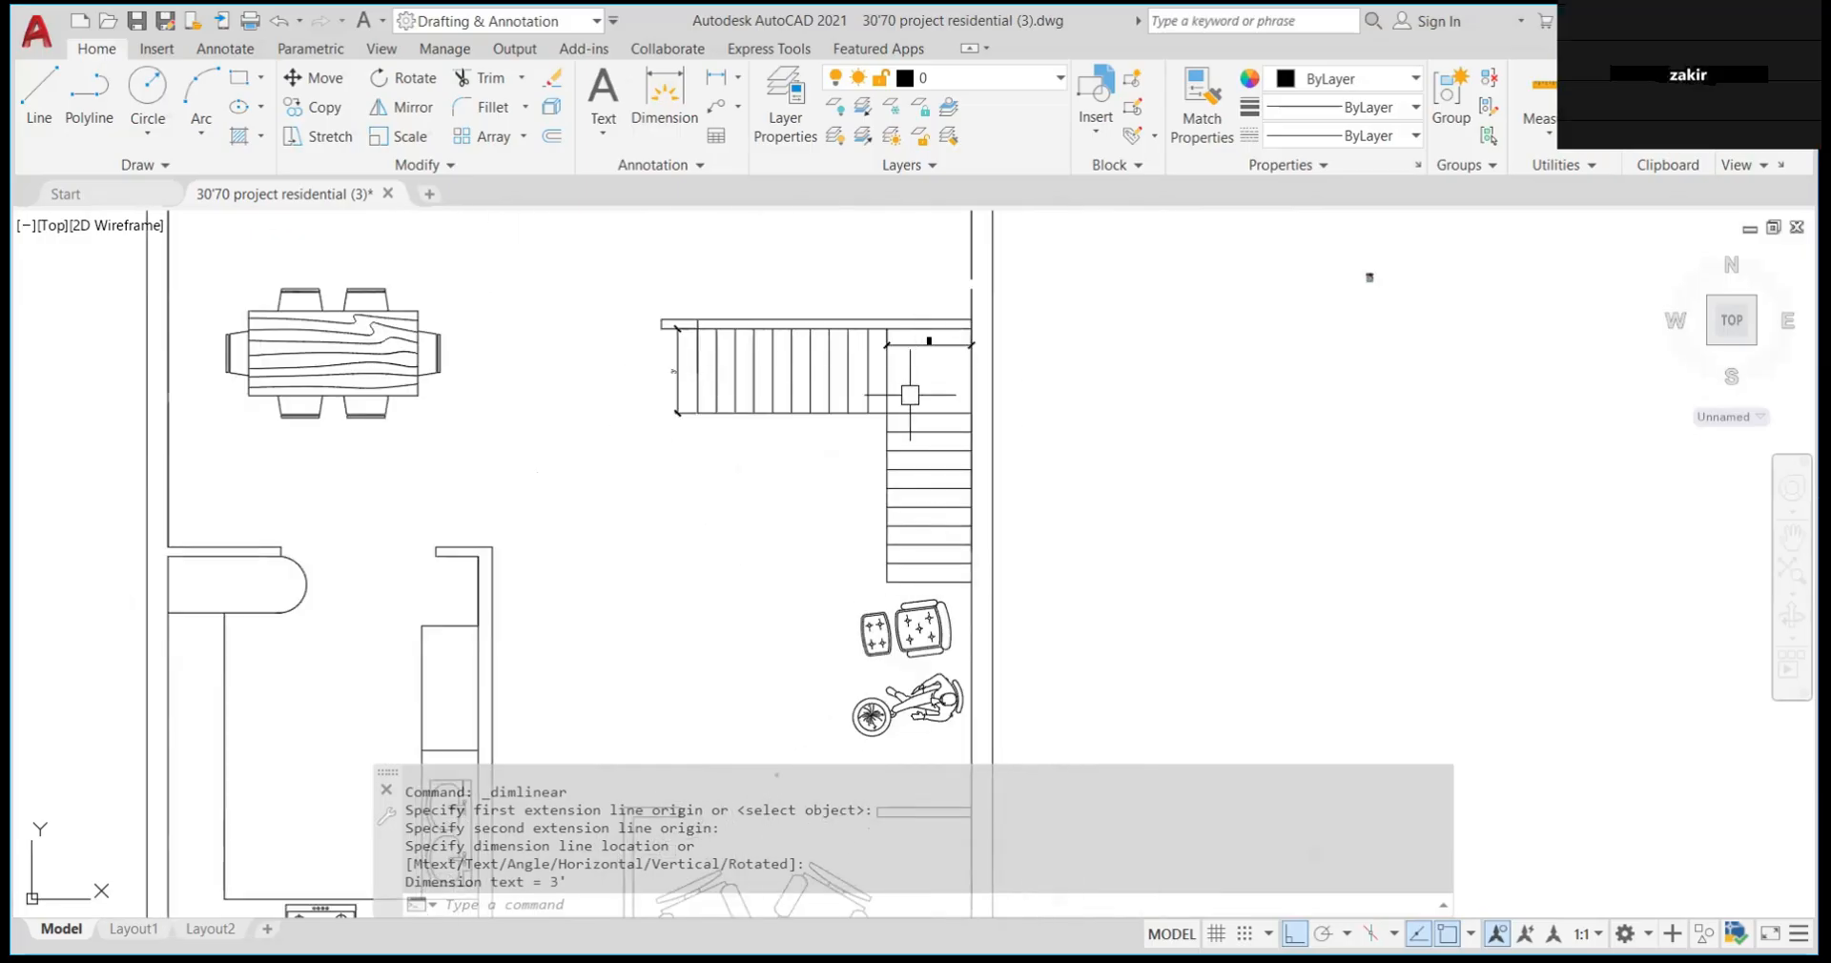
# Review the staircase's position within the whole interior setup plan and the first treads beside the upper flight's width dimension
pyautogui.scroll(-6, 917, 545)
pyautogui.scroll(4, 871, 513)
pyautogui.scroll(-5, 877, 496)
pyautogui.scroll(-5, 891, 495)
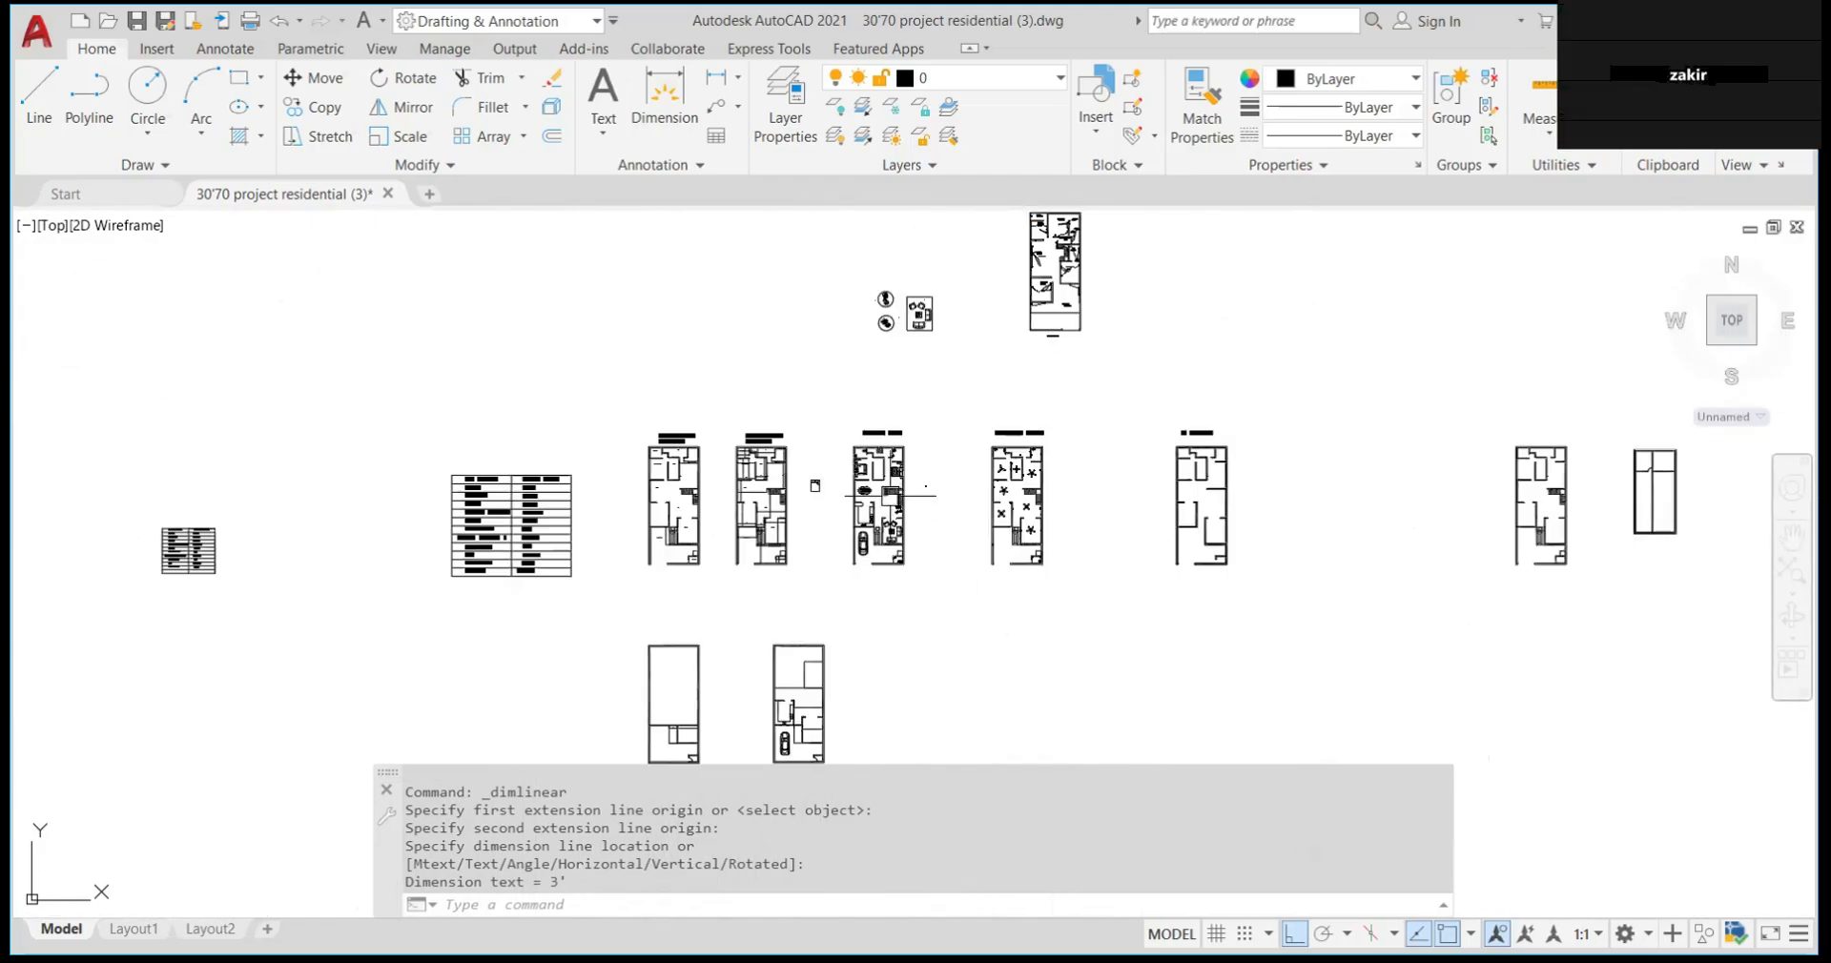
pyautogui.scroll(8, 873, 482)
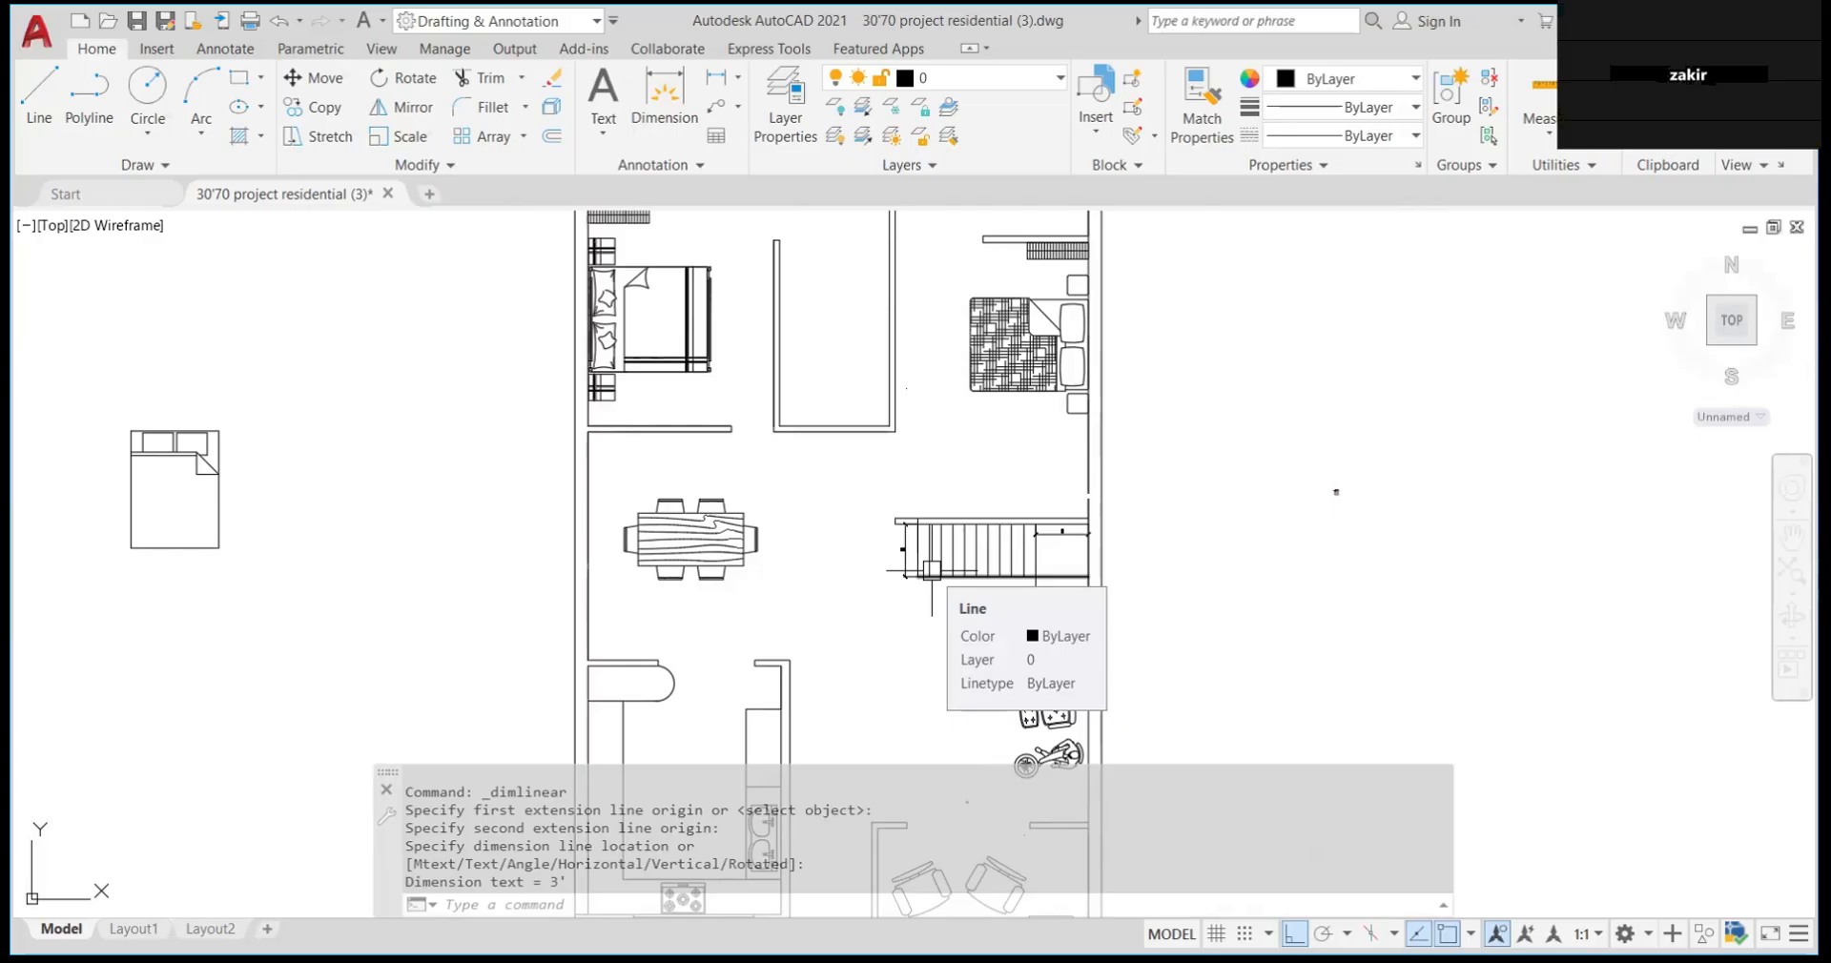
pyautogui.scroll(5, 887, 549)
pyautogui.scroll(4, 1031, 512)
pyautogui.scroll(-6, 1006, 512)
pyautogui.scroll(6, 983, 505)
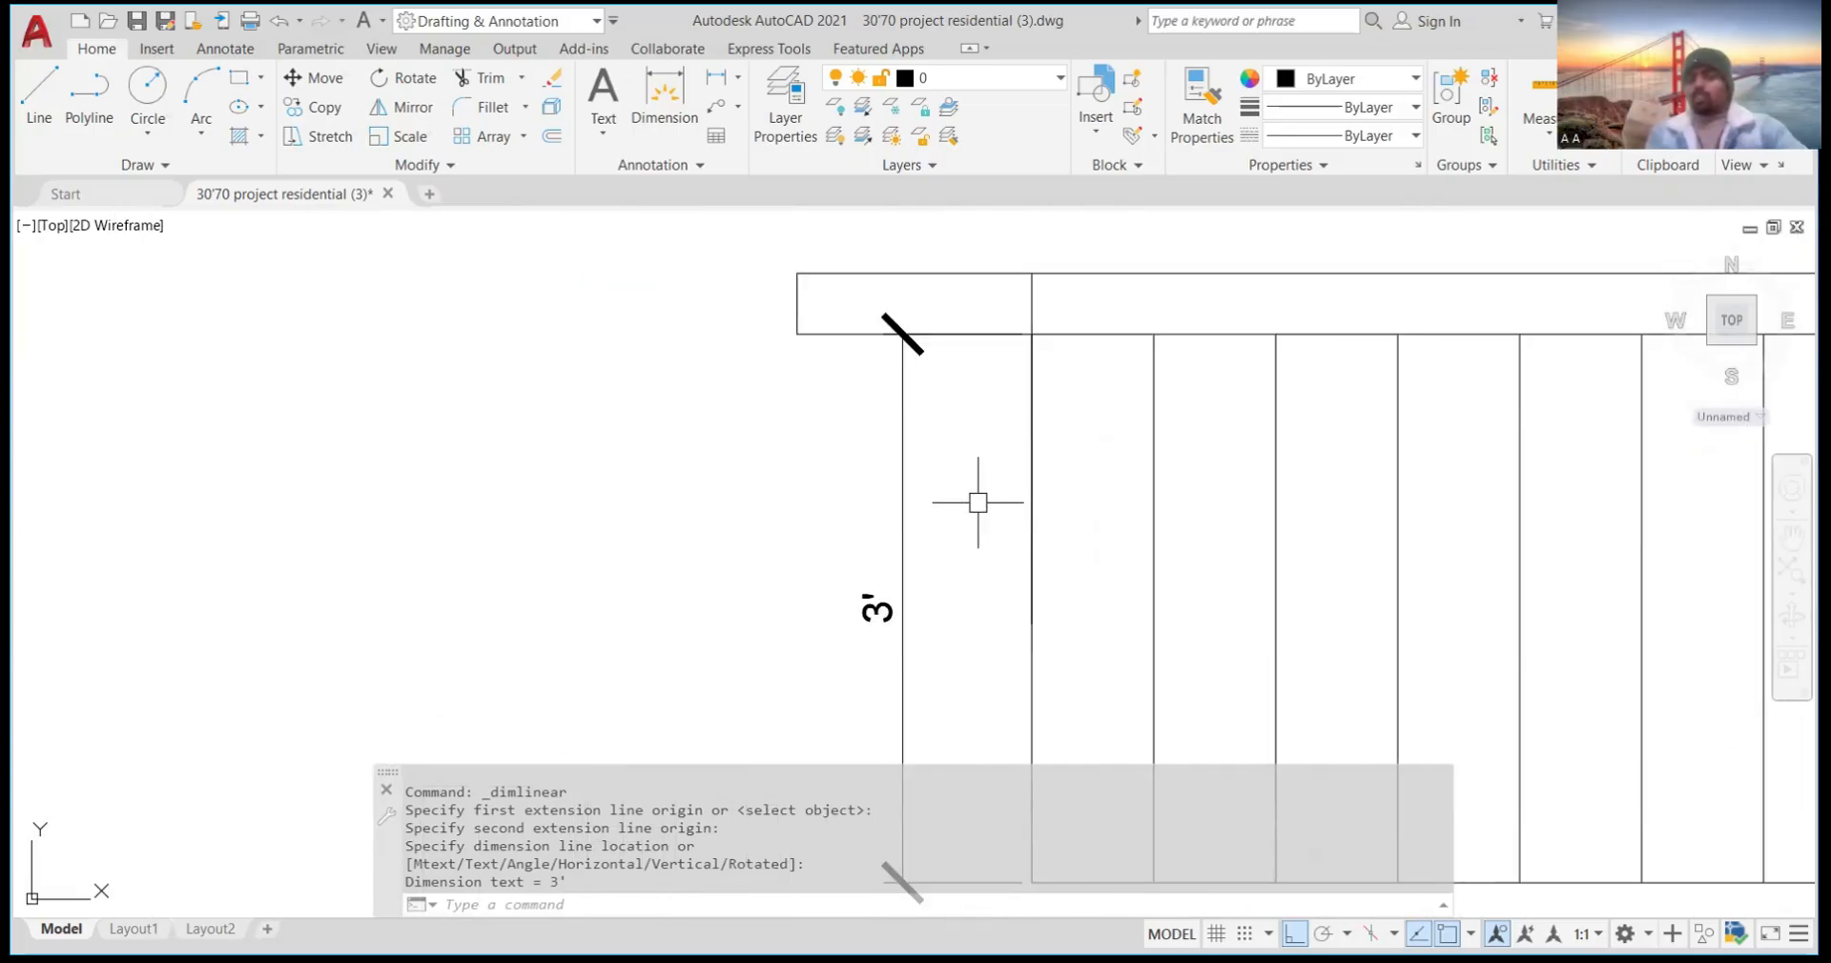
pyautogui.scroll(2, 954, 477)
pyautogui.scroll(-5, 919, 482)
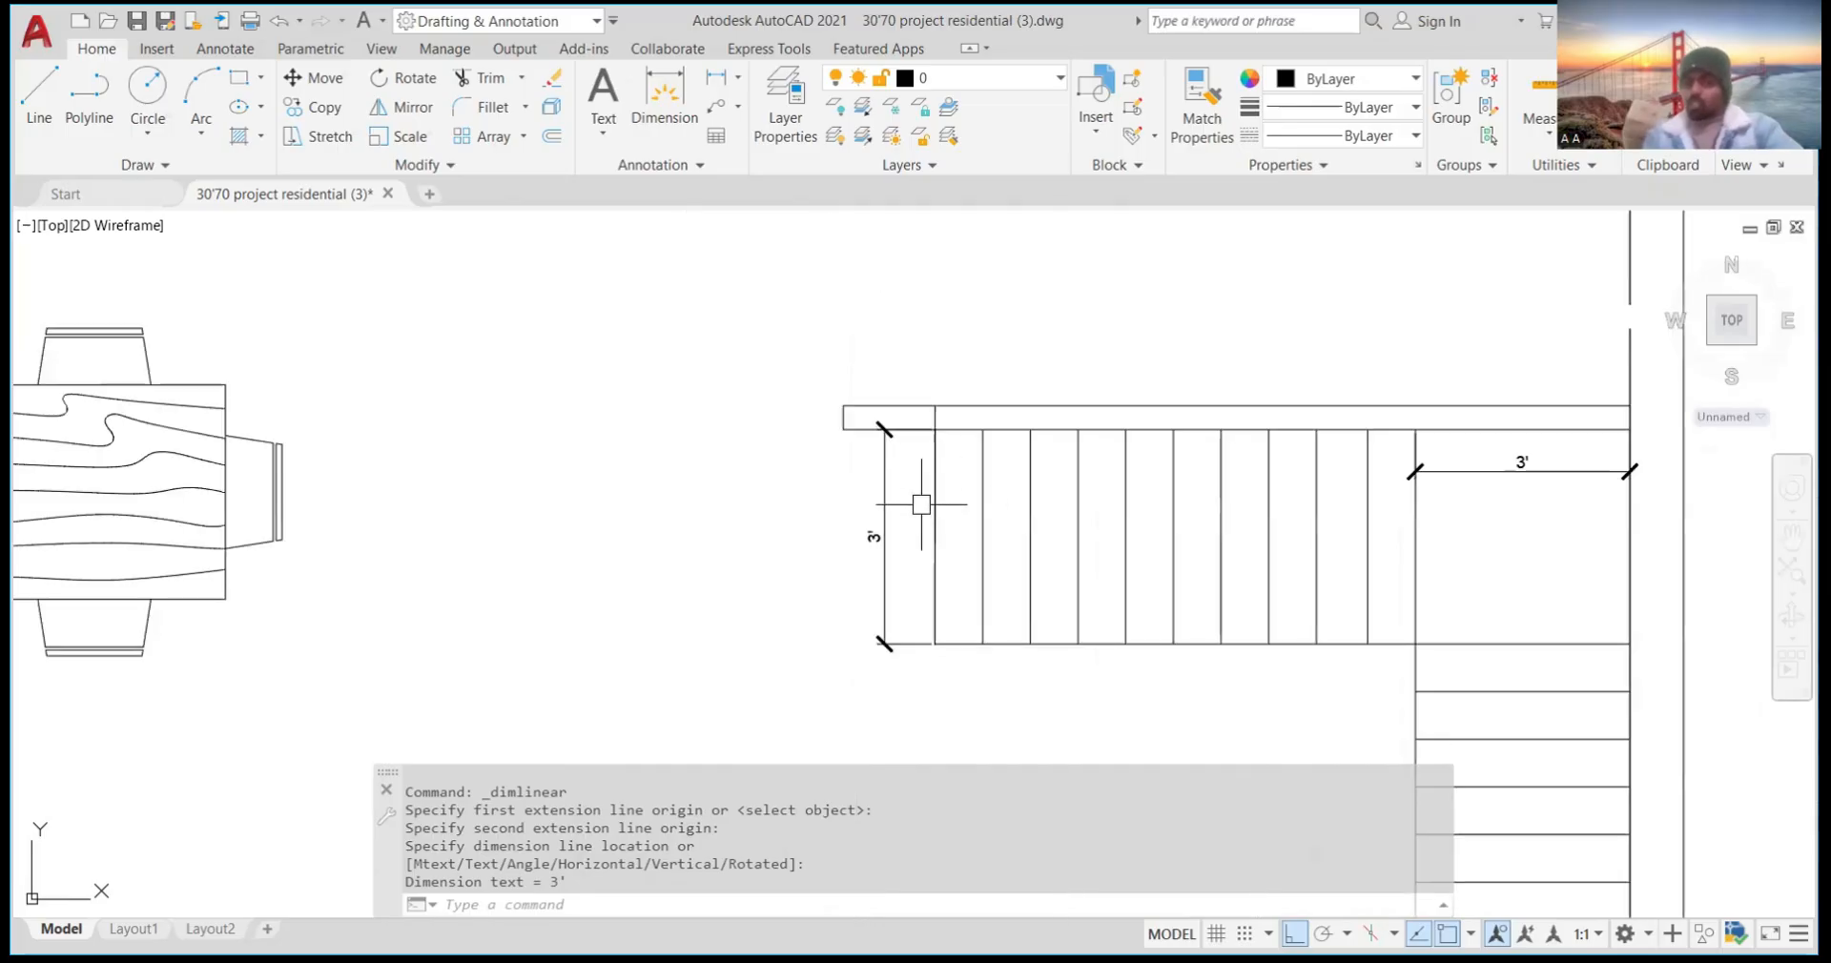
pyautogui.scroll(3, 906, 511)
pyautogui.scroll(-3, 792, 518)
pyautogui.scroll(-5, 825, 513)
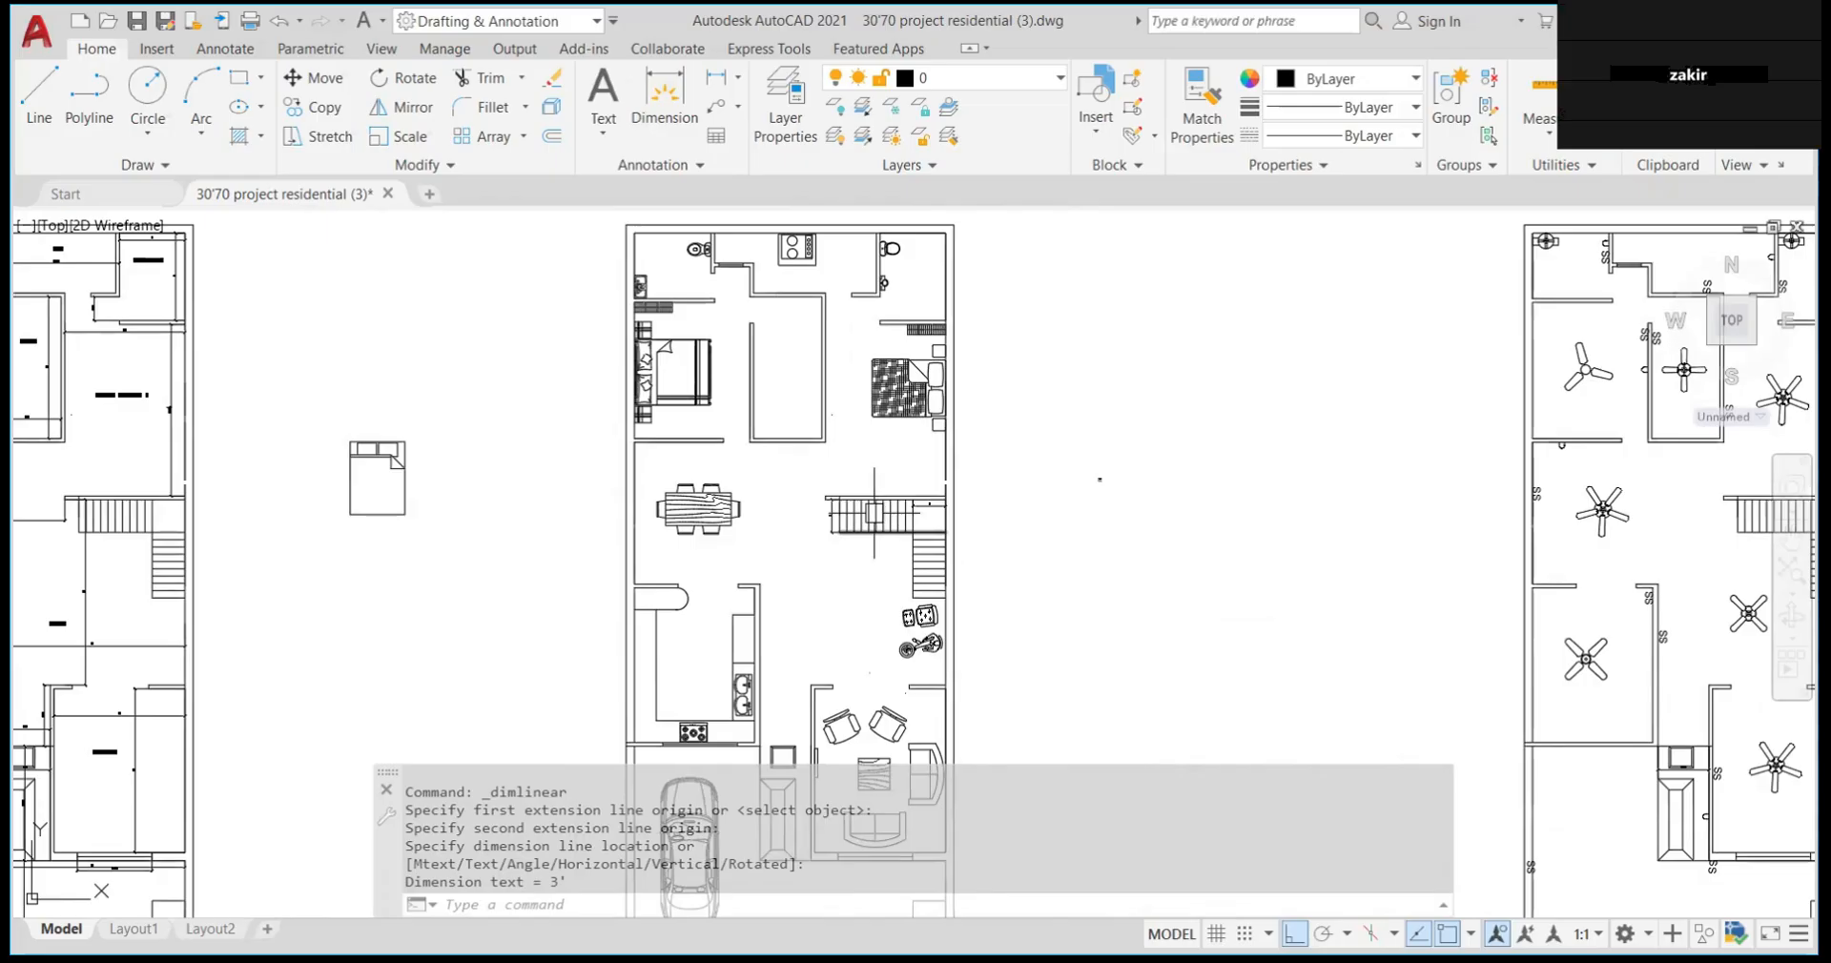
# Draw a 3' by 3' rectangle for the staircase landing in the working plan's lobby, where the cross line meets the side wall
pyautogui.scroll(-2, 894, 517)
pyautogui.scroll(-4, 894, 518)
pyautogui.scroll(-2, 830, 667)
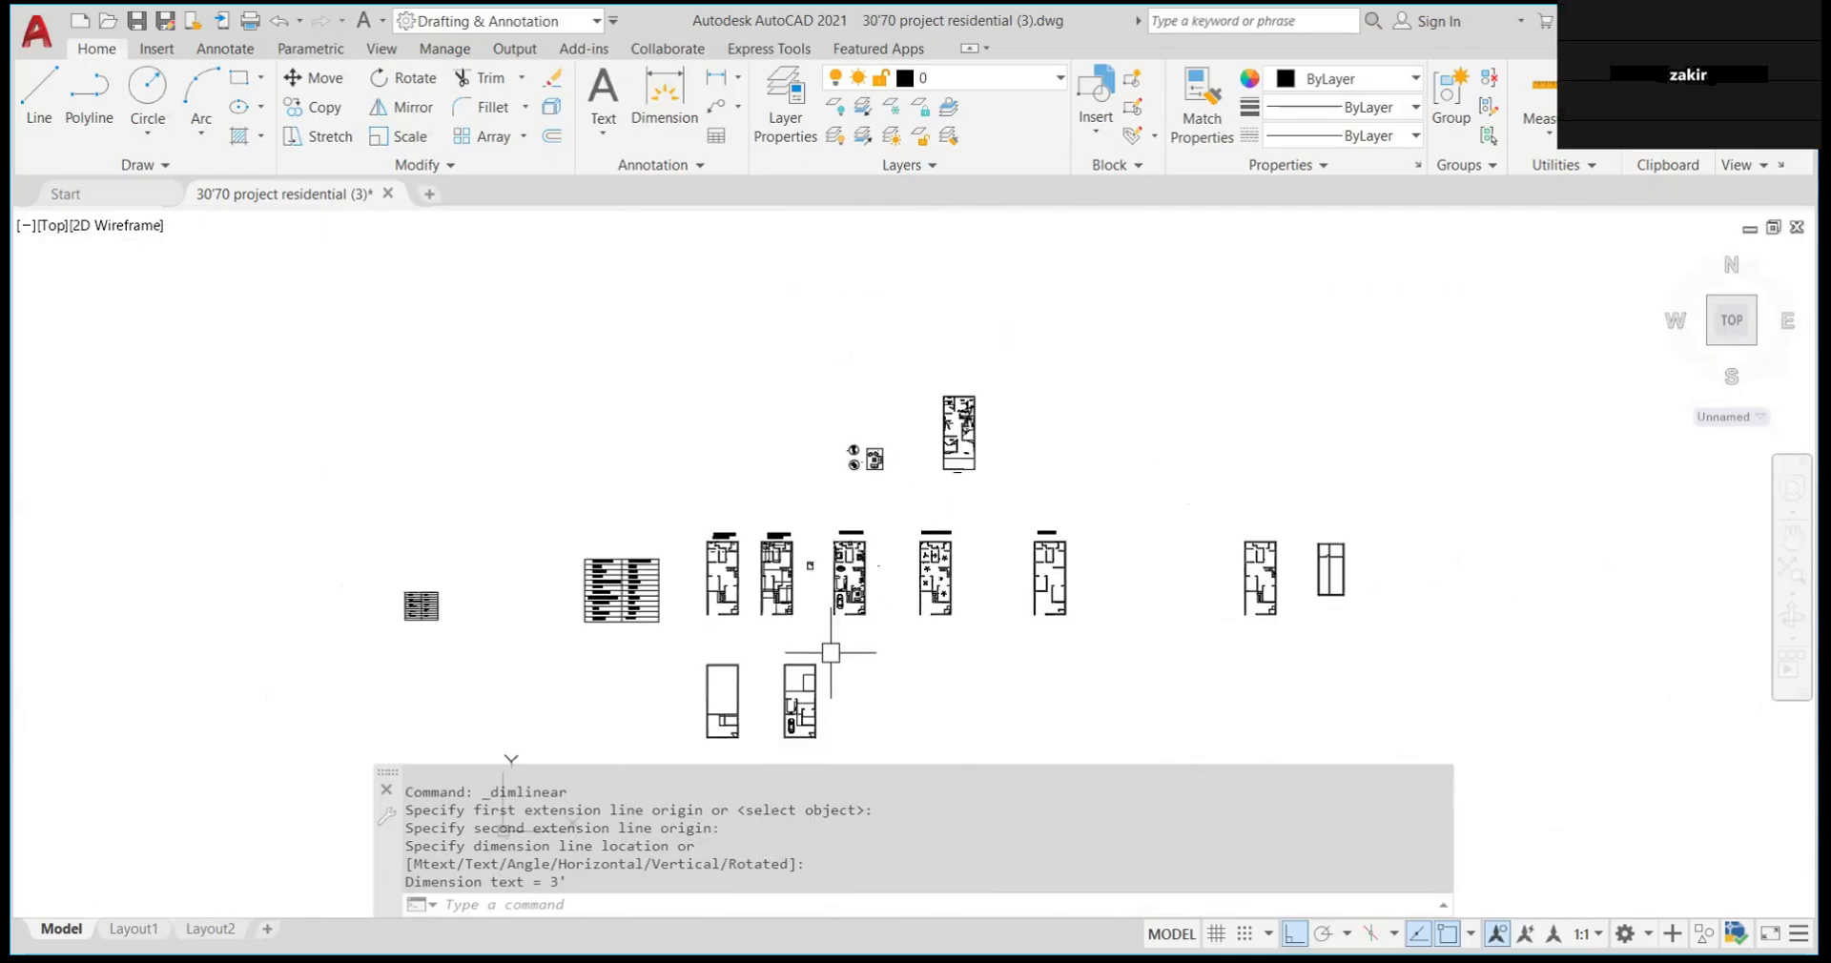
pyautogui.scroll(8, 802, 724)
pyautogui.scroll(-4, 778, 638)
pyautogui.scroll(1, 779, 638)
pyautogui.scroll(1, 779, 638)
pyautogui.scroll(-1, 810, 611)
pyautogui.scroll(6, 869, 586)
pyautogui.scroll(2, 873, 572)
pyautogui.scroll(-3, 944, 563)
pyautogui.scroll(2, 827, 622)
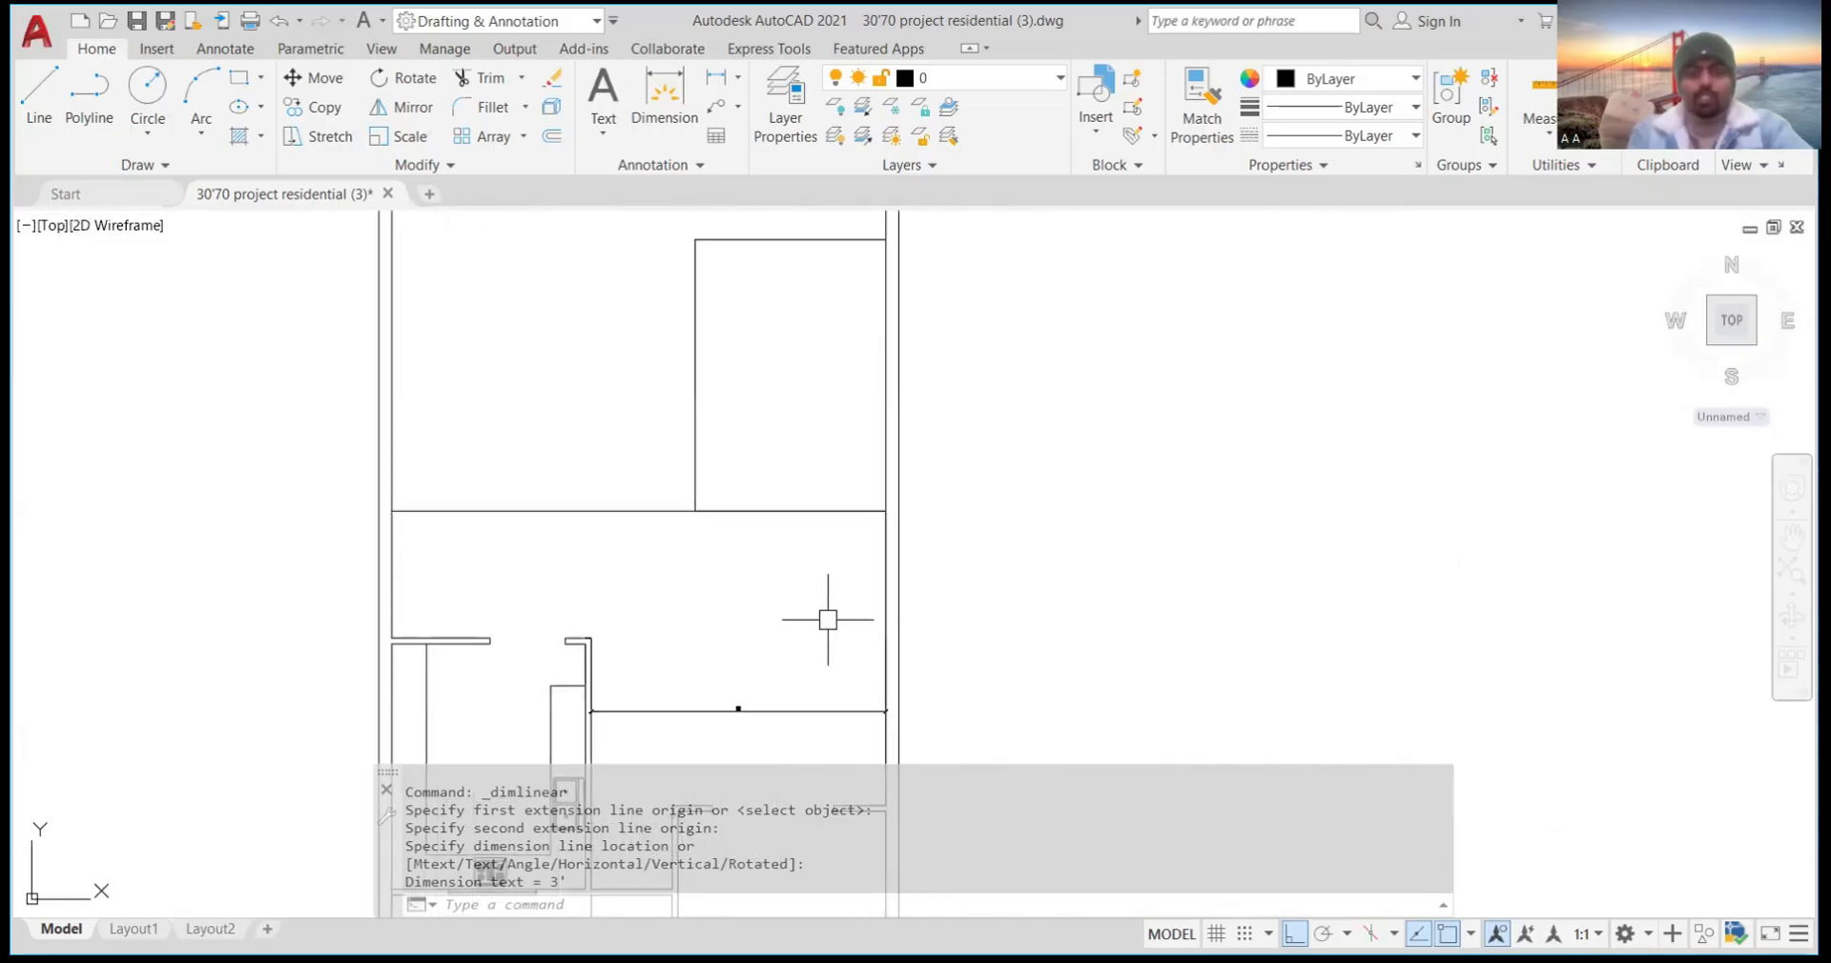
pyautogui.scroll(2, 859, 572)
pyautogui.scroll(-4, 916, 507)
pyautogui.scroll(4, 900, 528)
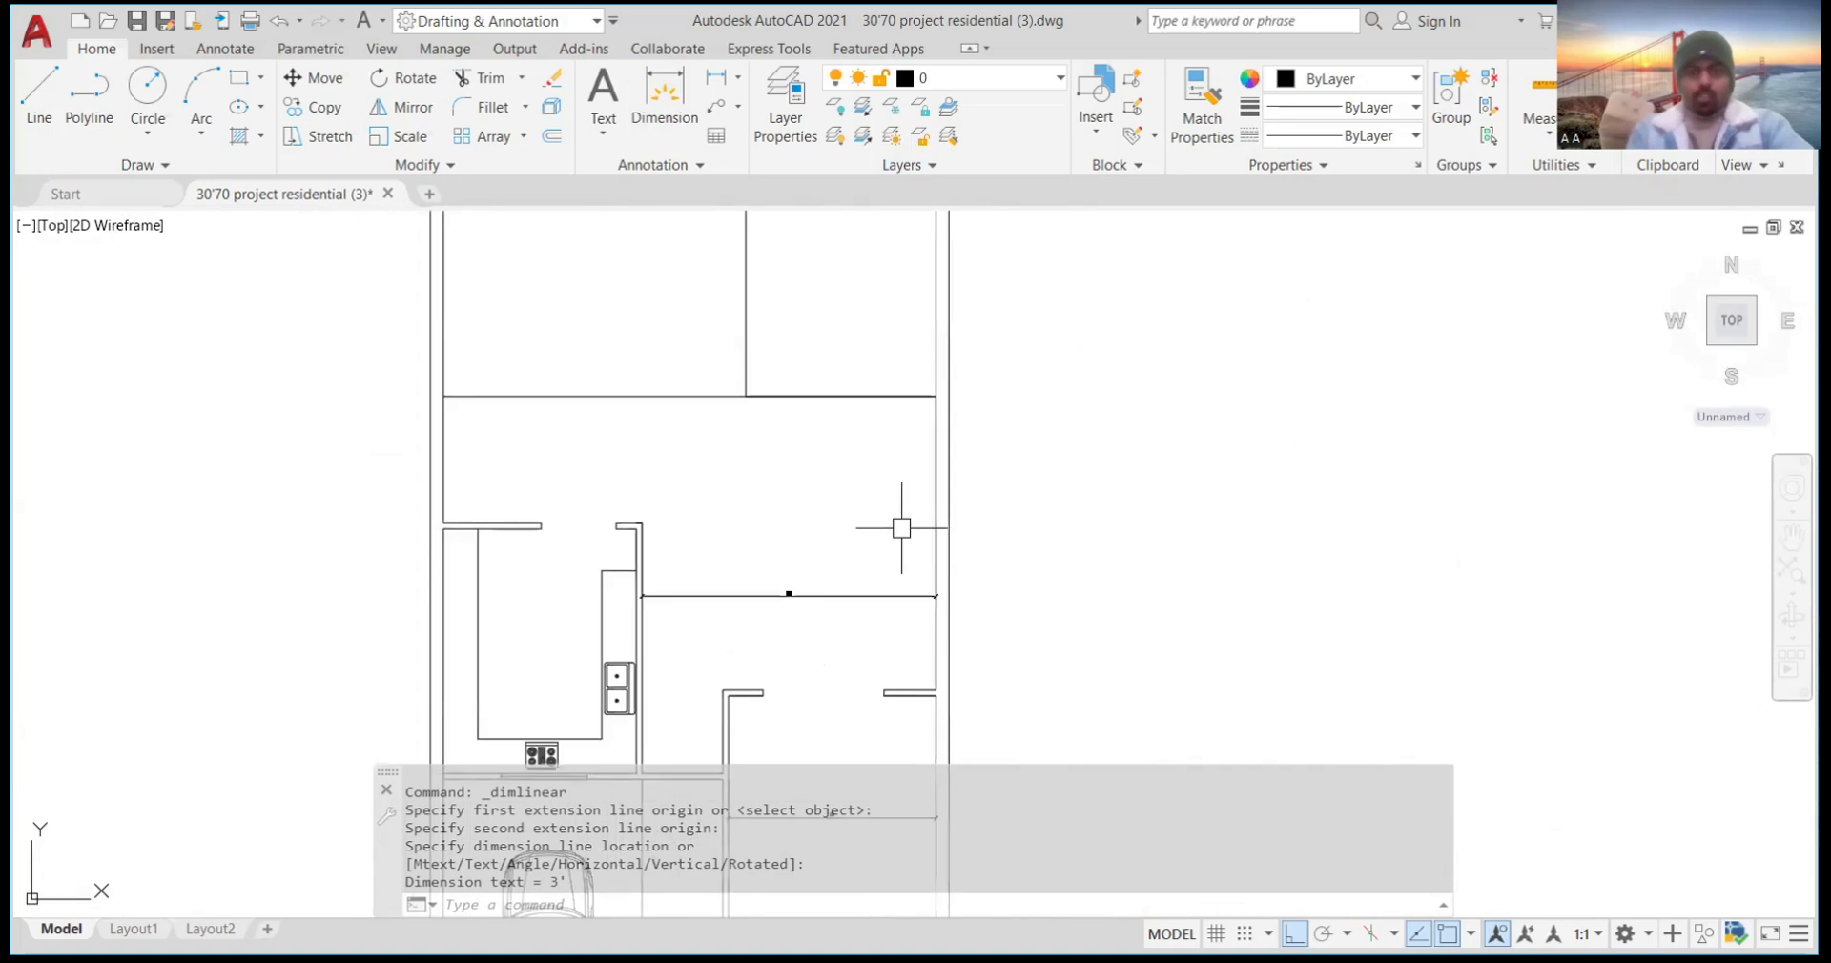
pyautogui.write('REC')
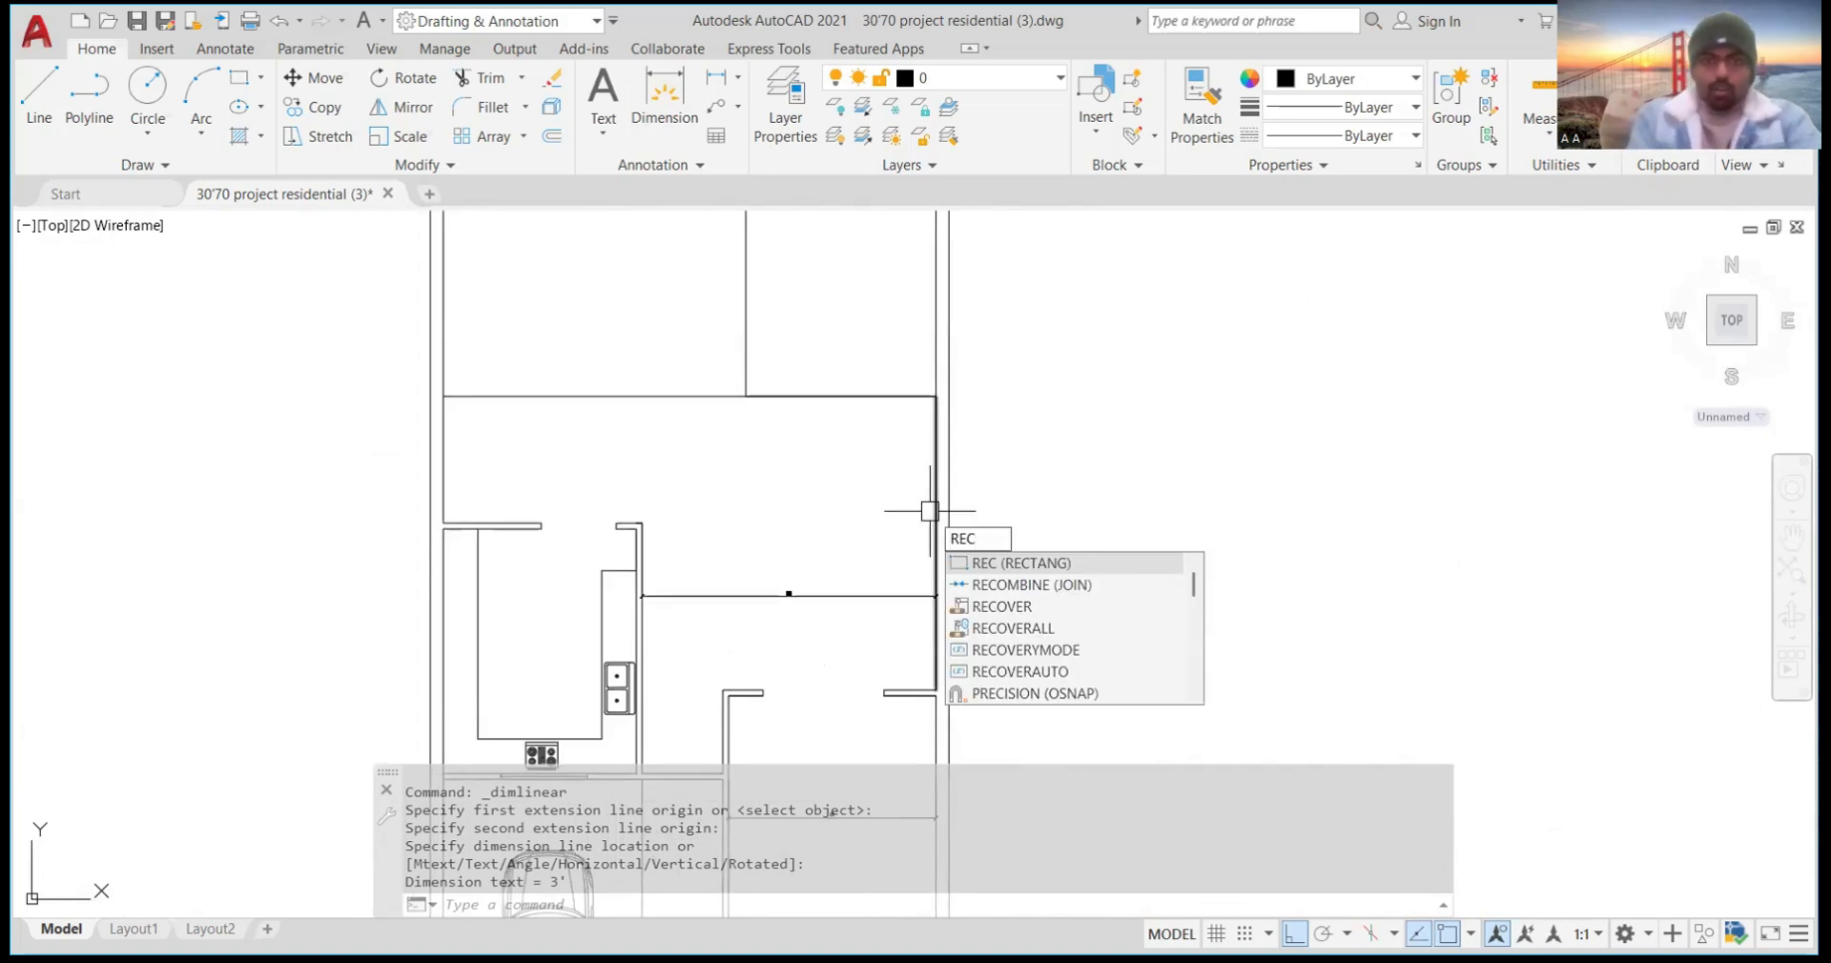
pyautogui.press('Return')
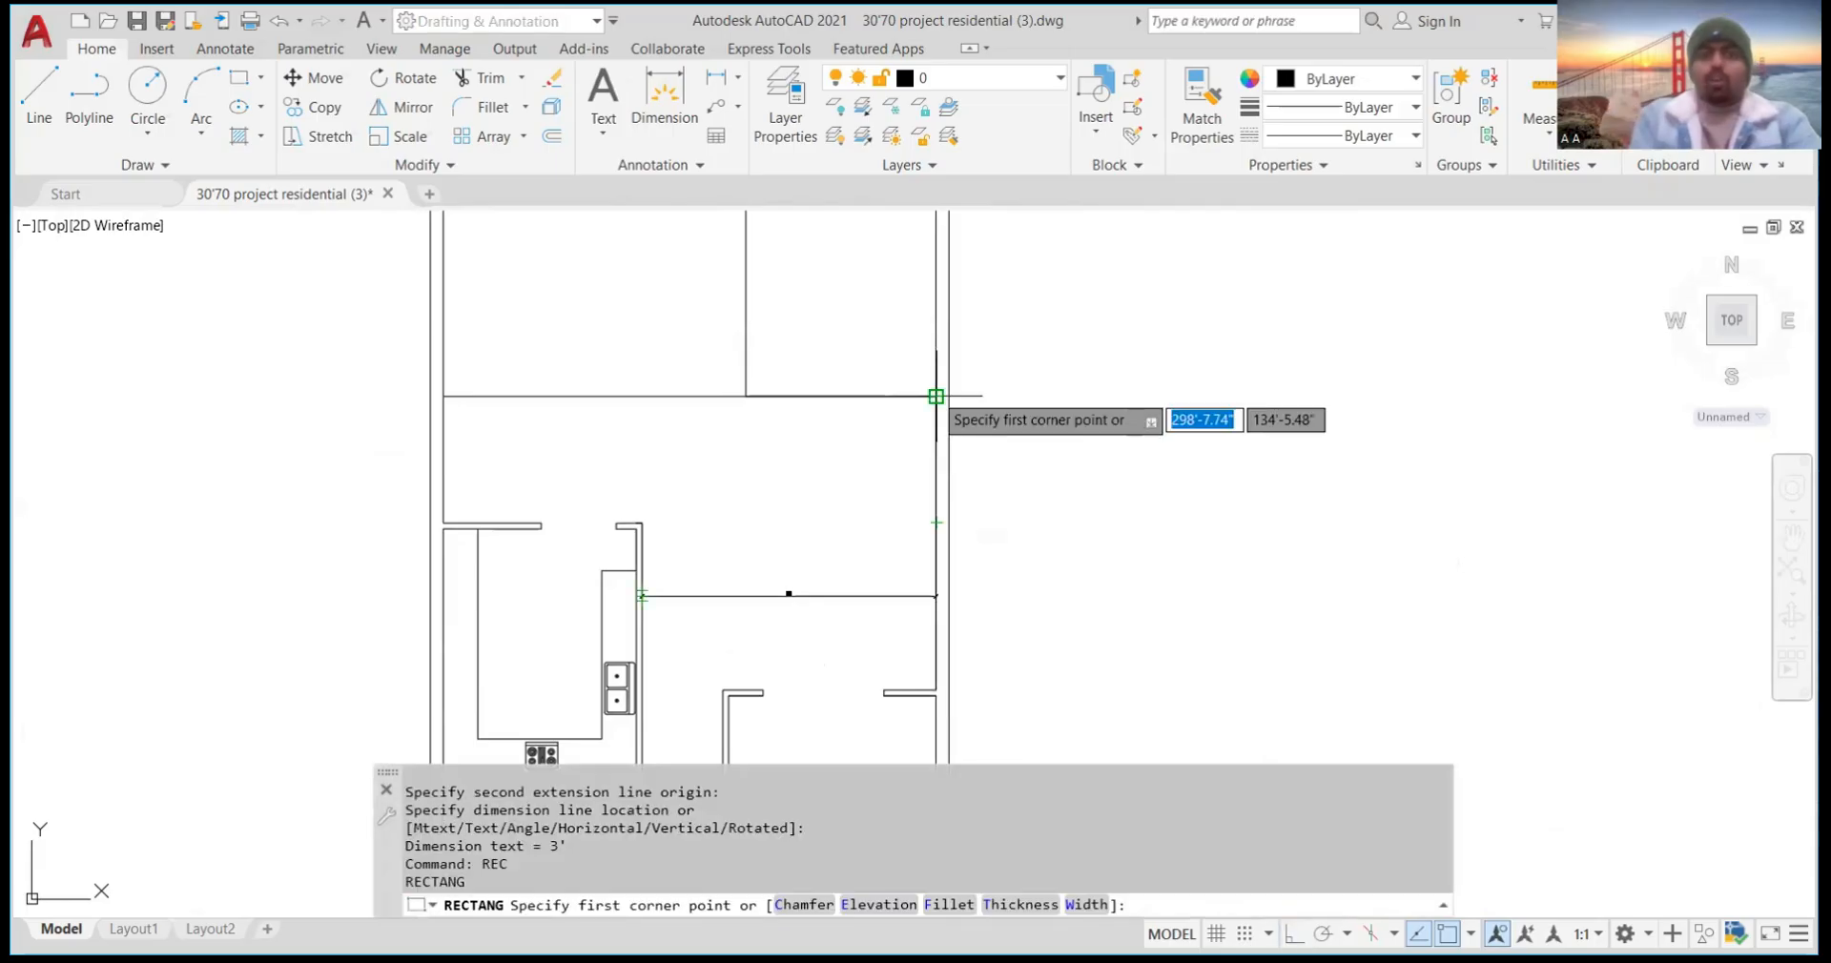
pyautogui.scroll(4, 936, 396)
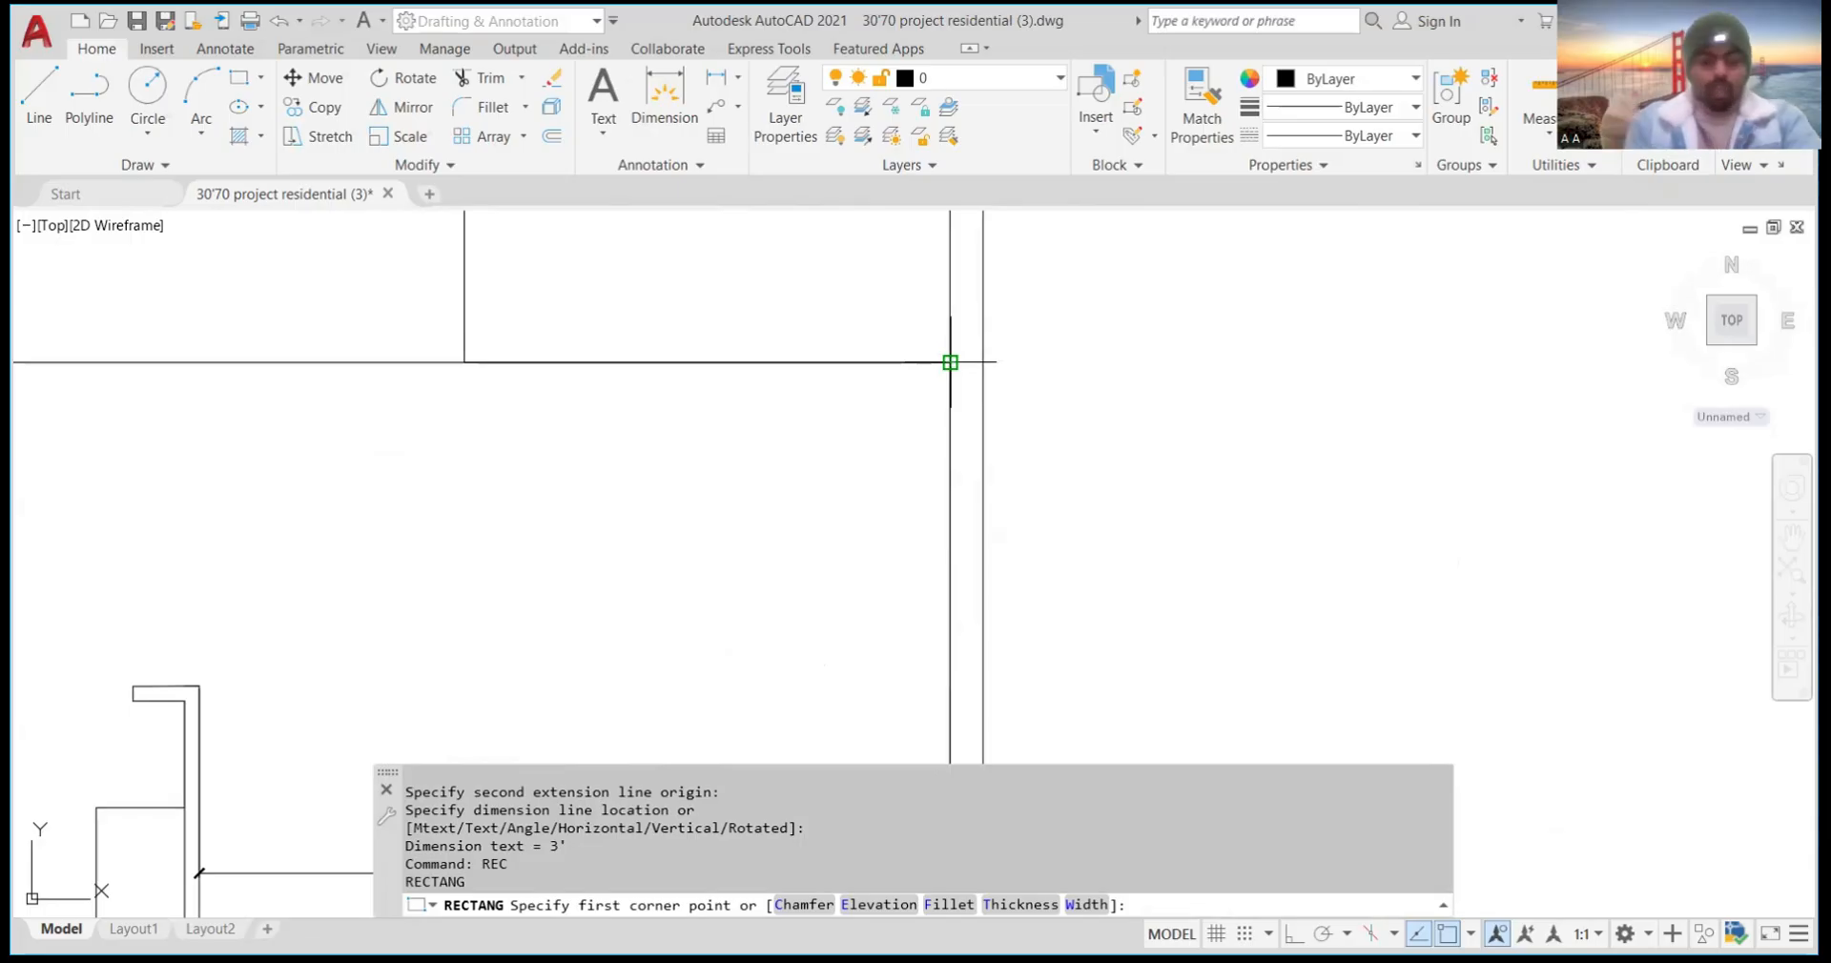
pyautogui.click(950, 362)
pyautogui.scroll(-4, 887, 382)
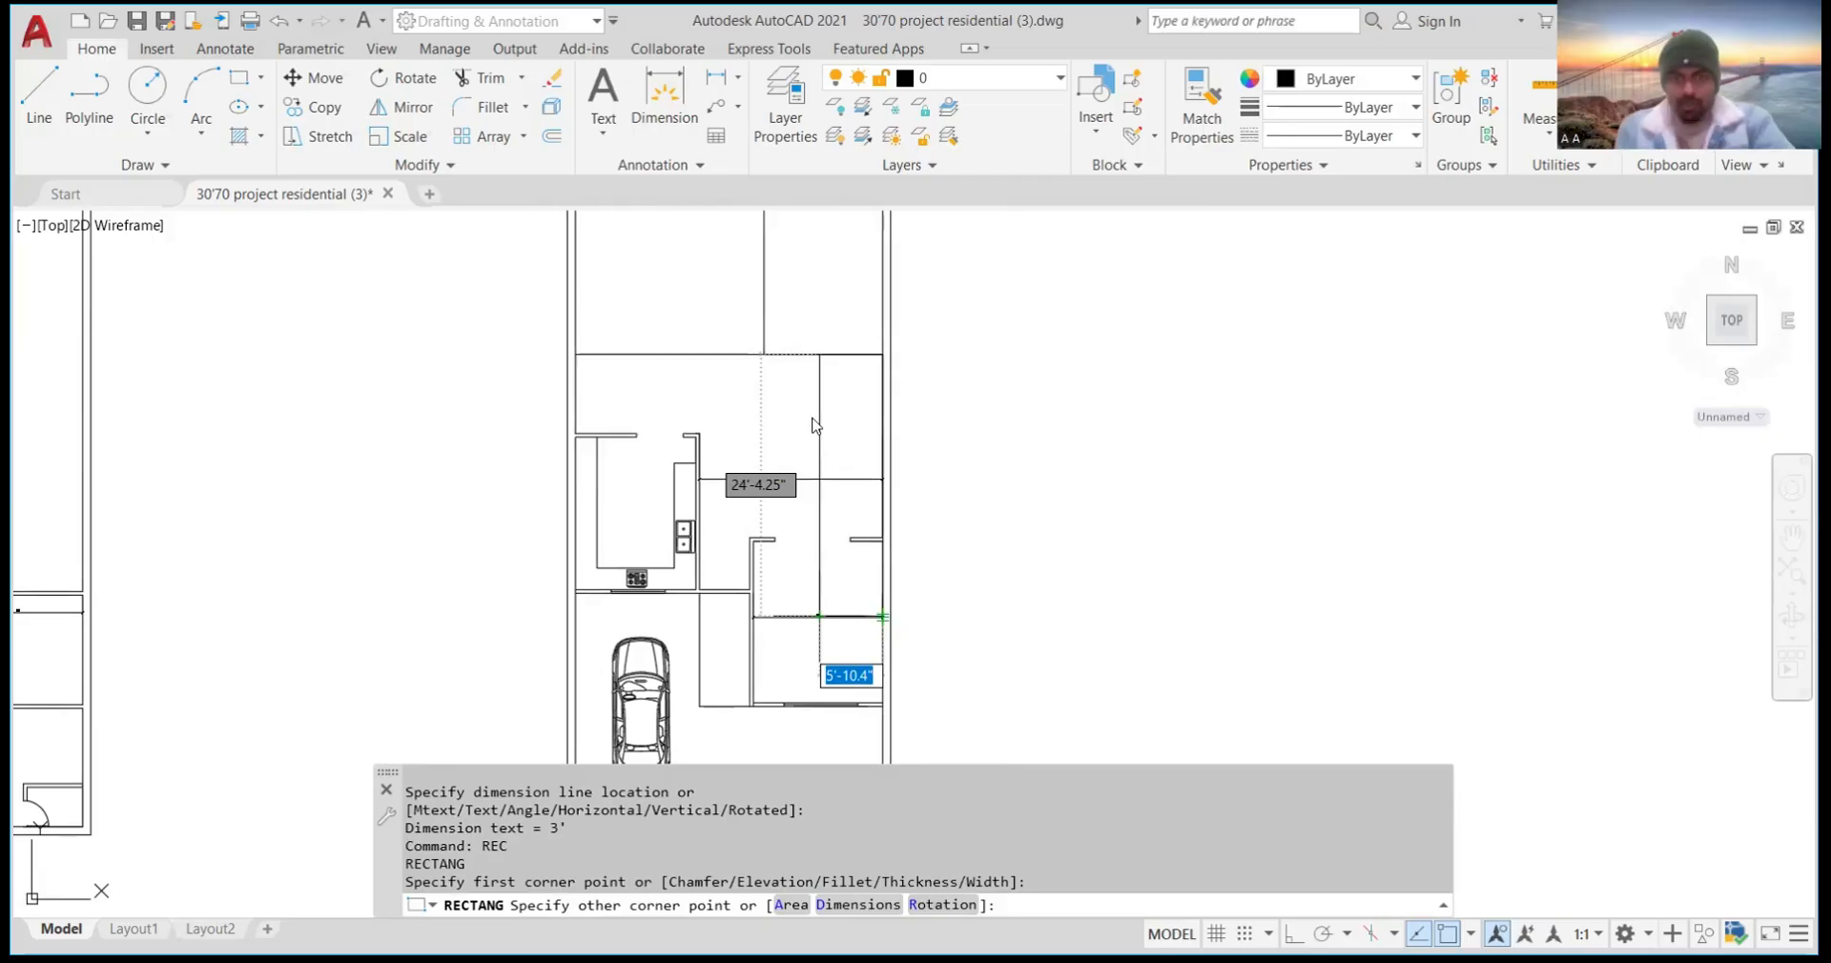
pyautogui.write('d')
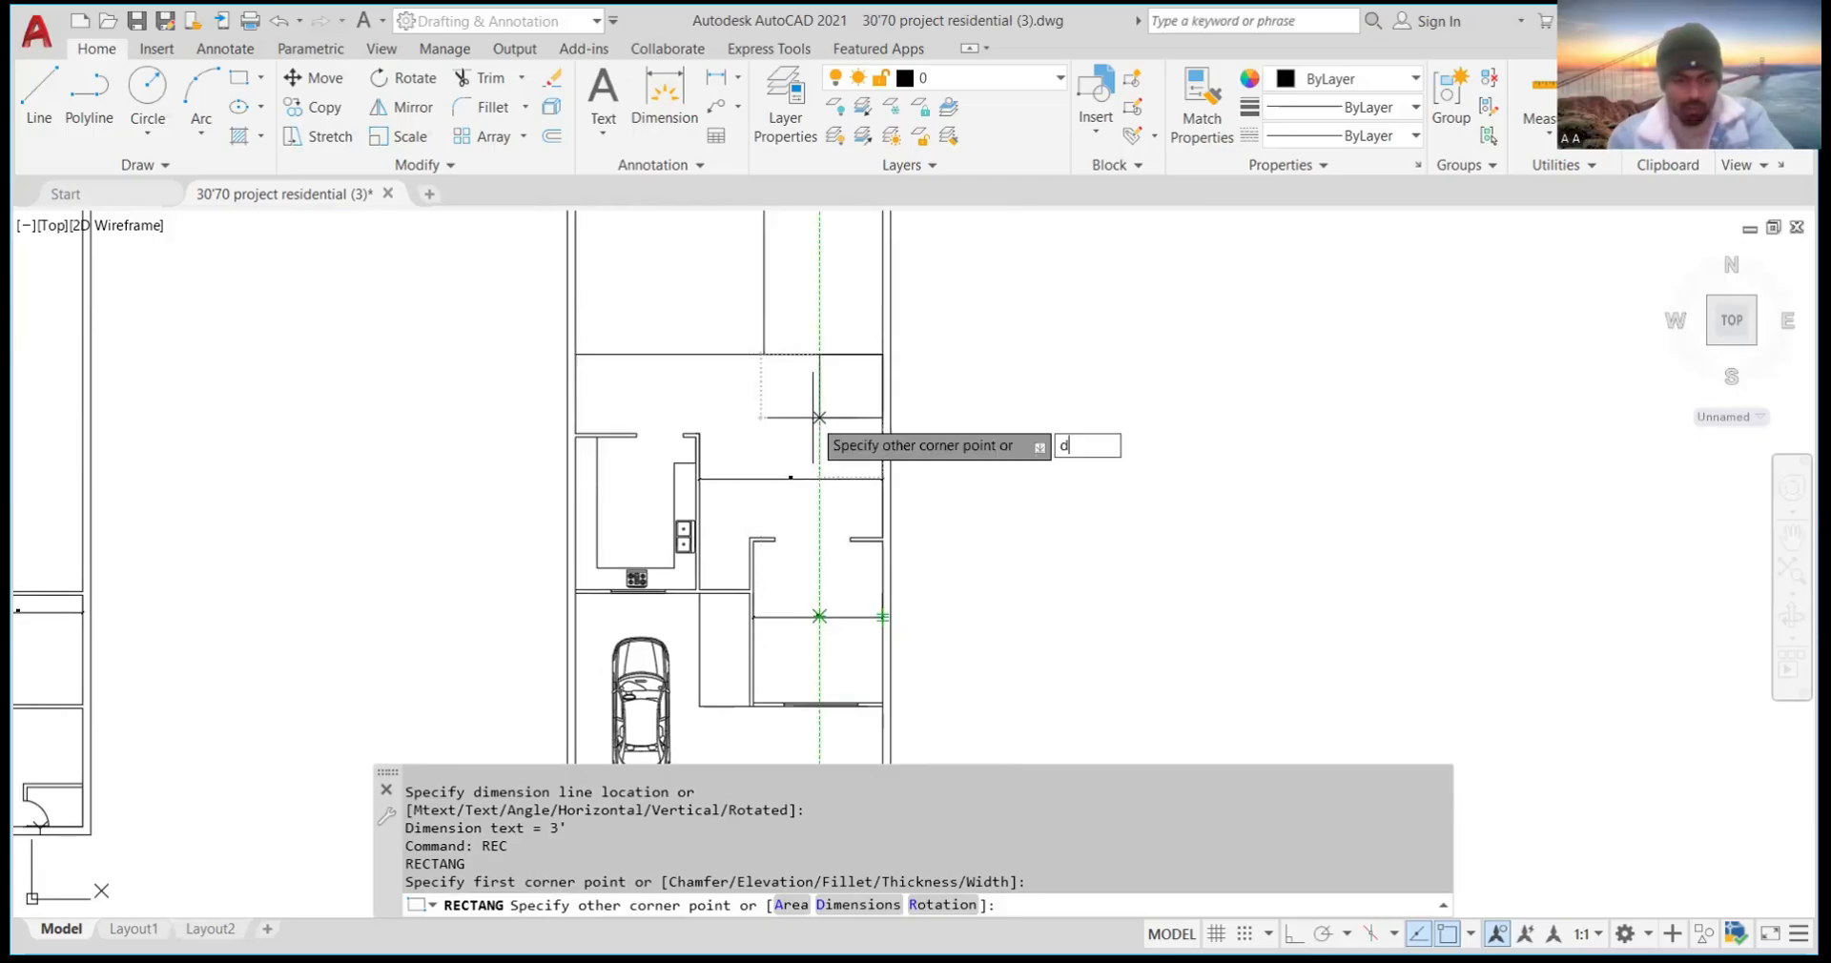
pyautogui.press('Return')
pyautogui.write("3'")
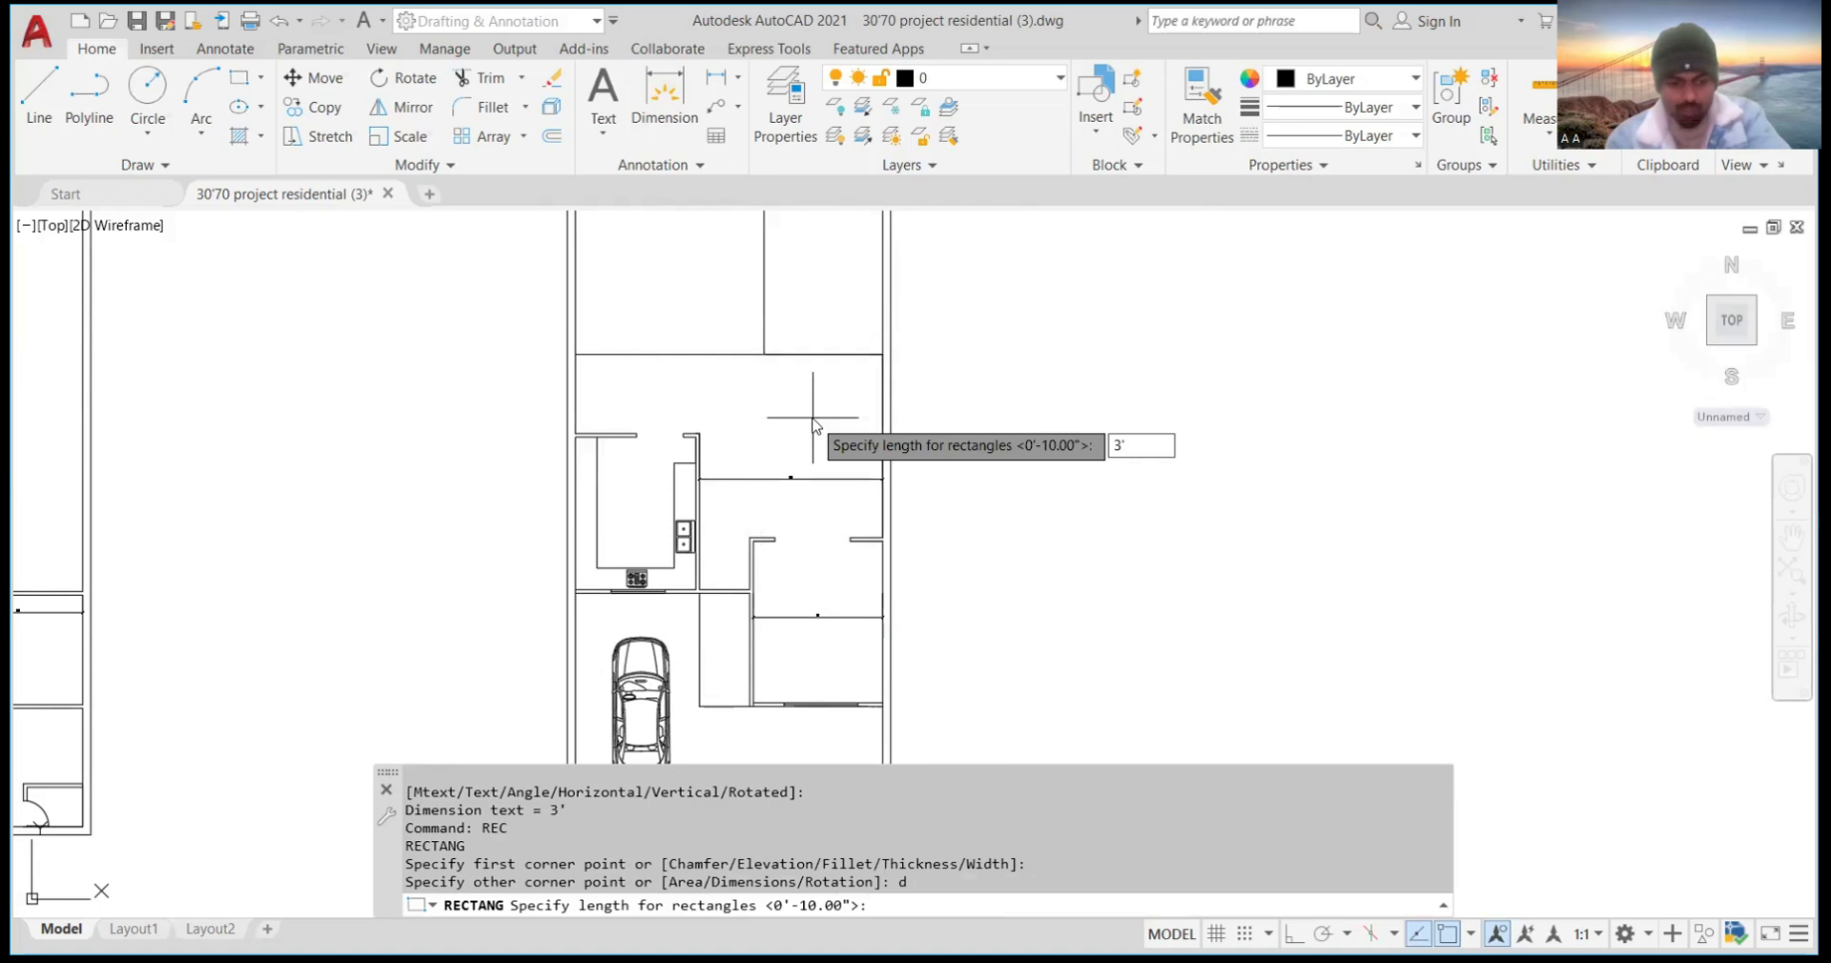
pyautogui.press('Return')
pyautogui.write("3'")
pyautogui.press('Return')
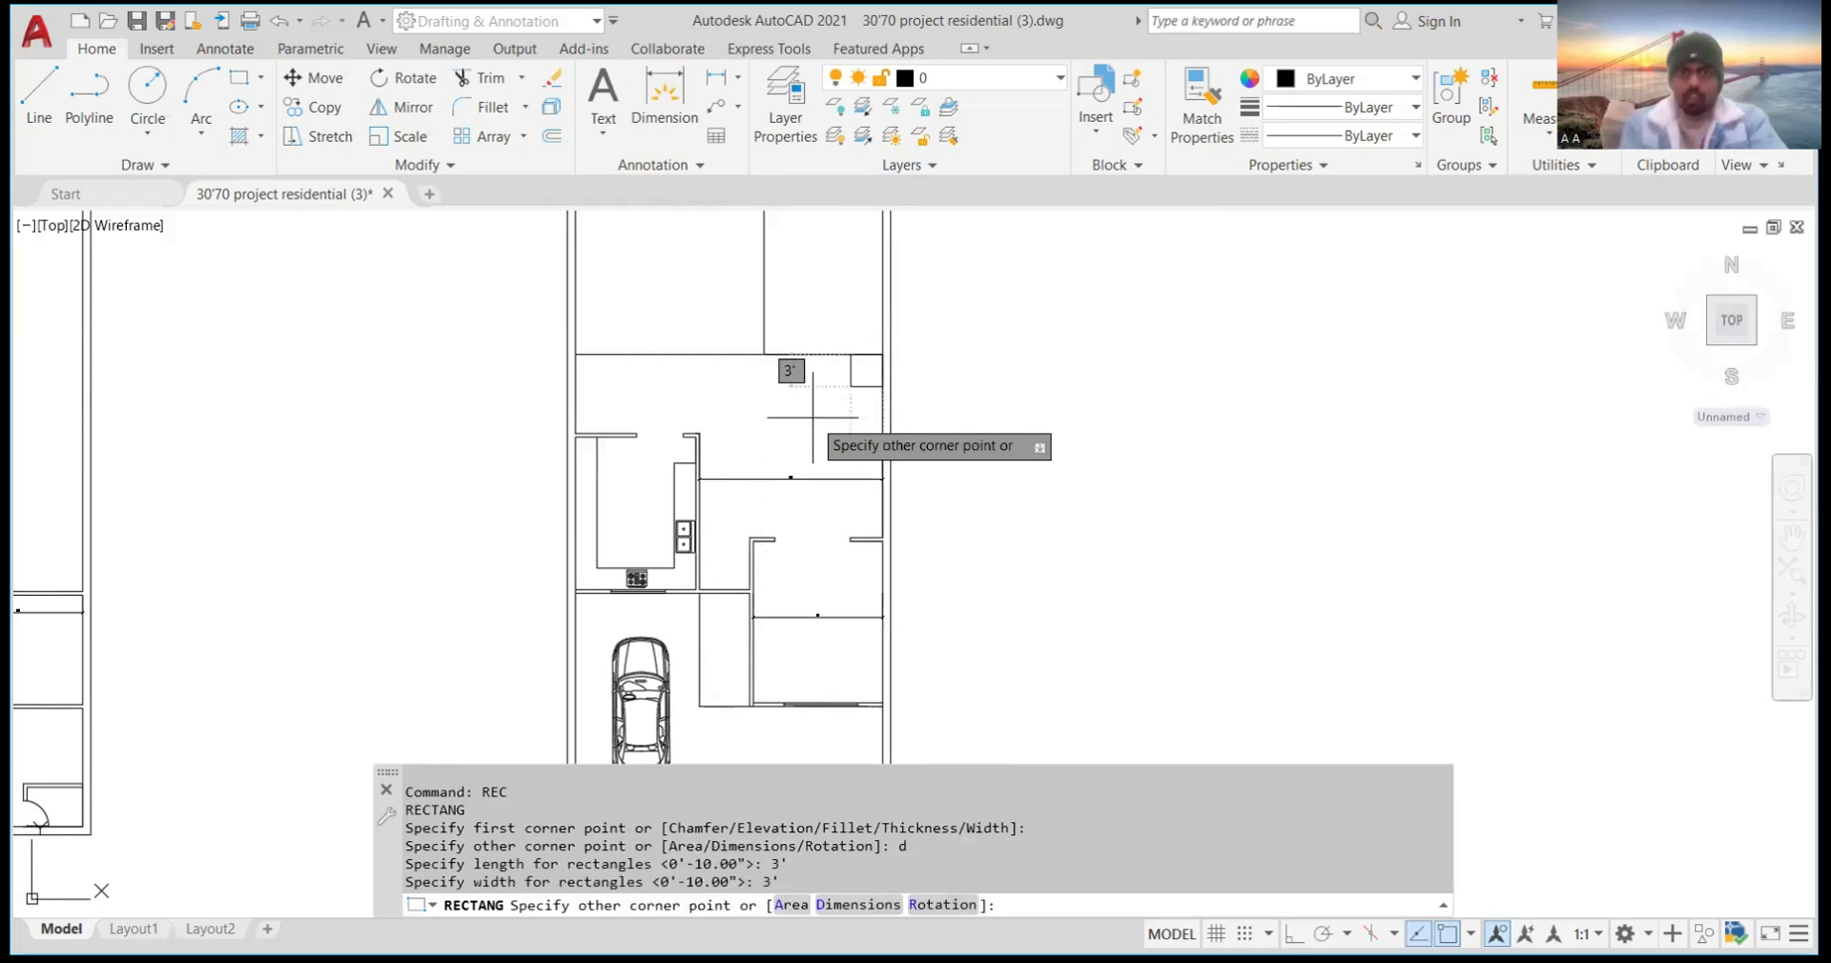
pyautogui.click(806, 386)
# Dimension the width and height of the new landing square in the working plan
pyautogui.scroll(5, 849, 381)
pyautogui.scroll(-3, 857, 410)
pyautogui.scroll(5, 867, 397)
pyautogui.scroll(-1, 858, 457)
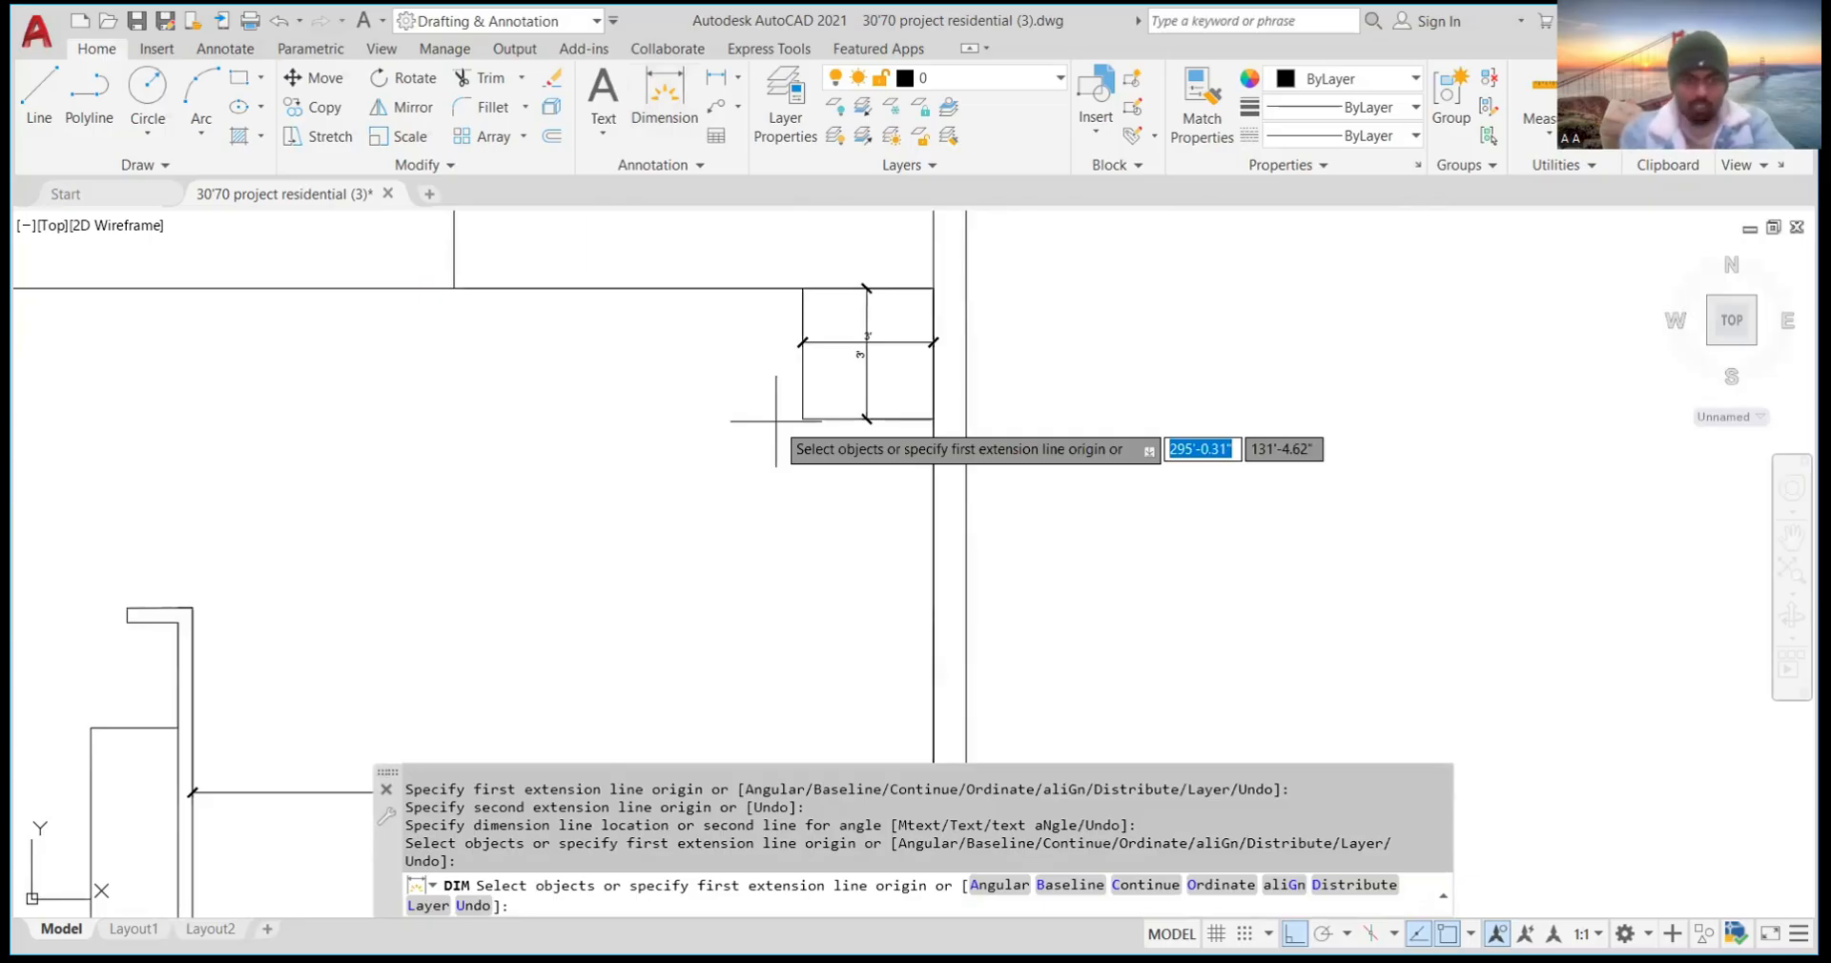
pyautogui.click(743, 393)
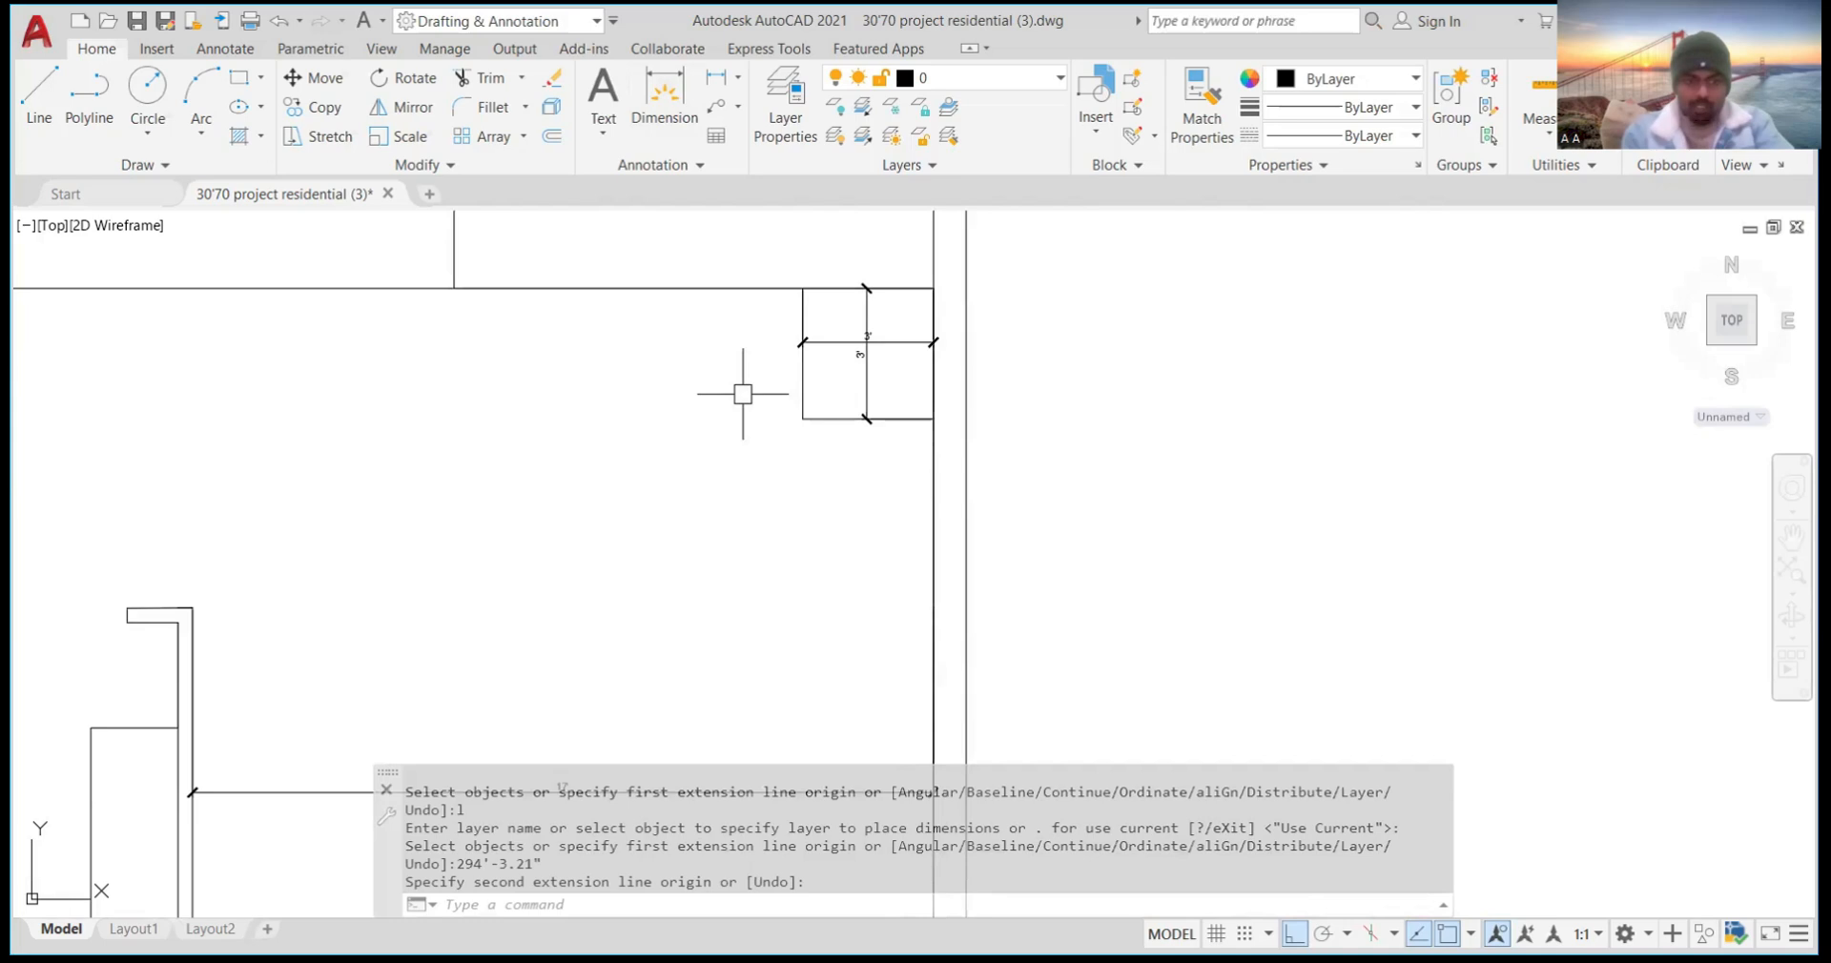
pyautogui.press('Escape')
pyautogui.press('Return')
pyautogui.press('Escape')
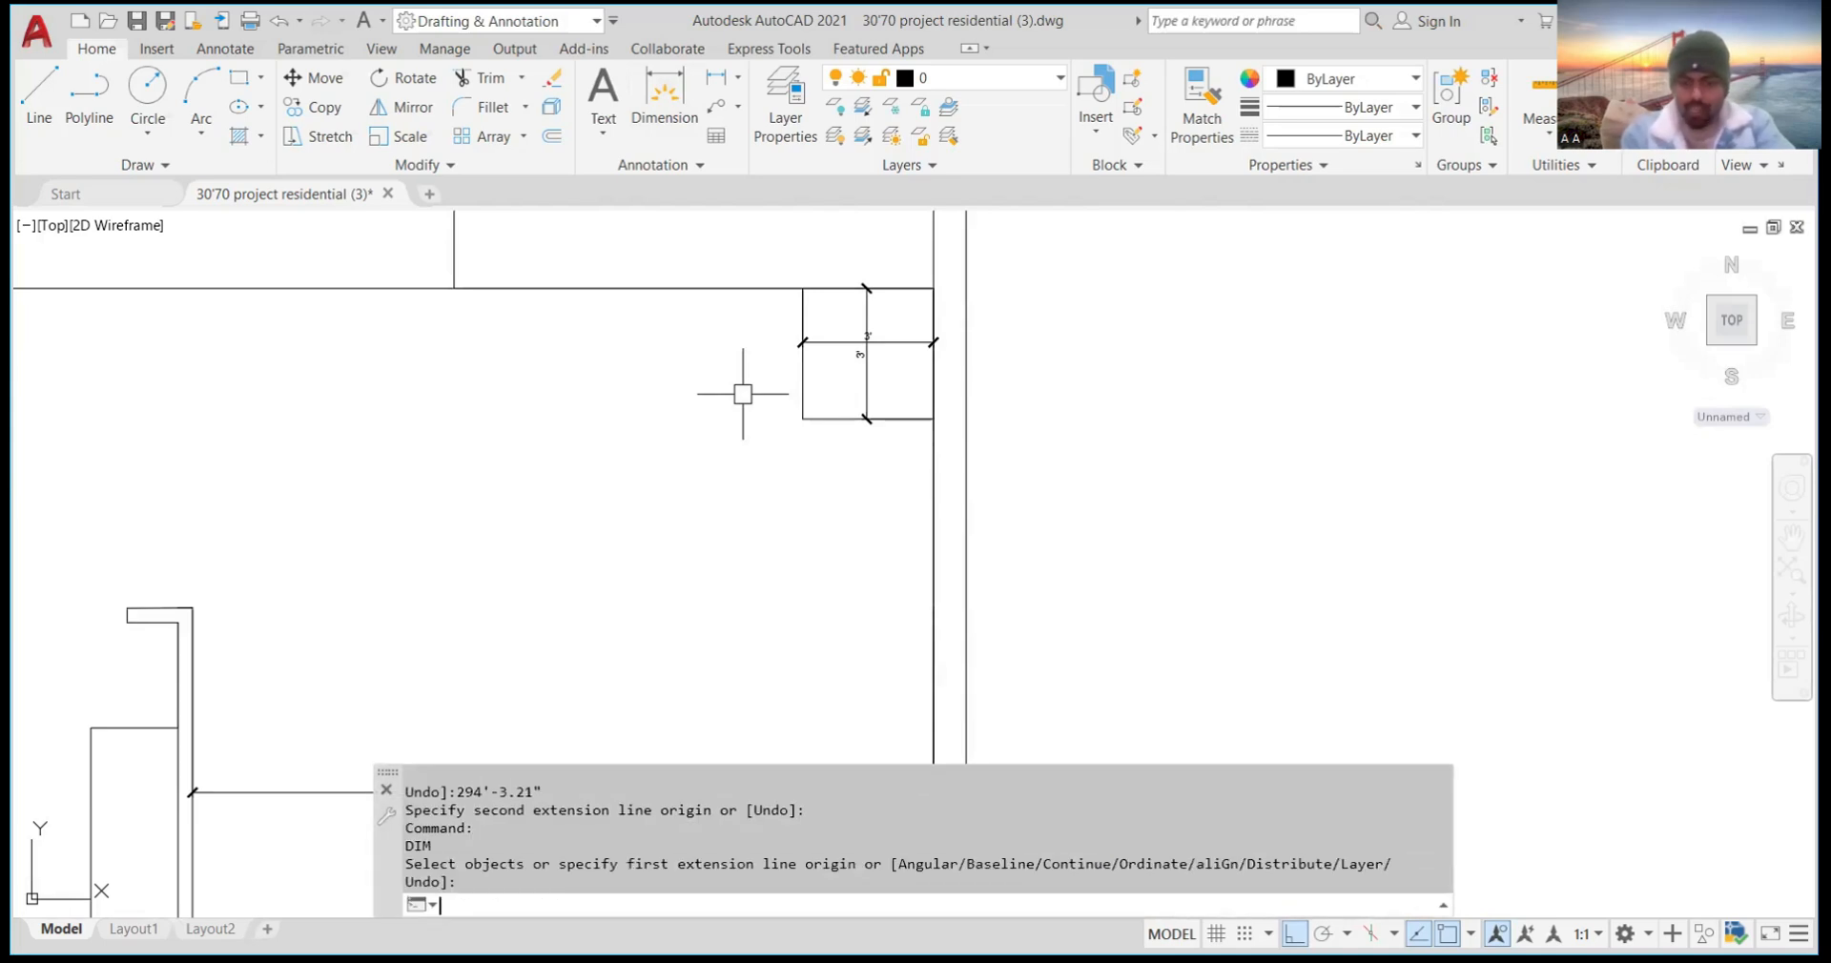
# Draw the upper flight's first tread, 6" deep, from the landing's corner along the cross line and away from the side wall
pyautogui.scroll(4, 804, 290)
pyautogui.write('L')
pyautogui.press('Return')
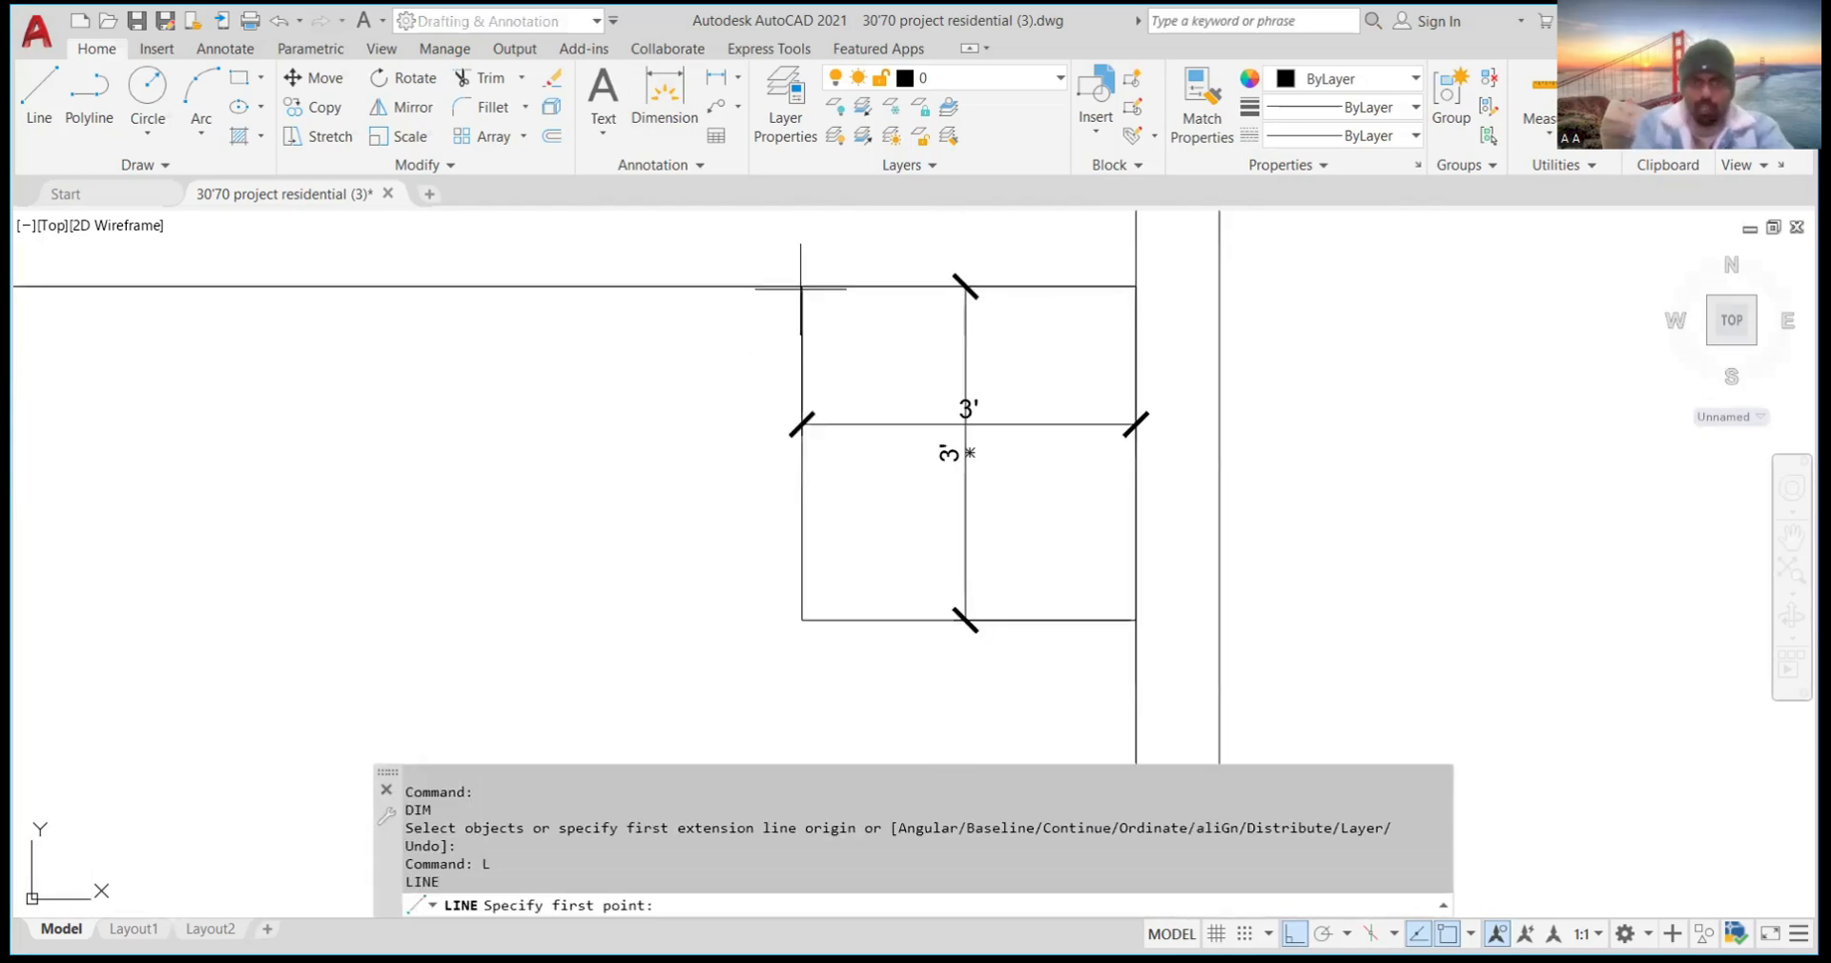
pyautogui.click(803, 285)
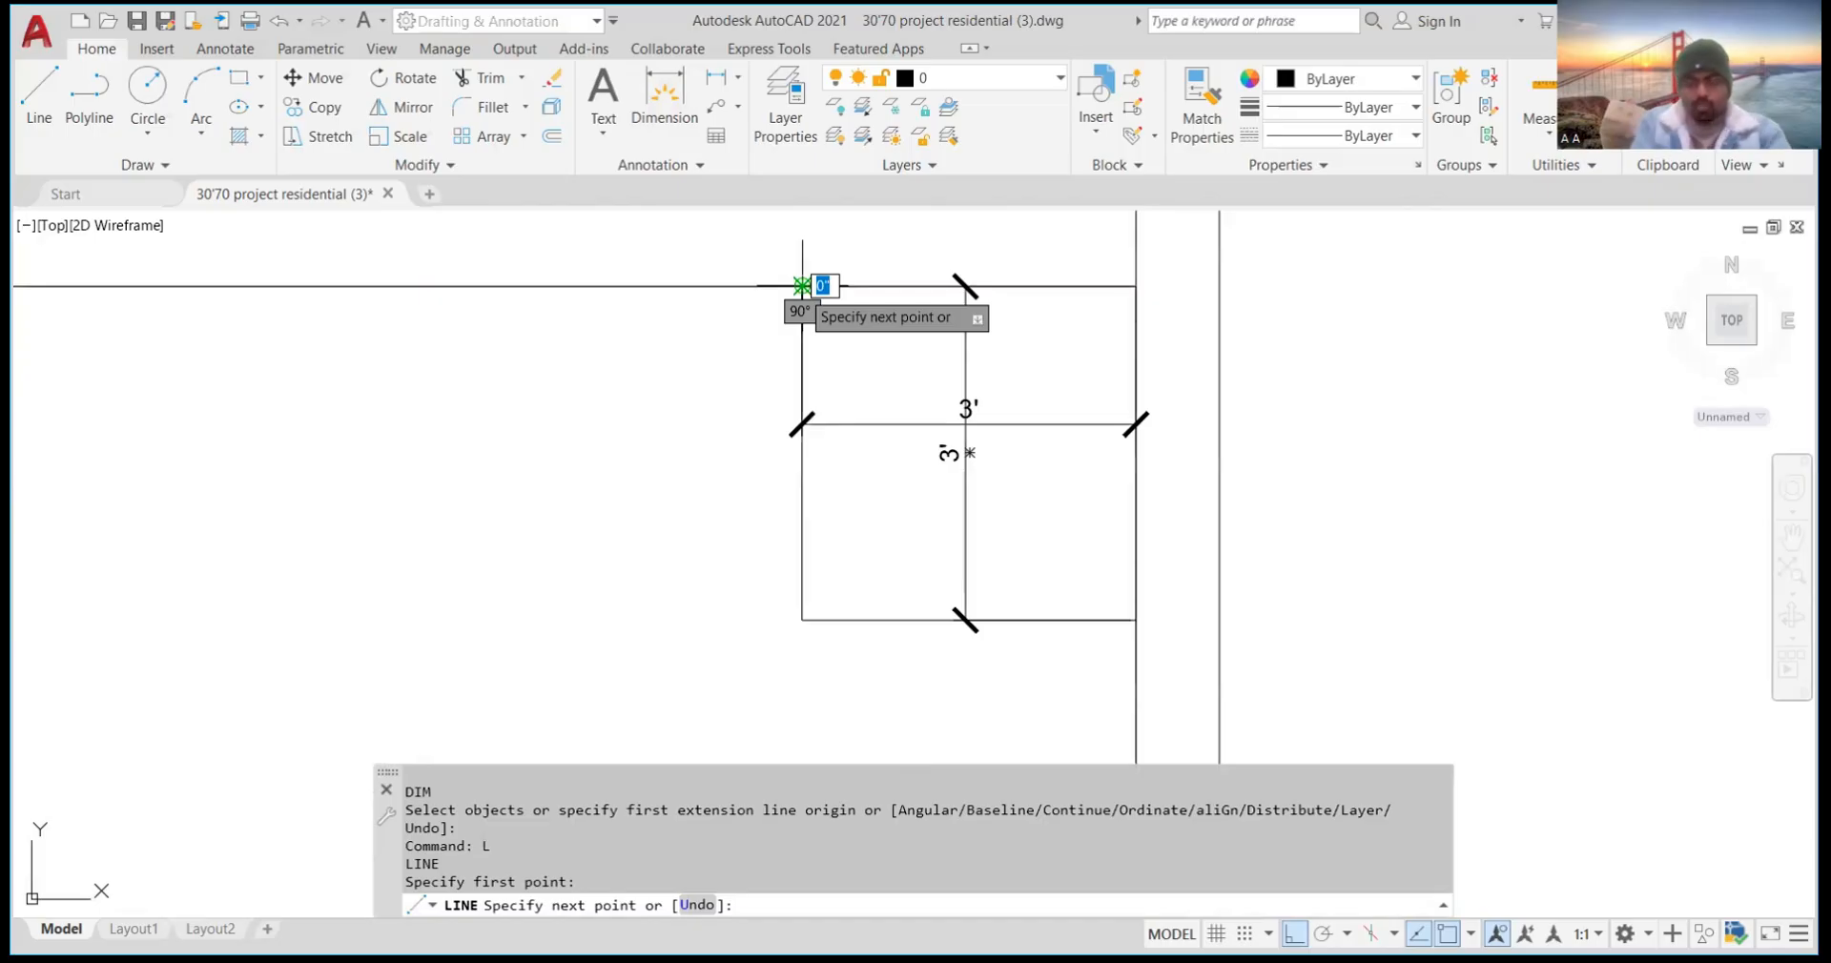
pyautogui.scroll(-4, 706, 285)
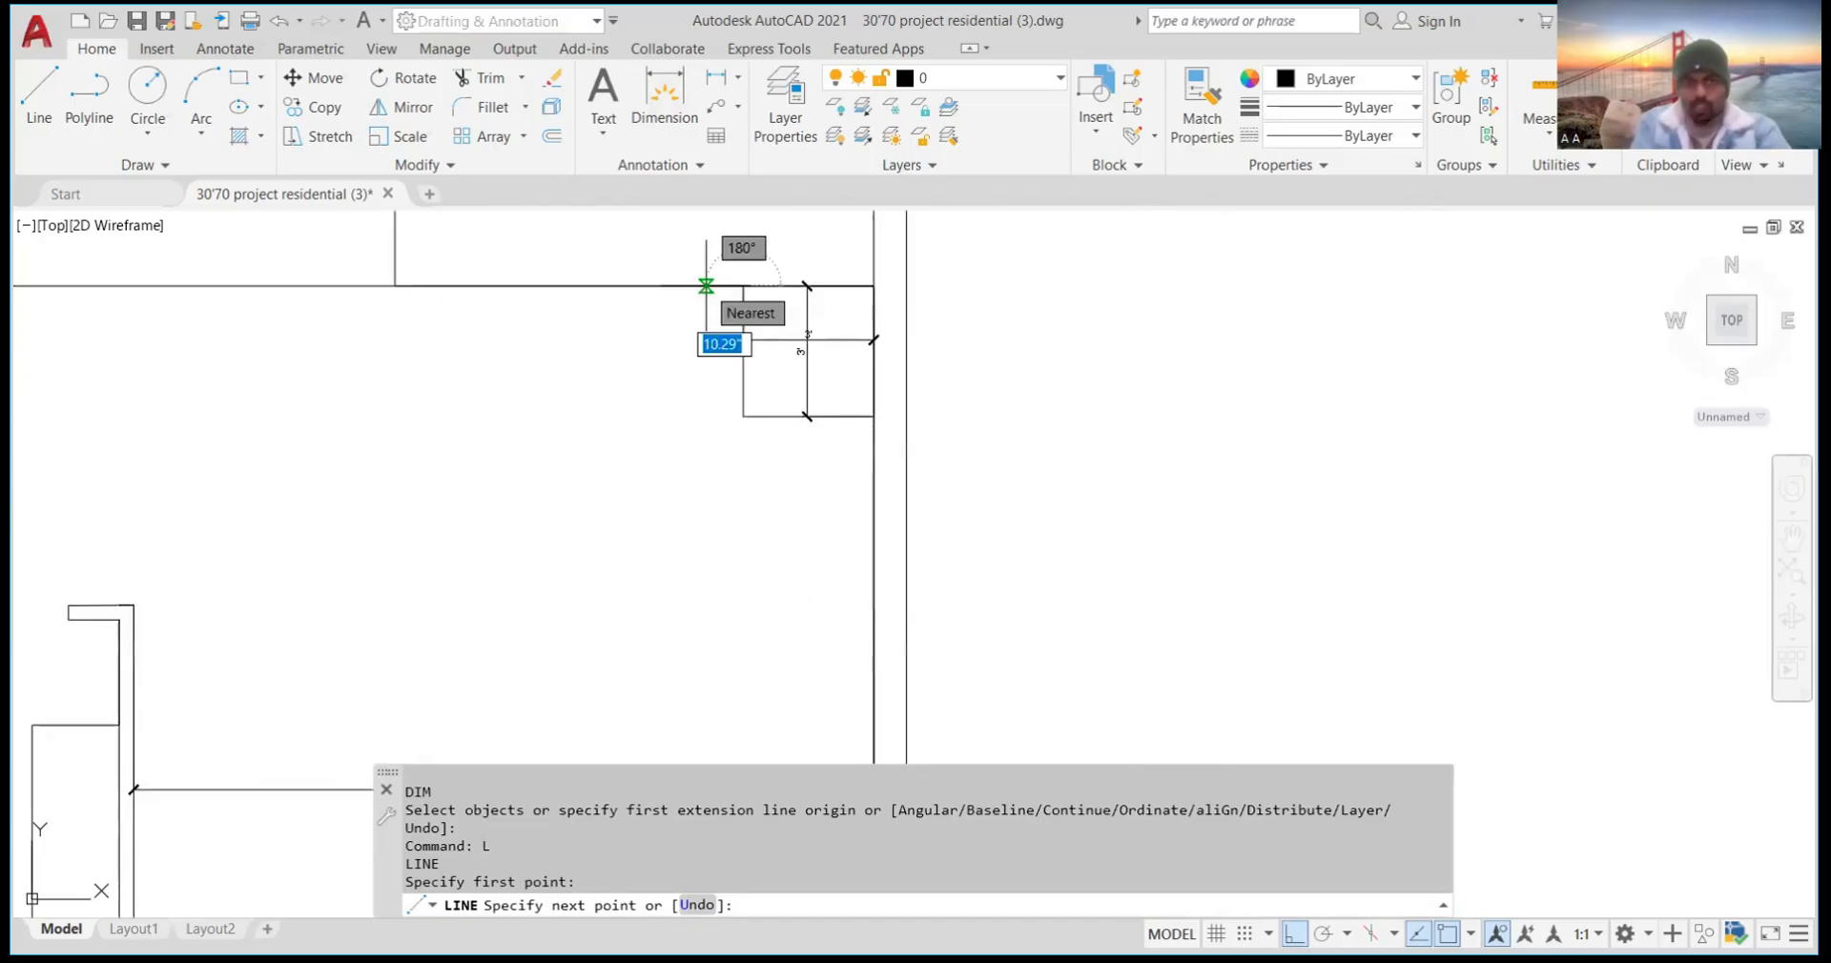
pyautogui.write('6')
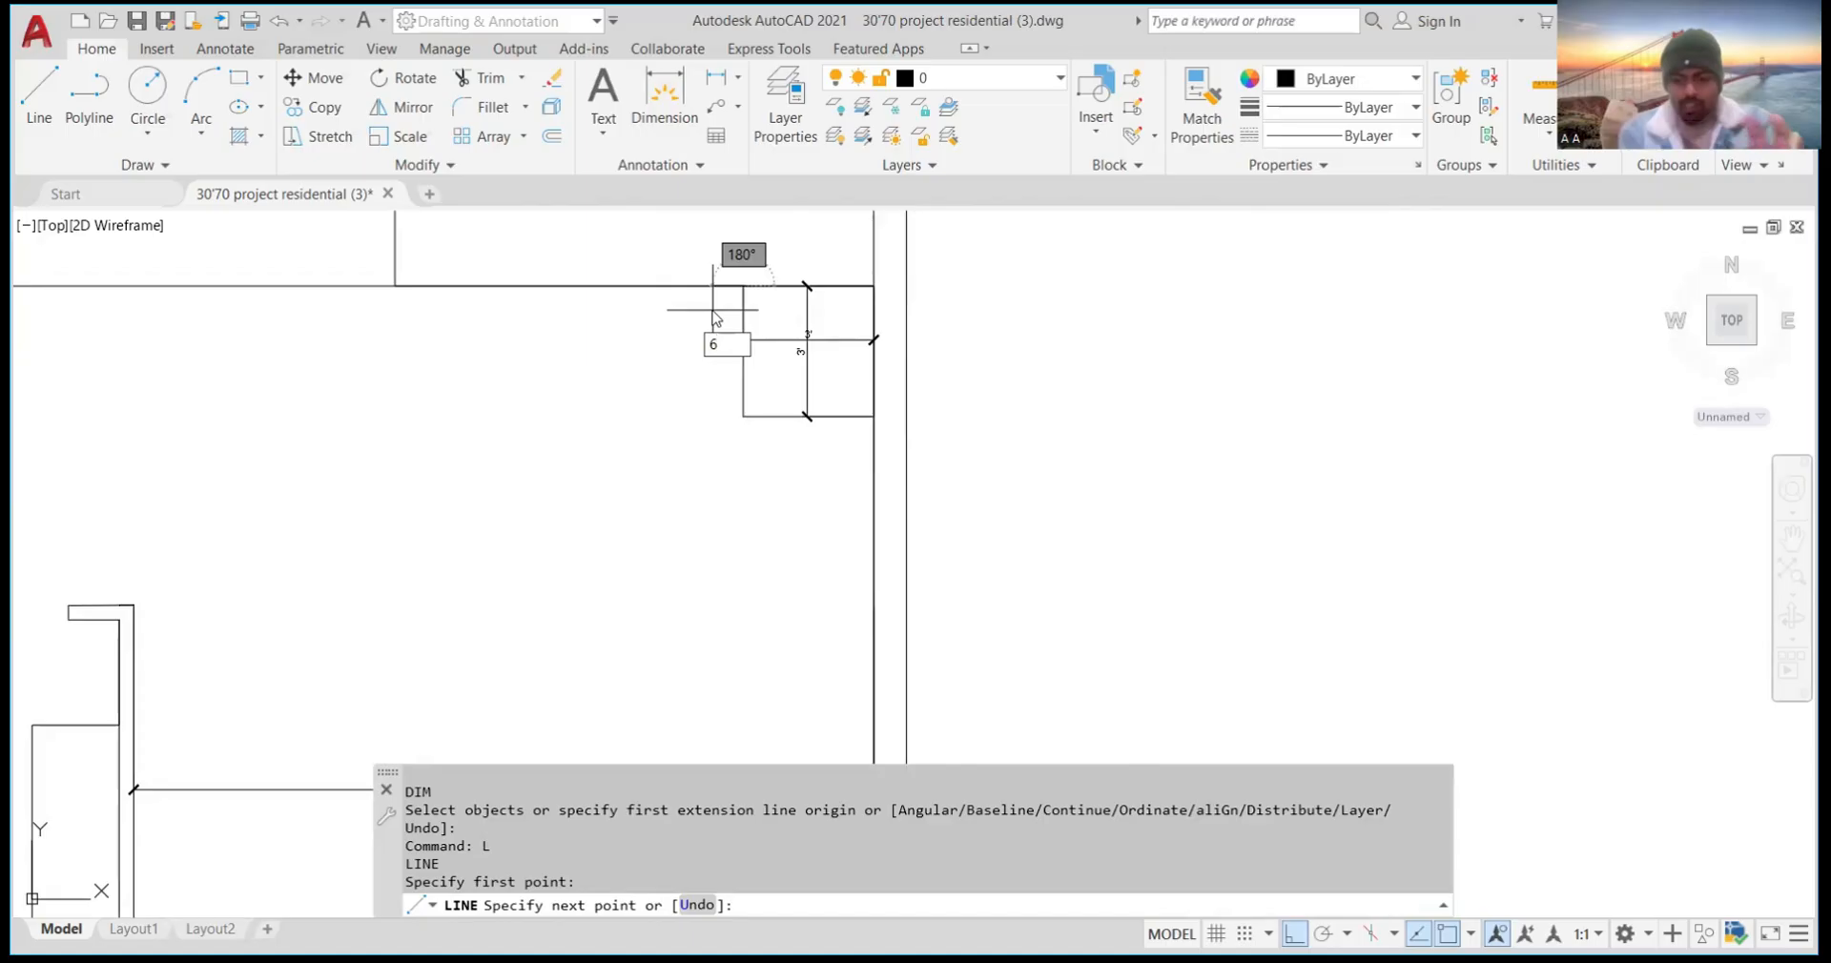
pyautogui.press('Return')
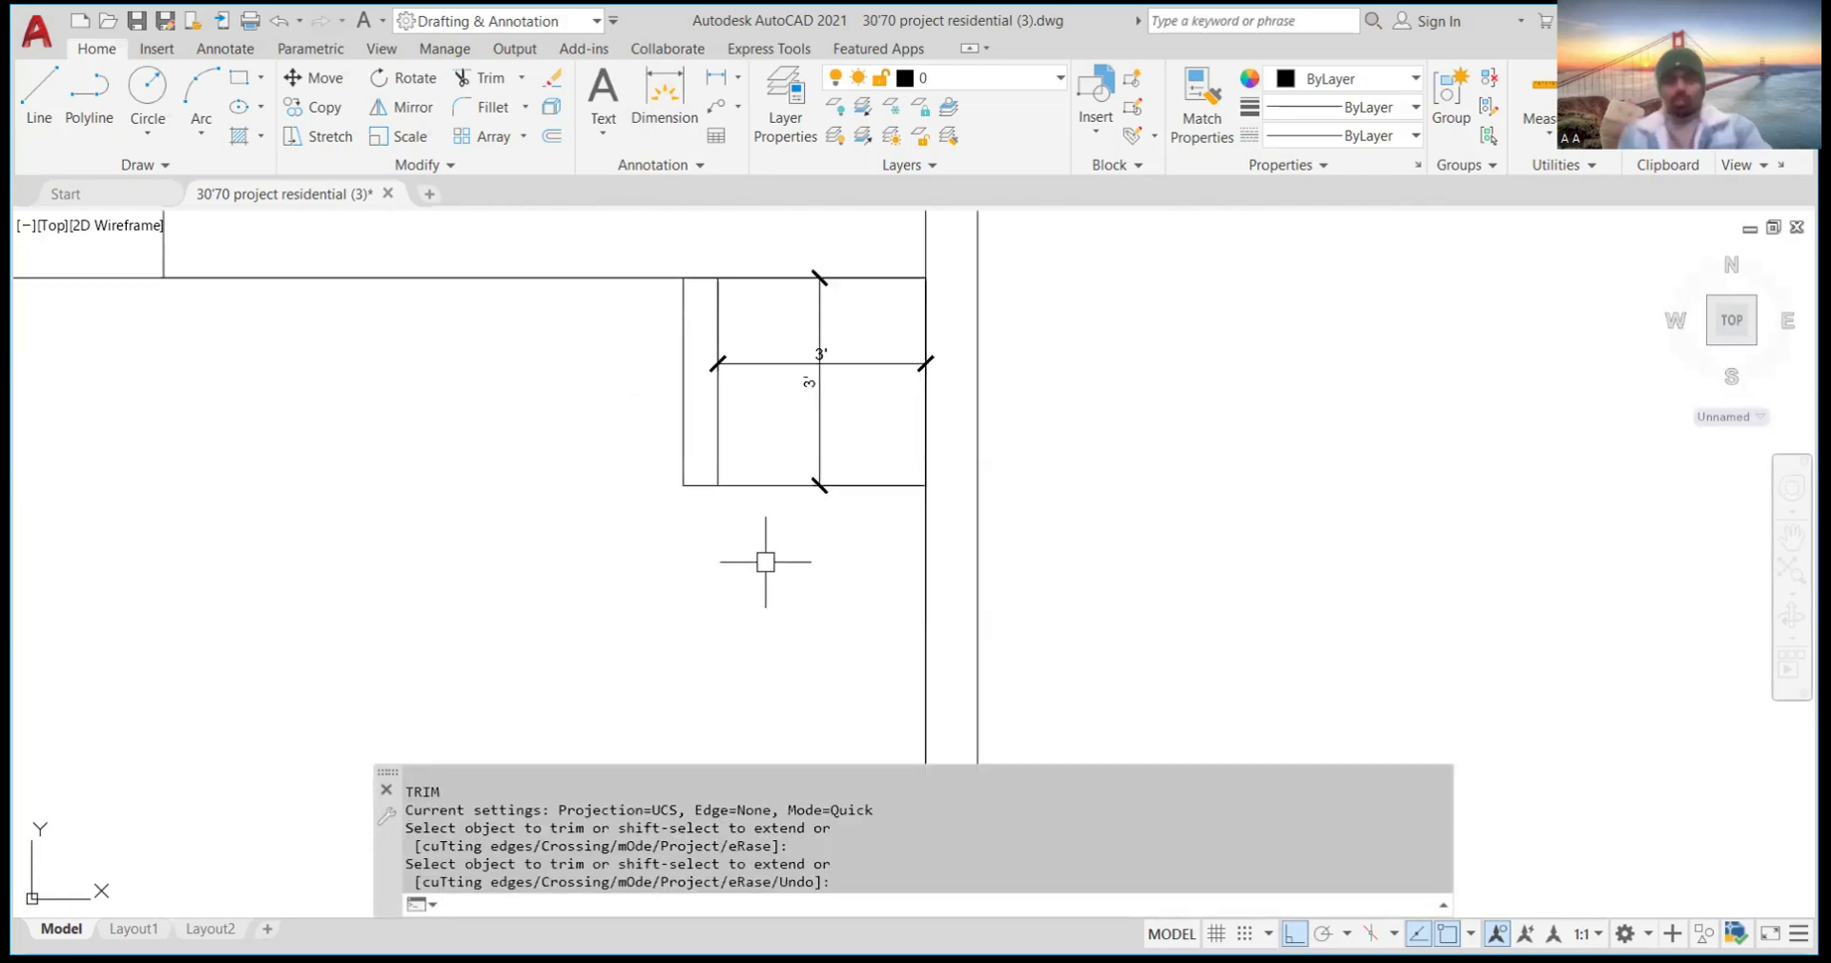
# Examine the upper flight's treads in the interior setup plan and compare them with the first tread in the working plan
pyautogui.scroll(-8, 766, 561)
pyautogui.scroll(10, 906, 542)
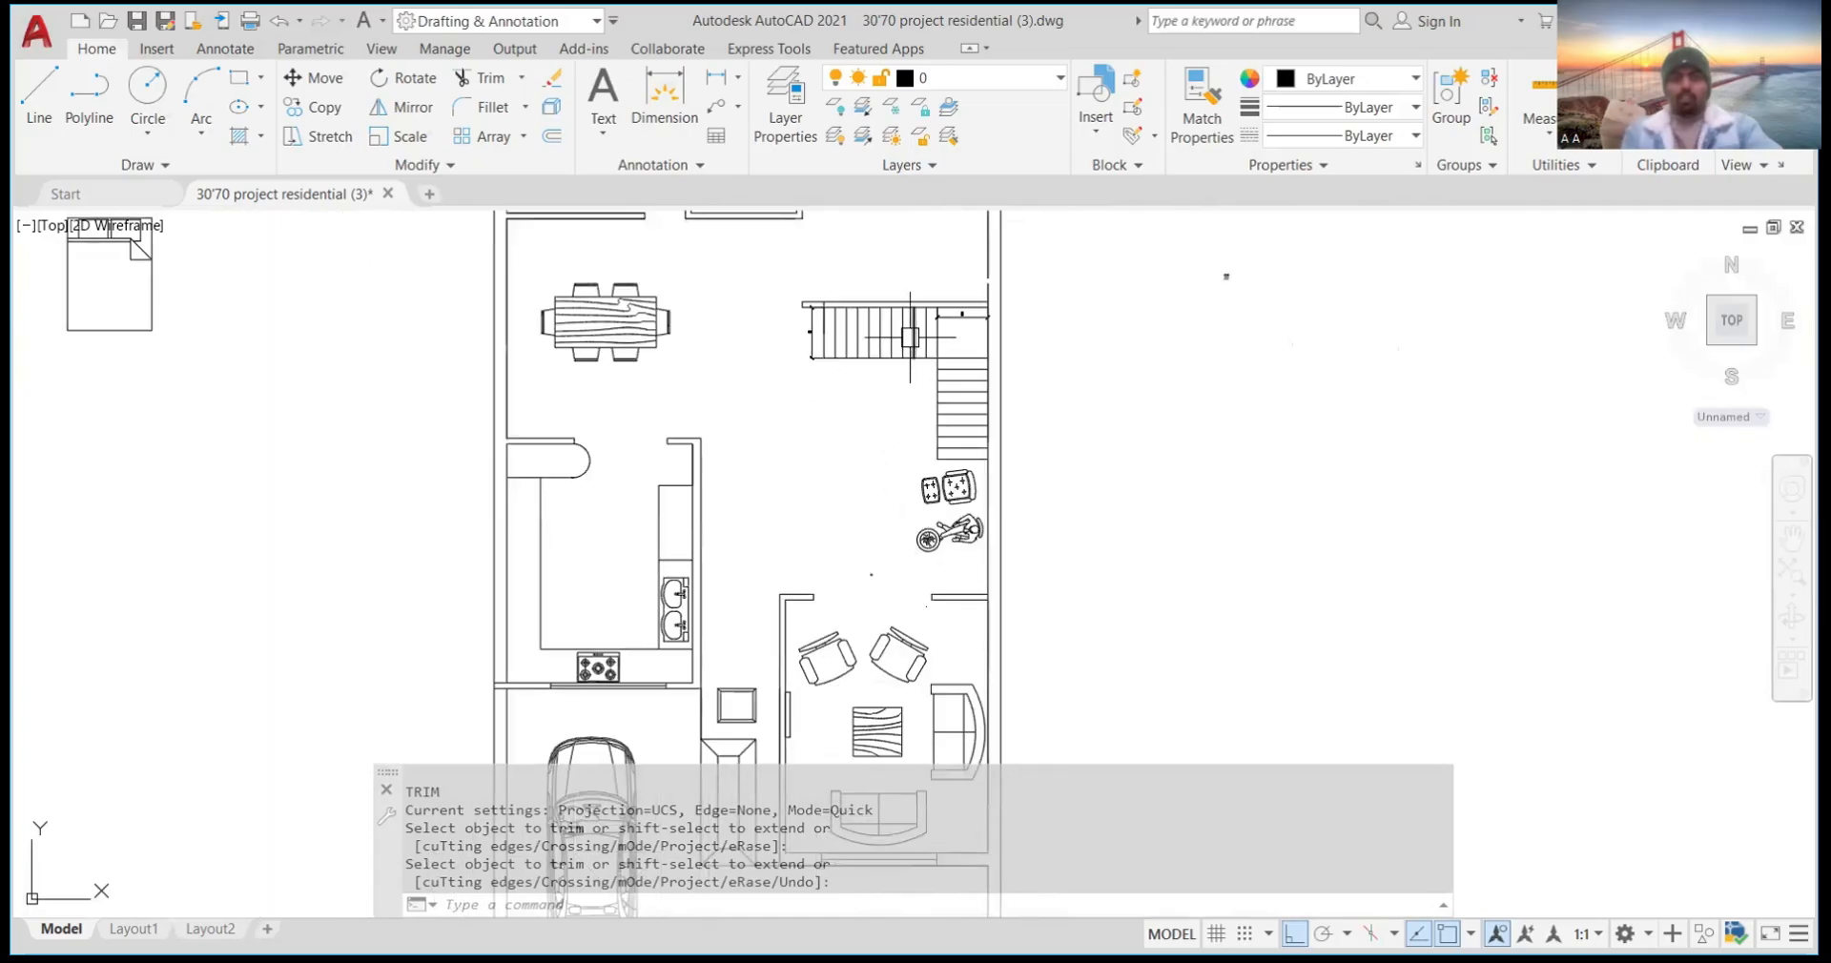
pyautogui.scroll(4, 934, 347)
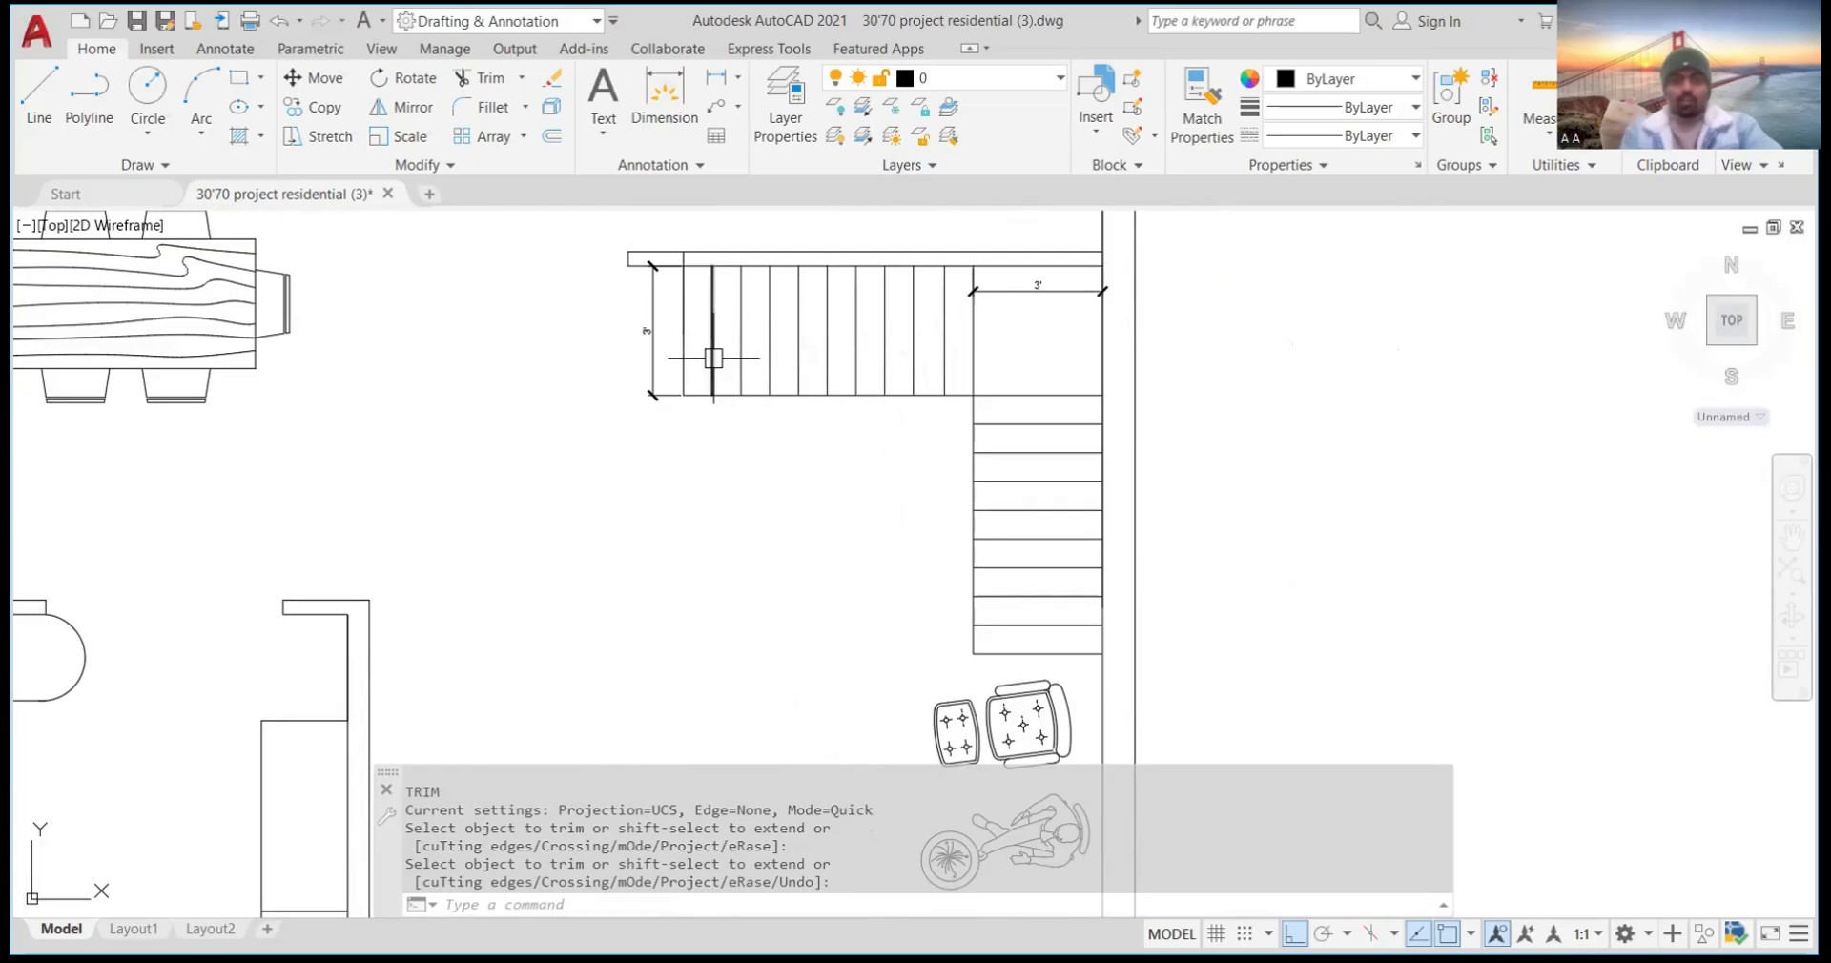
pyautogui.scroll(-10, 735, 359)
pyautogui.scroll(8, 707, 462)
pyautogui.scroll(-4, 915, 403)
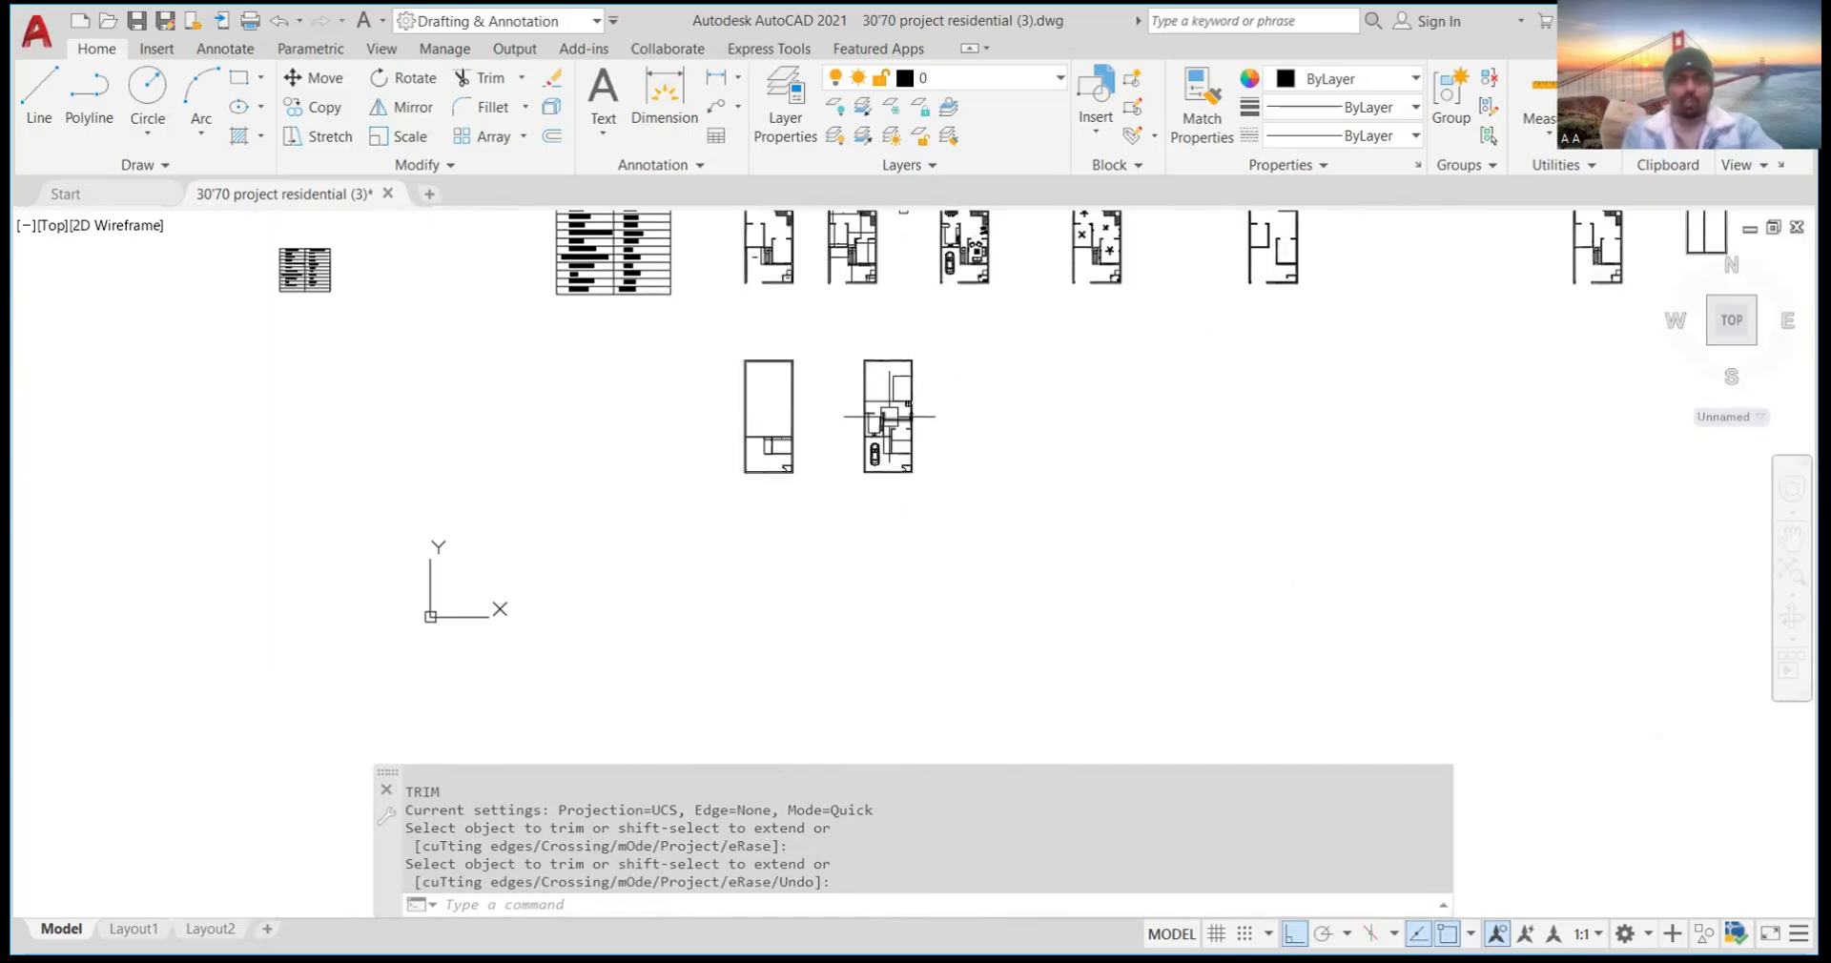
pyautogui.scroll(5, 883, 411)
pyautogui.scroll(-4, 909, 465)
pyautogui.scroll(6, 821, 401)
pyautogui.scroll(-4, 825, 473)
pyautogui.scroll(7, 825, 473)
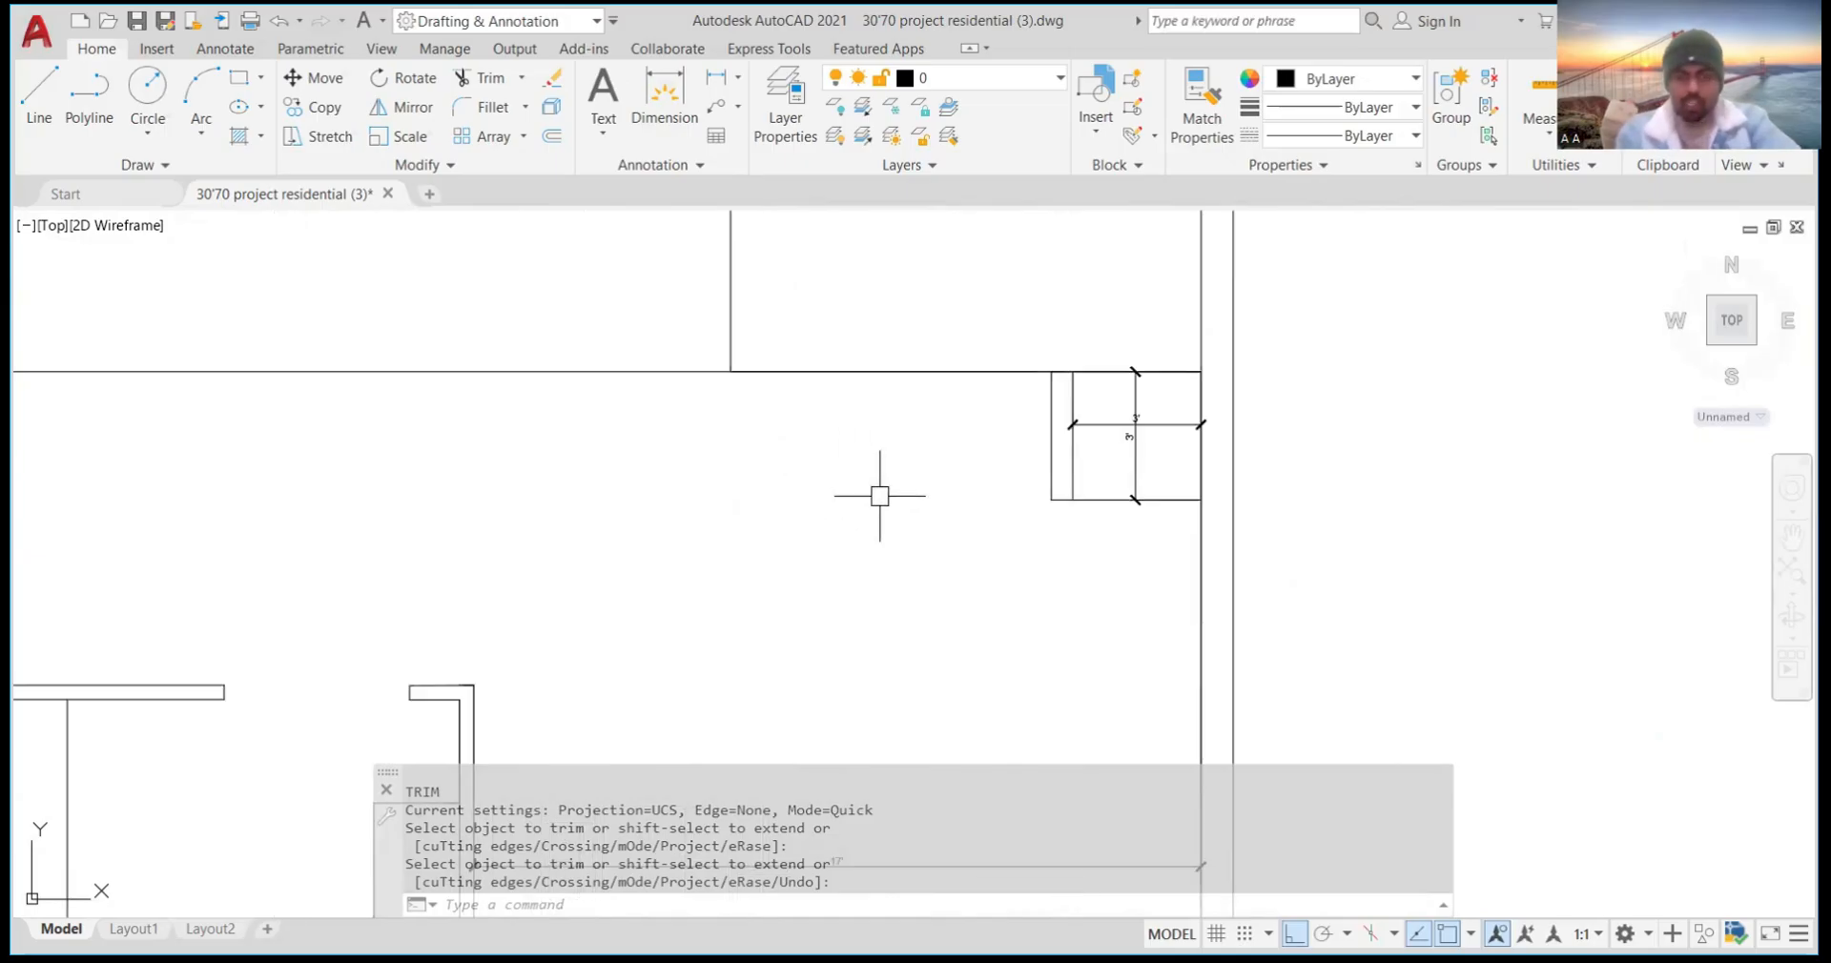
# Offset the tread line repeatedly by 6" to lay out twelve treads in the upper flight, and close the flight's lower edge
pyautogui.write('o')
pyautogui.press('space')
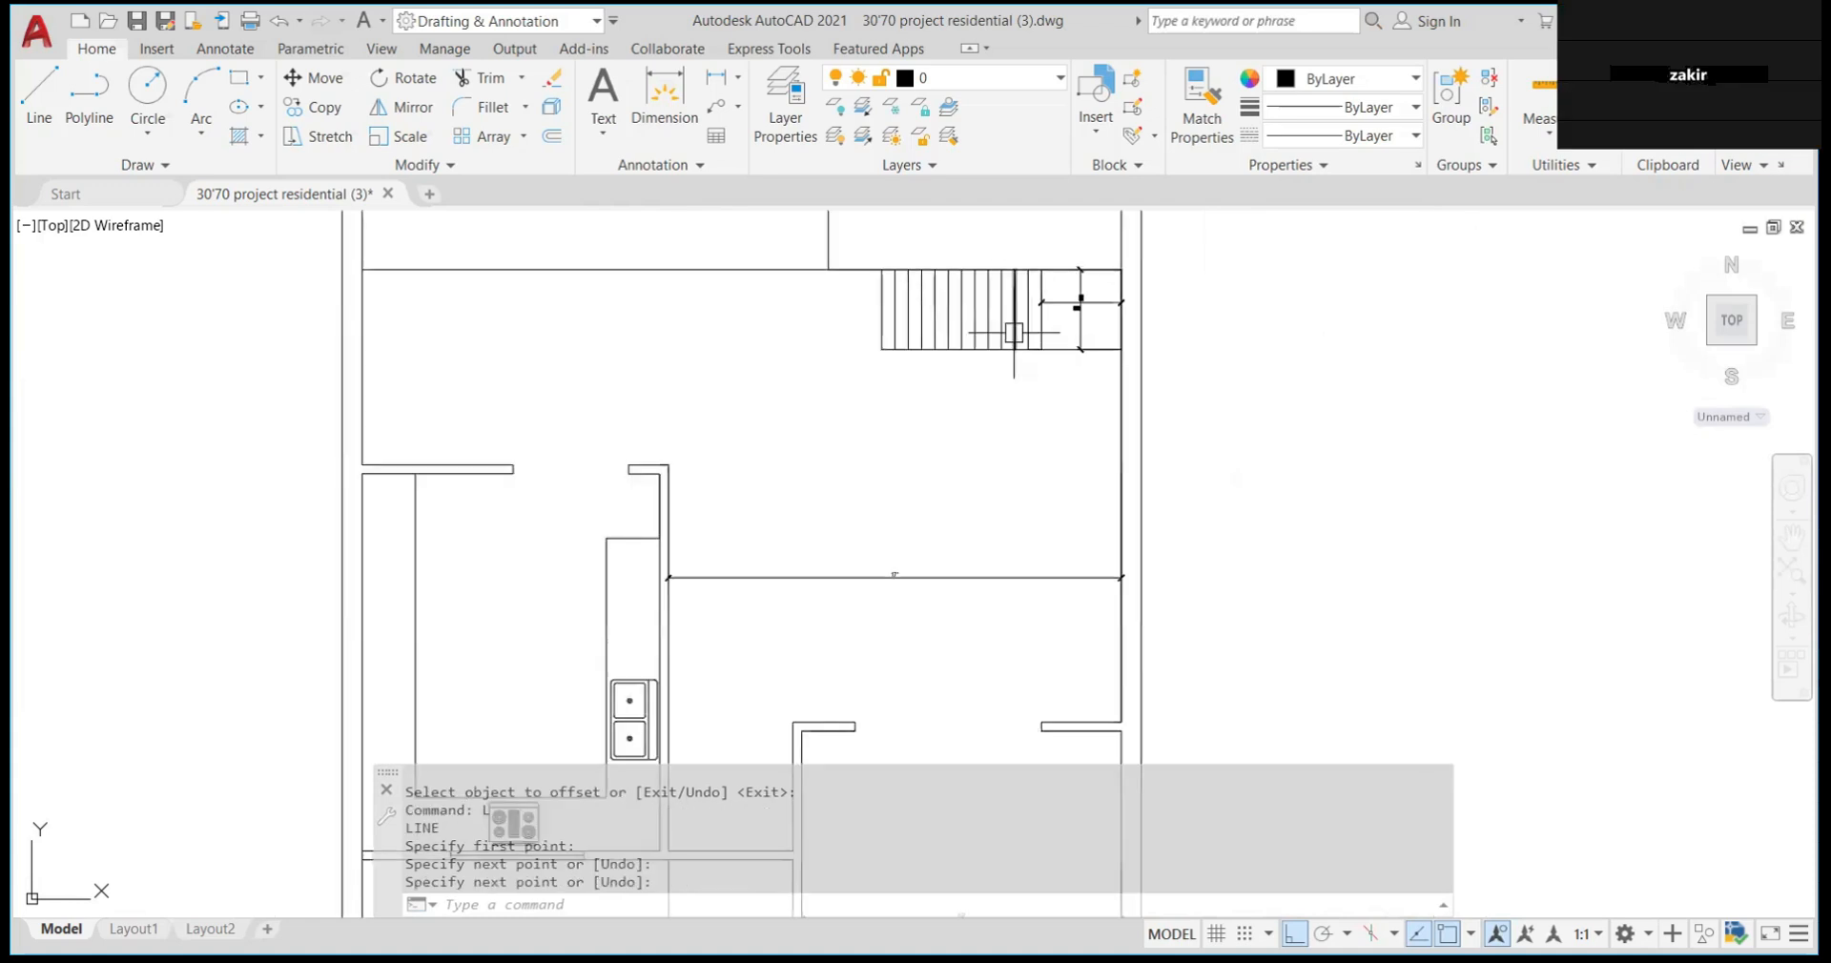
# Review the upper flight's treads and the landing within the working plan's lobby
pyautogui.scroll(5, 1014, 327)
pyautogui.scroll(-5, 992, 343)
pyautogui.scroll(2, 974, 350)
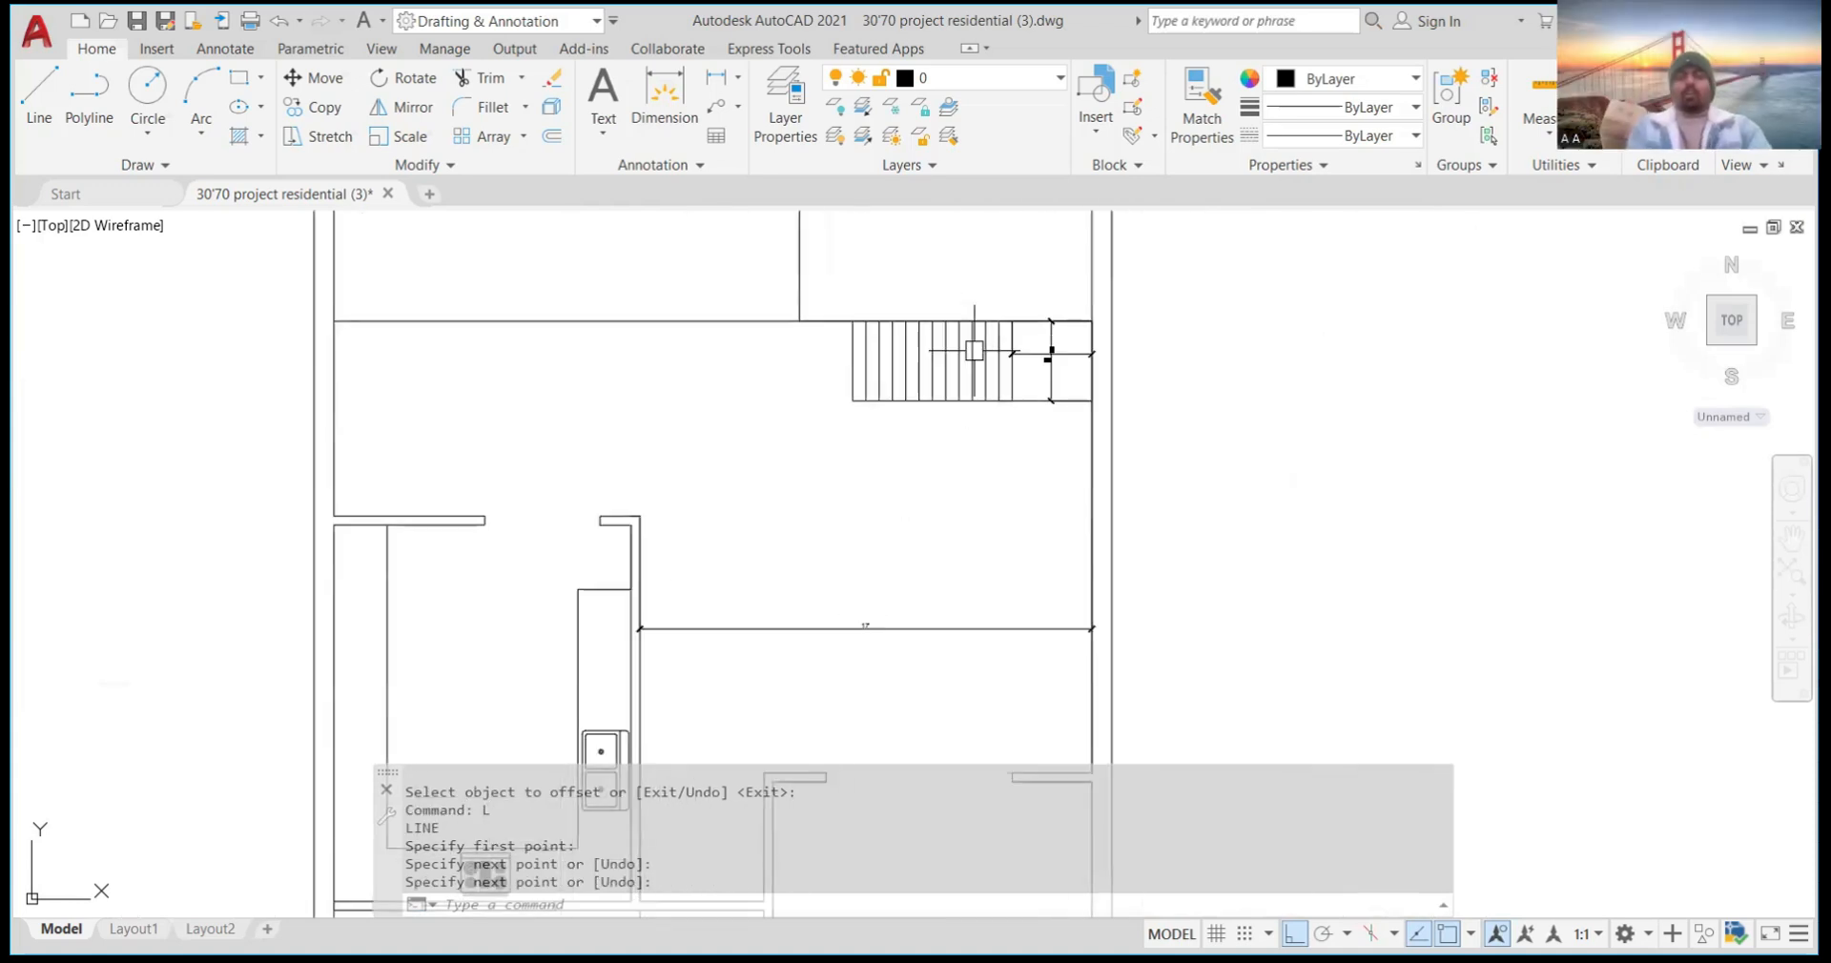
pyautogui.scroll(2, 974, 350)
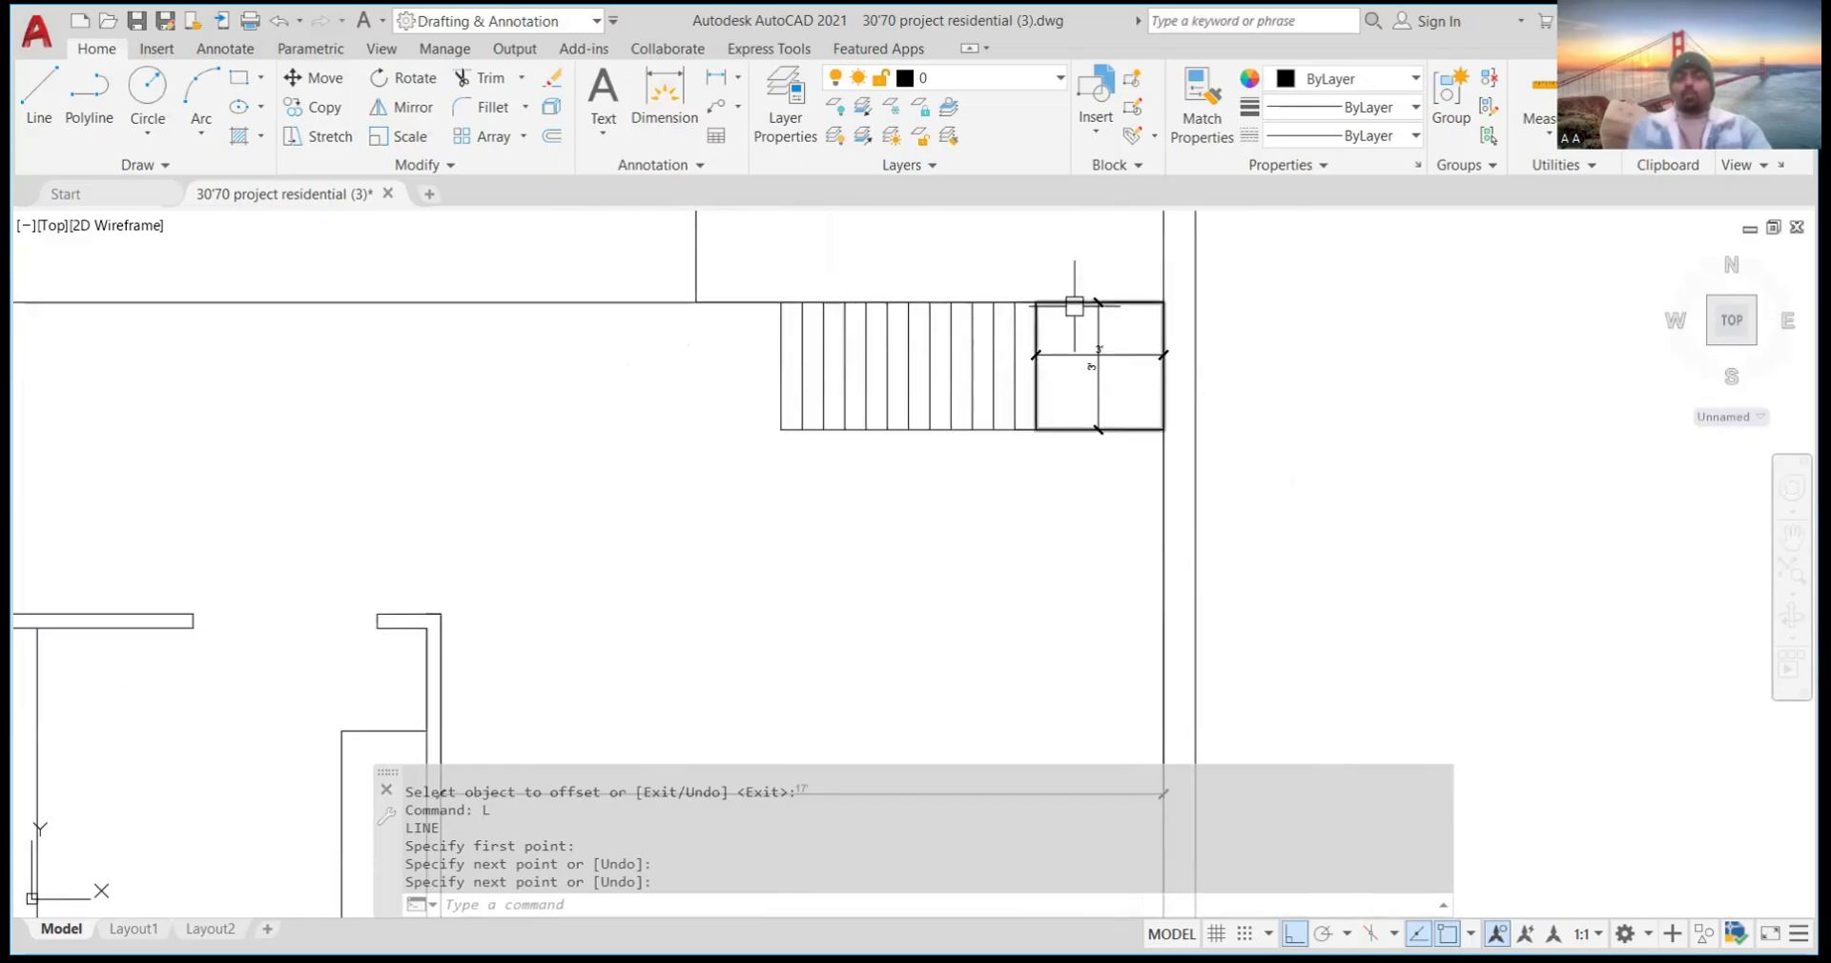
pyautogui.scroll(-3, 1073, 346)
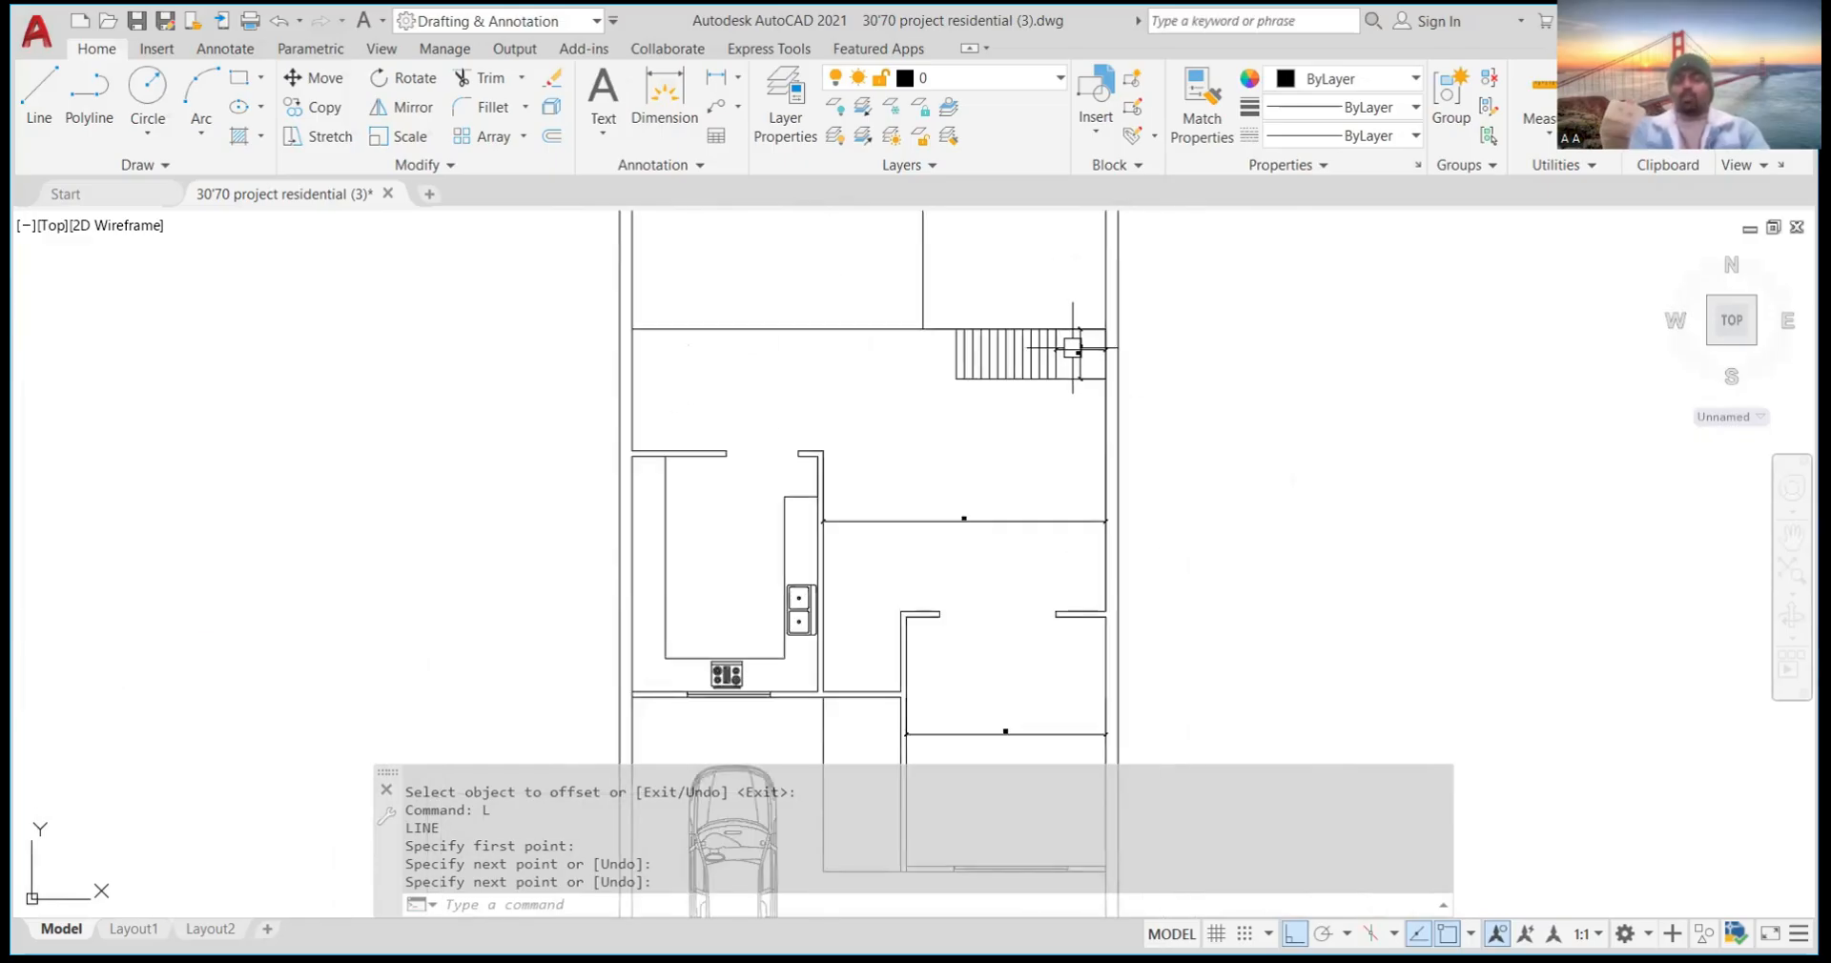
pyautogui.scroll(2, 1007, 356)
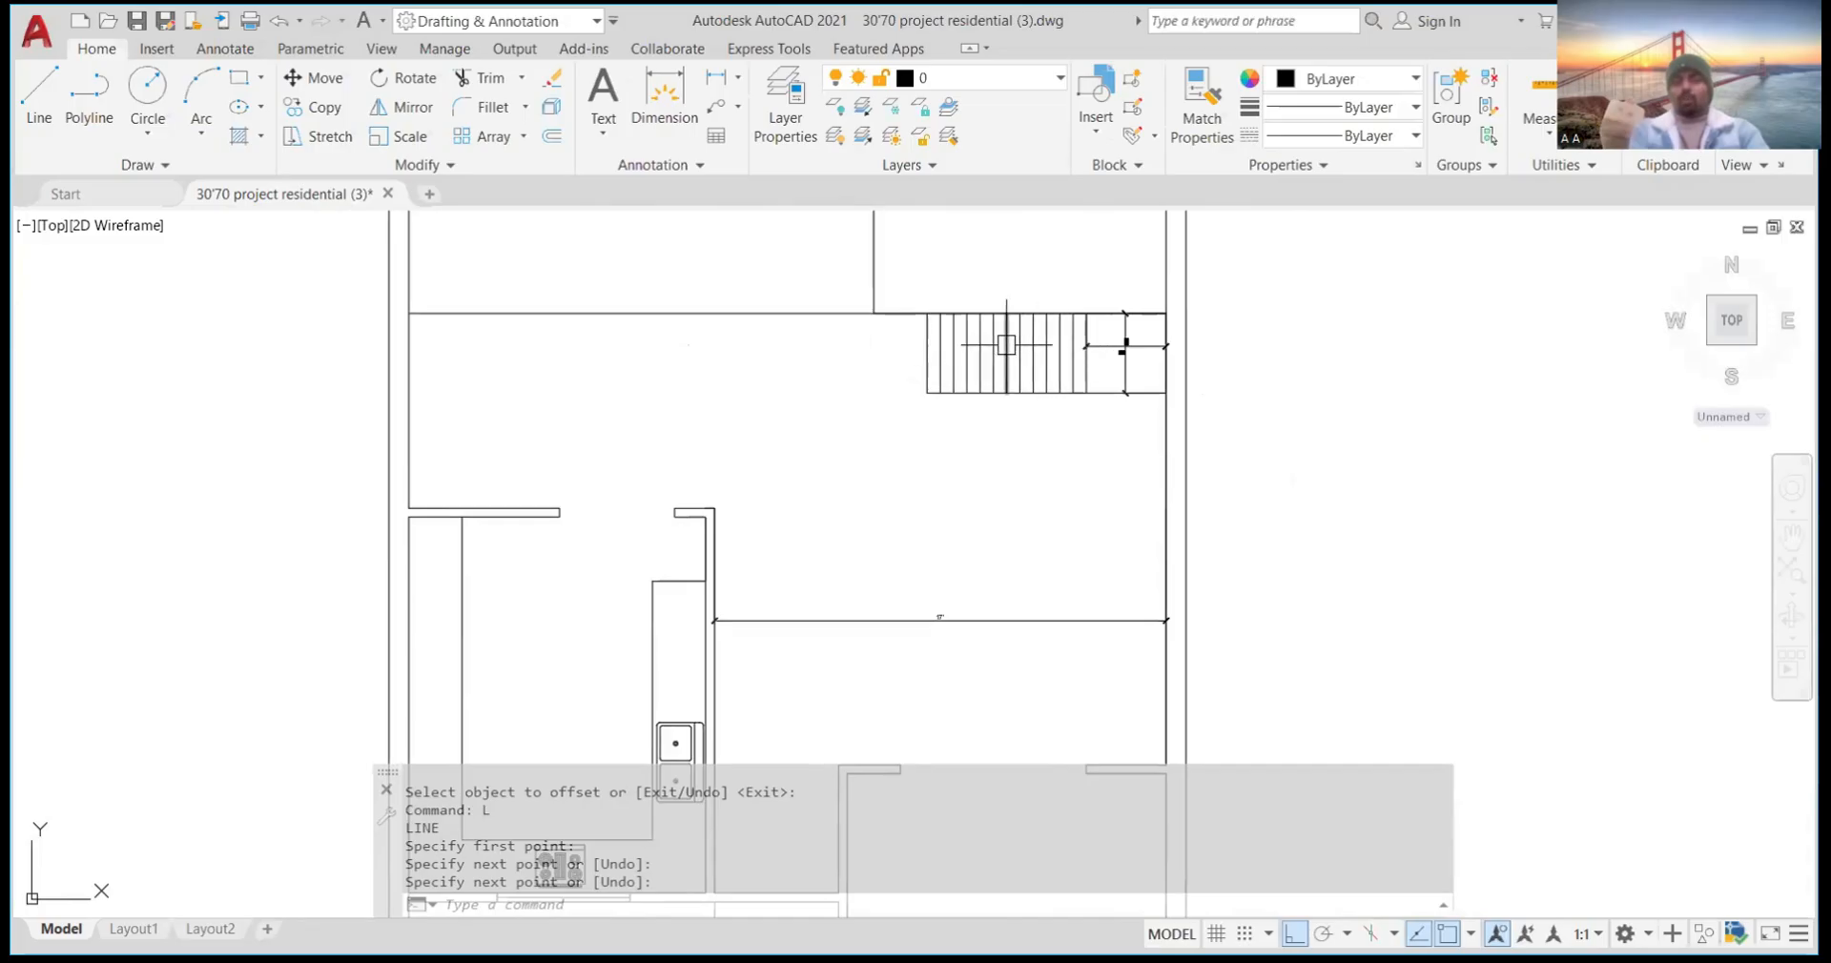
pyautogui.scroll(4, 1113, 418)
pyautogui.scroll(-4, 1113, 413)
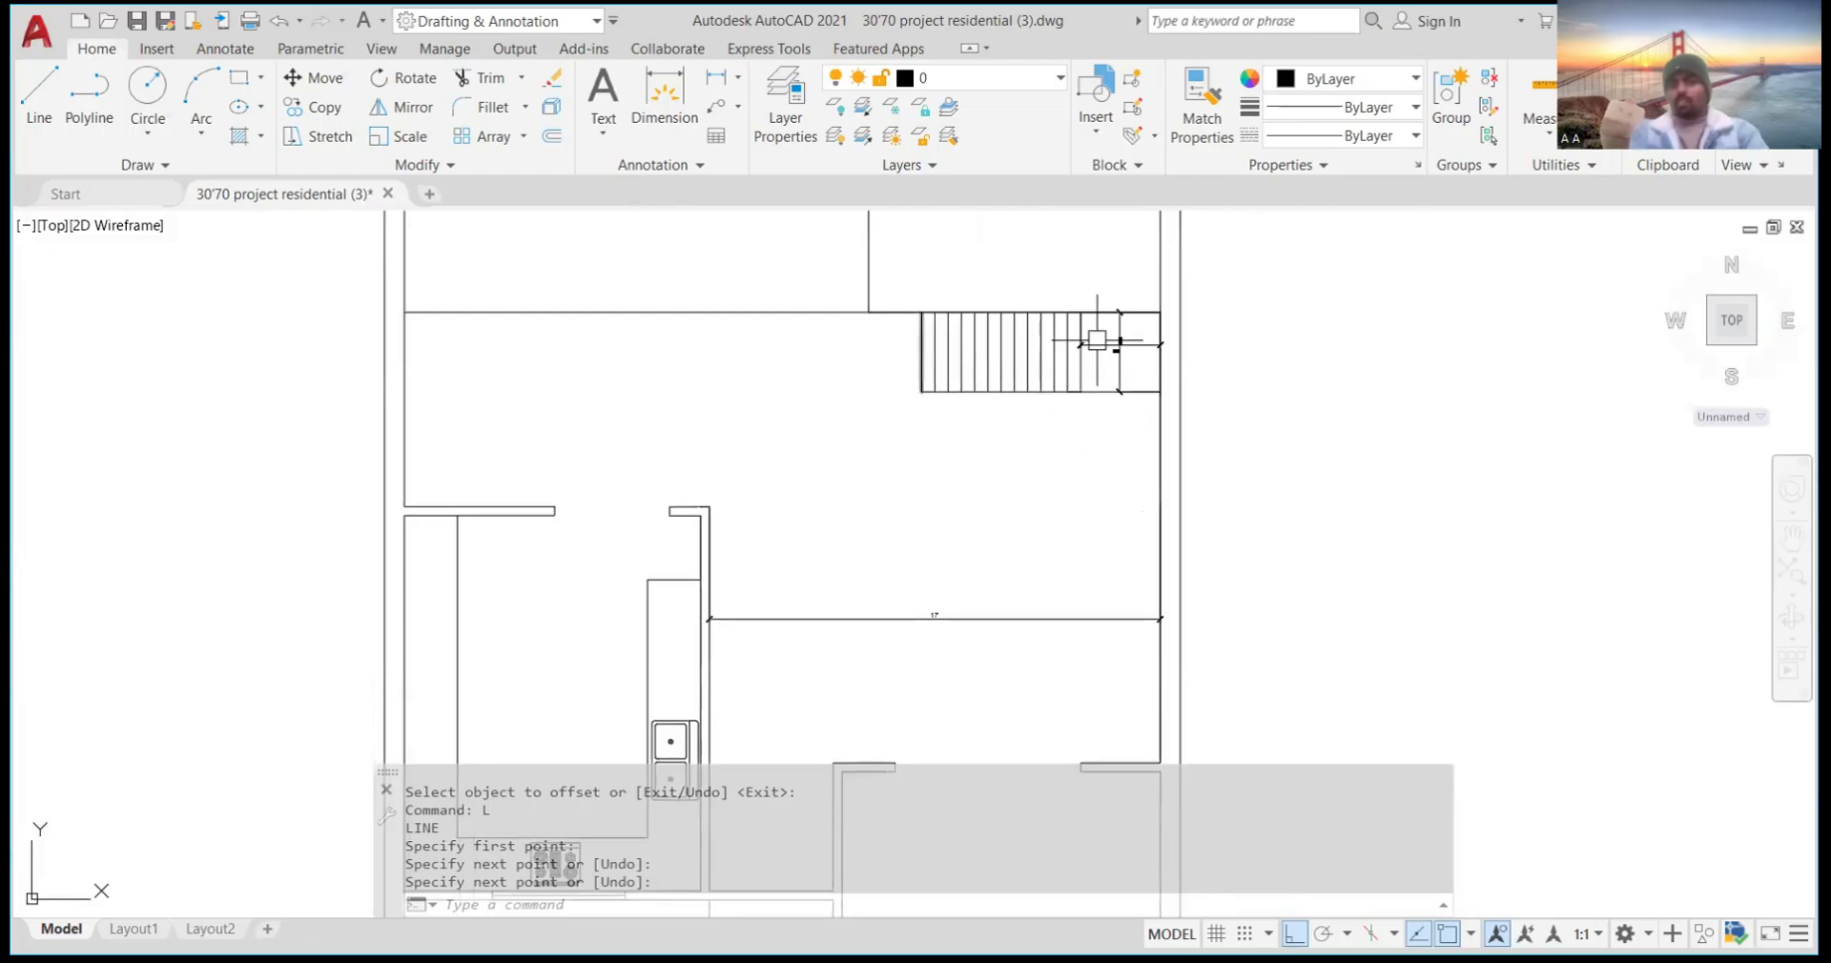
# Draw the lower flight's first tread, 6" deep, below the landing from its lower corner to the side wall
pyautogui.scroll(6, 1097, 341)
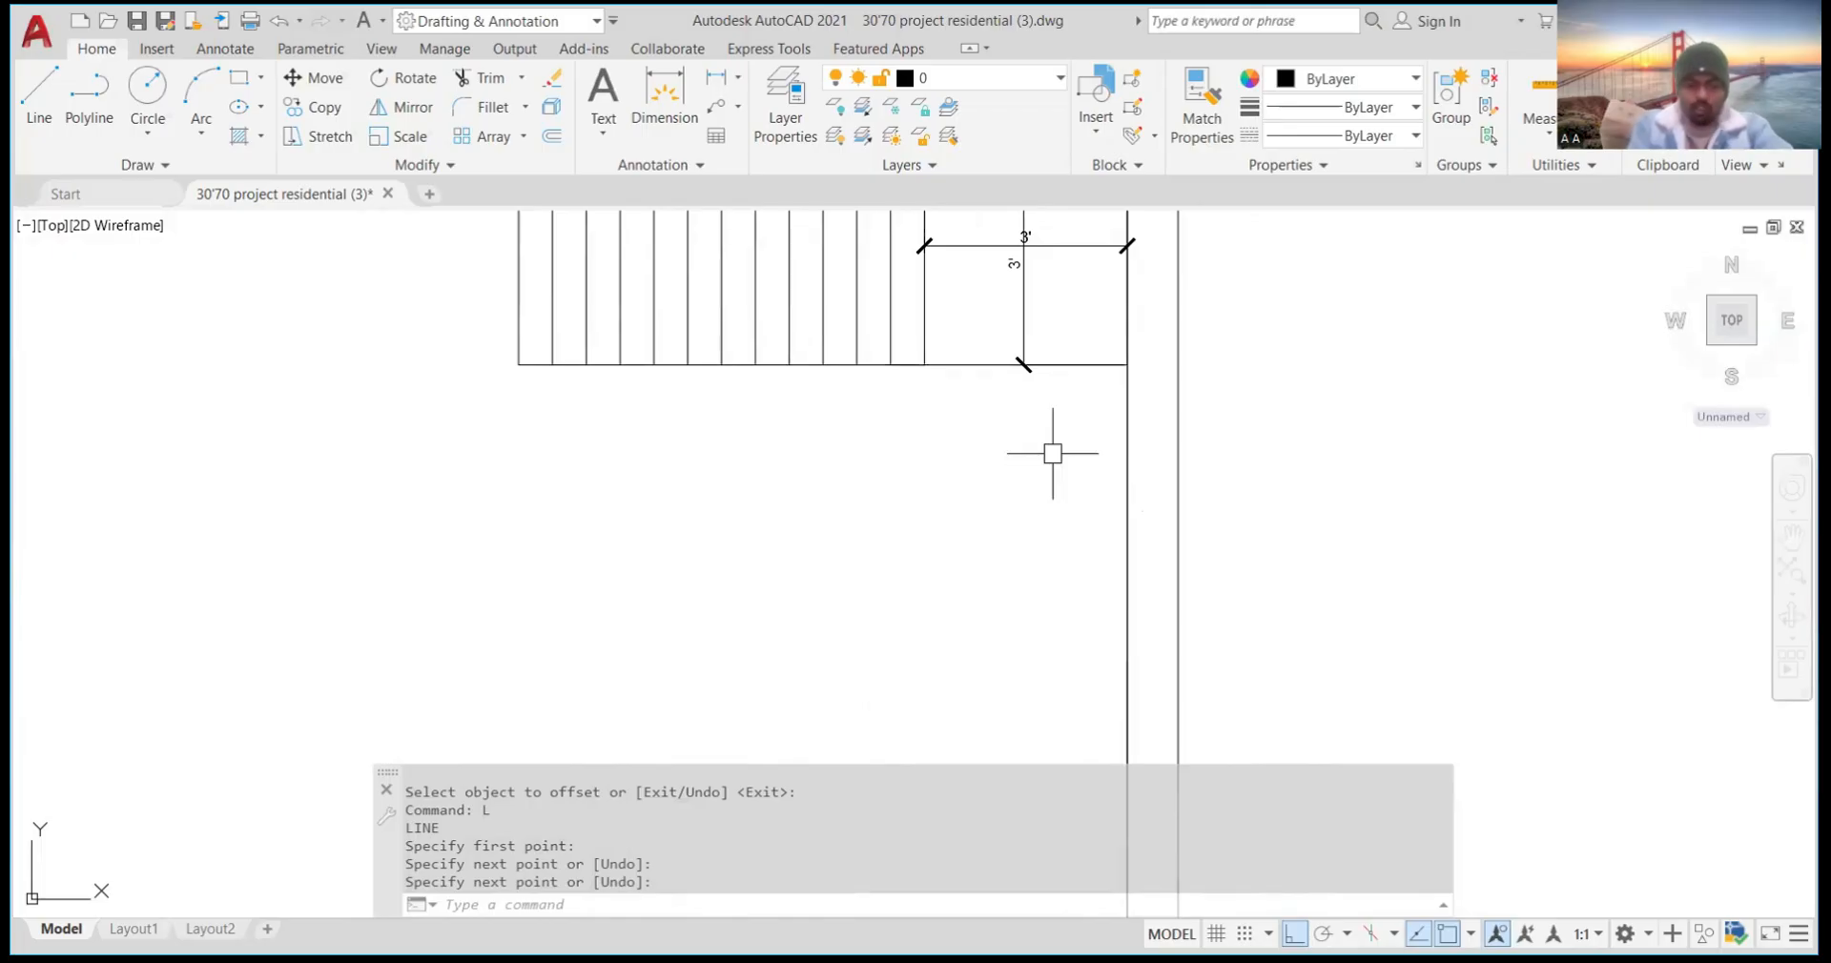
pyautogui.write('l')
pyautogui.press('Return')
pyautogui.click(924, 364)
pyautogui.write('6')
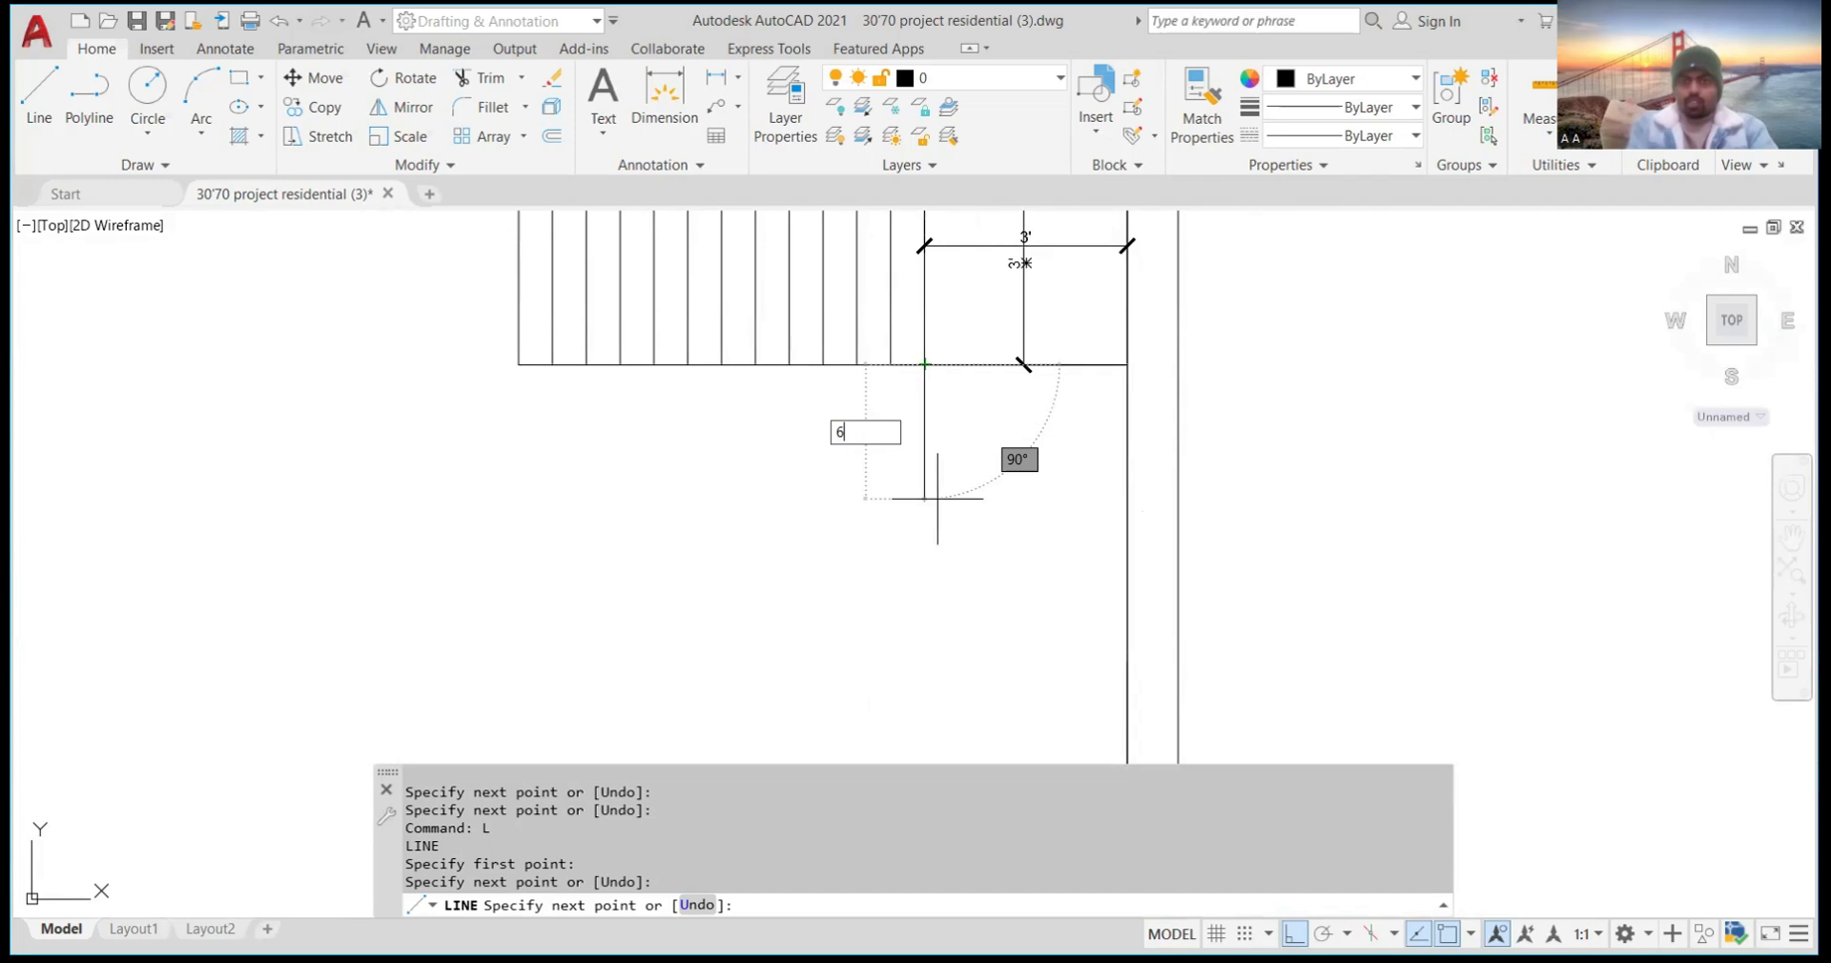
pyautogui.press('Return')
pyautogui.press('Return')
# Examine the lower flight's treads in the interior setup plan and compare them with the first lower tread in the working plan
pyautogui.scroll(-3, 1125, 382)
pyautogui.scroll(-8, 1096, 404)
pyautogui.scroll(3, 1014, 358)
pyautogui.scroll(6, 1097, 381)
pyautogui.scroll(-2, 1161, 409)
pyautogui.scroll(4, 1161, 409)
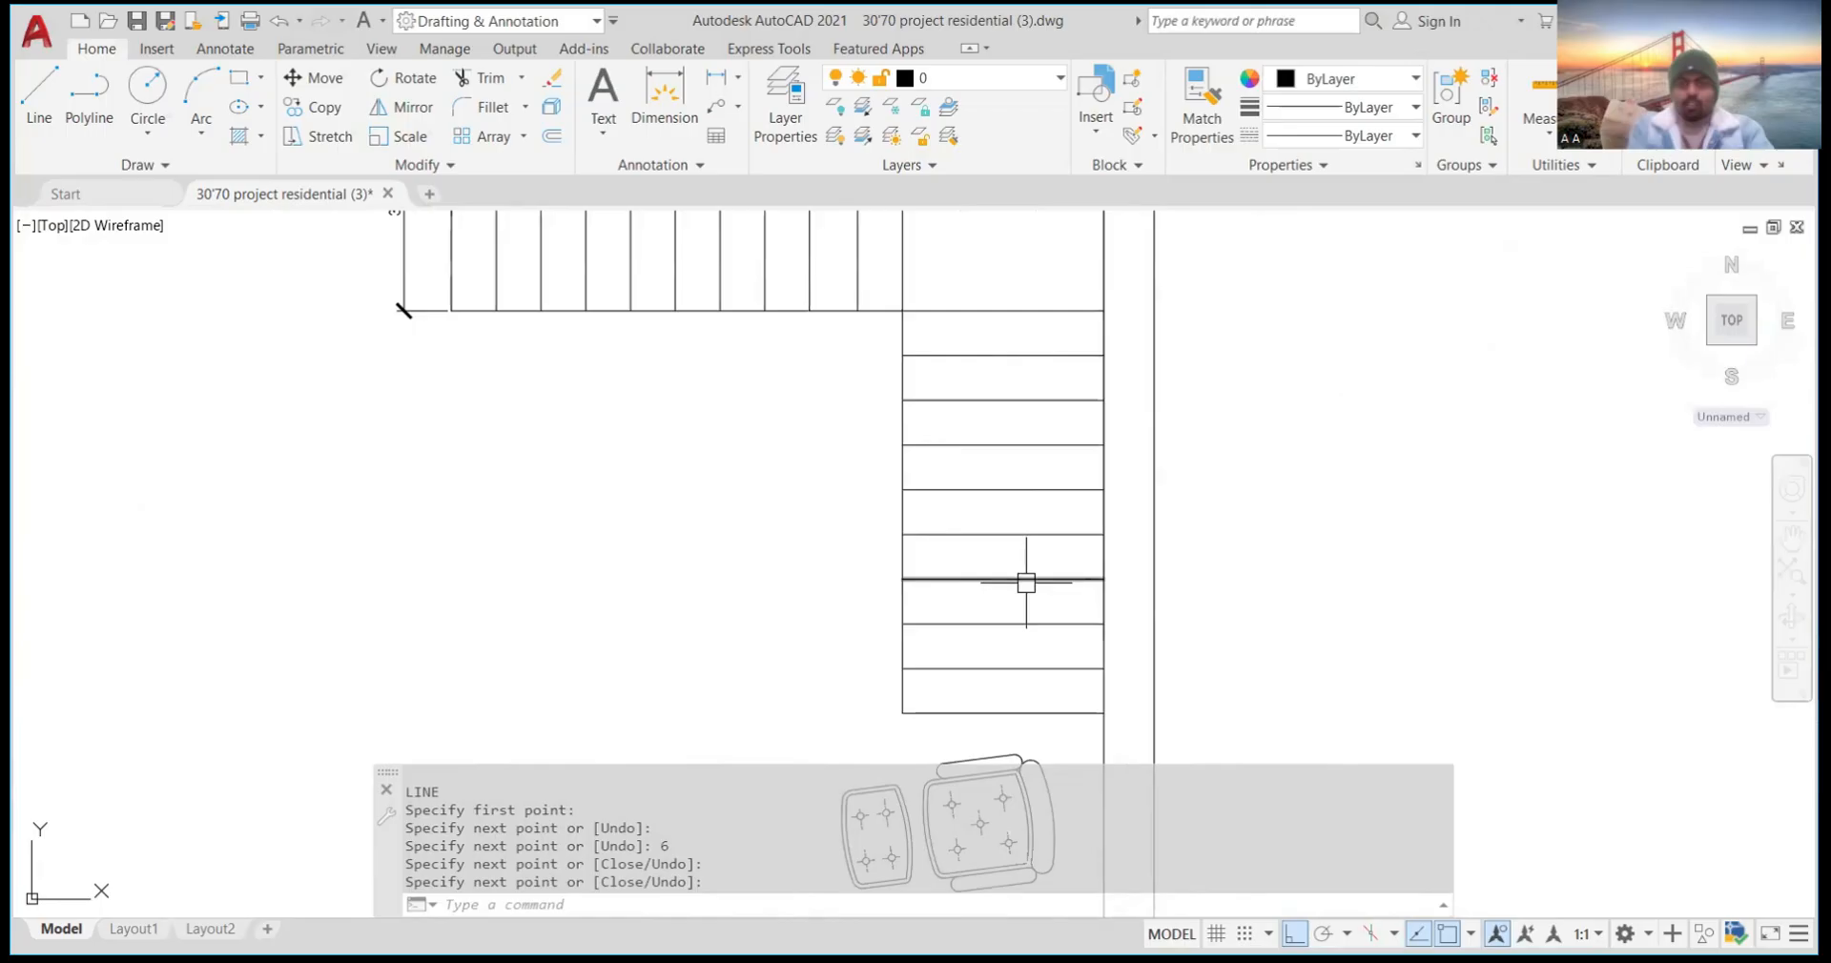
pyautogui.scroll(-8, 1039, 723)
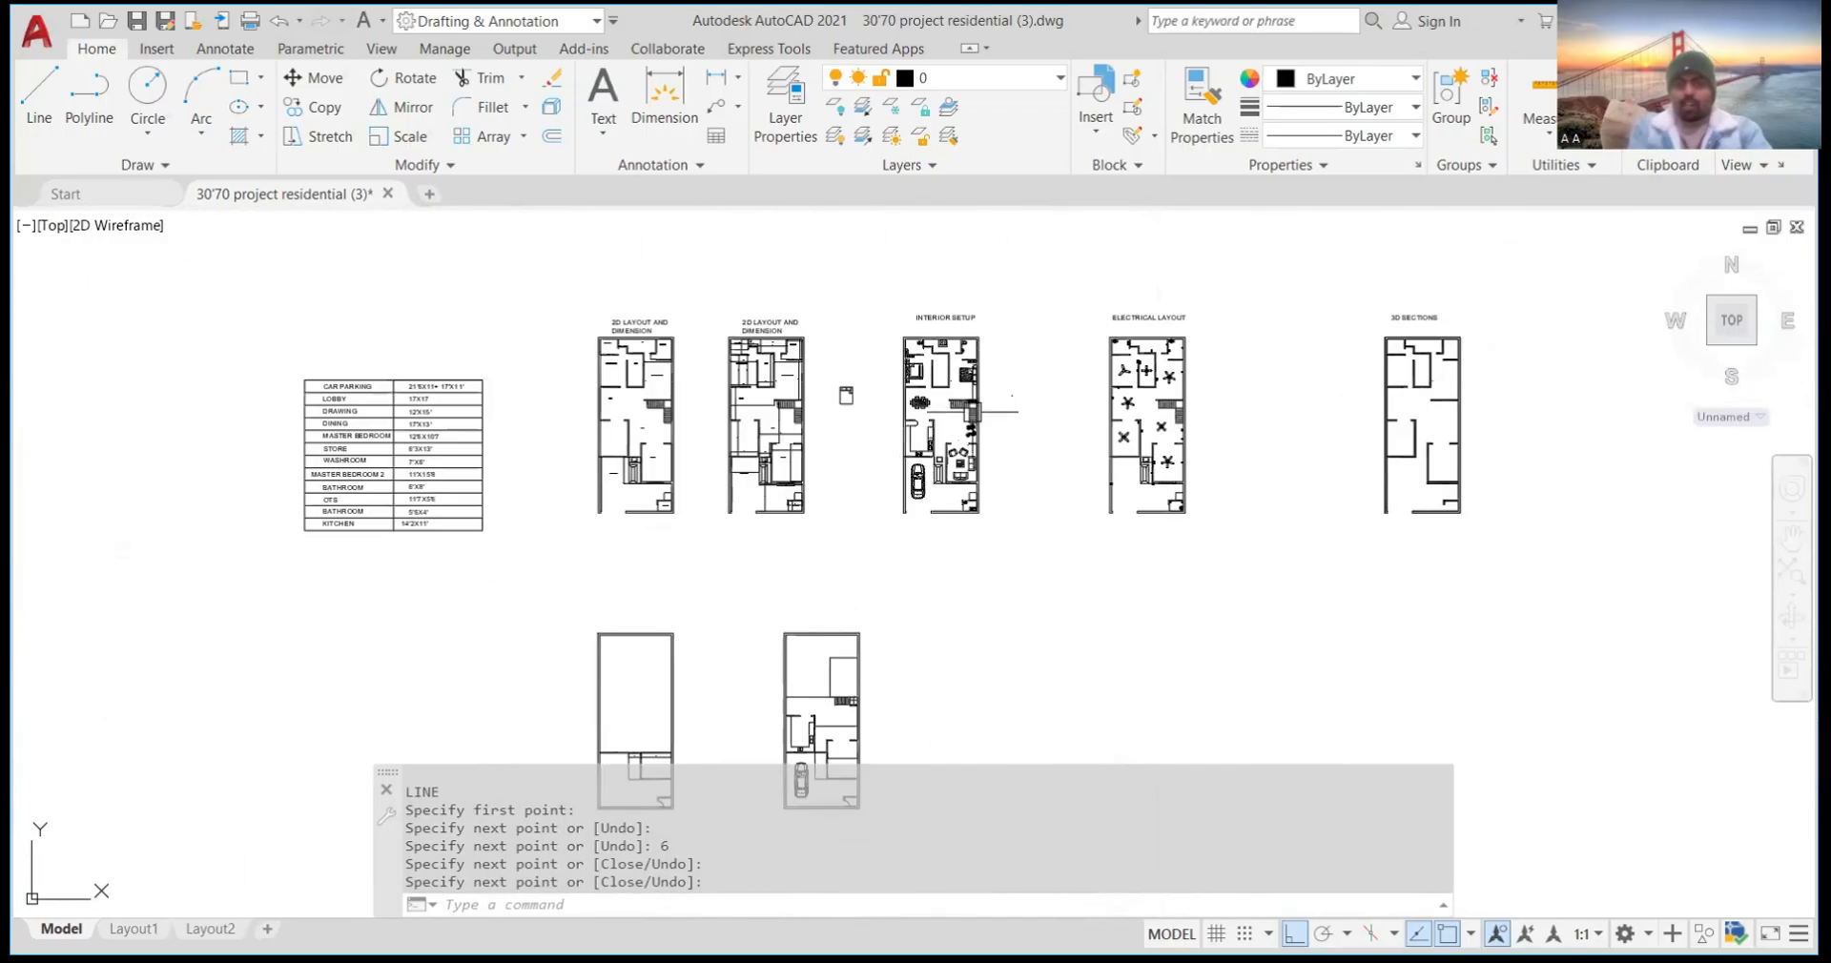
pyautogui.scroll(-3, 879, 633)
pyautogui.scroll(8, 900, 665)
pyautogui.scroll(4, 899, 665)
pyautogui.scroll(-4, 928, 674)
pyautogui.scroll(5, 1103, 490)
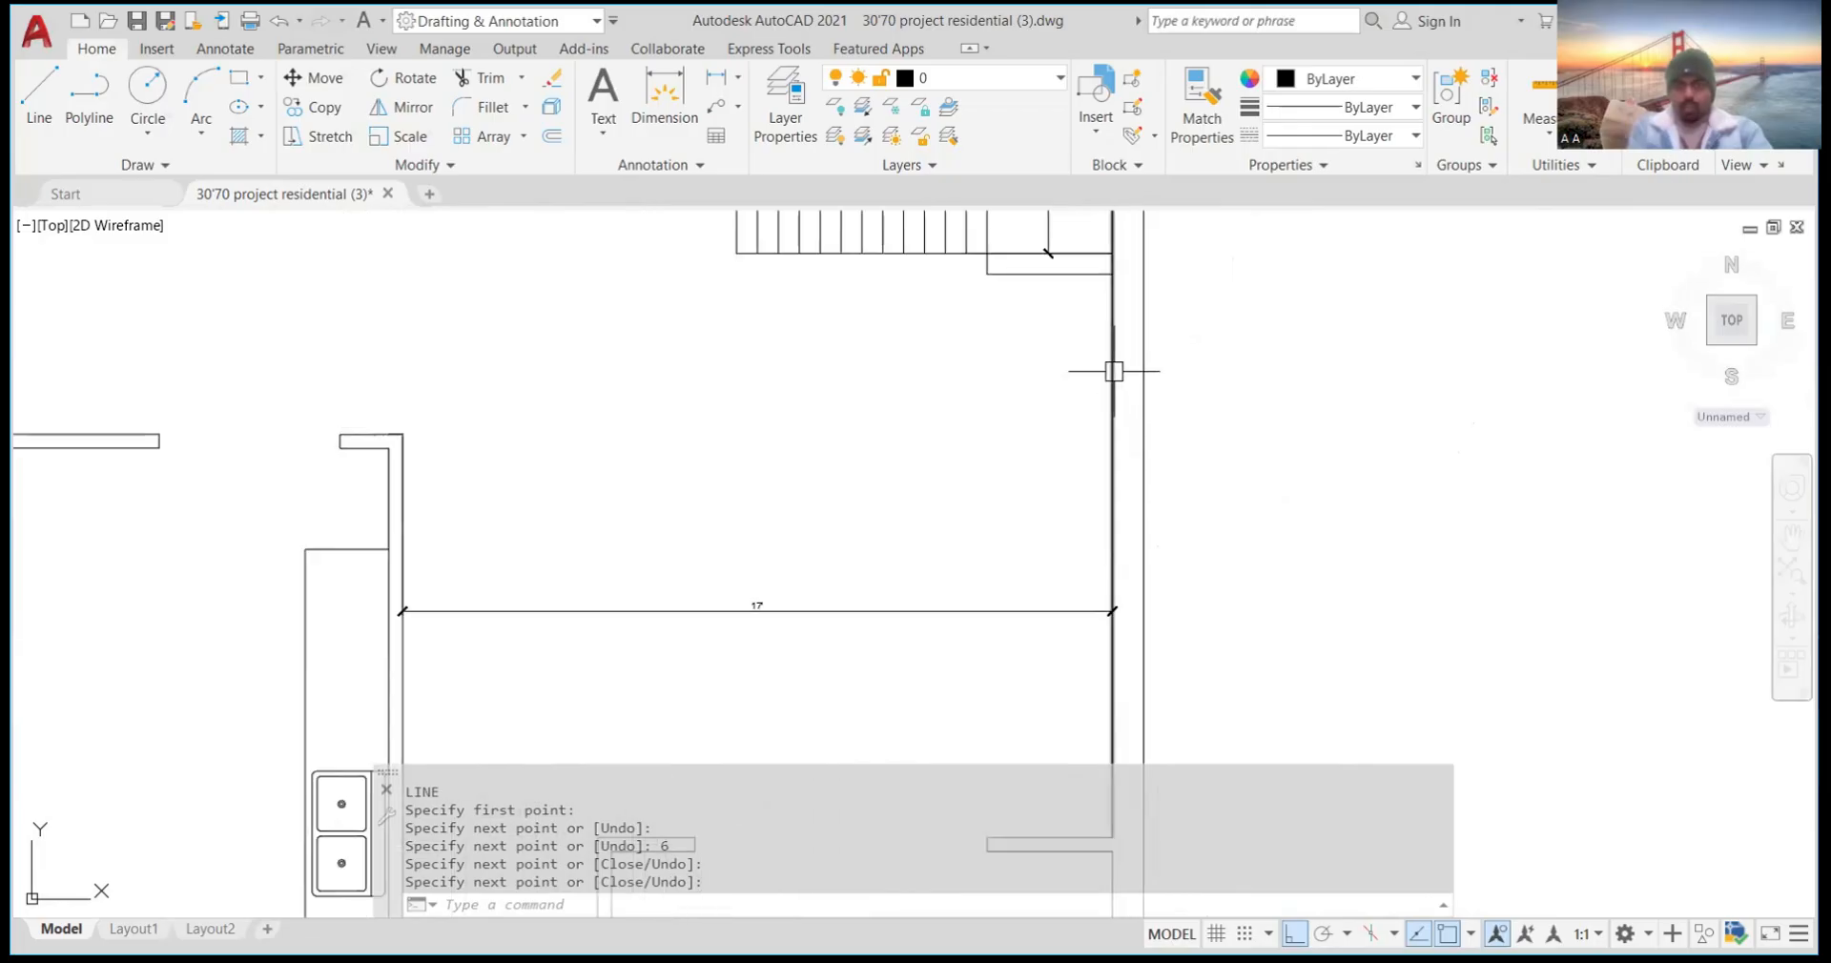
pyautogui.scroll(3, 1104, 356)
pyautogui.scroll(-7, 1104, 355)
pyautogui.scroll(4, 1108, 353)
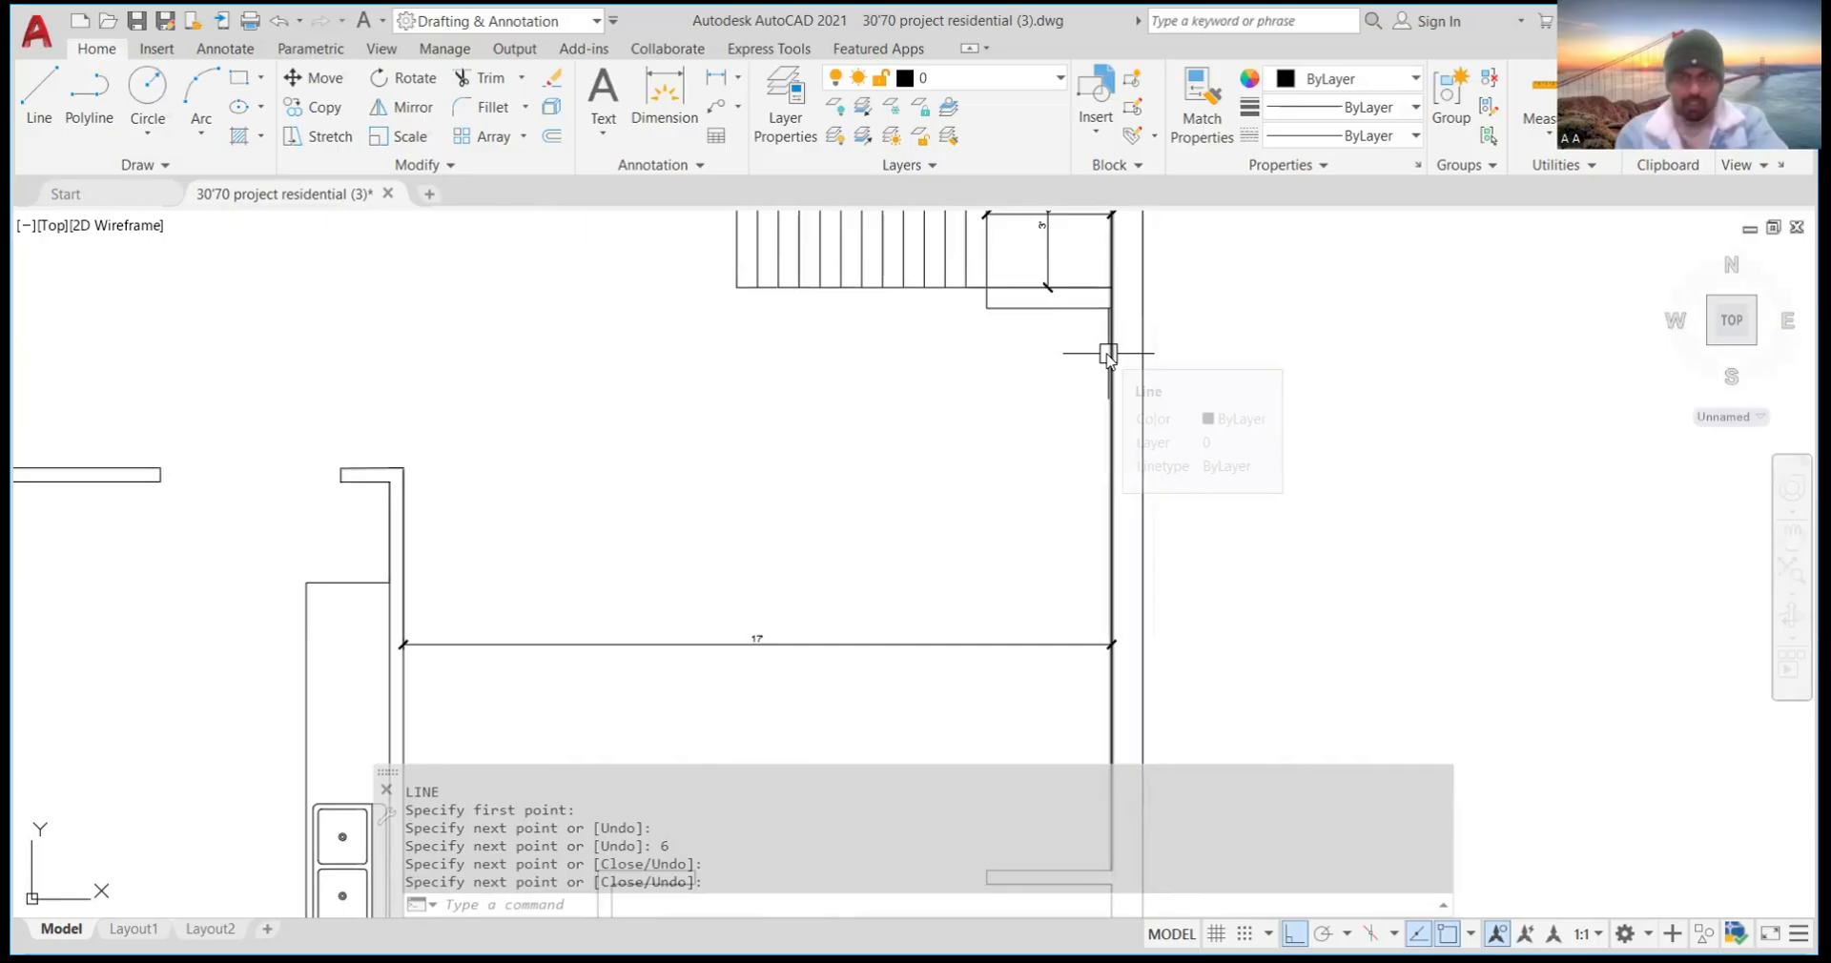
# Offset the lower tread line repeatedly by 6" to lay out nine treads along the side wall, and close the flight's open side
pyautogui.write('o')
pyautogui.press('Return')
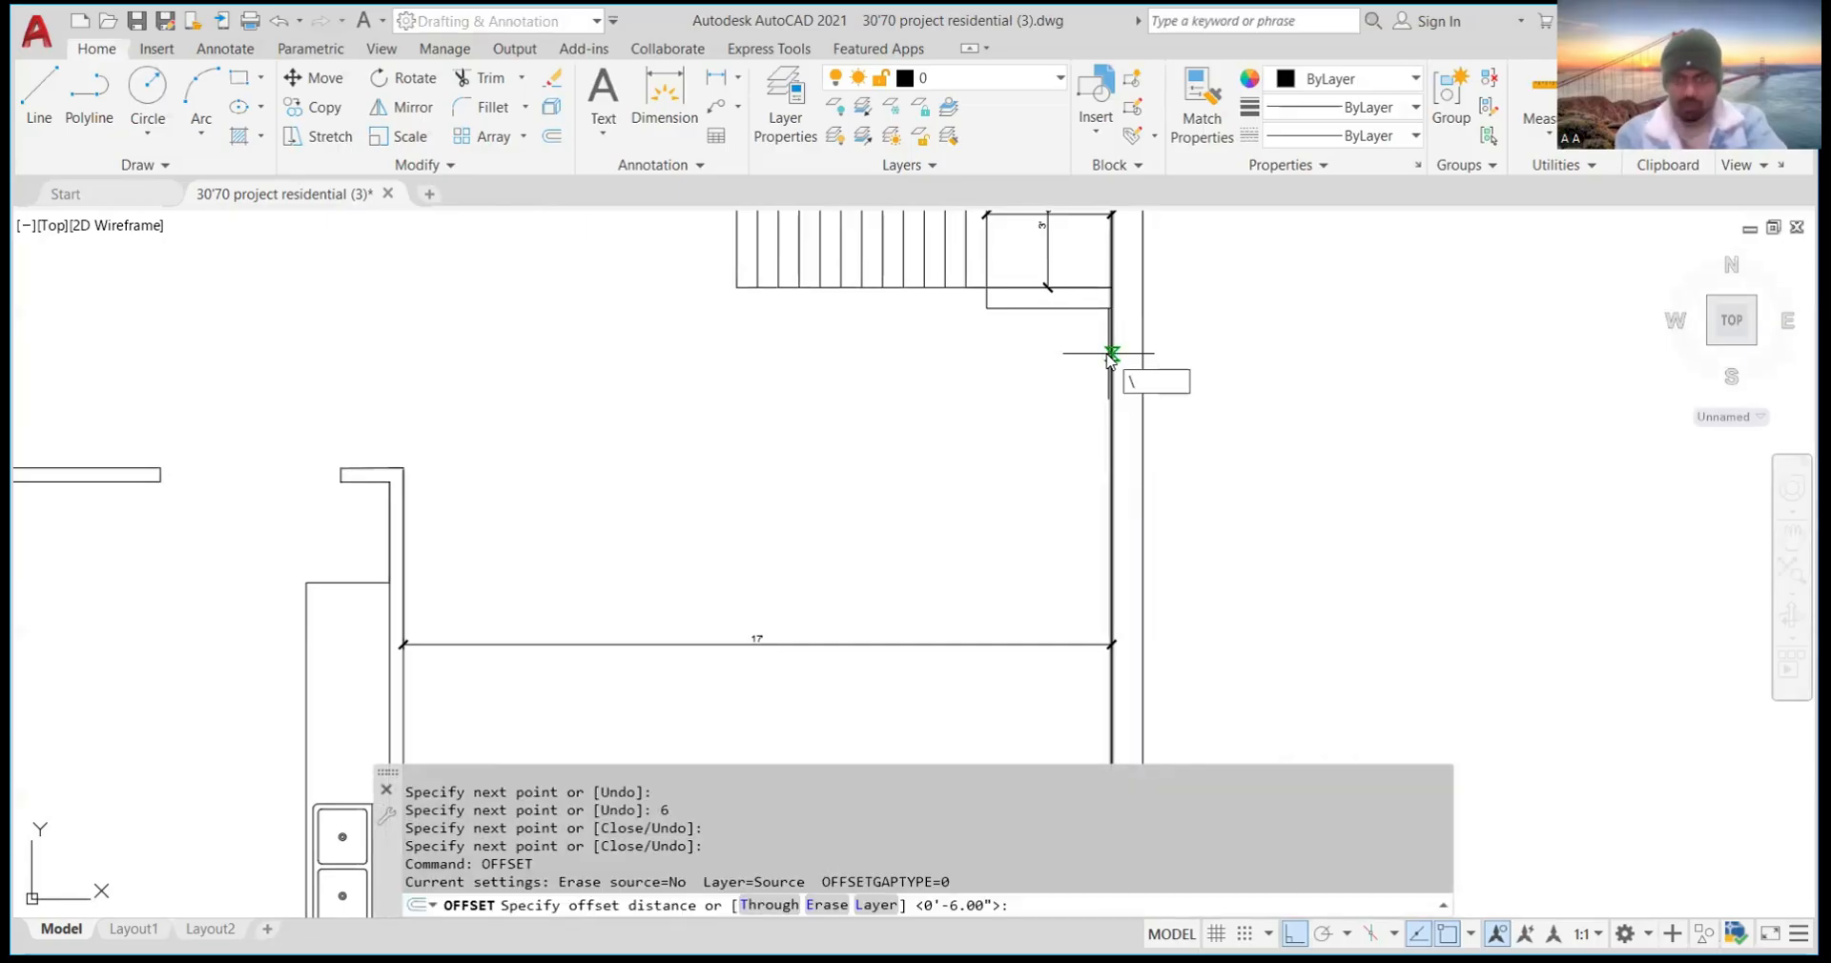
pyautogui.write('6')
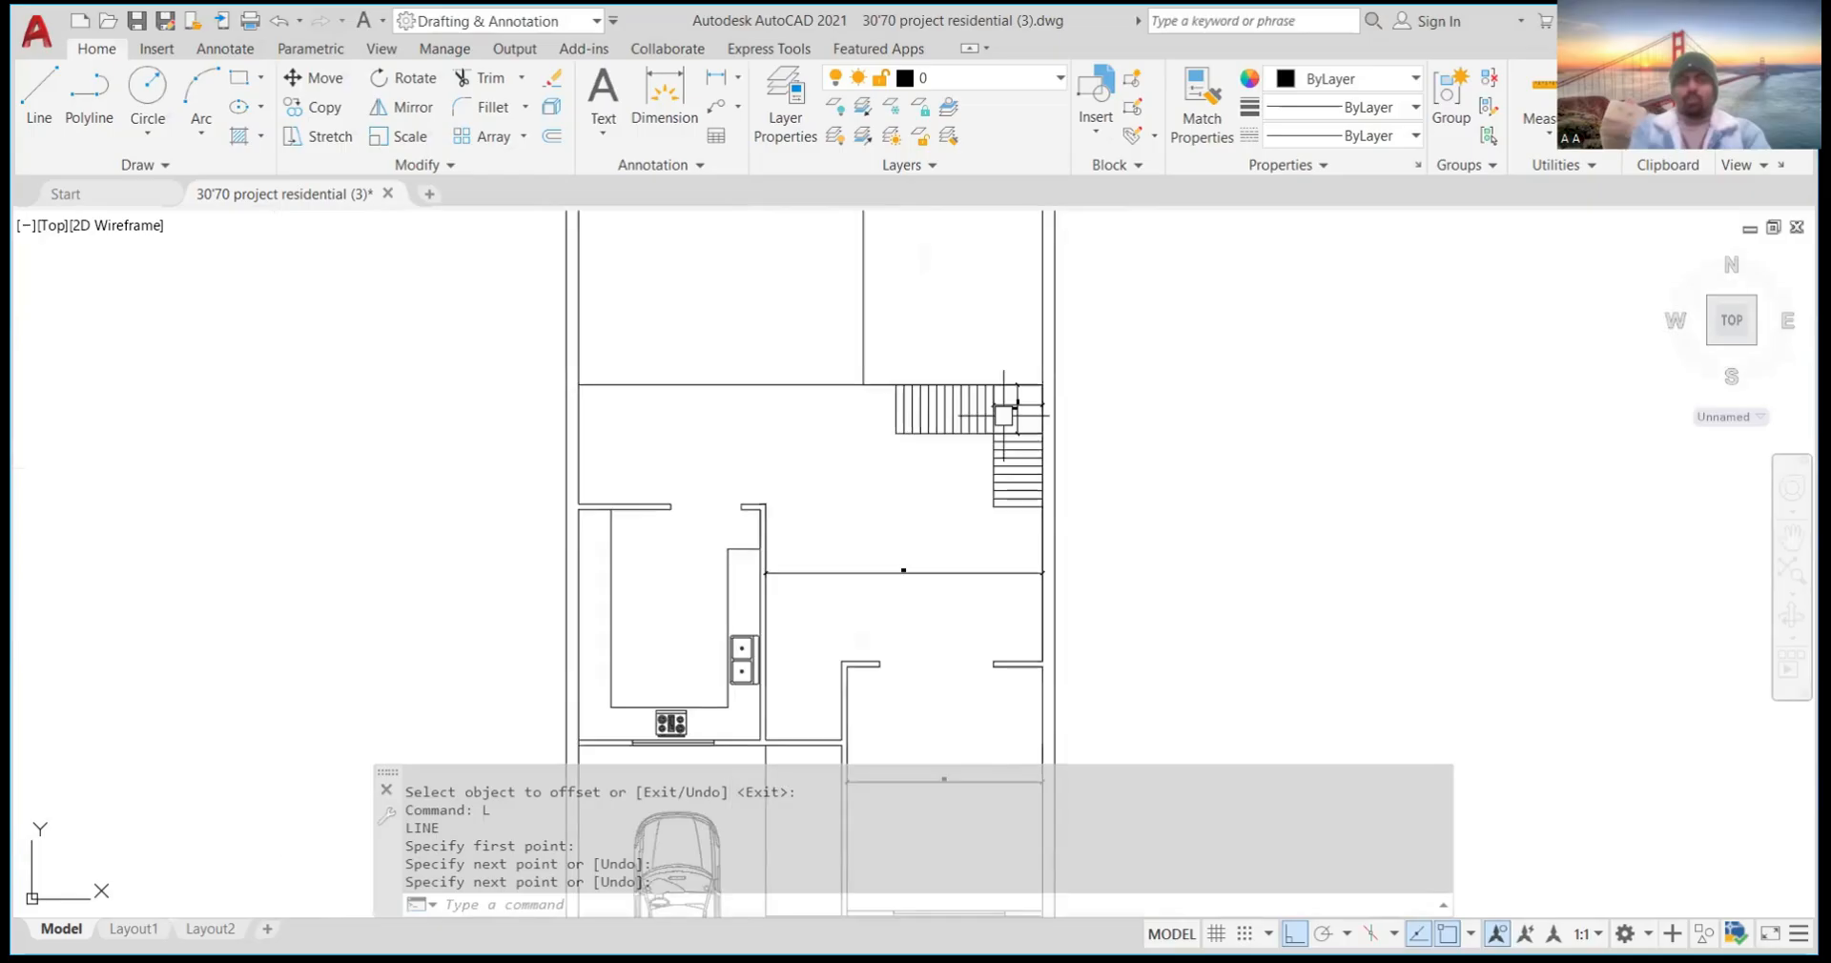
# Add a horizontal multileader reading "up" with its arrowhead inside the upper flight, pointing towards the landing
pyautogui.scroll(3, 1046, 400)
pyautogui.scroll(-2, 1047, 400)
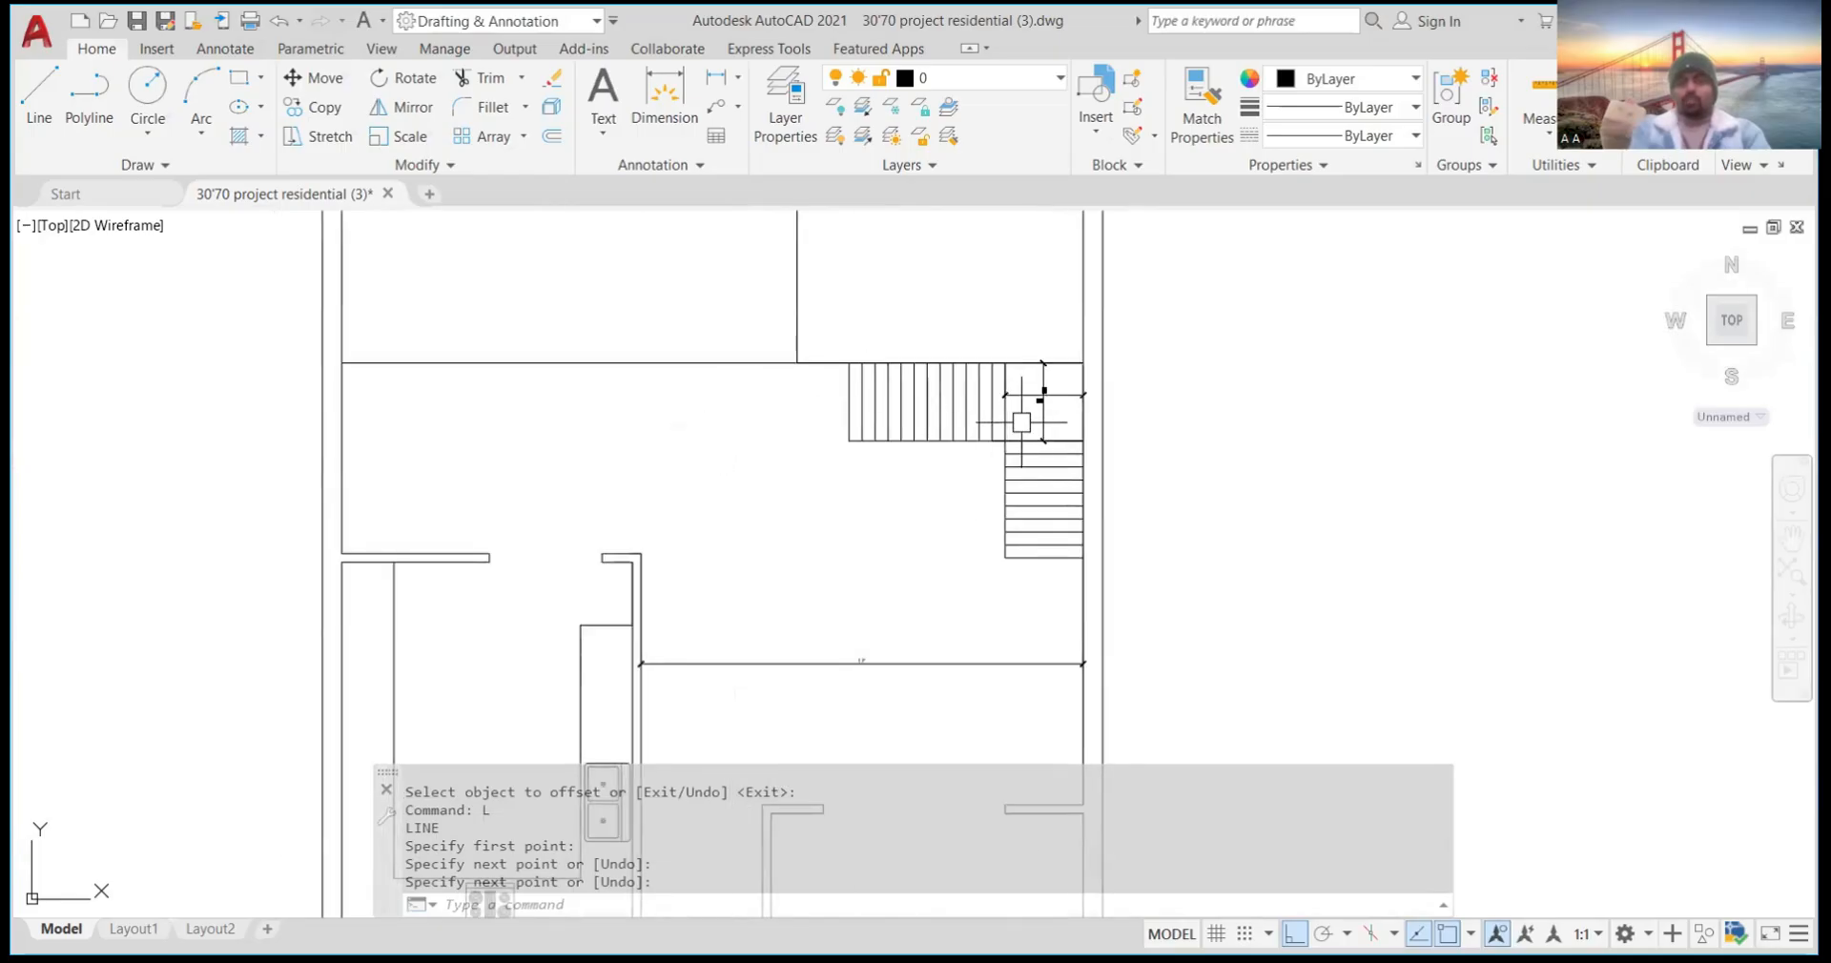
pyautogui.scroll(4, 1040, 409)
pyautogui.scroll(-6, 1035, 408)
pyautogui.scroll(4, 954, 395)
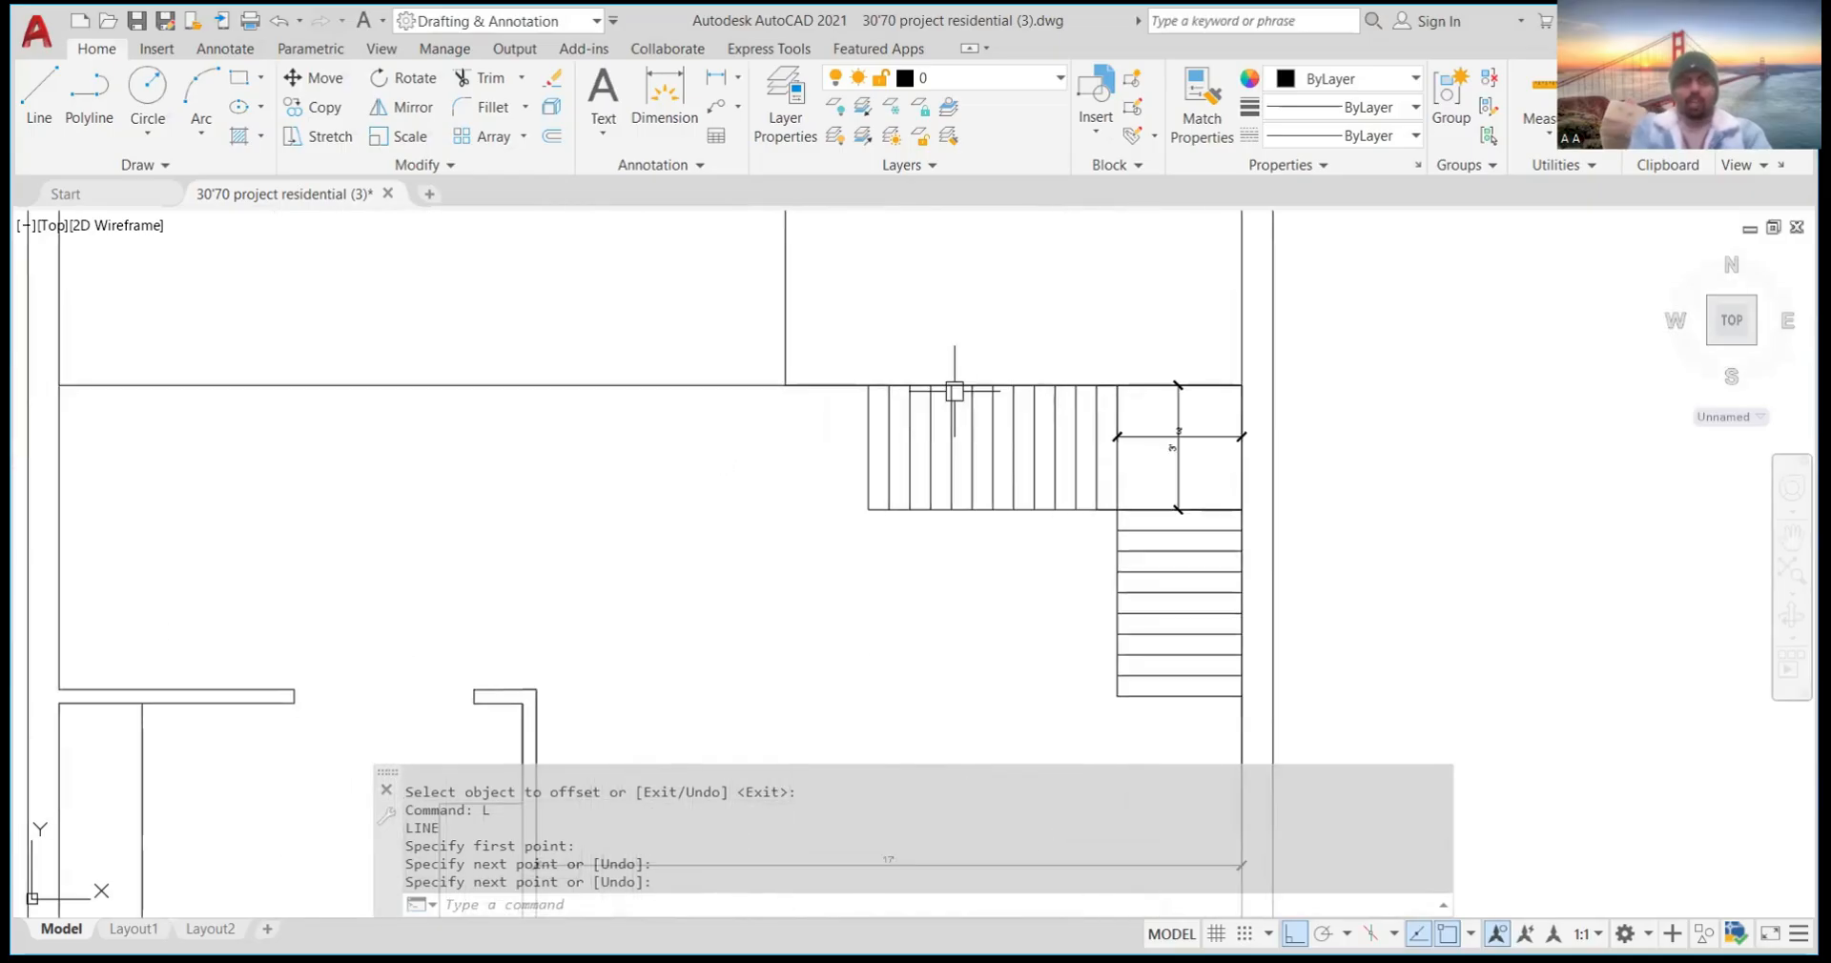
pyautogui.click(717, 107)
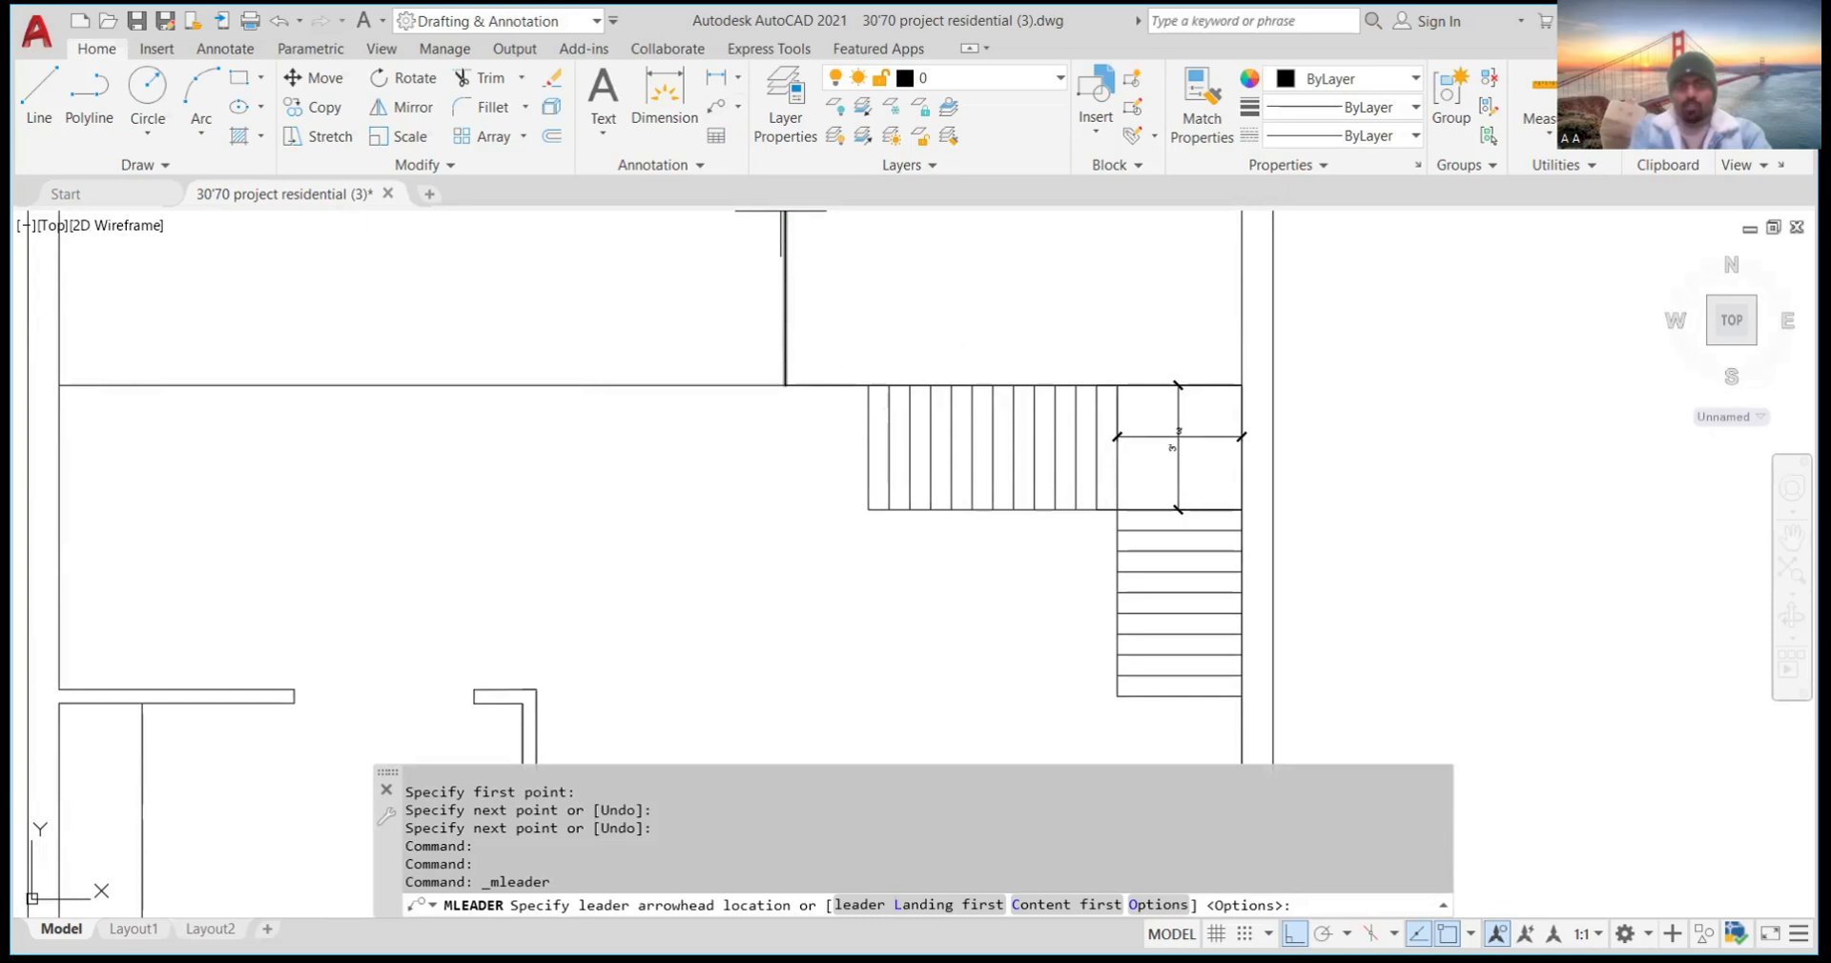
pyautogui.click(942, 447)
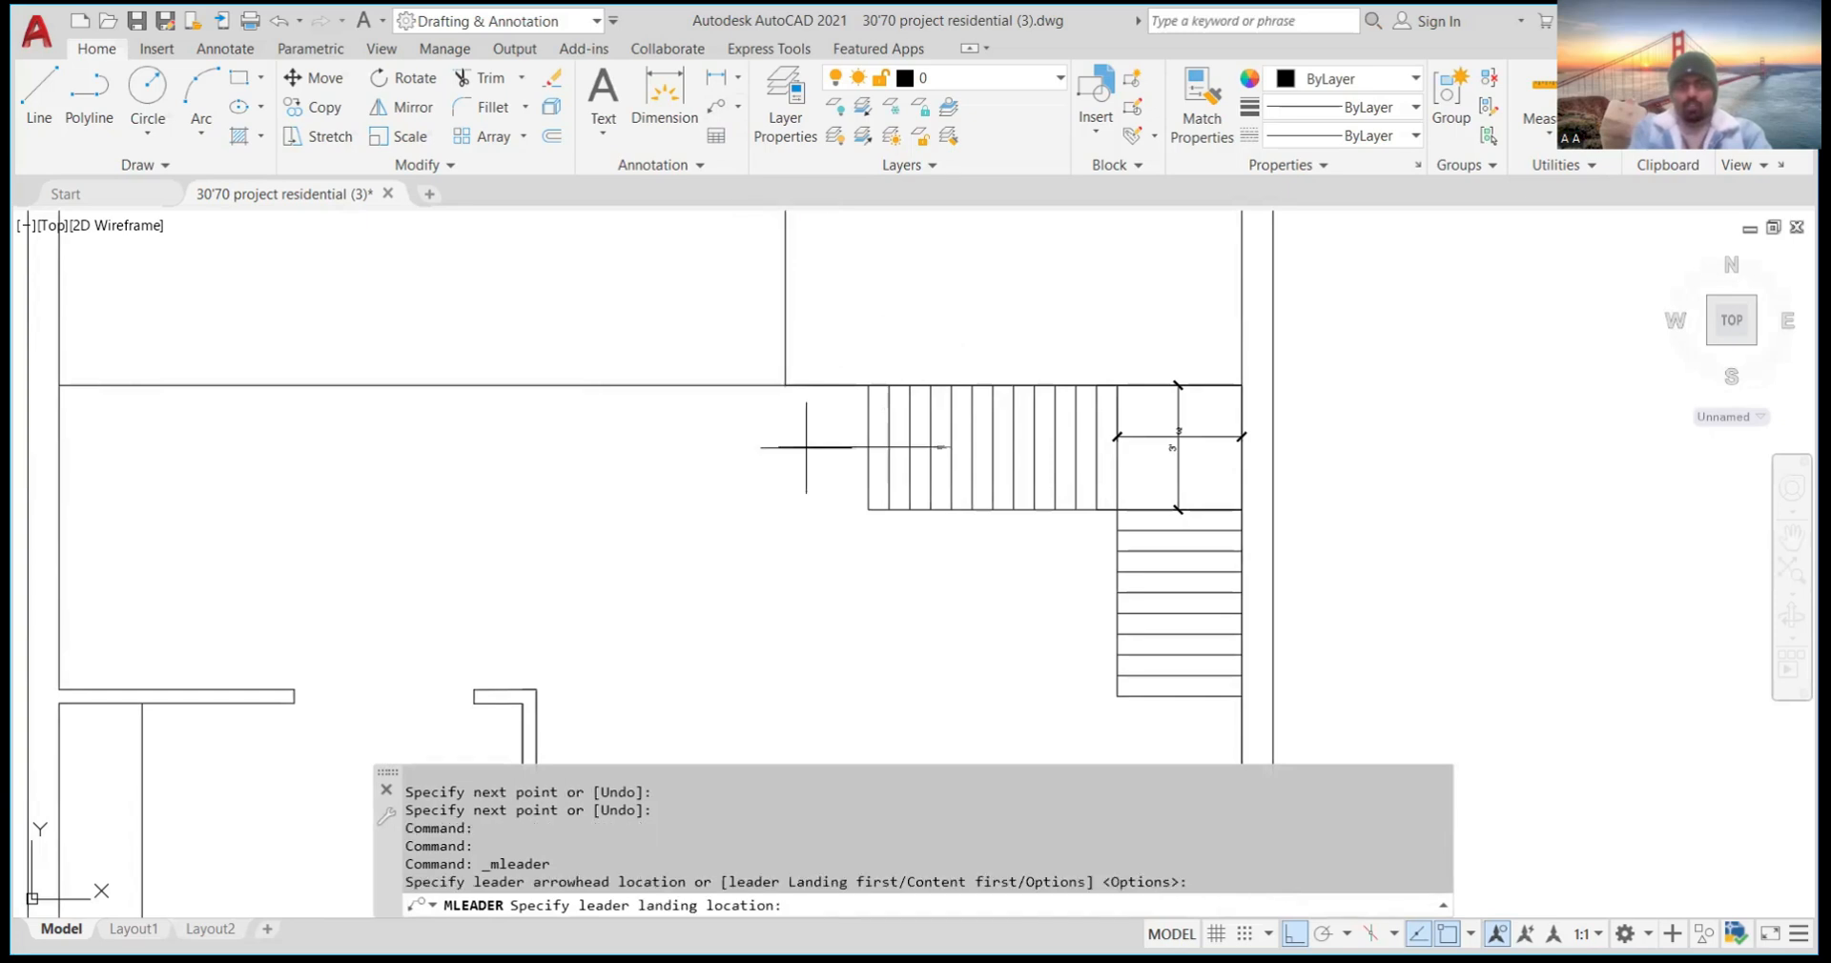
pyautogui.click(777, 447)
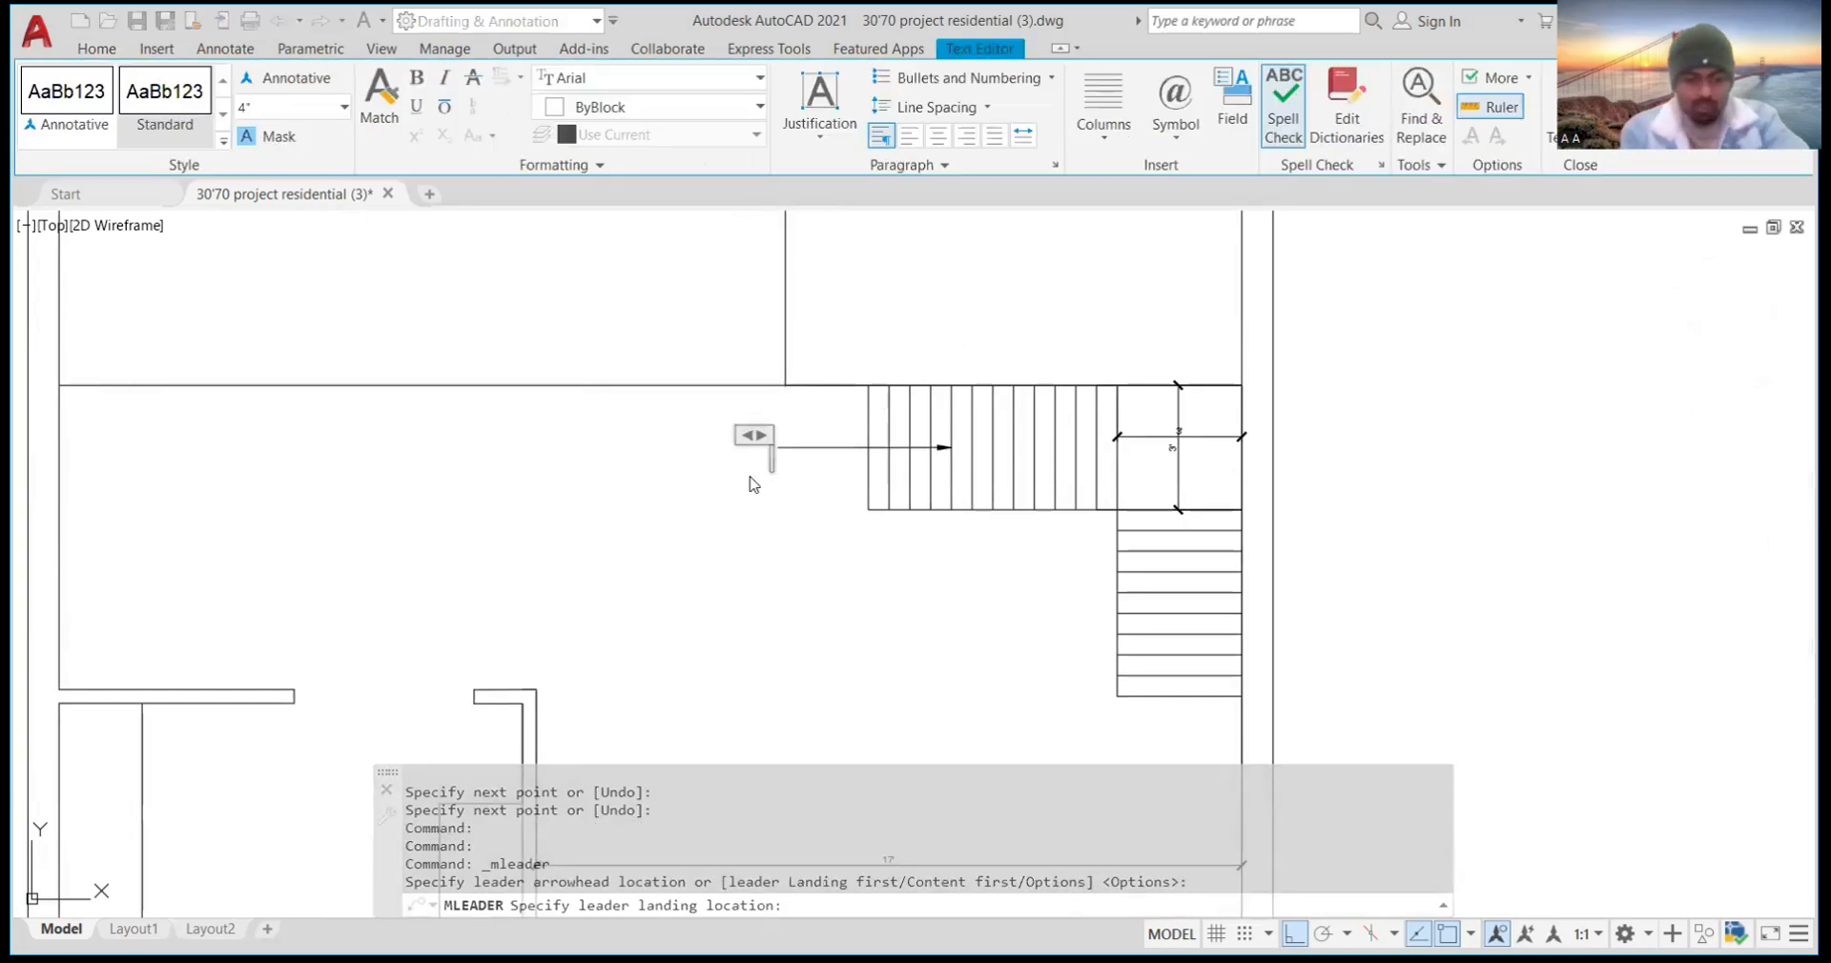
pyautogui.write('UP')
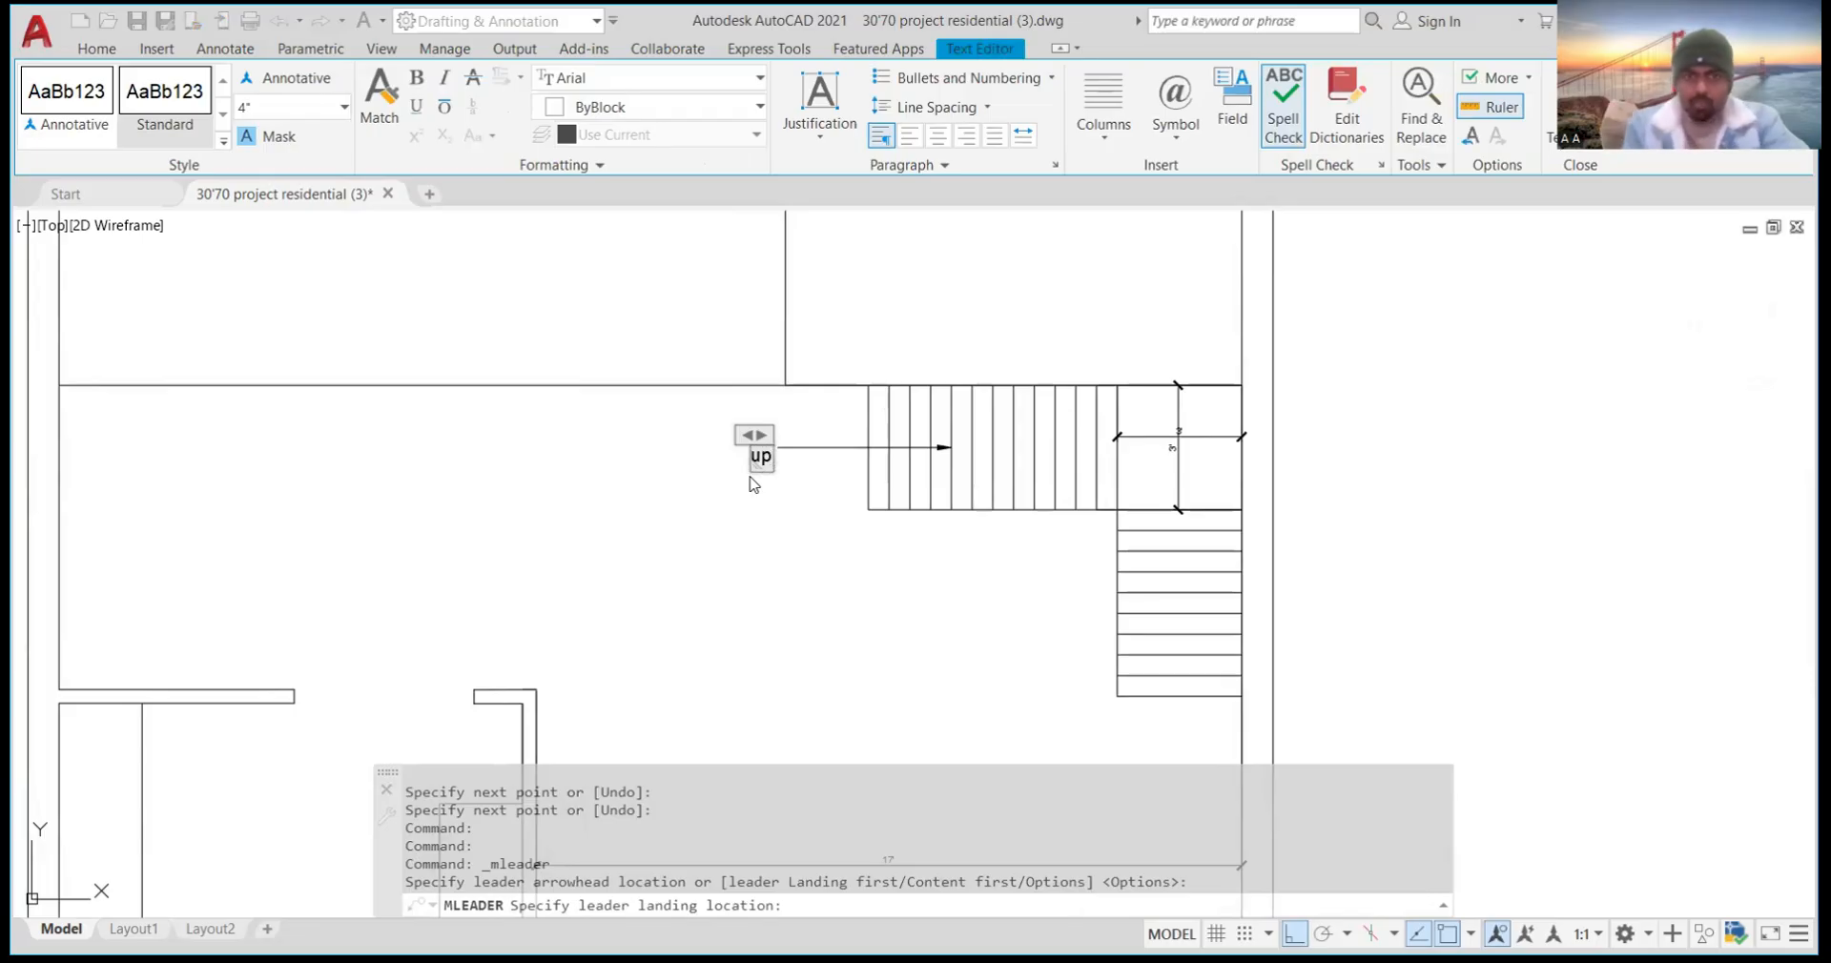
pyautogui.click(786, 474)
# Add a second multileader reading "UP" just below the first one, with its arrowhead aligned on the same tread
pyautogui.scroll(5, 785, 467)
pyautogui.scroll(-7, 787, 466)
pyautogui.scroll(5, 1011, 463)
pyautogui.scroll(-4, 1014, 460)
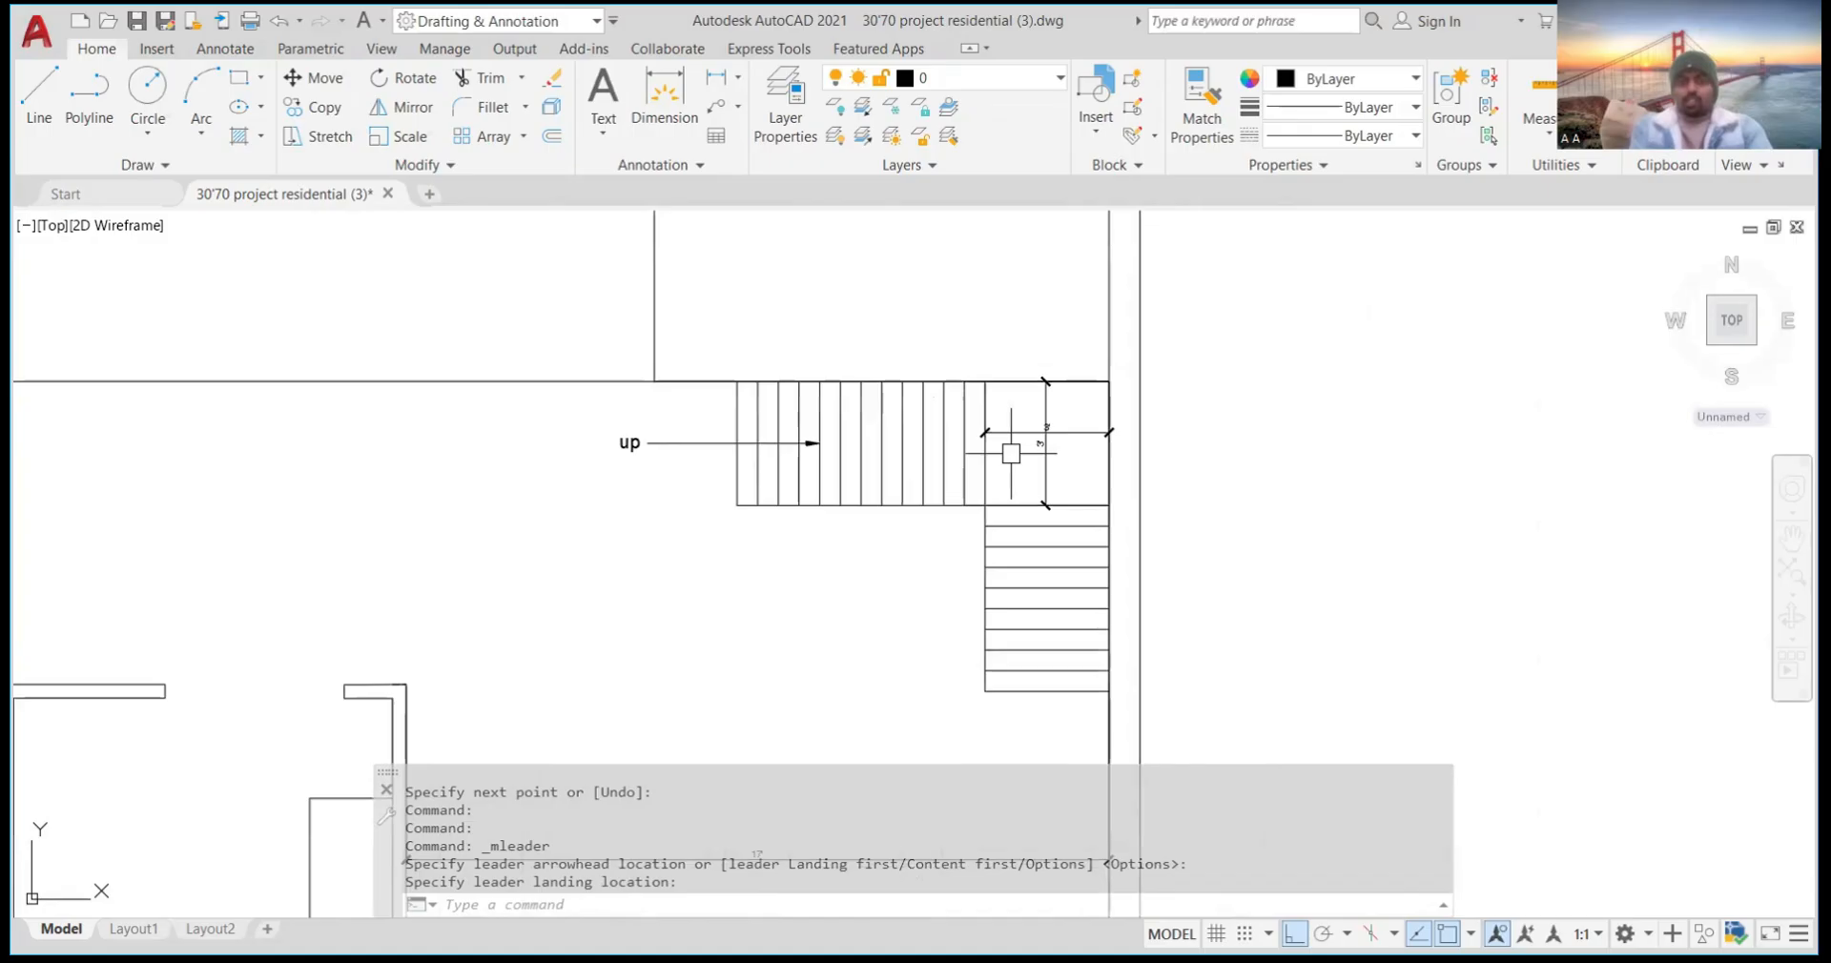
pyautogui.click(716, 108)
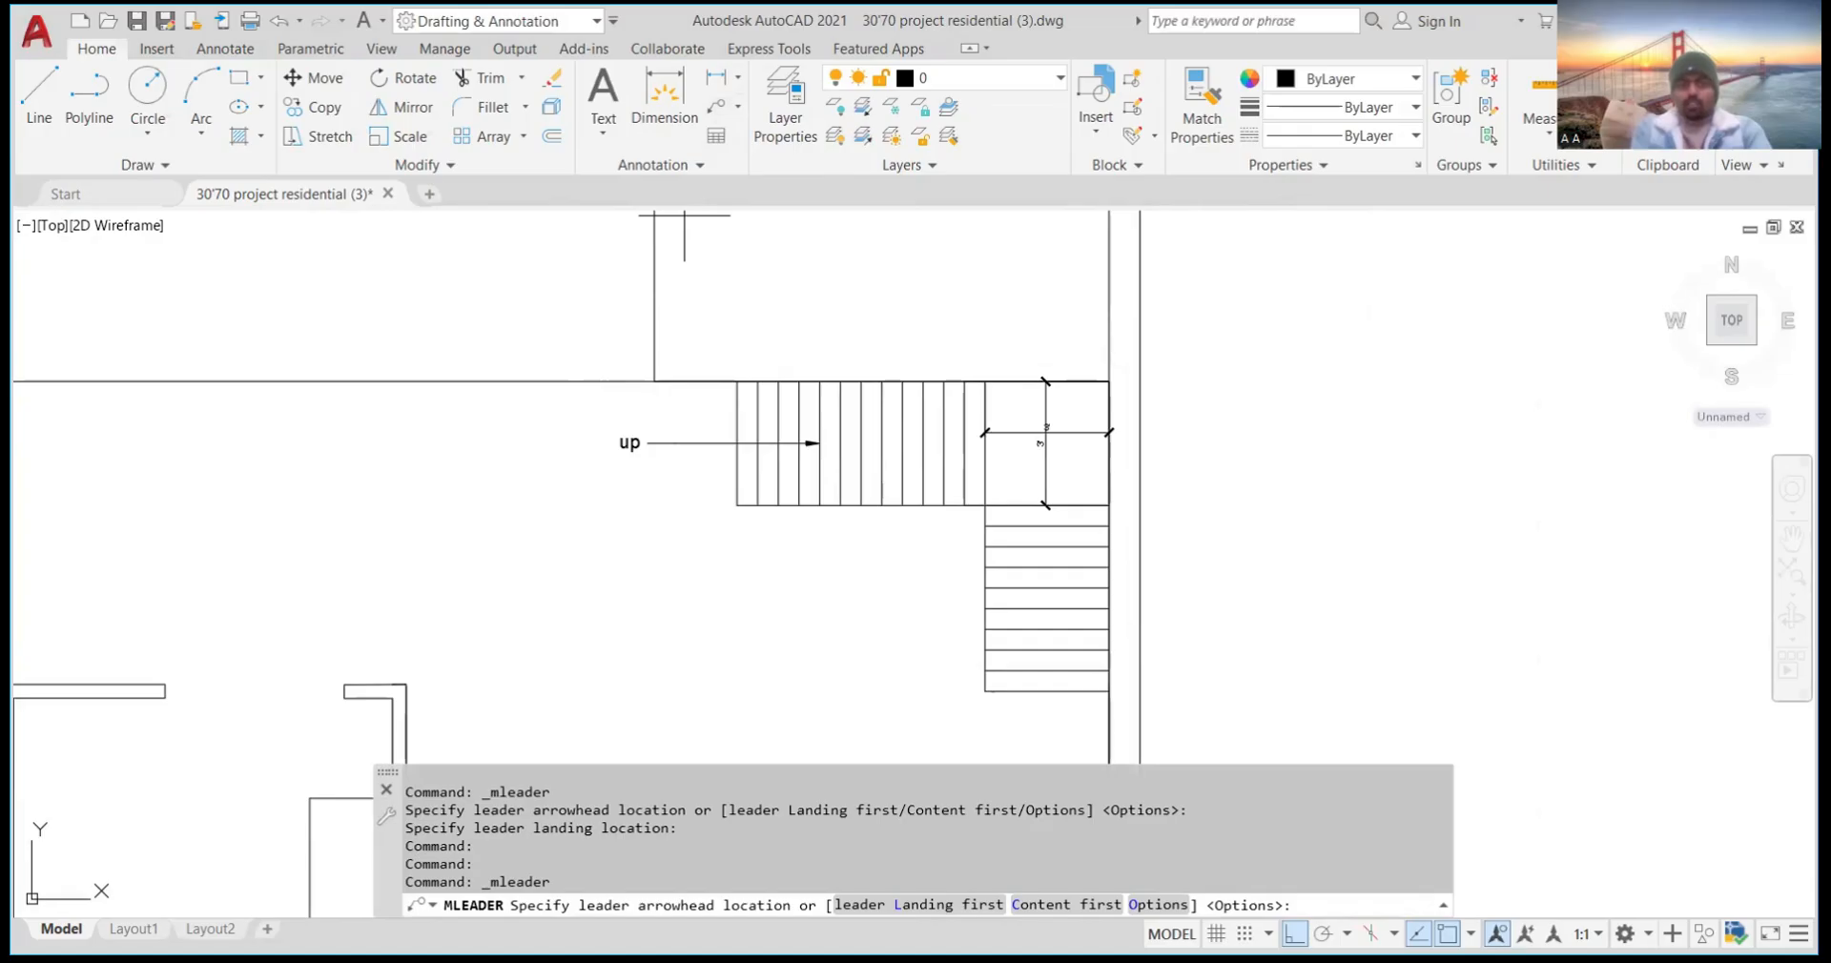
pyautogui.click(816, 471)
pyautogui.click(641, 483)
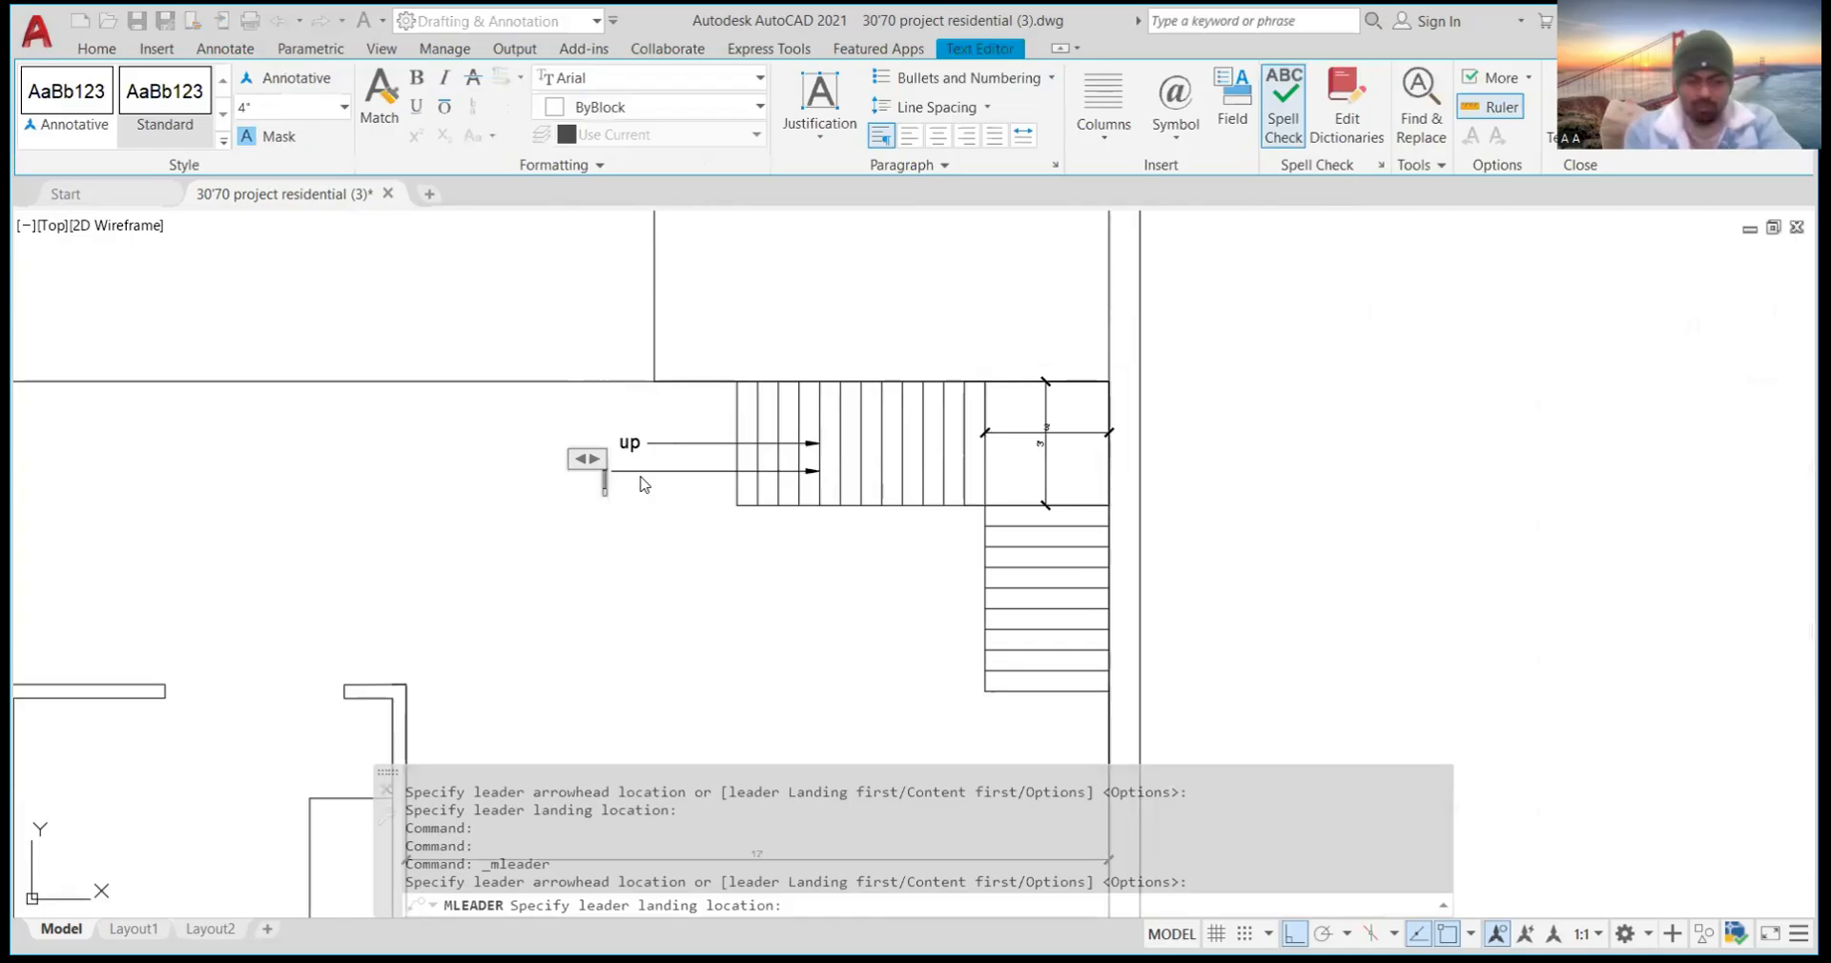
pyautogui.write('UP')
pyautogui.click(641, 483)
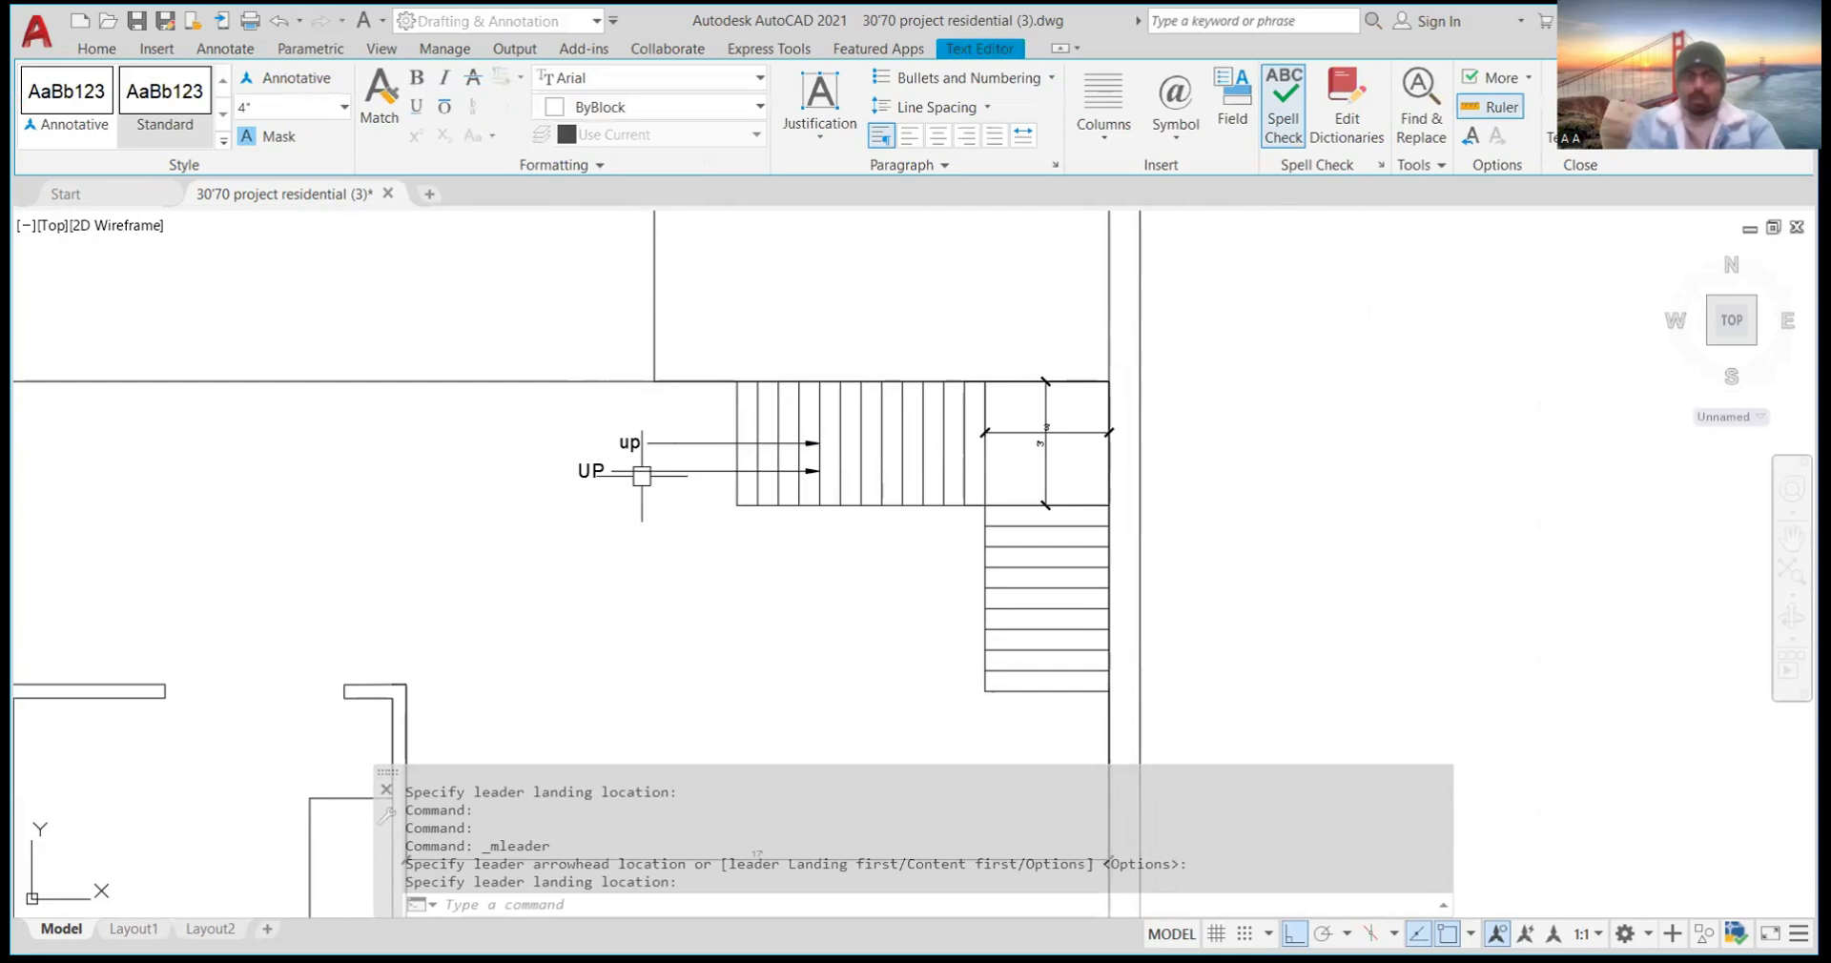
pyautogui.scroll(5, 692, 452)
pyautogui.scroll(-8, 638, 432)
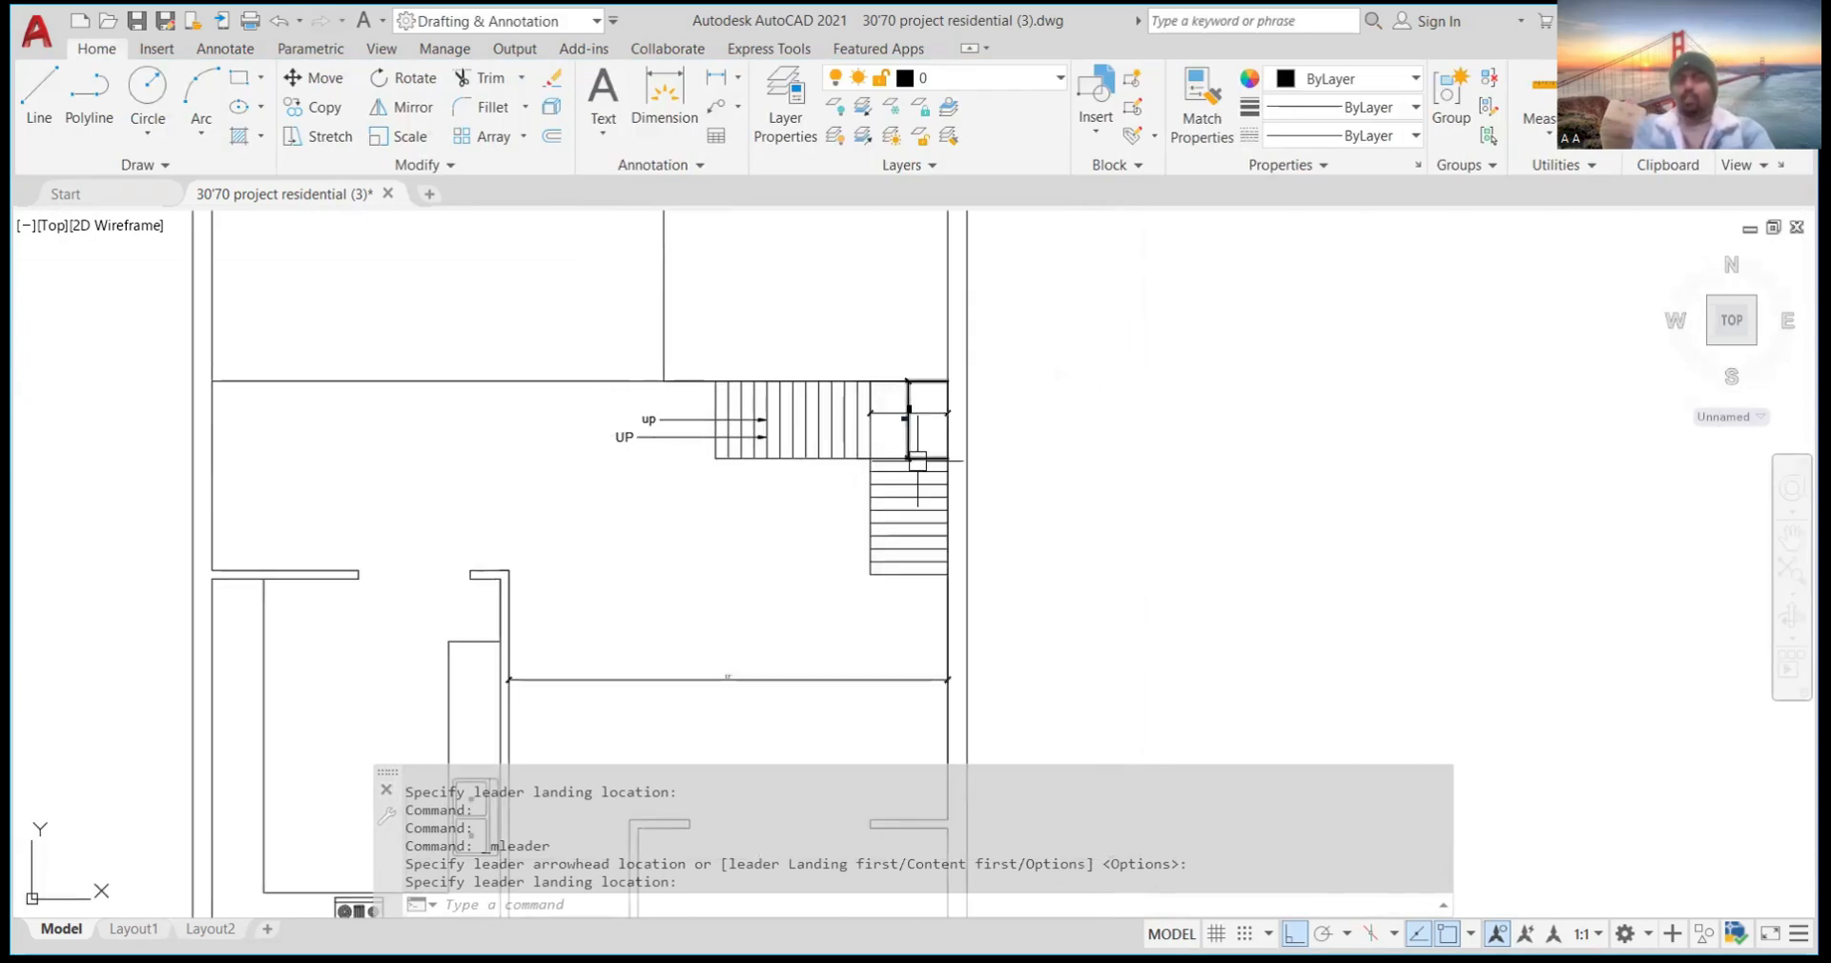
pyautogui.scroll(8, 735, 434)
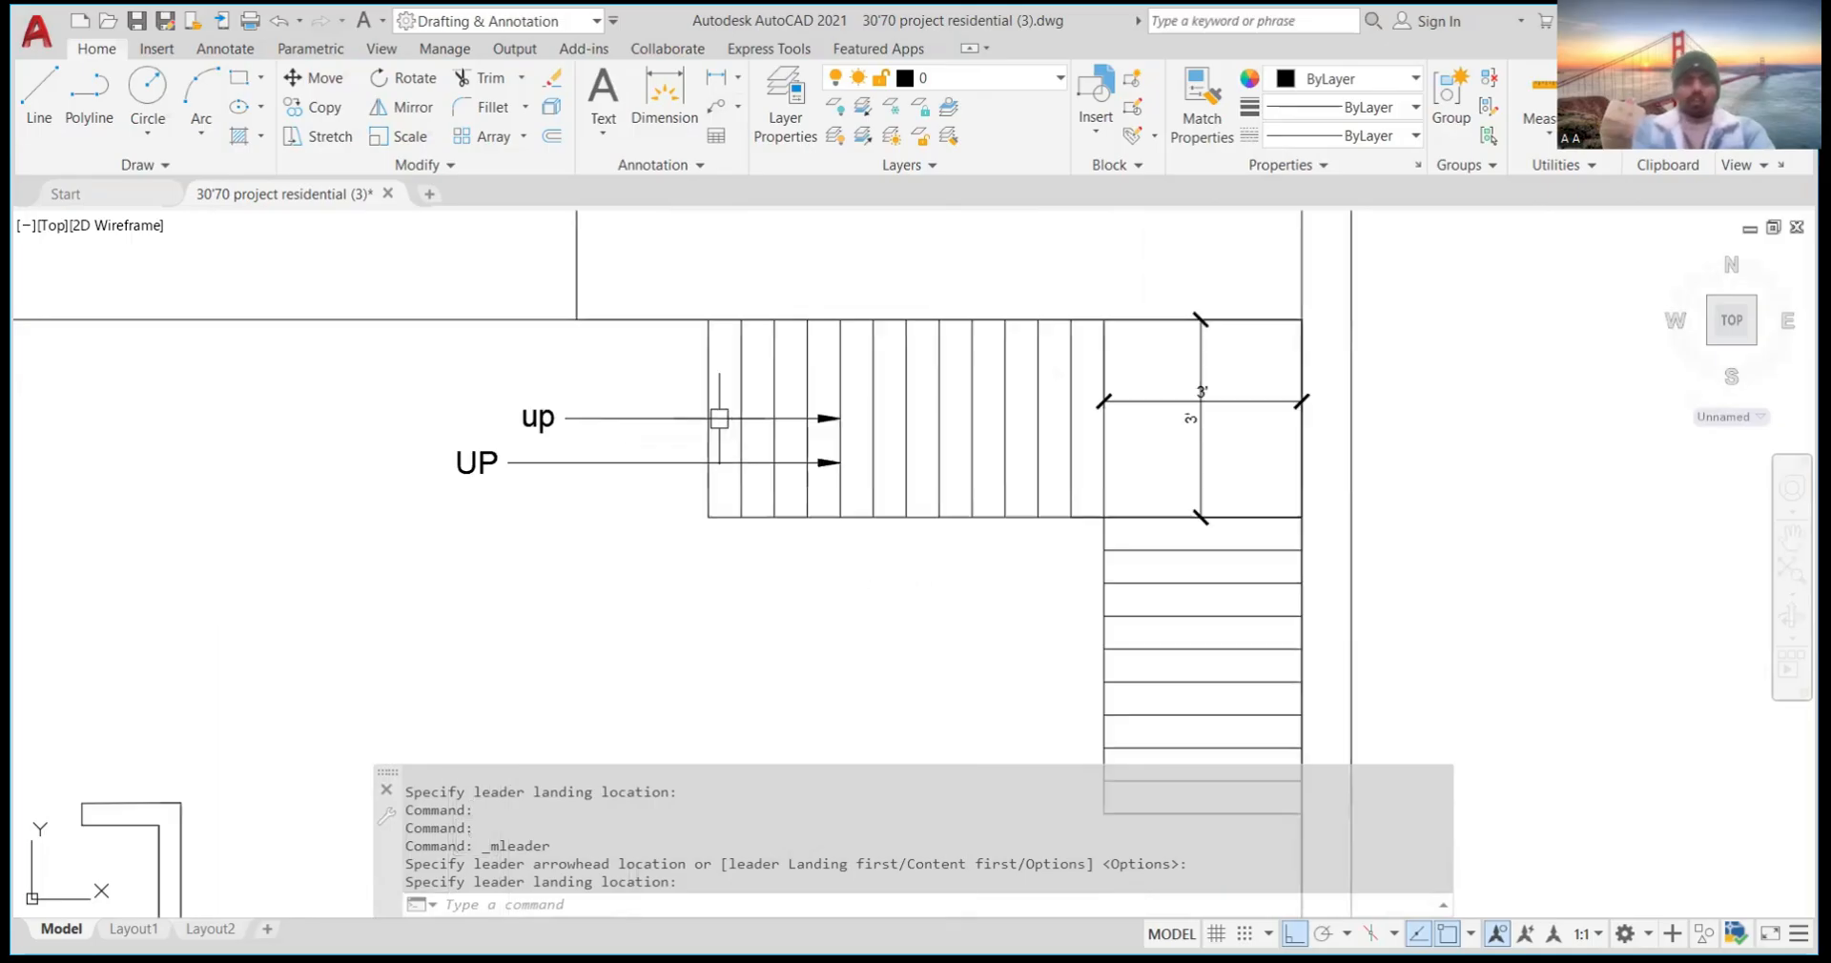
# Erase the upper multileader reading "up" beside the upper flight
pyautogui.scroll(-5, 781, 527)
pyautogui.scroll(5, 696, 563)
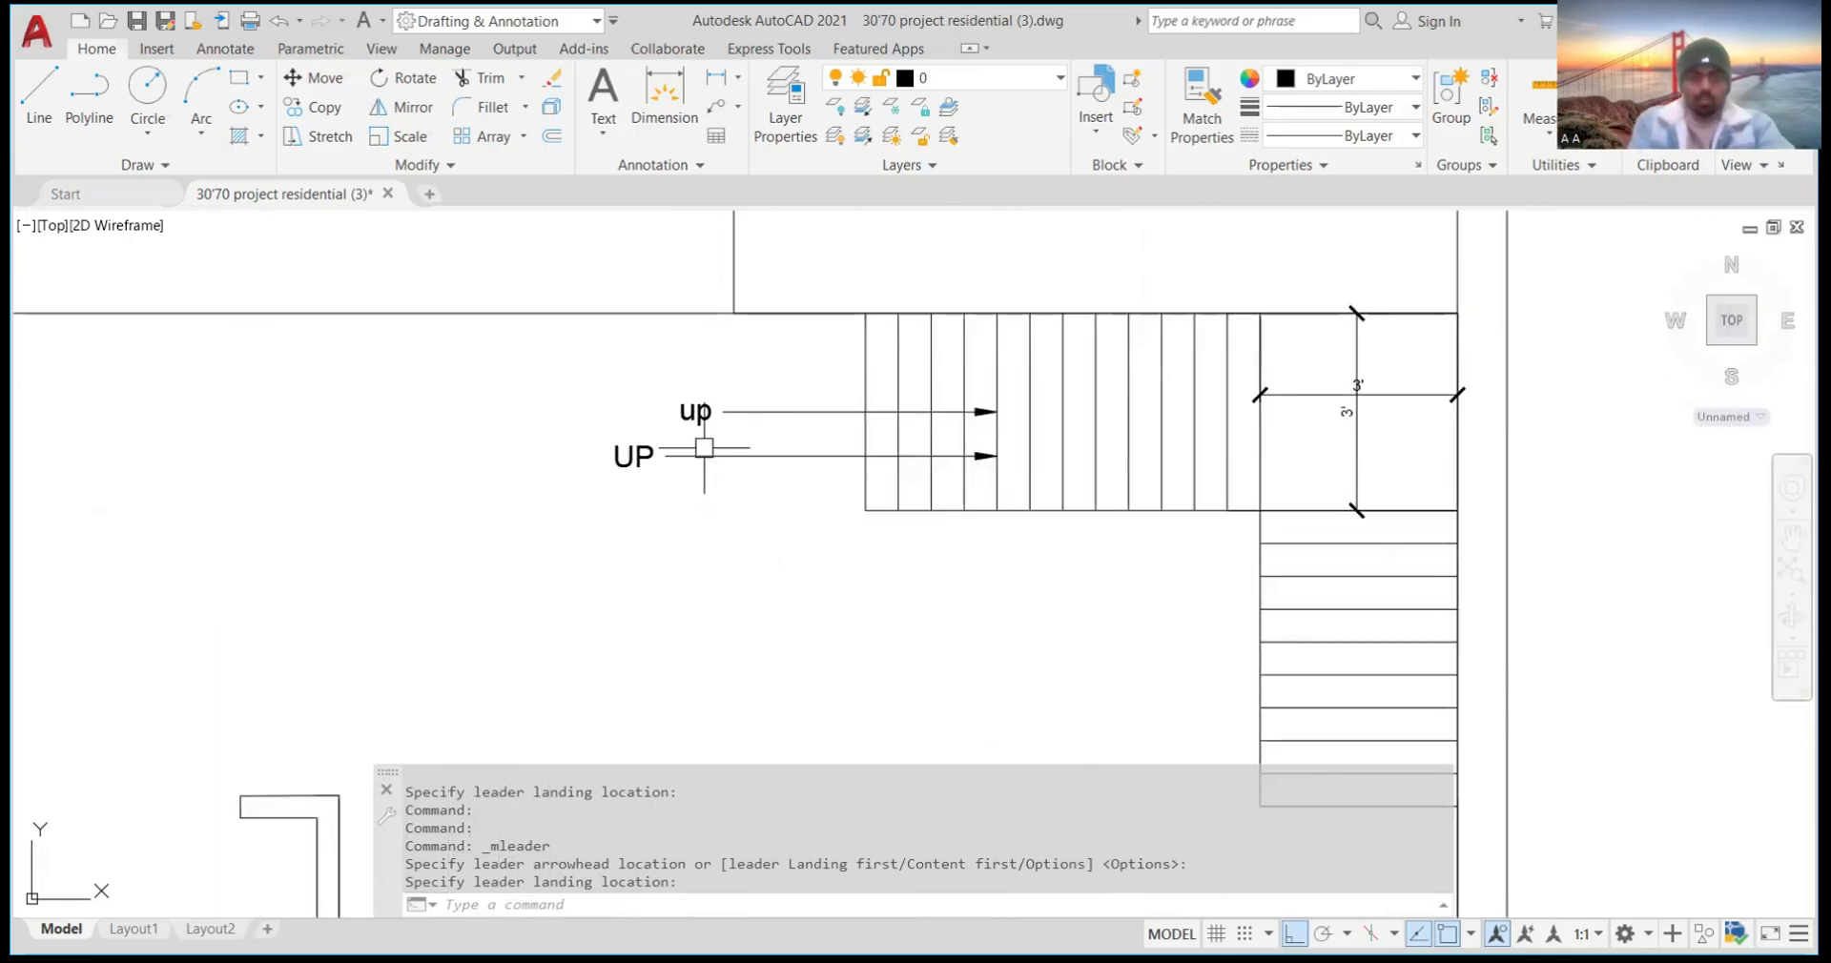
pyautogui.write('ERASE')
pyautogui.press('Return')
pyautogui.click(697, 401)
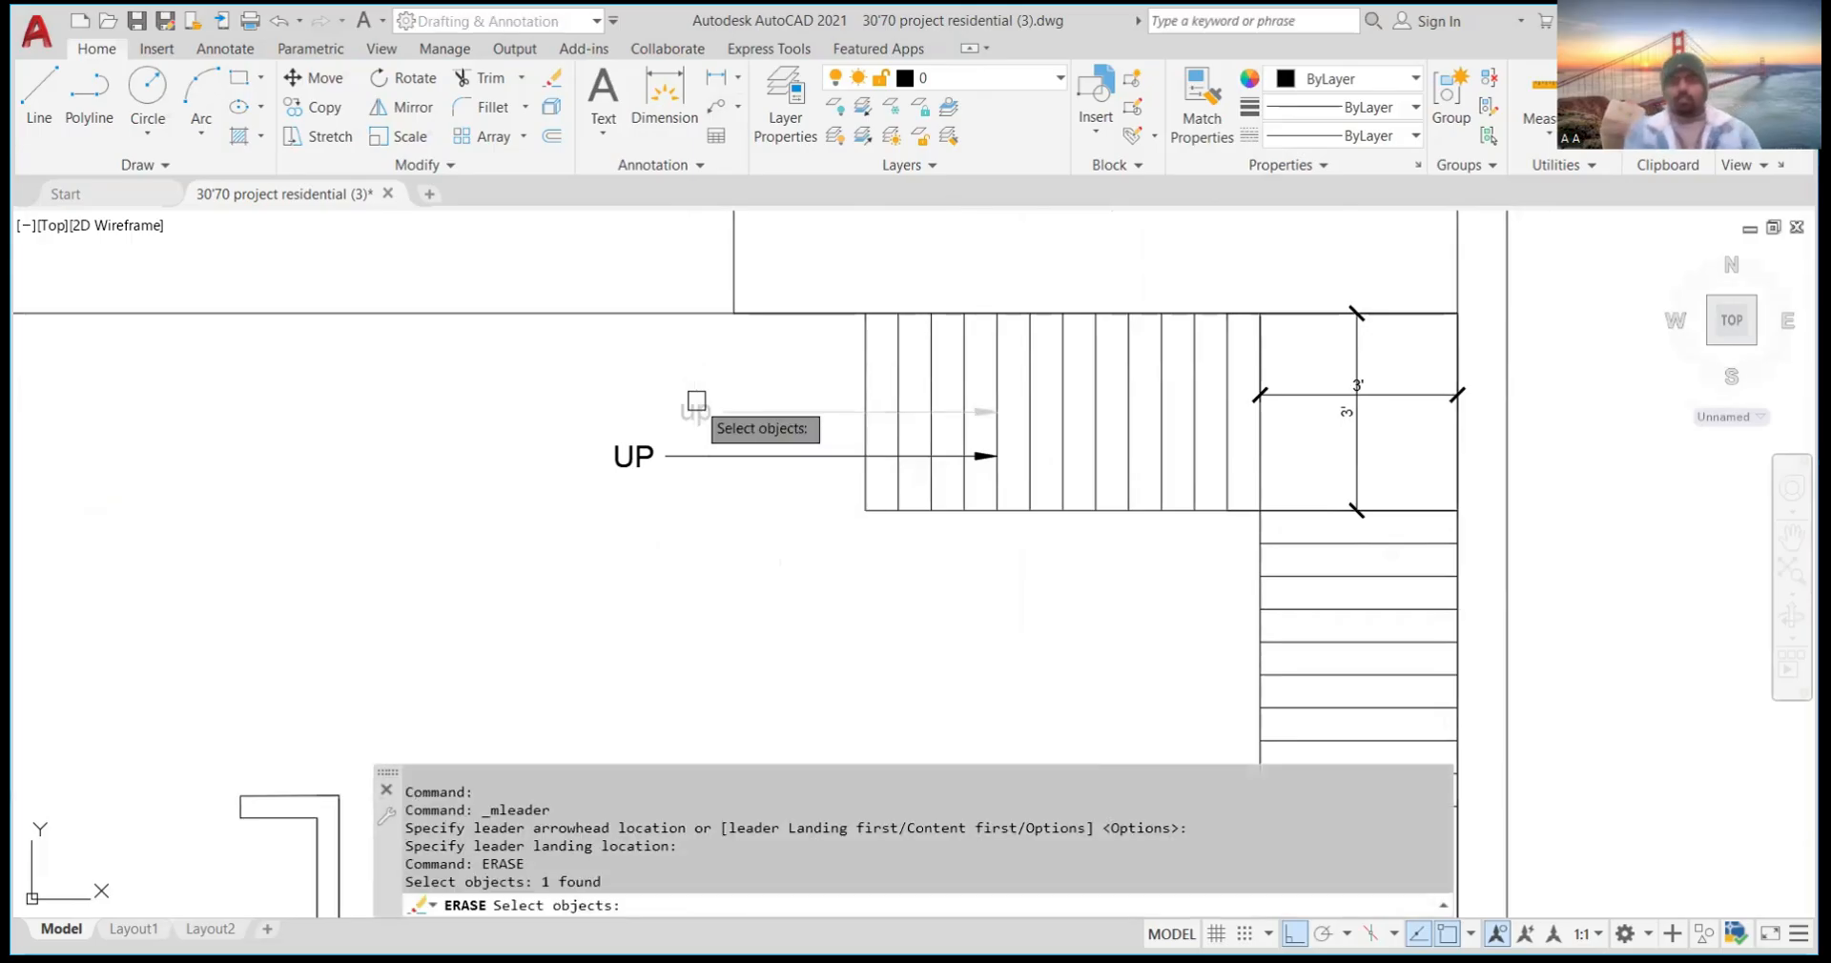
pyautogui.press('Return')
# Move the remaining "UP" multileader horizontally towards the landing so its arrow reaches further into the upper flight
pyautogui.scroll(3, 892, 344)
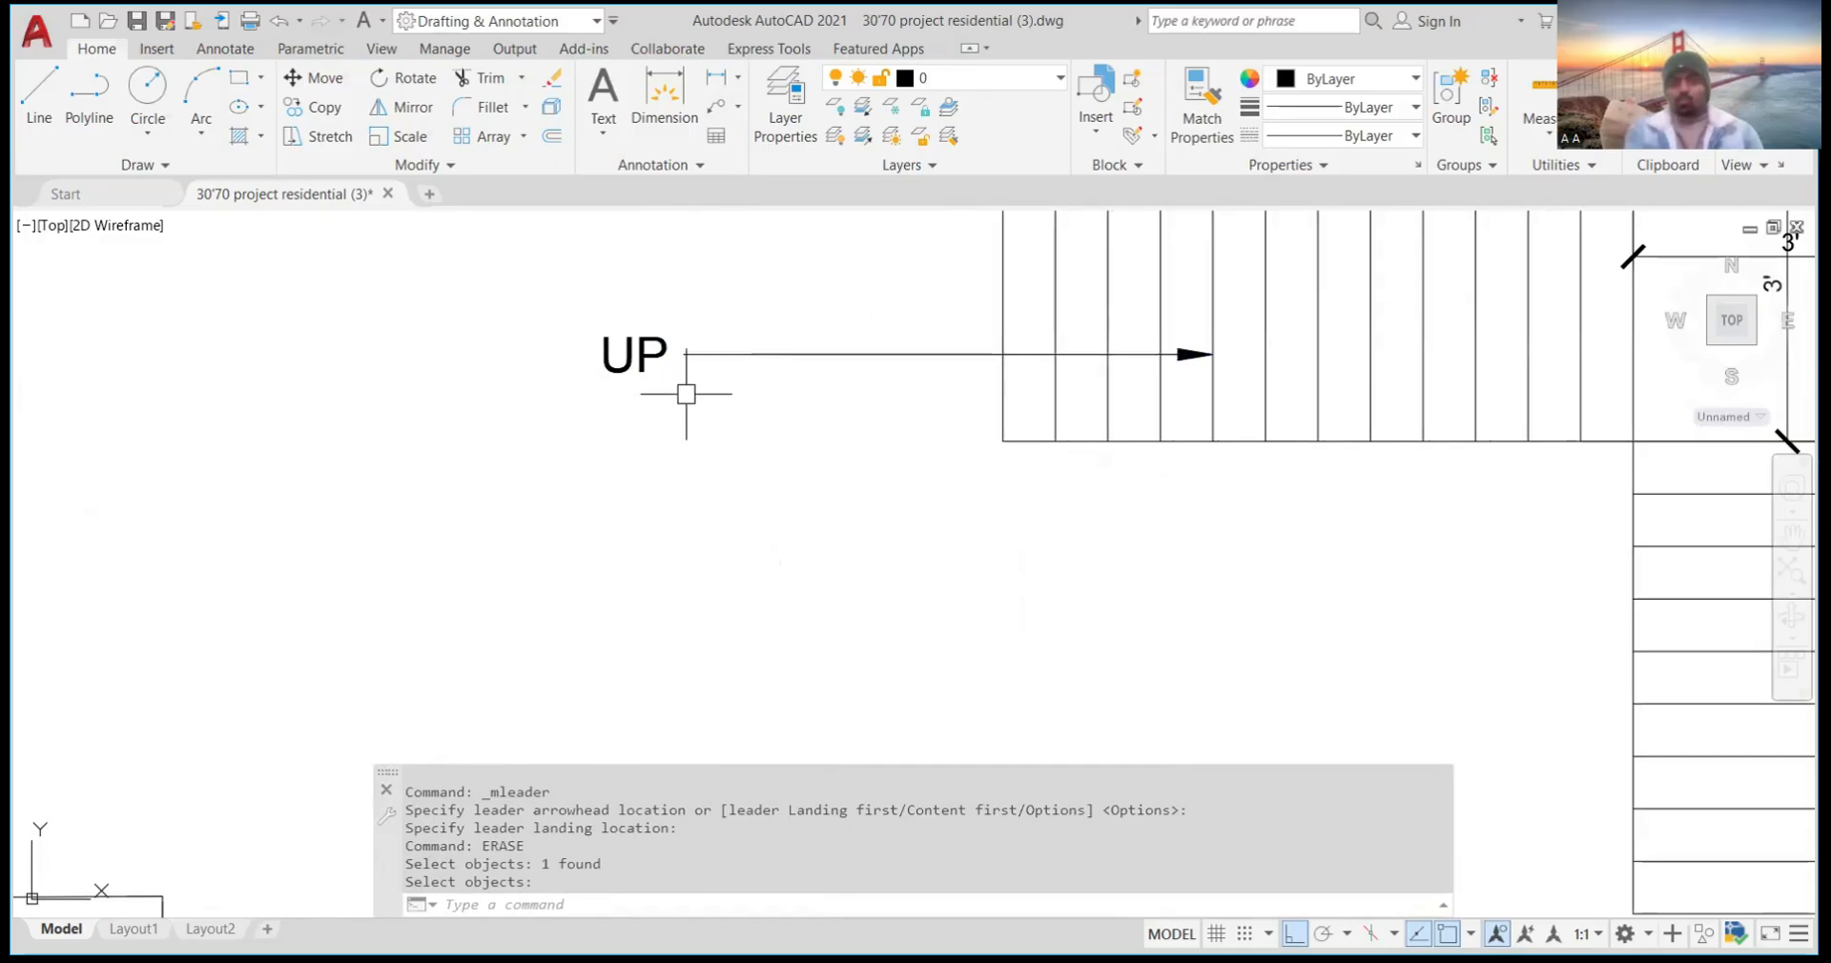
pyautogui.write('M')
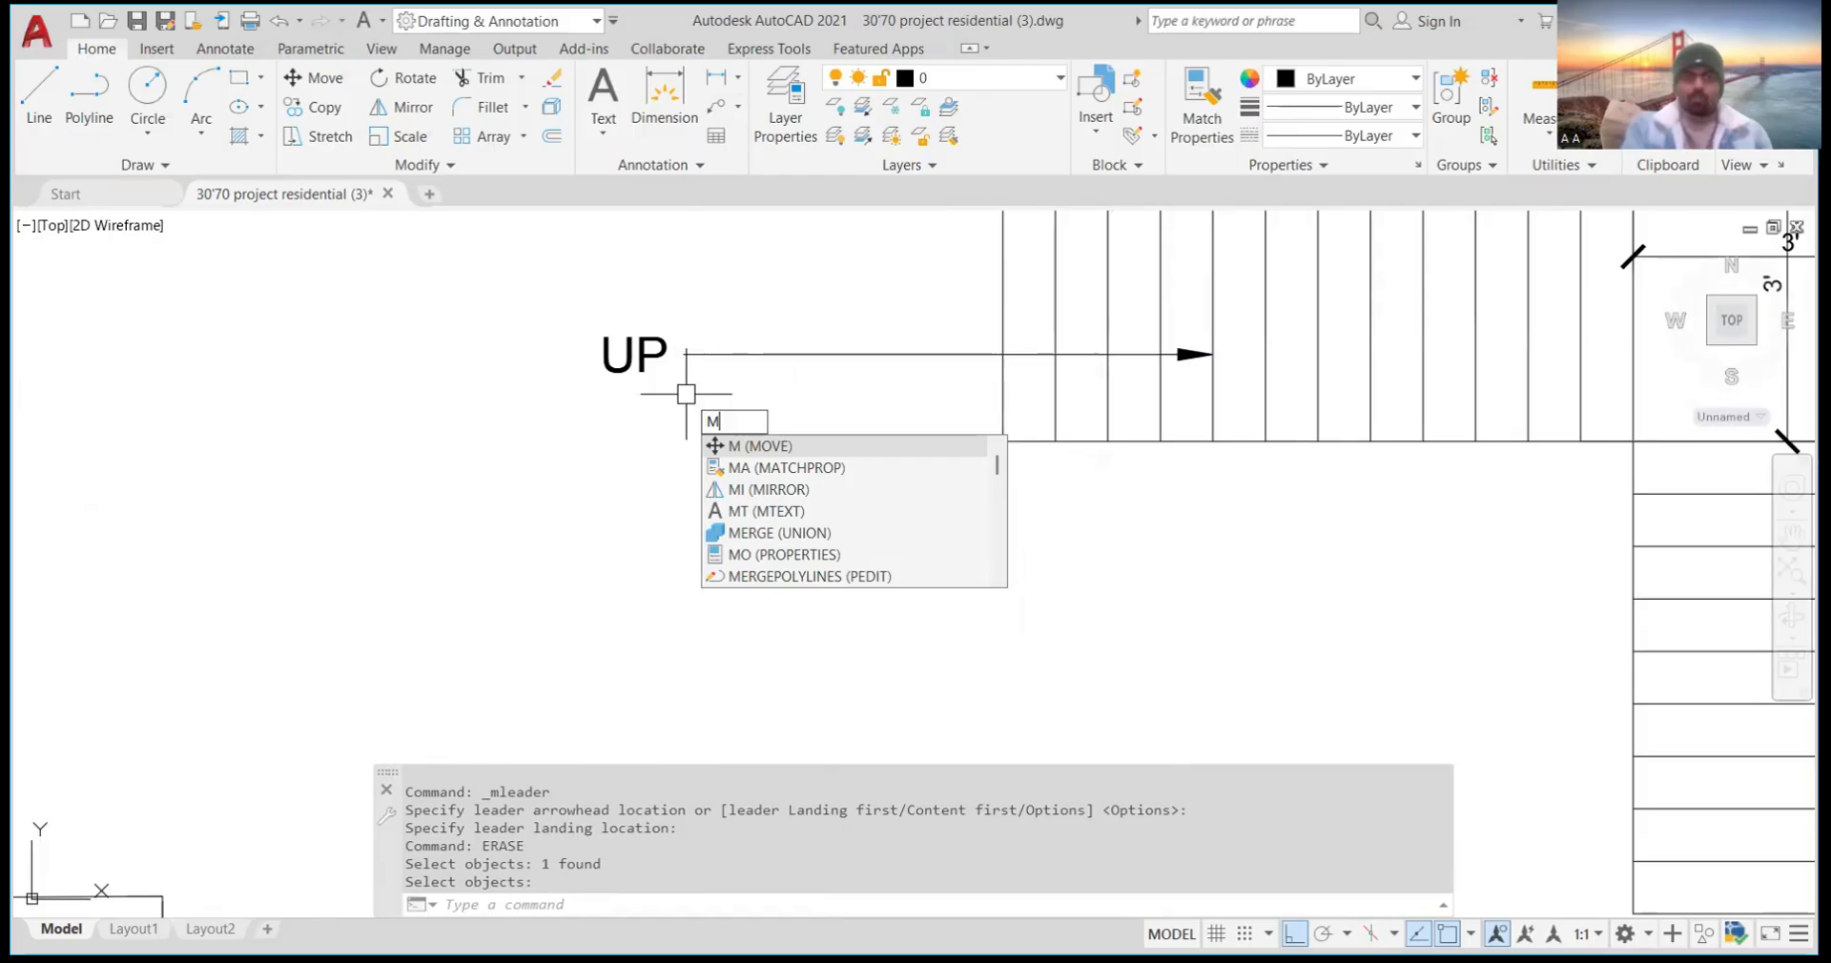
pyautogui.press('Return')
pyautogui.click(650, 355)
pyautogui.press('Return')
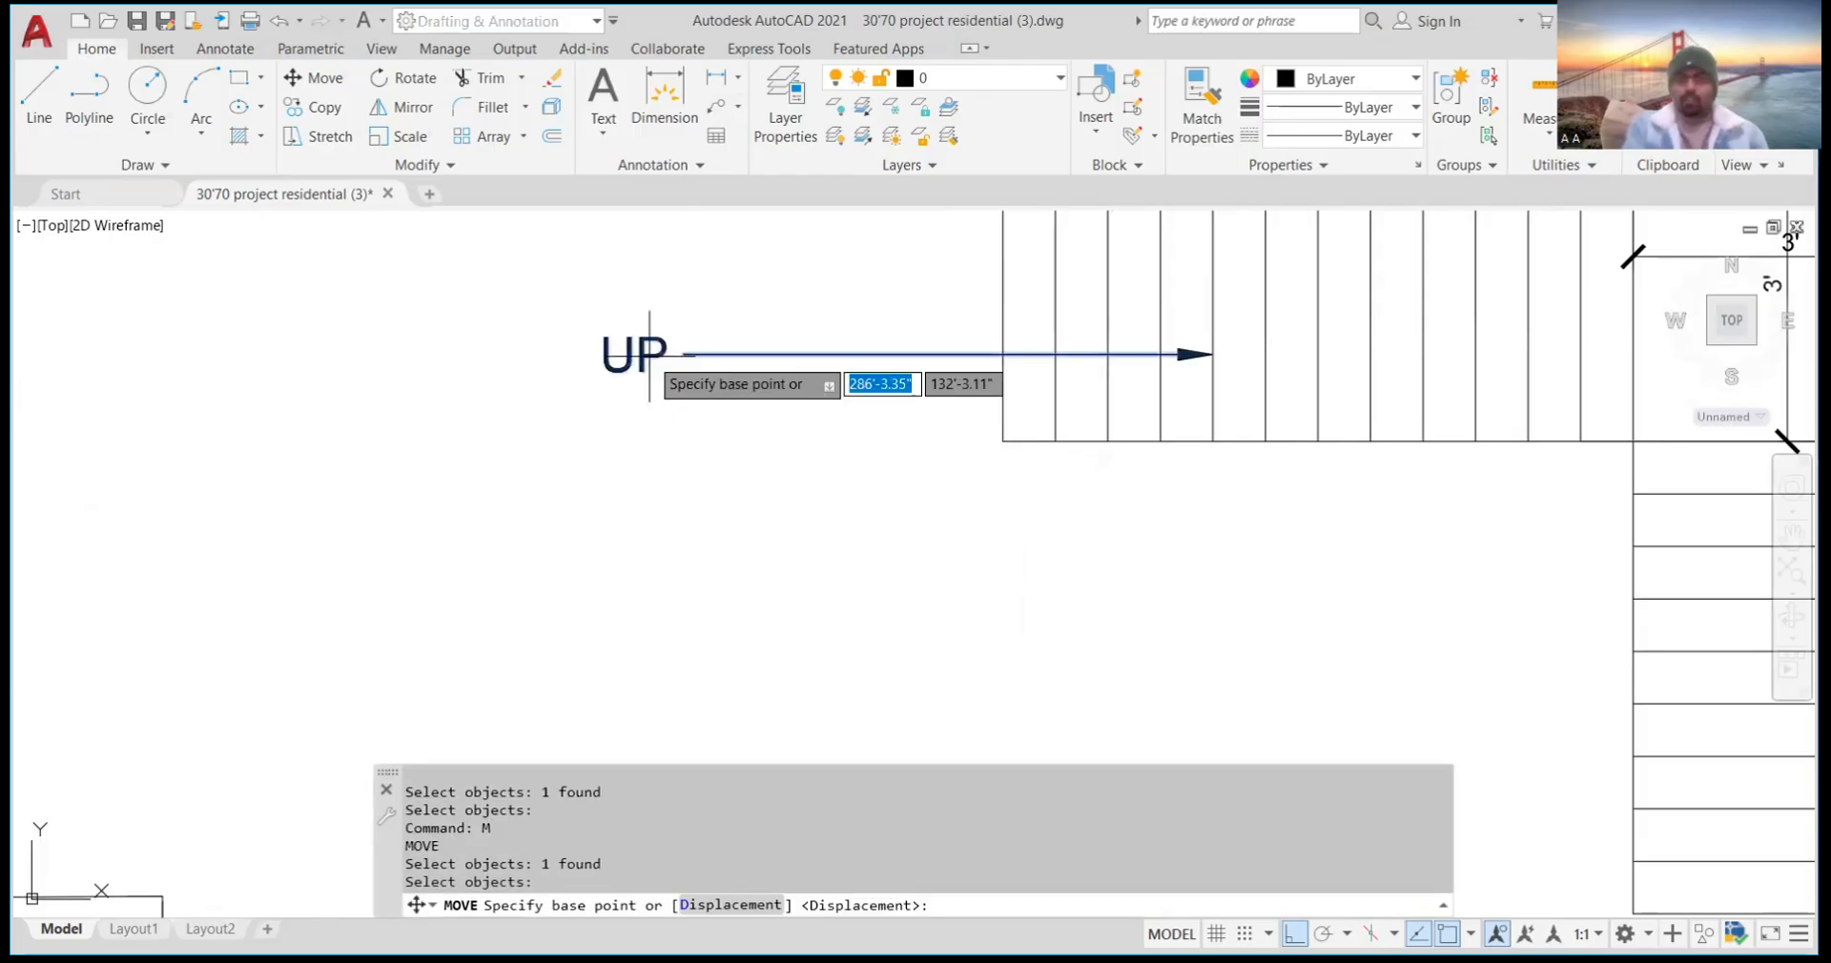
pyautogui.click(649, 355)
pyautogui.click(844, 353)
# Examine the dining area, staircase and bedroom layout in the reference plans and compare them with the working plan
pyautogui.scroll(-13, 844, 352)
pyautogui.scroll(6, 820, 341)
pyautogui.scroll(-6, 892, 399)
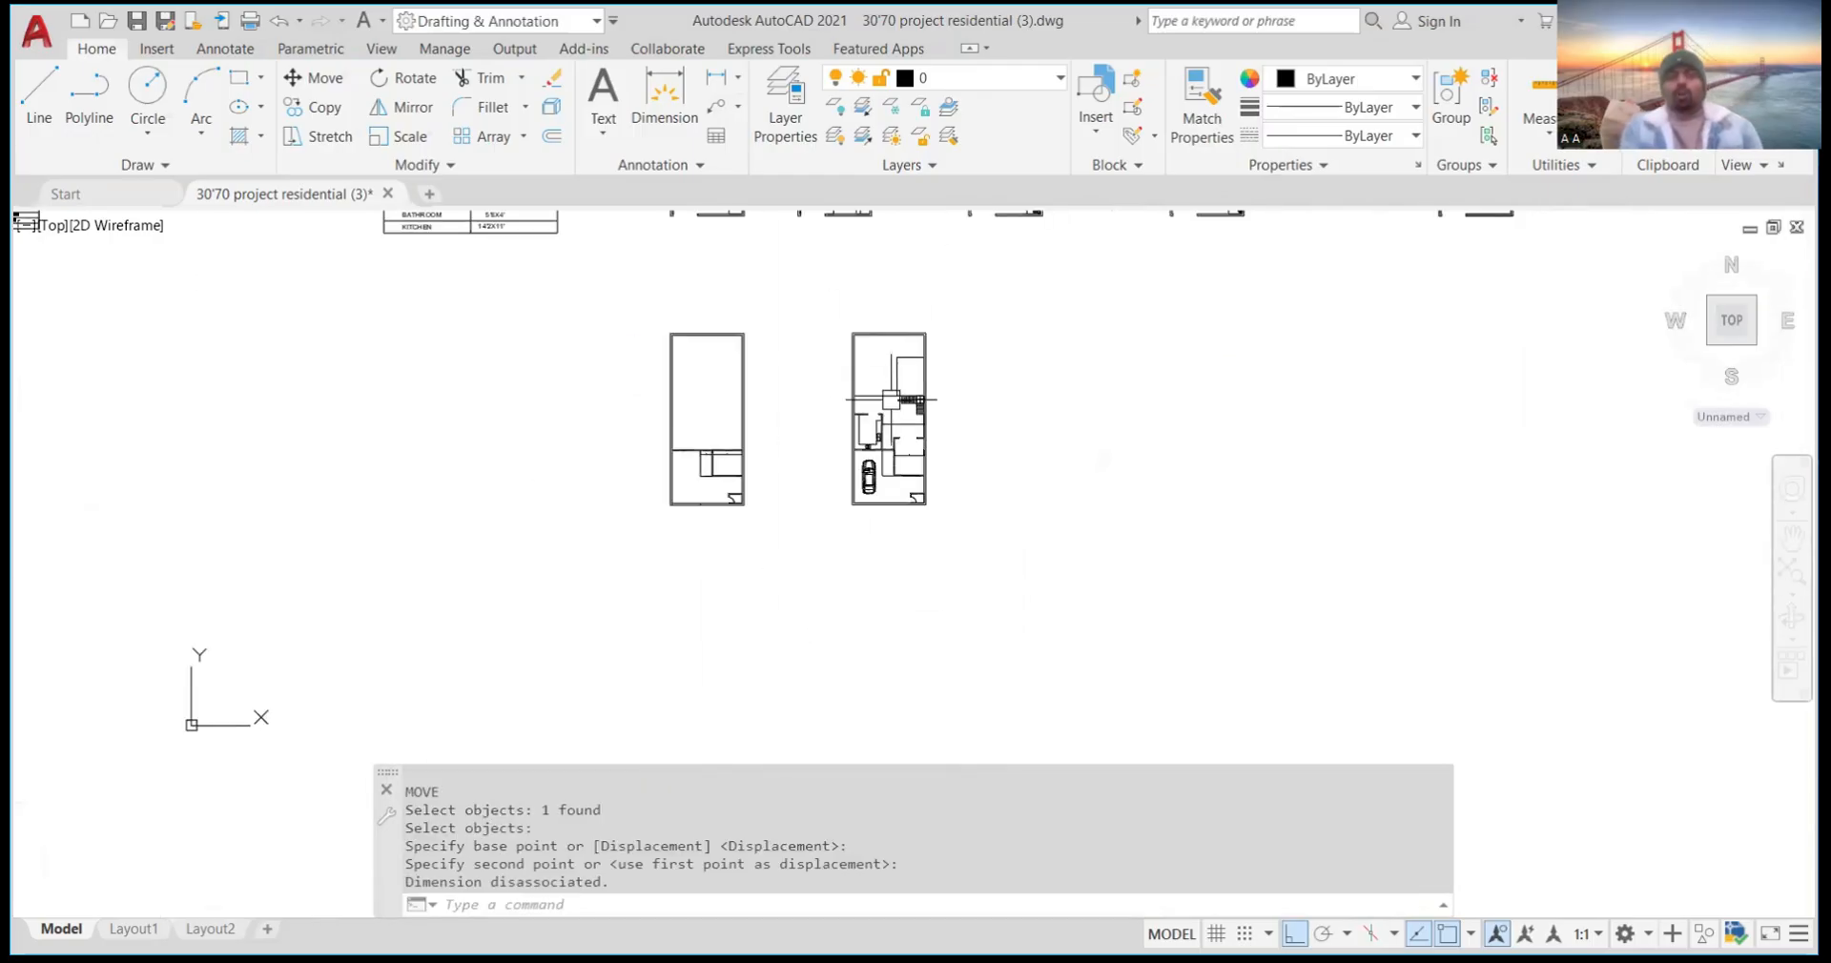
pyautogui.scroll(-4, 892, 399)
pyautogui.scroll(10, 811, 272)
pyautogui.scroll(-3, 864, 458)
pyautogui.scroll(7, 904, 330)
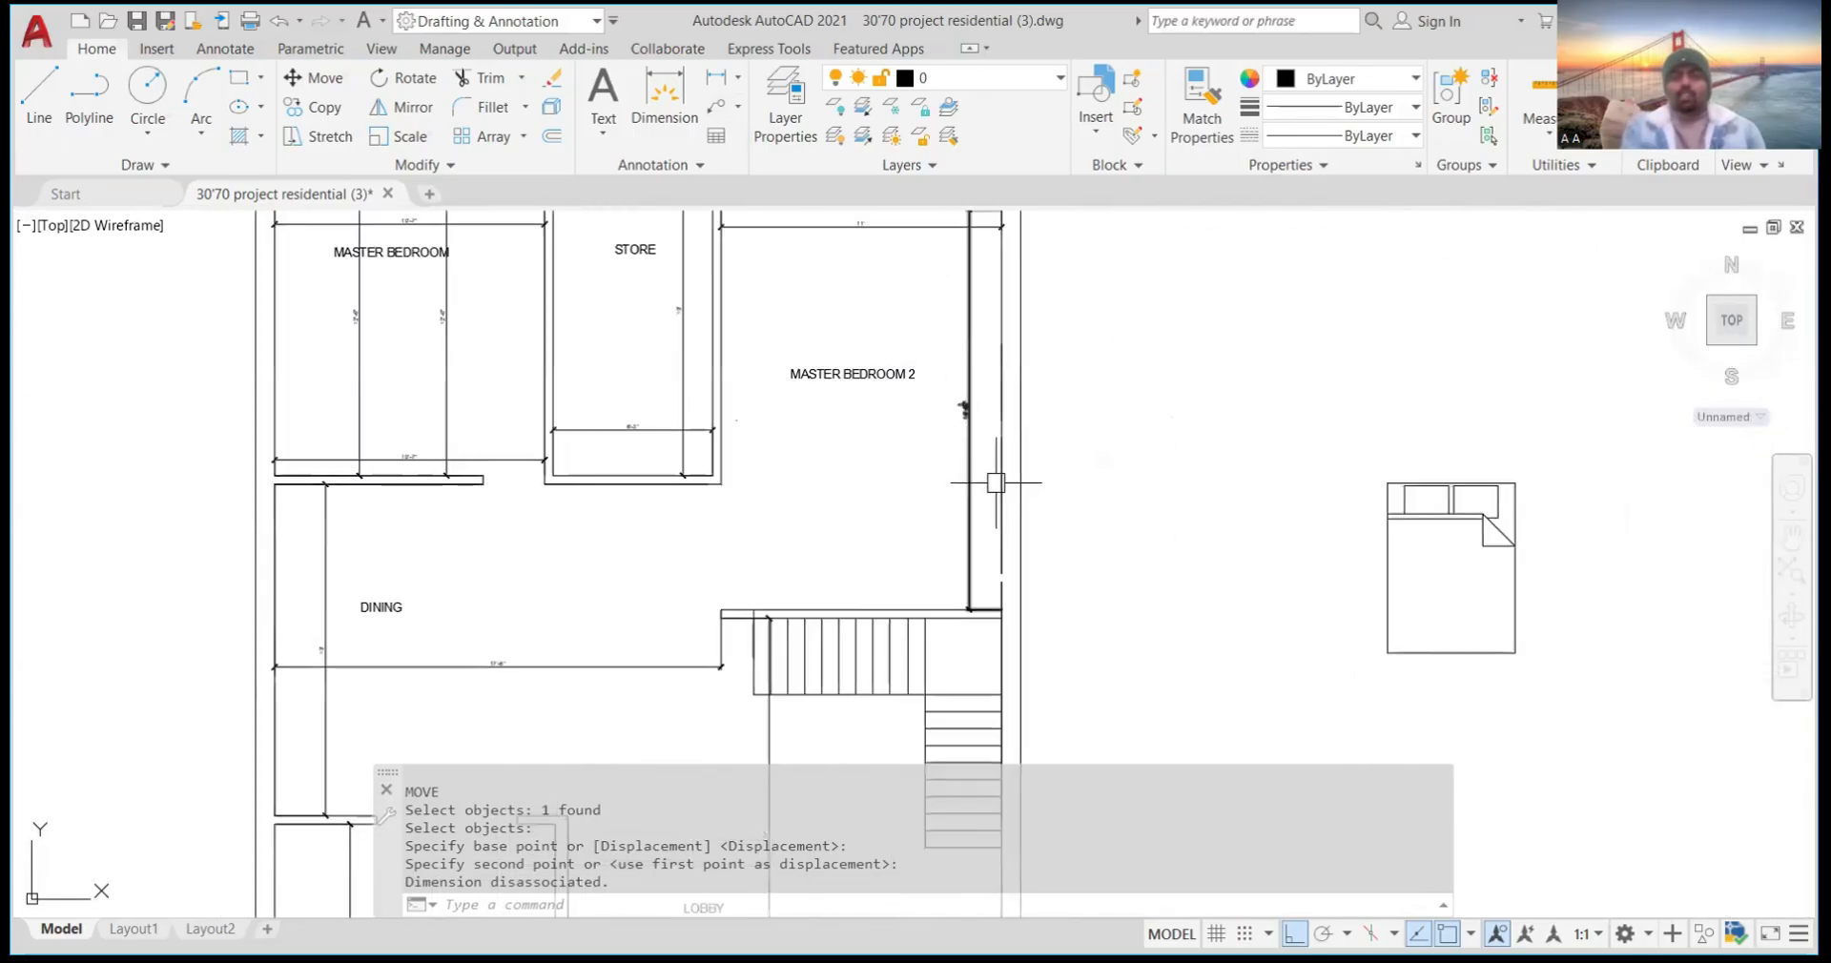
pyautogui.scroll(6, 983, 439)
pyautogui.scroll(-4, 939, 425)
pyautogui.scroll(4, 935, 435)
pyautogui.scroll(-6, 935, 435)
pyautogui.scroll(8, 1002, 362)
pyautogui.scroll(-9, 993, 340)
pyautogui.scroll(5, 883, 393)
pyautogui.scroll(6, 883, 393)
pyautogui.scroll(-3, 858, 401)
pyautogui.scroll(3, 830, 441)
pyautogui.scroll(-5, 817, 426)
pyautogui.scroll(5, 810, 437)
pyautogui.scroll(-5, 813, 438)
pyautogui.scroll(5, 813, 439)
pyautogui.scroll(-5, 810, 434)
pyautogui.scroll(5, 815, 437)
pyautogui.scroll(-5, 826, 438)
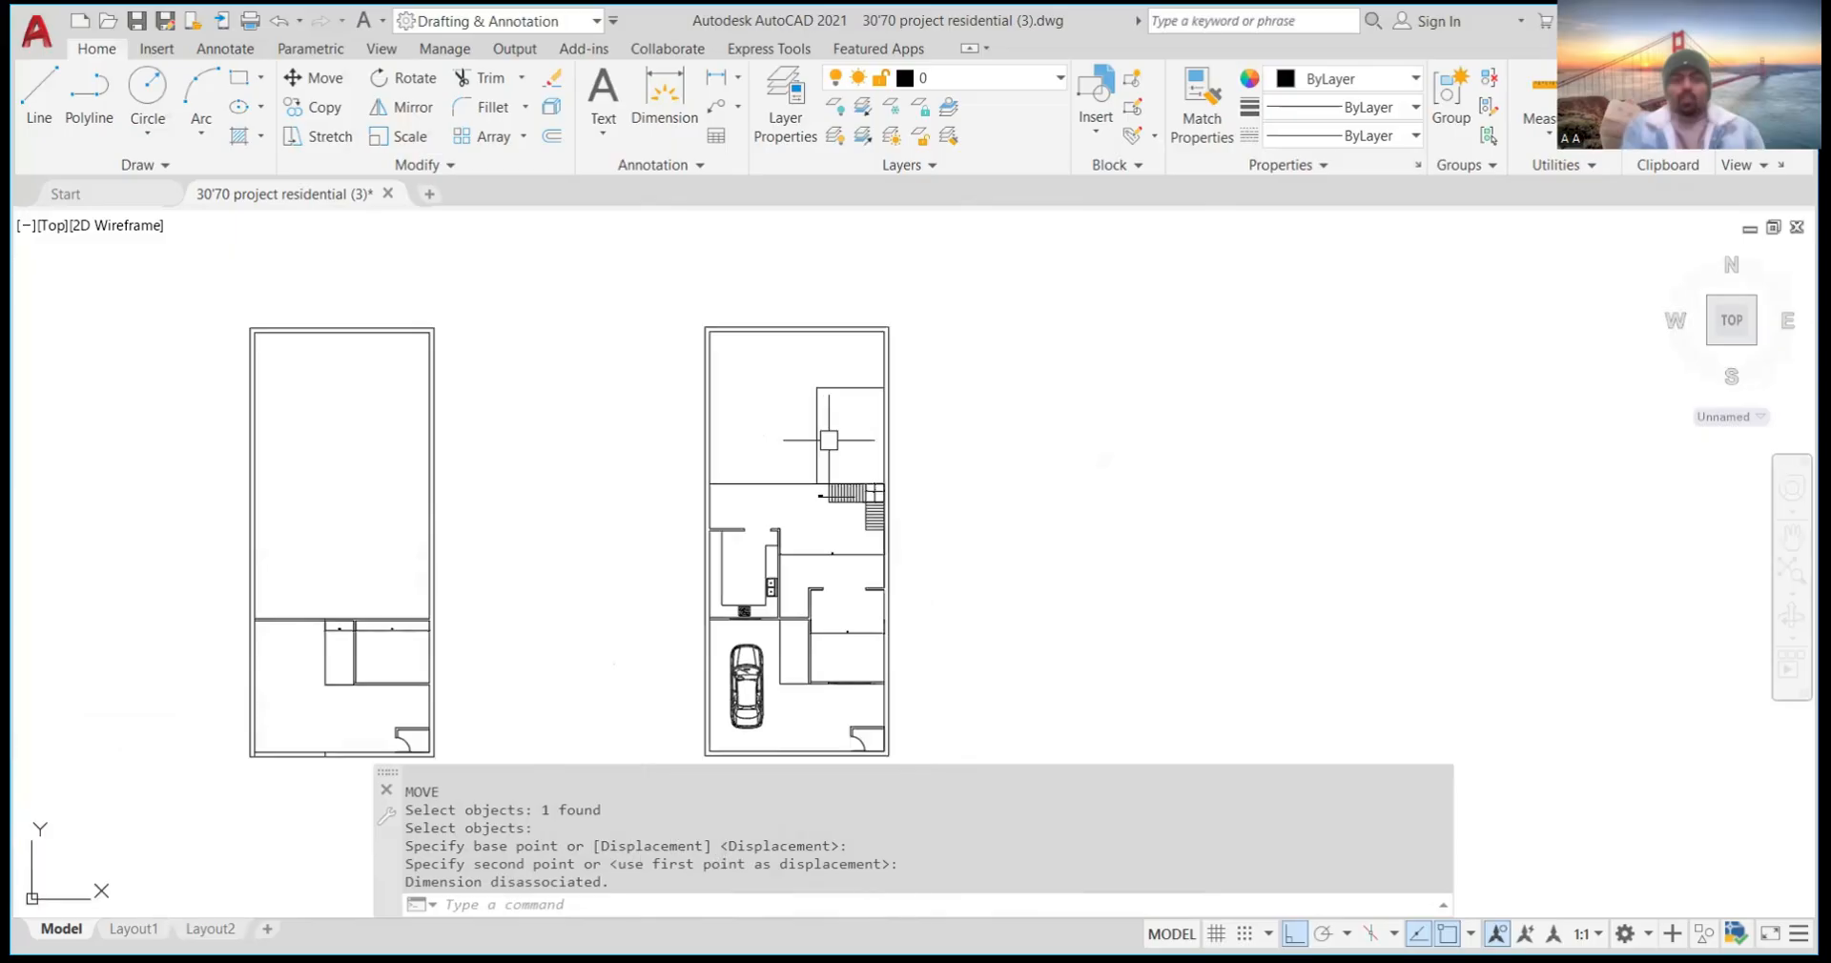
pyautogui.scroll(5, 773, 494)
pyautogui.scroll(-5, 777, 491)
pyautogui.scroll(5, 782, 445)
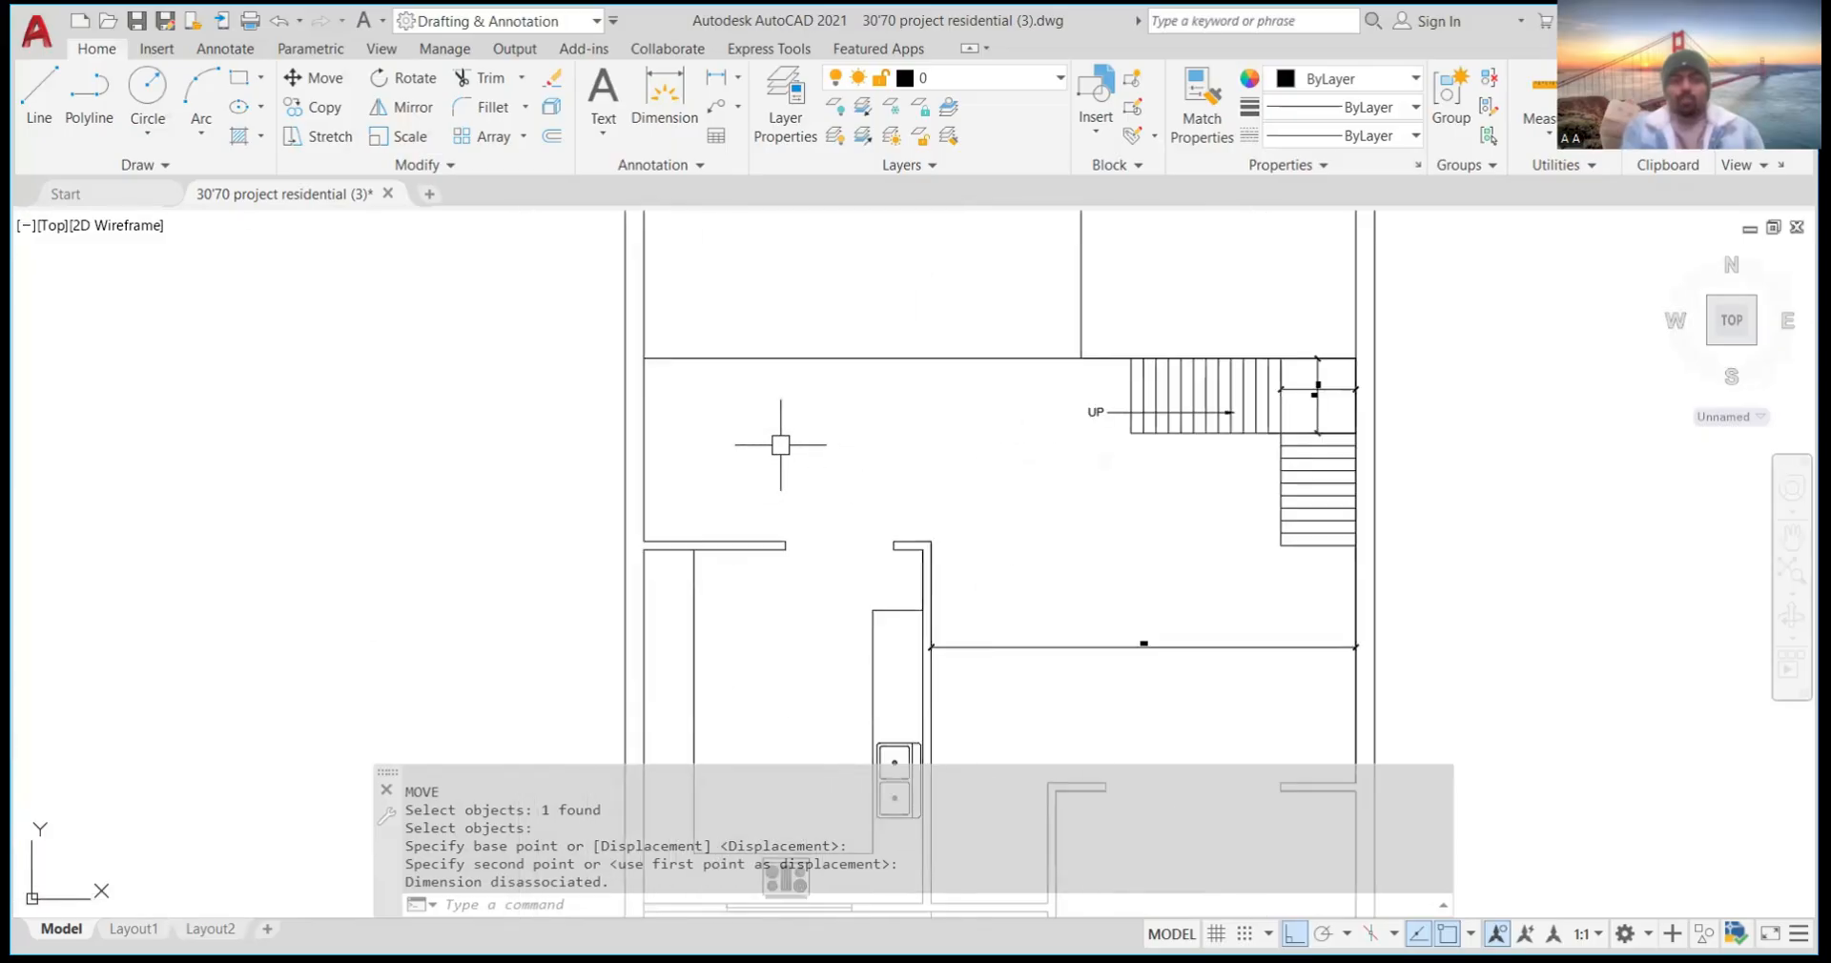
pyautogui.scroll(-4, 826, 397)
pyautogui.scroll(-2, 843, 401)
pyautogui.scroll(5, 843, 402)
pyautogui.scroll(-3, 833, 400)
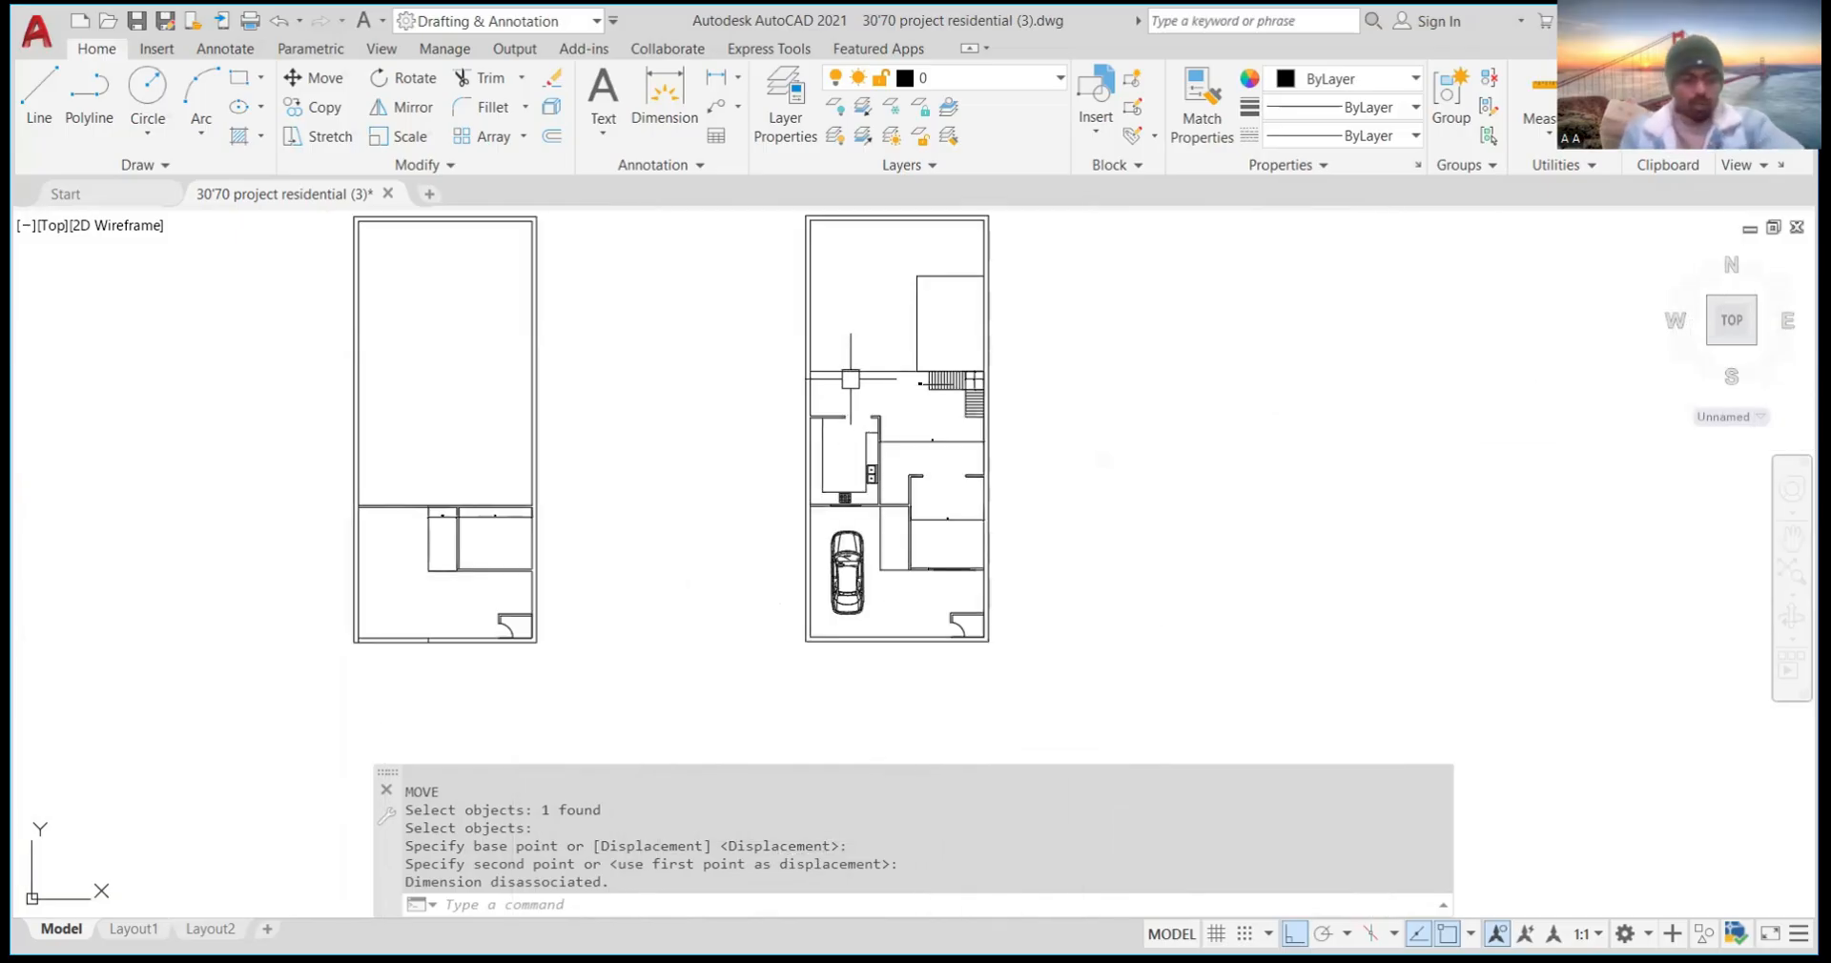
# Open DesignCenter and go to its home Sample folder
pyautogui.hotkey('ctrl', '2')
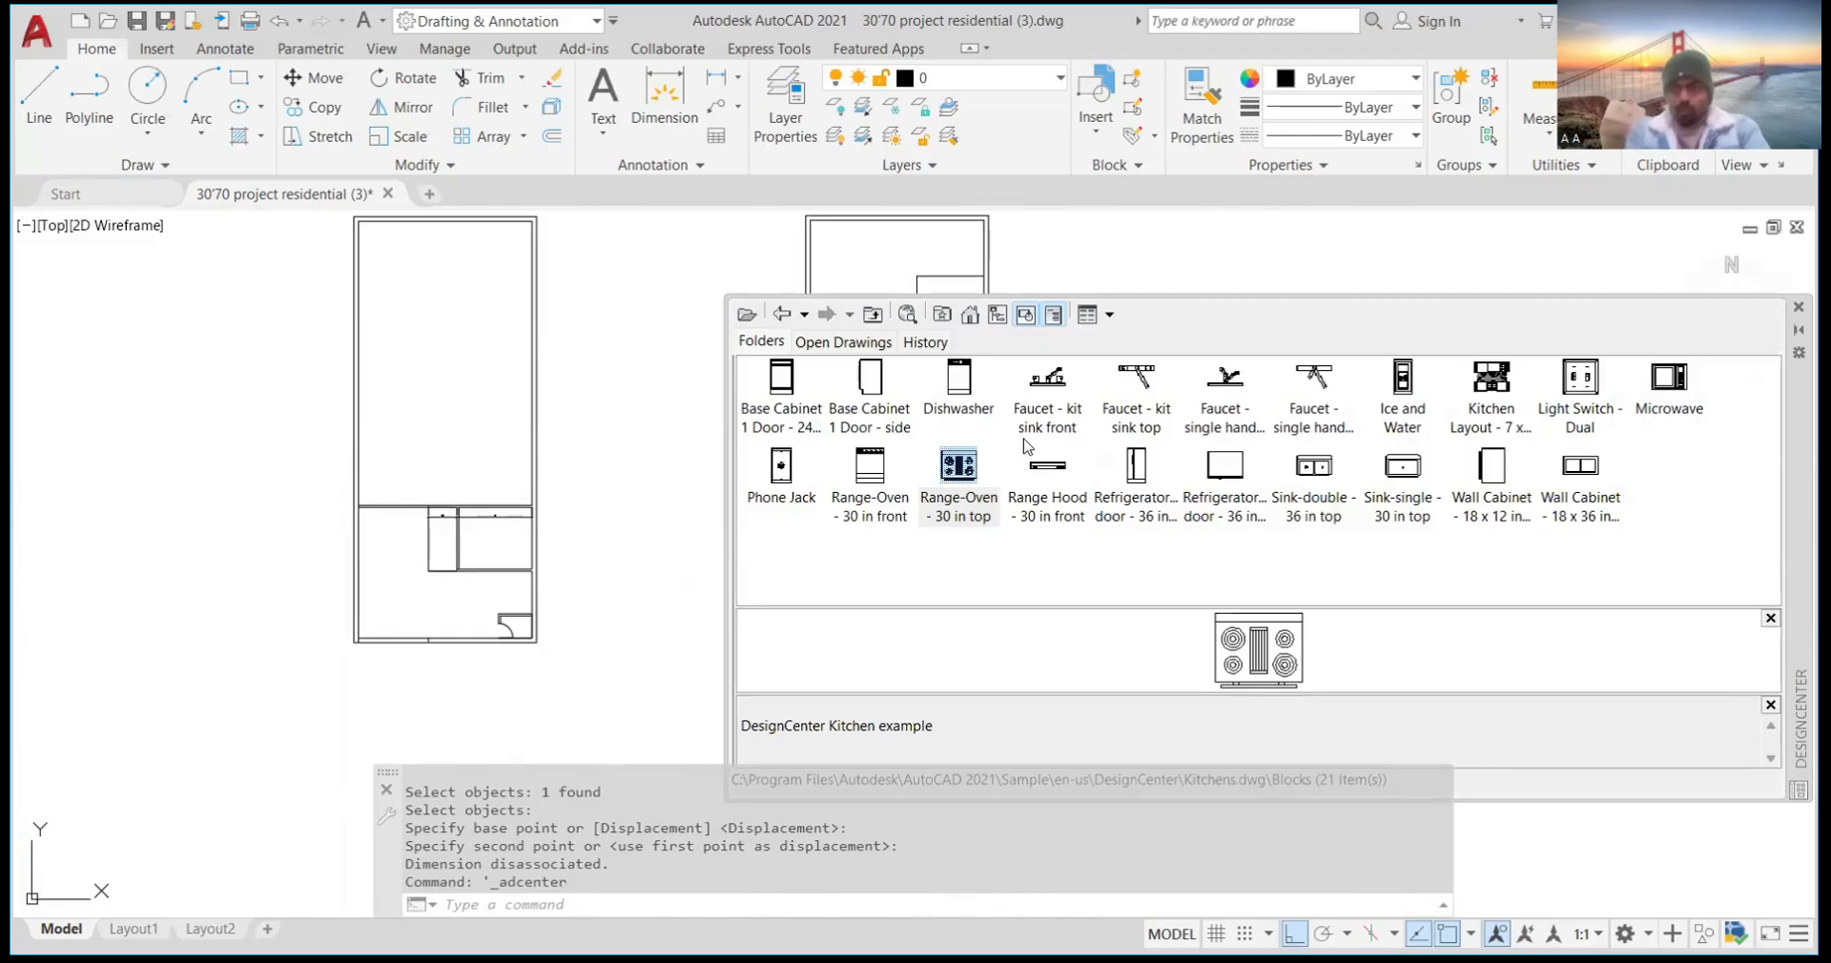
pyautogui.click(971, 316)
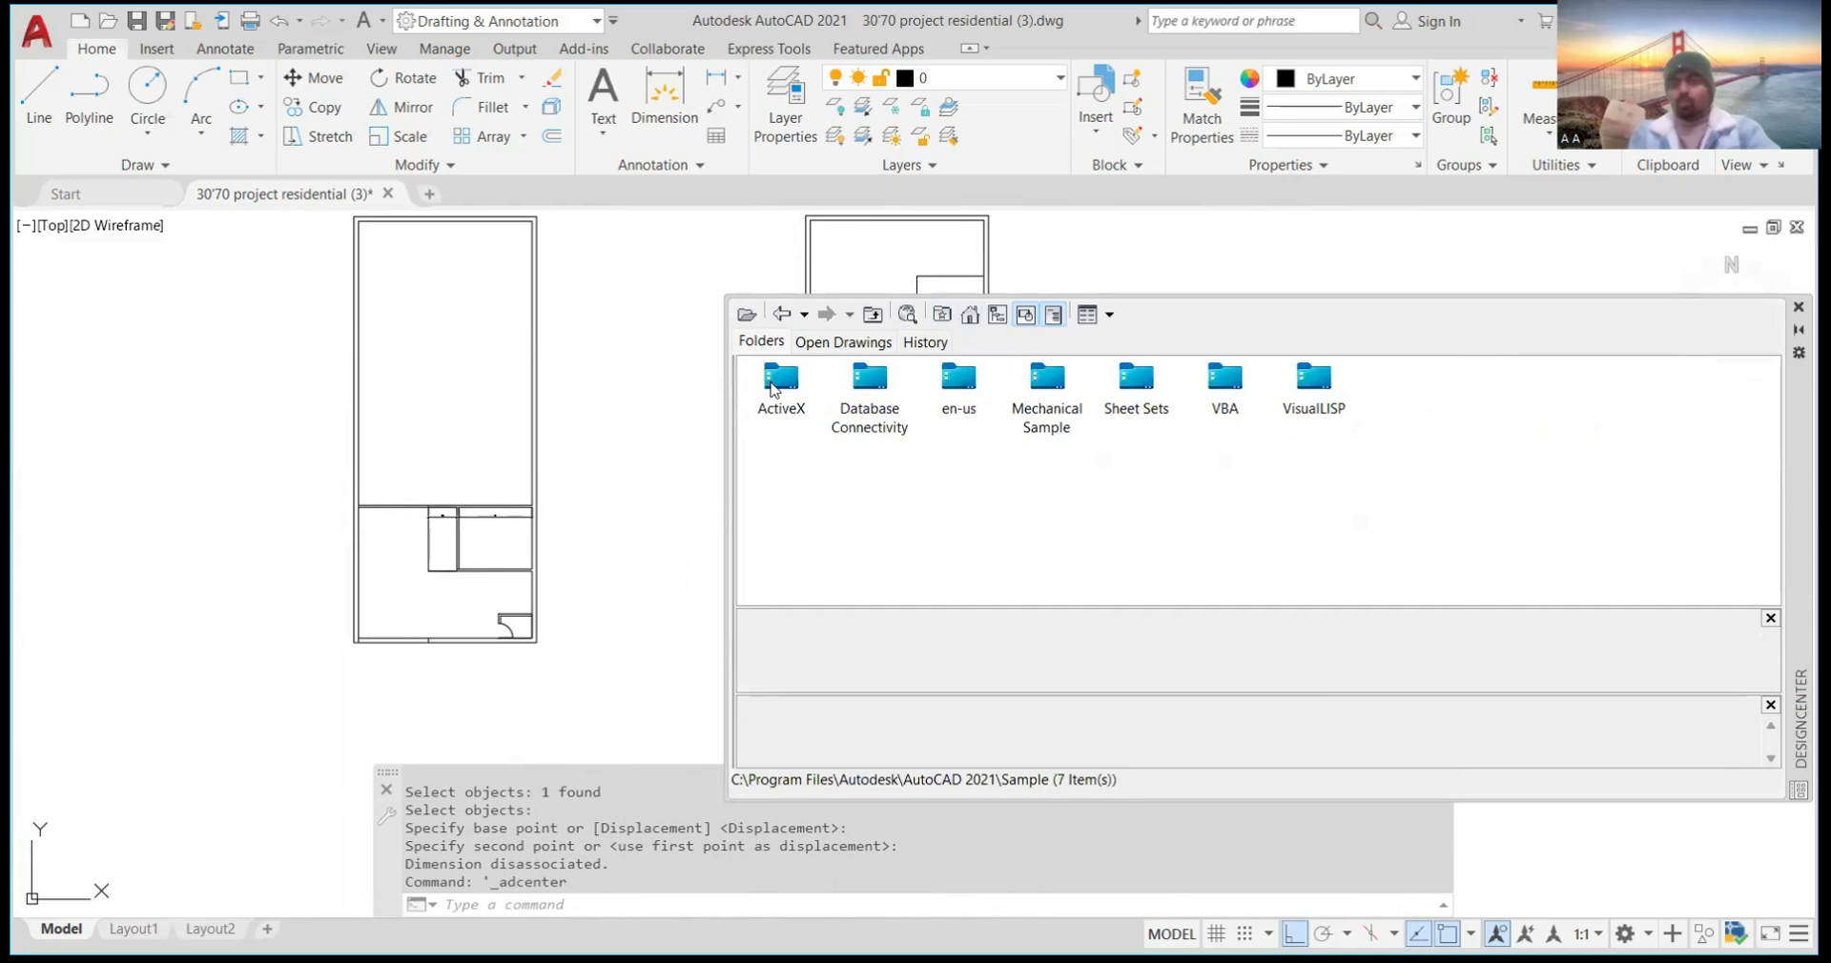
pyautogui.click(776, 386)
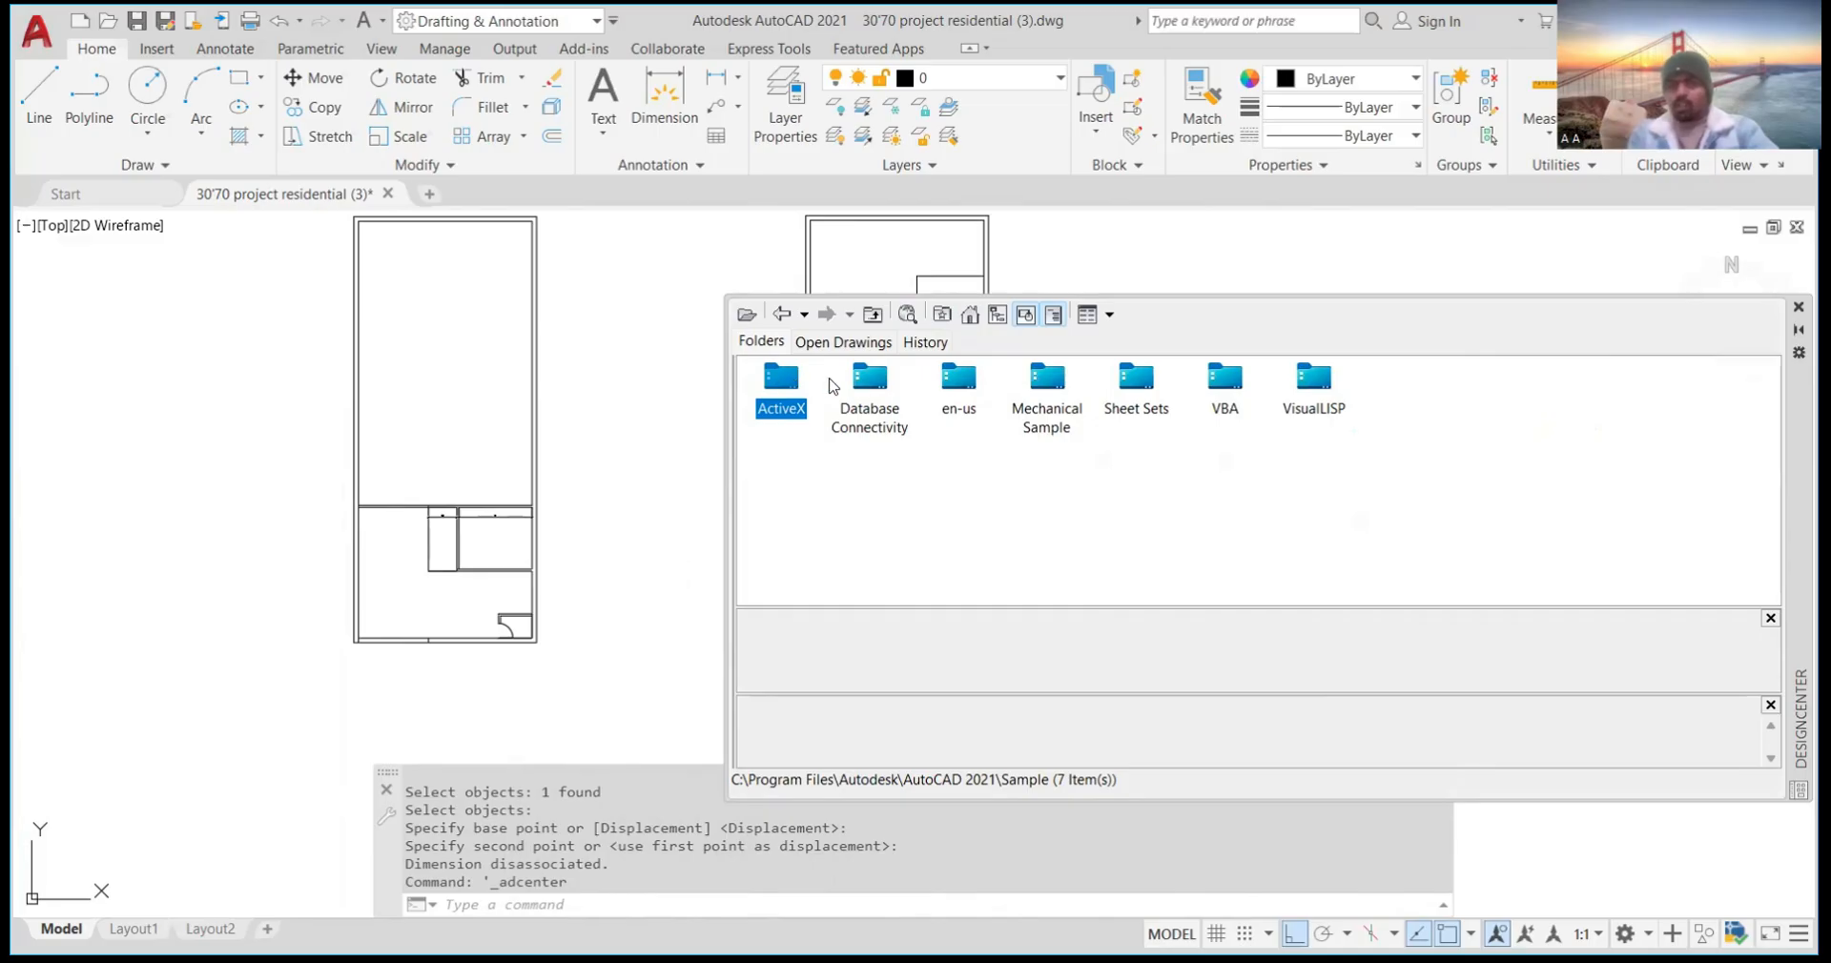
pyautogui.doubleClick(784, 386)
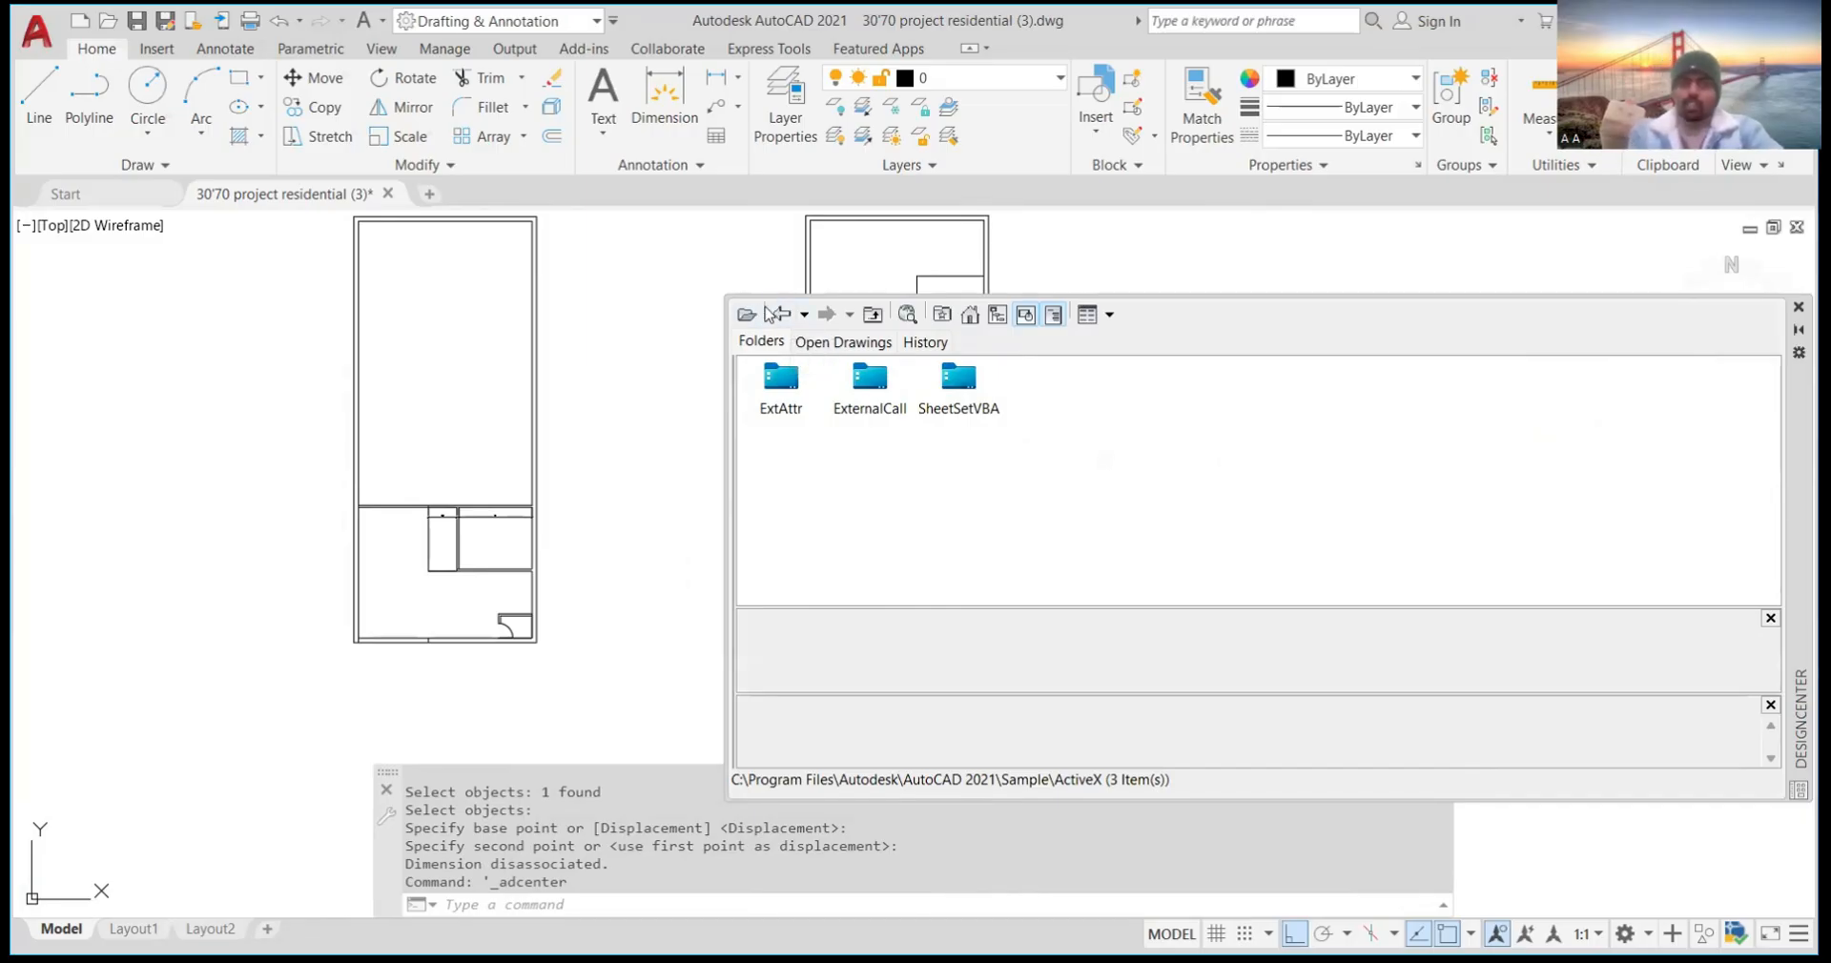
pyautogui.click(969, 318)
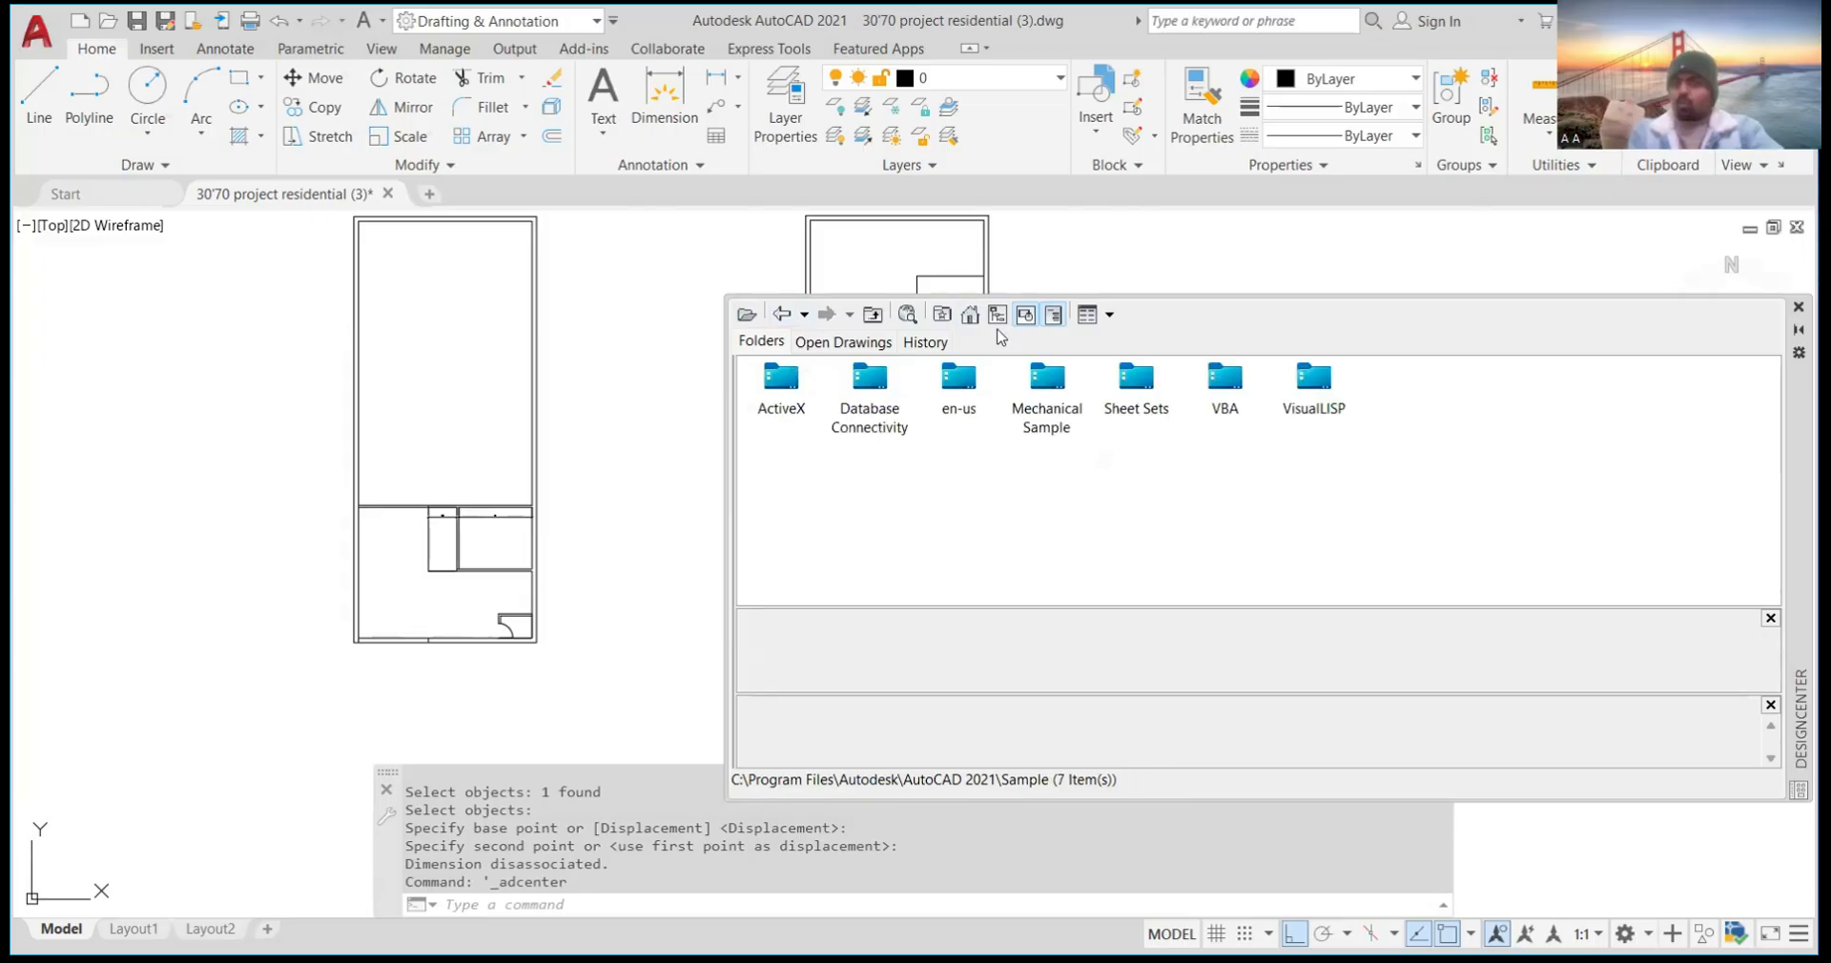
# Browse through the en-us and DesignCenter folders to the blocks of Home - Space Planner.dwg
pyautogui.doubleClick(959, 386)
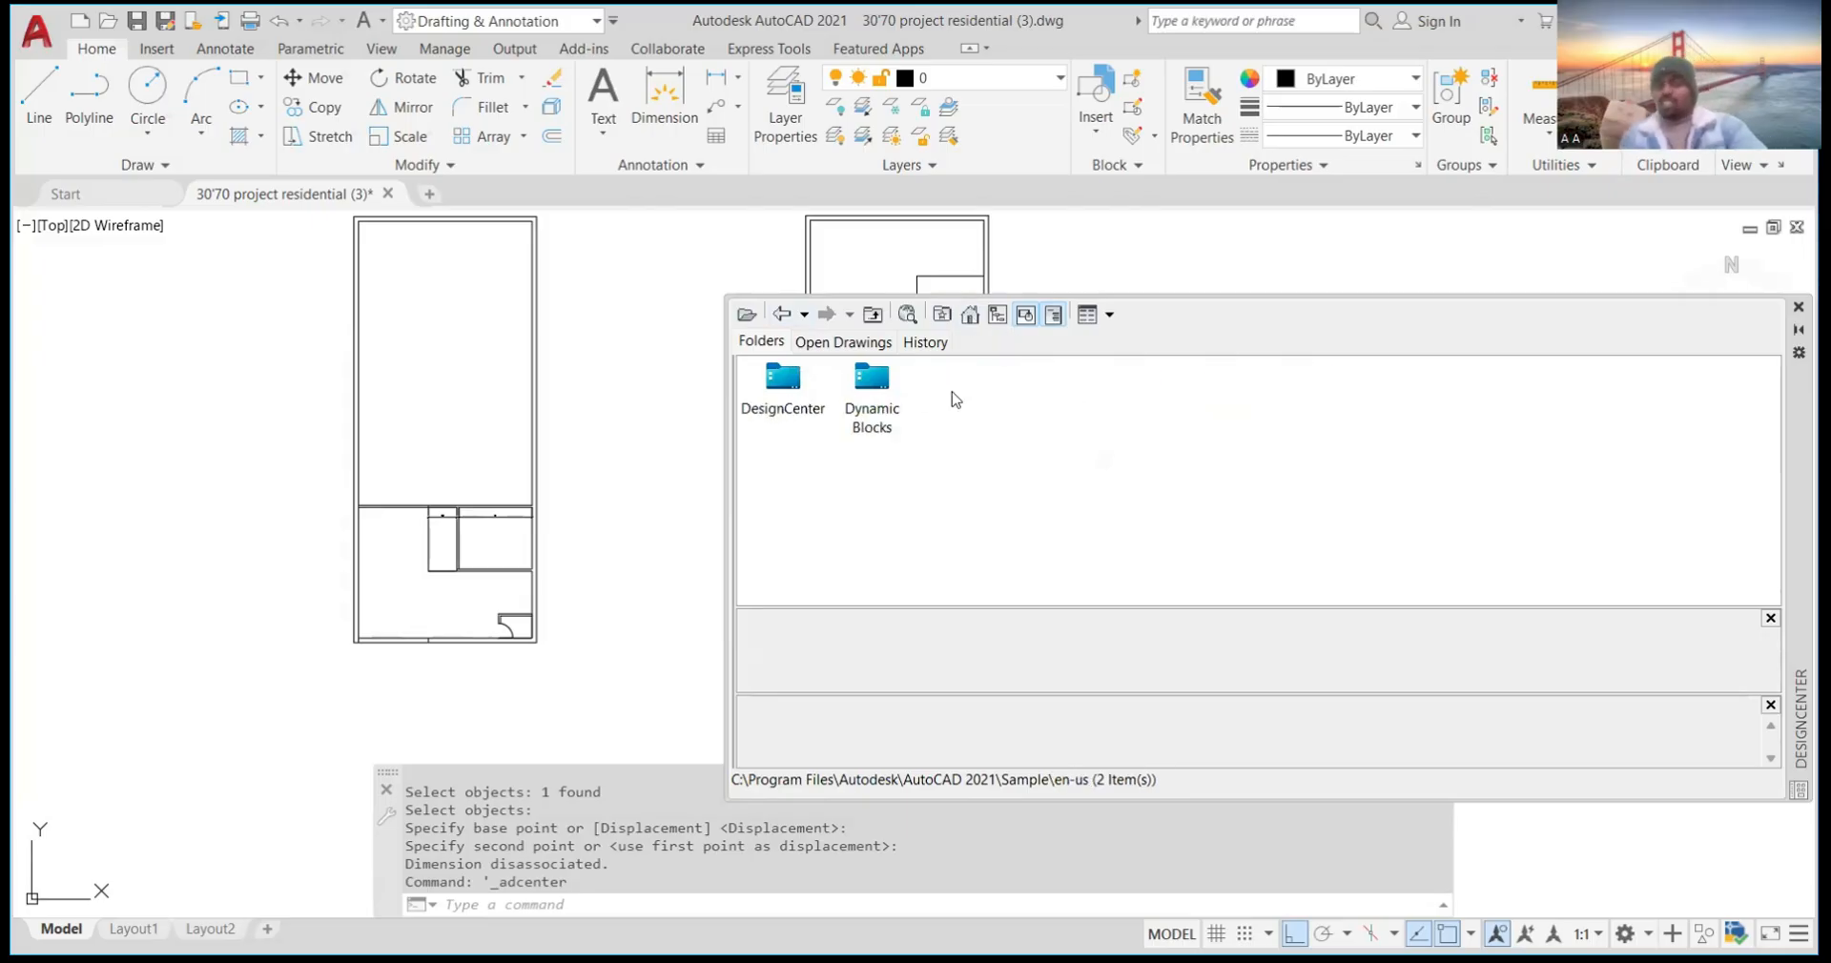
pyautogui.doubleClick(800, 408)
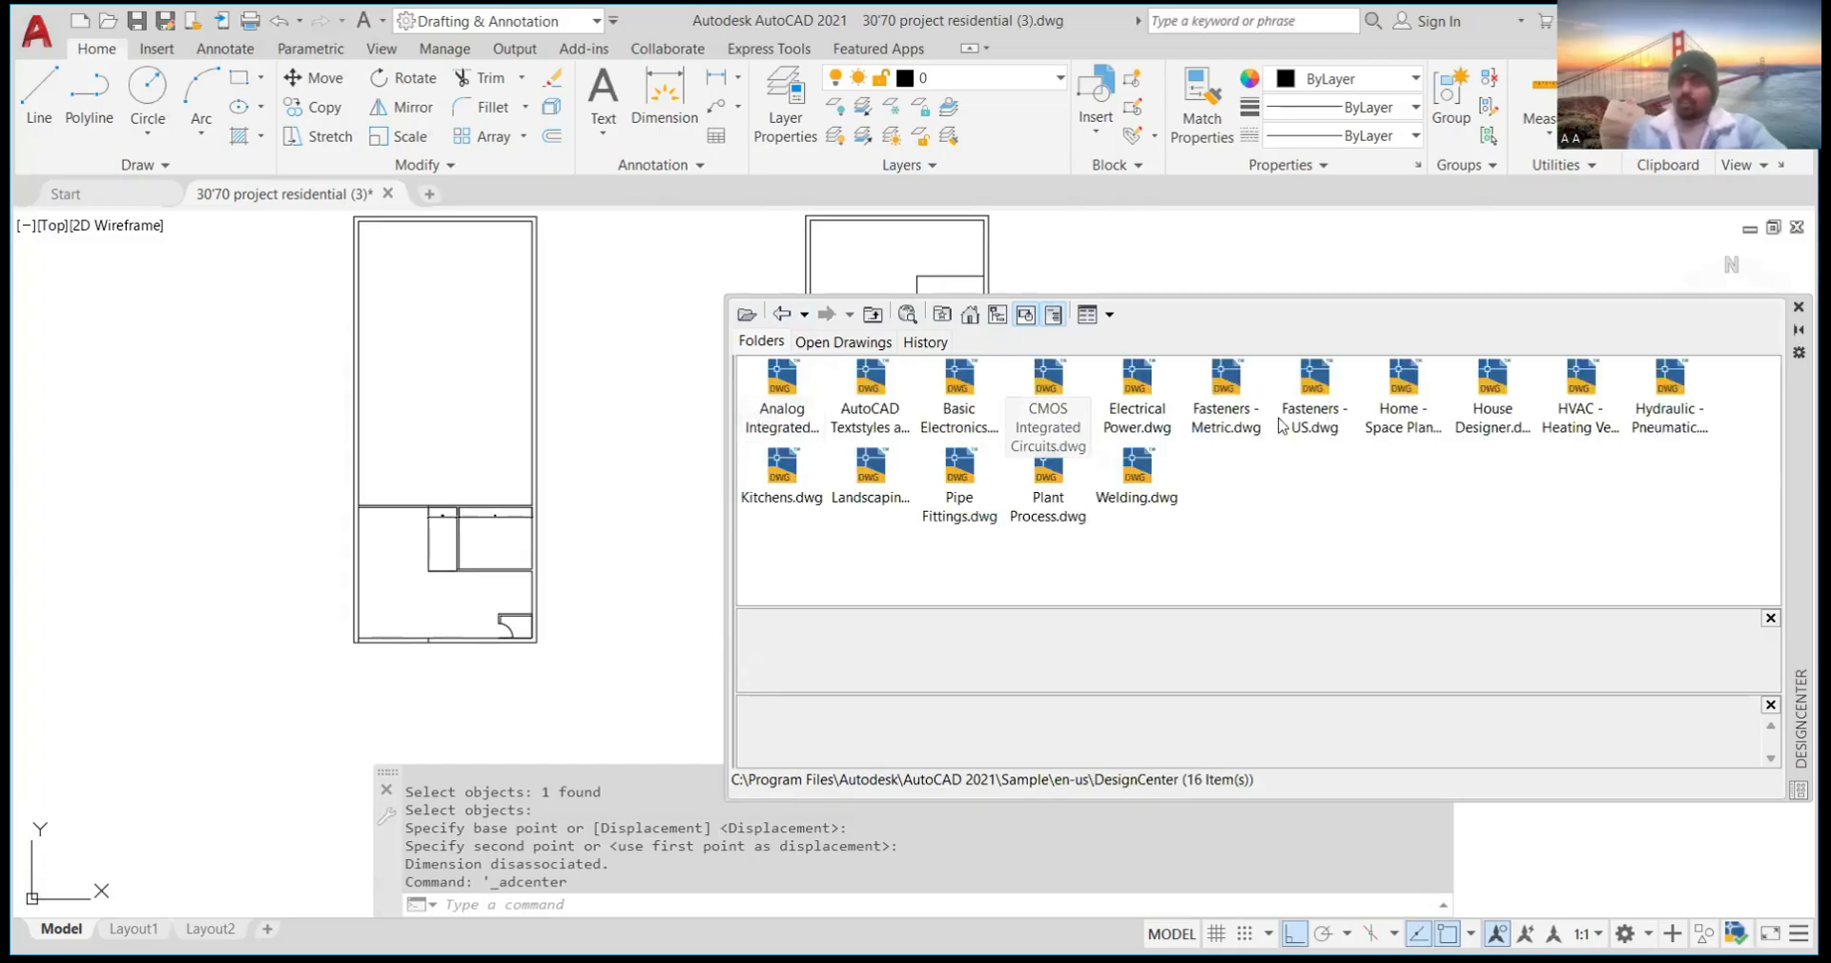
pyautogui.doubleClick(1404, 404)
pyautogui.doubleClick(785, 412)
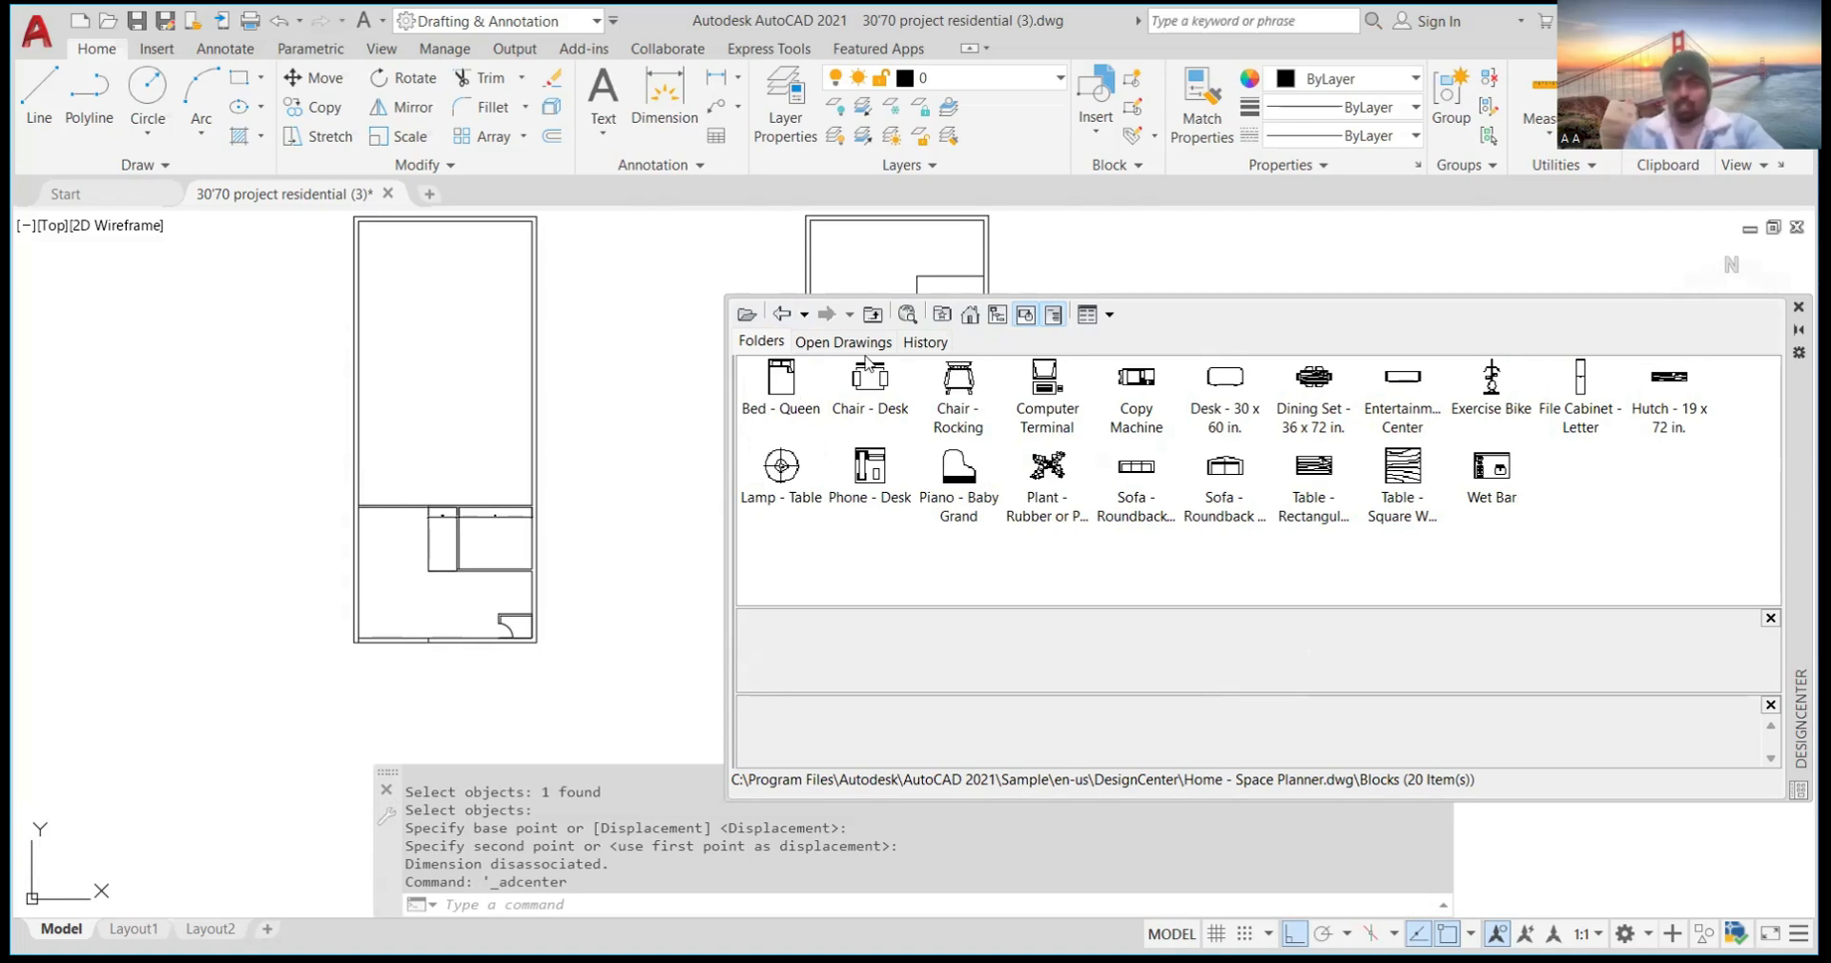
# Insert the "Dining Set - 36 x 72 in." block in the empty space between the two plans and close DesignCenter
pyautogui.moveTo(1288, 393)
pyautogui.mouseDown()
pyautogui.moveTo(1307, 398)
pyautogui.moveTo(657, 393)
pyautogui.mouseUp()
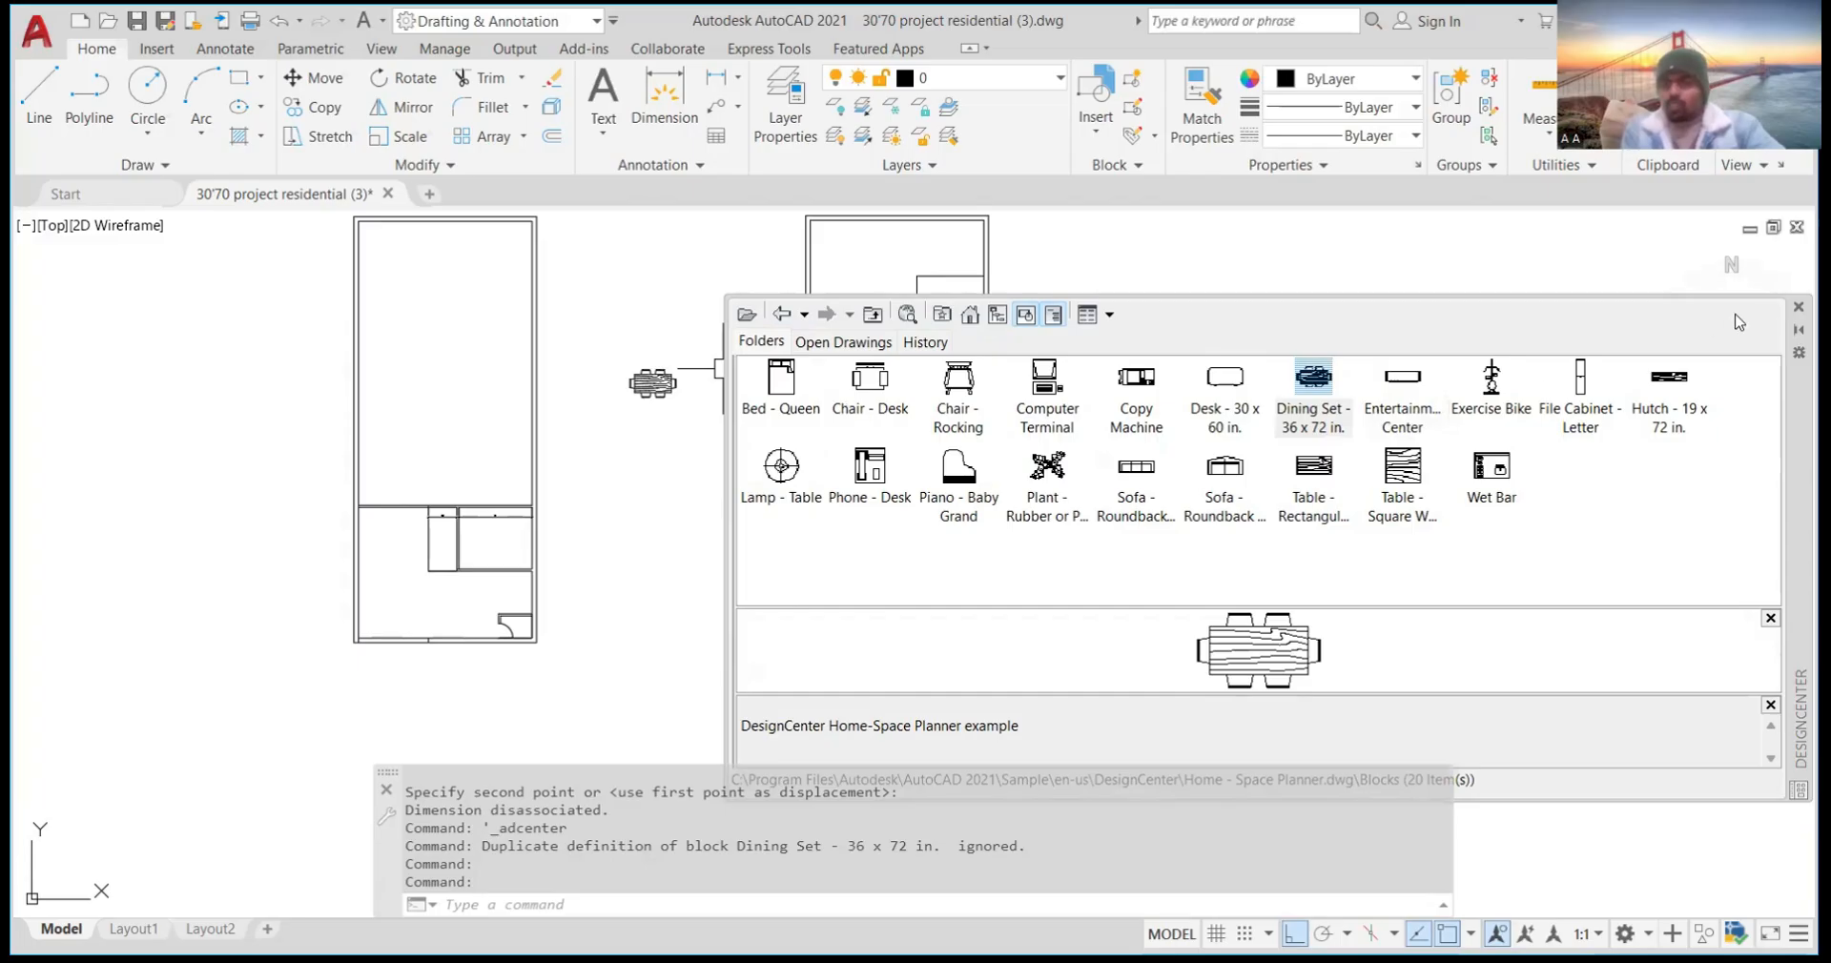
pyautogui.click(1799, 306)
pyautogui.scroll(3, 696, 389)
pyautogui.scroll(-3, 699, 388)
pyautogui.scroll(3, 698, 388)
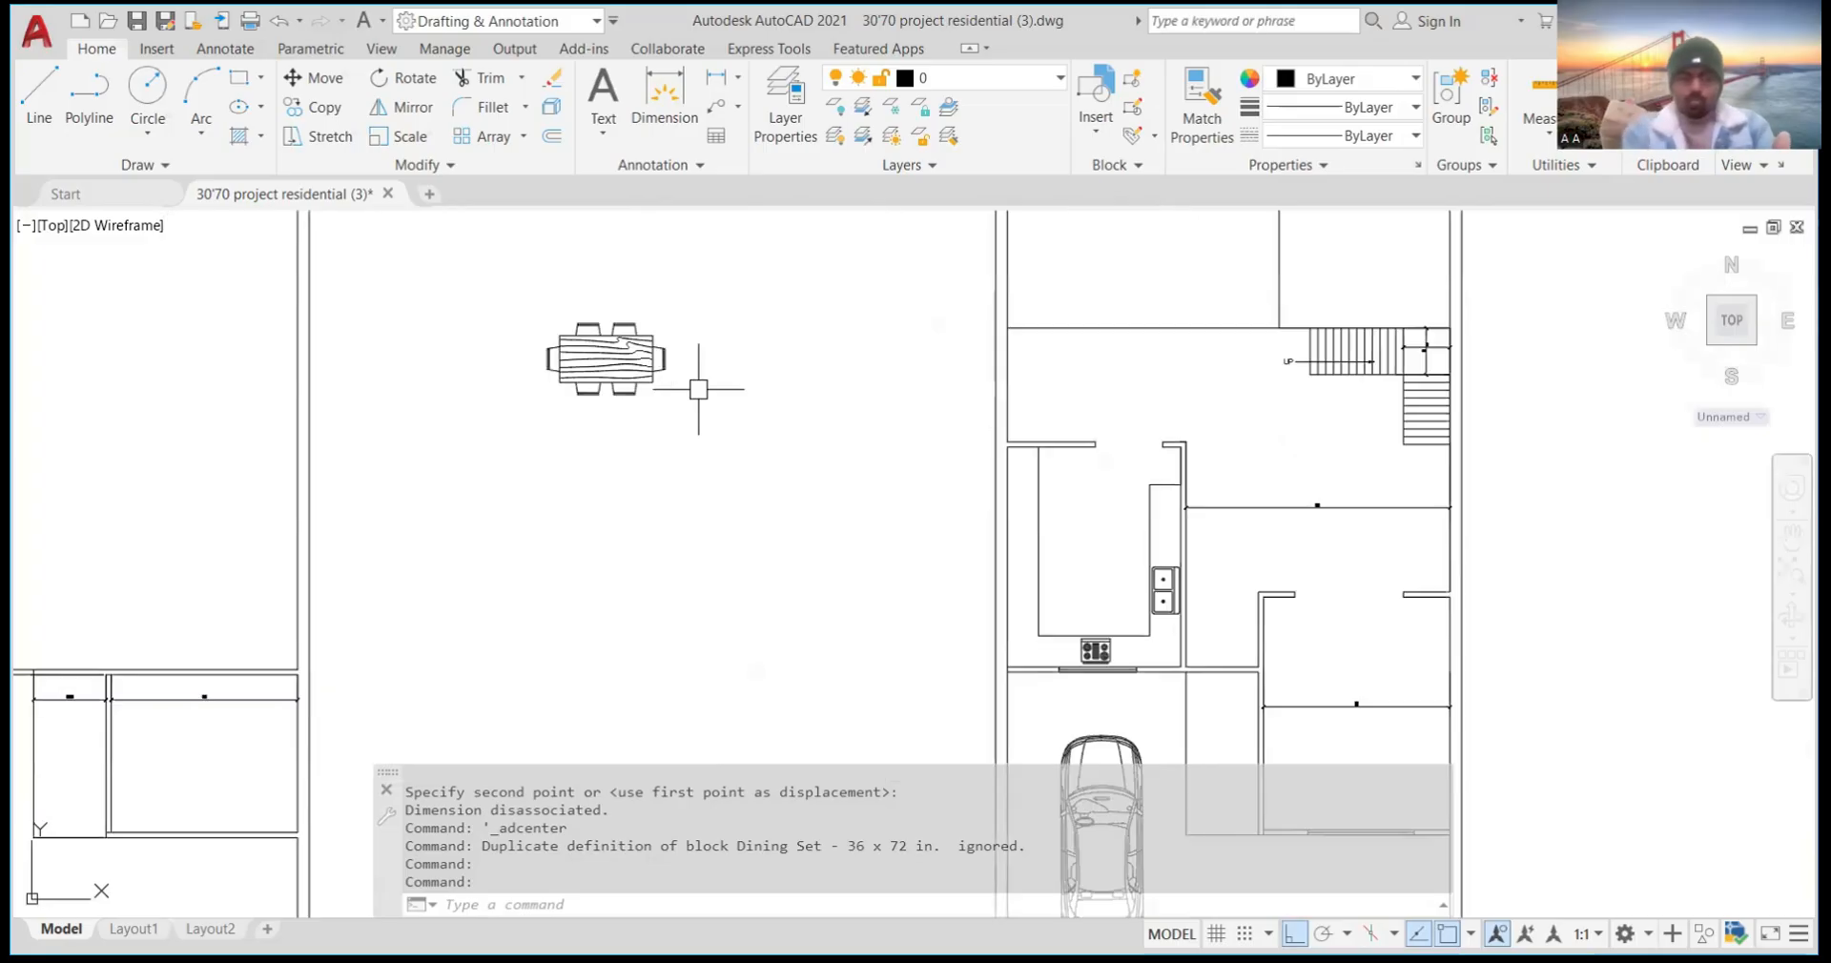
# Move the dining set, with Ortho off, into the dining area above the kitchen in the working plan
pyautogui.write('M')
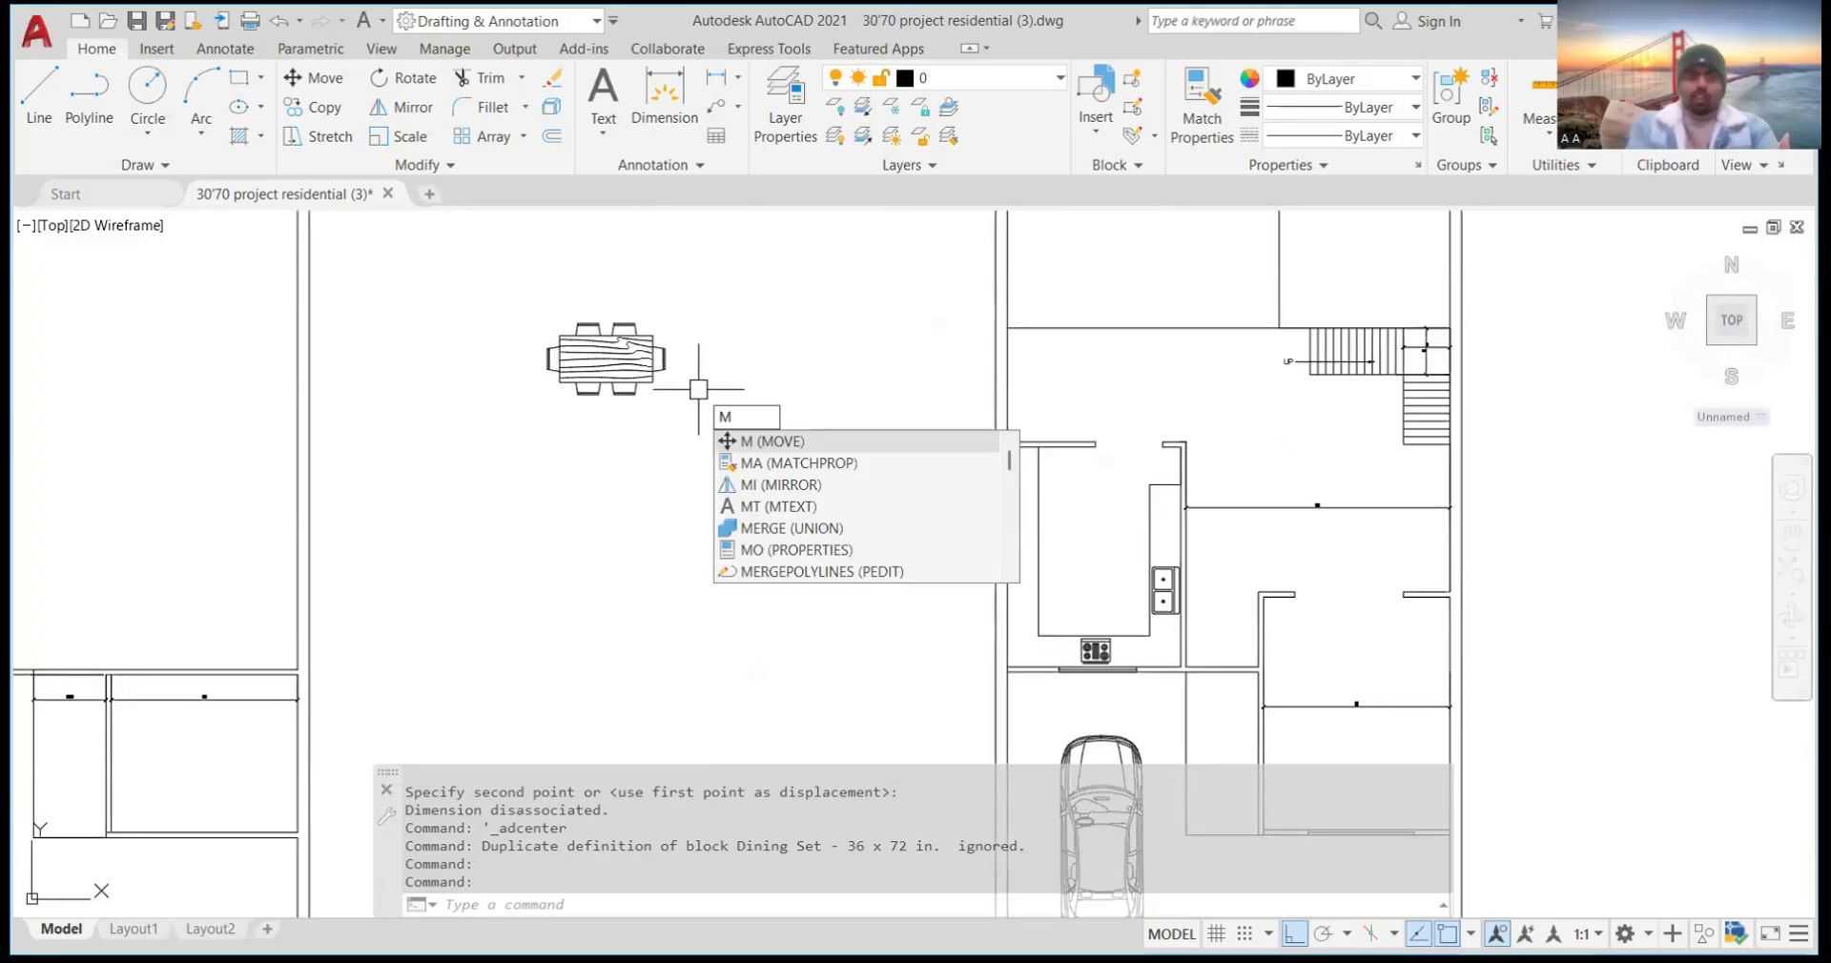
pyautogui.press('Return')
pyautogui.click(615, 391)
pyautogui.press('Return')
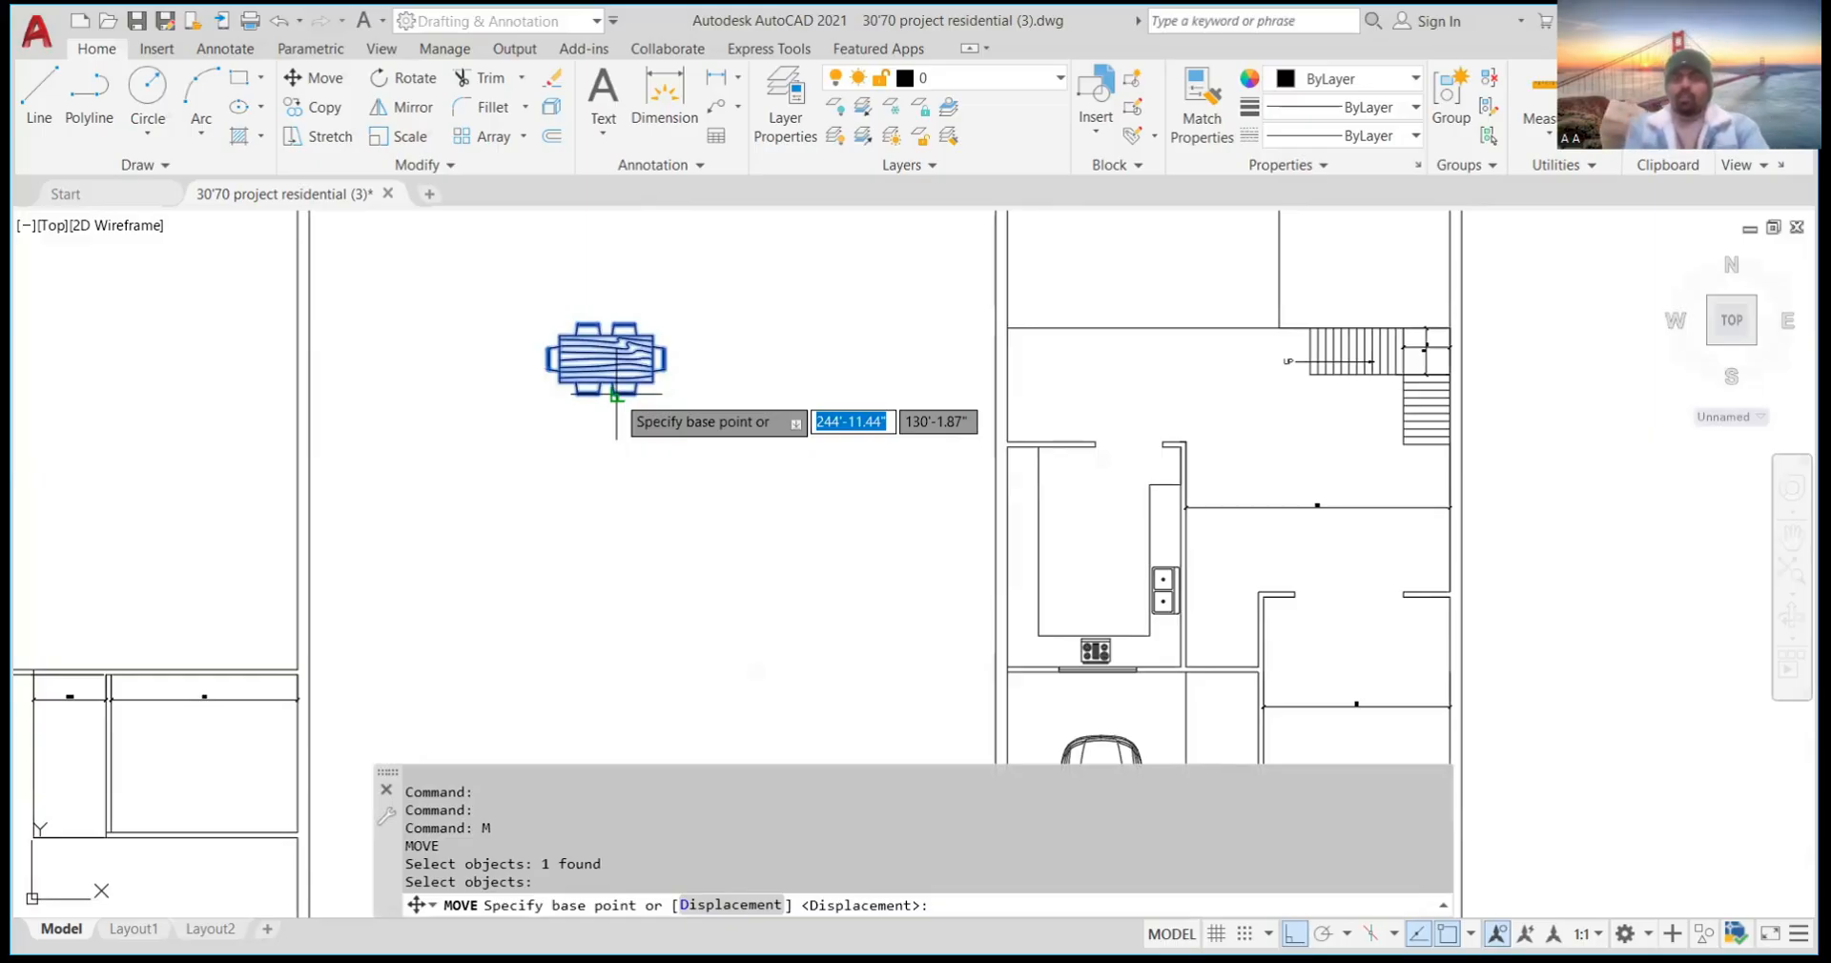
pyautogui.click(616, 393)
pyautogui.press('F8')
pyautogui.click(1049, 413)
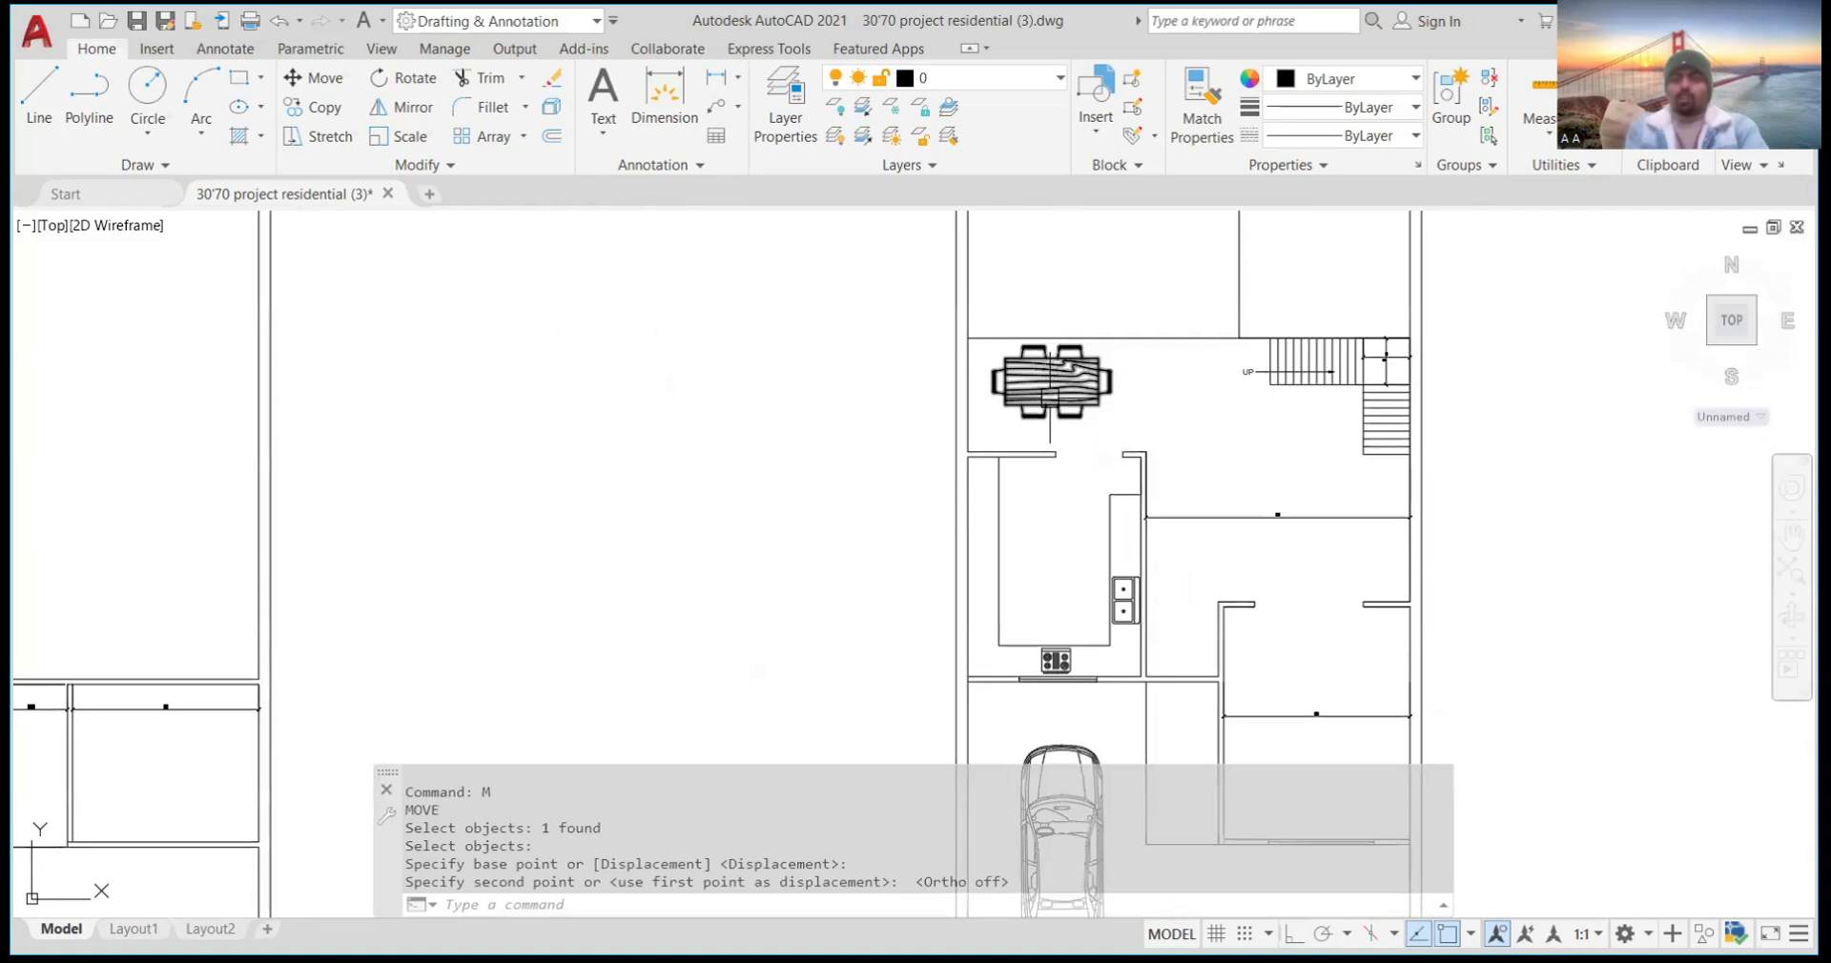
pyautogui.scroll(-4, 1049, 429)
pyautogui.scroll(6, 1063, 457)
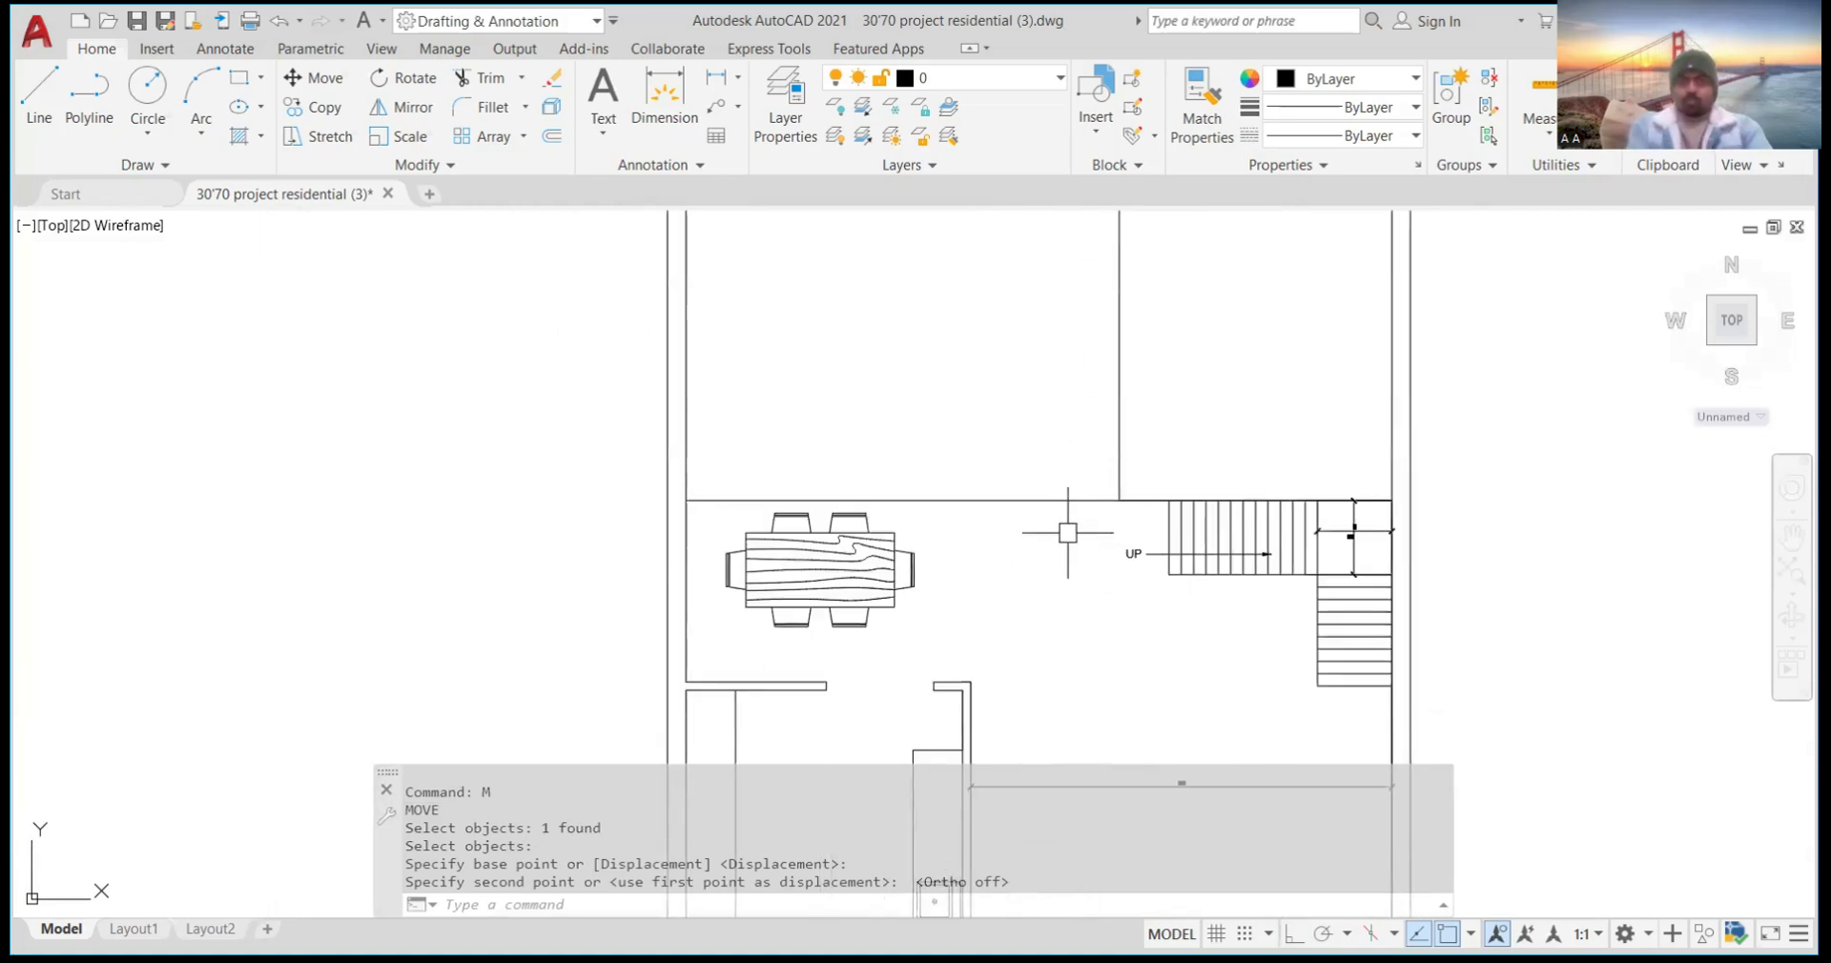
# Trim the horizontal line above the dining set between the outer side wall and the staircase corner
pyautogui.write('tr')
pyautogui.press('Return')
pyautogui.moveTo(991, 425); pyautogui.dragTo(1026, 530)
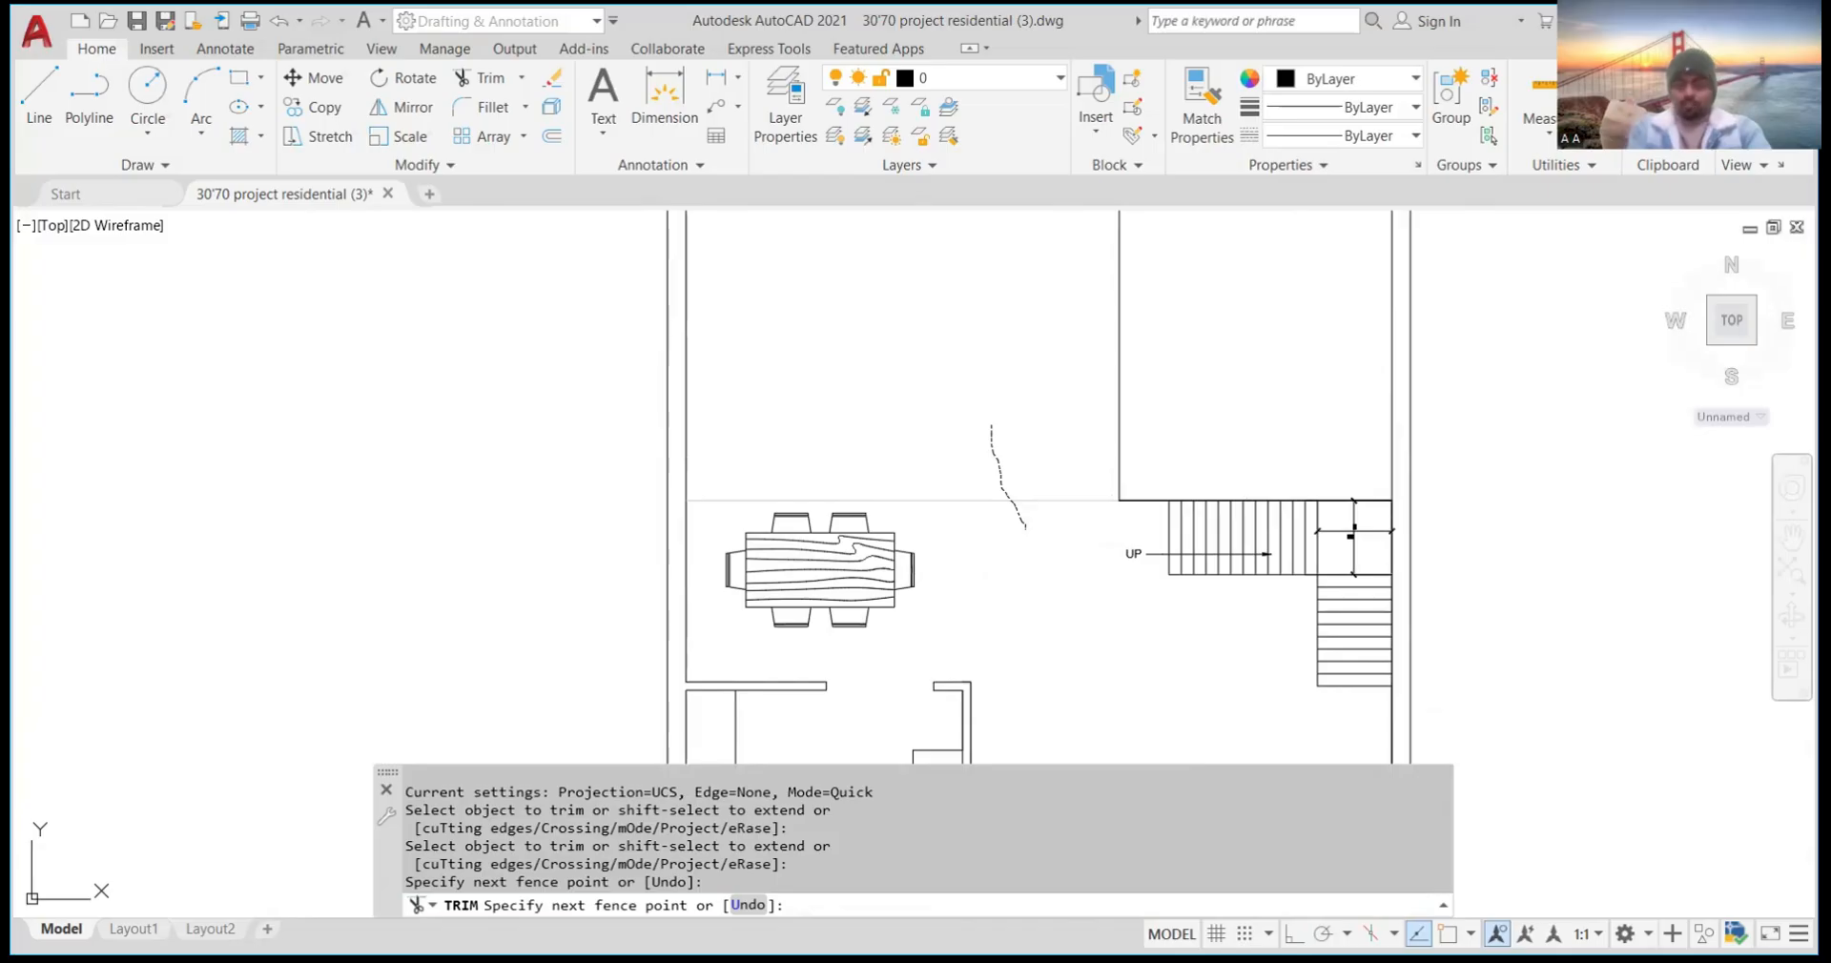
pyautogui.press('Return')
# Draw a 13' vertical line up the side wall from the kitchen wall corner, then a horizontal line to the bedroom line
pyautogui.scroll(-8, 1025, 528)
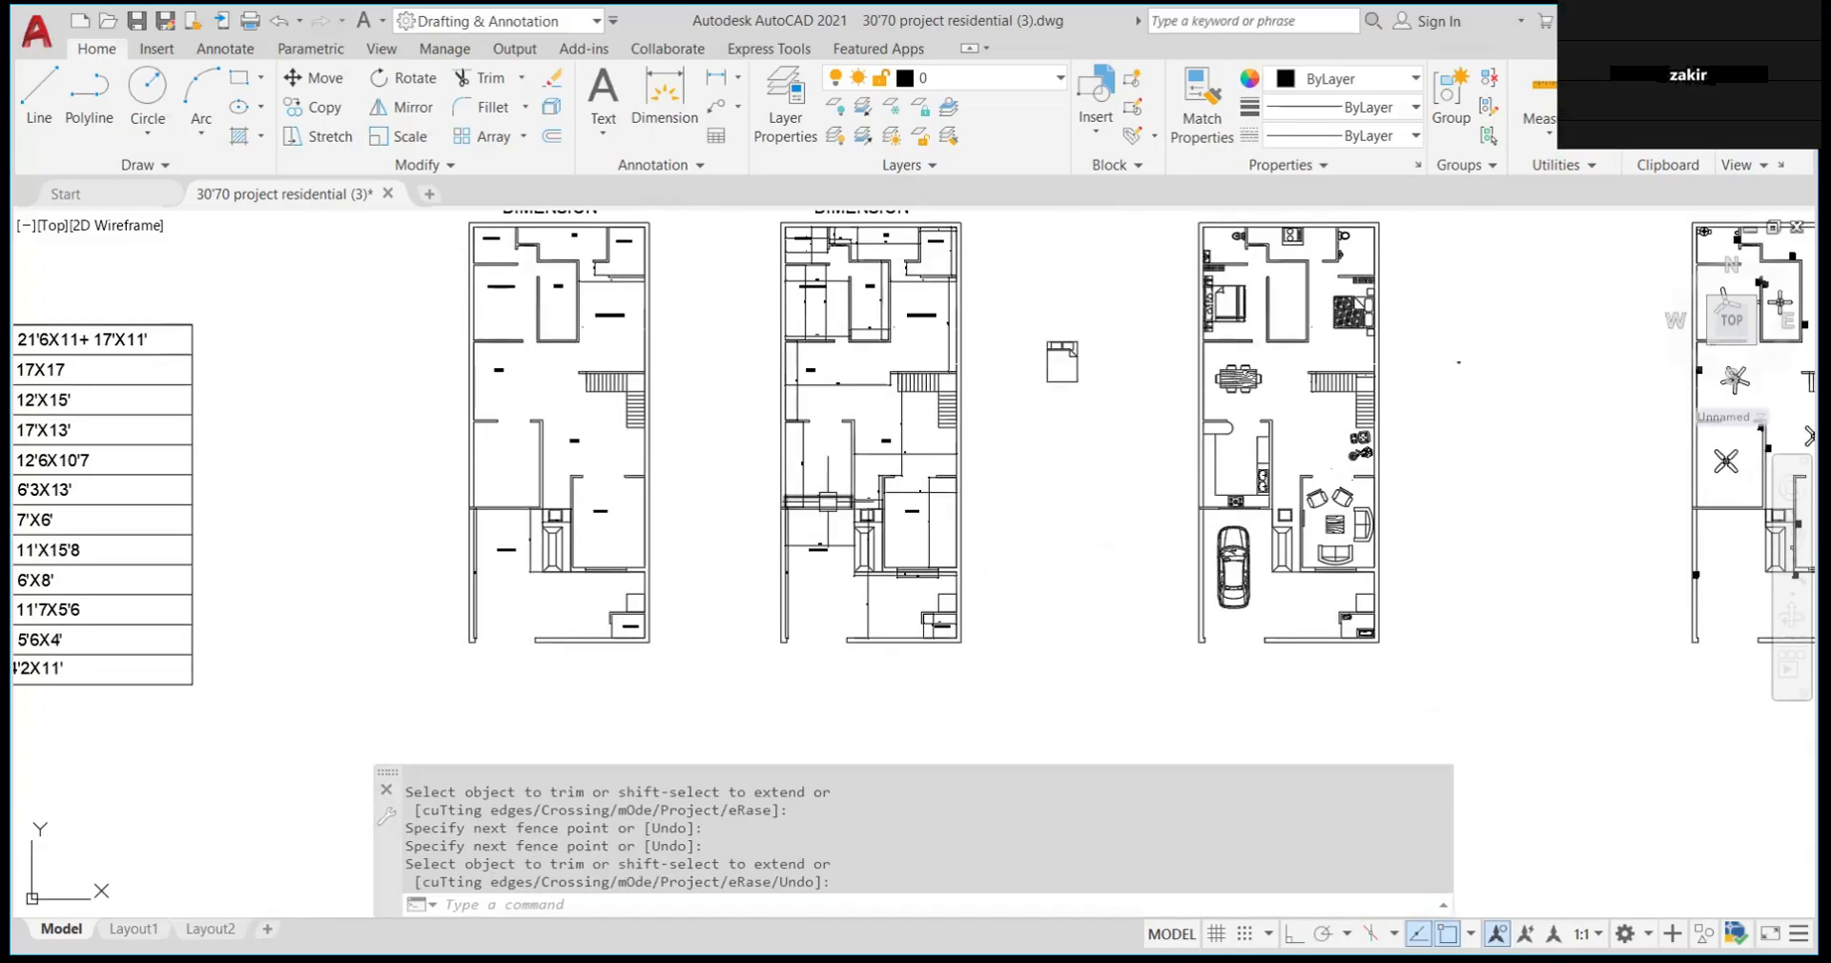
pyautogui.scroll(5, 855, 620)
pyautogui.scroll(4, 702, 585)
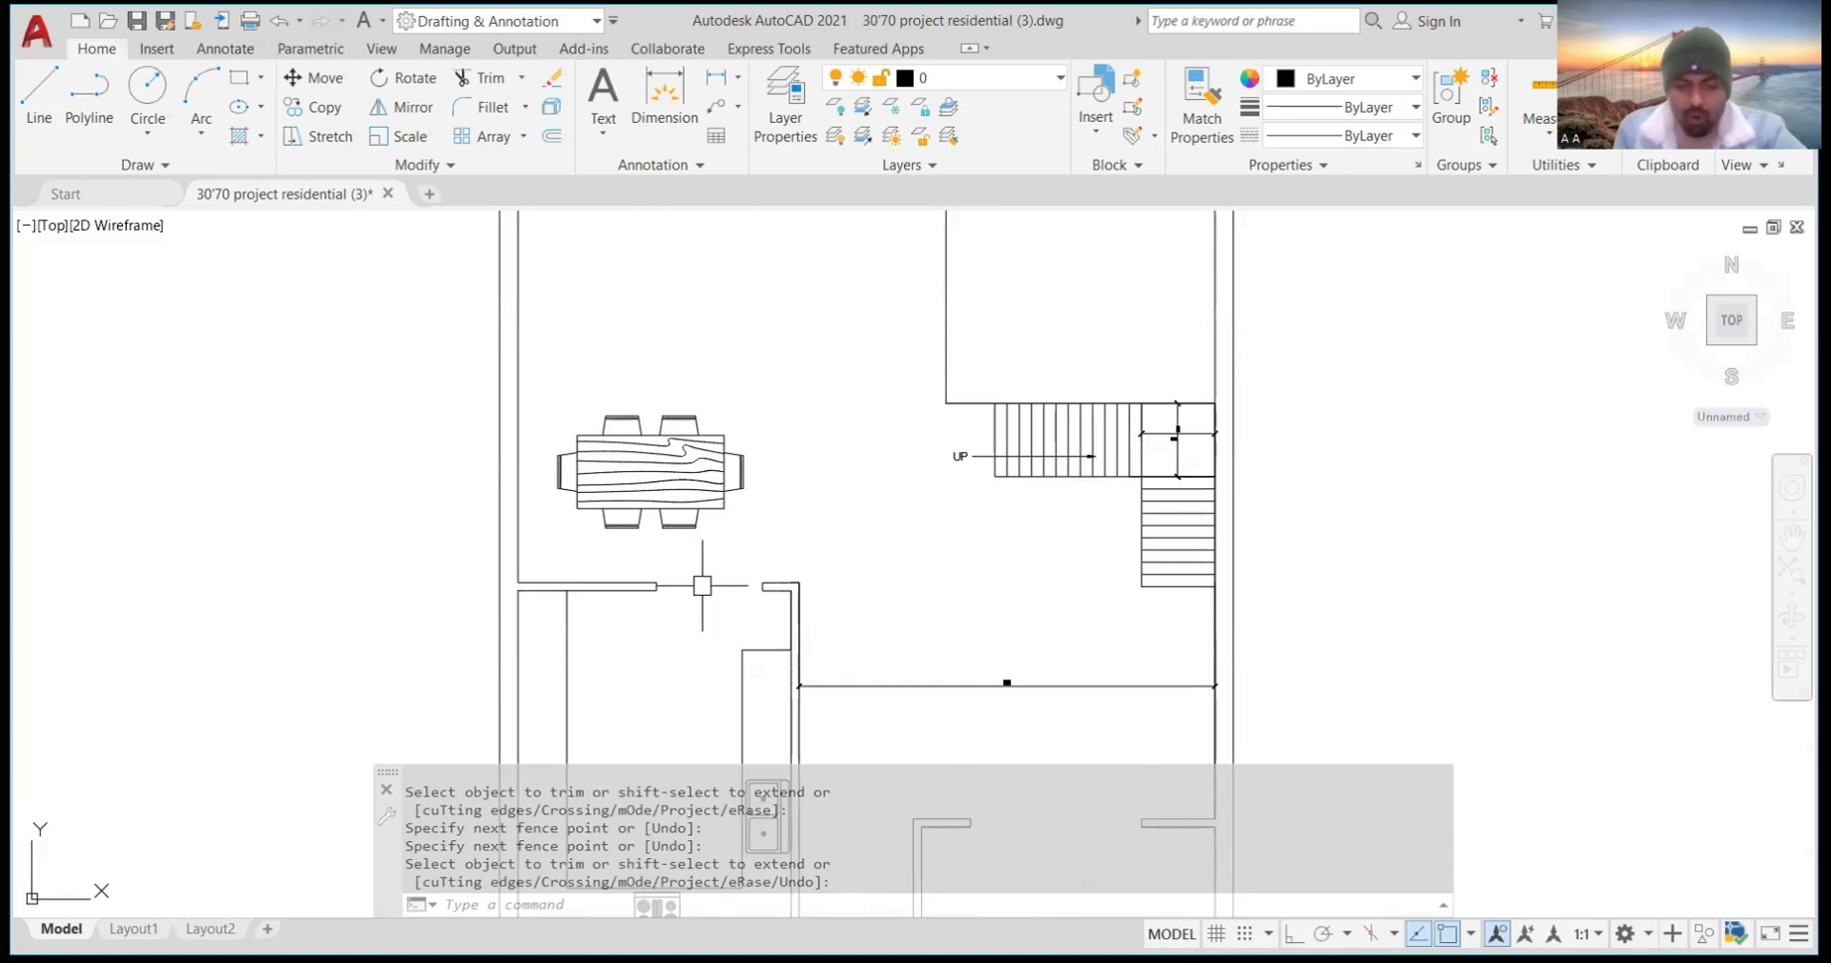
pyautogui.scroll(2, 497, 527)
pyautogui.press('l')
pyautogui.press('Return')
pyautogui.click(518, 582)
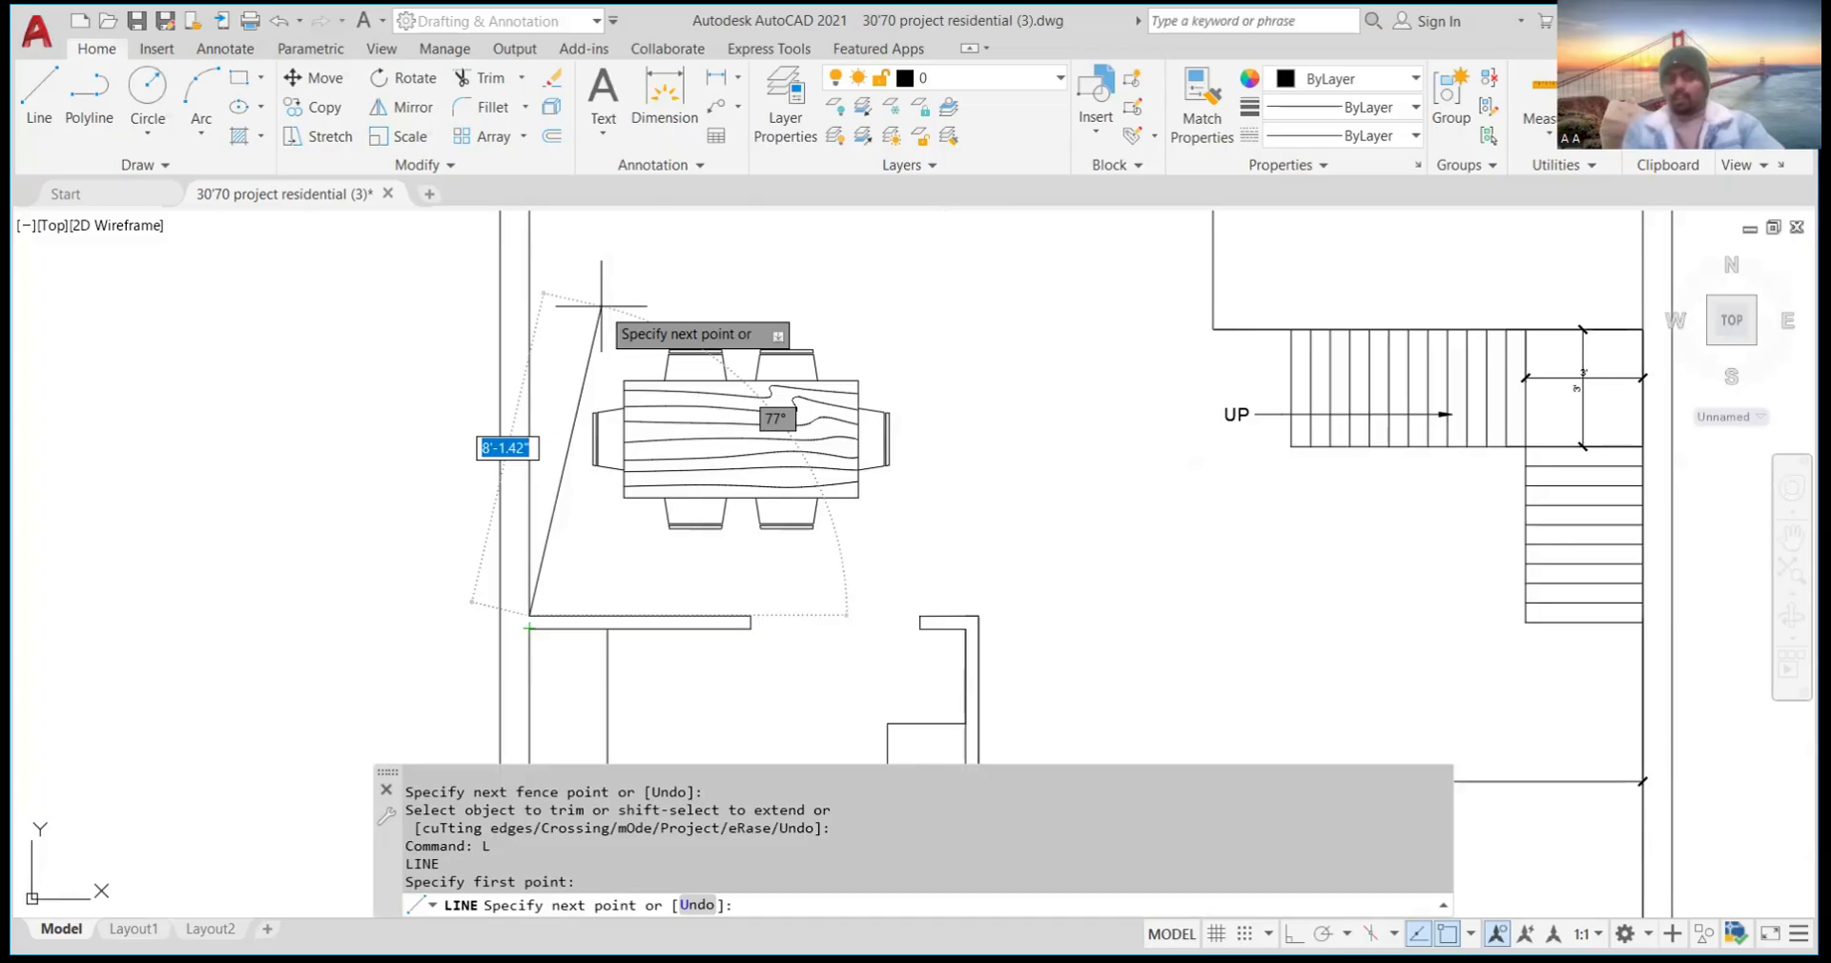
pyautogui.scroll(2, 629, 344)
pyautogui.press('F8')
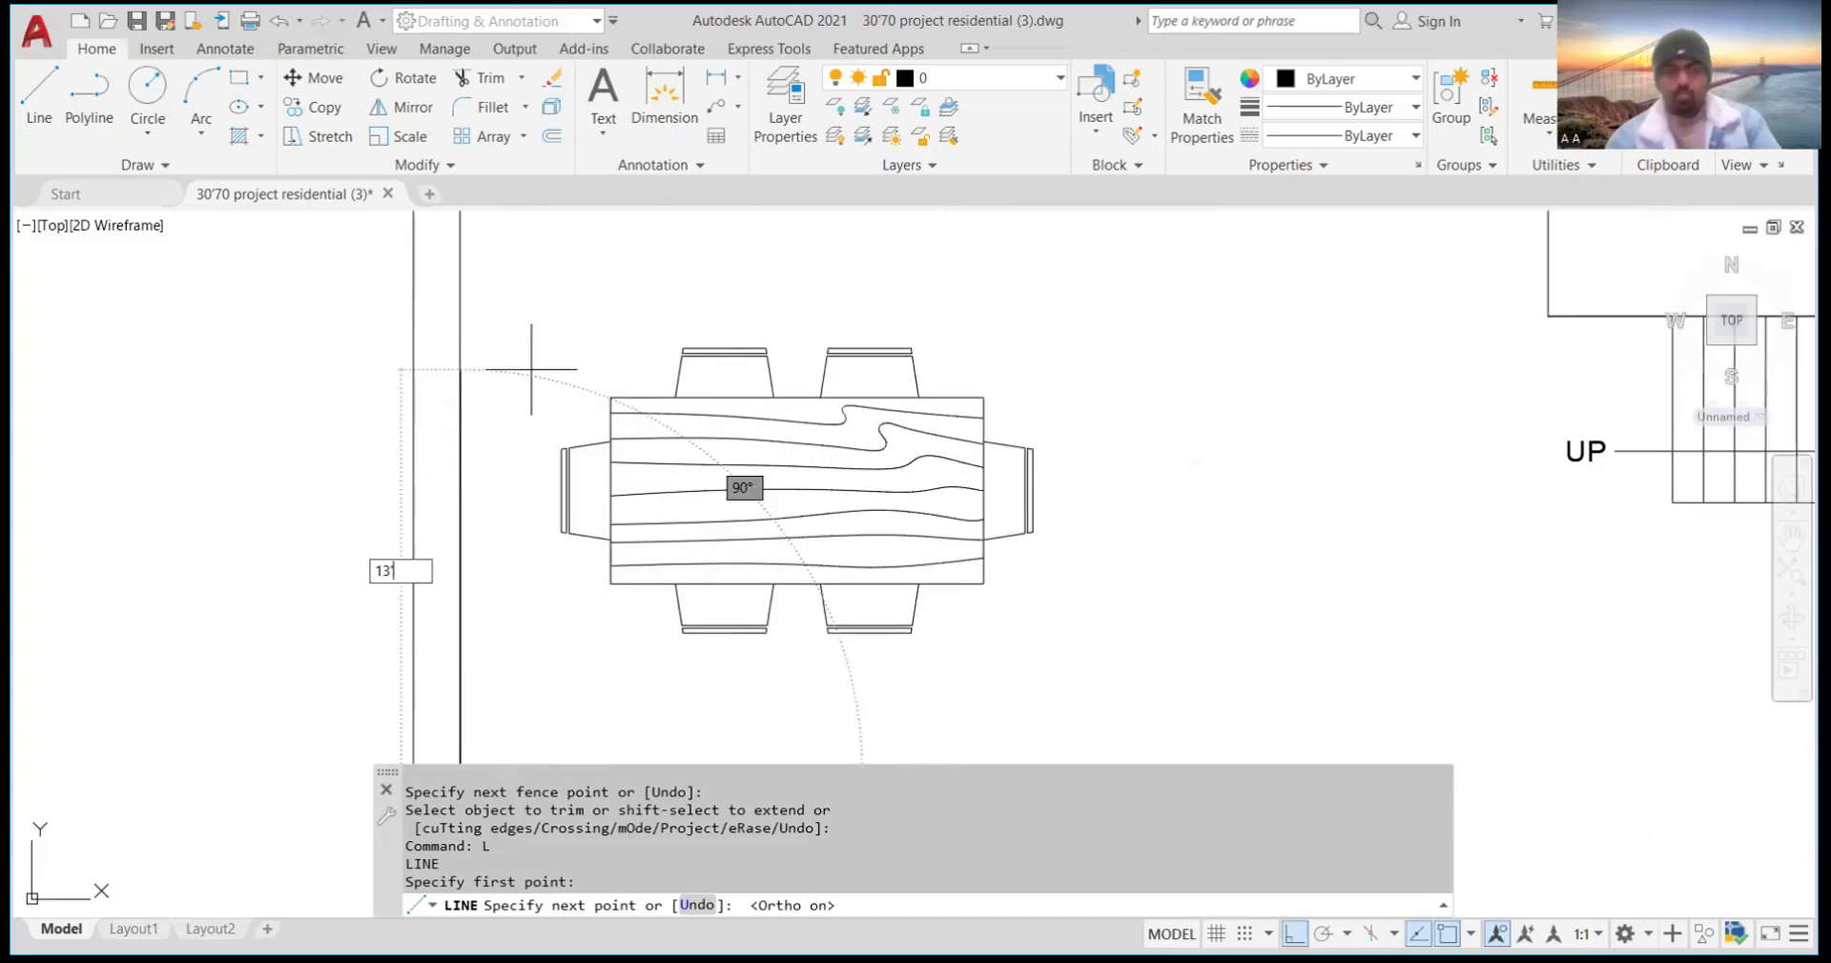
pyautogui.press('Return')
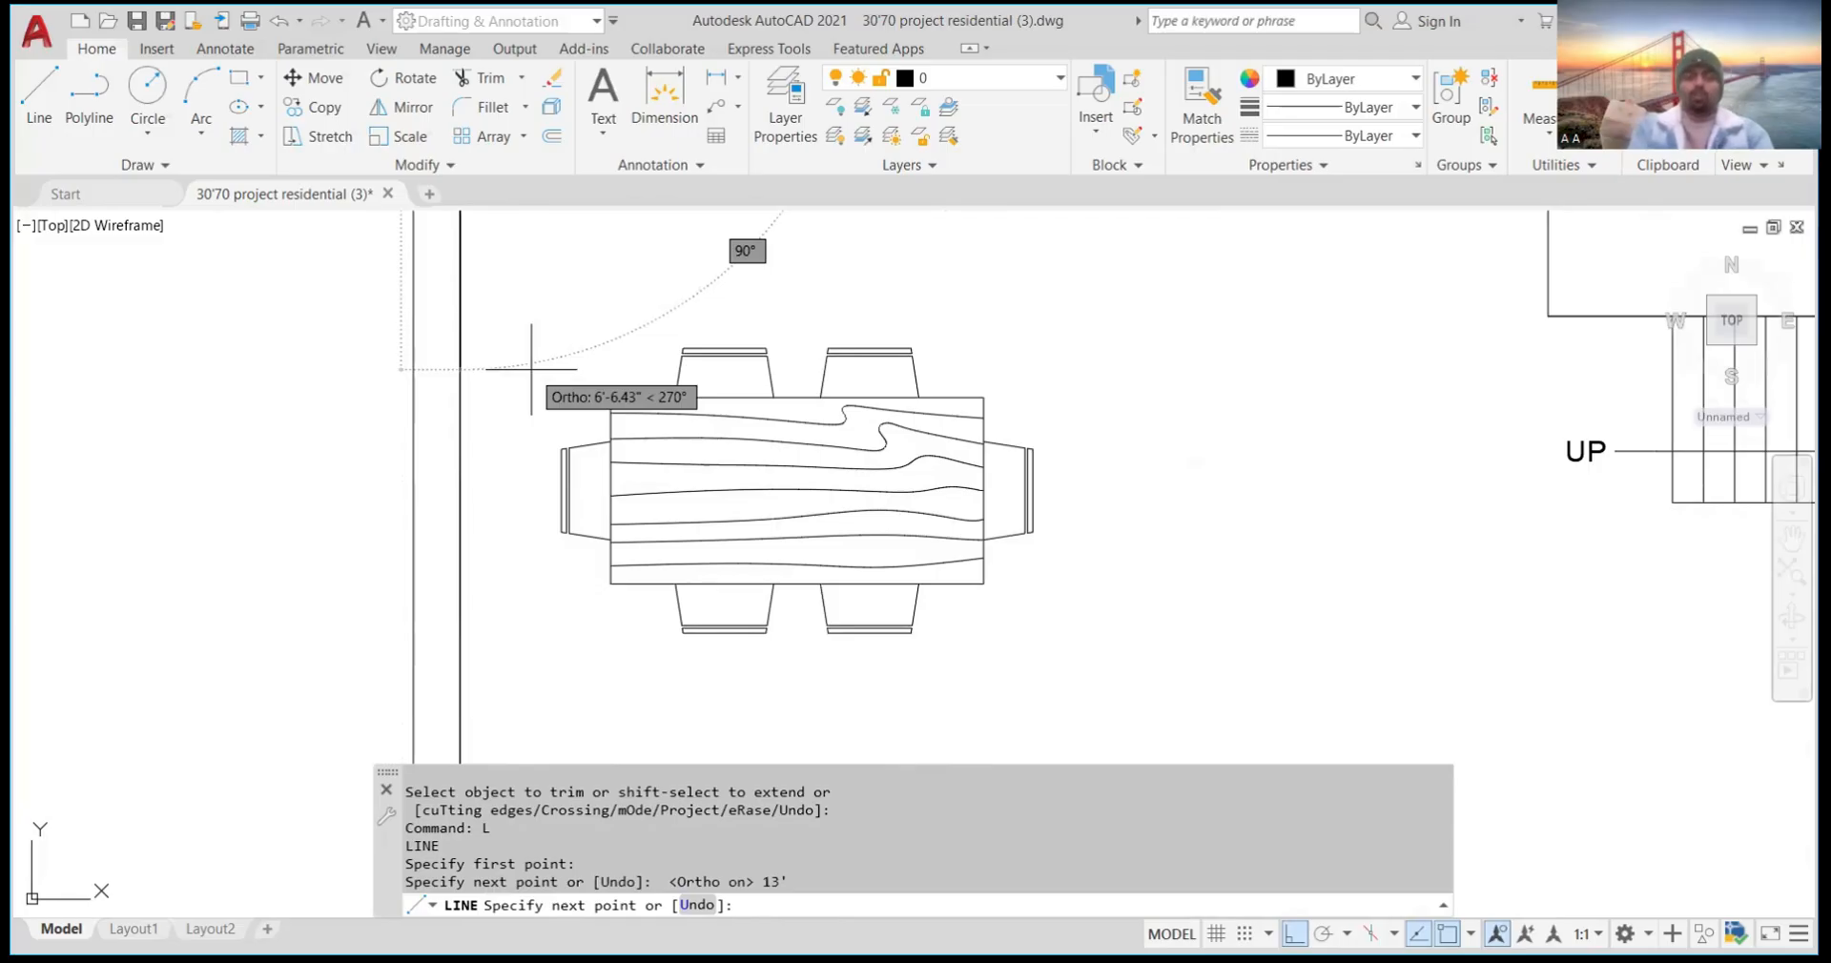
pyautogui.click(532, 369)
pyautogui.scroll(-5, 532, 369)
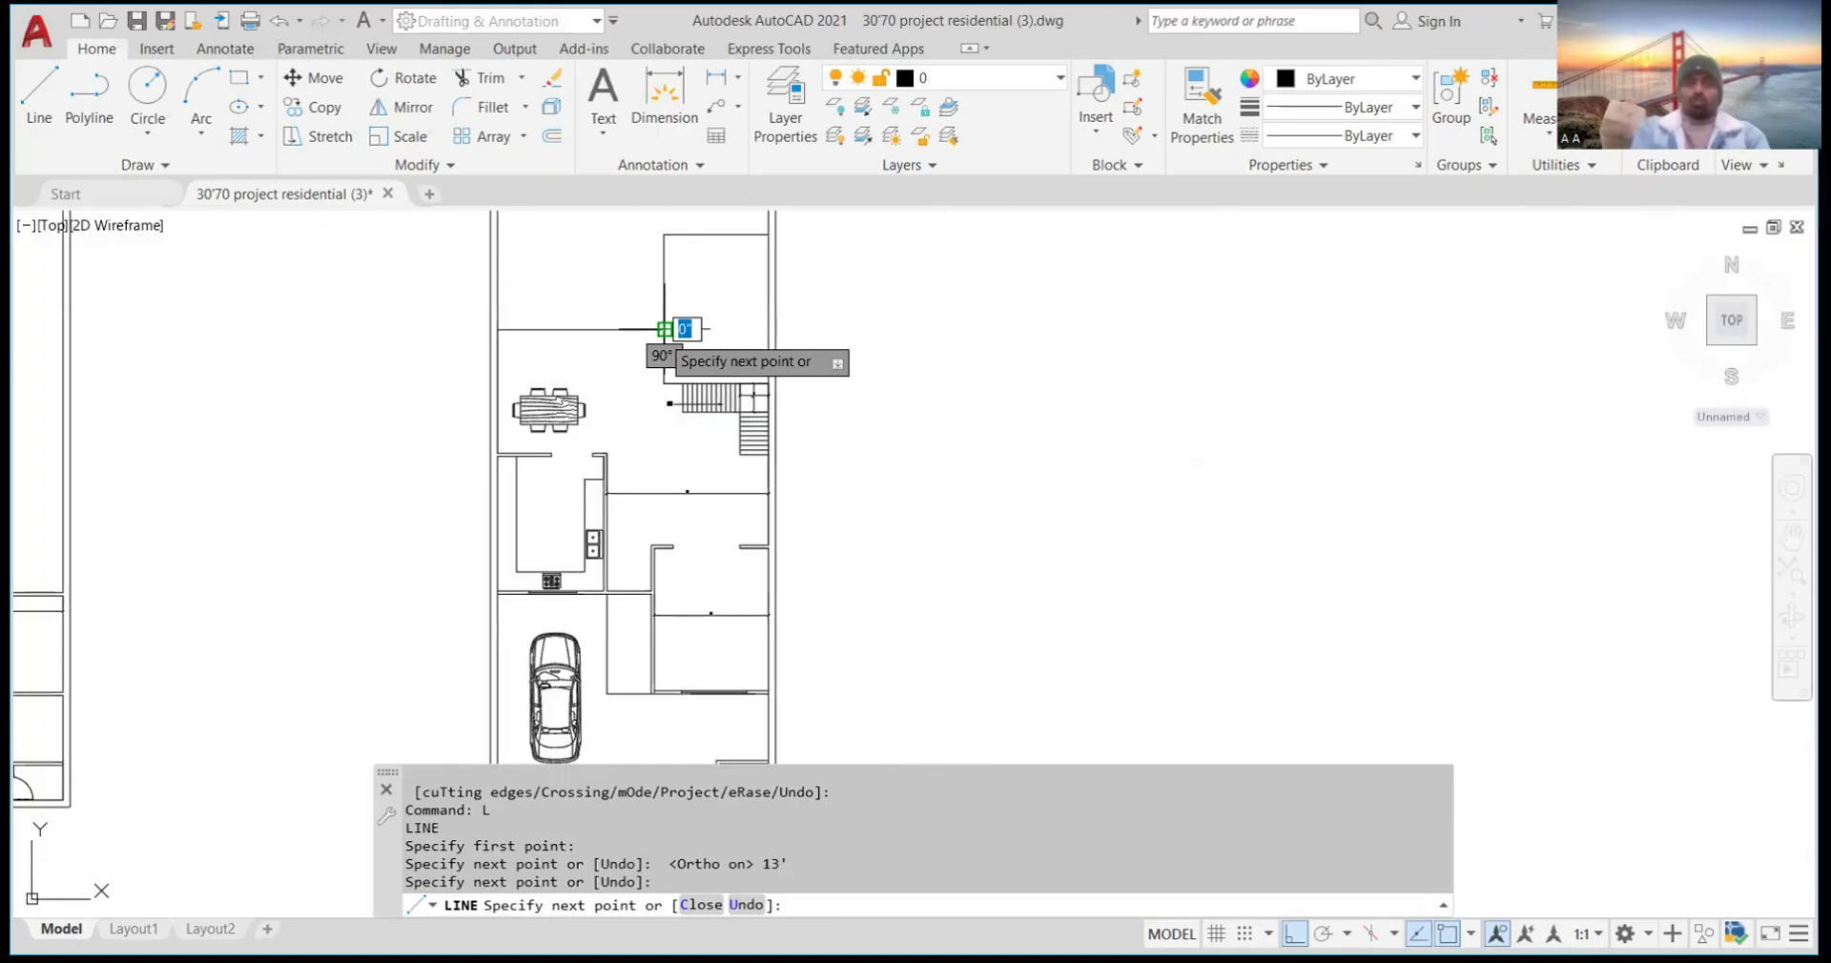
pyautogui.press('Return')
pyautogui.scroll(2, 600, 501)
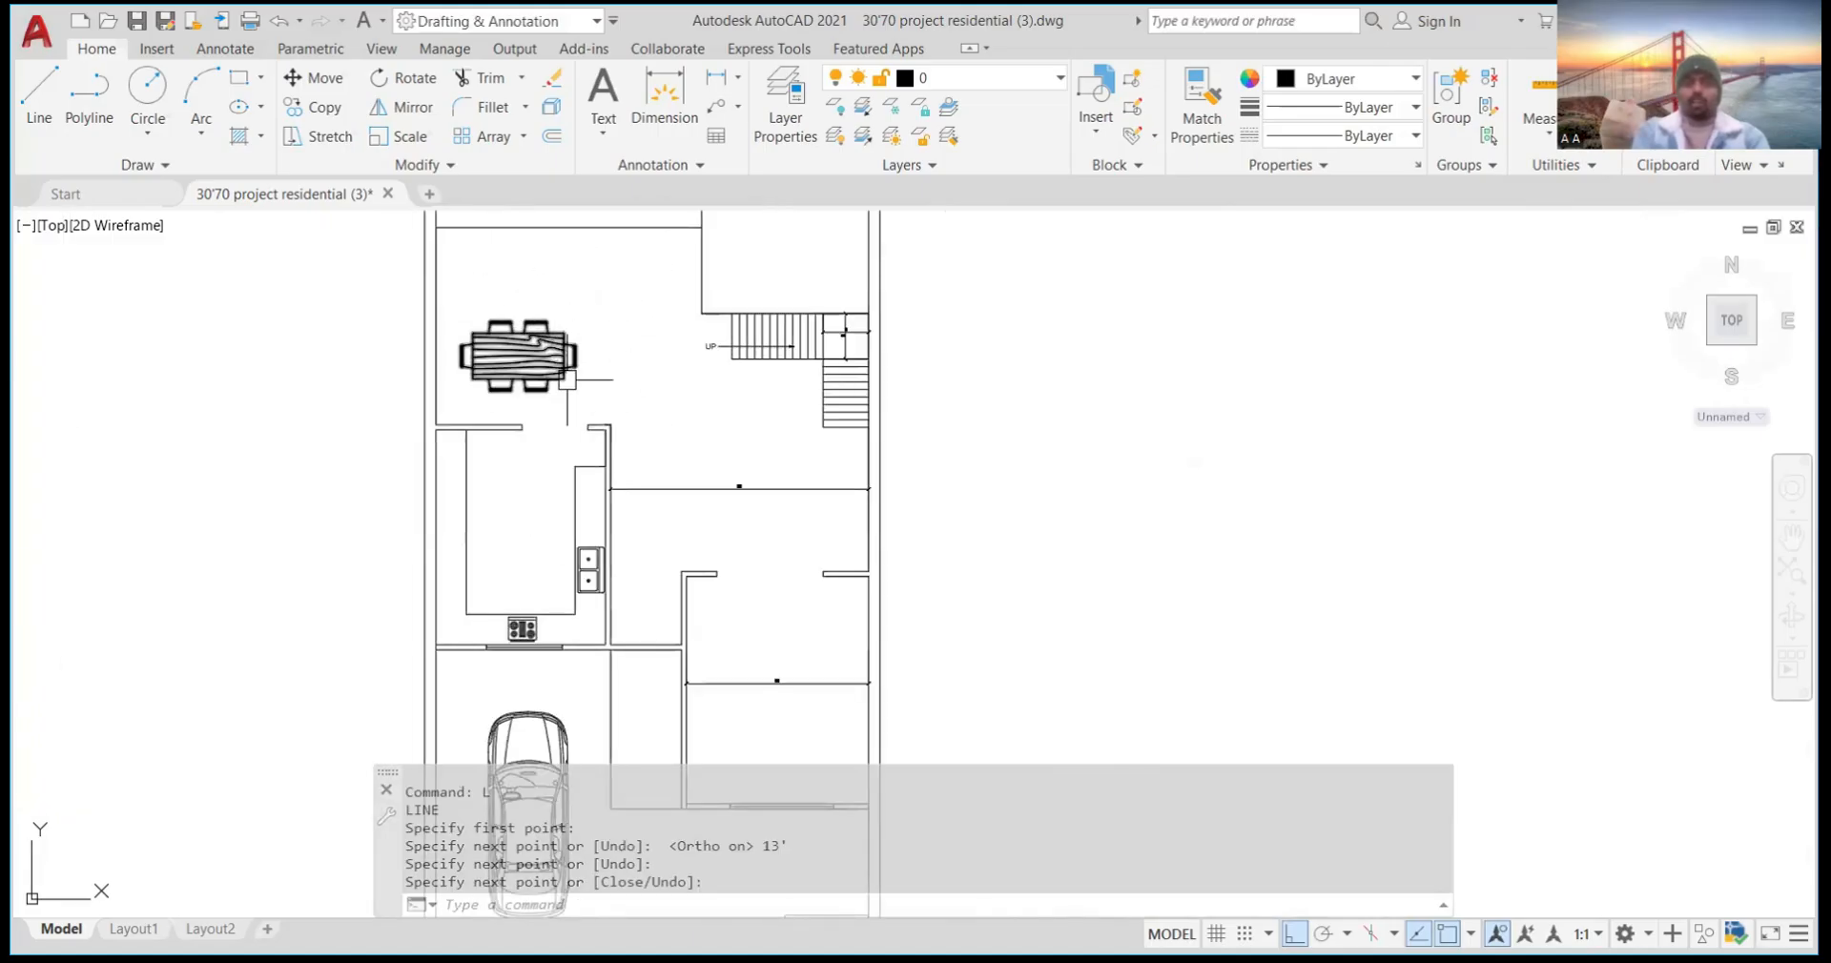
# Offset the new dining and bedroom wall lines by 4 inches to form double-line walls
pyautogui.scroll(-3, 566, 380)
pyautogui.scroll(5, 633, 336)
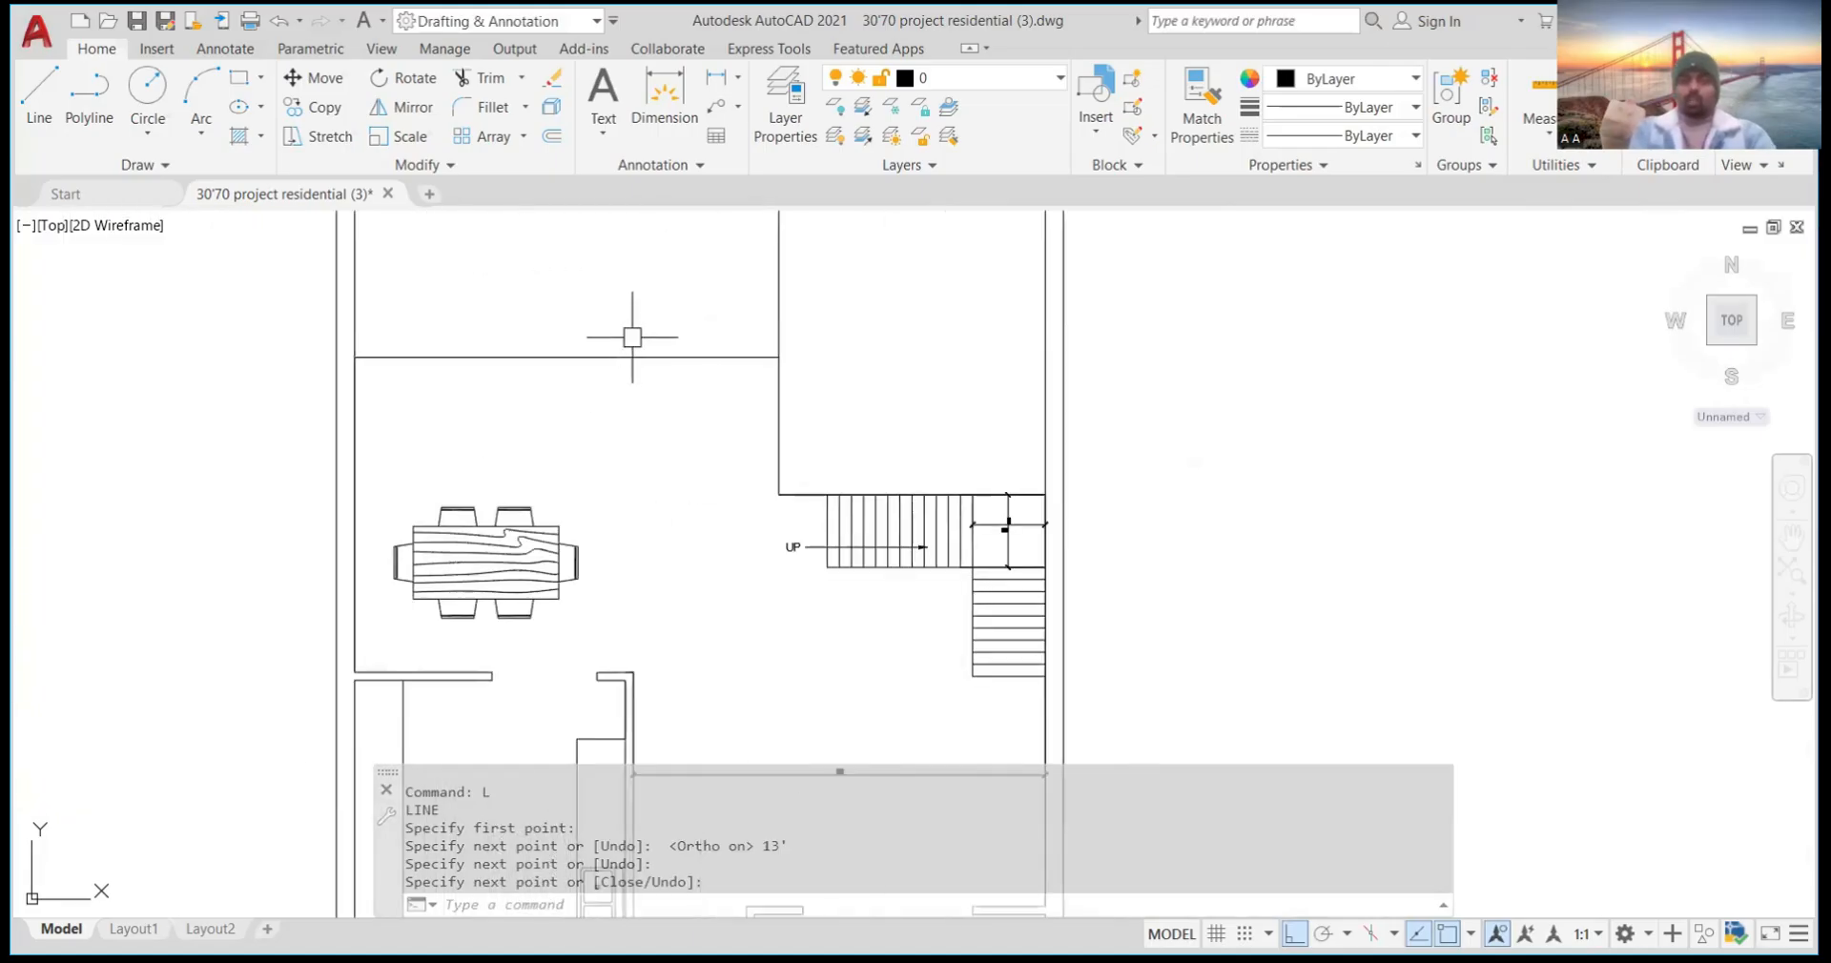
pyautogui.write('OF')
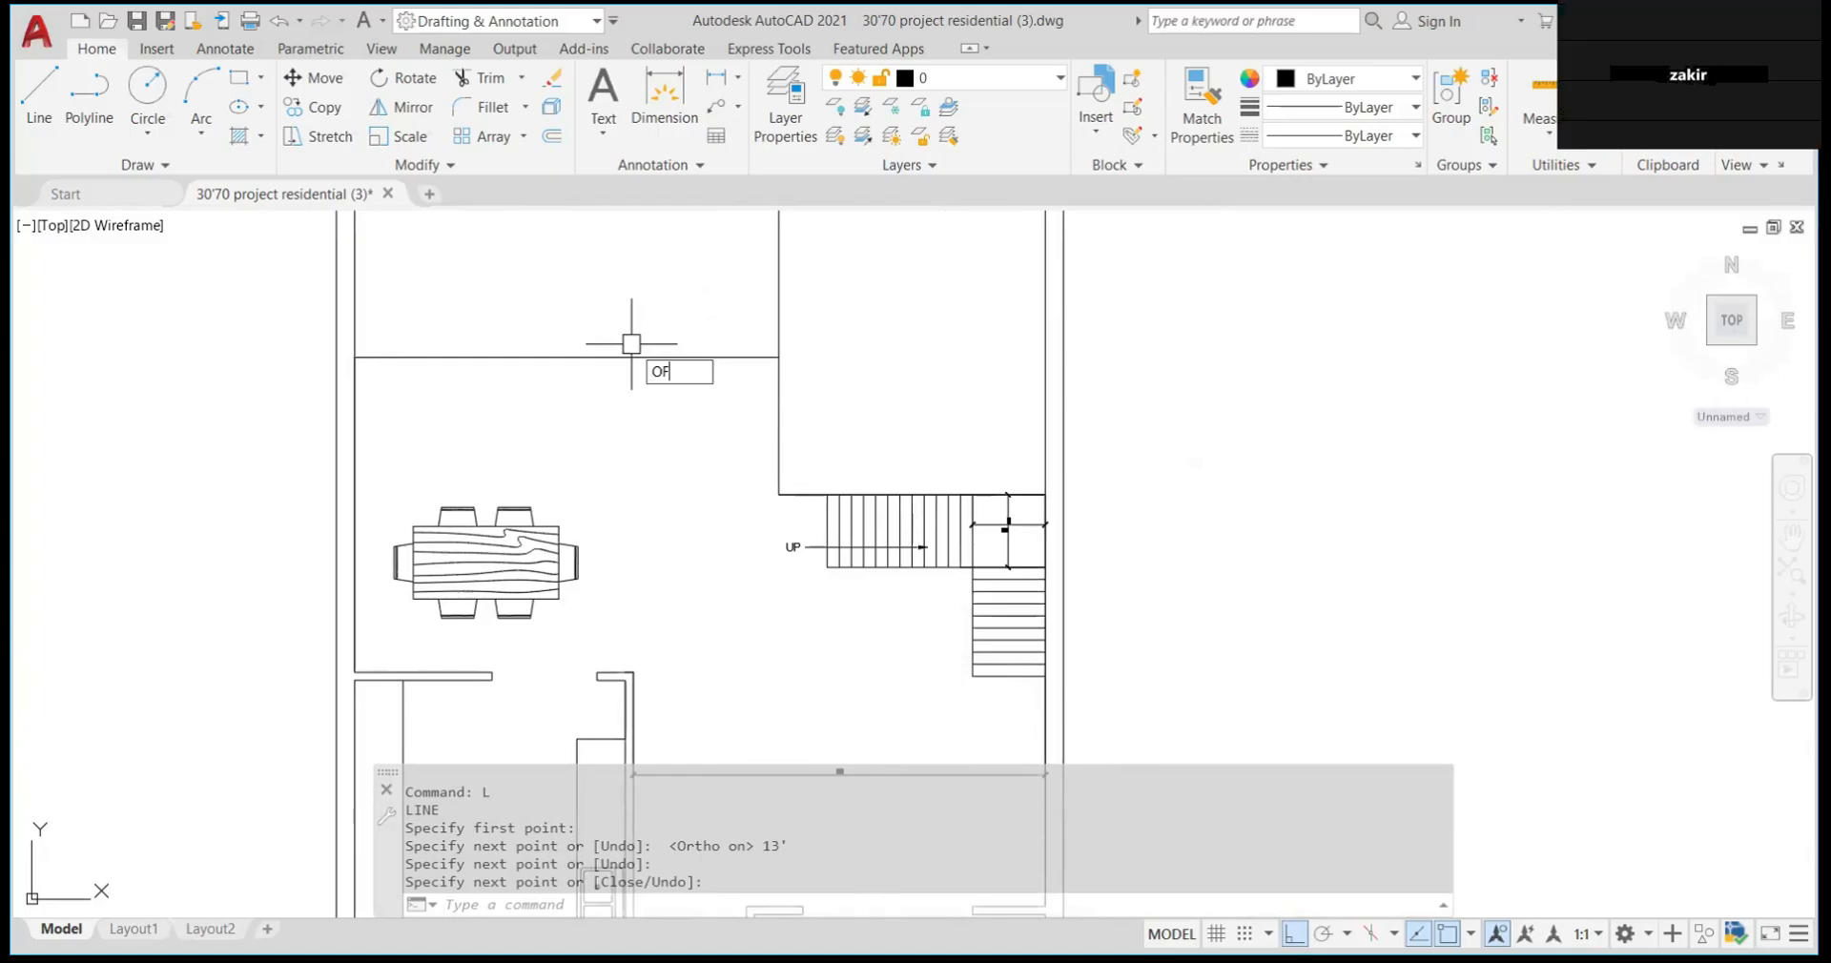
pyautogui.press('Return')
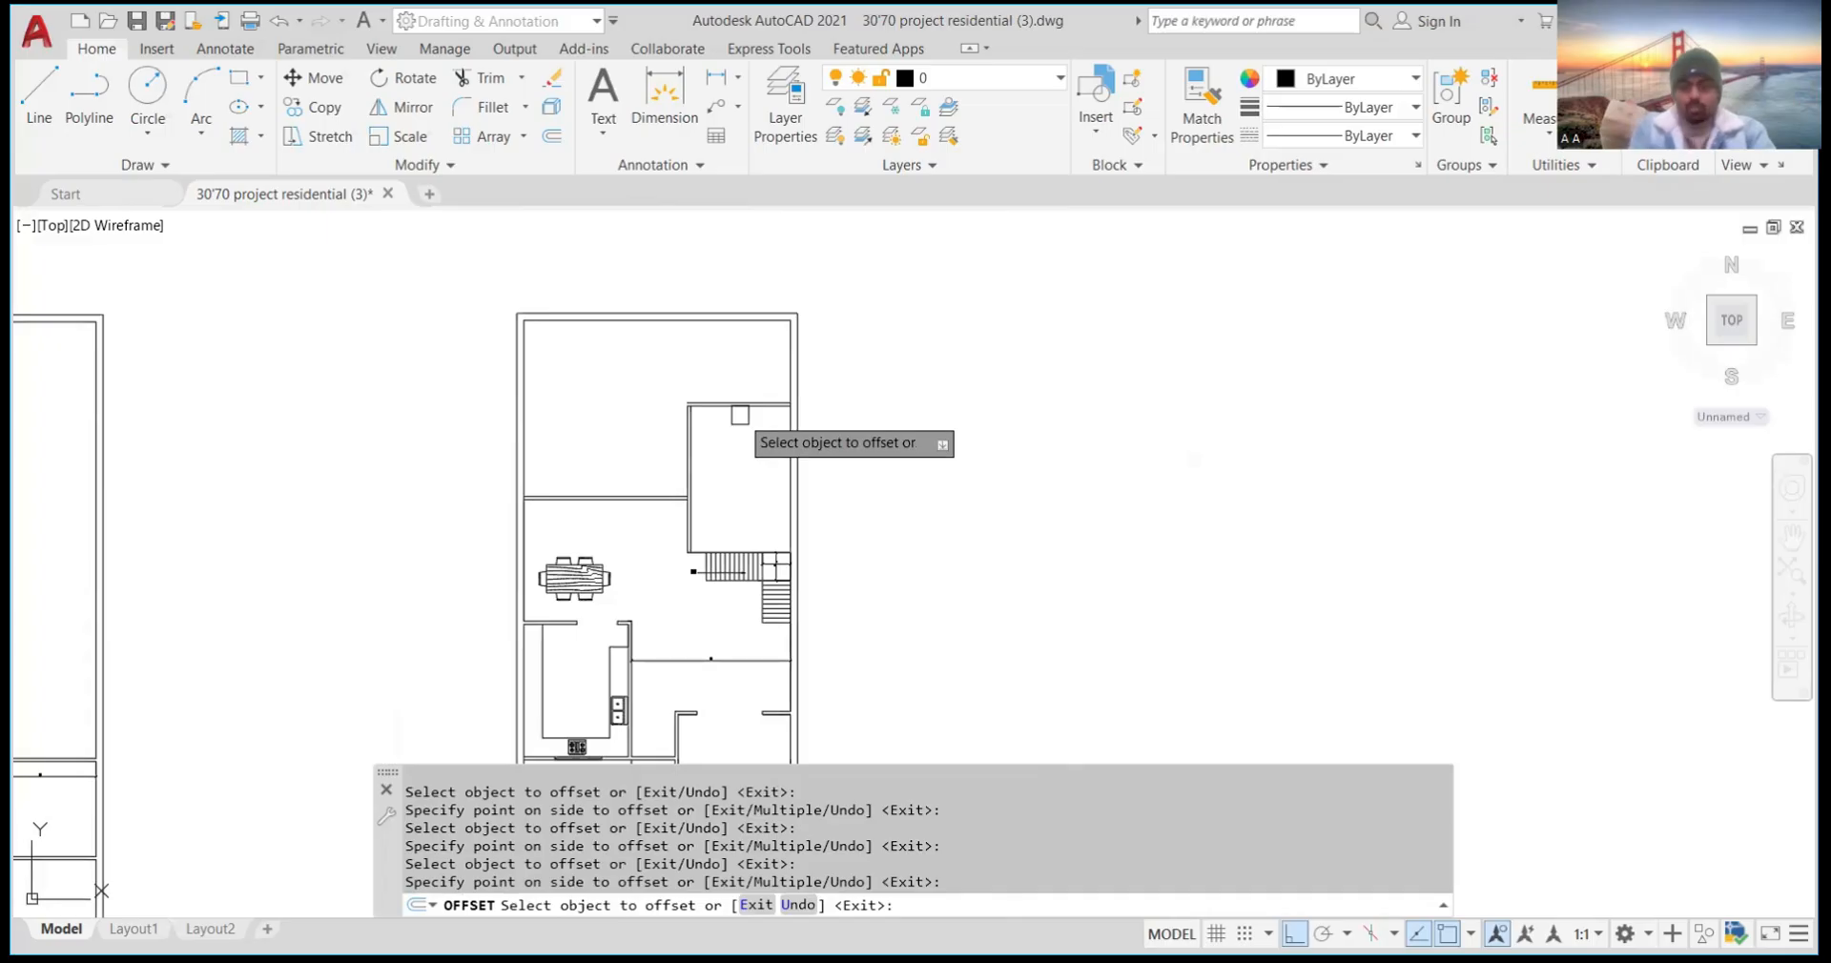
pyautogui.press('Escape')
# Examine the vertical dimension of Master Bedroom 2 in the dimensioned reference plan
pyautogui.scroll(-5, 573, 572)
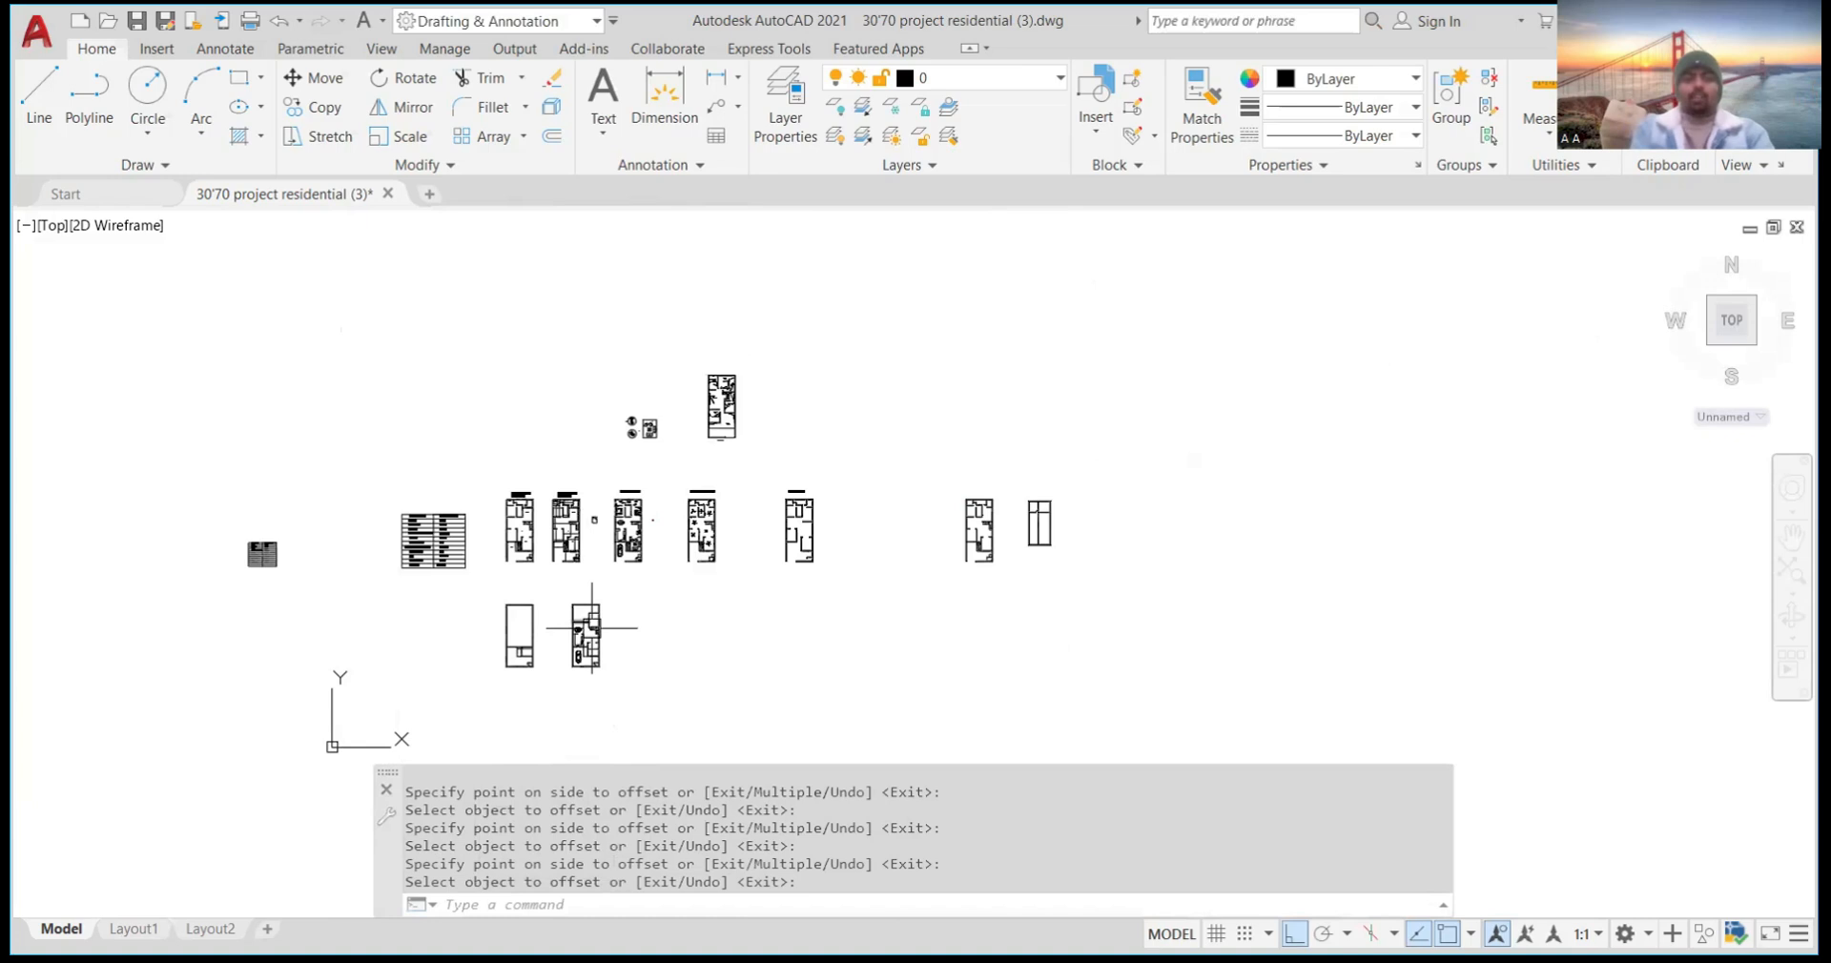
pyautogui.scroll(3, 556, 518)
pyautogui.scroll(10, 556, 518)
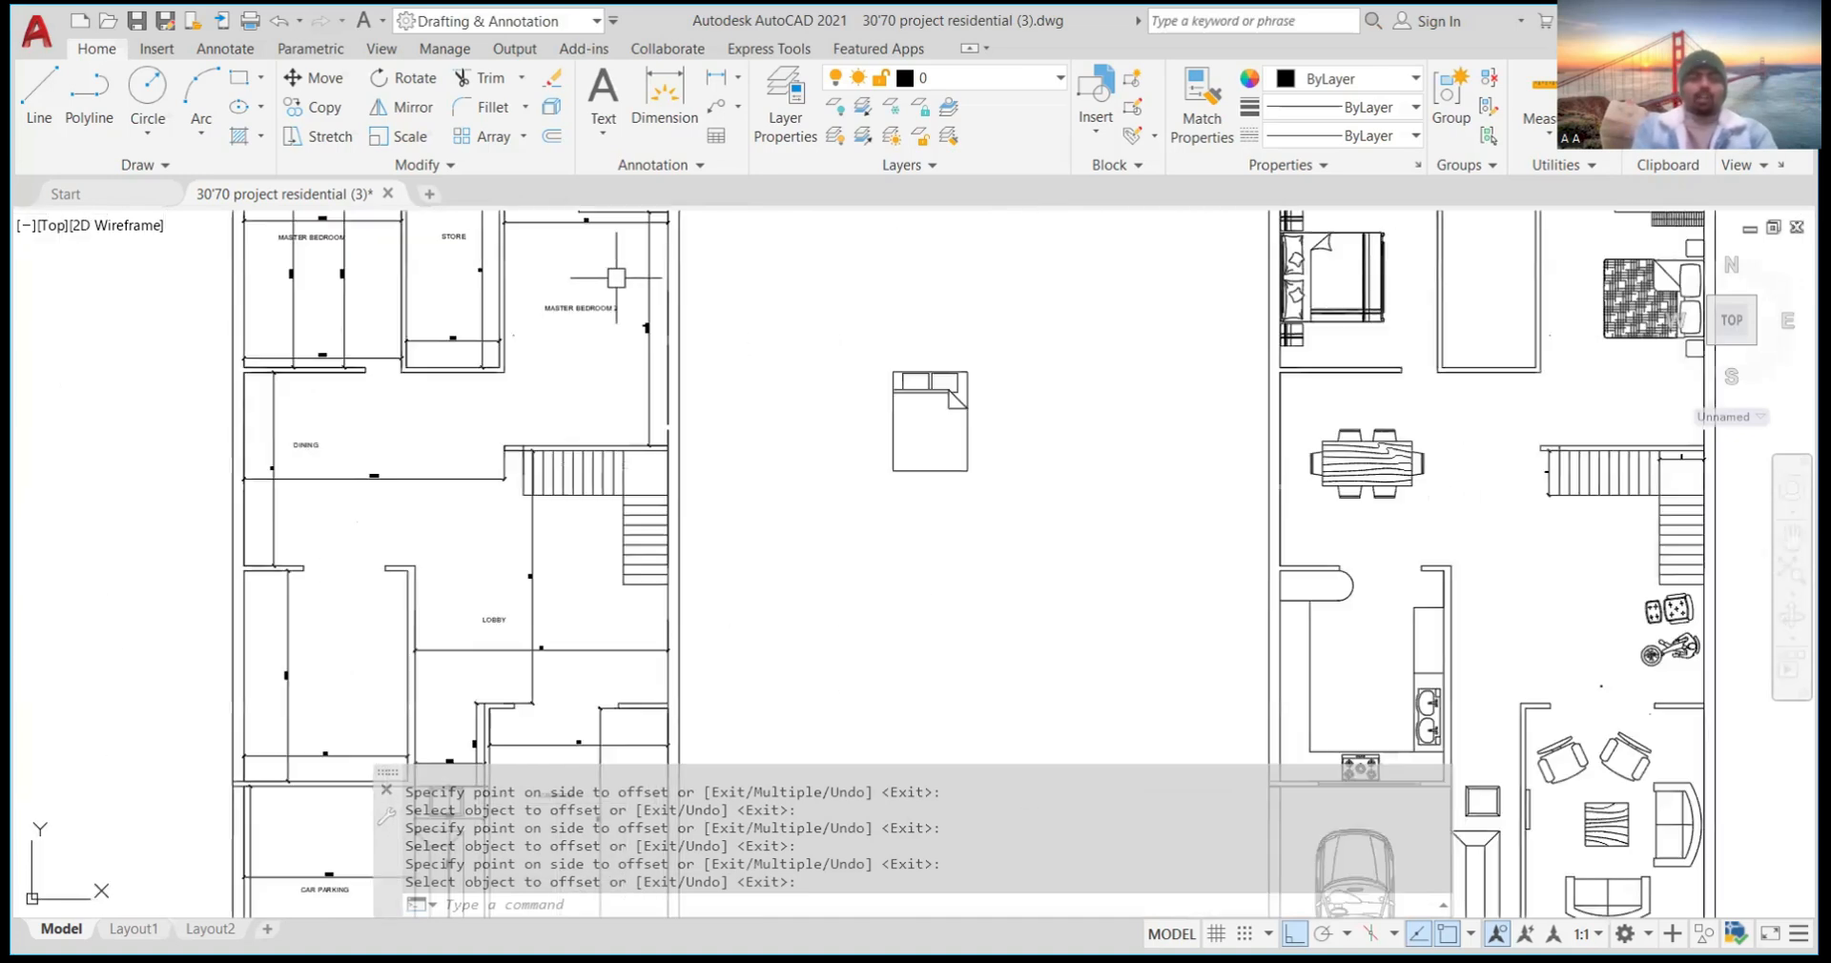
pyautogui.scroll(3, 711, 462)
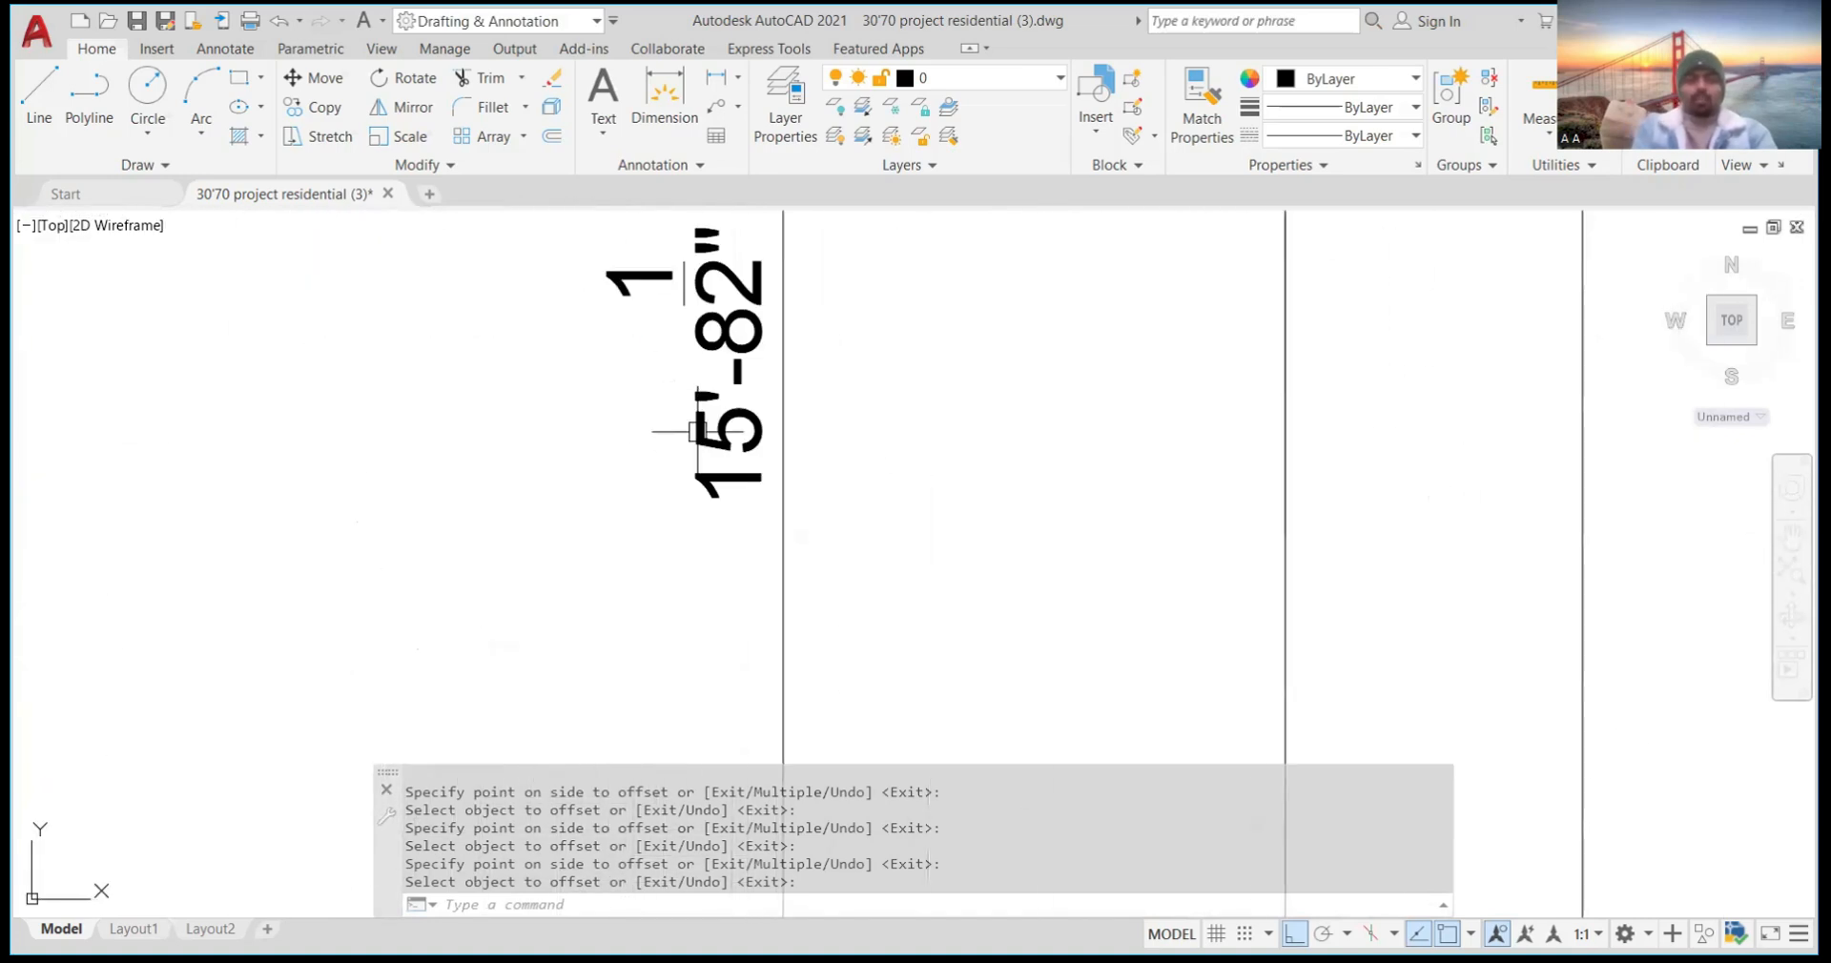
pyautogui.scroll(-6, 715, 421)
pyautogui.scroll(-5, 706, 400)
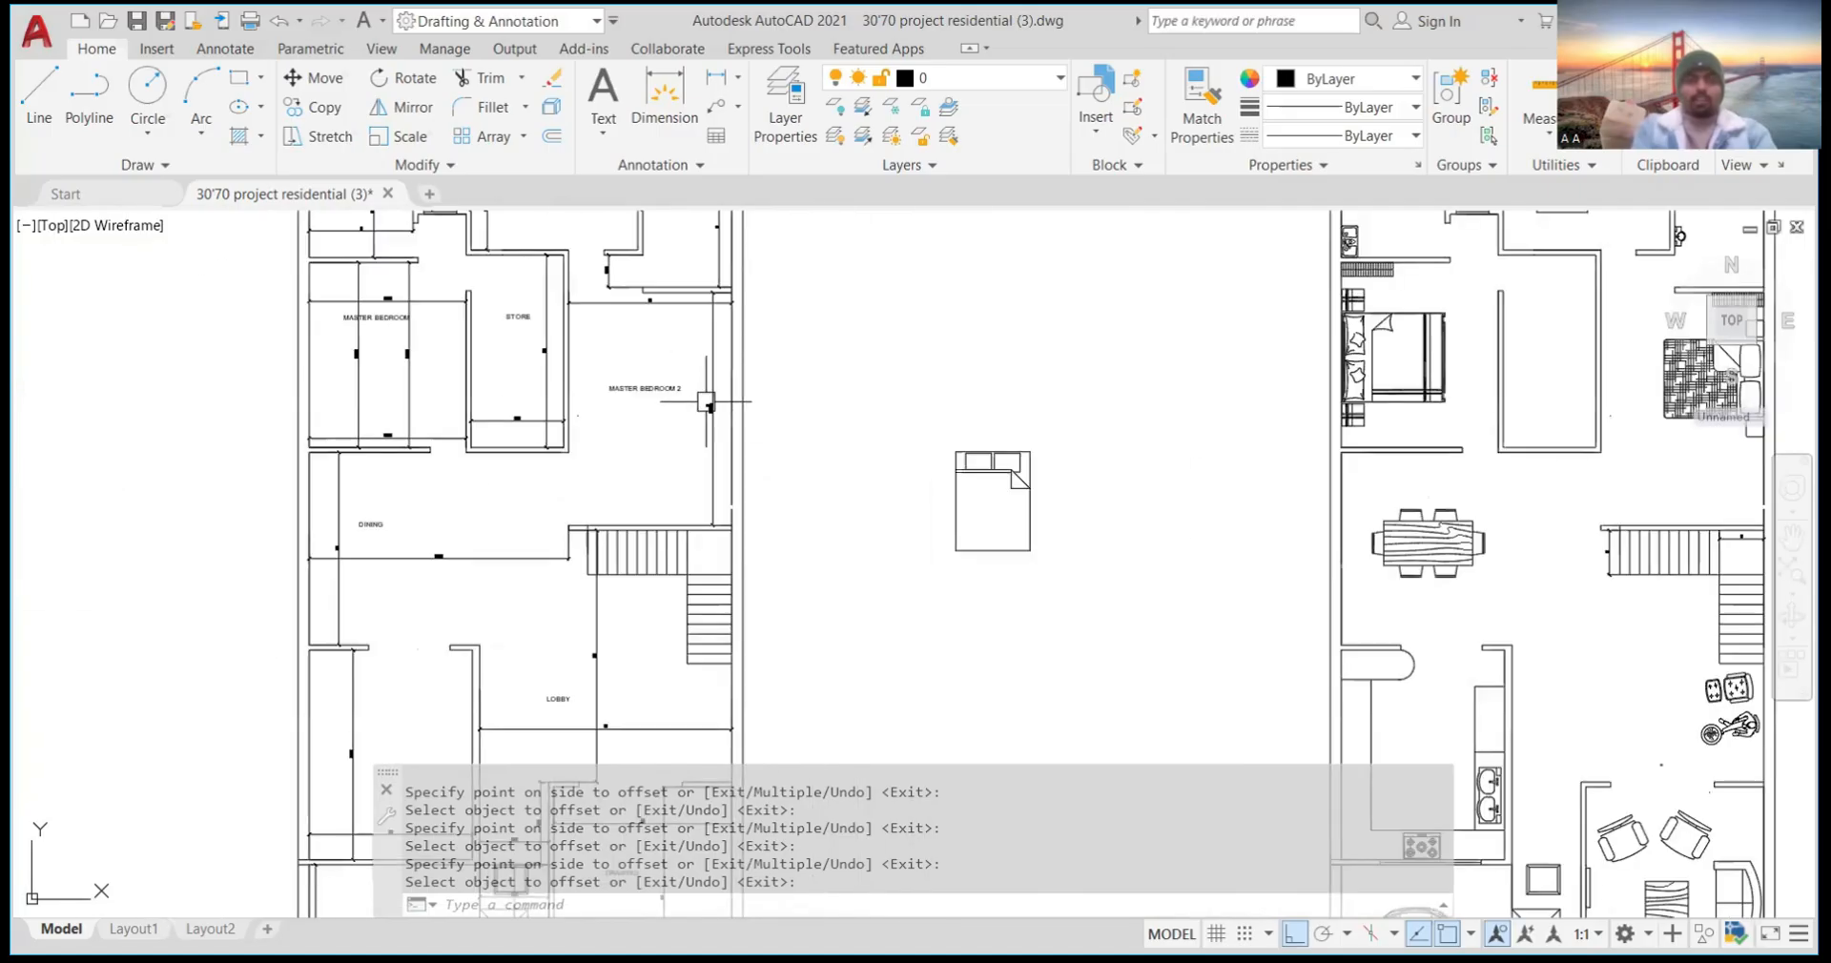
pyautogui.scroll(4, 712, 309)
pyautogui.scroll(-6, 711, 309)
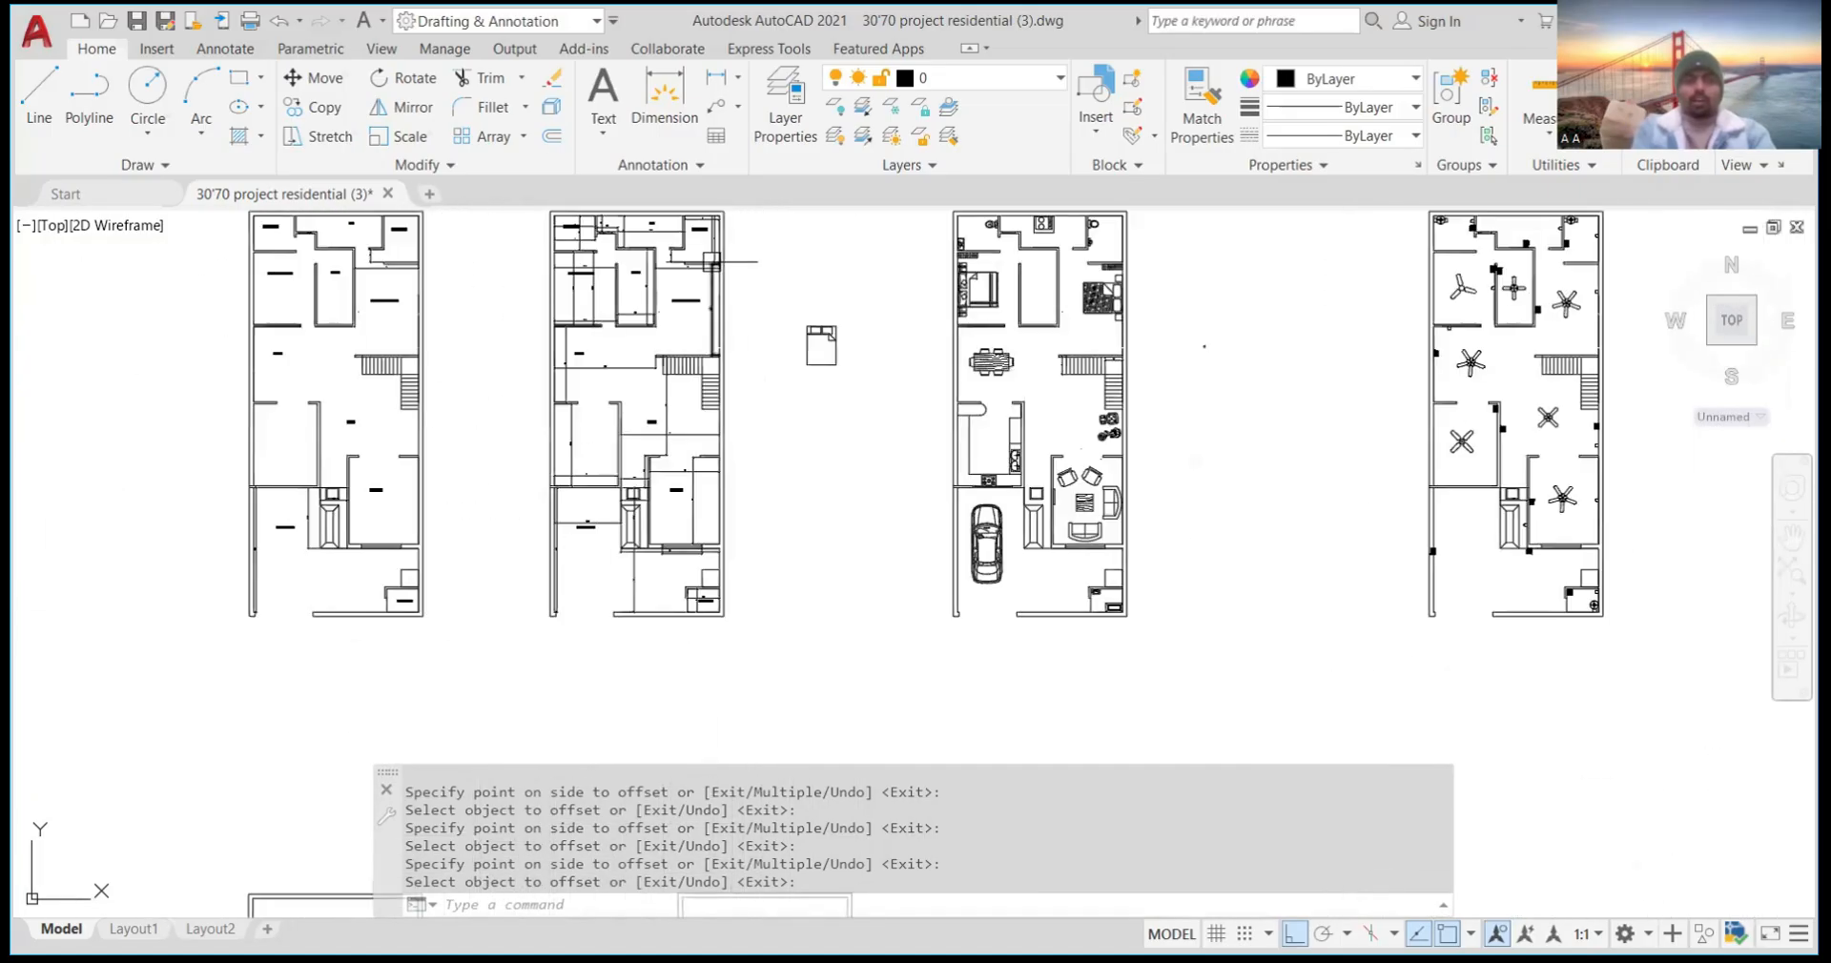
# Dimension the vertical inside length of the bedroom above the staircase in the working plan
pyautogui.scroll(5, 738, 306)
pyautogui.scroll(2, 737, 319)
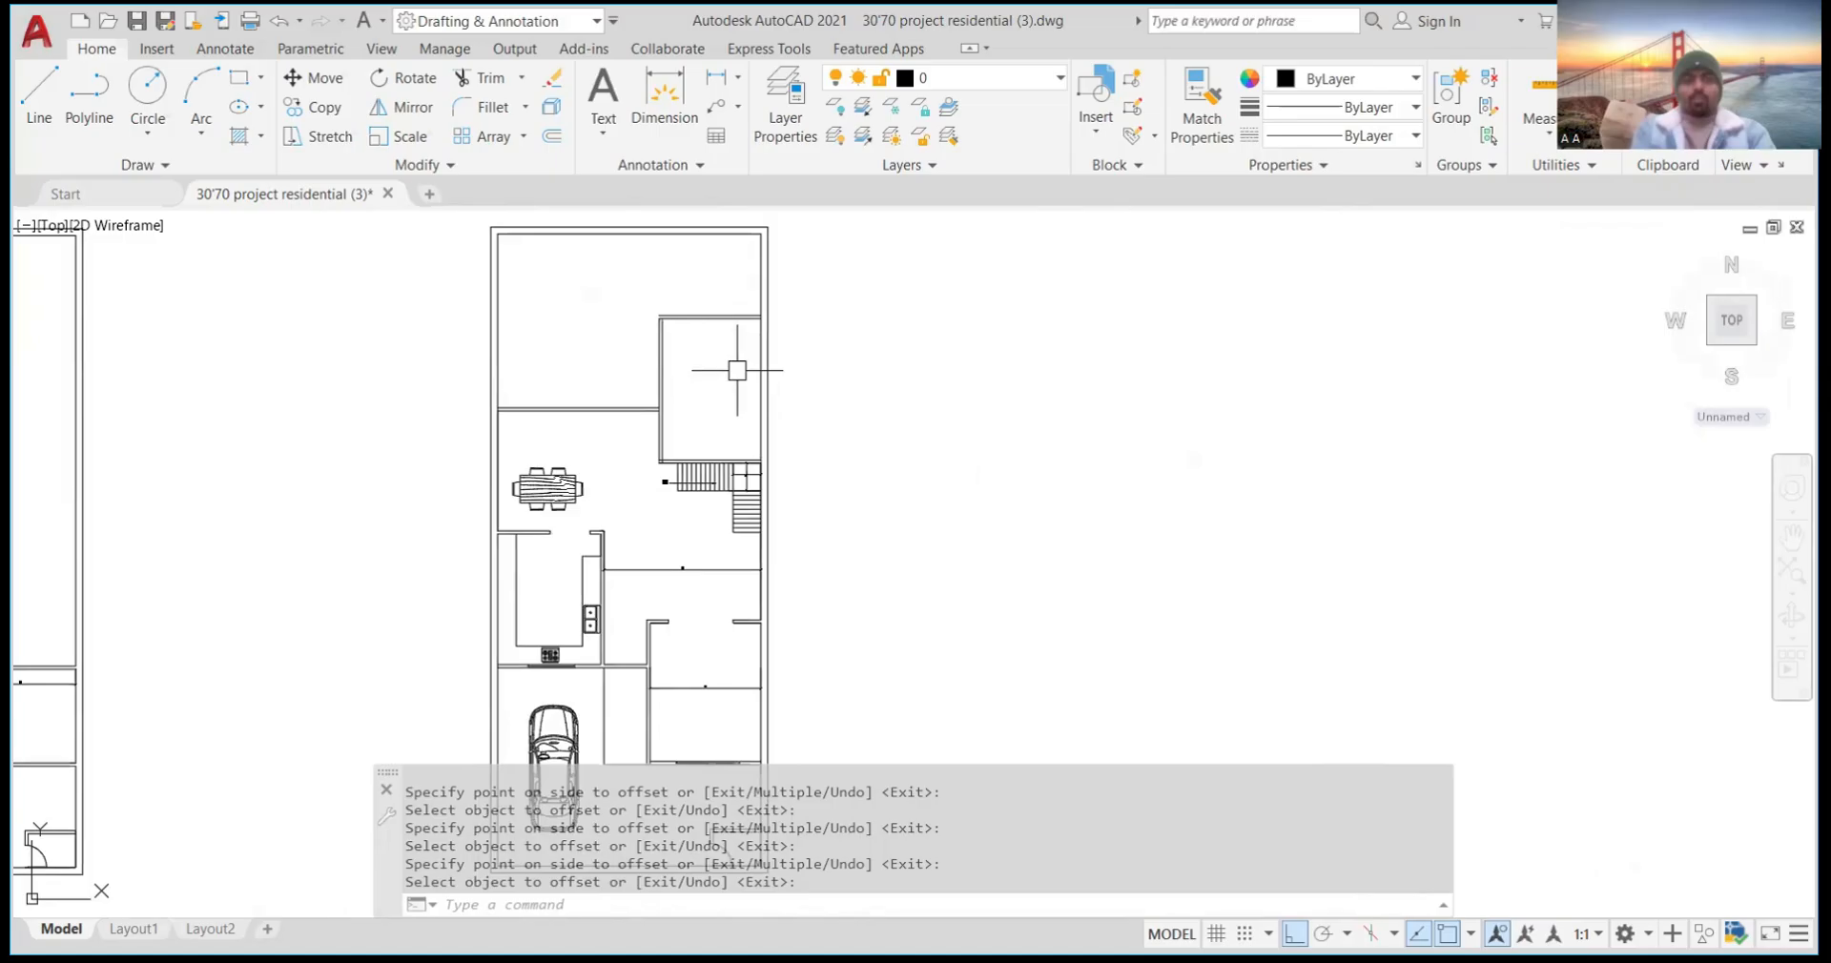
pyautogui.scroll(-2, 736, 405)
pyautogui.scroll(4, 751, 531)
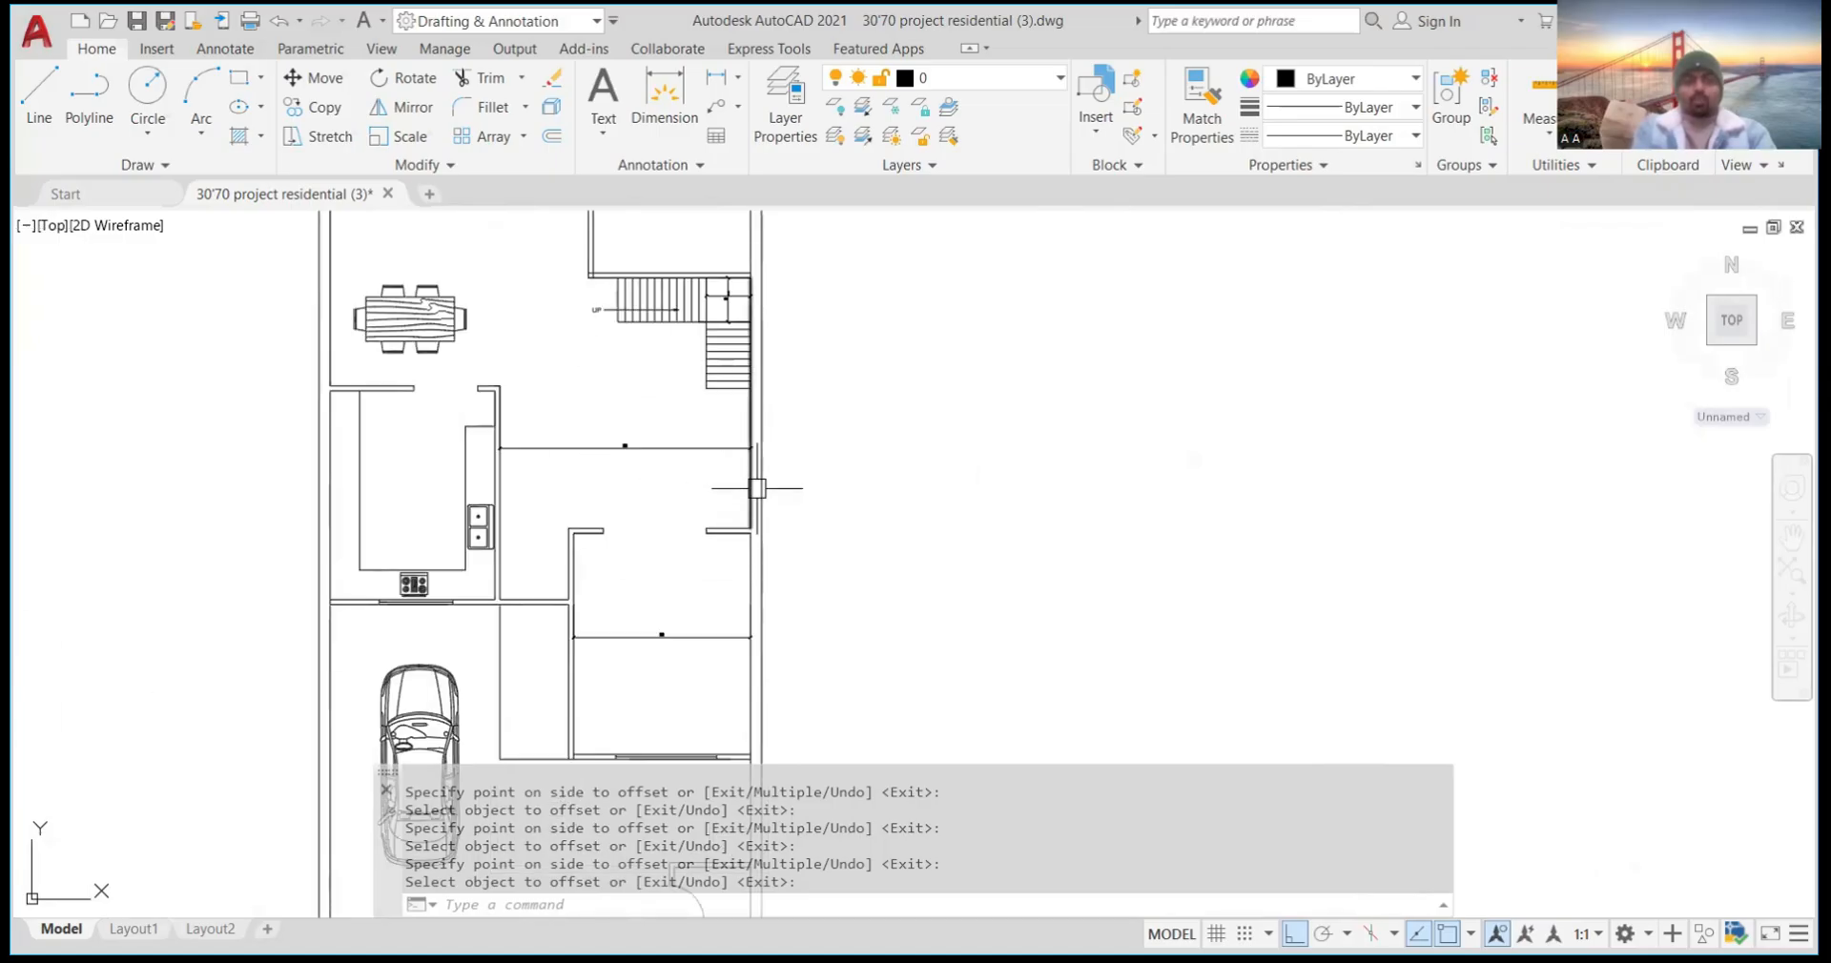
pyautogui.scroll(-4, 777, 411)
pyautogui.scroll(2, 741, 297)
pyautogui.scroll(2, 741, 296)
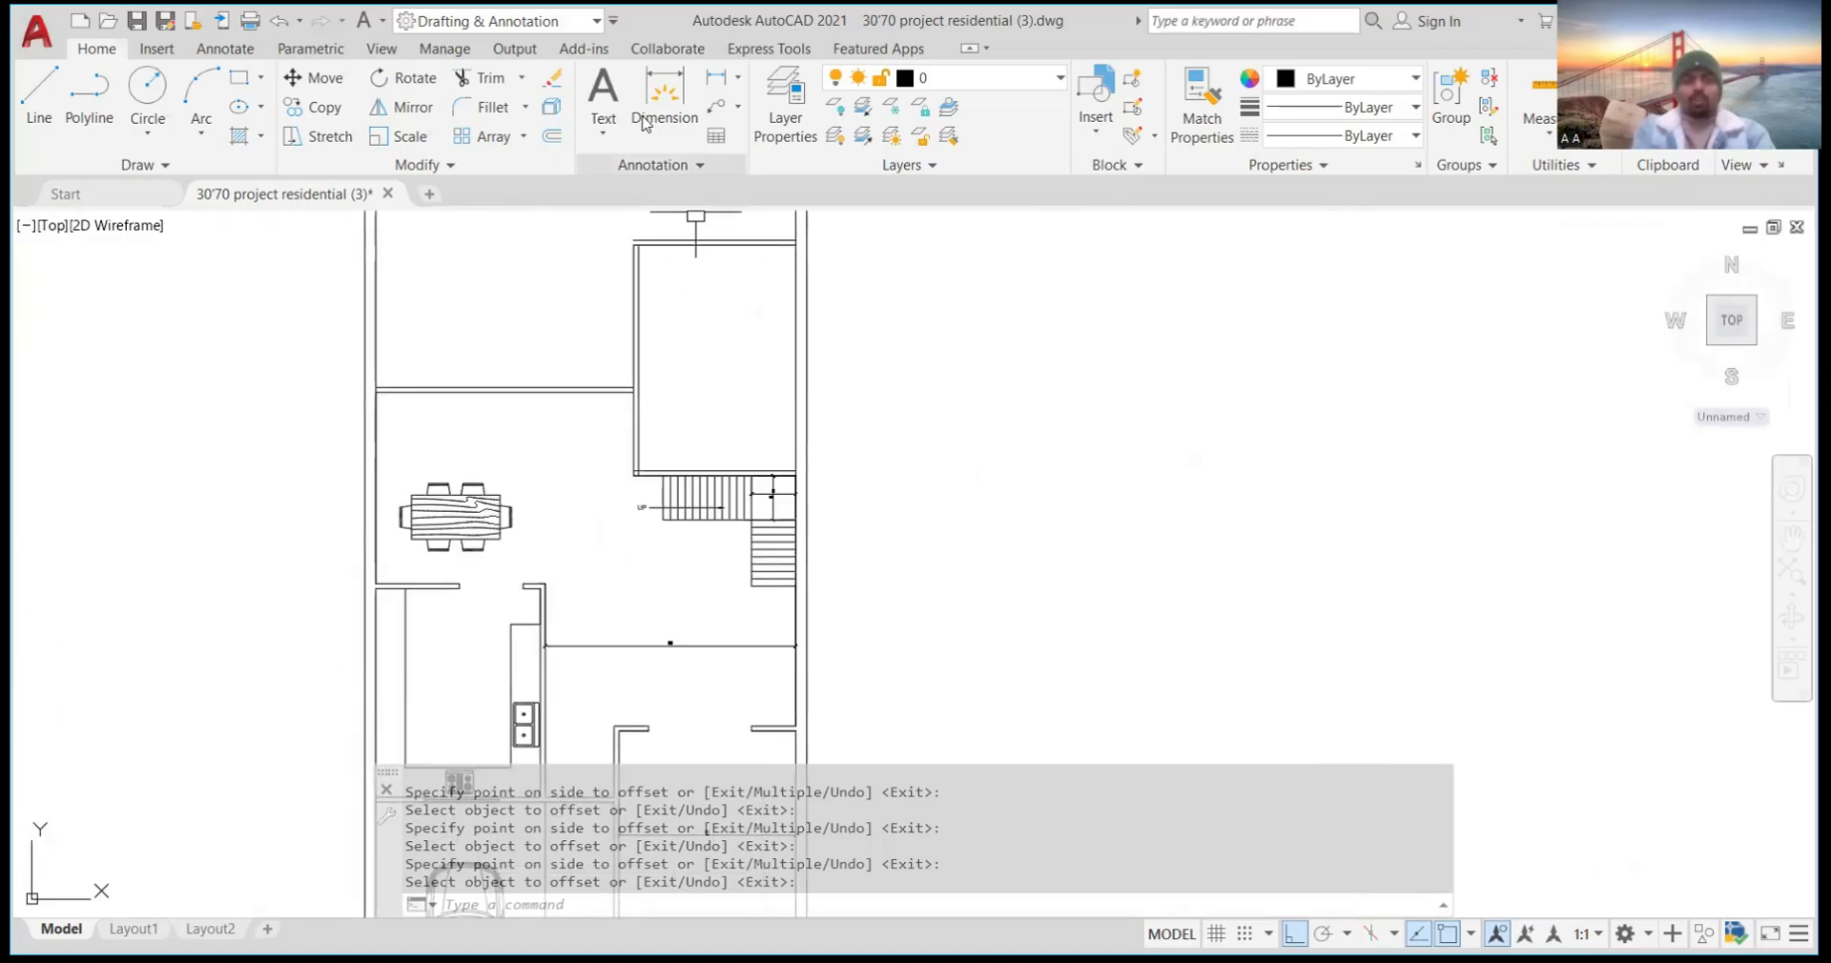
pyautogui.click(665, 95)
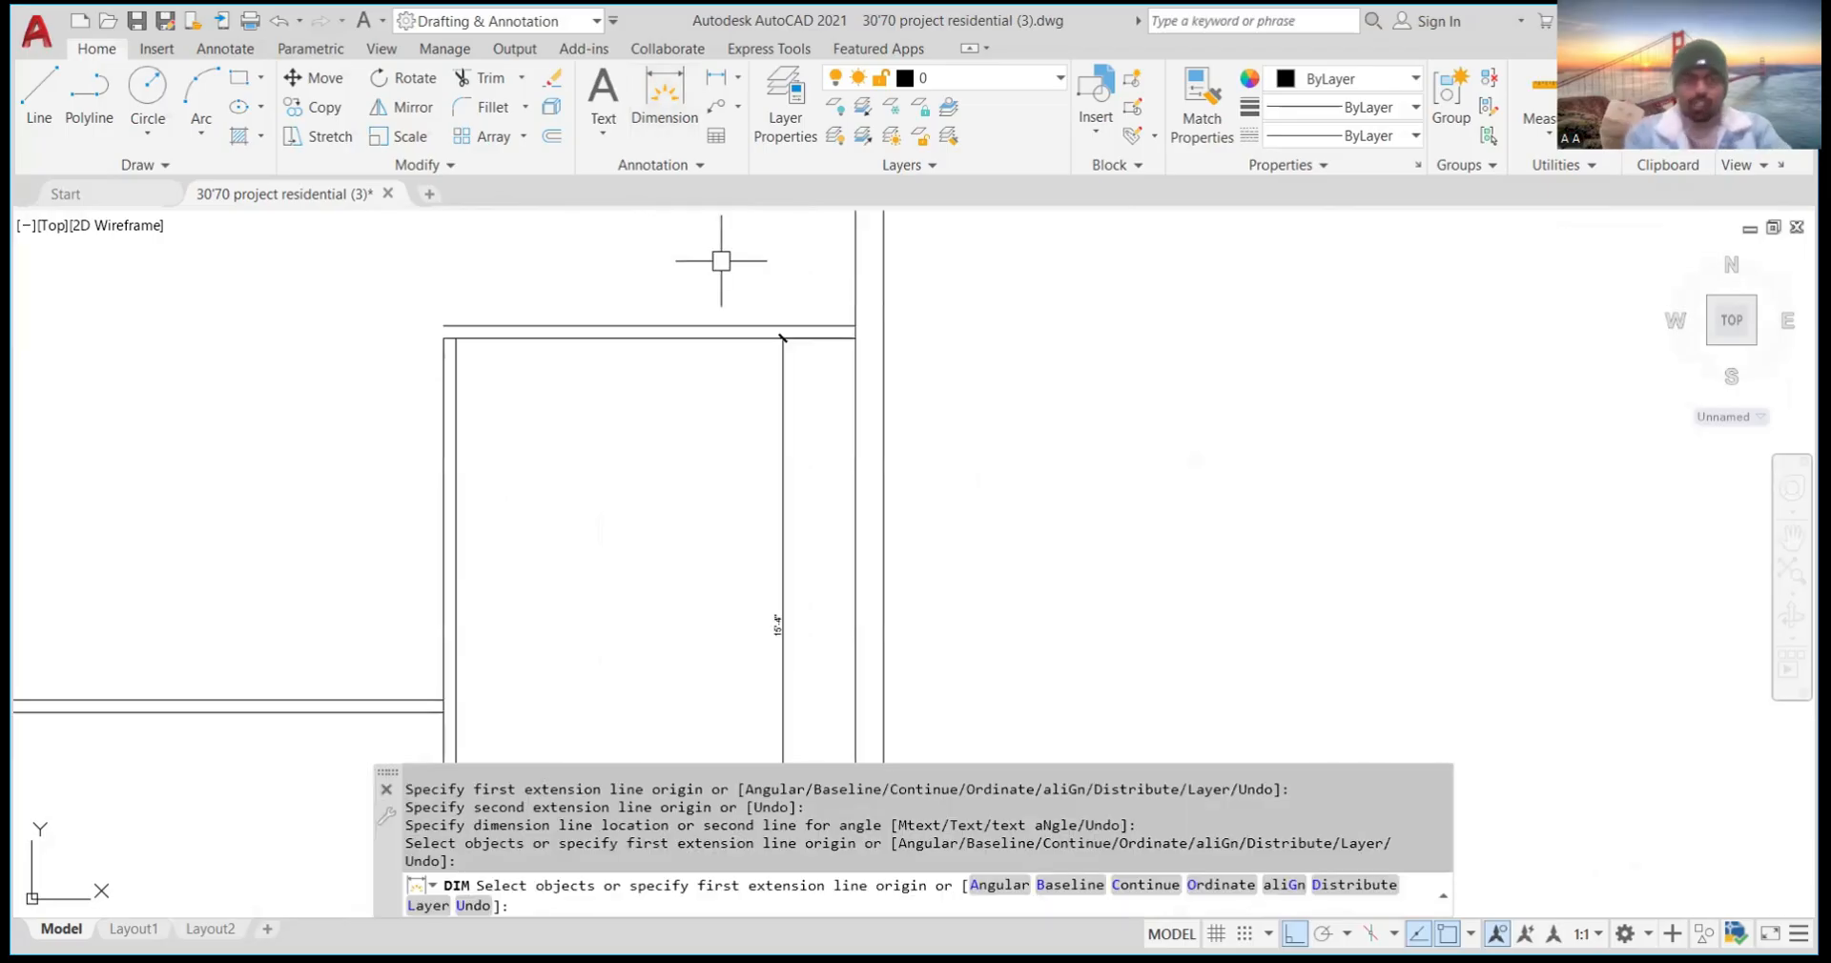
pyautogui.press('Return')
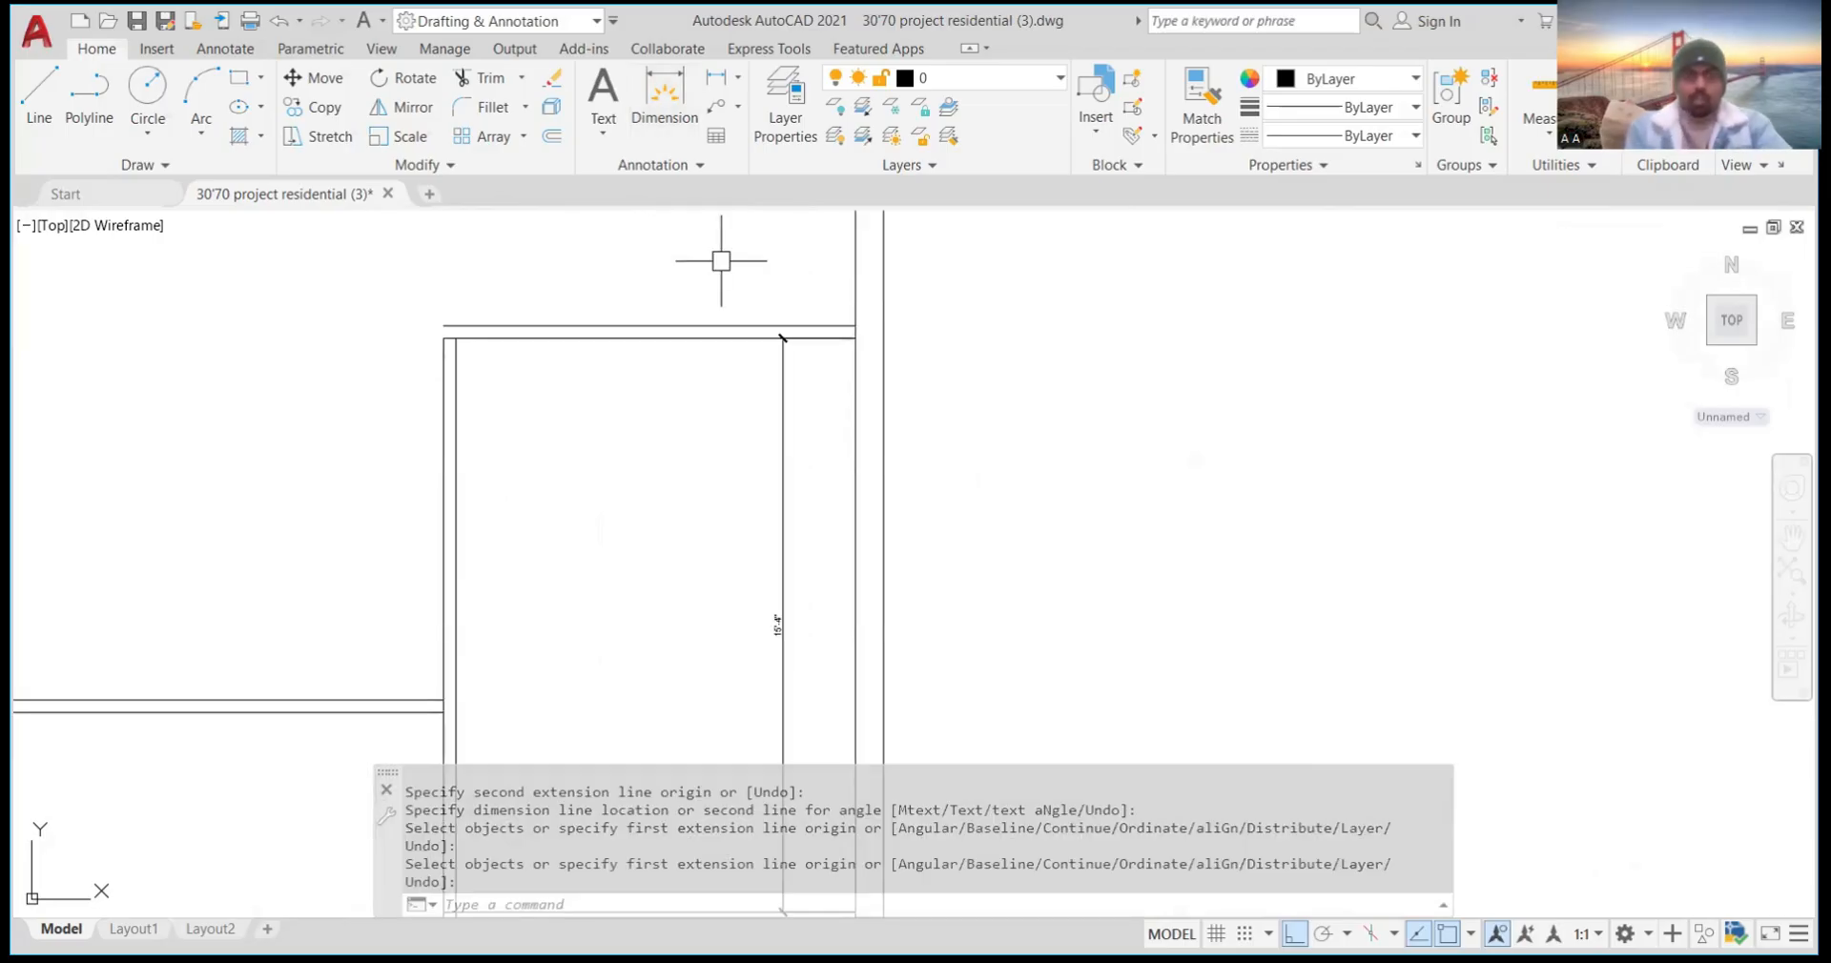
# Trim away the inner line of the bedroom's upper wall and its dimension, and offset the remaining wall line outward by 4 inches
pyautogui.write('tr')
pyautogui.press('Return')
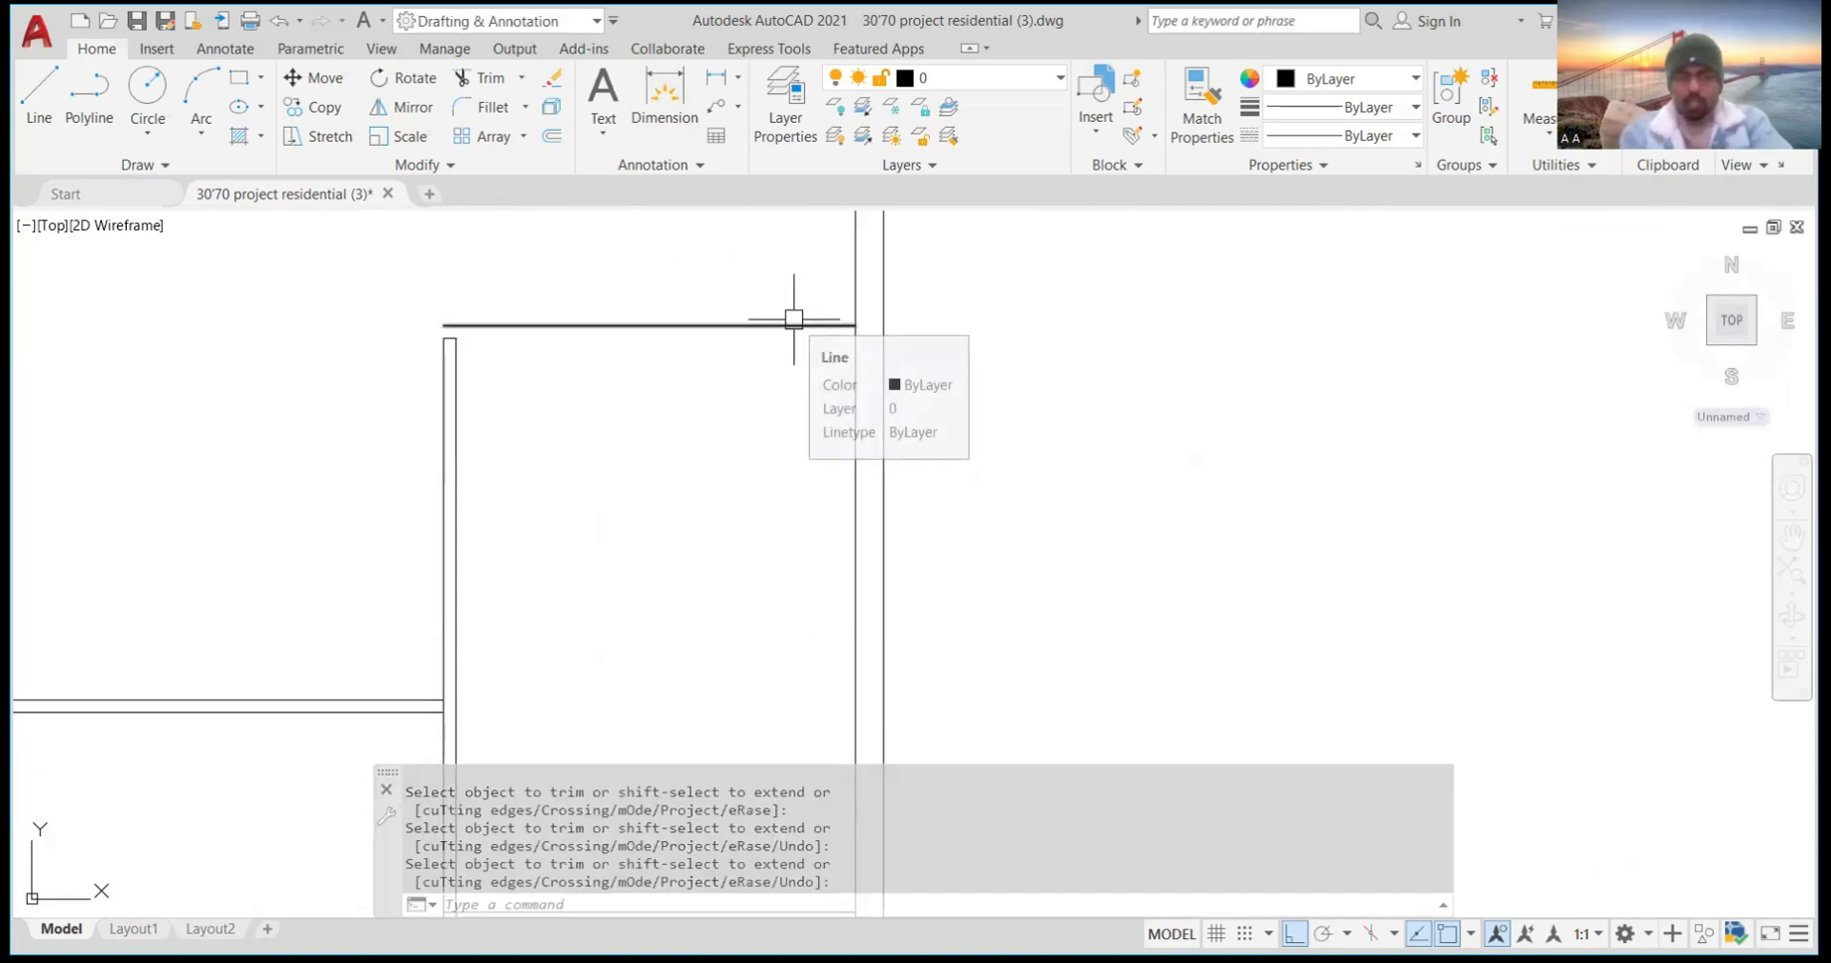
pyautogui.write('offset')
pyautogui.press('Return')
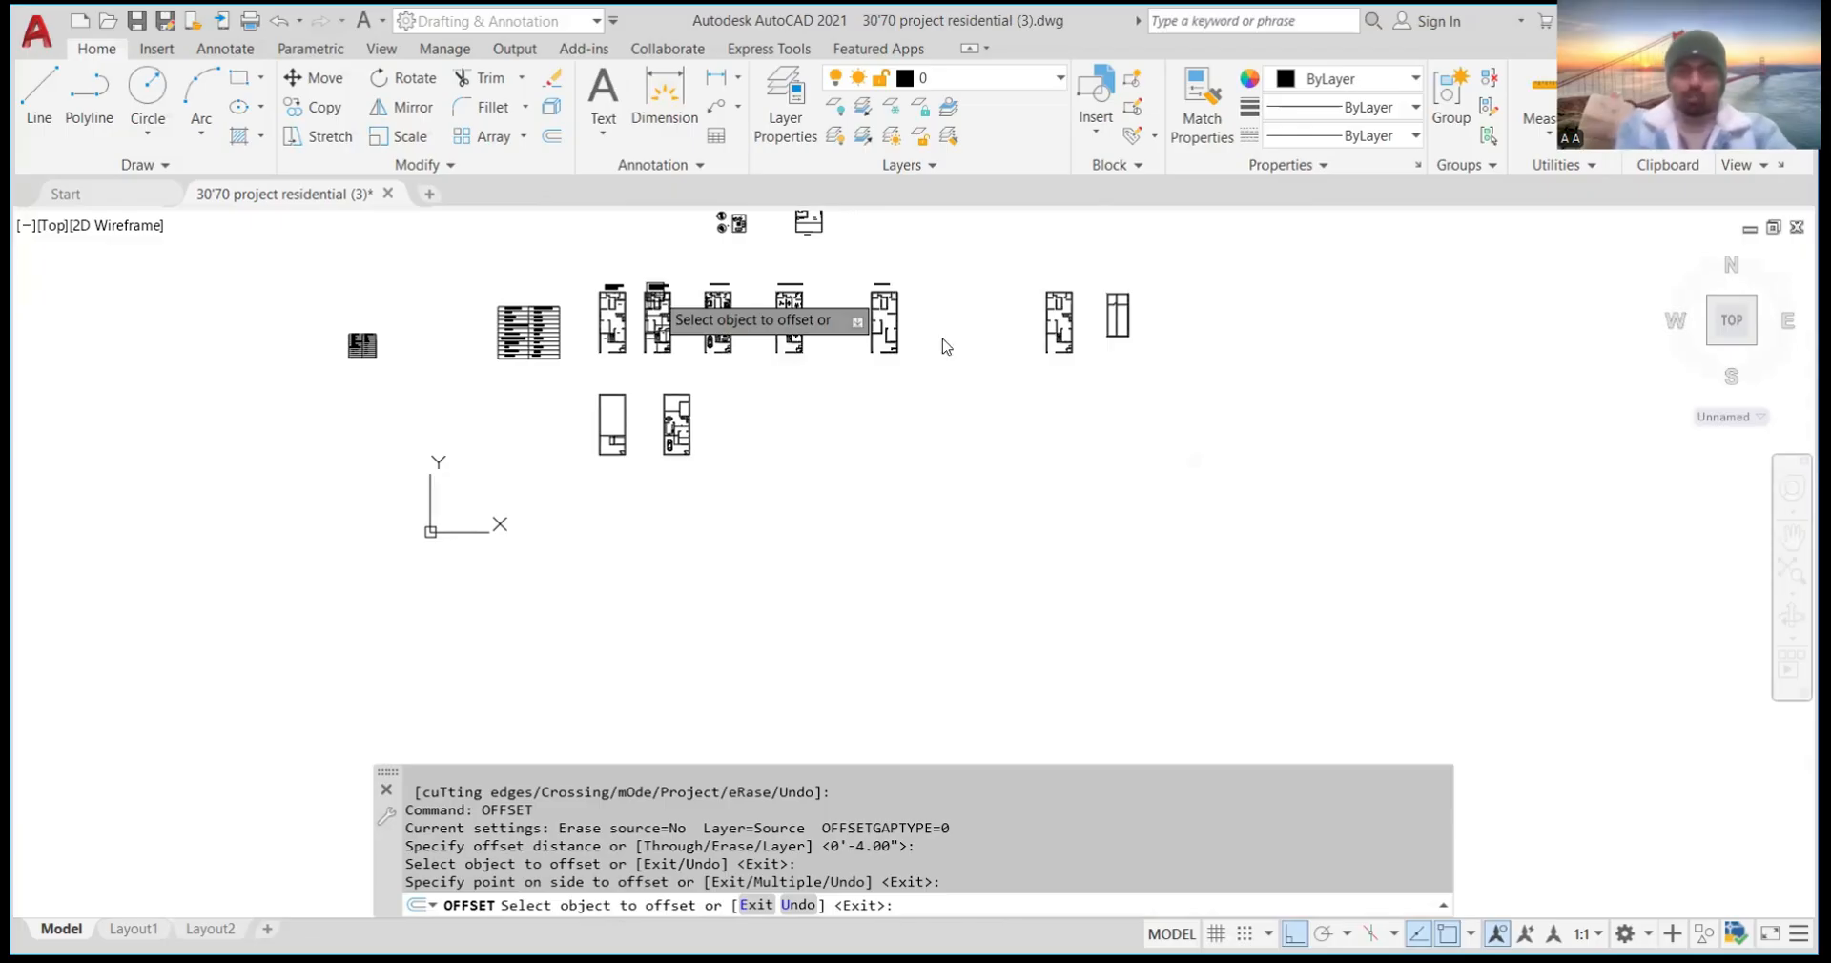
pyautogui.press('Escape')
# Dimension the bathroom above Master Bedroom 2 in the reference plan
pyautogui.scroll(10, 659, 399)
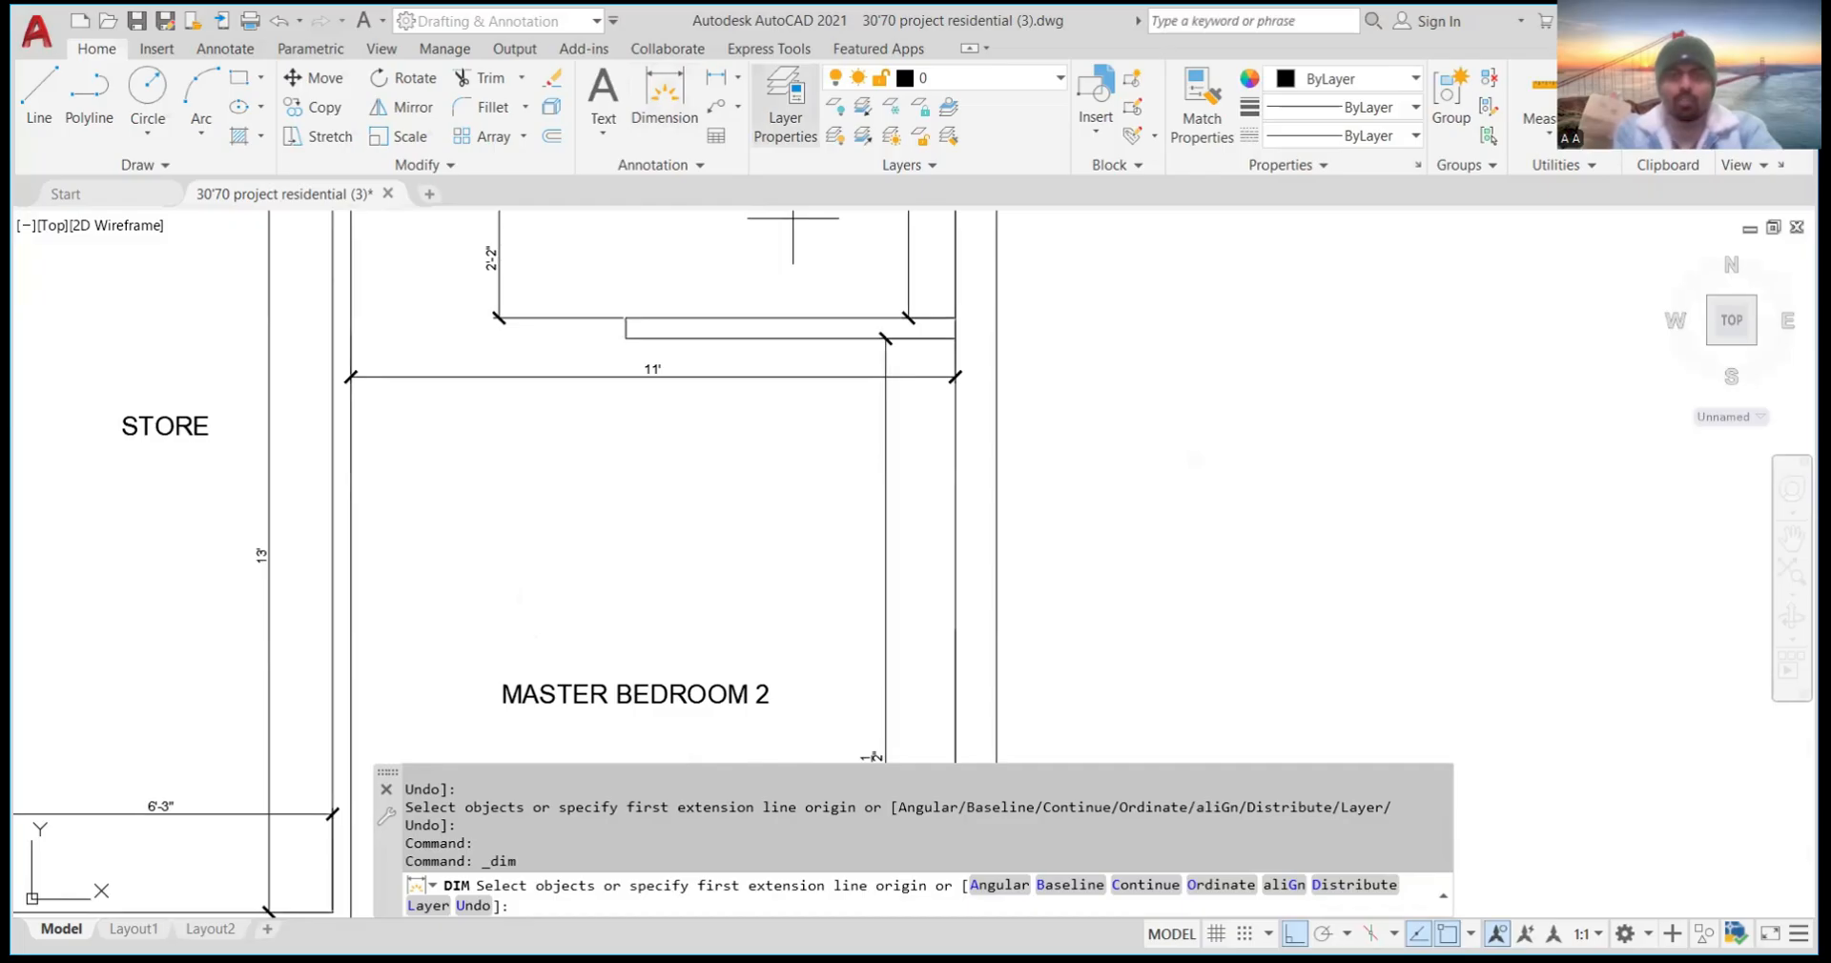
pyautogui.scroll(6, 950, 324)
pyautogui.click(974, 382)
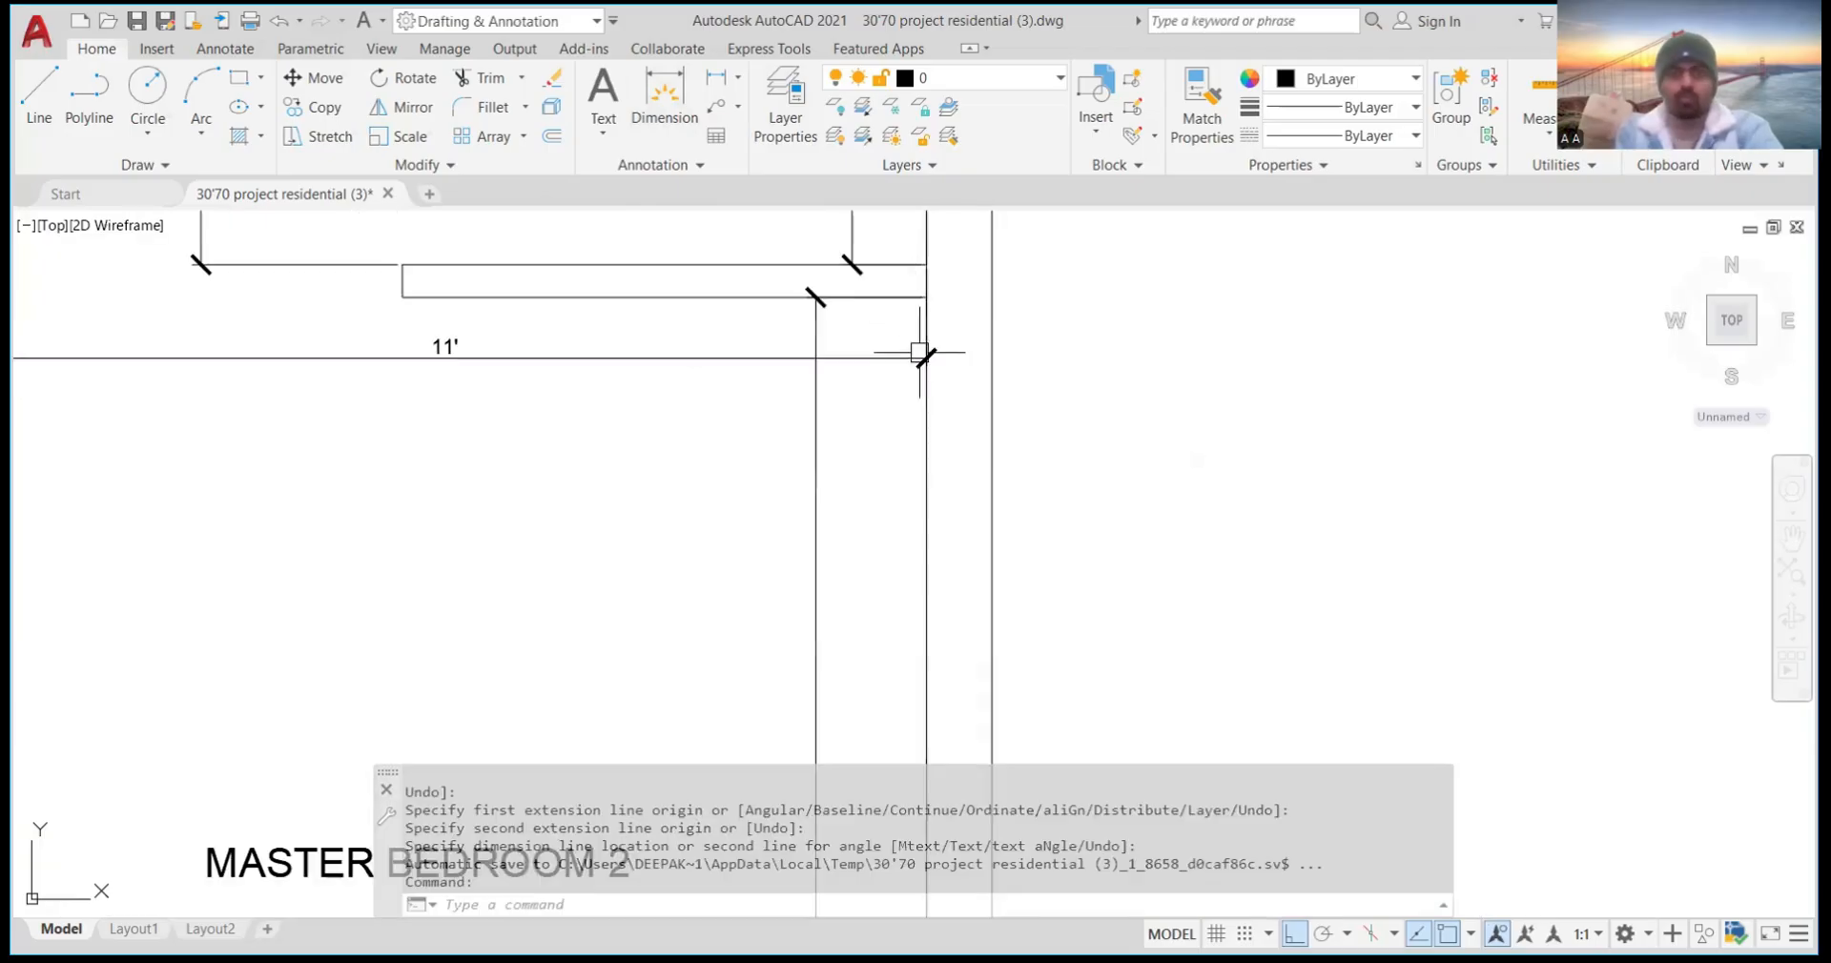
# Examine the vertical dimensions of the bedroom and of the space between it and the rear outer wall in the working plan
pyautogui.scroll(-5, 924, 381)
pyautogui.scroll(-6, 925, 399)
pyautogui.scroll(8, 944, 420)
pyautogui.scroll(-5, 1032, 438)
pyautogui.scroll(4, 970, 368)
pyautogui.scroll(-2, 1096, 461)
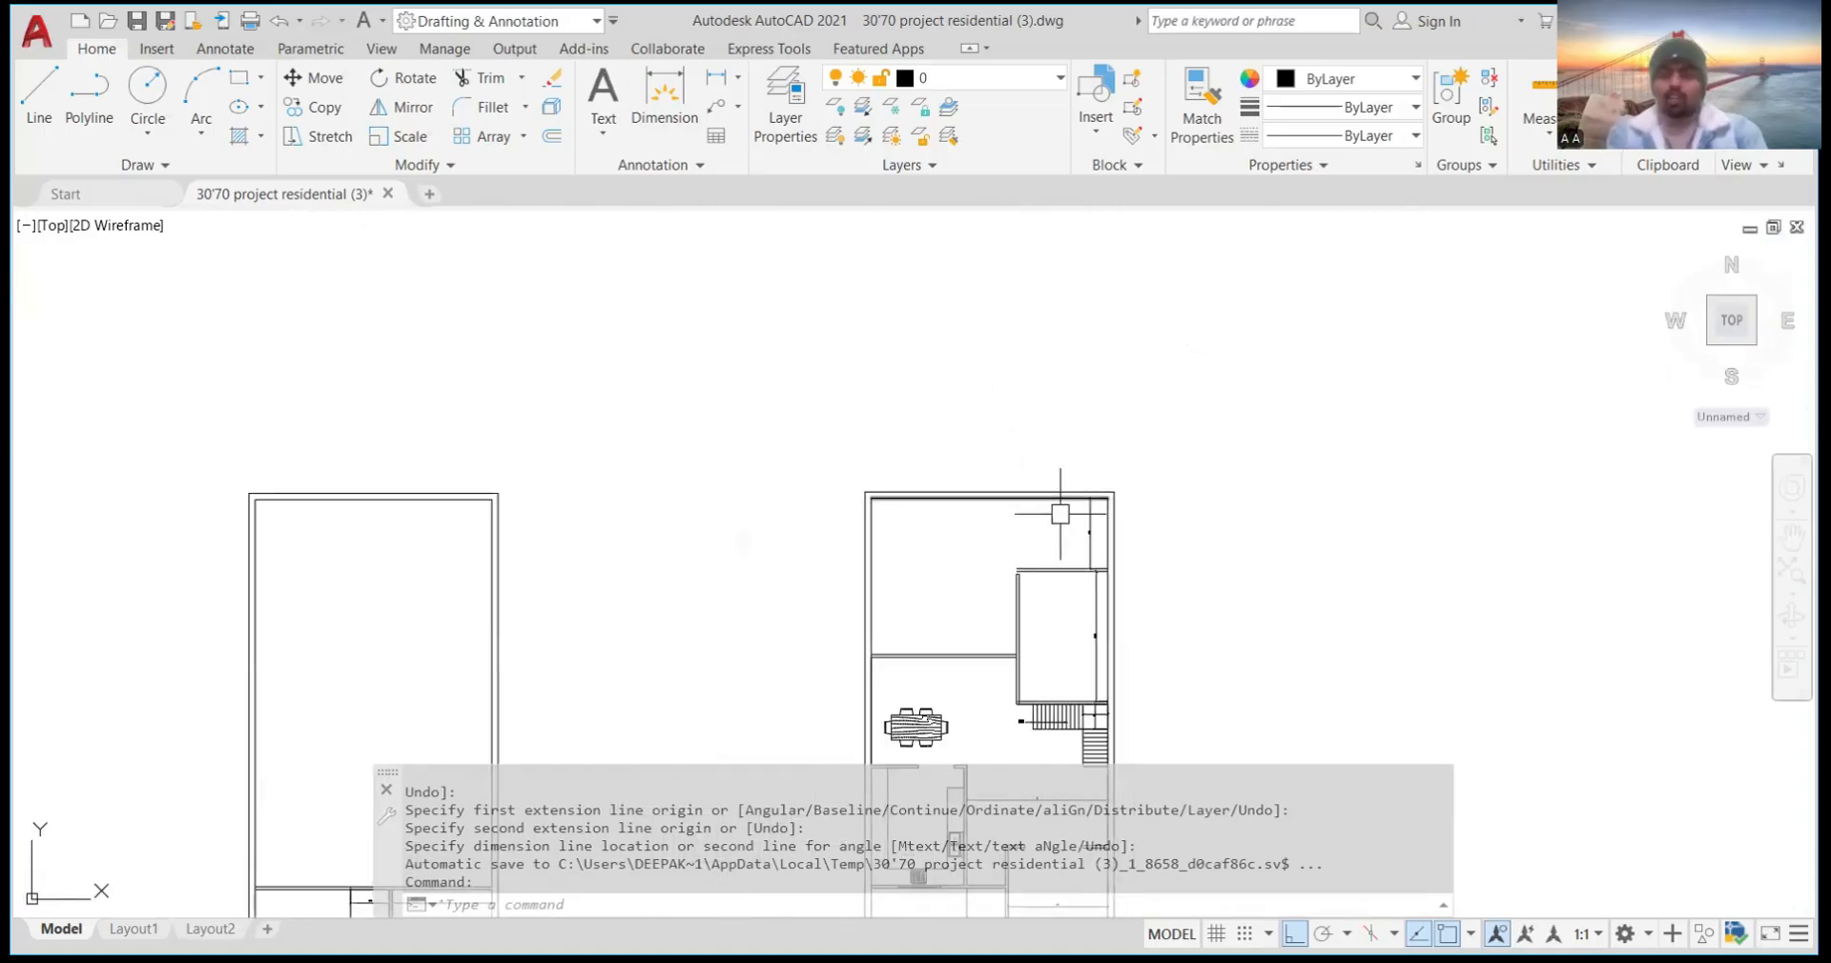
pyautogui.scroll(2, 1061, 514)
pyautogui.scroll(-2, 1107, 511)
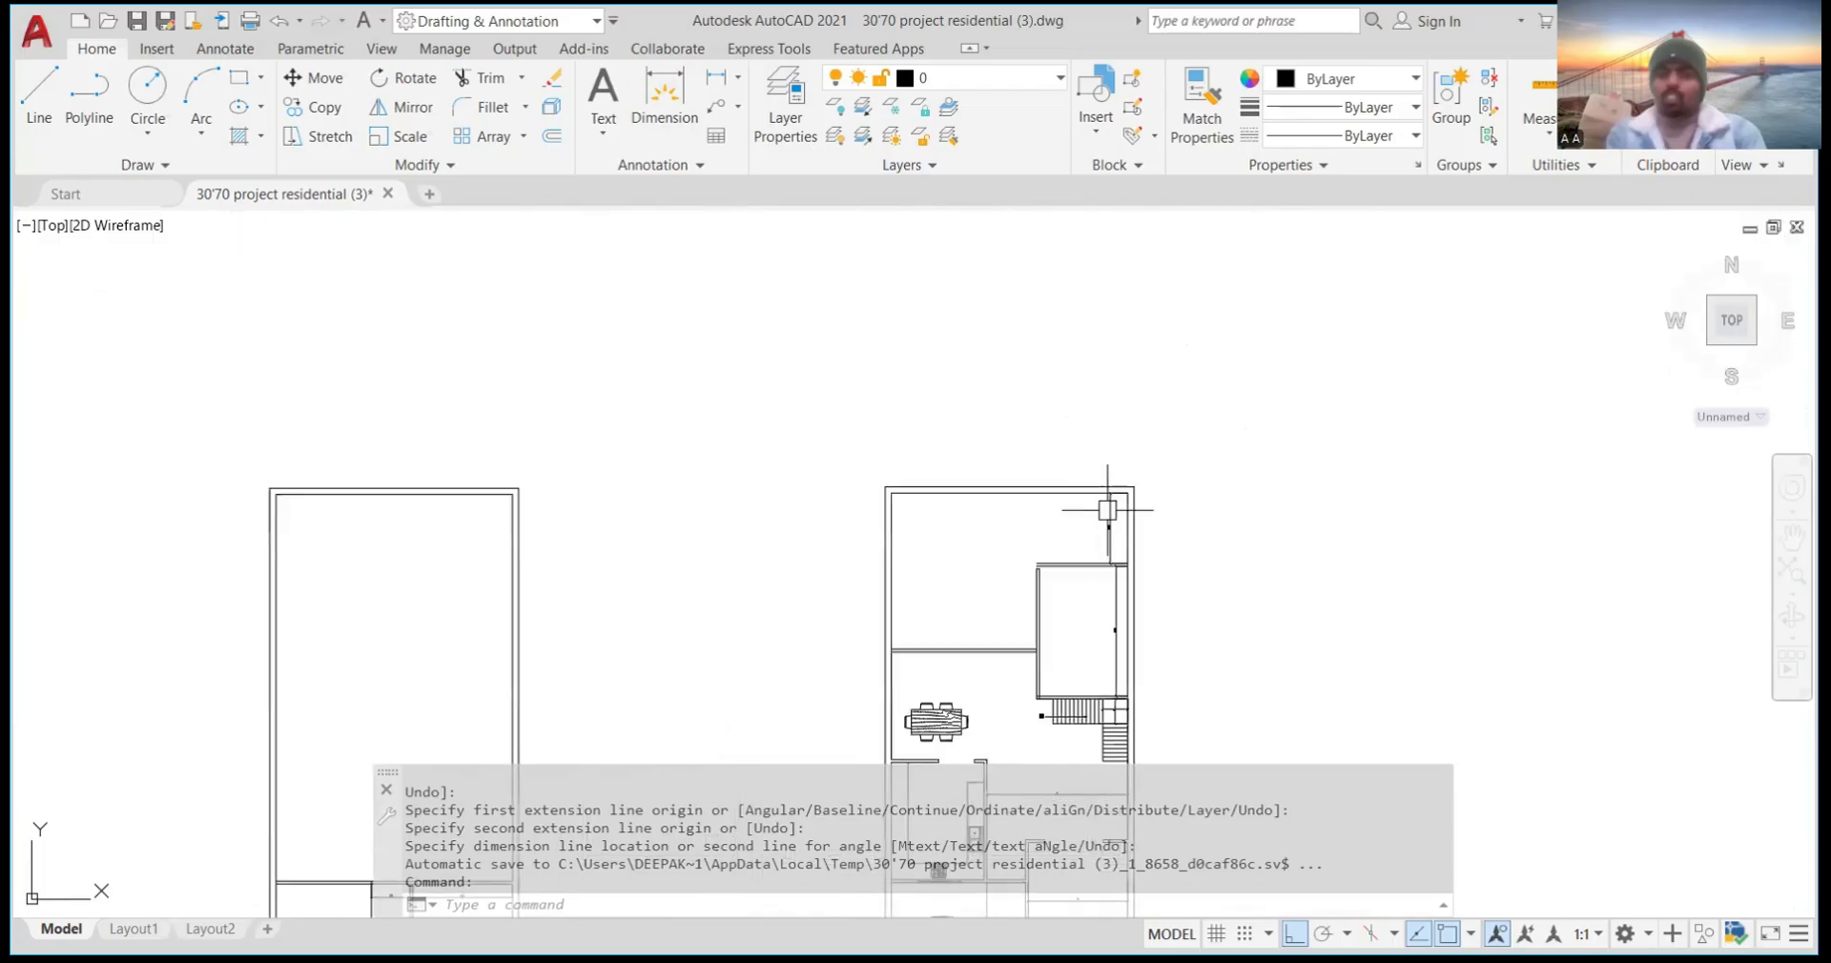
pyautogui.scroll(3, 1107, 511)
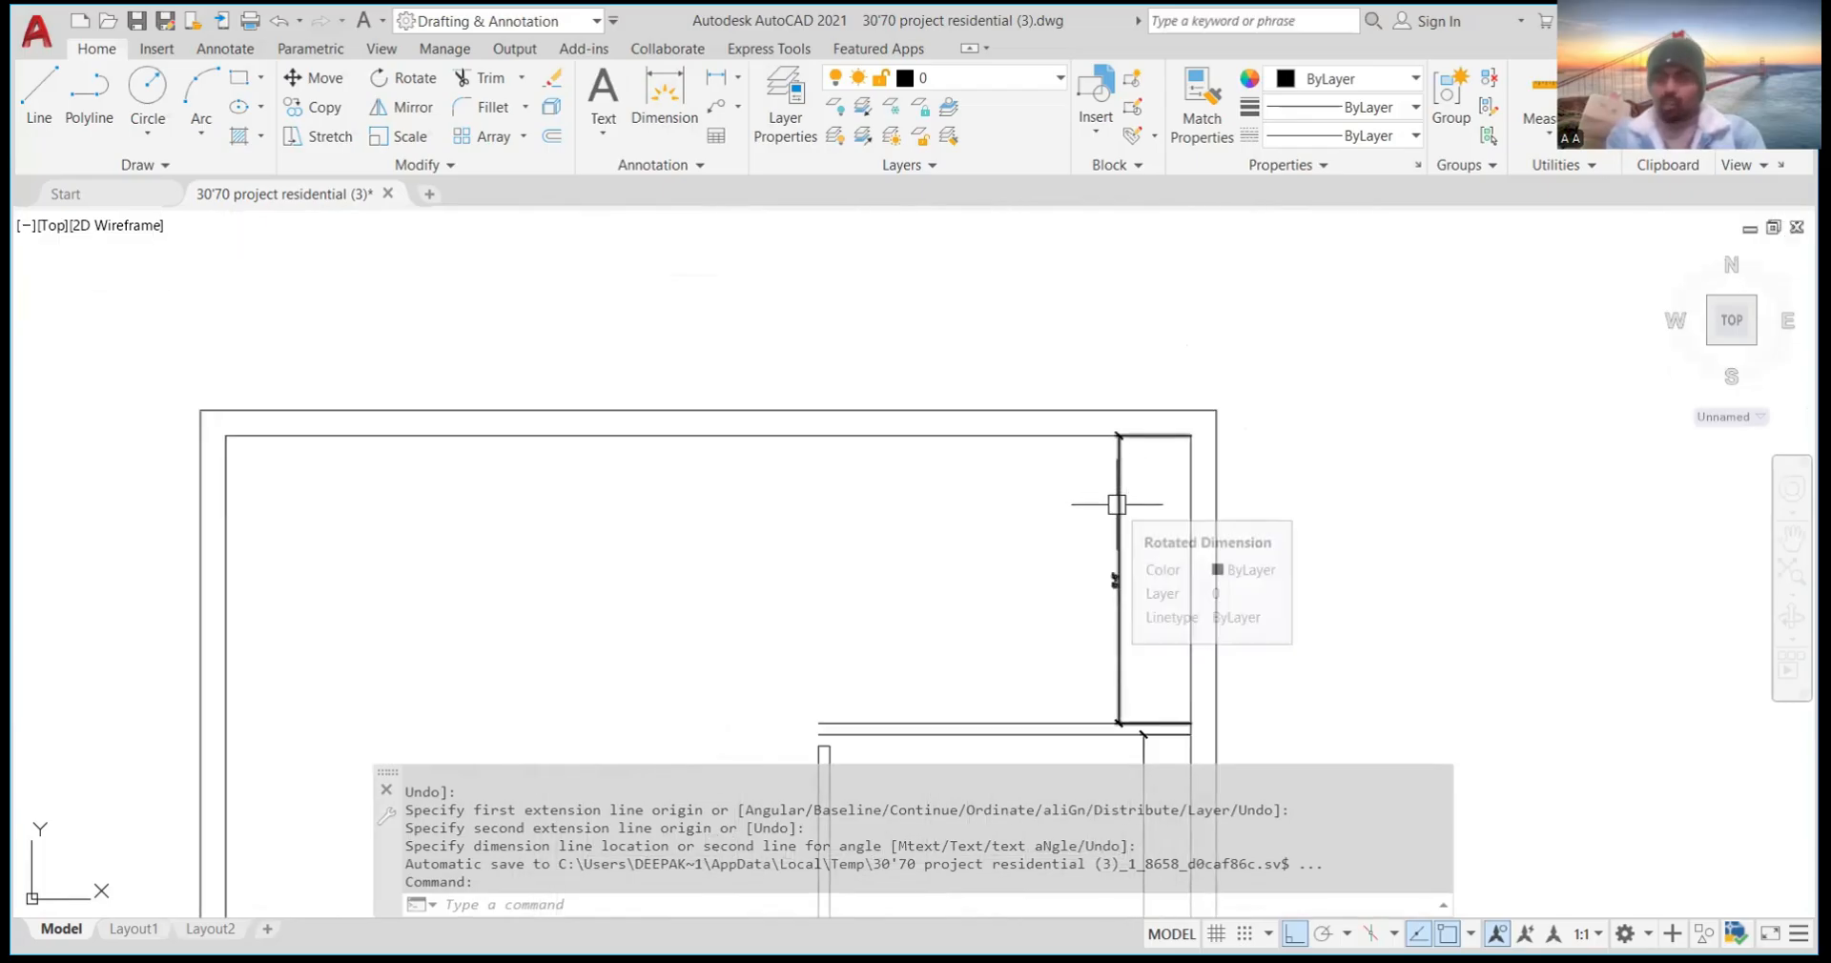
pyautogui.scroll(-2, 1107, 501)
pyautogui.scroll(3, 1110, 584)
pyautogui.scroll(-4, 1116, 511)
pyautogui.scroll(3, 1107, 496)
pyautogui.scroll(-3, 1185, 467)
pyautogui.scroll(3, 1154, 506)
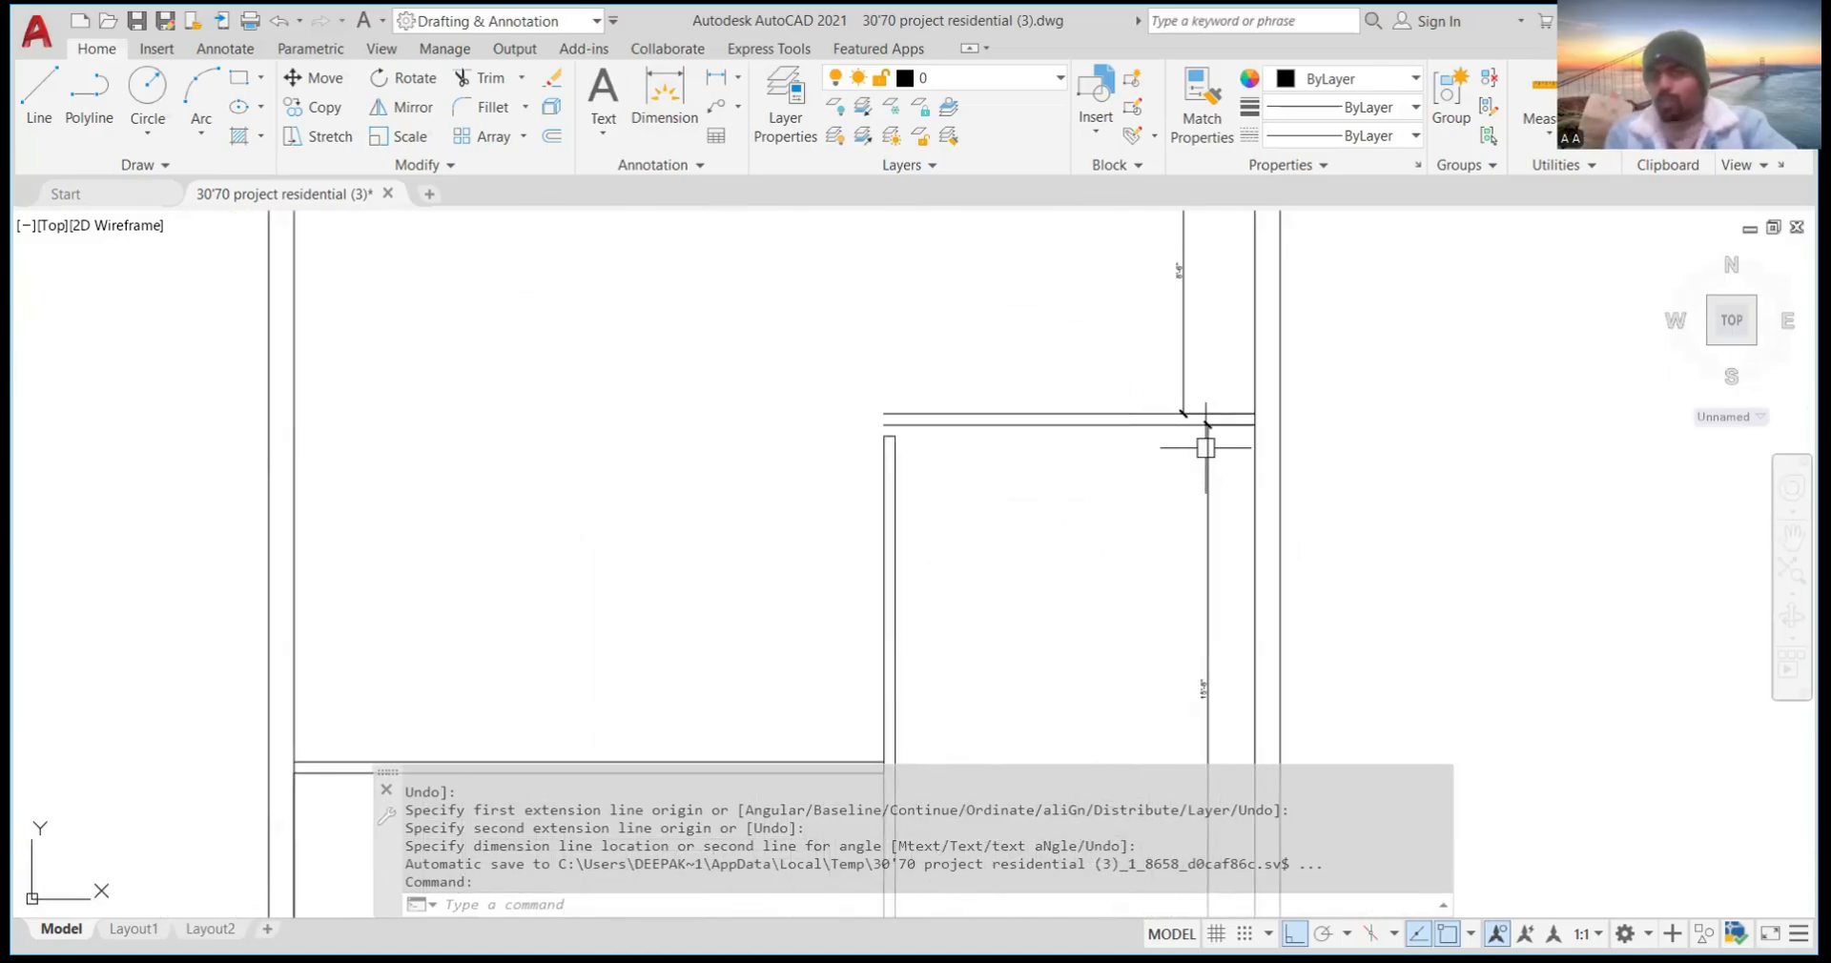
pyautogui.scroll(-4, 1206, 468)
pyautogui.scroll(2, 1187, 484)
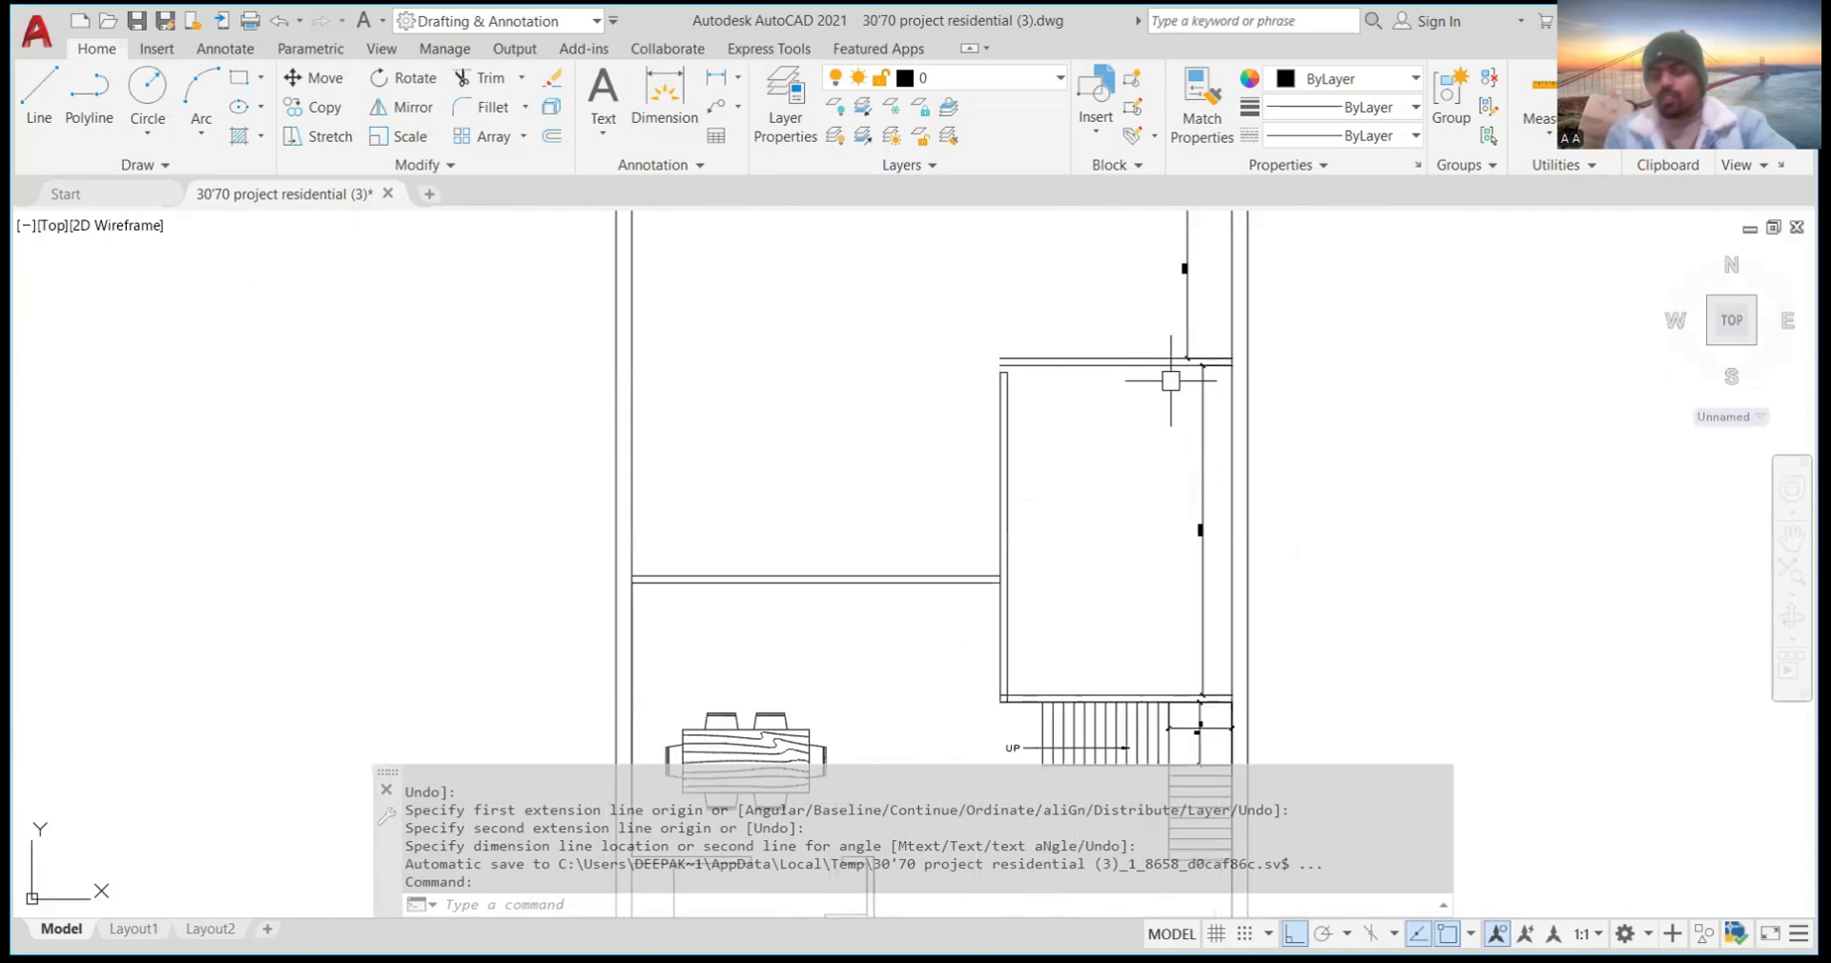
pyautogui.scroll(-4, 1049, 481)
pyautogui.scroll(4, 1094, 398)
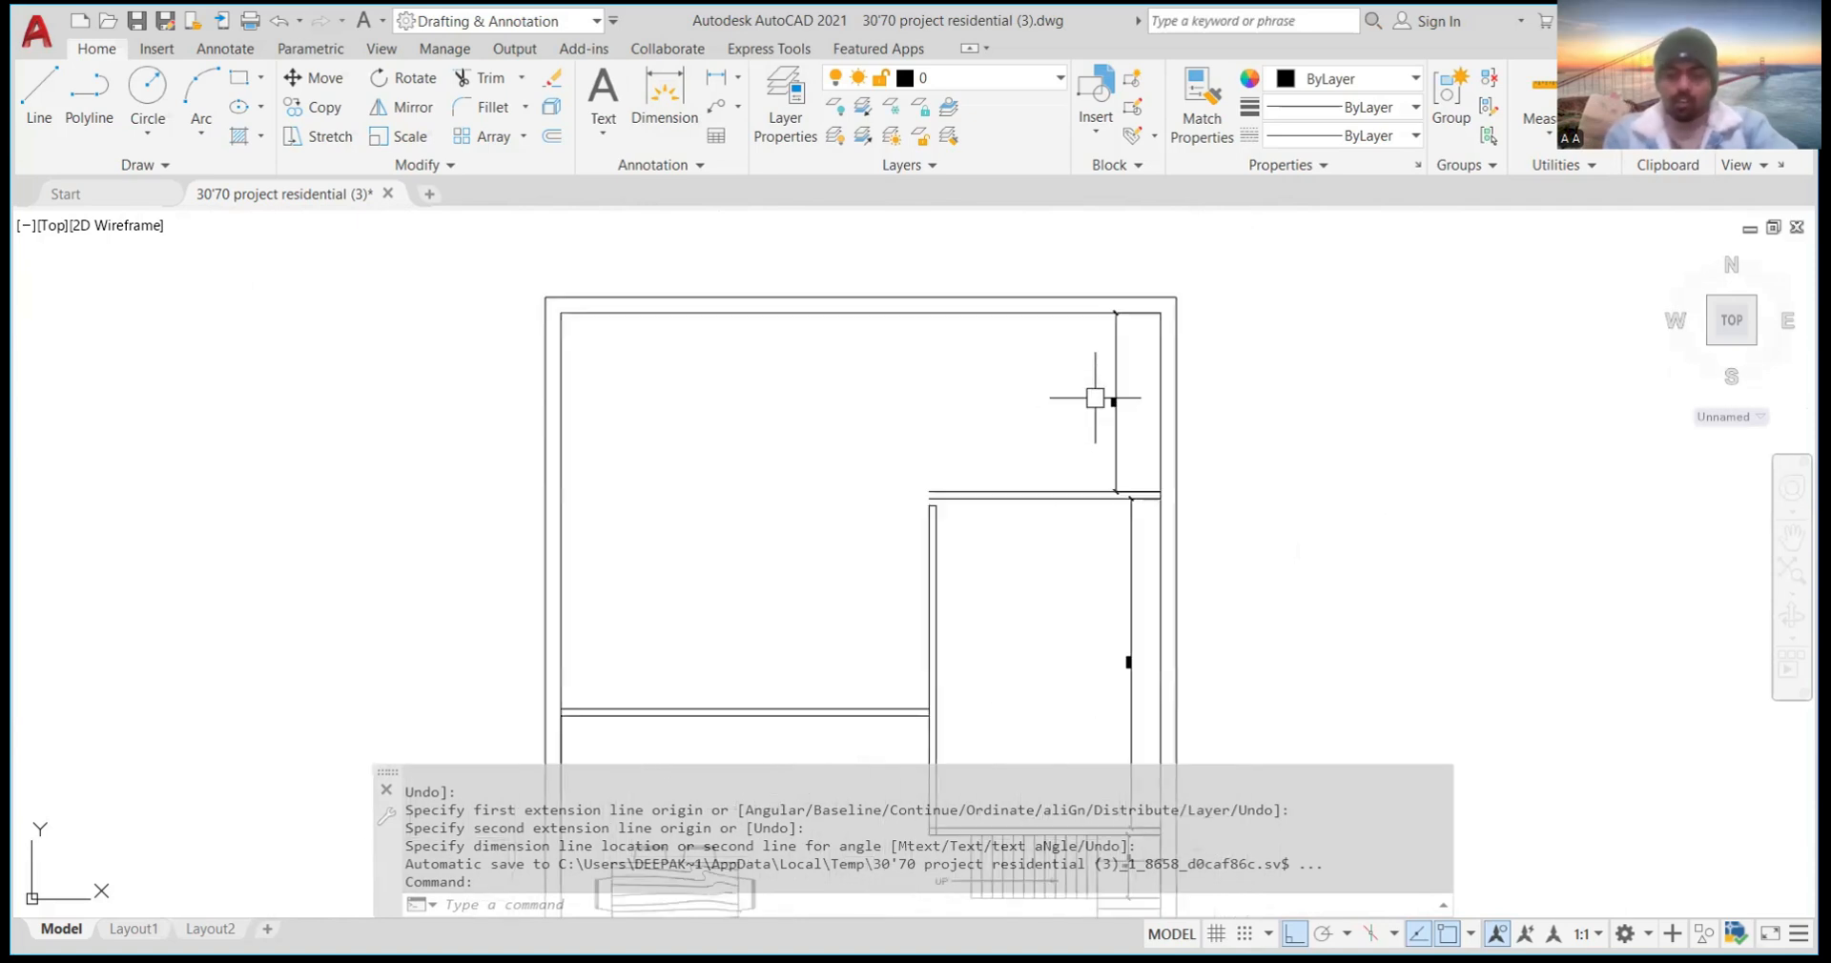
# Draw a 6' by 8' bathroom rectangle from the inner rear corner of the outer wall, above the bedroom
pyautogui.press('Return')
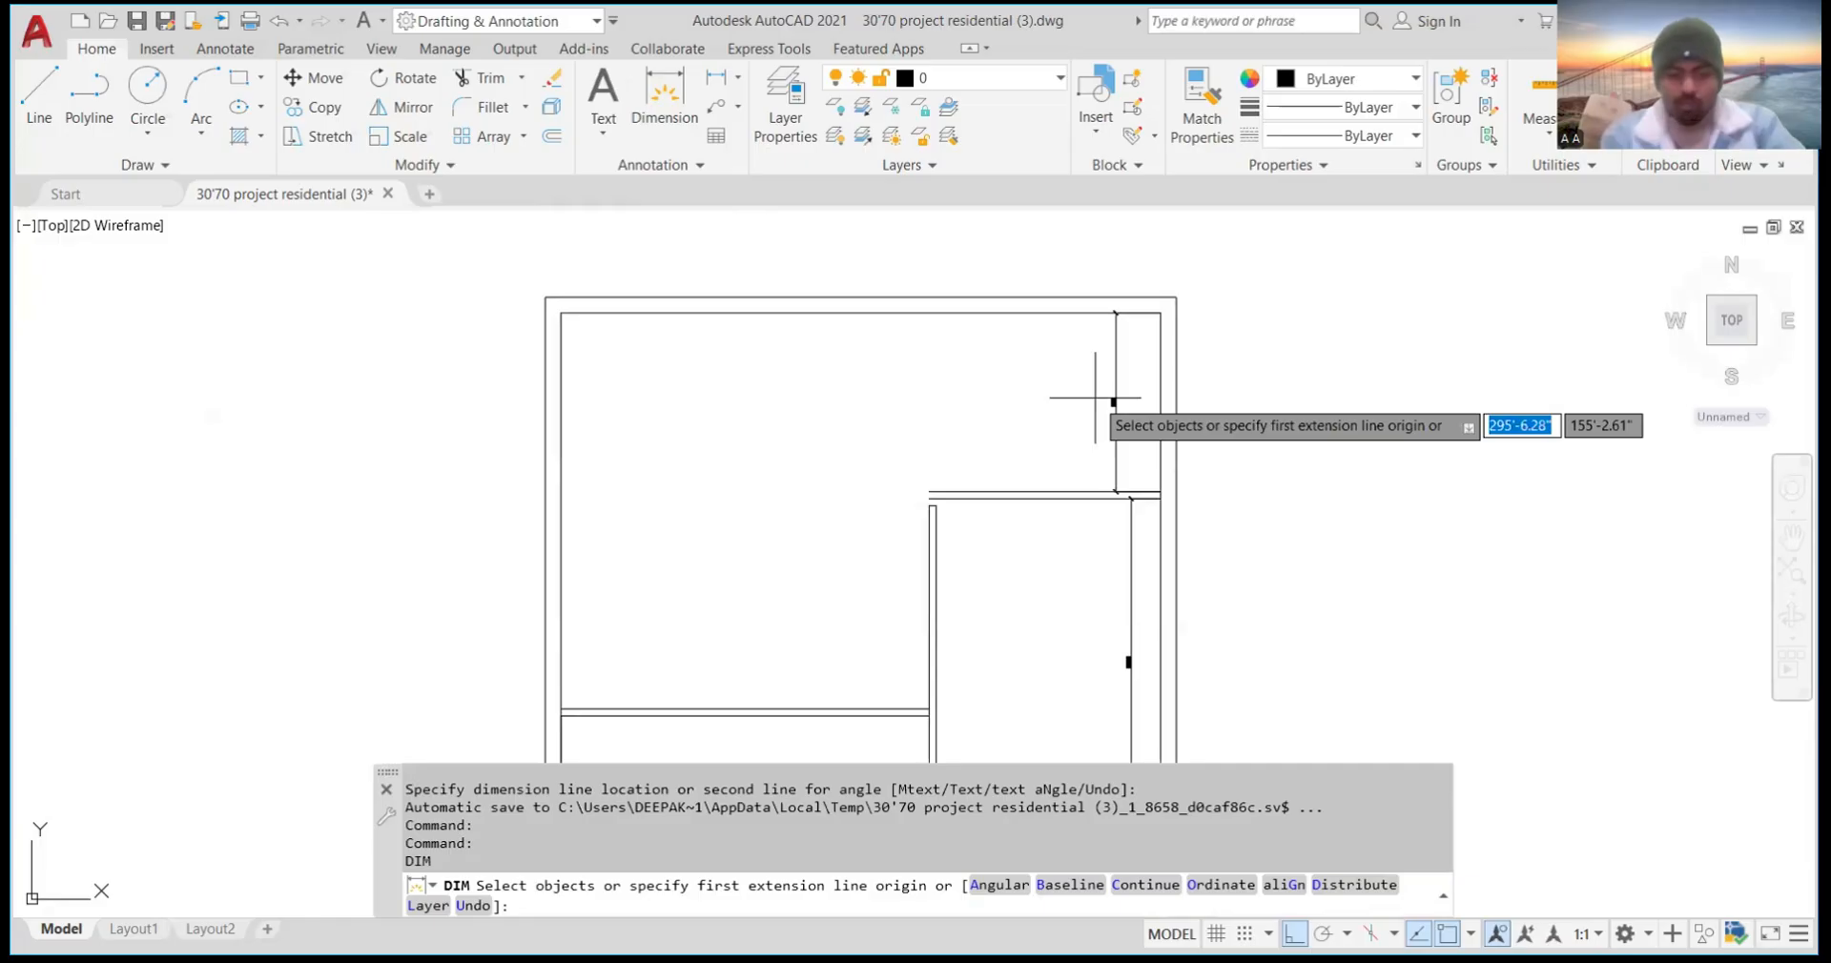
pyautogui.scroll(2, 1159, 334)
pyautogui.write('REC')
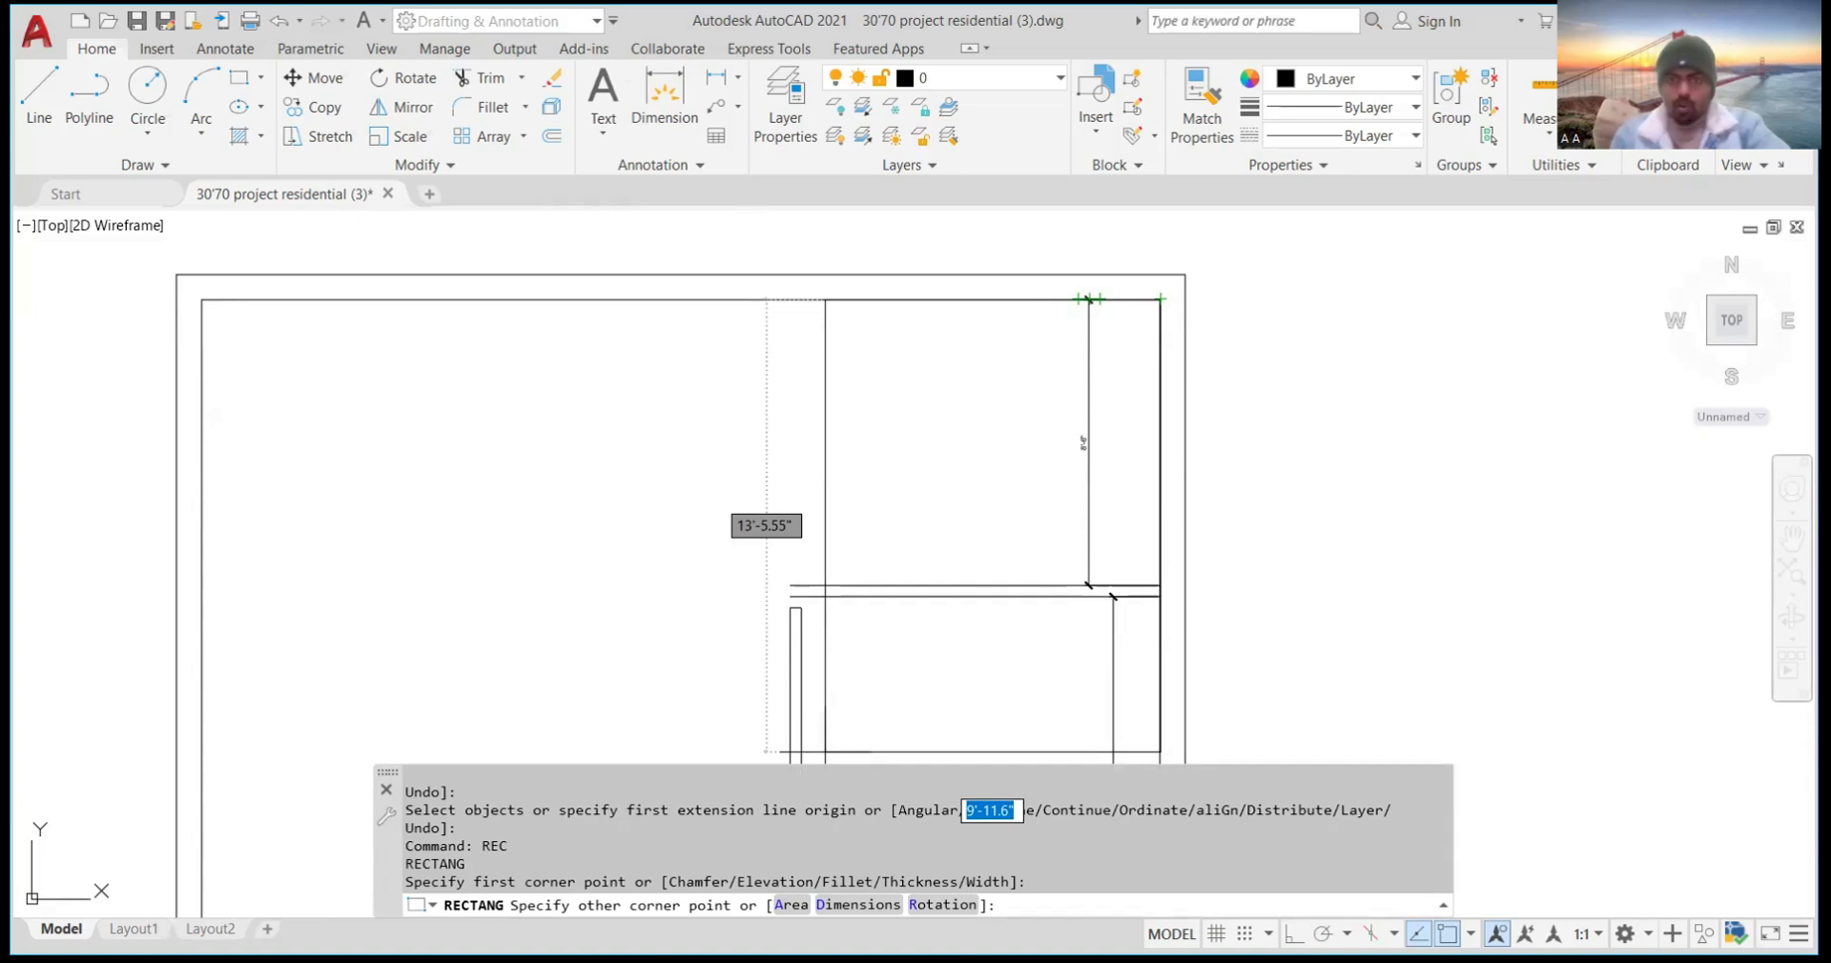
pyautogui.write('d')
pyautogui.press('Return')
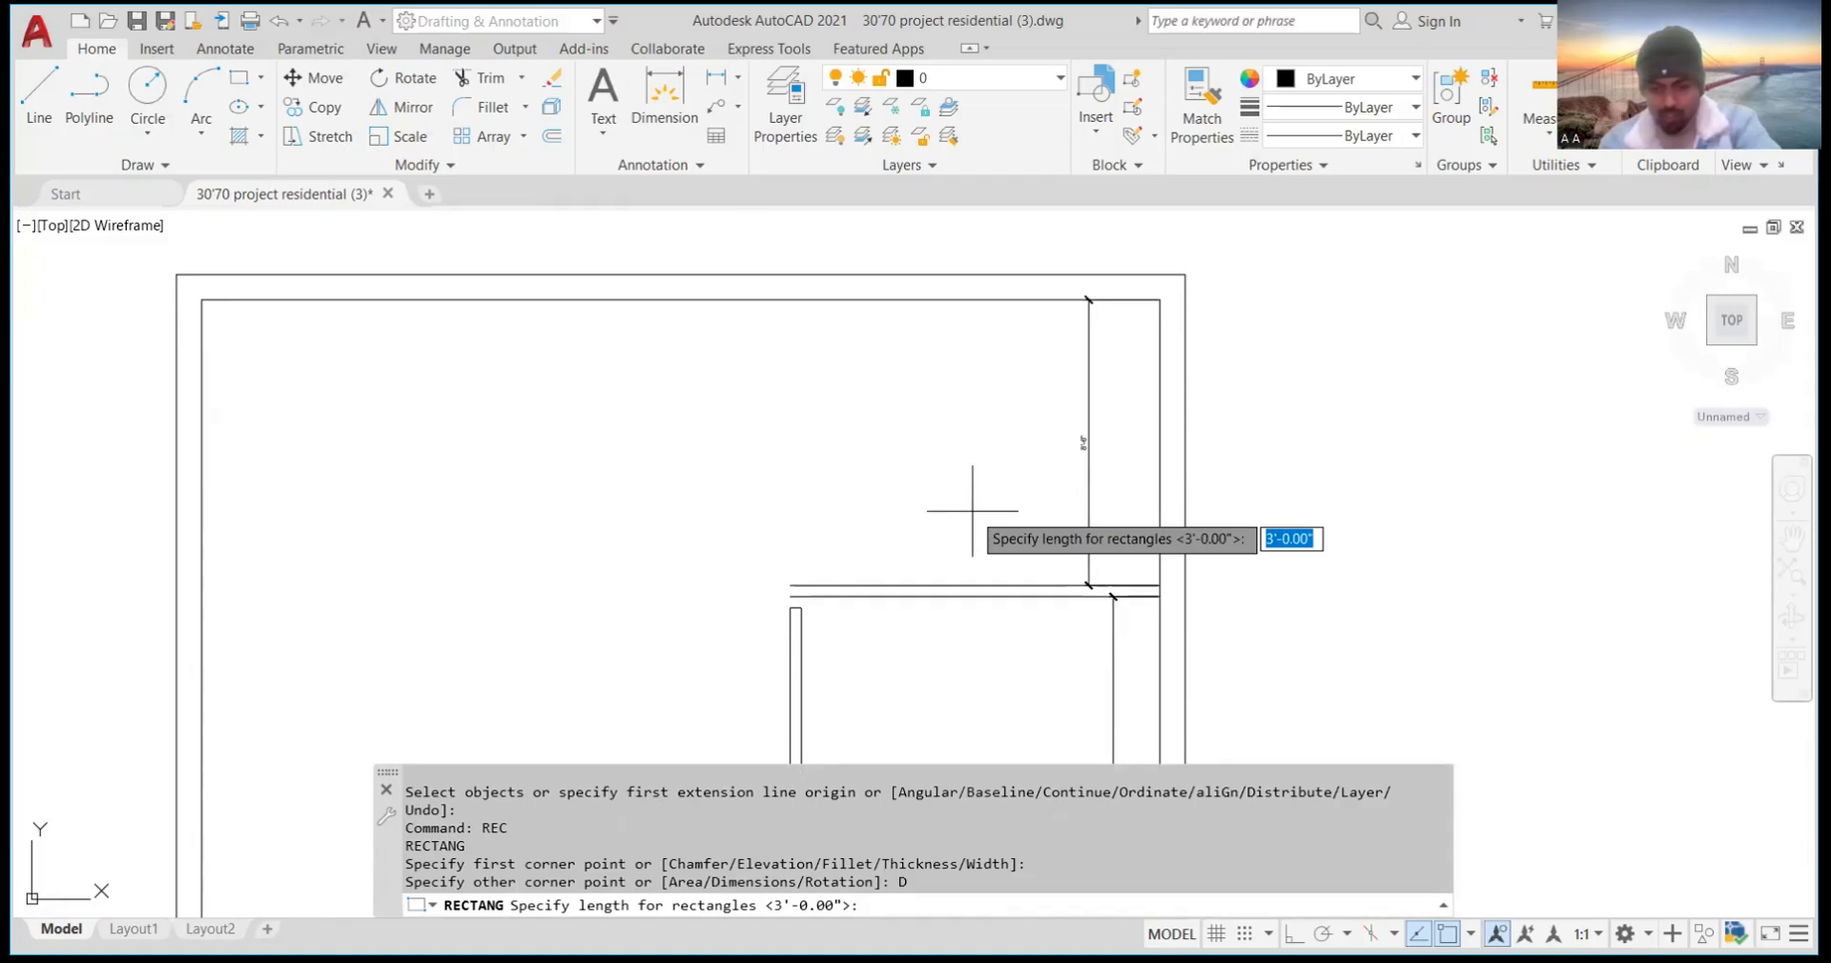
pyautogui.write("6'")
pyautogui.press('Return')
pyautogui.write("8'")
pyautogui.press('Return')
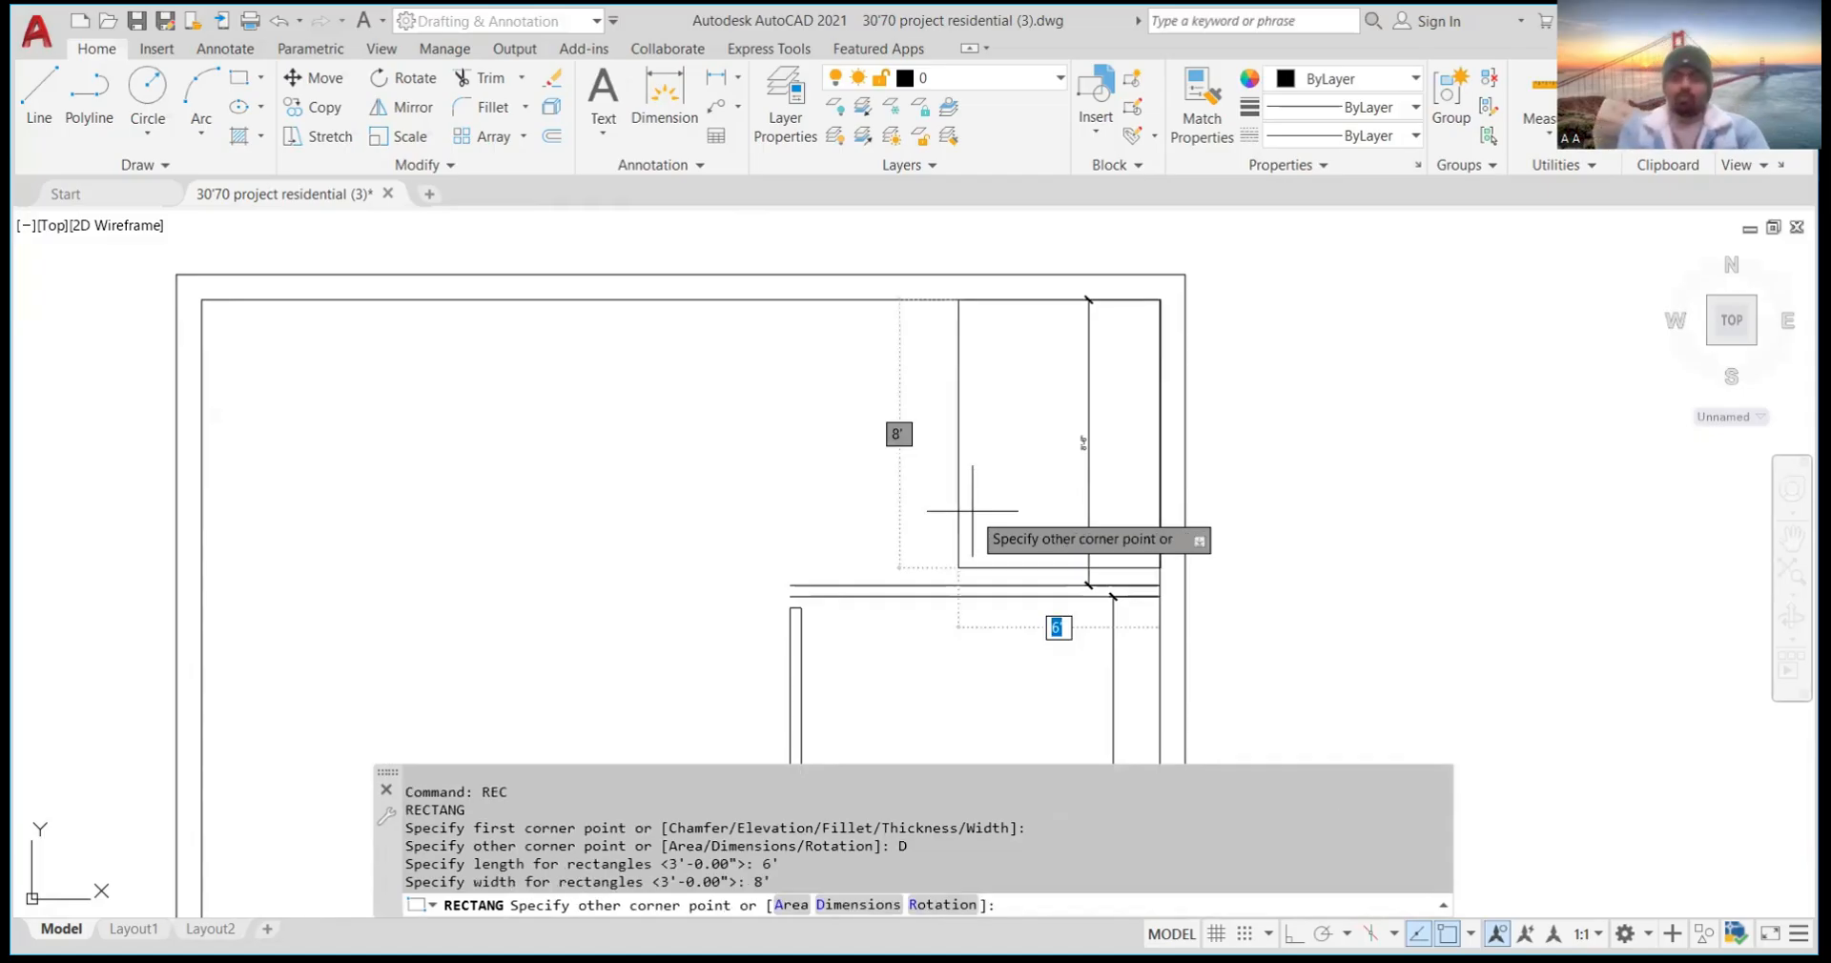
pyautogui.click(970, 508)
pyautogui.scroll(-3, 1046, 413)
pyautogui.scroll(3, 1029, 438)
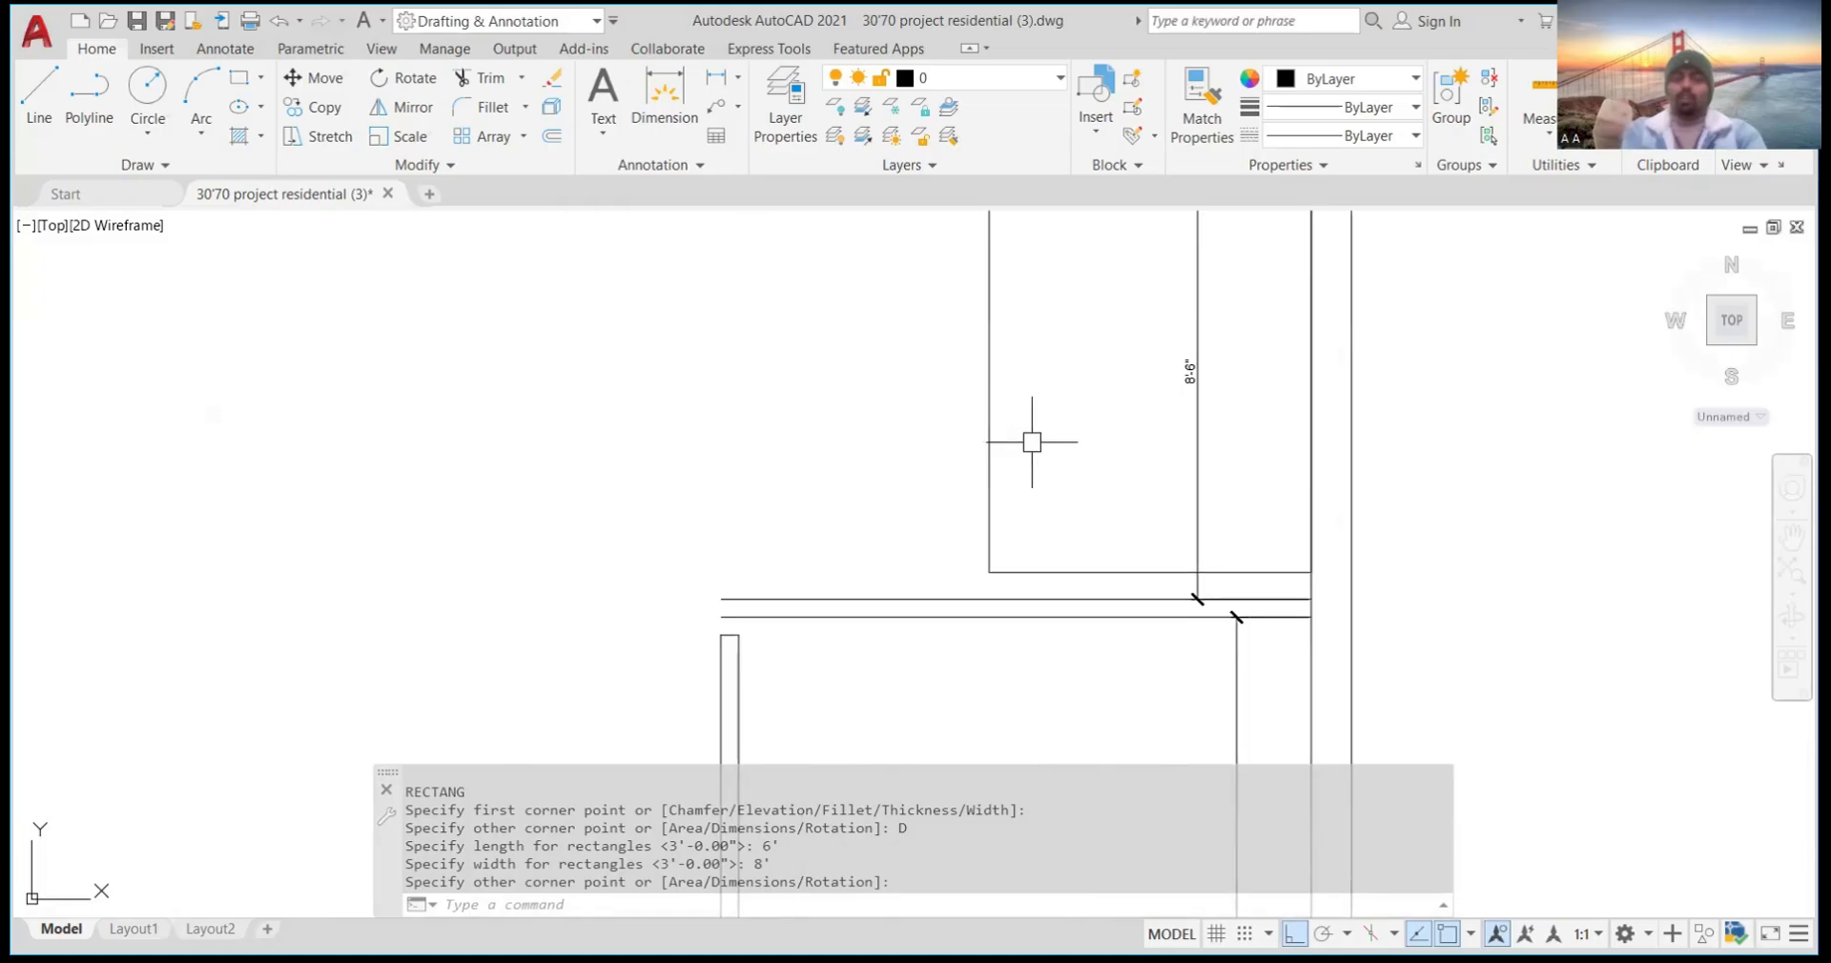
pyautogui.scroll(-3, 1055, 474)
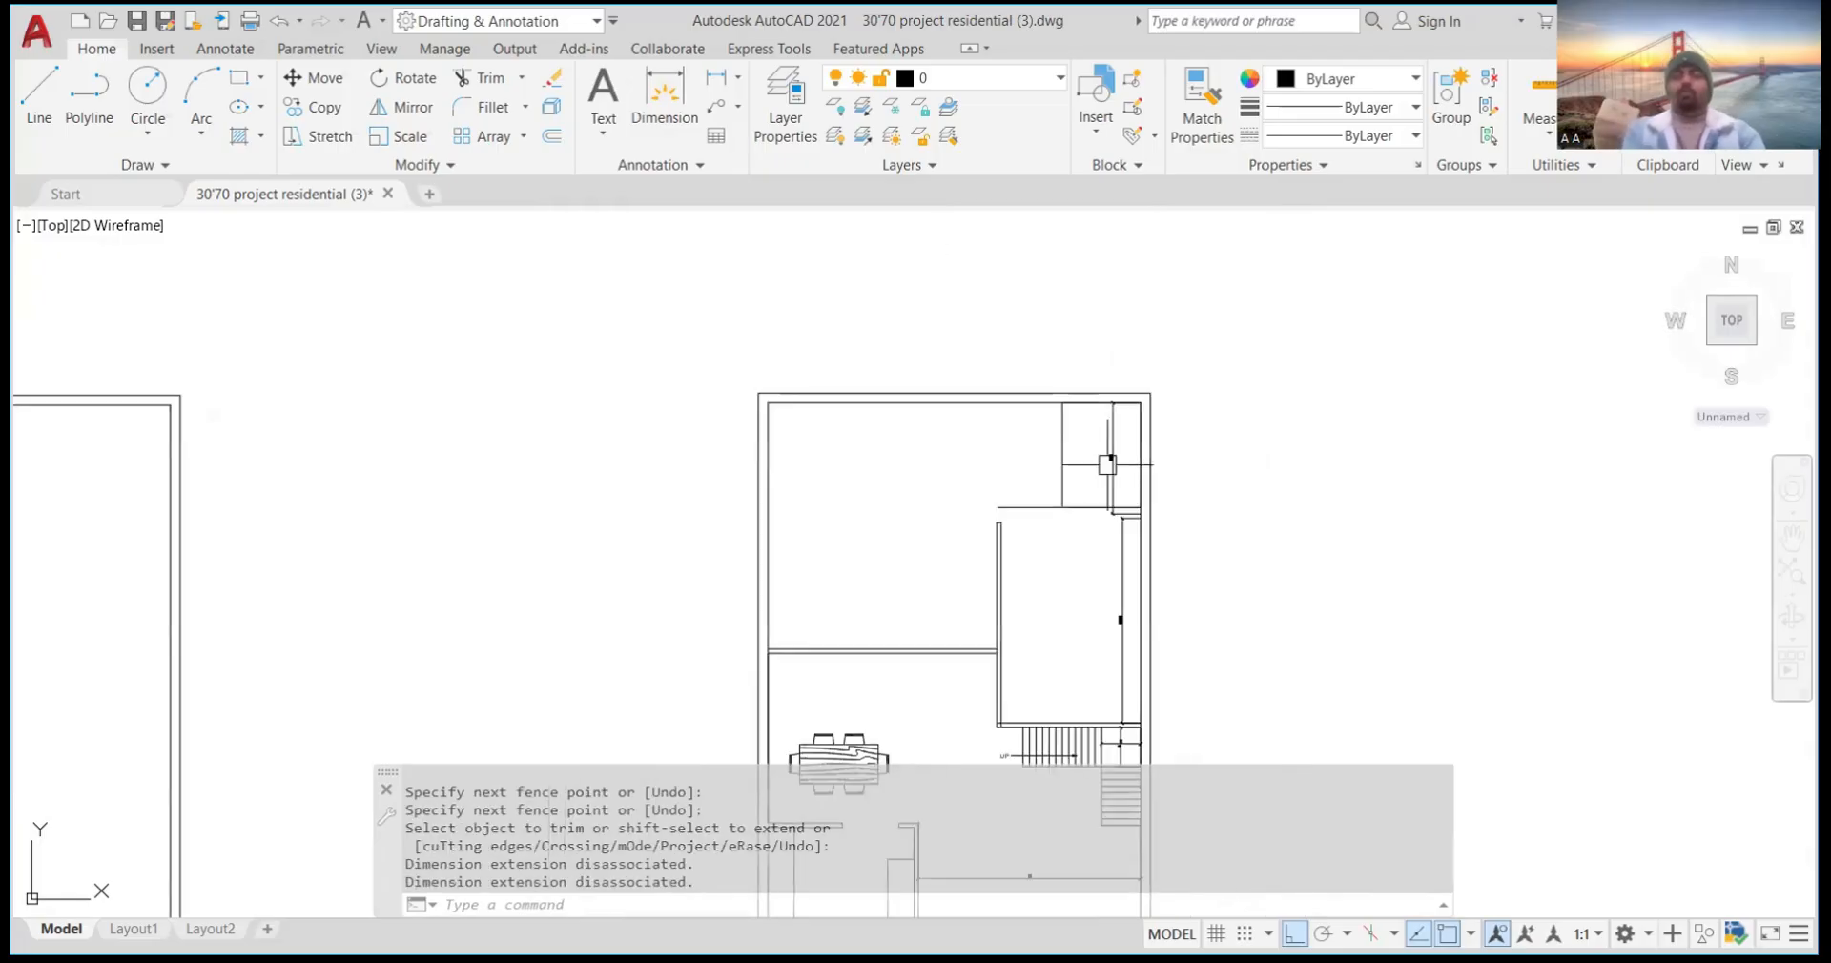
# Compare the bathroom walls and dimensions in the reference plan with the rear corner of the working plan
pyautogui.scroll(-10, 1107, 465)
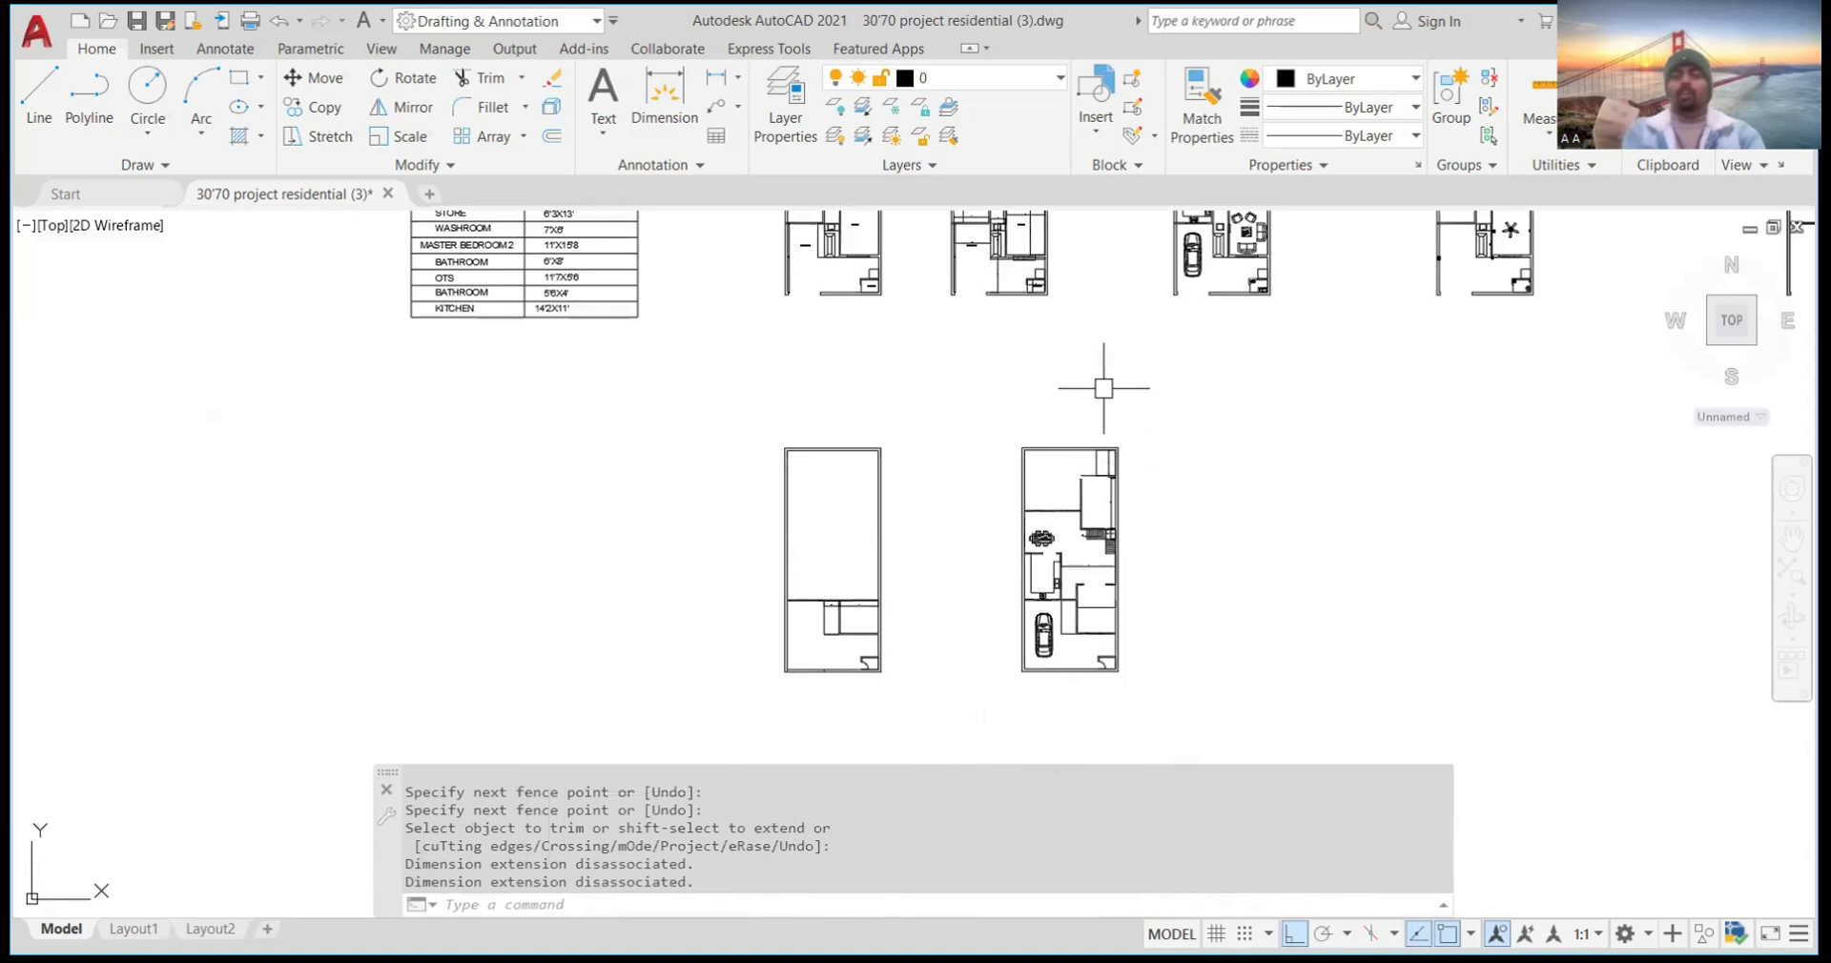
pyautogui.scroll(5, 1161, 382)
pyautogui.scroll(-4, 1161, 387)
pyautogui.scroll(5, 1154, 363)
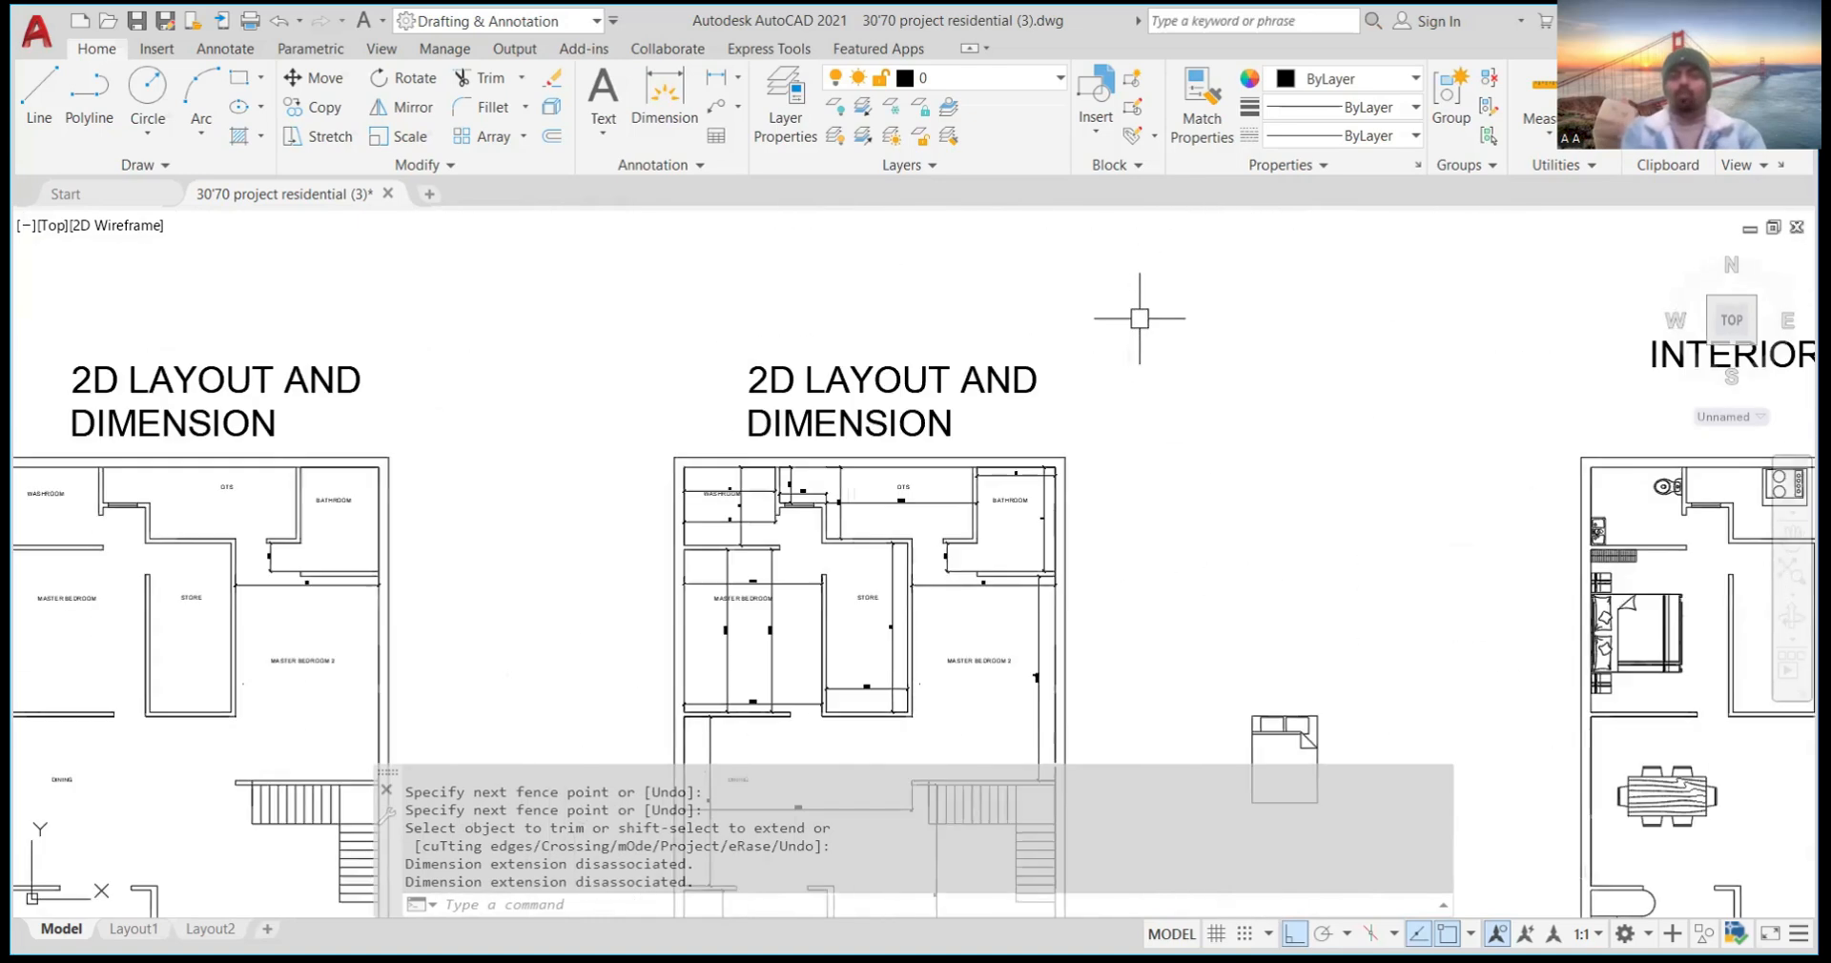
pyautogui.scroll(3, 977, 582)
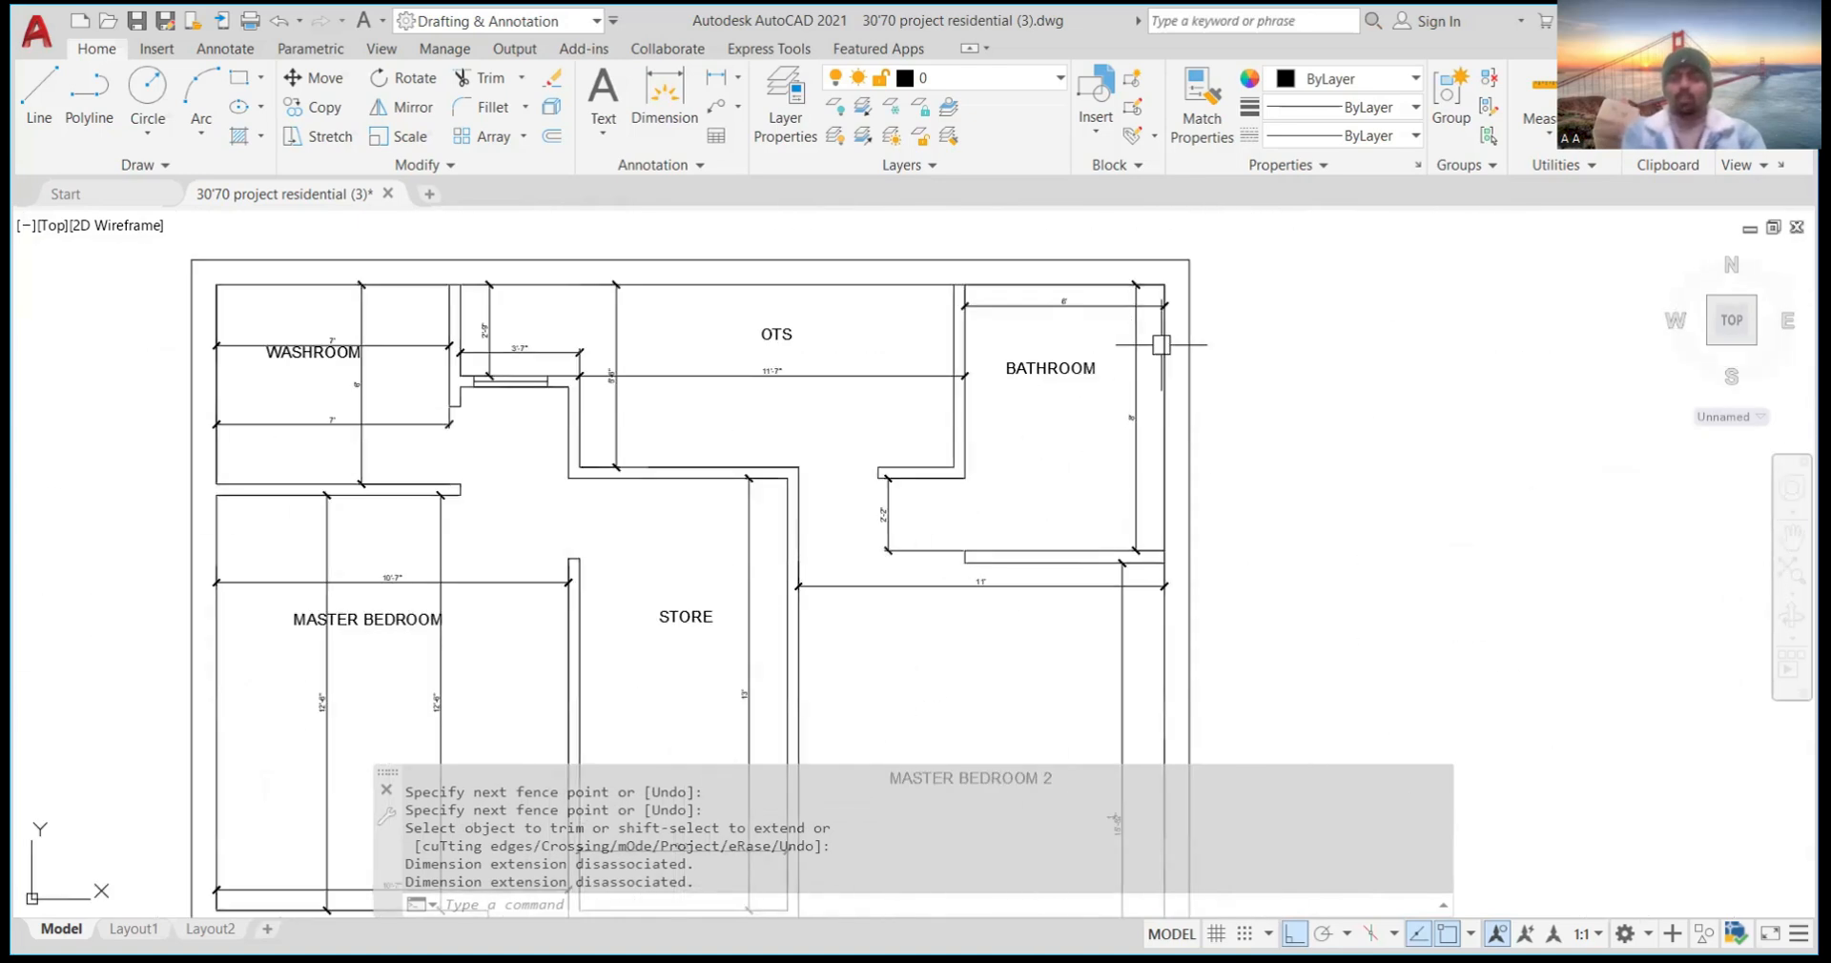
pyautogui.scroll(2, 1157, 420)
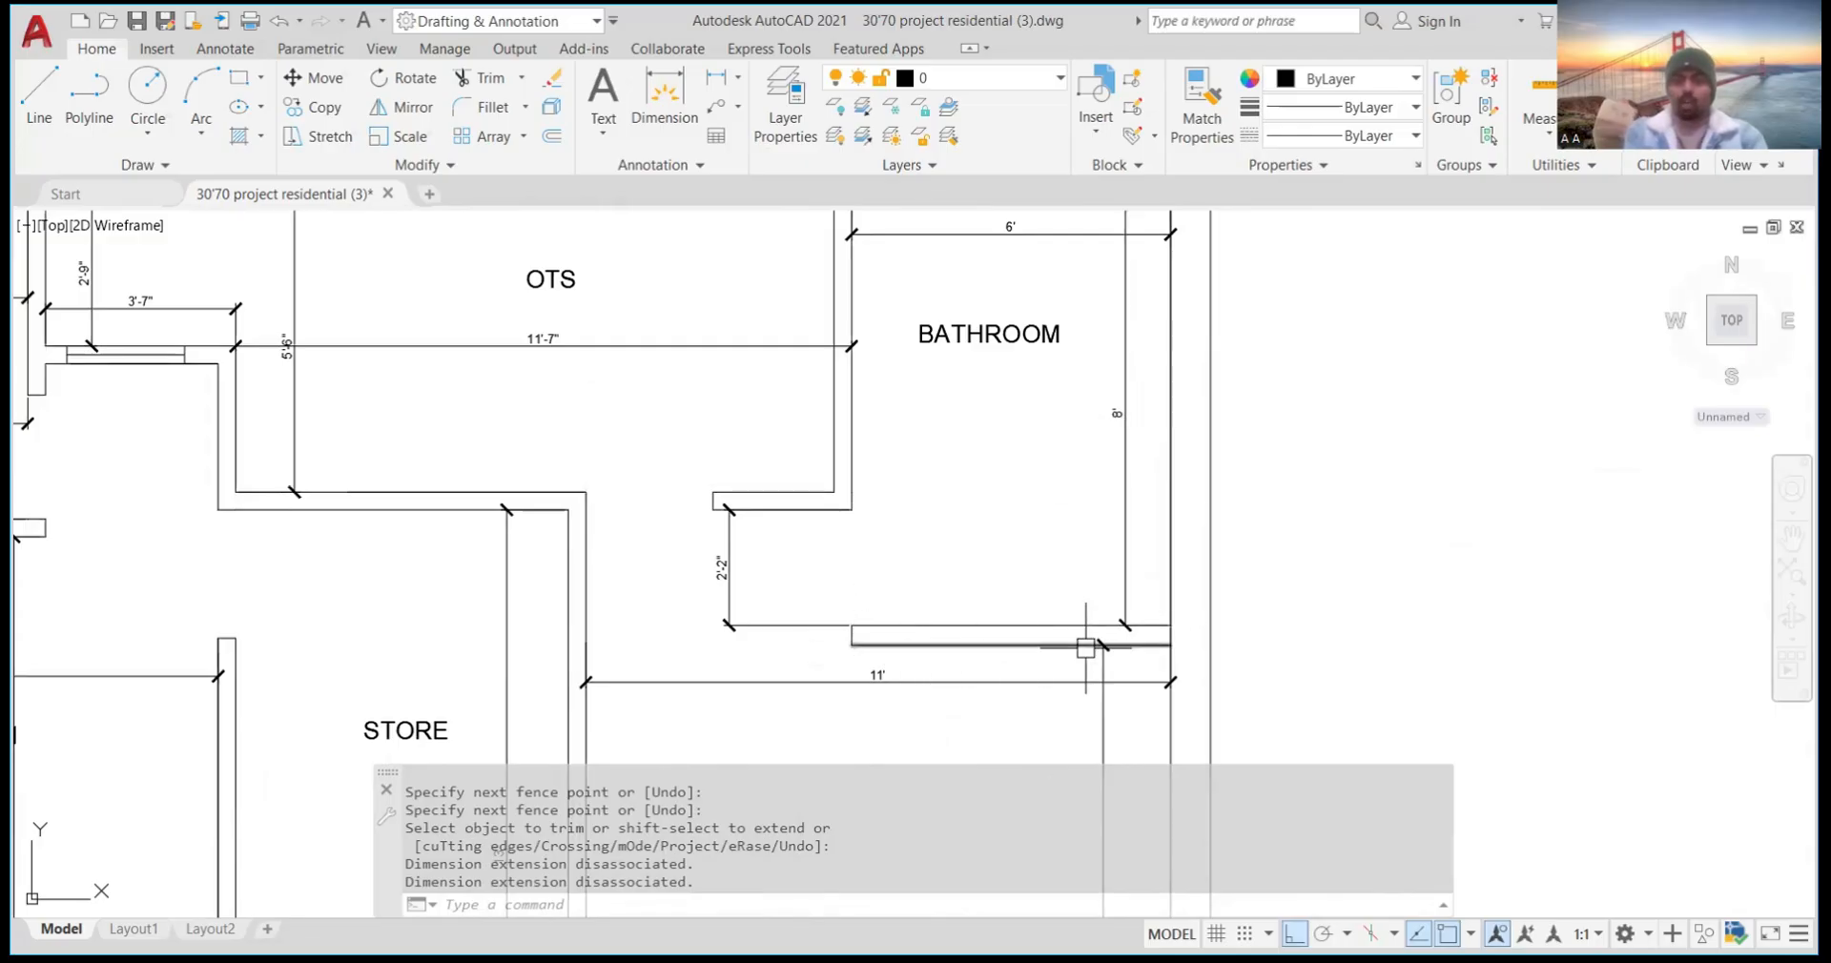
pyautogui.scroll(-8, 968, 546)
pyautogui.scroll(-3, 968, 546)
pyautogui.scroll(10, 1148, 603)
pyautogui.scroll(-4, 1062, 448)
pyautogui.scroll(6, 1057, 420)
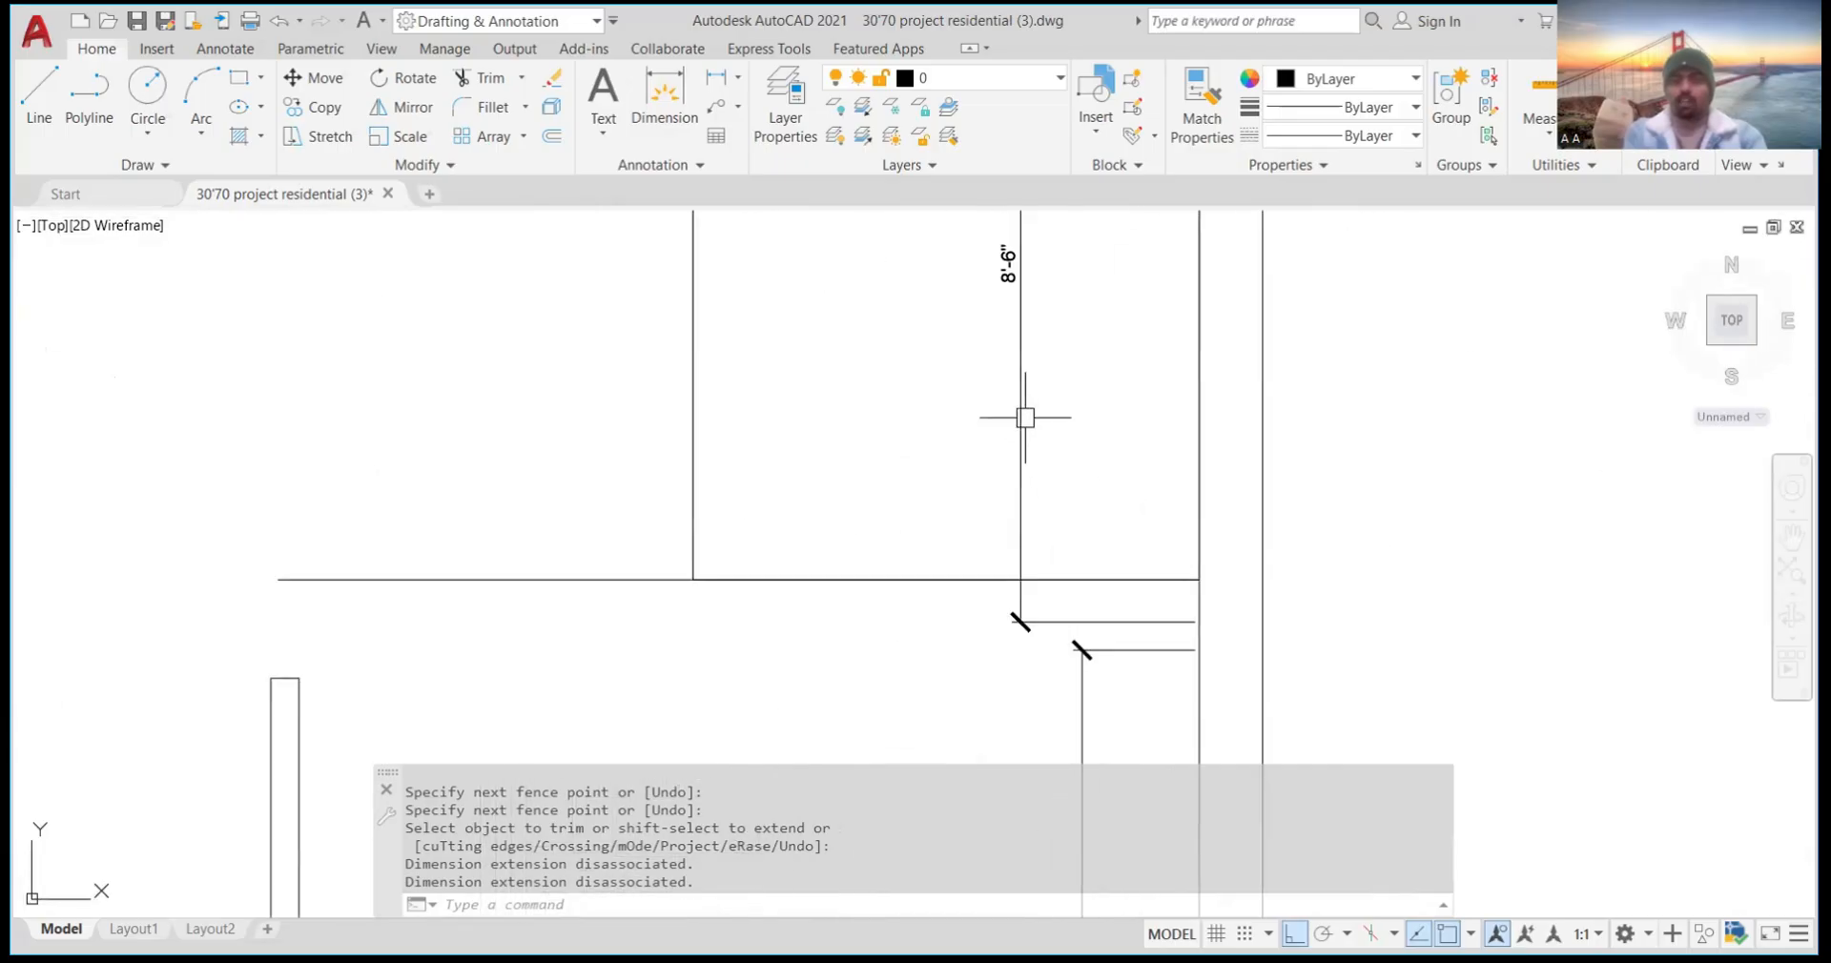
pyautogui.scroll(-7, 1031, 413)
pyautogui.scroll(2, 1013, 442)
pyautogui.scroll(4, 1039, 277)
pyautogui.scroll(-6, 964, 498)
pyautogui.scroll(7, 973, 389)
pyautogui.scroll(4, 978, 453)
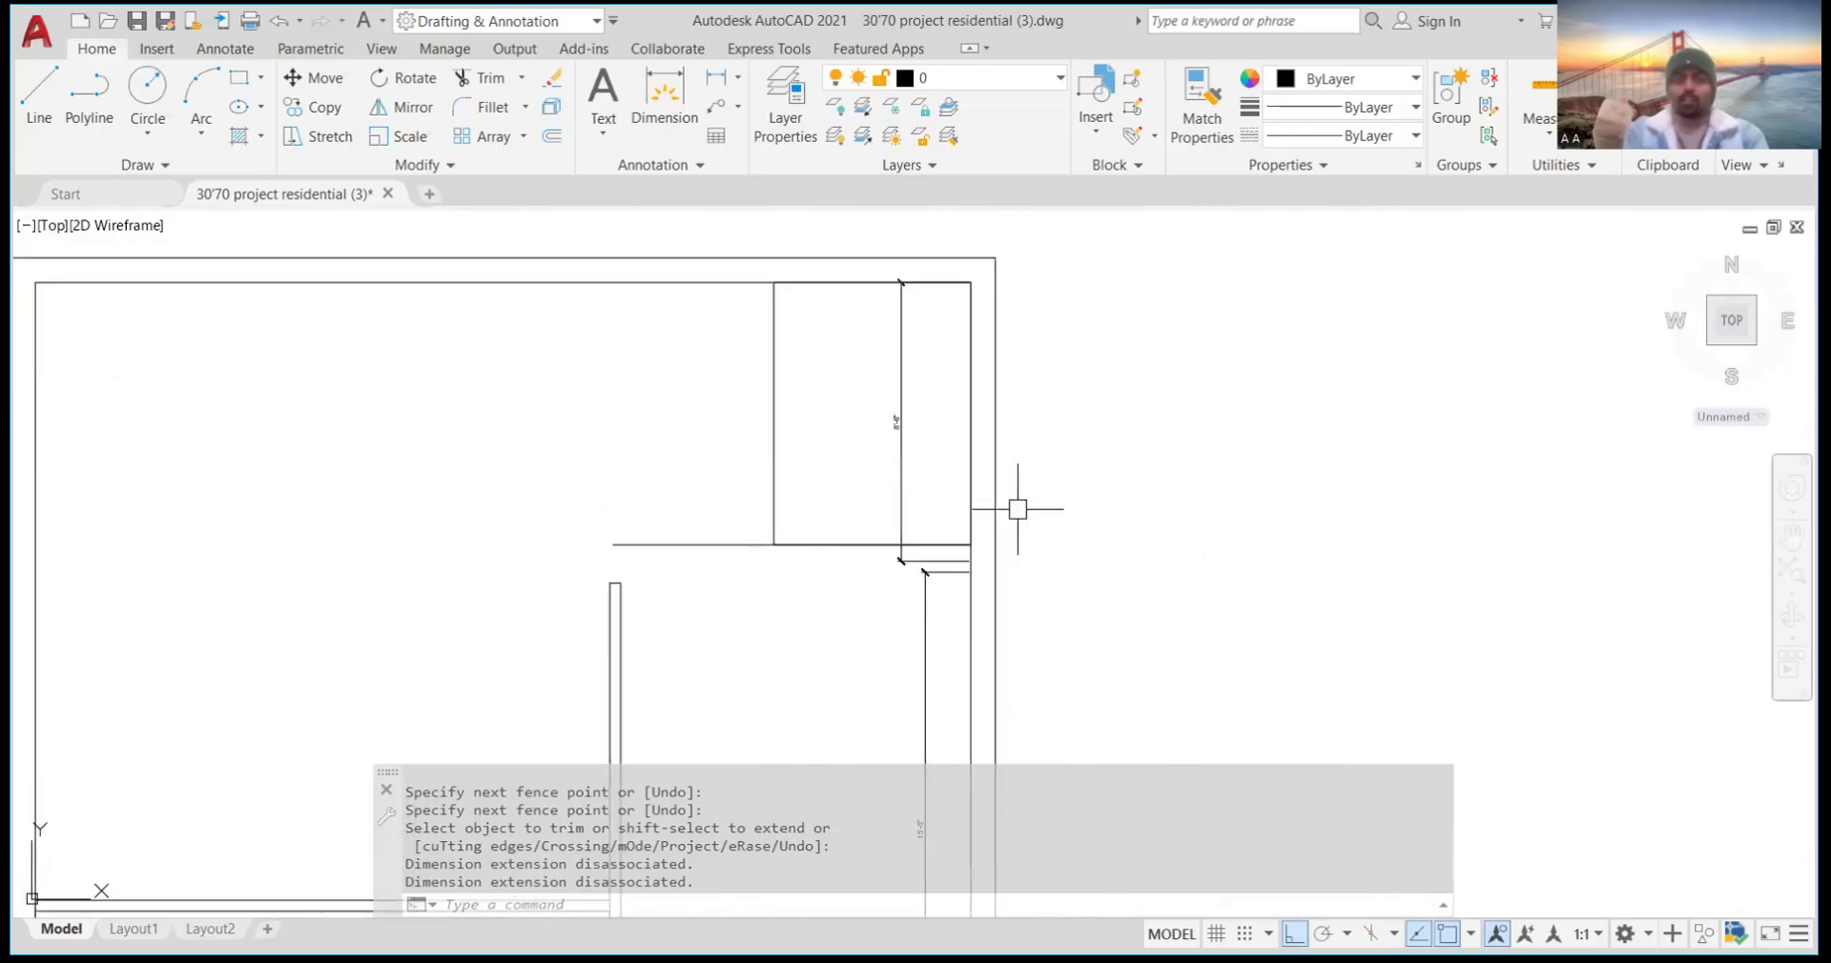
# Add a parallel line 4" below the bathroom's lower wall line and close its end to form a double-line wall
pyautogui.scroll(-2, 981, 410)
pyautogui.scroll(3, 953, 412)
pyautogui.scroll(2, 901, 427)
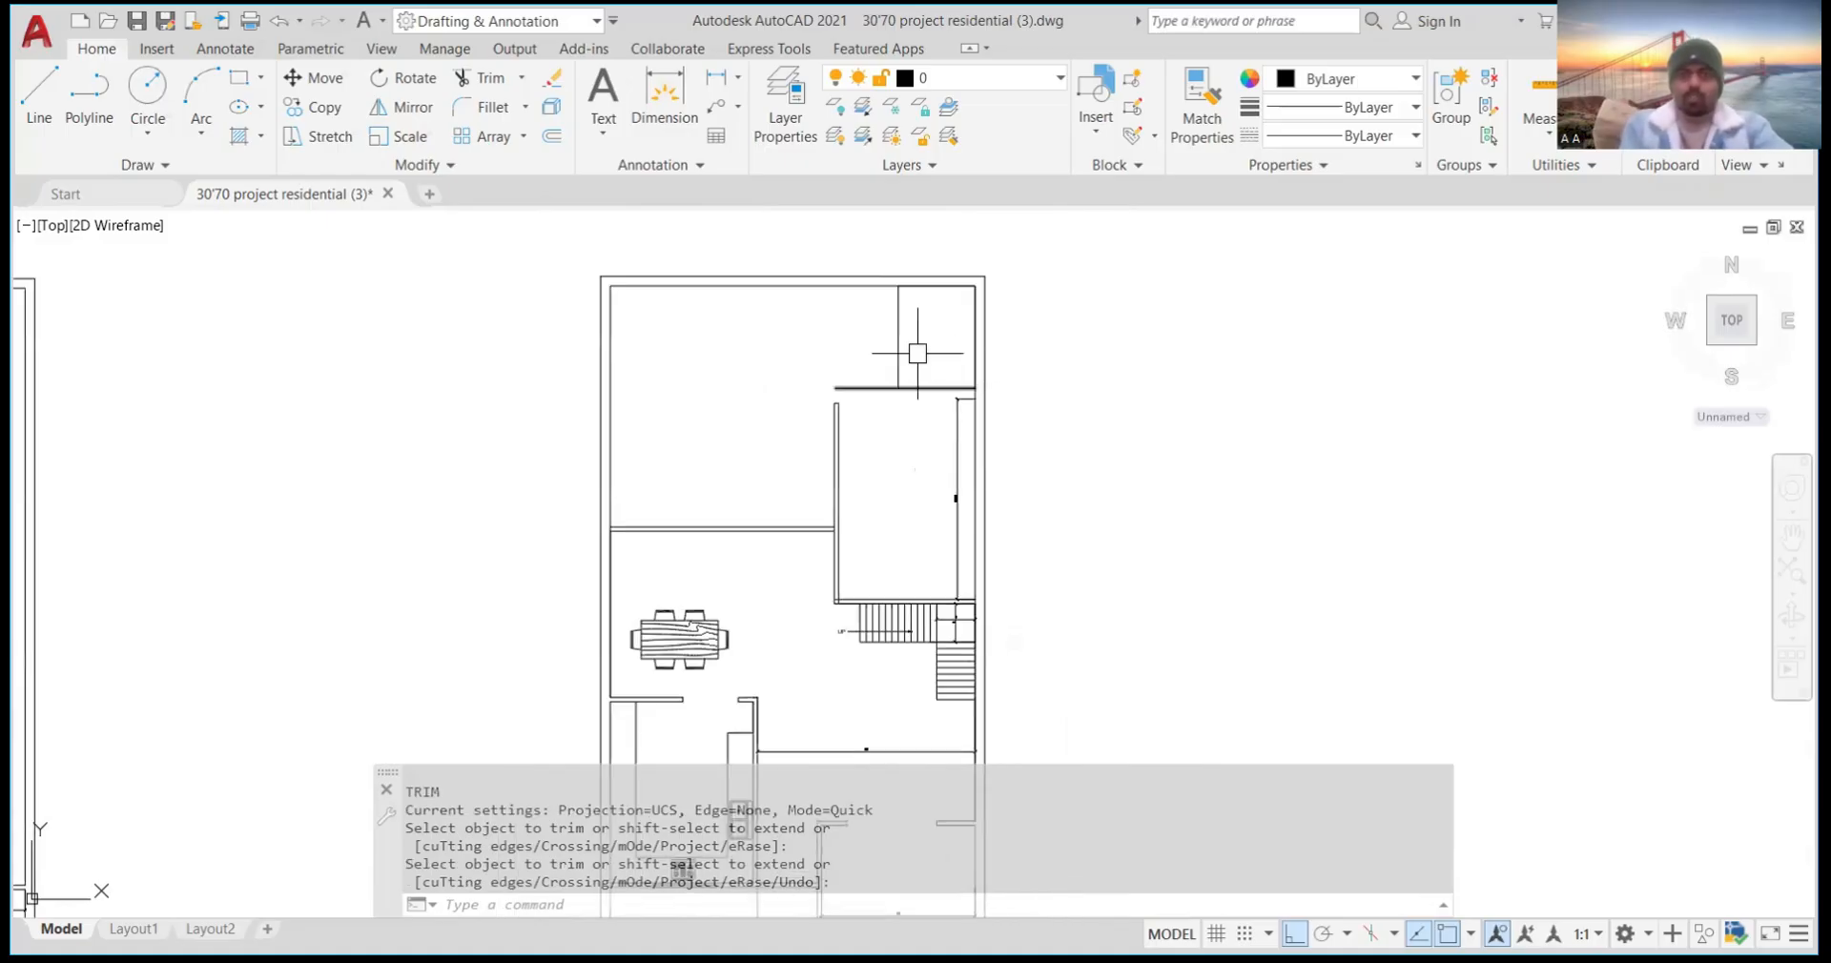
pyautogui.scroll(3, 915, 343)
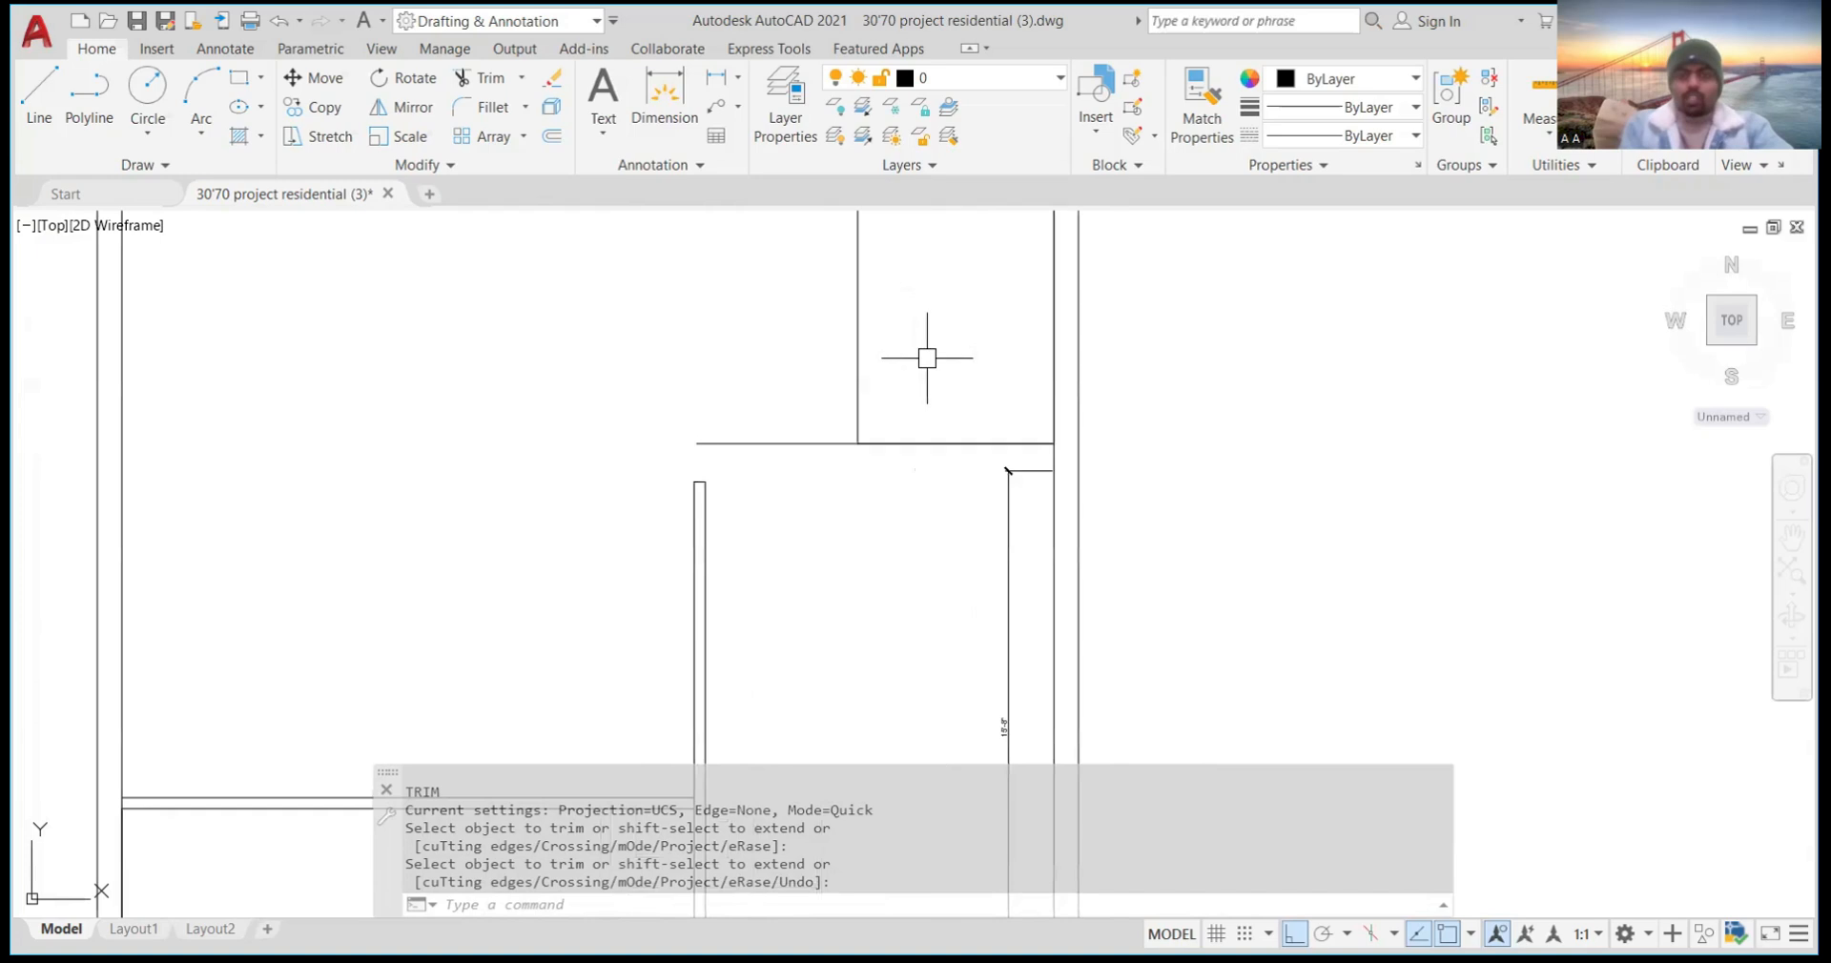
pyautogui.scroll(-3, 877, 435)
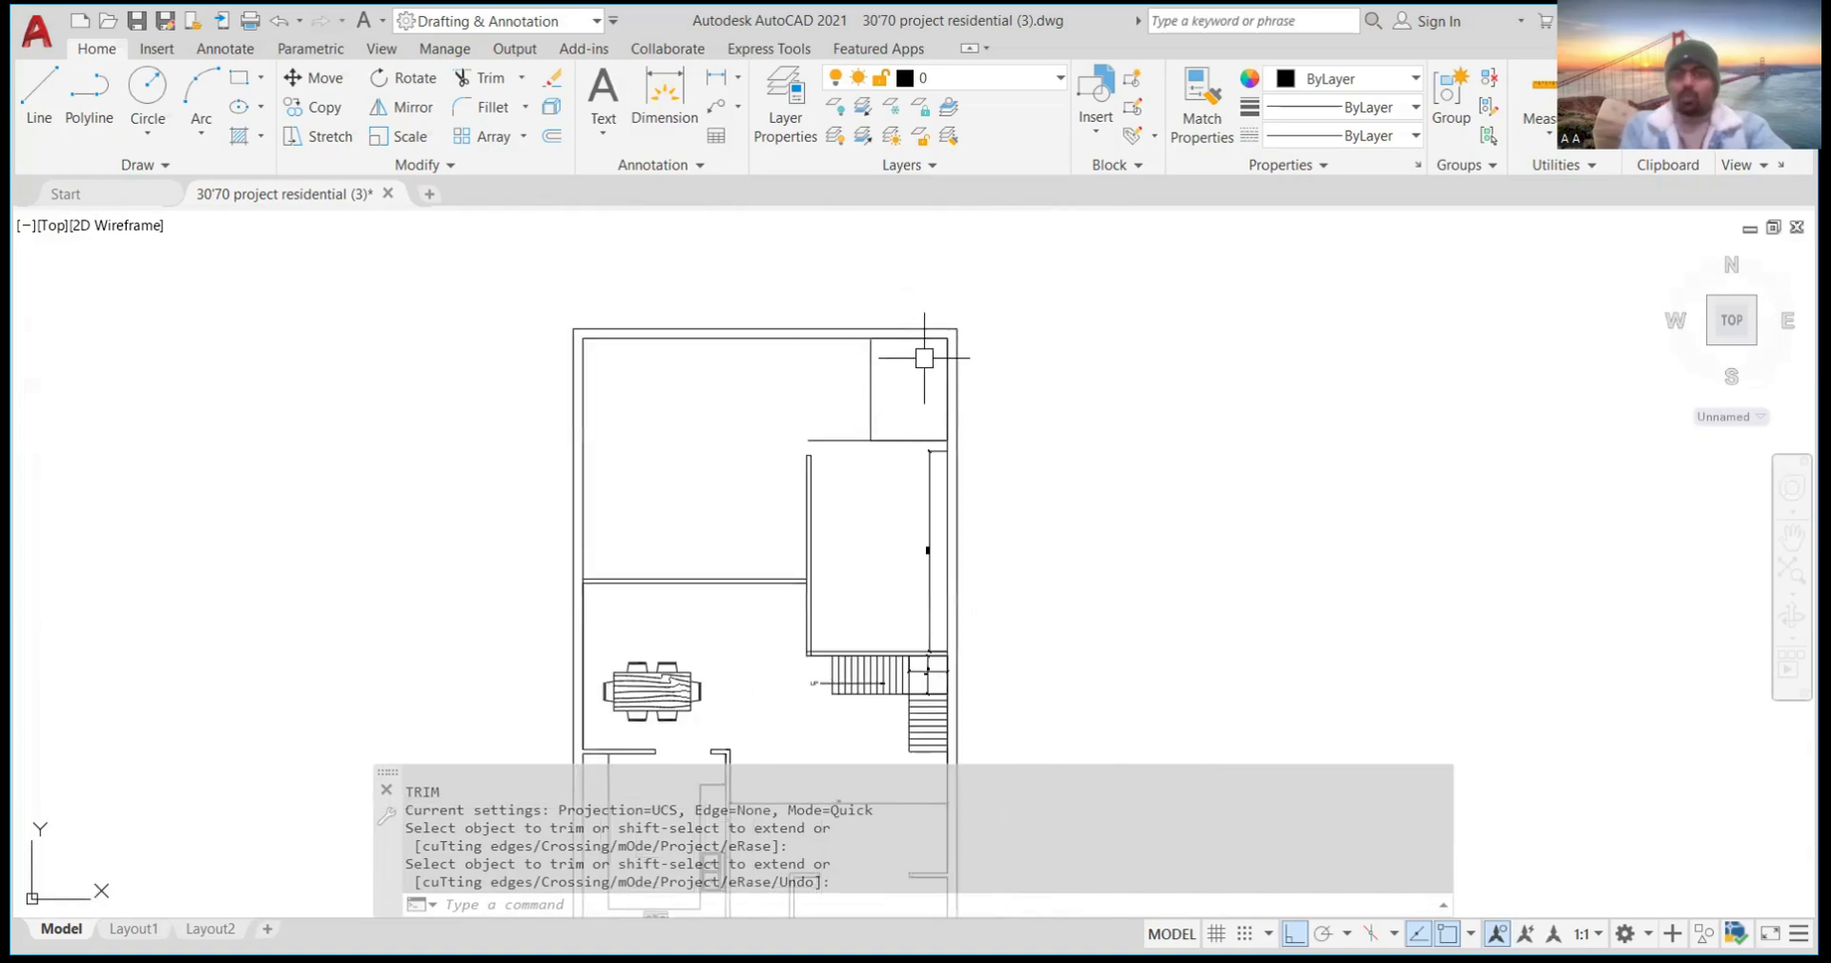
pyautogui.scroll(2, 873, 367)
pyautogui.scroll(2, 878, 505)
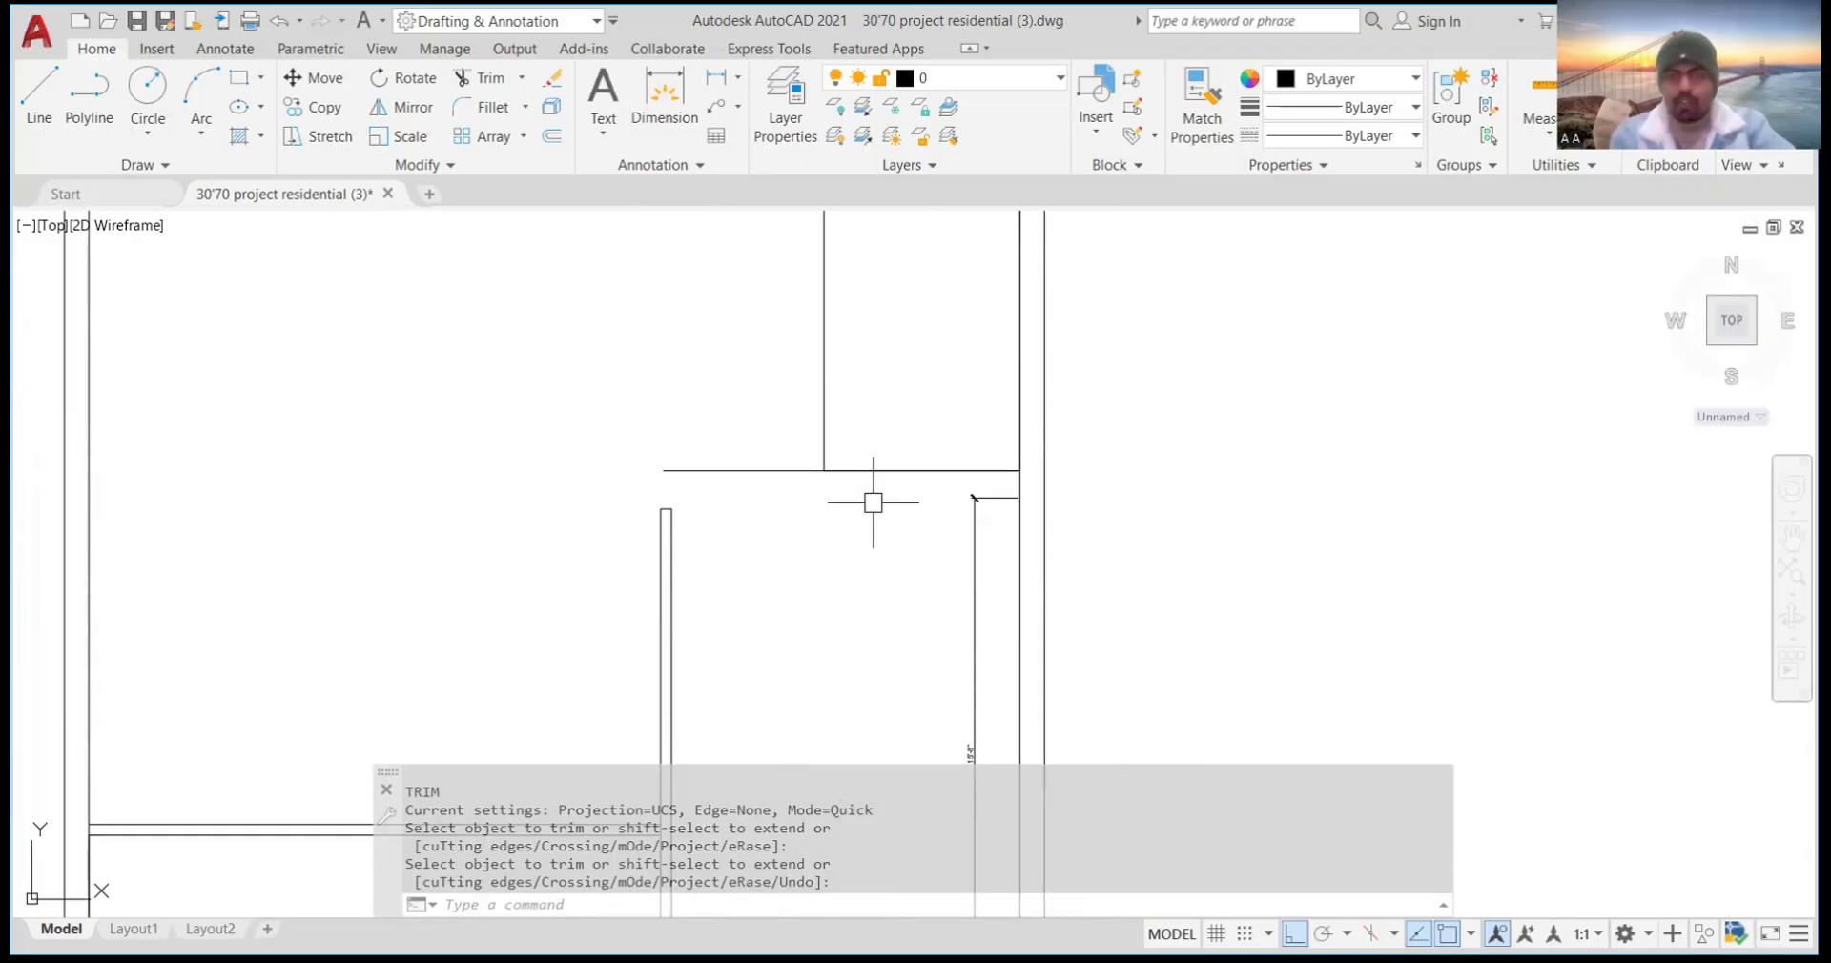
pyautogui.press('Return')
pyautogui.write('l')
pyautogui.press('Return')
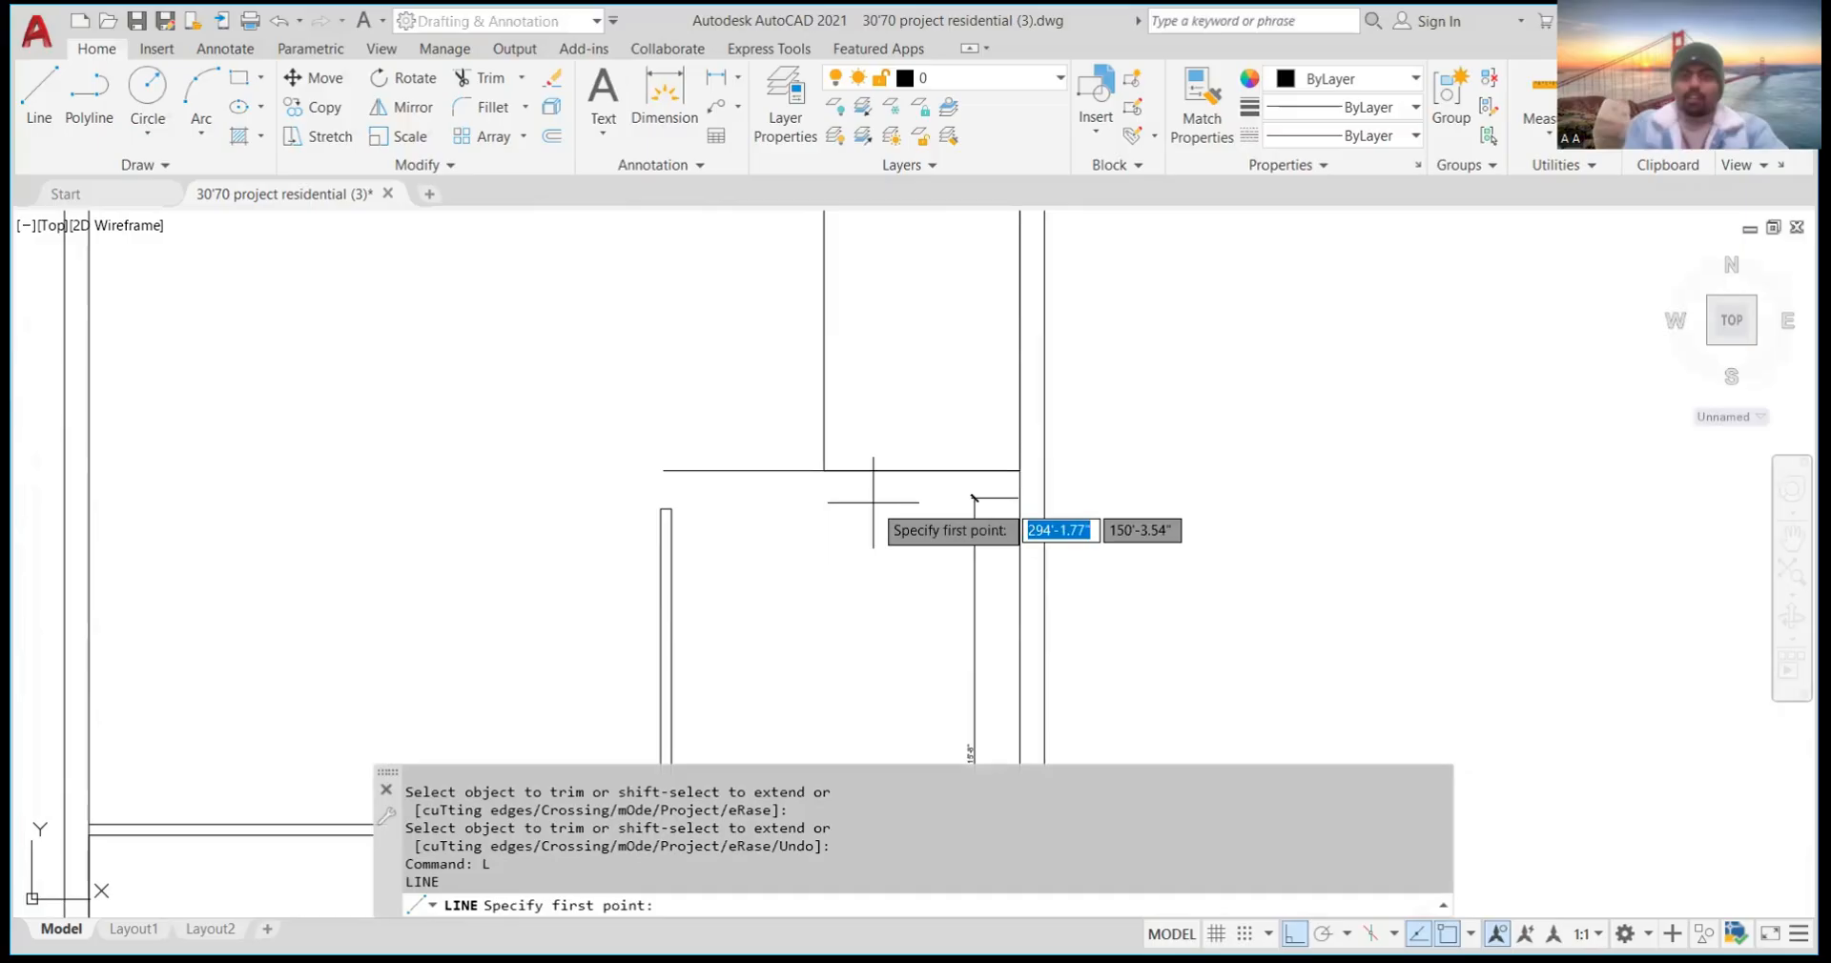
pyautogui.moveTo(874, 503); pyautogui.dragTo(896, 519, button='middle')
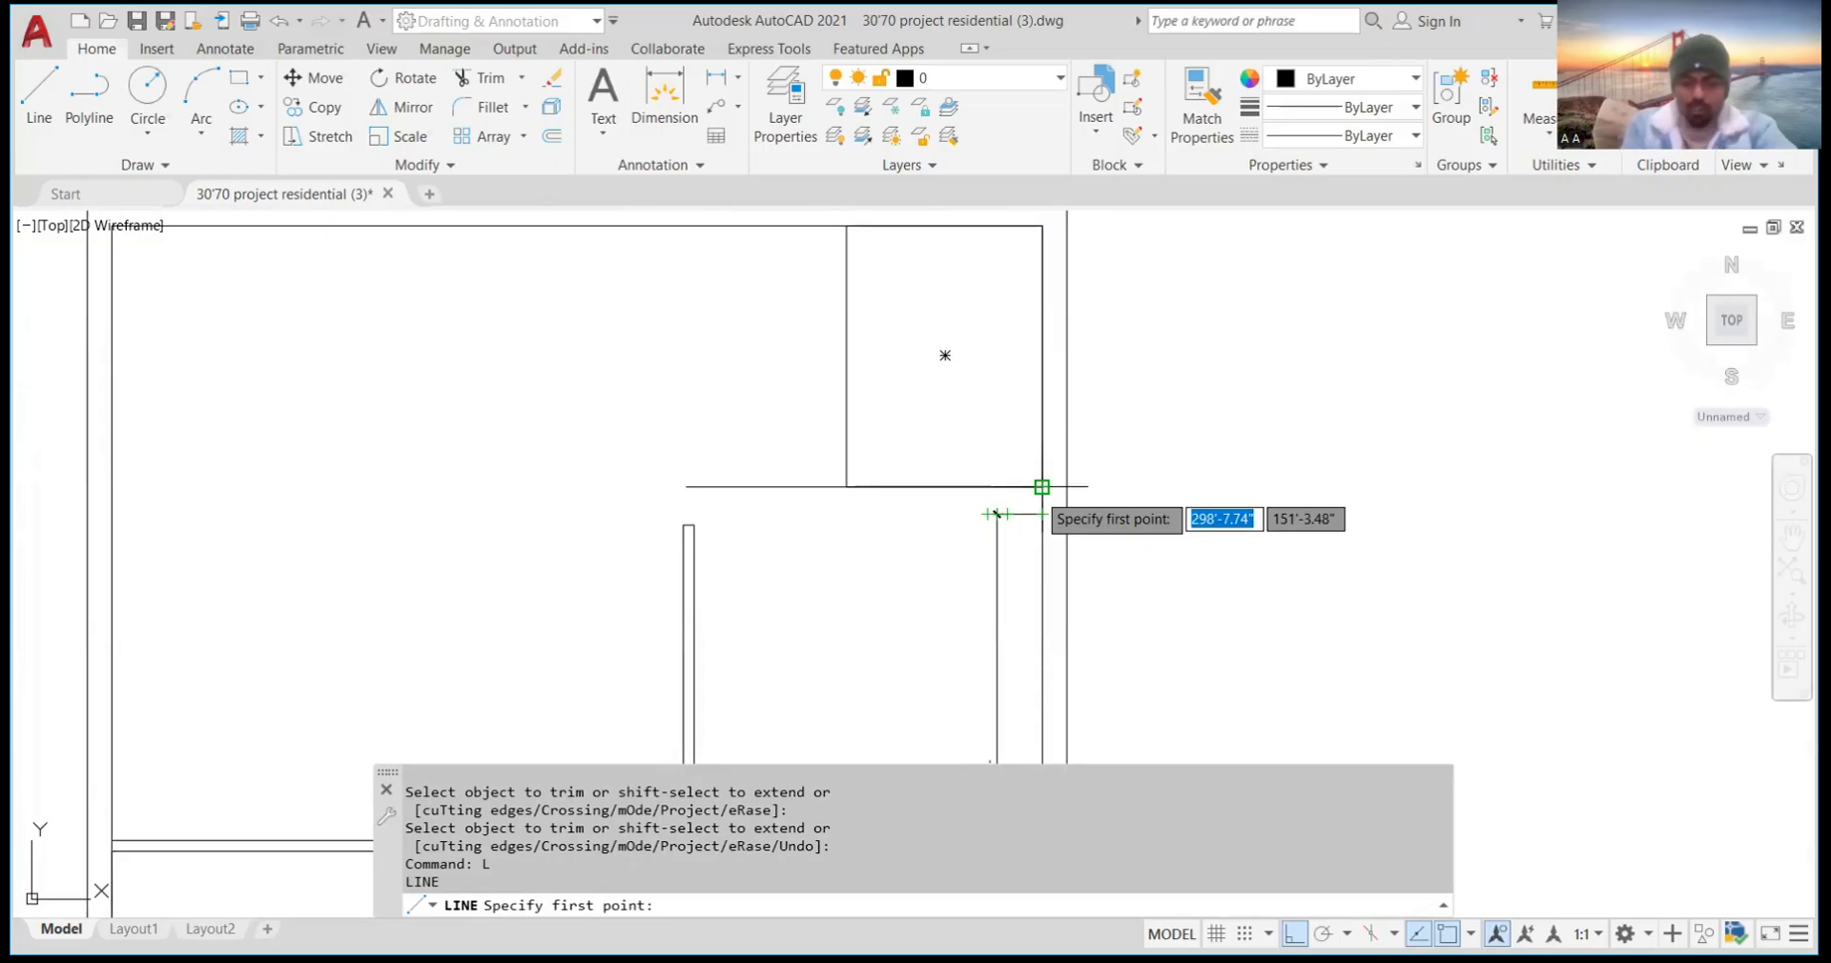
pyautogui.click(686, 488)
pyautogui.write('4')
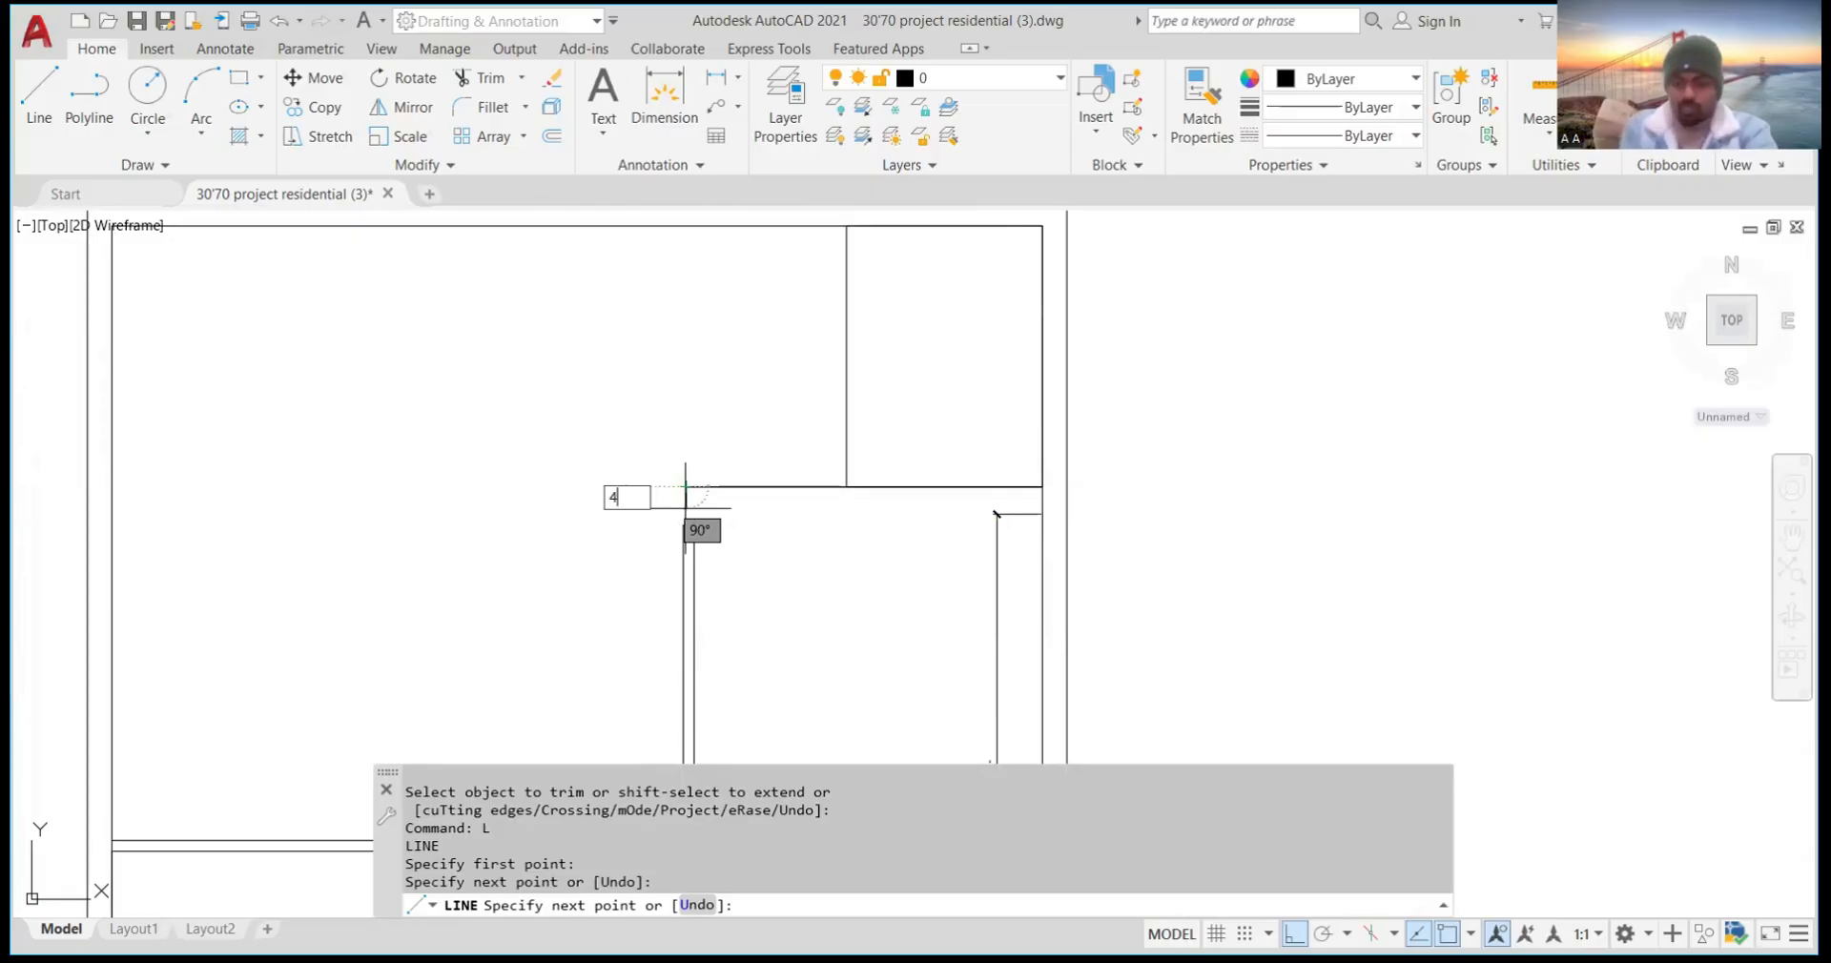
pyautogui.press('Return')
pyautogui.press('Return')
pyautogui.scroll(3, 1063, 470)
pyautogui.scroll(-4, 1056, 511)
pyautogui.scroll(3, 1052, 511)
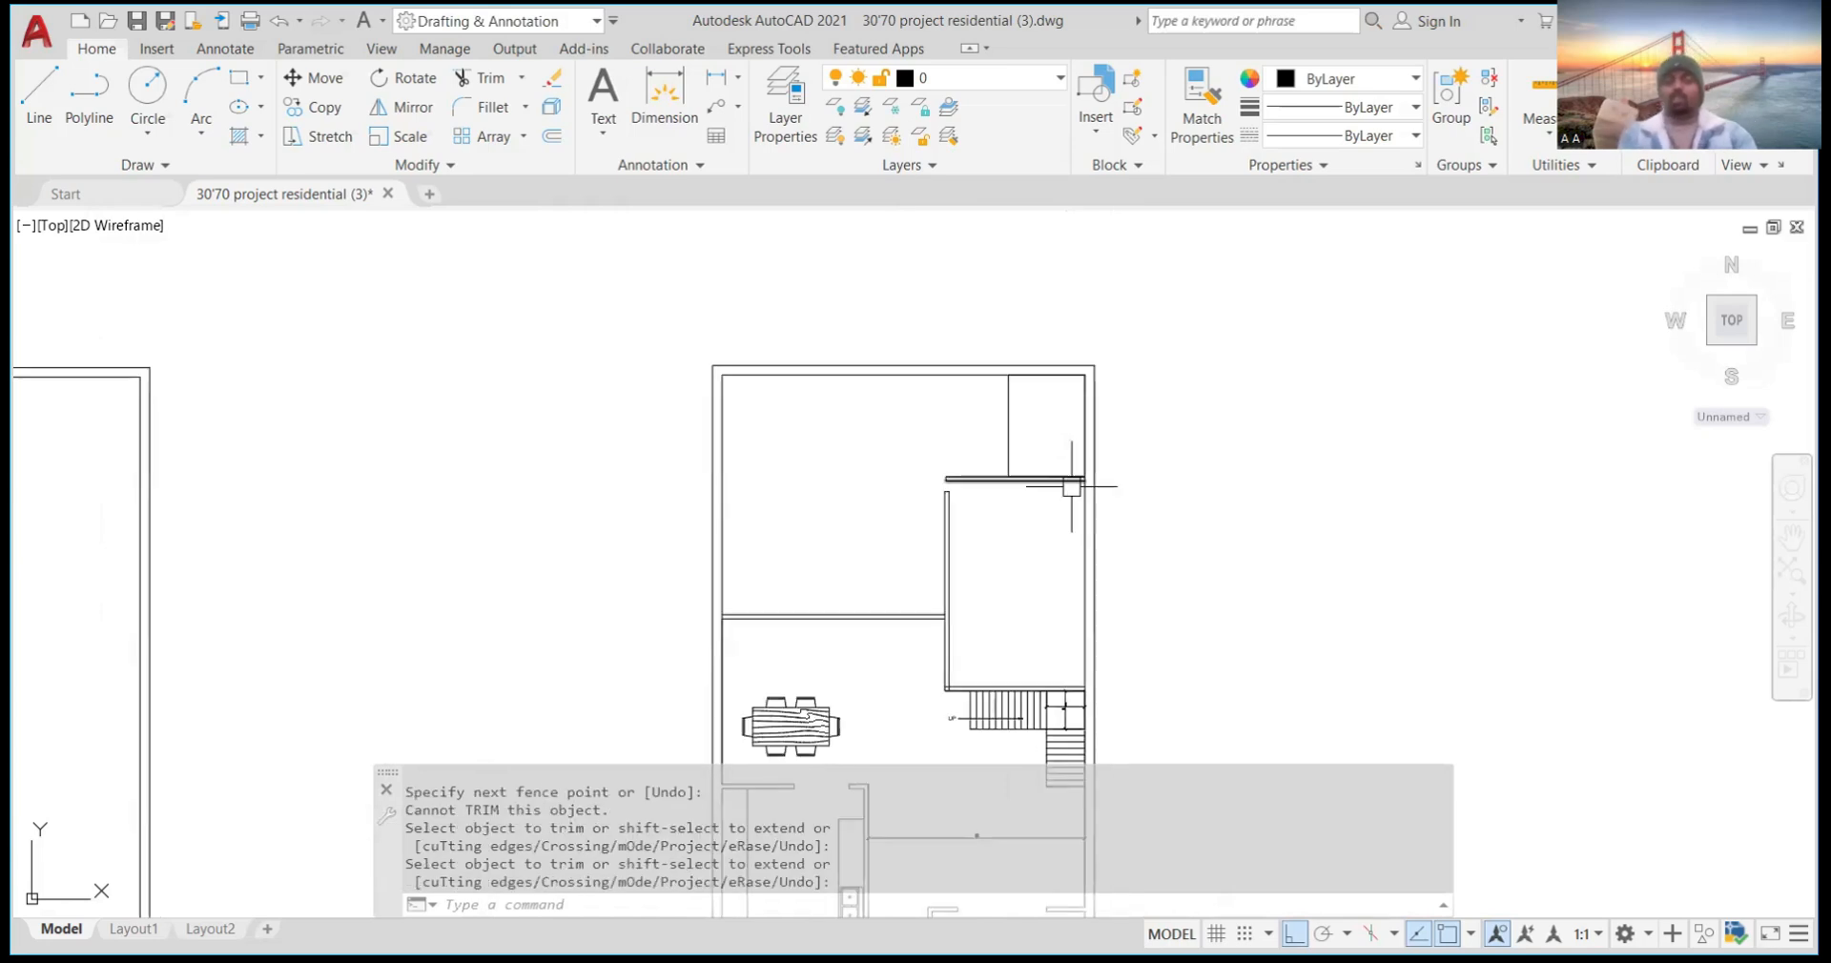
# Compare the bathroom corner of the working plan with the bathroom walls and dimensions in the reference plan
pyautogui.scroll(6, 1018, 474)
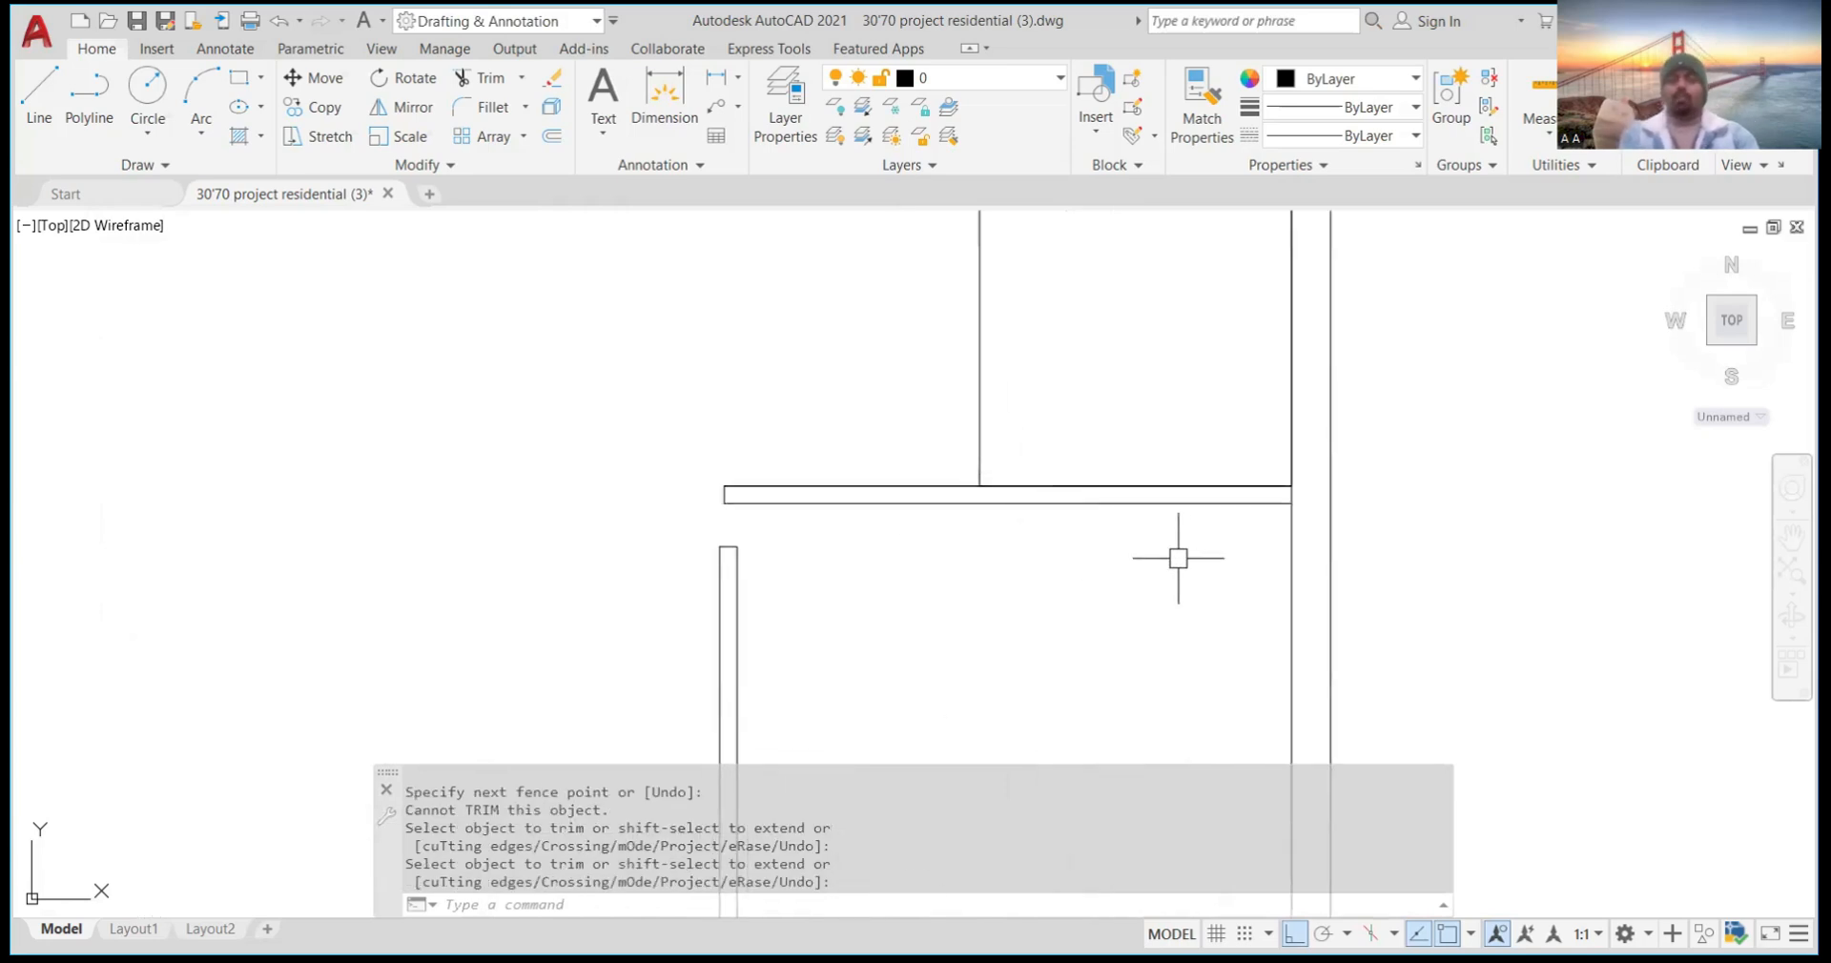
pyautogui.scroll(-6, 1183, 515)
pyautogui.scroll(2, 1202, 436)
pyautogui.scroll(4, 1202, 436)
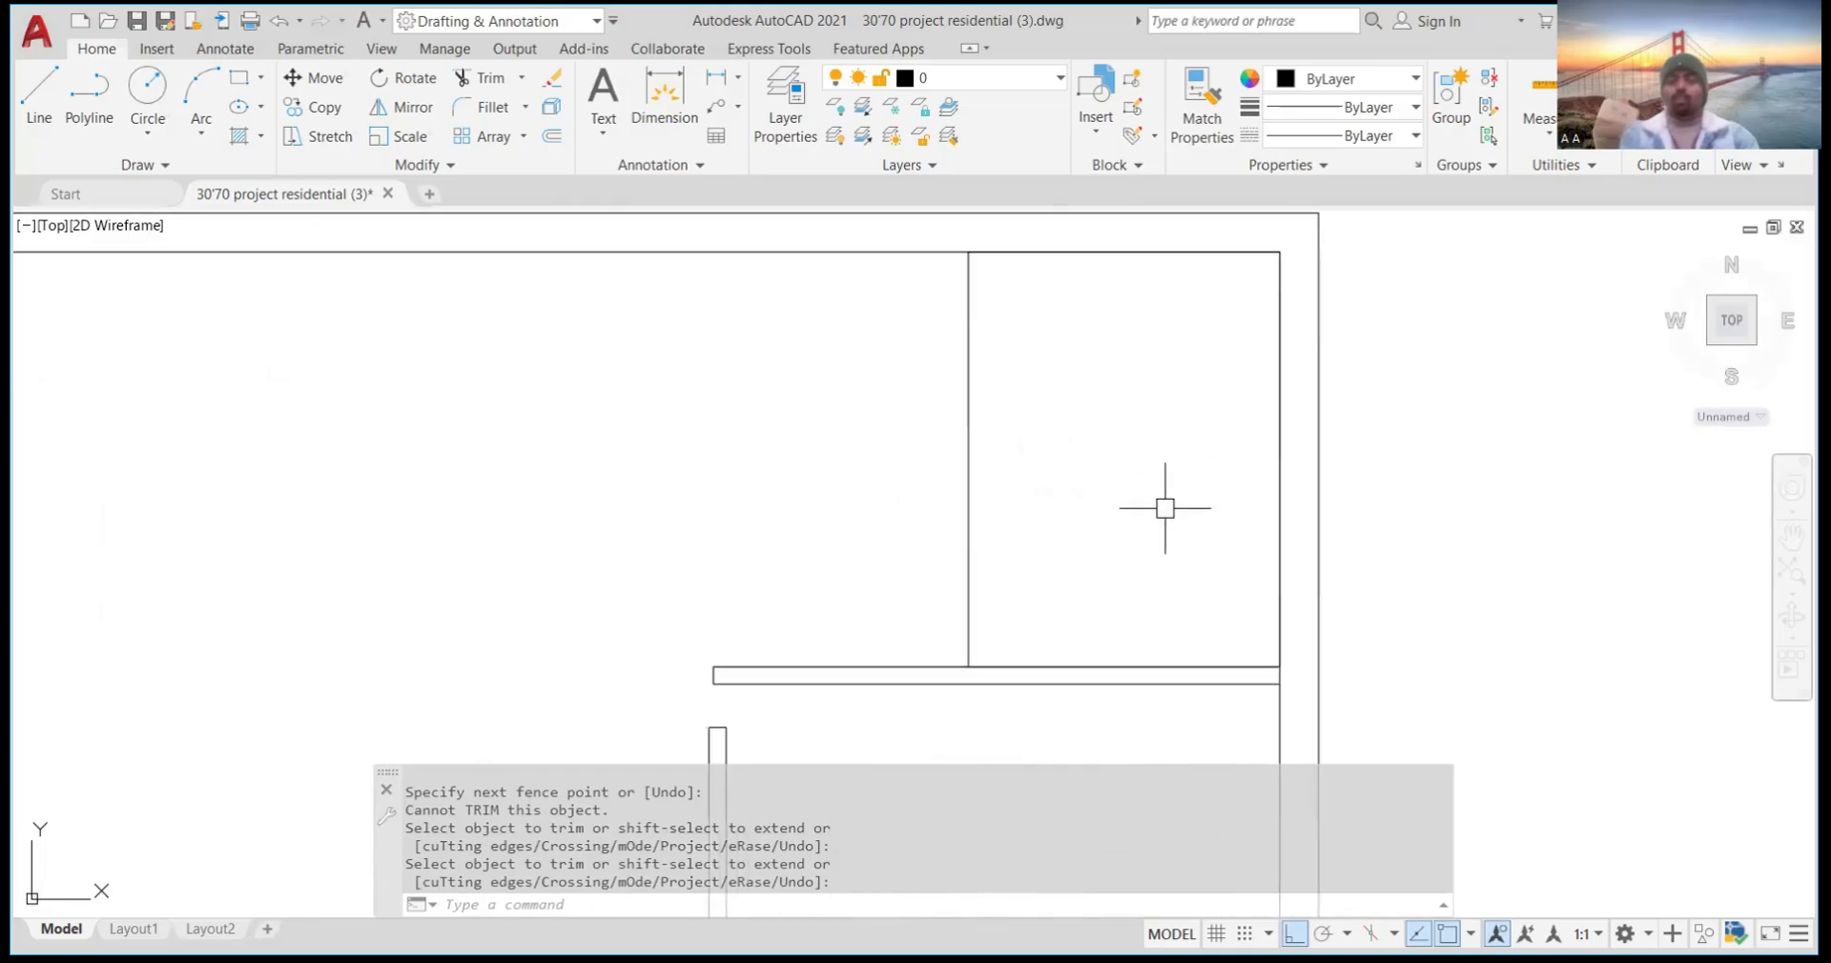
pyautogui.scroll(-4, 1124, 563)
pyautogui.scroll(2, 1060, 615)
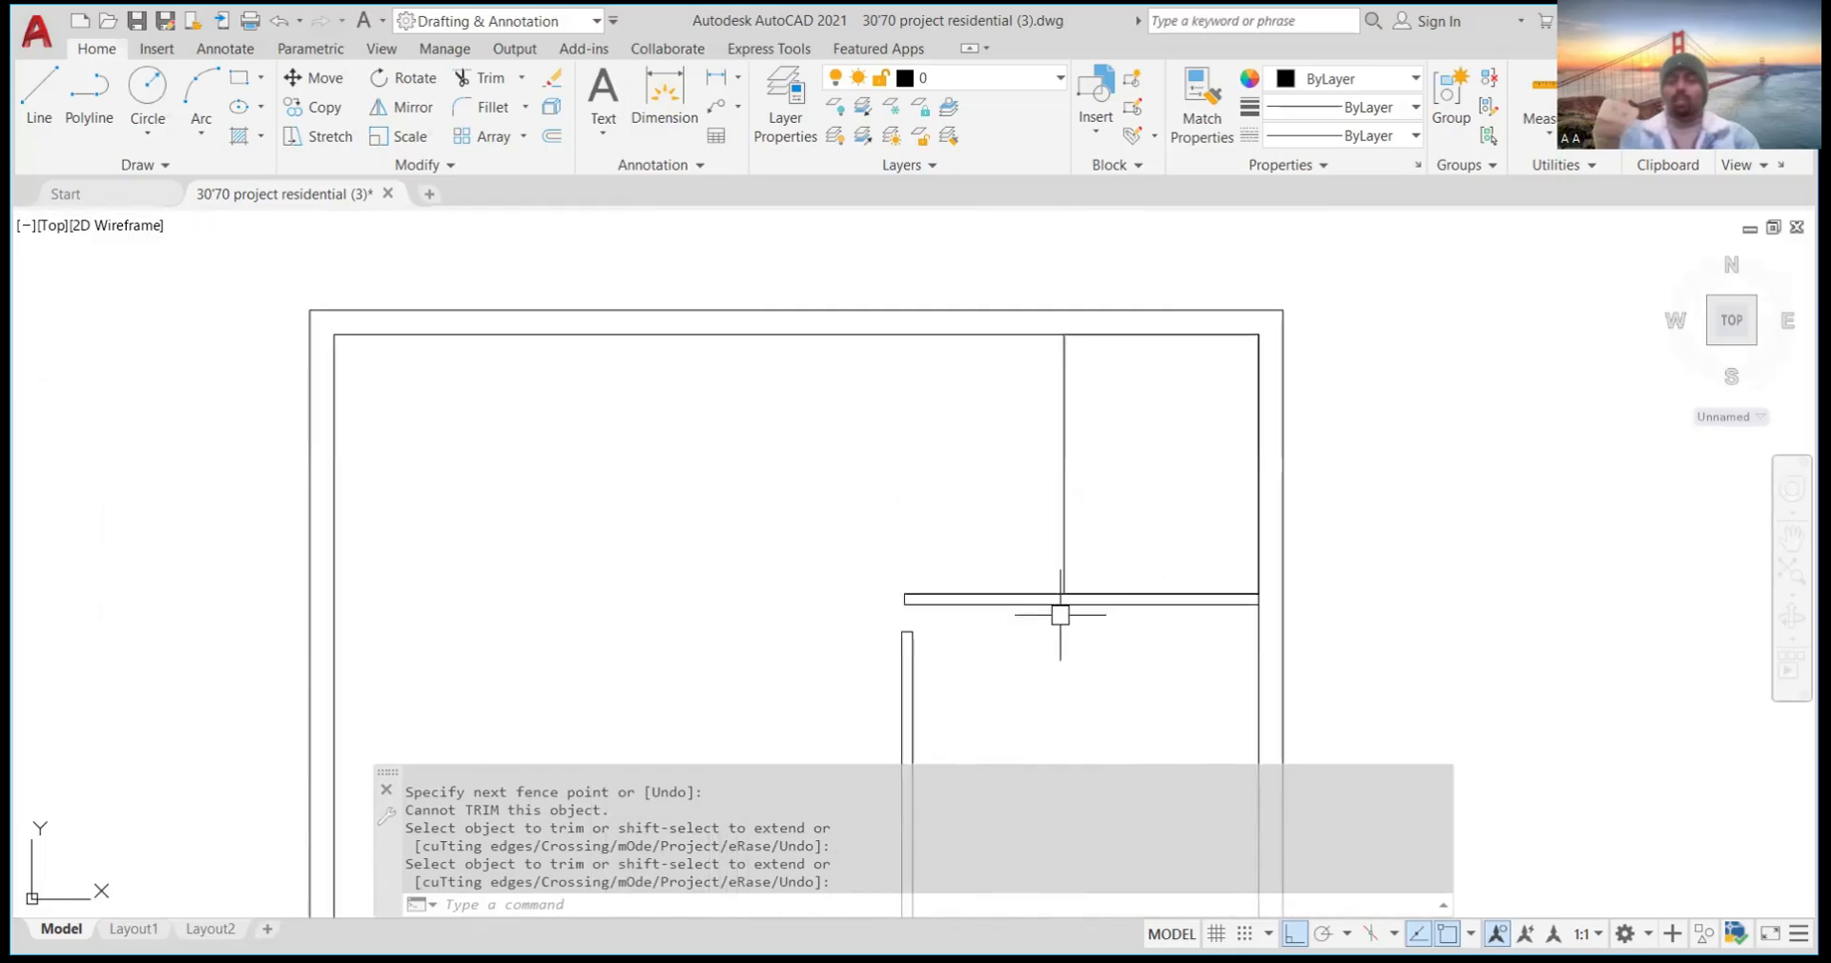
pyautogui.scroll(-5, 1069, 525)
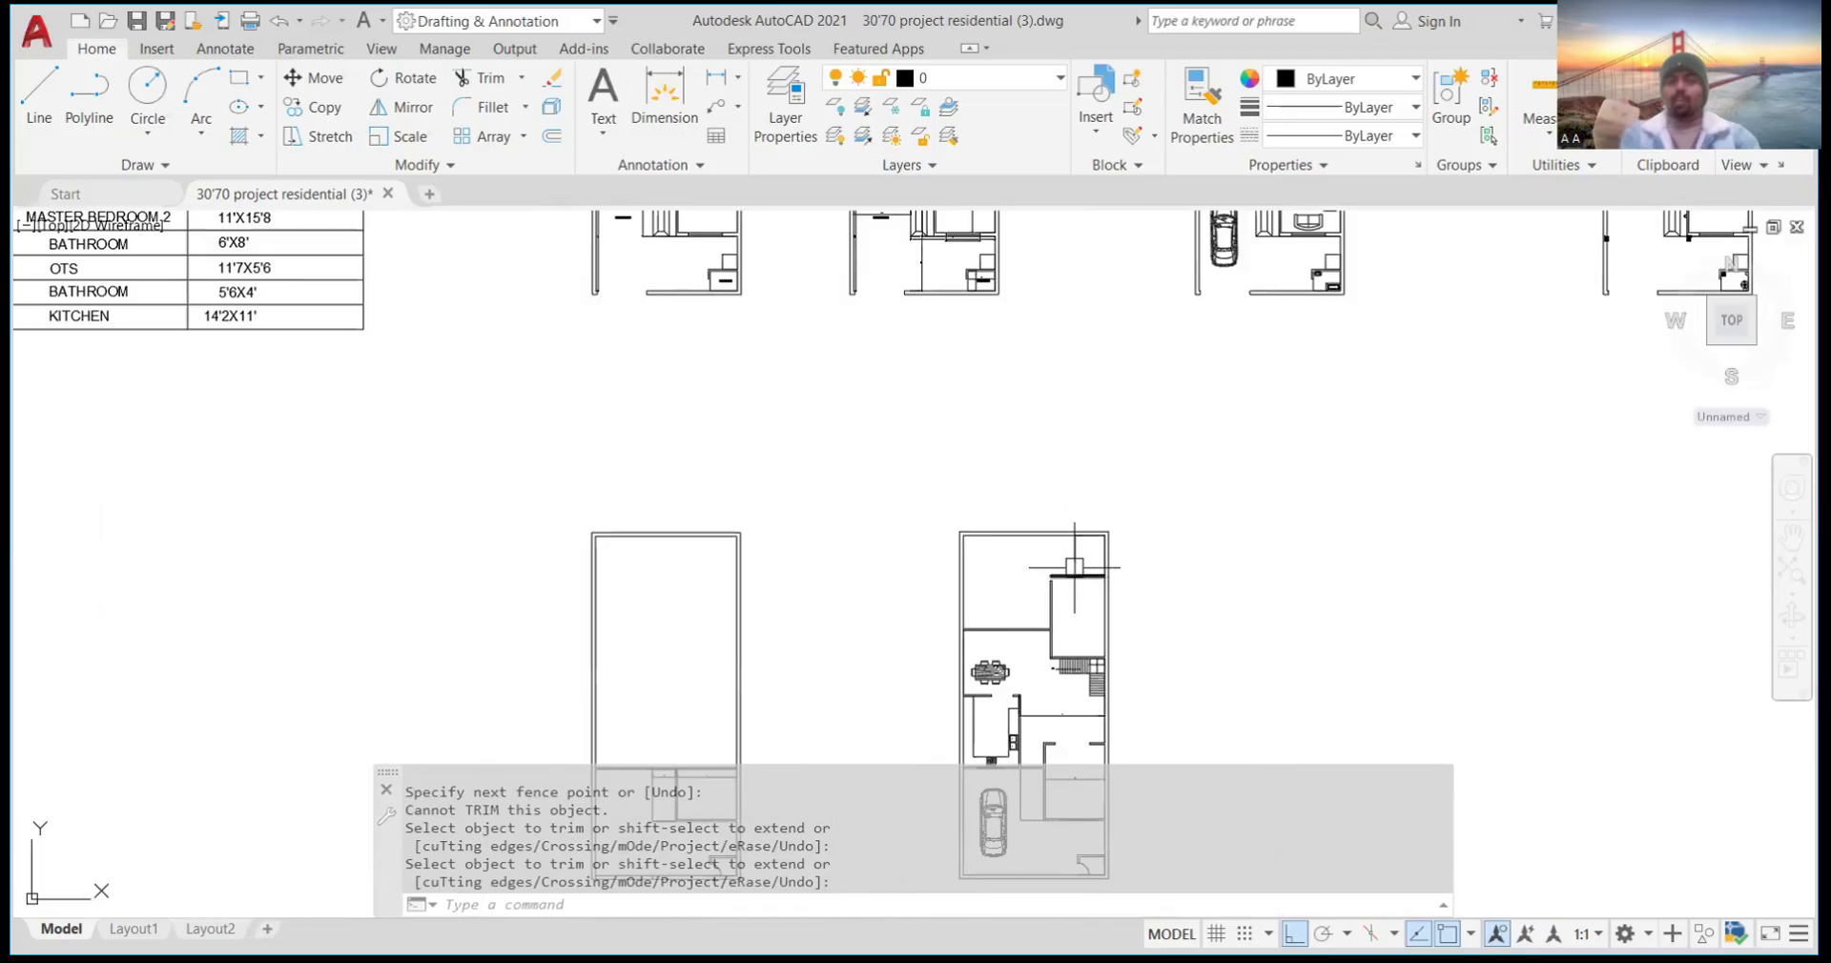
pyautogui.scroll(-2, 1059, 494)
pyautogui.scroll(2, 1005, 254)
pyautogui.scroll(8, 1006, 255)
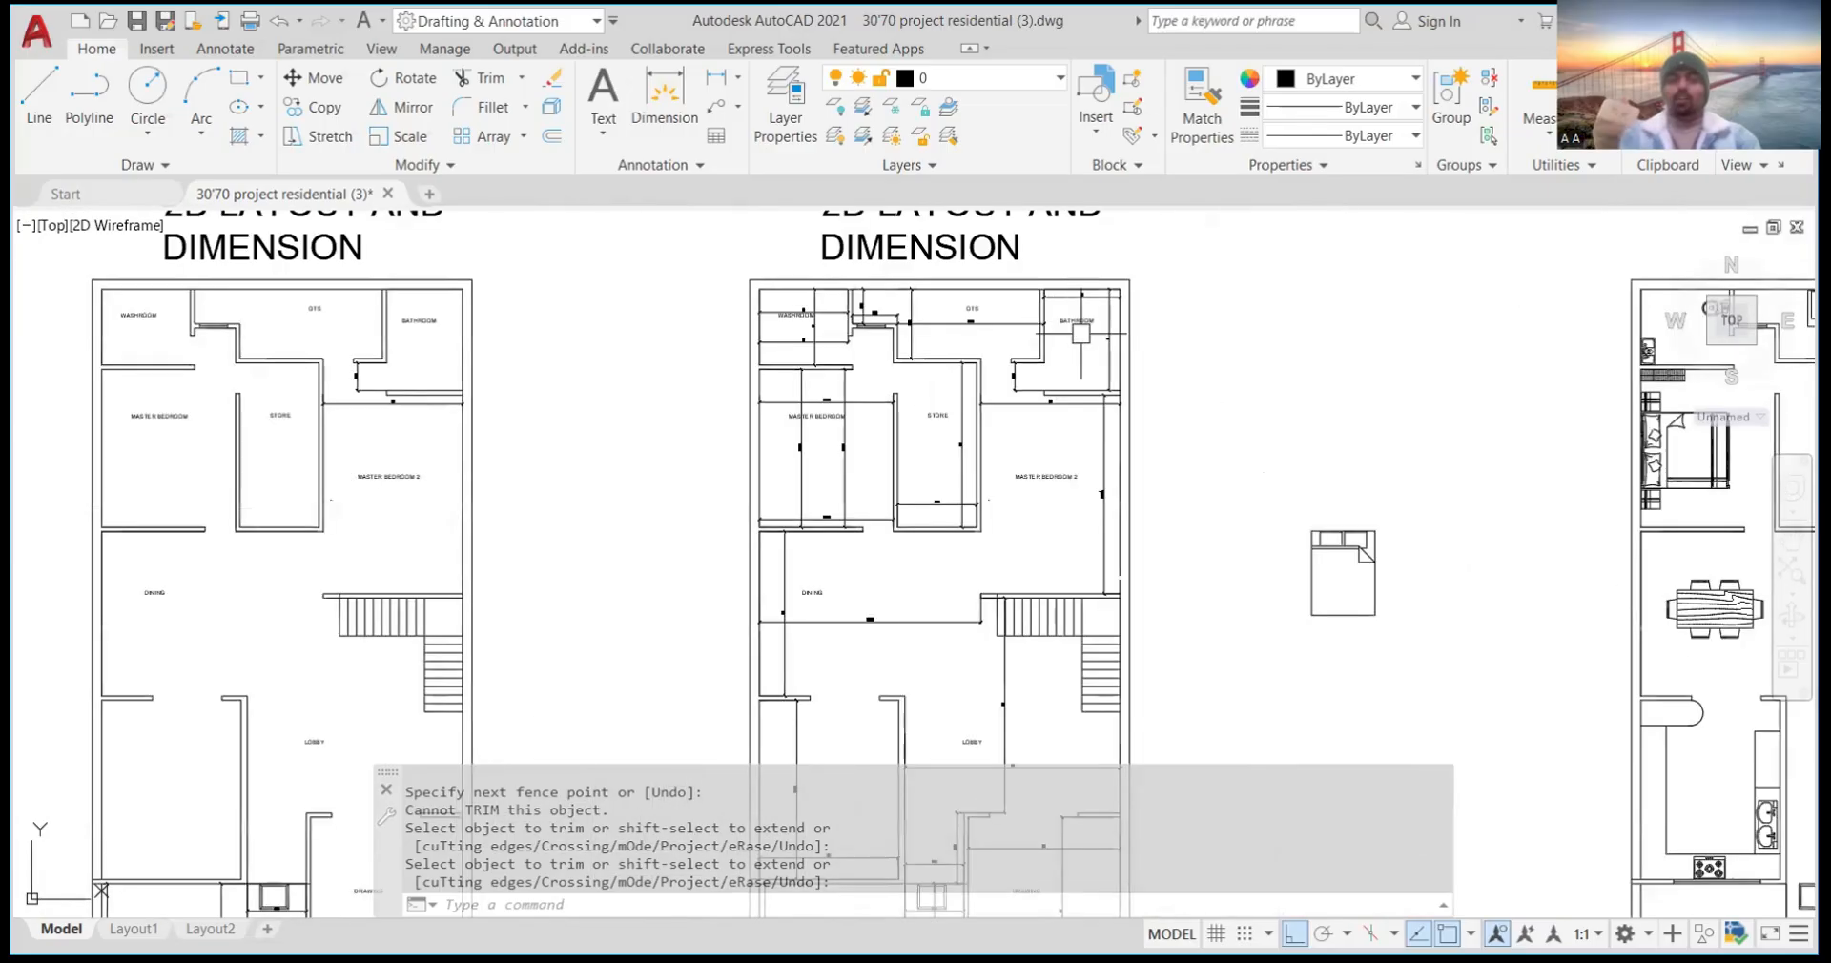
pyautogui.scroll(-2, 1056, 352)
pyautogui.scroll(8, 1056, 352)
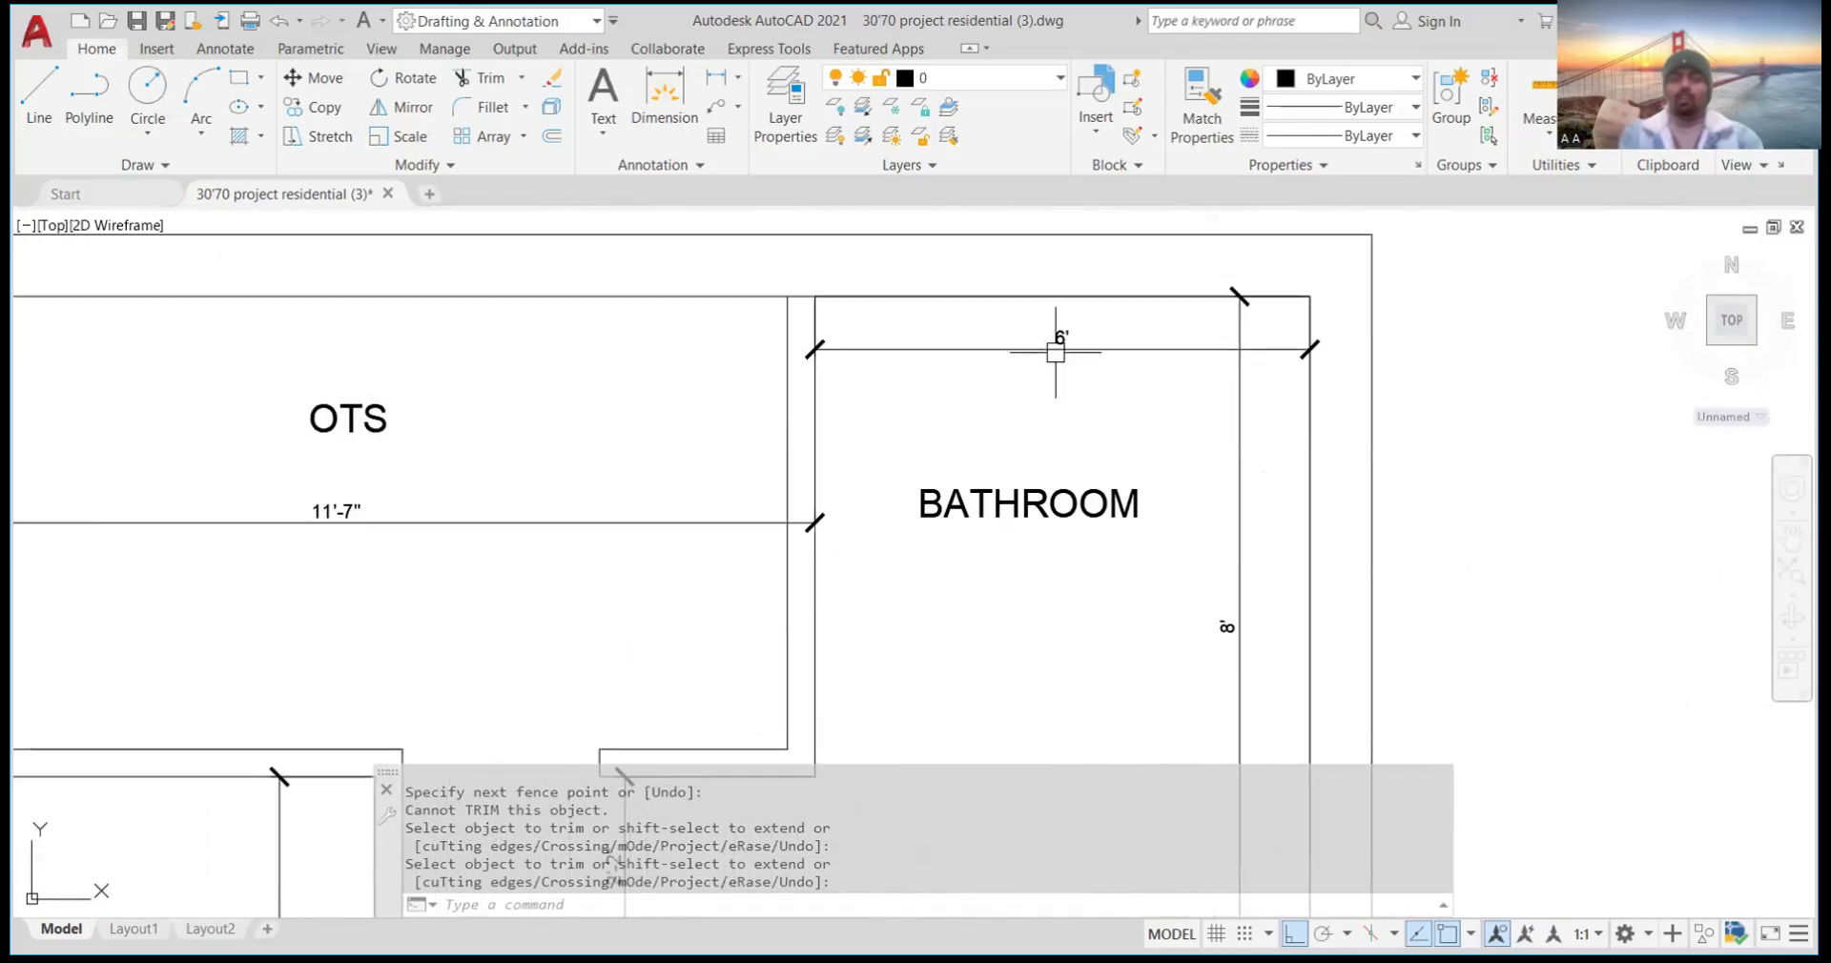
# Dimension the bathroom's side wall facing the OTS in the reference plan
pyautogui.scroll(-4, 778, 449)
pyautogui.scroll(6, 798, 409)
pyautogui.scroll(-6, 798, 409)
pyautogui.scroll(4, 808, 503)
pyautogui.scroll(-4, 843, 405)
pyautogui.write('DIM')
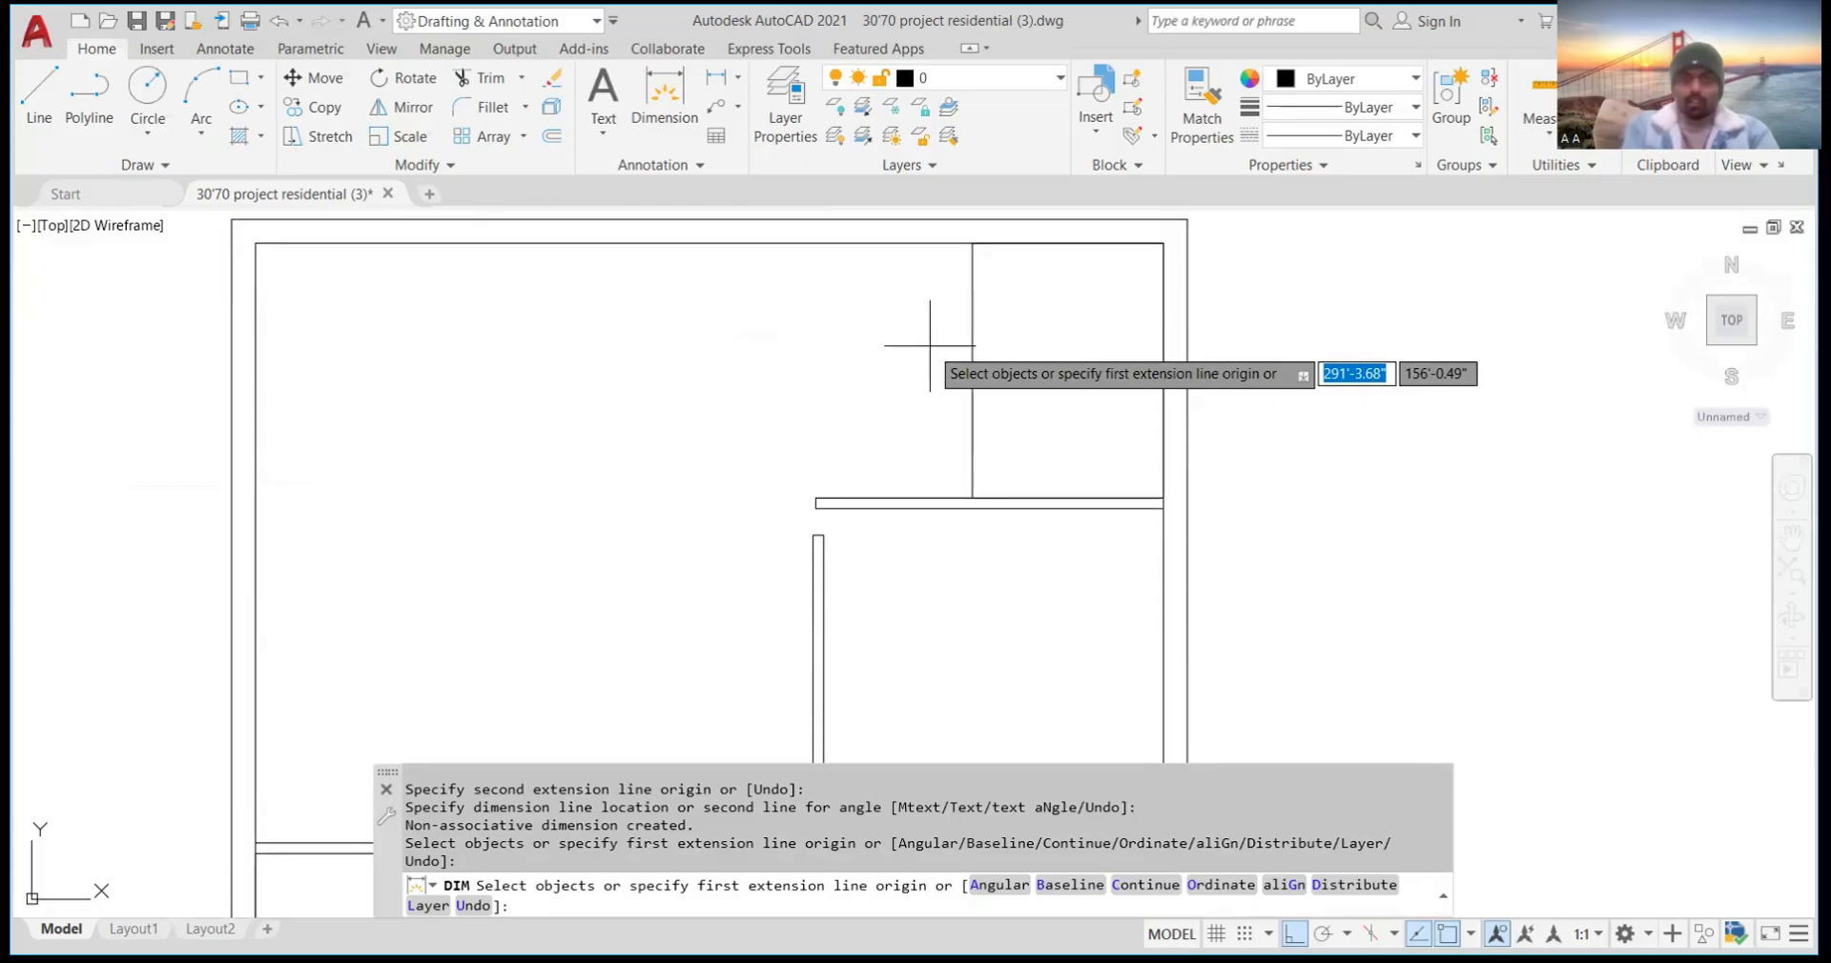
# Draw the outer face of the bathroom's side wall offset 4" and 5'10" long, ending in a horizontal return line away from the bathroom
pyautogui.write('L')
pyautogui.press('Return')
pyautogui.press('Escape')
pyautogui.write('L')
pyautogui.press('Return')
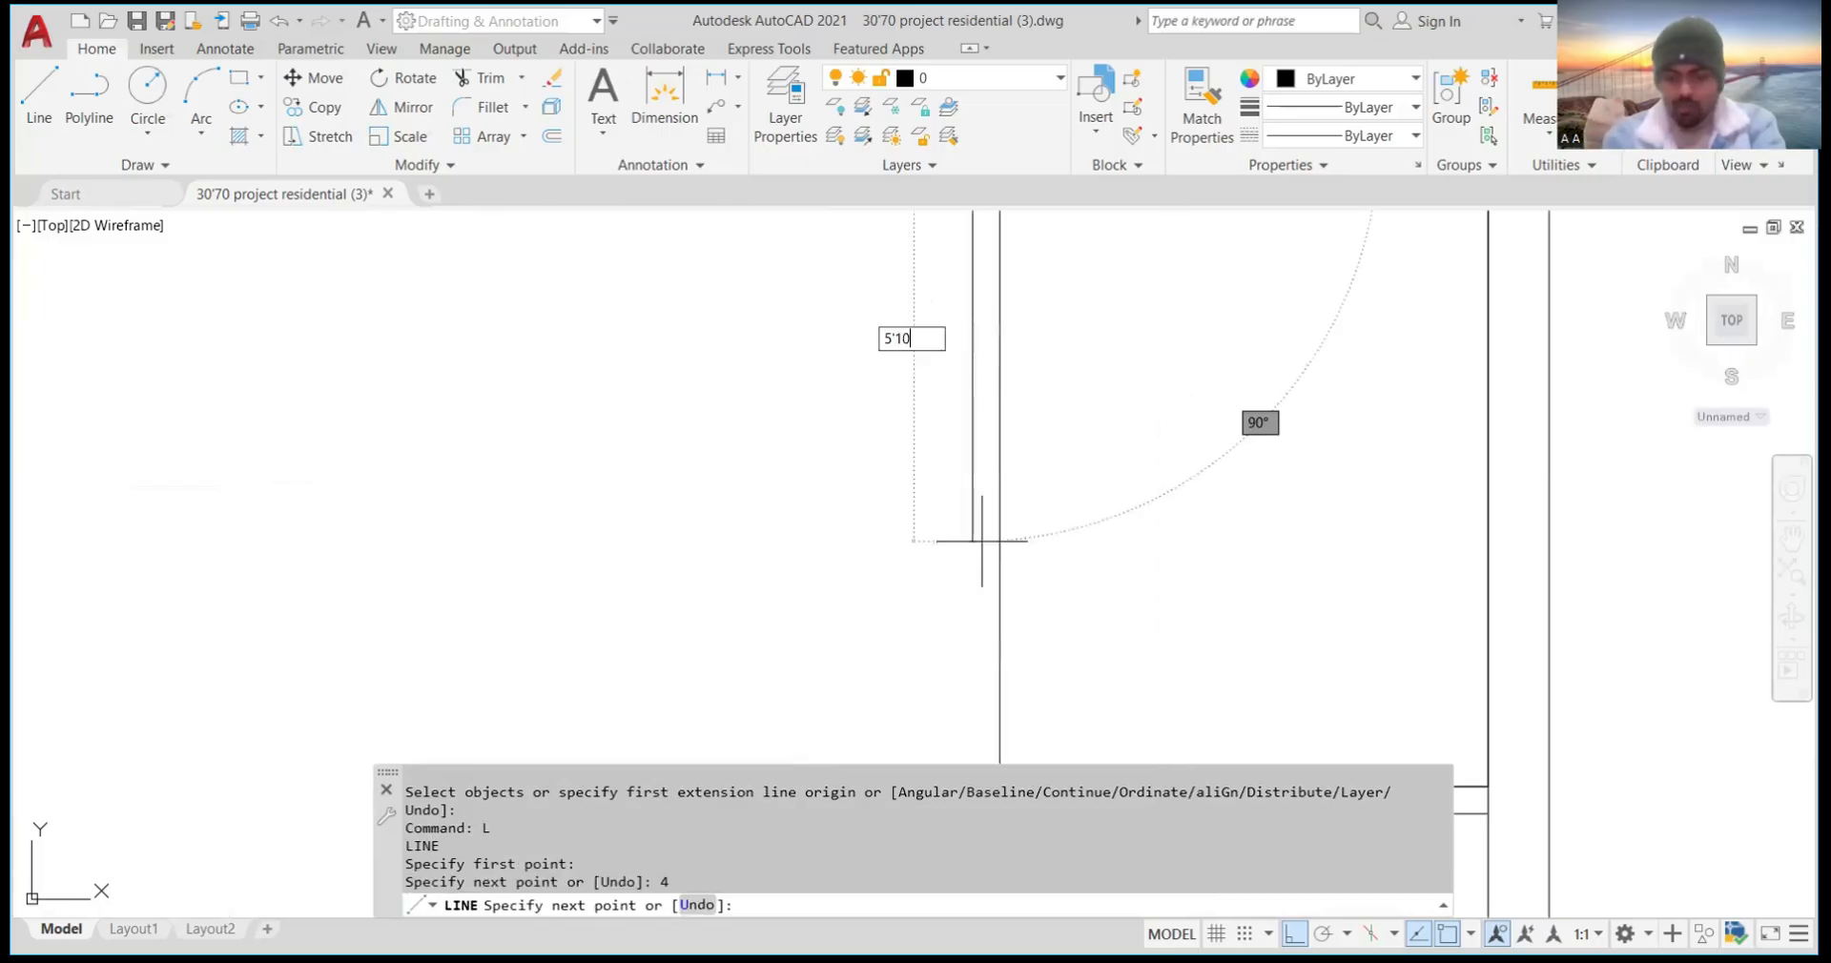
pyautogui.press('Return')
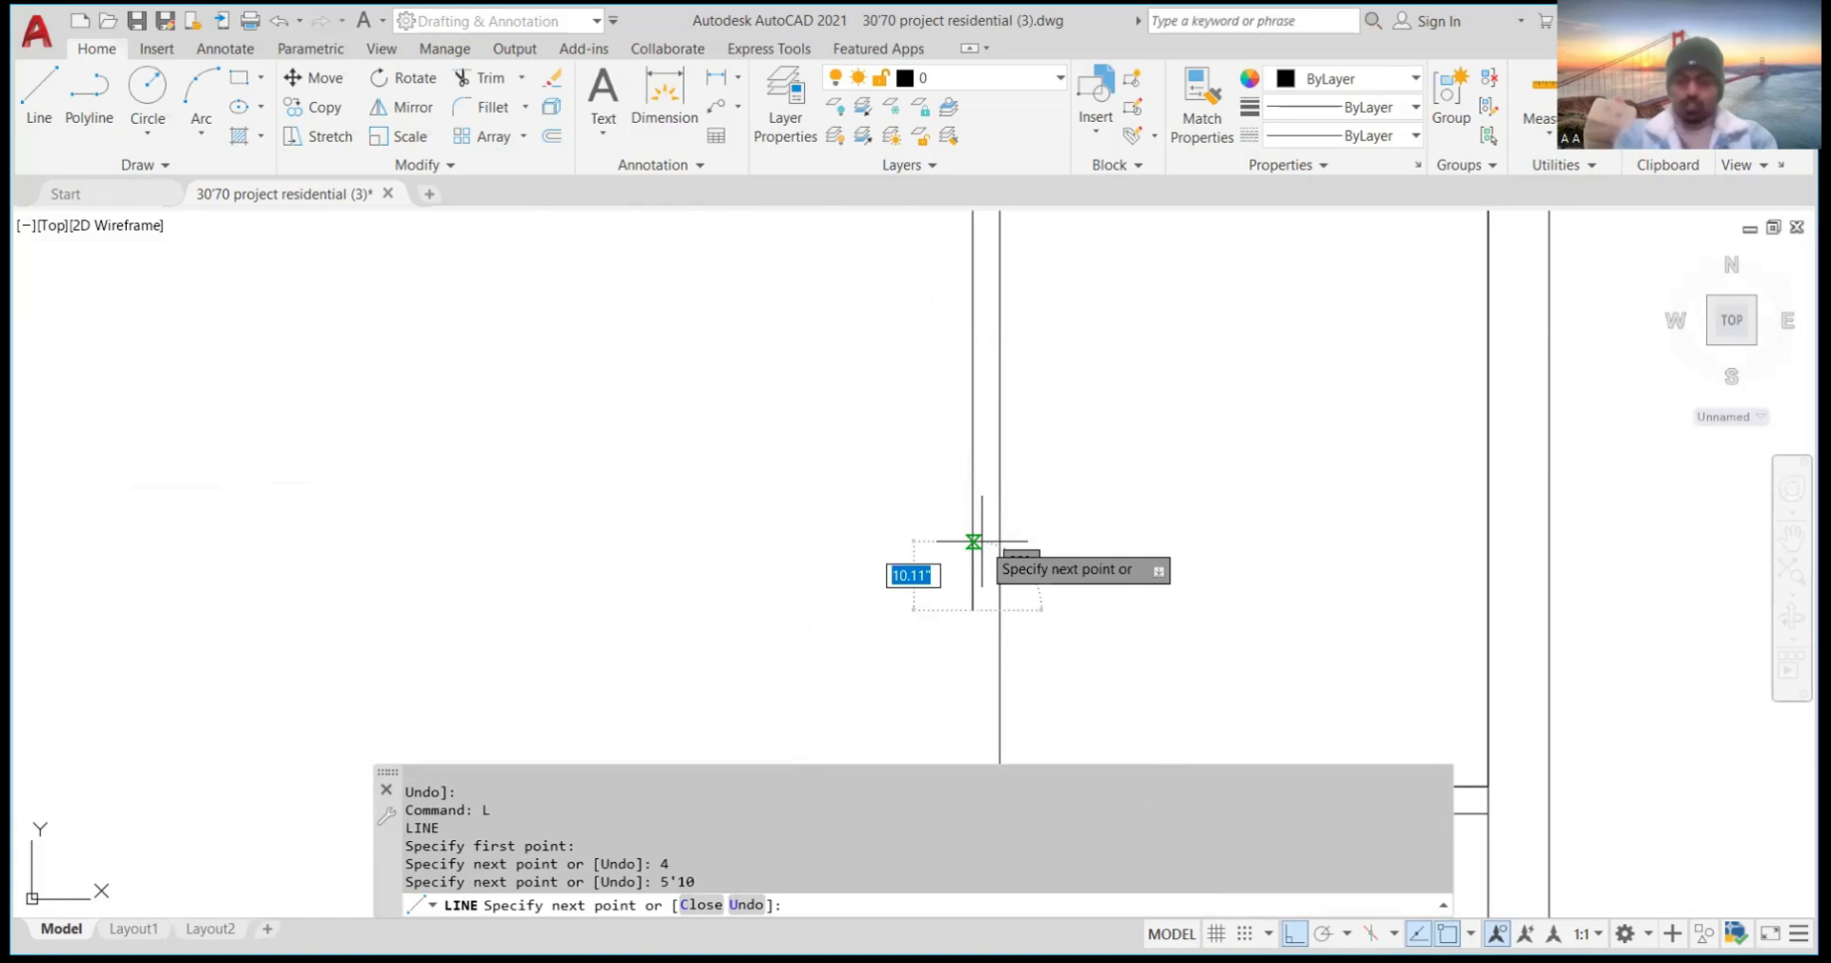
pyautogui.click(982, 541)
pyautogui.press('Return')
pyautogui.scroll(-5, 1024, 570)
pyautogui.scroll(5, 1024, 571)
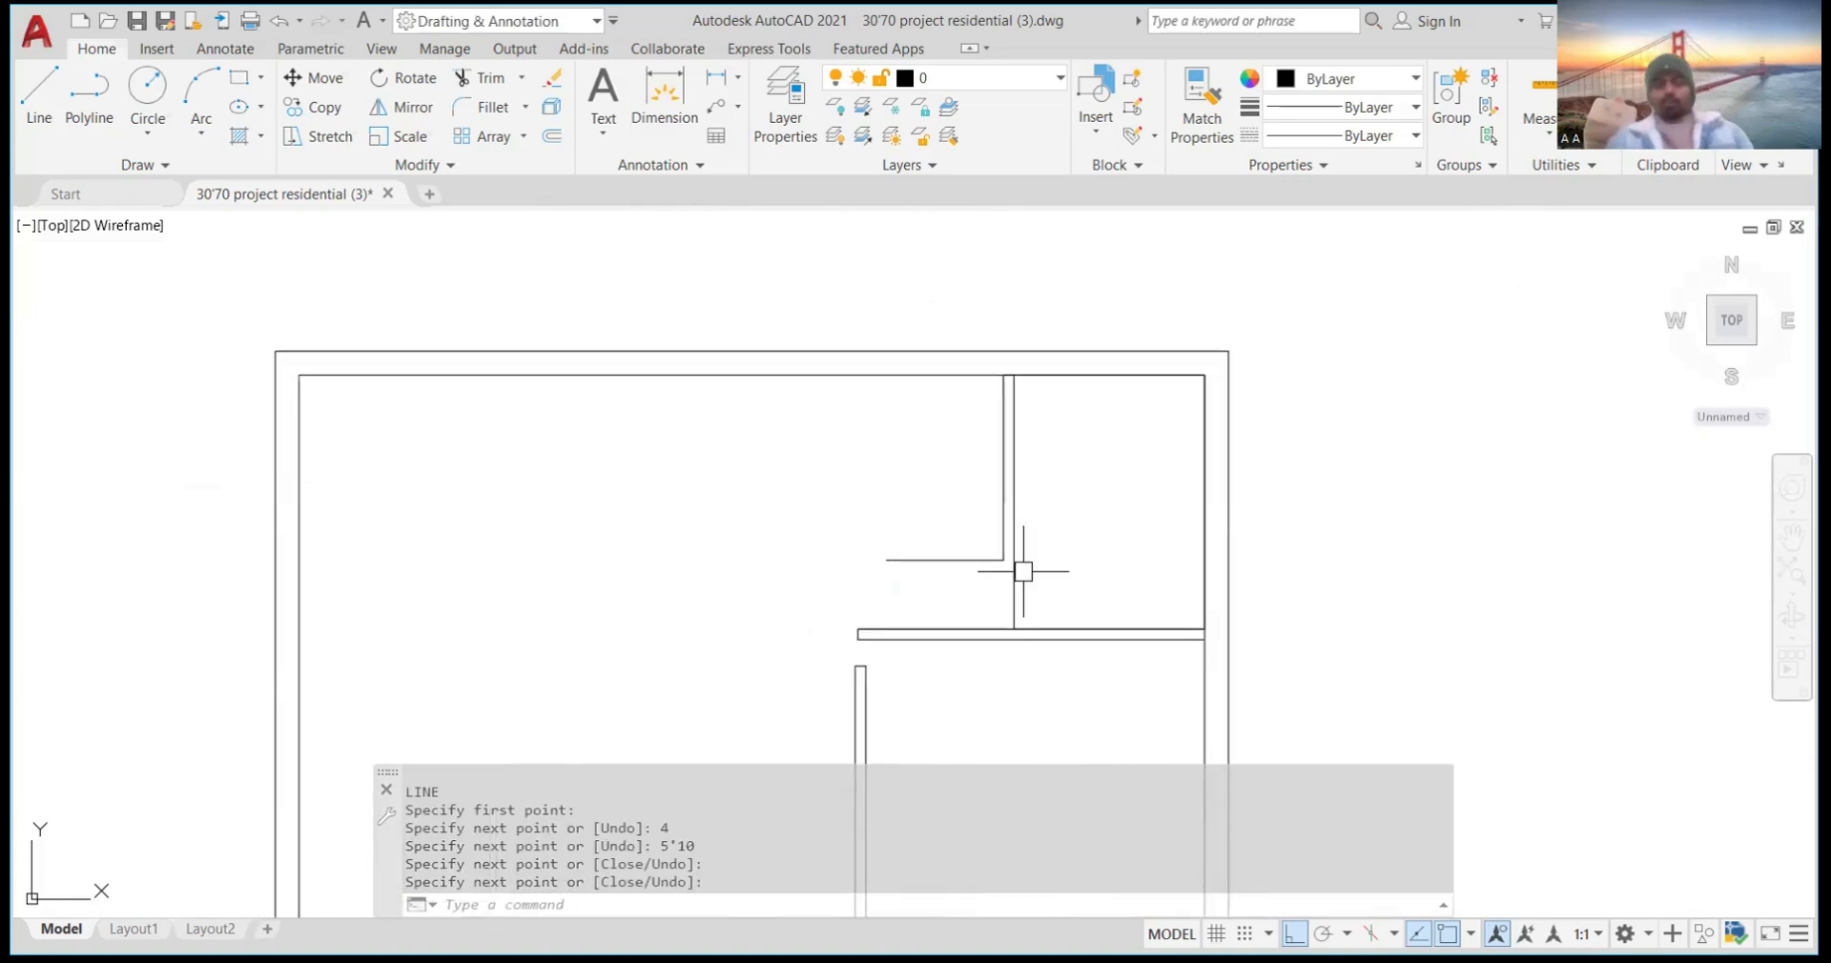
# Measure the gap between the bathroom's return line and the wall below, and compare it with the reference plan
pyautogui.scroll(-5, 1016, 577)
pyautogui.scroll(5, 1011, 584)
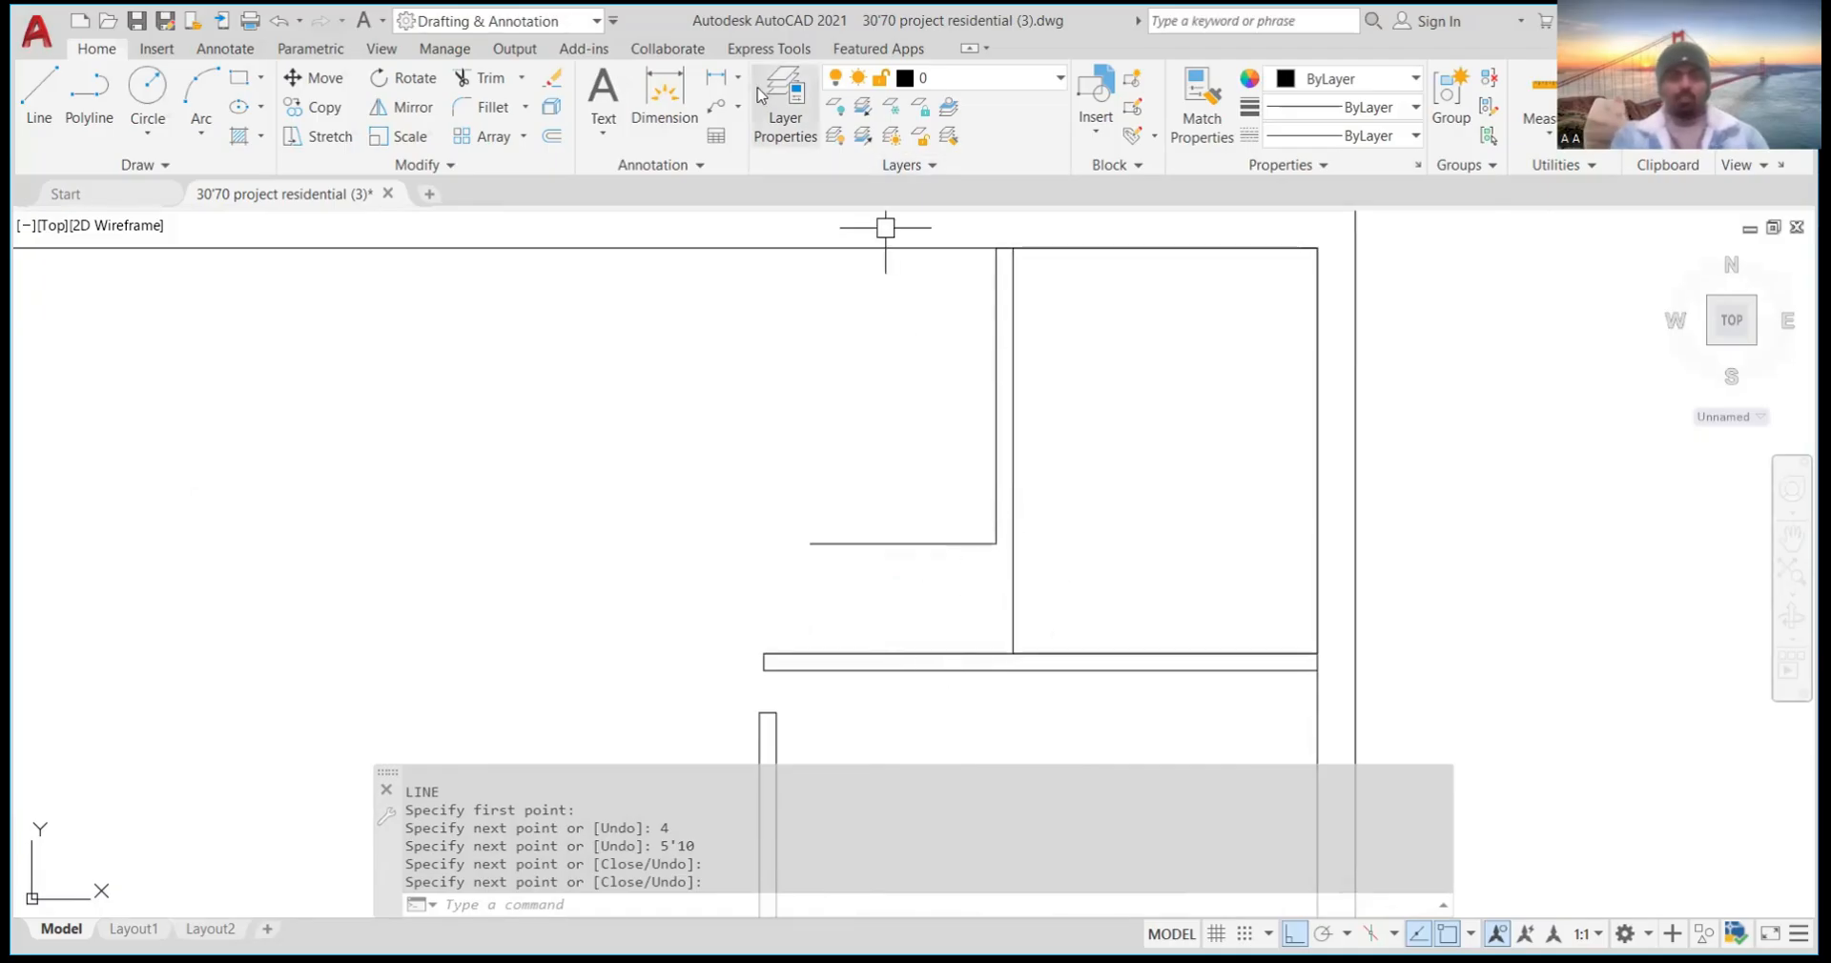
pyautogui.write('DIM')
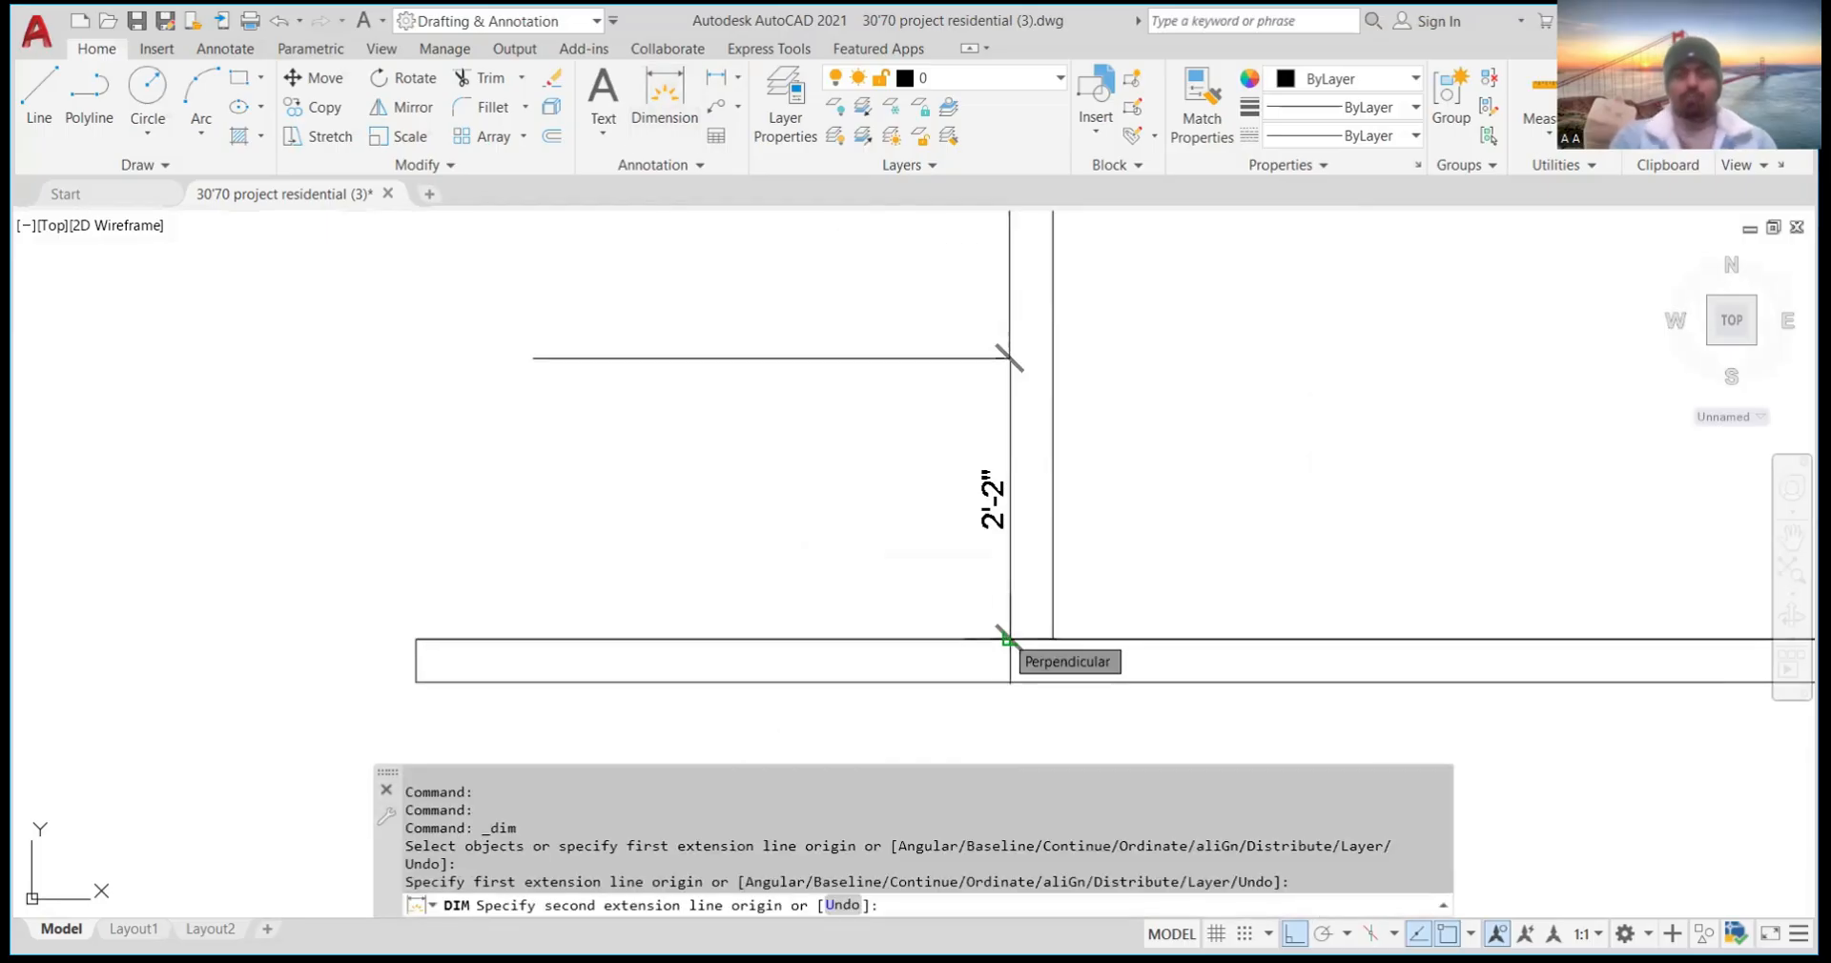
pyautogui.press('Escape')
pyautogui.scroll(-6, 1001, 643)
pyautogui.scroll(7, 1035, 464)
pyautogui.scroll(2, 858, 420)
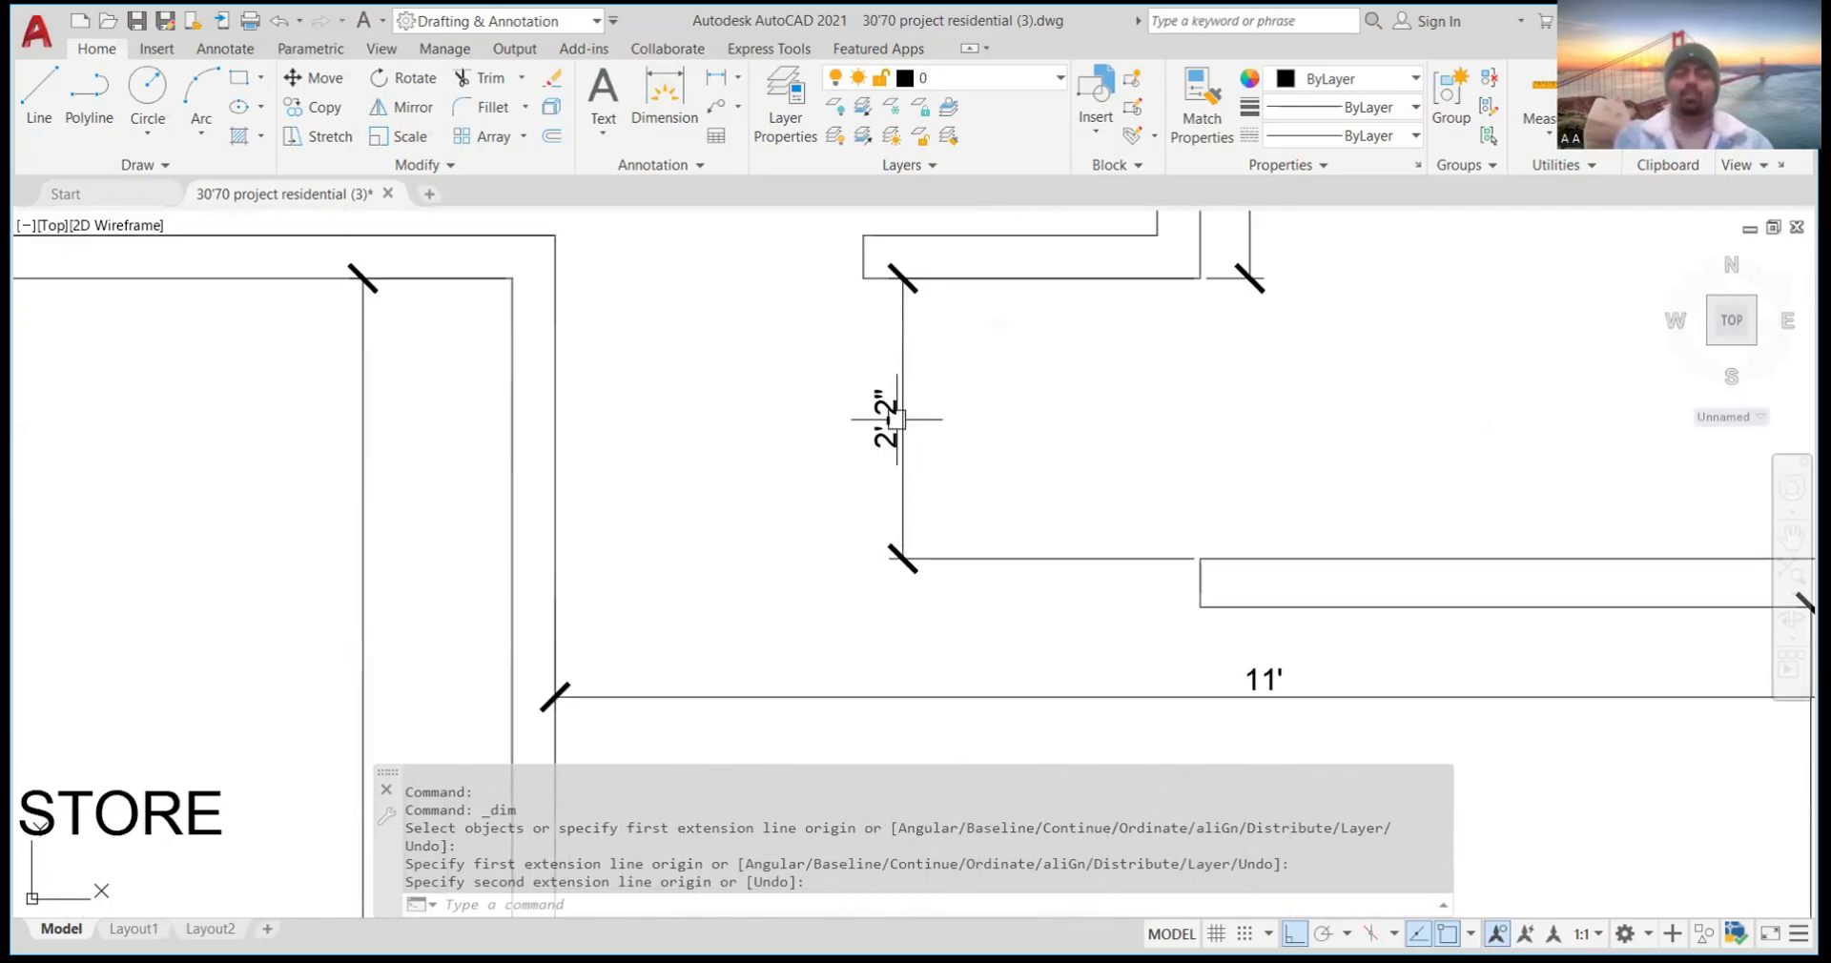
pyautogui.click(860, 399)
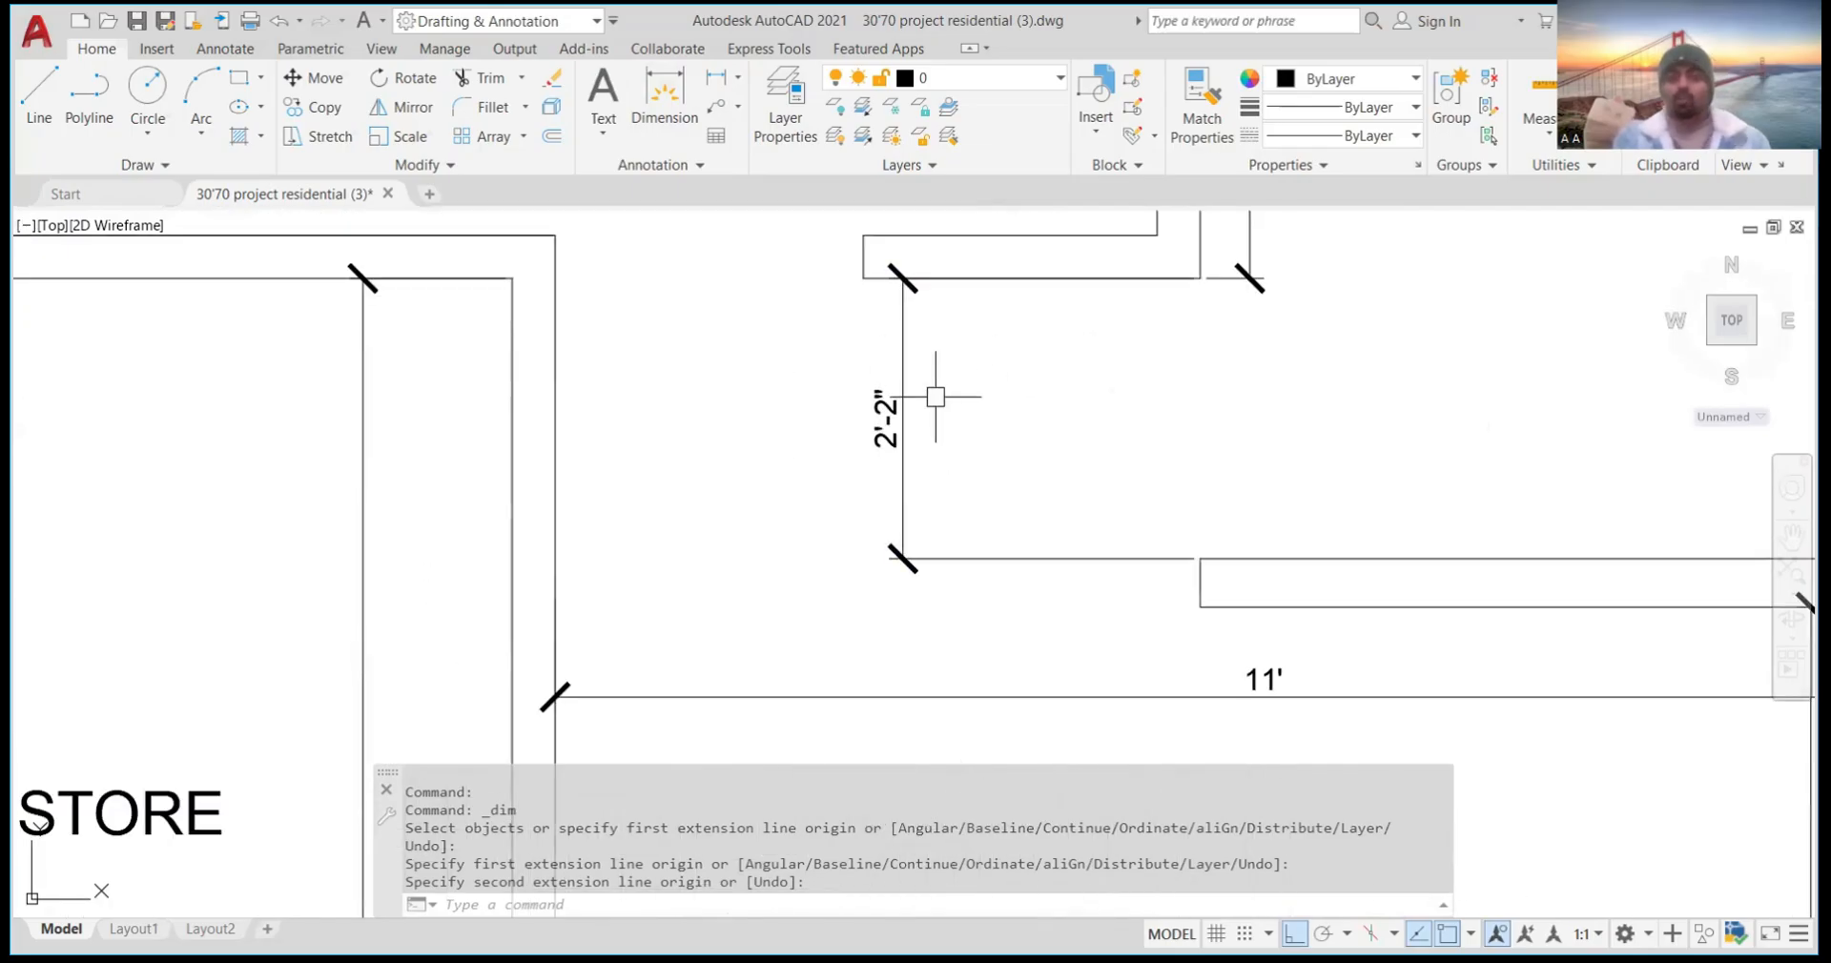
# Measure the length of the short wall return beside the bathroom entrance in the reference plan
pyautogui.scroll(-5, 1059, 367)
pyautogui.scroll(3, 1066, 360)
pyautogui.scroll(-2, 1069, 363)
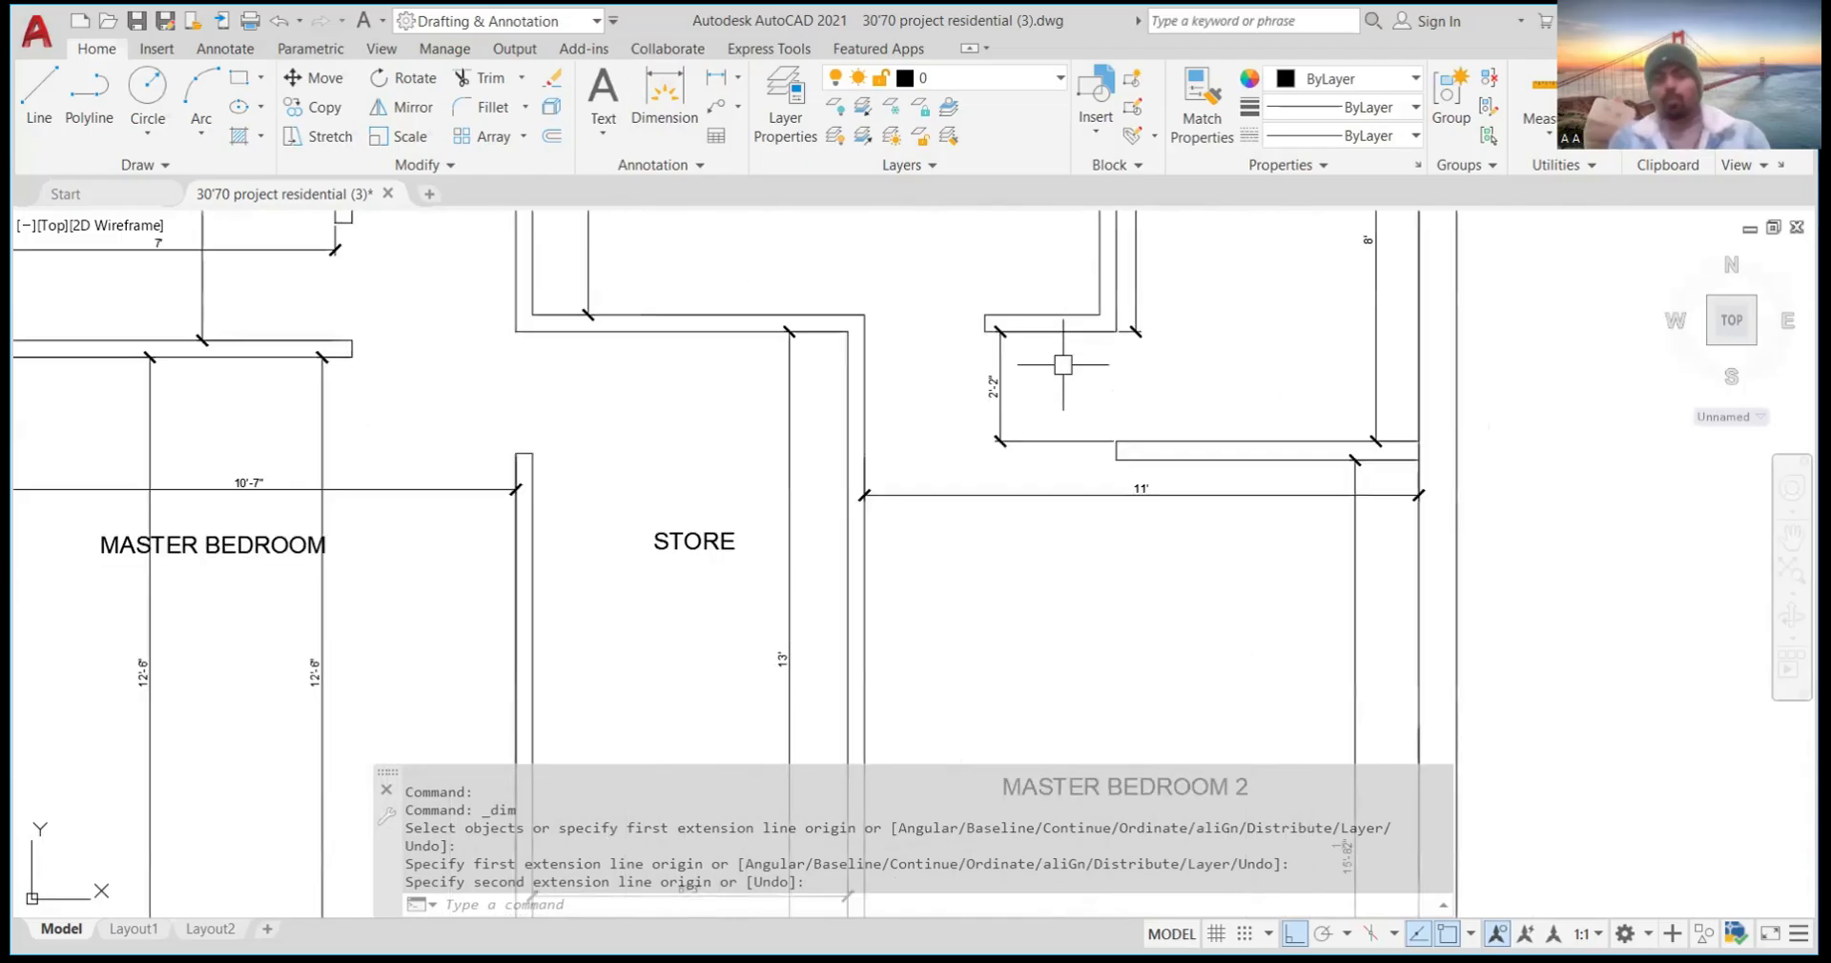
pyautogui.scroll(-1, 1081, 358)
pyautogui.scroll(-1, 1035, 358)
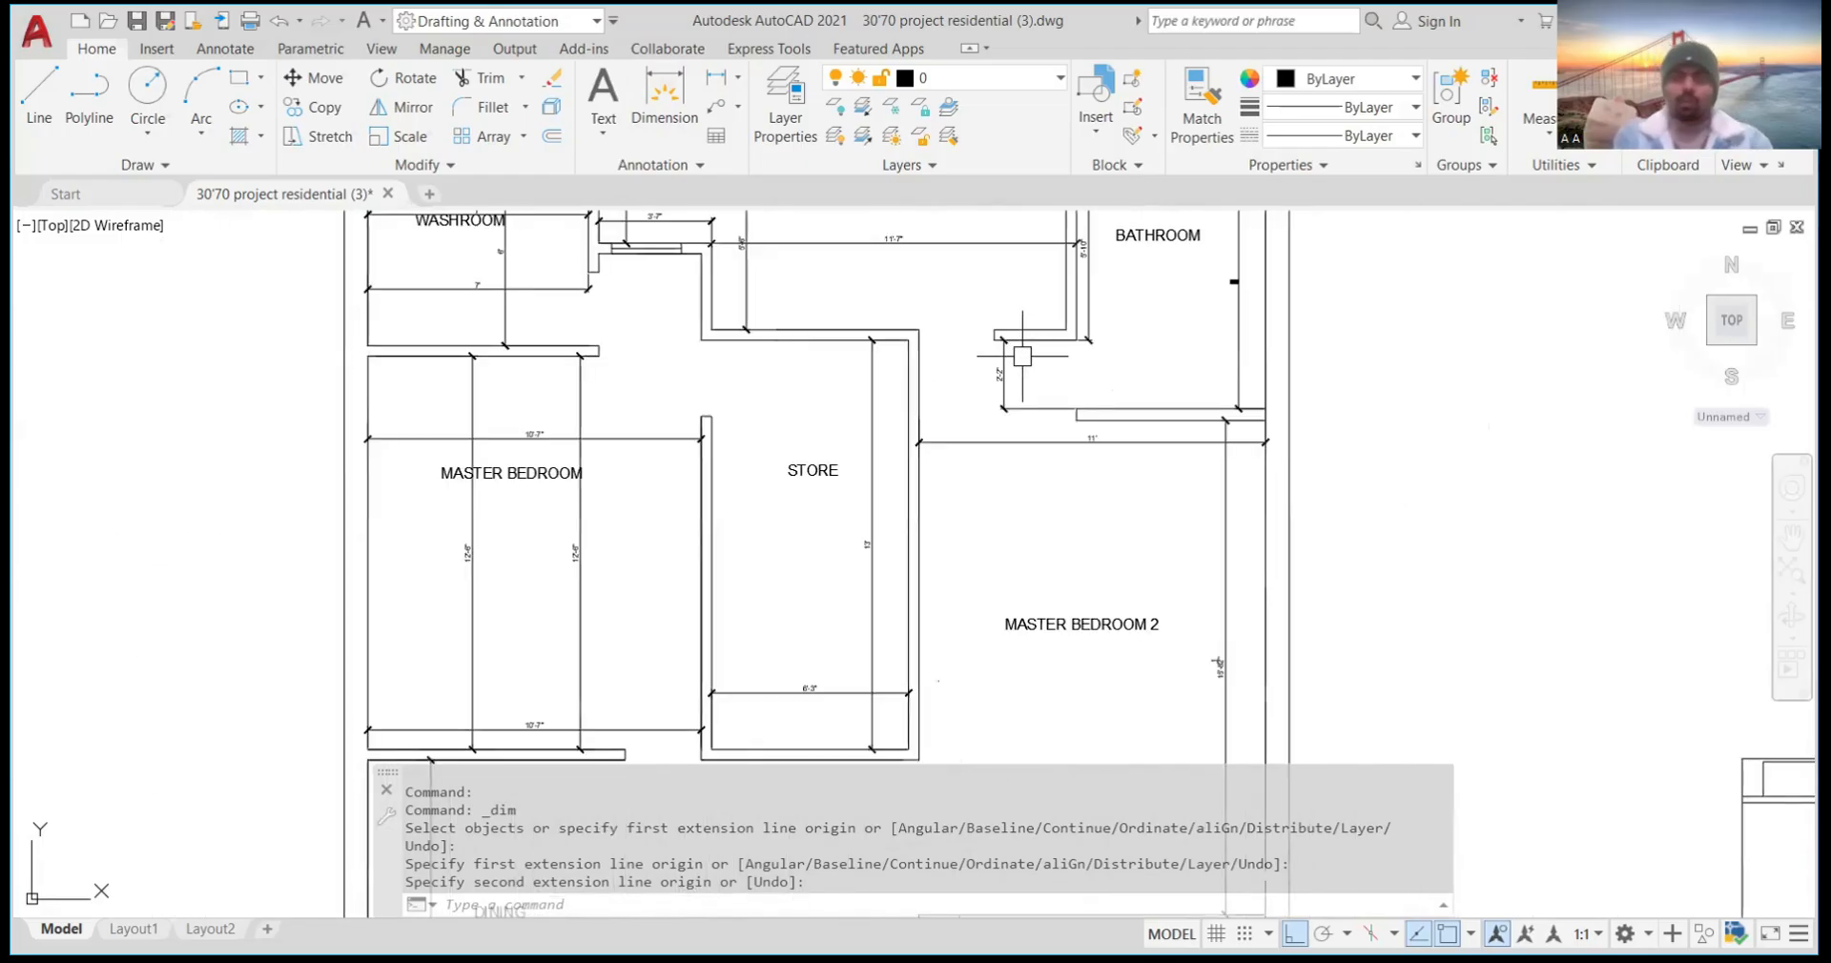
pyautogui.scroll(5, 1022, 356)
pyautogui.click(685, 73)
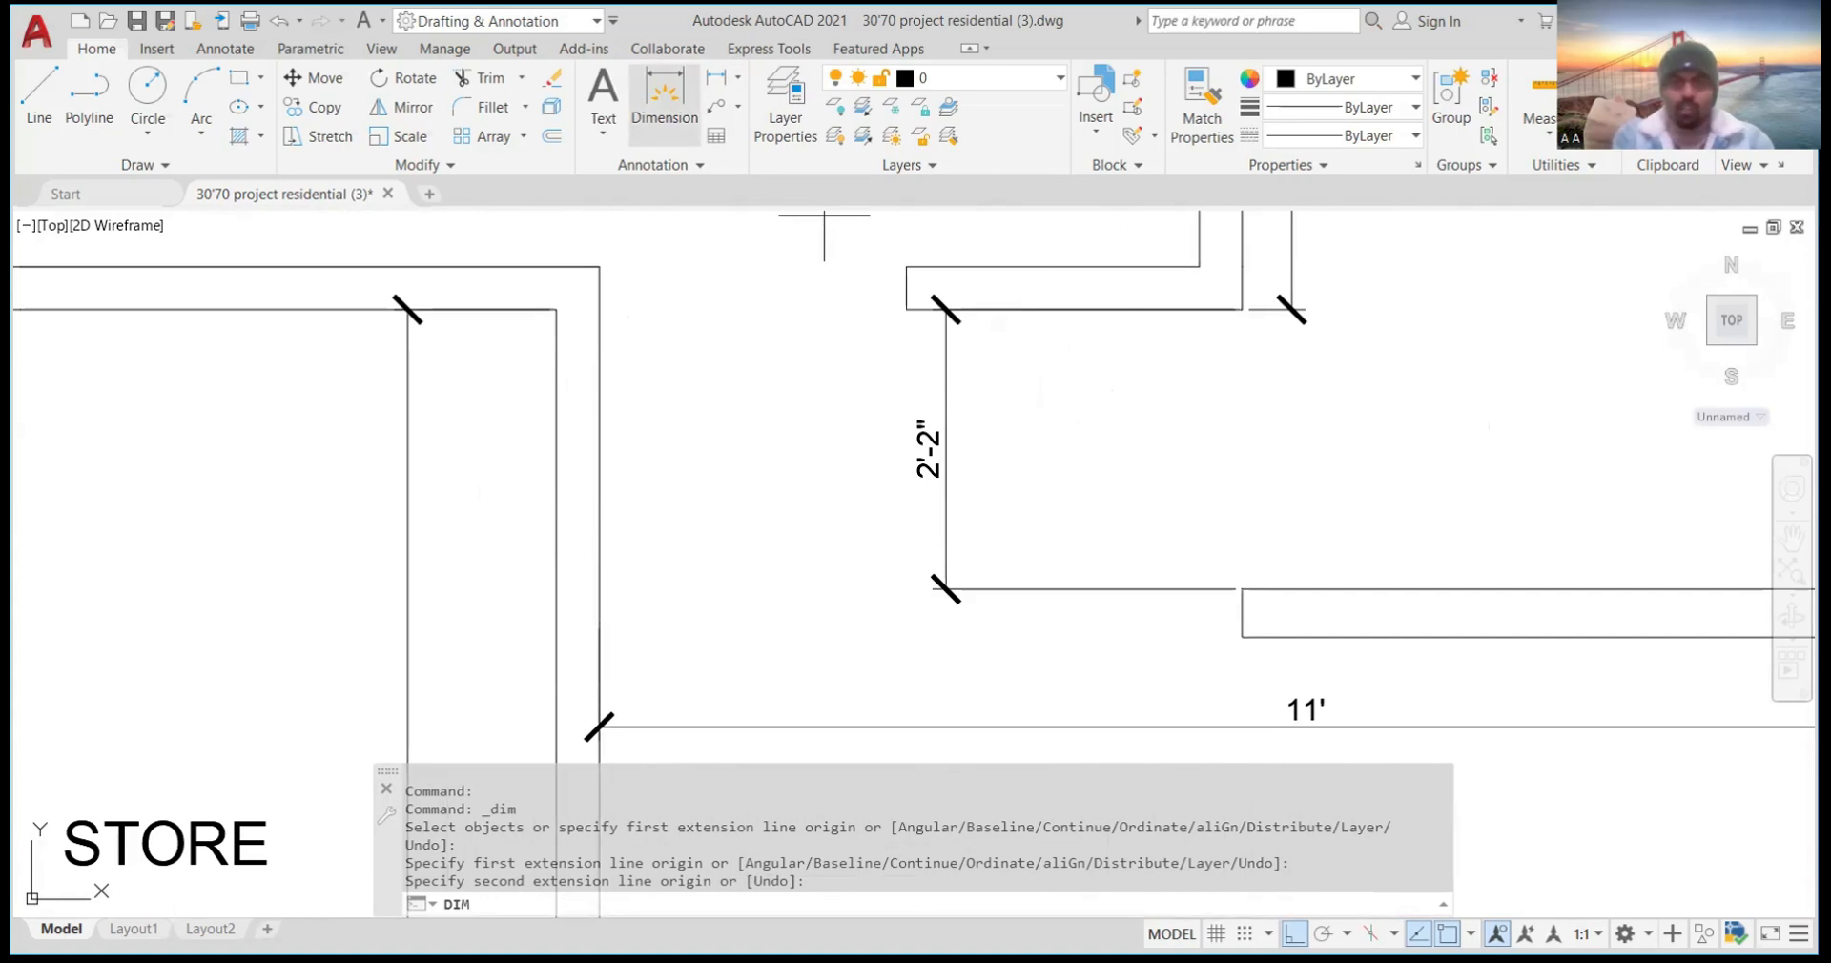
pyautogui.click(907, 267)
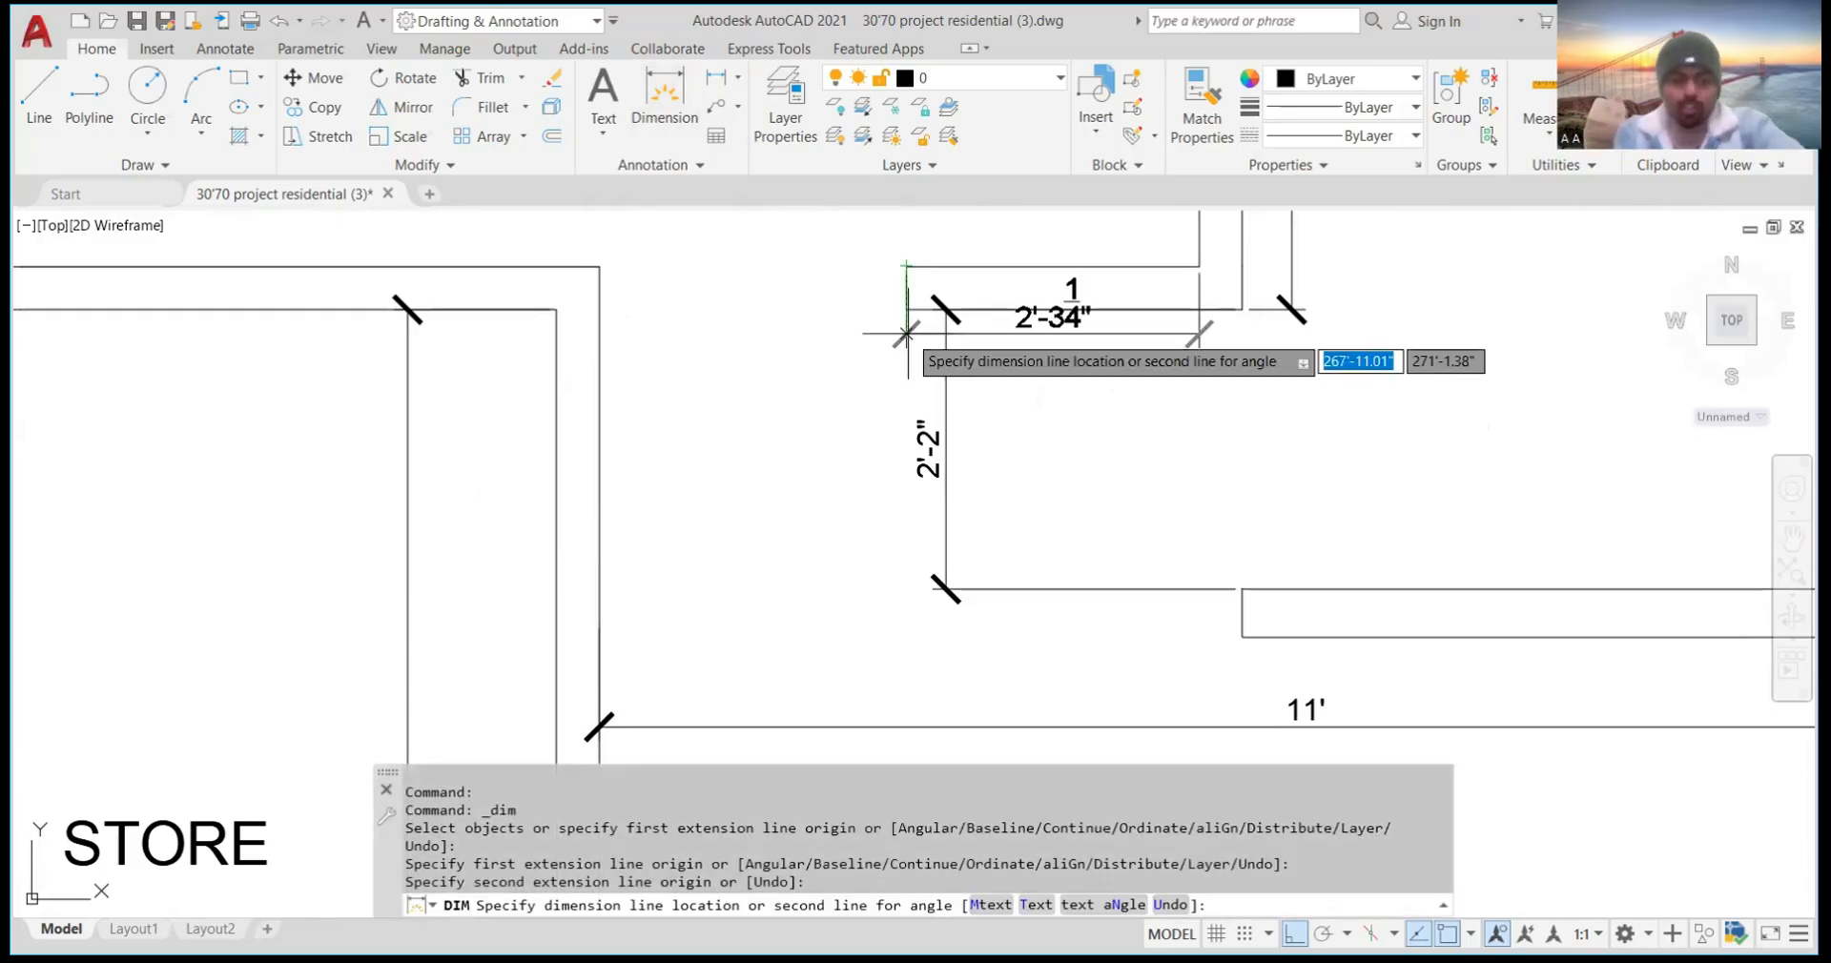
pyautogui.press('Escape')
pyautogui.scroll(-5, 962, 297)
pyautogui.scroll(5, 924, 306)
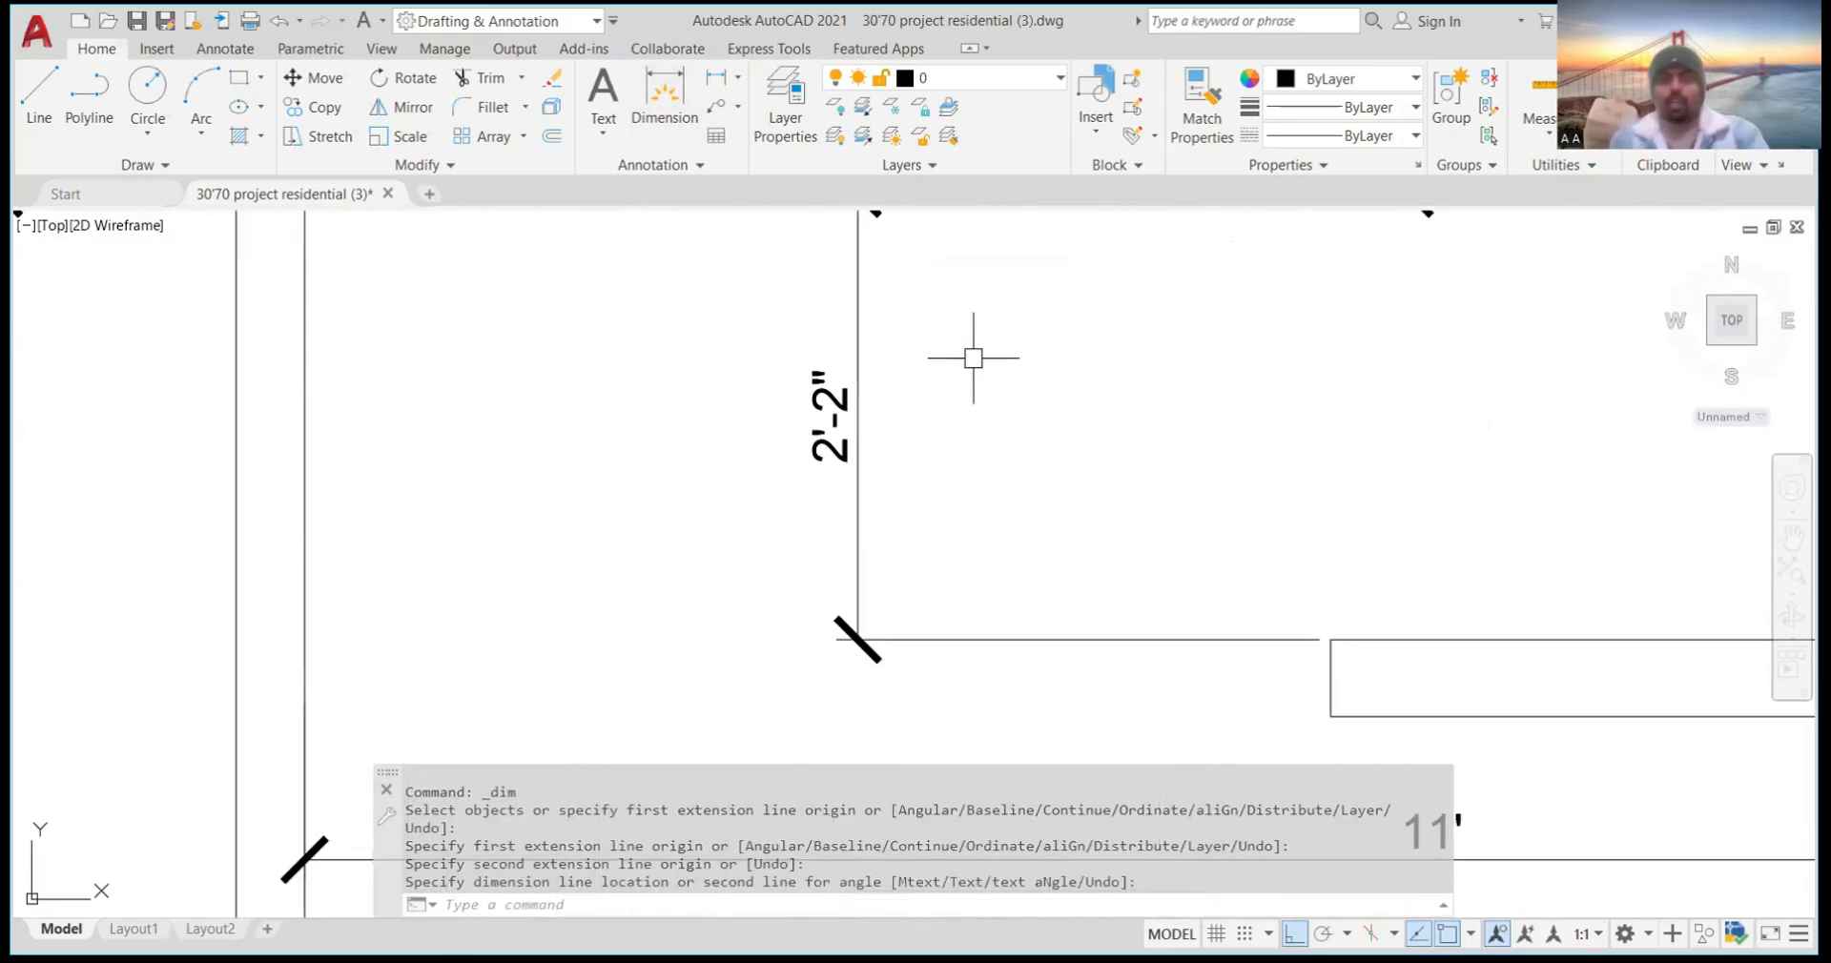
pyautogui.scroll(-8, 973, 356)
pyautogui.scroll(2, 987, 440)
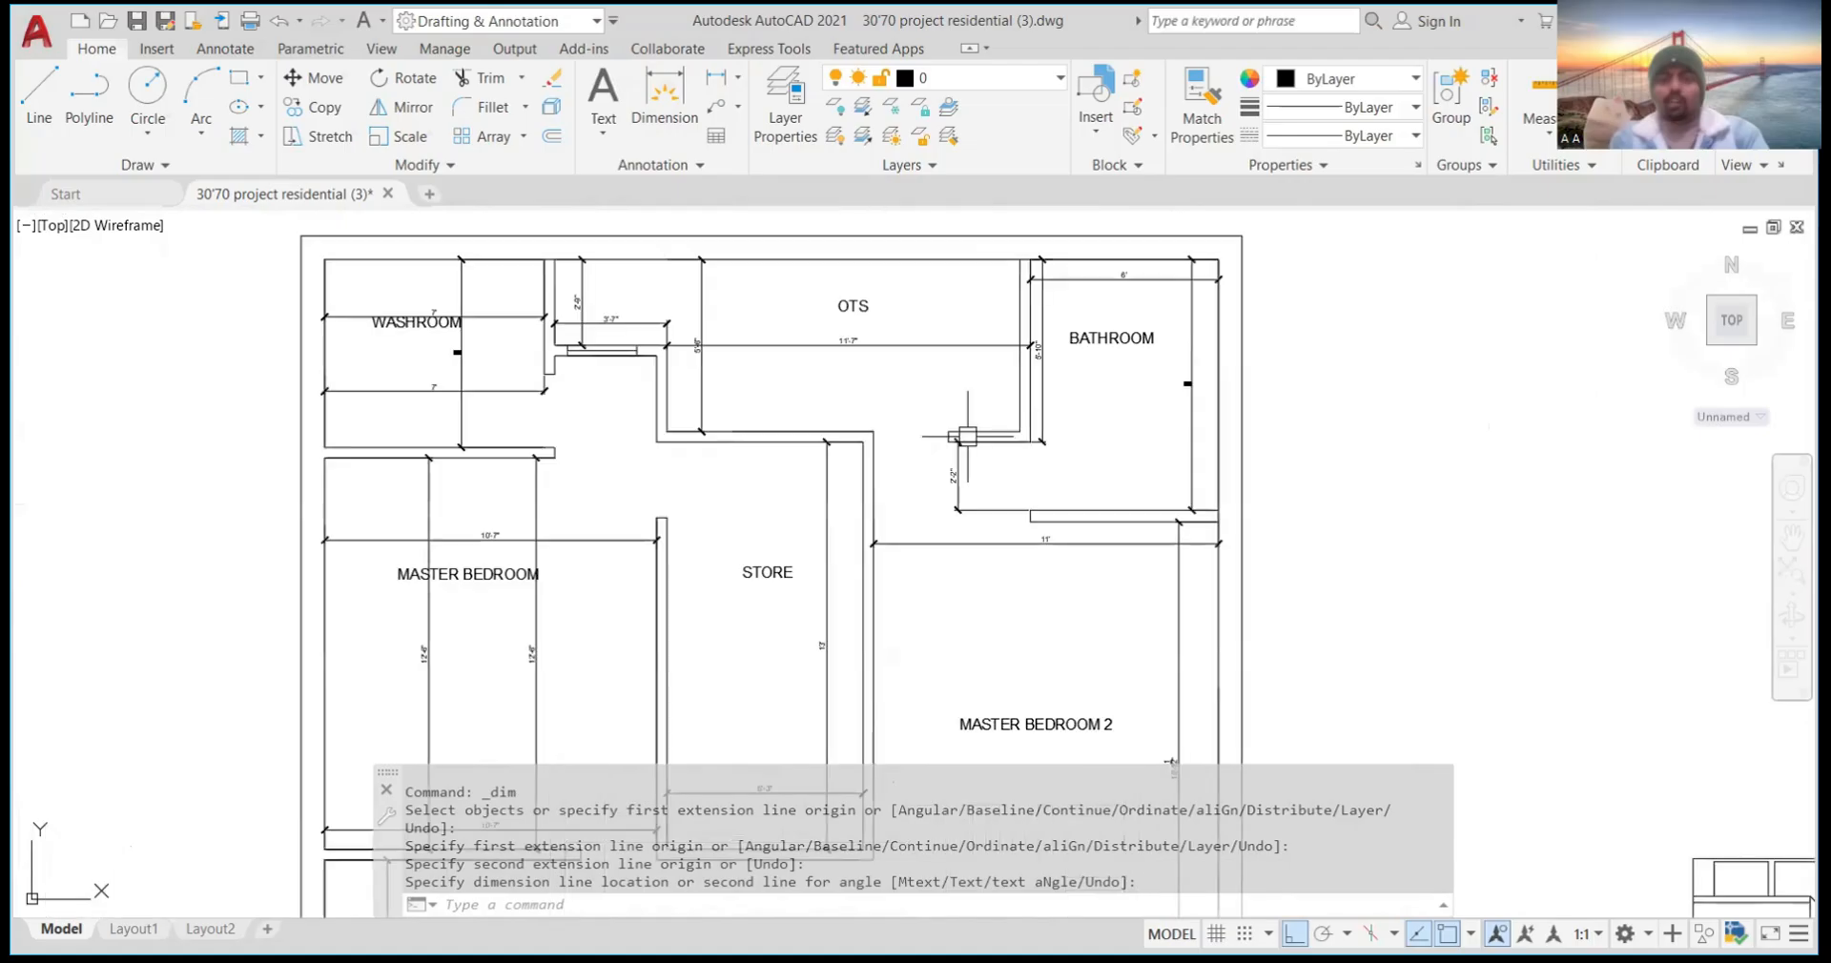
pyautogui.scroll(6, 1012, 441)
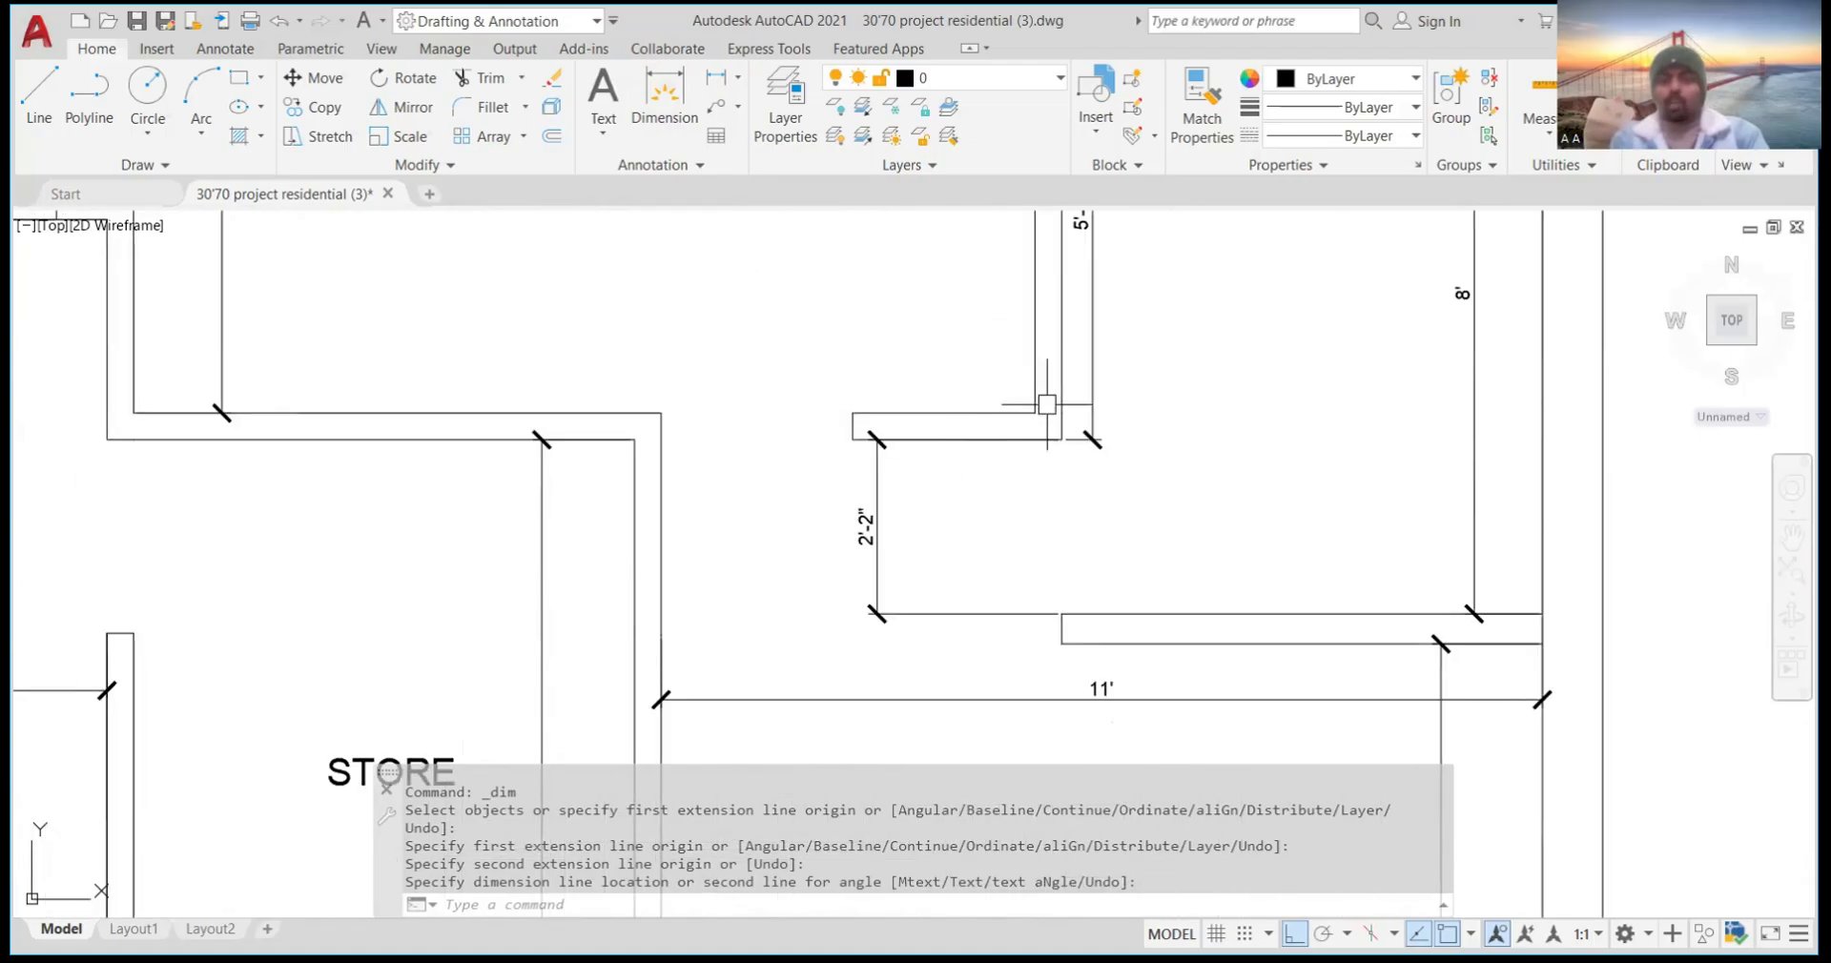
# Draw the short wall return beside the bathroom entrance 2'3" long and 4" thick, ending at the side wall's face
pyautogui.scroll(-8, 975, 408)
pyautogui.scroll(10, 957, 491)
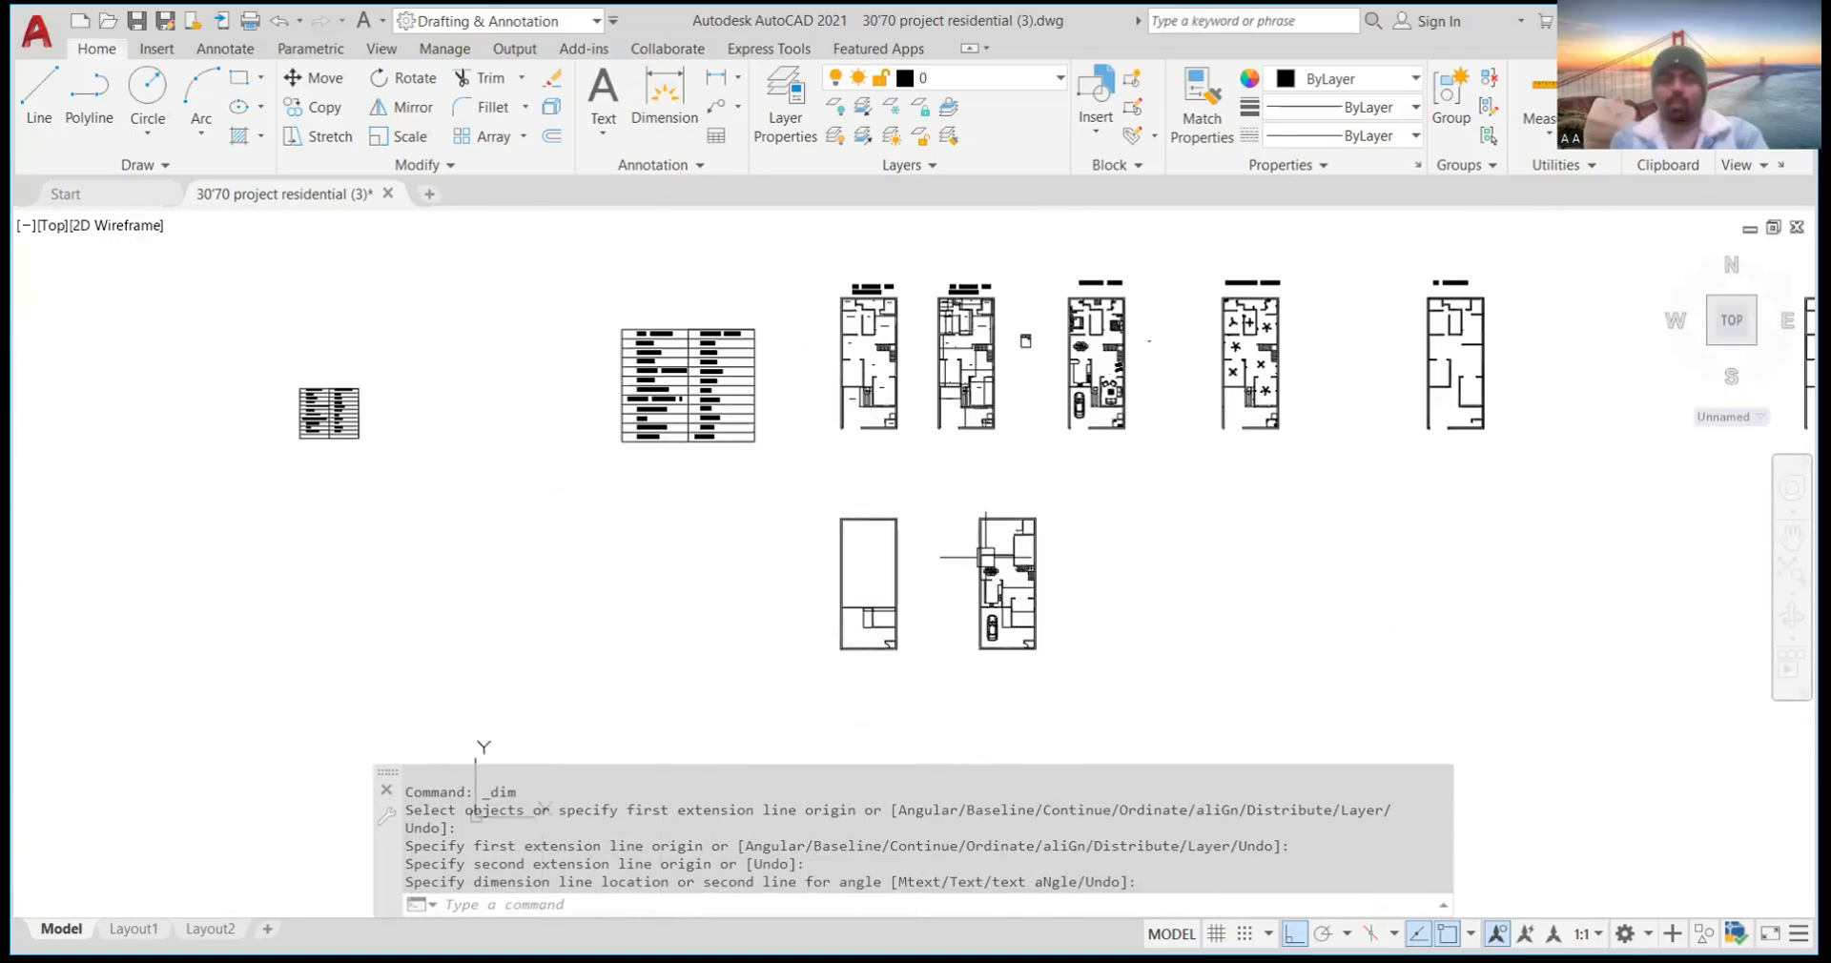
pyautogui.scroll(-7, 1097, 456)
pyautogui.scroll(5, 1097, 473)
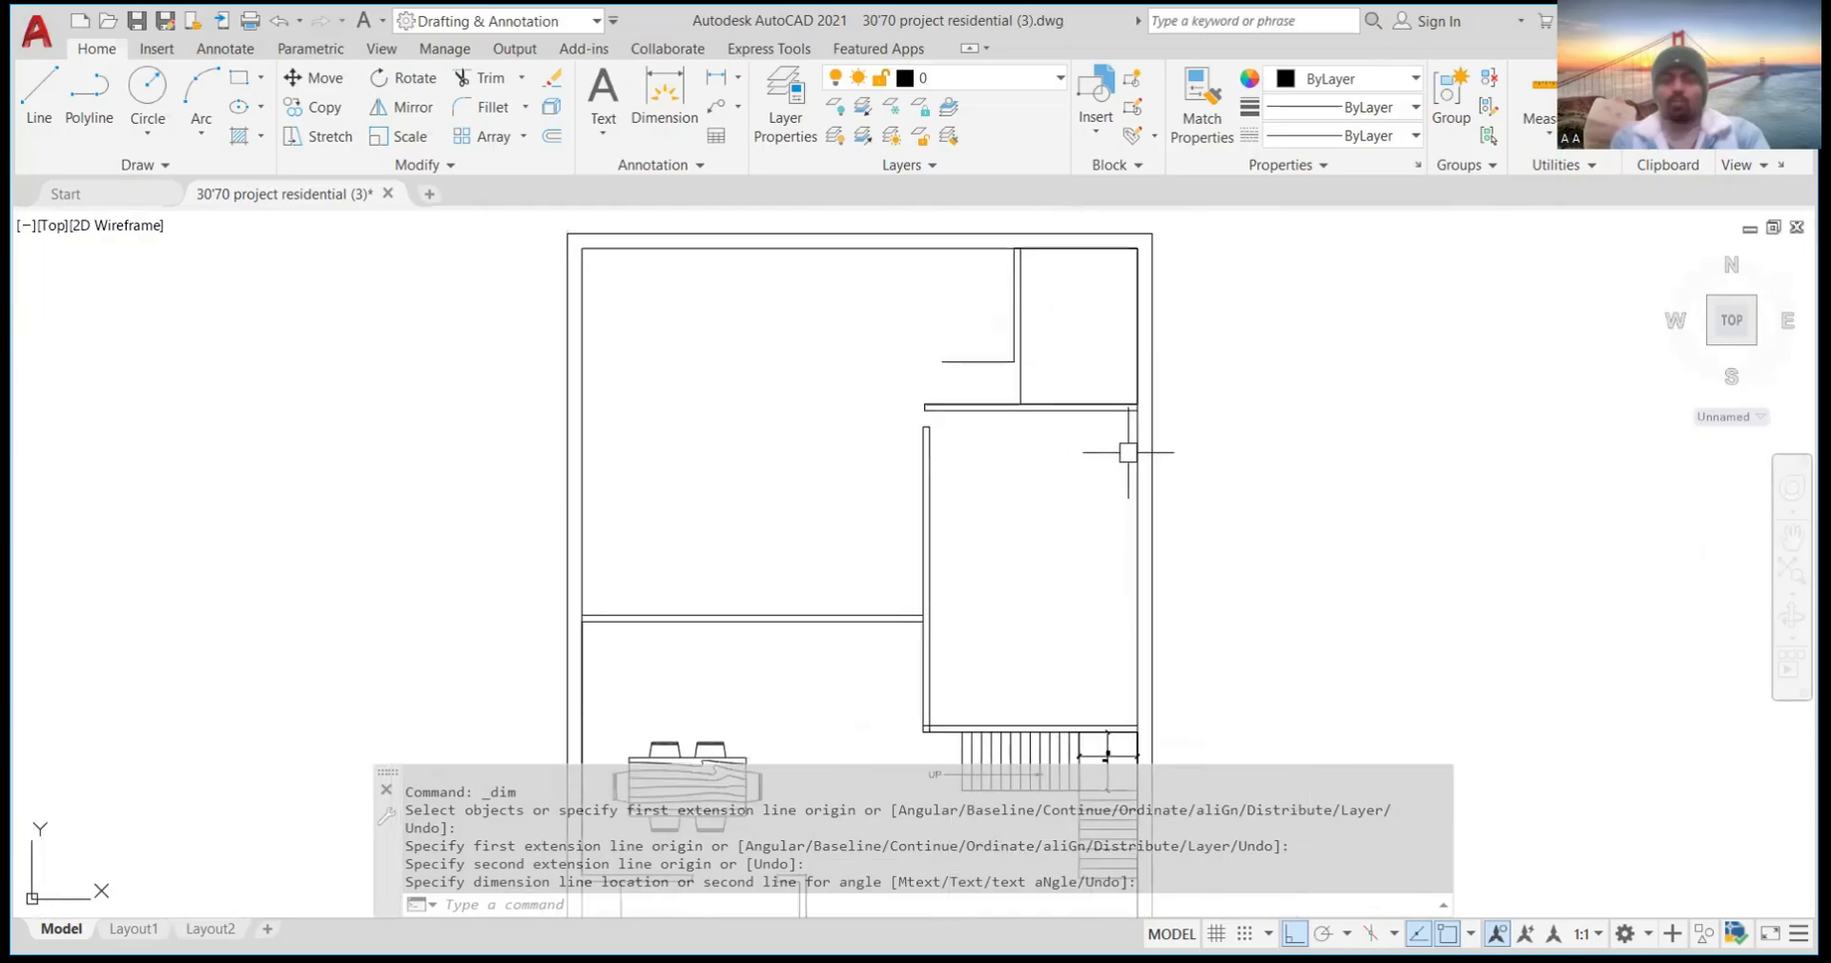
pyautogui.scroll(5, 1006, 378)
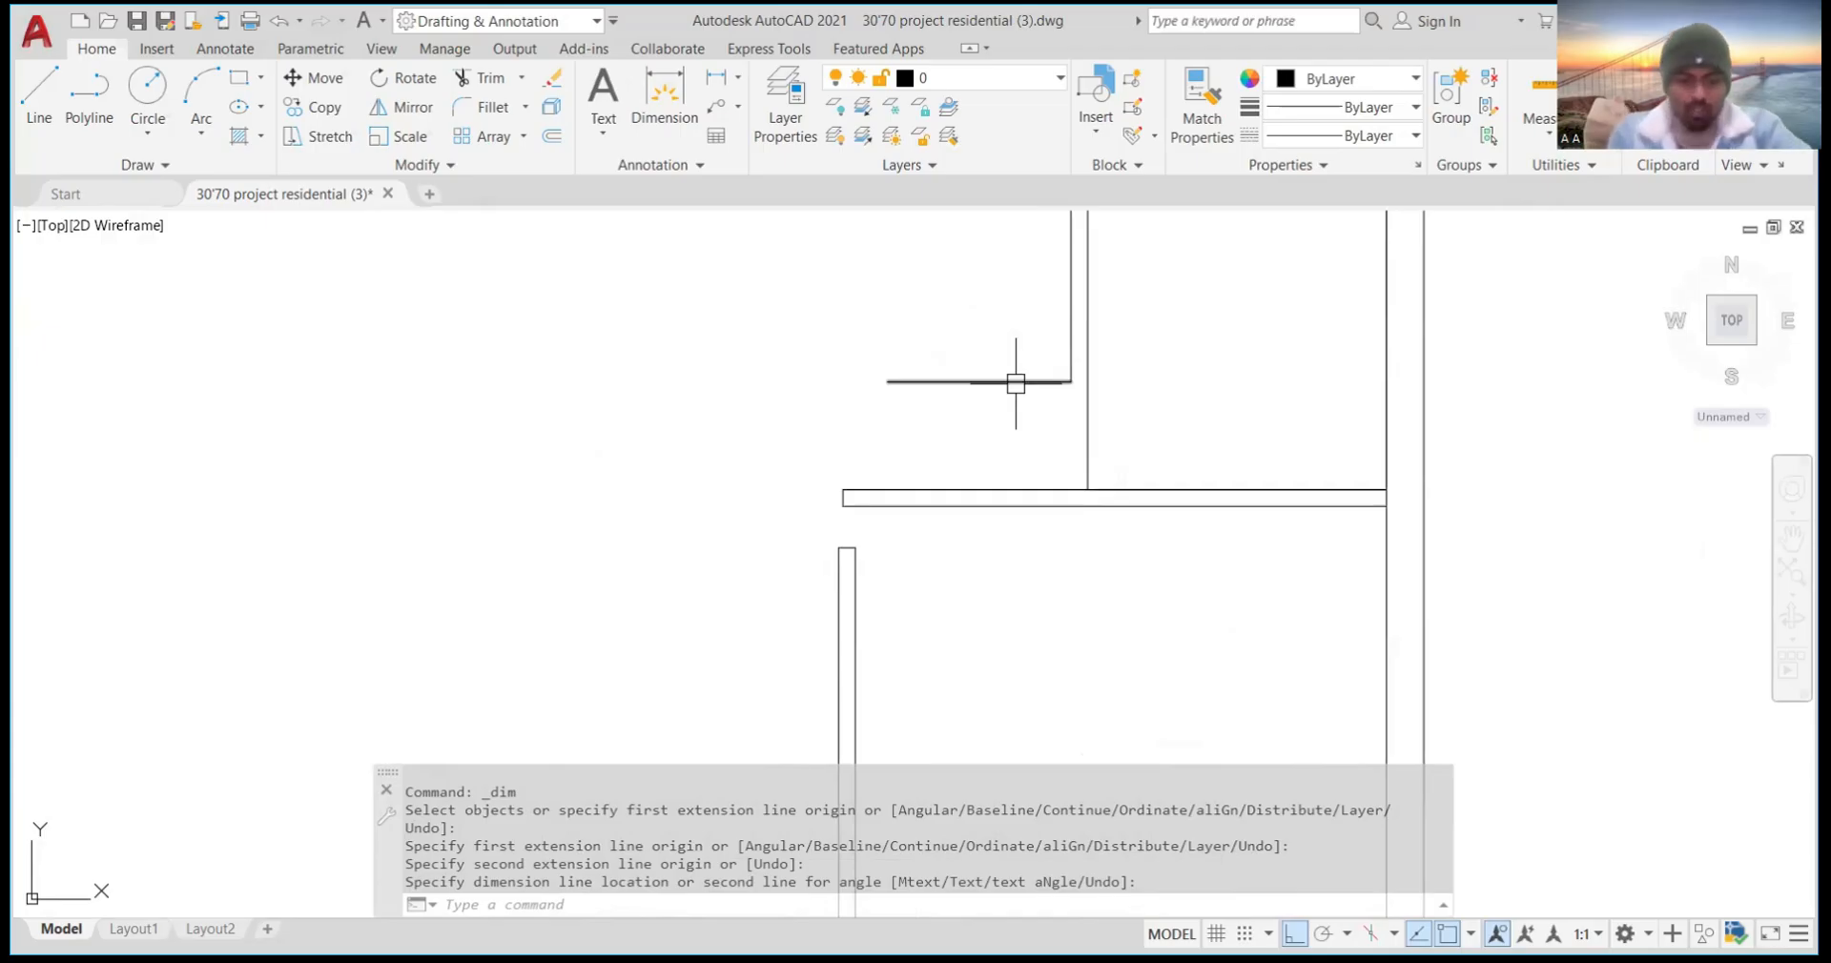
pyautogui.write('l')
pyautogui.press('Return')
pyautogui.click(1071, 382)
pyautogui.write("2'3")
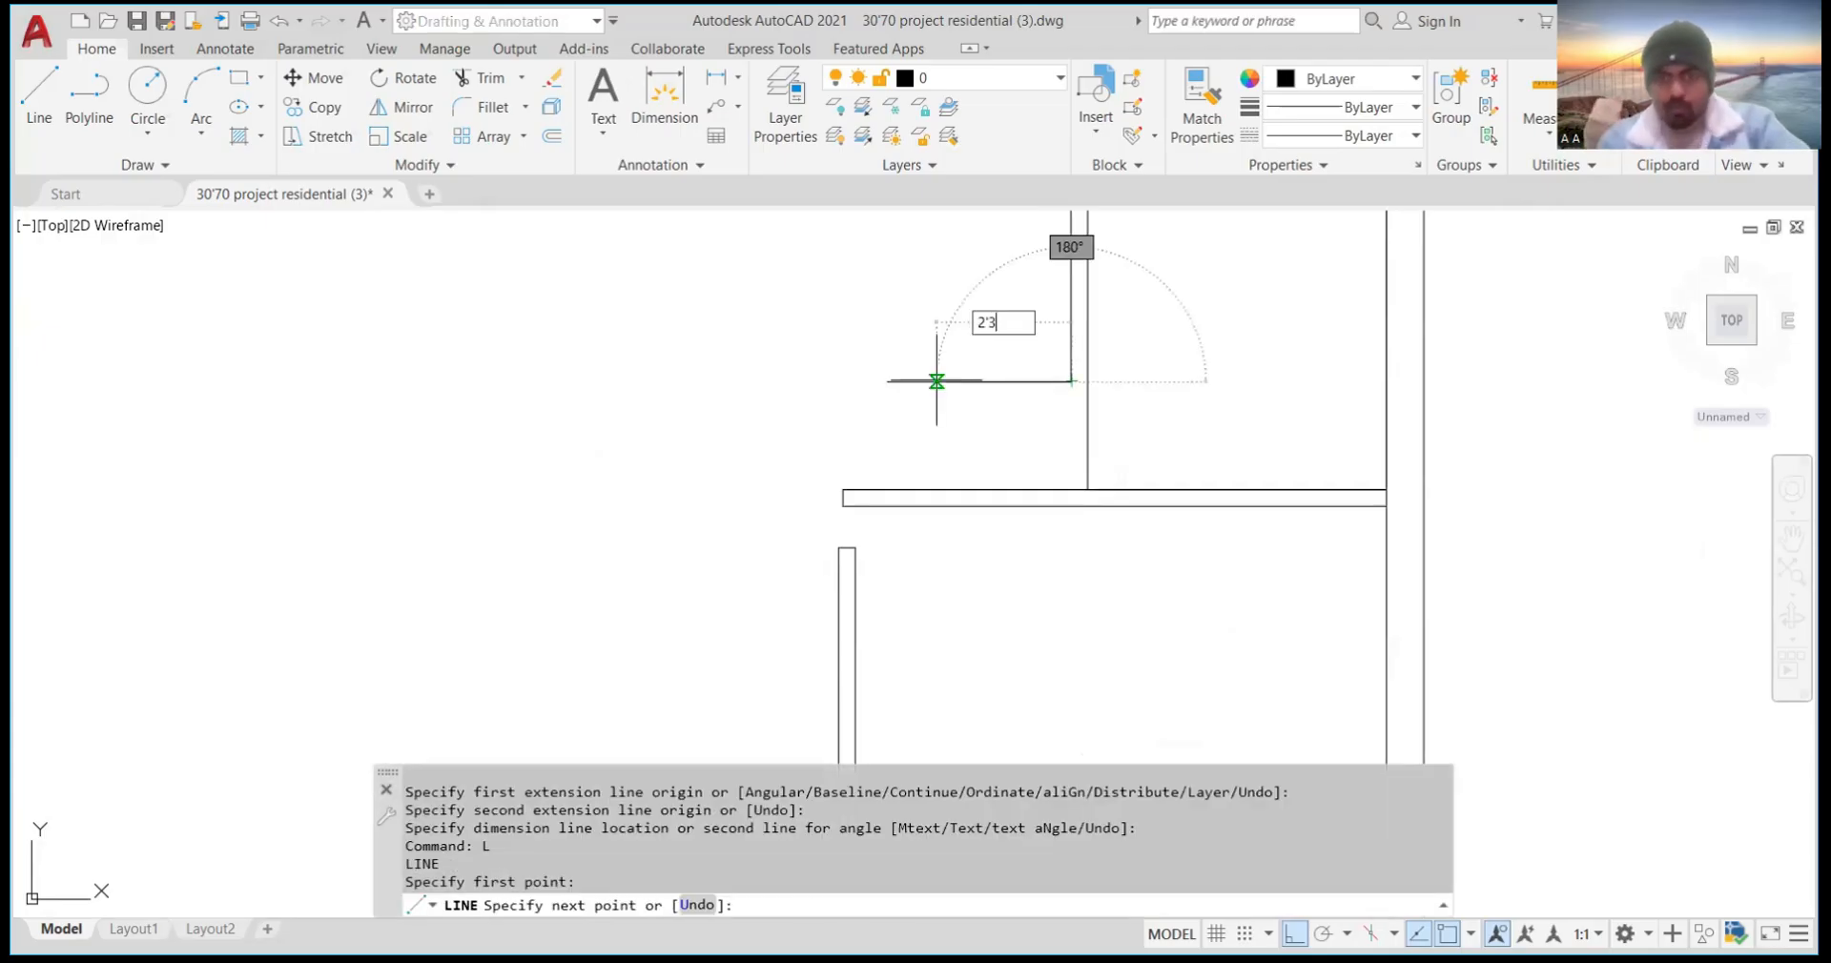
pyautogui.press('Return')
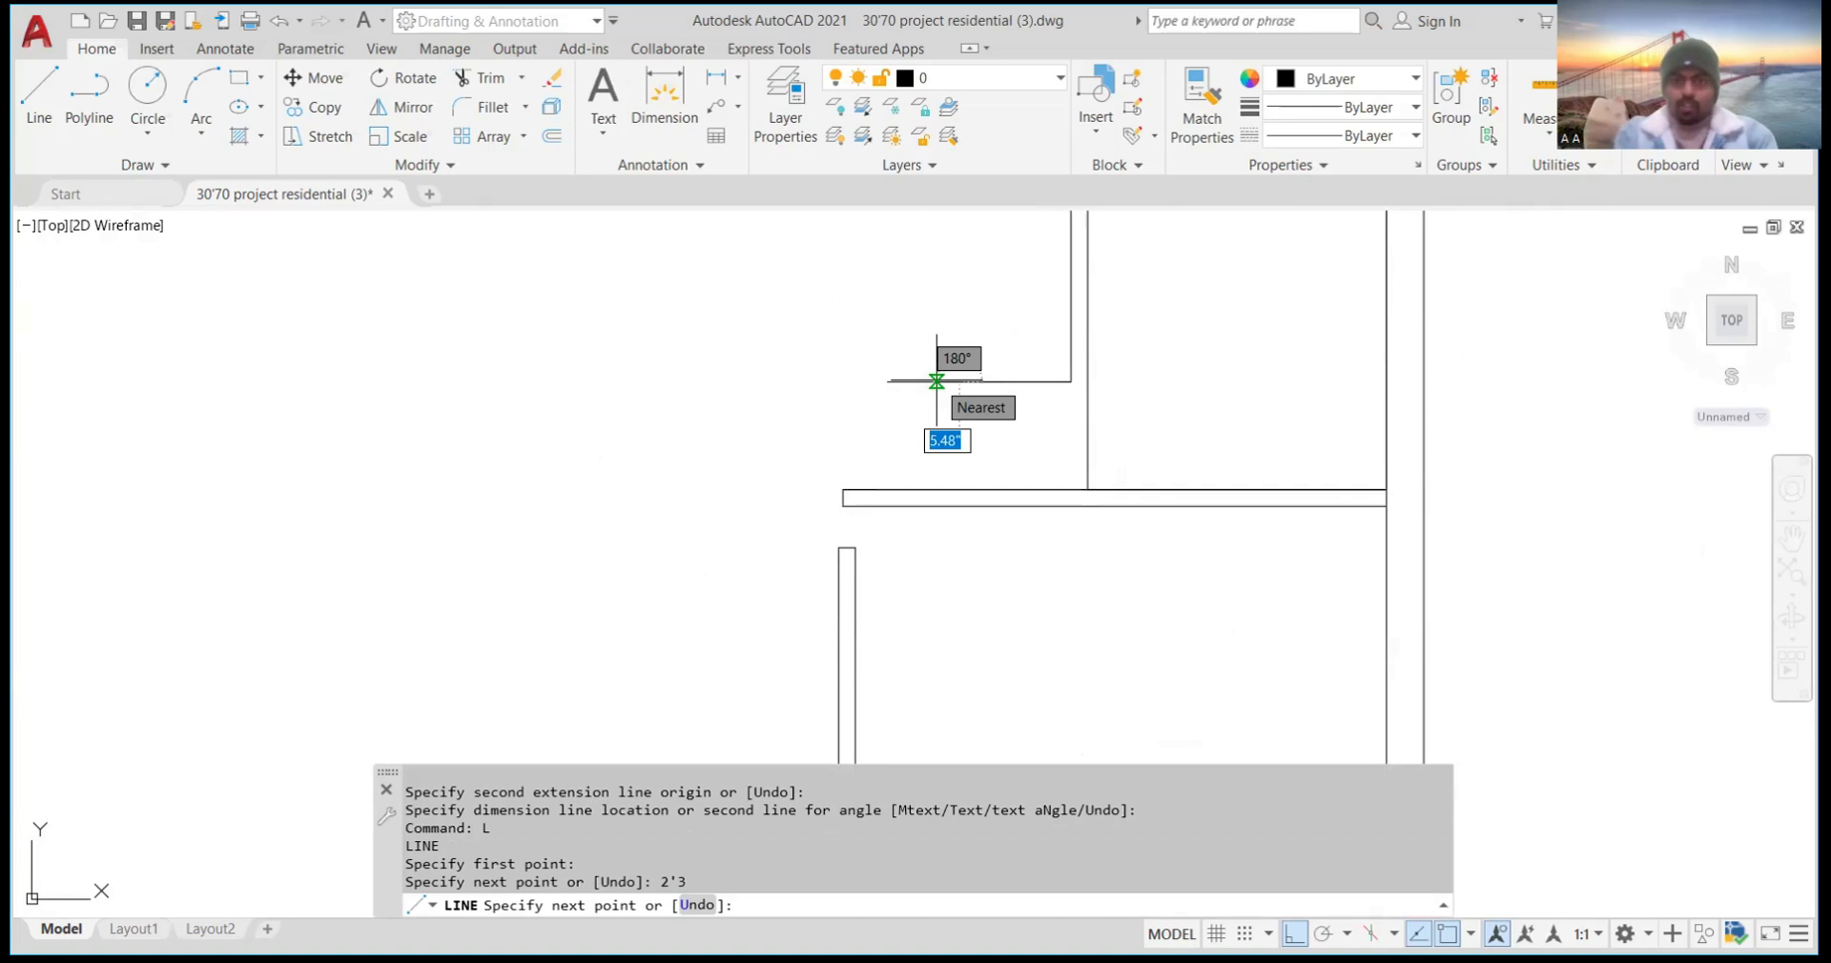
pyautogui.write('4')
pyautogui.press('Return')
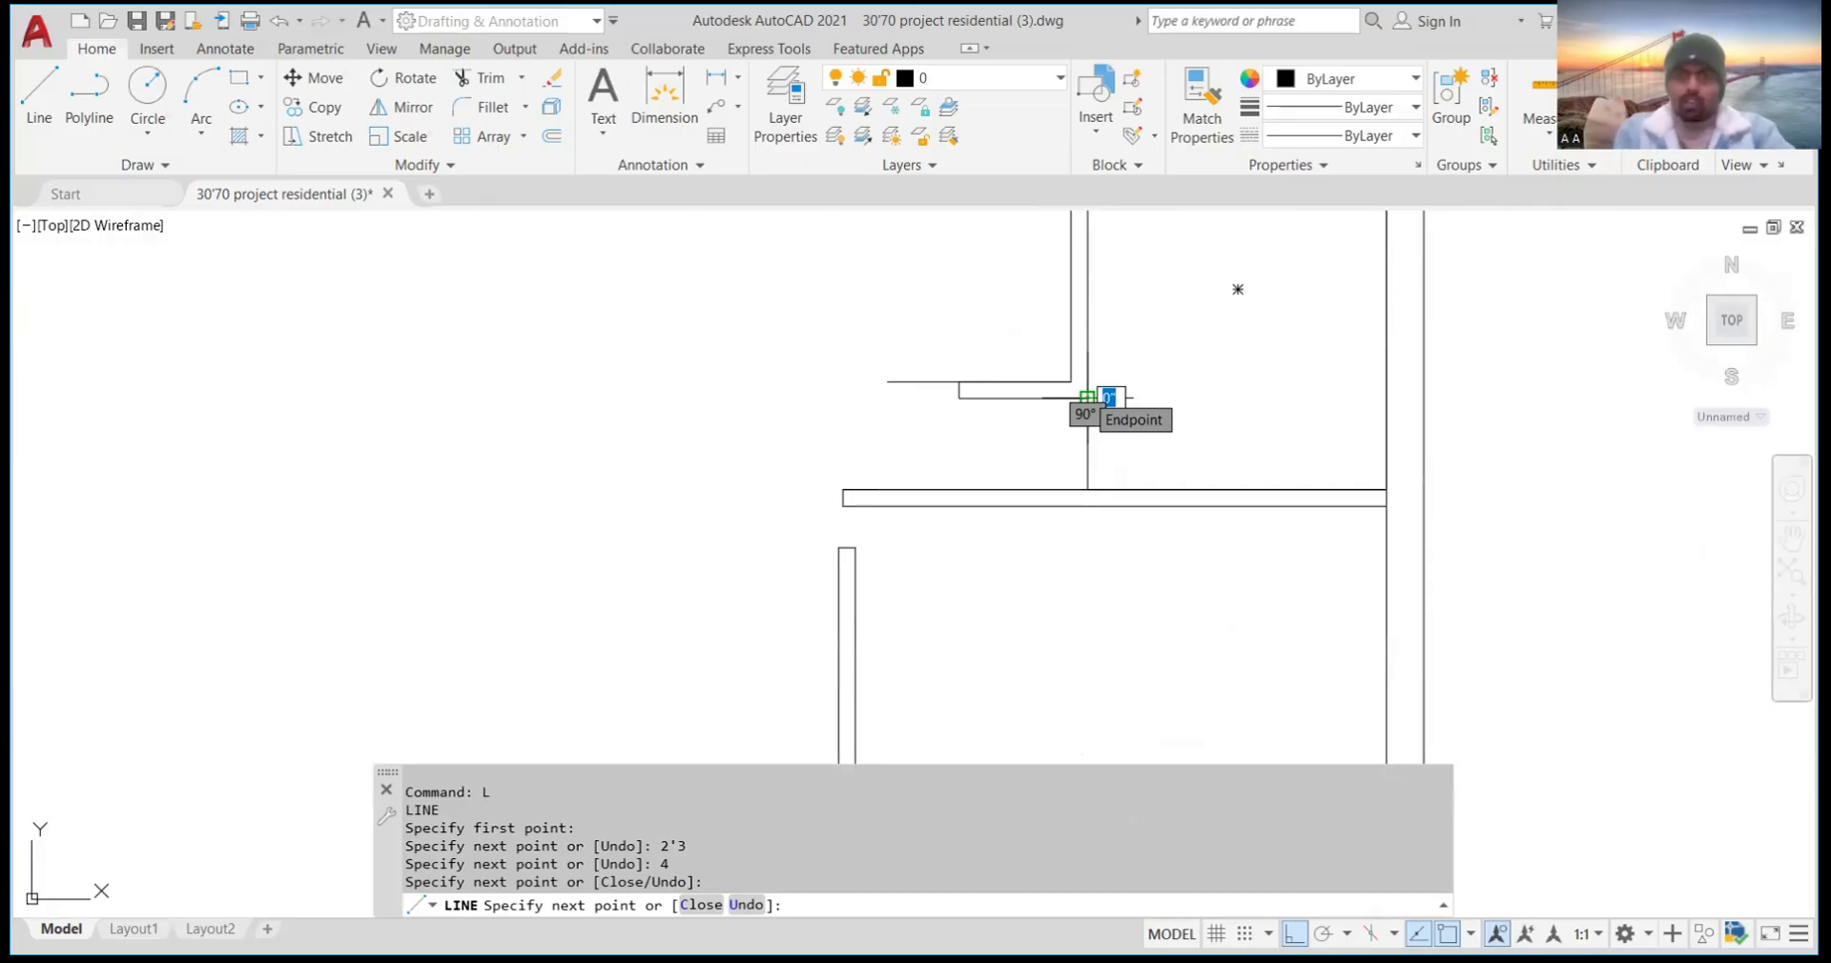
pyautogui.press('Return')
# Examine the wall return and bathroom entrance beside the OTS in the dimensioned reference plan
pyautogui.scroll(5, 1074, 380)
pyautogui.scroll(-5, 1072, 380)
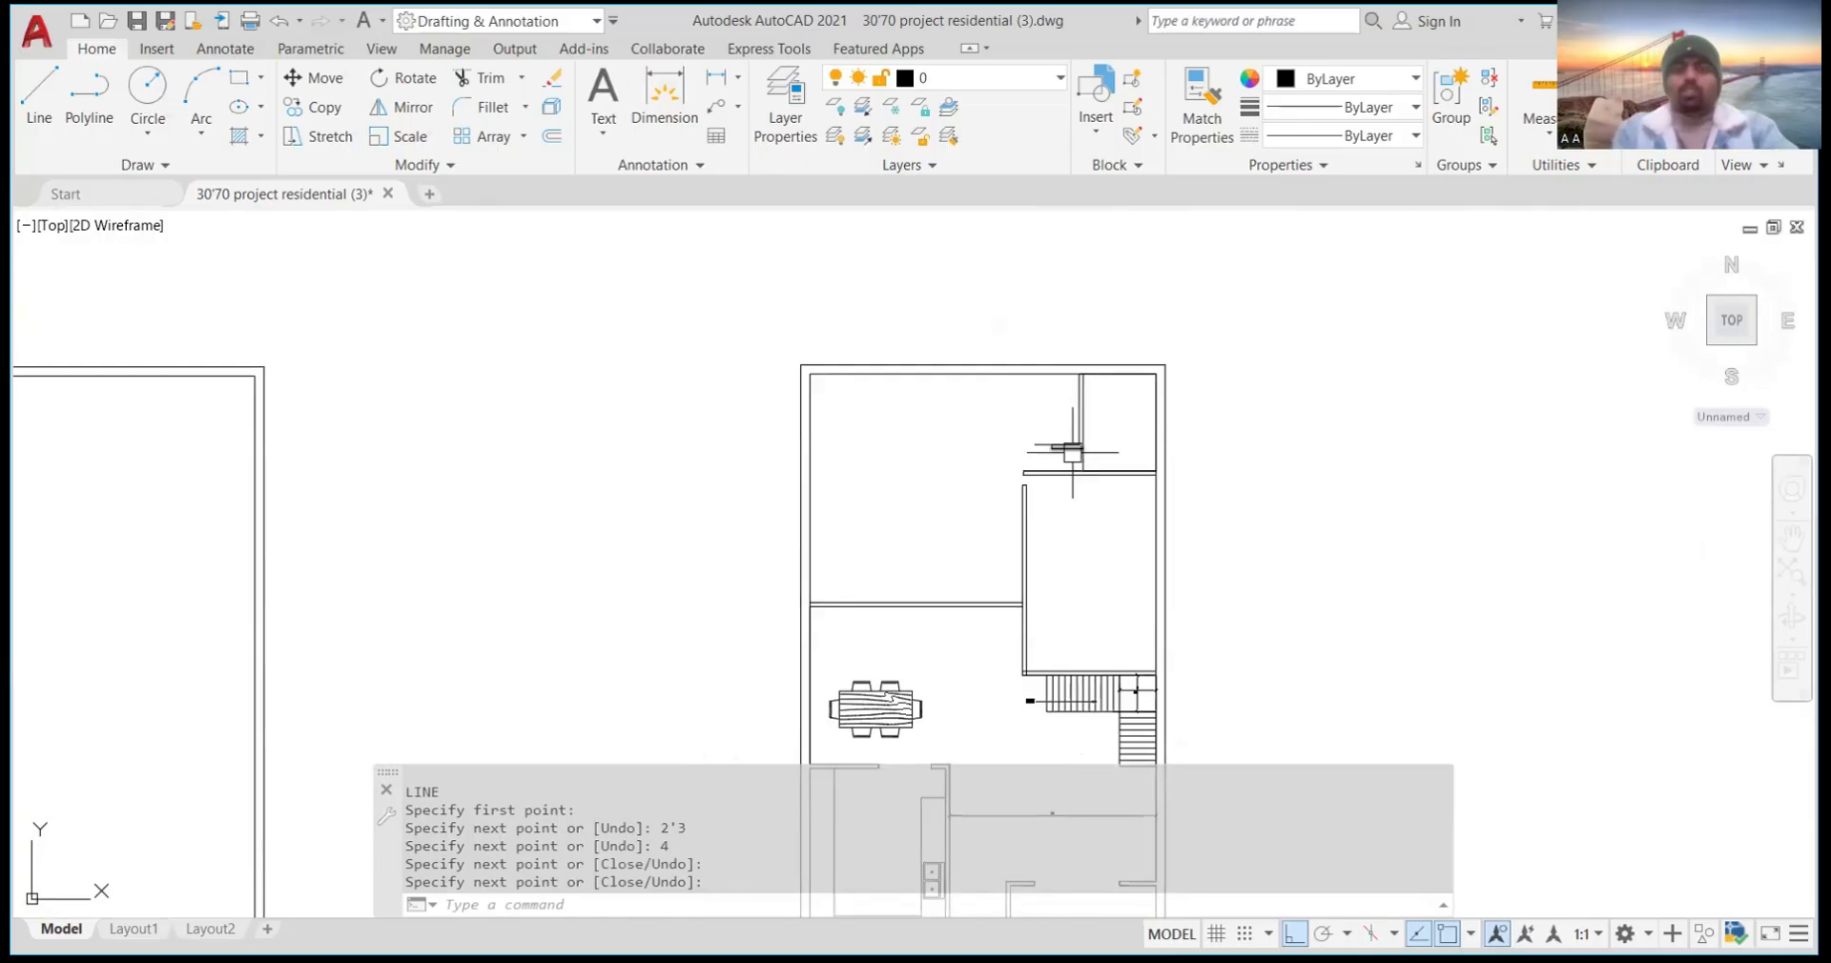
pyautogui.scroll(-7, 1071, 453)
pyautogui.scroll(2, 1026, 302)
pyautogui.scroll(5, 1002, 279)
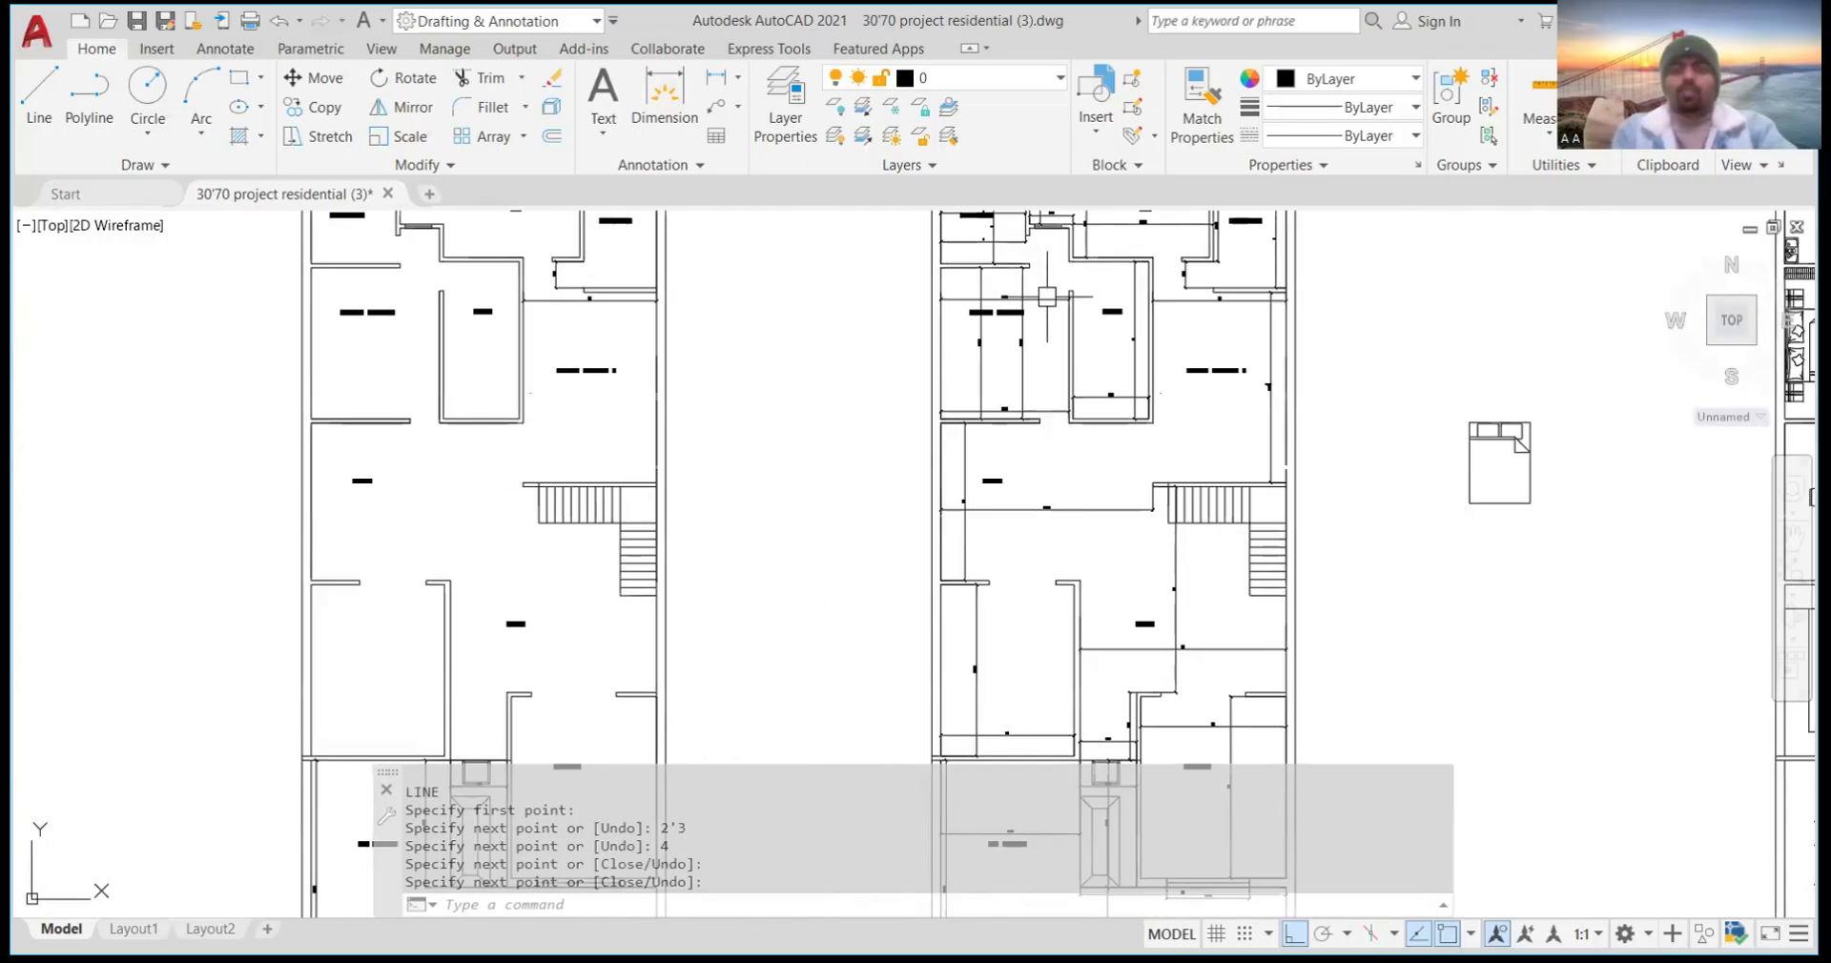
pyautogui.scroll(-2, 1051, 383)
pyautogui.scroll(5, 1059, 305)
pyautogui.scroll(-5, 1054, 382)
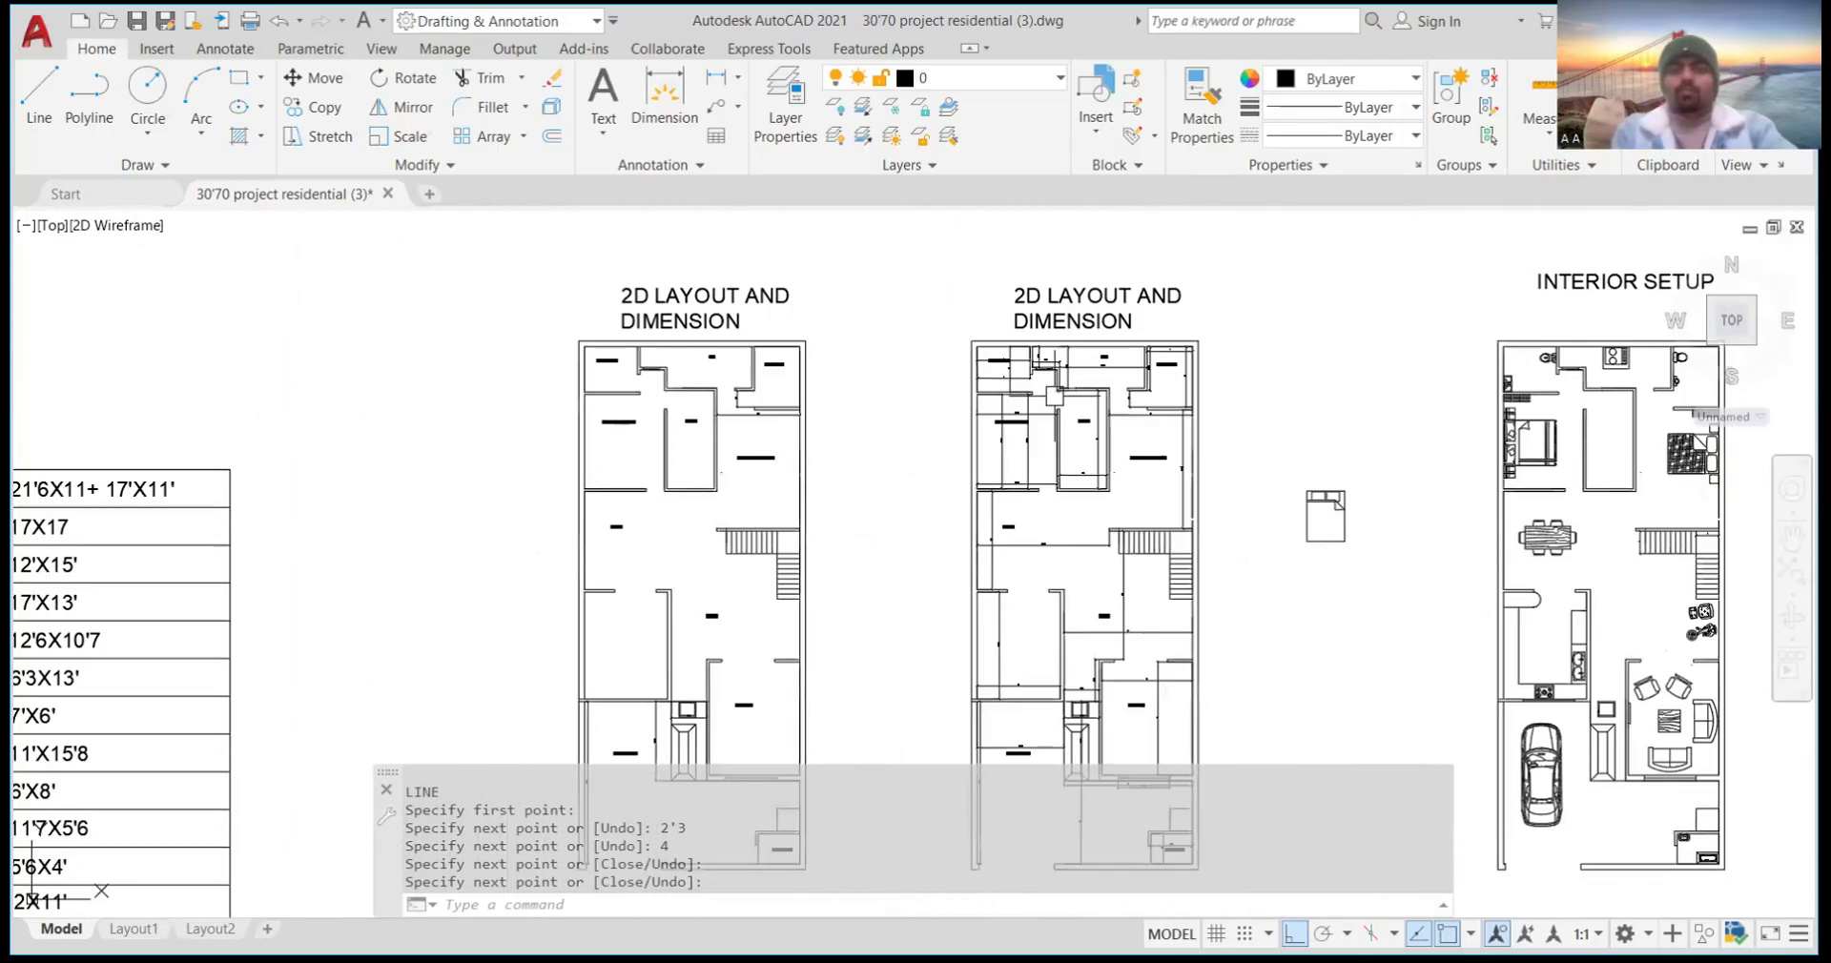
pyautogui.scroll(6, 1145, 429)
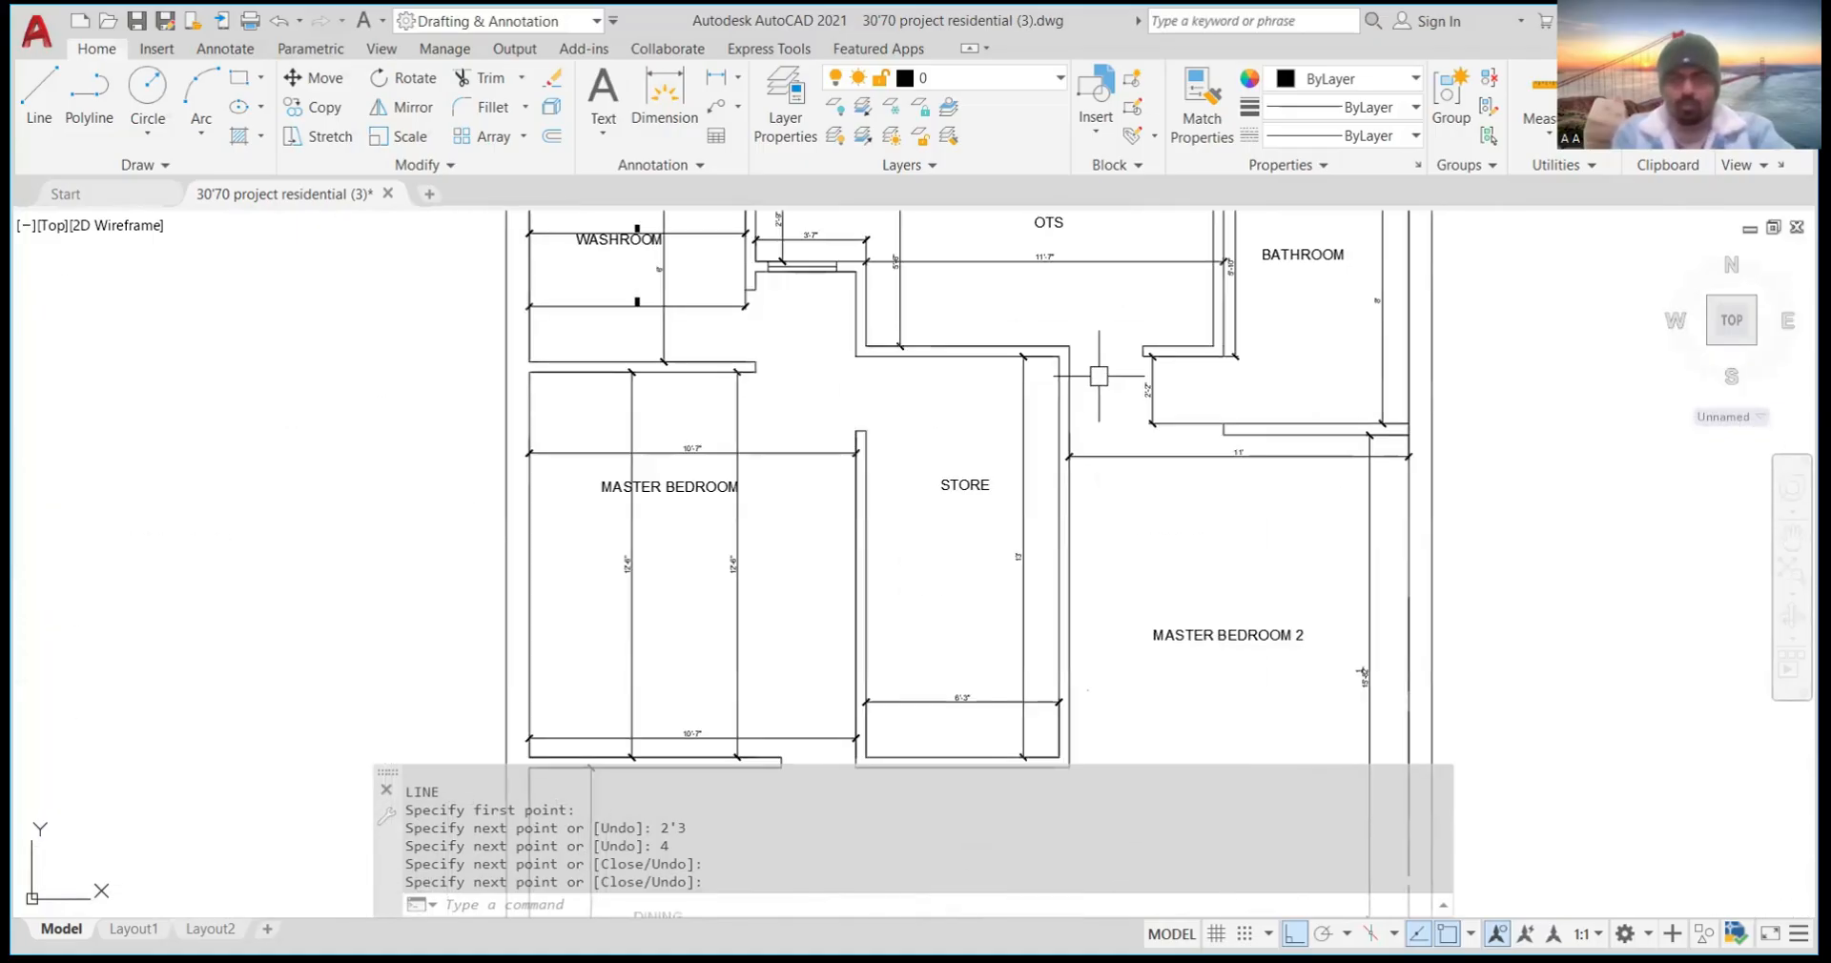
pyautogui.scroll(3, 1149, 383)
pyautogui.scroll(-3, 1145, 393)
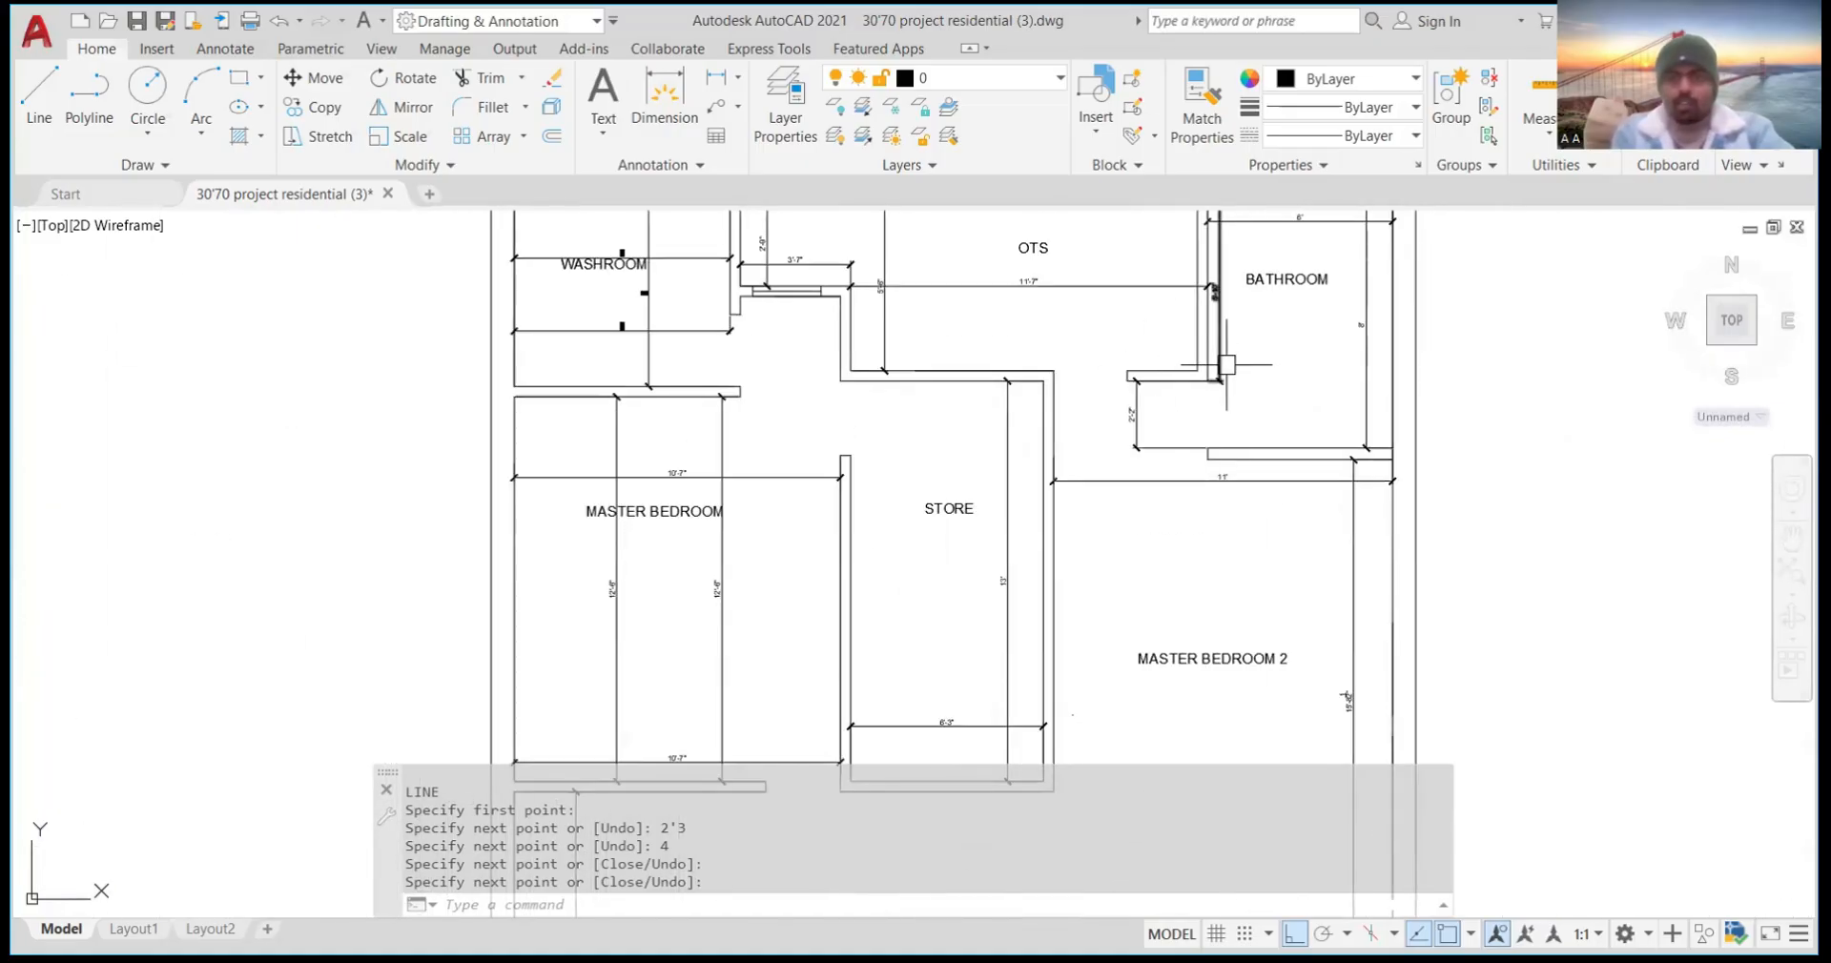
pyautogui.scroll(3, 1221, 367)
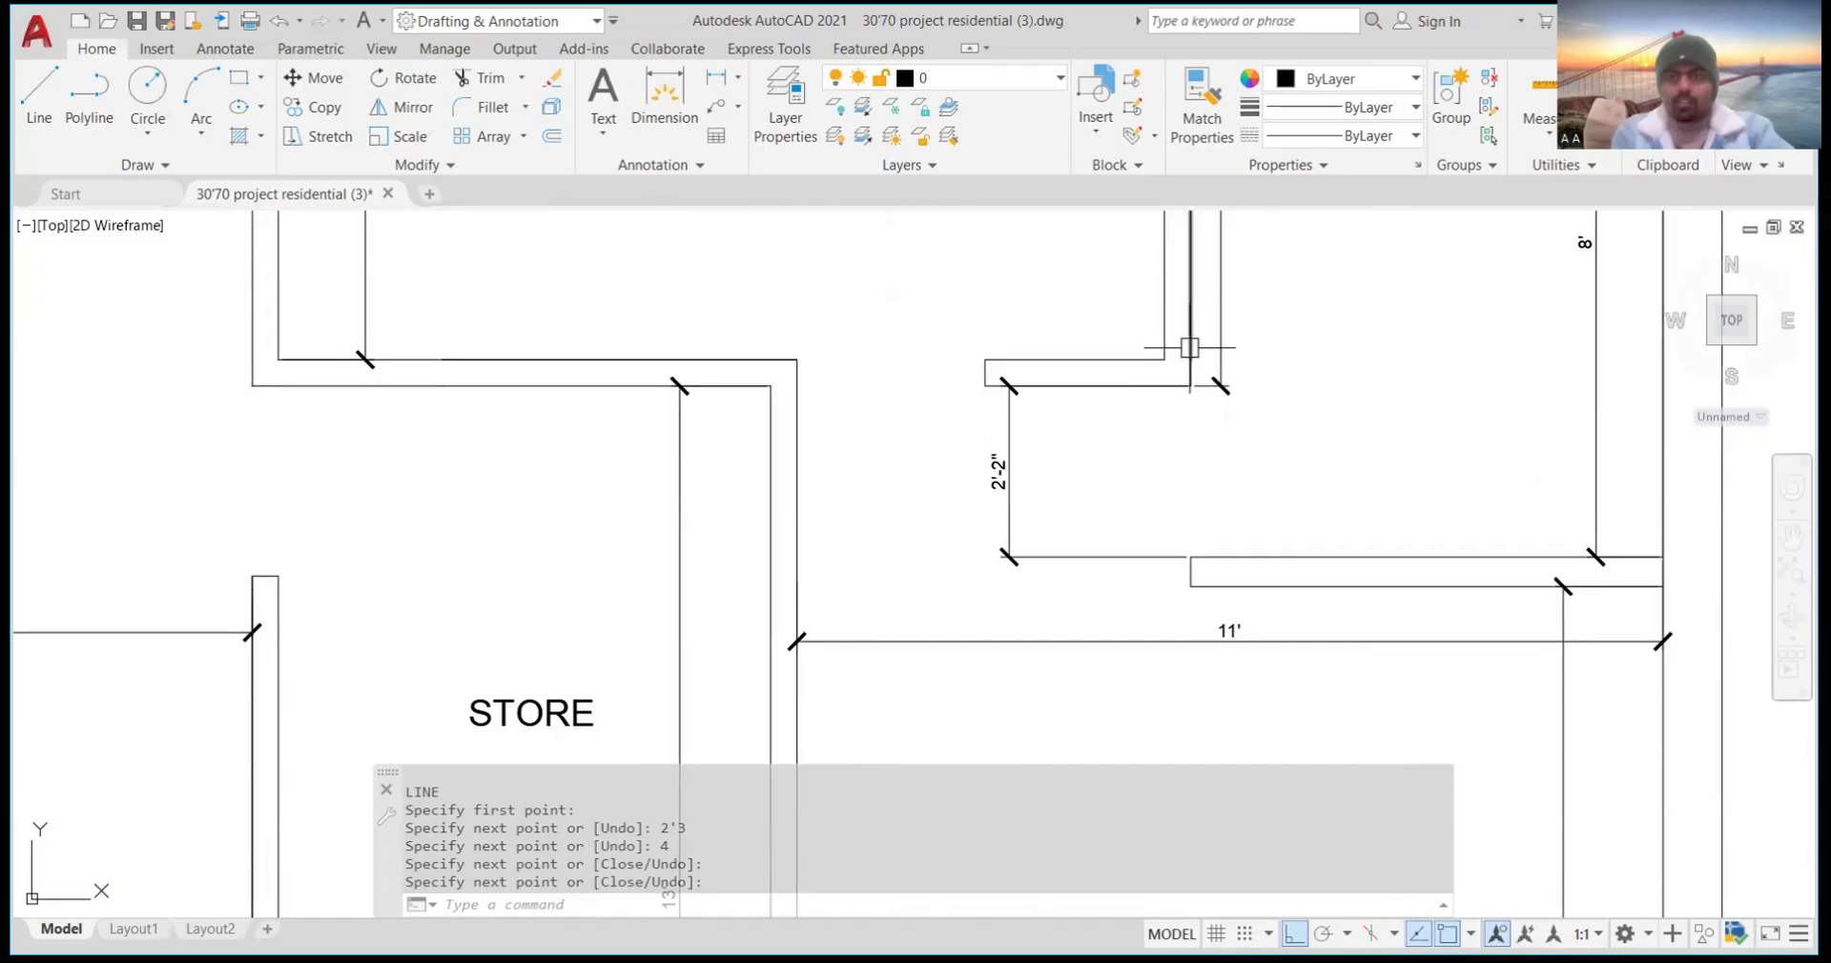
pyautogui.scroll(-6, 994, 295)
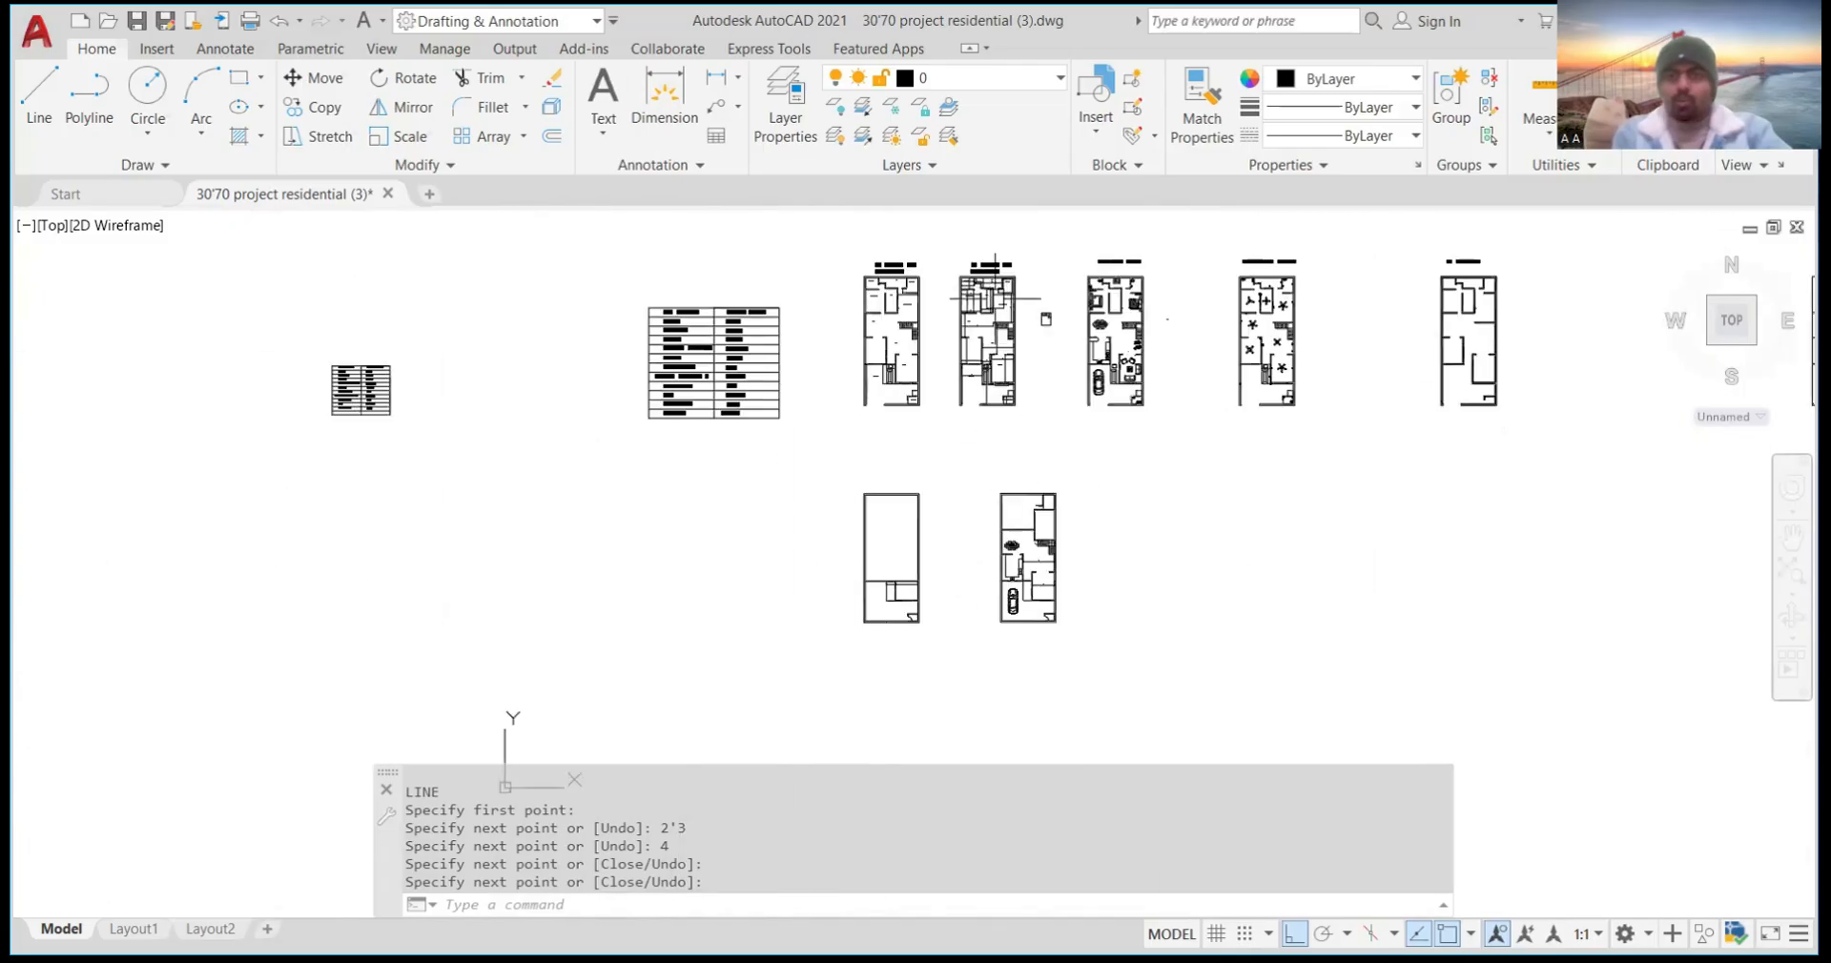
# Inspect the wall return and the gap below it at the bathroom entrance in the new plan
pyautogui.scroll(4, 1027, 610)
pyautogui.scroll(4, 1088, 449)
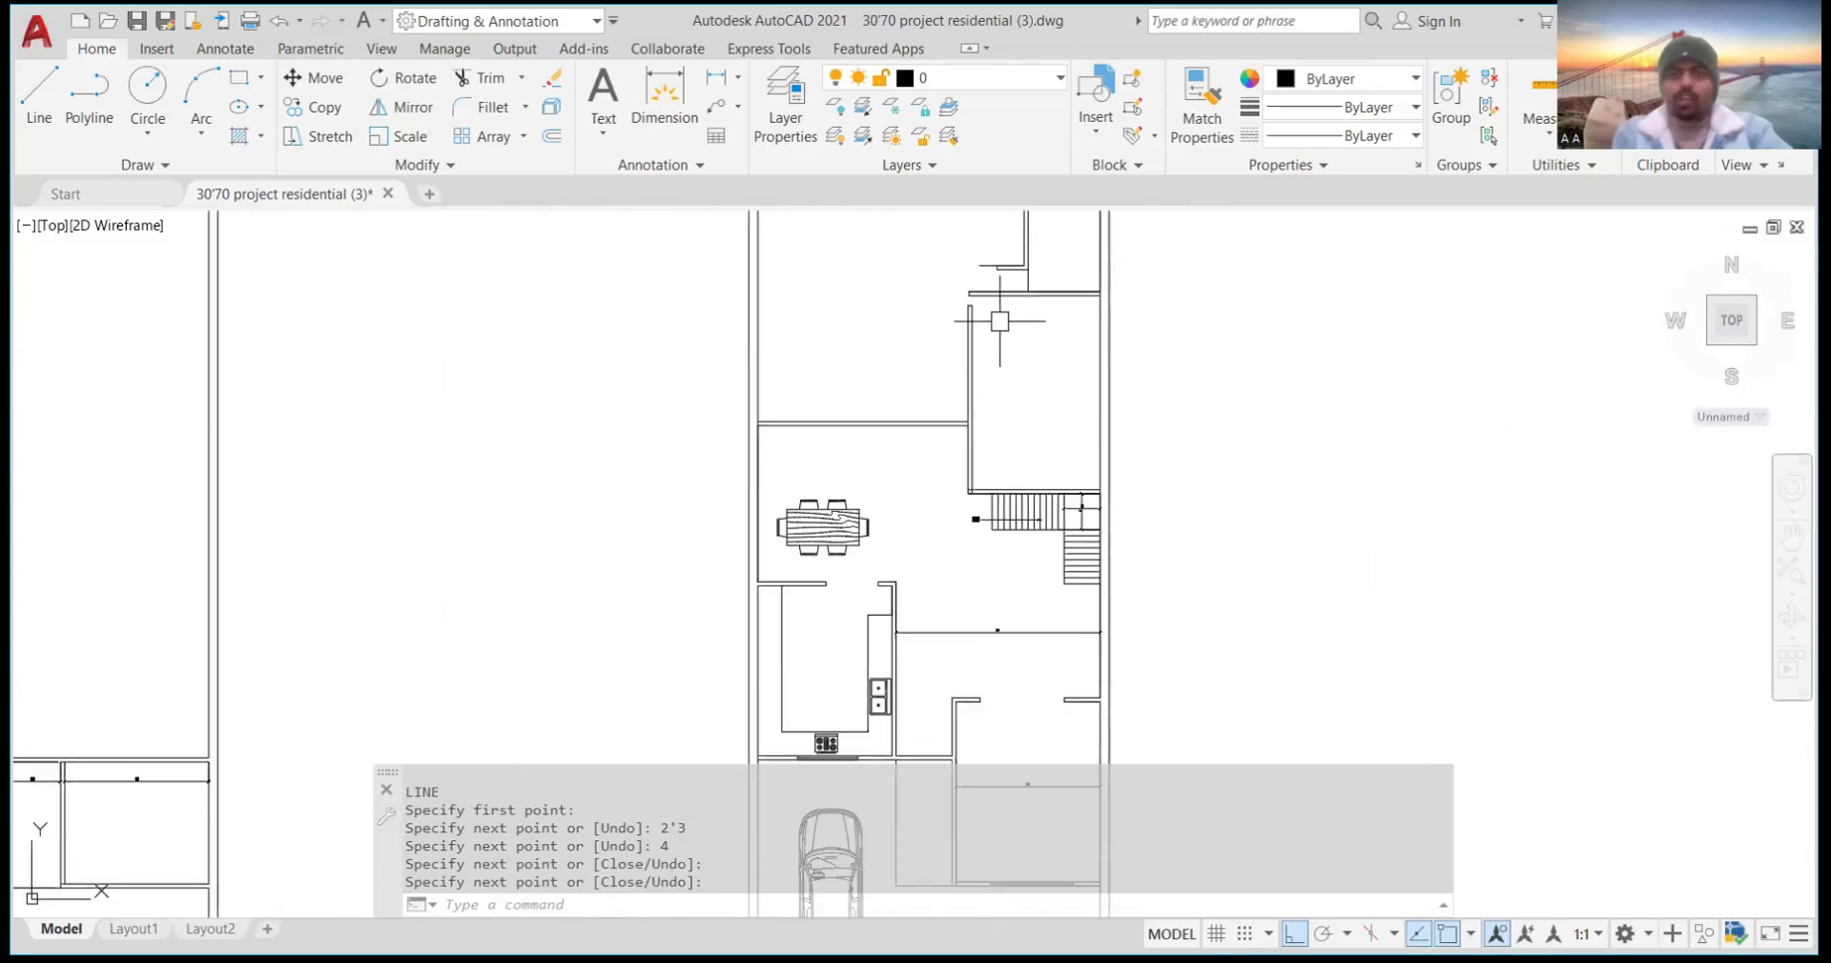
pyautogui.scroll(-4, 1012, 329)
pyautogui.scroll(5, 1012, 329)
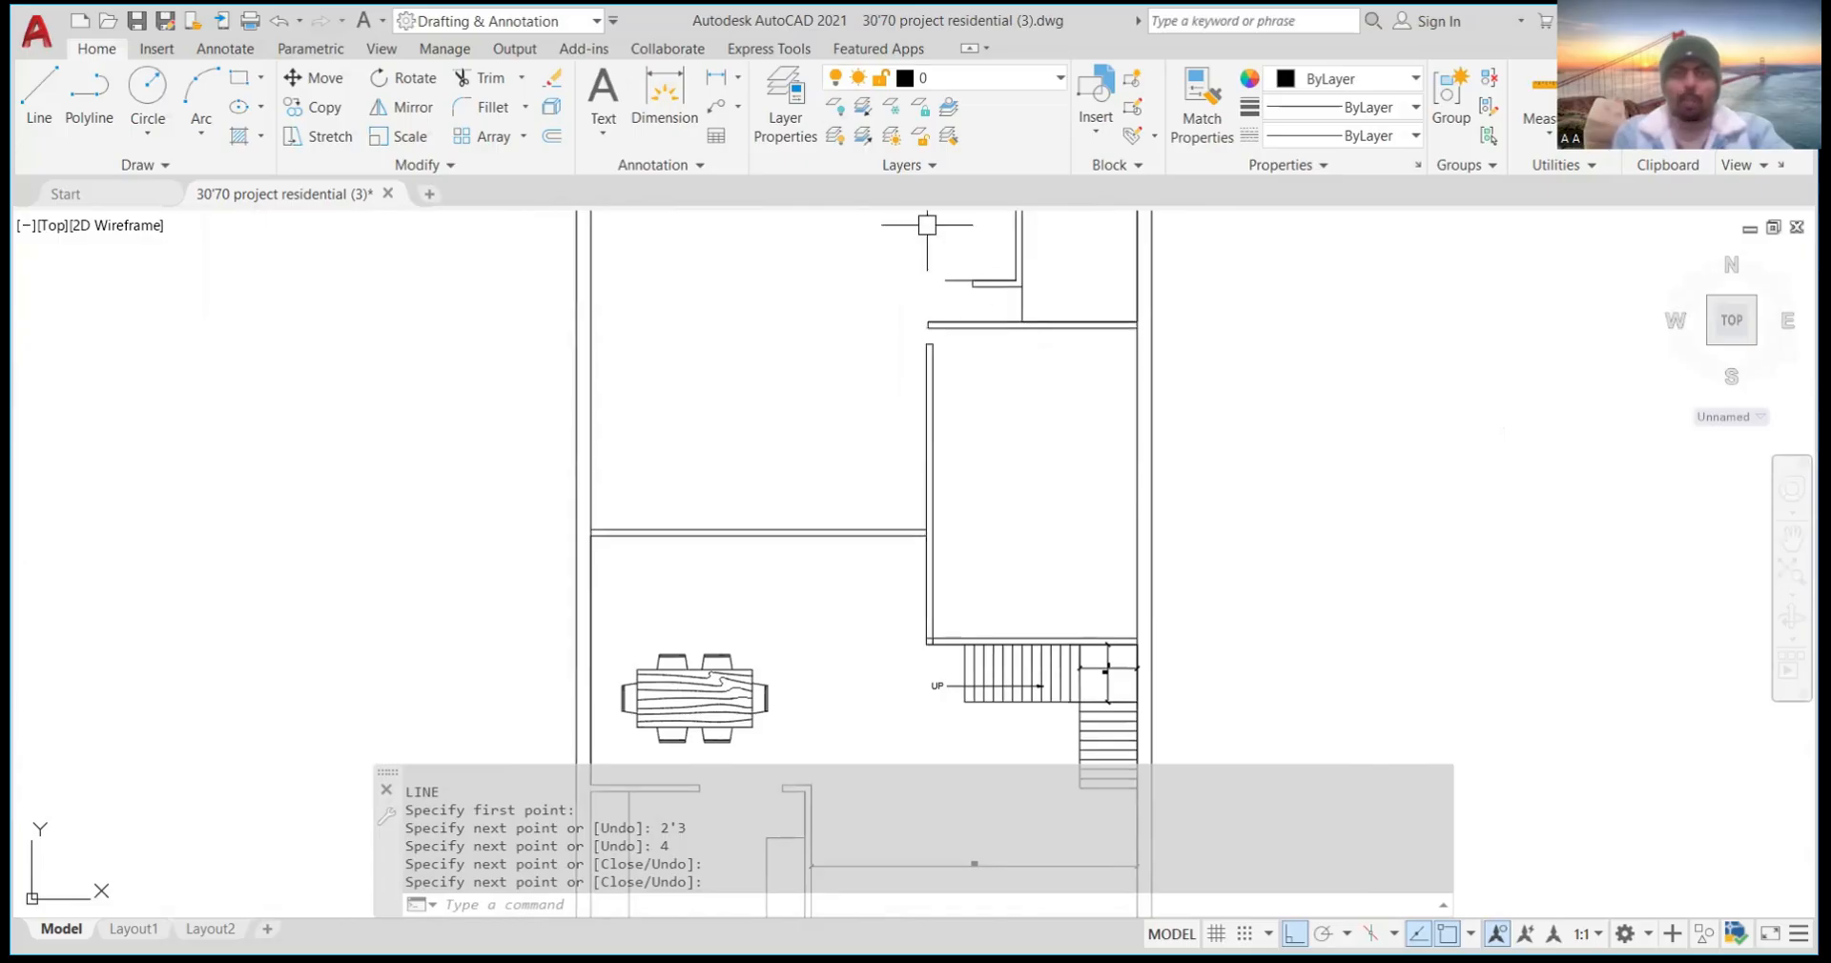
pyautogui.scroll(-2, 982, 387)
pyautogui.scroll(5, 981, 387)
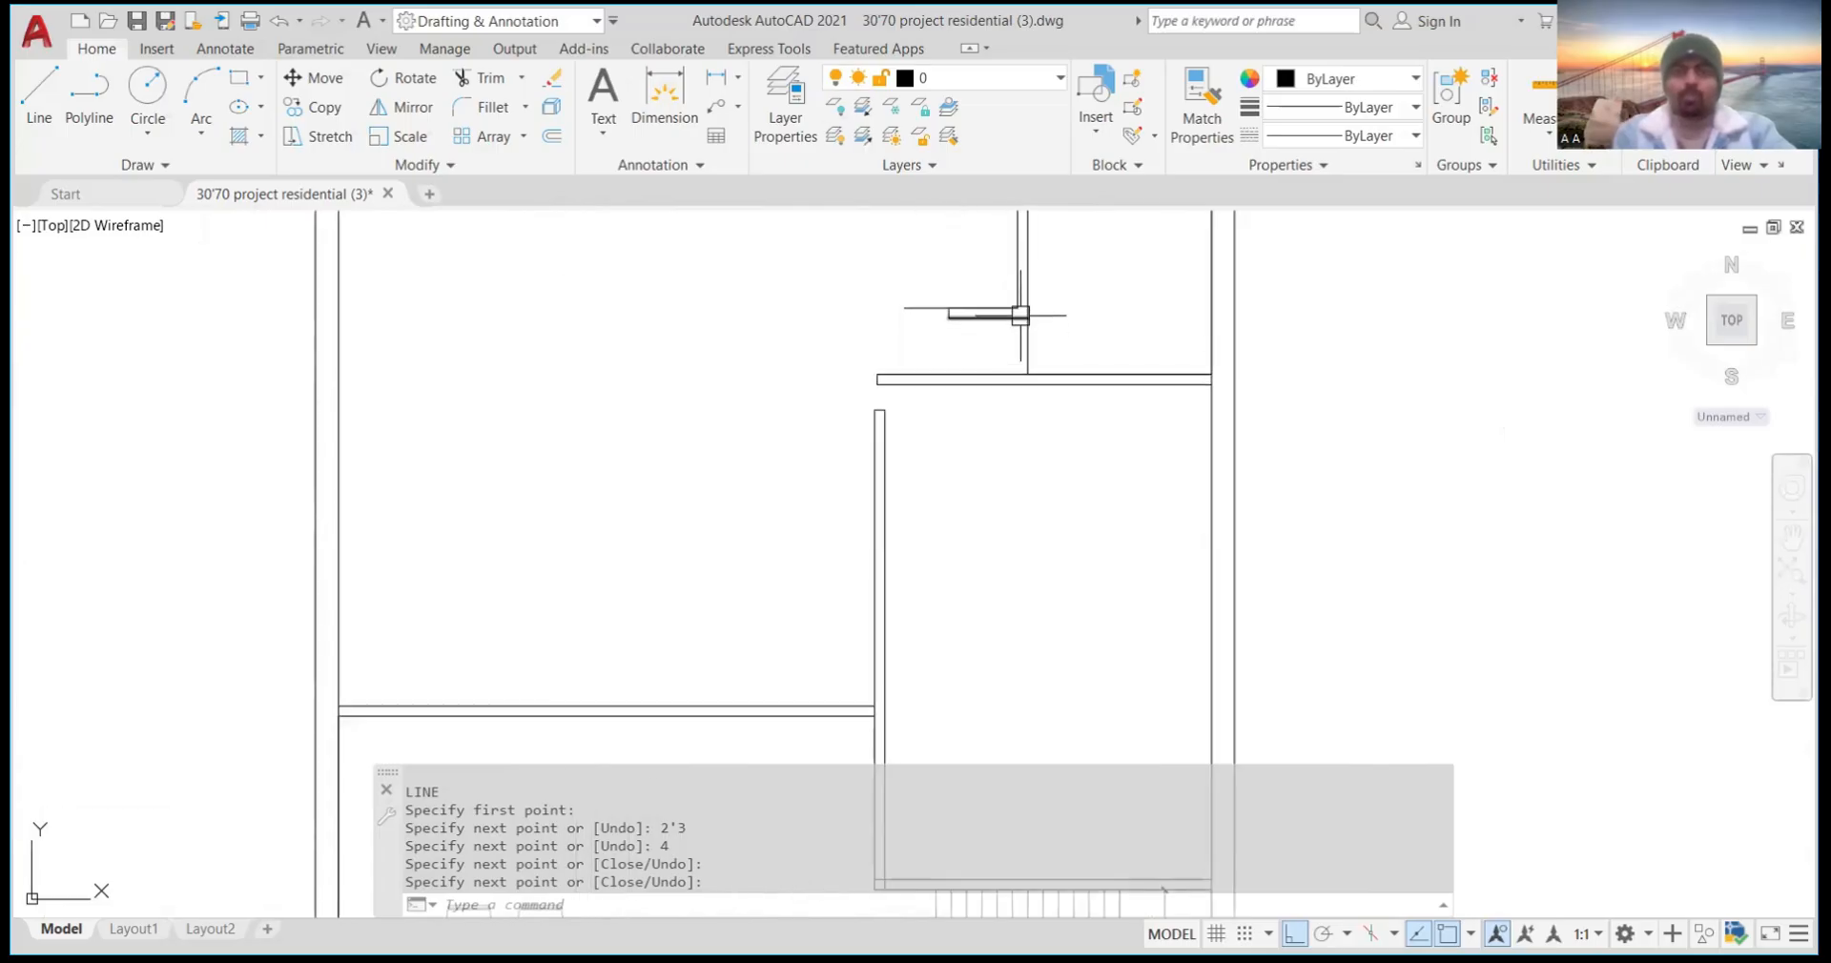
pyautogui.scroll(-2, 1024, 336)
pyautogui.scroll(3, 1023, 336)
pyautogui.scroll(-3, 1014, 335)
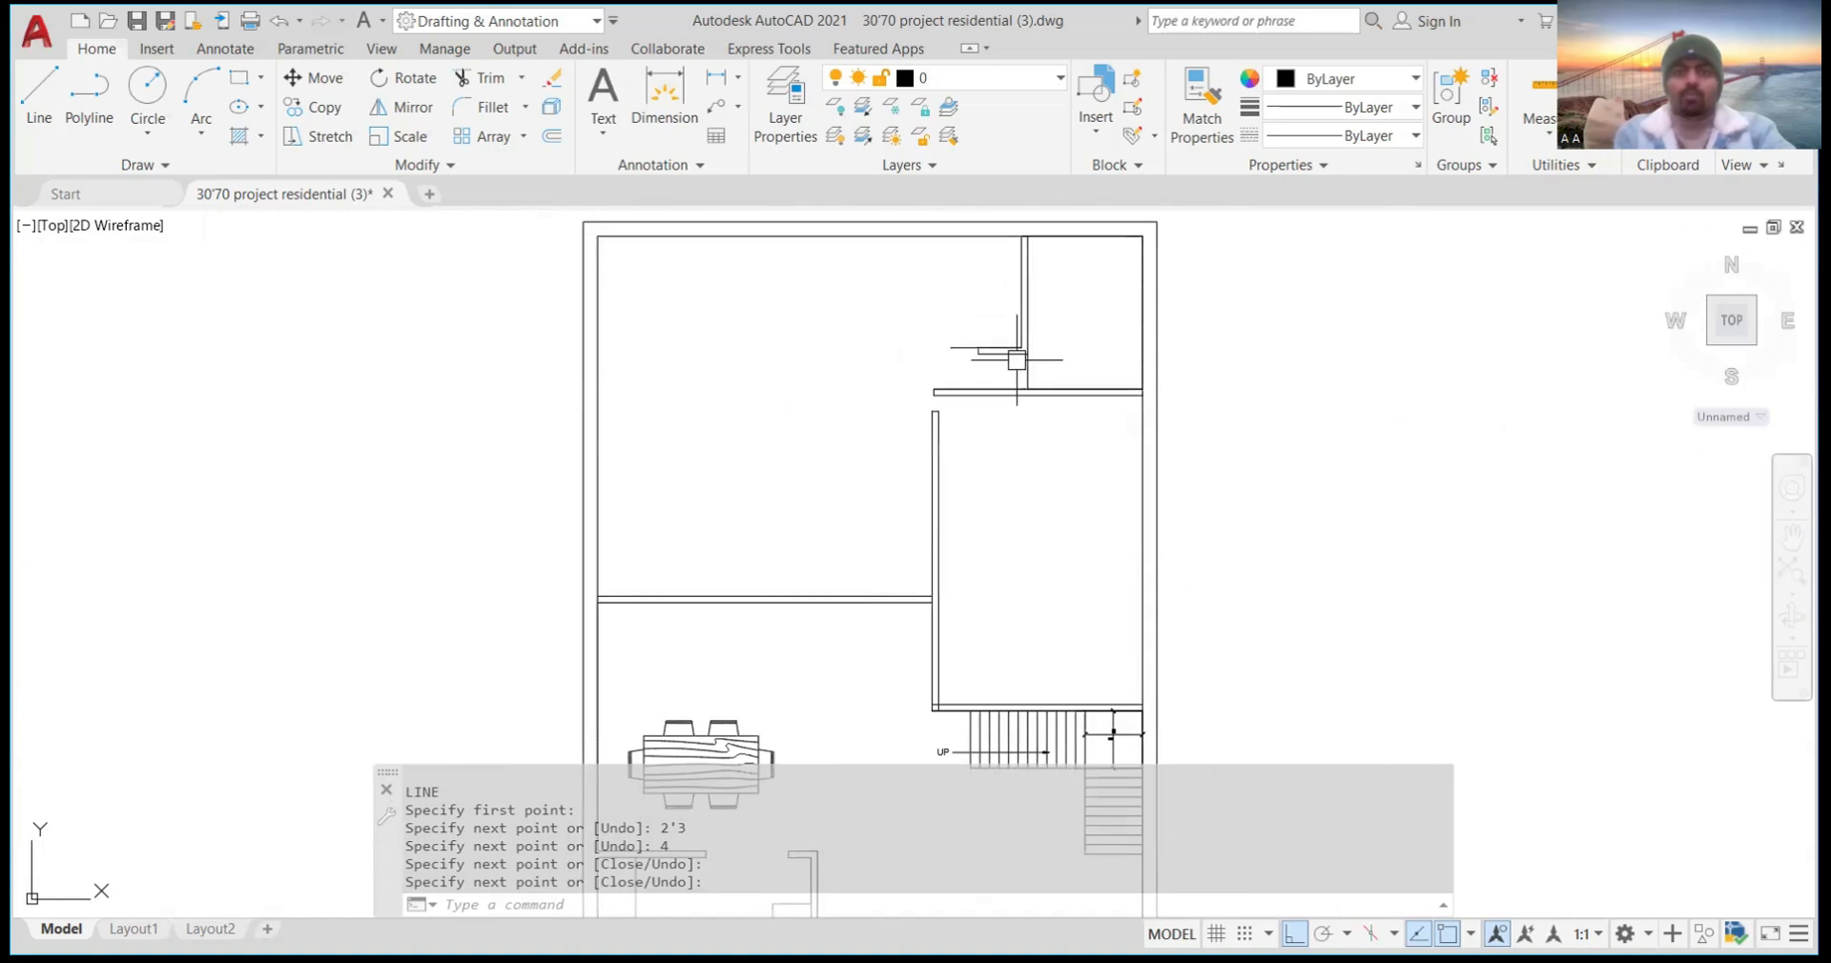
pyautogui.scroll(-3, 1016, 356)
pyautogui.scroll(8, 1011, 348)
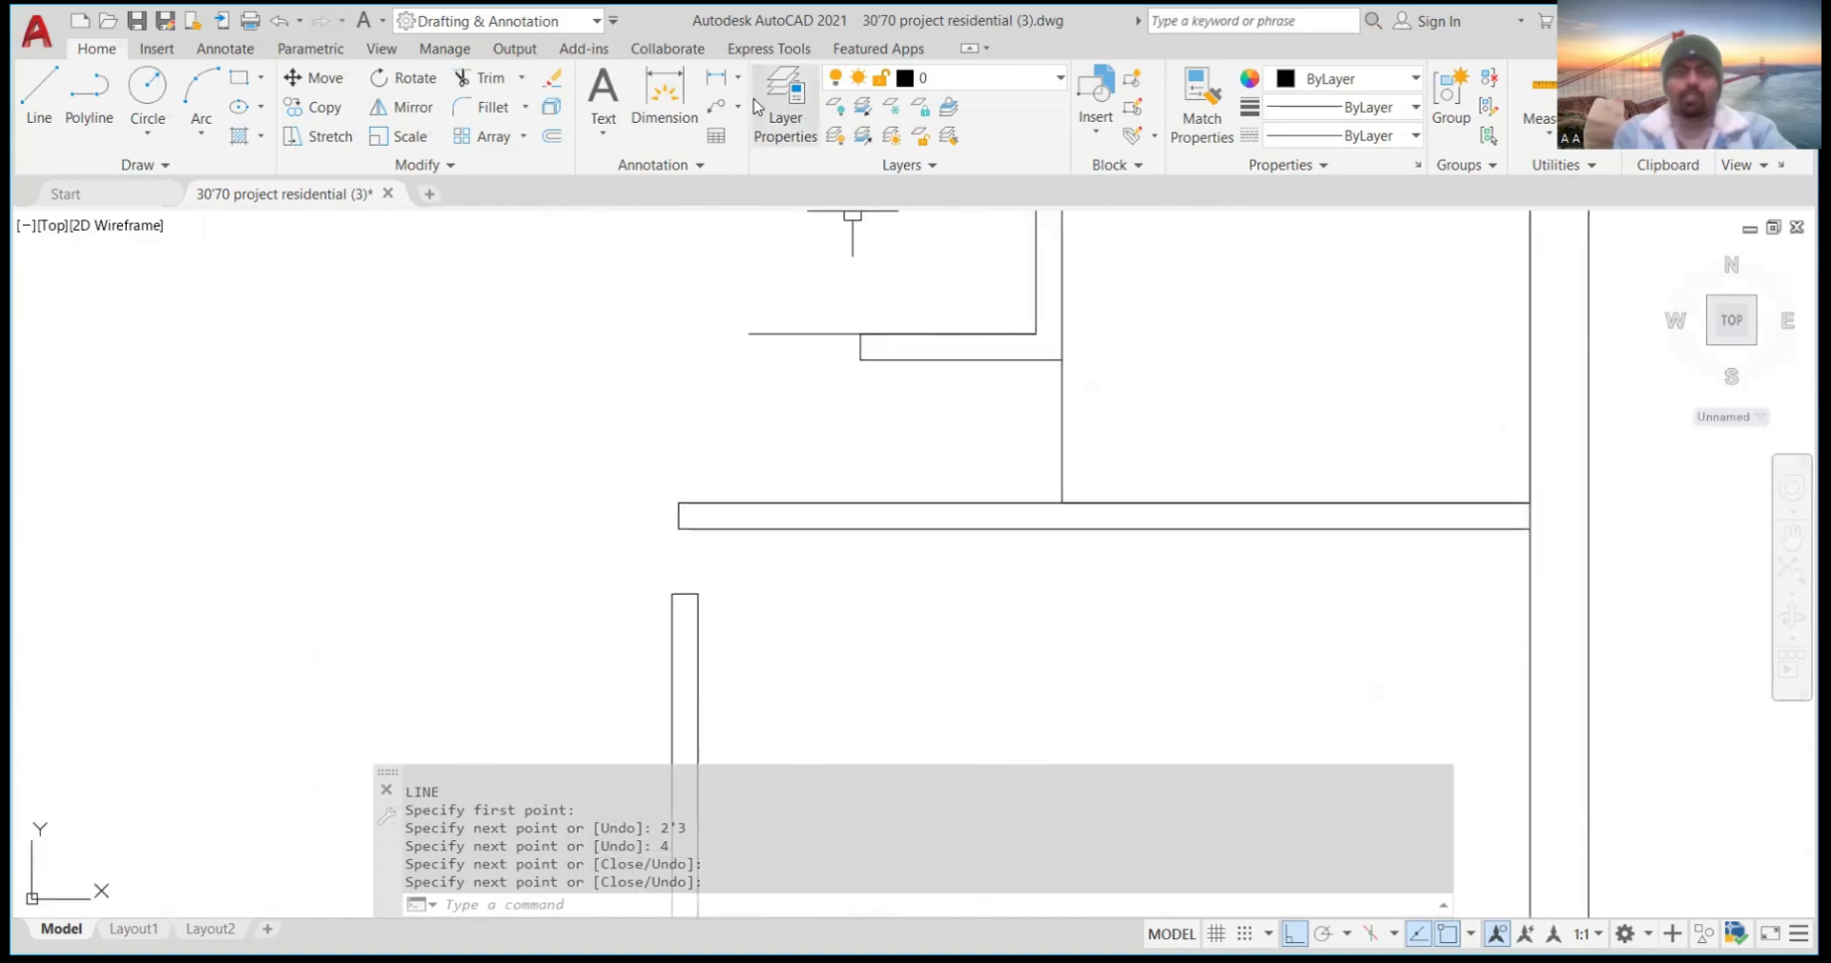
pyautogui.click(666, 89)
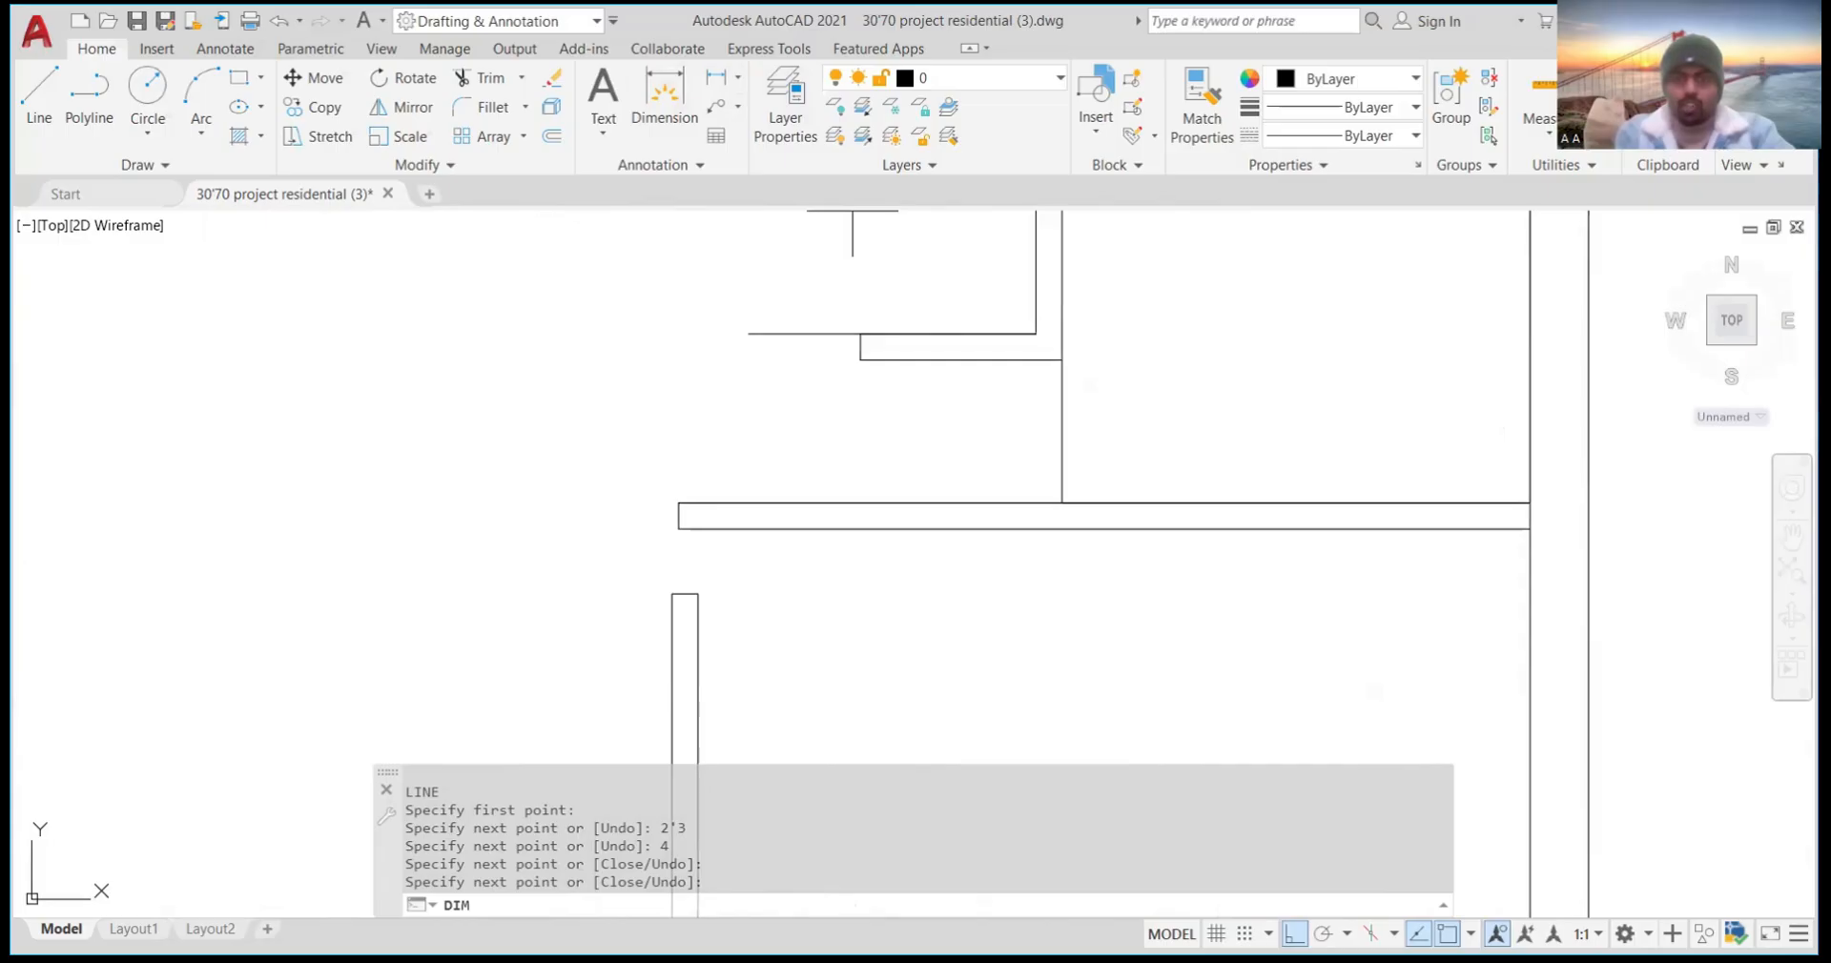
pyautogui.click(1062, 360)
pyautogui.press('Escape')
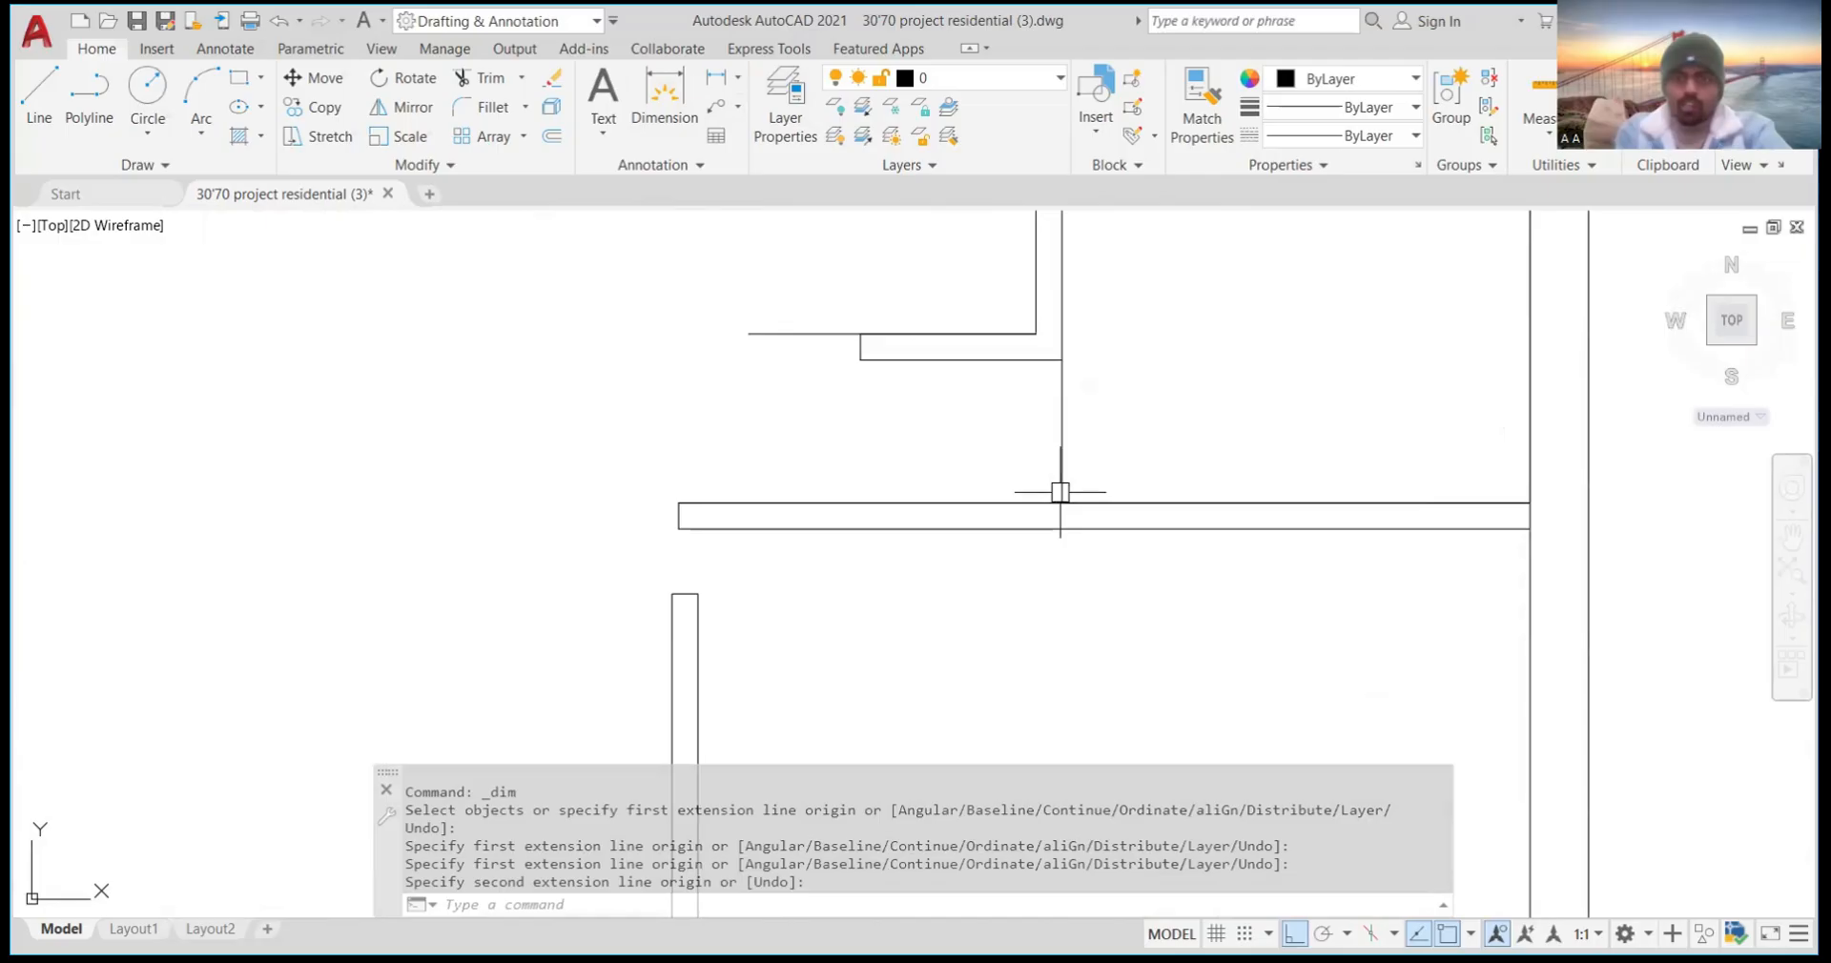
pyautogui.scroll(-3, 1015, 353)
pyautogui.scroll(3, 1015, 351)
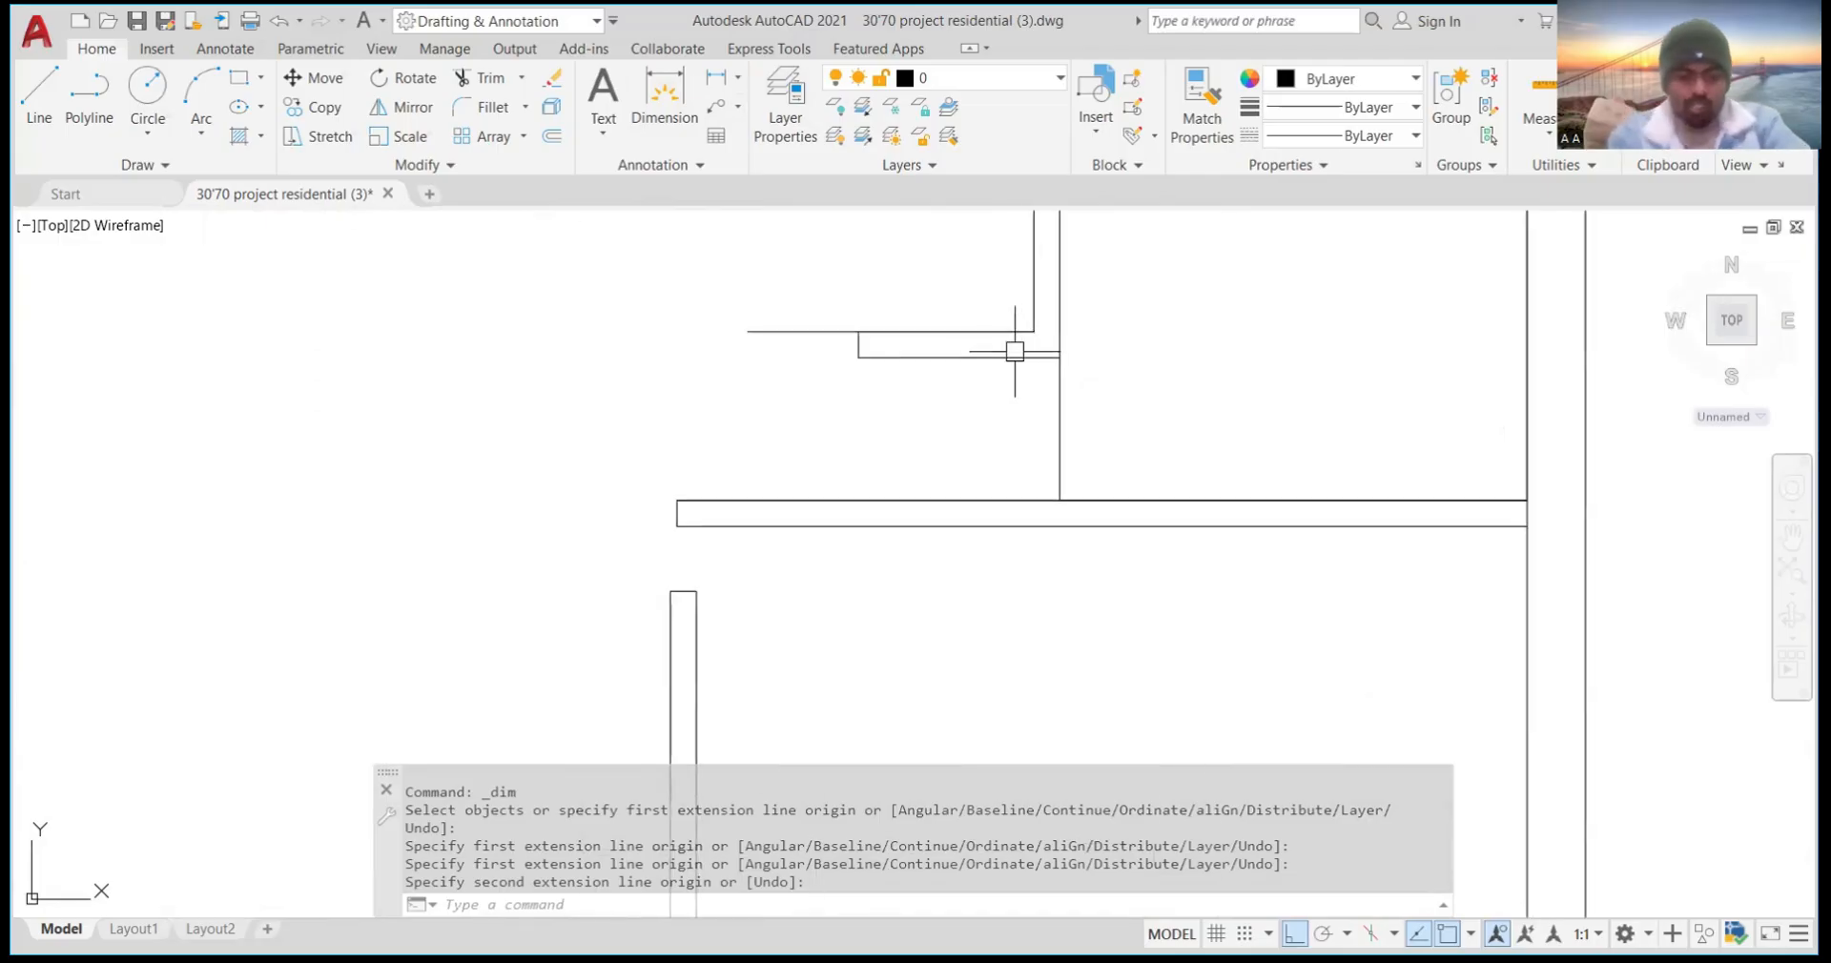
# Trim away the lower line and the short end line of the wall return beside the bathroom entrance
pyautogui.press('Escape')
pyautogui.write('TR')
pyautogui.press('Return')
pyautogui.click(1015, 355)
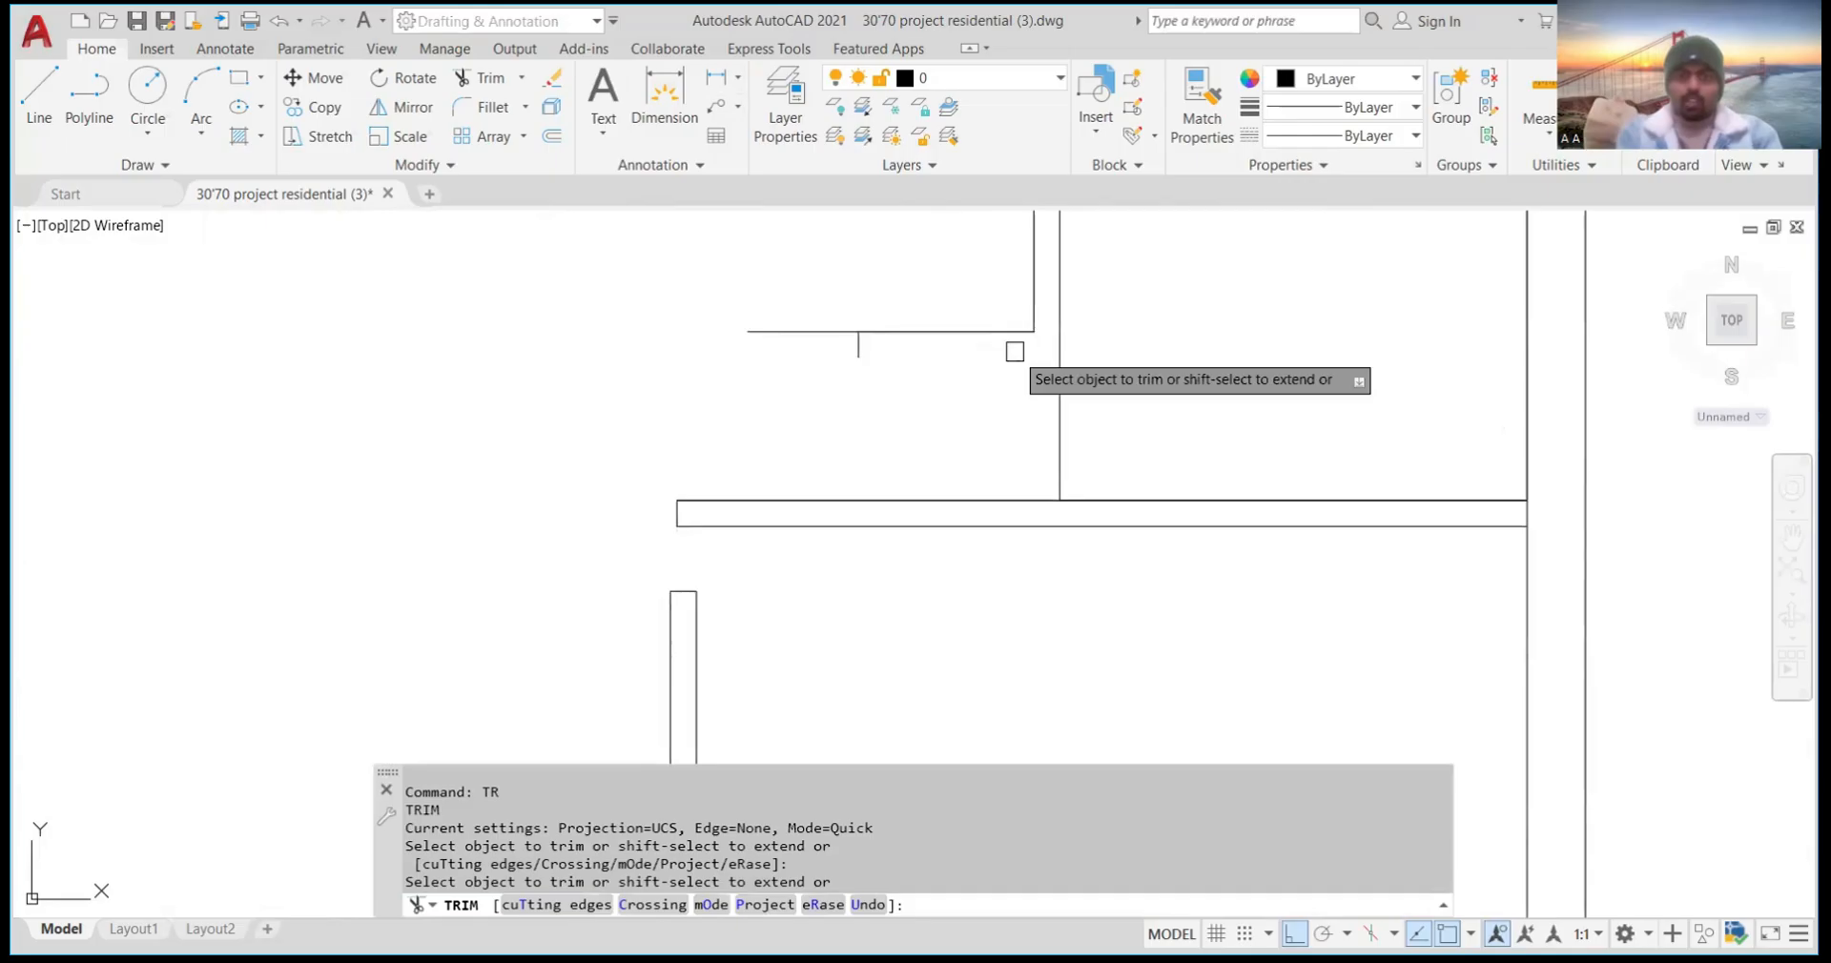
pyautogui.scroll(-3, 893, 404)
pyautogui.click(895, 403)
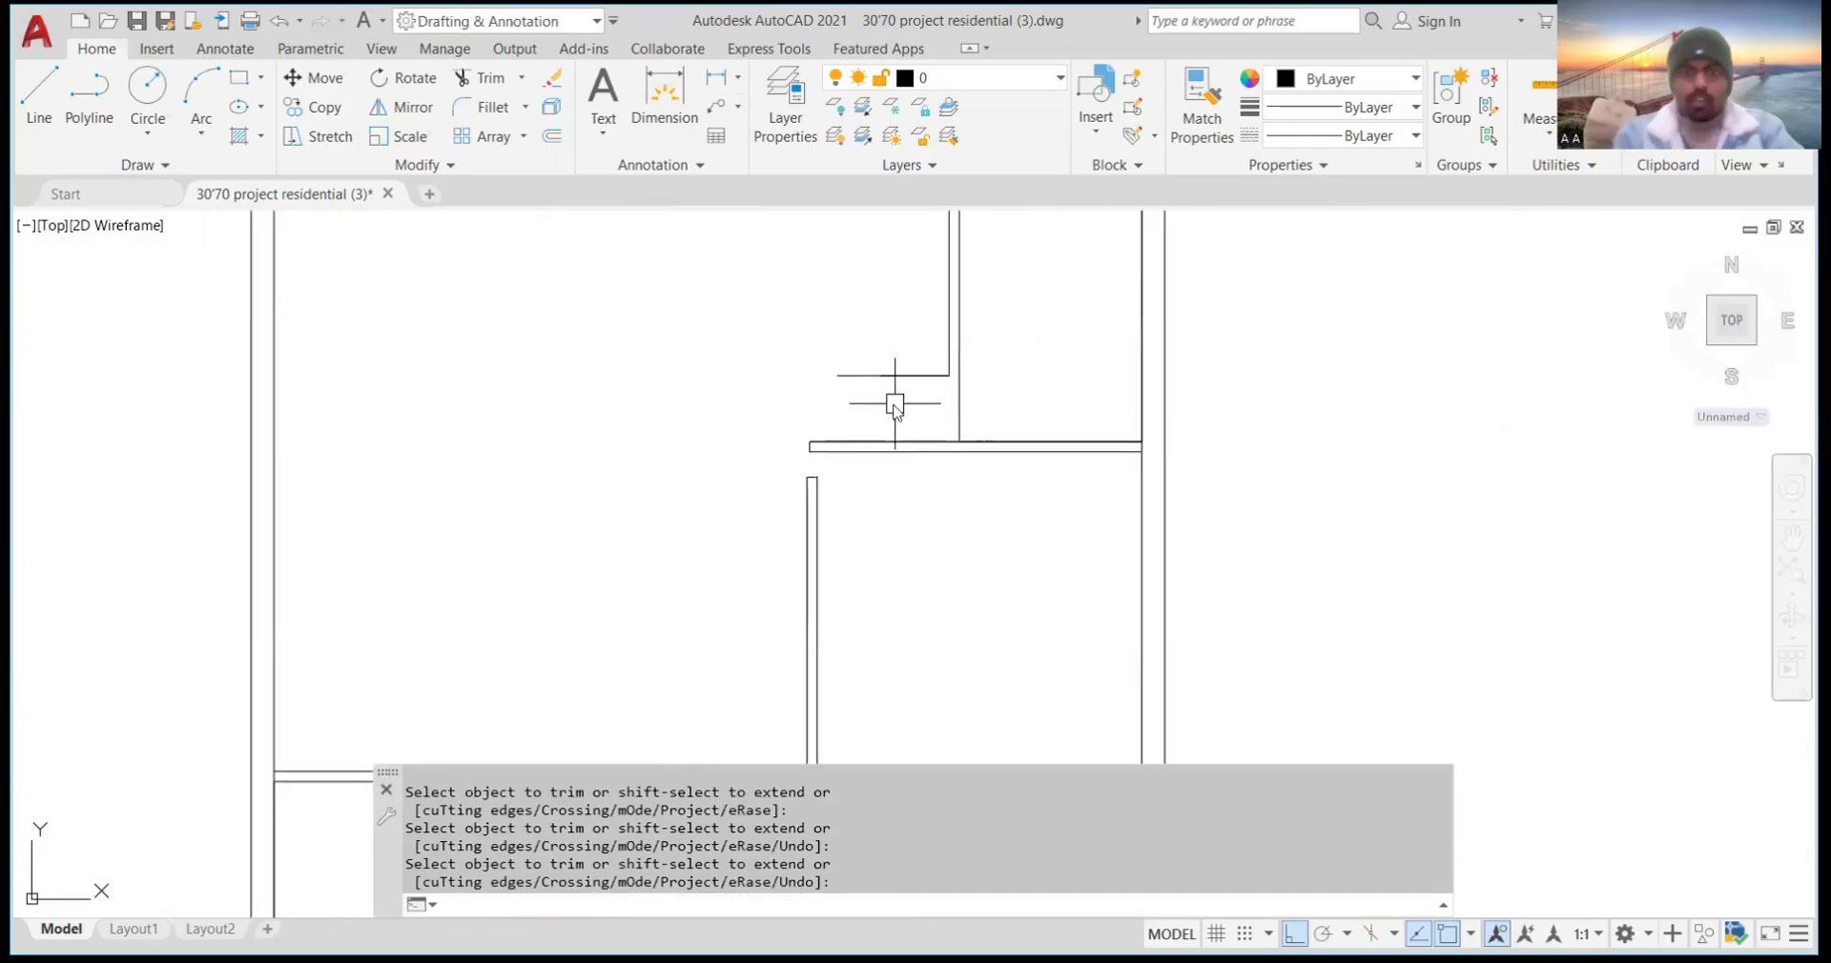
pyautogui.press('Return')
pyautogui.write('LO')
pyautogui.press('Return')
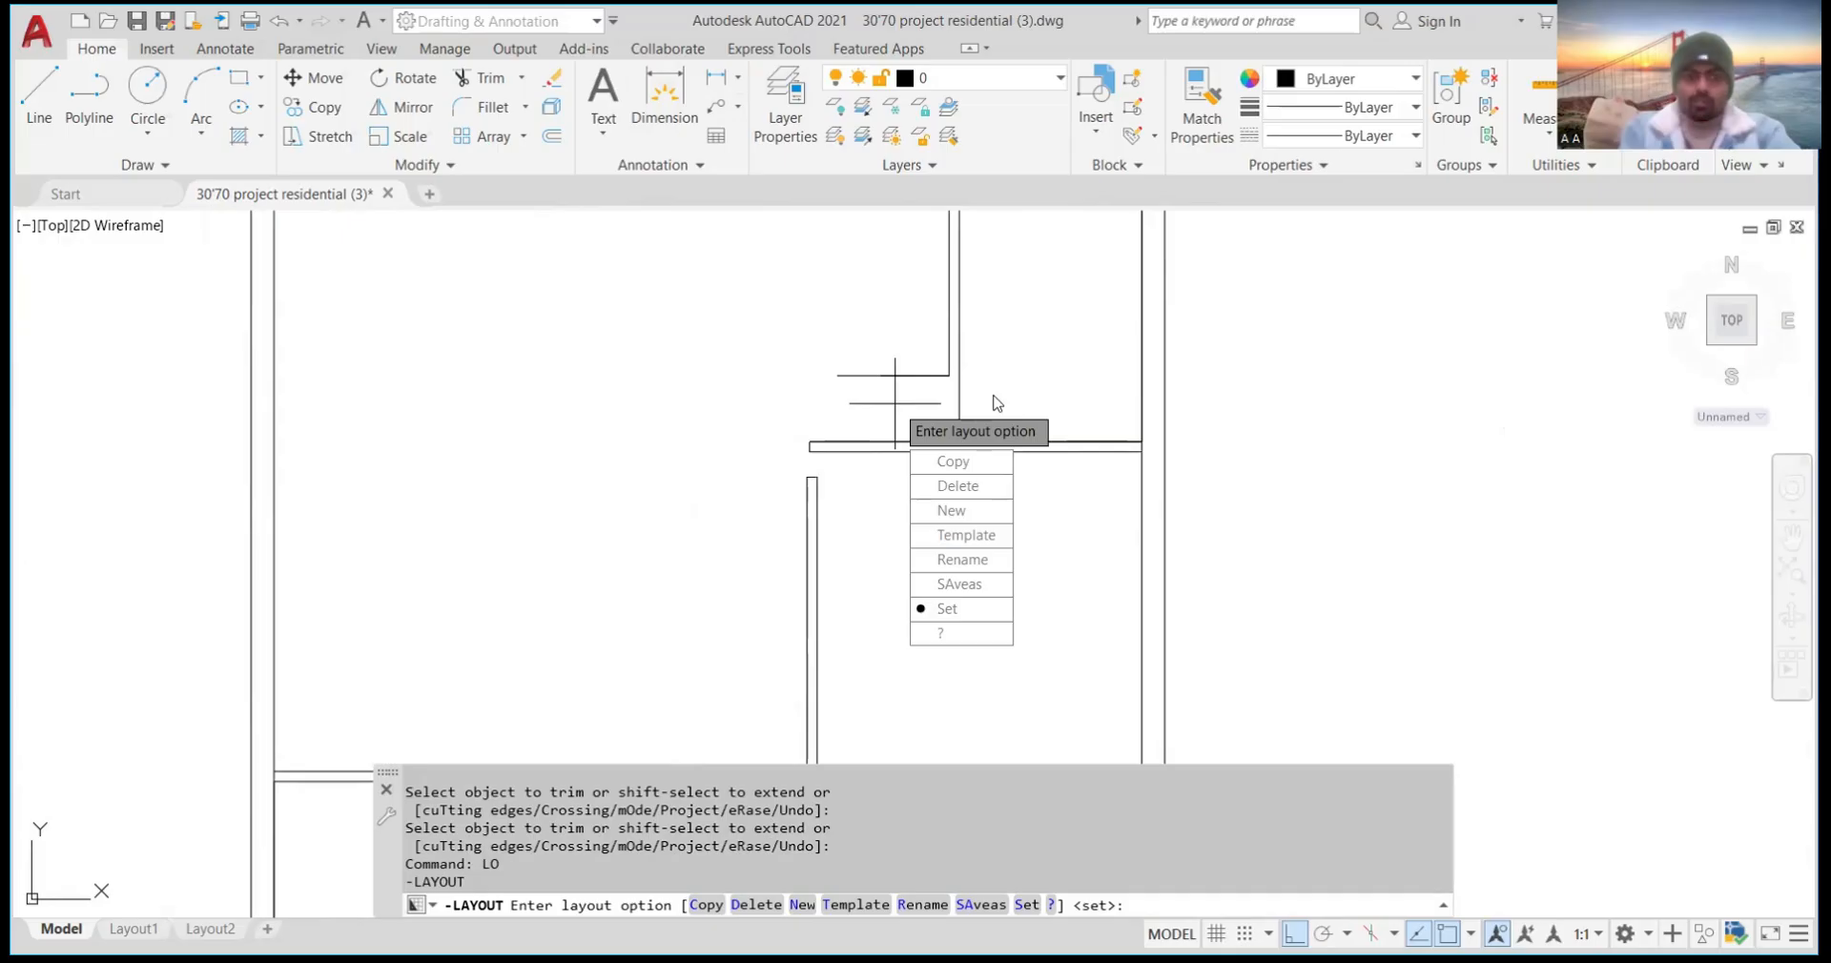
pyautogui.press('Escape')
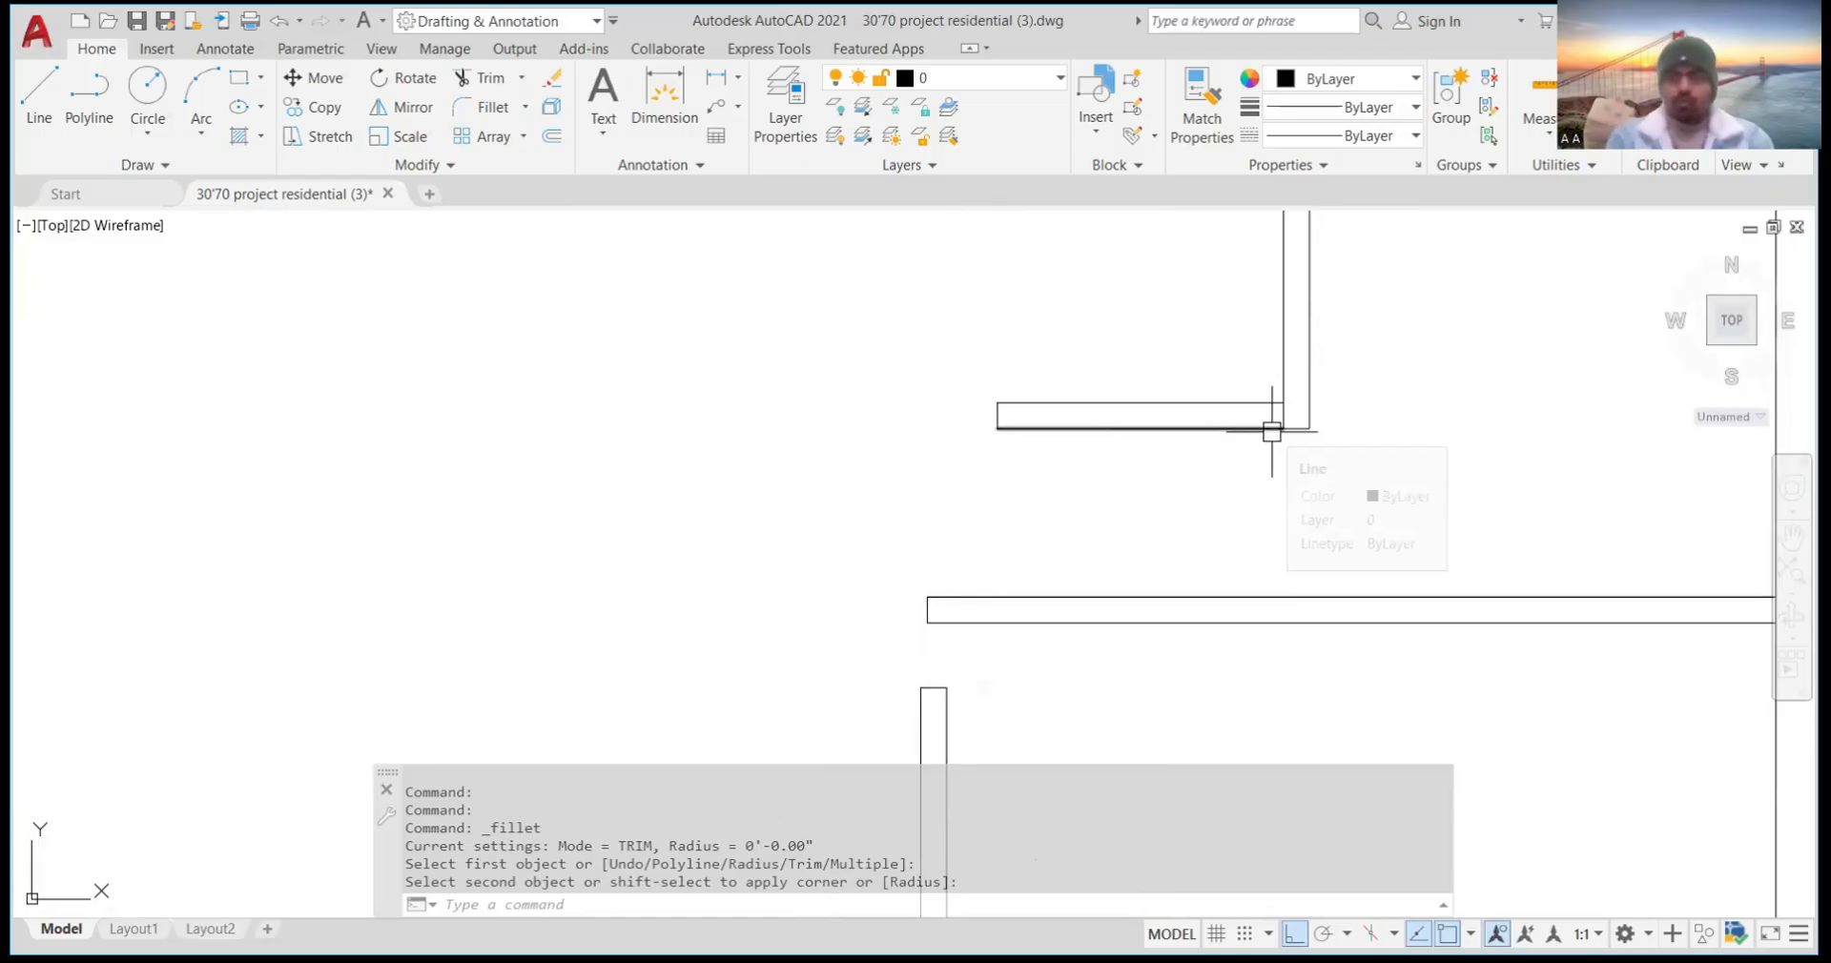
pyautogui.press('Return')
pyautogui.scroll(-2, 919, 130)
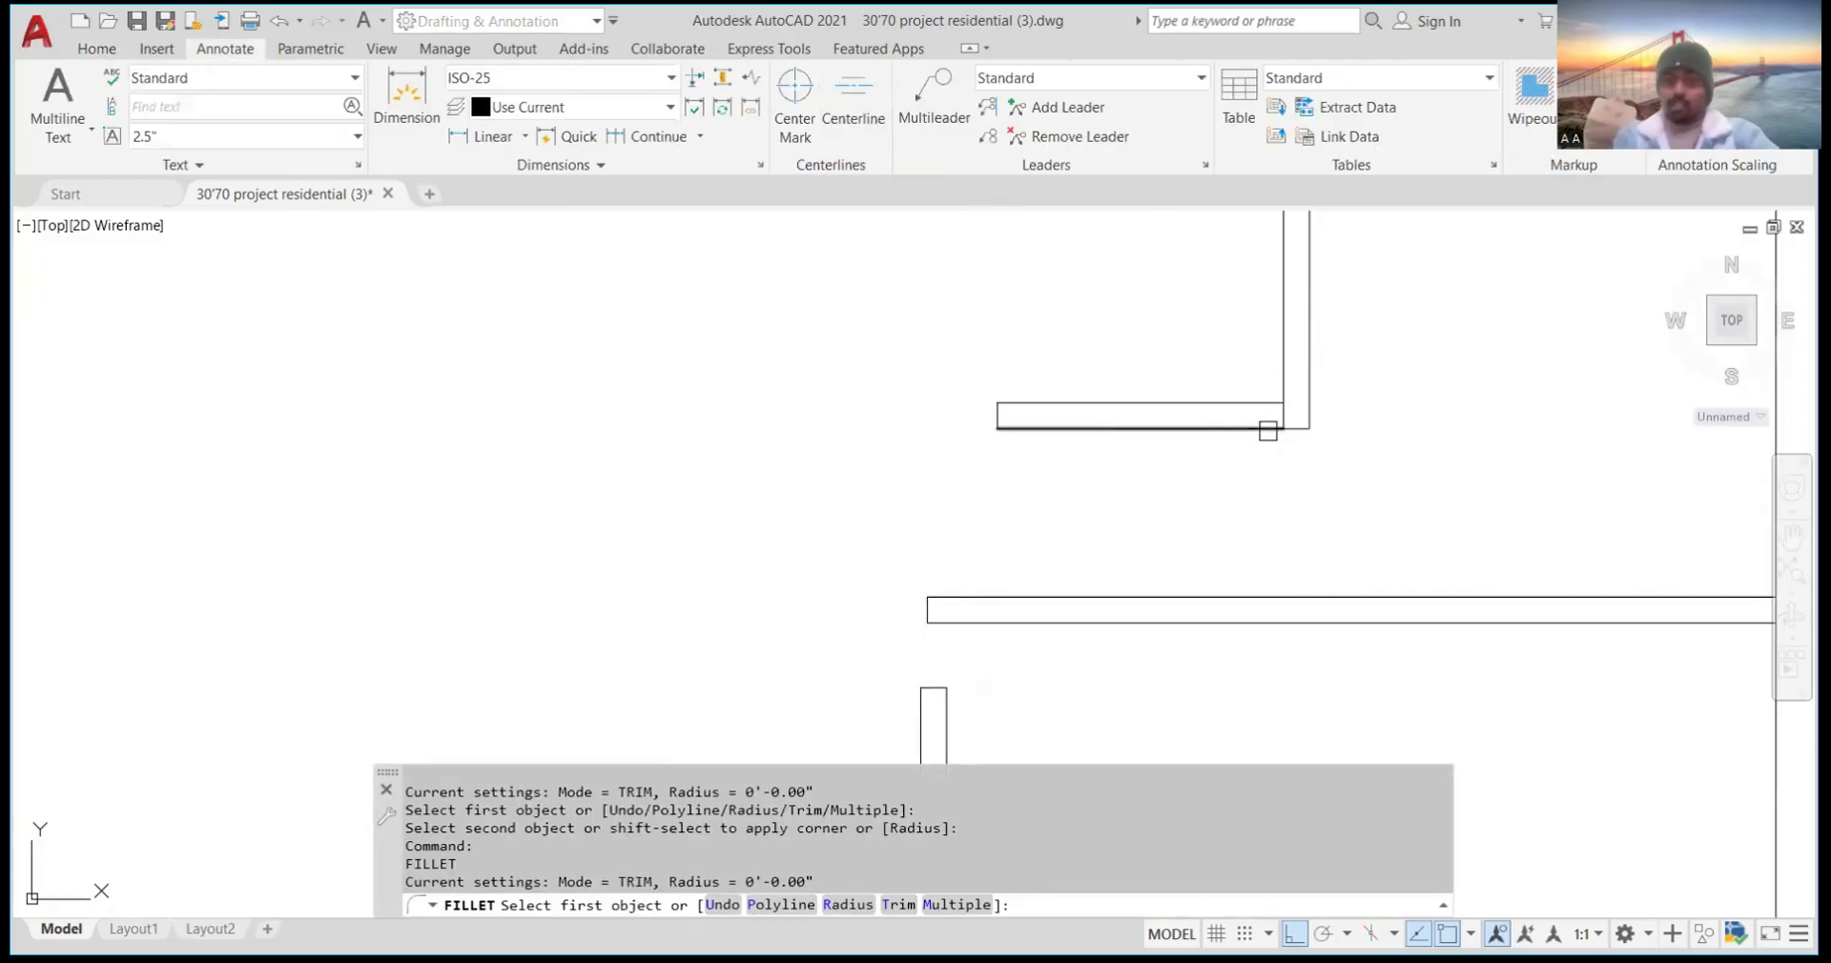
pyautogui.scroll(-2, 1268, 430)
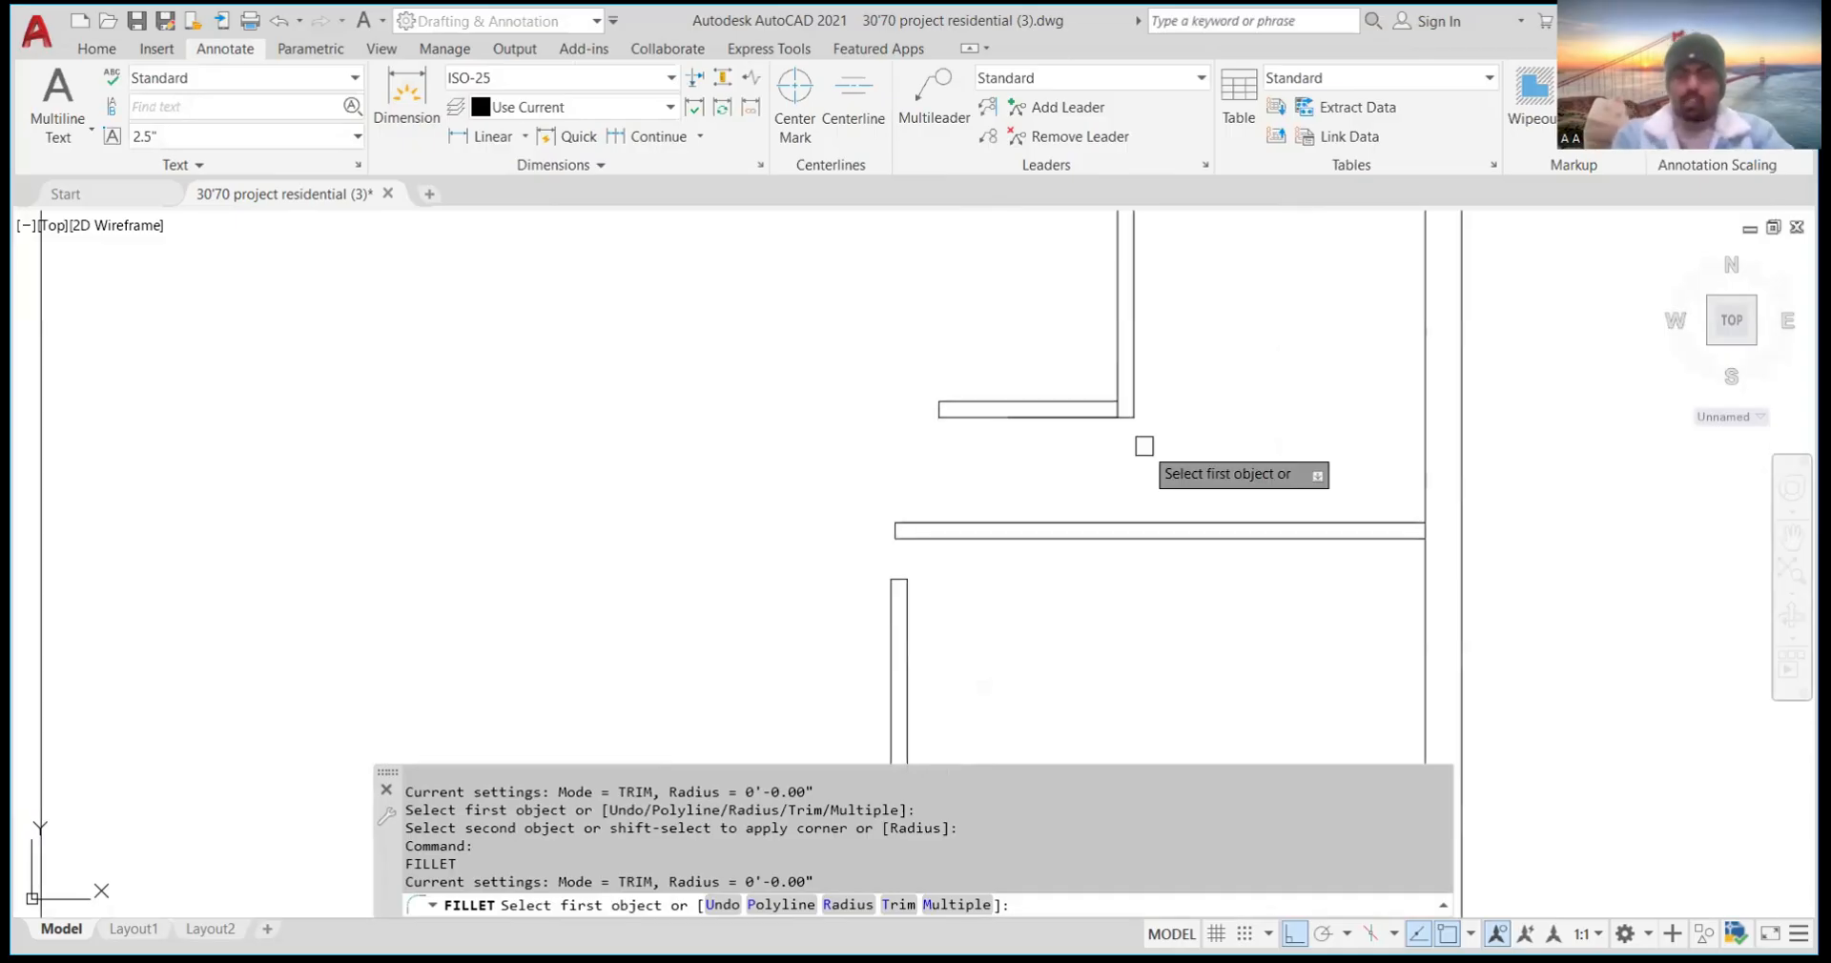
pyautogui.write('L')
pyautogui.press('Return')
pyautogui.press('Escape')
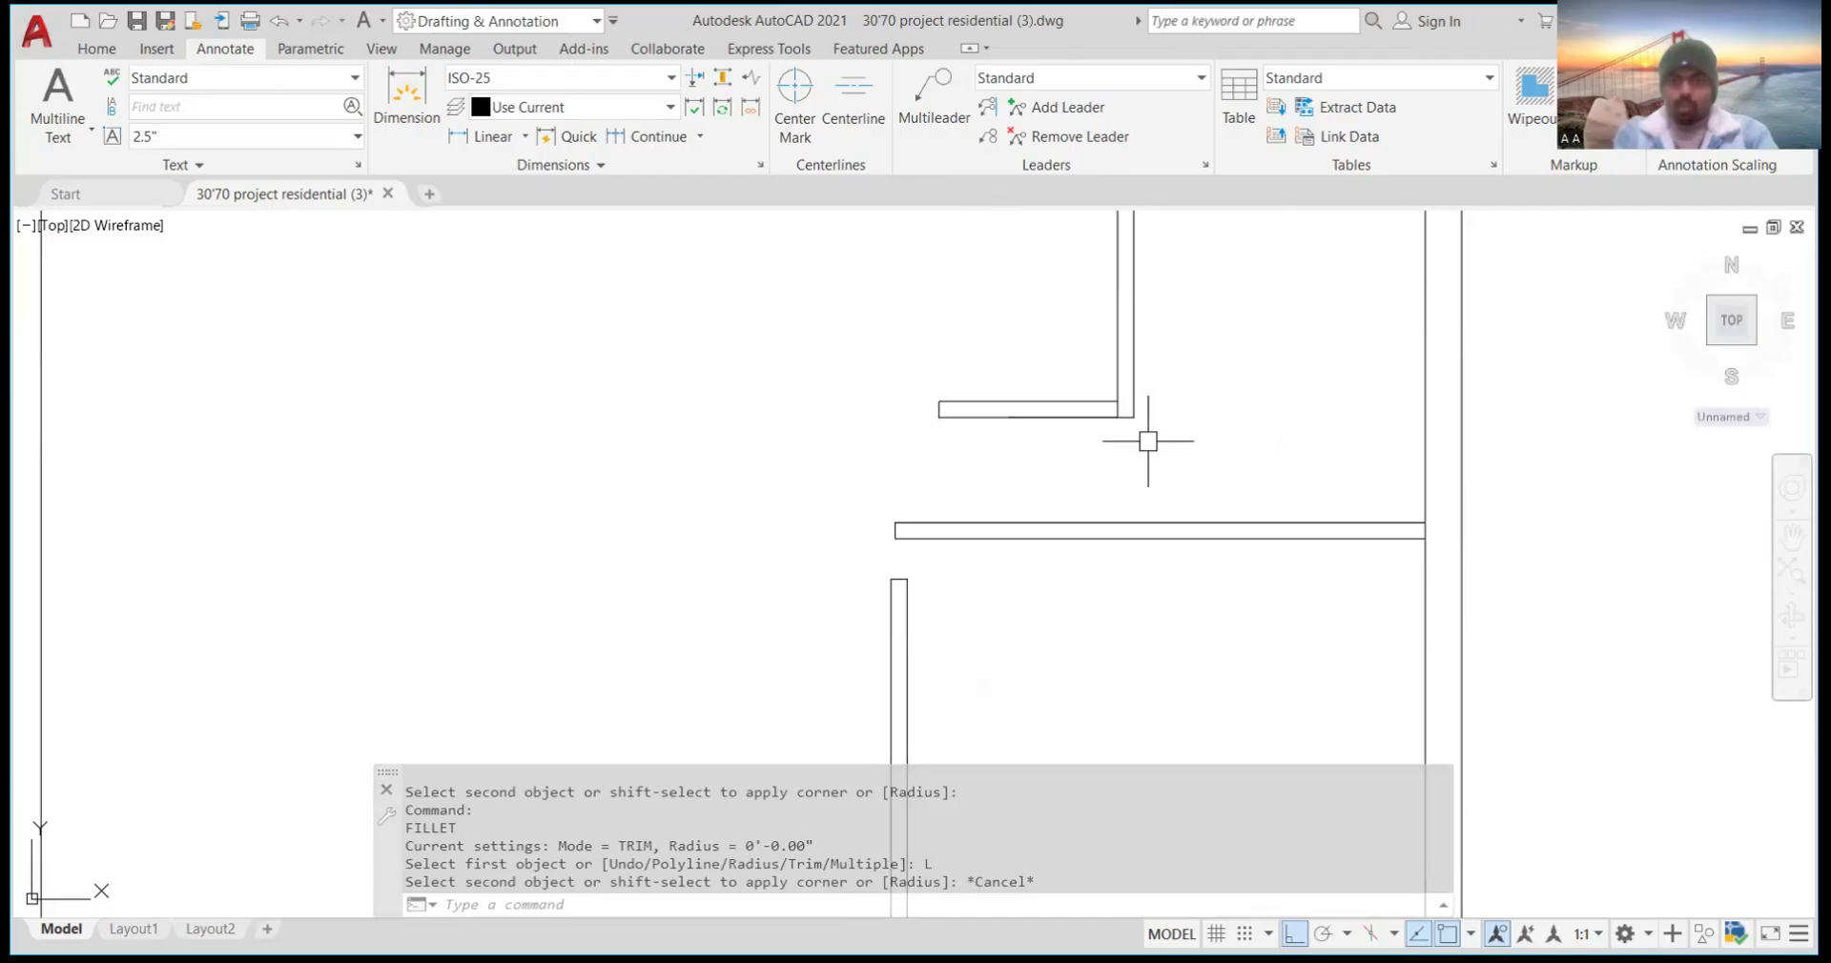
# Draw a line across the bathroom entrance and a door leaf 2' long and 1" thick along the lower wall
pyautogui.write('L')
pyautogui.press('Return')
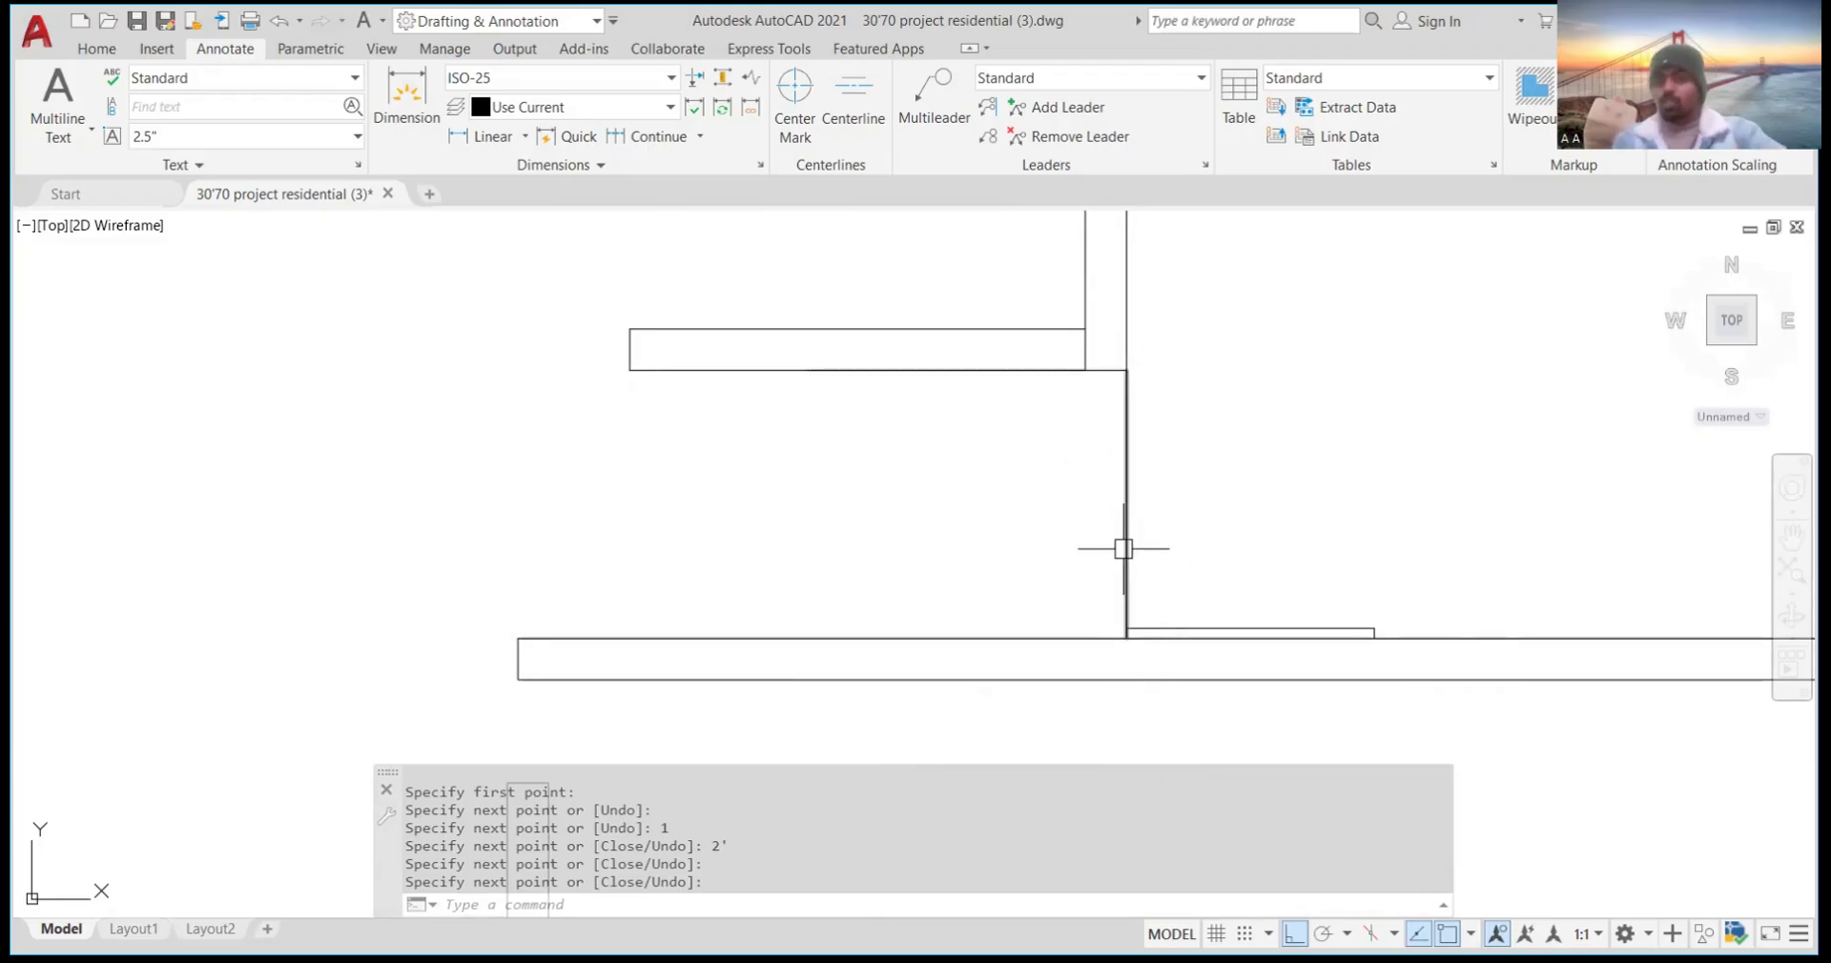
pyautogui.scroll(6, 1152, 541)
pyautogui.scroll(-8, 1137, 517)
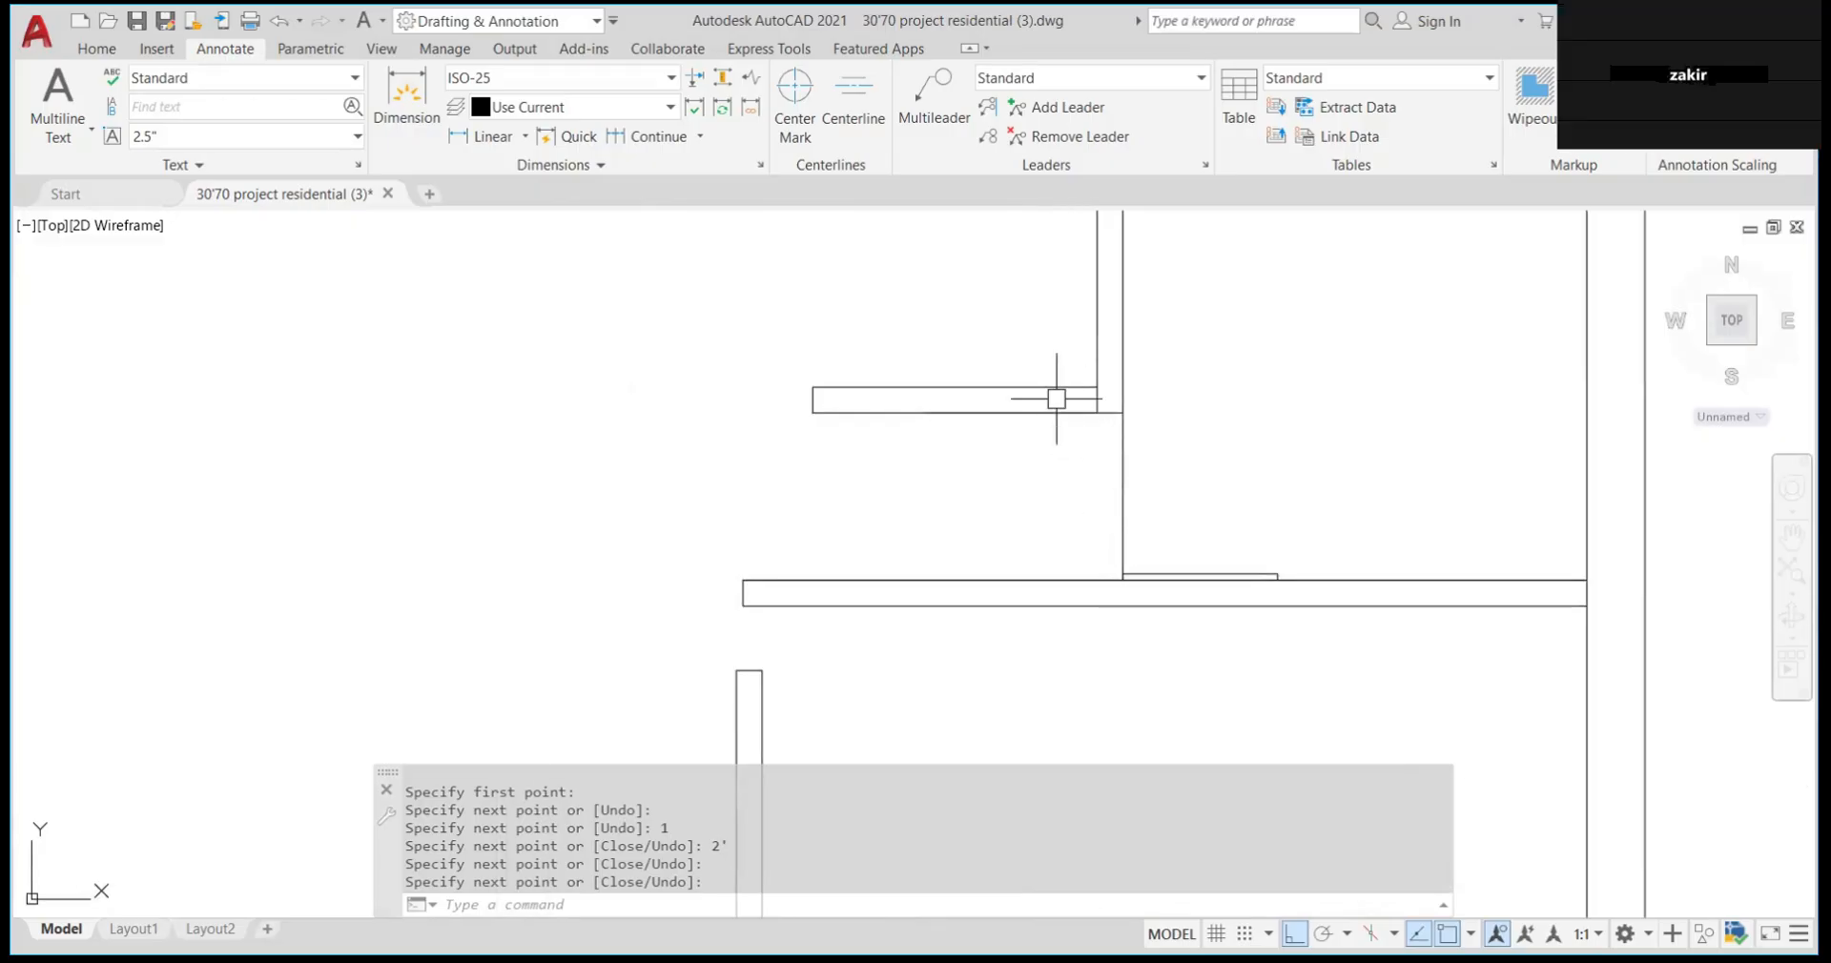
# Draw the bathroom door's swing arc between the free end of the leaf and the corner of the side wall
pyautogui.click(96, 48)
pyautogui.click(201, 95)
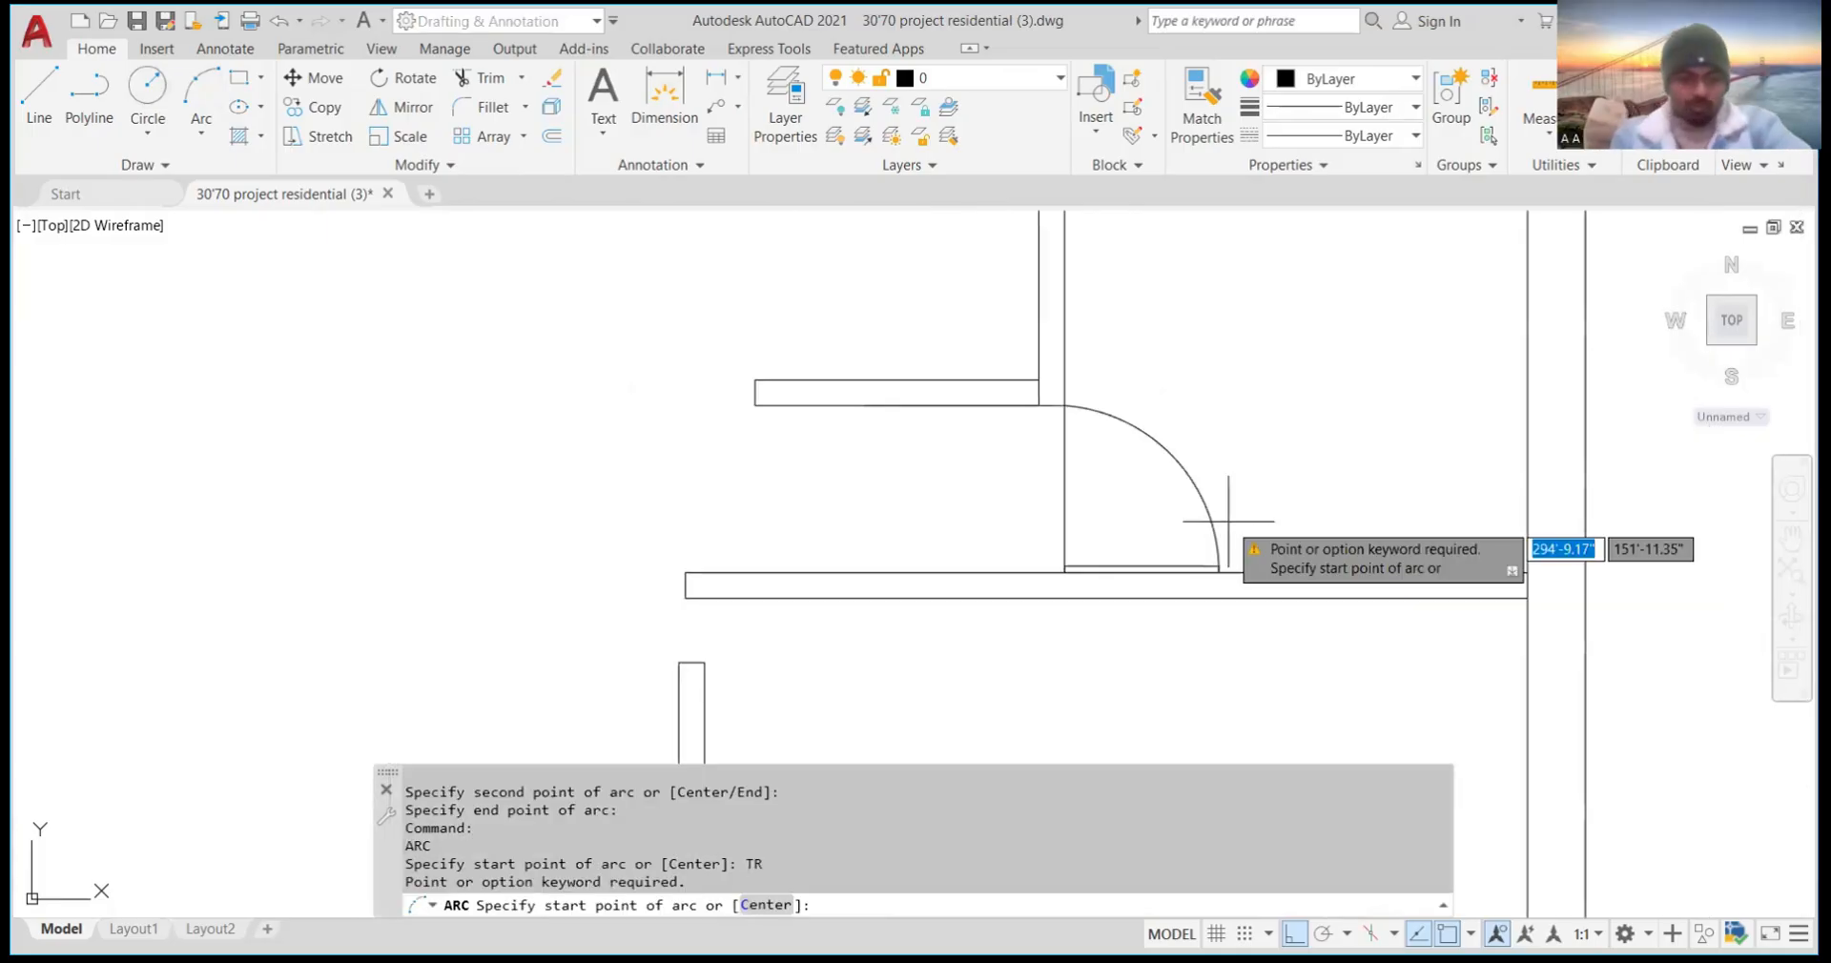
pyautogui.press('Escape')
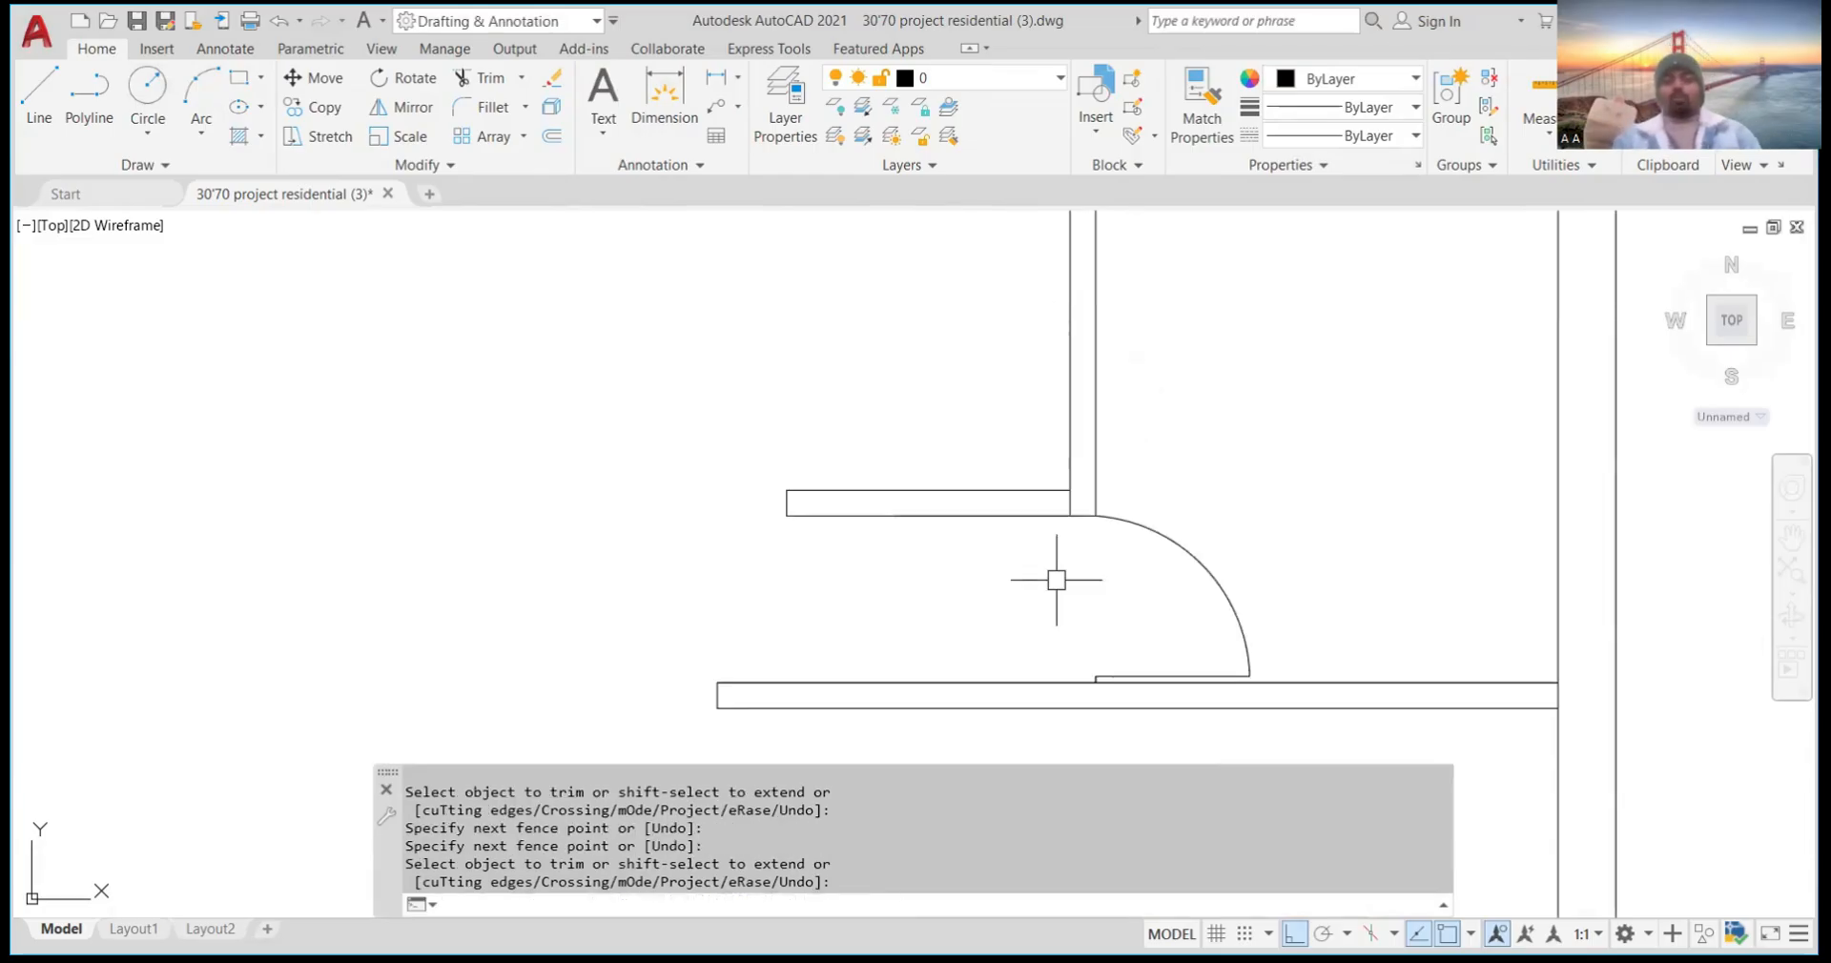
pyautogui.scroll(-6, 1057, 580)
pyautogui.scroll(2, 1084, 519)
pyautogui.scroll(-2, 1095, 520)
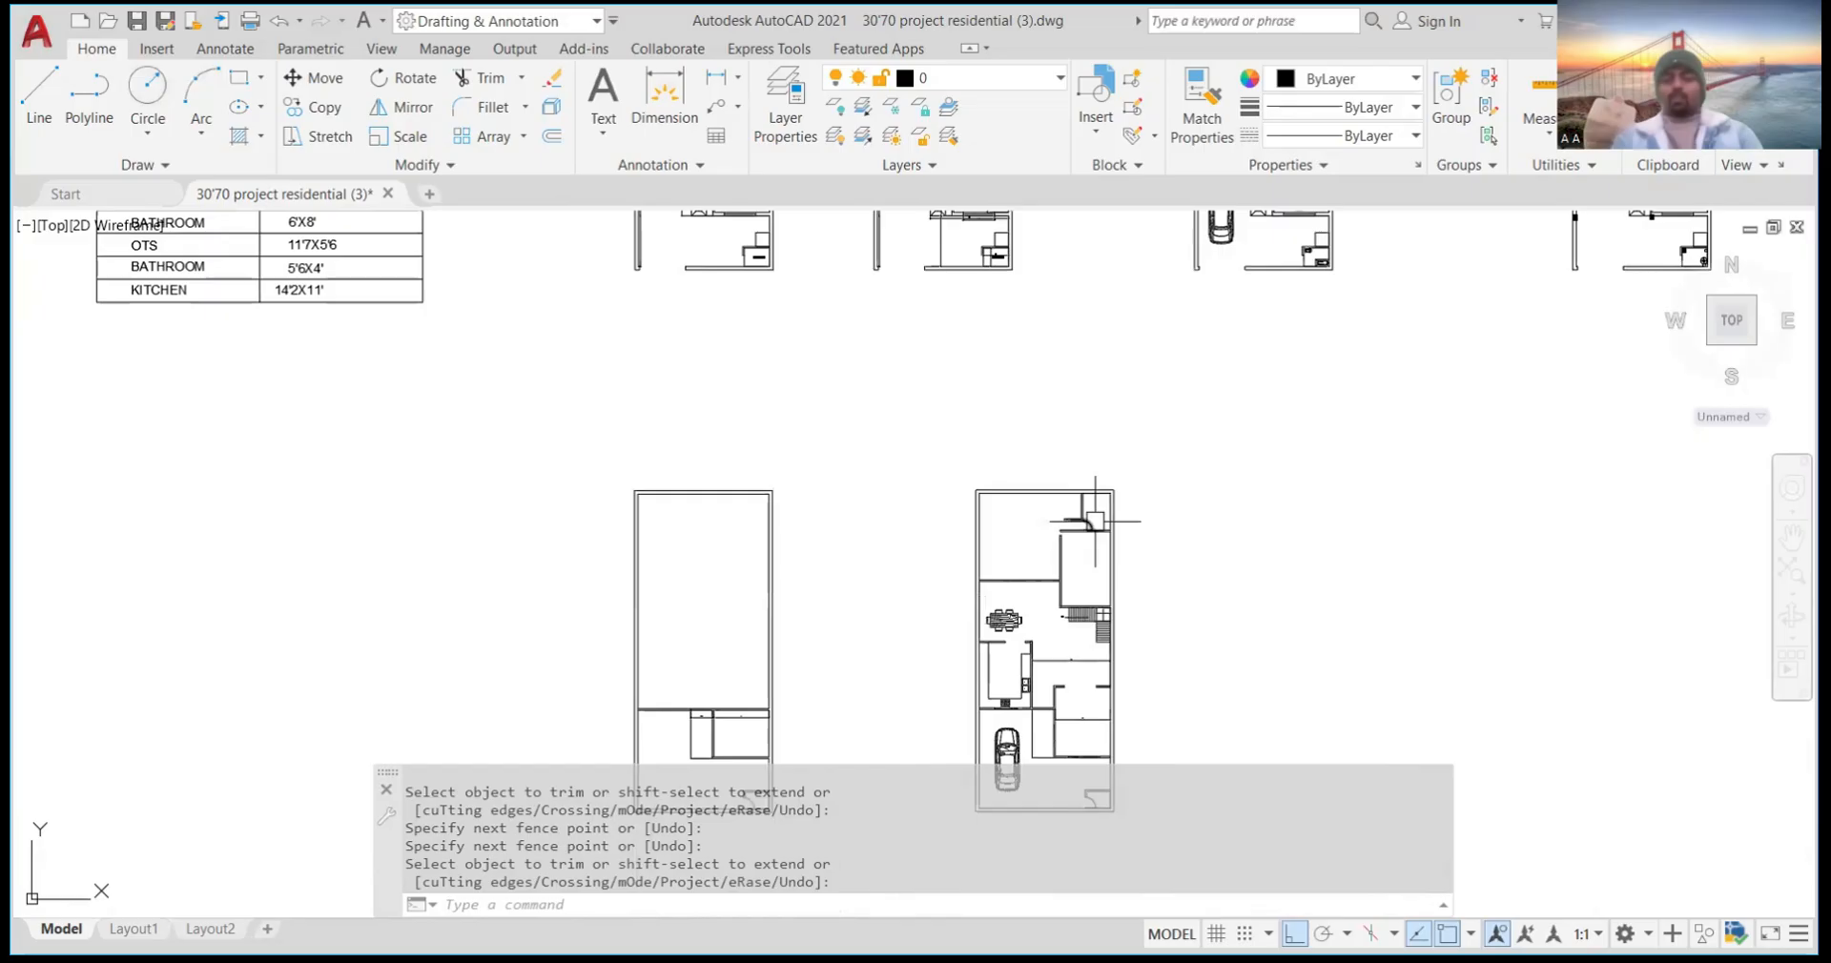
pyautogui.scroll(4, 1095, 521)
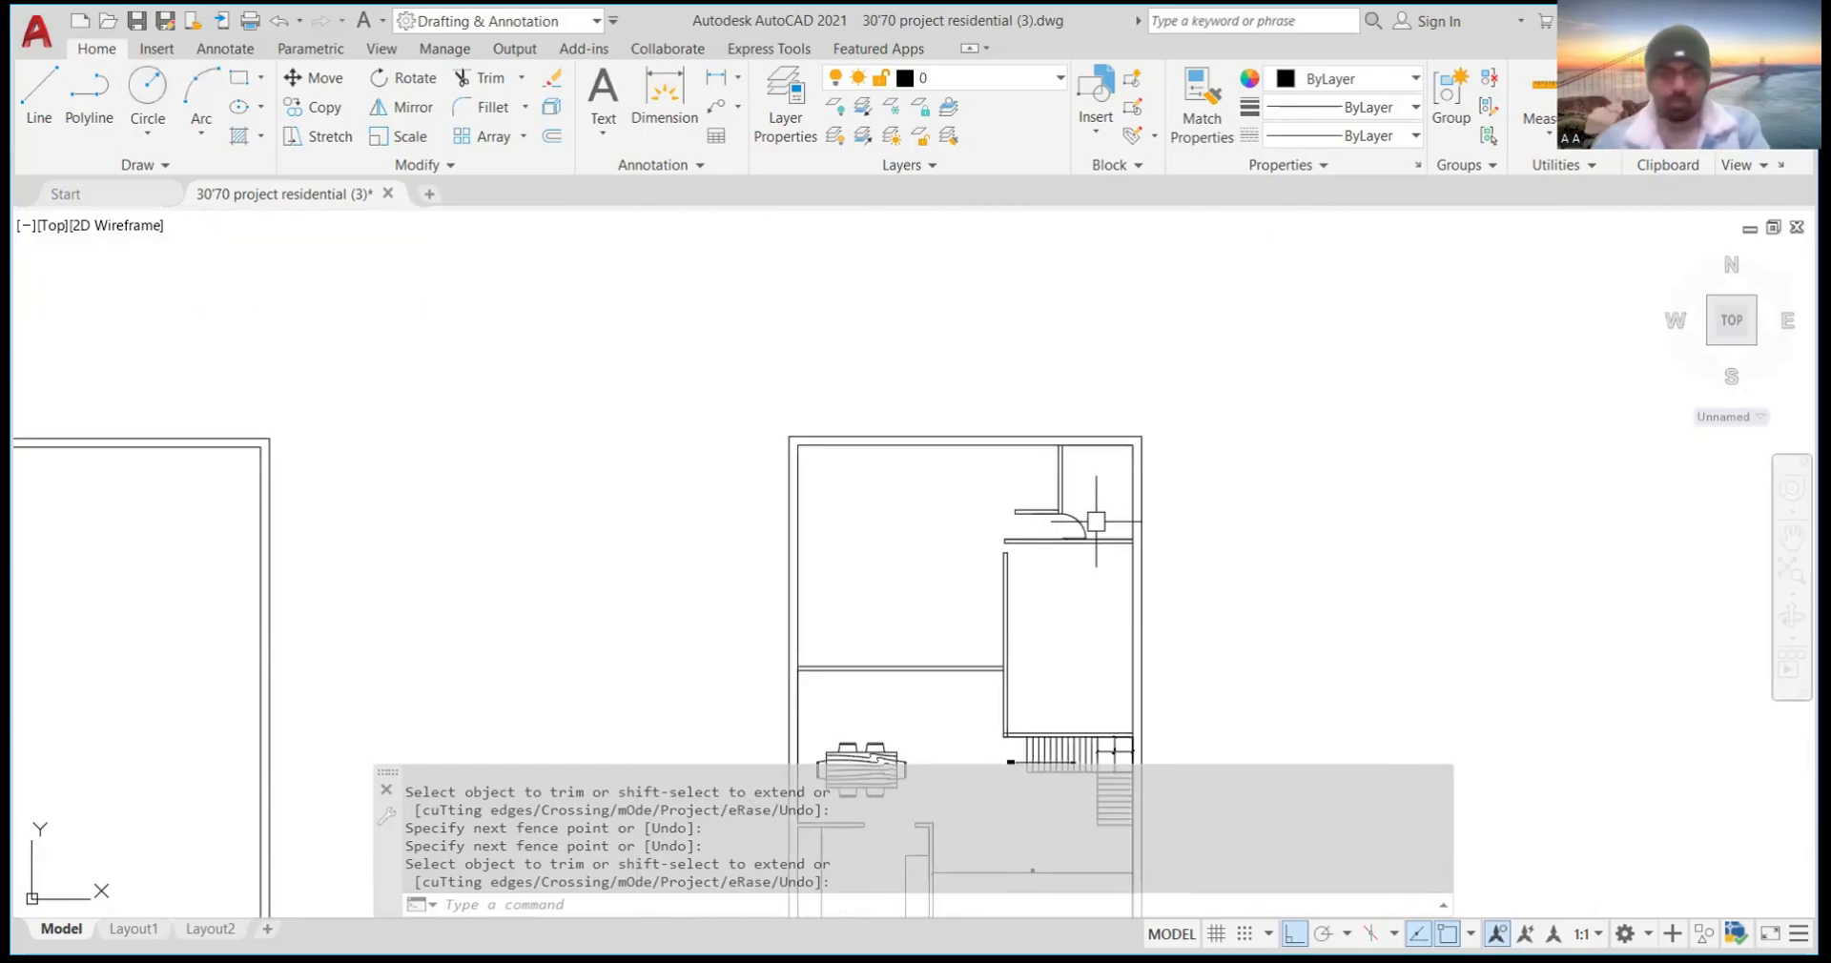
pyautogui.scroll(-8, 1097, 521)
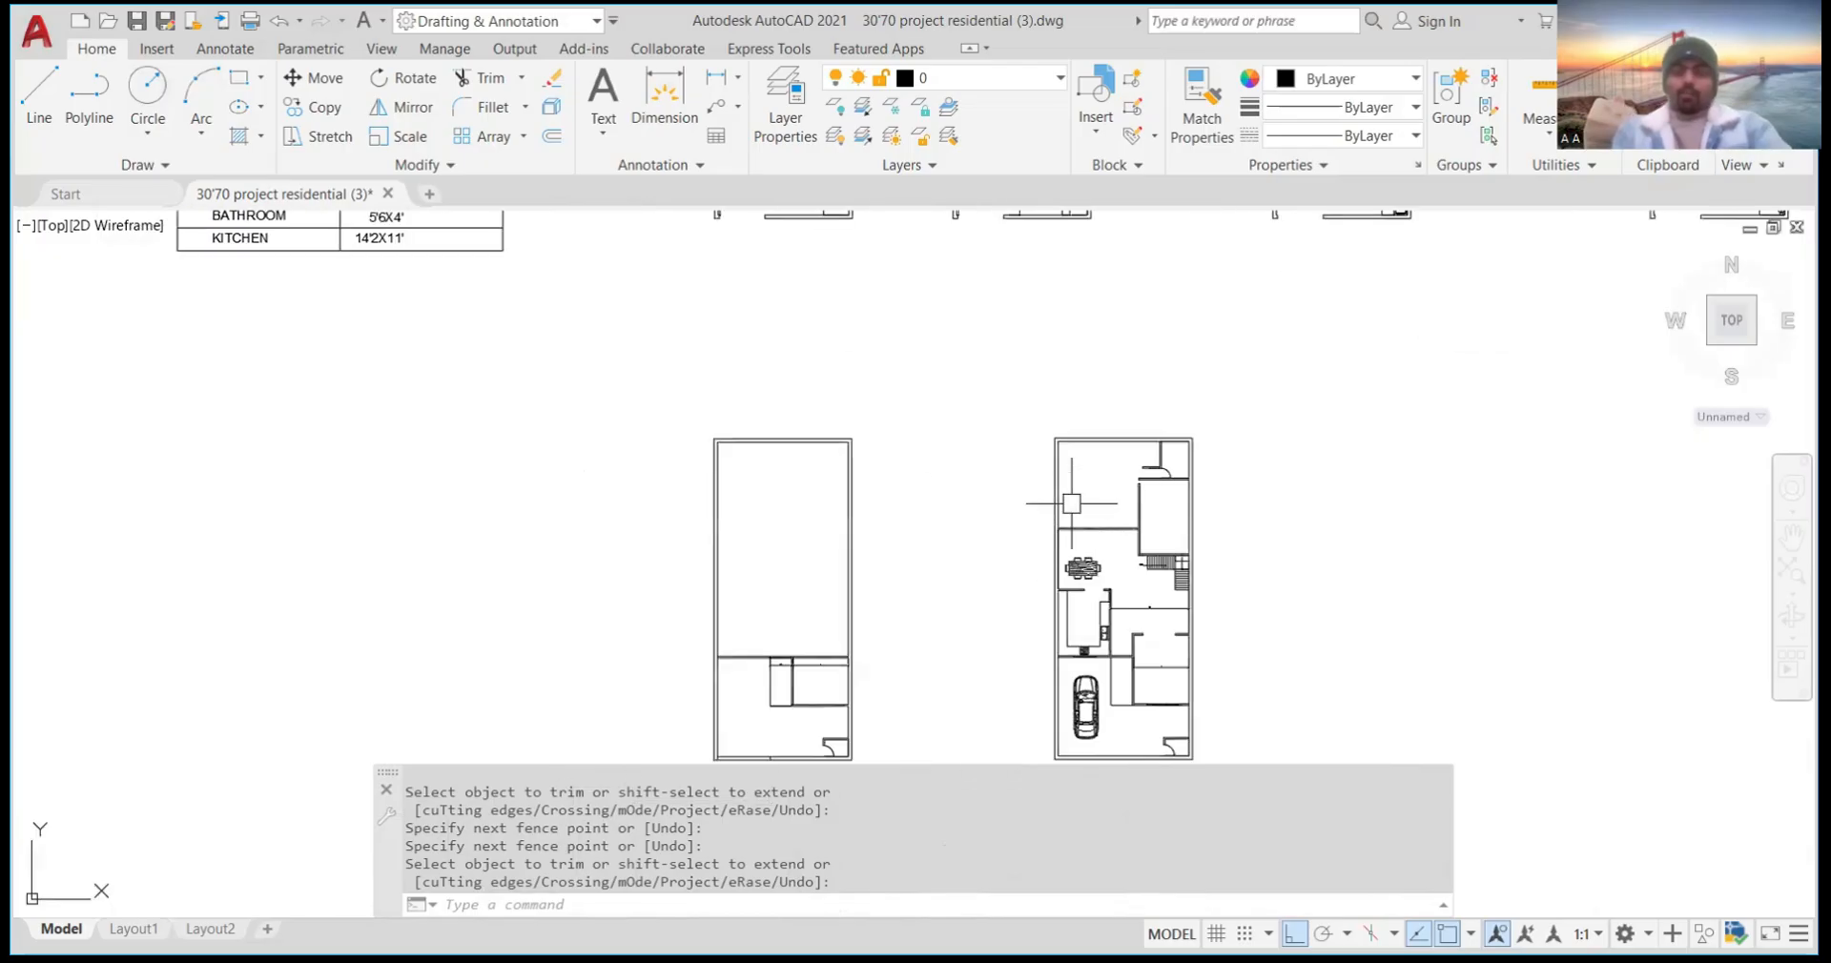
pyautogui.scroll(6, 1073, 503)
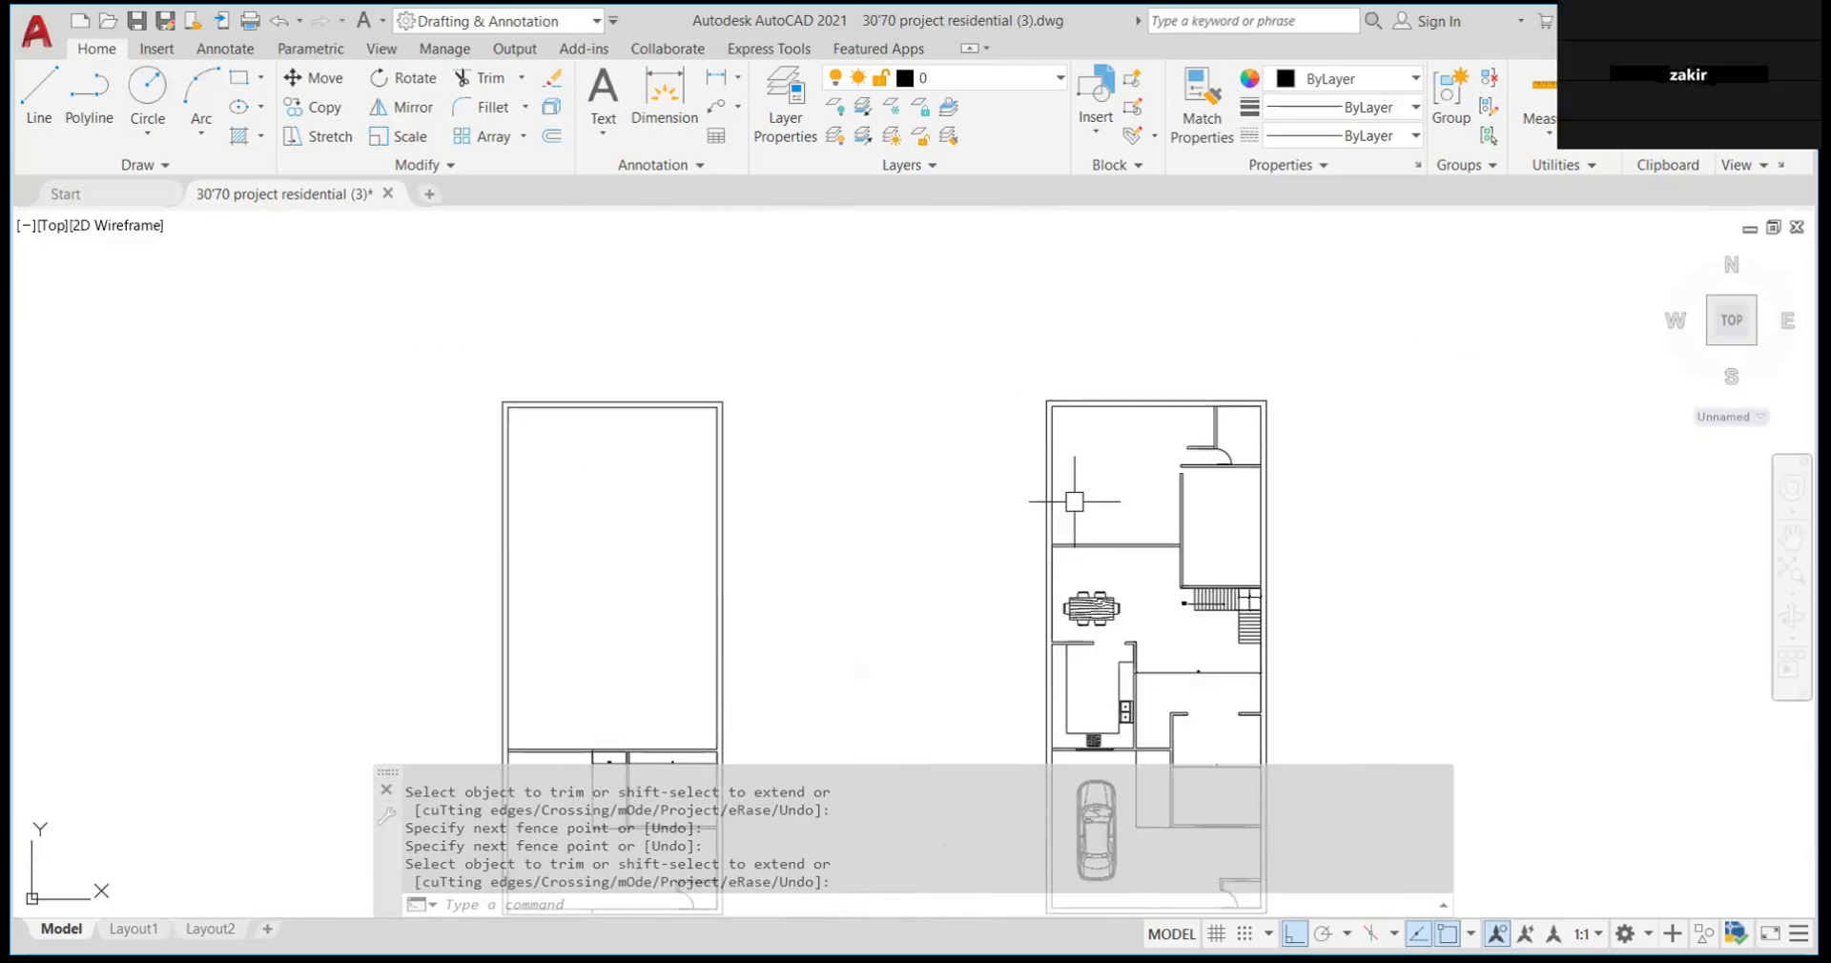